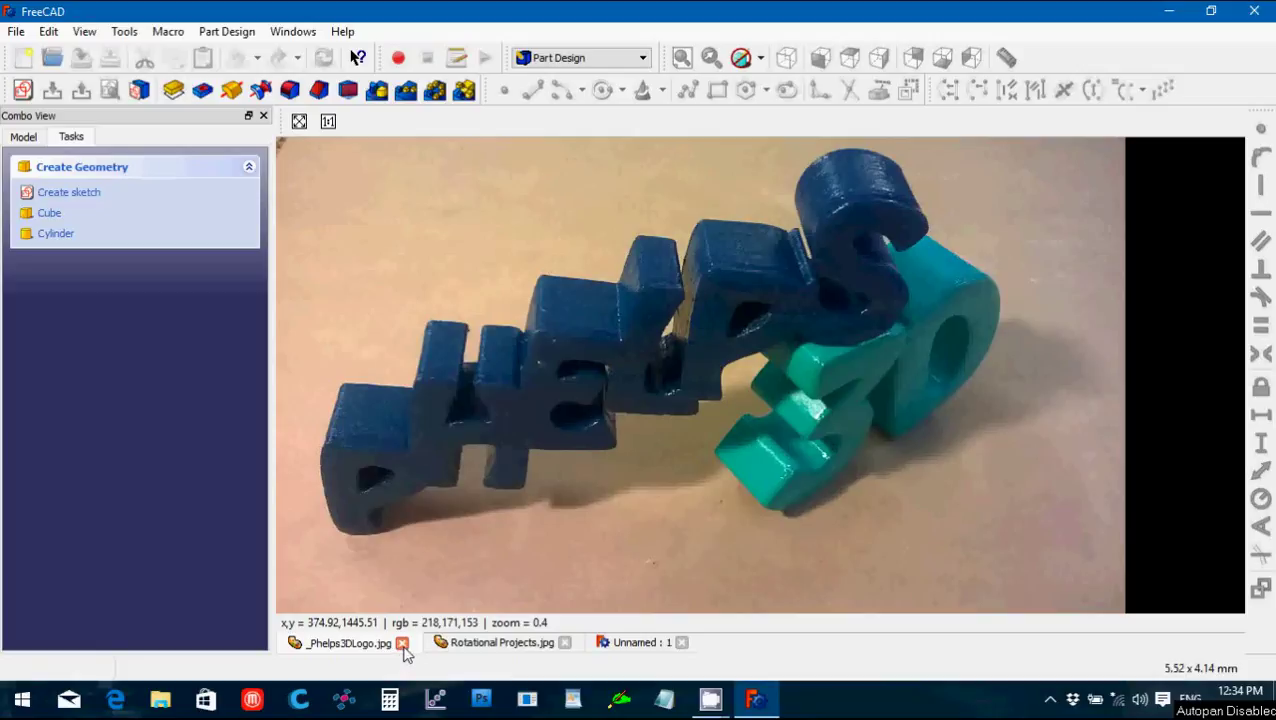
Close the two open reference images, leaving only the Unnamed document open.
{"action": "left_click", "coordinate": [401, 643]}
{"action": "left_click", "coordinate": [358, 643]}
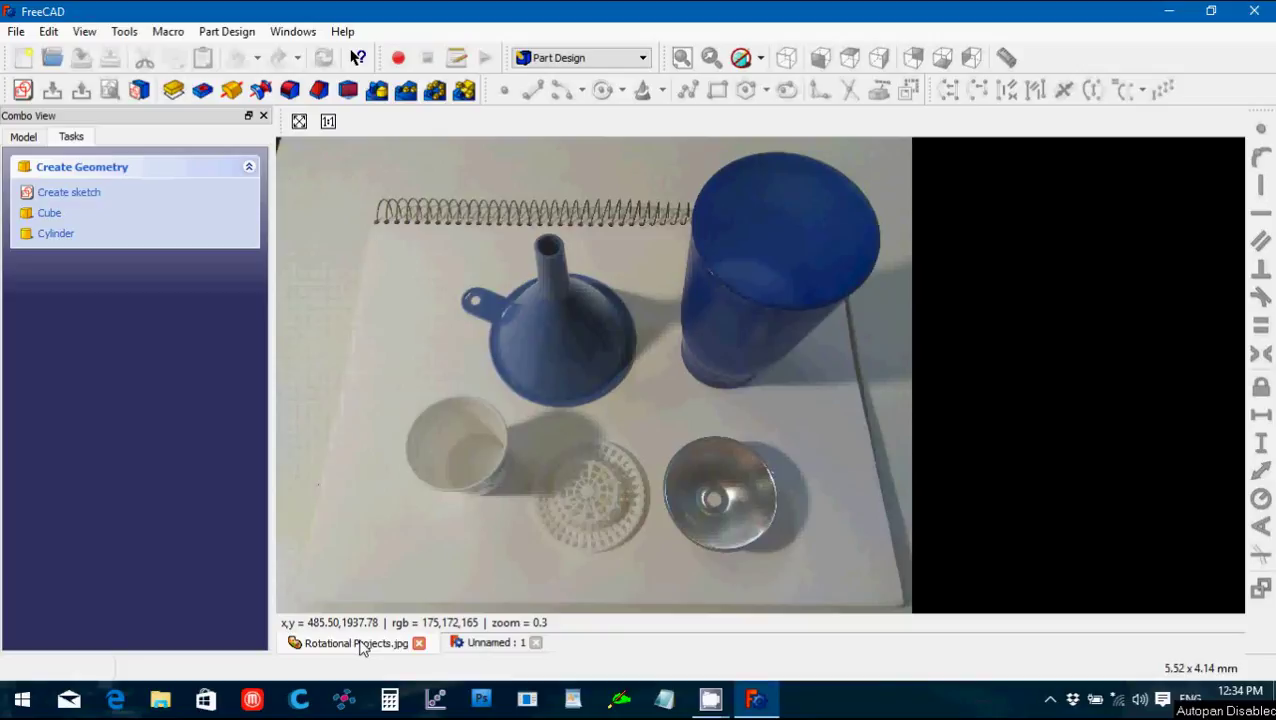
{"action": "left_click", "coordinate": [418, 643]}
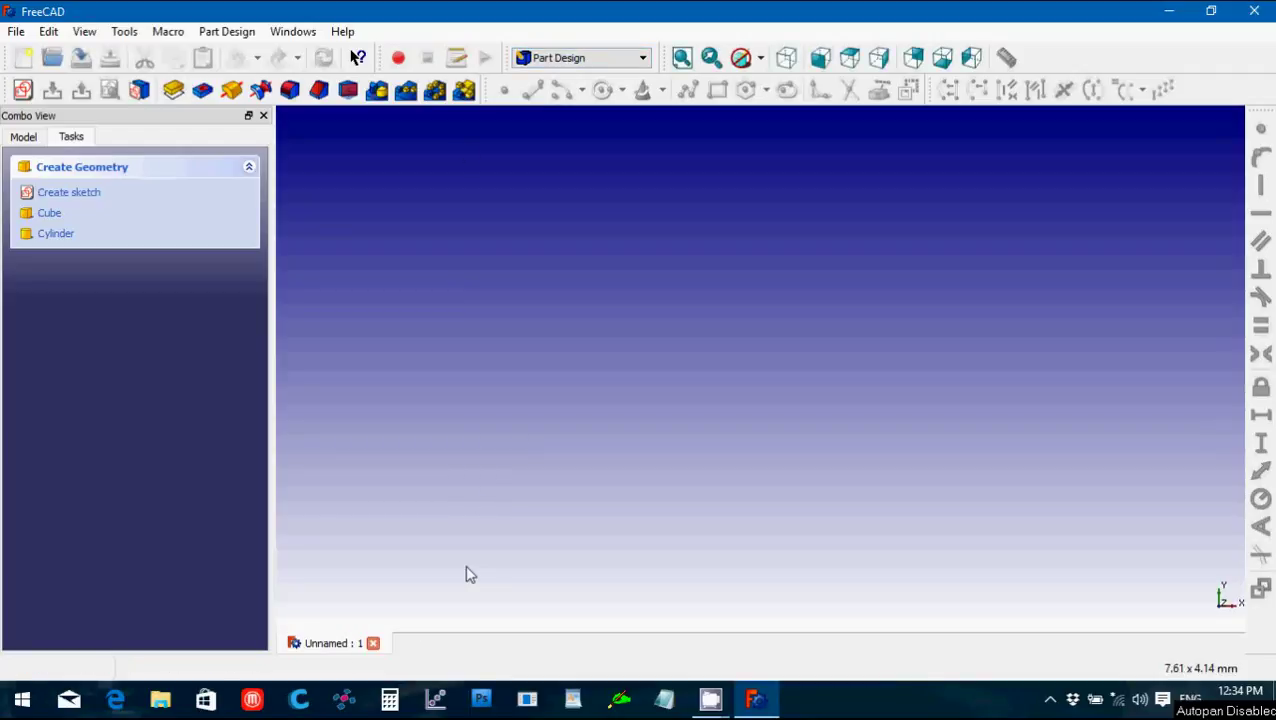
Create a new sketch on the XZ-Plane with 0 mm offset.
{"action": "left_click", "coordinate": [22, 91]}
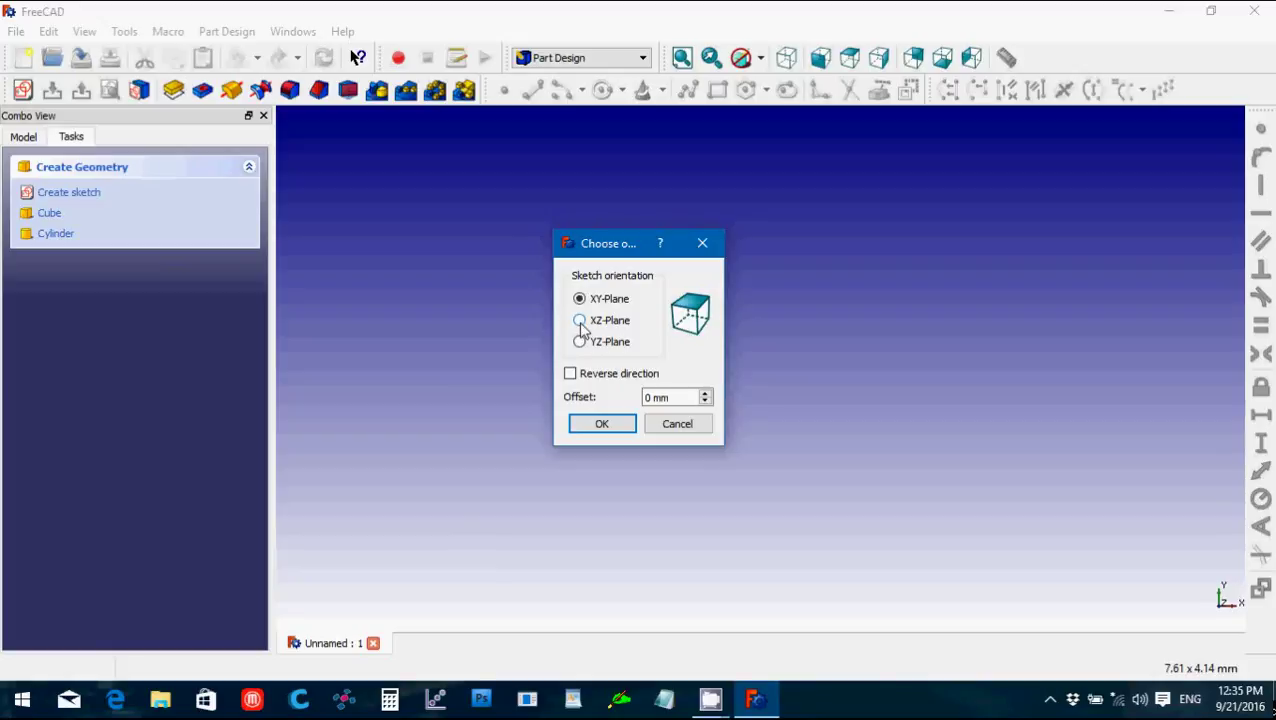
{"action": "left_click", "coordinate": [580, 322]}
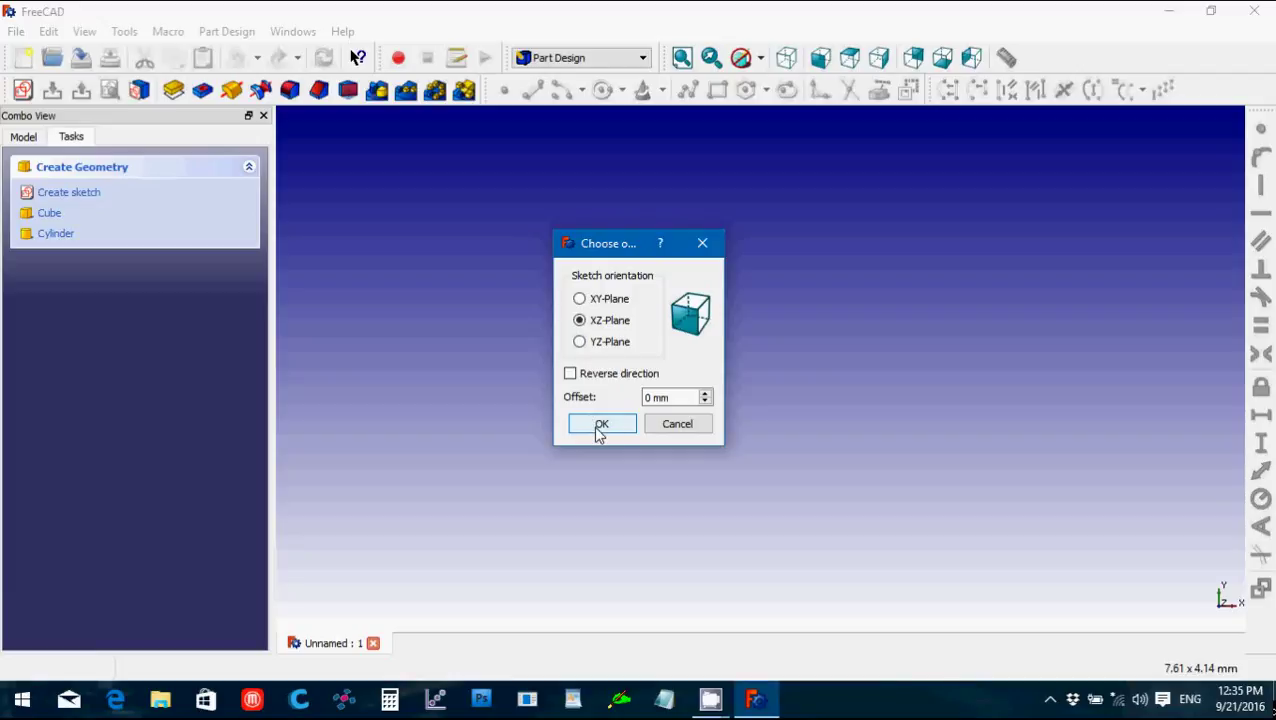
{"action": "left_click", "coordinate": [596, 431]}
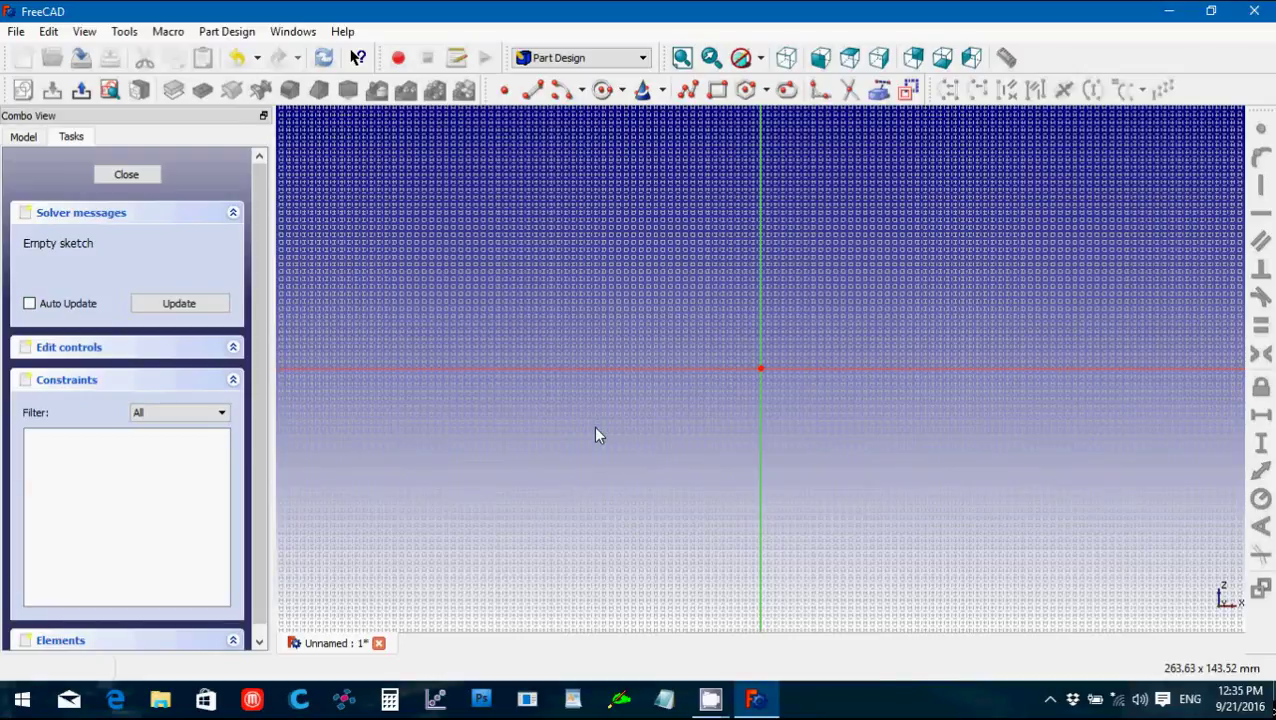
Draw the thin base with a polyline running about 21 mm along the horizontal axis to the origin, about 1 mm up, and about 21 mm back.
{"action": "scroll", "coordinate": [593, 436], "scroll_direction": "up", "scroll_amount": 4}
{"action": "scroll", "coordinate": [590, 443], "scroll_direction": "up", "scroll_amount": 3}
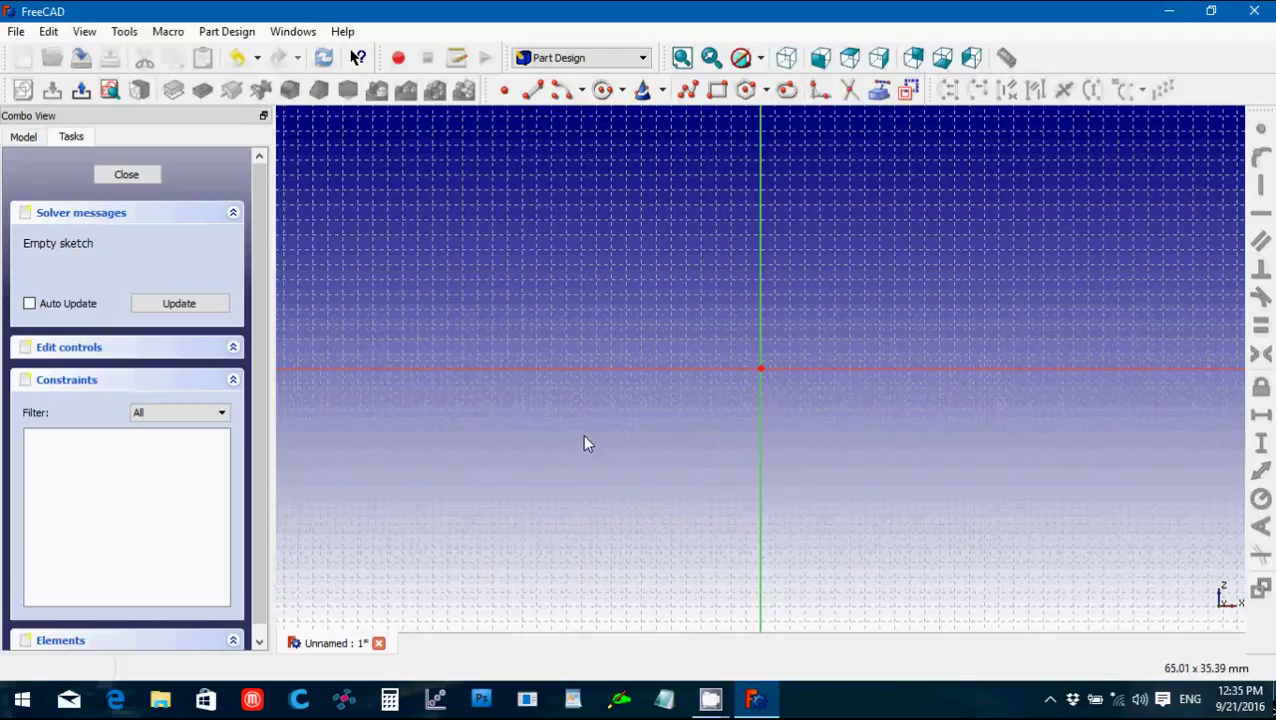
{"action": "key", "text": "Down"}
{"action": "key", "text": "Down"}
{"action": "key", "text": "Left"}
{"action": "key", "text": "Left"}
{"action": "key", "text": "Left"}
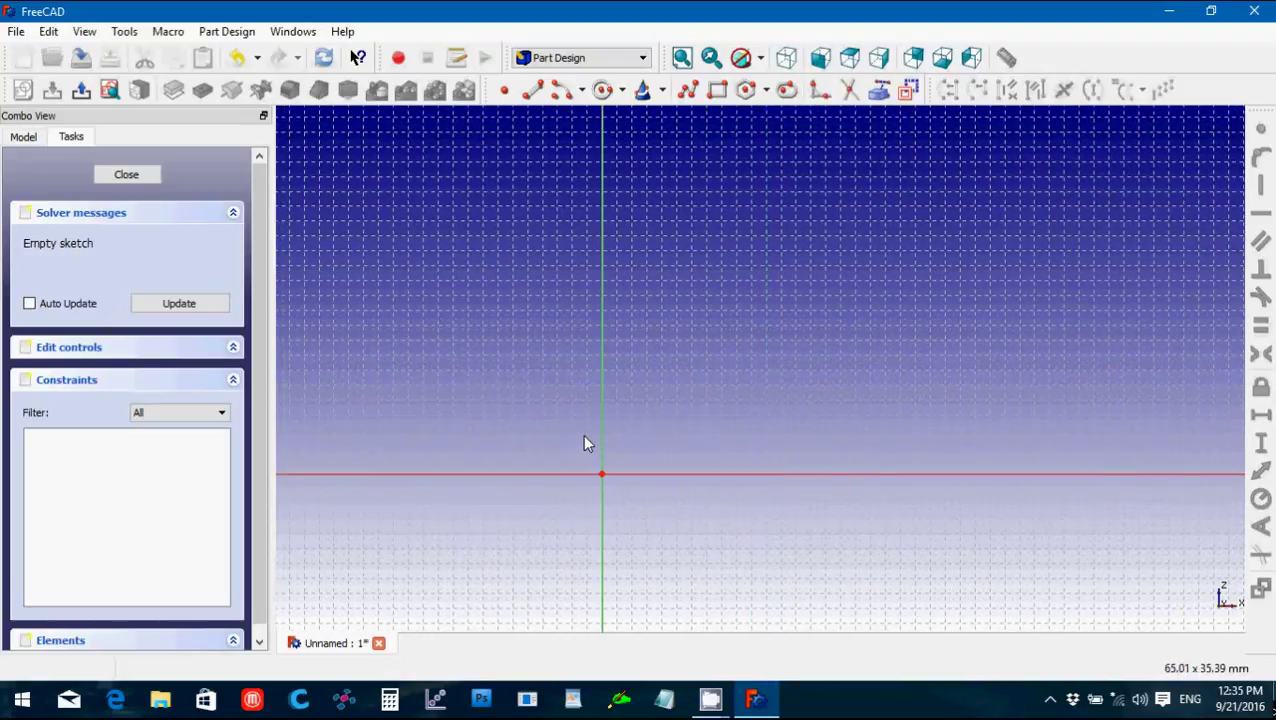
{"action": "key", "text": "Left"}
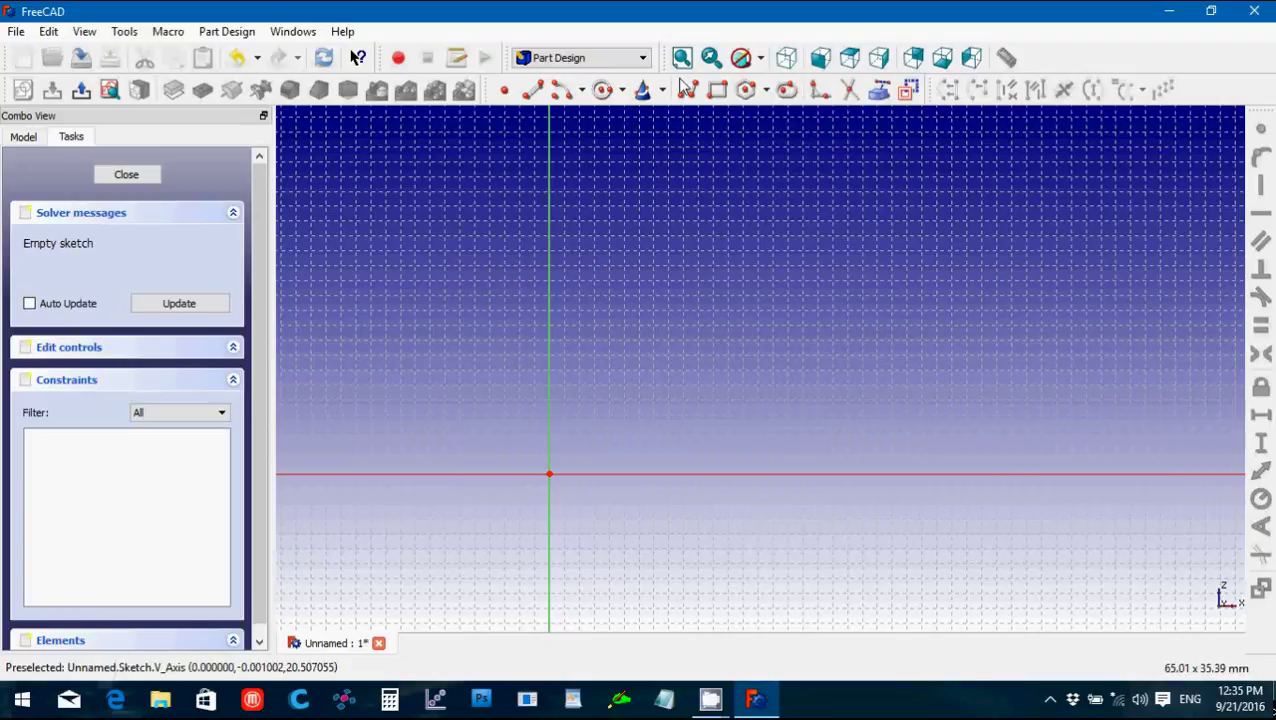
{"action": "left_click", "coordinate": [688, 92]}
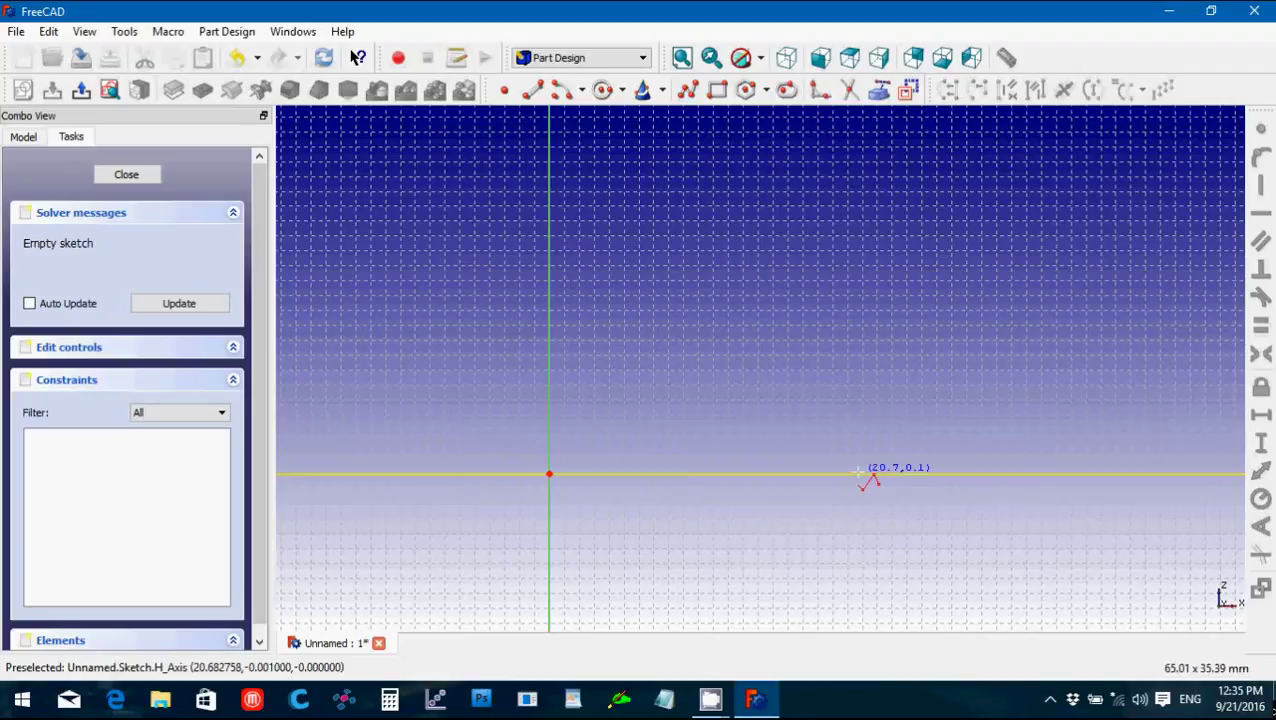
{"action": "left_click", "coordinate": [858, 471]}
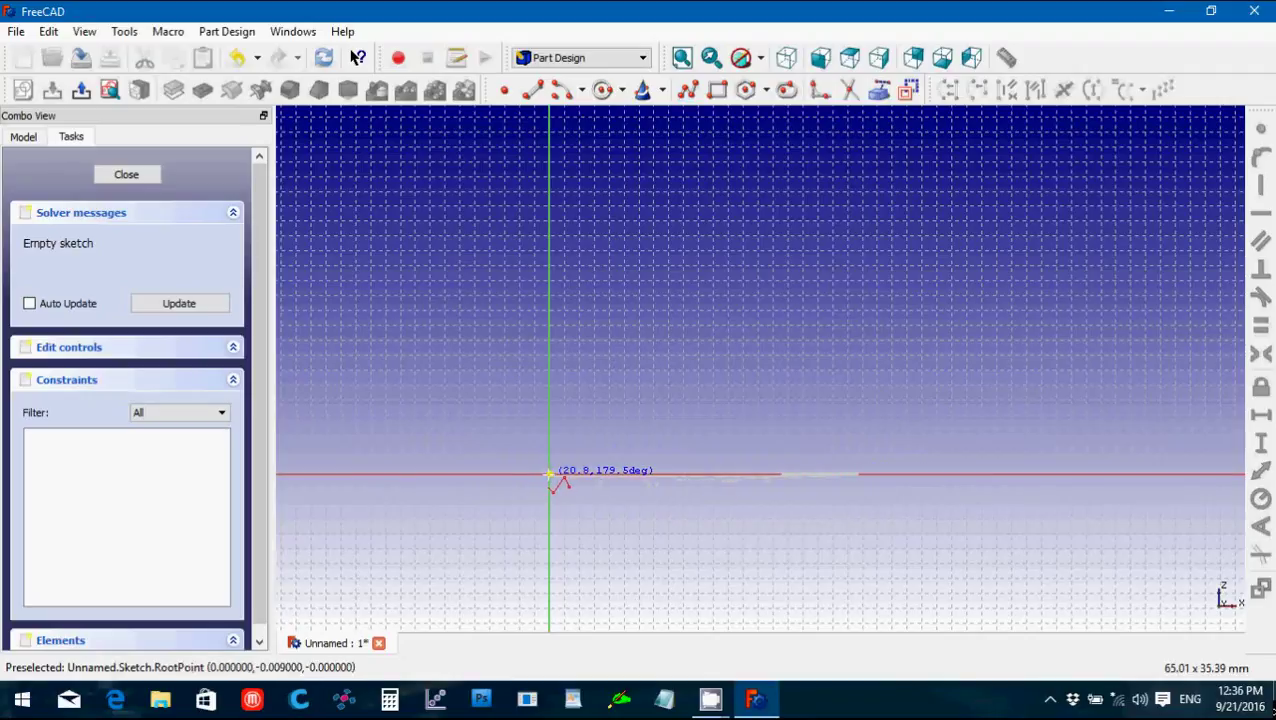
{"action": "left_click", "coordinate": [549, 476]}
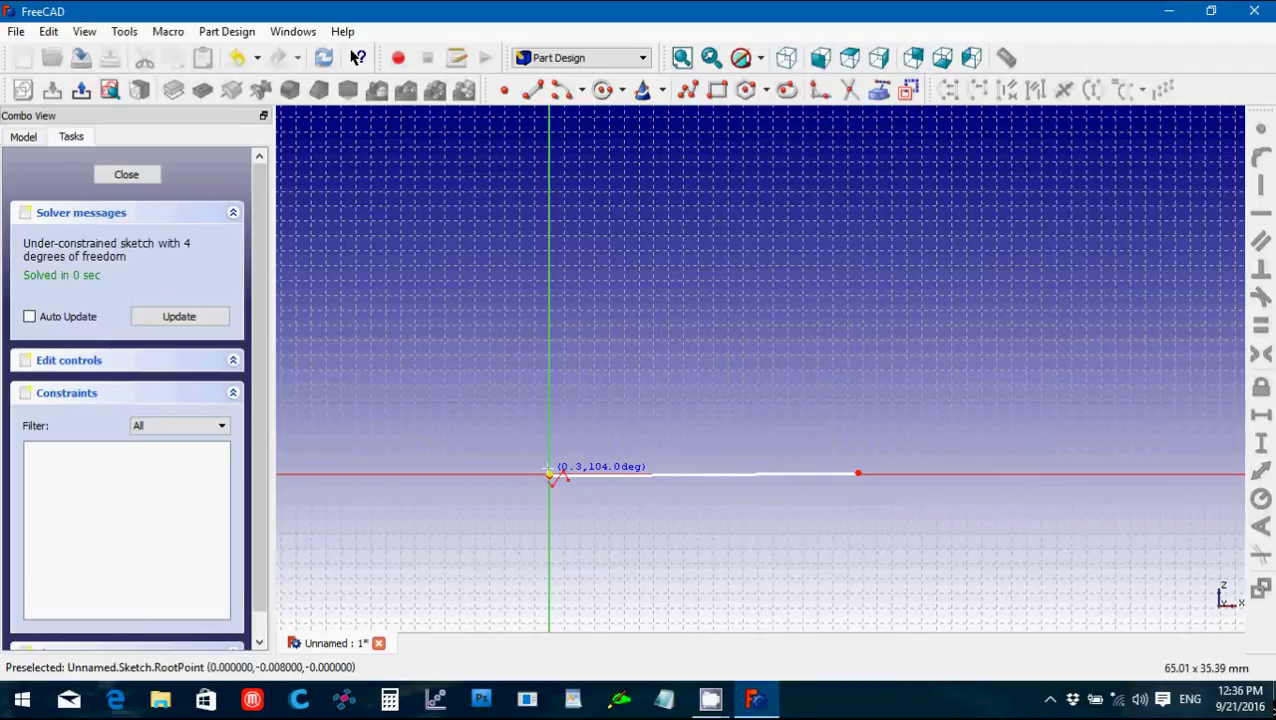
{"action": "left_click", "coordinate": [548, 458]}
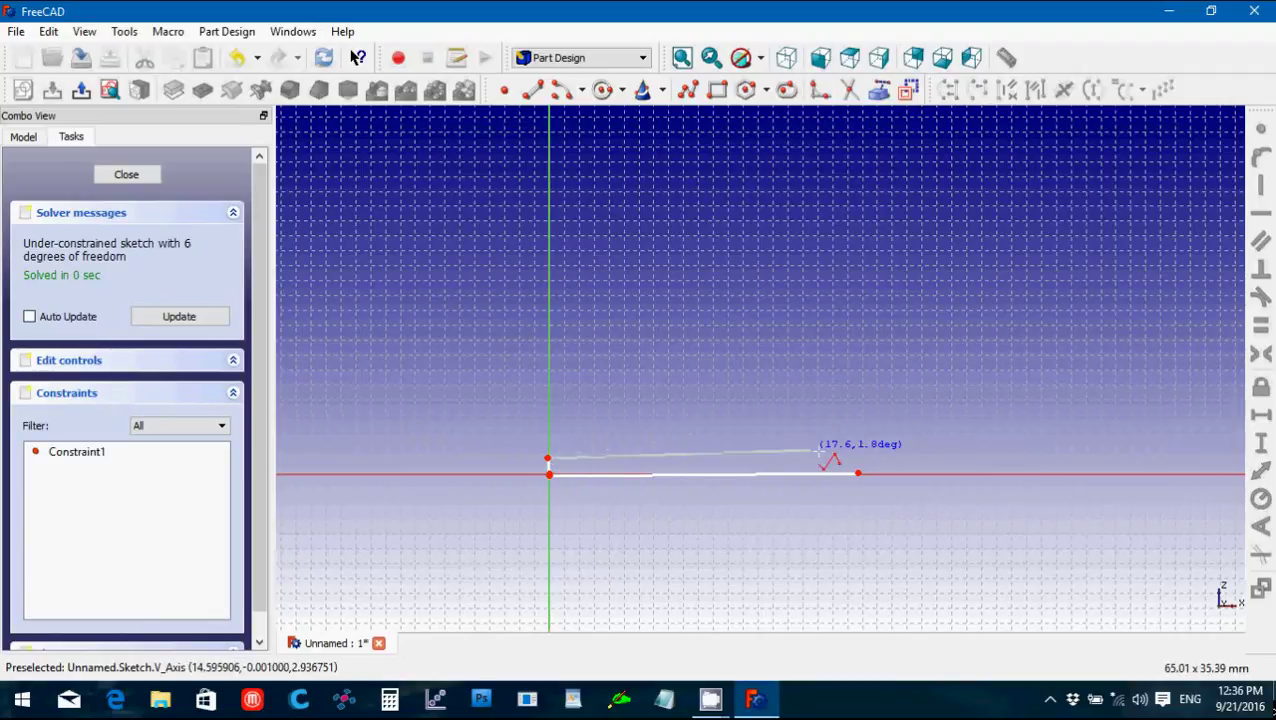
{"action": "scroll", "coordinate": [858, 455], "scroll_direction": "down", "scroll_amount": 1}
{"action": "scroll", "coordinate": [860, 450], "scroll_direction": "down", "scroll_amount": 1}
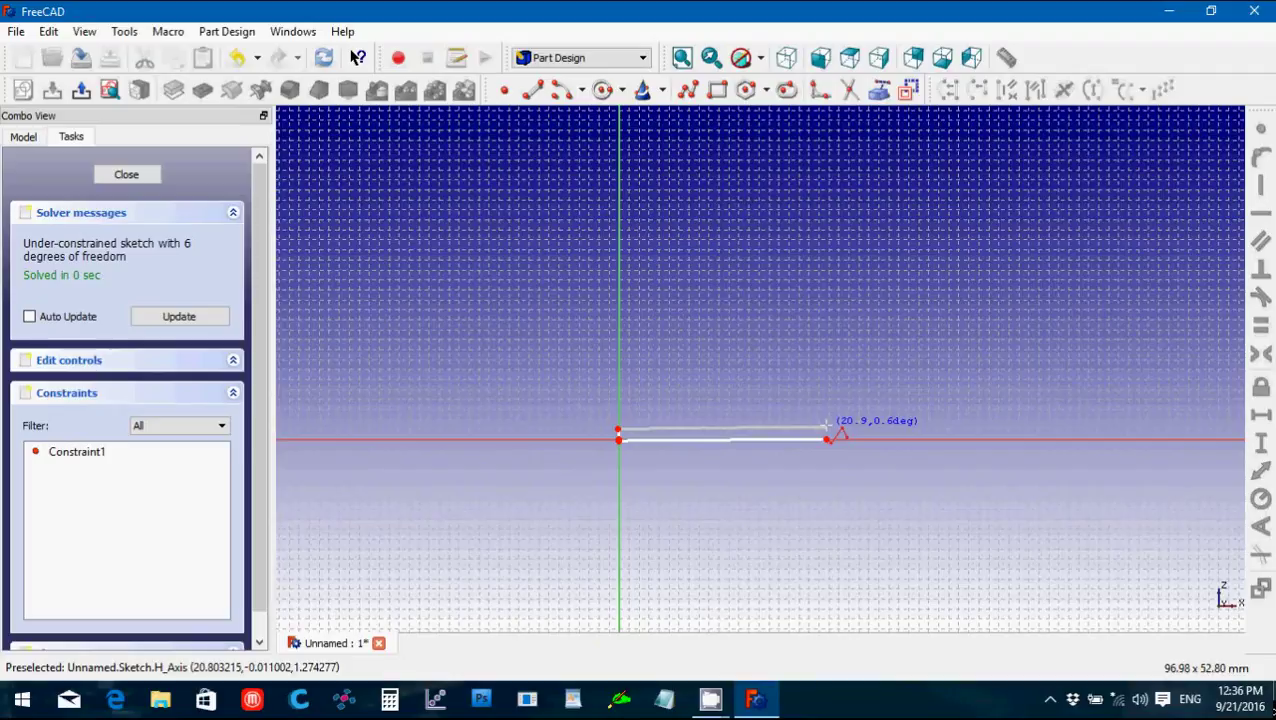
{"action": "left_click", "coordinate": [826, 426]}
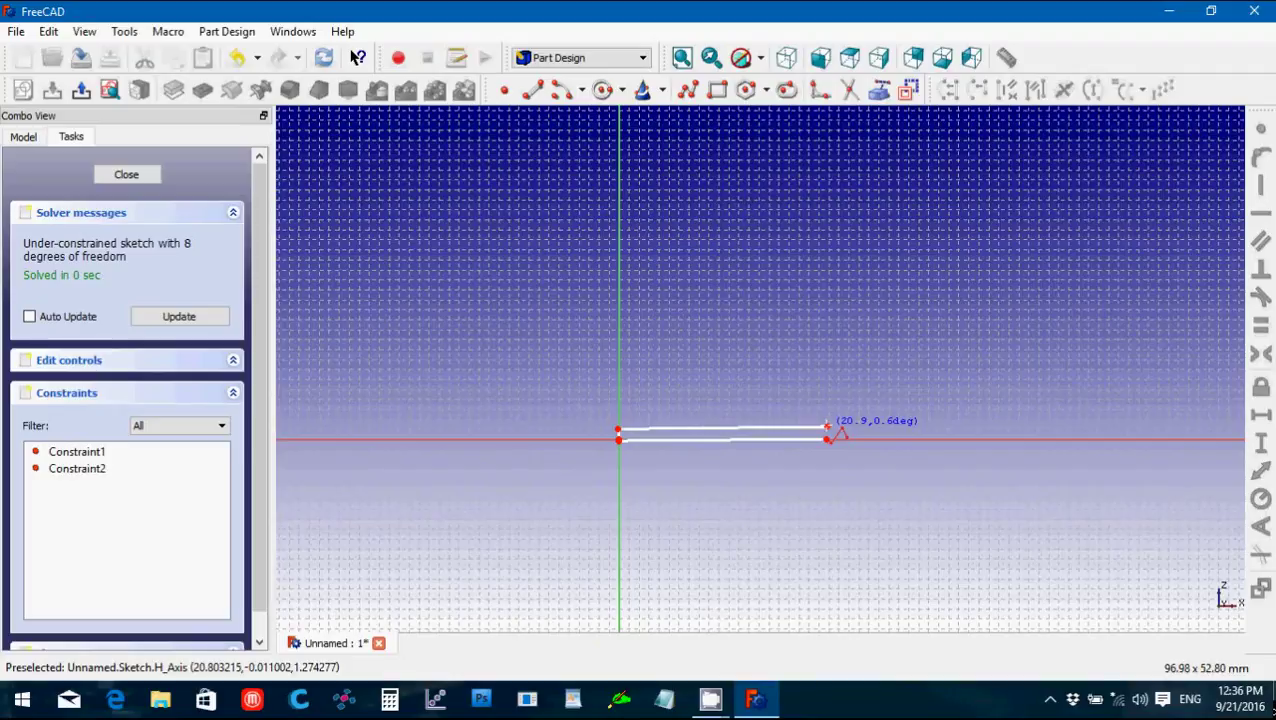
Continue the polyline with a slanted wall rising to about 33 mm, a small outward lip, and a return line closing at the starting point.
{"action": "scroll", "coordinate": [812, 300], "scroll_direction": "down", "scroll_amount": 2}
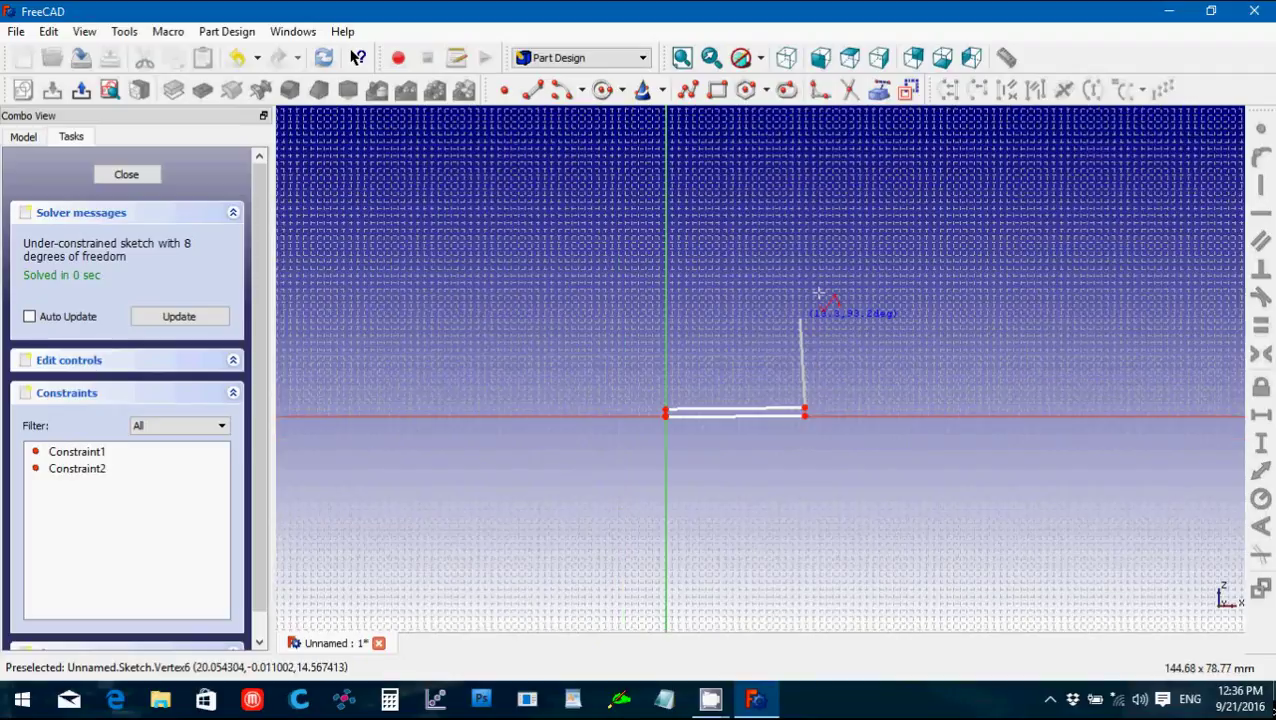
{"action": "left_click", "coordinate": [822, 190]}
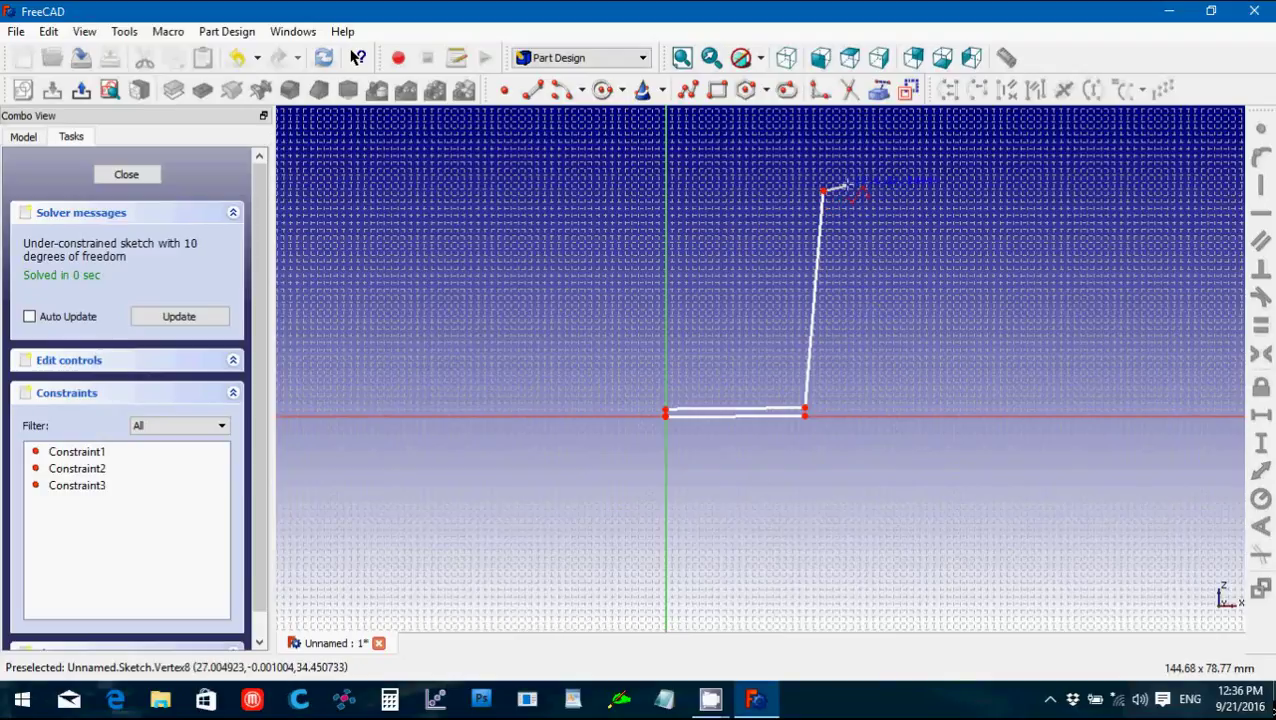
{"action": "left_click", "coordinate": [862, 192]}
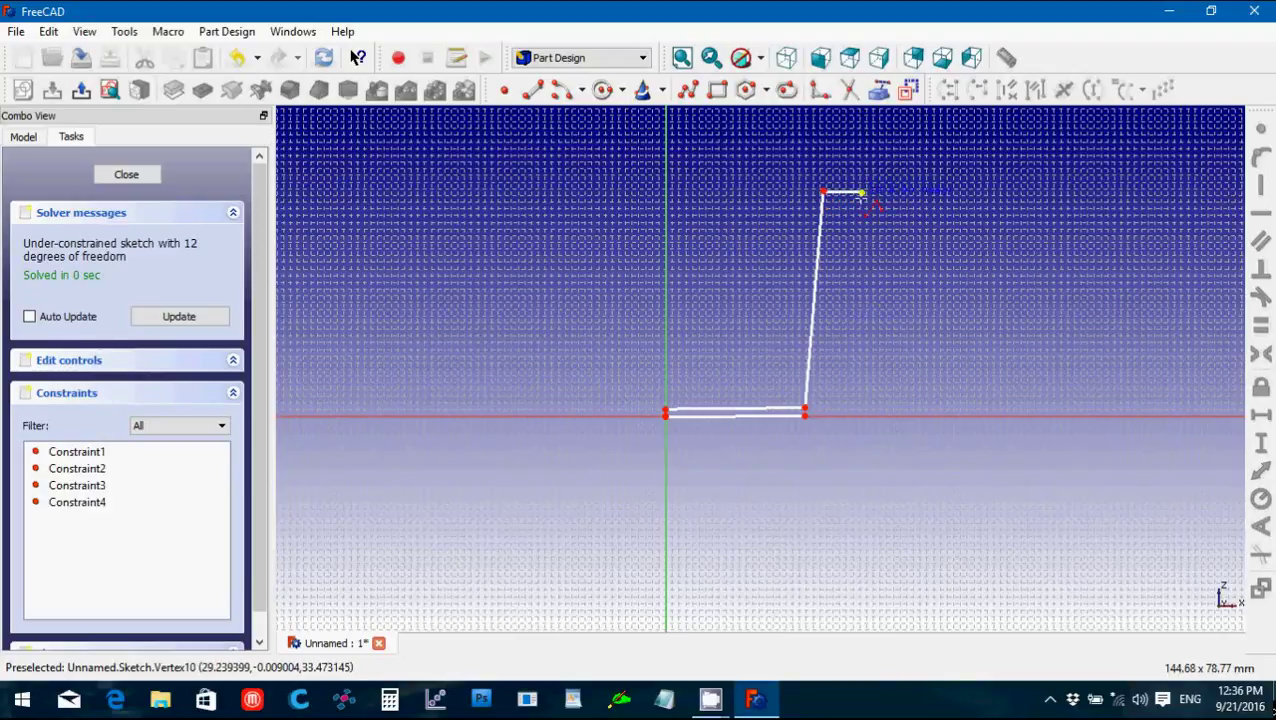
{"action": "left_click", "coordinate": [856, 203]}
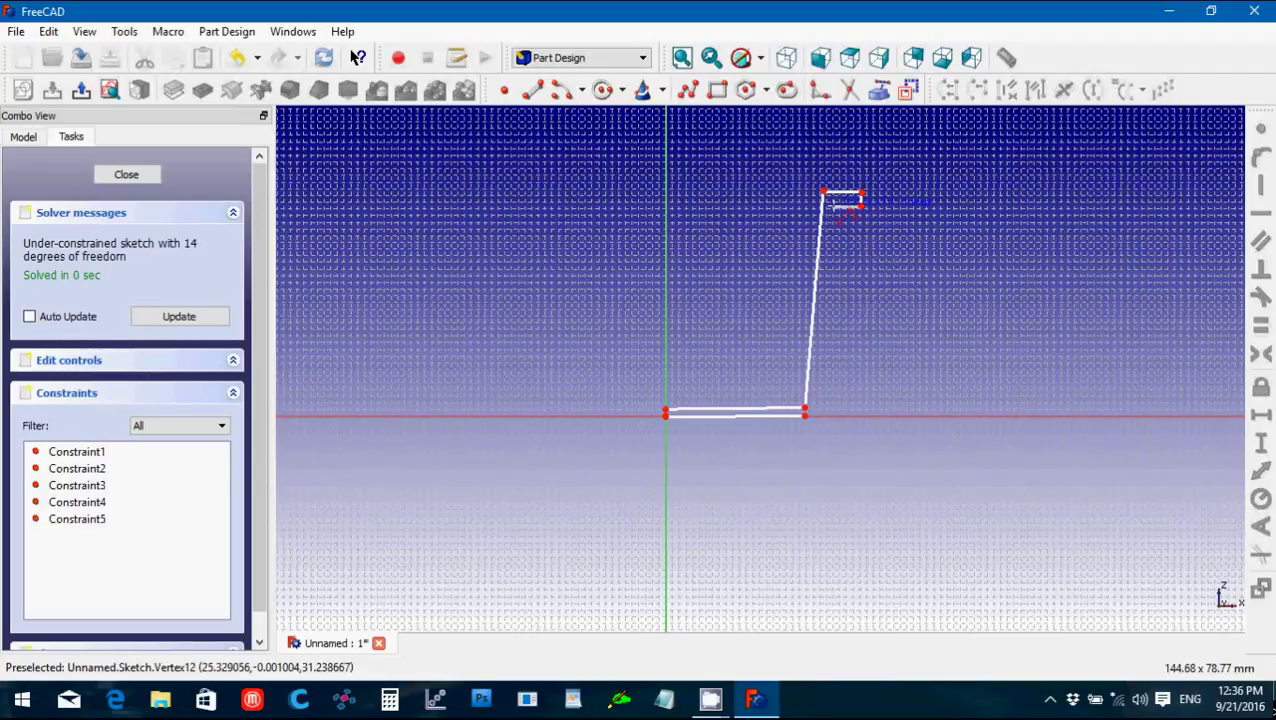
{"action": "left_click", "coordinate": [836, 207]}
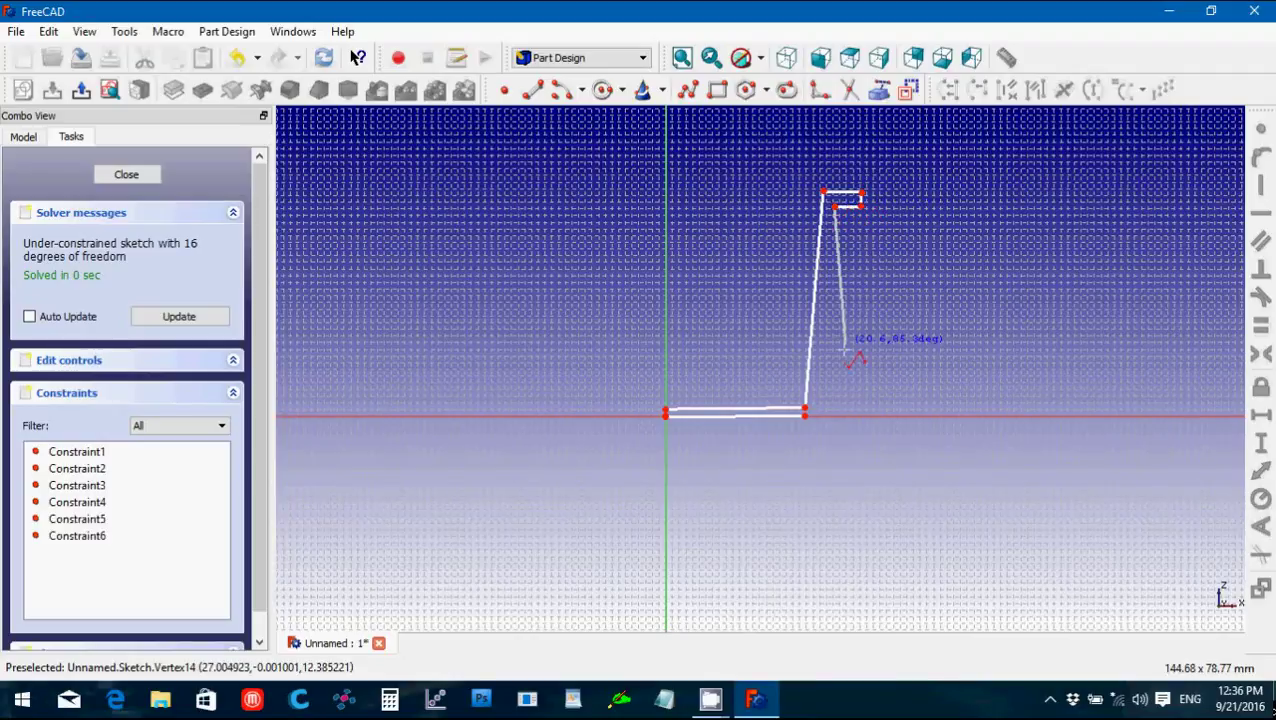
{"action": "left_click", "coordinate": [805, 418]}
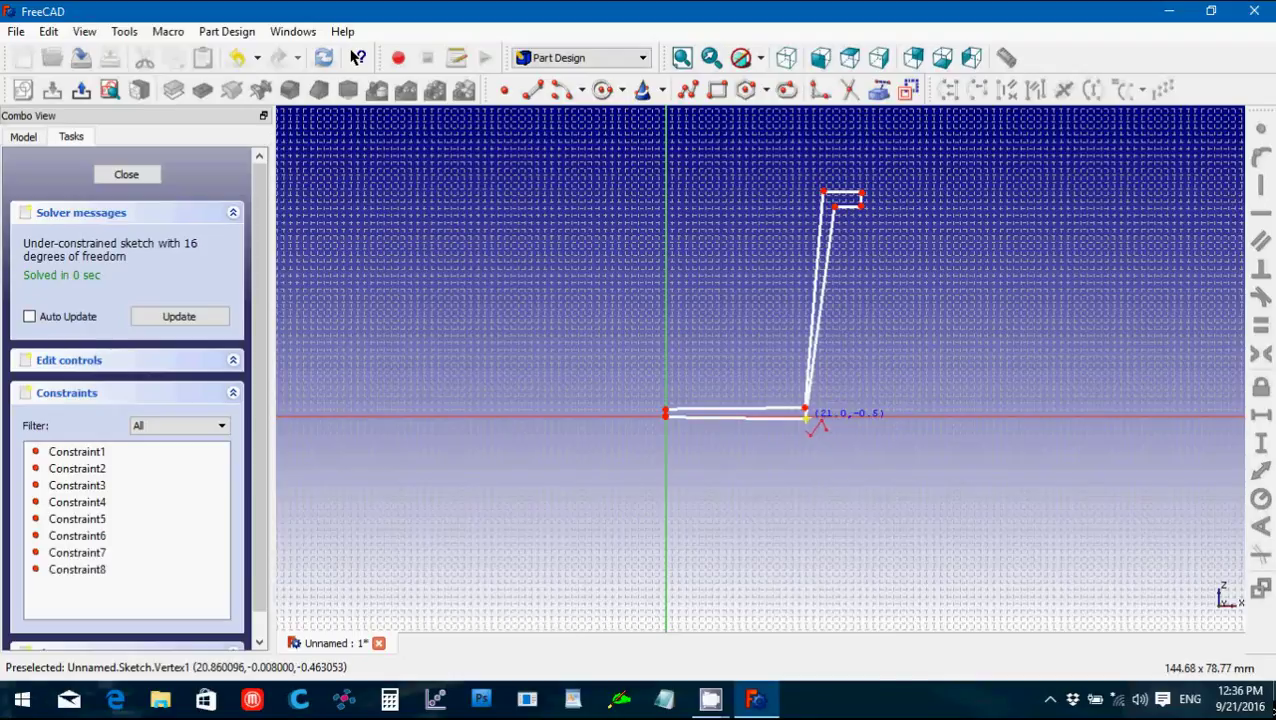
{"action": "key", "text": "Escape"}
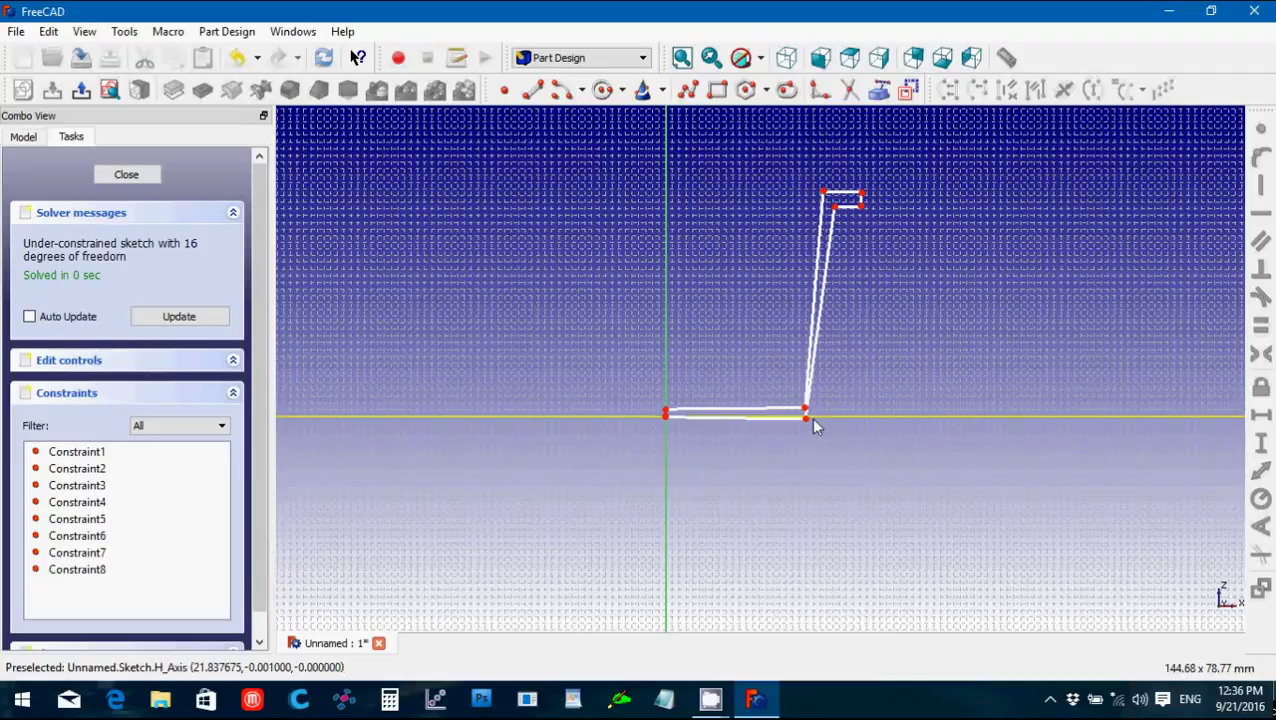
Move the wall's outer bottom corner outward to about 23 mm along the horizontal axis and raise the base's upper corner near the vertical axis.
{"action": "scroll", "coordinate": [813, 427], "scroll_direction": "up", "scroll_amount": 5}
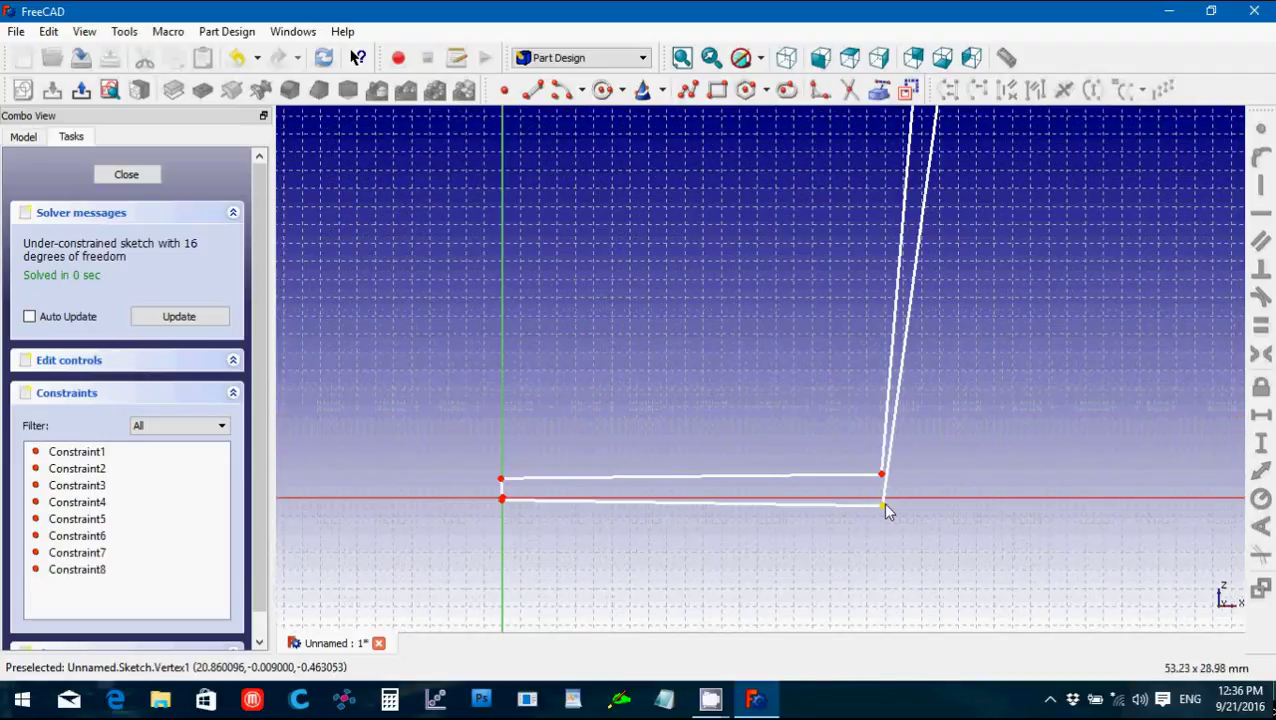
{"action": "left_click_drag", "start_coordinate": [885, 507], "coordinate": [922, 500]}
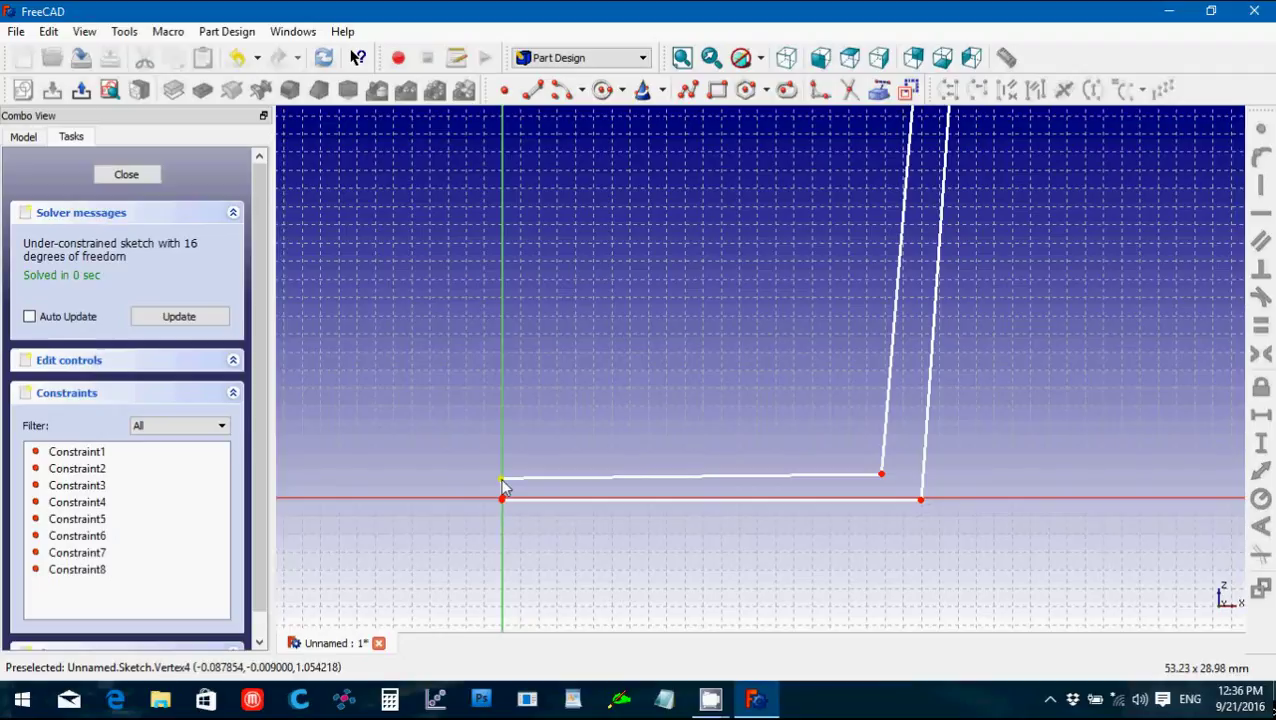
{"action": "left_click_drag", "start_coordinate": [504, 486], "coordinate": [499, 447]}
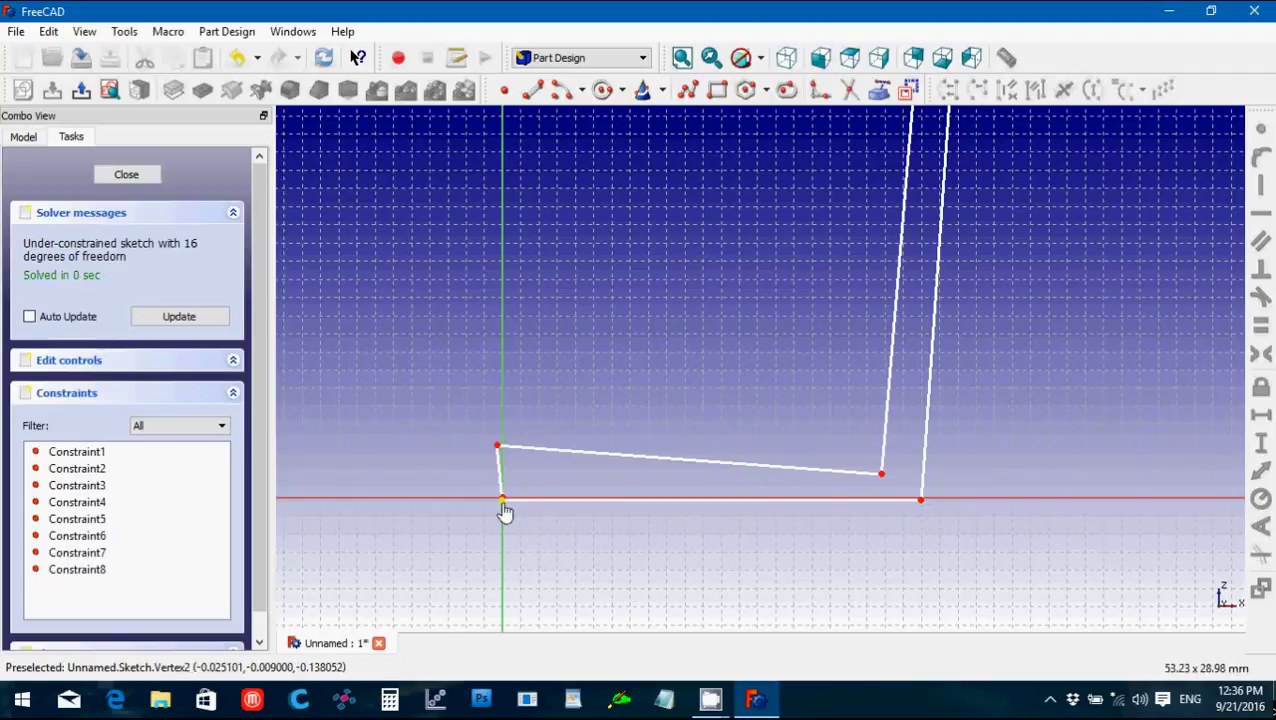
Constrain the base's lower inner corner coincident with the sketch origin and make the short edge above it vertical.
{"action": "left_click_drag", "start_coordinate": [505, 510], "coordinate": [512, 486]}
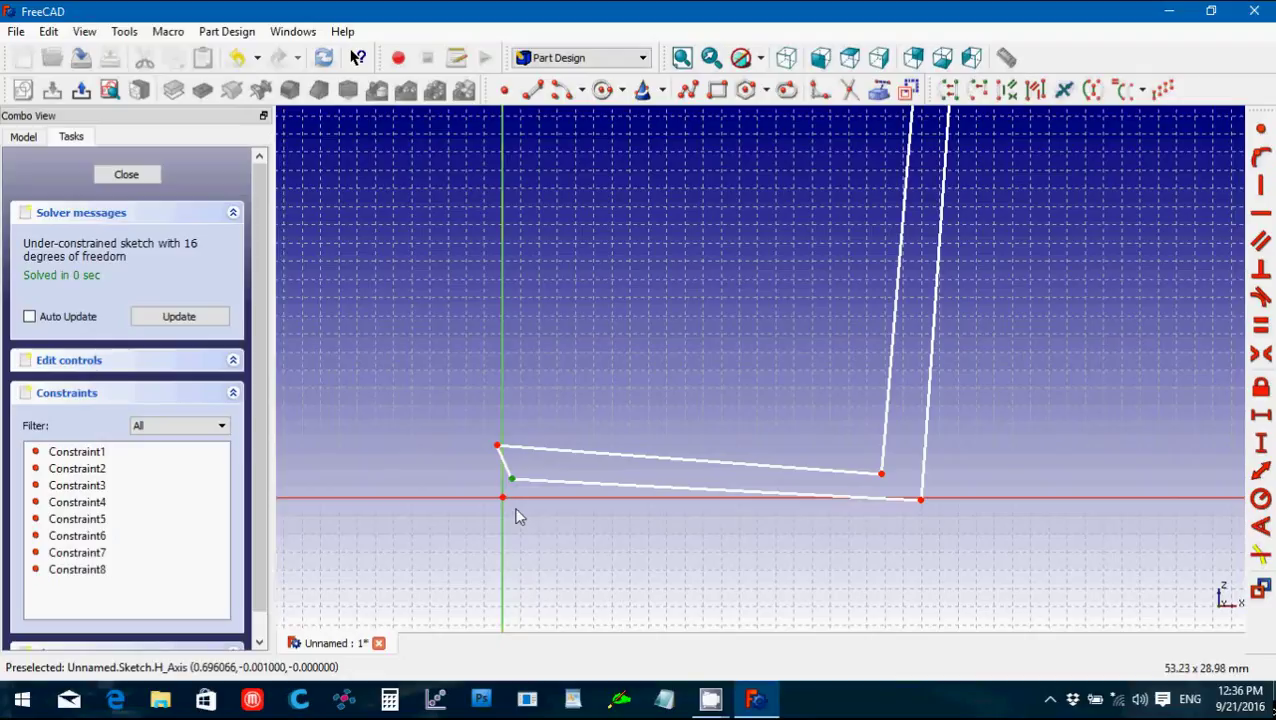
{"action": "left_click", "coordinate": [503, 499]}
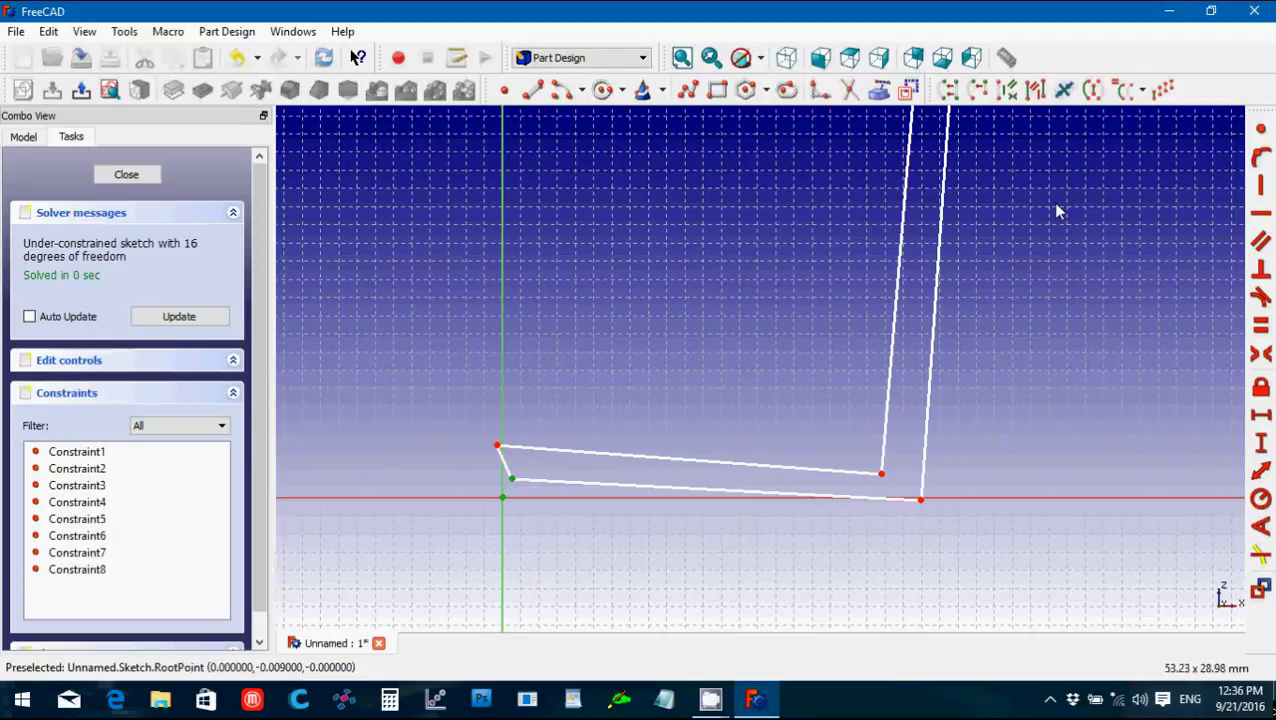
{"action": "left_click", "coordinate": [1259, 133]}
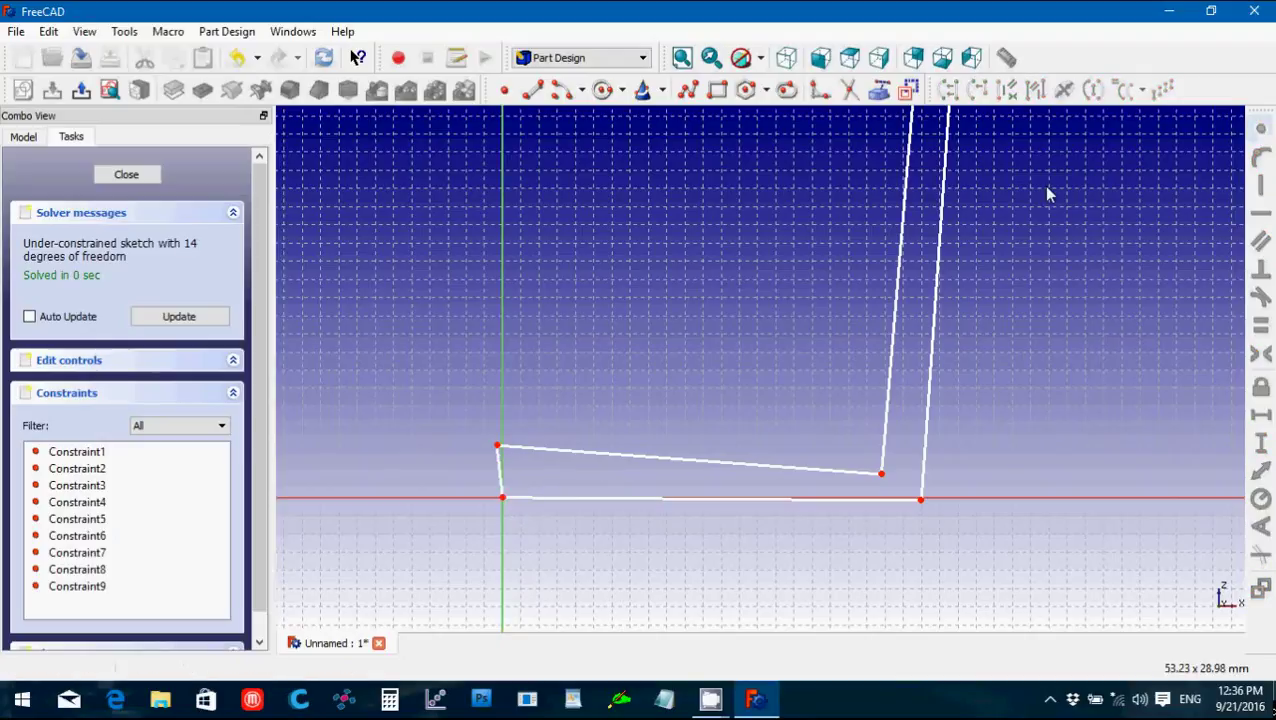
{"action": "left_click", "coordinate": [500, 472]}
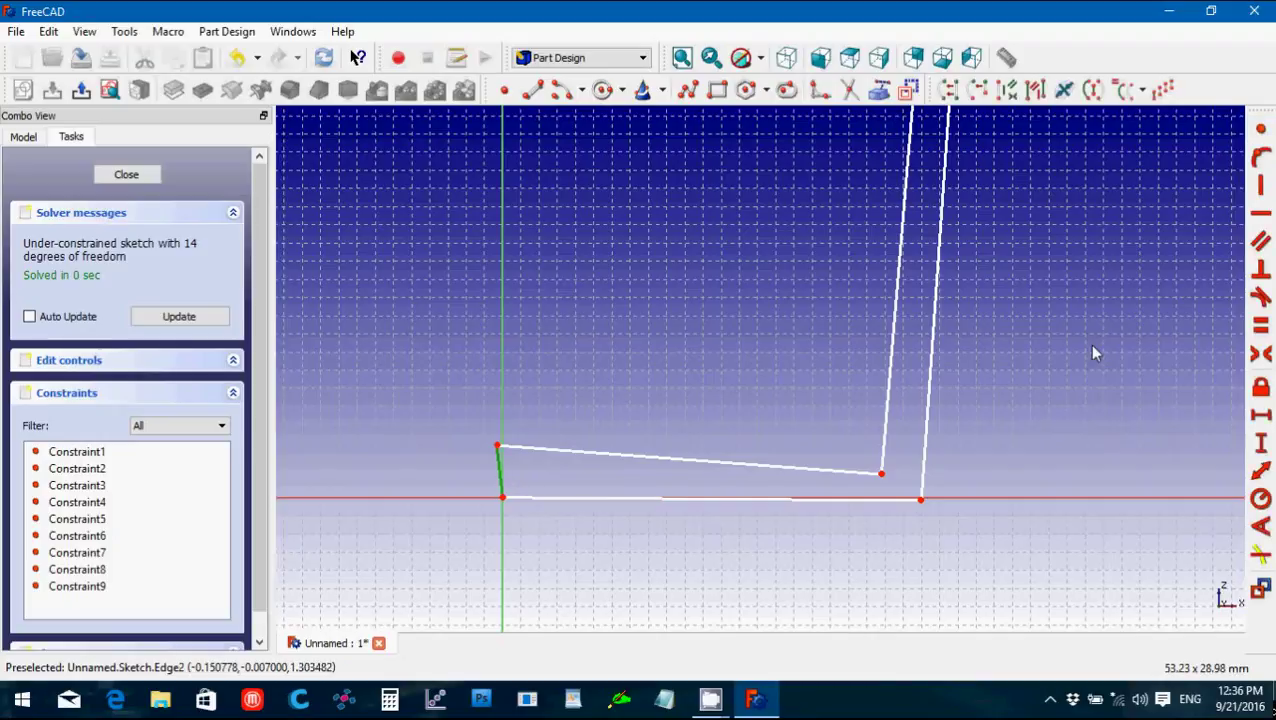
{"action": "left_click", "coordinate": [1261, 187]}
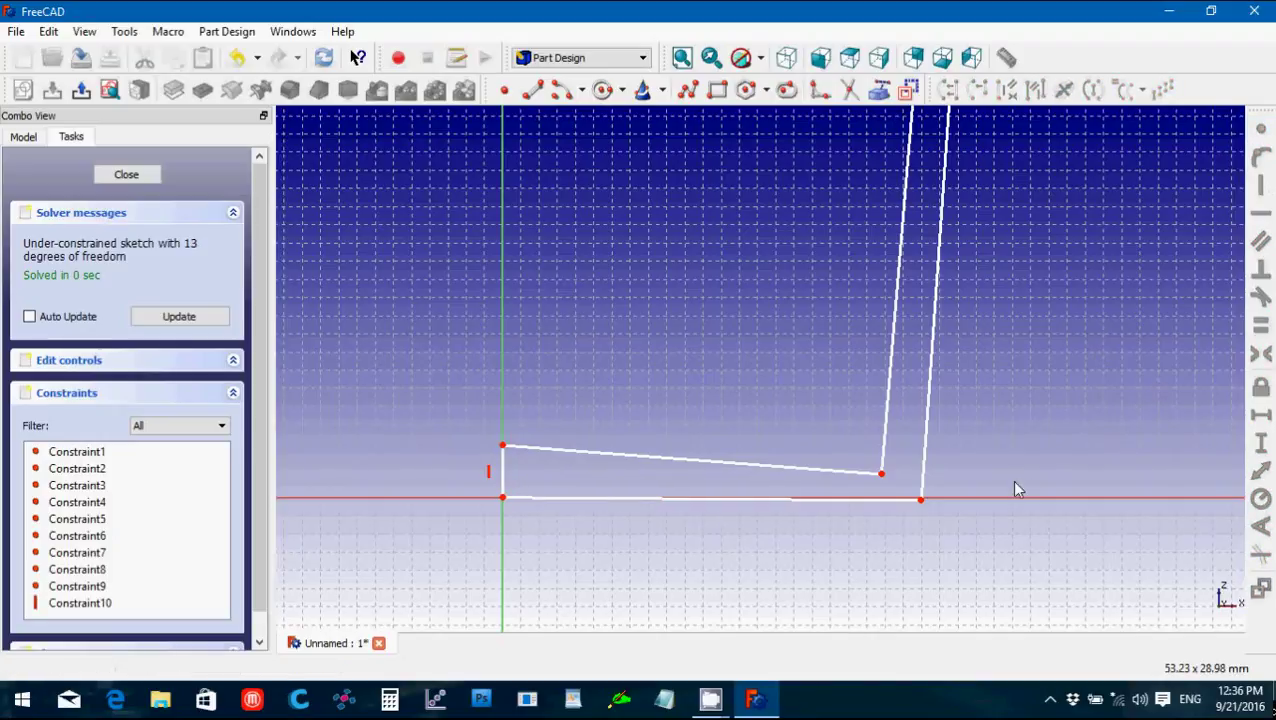
Constrain the profile's outer bottom corner to lie on the horizontal axis.
{"action": "left_click", "coordinate": [921, 500]}
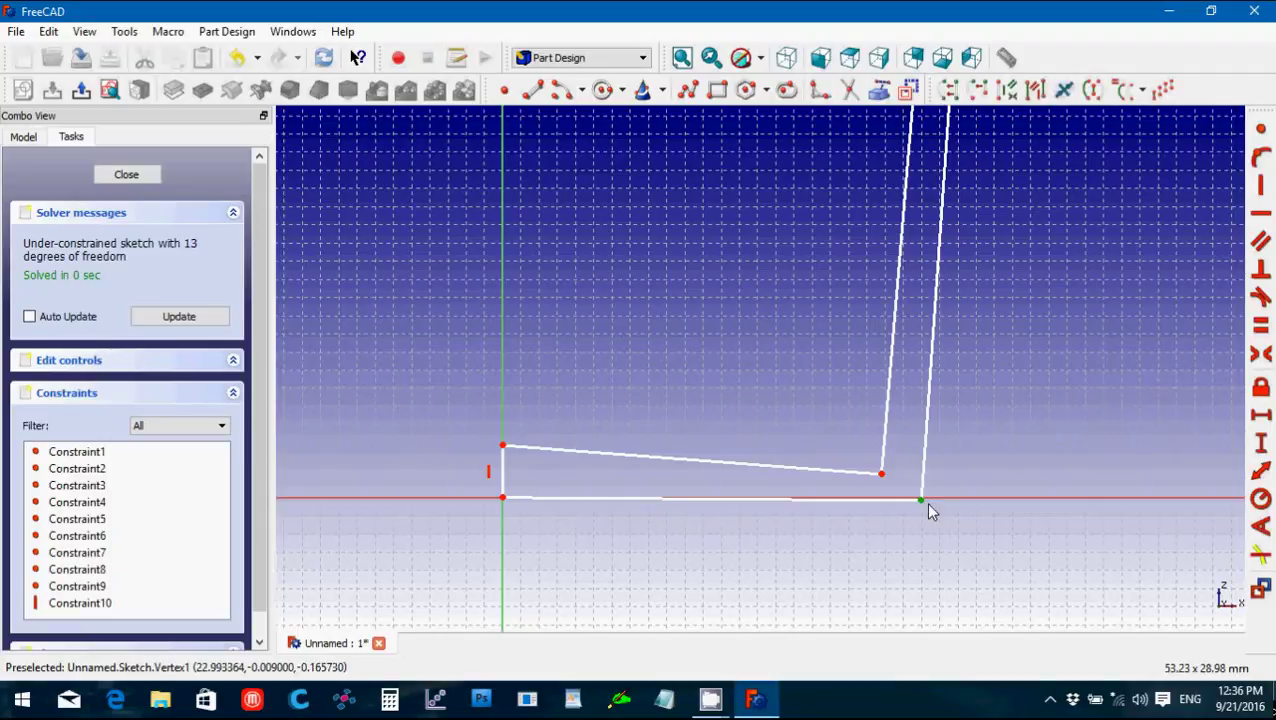
{"action": "left_click", "coordinate": [968, 500]}
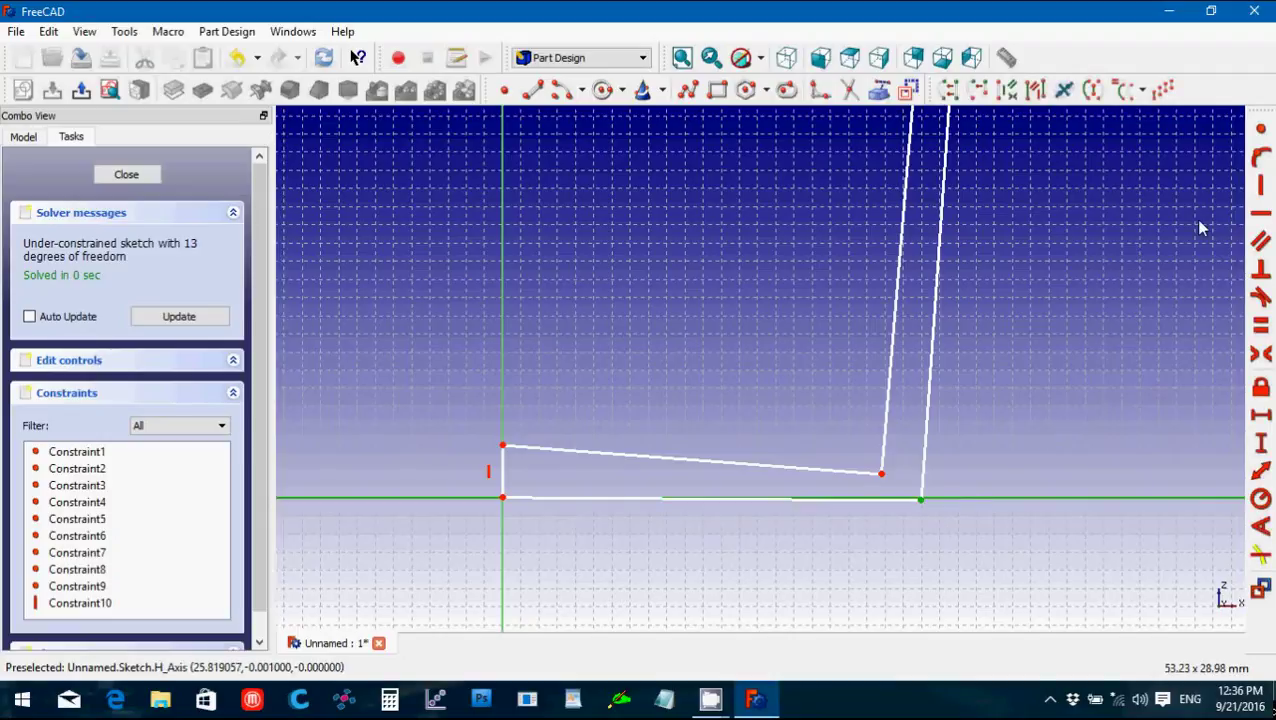
{"action": "left_click", "coordinate": [1261, 160]}
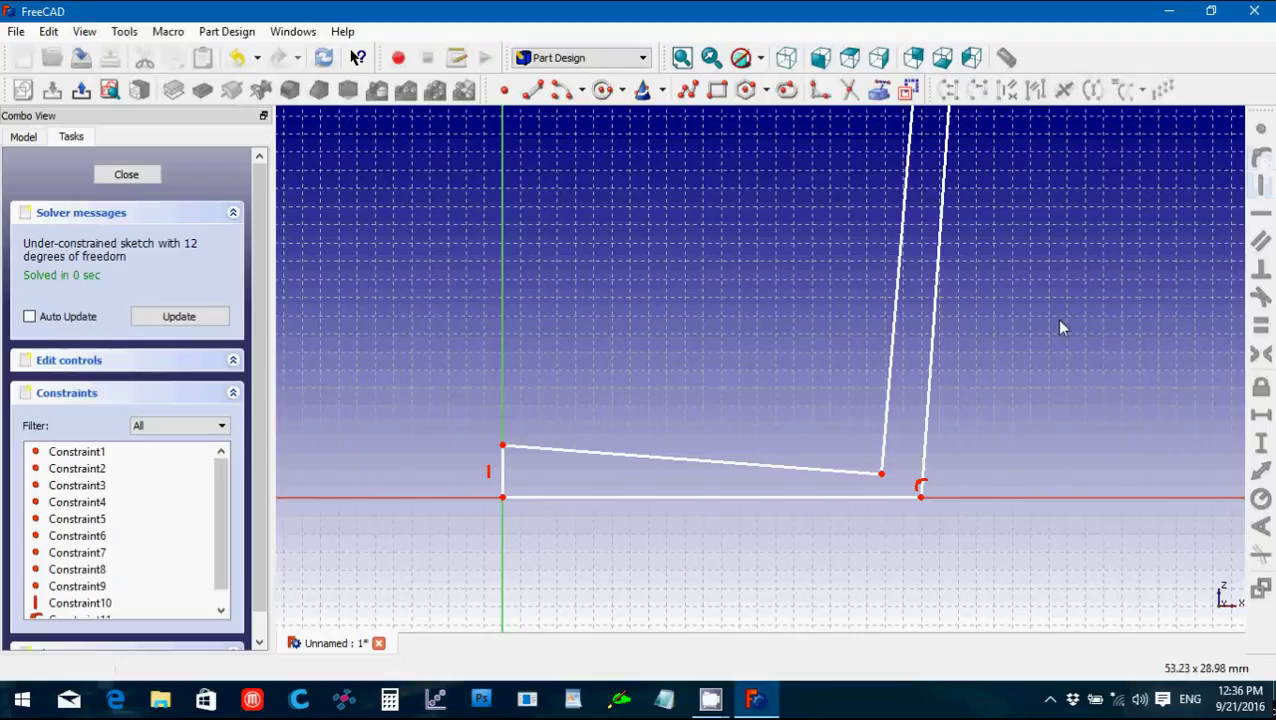
Constrain the horizontal length of the base's bottom edge to 20 mm.
{"action": "scroll", "coordinate": [1055, 318], "scroll_direction": "down", "scroll_amount": 1}
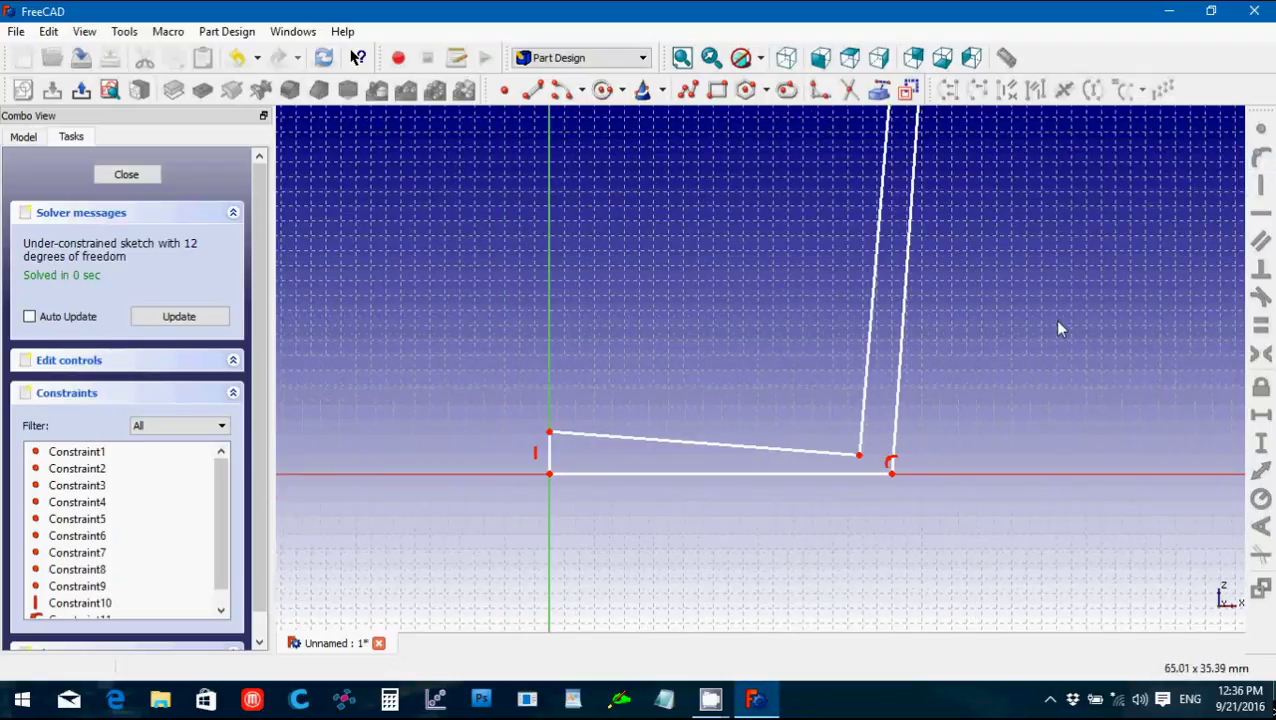
{"action": "scroll", "coordinate": [1058, 323], "scroll_direction": "down", "scroll_amount": 2}
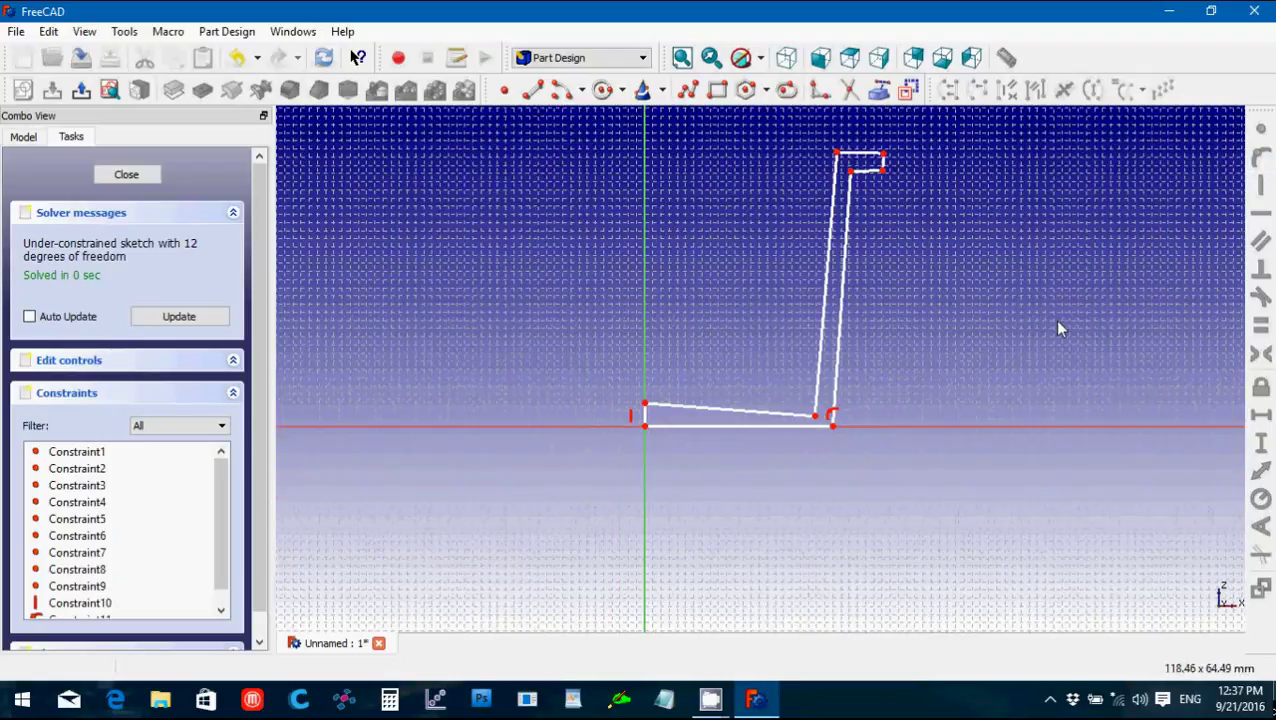
{"action": "left_click", "coordinate": [708, 426]}
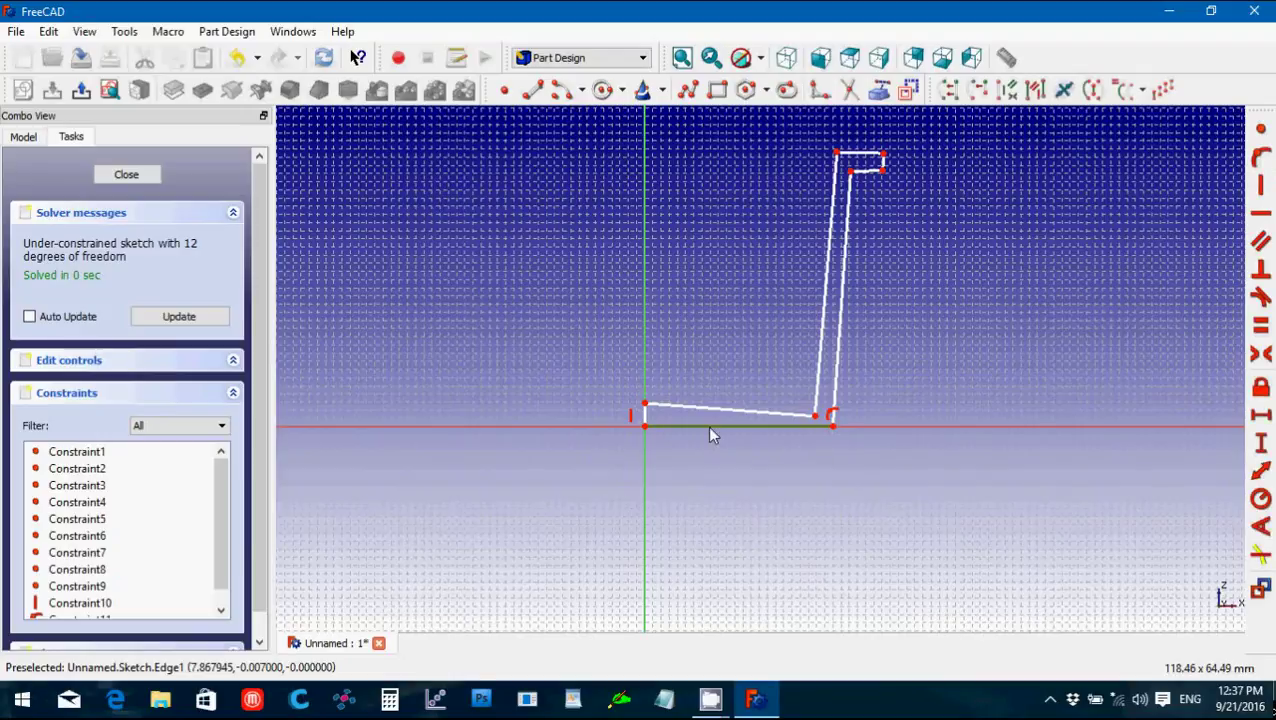
{"action": "left_click", "coordinate": [1262, 418]}
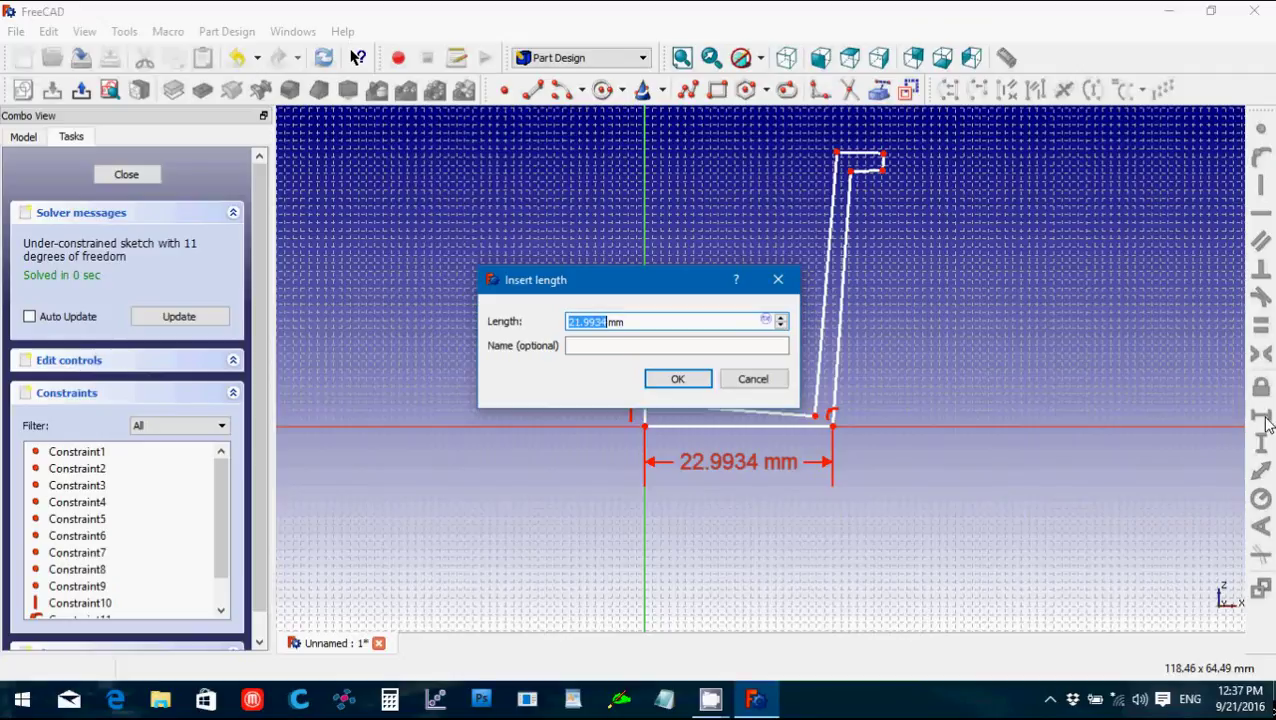
{"action": "type", "text": "20"}
{"action": "key", "text": "Return"}
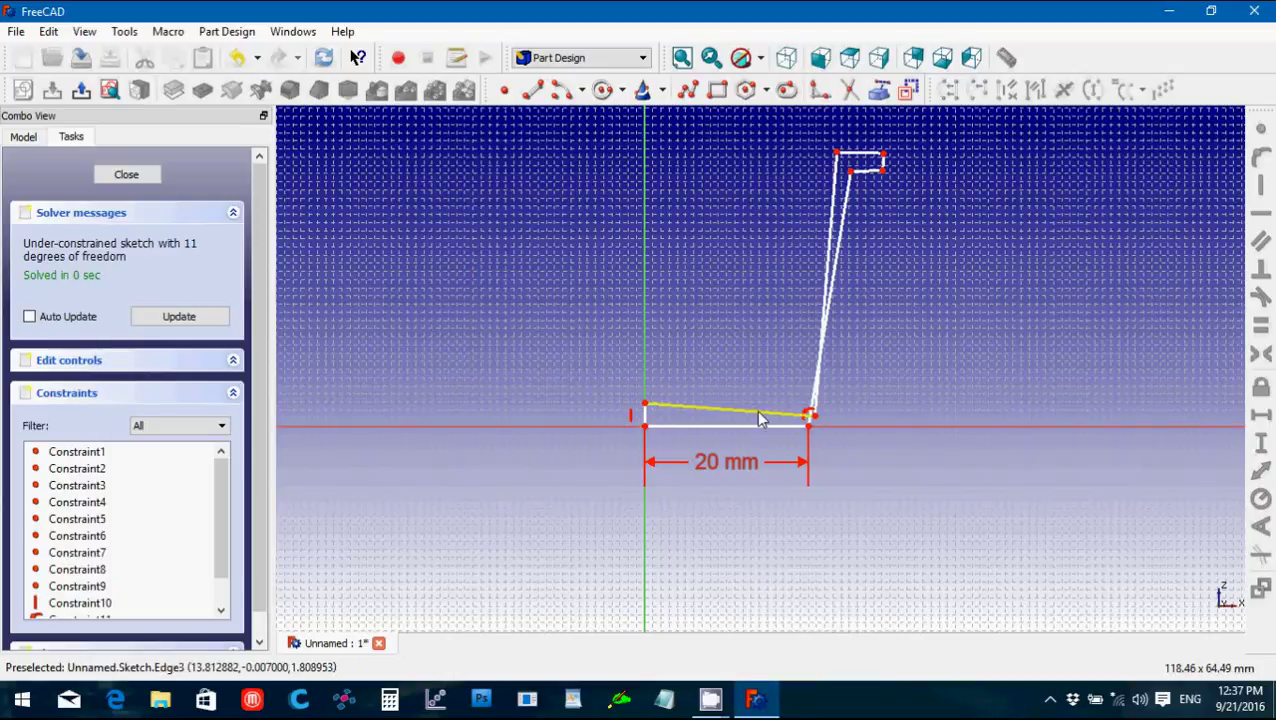
Shift the base's upper edge up and inward, and constrain the height of the short edge on the vertical axis to 2 mm.
{"action": "left_click_drag", "start_coordinate": [758, 418], "coordinate": [733, 405]}
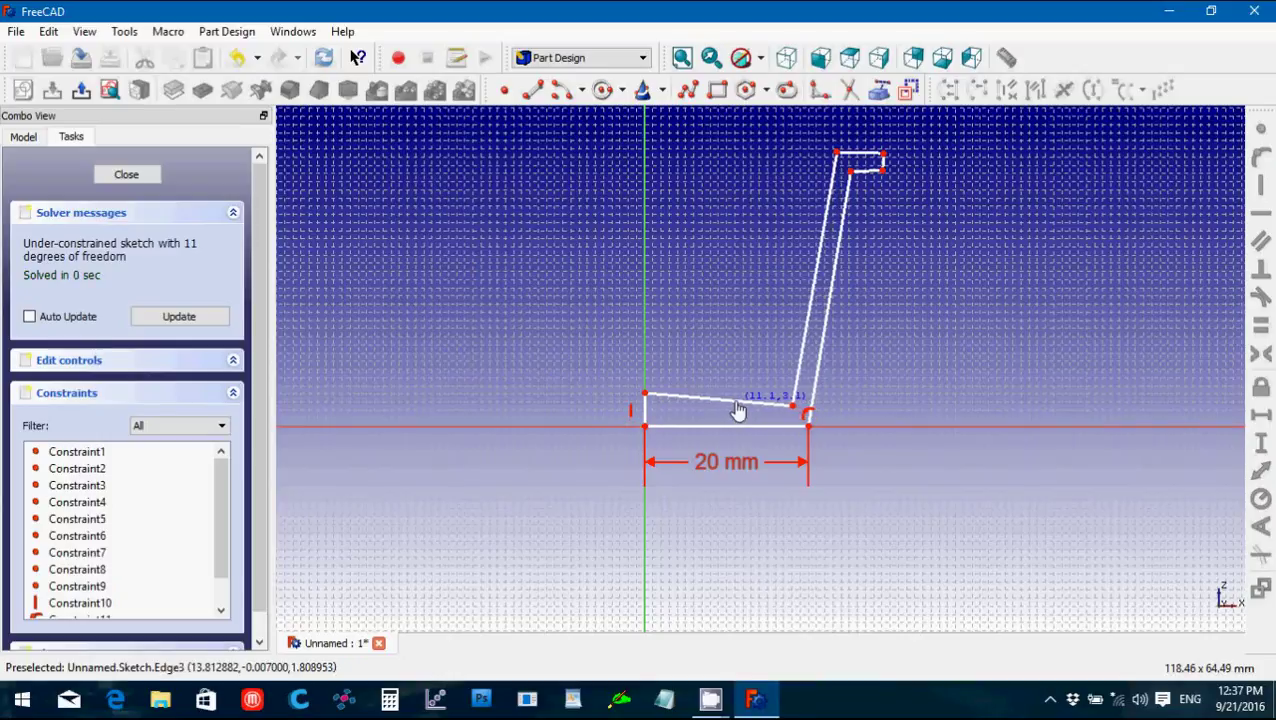
{"action": "left_click", "coordinate": [646, 396]}
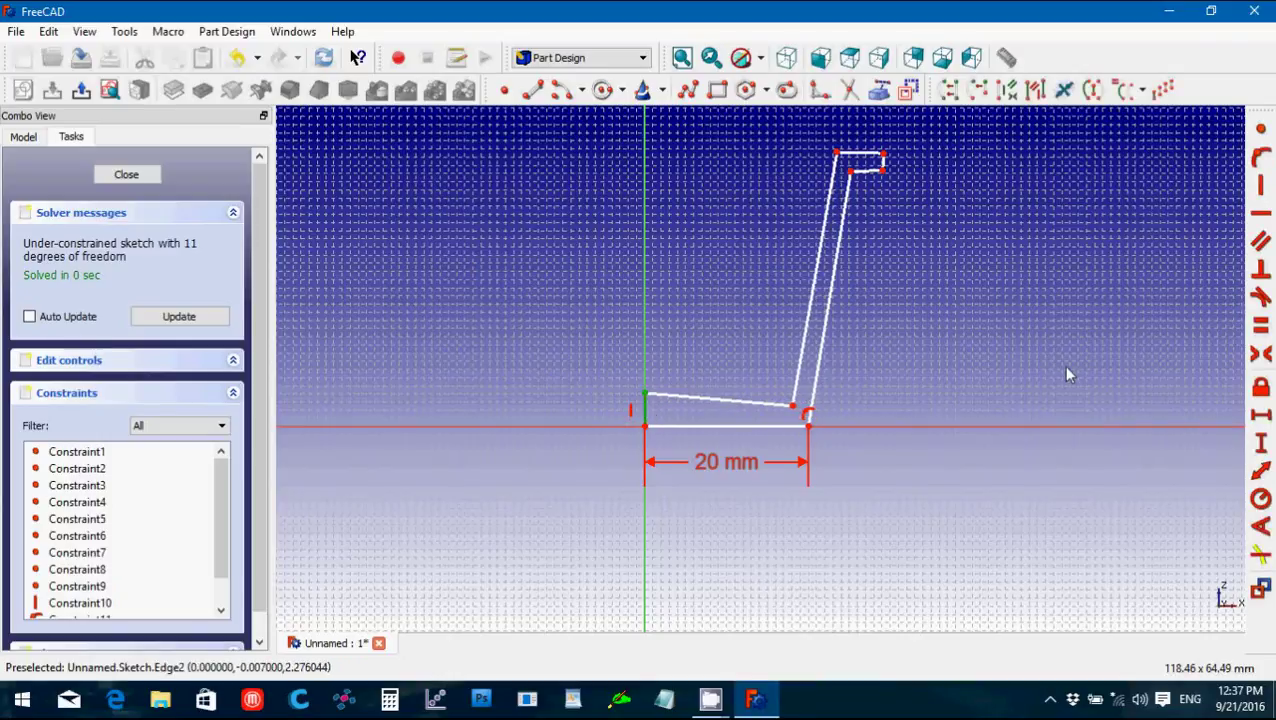
{"action": "left_click", "coordinate": [1261, 447]}
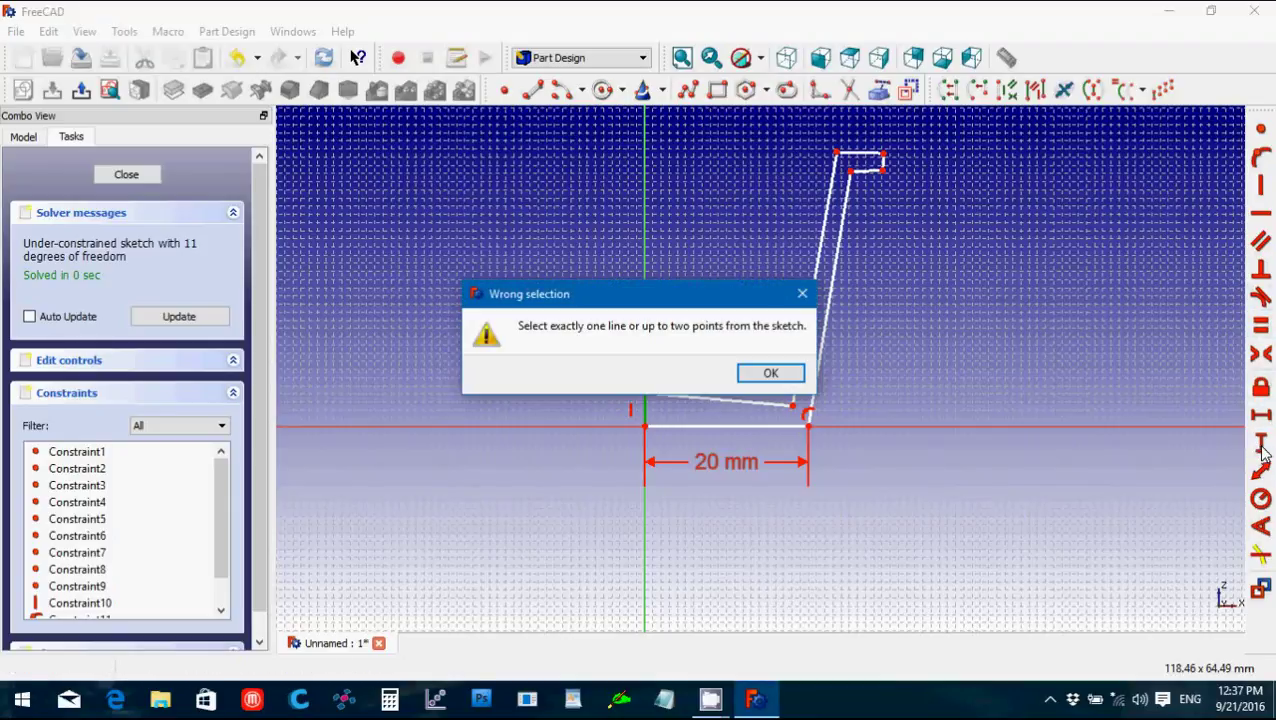
{"action": "left_click", "coordinate": [770, 373]}
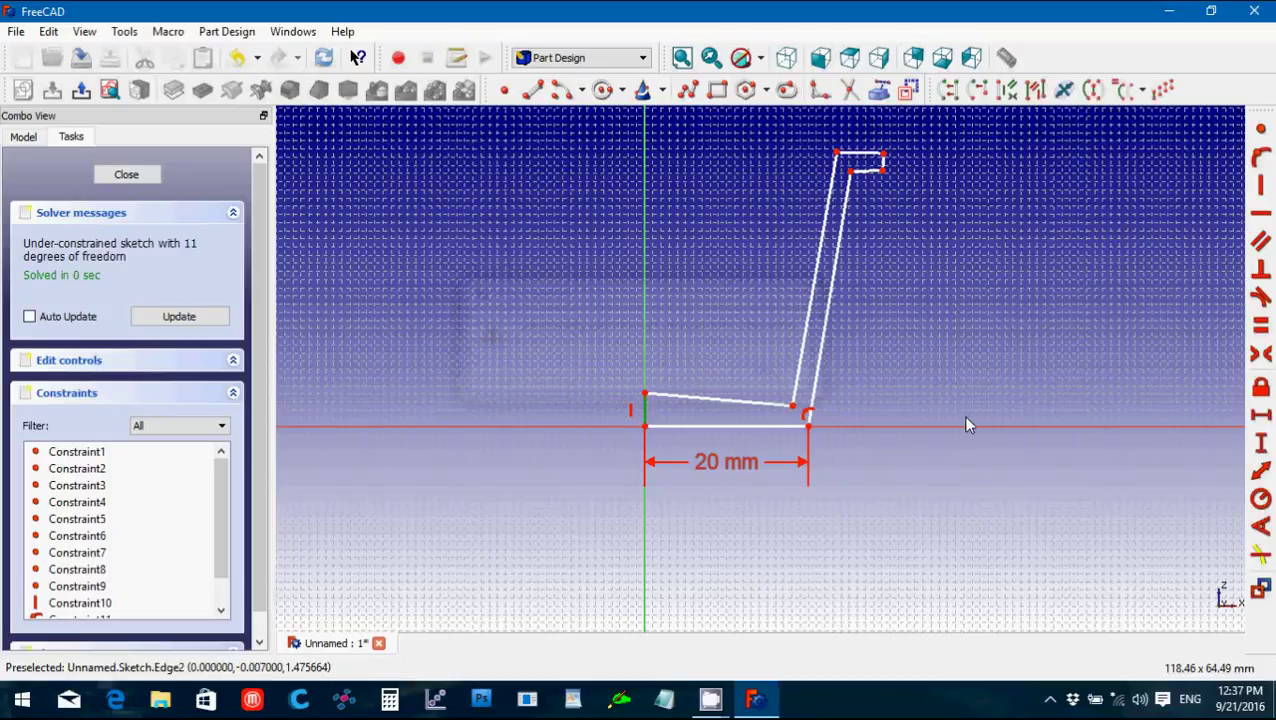
{"action": "left_click", "coordinate": [1262, 446]}
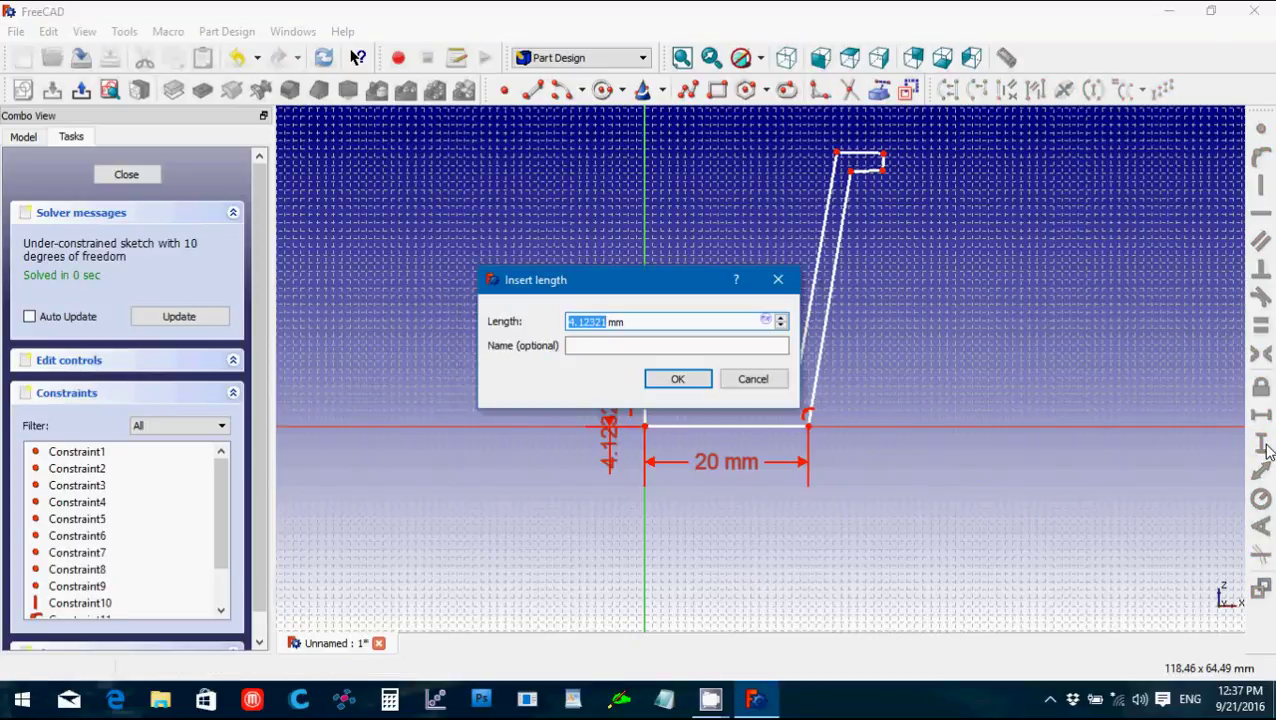
{"action": "type", "text": "2"}
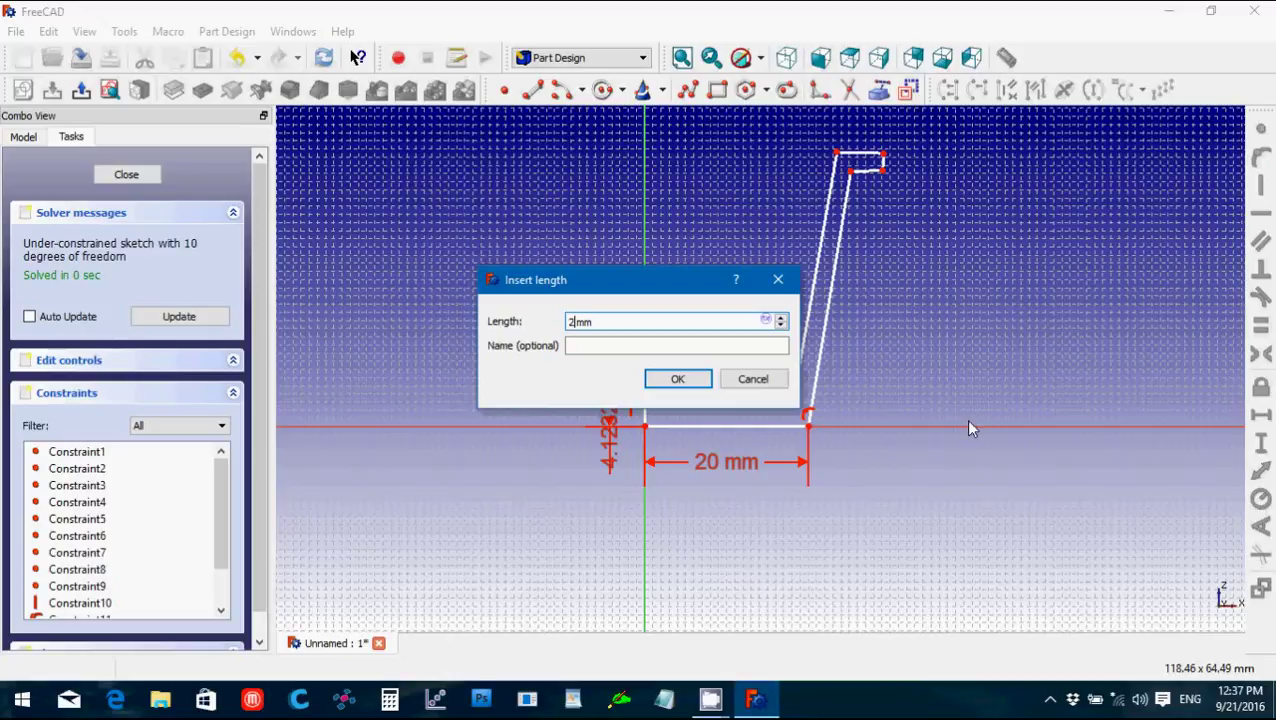
{"action": "left_click", "coordinate": [689, 383]}
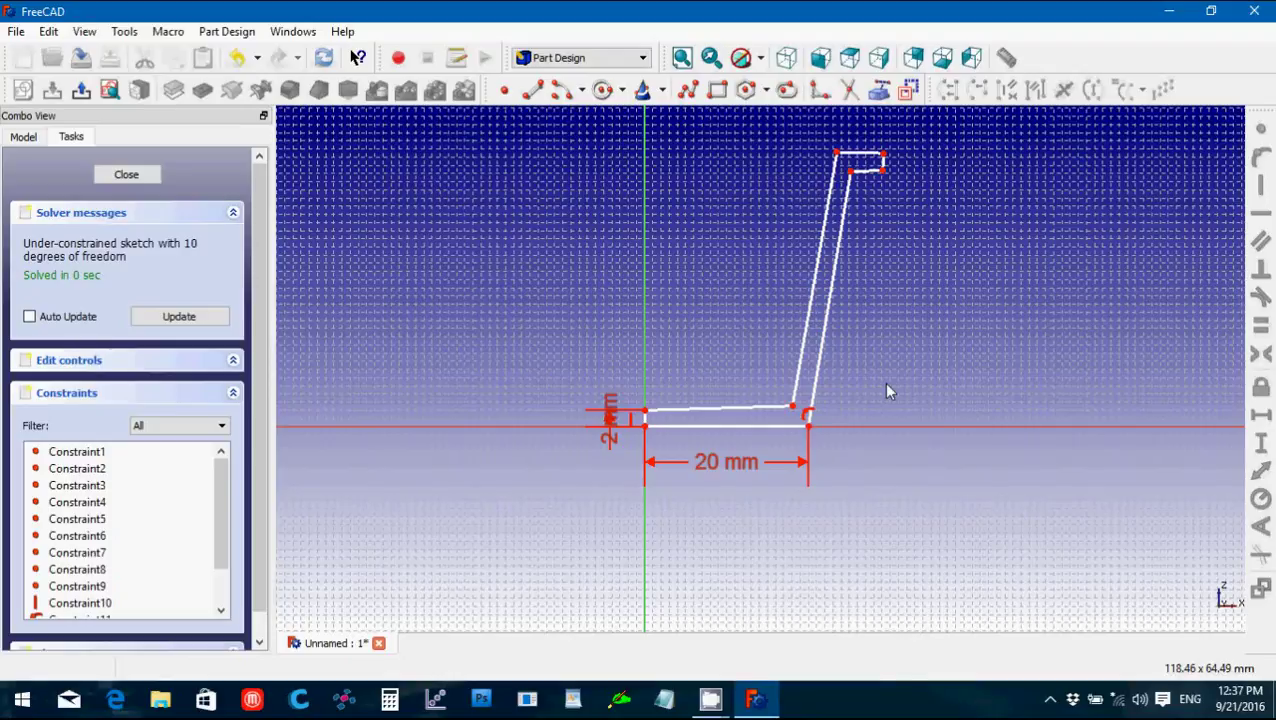
Constrain the vertical distance from the base's outer bottom corner to the inner wall line's top corner to 58 mm.
{"action": "left_click", "coordinate": [808, 428]}
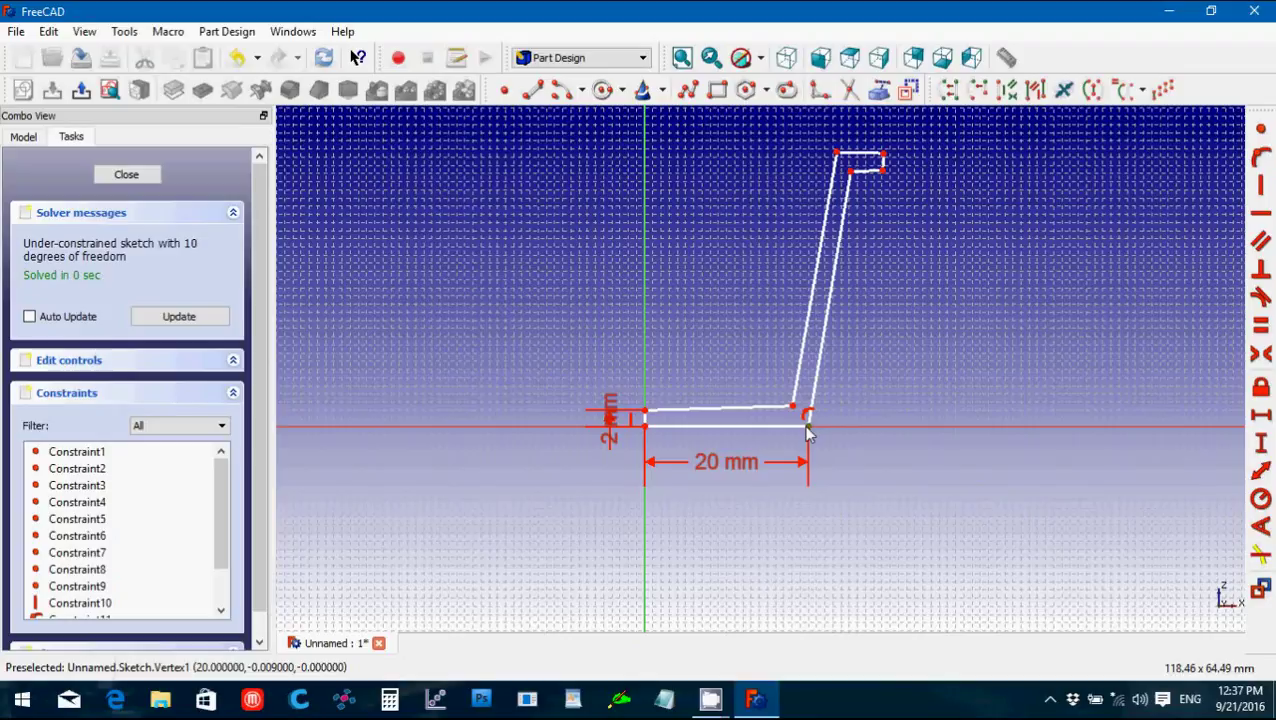
{"action": "left_click", "coordinate": [836, 155]}
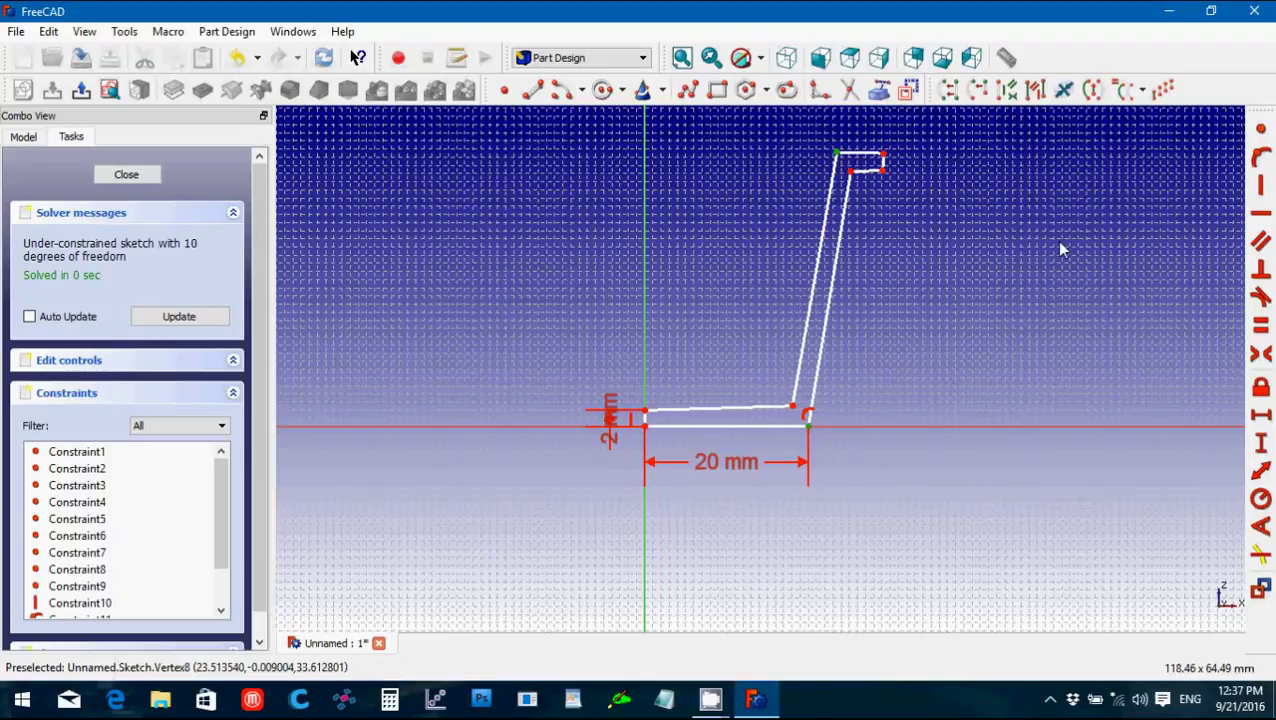
{"action": "left_click", "coordinate": [1264, 450]}
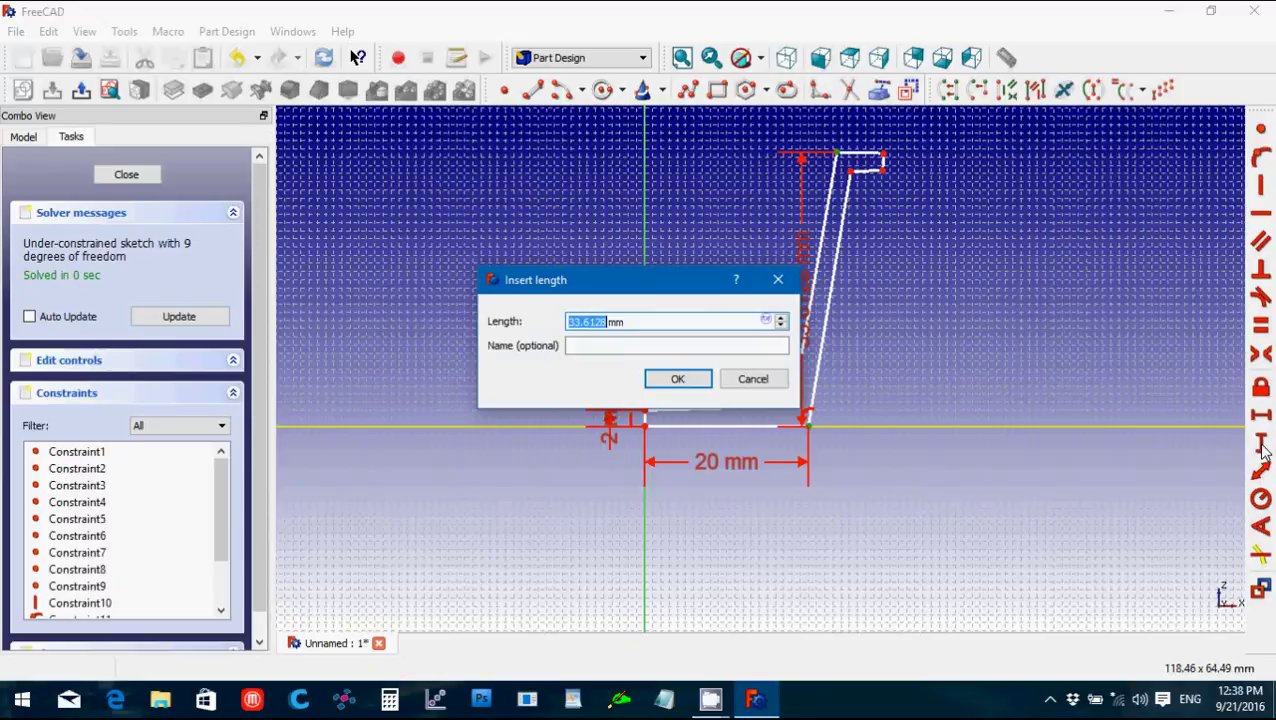
{"action": "type", "text": "60"}
{"action": "key", "text": "Return"}
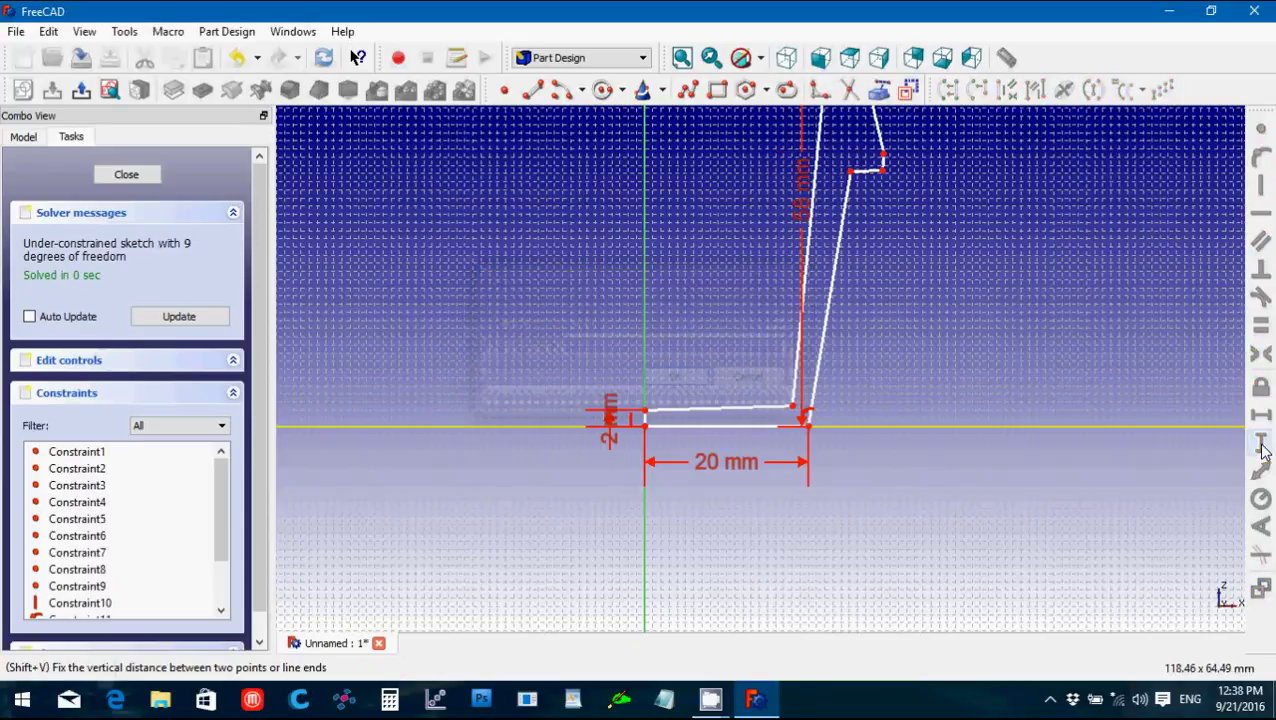
Move the lip's three remaining corners up near the wall's top, placing the outermost one about 37 mm across and 56 mm high.
{"action": "scroll", "coordinate": [962, 288], "scroll_direction": "down", "scroll_amount": 3}
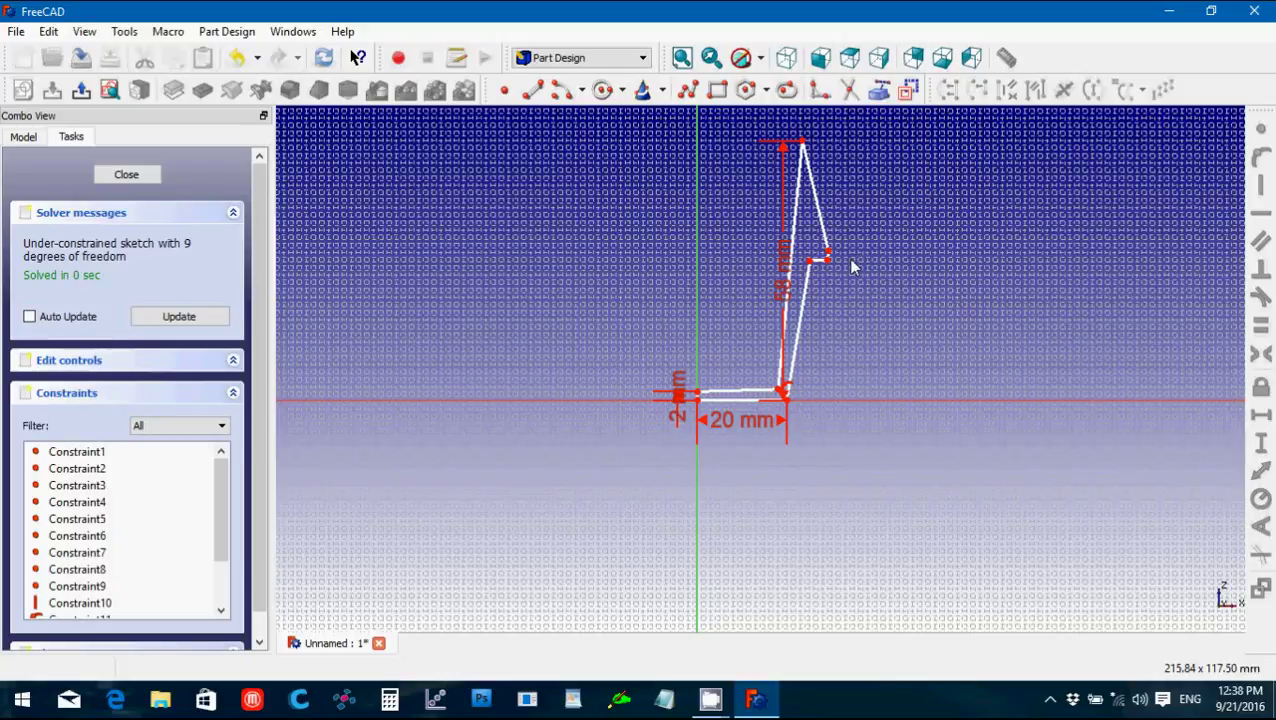
{"action": "left_click_drag", "start_coordinate": [828, 252], "coordinate": [830, 141]}
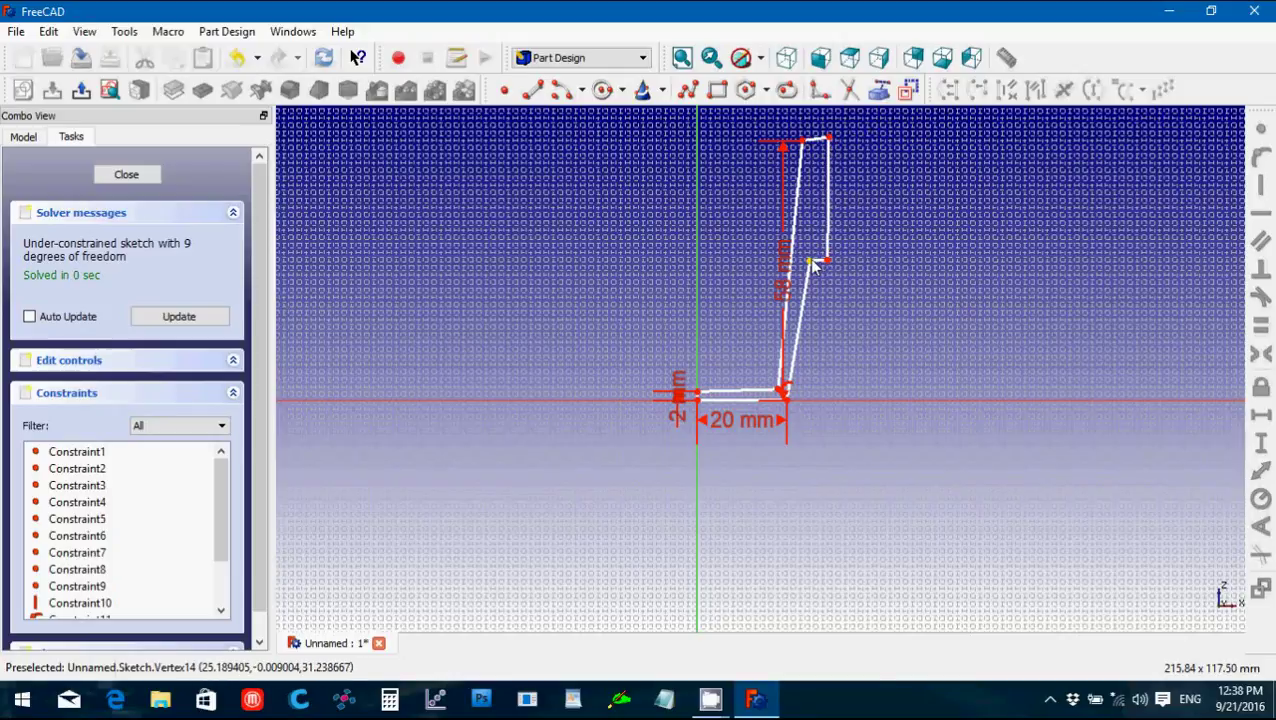
{"action": "left_click_drag", "start_coordinate": [813, 264], "coordinate": [820, 158]}
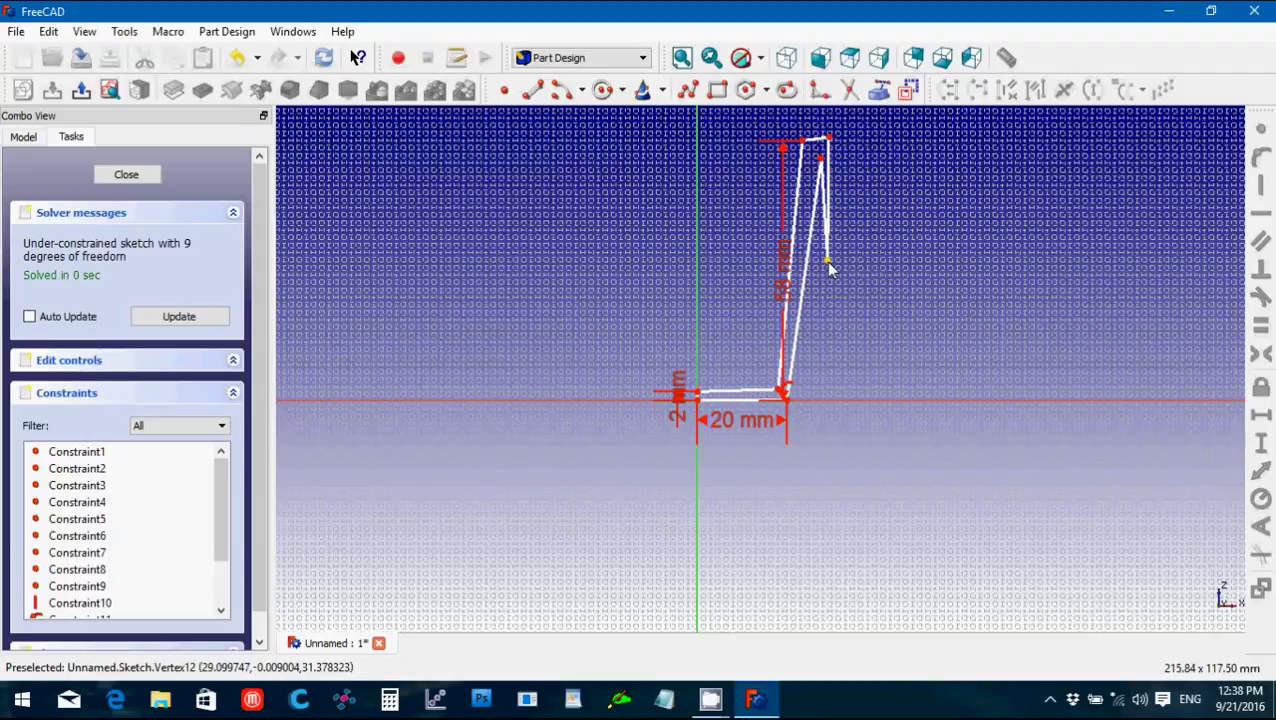
{"action": "left_click_drag", "start_coordinate": [828, 262], "coordinate": [865, 148]}
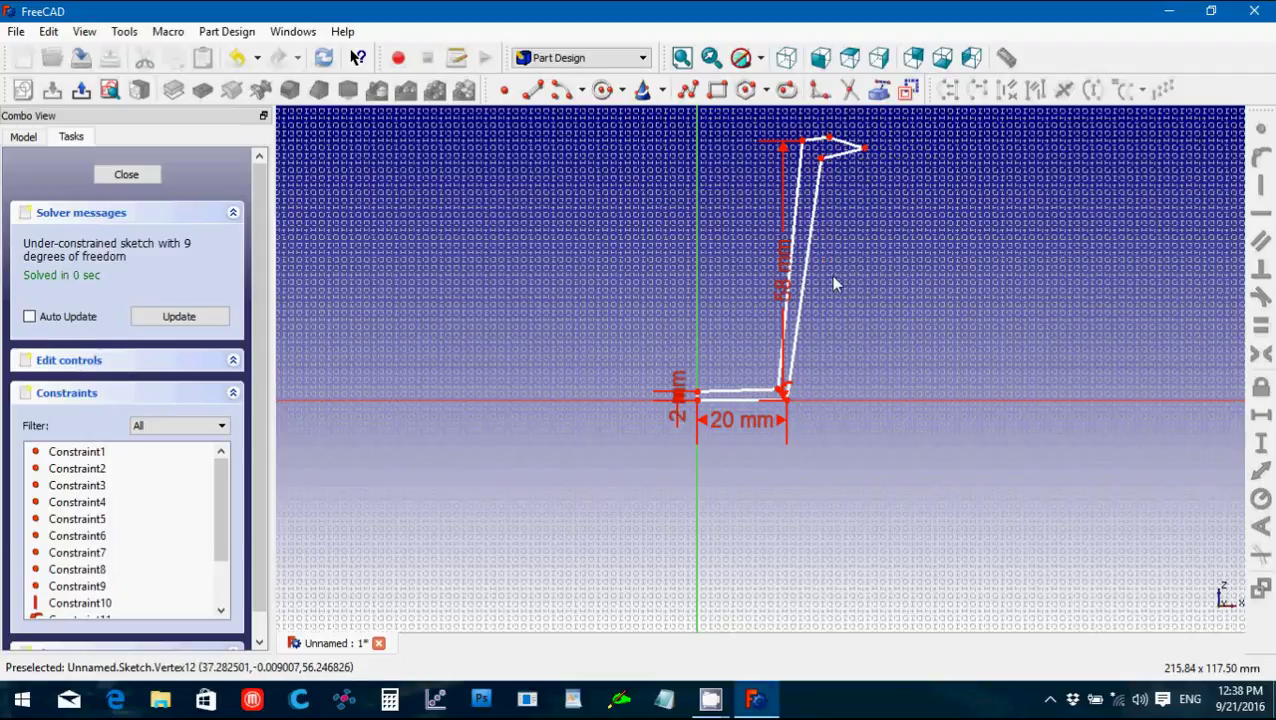
Make the base's upper and bottom edges parallel, and make the wall's two slanted lines parallel to each other.
{"action": "left_click", "coordinate": [717, 404]}
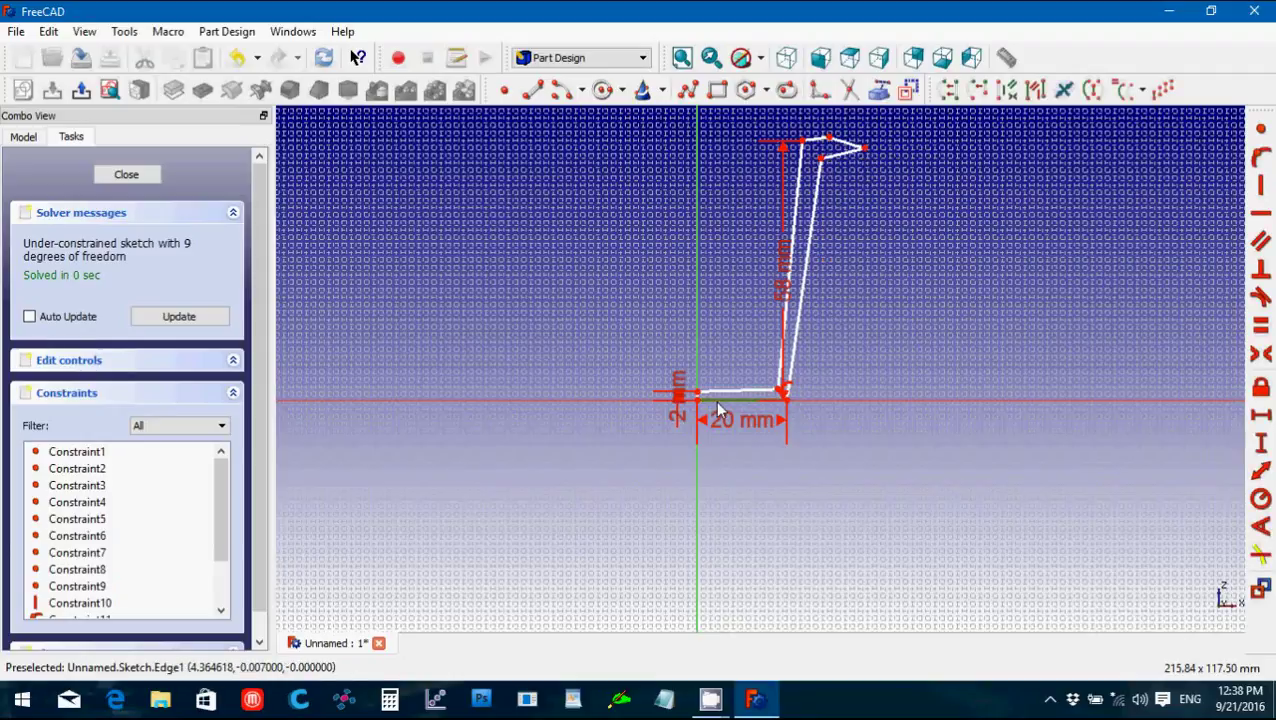
{"action": "left_click", "coordinate": [1259, 243]}
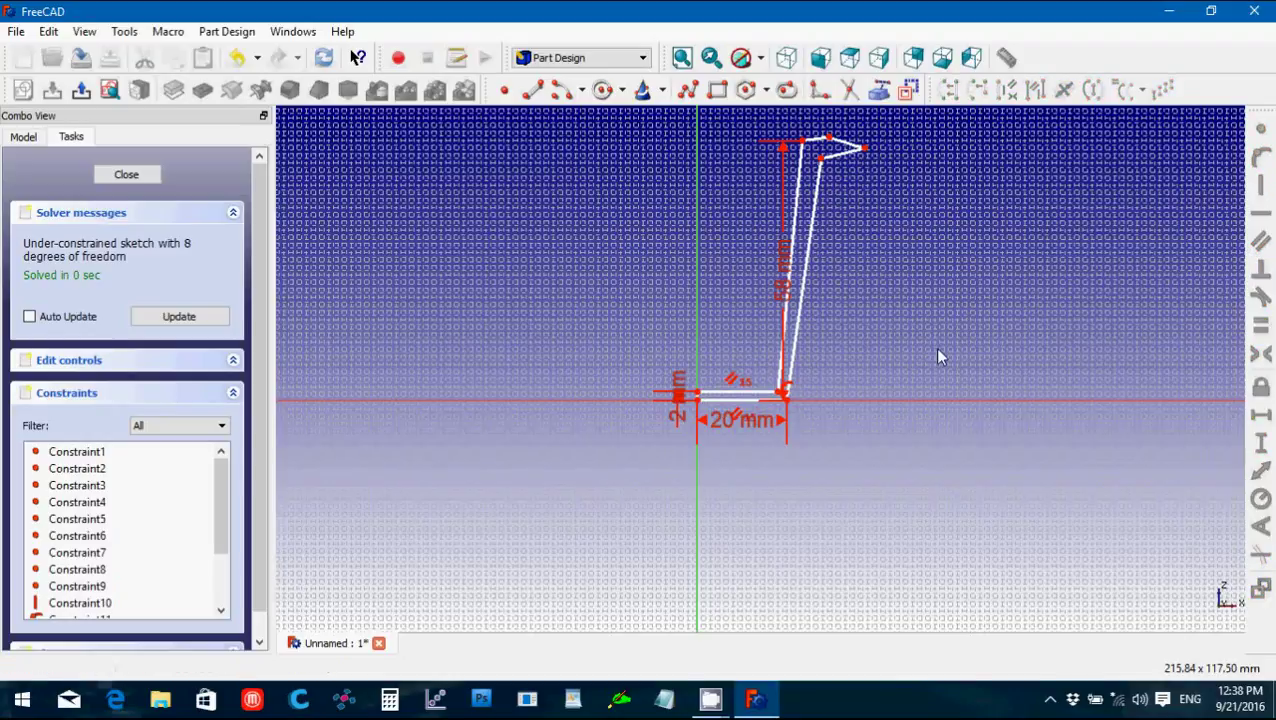
{"action": "left_click", "coordinate": [786, 342]}
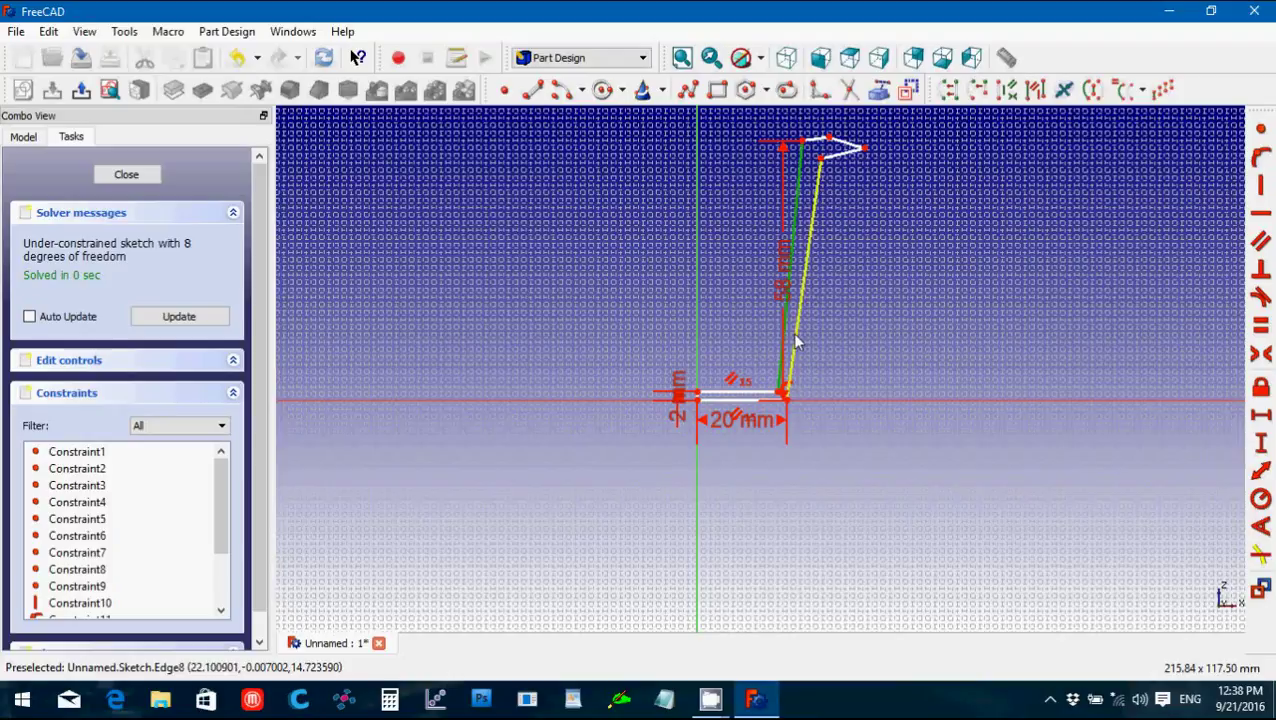
{"action": "left_click", "coordinate": [796, 342]}
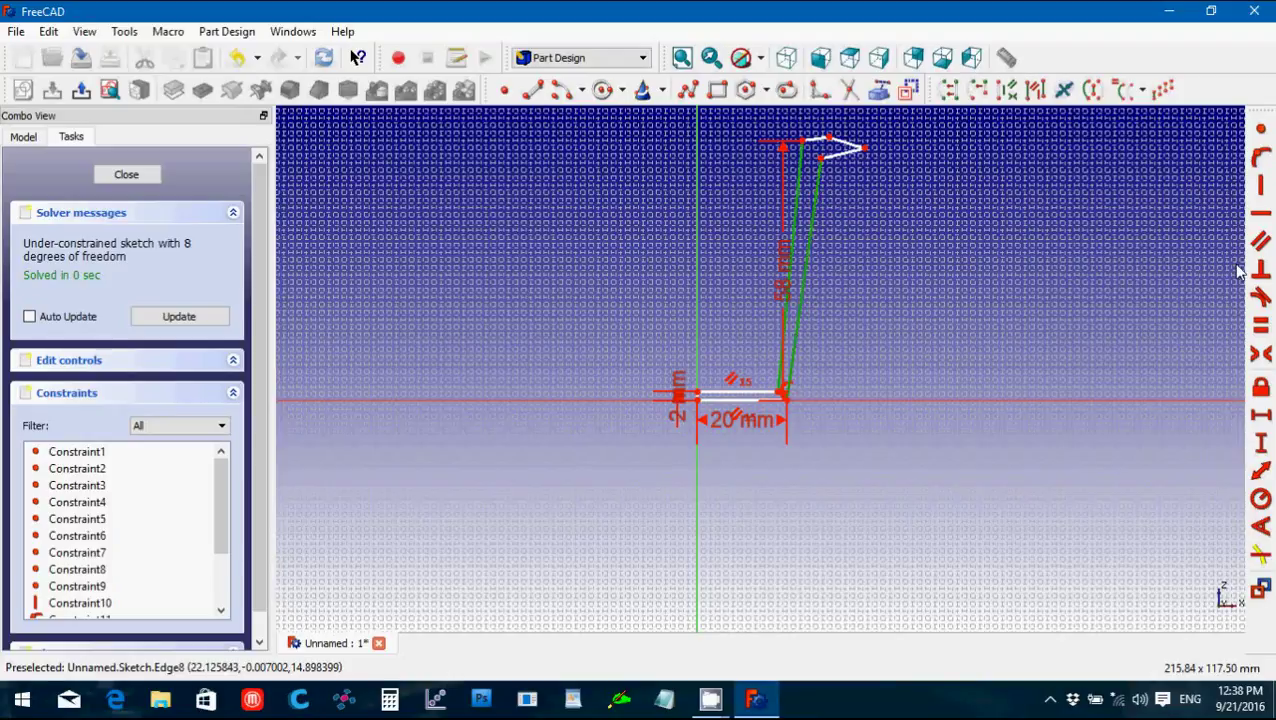
{"action": "left_click", "coordinate": [1262, 248]}
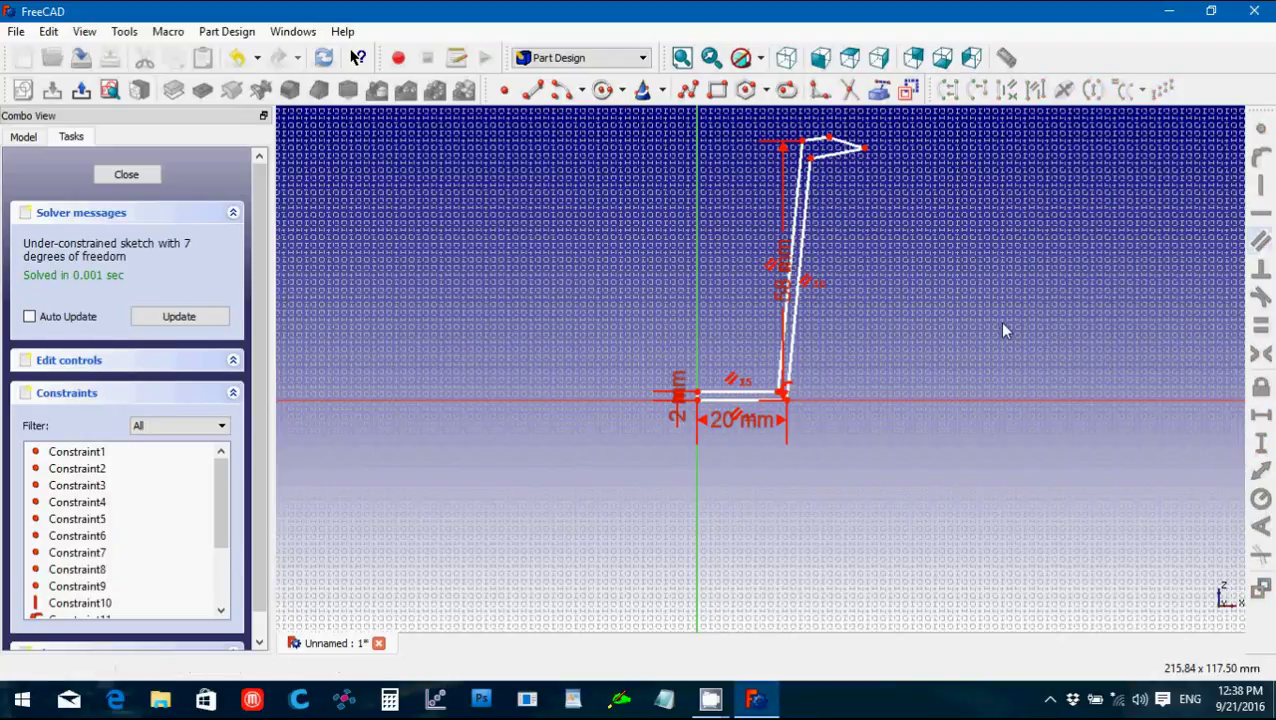
Raise the outer wall line's top corner level with the lip's outermost corner, at a height of about 56 mm.
{"action": "scroll", "coordinate": [983, 330], "scroll_direction": "up", "scroll_amount": 5}
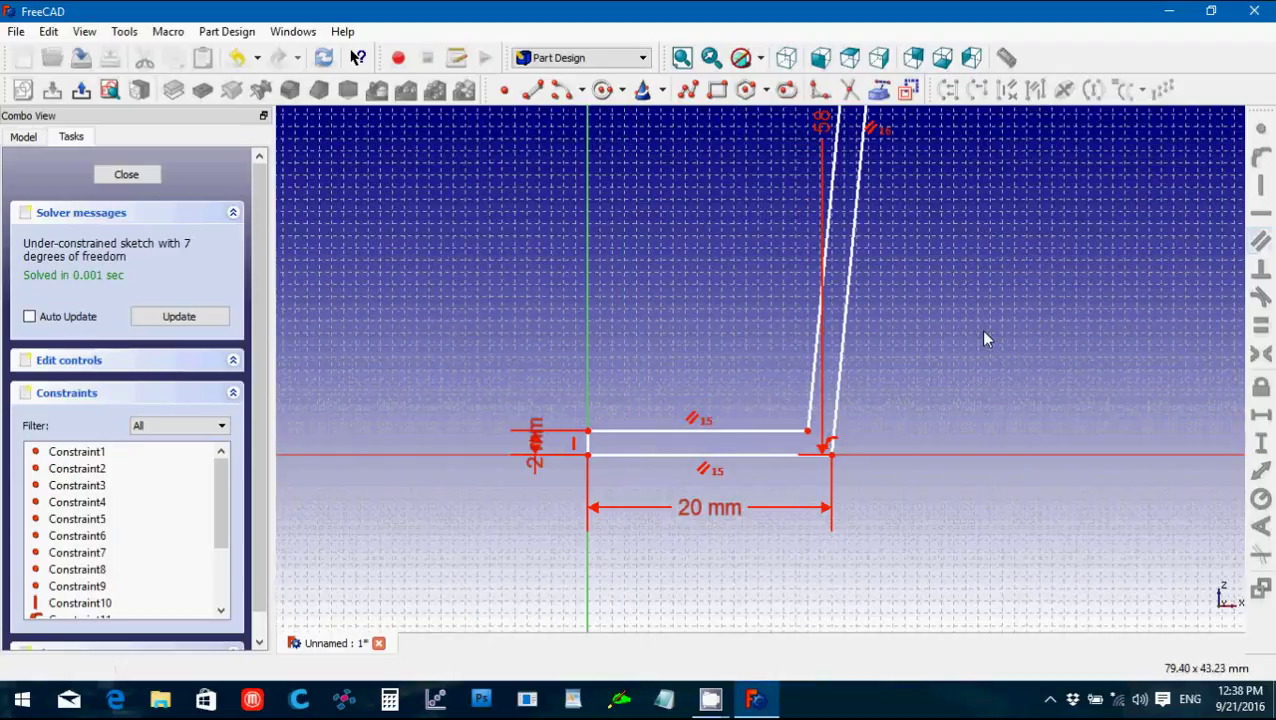
{"action": "scroll", "coordinate": [983, 339], "scroll_direction": "down", "scroll_amount": 2}
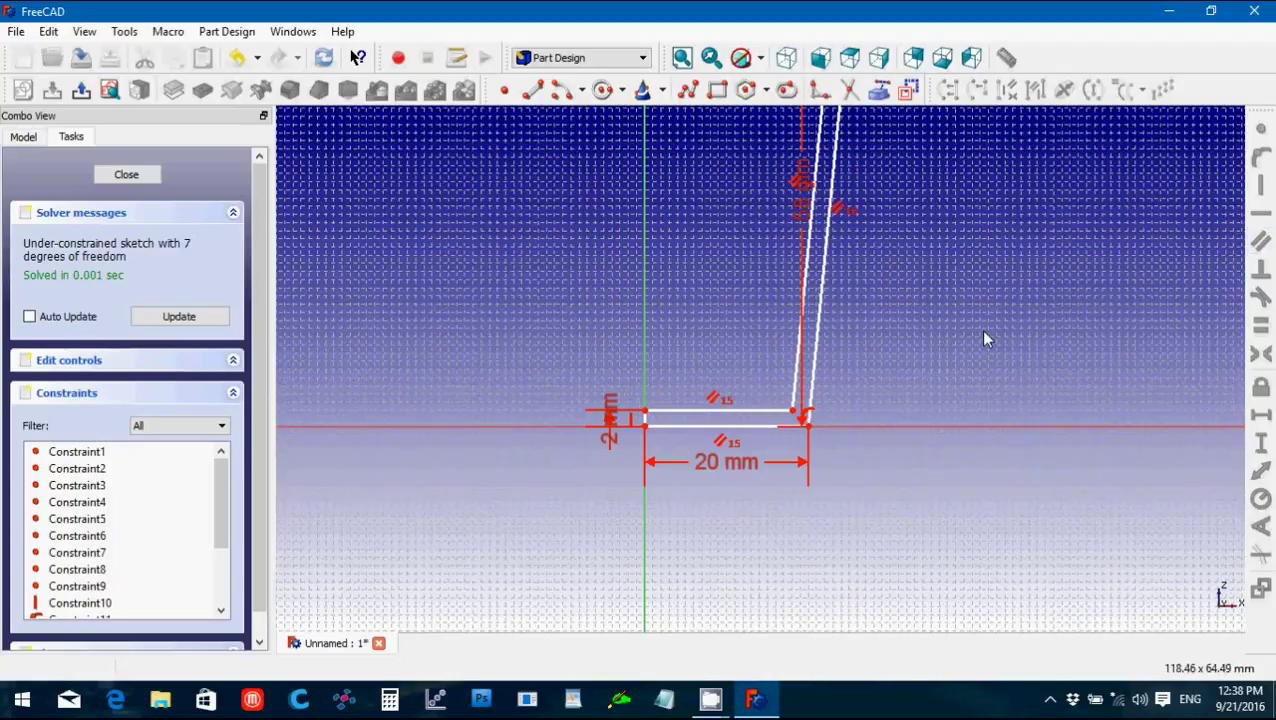
{"action": "scroll", "coordinate": [985, 339], "scroll_direction": "down", "scroll_amount": 1}
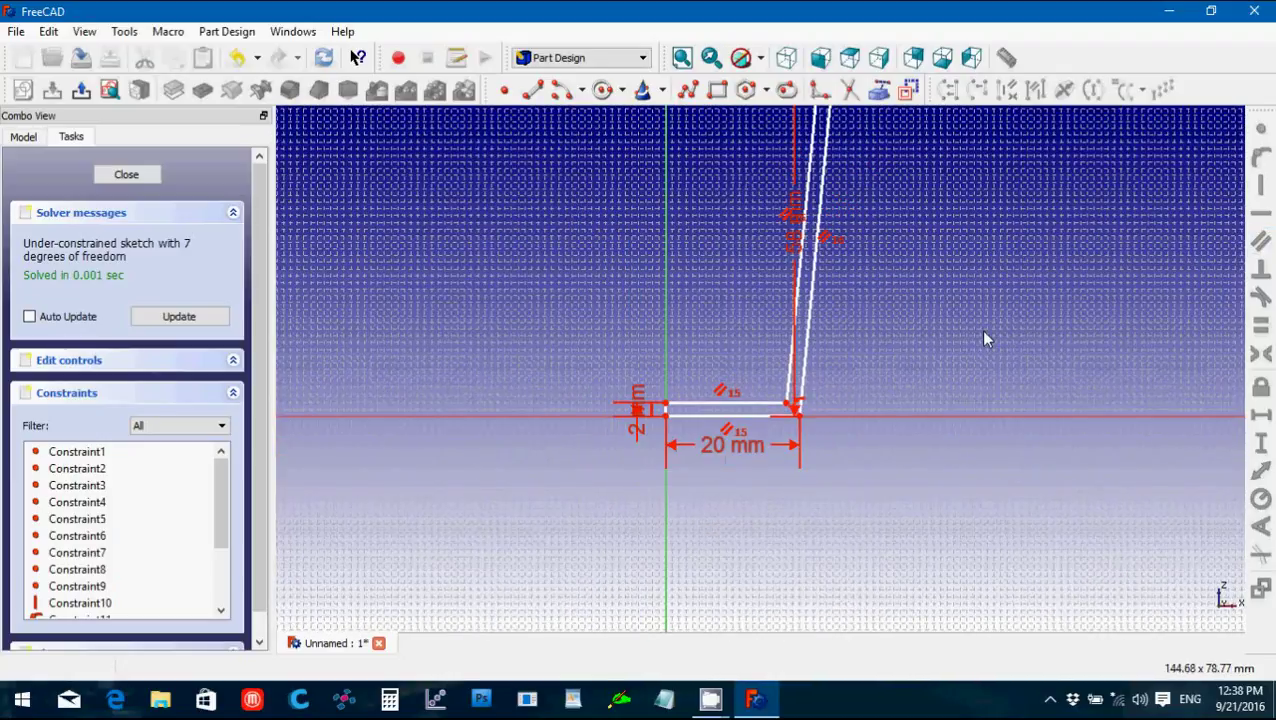
{"action": "scroll", "coordinate": [985, 339], "scroll_direction": "up", "scroll_amount": 3}
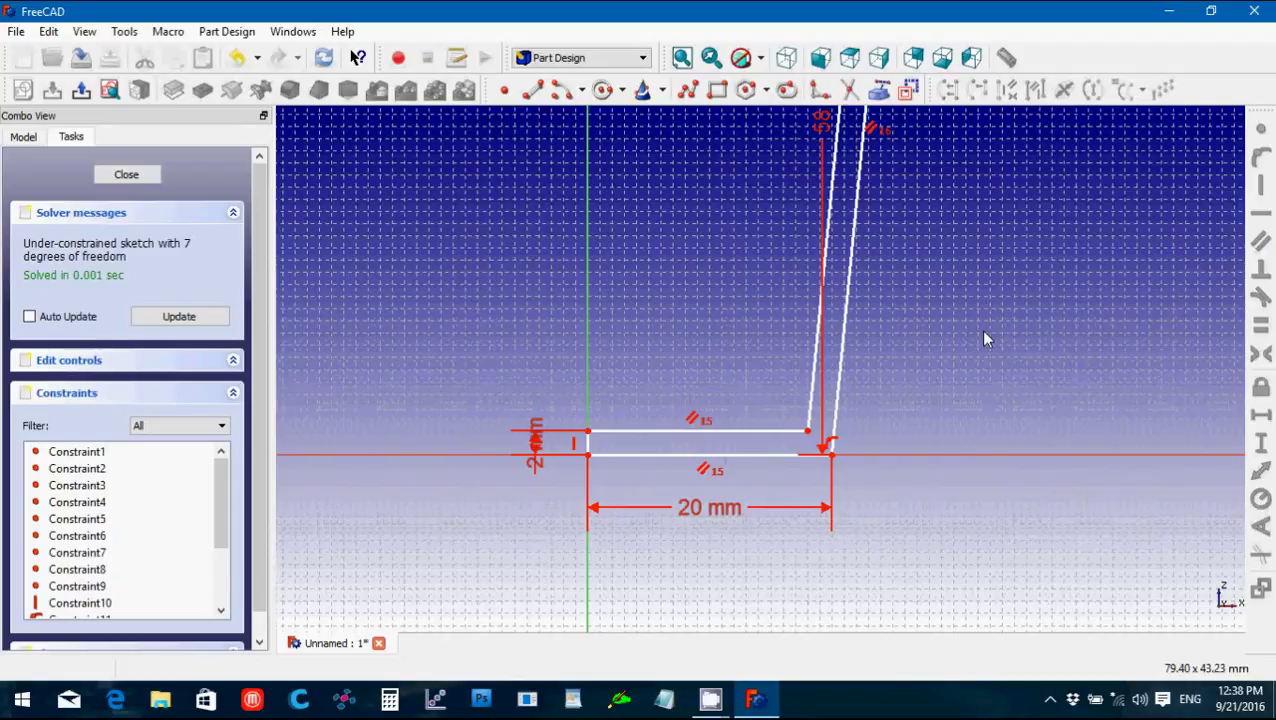
{"action": "scroll", "coordinate": [985, 339], "scroll_direction": "down", "scroll_amount": 2}
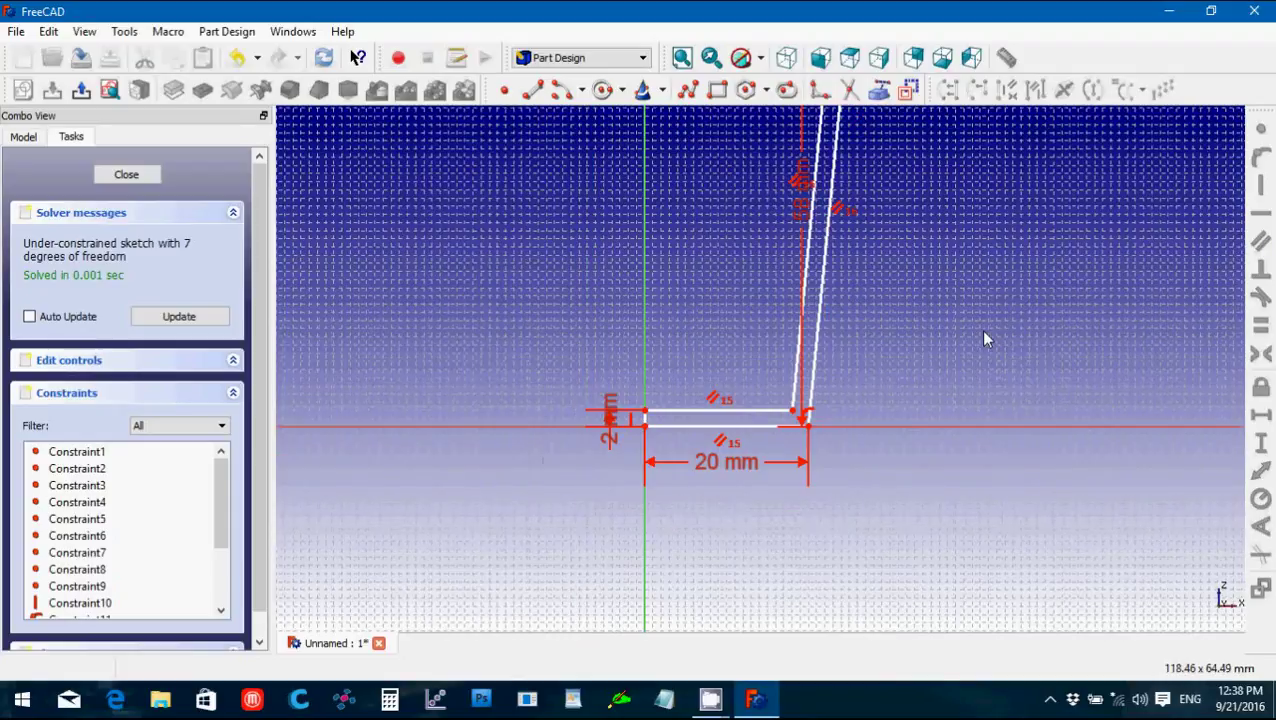
{"action": "key", "text": "Up"}
{"action": "key", "text": "Up"}
{"action": "key", "text": "Up"}
{"action": "key", "text": "Up"}
{"action": "key", "text": "Up"}
{"action": "key", "text": "Up"}
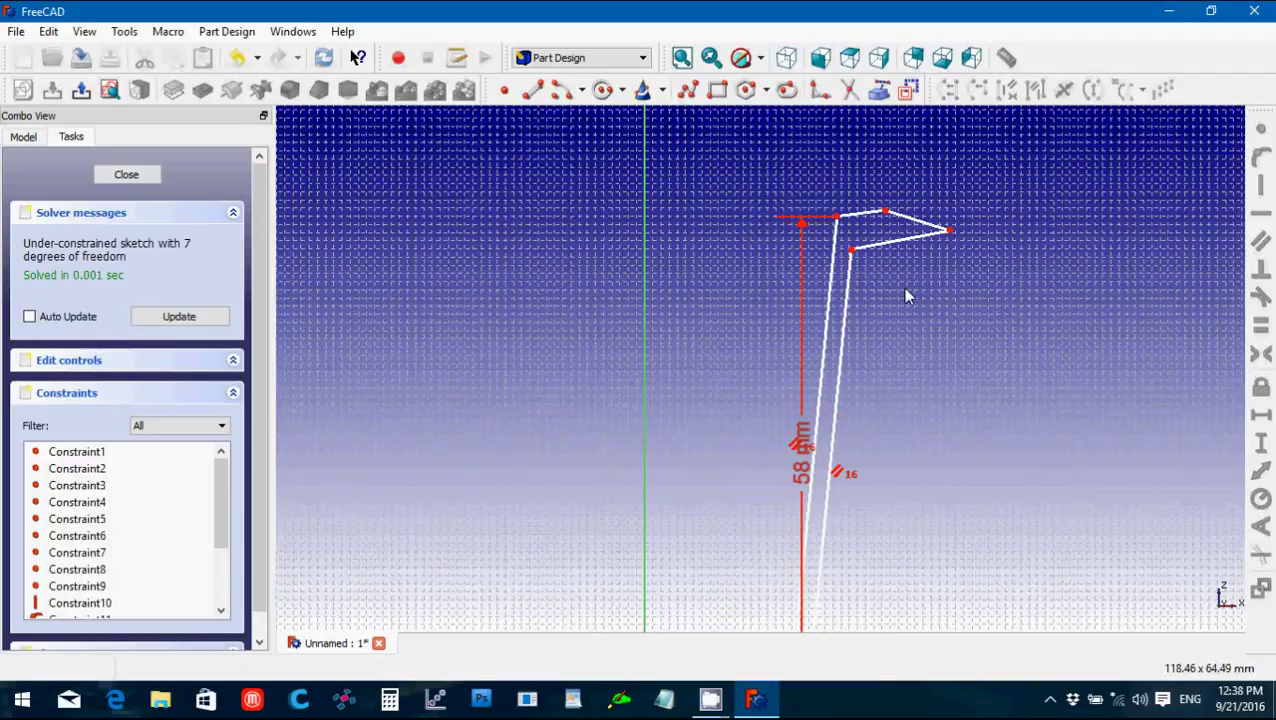
{"action": "left_click_drag", "start_coordinate": [852, 258], "coordinate": [856, 243]}
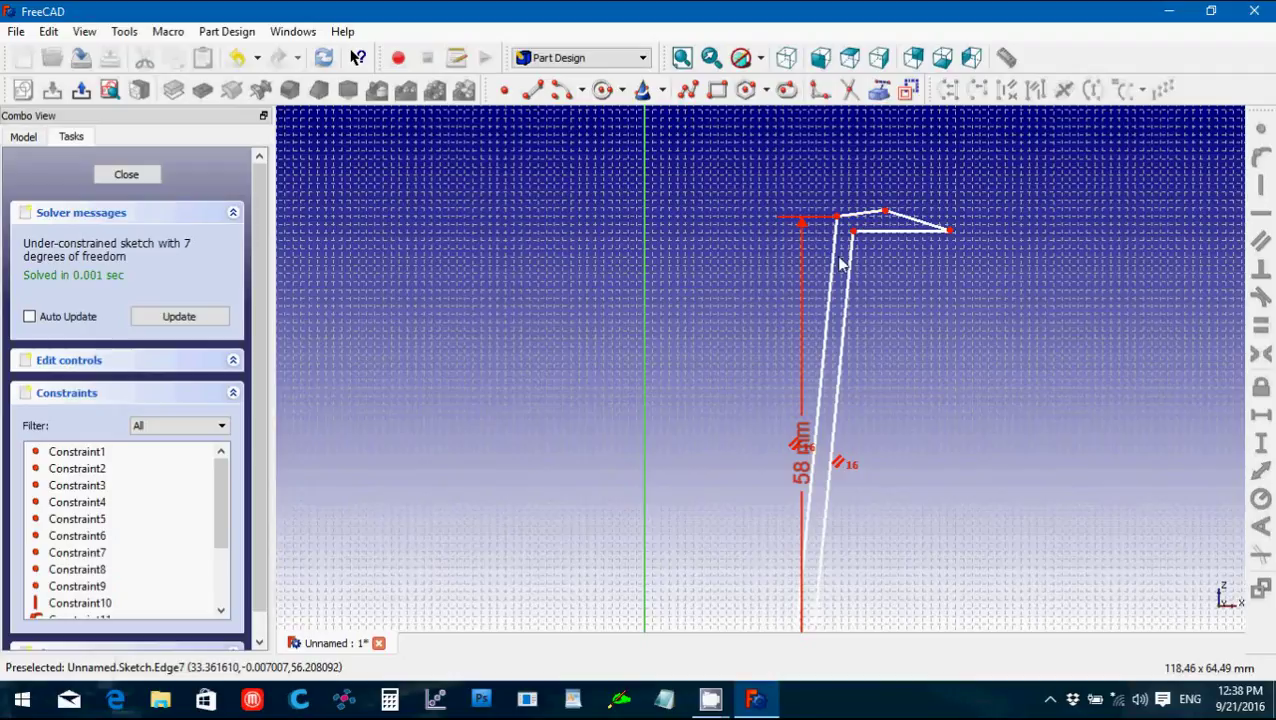
Delete the lip's top edge, slanted outer edge and underside edge from the top of the wall.
{"action": "left_click", "coordinate": [870, 215]}
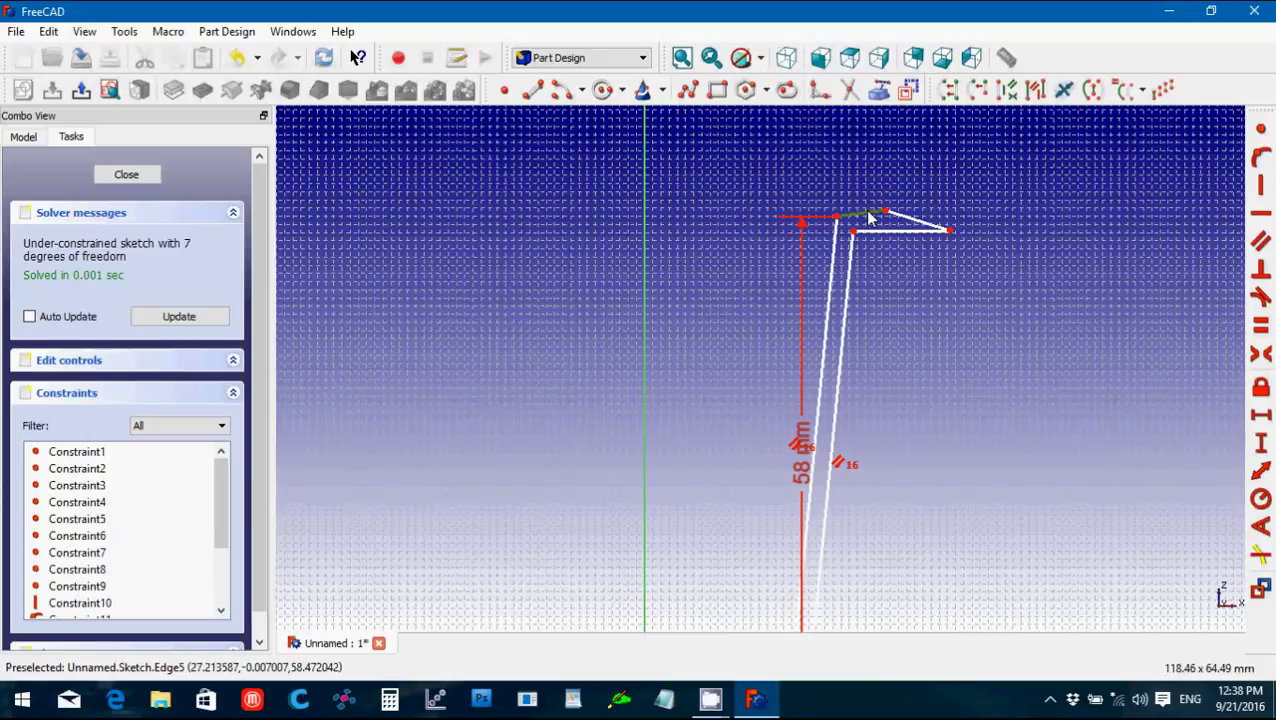
{"action": "left_click", "coordinate": [870, 224]}
{"action": "left_click", "coordinate": [870, 215]}
{"action": "key", "text": "Delete"}
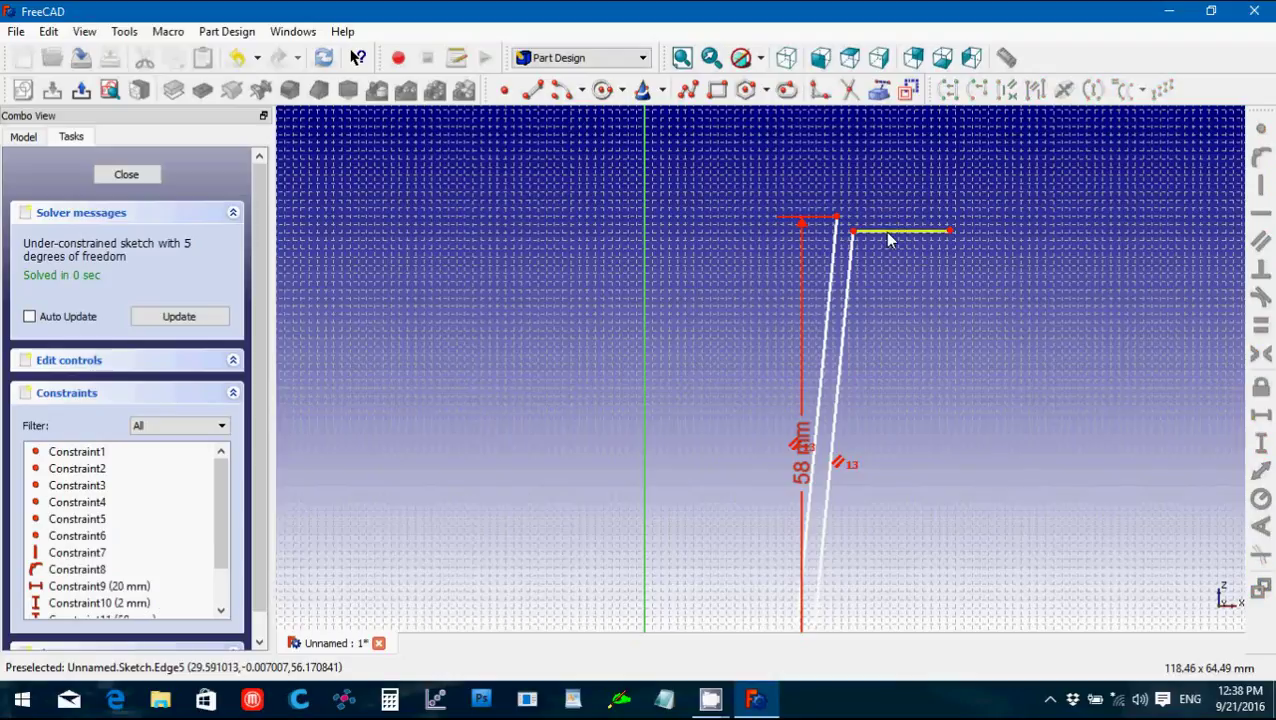
{"action": "left_click", "coordinate": [884, 231]}
{"action": "key", "text": "Delete"}
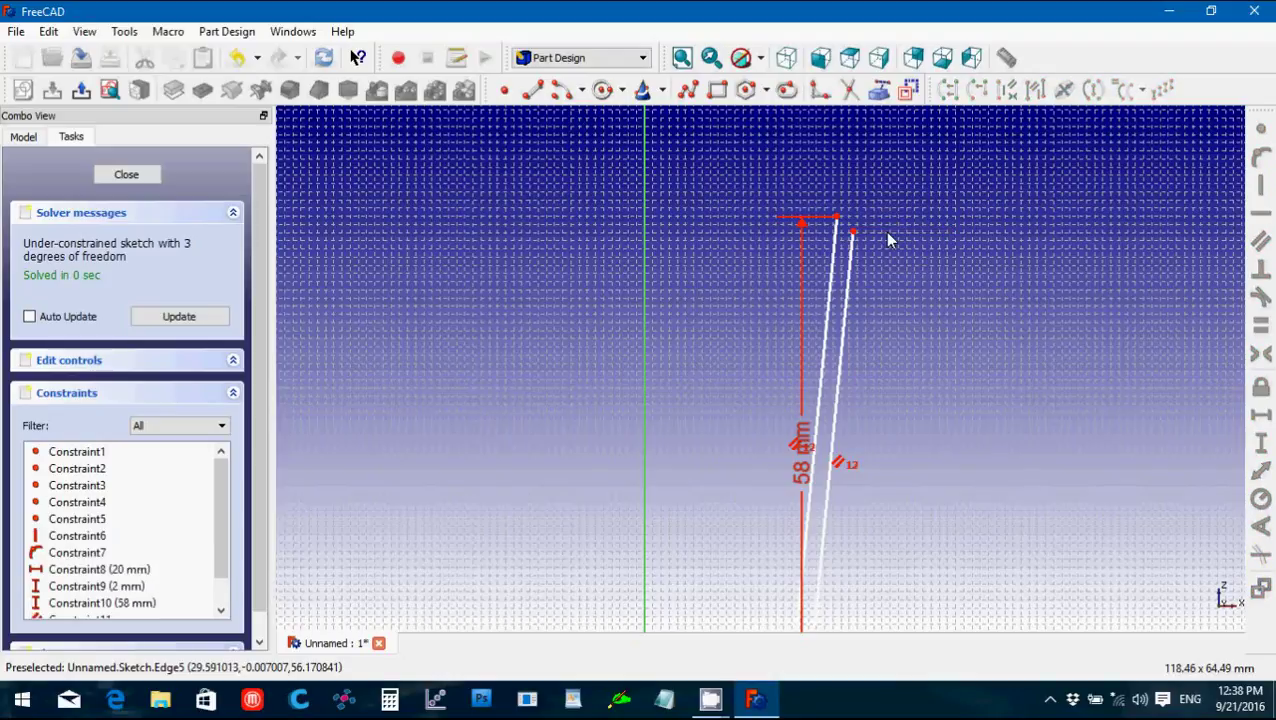
Draw an arc by end points and rim point between the wall's inner and outer top corners, bulging outward with a radius of about 2.7 mm.
{"action": "left_click", "coordinate": [582, 92]}
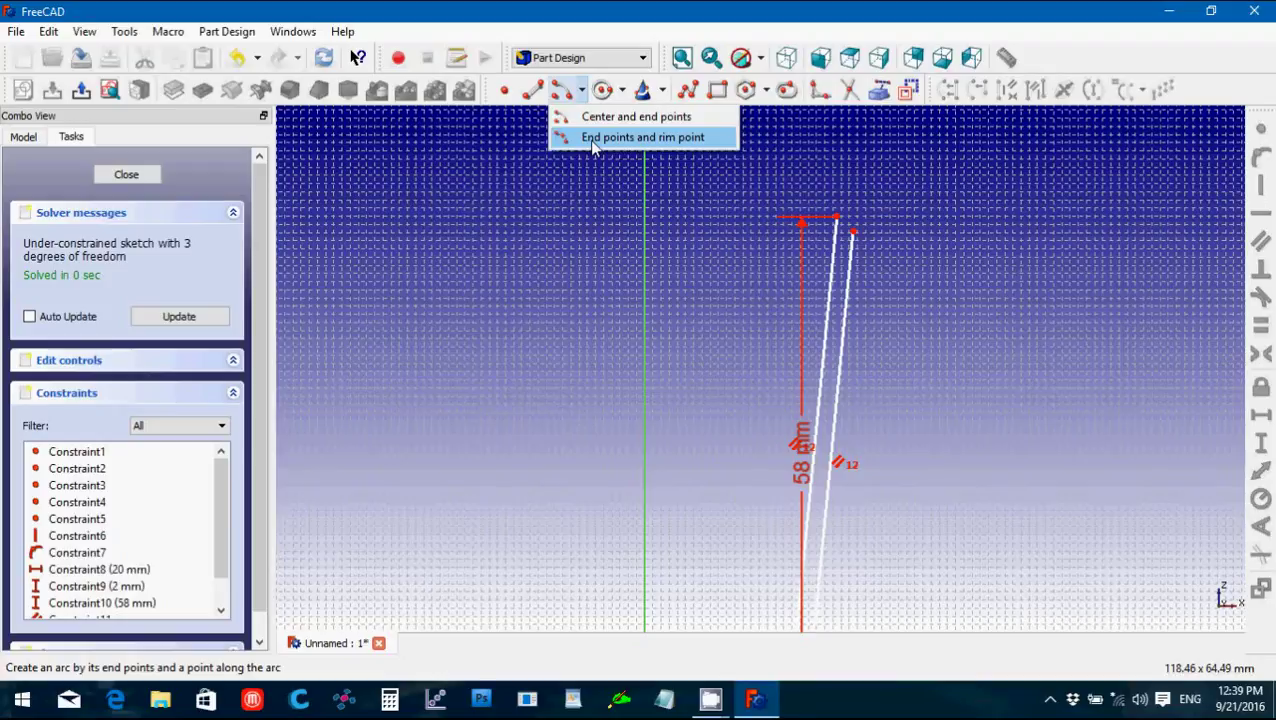
{"action": "left_click", "coordinate": [591, 138]}
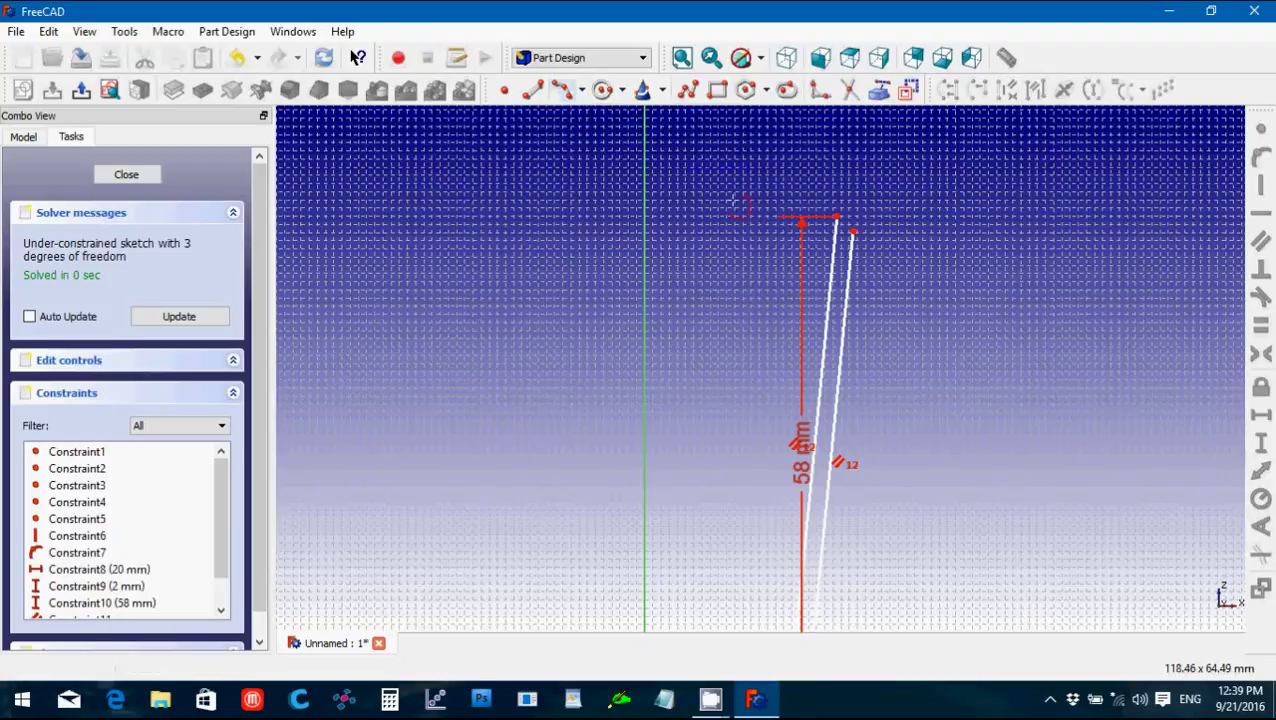
{"action": "scroll", "coordinate": [897, 295], "scroll_direction": "down", "scroll_amount": 2}
{"action": "scroll", "coordinate": [897, 305], "scroll_direction": "down", "scroll_amount": 2}
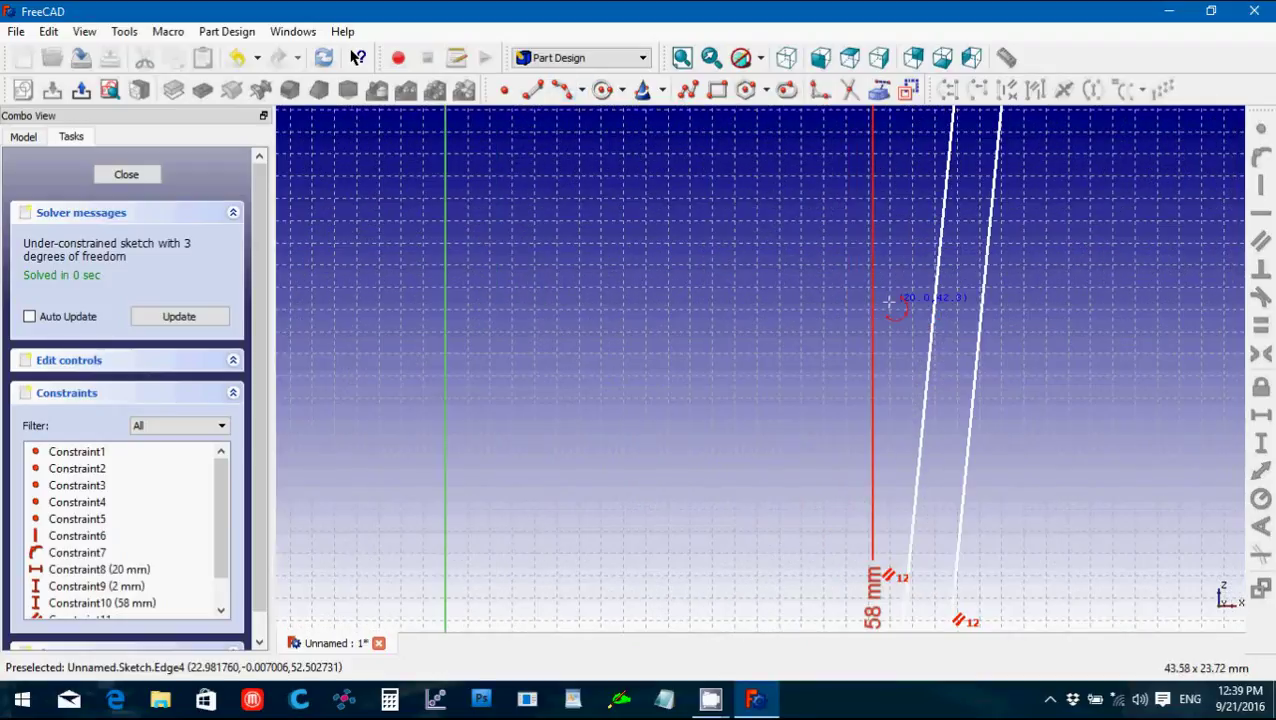
{"action": "middle_click_drag", "start_coordinate": [889, 303], "coordinate": [889, 535]}
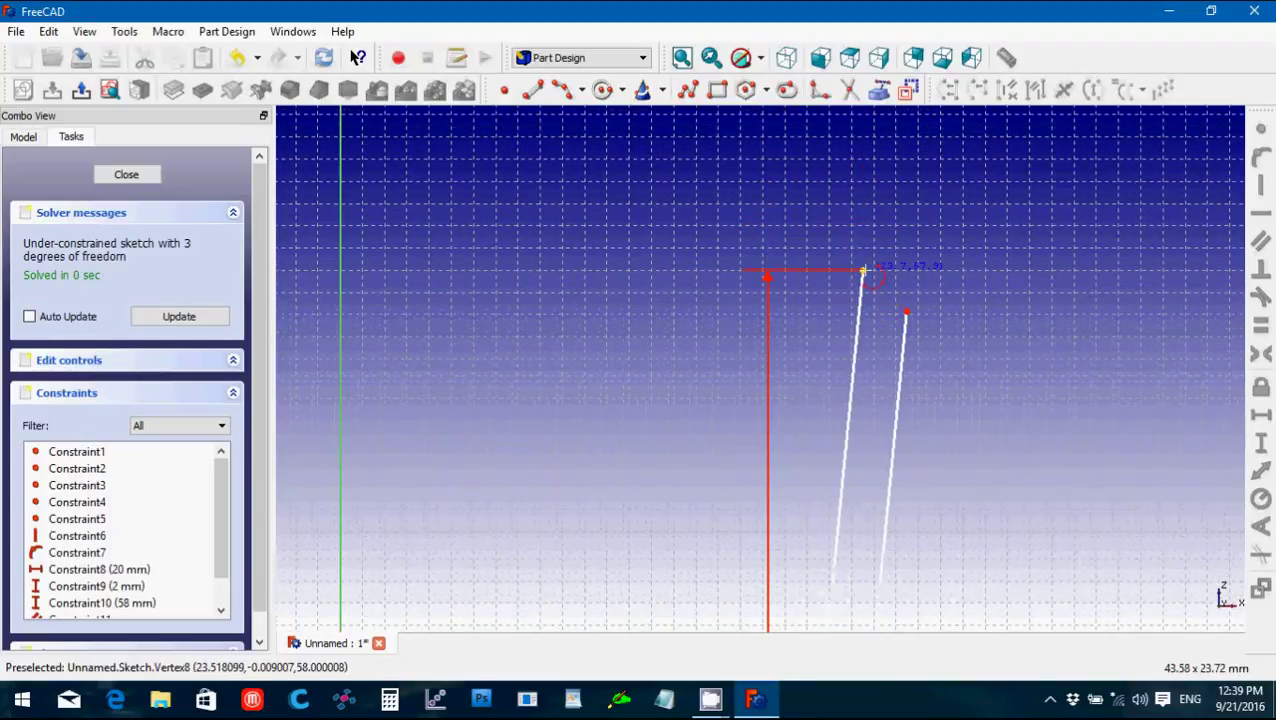
{"action": "left_click", "coordinate": [864, 270]}
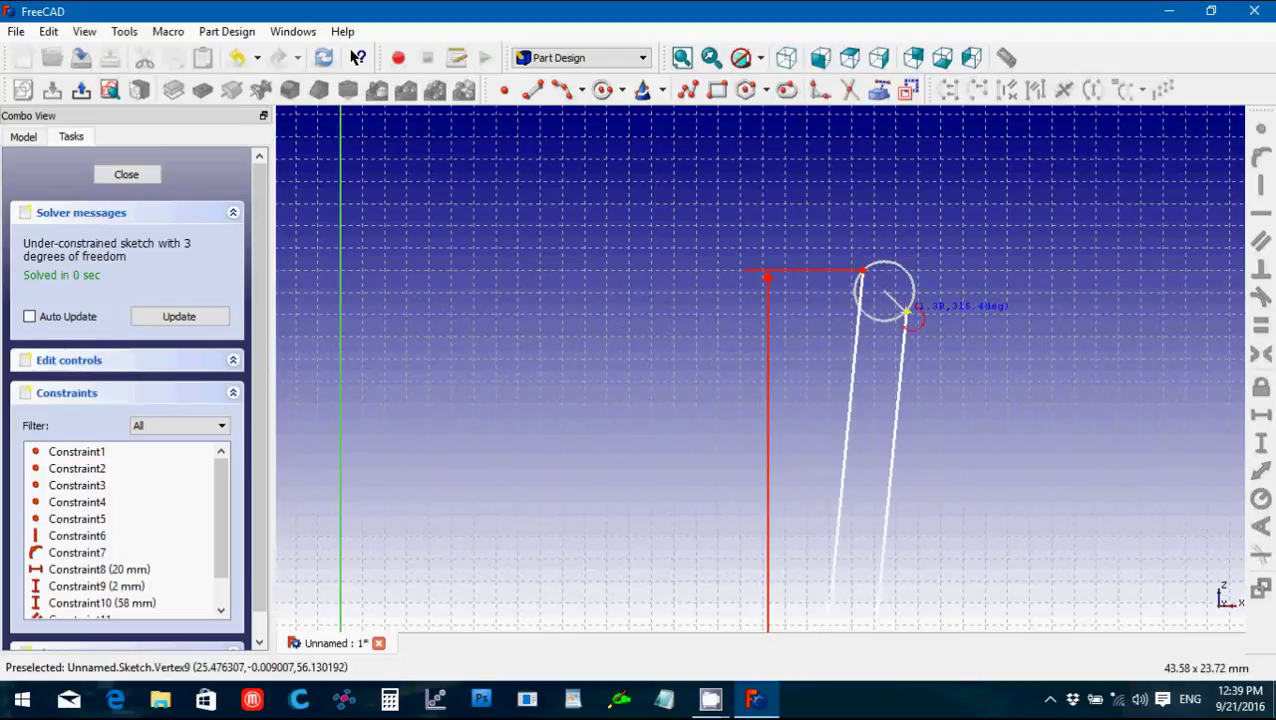
{"action": "left_click", "coordinate": [905, 312]}
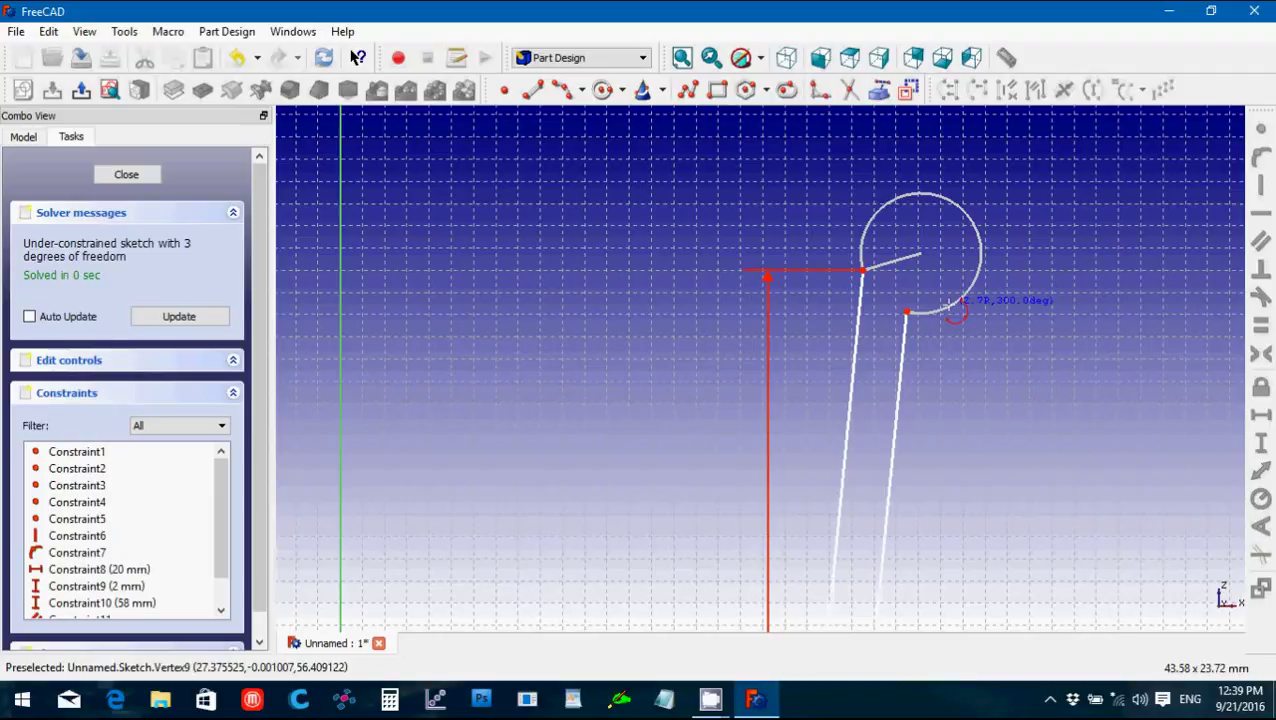
{"action": "left_click", "coordinate": [951, 302]}
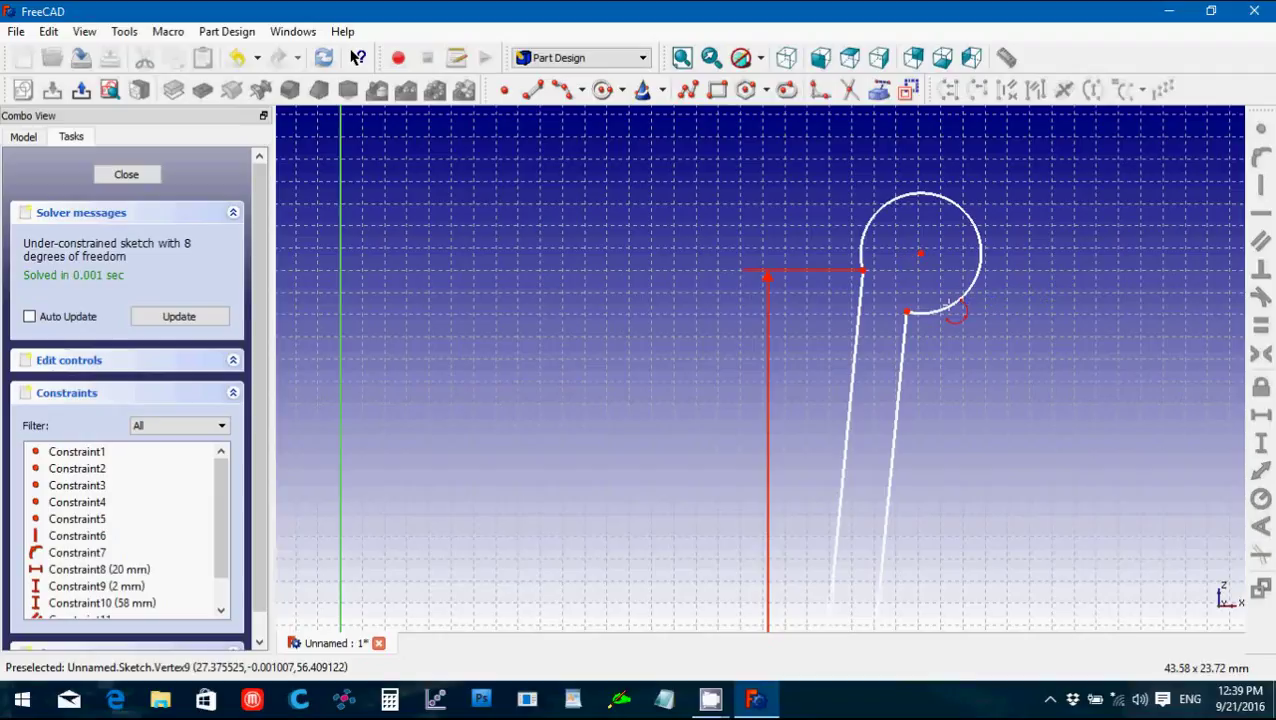
{"action": "right_click", "coordinate": [965, 355]}
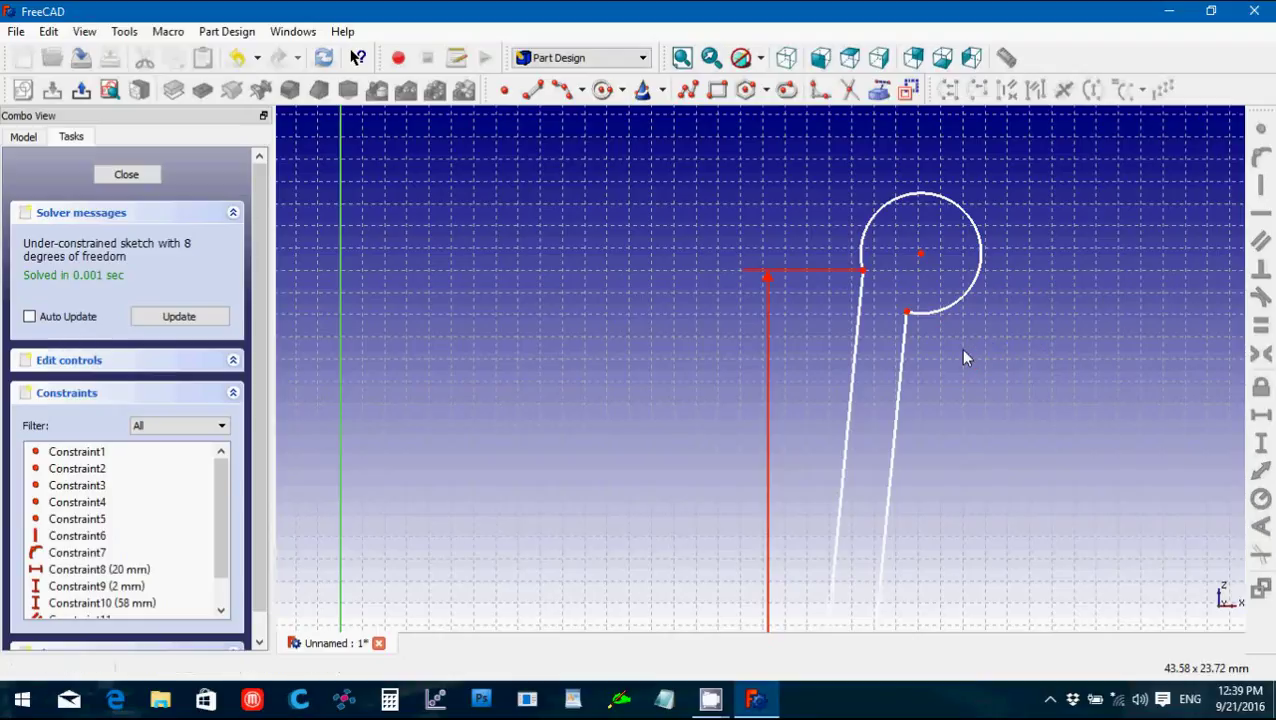
Make the arc's ends coincident with the wall lines' top corners and move the outer corner up slightly.
{"action": "left_click_drag", "start_coordinate": [908, 316], "coordinate": [910, 309]}
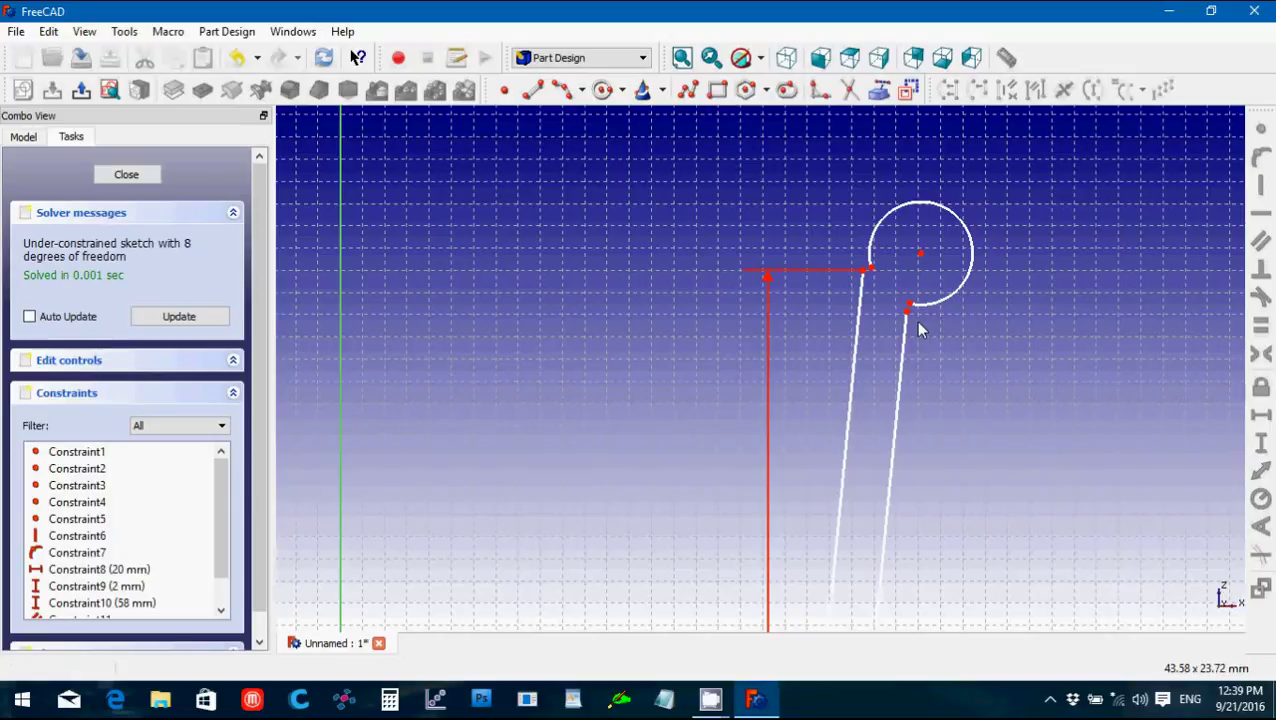
{"action": "left_click", "coordinate": [908, 306]}
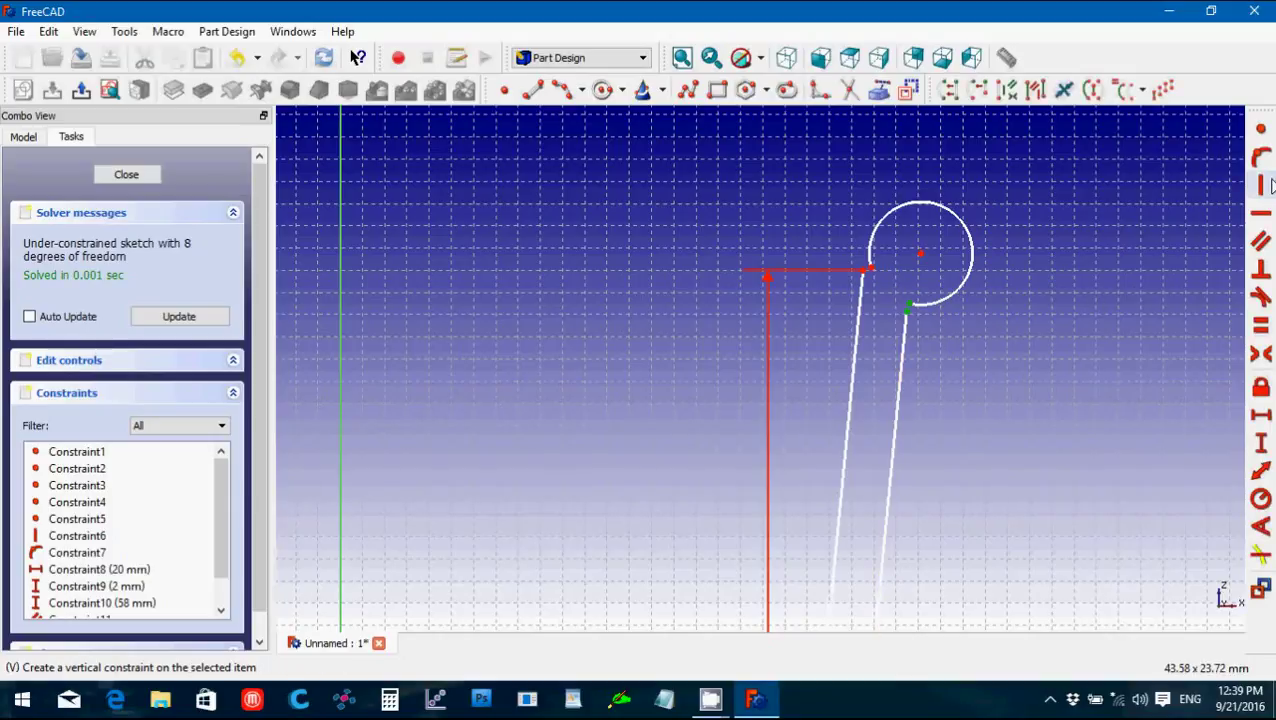
{"action": "left_click", "coordinate": [1261, 129]}
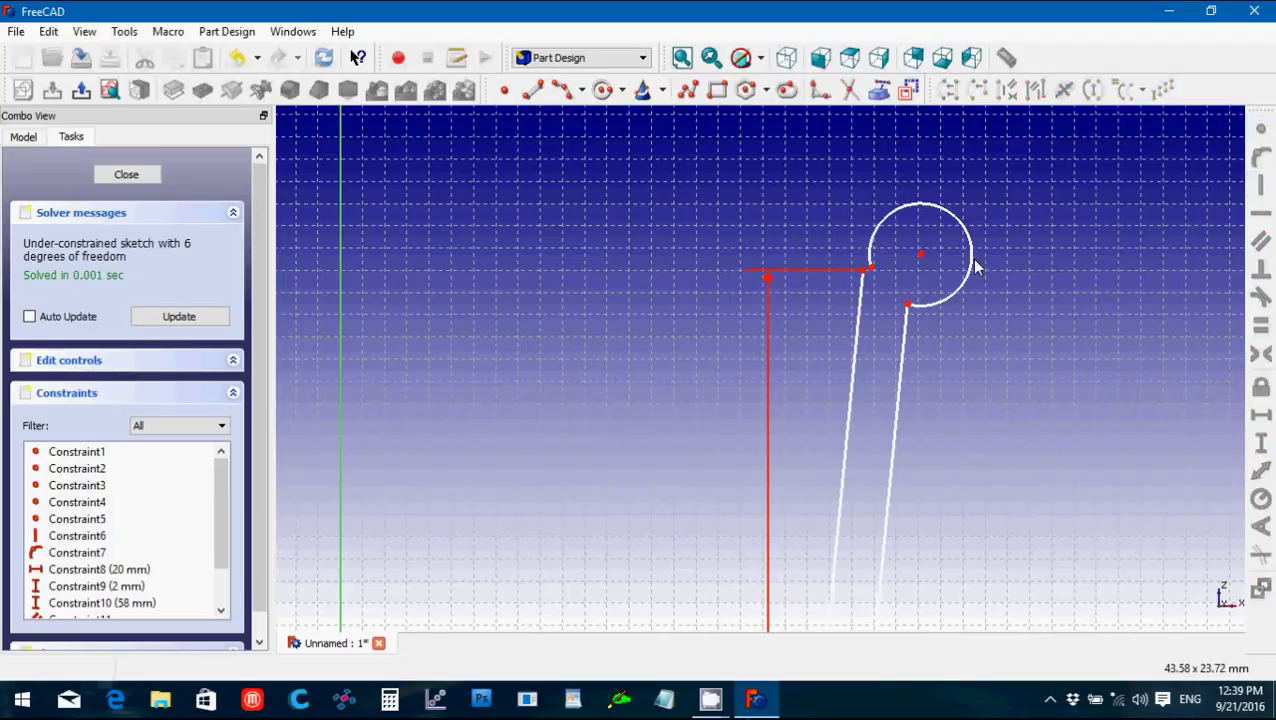
{"action": "left_click", "coordinate": [866, 269]}
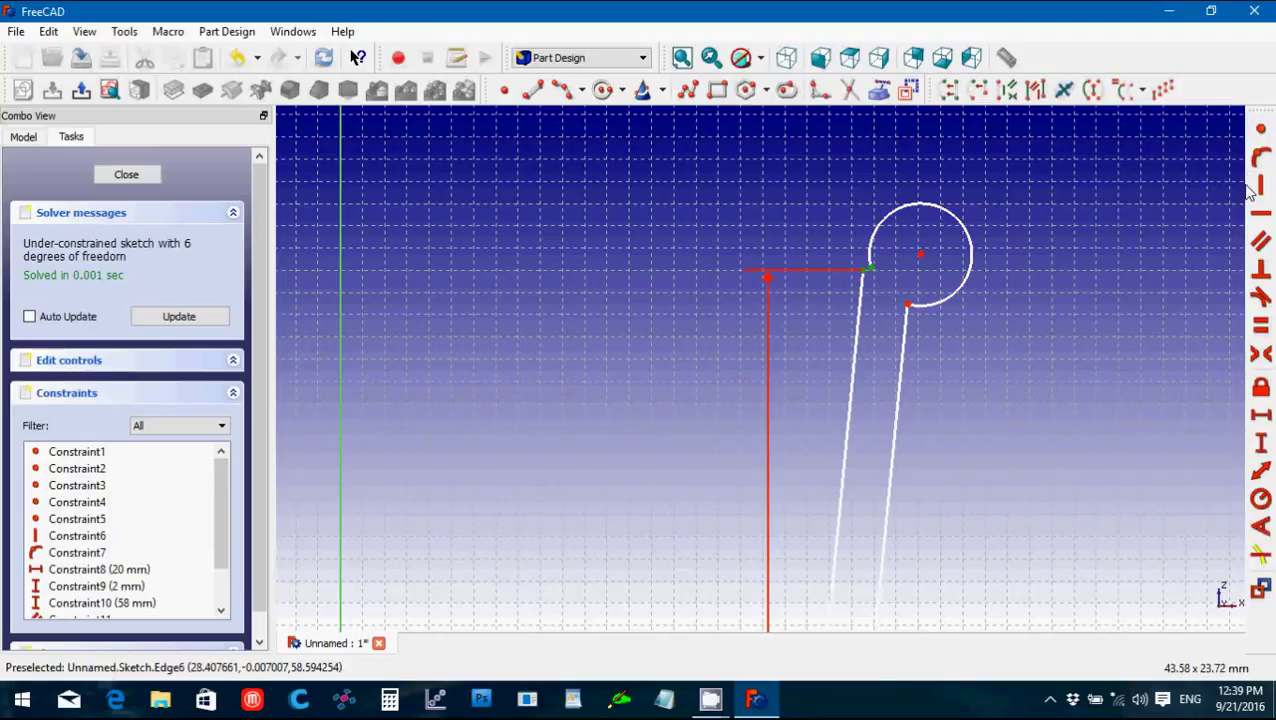
{"action": "left_click", "coordinate": [1260, 138]}
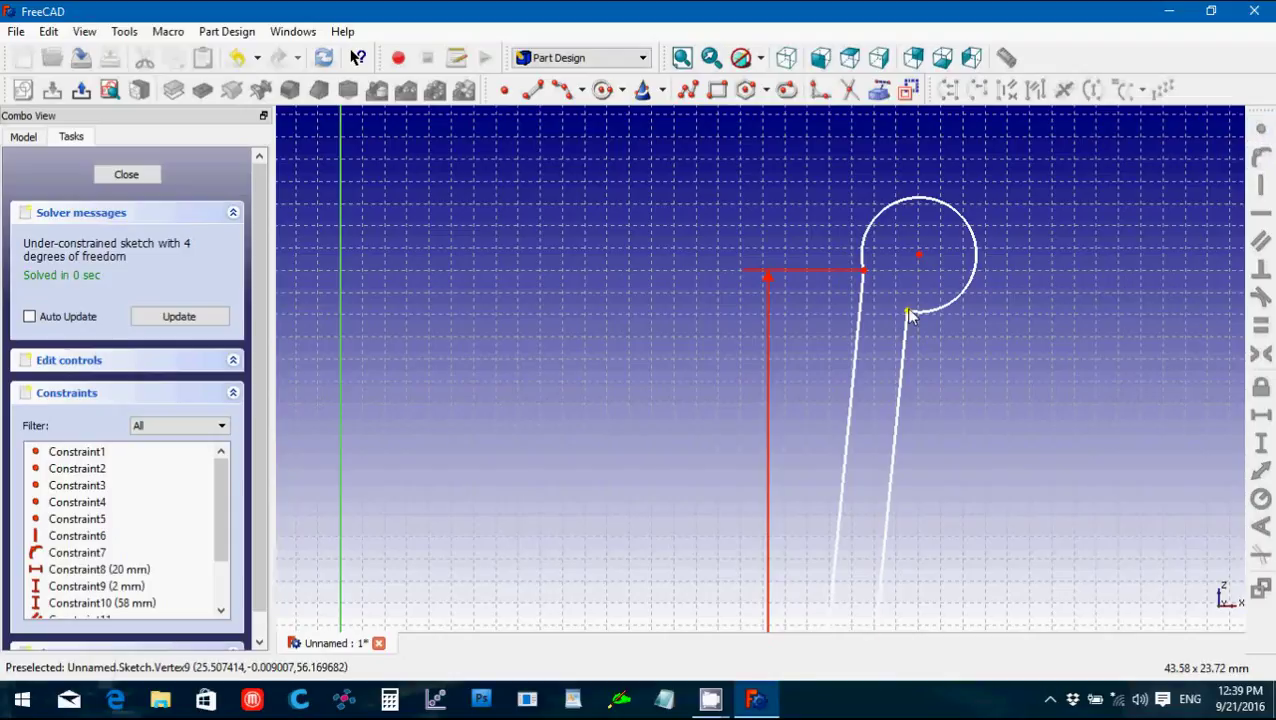
{"action": "left_click_drag", "start_coordinate": [910, 320], "coordinate": [911, 302]}
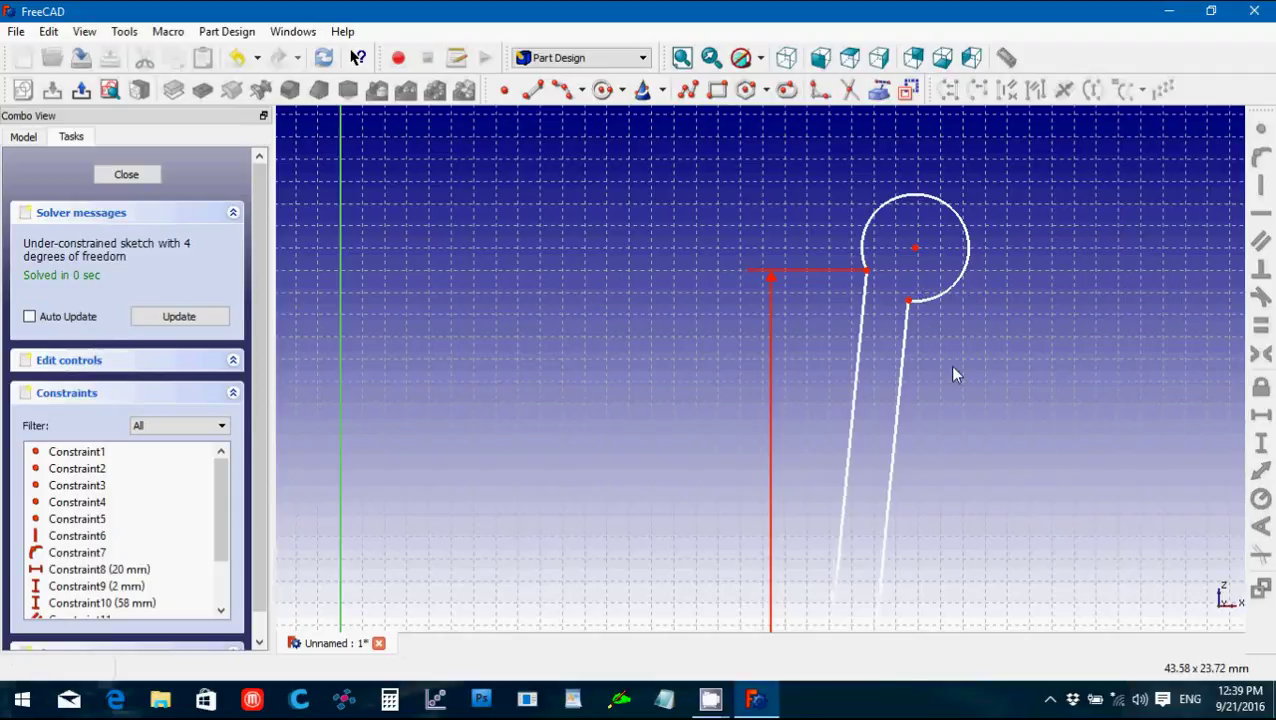
Close the sketch and revolve the profile 360° around the vertical sketch axis.
{"action": "scroll", "coordinate": [950, 372], "scroll_direction": "down", "scroll_amount": 3}
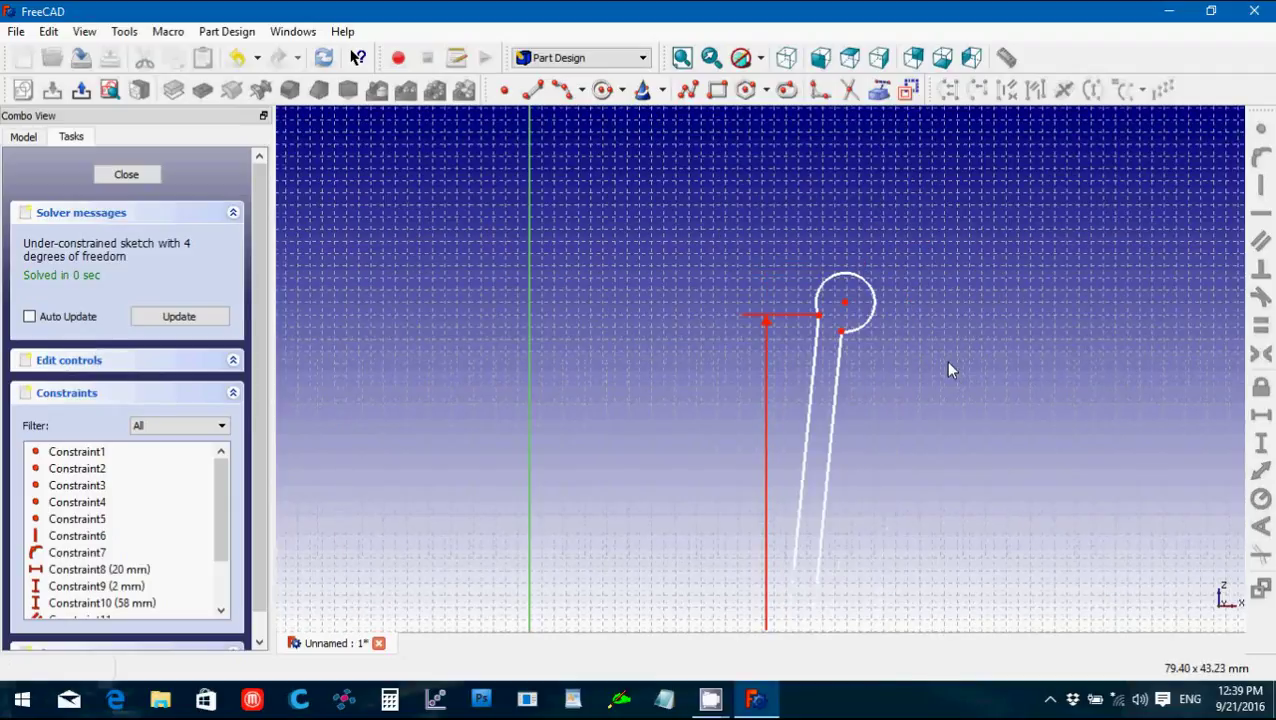
{"action": "key", "text": "Down"}
{"action": "key", "text": "Down"}
{"action": "key", "text": "Down"}
{"action": "key", "text": "Down"}
{"action": "key", "text": "Down"}
{"action": "scroll", "coordinate": [947, 363], "scroll_direction": "down", "scroll_amount": 3}
{"action": "scroll", "coordinate": [947, 376], "scroll_direction": "down", "scroll_amount": 2}
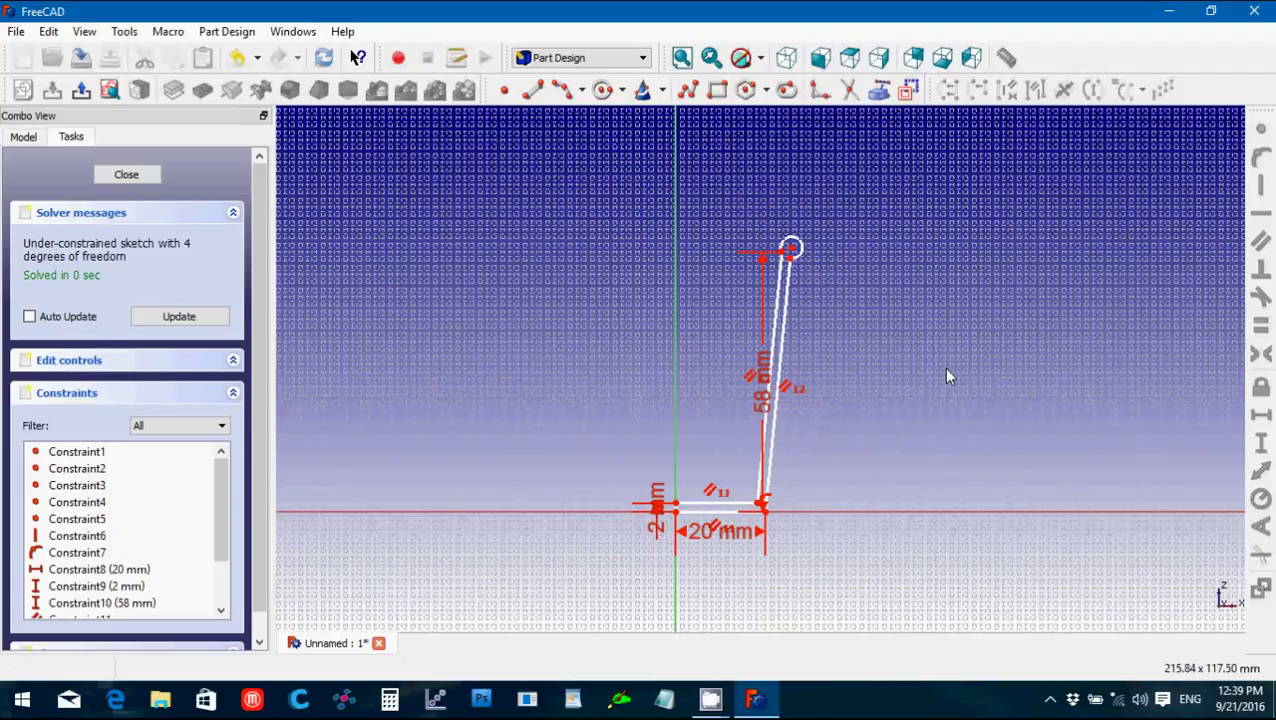
{"action": "scroll", "coordinate": [947, 376], "scroll_direction": "up", "scroll_amount": 2}
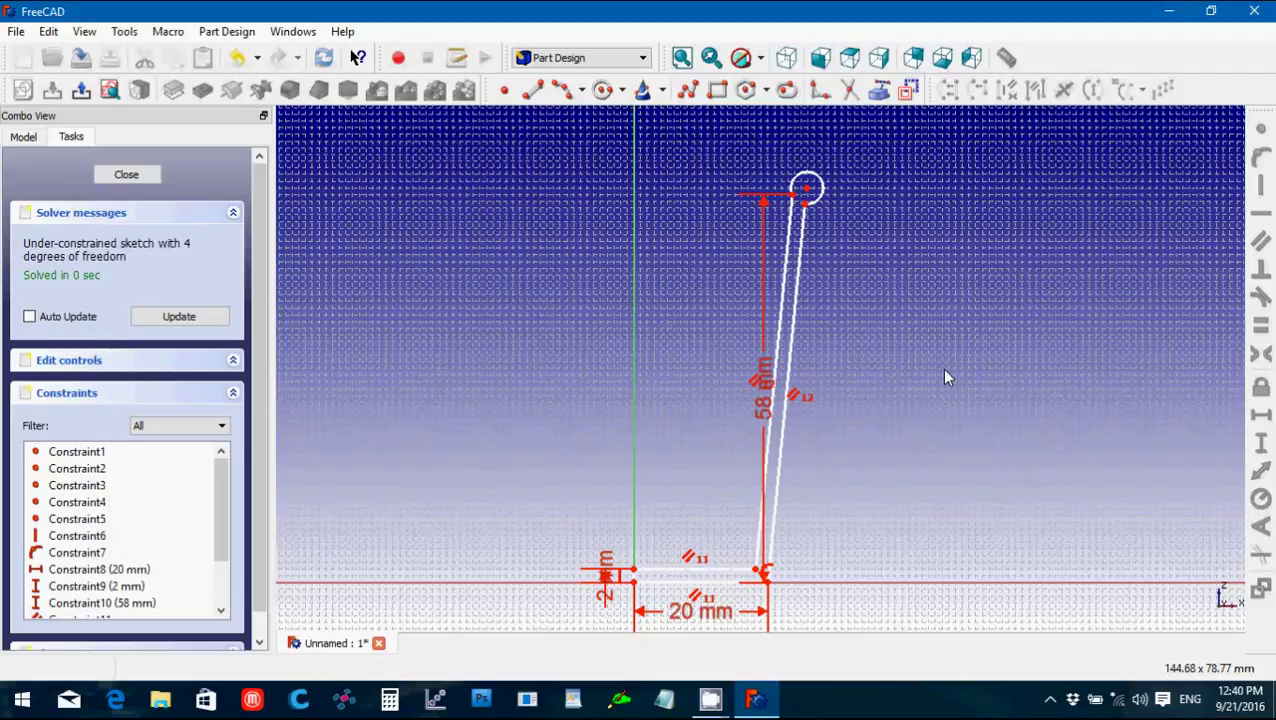
{"action": "left_click", "coordinate": [127, 175]}
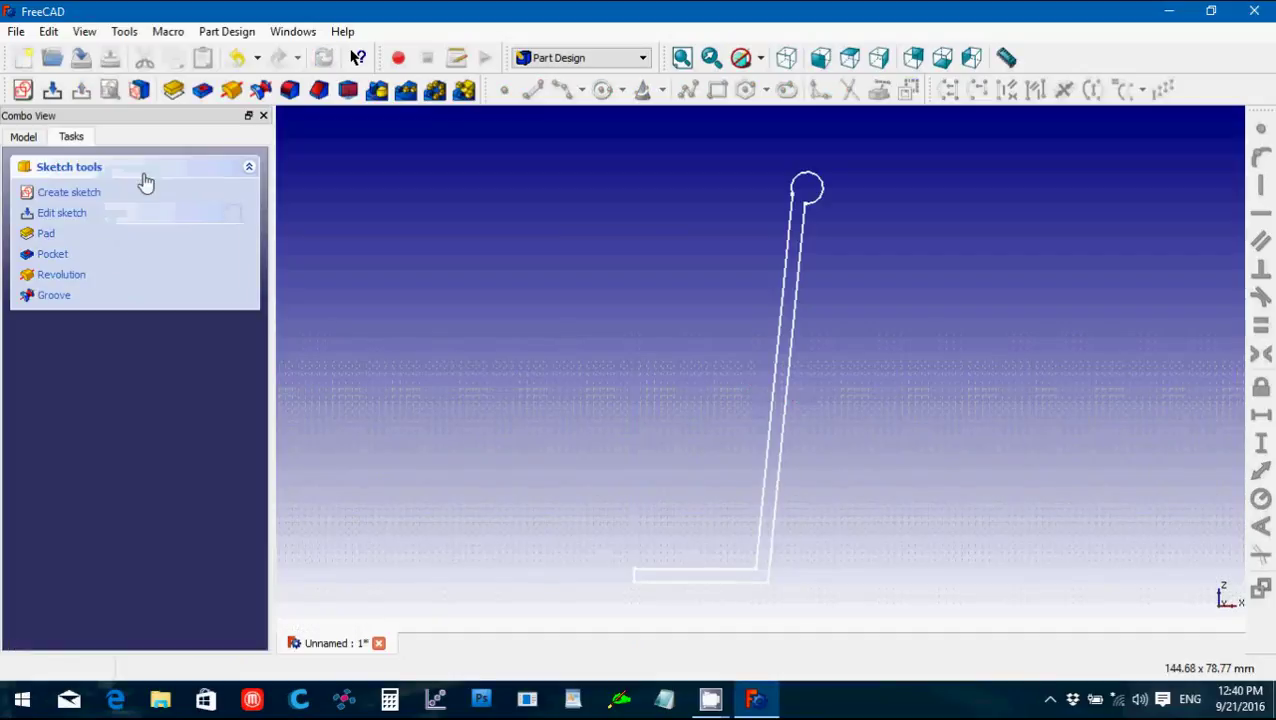
{"action": "left_click", "coordinate": [228, 97]}
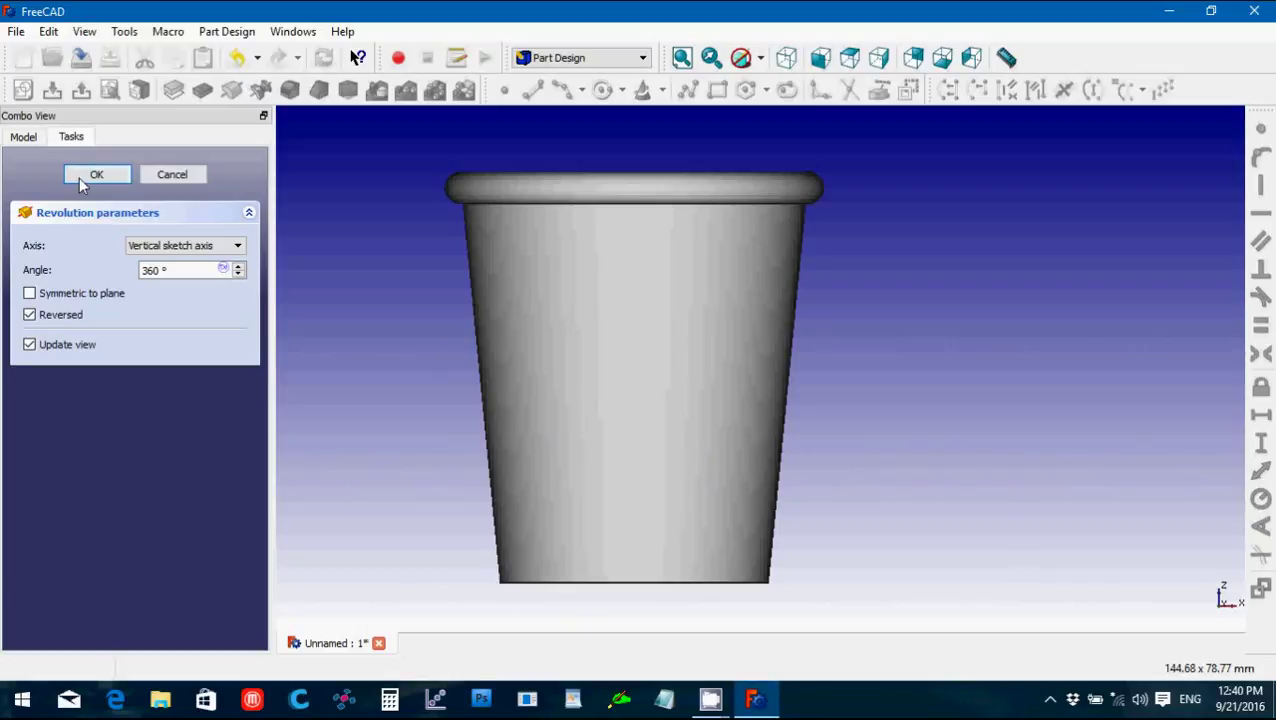
{"action": "left_click", "coordinate": [85, 175]}
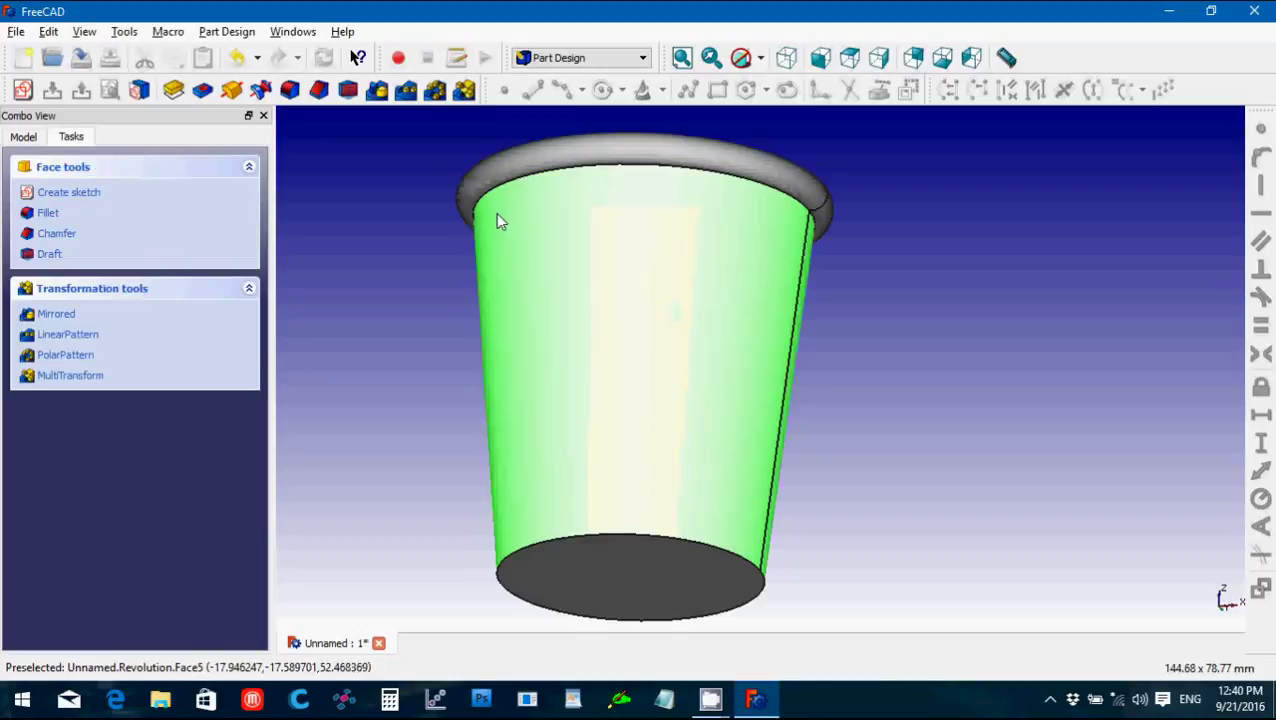
Hide the revolved cup and reopen its underlying sketch for editing.
{"action": "middle_click_drag", "start_coordinate": [498, 216], "coordinate": [675, 216]}
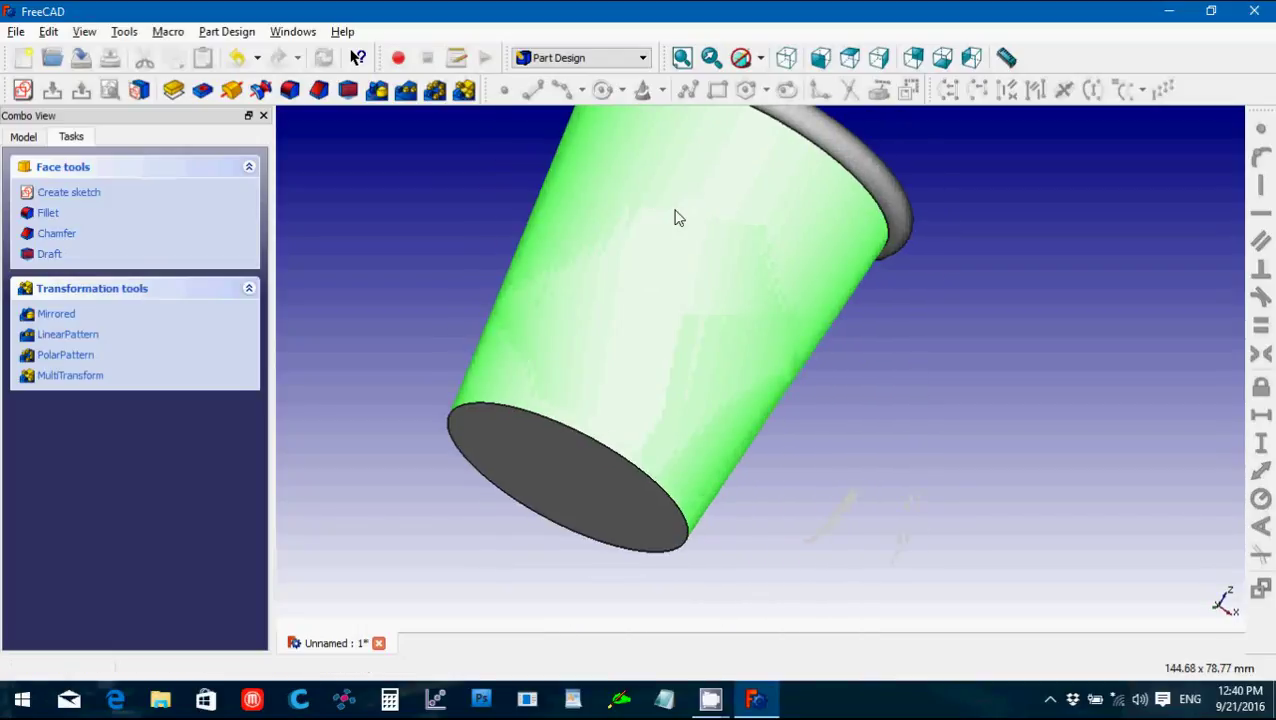
{"action": "left_click", "coordinate": [24, 138]}
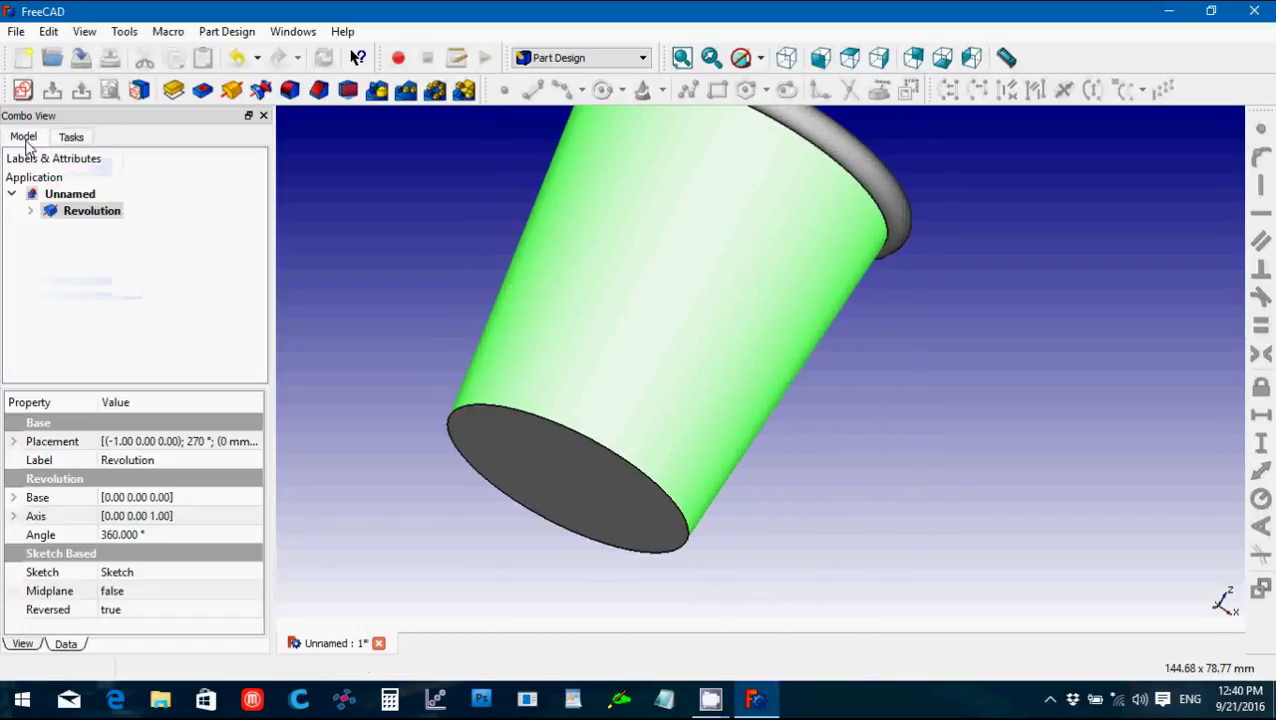
{"action": "left_click", "coordinate": [30, 211]}
{"action": "left_click", "coordinate": [65, 218]}
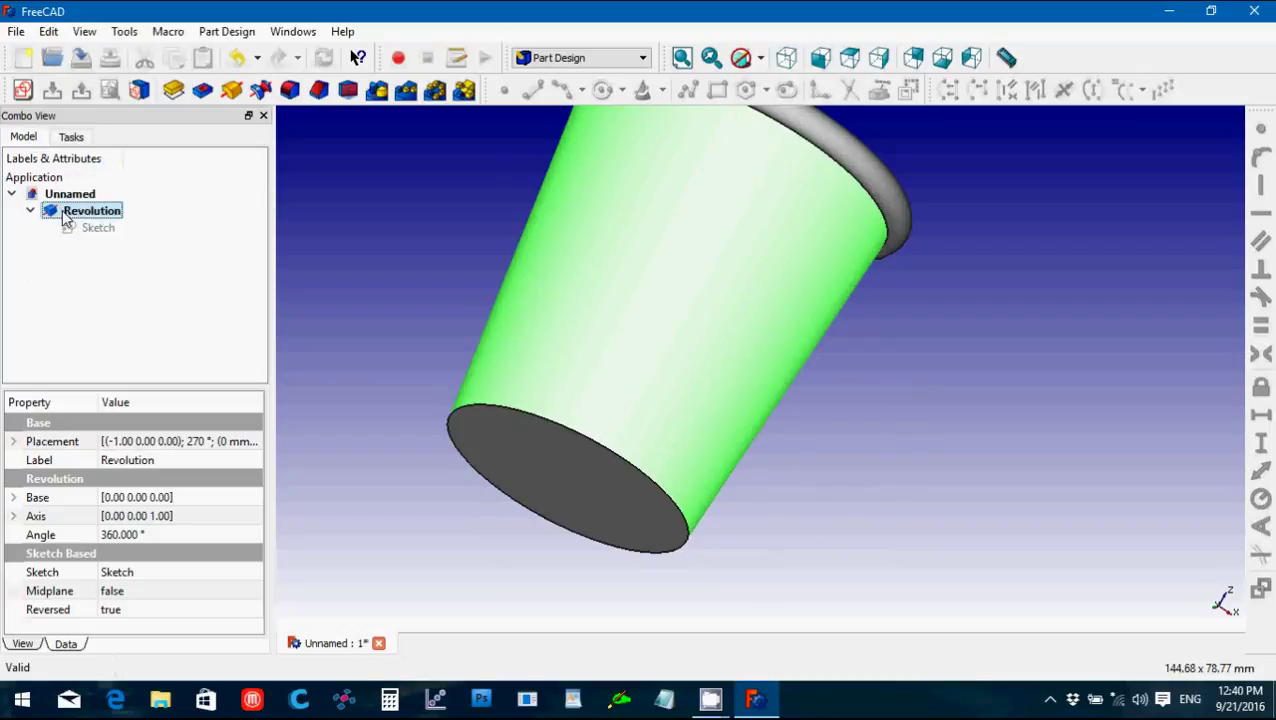
{"action": "key", "text": "space"}
{"action": "double_click", "coordinate": [76, 230]}
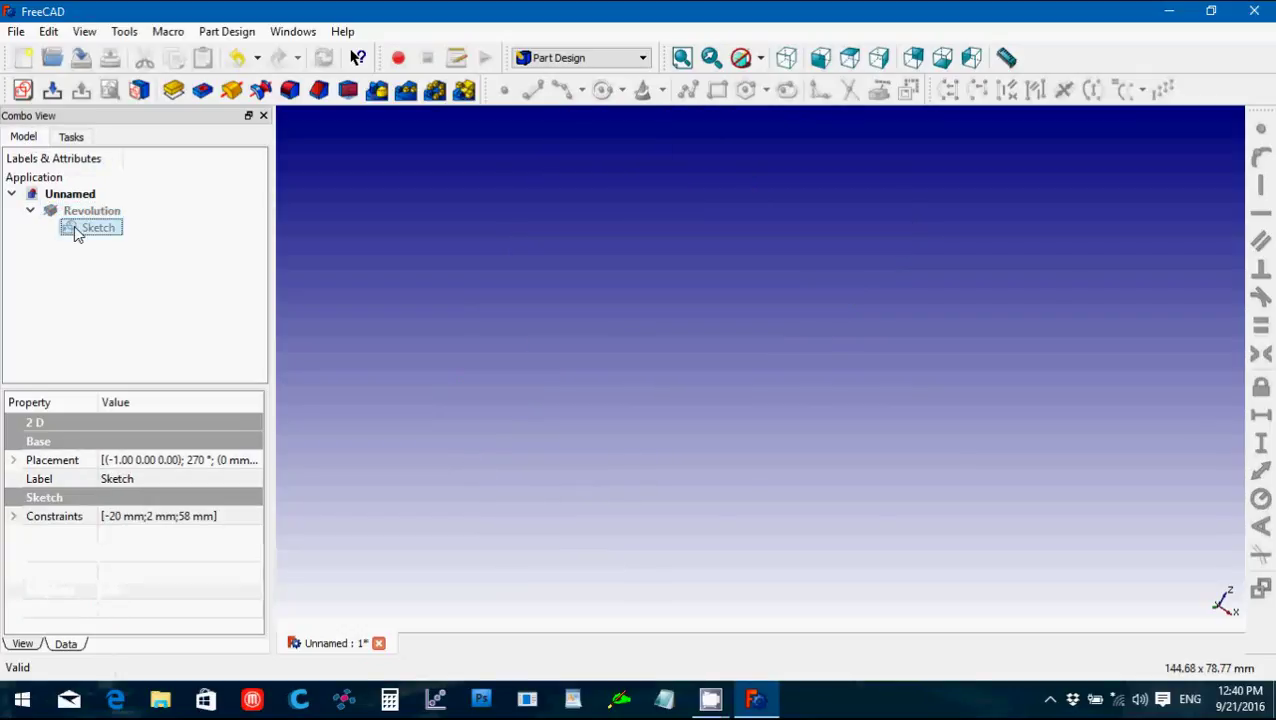
Fillet the profile's outer bottom corner, where the base meets the outer wall, with a radius of about 3 mm.
{"action": "scroll", "coordinate": [897, 565], "scroll_direction": "up", "scroll_amount": 5}
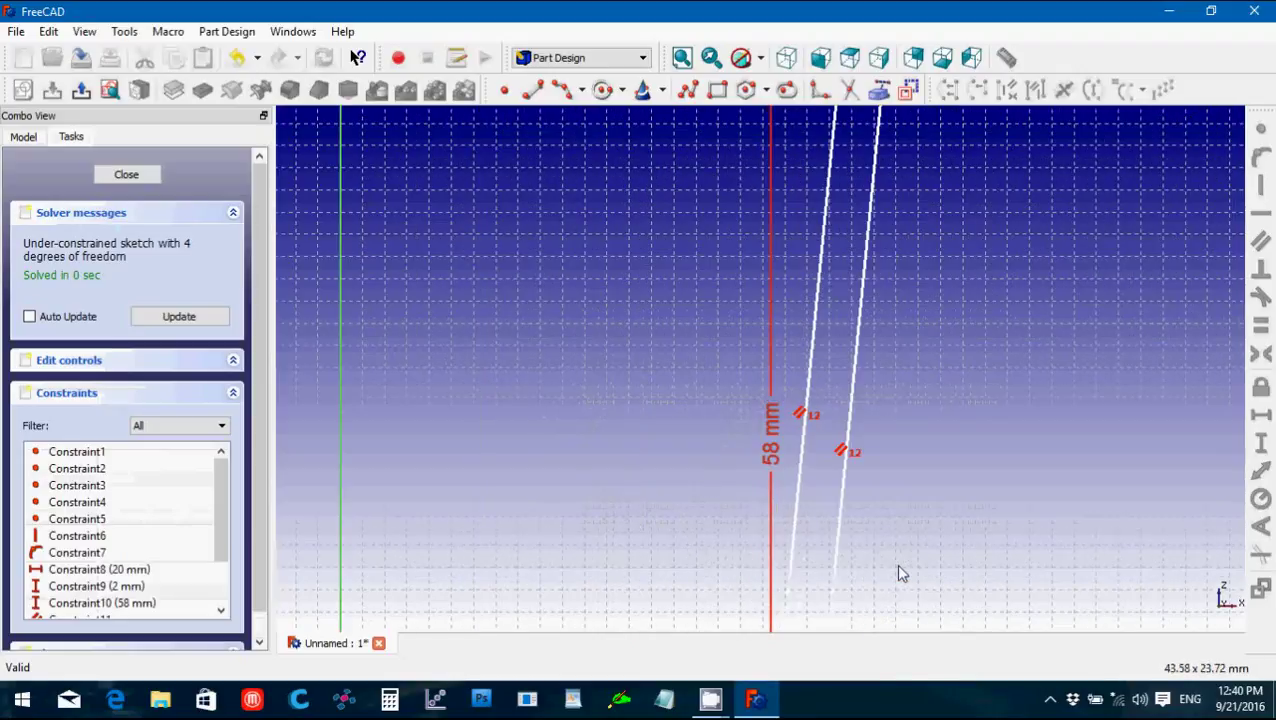
{"action": "scroll", "coordinate": [894, 566], "scroll_direction": "up", "scroll_amount": 3}
{"action": "key", "text": "Up"}
{"action": "key", "text": "Up"}
{"action": "key", "text": "Up"}
{"action": "key", "text": "Up"}
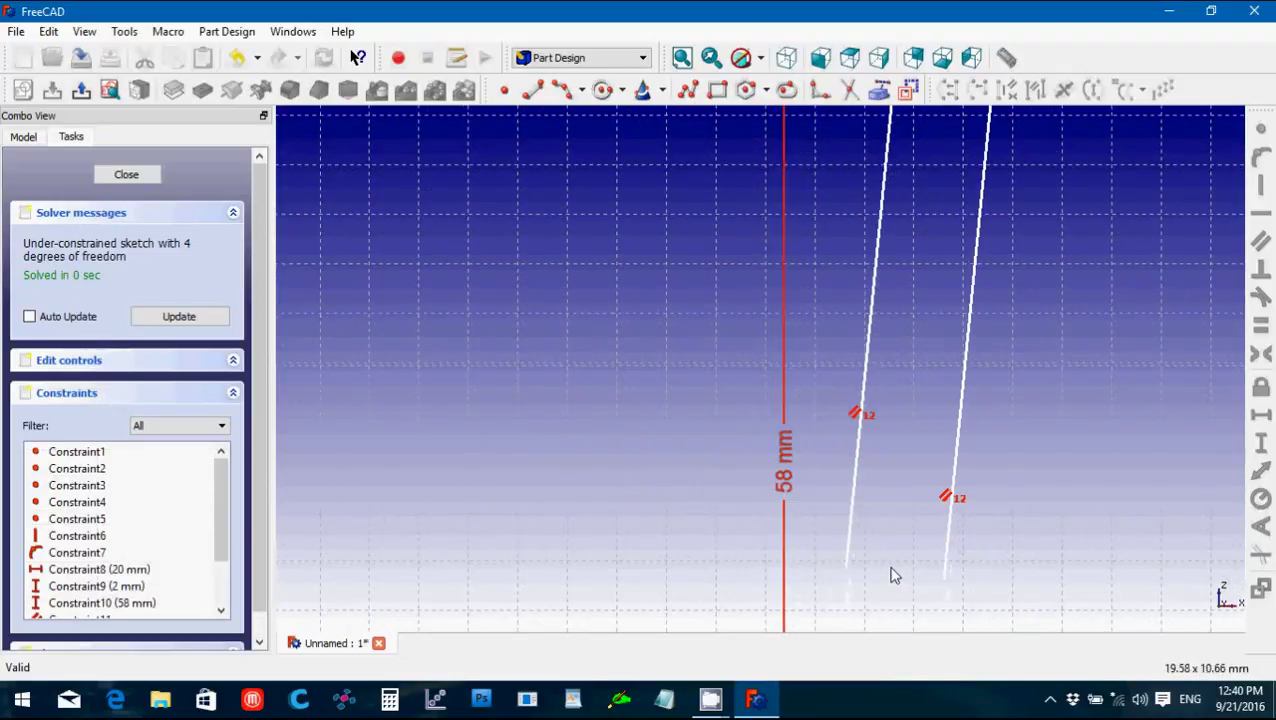
{"action": "key", "text": "Up"}
{"action": "key", "text": "Up"}
{"action": "key", "text": "Up"}
{"action": "key", "text": "Up"}
{"action": "key", "text": "Up"}
{"action": "key", "text": "Up"}
{"action": "key", "text": "Up"}
{"action": "key", "text": "Up"}
{"action": "key", "text": "Up"}
{"action": "key", "text": "Up"}
{"action": "key", "text": "Up"}
{"action": "key", "text": "Up"}
{"action": "key", "text": "Up"}
{"action": "key", "text": "Up"}
{"action": "key", "text": "Up"}
{"action": "key", "text": "Up"}
{"action": "key", "text": "Up"}
{"action": "key", "text": "Up"}
{"action": "key", "text": "Up"}
{"action": "key", "text": "Up"}
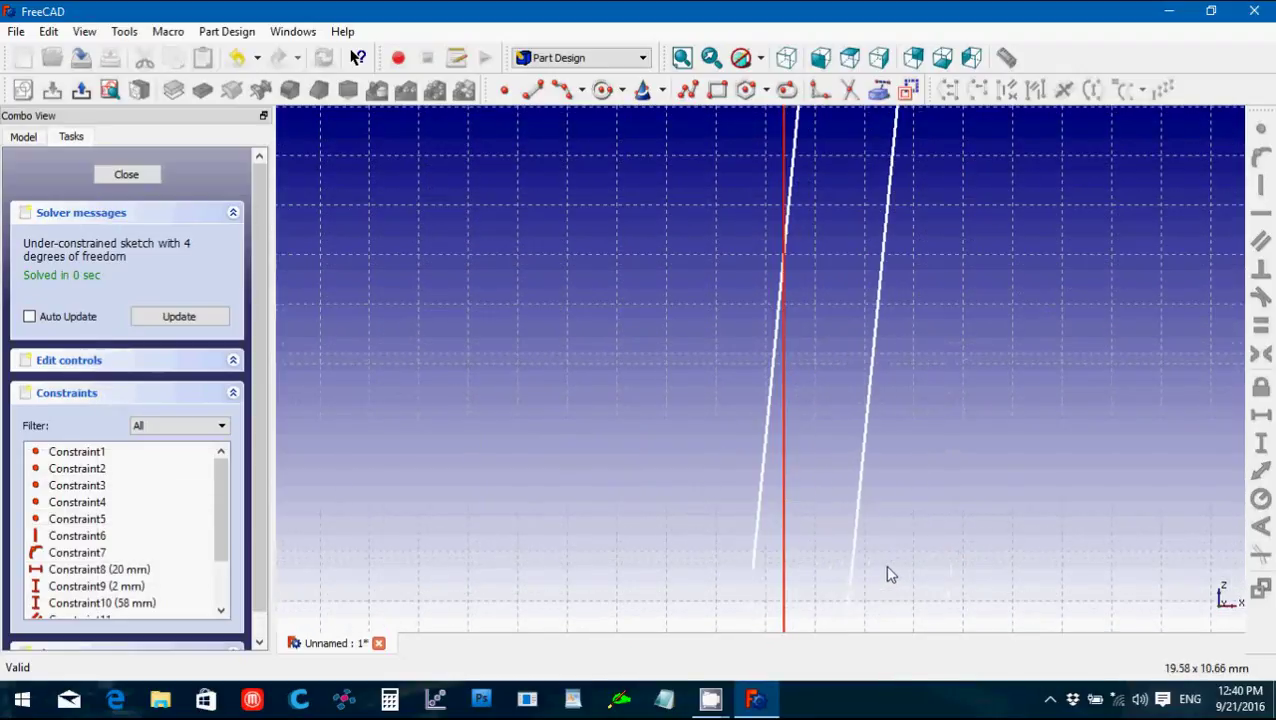
{"action": "key", "text": "Up"}
{"action": "key", "text": "Up"}
{"action": "key", "text": "Up"}
{"action": "key", "text": "Up"}
{"action": "key", "text": "Up"}
{"action": "key", "text": "Up"}
{"action": "key", "text": "Up"}
{"action": "key", "text": "Up"}
{"action": "key", "text": "Down"}
{"action": "key", "text": "Down"}
{"action": "key", "text": "Down"}
{"action": "key", "text": "Down"}
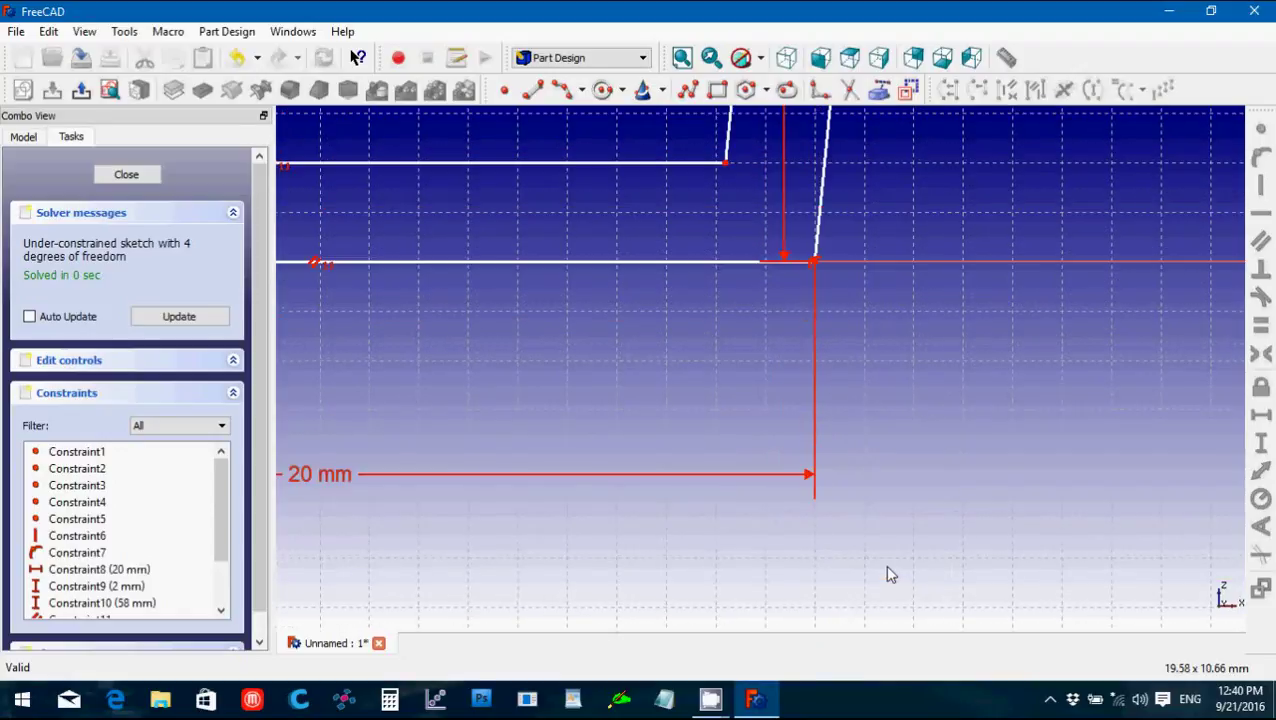
{"action": "left_click", "coordinate": [820, 92]}
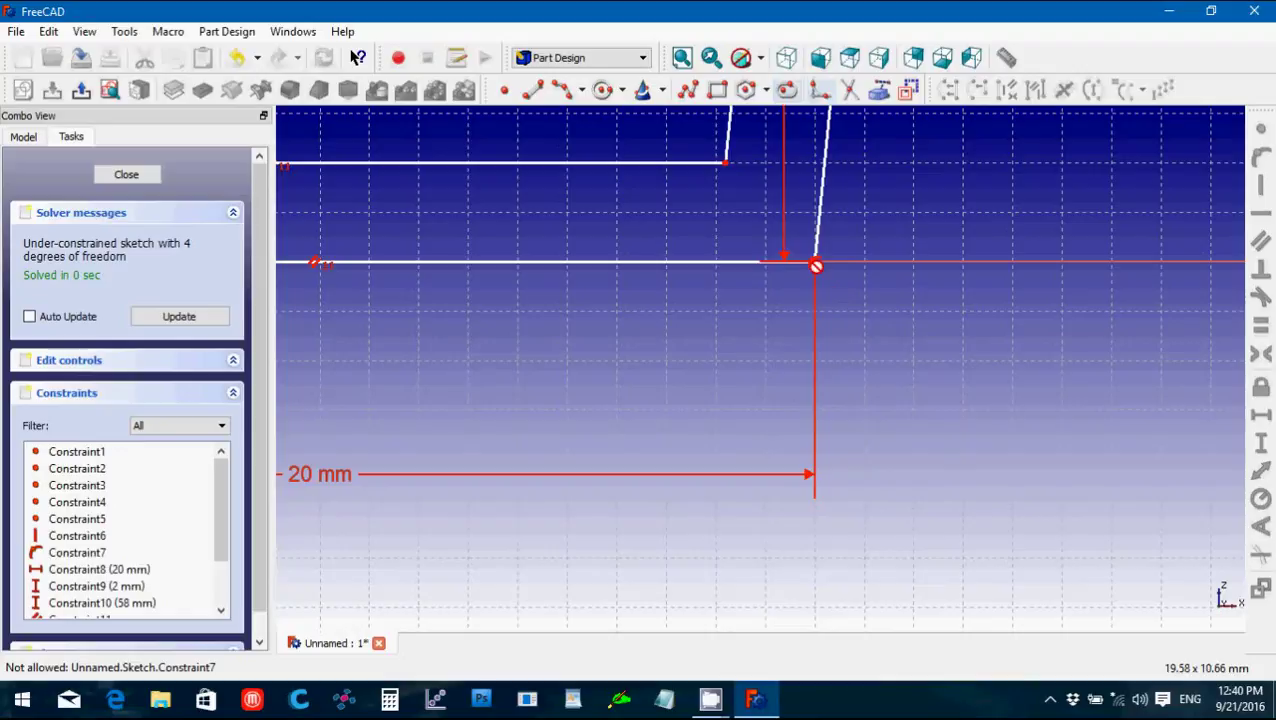
{"action": "left_click", "coordinate": [815, 262]}
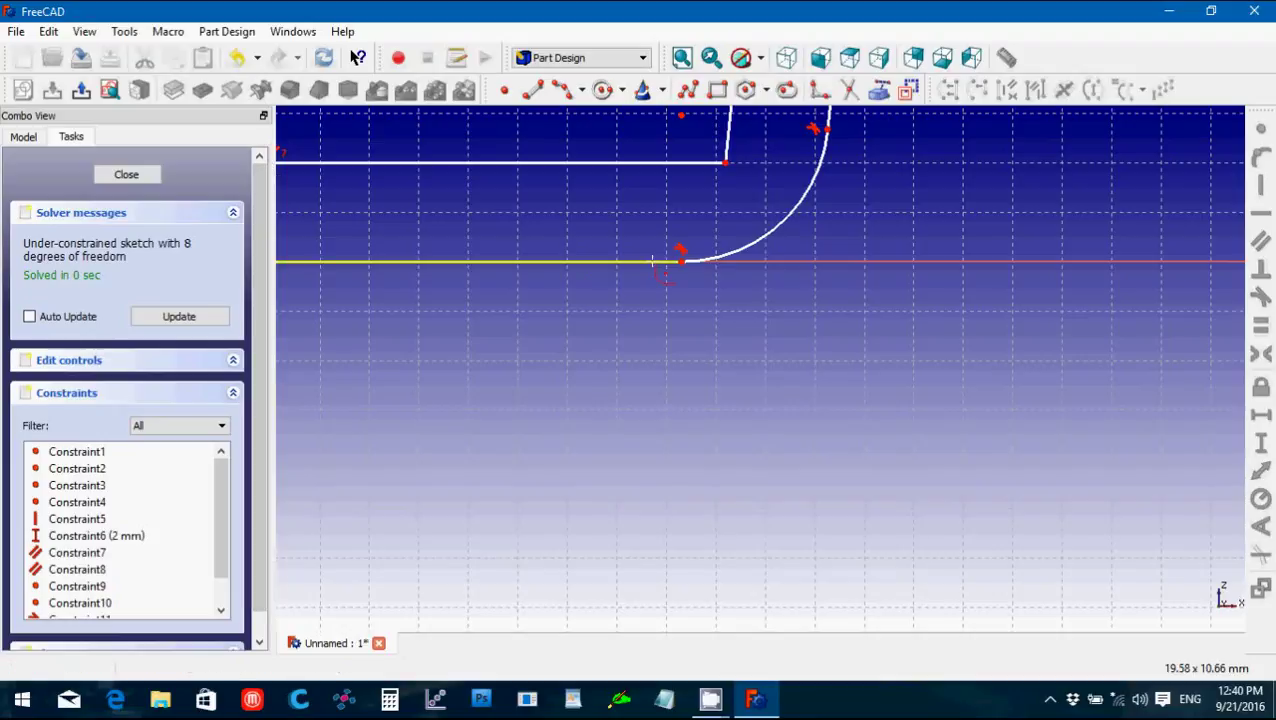
{"action": "key", "text": "Escape"}
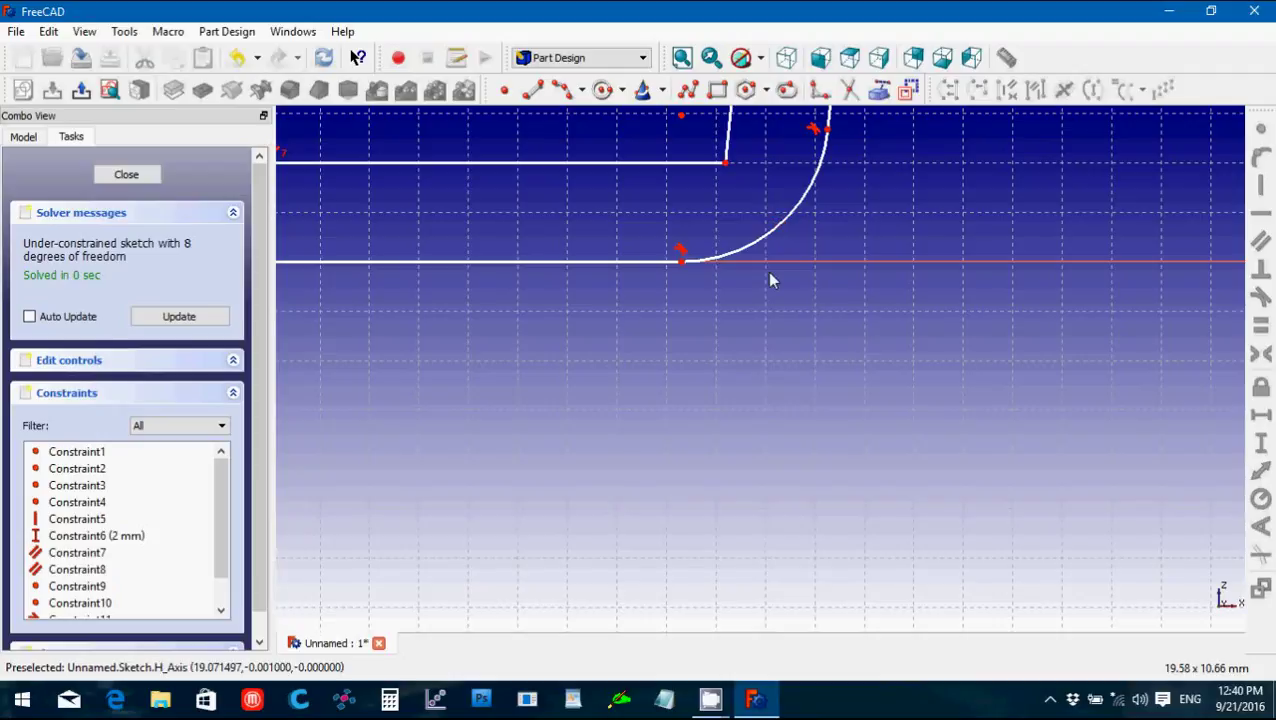
{"action": "key", "text": "Escape"}
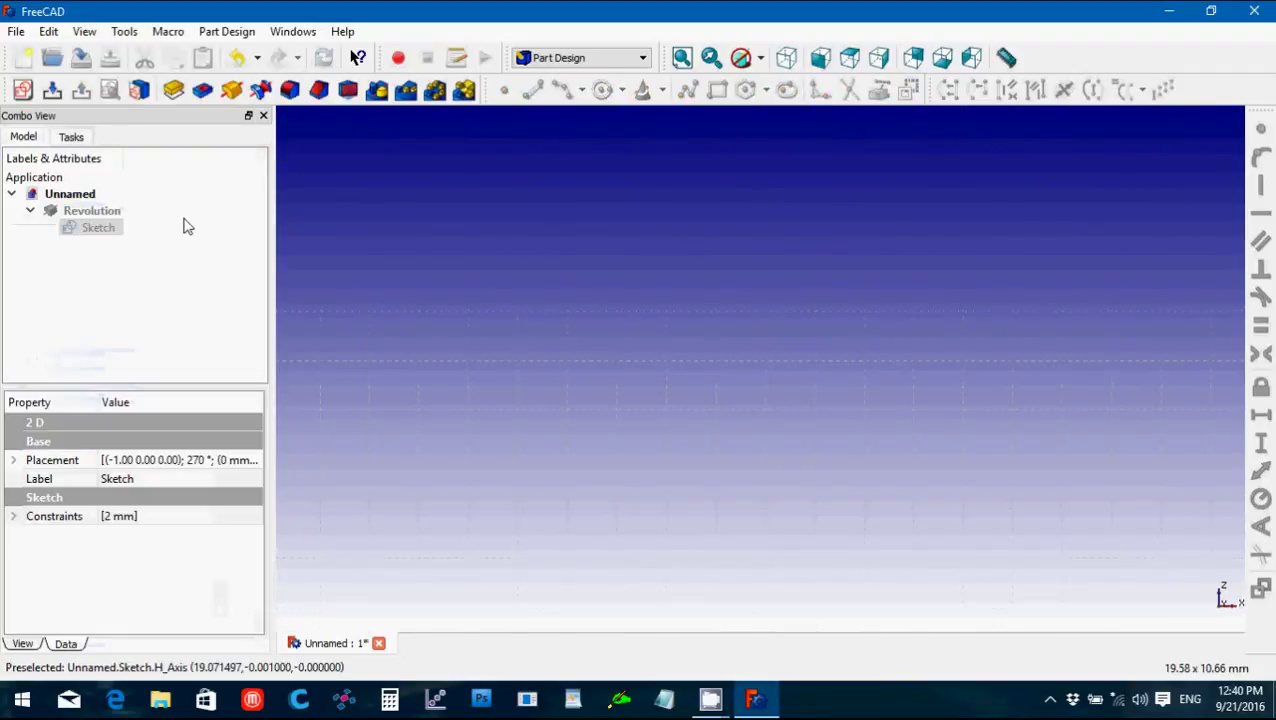
Reopen the revolved cup's sketch and constrain the outer bottom corner arc to a radius of 2 mm.
{"action": "left_click", "coordinate": [70, 230]}
{"action": "double_click", "coordinate": [70, 230]}
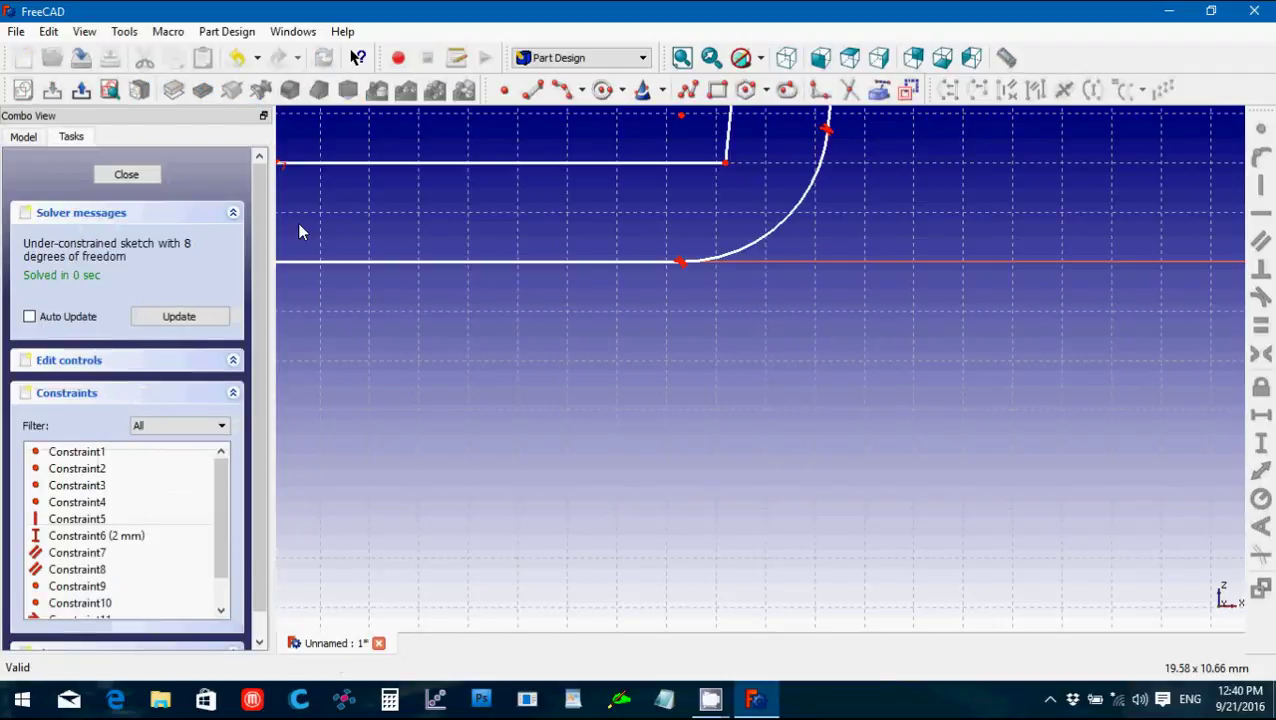
{"action": "left_click", "coordinate": [778, 234]}
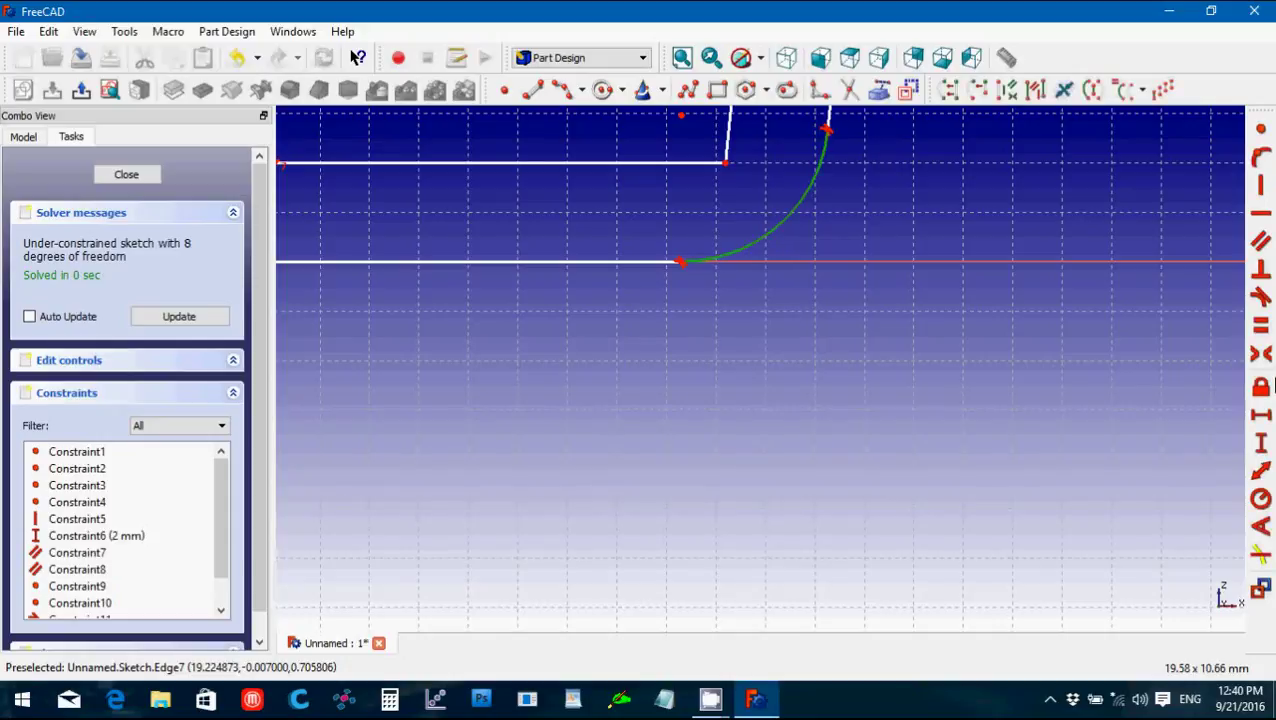
{"action": "left_click", "coordinate": [1261, 499]}
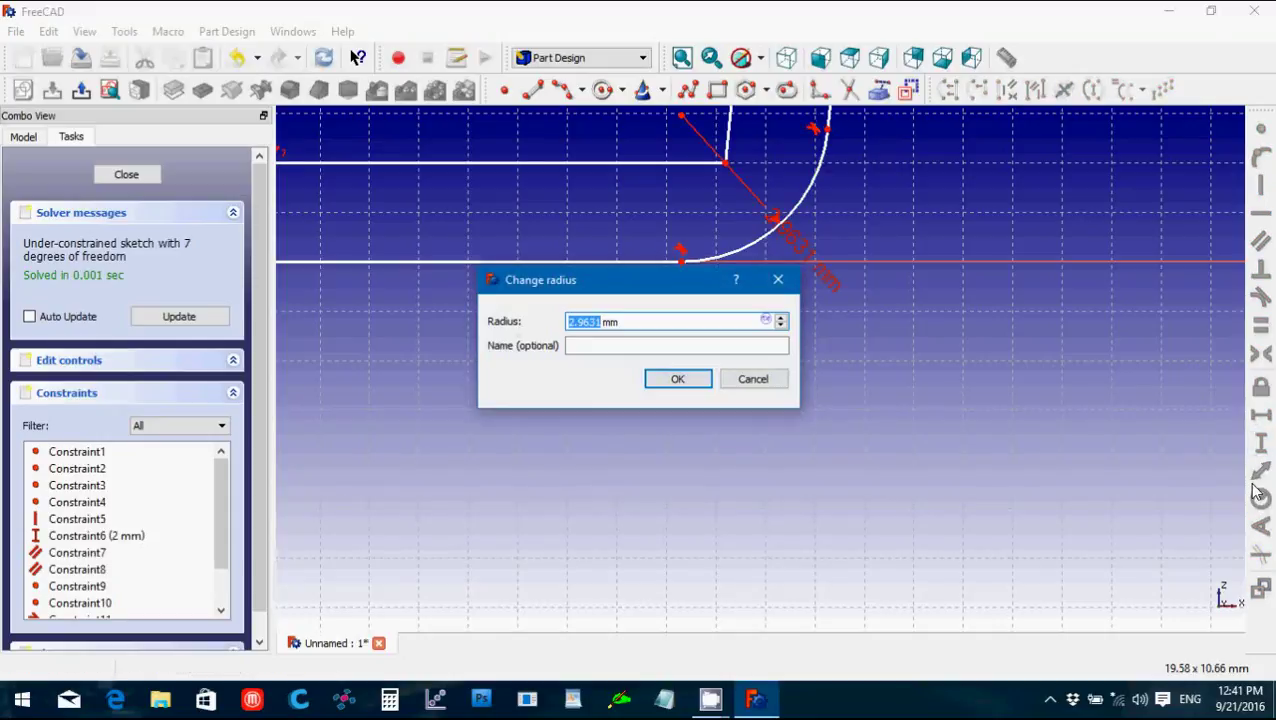
{"action": "type", "text": "2"}
{"action": "key", "text": "Return"}
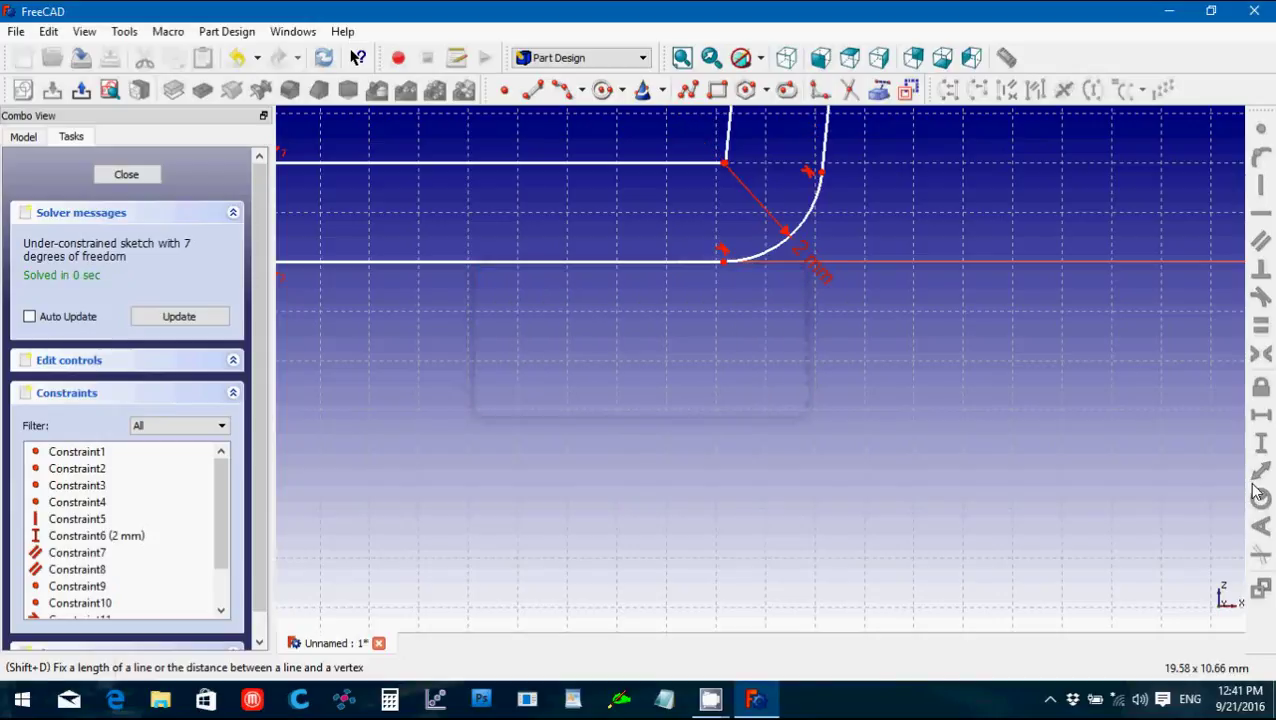
Close the sketch and make the revolved cup visible again, inspecting its rounded bottom edge and overall shape.
{"action": "left_click", "coordinate": [122, 176]}
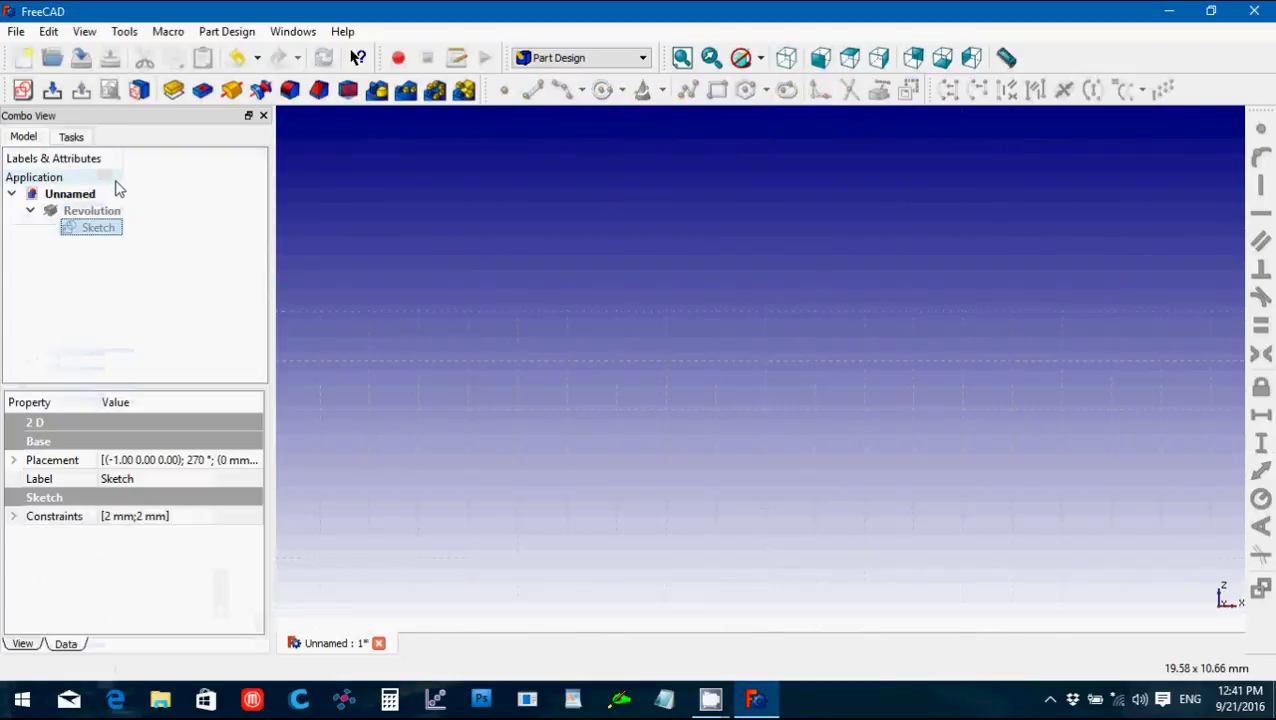
{"action": "left_click", "coordinate": [30, 210]}
{"action": "left_click", "coordinate": [53, 214]}
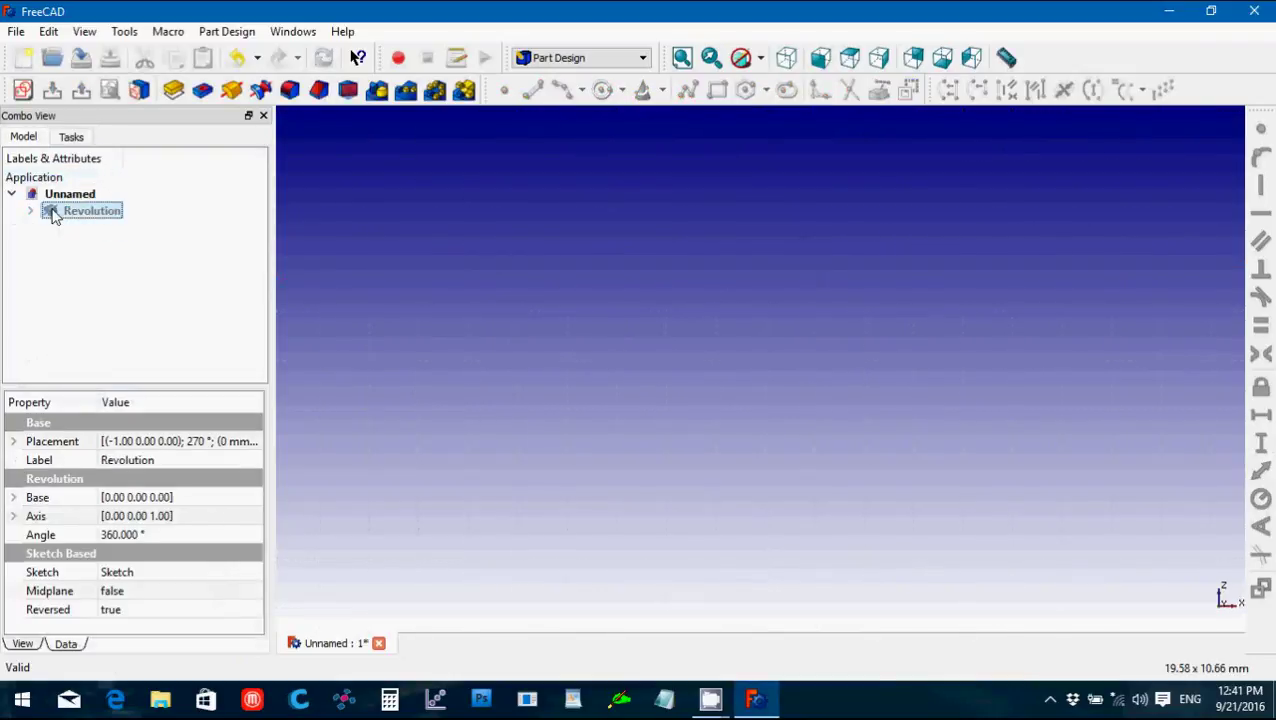
{"action": "key", "text": "space"}
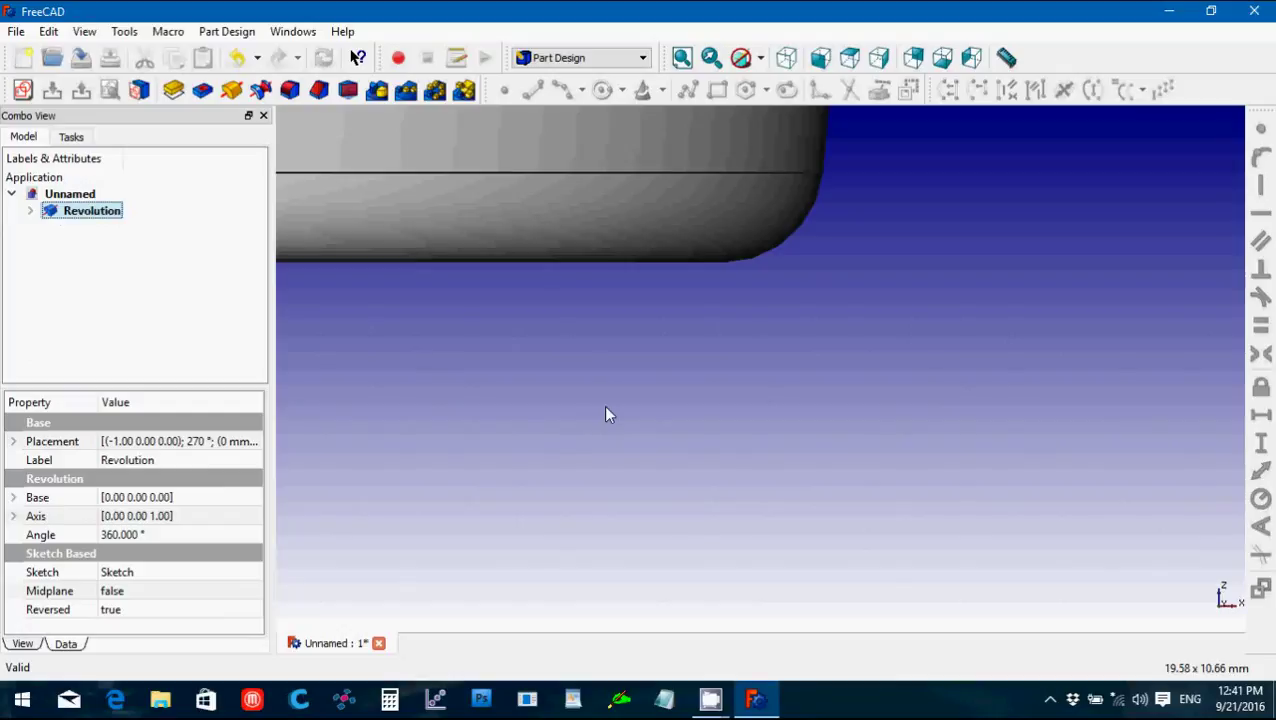
{"action": "scroll", "coordinate": [592, 381], "scroll_direction": "down", "scroll_amount": 4}
{"action": "scroll", "coordinate": [594, 386], "scroll_direction": "down", "scroll_amount": 4}
{"action": "scroll", "coordinate": [596, 380], "scroll_direction": "up", "scroll_amount": 1}
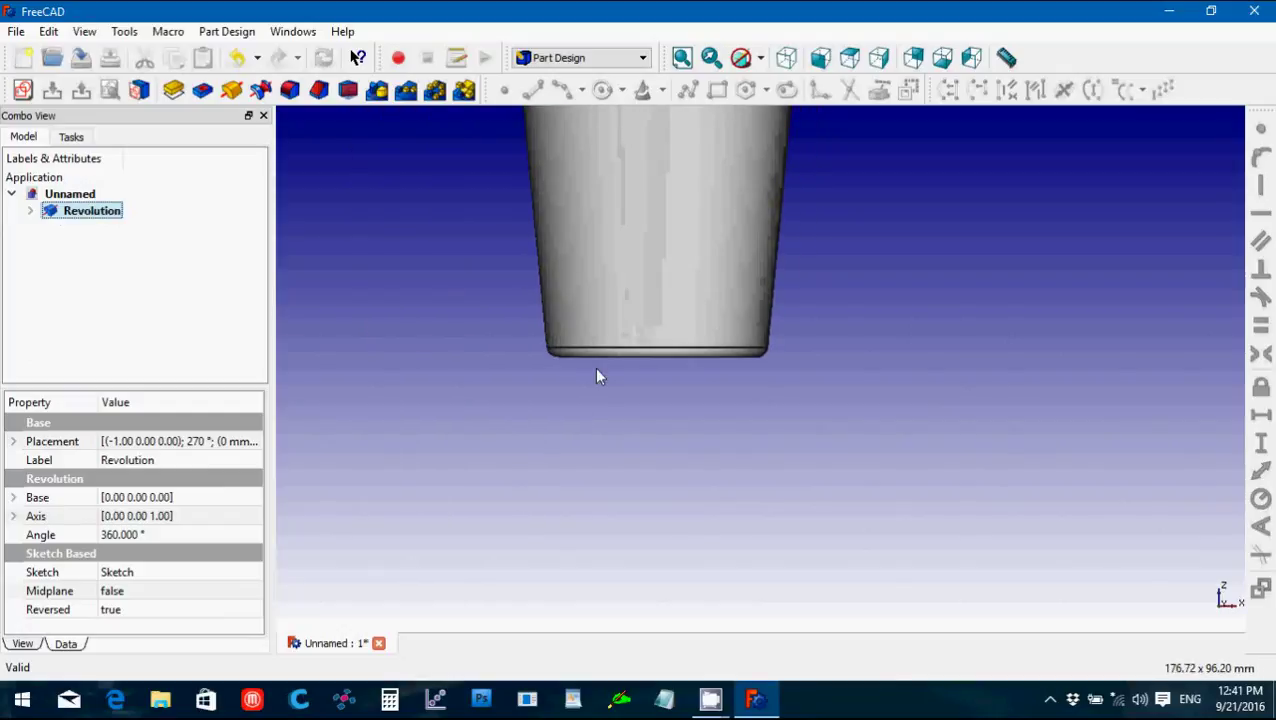
{"action": "middle_click_drag", "start_coordinate": [533, 262], "coordinate": [874, 421]}
{"action": "left_click", "coordinate": [874, 421]}
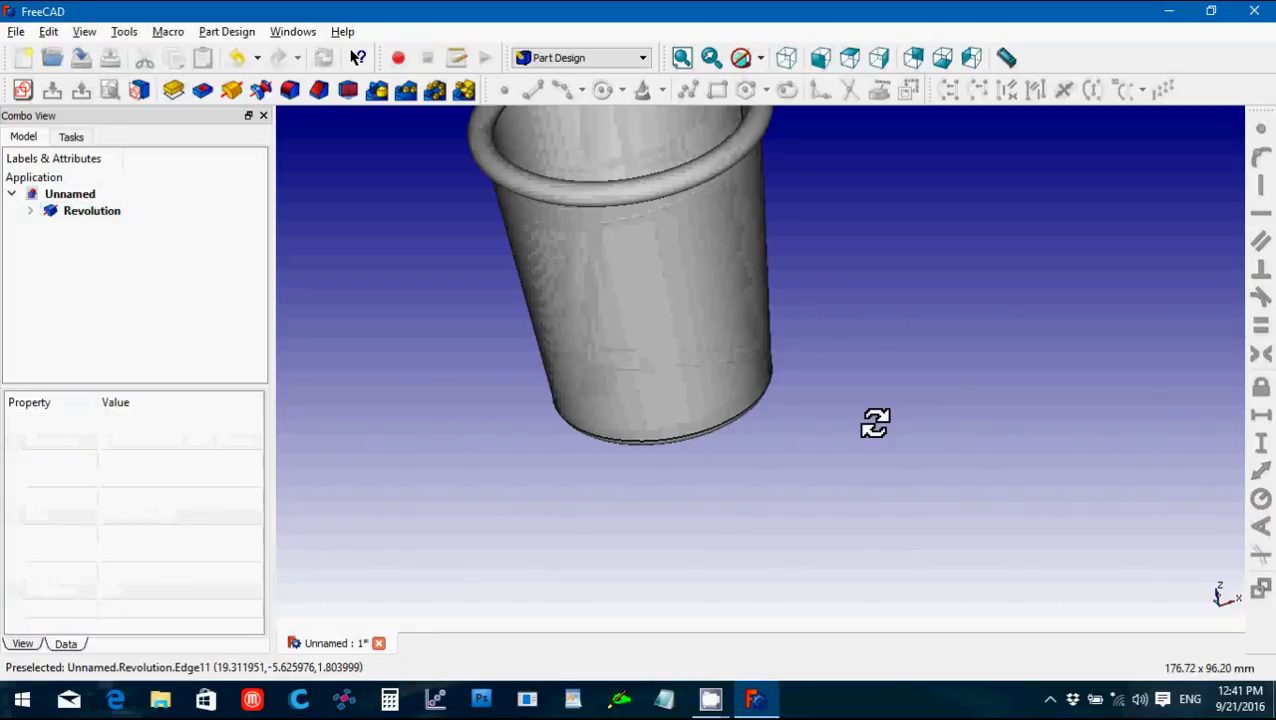
{"action": "scroll", "coordinate": [855, 410], "scroll_direction": "down", "scroll_amount": 3}
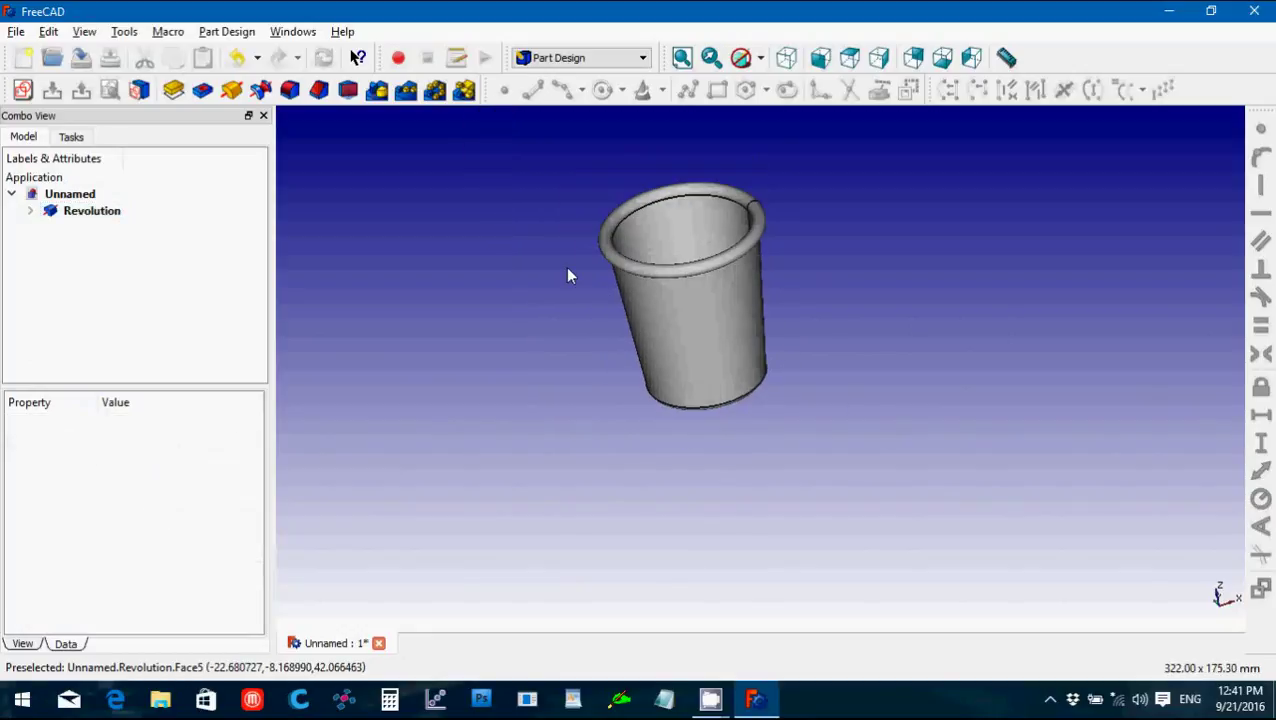
{"action": "middle_click_drag", "start_coordinate": [570, 276], "coordinate": [712, 441]}
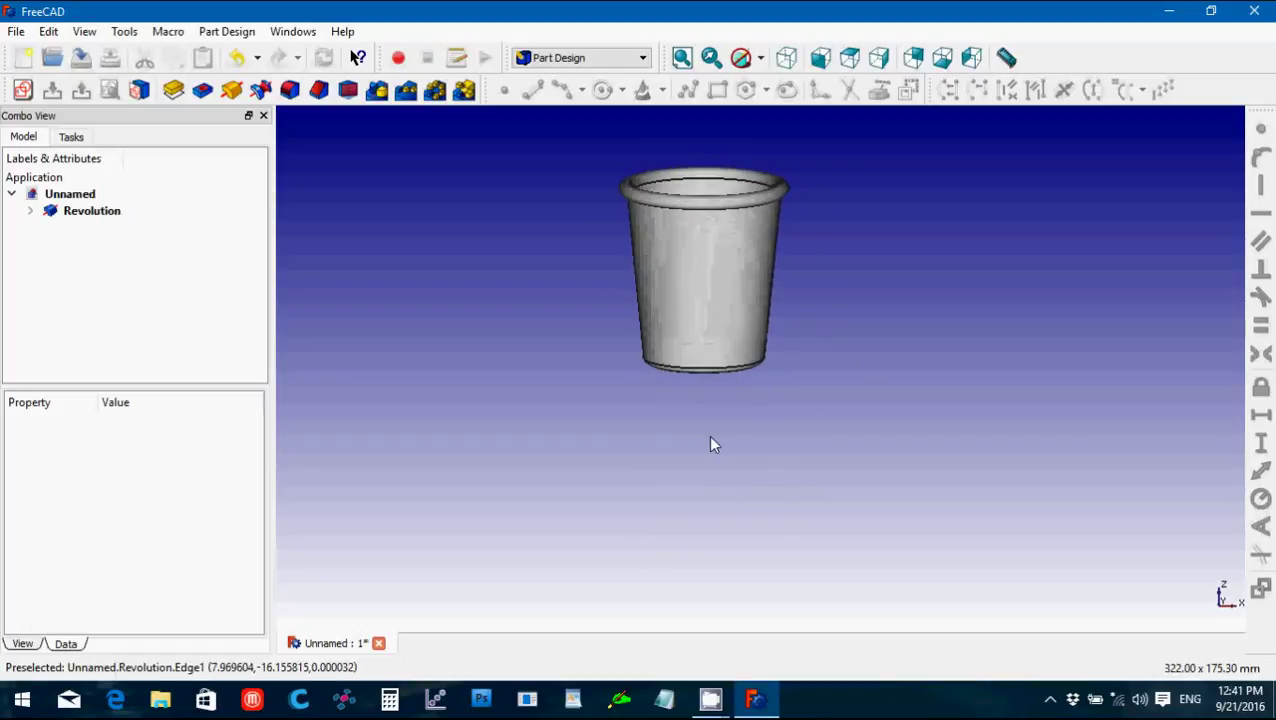
Save the document as "Shot Glass" in the Rotational Projects folder.
{"action": "left_click", "coordinate": [17, 33]}
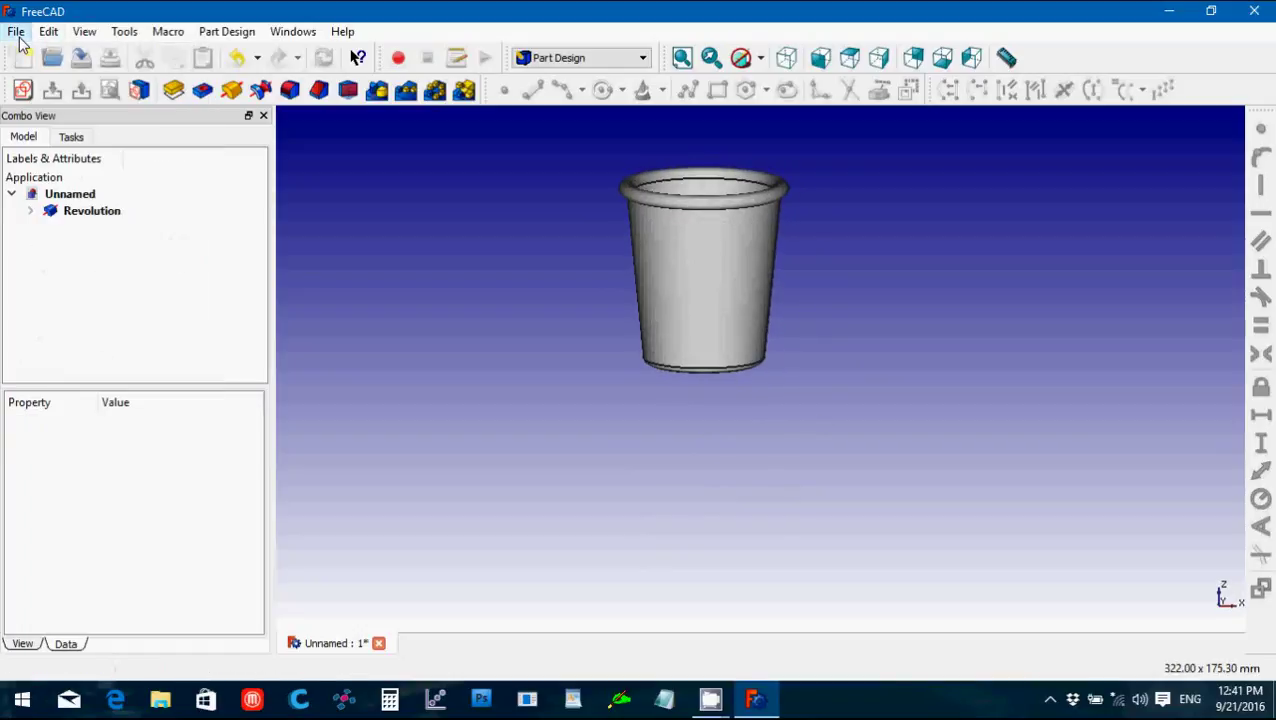
{"action": "left_click", "coordinate": [56, 173]}
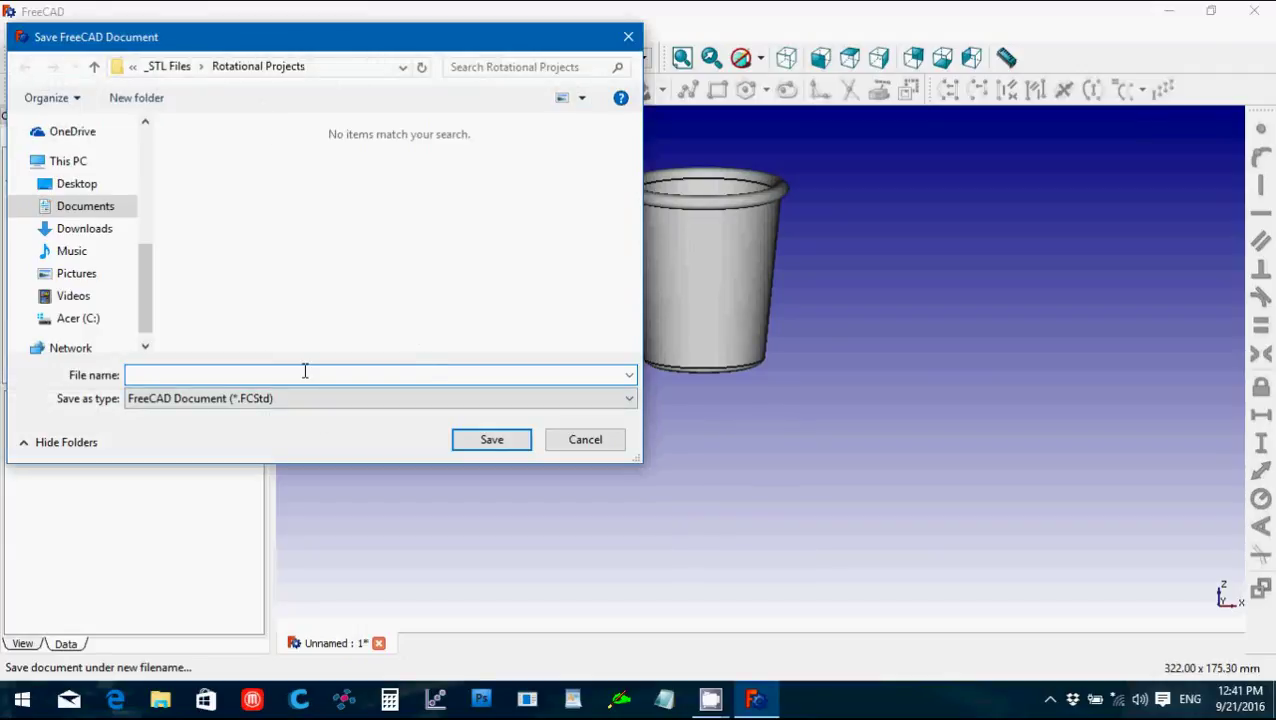
{"action": "type", "text": "Shot Glass"}
{"action": "key", "text": "Return"}
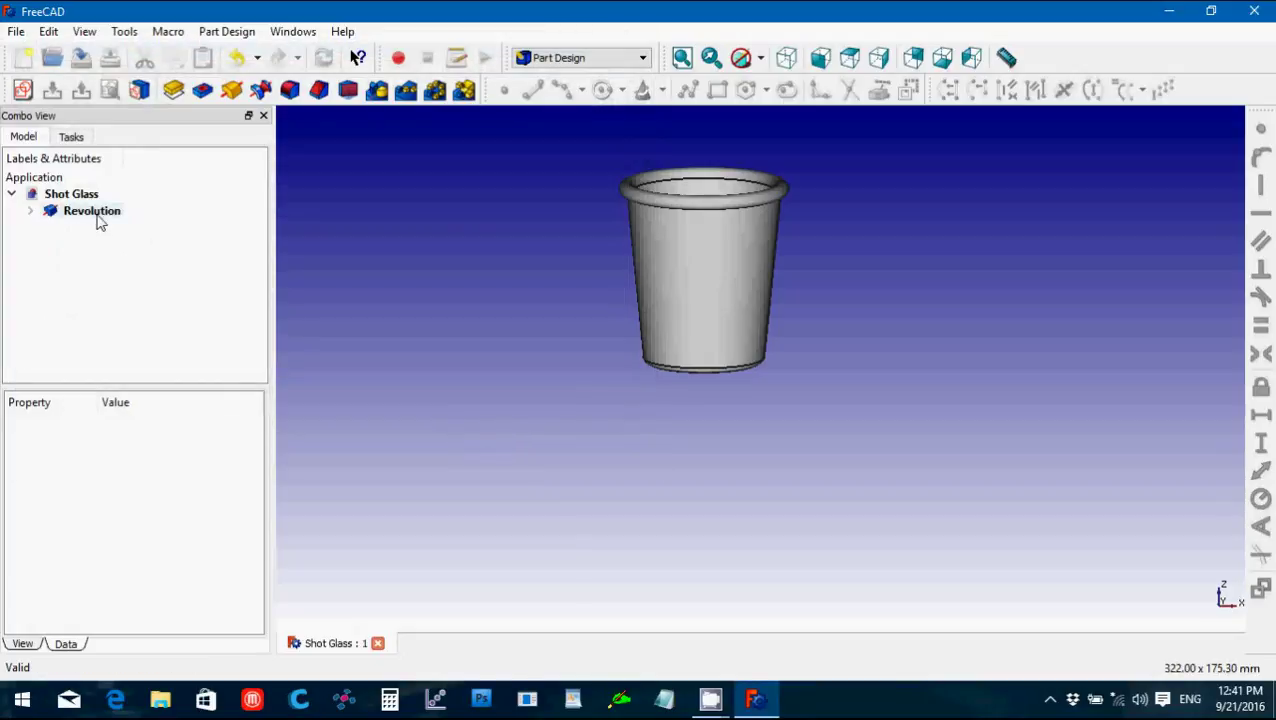
Export the revolved cup as an STL mesh named "Shot Glass" to the Rotational Projects folder.
{"action": "left_click", "coordinate": [92, 211]}
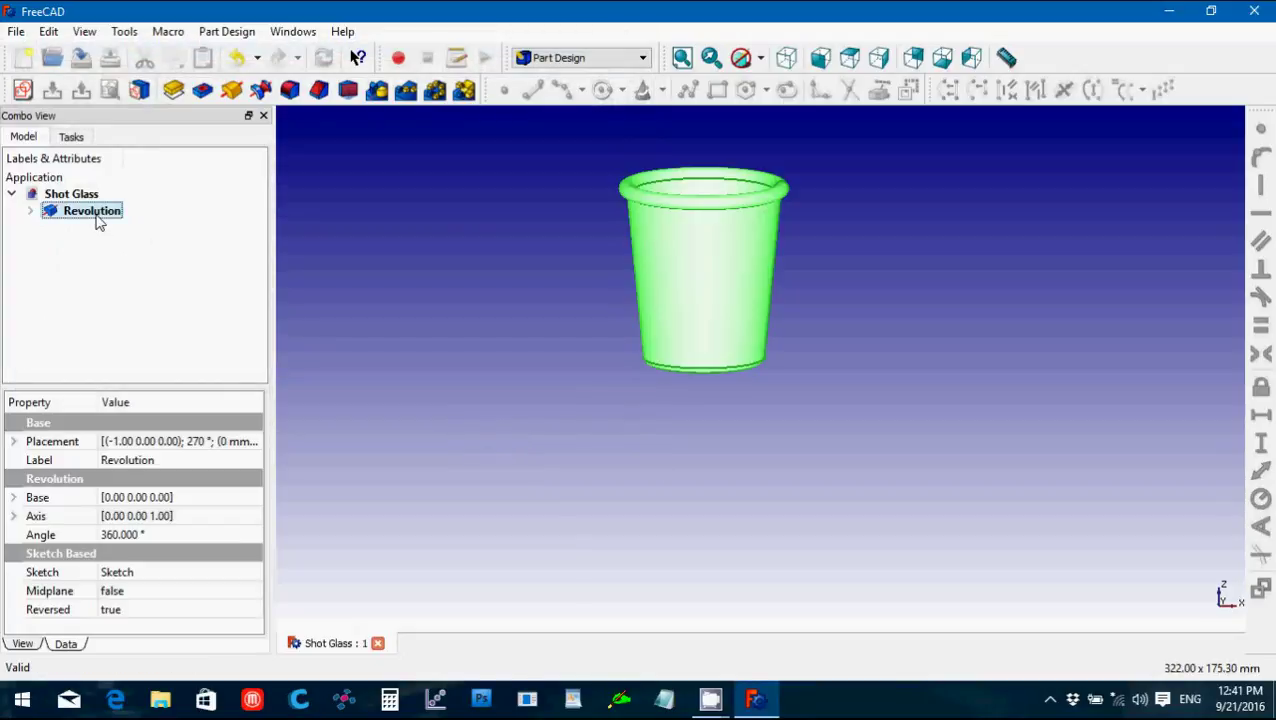
{"action": "left_click", "coordinate": [15, 36]}
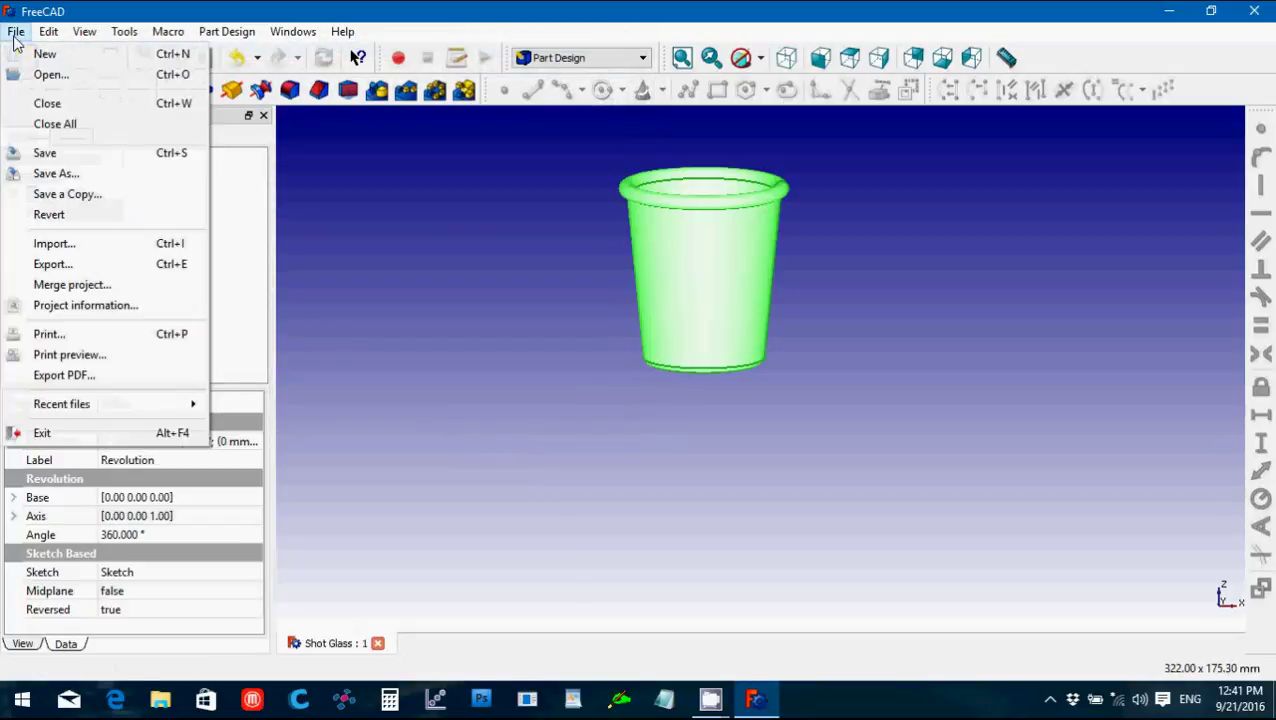
{"action": "left_click", "coordinate": [127, 264]}
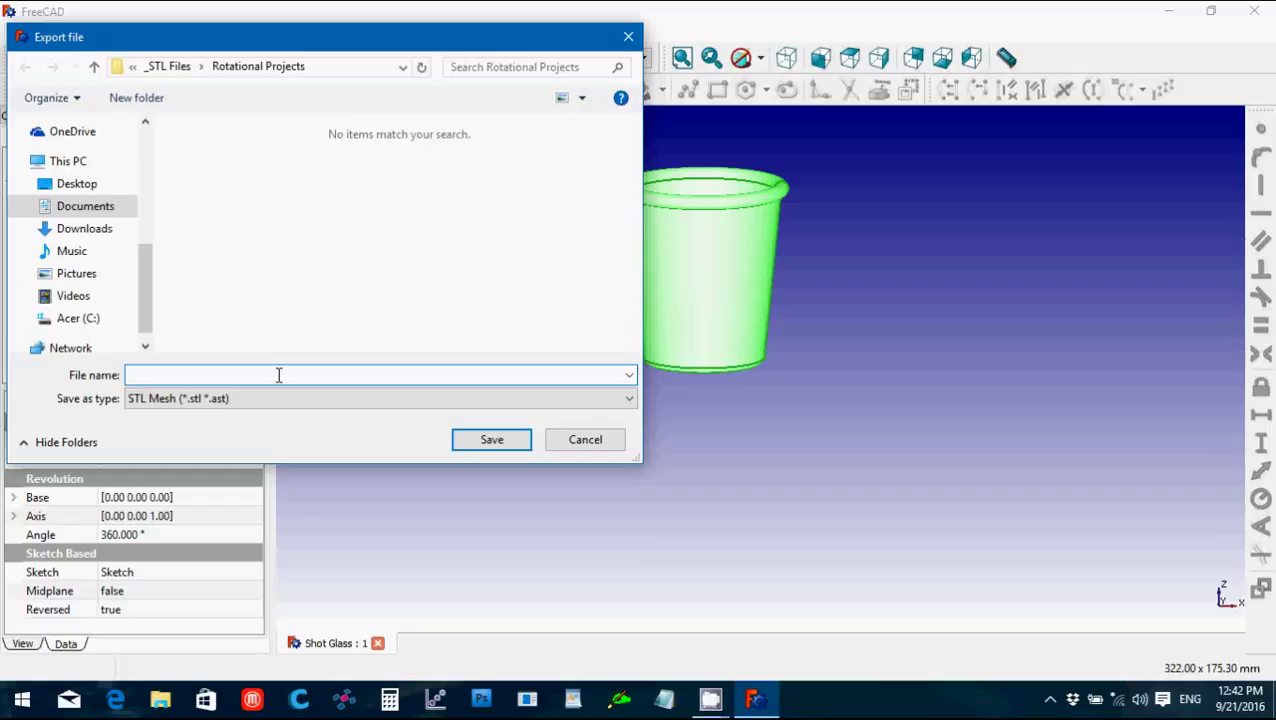
{"action": "type", "text": "sho"}
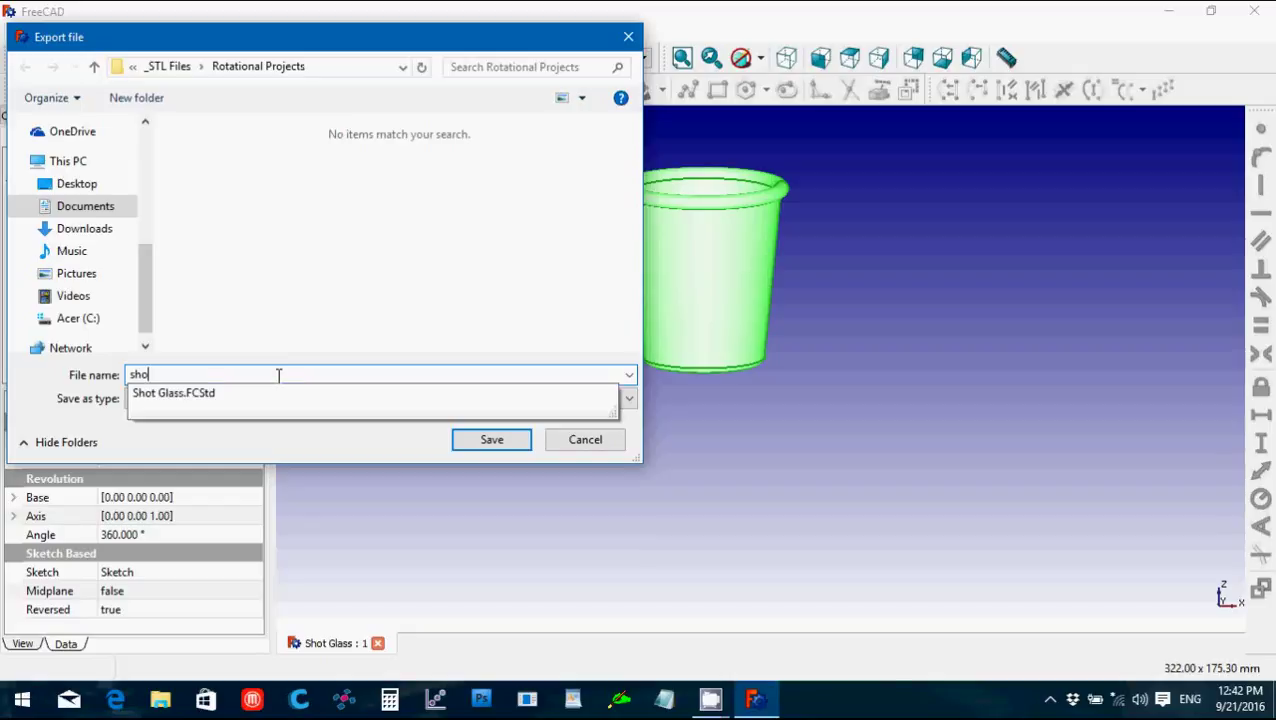
{"action": "key", "text": "BackSpace"}
{"action": "key", "text": "BackSpace"}
{"action": "key", "text": "BackSpace"}
{"action": "type", "text": "Shot Glass"}
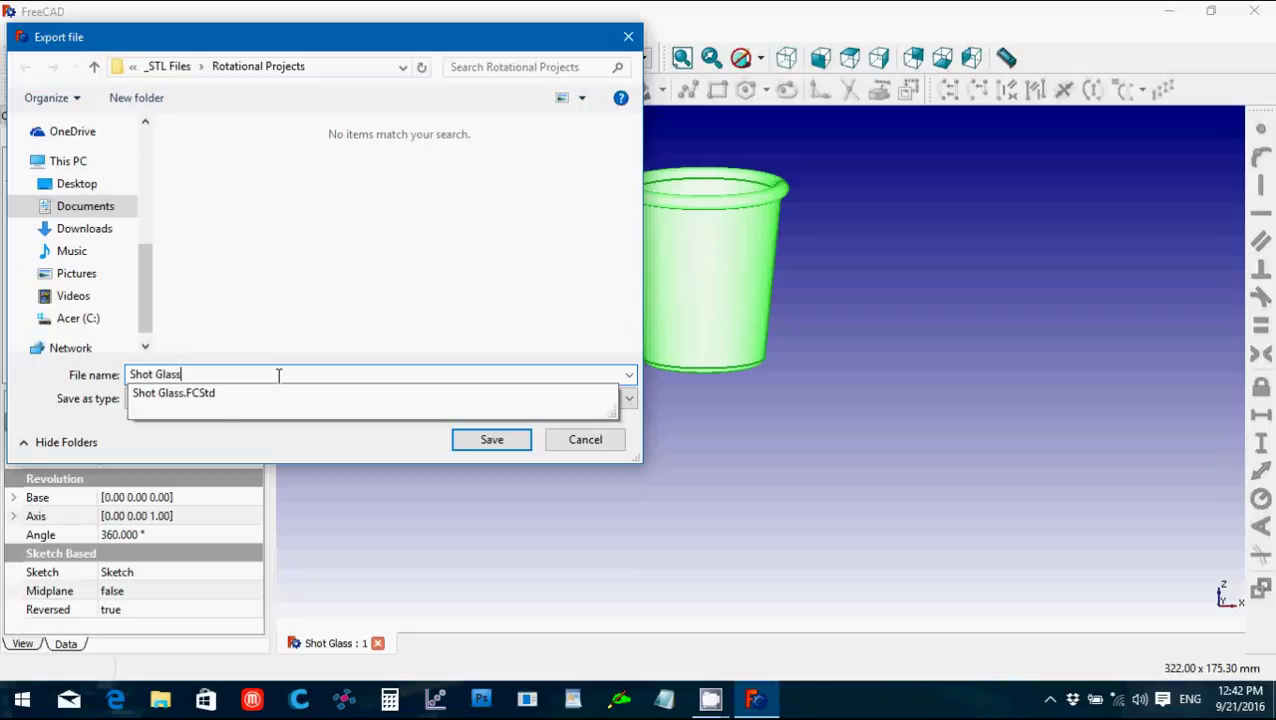
{"action": "key", "text": "Return"}
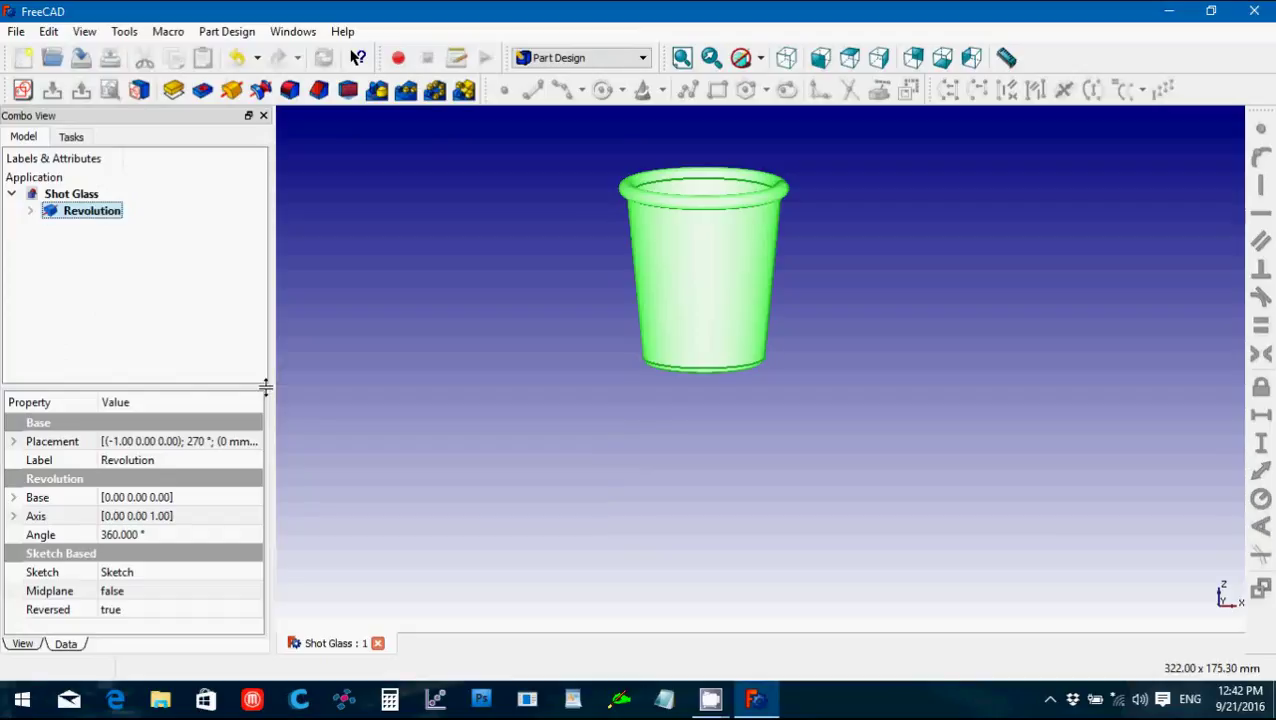
Close the Shot Glass document and start a sketch on the XZ plane in a new document.
{"action": "left_click", "coordinate": [378, 644]}
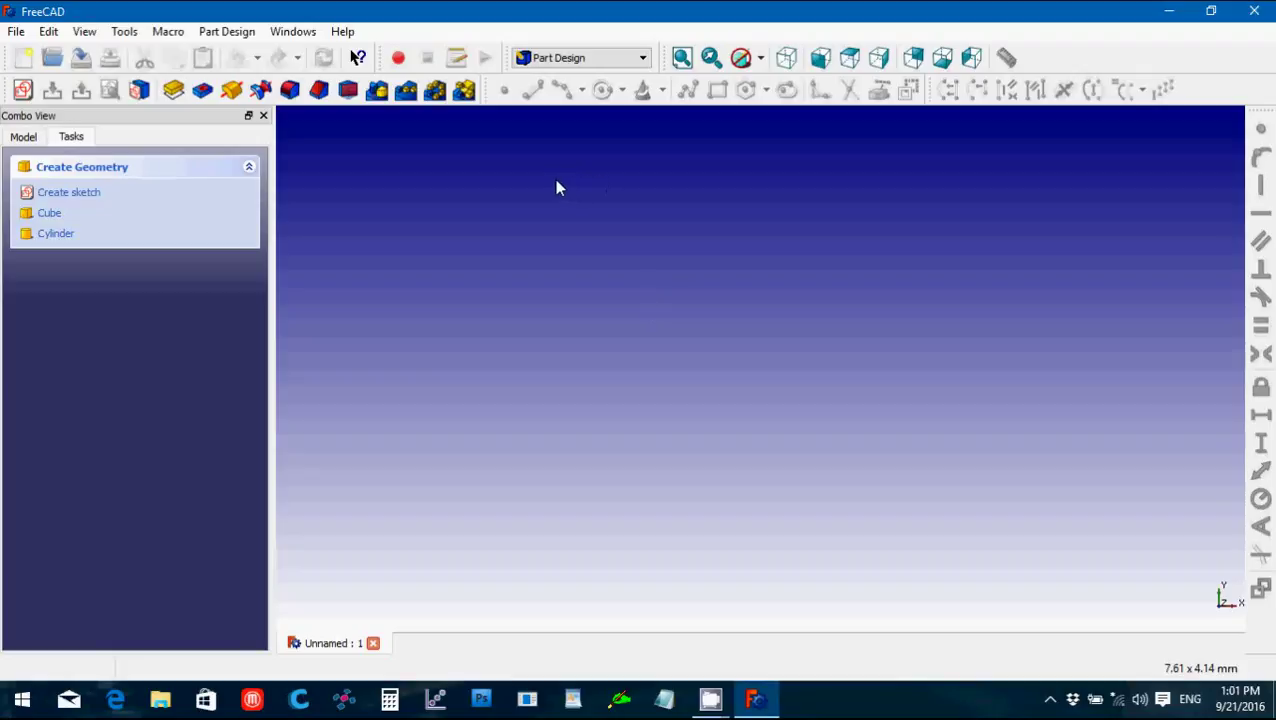
{"action": "left_click", "coordinate": [24, 91]}
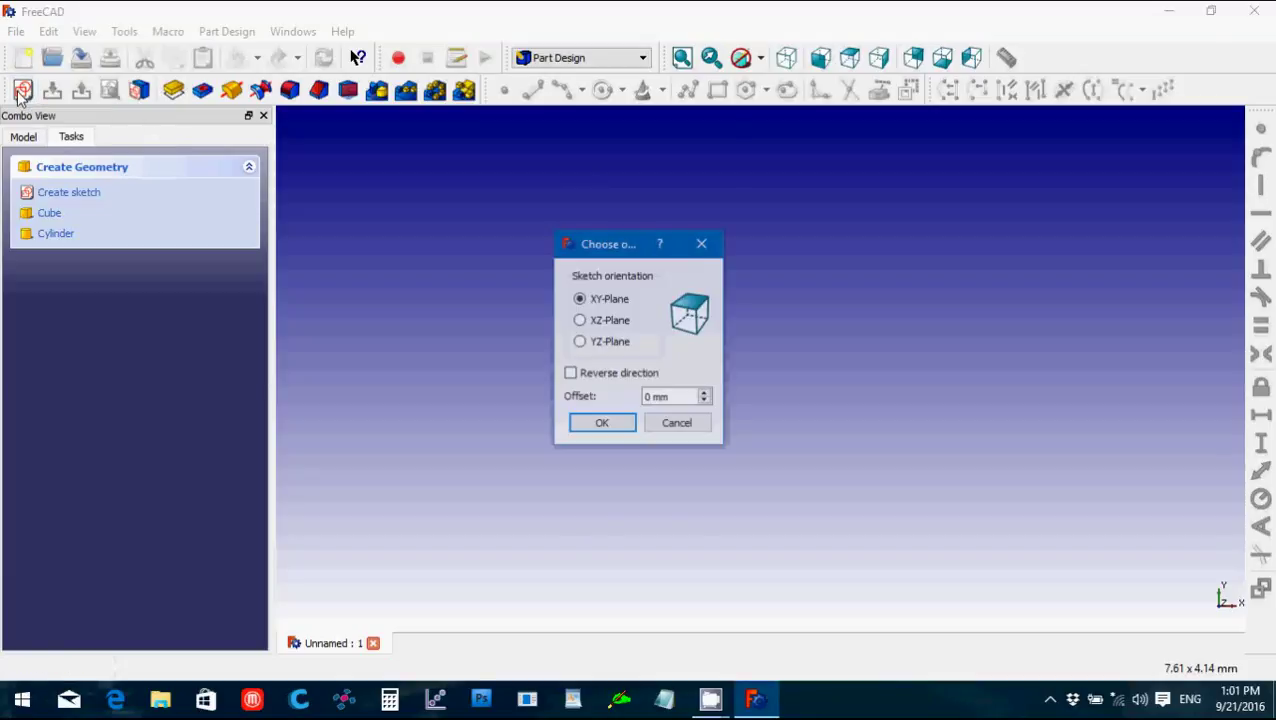
{"action": "left_click", "coordinate": [580, 320]}
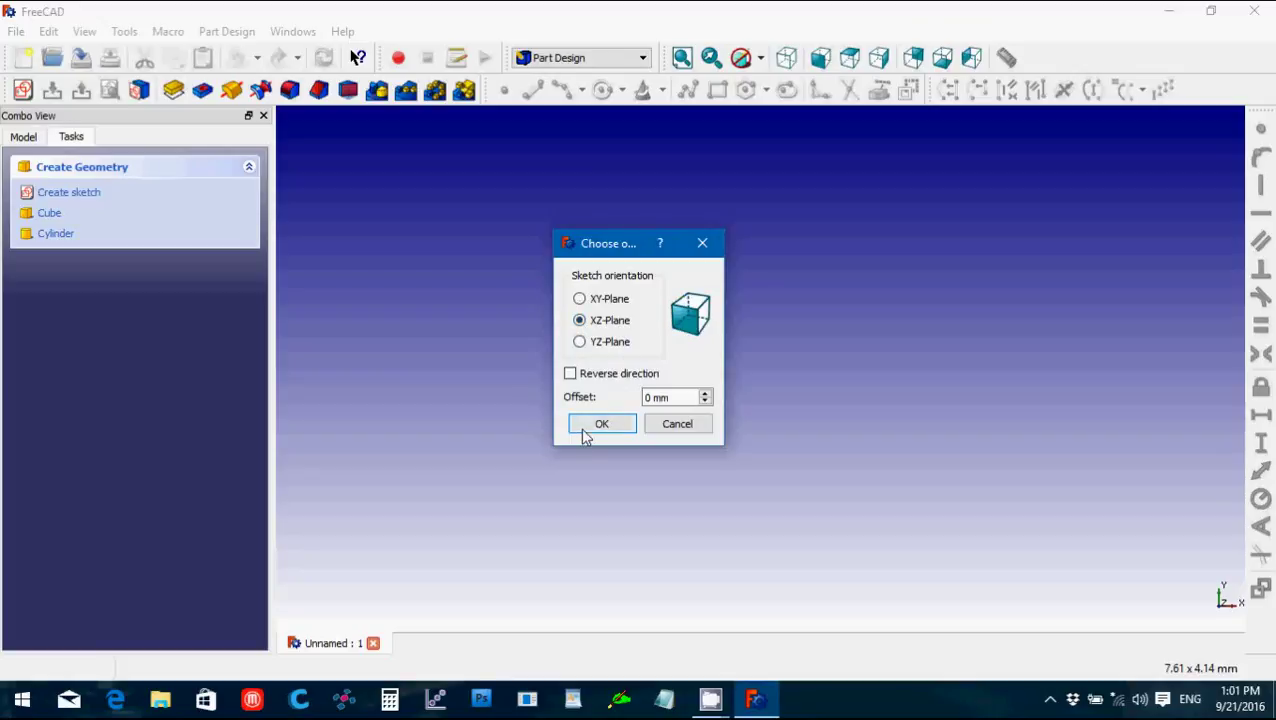
{"action": "left_click", "coordinate": [585, 428]}
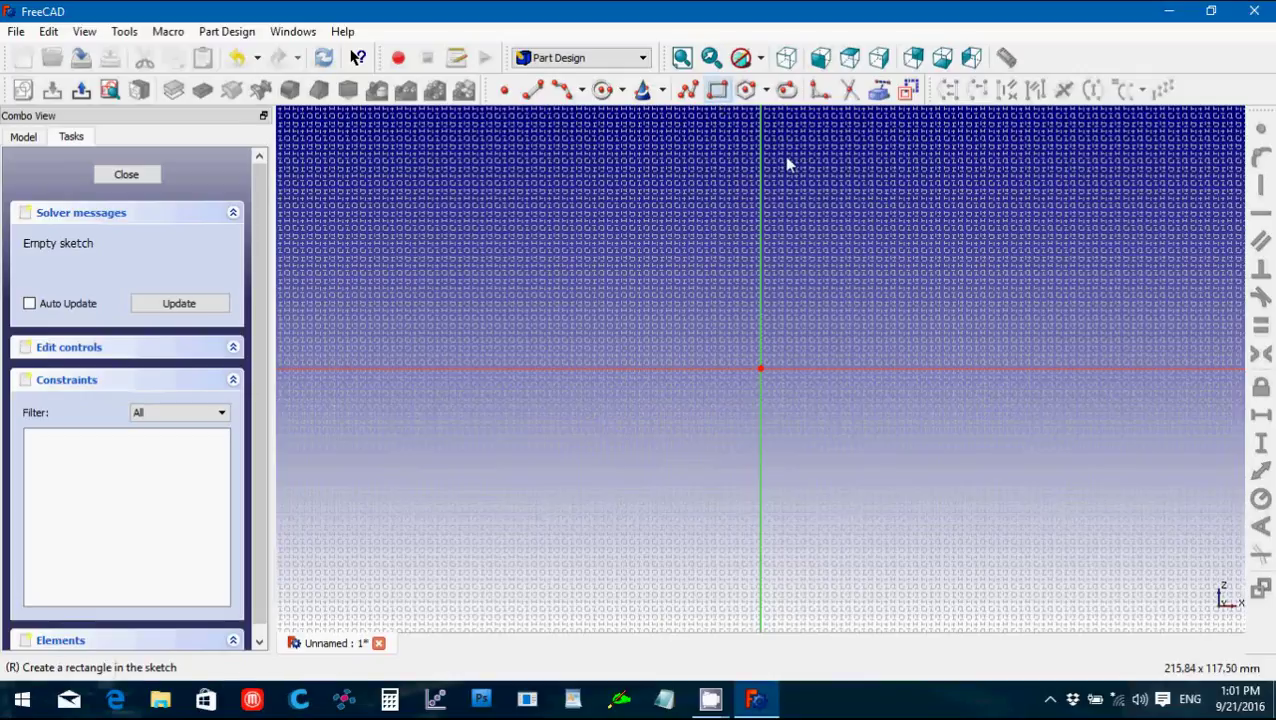
Draw a four-sided polyline profile along the vertical axis, starting near the origin, about 35 mm wide below, 48 mm above and 82 mm high.
{"action": "left_click", "coordinate": [690, 97]}
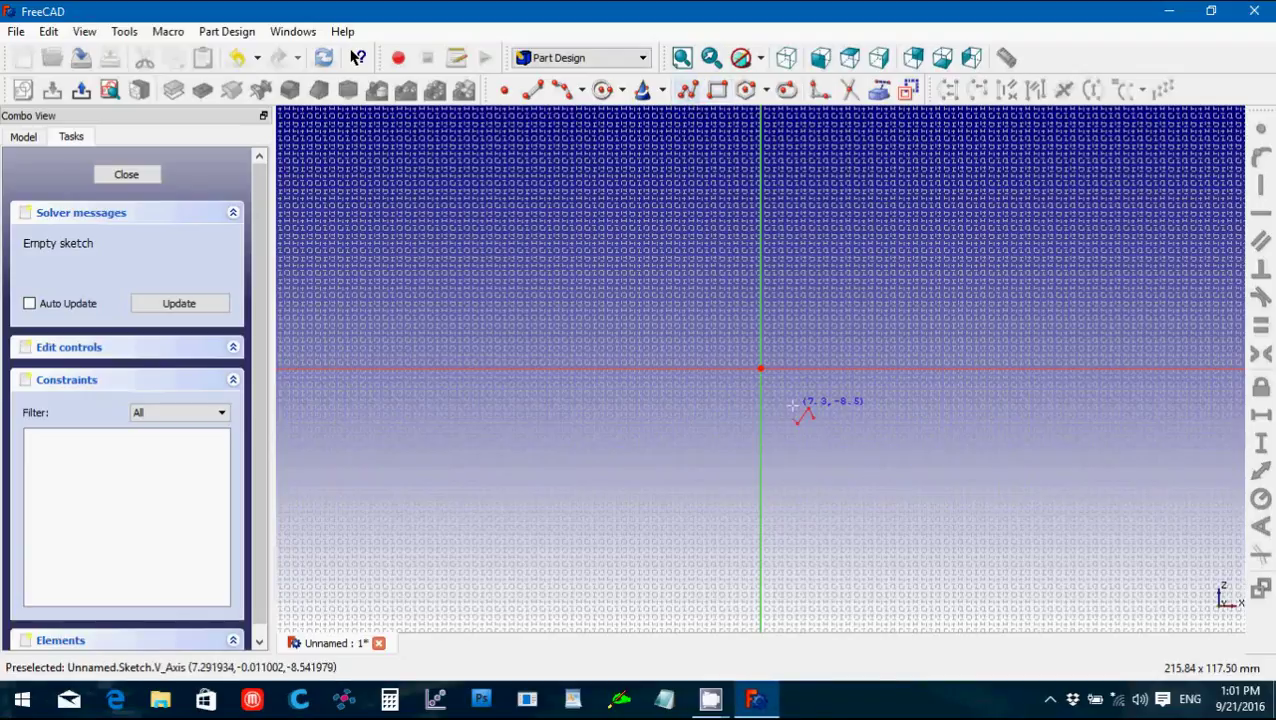
{"action": "left_click", "coordinate": [760, 370]}
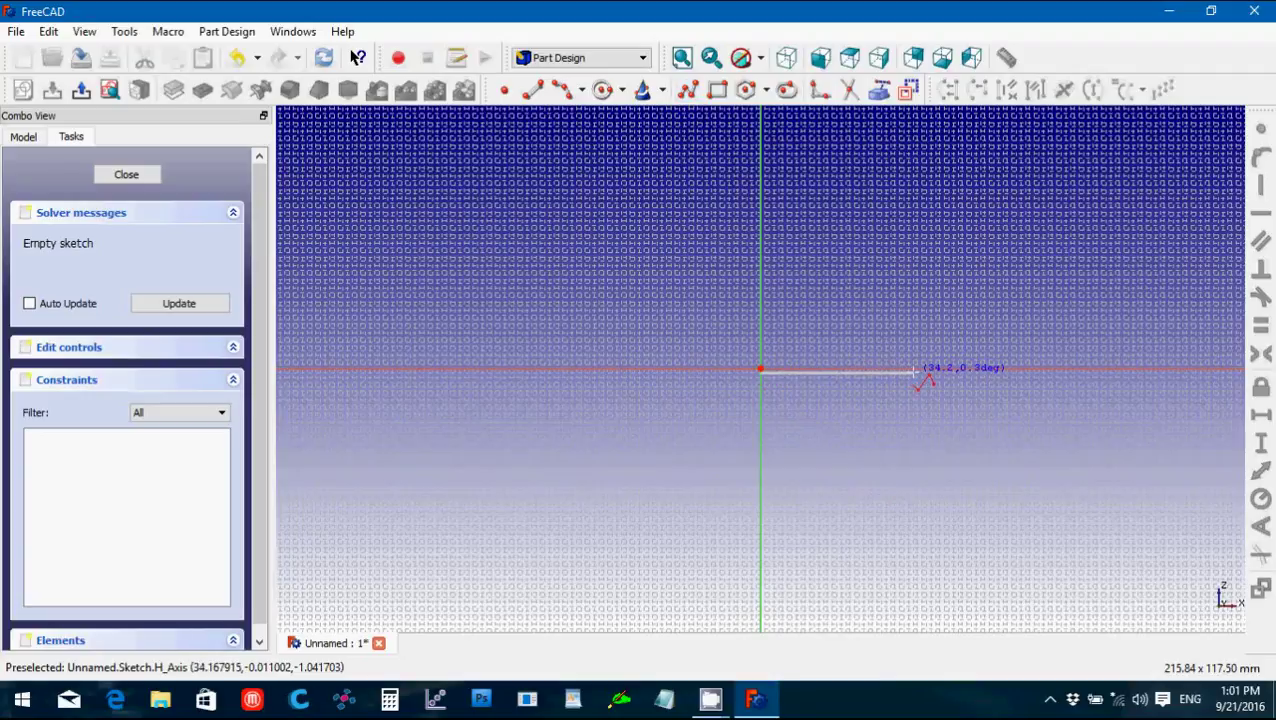
{"action": "left_click", "coordinate": [920, 372]}
{"action": "scroll", "coordinate": [920, 372], "scroll_direction": "down", "scroll_amount": 2}
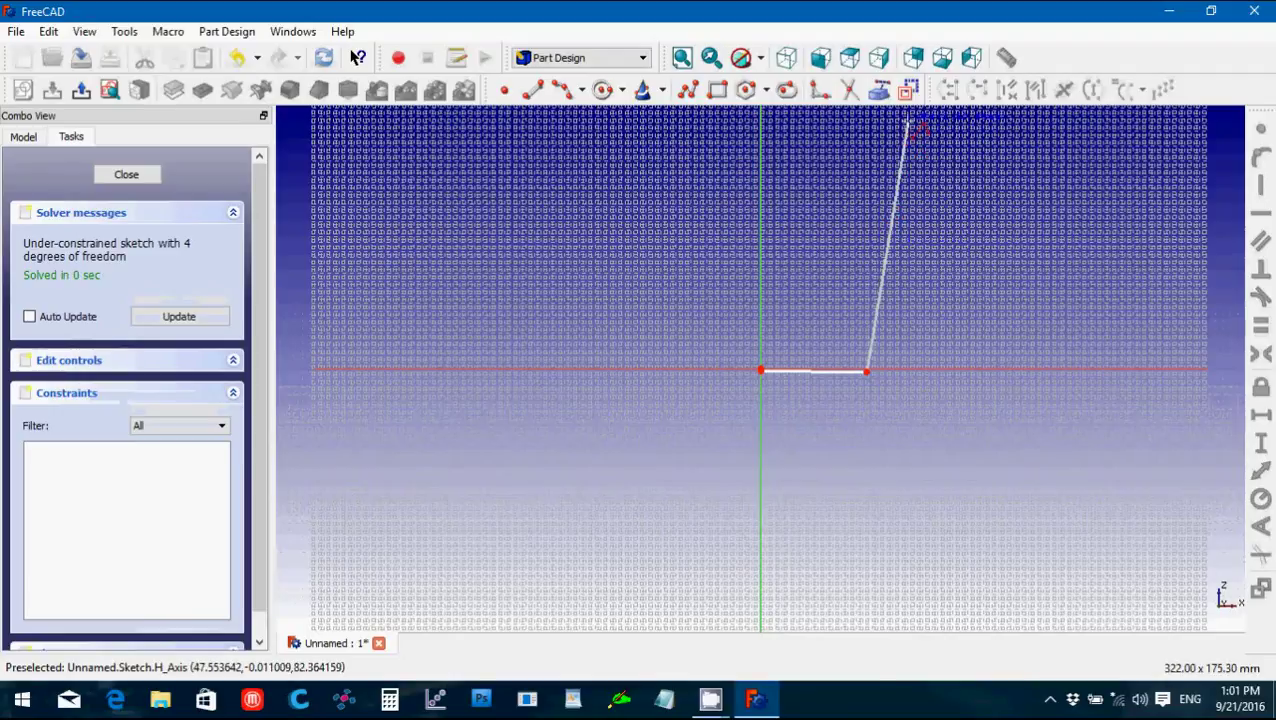
{"action": "left_click", "coordinate": [907, 122]}
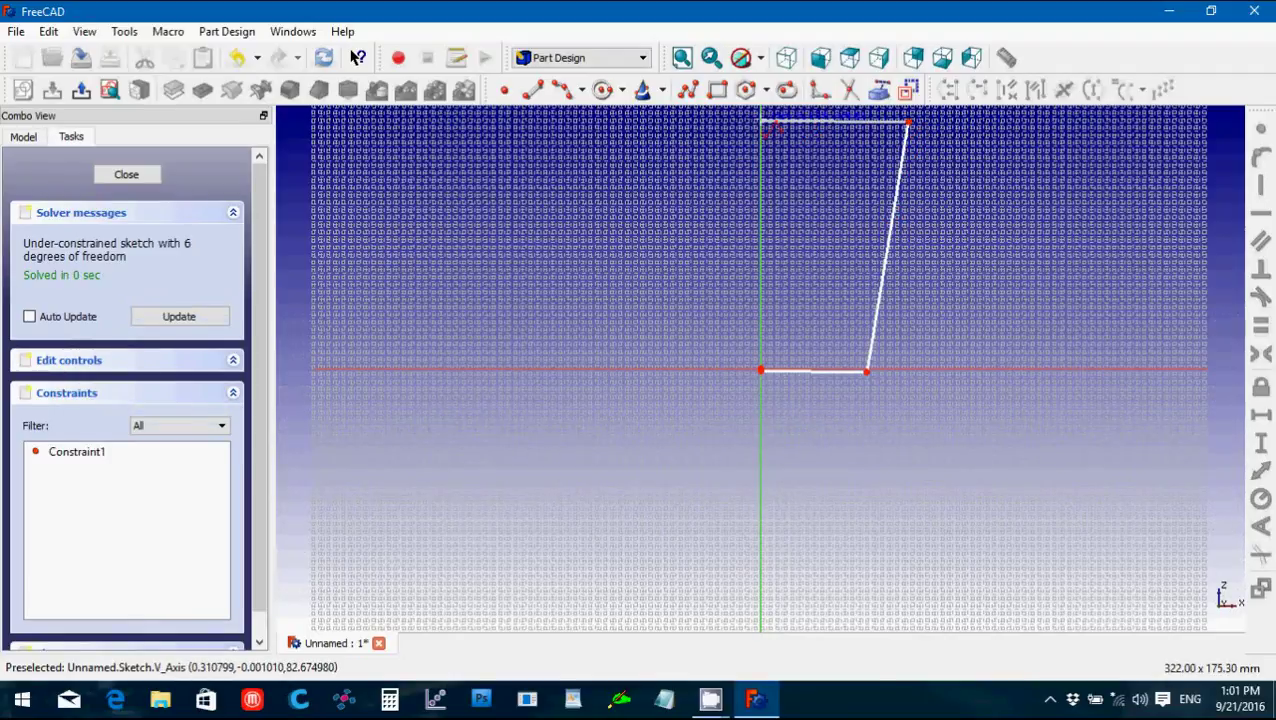
{"action": "left_click", "coordinate": [762, 122]}
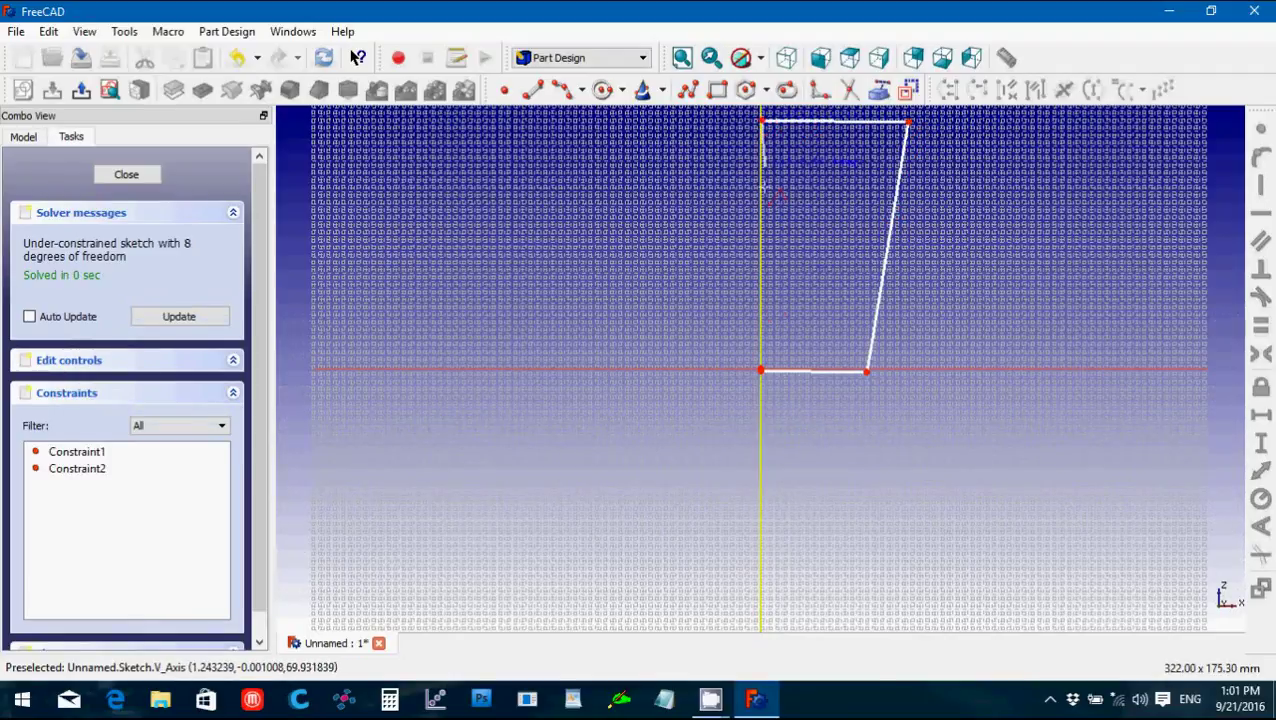
{"action": "left_click", "coordinate": [762, 371]}
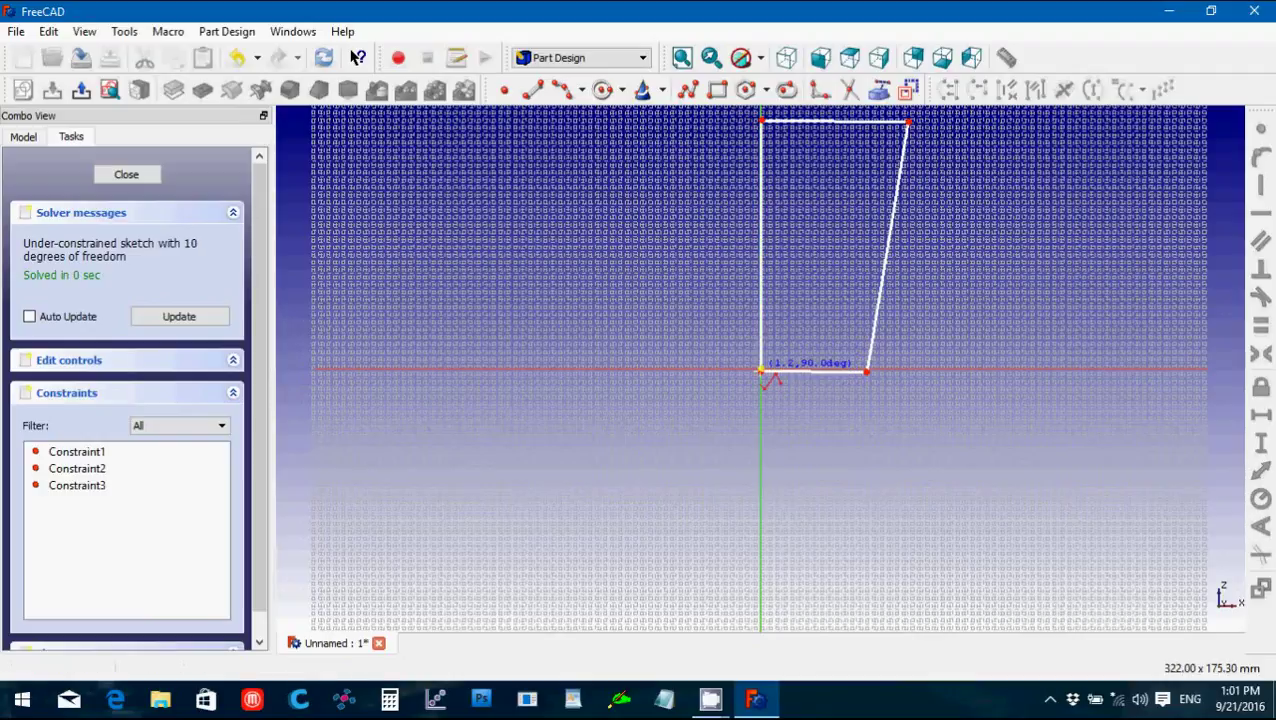
{"action": "right_click", "coordinate": [761, 371]}
Make the polyline's open start and end points near the origin coincident to close the profile.
{"action": "scroll", "coordinate": [864, 430], "scroll_direction": "up", "scroll_amount": 10}
{"action": "scroll", "coordinate": [864, 437], "scroll_direction": "up", "scroll_amount": 5}
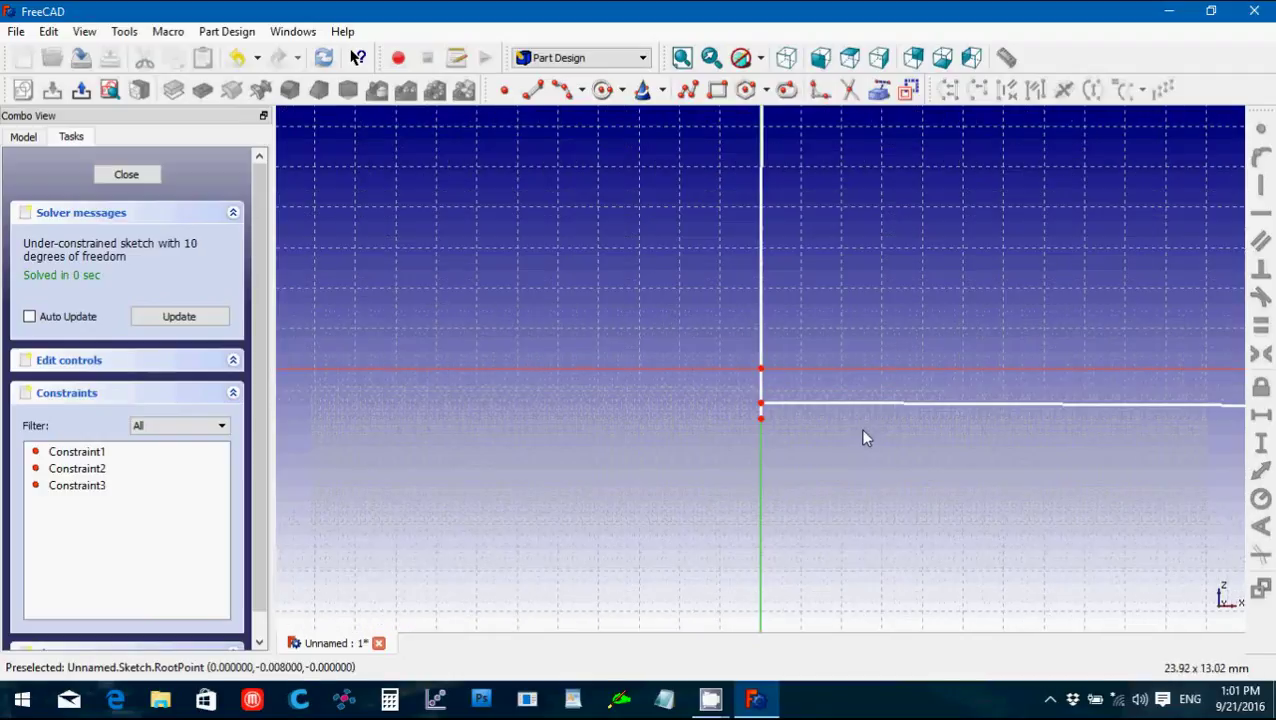
{"action": "left_click_drag", "start_coordinate": [699, 414], "coordinate": [803, 515]}
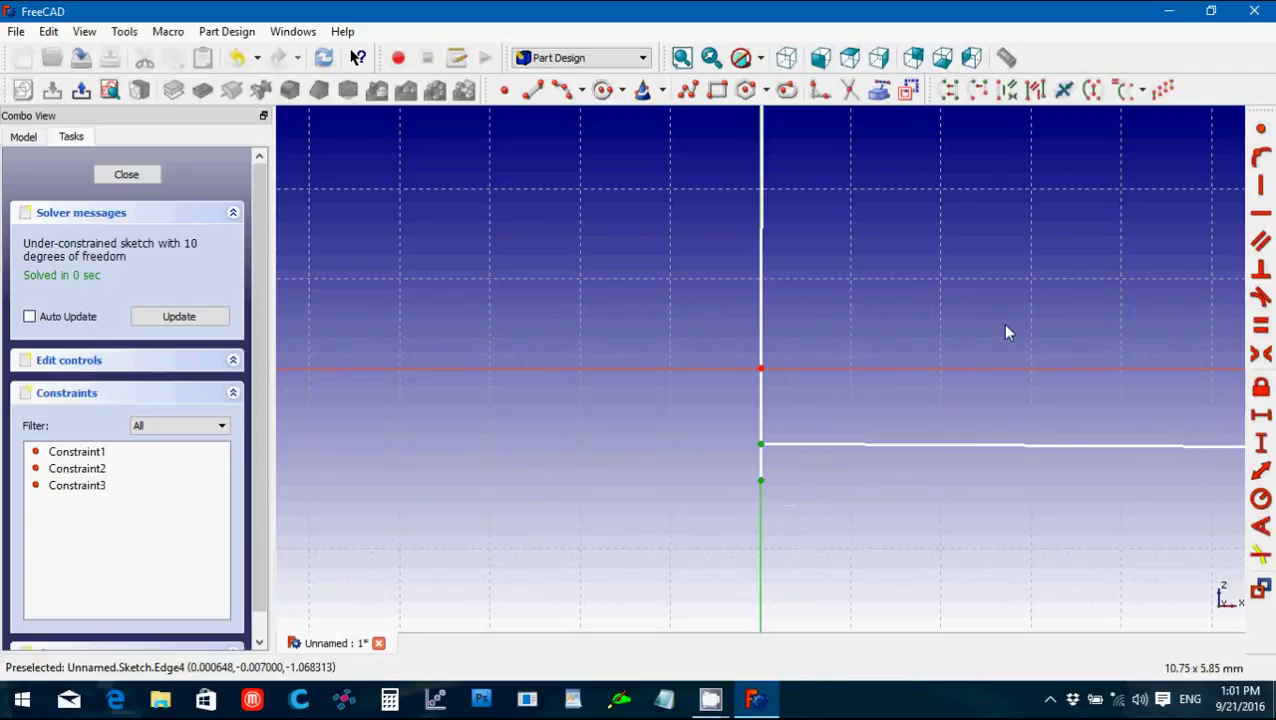
{"action": "left_click", "coordinate": [1261, 130]}
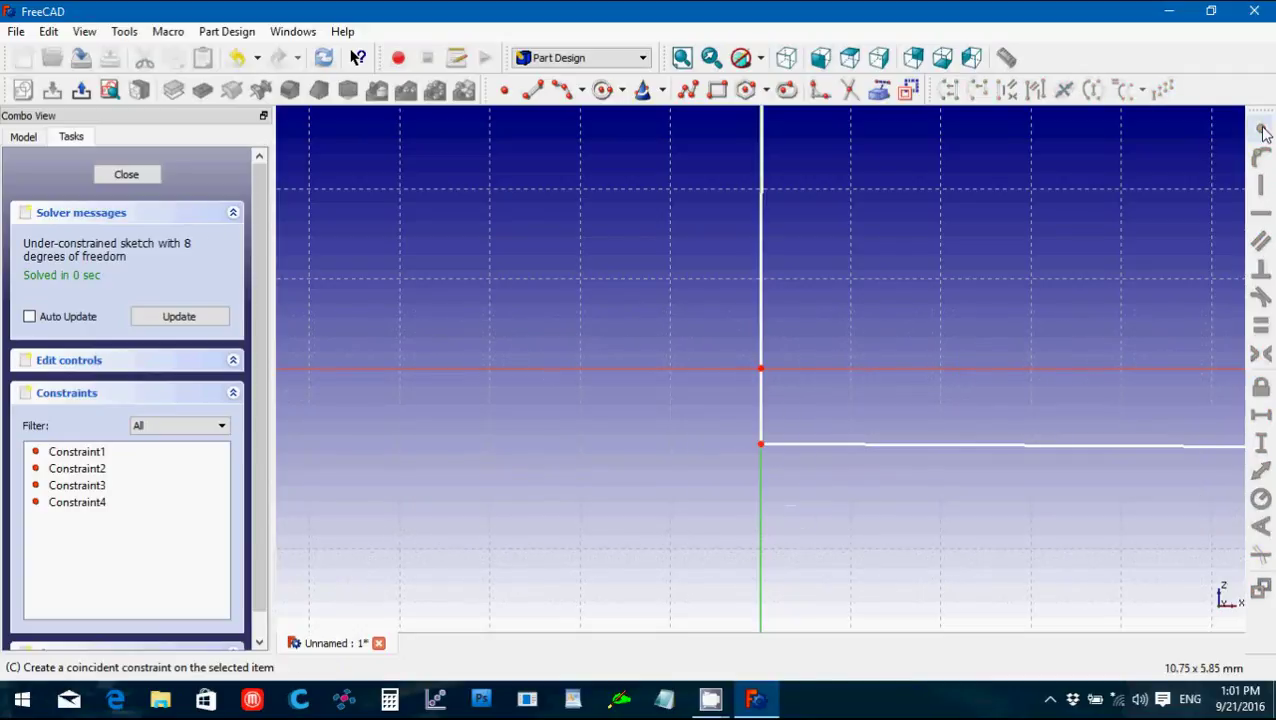
Make the profile's lower corner on the vertical axis coincident with the sketch origin.
{"action": "left_click", "coordinate": [761, 447]}
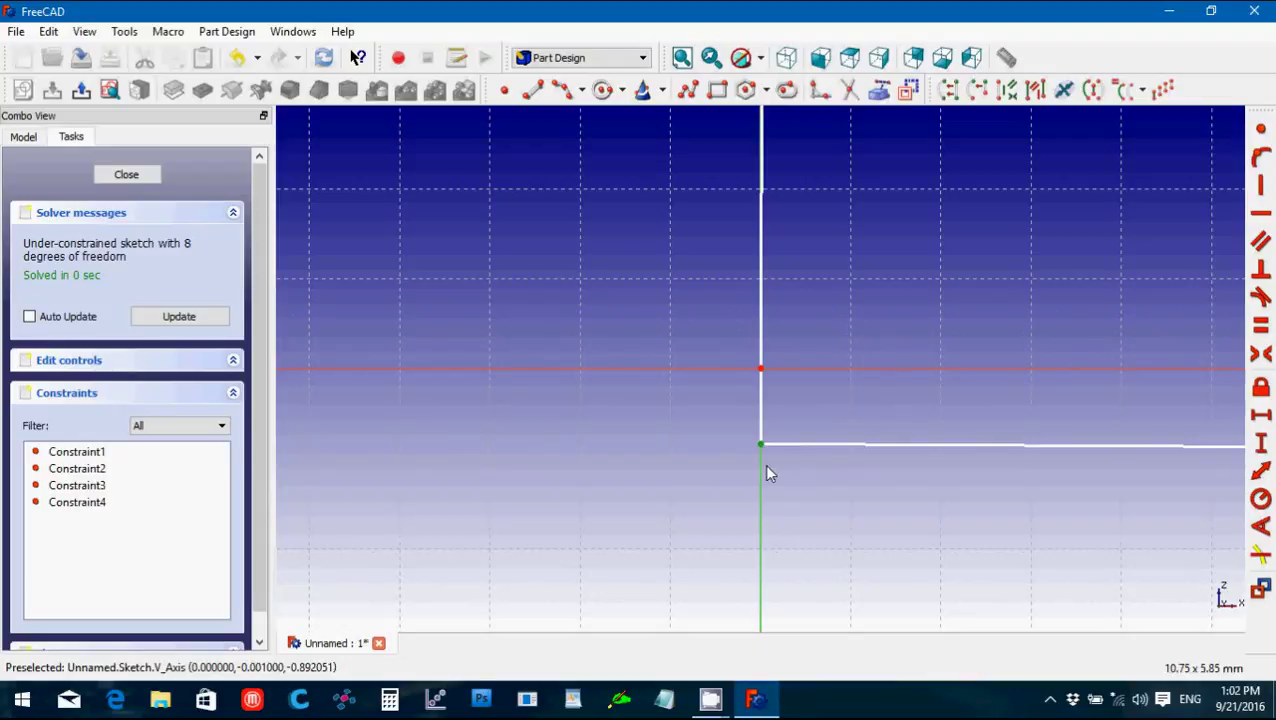
{"action": "left_click", "coordinate": [745, 438]}
{"action": "left_click_drag", "start_coordinate": [716, 478], "coordinate": [801, 331]}
{"action": "left_click", "coordinate": [1262, 131]}
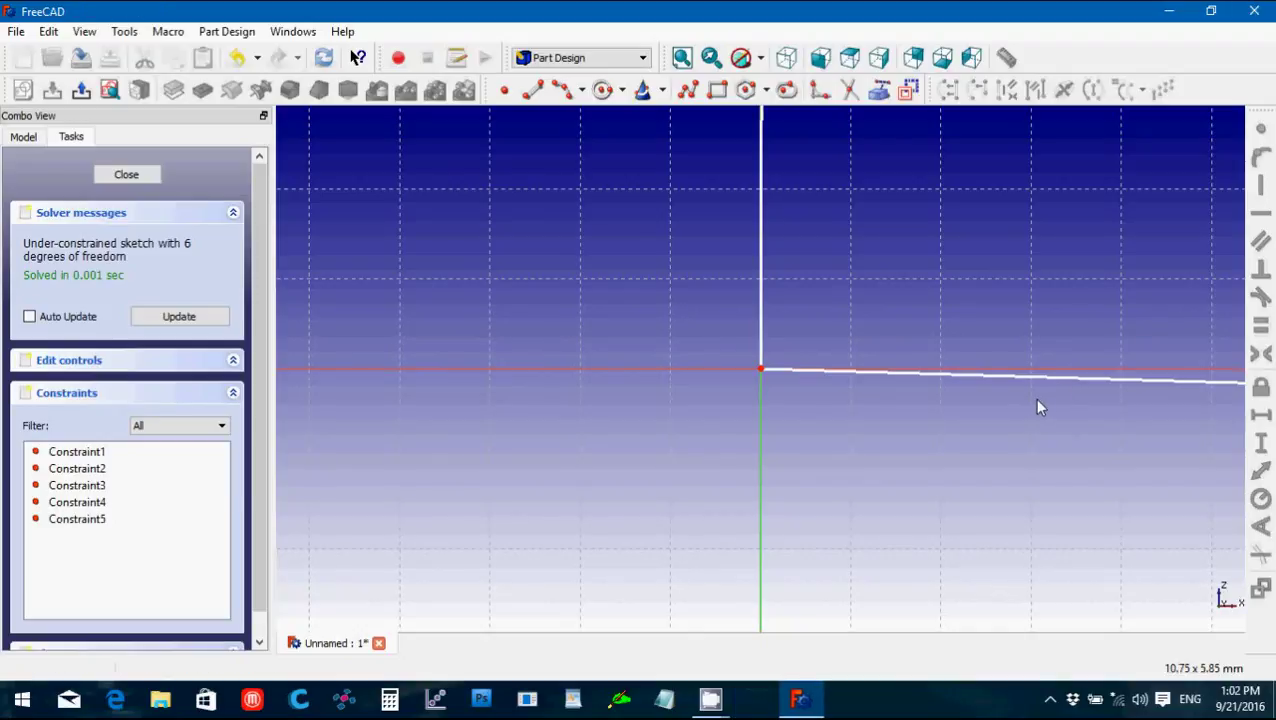
Constrain the profile's lower edge to be horizontal and set its horizontal length to 30 mm.
{"action": "scroll", "coordinate": [1027, 400], "scroll_direction": "down", "scroll_amount": 3}
{"action": "scroll", "coordinate": [1014, 405], "scroll_direction": "down", "scroll_amount": 10}
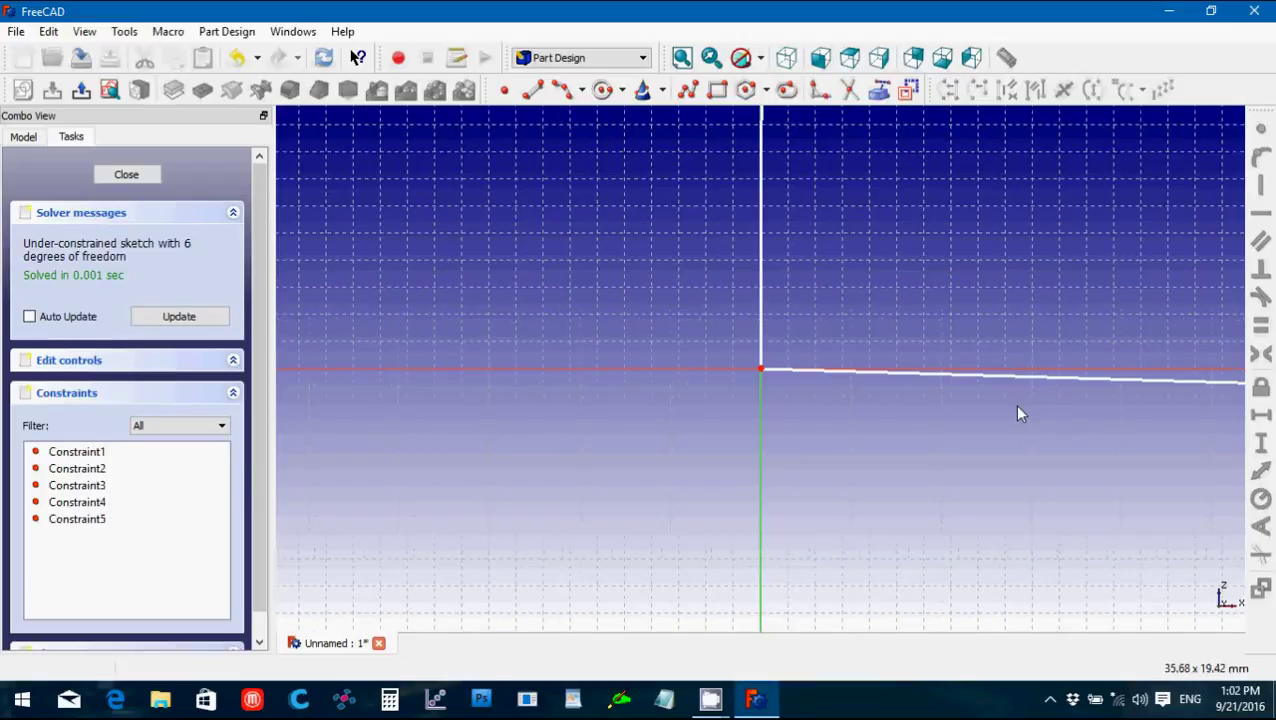
{"action": "left_click", "coordinate": [987, 375]}
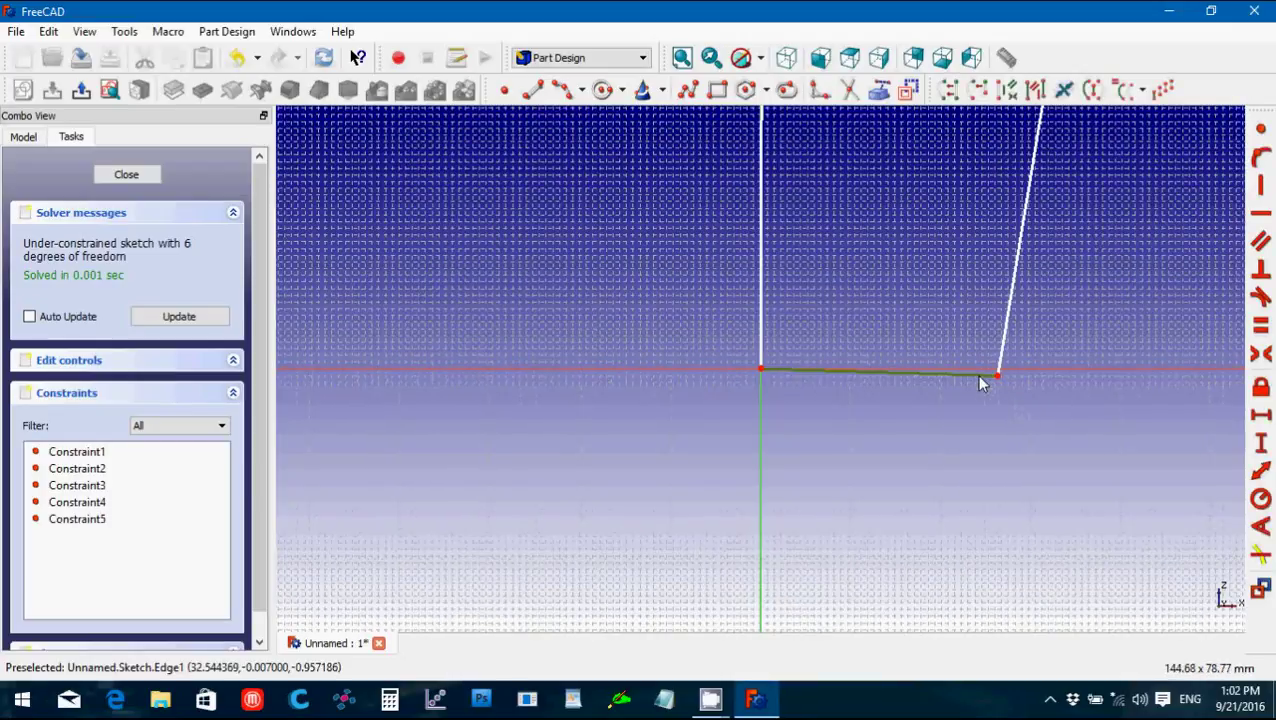
{"action": "left_click", "coordinate": [1261, 216]}
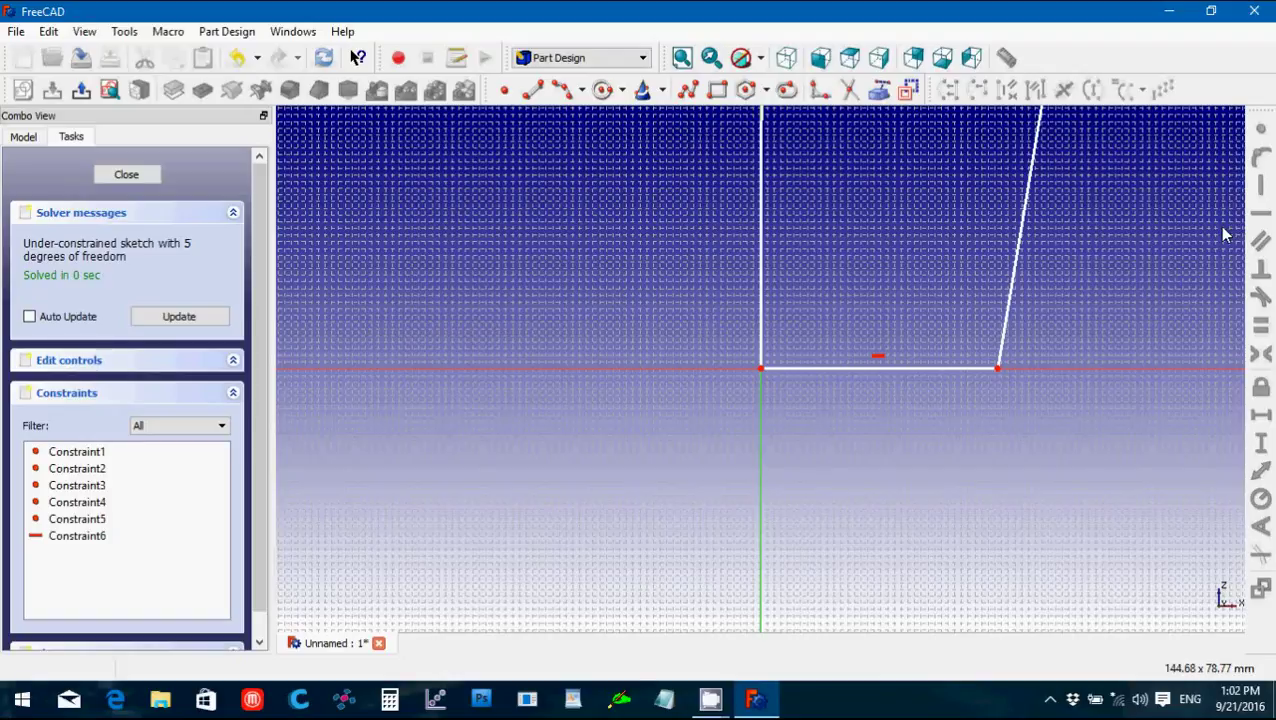
{"action": "left_click", "coordinate": [825, 369]}
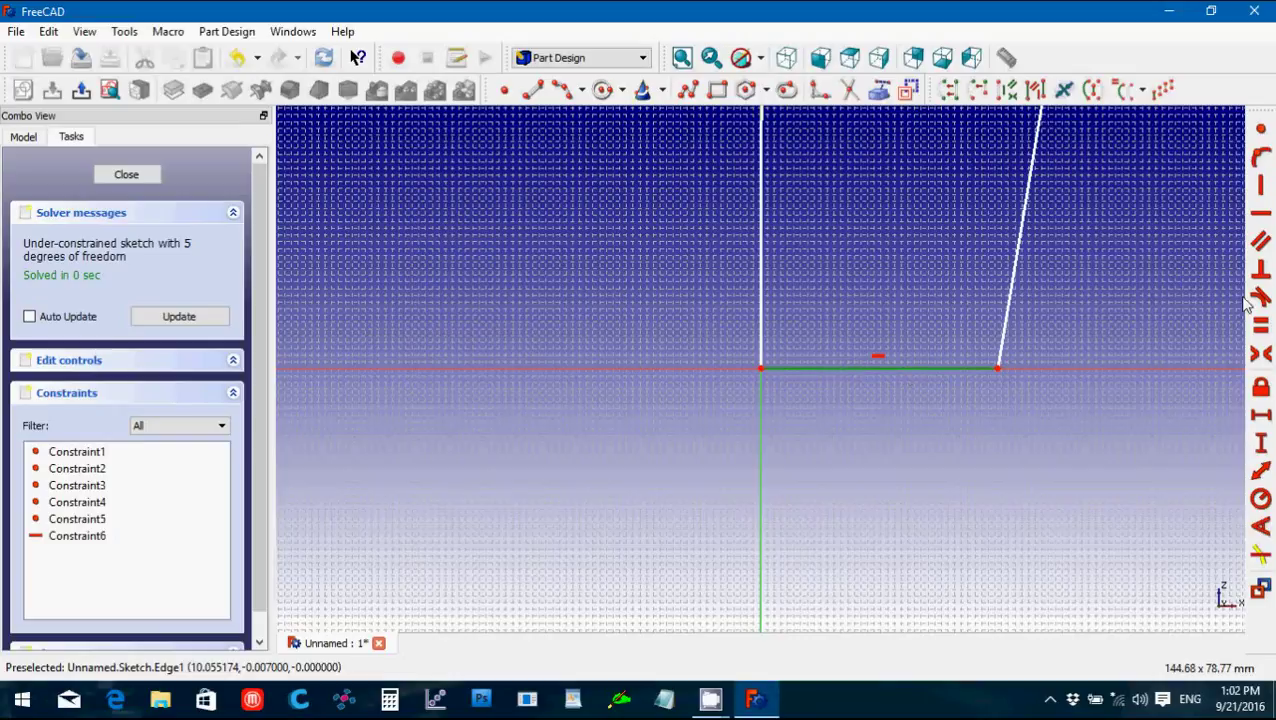
{"action": "left_click", "coordinate": [1261, 416]}
{"action": "type", "text": "30mm"}
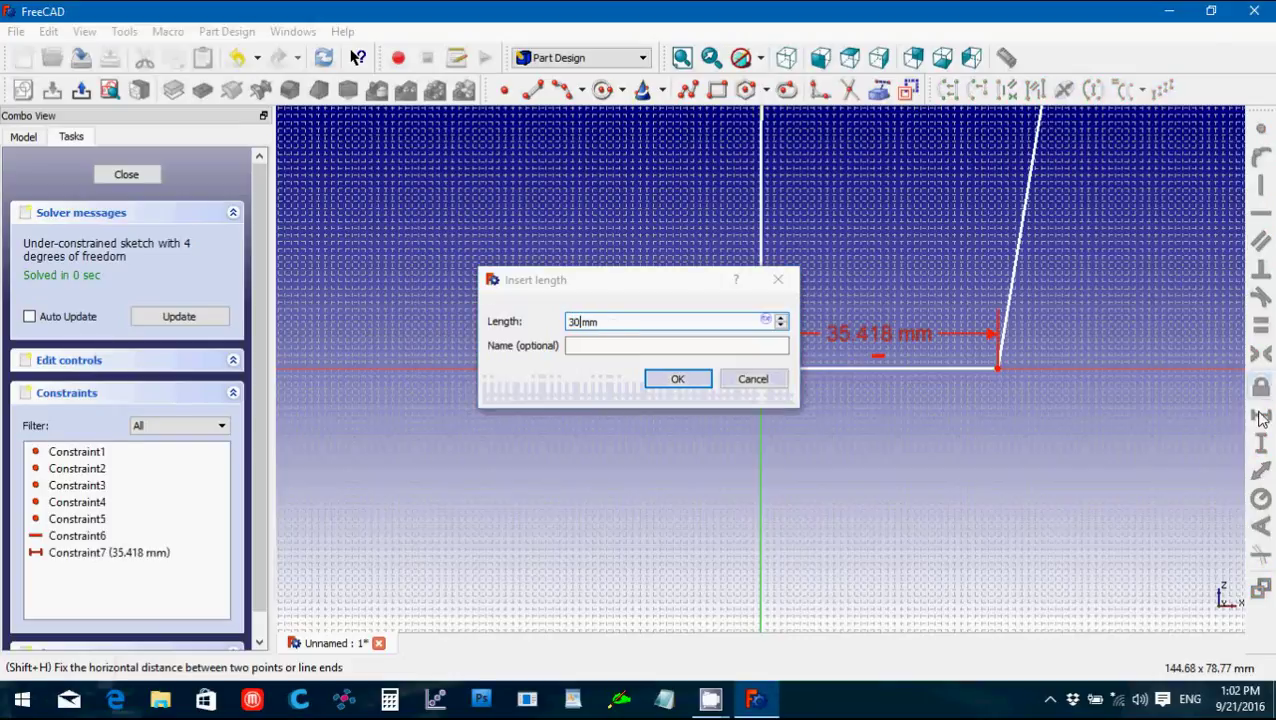
{"action": "key", "text": "Return"}
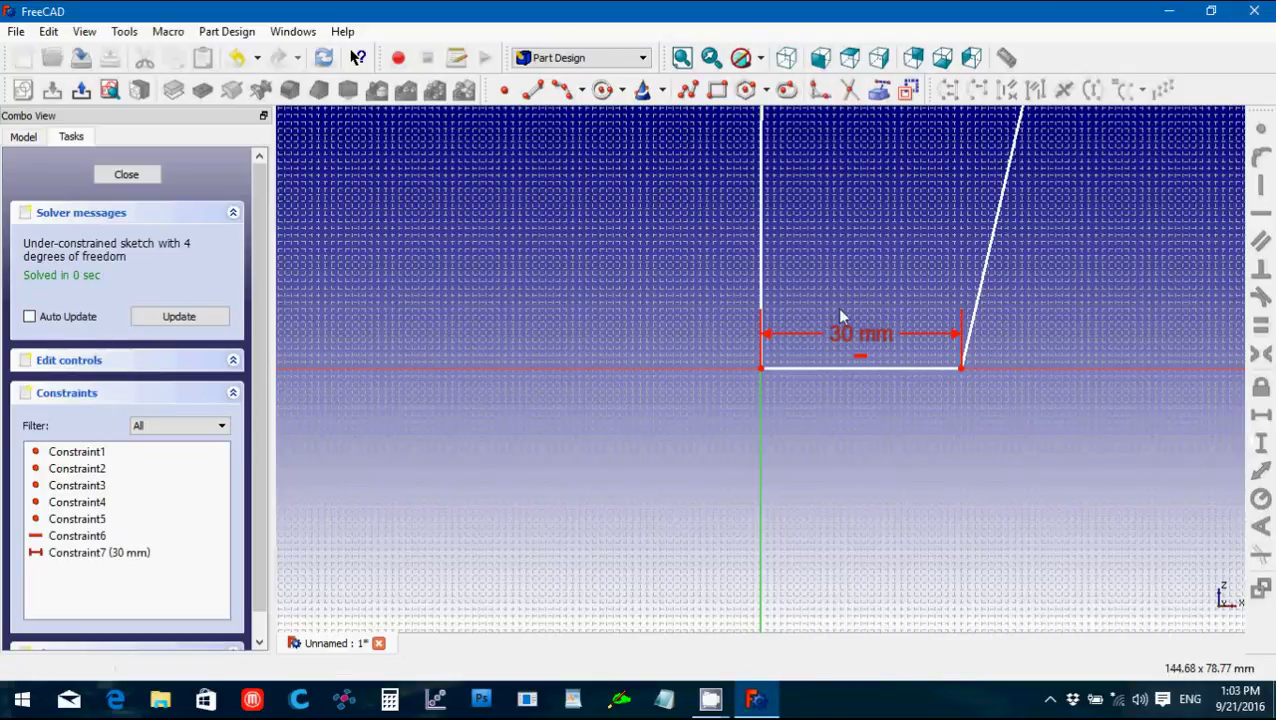
Constrain the profile's upper edge to be horizontal and set its horizontal length to 42 mm.
{"action": "scroll", "coordinate": [838, 308], "scroll_direction": "down", "scroll_amount": 4}
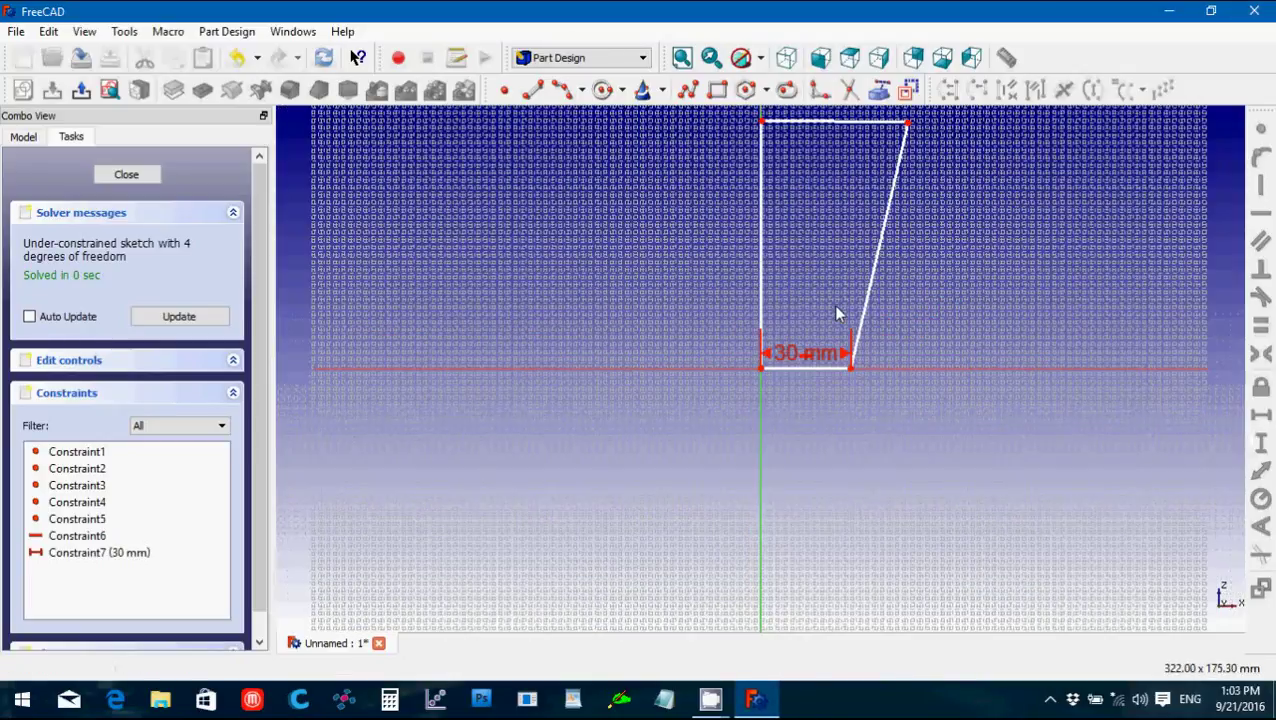
{"action": "left_click", "coordinate": [856, 121]}
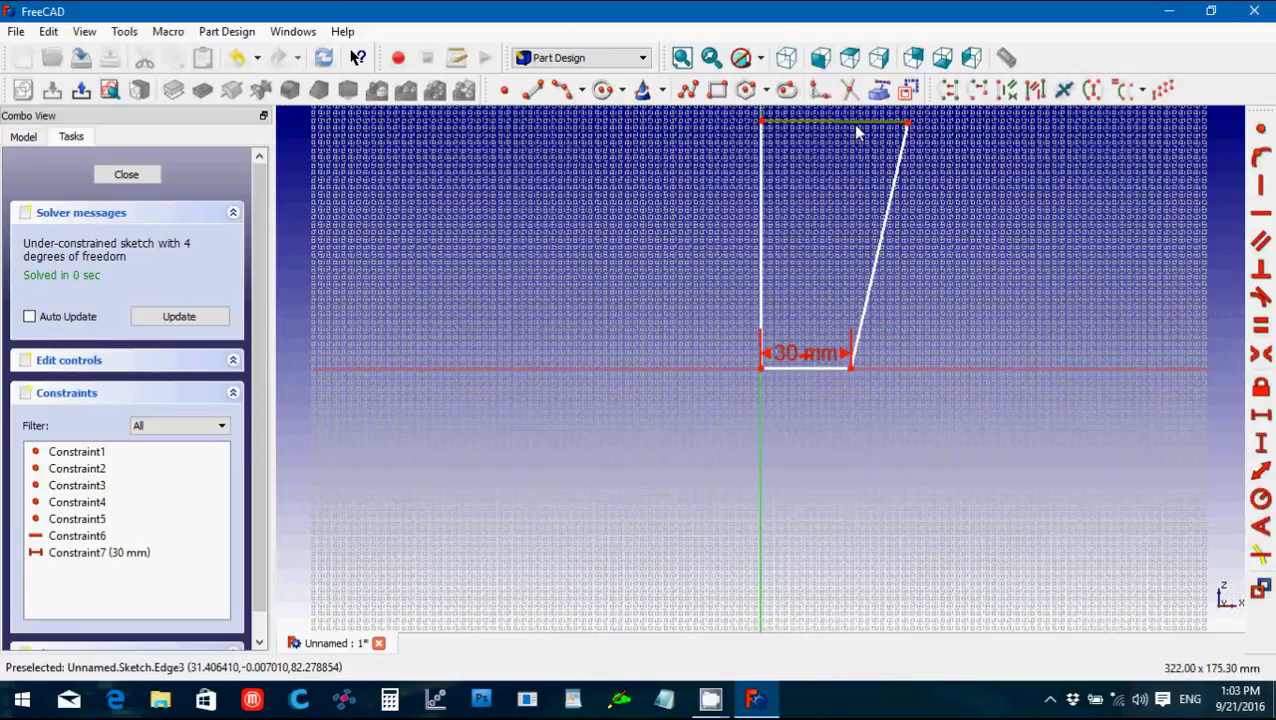
{"action": "left_click", "coordinate": [1260, 212]}
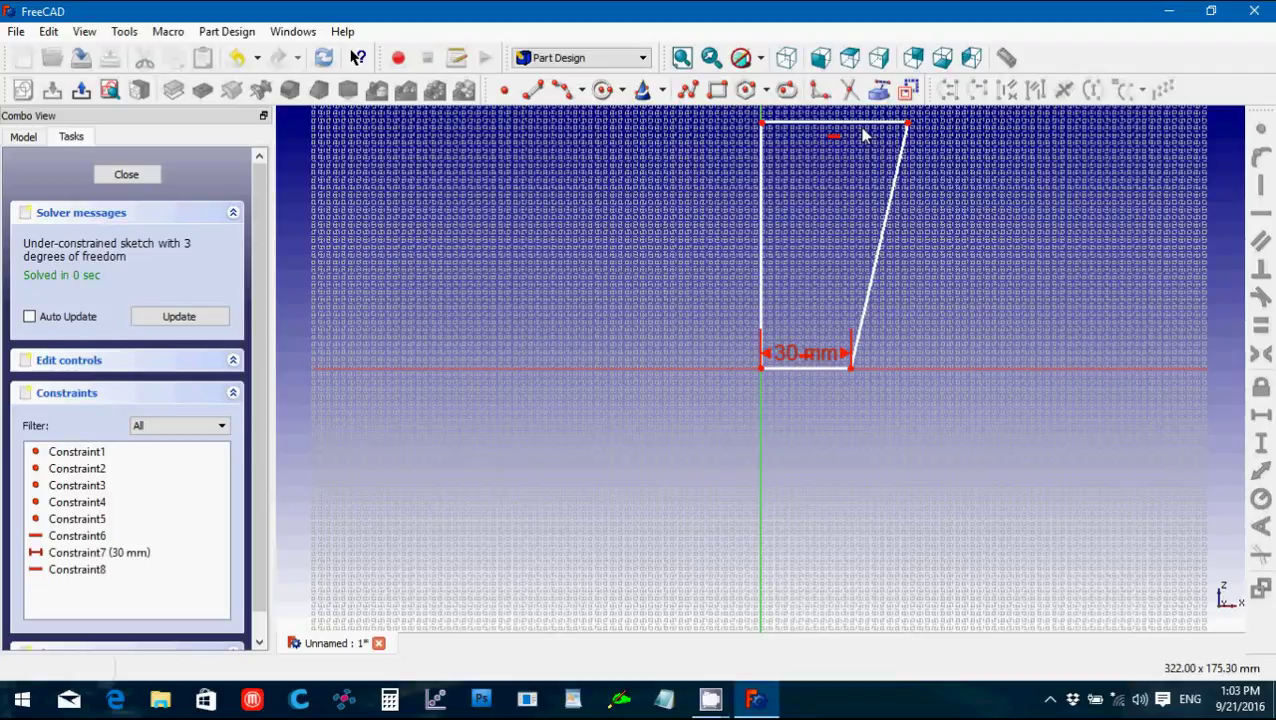
{"action": "left_click", "coordinate": [863, 128]}
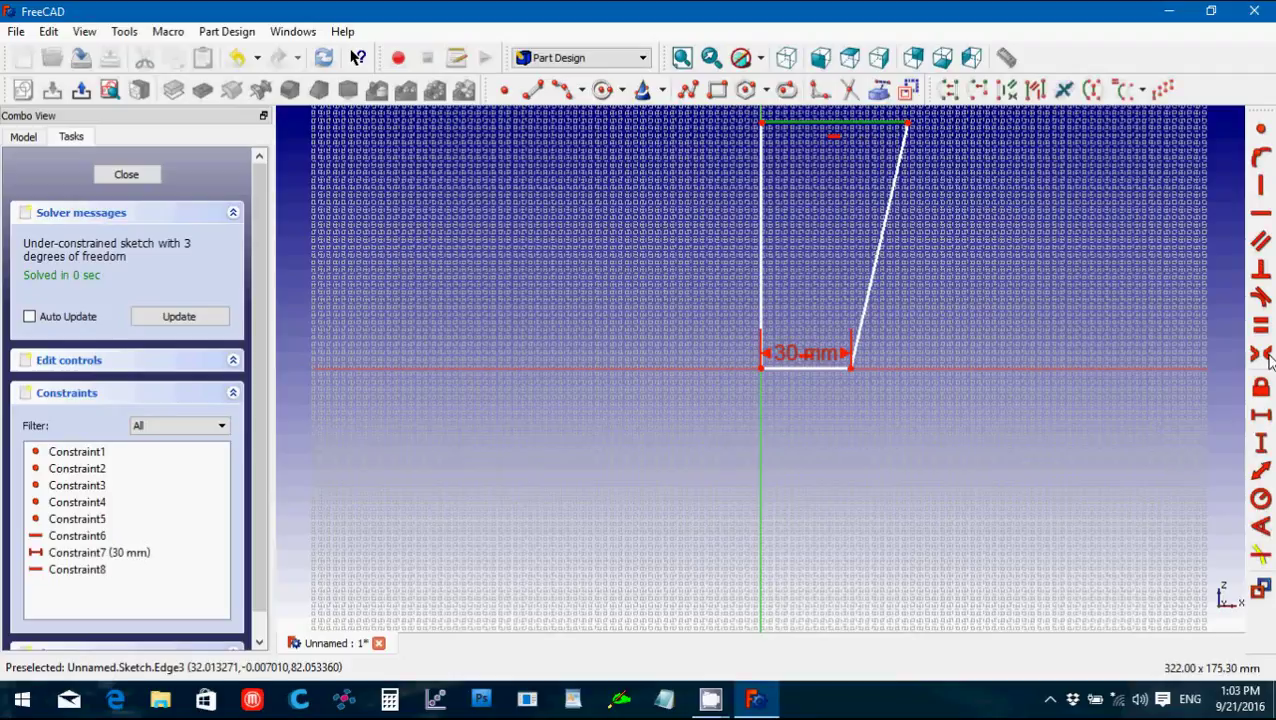
{"action": "left_click", "coordinate": [1262, 418]}
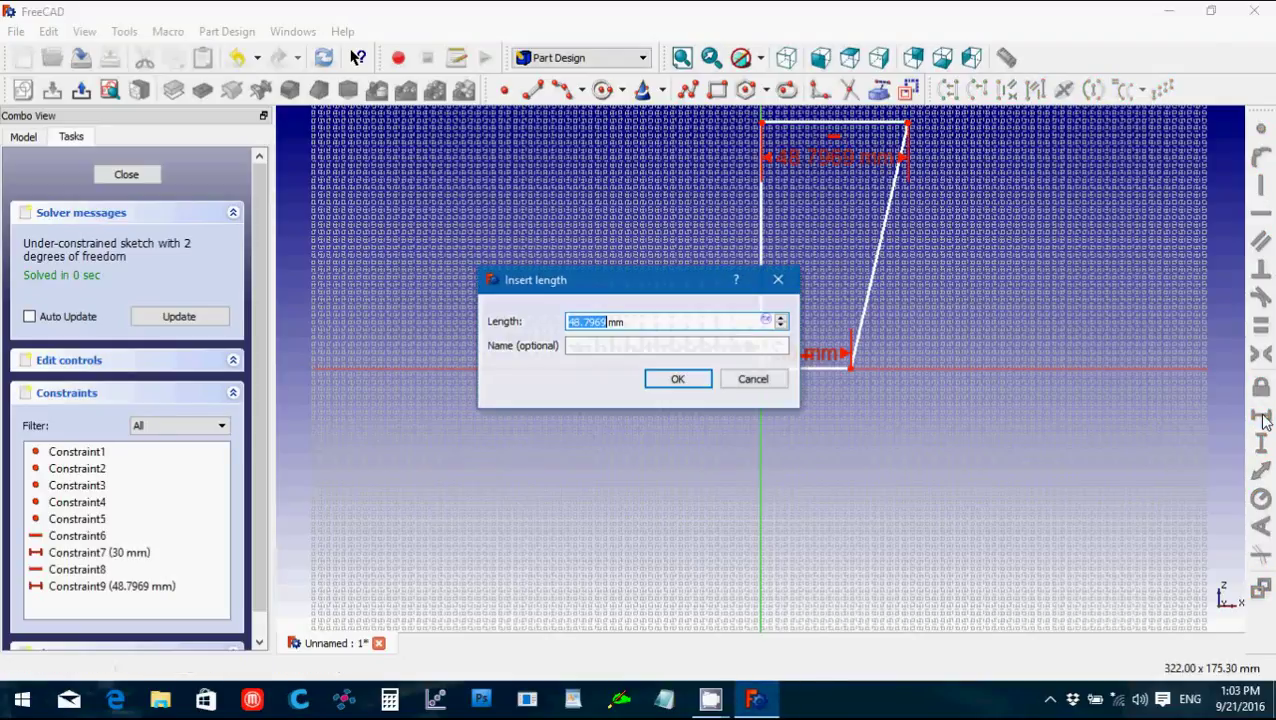
{"action": "type", "text": "42"}
{"action": "key", "text": "Return"}
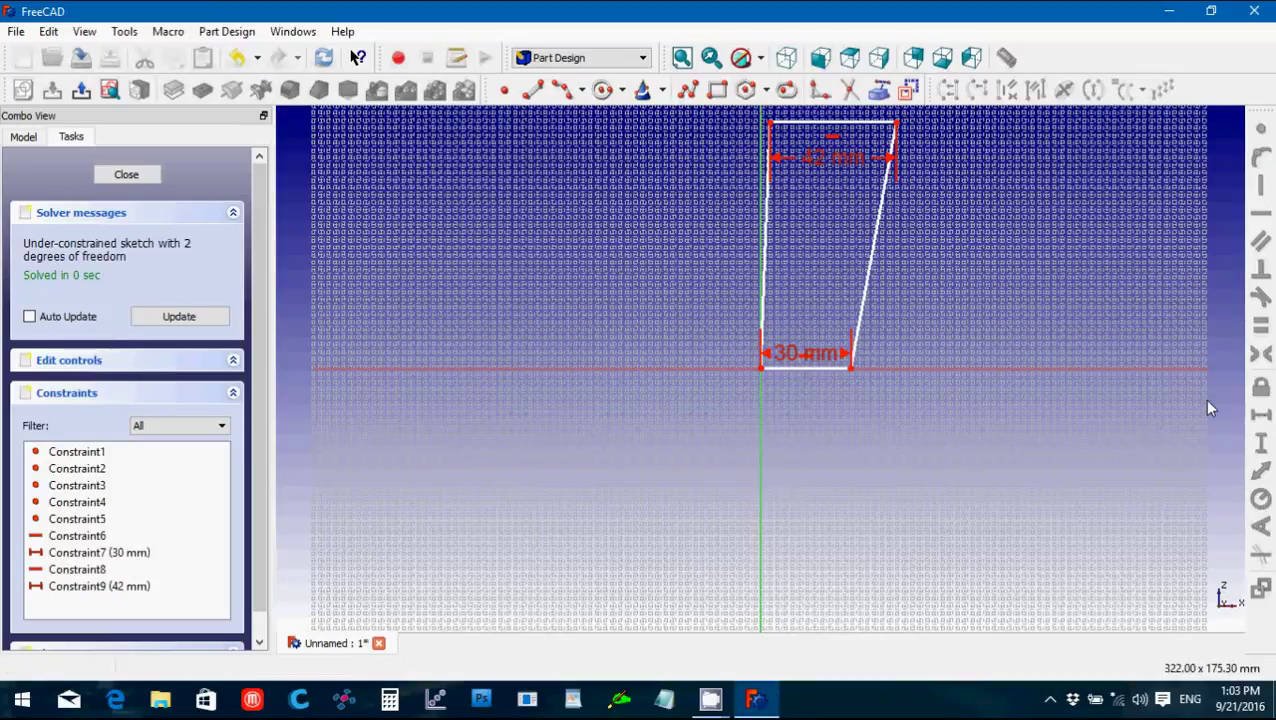
Constrain the profile's edge along the axis to be vertical and leave the sketch.
{"action": "left_click", "coordinate": [765, 247]}
{"action": "left_click", "coordinate": [1260, 187]}
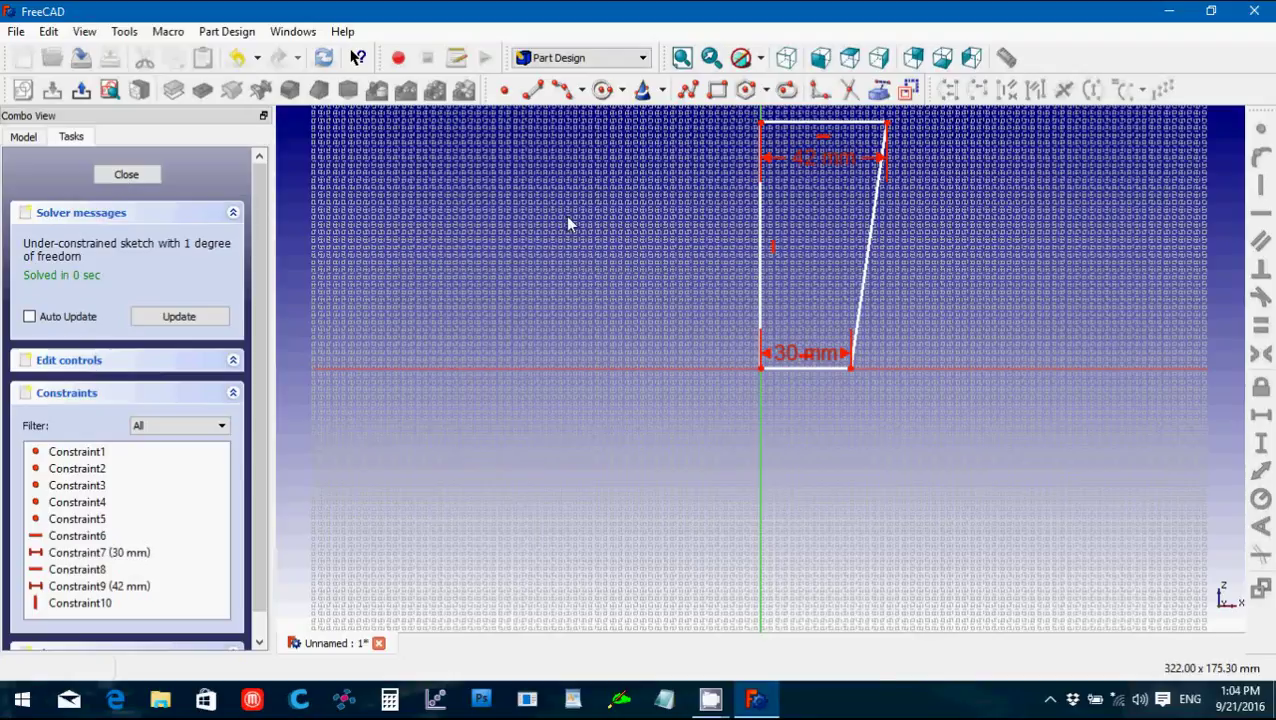
{"action": "key", "text": "Escape"}
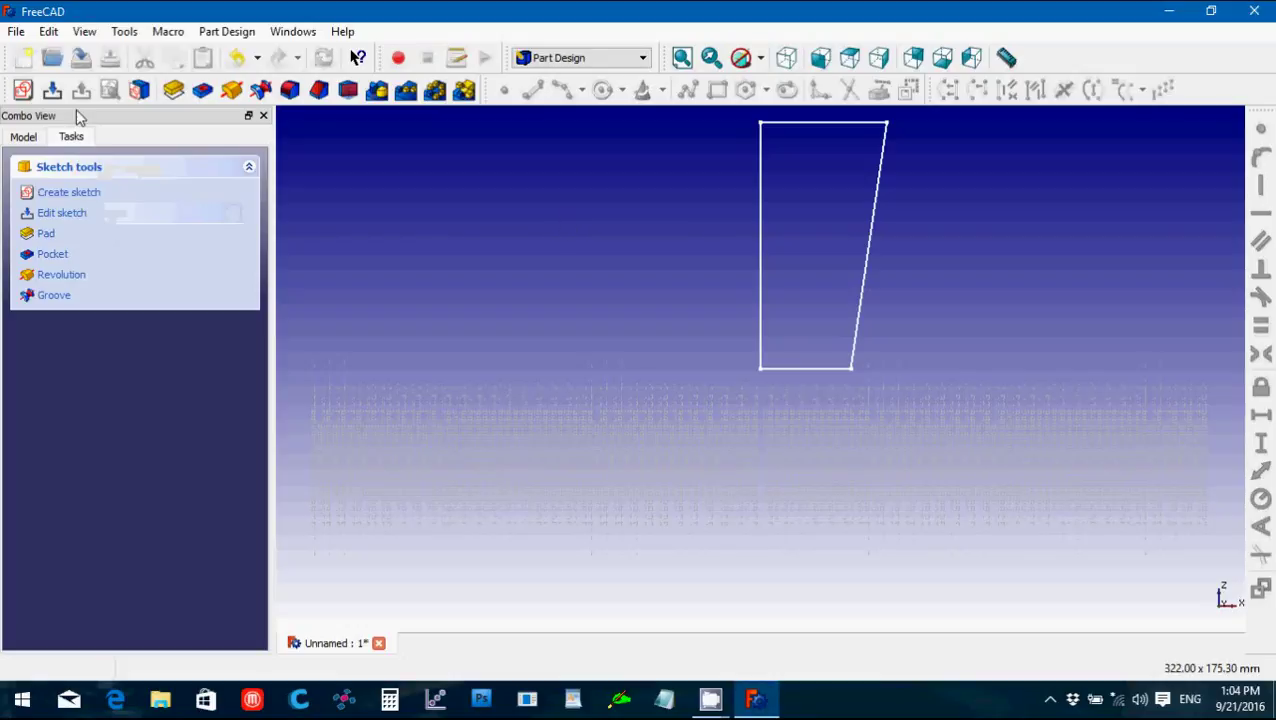
Reopen the sketch, set the vertical edge's height to 146 mm and close the sketch.
{"action": "left_click", "coordinate": [24, 138]}
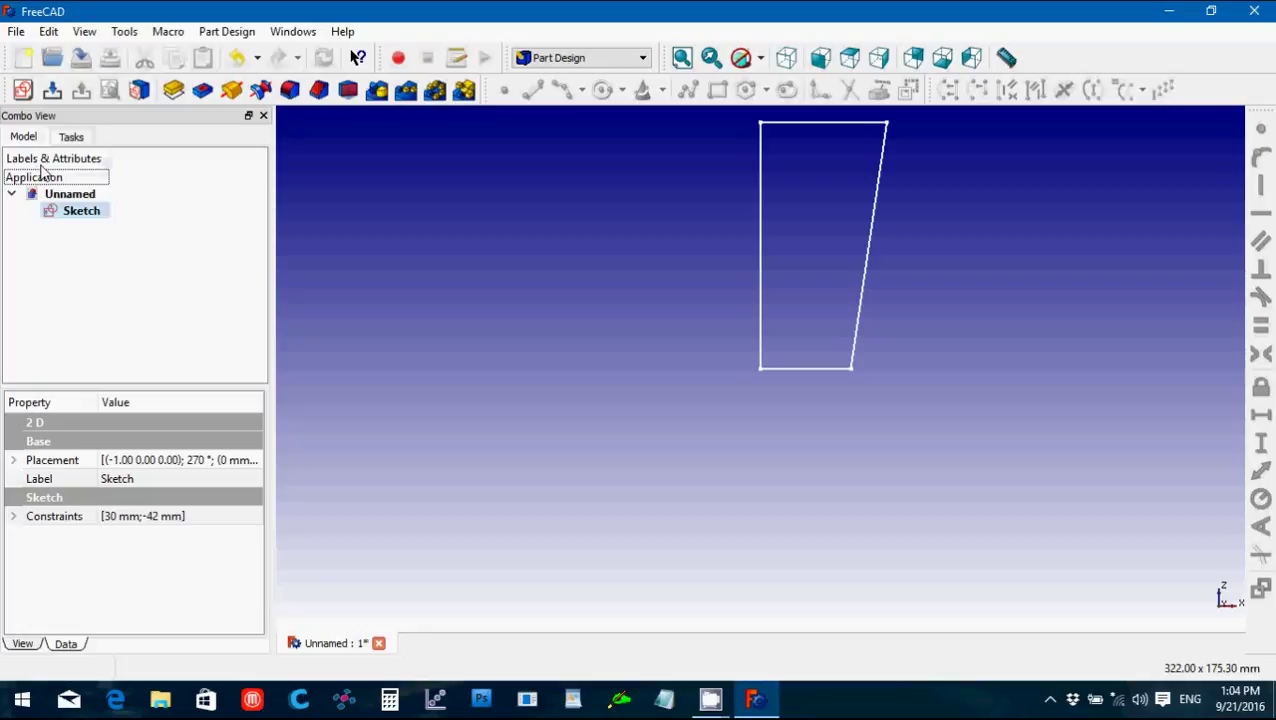
{"action": "left_click", "coordinate": [72, 212]}
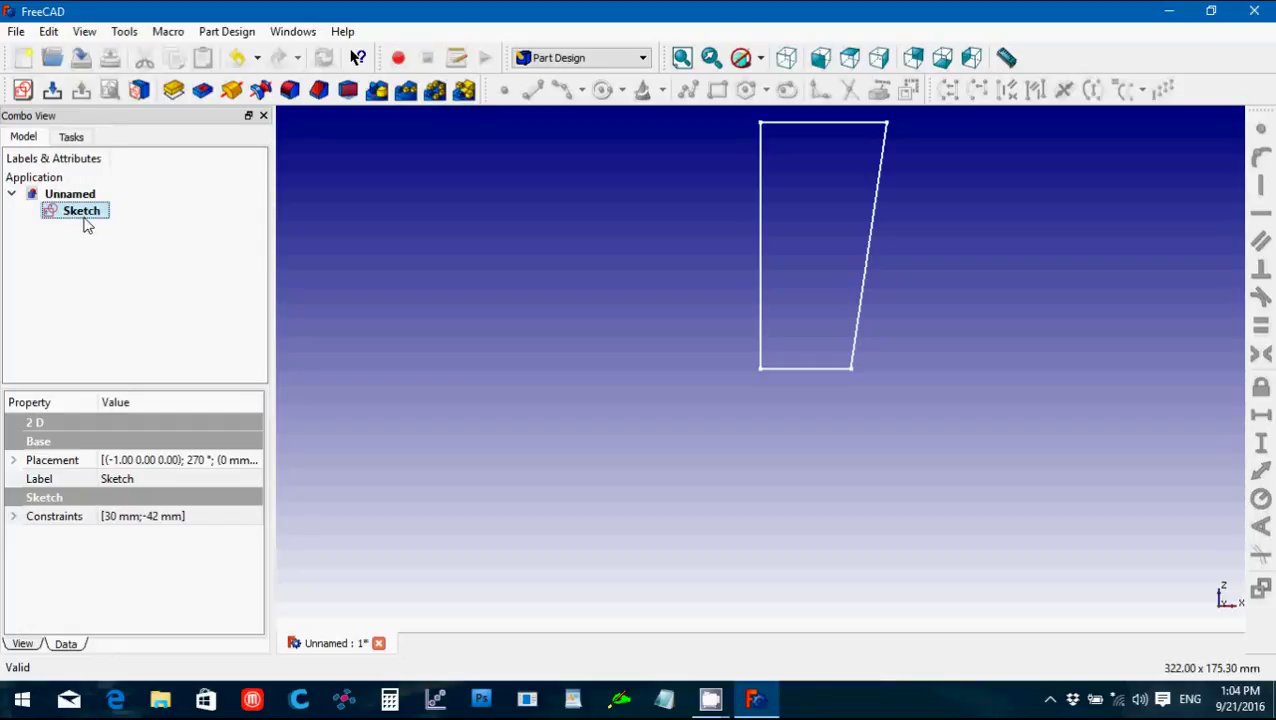
{"action": "double_click", "coordinate": [82, 212]}
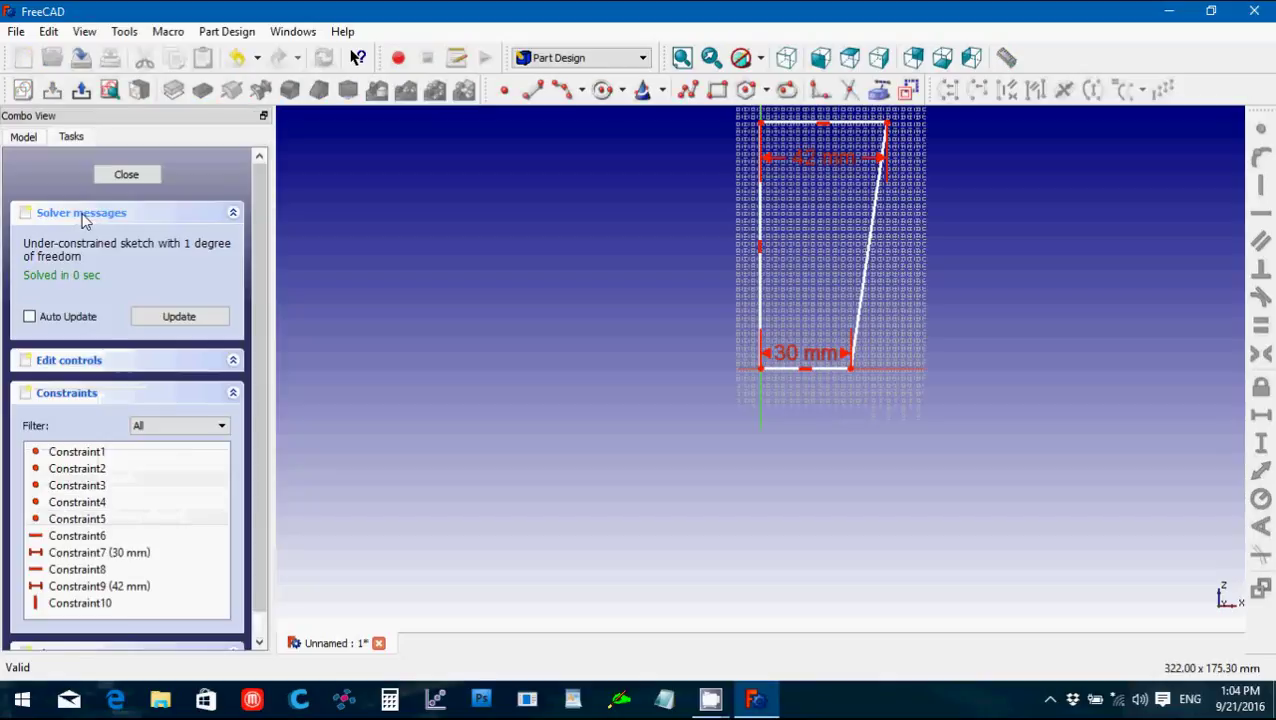
{"action": "left_click", "coordinate": [760, 214]}
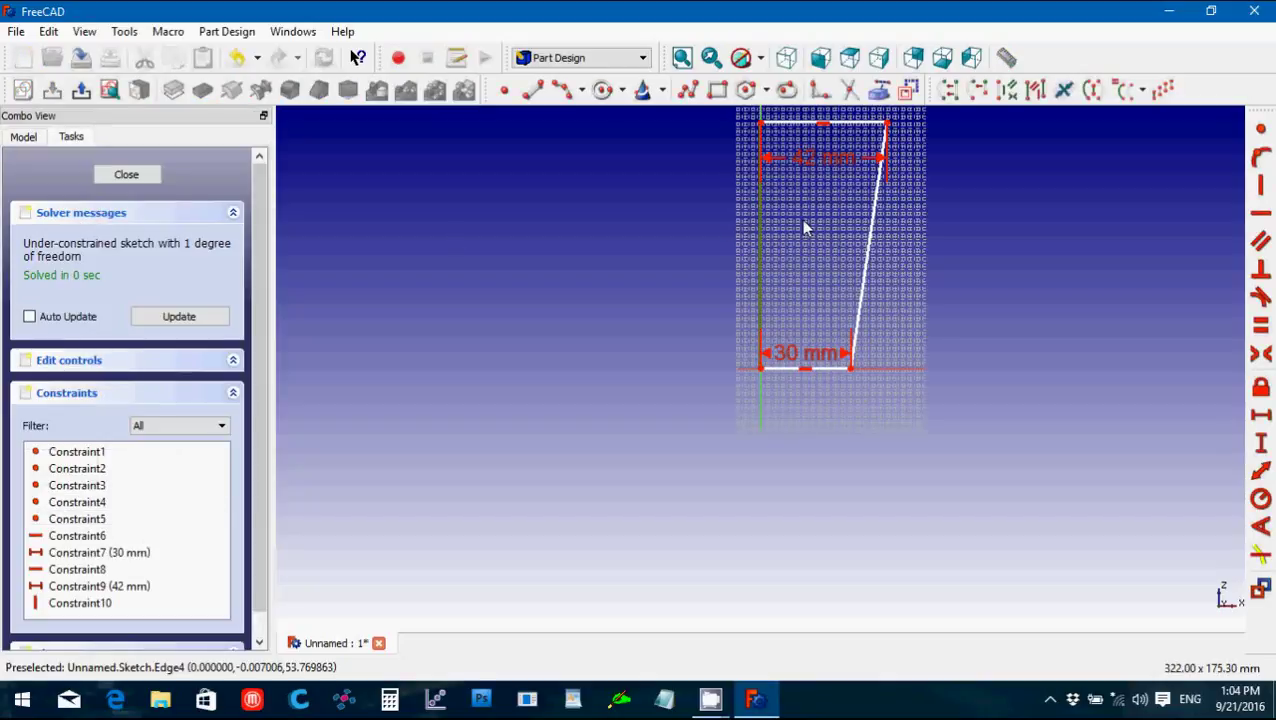
{"action": "left_click", "coordinate": [1261, 445]}
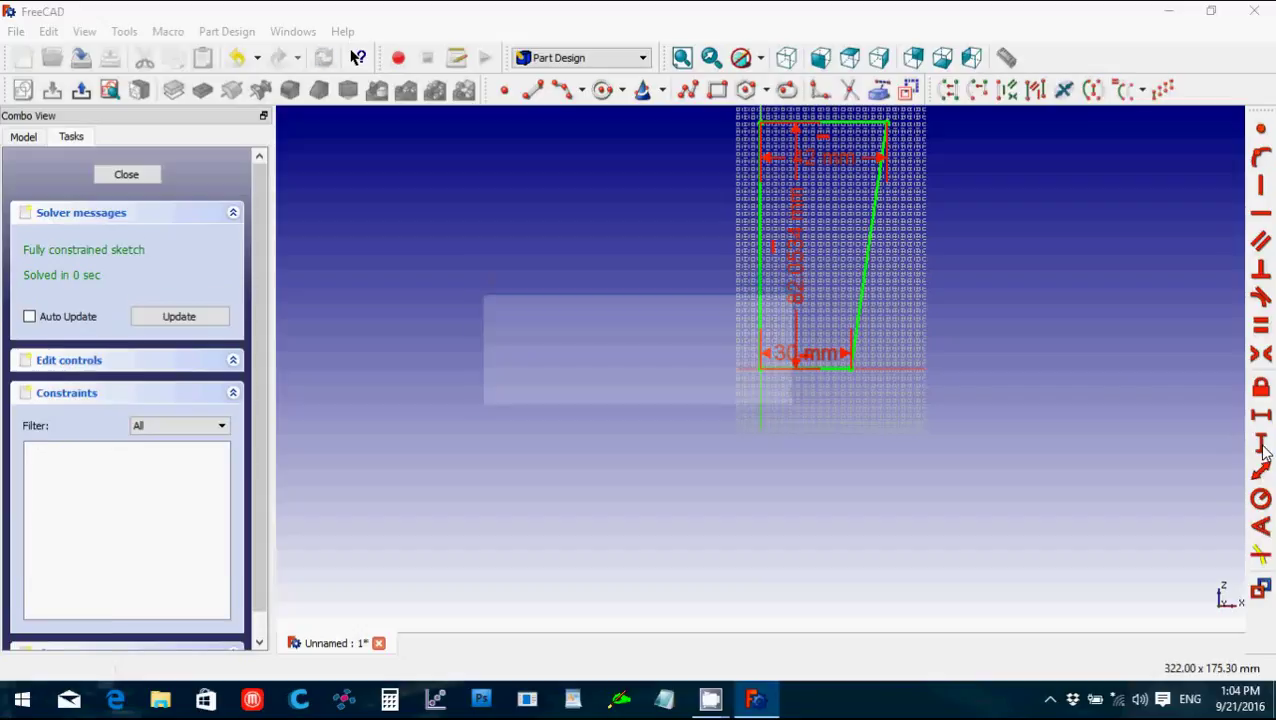
{"action": "type", "text": "145"}
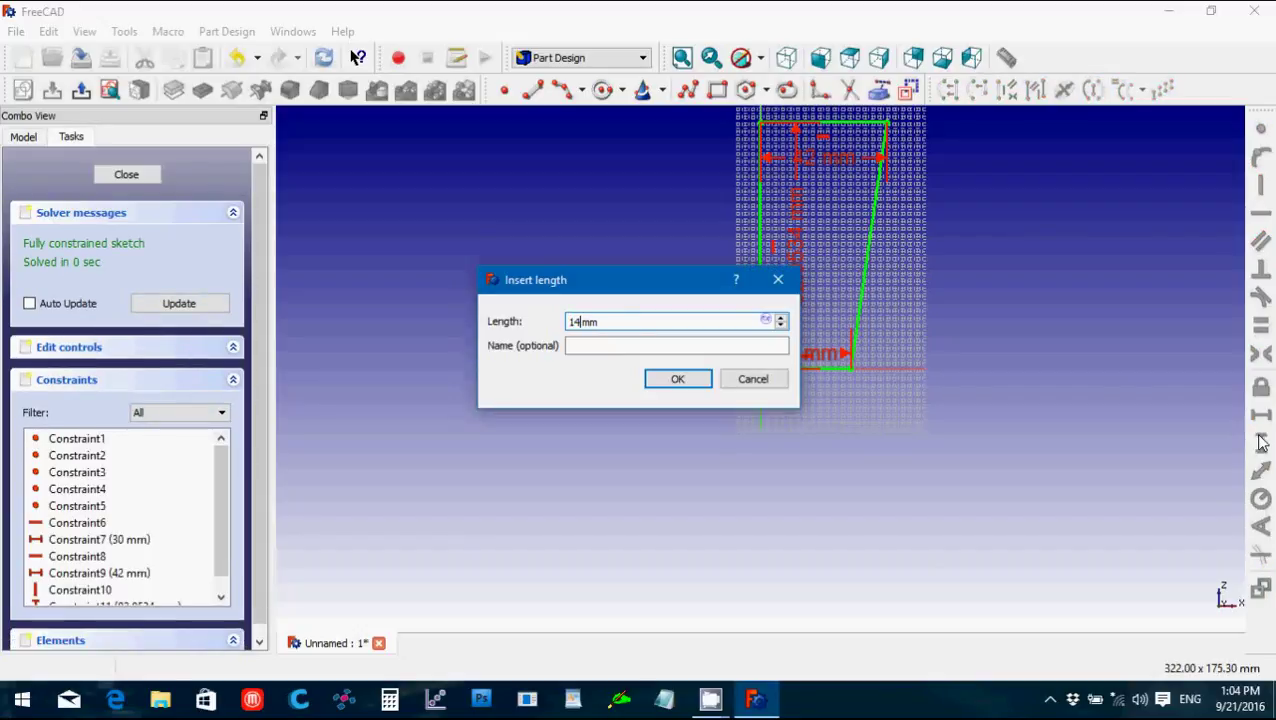
{"action": "key", "text": "Return"}
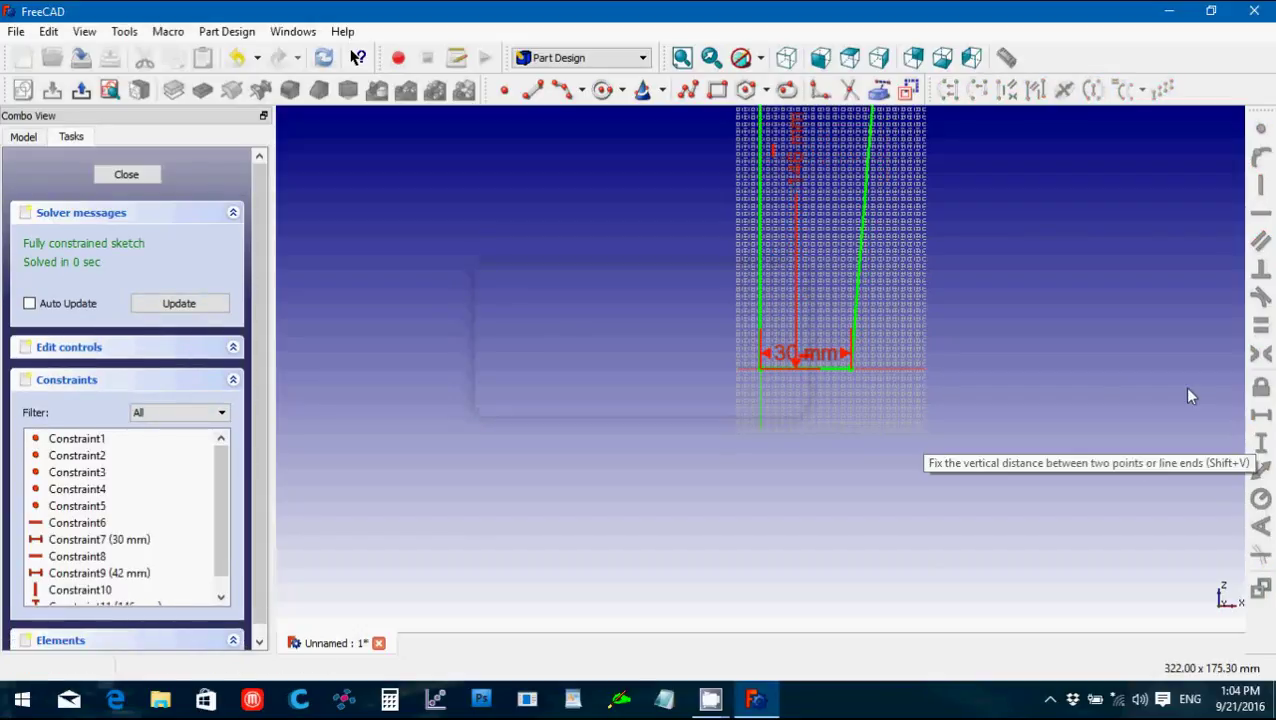
{"action": "scroll", "coordinate": [941, 402], "scroll_direction": "down", "scroll_amount": 2}
{"action": "scroll", "coordinate": [941, 401], "scroll_direction": "up", "scroll_amount": 1}
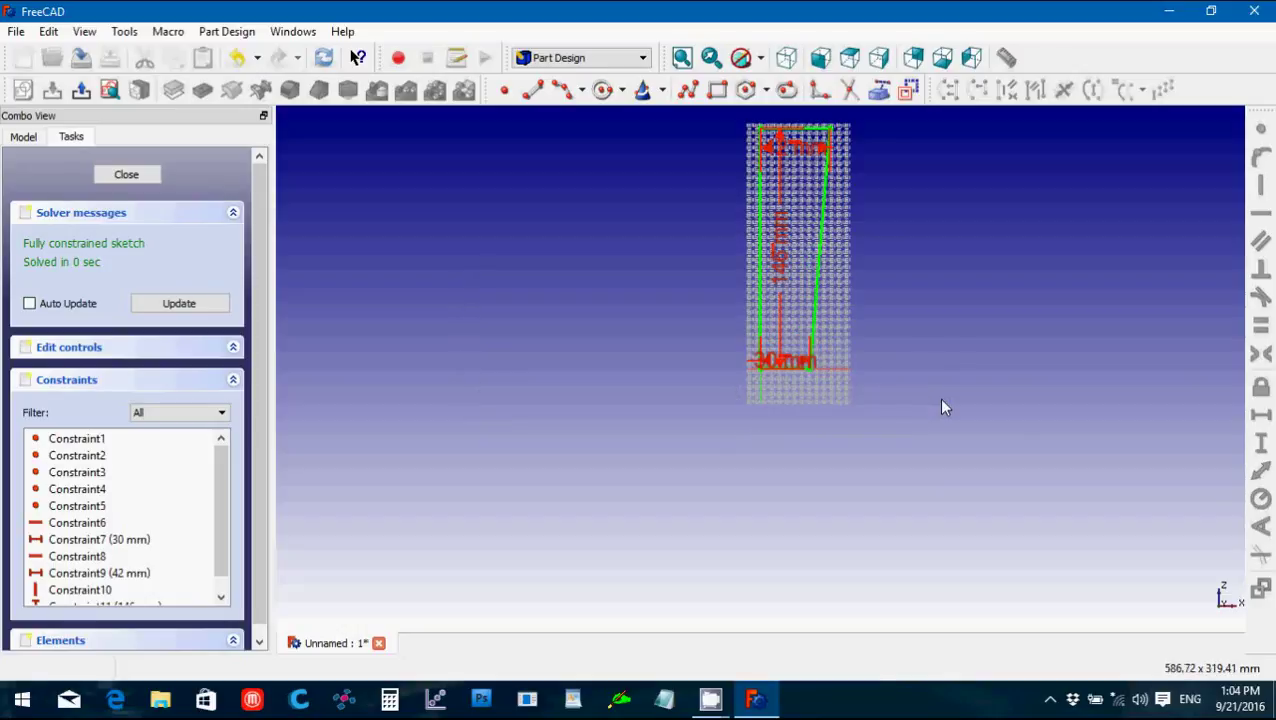
{"action": "left_click", "coordinate": [126, 175]}
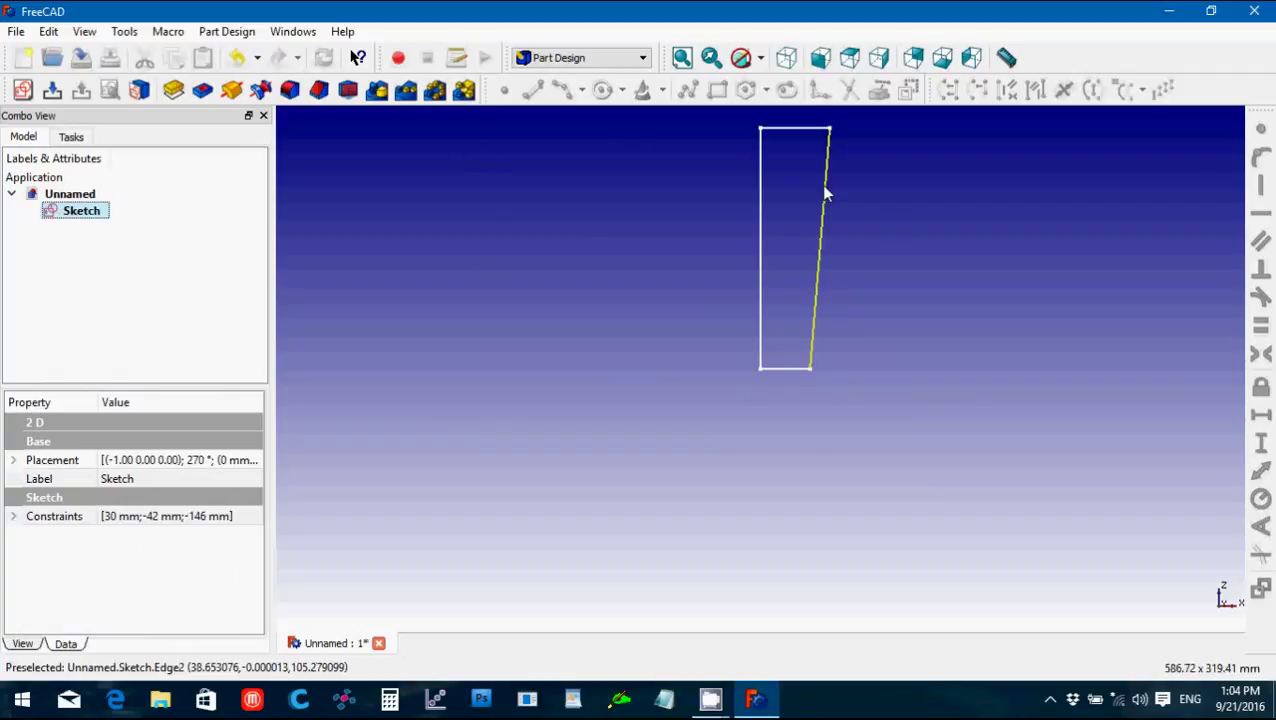
Switch to the Draft workbench and bring the whole tapered profile into view.
{"action": "left_click", "coordinate": [547, 60]}
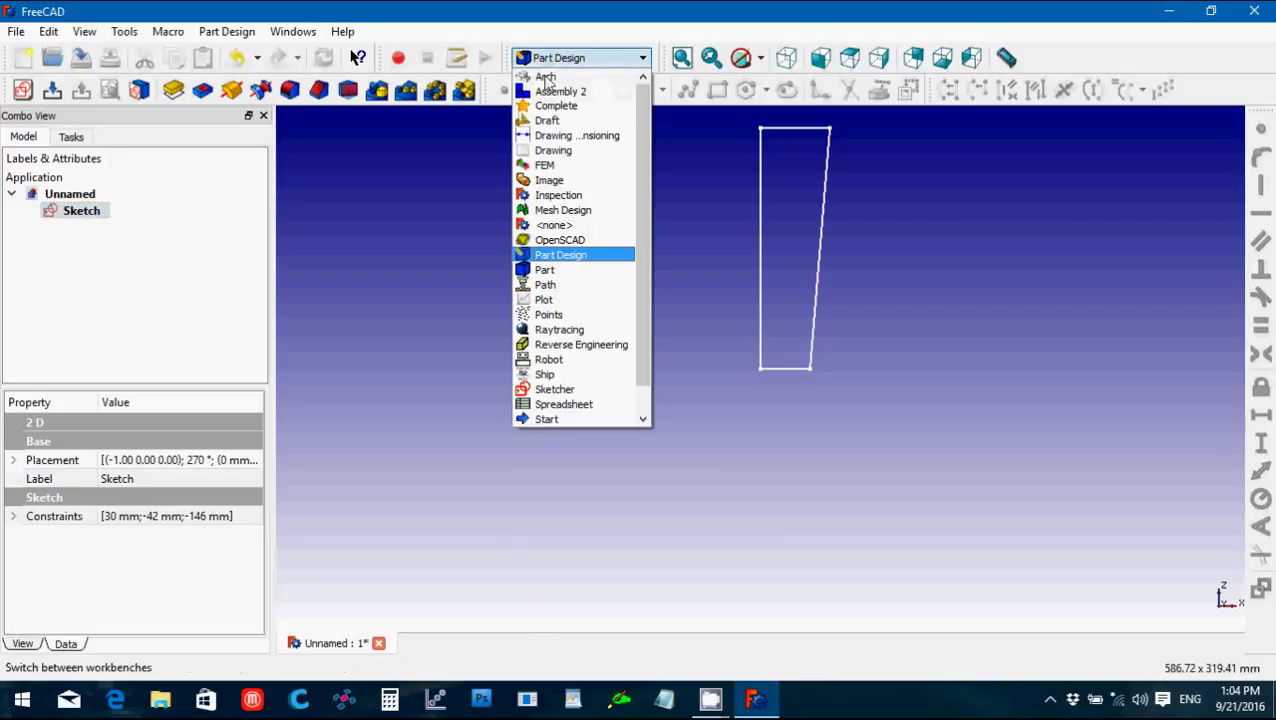
{"action": "left_click", "coordinate": [544, 120]}
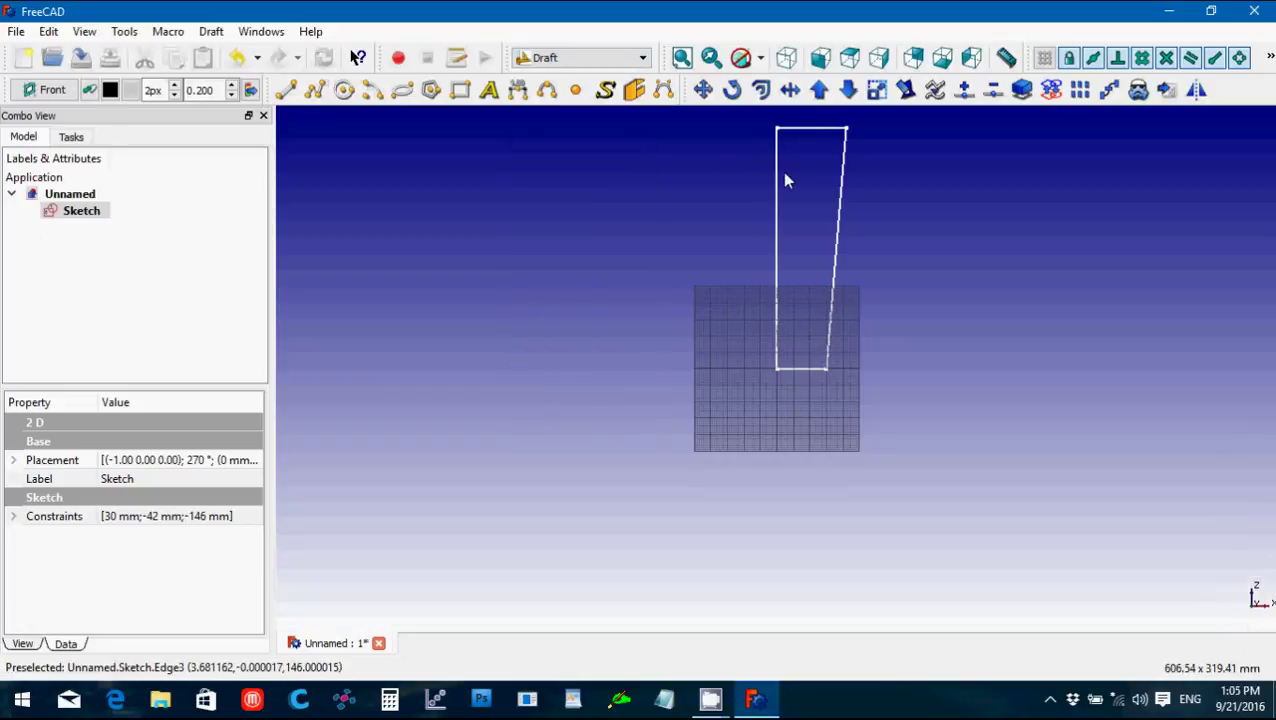
{"action": "left_click", "coordinate": [855, 347]}
{"action": "key", "text": "Down"}
{"action": "key", "text": "Down"}
{"action": "scroll", "coordinate": [855, 349], "scroll_direction": "up", "scroll_amount": 2}
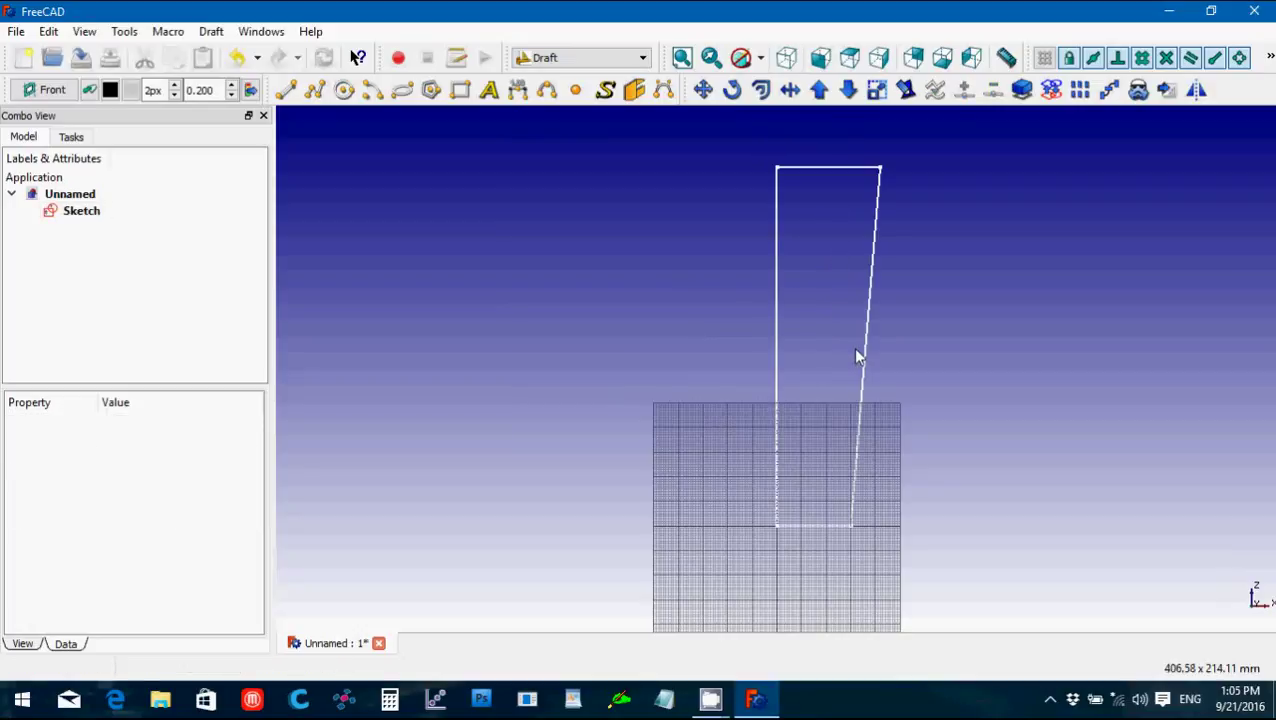
Draw a B-spline from the profile's lower outer corner through a point 4 mm inward and 40 mm up to the upper outer corner.
{"action": "left_click", "coordinate": [547, 90]}
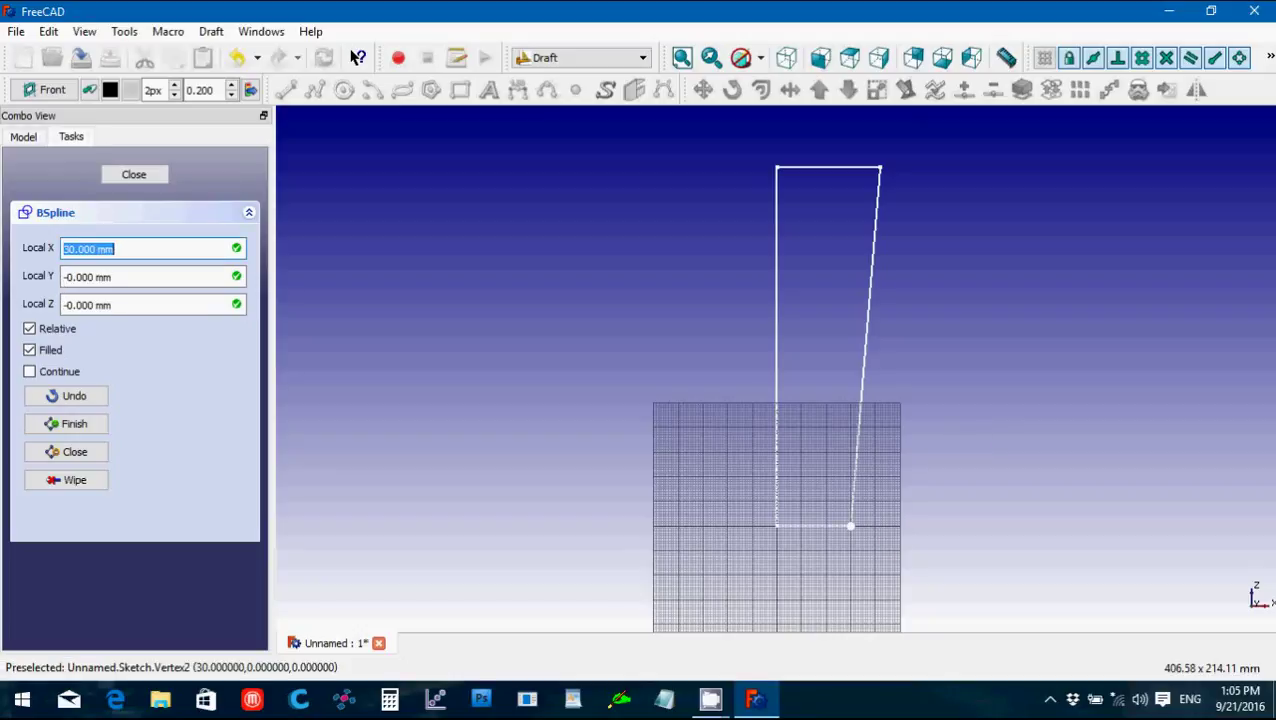
{"action": "left_click", "coordinate": [850, 525]}
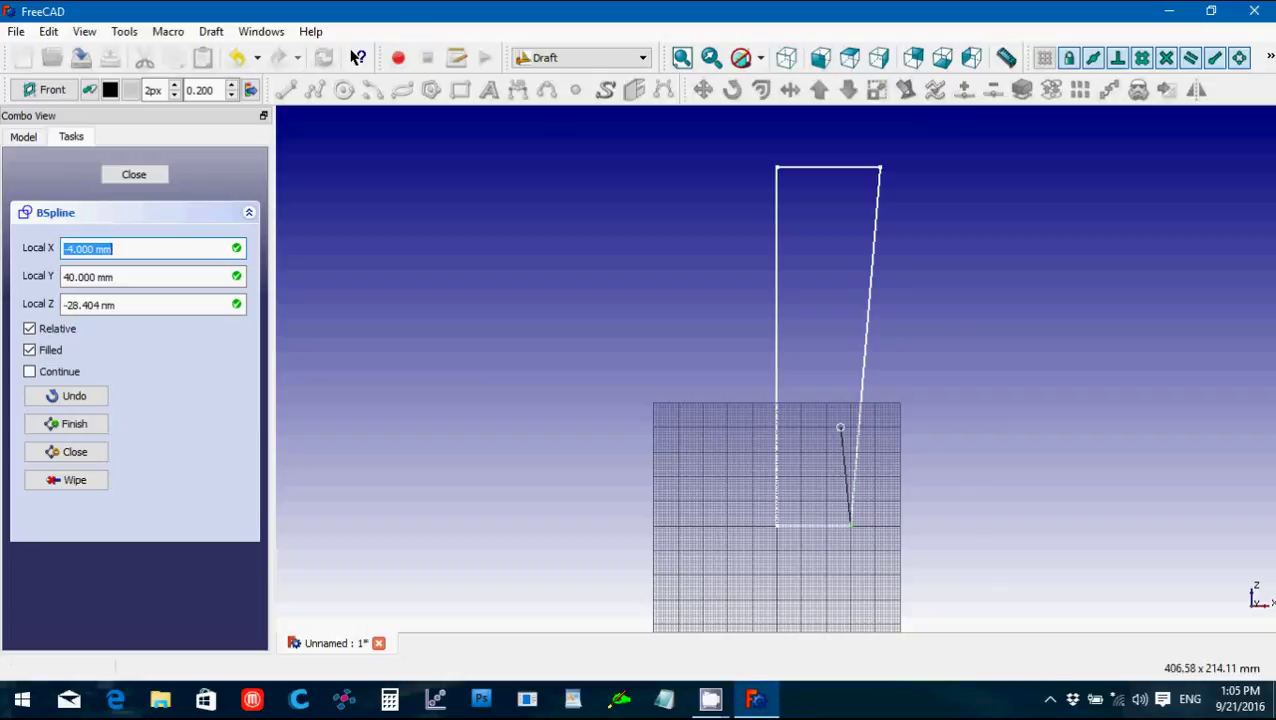
{"action": "left_click", "coordinate": [841, 428]}
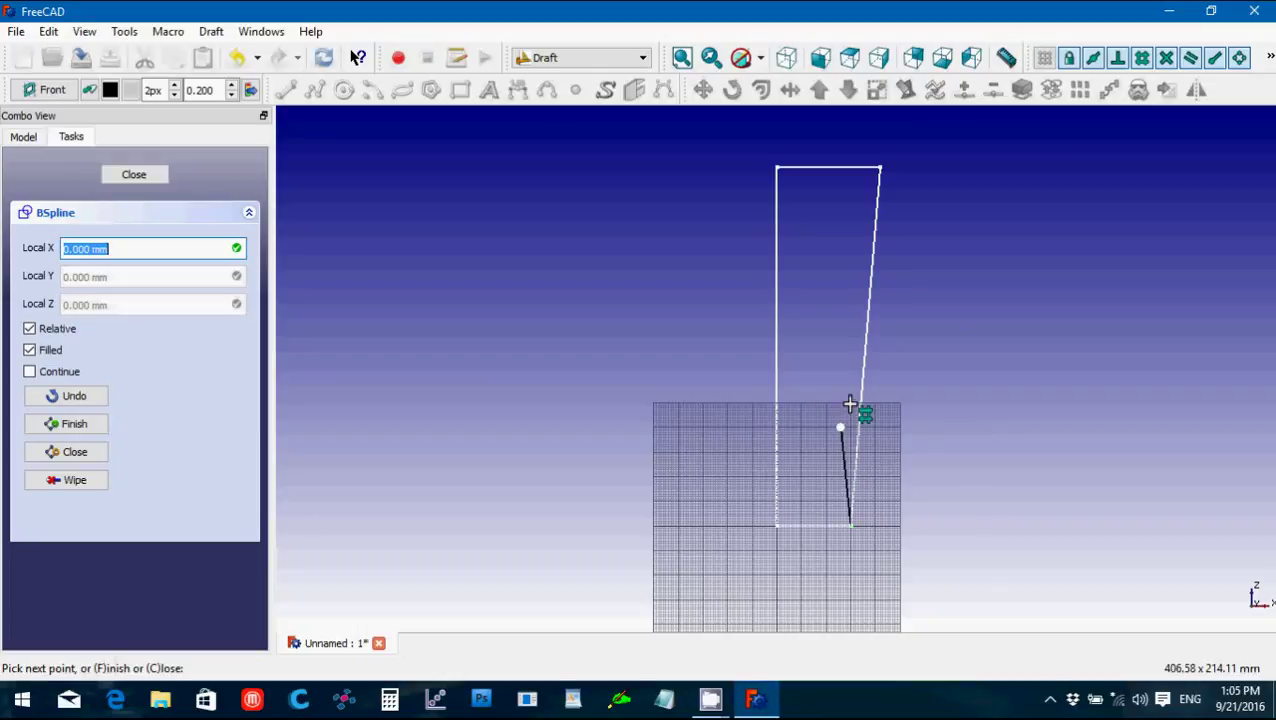
{"action": "left_click", "coordinate": [880, 167]}
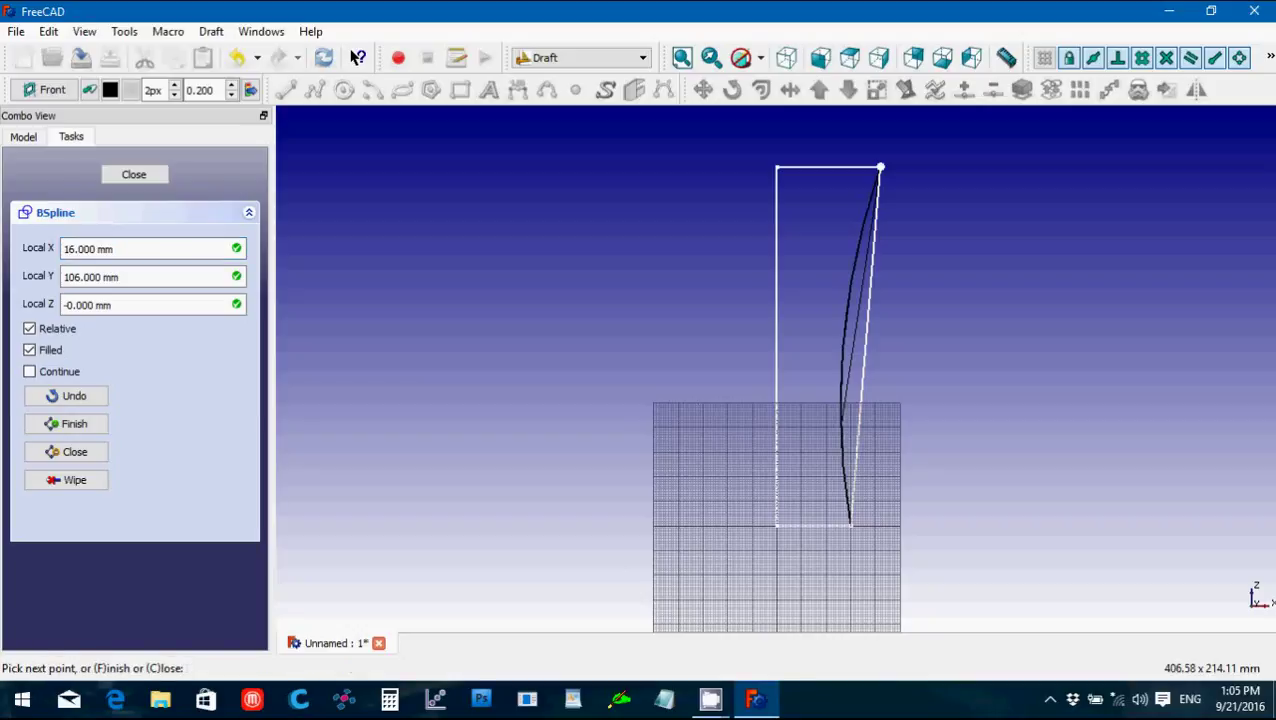
{"action": "double_click", "coordinate": [880, 167]}
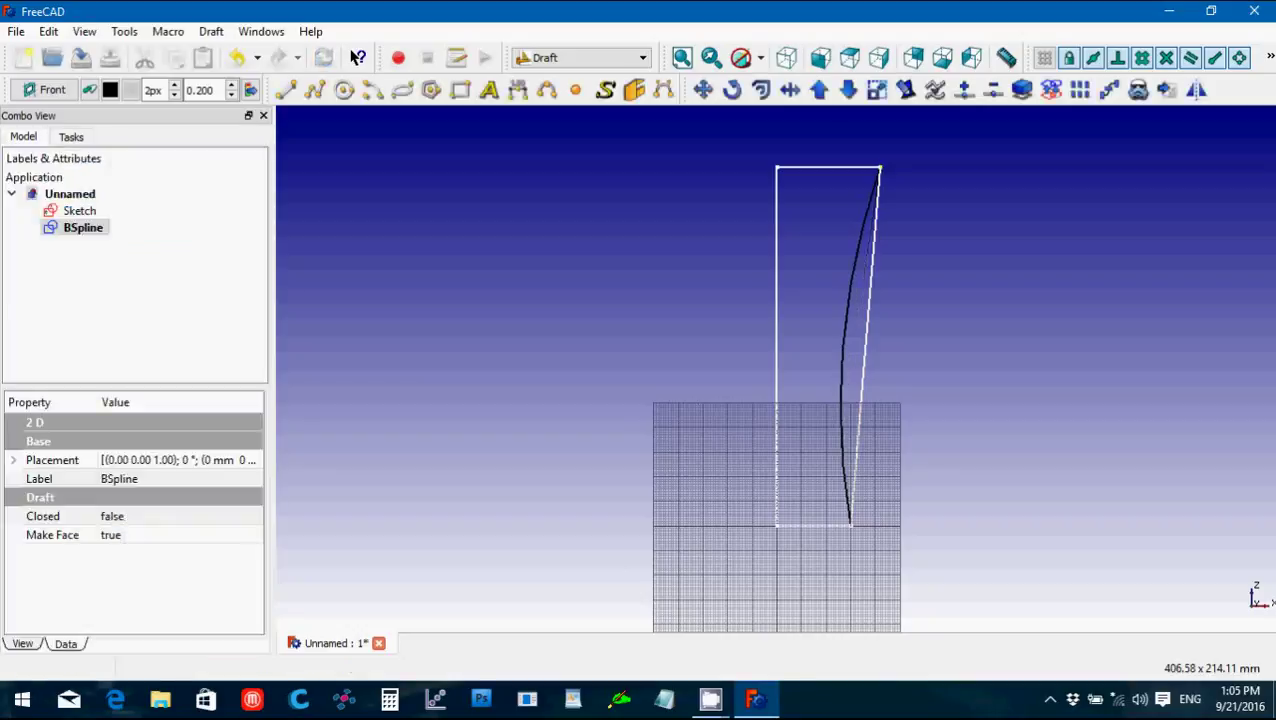
Edit the B-spline and add a control point on the curve a little above its existing middle point.
{"action": "left_click", "coordinate": [841, 392]}
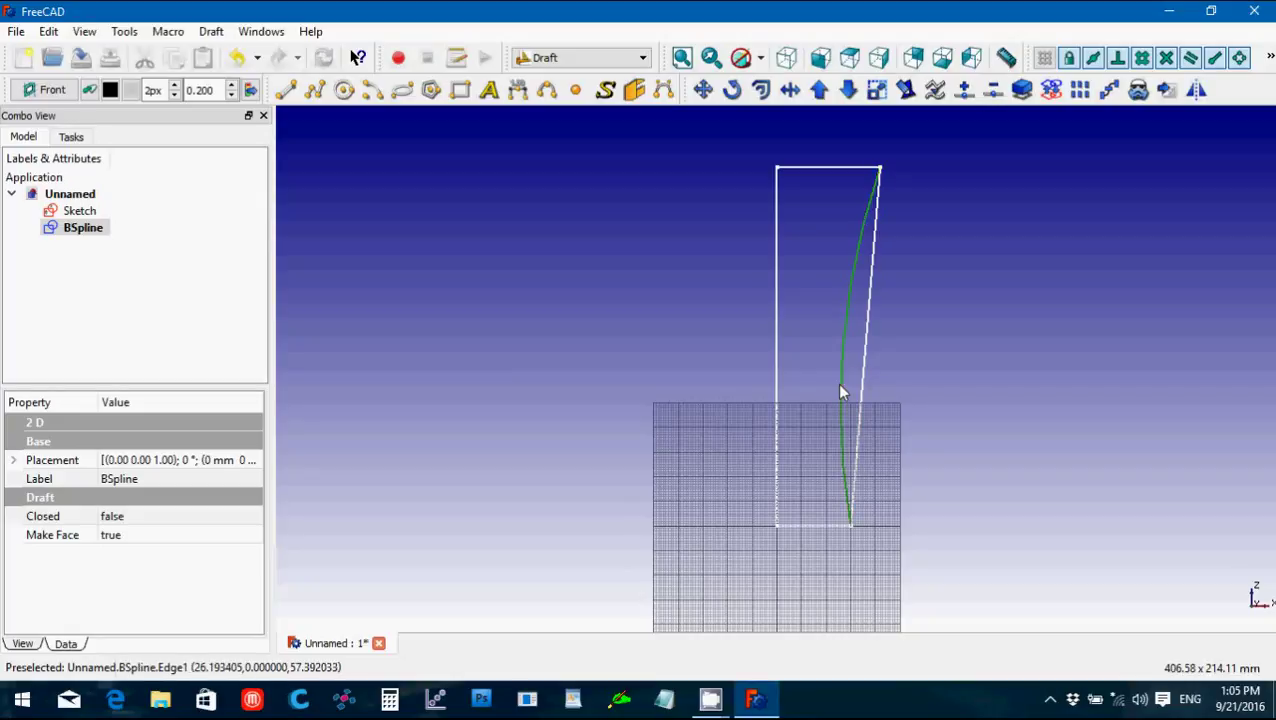
{"action": "left_click", "coordinate": [905, 90]}
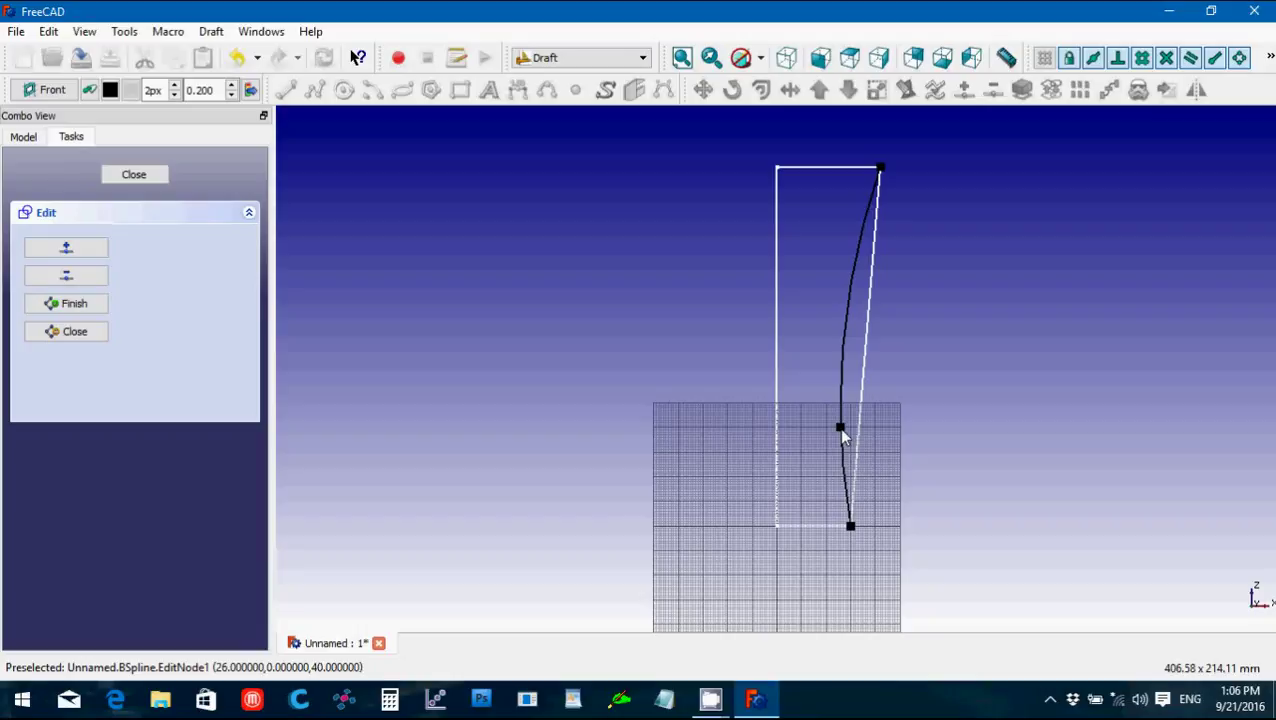
{"action": "left_click", "coordinate": [68, 249]}
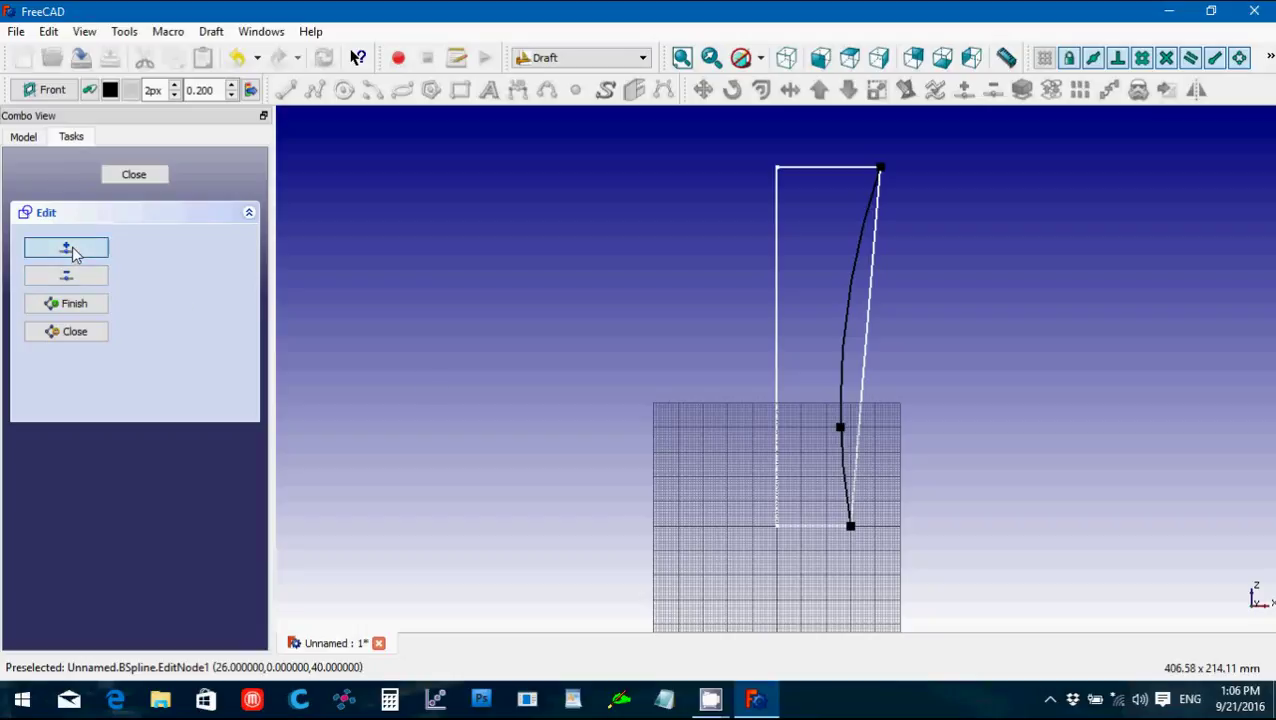
{"action": "left_click", "coordinate": [841, 375]}
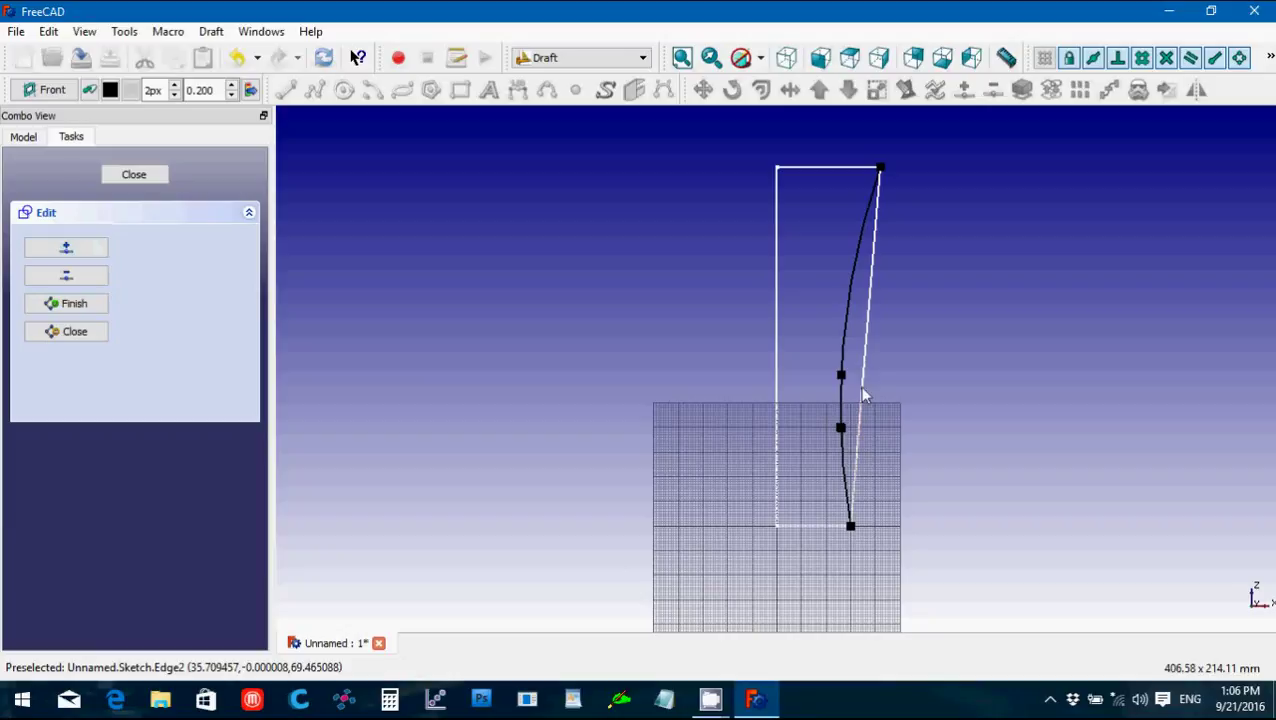
Try to move the B-spline's lower middle control point outward onto the profile's slanted edge.
{"action": "left_click", "coordinate": [840, 428]}
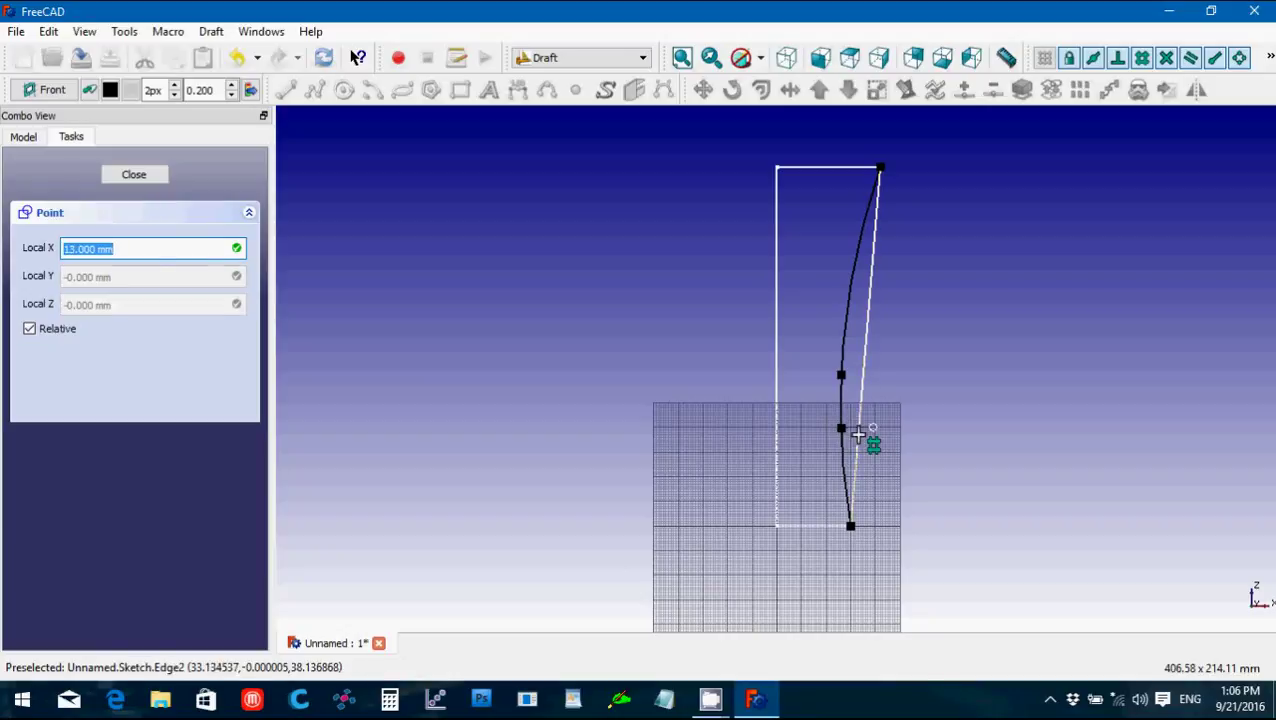
{"action": "left_click", "coordinate": [858, 428]}
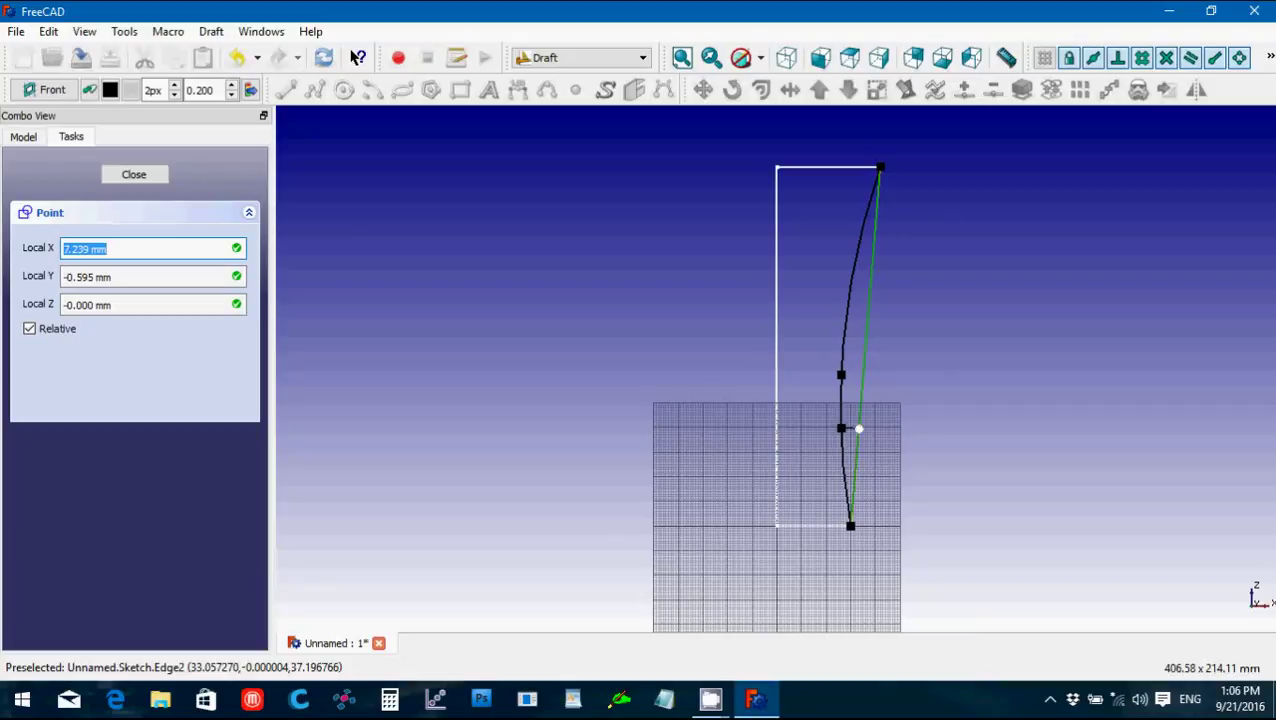
{"action": "left_click", "coordinate": [858, 428]}
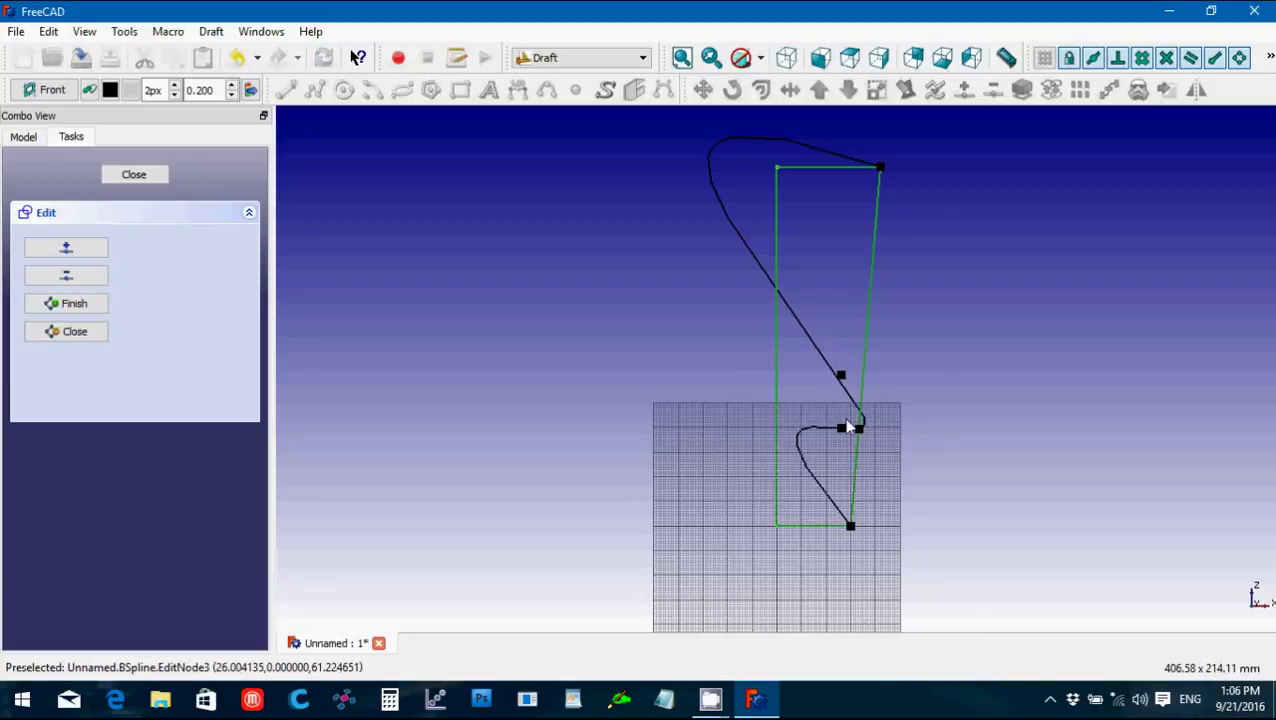
Remove the B-spline's two middle control points that lie inside the slanted edge.
{"action": "left_click", "coordinate": [85, 282]}
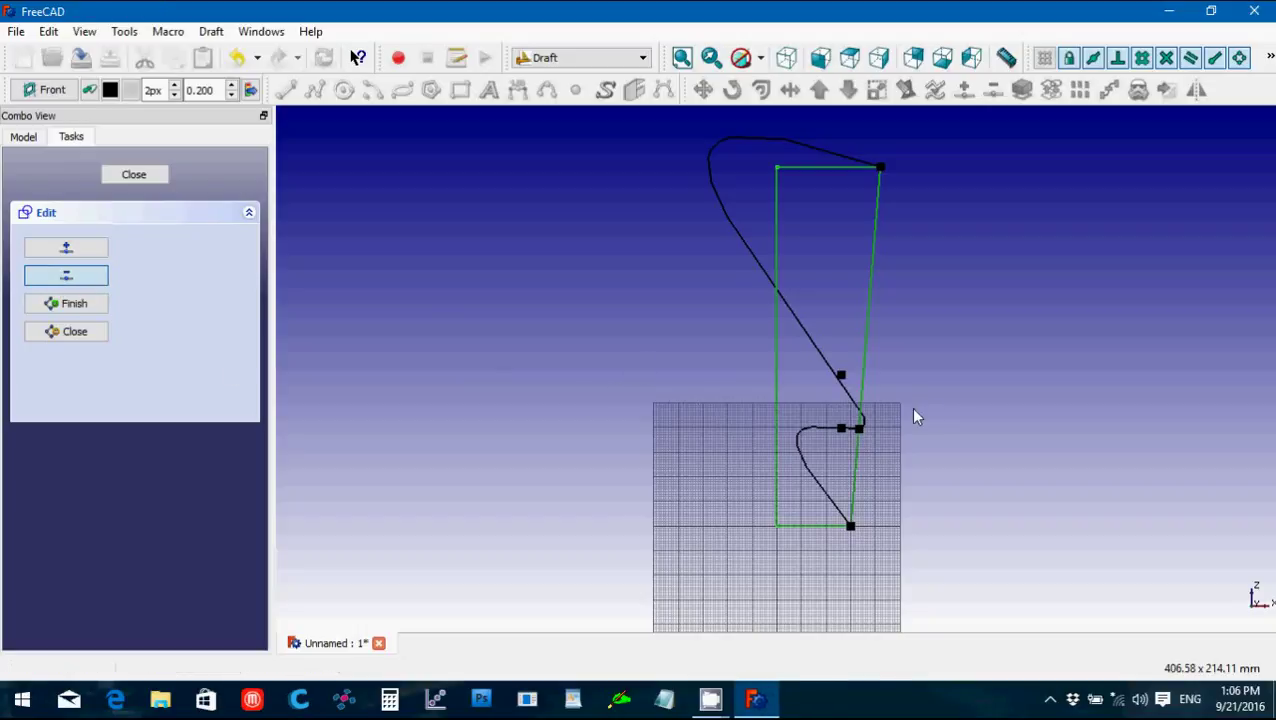
{"action": "left_click", "coordinate": [840, 428]}
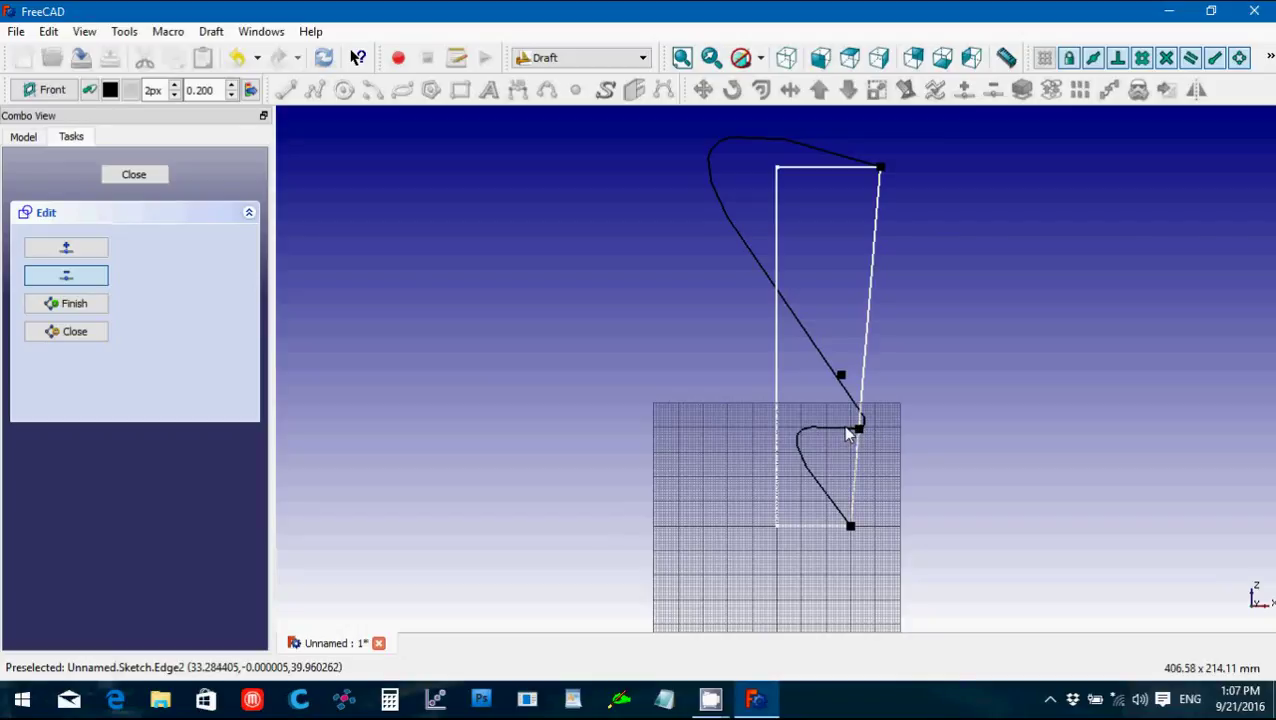
{"action": "left_click", "coordinate": [844, 377]}
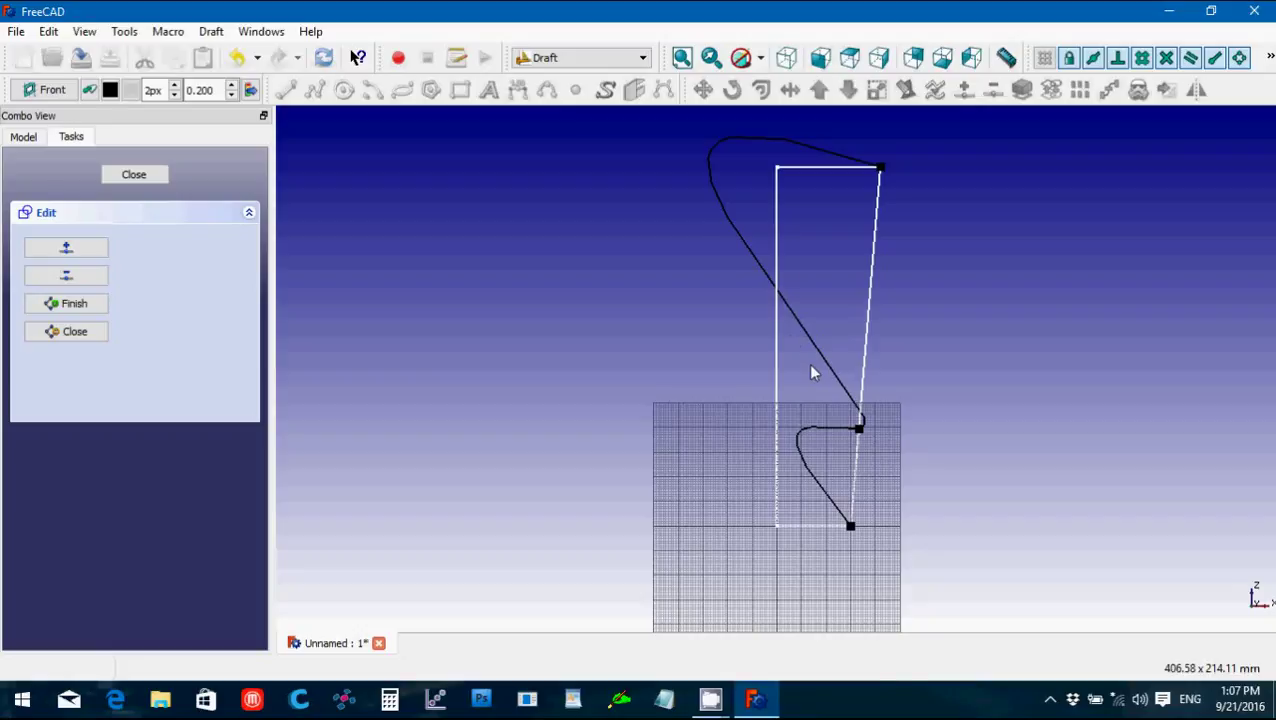
Leave point editing and delete the whole B-spline, keeping the tapered profile sketch.
{"action": "left_click", "coordinate": [146, 175]}
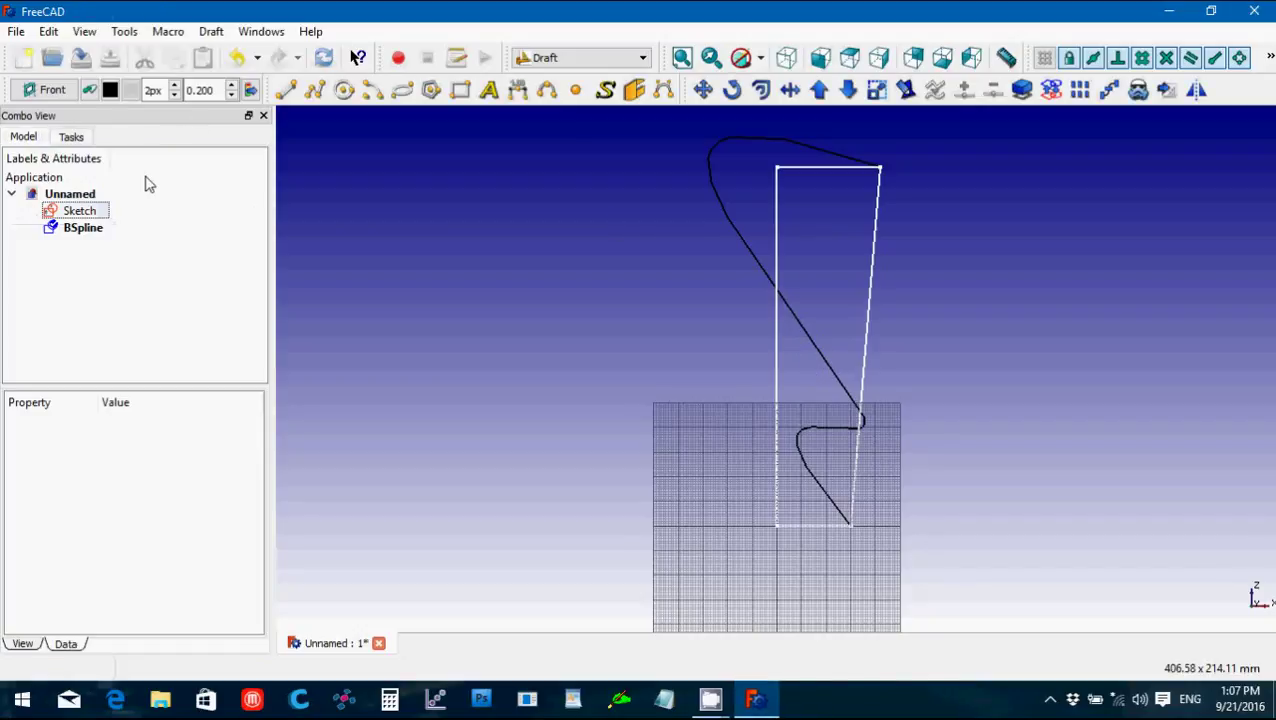
{"action": "left_click", "coordinate": [90, 229]}
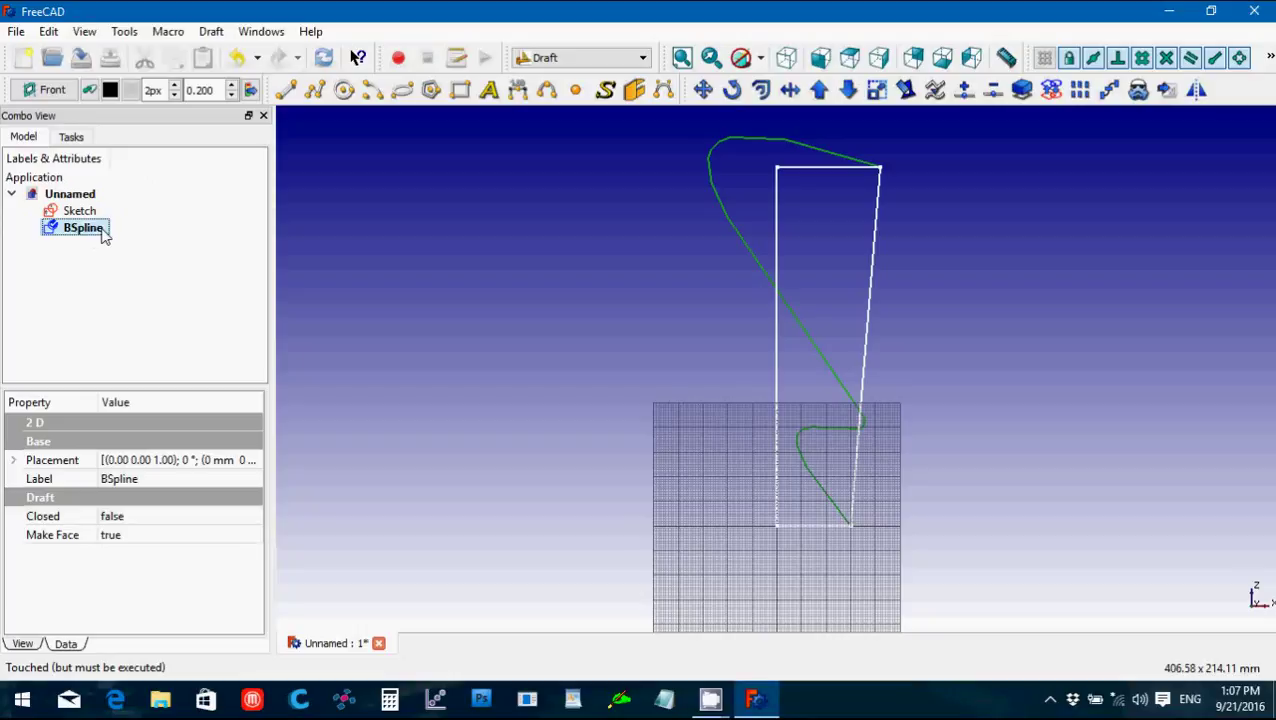
{"action": "key", "text": "Delete"}
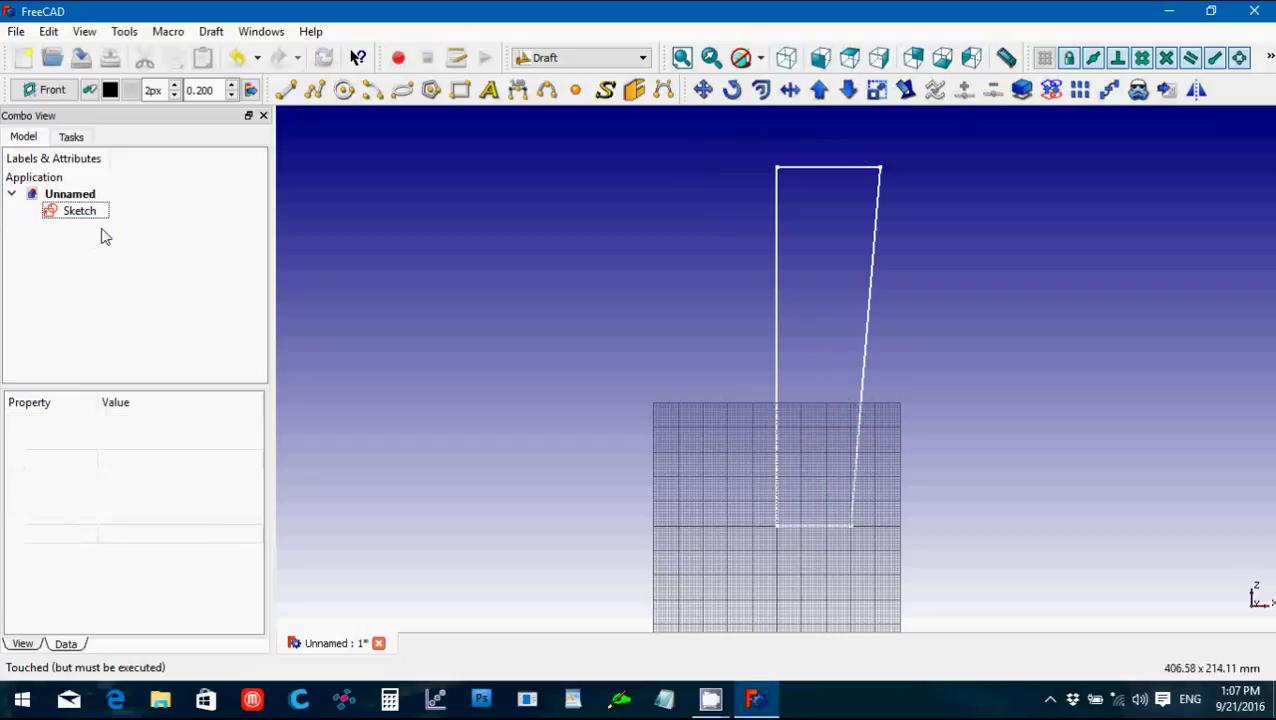
Draw a B-spline from the profile's upper outer corner to the lower outer corner, bulging outside the slanted edge and curving in near the base.
{"action": "left_click", "coordinate": [547, 90]}
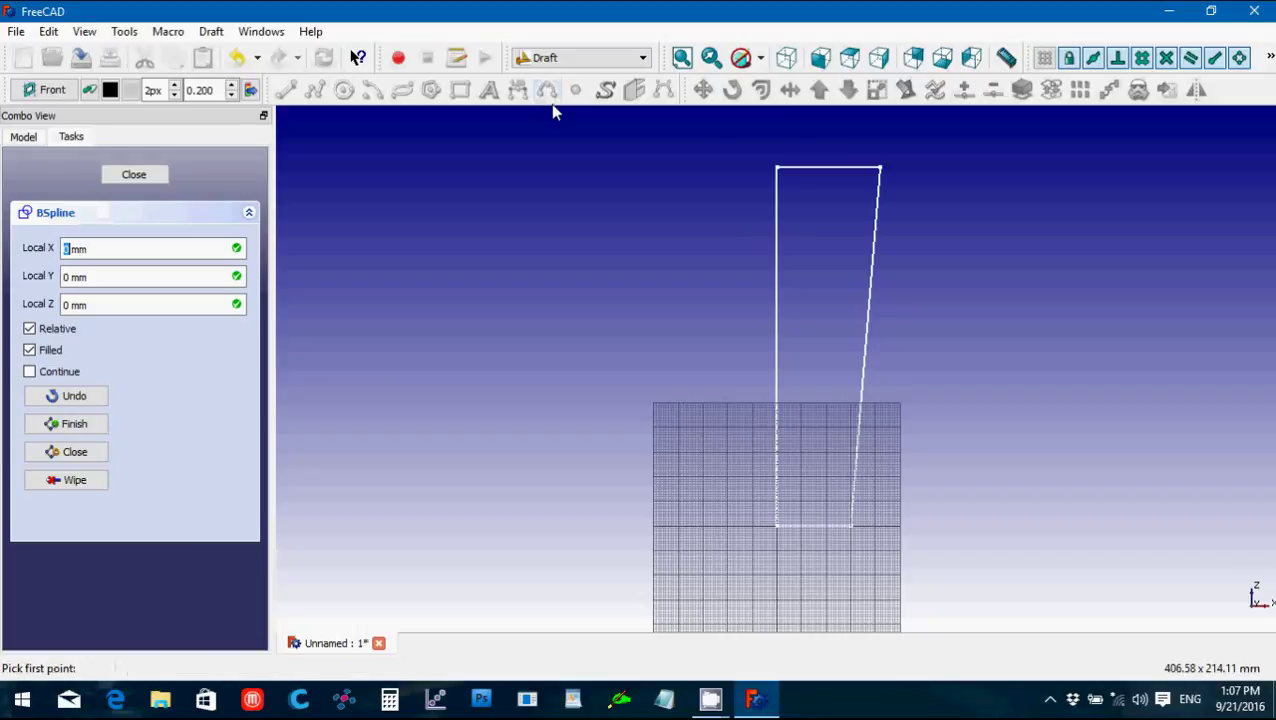
{"action": "left_click", "coordinate": [880, 172]}
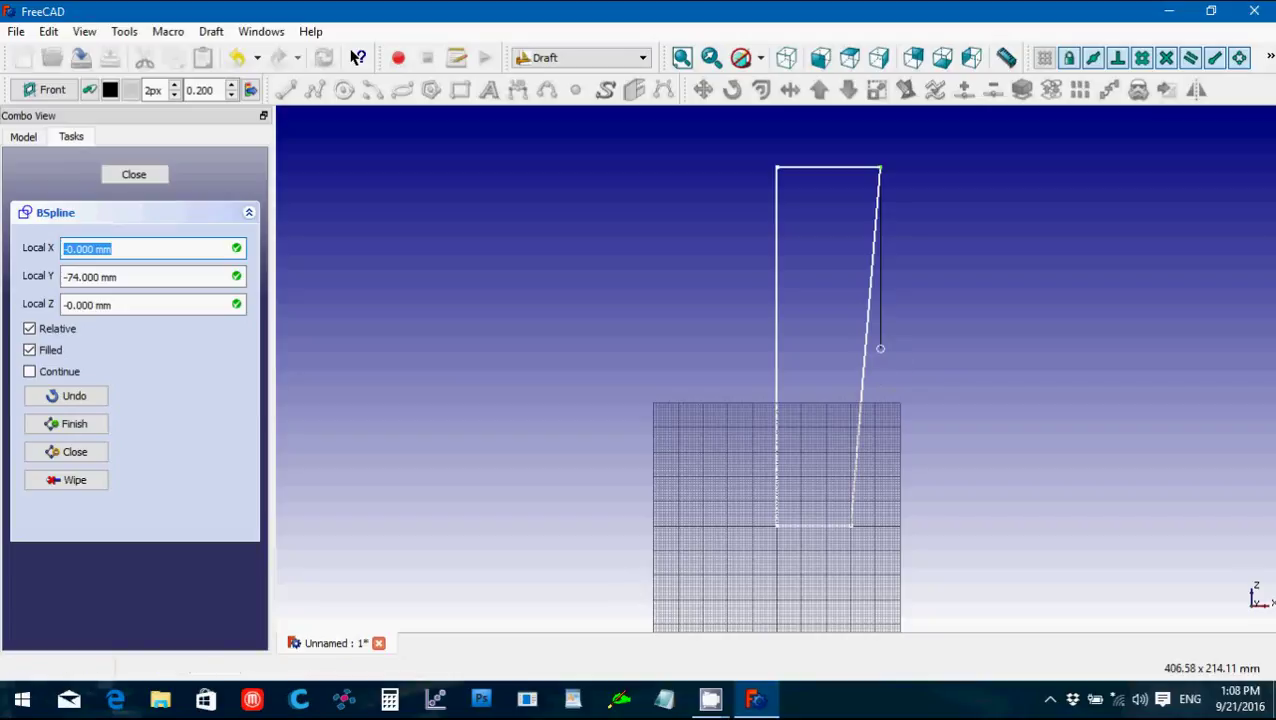
{"action": "left_click", "coordinate": [880, 351]}
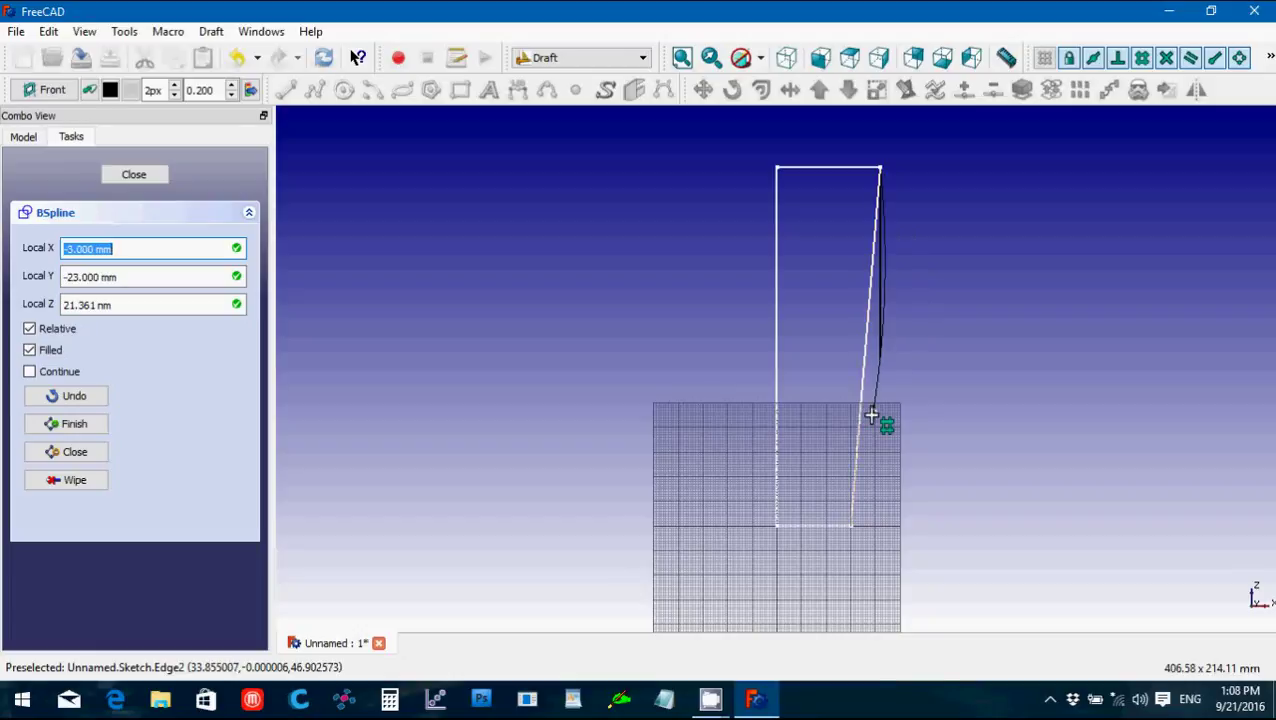
{"action": "left_click", "coordinate": [868, 414]}
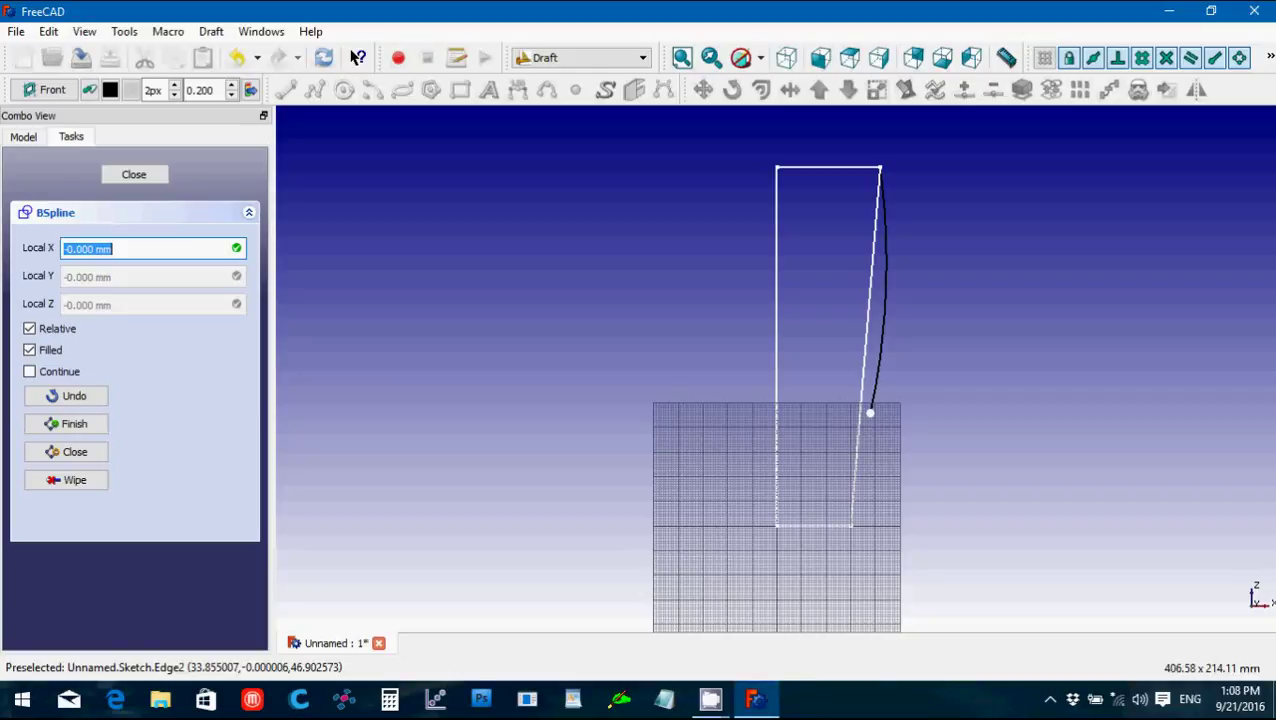
{"action": "left_click", "coordinate": [849, 460]}
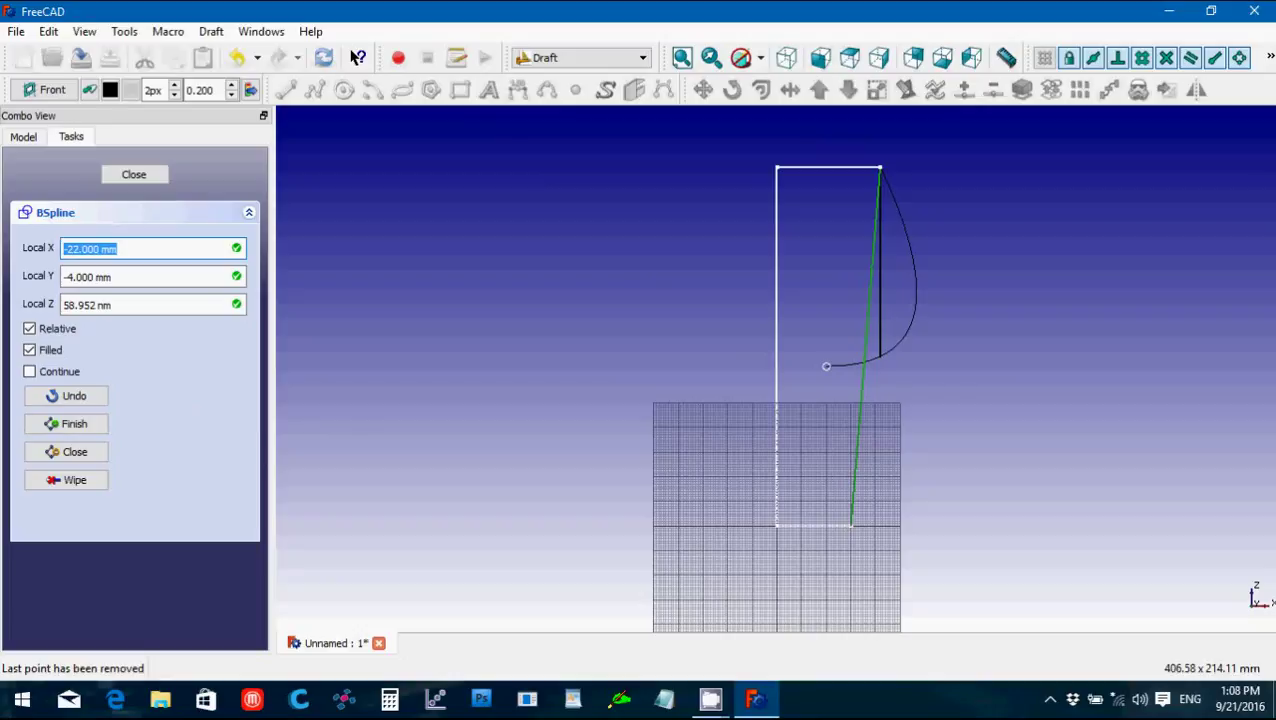
{"action": "left_click", "coordinate": [867, 438]}
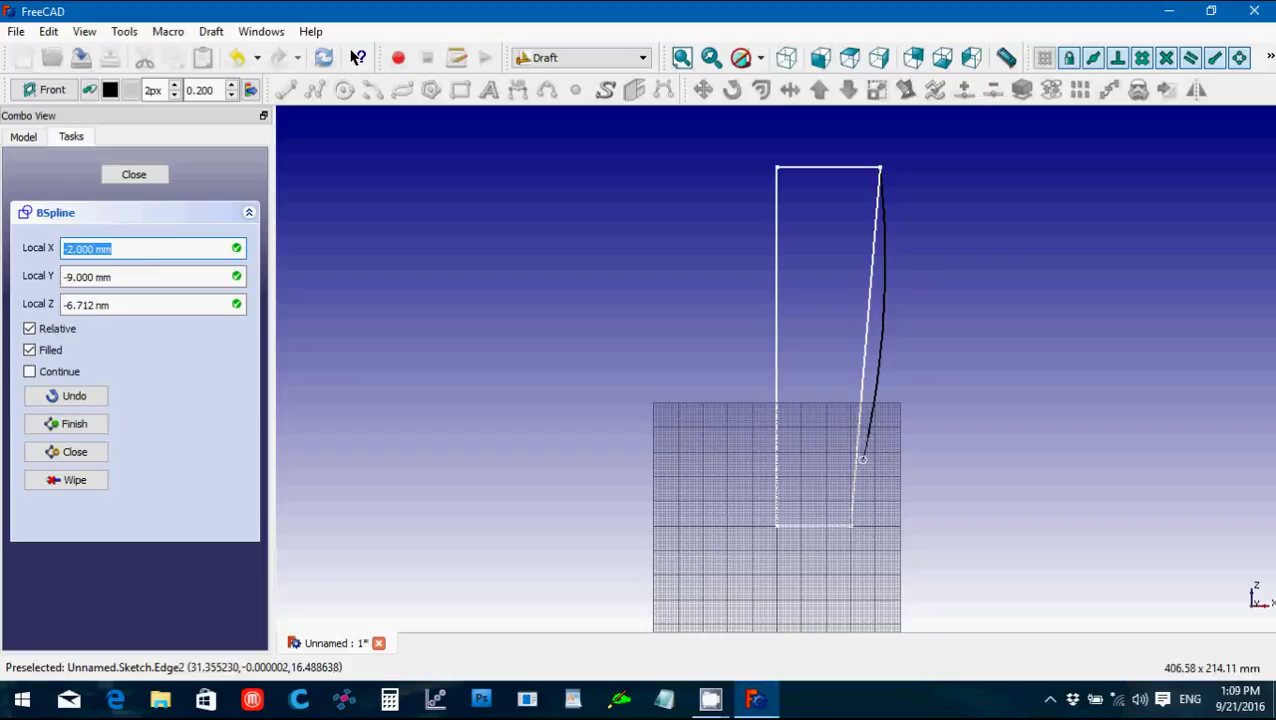
{"action": "left_click", "coordinate": [864, 438]}
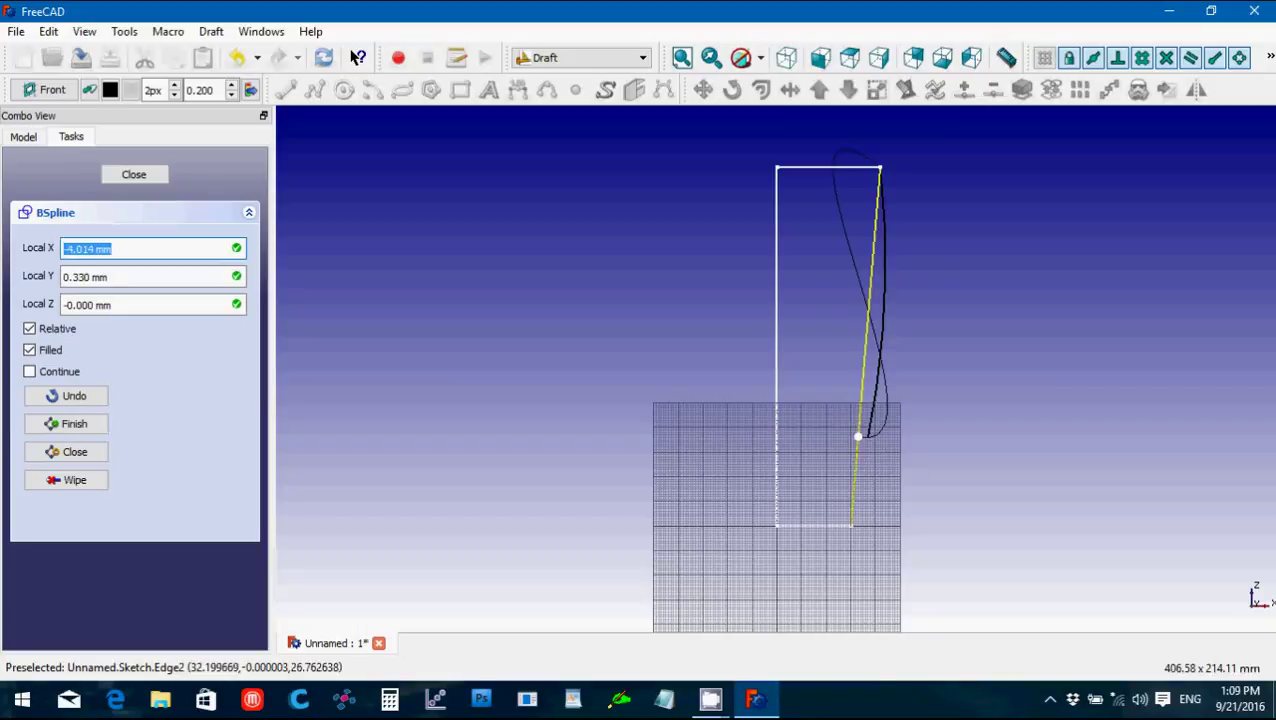
{"action": "left_click", "coordinate": [861, 463]}
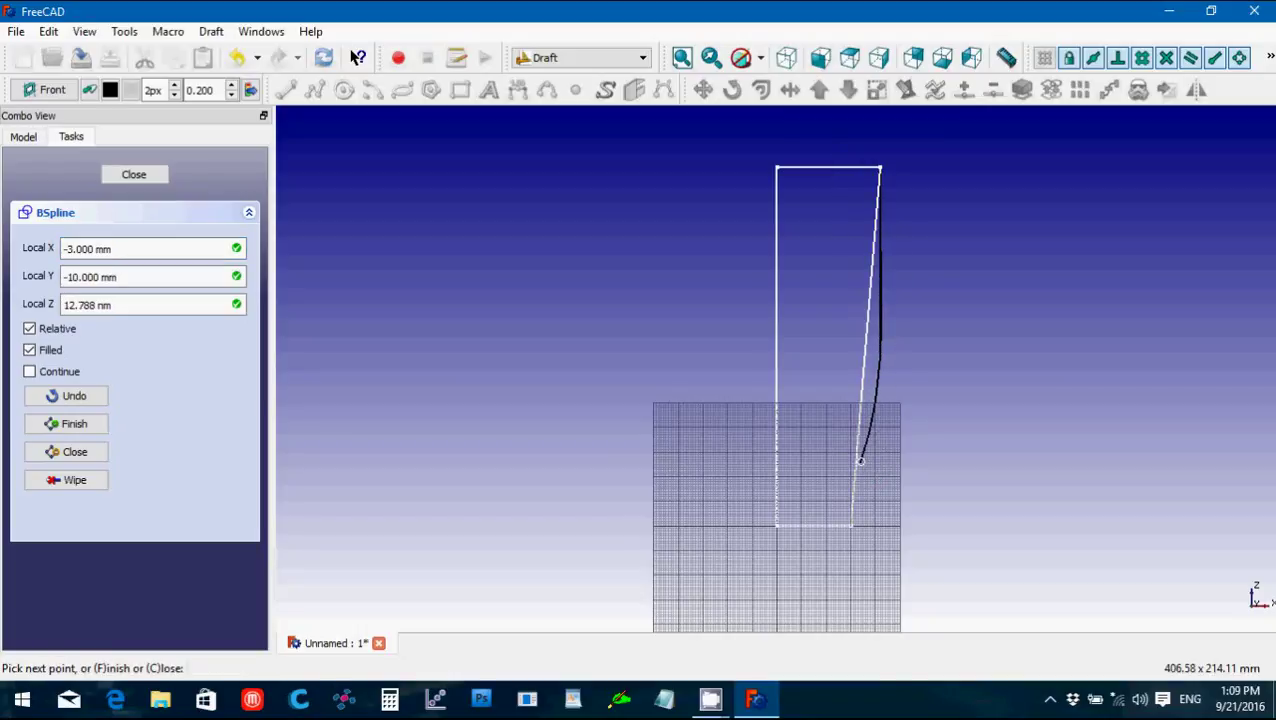
{"action": "left_click", "coordinate": [860, 463]}
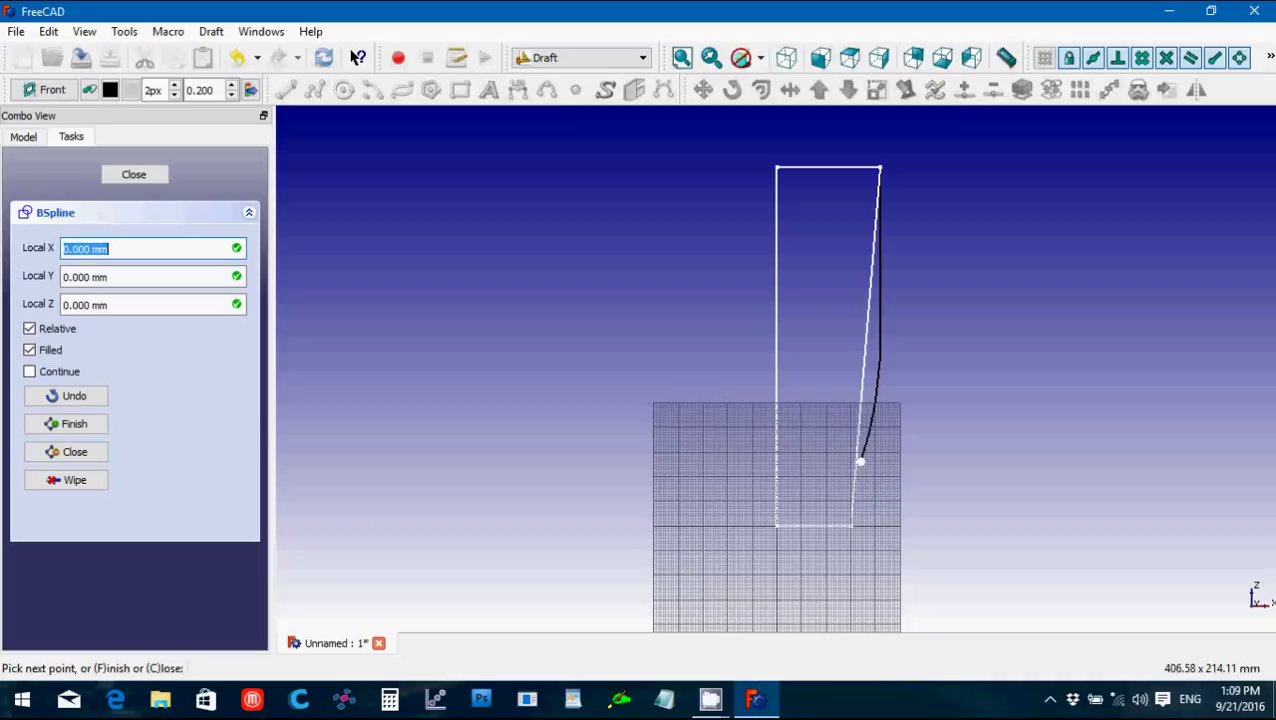
{"action": "left_click", "coordinate": [885, 511]}
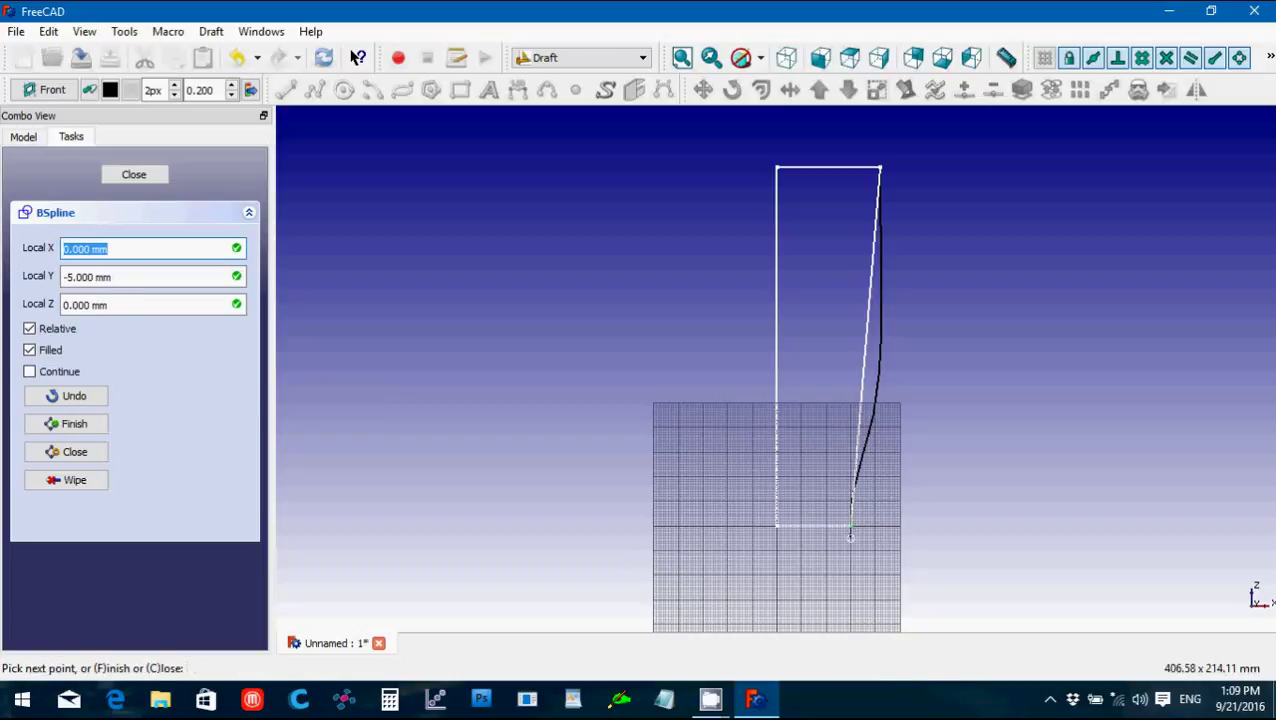
{"action": "key", "text": "Escape"}
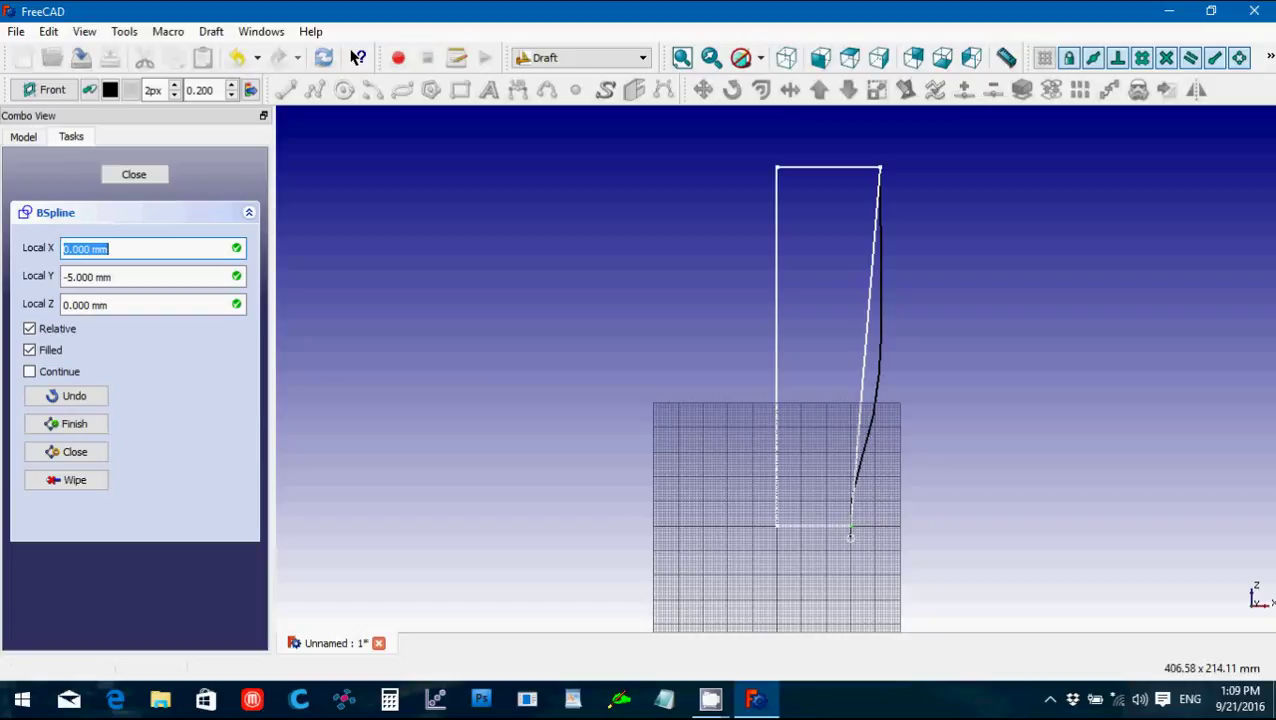
Examine the new B-spline against the slanted edge, from the base corner up to the rim.
{"action": "scroll", "coordinate": [813, 559], "scroll_direction": "up", "scroll_amount": 5}
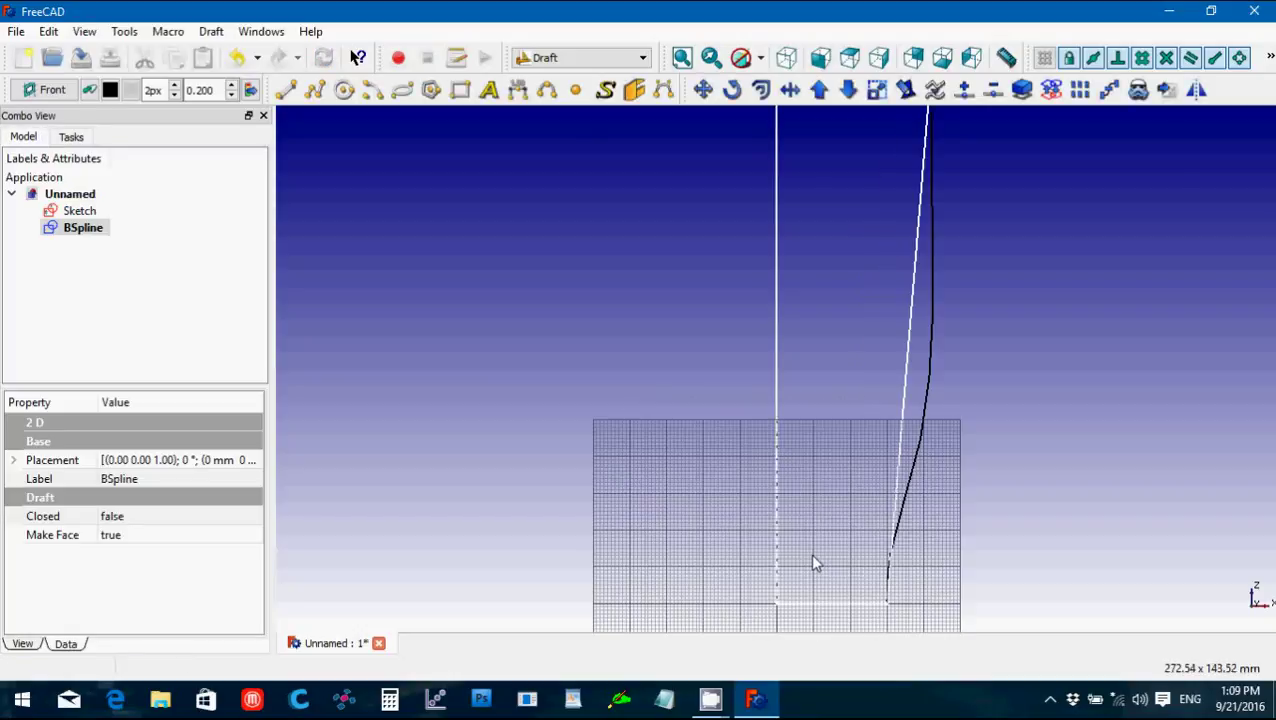
{"action": "left_click", "coordinate": [810, 404]}
{"action": "scroll", "coordinate": [810, 403], "scroll_direction": "up", "scroll_amount": 3}
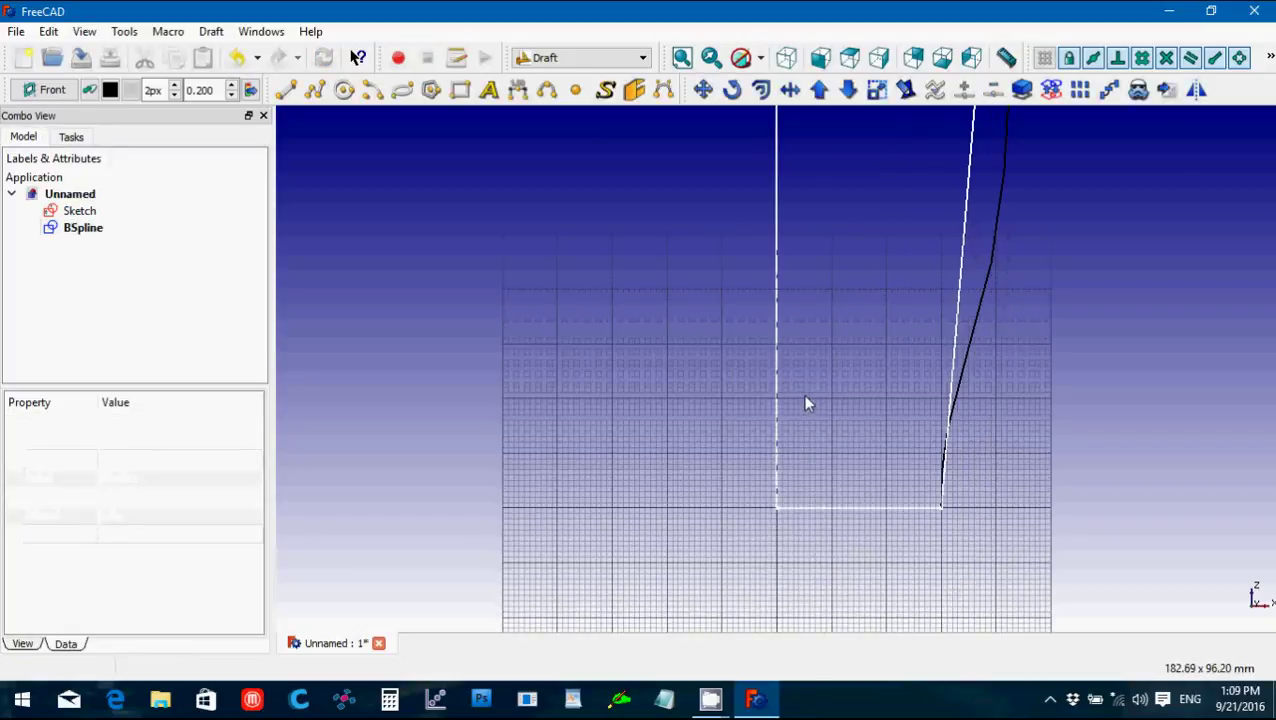
{"action": "scroll", "coordinate": [807, 405], "scroll_direction": "up", "scroll_amount": 2}
{"action": "key", "text": "Up"}
{"action": "key", "text": "Up"}
{"action": "key", "text": "Up"}
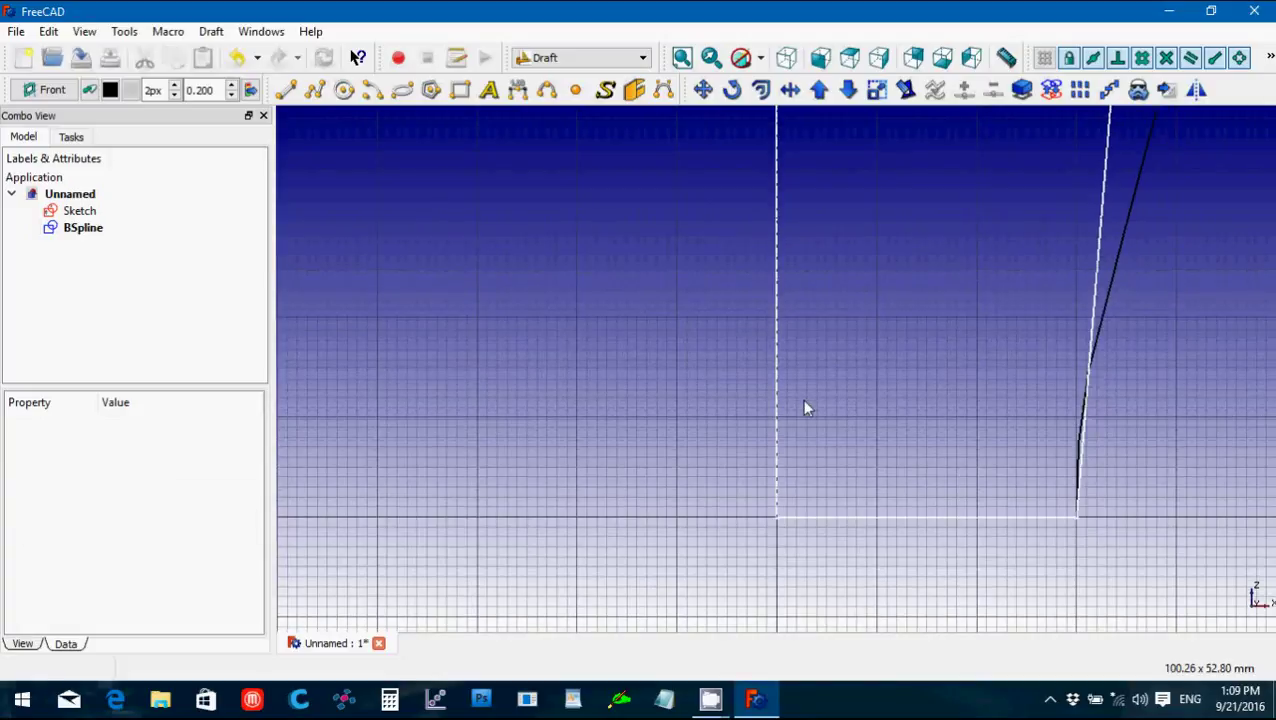
{"action": "scroll", "coordinate": [808, 408], "scroll_direction": "down", "scroll_amount": 5}
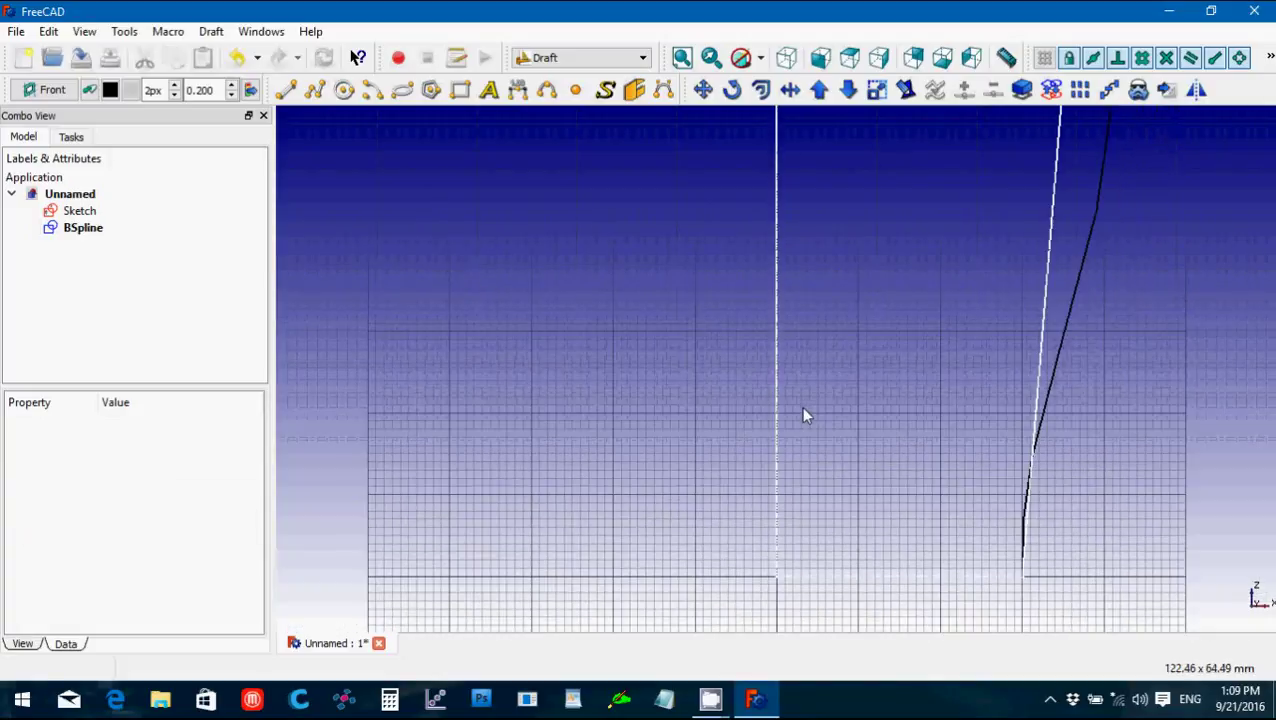
{"action": "scroll", "coordinate": [806, 415], "scroll_direction": "down", "scroll_amount": 3}
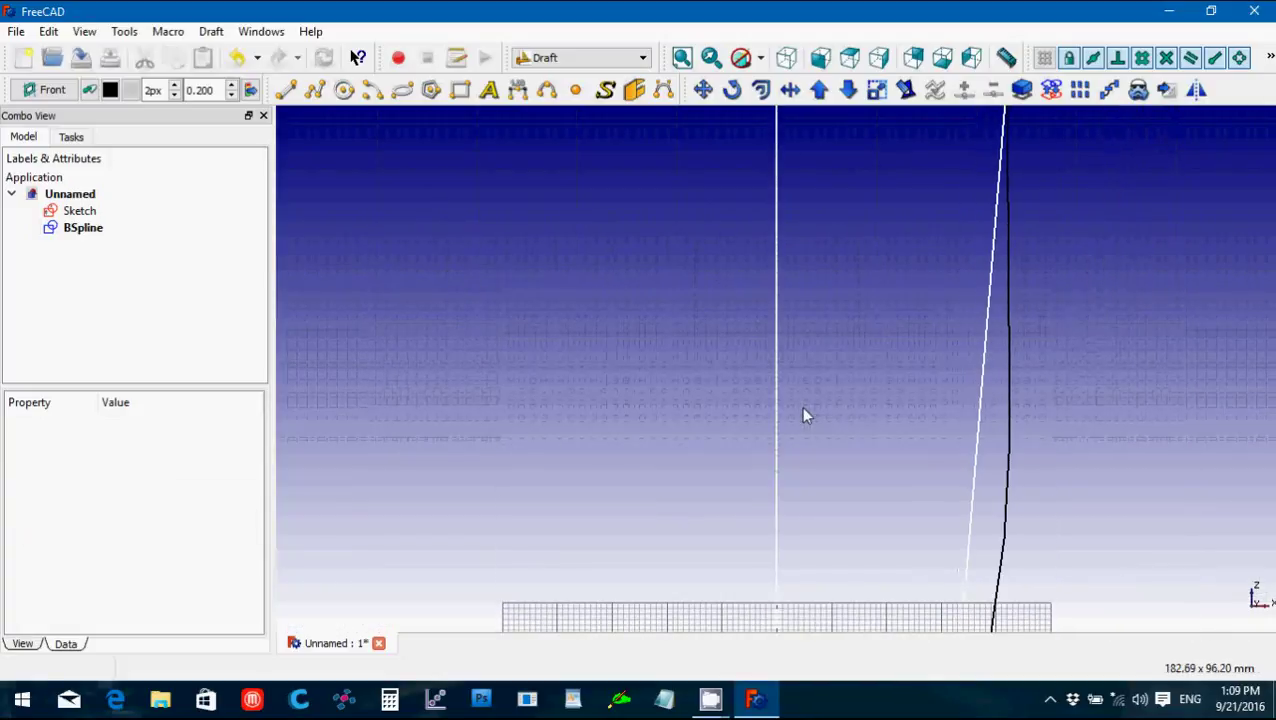
{"action": "key", "text": "Up"}
{"action": "key", "text": "Up"}
{"action": "key", "text": "Up"}
{"action": "key", "text": "Up"}
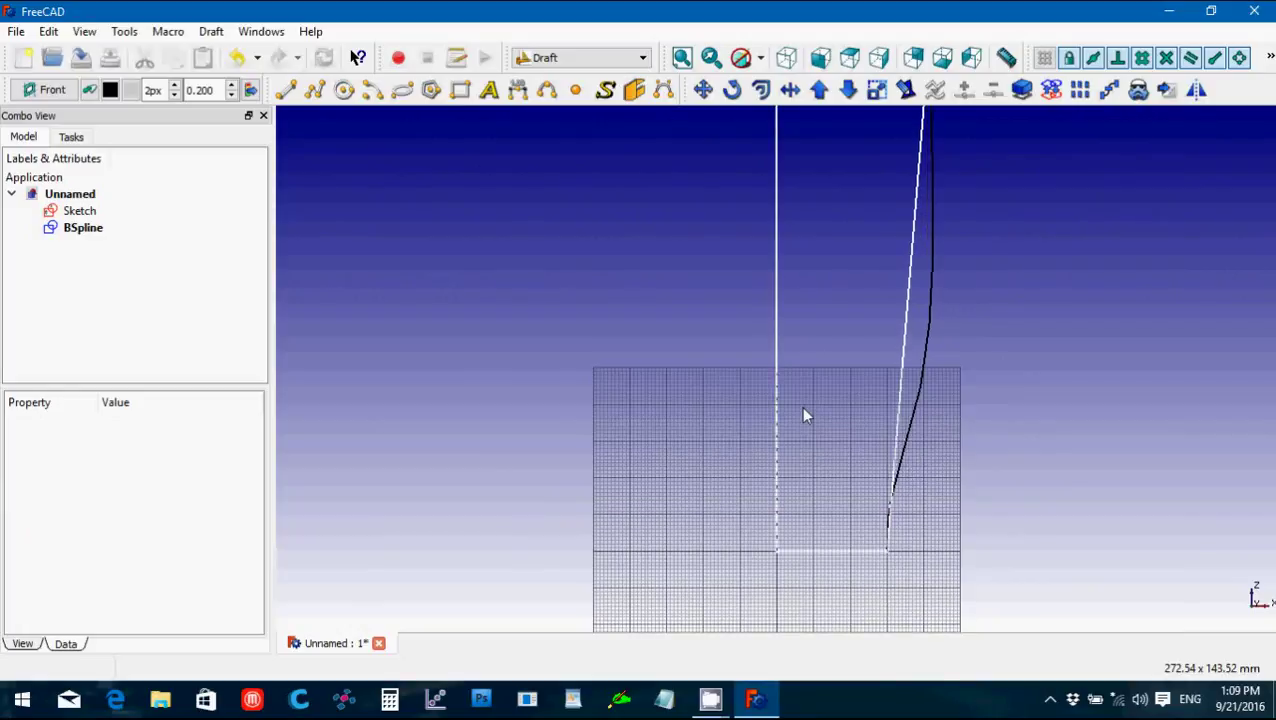
{"action": "left_click", "coordinate": [905, 91]}
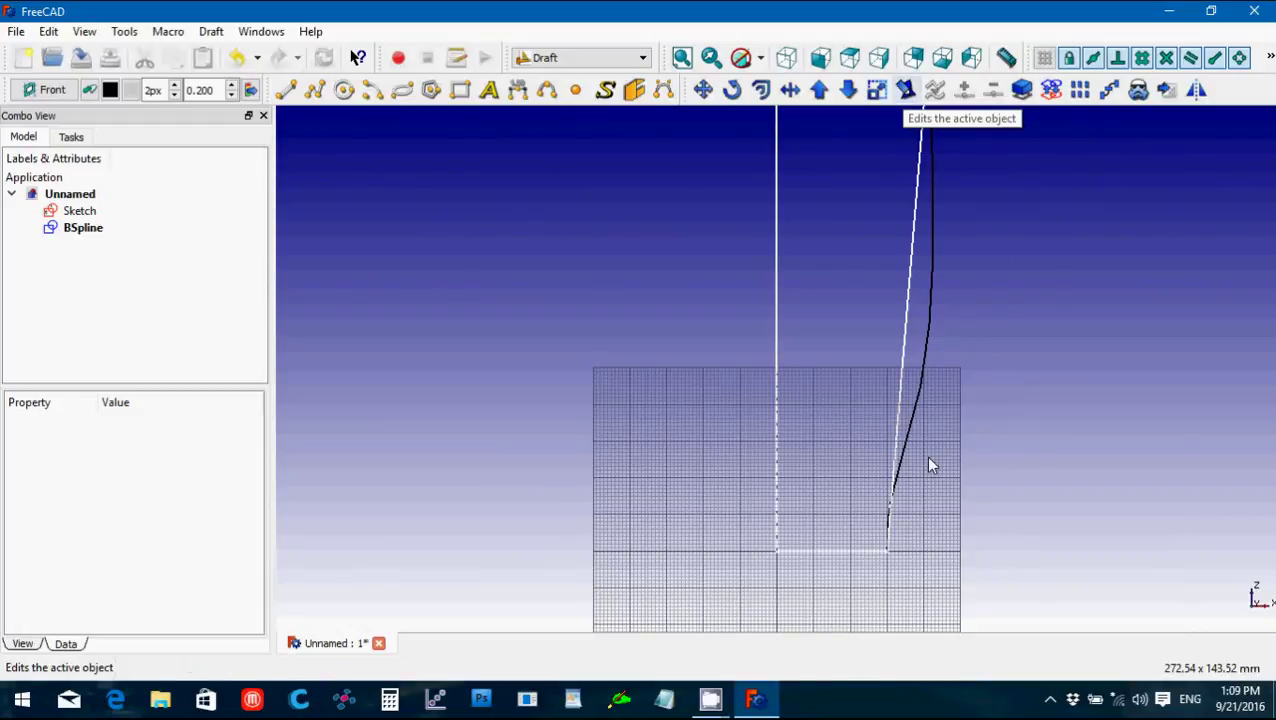
{"action": "key", "text": "Up"}
{"action": "key", "text": "Up"}
{"action": "key", "text": "Up"}
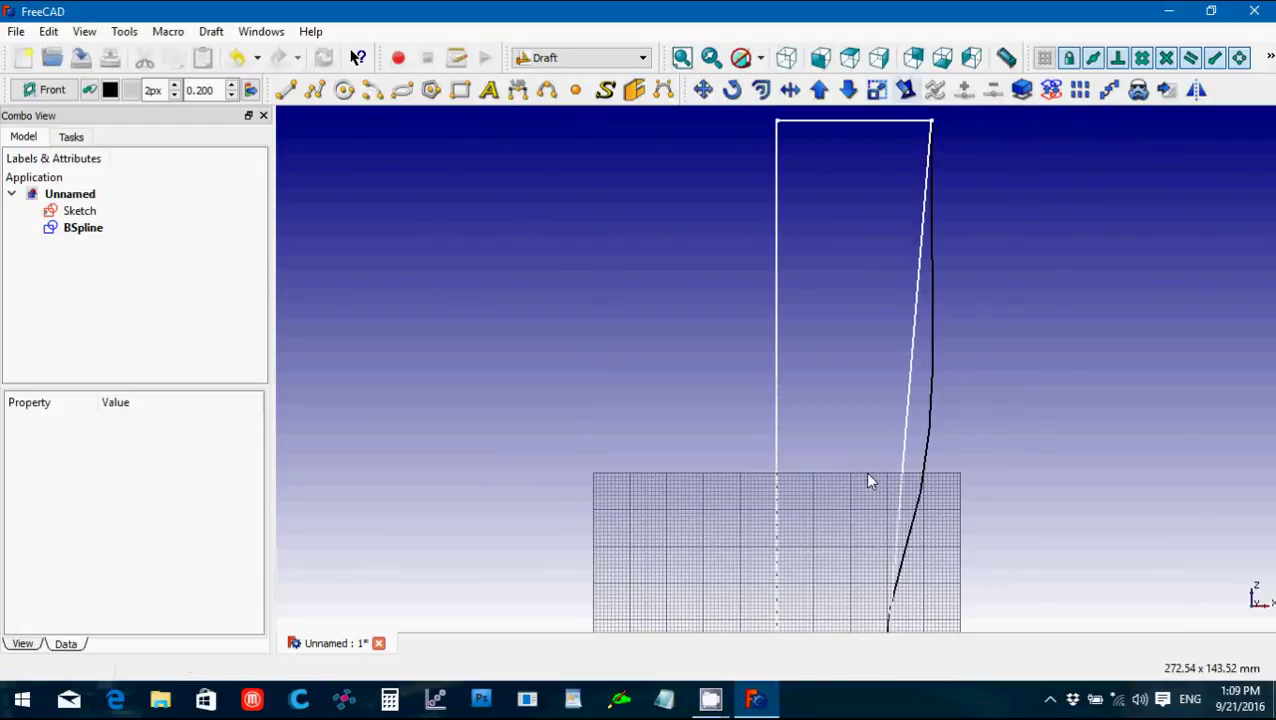
{"action": "key", "text": "Down"}
{"action": "key", "text": "Down"}
{"action": "key", "text": "Down"}
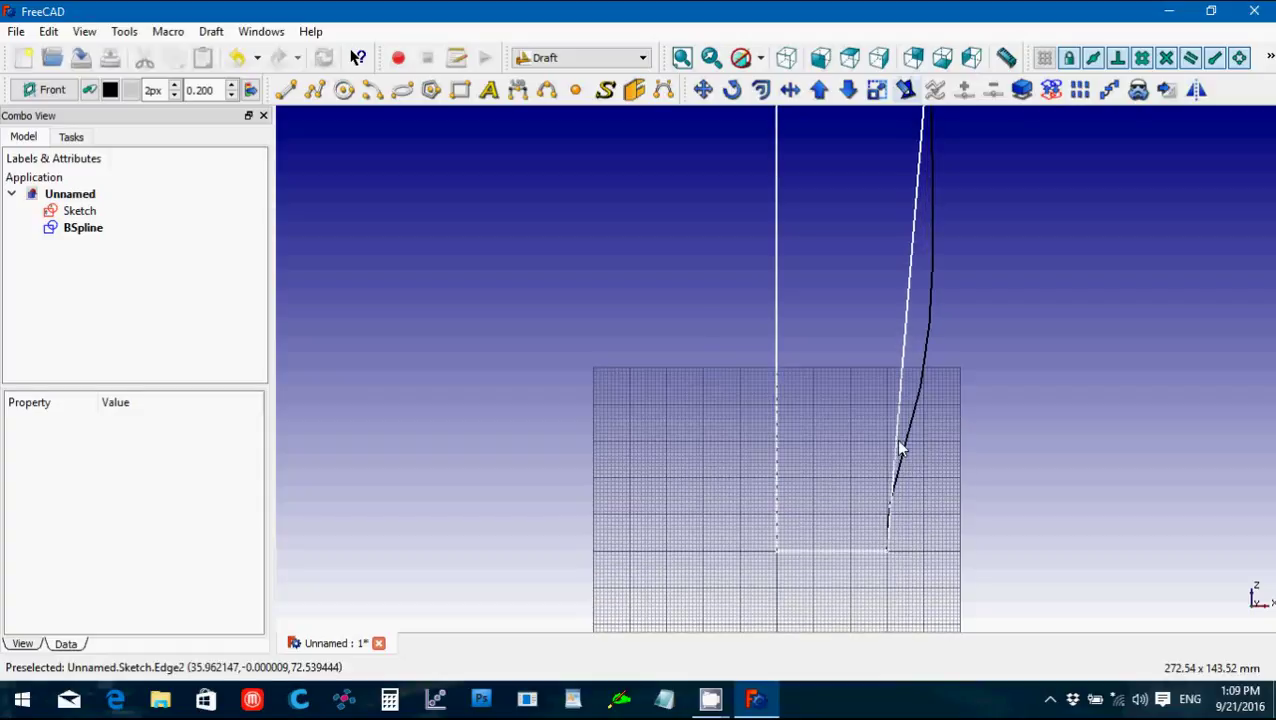
{"action": "key", "text": "Up"}
{"action": "key", "text": "Up"}
{"action": "key", "text": "Up"}
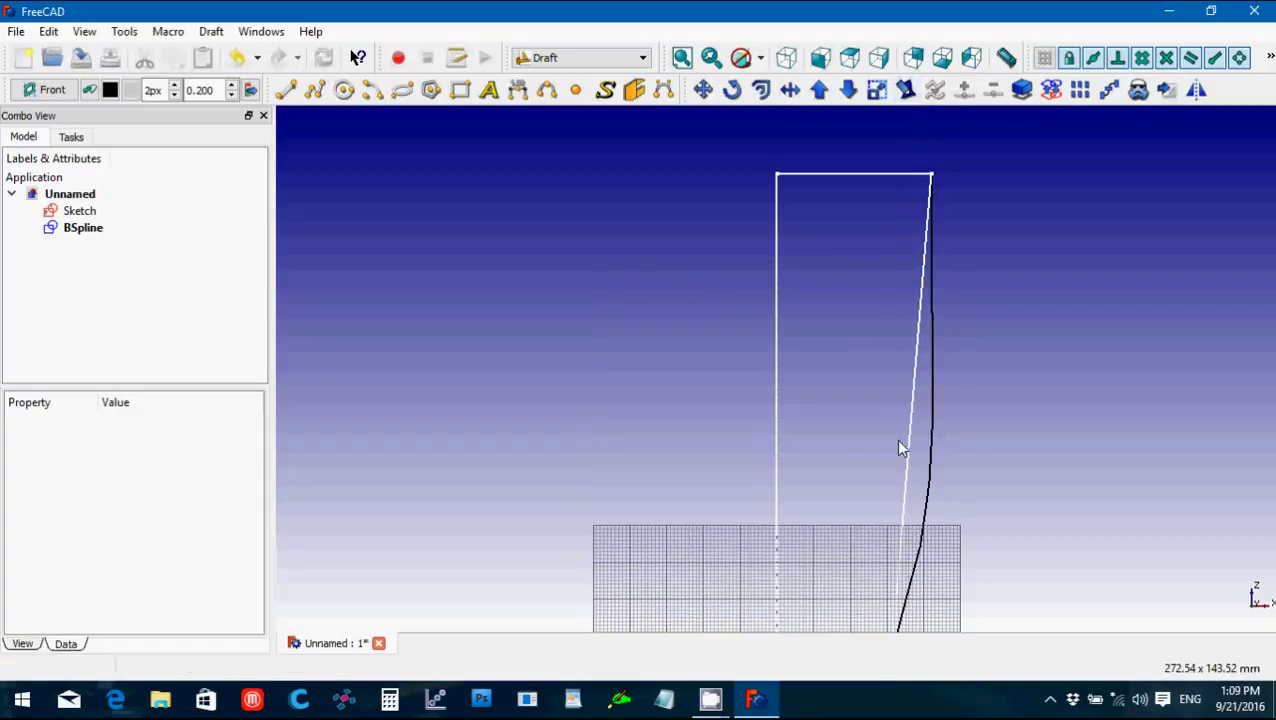
{"action": "key", "text": "ctrl+minus"}
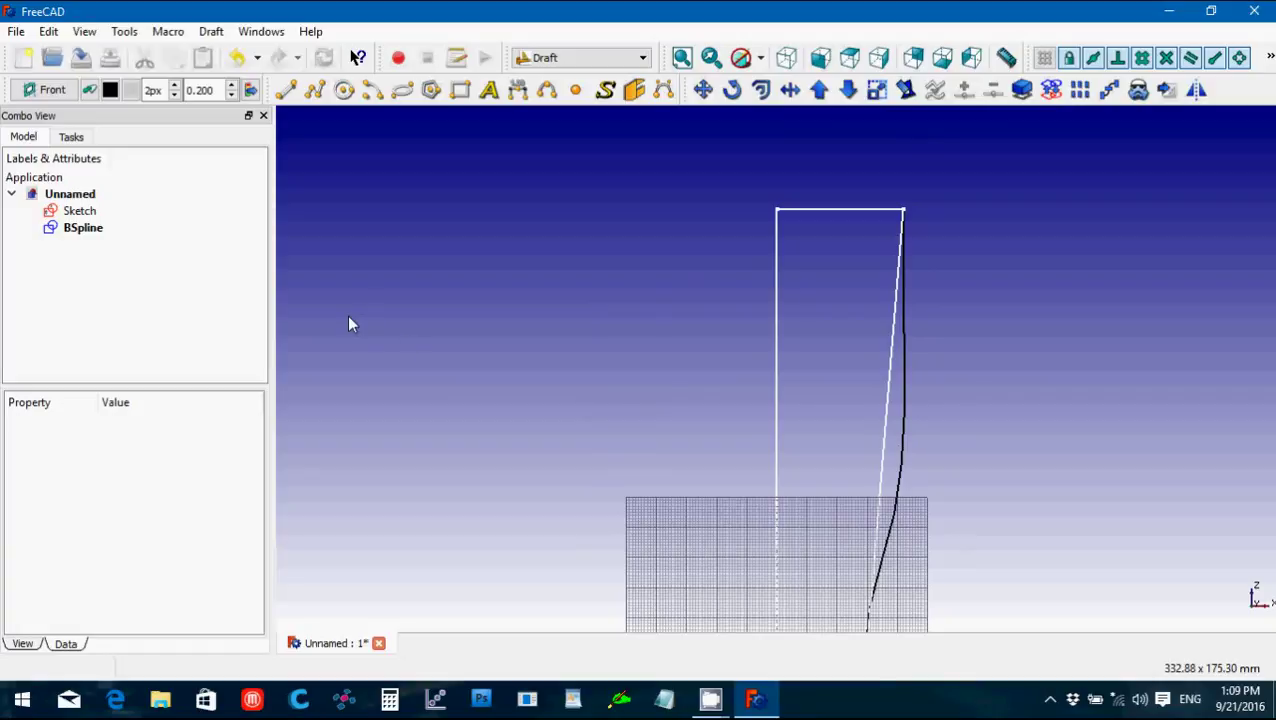
Try to convert the new B-spline from a Draft object into a sketch.
{"action": "left_click", "coordinate": [70, 228]}
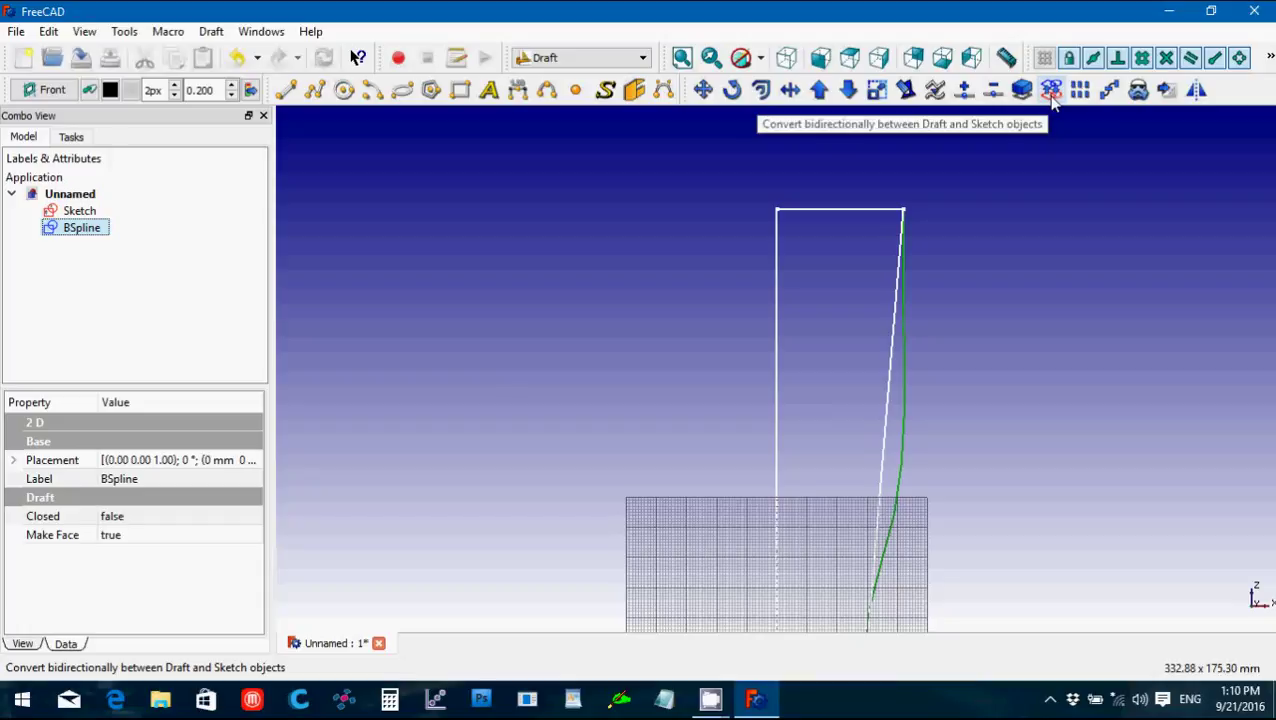
{"action": "left_click", "coordinate": [1051, 96]}
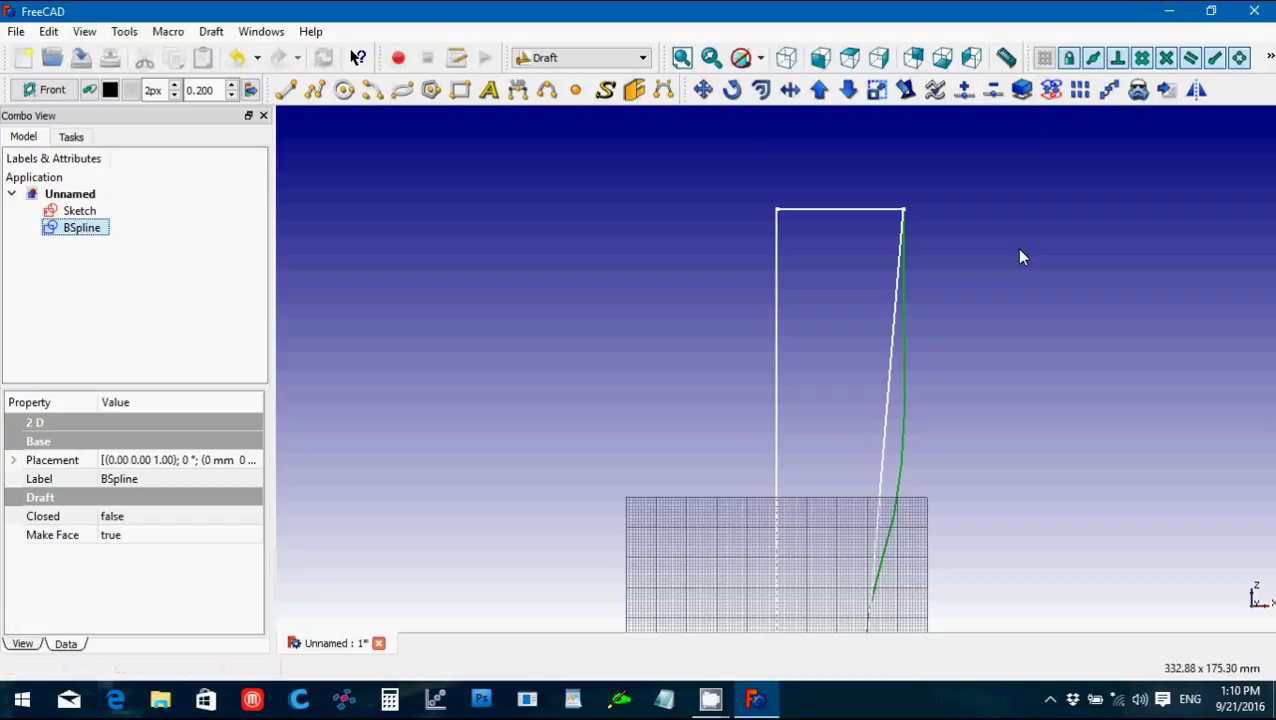
{"action": "left_click", "coordinate": [1051, 92]}
{"action": "scroll", "coordinate": [695, 337], "scroll_direction": "up", "scroll_amount": 2}
{"action": "scroll", "coordinate": [695, 337], "scroll_direction": "down", "scroll_amount": 1}
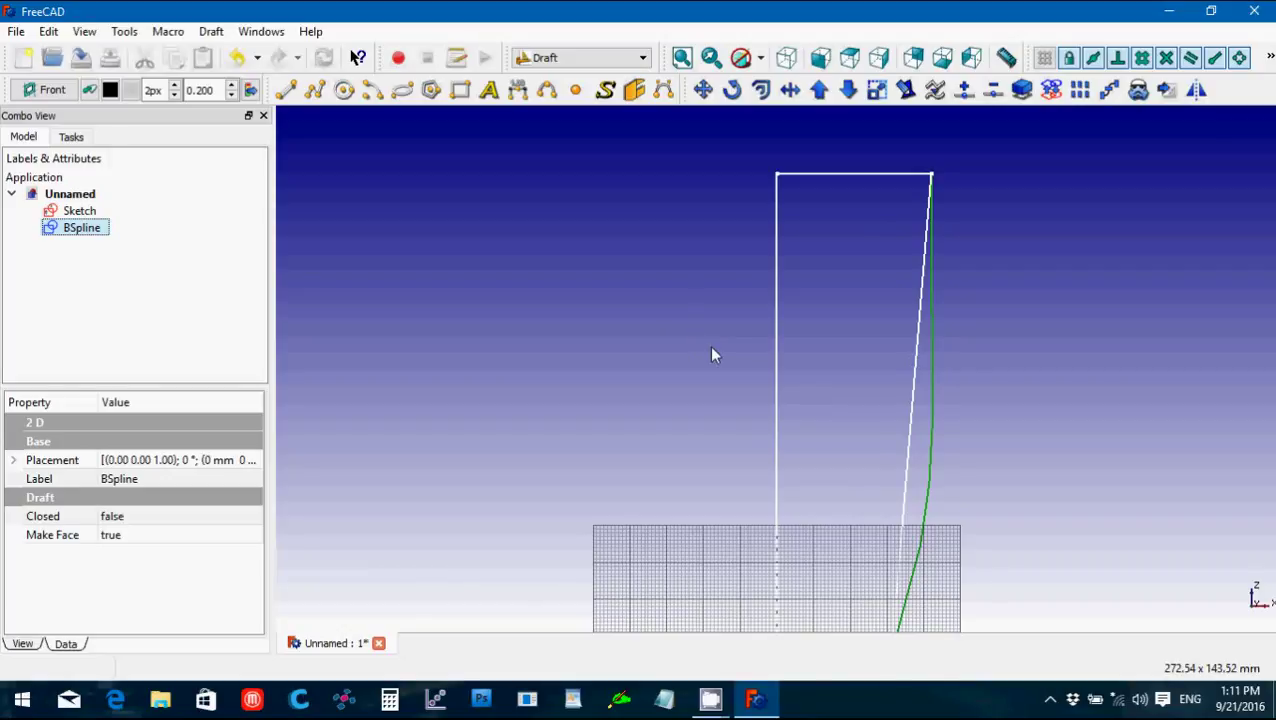
{"action": "scroll", "coordinate": [711, 355], "scroll_direction": "up", "scroll_amount": 2}
{"action": "scroll", "coordinate": [711, 355], "scroll_direction": "down", "scroll_amount": 4}
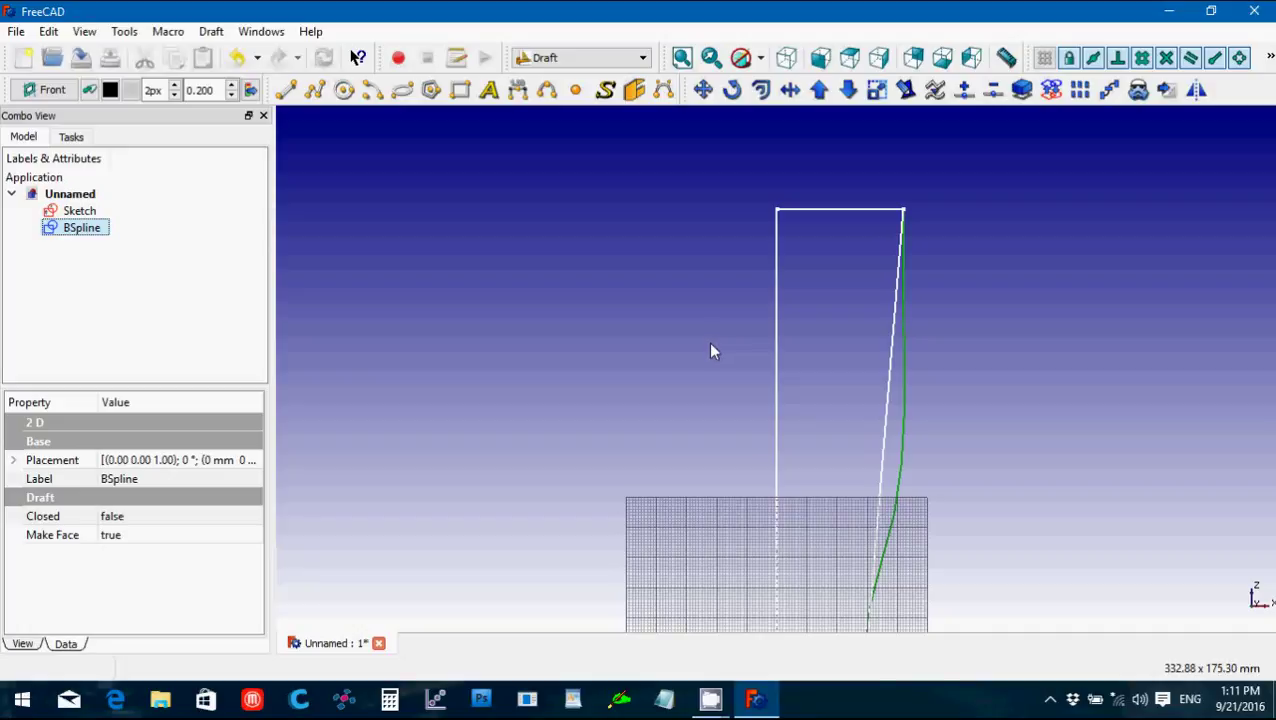
{"action": "scroll", "coordinate": [710, 350], "scroll_direction": "up", "scroll_amount": 2}
{"action": "scroll", "coordinate": [710, 352], "scroll_direction": "up", "scroll_amount": 1}
{"action": "scroll", "coordinate": [710, 352], "scroll_direction": "down", "scroll_amount": 2}
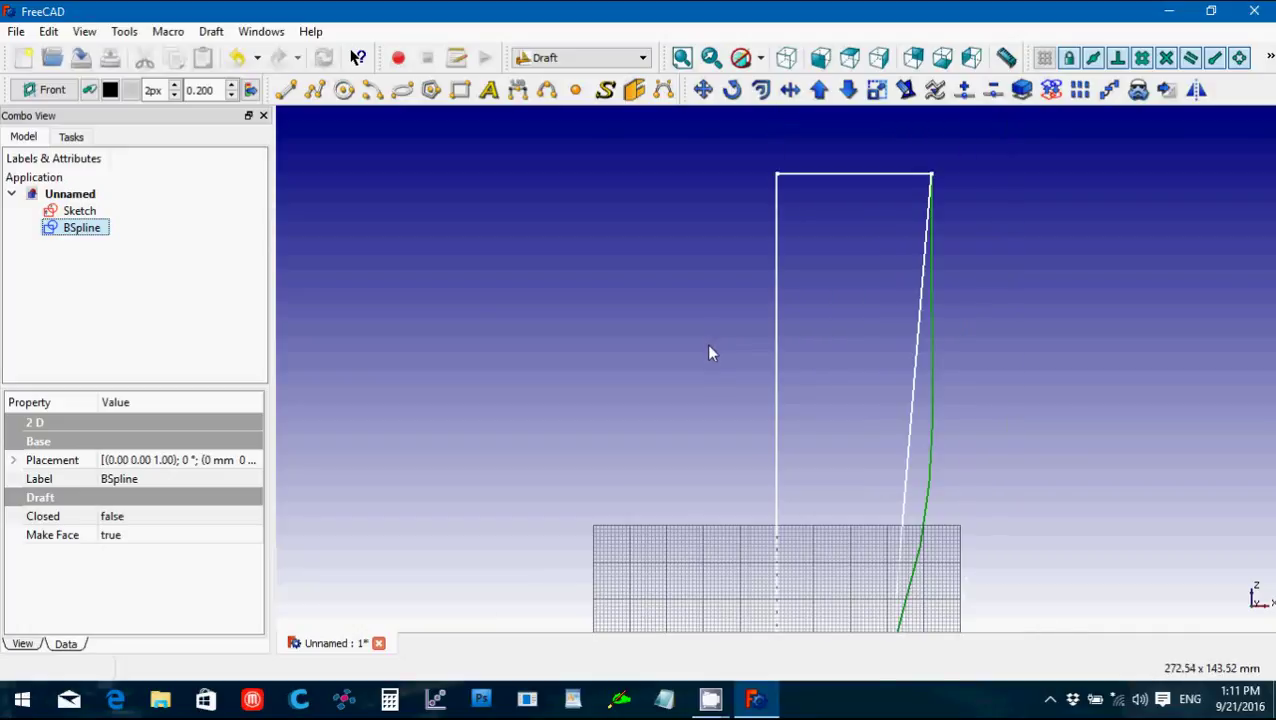
{"action": "left_click", "coordinate": [709, 347]}
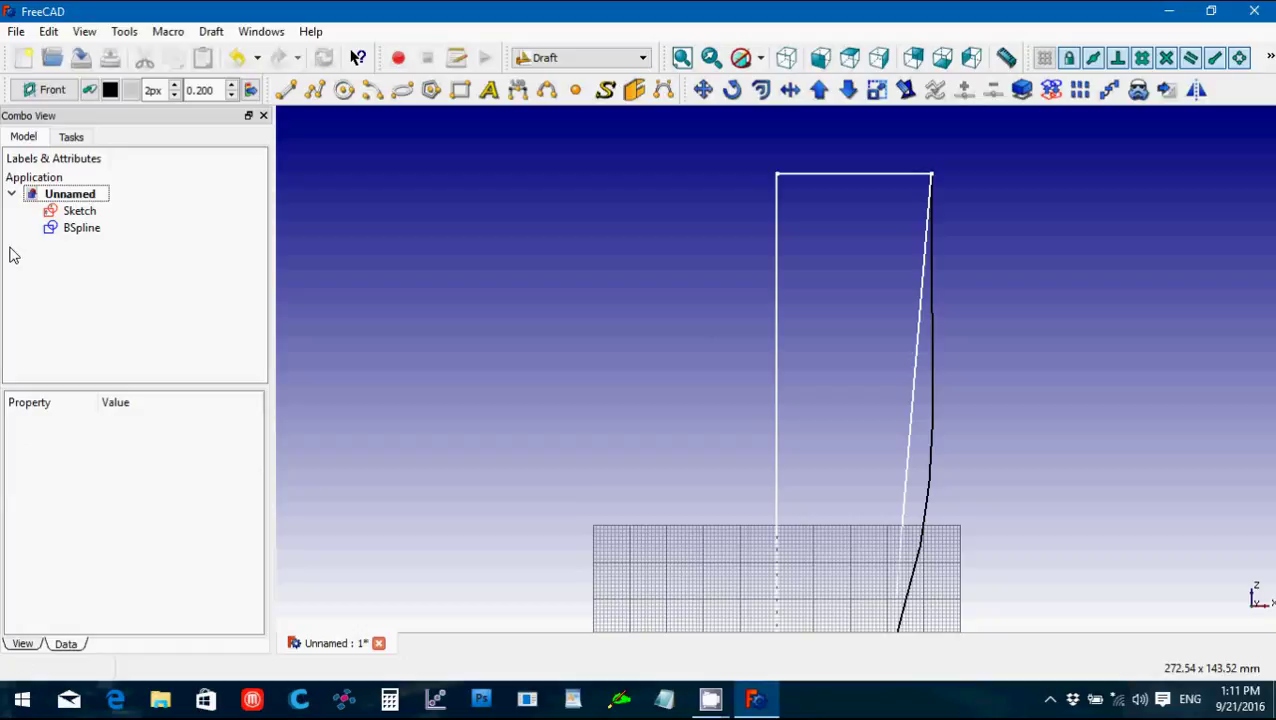
{"action": "left_click", "coordinate": [566, 237]}
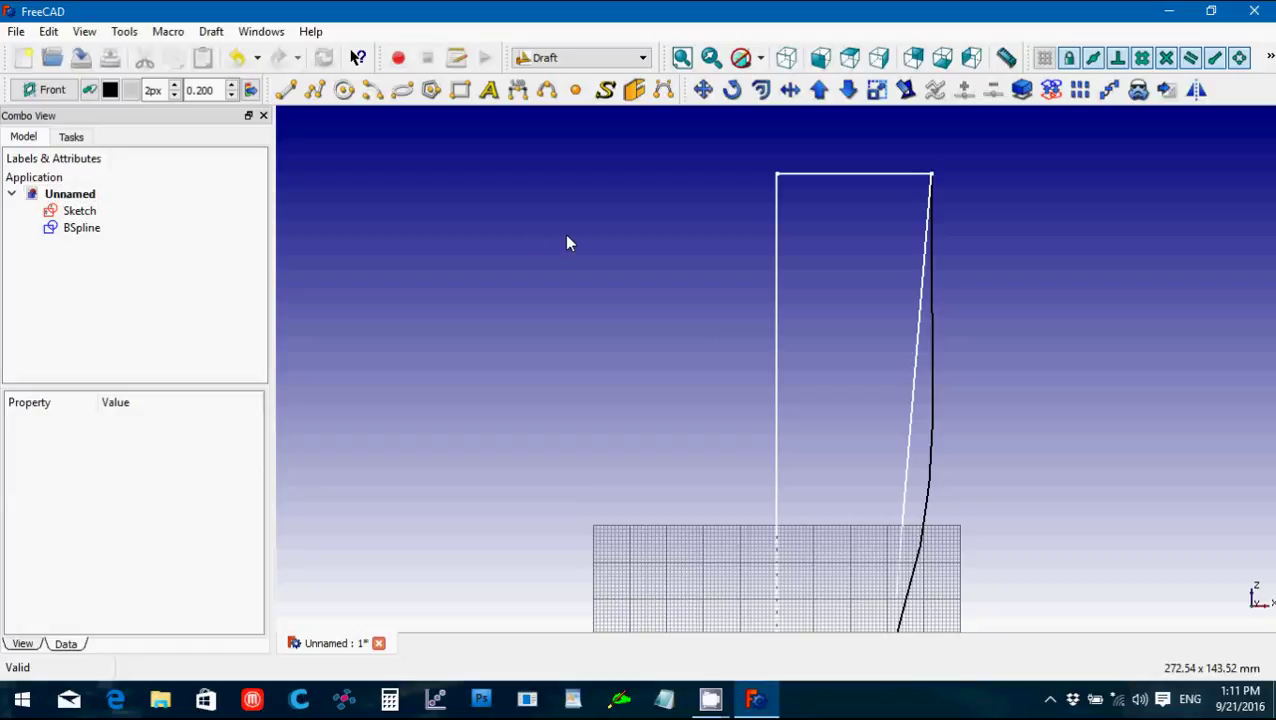
Draw an open Draft wire from the profile's upper outer corner through both corners on the centre axis to the lower outer corner.
{"action": "left_click", "coordinate": [316, 94]}
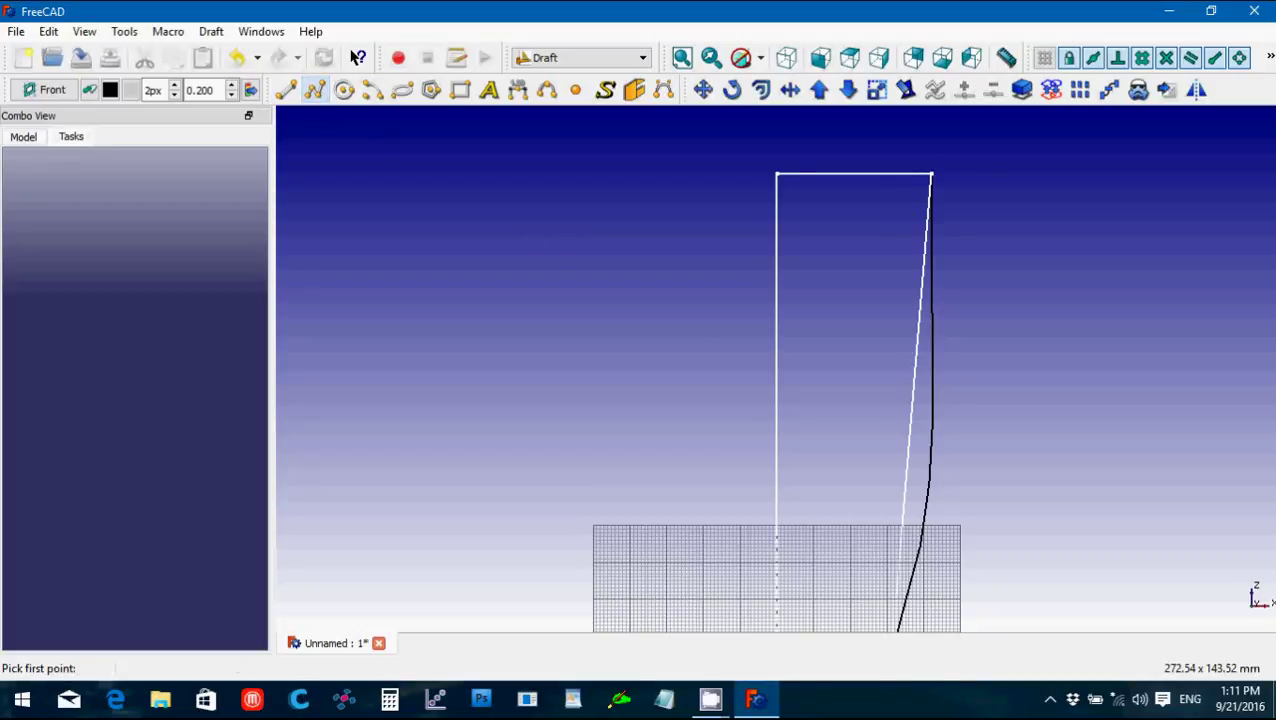
{"action": "left_click", "coordinate": [931, 175]}
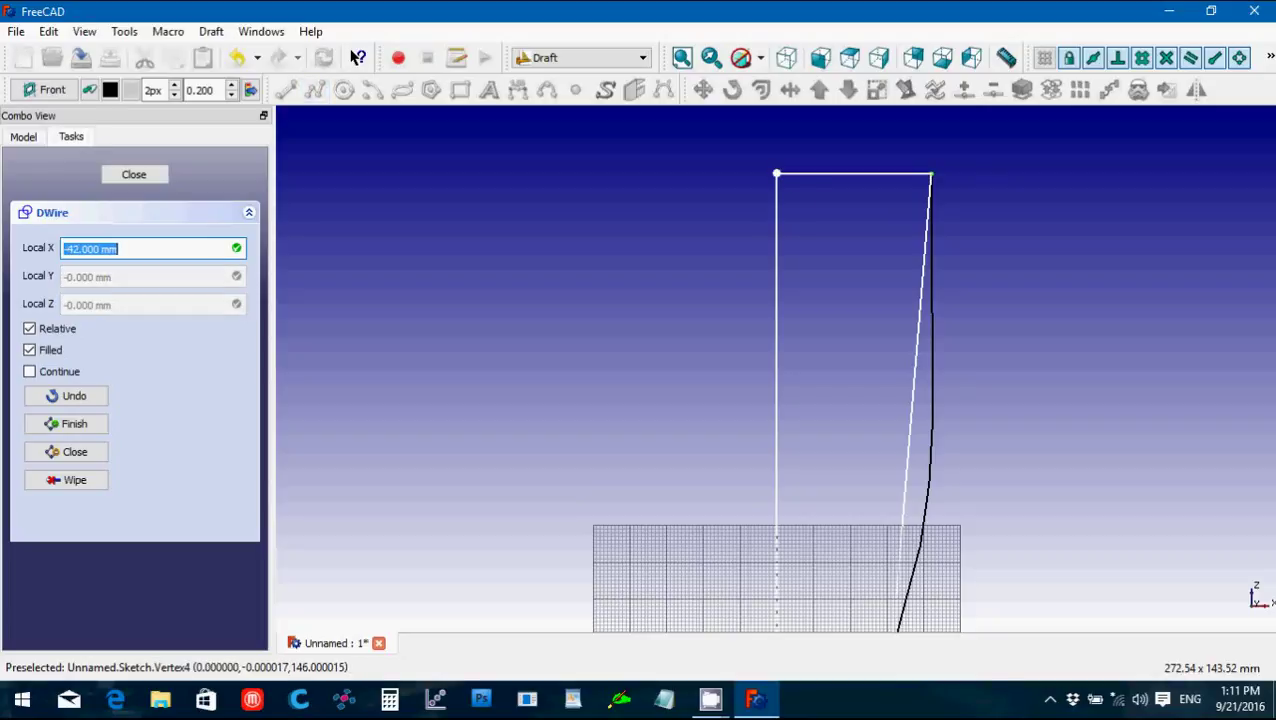
{"action": "left_click", "coordinate": [777, 173]}
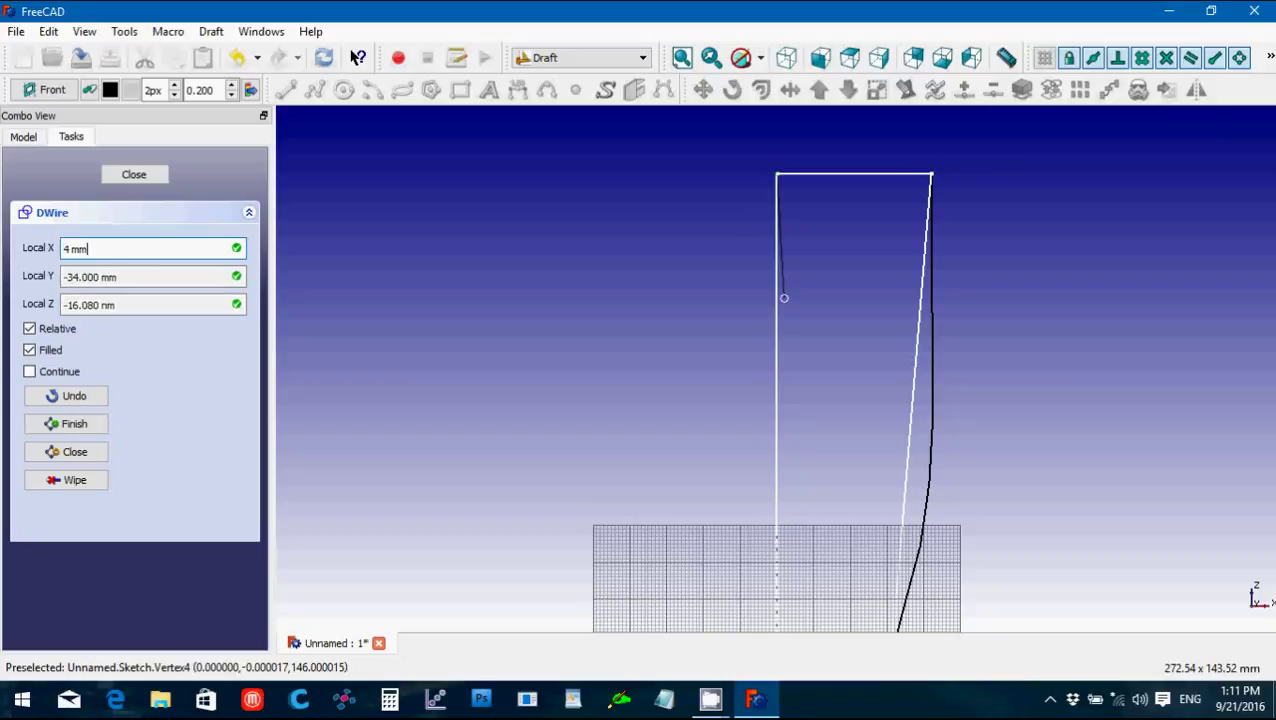
{"action": "scroll", "coordinate": [783, 302], "scroll_direction": "down", "scroll_amount": 2}
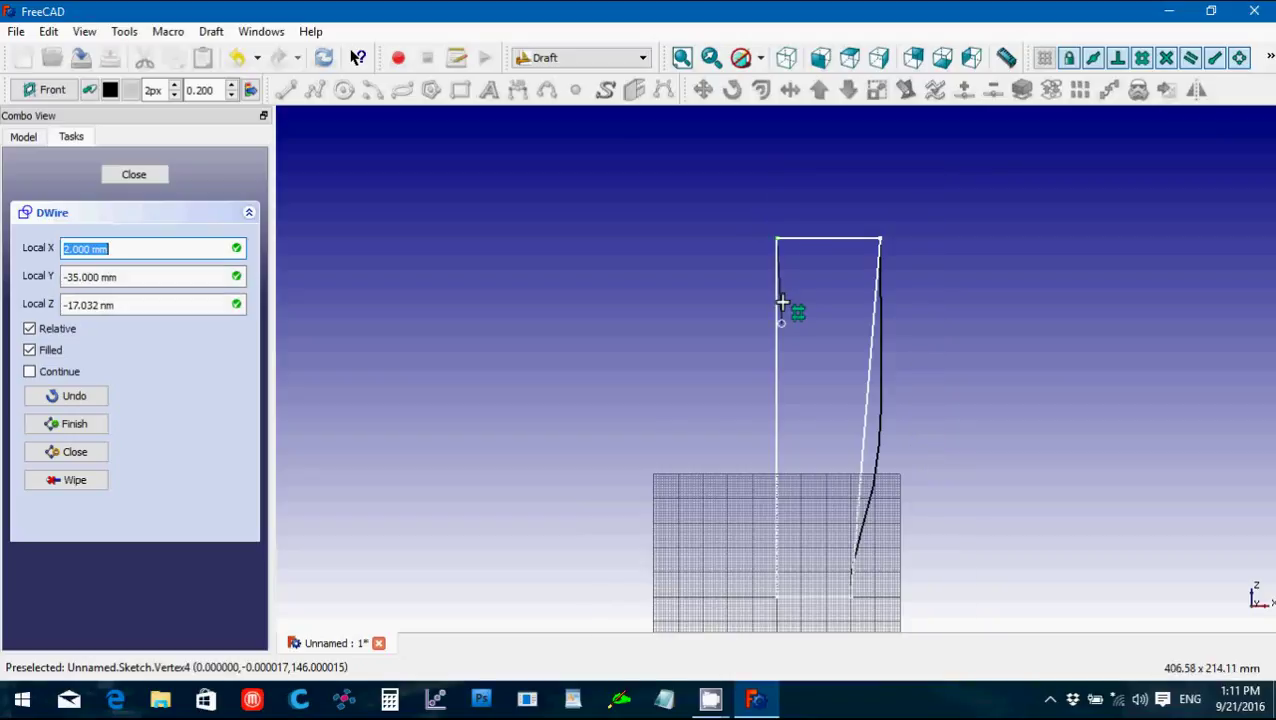
{"action": "key", "text": "shift"}
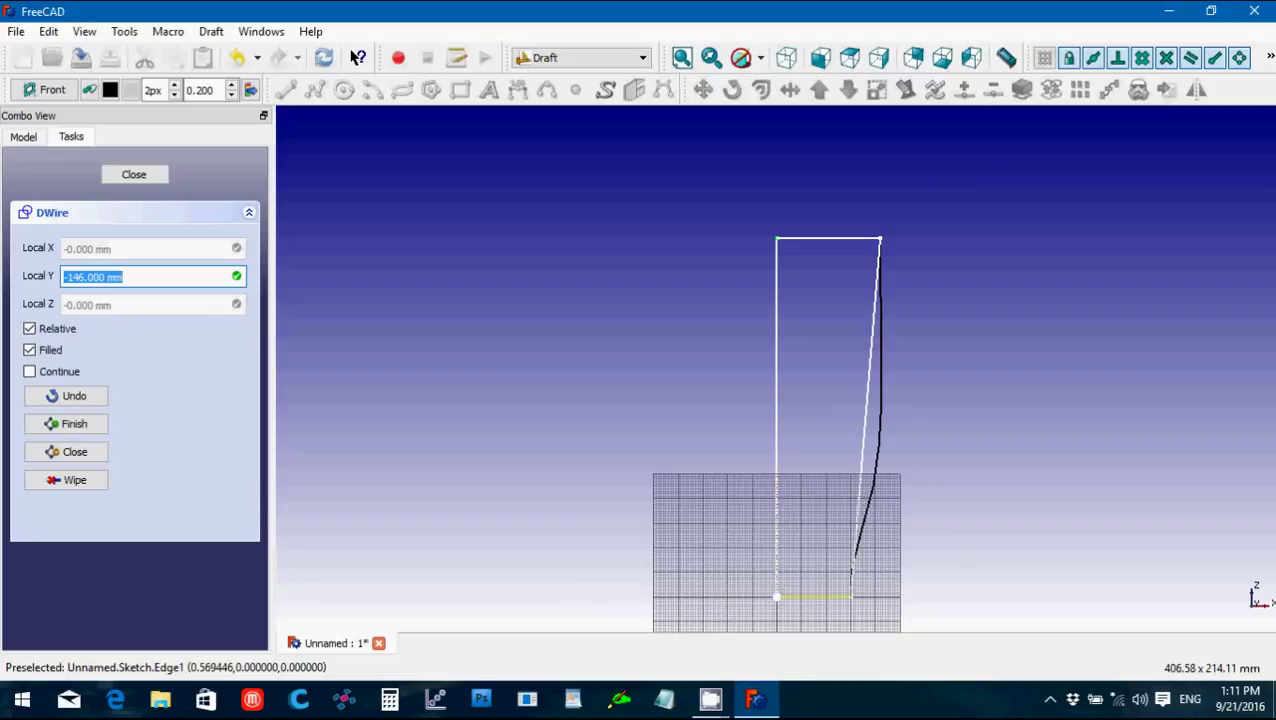
{"action": "key", "text": "Return"}
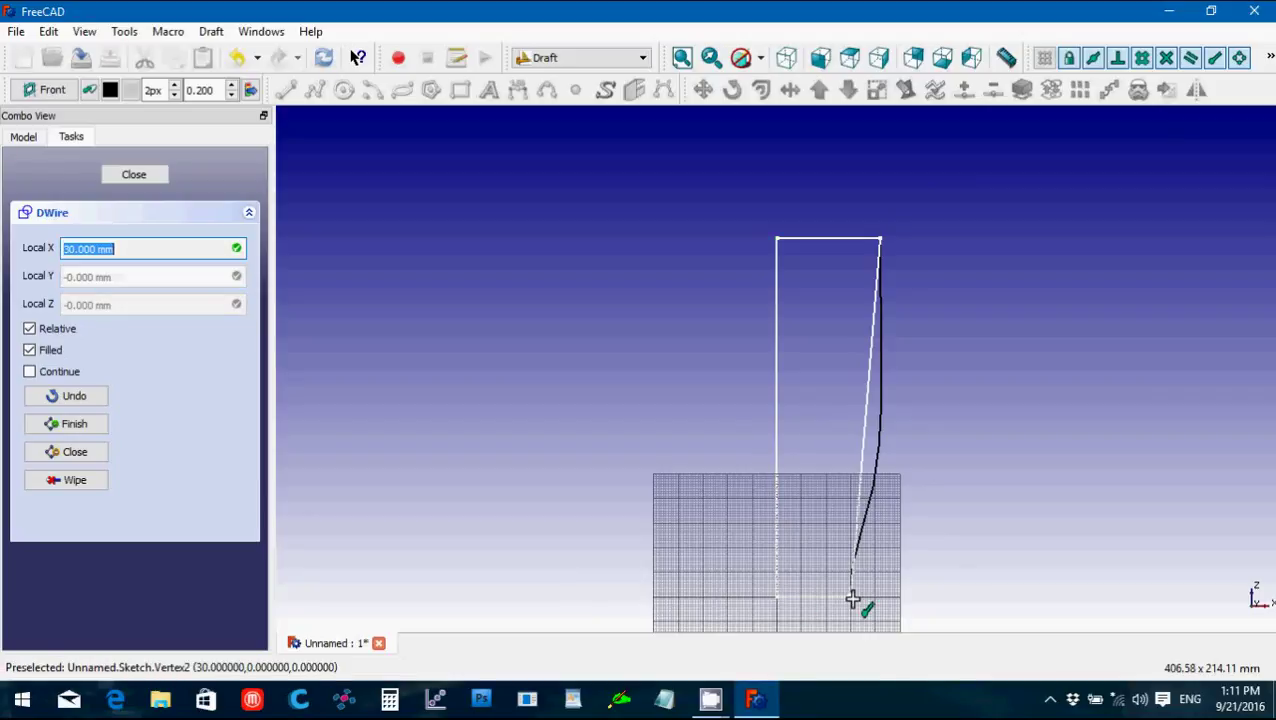
{"action": "left_click", "coordinate": [851, 597]}
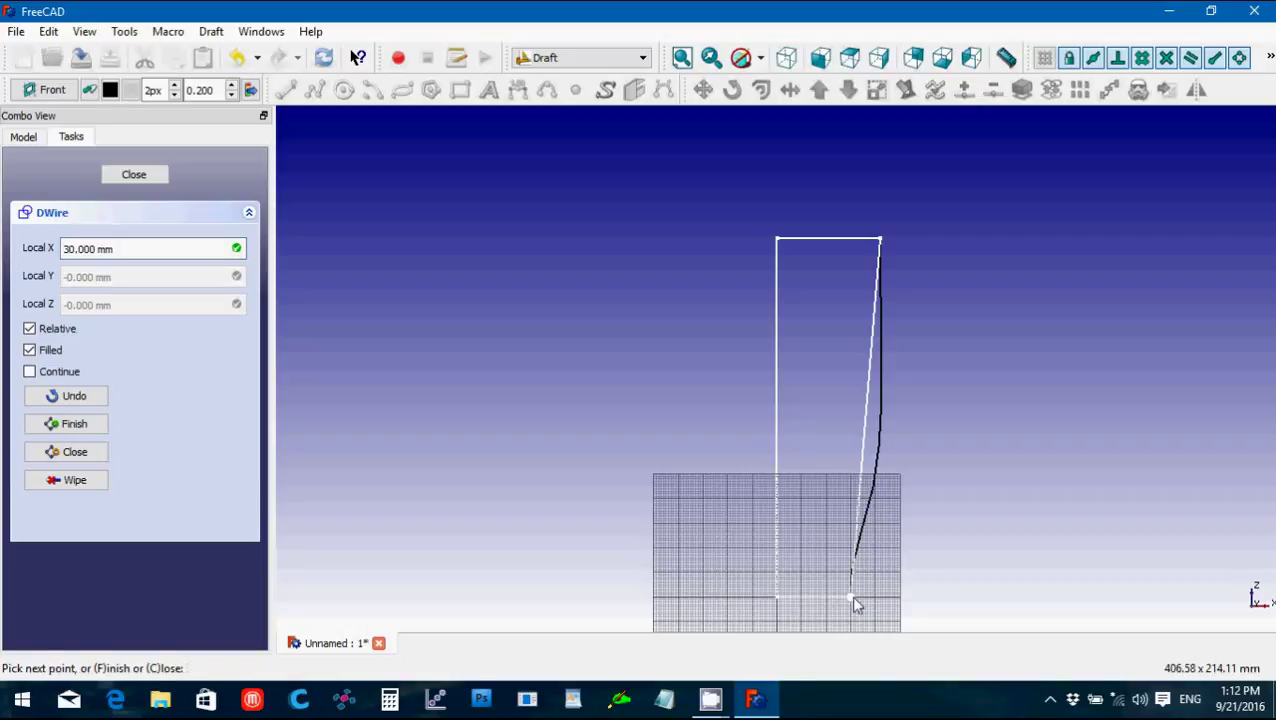
{"action": "left_click", "coordinate": [133, 175]}
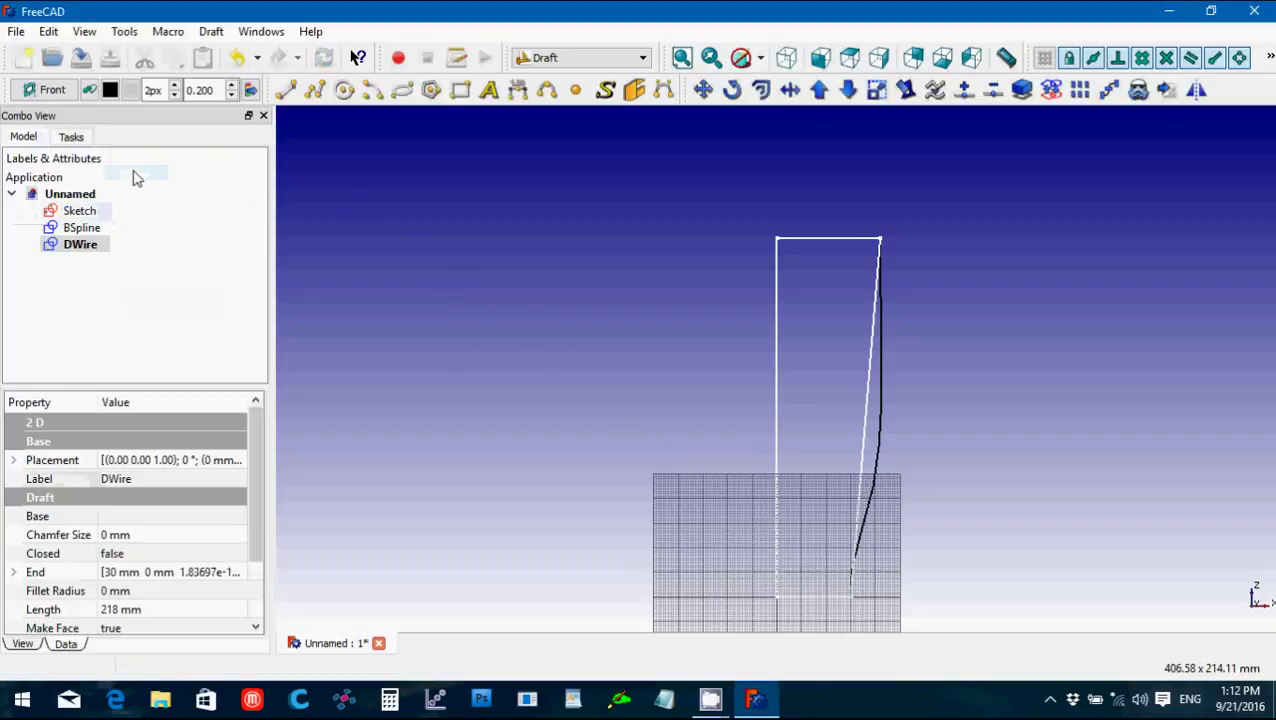
{"action": "left_click", "coordinate": [640, 325]}
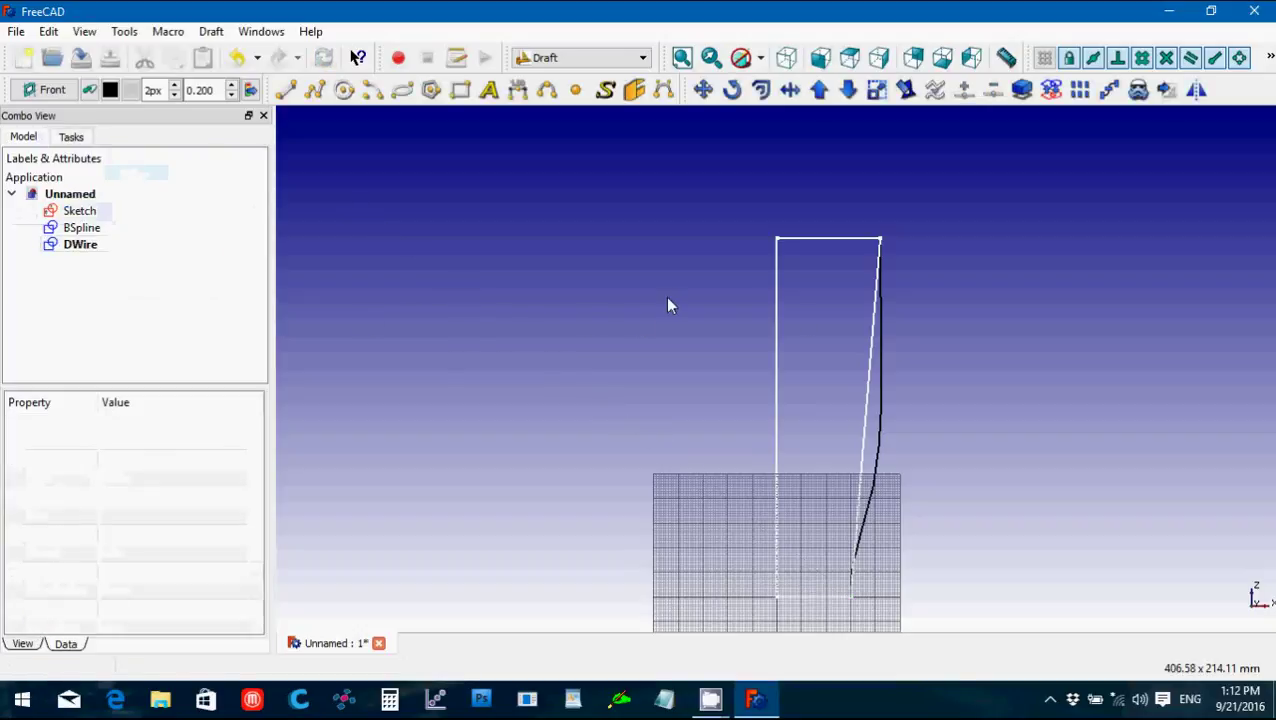
Hide the original tapered profile sketch, keeping the B-spline and the wire displayed.
{"action": "left_click", "coordinate": [79, 210]}
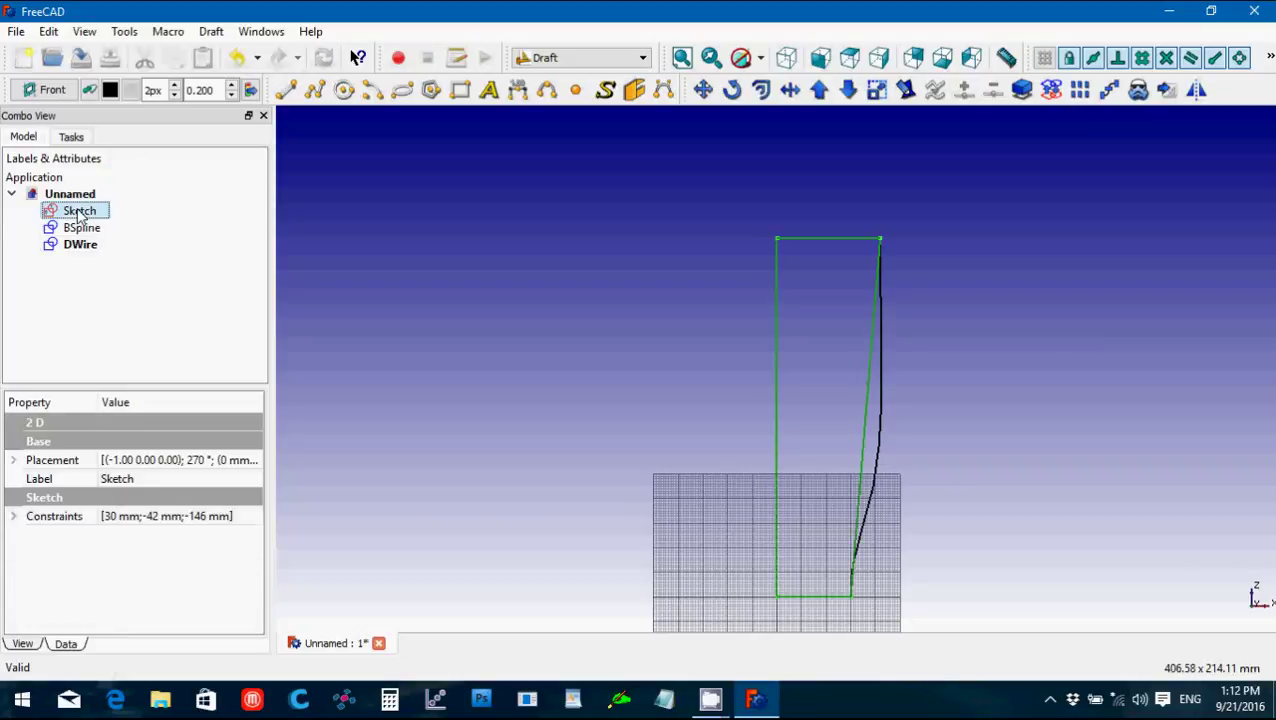
{"action": "key", "text": "space"}
{"action": "left_click", "coordinate": [577, 450]}
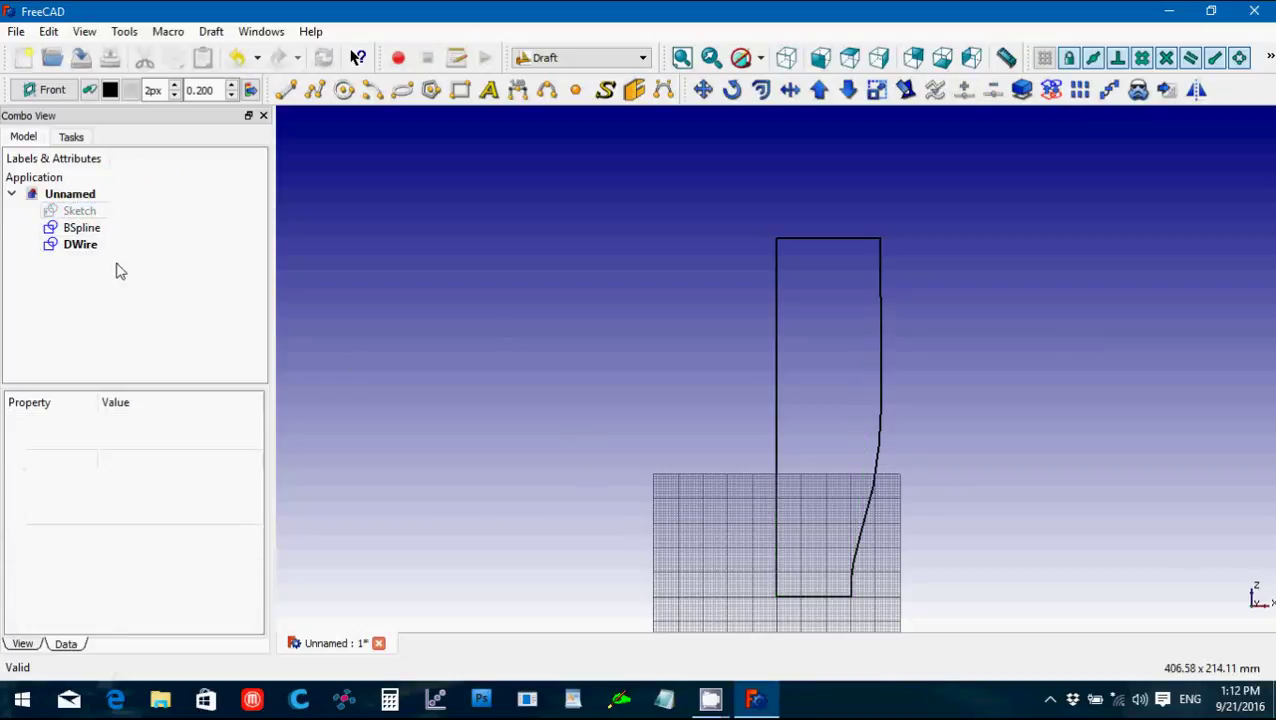
Combine the B-spline and the wire into one compound in the Part workbench.
{"action": "left_click", "coordinate": [92, 228]}
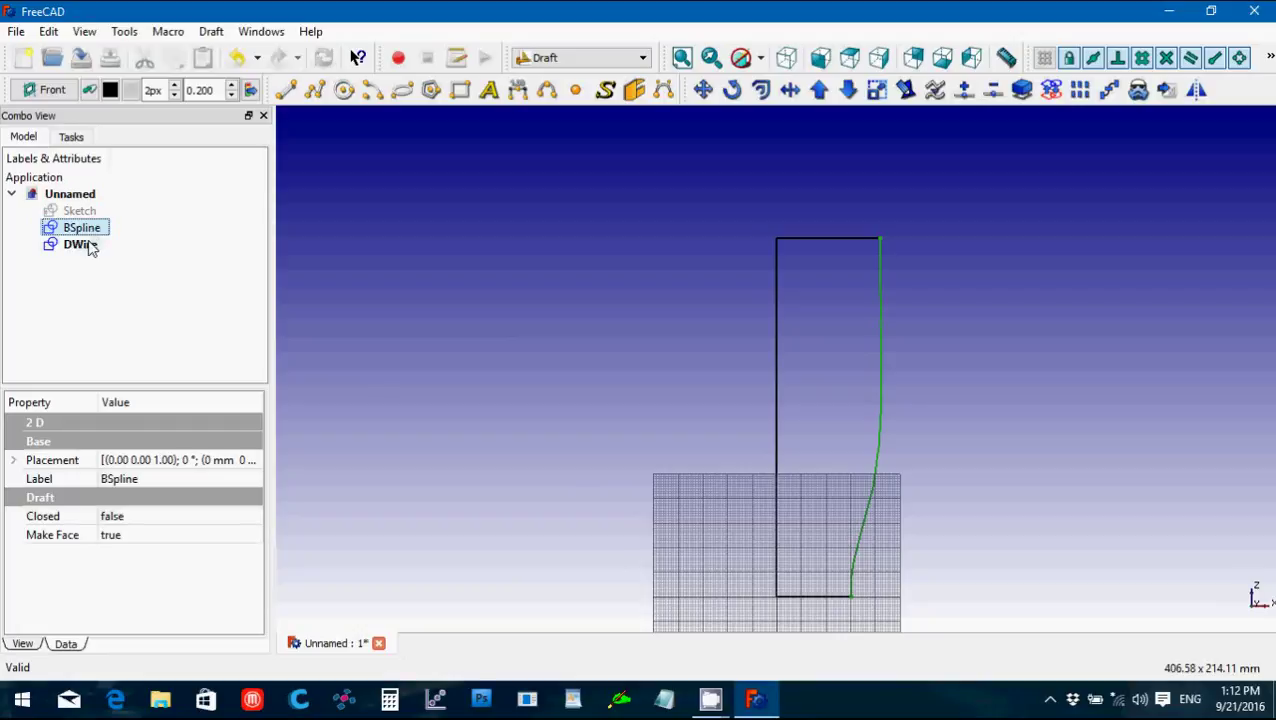
{"action": "left_click", "coordinate": [80, 245], "text": "ctrl"}
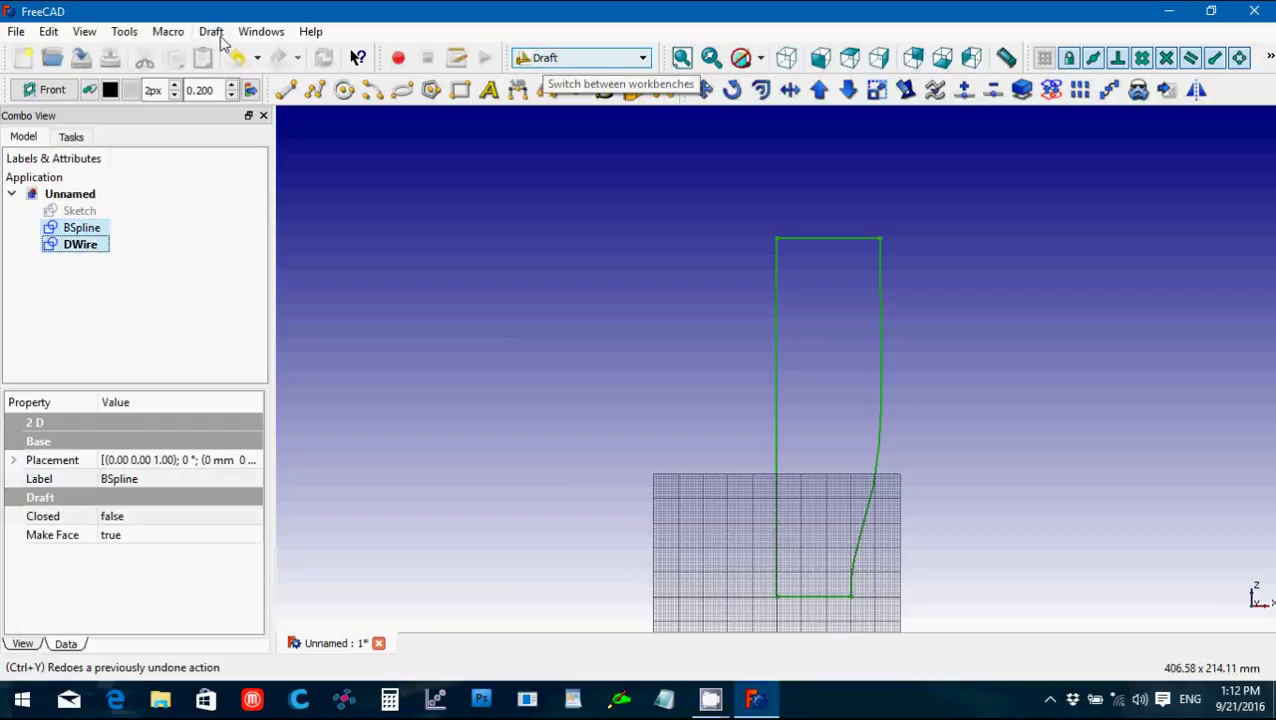
{"action": "left_click", "coordinate": [572, 60]}
{"action": "left_click", "coordinate": [578, 265]}
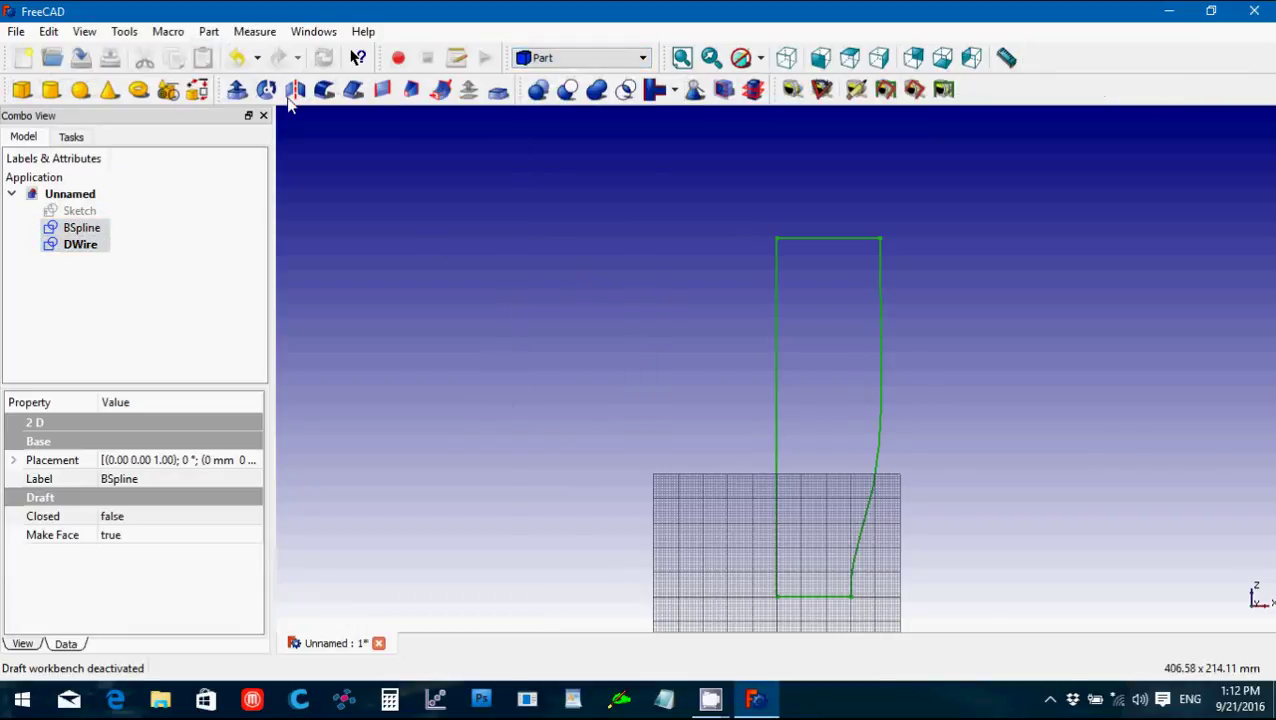
{"action": "left_click", "coordinate": [208, 32]}
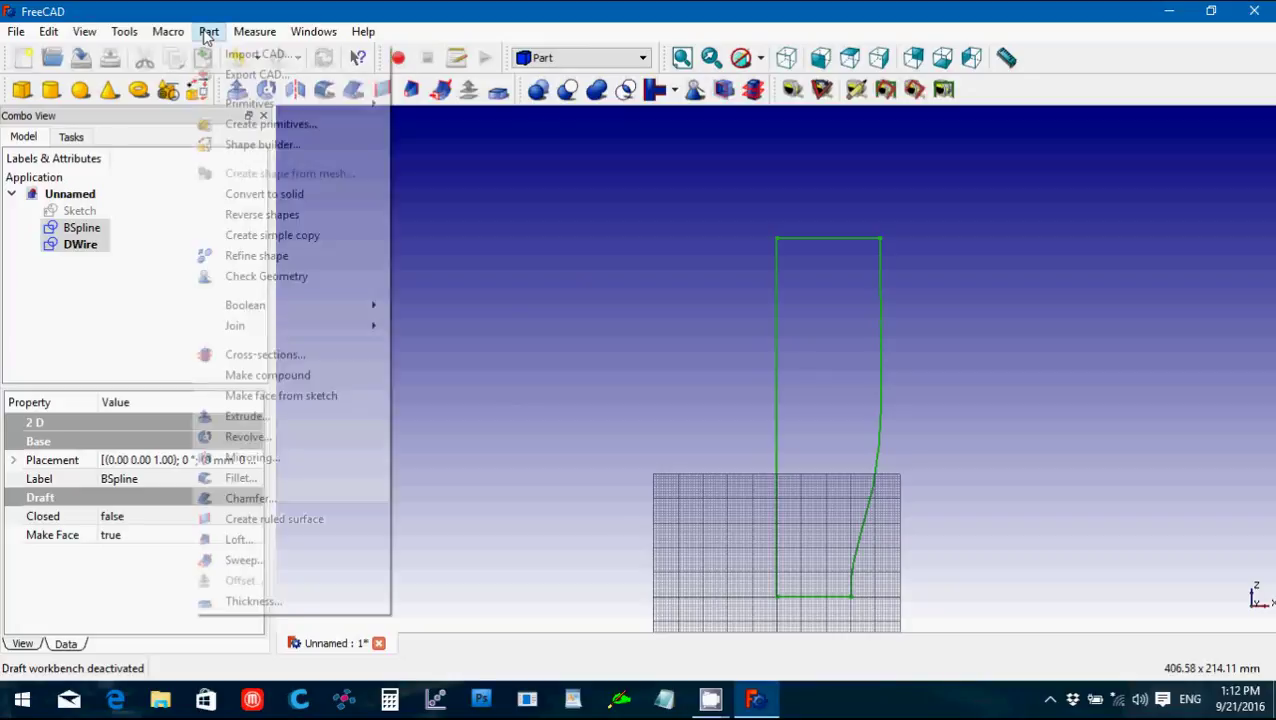
{"action": "left_click", "coordinate": [320, 375]}
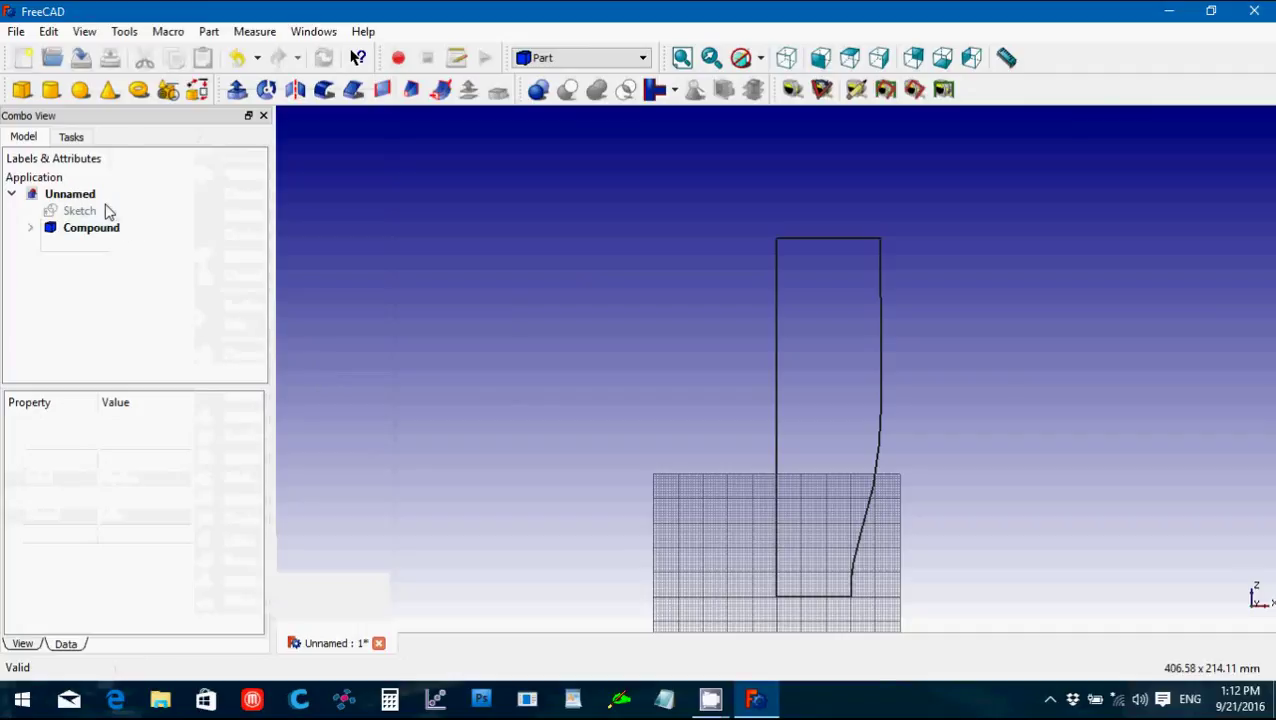
Revolve the compound 360 degrees about the Z axis as a solid and examine the glass body from above.
{"action": "left_click", "coordinate": [87, 229]}
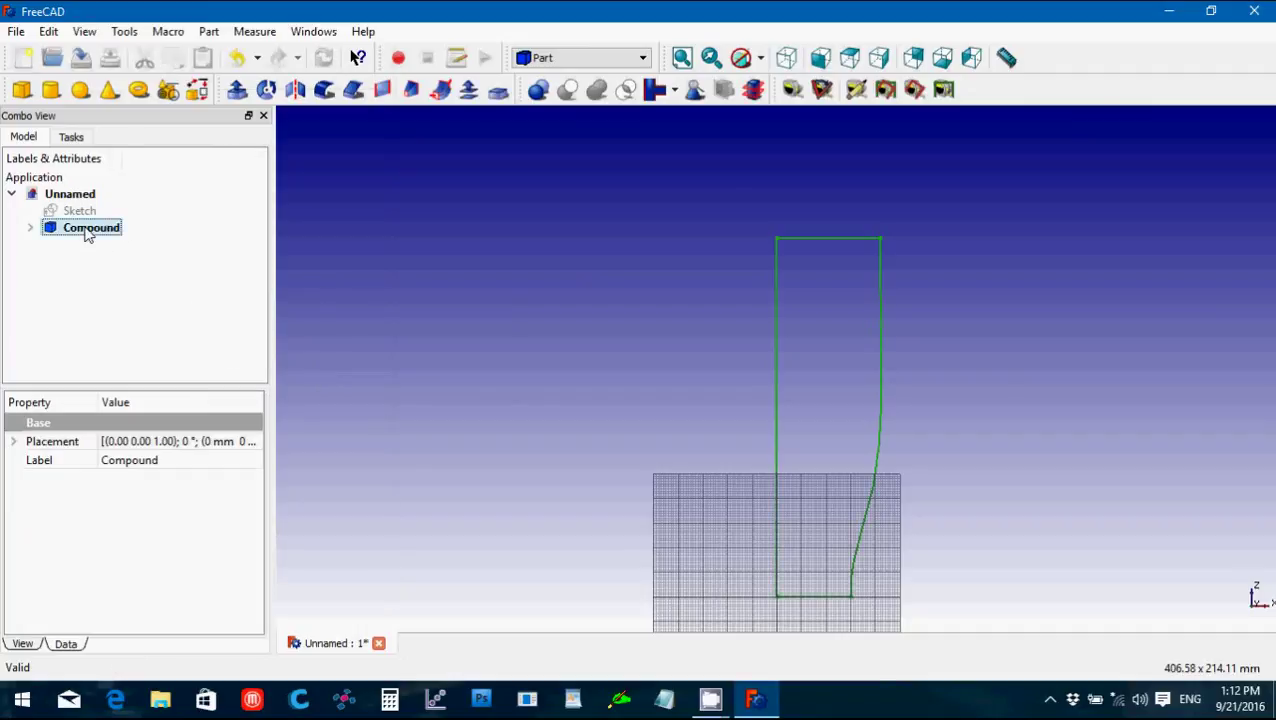
{"action": "left_click", "coordinate": [266, 90]}
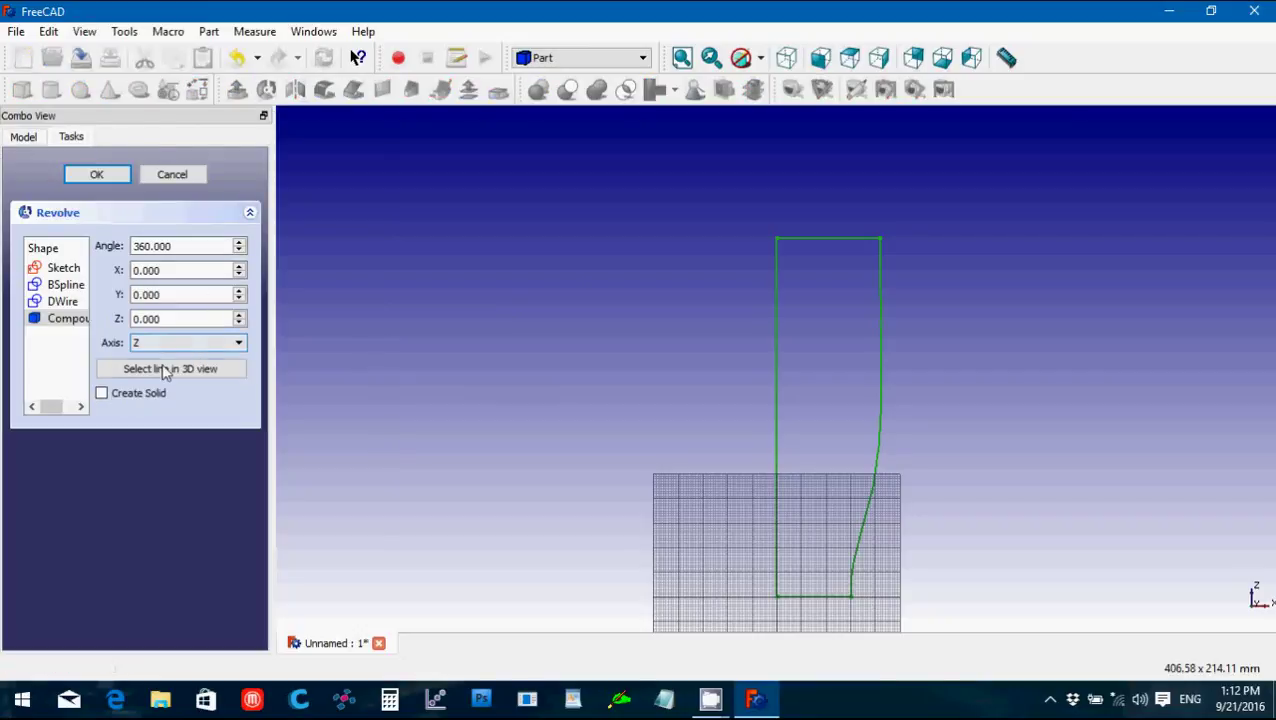
{"action": "left_click", "coordinate": [101, 393]}
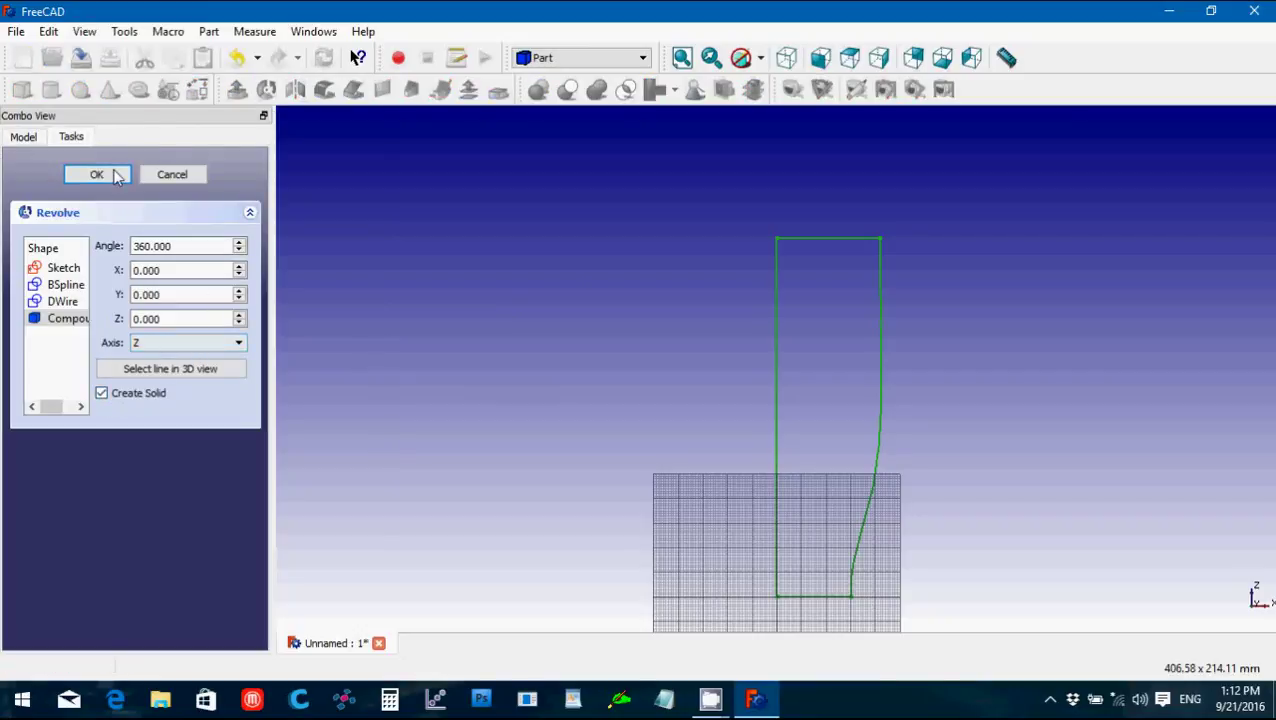
{"action": "left_click", "coordinate": [96, 175]}
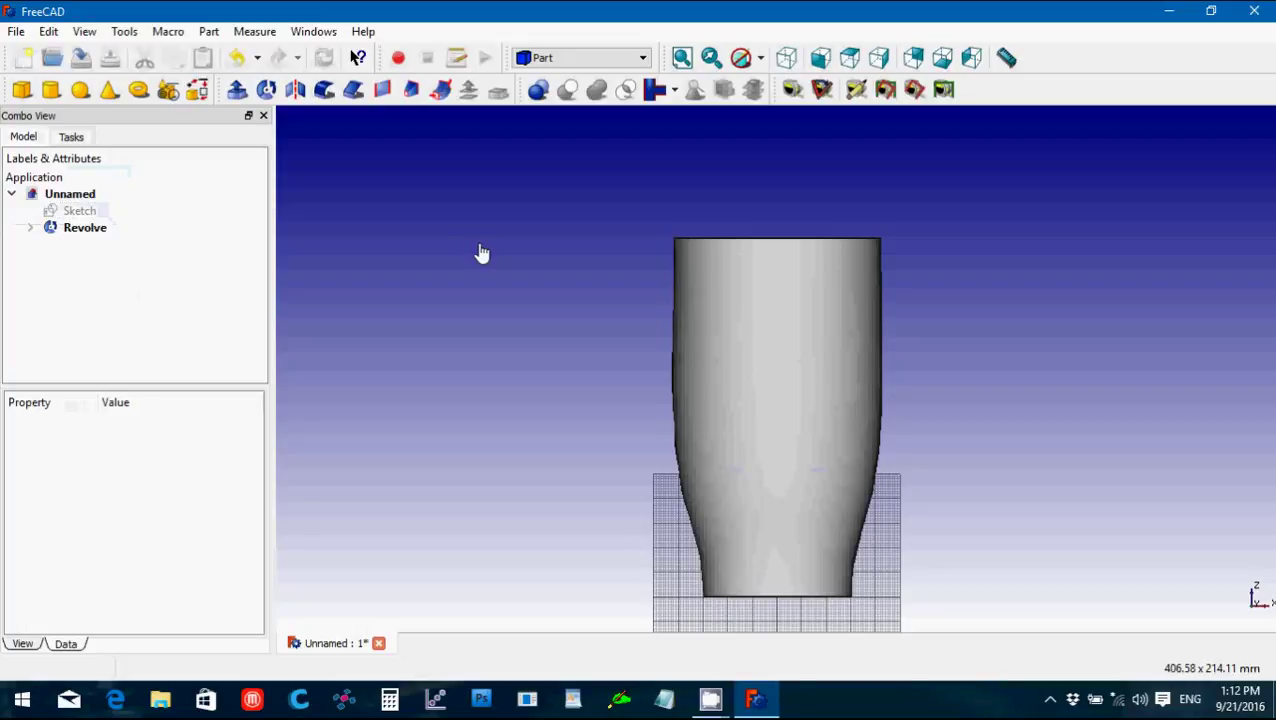
{"action": "middle_click_drag", "start_coordinate": [572, 208], "coordinate": [583, 277]}
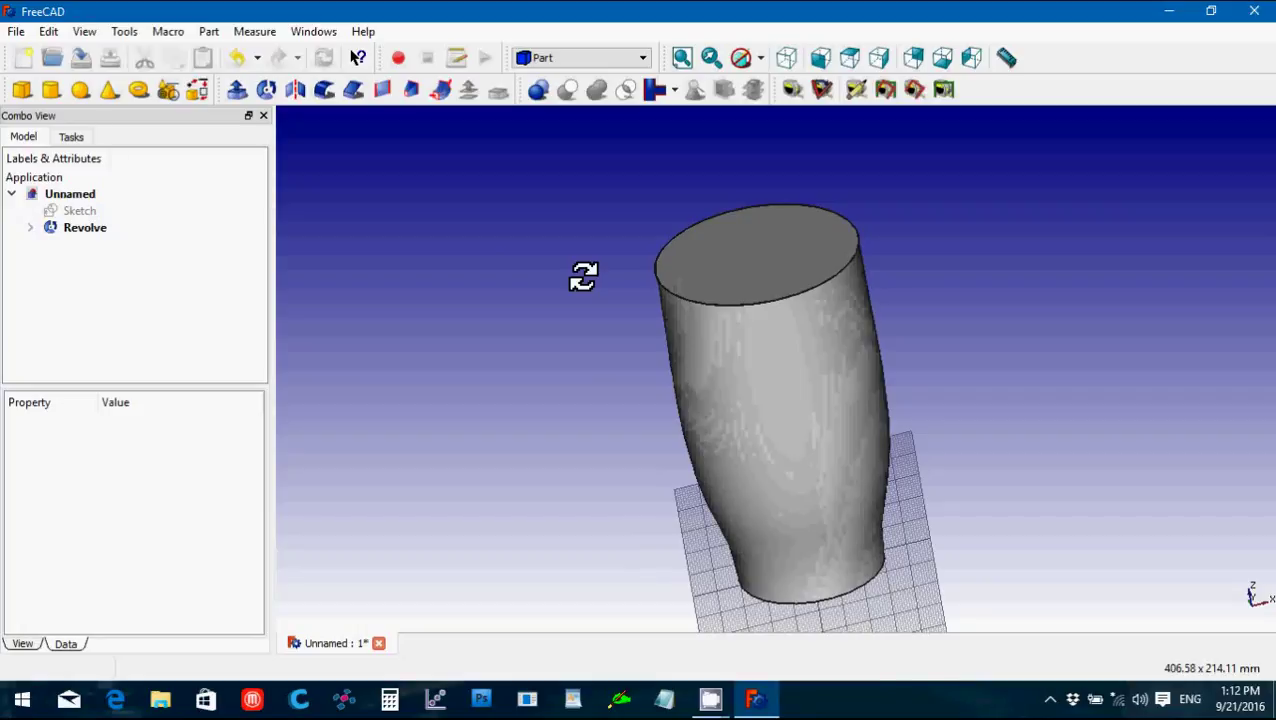
{"action": "middle_click_drag", "start_coordinate": [583, 277], "coordinate": [576, 277]}
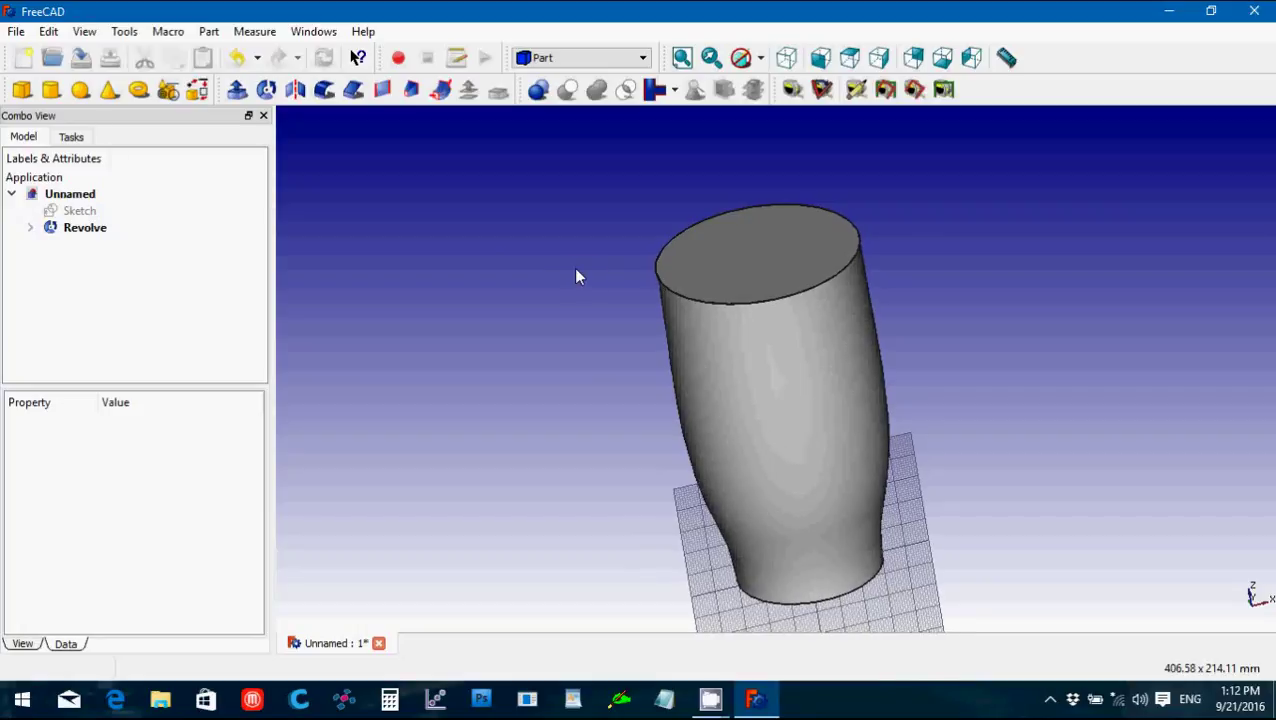
Clone the revolved glass body in the Draft workbench.
{"action": "left_click", "coordinate": [73, 232]}
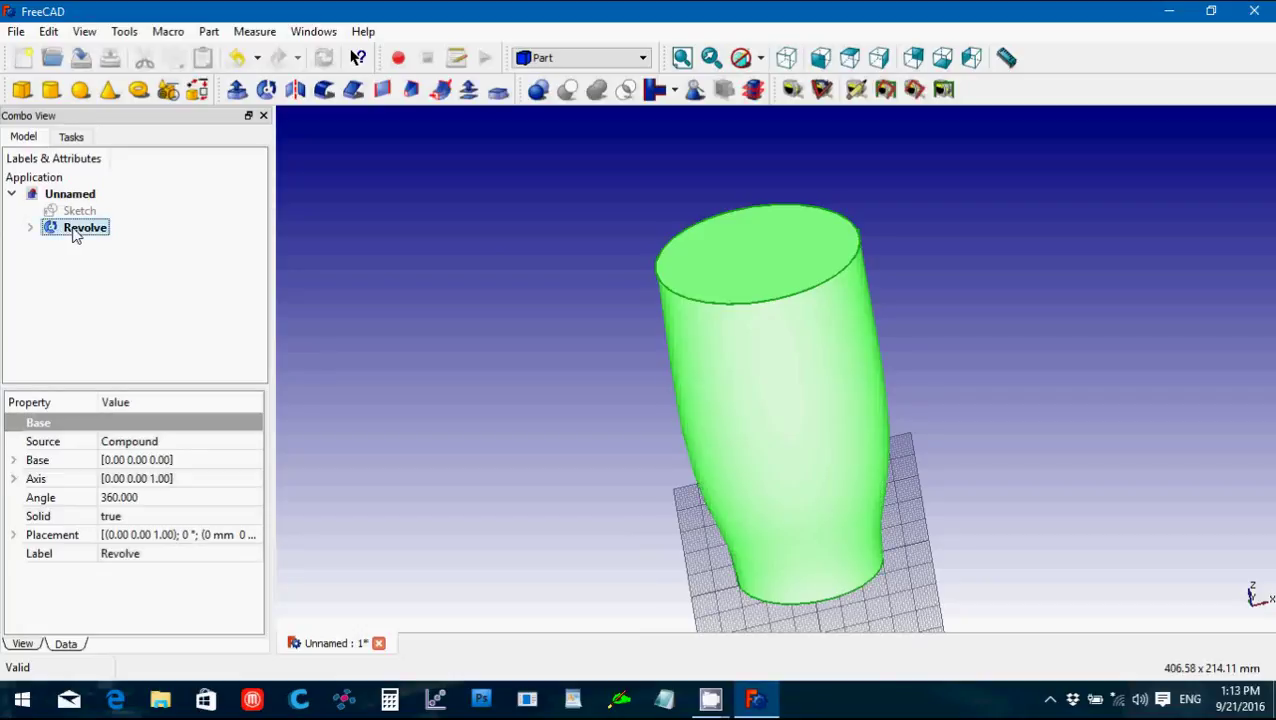
{"action": "left_click", "coordinate": [543, 60]}
{"action": "left_click", "coordinate": [547, 120]}
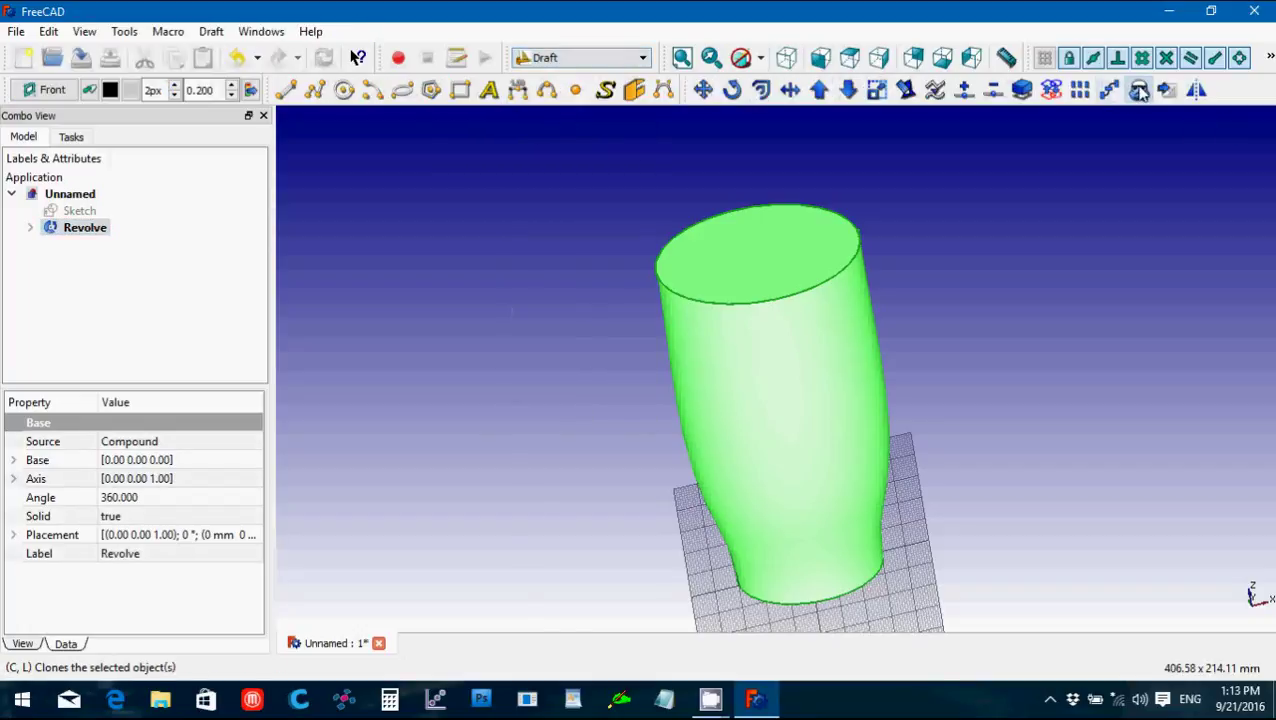
{"action": "left_click", "coordinate": [1137, 95]}
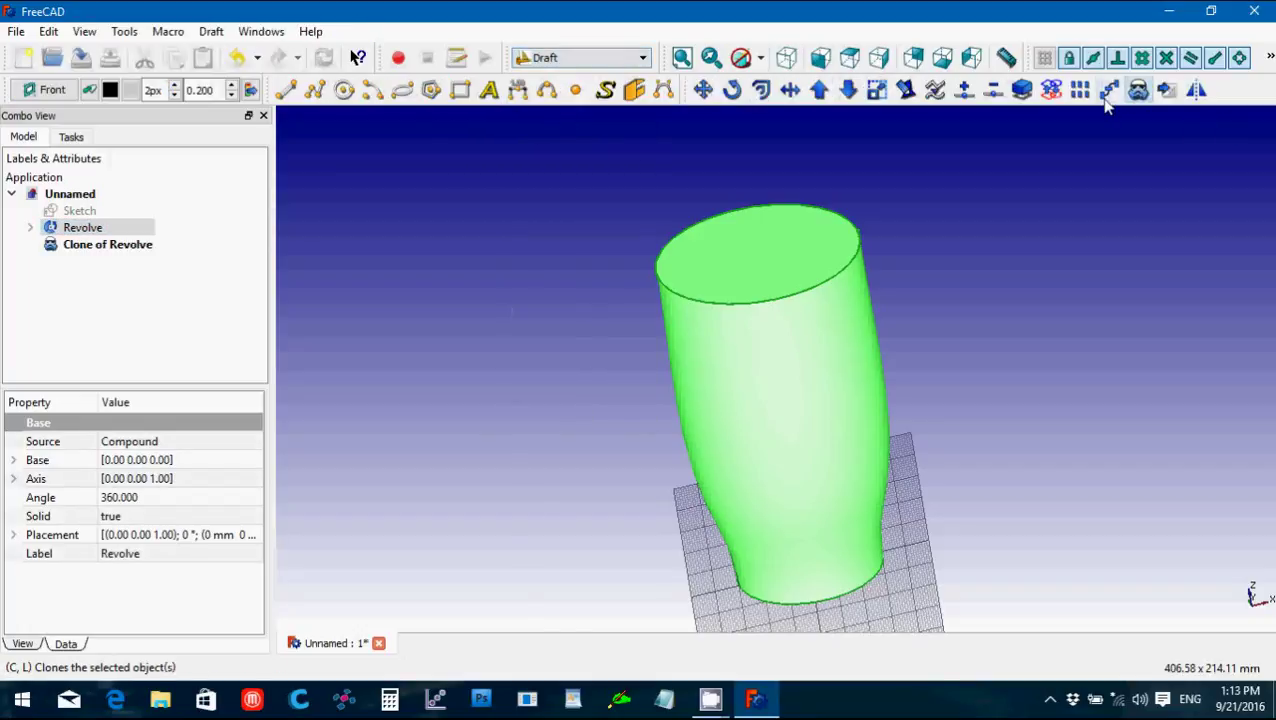
Set the cloned body's scale to 0.9 in both X and Y.
{"action": "left_click", "coordinate": [108, 245]}
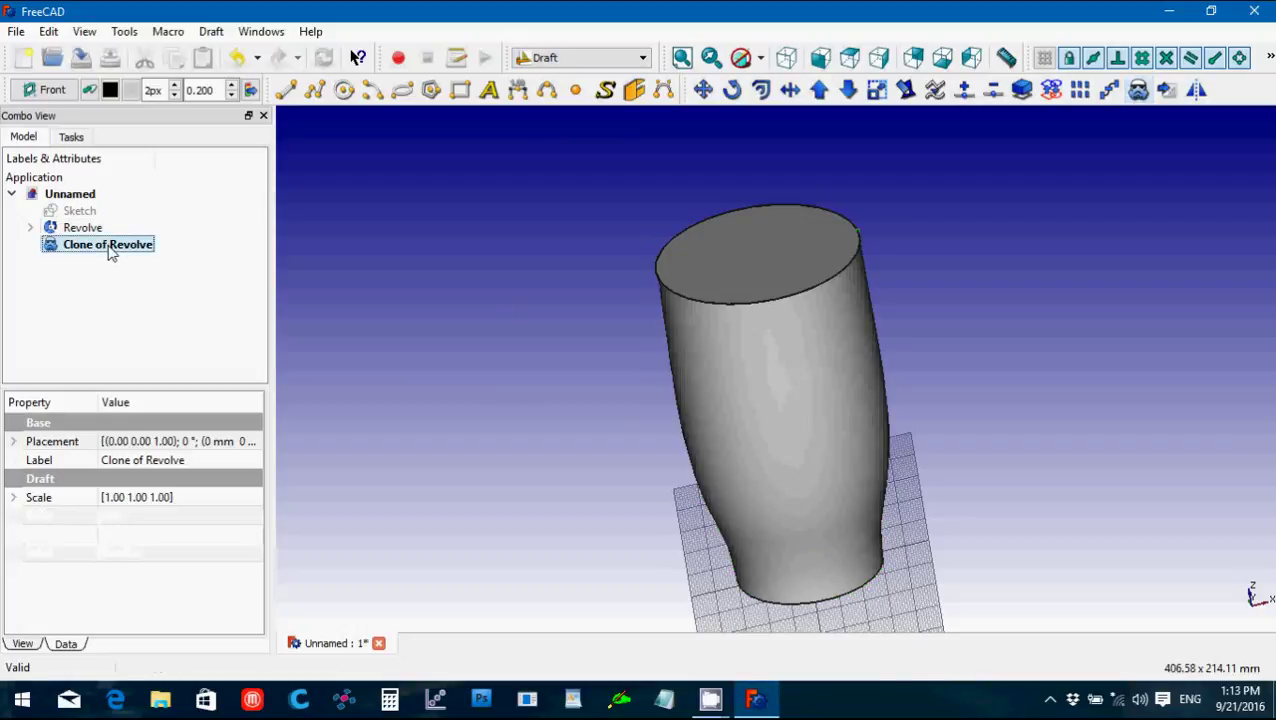
{"action": "left_click", "coordinate": [11, 502]}
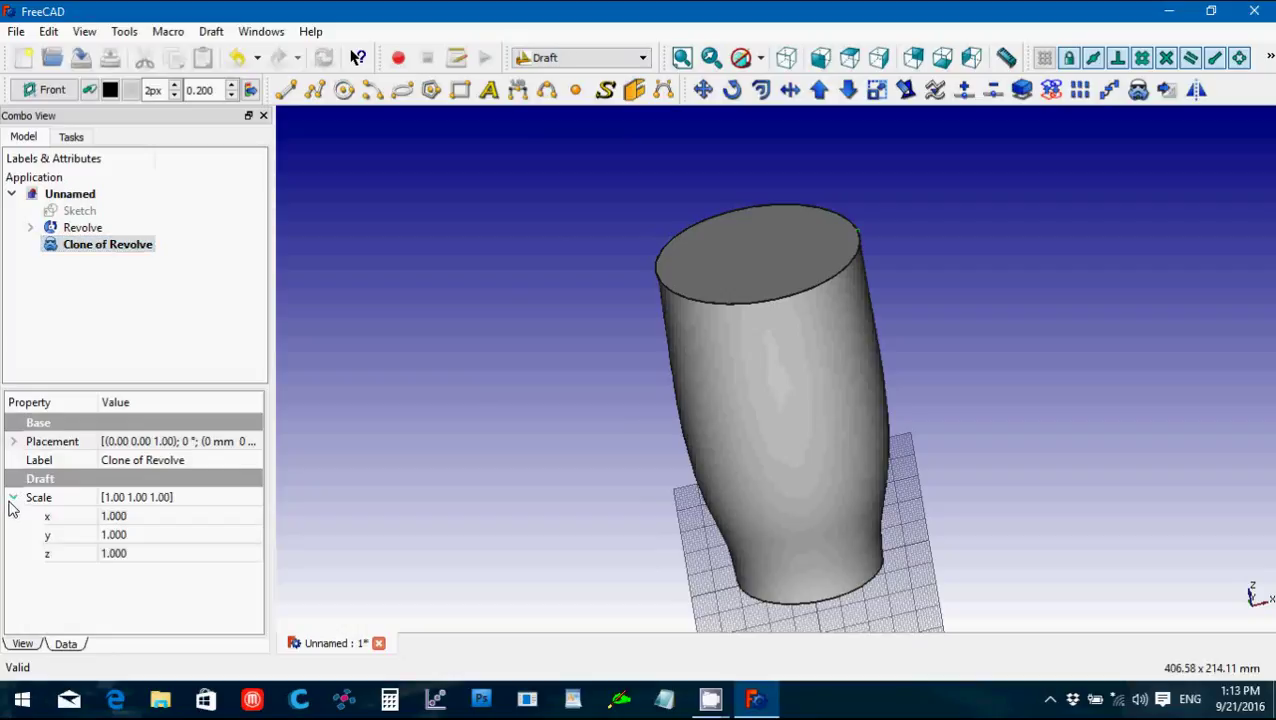
{"action": "left_click", "coordinate": [142, 517]}
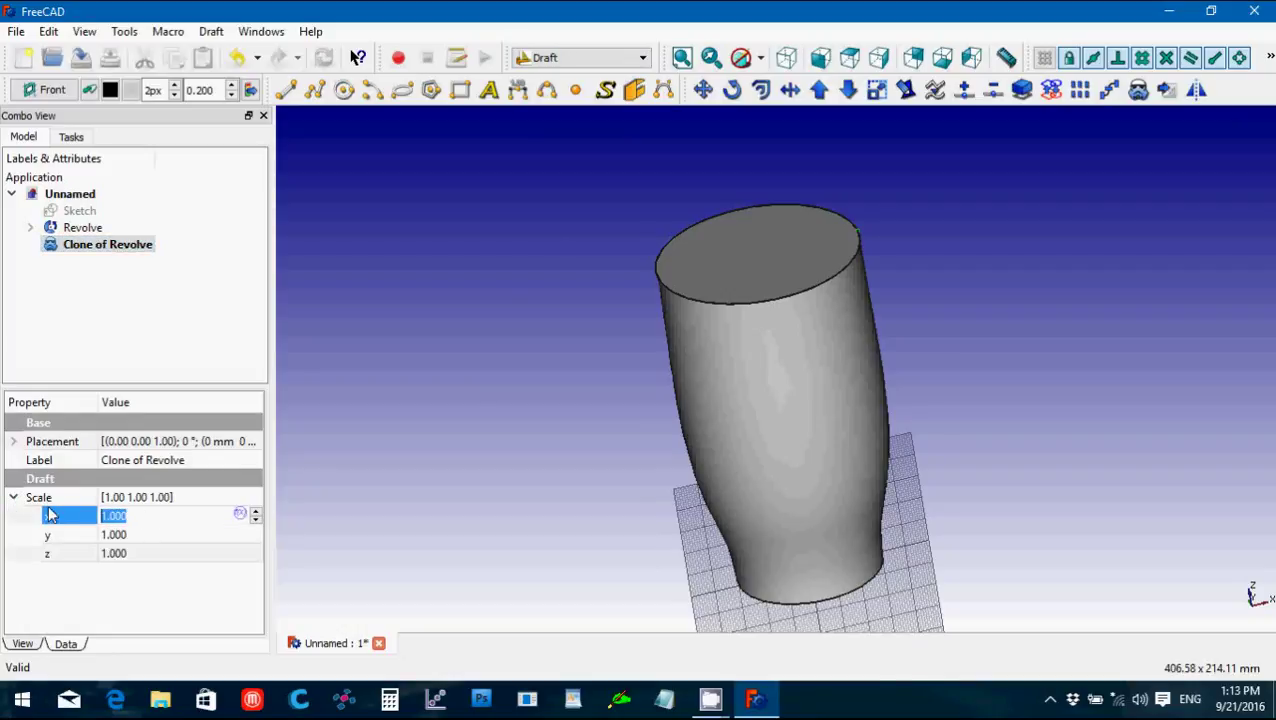
{"action": "type", "text": "90"}
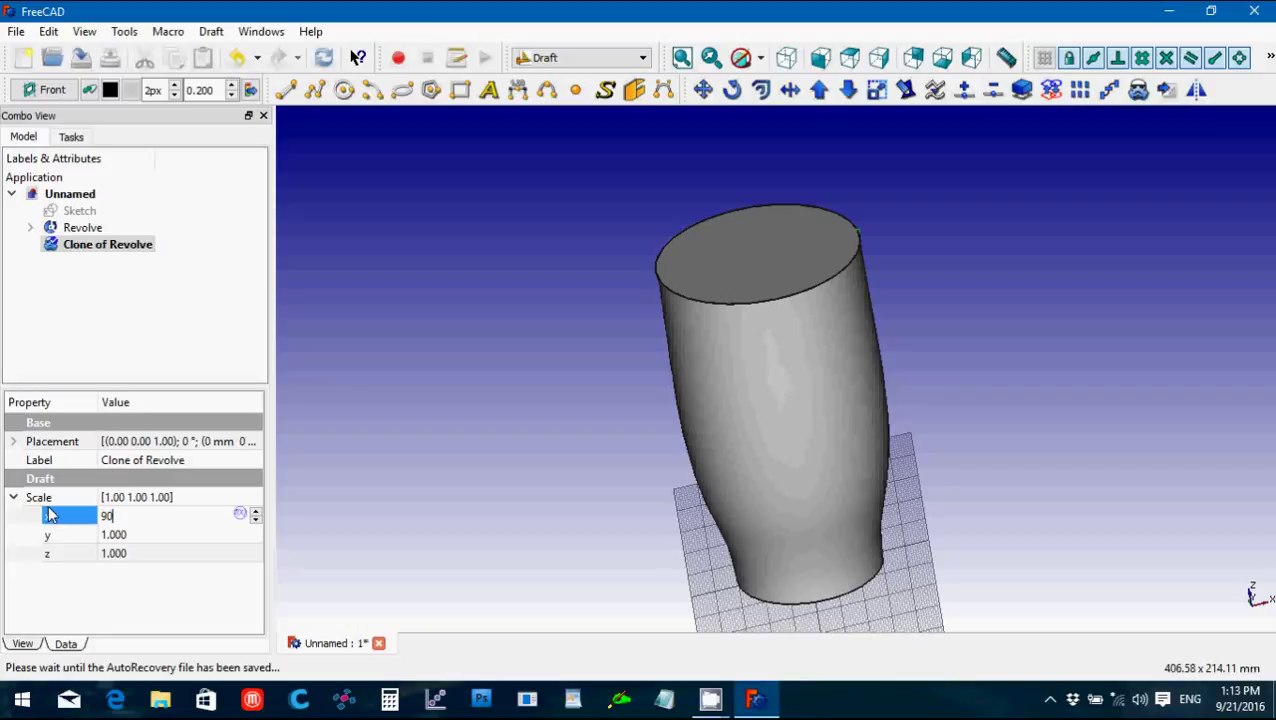
{"action": "key", "text": "BackSpace"}
{"action": "key", "text": "BackSpace"}
{"action": "type", "text": "0.9"}
{"action": "left_click", "coordinate": [141, 536]}
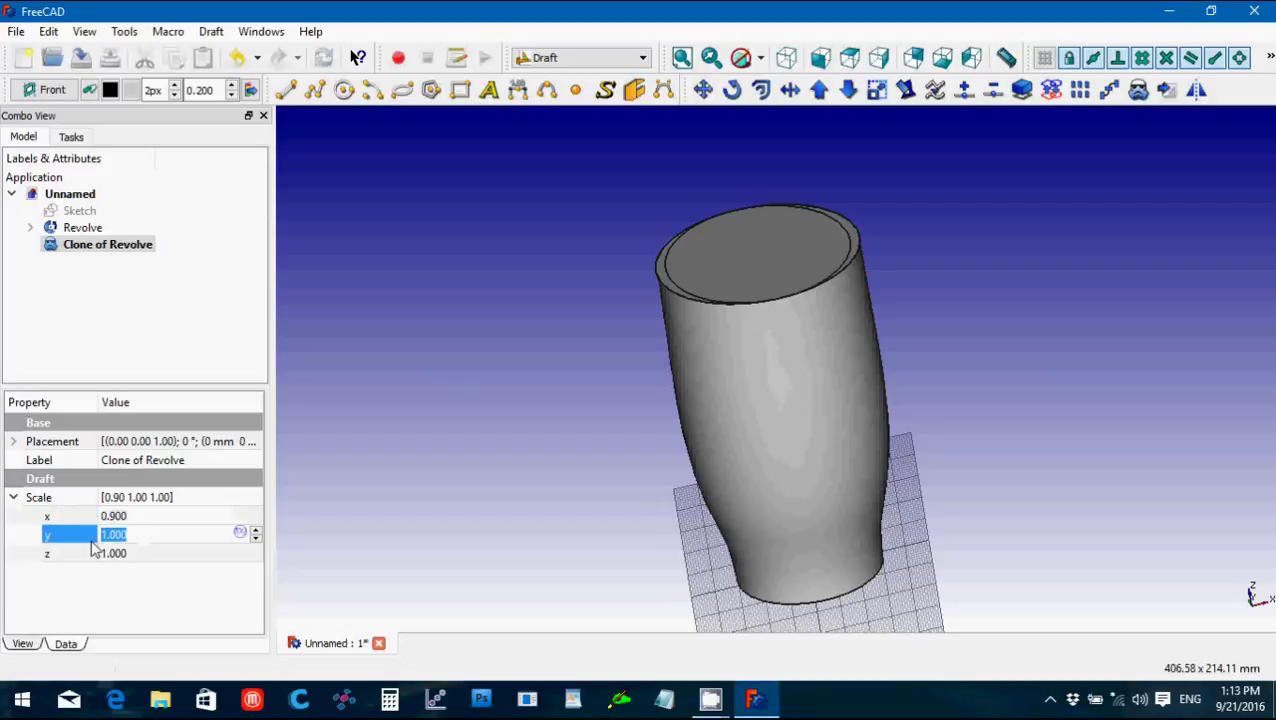
{"action": "type", "text": "0.9"}
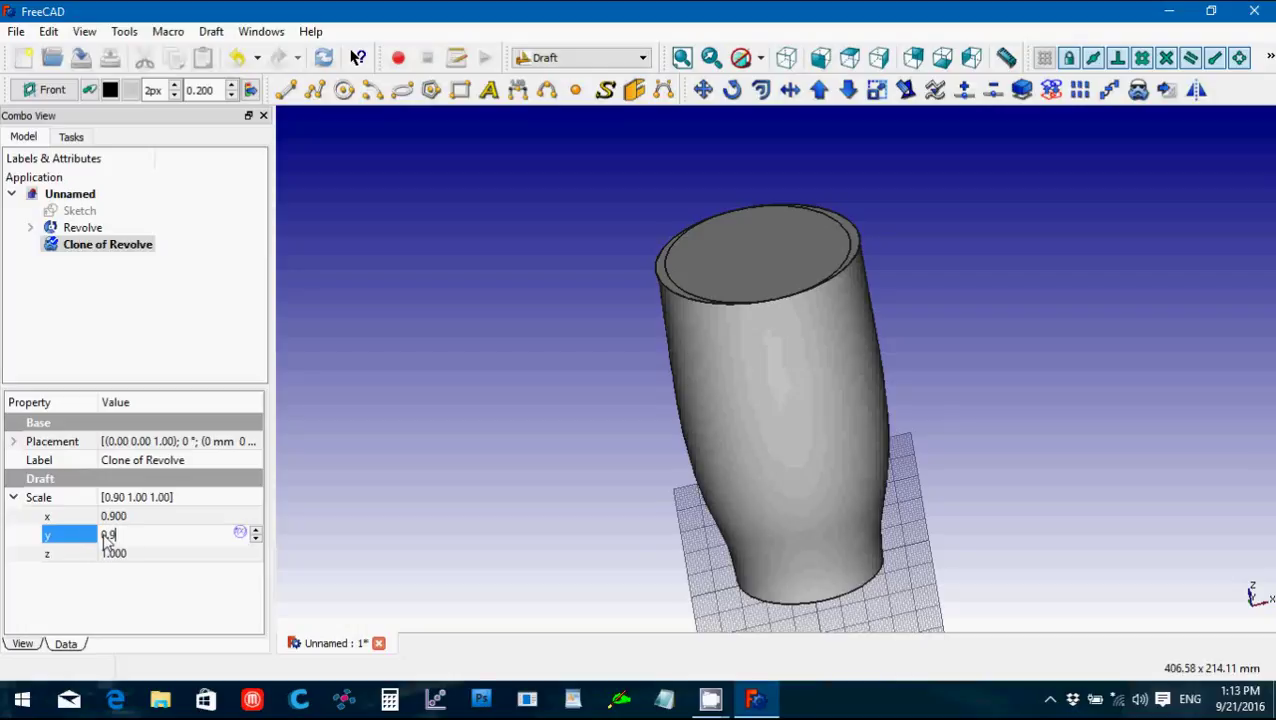
{"action": "left_click", "coordinate": [142, 556]}
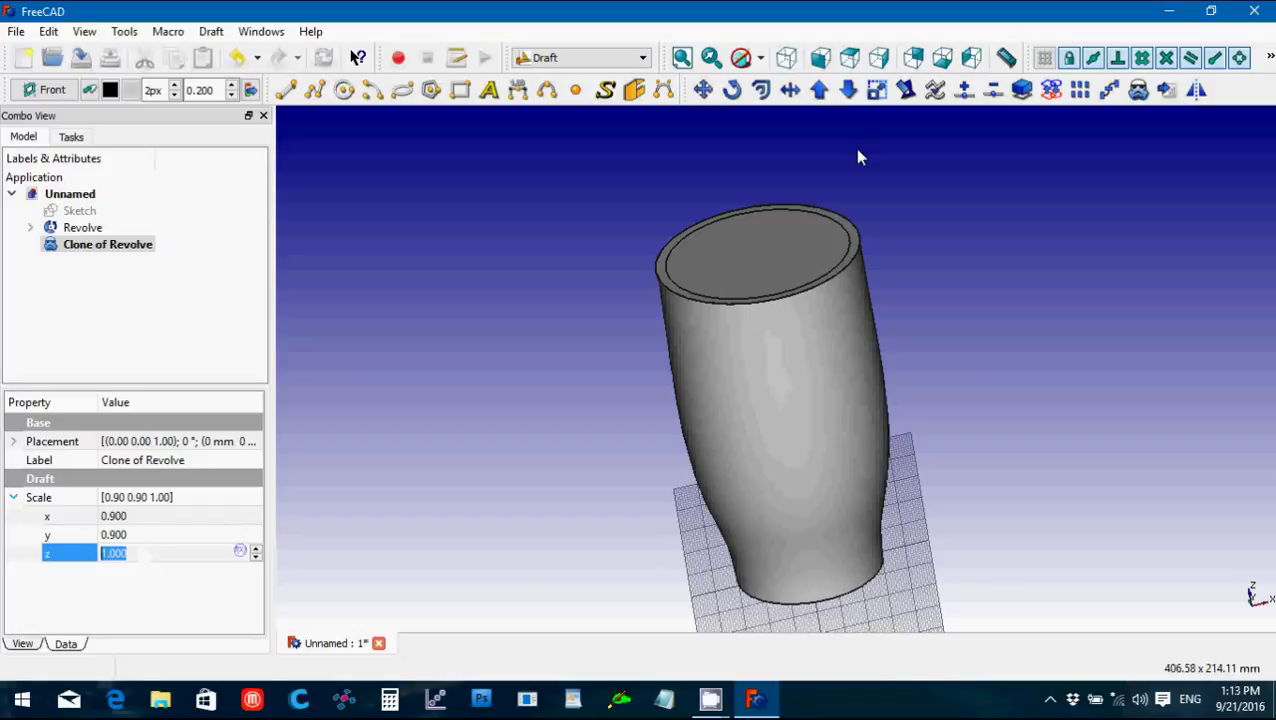
Measure the wall thickness between the outer and inner rim circles in top view, and delete the measurement.
{"action": "left_click", "coordinate": [853, 62]}
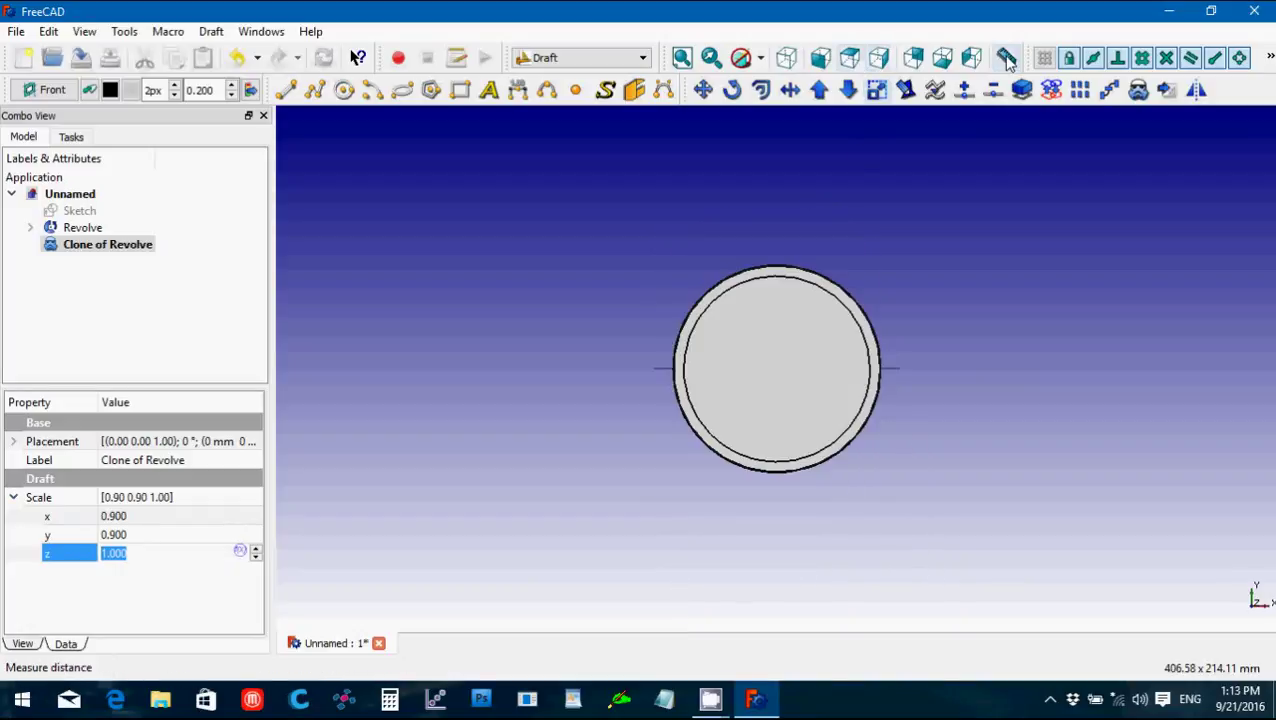
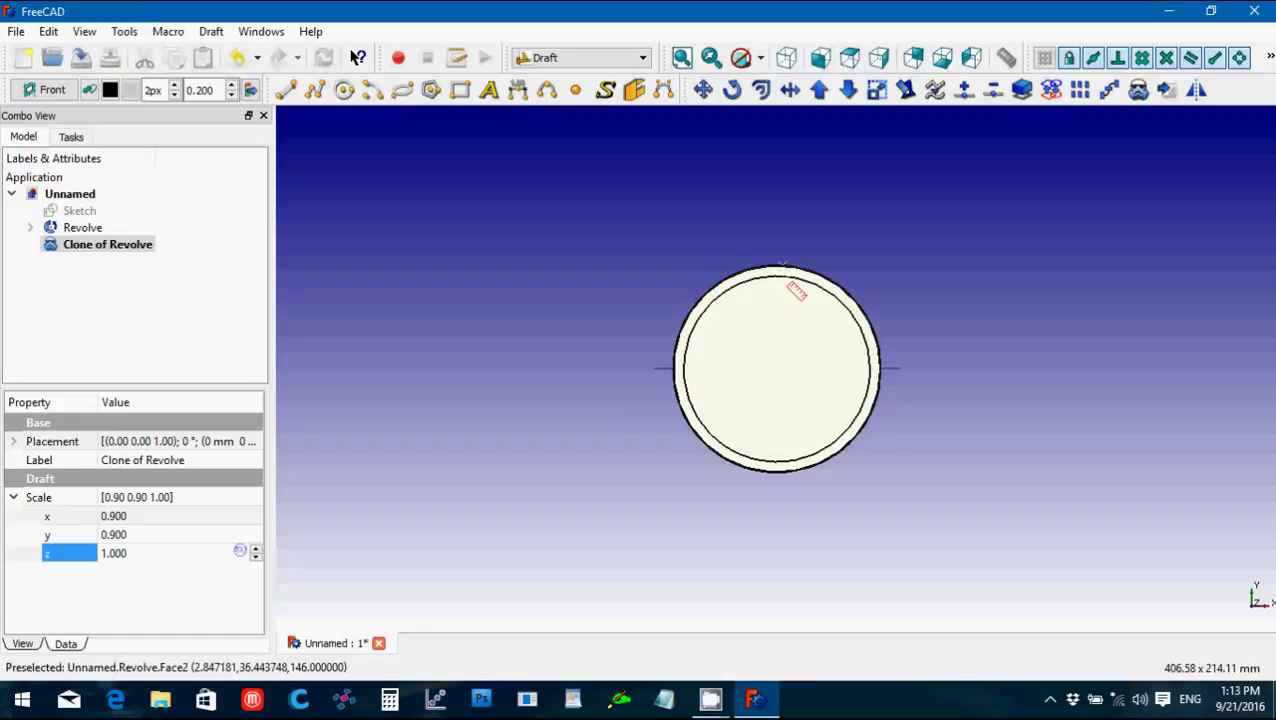
{"action": "left_click", "coordinate": [786, 285]}
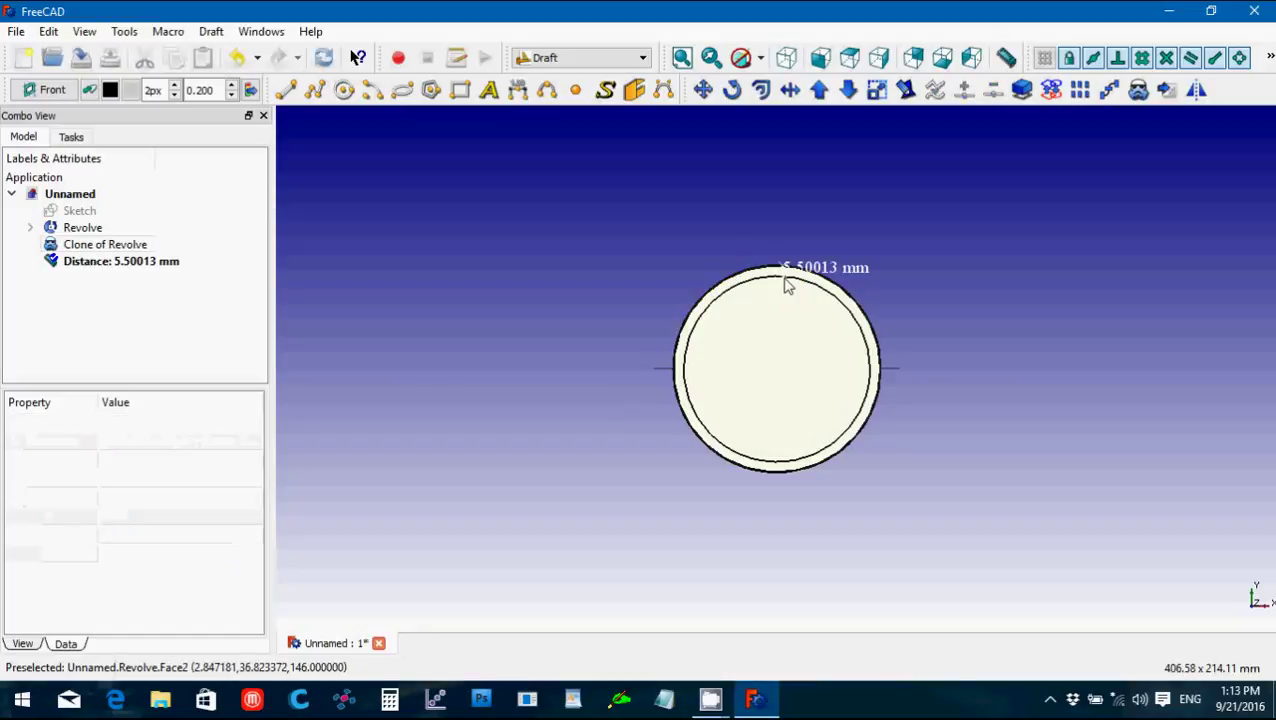
{"action": "scroll", "coordinate": [760, 342], "scroll_direction": "up", "scroll_amount": 3}
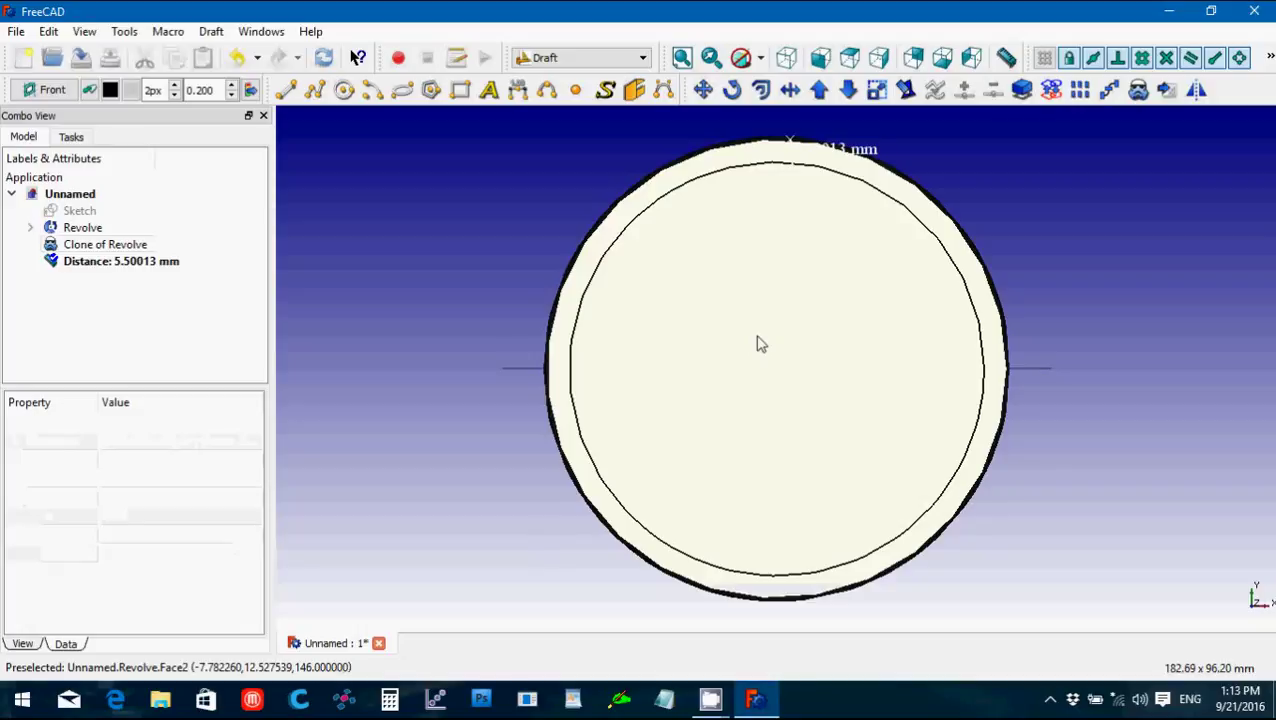
{"action": "scroll", "coordinate": [760, 370], "scroll_direction": "up", "scroll_amount": 2}
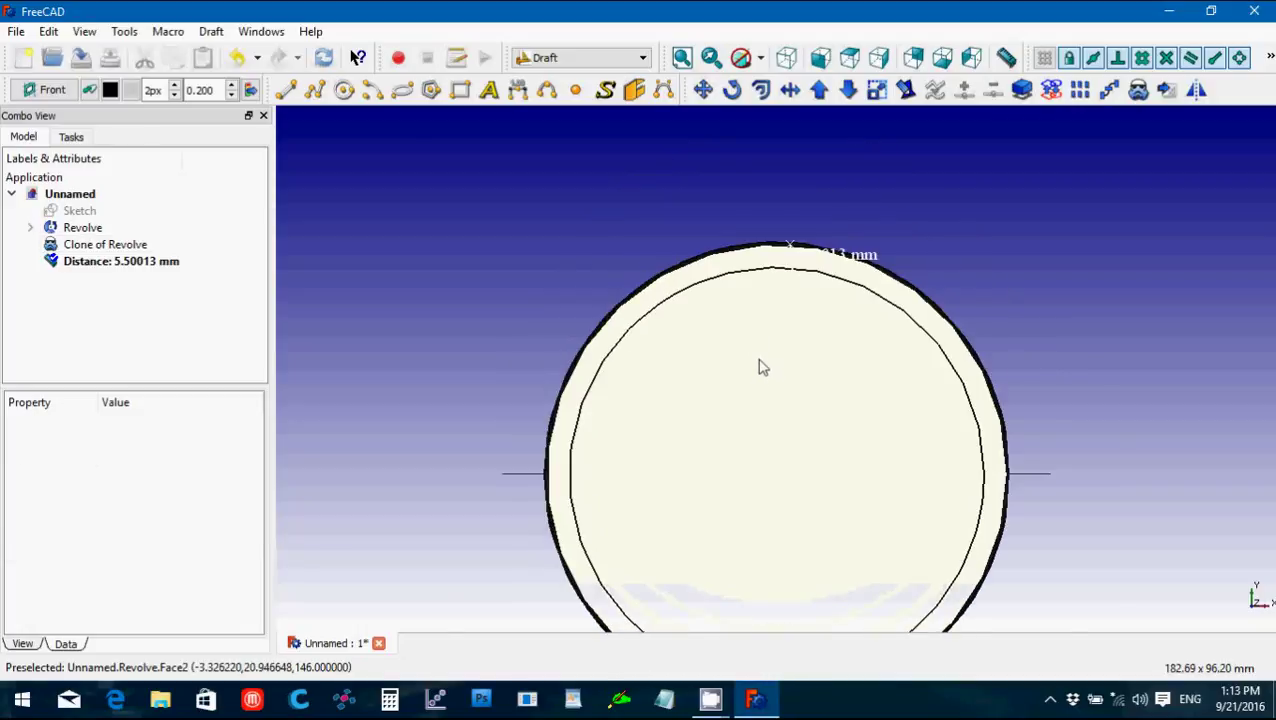
{"action": "scroll", "coordinate": [760, 366], "scroll_direction": "up", "scroll_amount": 3}
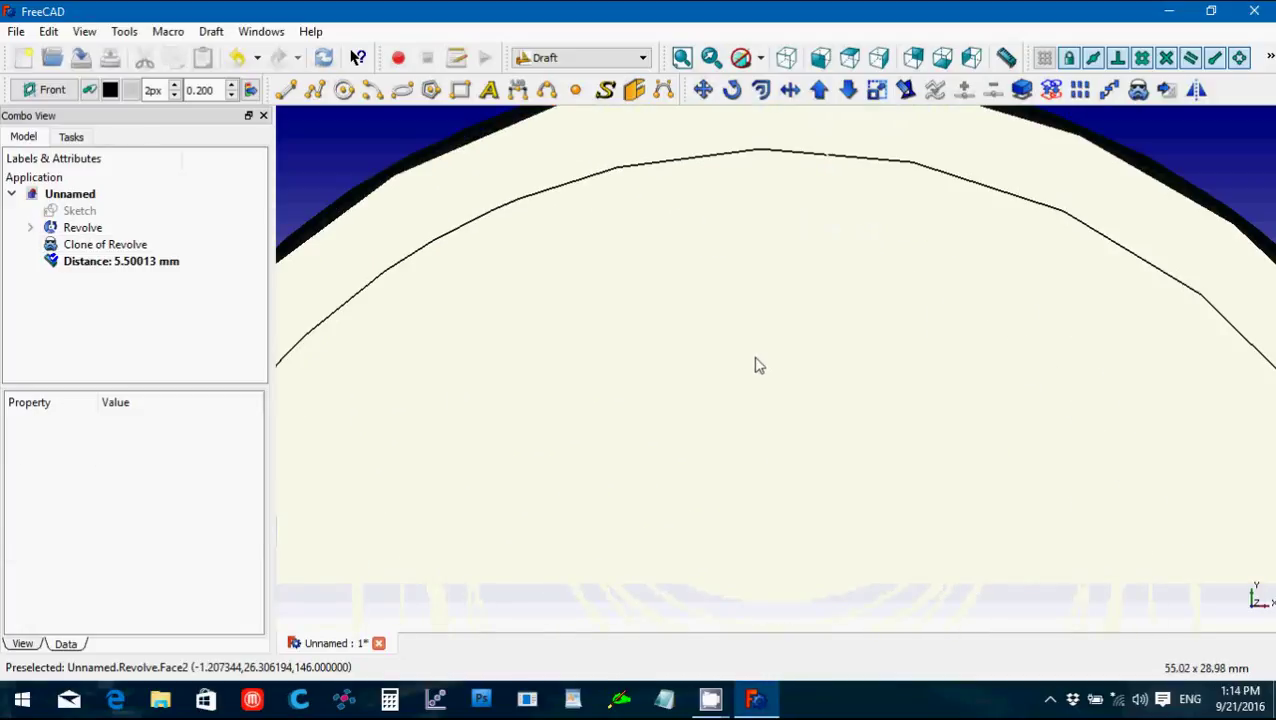
{"action": "scroll", "coordinate": [757, 366], "scroll_direction": "up", "scroll_amount": 1}
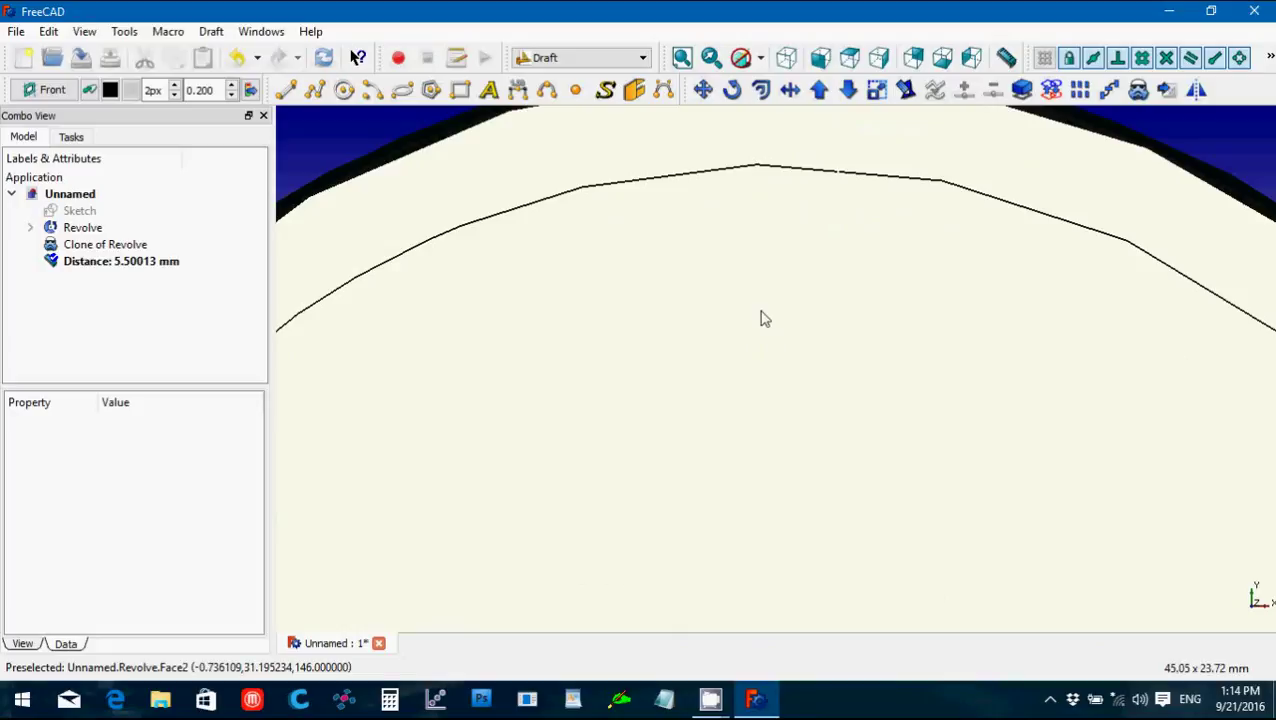
{"action": "scroll", "coordinate": [763, 322], "scroll_direction": "down", "scroll_amount": 2}
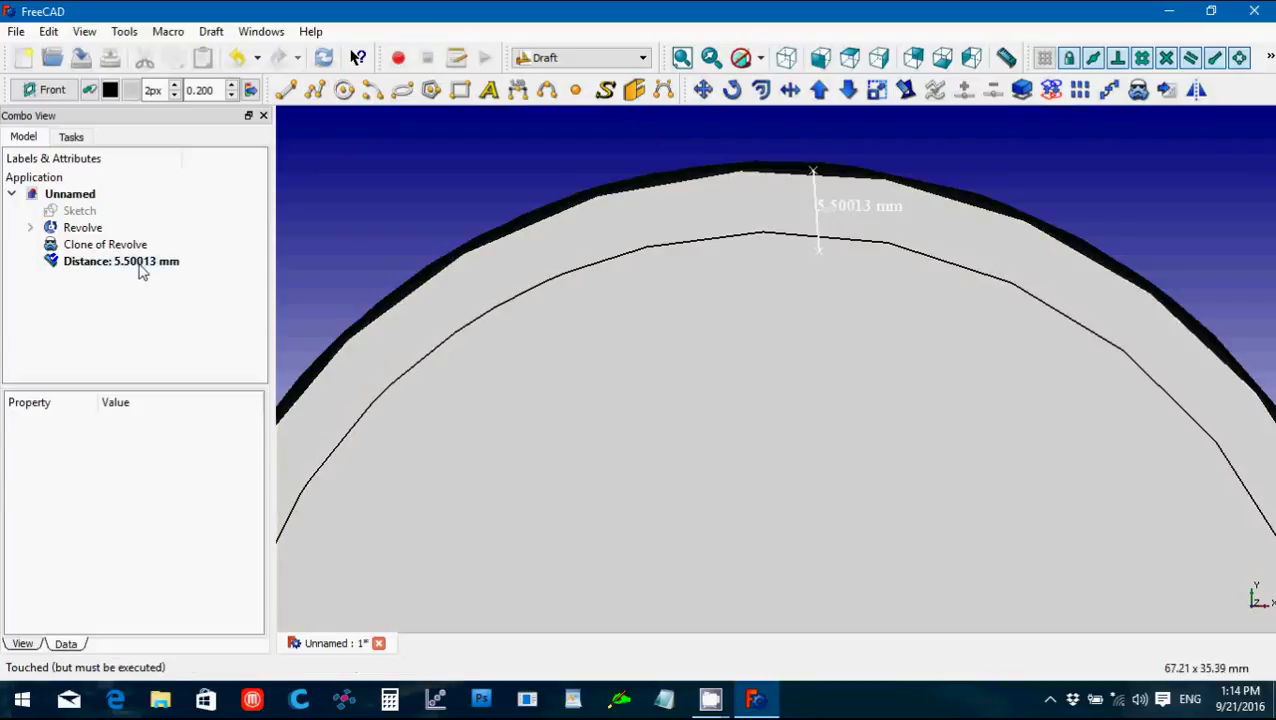
{"action": "left_click", "coordinate": [142, 268]}
{"action": "key", "text": "Delete"}
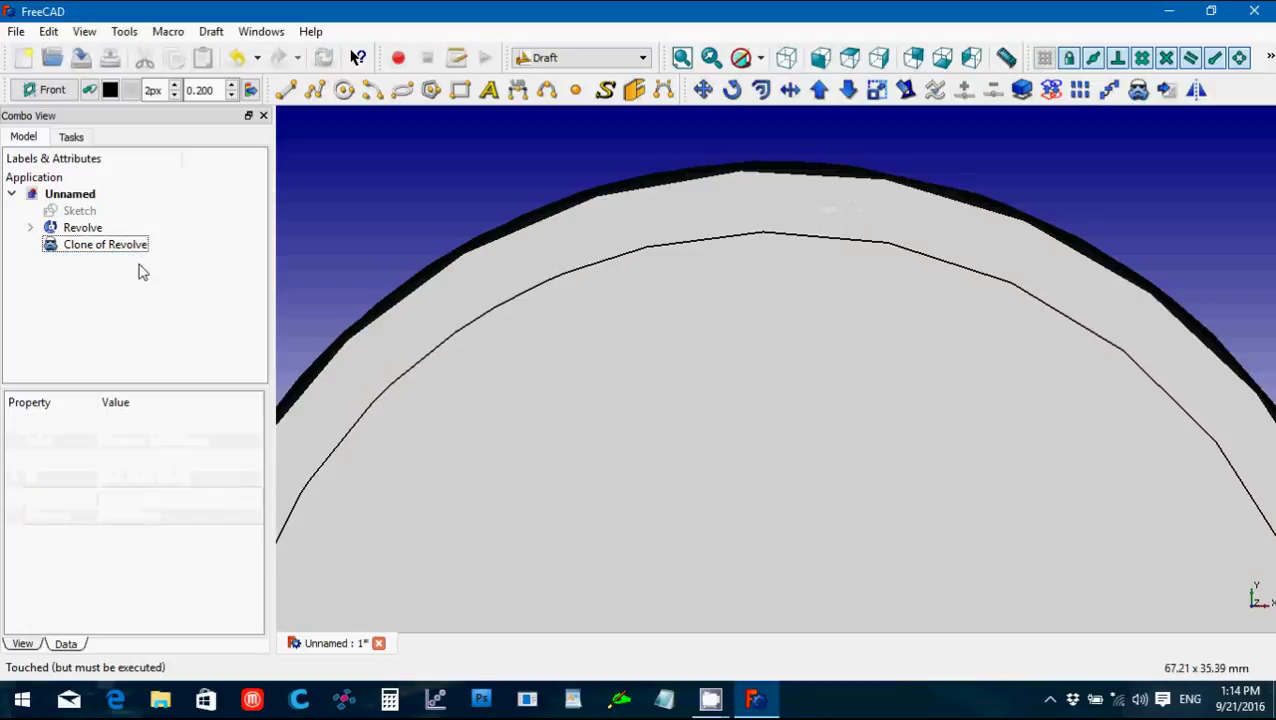
Set the cloned body's scale to 0.95 in both X and Y.
{"action": "left_click", "coordinate": [84, 249]}
{"action": "left_click", "coordinate": [129, 516]}
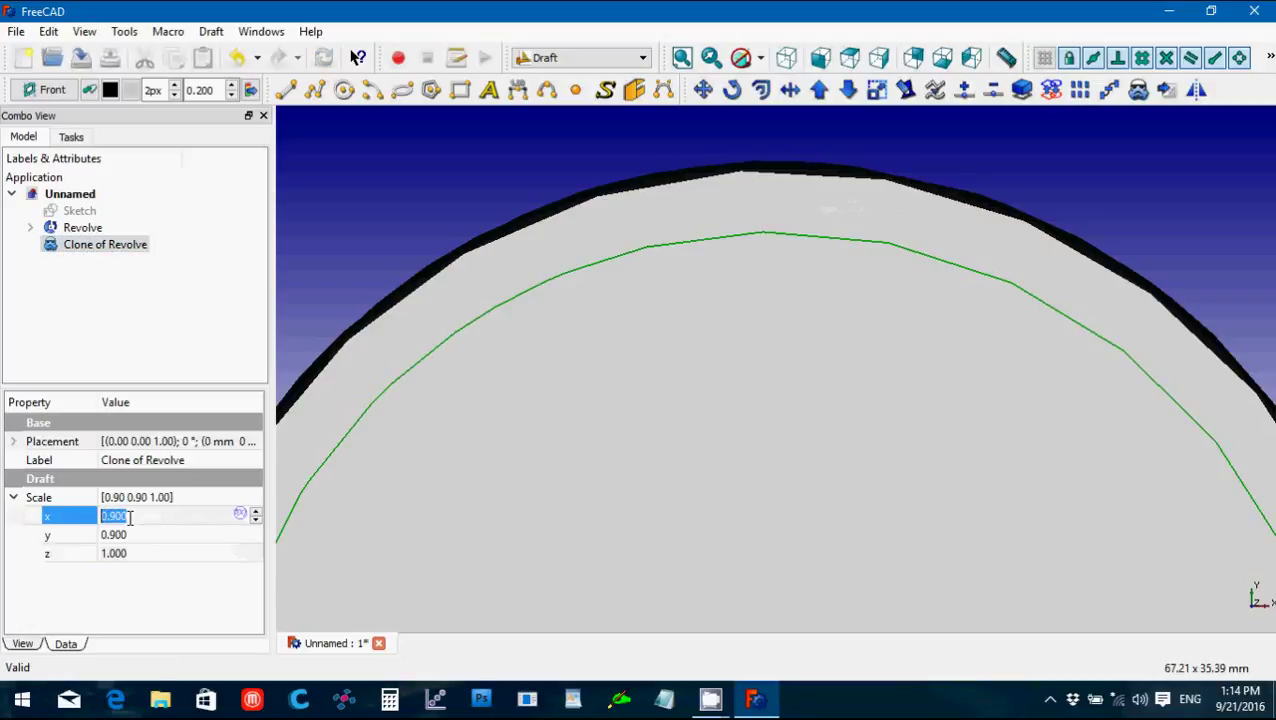
{"action": "left_click_drag", "start_coordinate": [129, 516], "coordinate": [118, 512]}
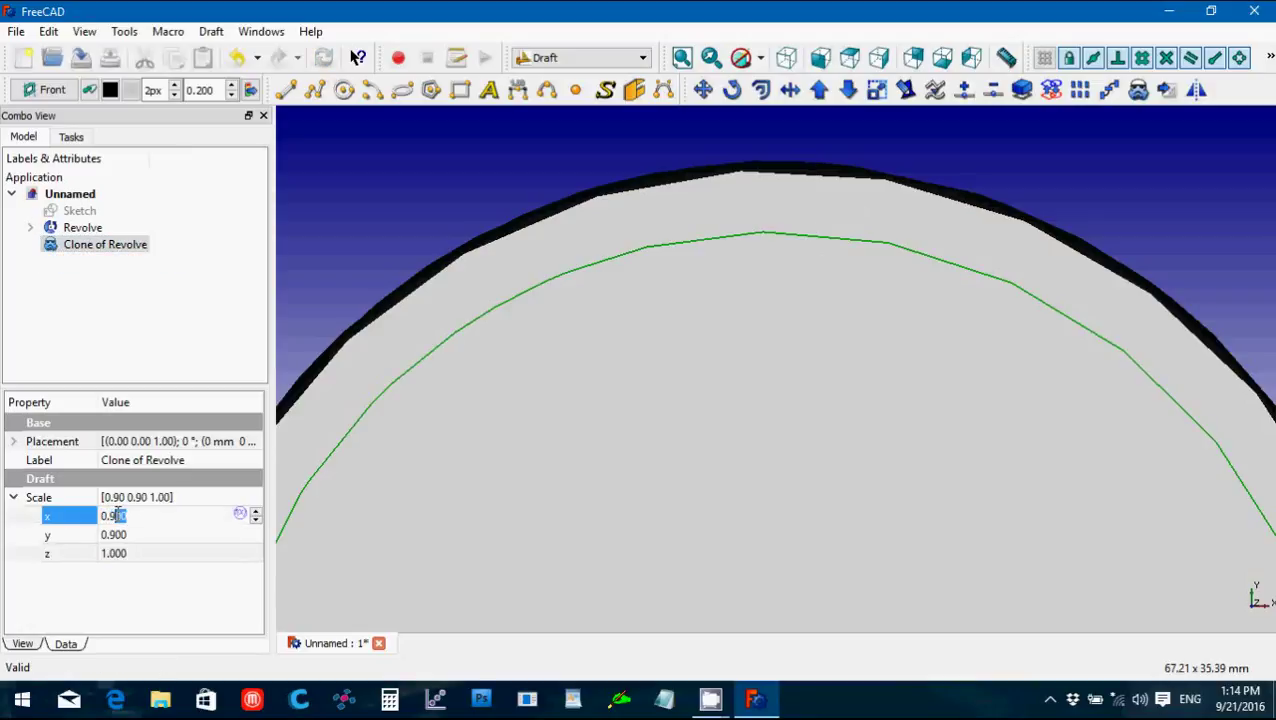
{"action": "type", "text": "5"}
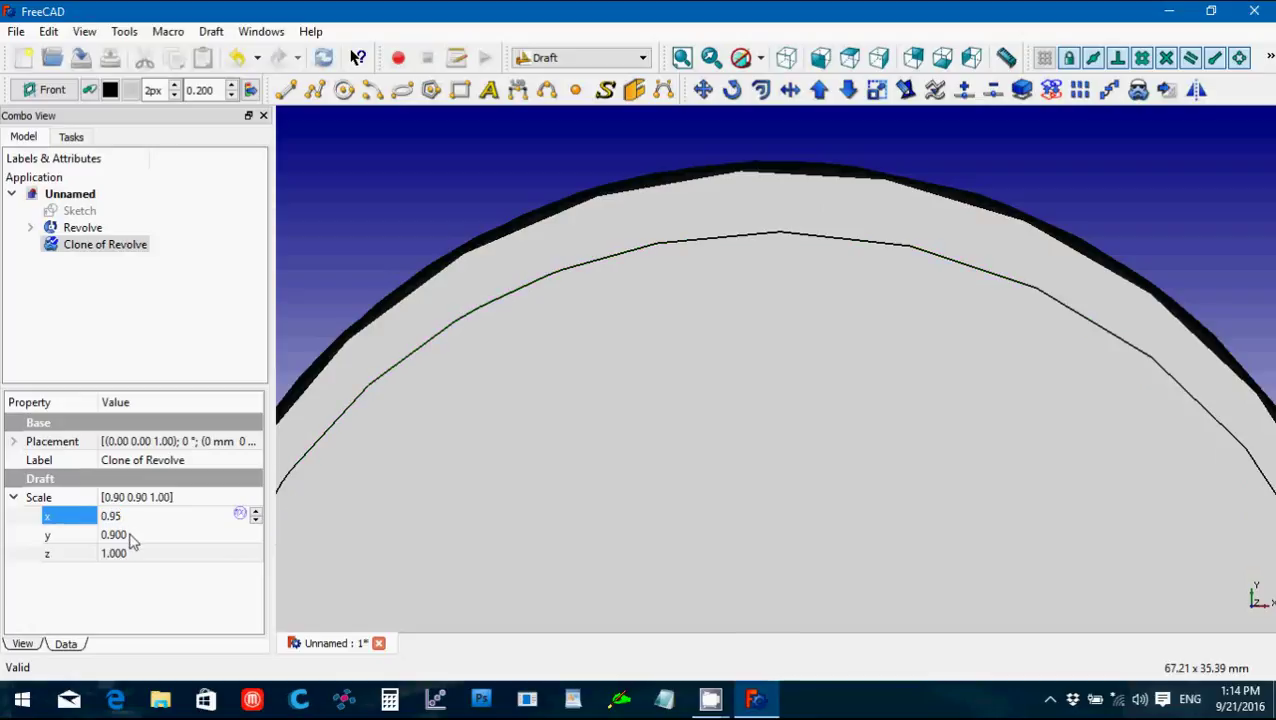
{"action": "left_click", "coordinate": [131, 537]}
{"action": "left_click_drag", "start_coordinate": [130, 537], "coordinate": [112, 535]}
{"action": "type", "text": "5"}
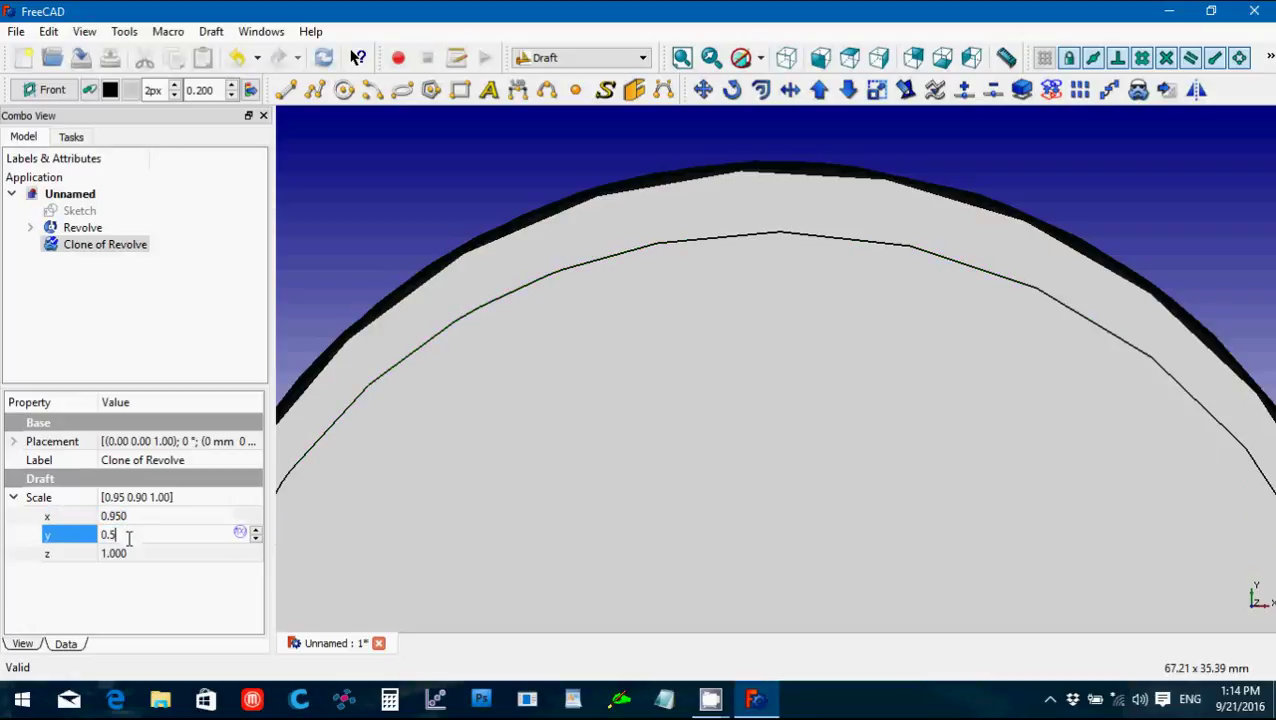
{"action": "key", "text": "BackSpace"}
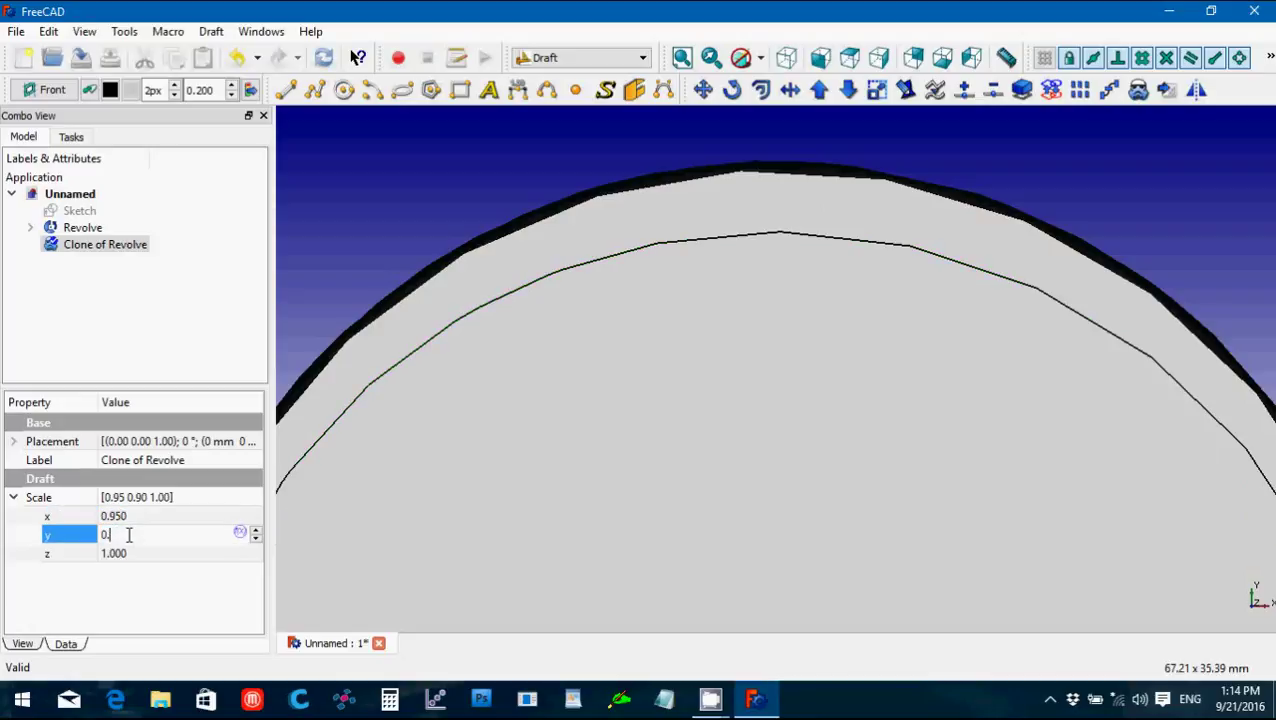
{"action": "type", "text": "95"}
{"action": "key", "text": "Tab"}
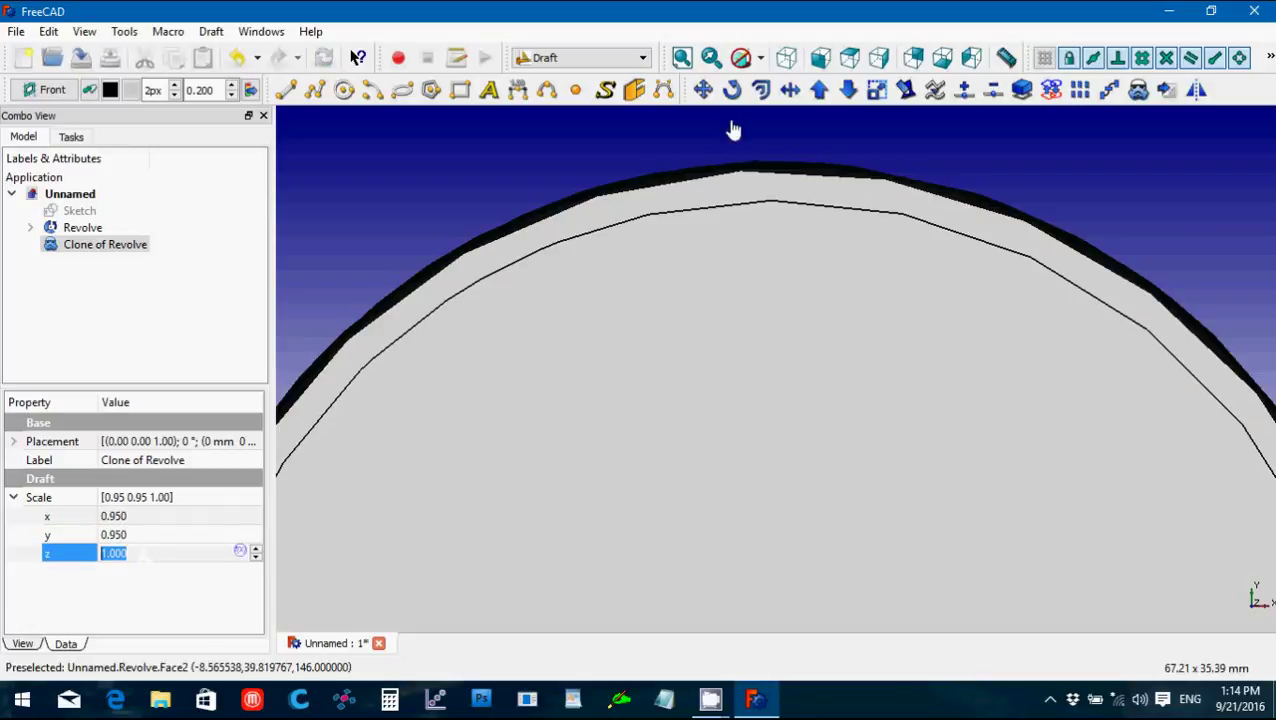
Measure the rim's wall thickness again with the clone at 0.95 scale, and remove the measurement.
{"action": "left_click", "coordinate": [735, 128]}
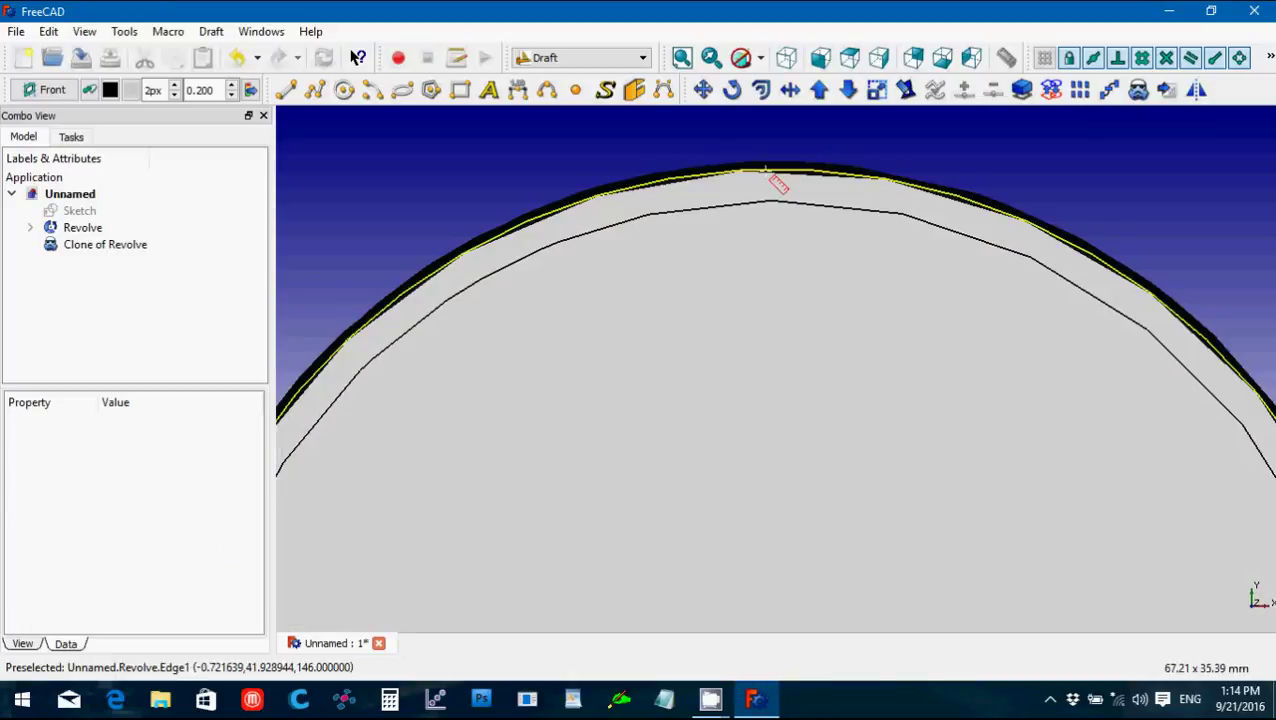
{"action": "left_click", "coordinate": [767, 171]}
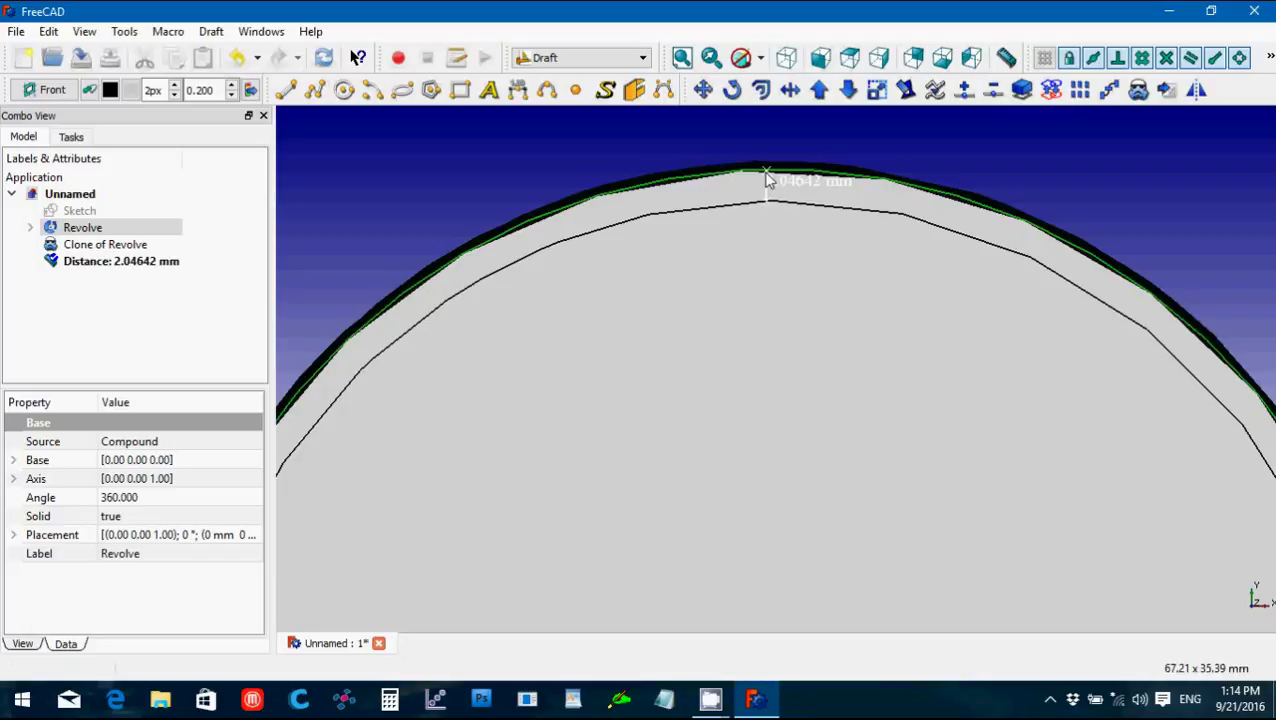
{"action": "left_click", "coordinate": [152, 264]}
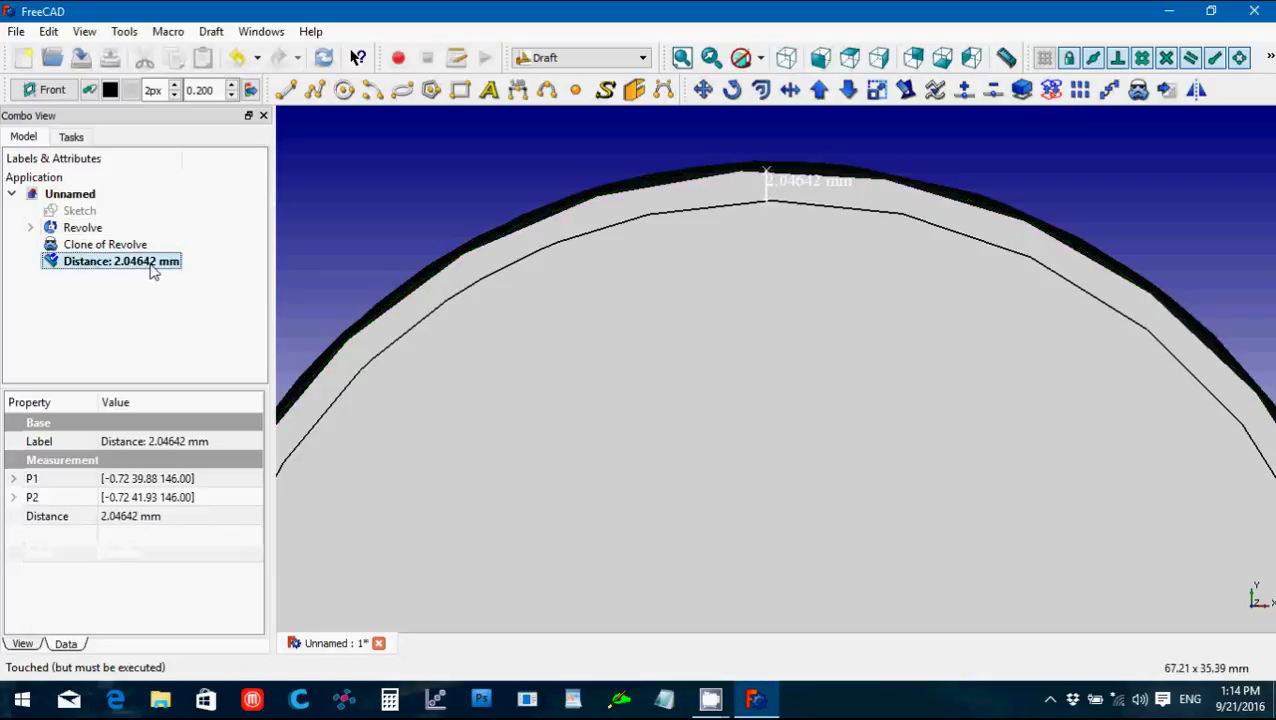
{"action": "key", "text": "Delete"}
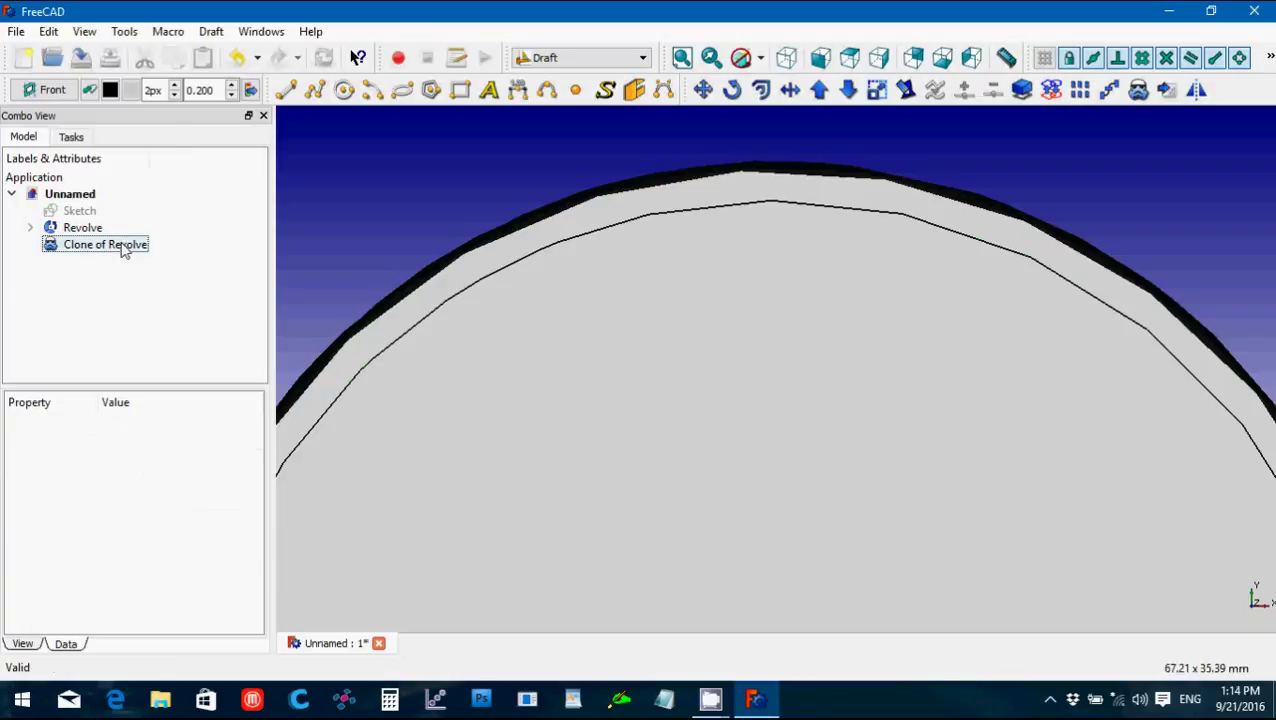
Set the cloned body's scale to 0.92 in both X and Y.
{"action": "left_click", "coordinate": [125, 246]}
{"action": "left_click", "coordinate": [131, 518]}
{"action": "left_click_drag", "start_coordinate": [131, 518], "coordinate": [118, 523]}
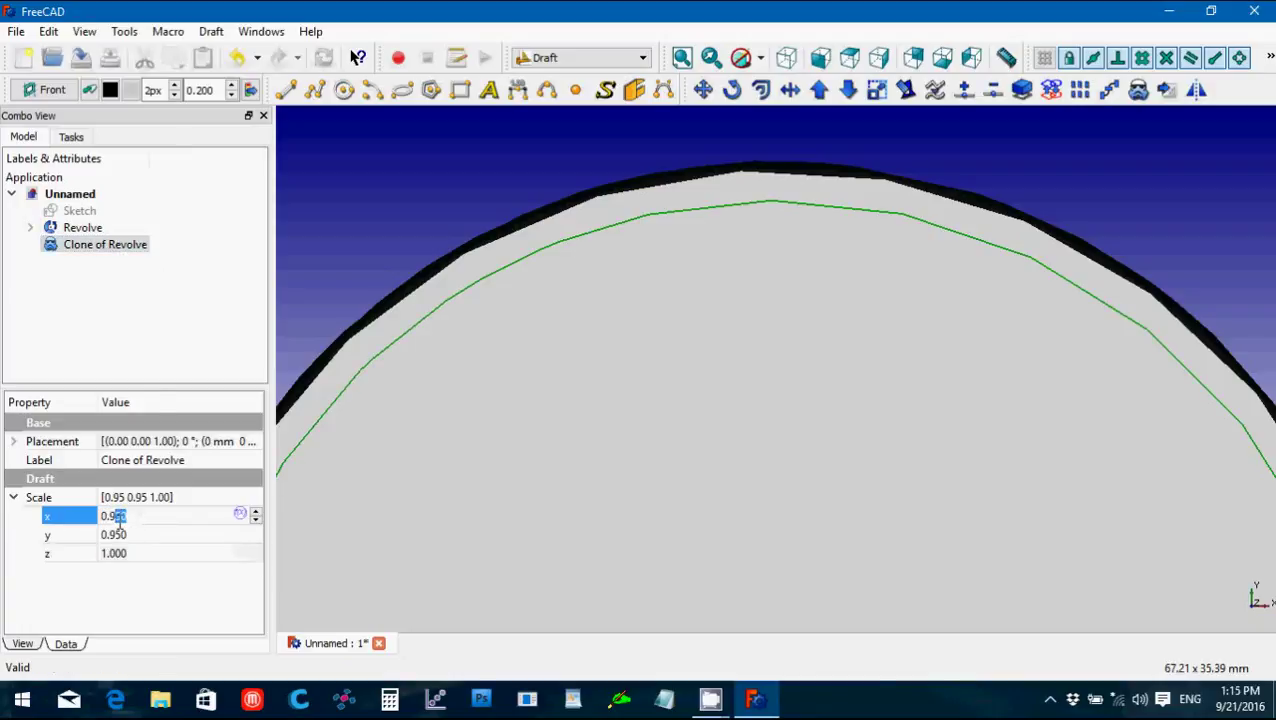
{"action": "type", "text": "2"}
{"action": "left_click", "coordinate": [129, 534]}
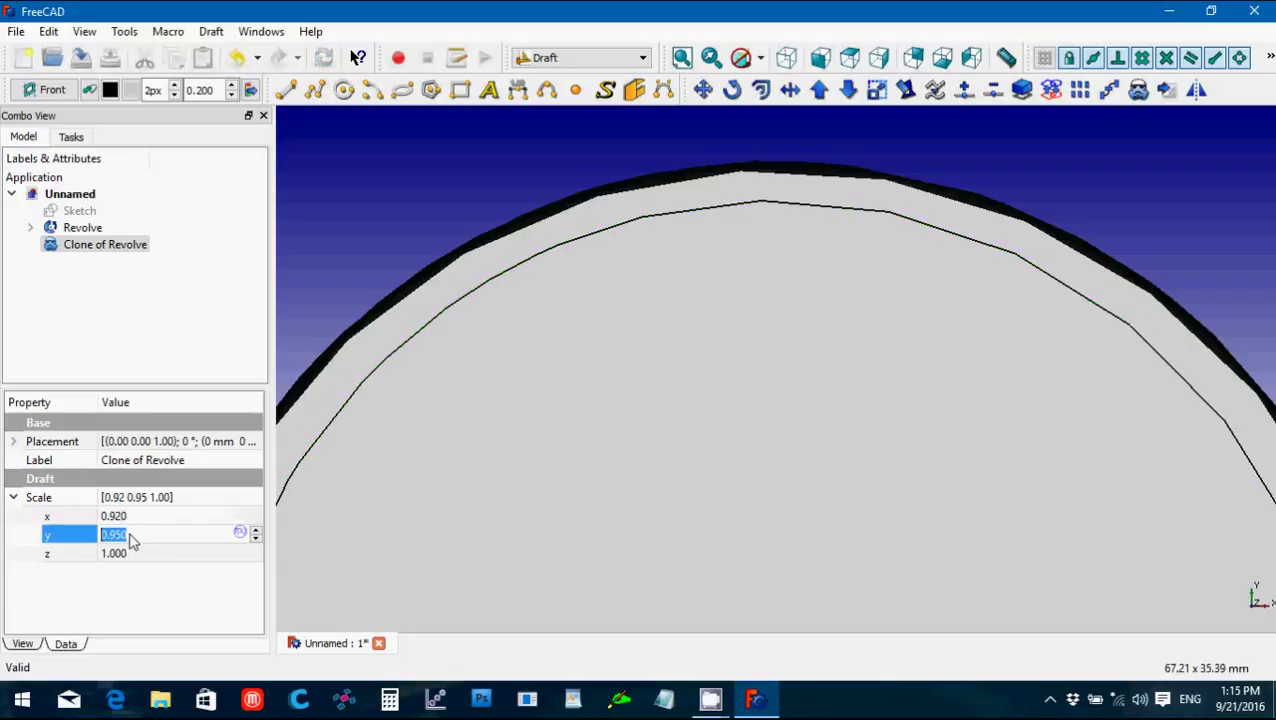
{"action": "left_click_drag", "start_coordinate": [131, 540], "coordinate": [118, 540]}
{"action": "type", "text": "2"}
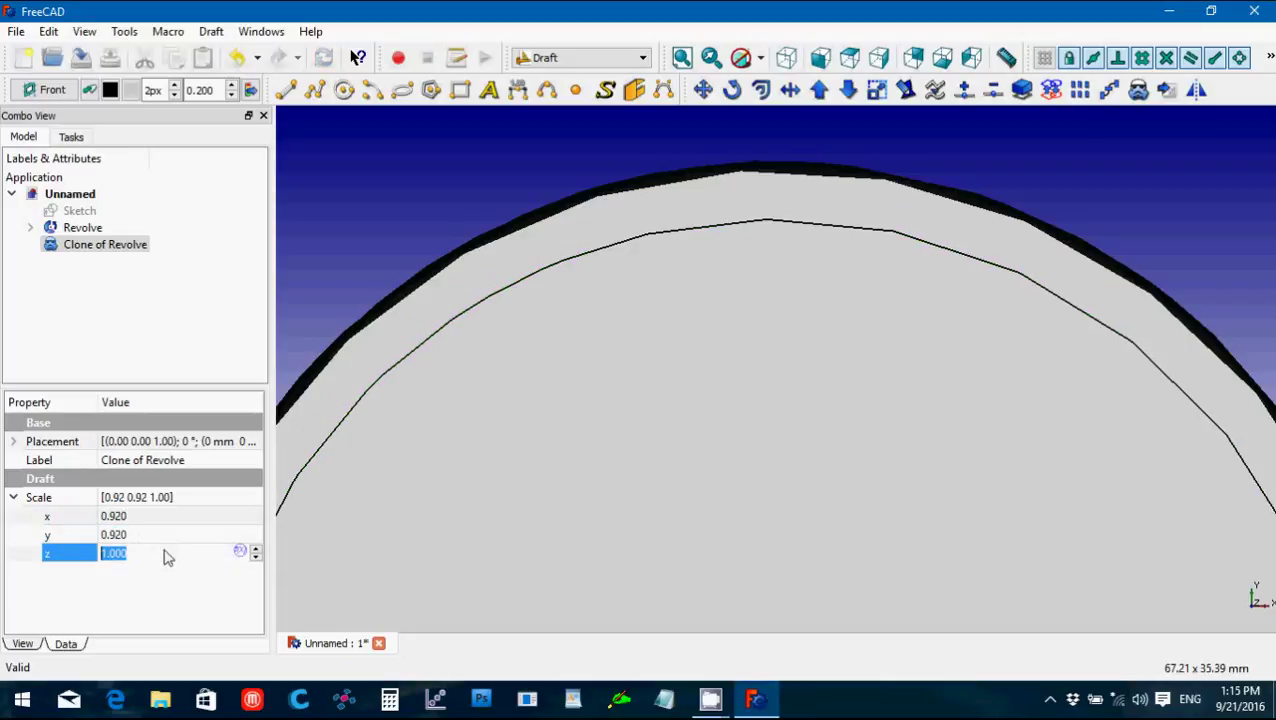
Measure the distance from the outer rim edge to the edge of the 0.92-scaled clone, and delete the measurement.
{"action": "left_click", "coordinate": [305, 352]}
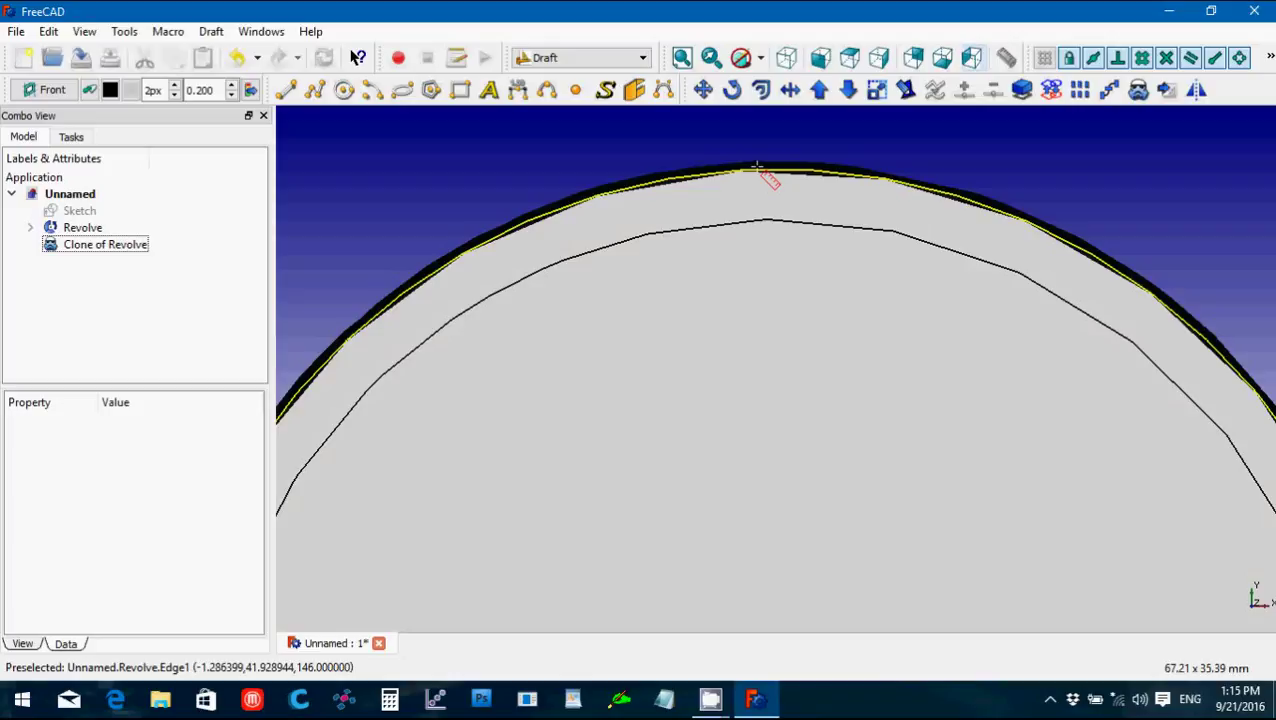
{"action": "left_click", "coordinate": [757, 167]}
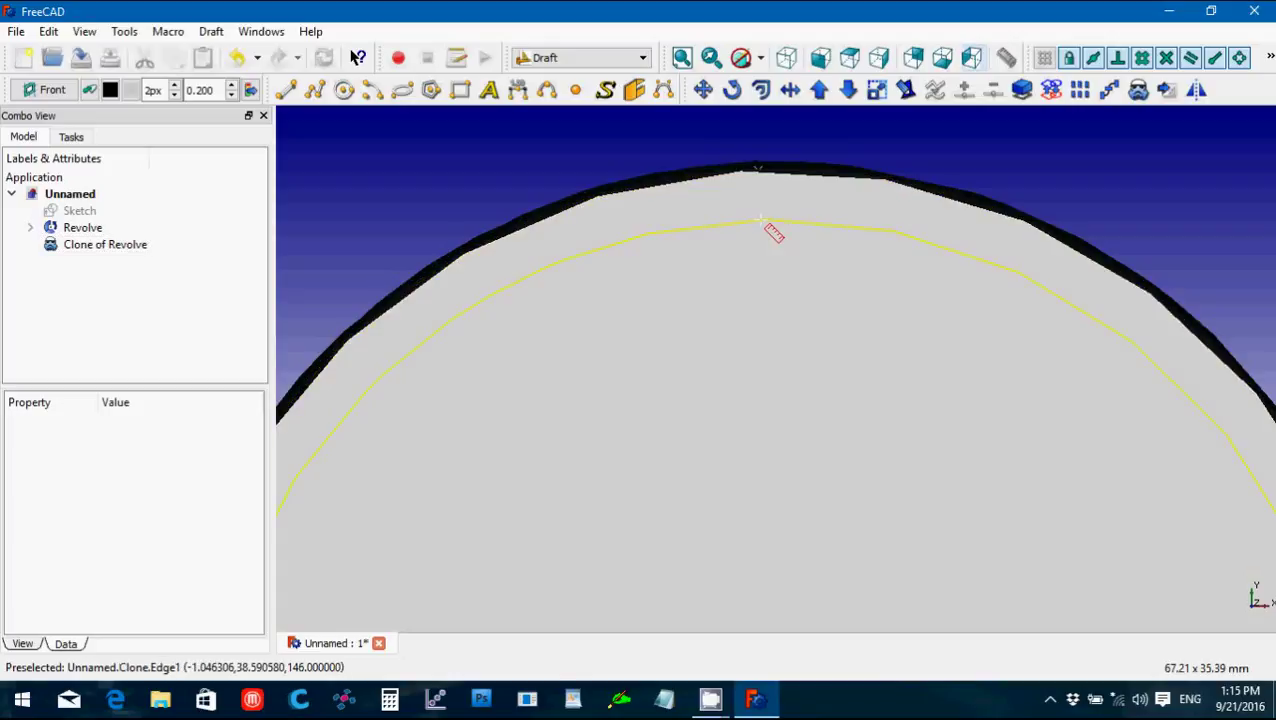
{"action": "left_click", "coordinate": [760, 219]}
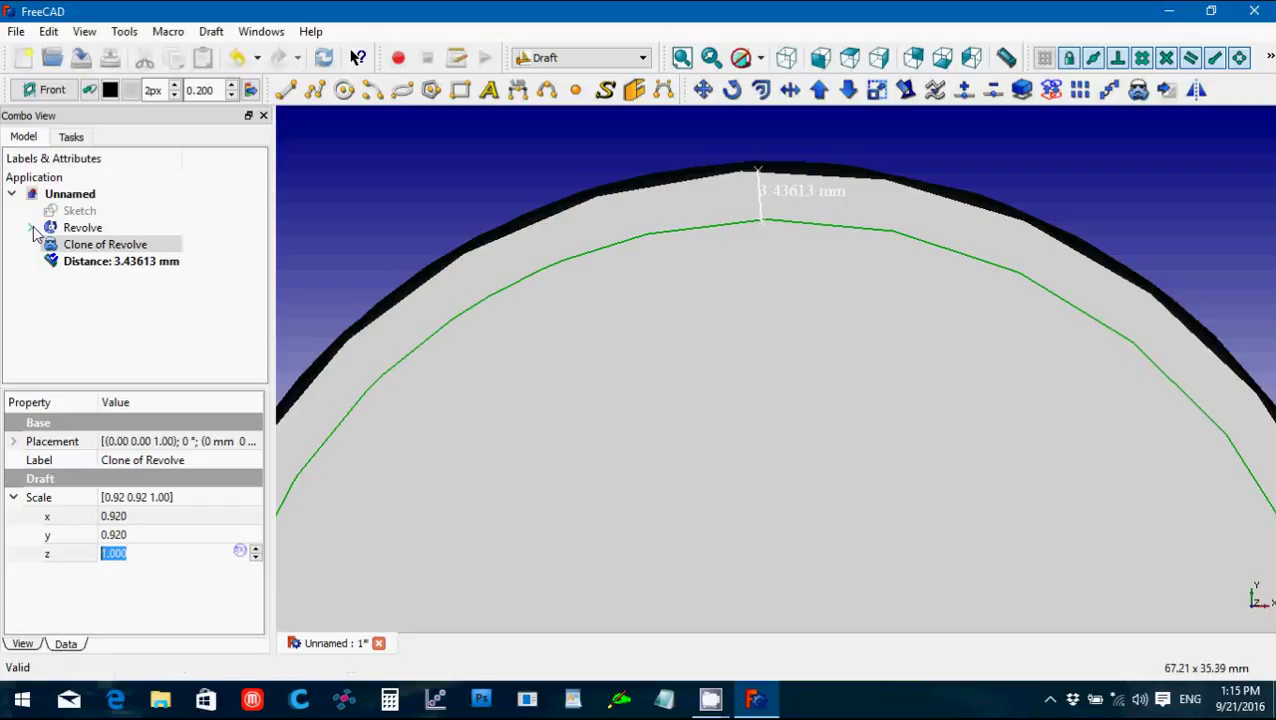
{"action": "left_click", "coordinate": [121, 266]}
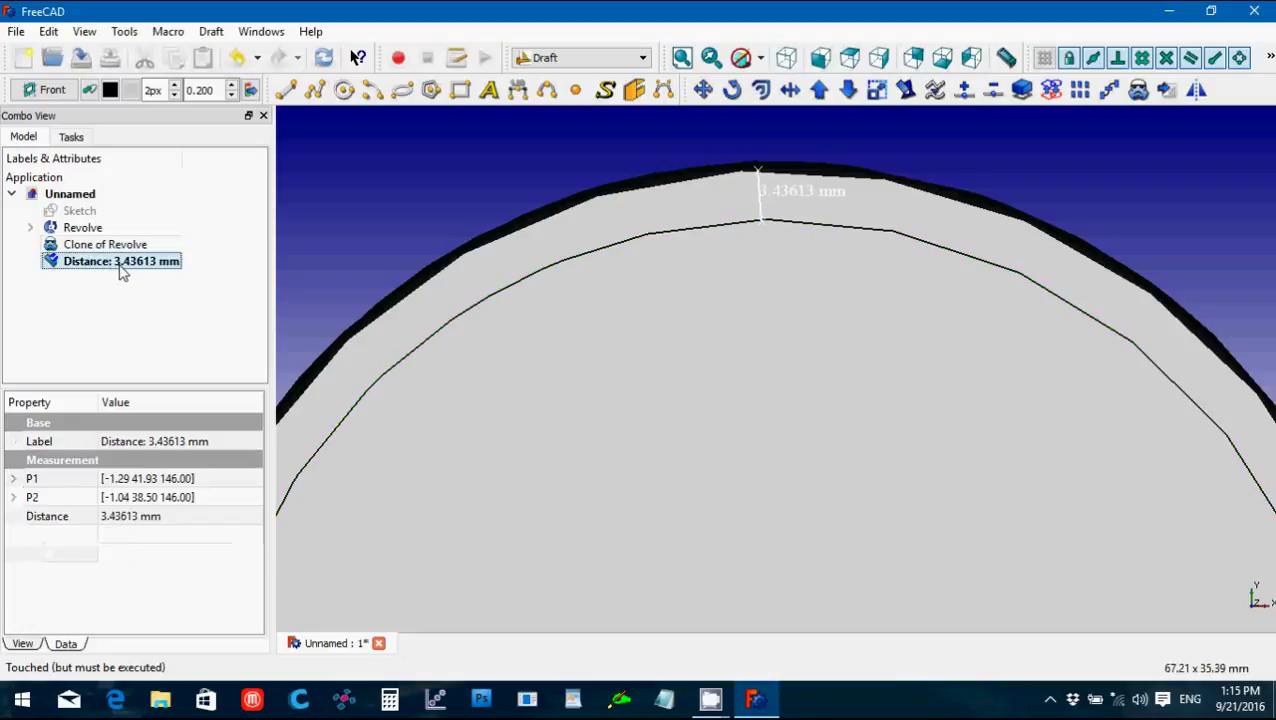
{"action": "key", "text": "Delete"}
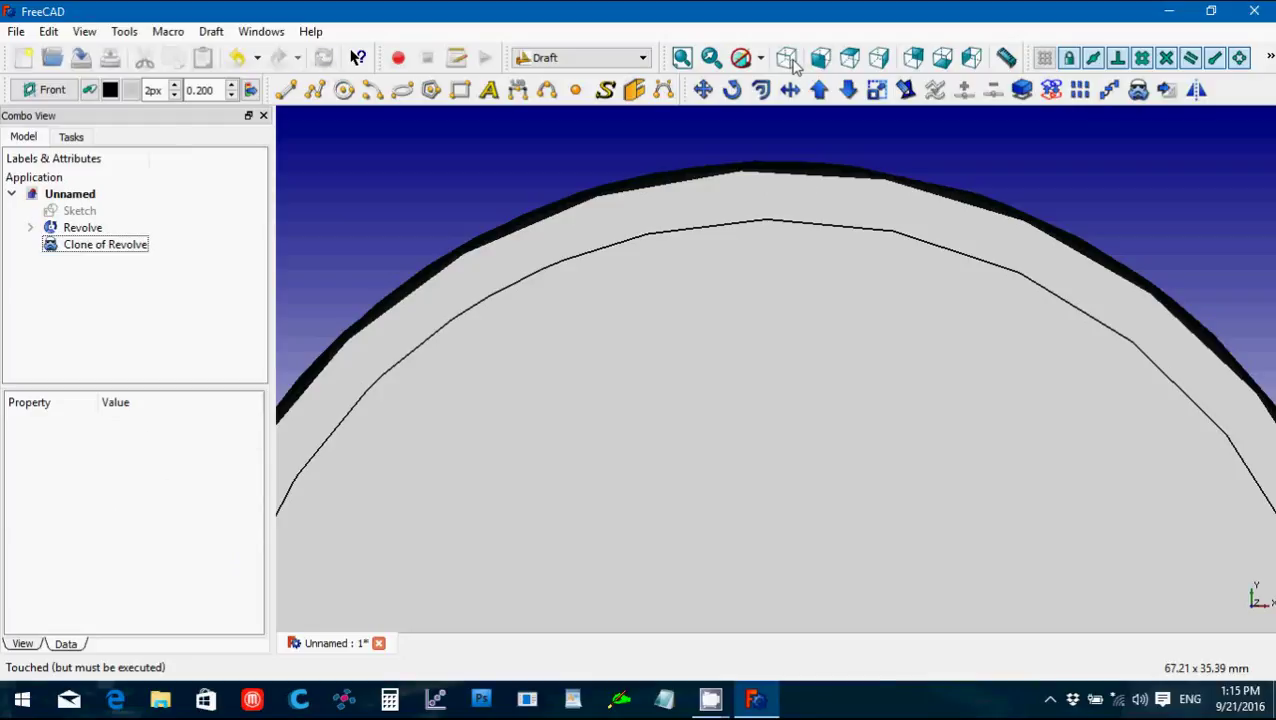
Raise the cloned inner body by setting its placement position to 2 mm in Z.
{"action": "left_click", "coordinate": [790, 61]}
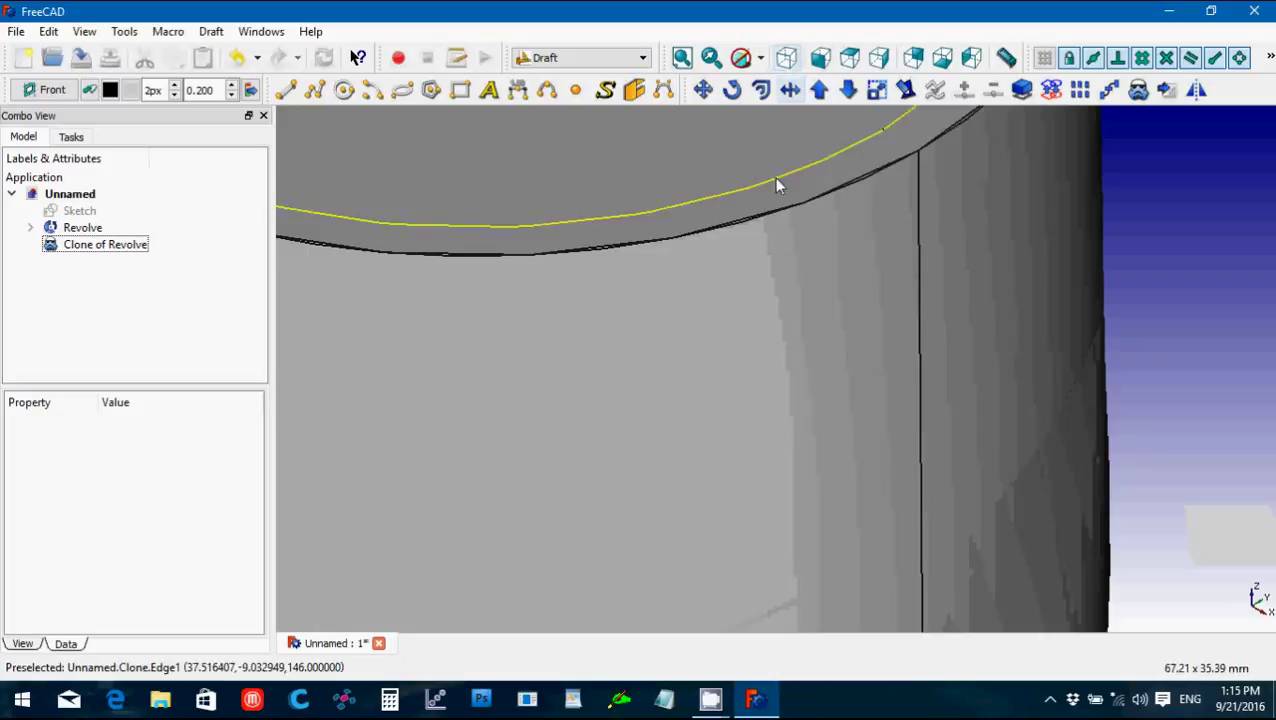
{"action": "left_click", "coordinate": [772, 199]}
{"action": "scroll", "coordinate": [767, 195], "scroll_direction": "down", "scroll_amount": 5}
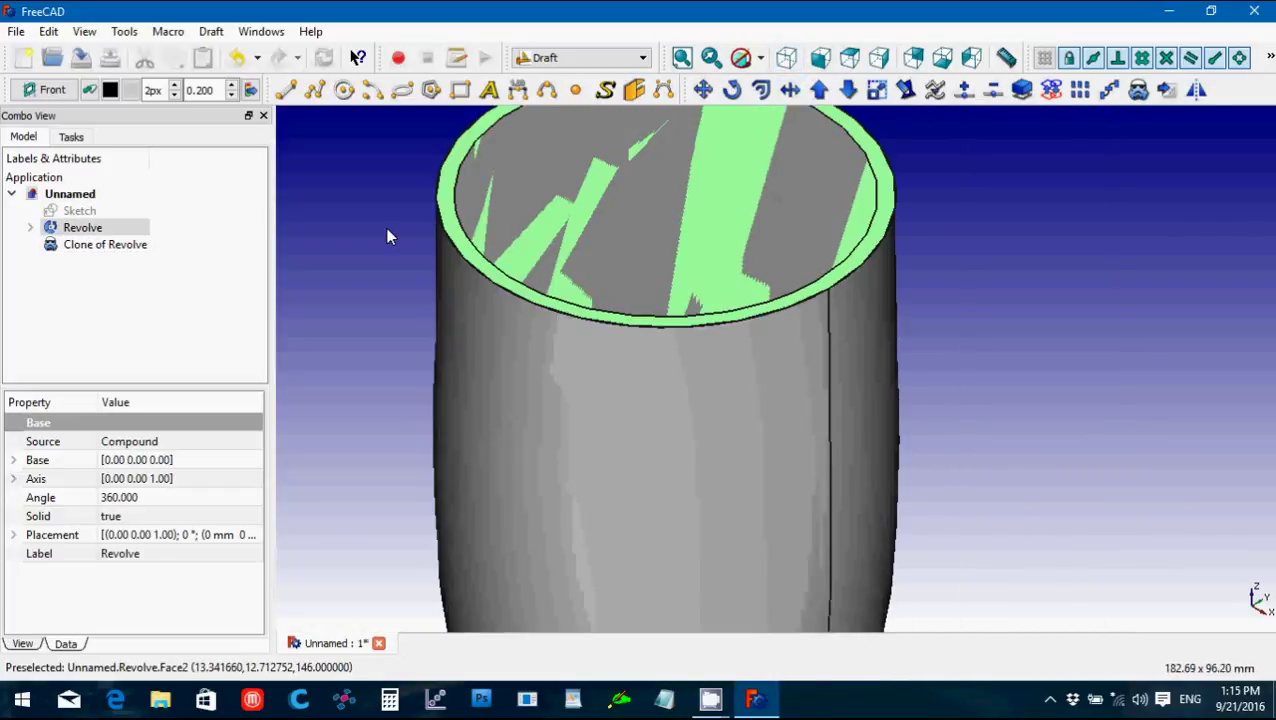
{"action": "left_click", "coordinate": [110, 246]}
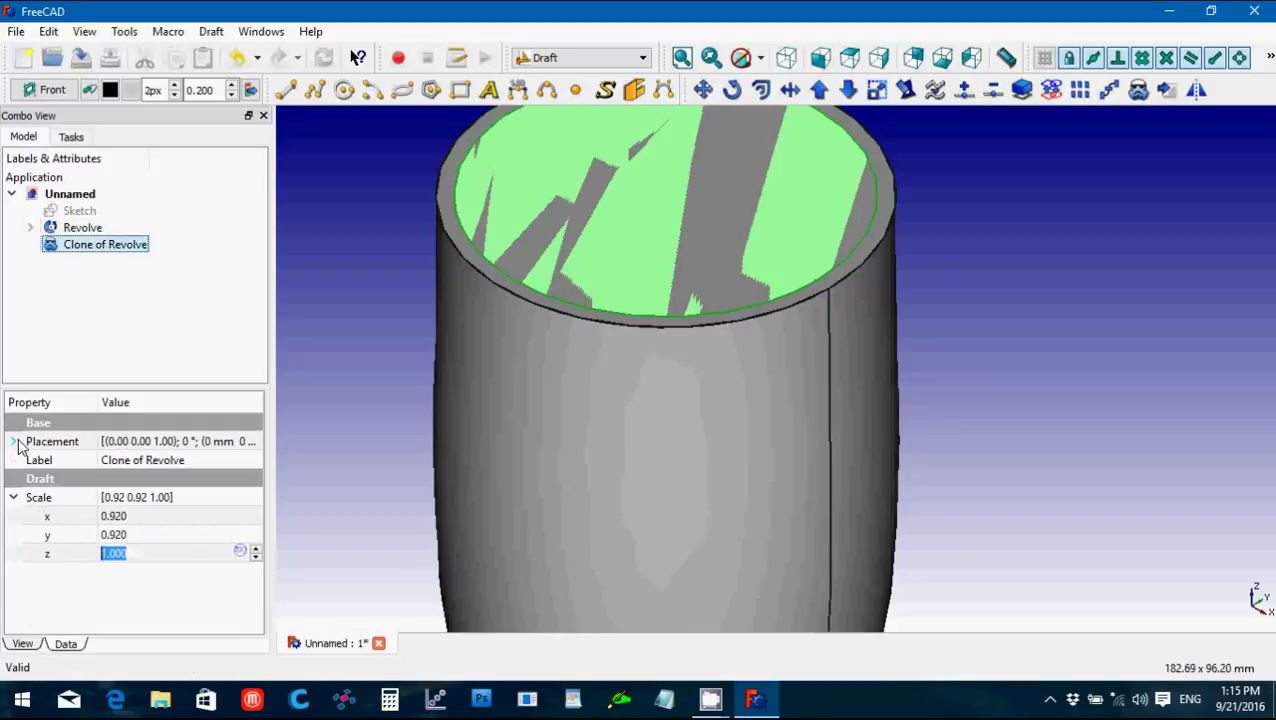
{"action": "left_click", "coordinate": [15, 443]}
{"action": "left_click", "coordinate": [32, 498]}
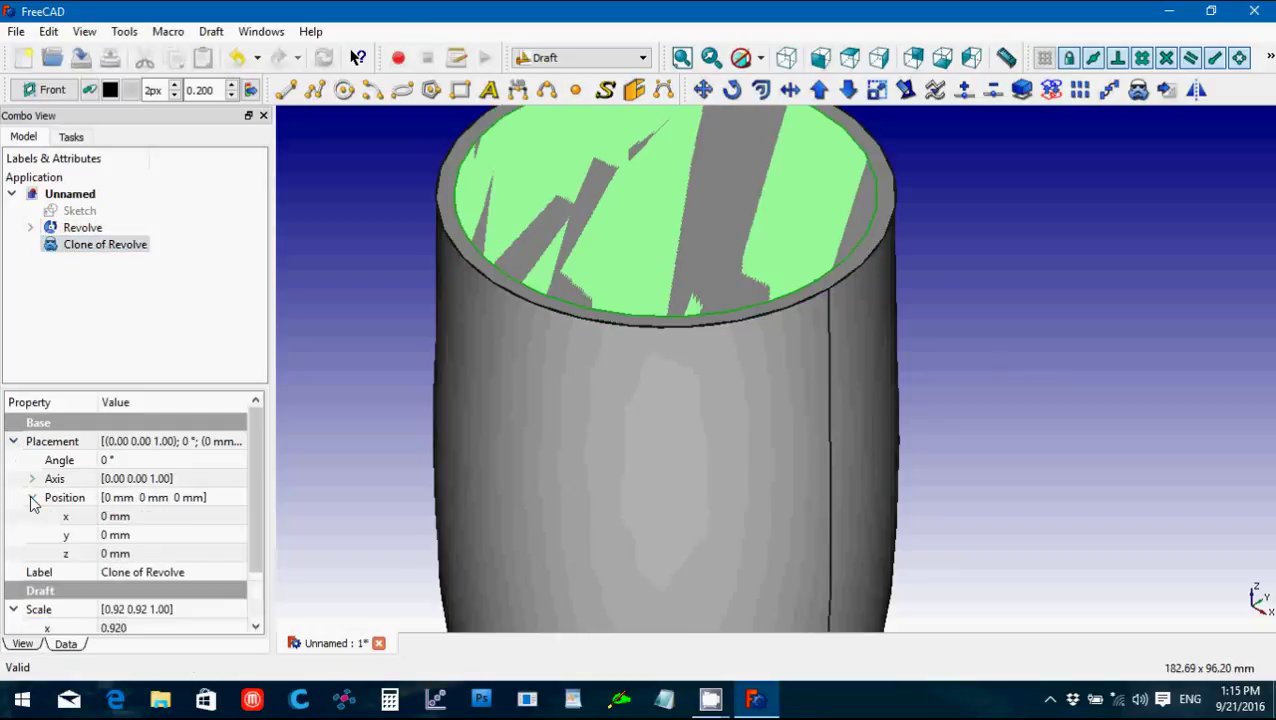
{"action": "left_click", "coordinate": [112, 553]}
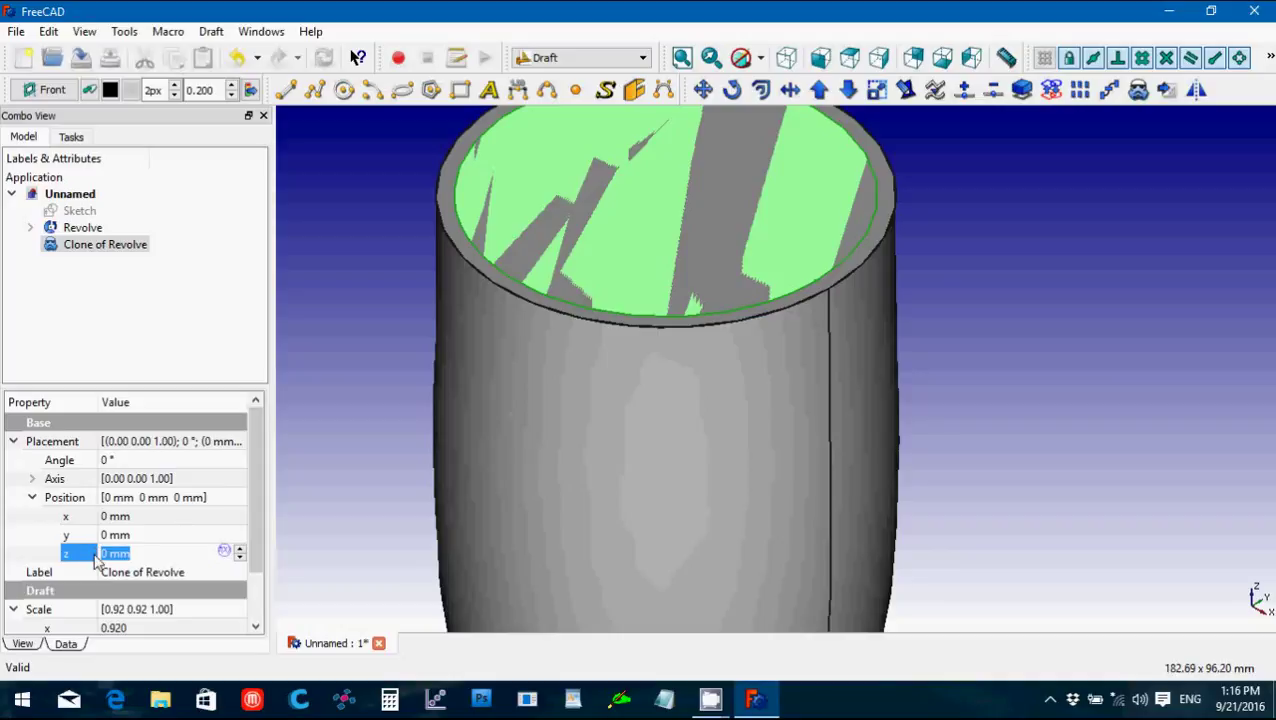
{"action": "type", "text": "2"}
{"action": "left_click", "coordinate": [140, 537]}
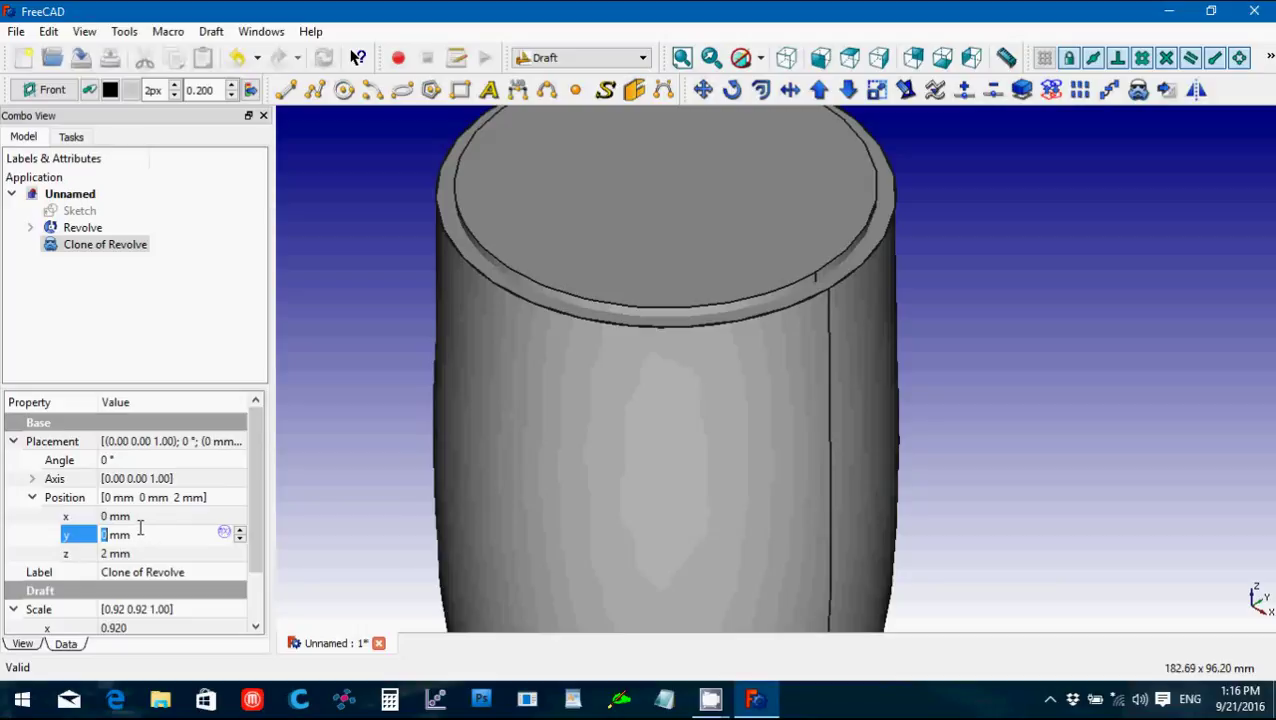
{"action": "left_click", "coordinate": [326, 298]}
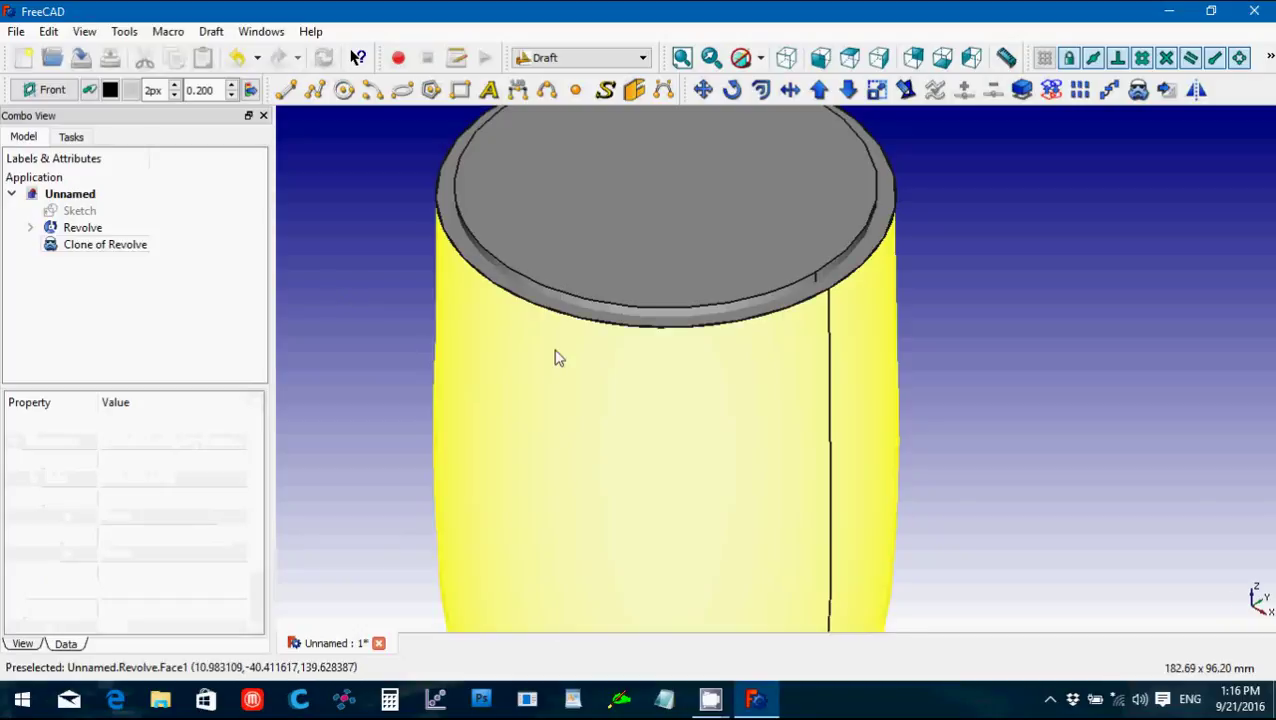
{"action": "left_click", "coordinate": [557, 359]}
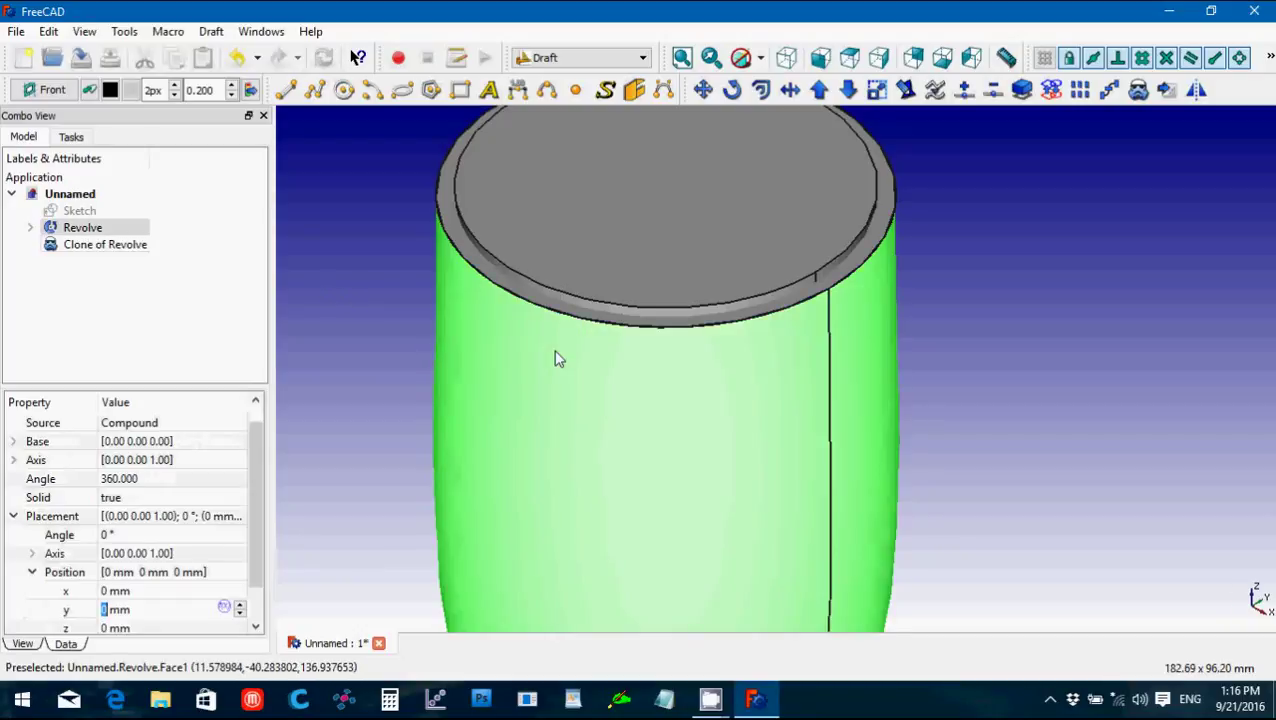
Set the transparency of the outer revolved body to 50 so the inner clone can be checked from the front.
{"action": "left_click", "coordinate": [819, 59]}
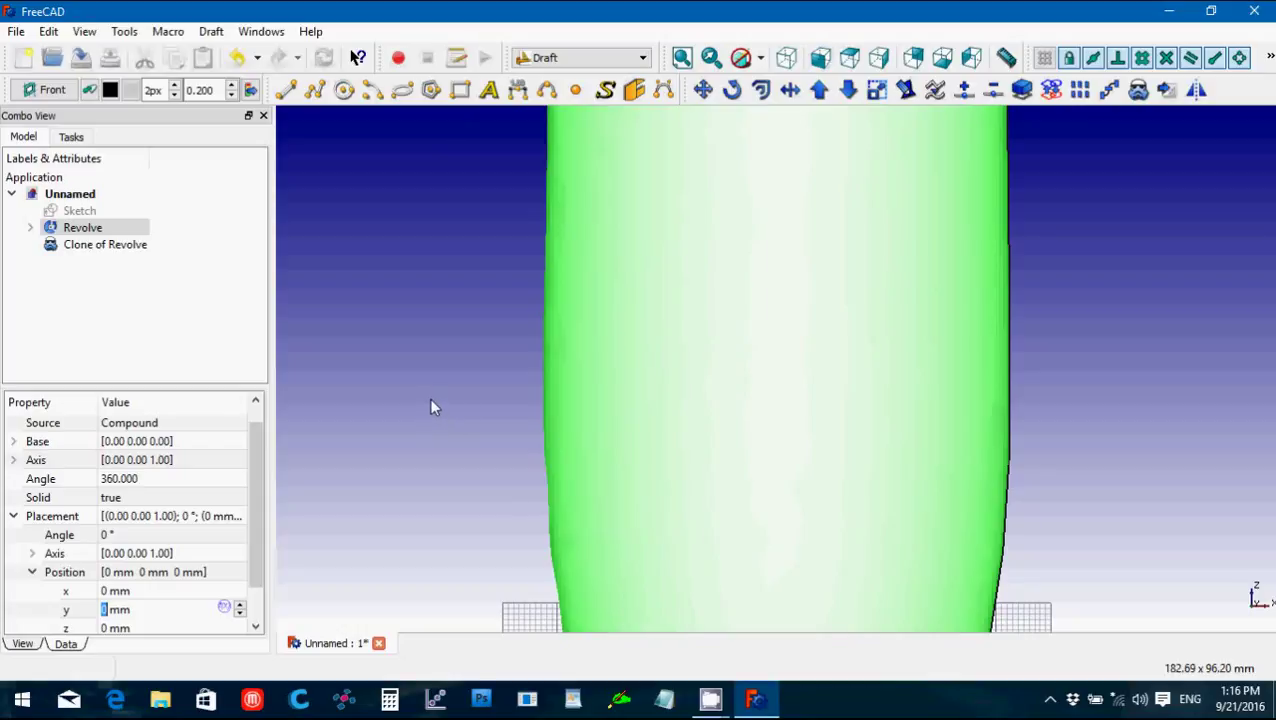
{"action": "scroll", "coordinate": [428, 404], "scroll_direction": "down", "scroll_amount": 2}
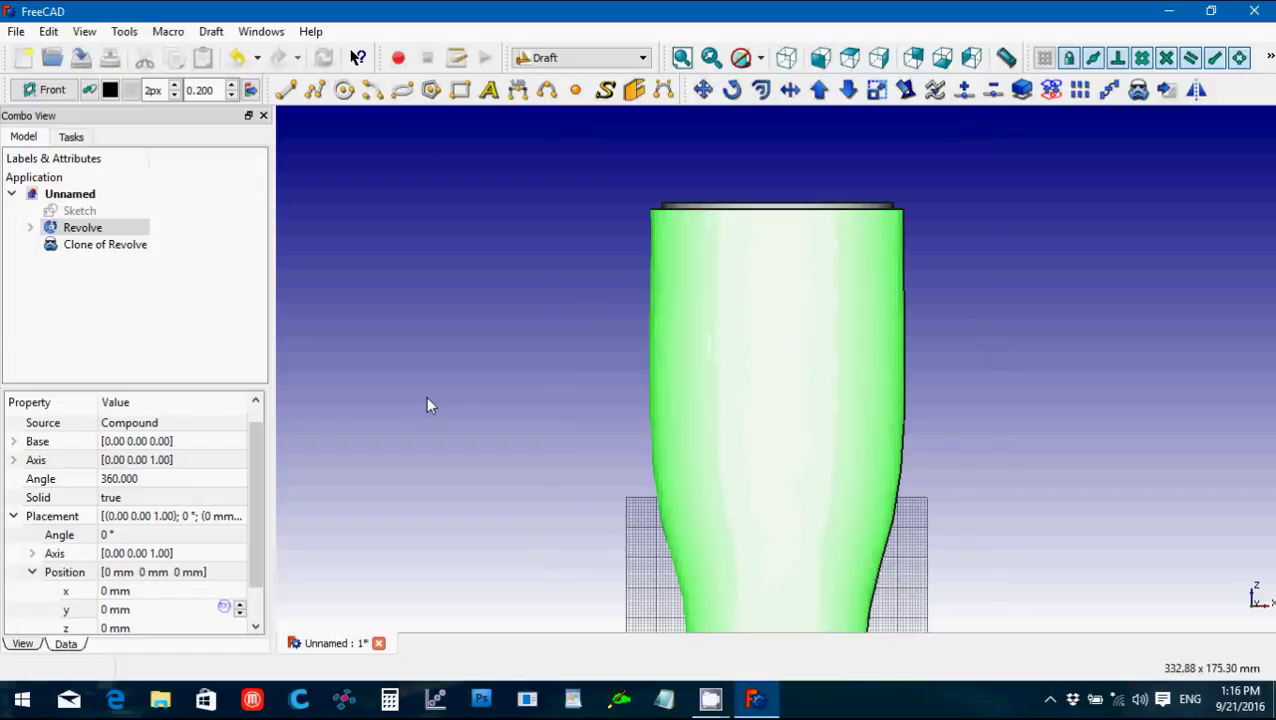
{"action": "key", "text": "Up"}
{"action": "key", "text": "Up"}
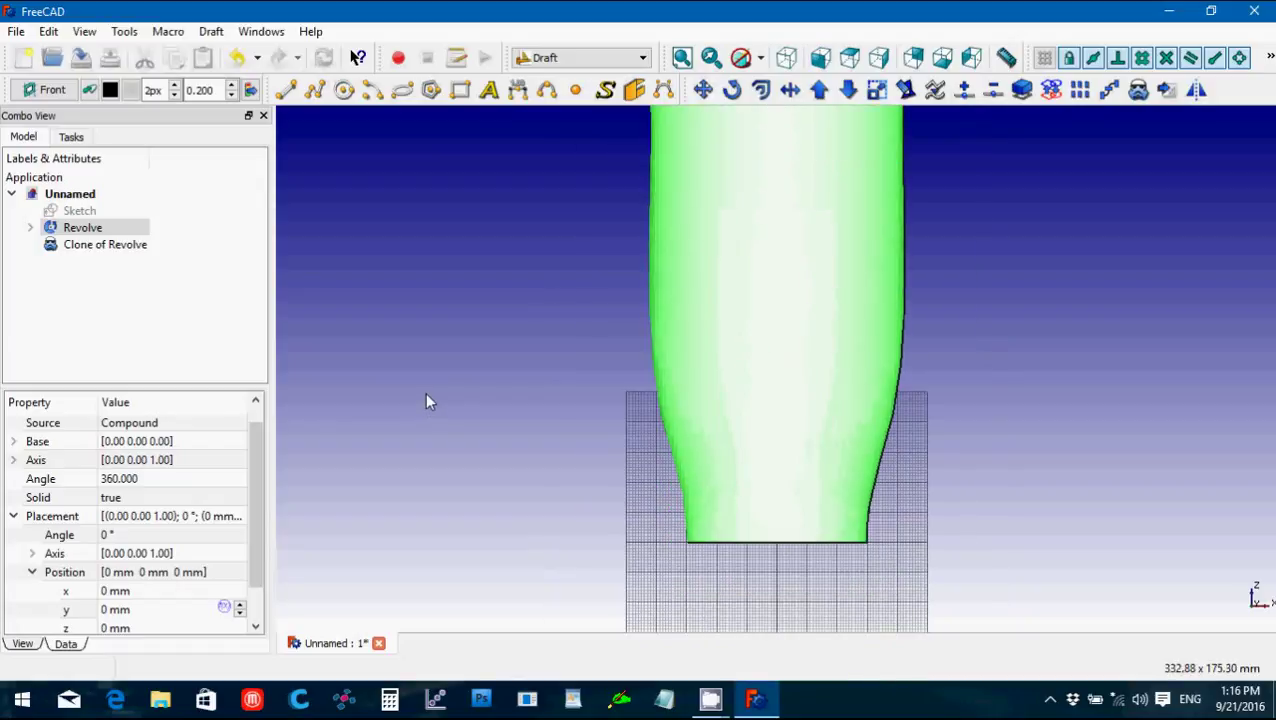
{"action": "key", "text": "Down"}
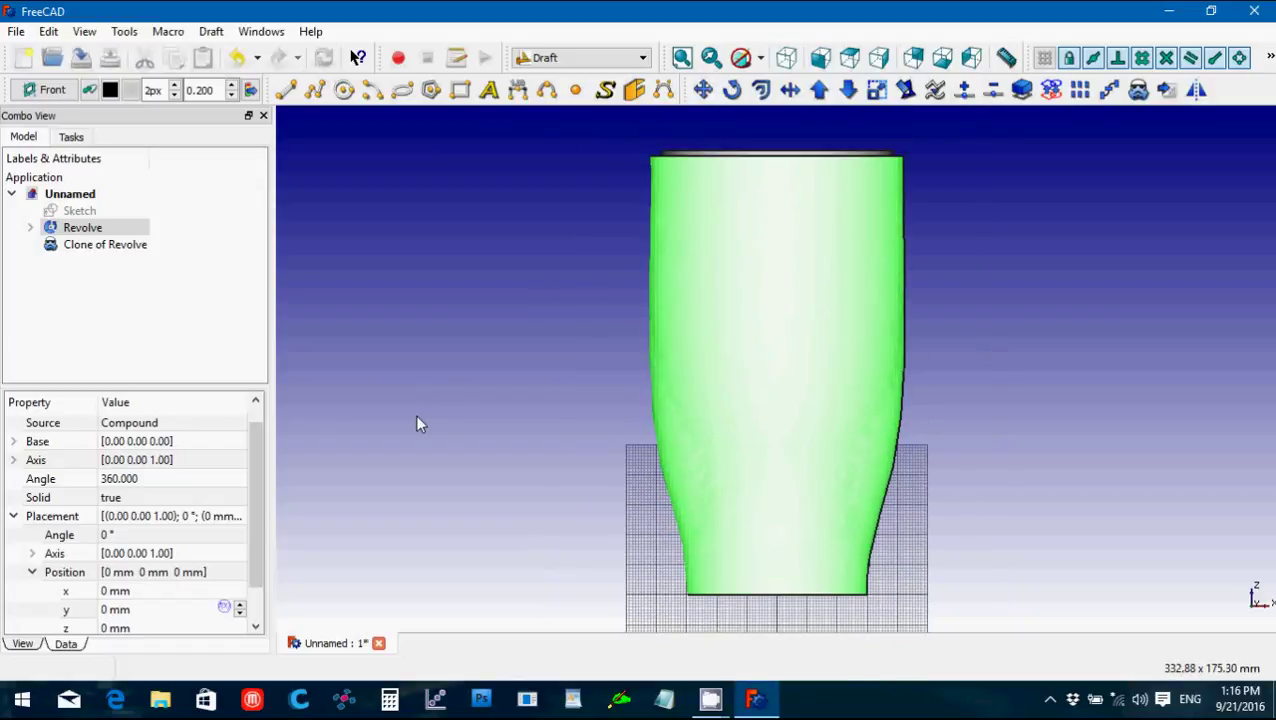
{"action": "left_click", "coordinate": [22, 645]}
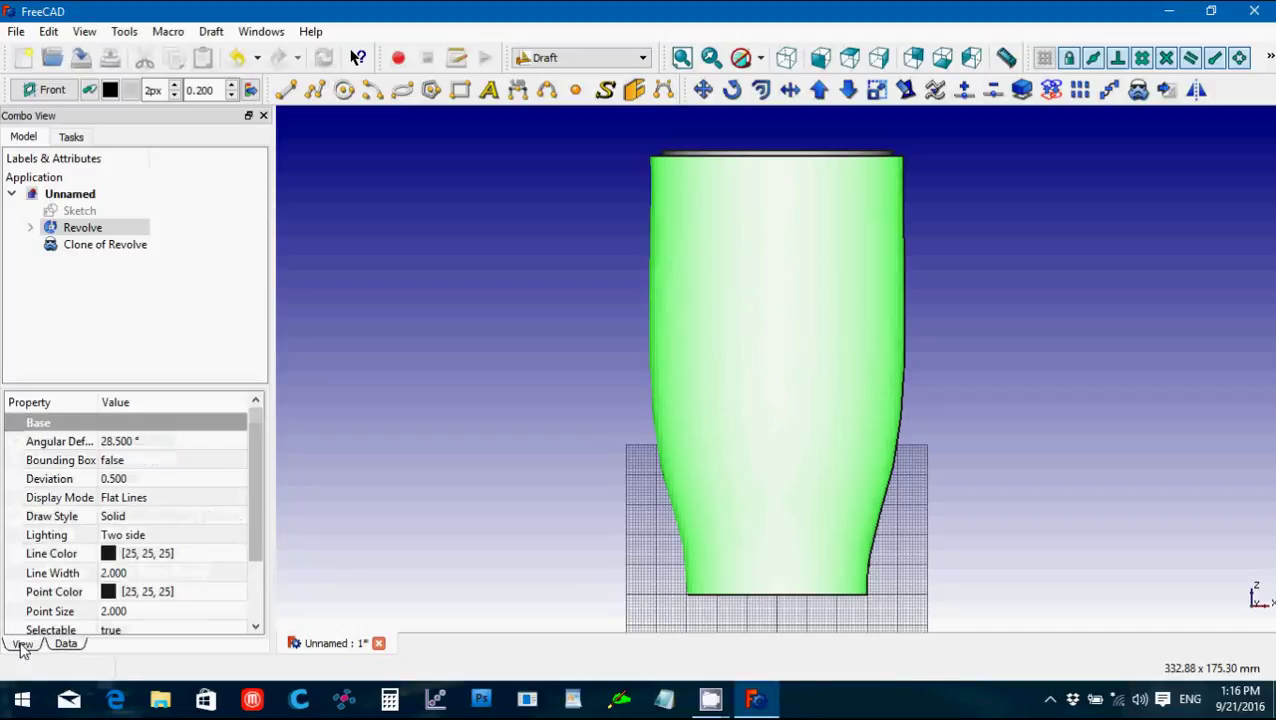
{"action": "left_click_drag", "start_coordinate": [254, 513], "coordinate": [248, 584]}
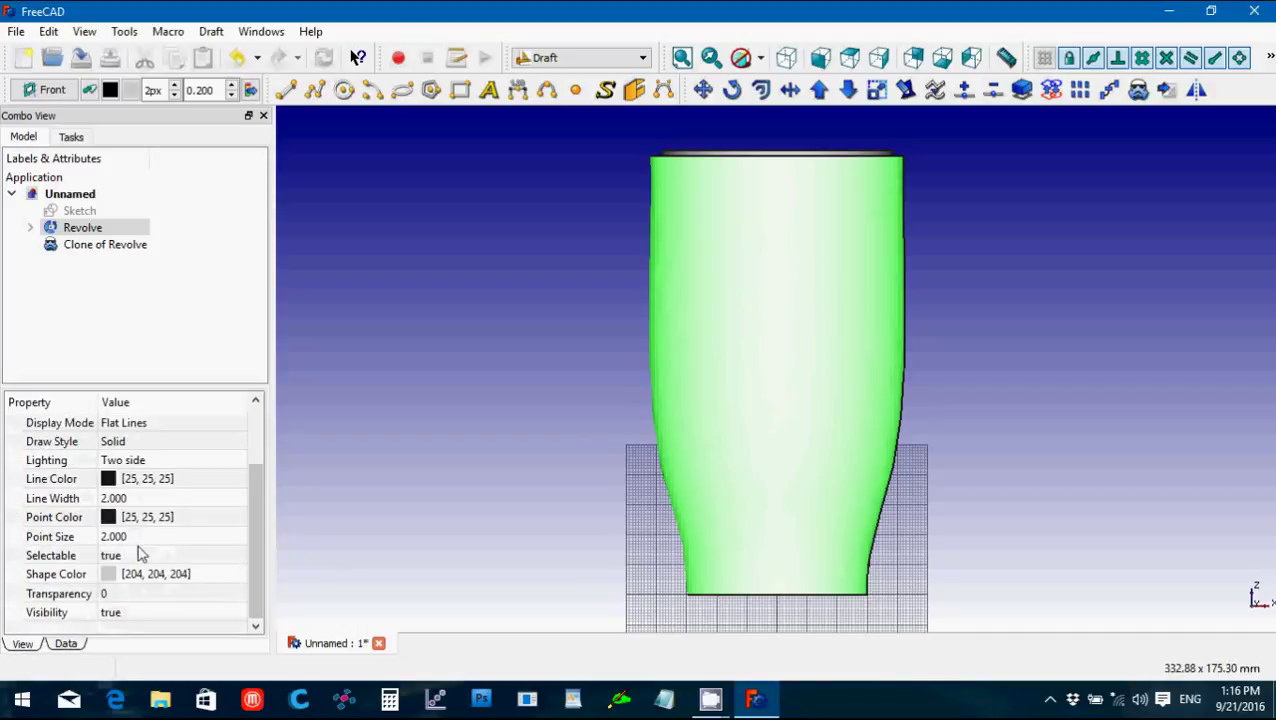
{"action": "left_click", "coordinate": [132, 598]}
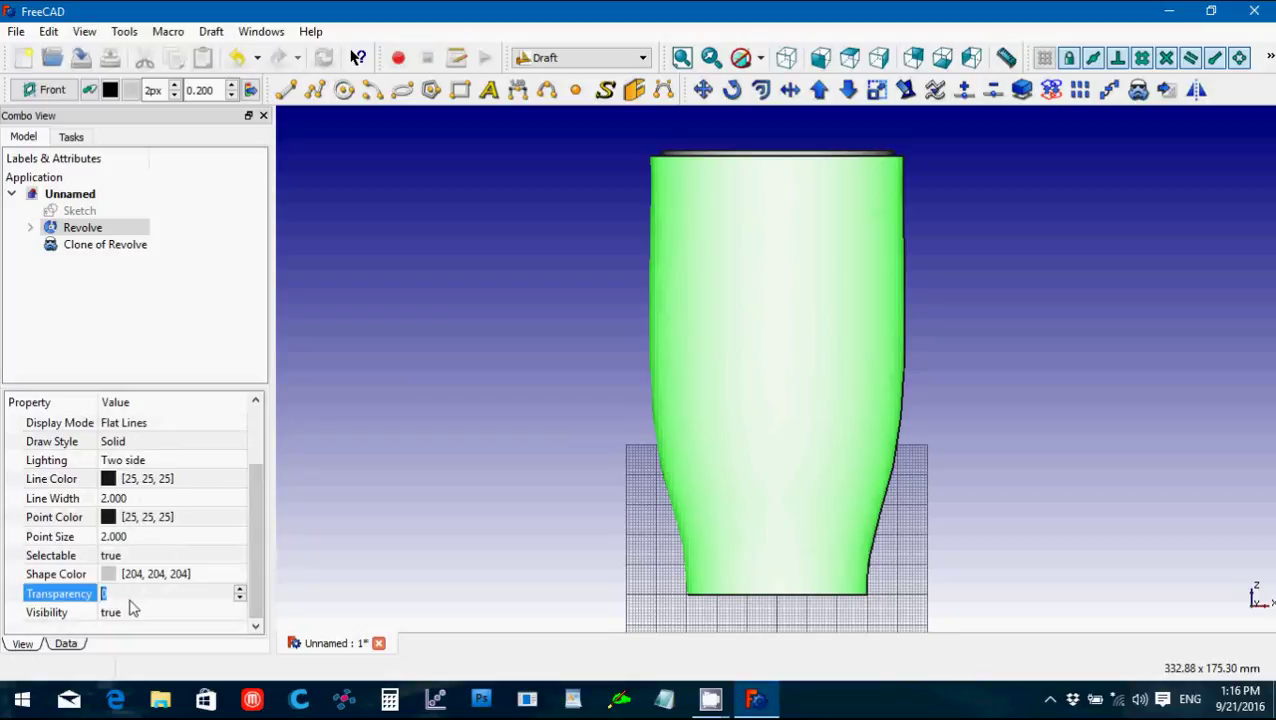
{"action": "type", "text": "50"}
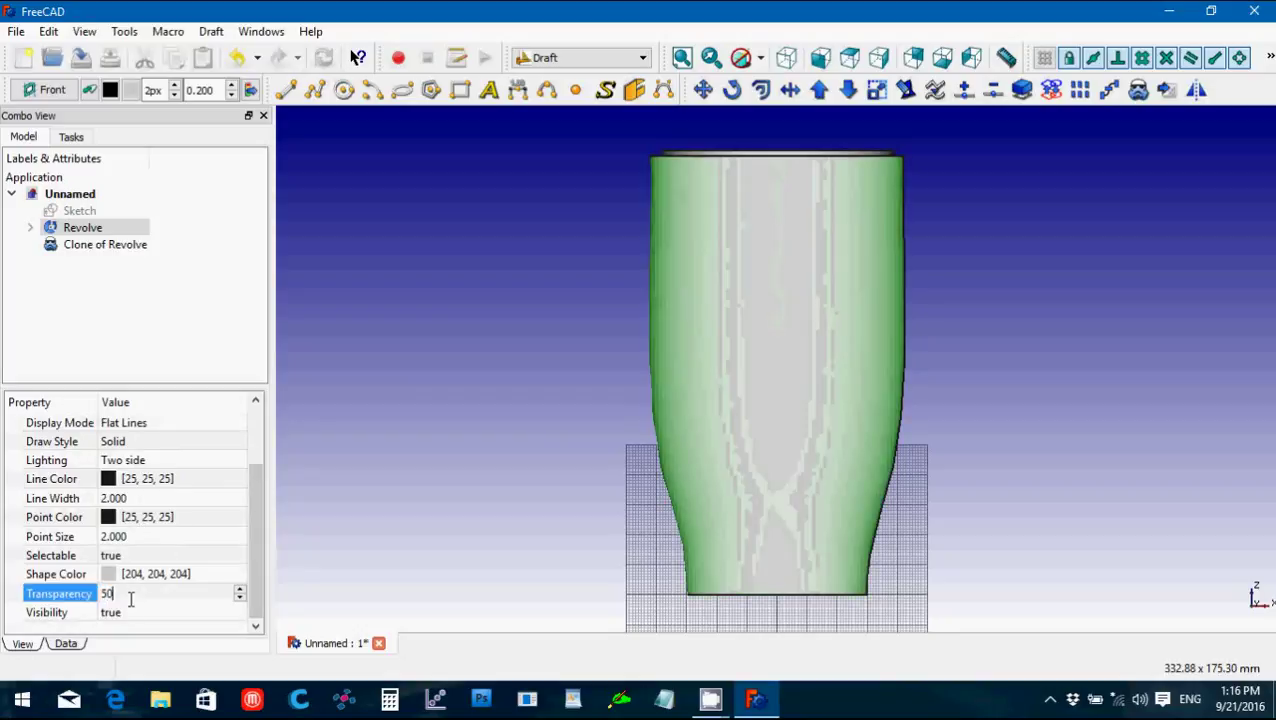
{"action": "left_click", "coordinate": [340, 553]}
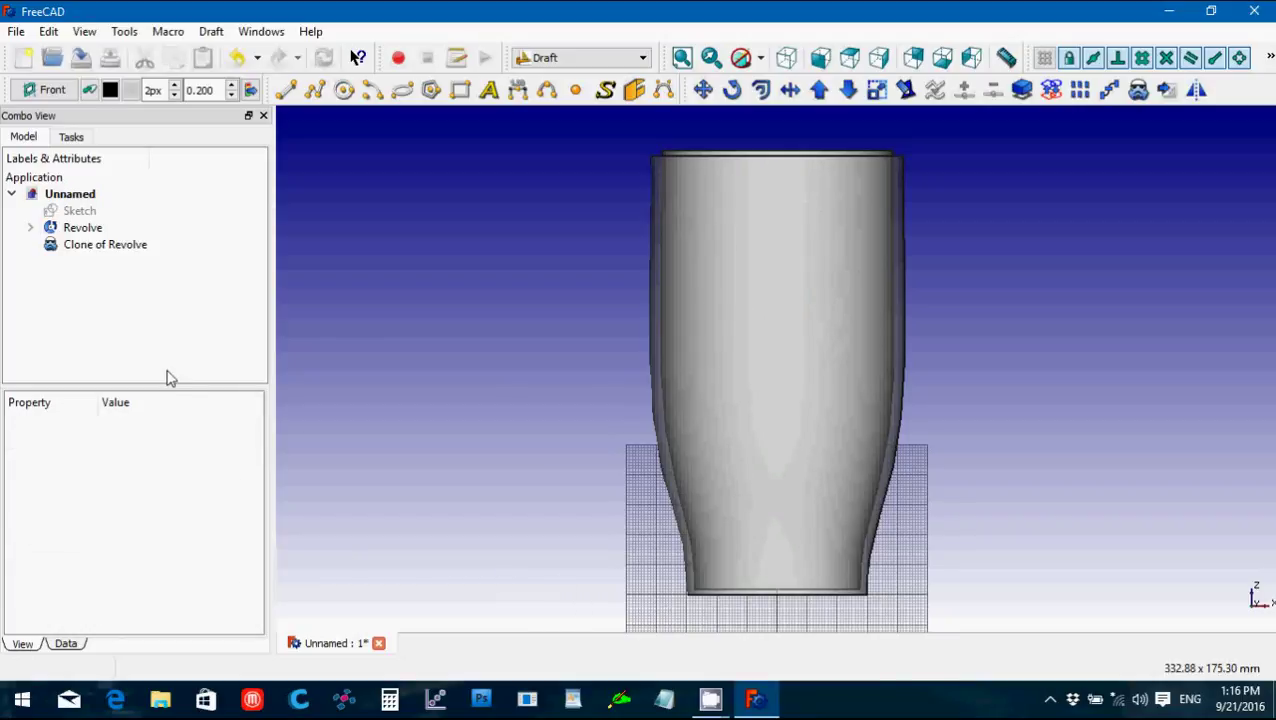
Raise the cloned inner body by setting its placement position to 3 mm in Z.
{"action": "left_click", "coordinate": [68, 246]}
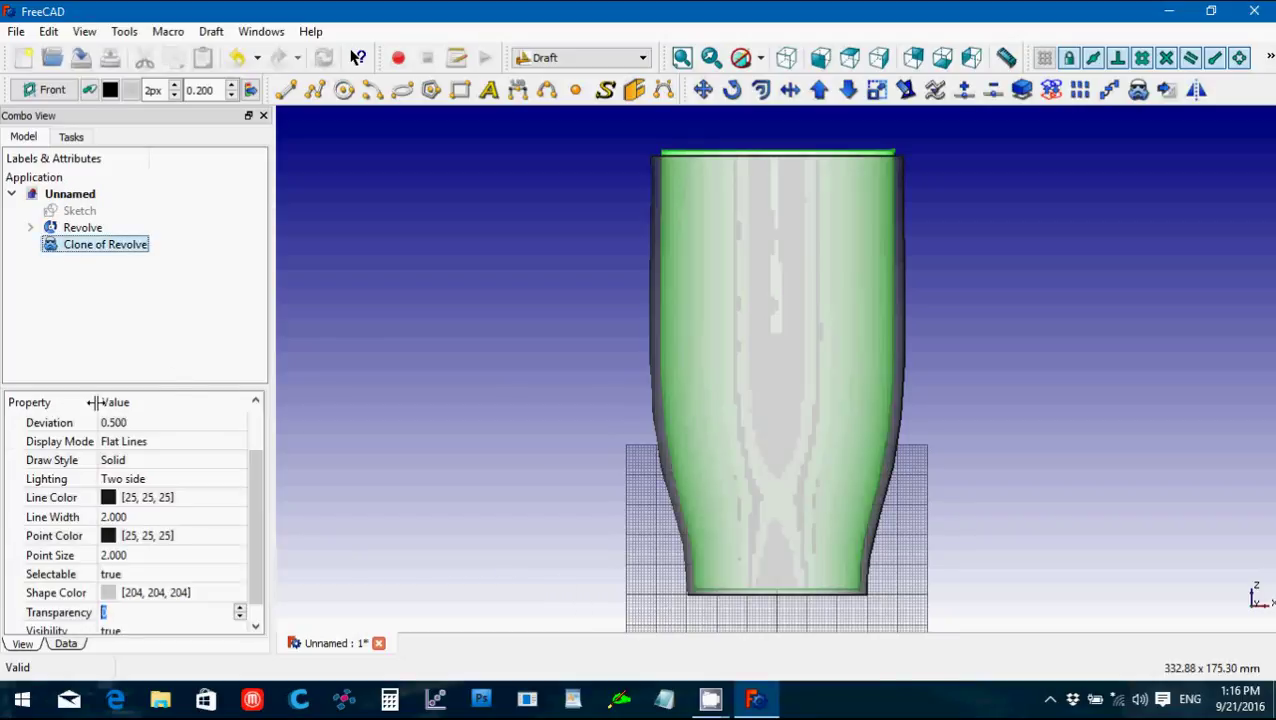
{"action": "left_click", "coordinate": [66, 644]}
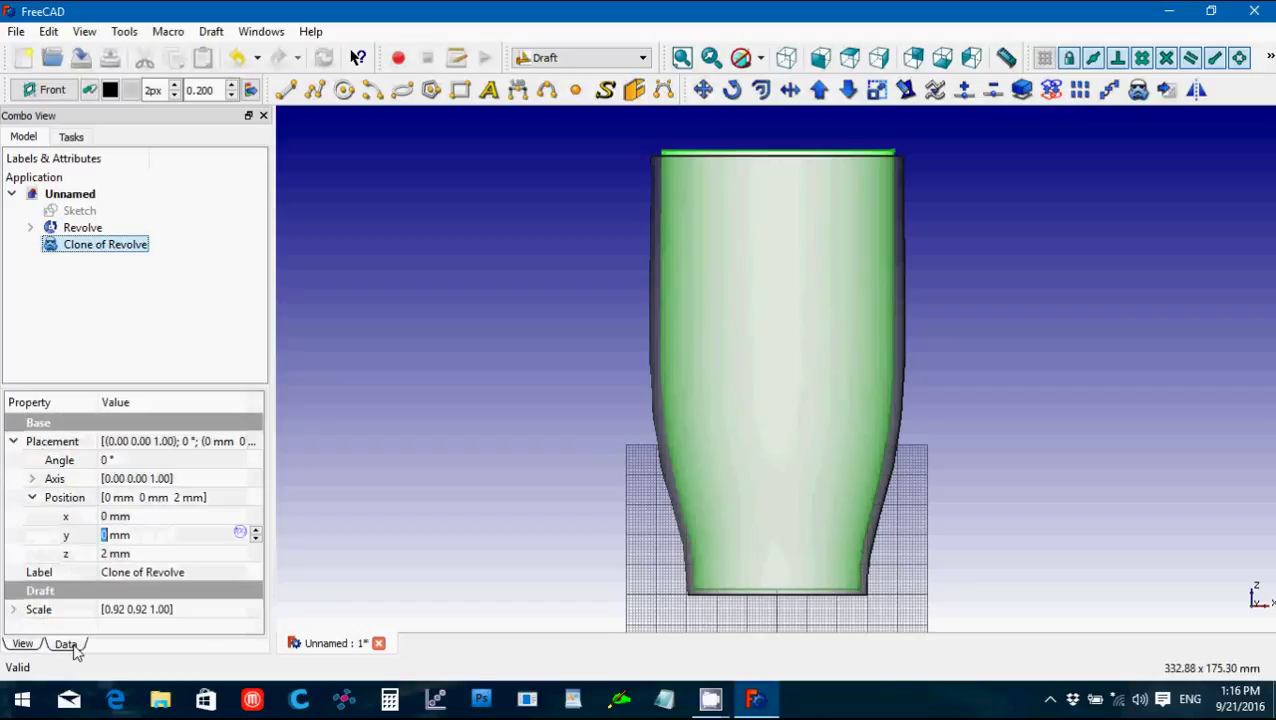
{"action": "left_click", "coordinate": [128, 554]}
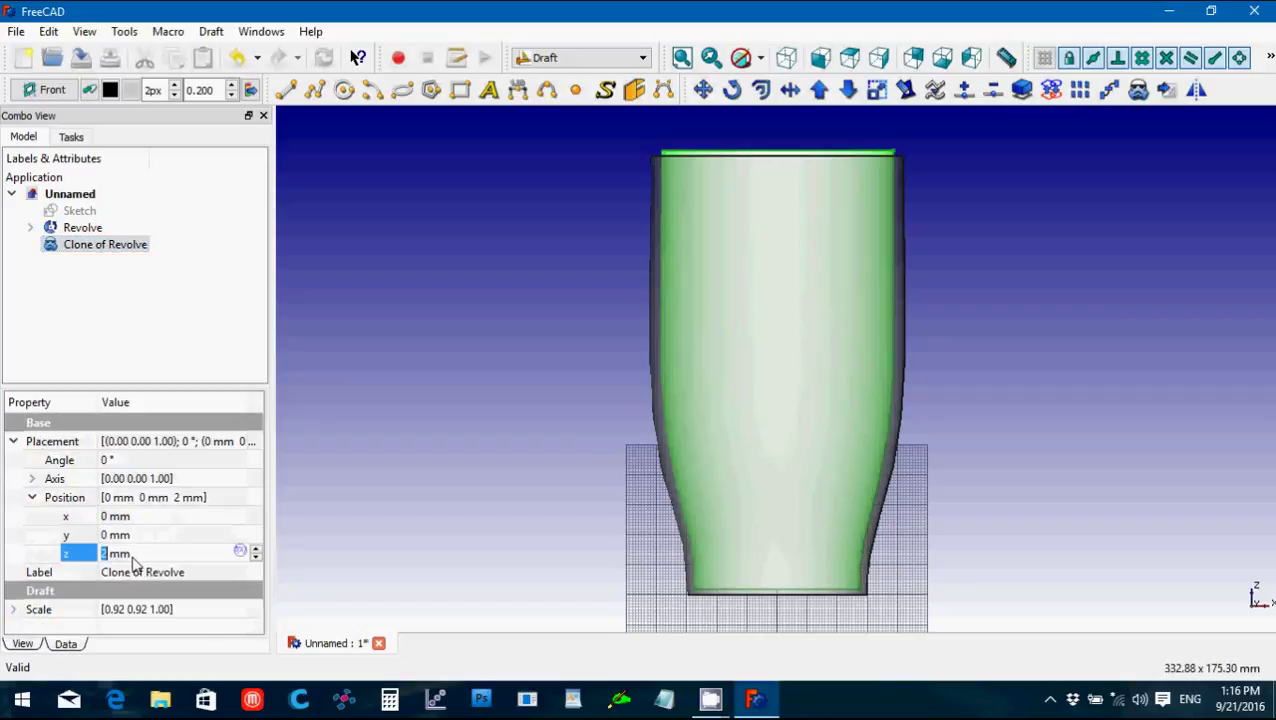
{"action": "type", "text": "3"}
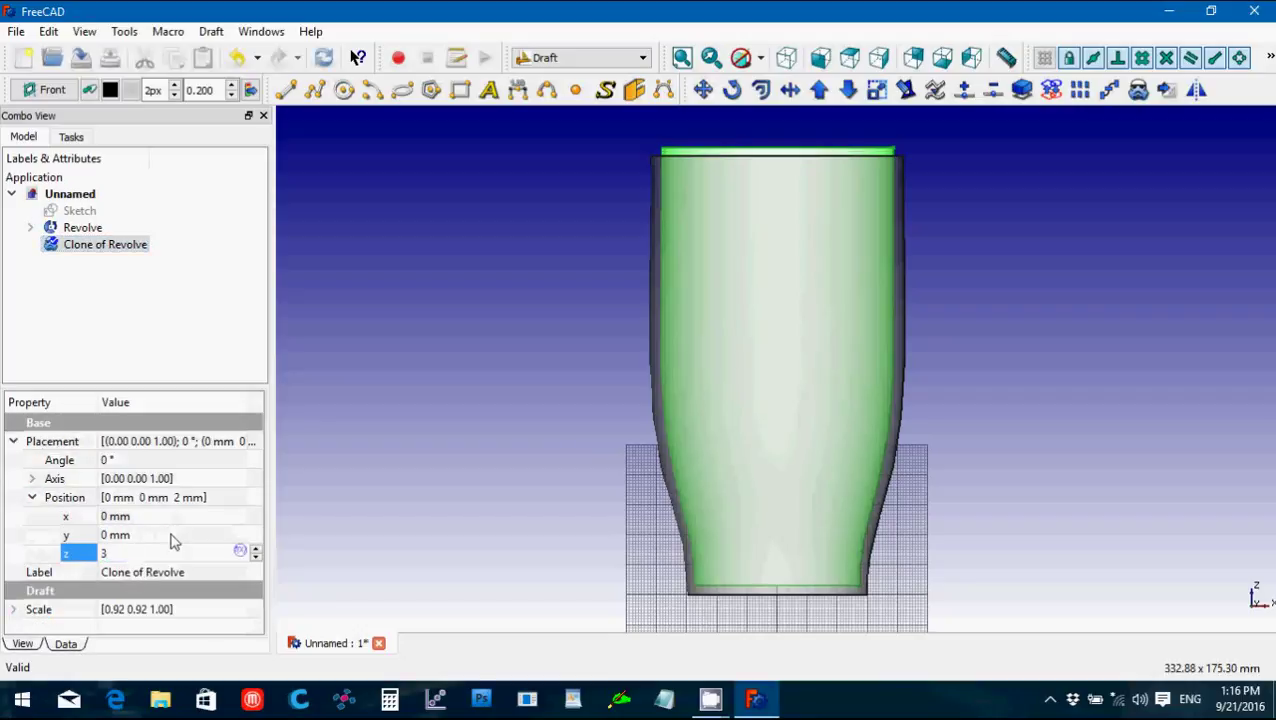
{"action": "key", "text": "Return"}
{"action": "left_click", "coordinate": [434, 522]}
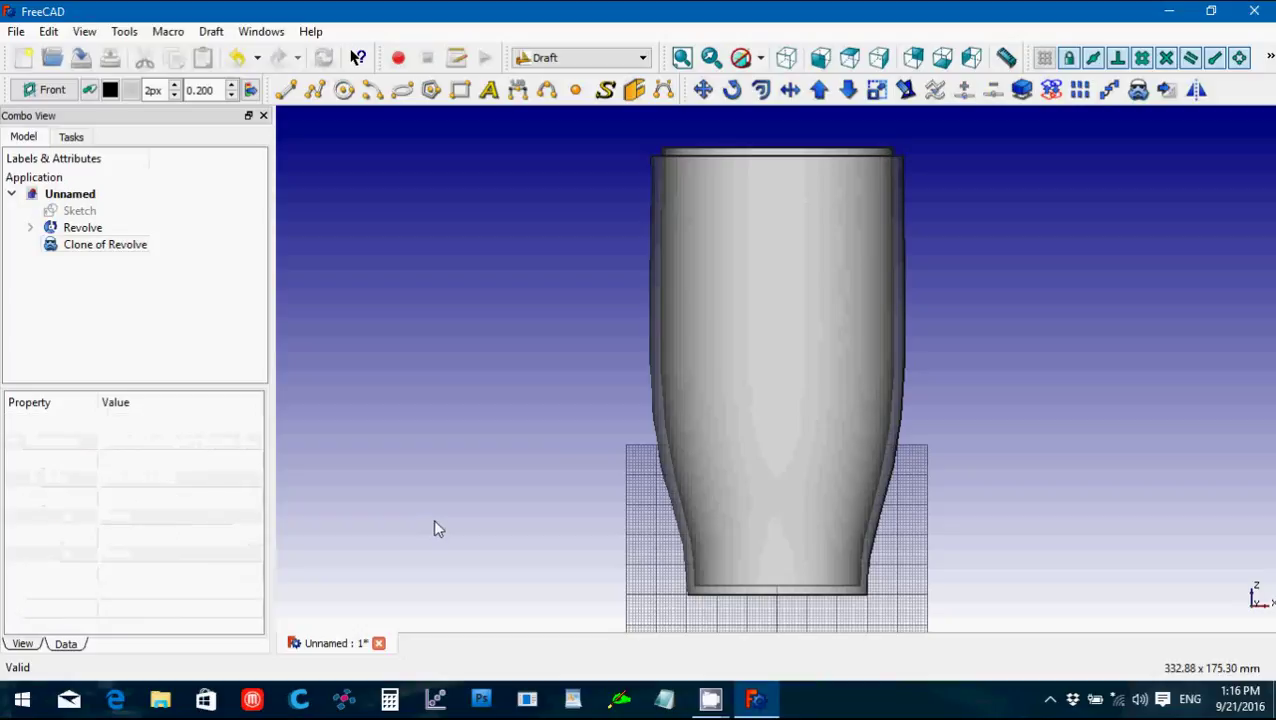
Try to cut the cloned inner body from the revolved body in the Part workbench, accepting non-solid shapes, and inspect the rim.
{"action": "left_click", "coordinate": [84, 228]}
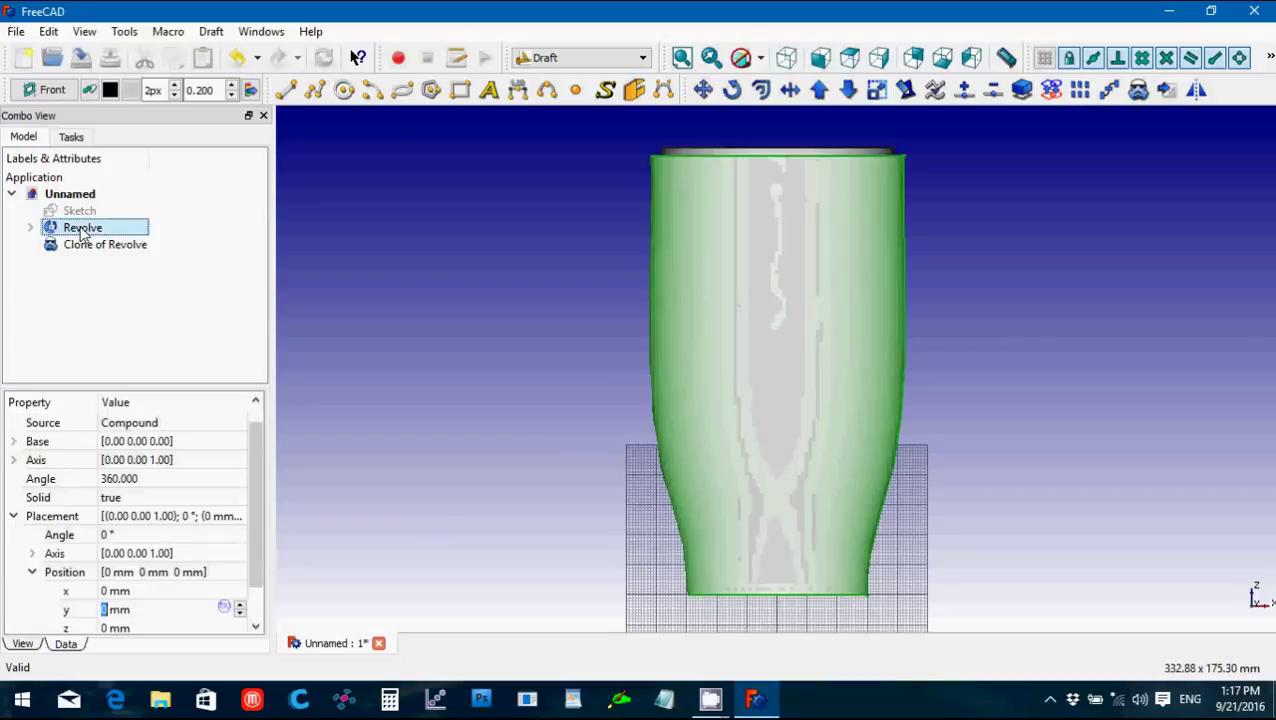
{"action": "left_click", "coordinate": [90, 244], "text": "ctrl"}
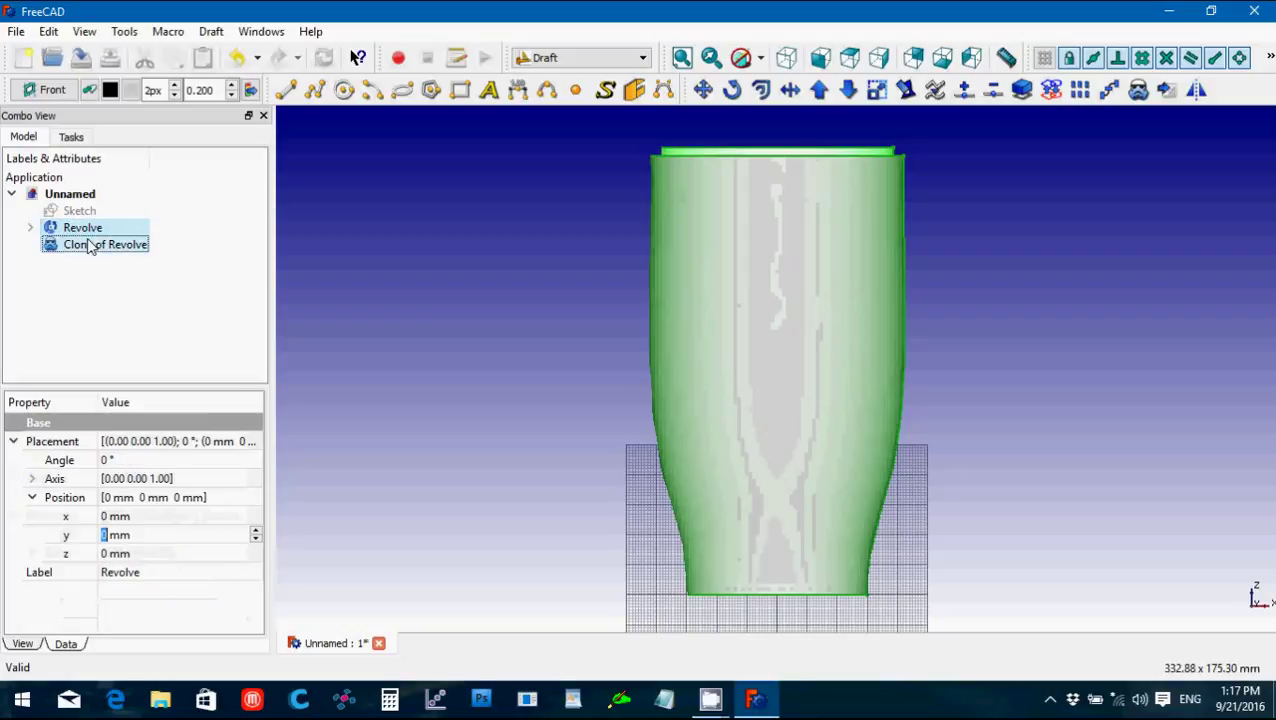
{"action": "left_click", "coordinate": [562, 61]}
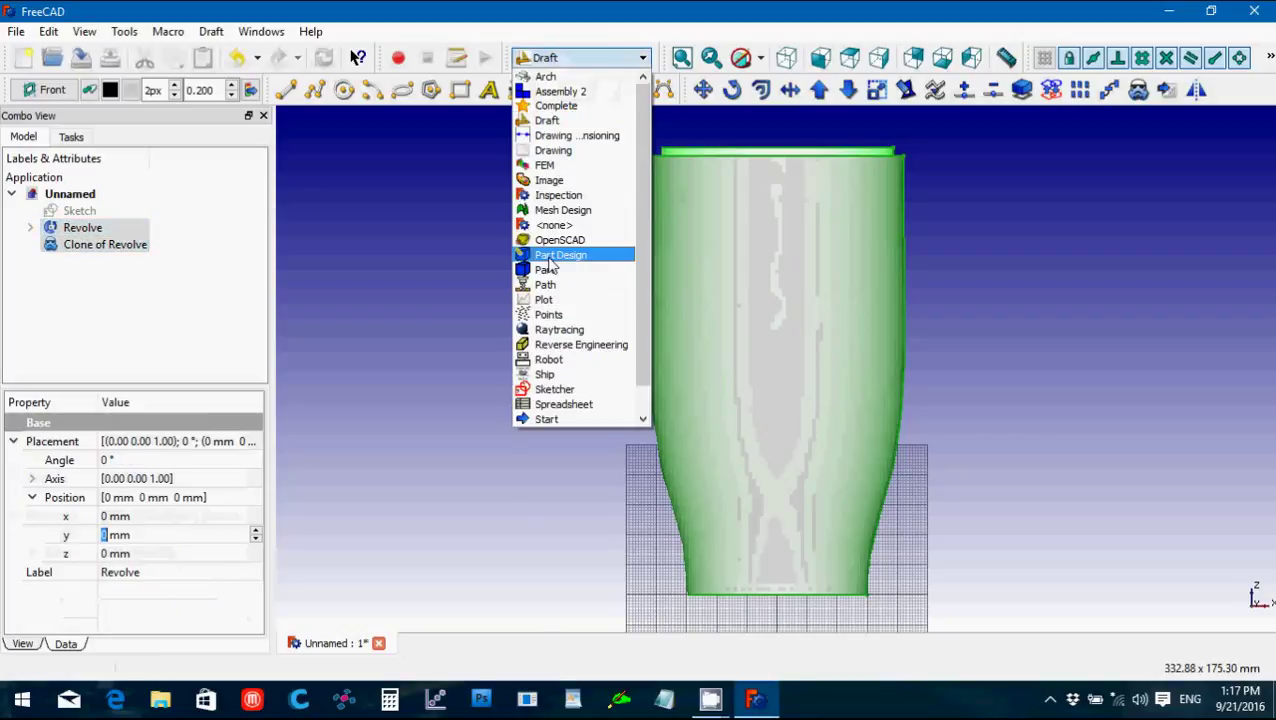
{"action": "left_click", "coordinate": [549, 267]}
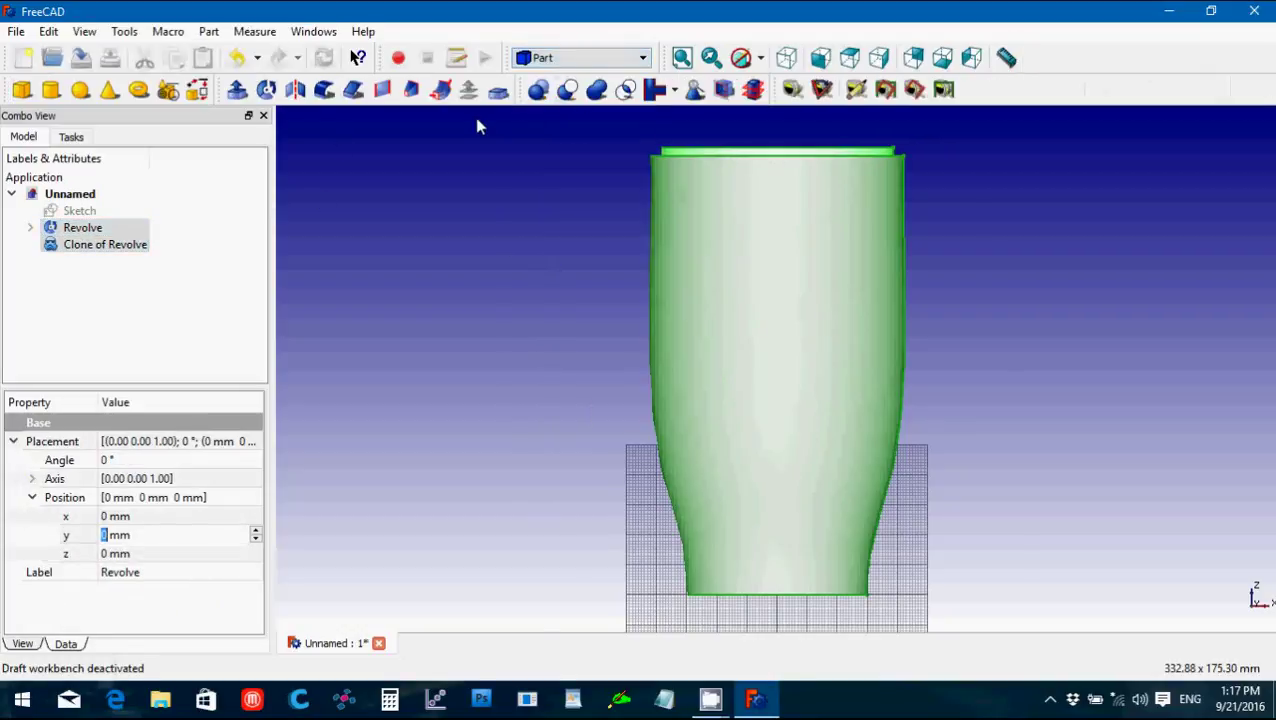
{"action": "left_click", "coordinate": [567, 89]}
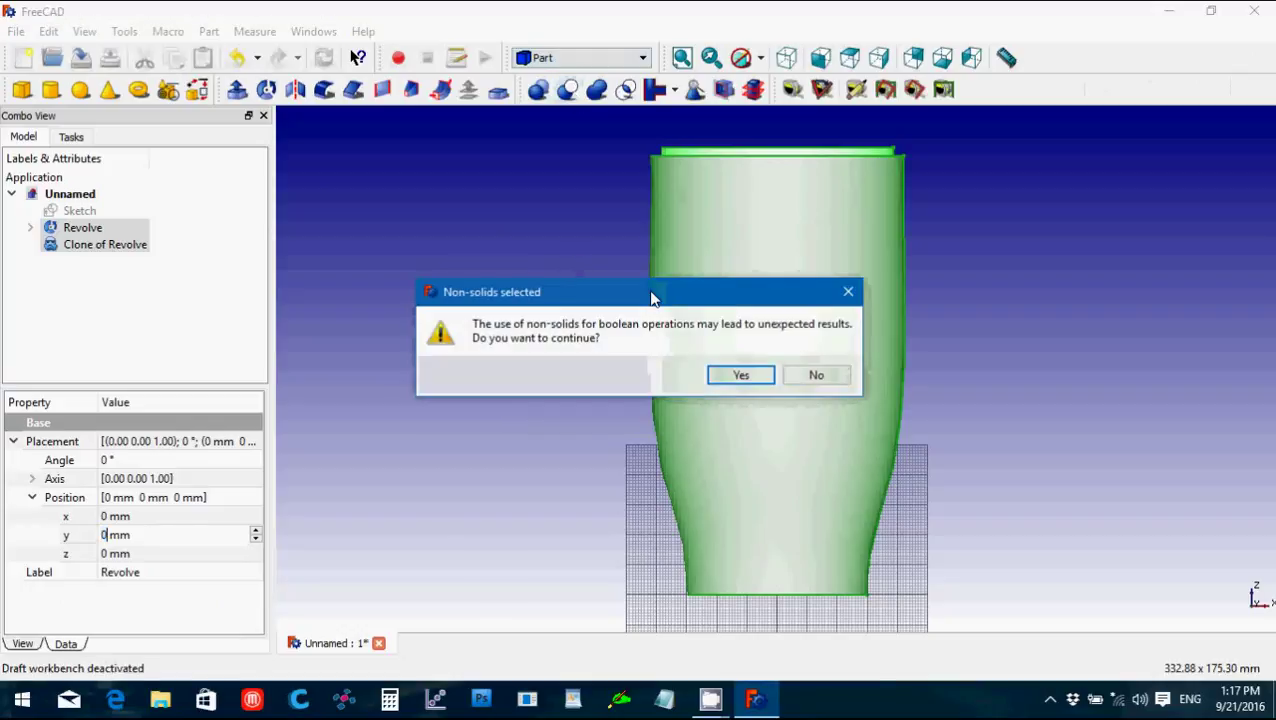
{"action": "left_click", "coordinate": [739, 376]}
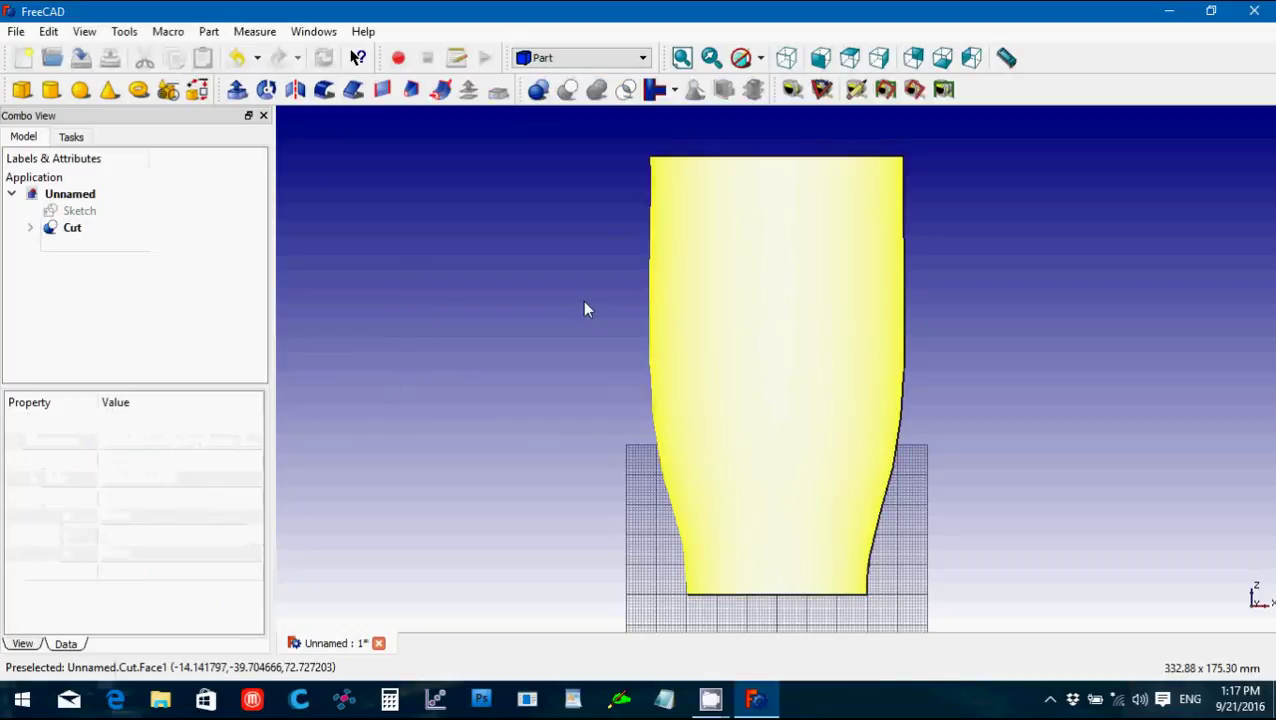
{"action": "middle_click_drag", "start_coordinate": [480, 272], "coordinate": [760, 285]}
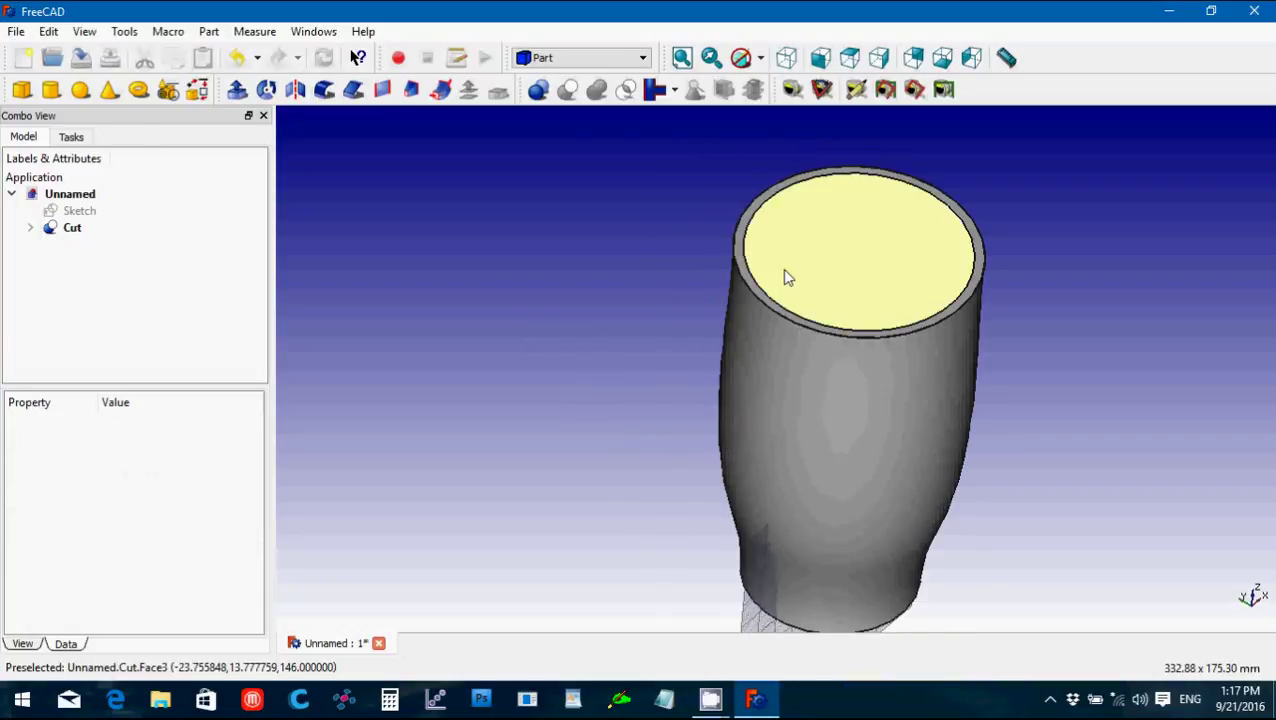
{"action": "left_click", "coordinate": [786, 277]}
{"action": "left_click", "coordinate": [337, 295]}
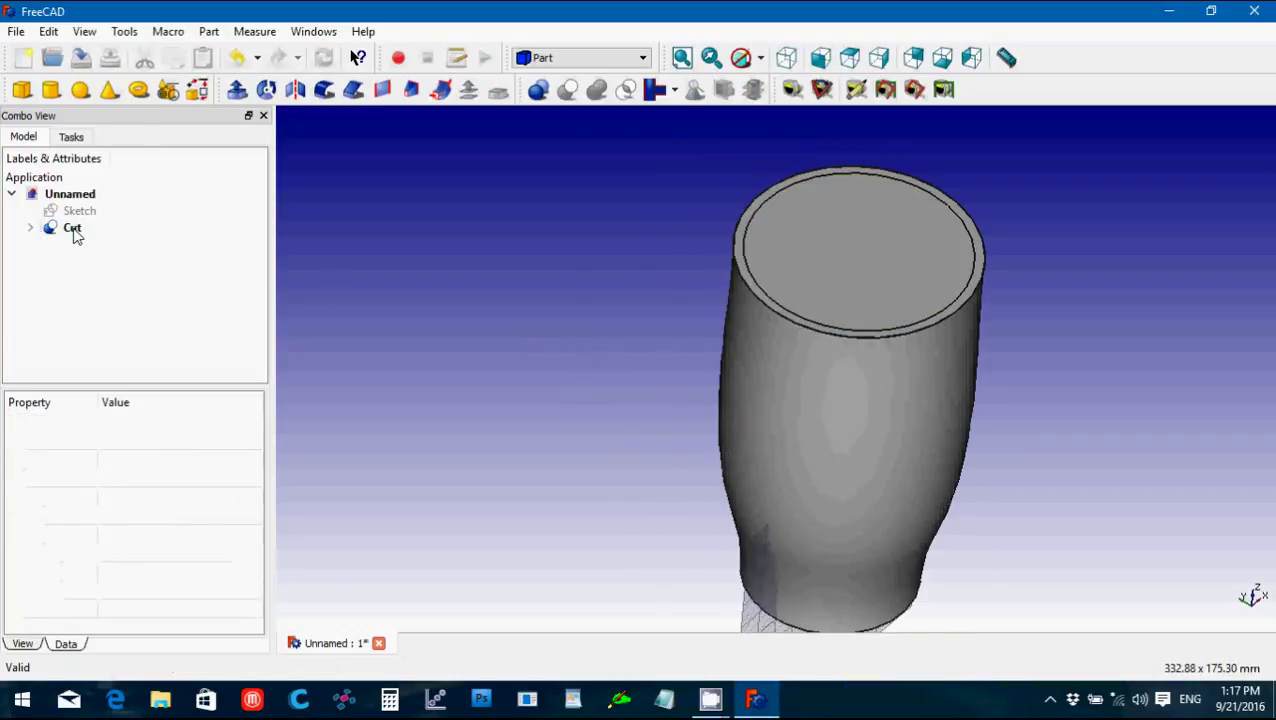
Delete the cut made from the non-solid revolved body and its clone.
{"action": "left_click", "coordinate": [73, 229]}
{"action": "key", "text": "Delete"}
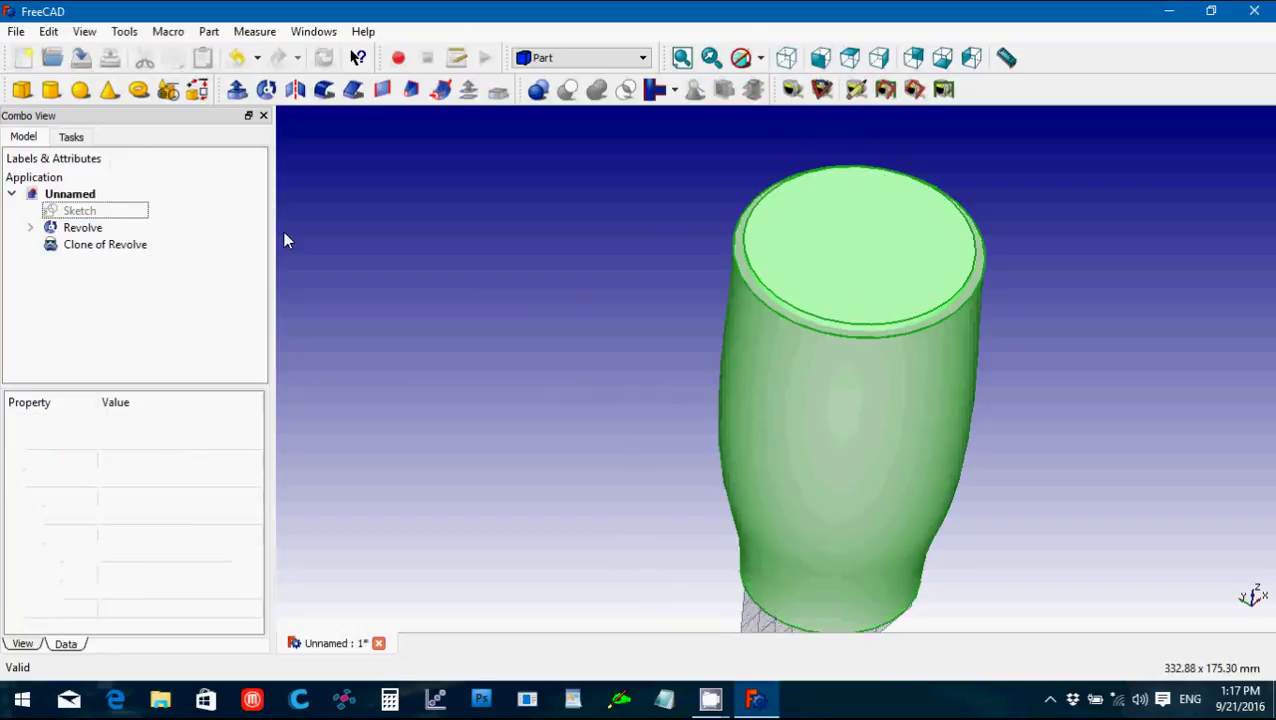
{"action": "left_click", "coordinate": [344, 229]}
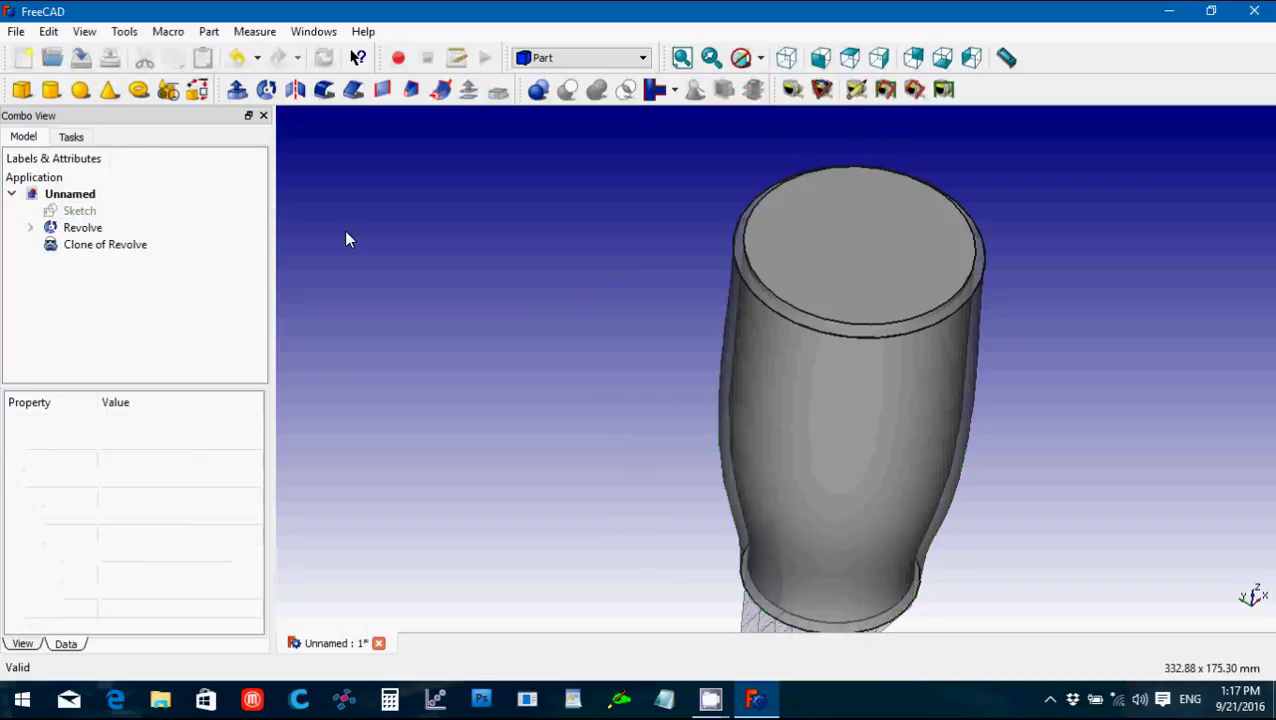
Convert the revolved body and its clone each to a solid.
{"action": "left_click", "coordinate": [84, 229]}
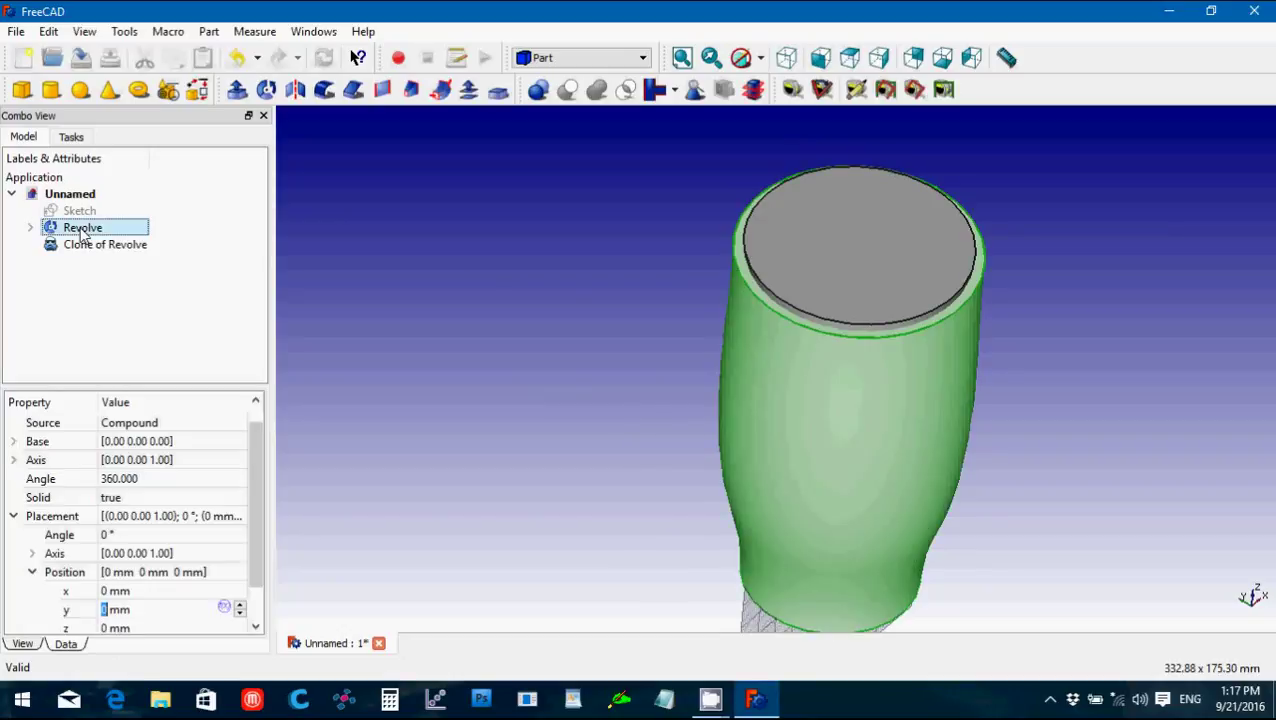
{"action": "left_click", "coordinate": [208, 31]}
{"action": "mouse_move", "coordinate": [222, 110]}
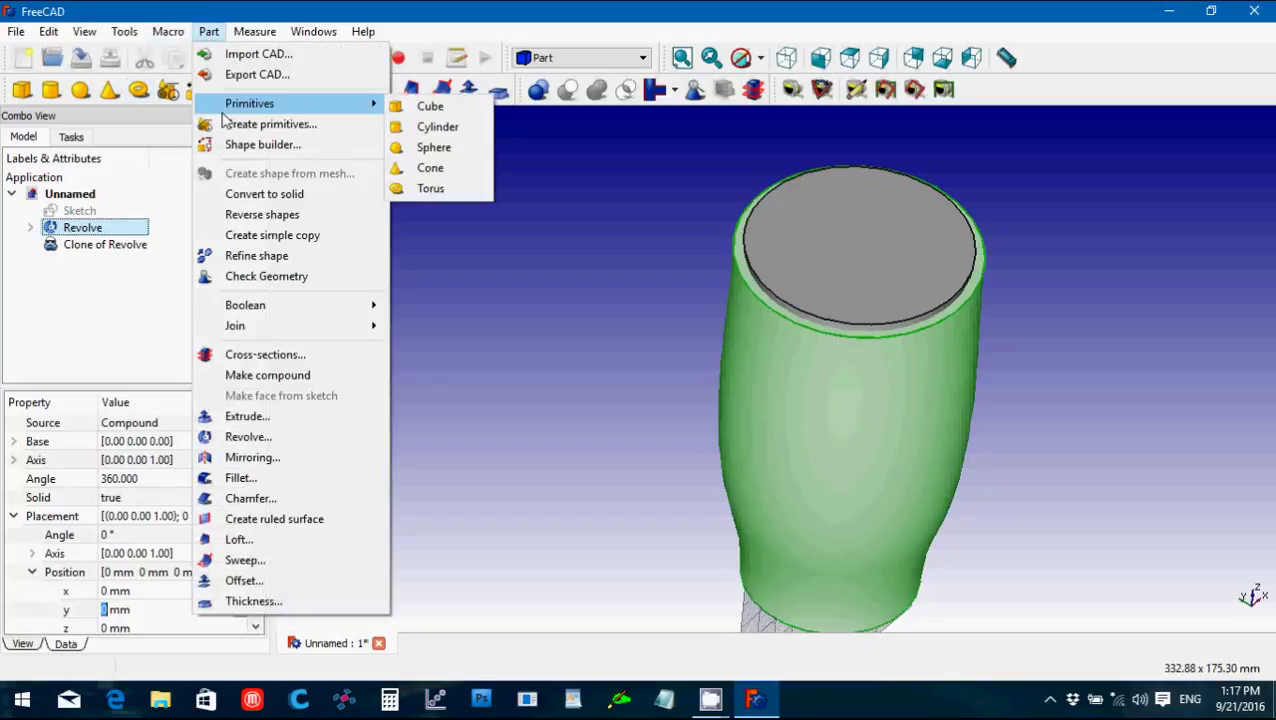
{"action": "left_click", "coordinate": [263, 197]}
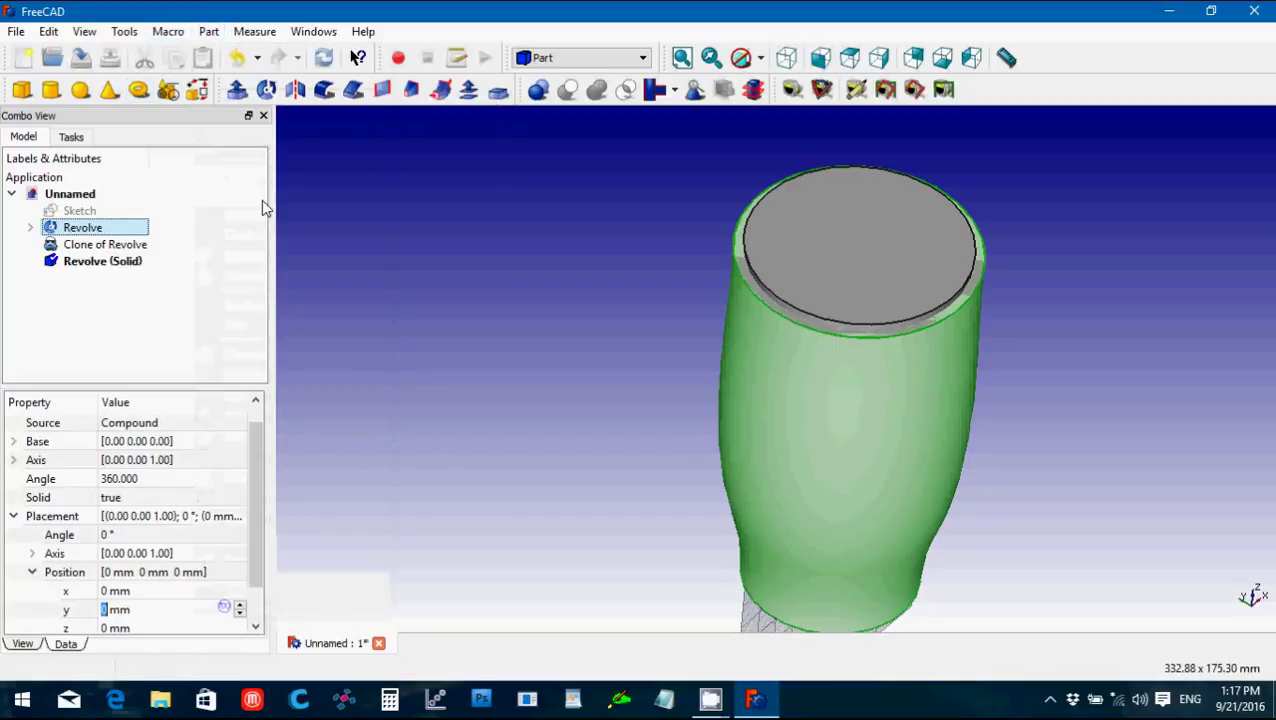
{"action": "left_click", "coordinate": [124, 250]}
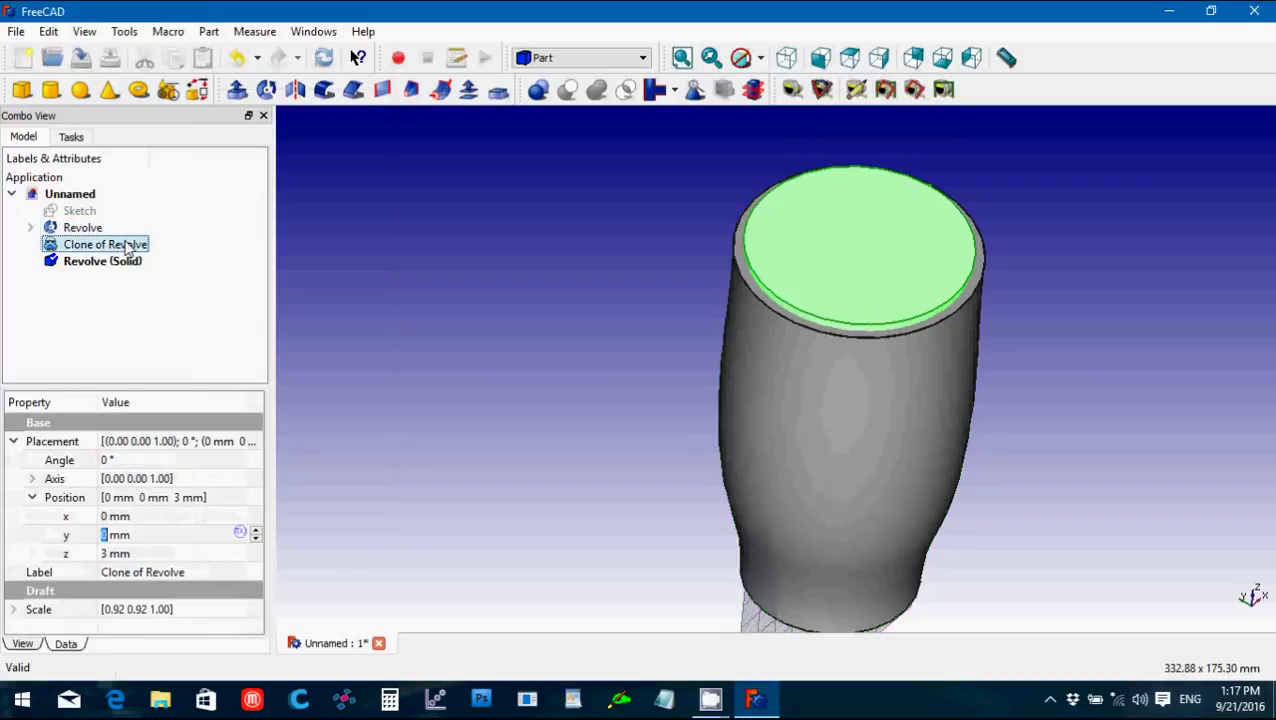
{"action": "left_click", "coordinate": [208, 31]}
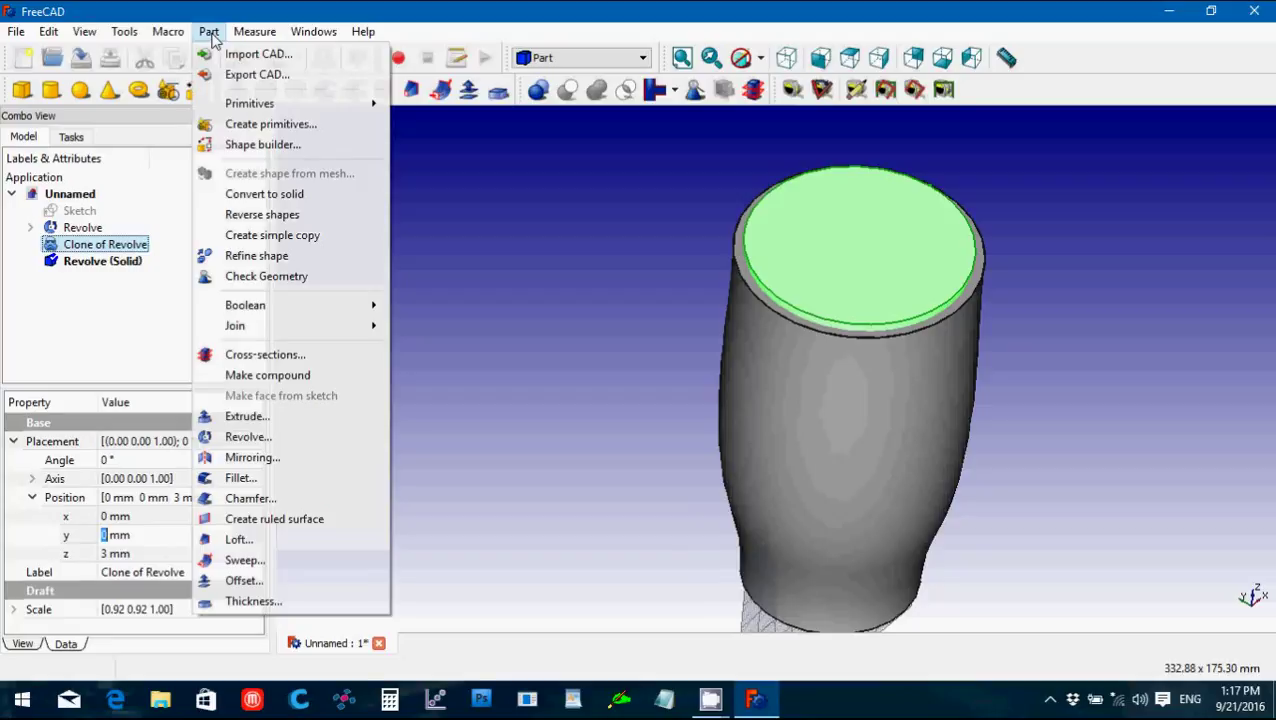
{"action": "left_click", "coordinate": [257, 195]}
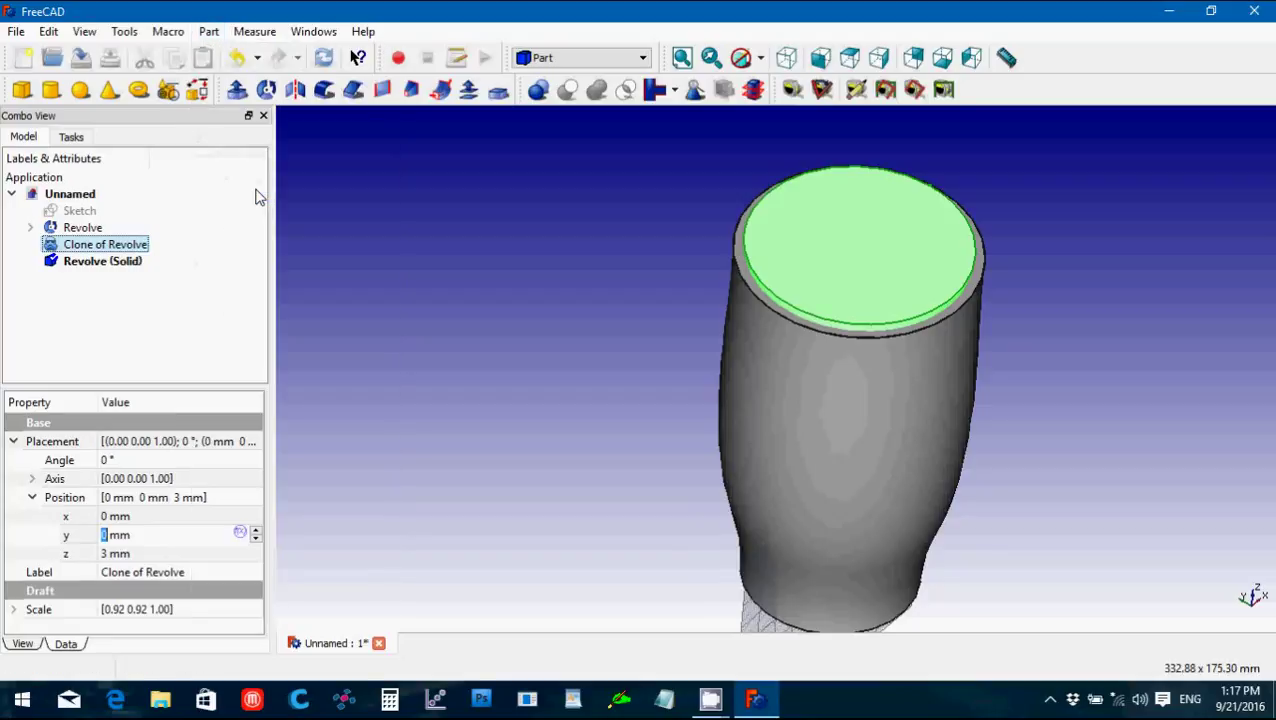
Hide the original revolved body and its original clone, leaving the two converted solids visible.
{"action": "left_click", "coordinate": [85, 227]}
{"action": "key", "text": "space"}
{"action": "left_click", "coordinate": [96, 244]}
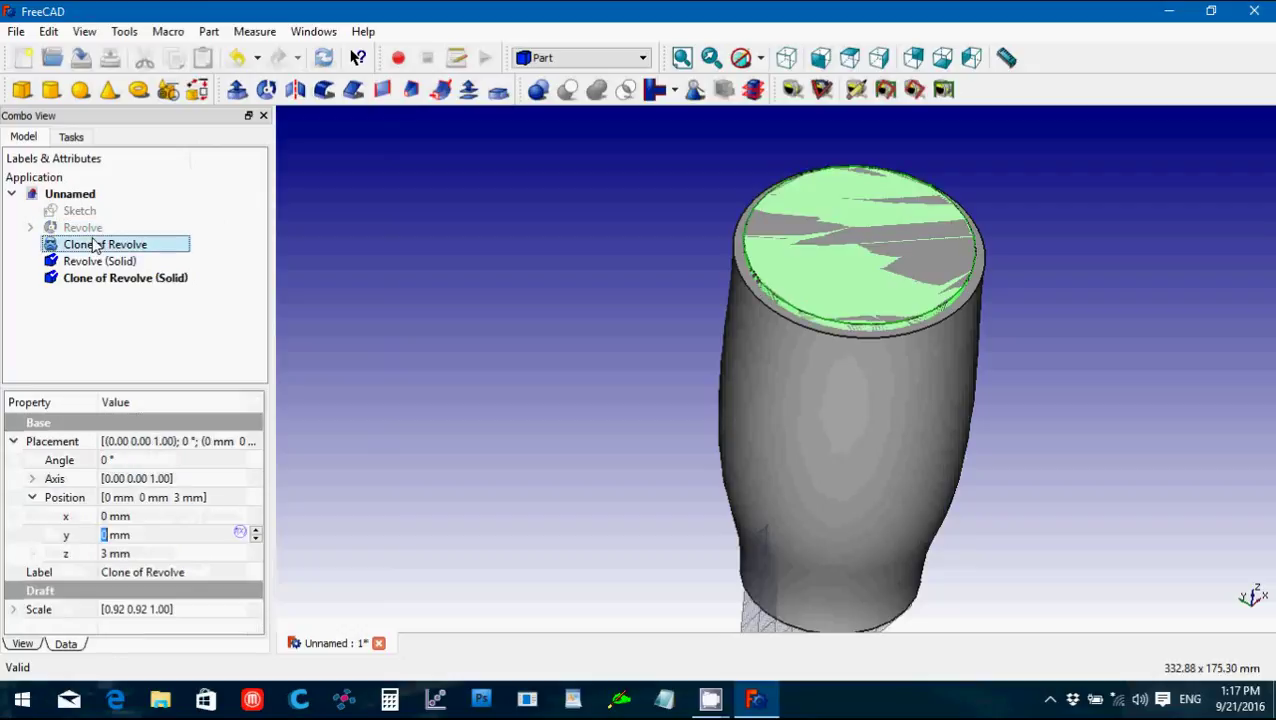
{"action": "key", "text": "space"}
Cut the clone solid from the revolved solid to hollow out the glass, and inspect its interior.
{"action": "left_click", "coordinate": [96, 261]}
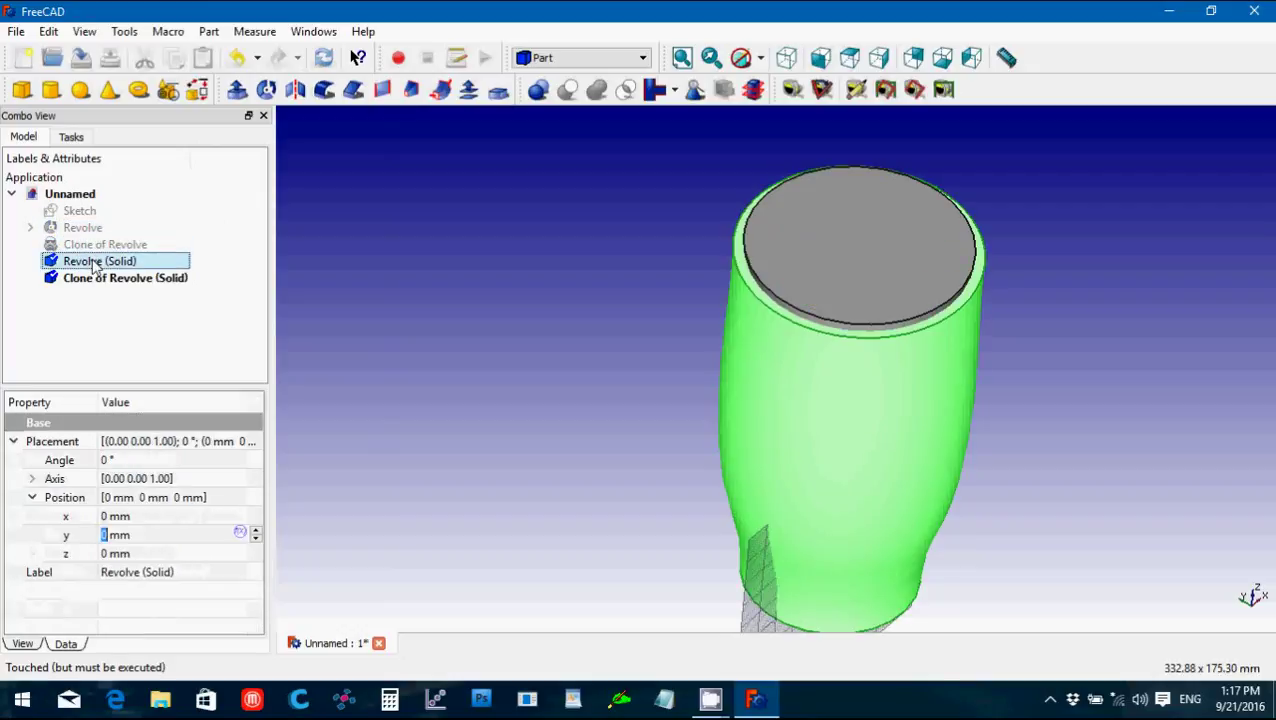
{"action": "left_click", "coordinate": [96, 278], "text": "ctrl"}
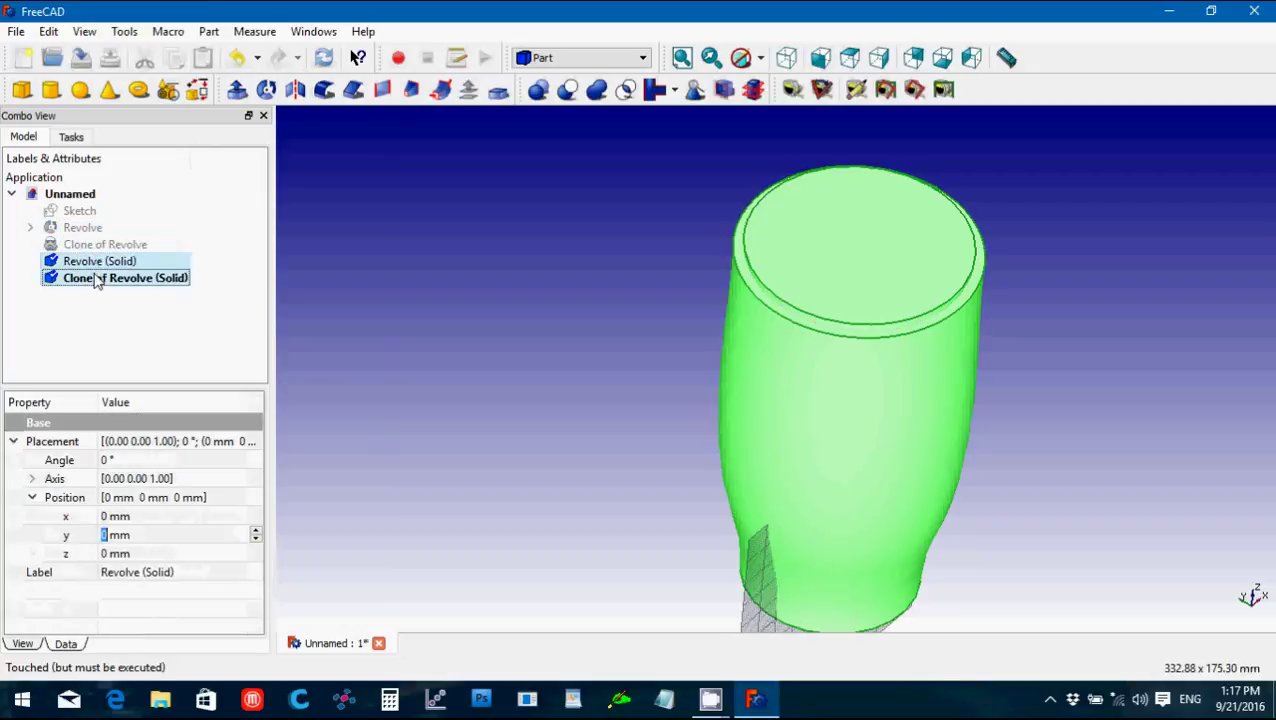
{"action": "left_click", "coordinate": [567, 90]}
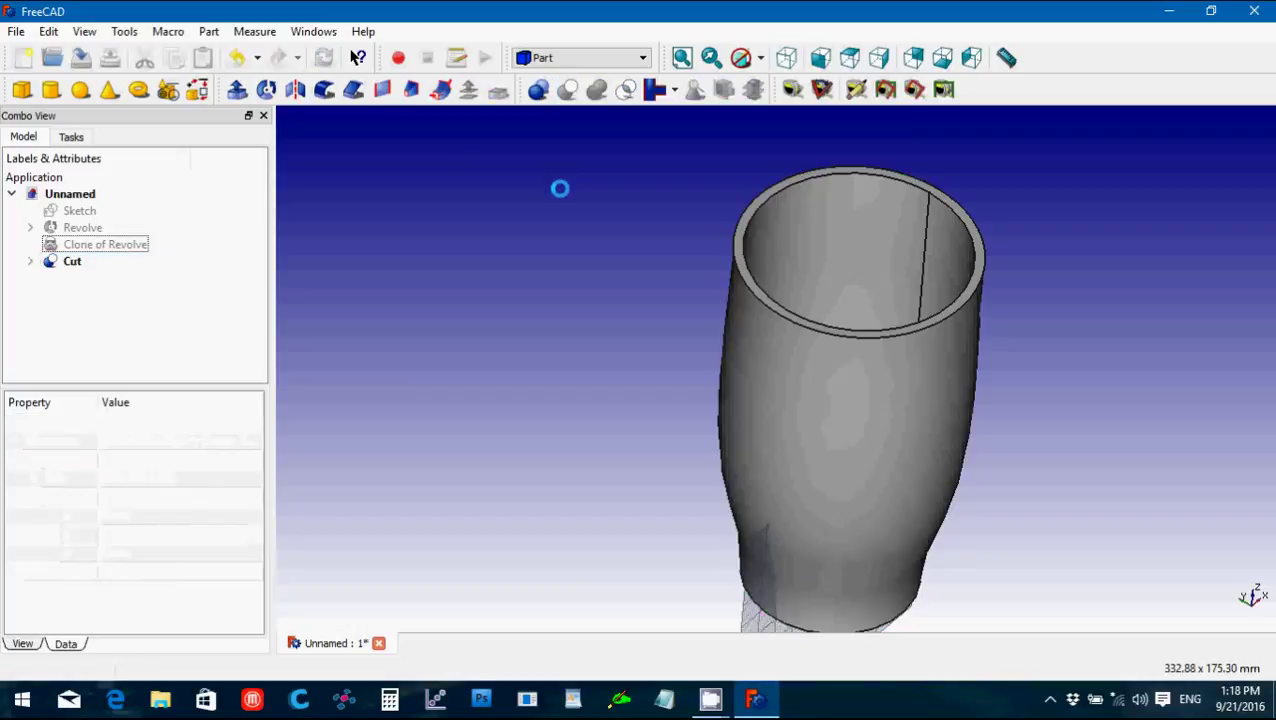
{"action": "left_click", "coordinate": [626, 177]}
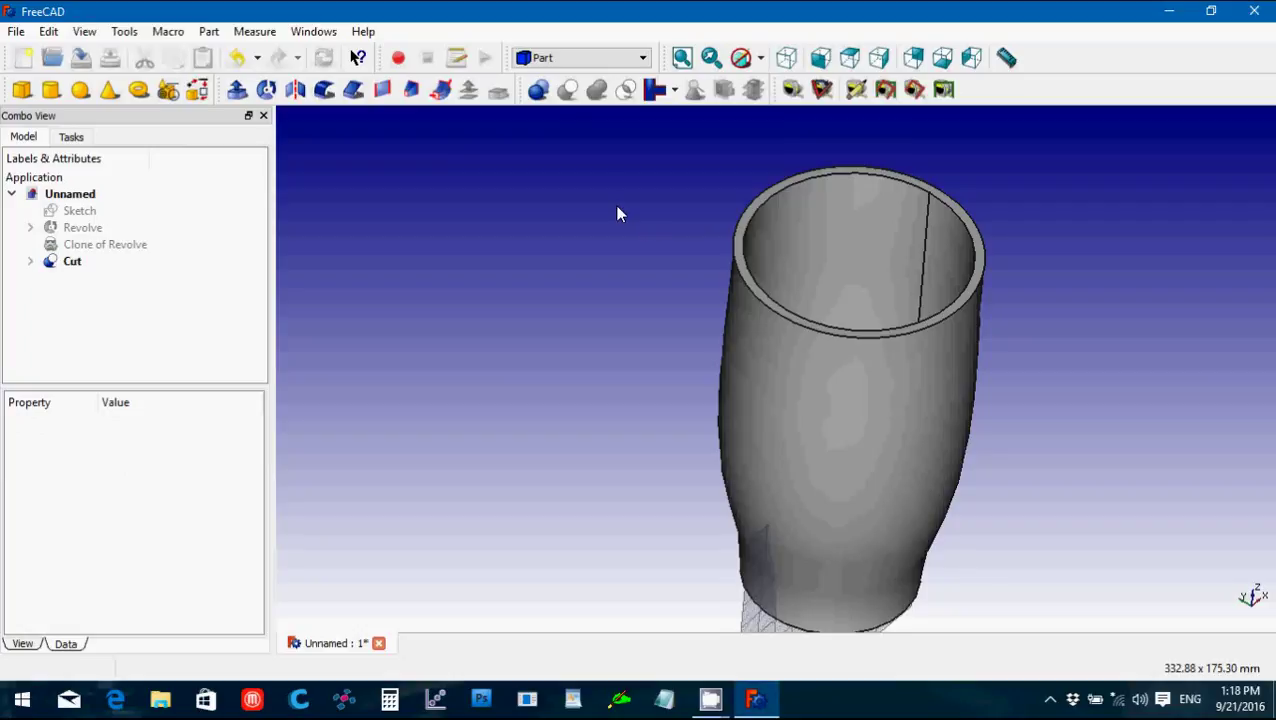
{"action": "middle_click_drag", "start_coordinate": [798, 252], "coordinate": [781, 304]}
{"action": "middle_click_drag", "start_coordinate": [757, 335], "coordinate": [756, 303]}
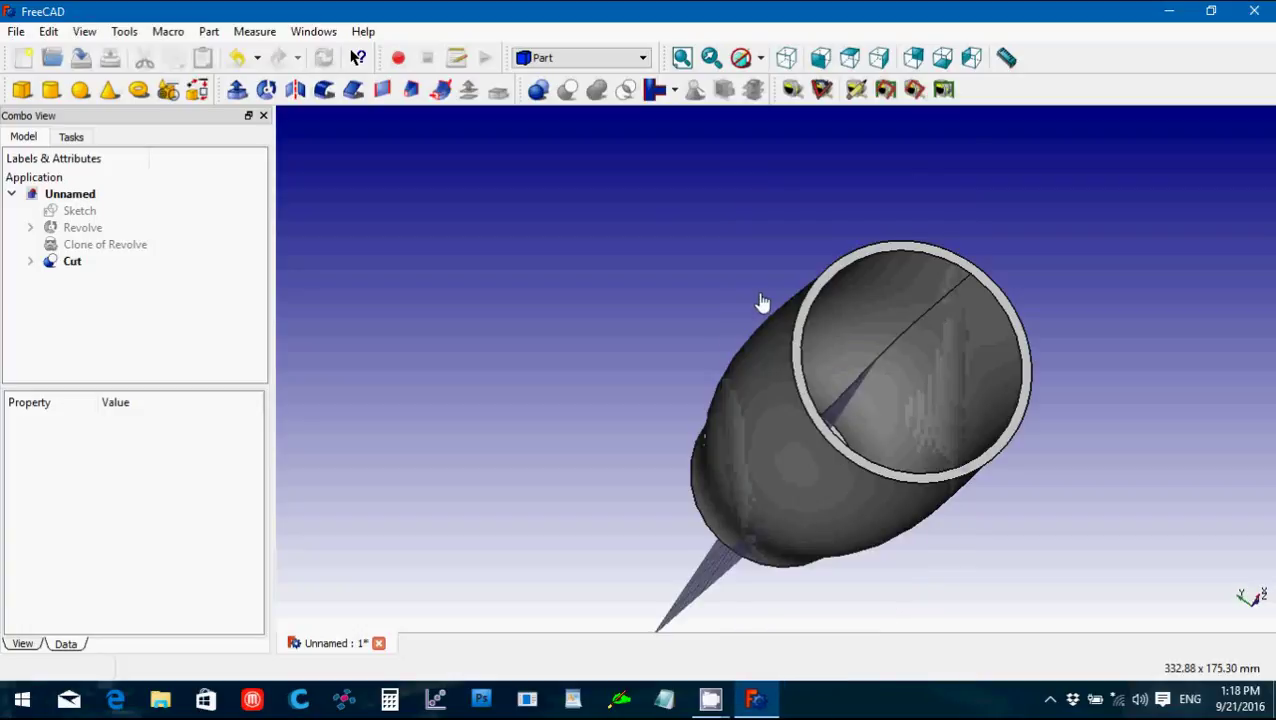
Switch to the Draft workbench.
{"action": "left_click", "coordinate": [570, 62]}
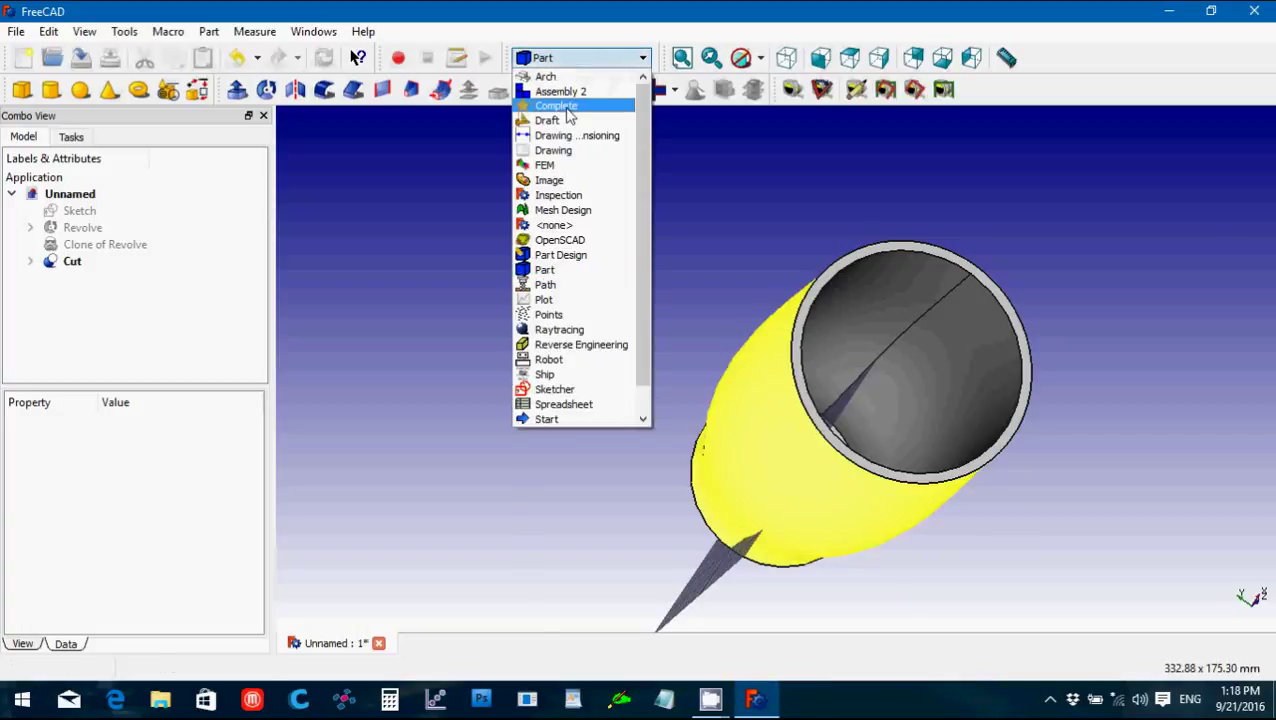
{"action": "left_click", "coordinate": [549, 120]}
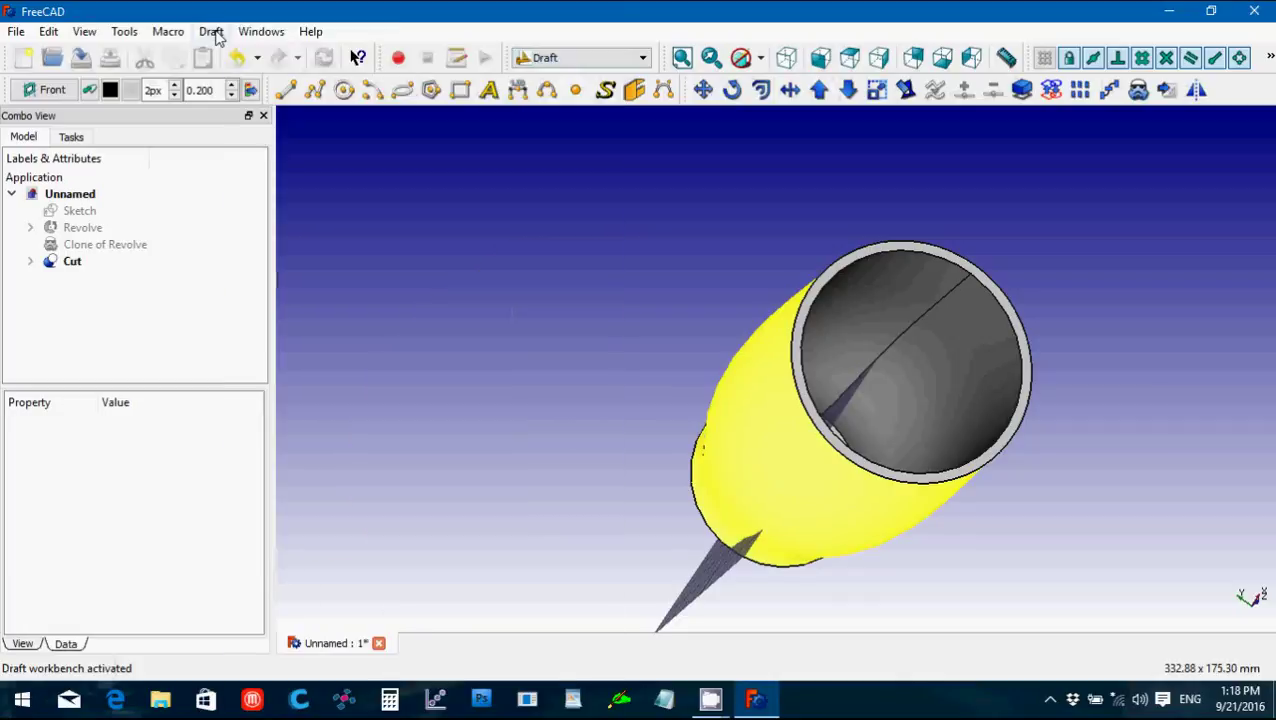
Hide the Draft grid in the 3D view.
{"action": "left_click", "coordinate": [212, 32]}
{"action": "mouse_move", "coordinate": [380, 690]}
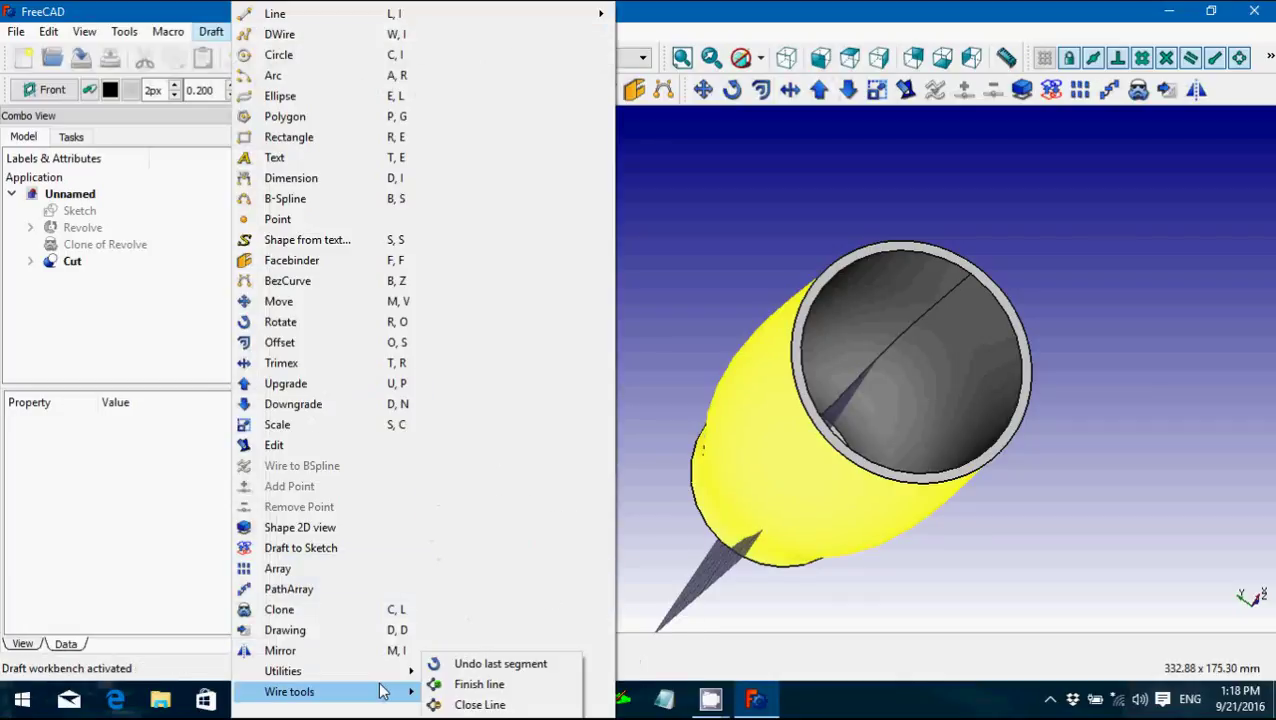
{"action": "left_click", "coordinate": [452, 703]}
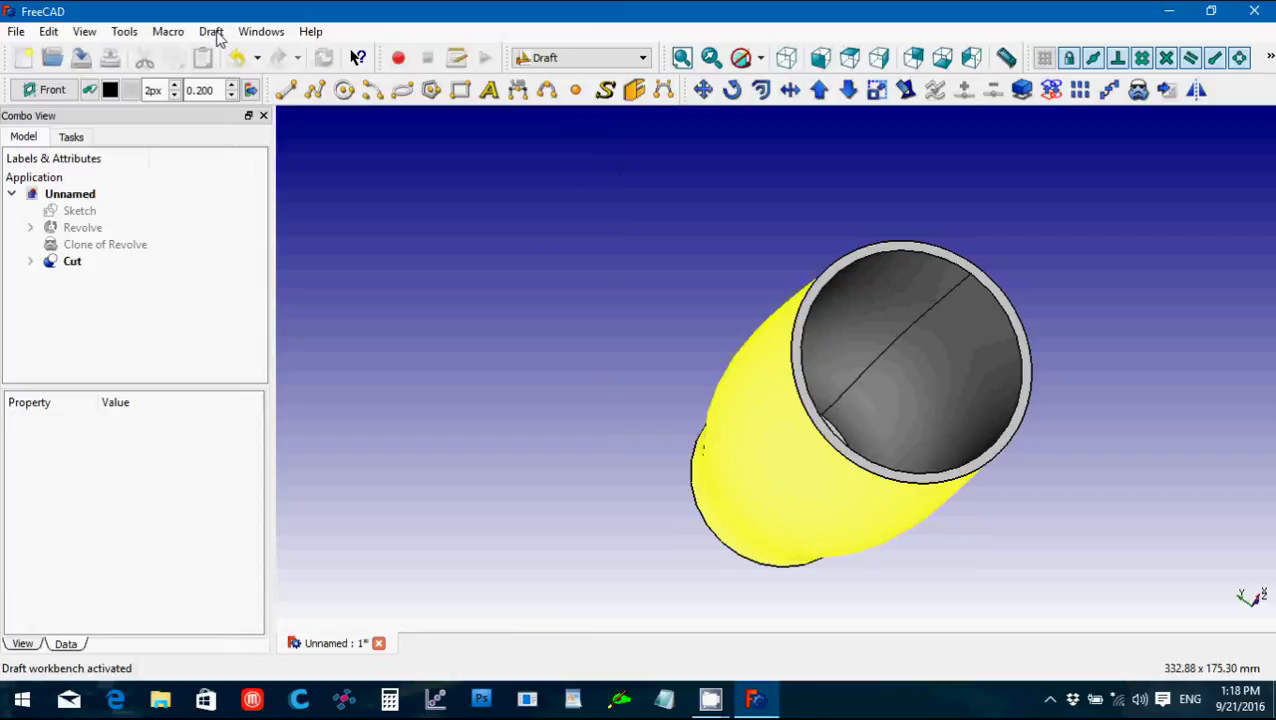
Switch to the Part workbench and fillet the inner and outer rim edges at the glass's open end with a 1 mm radius.
{"action": "left_click", "coordinate": [558, 58]}
{"action": "left_click", "coordinate": [568, 271]}
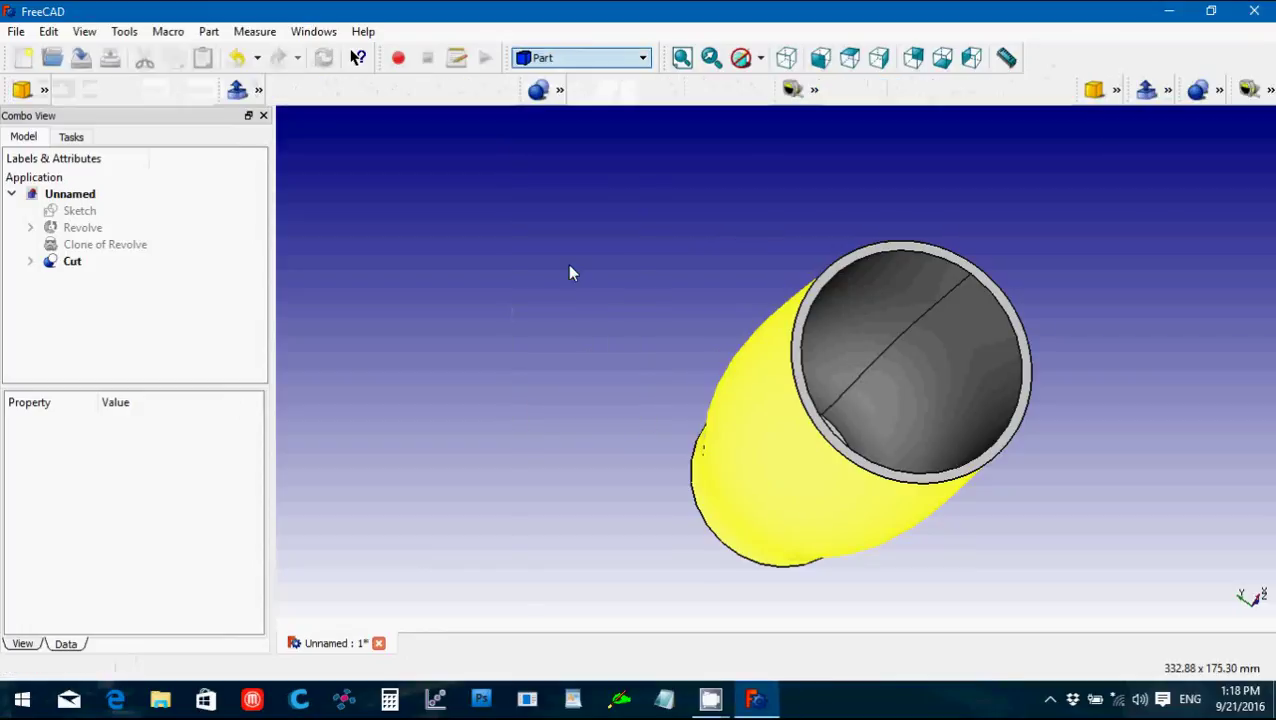
{"action": "left_click", "coordinate": [818, 311]}
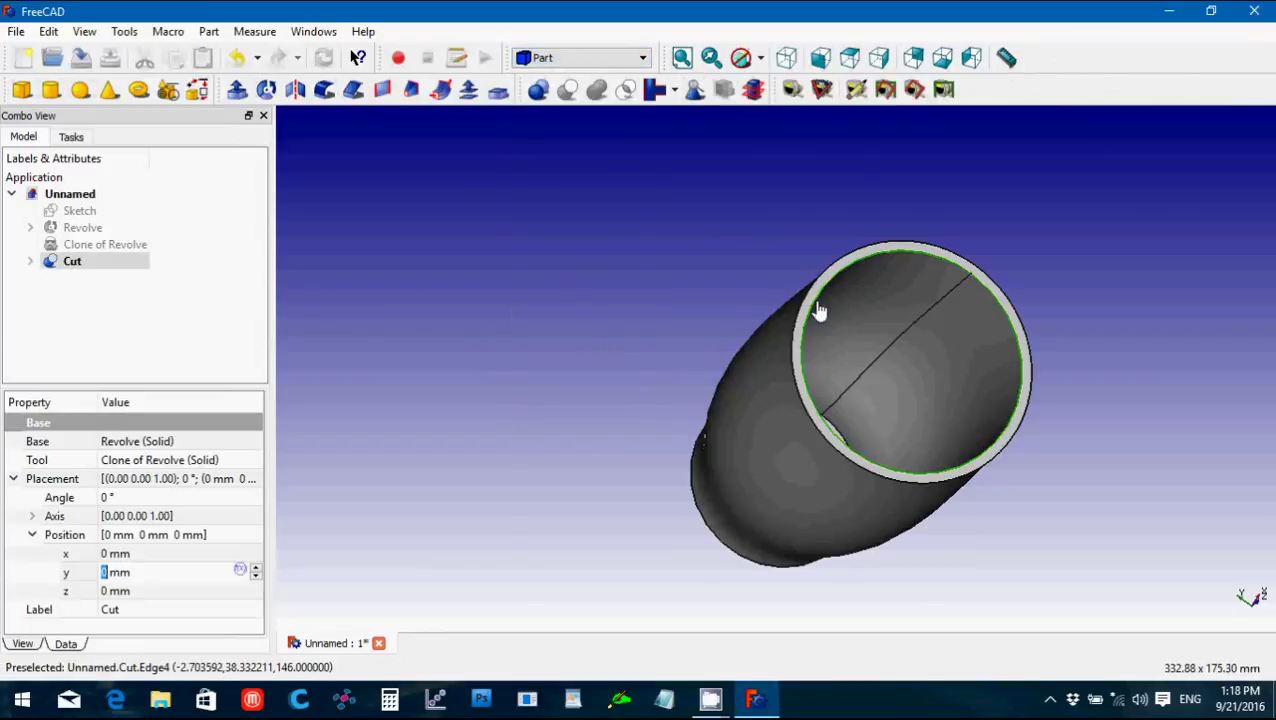
{"action": "left_click", "coordinate": [797, 303], "text": "ctrl"}
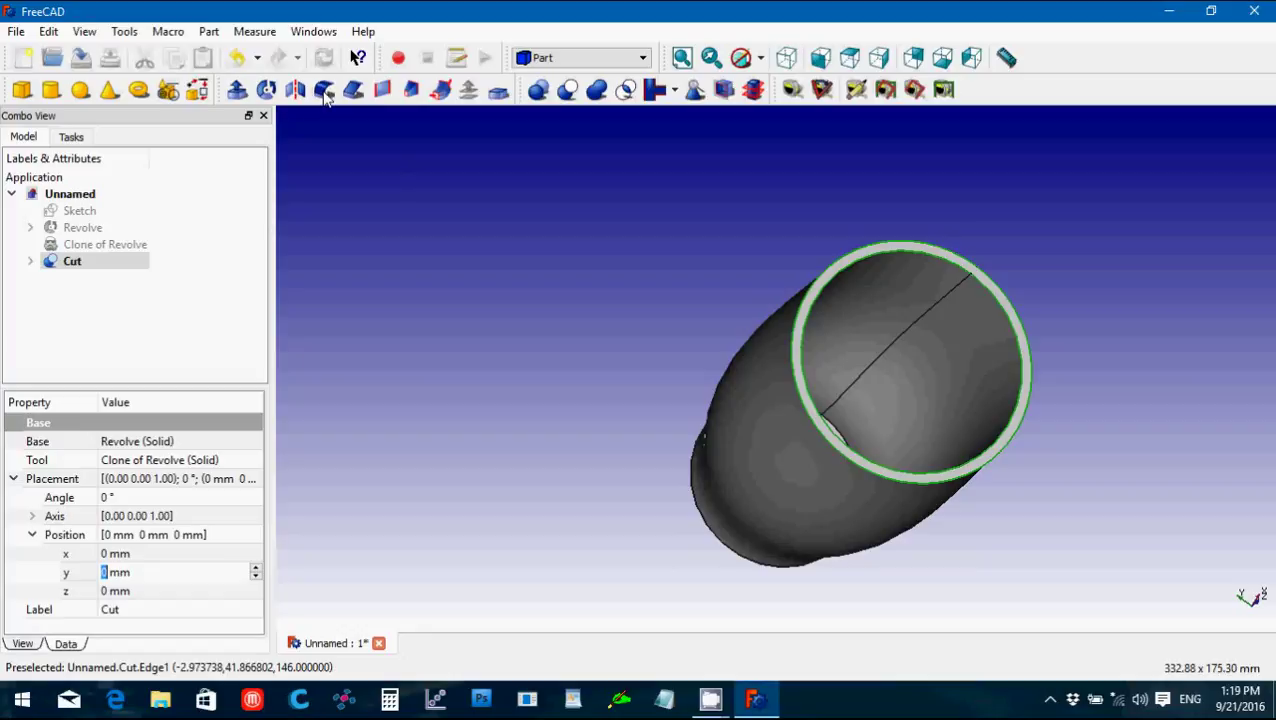
{"action": "left_click", "coordinate": [324, 92]}
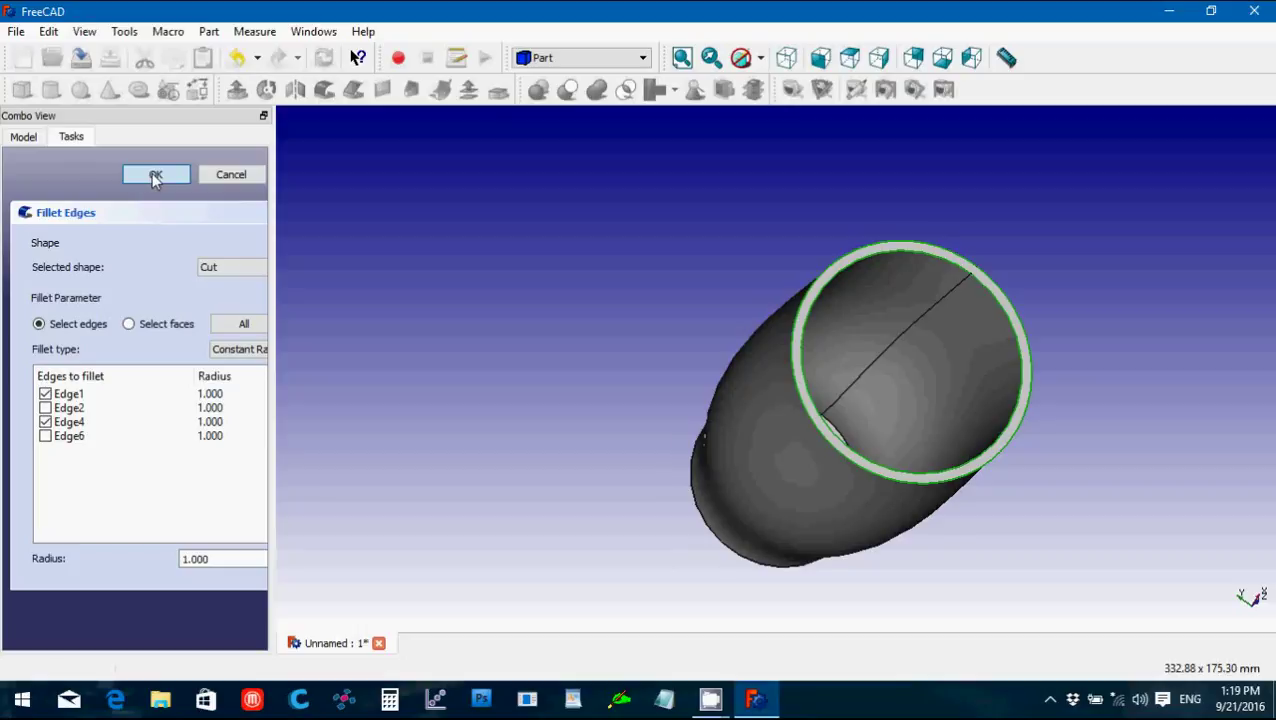
{"action": "left_click", "coordinate": [155, 176]}
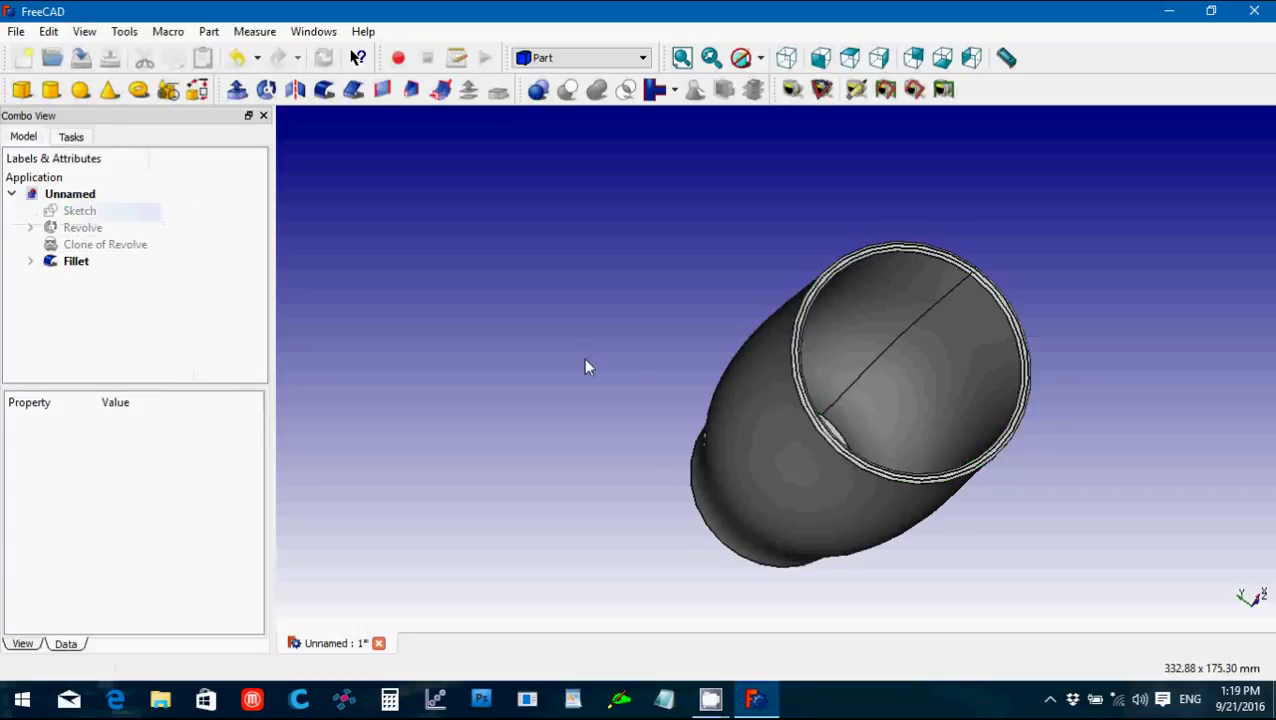
Fillet the outer edge of the glass's closed base with a 2 mm radius.
{"action": "scroll", "coordinate": [680, 418], "scroll_direction": "up", "scroll_amount": 4}
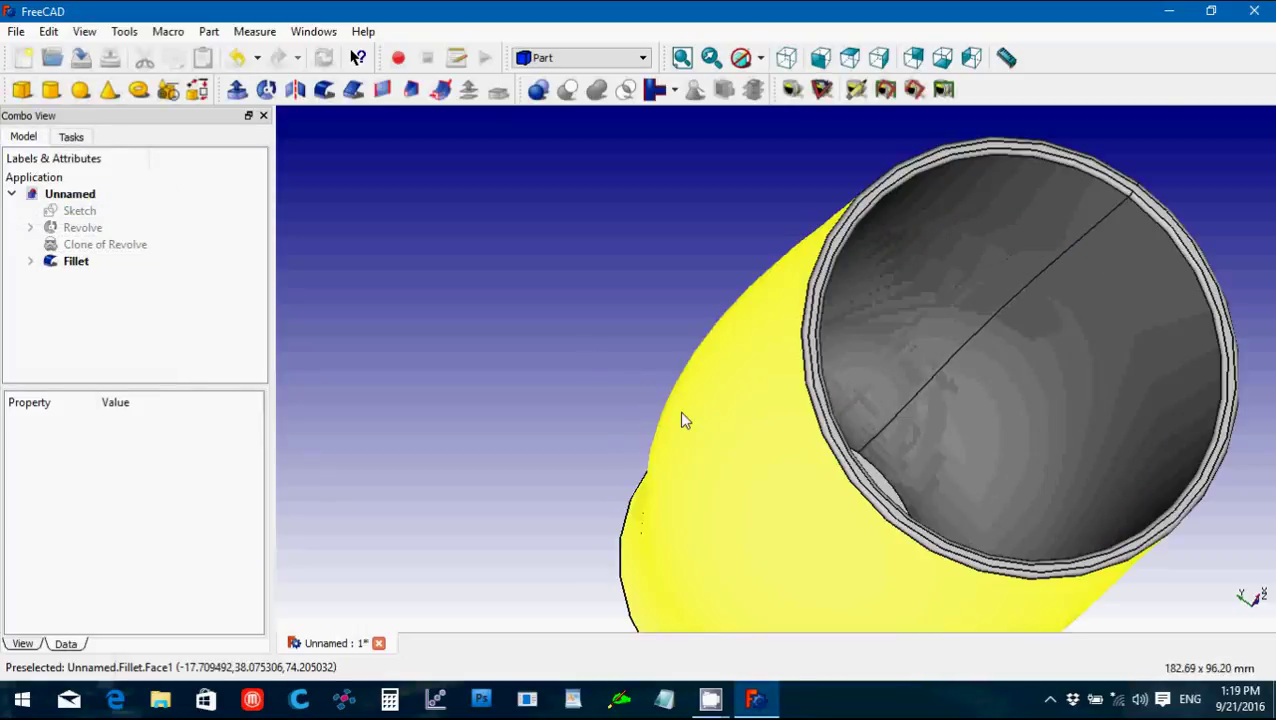
{"action": "scroll", "coordinate": [684, 420], "scroll_direction": "up", "scroll_amount": 2}
{"action": "middle_click_drag", "start_coordinate": [661, 404], "coordinate": [920, 310]}
{"action": "left_click", "coordinate": [867, 354]}
{"action": "scroll", "coordinate": [865, 355], "scroll_direction": "down", "scroll_amount": 1}
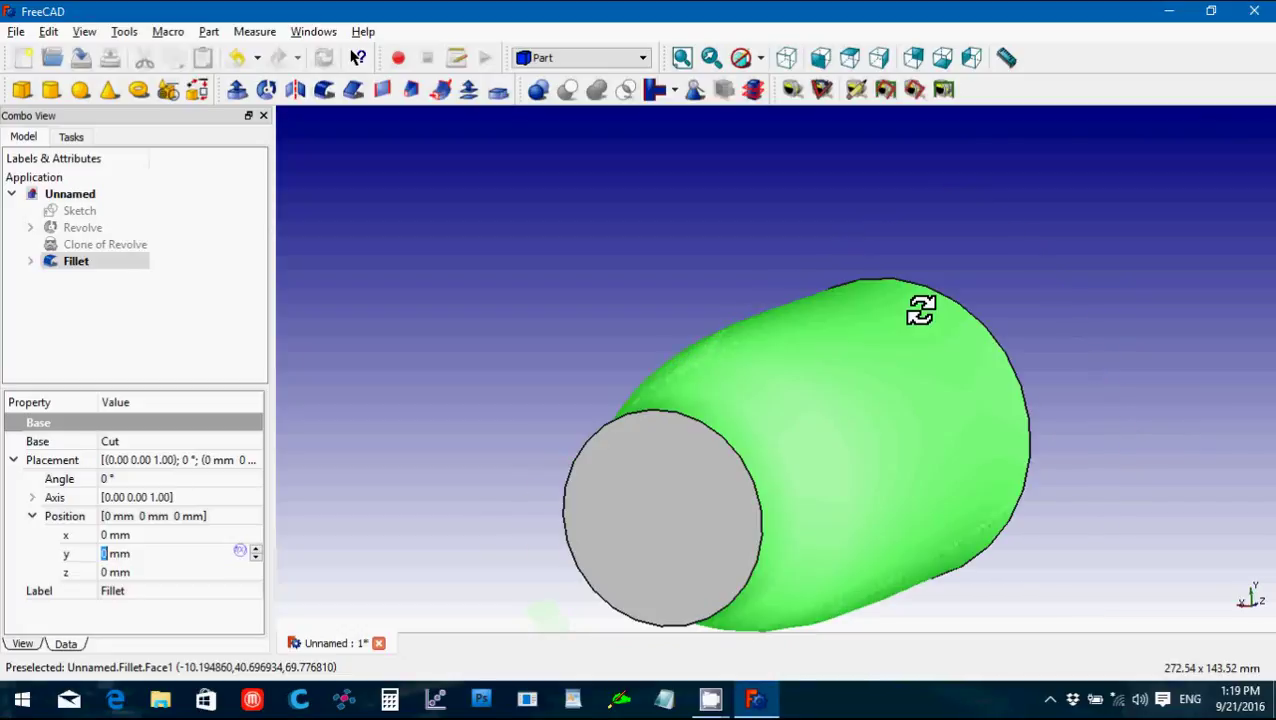
{"action": "left_click", "coordinate": [722, 440]}
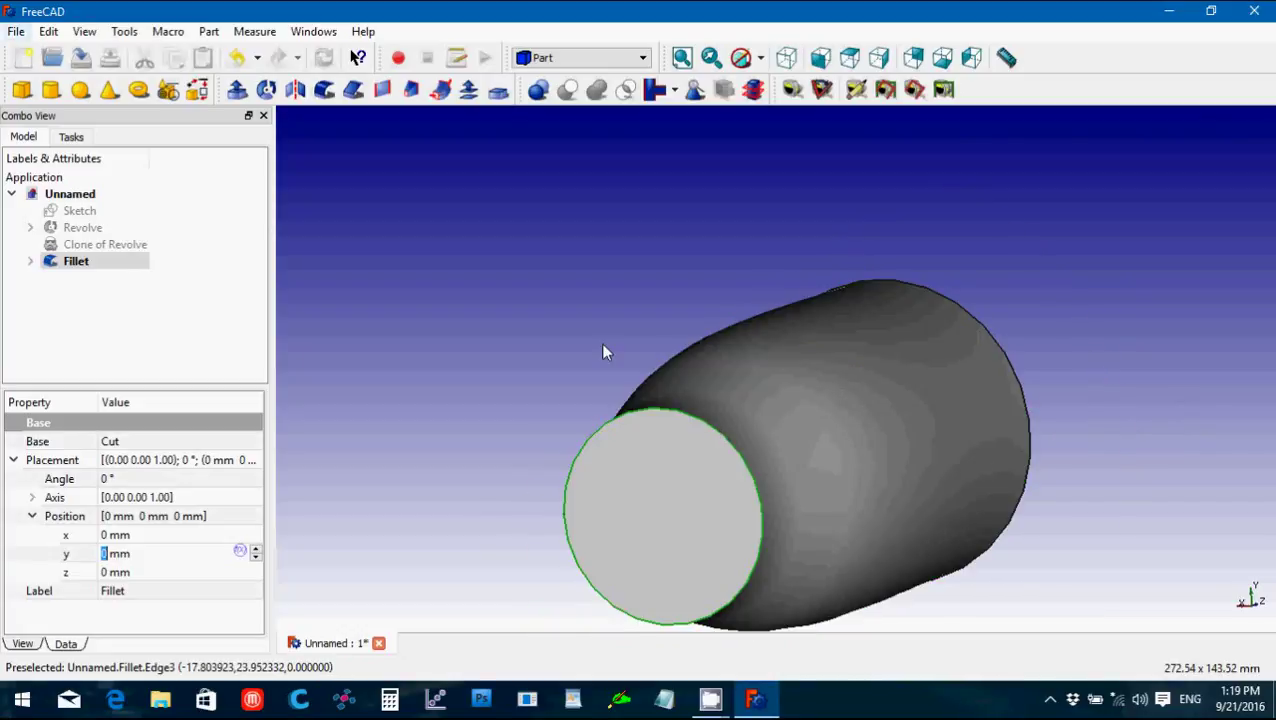
{"action": "left_click", "coordinate": [326, 92]}
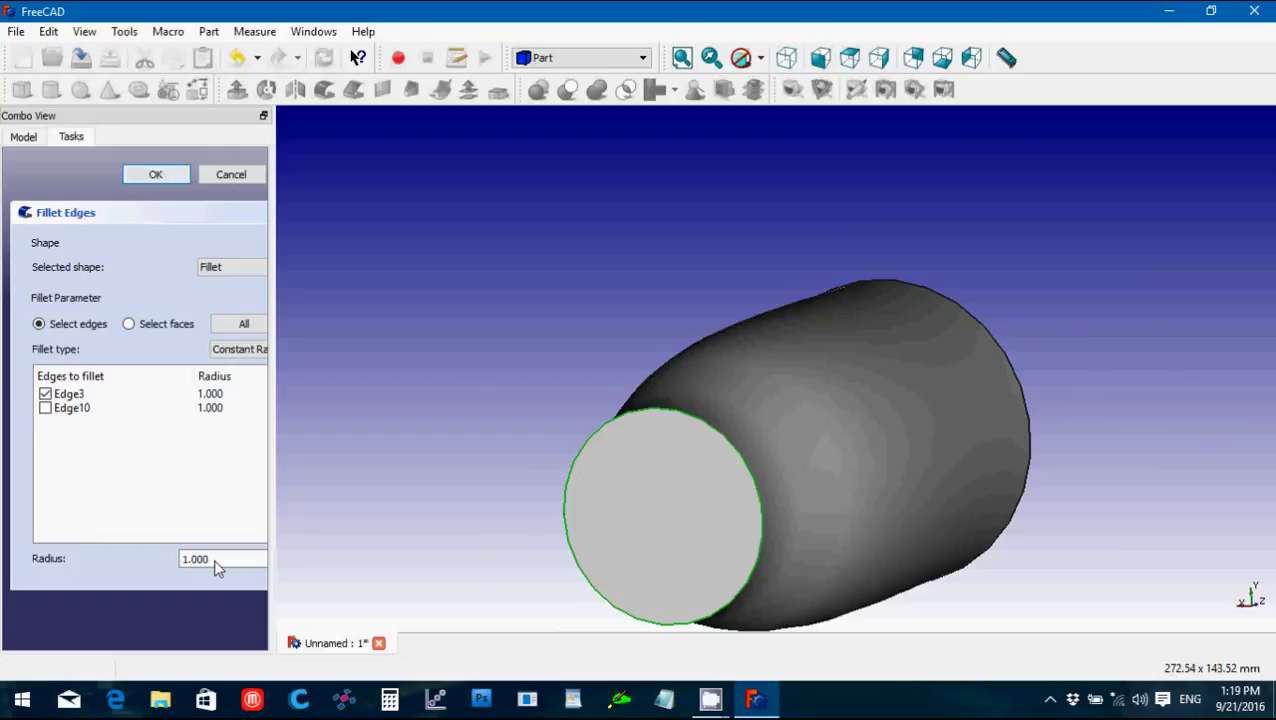
{"action": "left_click_drag", "start_coordinate": [216, 568], "coordinate": [177, 557]}
{"action": "type", "text": "2"}
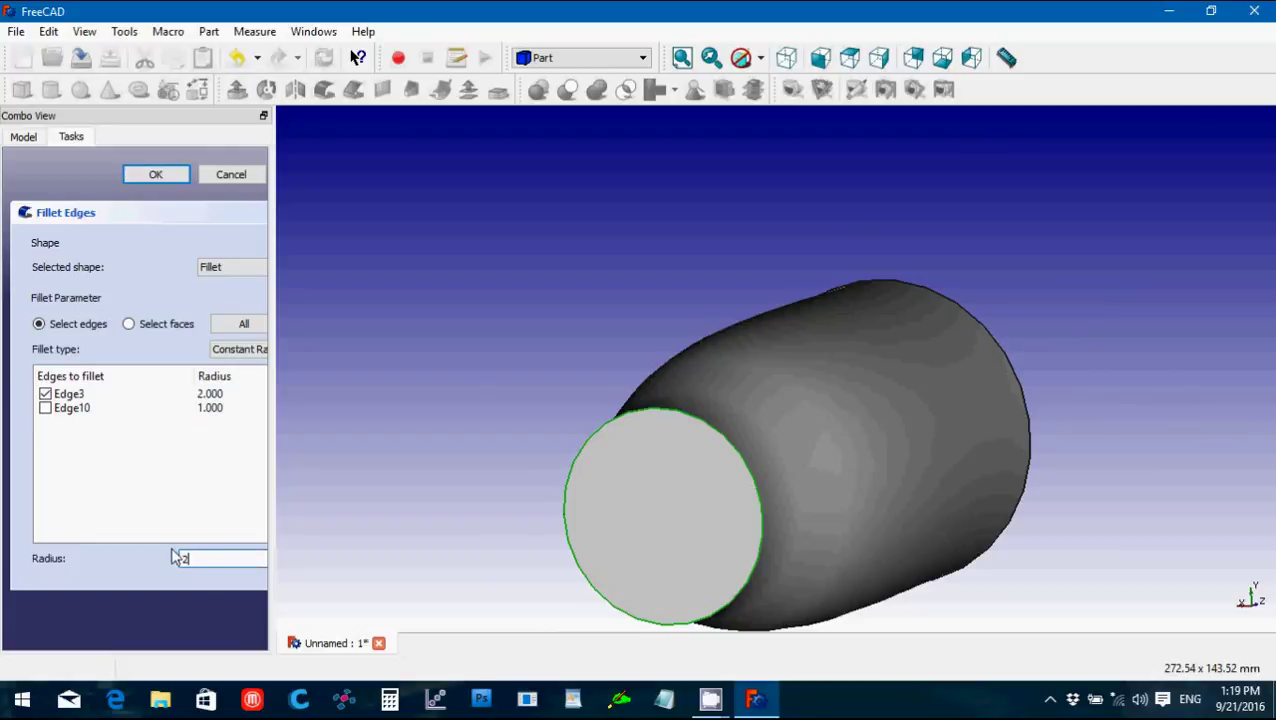
{"action": "left_click", "coordinate": [168, 178]}
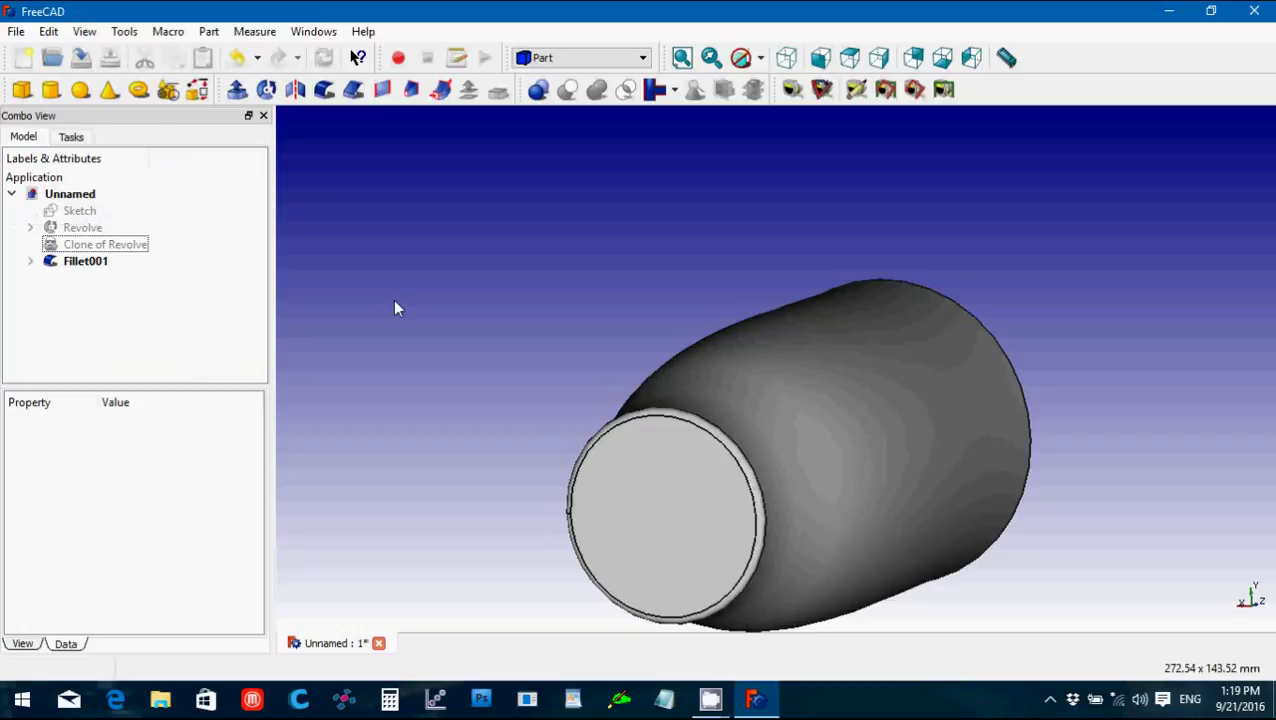
Inspect the filleted glass from several sides and show all of it in axonometric view.
{"action": "middle_click_drag", "start_coordinate": [395, 302], "coordinate": [695, 434]}
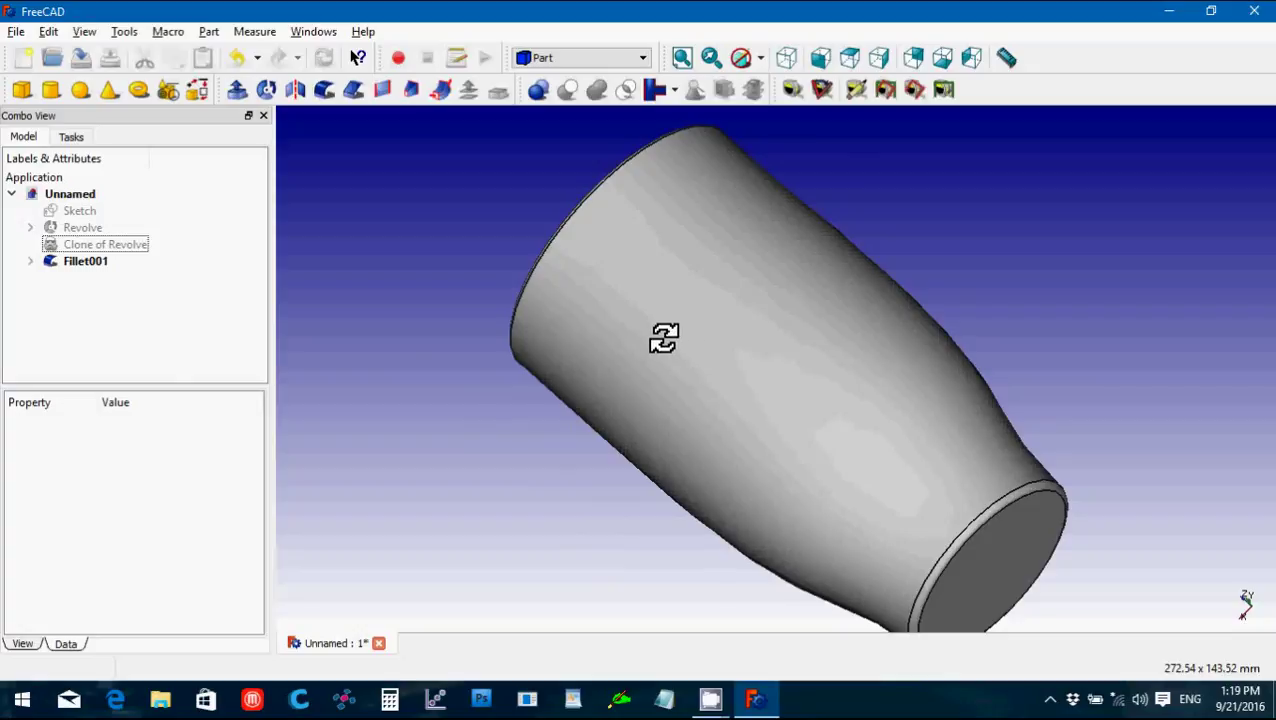
{"action": "middle_click_drag", "start_coordinate": [591, 230], "coordinate": [693, 229]}
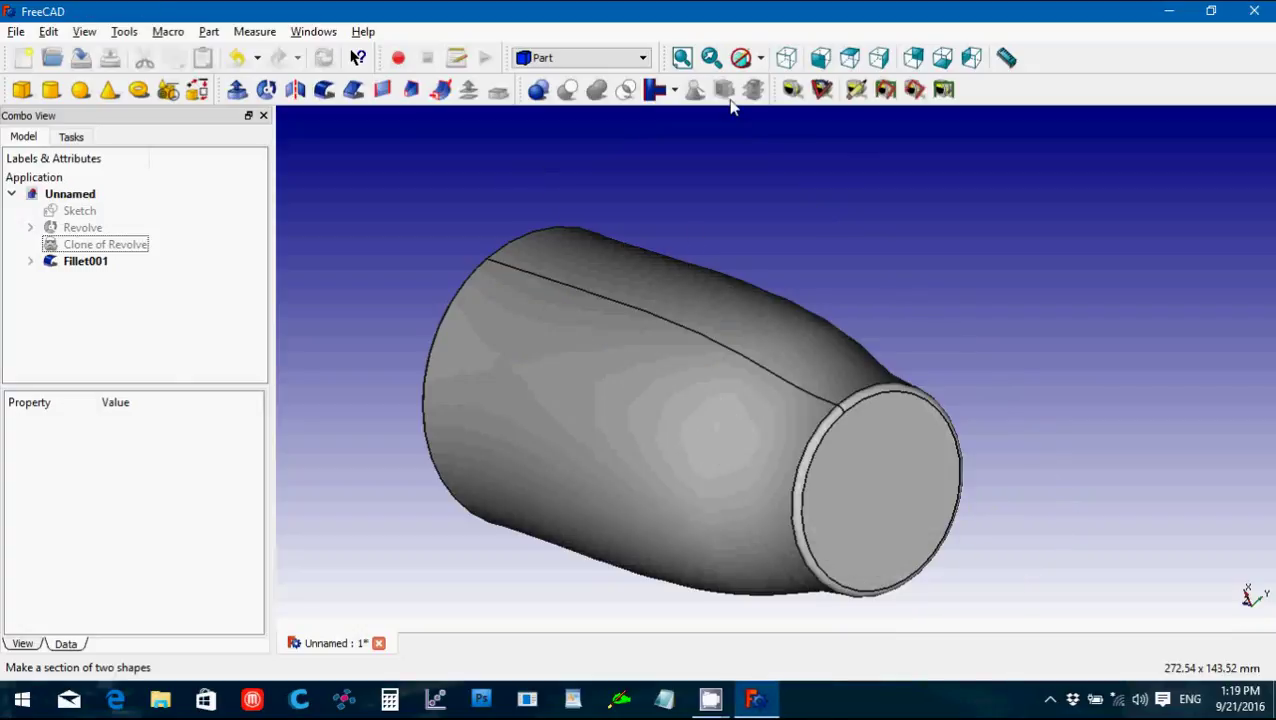
{"action": "left_click", "coordinate": [786, 58]}
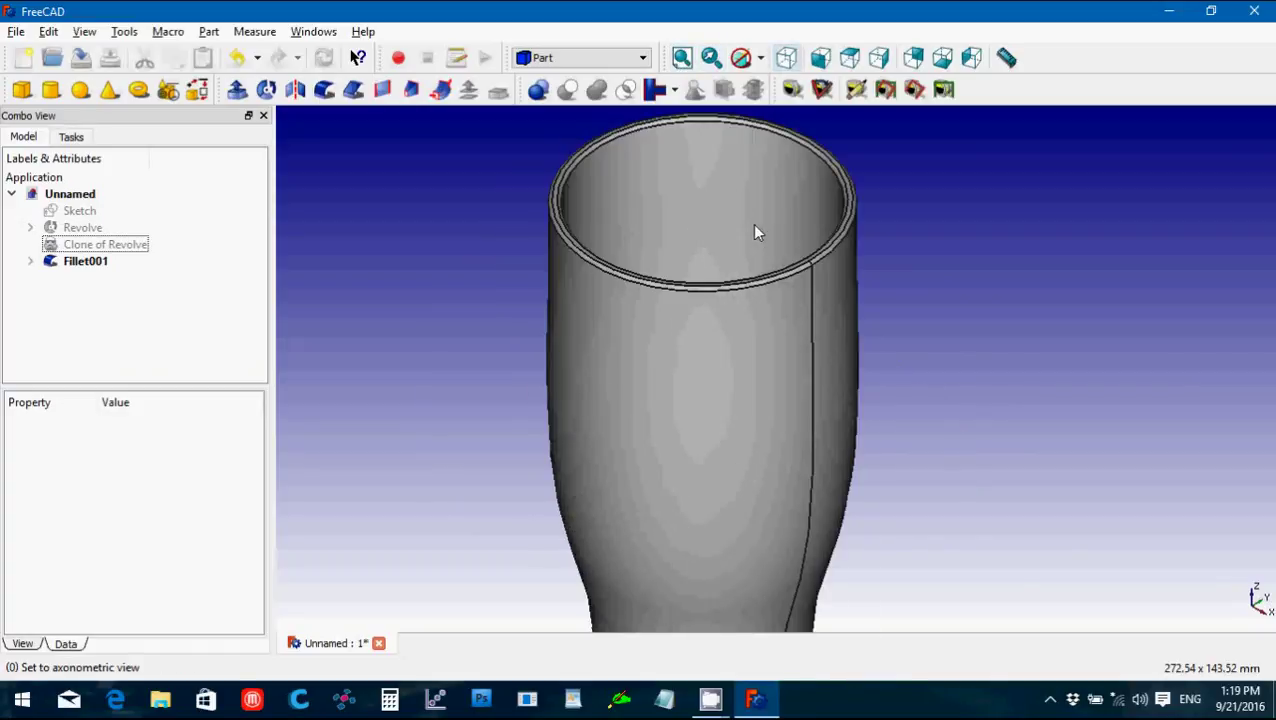
{"action": "left_click", "coordinate": [682, 58]}
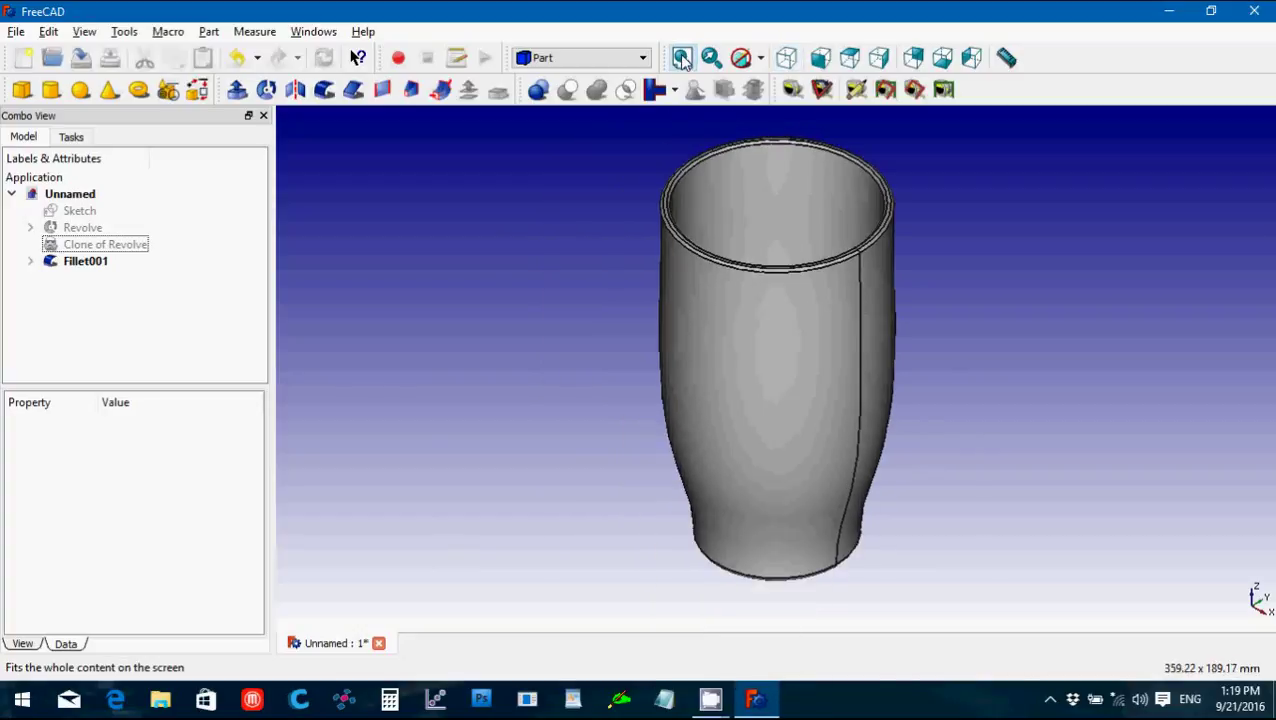
Save the document as Tumbler in the Rotational Projects folder.
{"action": "left_click", "coordinate": [16, 32]}
{"action": "left_click", "coordinate": [16, 32]}
{"action": "left_click", "coordinate": [16, 32]}
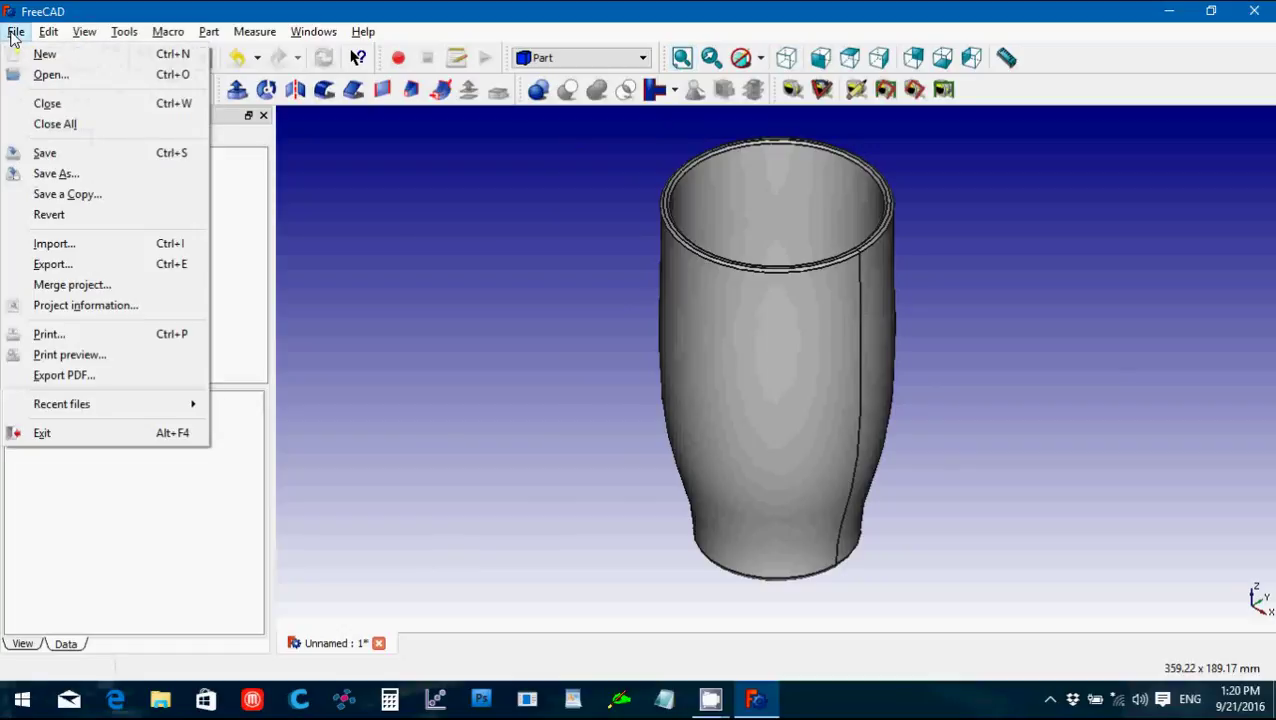
{"action": "left_click", "coordinate": [56, 173]}
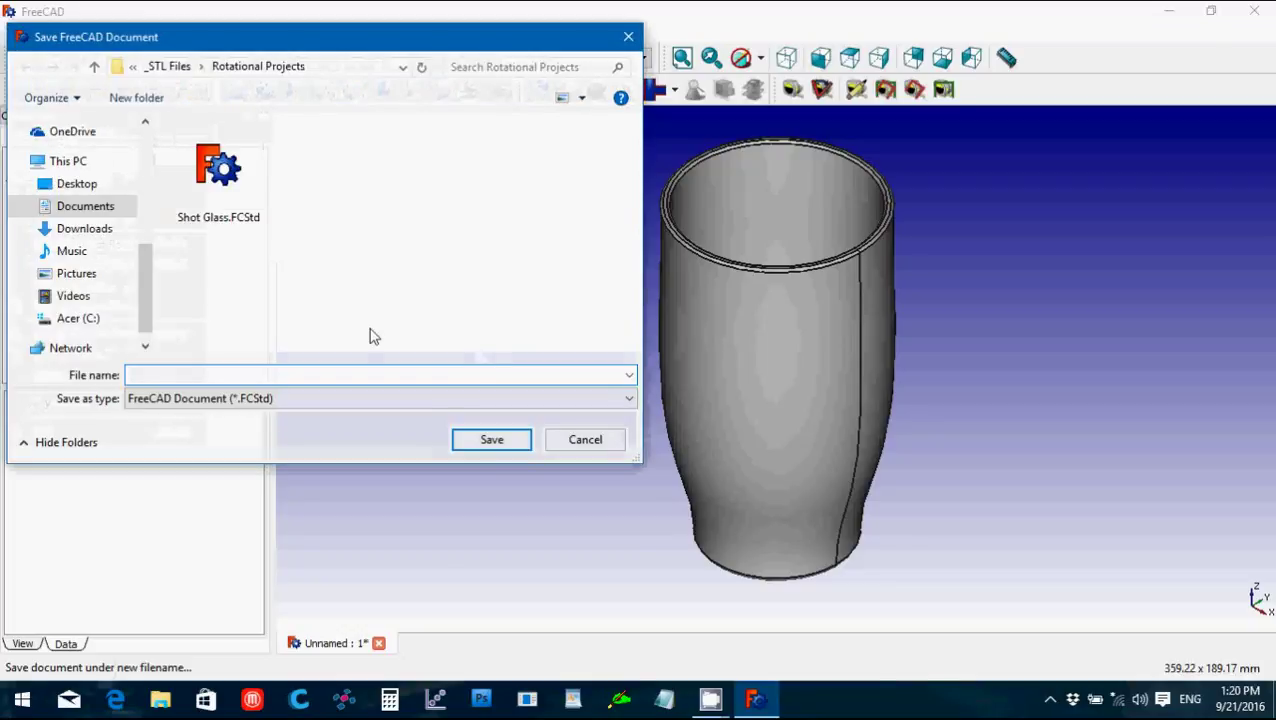
{"action": "type", "text": "Tumbler"}
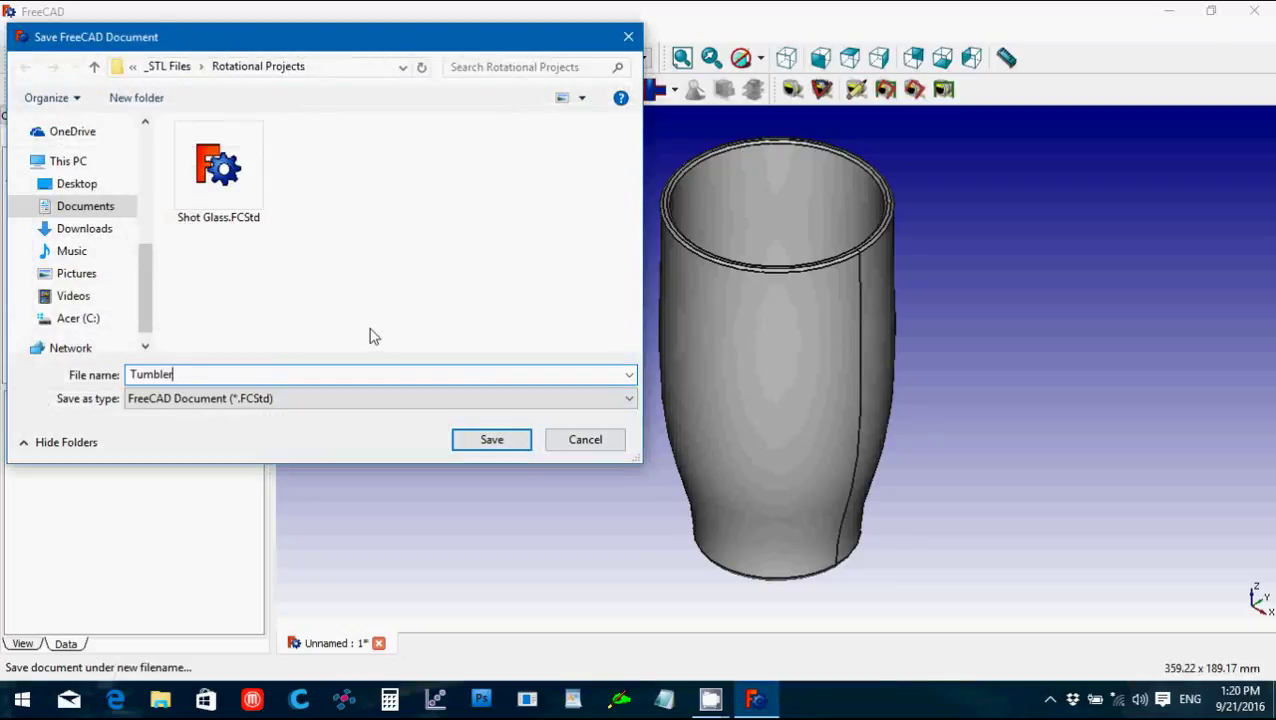
{"action": "key", "text": "Return"}
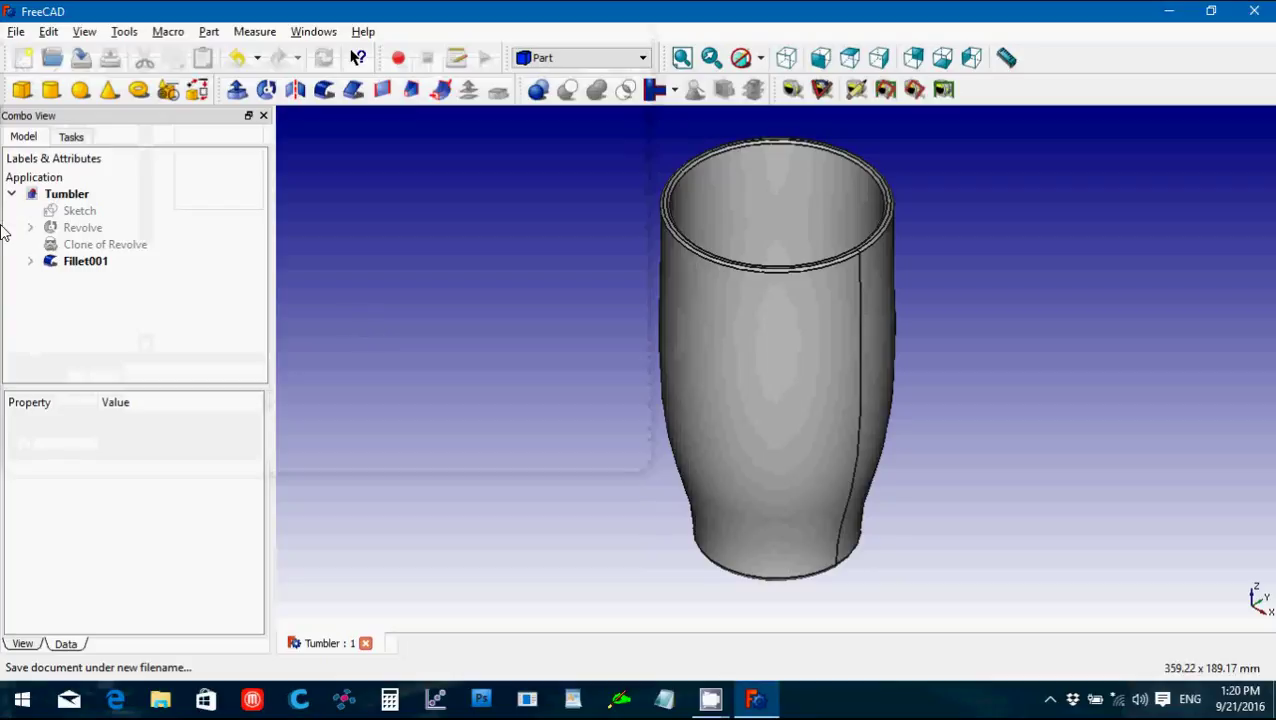
Export the finished glass body as an STL mesh named Tumbler in the Rotational Projects folder.
{"action": "left_click", "coordinate": [82, 262]}
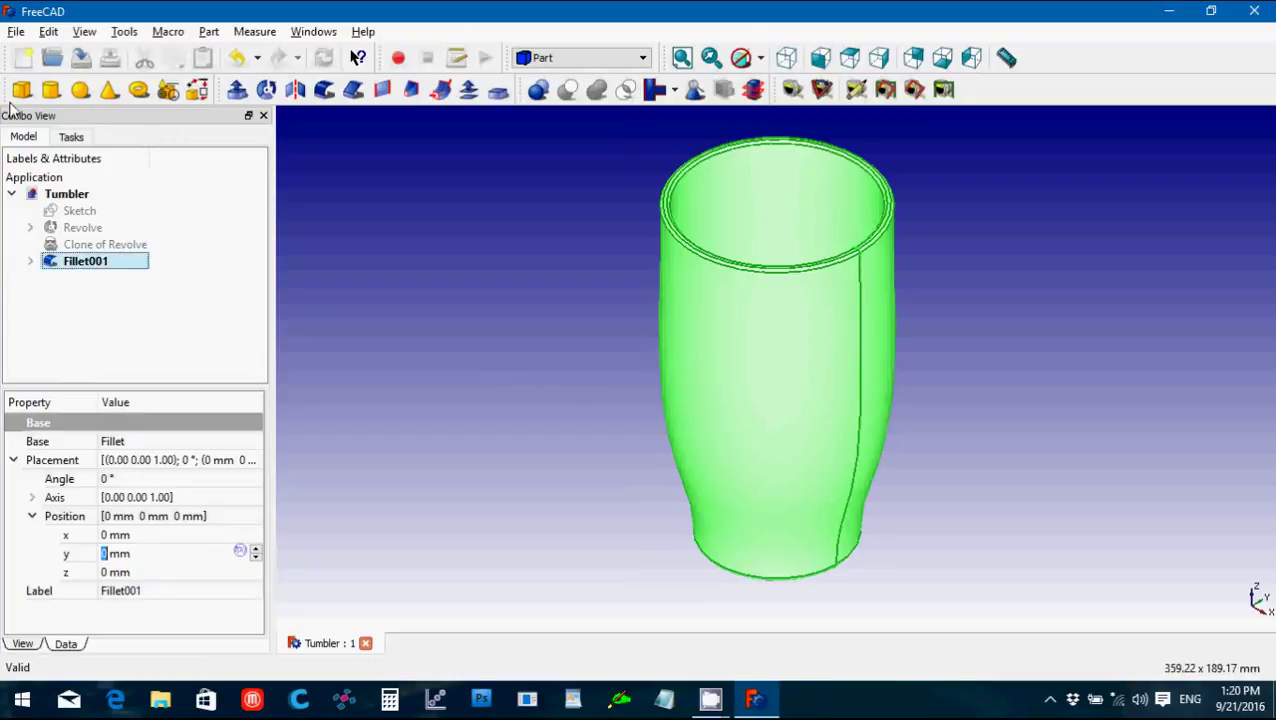
{"action": "left_click", "coordinate": [16, 31]}
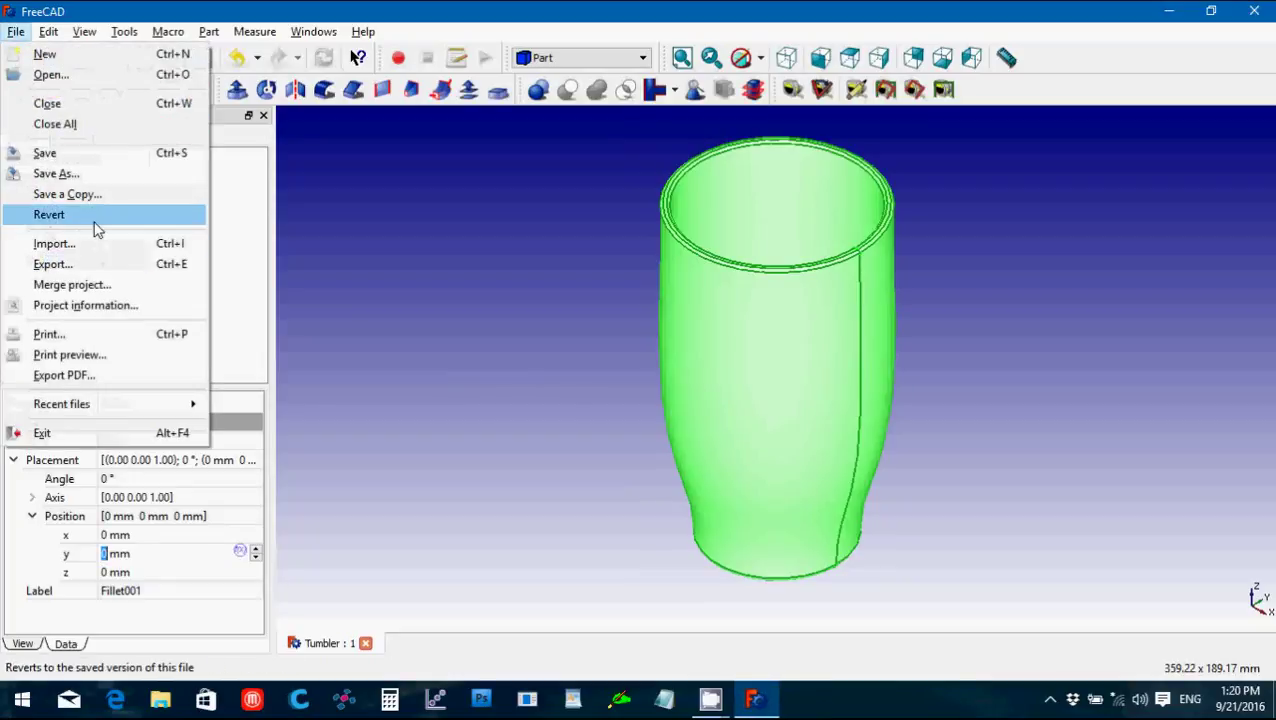
{"action": "left_click", "coordinate": [108, 264]}
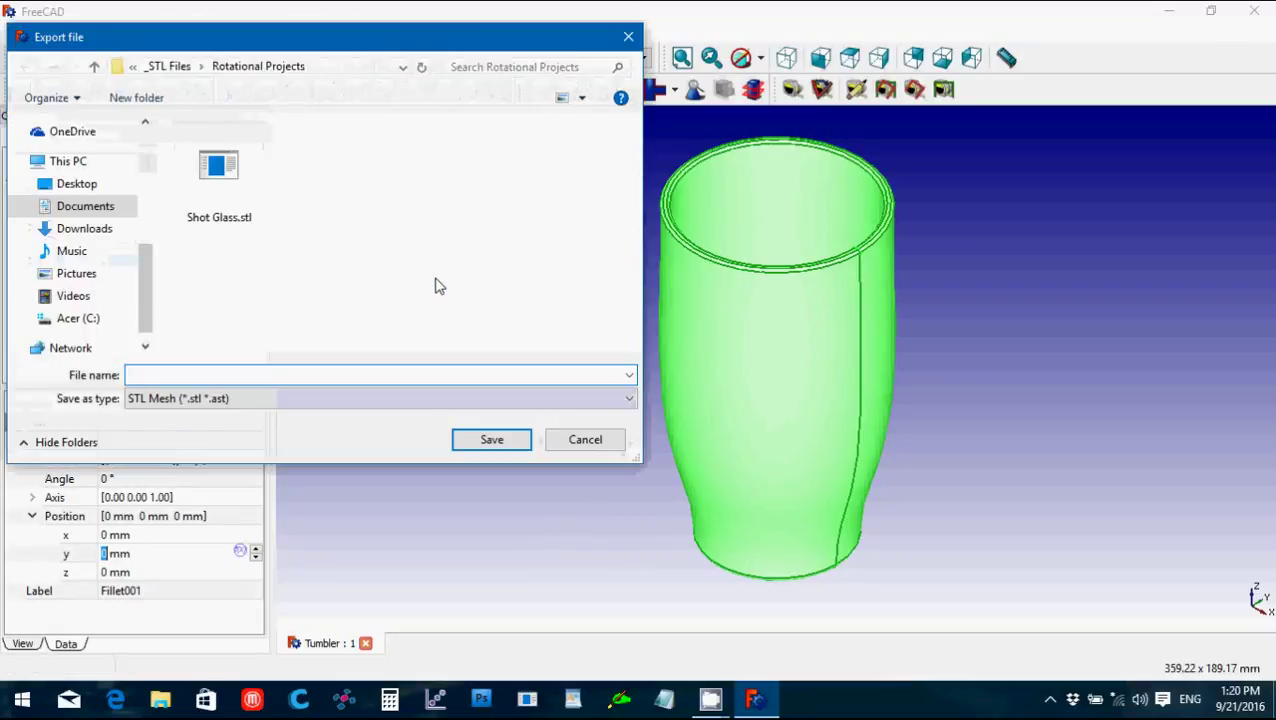
{"action": "type", "text": "Tumbler"}
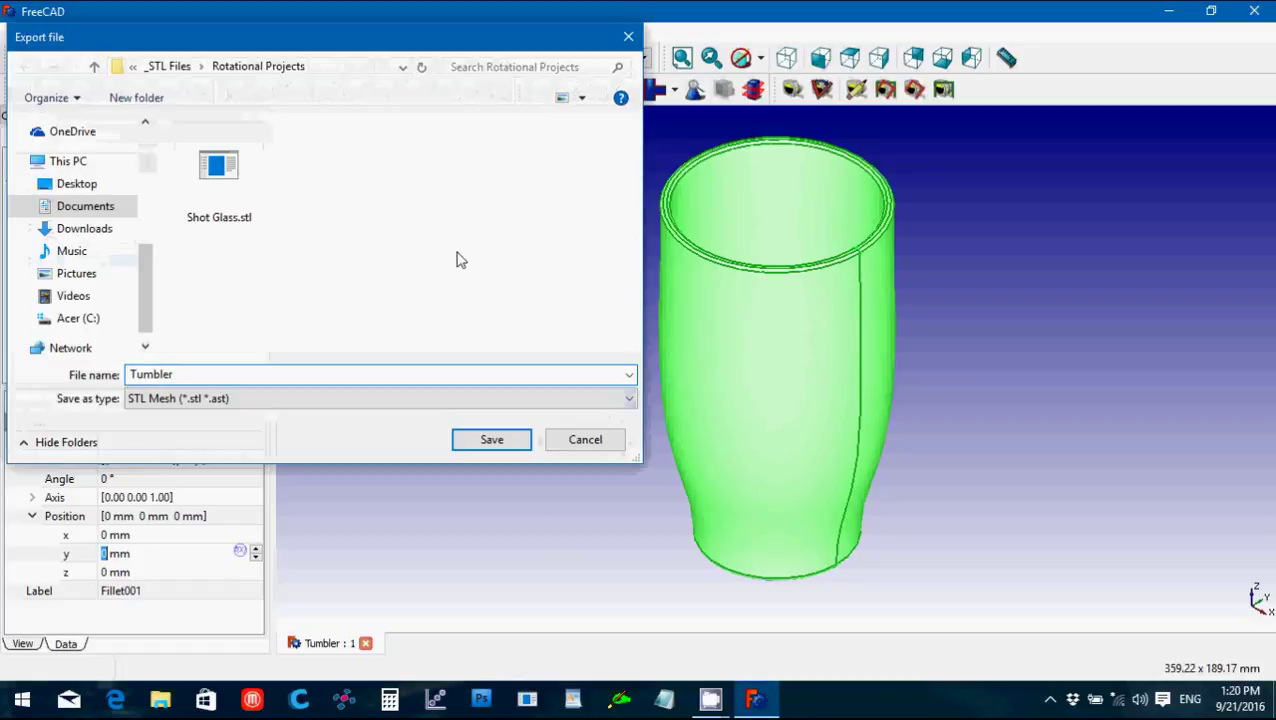
{"action": "key", "text": "Return"}
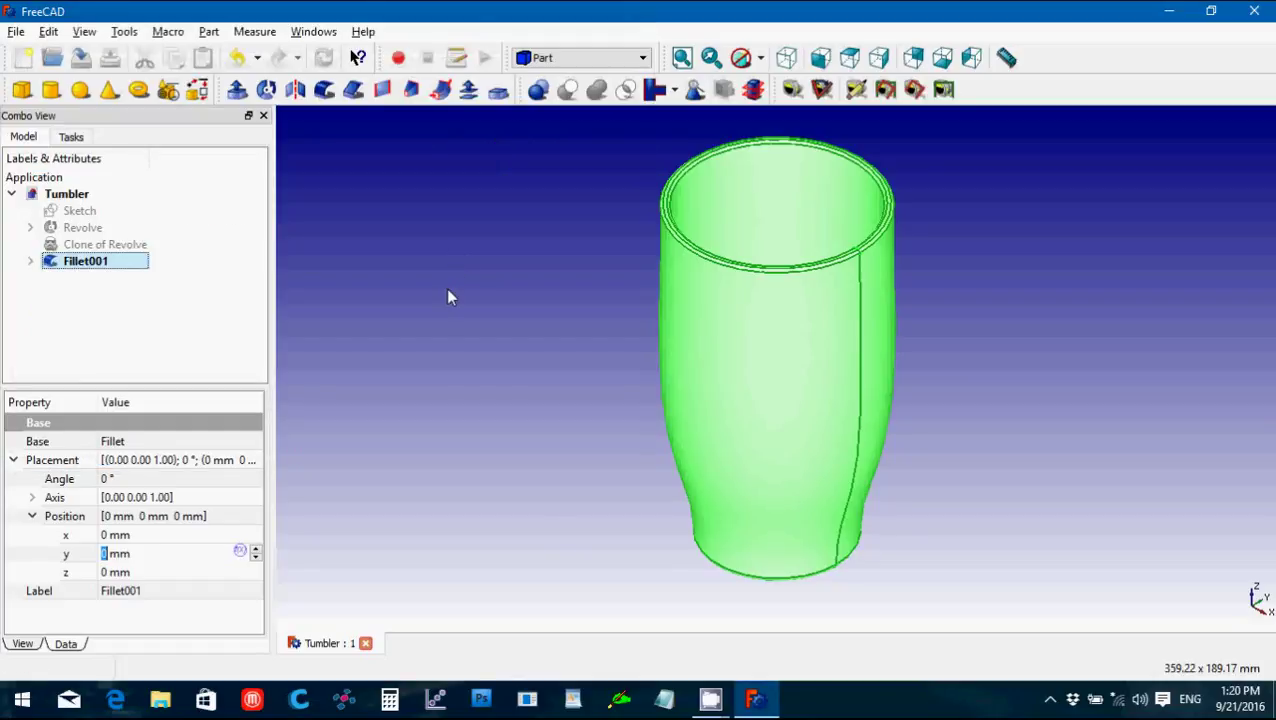
Create a new document and start a sketch on the XZ plane with 0 mm offset.
{"action": "key", "text": "ctrl+n"}
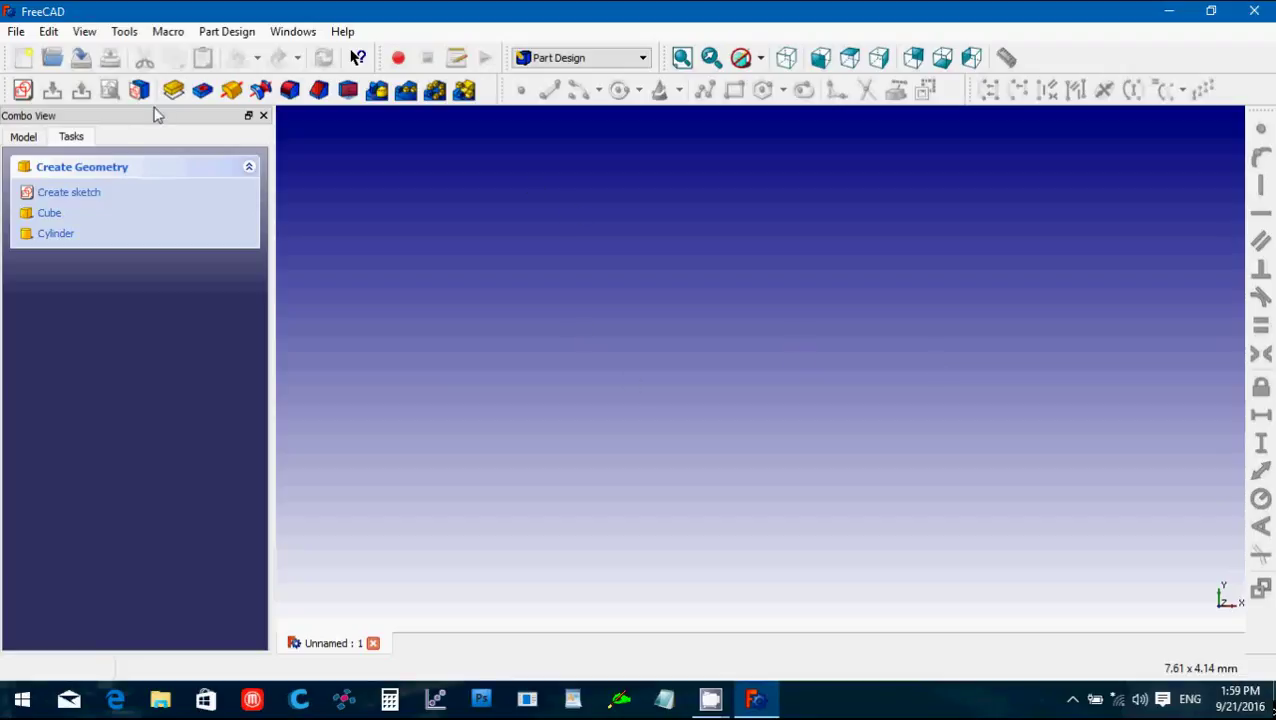
{"action": "left_click", "coordinate": [22, 90]}
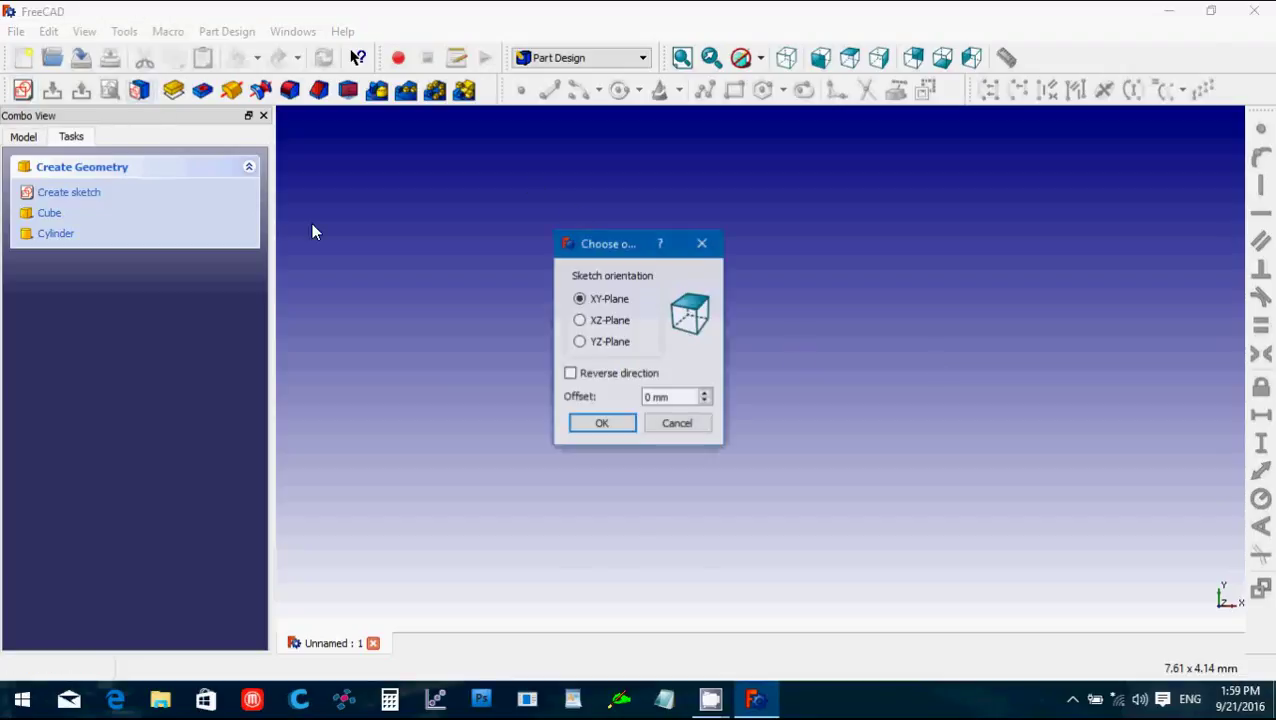
{"action": "left_click", "coordinate": [580, 320]}
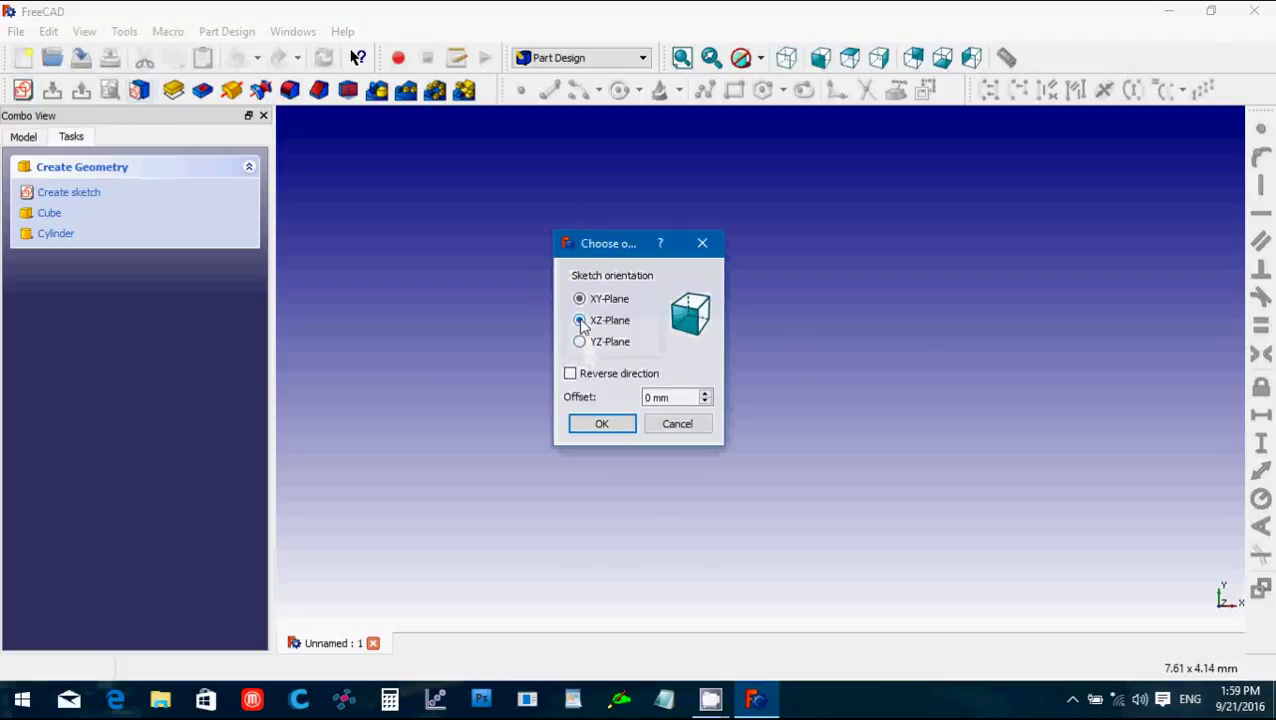
{"action": "left_click", "coordinate": [601, 424]}
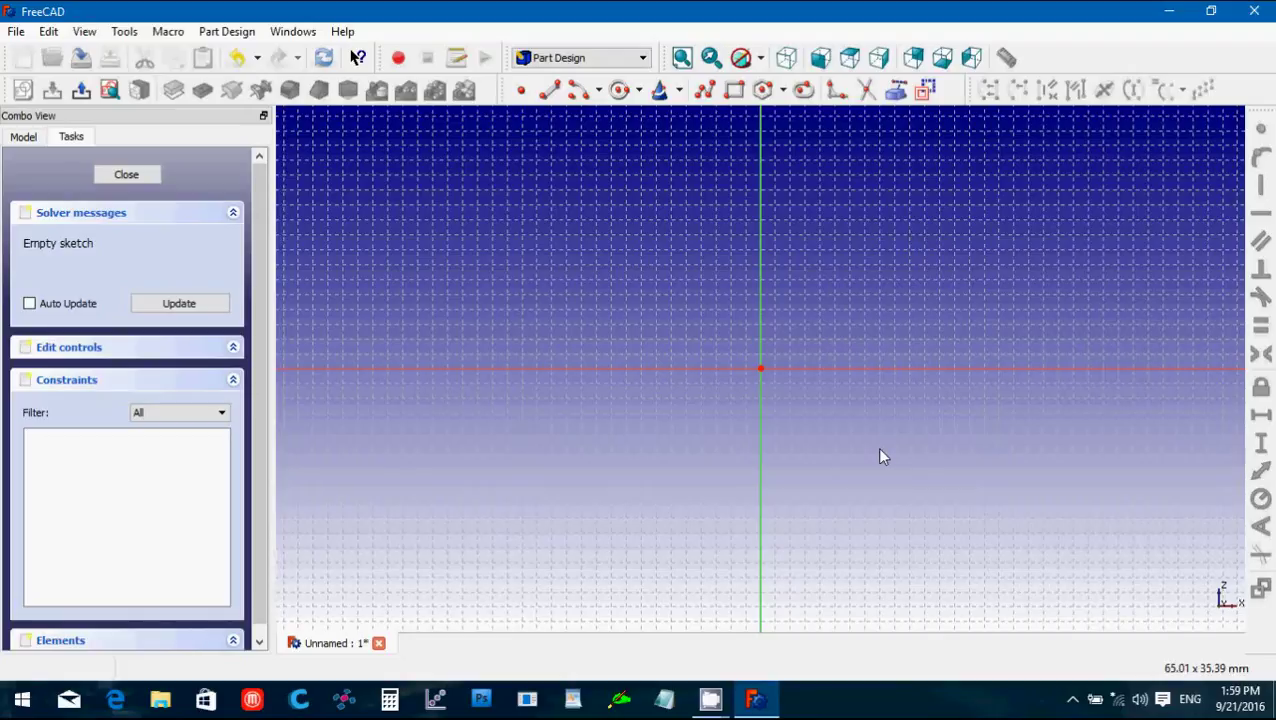
Draw an open three-sided polyline right of the vertical axis, about 4.2 mm wide and 1.3 mm high, with its lower side along the horizontal axis.
{"action": "scroll", "coordinate": [880, 456], "scroll_direction": "down", "scroll_amount": 2}
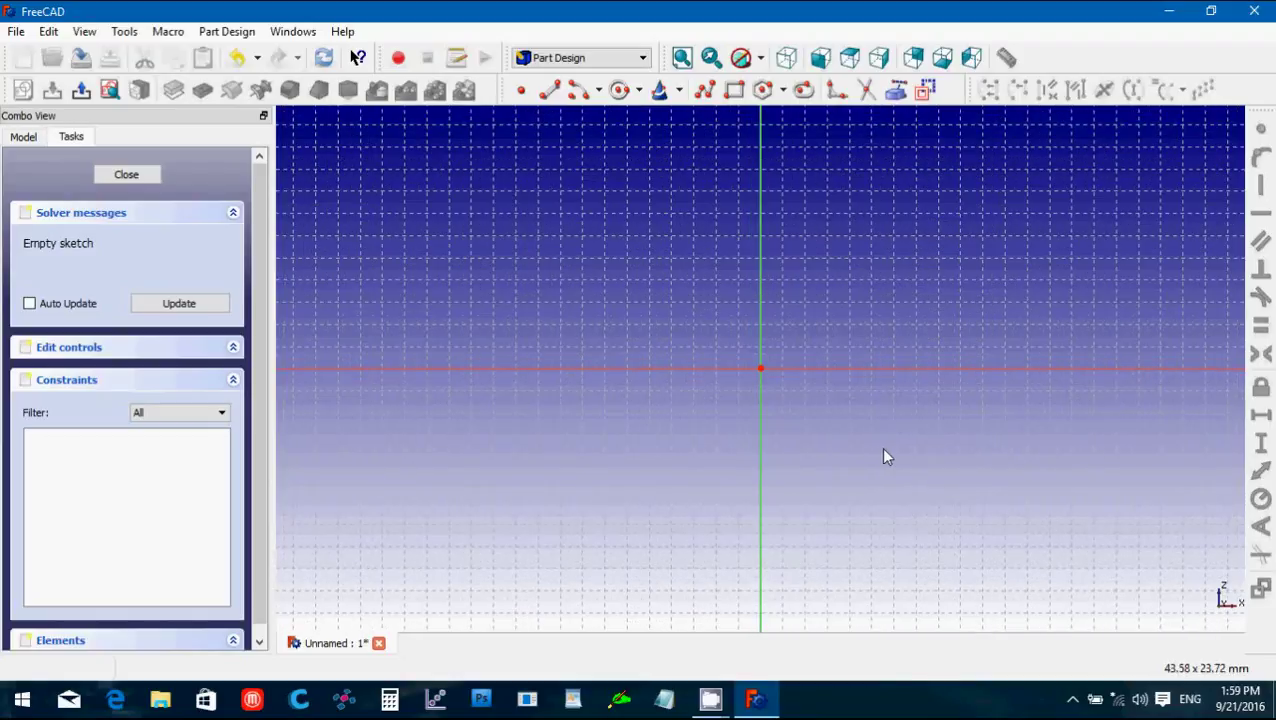
{"action": "left_click", "coordinate": [706, 91]}
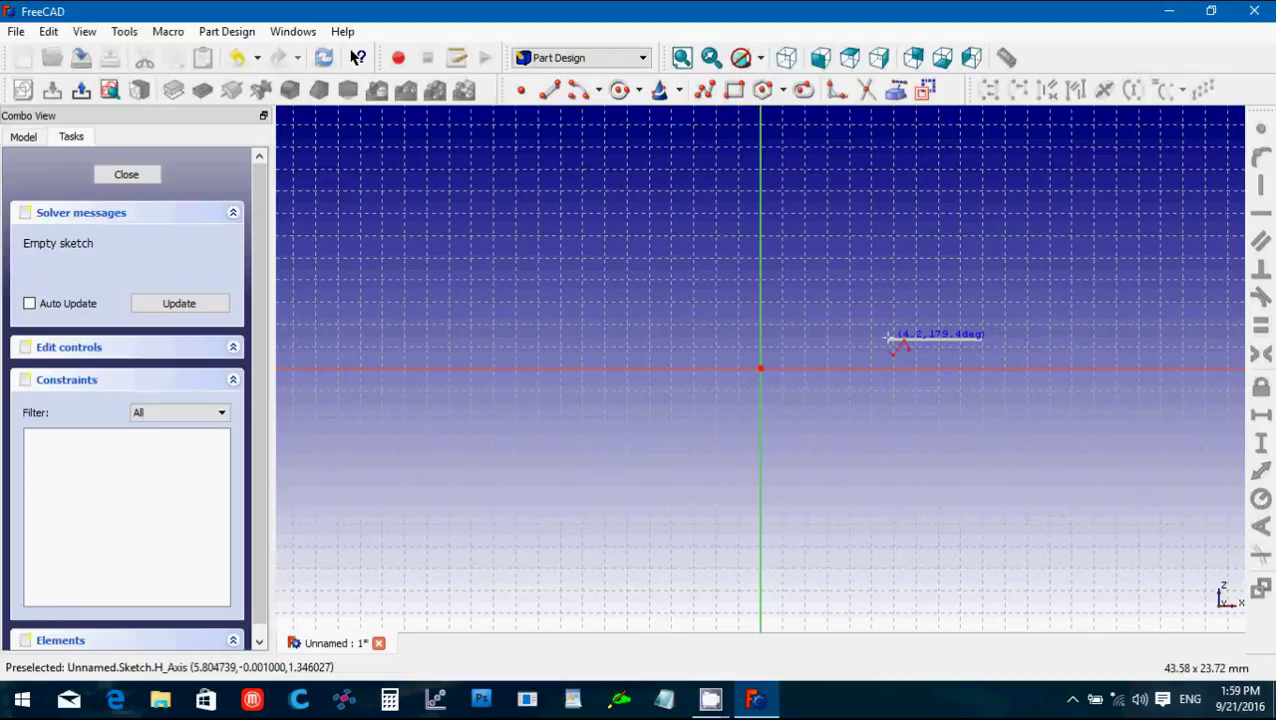
{"action": "left_click", "coordinate": [889, 340]}
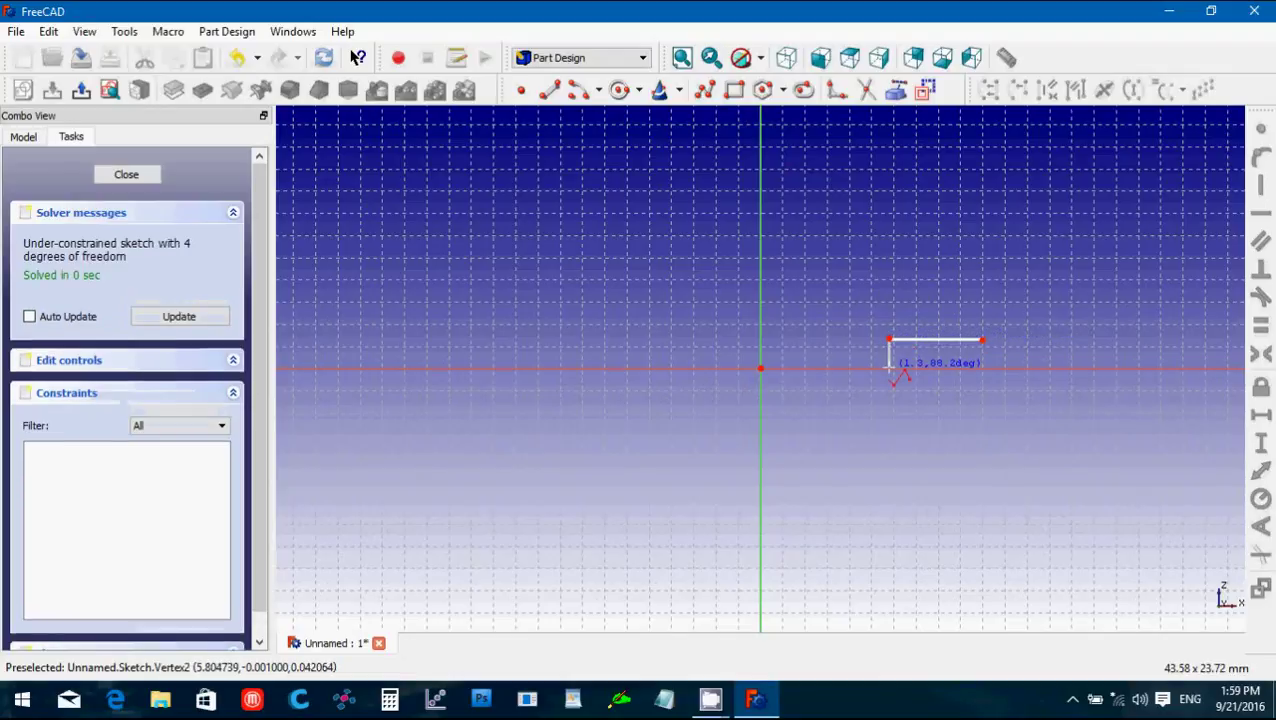
{"action": "left_click", "coordinate": [889, 368]}
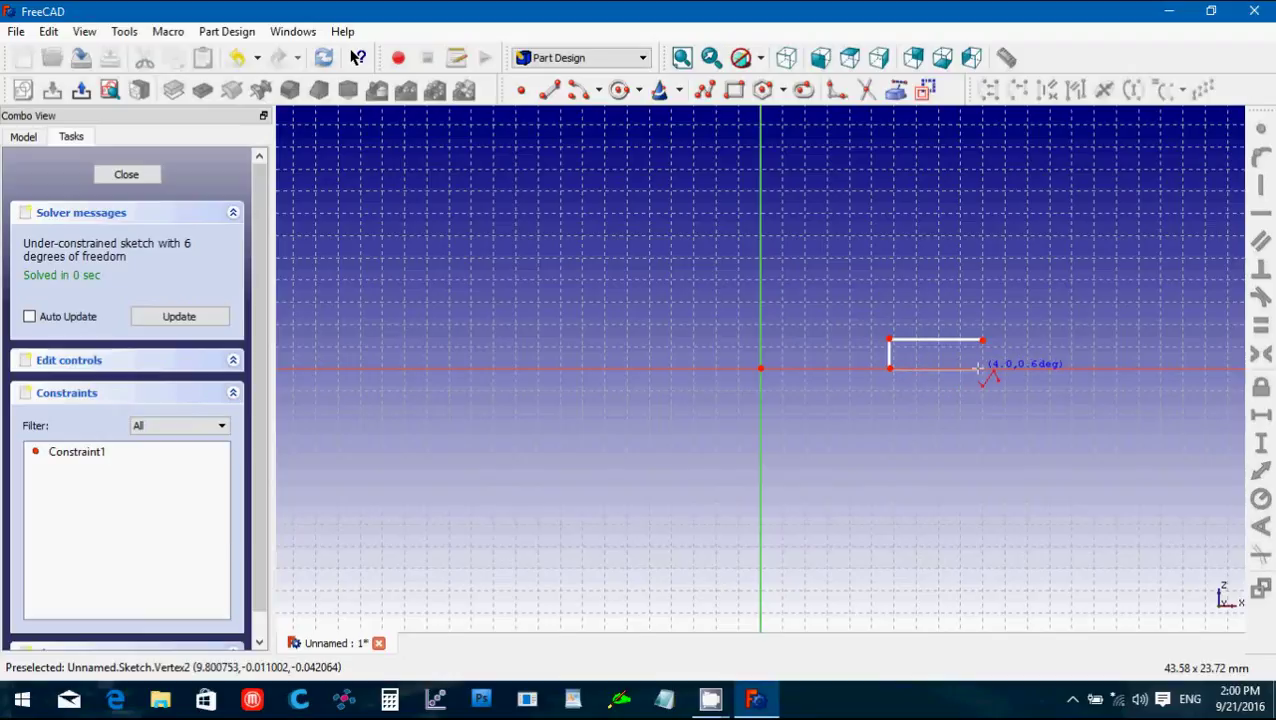
{"action": "left_click", "coordinate": [984, 369]}
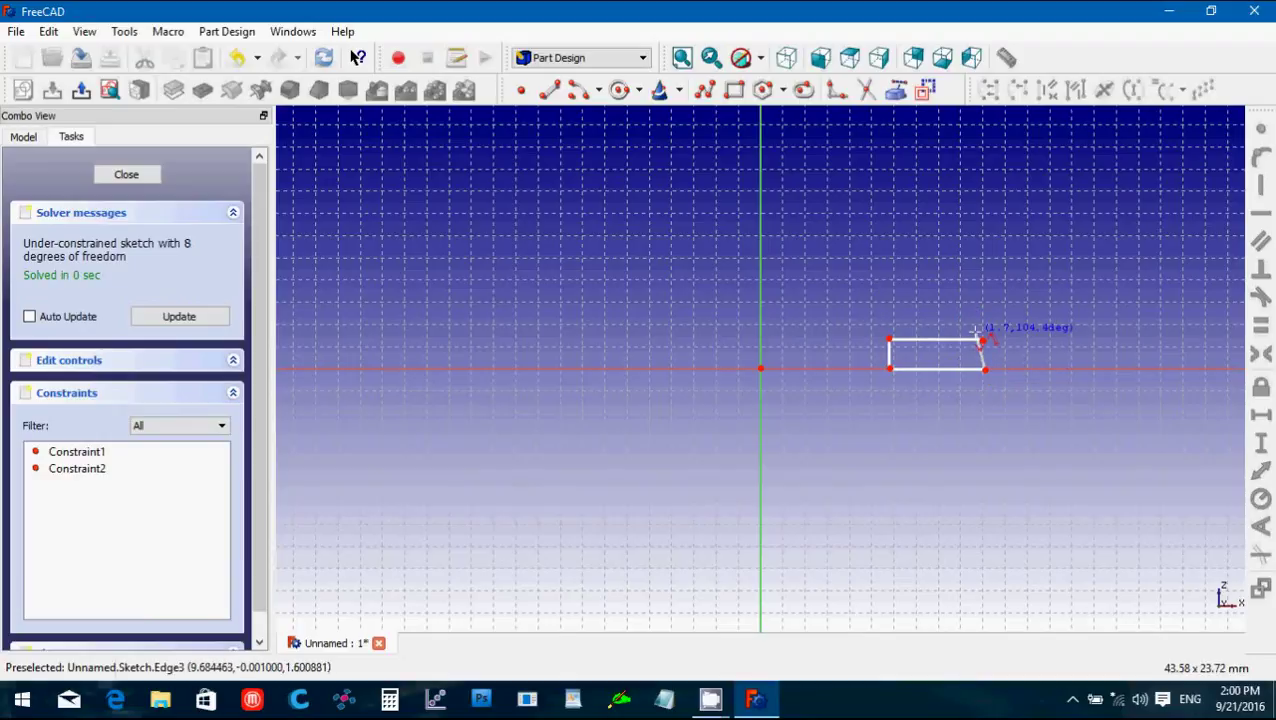
{"action": "key", "text": "Escape"}
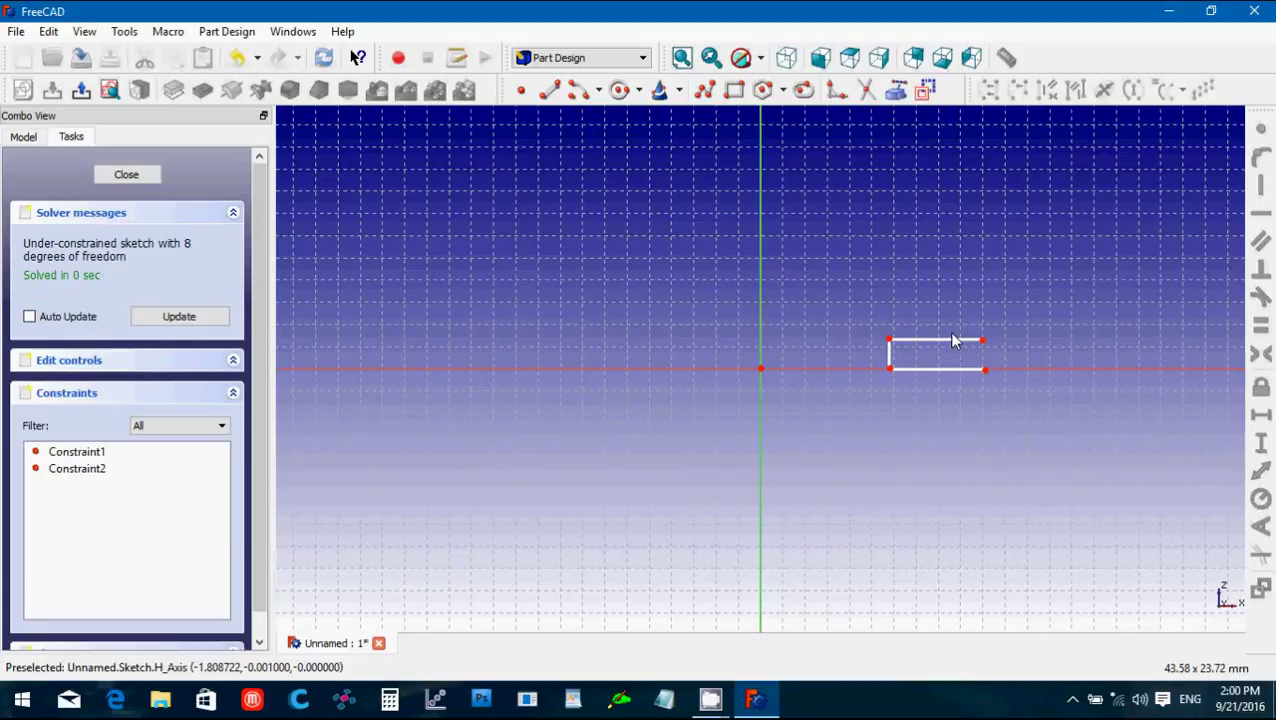
Draw a second, smaller three-sided polyline open toward the vertical axis, up and to the right of the first, around X 20 mm, Z 14 mm.
{"action": "scroll", "coordinate": [960, 335], "scroll_direction": "down", "scroll_amount": 2}
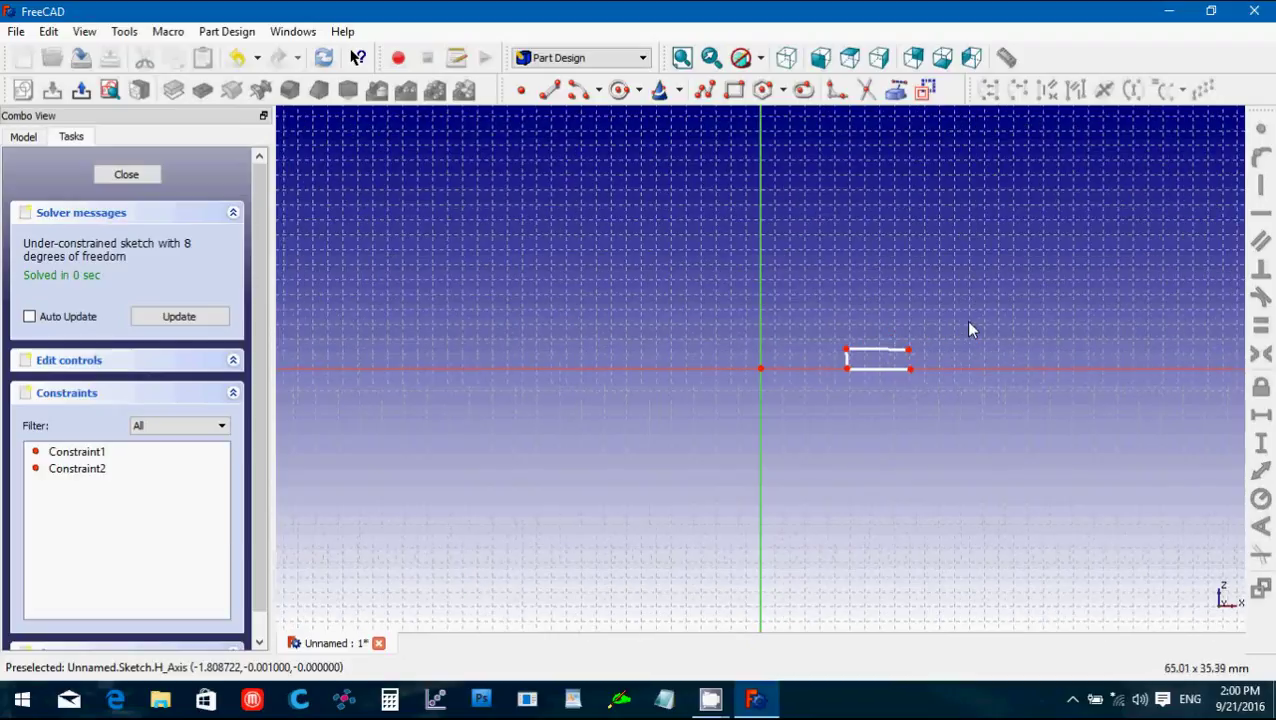
{"action": "left_click", "coordinate": [704, 90]}
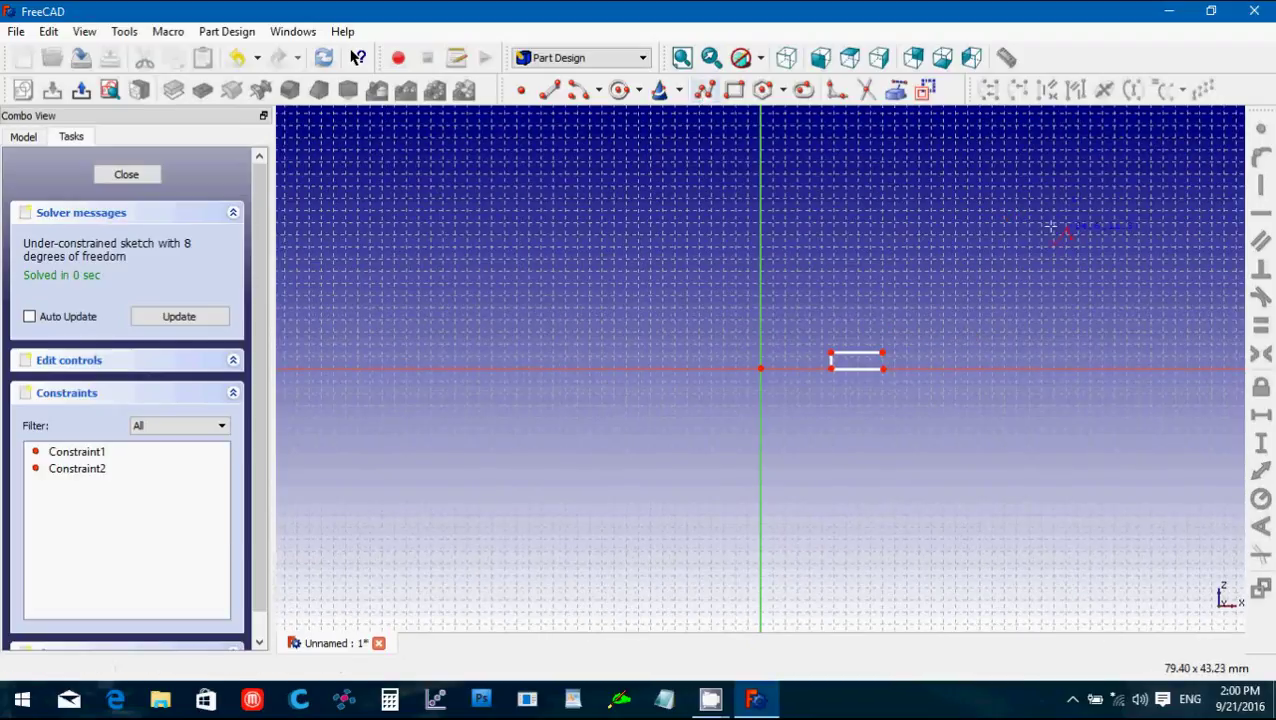
{"action": "left_click", "coordinate": [986, 187]}
{"action": "left_click", "coordinate": [1027, 187]}
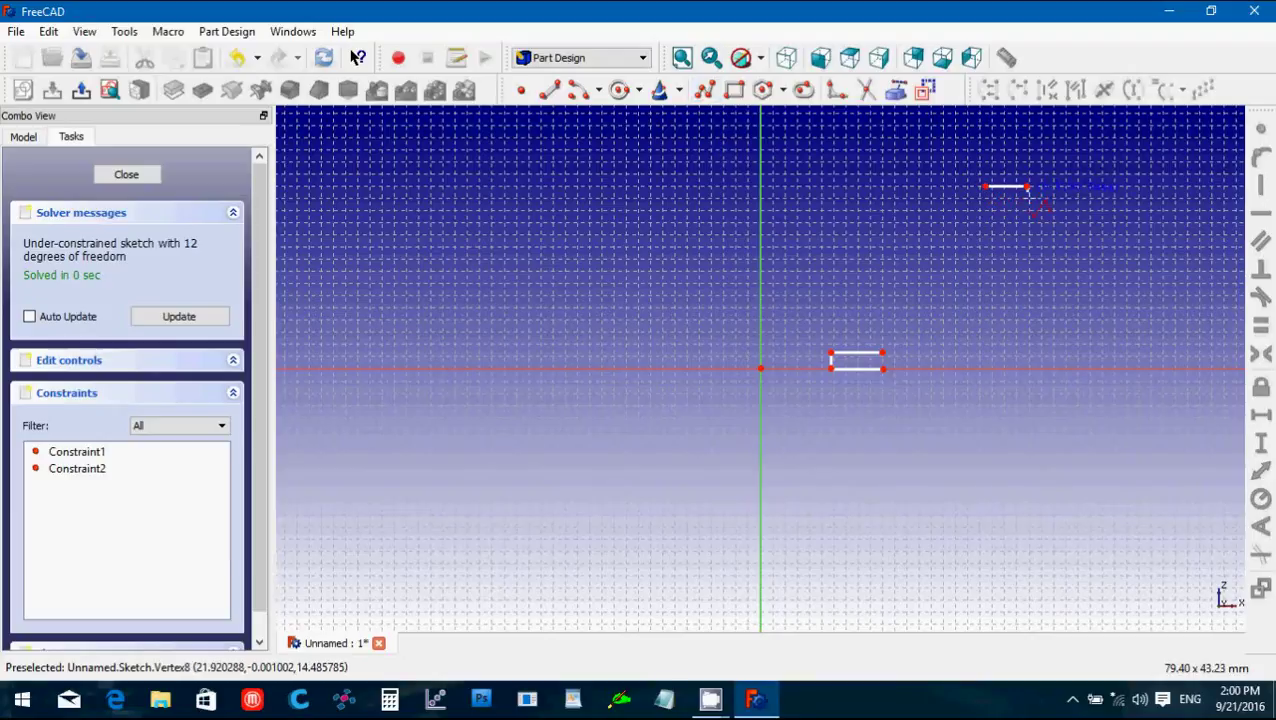
{"action": "left_click", "coordinate": [1027, 204]}
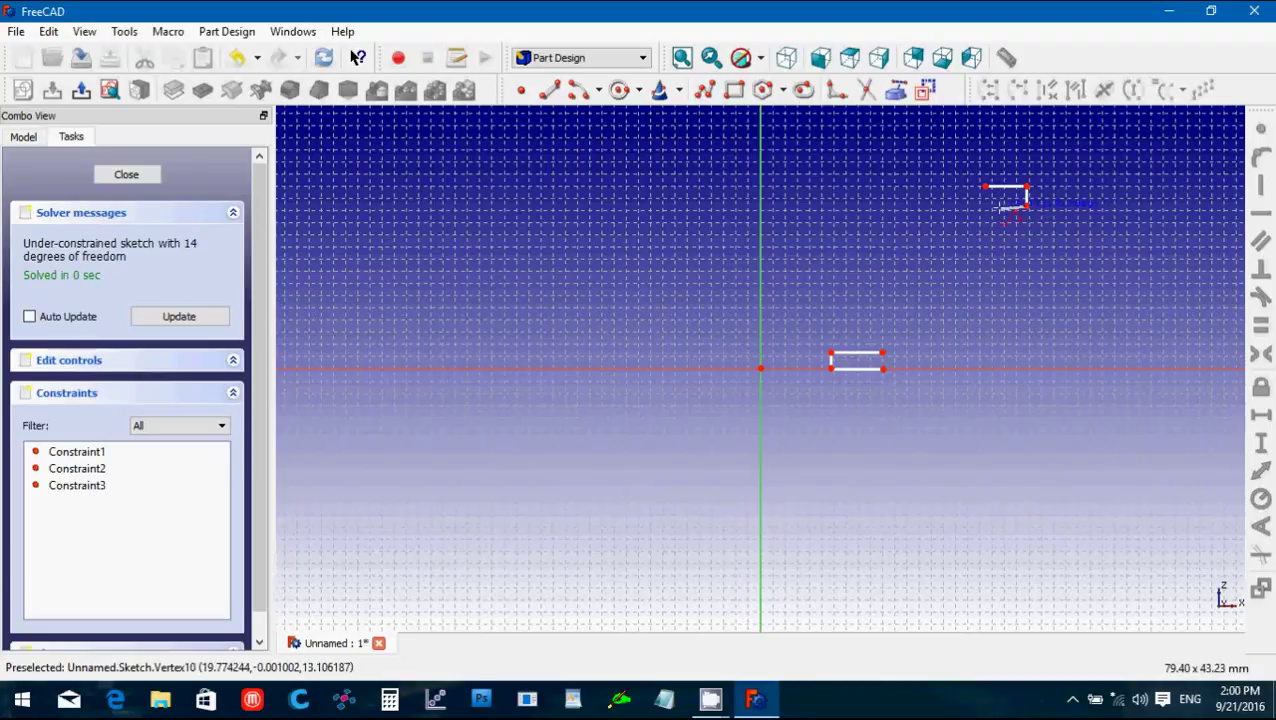
{"action": "left_click", "coordinate": [987, 207]}
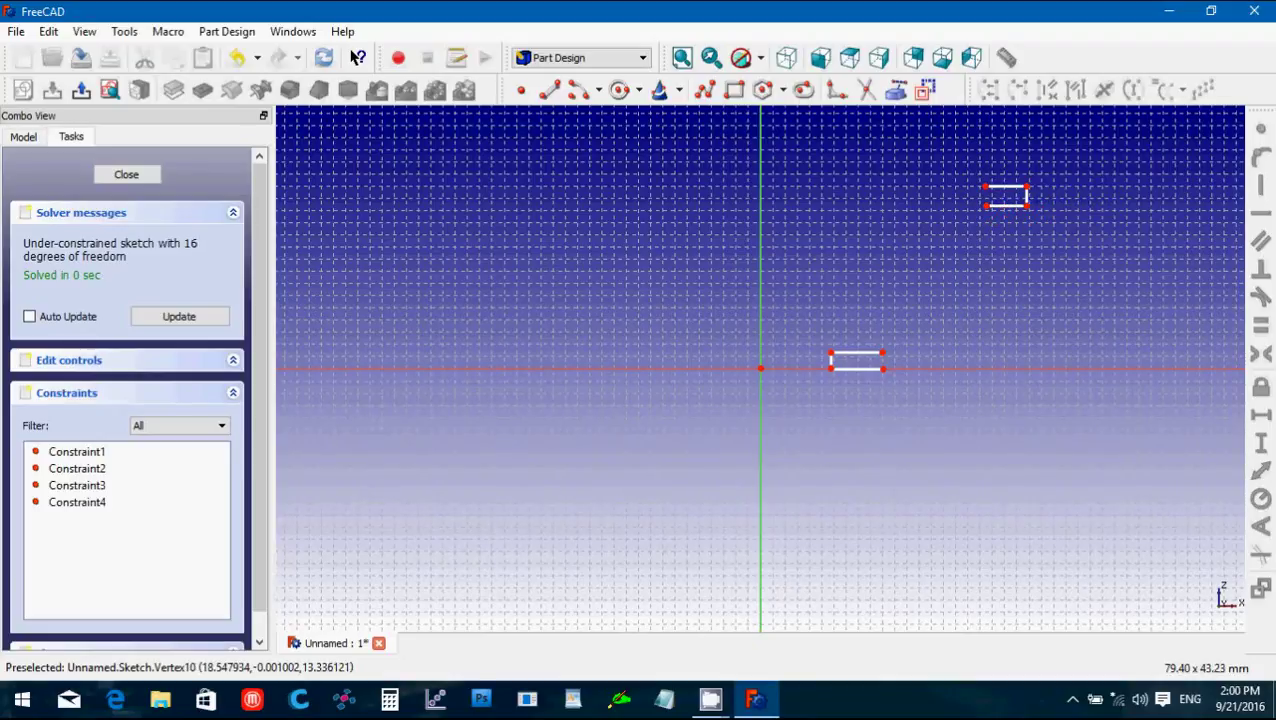
{"action": "key", "text": "Escape"}
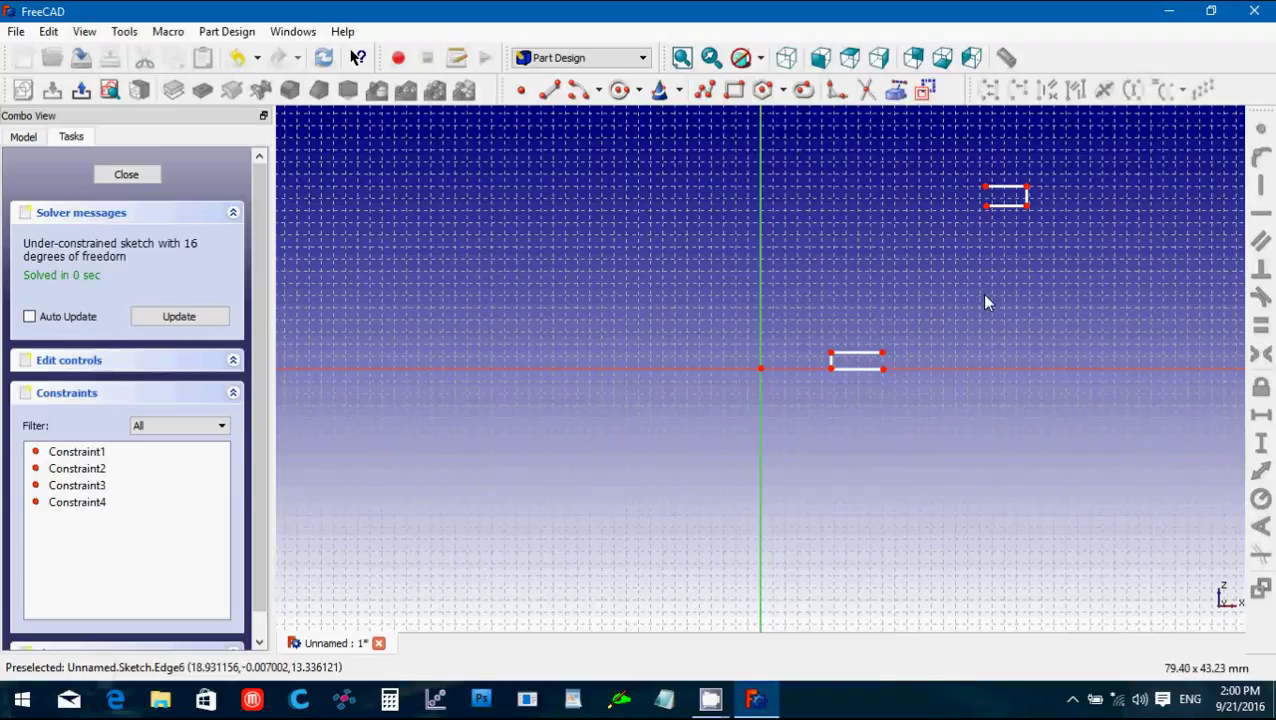
Constrain the short closing line of the lower polyline to be vertical.
{"action": "scroll", "coordinate": [988, 295], "scroll_direction": "up", "scroll_amount": 6}
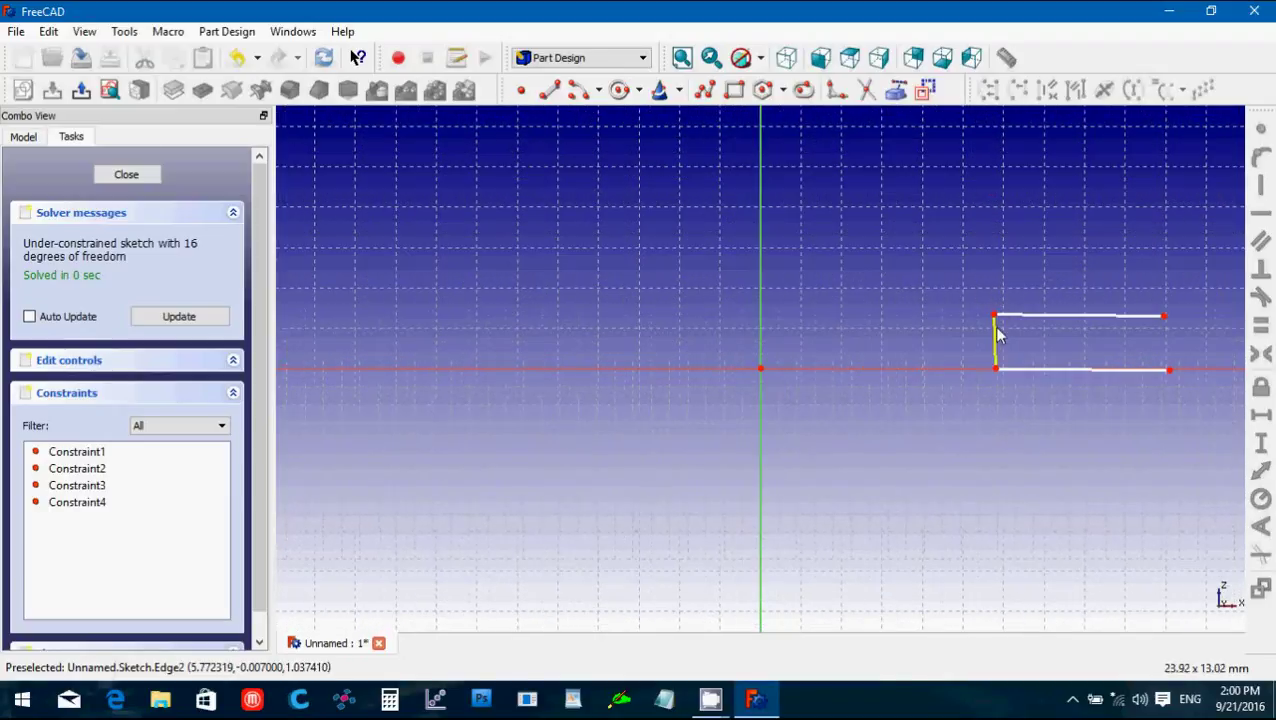
{"action": "left_click", "coordinate": [996, 335]}
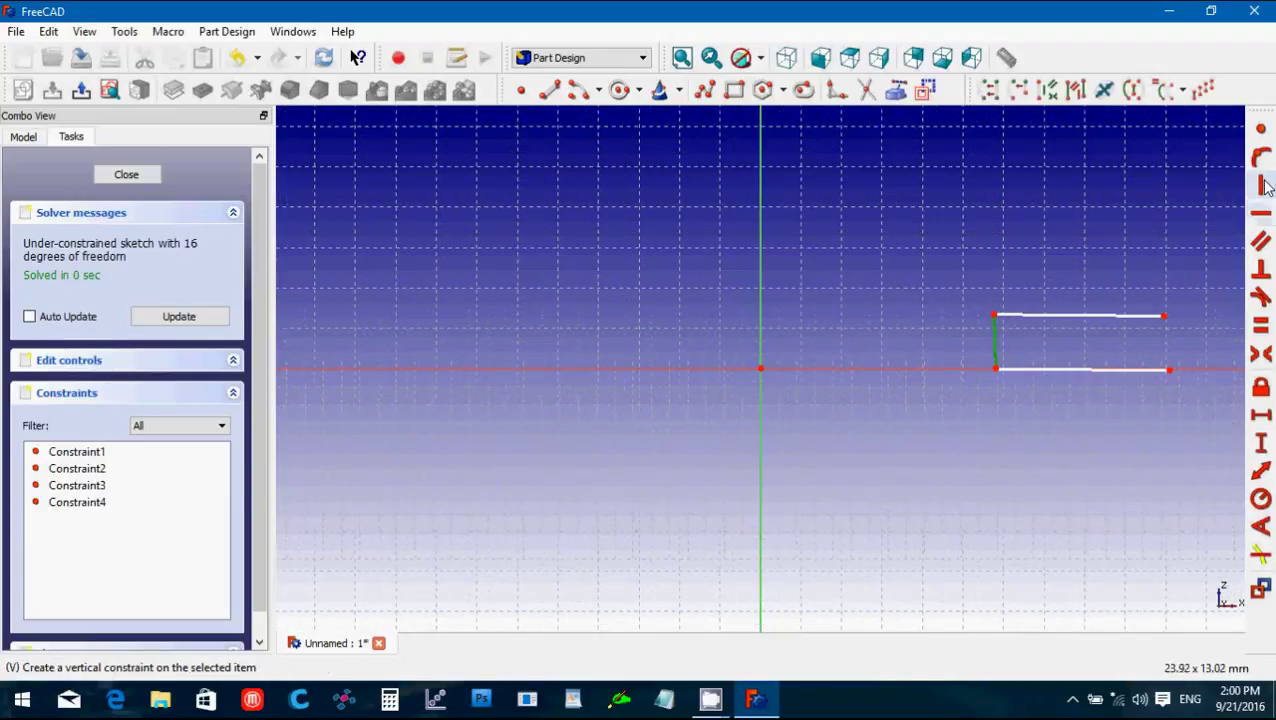
{"action": "left_click", "coordinate": [1263, 188]}
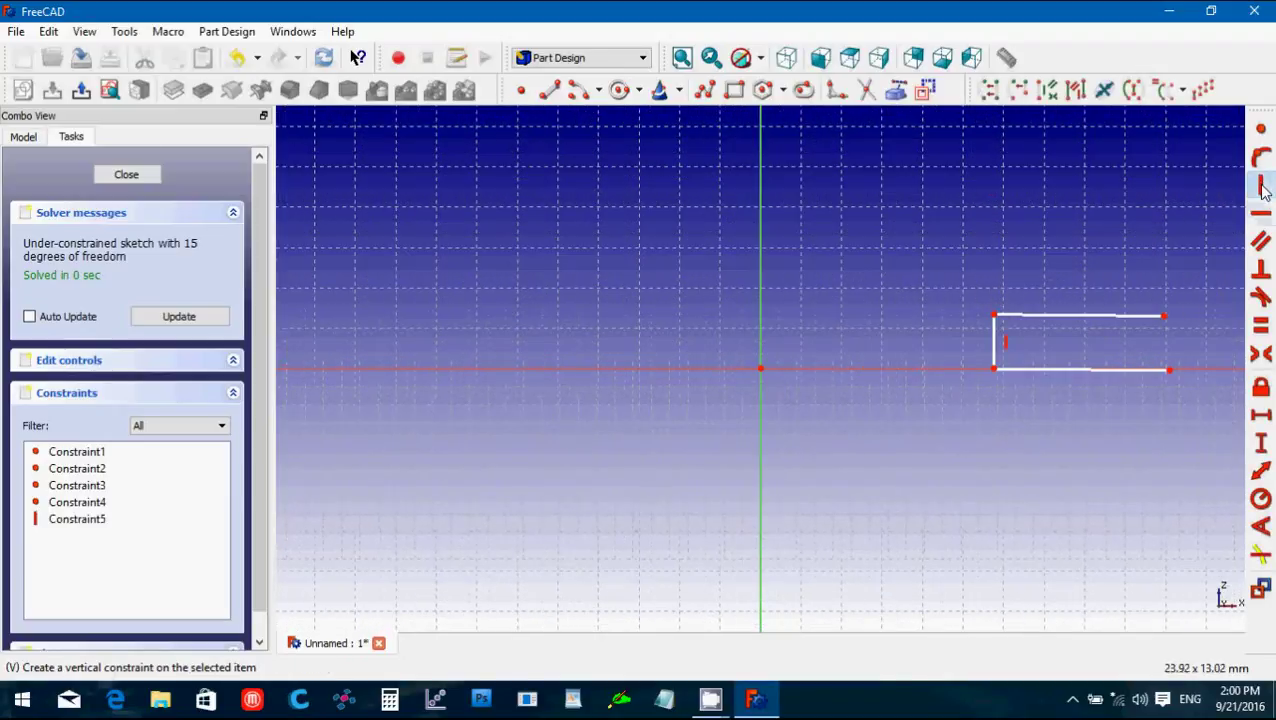
Set the lower polyline's inner bottom corner 5.4 mm horizontally from the vertical axis and place the dimension below the profile.
{"action": "left_click", "coordinate": [995, 370]}
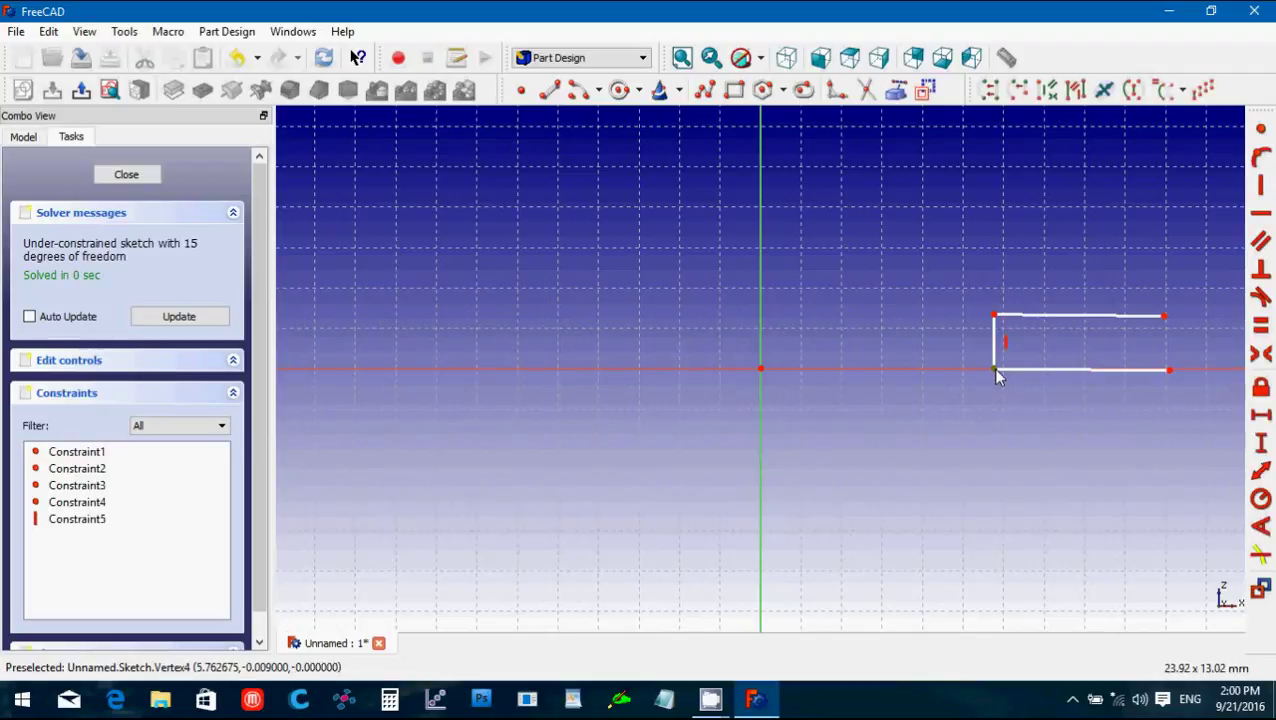
{"action": "left_click", "coordinate": [762, 341]}
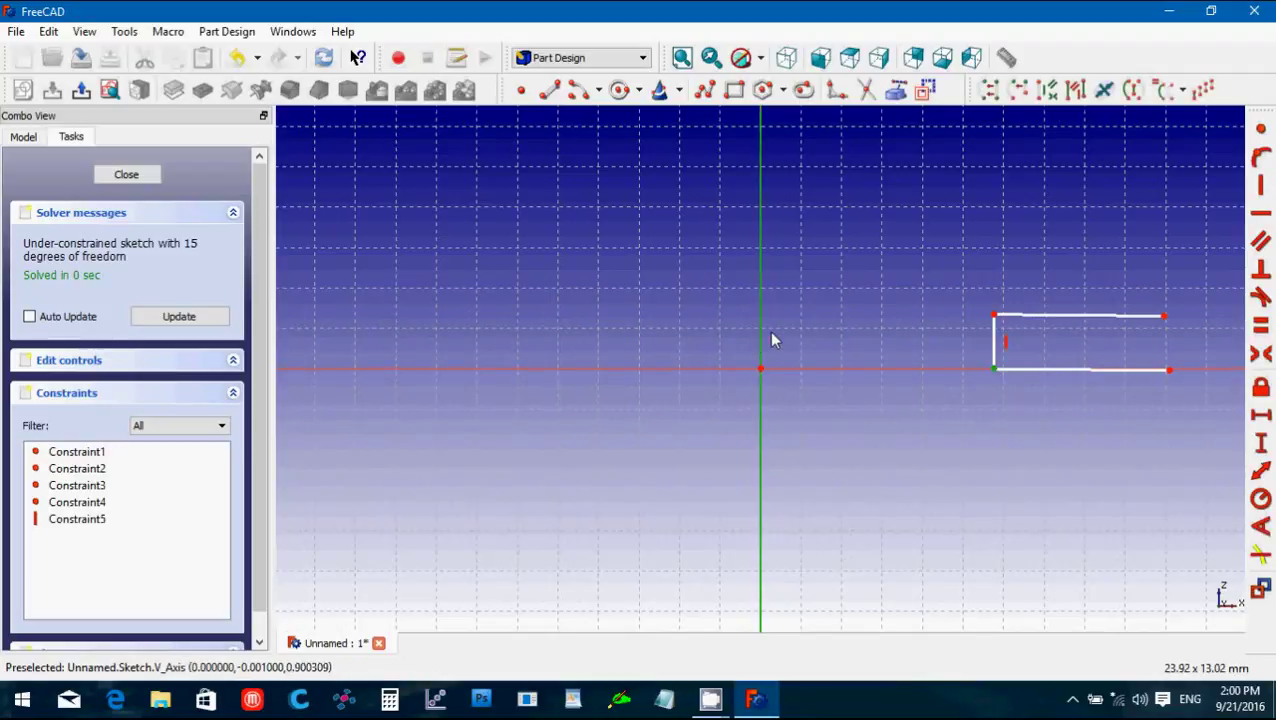
{"action": "left_click", "coordinate": [1260, 418]}
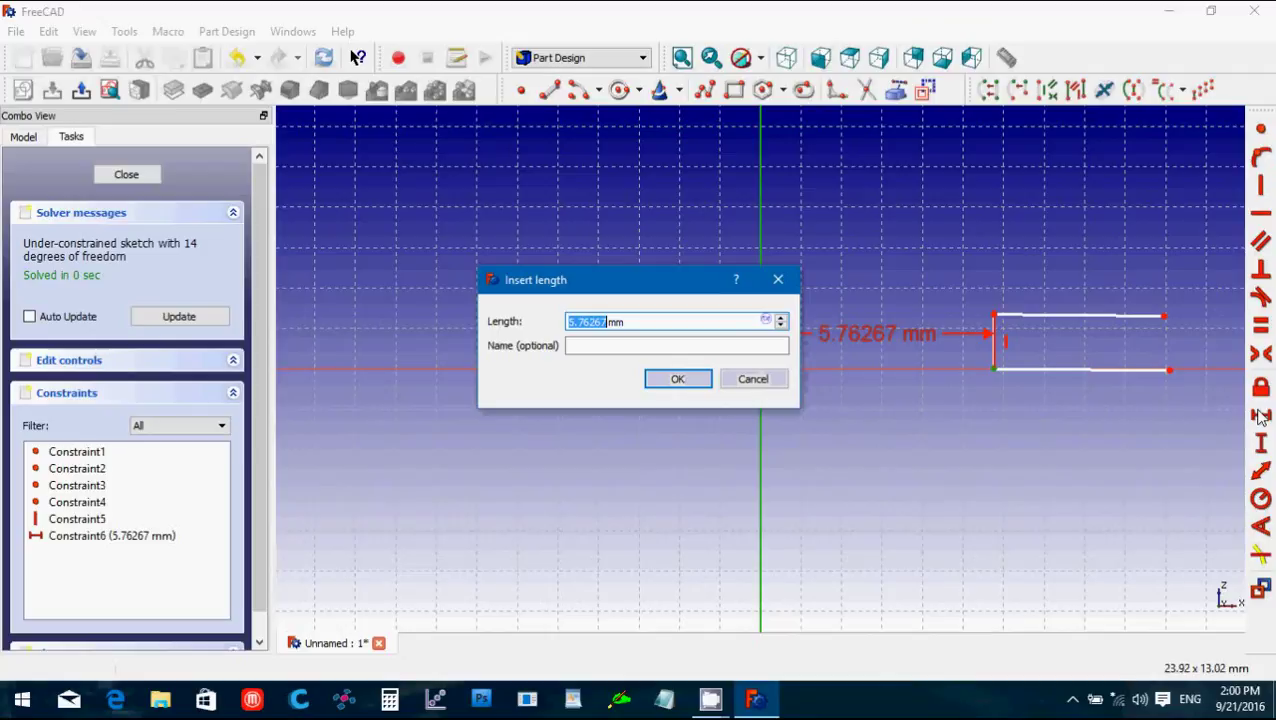
{"action": "key", "text": "BackSpace"}
{"action": "type", "text": "5."}
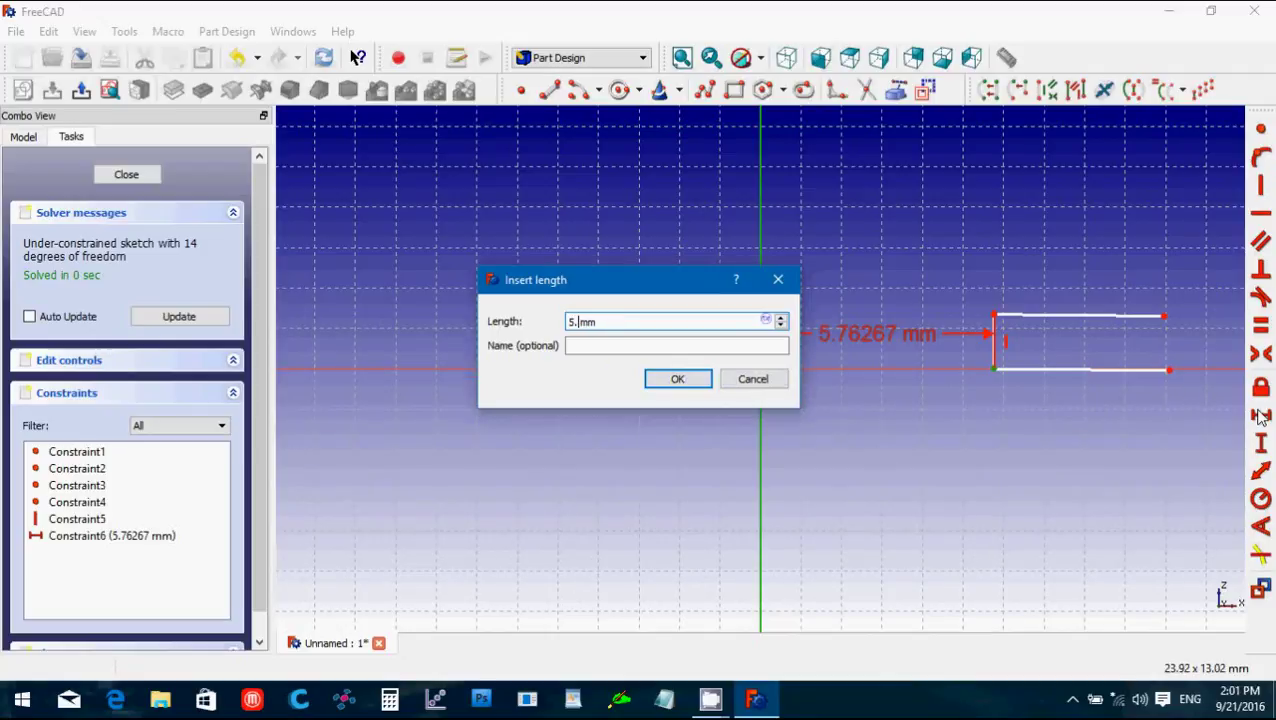
{"action": "type", "text": "4"}
{"action": "key", "text": "Return"}
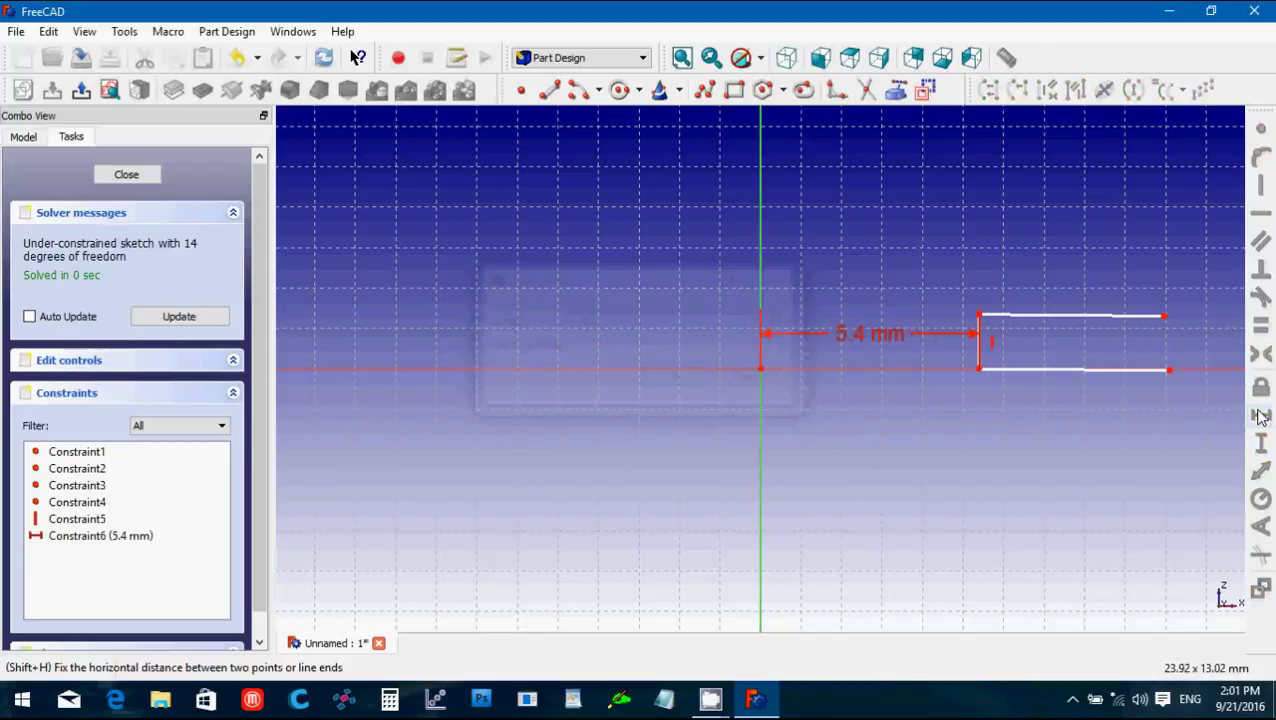
{"action": "left_click_drag", "start_coordinate": [849, 333], "coordinate": [863, 452]}
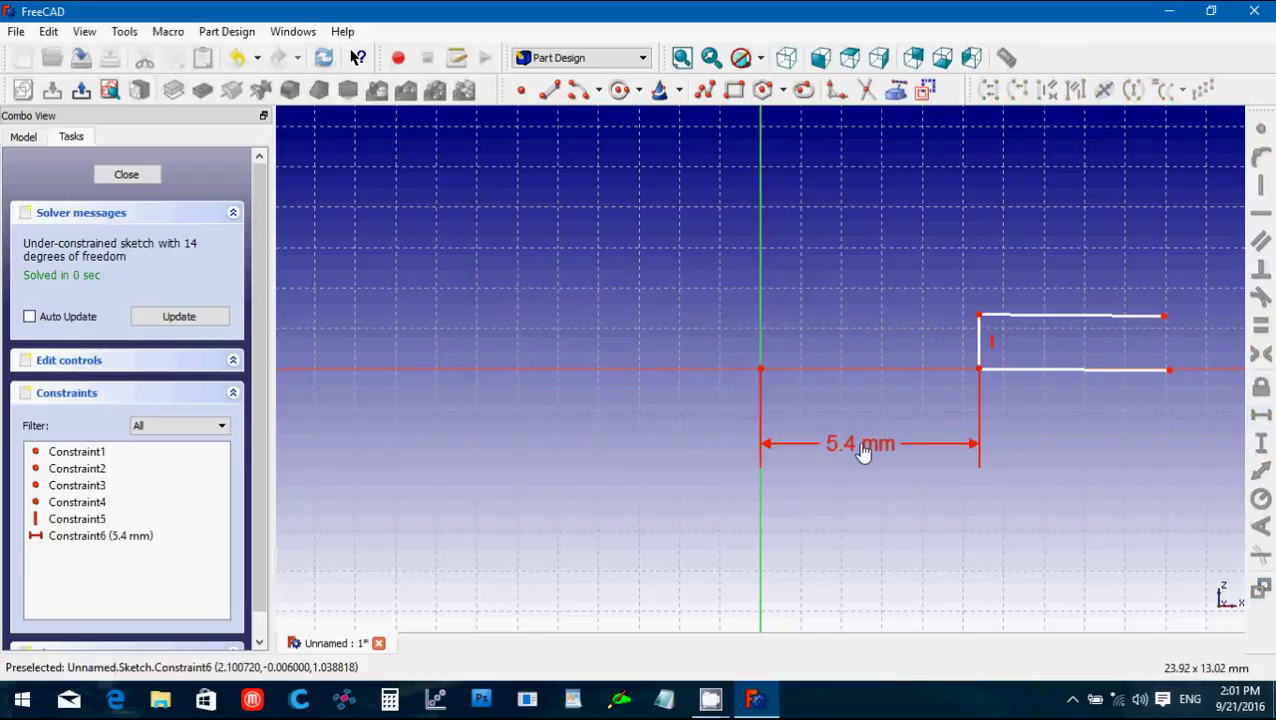
Constrain both long lines of the lower polyline to be horizontal.
{"action": "left_click", "coordinate": [1080, 371]}
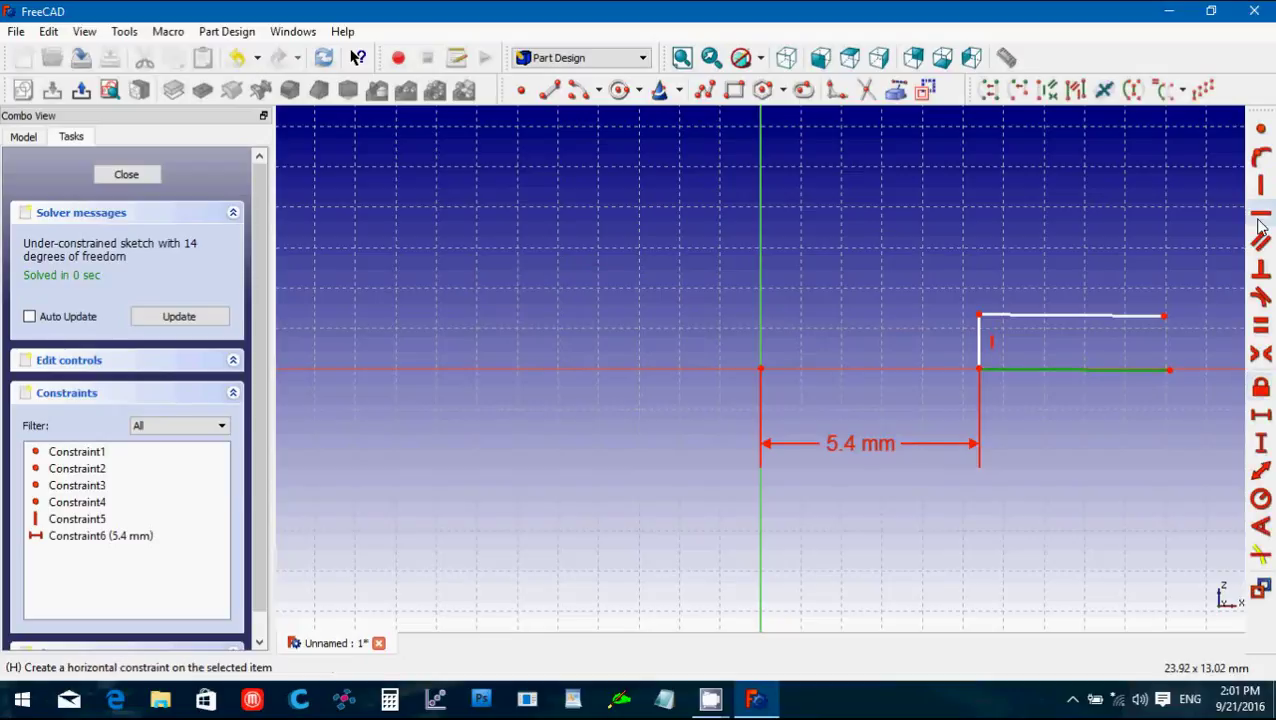
{"action": "left_click", "coordinate": [1258, 222]}
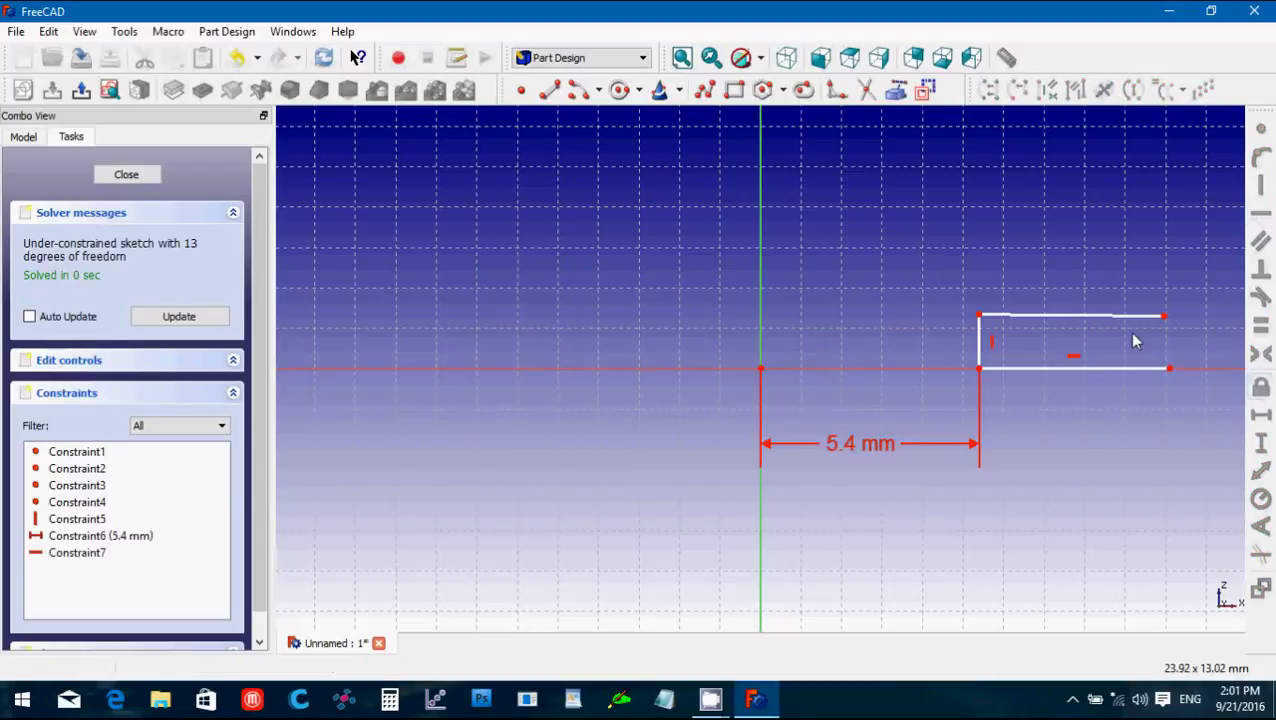
{"action": "left_click", "coordinate": [1082, 317]}
{"action": "left_click", "coordinate": [1268, 220]}
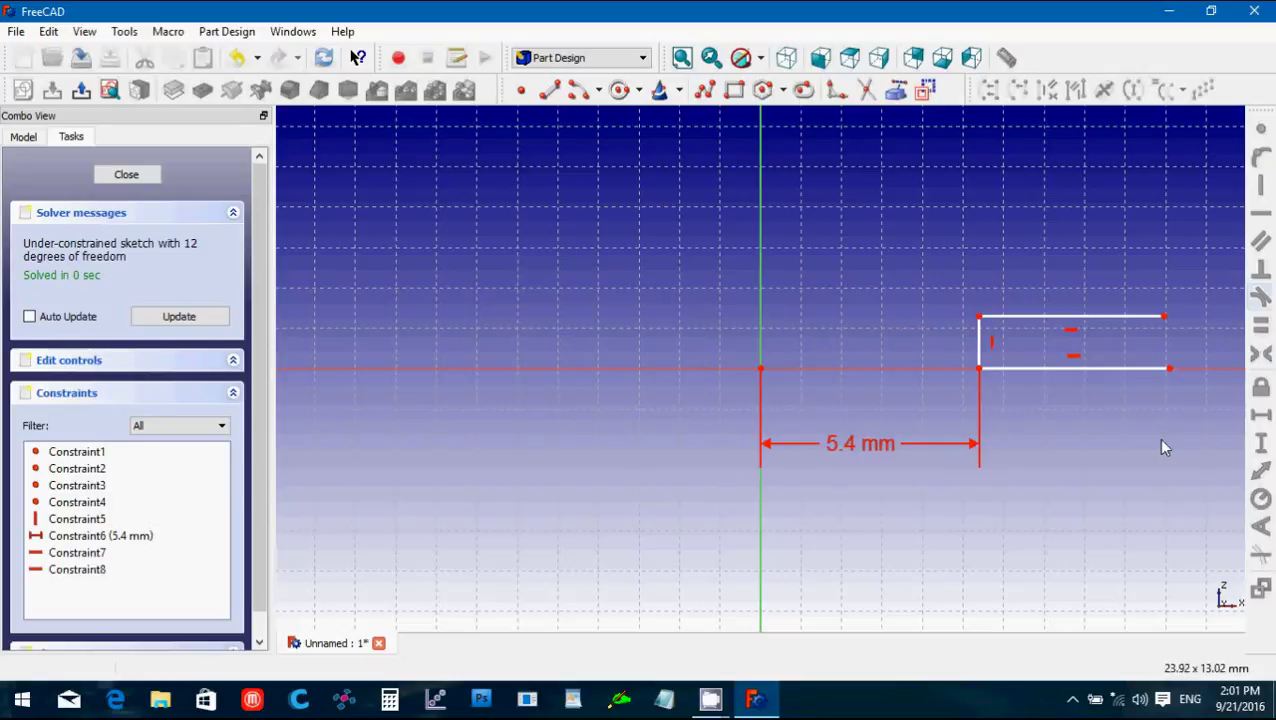
Set the outer end of the lower polyline's bottom line 10.2 mm from the vertical axis and place the dimension below the 5.4 mm one.
{"action": "scroll", "coordinate": [1160, 447], "scroll_direction": "down", "scroll_amount": 1}
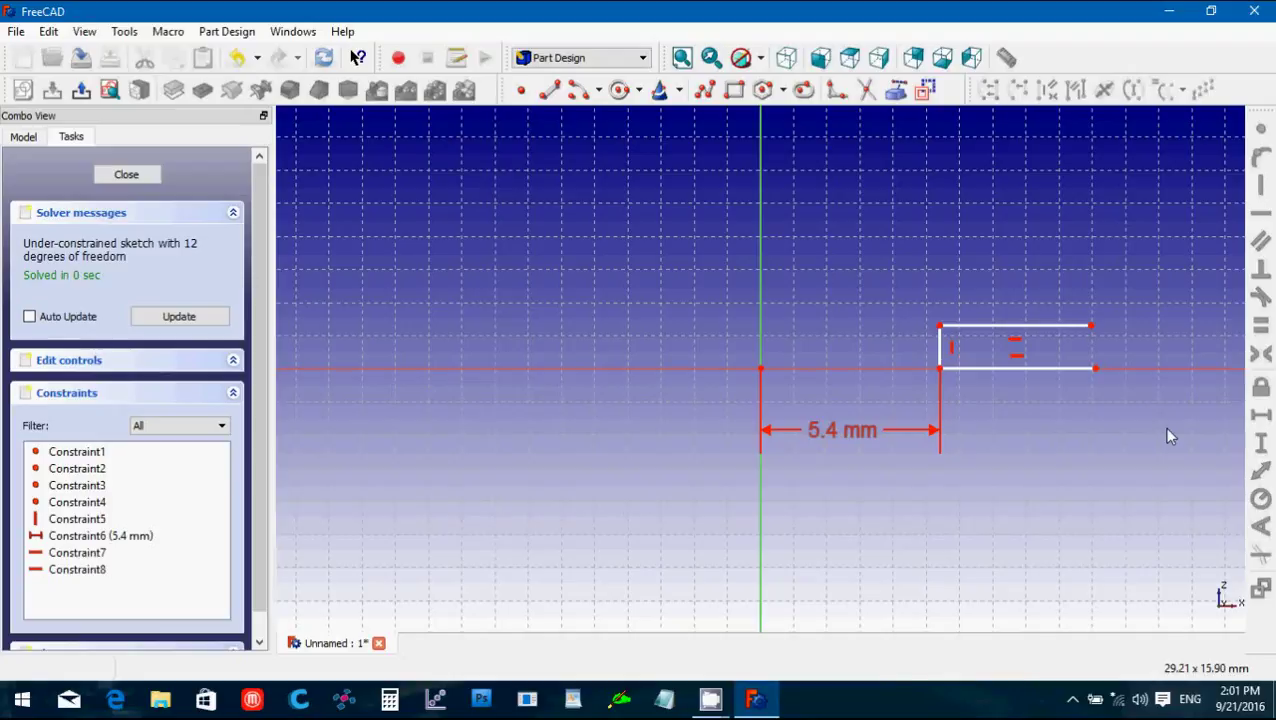
{"action": "left_click", "coordinate": [760, 296]}
{"action": "left_click", "coordinate": [1095, 369]}
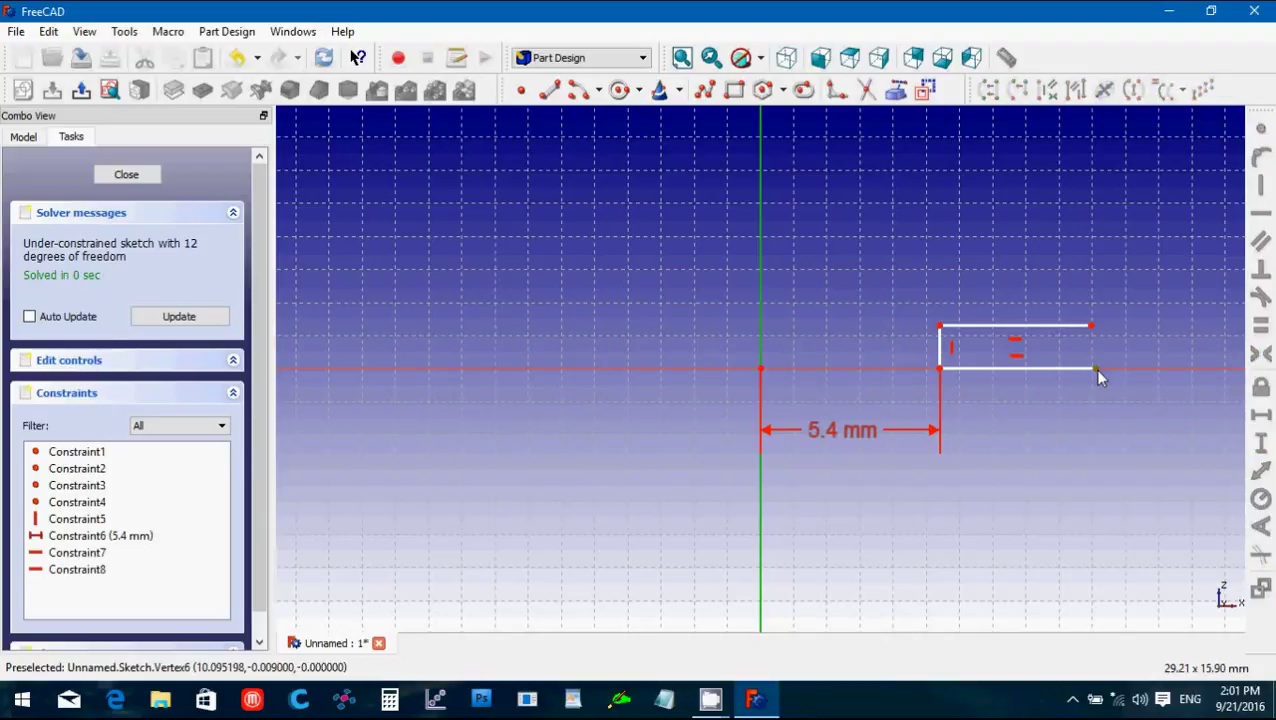
{"action": "left_click", "coordinate": [1262, 418]}
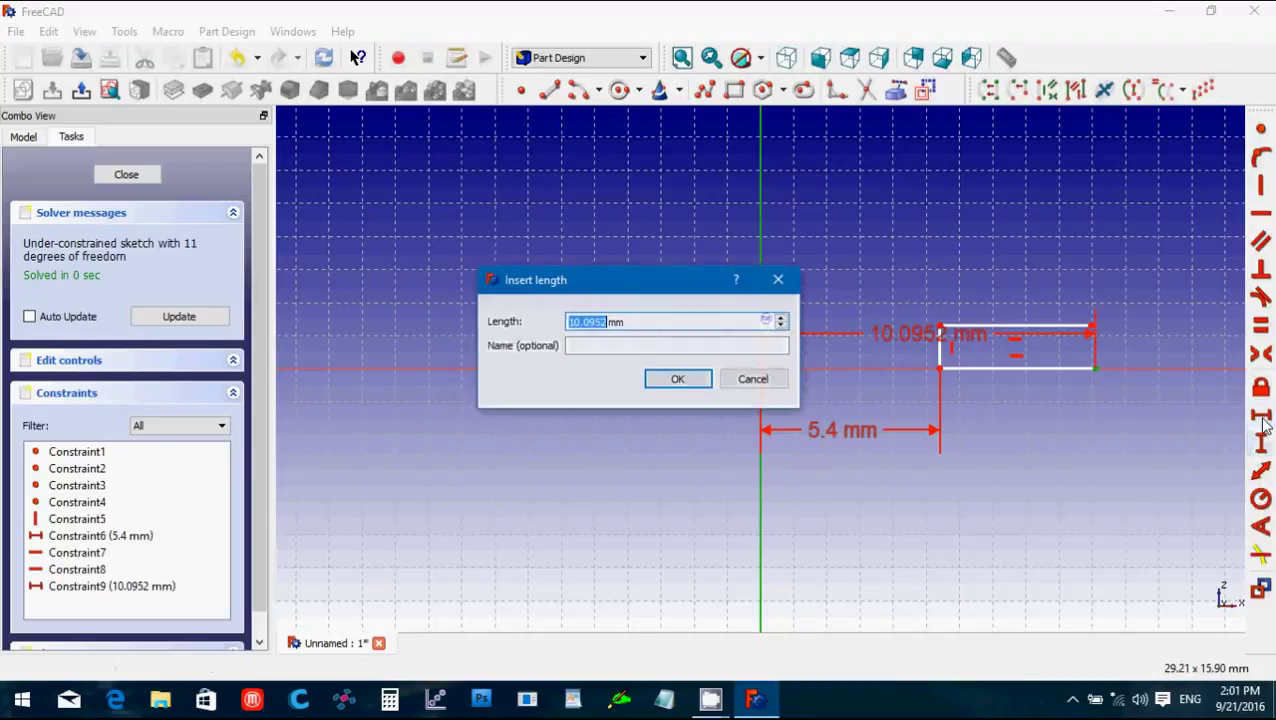
{"action": "type", "text": "10.2"}
{"action": "key", "text": "Return"}
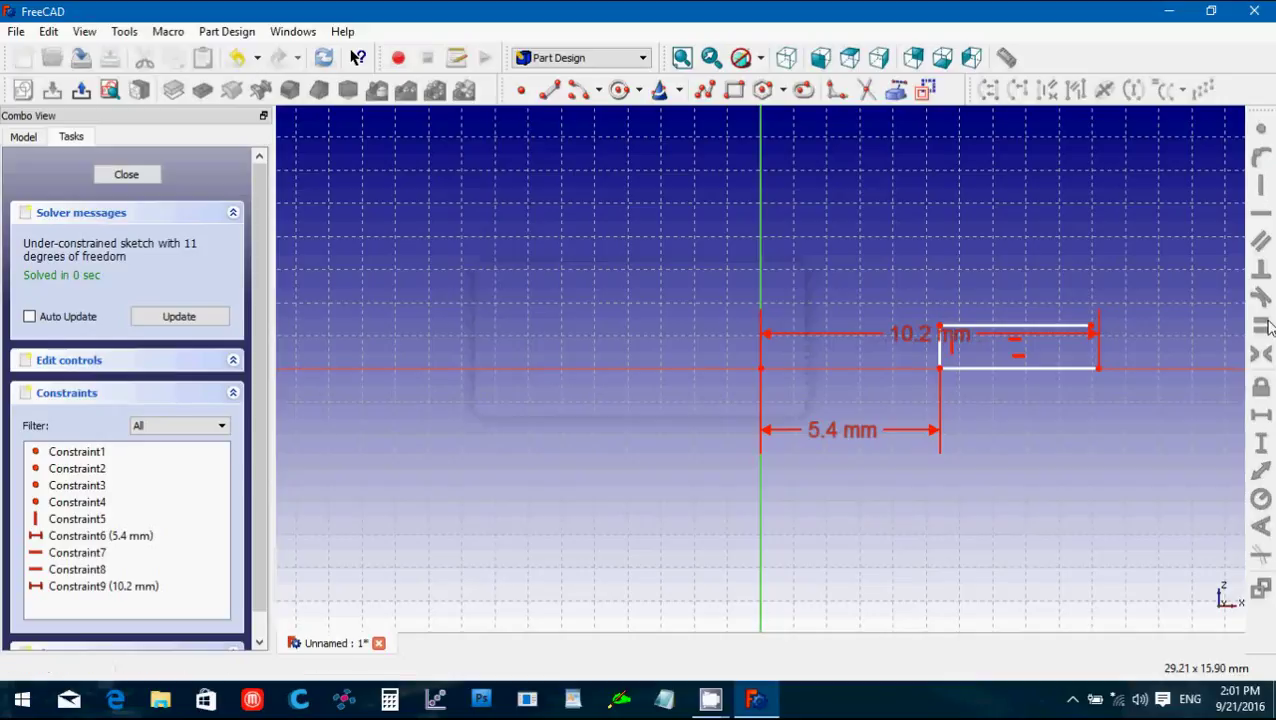
{"action": "left_click_drag", "start_coordinate": [900, 335], "coordinate": [900, 512]}
{"action": "left_click", "coordinate": [942, 347]}
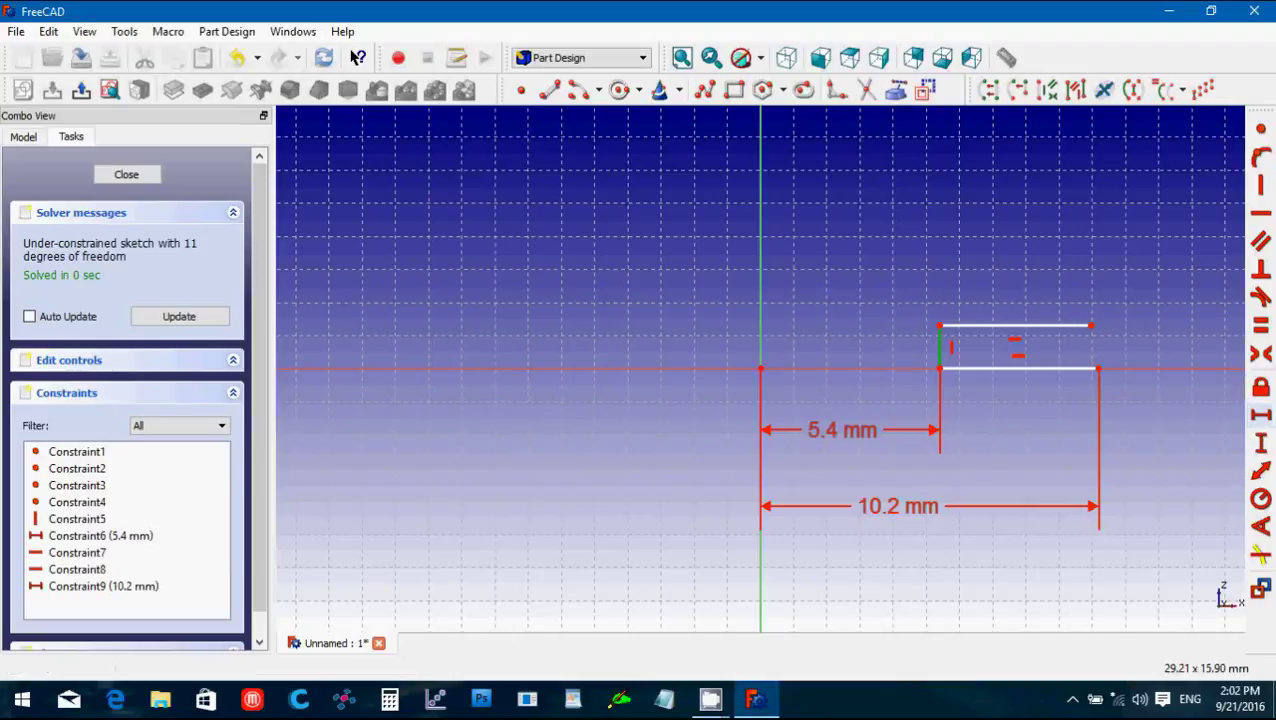
{"action": "left_click", "coordinate": [1006, 327]}
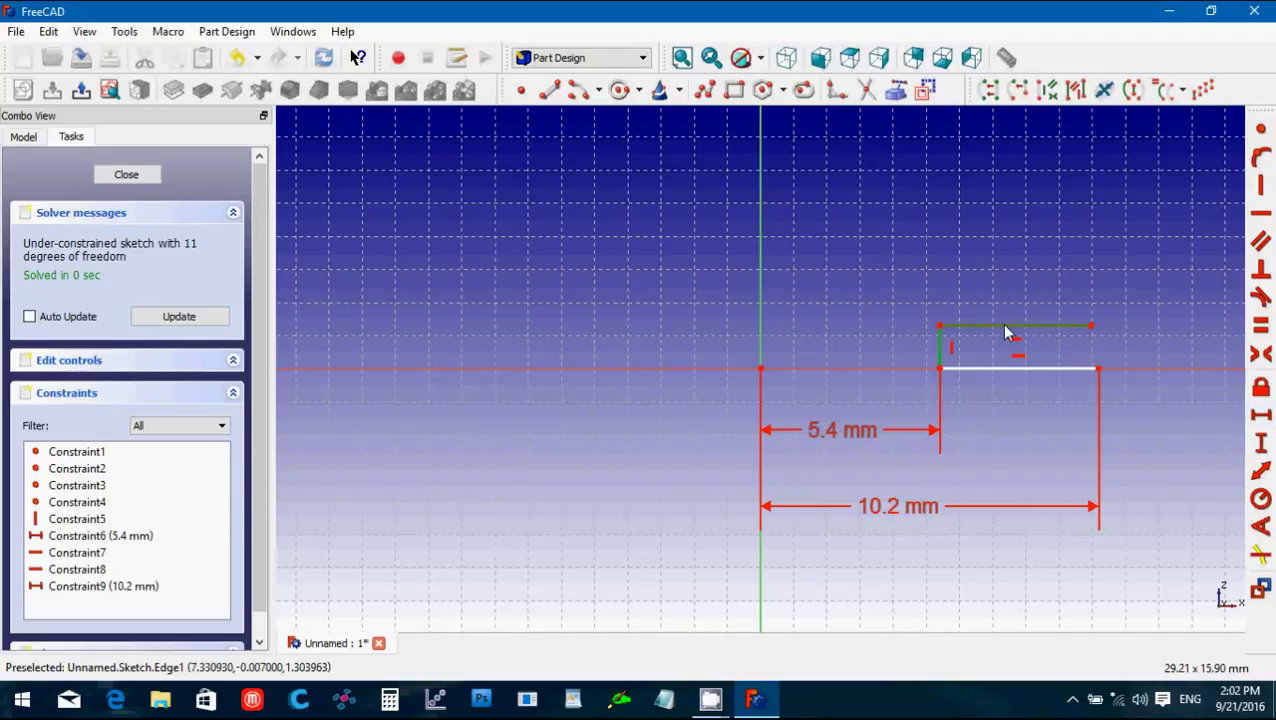
{"action": "left_click", "coordinate": [1006, 392]}
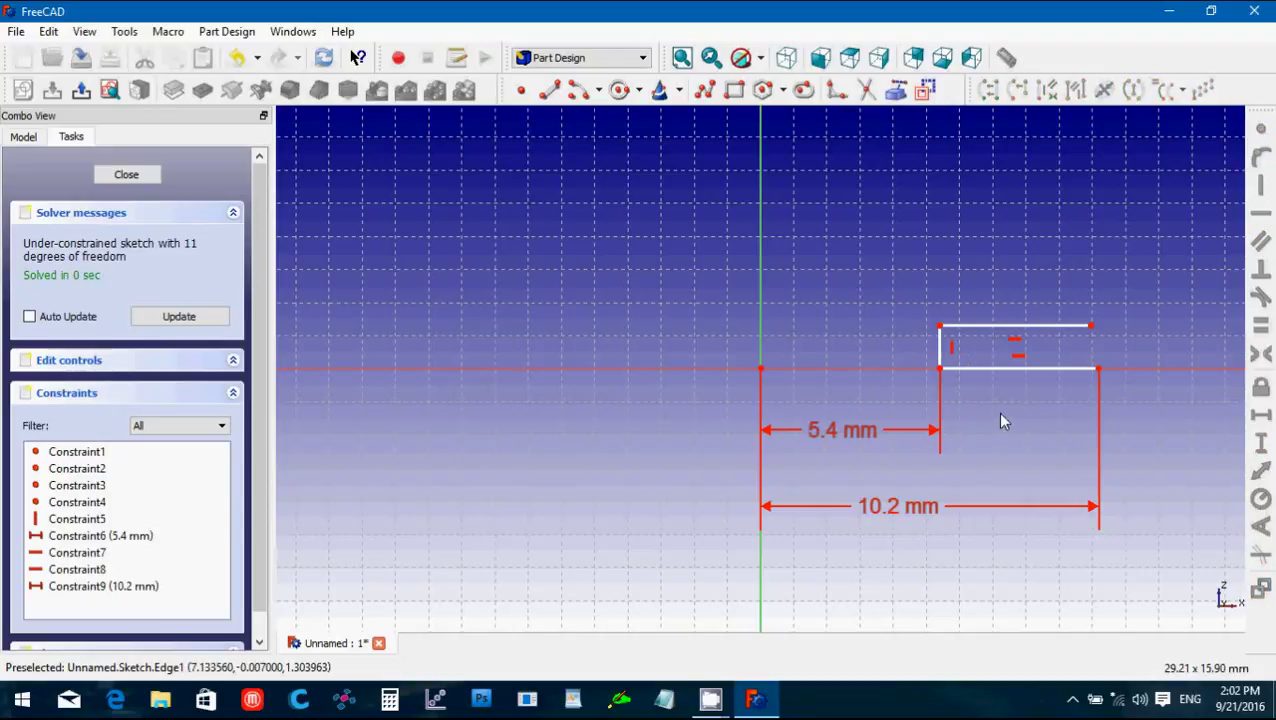
Set the vertical length of the lower polyline's short closing line to 0.8 mm.
{"action": "left_click", "coordinate": [940, 345]}
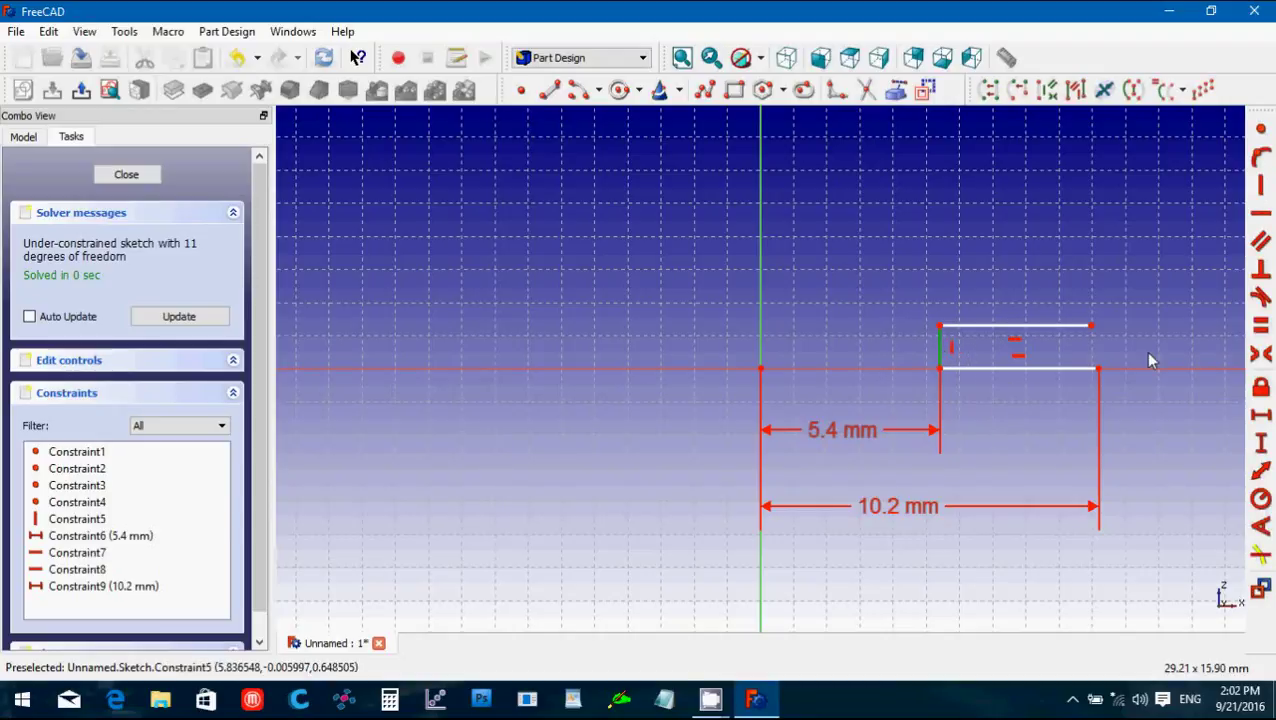
{"action": "left_click", "coordinate": [1262, 448]}
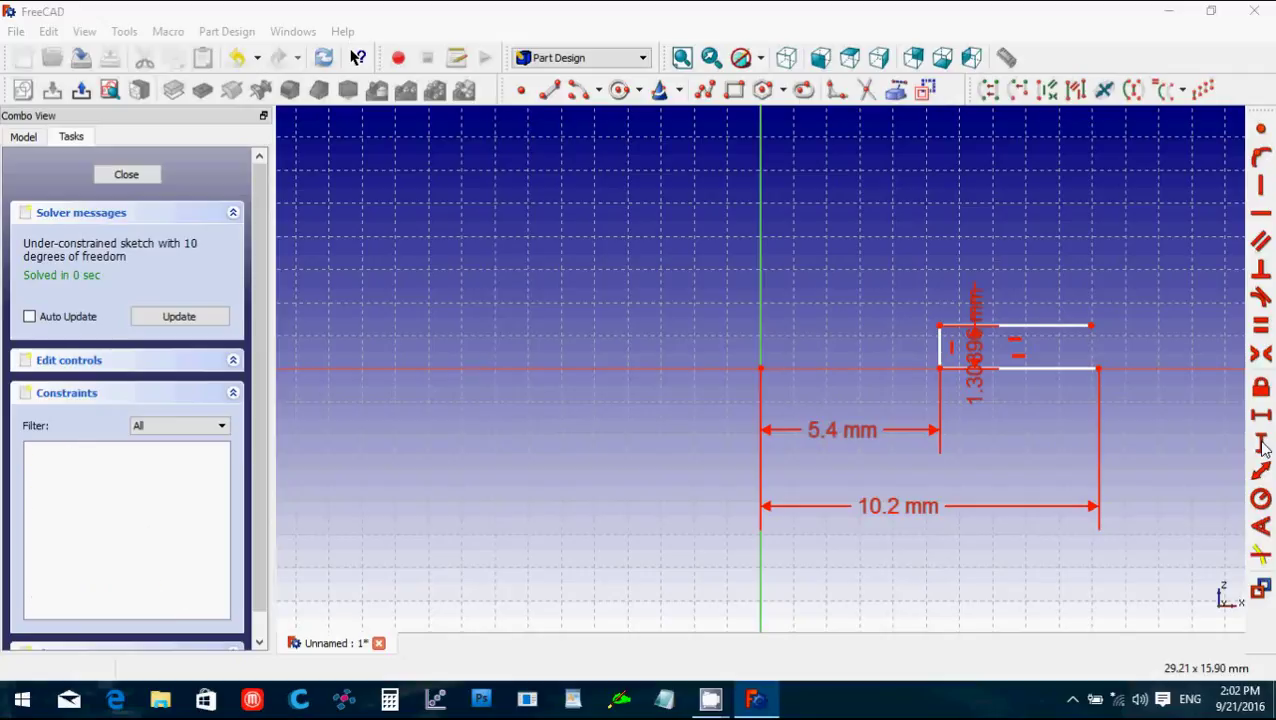
{"action": "type", "text": "0.8"}
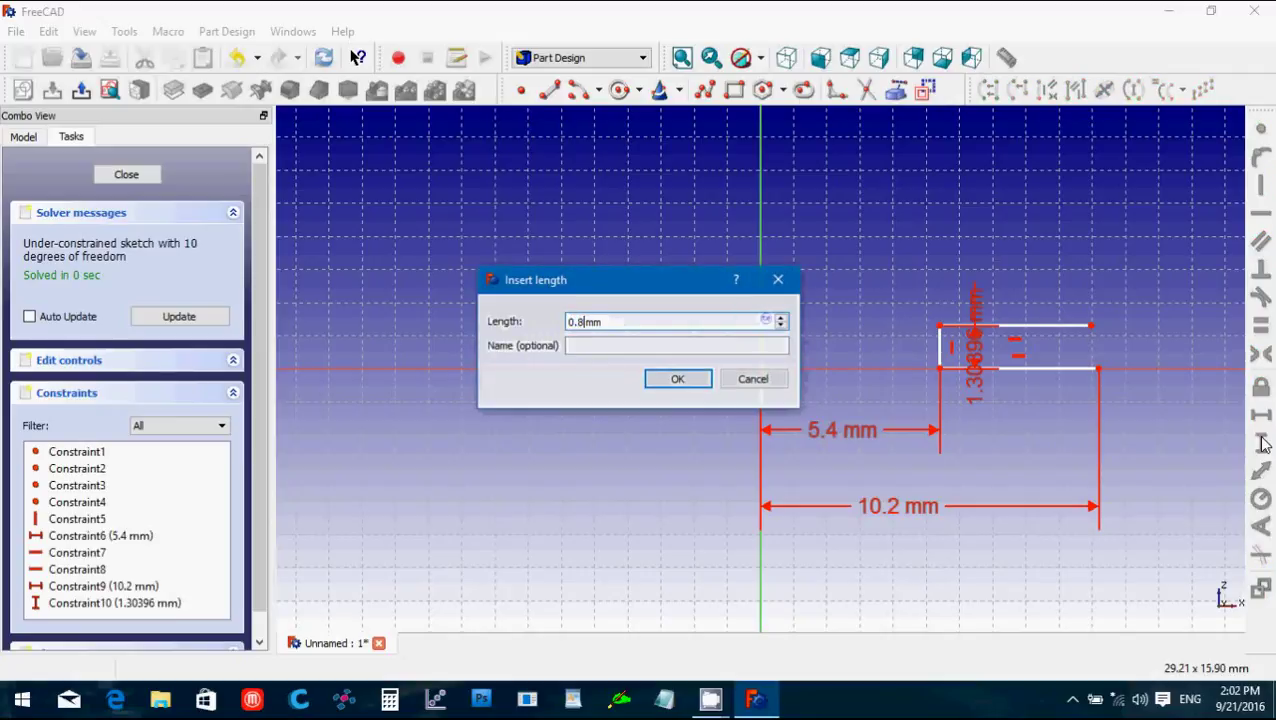
{"action": "key", "text": "Return"}
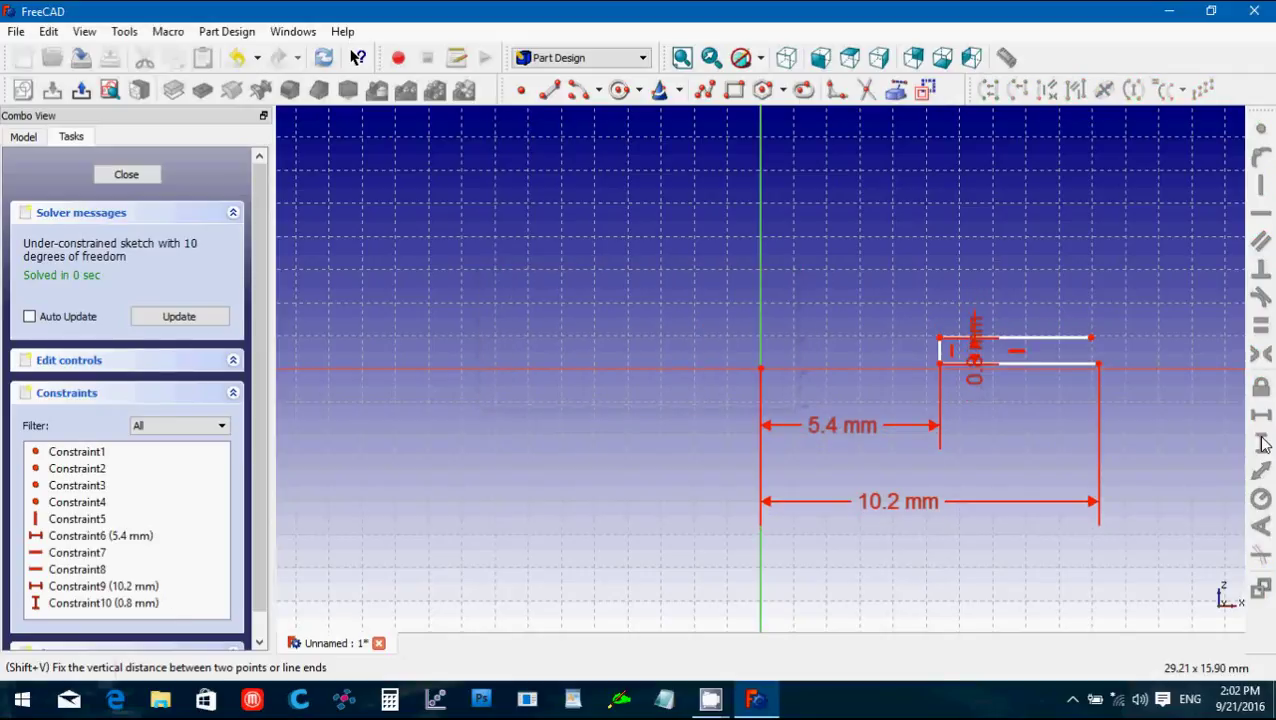
Constrain the lower polyline's inner bottom corner to lie on the horizontal axis.
{"action": "left_click", "coordinate": [910, 372]}
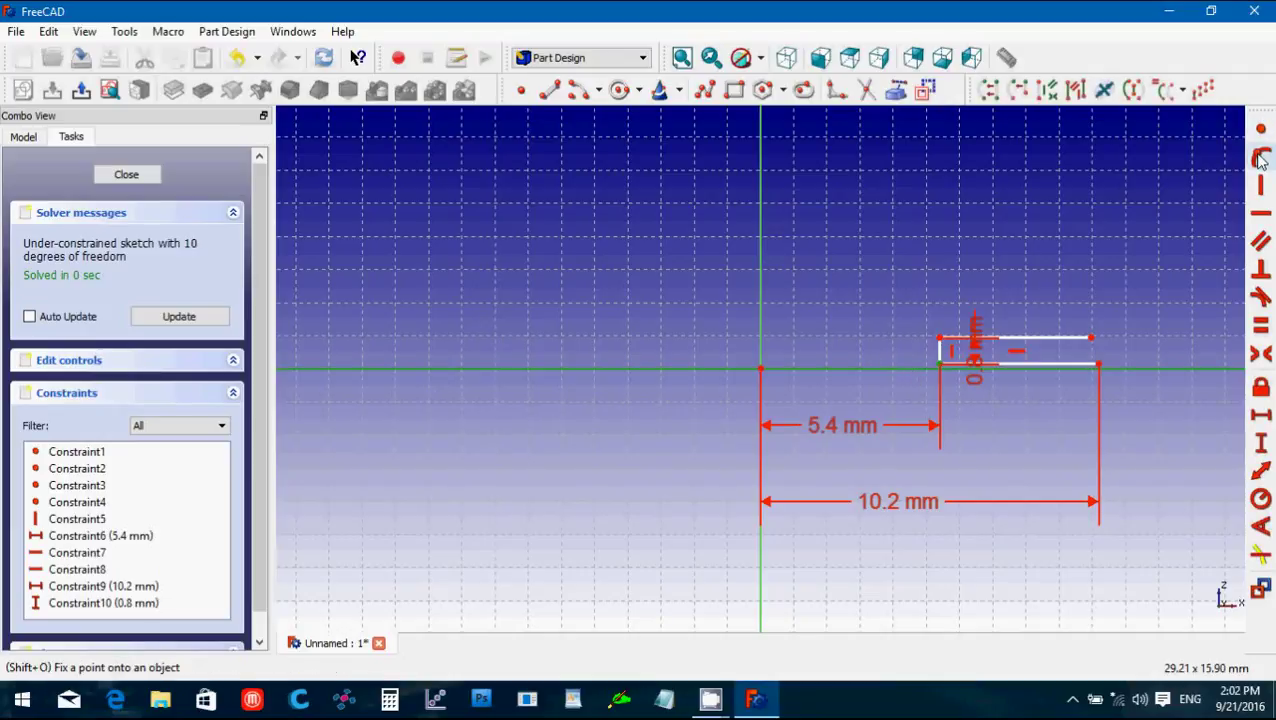
{"action": "left_click", "coordinate": [1260, 160]}
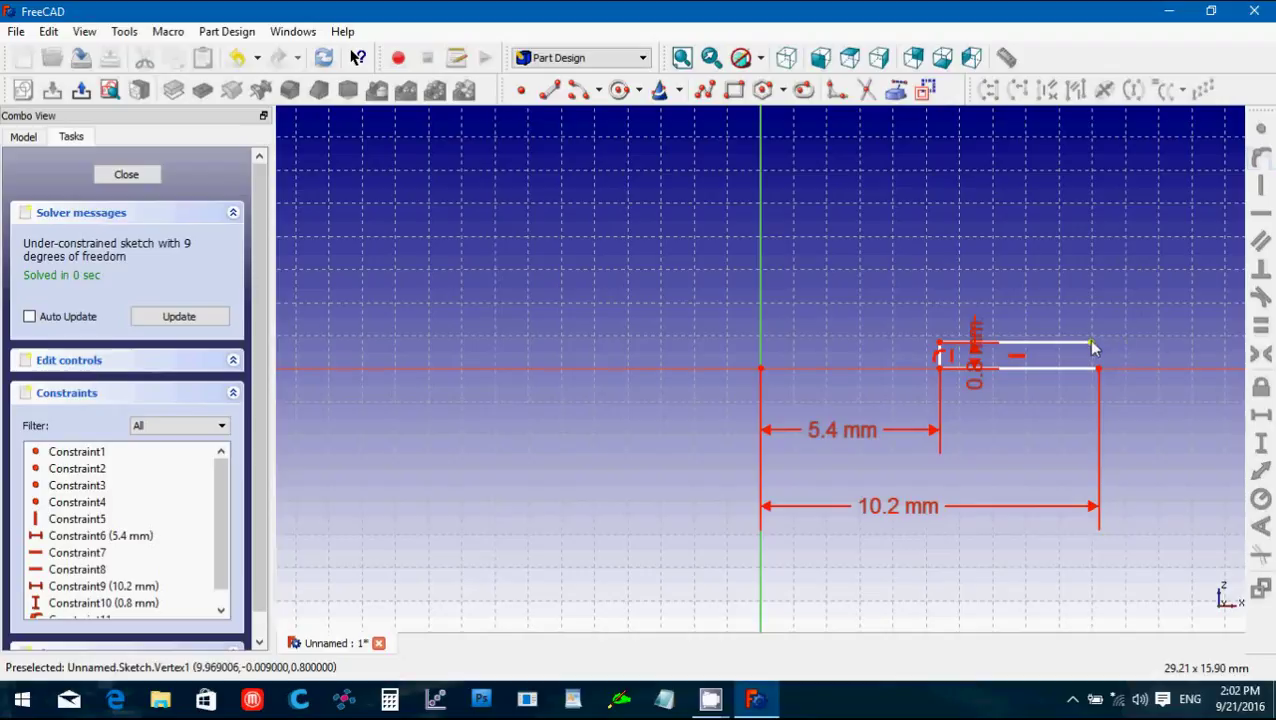
Try a 0.8 mm direct distance between the lower polyline's two open ends and delete that dimension.
{"action": "left_click_drag", "start_coordinate": [1092, 347], "coordinate": [1076, 343]}
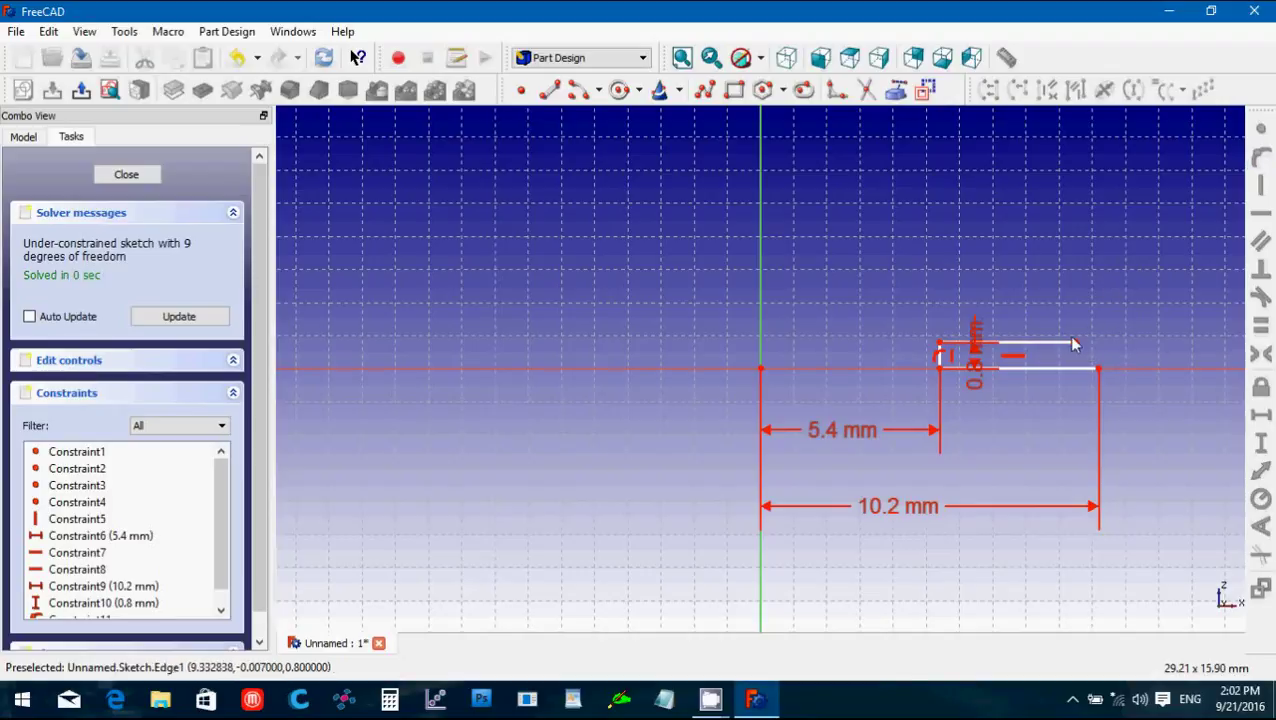
{"action": "left_click_drag", "start_coordinate": [1077, 343], "coordinate": [1086, 345]}
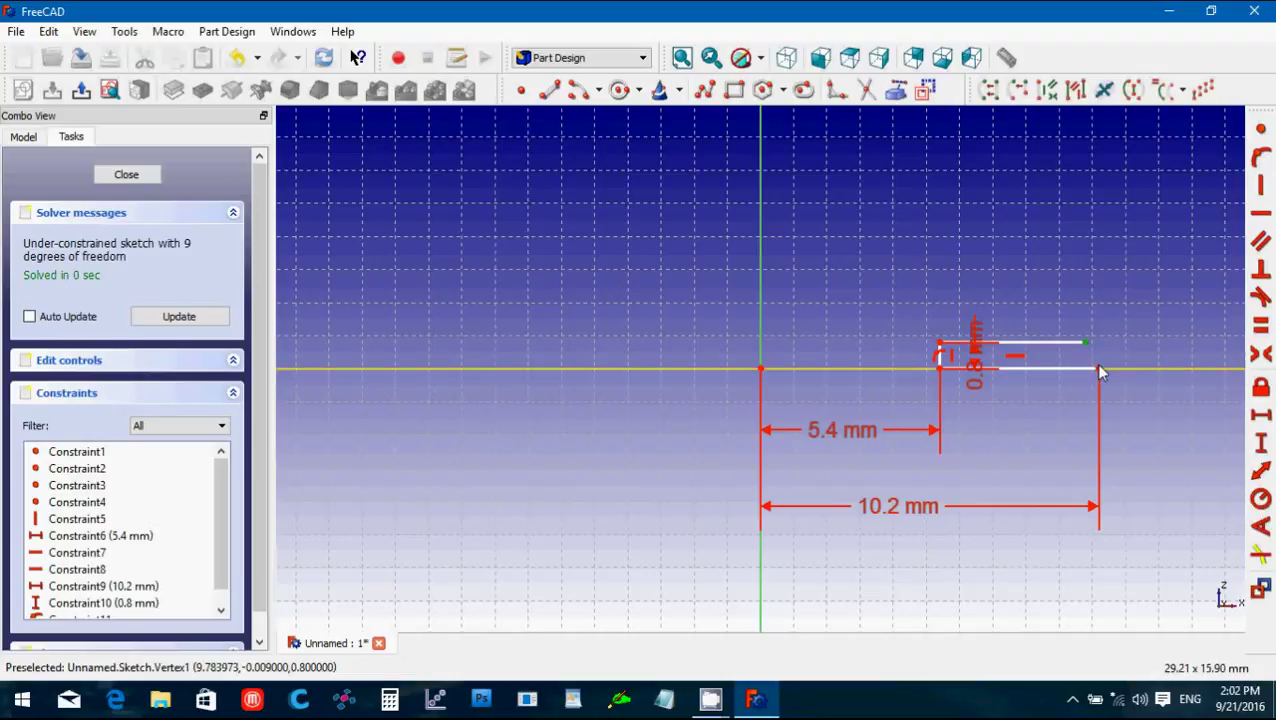
{"action": "left_click", "coordinate": [1099, 369]}
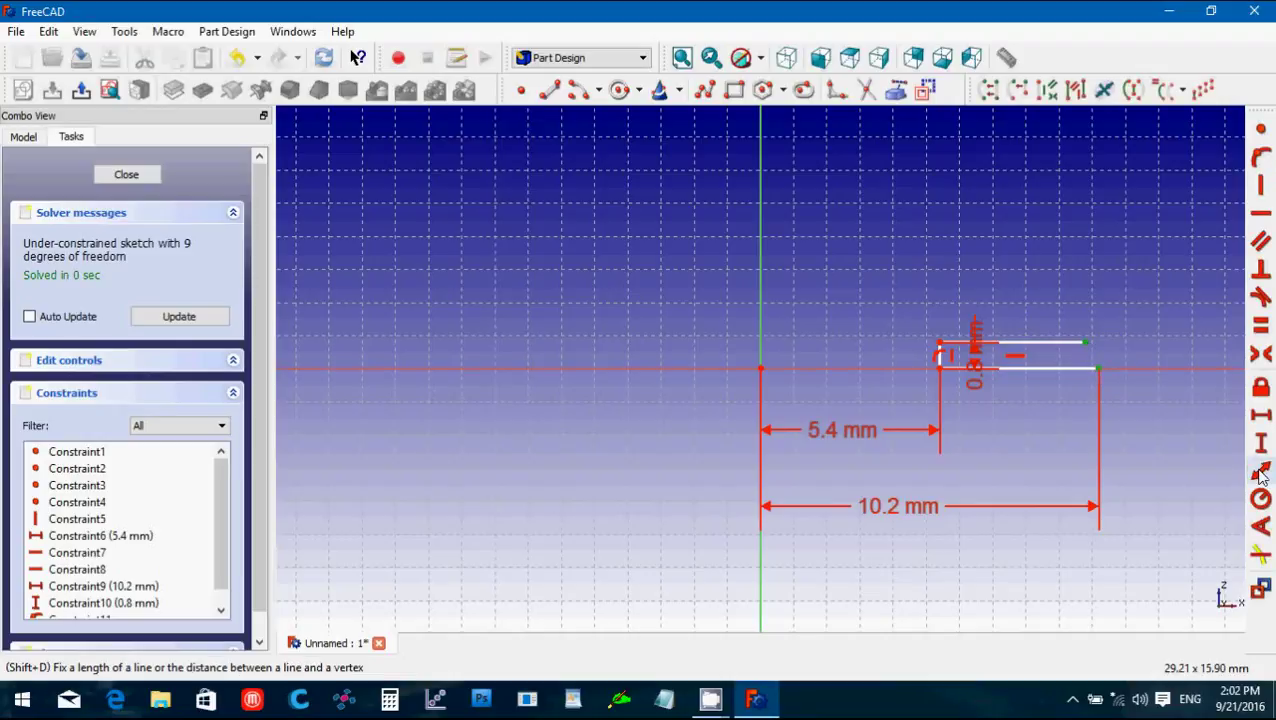
{"action": "left_click", "coordinate": [1261, 474]}
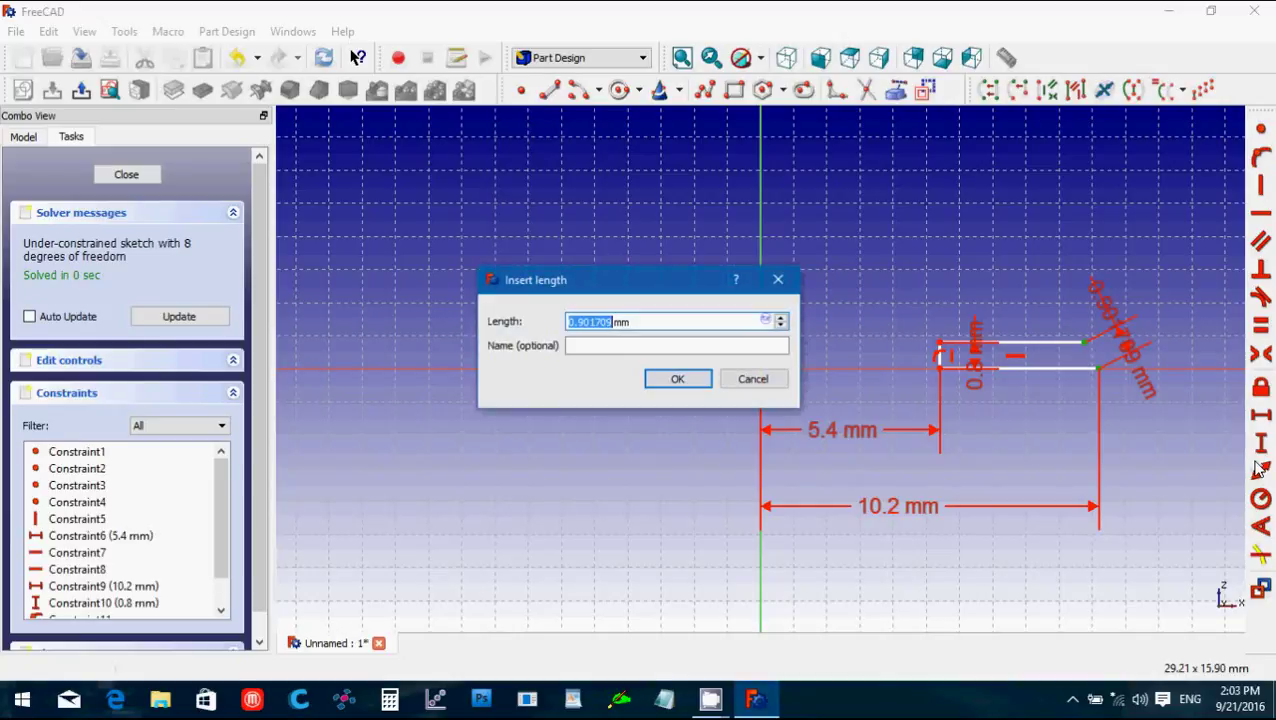
{"action": "type", "text": "0.8"}
{"action": "key", "text": "Return"}
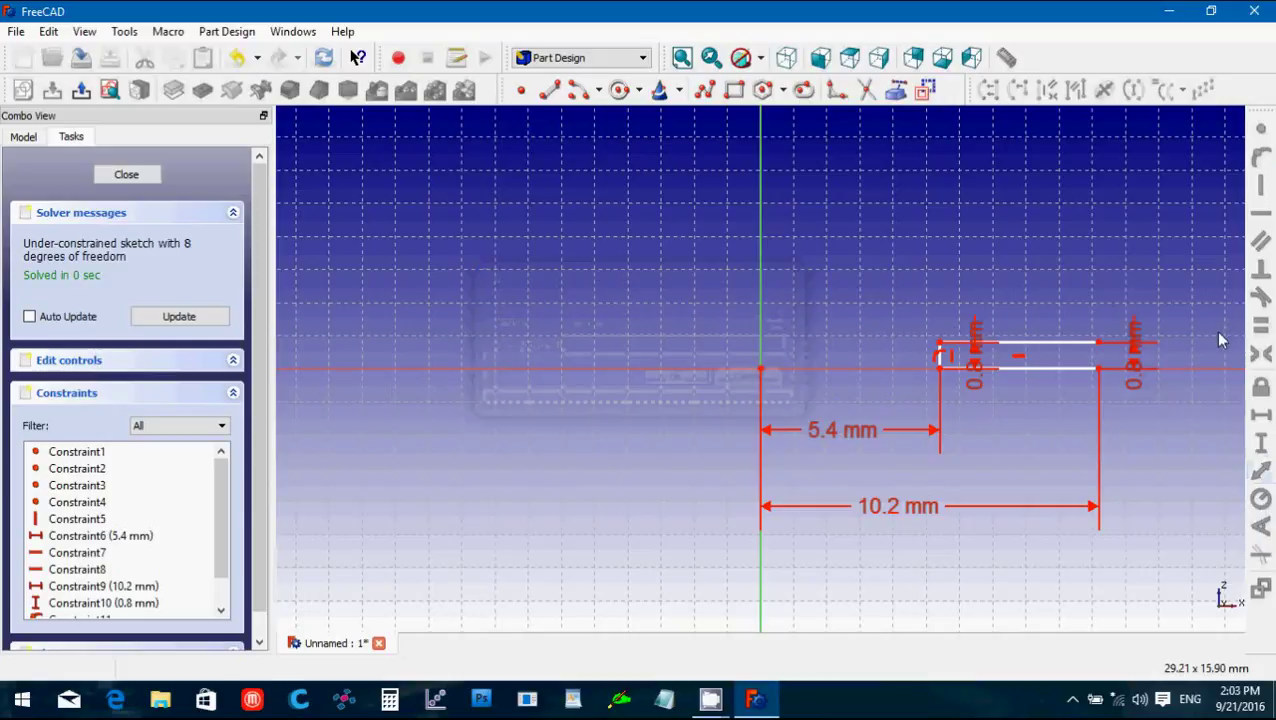
{"action": "left_click_drag", "start_coordinate": [1134, 348], "coordinate": [1136, 419]}
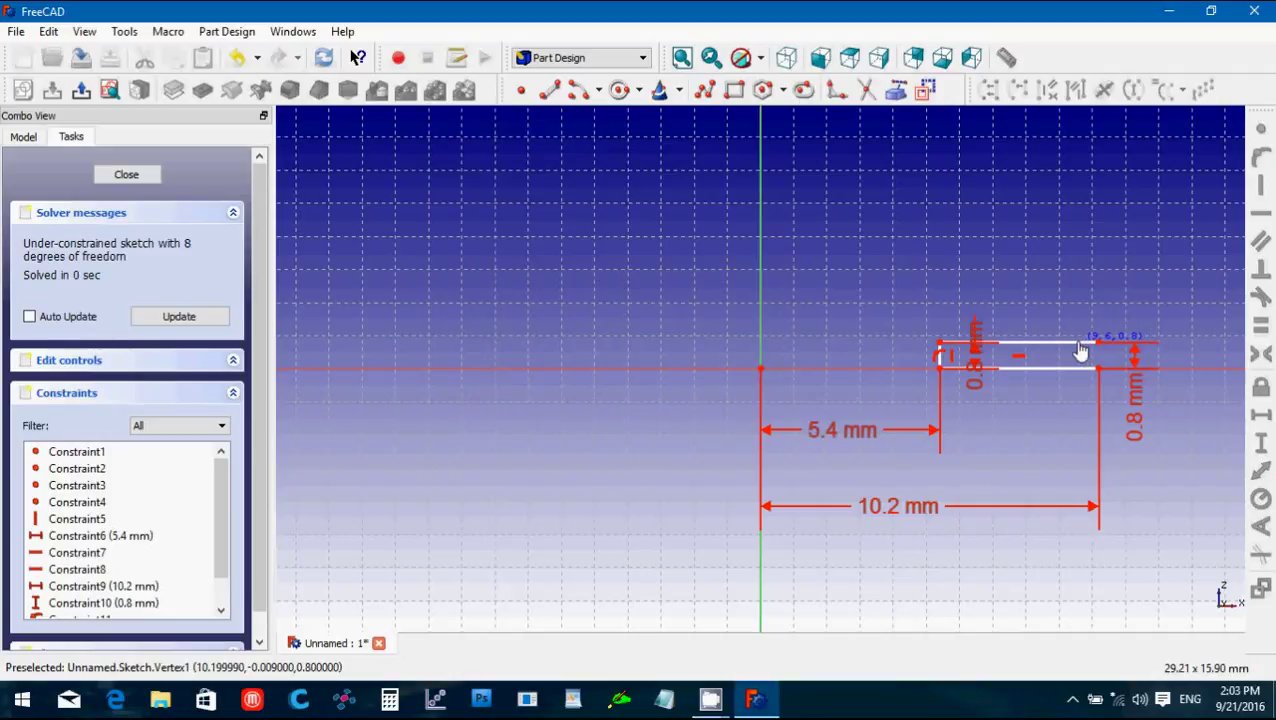
{"action": "mouse_move", "coordinate": [1080, 346]}
{"action": "left_mouse_down"}
{"action": "mouse_move", "coordinate": [1098, 349]}
{"action": "mouse_move", "coordinate": [1078, 346]}
{"action": "left_mouse_up"}
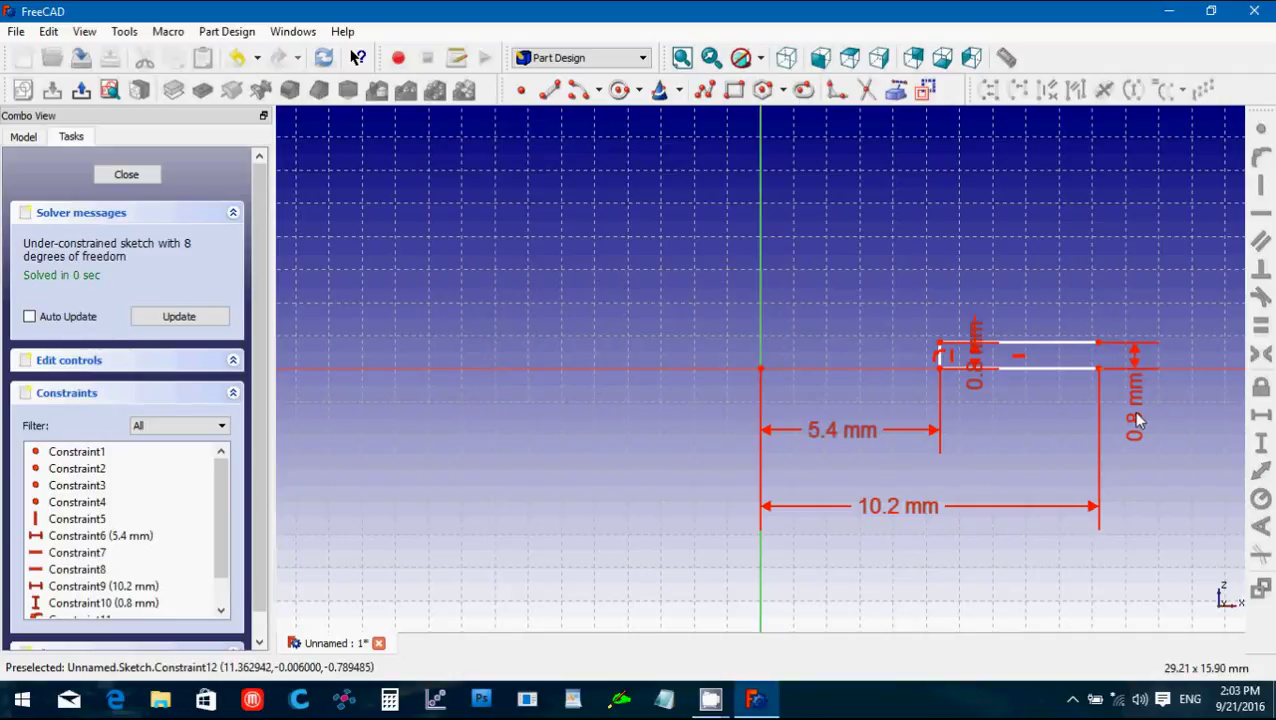
{"action": "left_click", "coordinate": [1137, 420]}
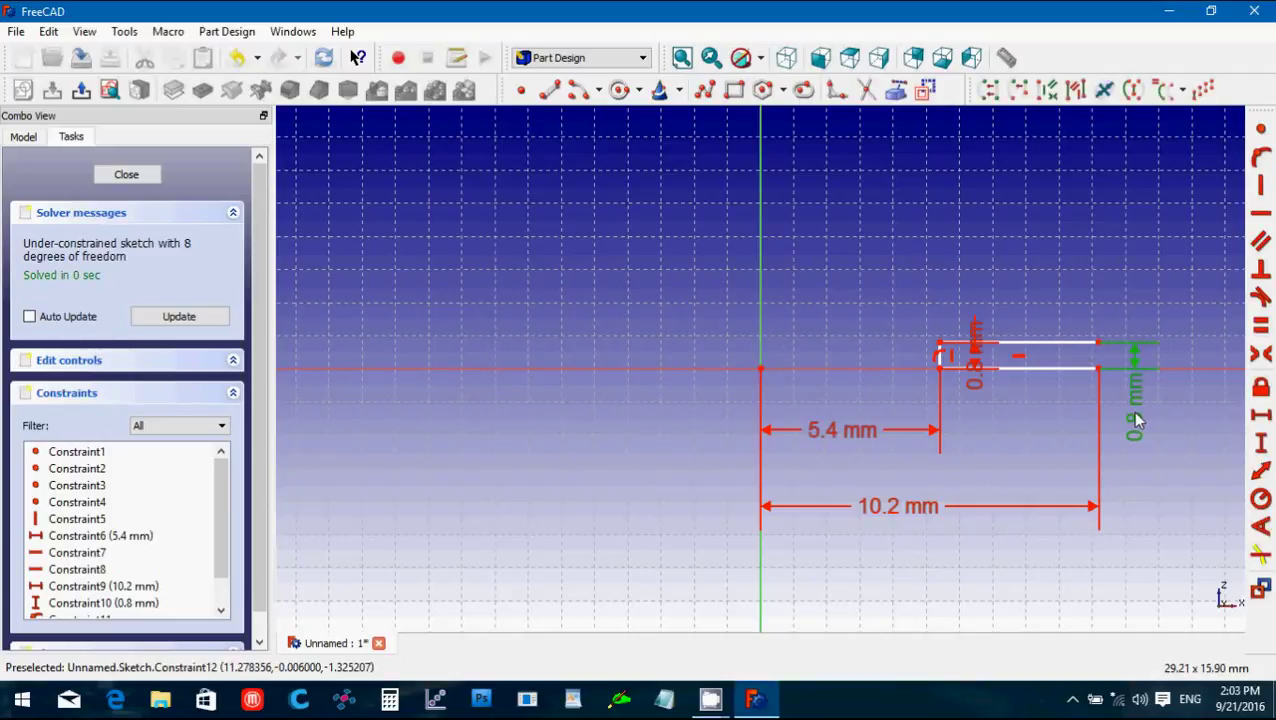
{"action": "key", "text": "Delete"}
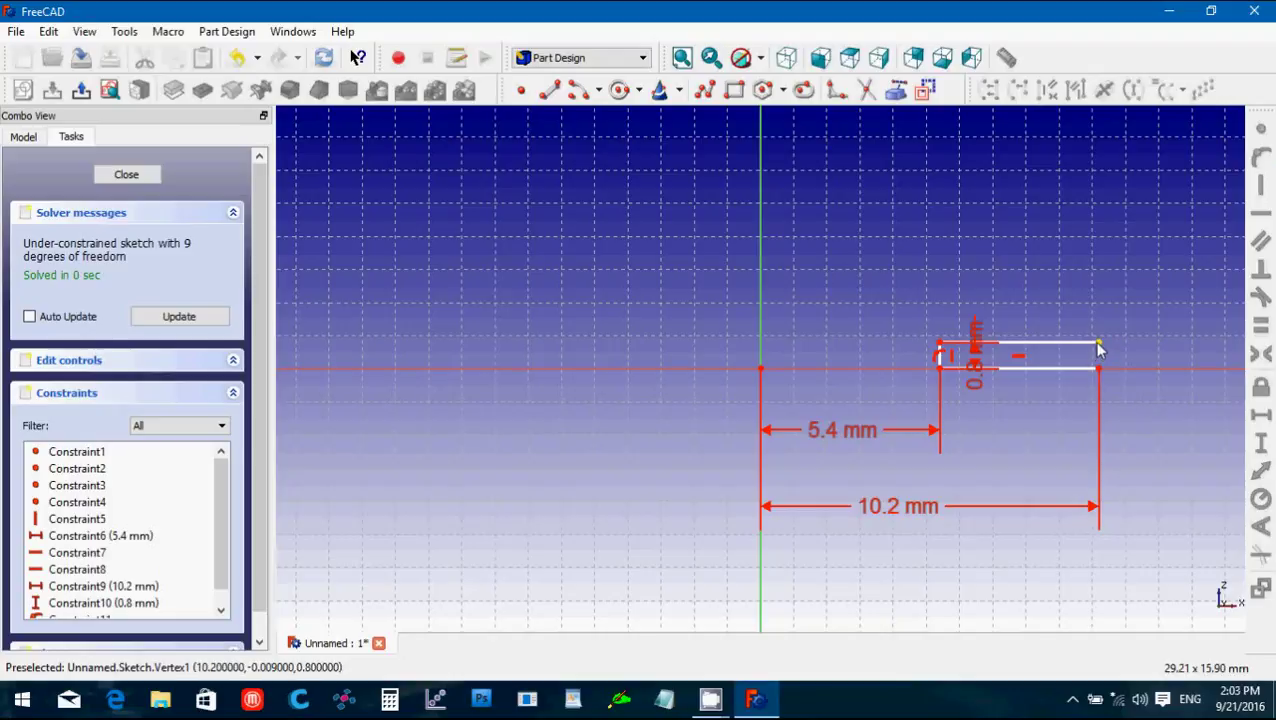
Shorten the lower polyline's upper line, set its open end 0.8 mm horizontally from the lower open end, and place the dimension below the profile.
{"action": "left_click_drag", "start_coordinate": [1099, 347], "coordinate": [1078, 356]}
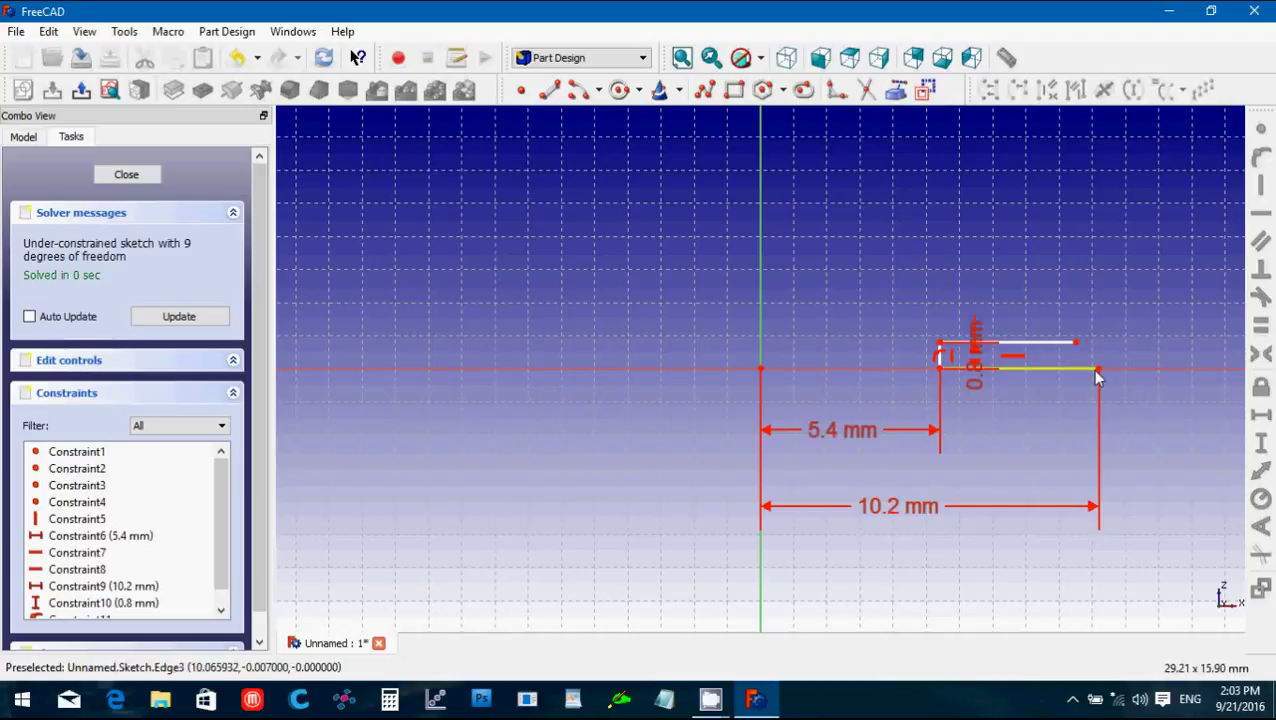
{"action": "left_click", "coordinate": [1097, 370]}
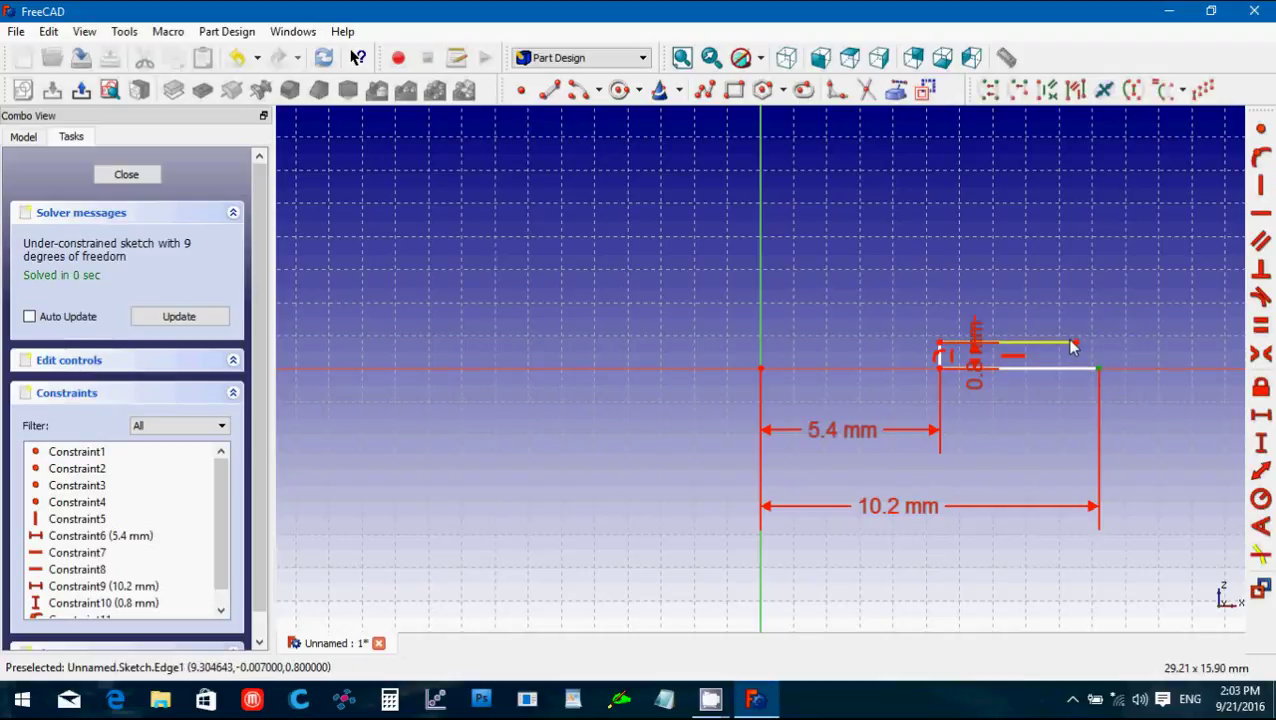
{"action": "left_click", "coordinate": [1076, 347]}
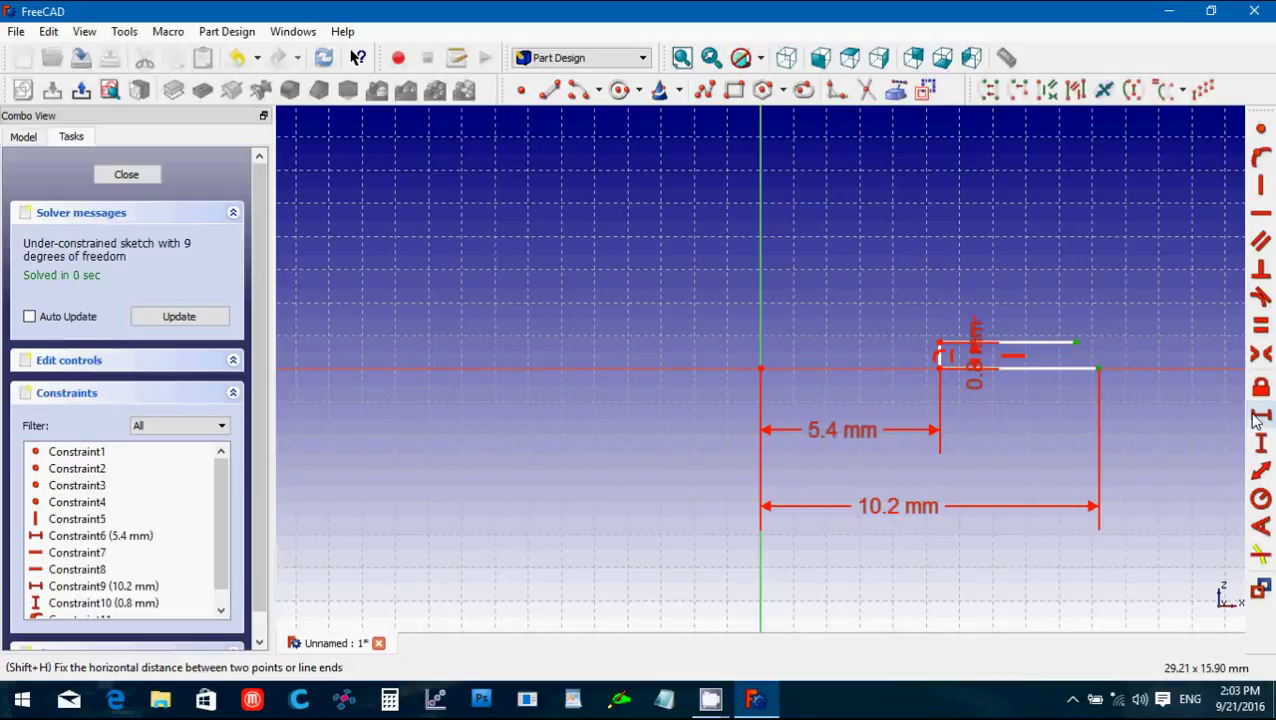
{"action": "left_click", "coordinate": [1258, 413]}
{"action": "type", "text": "0.8"}
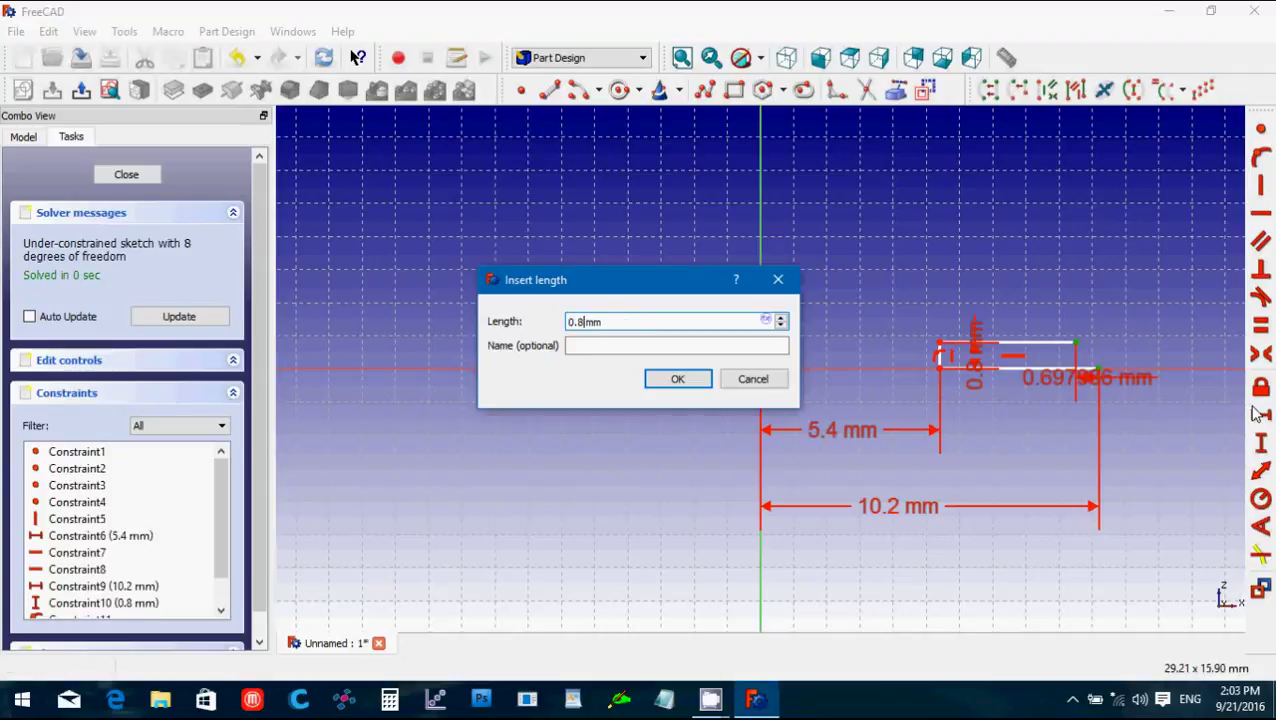
{"action": "key", "text": "Return"}
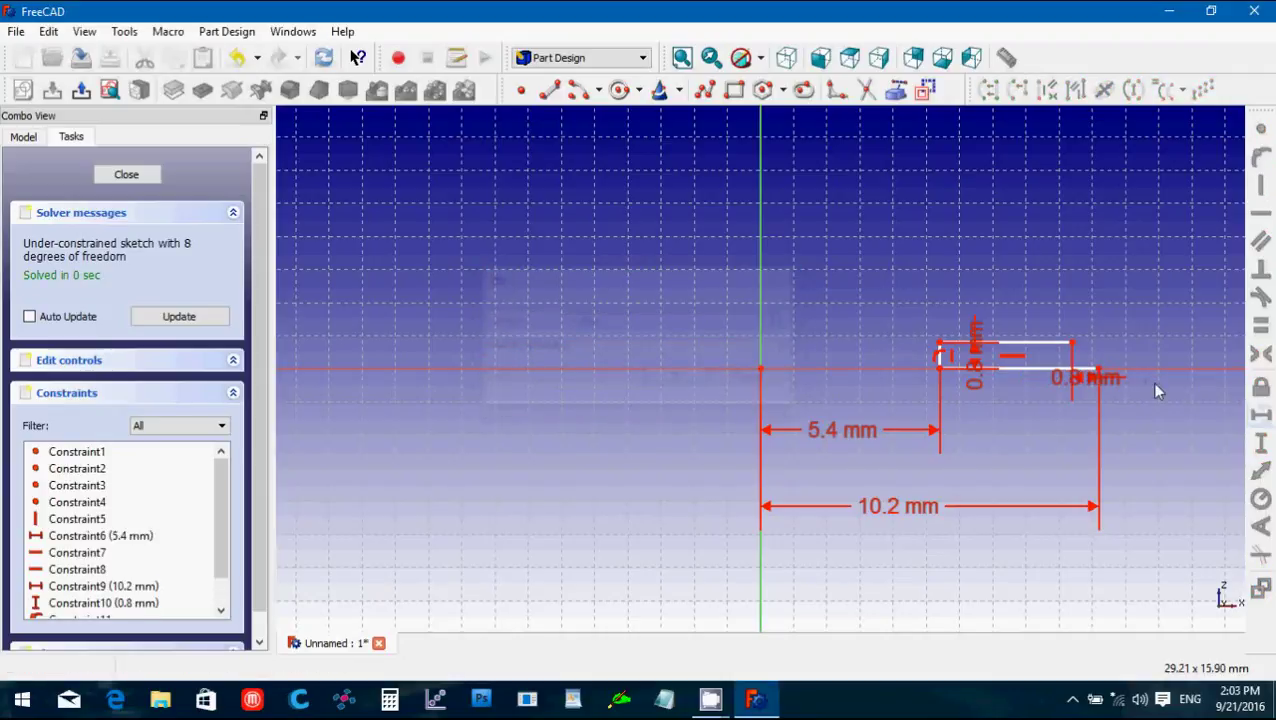
{"action": "mouse_move", "coordinate": [1076, 390]}
{"action": "left_mouse_down"}
{"action": "mouse_move", "coordinate": [1059, 427]}
{"action": "mouse_move", "coordinate": [1042, 430]}
{"action": "left_mouse_up"}
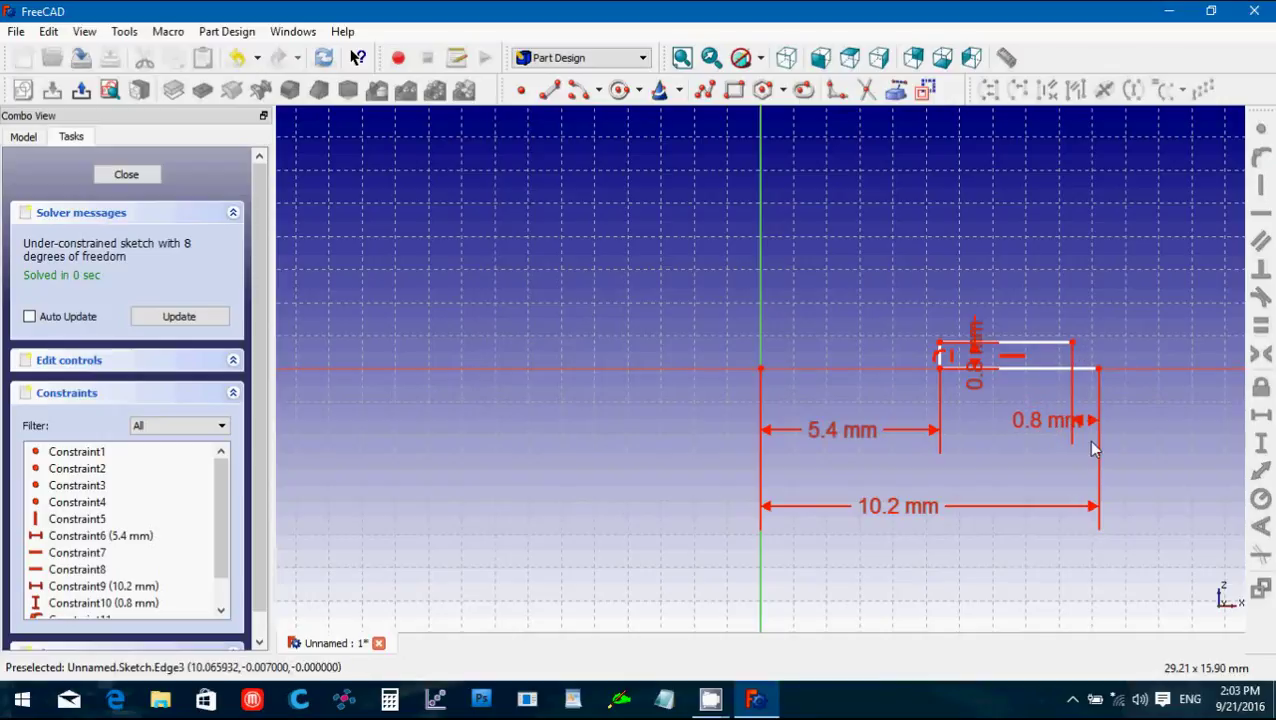
Set the vertical length of the upper polyline's short closing line to 0.8 mm.
{"action": "key", "text": "Up"}
{"action": "key", "text": "Up"}
{"action": "key", "text": "Up"}
{"action": "key", "text": "Up"}
{"action": "key", "text": "Up"}
{"action": "key", "text": "Up"}
{"action": "key", "text": "Up"}
{"action": "key", "text": "Up"}
{"action": "key", "text": "Up"}
{"action": "key", "text": "Up"}
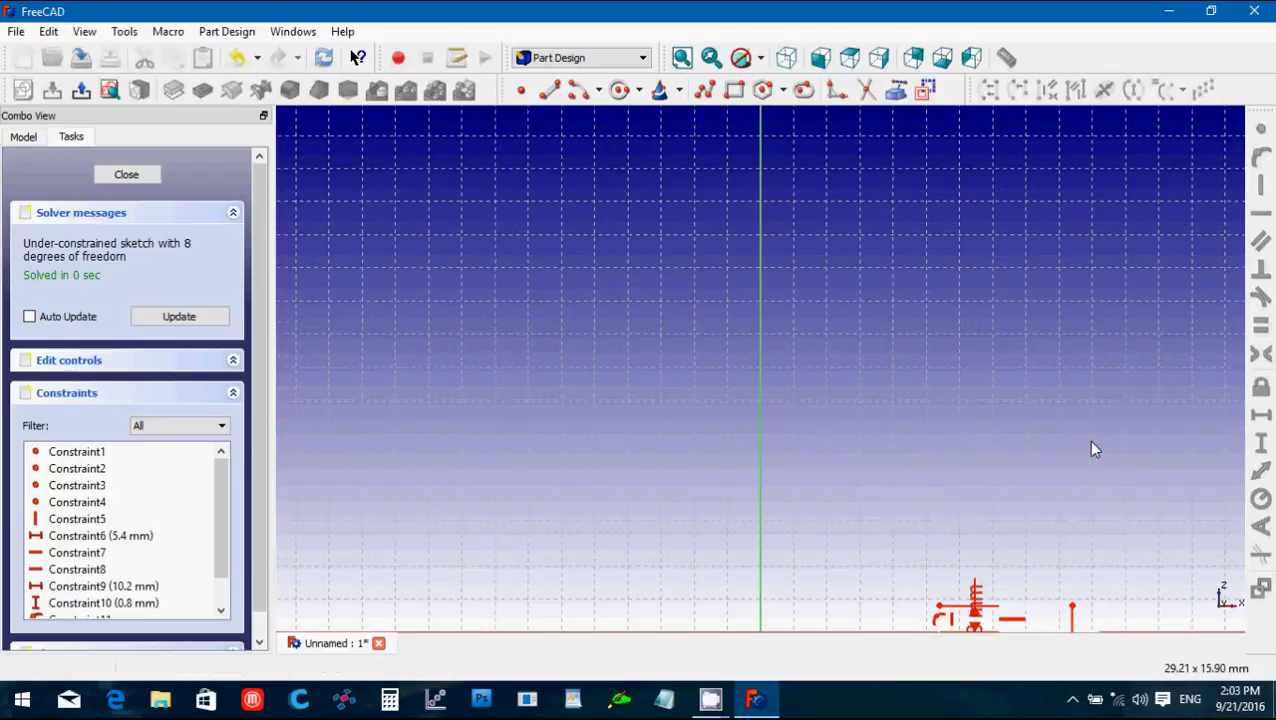
{"action": "key", "text": "Right"}
{"action": "key", "text": "Right"}
{"action": "key", "text": "Right"}
{"action": "key", "text": "Right"}
{"action": "key", "text": "Right"}
{"action": "key", "text": "Right"}
{"action": "key", "text": "Right"}
{"action": "key", "text": "Right"}
{"action": "key", "text": "Right"}
{"action": "key", "text": "Right"}
{"action": "key", "text": "Right"}
{"action": "key", "text": "Right"}
{"action": "key", "text": "Right"}
{"action": "key", "text": "Right"}
{"action": "key", "text": "Right"}
{"action": "key", "text": "Right"}
{"action": "key", "text": "Right"}
{"action": "key", "text": "Right"}
{"action": "key", "text": "Right"}
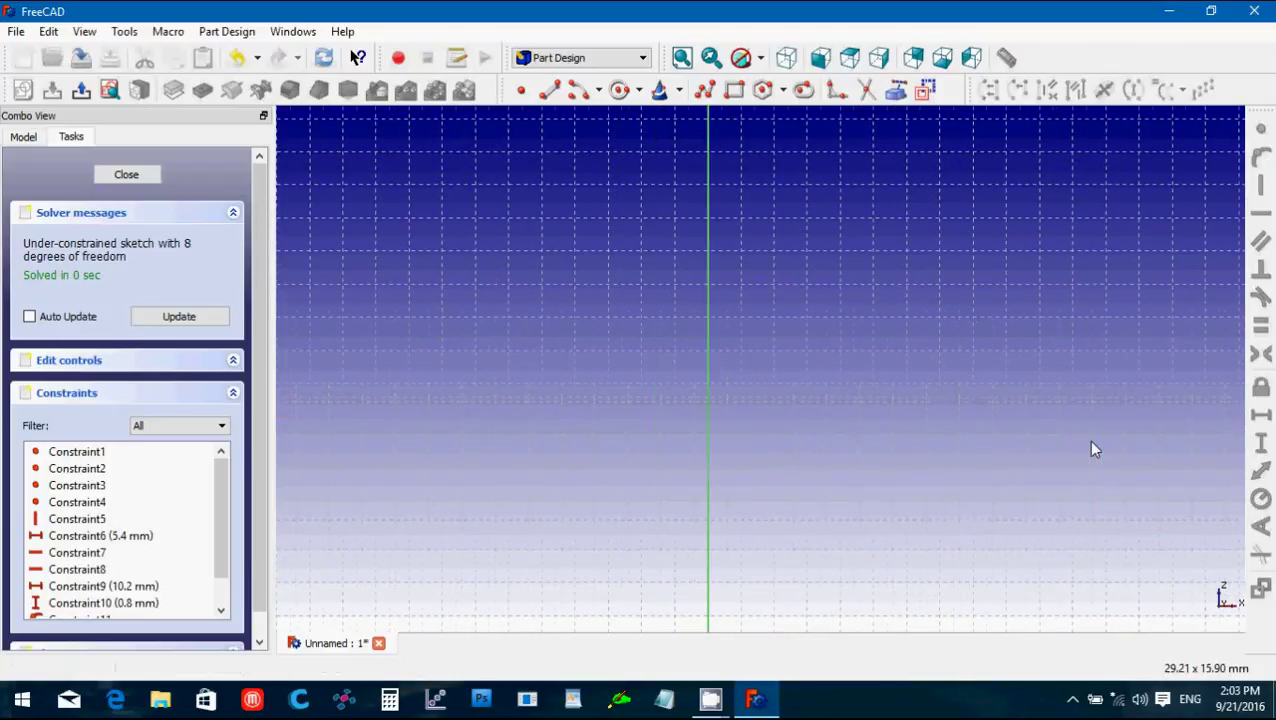
{"action": "scroll", "coordinate": [1091, 445], "scroll_direction": "down", "scroll_amount": 4}
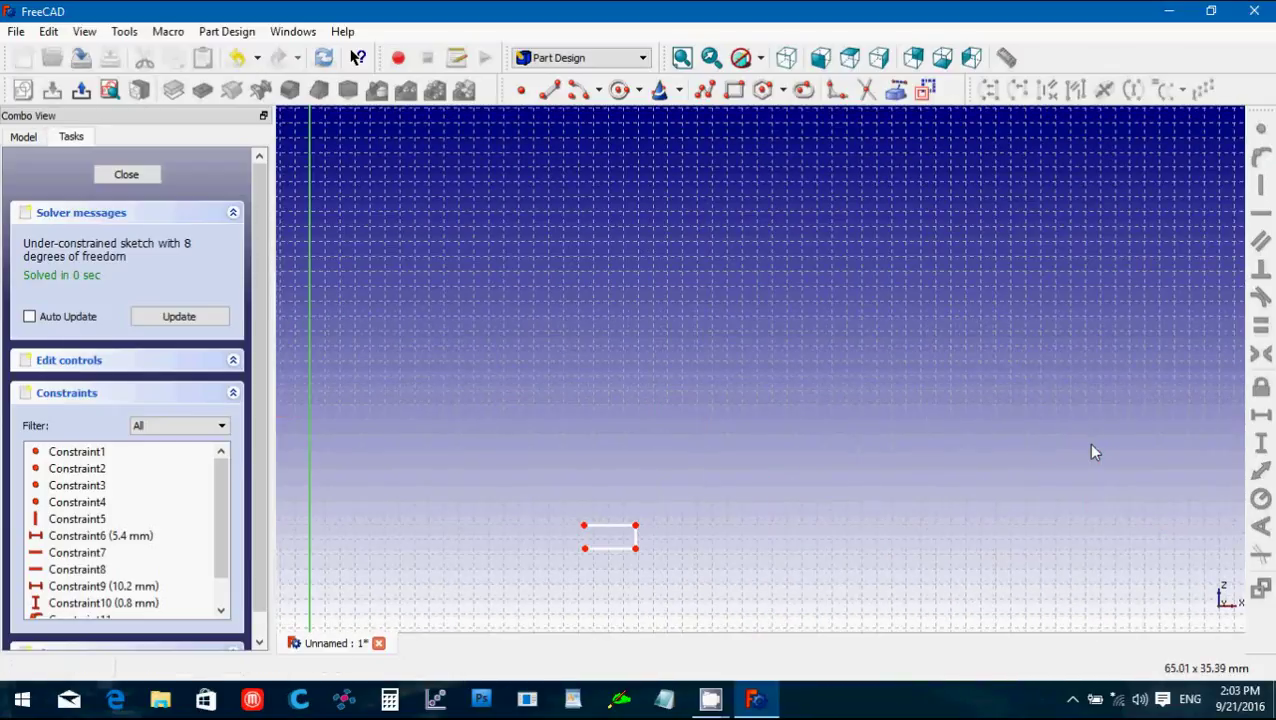
{"action": "scroll", "coordinate": [1091, 445], "scroll_direction": "up", "scroll_amount": 1}
{"action": "key", "text": "Left"}
{"action": "key", "text": "Left"}
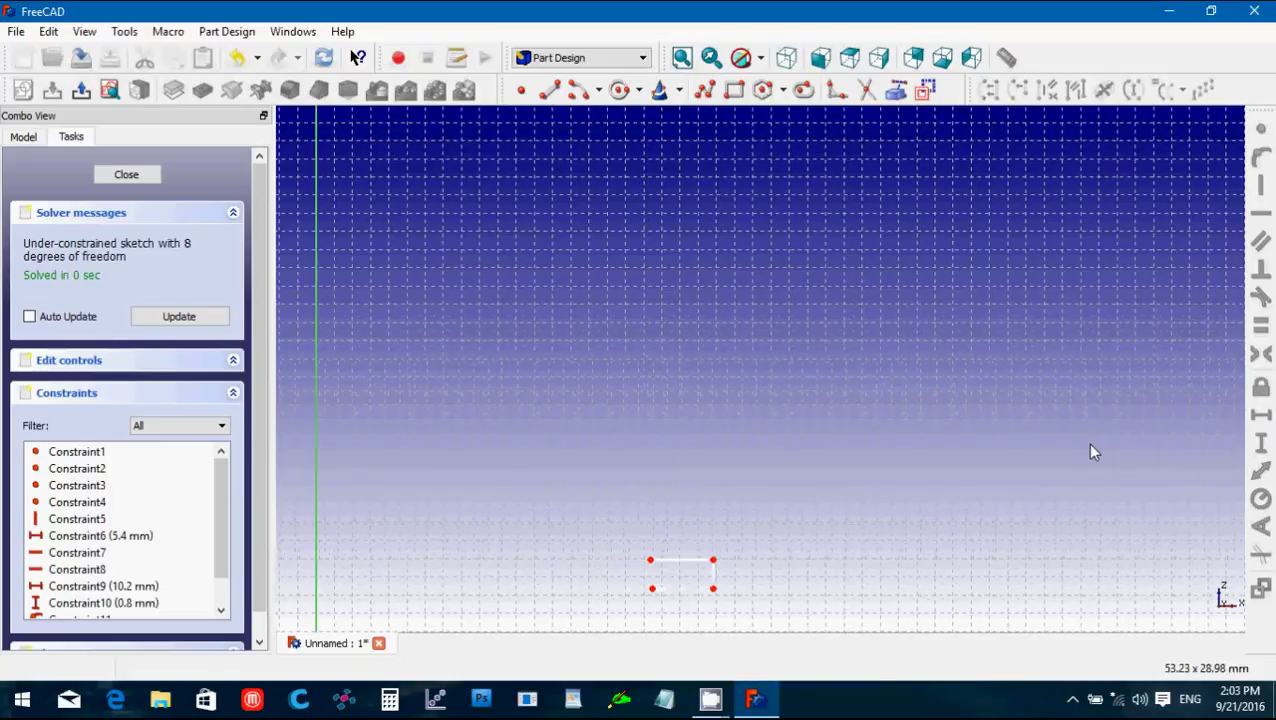
{"action": "key", "text": "Left"}
{"action": "key", "text": "Left"}
{"action": "key", "text": "Down"}
{"action": "key", "text": "Down"}
{"action": "scroll", "coordinate": [1091, 450], "scroll_direction": "up", "scroll_amount": 1}
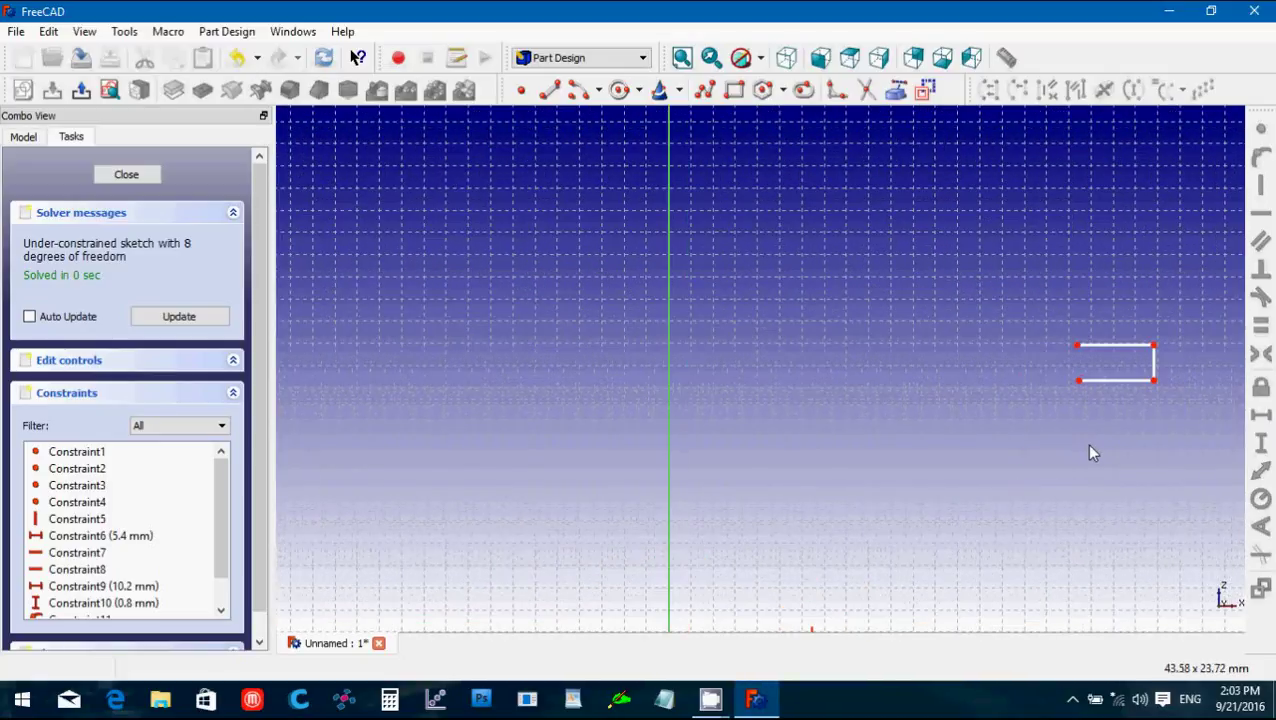
{"action": "key", "text": "Right"}
{"action": "key", "text": "Right"}
{"action": "key", "text": "Right"}
{"action": "key", "text": "Up"}
{"action": "key", "text": "Down"}
{"action": "key", "text": "Down"}
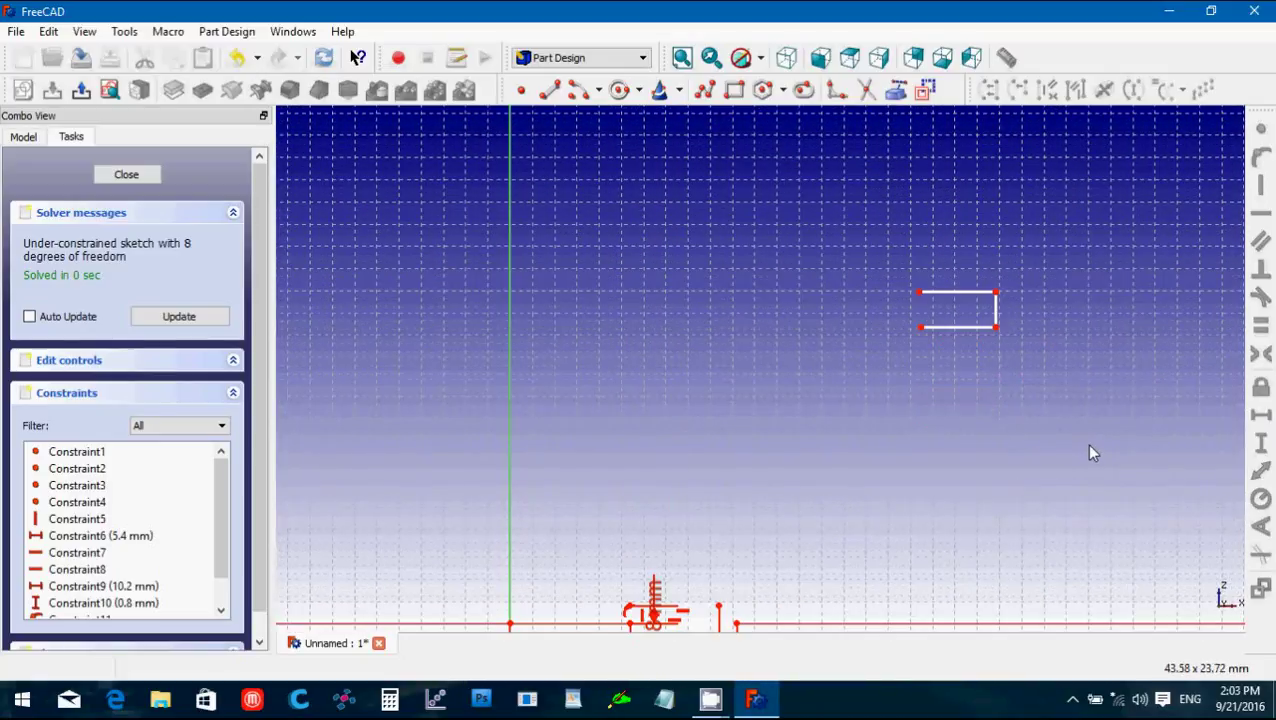
{"action": "scroll", "coordinate": [1089, 446], "scroll_direction": "up", "scroll_amount": 1}
{"action": "key", "text": "Up"}
{"action": "left_click", "coordinate": [1113, 342]}
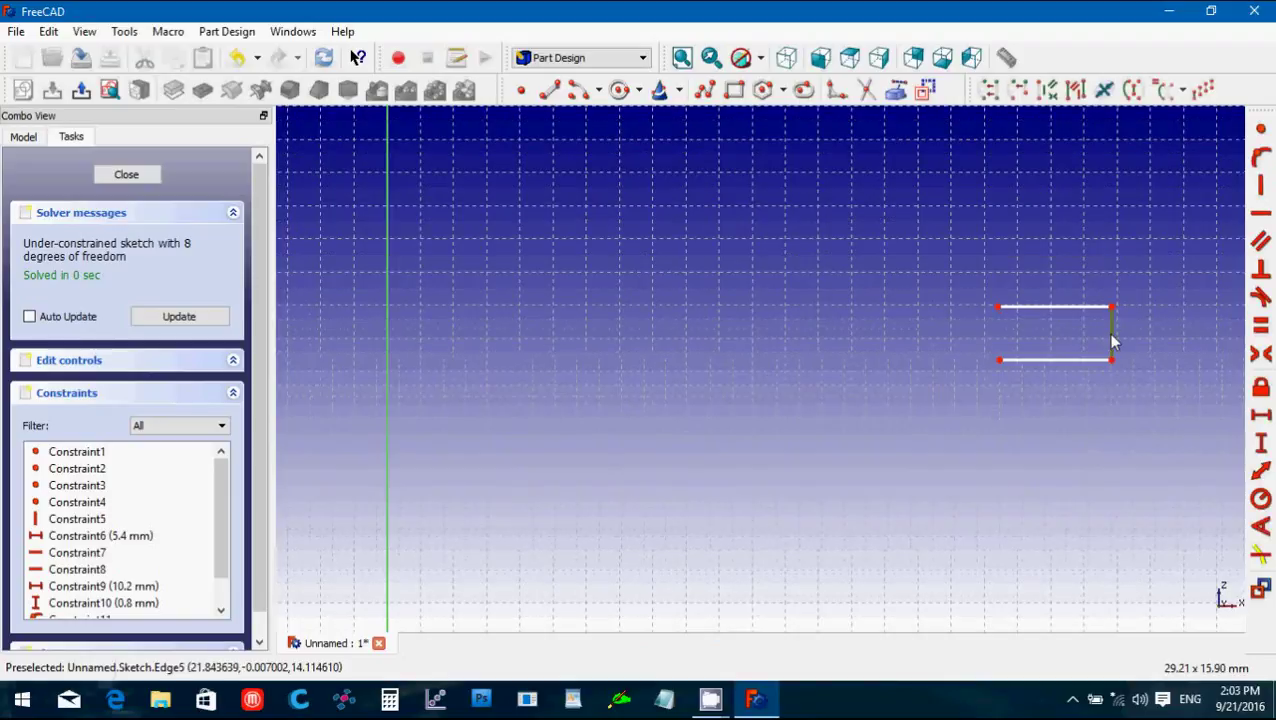
{"action": "left_click", "coordinate": [1261, 443]}
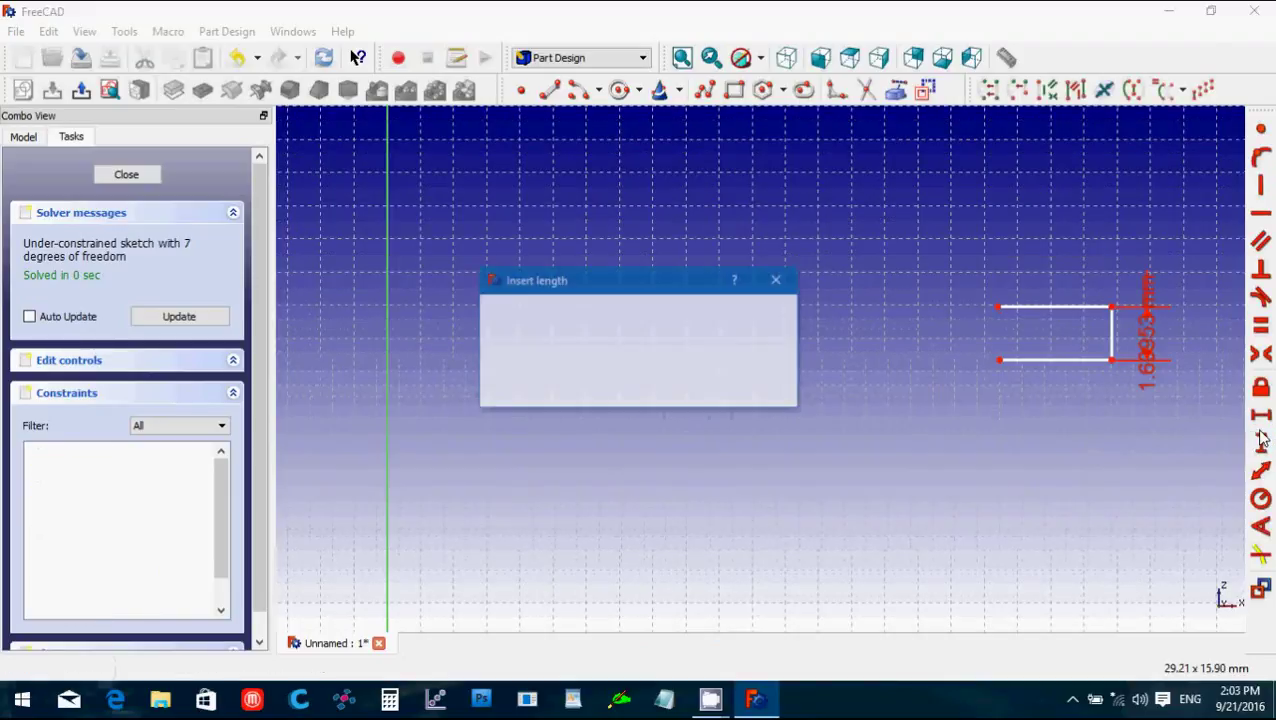
{"action": "type", "text": "0.8"}
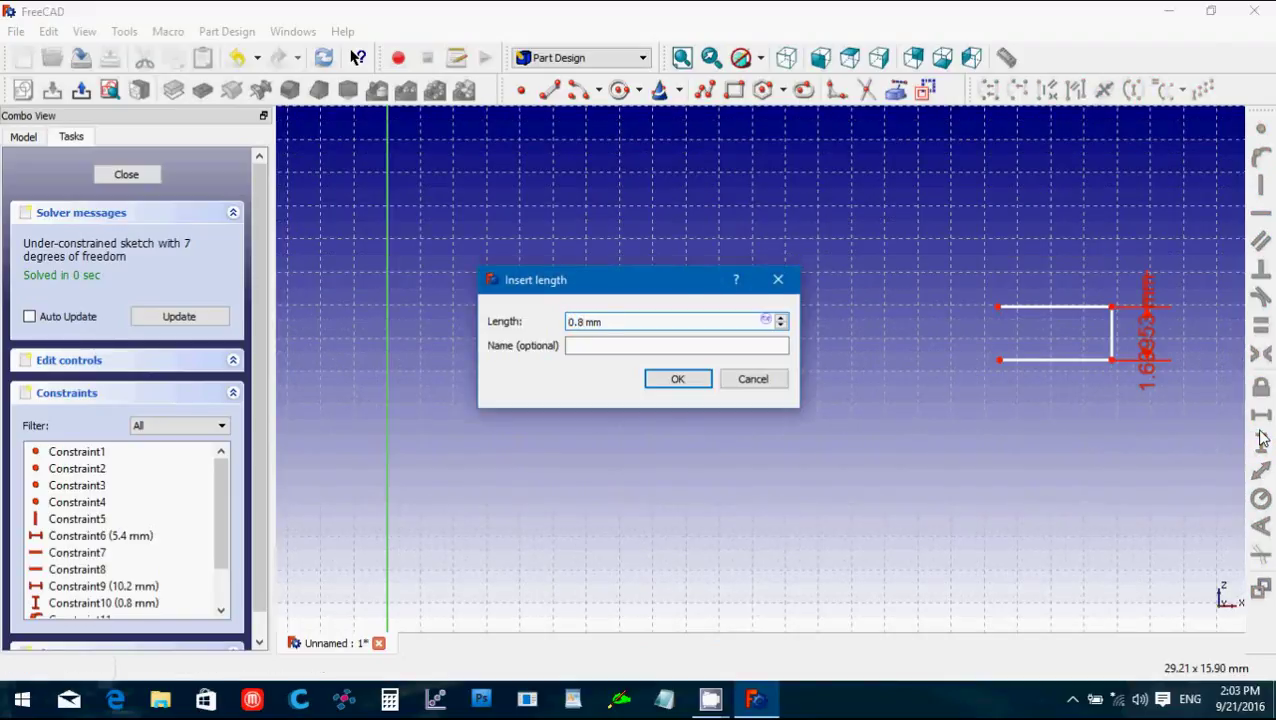
{"action": "key", "text": "Return"}
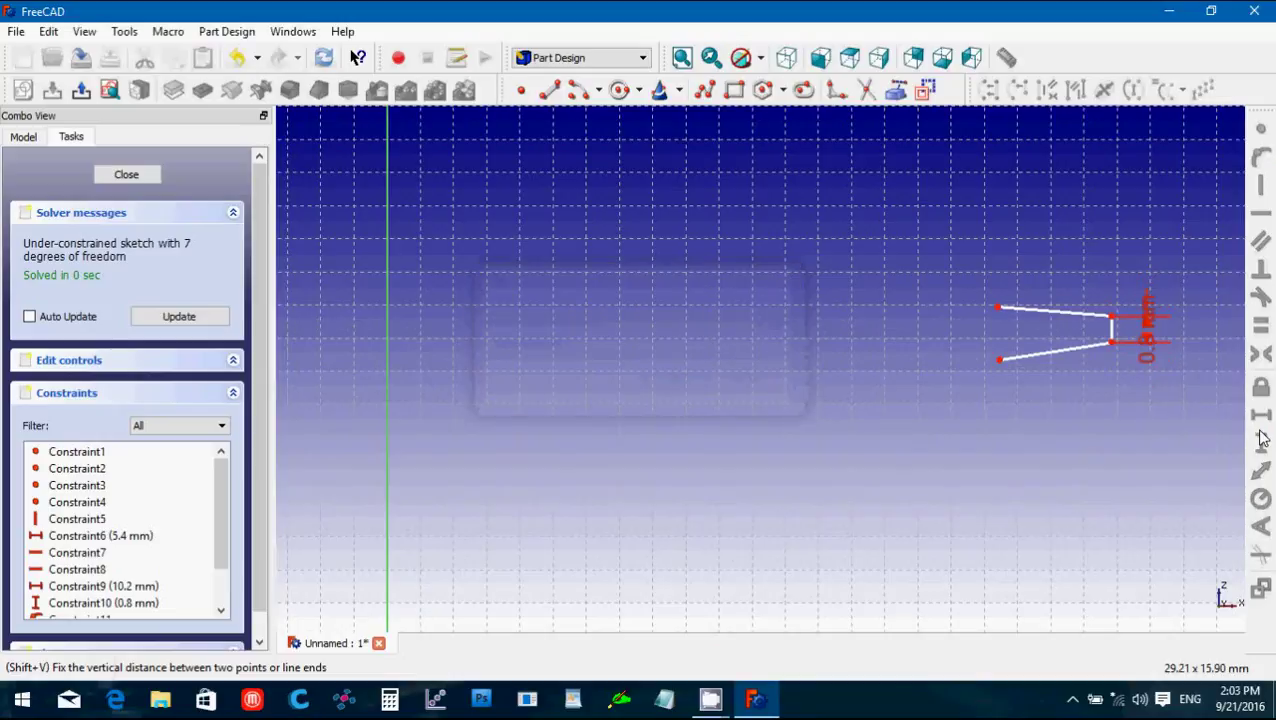
Constrain both long lines of the upper polyline to be horizontal.
{"action": "left_click", "coordinate": [1010, 358]}
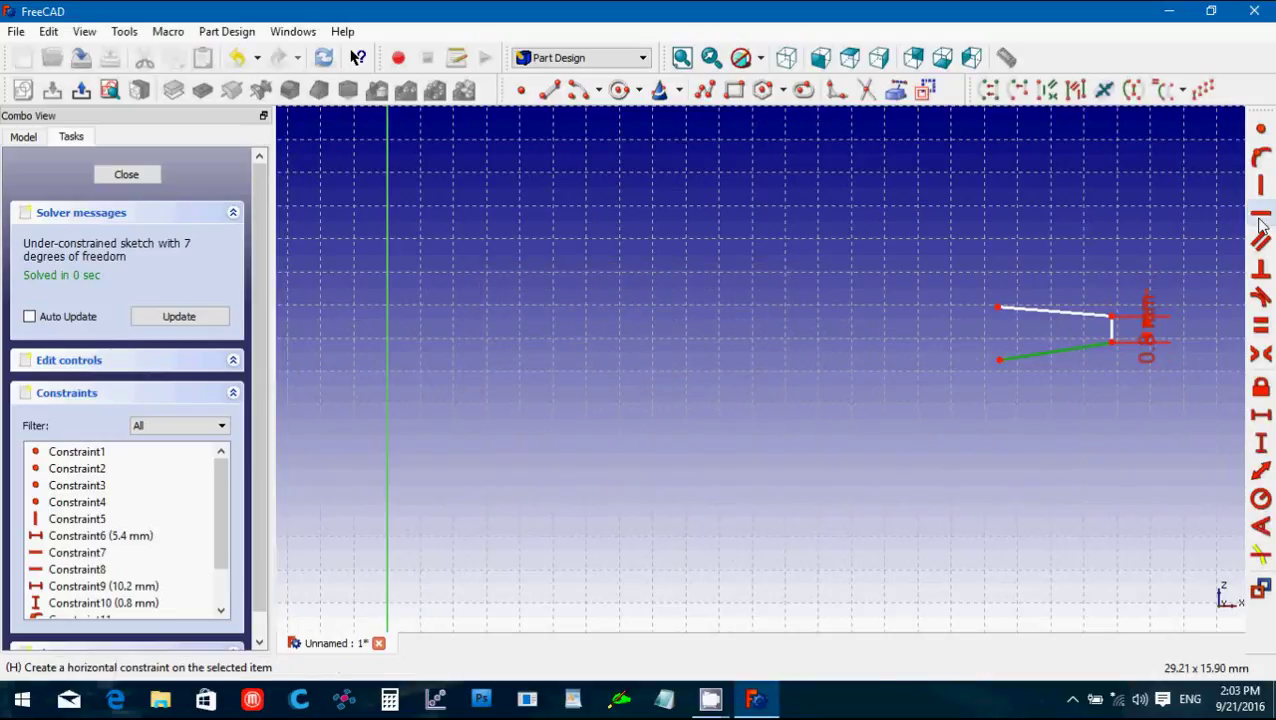
{"action": "left_click", "coordinate": [1260, 213]}
{"action": "left_click", "coordinate": [1069, 321]}
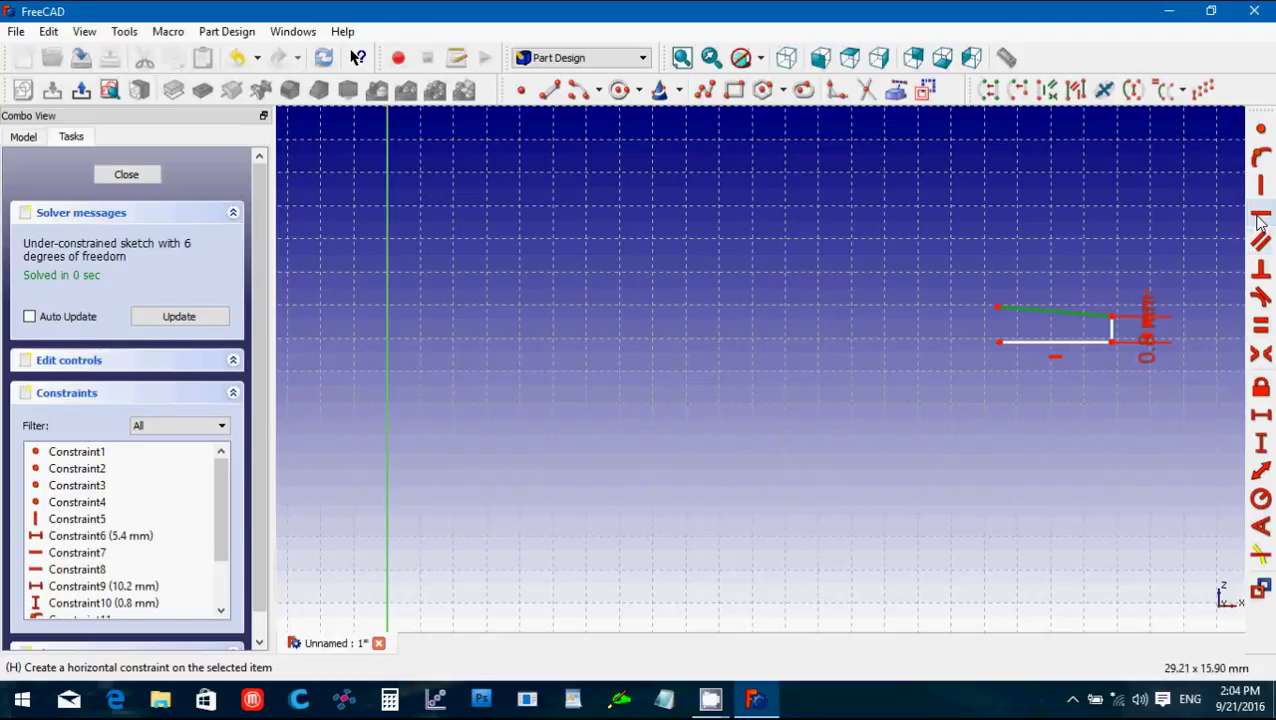
{"action": "left_click", "coordinate": [1260, 213]}
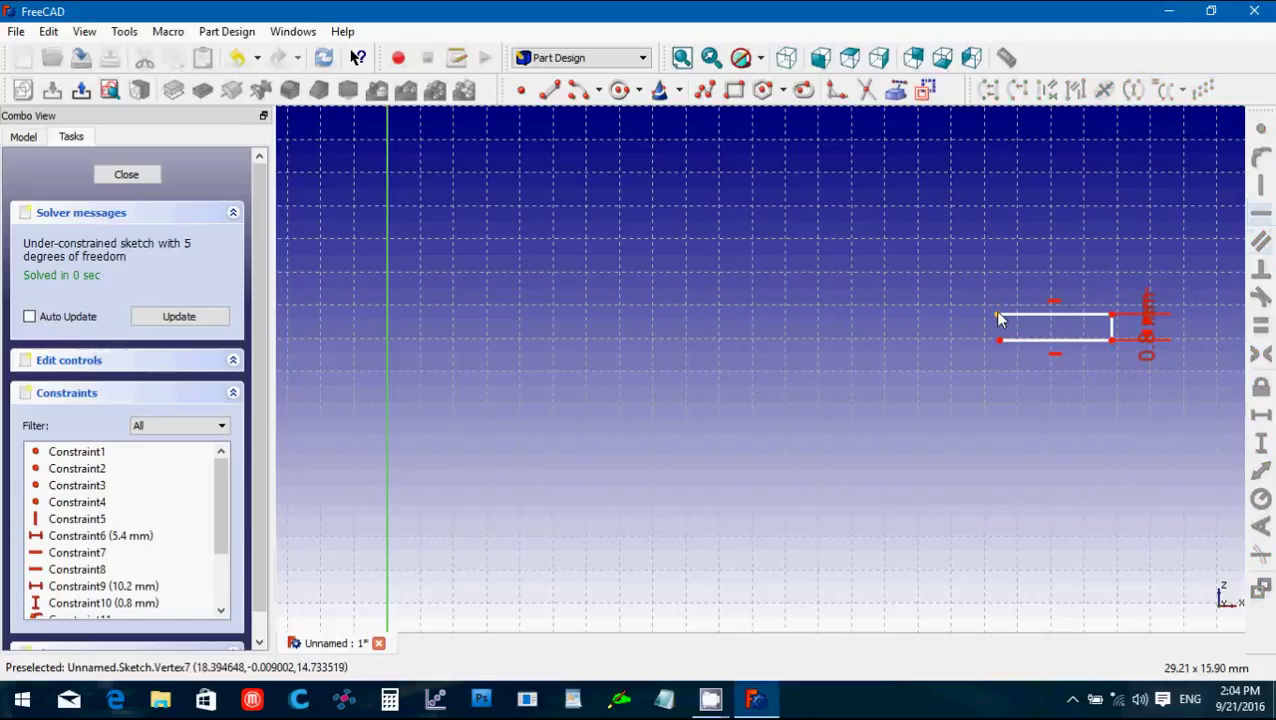
Extend the upper polyline's top line inward and set a 0.8 mm horizontal distance between the polyline's two open ends.
{"action": "mouse_move", "coordinate": [998, 314]}
{"action": "left_mouse_down"}
{"action": "mouse_move", "coordinate": [1014, 316]}
{"action": "mouse_move", "coordinate": [993, 316]}
{"action": "left_mouse_up"}
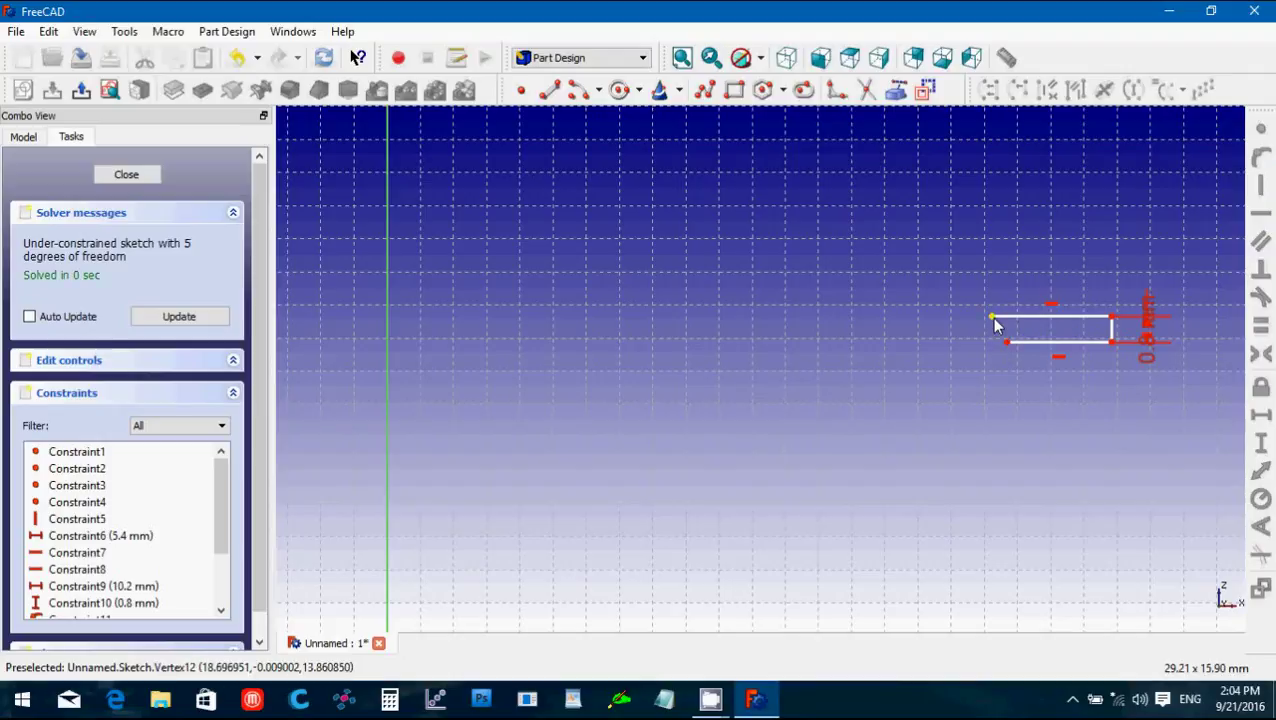
{"action": "left_click", "coordinate": [993, 317]}
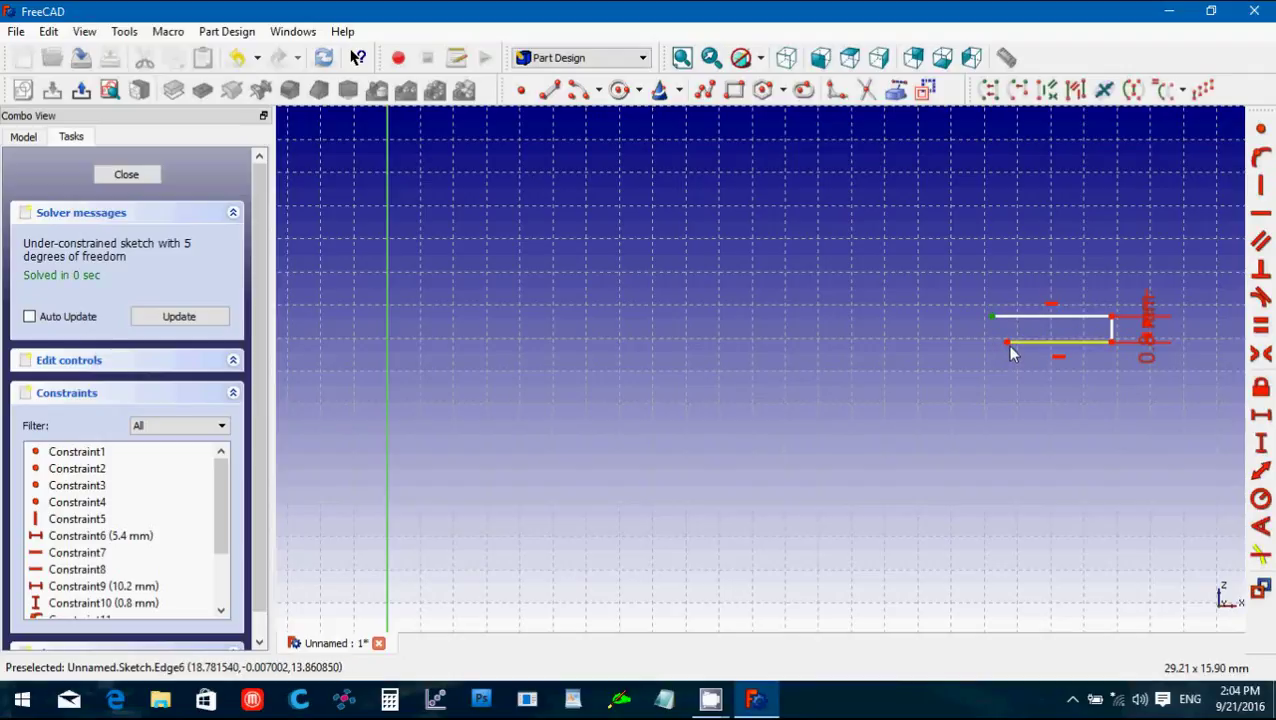
{"action": "left_click", "coordinate": [1006, 343]}
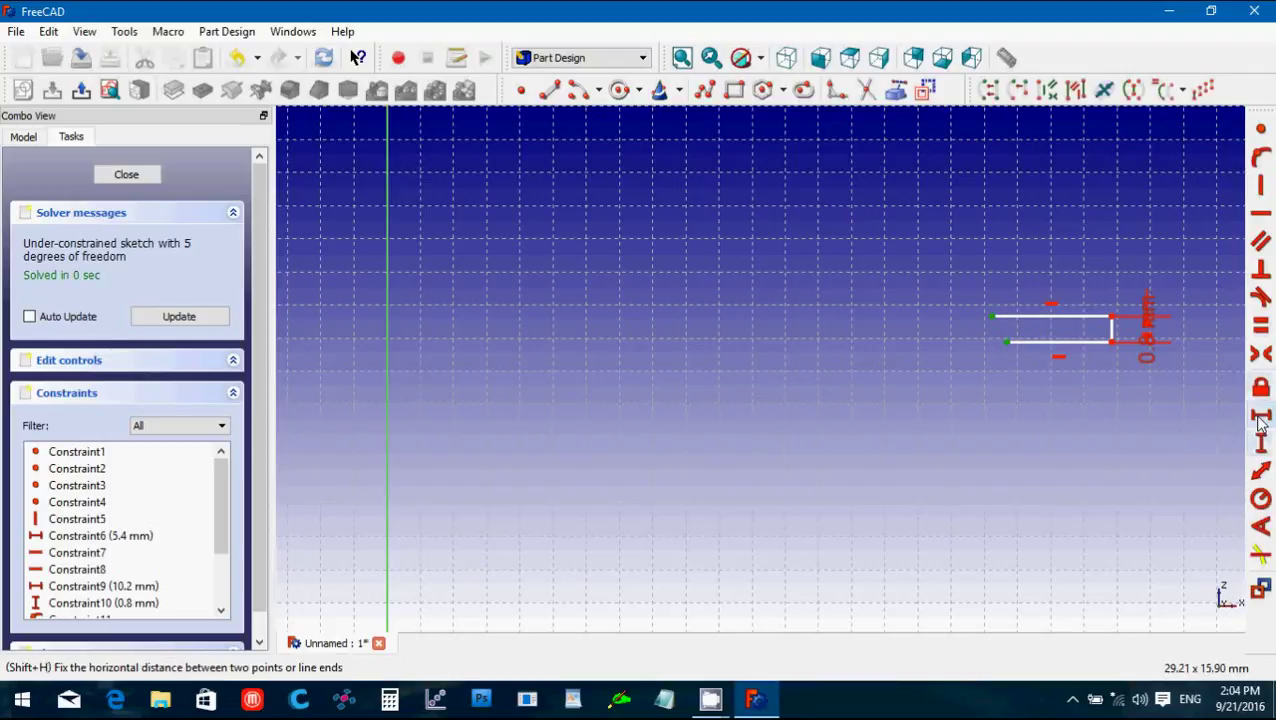
{"action": "left_click", "coordinate": [1262, 416]}
{"action": "type", "text": "0.8"}
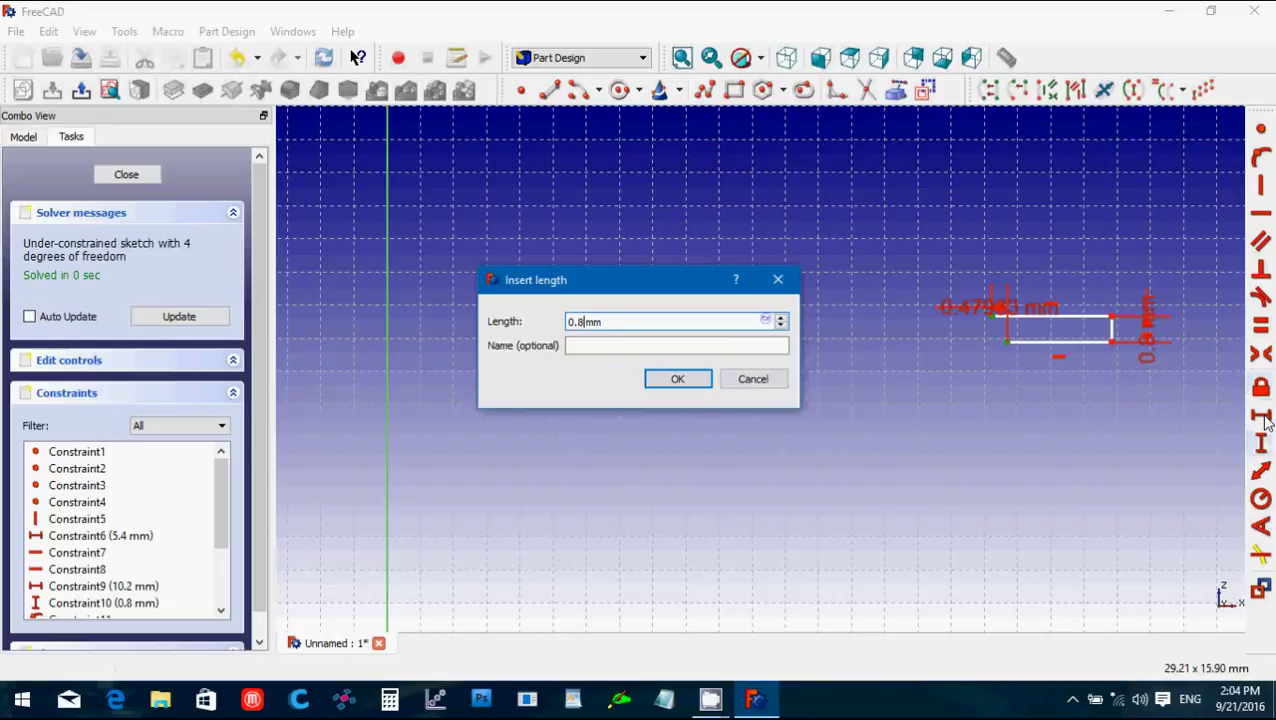
{"action": "key", "text": "Return"}
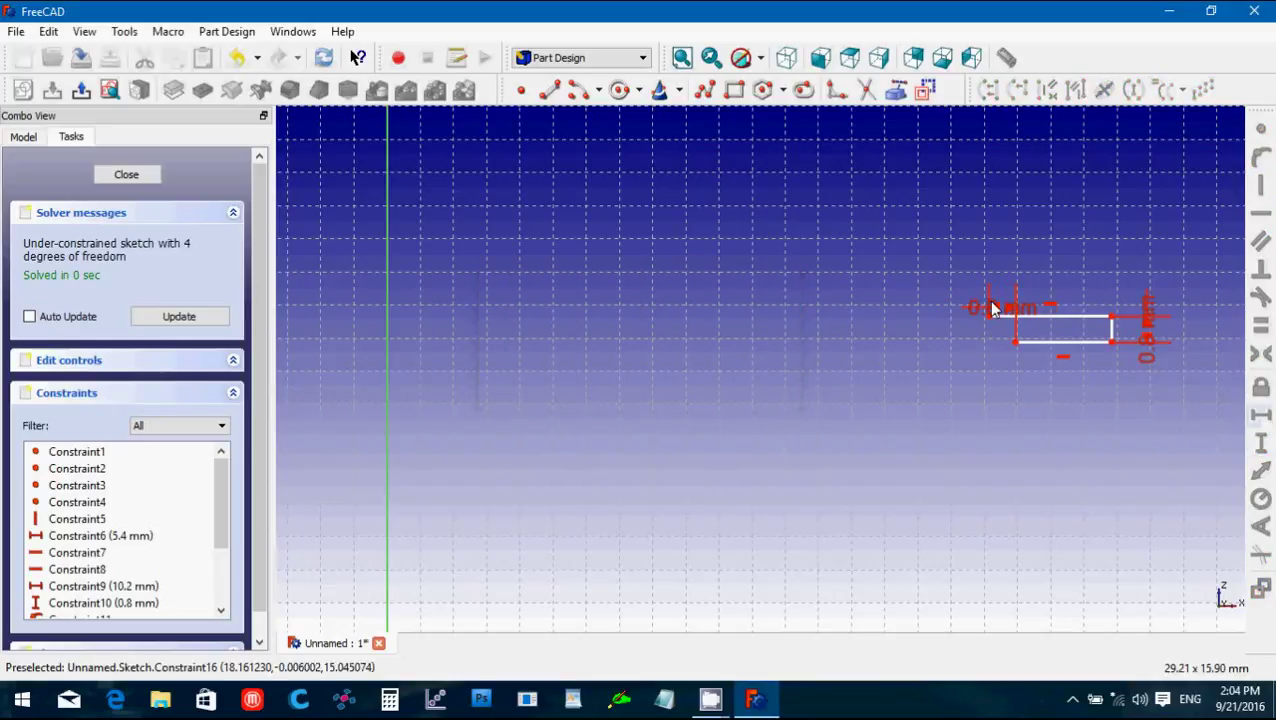
Move the 0.8 mm horizontal dimension between the upper polyline's open ends well above the polyline.
{"action": "left_click_drag", "start_coordinate": [993, 312], "coordinate": [1091, 179]}
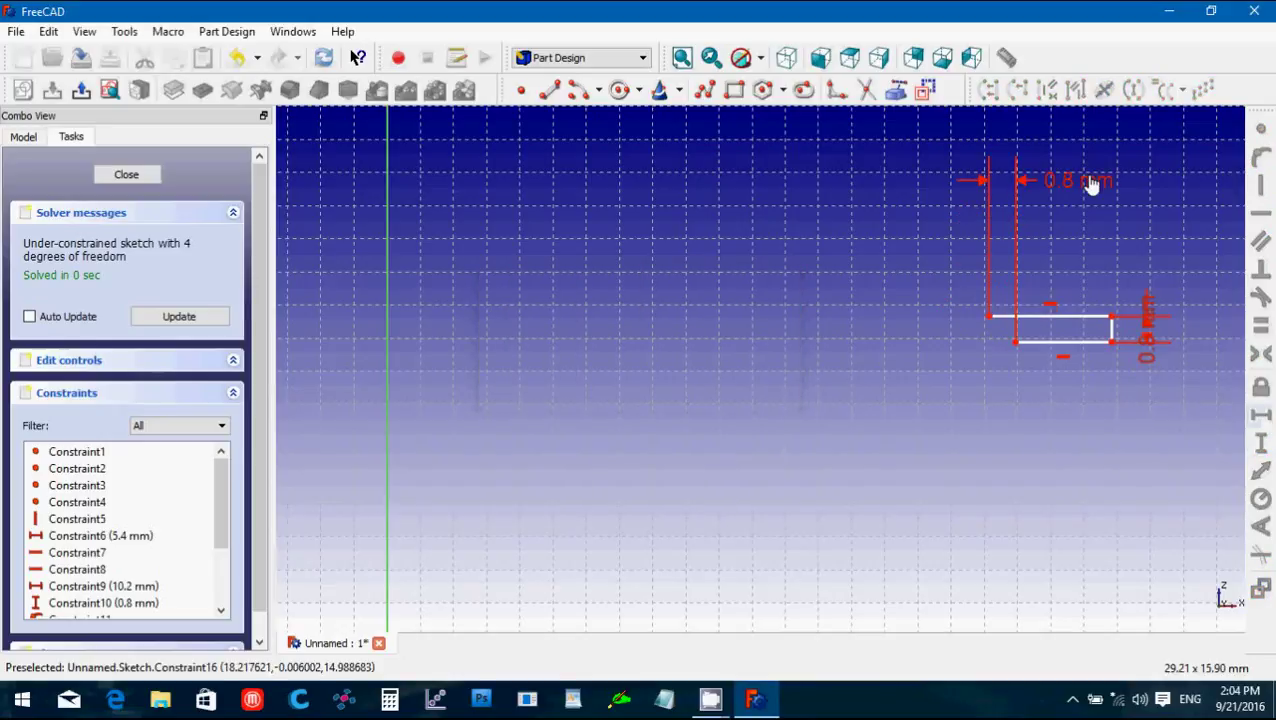
{"action": "scroll", "coordinate": [847, 498], "scroll_direction": "down", "scroll_amount": 2}
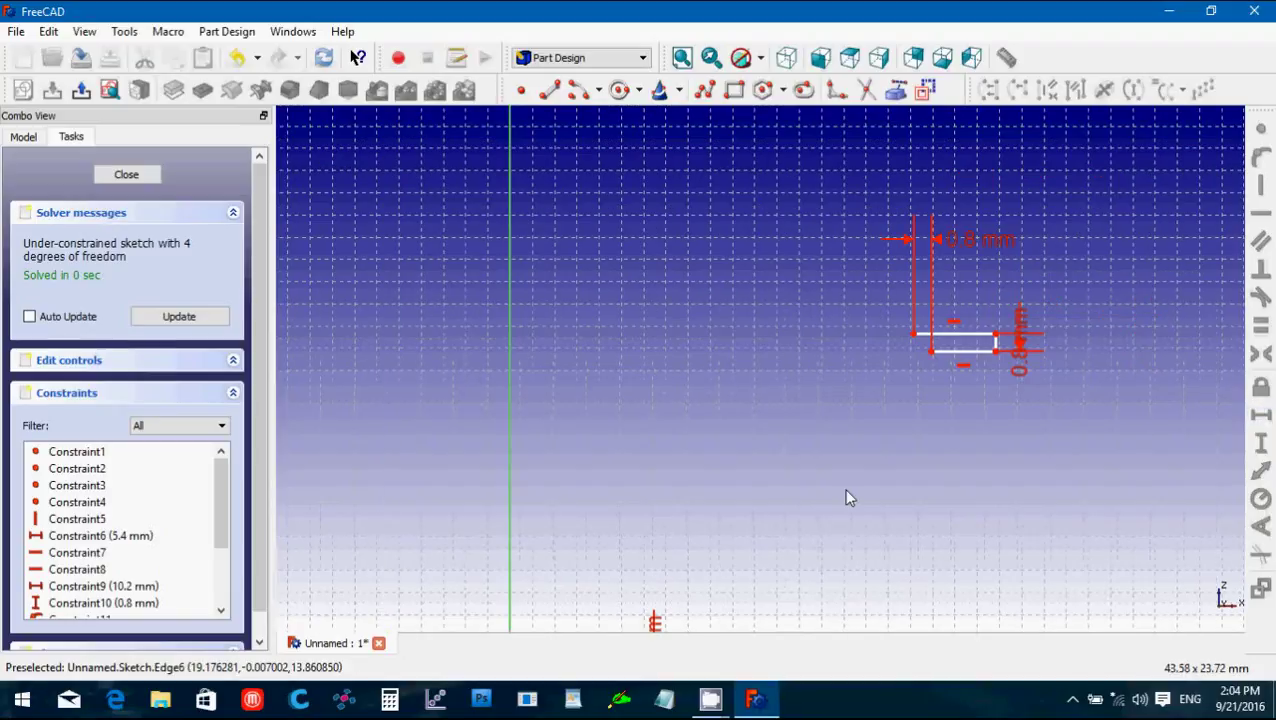
{"action": "scroll", "coordinate": [843, 502], "scroll_direction": "down", "scroll_amount": 1}
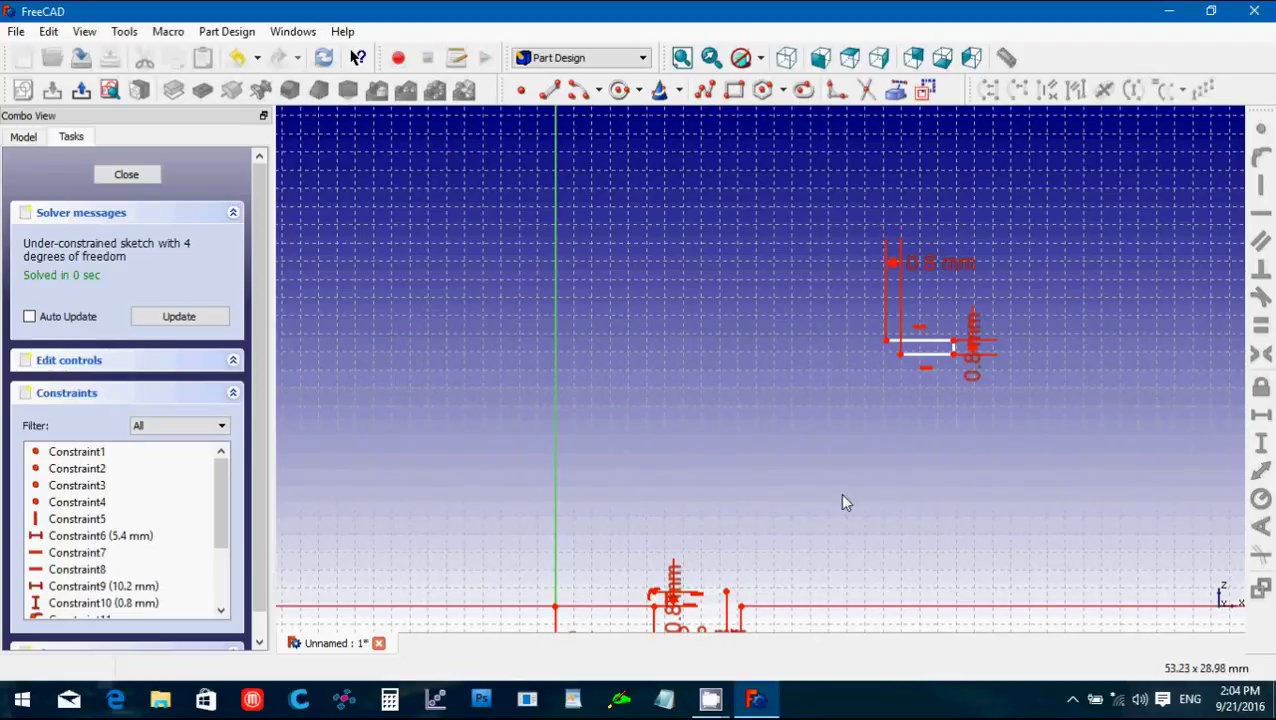
Set the upper polyline's top outer corner 28 mm above the horizontal axis and place the dimension outside the profile.
{"action": "left_click", "coordinate": [955, 346]}
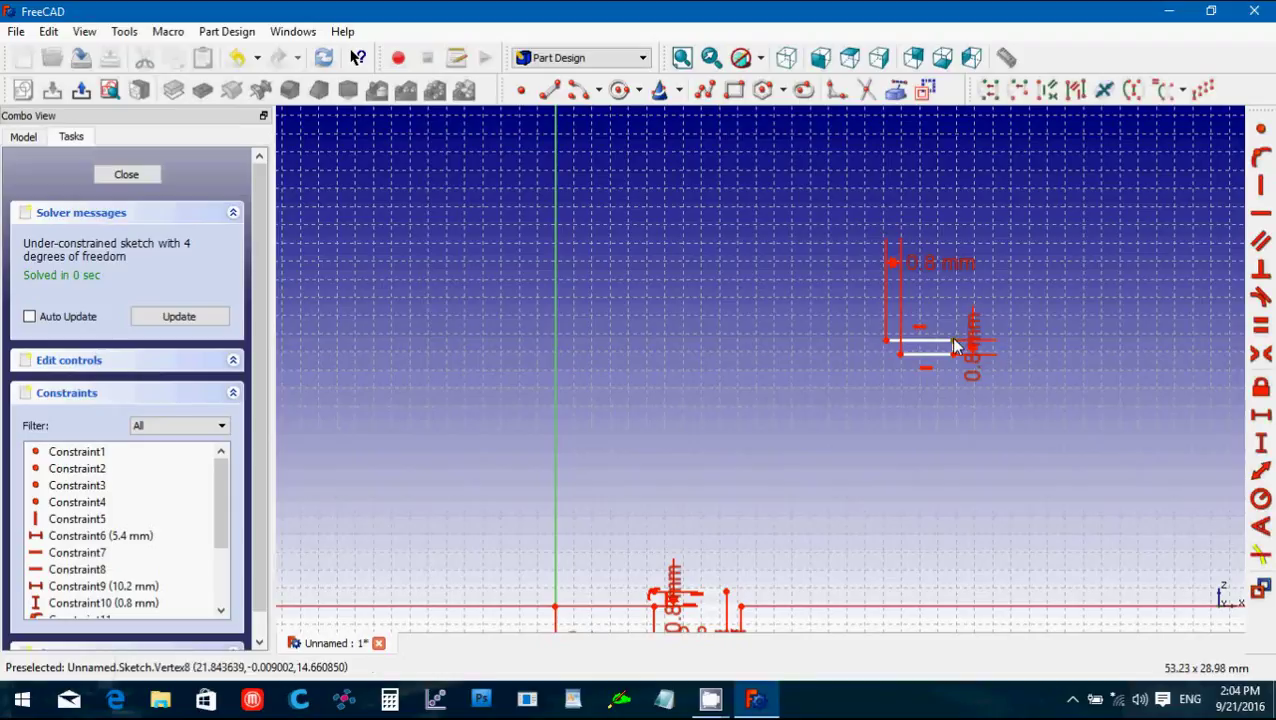
{"action": "left_click", "coordinate": [962, 605]}
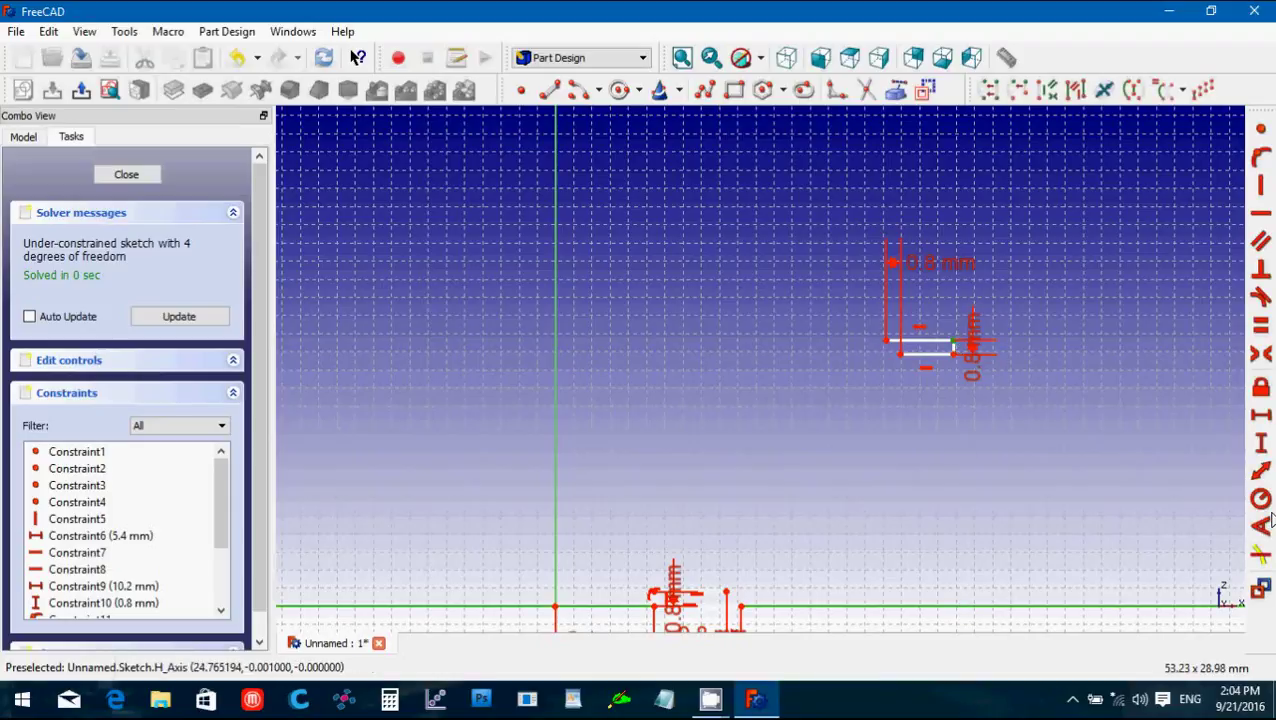
{"action": "left_click", "coordinate": [1261, 443]}
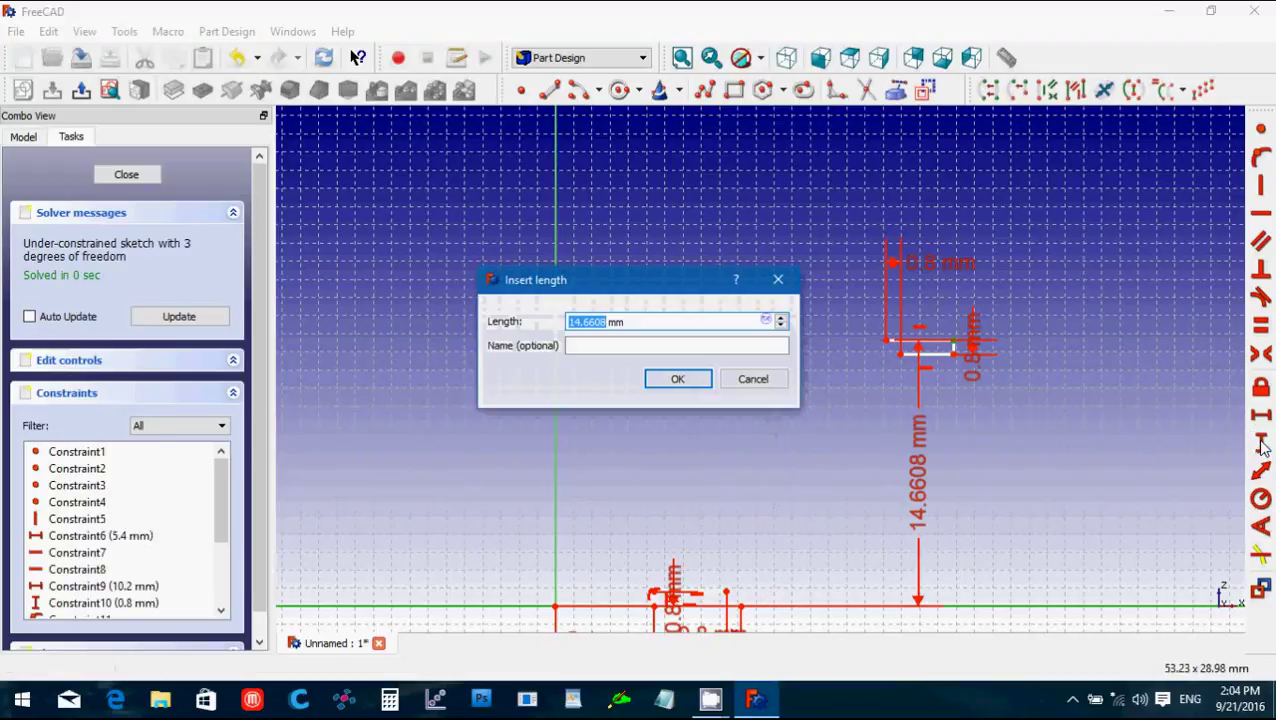
{"action": "type", "text": "28"}
{"action": "key", "text": "Return"}
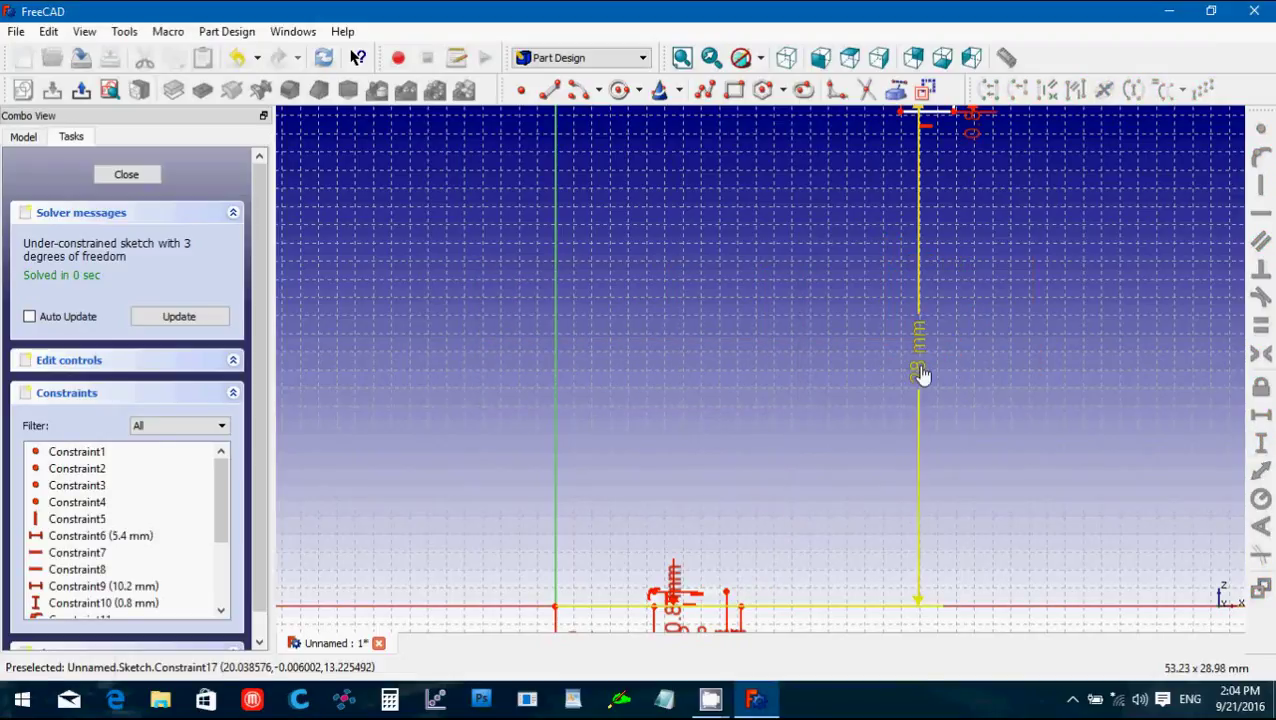
{"action": "left_click_drag", "start_coordinate": [923, 376], "coordinate": [1140, 383]}
Set the upper polyline's top outer corner 34 mm horizontally from the vertical axis and constrain its short closing line to be vertical.
{"action": "scroll", "coordinate": [1036, 432], "scroll_direction": "down", "scroll_amount": 3}
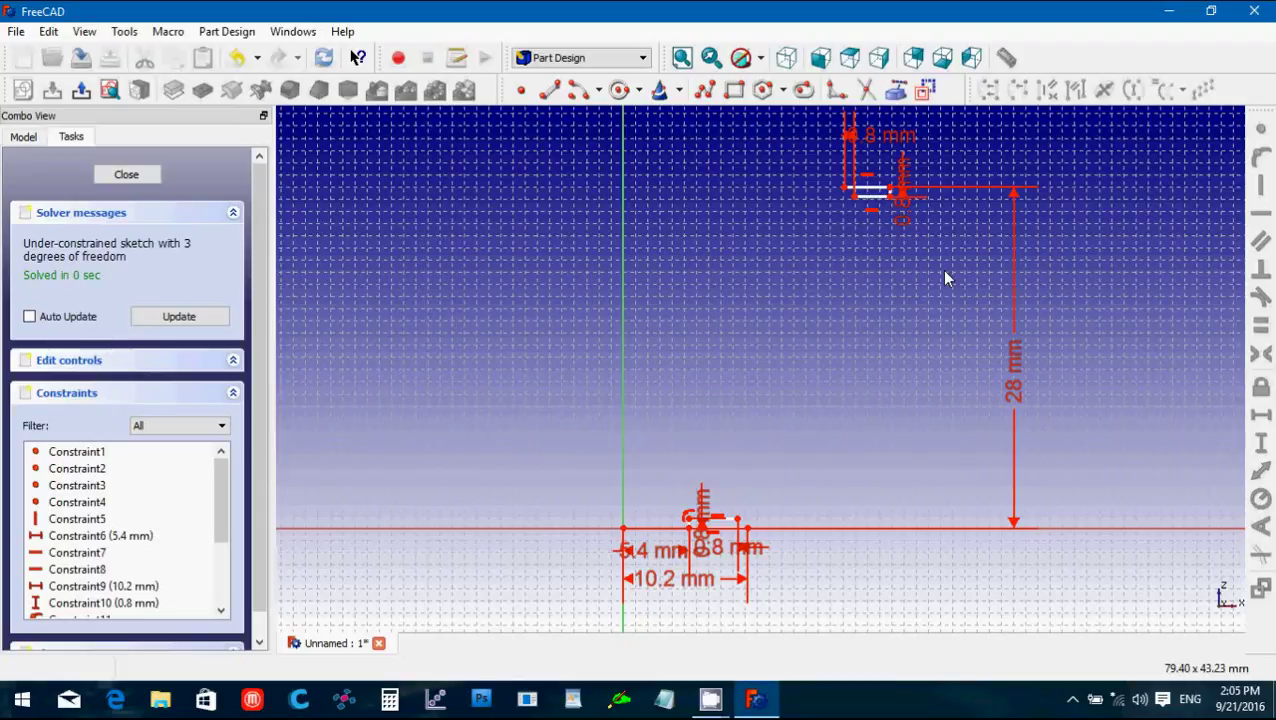
{"action": "left_click", "coordinate": [889, 189]}
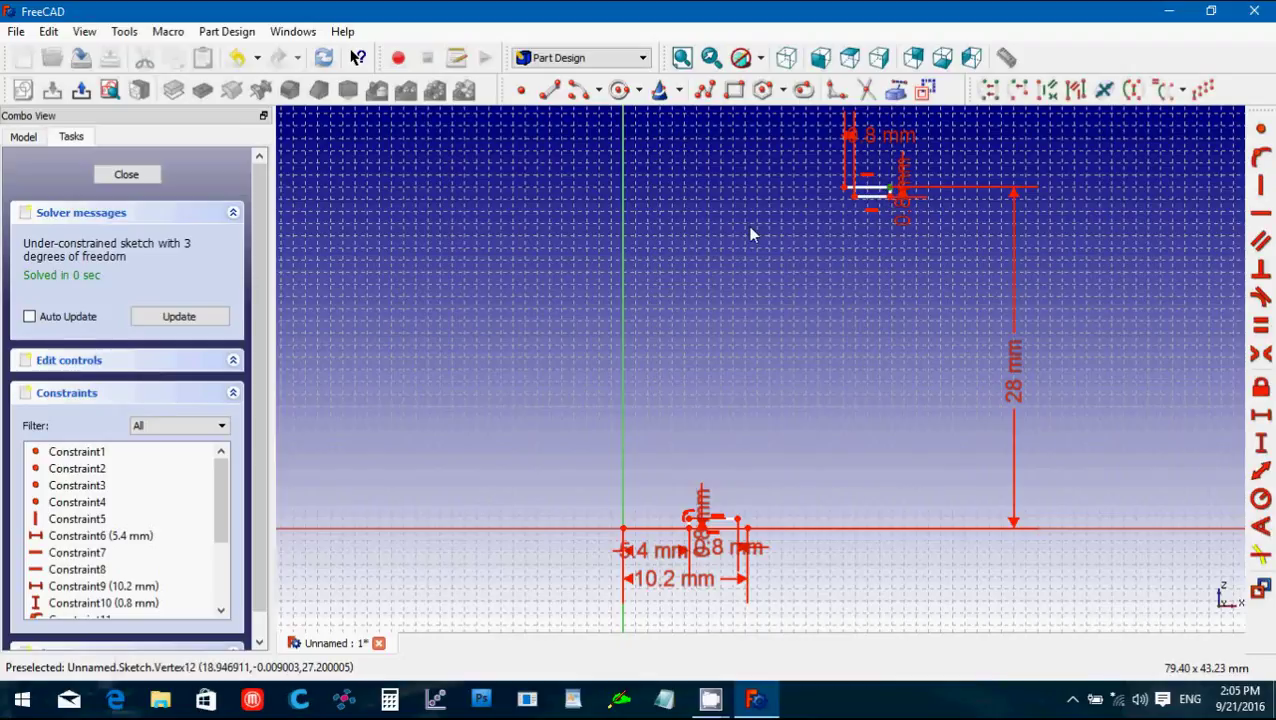
{"action": "left_click", "coordinate": [623, 215]}
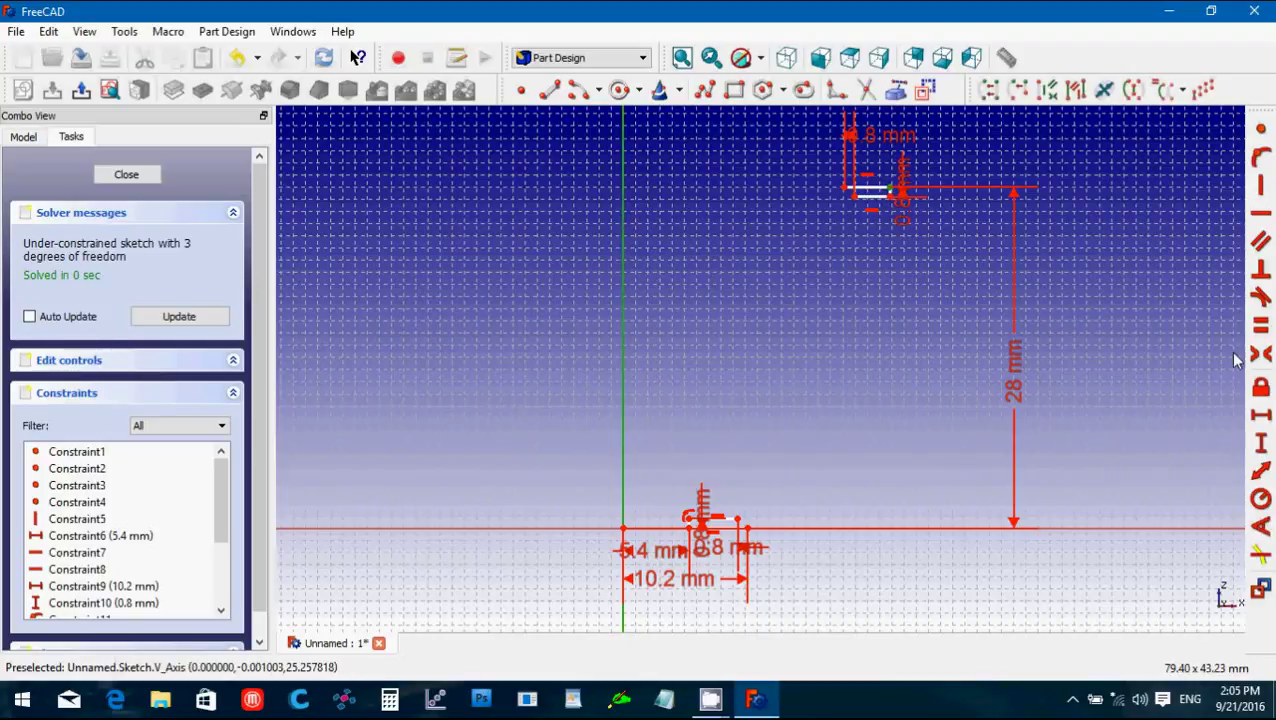
{"action": "left_click", "coordinate": [1261, 421]}
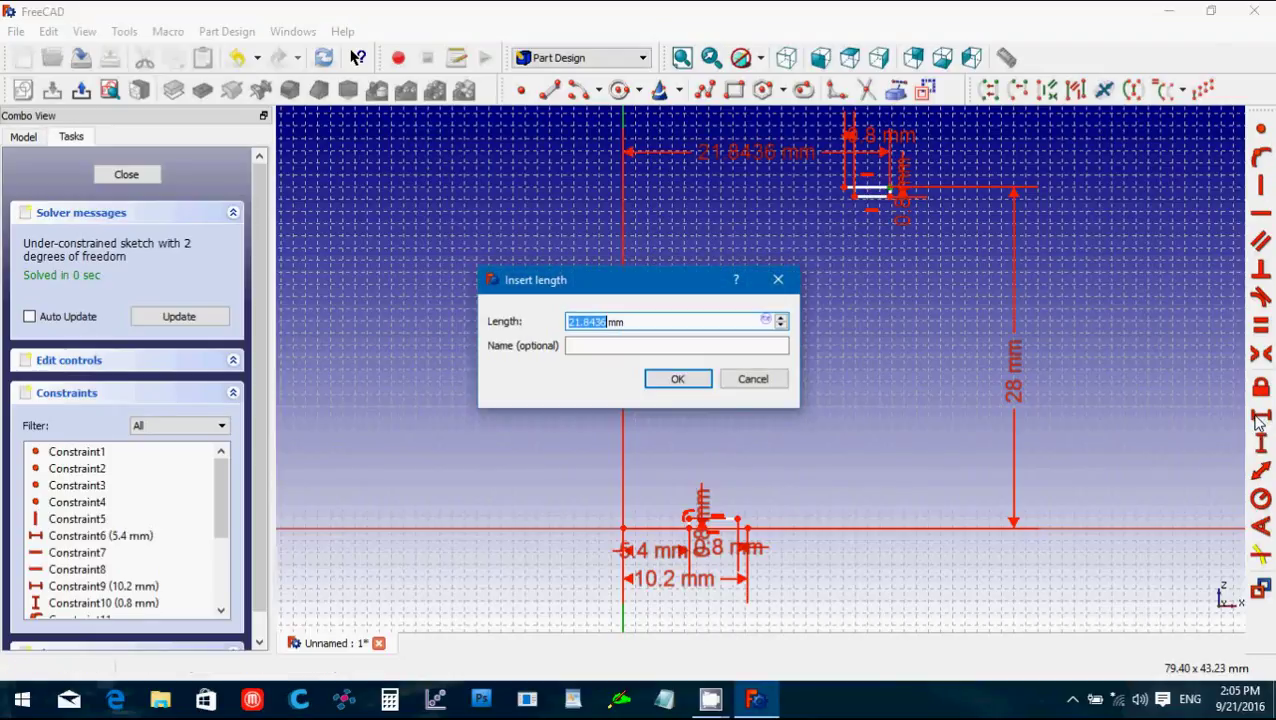
{"action": "type", "text": "34"}
{"action": "key", "text": "Return"}
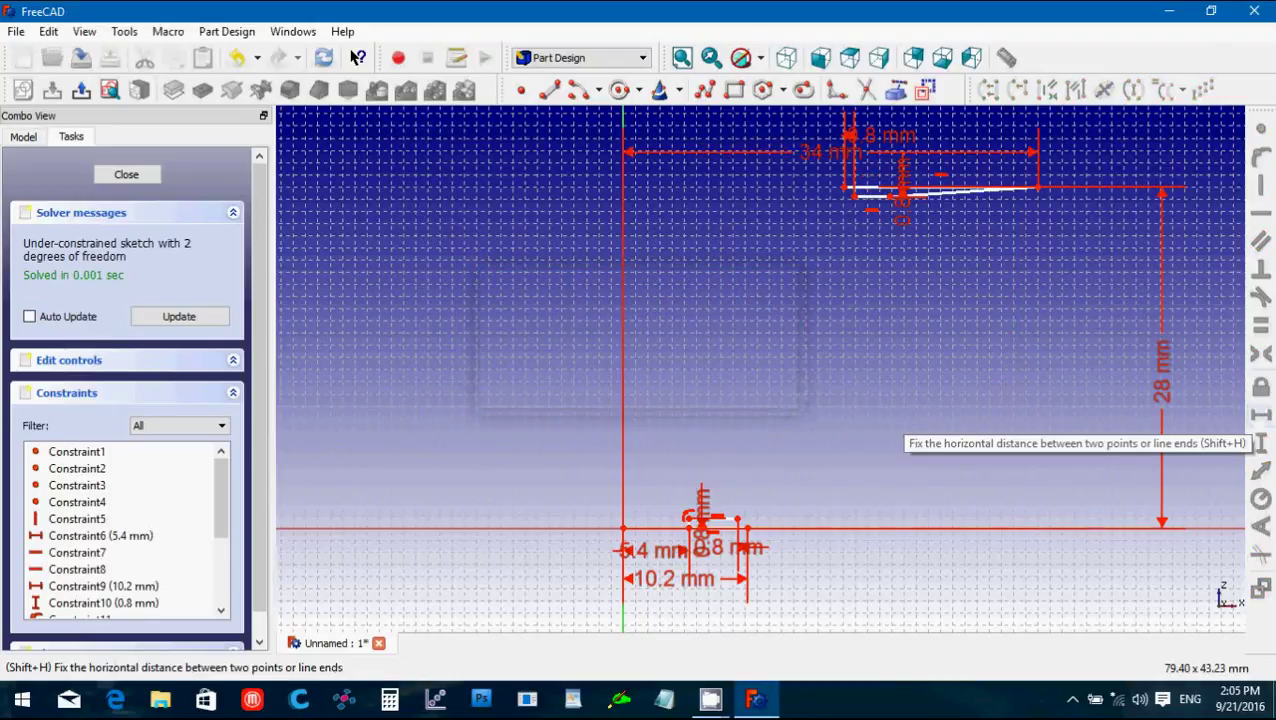
{"action": "left_click", "coordinate": [953, 205]}
{"action": "left_click", "coordinate": [1261, 193]}
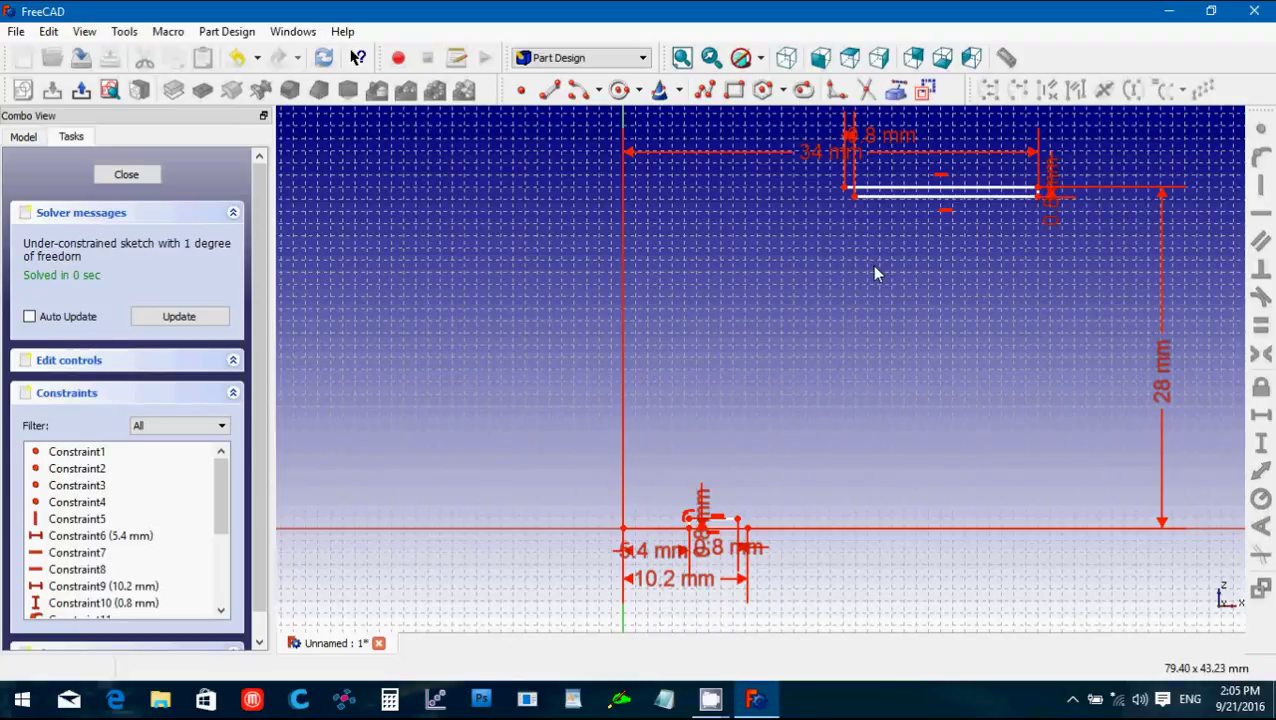
Set the horizontal length of the upper polyline's top line to 2.4 mm.
{"action": "left_click", "coordinate": [974, 197]}
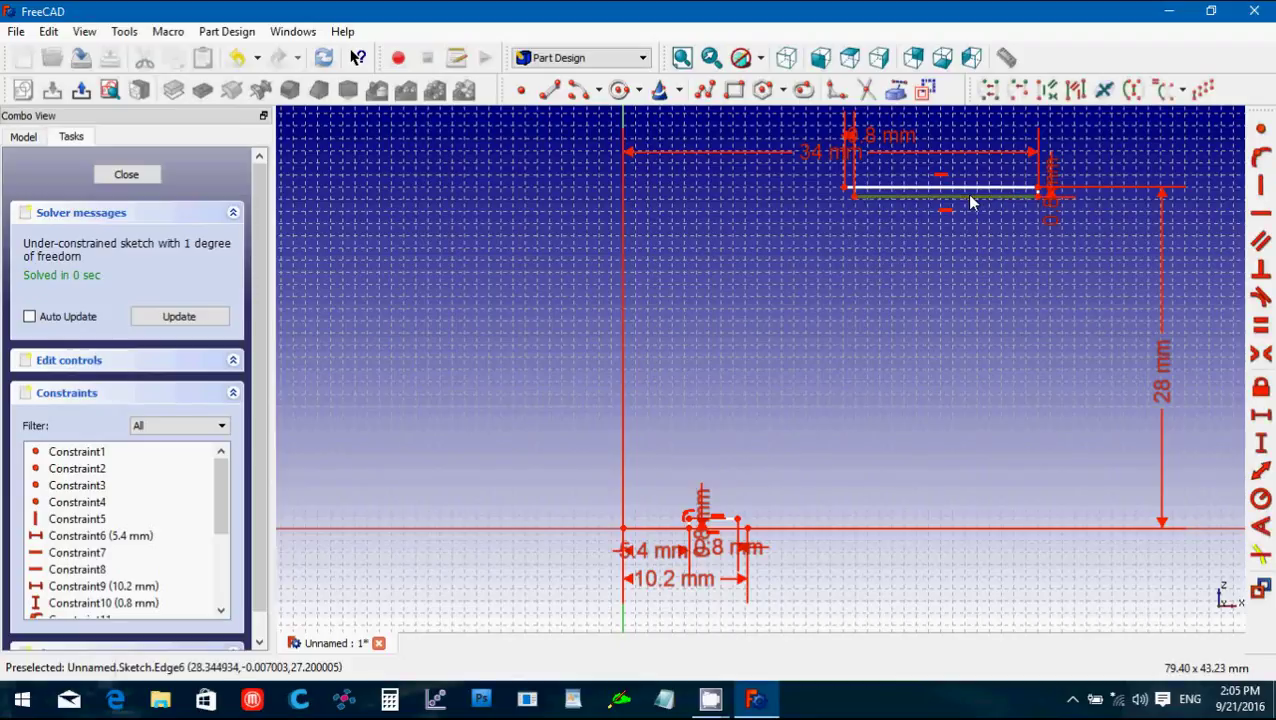
{"action": "left_click", "coordinate": [968, 192]}
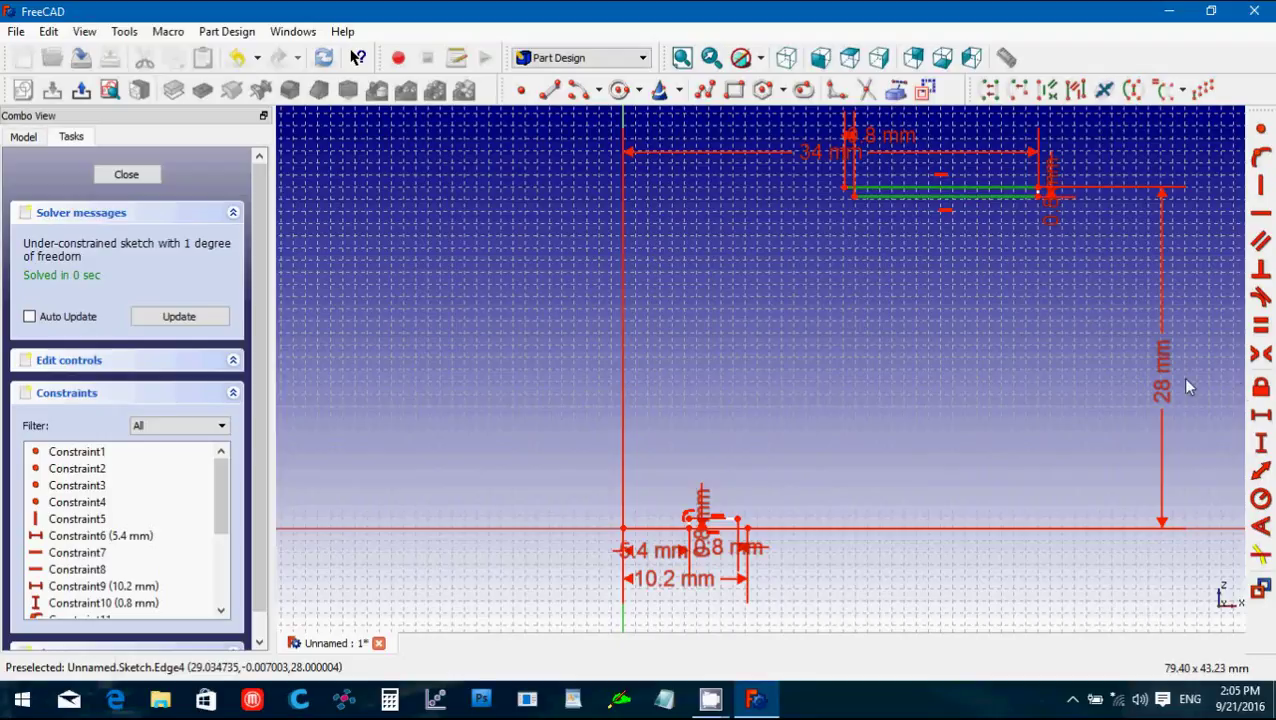
{"action": "left_click", "coordinate": [1025, 358]}
{"action": "left_click", "coordinate": [979, 189]}
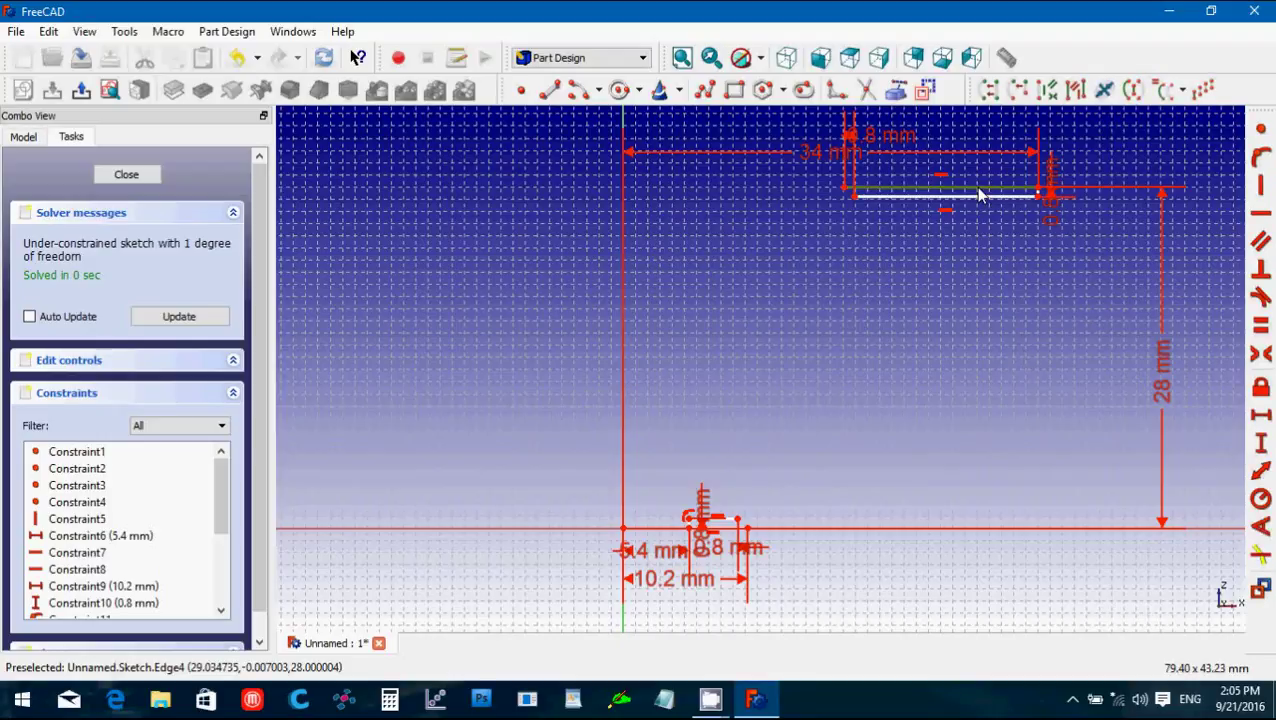
{"action": "left_click", "coordinate": [1262, 420]}
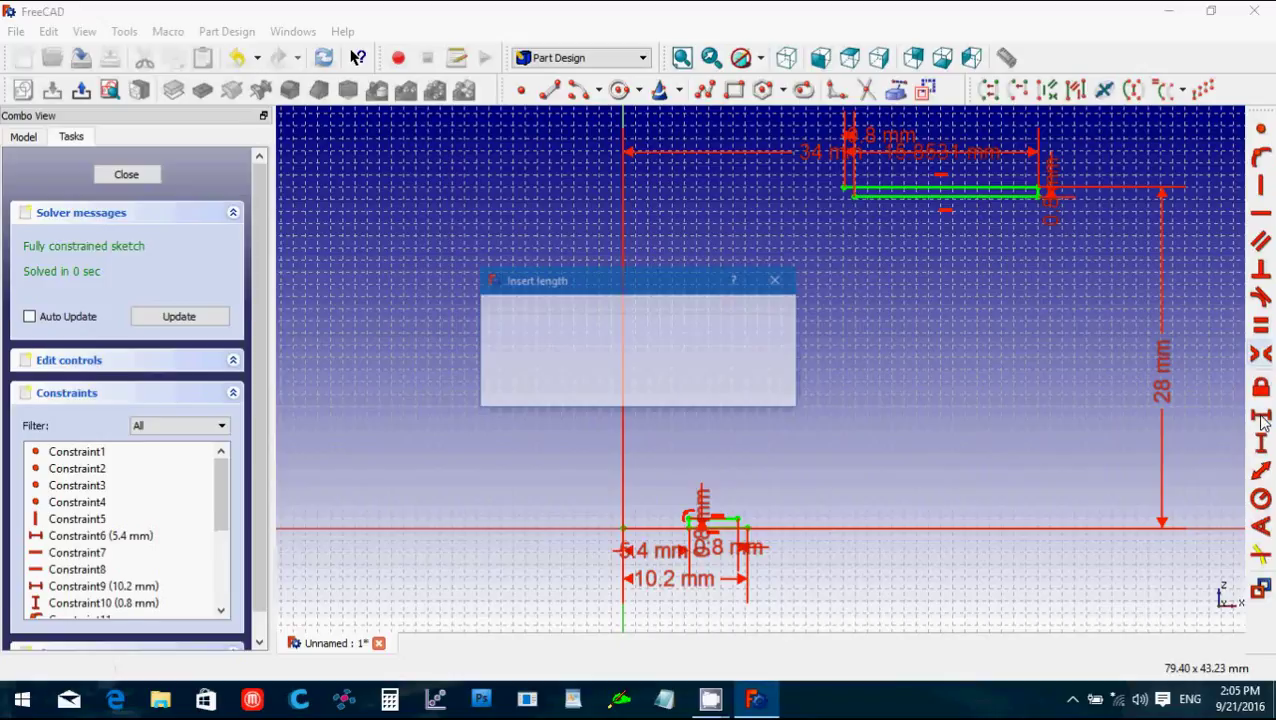
{"action": "type", "text": "2.5"}
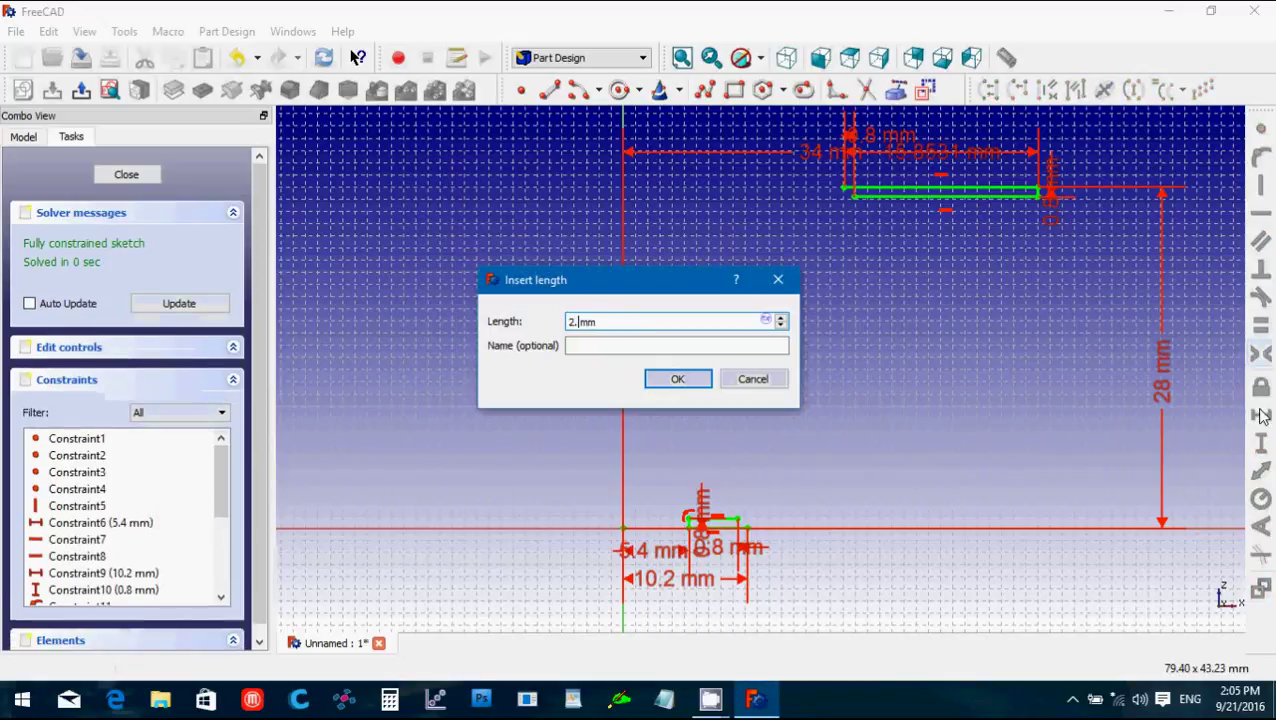
{"action": "key", "text": "Return"}
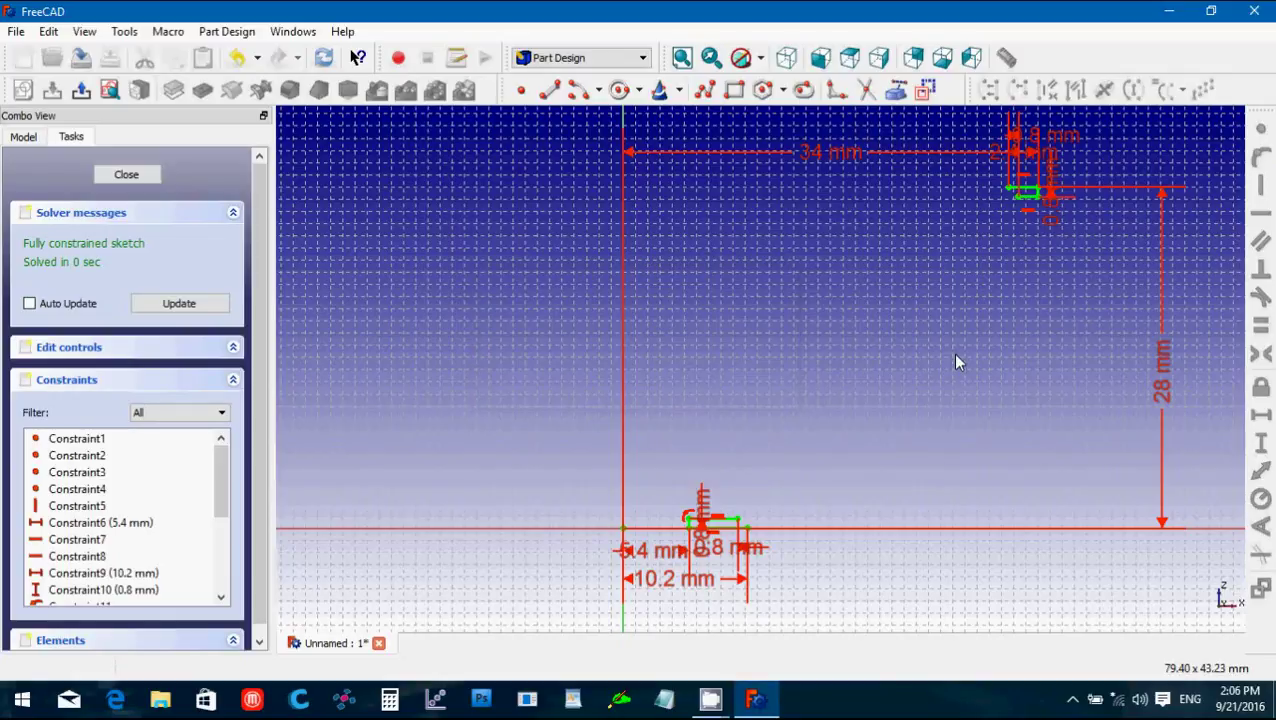
Draw an outer arc by end points and rim point from the lower polyline's open end on the horizontal axis to the upper polyline's lower open end.
{"action": "left_click", "coordinate": [598, 90]}
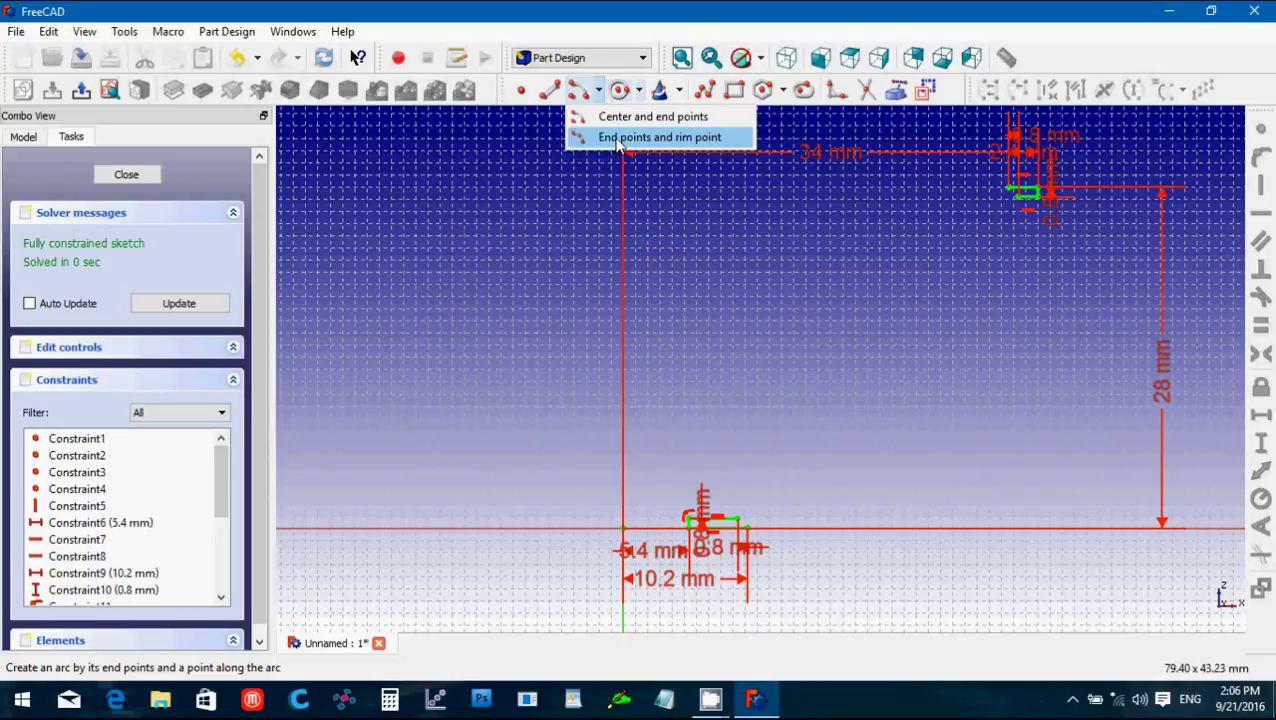
{"action": "left_click", "coordinate": [618, 139]}
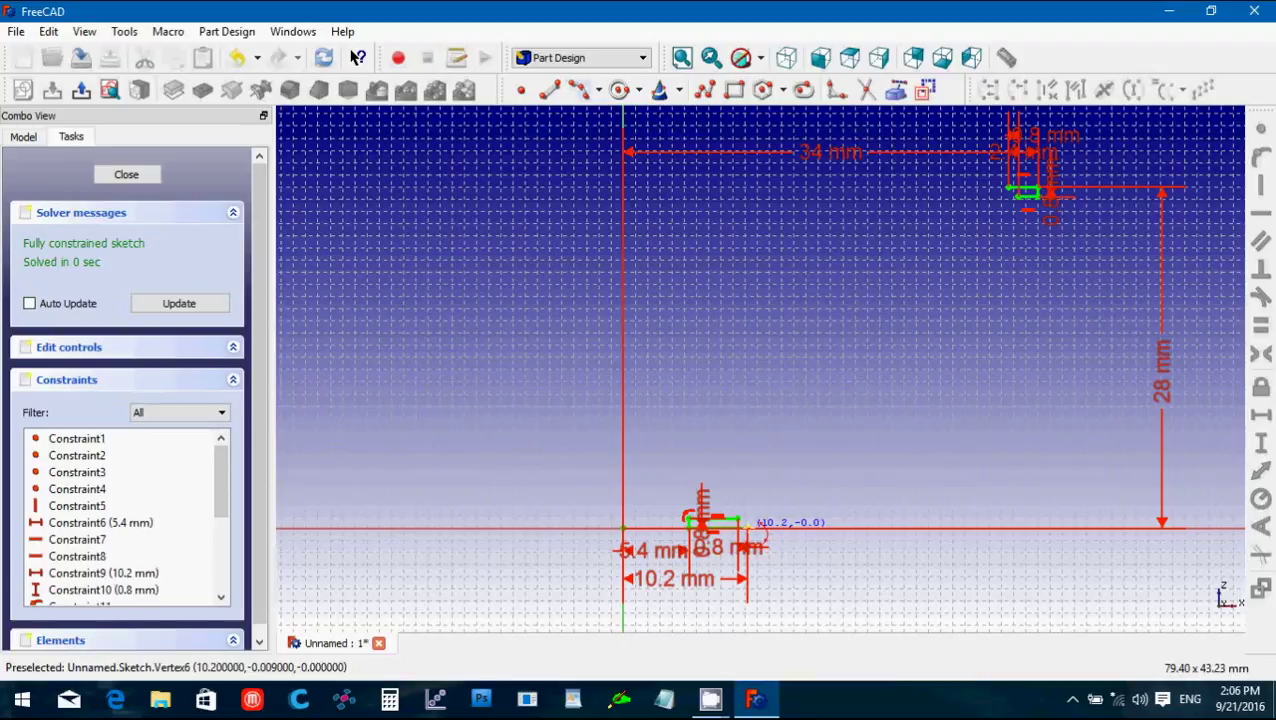
{"action": "left_click", "coordinate": [749, 523]}
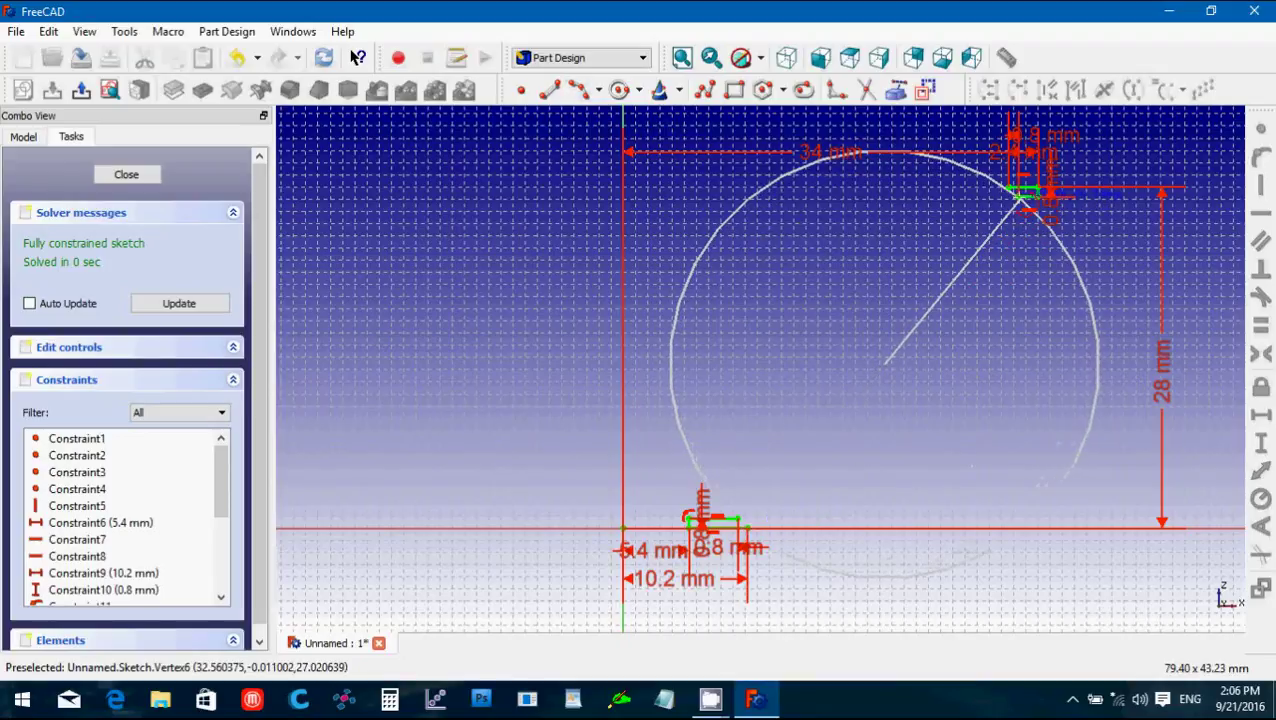
{"action": "scroll", "coordinate": [1017, 196], "scroll_direction": "up", "scroll_amount": 1}
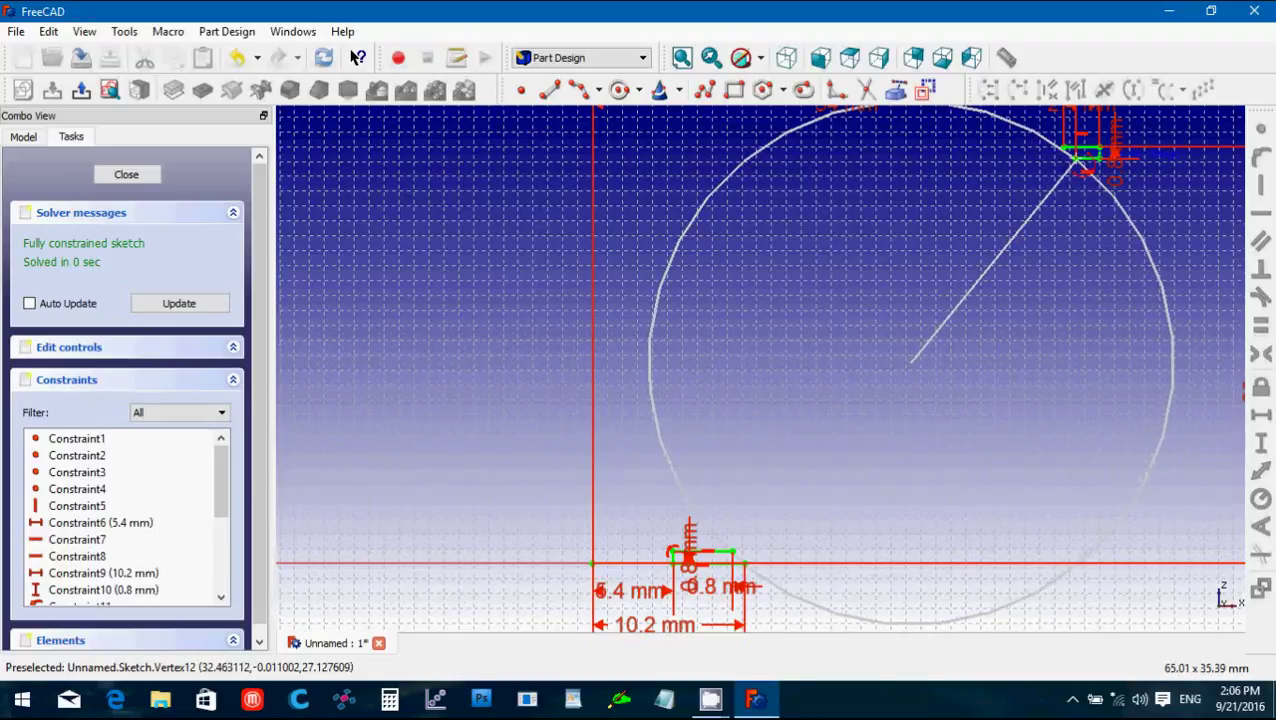
{"action": "left_click", "coordinate": [1080, 160]}
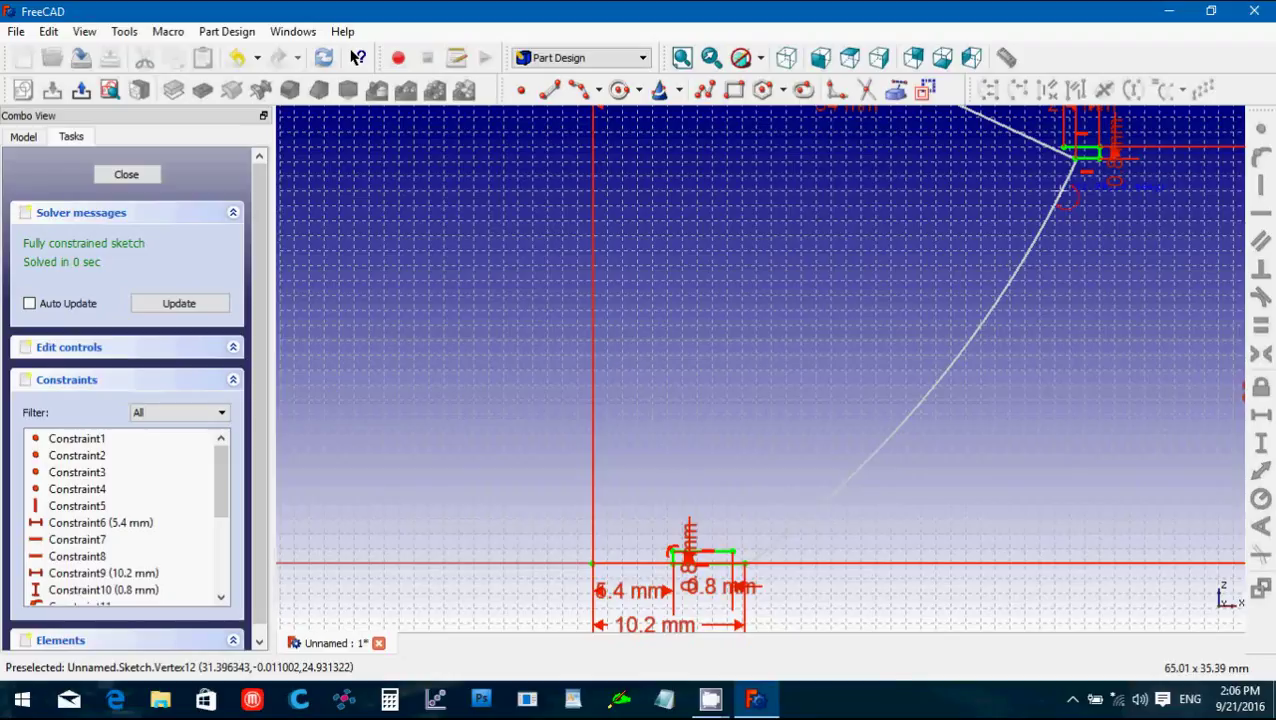
{"action": "left_click", "coordinate": [1066, 194]}
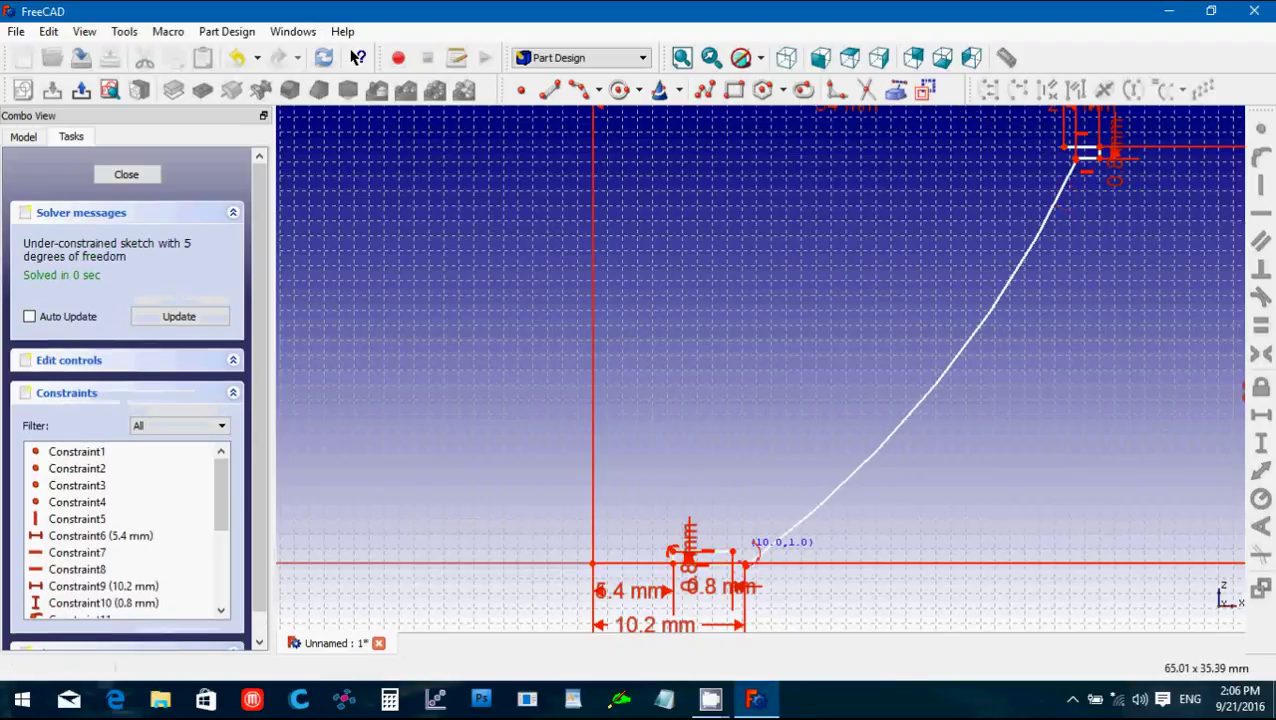
Draw an inner arc of about 63 mm radius from the lower polyline's upper open end to the top line's open end.
{"action": "left_click", "coordinate": [894, 352]}
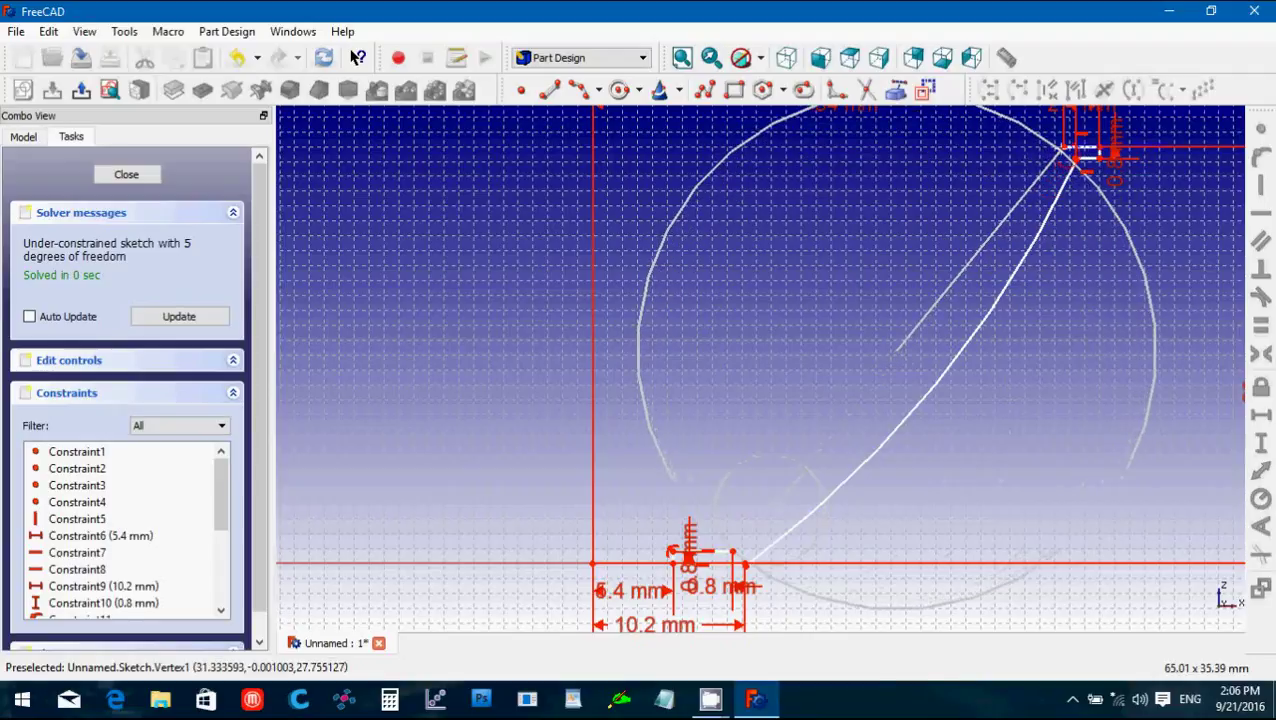
{"action": "left_click", "coordinate": [1066, 149]}
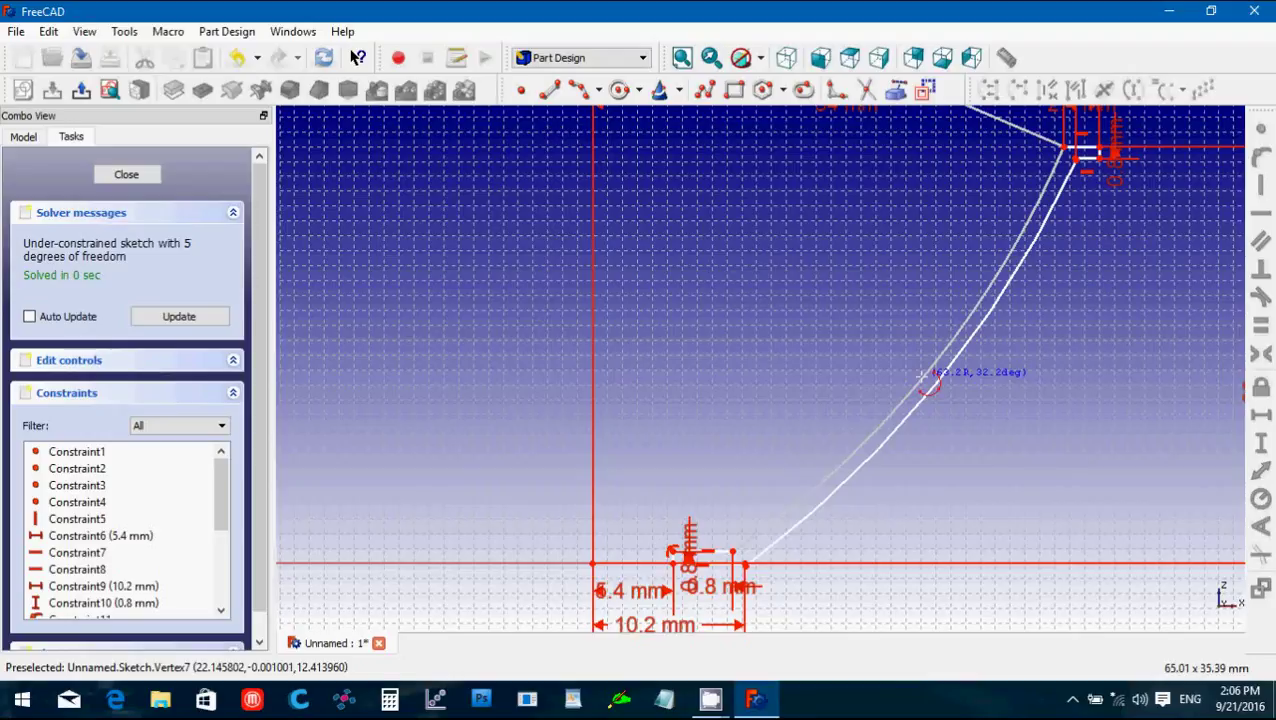
{"action": "left_click", "coordinate": [922, 376]}
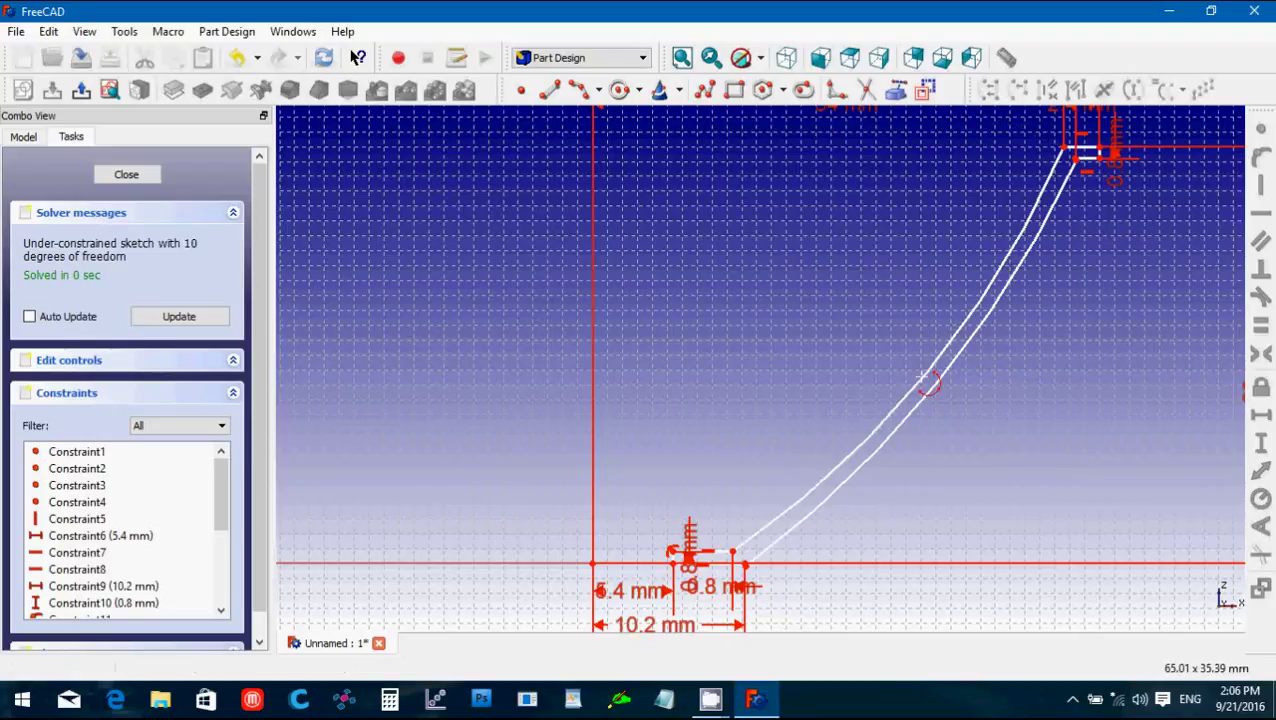
{"action": "right_click", "coordinate": [923, 377]}
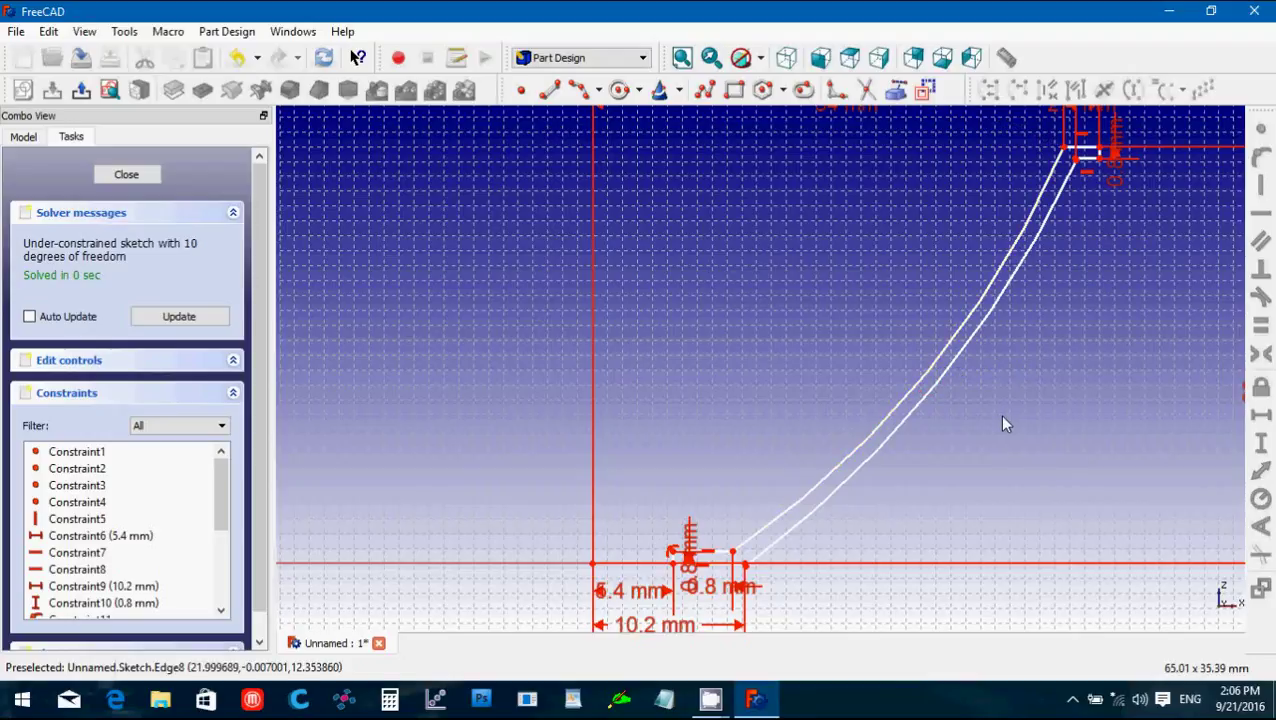
Make the outer arc's upper end coincident with the open end of the upper polyline's lower line.
{"action": "scroll", "coordinate": [1013, 440], "scroll_direction": "up", "scroll_amount": 3}
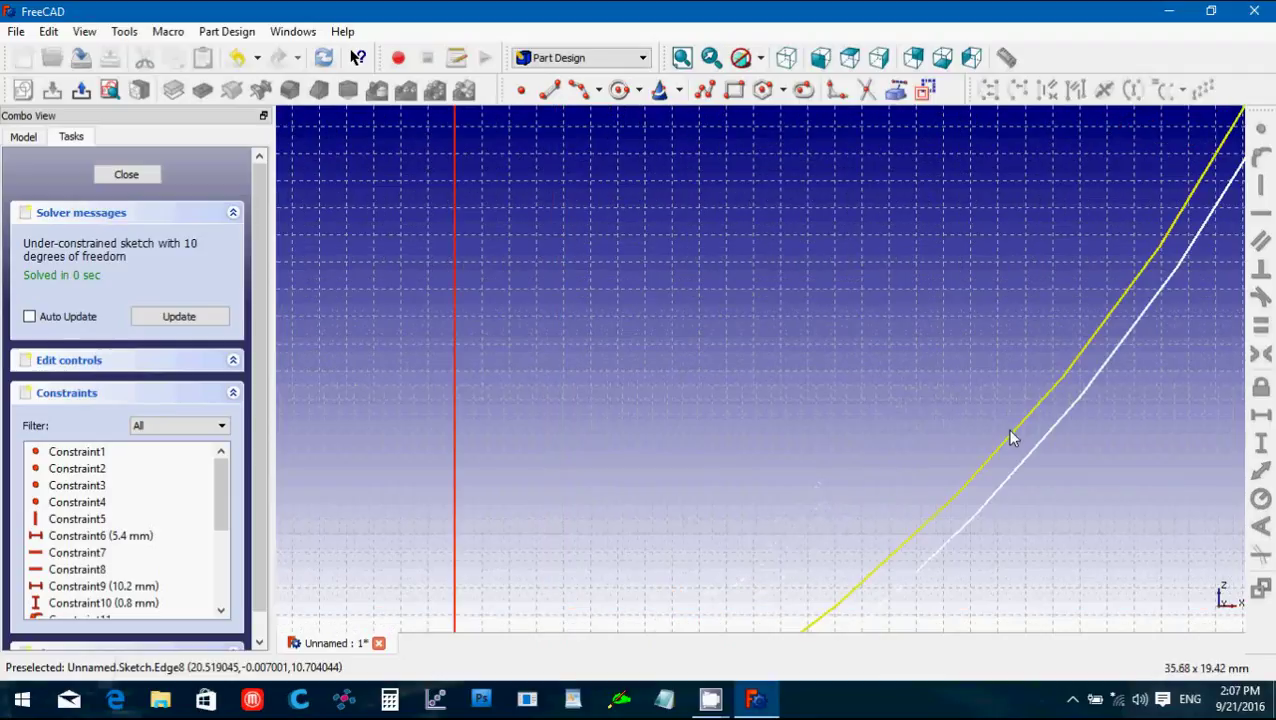
{"action": "scroll", "coordinate": [1012, 437], "scroll_direction": "up", "scroll_amount": 3}
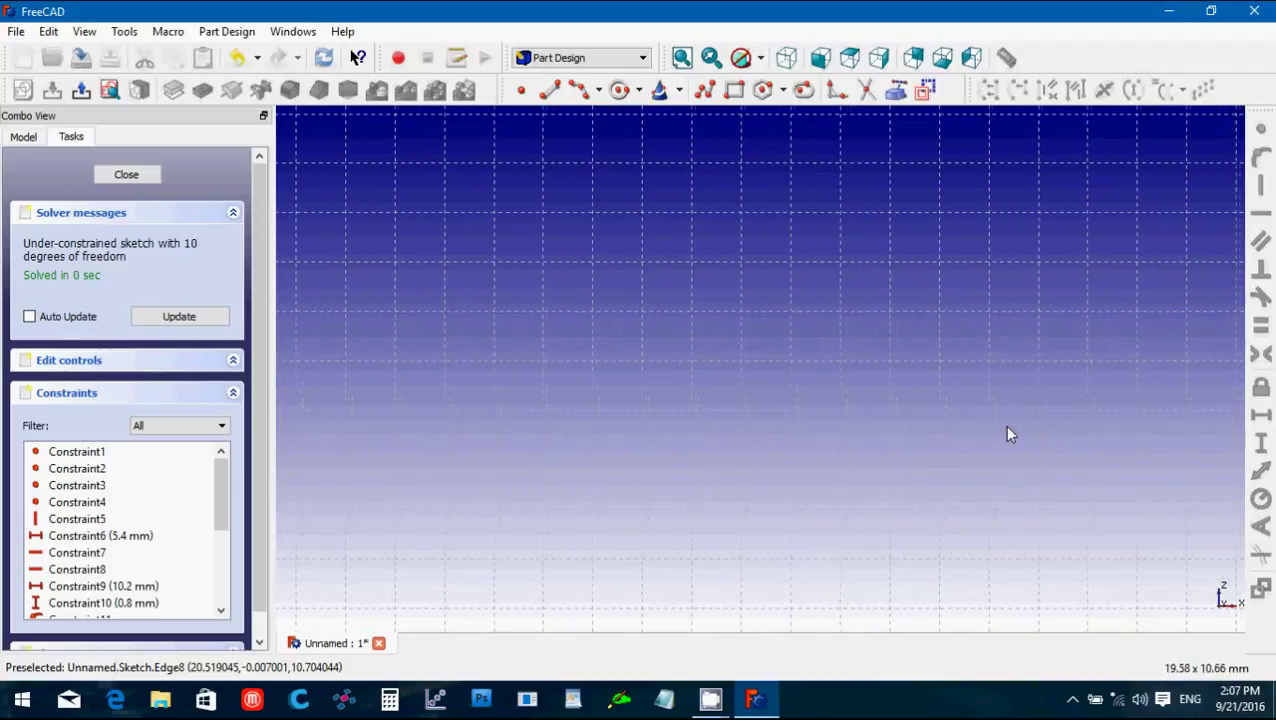
{"action": "key", "text": "Left"}
{"action": "key", "text": "Left"}
{"action": "key", "text": "Left"}
{"action": "key", "text": "Left"}
{"action": "key", "text": "Left"}
{"action": "key", "text": "Left"}
{"action": "key", "text": "Left"}
{"action": "key", "text": "Left"}
{"action": "key", "text": "Left"}
{"action": "key", "text": "Left"}
{"action": "key", "text": "Left"}
{"action": "key", "text": "Left"}
{"action": "key", "text": "Down"}
{"action": "key", "text": "Down"}
{"action": "key", "text": "Down"}
{"action": "key", "text": "Down"}
{"action": "key", "text": "Down"}
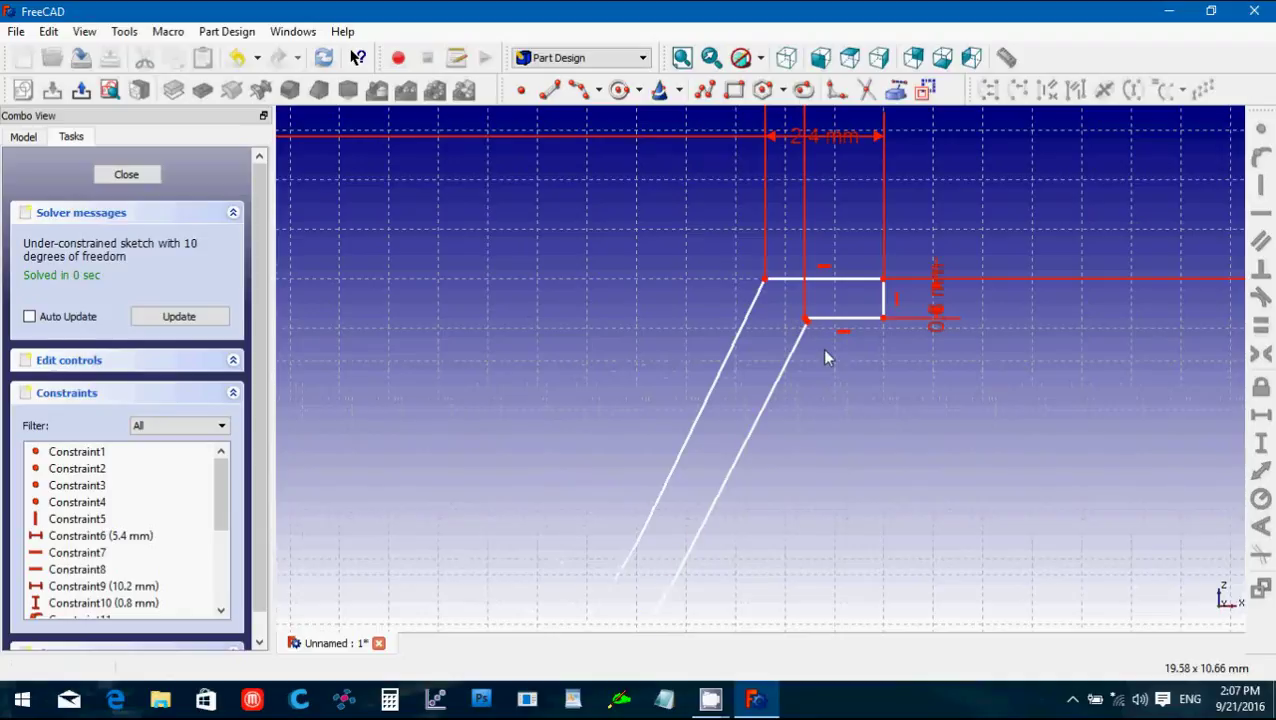
{"action": "left_click", "coordinate": [805, 320]}
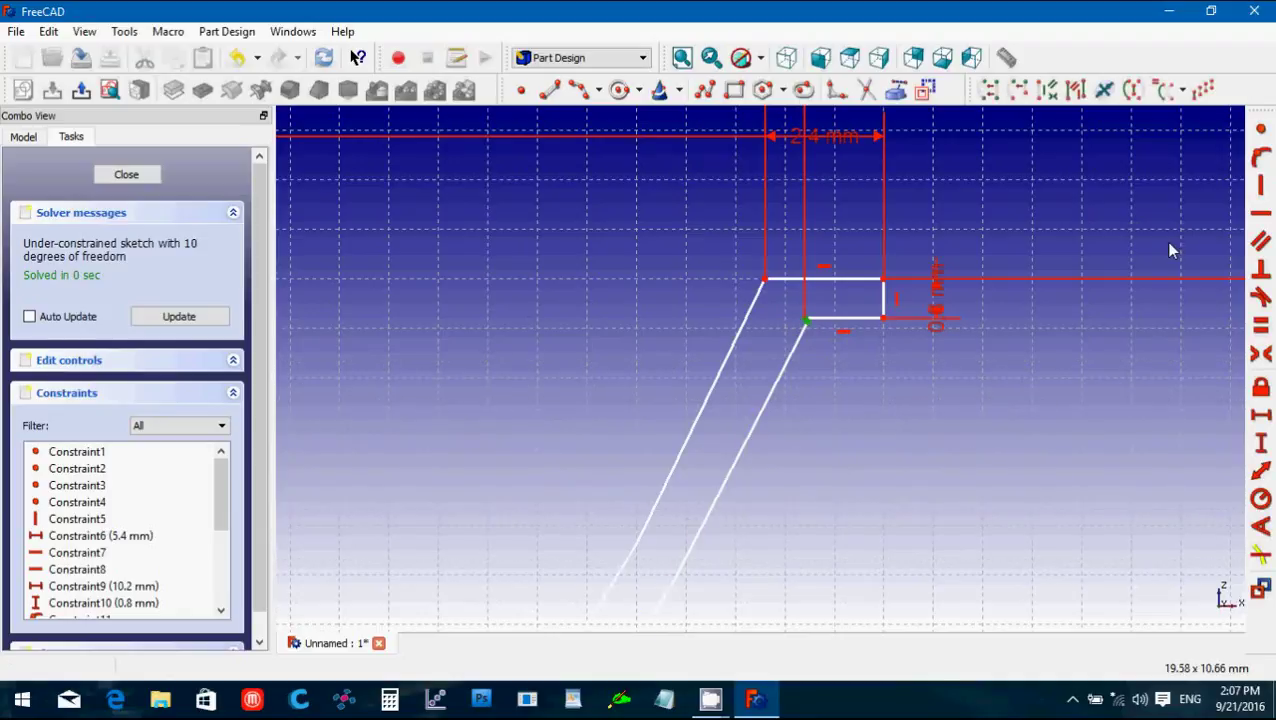
{"action": "left_click", "coordinate": [1263, 133]}
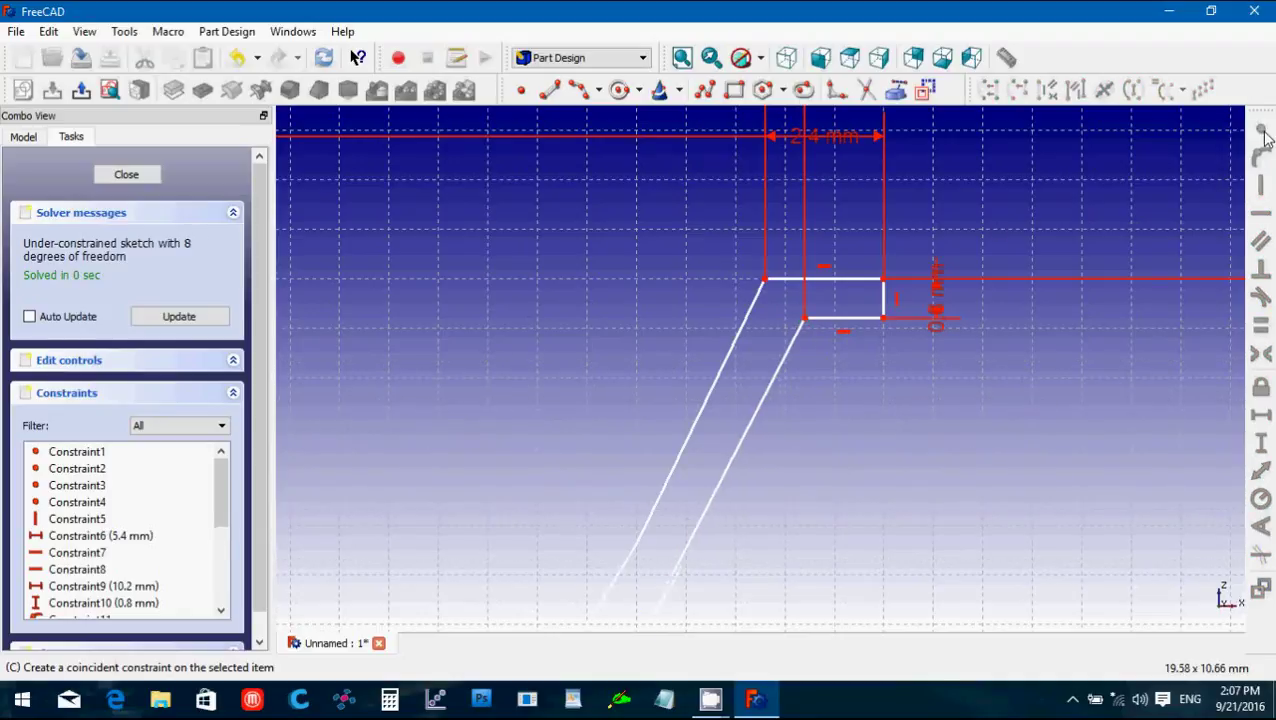
Make the inner arc's upper end coincident with the open end of the upper polyline's top line.
{"action": "left_click", "coordinate": [761, 288]}
{"action": "left_click_drag", "start_coordinate": [764, 281], "coordinate": [746, 312]}
{"action": "left_click_drag", "start_coordinate": [703, 233], "coordinate": [776, 288]}
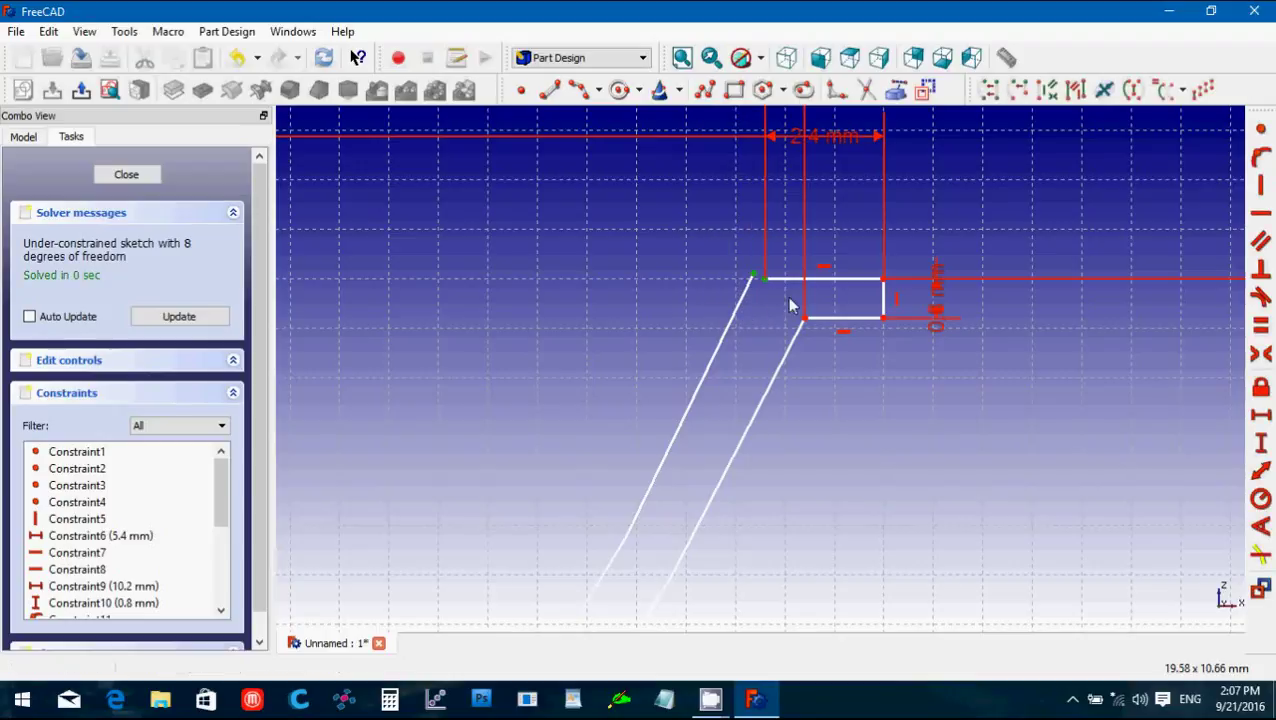
{"action": "left_click", "coordinate": [1261, 131]}
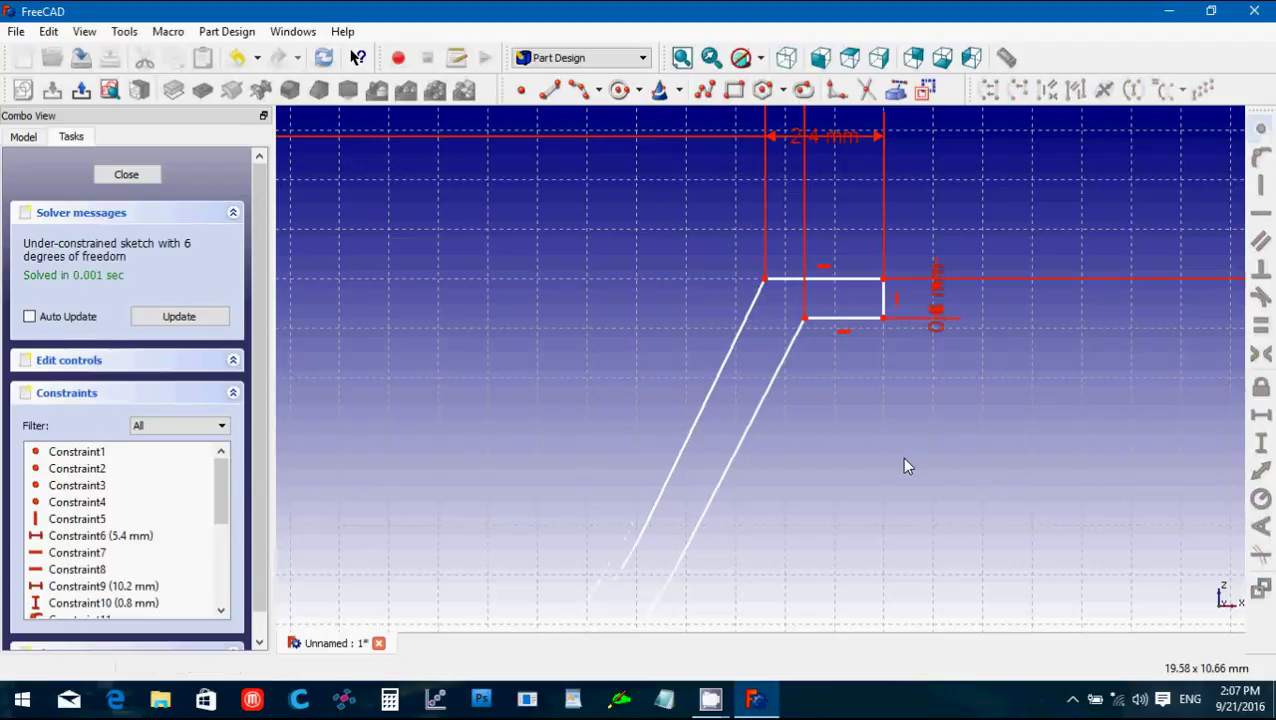
Make the outer arc's lower end coincident with the lower polyline's open end on the horizontal axis.
{"action": "key", "text": "Down"}
{"action": "key", "text": "Down"}
{"action": "key", "text": "Down"}
{"action": "key", "text": "Down"}
{"action": "key", "text": "Down"}
{"action": "key", "text": "Down"}
{"action": "key", "text": "Down"}
{"action": "key", "text": "Down"}
{"action": "key", "text": "Down"}
{"action": "key", "text": "Down"}
{"action": "key", "text": "Down"}
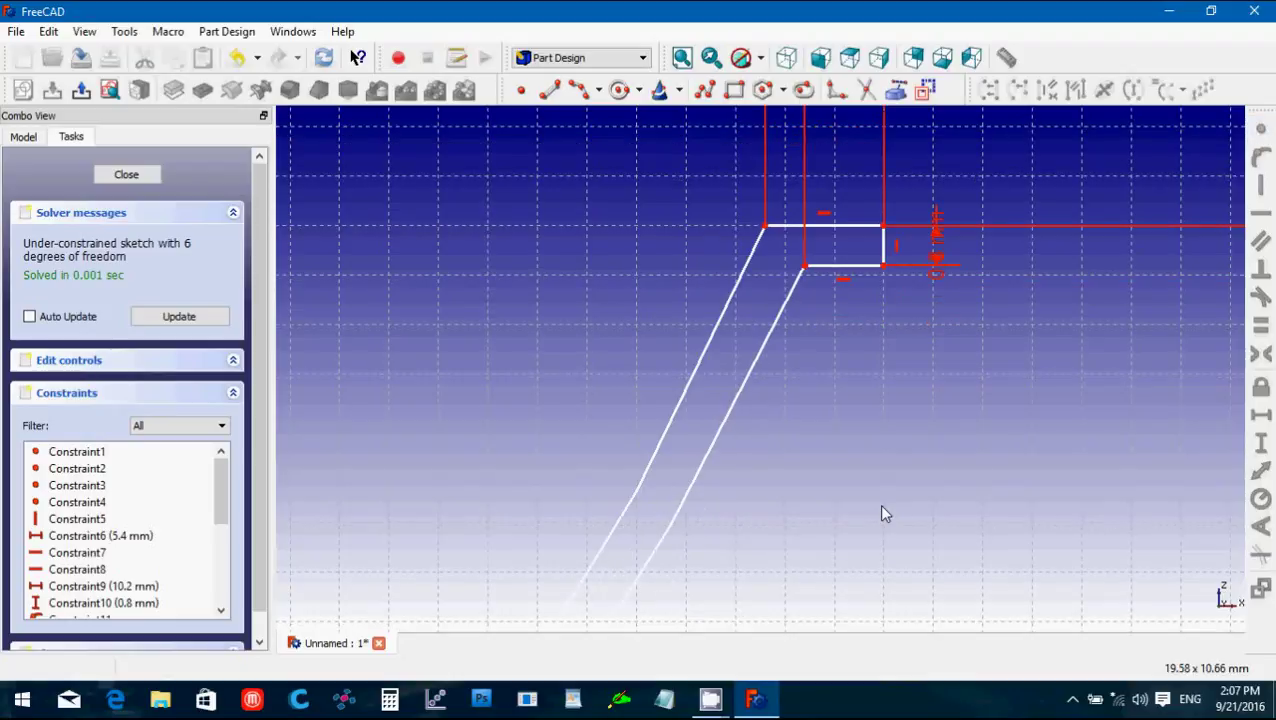
{"action": "key", "text": "Down"}
{"action": "key", "text": "Down"}
{"action": "key", "text": "Down"}
{"action": "key", "text": "Down"}
{"action": "key", "text": "Down"}
{"action": "key", "text": "Down"}
{"action": "key", "text": "Down"}
{"action": "key", "text": "Down"}
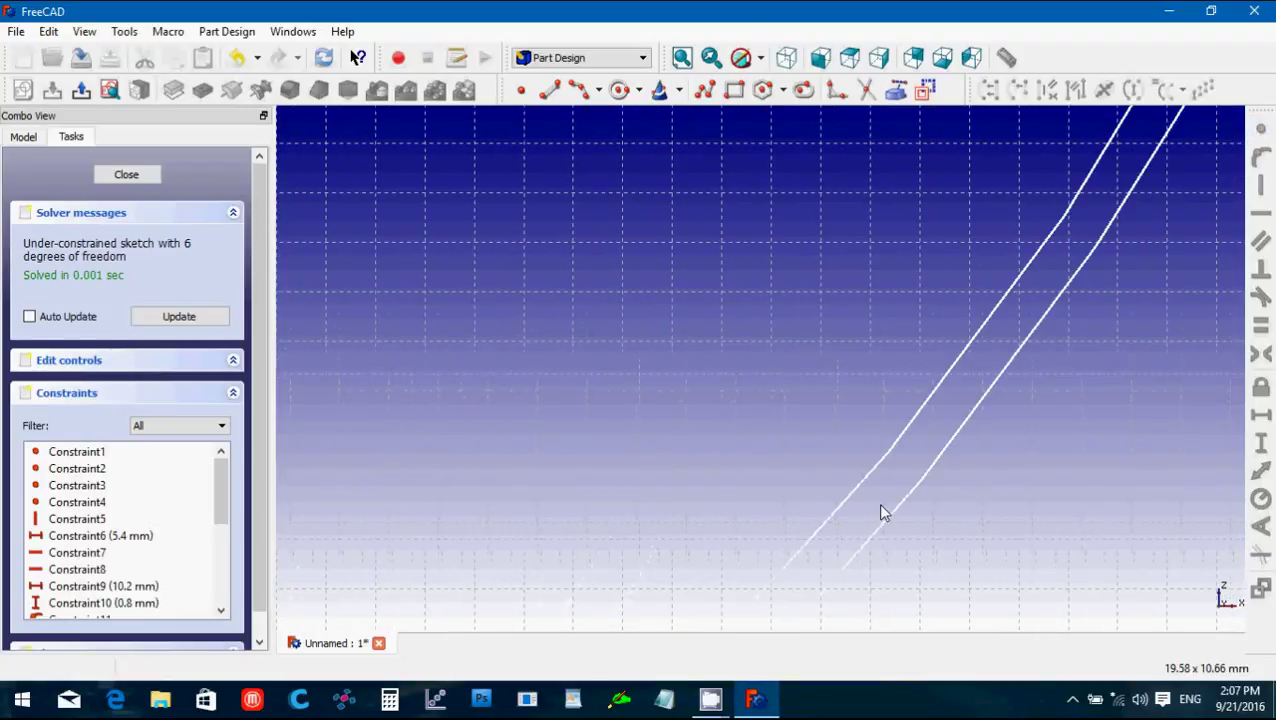
{"action": "key", "text": "Down"}
{"action": "key", "text": "Down"}
{"action": "key", "text": "Down"}
{"action": "key", "text": "Down"}
{"action": "key", "text": "Down"}
{"action": "key", "text": "Down"}
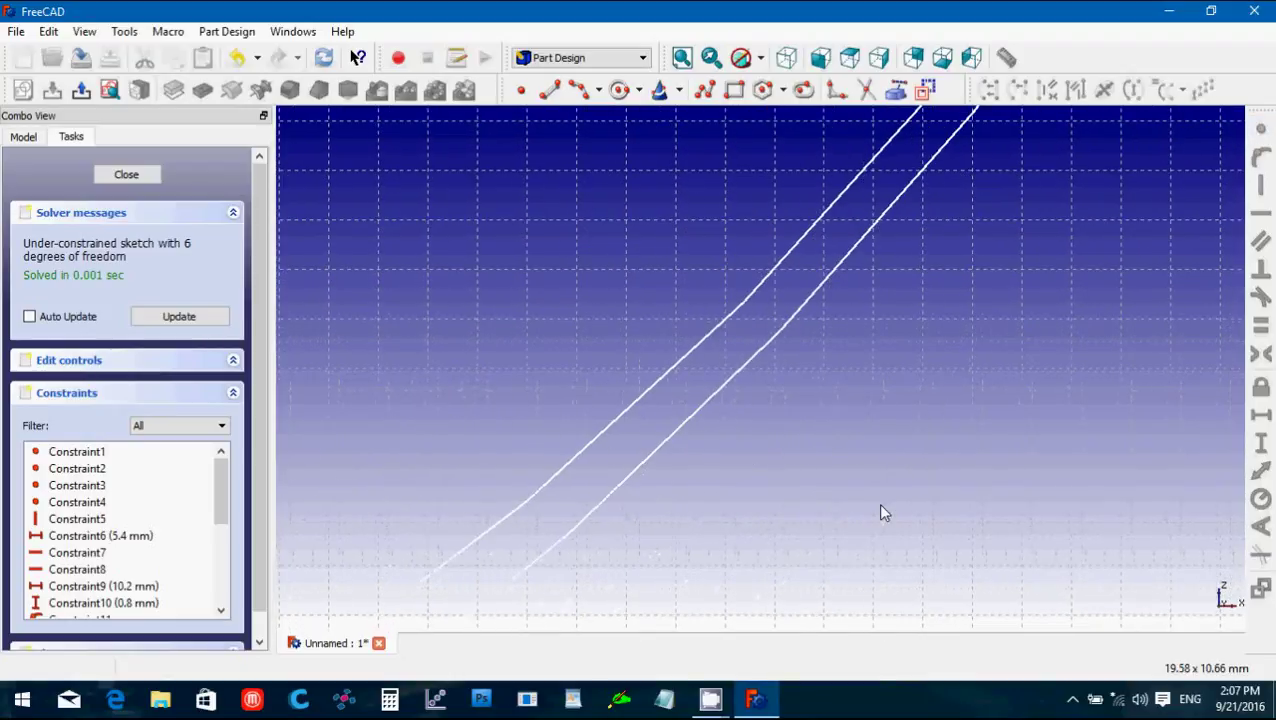
{"action": "key", "text": "Down"}
{"action": "key", "text": "Down"}
{"action": "key", "text": "Down"}
{"action": "key", "text": "Down"}
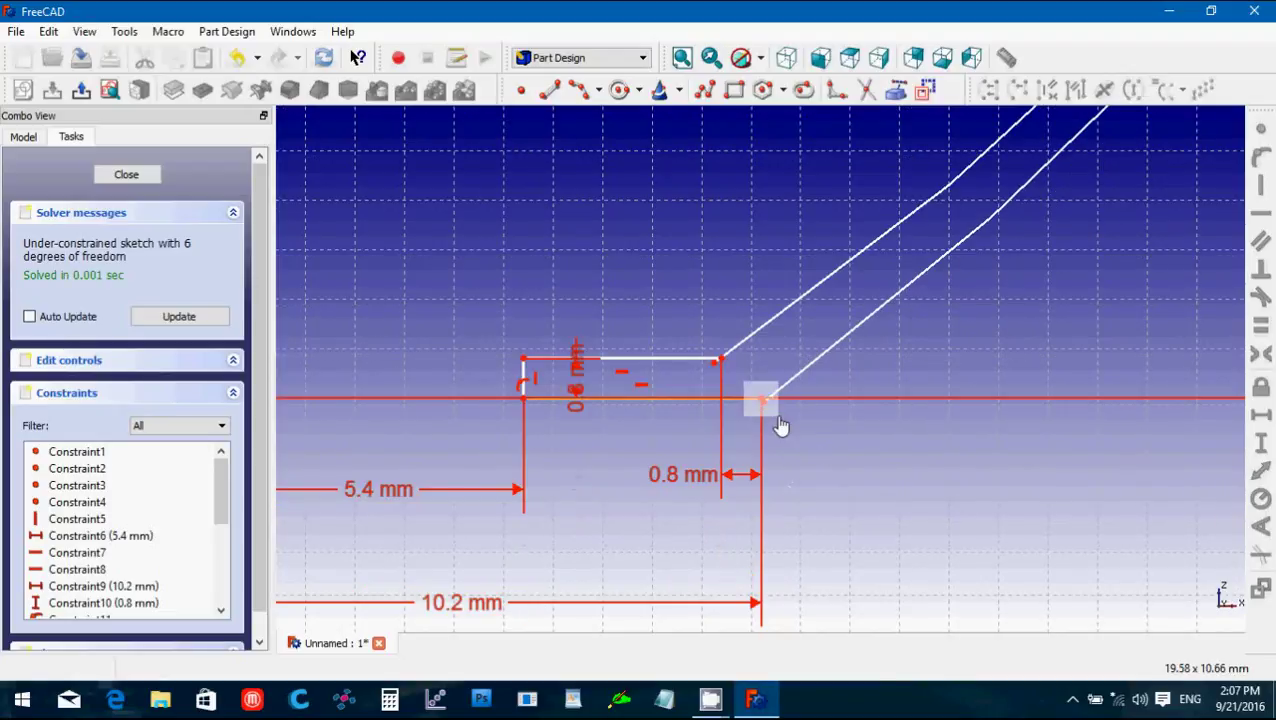
{"action": "left_click_drag", "start_coordinate": [777, 417], "coordinate": [779, 418]}
{"action": "left_click", "coordinate": [1261, 130]}
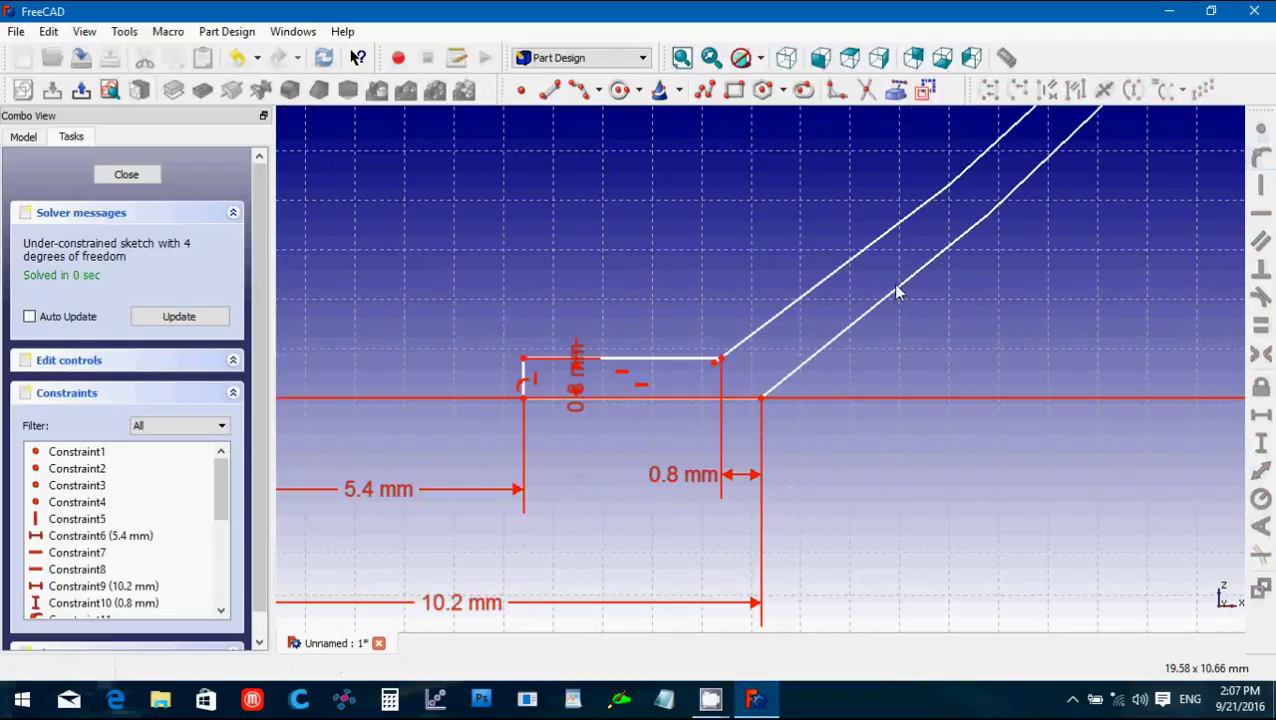
Make the inner arc's lower end coincident with the lower polyline's upper open end and close the sketch.
{"action": "left_click_drag", "start_coordinate": [692, 342], "coordinate": [742, 392]}
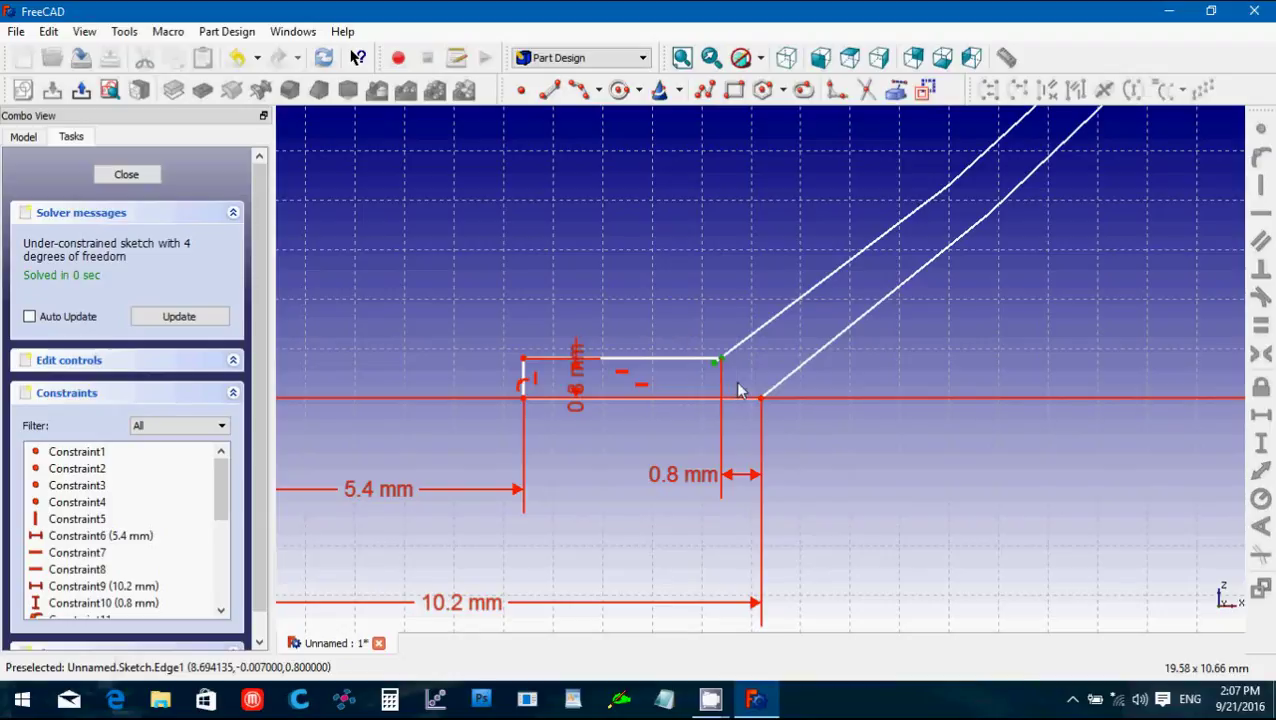
{"action": "left_click", "coordinate": [1261, 130]}
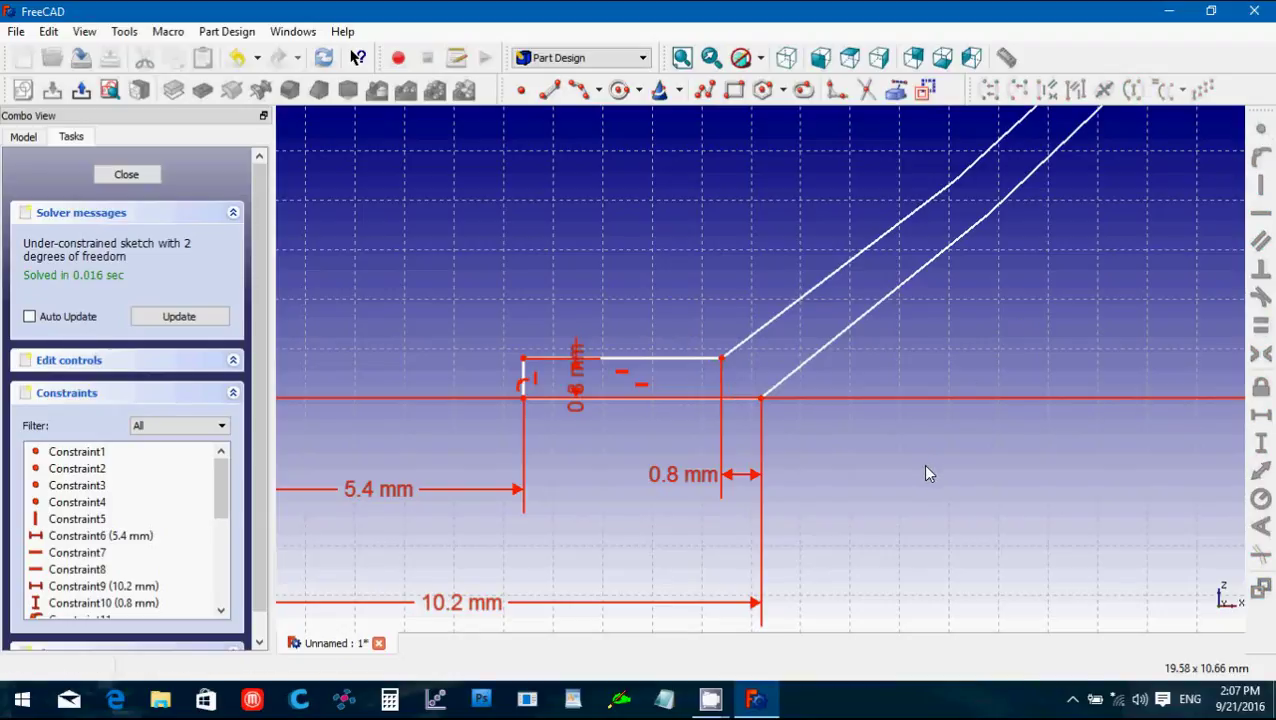
{"action": "scroll", "coordinate": [927, 472], "scroll_direction": "down", "scroll_amount": 9}
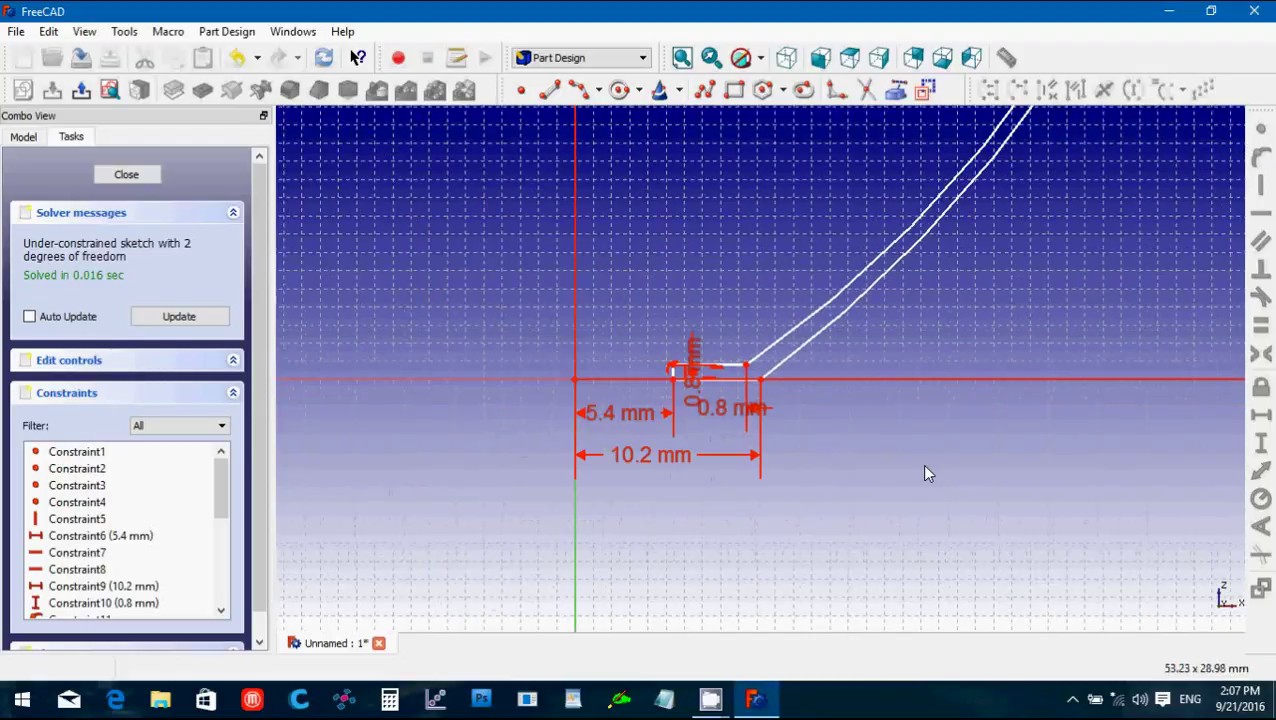
{"action": "key", "text": "Down"}
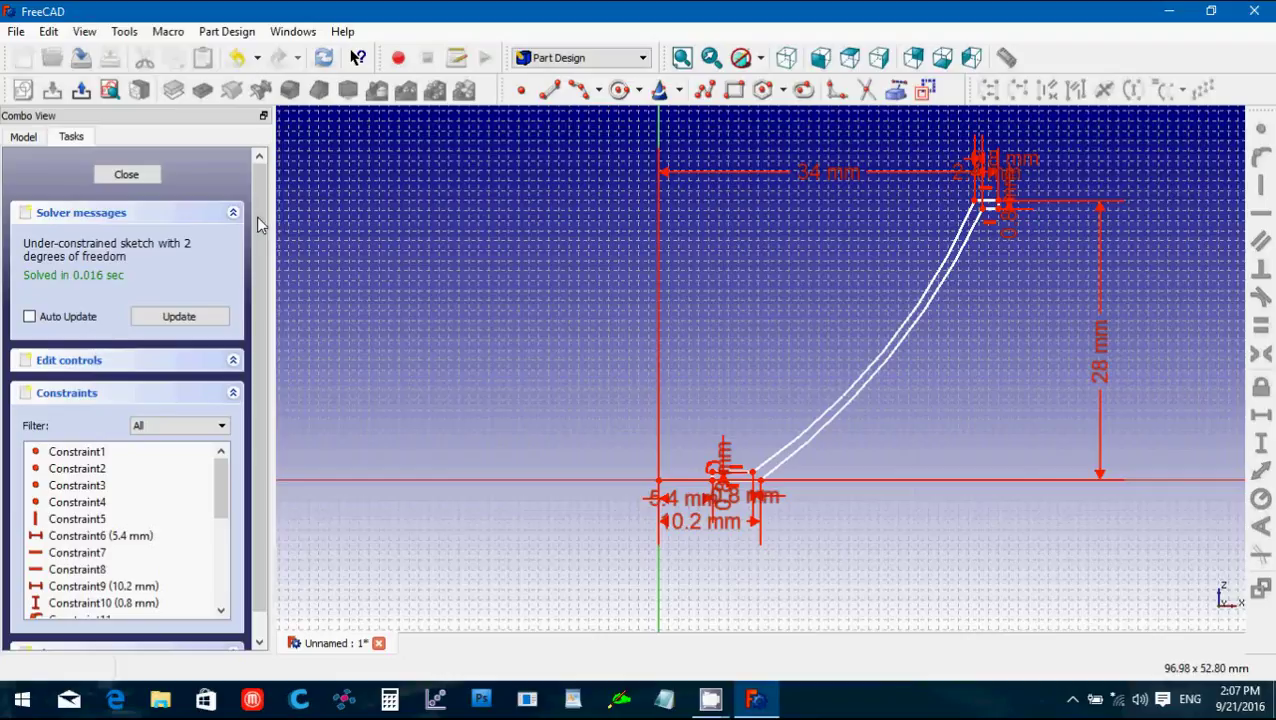
{"action": "left_click", "coordinate": [126, 175]}
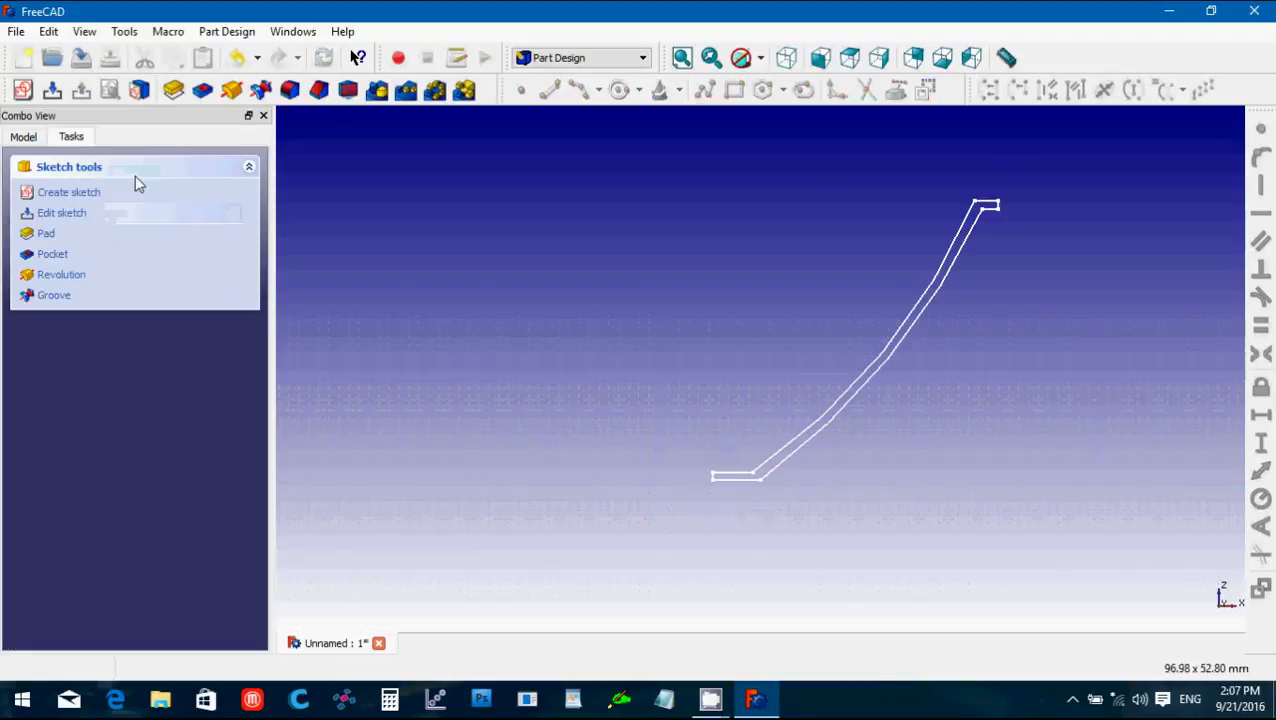
Revolve the sketch 360° about the vertical sketch axis, with the direction reversed.
{"action": "left_click", "coordinate": [36, 136]}
{"action": "left_click", "coordinate": [90, 211]}
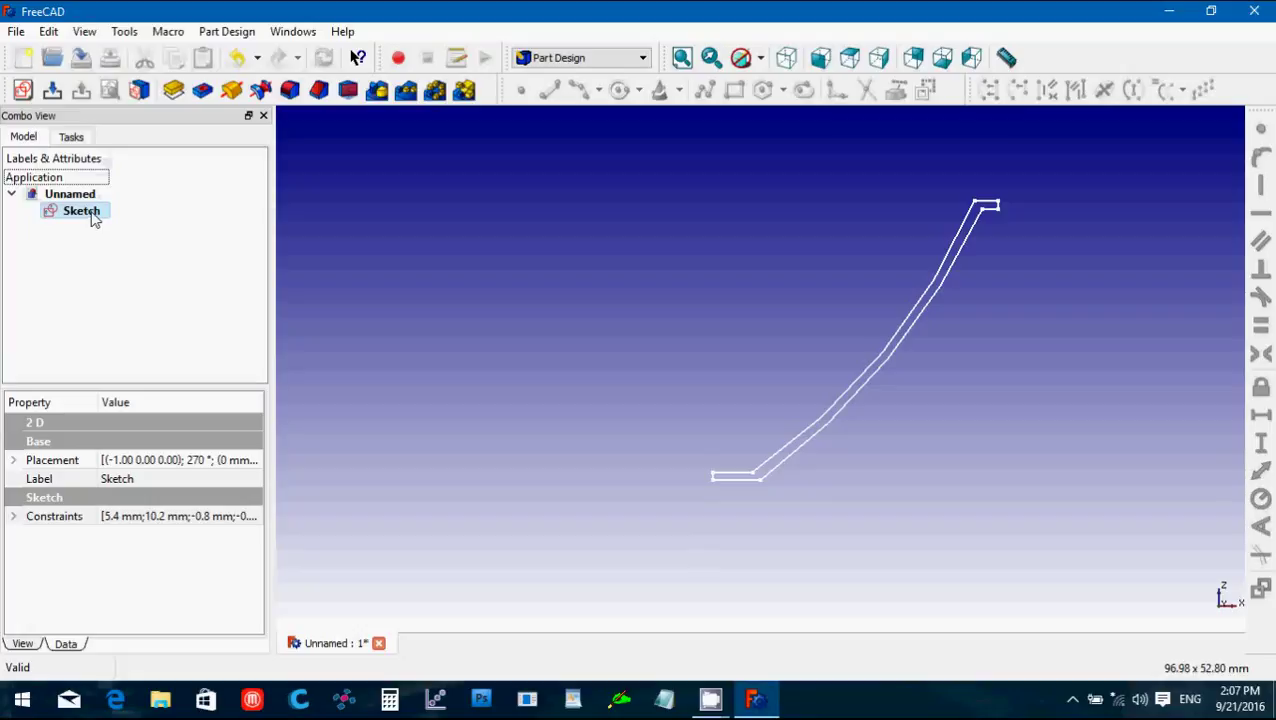
{"action": "left_click", "coordinate": [226, 97]}
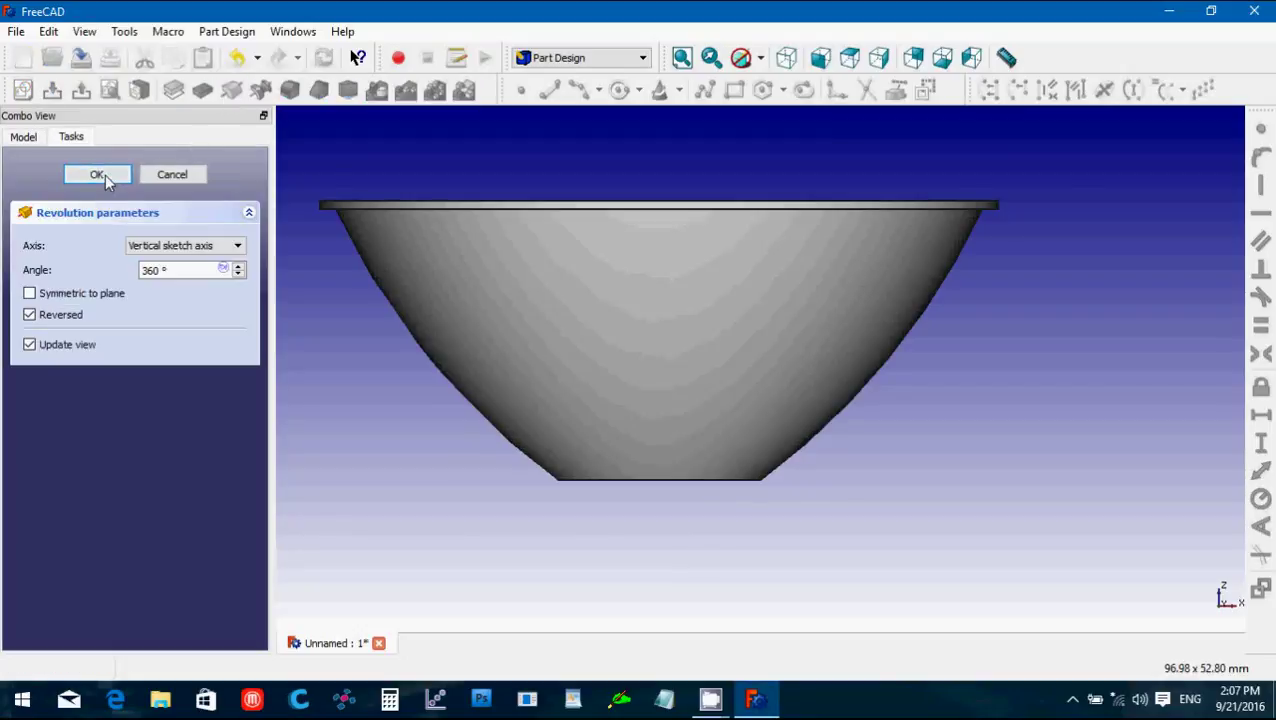
{"action": "left_click", "coordinate": [97, 175]}
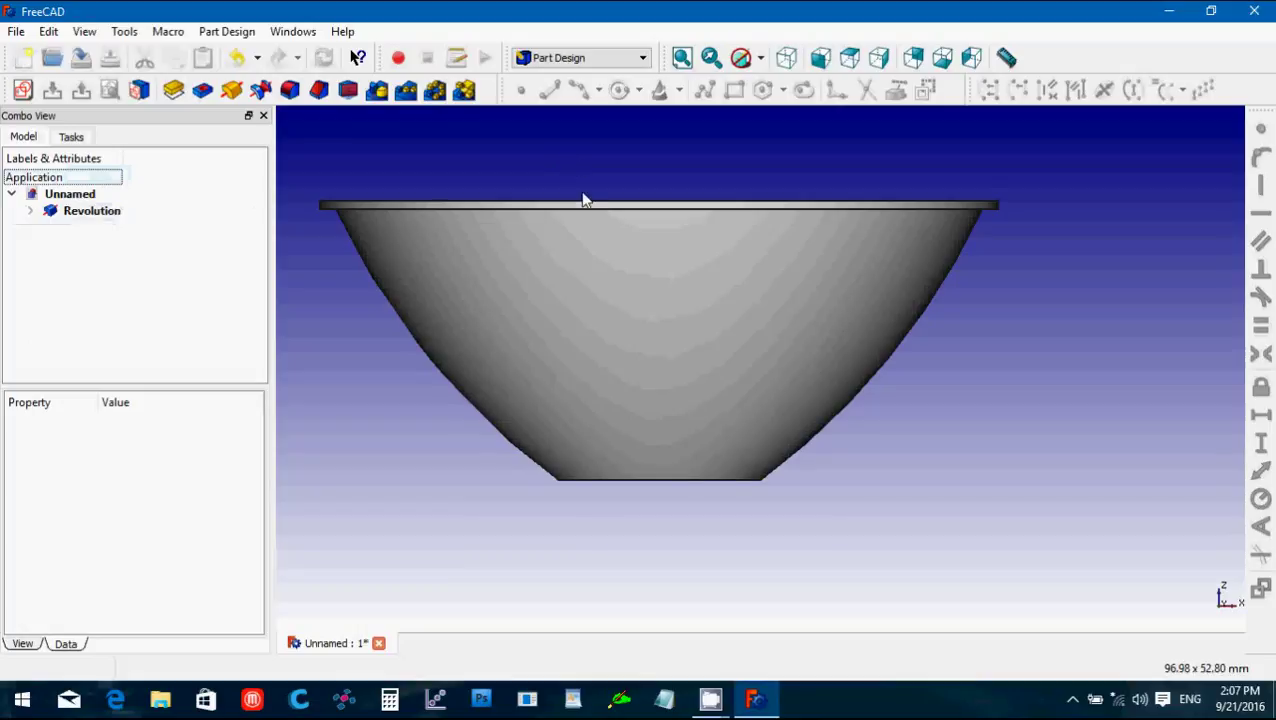
Save the document as Flashlight Deflector in the Rotational Projects folder.
{"action": "middle_click_drag", "start_coordinate": [584, 199], "coordinate": [567, 356]}
{"action": "middle_click_drag", "start_coordinate": [881, 284], "coordinate": [515, 228]}
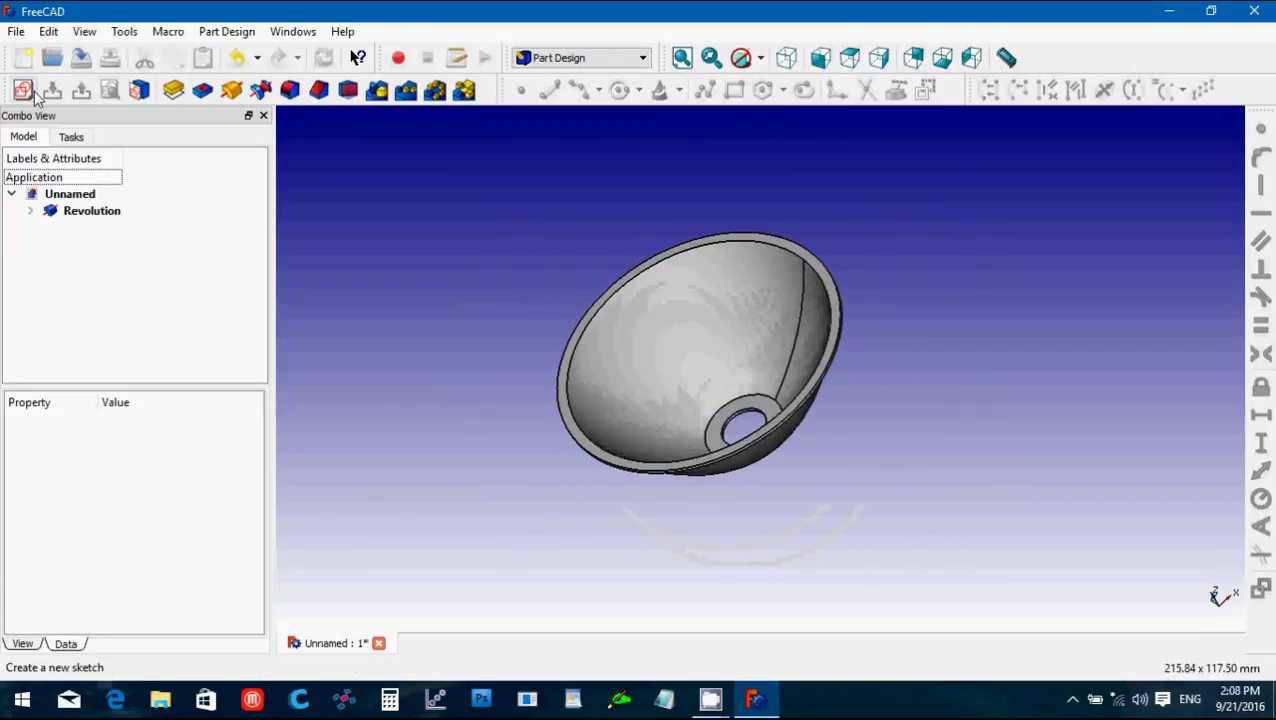
{"action": "left_click", "coordinate": [16, 34]}
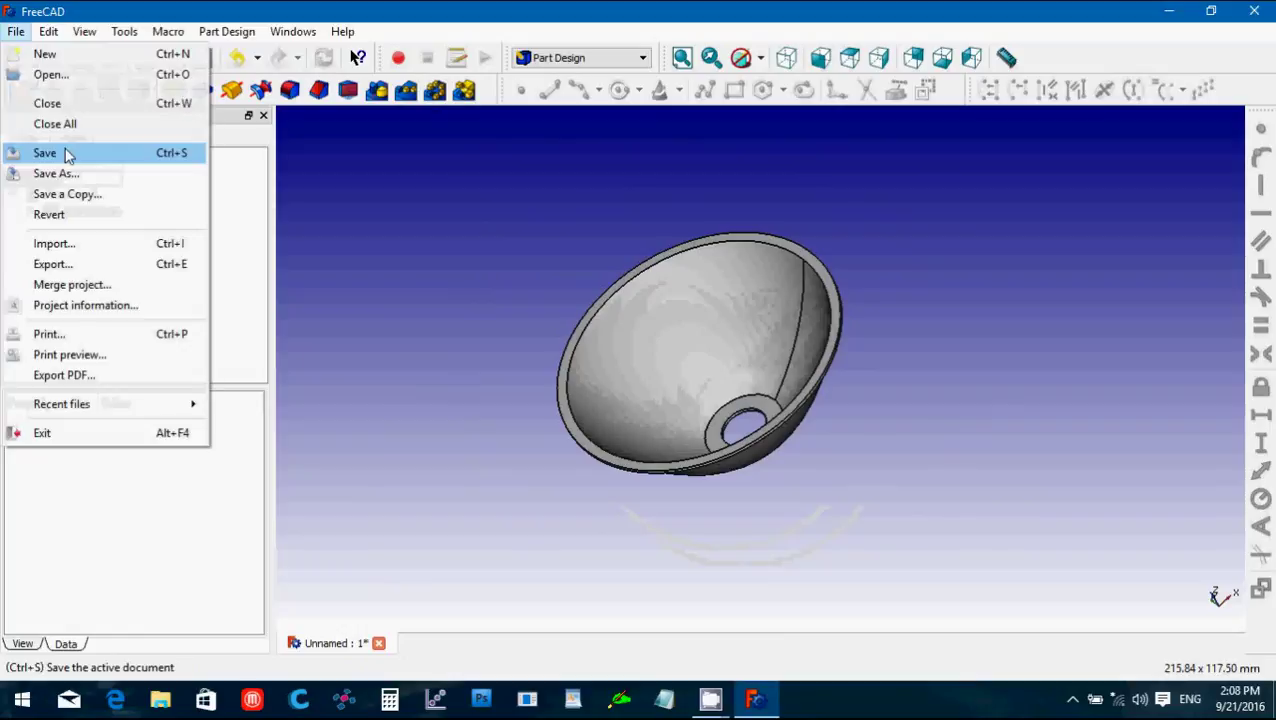
{"action": "left_click", "coordinate": [66, 154]}
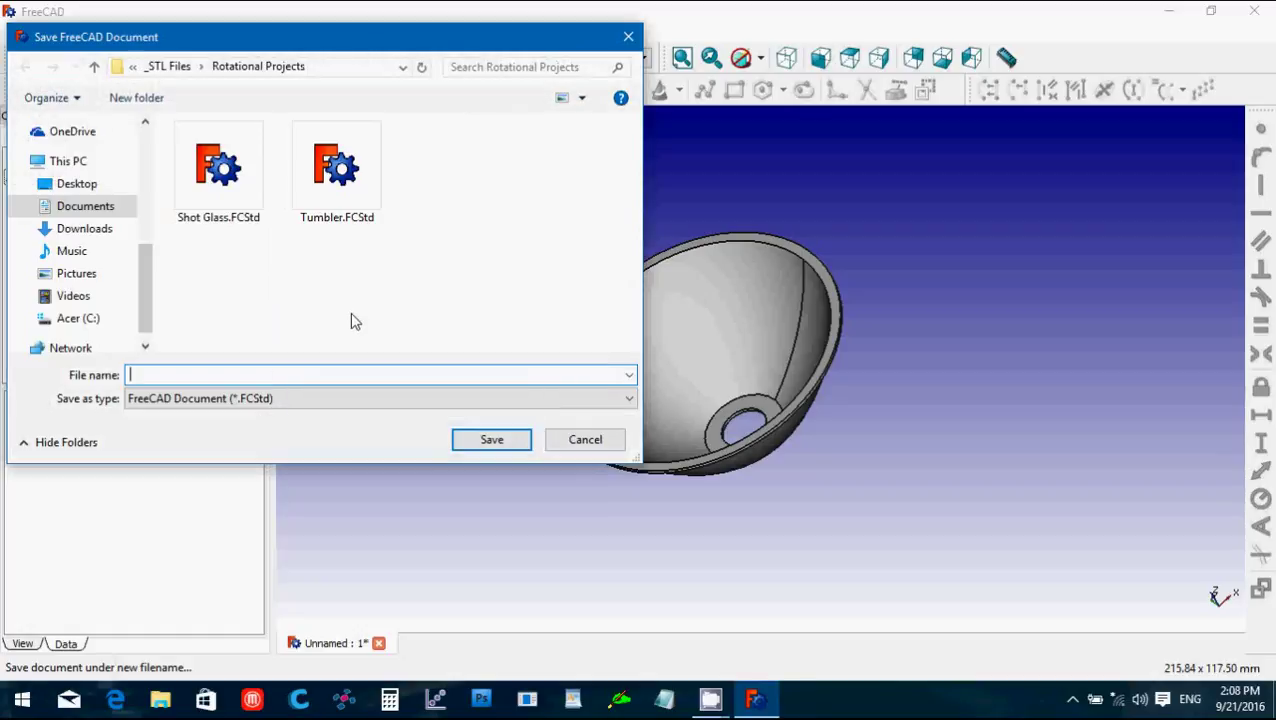
{"action": "type", "text": "Flashlight Deflector"}
{"action": "key", "text": "Return"}
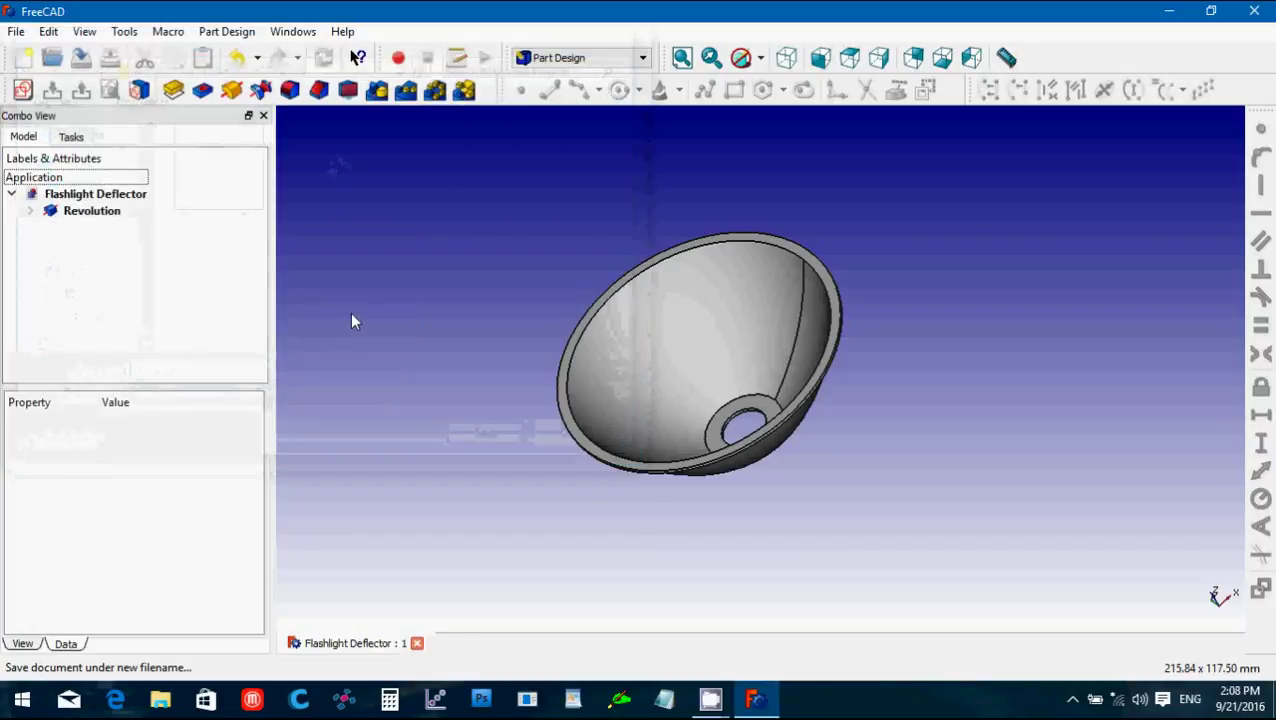
Export the revolved body as an STL mesh named Flashlight Deflector in the Rotational Projects folder.
{"action": "left_click", "coordinate": [91, 212]}
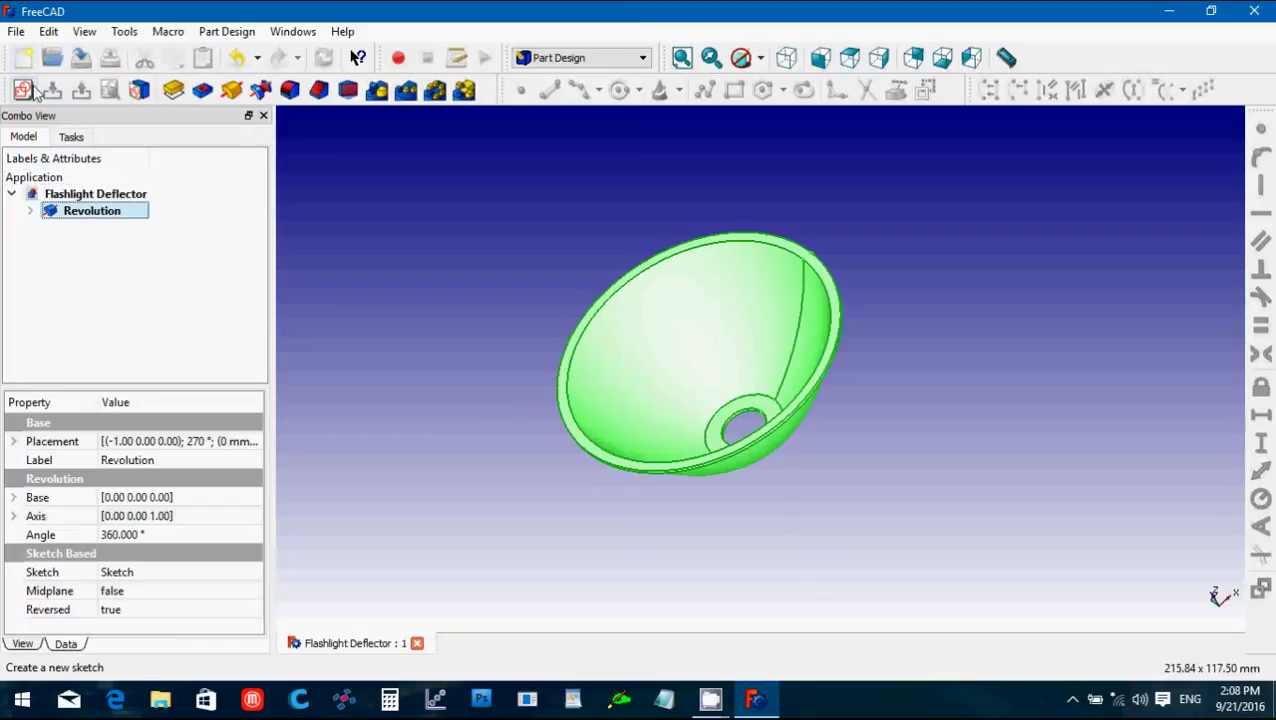
{"action": "left_click", "coordinate": [16, 31]}
{"action": "left_click", "coordinate": [99, 264]}
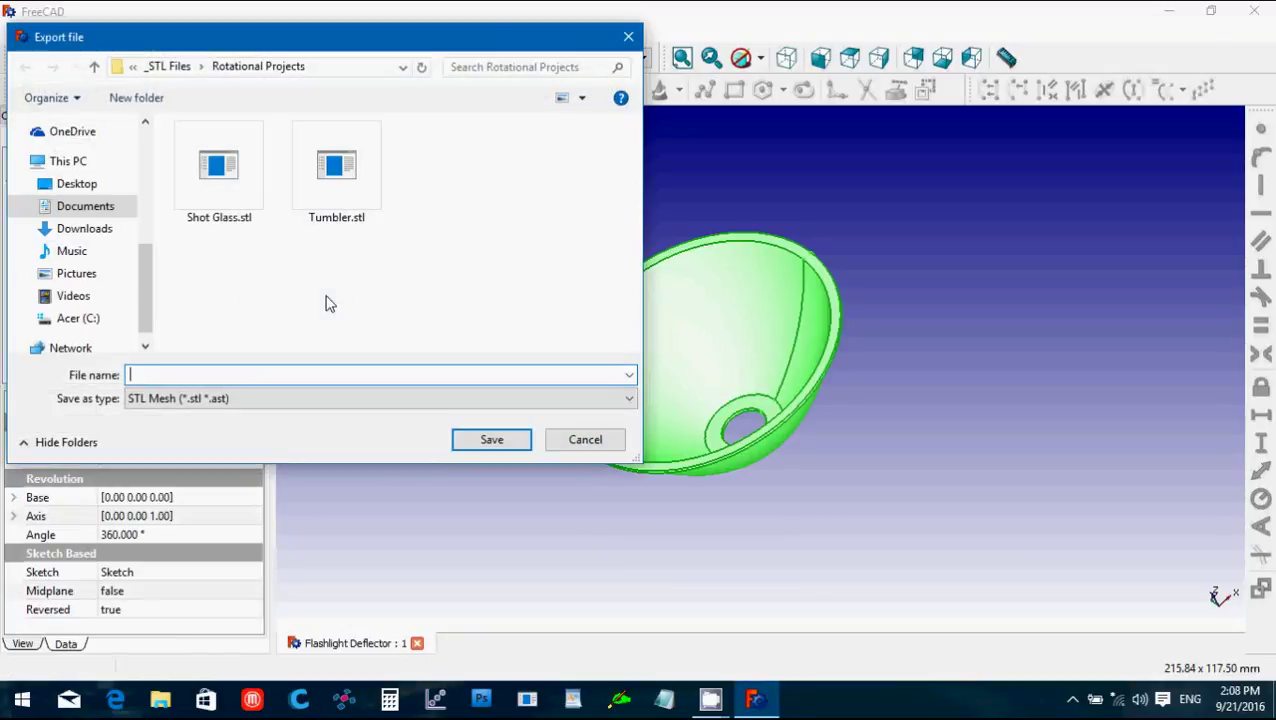
{"action": "type", "text": "Flash"}
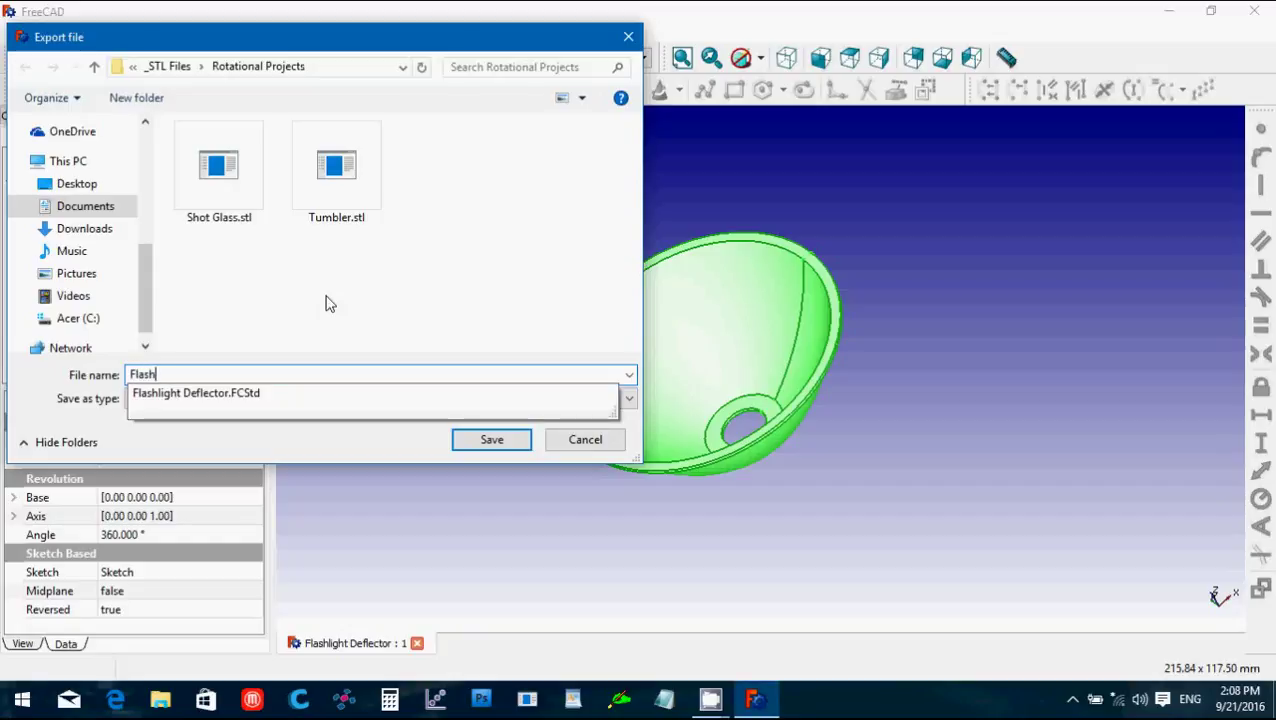
{"action": "type", "text": "light Deflector"}
{"action": "key", "text": "Return"}
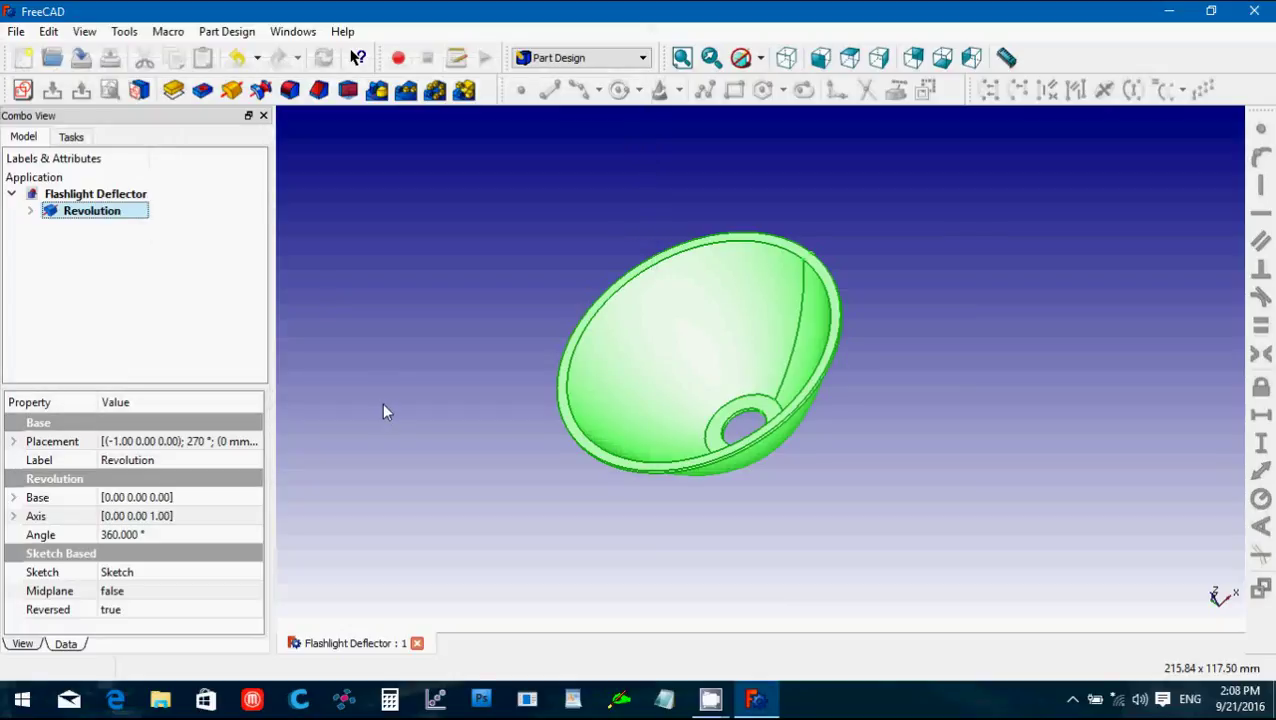
Close the Flashlight Deflector document and start a sketch on the XZ plane in a new document.
{"action": "left_click", "coordinate": [417, 644]}
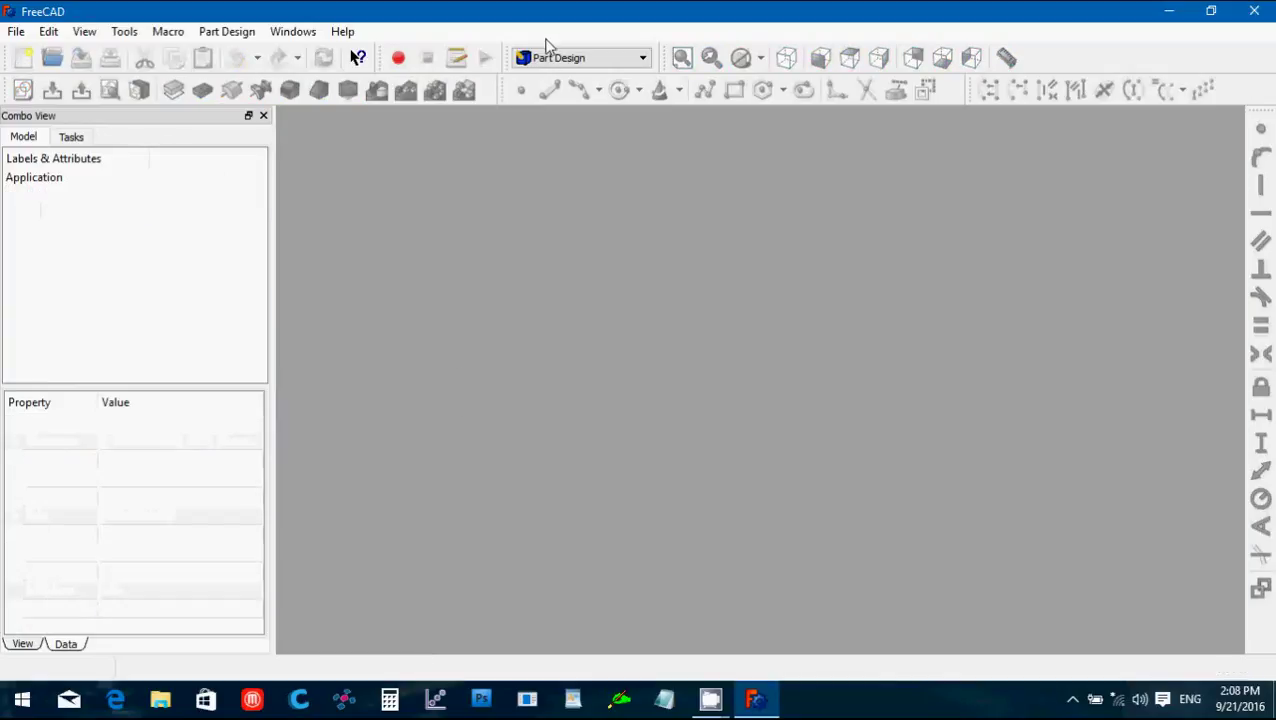
{"action": "left_click", "coordinate": [28, 58]}
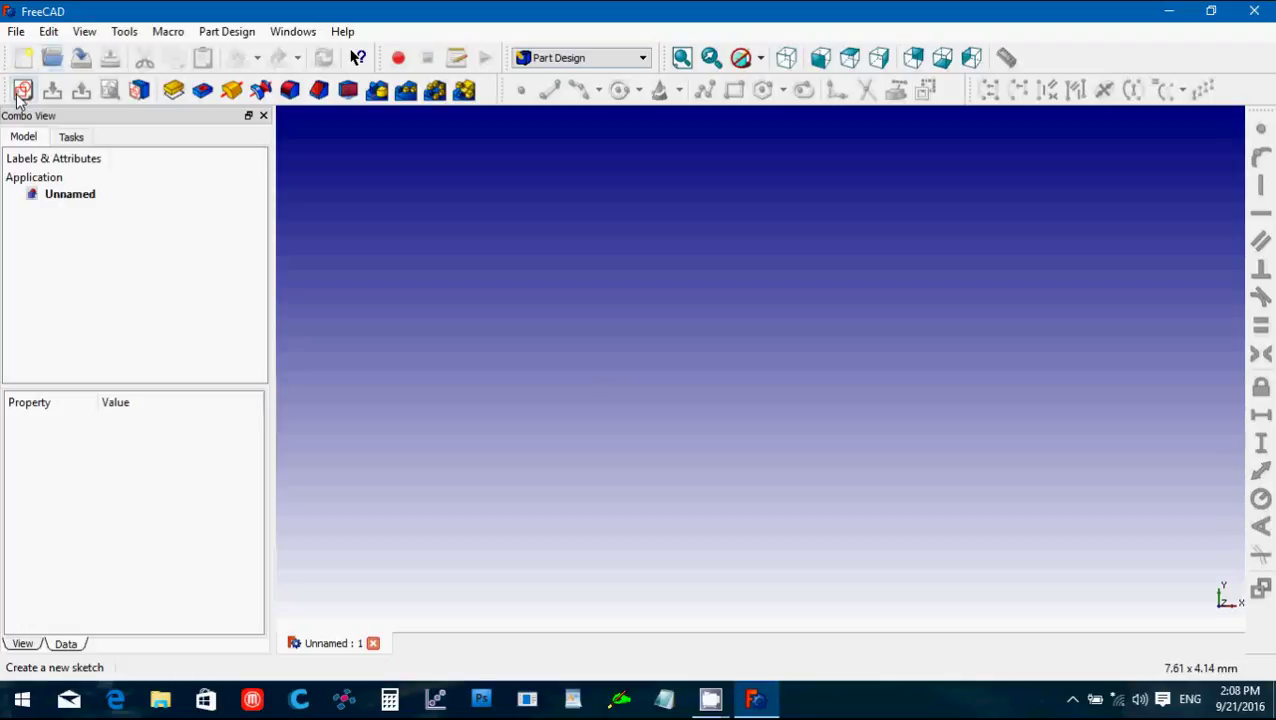
{"action": "left_click", "coordinate": [24, 92]}
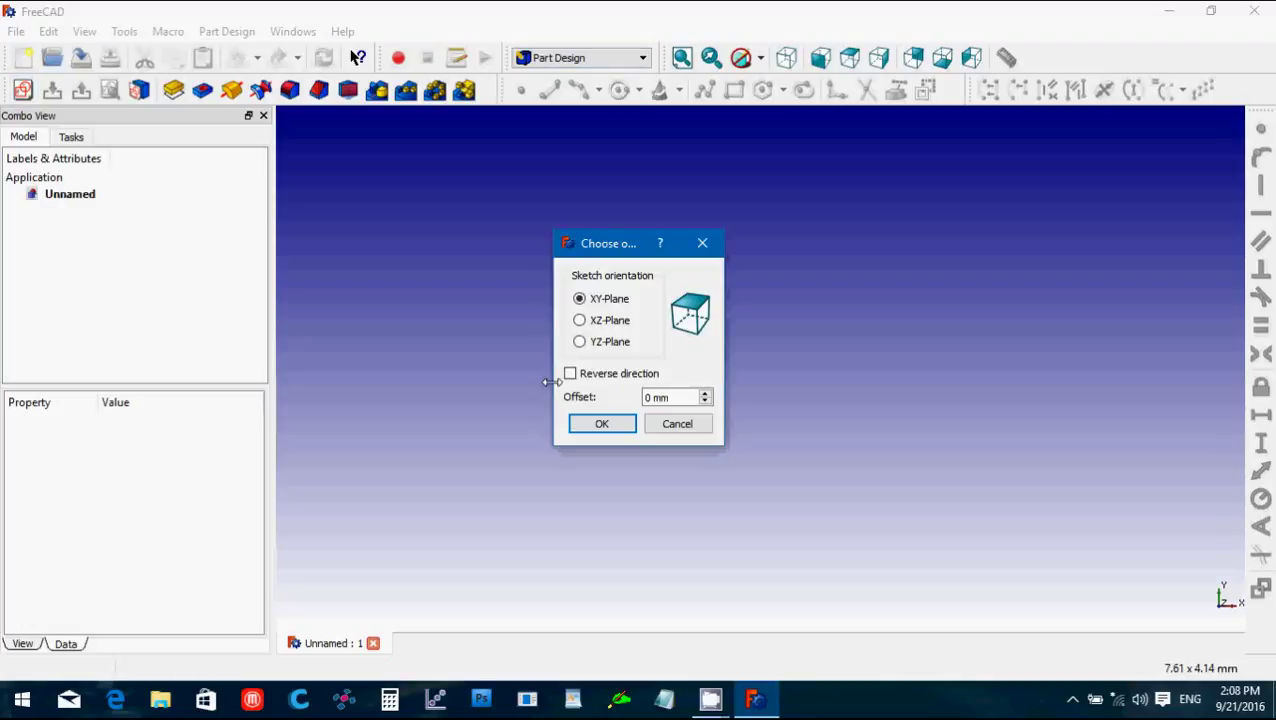
{"action": "left_click", "coordinate": [580, 320]}
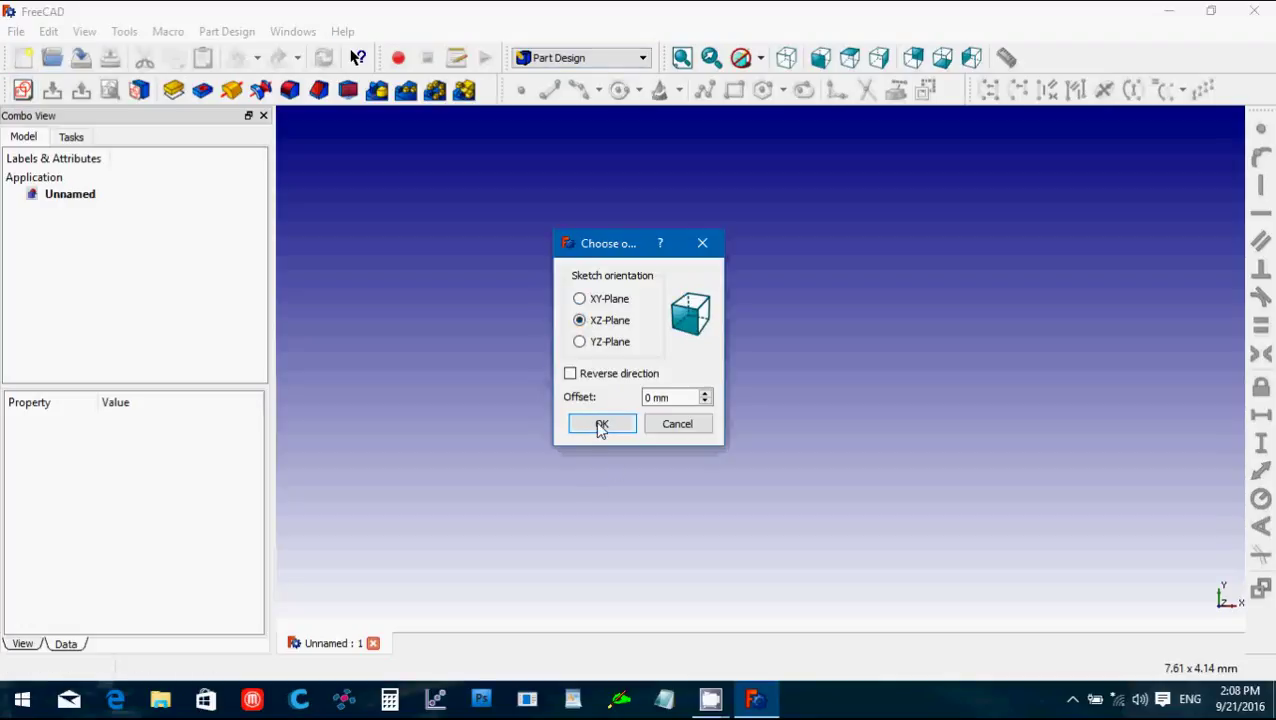
{"action": "left_click", "coordinate": [601, 424]}
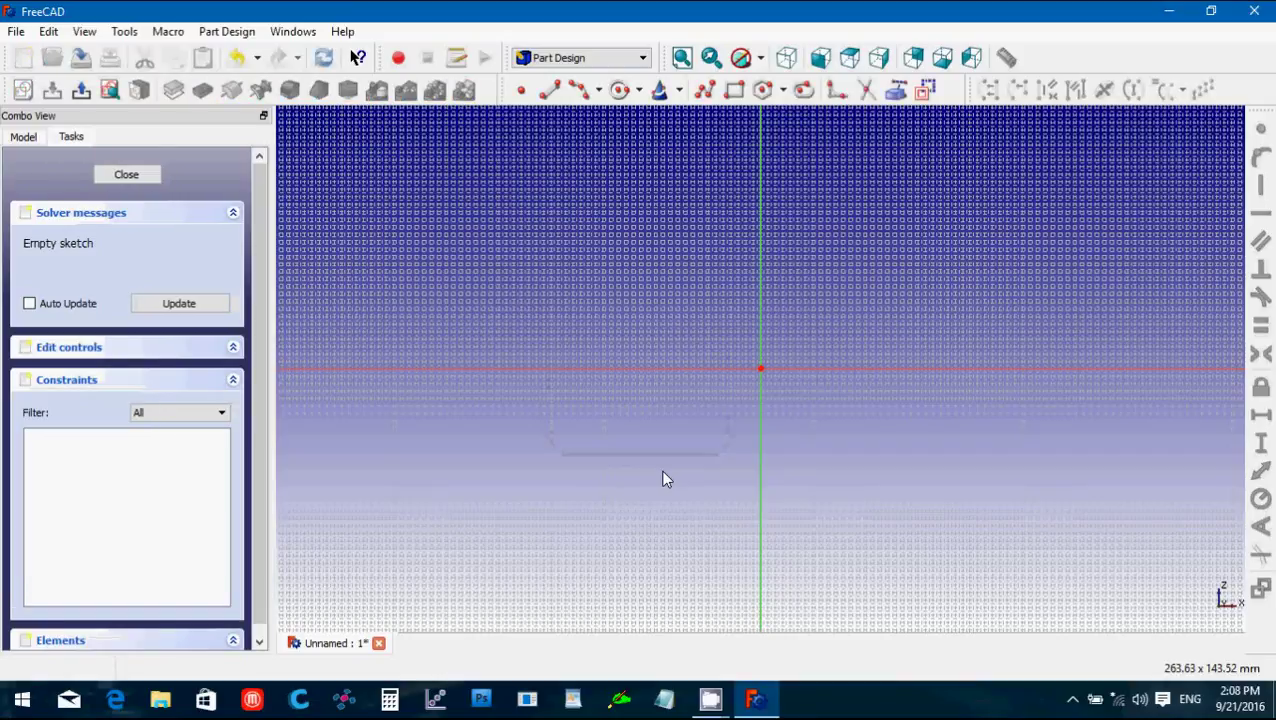
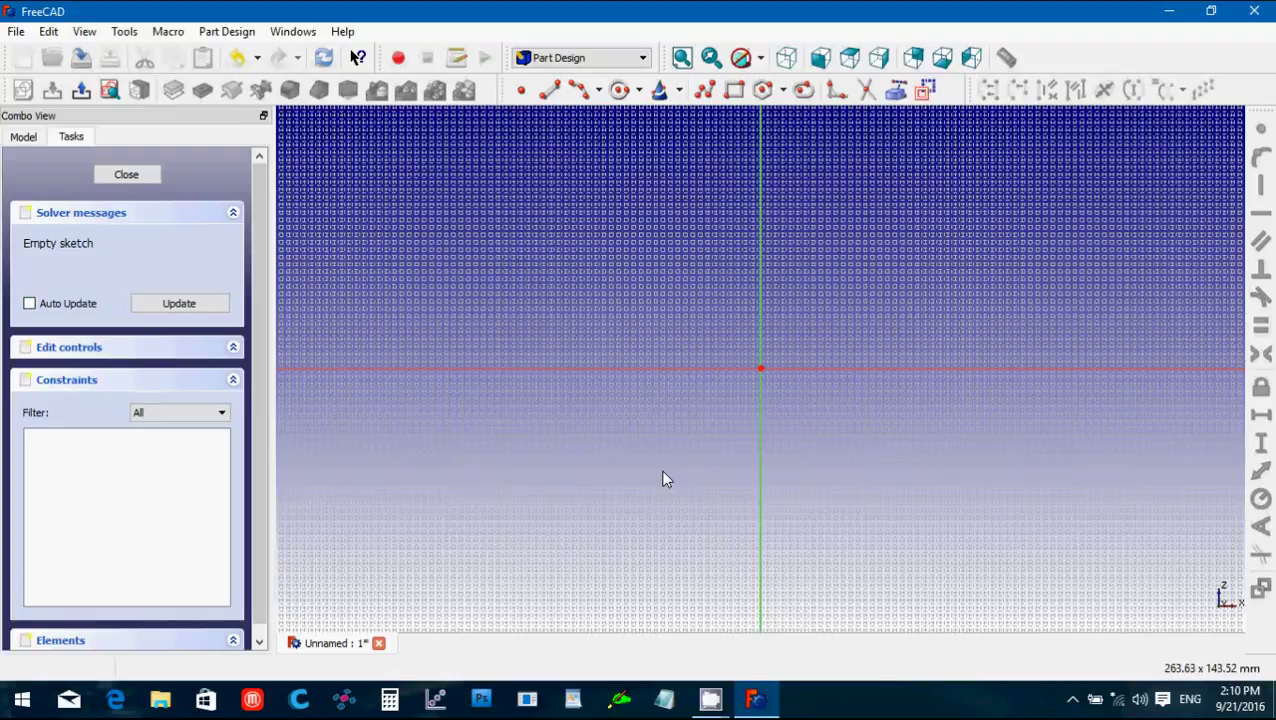
Sketch a closed polyline funnel profile beside the vertical axis: upright neck, sloped wall about 123 mm long, and thin base flange about 26 mm wide.
{"action": "scroll", "coordinate": [833, 335], "scroll_direction": "down", "scroll_amount": 3}
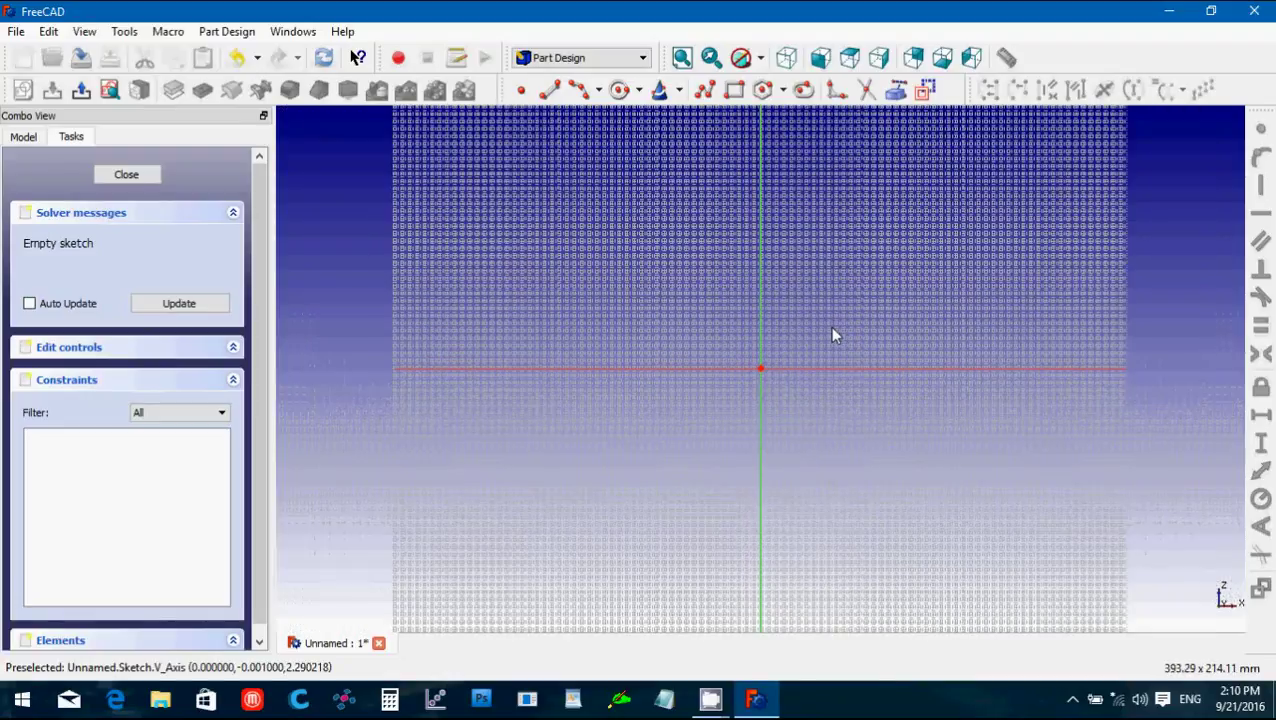
{"action": "scroll", "coordinate": [830, 330], "scroll_direction": "down", "scroll_amount": 3}
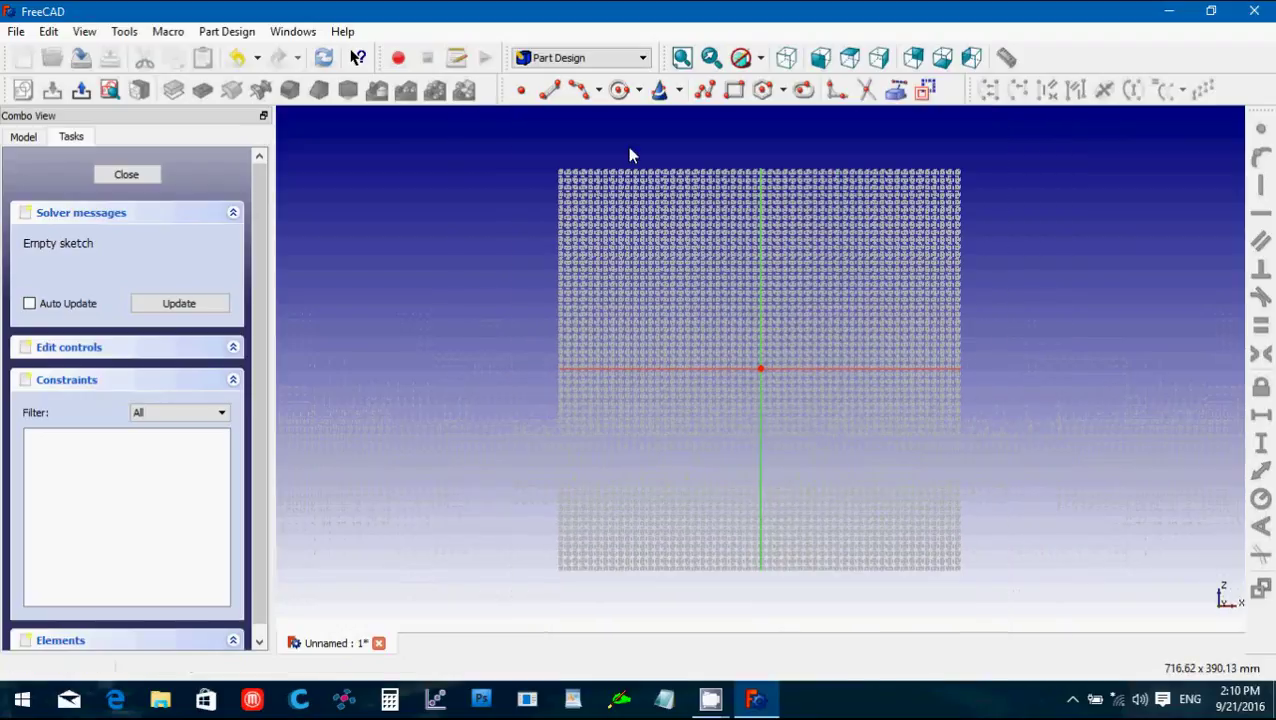
{"action": "left_click", "coordinate": [704, 92]}
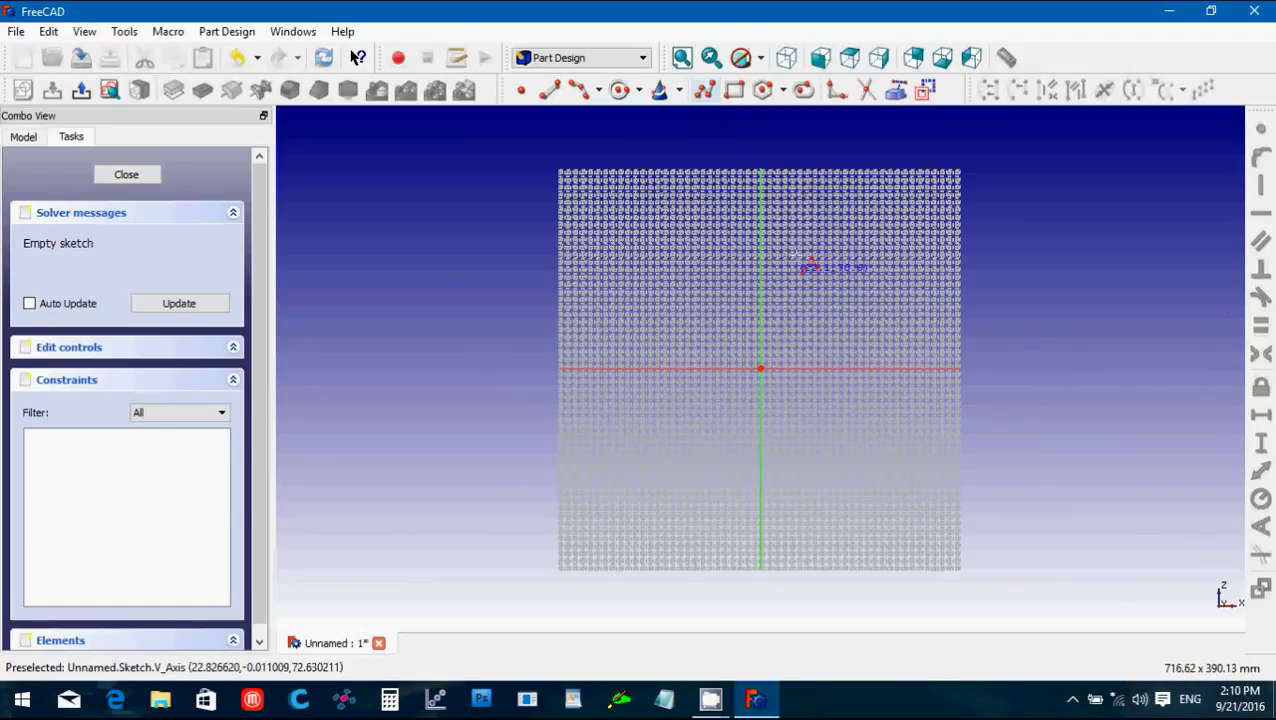
{"action": "left_click", "coordinate": [787, 157]}
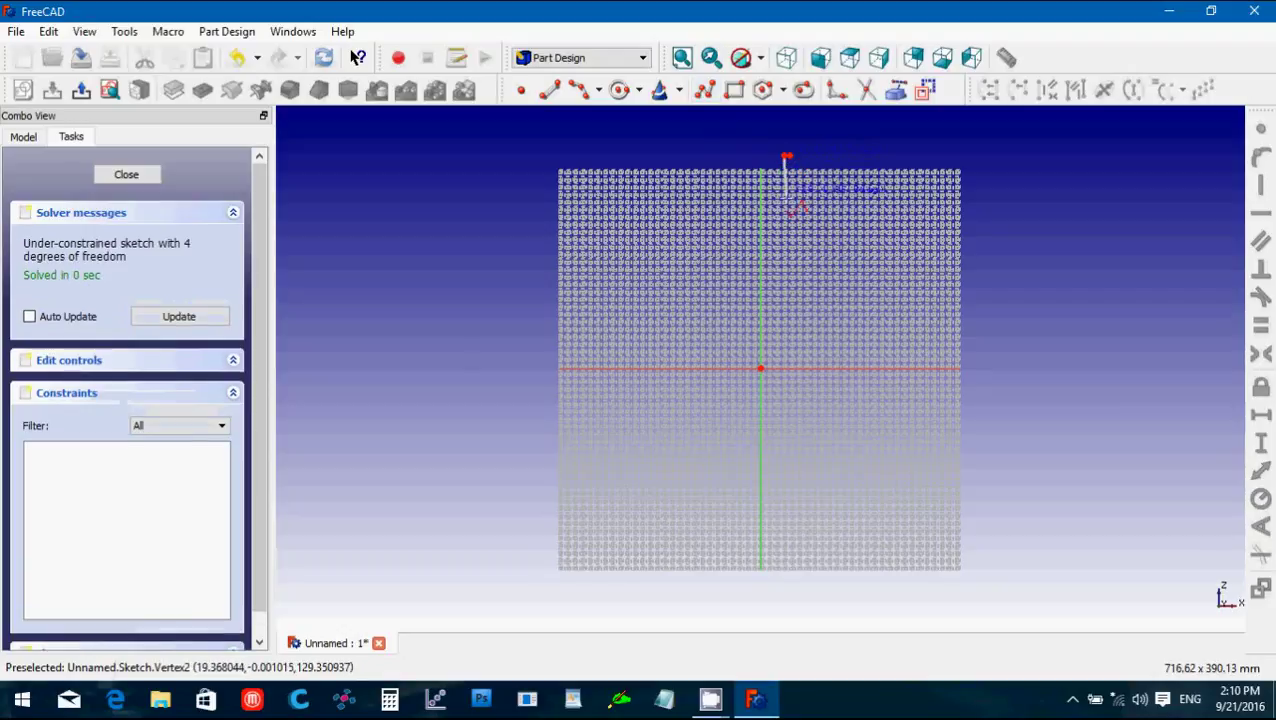
{"action": "left_click", "coordinate": [785, 228]}
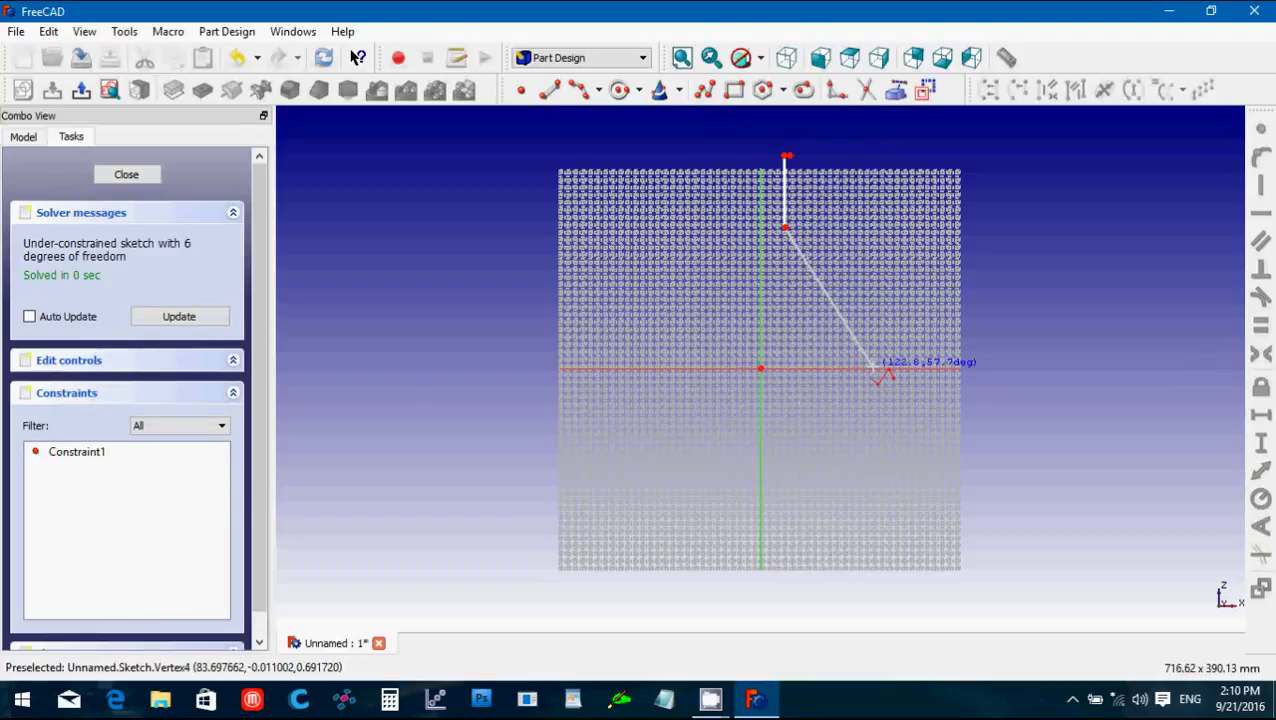
{"action": "left_click", "coordinate": [875, 370]}
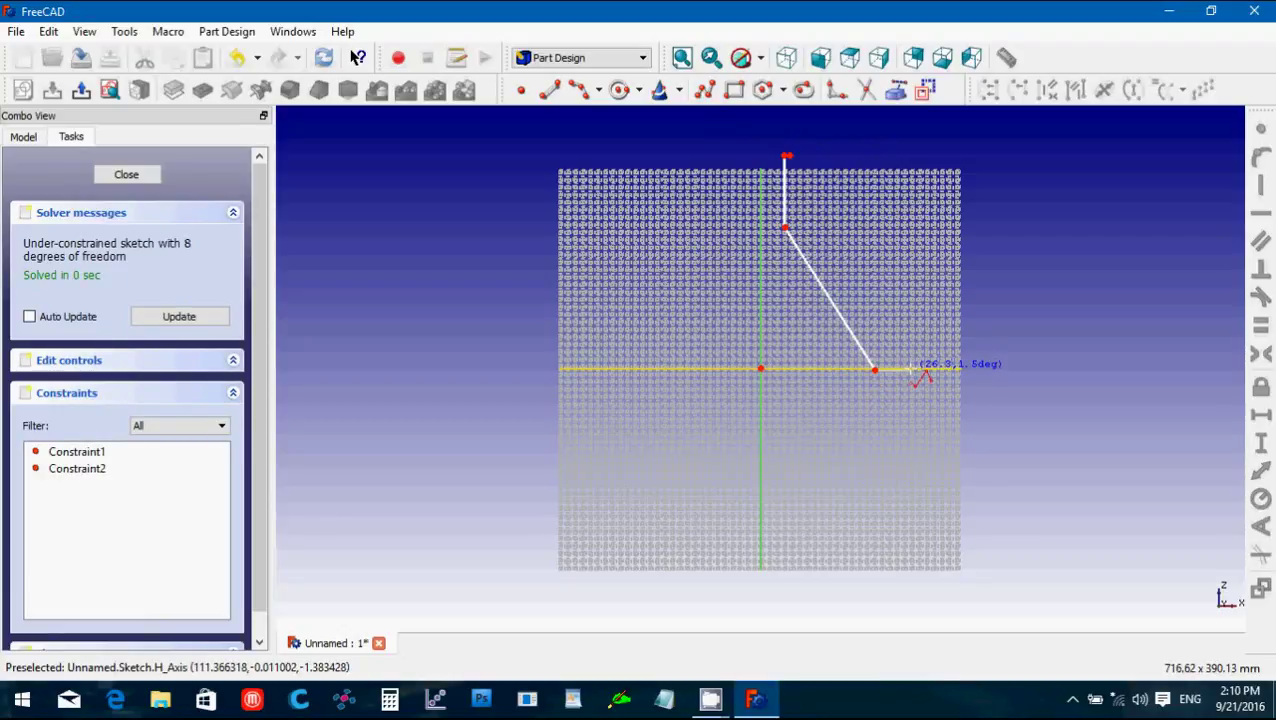
{"action": "left_click", "coordinate": [911, 370]}
{"action": "left_click", "coordinate": [910, 367]}
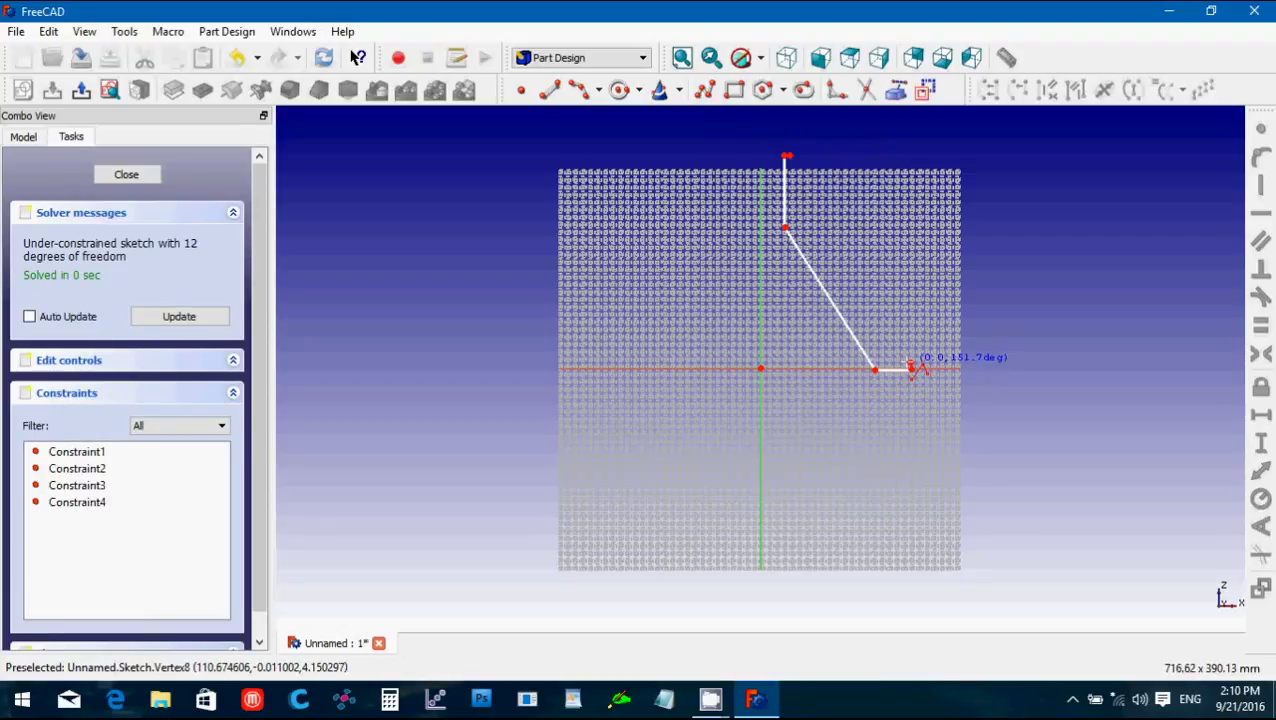
{"action": "left_click", "coordinate": [908, 366]}
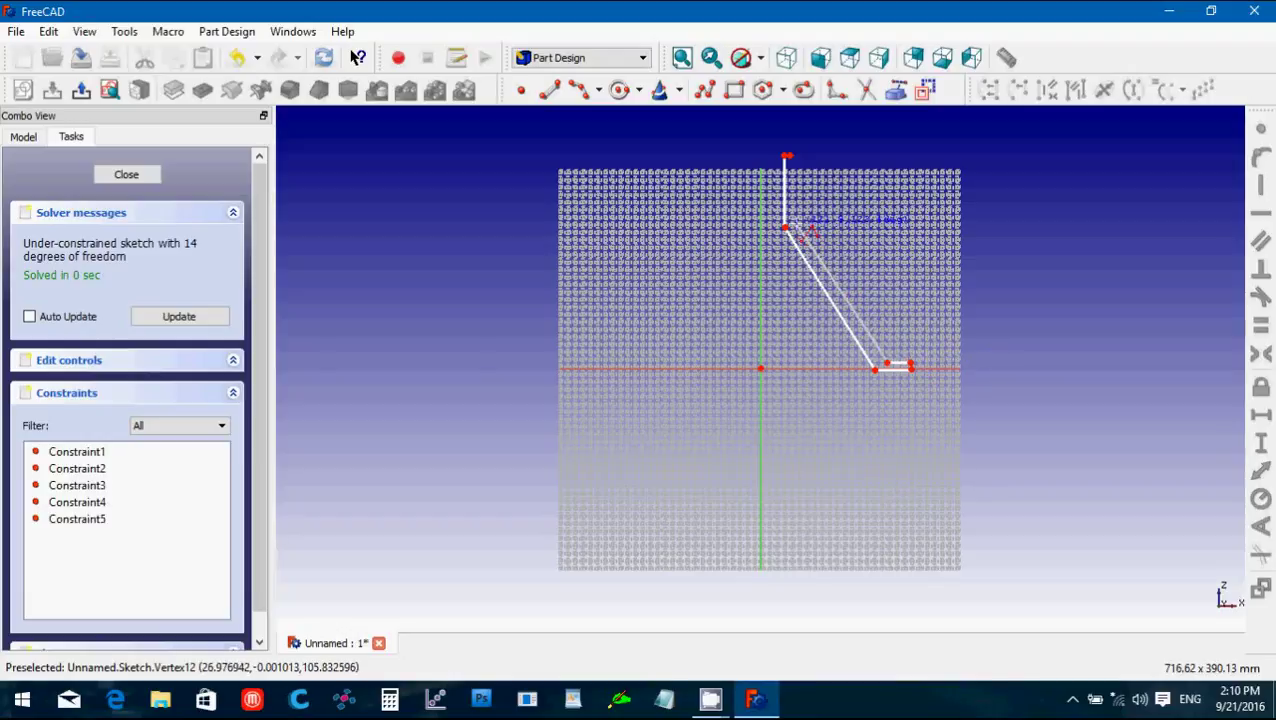
{"action": "left_click", "coordinate": [797, 224]}
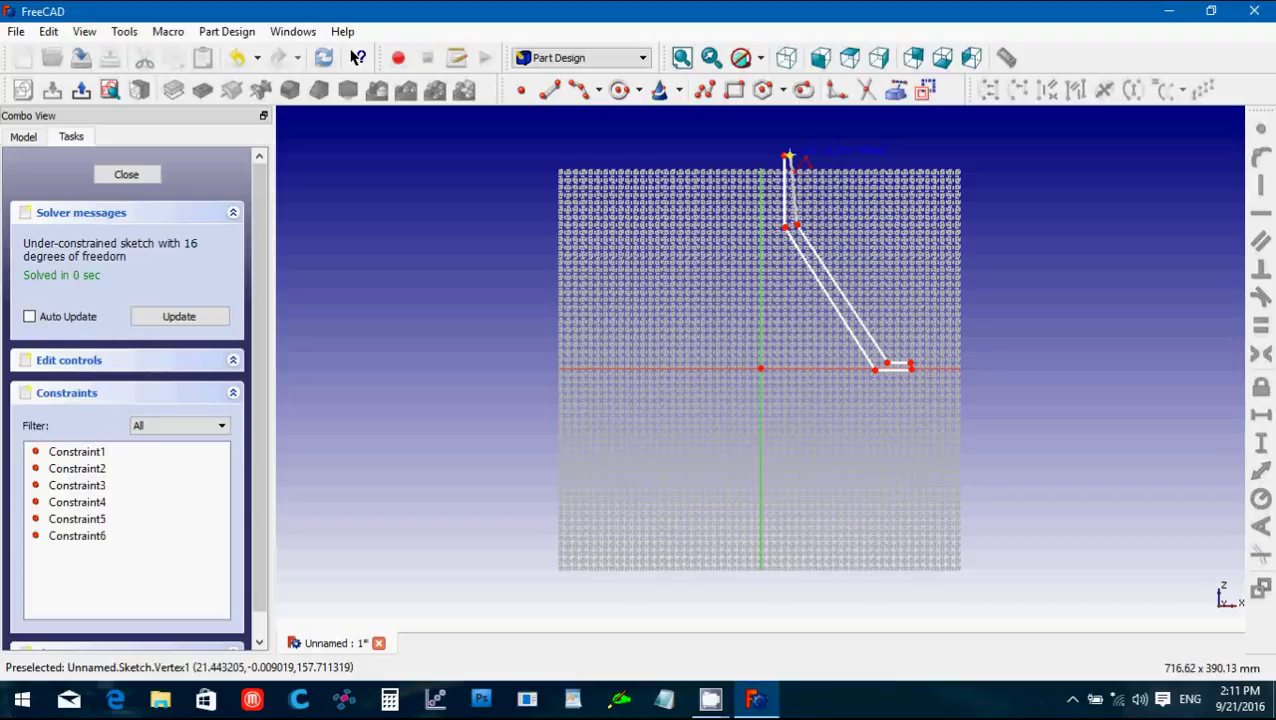
{"action": "left_click", "coordinate": [789, 157]}
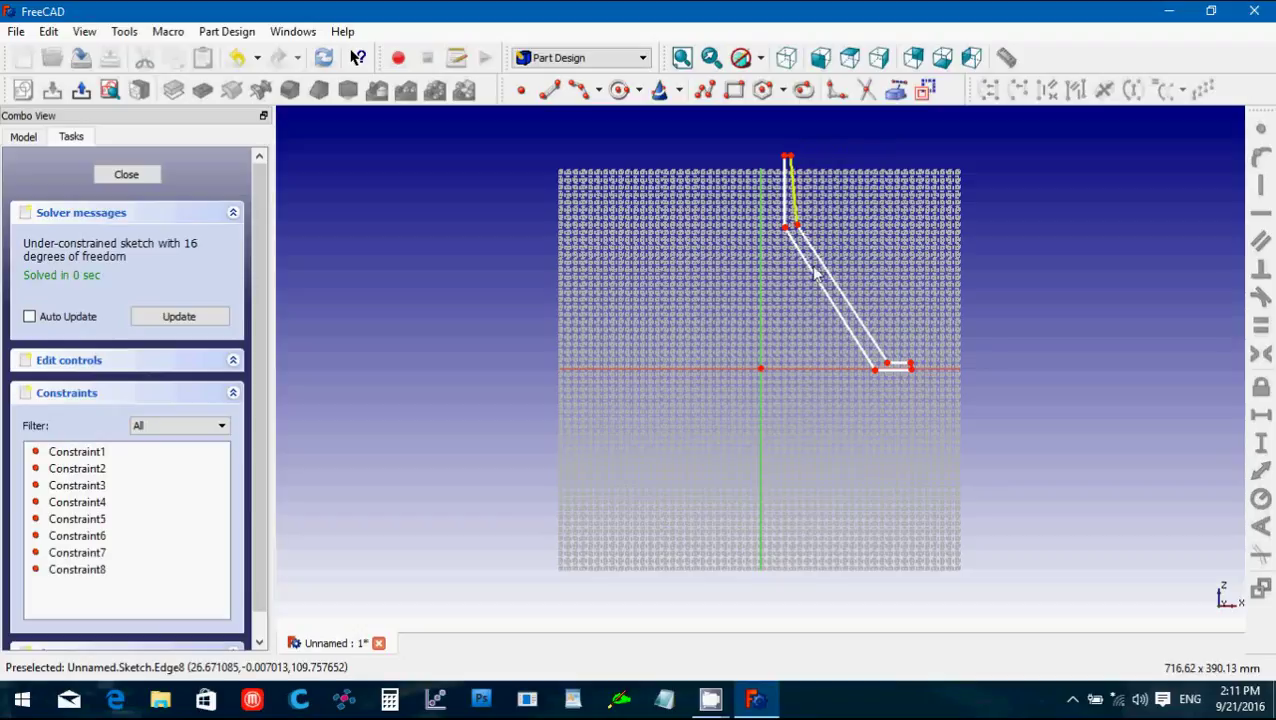
Fix the profile's inner bottom corner onto the horizontal axis and constrain the flange's bottom edge to horizontal.
{"action": "scroll", "coordinate": [825, 400], "scroll_direction": "up", "scroll_amount": 5}
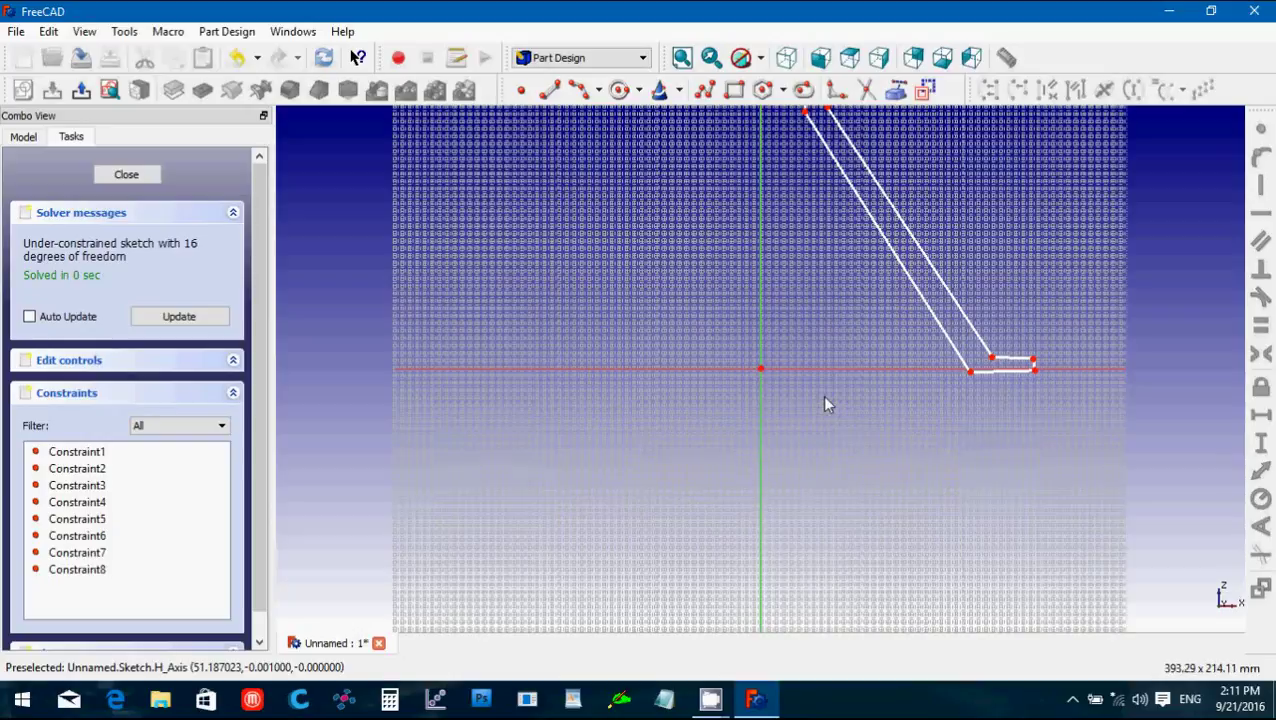
{"action": "key", "text": "Down"}
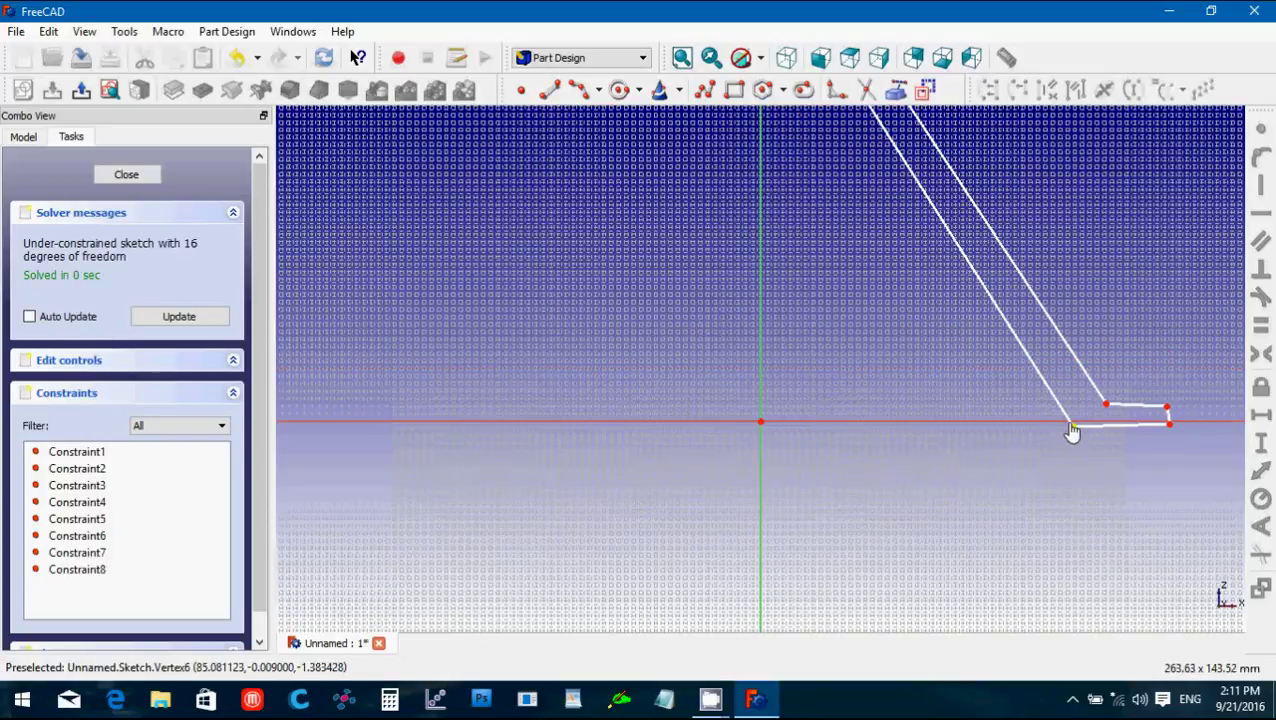
{"action": "left_click_drag", "start_coordinate": [1073, 426], "coordinate": [1068, 421]}
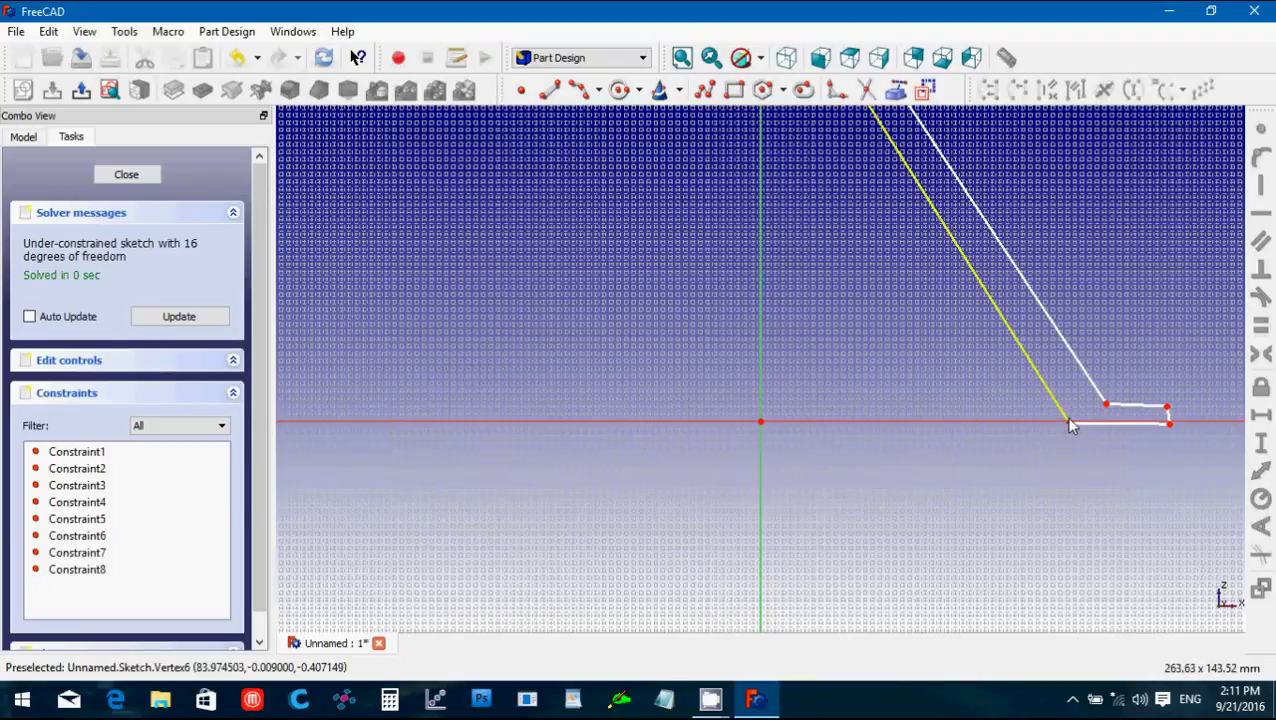
{"action": "left_click", "coordinate": [1068, 423]}
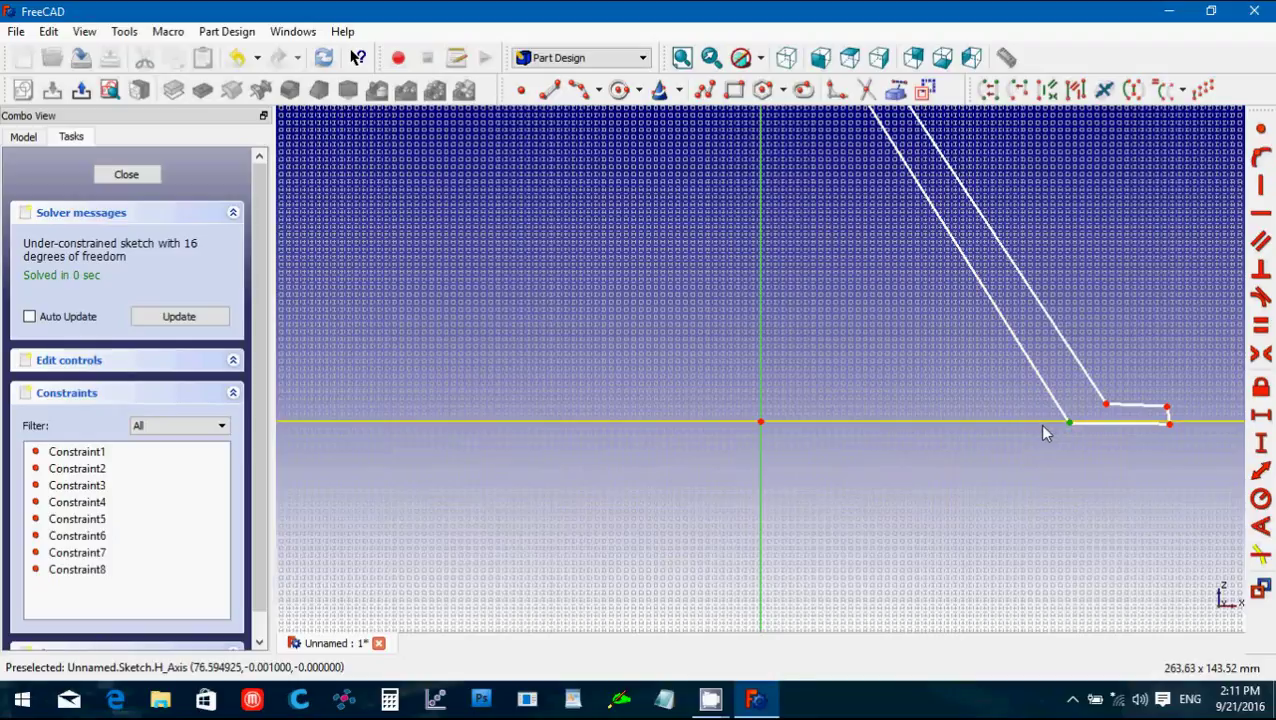
{"action": "left_click", "coordinate": [1042, 424]}
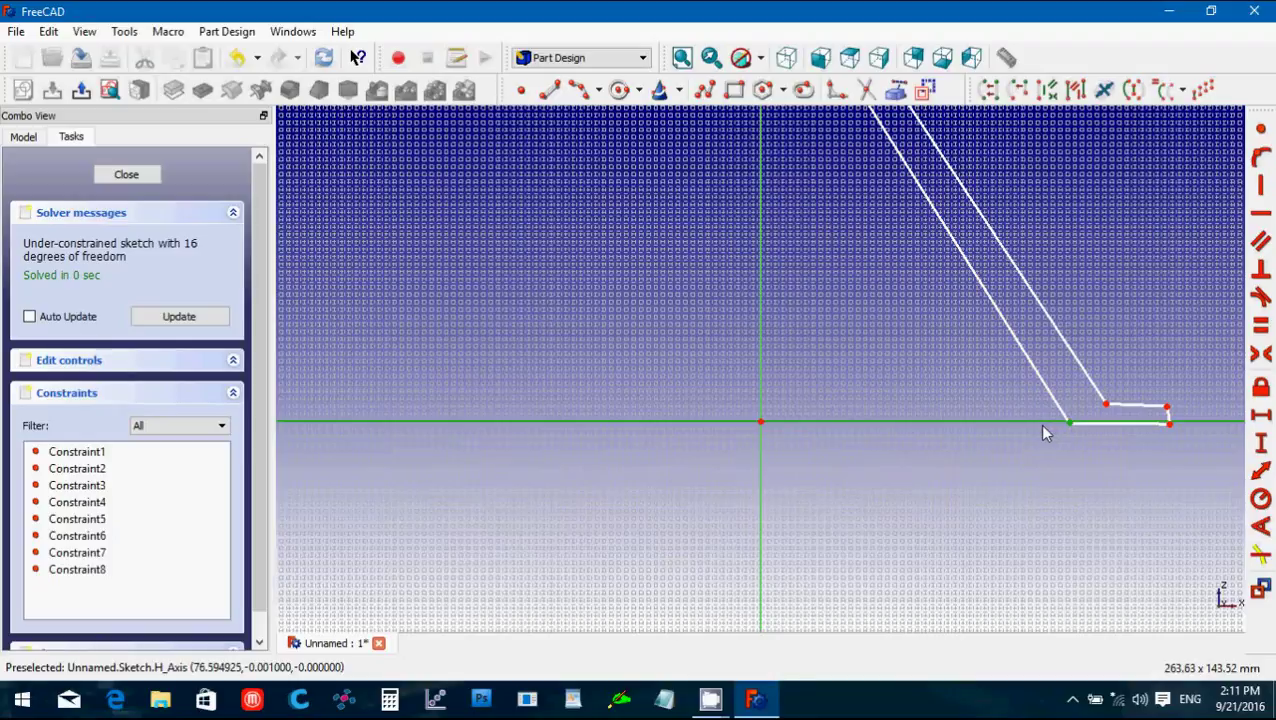
{"action": "left_click", "coordinate": [1261, 160]}
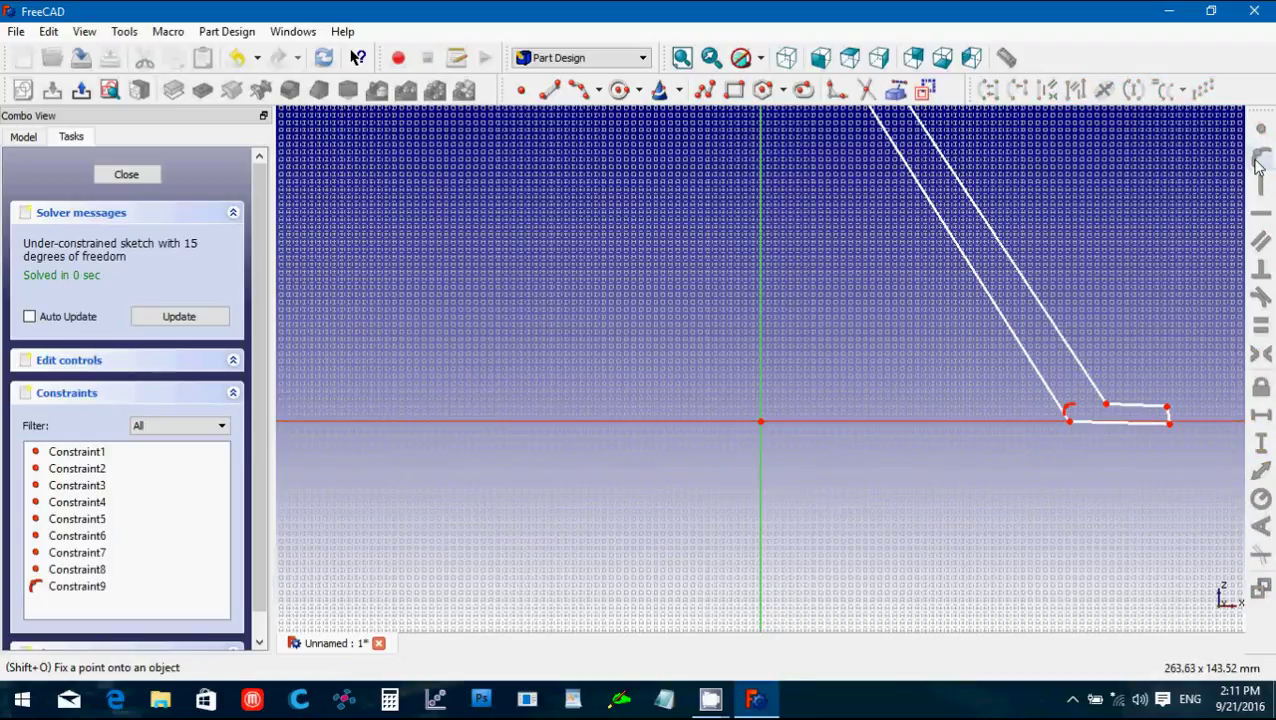
{"action": "left_click", "coordinate": [1117, 422]}
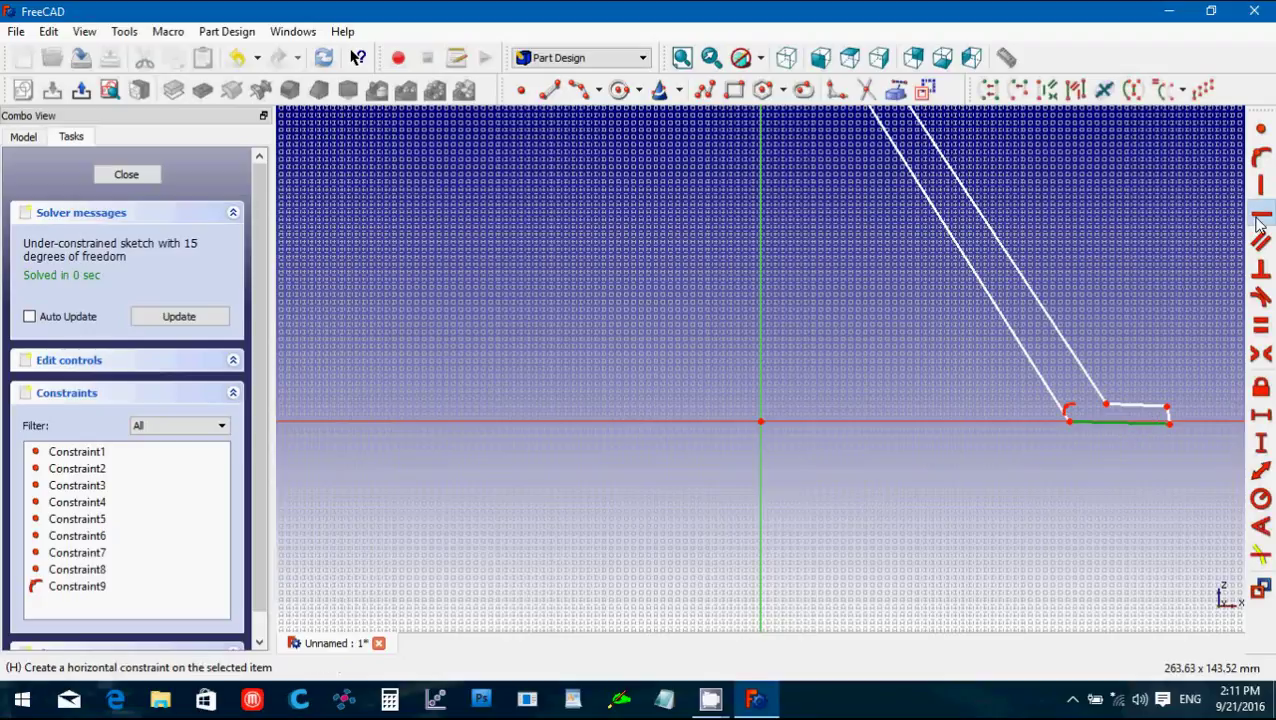
{"action": "left_click", "coordinate": [1257, 219]}
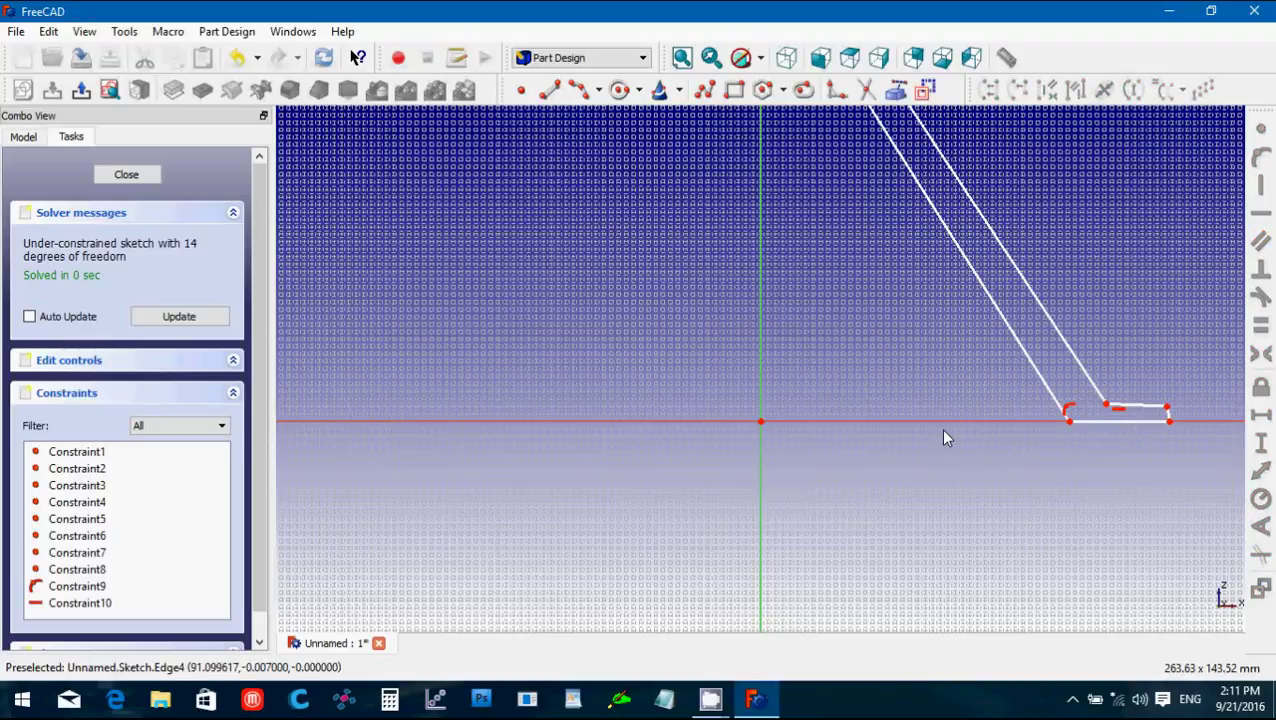
Constrain the horizontal distance from the vertical axis to the inner bottom corner to 47.3 mm and place the dimension below the profile.
{"action": "left_click", "coordinate": [1069, 421]}
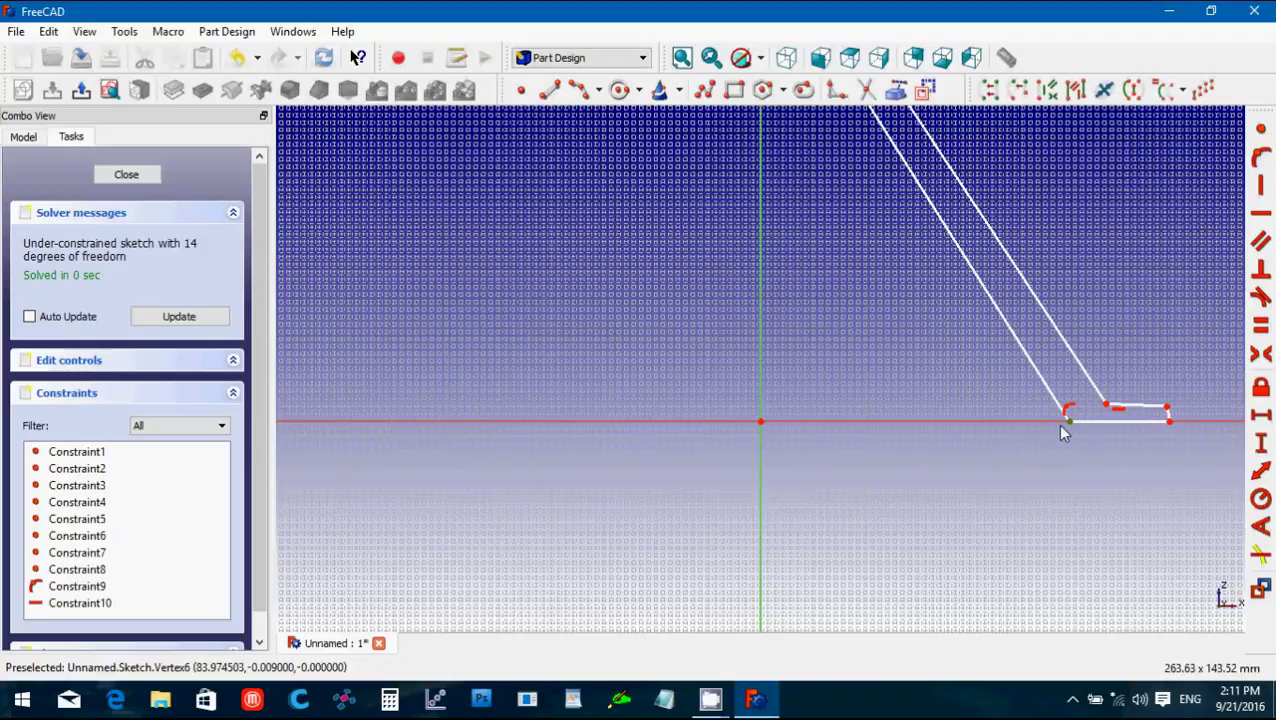
{"action": "left_click", "coordinate": [760, 456]}
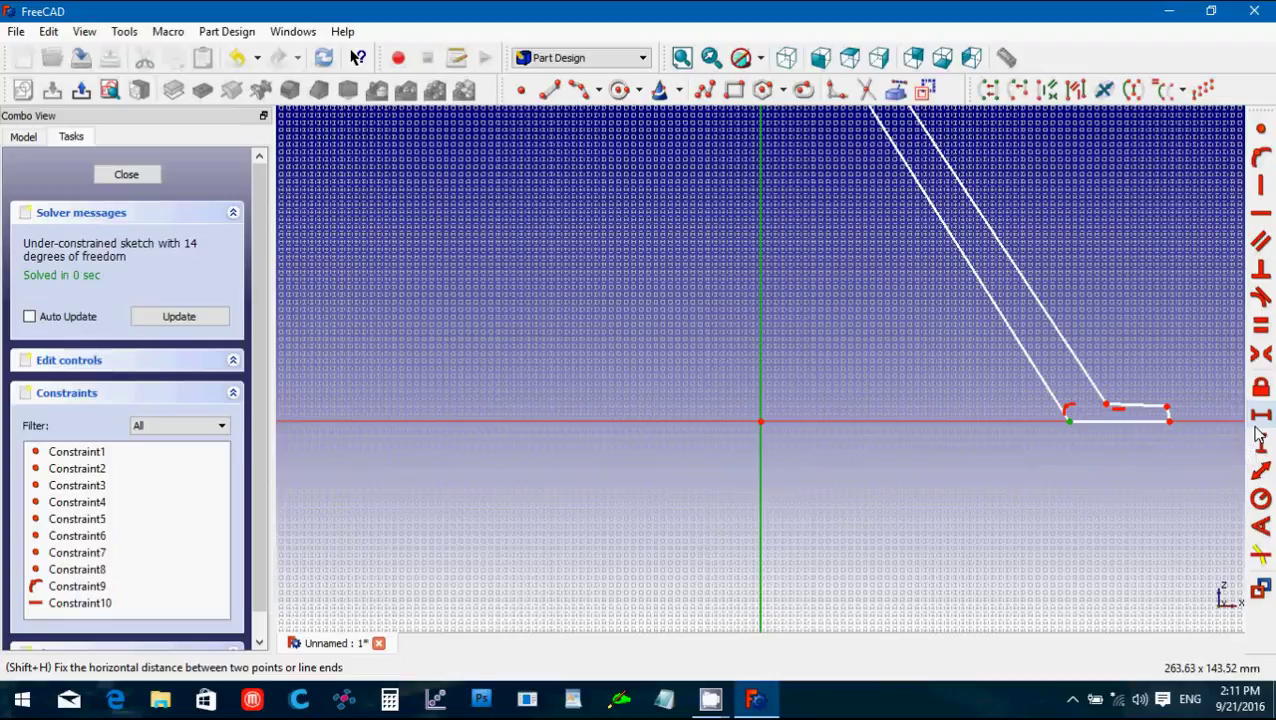
{"action": "left_click", "coordinate": [1258, 432]}
{"action": "type", "text": "47.3"}
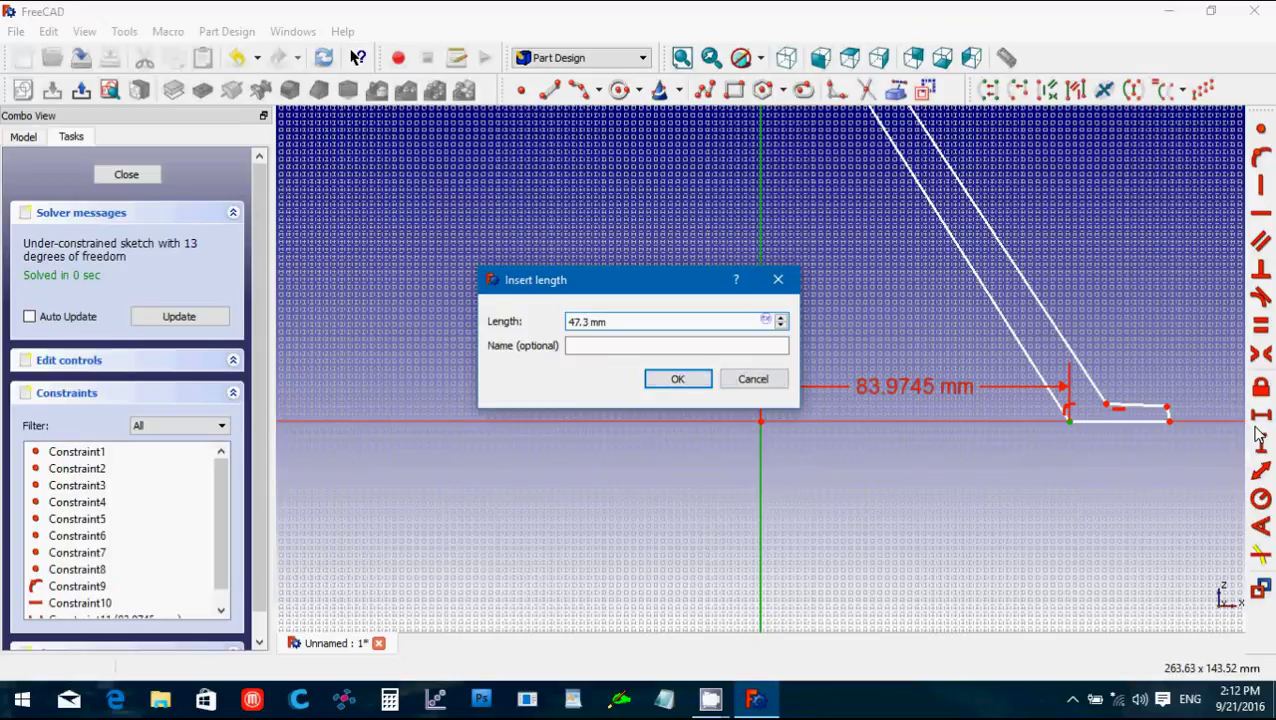
{"action": "key", "text": "Return"}
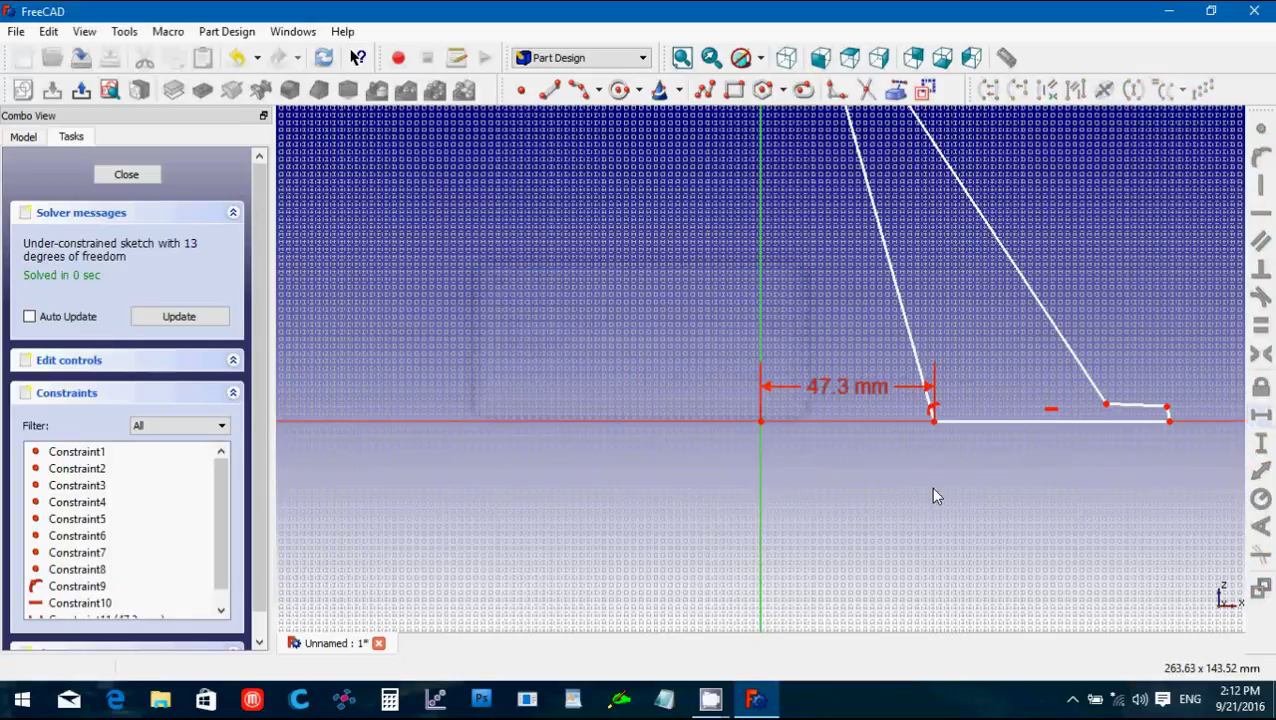
{"action": "left_click_drag", "start_coordinate": [826, 385], "coordinate": [835, 487]}
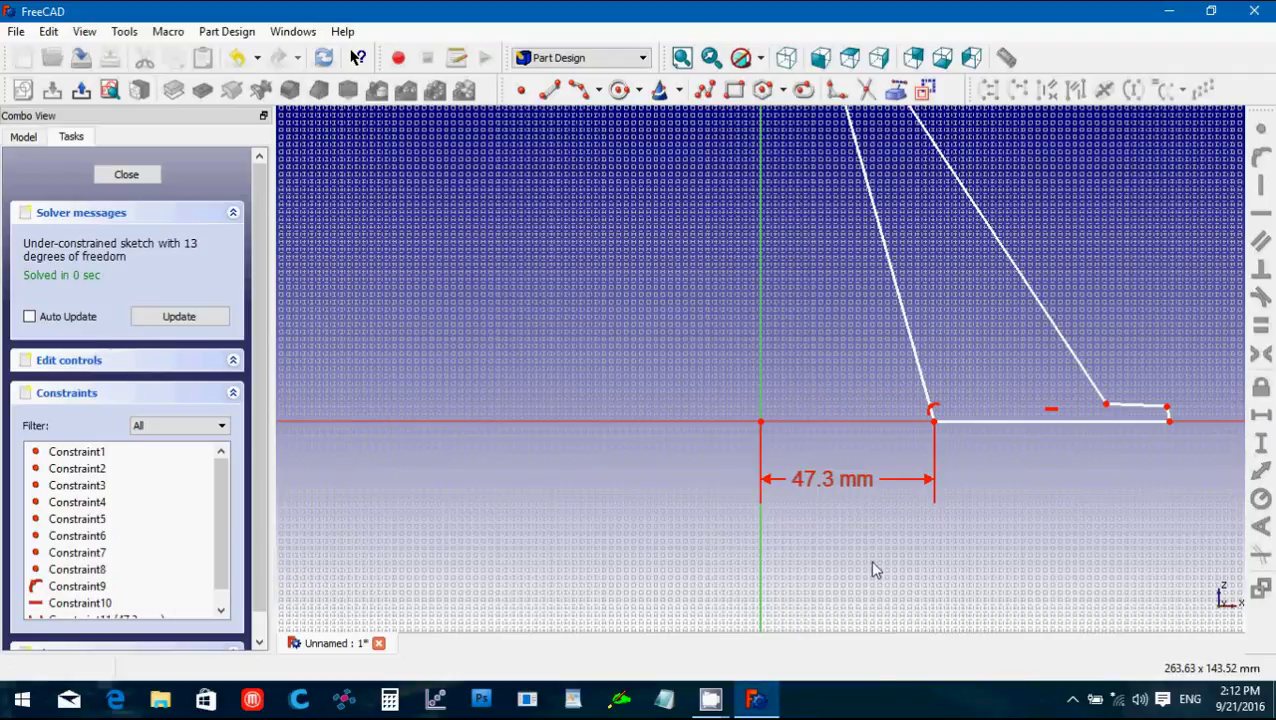
Constrain the vertical distance between the inner bottom corner and the neck's inner top point to 118 mm, placing the dimension clear of the profile.
{"action": "scroll", "coordinate": [1092, 402], "scroll_direction": "down", "scroll_amount": 3}
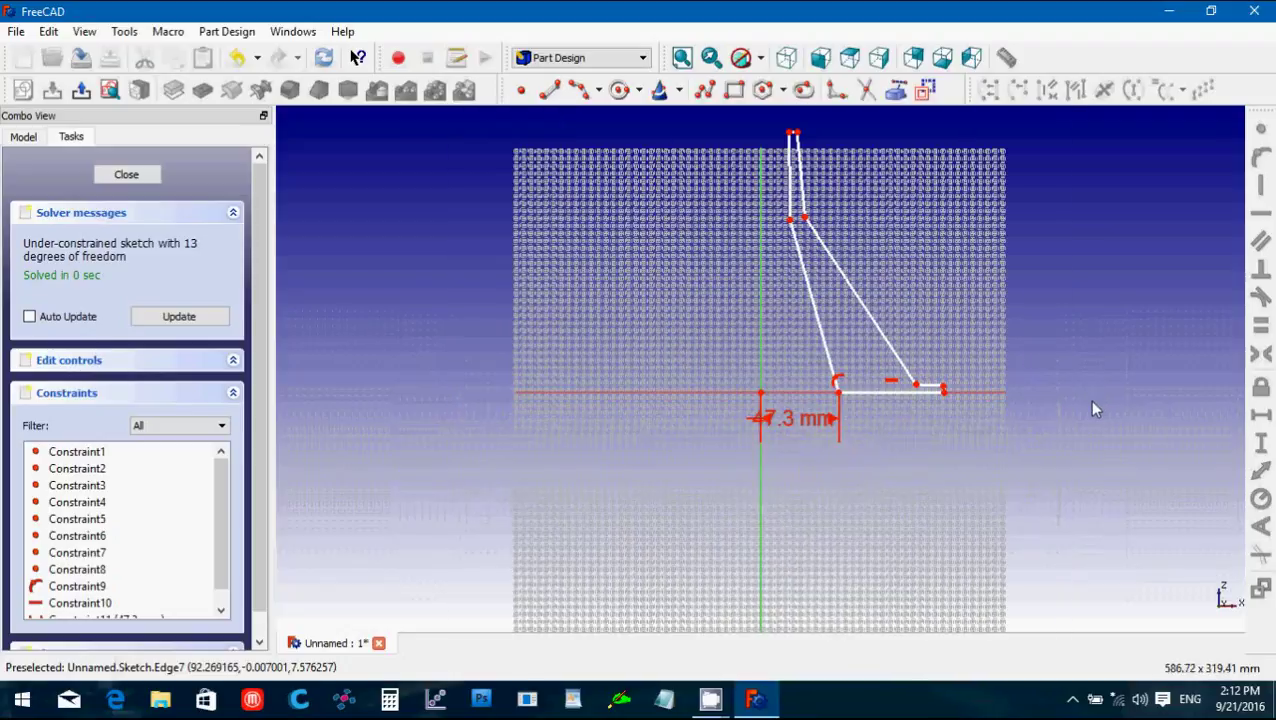
{"action": "scroll", "coordinate": [1089, 400], "scroll_direction": "down", "scroll_amount": 1}
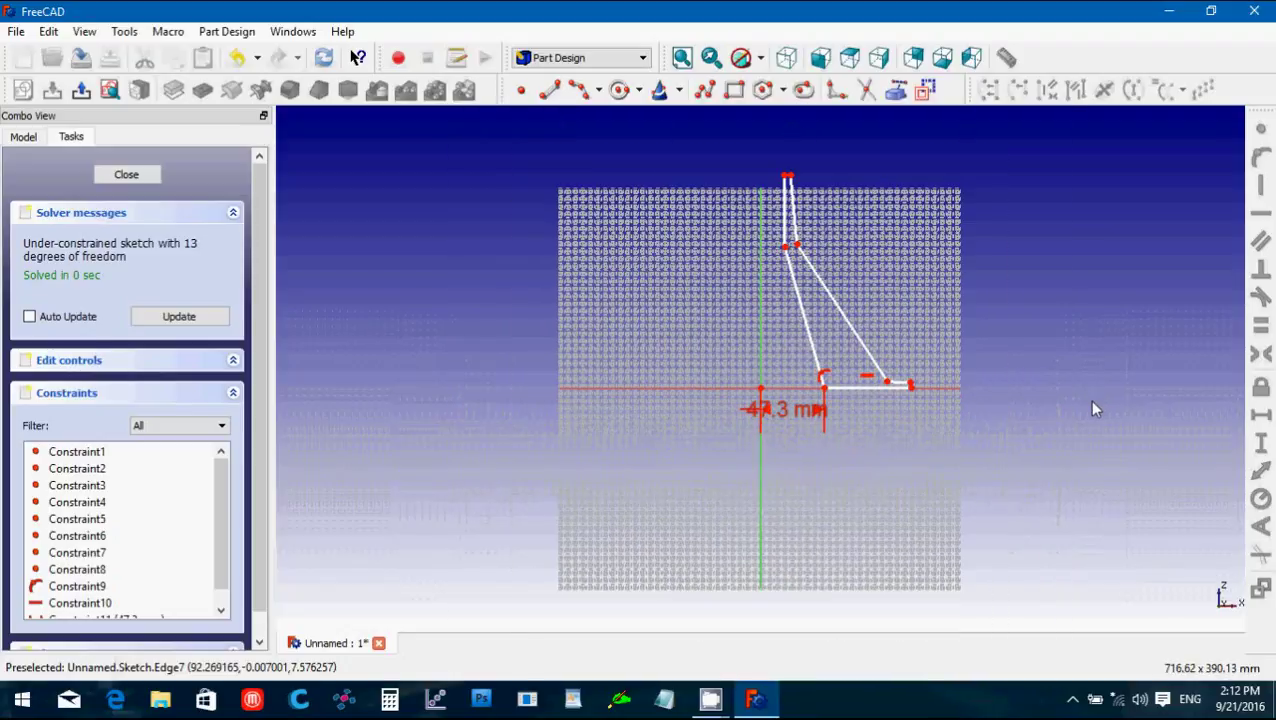
{"action": "left_click", "coordinate": [826, 391]}
{"action": "left_click", "coordinate": [786, 178]}
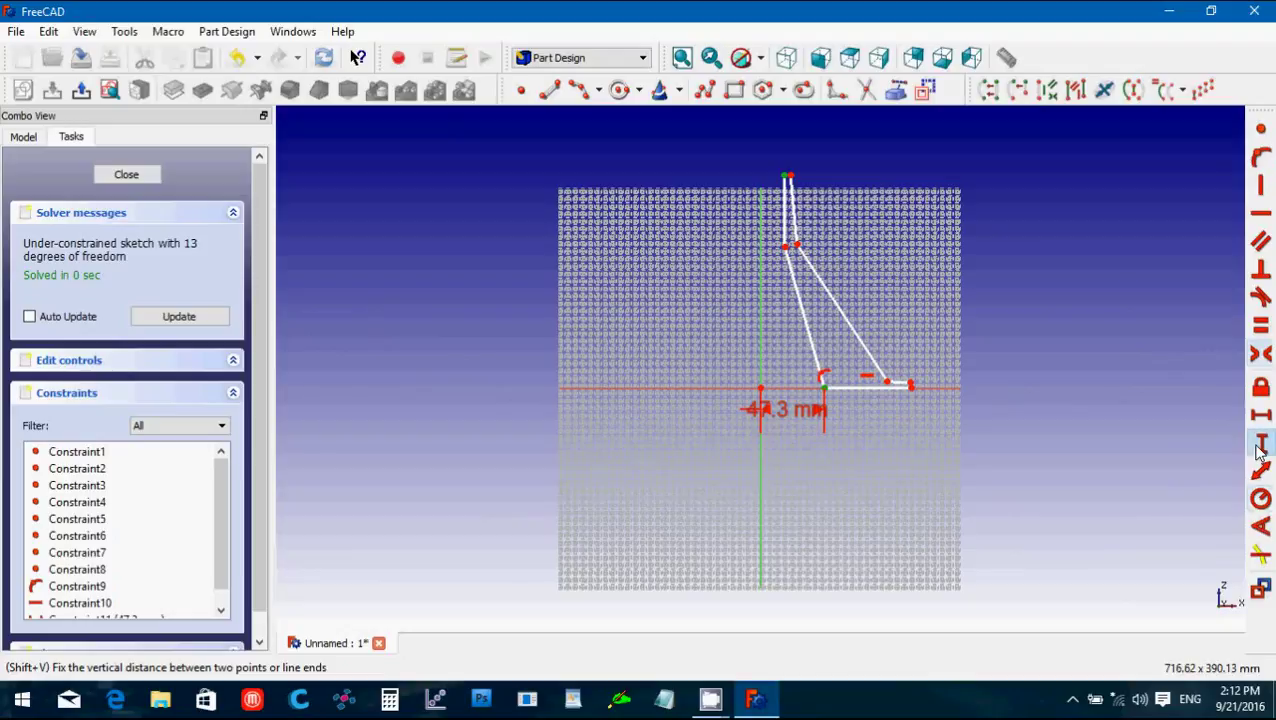
{"action": "left_click", "coordinate": [1260, 447]}
{"action": "type", "text": "118"}
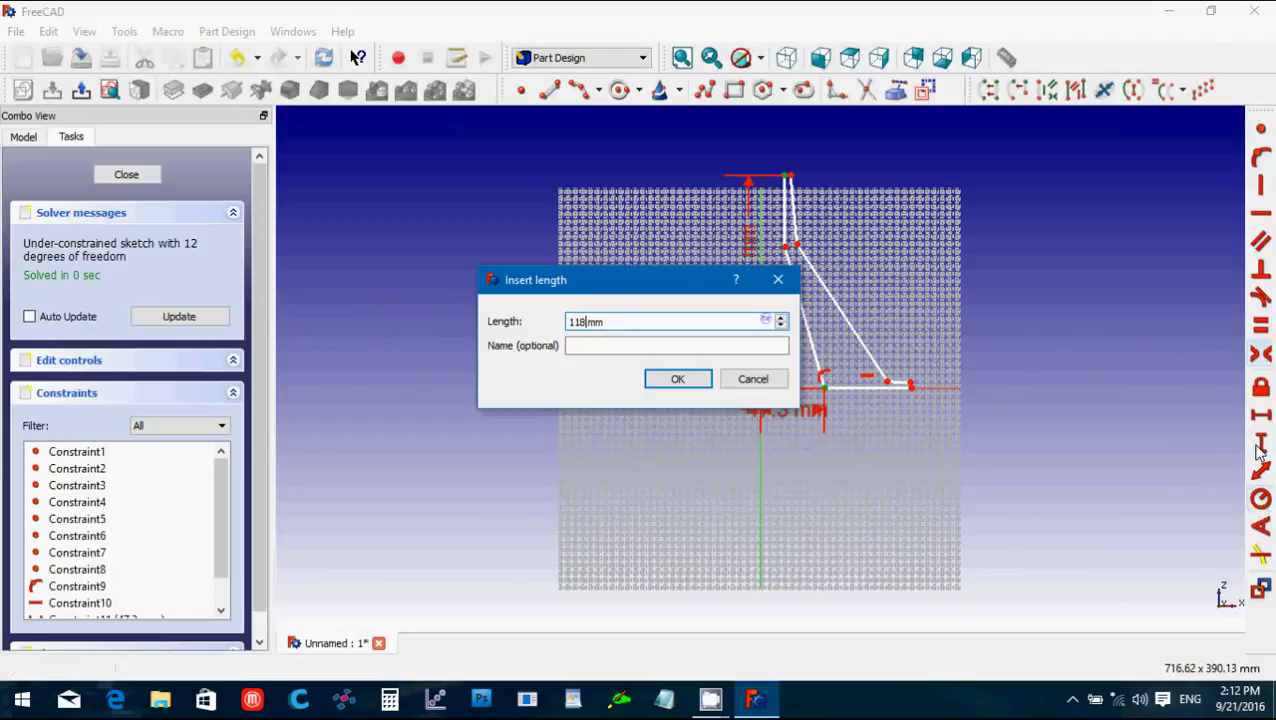
{"action": "key", "text": "Return"}
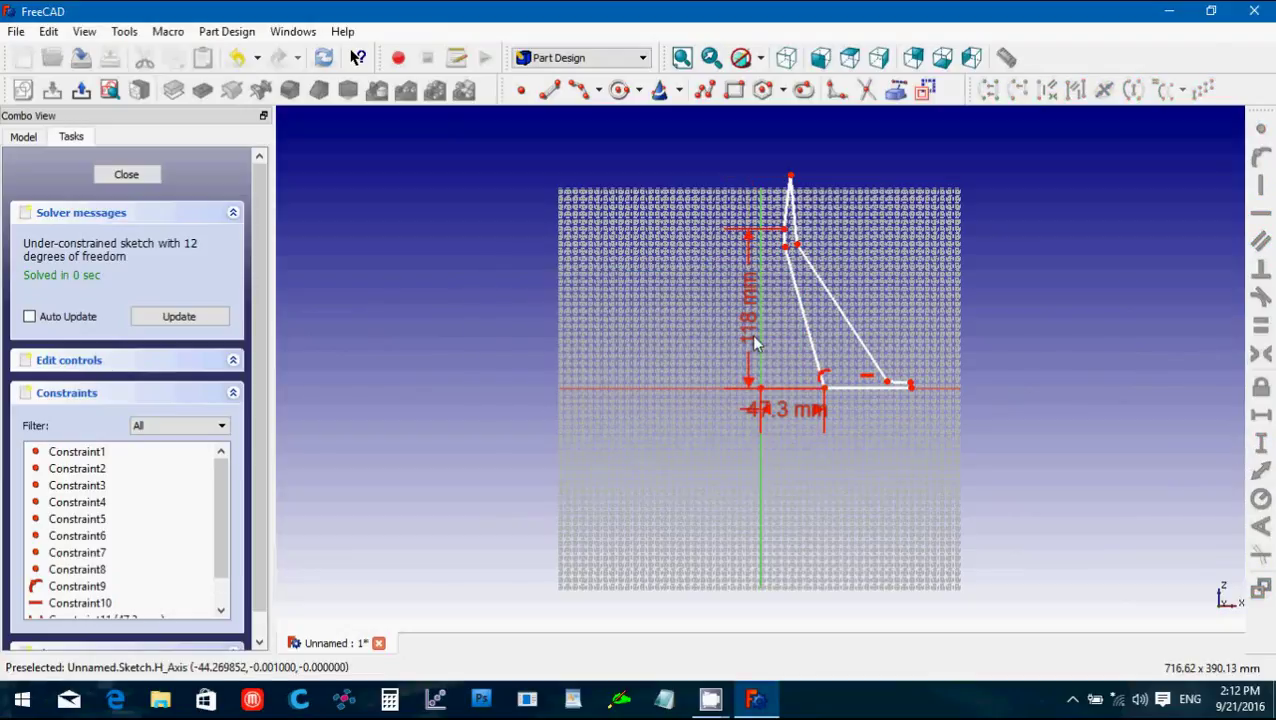
{"action": "mouse_move", "coordinate": [754, 340]}
{"action": "left_mouse_down"}
{"action": "mouse_move", "coordinate": [749, 325]}
{"action": "mouse_move", "coordinate": [598, 330]}
{"action": "left_mouse_up"}
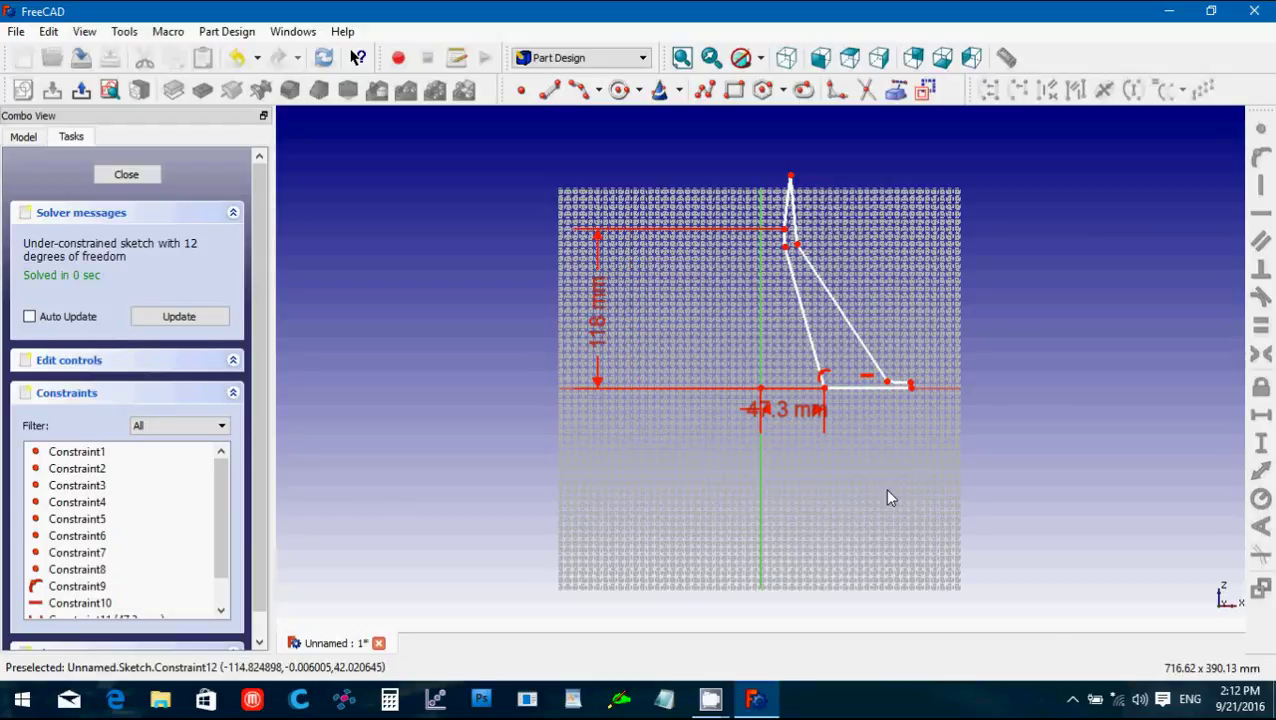
Constrain the horizontal distance from the vertical axis to the flange's outer bottom corner to 53 mm.
{"action": "scroll", "coordinate": [890, 498], "scroll_direction": "up", "scroll_amount": 5}
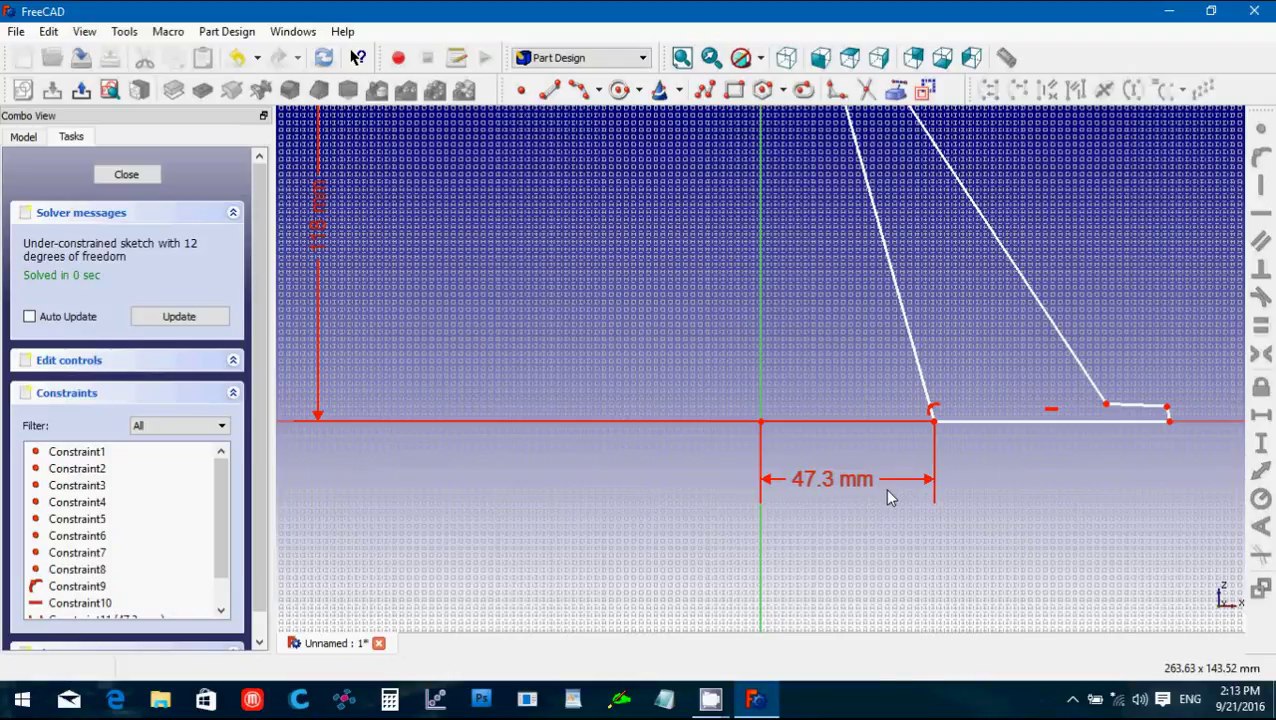
{"action": "left_click", "coordinate": [1169, 424]}
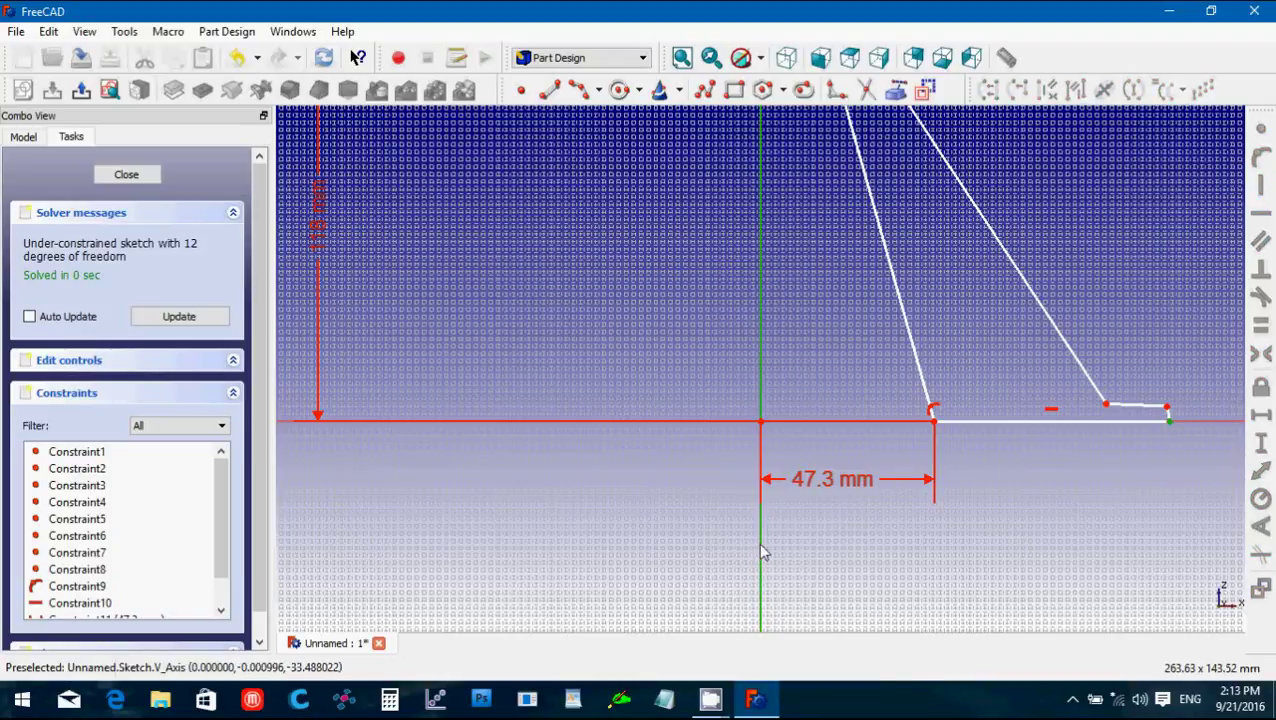
{"action": "left_click", "coordinate": [1261, 418]}
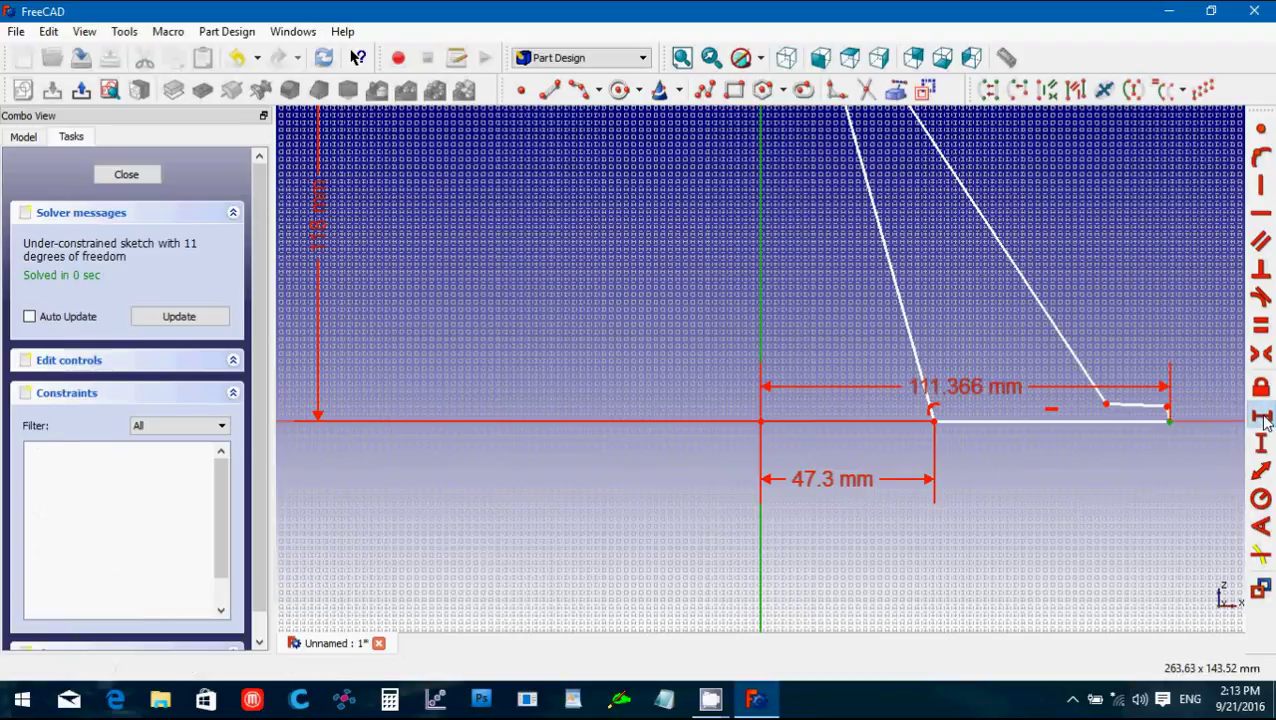
{"action": "type", "text": "53"}
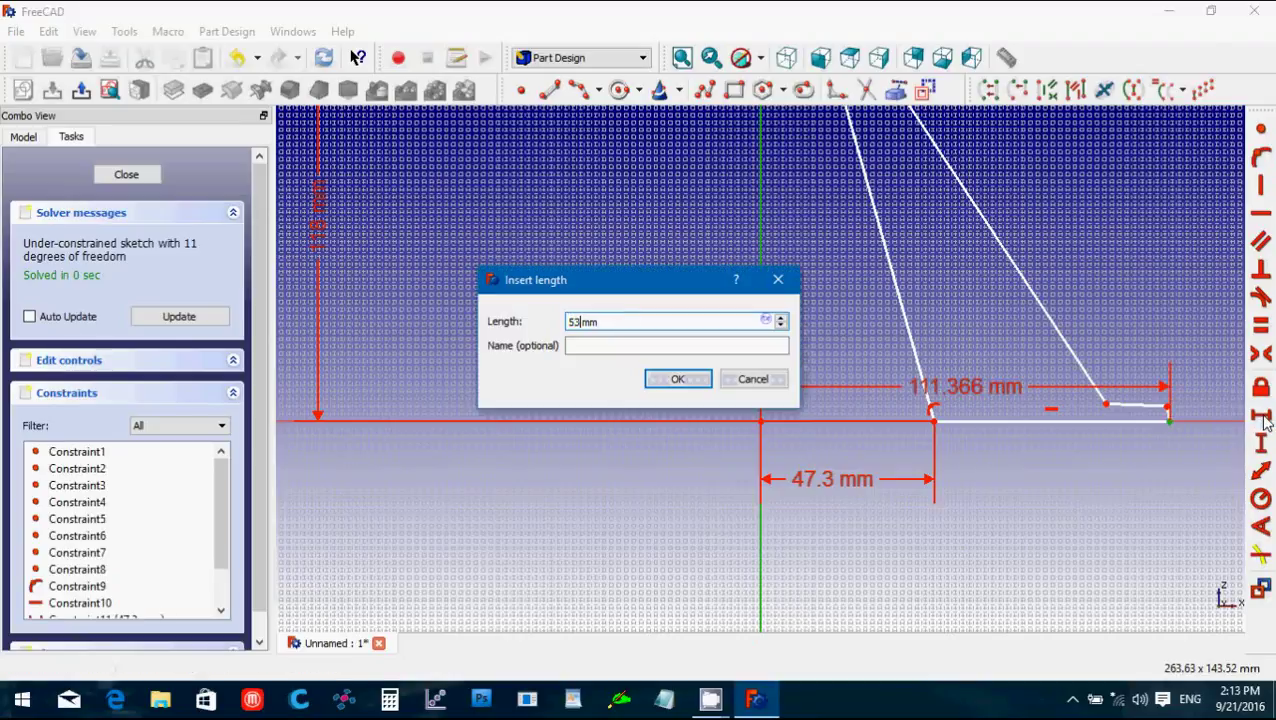
{"action": "key", "text": "Return"}
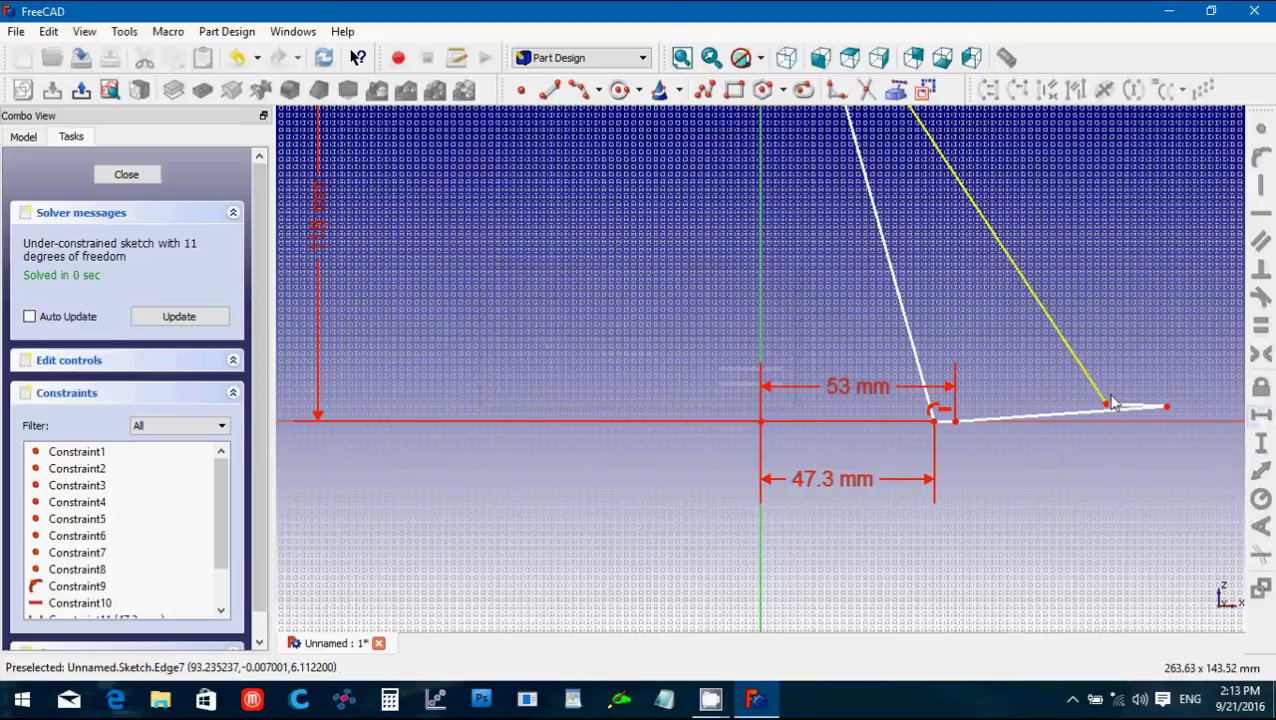
Constrain the flange's short outer edge to vertical and move the outer wall's lower endpoint in close above the flange.
{"action": "left_click", "coordinate": [1075, 419]}
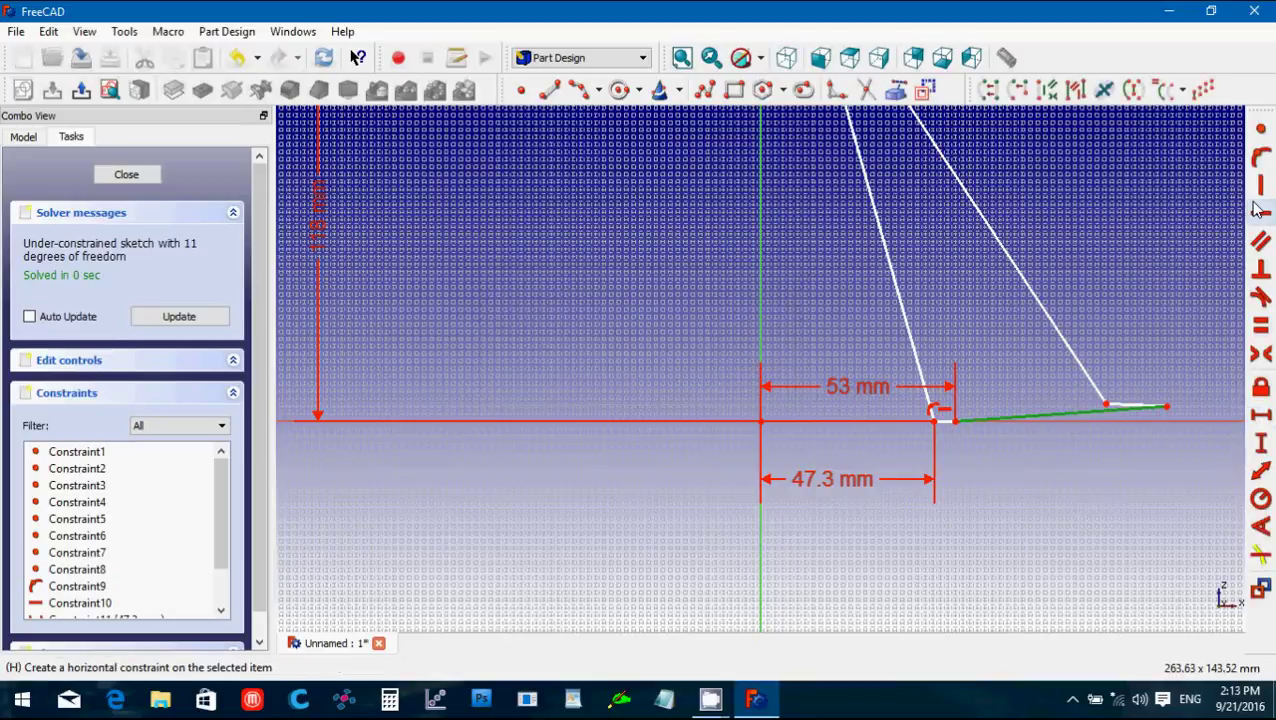
{"action": "left_click", "coordinate": [1261, 213]}
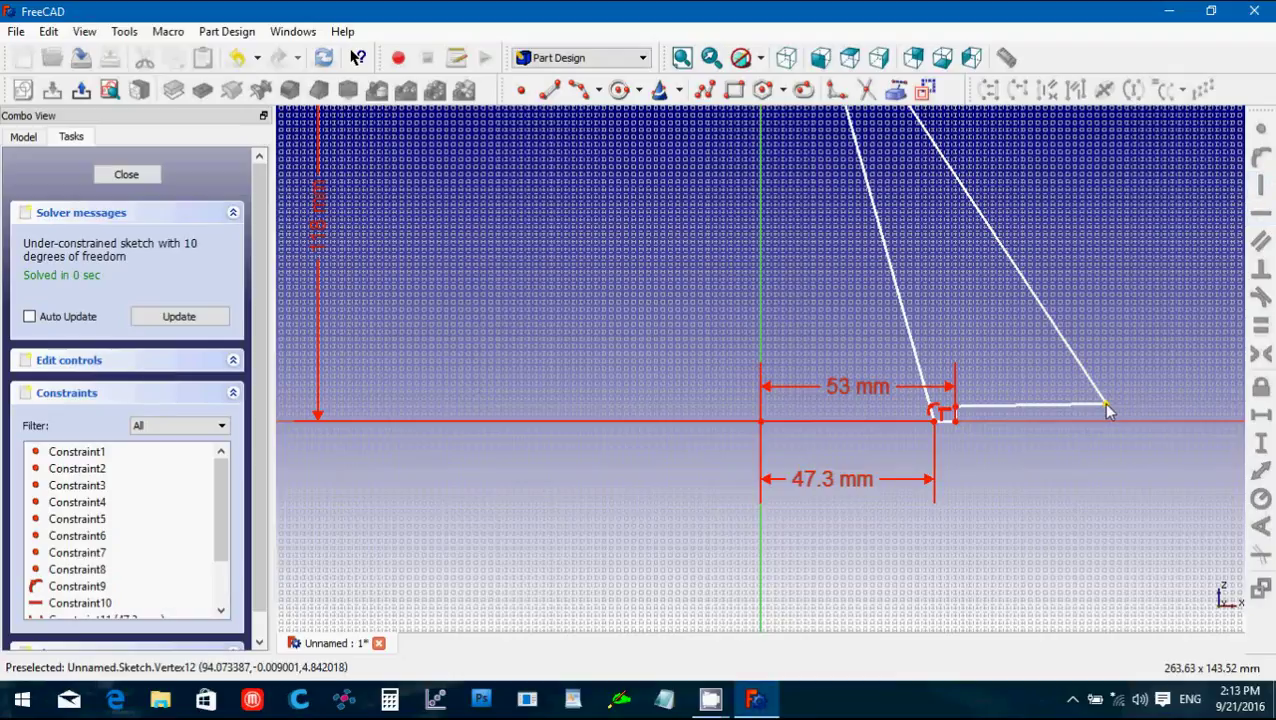
{"action": "mouse_move", "coordinate": [1091, 402]}
{"action": "left_mouse_down"}
{"action": "mouse_move", "coordinate": [988, 375]}
{"action": "mouse_move", "coordinate": [951, 390]}
{"action": "mouse_move", "coordinate": [946, 409]}
{"action": "left_mouse_up"}
Move the flange's 53 mm horizontal dimension below the profile, clear of the flange geometry.
{"action": "scroll", "coordinate": [1045, 413], "scroll_direction": "up", "scroll_amount": 3}
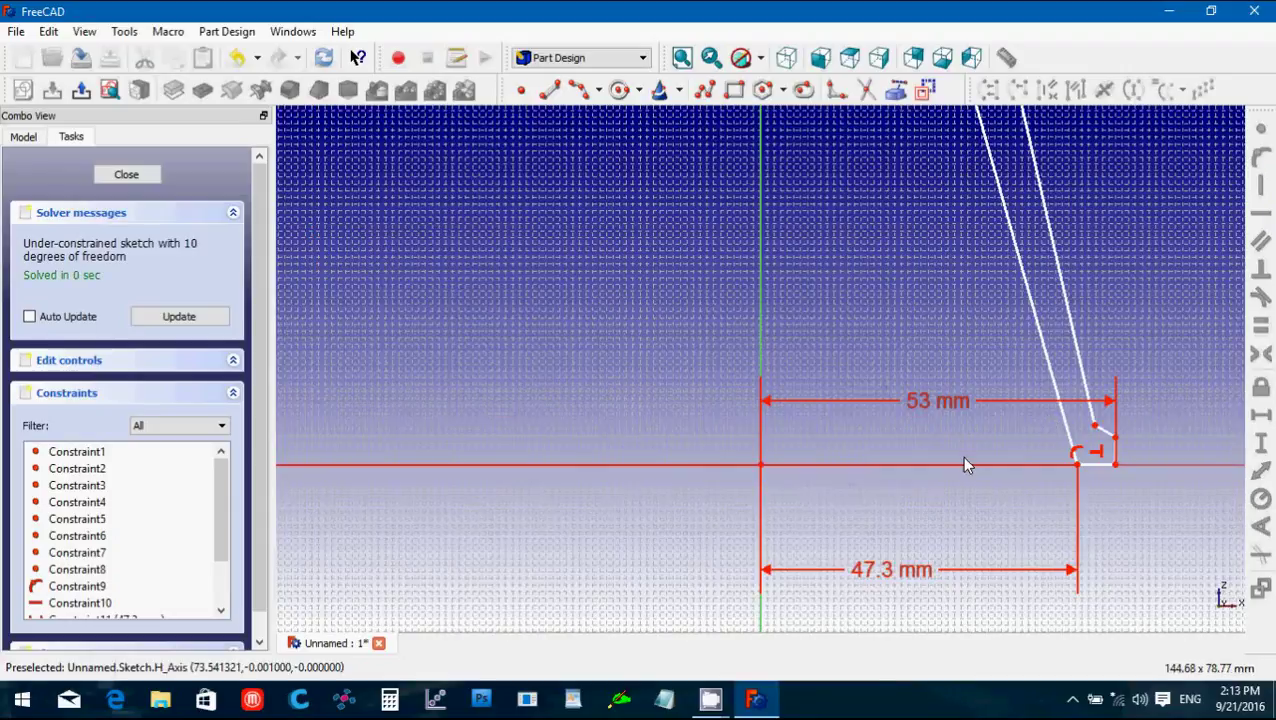
{"action": "key", "text": "Up"}
{"action": "key", "text": "Right"}
{"action": "key", "text": "Right"}
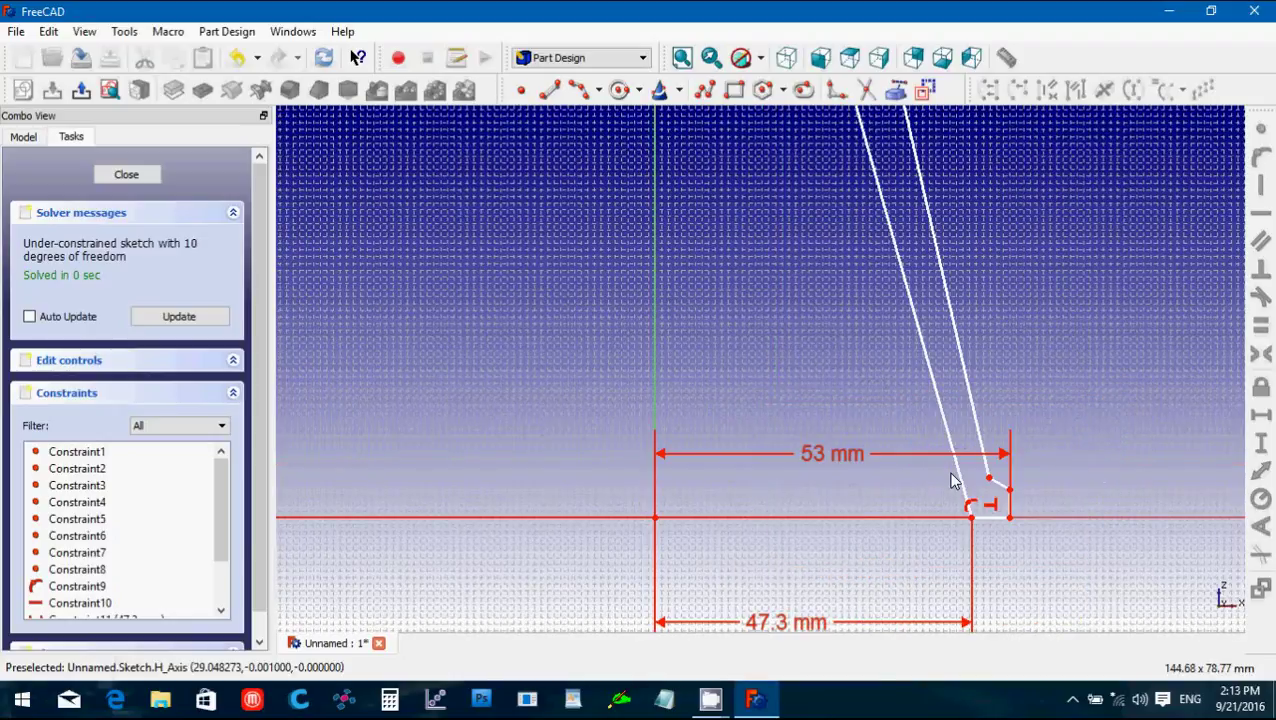
{"action": "key", "text": "Right"}
{"action": "key", "text": "Right"}
{"action": "scroll", "coordinate": [946, 492], "scroll_direction": "up", "scroll_amount": 2}
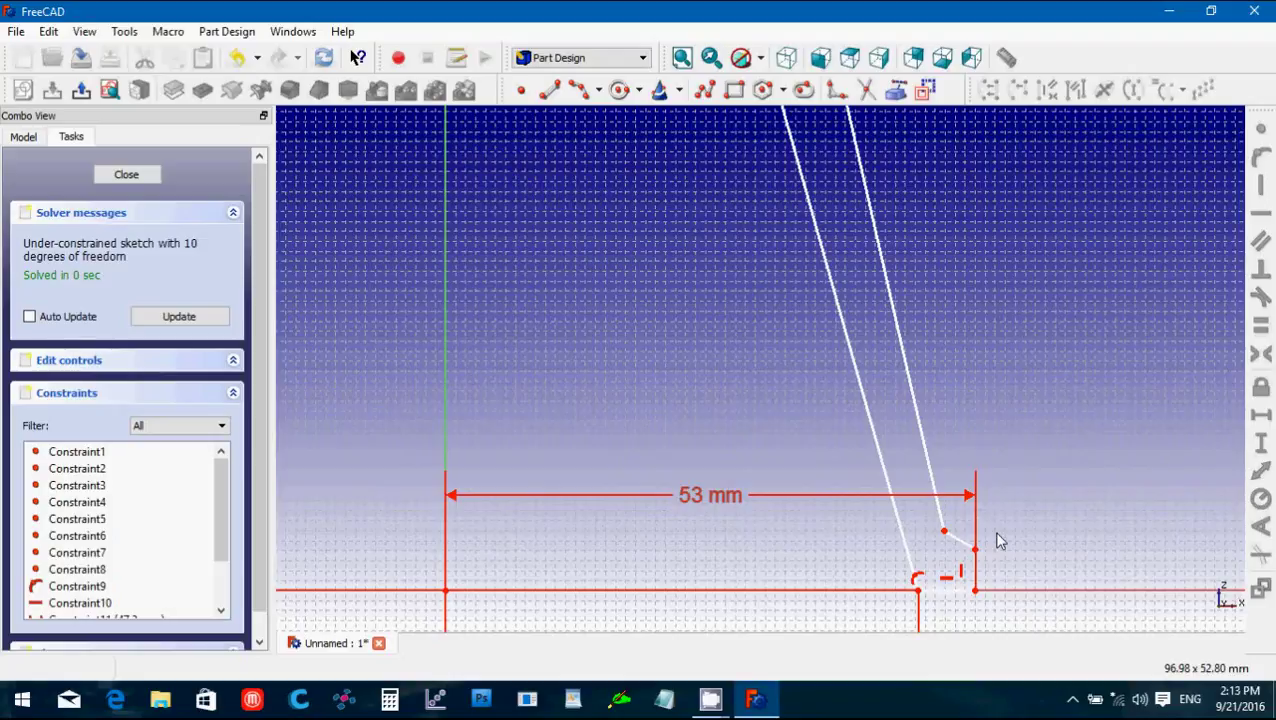
{"action": "left_click_drag", "start_coordinate": [707, 493], "coordinate": [680, 491]}
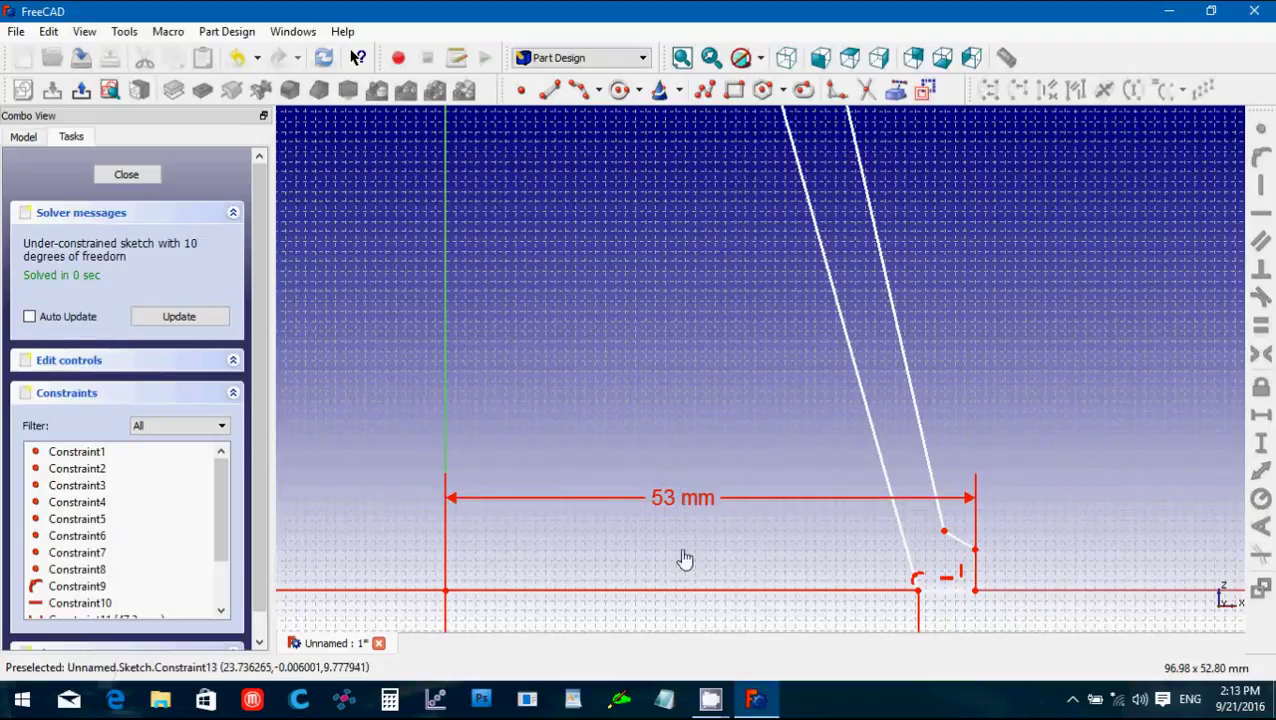
{"action": "left_click_drag", "start_coordinate": [684, 560], "coordinate": [687, 643]}
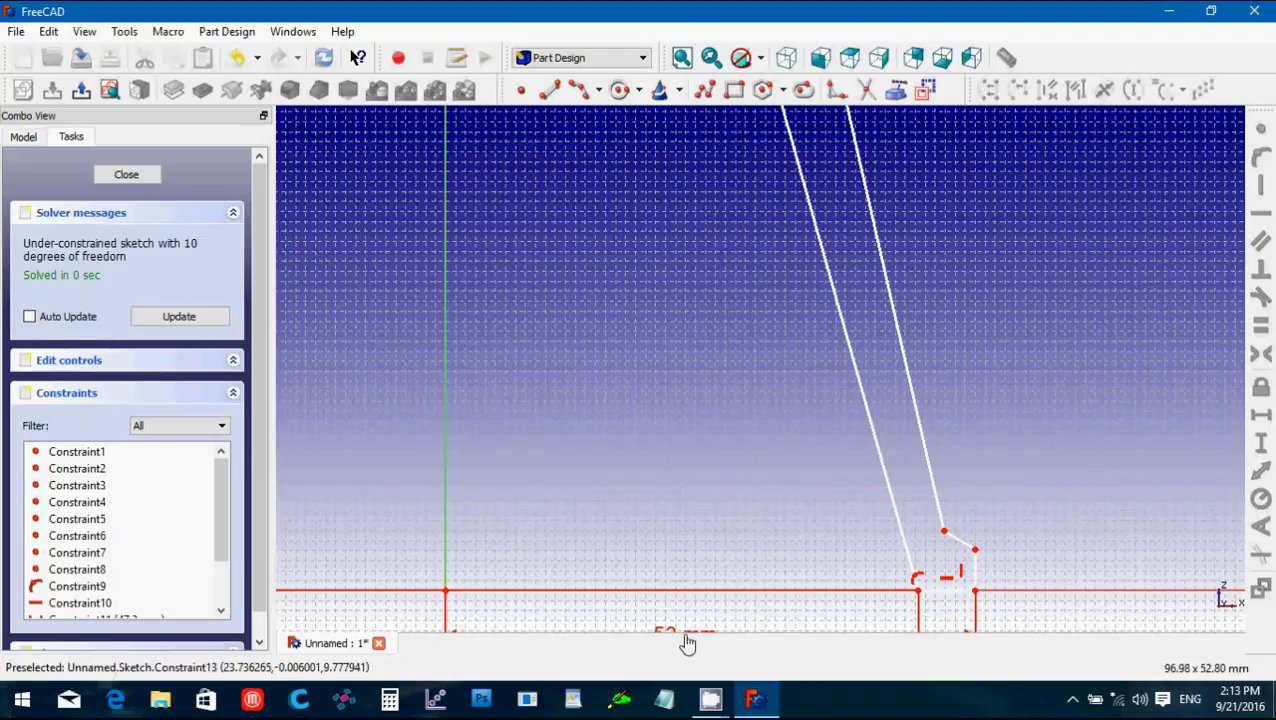
Constrain the vertical length of the flange's outer edge to 2.2 mm.
{"action": "left_click", "coordinate": [976, 585]}
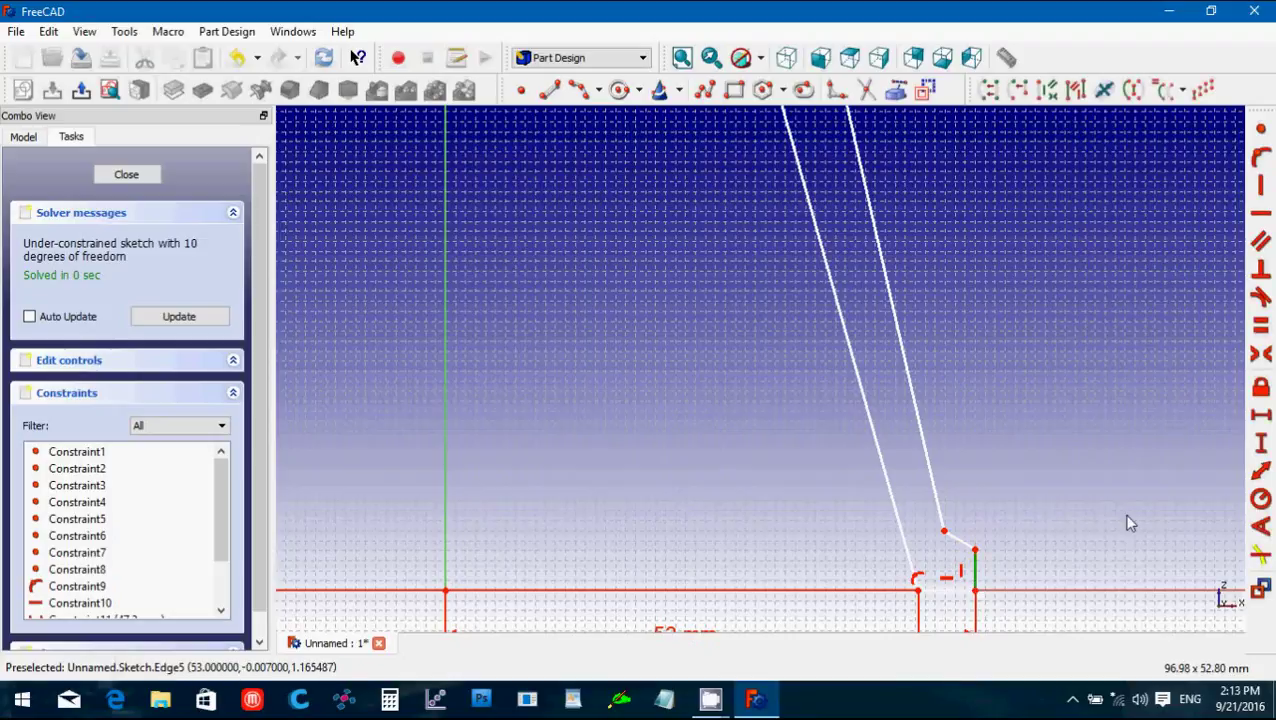
{"action": "left_click", "coordinate": [1262, 444]}
{"action": "type", "text": "2.25"}
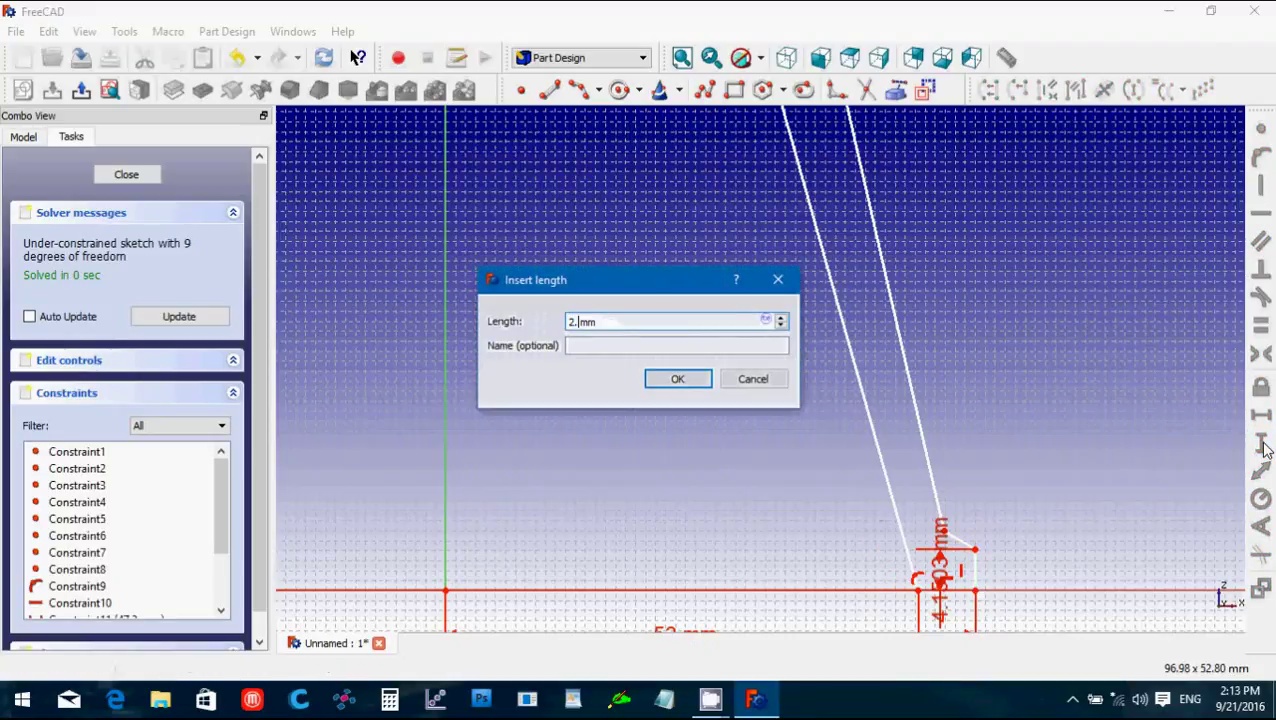
{"action": "key", "text": "Return"}
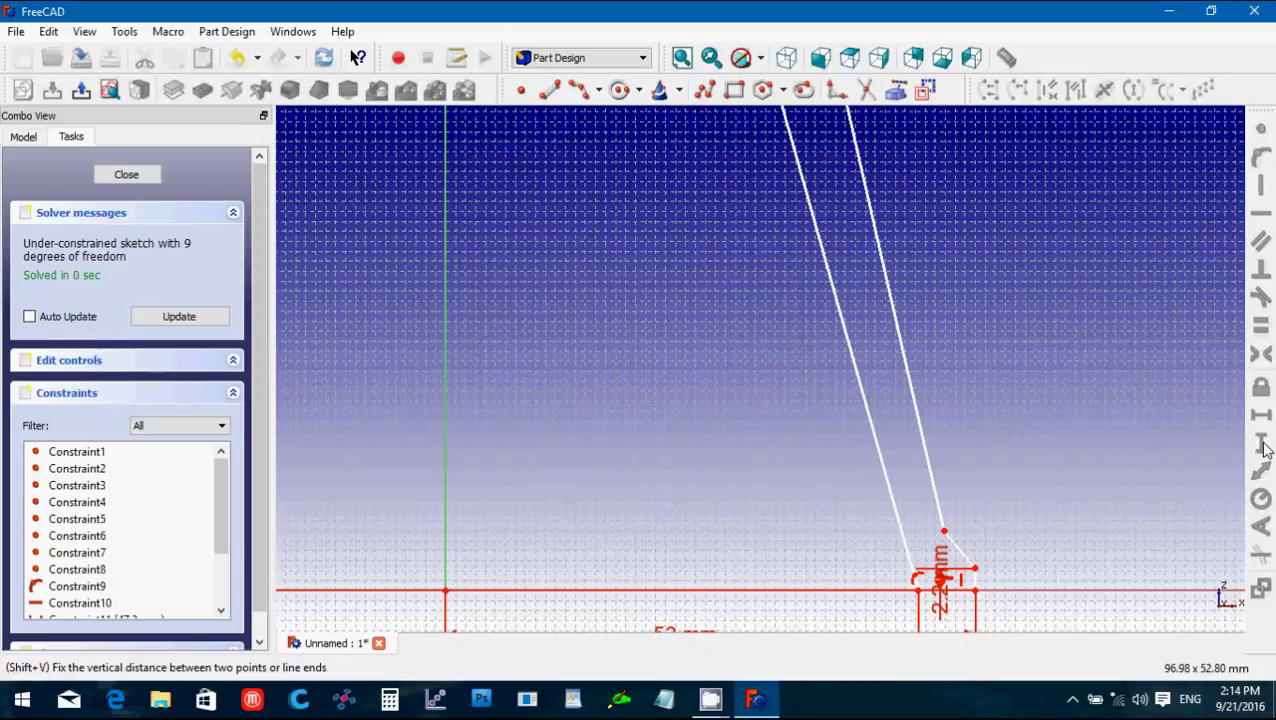
Move the outer wall's lower endpoint down to about the level of the flange's upper outer corner, close to the inner wall.
{"action": "scroll", "coordinate": [1087, 494], "scroll_direction": "up", "scroll_amount": 2}
{"action": "scroll", "coordinate": [1087, 494], "scroll_direction": "down", "scroll_amount": 2}
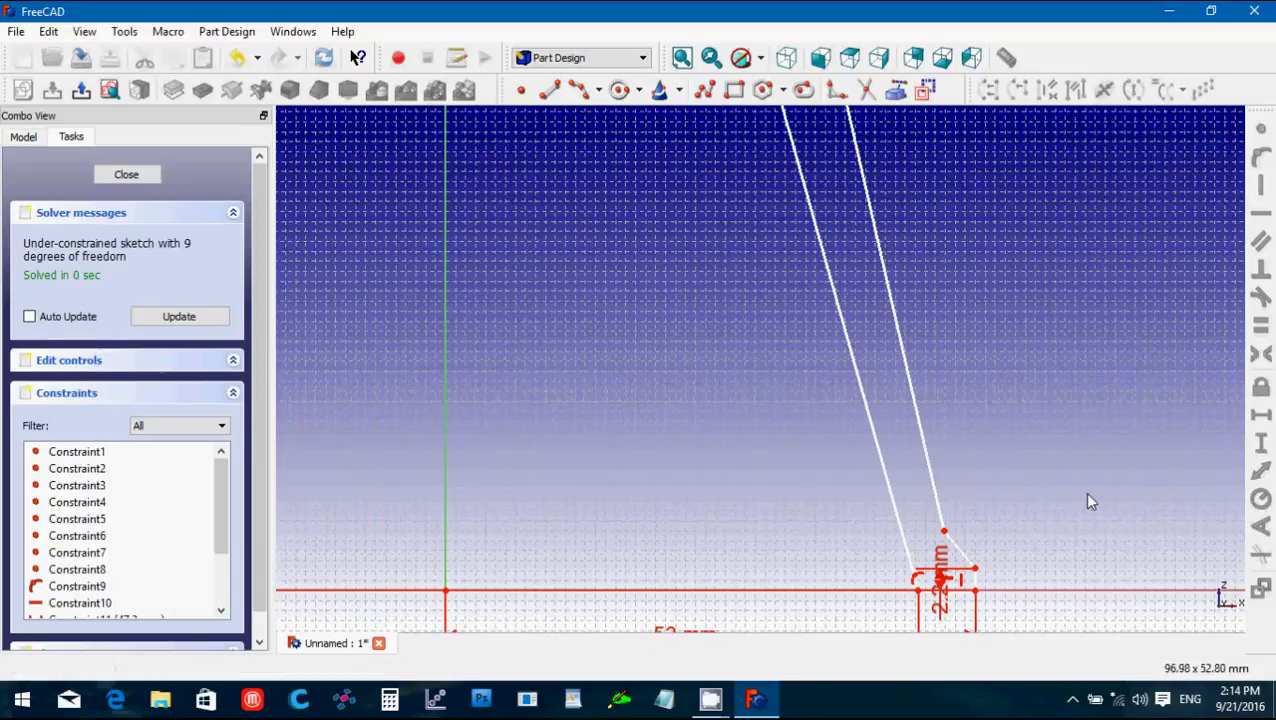
{"action": "key", "text": "Down"}
{"action": "key", "text": "Down"}
{"action": "key", "text": "Down"}
{"action": "key", "text": "Down"}
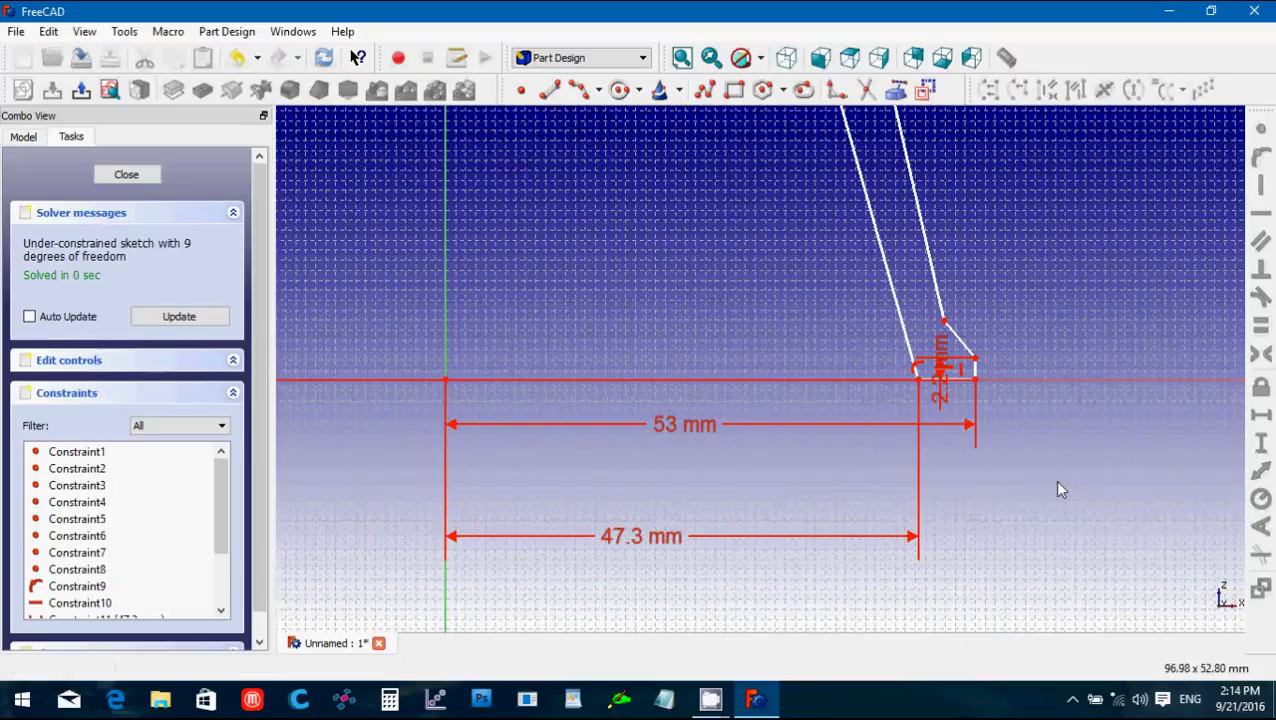
{"action": "scroll", "coordinate": [1059, 487], "scroll_direction": "up", "scroll_amount": 2}
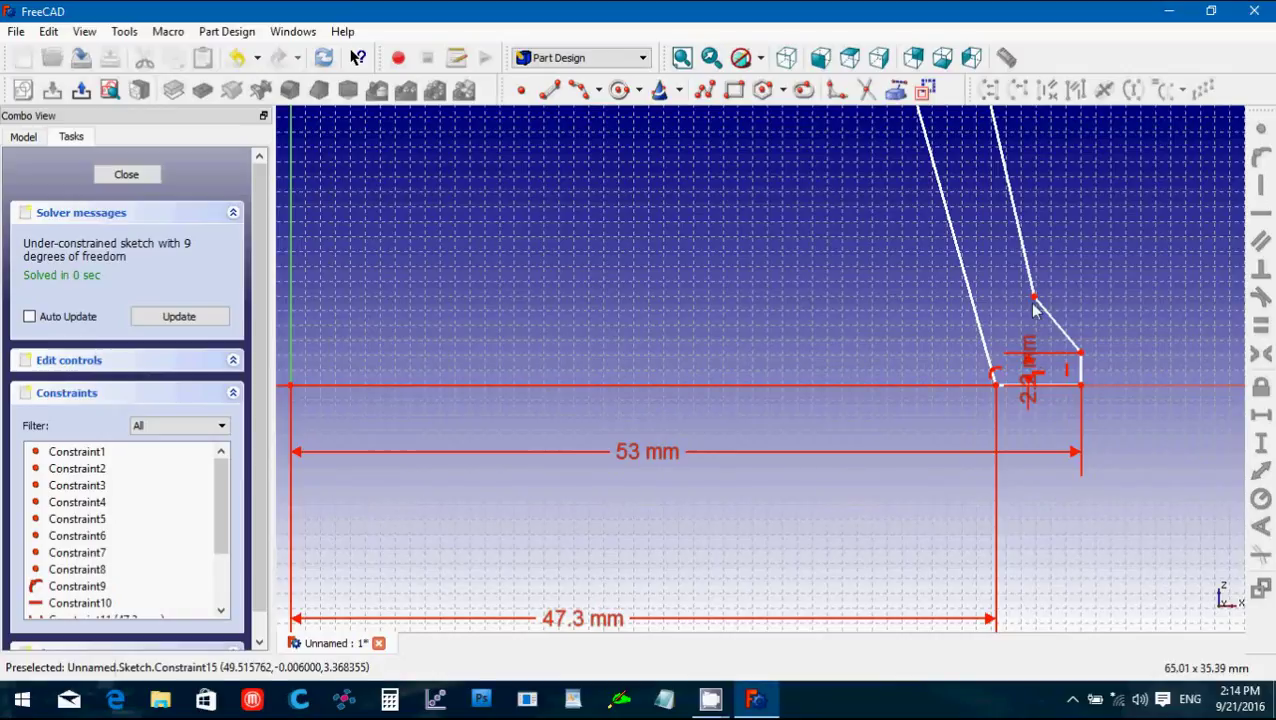
{"action": "left_click_drag", "start_coordinate": [1031, 305], "coordinate": [1018, 362]}
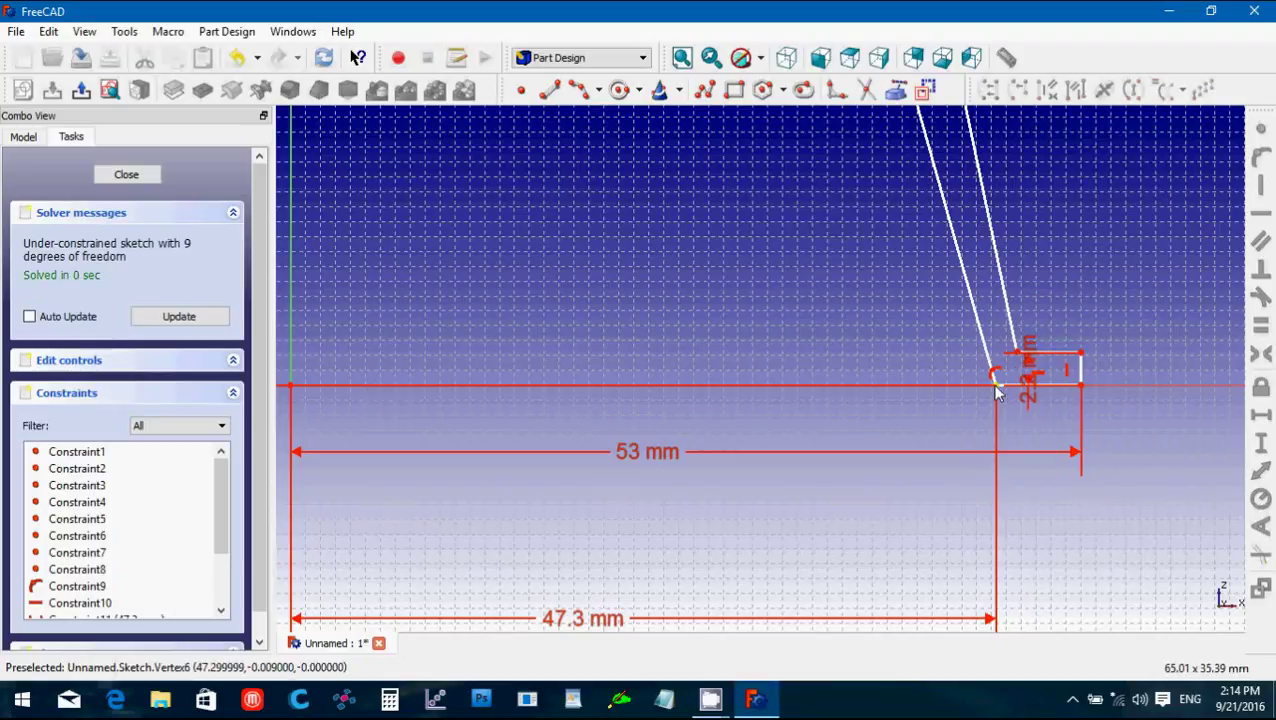
Constrain the horizontal distance between the inner bottom corner and the outer wall's lower endpoint to 2.2 mm, placing the dimension below the profile.
{"action": "left_click", "coordinate": [996, 386]}
{"action": "left_click", "coordinate": [1016, 351]}
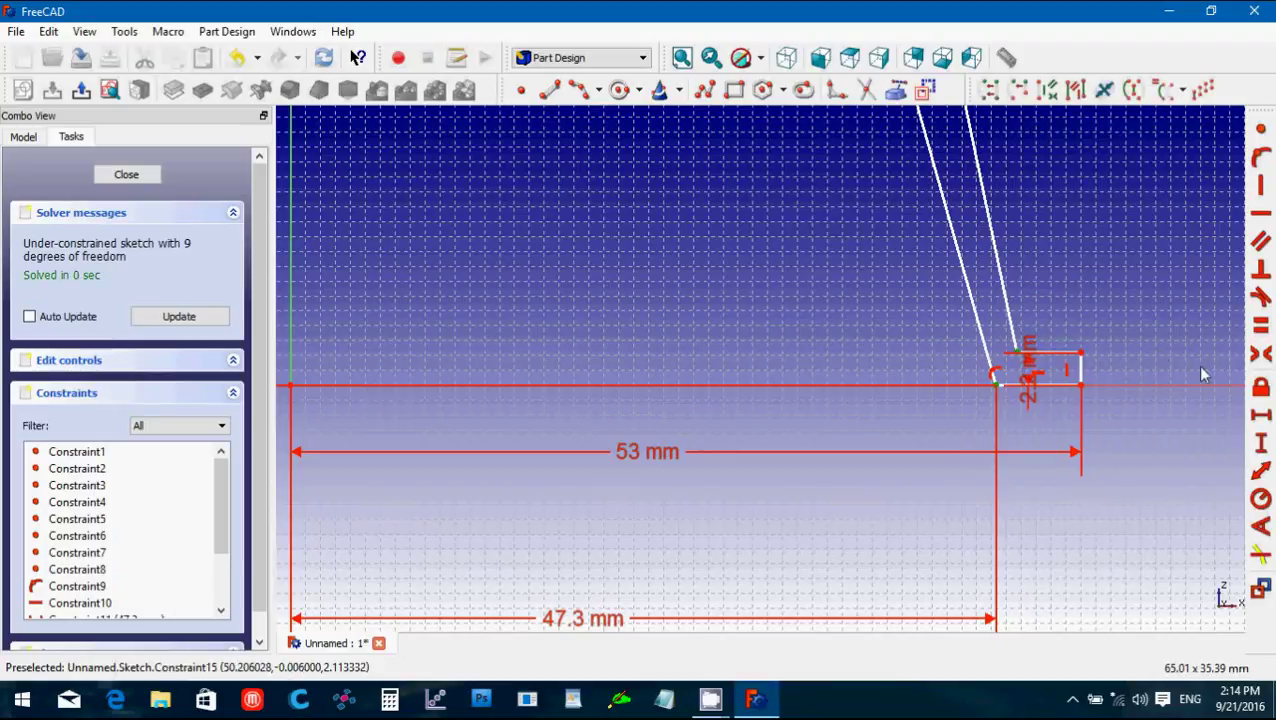
{"action": "left_click", "coordinate": [1260, 424]}
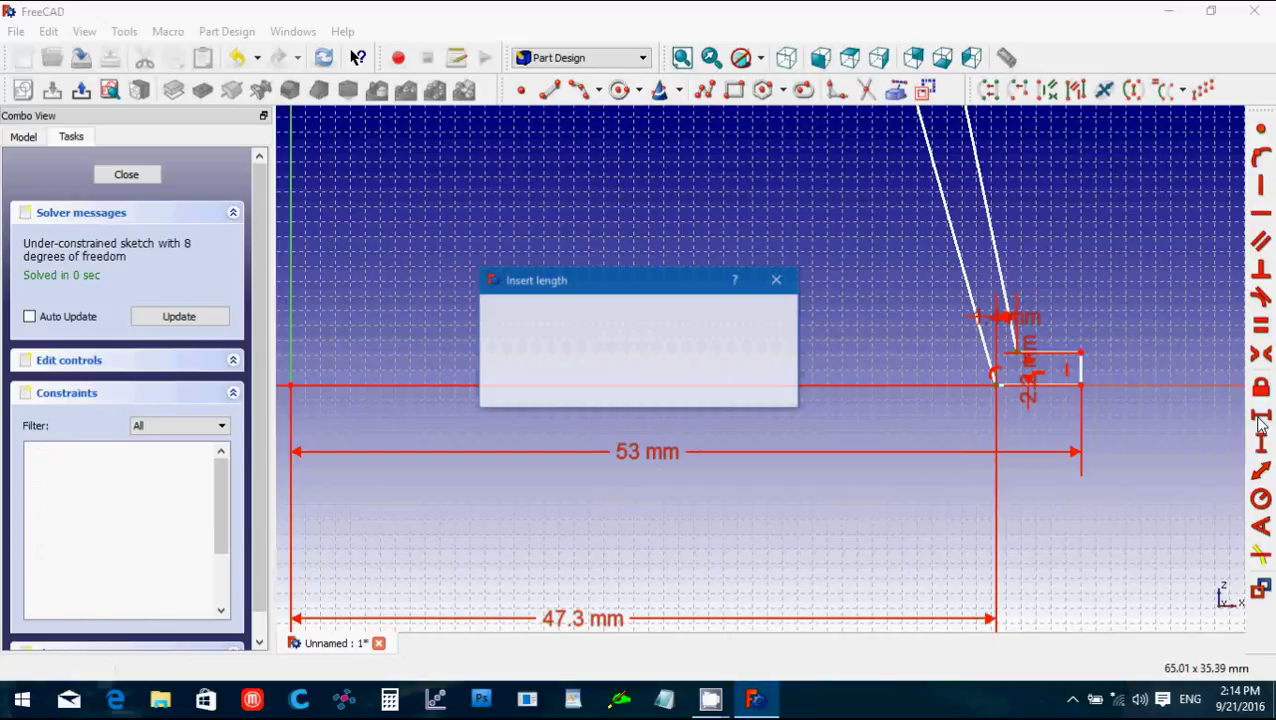
{"action": "type", "text": "2.2"}
{"action": "key", "text": "Return"}
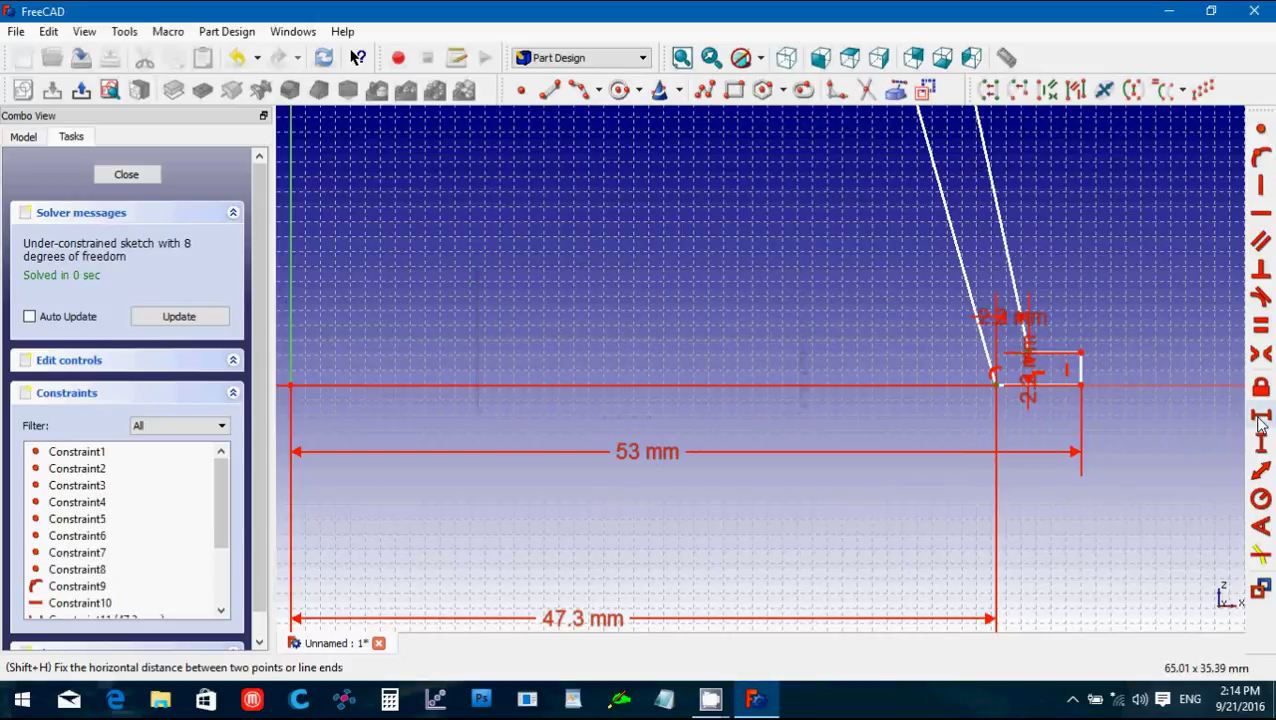
{"action": "left_click_drag", "start_coordinate": [1015, 323], "coordinate": [1017, 503]}
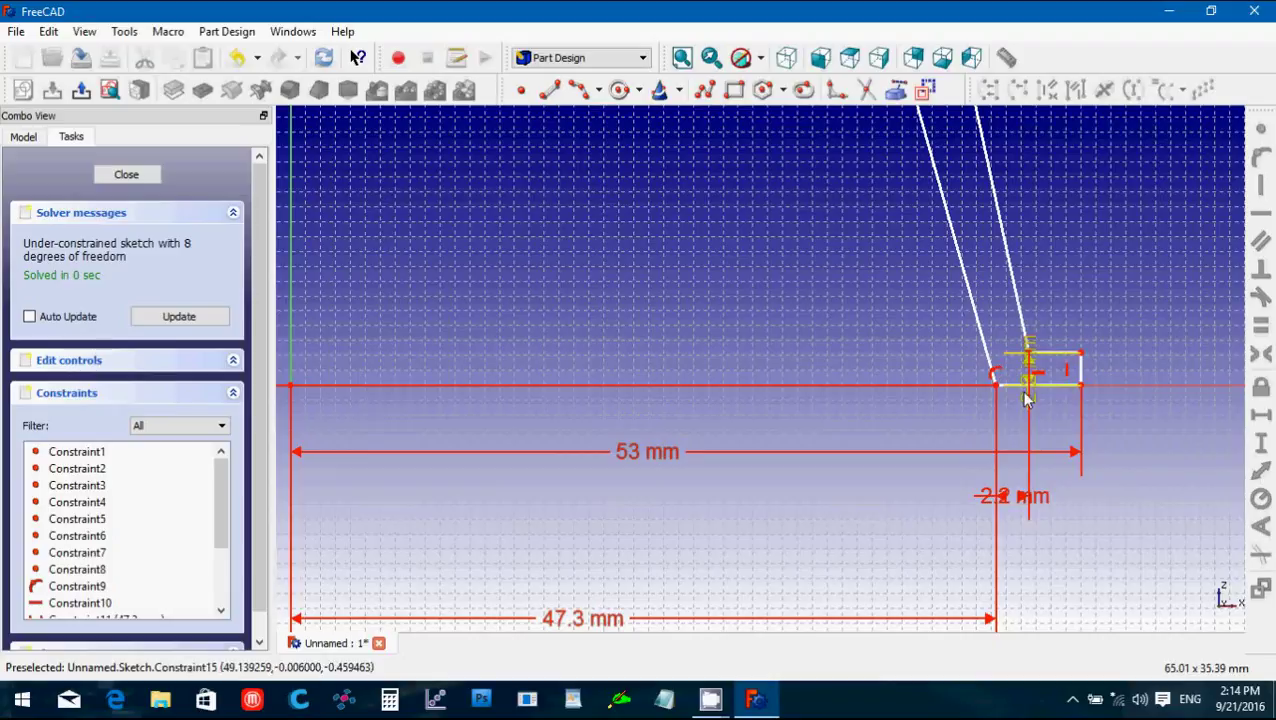
Constrain the neck's top edge to horizontal at the upper end of the profile.
{"action": "scroll", "coordinate": [1020, 270], "scroll_direction": "down", "scroll_amount": 1}
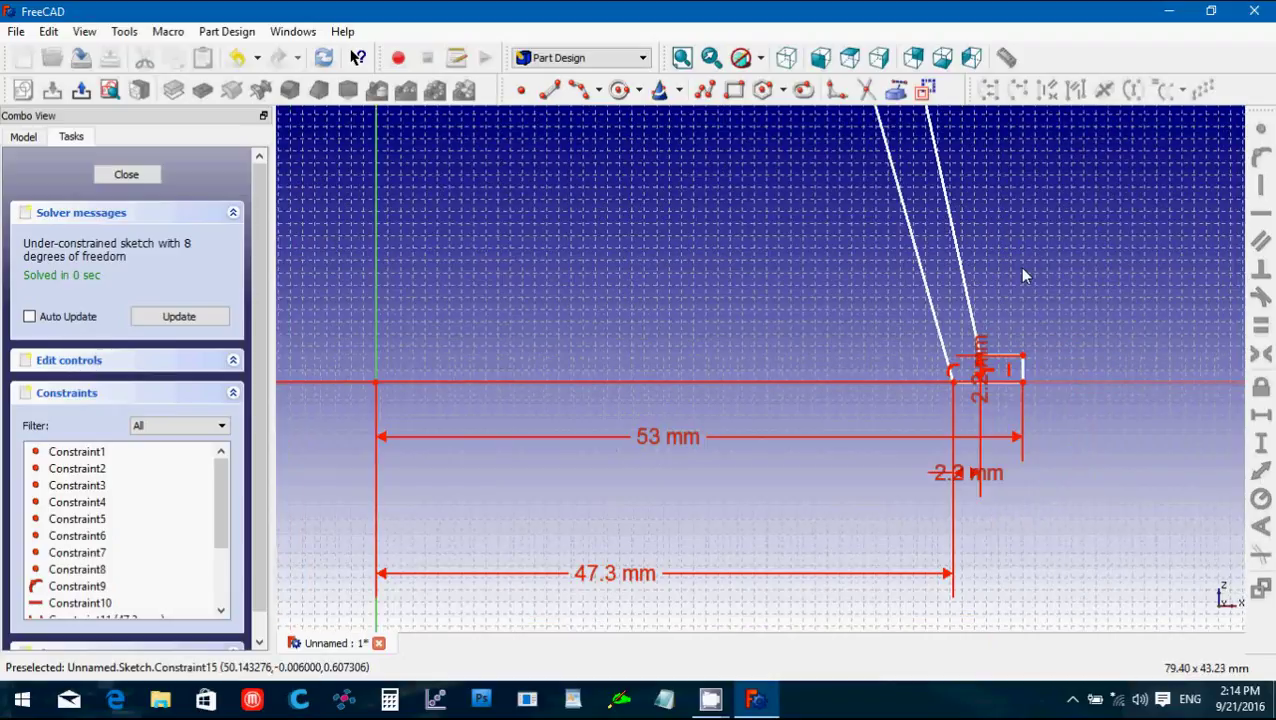
{"action": "scroll", "coordinate": [1019, 266], "scroll_direction": "up", "scroll_amount": 3}
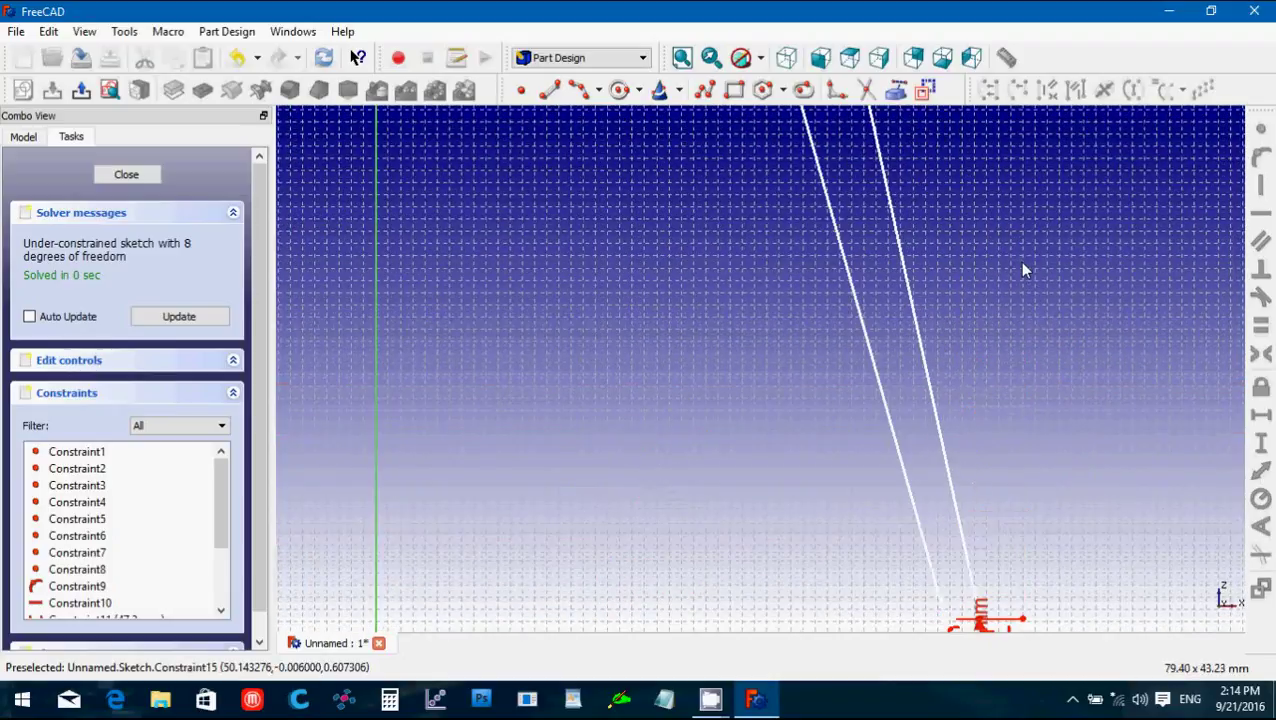
{"action": "scroll", "coordinate": [1020, 268], "scroll_direction": "up", "scroll_amount": 4}
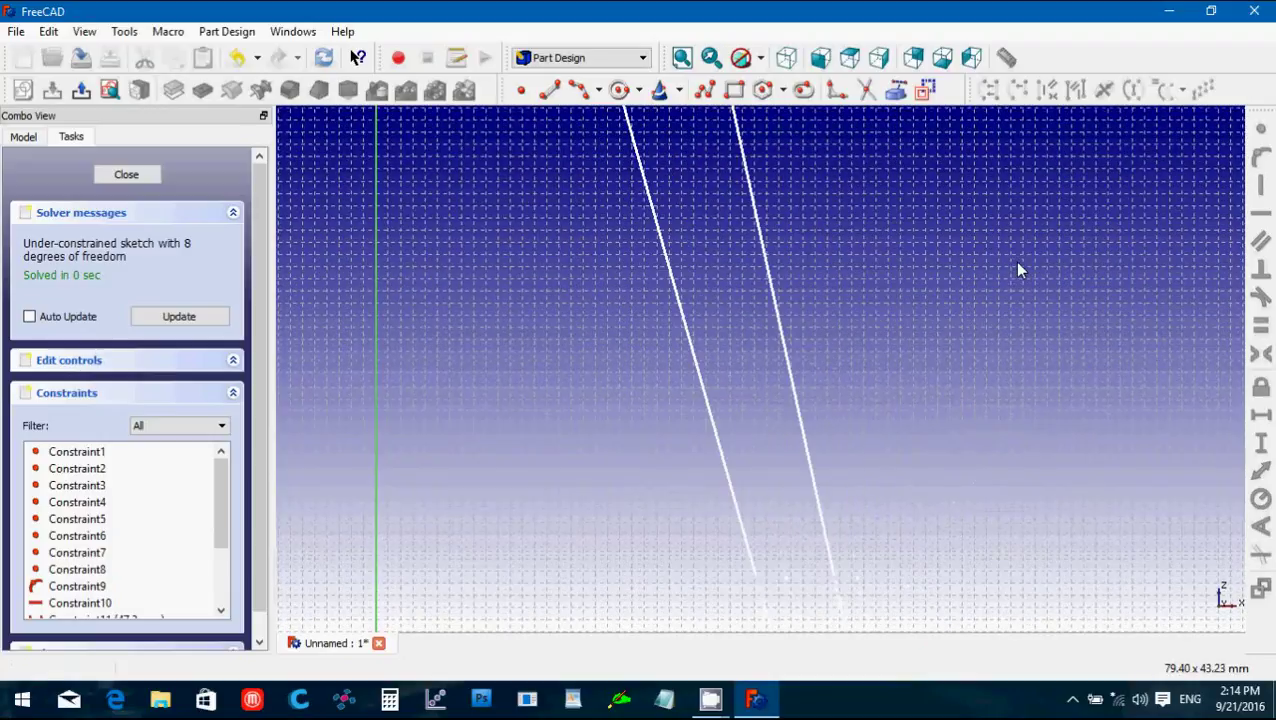
{"action": "scroll", "coordinate": [1018, 270], "scroll_direction": "down", "scroll_amount": 4}
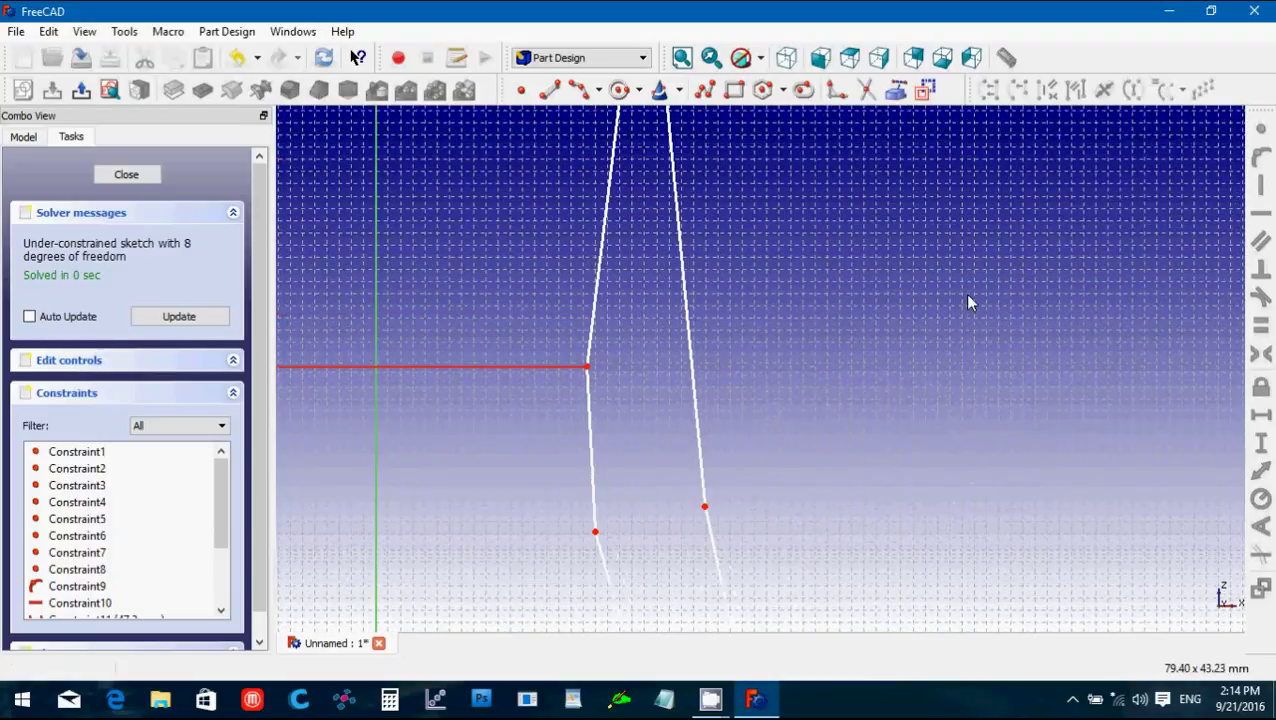
{"action": "scroll", "coordinate": [968, 302], "scroll_direction": "down", "scroll_amount": 3}
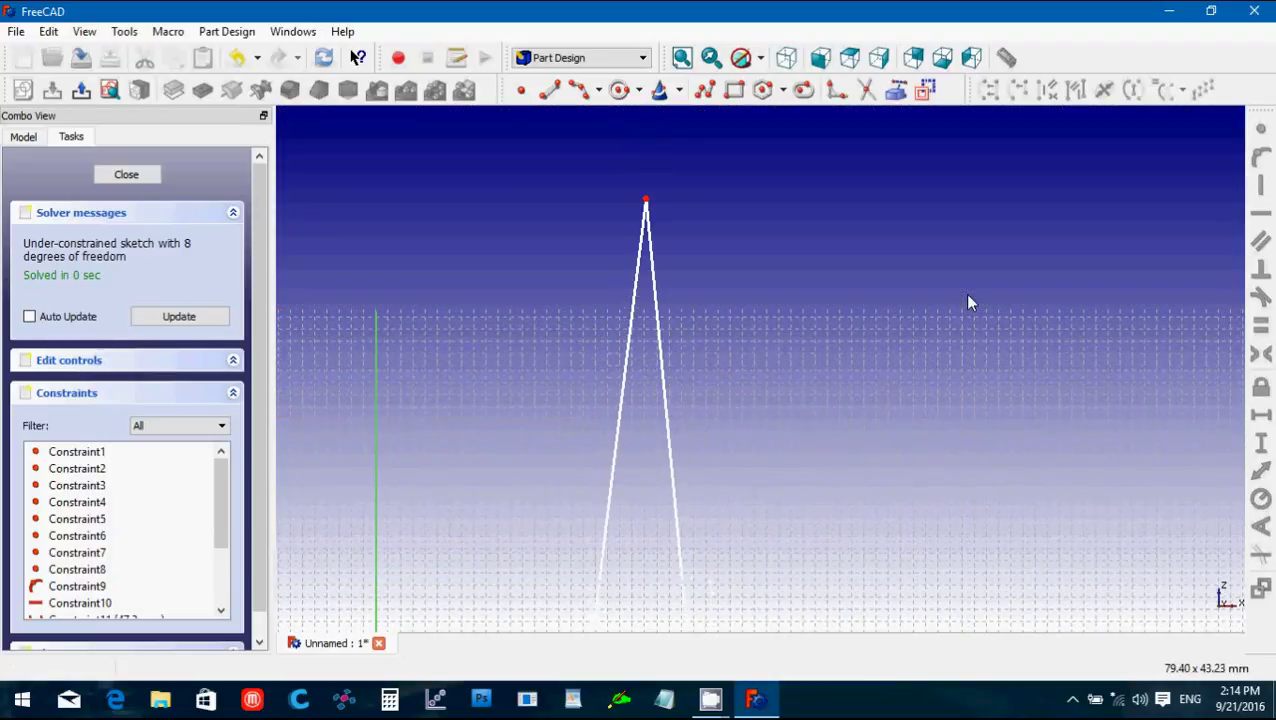
{"action": "scroll", "coordinate": [966, 300], "scroll_direction": "up", "scroll_amount": 4}
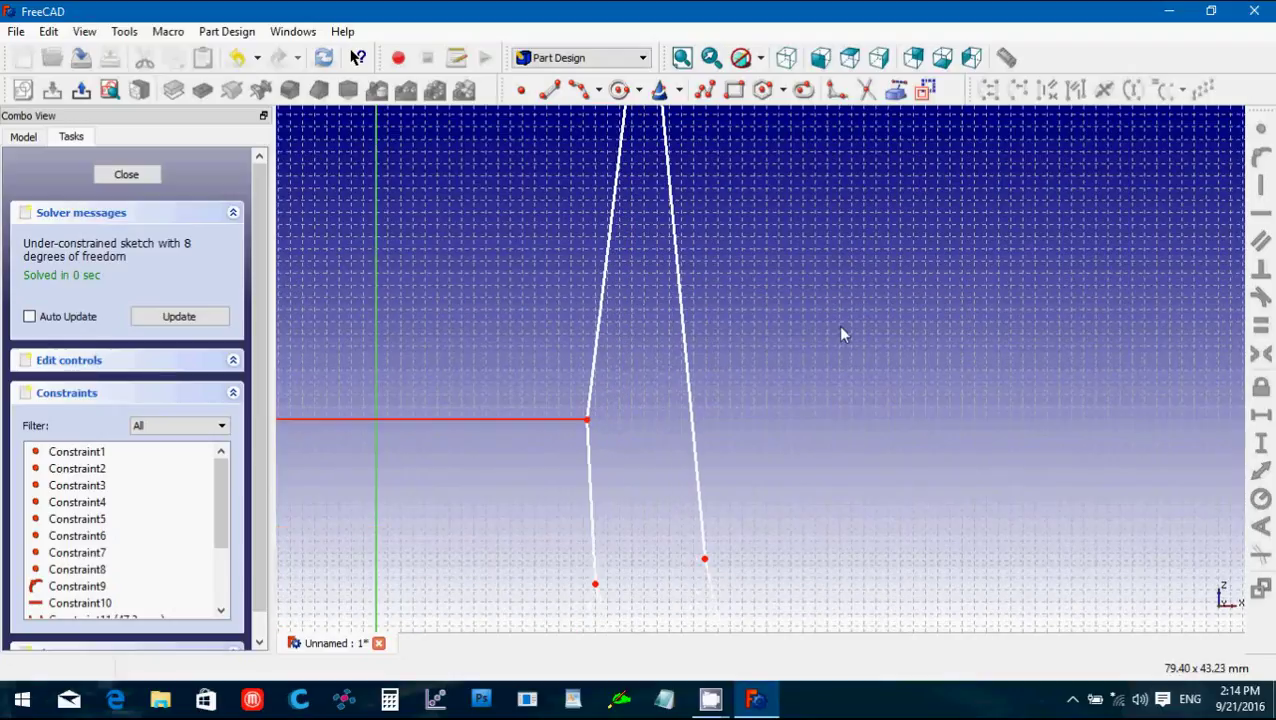
{"action": "left_click", "coordinate": [601, 270]}
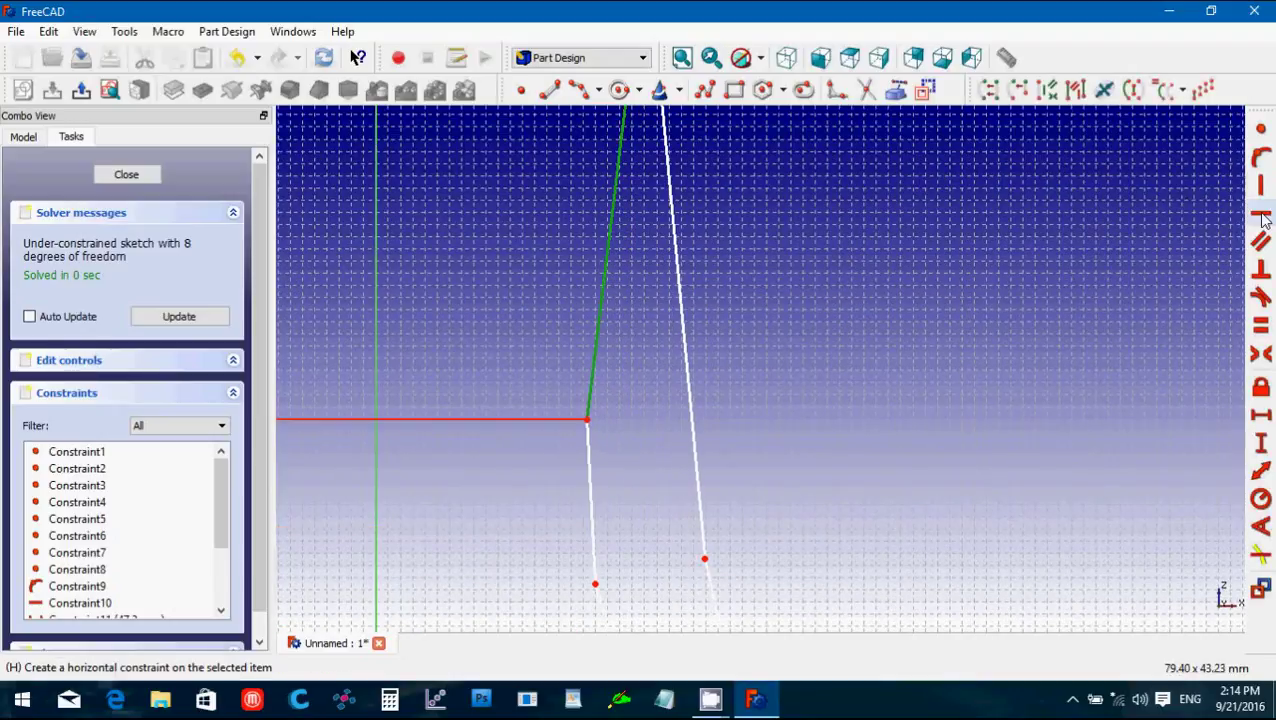
{"action": "left_click", "coordinate": [1261, 212]}
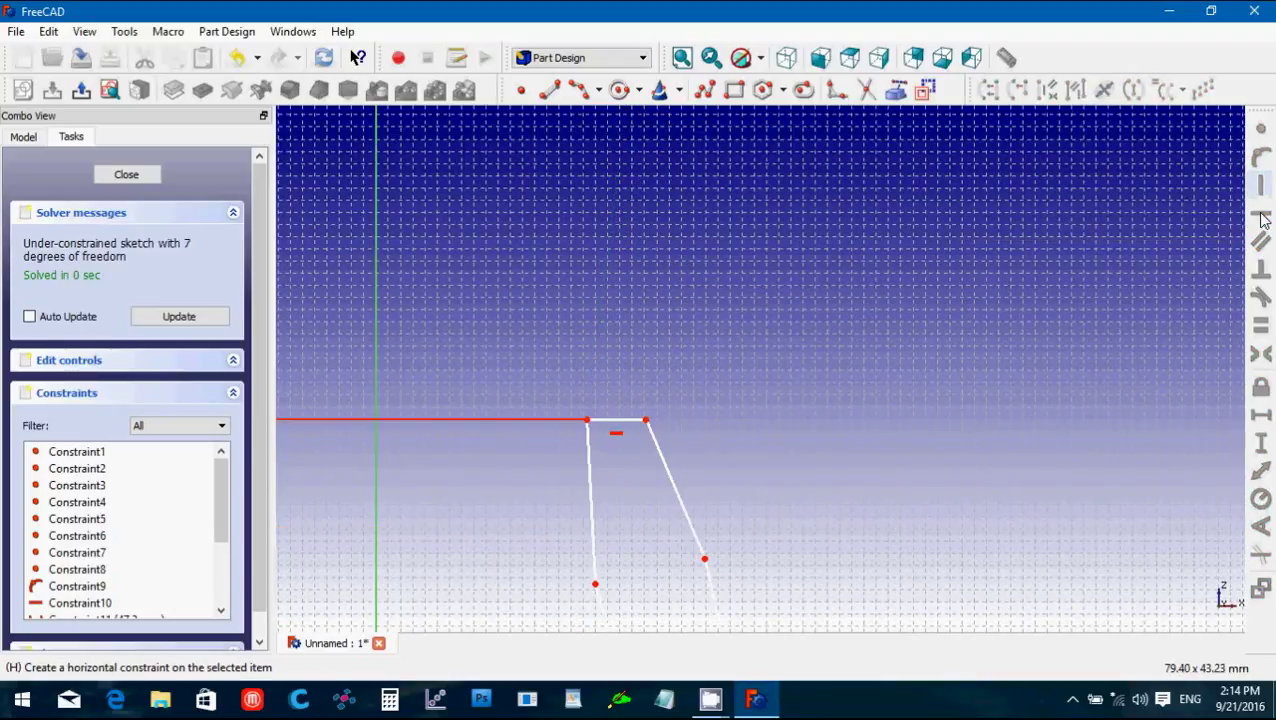
Constrain the neck's short outer edge to vertical.
{"action": "scroll", "coordinate": [1058, 364], "scroll_direction": "down", "scroll_amount": 1}
{"action": "scroll", "coordinate": [1058, 364], "scroll_direction": "down", "scroll_amount": 1}
{"action": "key", "text": "Down"}
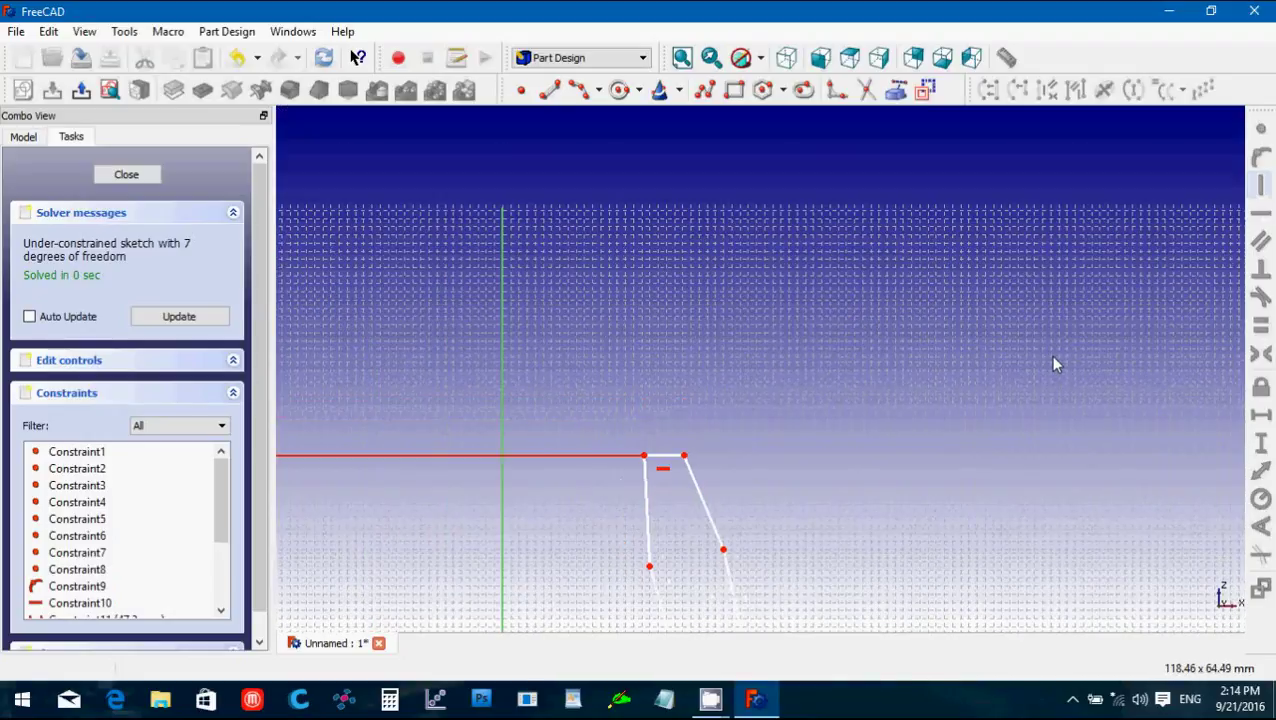
{"action": "key", "text": "Up"}
{"action": "key", "text": "Up"}
{"action": "key", "text": "Up"}
{"action": "key", "text": "Up"}
{"action": "key", "text": "Up"}
{"action": "scroll", "coordinate": [1040, 355], "scroll_direction": "down", "scroll_amount": 2}
{"action": "scroll", "coordinate": [1037, 354], "scroll_direction": "down", "scroll_amount": 1}
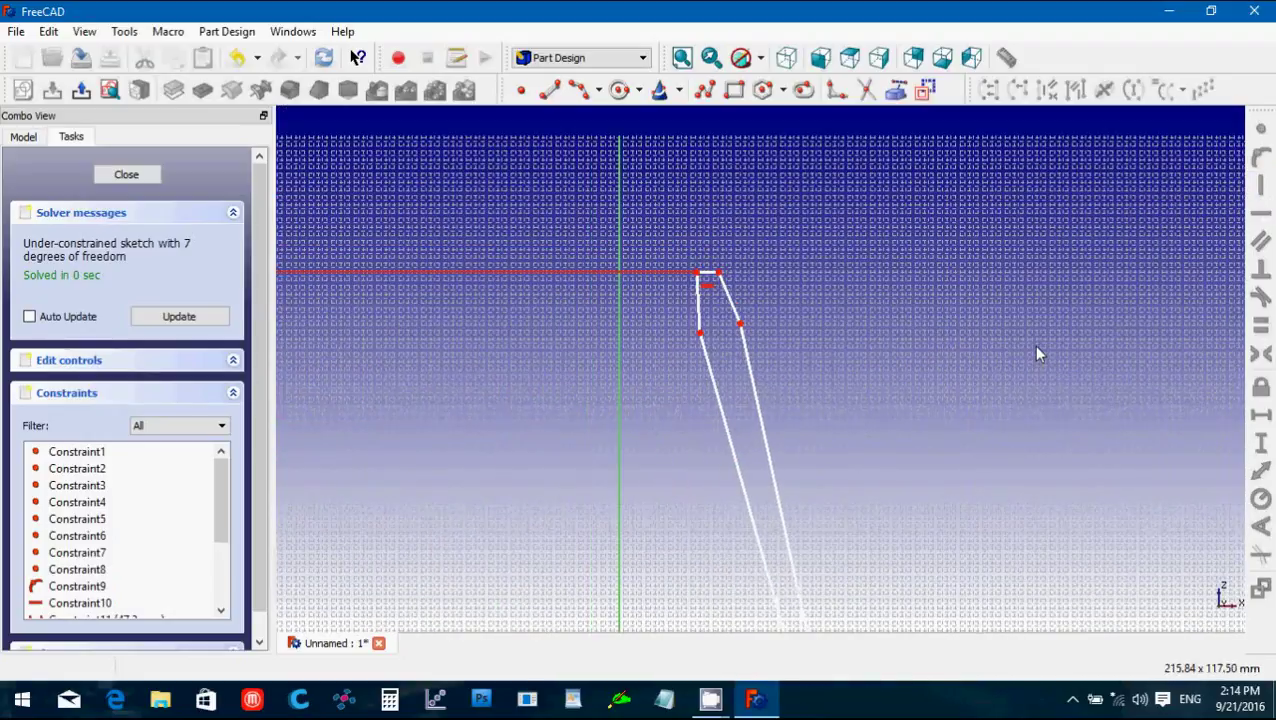
{"action": "key", "text": "Up"}
{"action": "key", "text": "Up"}
{"action": "key", "text": "Down"}
{"action": "key", "text": "Down"}
{"action": "left_click", "coordinate": [737, 316]}
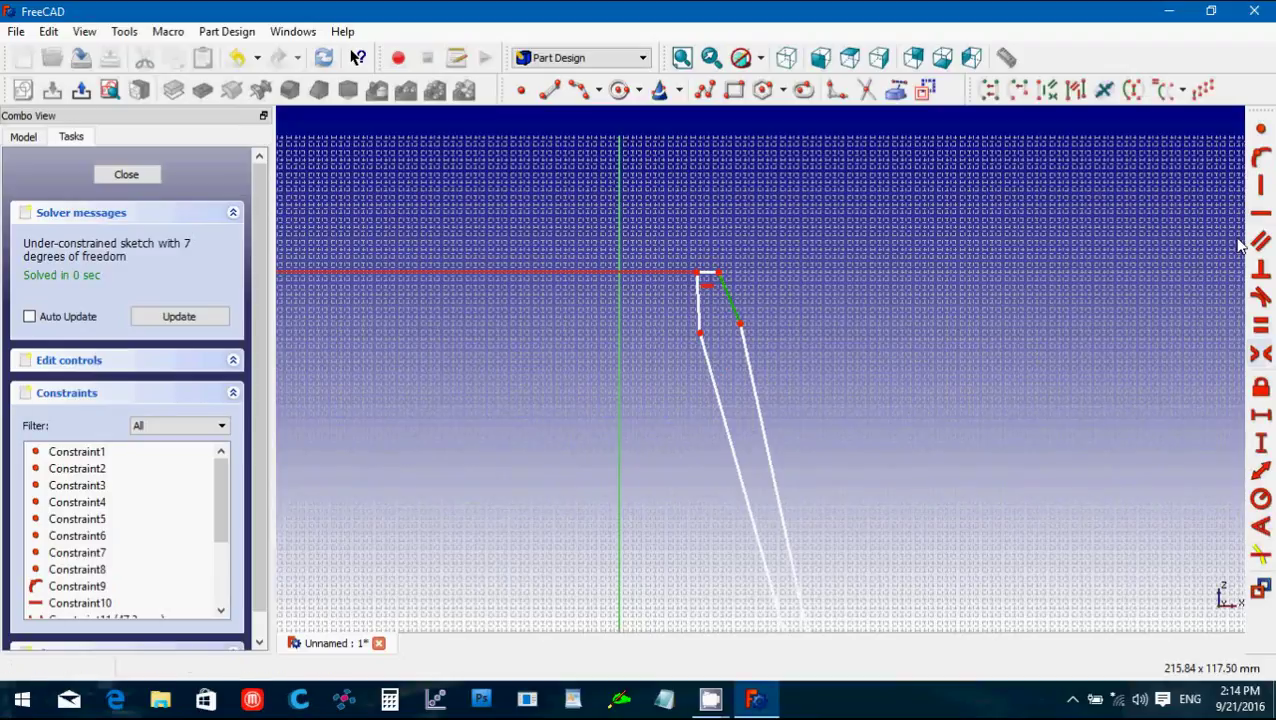
{"action": "left_click", "coordinate": [1266, 200]}
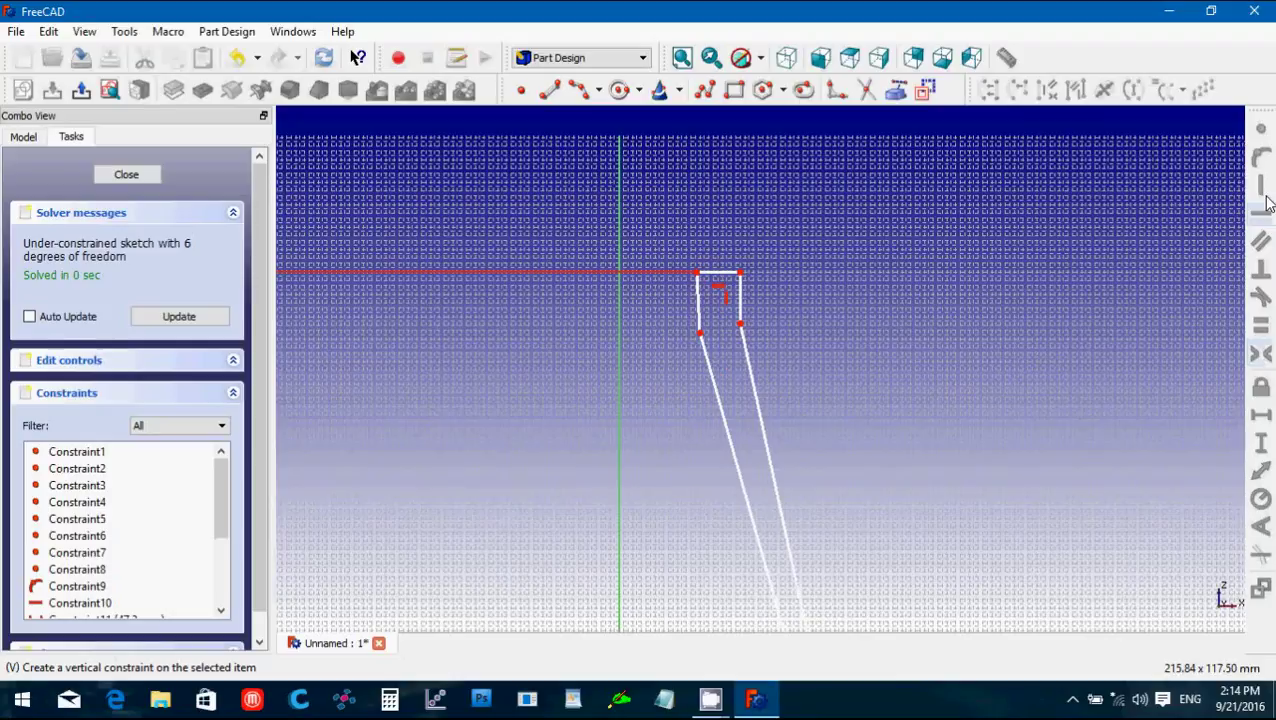
Constrain the horizontal length of the neck's top edge to 2.2 mm.
{"action": "left_click", "coordinate": [714, 273]}
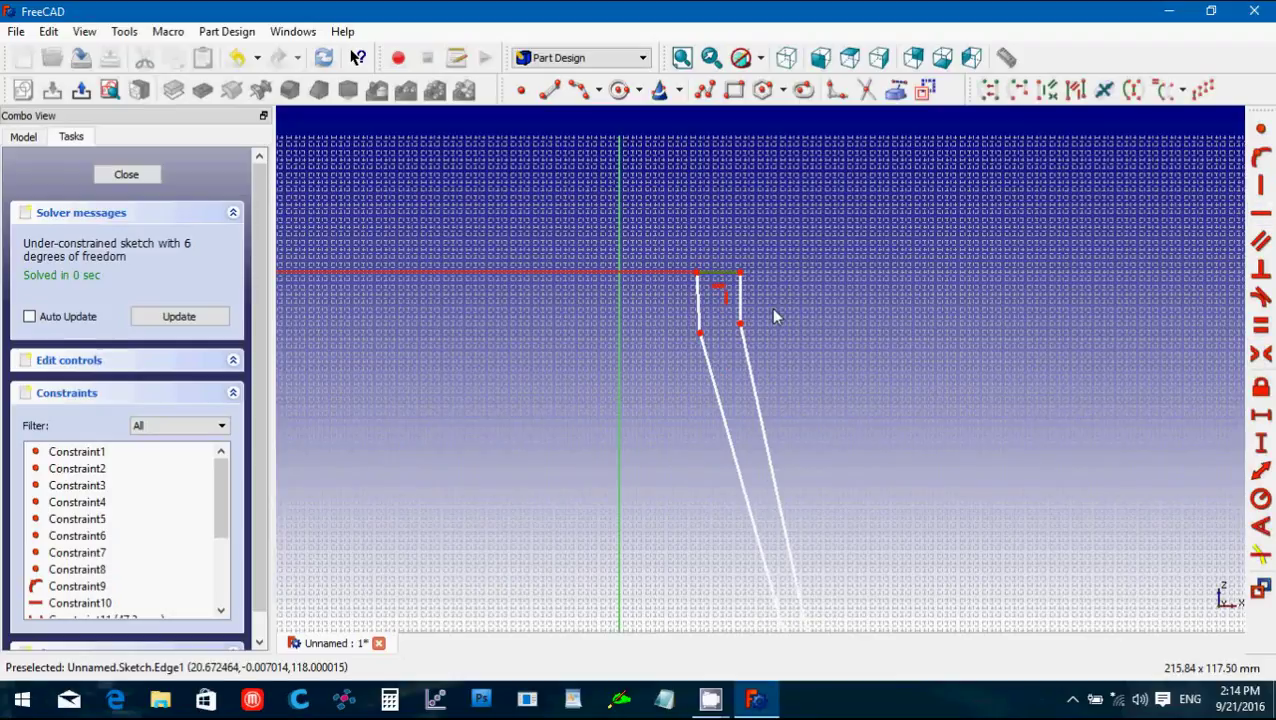
{"action": "left_click", "coordinate": [1261, 420]}
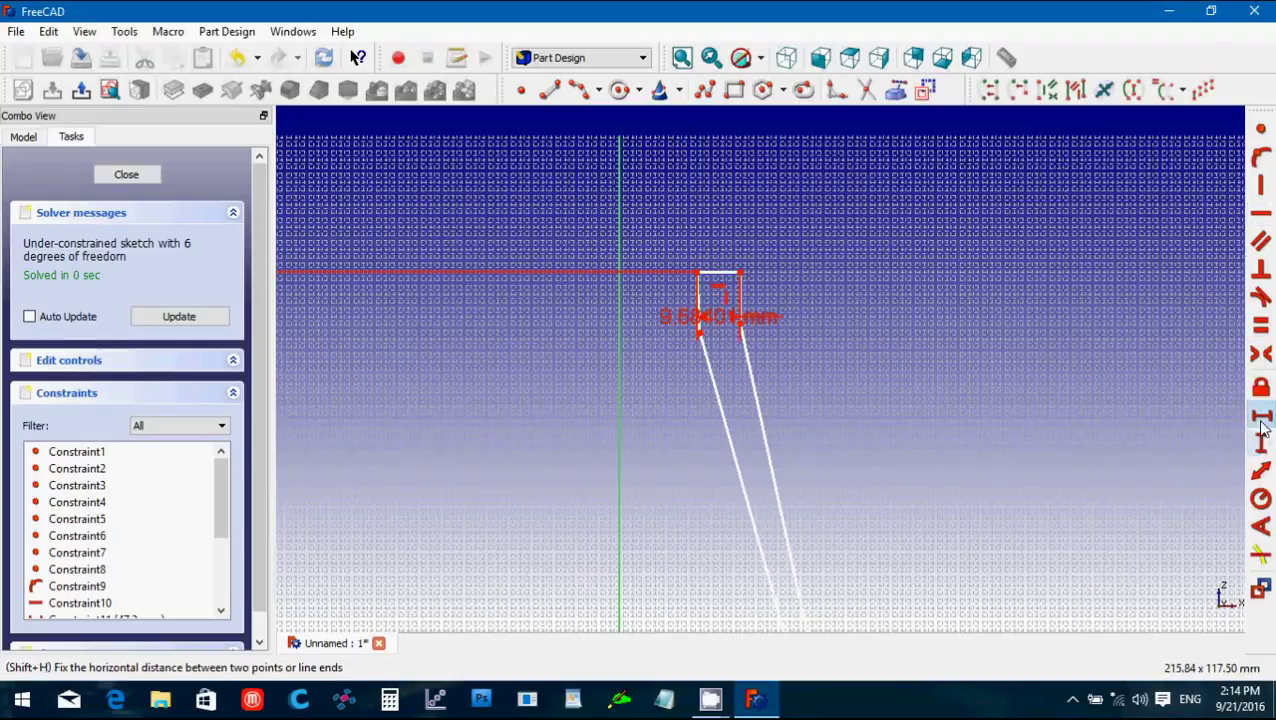
{"action": "type", "text": "2.3"}
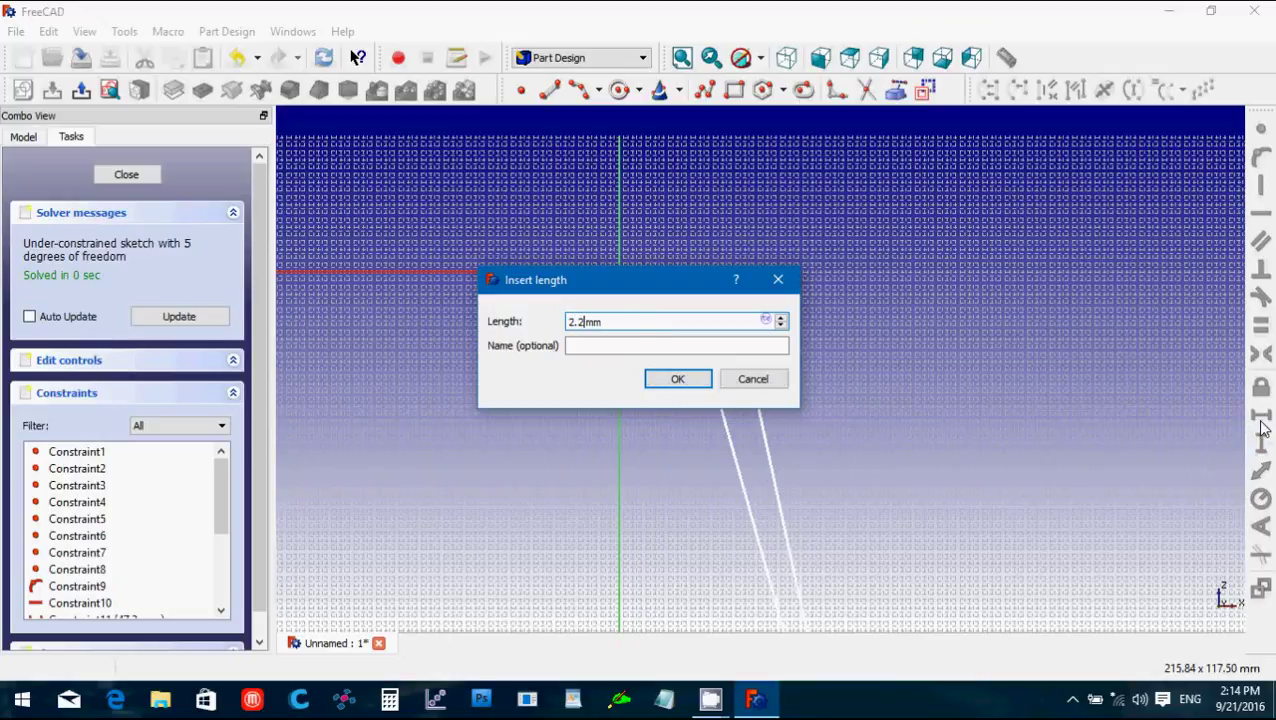
{"action": "key", "text": "Return"}
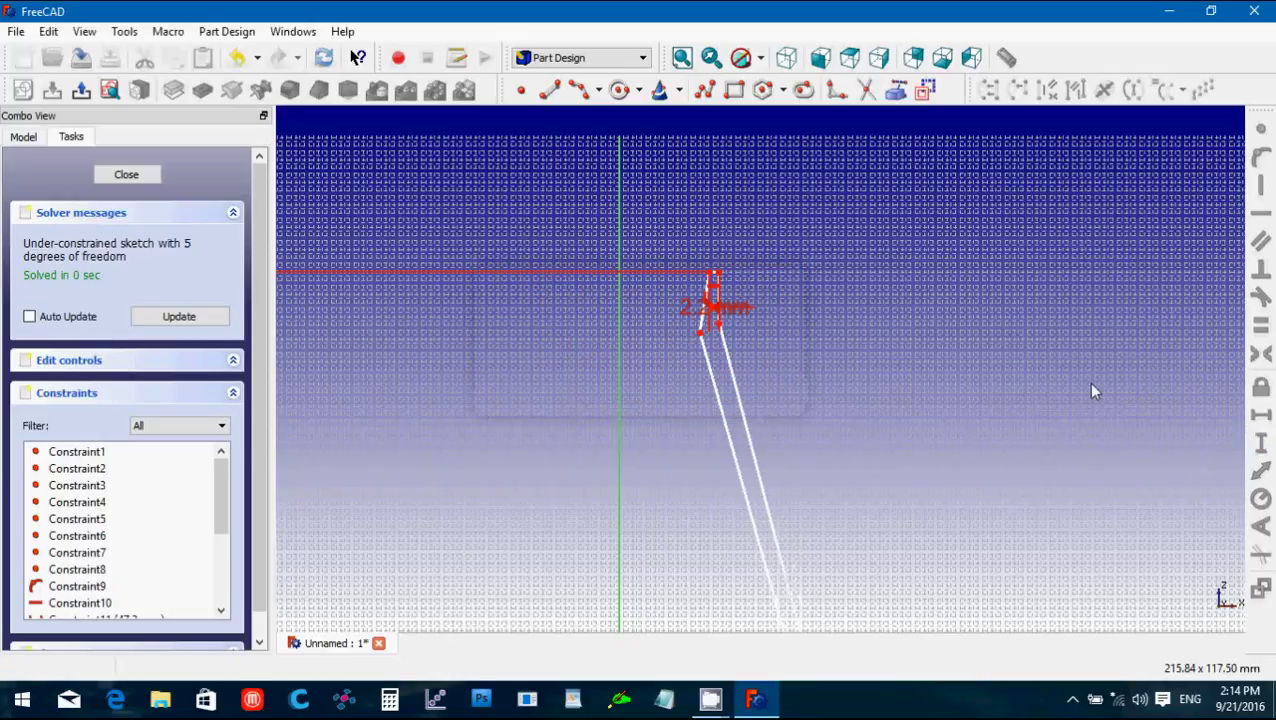
Constrain the neck's inner edge to vertical and move the neck's 2.2 mm width dimension outside the profile.
{"action": "left_click", "coordinate": [703, 325]}
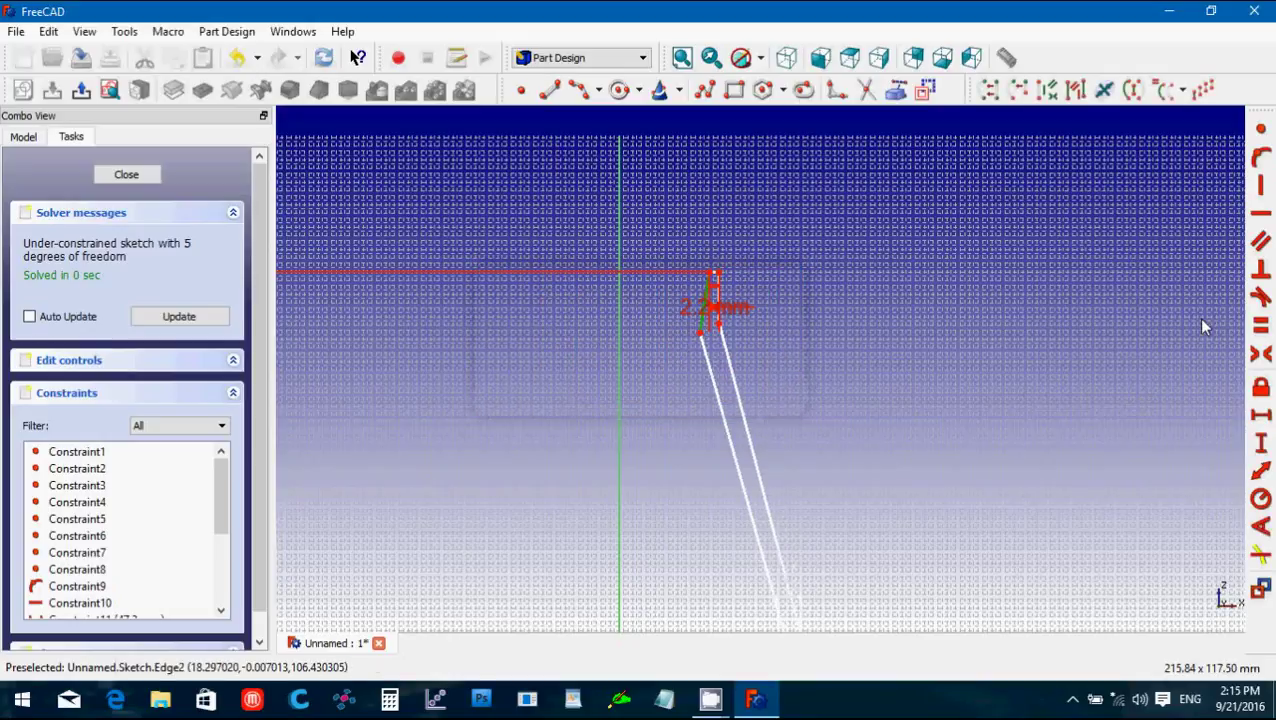
{"action": "left_click", "coordinate": [1260, 185]}
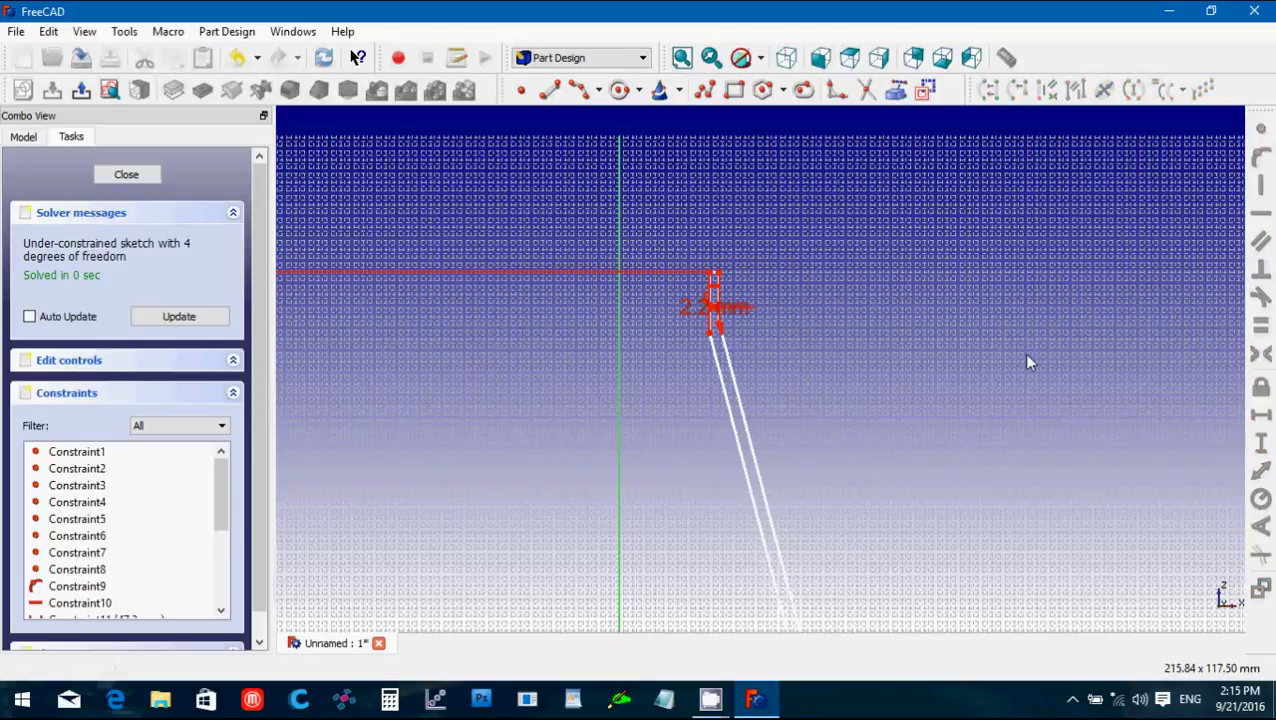
{"action": "scroll", "coordinate": [768, 389], "scroll_direction": "down", "scroll_amount": 1}
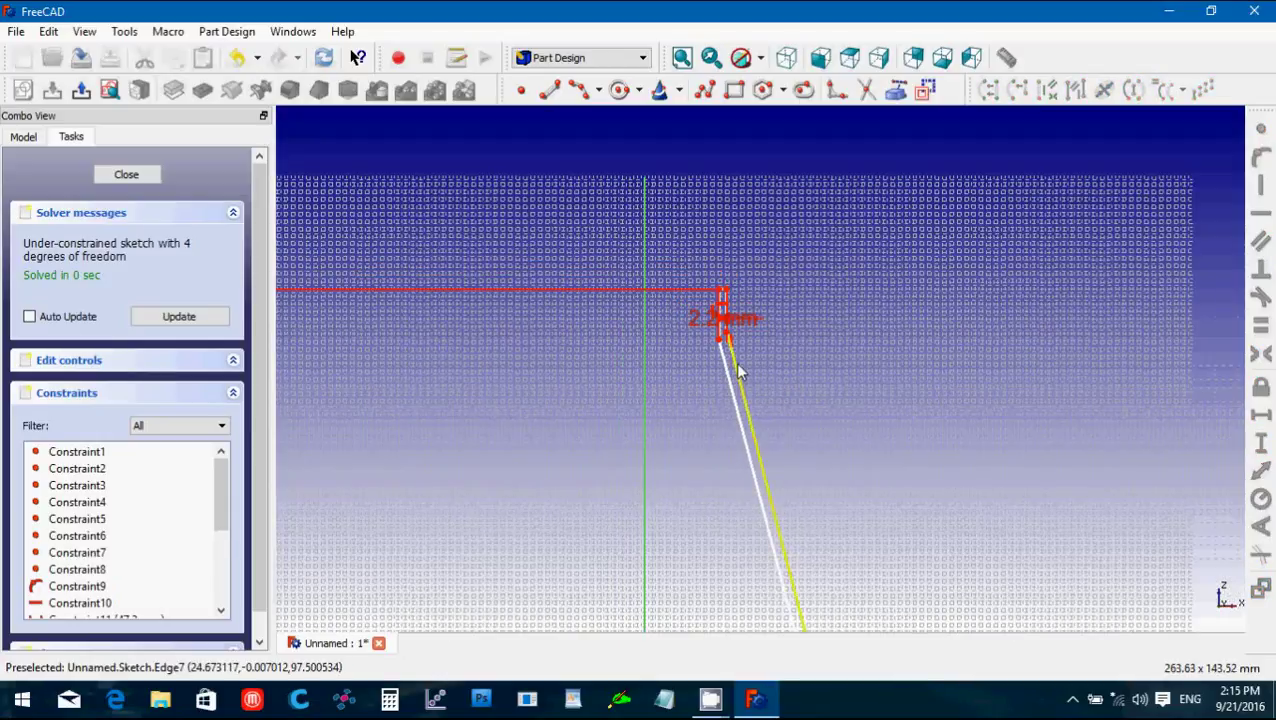
{"action": "left_click_drag", "start_coordinate": [738, 372], "coordinate": [760, 400]}
{"action": "scroll", "coordinate": [768, 418], "scroll_direction": "down", "scroll_amount": 2}
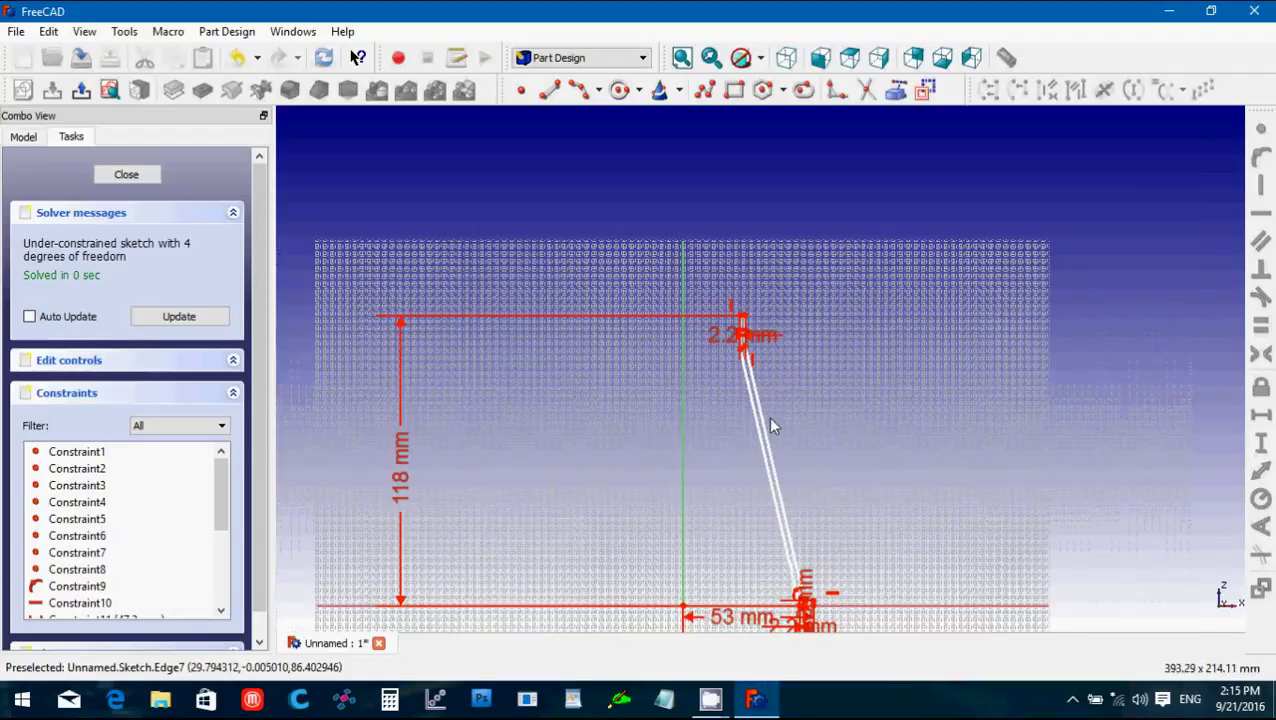
{"action": "scroll", "coordinate": [745, 396], "scroll_direction": "up", "scroll_amount": 4}
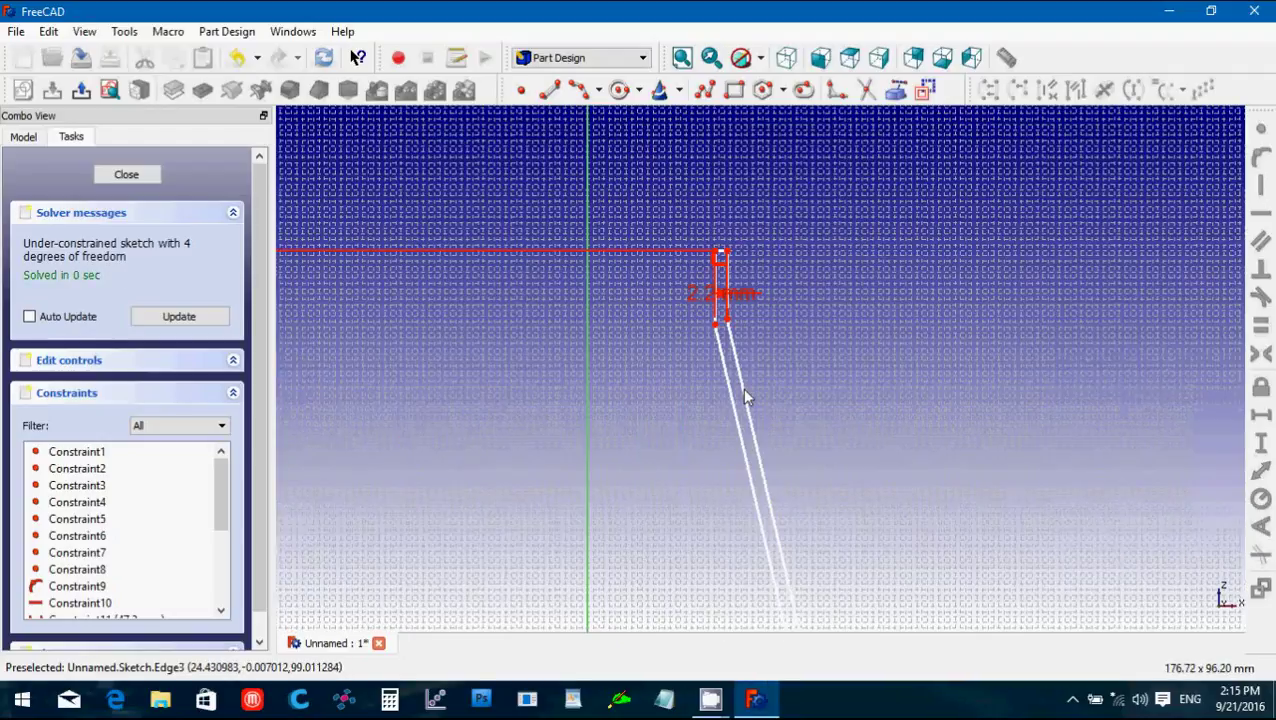
{"action": "scroll", "coordinate": [745, 396], "scroll_direction": "up", "scroll_amount": 4}
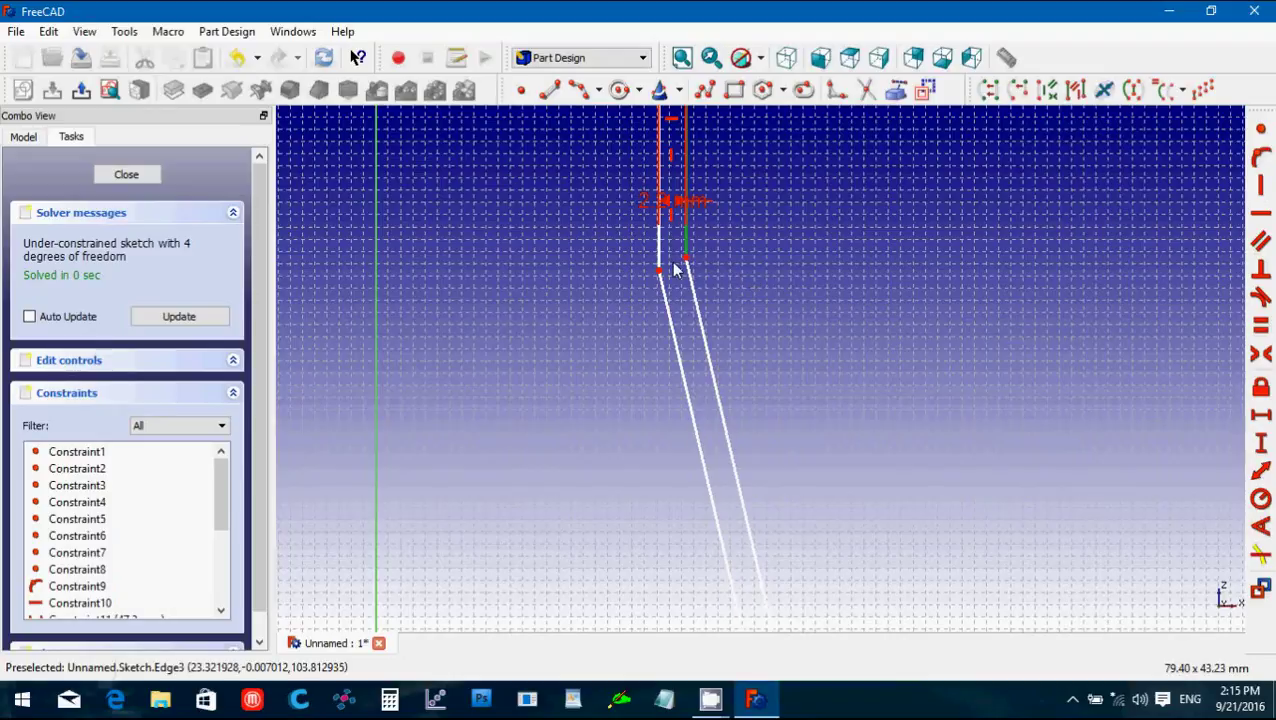
{"action": "left_click_drag", "start_coordinate": [672, 202], "coordinate": [815, 230]}
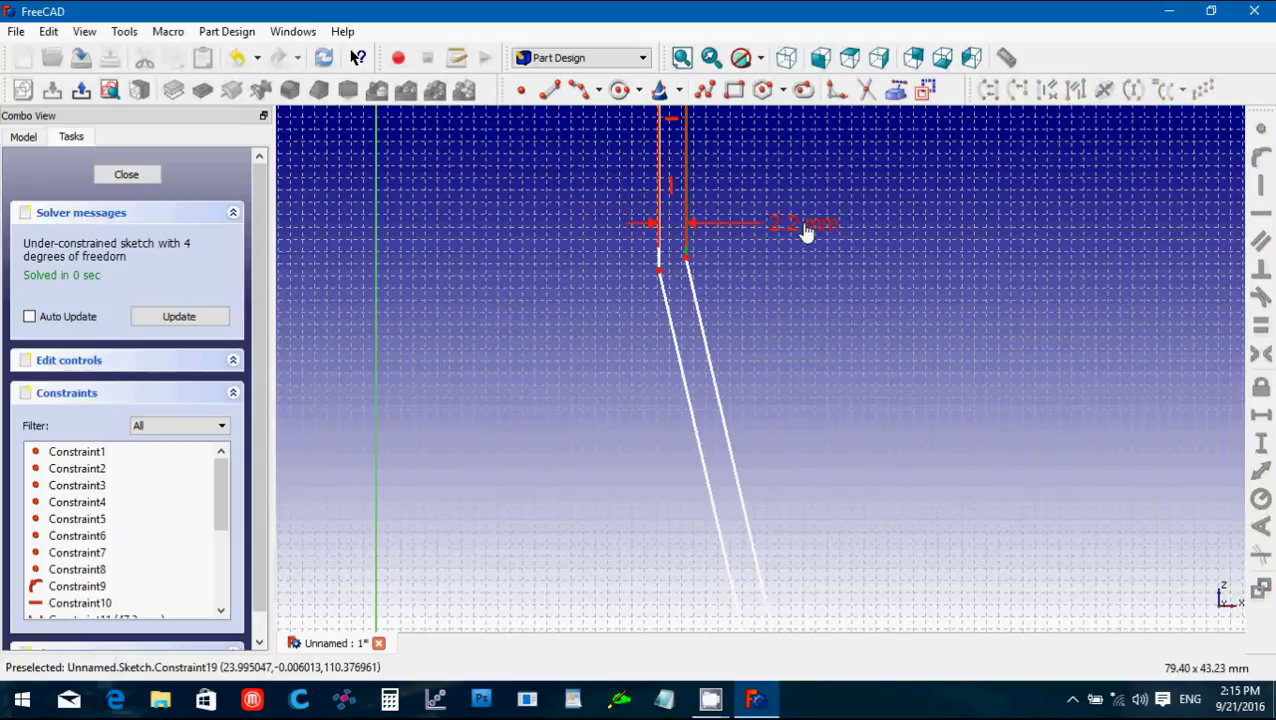
Try to delete the vertical constraint on the neck's outer edge.
{"action": "left_click", "coordinate": [676, 214]}
{"action": "key", "text": "Delete"}
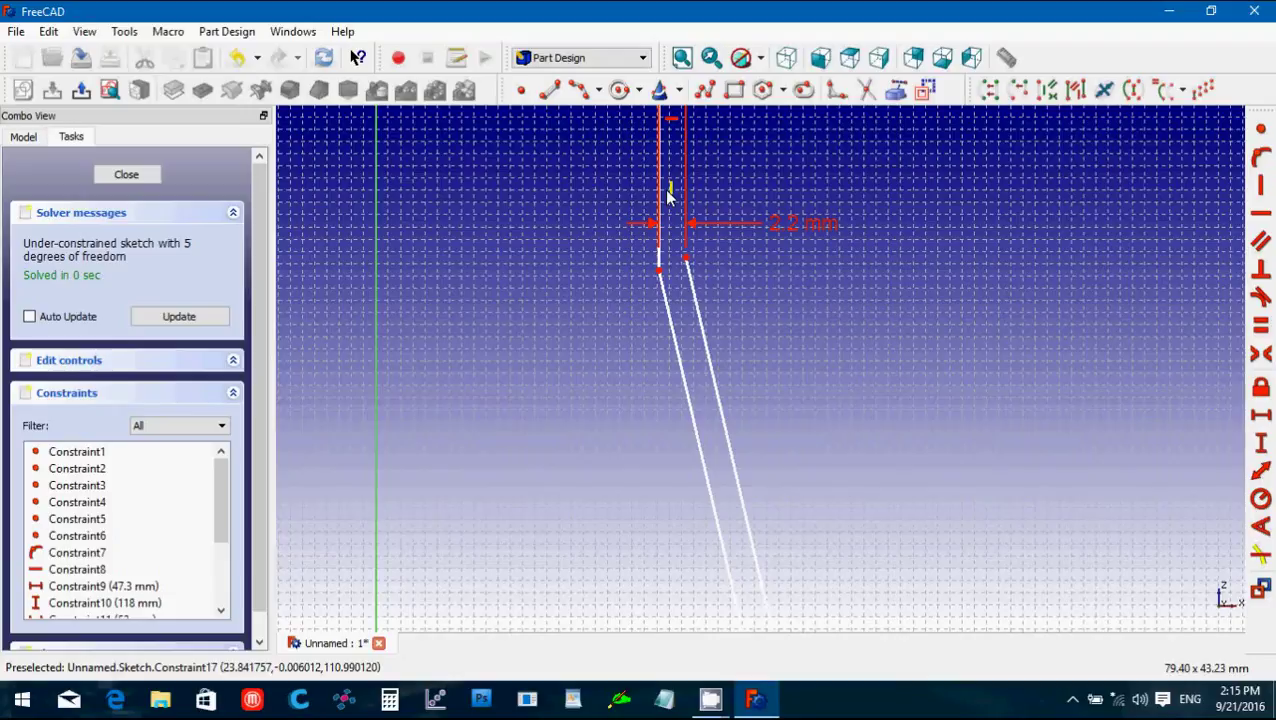
{"action": "left_click", "coordinate": [670, 190]}
{"action": "left_click_drag", "start_coordinate": [672, 190], "coordinate": [685, 199]}
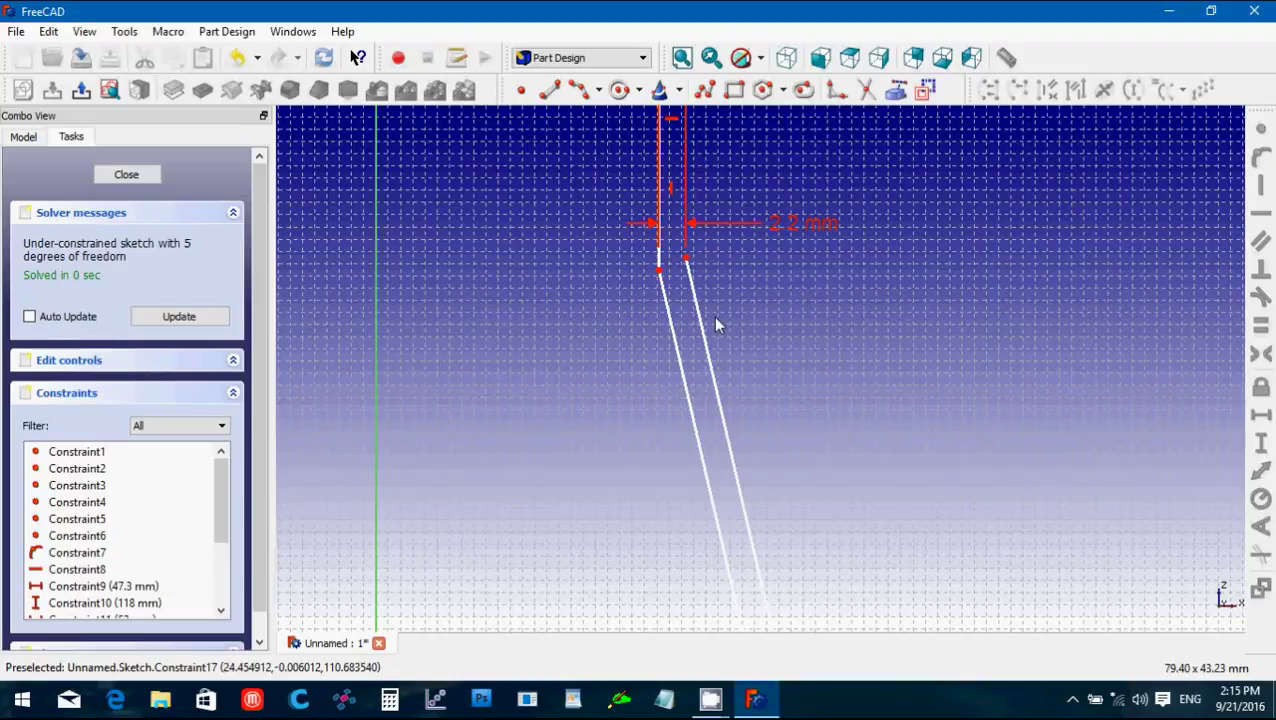
Undo the deletion of the neck's outer edge and its constraints.
{"action": "scroll", "coordinate": [715, 325], "scroll_direction": "up", "scroll_amount": 2}
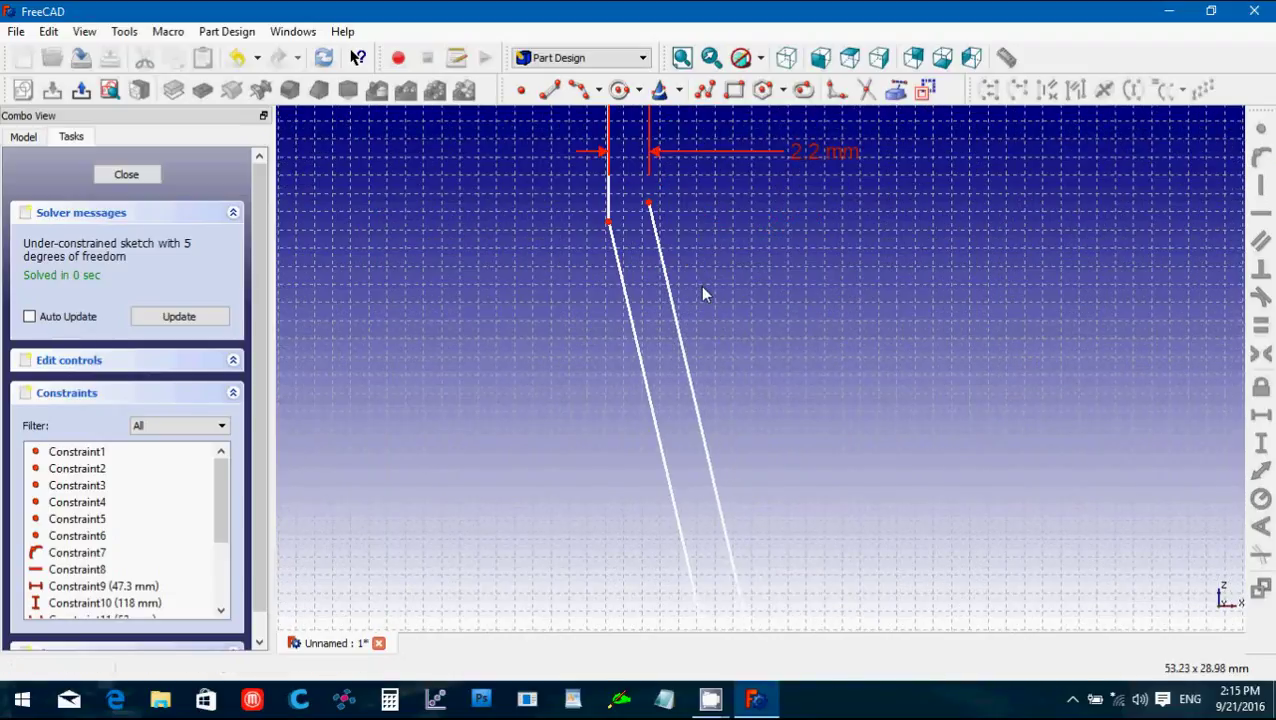
{"action": "scroll", "coordinate": [701, 291], "scroll_direction": "up", "scroll_amount": 3}
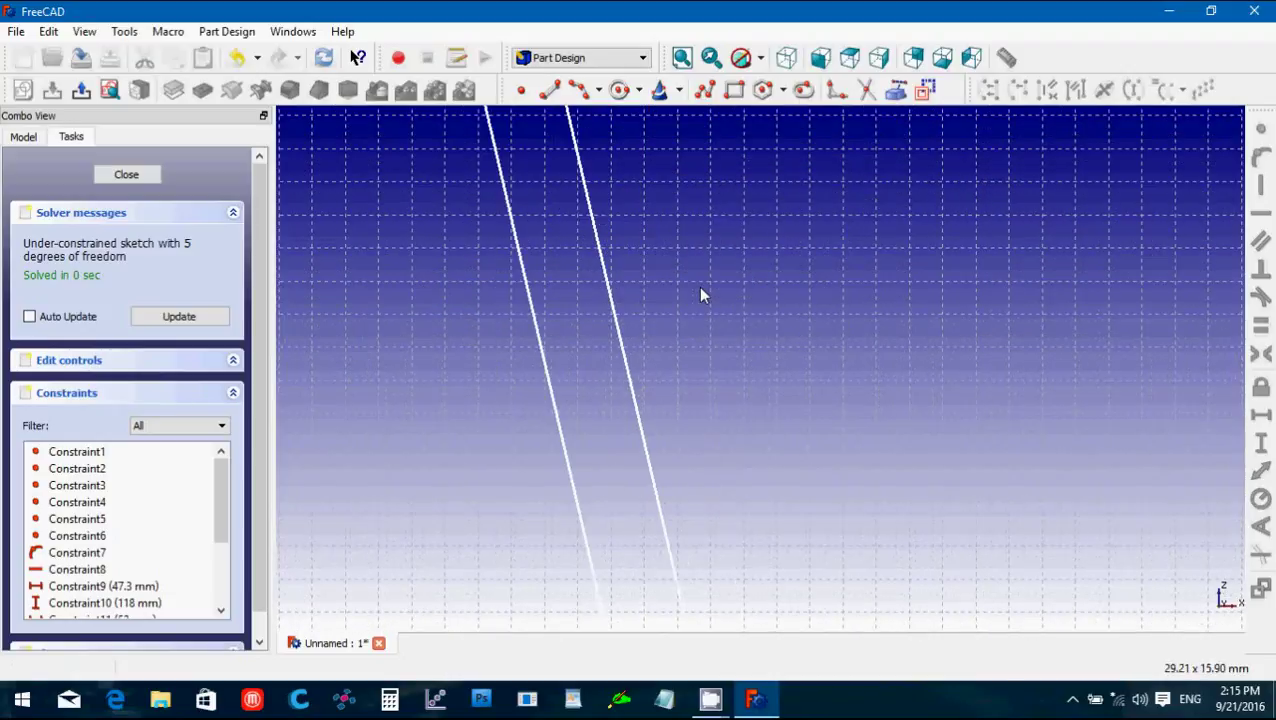
{"action": "key", "text": "Up"}
{"action": "key", "text": "Up"}
{"action": "key", "text": "Up"}
{"action": "key", "text": "Up"}
{"action": "key", "text": "Up"}
{"action": "key", "text": "Up"}
{"action": "key", "text": "Up"}
{"action": "key", "text": "Up"}
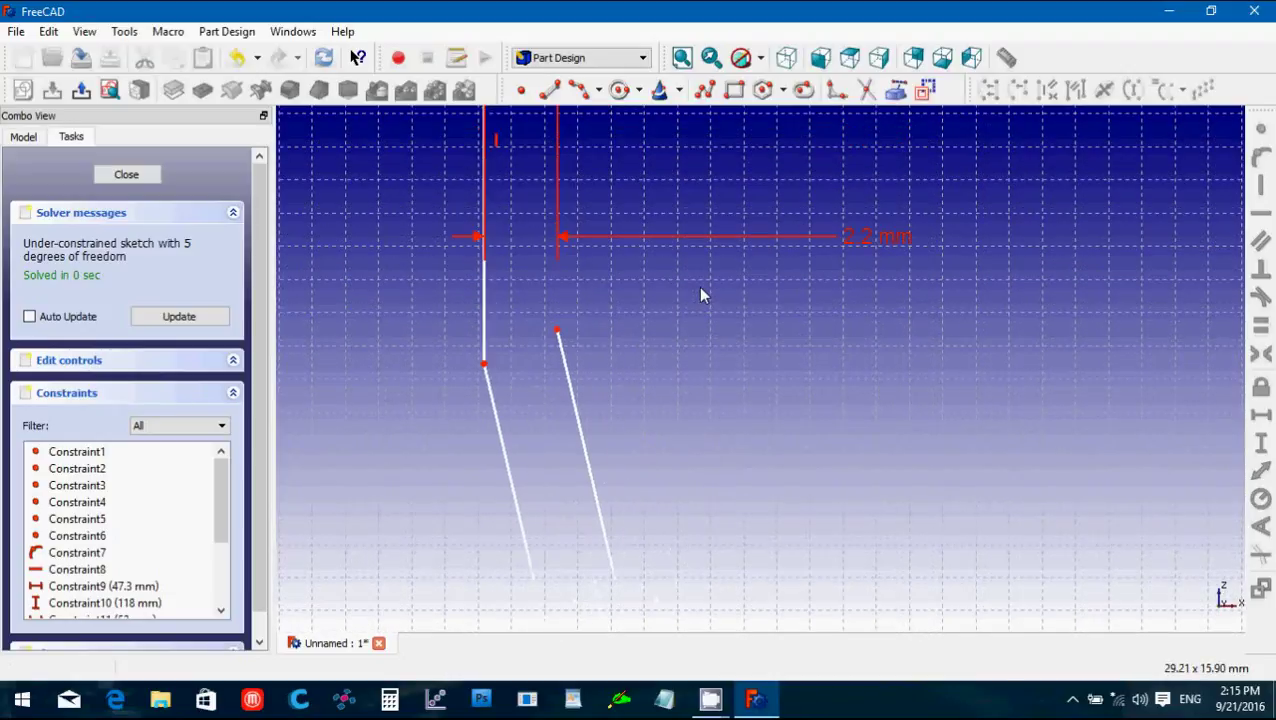
{"action": "key", "text": "Up"}
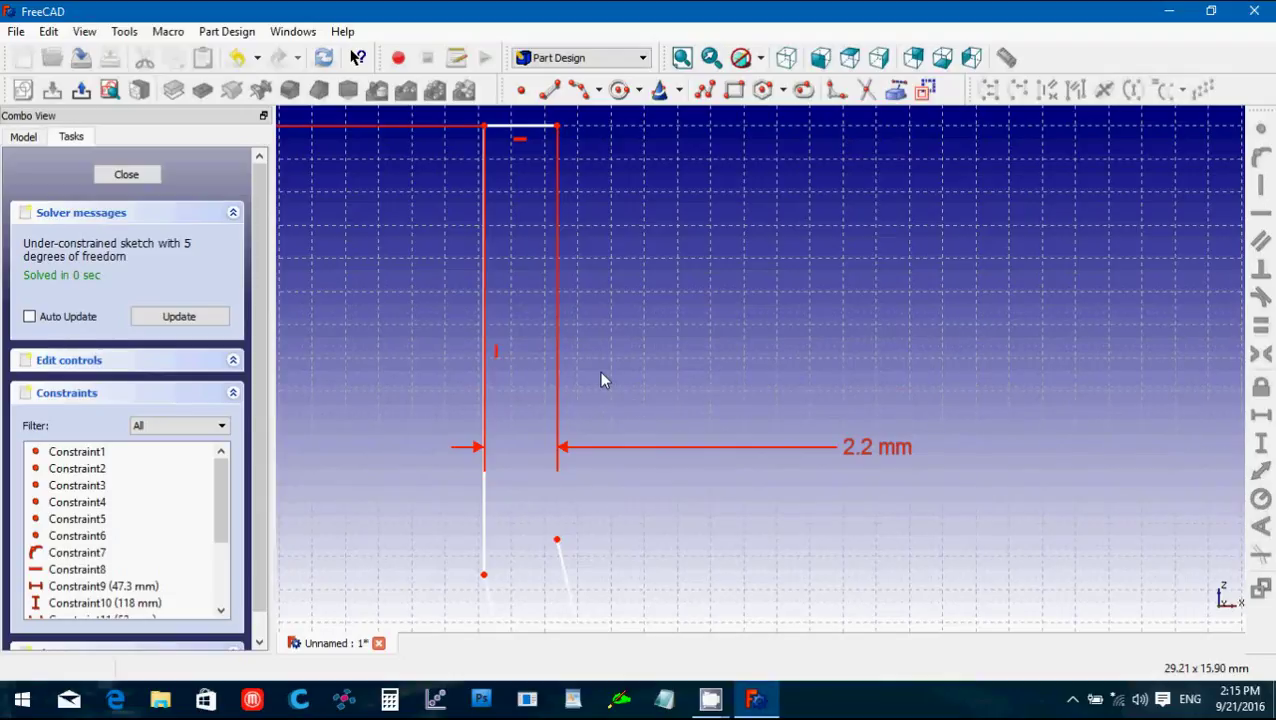
{"action": "key", "text": "v"}
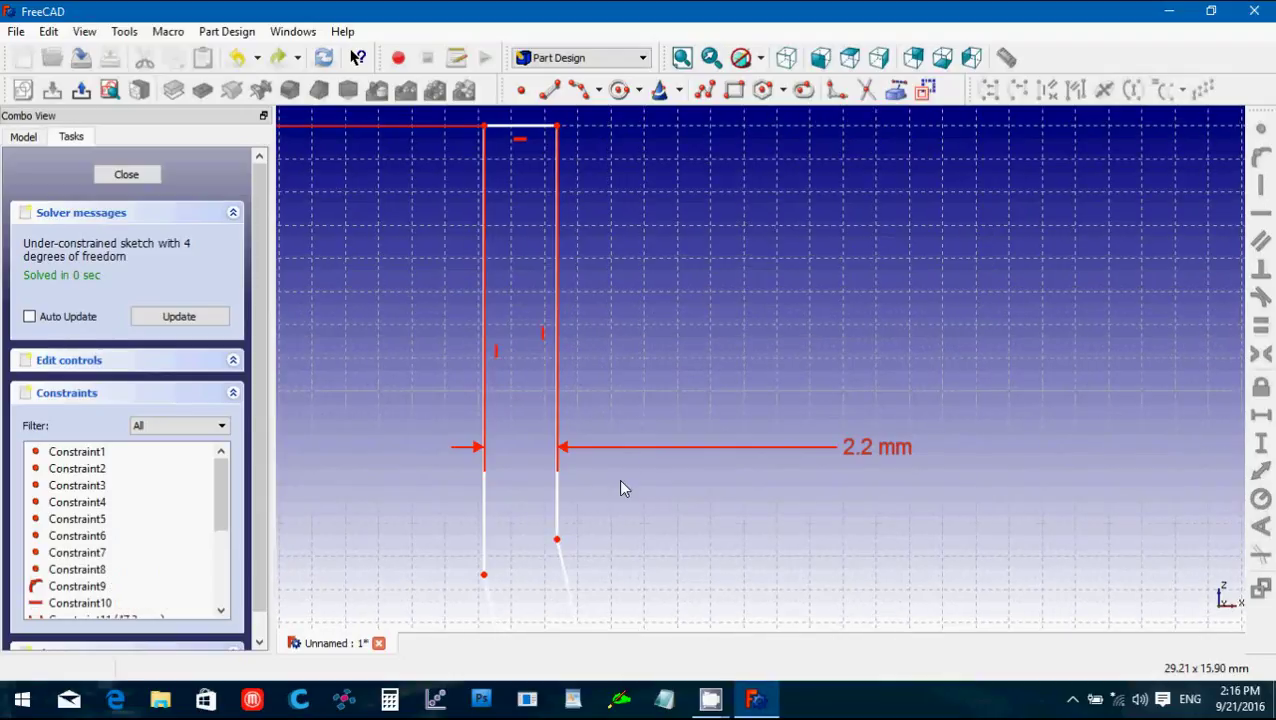
Remove the vertical constraint from the neck's outer edge and constrain that edge's vertical length to 39 mm.
{"action": "scroll", "coordinate": [620, 488], "scroll_direction": "down", "scroll_amount": 1}
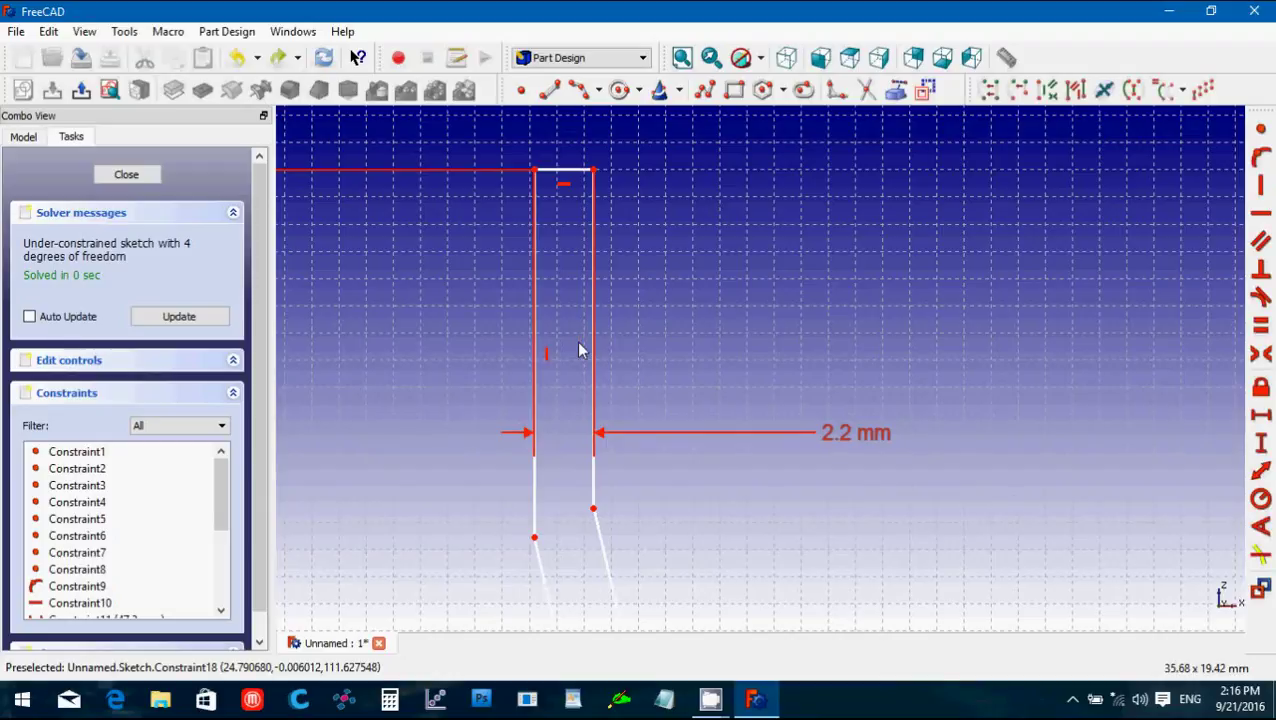
{"action": "key", "text": "Delete"}
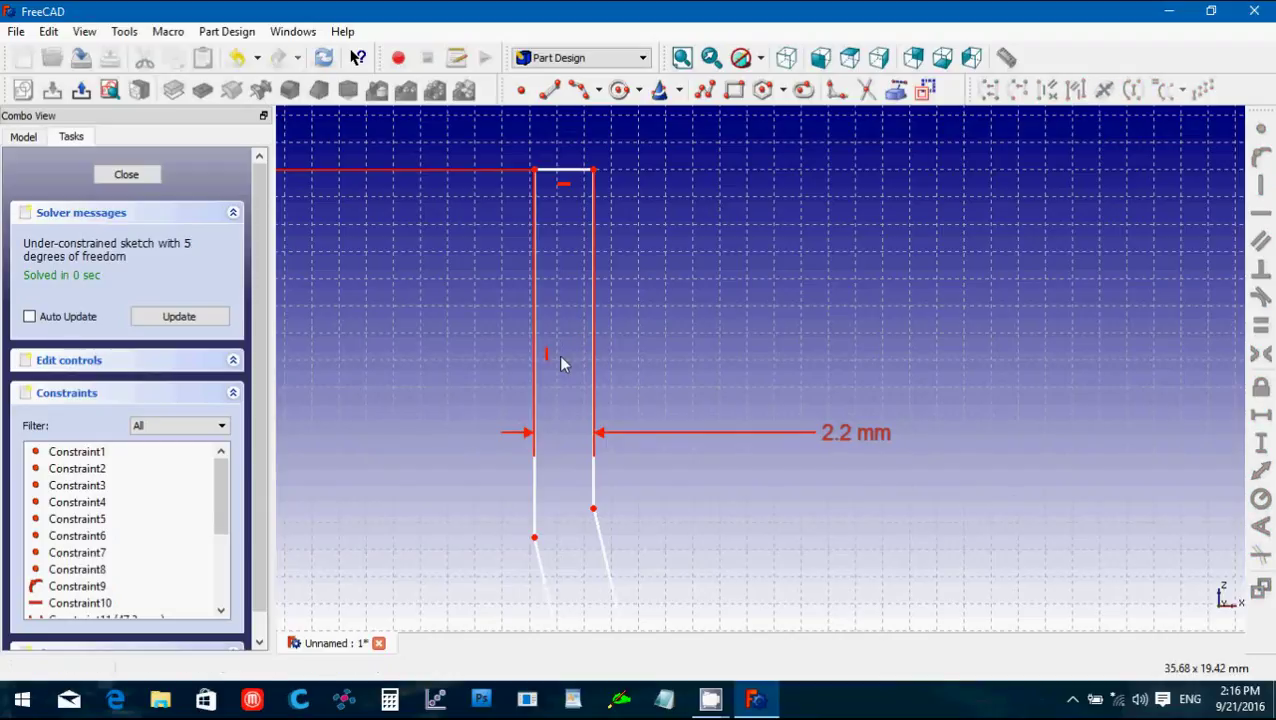
{"action": "left_click", "coordinate": [593, 480]}
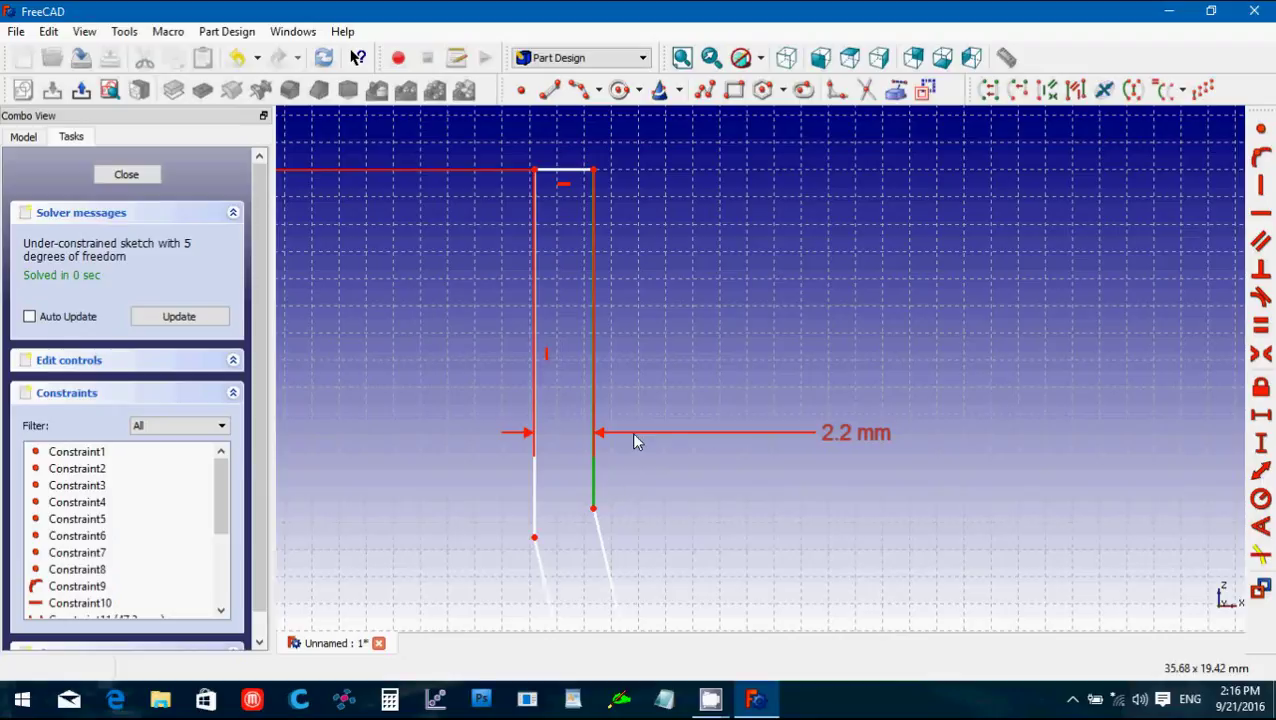
{"action": "left_click", "coordinate": [1262, 443]}
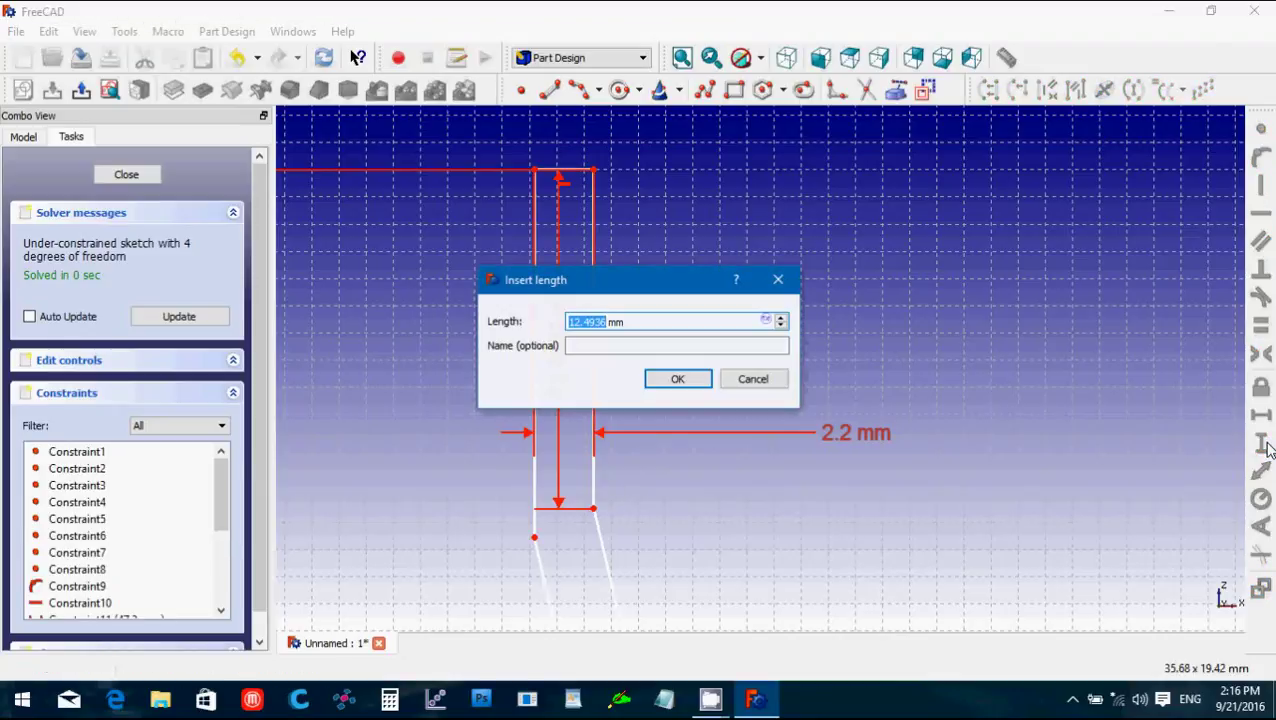
{"action": "type", "text": "18"}
{"action": "key", "text": "Return"}
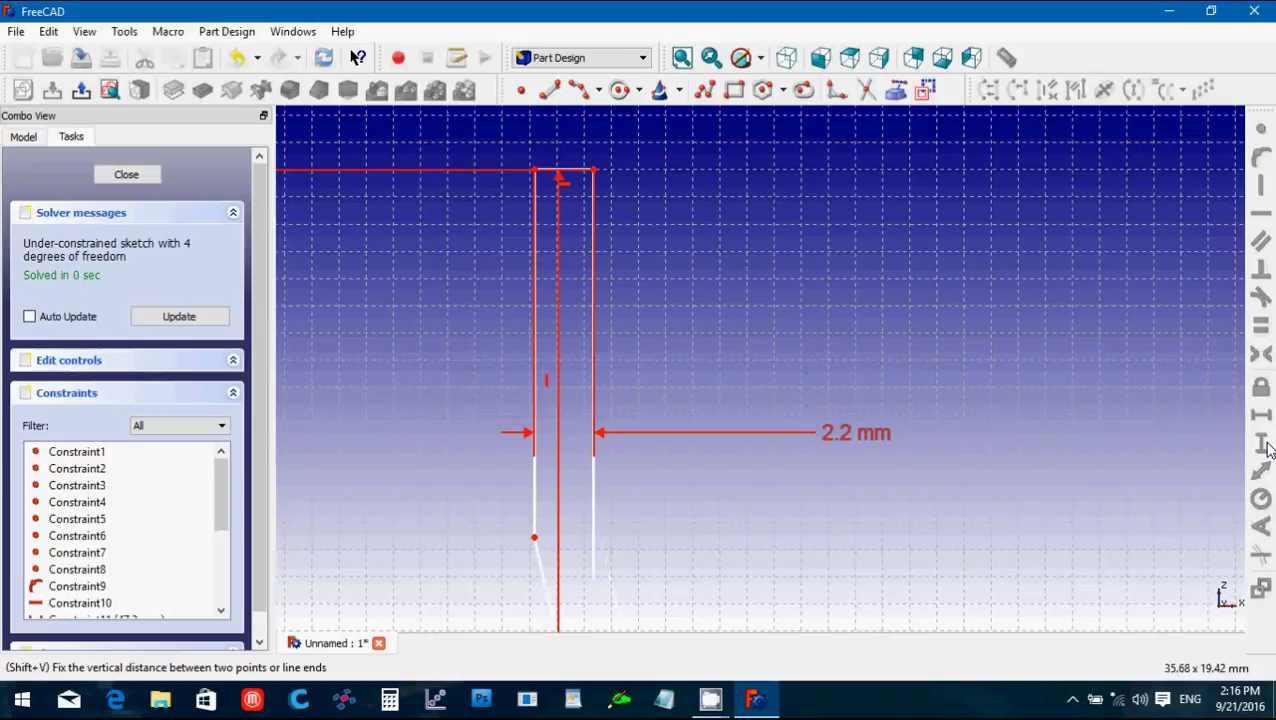
Place the 39 mm dimension outside the profile and lower the inner neck edge's bottom endpoint to just below the outer one.
{"action": "scroll", "coordinate": [1021, 408], "scroll_direction": "down", "scroll_amount": 2}
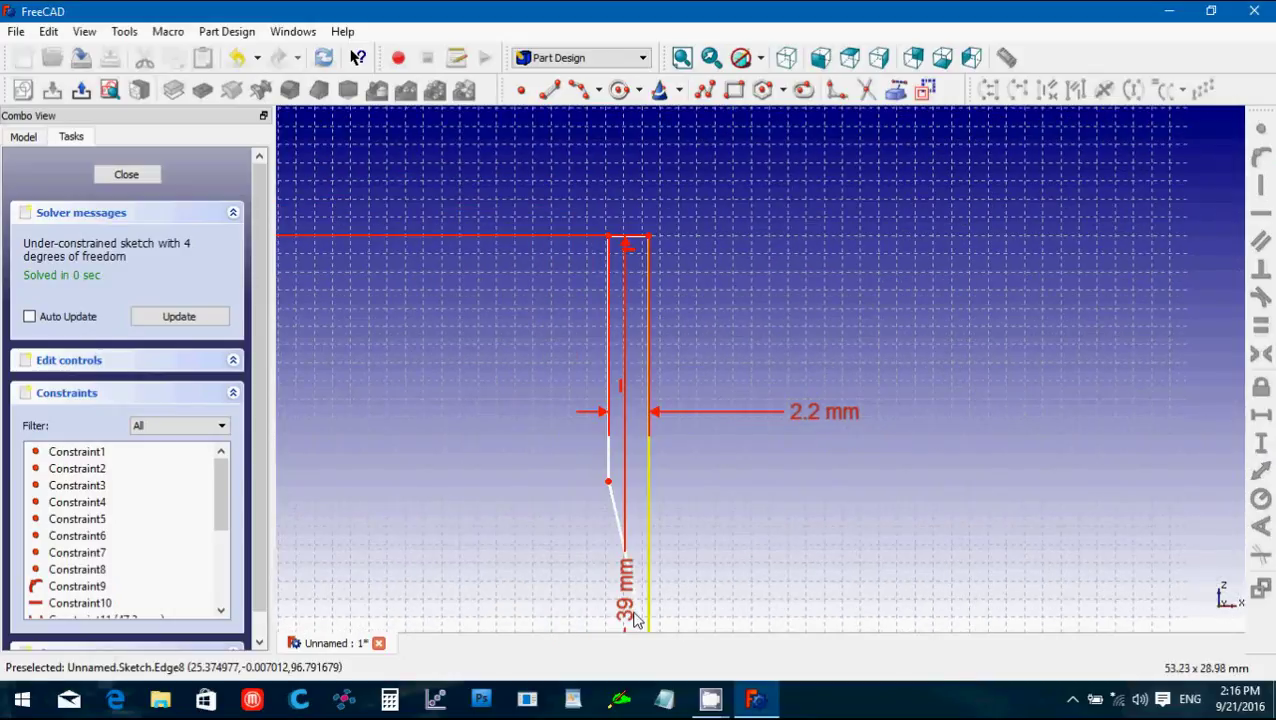
{"action": "left_click_drag", "start_coordinate": [633, 619], "coordinate": [832, 625]}
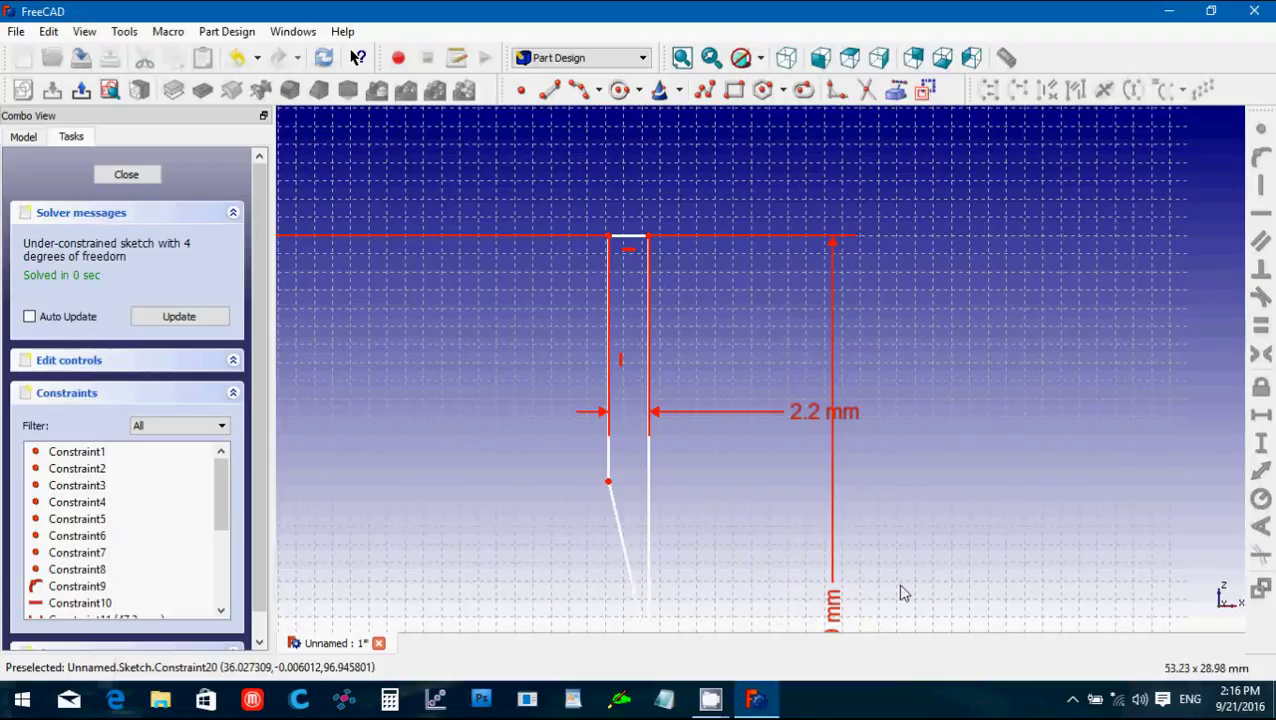
{"action": "scroll", "coordinate": [900, 593], "scroll_direction": "down", "scroll_amount": 2}
{"action": "scroll", "coordinate": [900, 593], "scroll_direction": "down", "scroll_amount": 3}
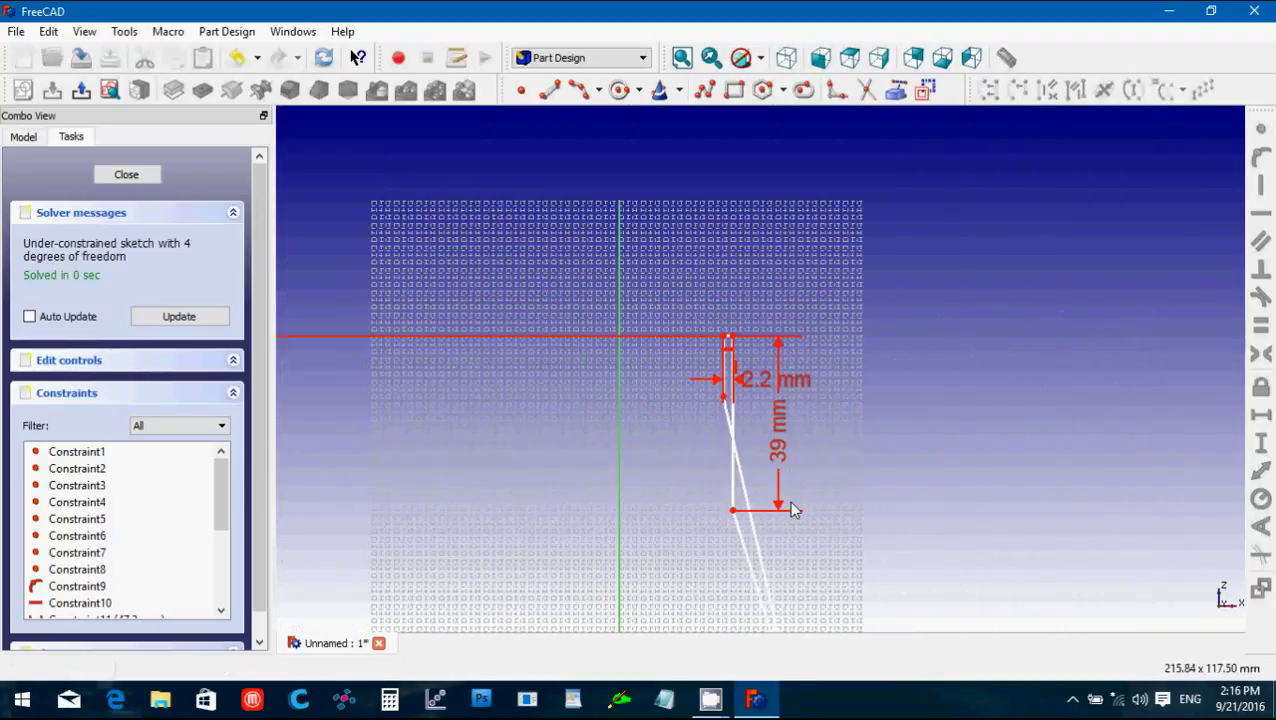
{"action": "left_click_drag", "start_coordinate": [726, 400], "coordinate": [727, 535]}
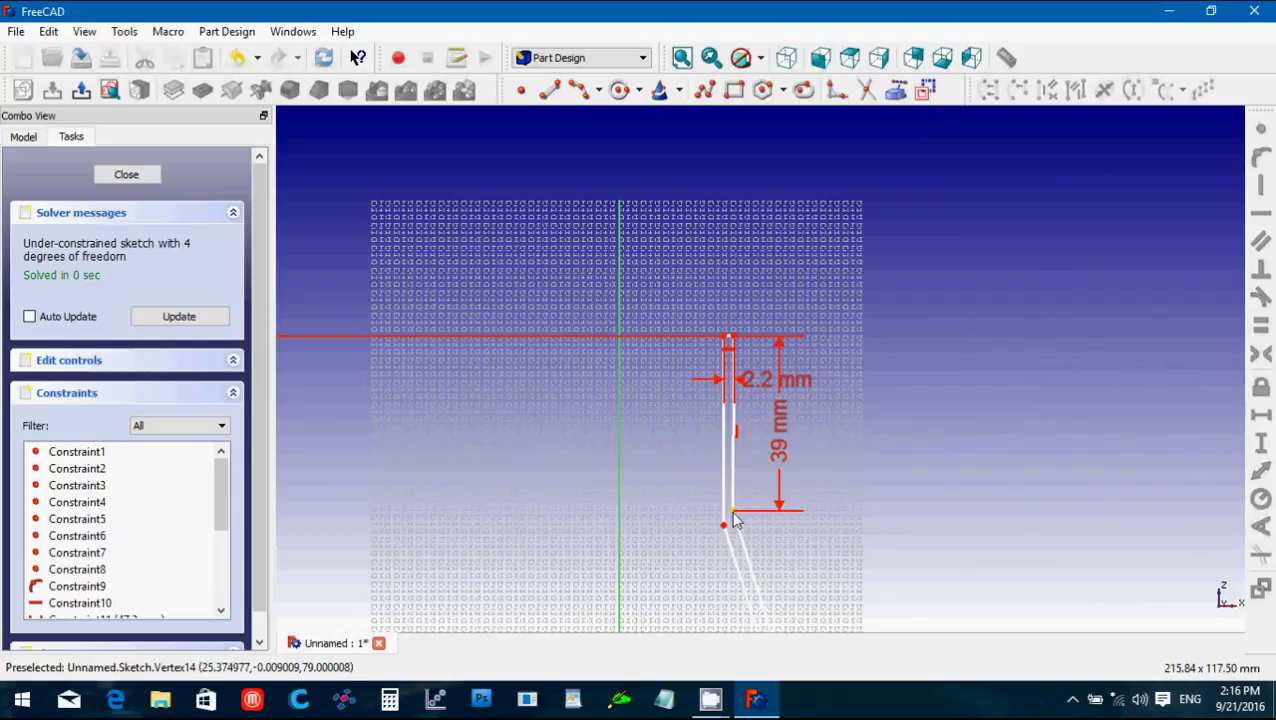
Constrain the vertical distance between the lower endpoints of the neck's outer and inner edges to 2.2 mm.
{"action": "left_click", "coordinate": [734, 513]}
{"action": "left_click", "coordinate": [725, 530]}
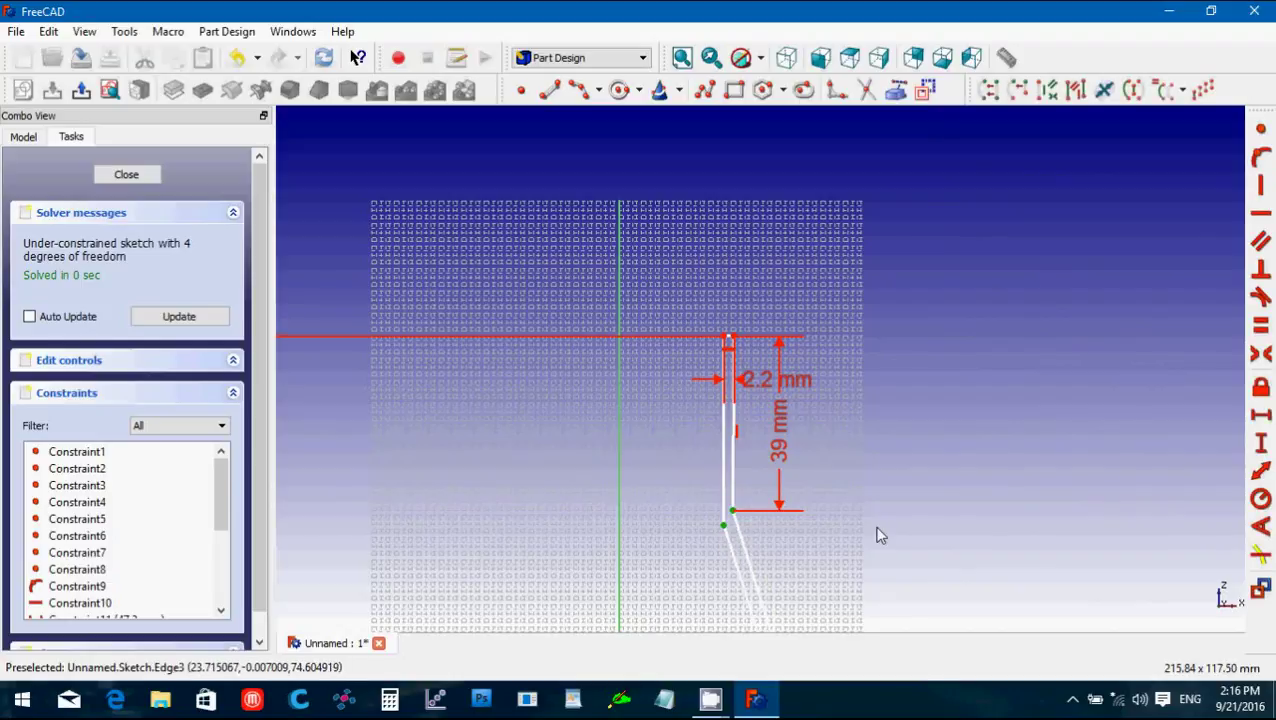
{"action": "left_click", "coordinate": [1263, 444]}
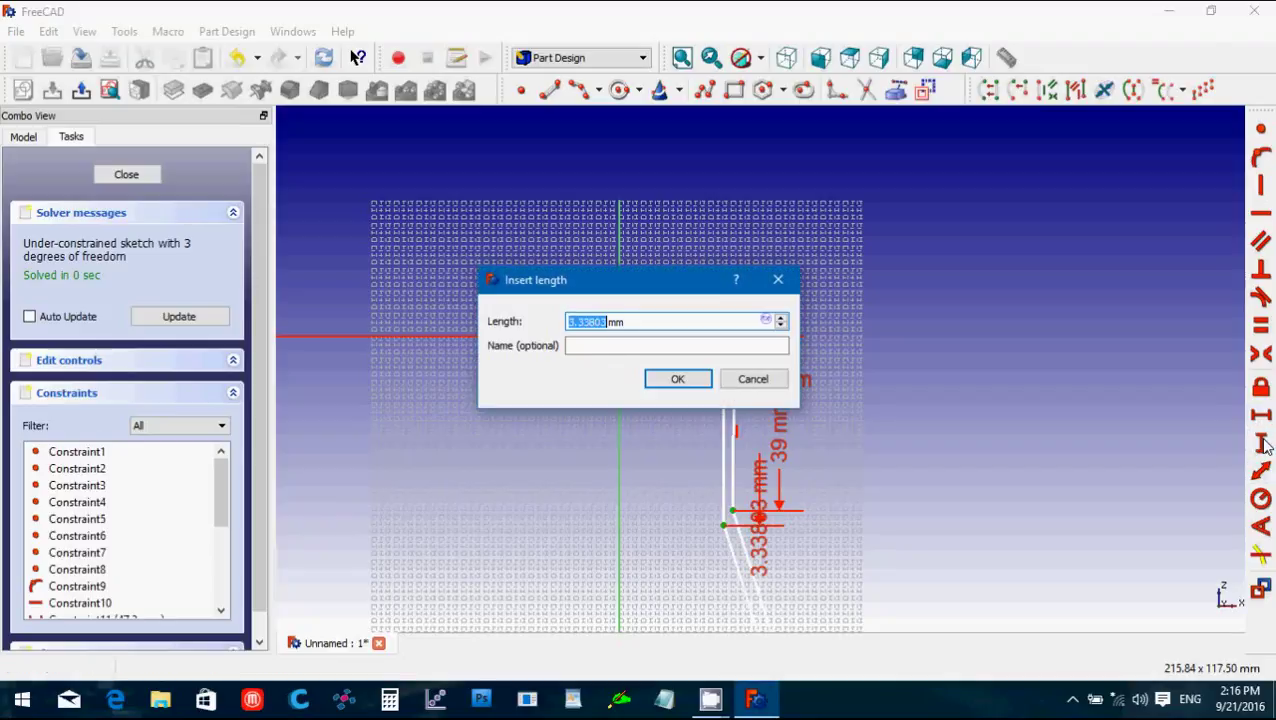
{"action": "type", "text": "2.2"}
{"action": "key", "text": "Return"}
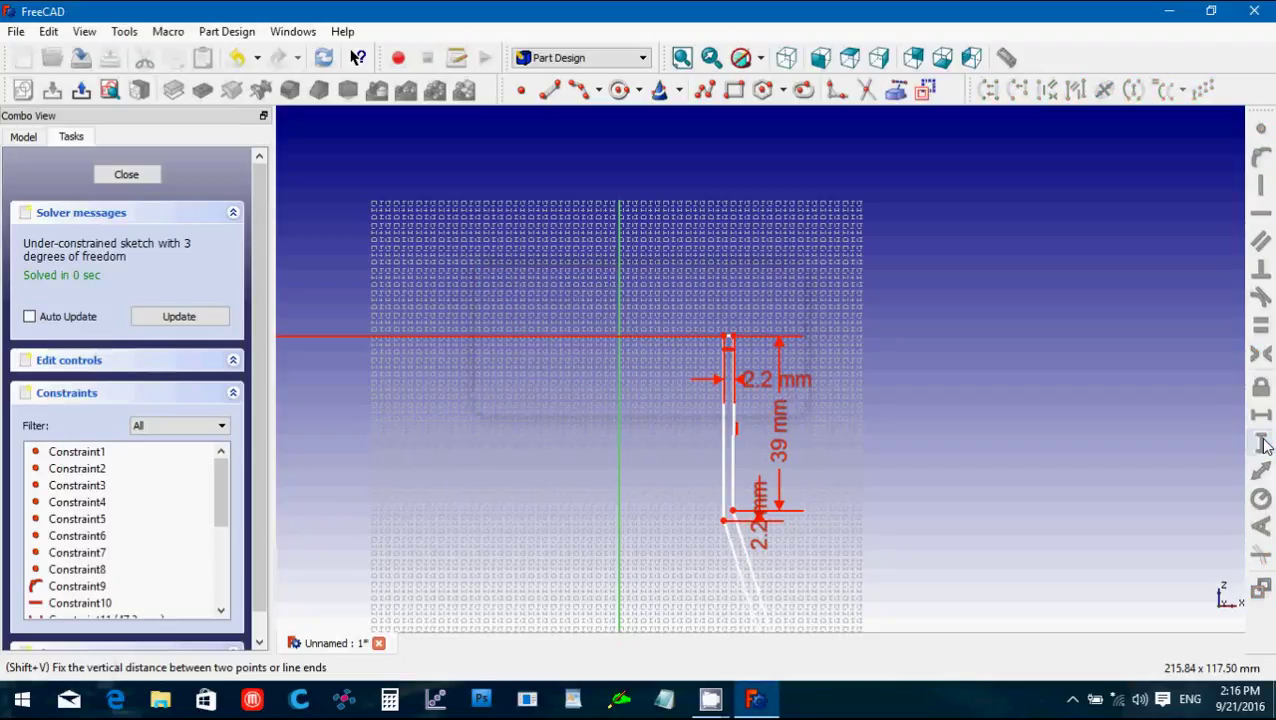
Move the lower endpoint of the neck's outer edge outward to about 29 mm from the vertical axis.
{"action": "scroll", "coordinate": [1040, 505], "scroll_direction": "up", "scroll_amount": 5}
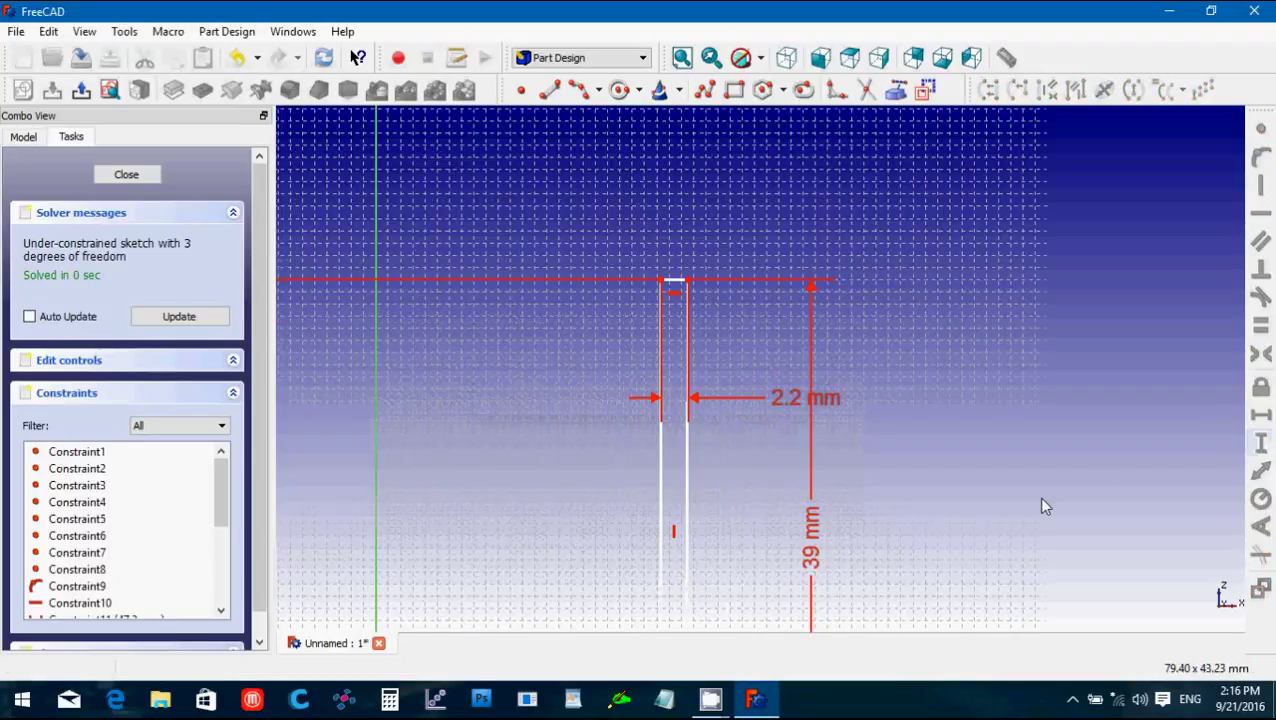
{"action": "key", "text": "Up"}
{"action": "key", "text": "Up"}
{"action": "key", "text": "Up"}
{"action": "key", "text": "Up"}
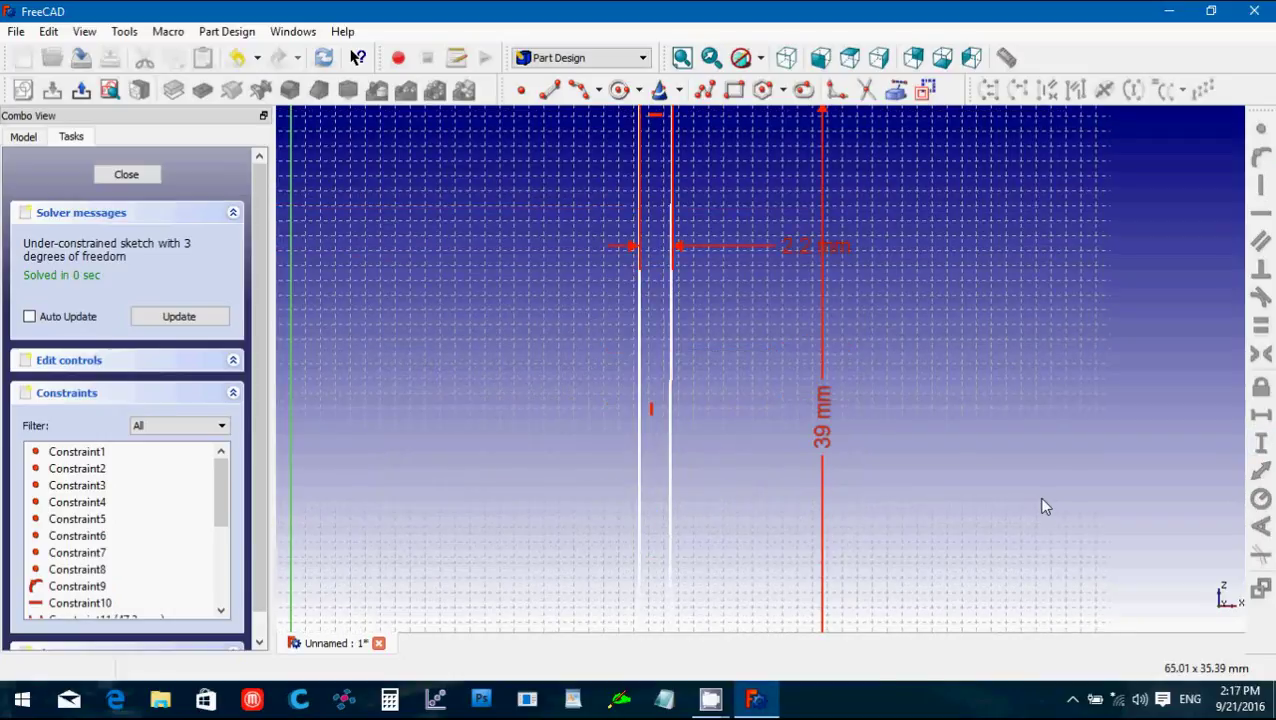
{"action": "scroll", "coordinate": [1040, 505], "scroll_direction": "down", "scroll_amount": 3}
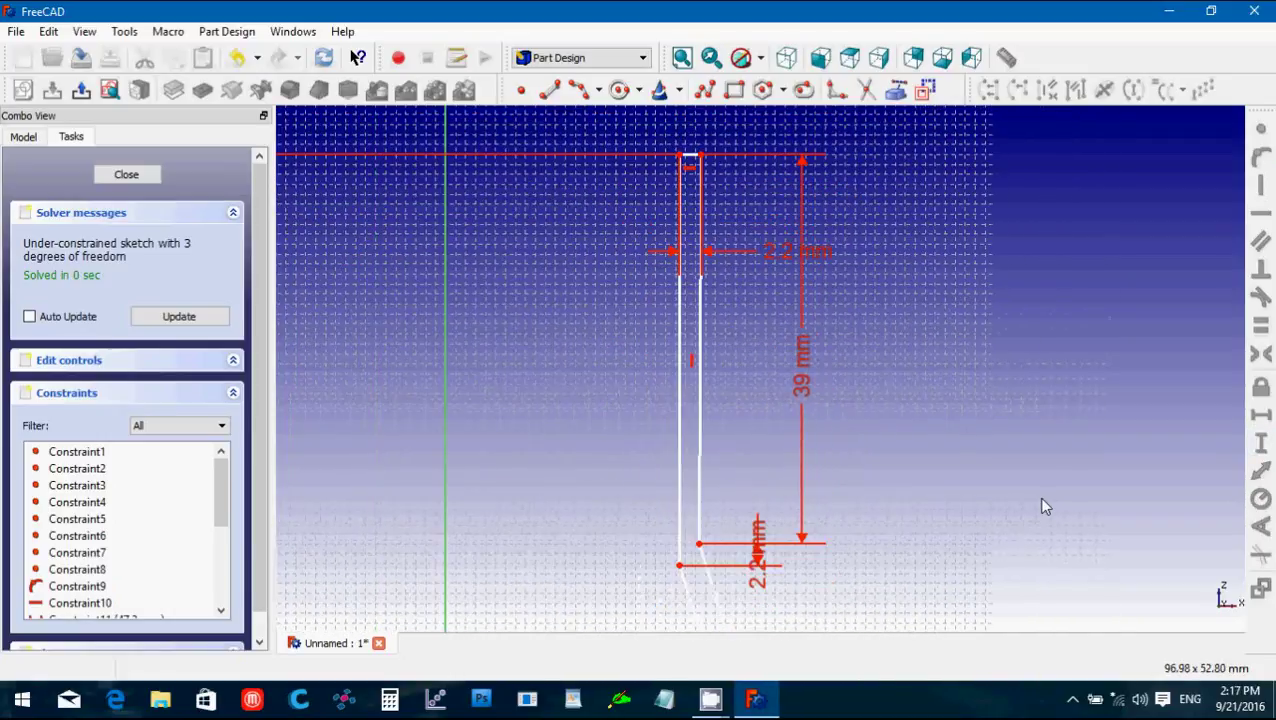
{"action": "scroll", "coordinate": [1040, 510], "scroll_direction": "down", "scroll_amount": 2}
{"action": "scroll", "coordinate": [1040, 511], "scroll_direction": "down", "scroll_amount": 4}
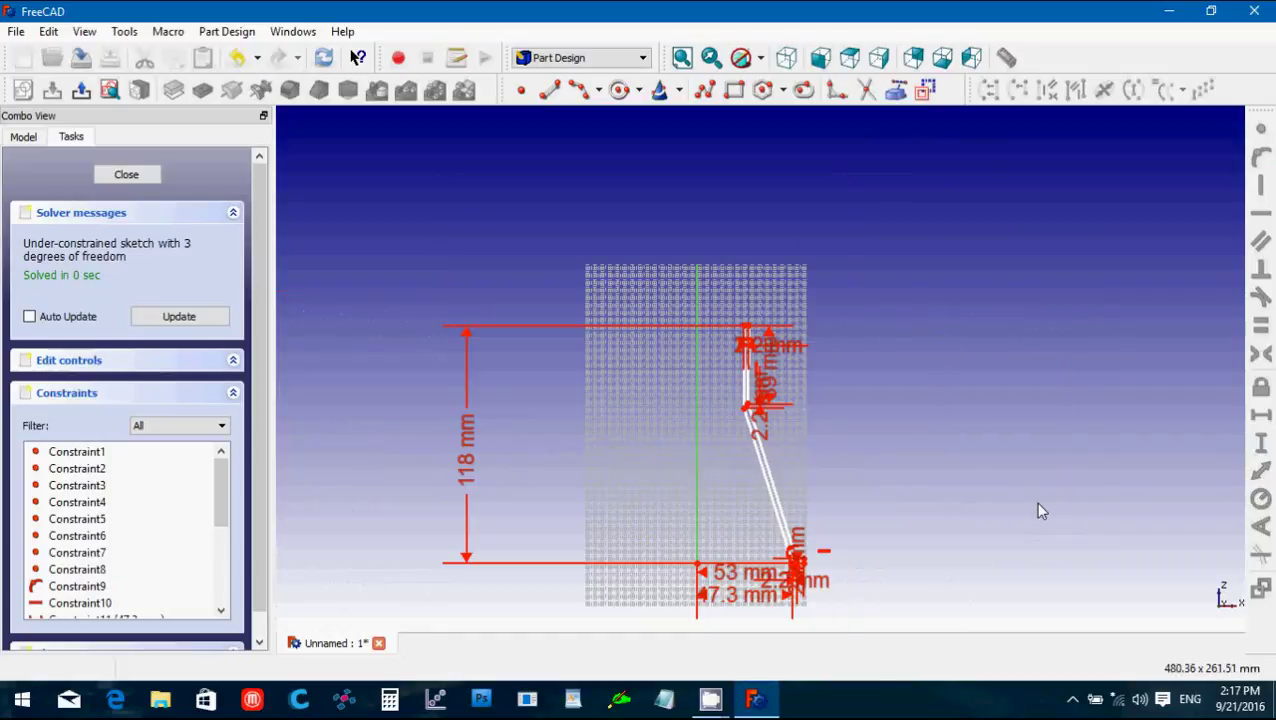
{"action": "scroll", "coordinate": [1040, 511], "scroll_direction": "up", "scroll_amount": 3}
{"action": "scroll", "coordinate": [1037, 505], "scroll_direction": "up", "scroll_amount": 1}
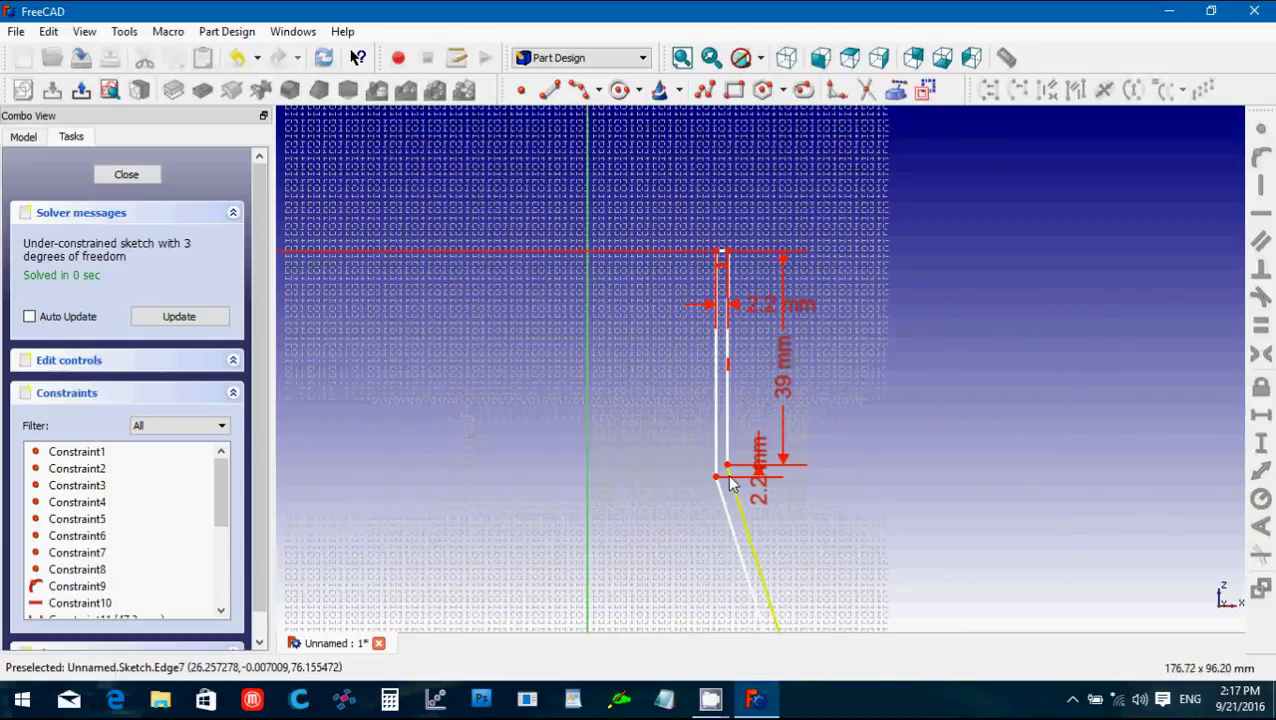
{"action": "left_click_drag", "start_coordinate": [731, 474], "coordinate": [743, 492]}
{"action": "mouse_move", "coordinate": [743, 491]}
{"action": "left_mouse_down"}
{"action": "mouse_move", "coordinate": [971, 532]}
{"action": "mouse_move", "coordinate": [763, 533]}
{"action": "mouse_move", "coordinate": [748, 547]}
{"action": "left_mouse_up"}
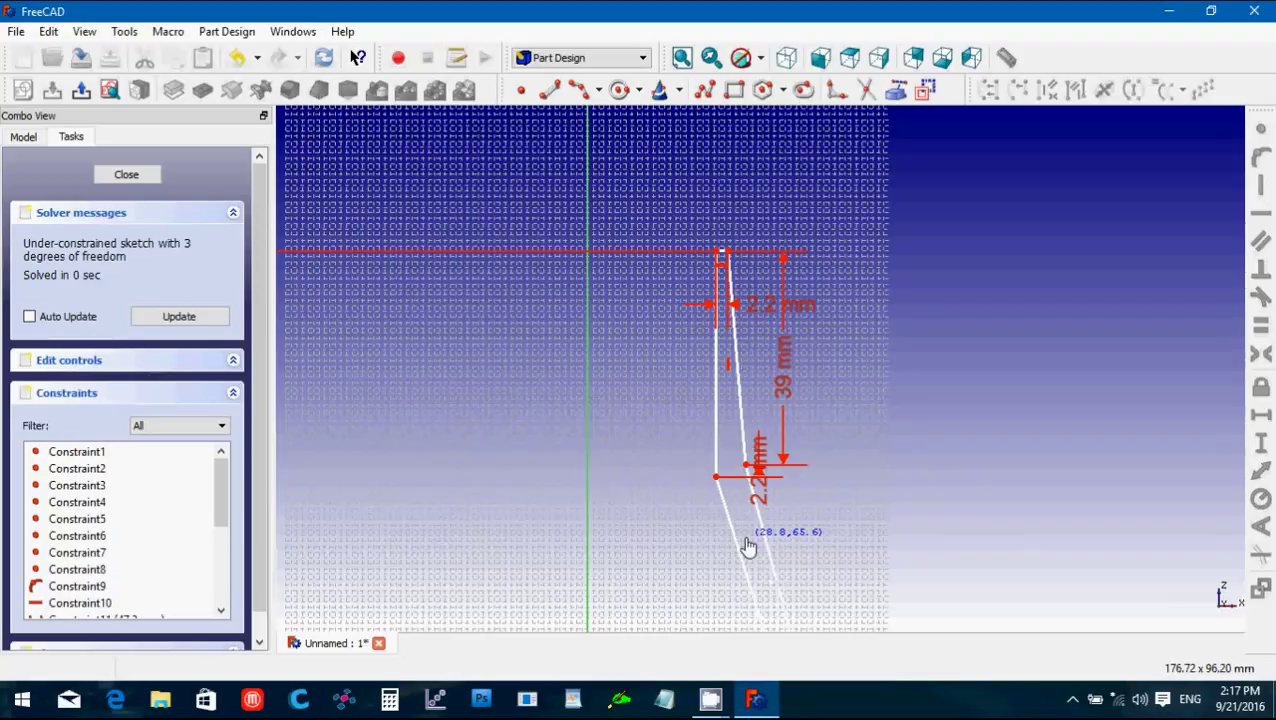
{"action": "left_click_drag", "start_coordinate": [748, 547], "coordinate": [752, 544]}
Examine the funnel profile from the neck down to the base flange, checking its dimensions and remaining free edges.
{"action": "scroll", "coordinate": [954, 526], "scroll_direction": "down", "scroll_amount": 3}
{"action": "scroll", "coordinate": [954, 530], "scroll_direction": "down", "scroll_amount": 2}
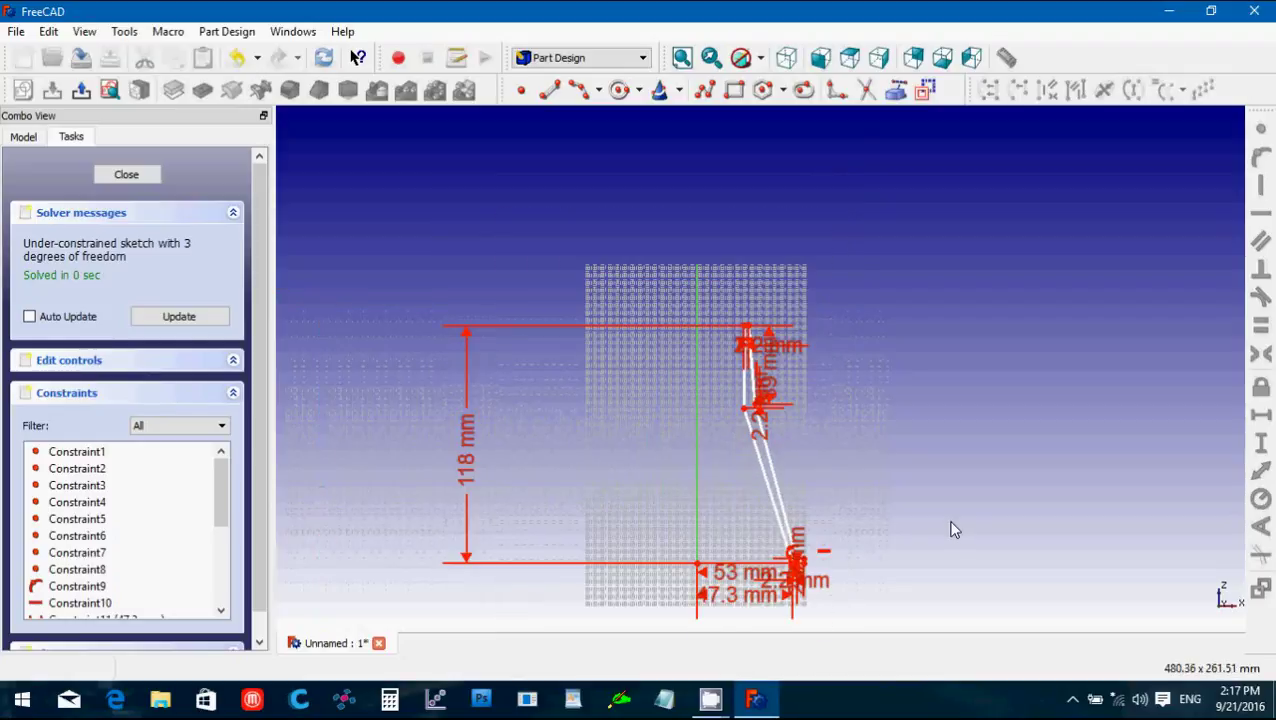
{"action": "scroll", "coordinate": [949, 527], "scroll_direction": "up", "scroll_amount": 1}
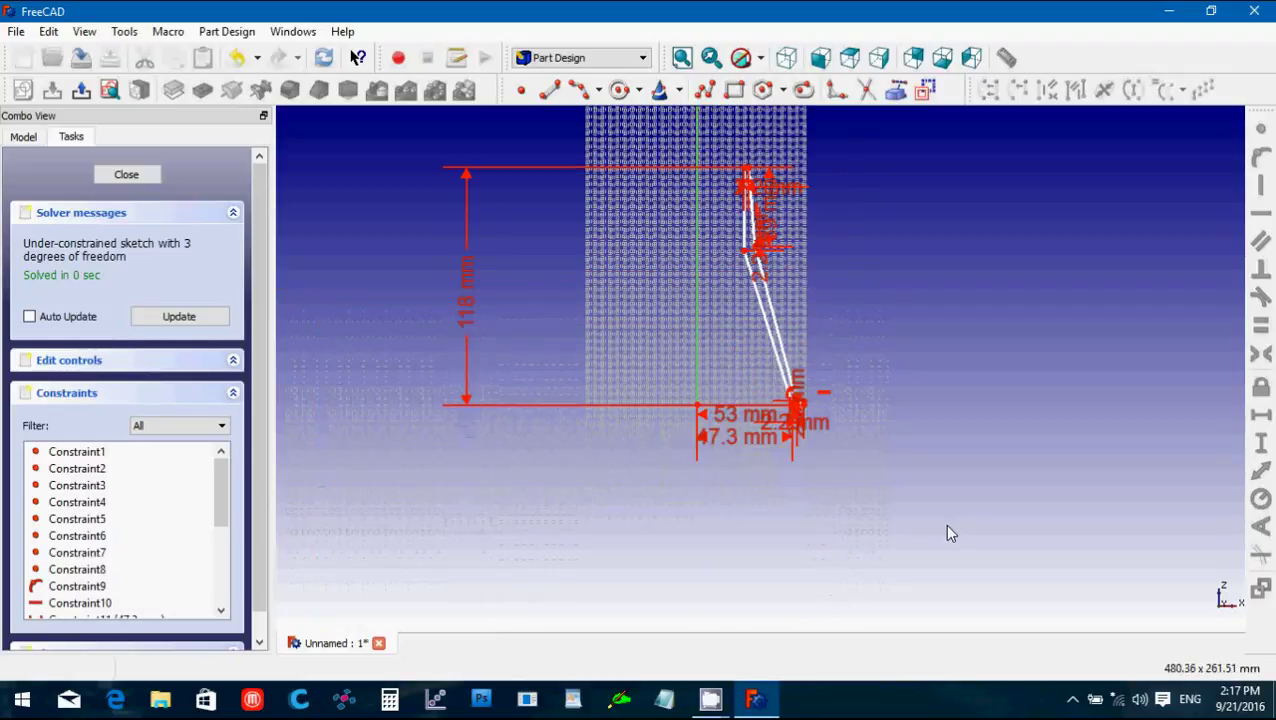
{"action": "scroll", "coordinate": [946, 525], "scroll_direction": "up", "scroll_amount": 2}
{"action": "scroll", "coordinate": [947, 527], "scroll_direction": "up", "scroll_amount": 1}
{"action": "scroll", "coordinate": [947, 527], "scroll_direction": "up", "scroll_amount": 1}
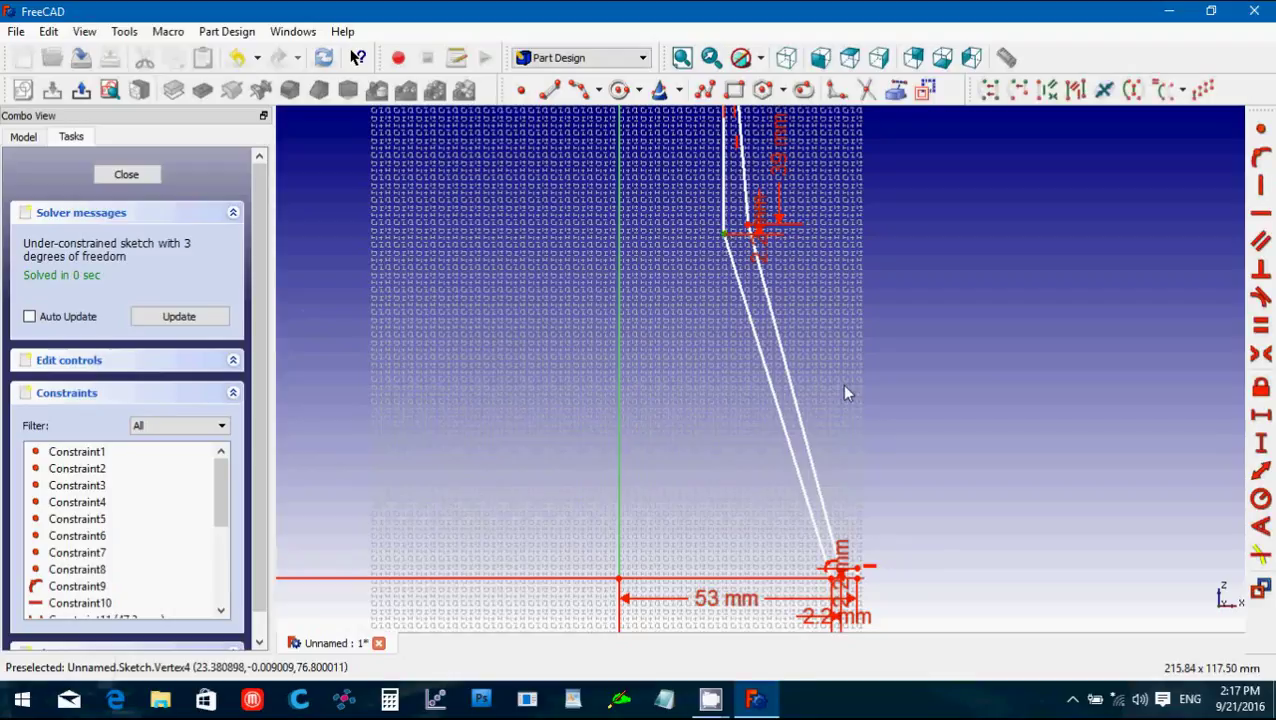
{"action": "scroll", "coordinate": [842, 388], "scroll_direction": "down", "scroll_amount": 1}
{"action": "scroll", "coordinate": [860, 400], "scroll_direction": "down", "scroll_amount": 1}
{"action": "middle_click_drag", "start_coordinate": [862, 407], "coordinate": [857, 398]}
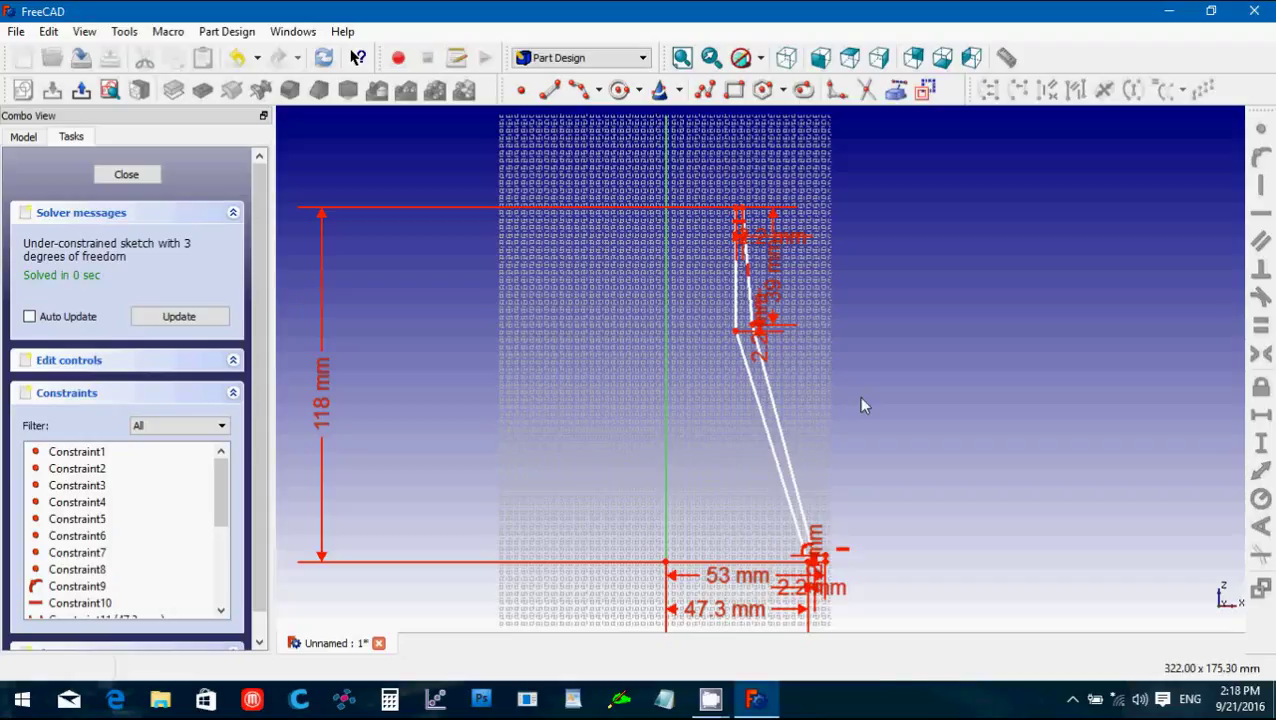
{"action": "scroll", "coordinate": [864, 405], "scroll_direction": "up", "scroll_amount": 2}
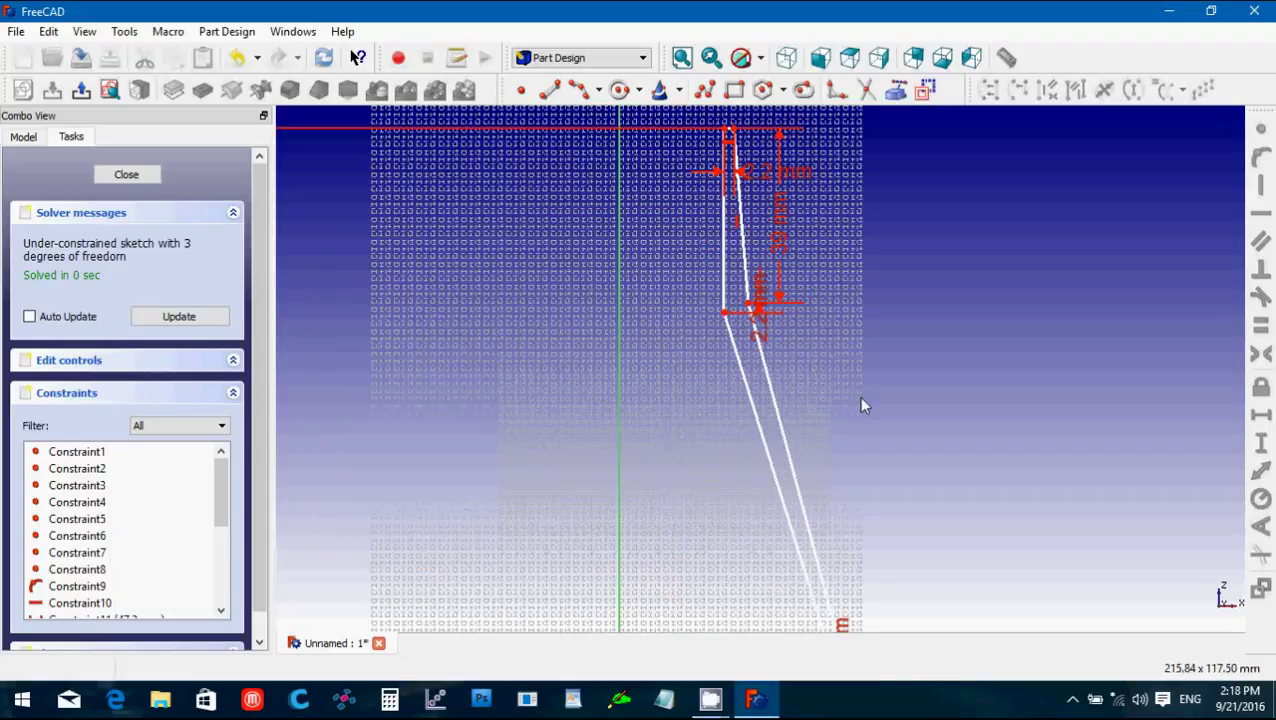
{"action": "key", "text": "Down"}
{"action": "key", "text": "Down"}
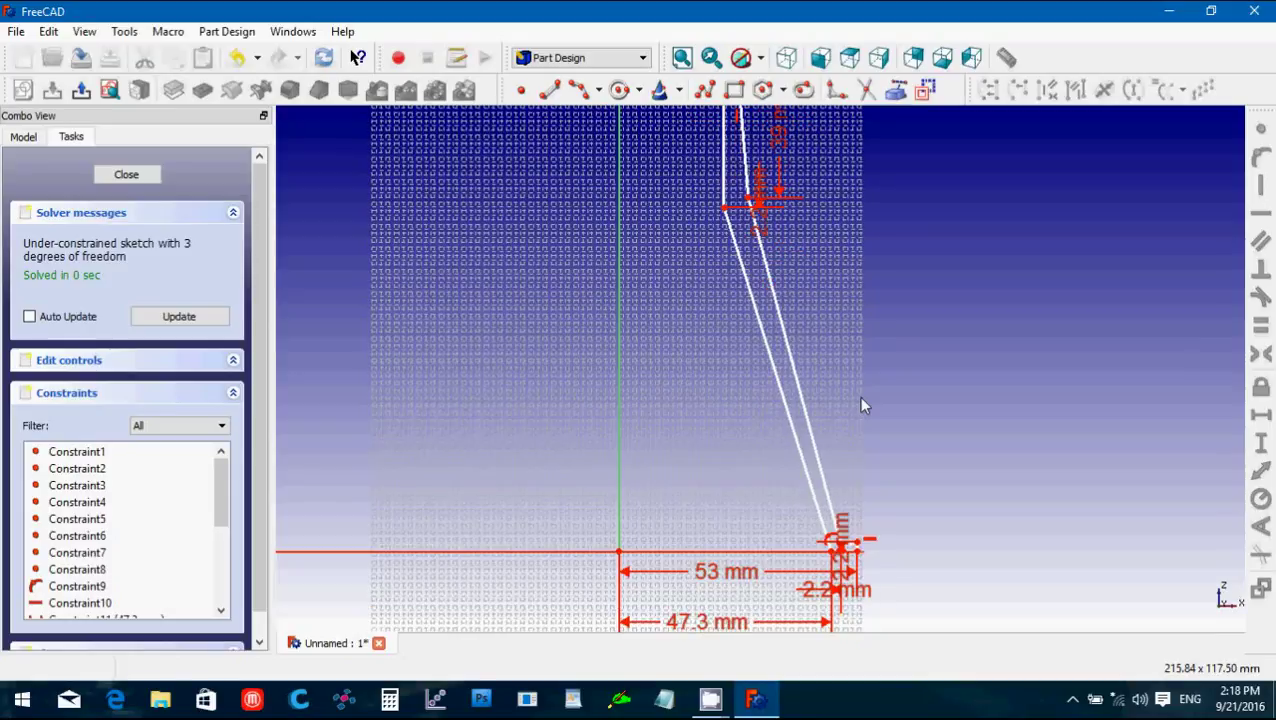
{"action": "scroll", "coordinate": [862, 399], "scroll_direction": "up", "scroll_amount": 3}
{"action": "scroll", "coordinate": [862, 399], "scroll_direction": "down", "scroll_amount": 3}
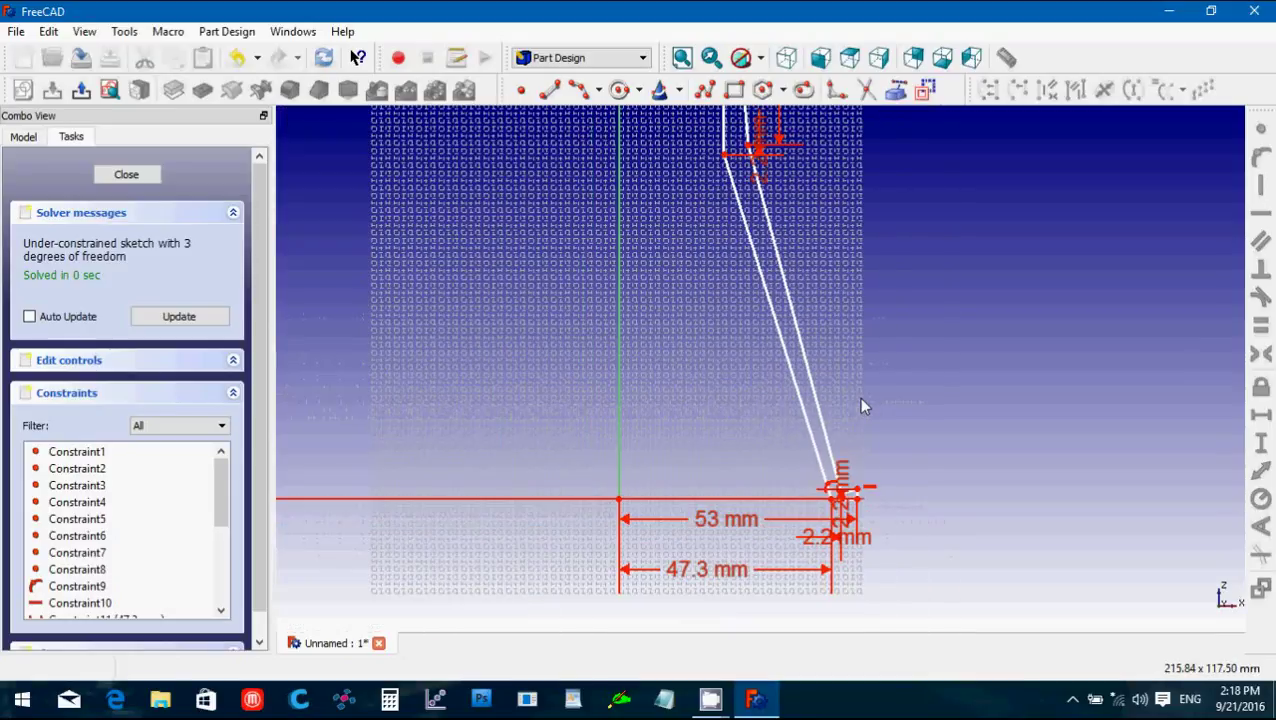
{"action": "key", "text": "Up"}
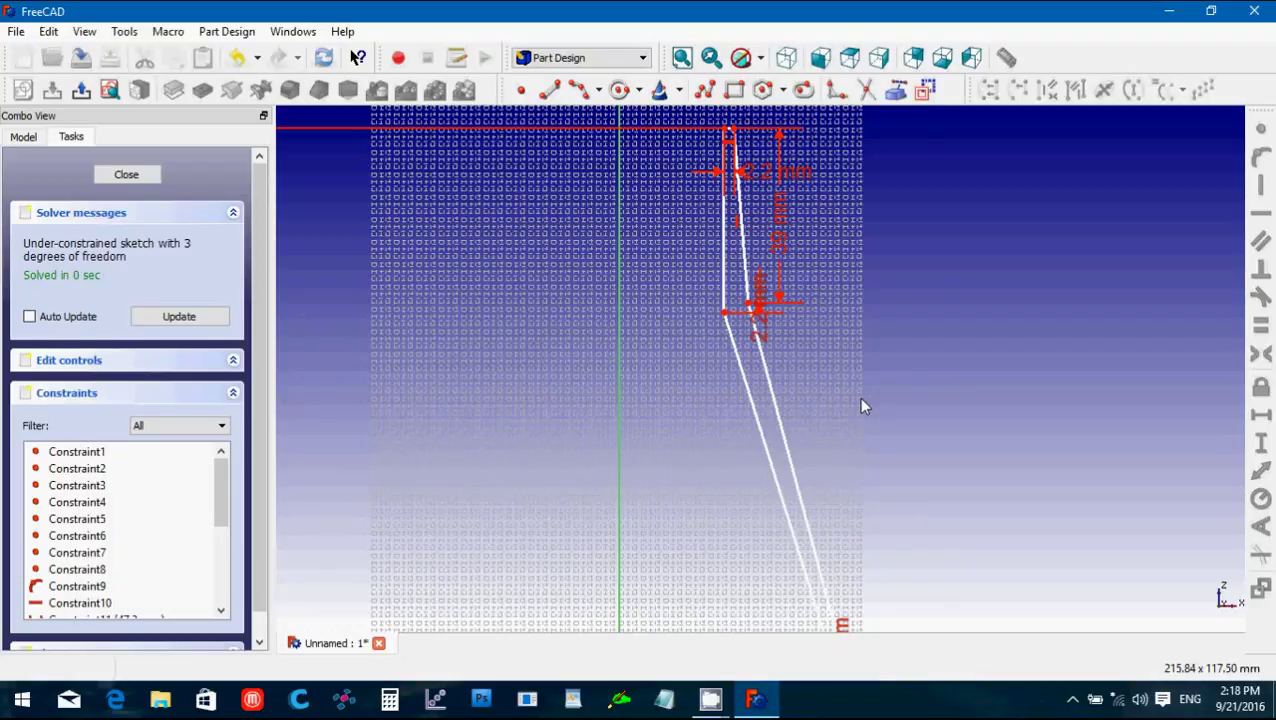
{"action": "left_click", "coordinate": [126, 176]}
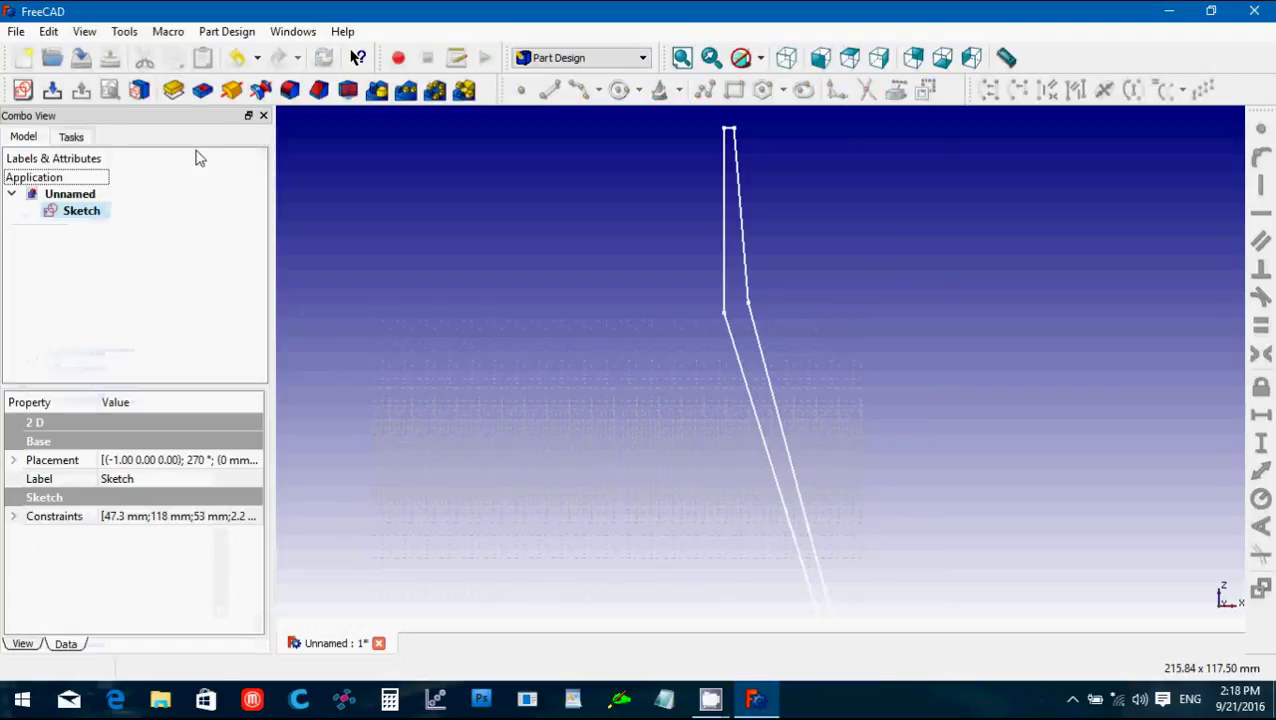
{"action": "left_click", "coordinate": [234, 91]}
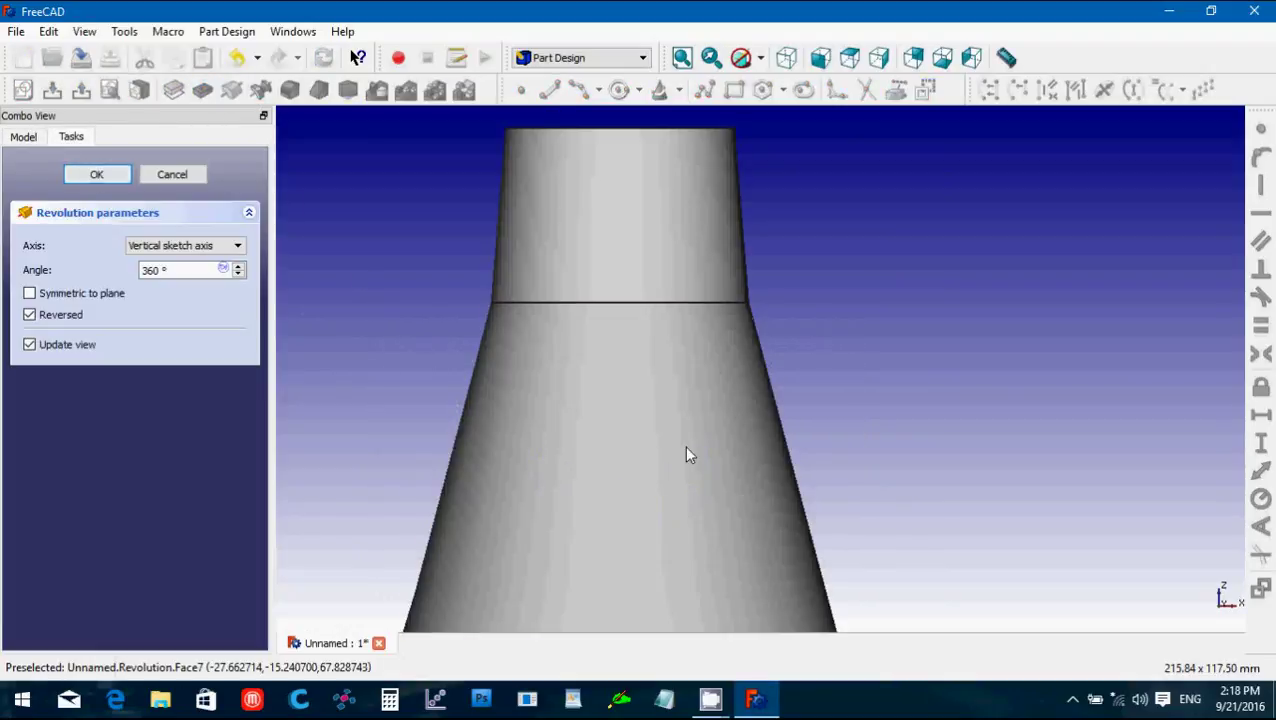
{"action": "scroll", "coordinate": [686, 454], "scroll_direction": "down", "scroll_amount": 1}
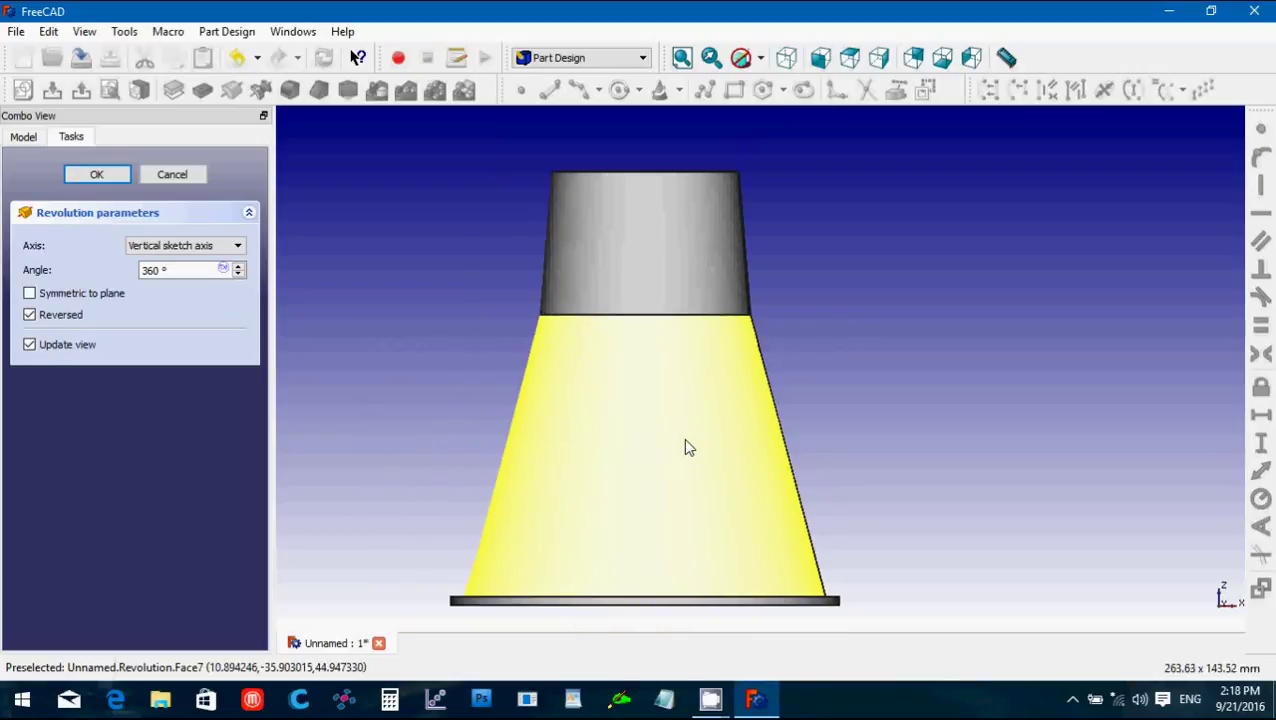
{"action": "left_click", "coordinate": [162, 176]}
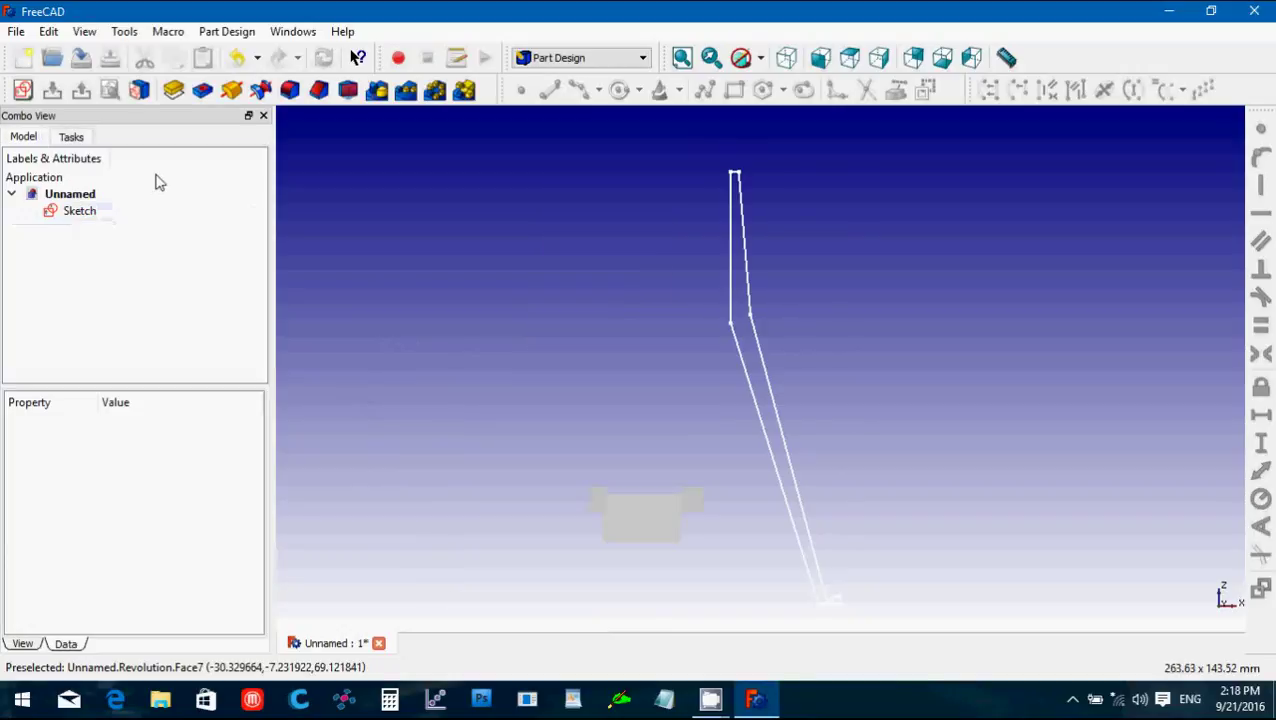
Reopen the sketch, constrain the inner neck edge's top endpoint 6.2 mm horizontally from the vertical axis, and move the outer edge's lower endpoint inward beside it.
{"action": "double_click", "coordinate": [79, 211]}
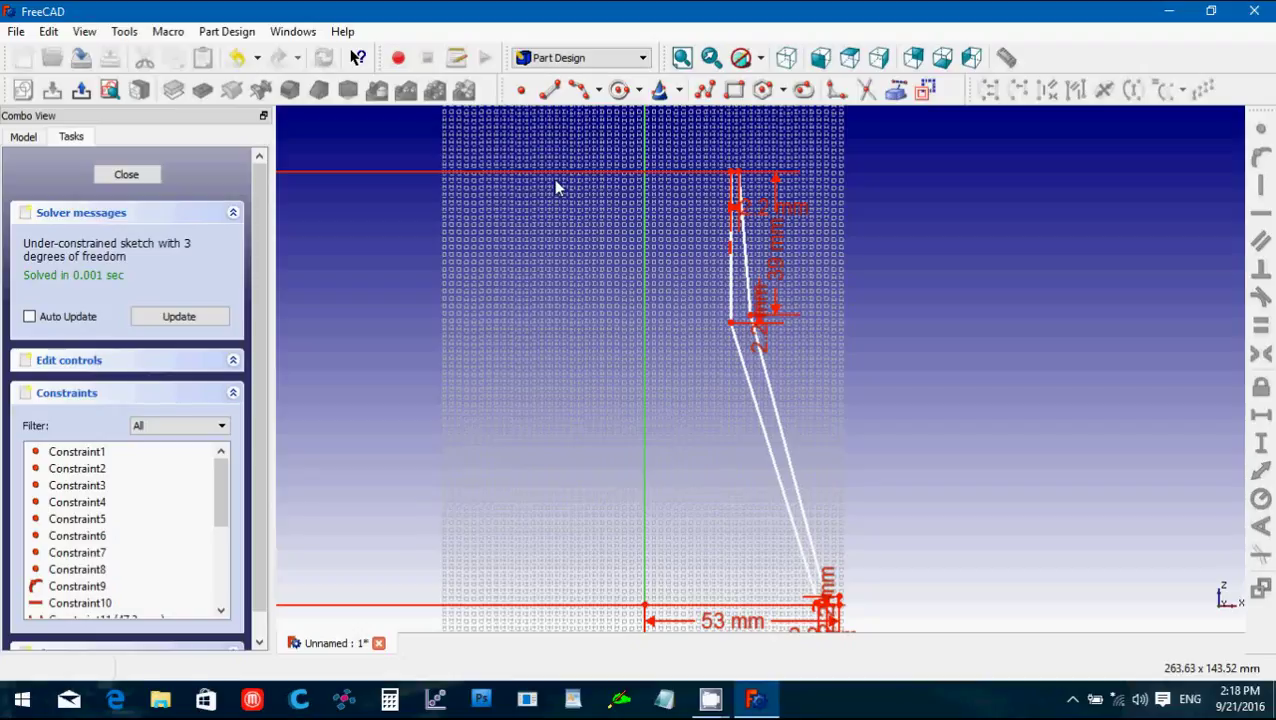
{"action": "left_click", "coordinate": [733, 174]}
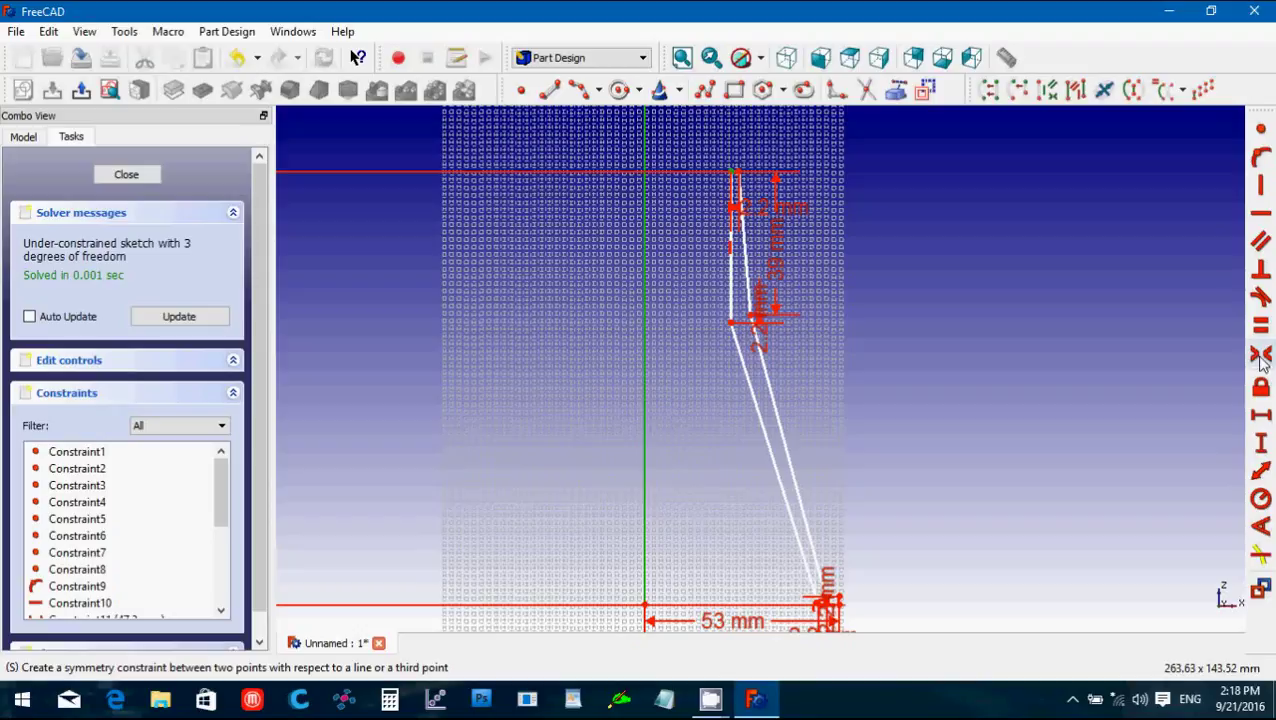
{"action": "left_click", "coordinate": [1260, 418]}
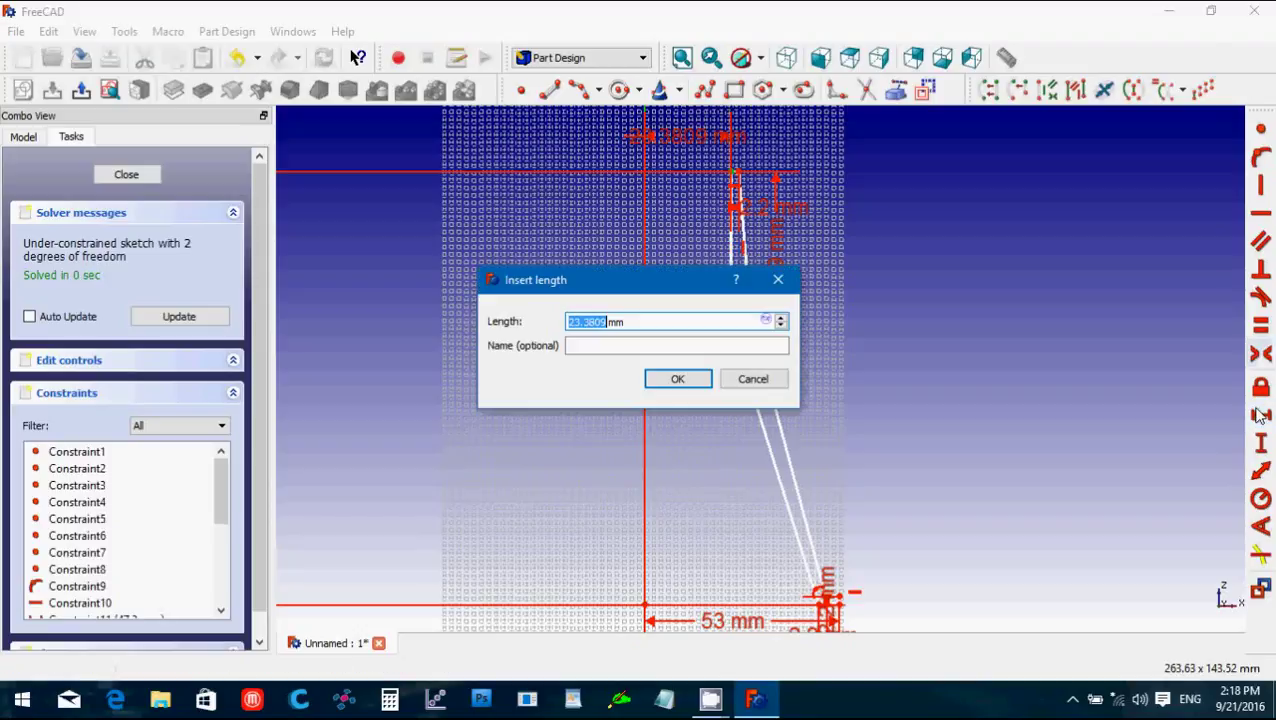
{"action": "type", "text": "6.2"}
{"action": "key", "text": "Return"}
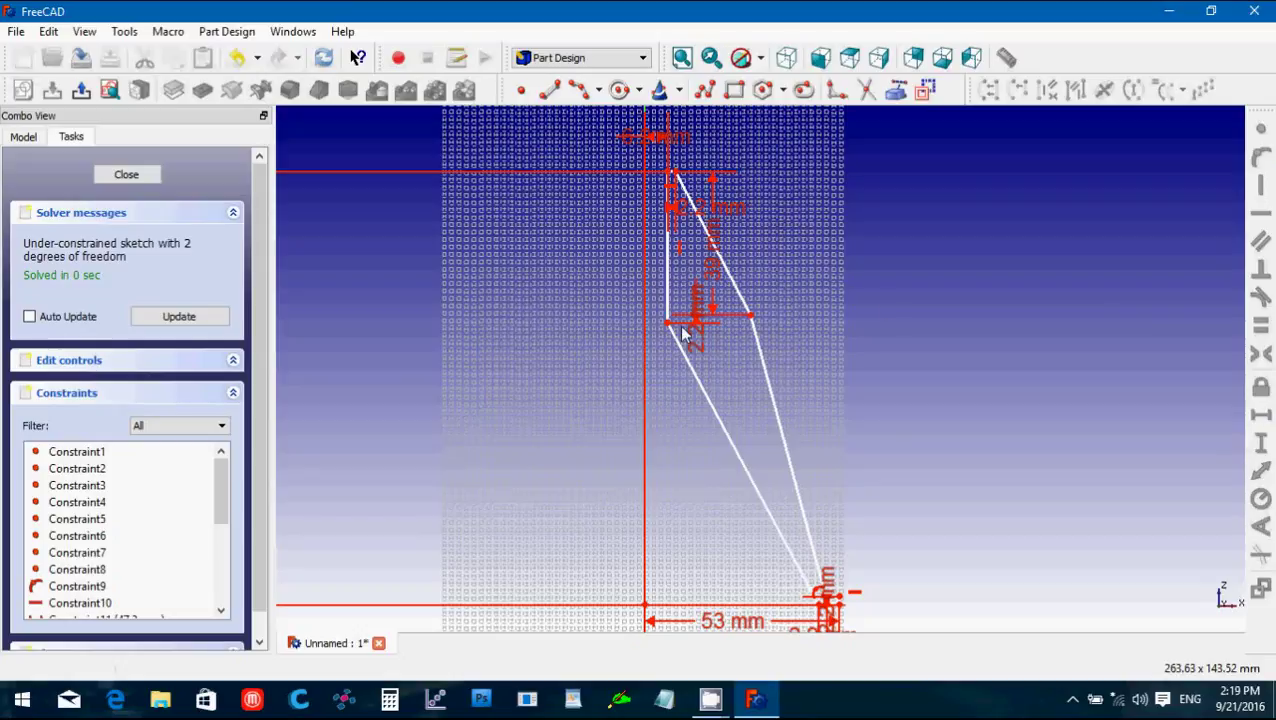
{"action": "mouse_move", "coordinate": [748, 321]}
{"action": "left_mouse_down"}
{"action": "mouse_move", "coordinate": [686, 334]}
{"action": "mouse_move", "coordinate": [693, 345]}
{"action": "left_mouse_up"}
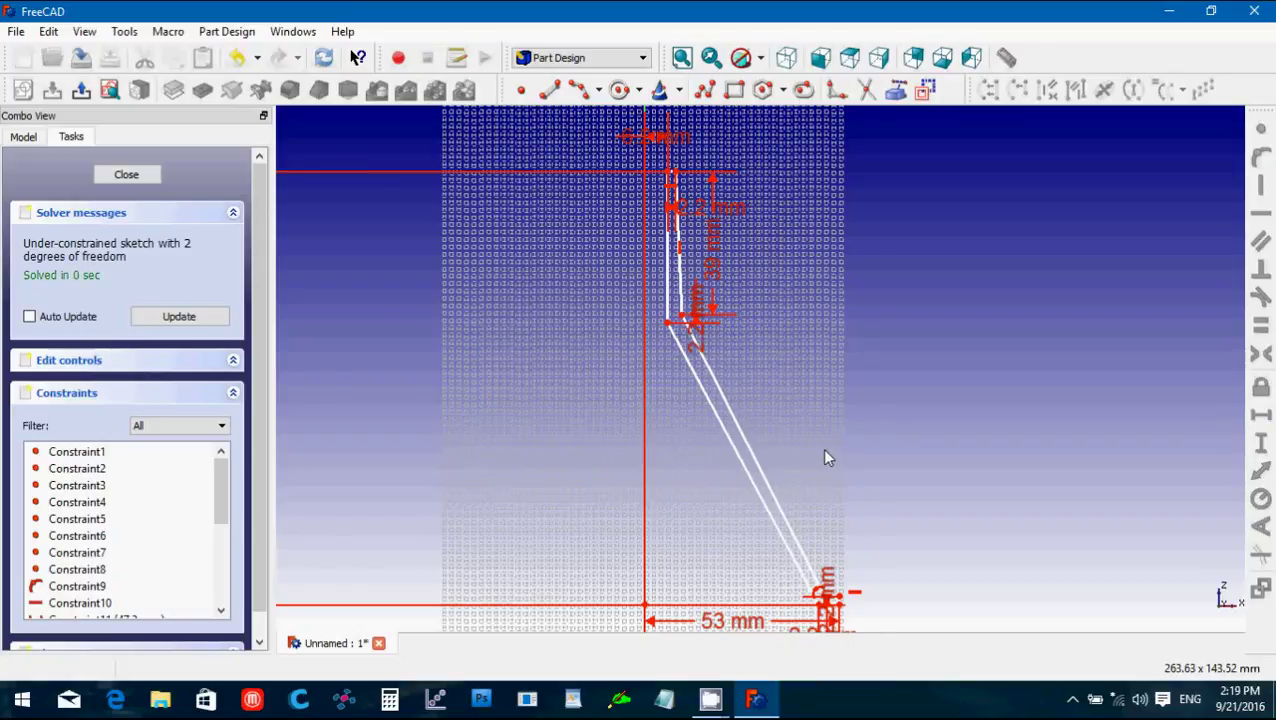
Examine the narrowed neck, the sloping walls and the base flange of the adjusted profile.
{"action": "scroll", "coordinate": [821, 448], "scroll_direction": "up", "scroll_amount": 4}
{"action": "scroll", "coordinate": [818, 458], "scroll_direction": "down", "scroll_amount": 4}
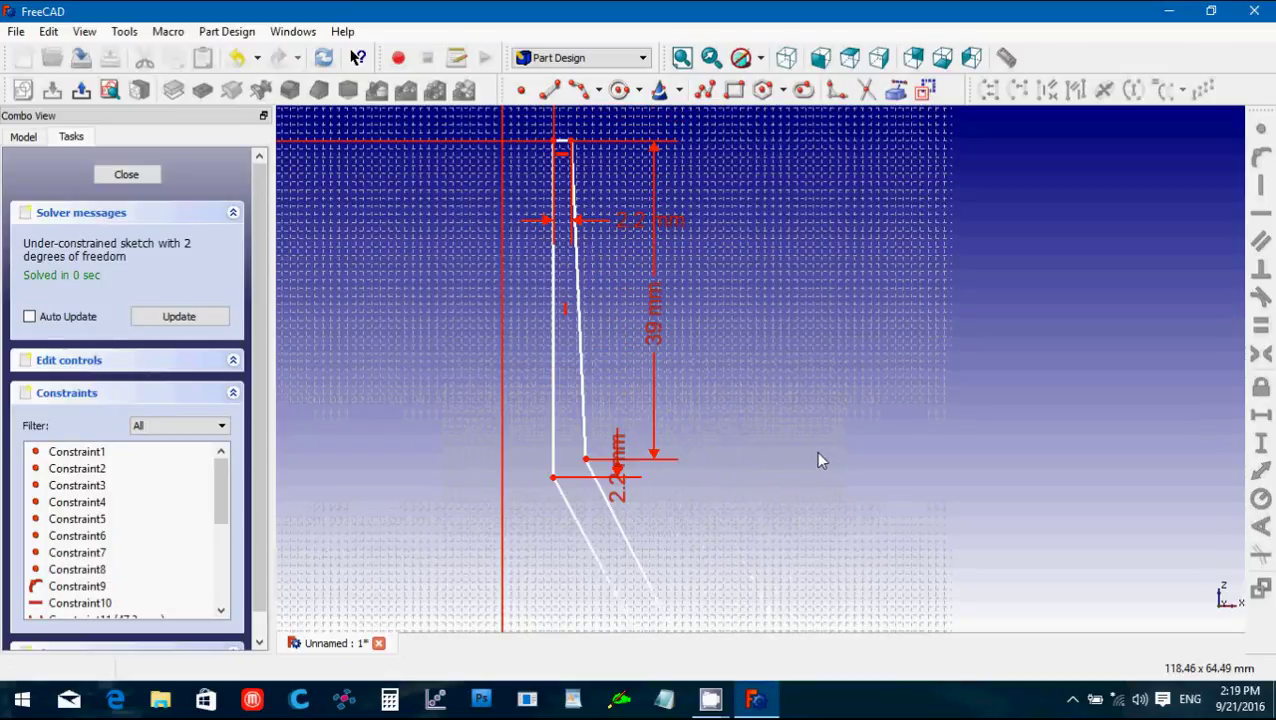
{"action": "scroll", "coordinate": [818, 460], "scroll_direction": "up", "scroll_amount": 1}
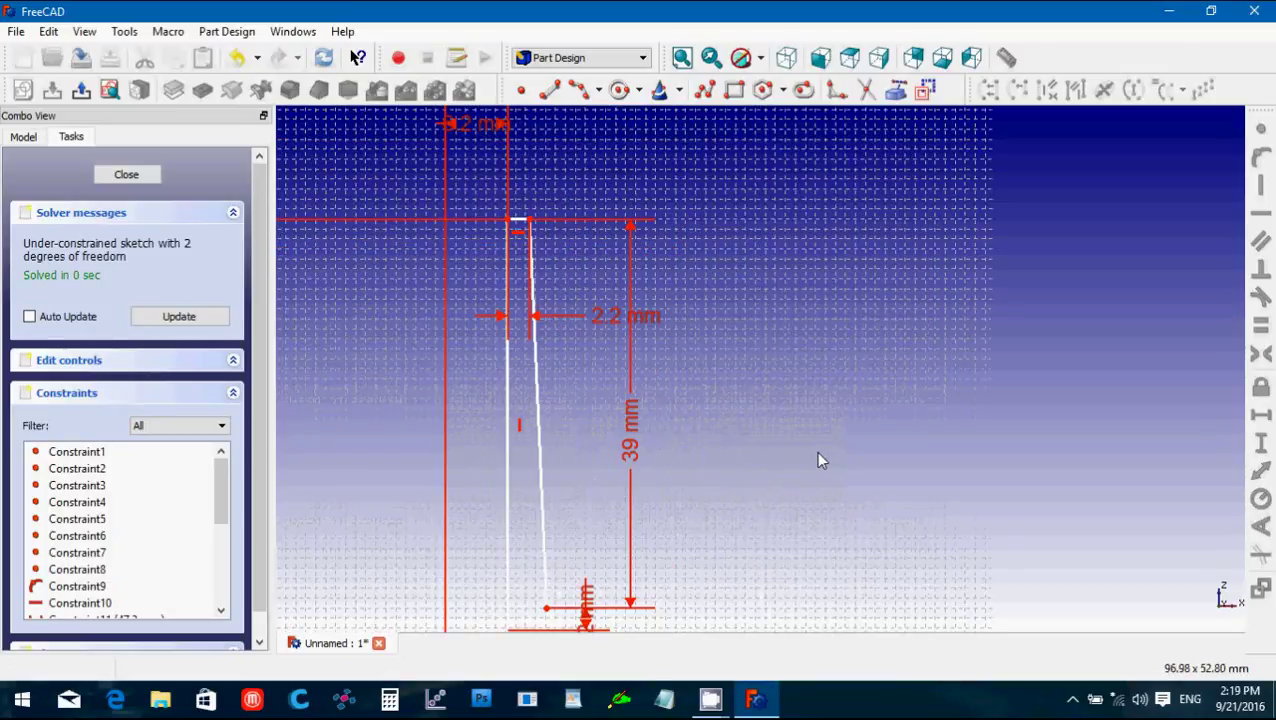
{"action": "scroll", "coordinate": [818, 460], "scroll_direction": "down", "scroll_amount": 1}
{"action": "scroll", "coordinate": [818, 462], "scroll_direction": "down", "scroll_amount": 2}
{"action": "scroll", "coordinate": [818, 462], "scroll_direction": "down", "scroll_amount": 1}
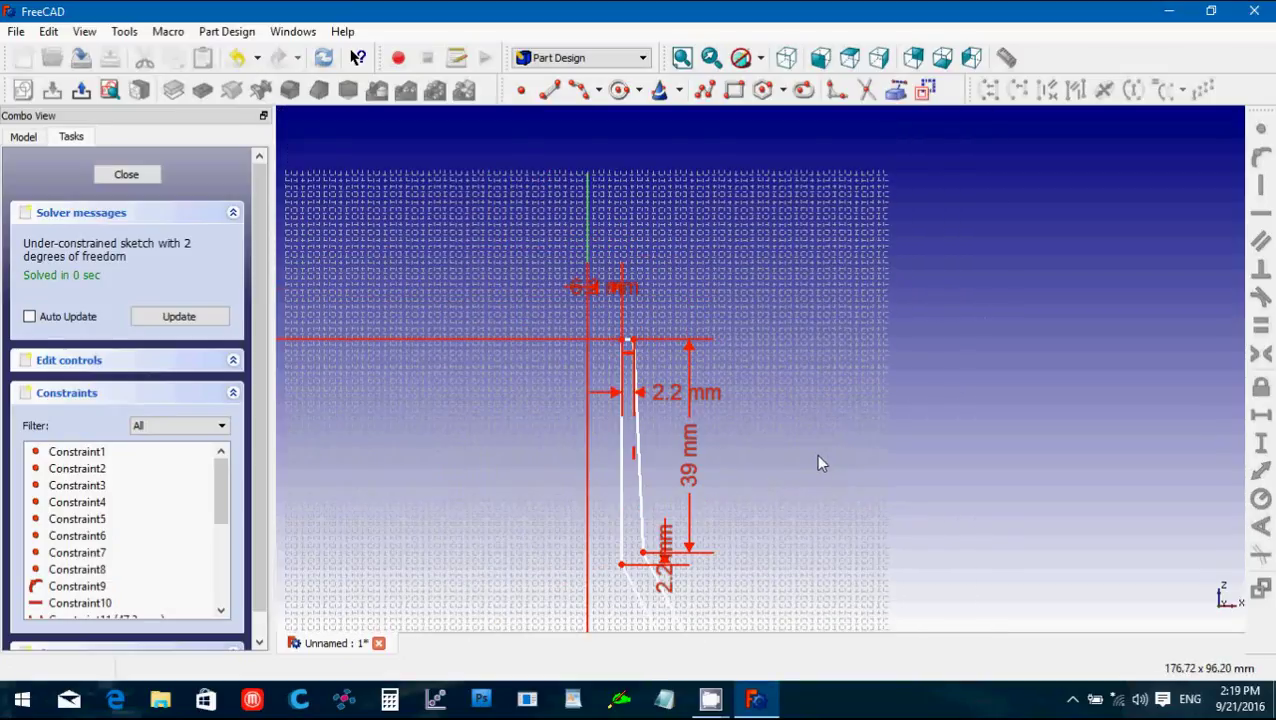
{"action": "scroll", "coordinate": [818, 462], "scroll_direction": "down", "scroll_amount": 1}
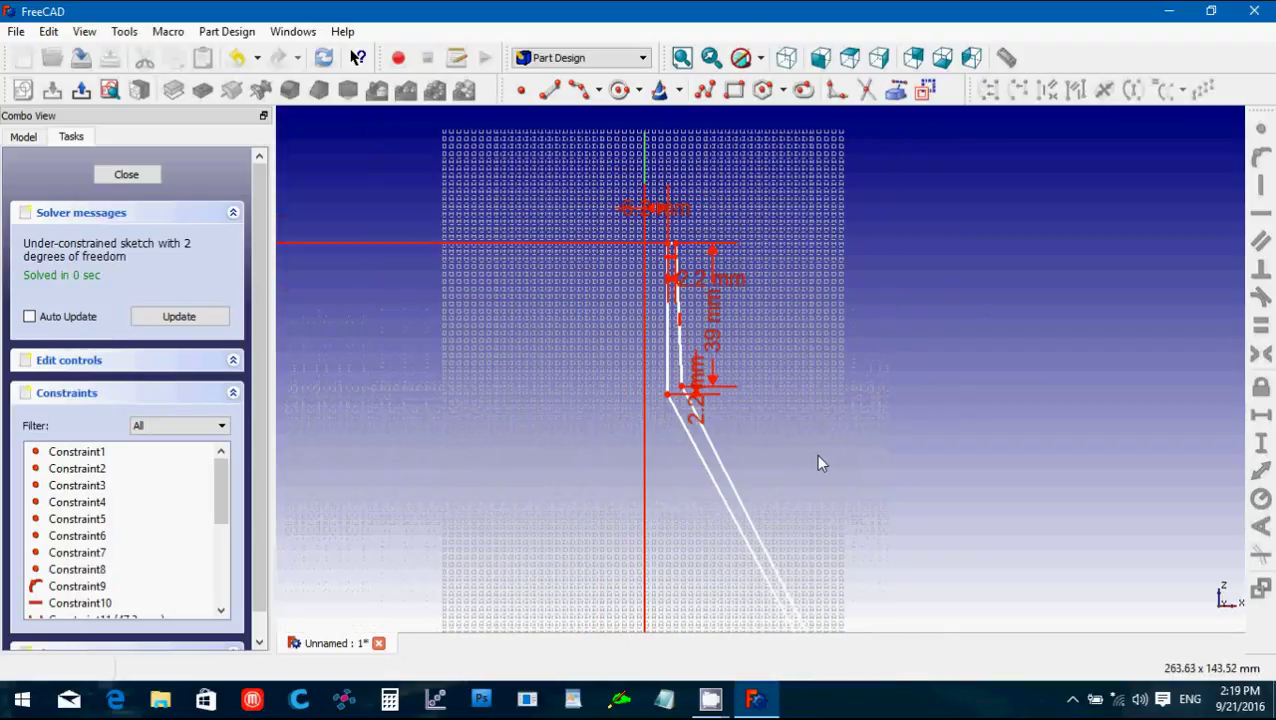
{"action": "key", "text": "Down"}
{"action": "key", "text": "Up"}
{"action": "key", "text": "Up"}
{"action": "key", "text": "Up"}
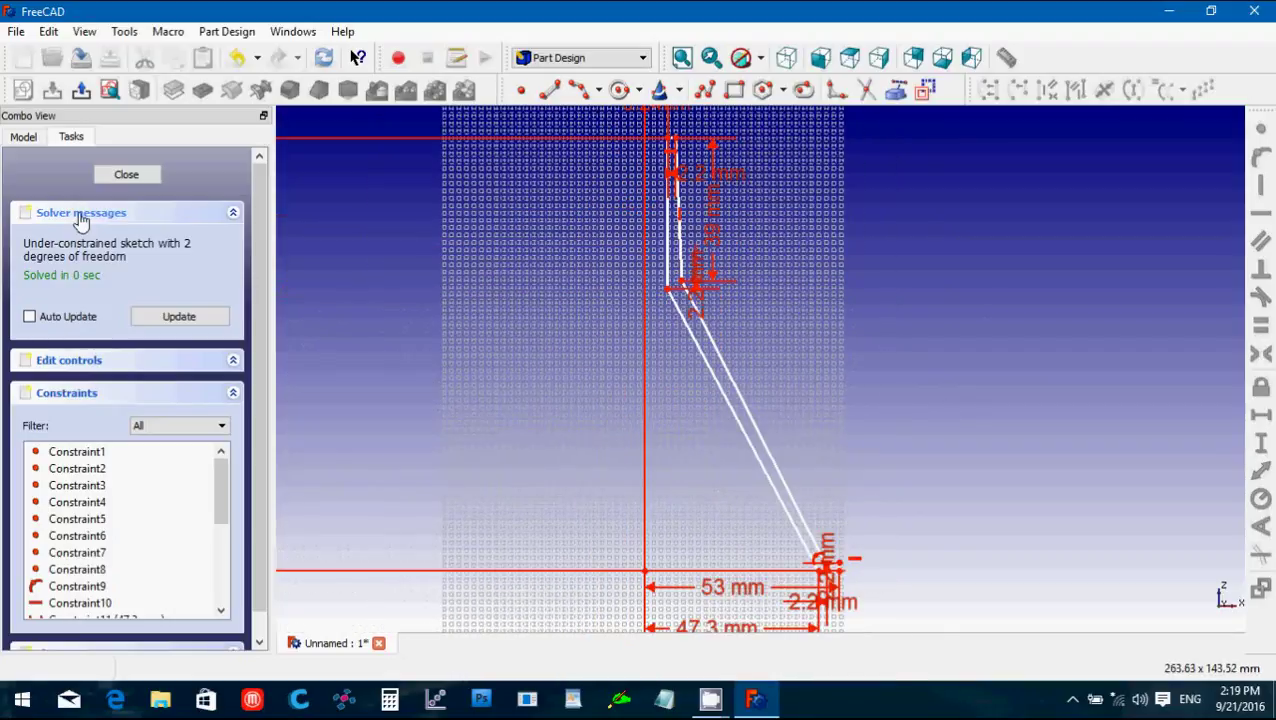
Close the sketch and revolve the profile 360° about the vertical sketch axis, reversed.
{"action": "left_click", "coordinate": [112, 176]}
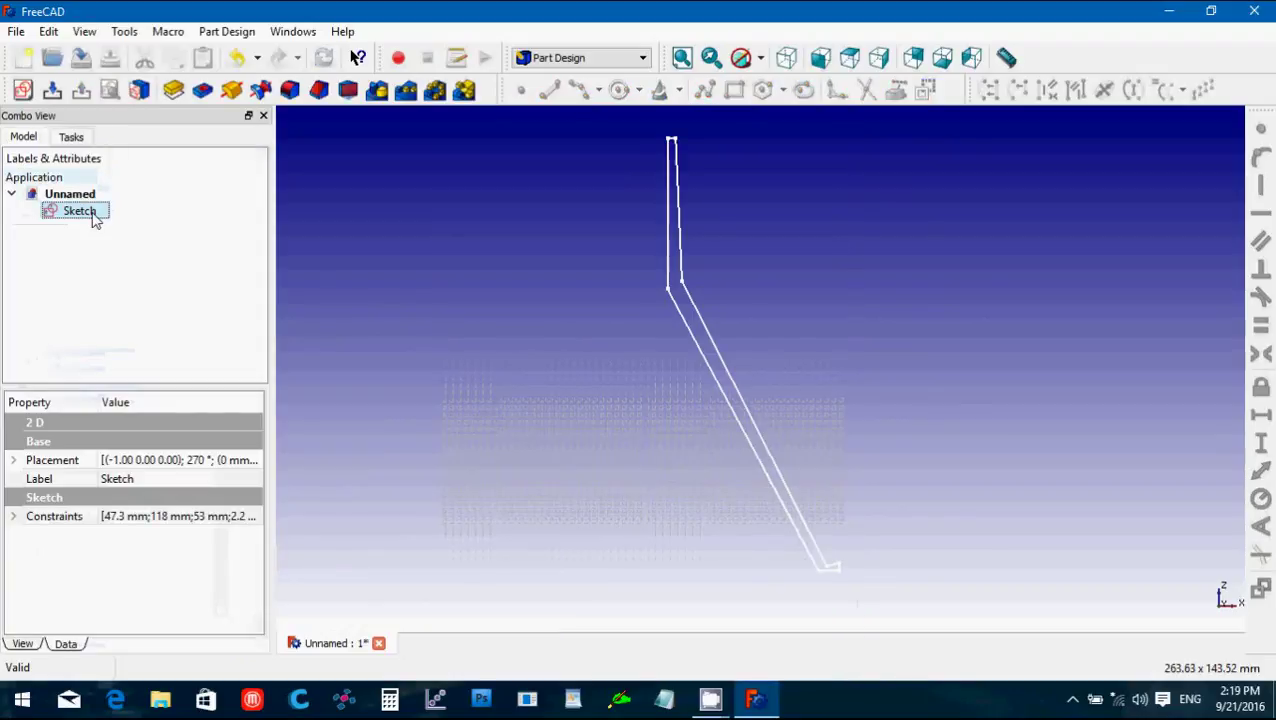
{"action": "left_click", "coordinate": [230, 90]}
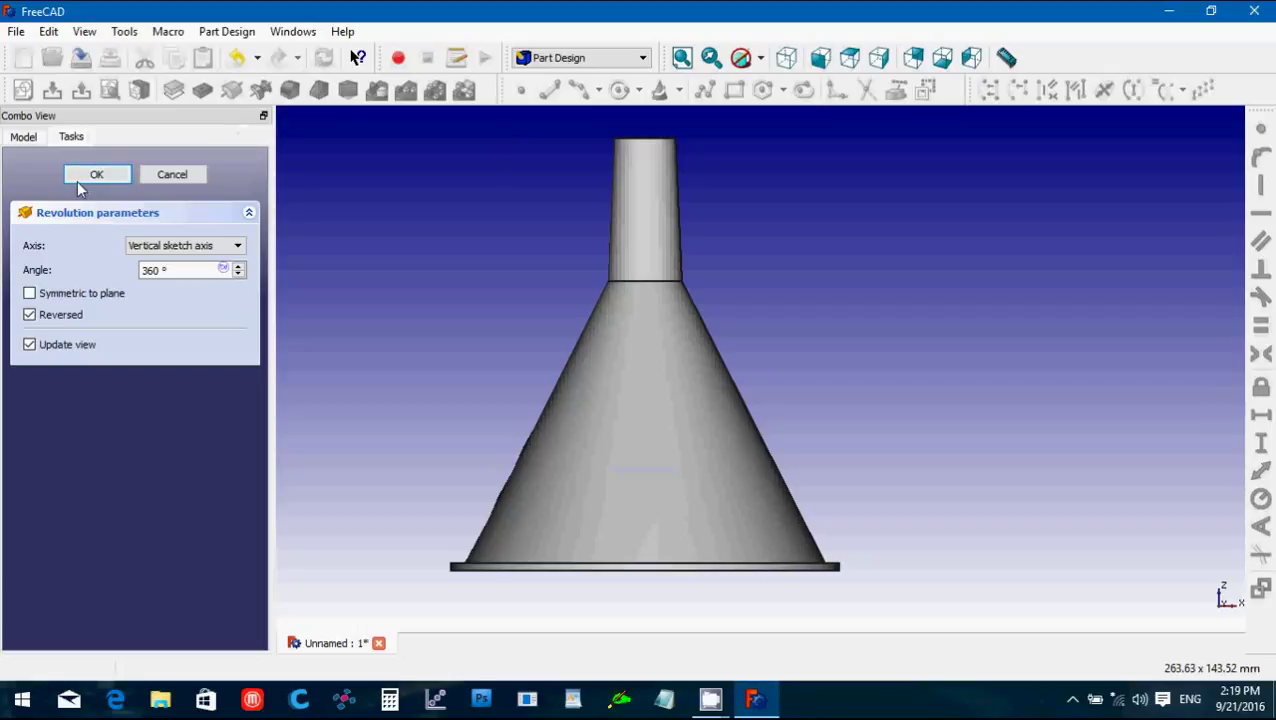
{"action": "left_click", "coordinate": [86, 178]}
Try to start a sketch on the ring face of the flange facing the neck.
{"action": "key", "text": "Up"}
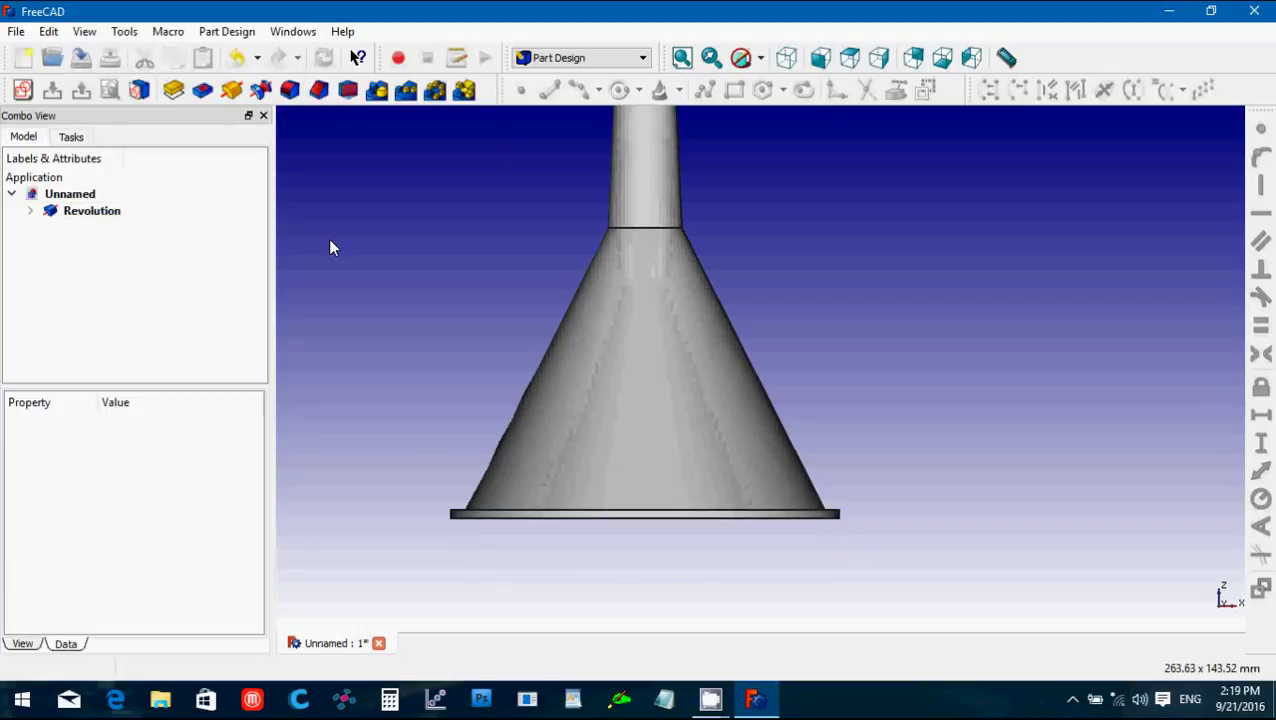
{"action": "key", "text": "Down"}
{"action": "key", "text": "Down"}
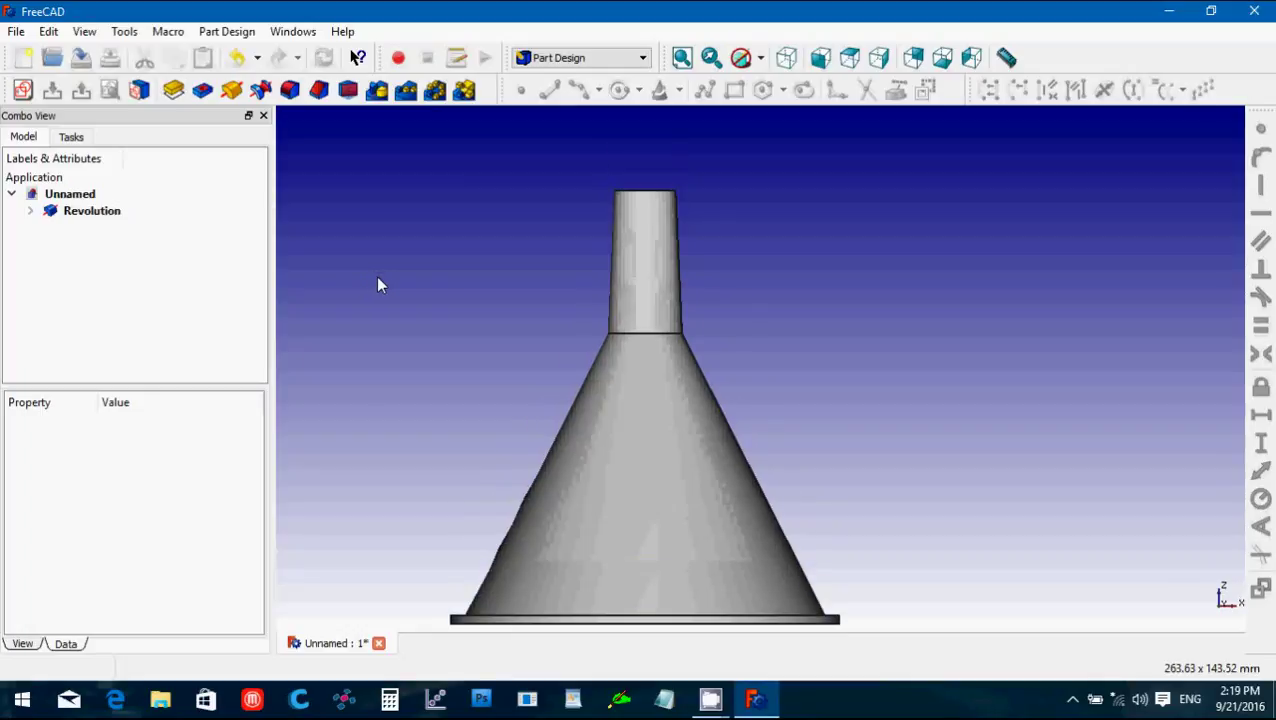
{"action": "mouse_move", "coordinate": [378, 285]}
{"action": "middle_mouse_down"}
{"action": "mouse_move", "coordinate": [578, 367]}
{"action": "mouse_move", "coordinate": [638, 490]}
{"action": "mouse_move", "coordinate": [613, 458]}
{"action": "mouse_move", "coordinate": [726, 339]}
{"action": "mouse_move", "coordinate": [954, 234]}
{"action": "mouse_move", "coordinate": [1018, 246]}
{"action": "mouse_move", "coordinate": [934, 373]}
{"action": "mouse_move", "coordinate": [647, 455]}
{"action": "mouse_move", "coordinate": [601, 418]}
{"action": "mouse_move", "coordinate": [578, 447]}
{"action": "mouse_move", "coordinate": [601, 466]}
{"action": "middle_mouse_up"}
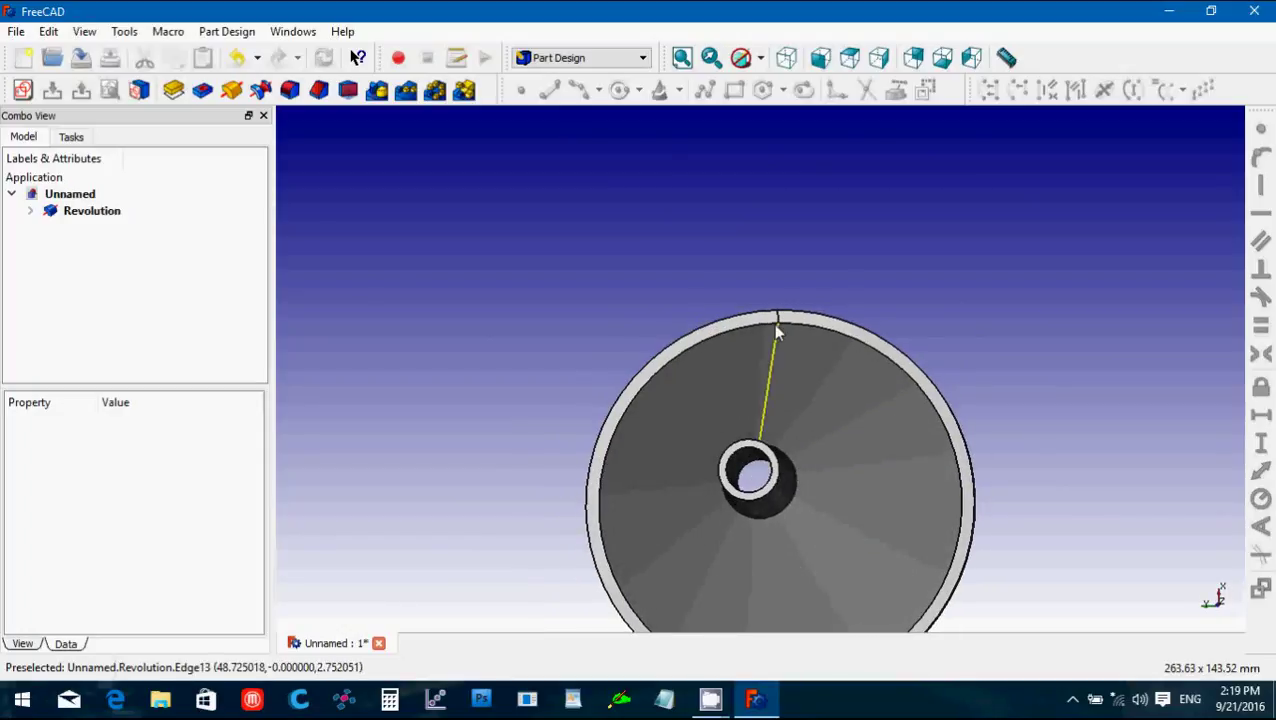
{"action": "left_click", "coordinate": [849, 58]}
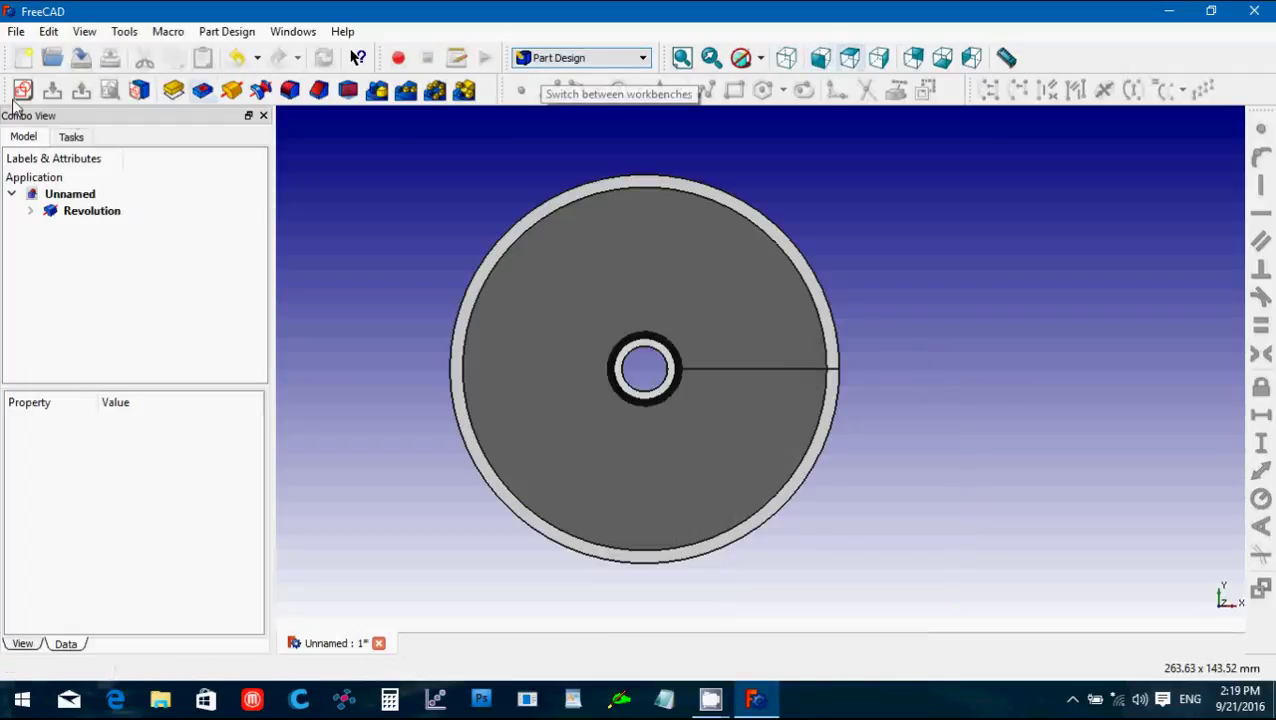
{"action": "left_click", "coordinate": [833, 362]}
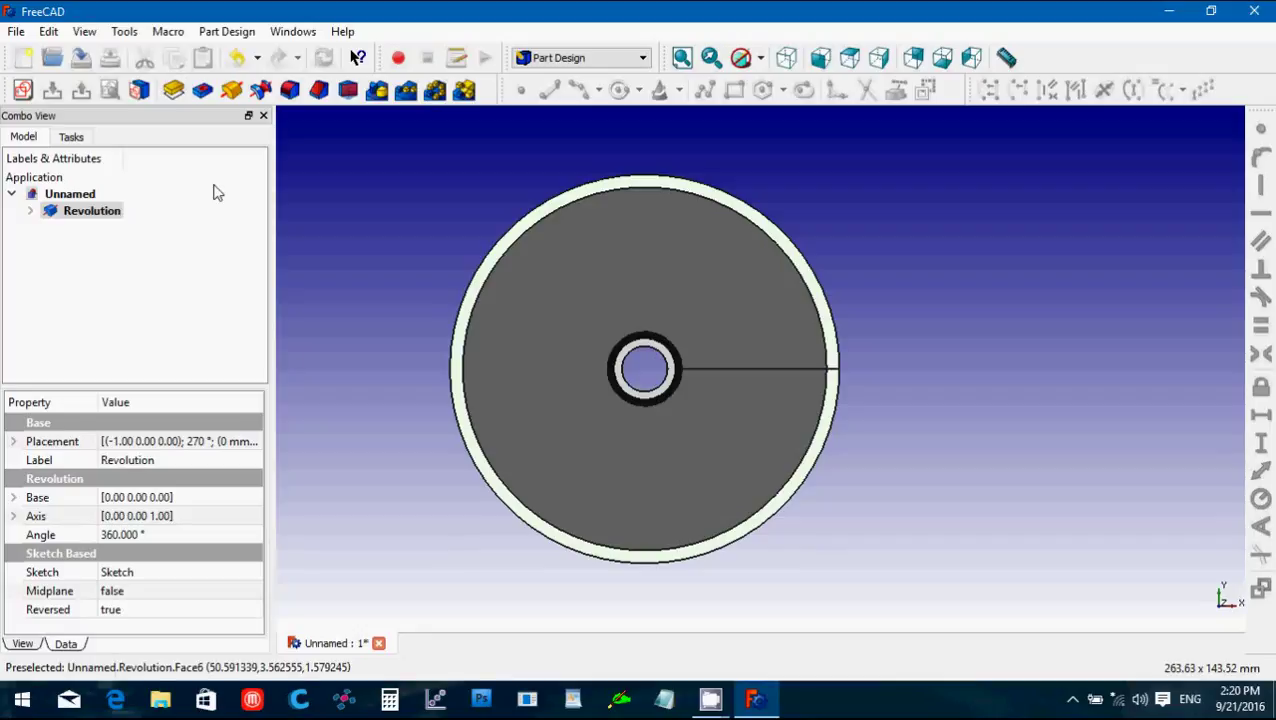
{"action": "left_click", "coordinate": [22, 92]}
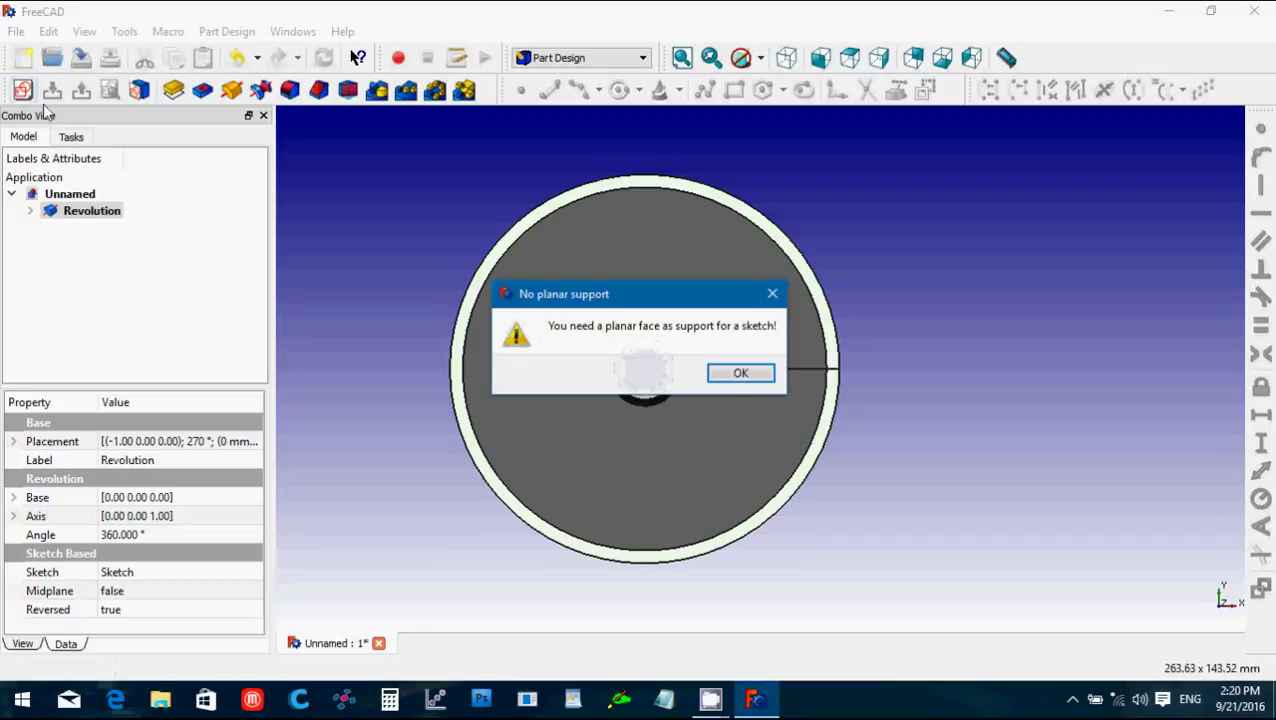
{"action": "left_click", "coordinate": [739, 375]}
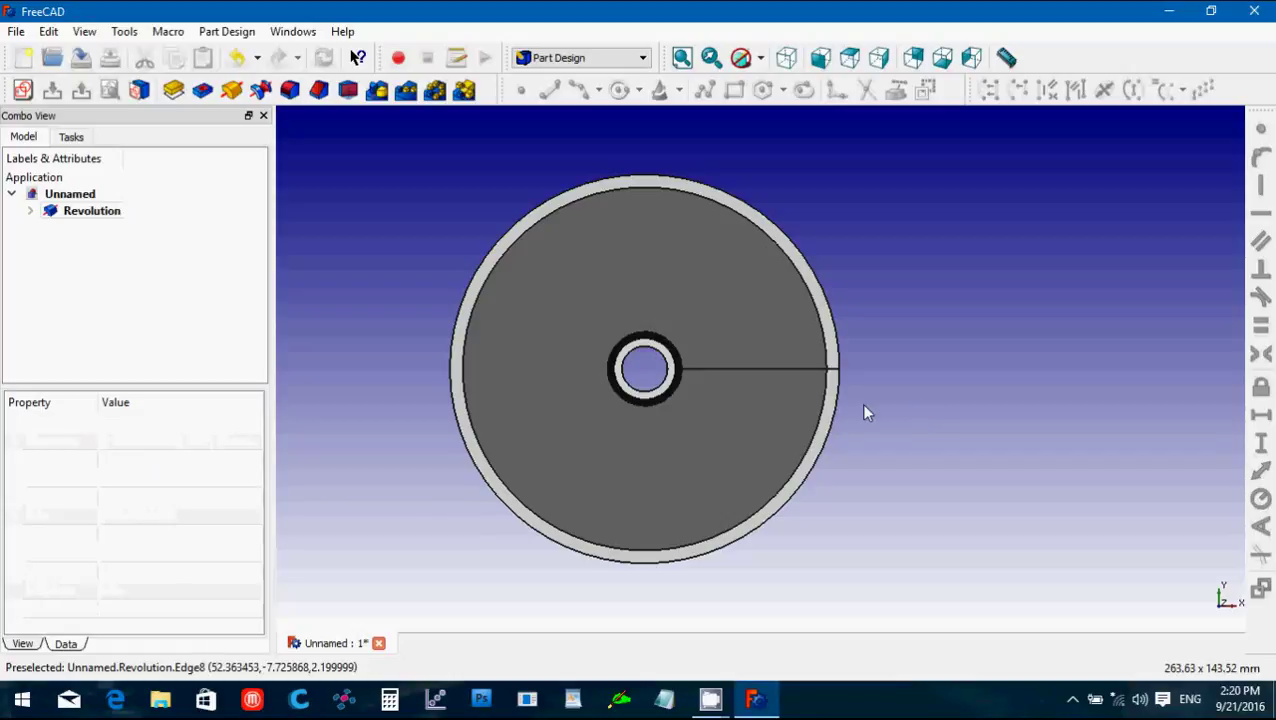
Create a sketch on the flat ring face at the funnel's wide open end.
{"action": "middle_click_drag", "start_coordinate": [834, 388], "coordinate": [727, 250]}
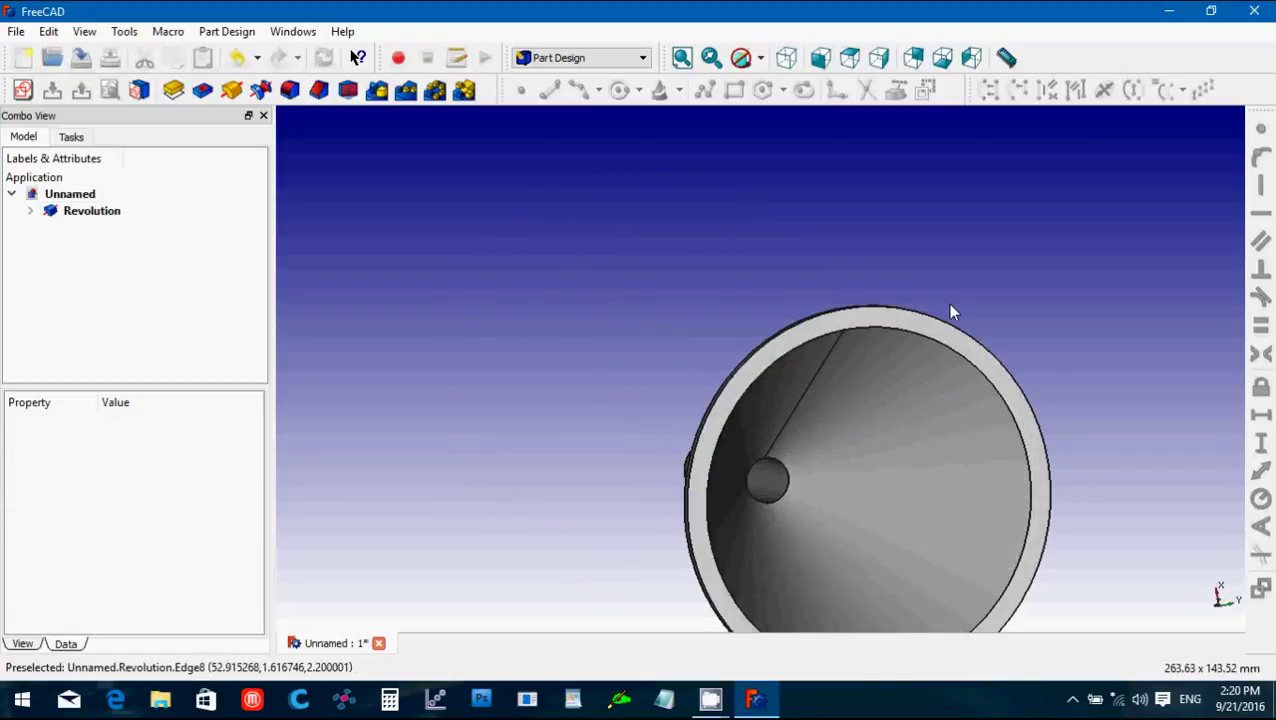
{"action": "left_click", "coordinate": [872, 320]}
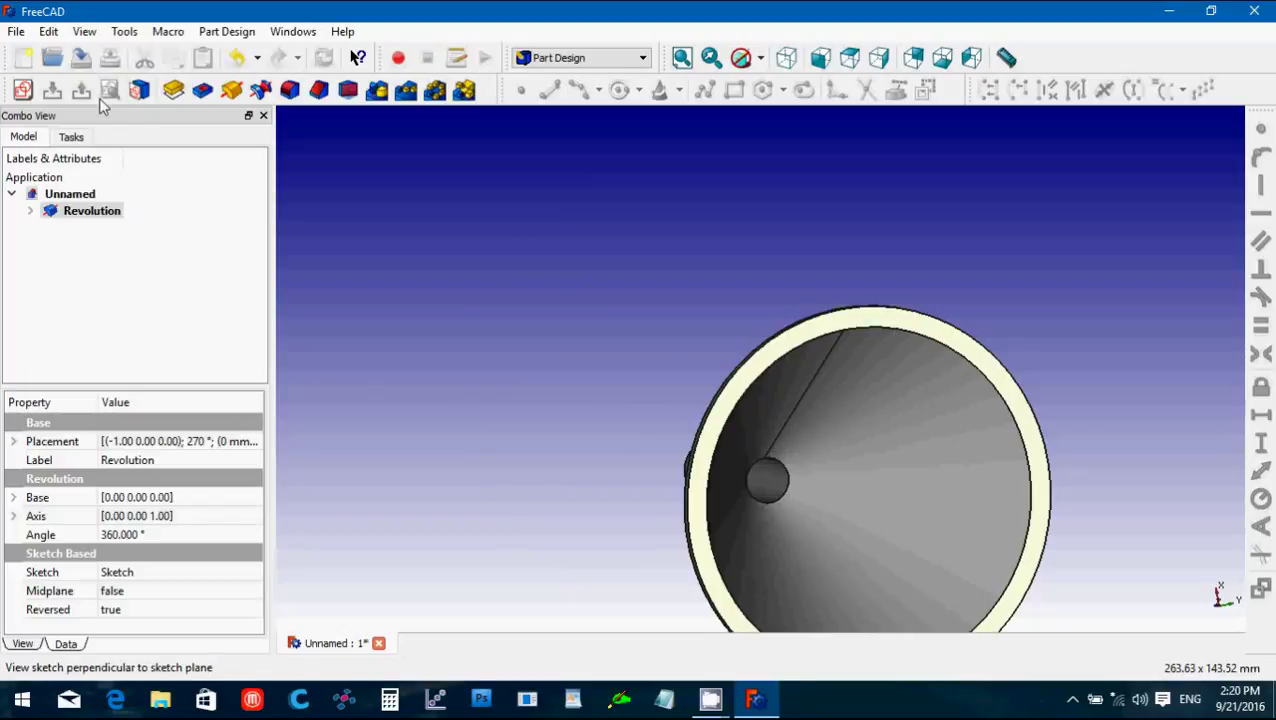
{"action": "left_click", "coordinate": [20, 92]}
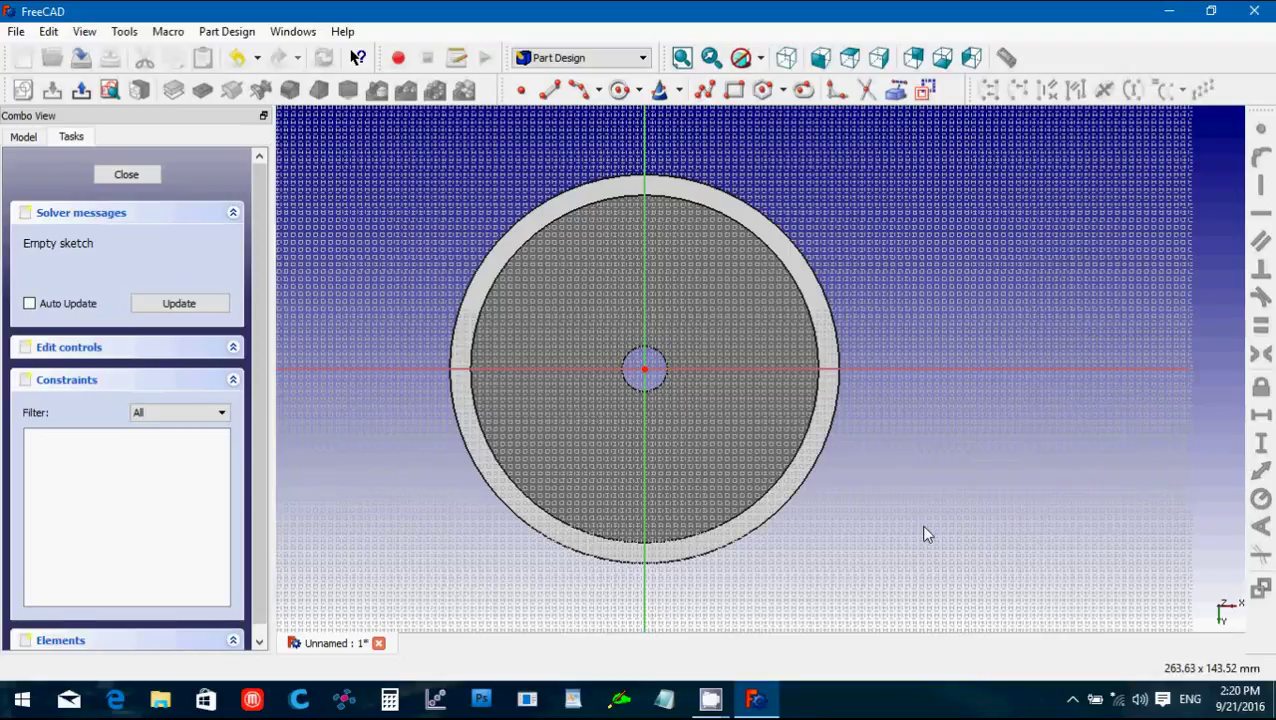
{"action": "scroll", "coordinate": [926, 535], "scroll_direction": "up", "scroll_amount": 2}
{"action": "key", "text": "Down"}
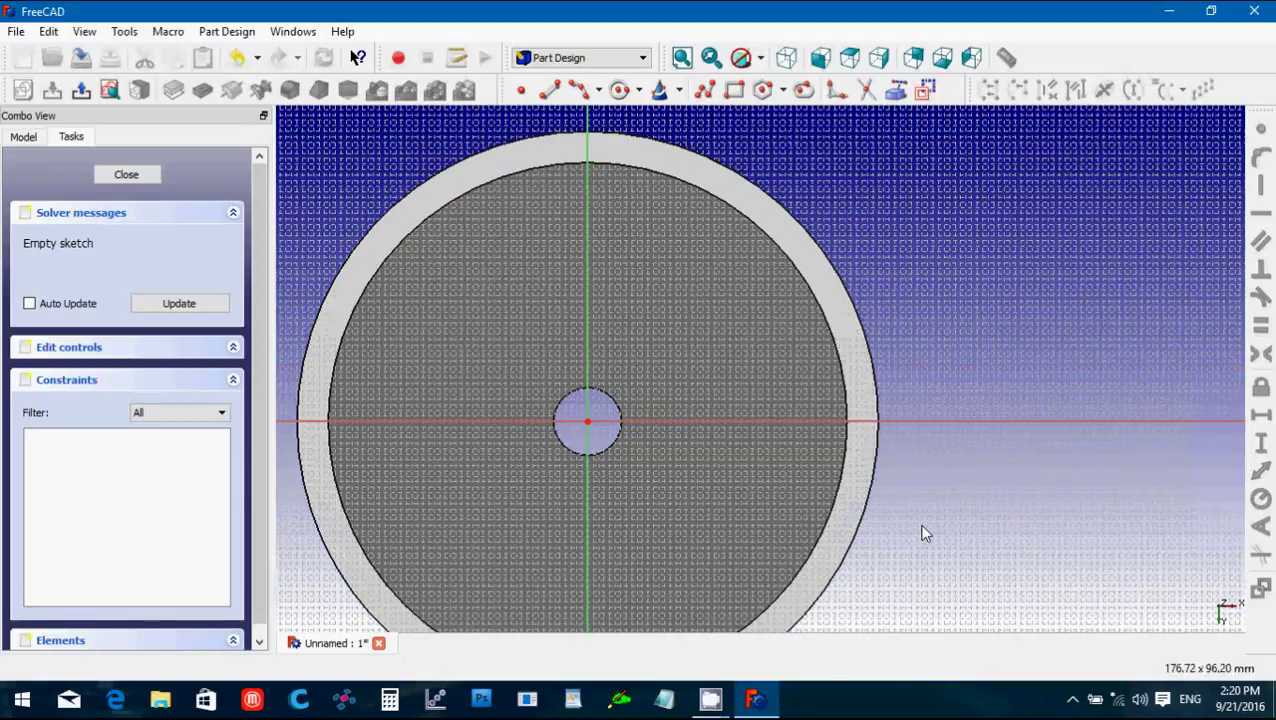
Sketch a horizontal slot along the horizontal axis across the funnel's rim, with about 10 mm end radii and centres about 37 mm apart.
{"action": "key", "text": "Up"}
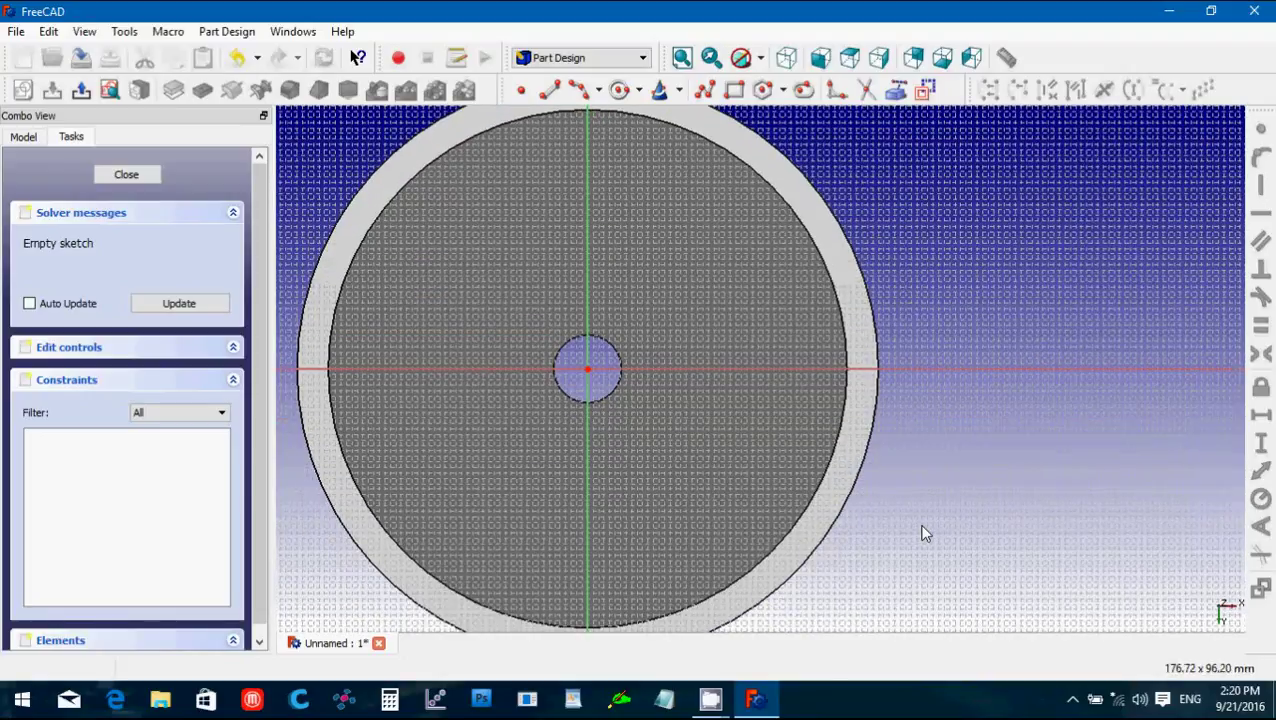
{"action": "key", "text": "Up"}
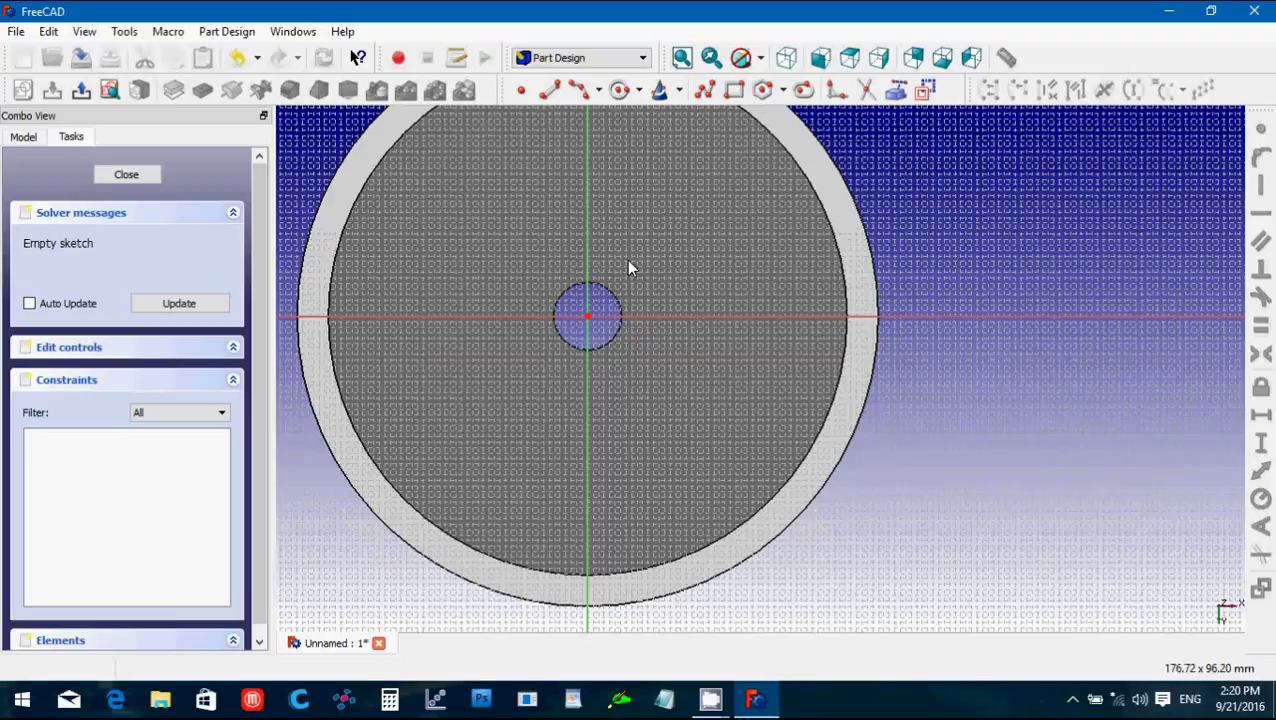
{"action": "left_click", "coordinate": [805, 92]}
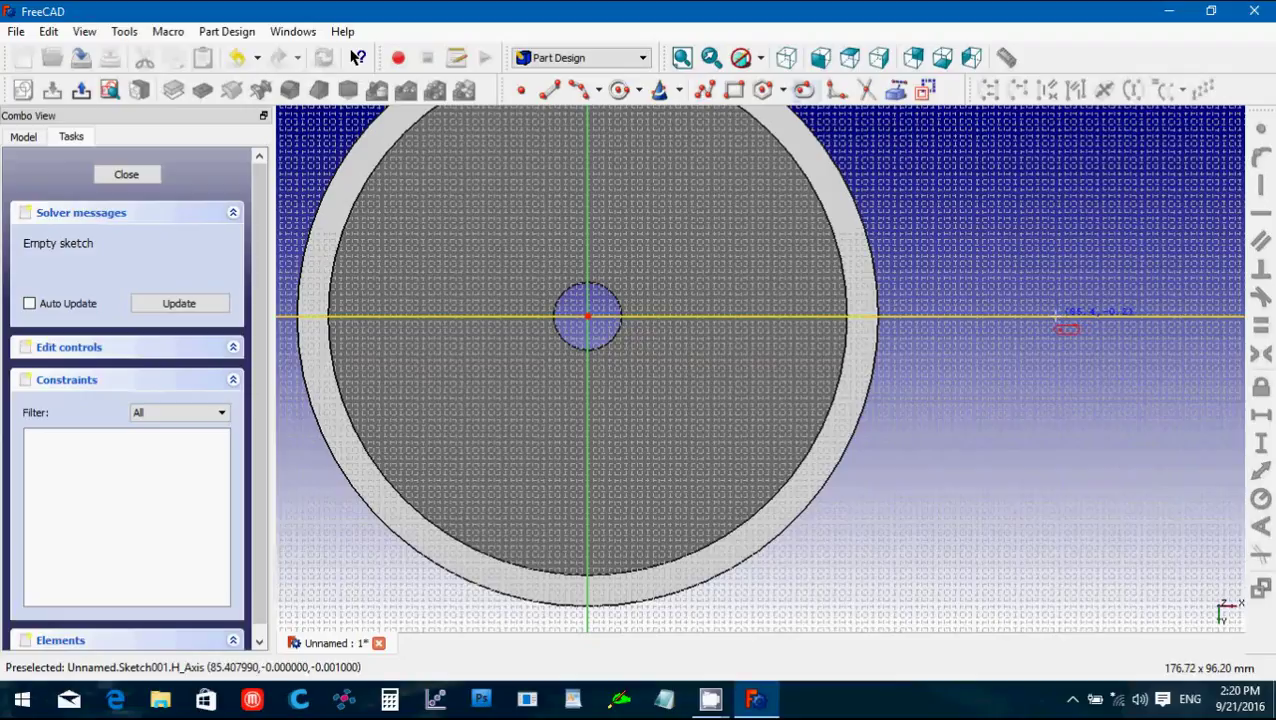
{"action": "left_click", "coordinate": [1056, 318]}
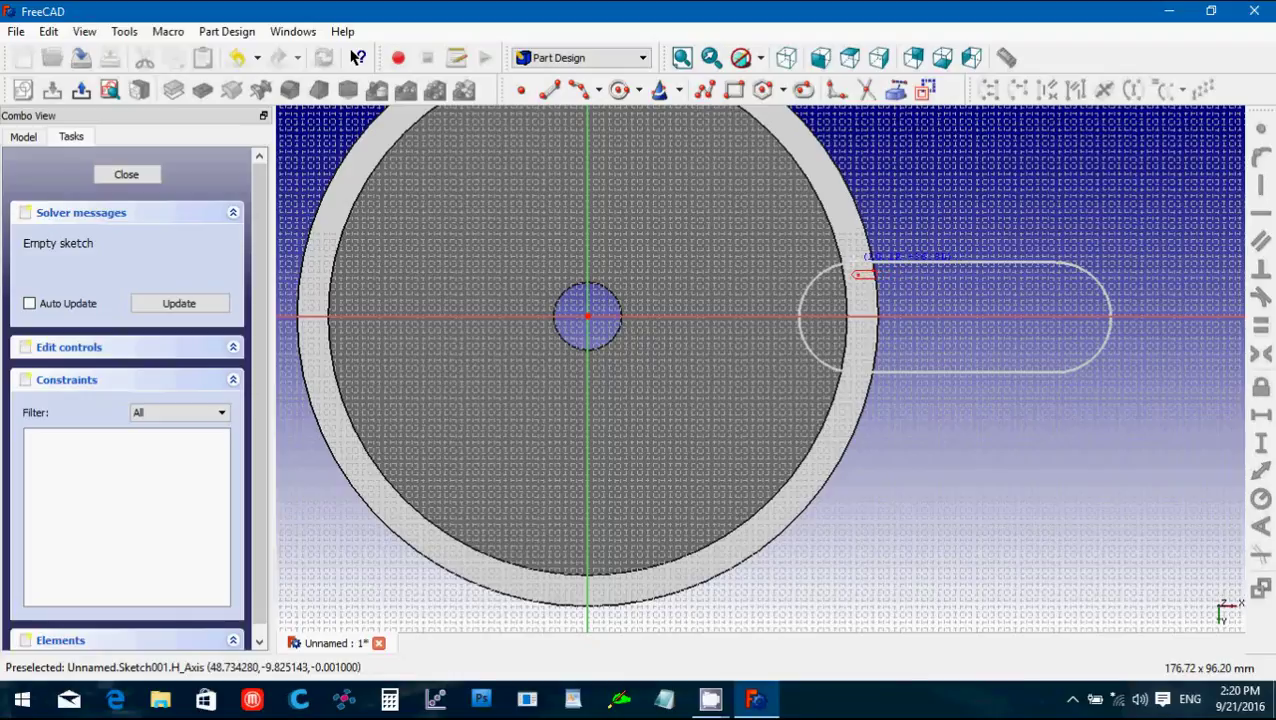
{"action": "left_click", "coordinate": [858, 272]}
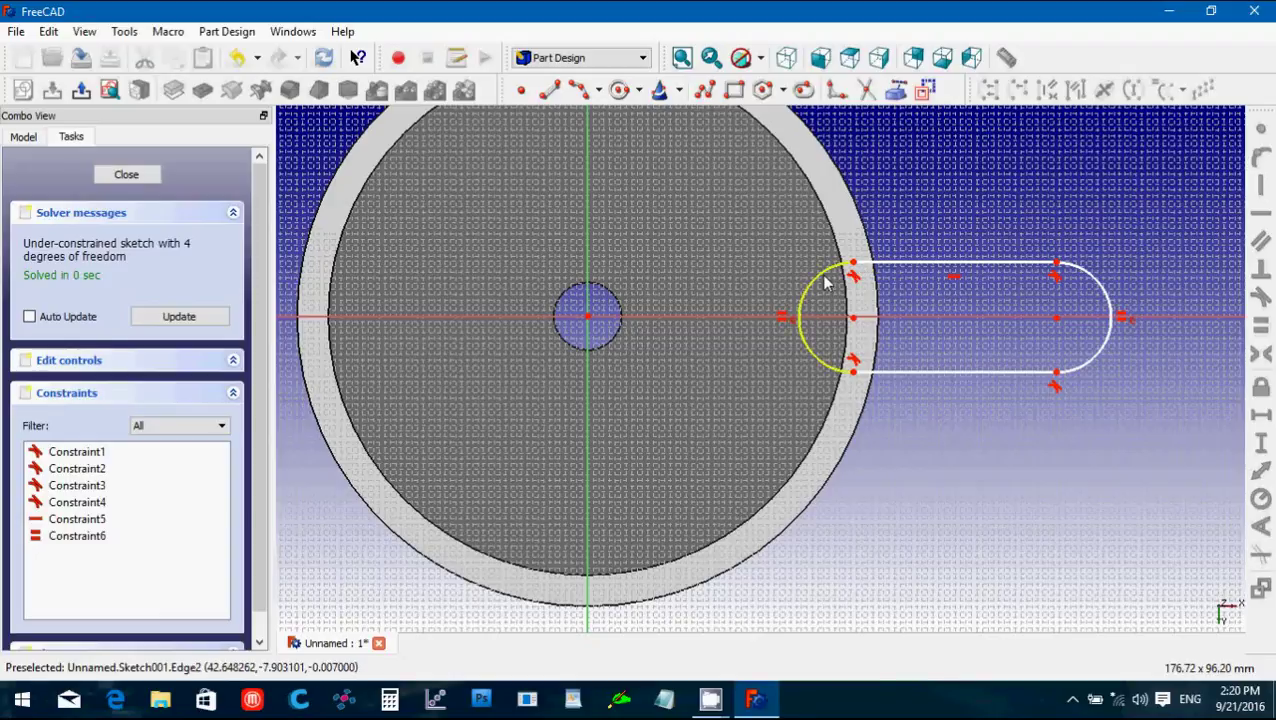
Constrain the slot's outer arc to an 11.3 mm radius and fix its centre onto the horizontal axis.
{"action": "left_click", "coordinate": [1106, 296]}
{"action": "left_click", "coordinate": [1260, 500]}
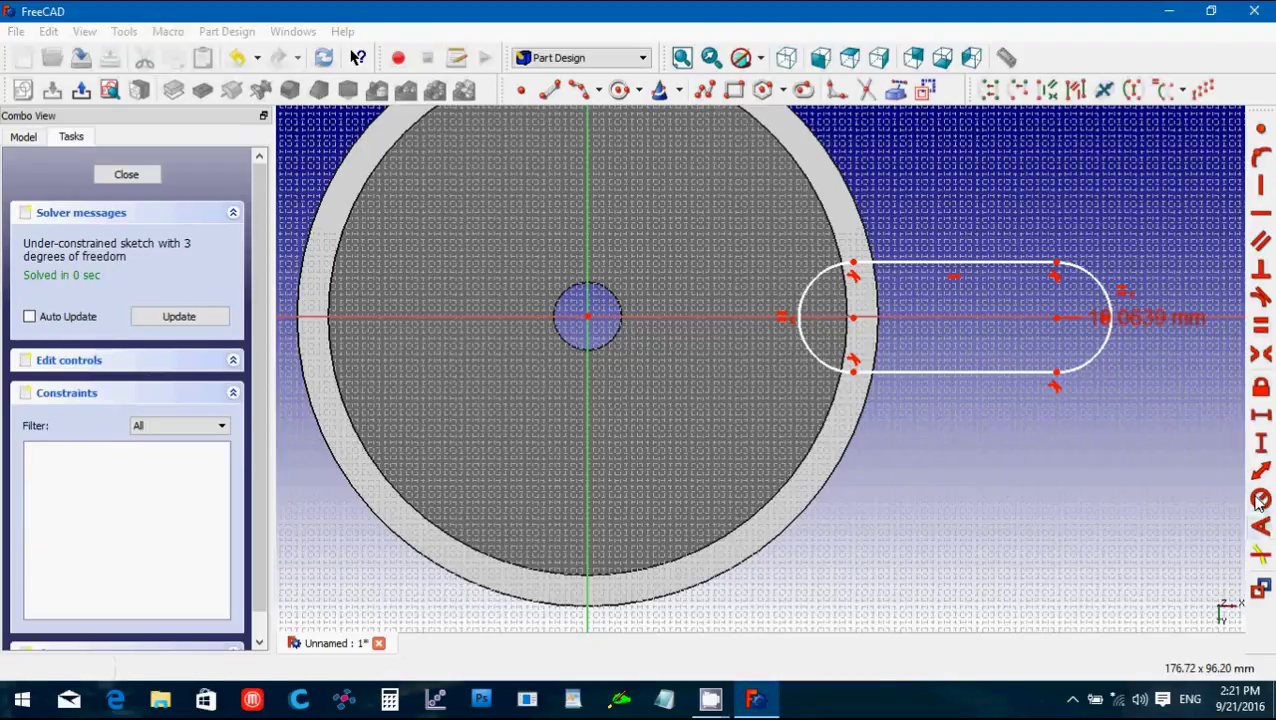
{"action": "type", "text": "11.3"}
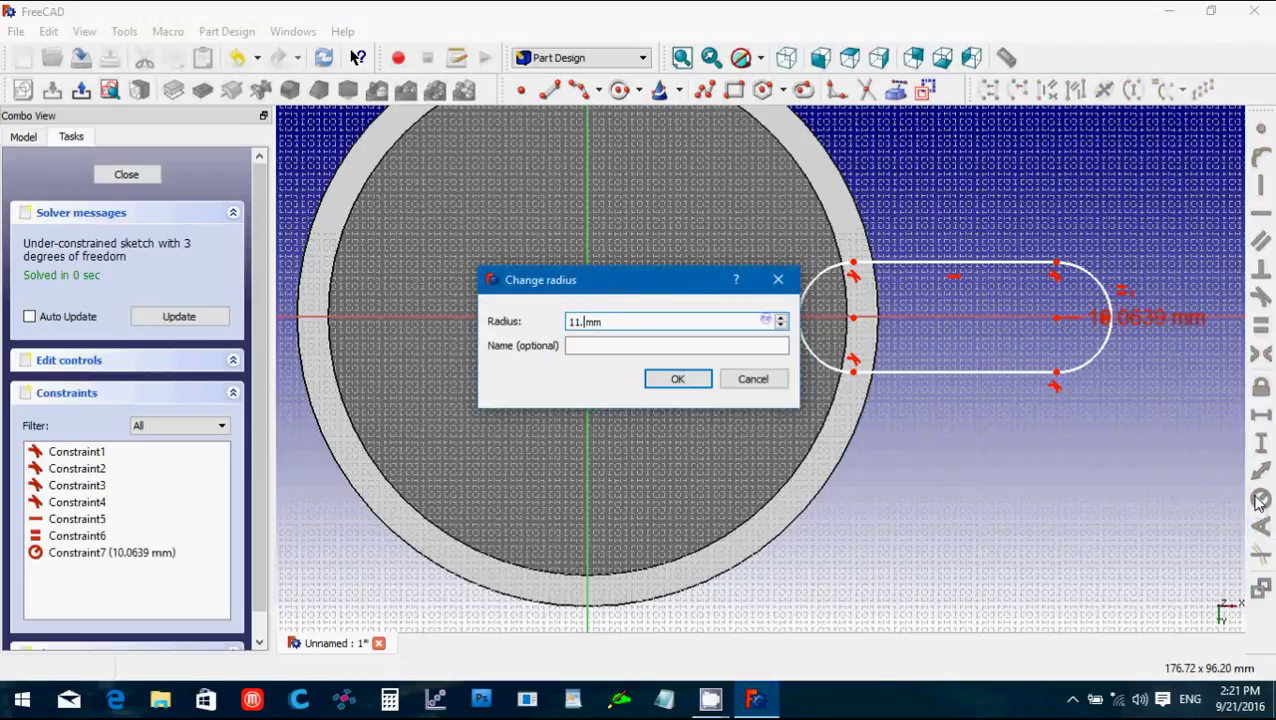
{"action": "key", "text": "Return"}
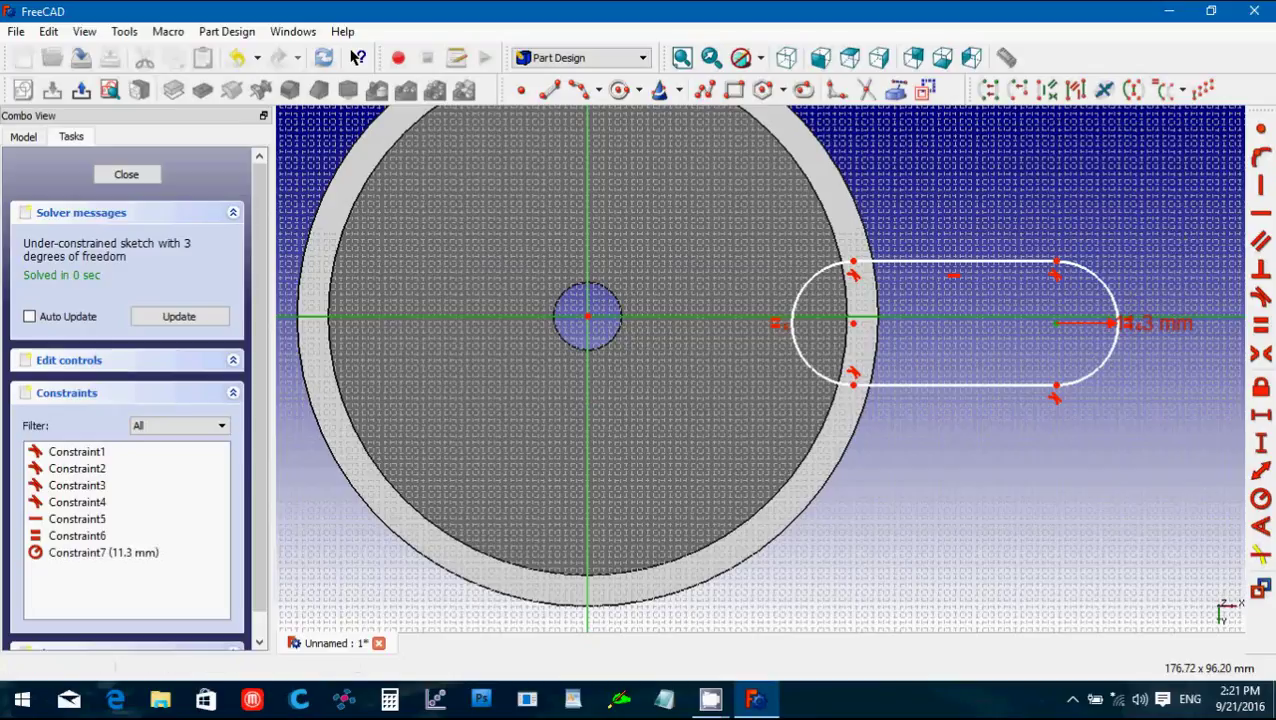
{"action": "left_click", "coordinate": [1263, 158]}
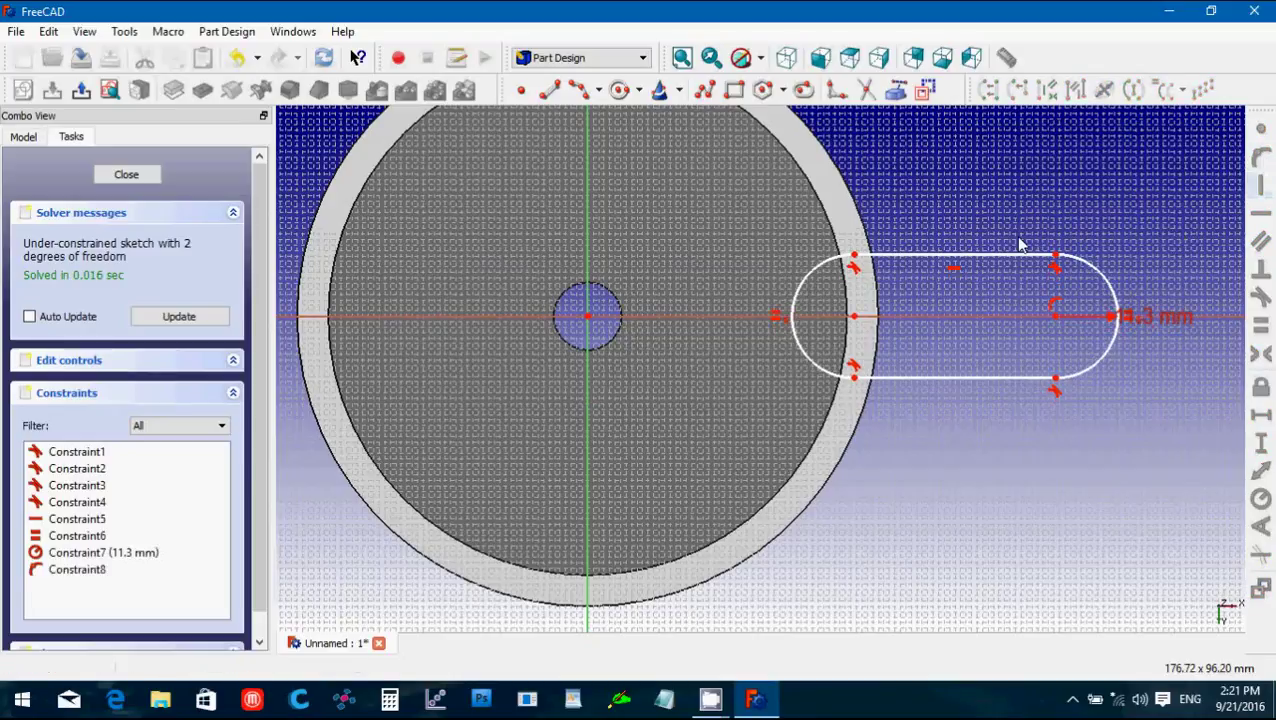
Delete the slot's inner arc and draw a vertical line between the open ends of the two straight edges.
{"action": "left_click", "coordinate": [795, 308]}
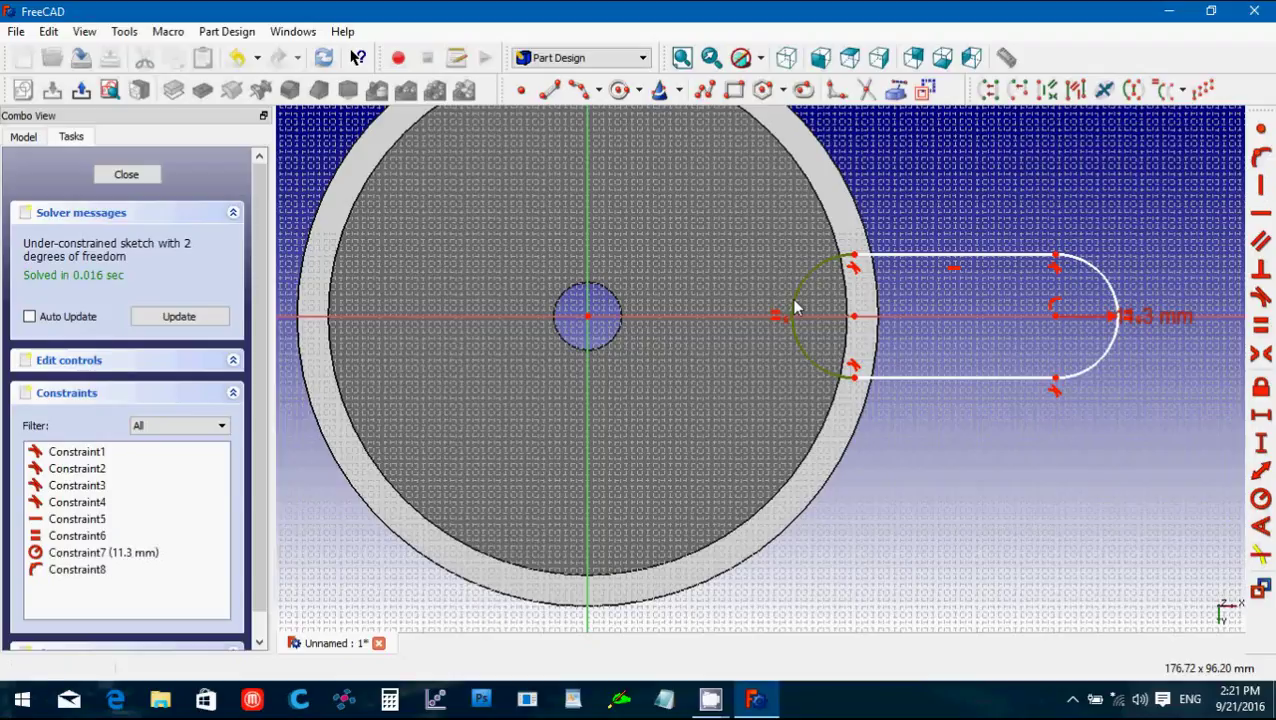
{"action": "key", "text": "Delete"}
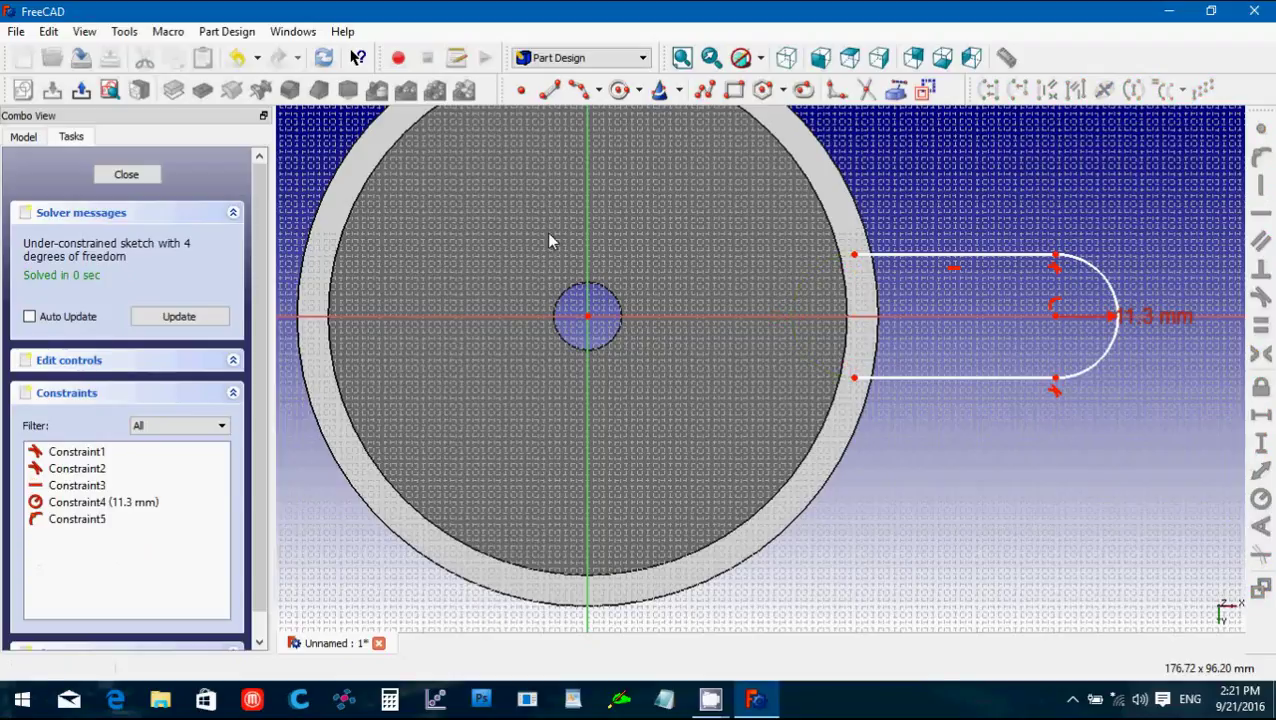
{"action": "left_click", "coordinate": [548, 93]}
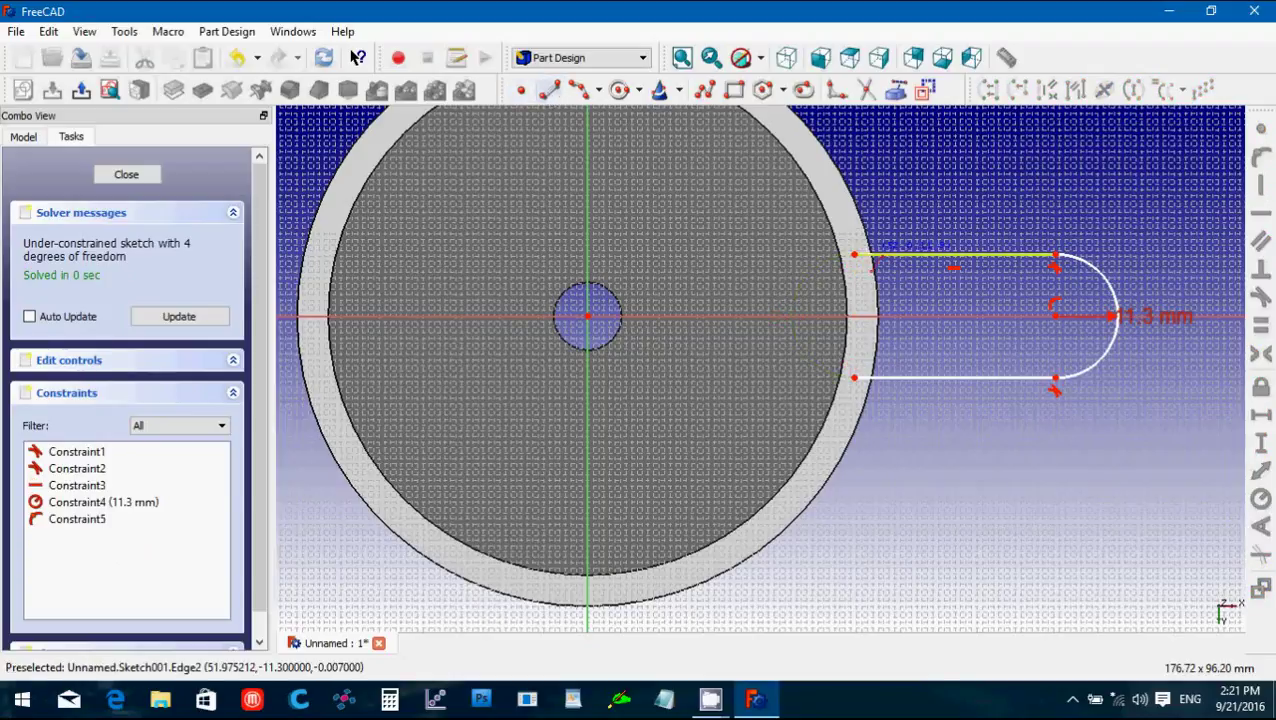
{"action": "left_click", "coordinate": [856, 255]}
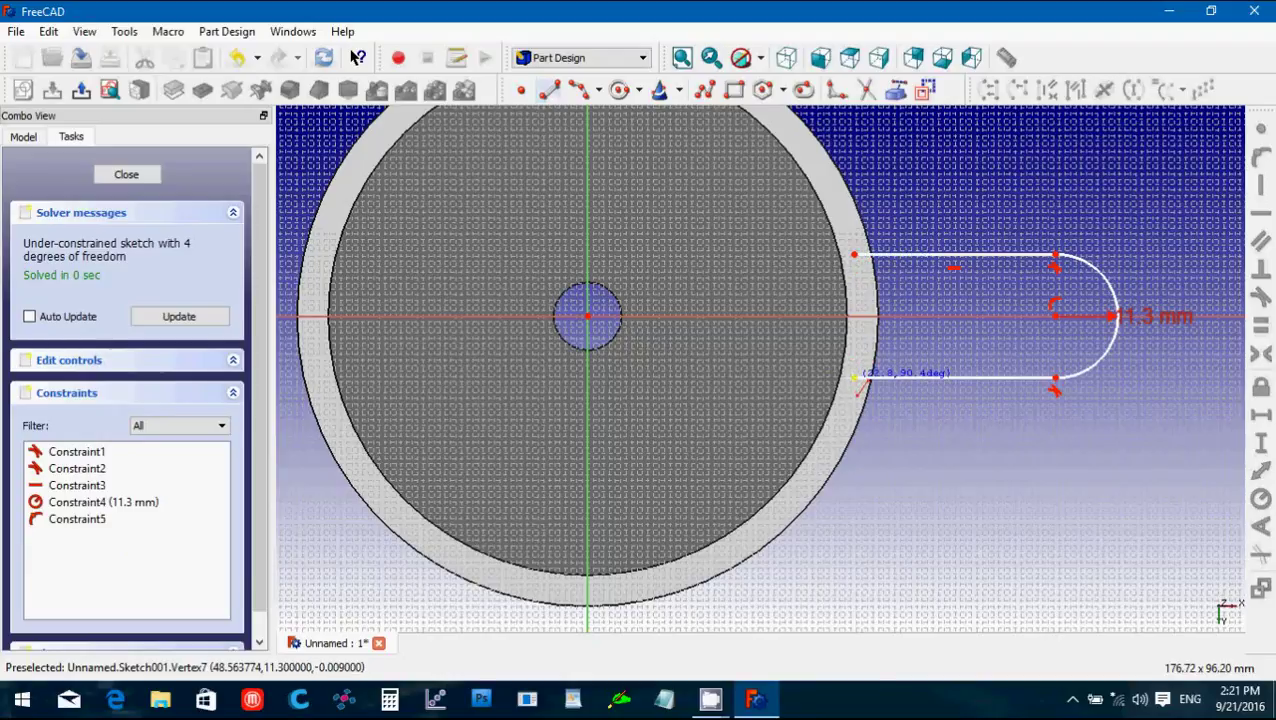
{"action": "left_click", "coordinate": [855, 377]}
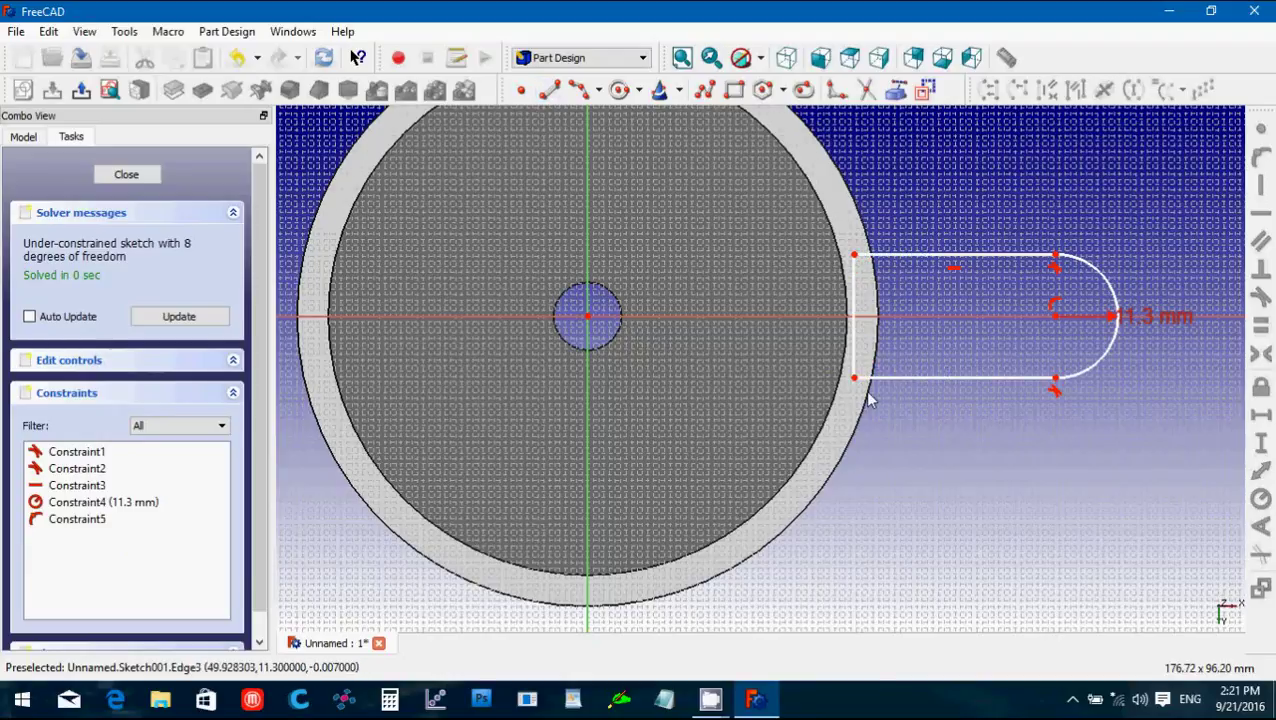
Shift the vertical closing line slightly outward and select its upper endpoint together with the upper edge's open end.
{"action": "left_click_drag", "start_coordinate": [857, 370], "coordinate": [865, 363]}
{"action": "left_click_drag", "start_coordinate": [890, 277], "coordinate": [836, 241]}
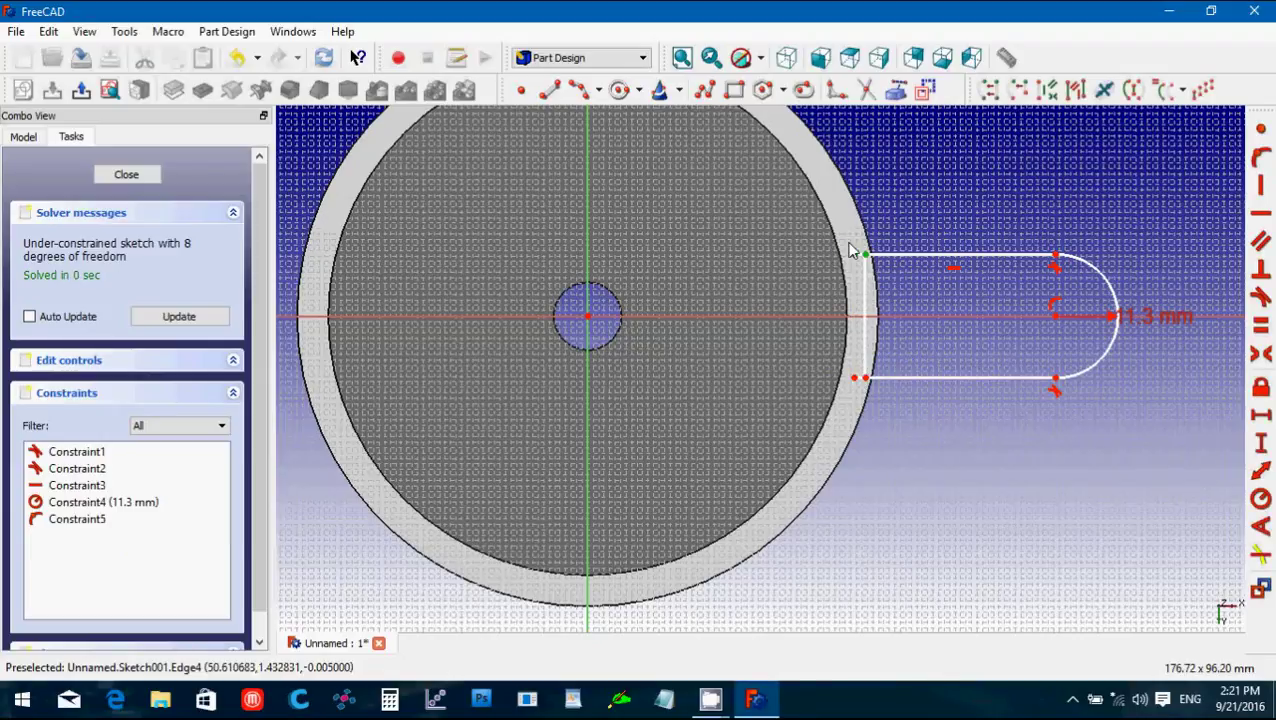
Make both ends of the tab profile's vertical closing line coincident with the inner endpoints of the two horizontal lines.
{"action": "left_click", "coordinate": [1261, 133]}
{"action": "left_click_drag", "start_coordinate": [895, 412], "coordinate": [836, 347]}
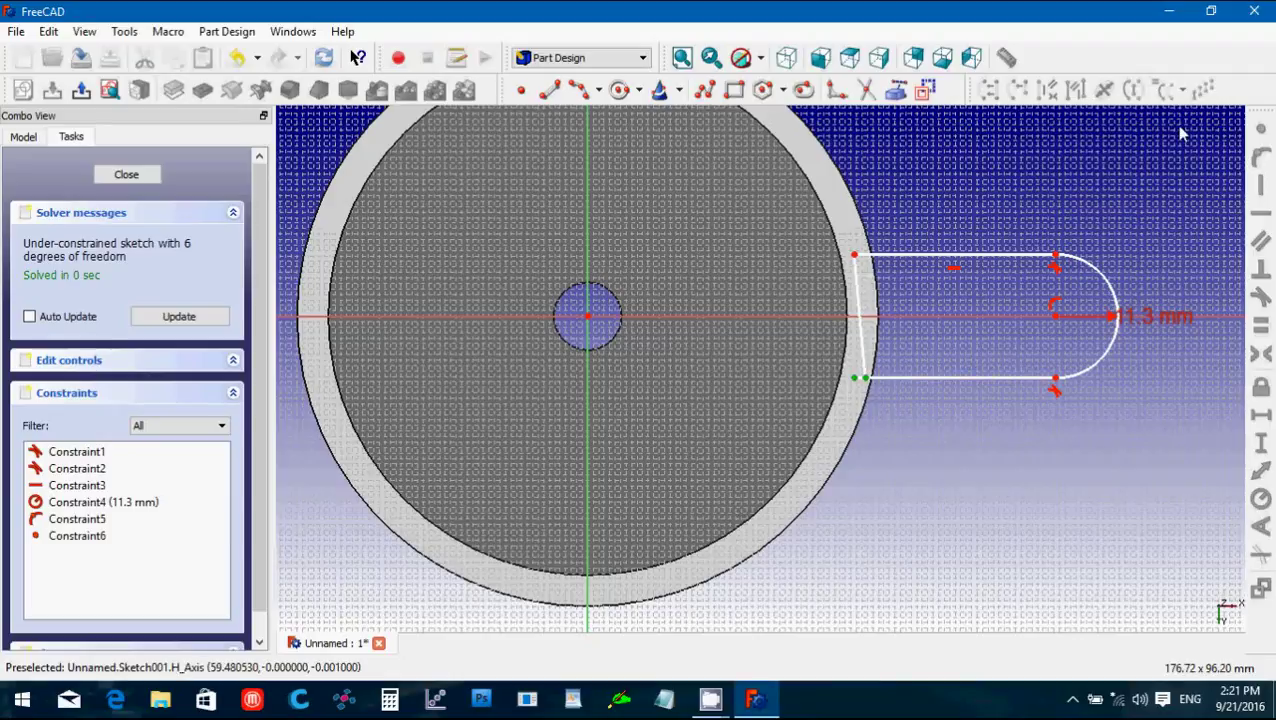
{"action": "left_click", "coordinate": [1261, 133]}
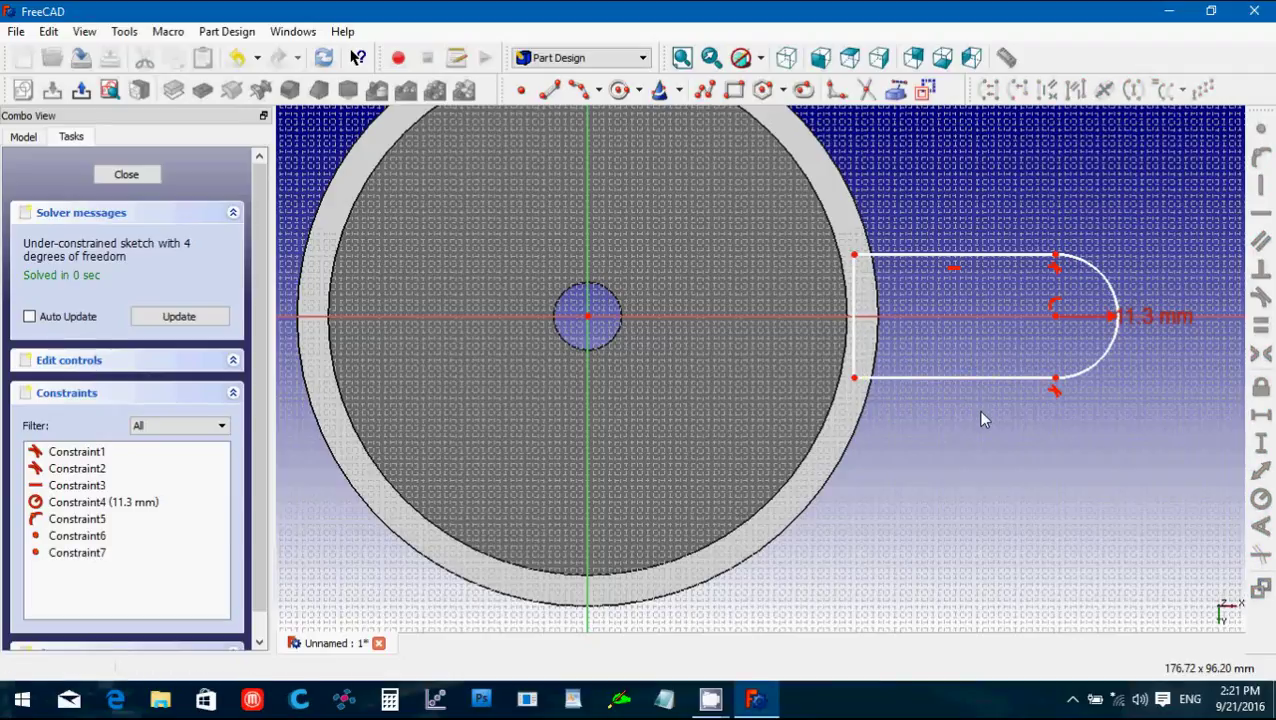
Sketch a circle about 5.8 mm in radius centred on the centre of the tab's rounded end.
{"action": "left_click", "coordinate": [622, 92]}
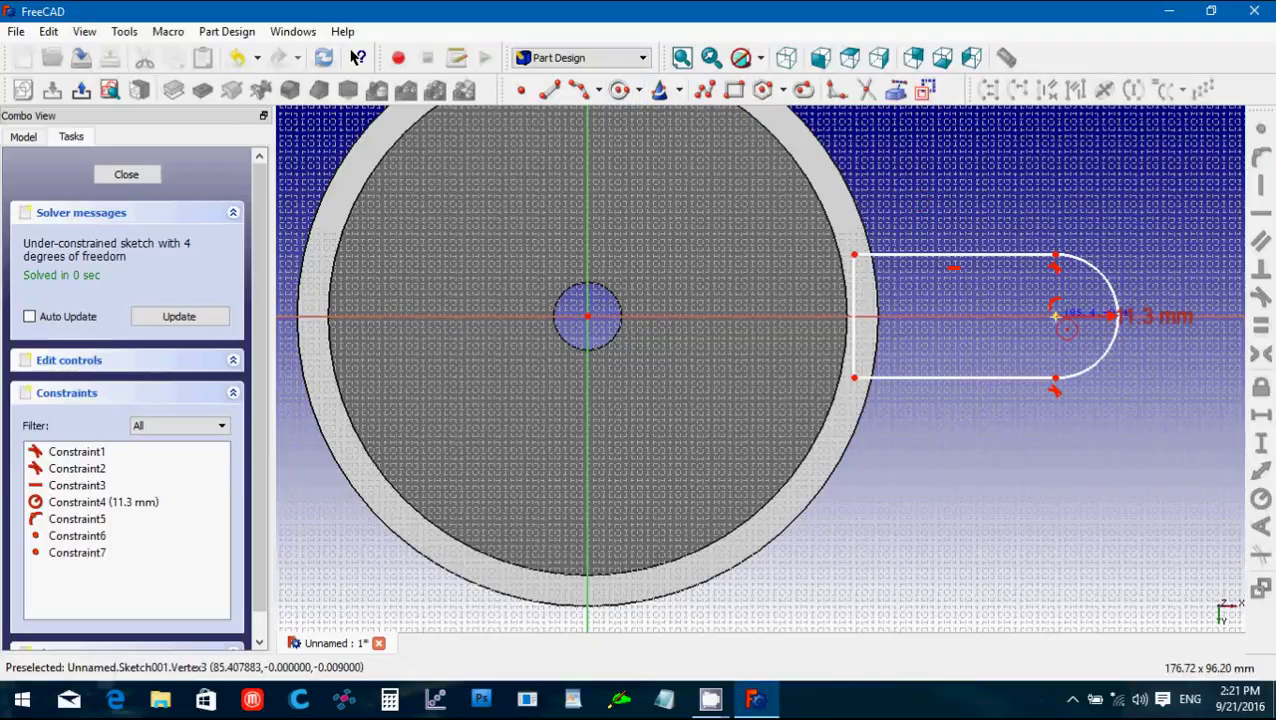
{"action": "left_click", "coordinate": [1055, 316]}
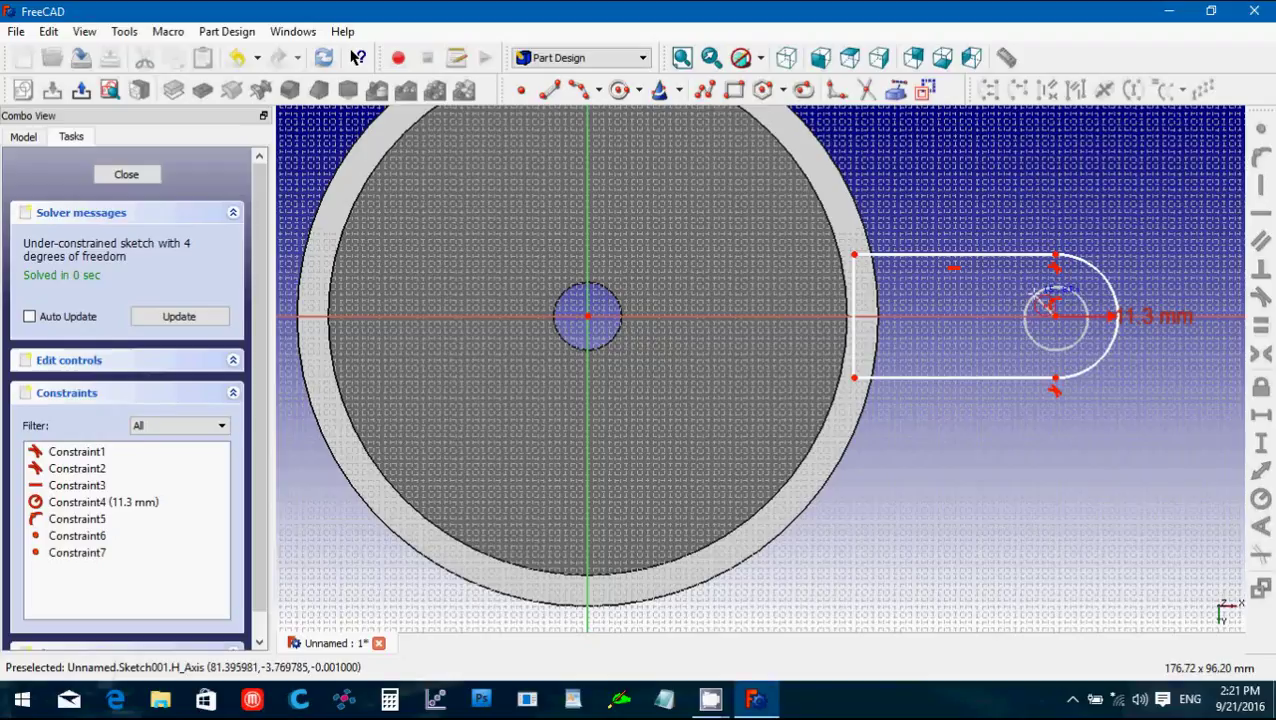
{"action": "left_click", "coordinate": [1034, 294]}
{"action": "right_click", "coordinate": [1036, 295]}
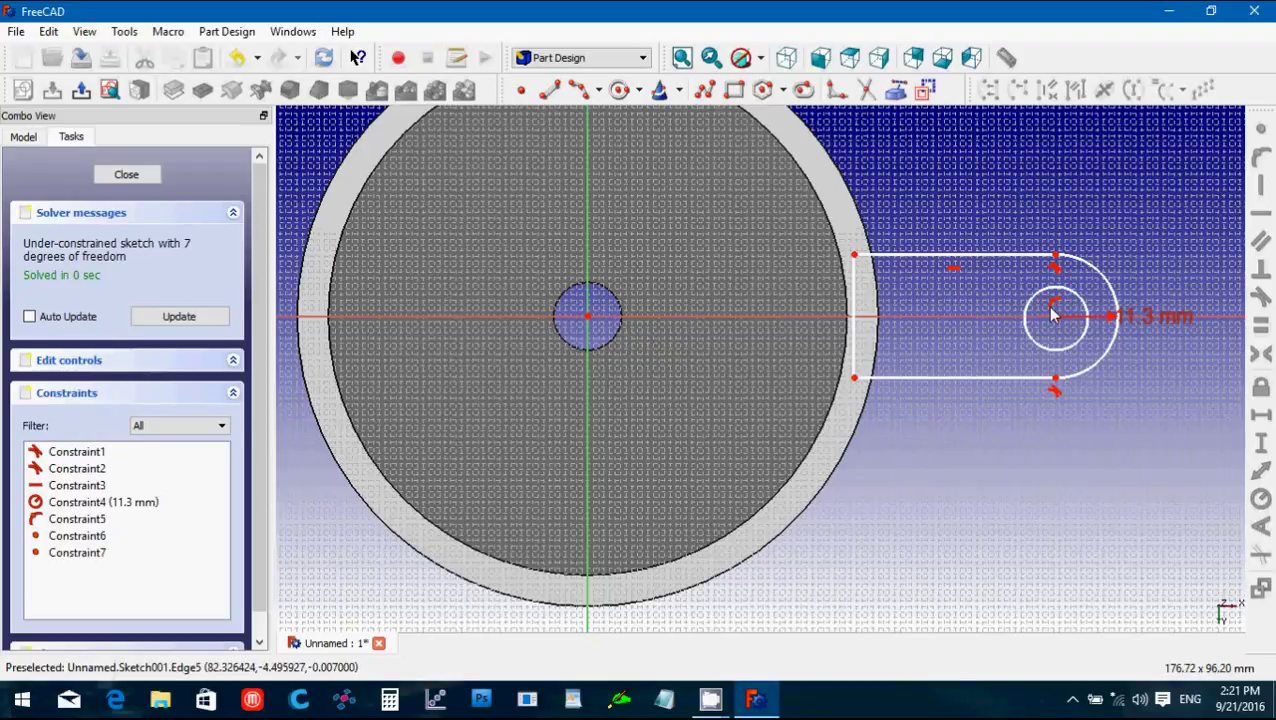
Constrain the hole circle's radius to 4.8 mm.
{"action": "left_click", "coordinate": [1027, 316]}
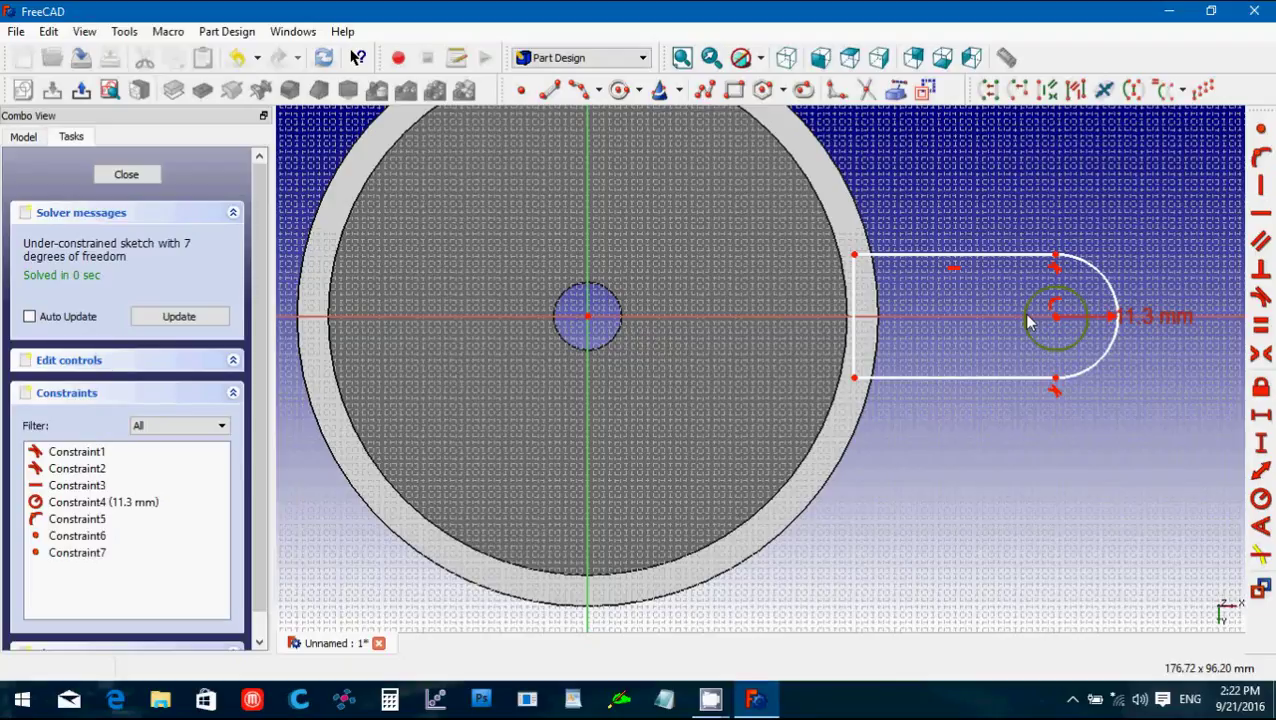
{"action": "left_click", "coordinate": [1259, 508]}
{"action": "type", "text": "4.8"}
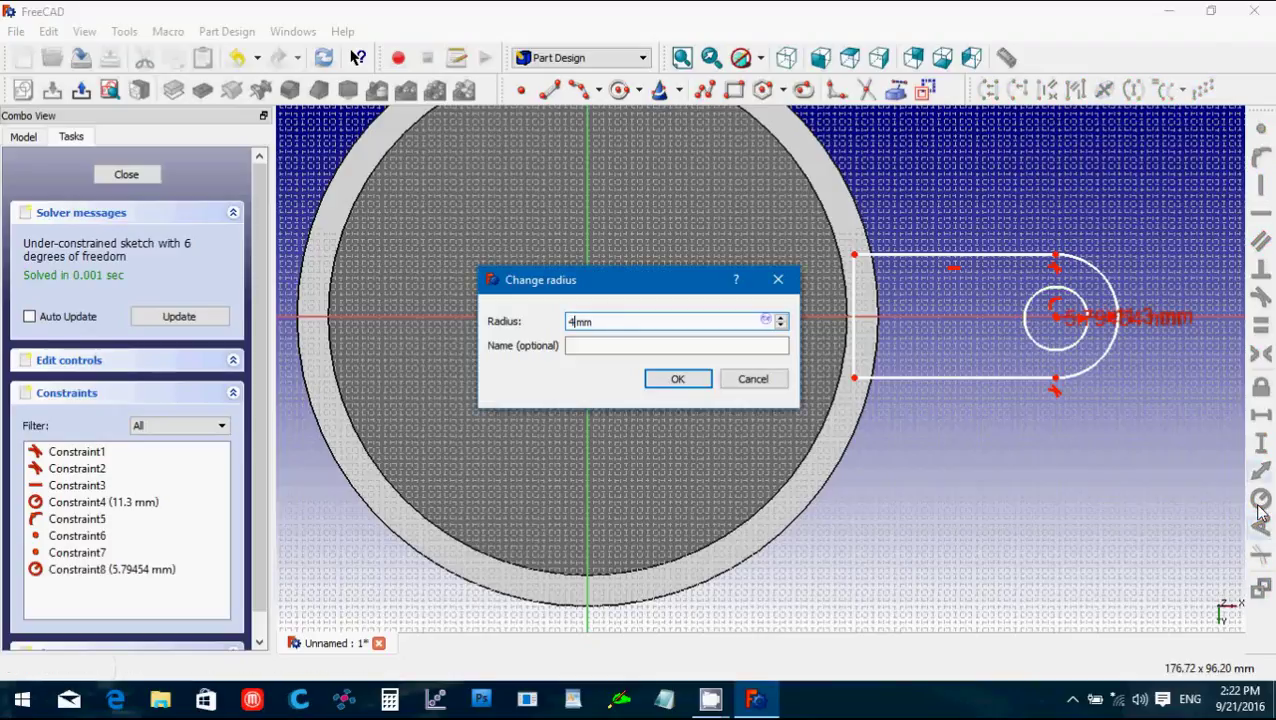
{"action": "key", "text": "Return"}
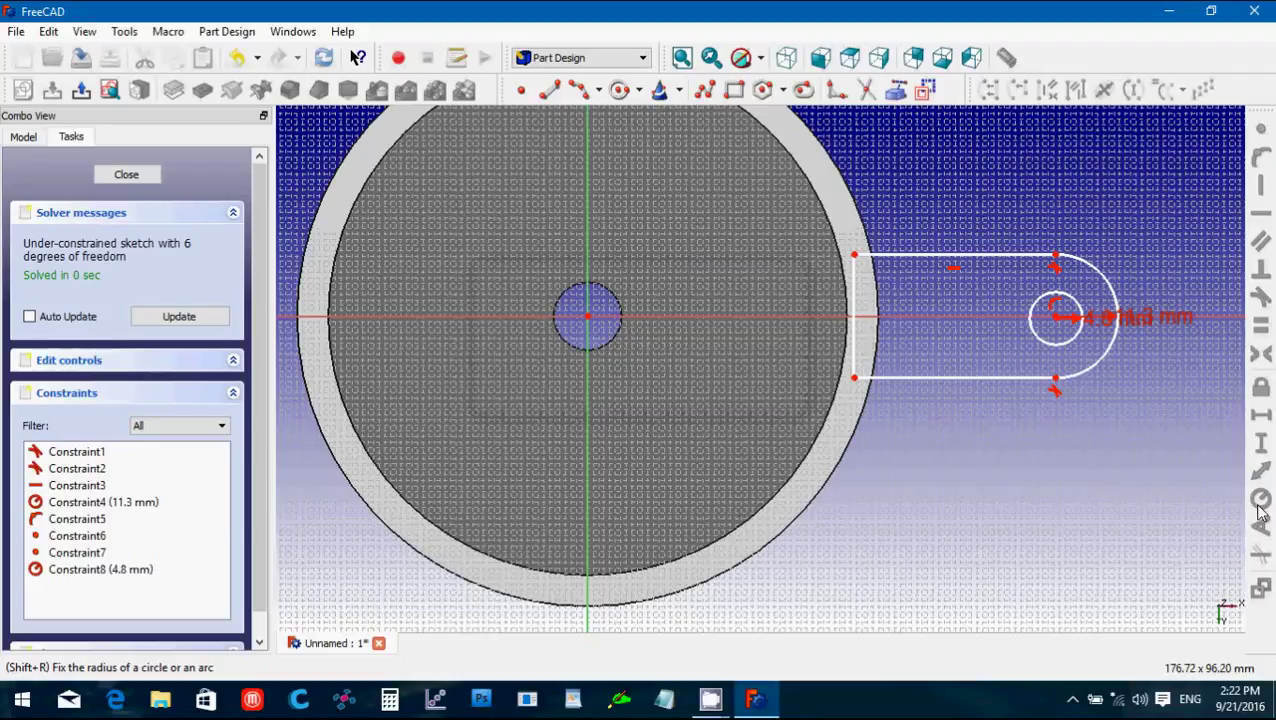
Close the tab sketch and pad it 2.2 mm in the reversed direction.
{"action": "left_click", "coordinate": [127, 175]}
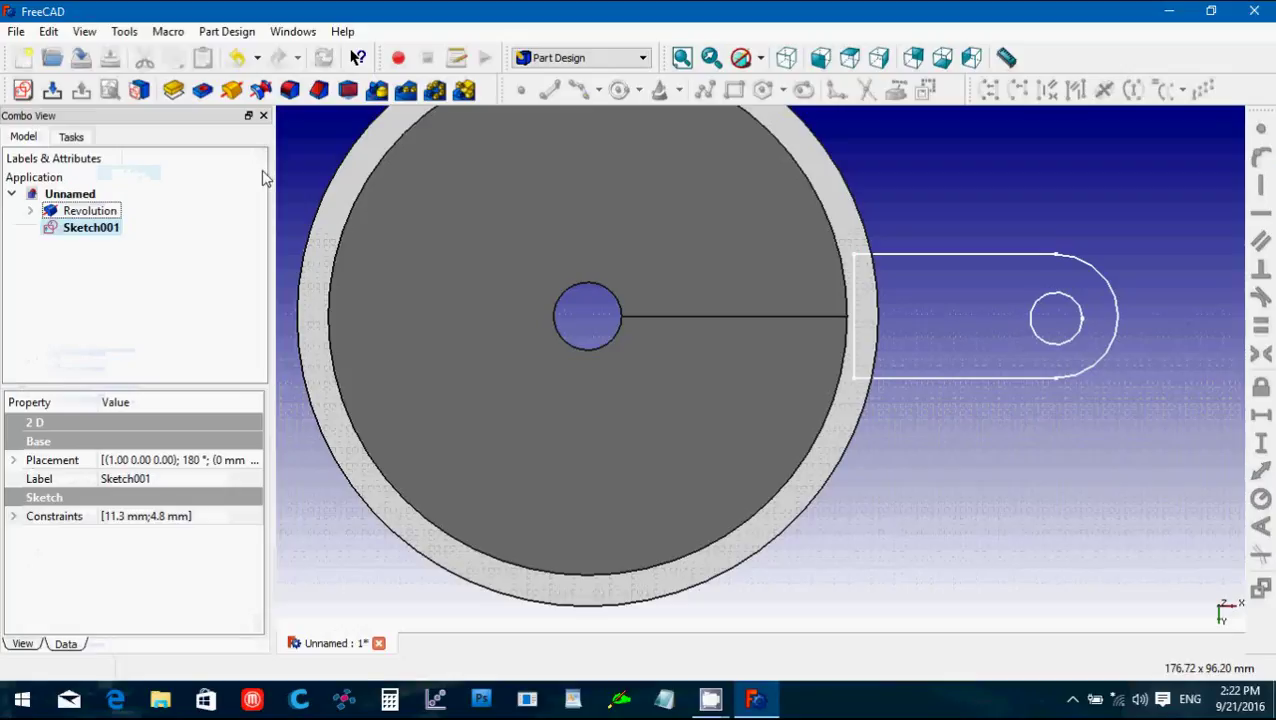
{"action": "left_click", "coordinate": [174, 92]}
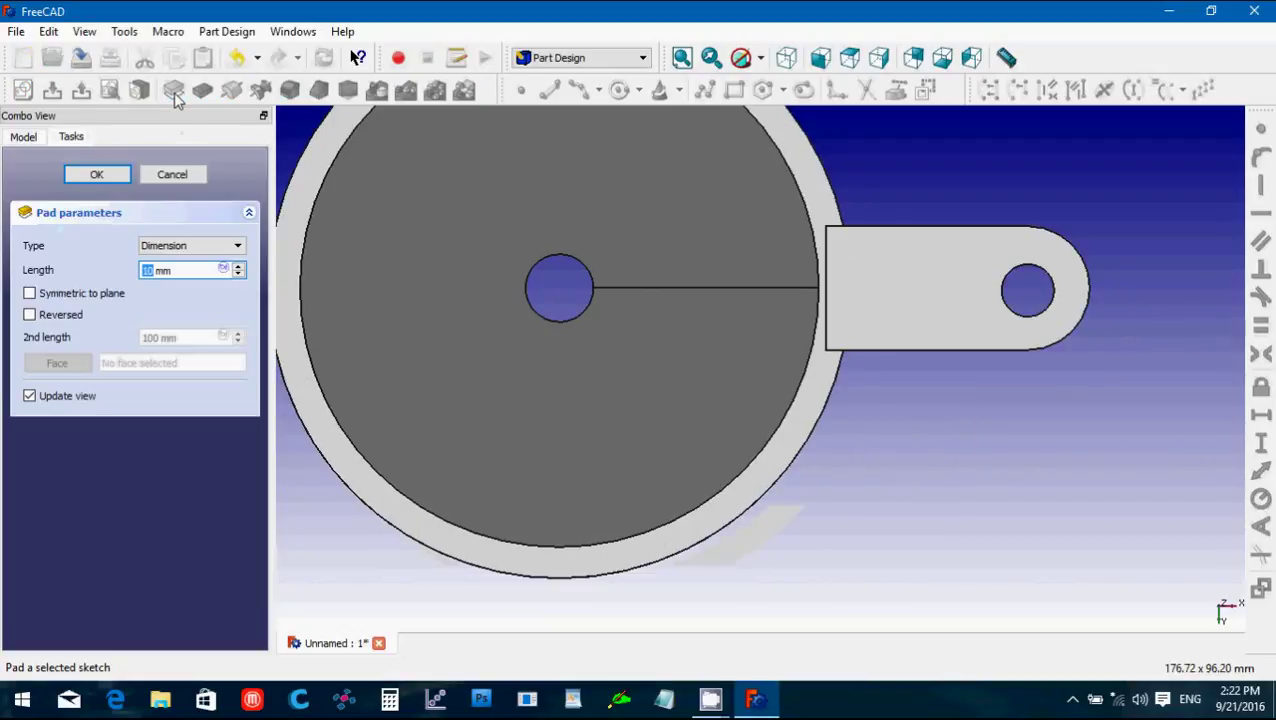
{"action": "left_click", "coordinate": [29, 315]}
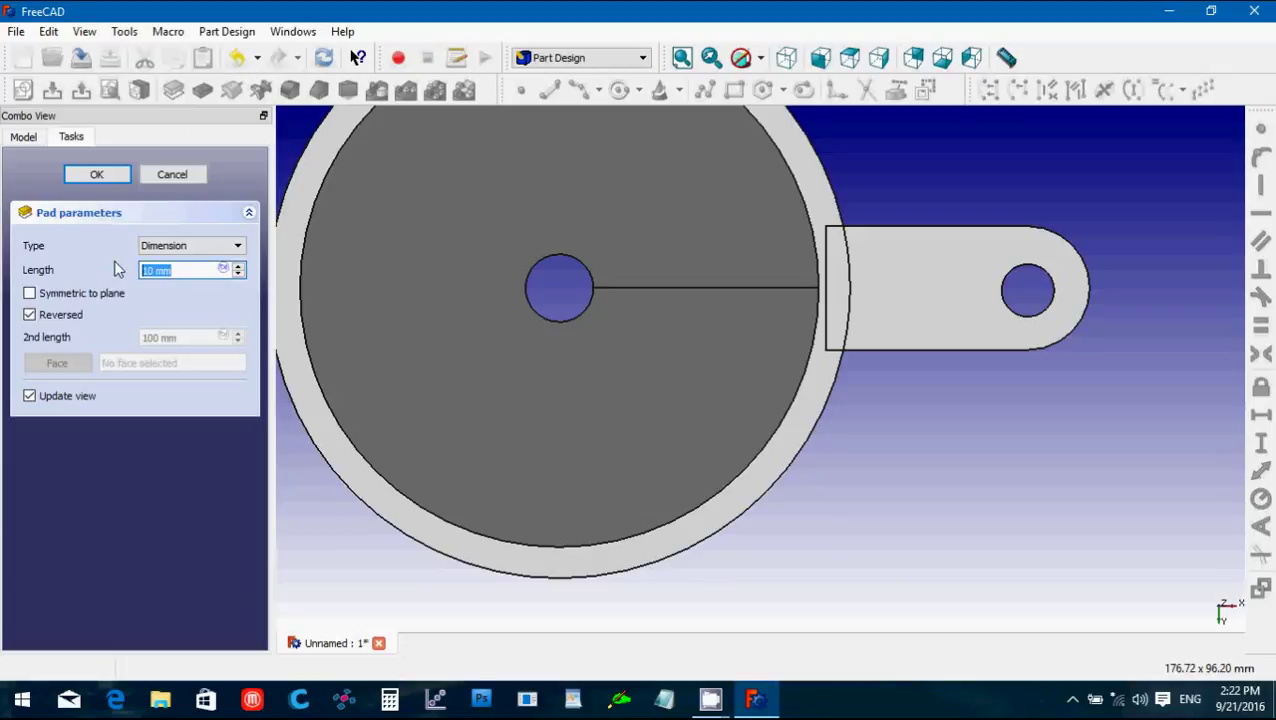
{"action": "type", "text": "22"}
{"action": "key", "text": "BackSpace"}
{"action": "type", "text": ".2"}
{"action": "left_click", "coordinate": [97, 175]}
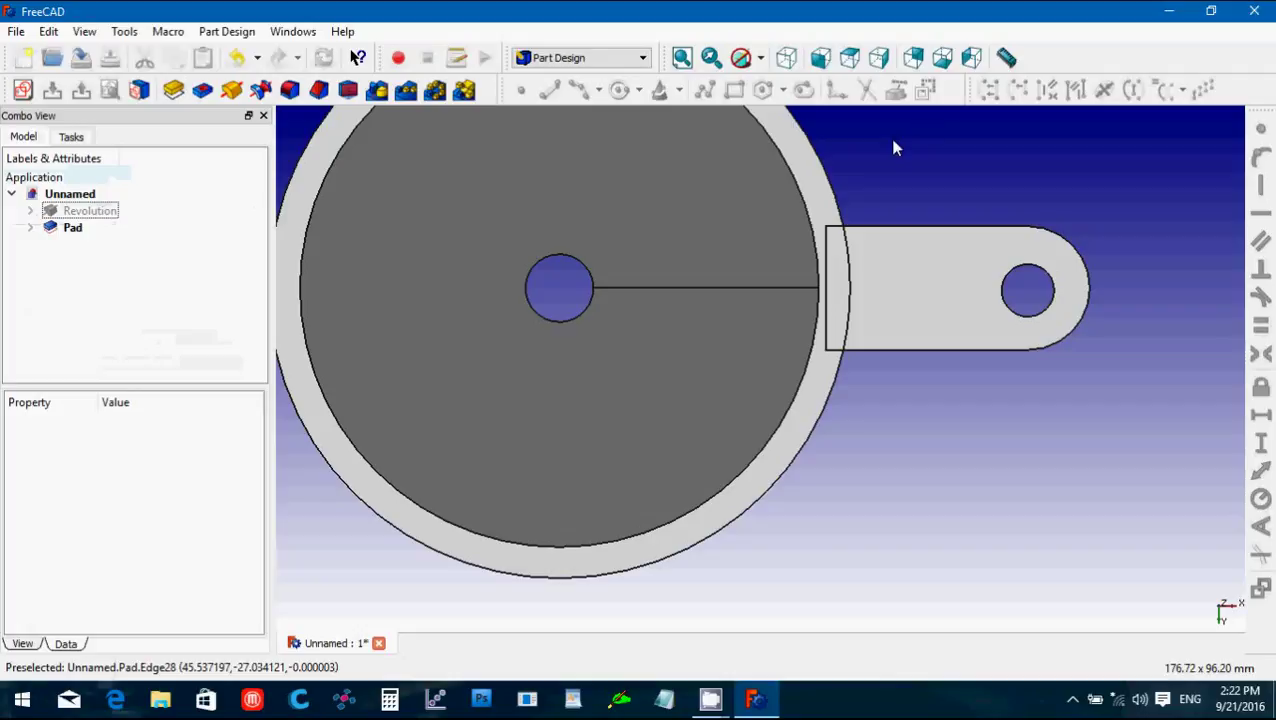
Duplicate the pad's Sketch001 without copying its dependencies, and toggle the visibility of the copy.
{"action": "middle_click_drag", "start_coordinate": [905, 124], "coordinate": [541, 518]}
{"action": "scroll", "coordinate": [812, 275], "scroll_direction": "down", "scroll_amount": 1}
{"action": "scroll", "coordinate": [801, 268], "scroll_direction": "down", "scroll_amount": 1}
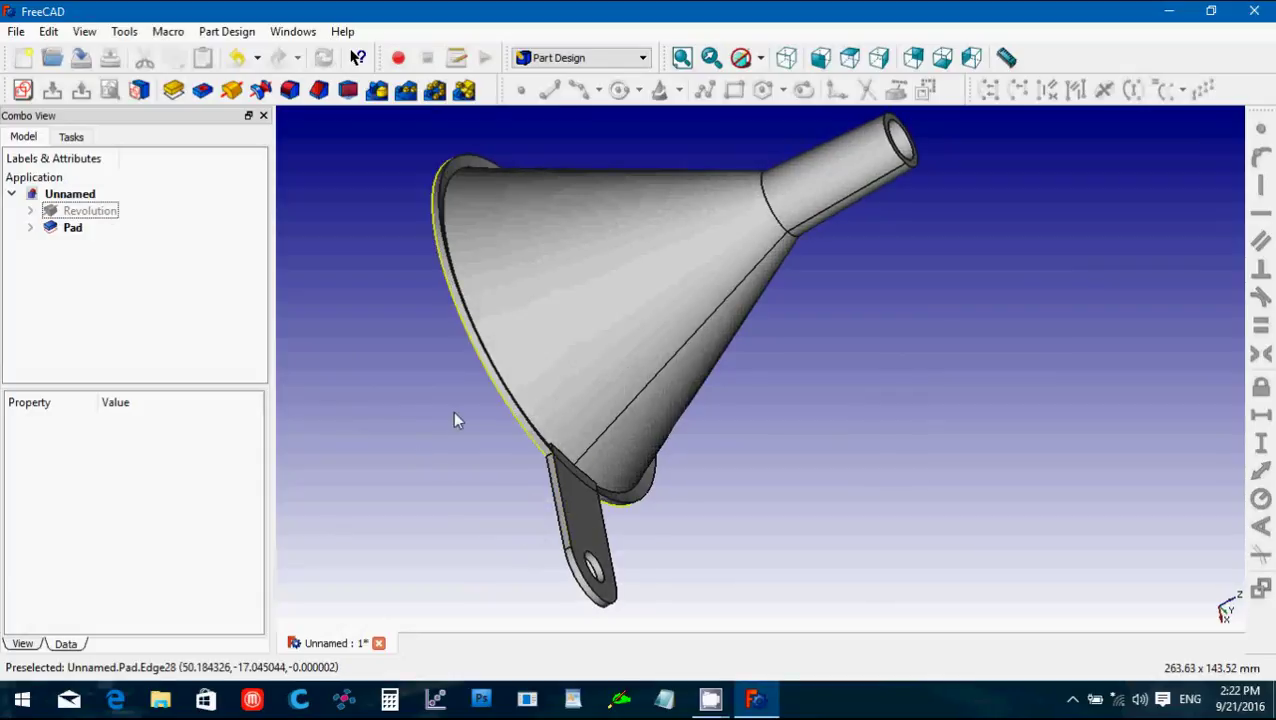
{"action": "middle_click_drag", "start_coordinate": [433, 421], "coordinate": [713, 612]}
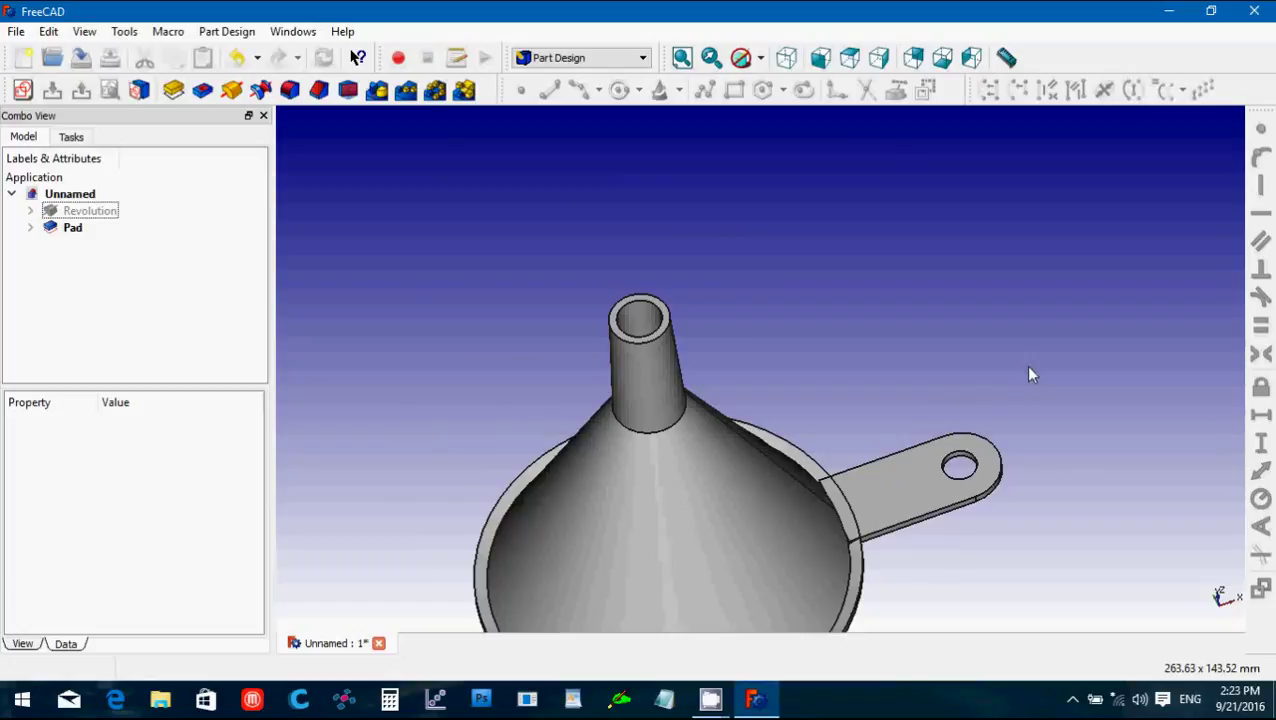
{"action": "left_click", "coordinate": [30, 228]}
{"action": "left_click", "coordinate": [80, 245]}
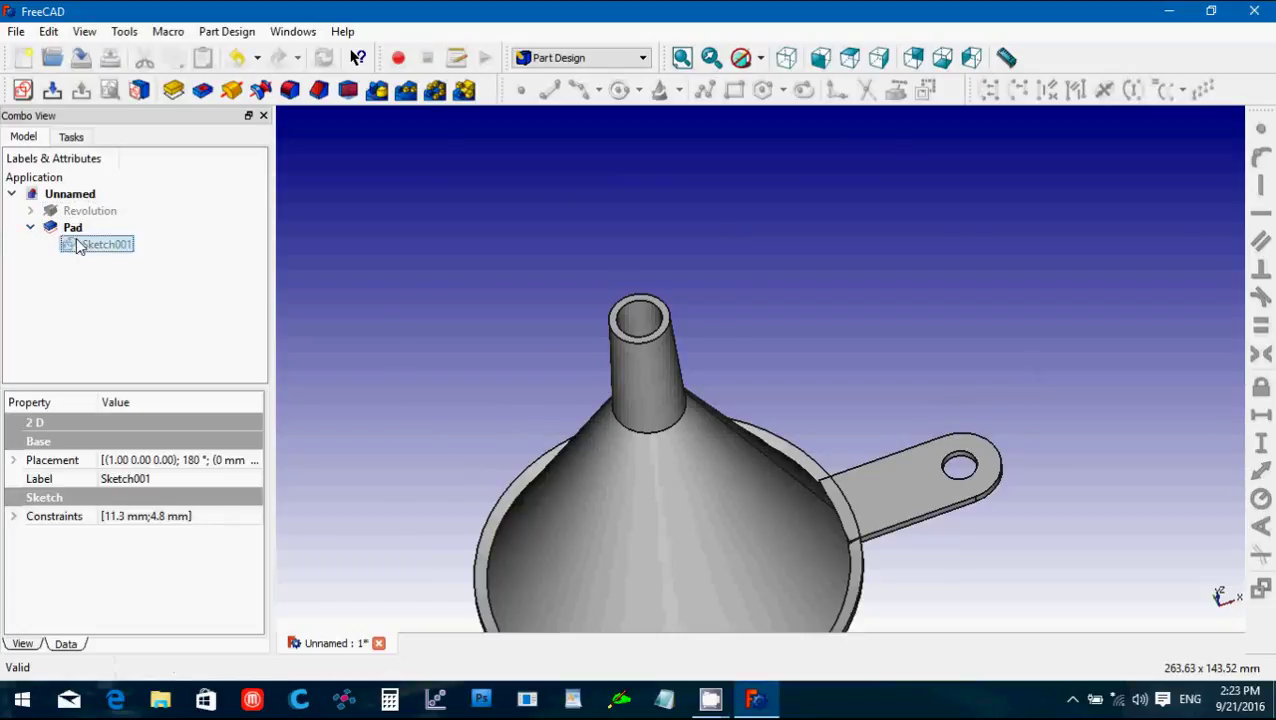
{"action": "key", "text": "ctrl+c"}
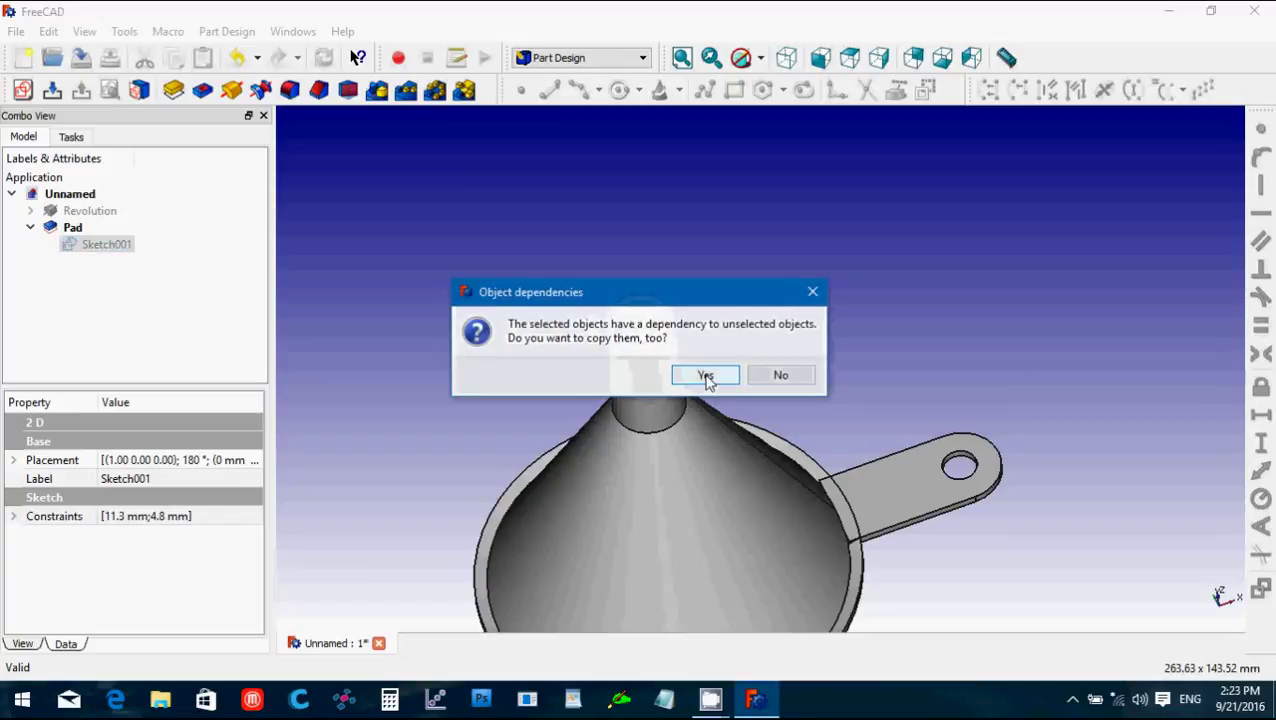
{"action": "left_click", "coordinate": [780, 376]}
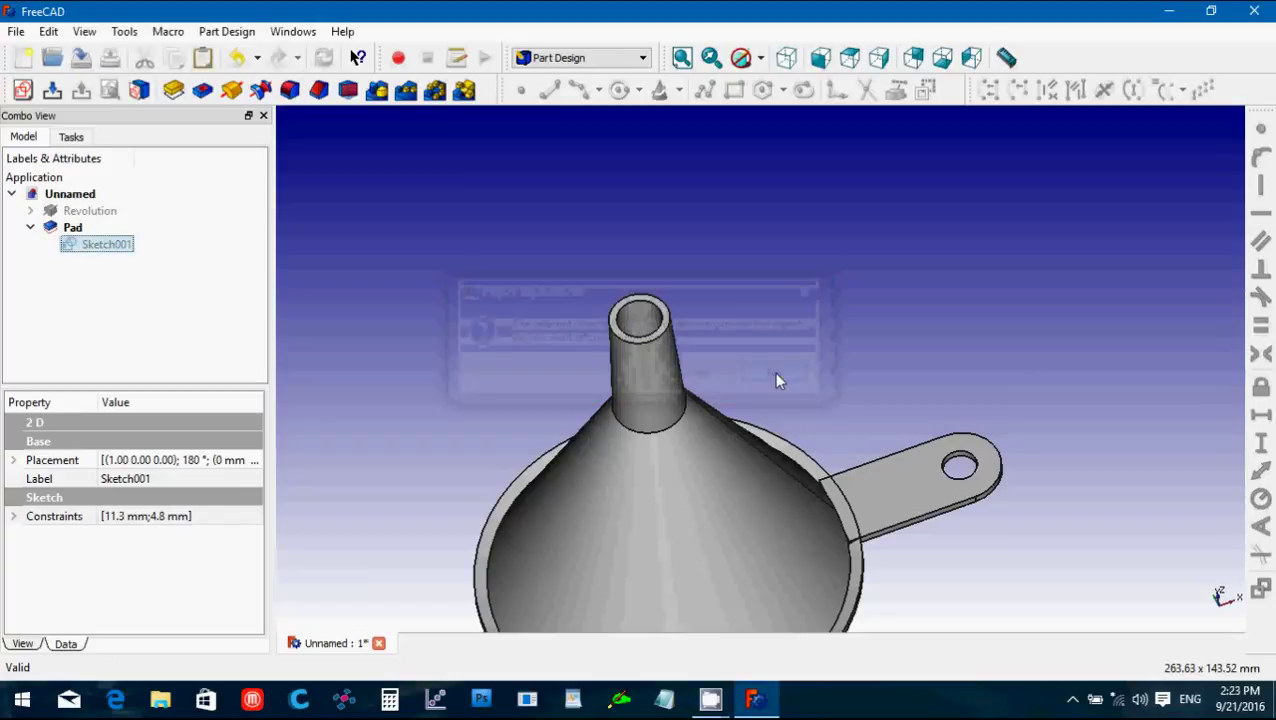
{"action": "left_click", "coordinate": [30, 228]}
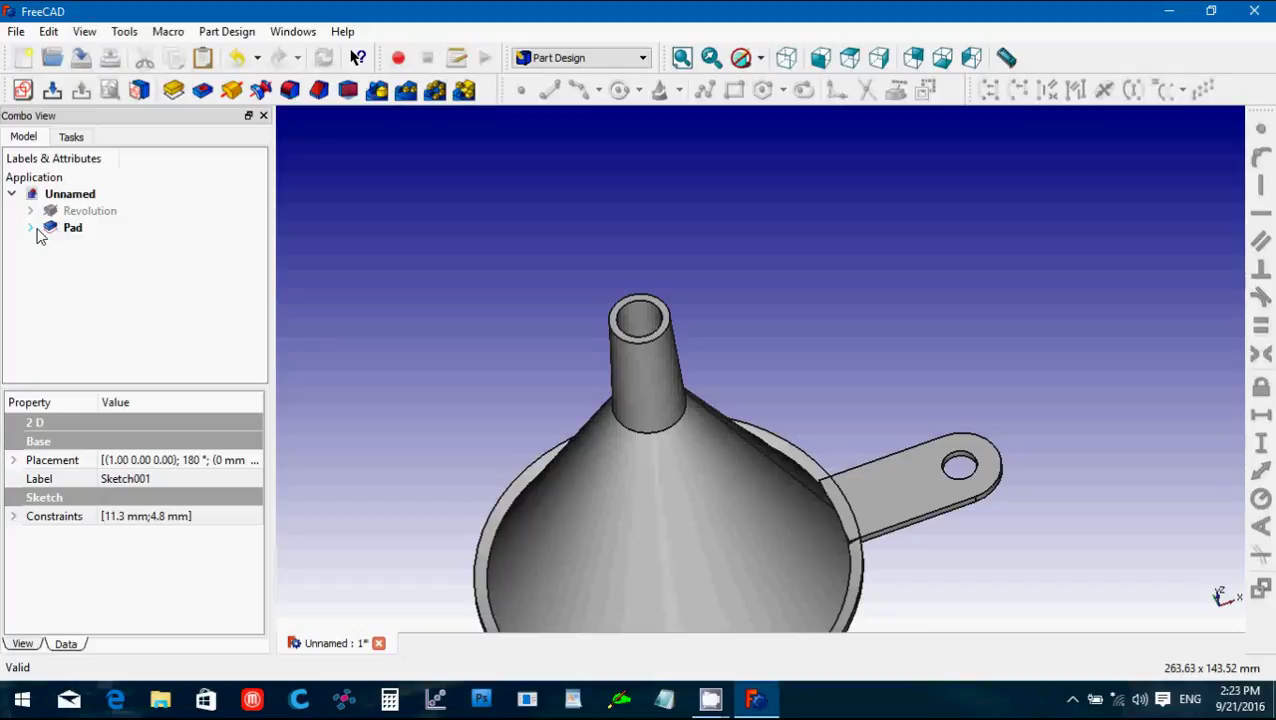
{"action": "key", "text": "ctrl+v"}
{"action": "left_click", "coordinate": [60, 249]}
{"action": "key", "text": "space"}
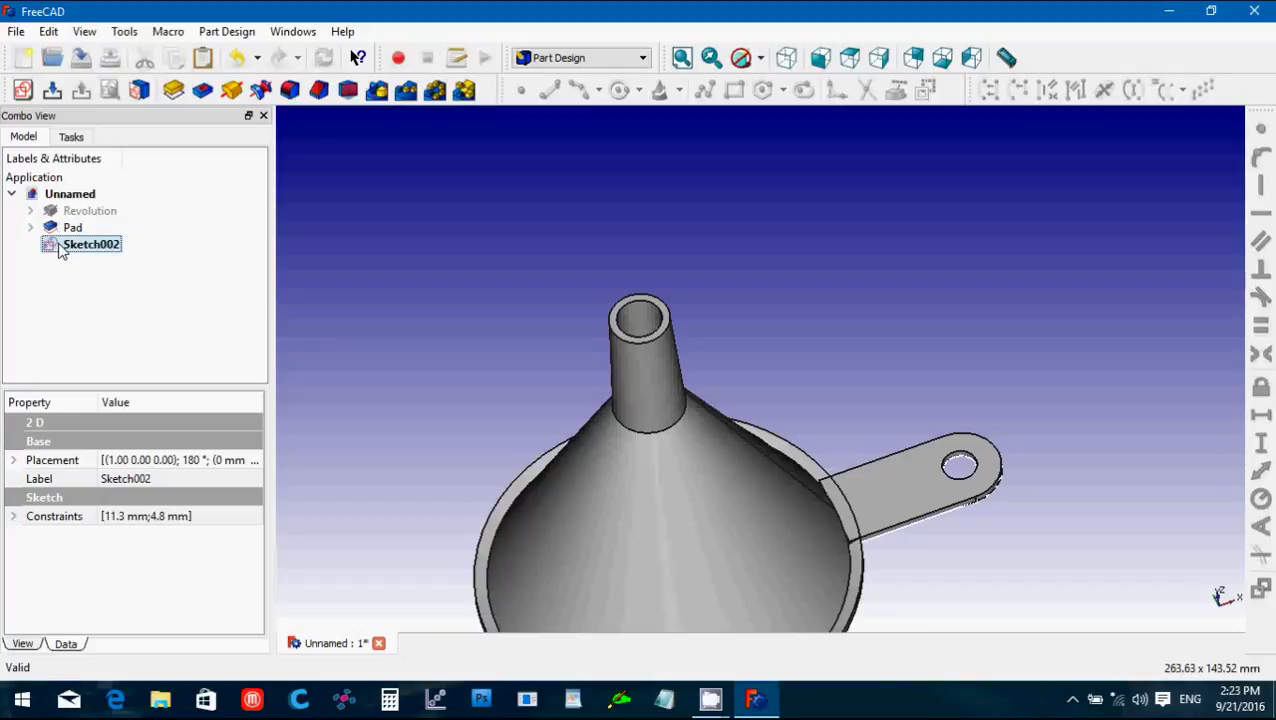
Open the copied sketch for editing and remove the 4.8 mm radius hole circle from the tab's rounded end.
{"action": "left_click", "coordinate": [943, 58]}
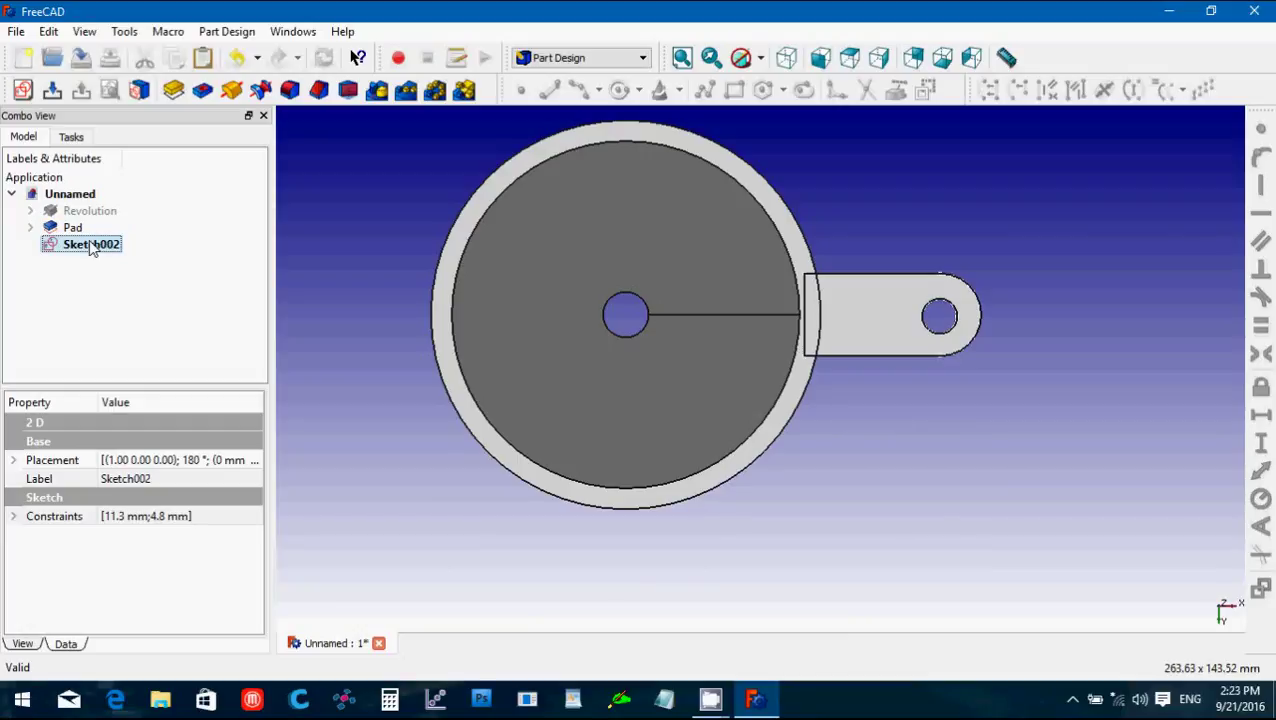
{"action": "double_click", "coordinate": [90, 247]}
{"action": "scroll", "coordinate": [930, 533], "scroll_direction": "up", "scroll_amount": 3}
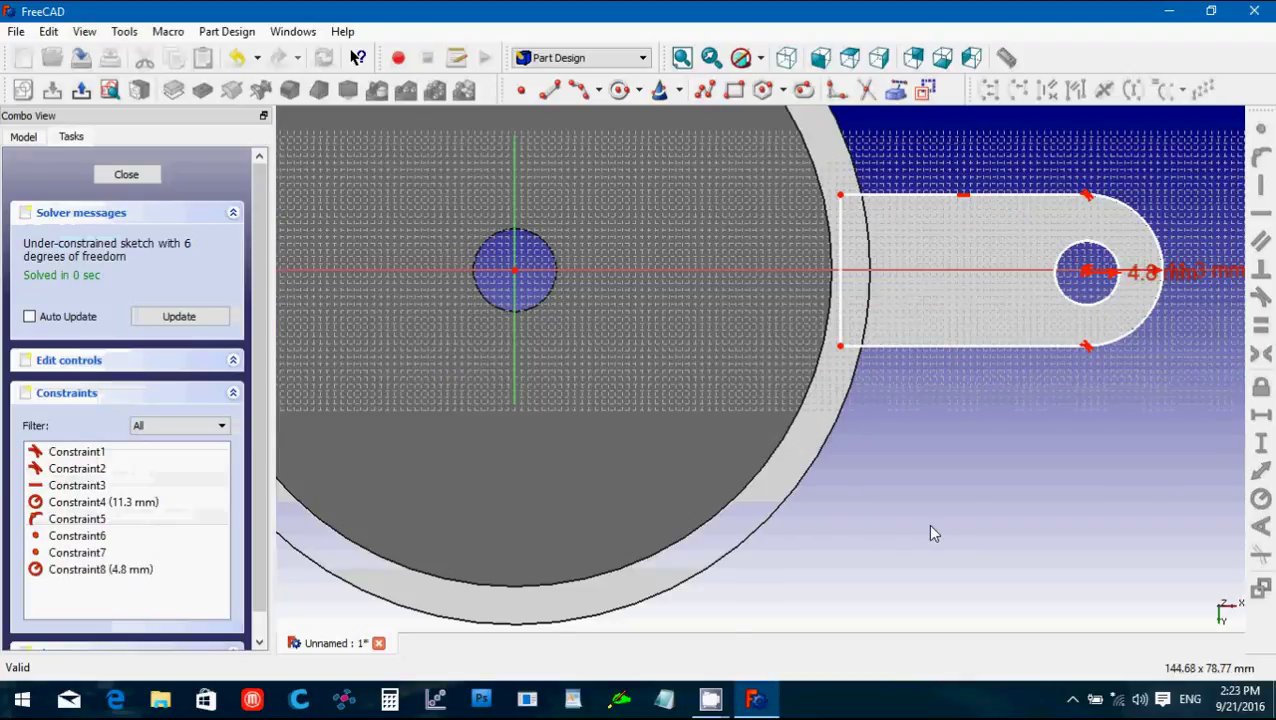
{"action": "scroll", "coordinate": [930, 533], "scroll_direction": "up", "scroll_amount": 2}
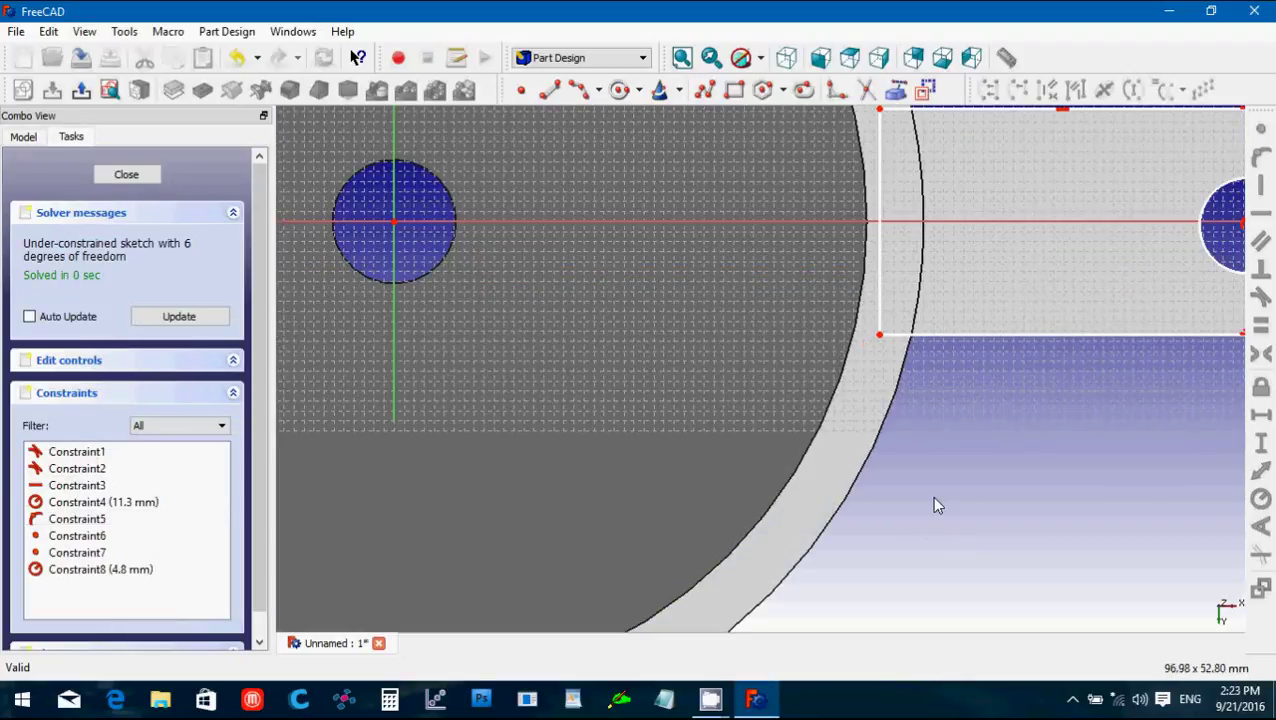
{"action": "key", "text": "Left"}
{"action": "key", "text": "Left"}
{"action": "key", "text": "Left"}
{"action": "key", "text": "Left"}
{"action": "key", "text": "Left"}
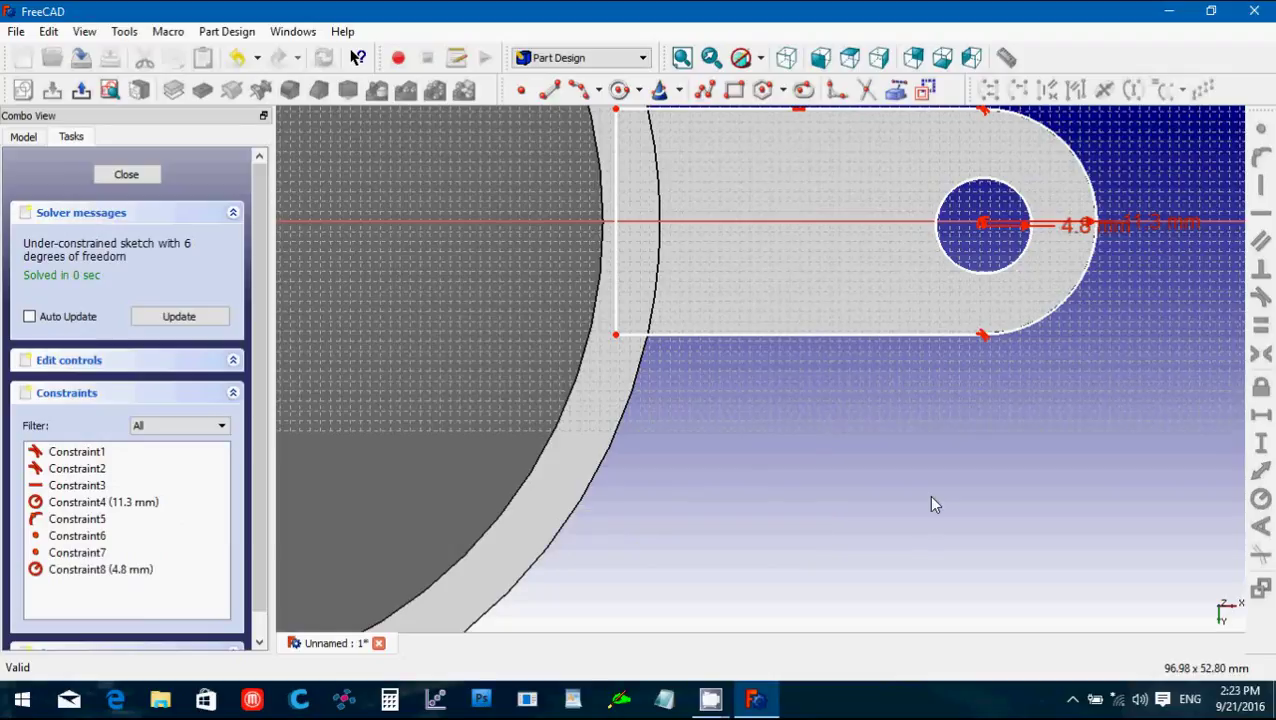
{"action": "key", "text": "Left"}
{"action": "key", "text": "Left"}
{"action": "key", "text": "Left"}
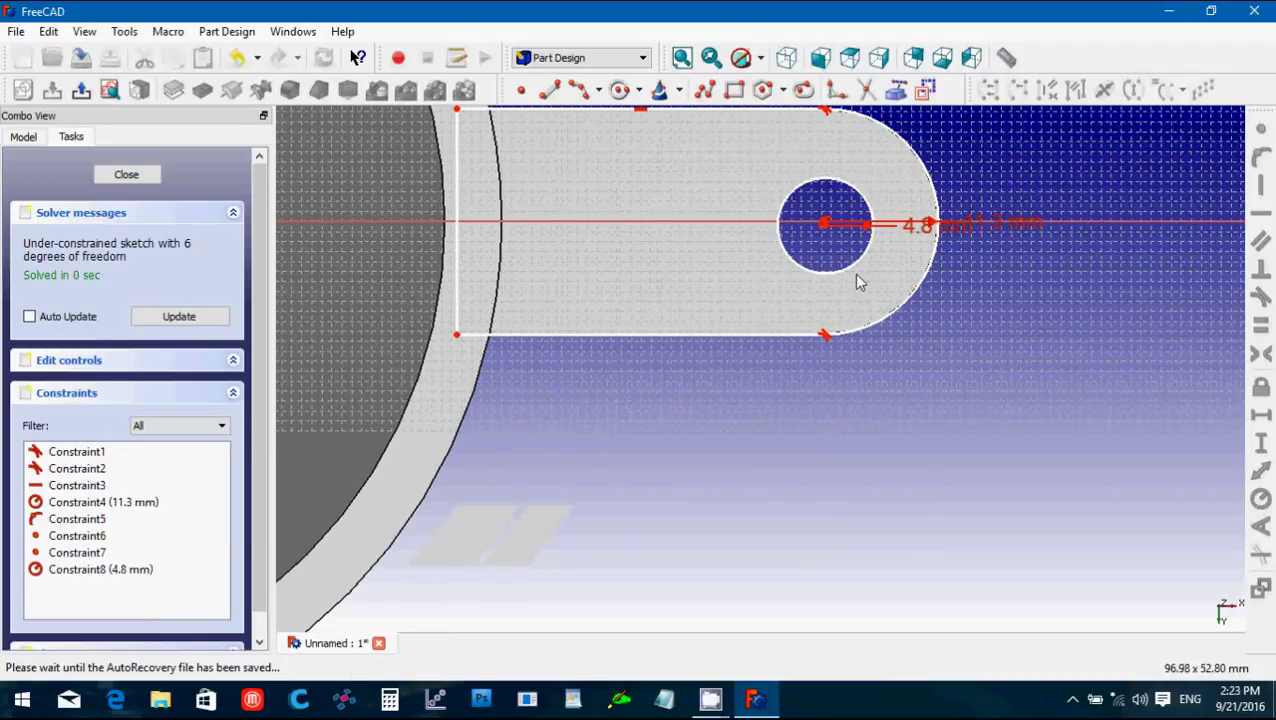
{"action": "left_click", "coordinate": [841, 272]}
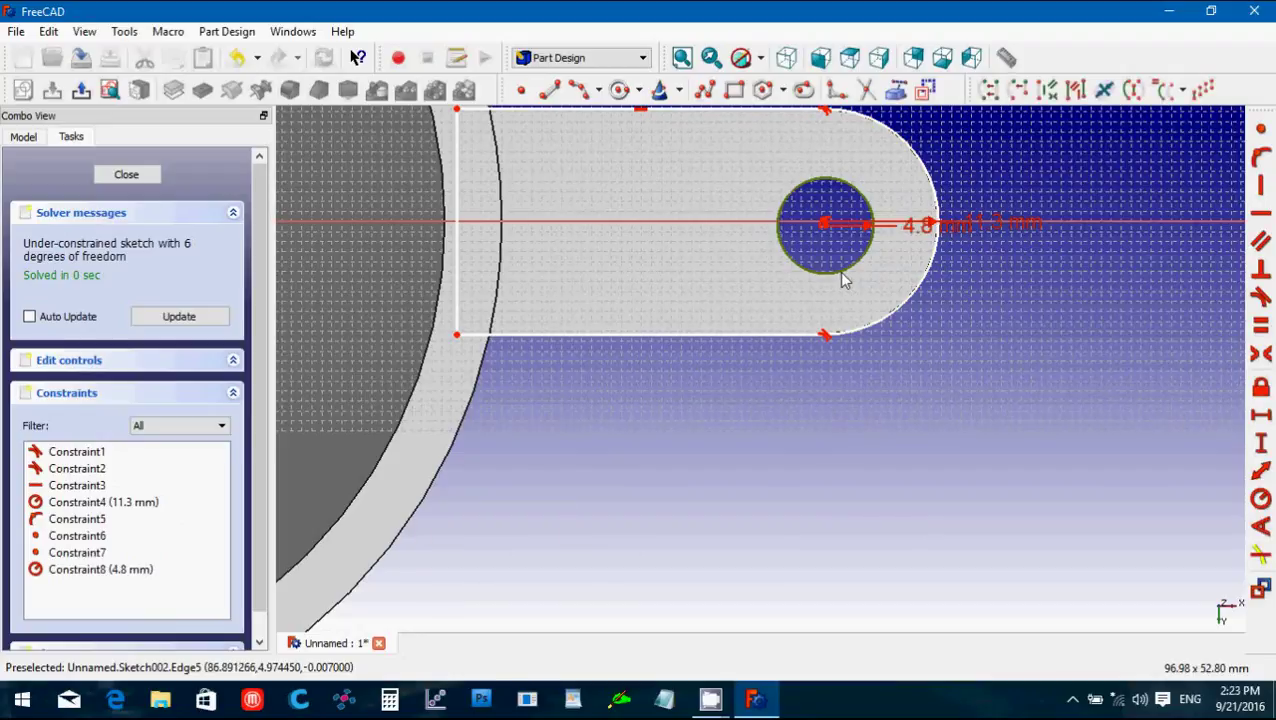
{"action": "key", "text": "ctrl+z"}
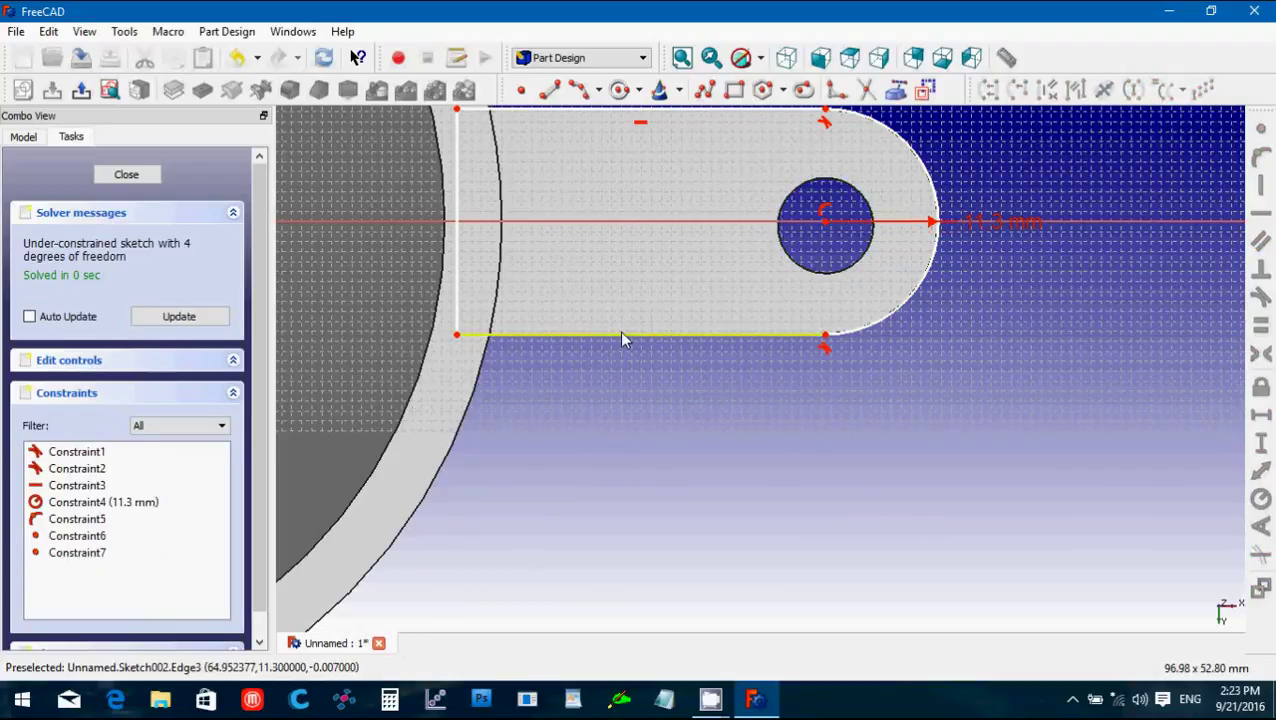
Move the tab outline's vertical closing line outward to where the rim's outer edge meets the tab, and delete the line.
{"action": "left_click_drag", "start_coordinate": [460, 284], "coordinate": [486, 284]}
{"action": "left_click", "coordinate": [487, 284]}
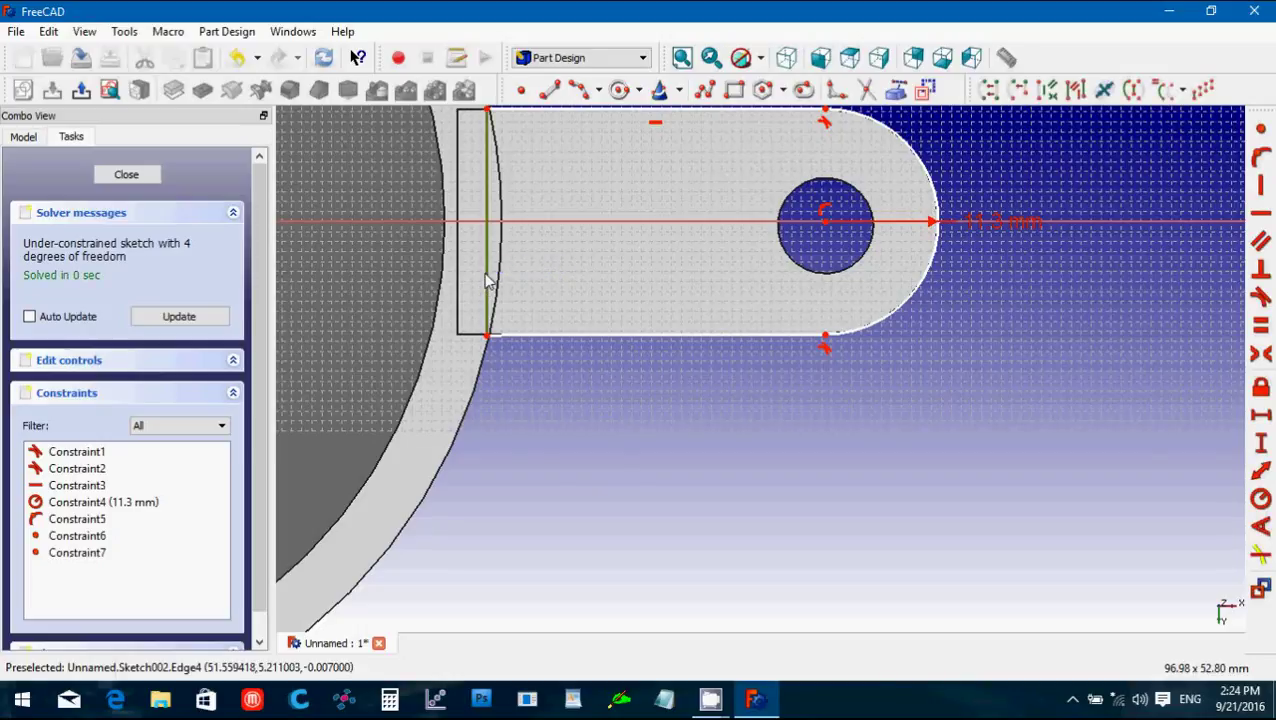
{"action": "key", "text": "Delete"}
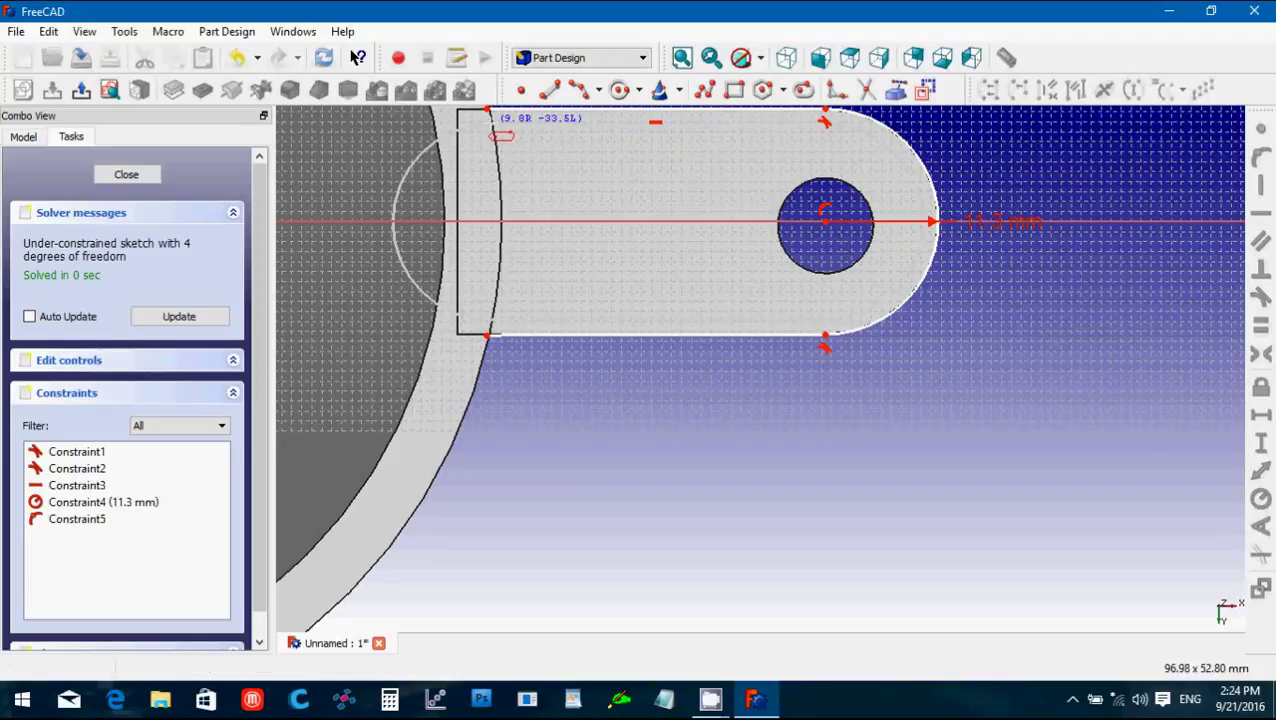
Sketch a horizontal slot inside the tab outline, about 33.5 mm between arc centres, and constrain its end radius to 10.3 mm.
{"action": "left_click", "coordinate": [490, 130]}
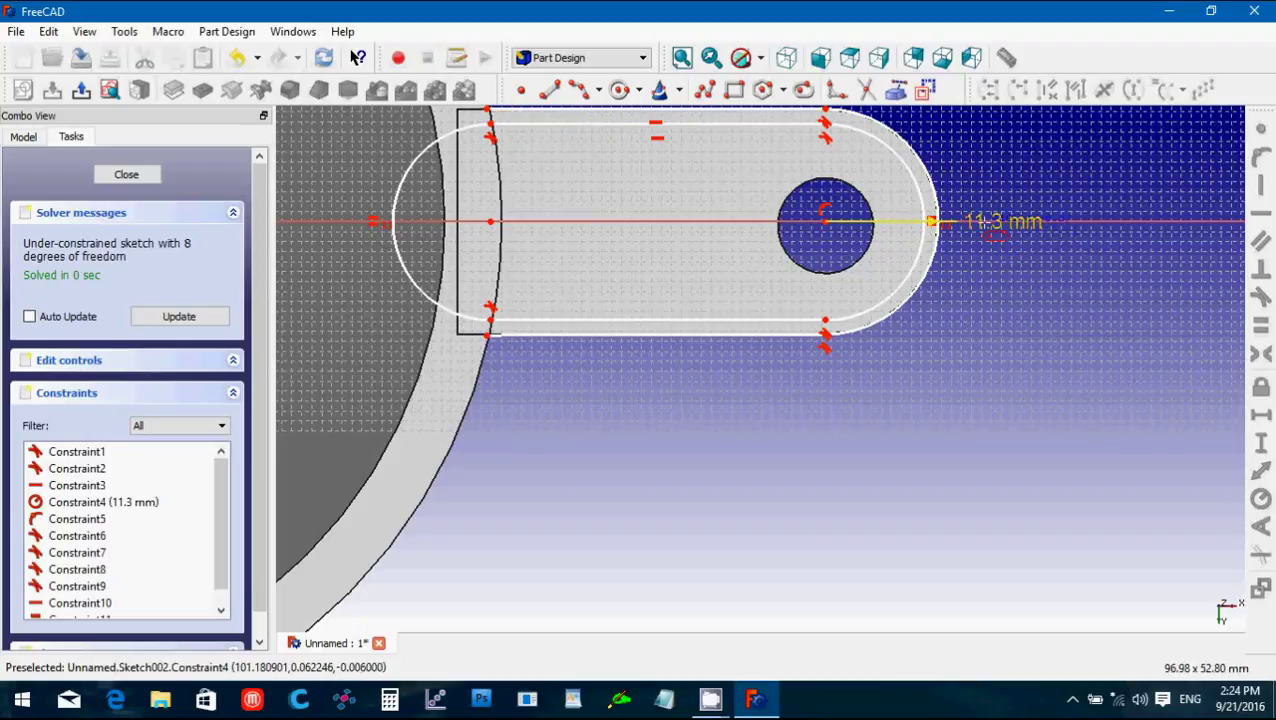
{"action": "left_click_drag", "start_coordinate": [1000, 222], "coordinate": [1032, 304]}
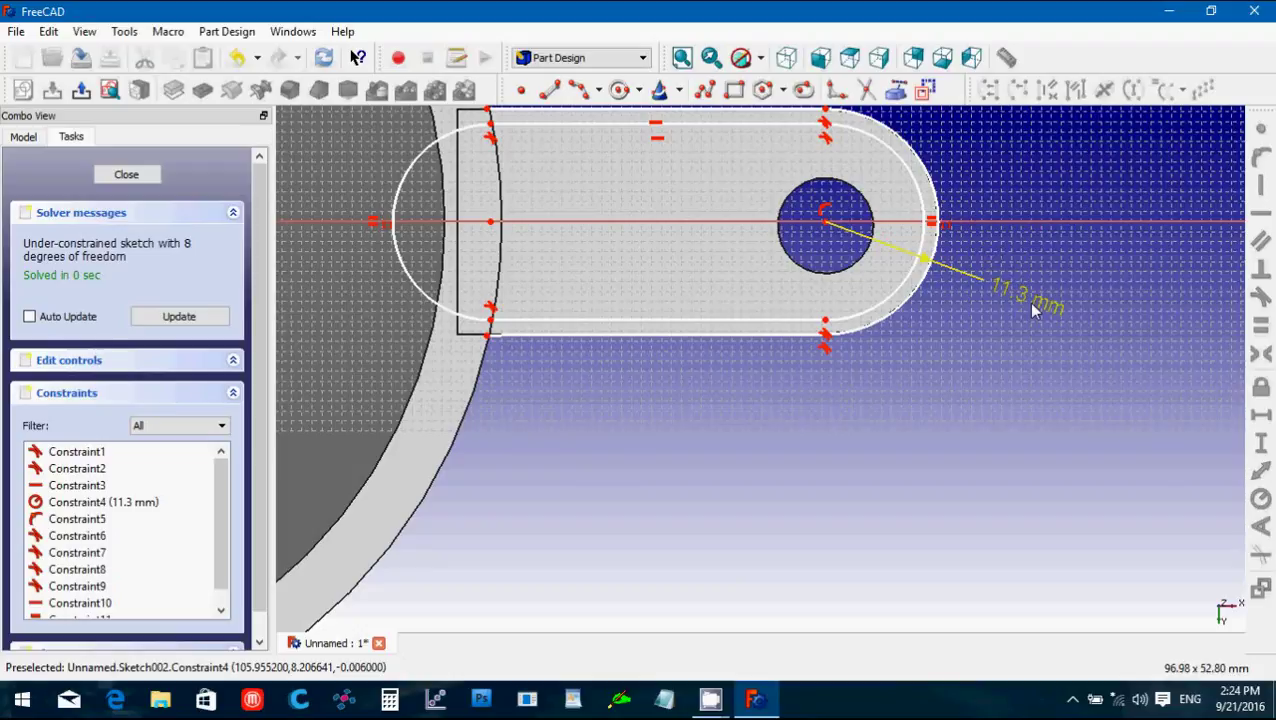
{"action": "left_click", "coordinate": [924, 240]}
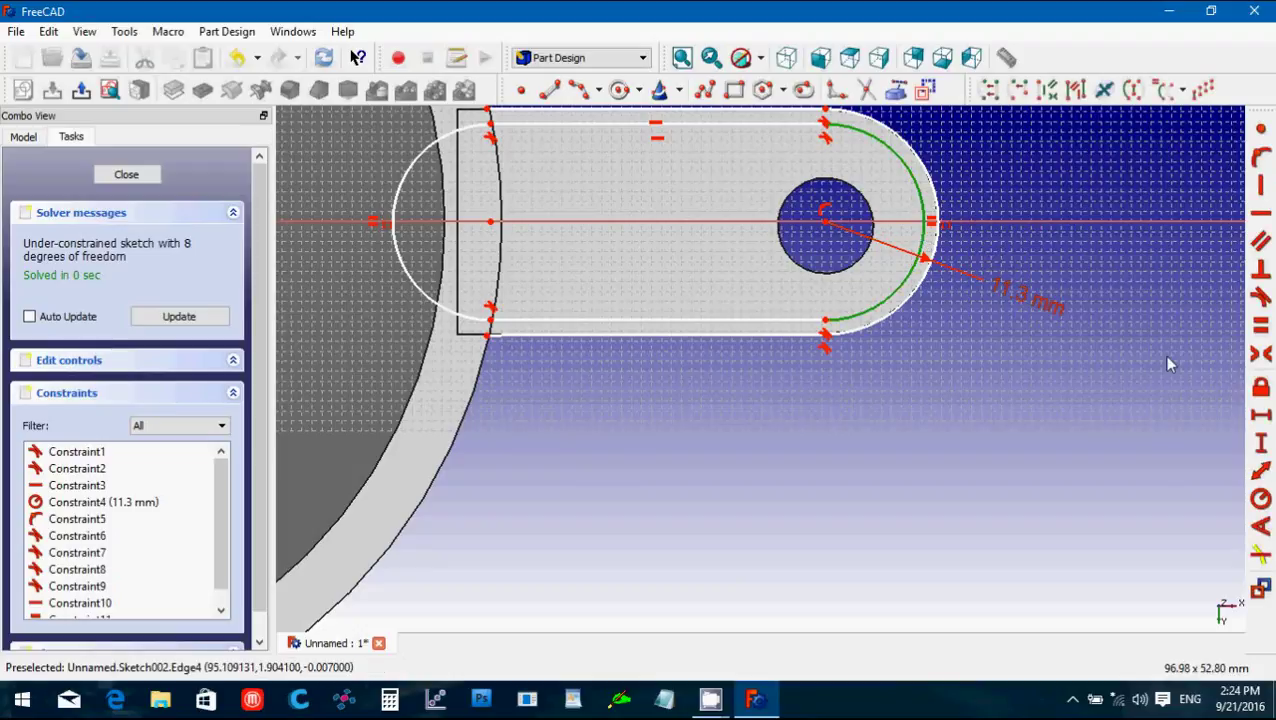
{"action": "left_click", "coordinate": [1262, 500]}
{"action": "type", "text": "10.3"}
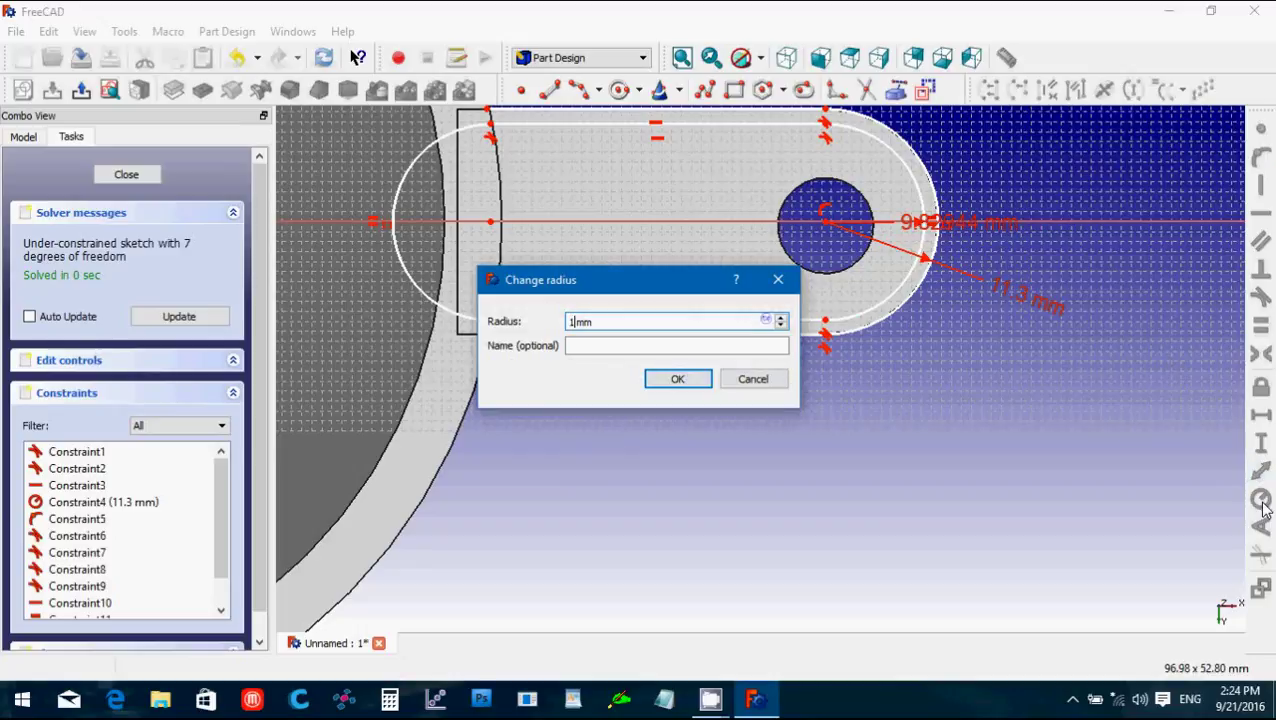
{"action": "key", "text": "Return"}
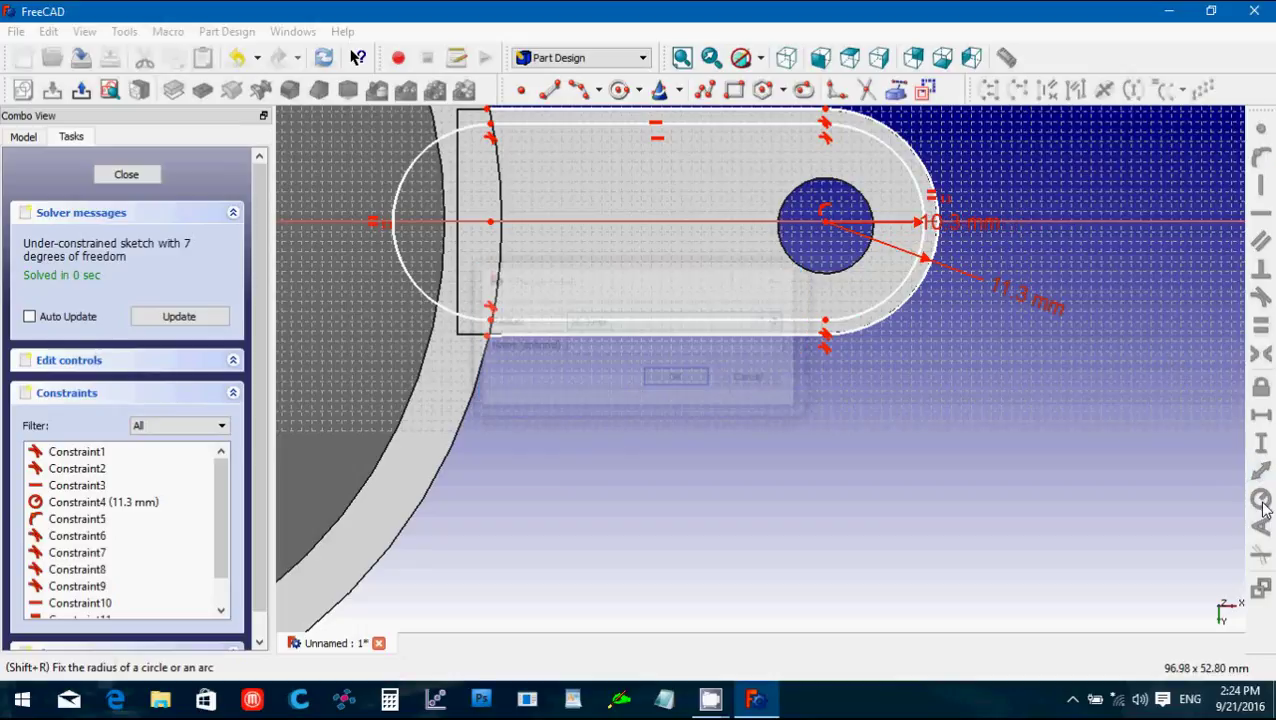
Make the centre of the slot's outer arc coincident with the centre of the tab's 11.3 mm arc.
{"action": "left_click", "coordinate": [825, 226]}
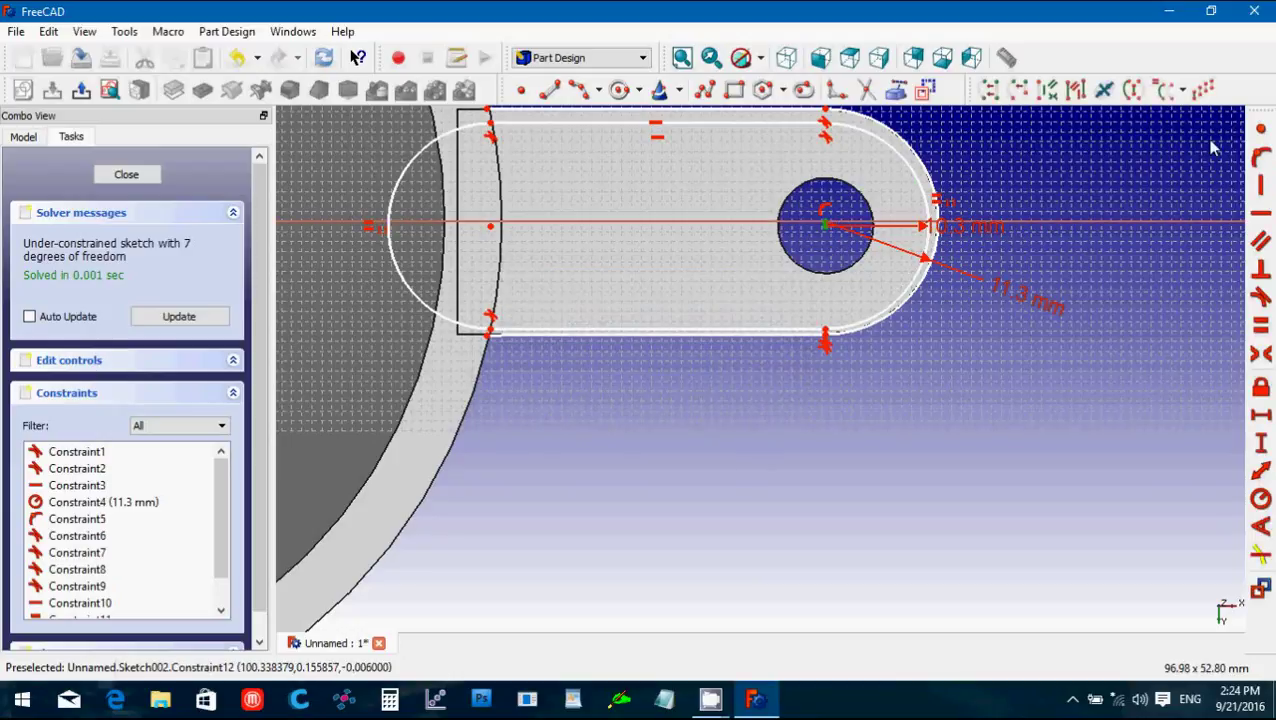
{"action": "left_click", "coordinate": [1260, 133]}
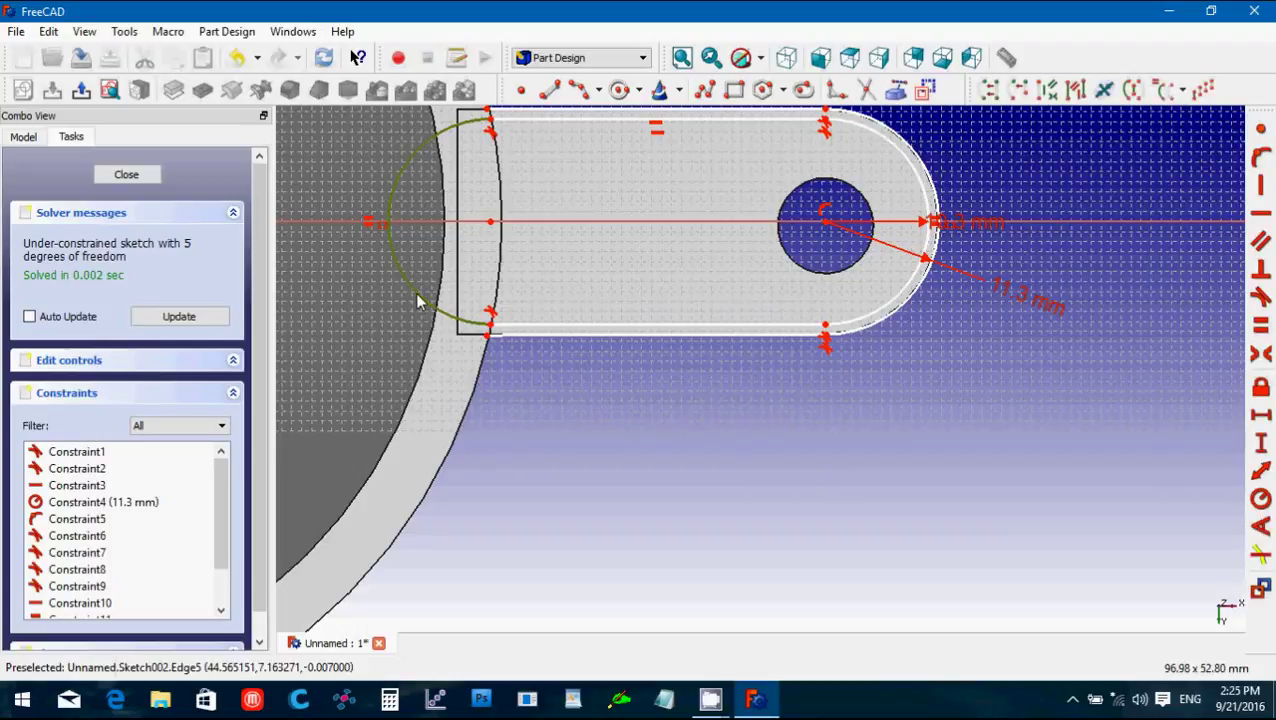
Delete the slot's arc at the rim end and constrain the tab outline's lower long edge to be horizontal.
{"action": "key", "text": "Delete"}
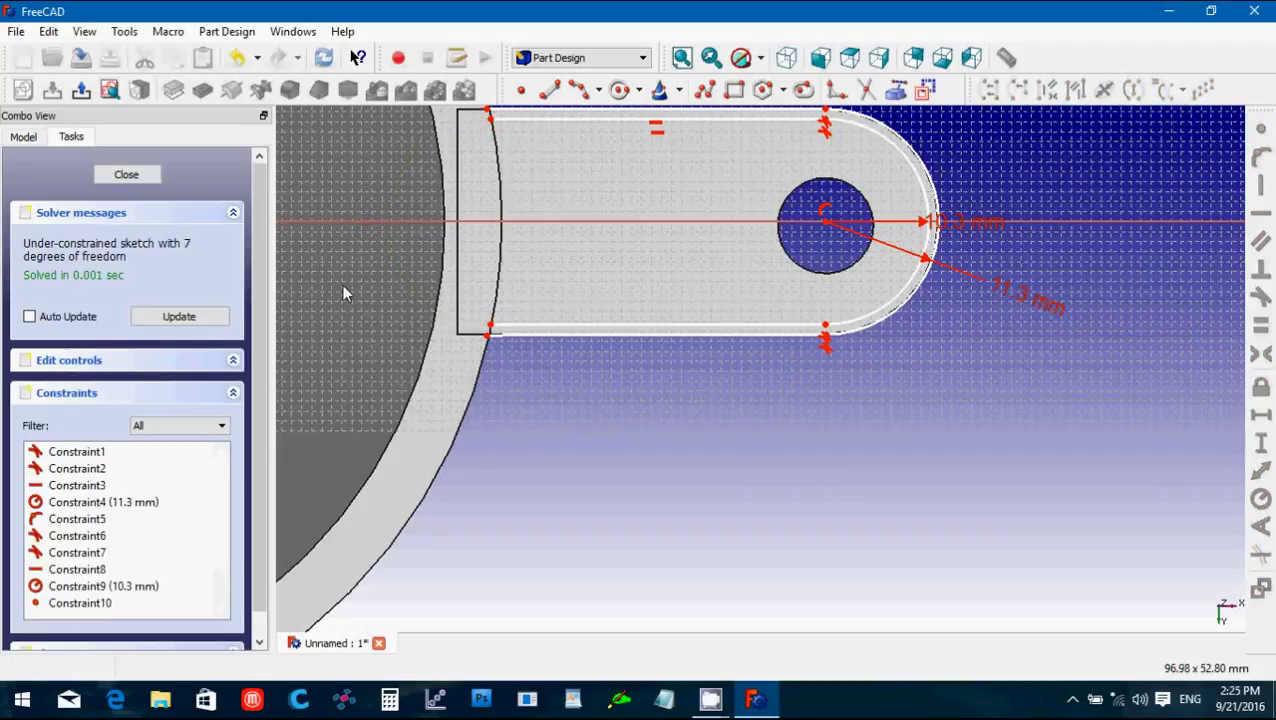
{"action": "scroll", "coordinate": [512, 360], "scroll_direction": "up", "scroll_amount": 3}
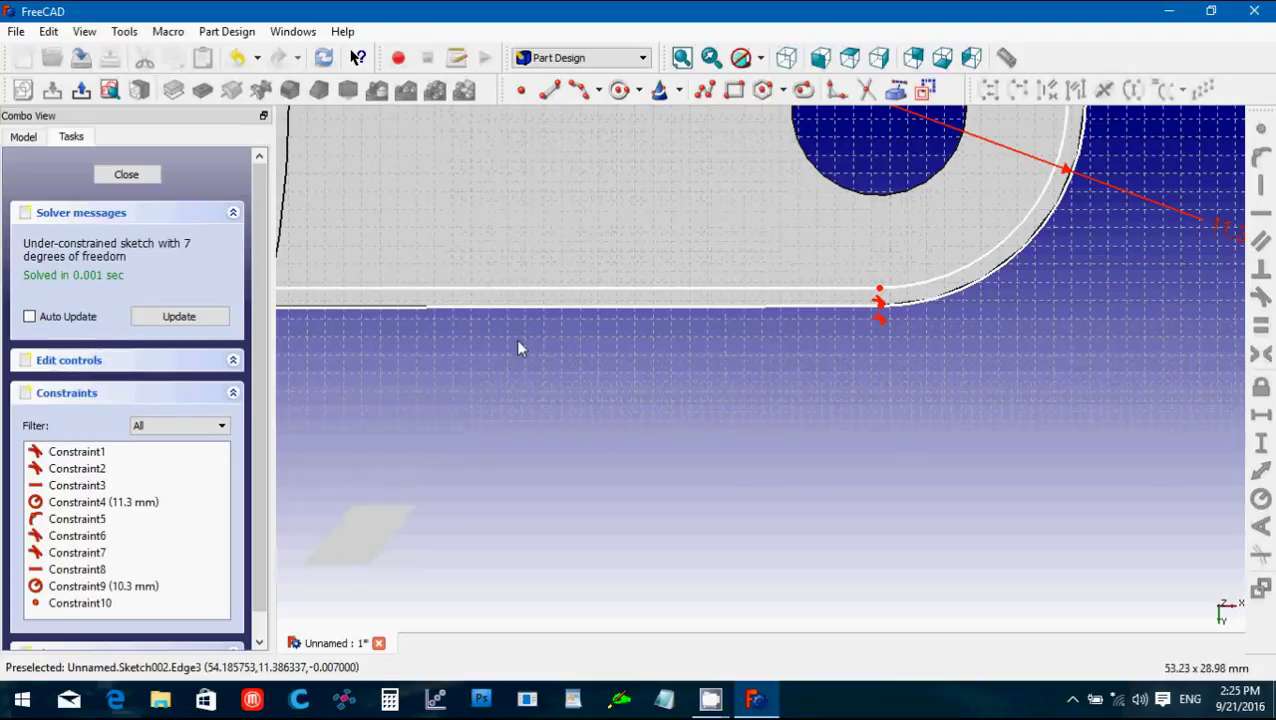
{"action": "left_click", "coordinate": [516, 310]}
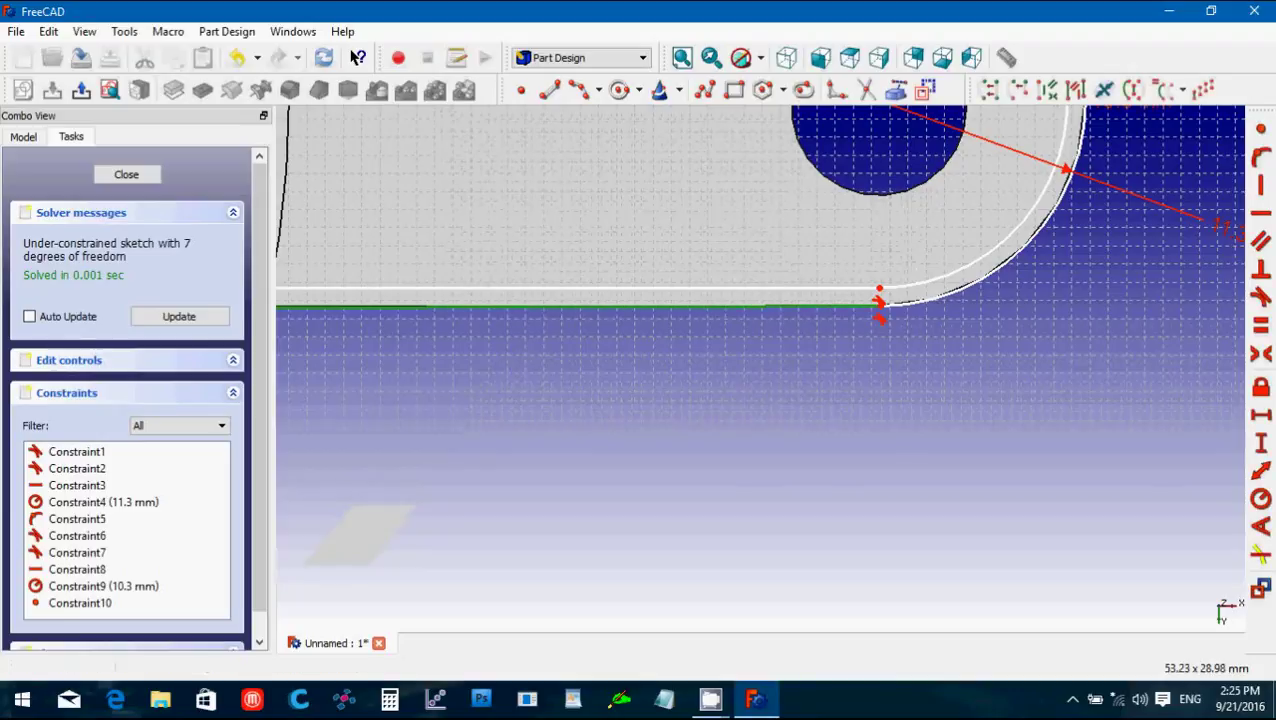
{"action": "left_click", "coordinate": [1260, 218]}
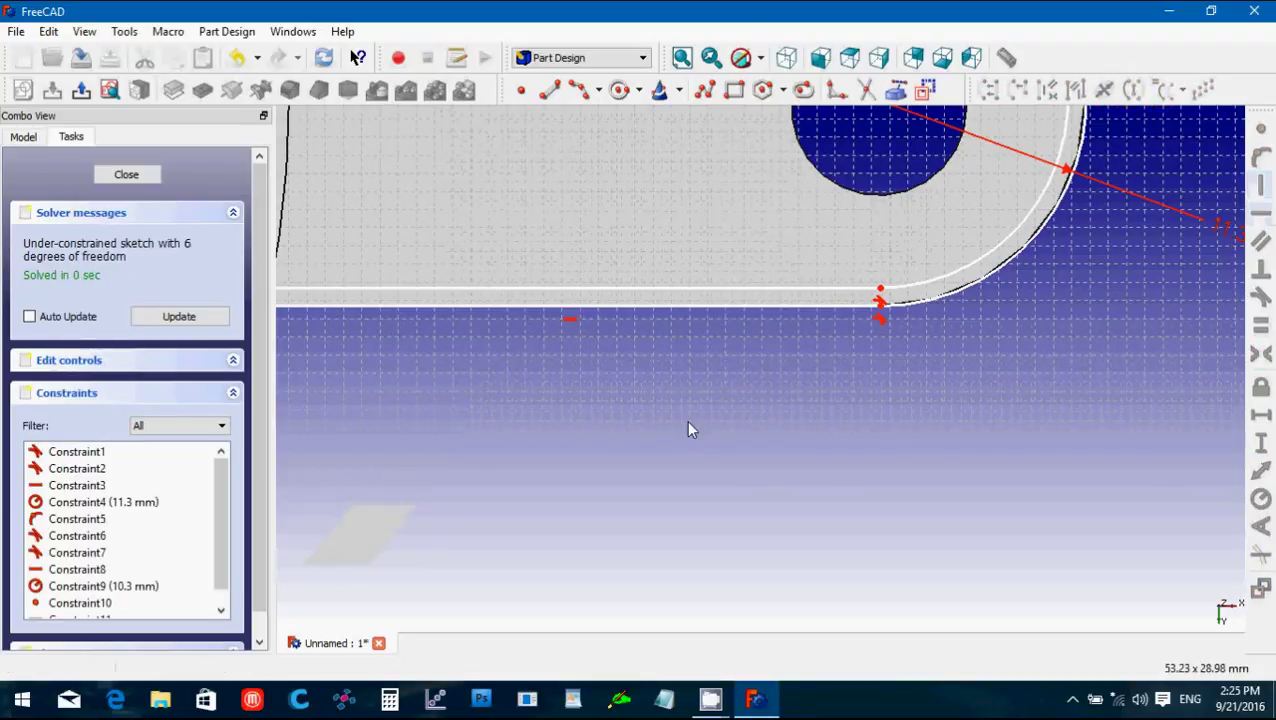
Draw a short line joining the open rim-side ends of the outer tab outline and the inset slot along the tab's lower edge.
{"action": "key", "text": "Right"}
{"action": "key", "text": "Right"}
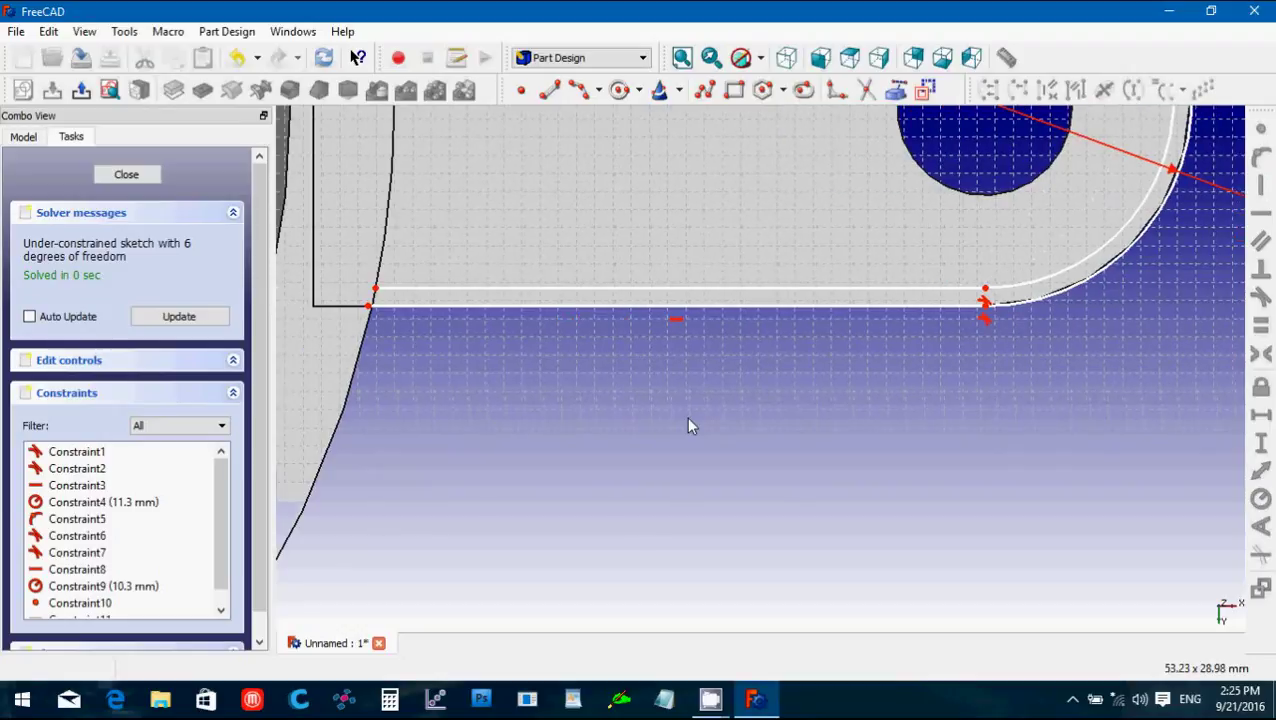
{"action": "key", "text": "Right"}
{"action": "key", "text": "Right"}
{"action": "key", "text": "Right"}
{"action": "key", "text": "Right"}
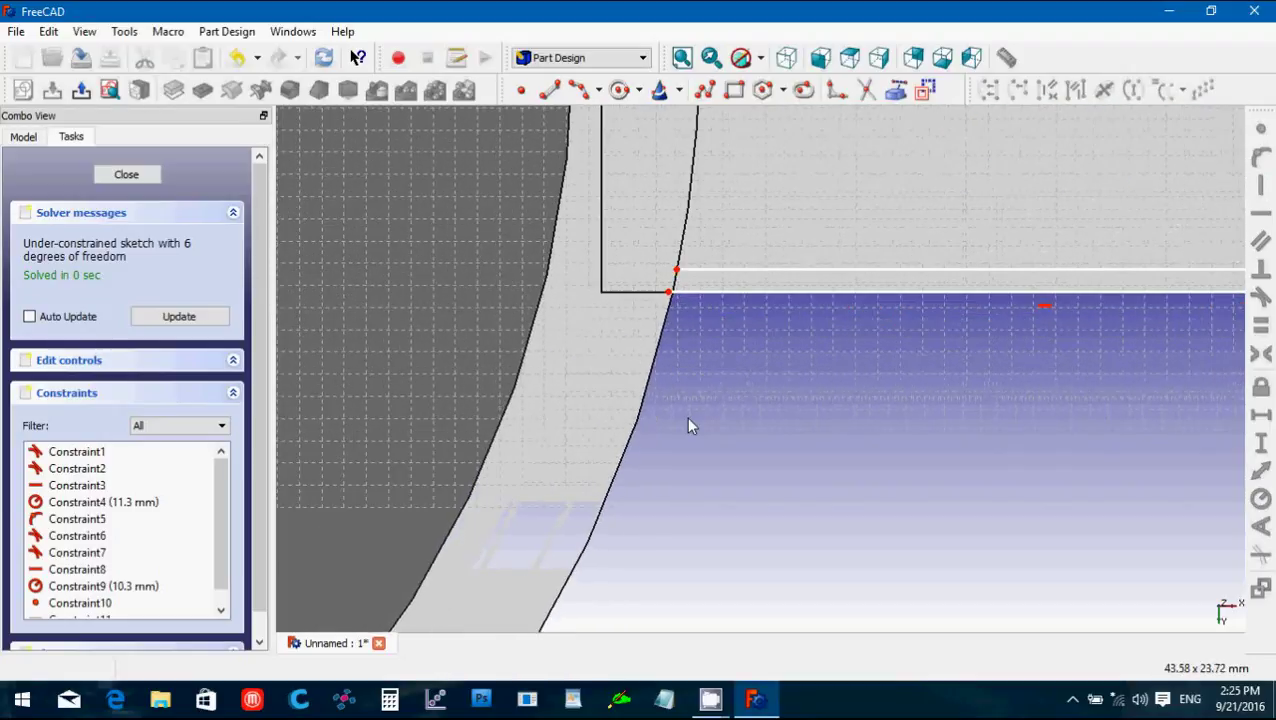
{"action": "key", "text": "ctrl+plus"}
{"action": "key", "text": "Right"}
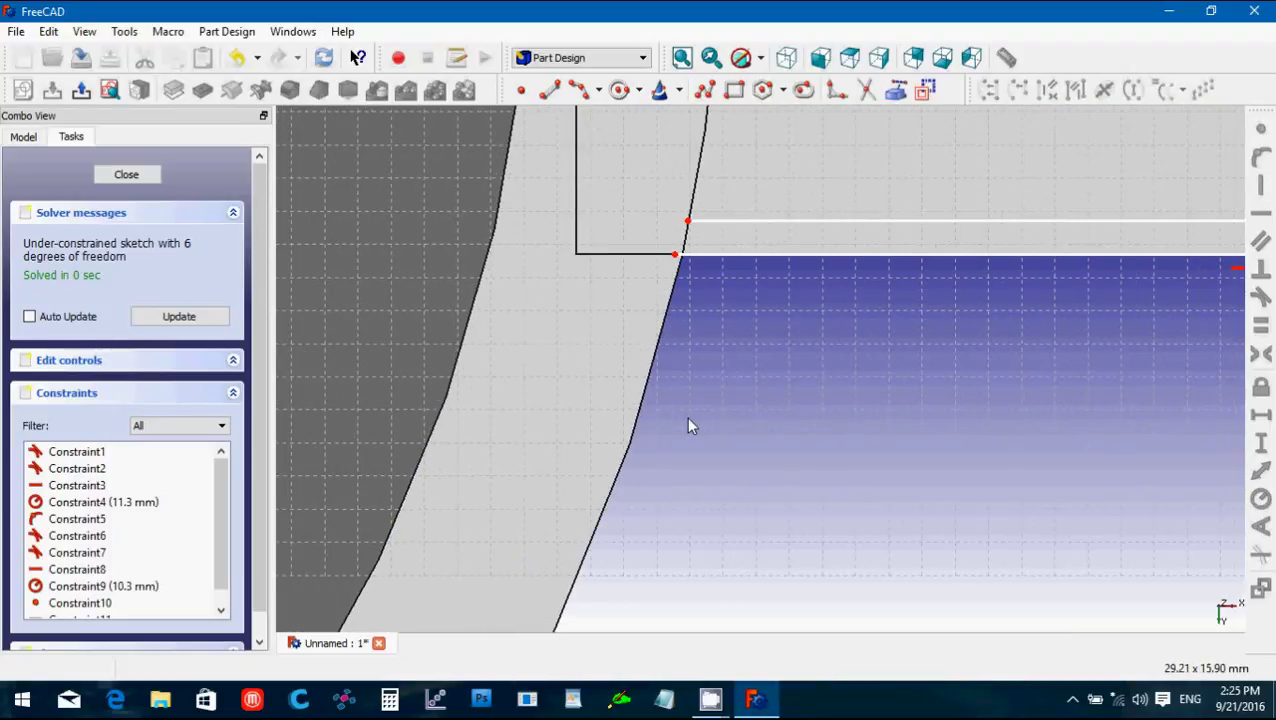
{"action": "key", "text": "ctrl+plus"}
{"action": "key", "text": "Down"}
{"action": "key", "text": "Down"}
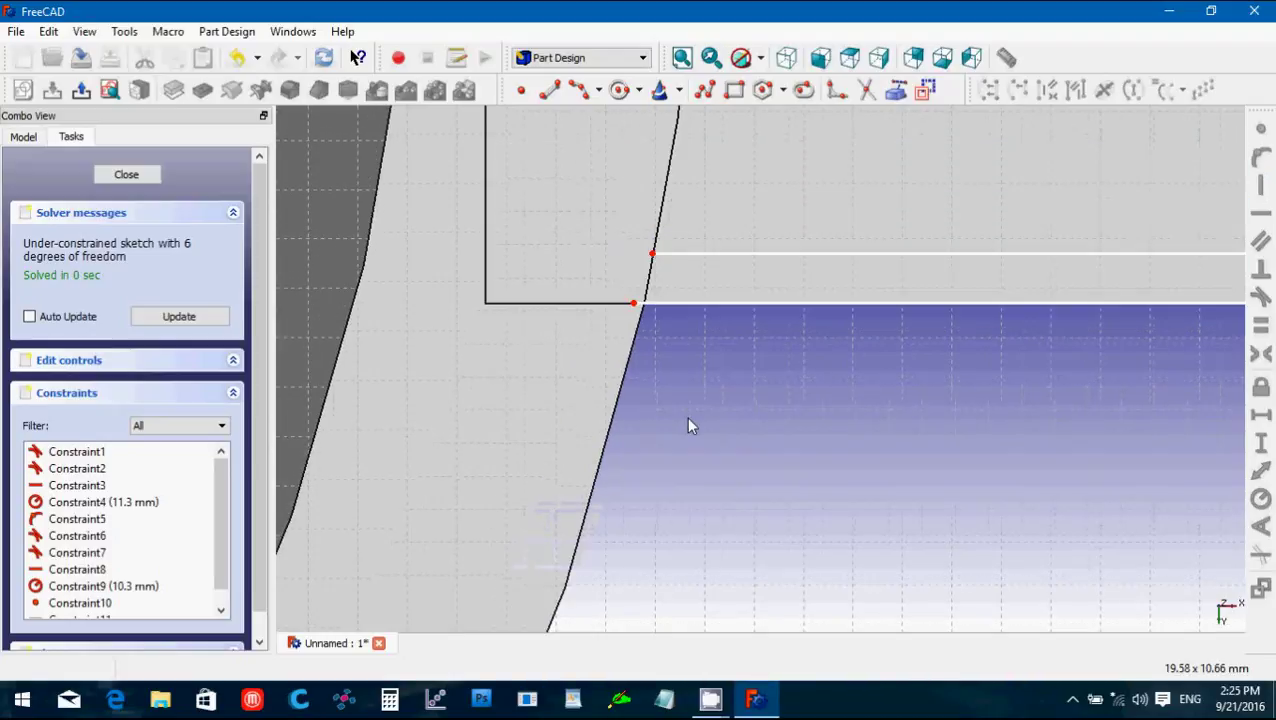
{"action": "key", "text": "Down"}
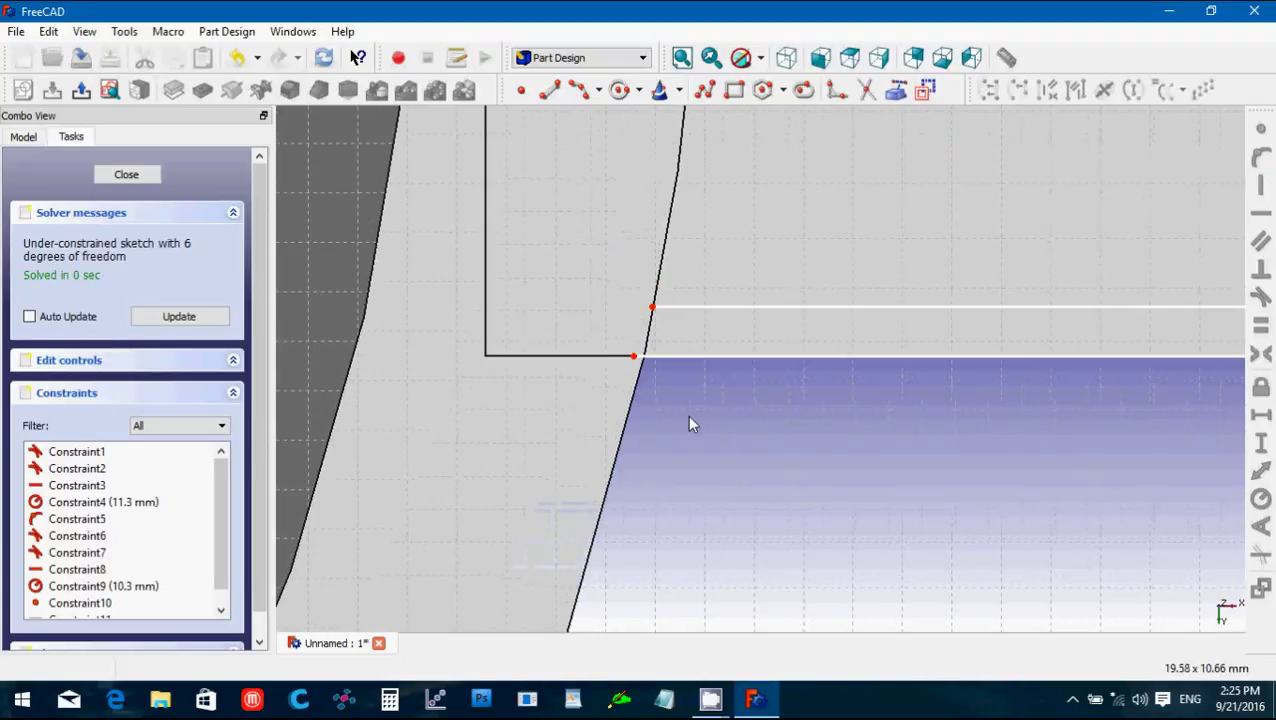
{"action": "left_click", "coordinate": [547, 91]}
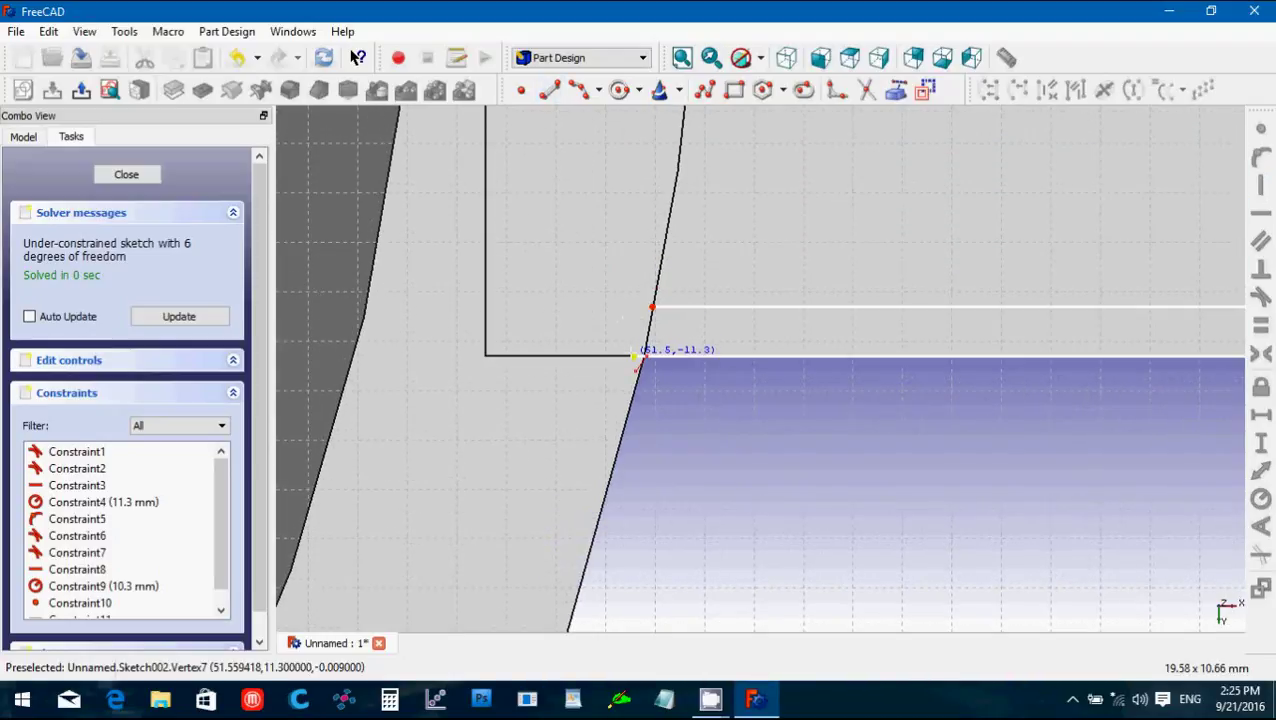
{"action": "left_click", "coordinate": [636, 355]}
{"action": "left_click", "coordinate": [652, 308]}
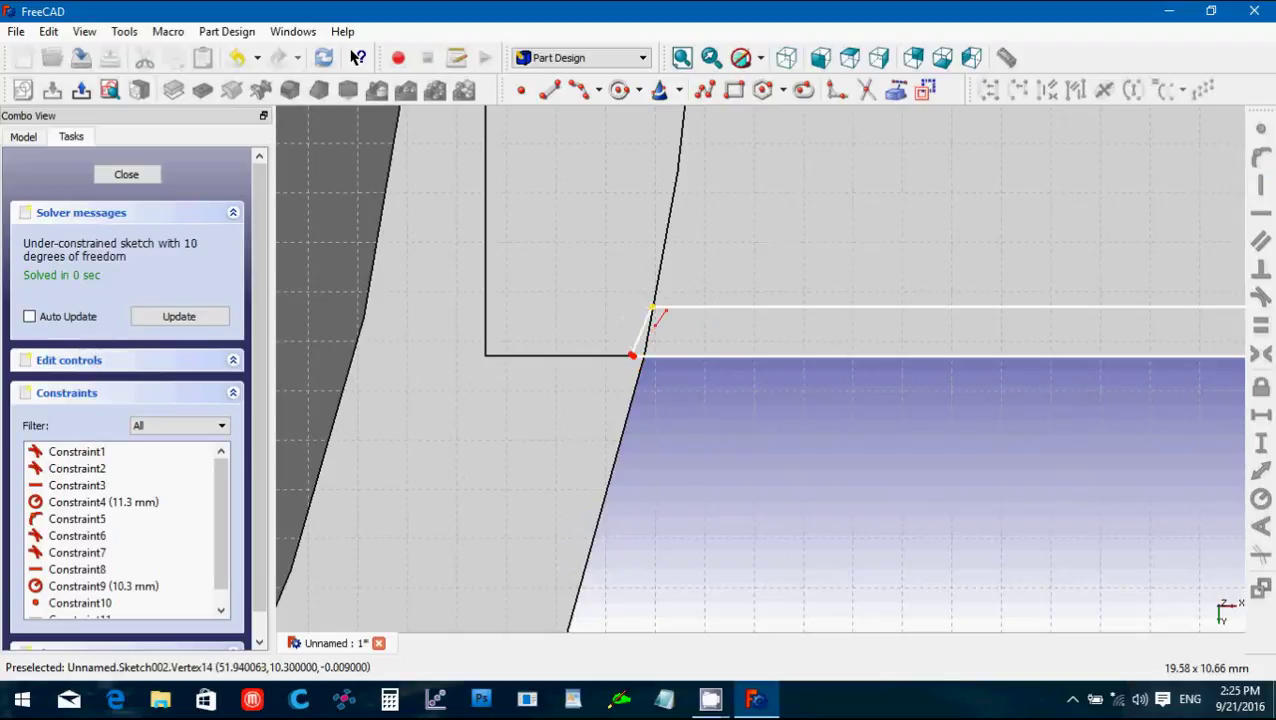
{"action": "right_click", "coordinate": [652, 308]}
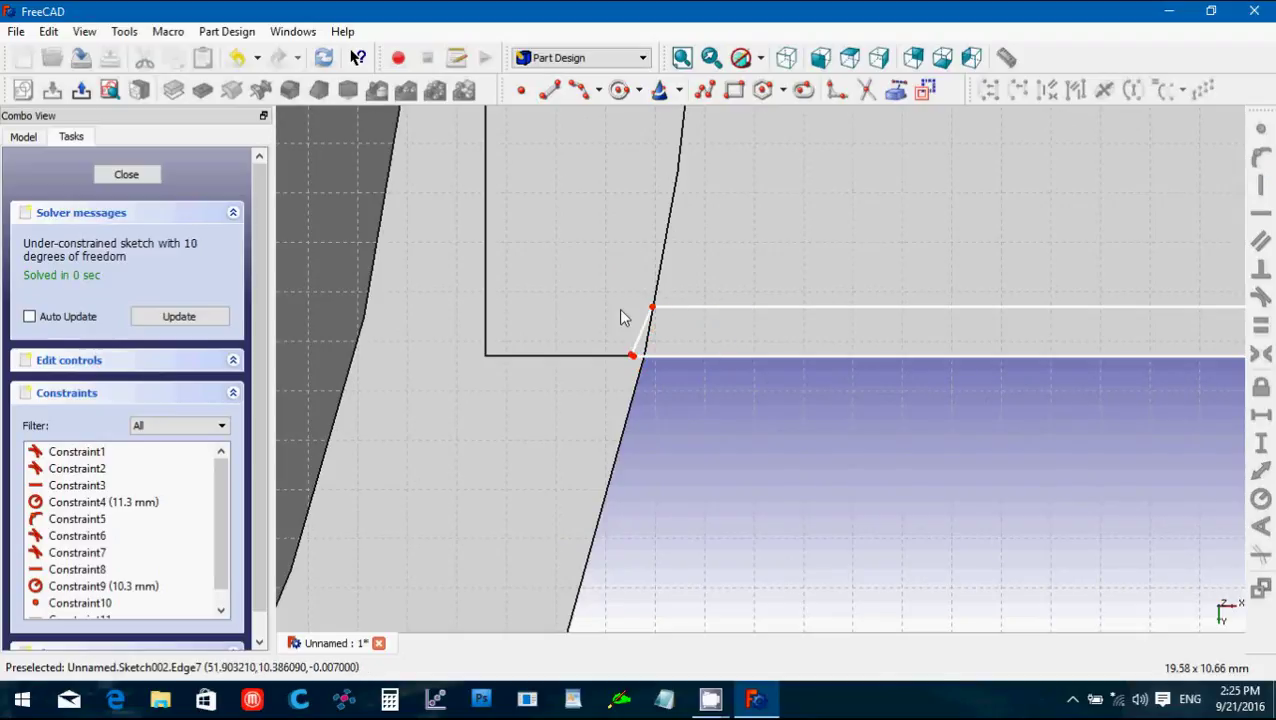
Make both ends of the lower closing line coincident with the outline endpoints and move its outer corner onto the rim's outer edge.
{"action": "left_click_drag", "start_coordinate": [614, 340], "coordinate": [663, 392]}
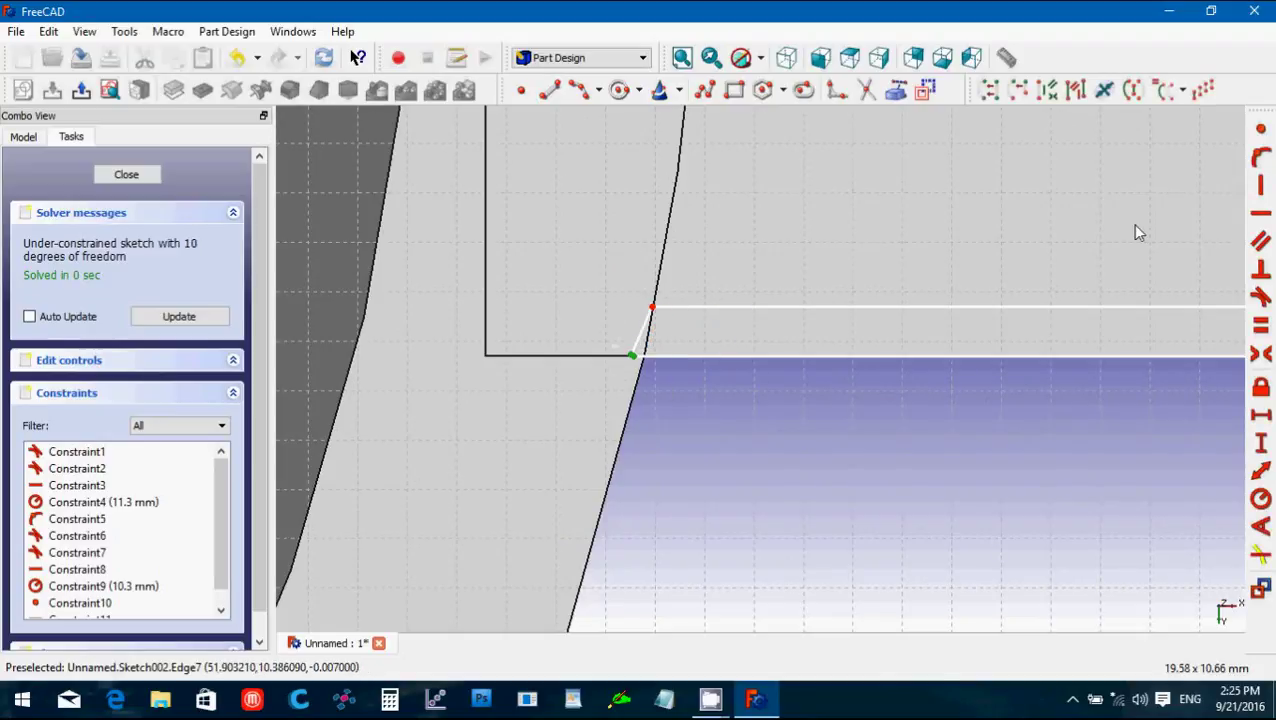
{"action": "left_click", "coordinate": [1260, 131]}
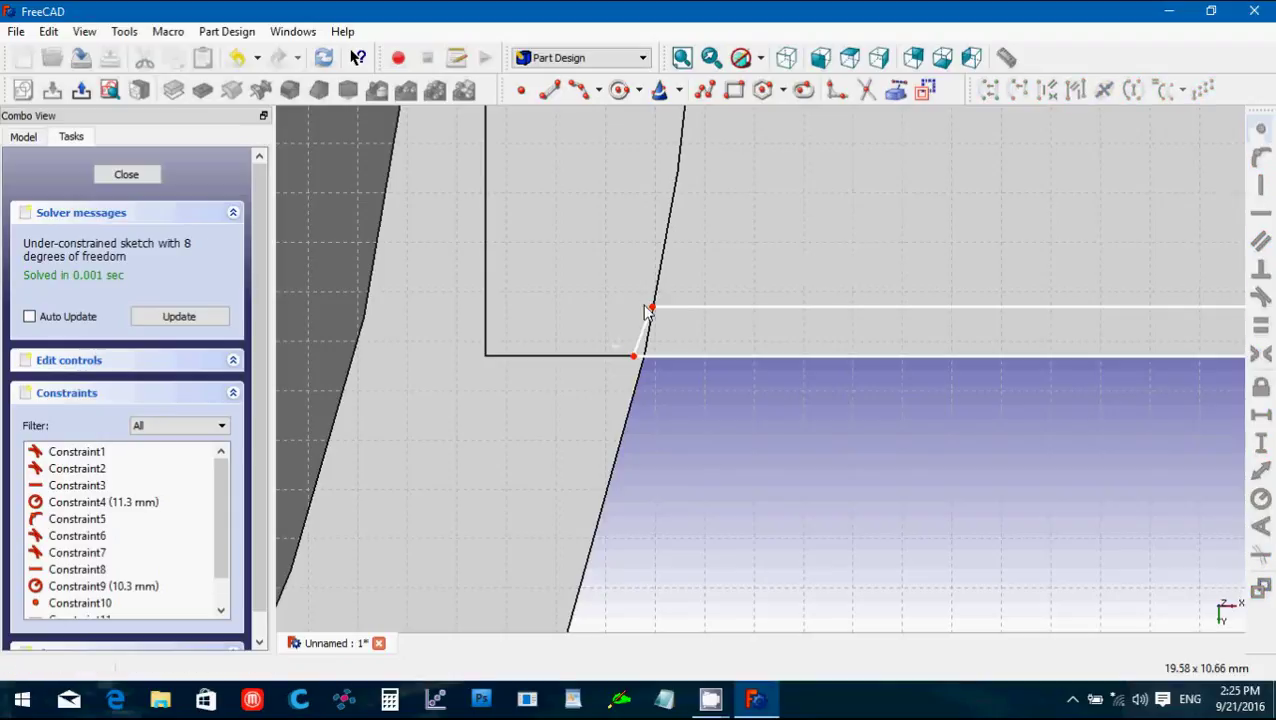
{"action": "left_click_drag", "start_coordinate": [649, 322], "coordinate": [657, 327]}
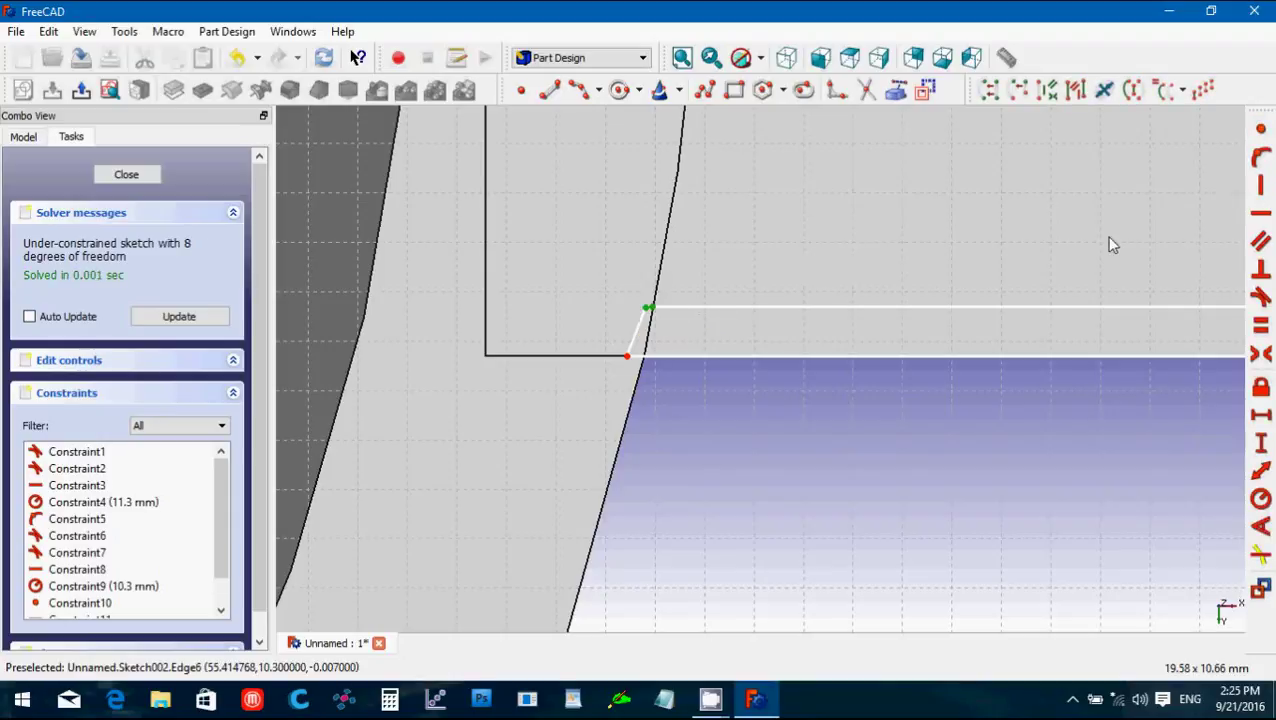
{"action": "left_click", "coordinate": [1260, 157]}
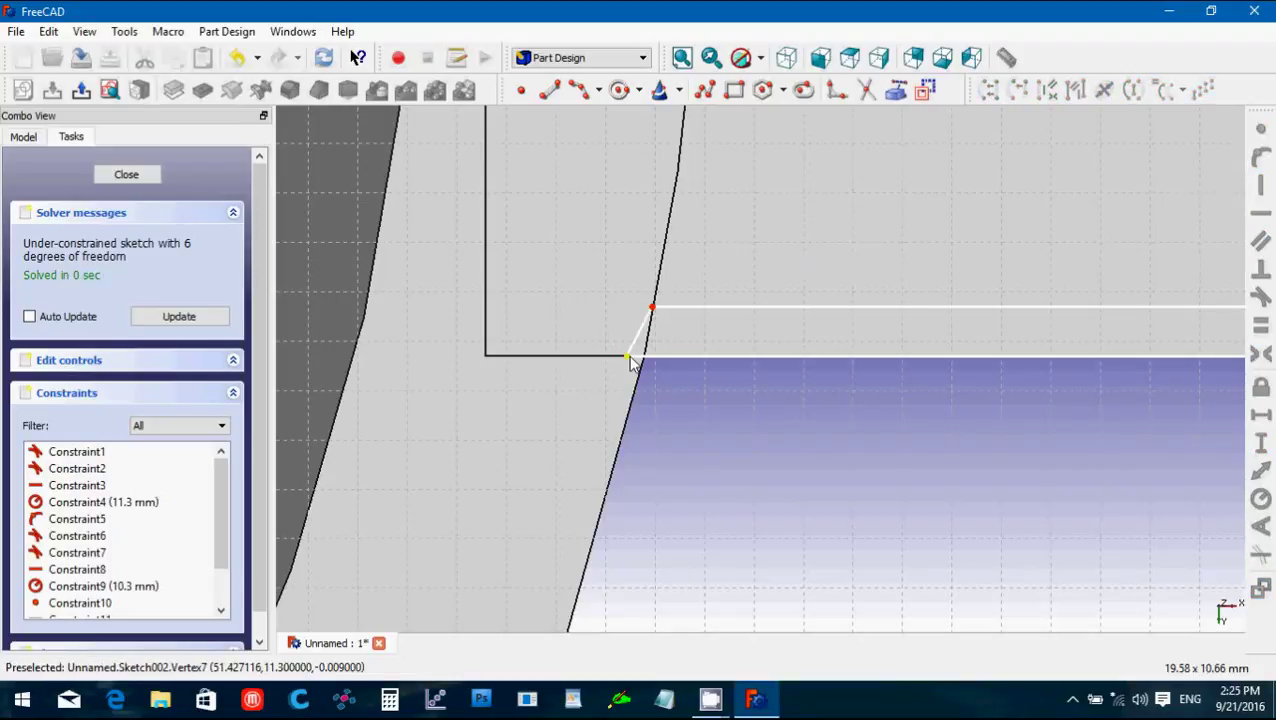
{"action": "left_click_drag", "start_coordinate": [632, 356], "coordinate": [644, 368]}
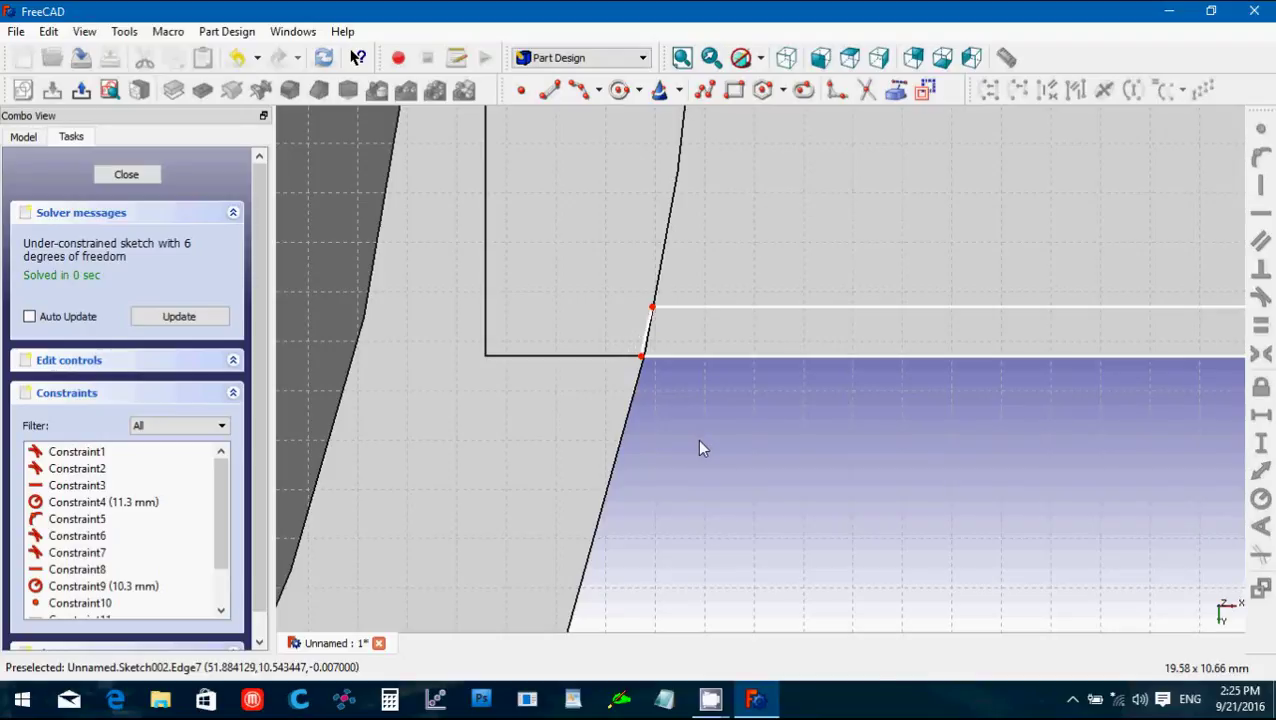
Draw a line about 1.1 mm long joining the rim-side ends of the outer and inner outlines along the tab's upper edge.
{"action": "scroll", "coordinate": [699, 442], "scroll_direction": "up", "scroll_amount": 6}
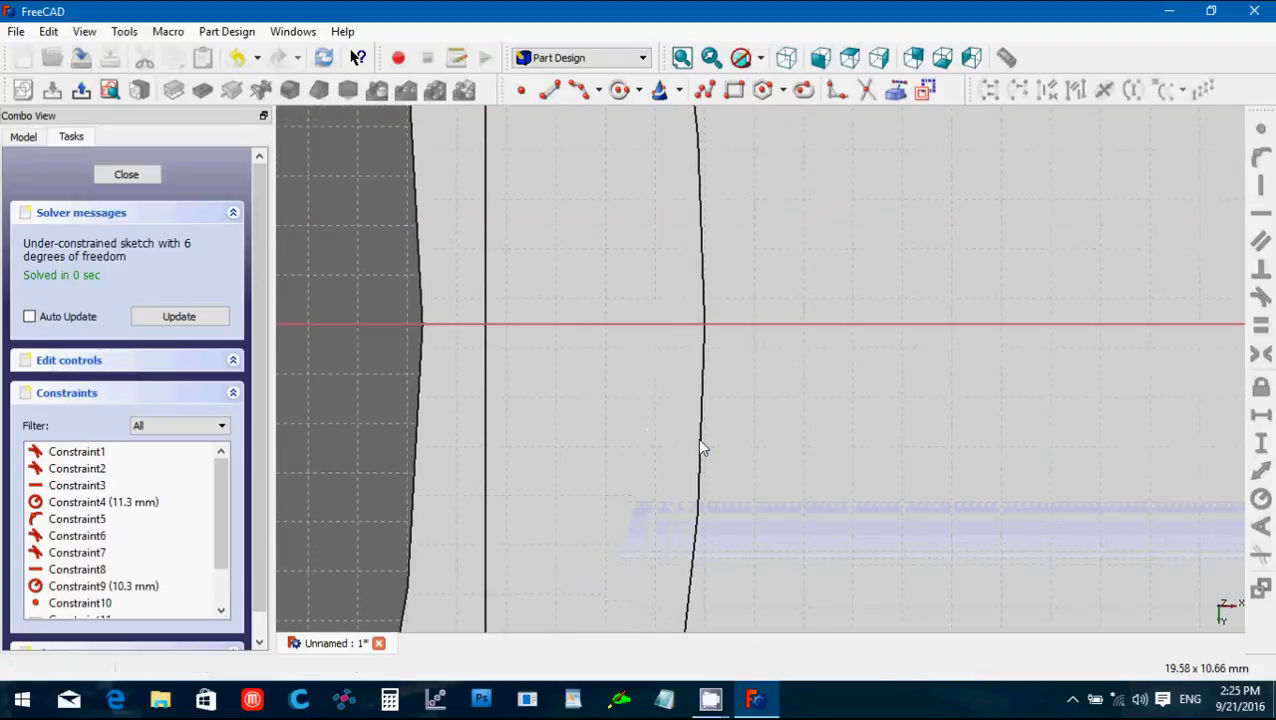
{"action": "key", "text": "Up"}
{"action": "key", "text": "Up"}
{"action": "key", "text": "Up"}
{"action": "key", "text": "Up"}
{"action": "key", "text": "Up"}
{"action": "key", "text": "Up"}
{"action": "key", "text": "Up"}
{"action": "key", "text": "Up"}
{"action": "key", "text": "Up"}
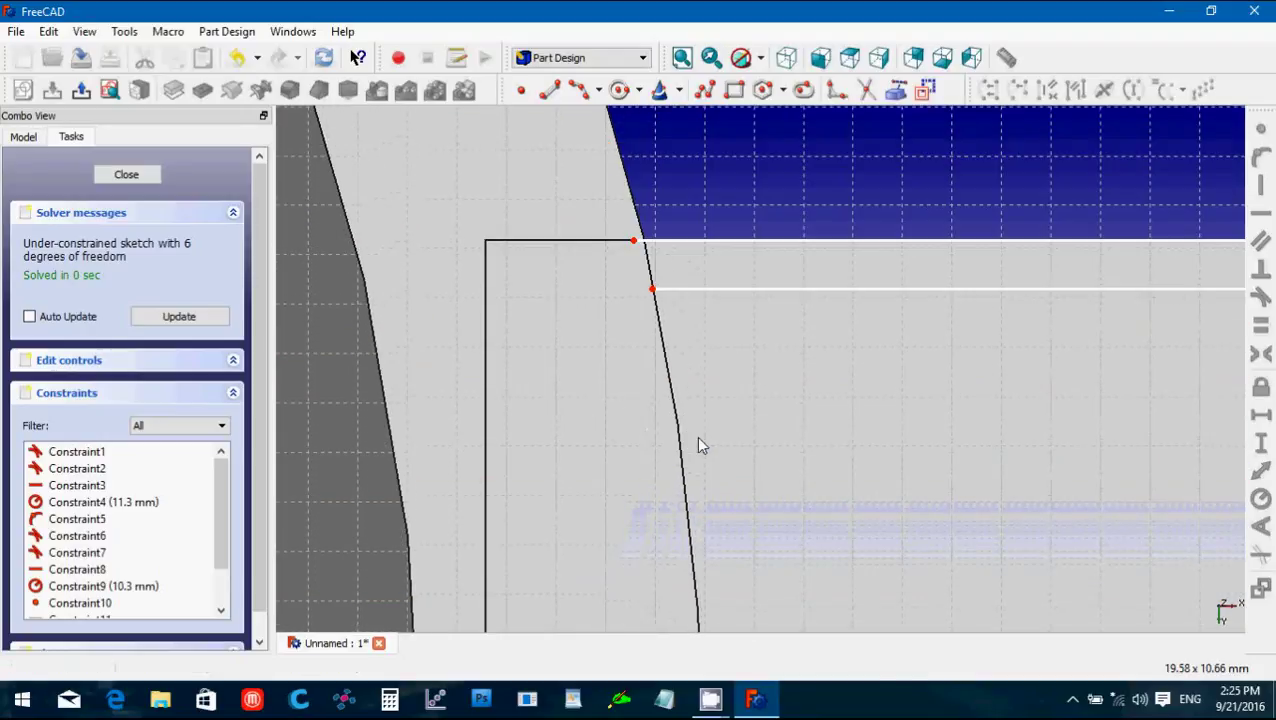
{"action": "key", "text": "Up"}
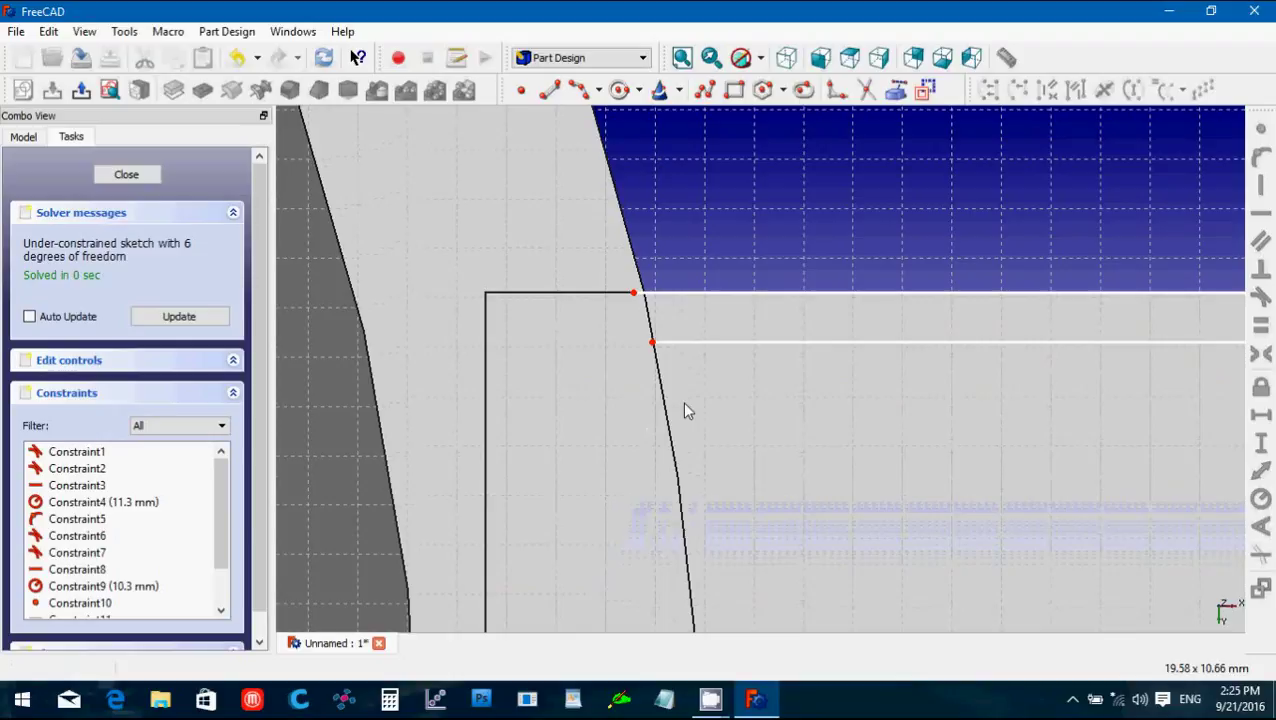
{"action": "left_click", "coordinate": [549, 90]}
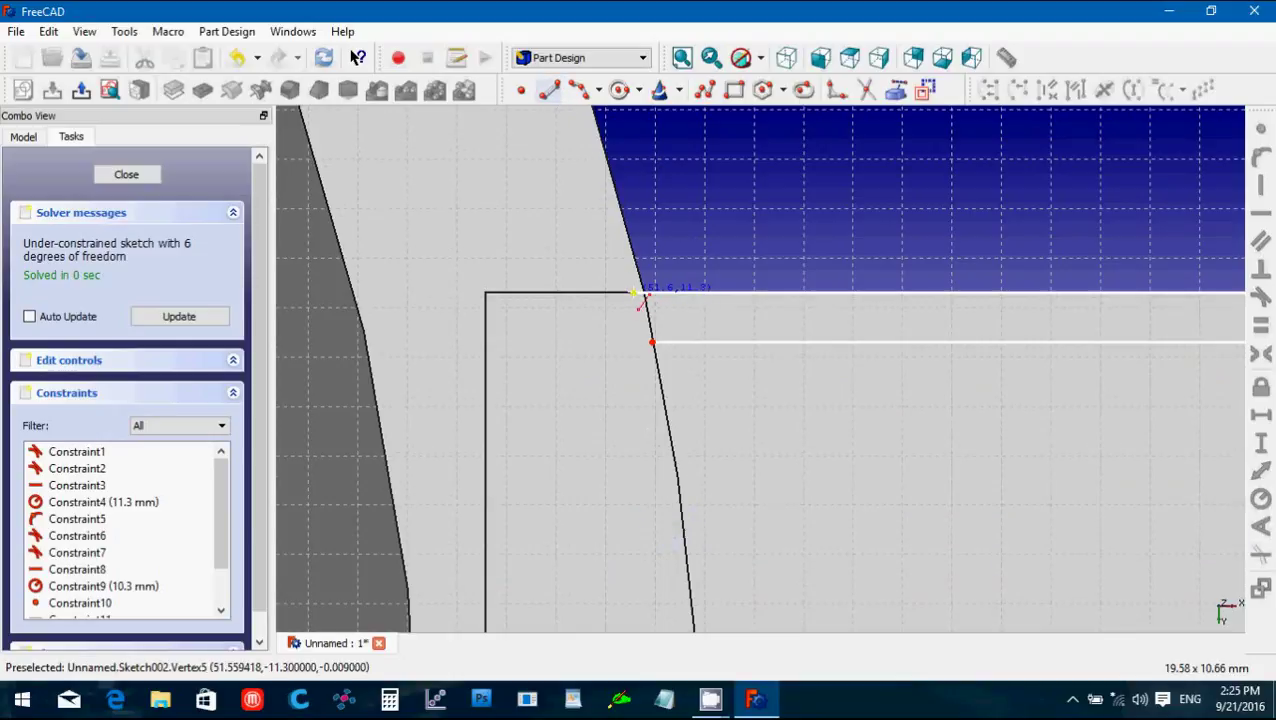
{"action": "left_click", "coordinate": [636, 296]}
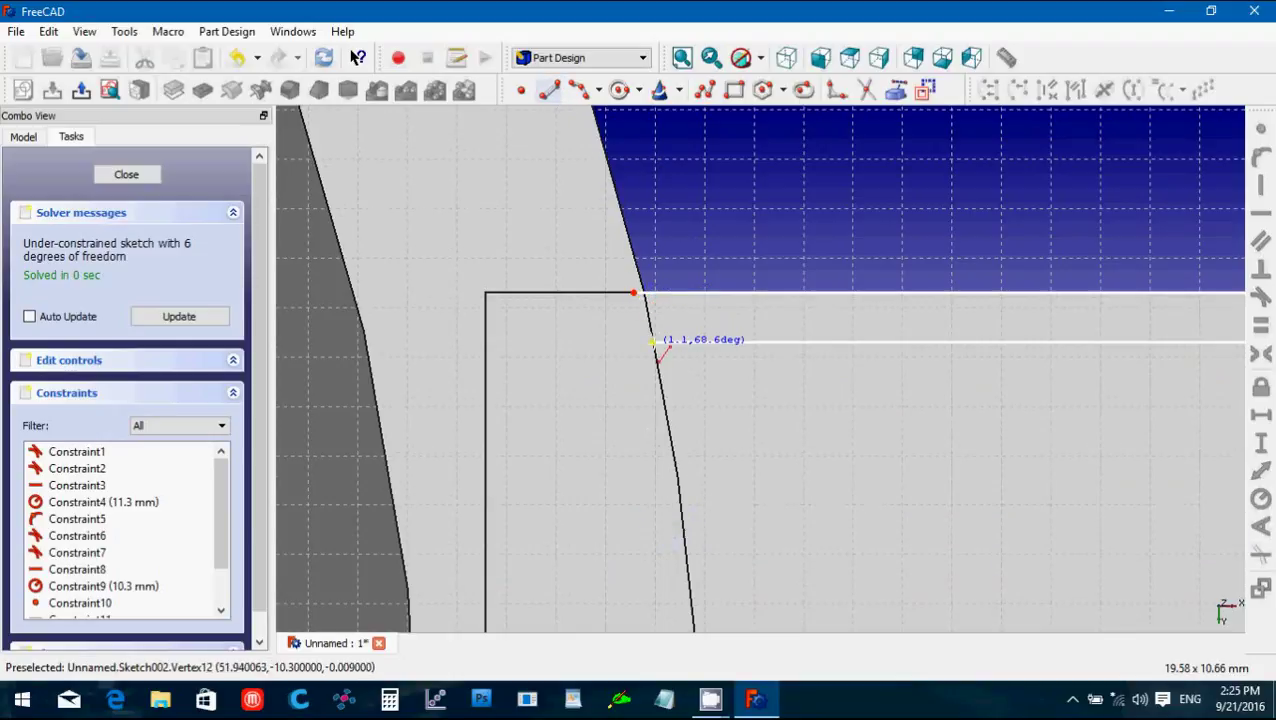
{"action": "left_click", "coordinate": [653, 342]}
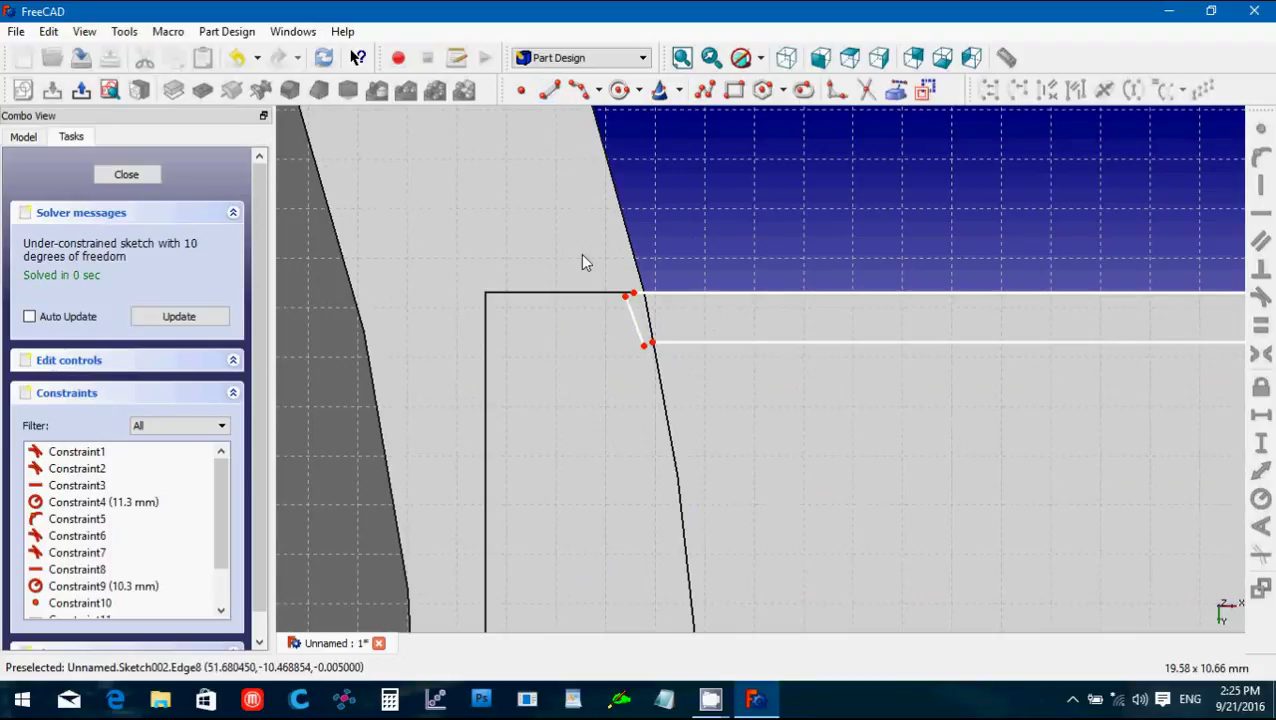
Make the upper closing line's ends coincident with the outline endpoints and move both corners onto the rim's outer edge.
{"action": "left_click_drag", "start_coordinate": [584, 262], "coordinate": [690, 371]}
{"action": "left_click", "coordinate": [1260, 135]}
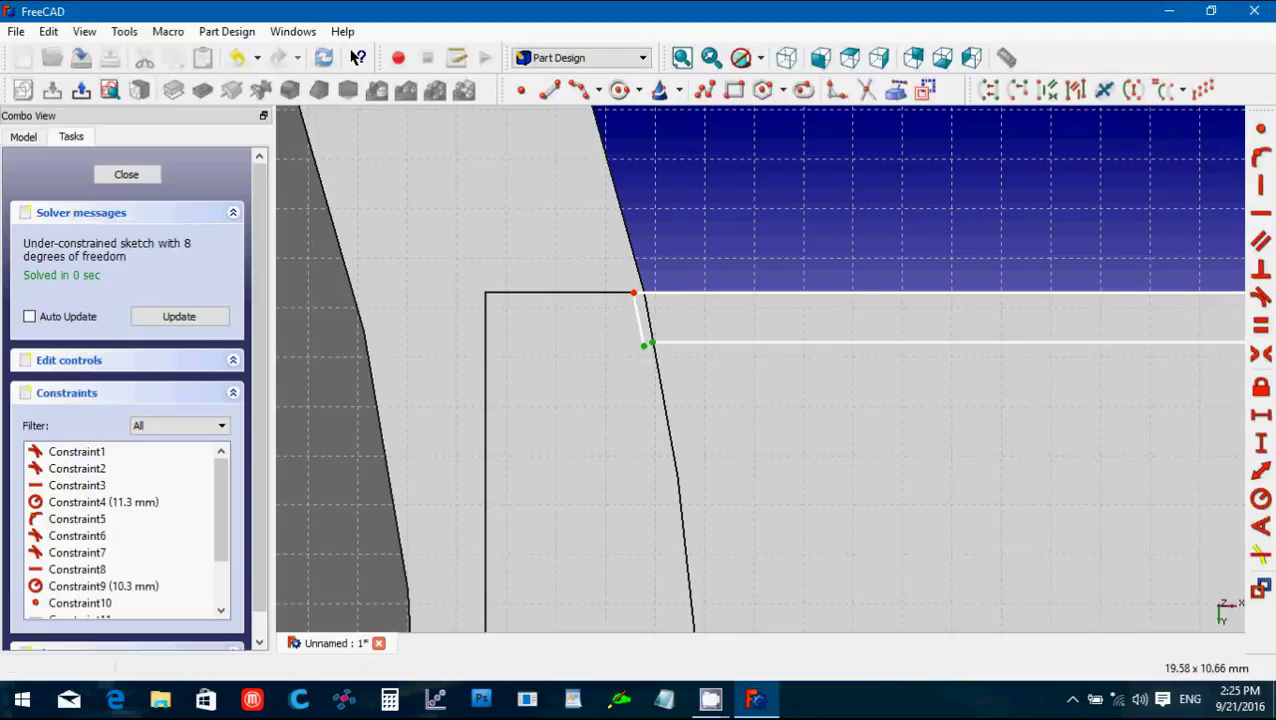
{"action": "left_click", "coordinate": [1260, 135]}
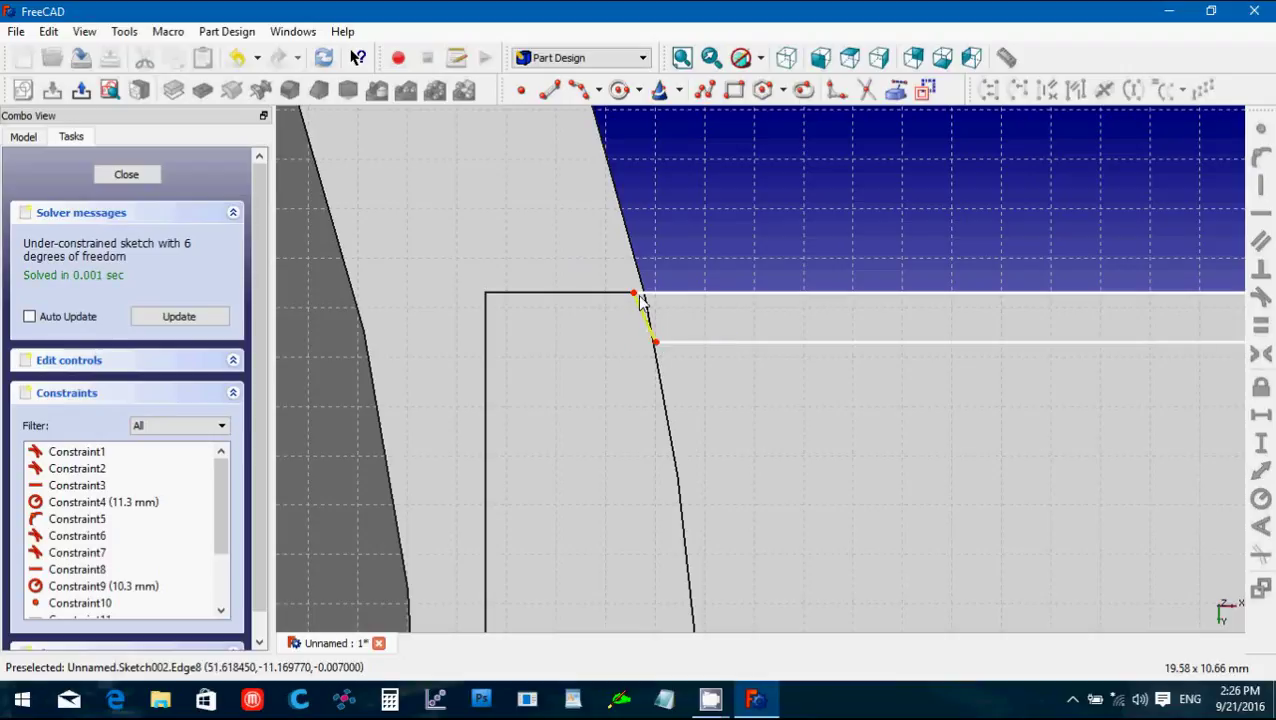
{"action": "left_click_drag", "start_coordinate": [635, 294], "coordinate": [643, 294]}
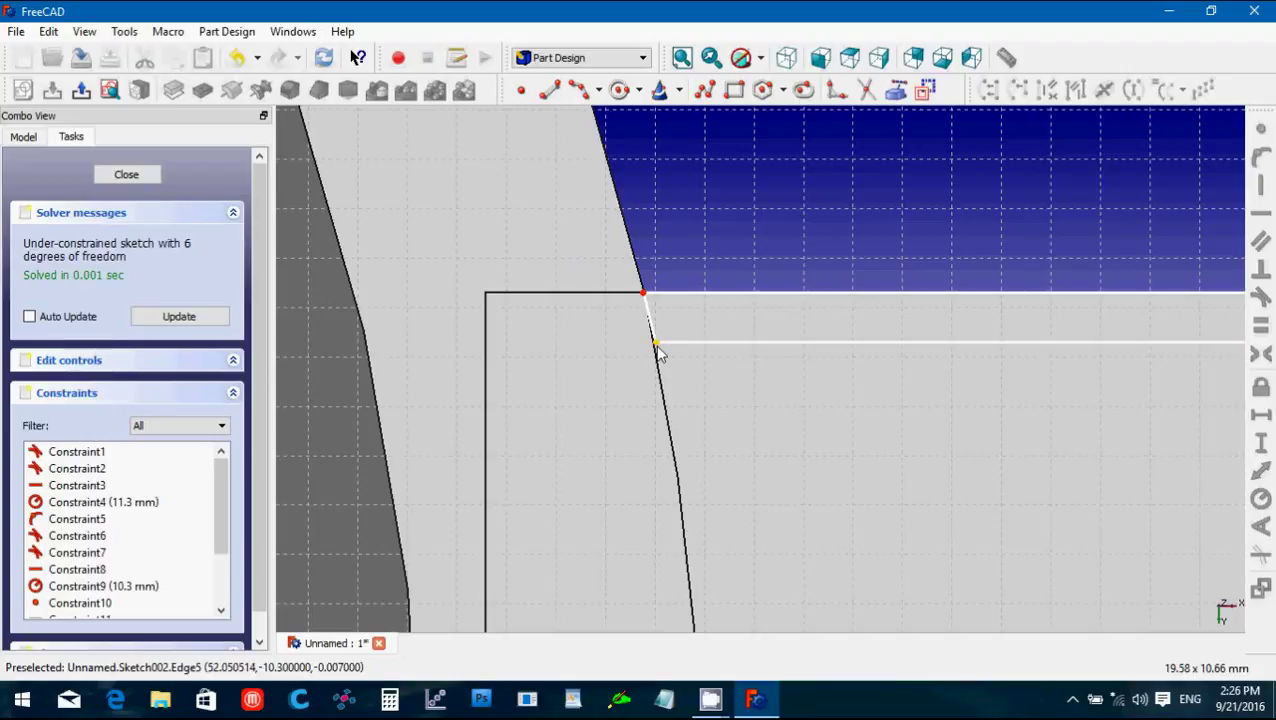
{"action": "left_click_drag", "start_coordinate": [655, 345], "coordinate": [652, 343]}
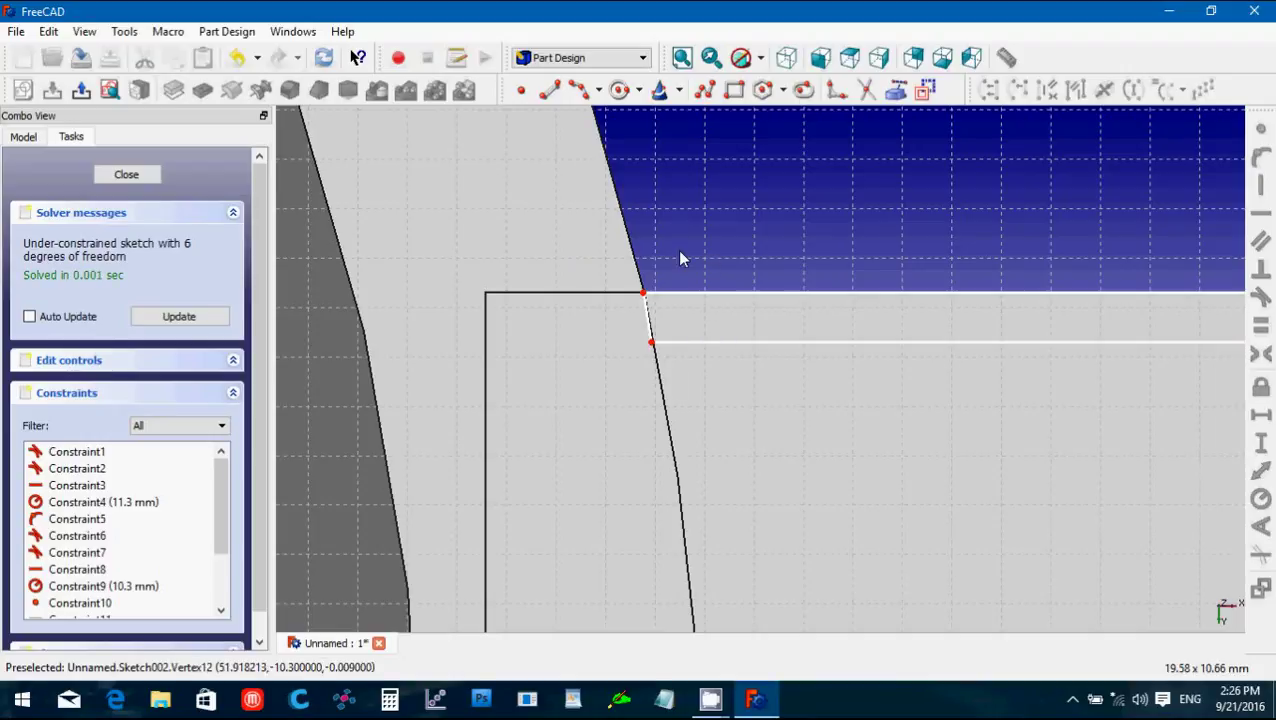
Close the sketch and pad the thin U-shaped border profile 4 mm in the reversed direction.
{"action": "left_click", "coordinate": [128, 177]}
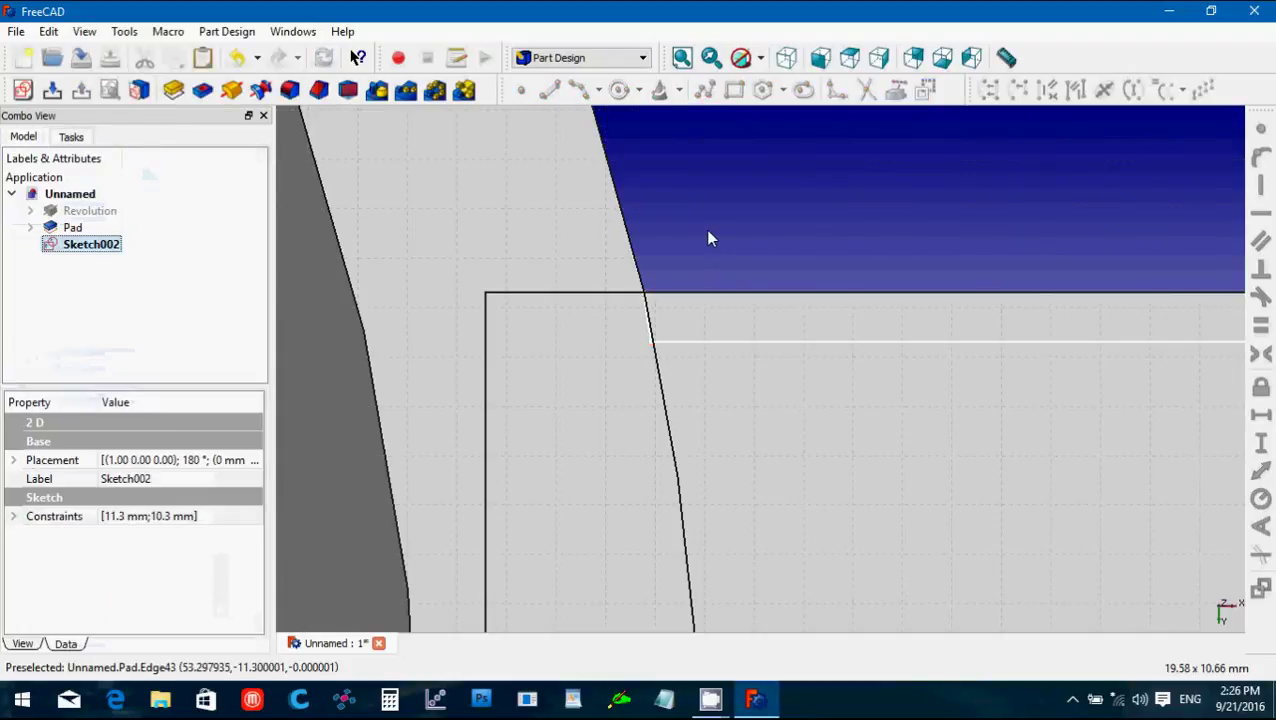
{"action": "left_click", "coordinate": [174, 91]}
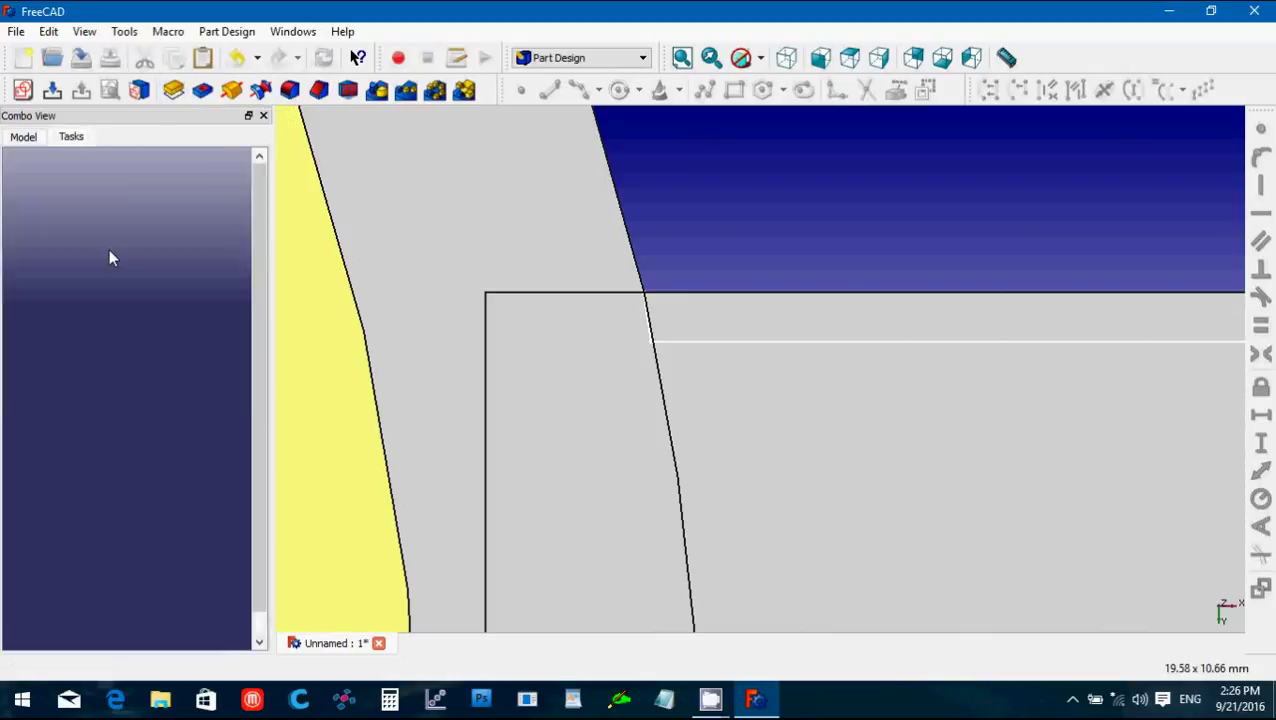
{"action": "left_click", "coordinate": [29, 314]}
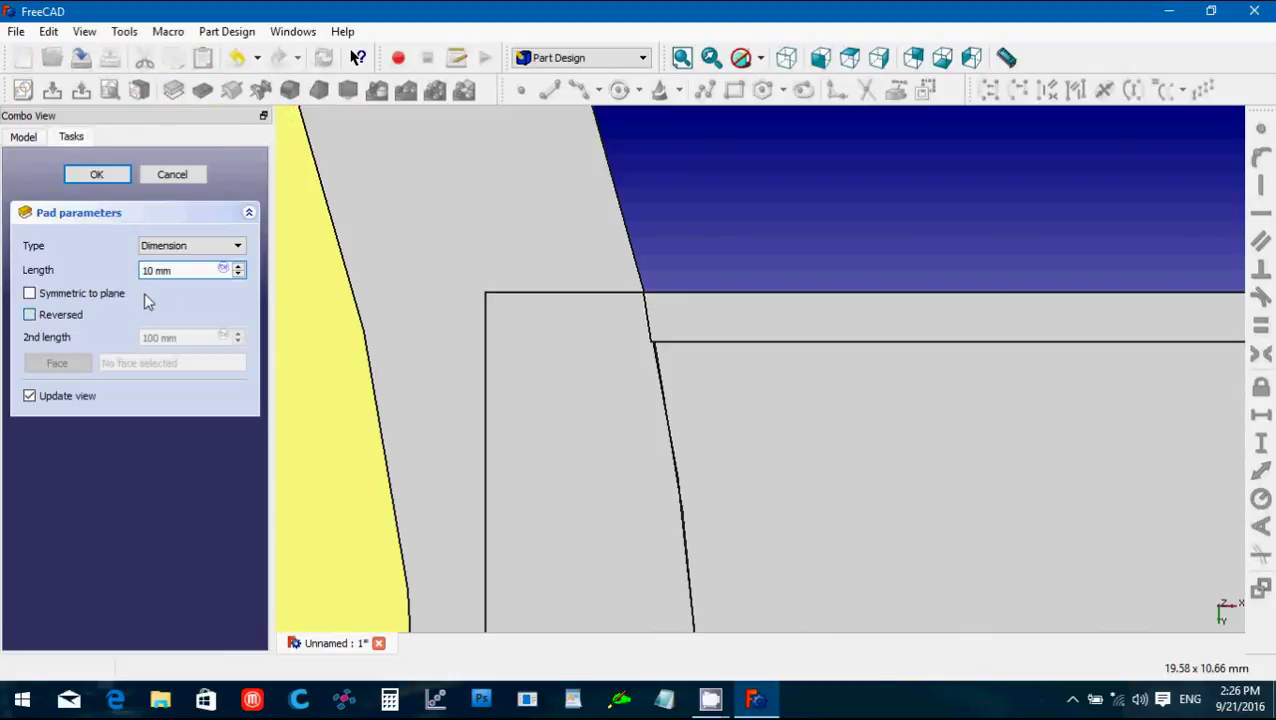
{"action": "left_click_drag", "start_coordinate": [212, 270], "coordinate": [140, 273]}
{"action": "type", "text": "4"}
{"action": "left_click", "coordinate": [97, 175]}
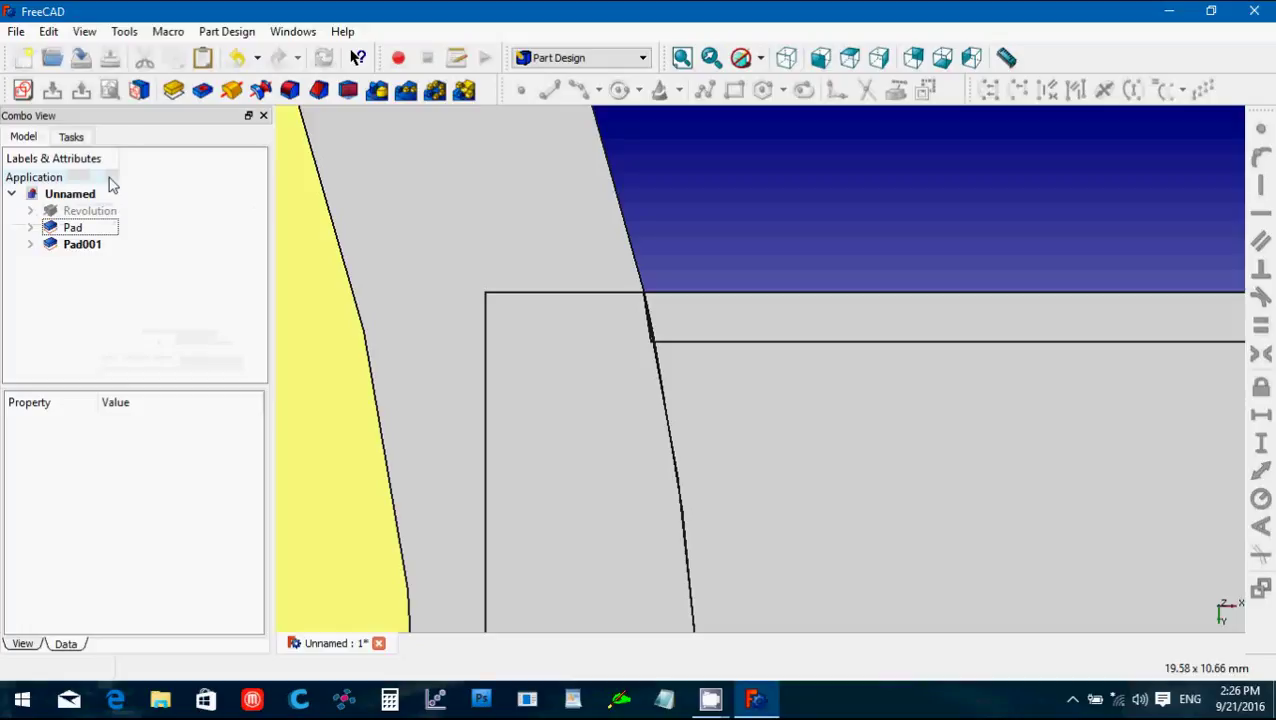
Inspect the padded border around the tab, then reopen its sketch, Sketch002, for editing.
{"action": "middle_click_drag", "start_coordinate": [811, 231], "coordinate": [829, 333]}
{"action": "scroll", "coordinate": [782, 388], "scroll_direction": "down", "scroll_amount": 3}
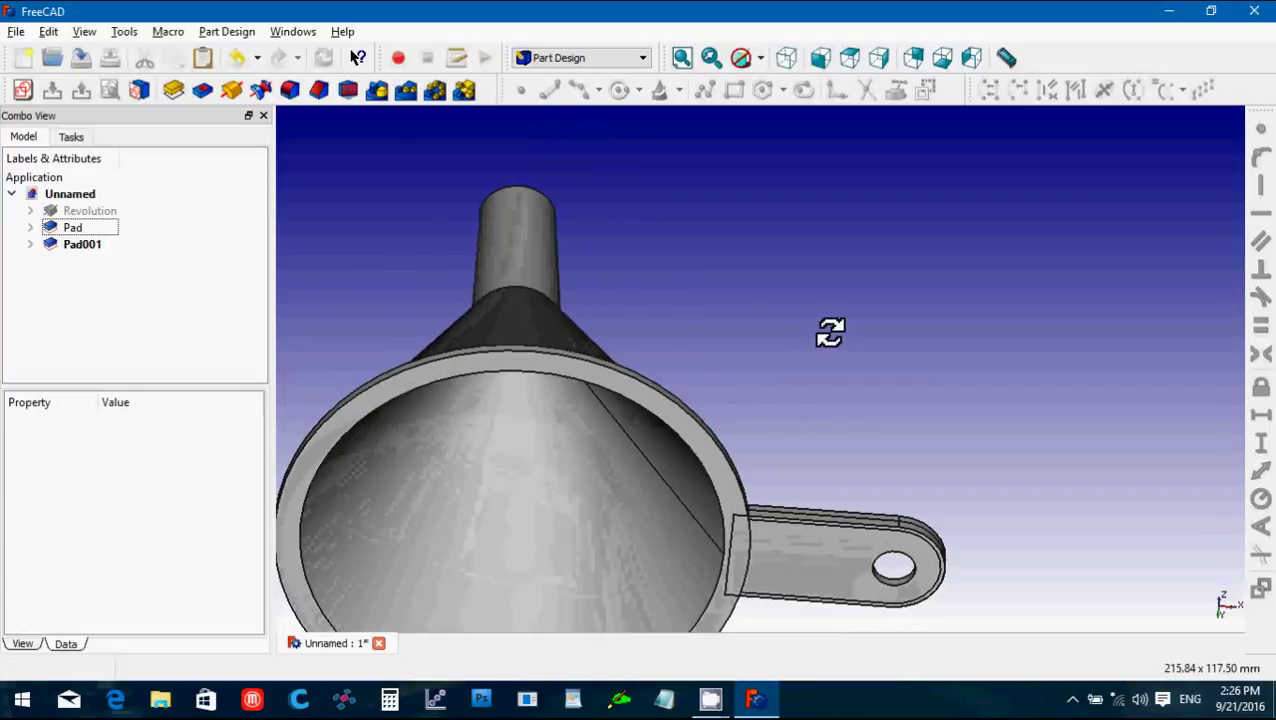
{"action": "left_click", "coordinate": [30, 244]}
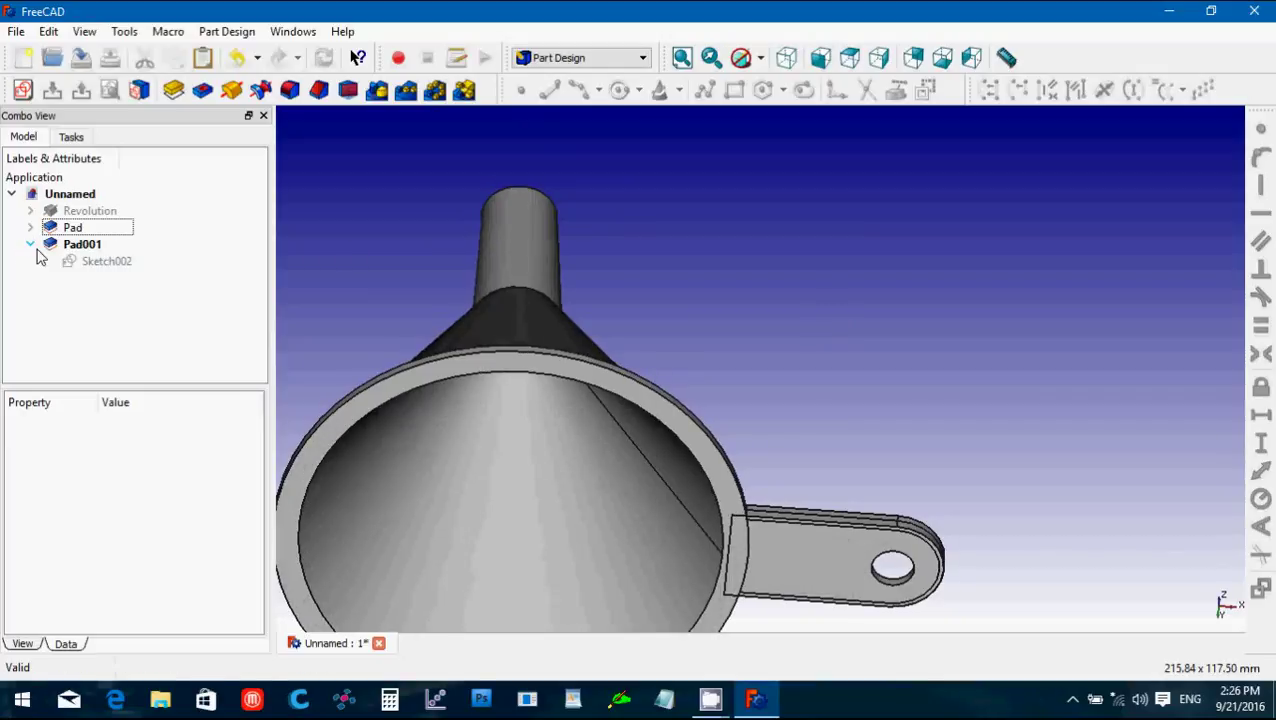
{"action": "left_click", "coordinate": [100, 261]}
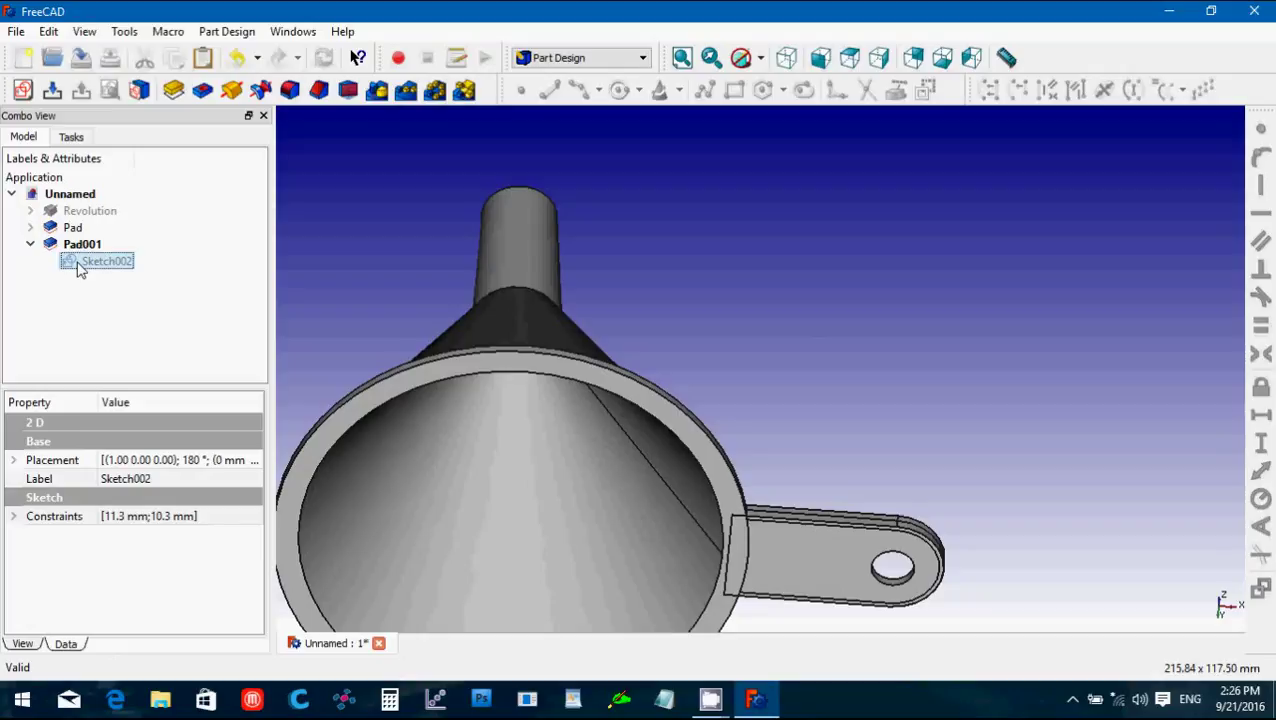
{"action": "double_click", "coordinate": [80, 266]}
{"action": "scroll", "coordinate": [650, 492], "scroll_direction": "up", "scroll_amount": 3}
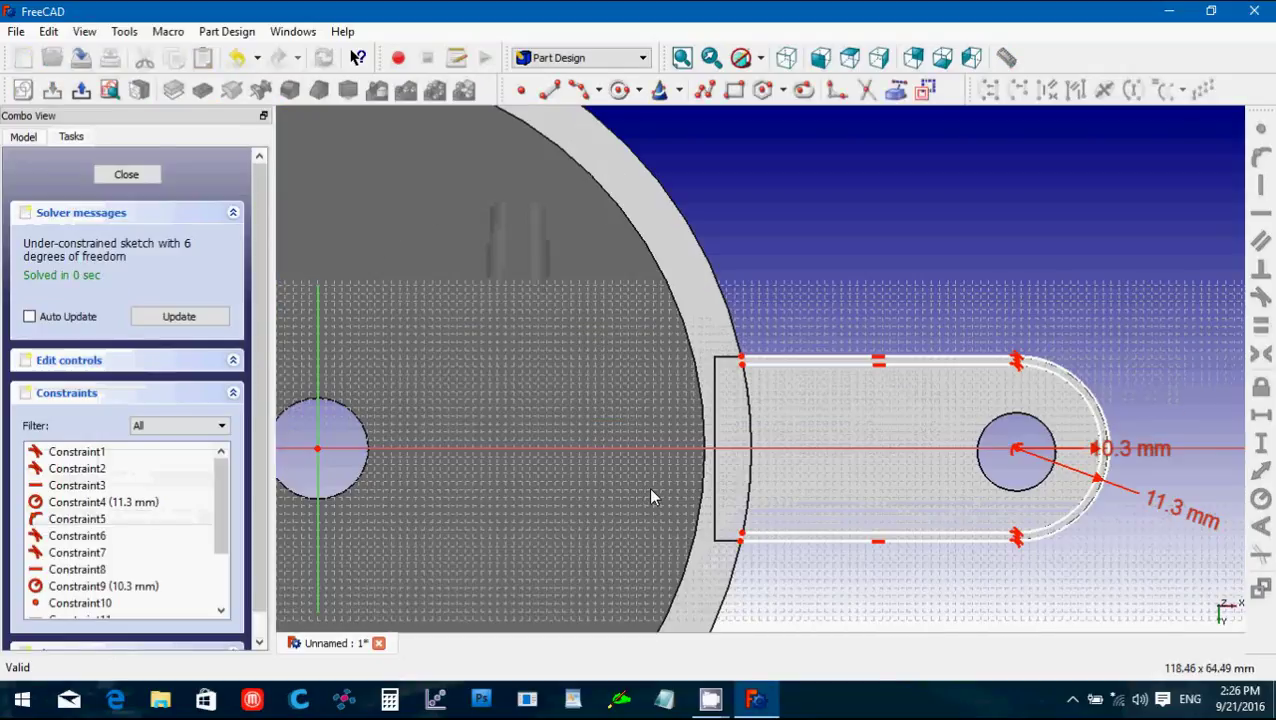
Move the four rim-side corner points of the border profile onto the rim's inner edge and close the sketch.
{"action": "scroll", "coordinate": [650, 492], "scroll_direction": "up", "scroll_amount": 5}
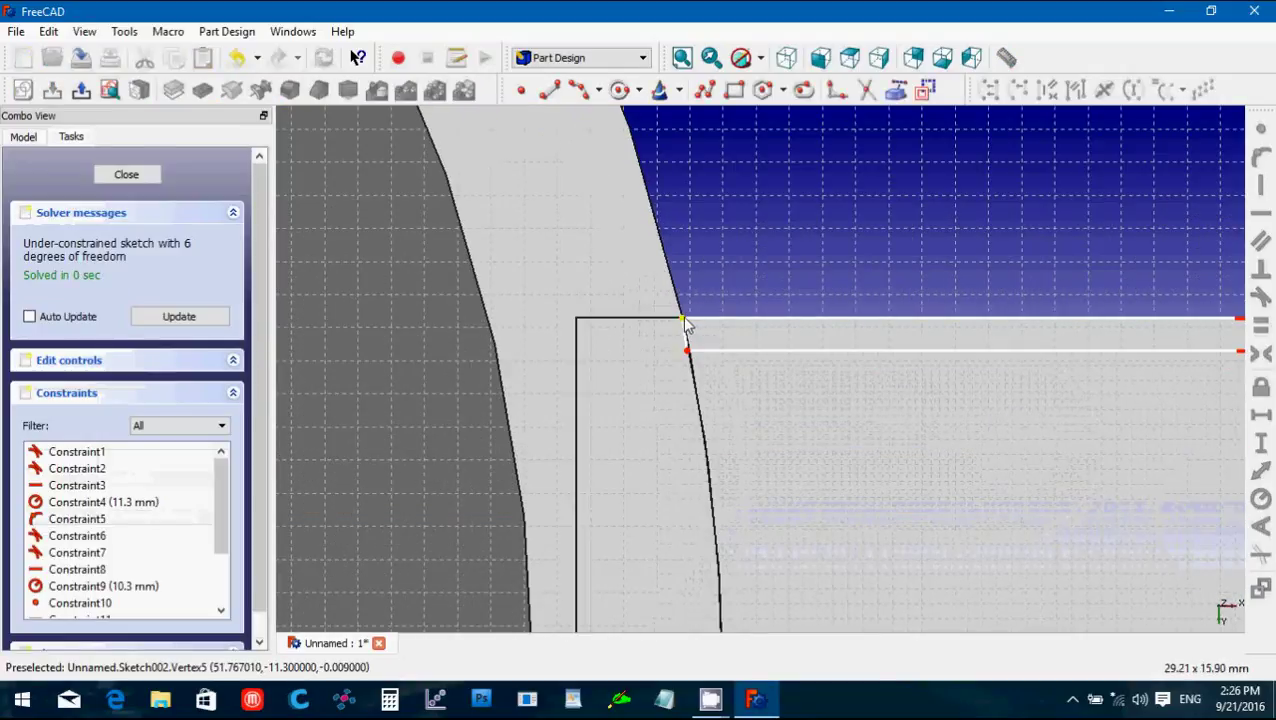
{"action": "left_click_drag", "start_coordinate": [683, 322], "coordinate": [493, 339]}
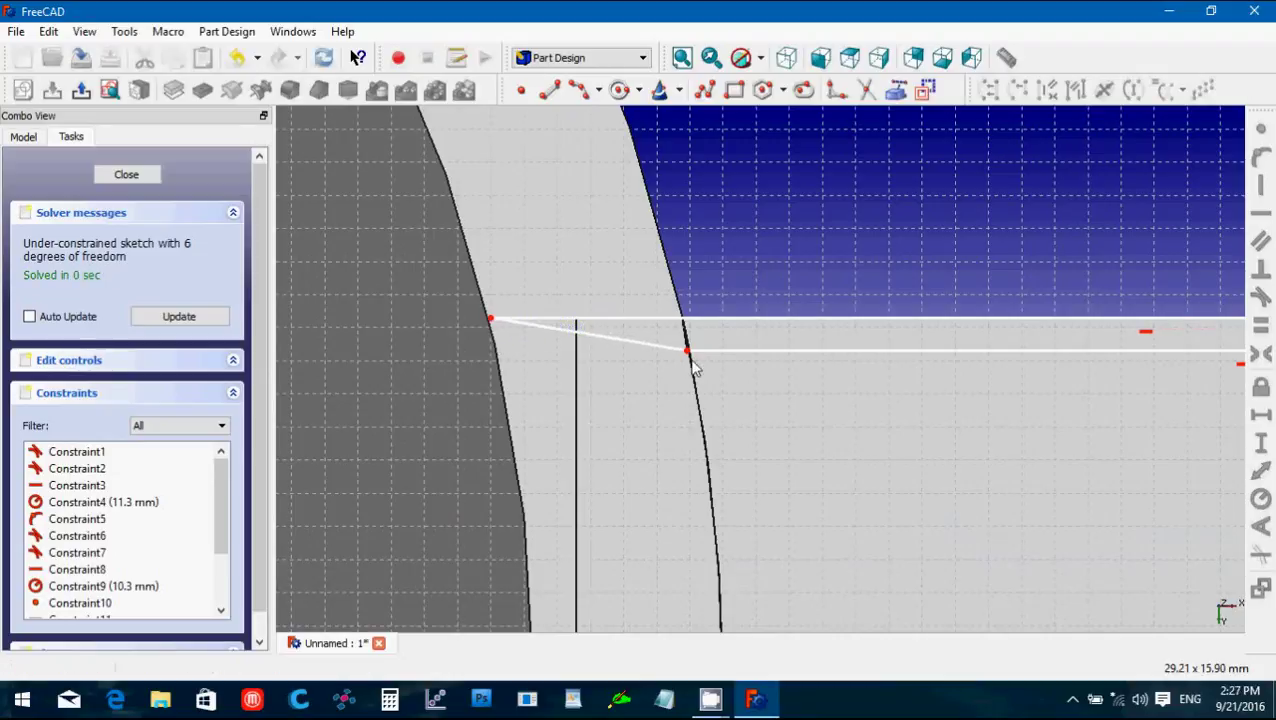
{"action": "left_click_drag", "start_coordinate": [688, 358], "coordinate": [503, 366]}
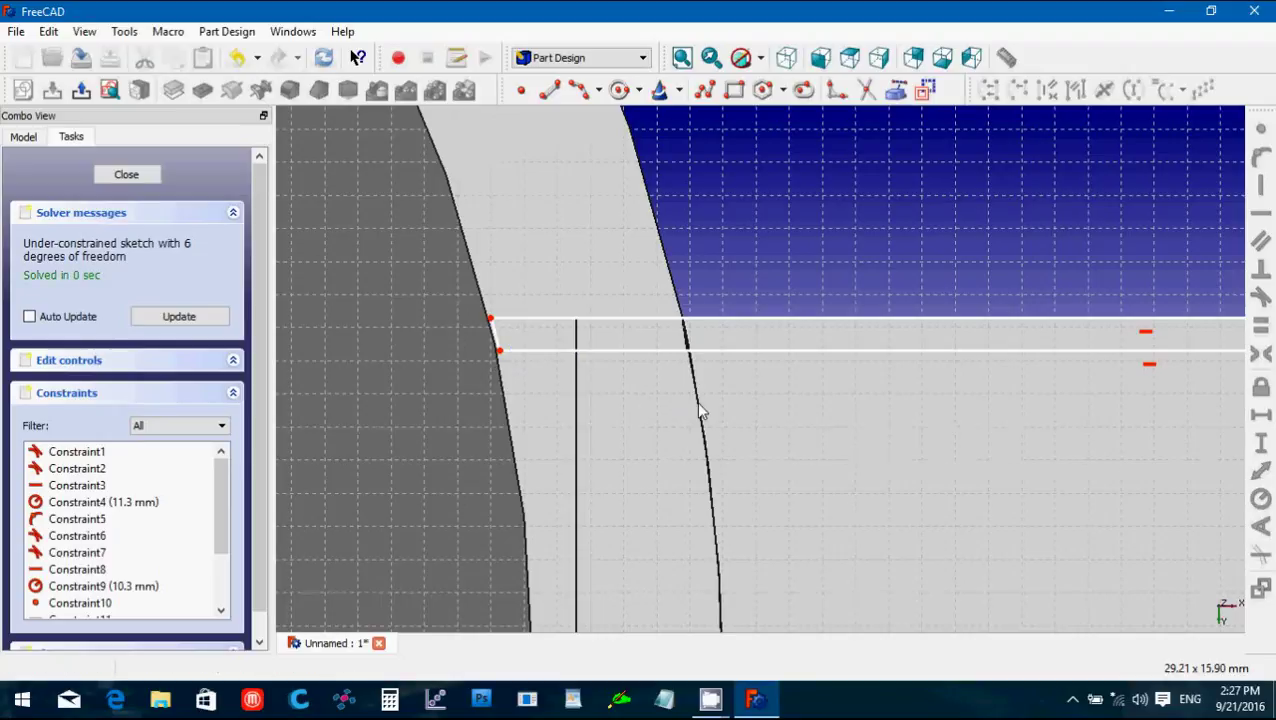
{"action": "scroll", "coordinate": [698, 411], "scroll_direction": "down", "scroll_amount": 5}
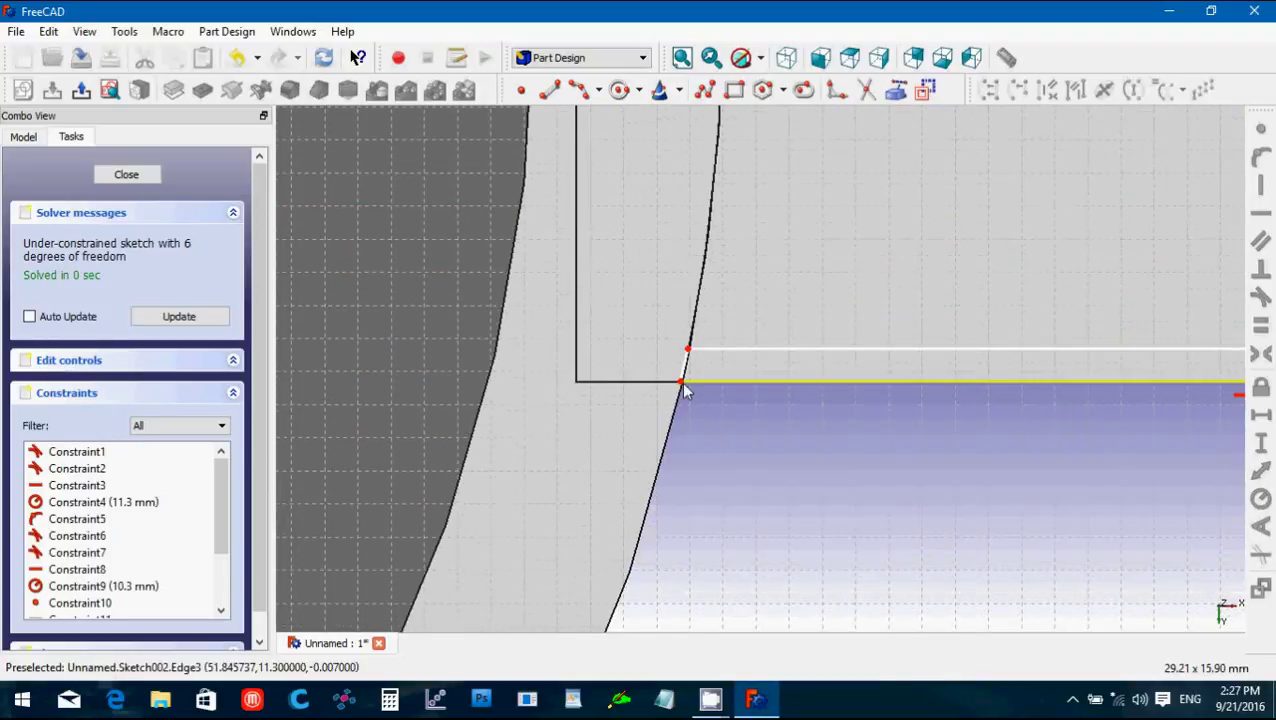
{"action": "left_click_drag", "start_coordinate": [681, 385], "coordinate": [493, 381]}
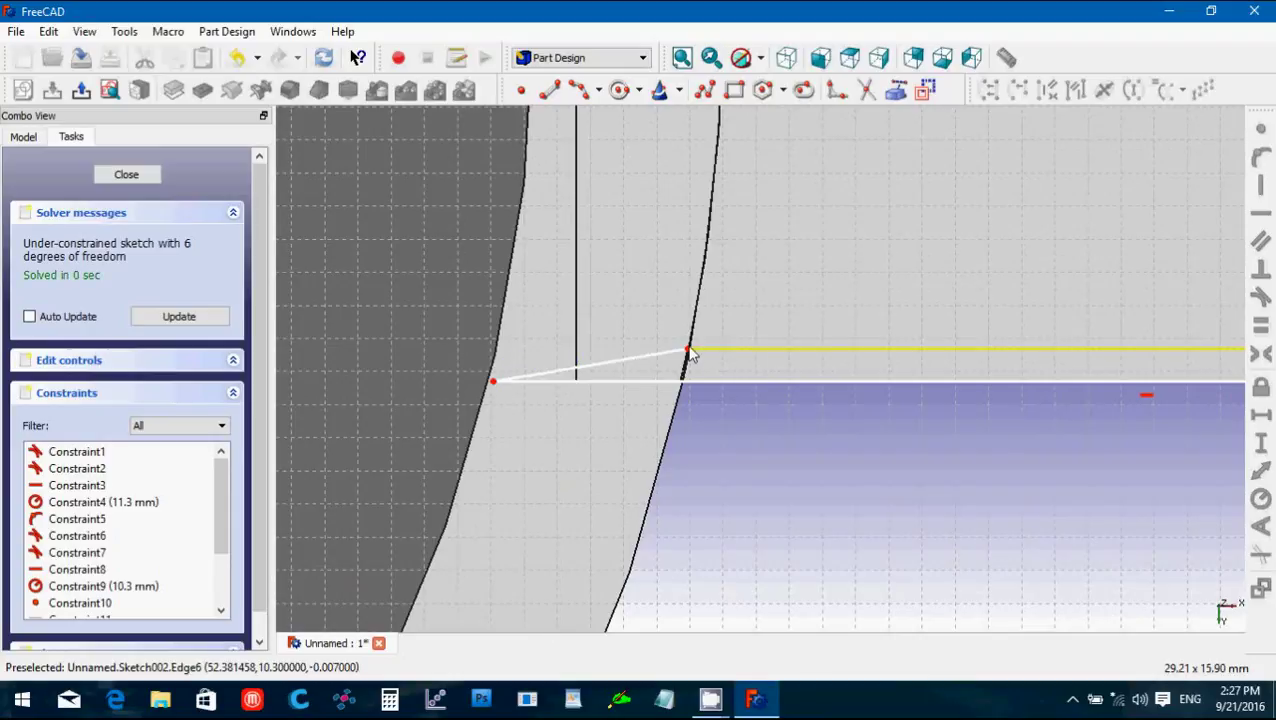
{"action": "mouse_move", "coordinate": [690, 351]}
{"action": "left_mouse_down"}
{"action": "mouse_move", "coordinate": [536, 331]}
{"action": "mouse_move", "coordinate": [512, 343]}
{"action": "mouse_move", "coordinate": [487, 389]}
{"action": "left_mouse_up"}
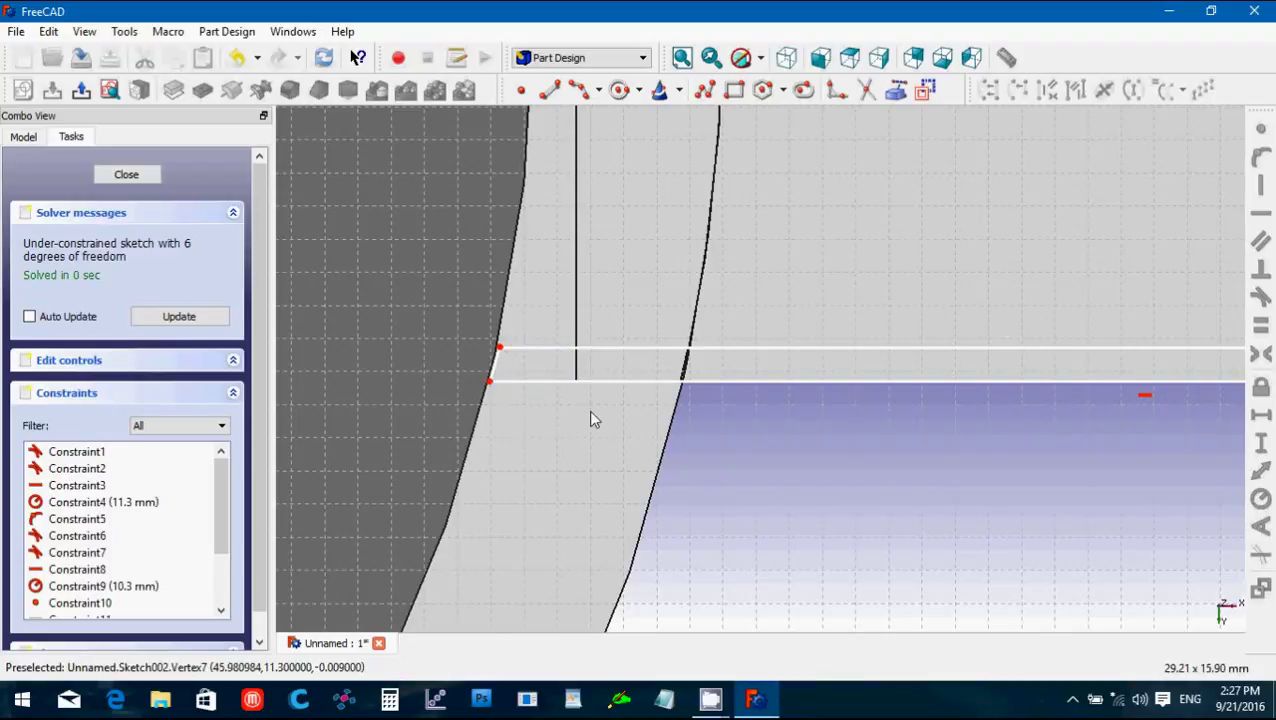
{"action": "left_click", "coordinate": [158, 180]}
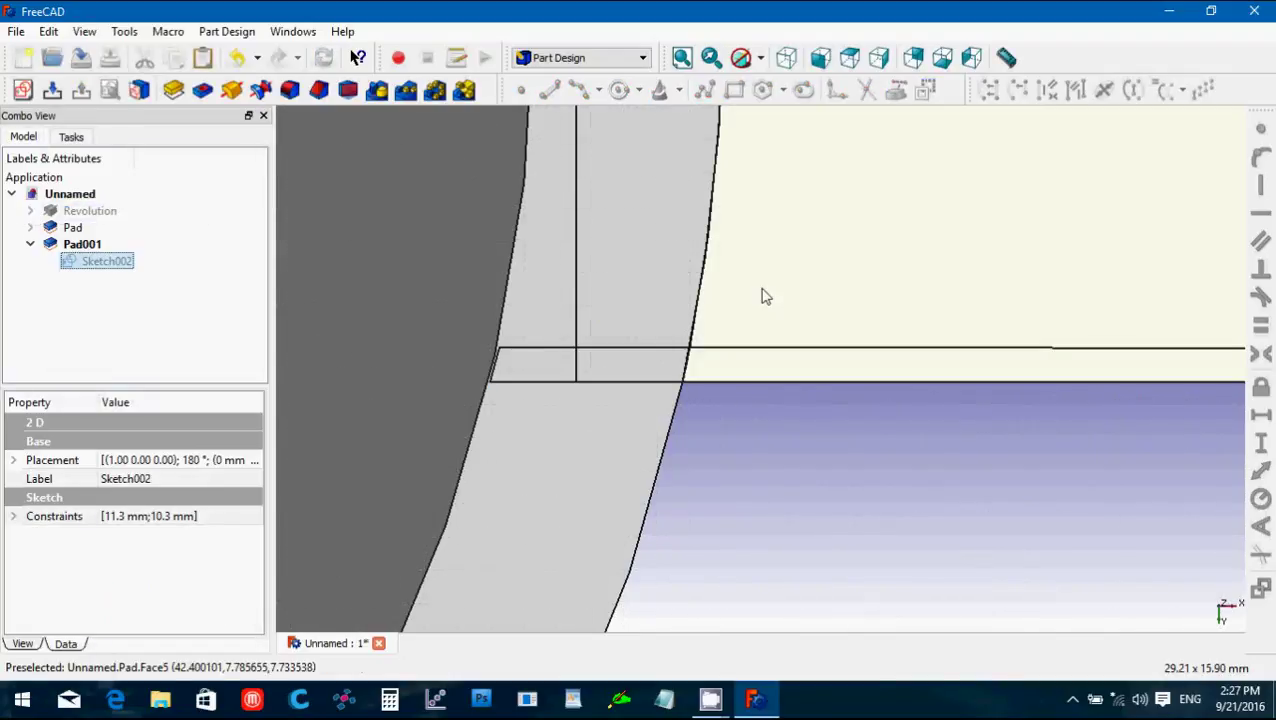
{"action": "left_click", "coordinate": [30, 244]}
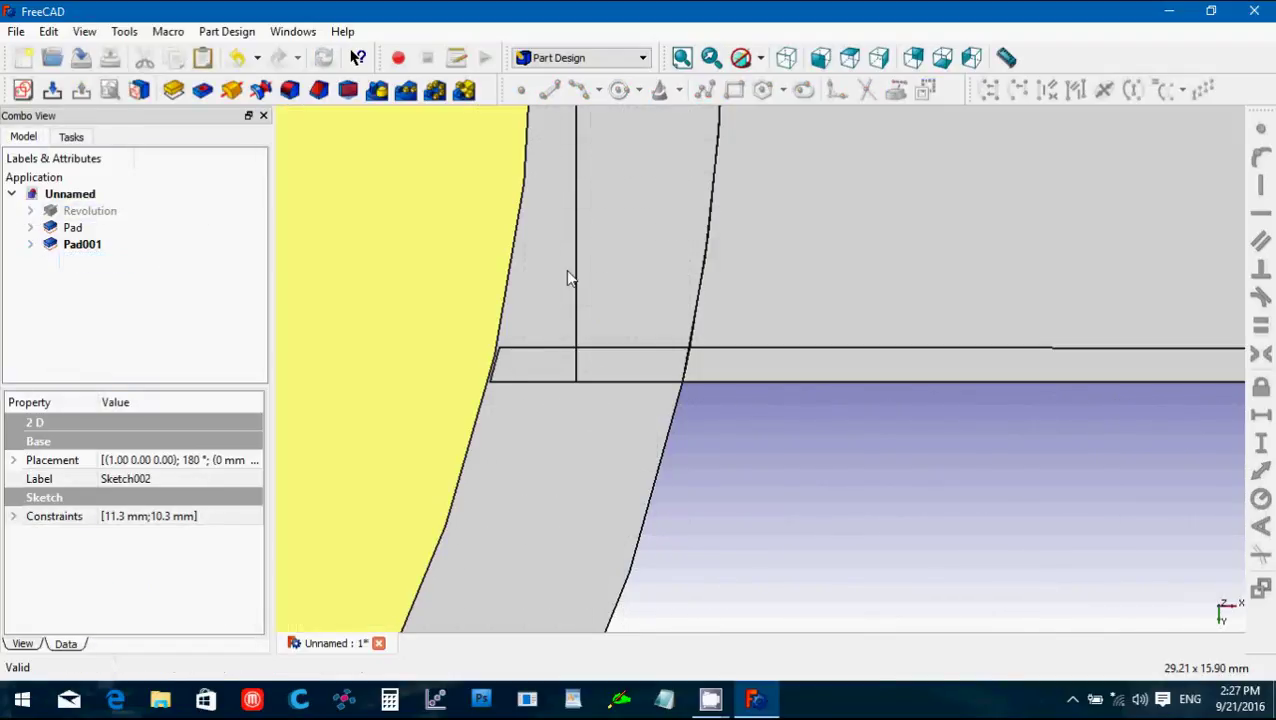
Start a fillet on the inner and outer top edges of the raised border along the tab's straight sides and rounded end.
{"action": "left_click", "coordinate": [779, 63]}
{"action": "scroll", "coordinate": [813, 437], "scroll_direction": "down", "scroll_amount": 4}
{"action": "scroll", "coordinate": [810, 440], "scroll_direction": "down", "scroll_amount": 5}
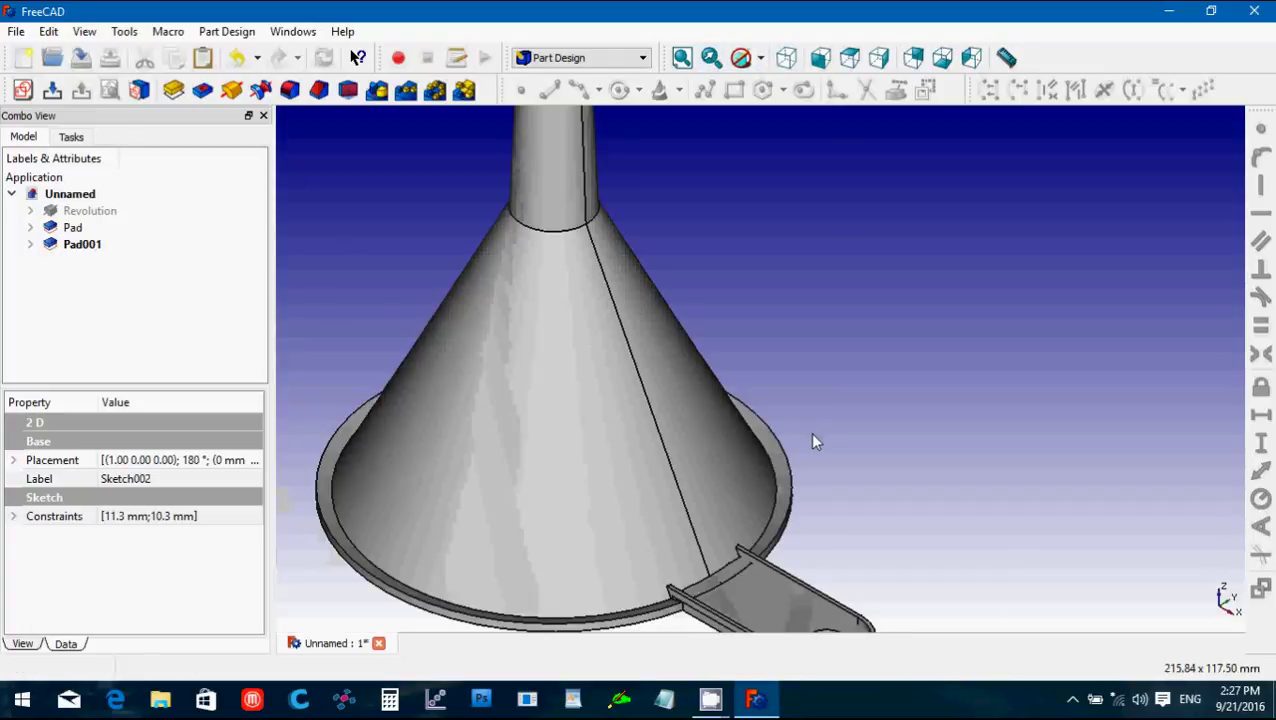
{"action": "middle_click_drag", "start_coordinate": [632, 607], "coordinate": [940, 500]}
{"action": "scroll", "coordinate": [890, 600], "scroll_direction": "up", "scroll_amount": 2}
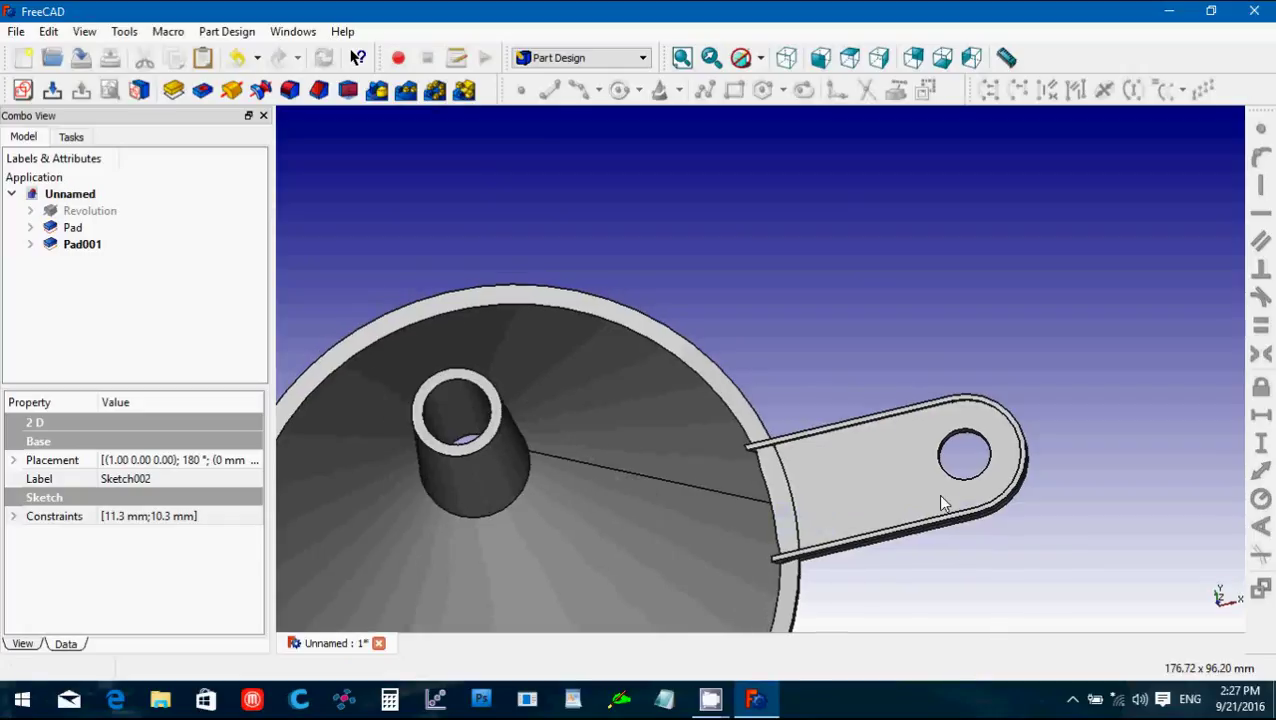
{"action": "left_click", "coordinate": [901, 418]}
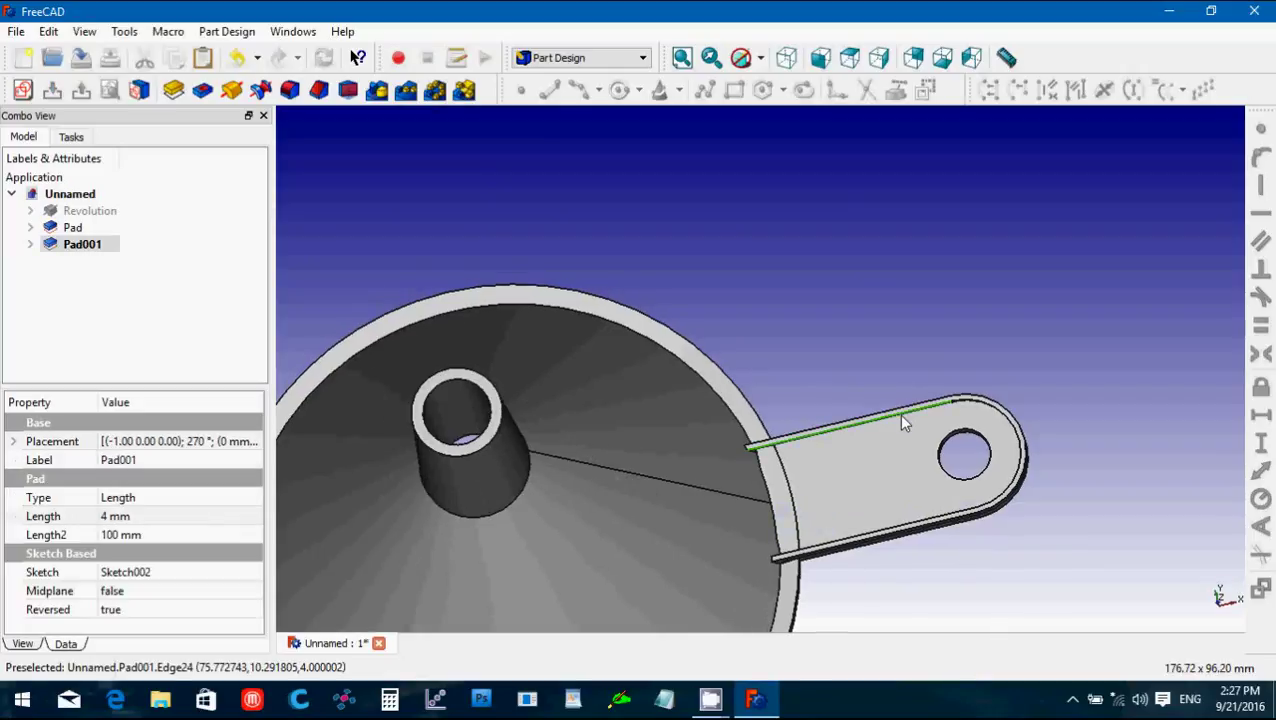
{"action": "left_click", "coordinate": [1010, 422], "text": "ctrl"}
{"action": "left_click", "coordinate": [908, 532], "text": "ctrl"}
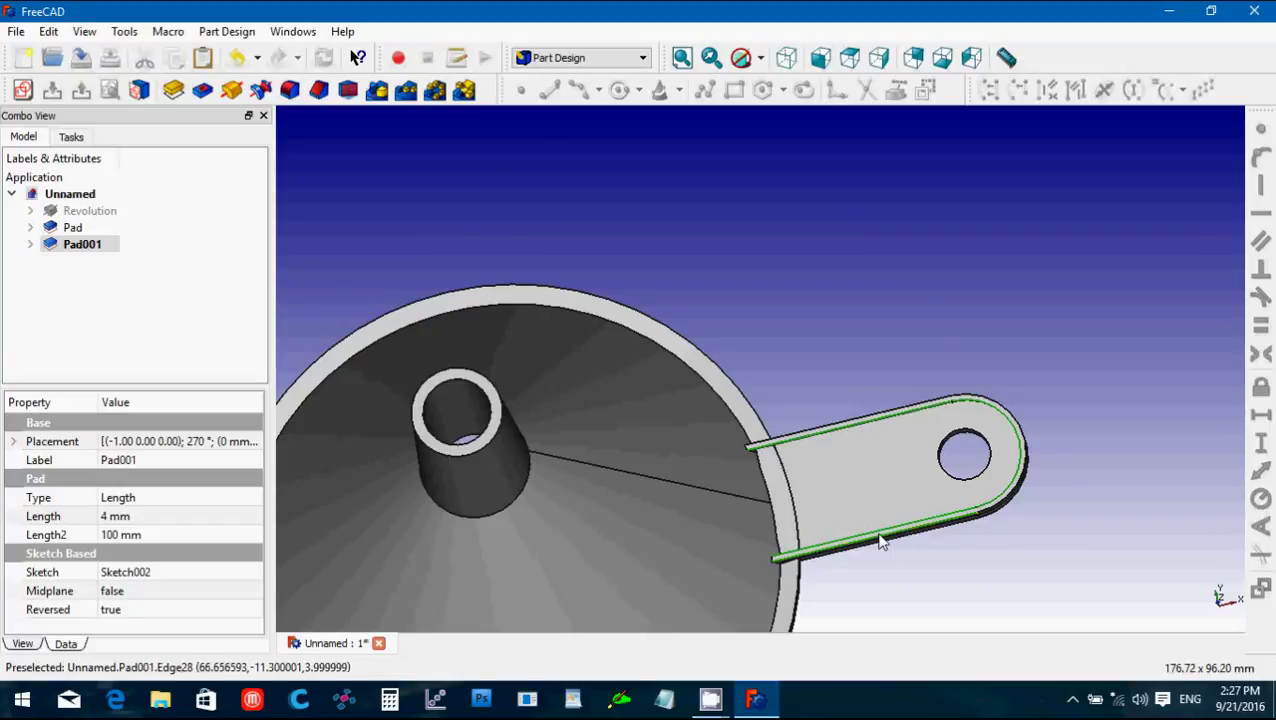
{"action": "left_click", "coordinate": [1005, 505], "text": "ctrl"}
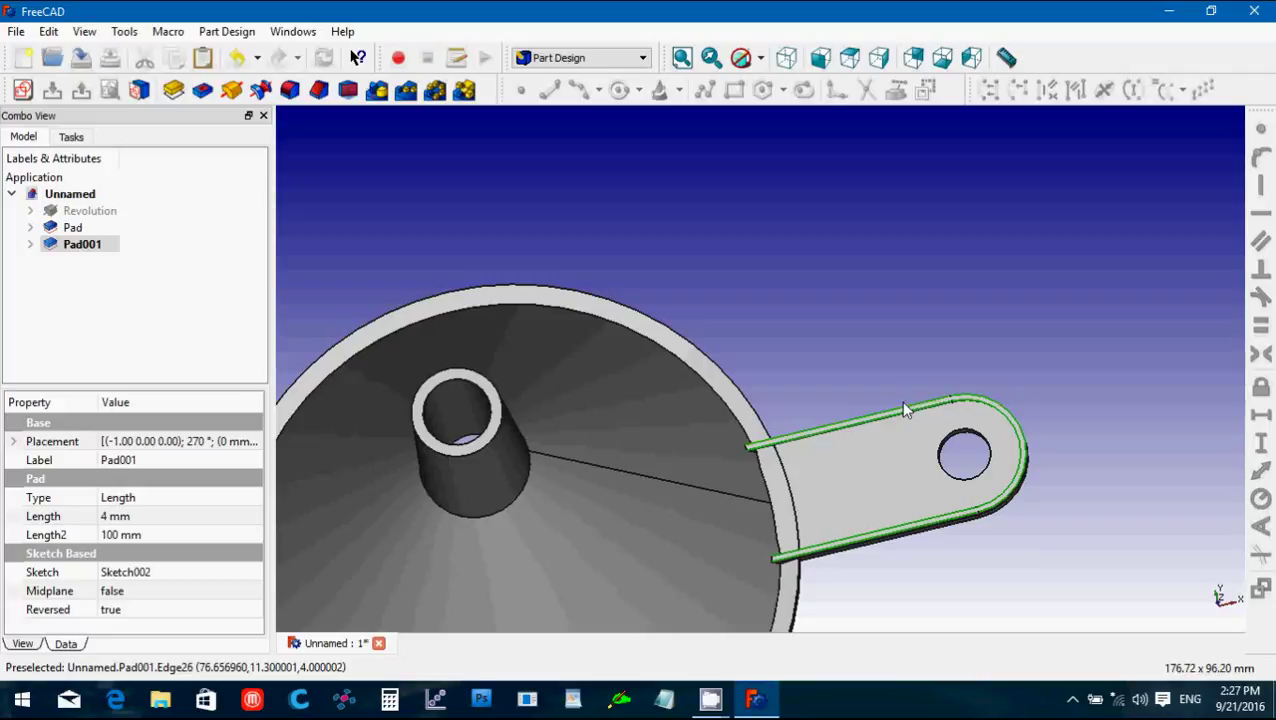
{"action": "left_click", "coordinate": [290, 90]}
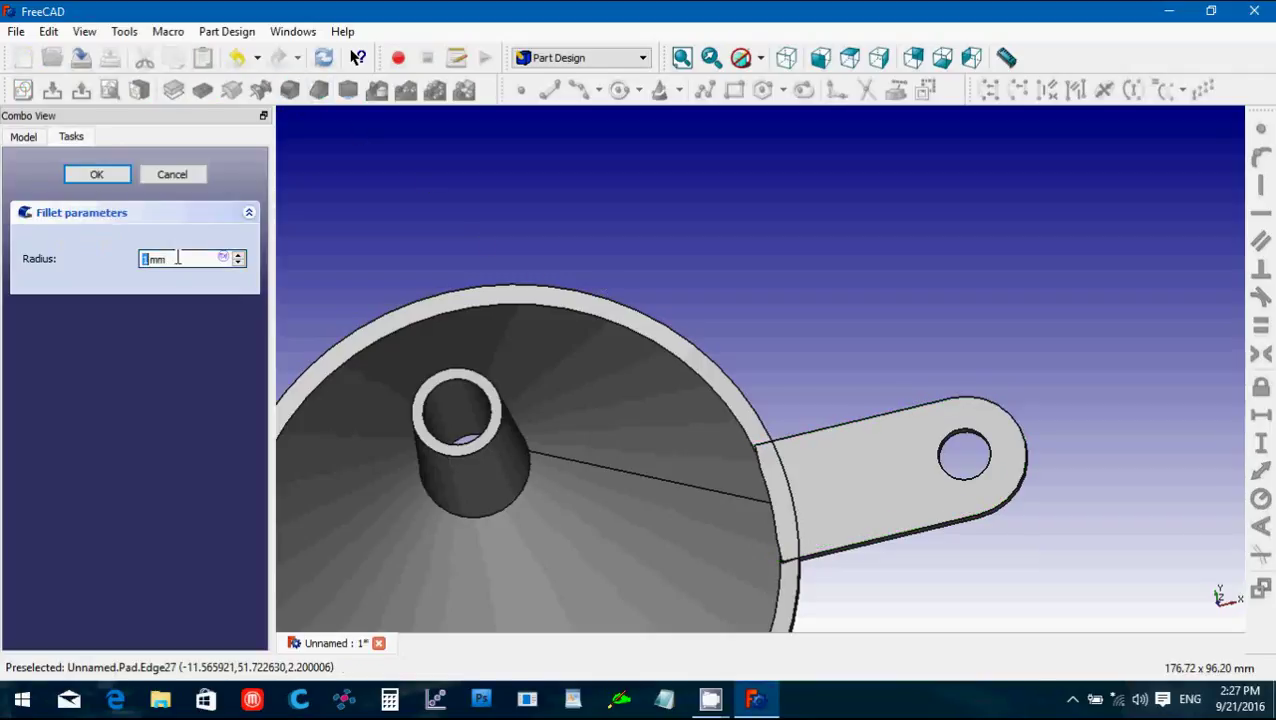
Try border fillet radii of 0.5 mm and 0.25 mm, and accept the fillet with a 0.3 mm radius.
{"action": "left_click_drag", "start_coordinate": [177, 258], "coordinate": [134, 236]}
{"action": "type", "text": "0.5"}
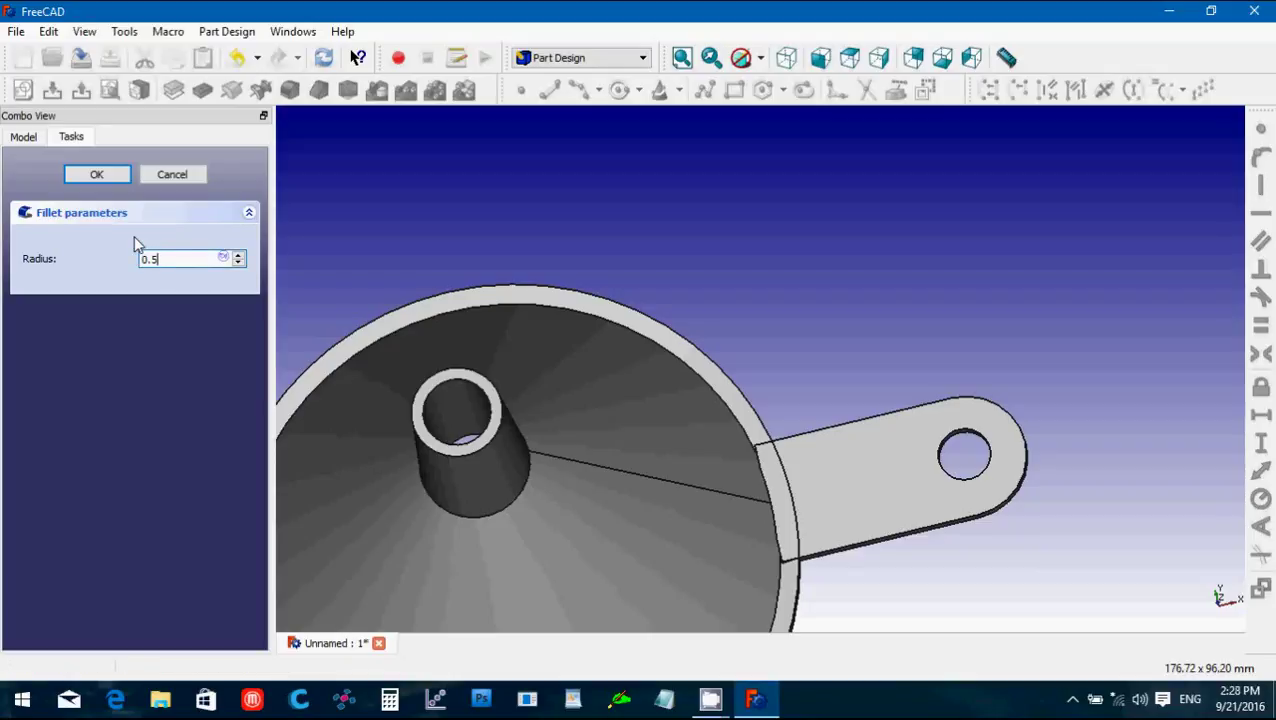
{"action": "left_click_drag", "start_coordinate": [160, 258], "coordinate": [117, 265]}
{"action": "key", "text": "Up"}
{"action": "type", "text": "0.25"}
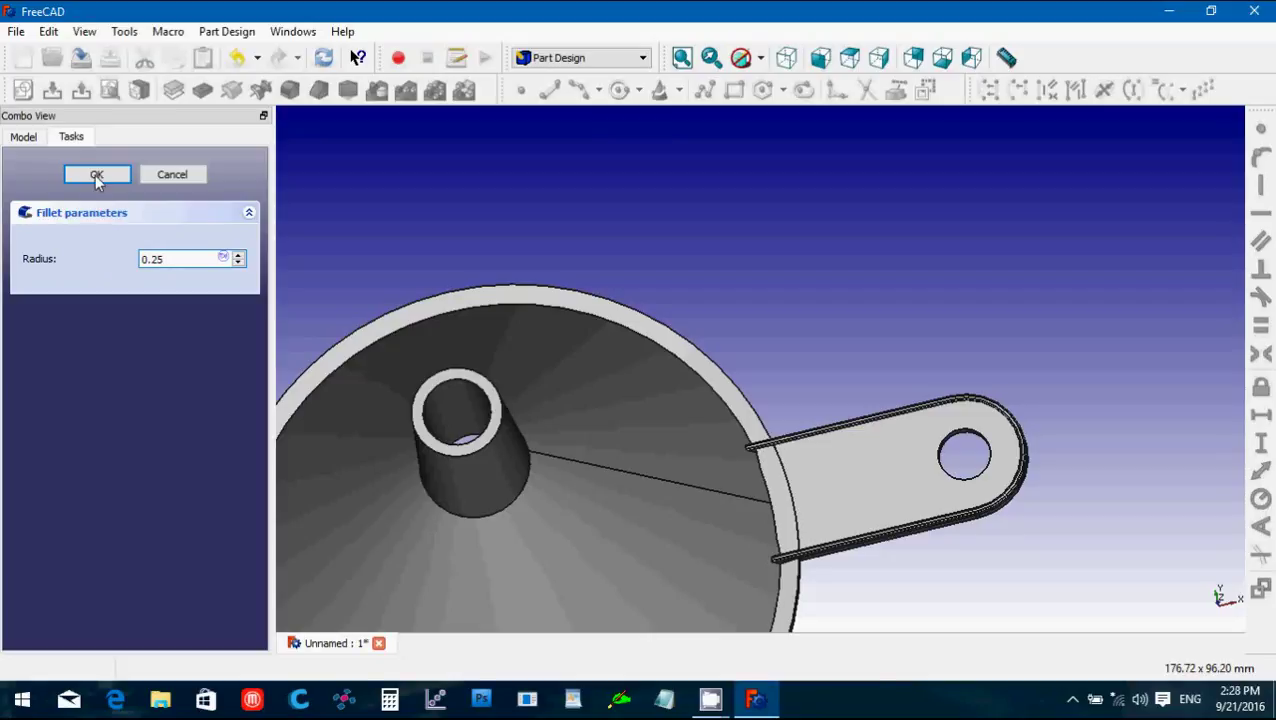
{"action": "left_click_drag", "start_coordinate": [167, 259], "coordinate": [126, 260]}
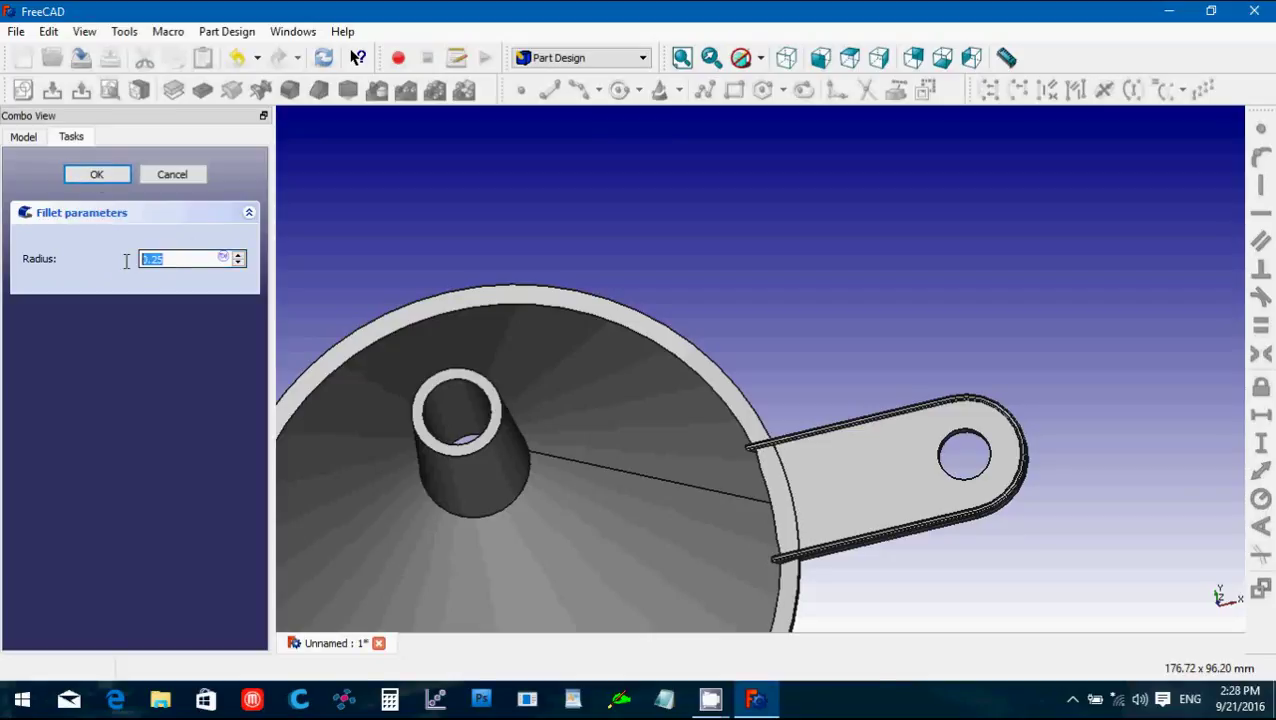
{"action": "type", "text": "0.3"}
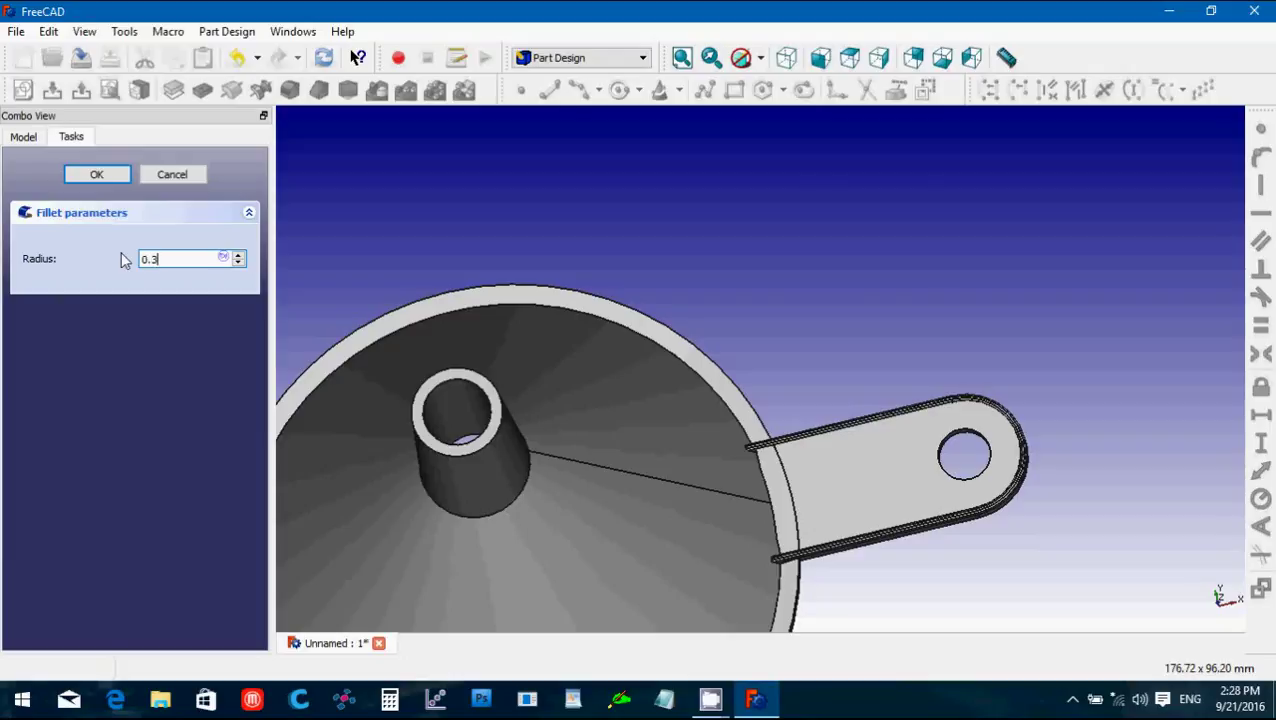
{"action": "key", "text": "Return"}
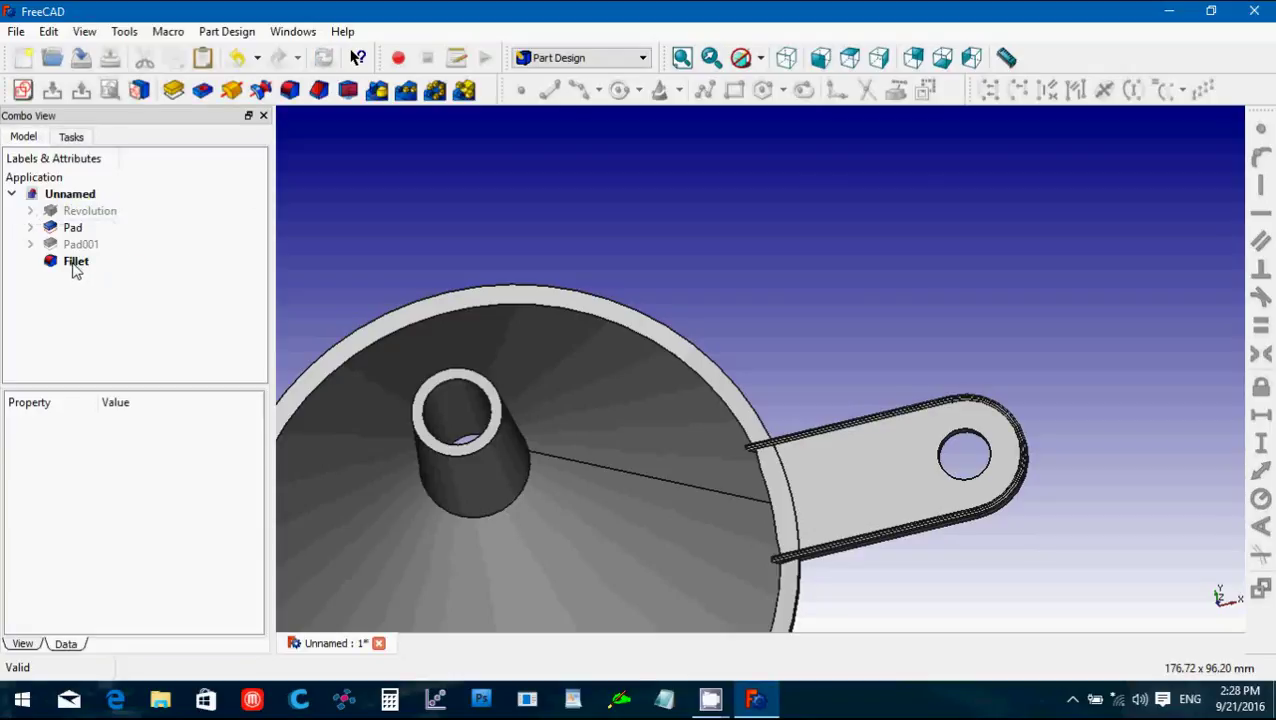
Reopen the border fillet and set its radius to 0.4 mm.
{"action": "left_click", "coordinate": [73, 266]}
{"action": "double_click", "coordinate": [75, 264]}
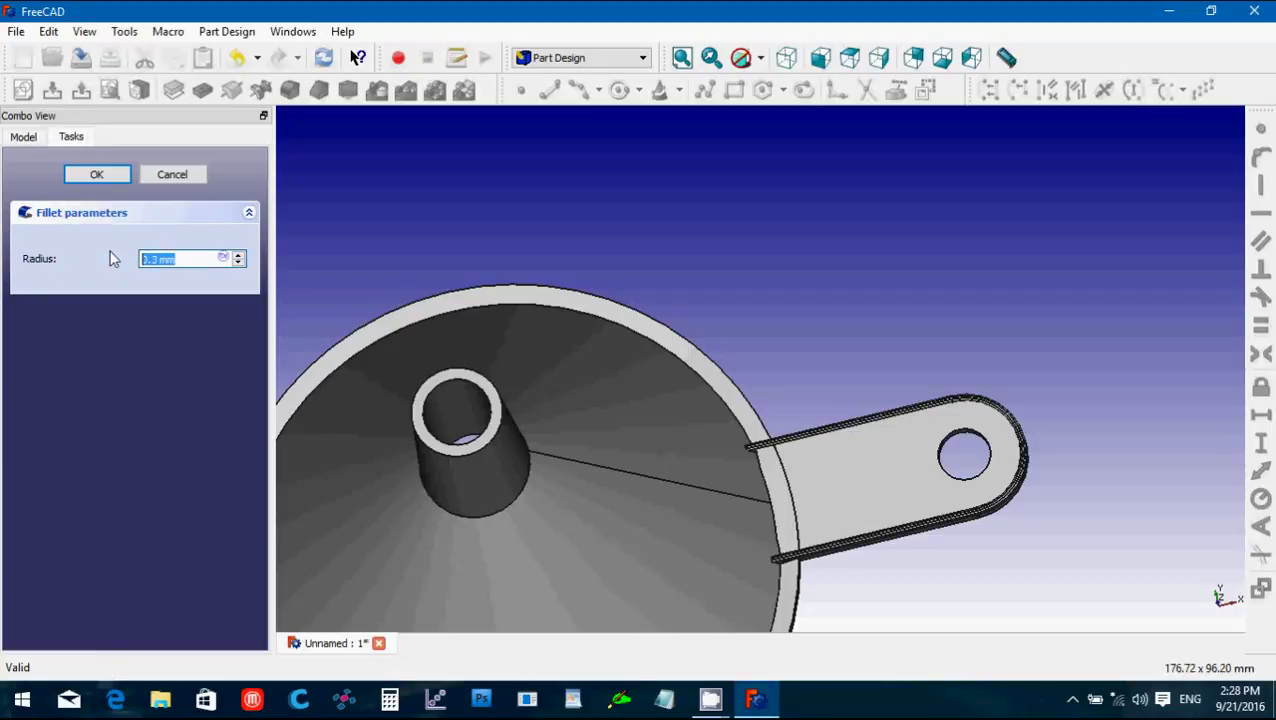
{"action": "type", "text": "0.2"}
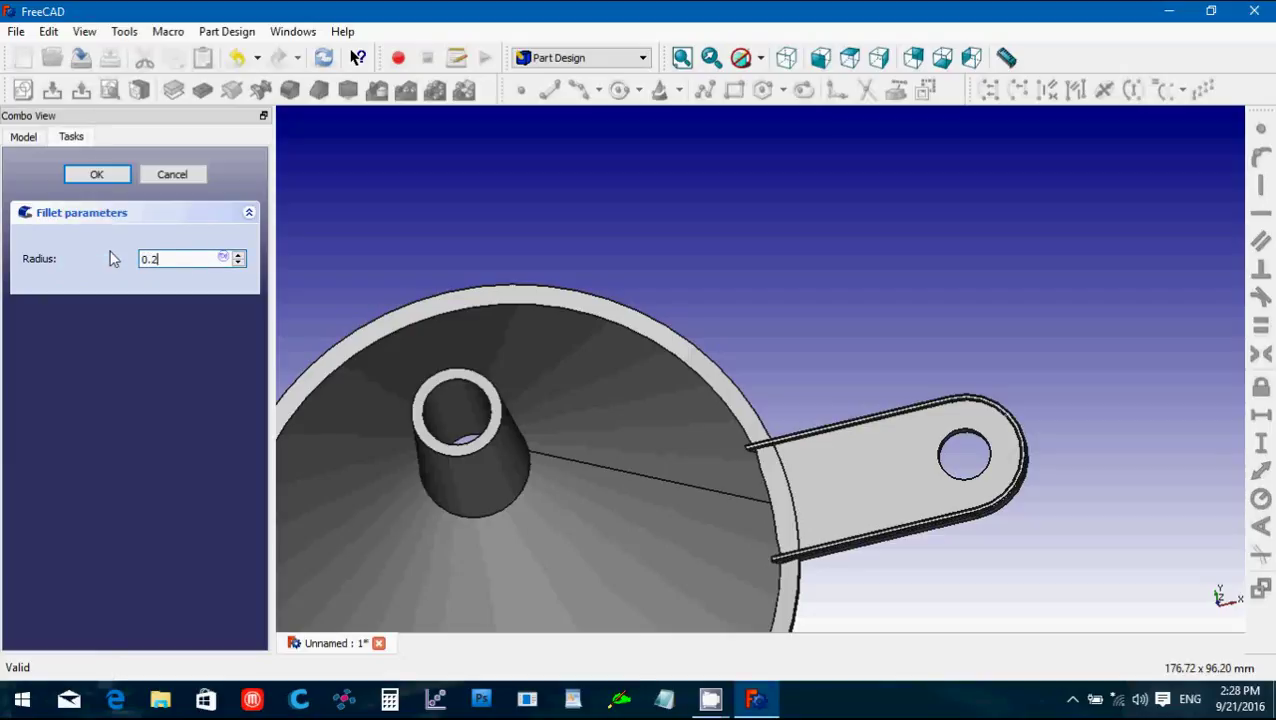
{"action": "type", "text": "5"}
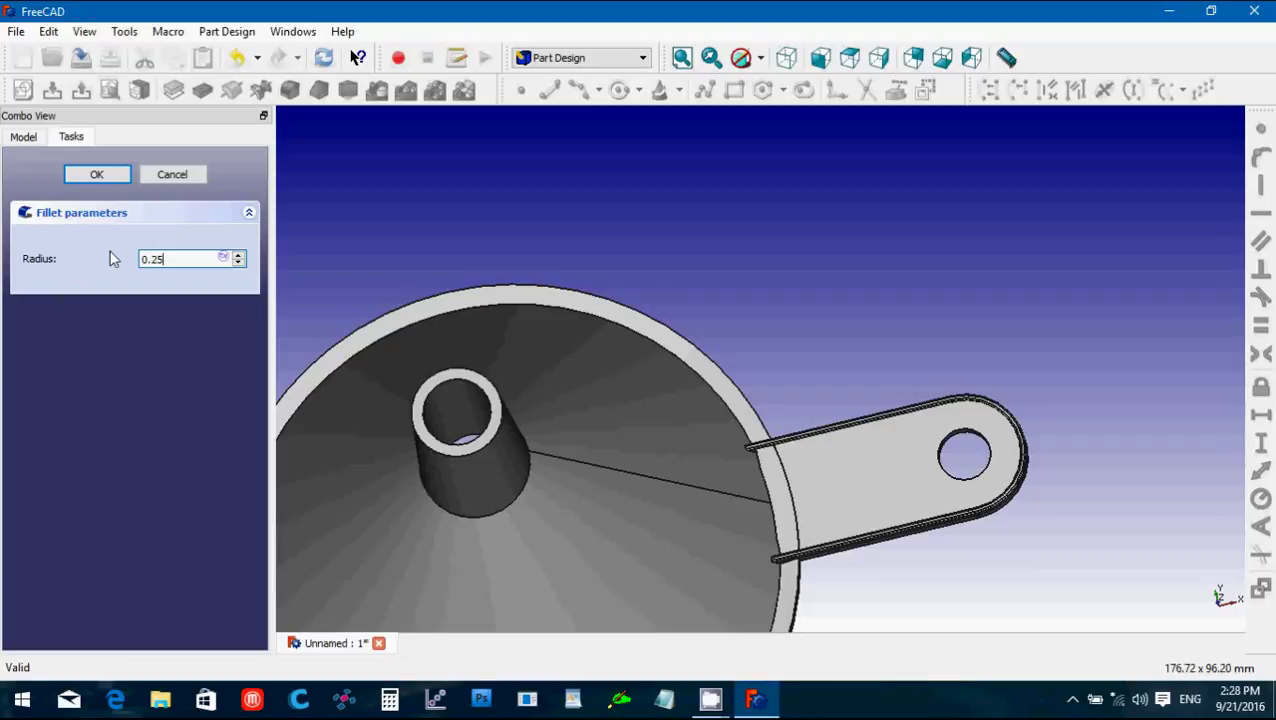
{"action": "left_click_drag", "start_coordinate": [177, 262], "coordinate": [155, 263]}
{"action": "type", "text": "1"}
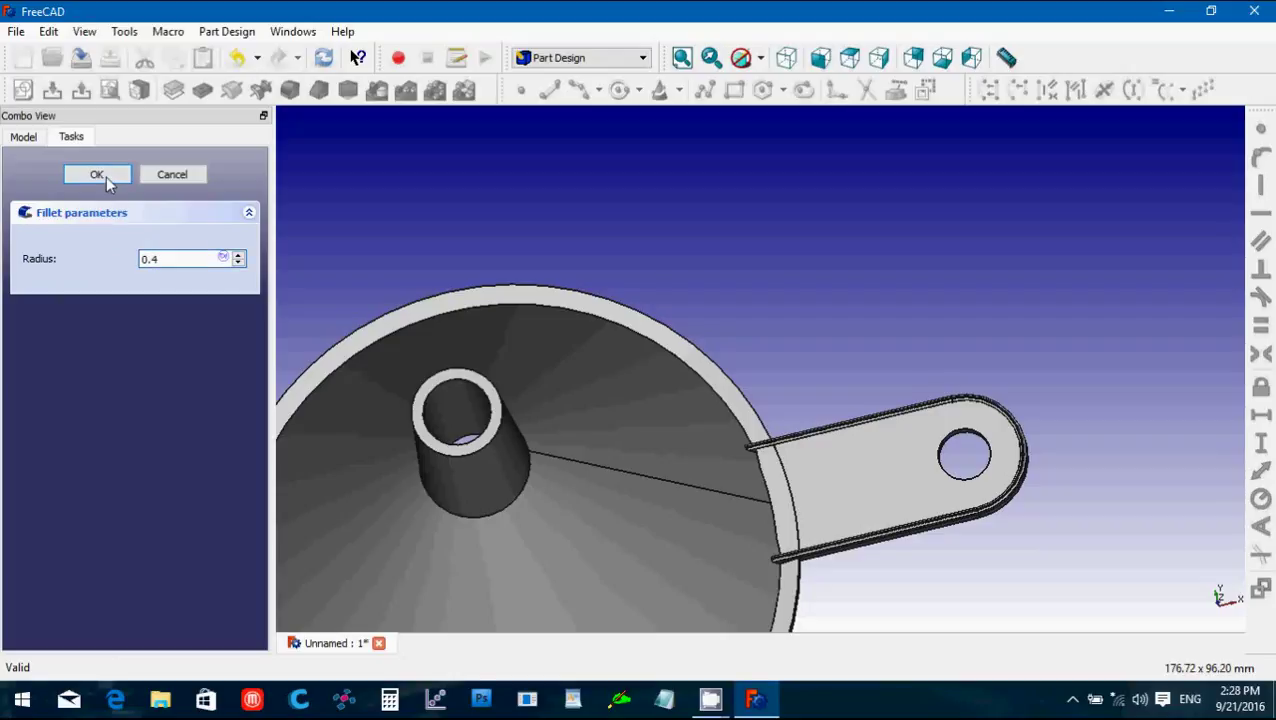
{"action": "left_click", "coordinate": [97, 175]}
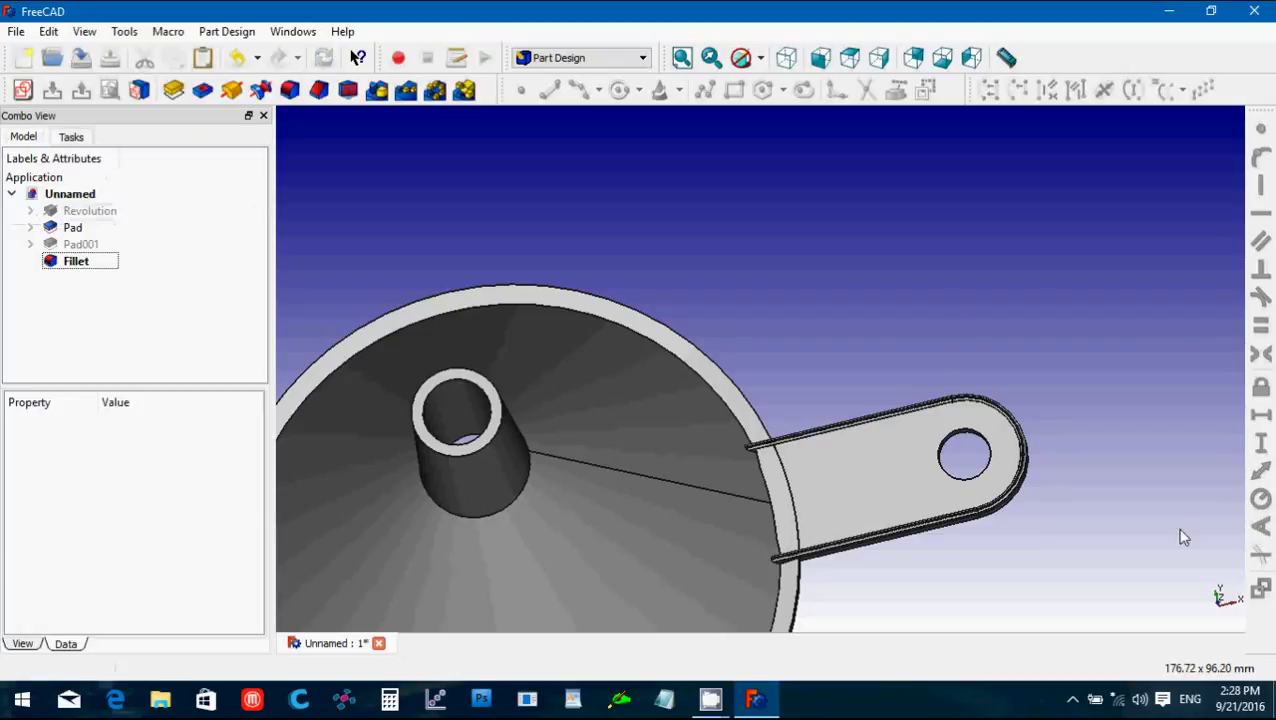
Examine the filleted border where it meets the rim and around the tab's rounded end.
{"action": "scroll", "coordinate": [1035, 607], "scroll_direction": "up", "scroll_amount": 8}
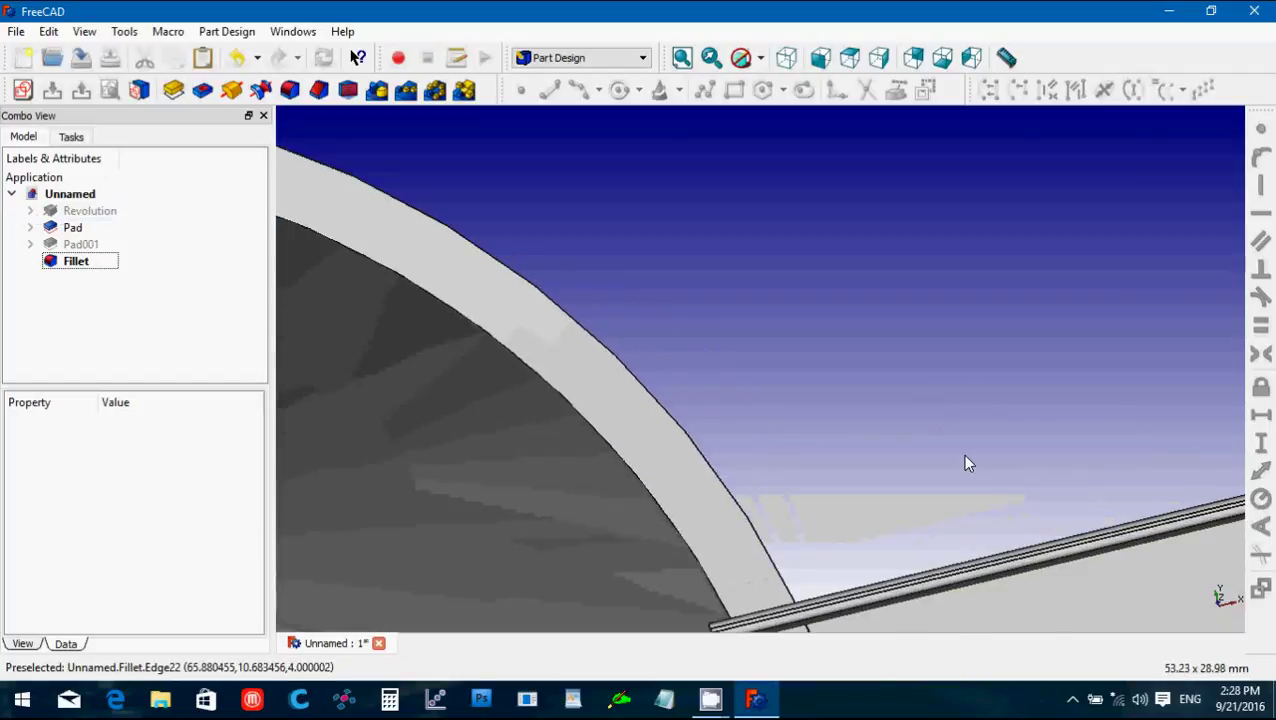
{"action": "scroll", "coordinate": [962, 458], "scroll_direction": "up", "scroll_amount": 5}
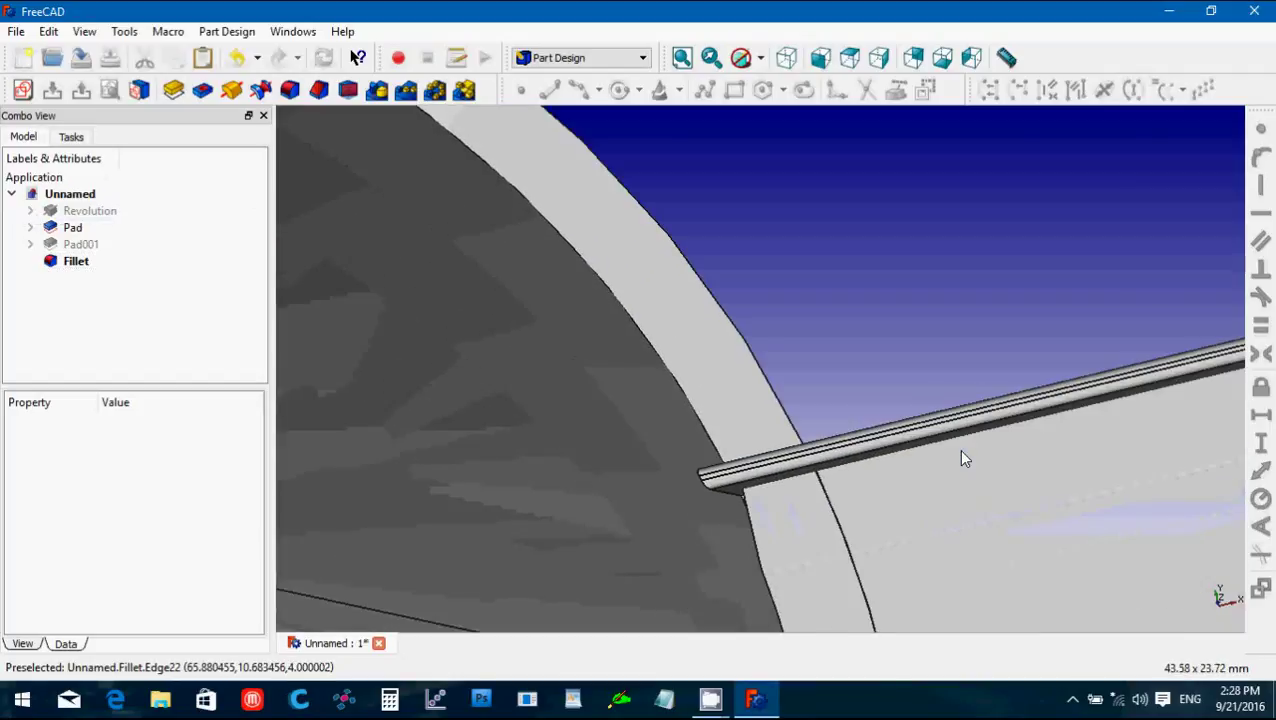
{"action": "key", "text": "Up"}
{"action": "key", "text": "Up"}
{"action": "key", "text": "Up"}
{"action": "key", "text": "Up"}
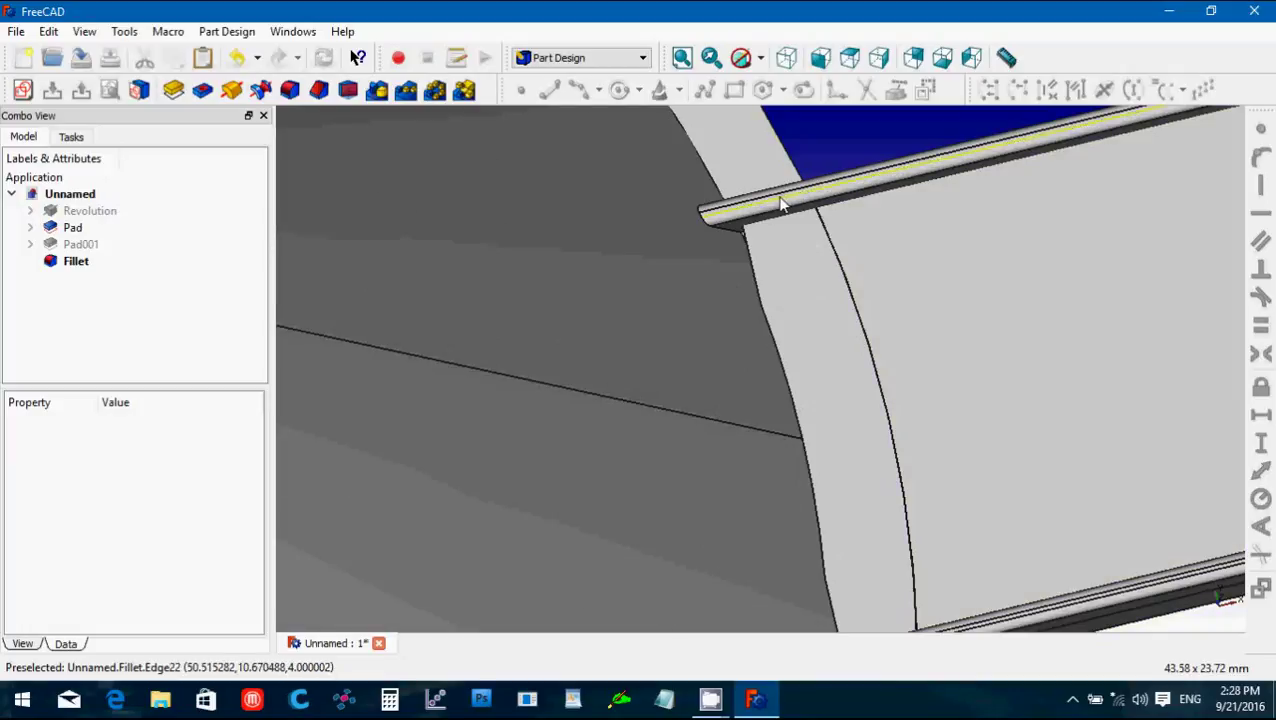
{"action": "key", "text": "Left"}
{"action": "key", "text": "Left"}
{"action": "key", "text": "Left"}
{"action": "key", "text": "Left"}
{"action": "key", "text": "Left"}
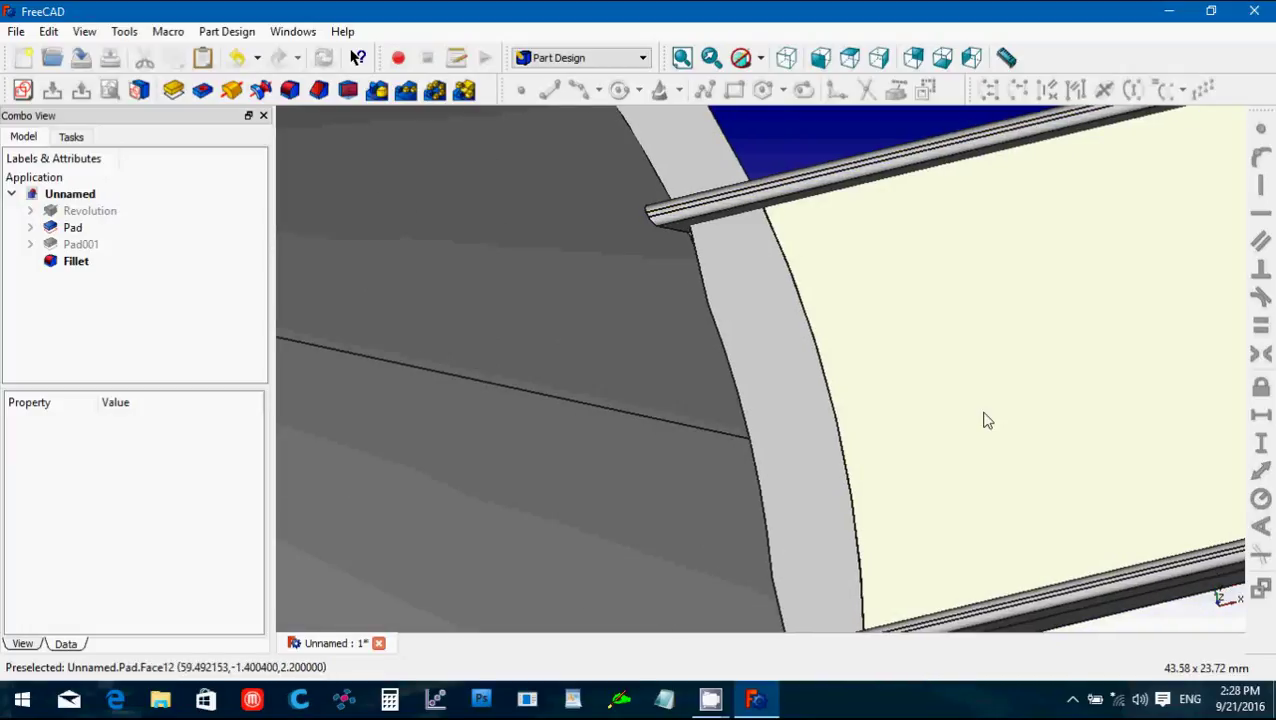
{"action": "key", "text": "Left"}
{"action": "key", "text": "Left"}
{"action": "key", "text": "Left"}
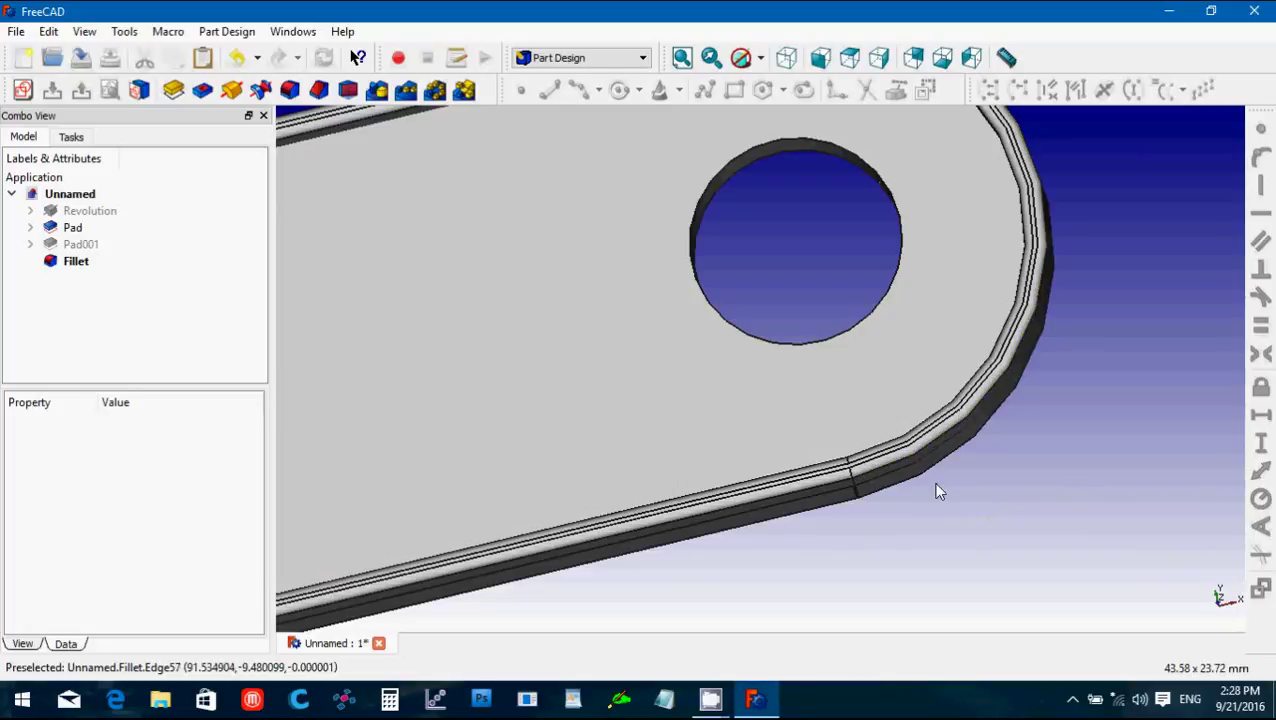
{"action": "key", "text": "Up"}
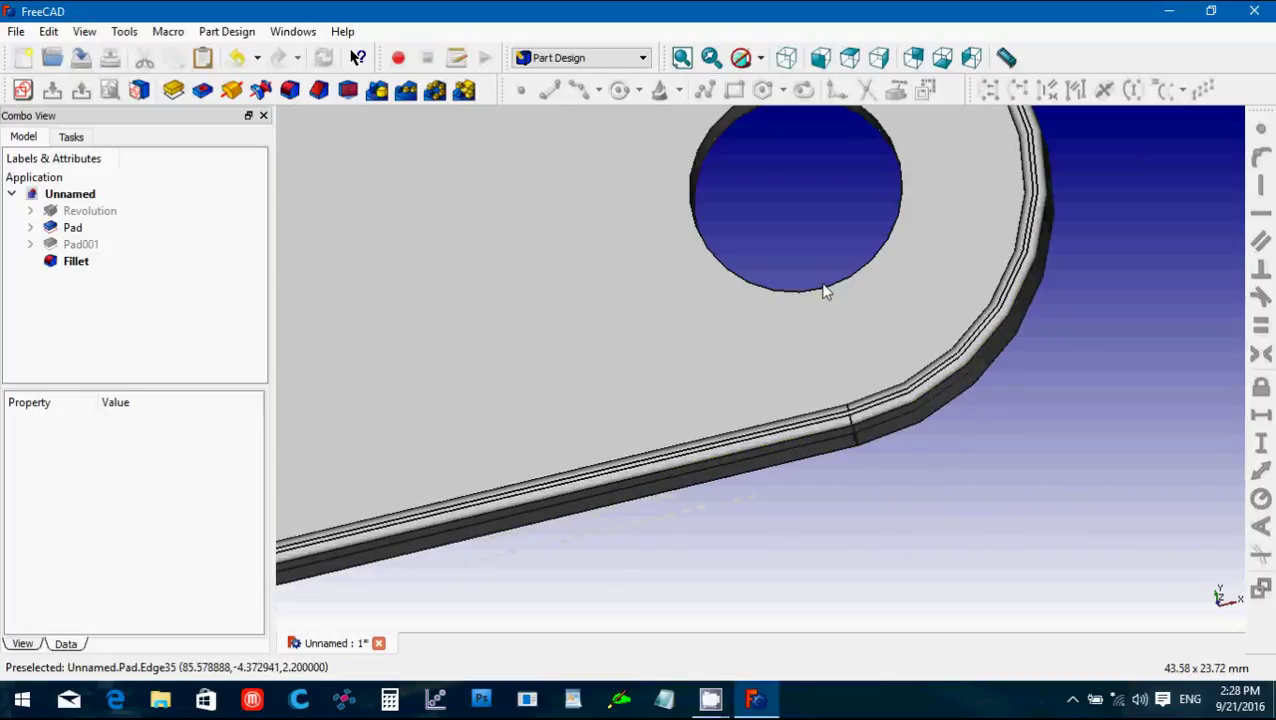
Fillet the circular edges of the tab's hole on both faces with a 1 mm radius.
{"action": "left_click", "coordinate": [825, 292]}
{"action": "middle_click_drag", "start_coordinate": [1033, 373], "coordinate": [796, 394]}
{"action": "scroll", "coordinate": [796, 394], "scroll_direction": "down", "scroll_amount": 3}
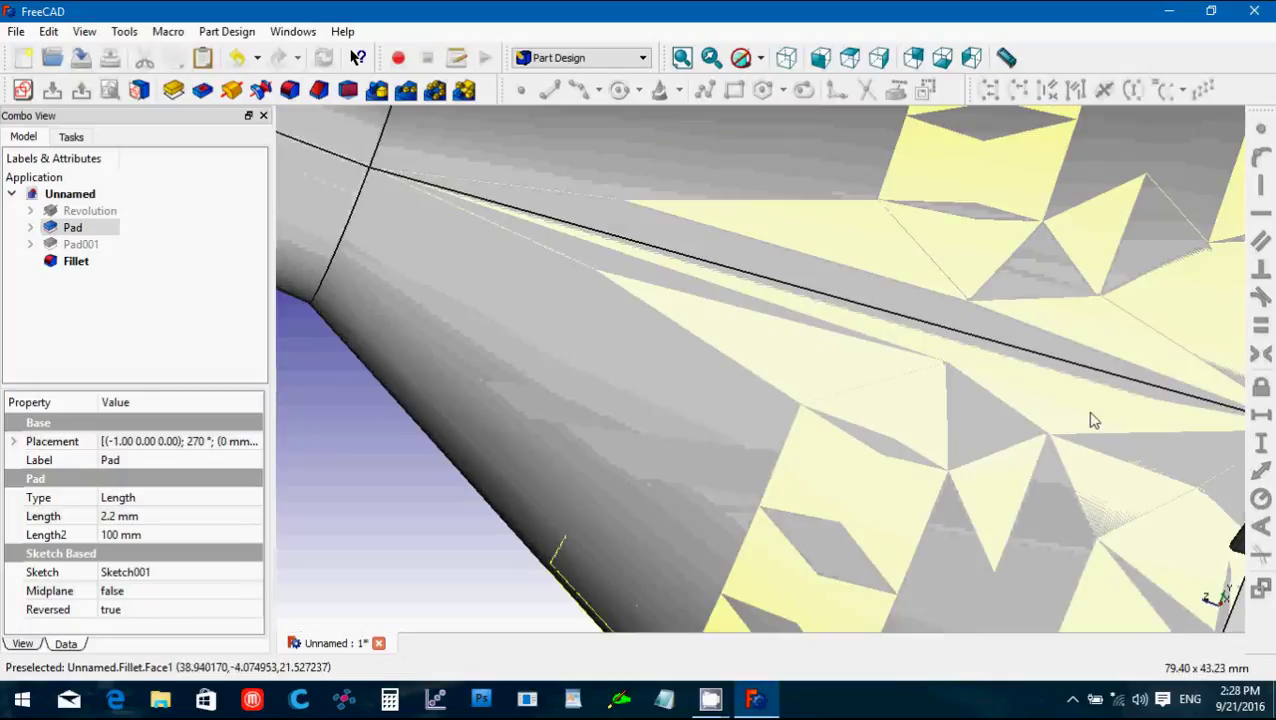
{"action": "middle_click_drag", "start_coordinate": [1136, 420], "coordinate": [890, 381]}
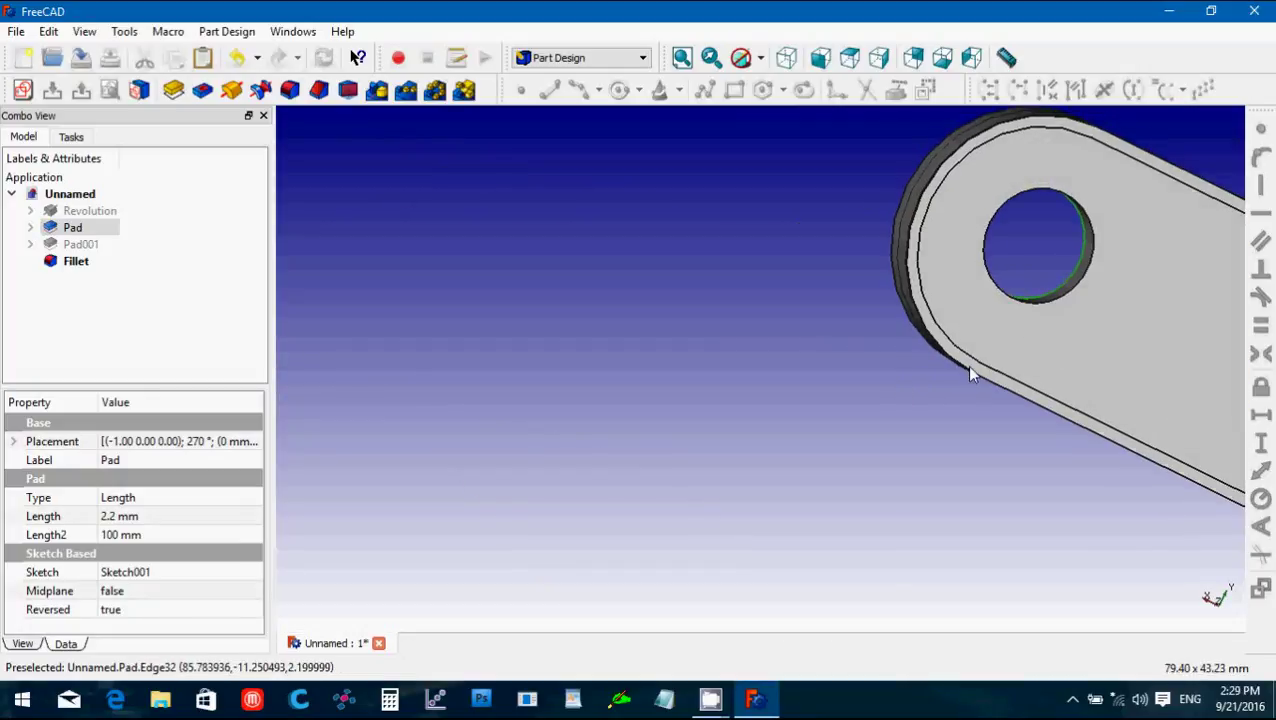
{"action": "left_click", "coordinate": [1006, 292]}
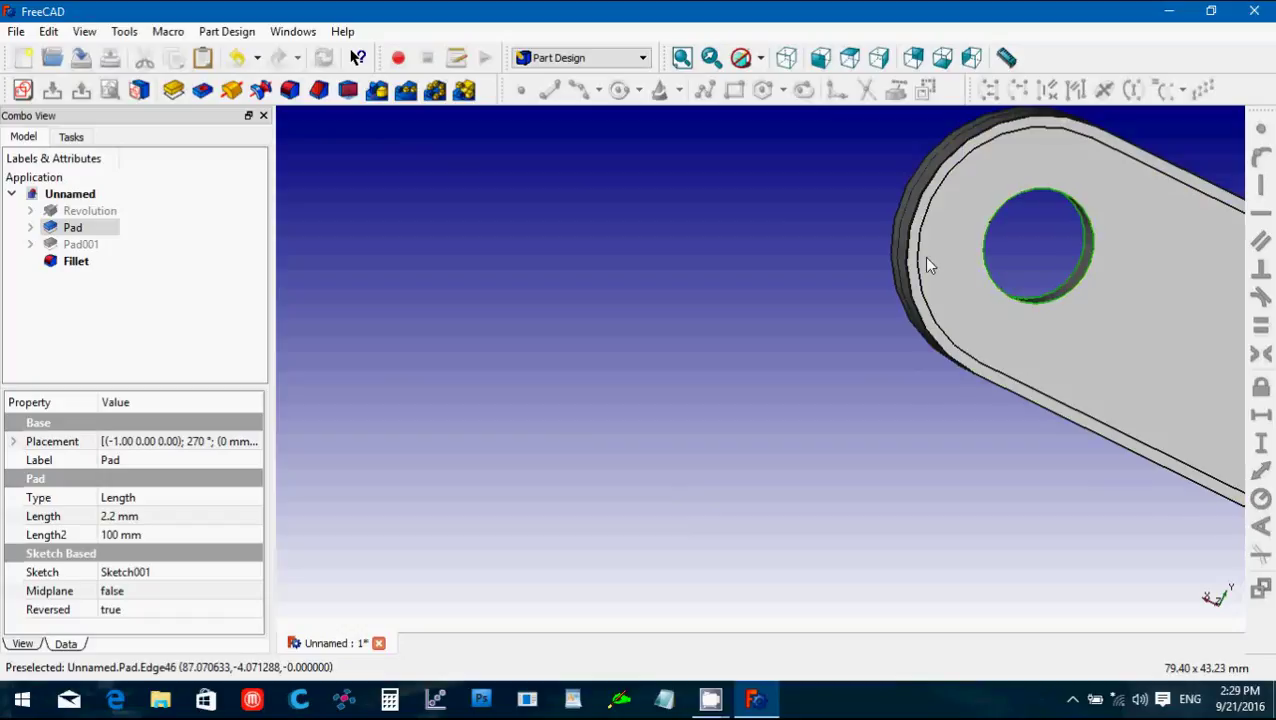
{"action": "left_click", "coordinate": [289, 90]}
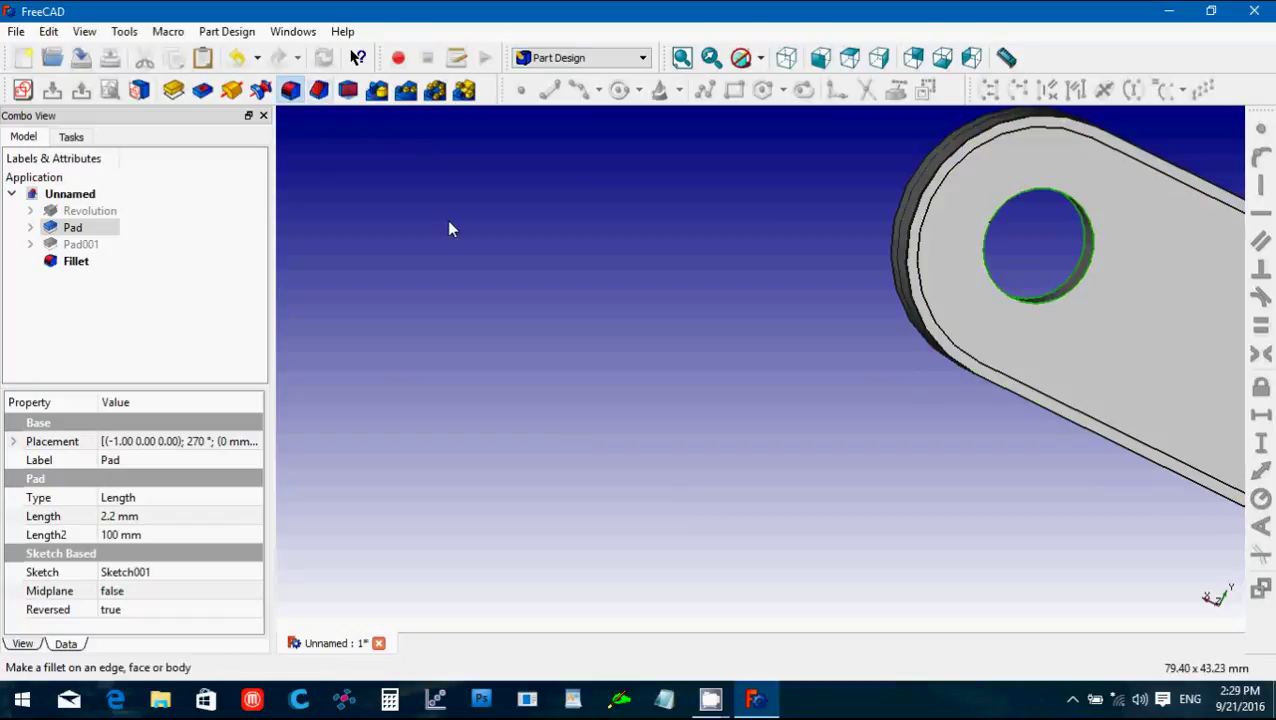
{"action": "left_click", "coordinate": [97, 175]}
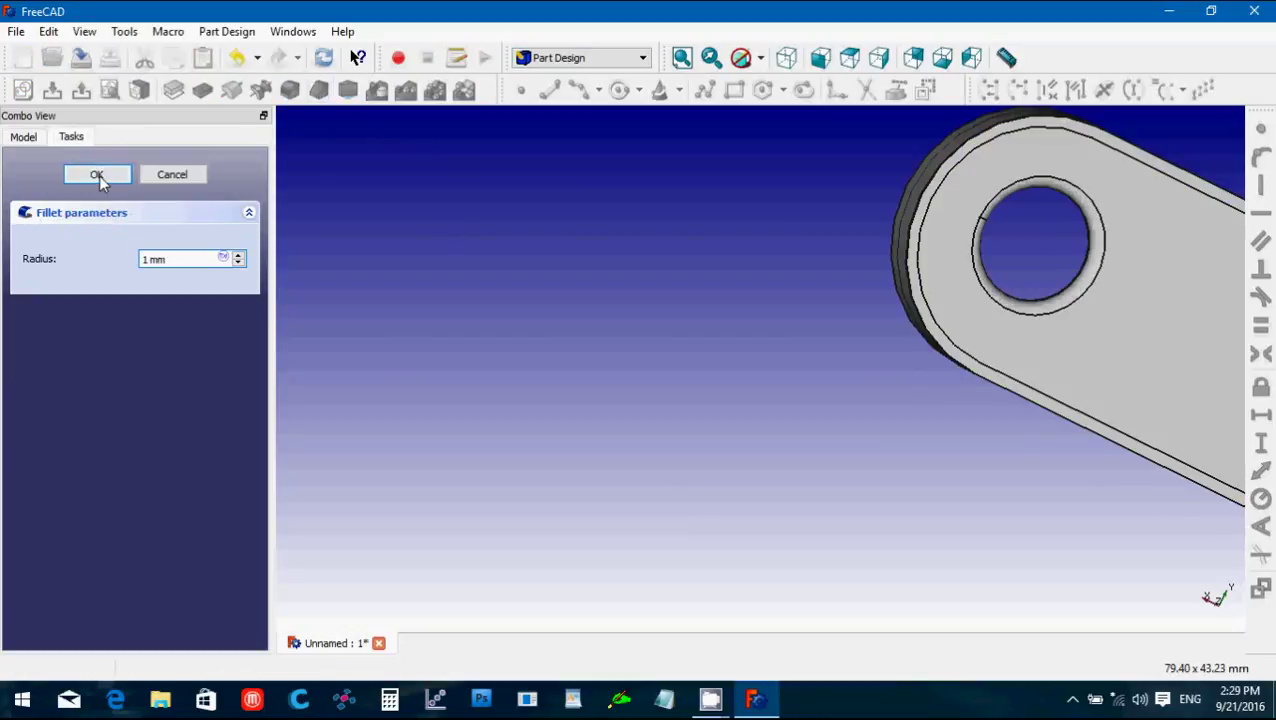
Examine the whole funnel from the spout side, including the filleted tab and its hole.
{"action": "middle_click_drag", "start_coordinate": [541, 322], "coordinate": [945, 329]}
{"action": "scroll", "coordinate": [945, 329], "scroll_direction": "down", "scroll_amount": 6}
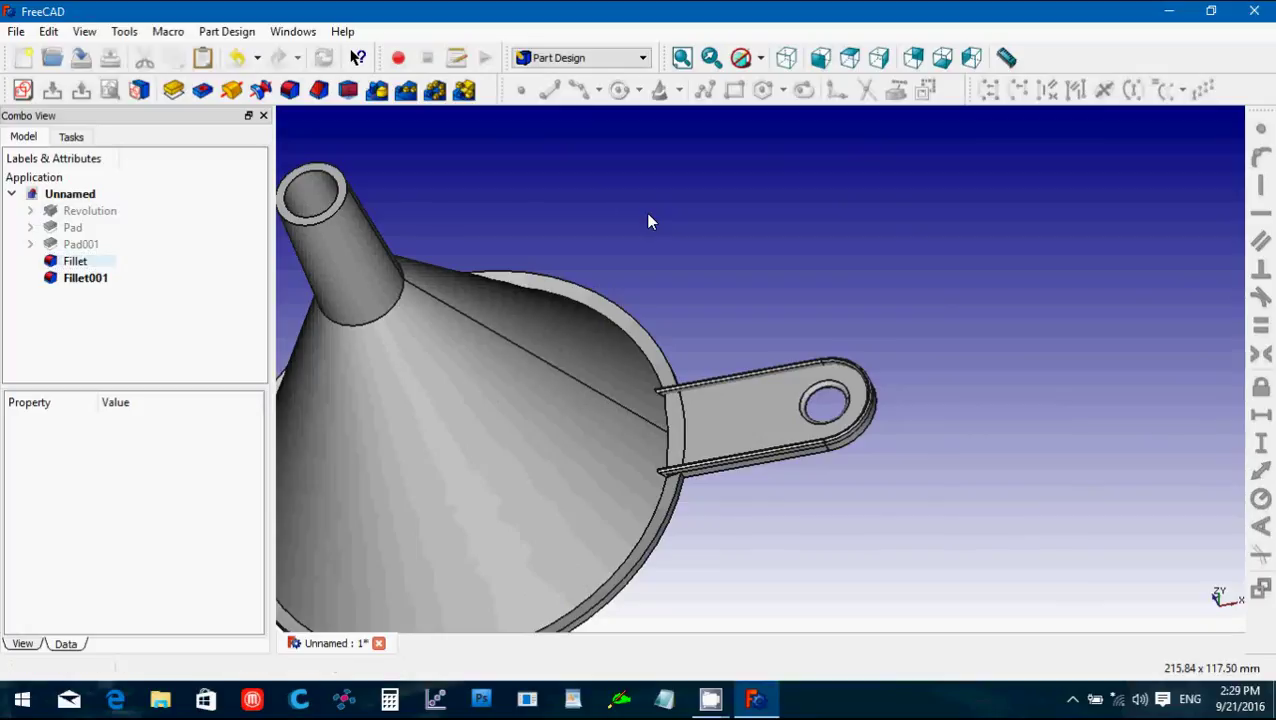
{"action": "key", "text": "Right"}
{"action": "key", "text": "Right"}
{"action": "key", "text": "Up"}
{"action": "key", "text": "Up"}
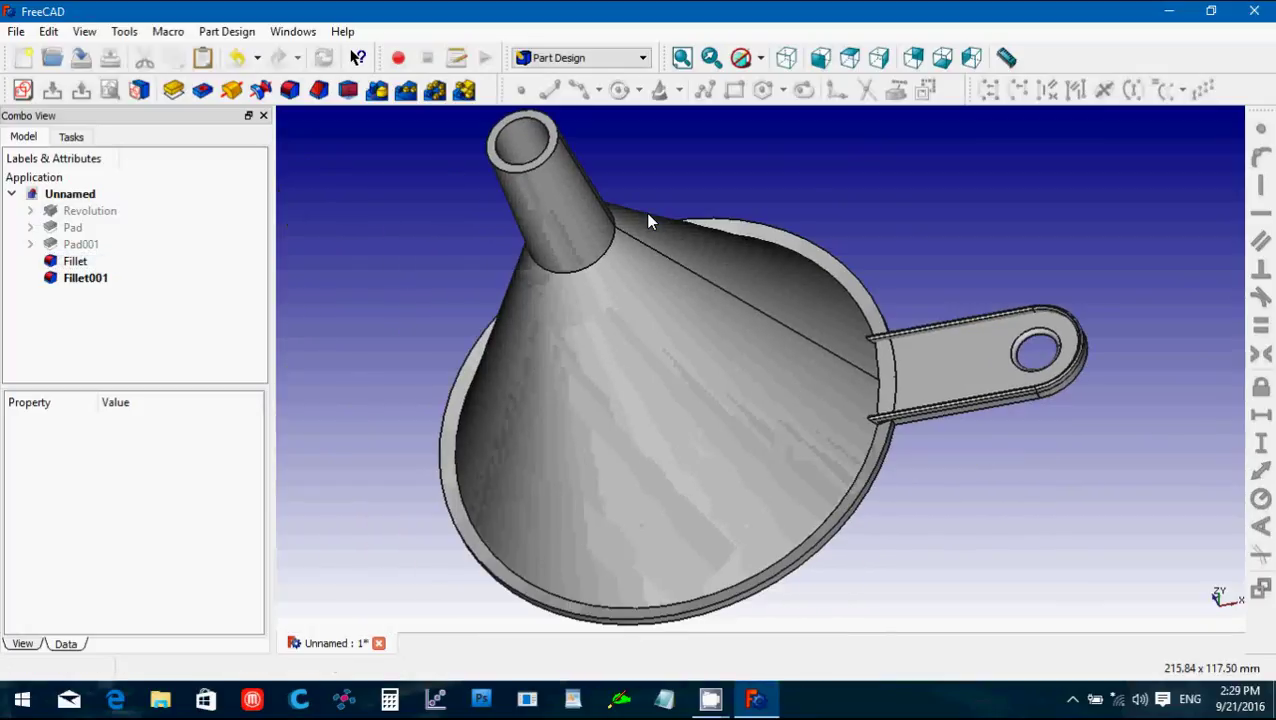
{"action": "key", "text": "Down"}
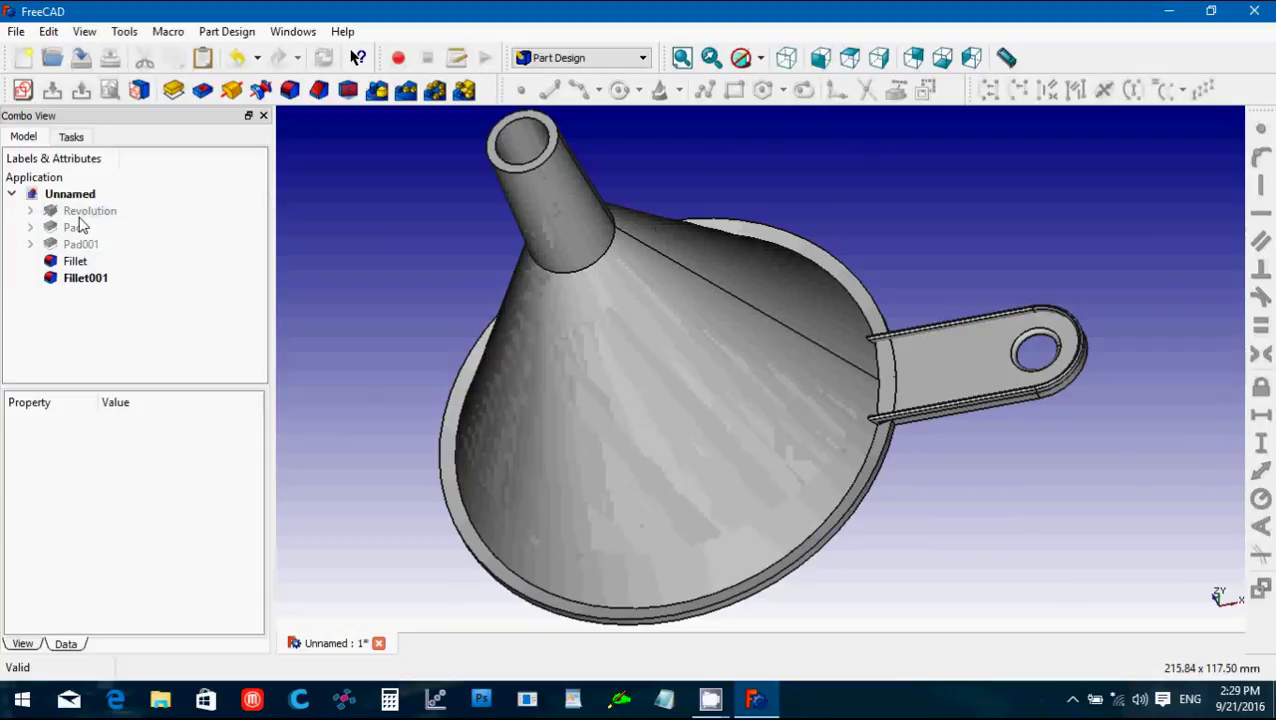
Switch to the Part workbench and highlight the Fillet and Fillet001 bodies together in the model.
{"action": "left_click", "coordinate": [560, 60]}
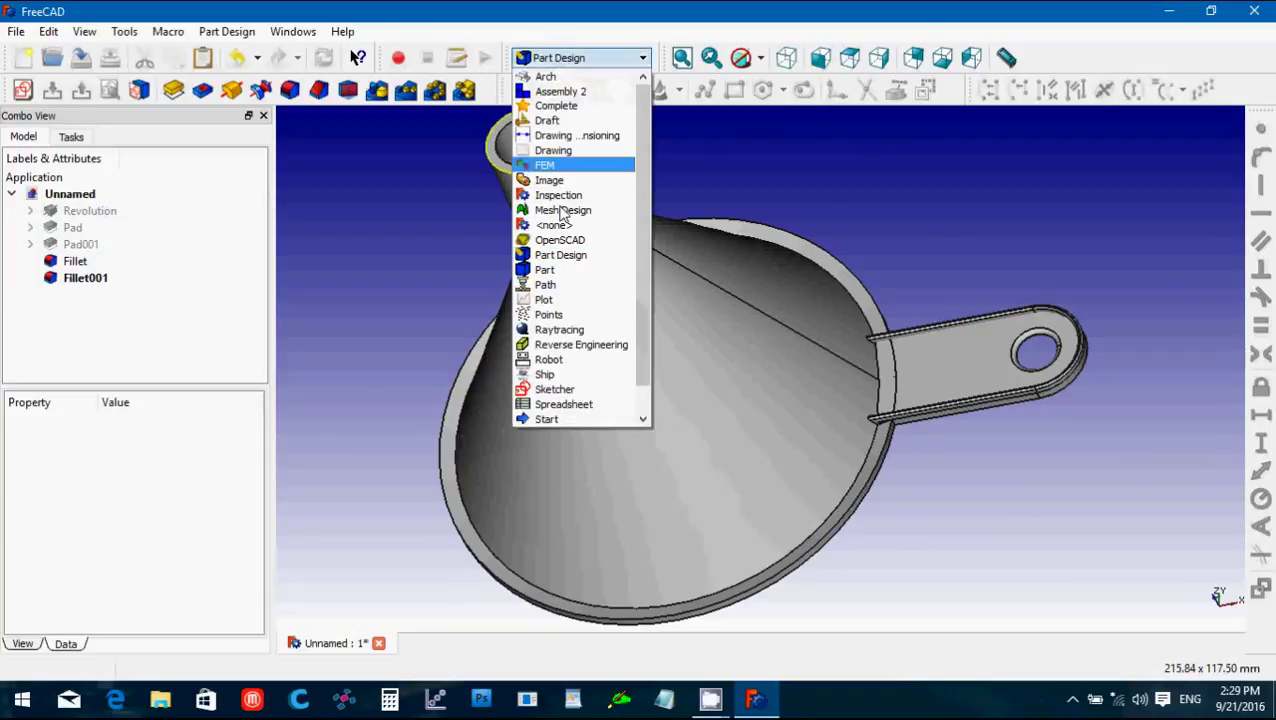
{"action": "left_click", "coordinate": [559, 272]}
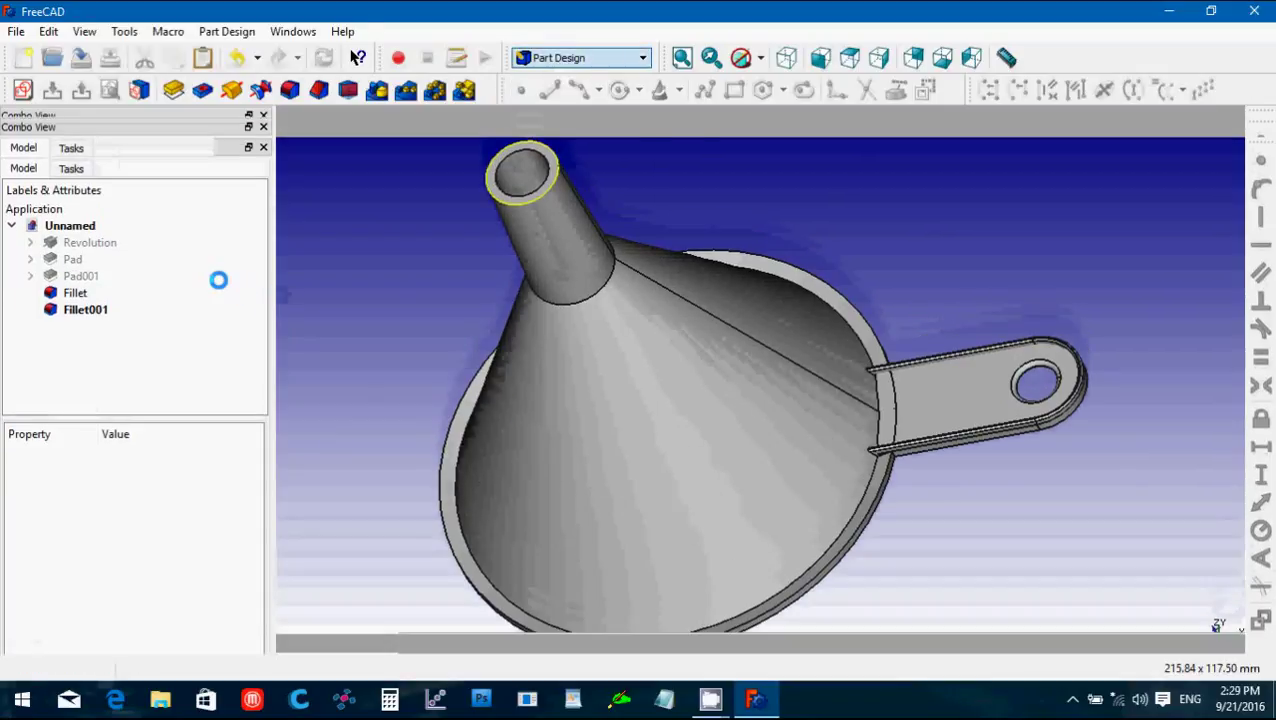
{"action": "left_click", "coordinate": [50, 264]}
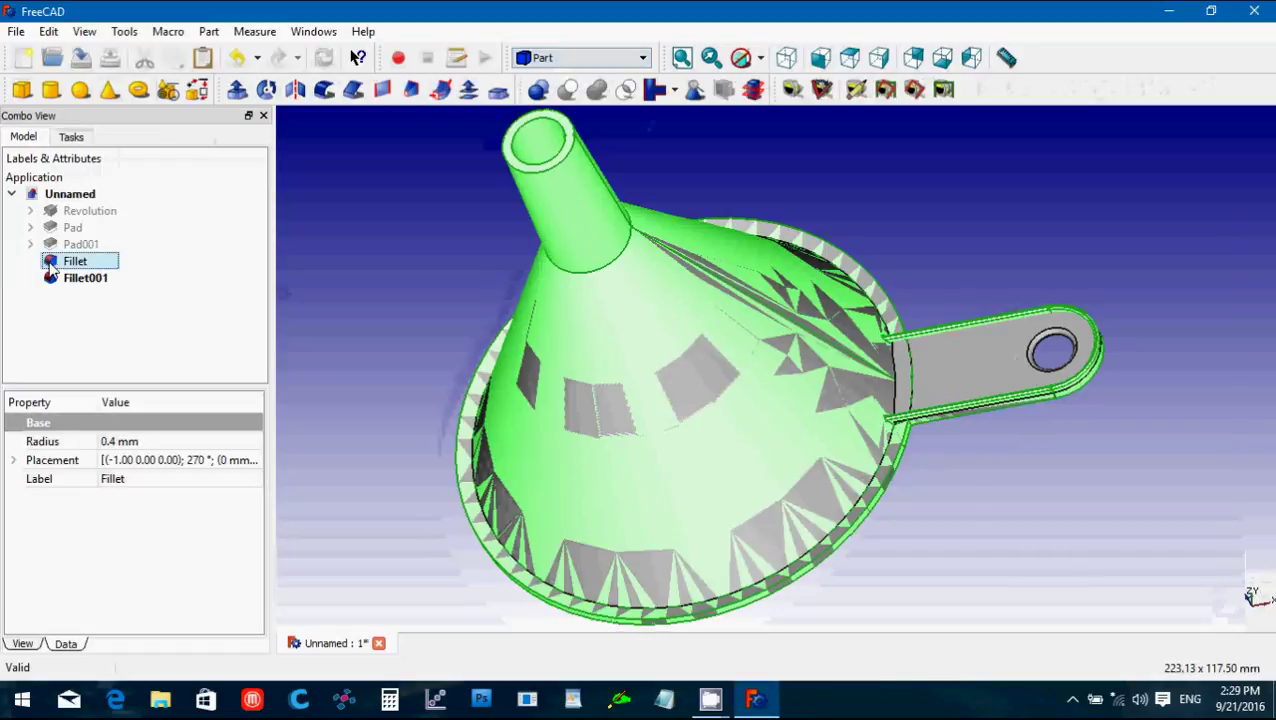
{"action": "left_click", "coordinate": [58, 280]}
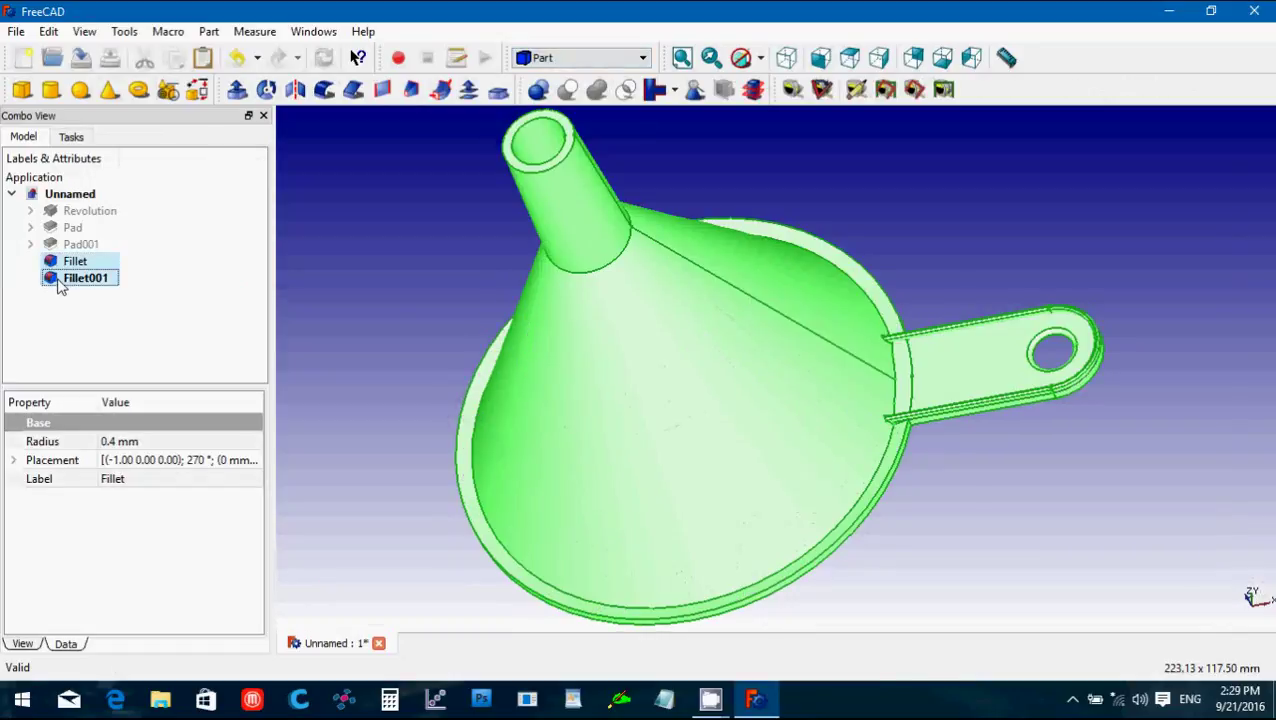
{"action": "left_click", "coordinate": [292, 260]}
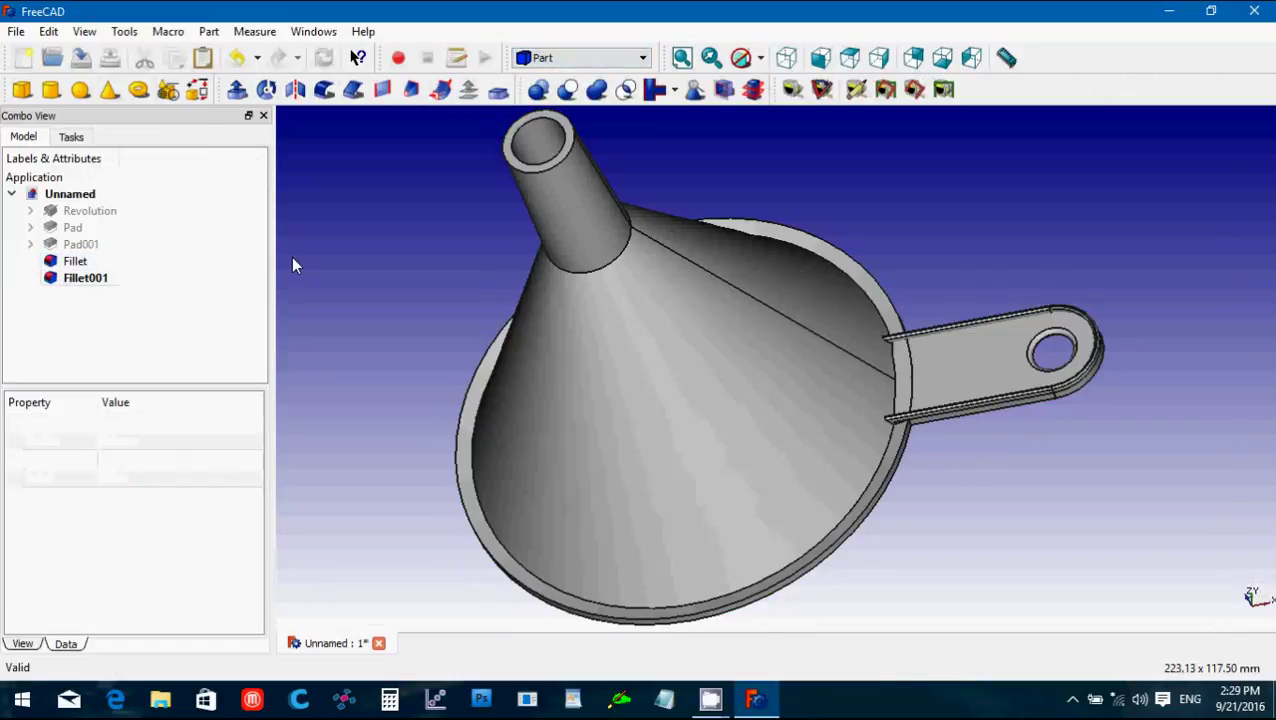
Toggle the visibility of Fillet and Fillet001 one at a time to check which geometry each contains.
{"action": "left_click", "coordinate": [70, 261]}
{"action": "key", "text": "space"}
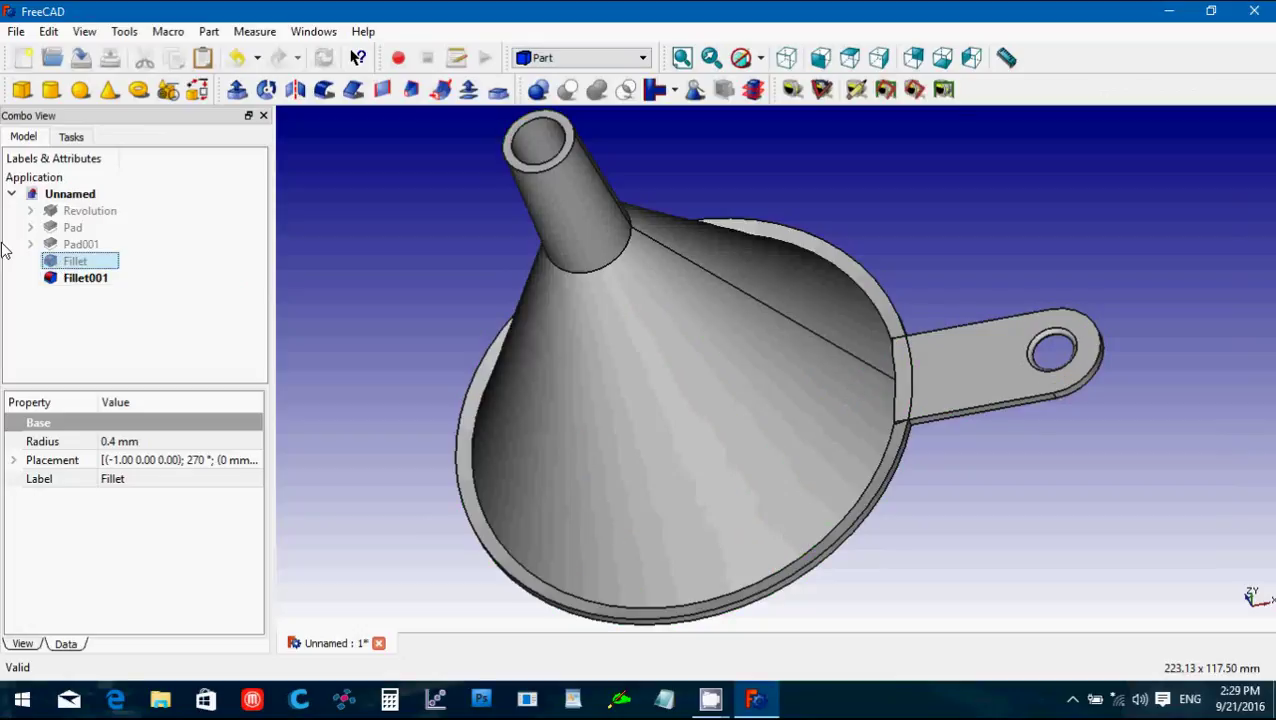
{"action": "key", "text": "space"}
{"action": "key", "text": "space"}
{"action": "left_click", "coordinate": [66, 279]}
{"action": "key", "text": "space"}
{"action": "left_click", "coordinate": [70, 261]}
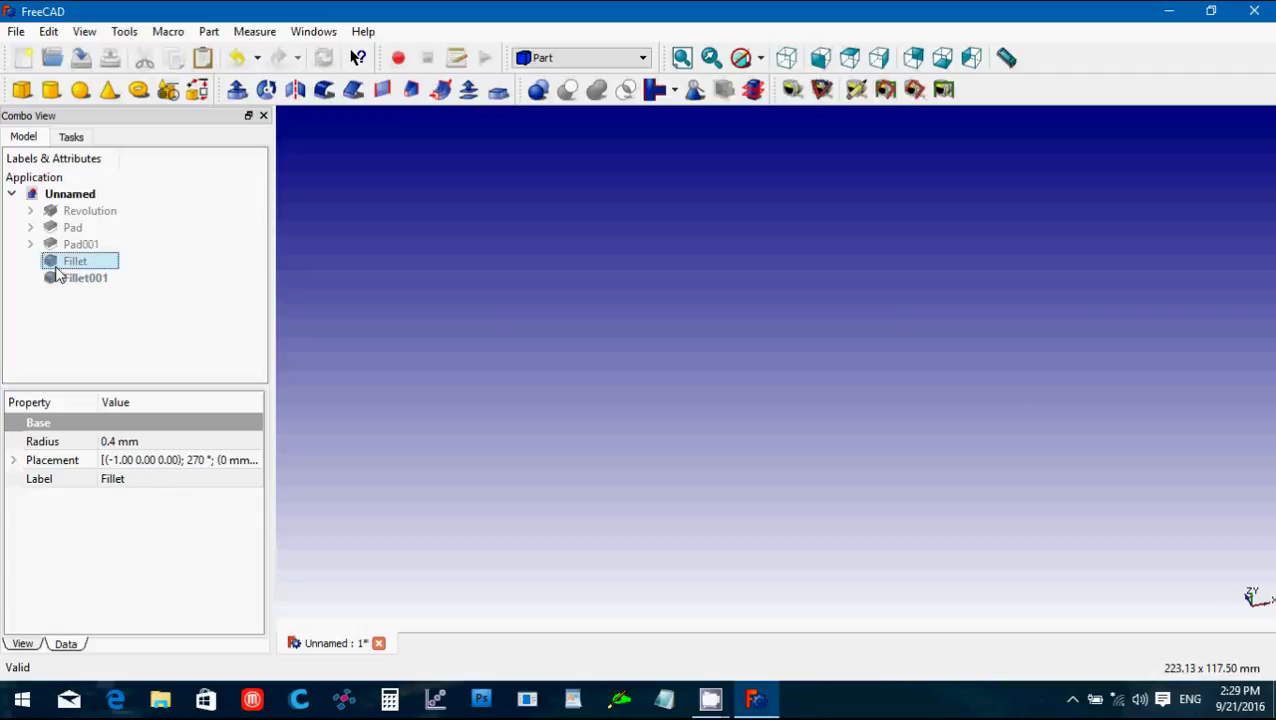
{"action": "key", "text": "space"}
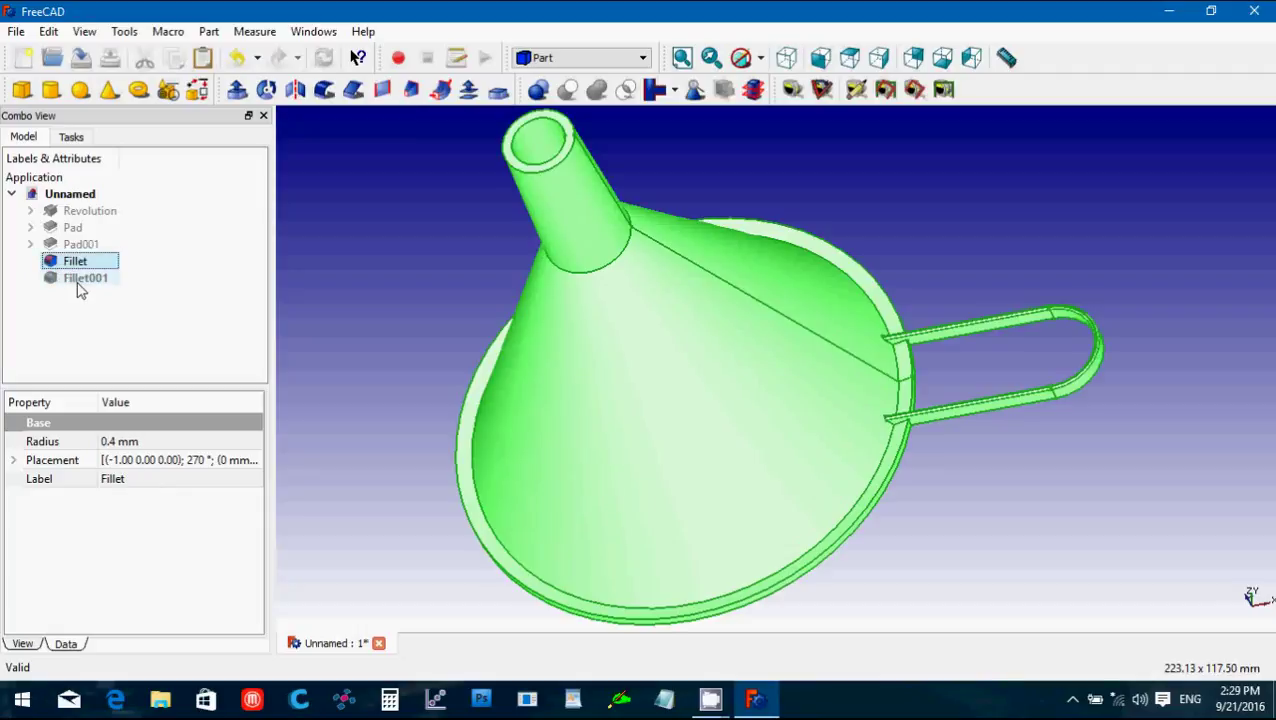
{"action": "left_click", "coordinate": [80, 286]}
{"action": "key", "text": "space"}
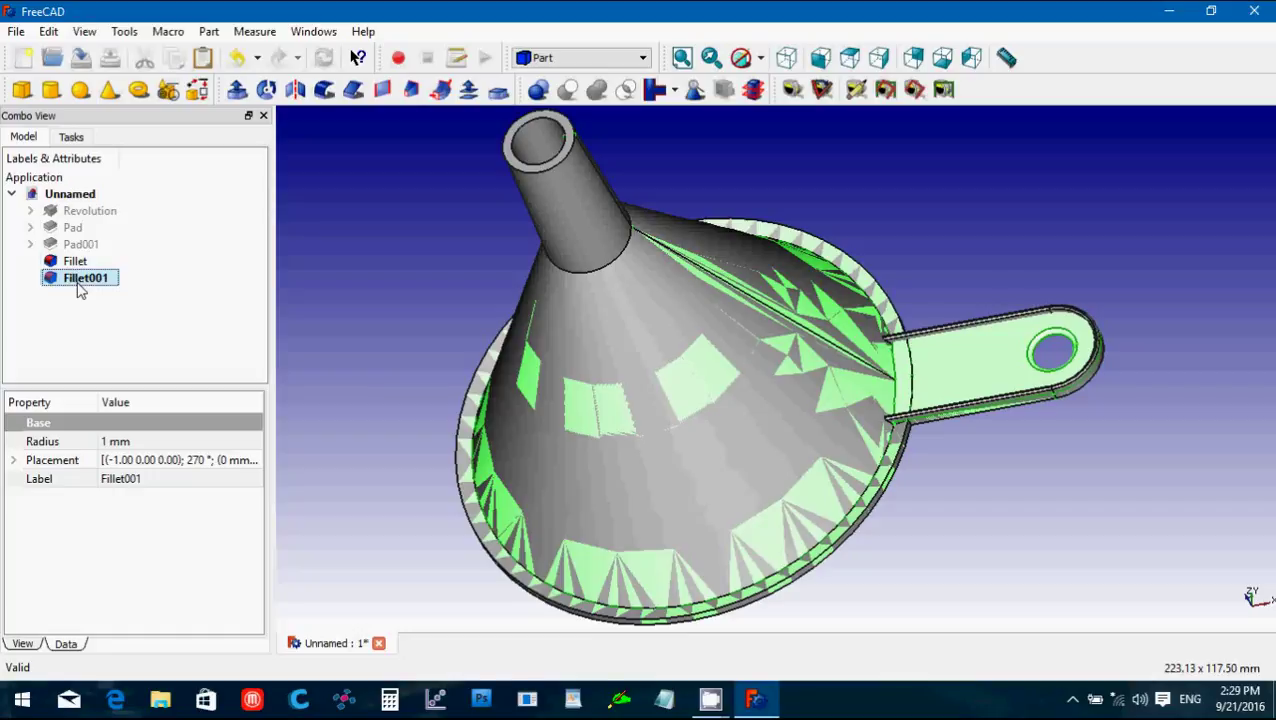
{"action": "left_click", "coordinate": [74, 261]}
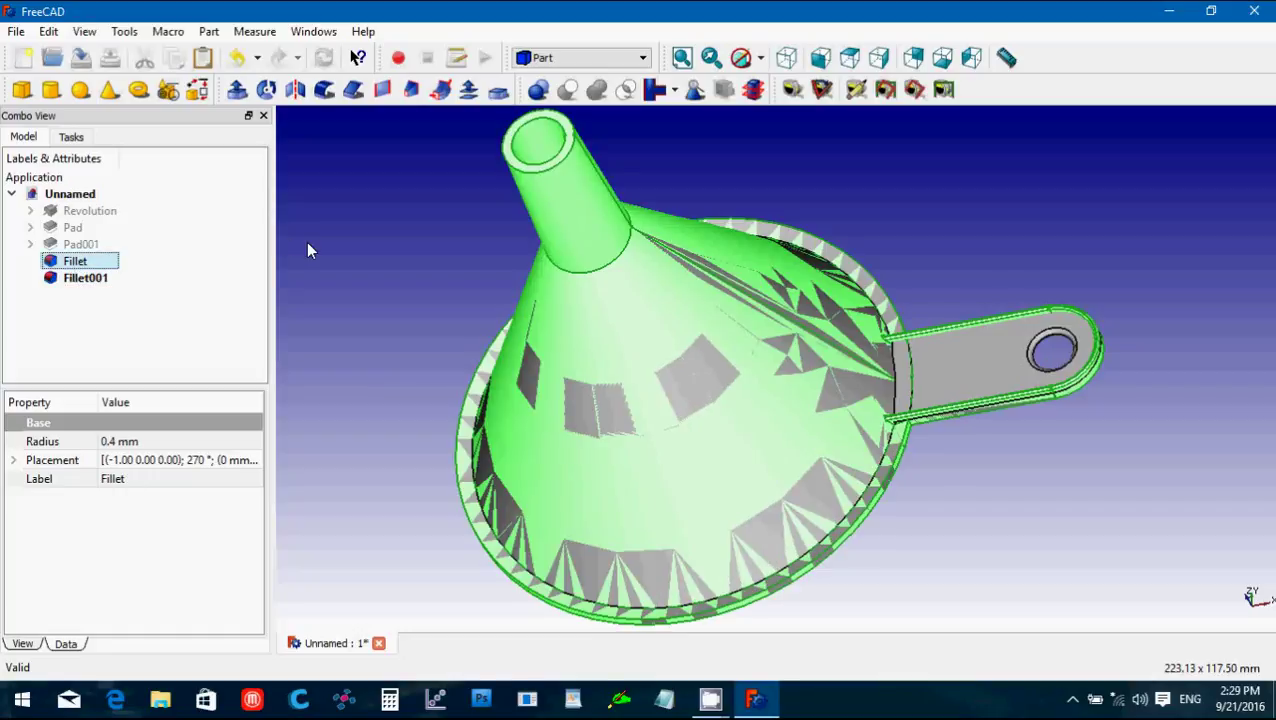
{"action": "left_click", "coordinate": [308, 250]}
Fuse Fillet and Fillet001 into a single solid with a Boolean union.
{"action": "left_click", "coordinate": [58, 264]}
{"action": "left_click", "coordinate": [85, 277], "text": "ctrl"}
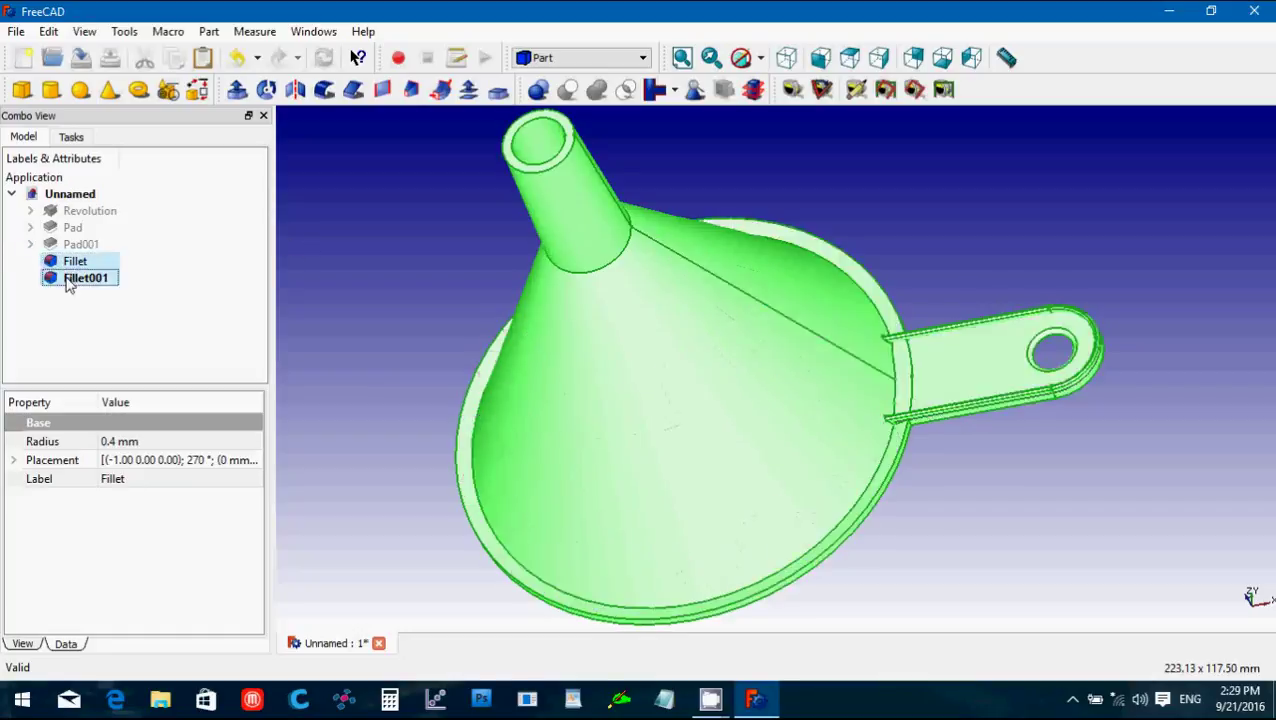
{"action": "left_click", "coordinate": [598, 92]}
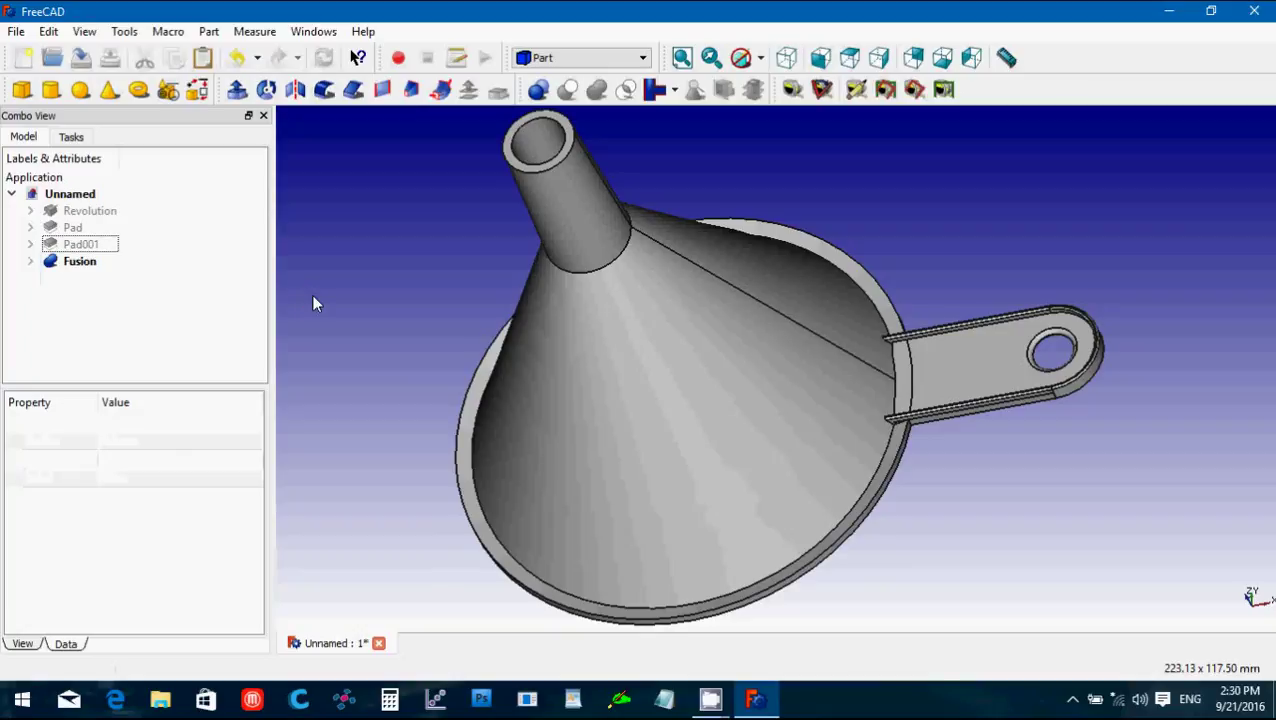
{"action": "middle_click_drag", "start_coordinate": [366, 410], "coordinate": [536, 412]}
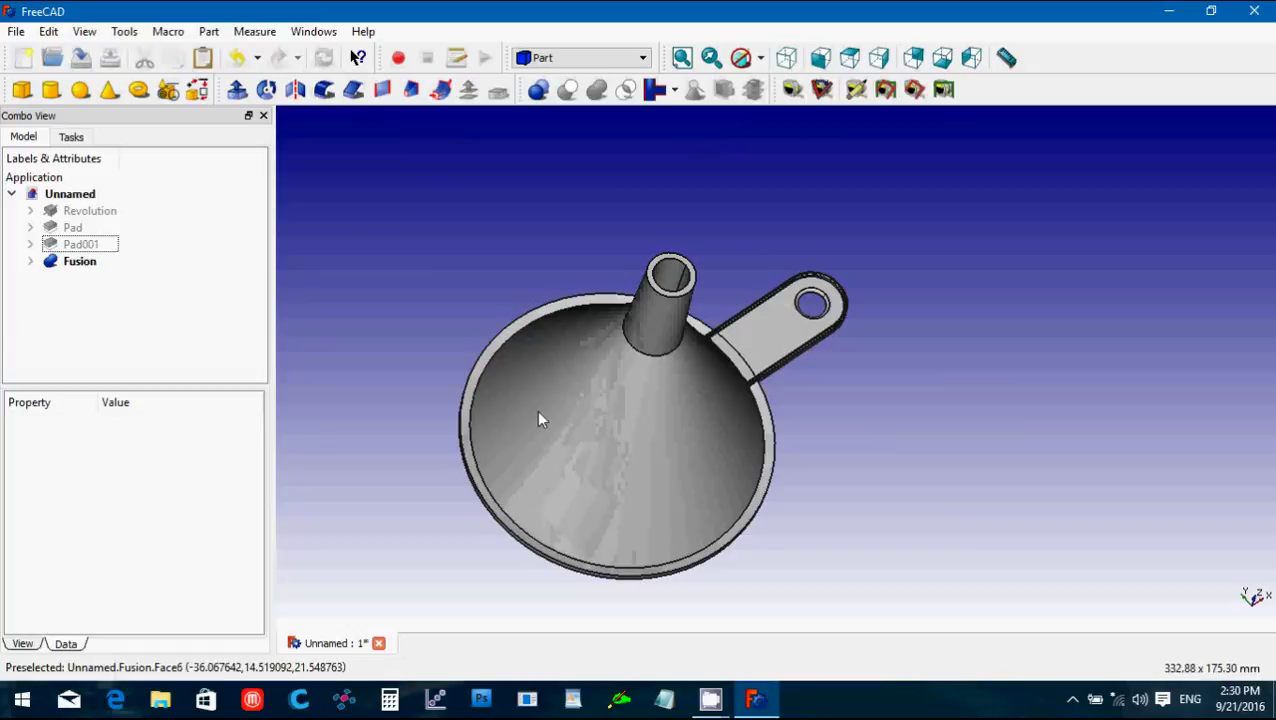
Save the document under the name Funnel in the Rotational Projects folder.
{"action": "left_click", "coordinate": [13, 34]}
{"action": "left_click", "coordinate": [45, 170]}
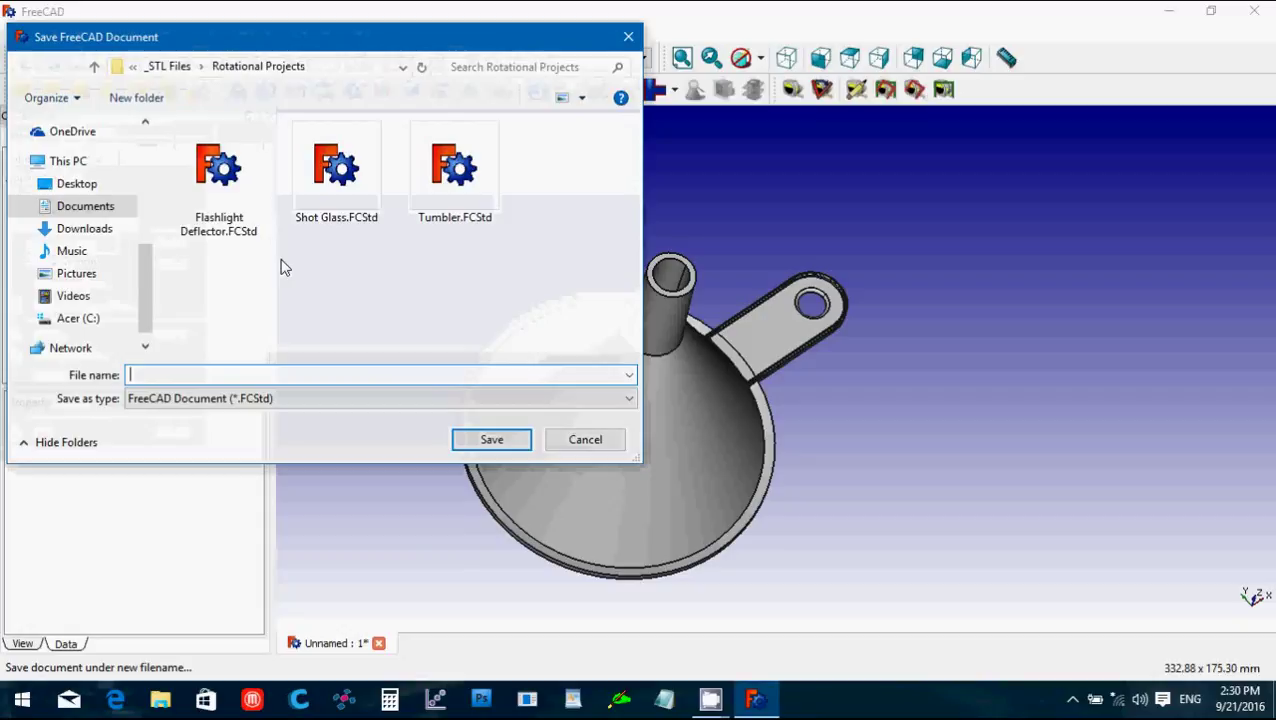
{"action": "type", "text": "Funnel"}
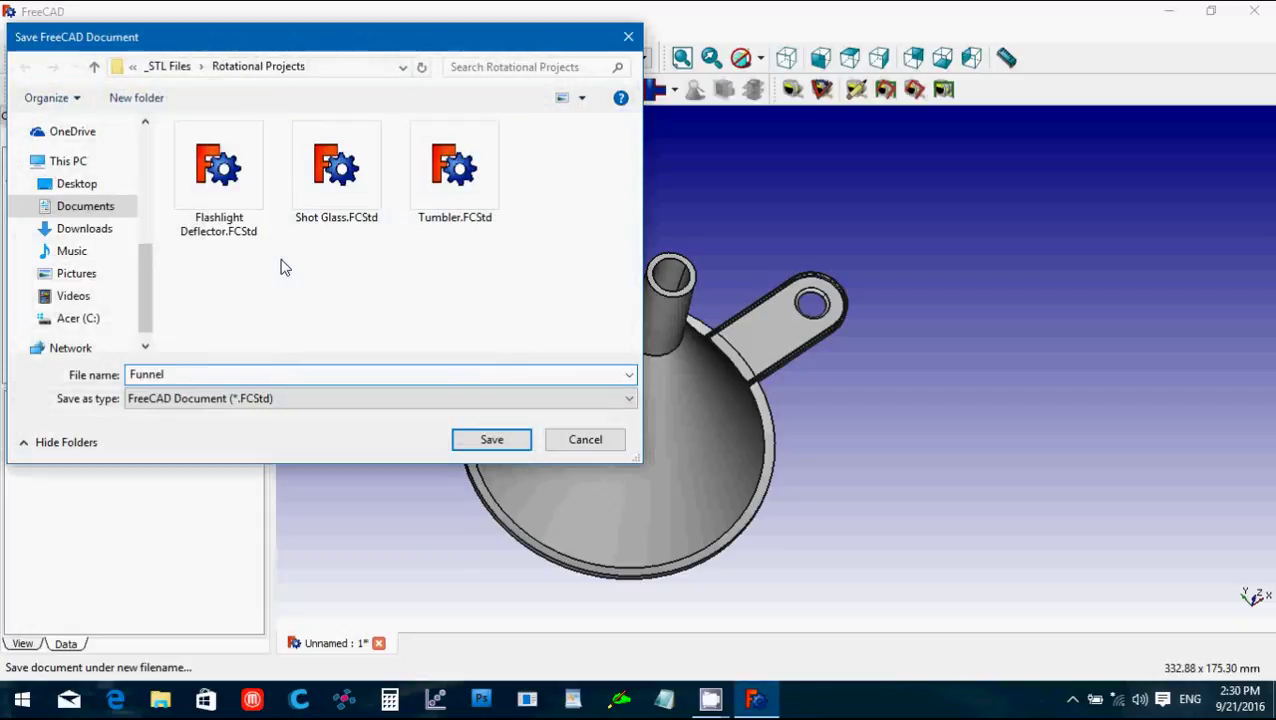
{"action": "key", "text": "Return"}
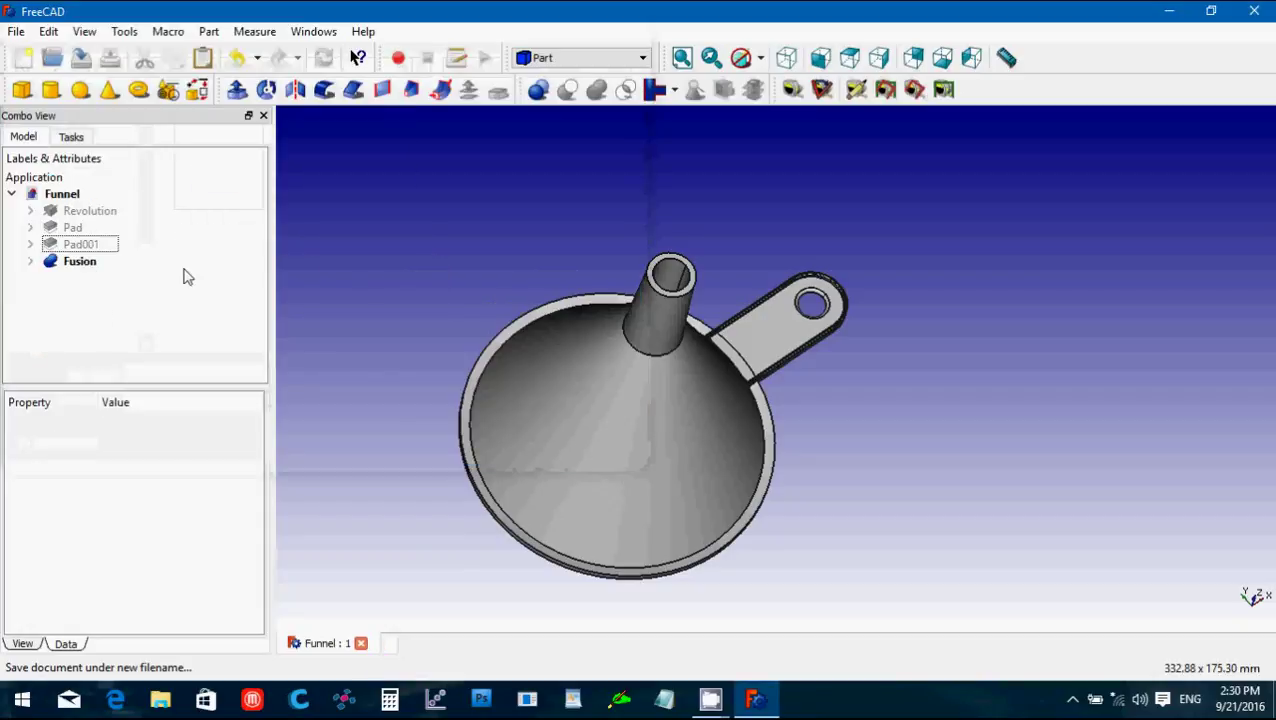
Export the fused funnel body as an STL file named Funnel in the Rotational Projects folder.
{"action": "left_click", "coordinate": [80, 262]}
{"action": "left_click", "coordinate": [16, 31]}
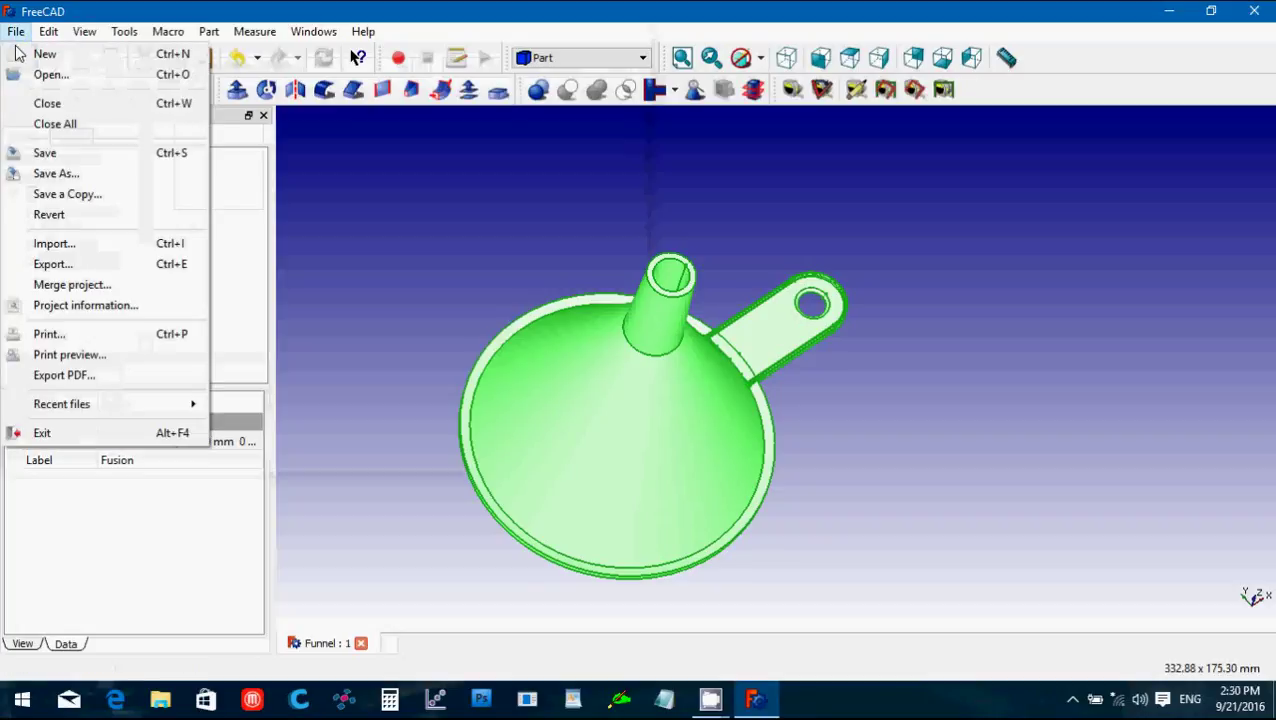
{"action": "left_click", "coordinate": [81, 266]}
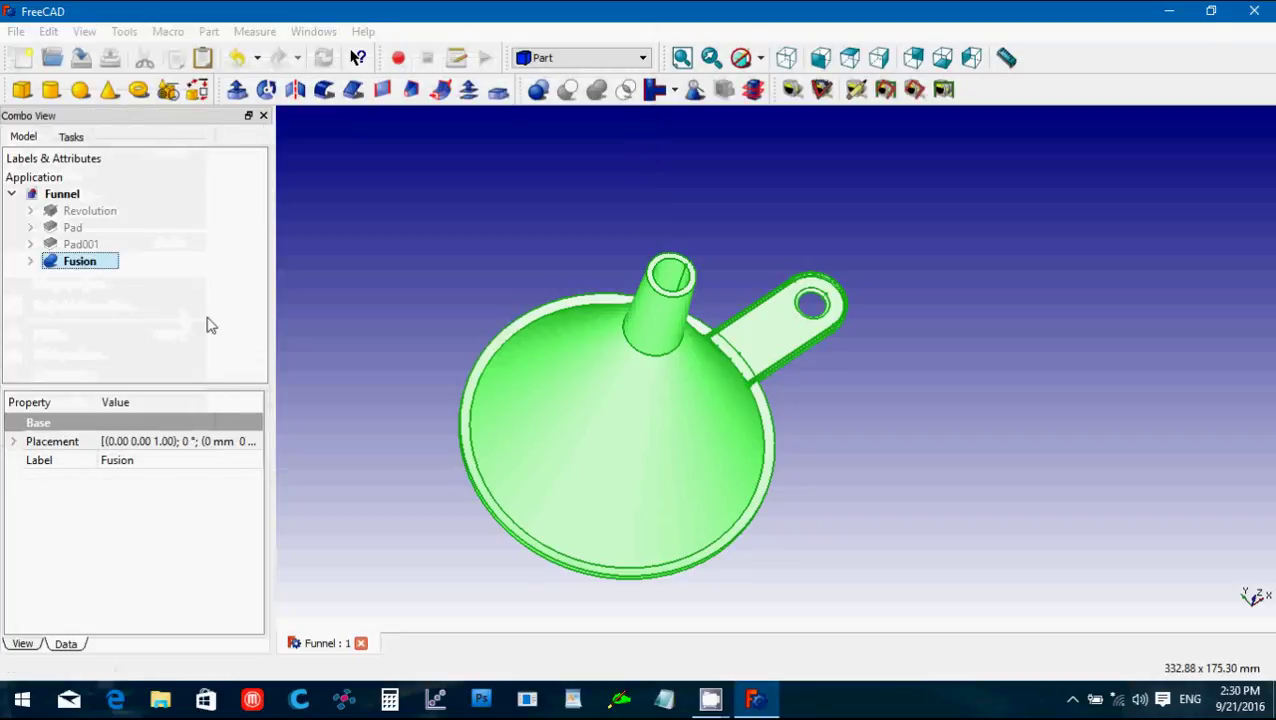
{"action": "type", "text": "Funnel"}
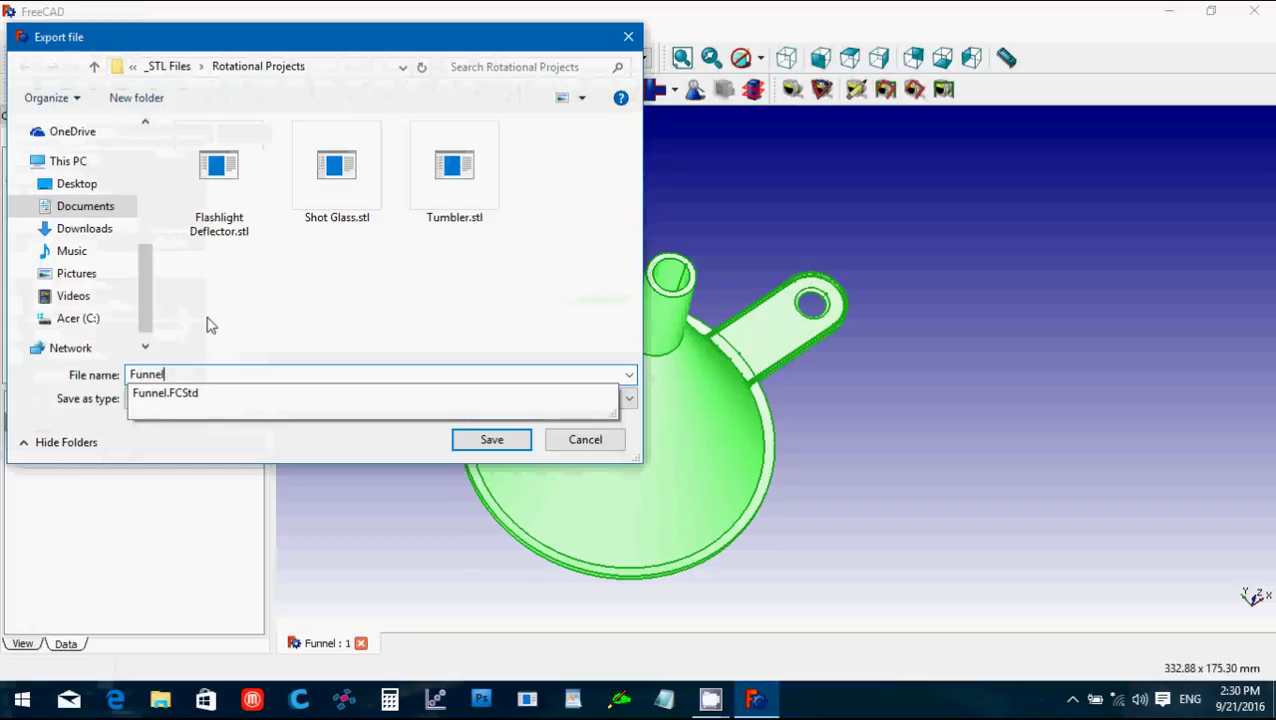
{"action": "key", "text": "Return"}
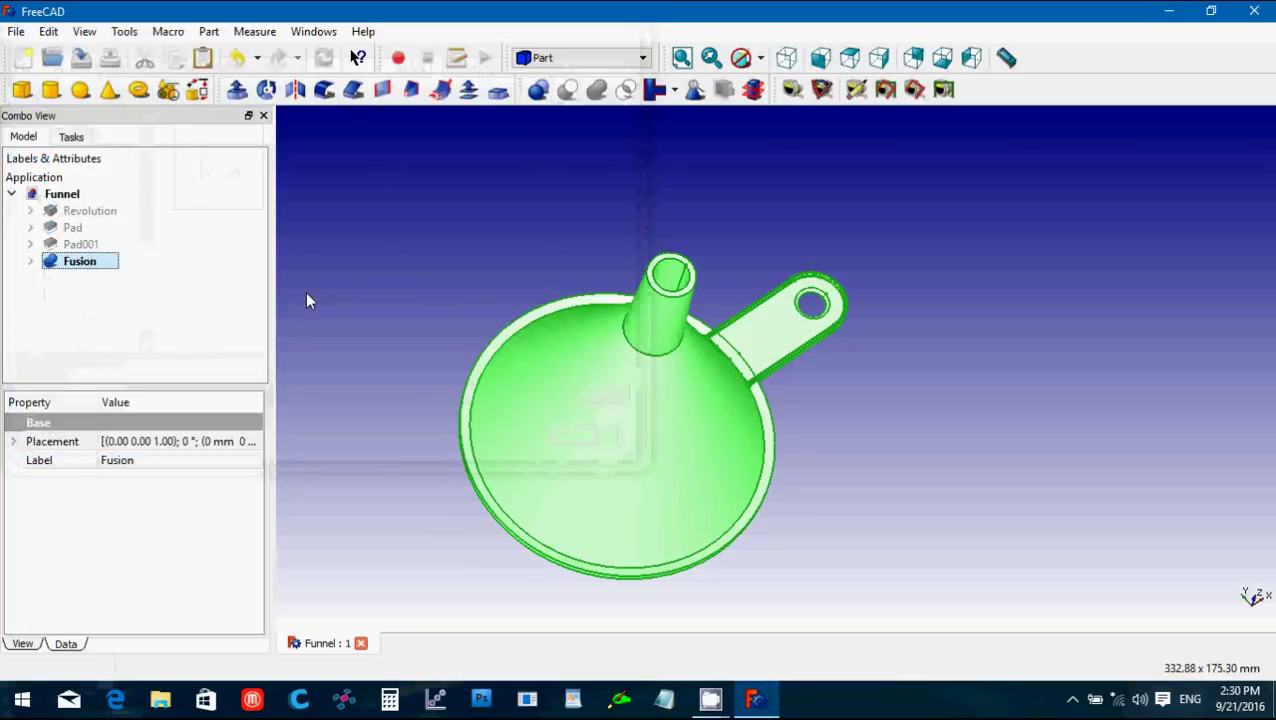
Close the Funnel document and start a new empty document in the Part Design workbench.
{"action": "left_click", "coordinate": [361, 645]}
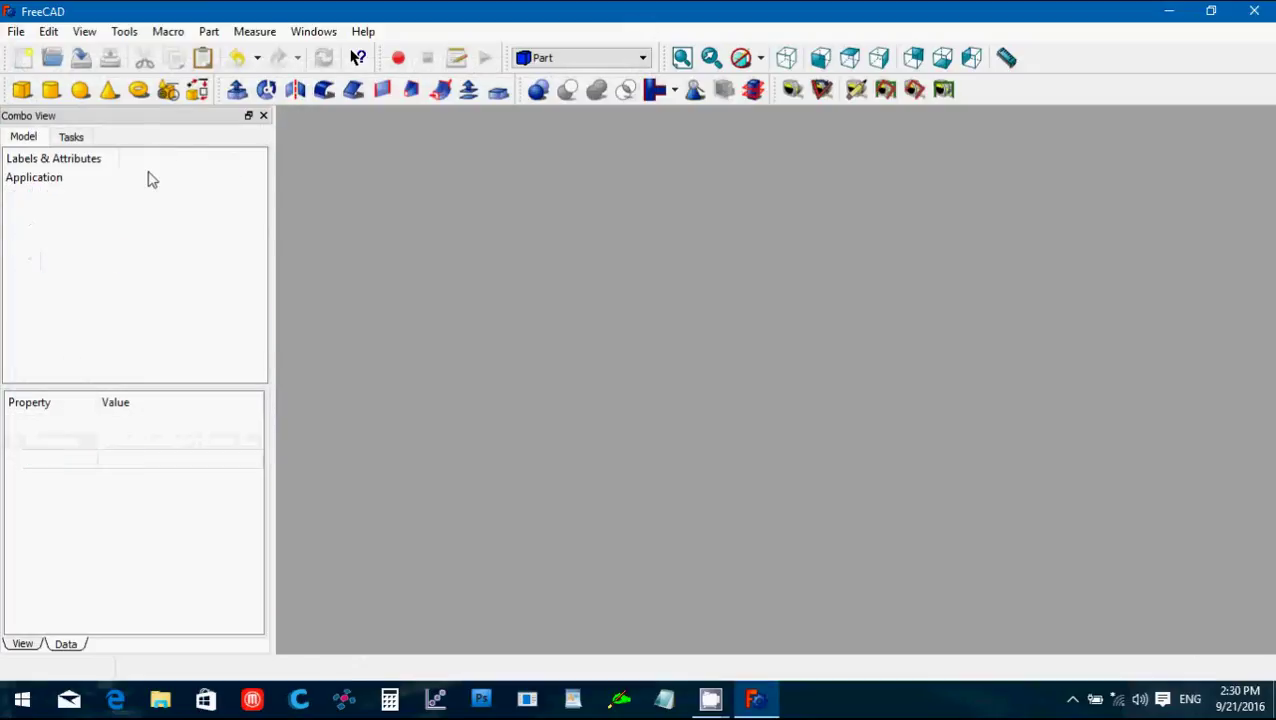
{"action": "left_click", "coordinate": [22, 60]}
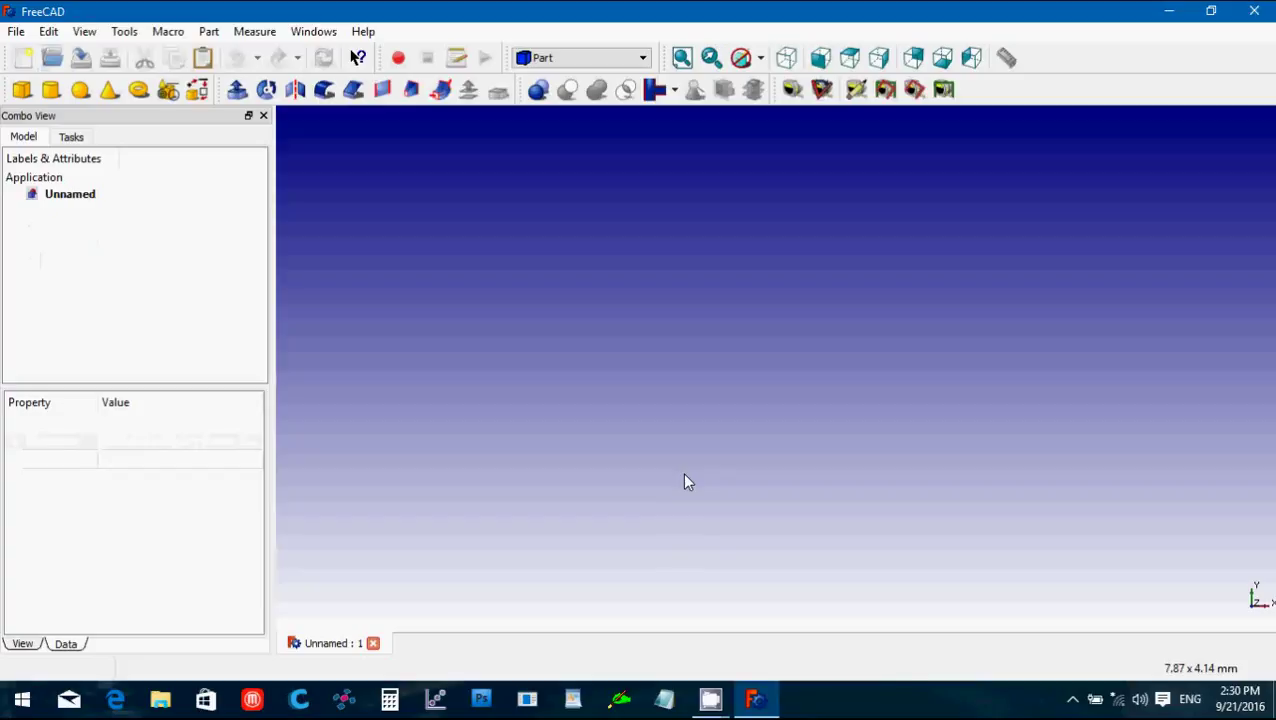
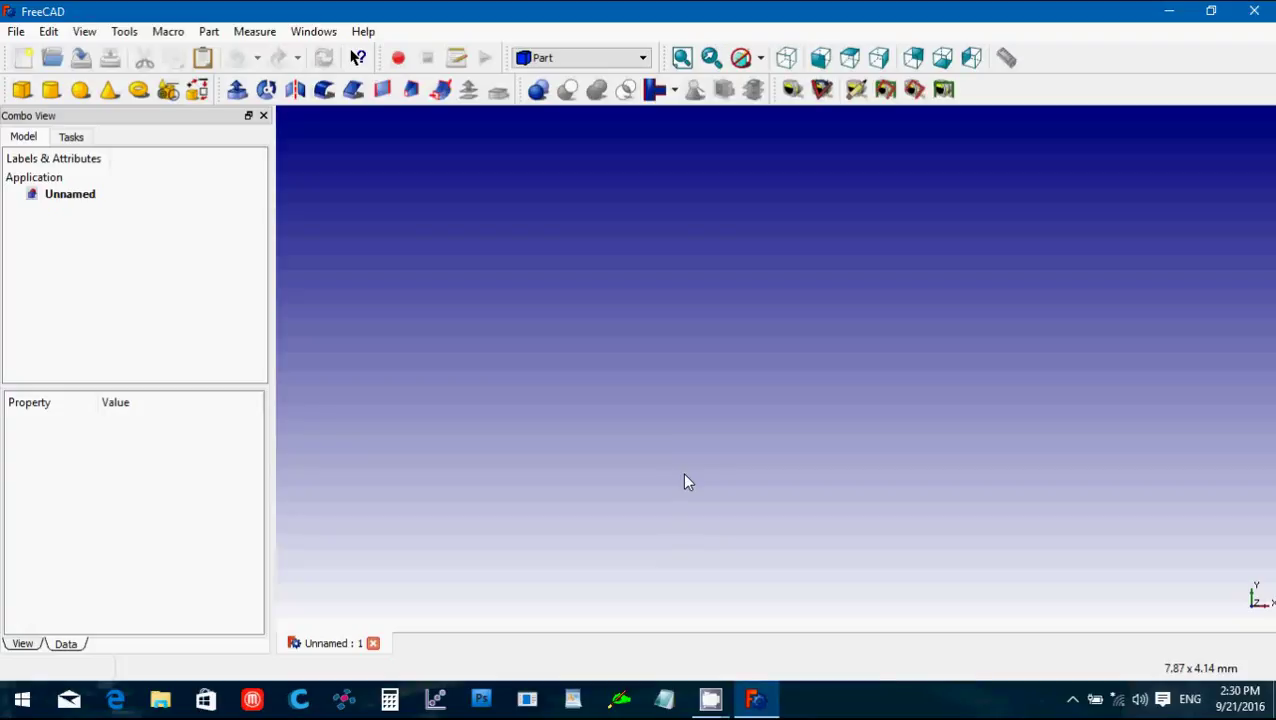
{"action": "left_click", "coordinate": [600, 58]}
{"action": "left_click", "coordinate": [570, 250]}
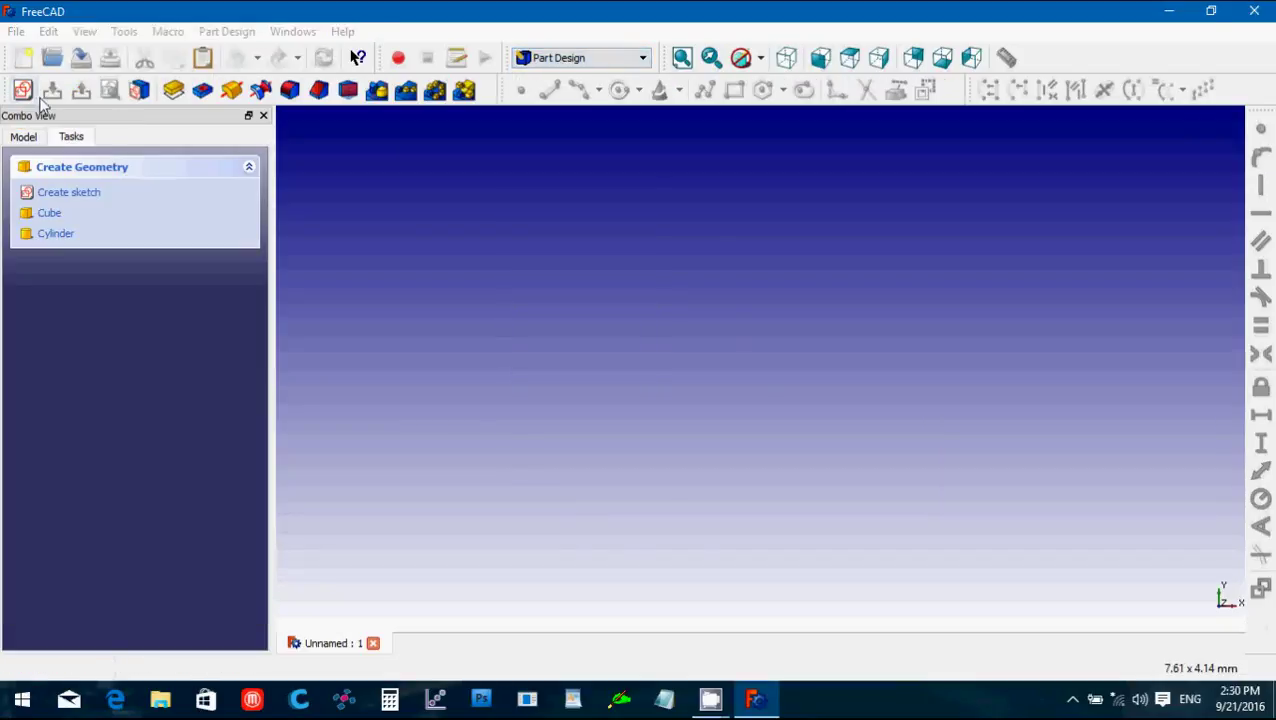
Create a new sketch on the XZ-Plane with a 0 mm offset.
{"action": "left_click", "coordinate": [22, 90]}
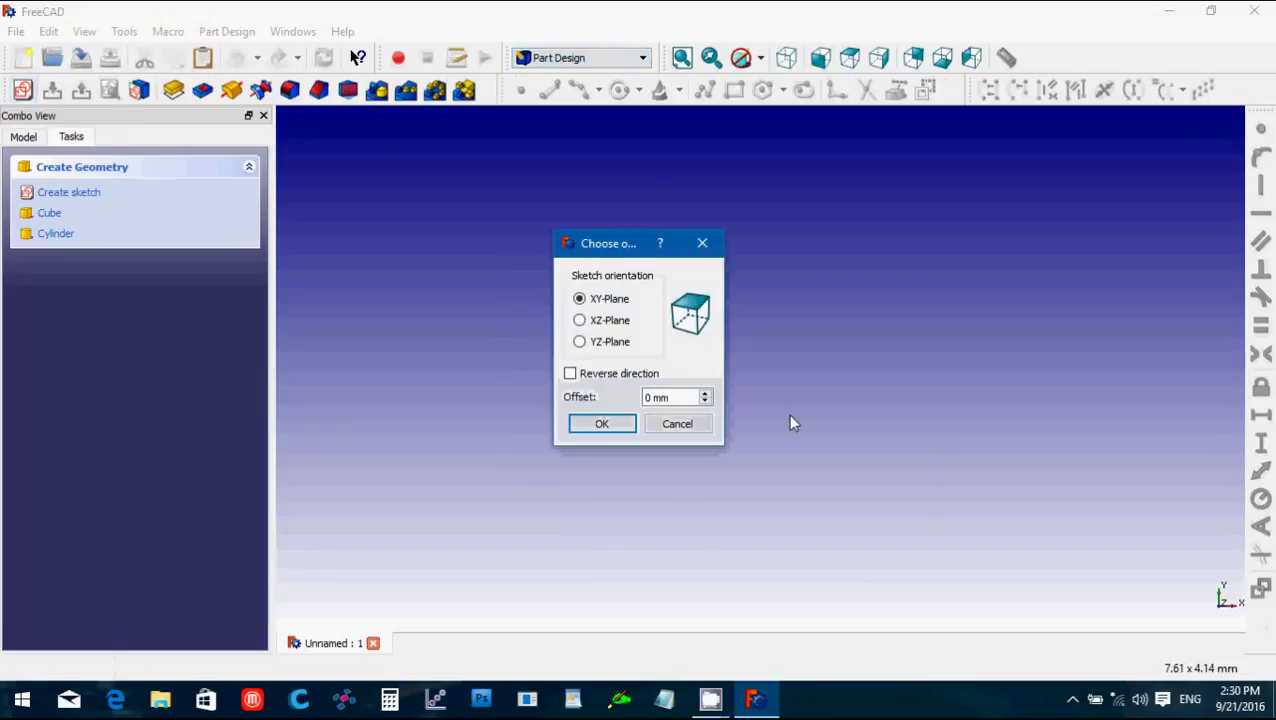
{"action": "left_click", "coordinate": [580, 321]}
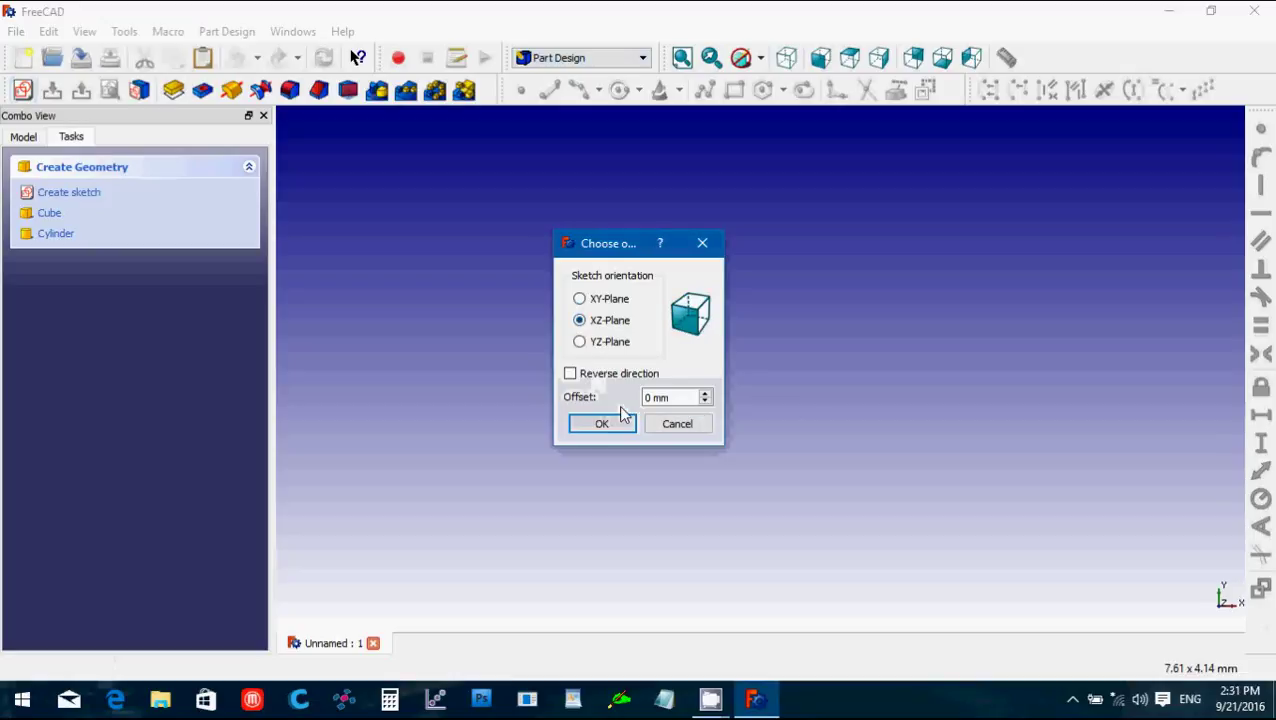
{"action": "left_click", "coordinate": [602, 424]}
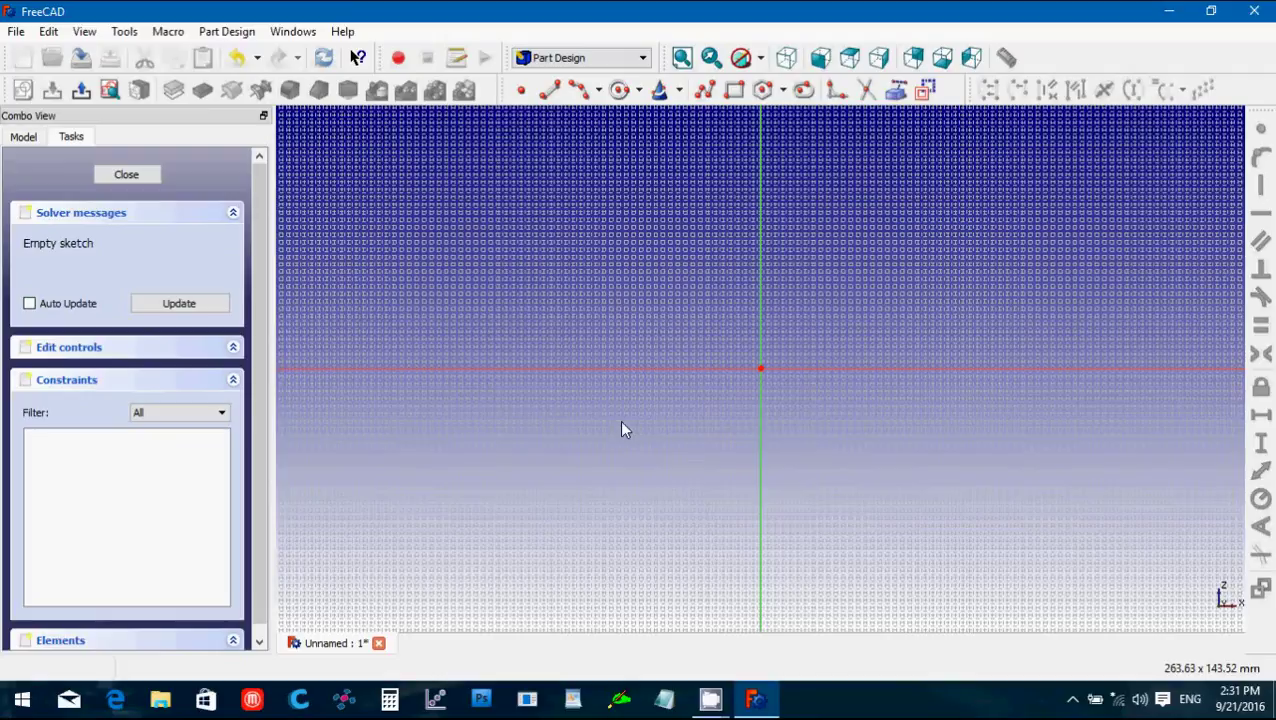
Draw an open thin-wall polyline from the horizontal axis at about X 56 mm, up to about (36, 36), across to the vertical axis, and back outside, roughly parallel.
{"action": "left_click", "coordinate": [704, 95]}
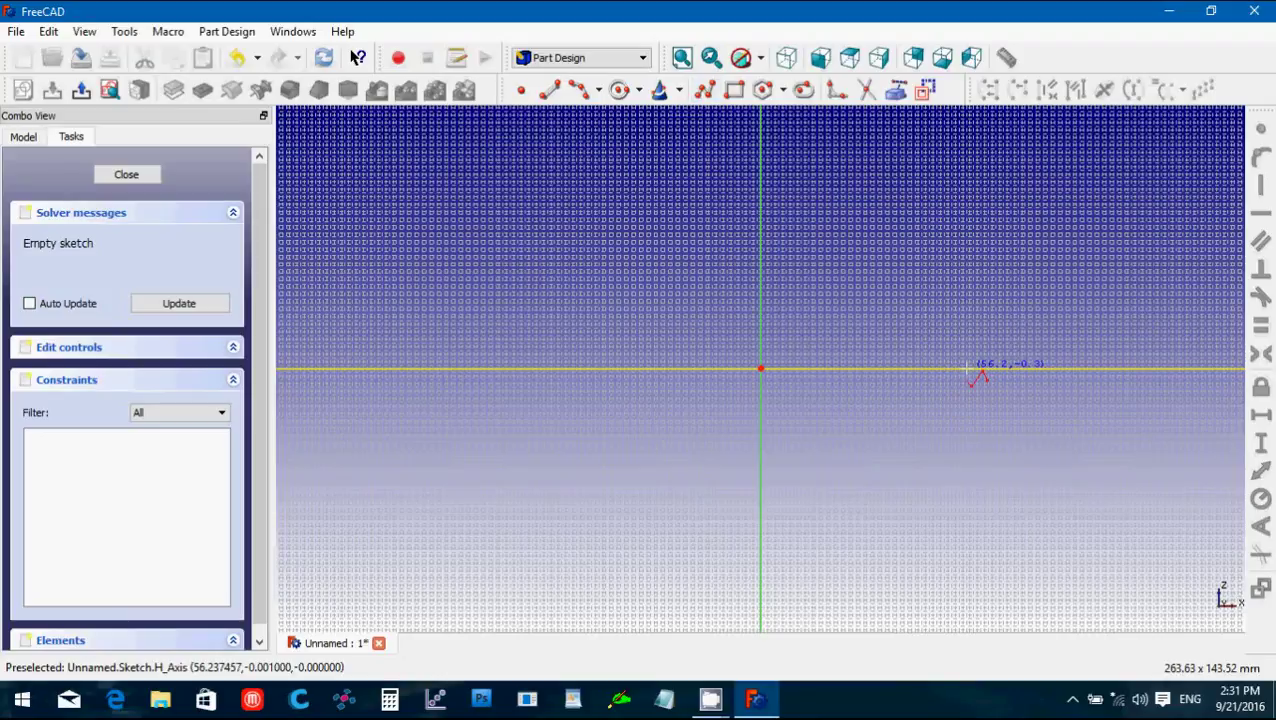
{"action": "left_click", "coordinate": [966, 369]}
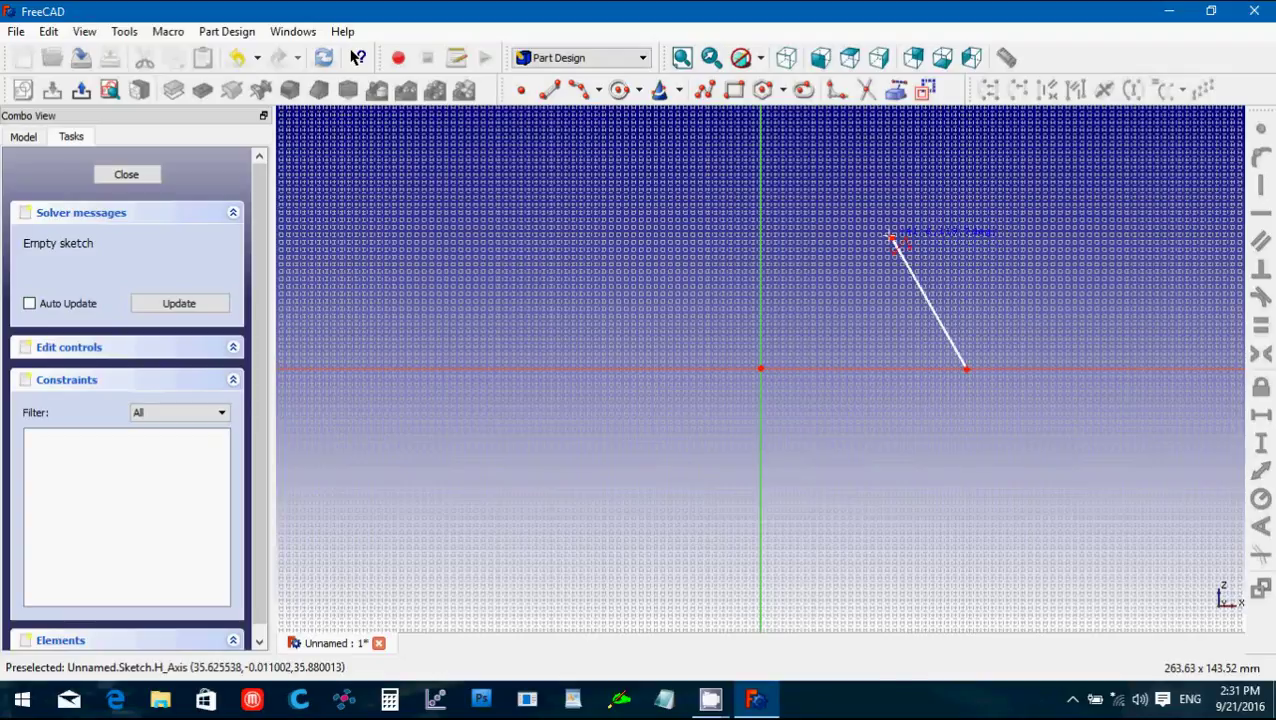
{"action": "left_click", "coordinate": [893, 238]}
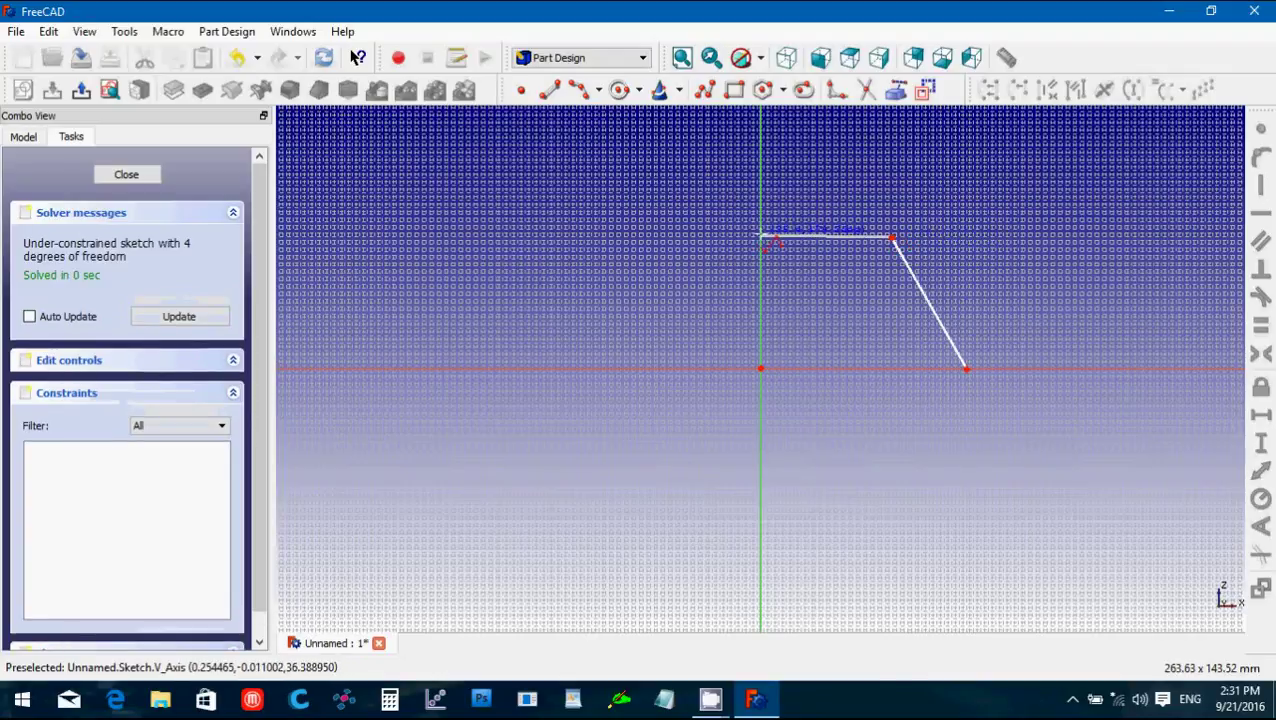
{"action": "scroll", "coordinate": [762, 237], "scroll_direction": "up", "scroll_amount": 2}
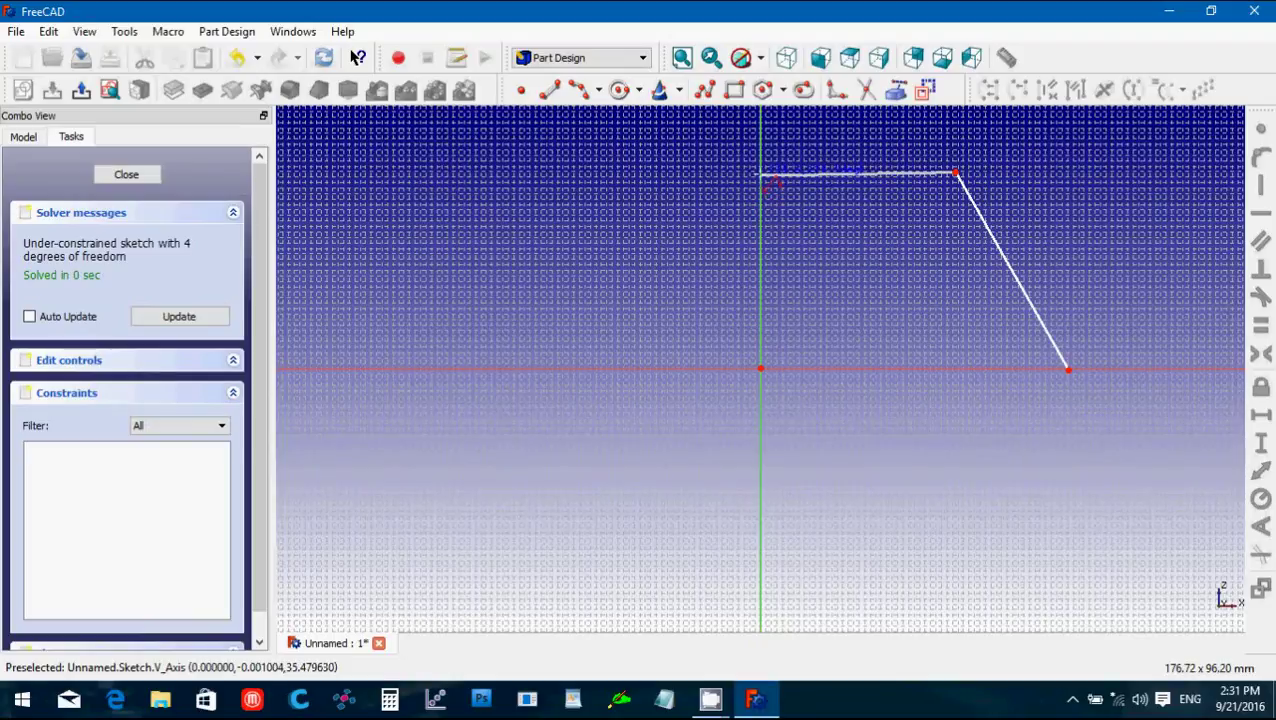
{"action": "left_click", "coordinate": [761, 172]}
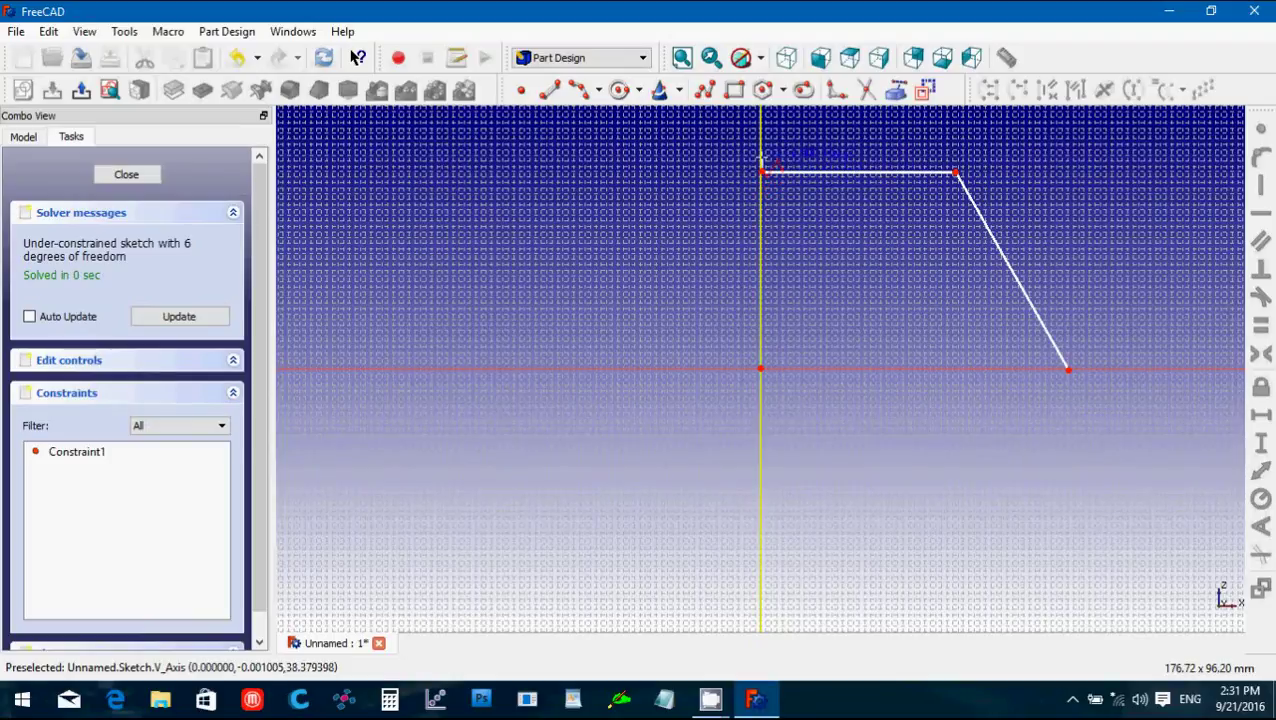
{"action": "left_click", "coordinate": [762, 158]}
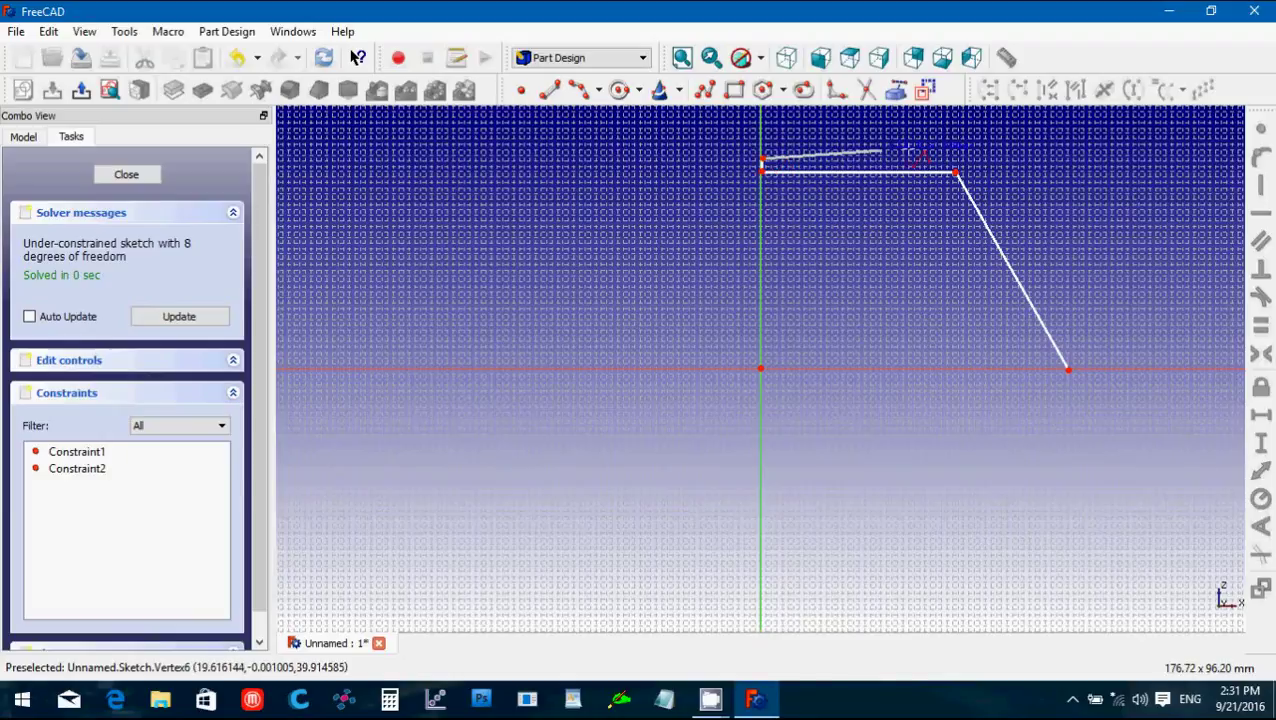
{"action": "left_click", "coordinate": [966, 158]}
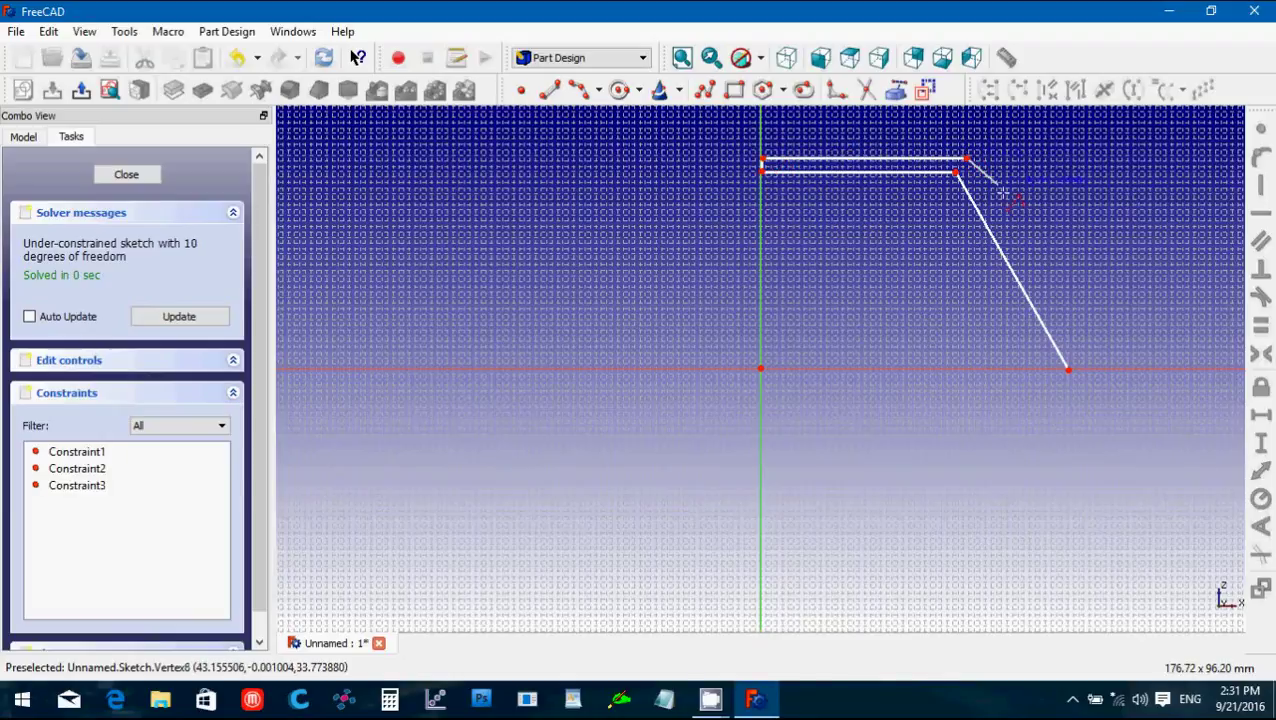
{"action": "left_click", "coordinate": [1080, 347]}
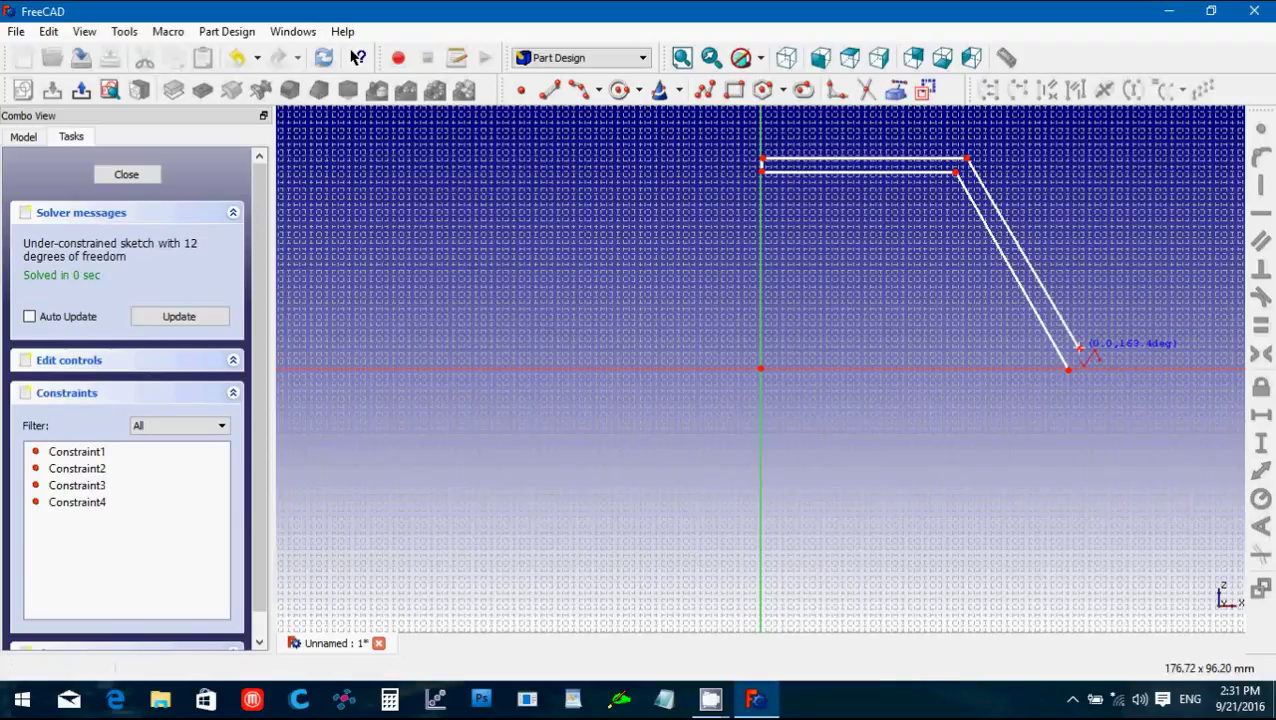
{"action": "right_click", "coordinate": [1080, 347]}
Constrain the short edge beside the vertical axis to be vertical and fix its lower endpoint onto that axis.
{"action": "scroll", "coordinate": [789, 291], "scroll_direction": "up", "scroll_amount": 4}
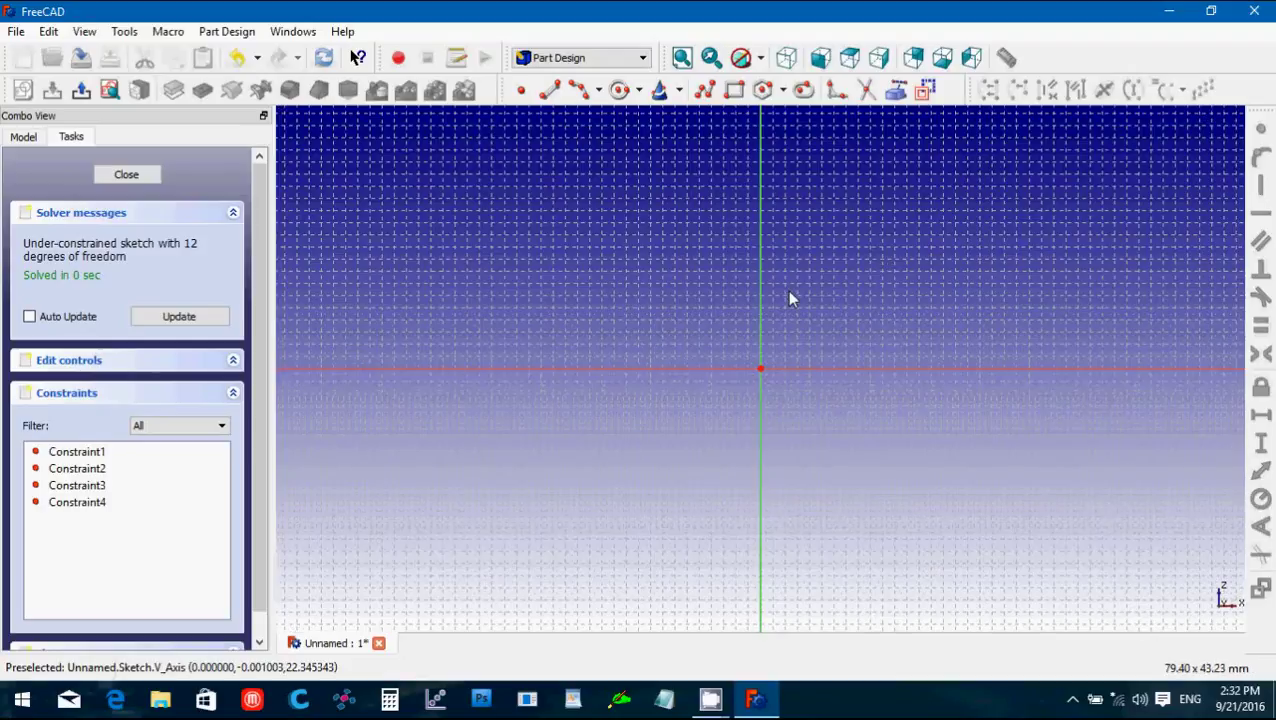
{"action": "key", "text": "Down"}
{"action": "key", "text": "Down"}
{"action": "key", "text": "Down"}
{"action": "key", "text": "Down"}
{"action": "key", "text": "Down"}
{"action": "key", "text": "Down"}
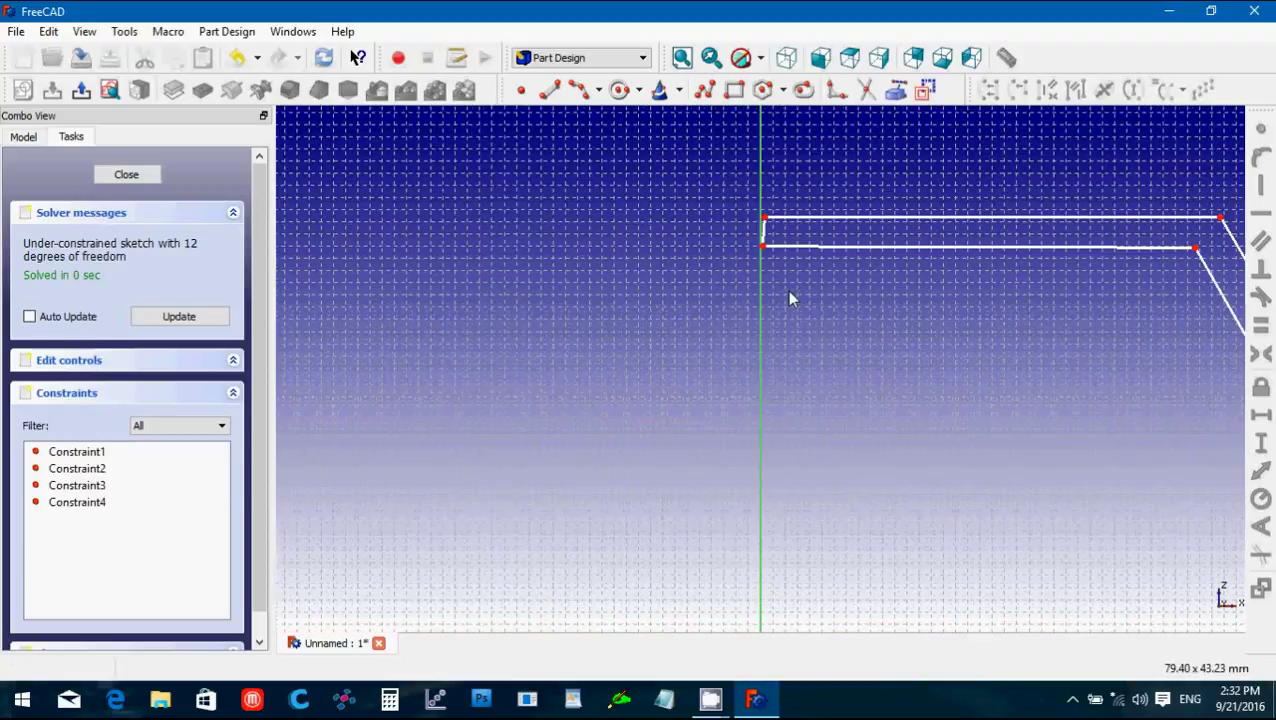
{"action": "left_click", "coordinate": [763, 232]}
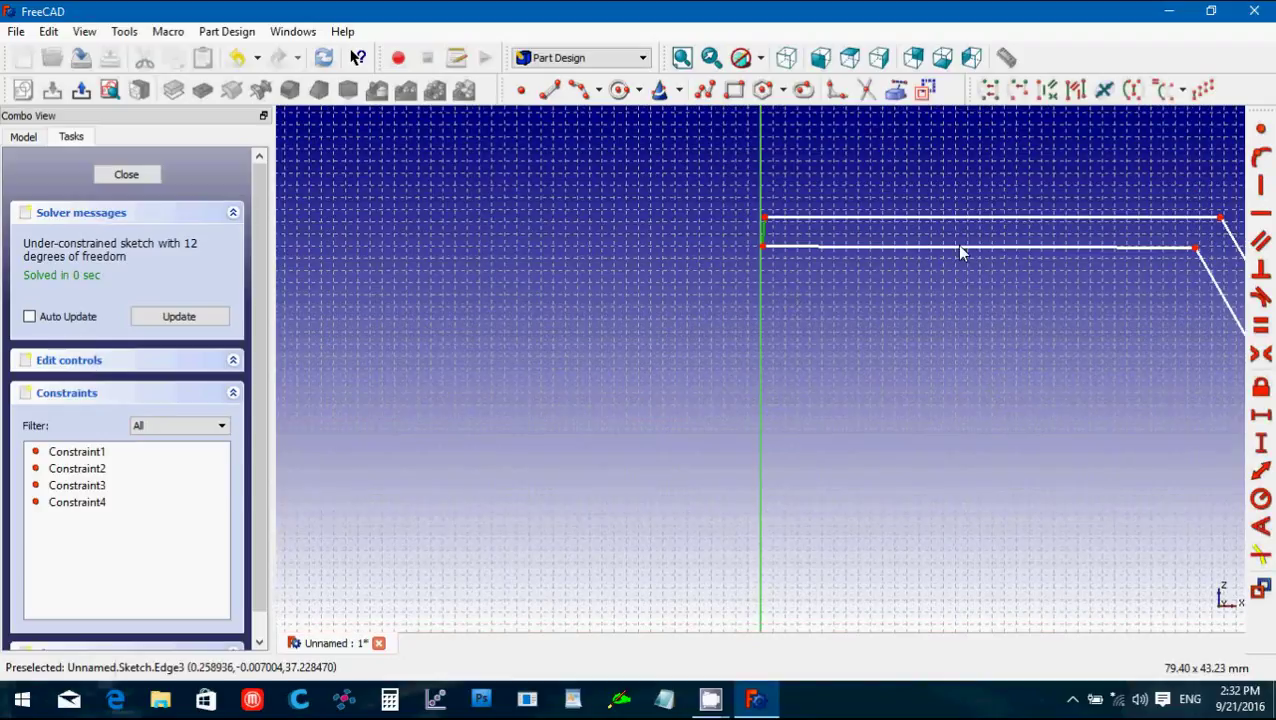
{"action": "left_click", "coordinate": [1260, 184]}
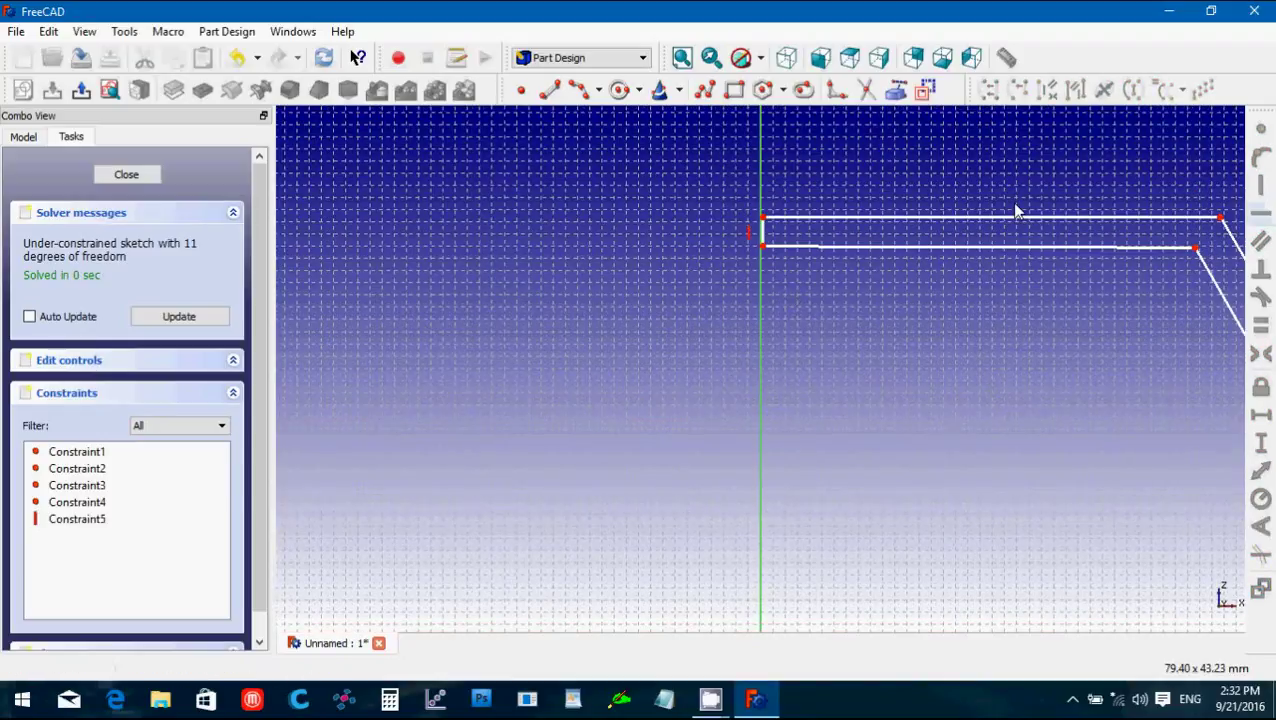
{"action": "left_click", "coordinate": [763, 245]}
{"action": "left_click", "coordinate": [760, 188]}
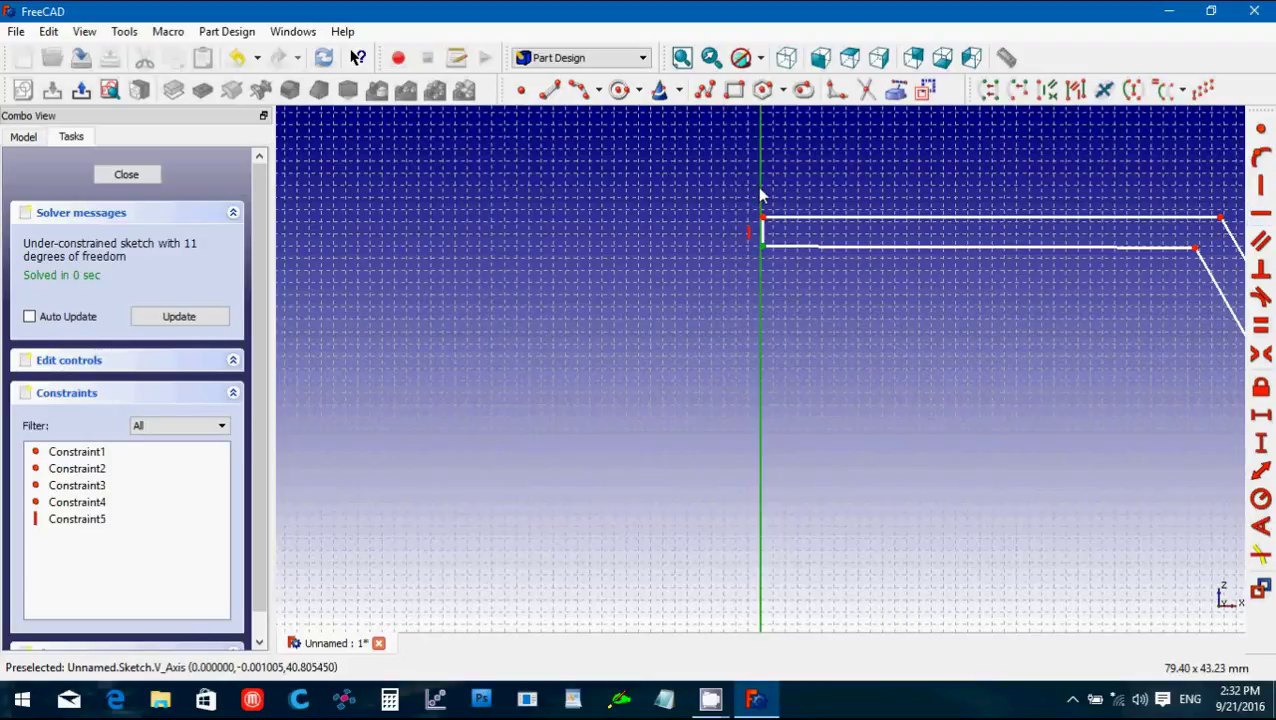
{"action": "left_click", "coordinate": [1260, 158]}
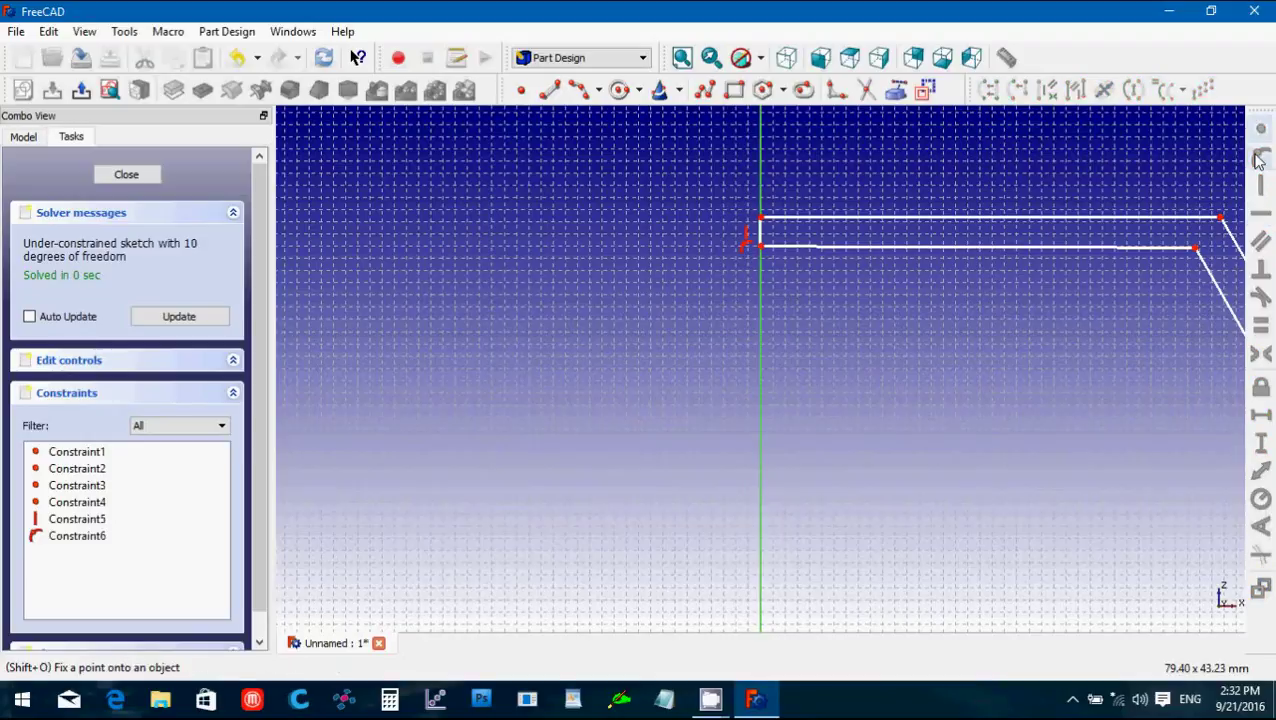
Set the vertical length of the short edge on the vertical axis to 1.6 mm.
{"action": "left_click", "coordinate": [762, 238]}
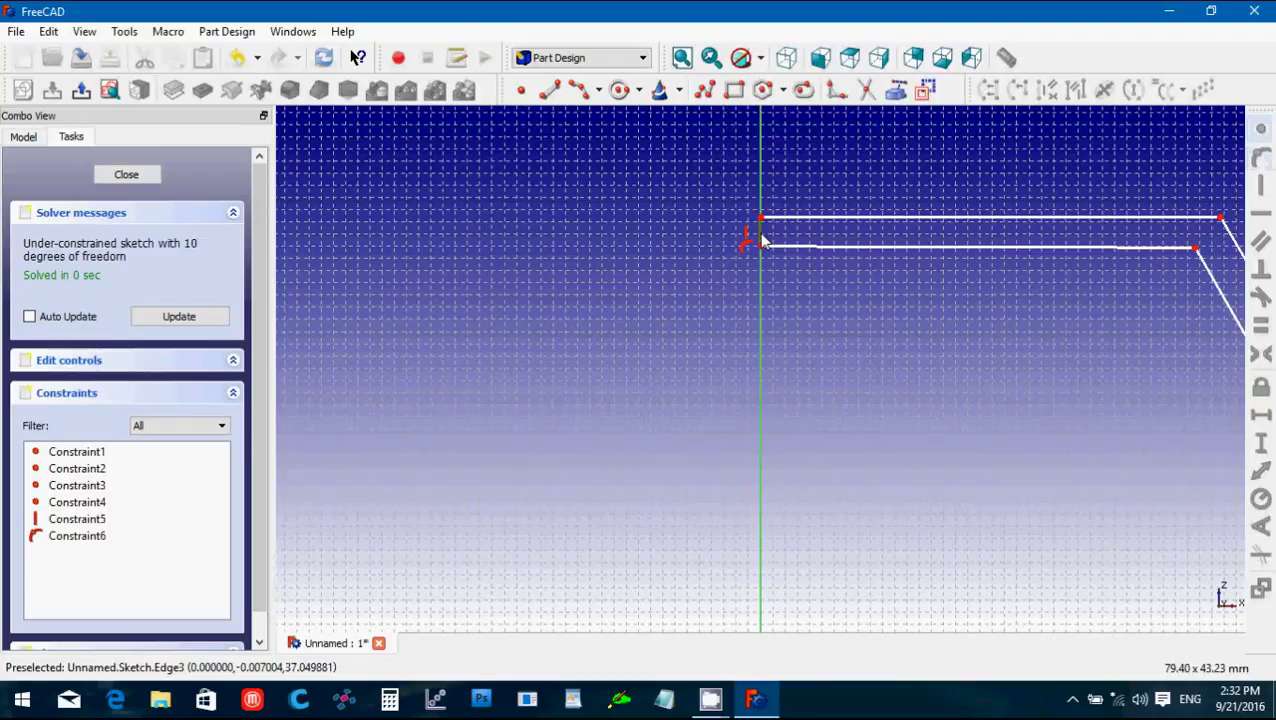
{"action": "left_click", "coordinate": [1264, 445]}
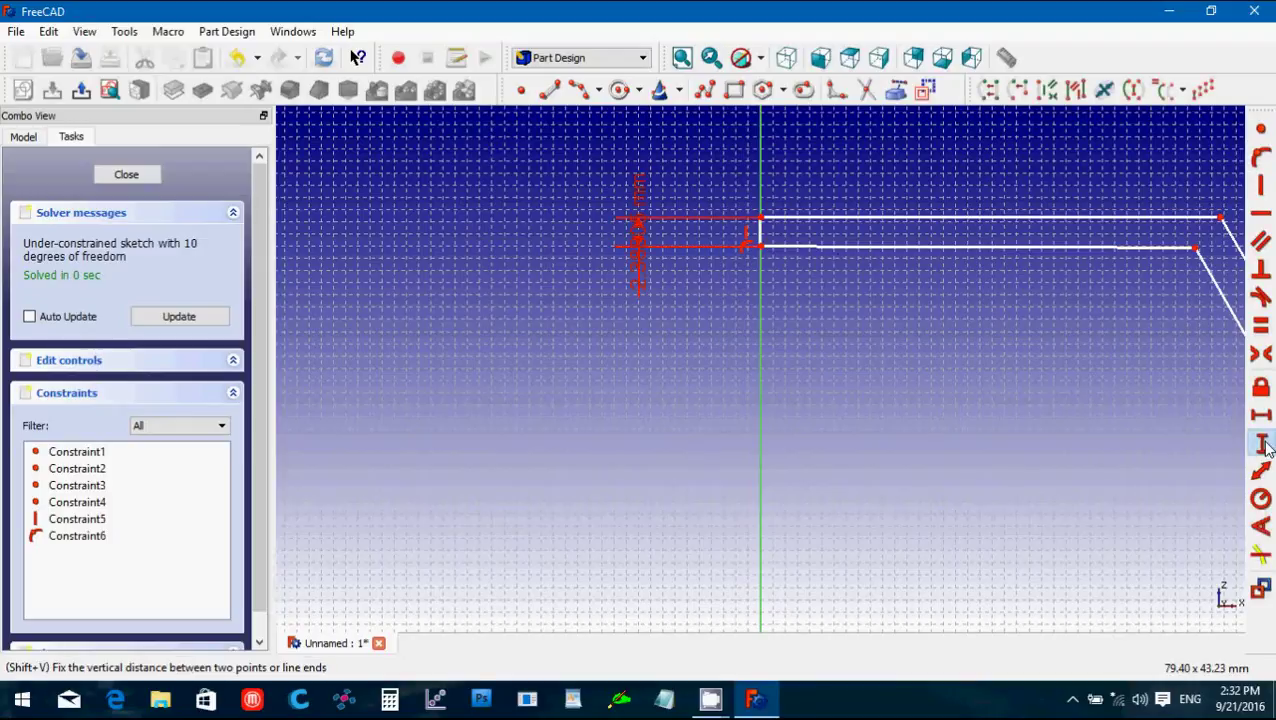
{"action": "type", "text": "1.6"}
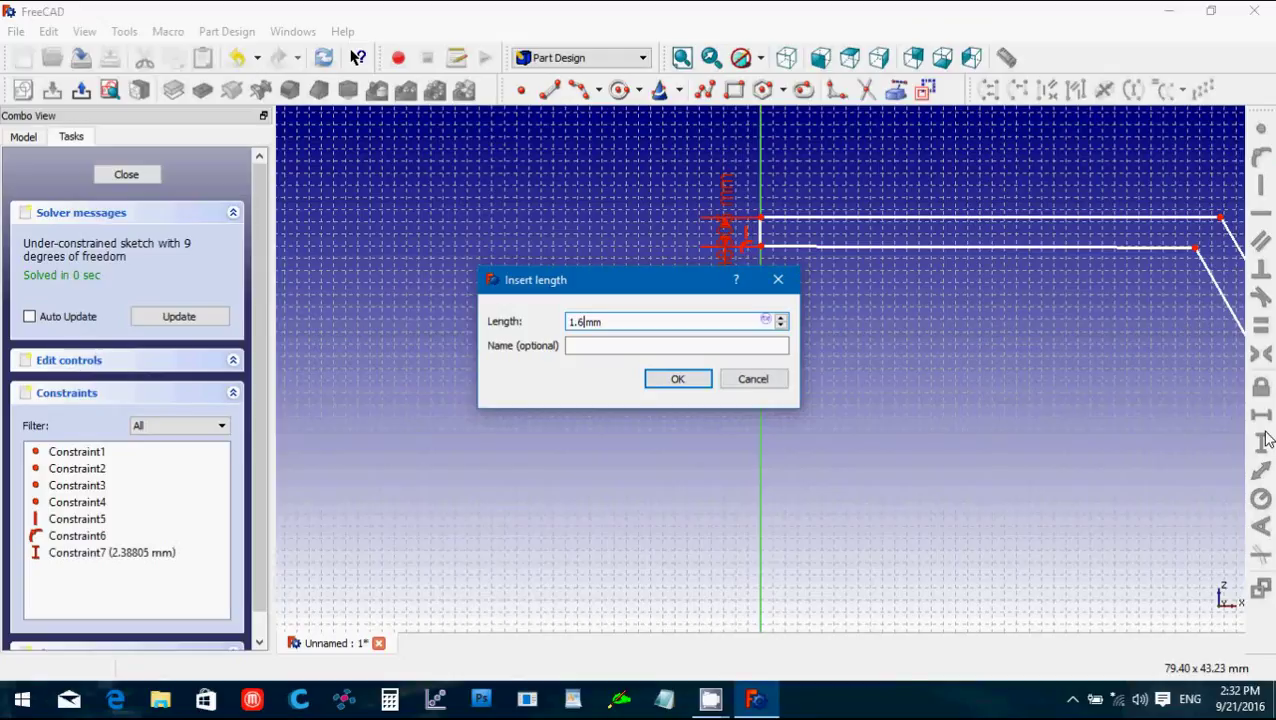
{"action": "key", "text": "Return"}
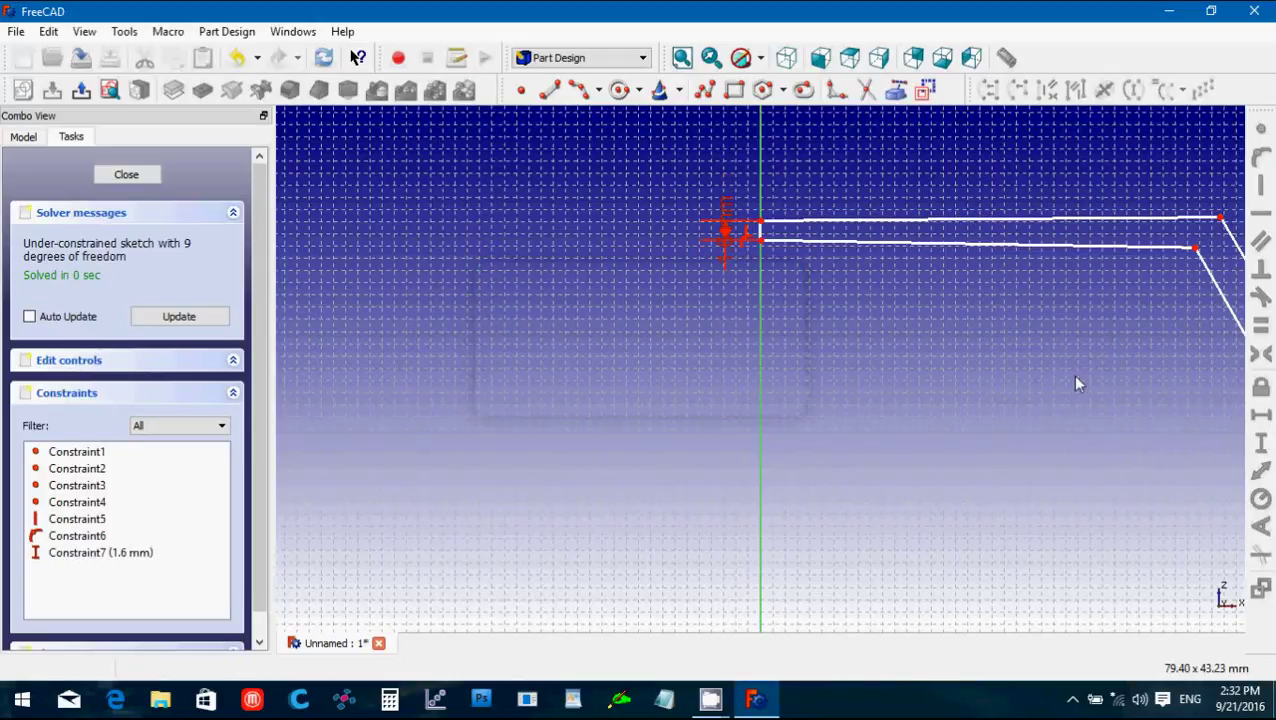
Set the vertical distance between the profile's inner and outer bend corners to 1.6 mm.
{"action": "scroll", "coordinate": [1076, 383], "scroll_direction": "down", "scroll_amount": 1}
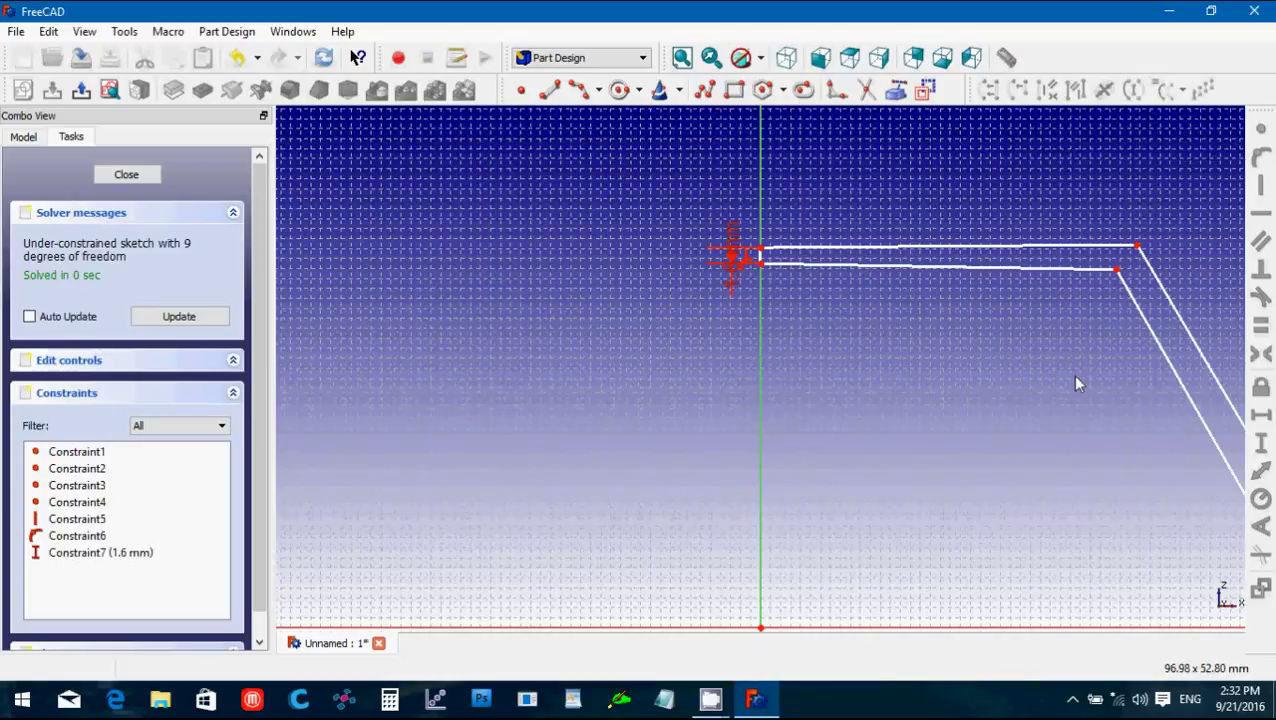
{"action": "scroll", "coordinate": [1076, 383], "scroll_direction": "up", "scroll_amount": 1}
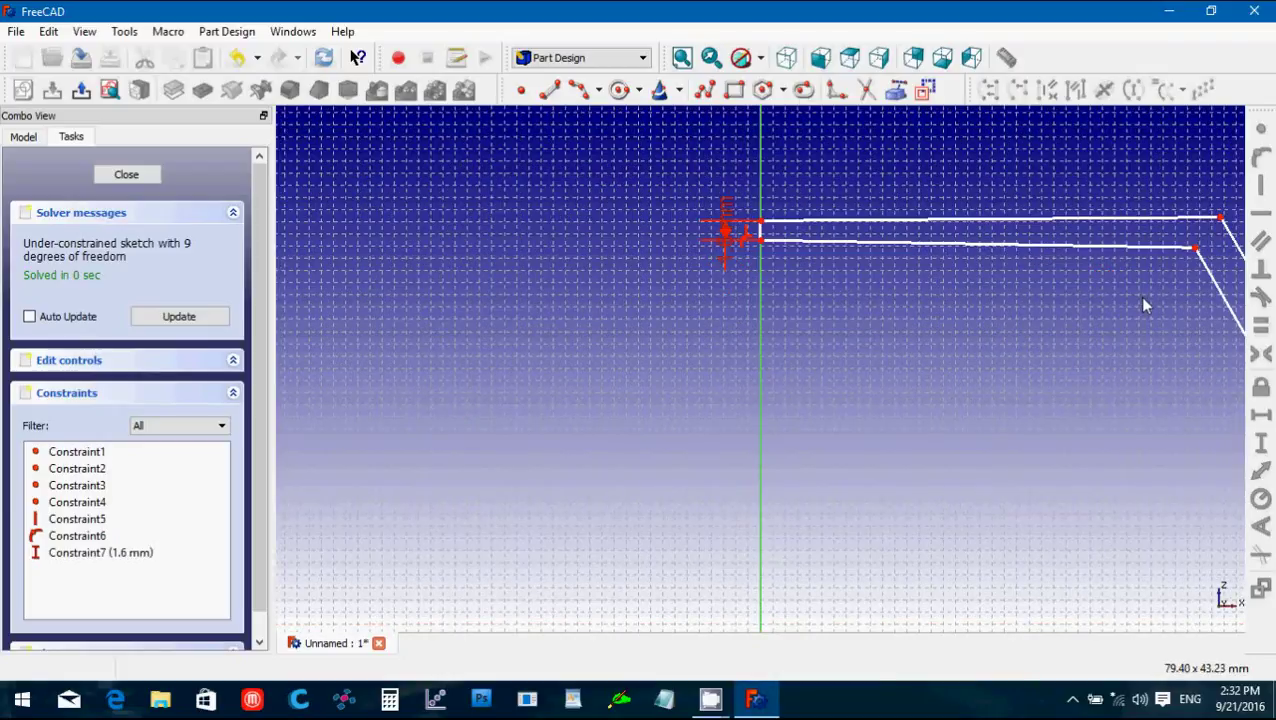
{"action": "scroll", "coordinate": [1140, 296], "scroll_direction": "down", "scroll_amount": 1}
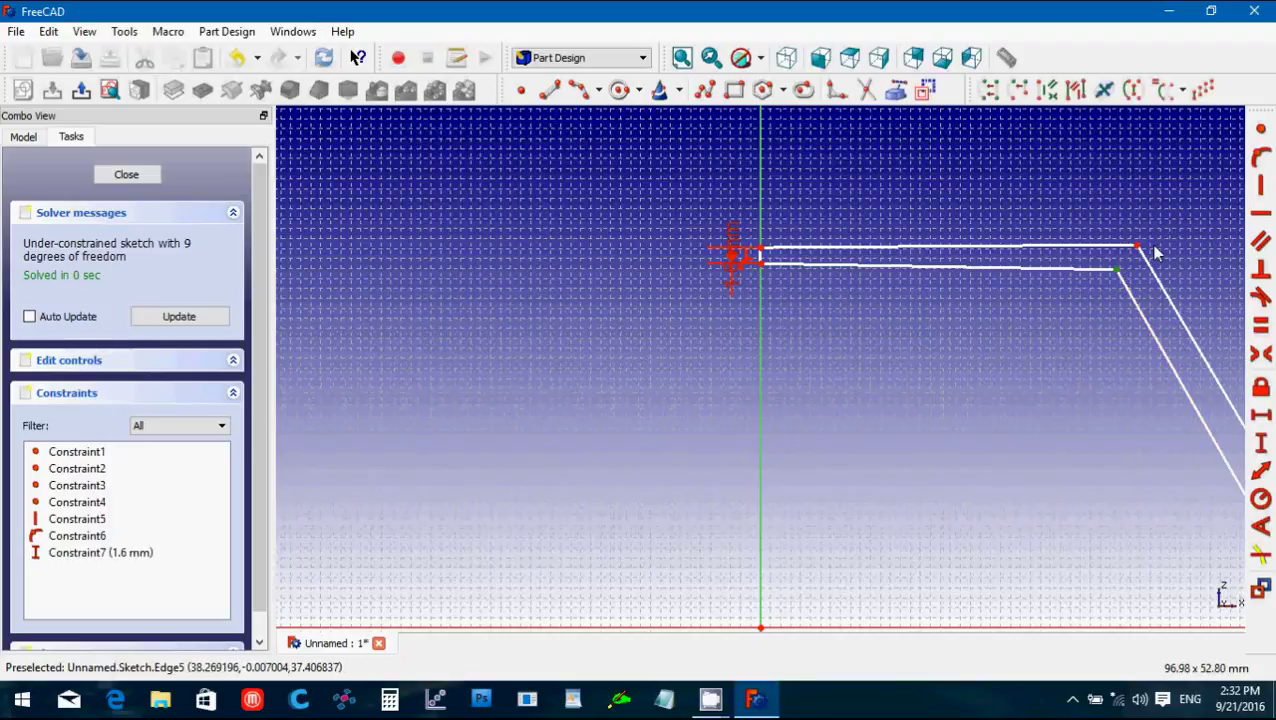
{"action": "left_click", "coordinate": [1143, 255]}
{"action": "left_click", "coordinate": [1144, 254]}
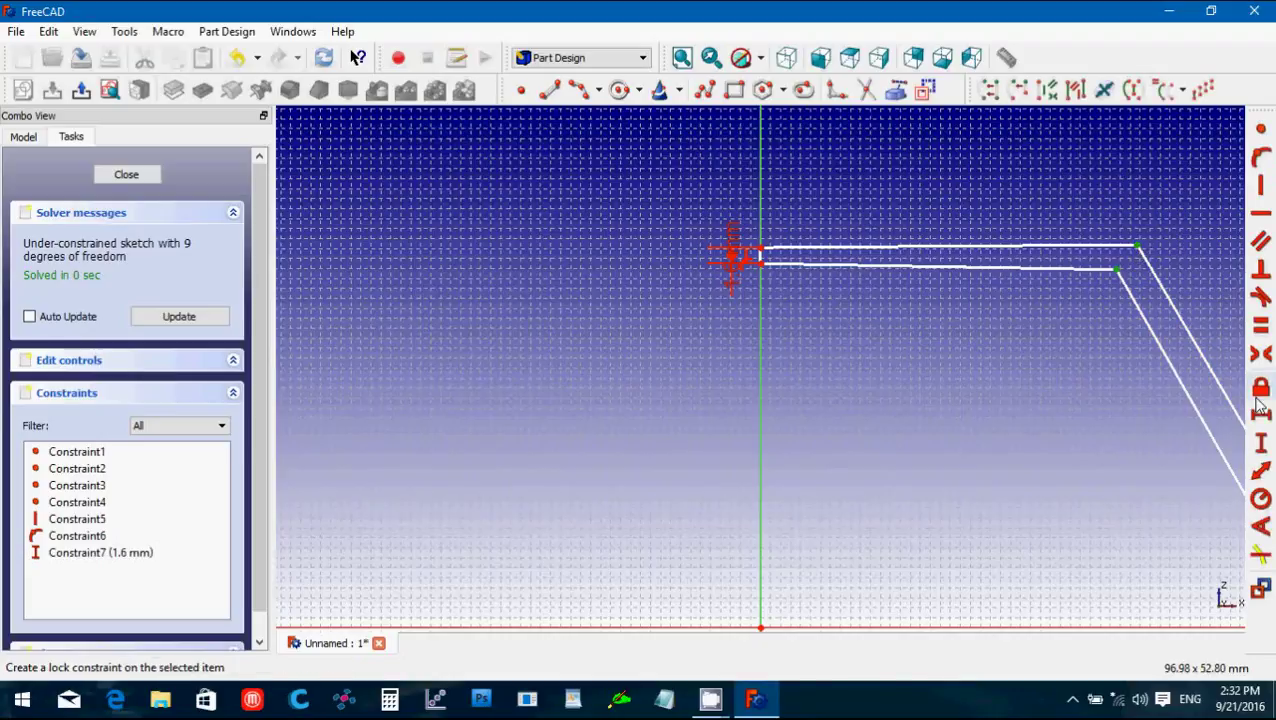
{"action": "left_click", "coordinate": [1262, 452]}
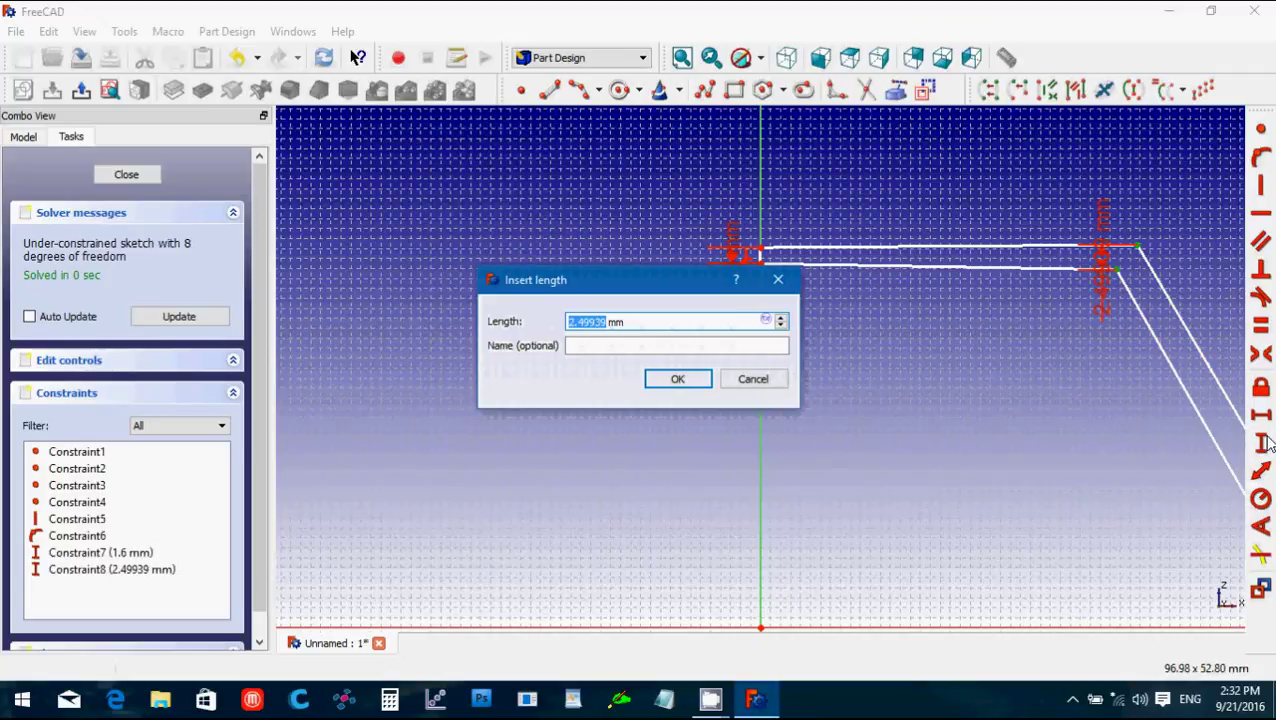
{"action": "type", "text": "1.6"}
{"action": "key", "text": "Return"}
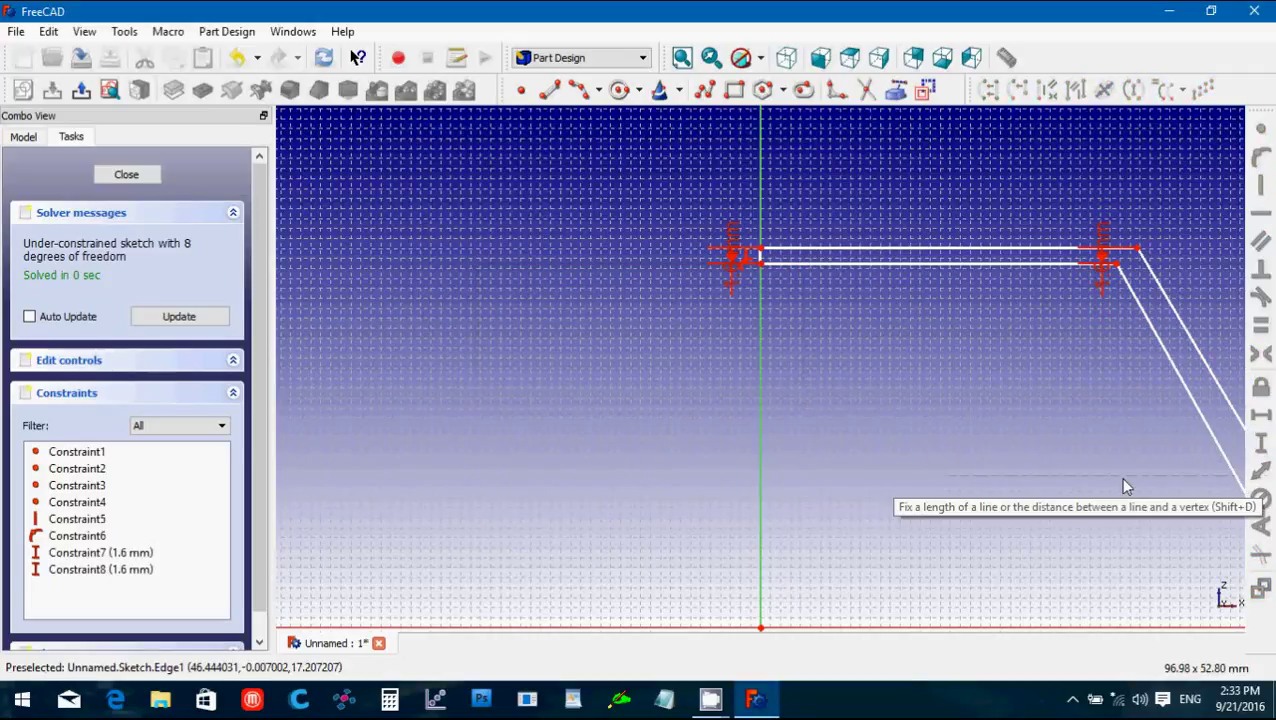
Fix the lower endpoint of the inner slanted line onto the horizontal axis.
{"action": "scroll", "coordinate": [1100, 518], "scroll_direction": "up", "scroll_amount": 5}
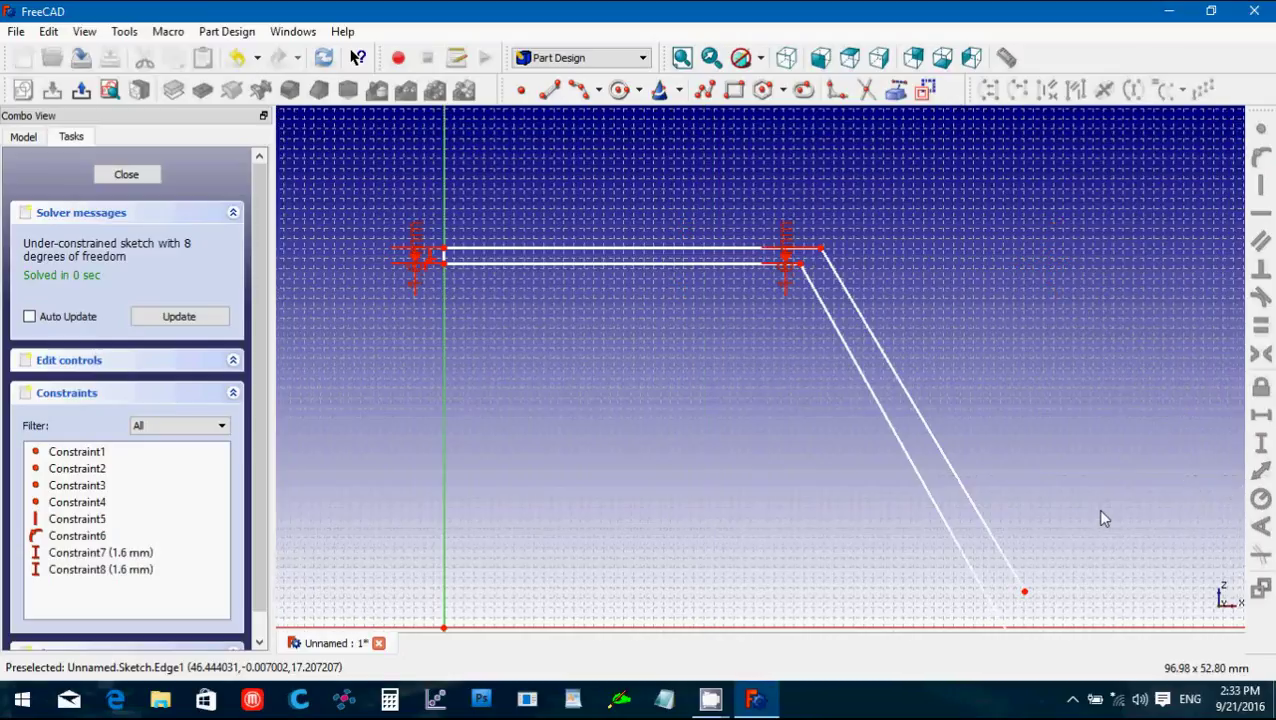
{"action": "scroll", "coordinate": [1100, 528], "scroll_direction": "up", "scroll_amount": 3}
{"action": "scroll", "coordinate": [1100, 528], "scroll_direction": "down", "scroll_amount": 10}
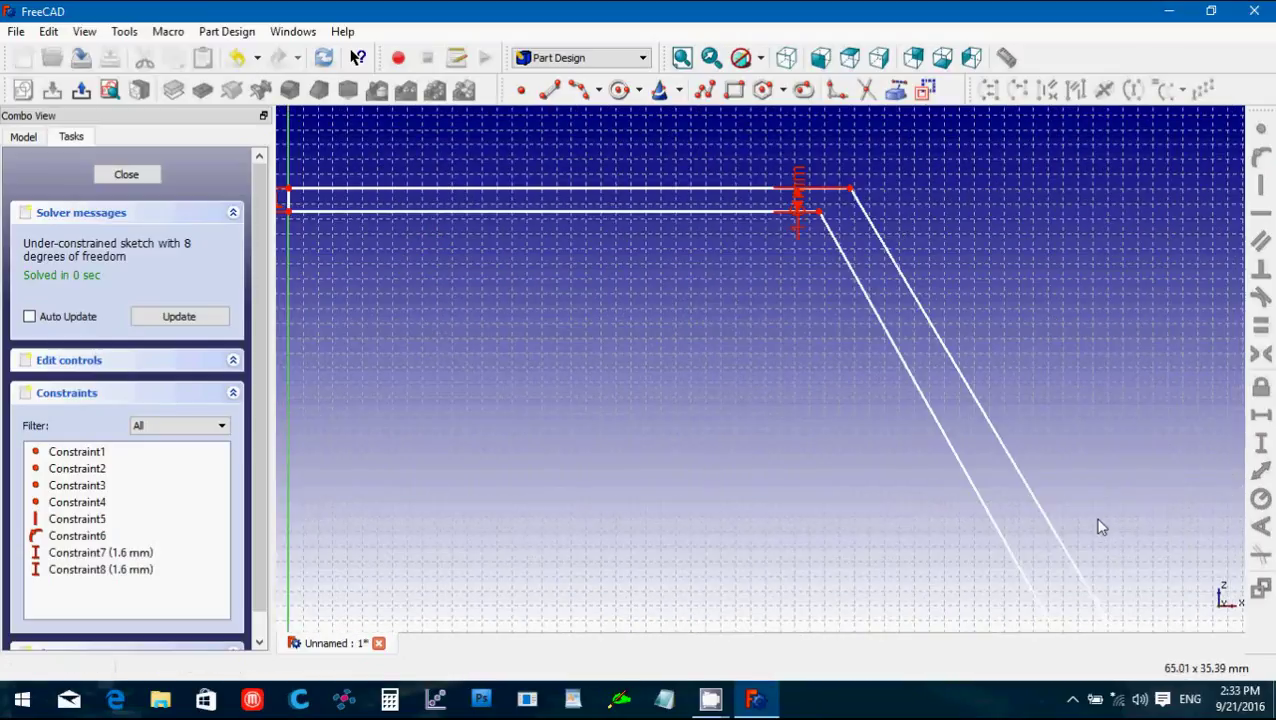
{"action": "key", "text": "Up"}
{"action": "key", "text": "Up"}
{"action": "key", "text": "Up"}
{"action": "key", "text": "Up"}
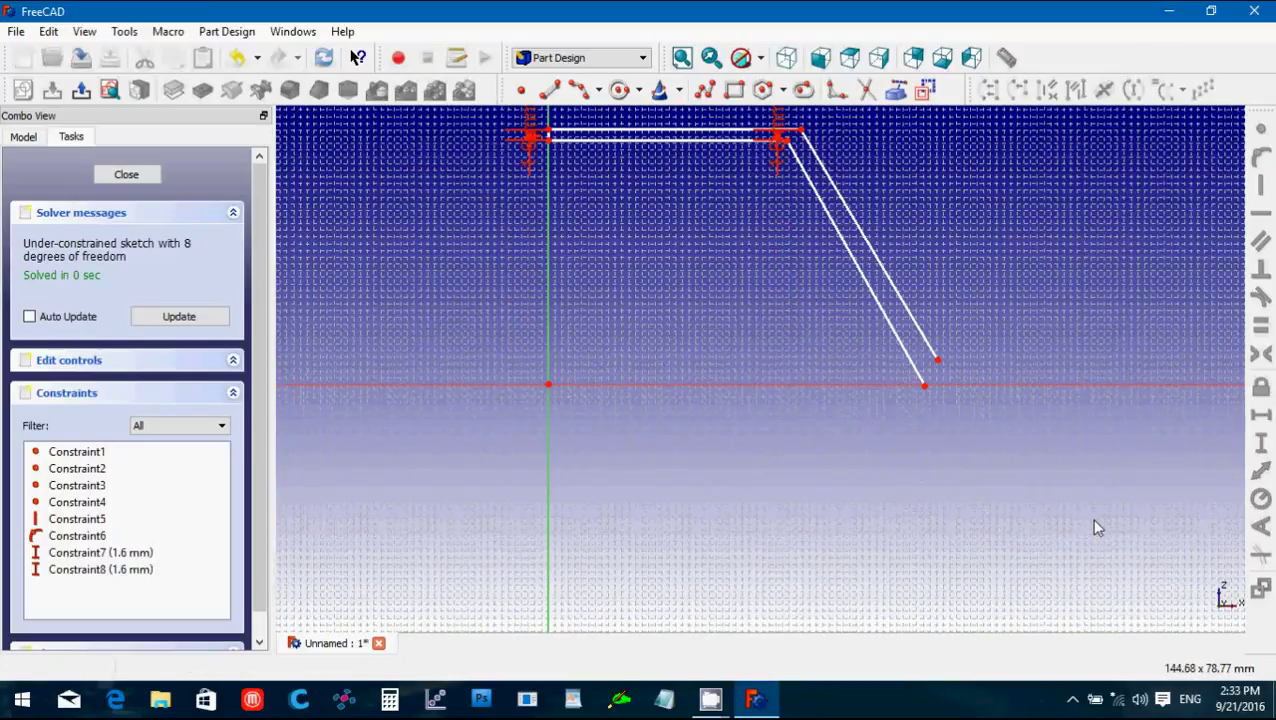
{"action": "left_click", "coordinate": [922, 389]}
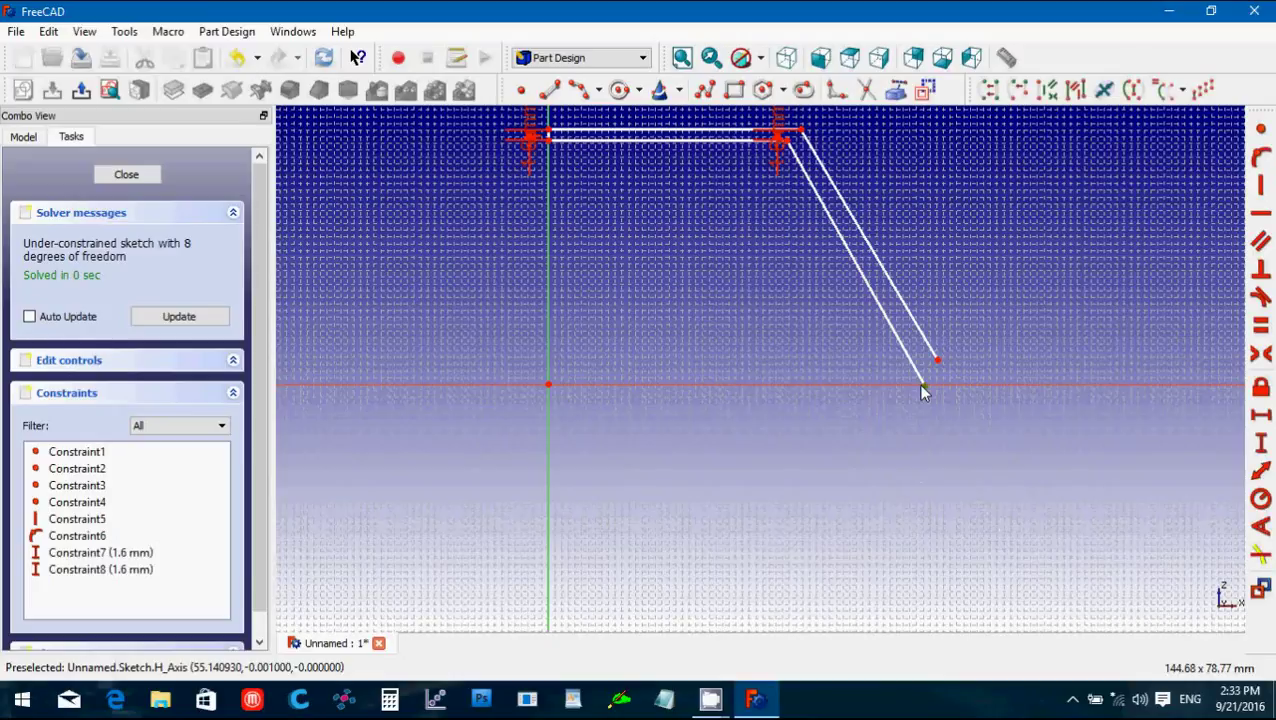
{"action": "left_click", "coordinate": [912, 386]}
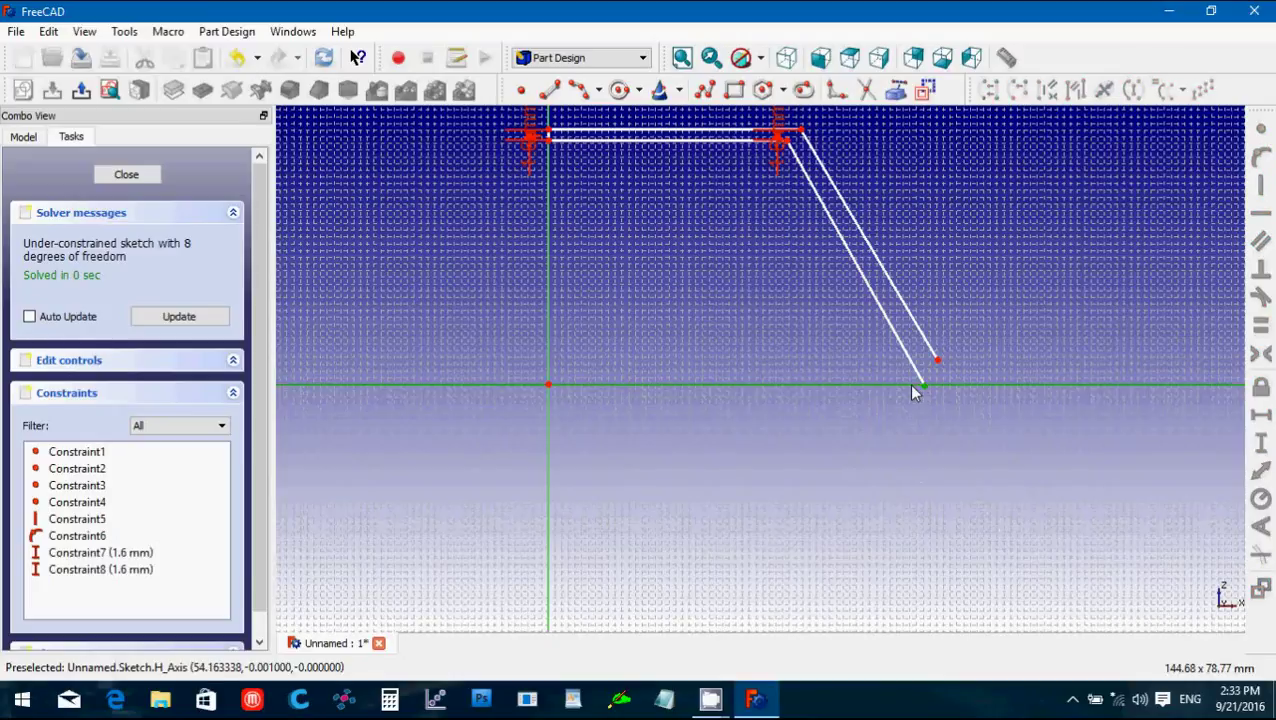
{"action": "left_click", "coordinate": [1259, 163]}
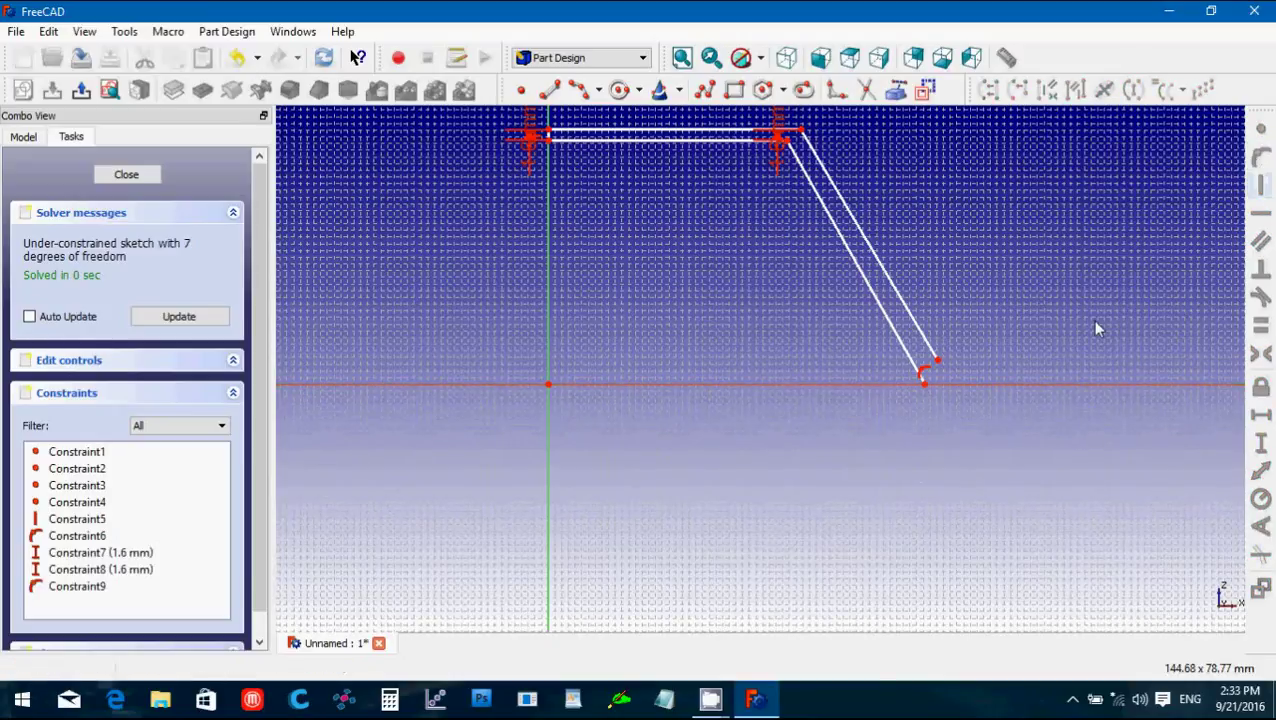
Set the horizontal distance between the lower endpoints of the two slanted lines to 1.6 mm.
{"action": "left_click", "coordinate": [934, 362]}
{"action": "left_click", "coordinate": [925, 385]}
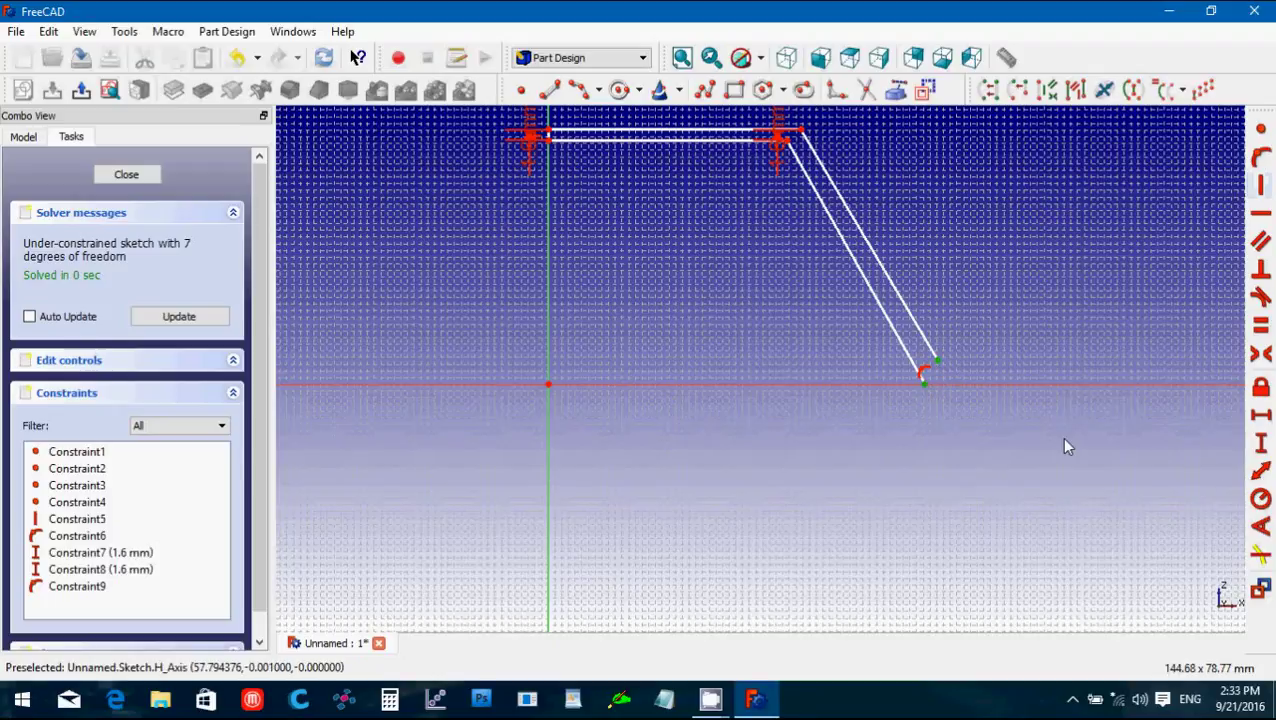
{"action": "left_click", "coordinate": [1260, 416]}
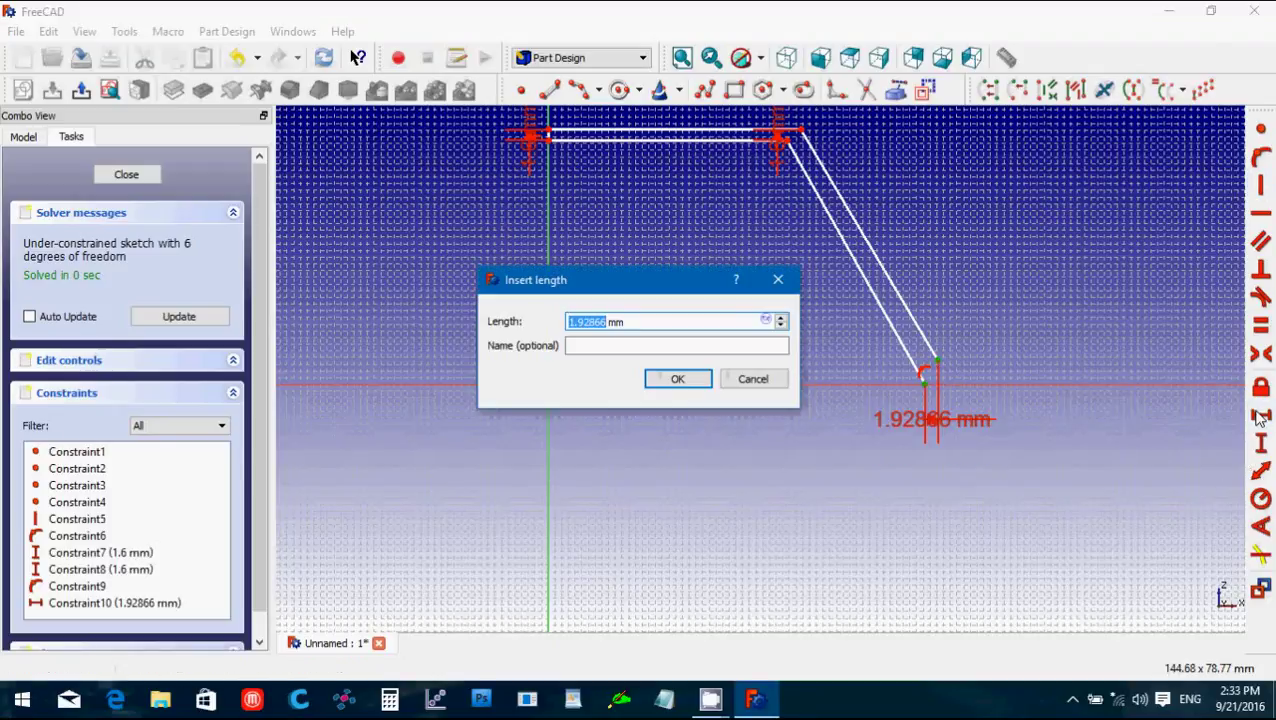
{"action": "type", "text": "1.6"}
{"action": "key", "text": "Return"}
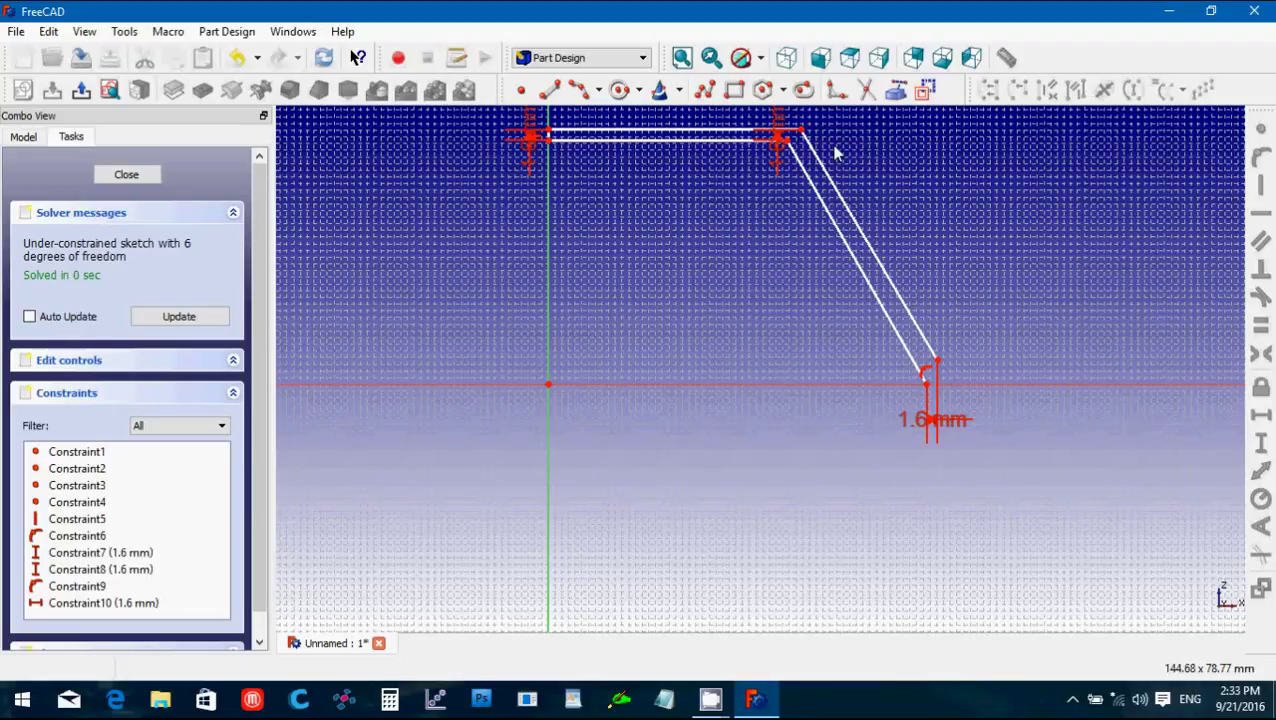
Set the outer bend corner's horizontal distance from the vertical axis to 20.5 mm and move the inner bend corner back inside the profile.
{"action": "left_click", "coordinate": [802, 132]}
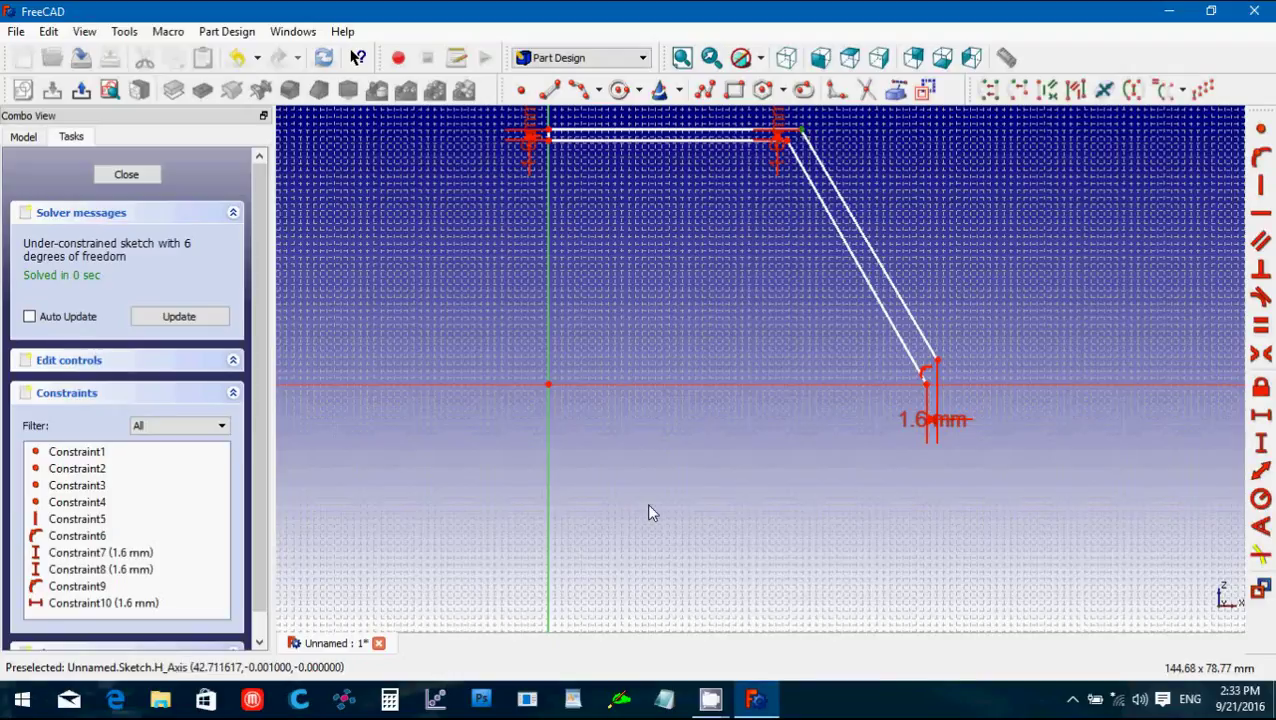
{"action": "left_click", "coordinate": [550, 356]}
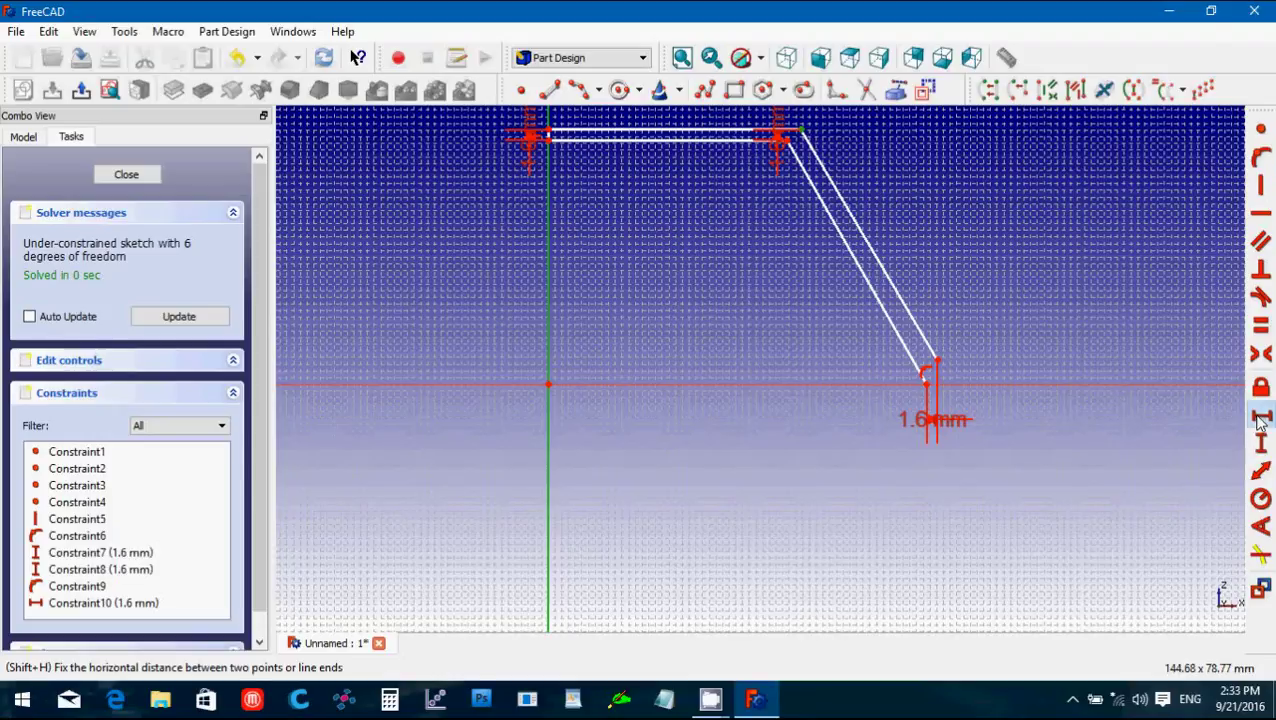
{"action": "left_click", "coordinate": [1260, 421]}
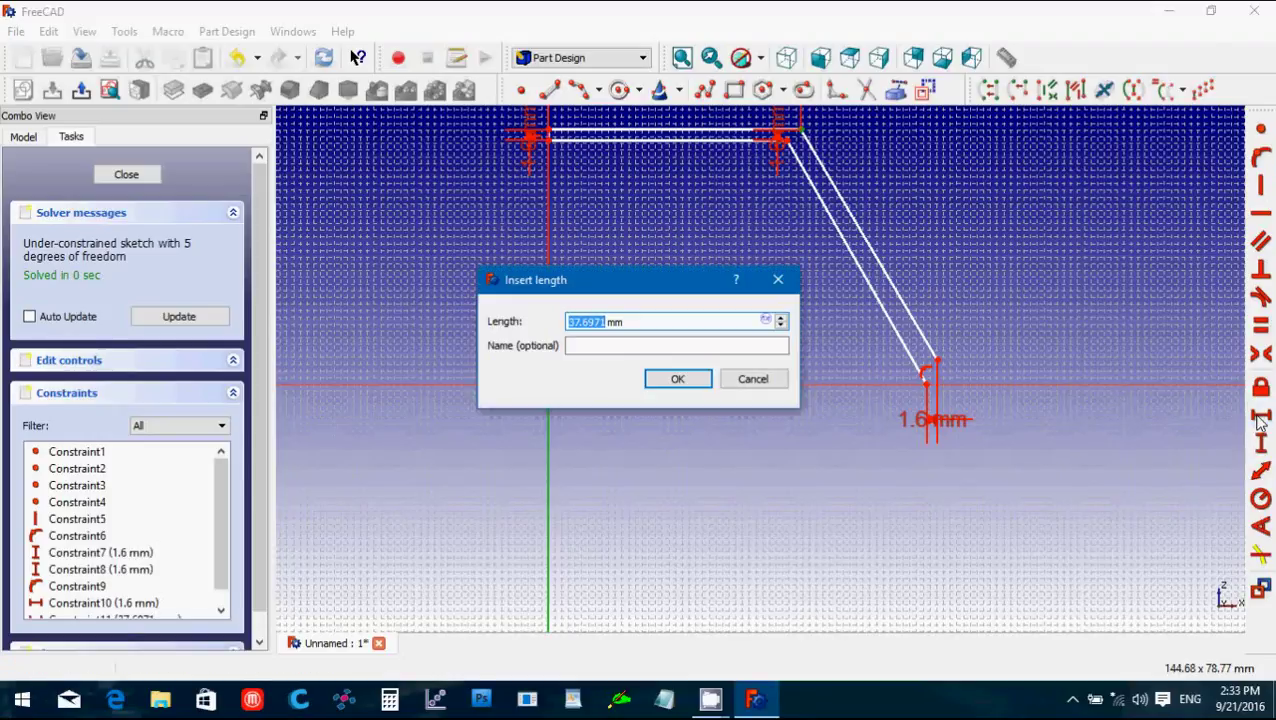
{"action": "type", "text": "20.5"}
{"action": "key", "text": "Return"}
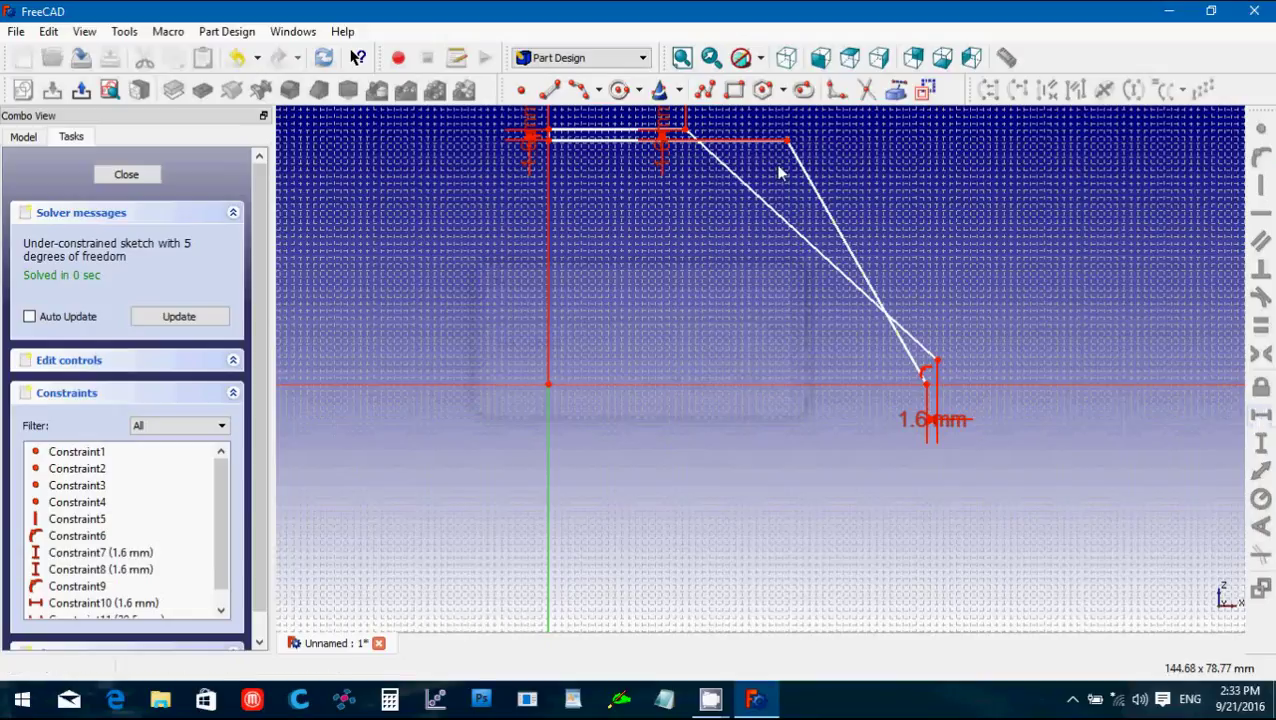
{"action": "left_click_drag", "start_coordinate": [745, 152], "coordinate": [683, 162]}
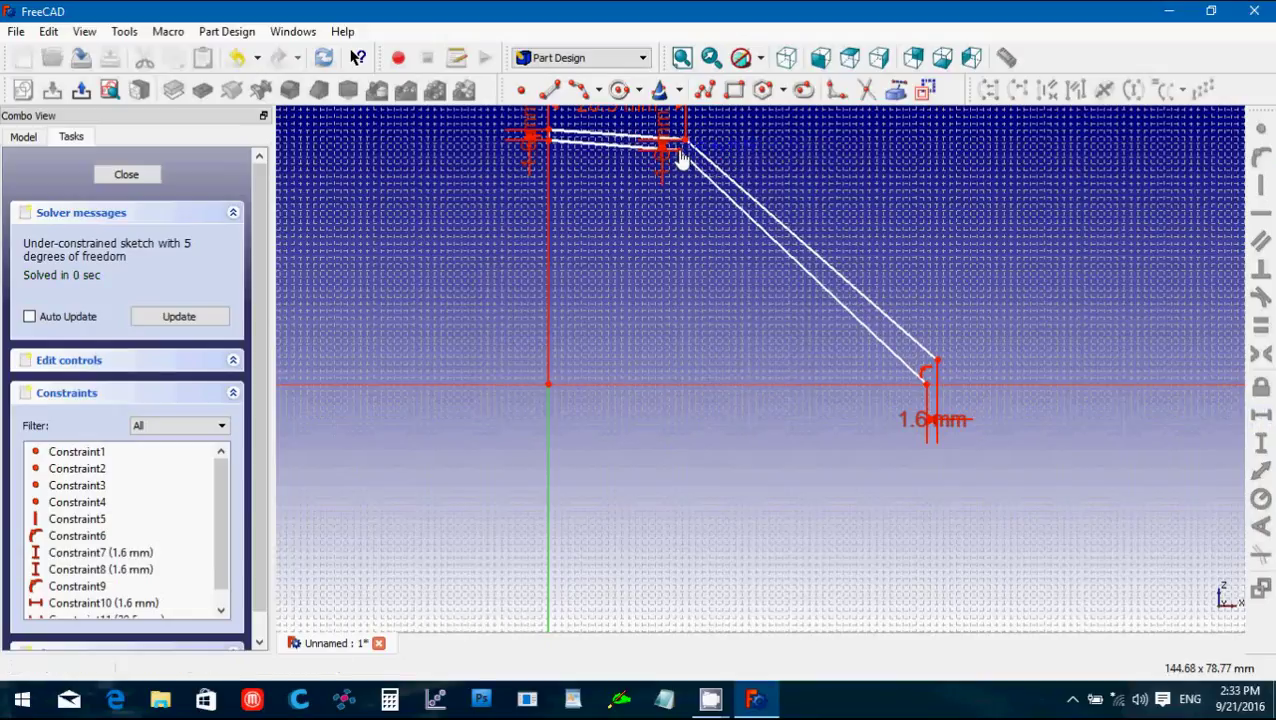
{"action": "left_click", "coordinate": [632, 137]}
{"action": "left_click", "coordinate": [1259, 193]}
{"action": "scroll", "coordinate": [180, 595], "scroll_direction": "down", "scroll_amount": 1}
{"action": "left_click", "coordinate": [90, 603]}
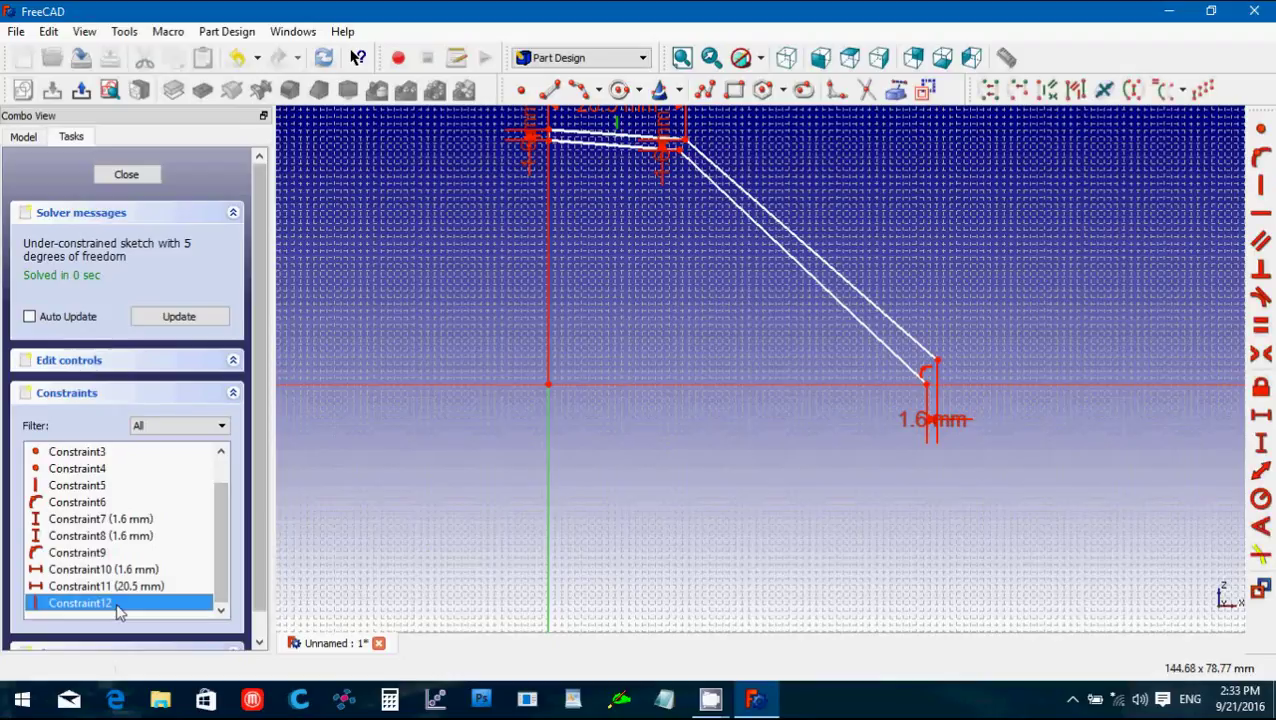
{"action": "key", "text": "Delete"}
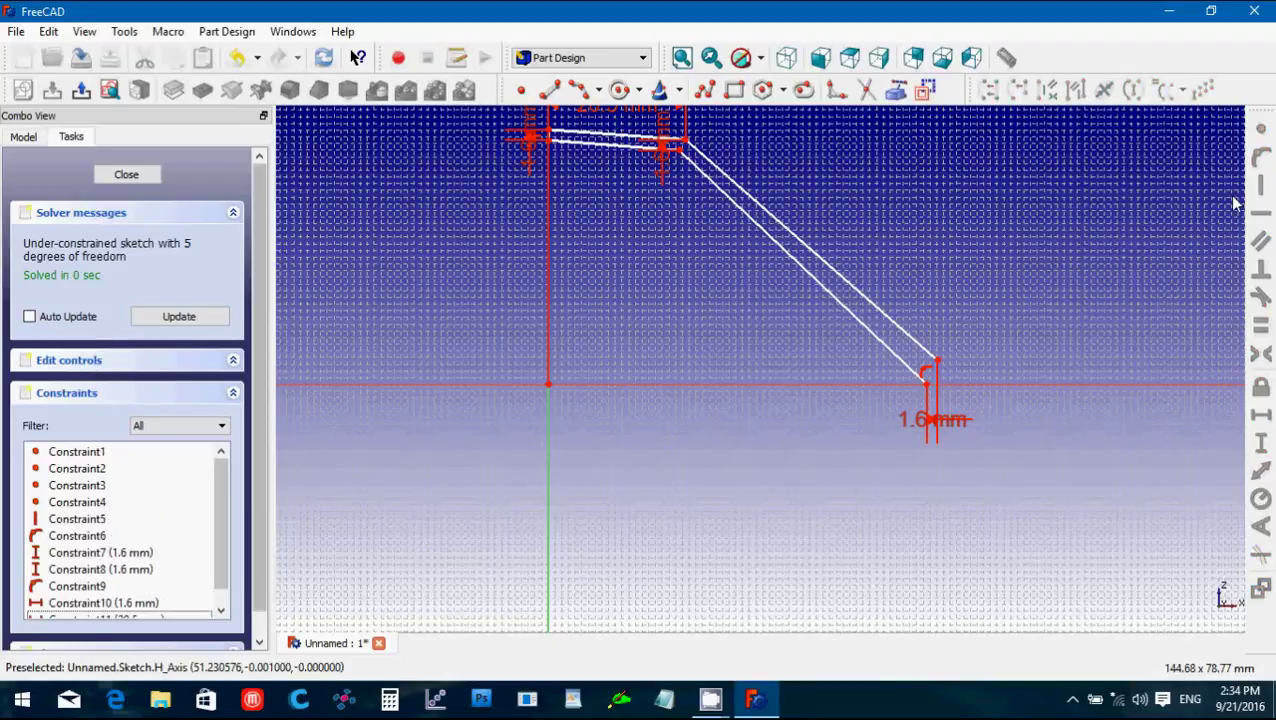
Constrain the lower line of the profile's flat upper section to be horizontal.
{"action": "left_click", "coordinate": [622, 145]}
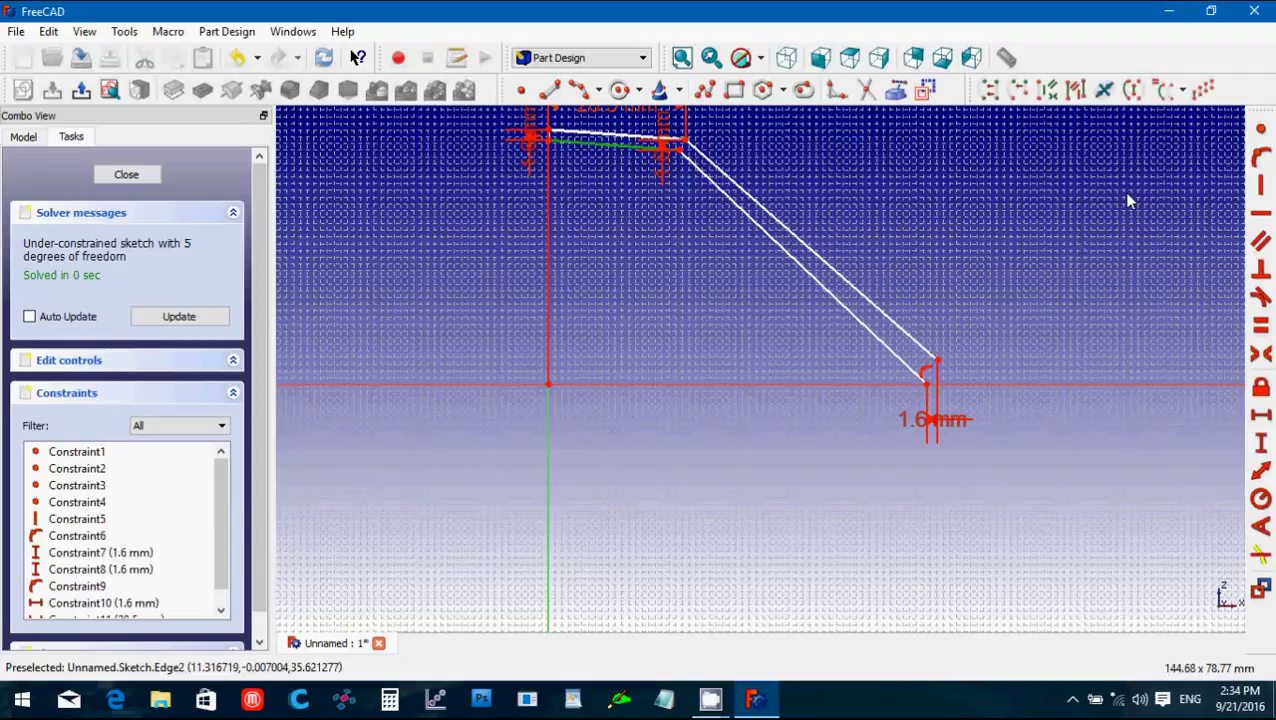
{"action": "left_click", "coordinate": [1261, 218]}
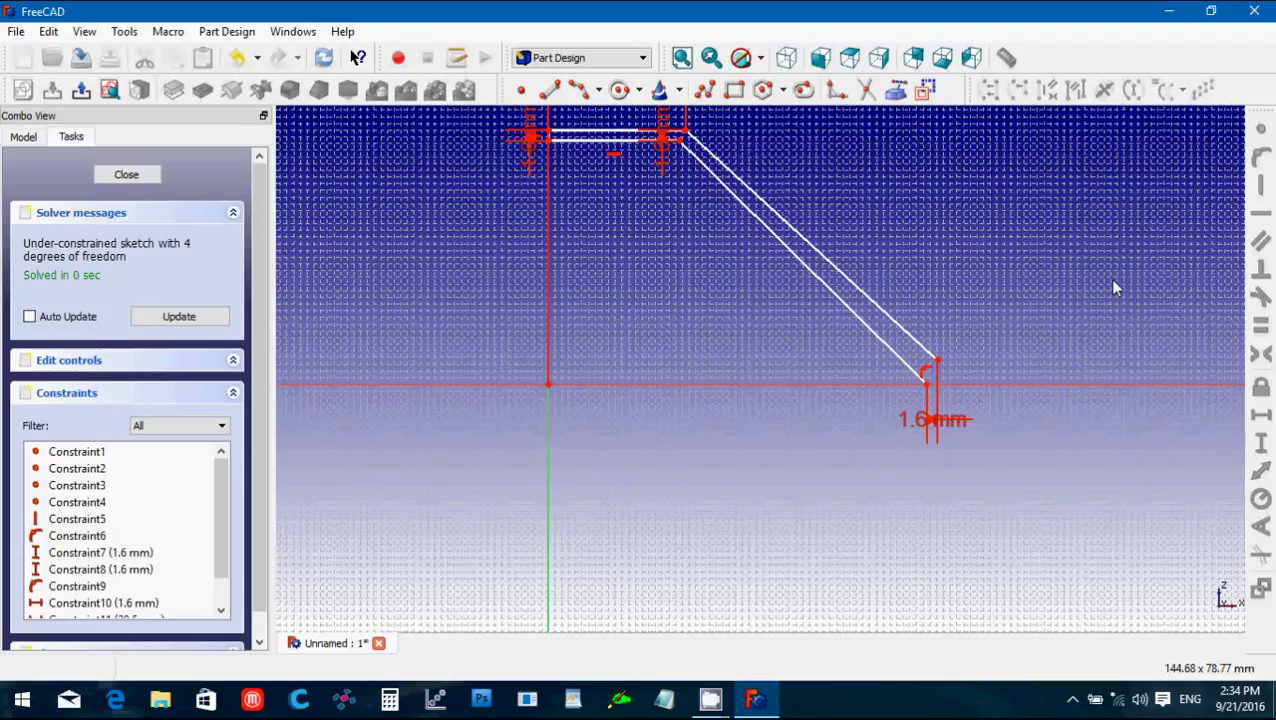
Set the horizontal distance from the vertical axis to the inner slanted line's lower endpoint to 24.5 mm.
{"action": "left_click", "coordinate": [926, 383]}
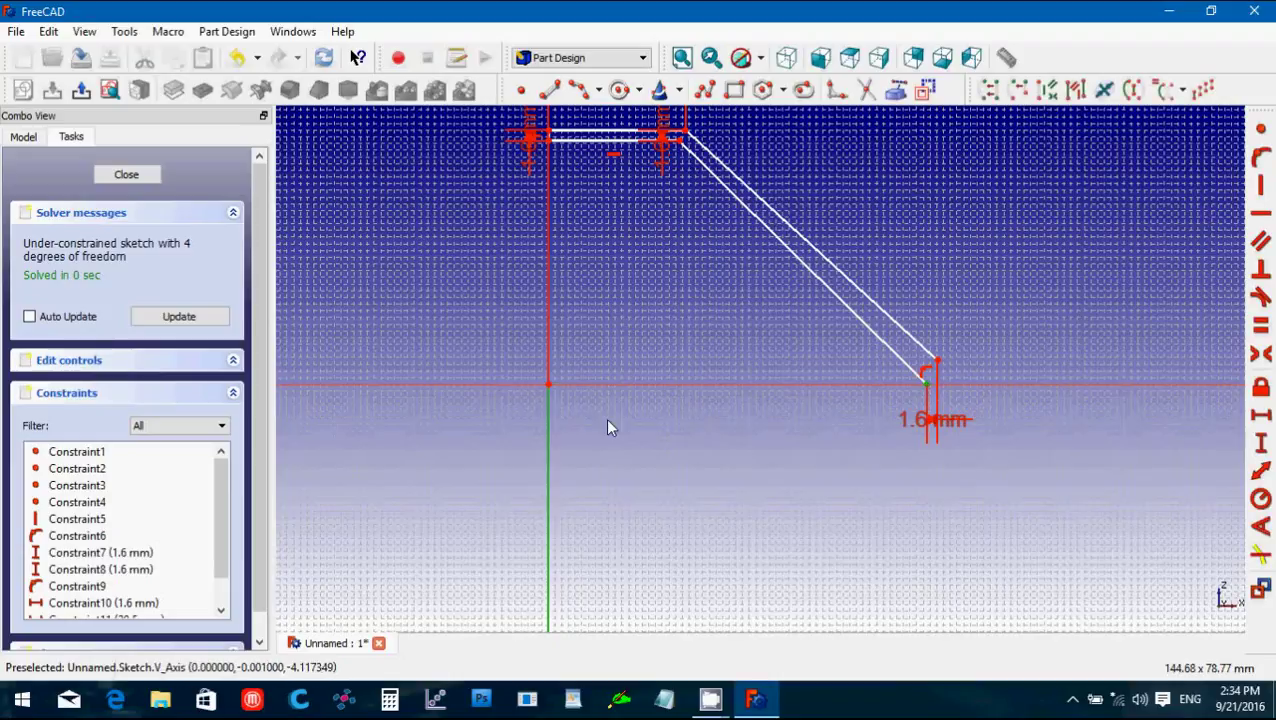
{"action": "left_click", "coordinate": [1266, 422]}
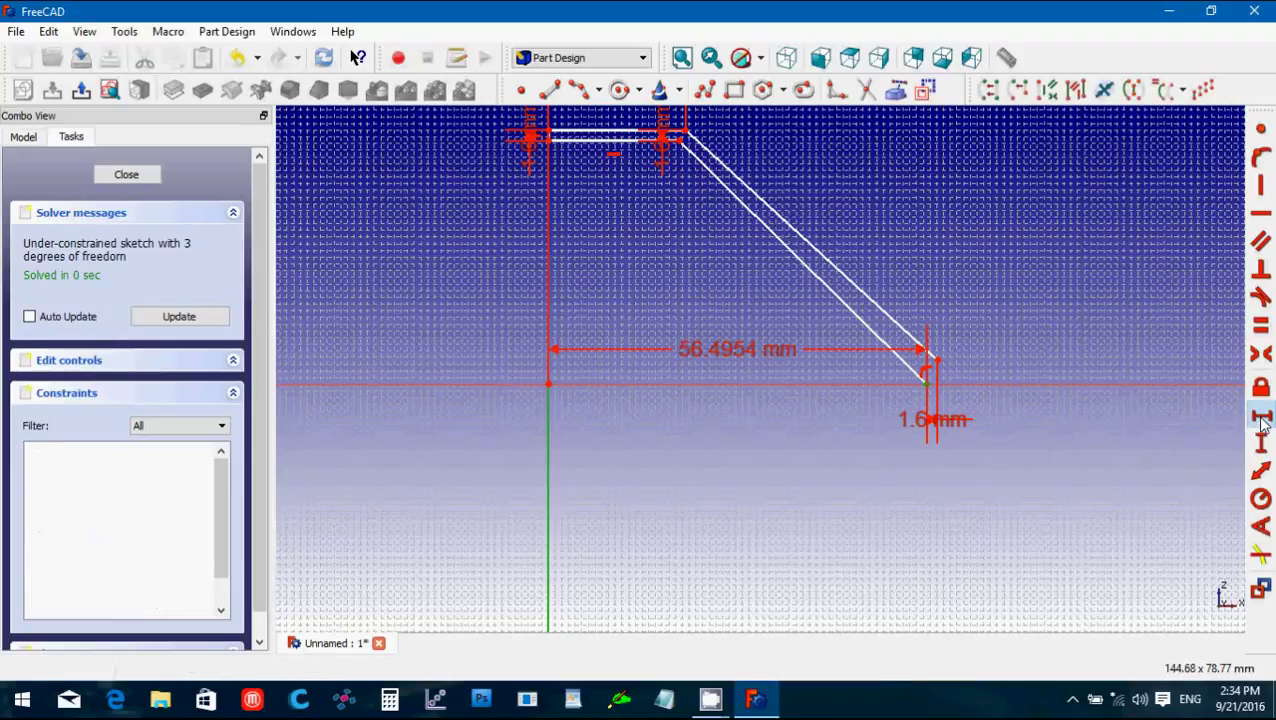
{"action": "type", "text": "24."}
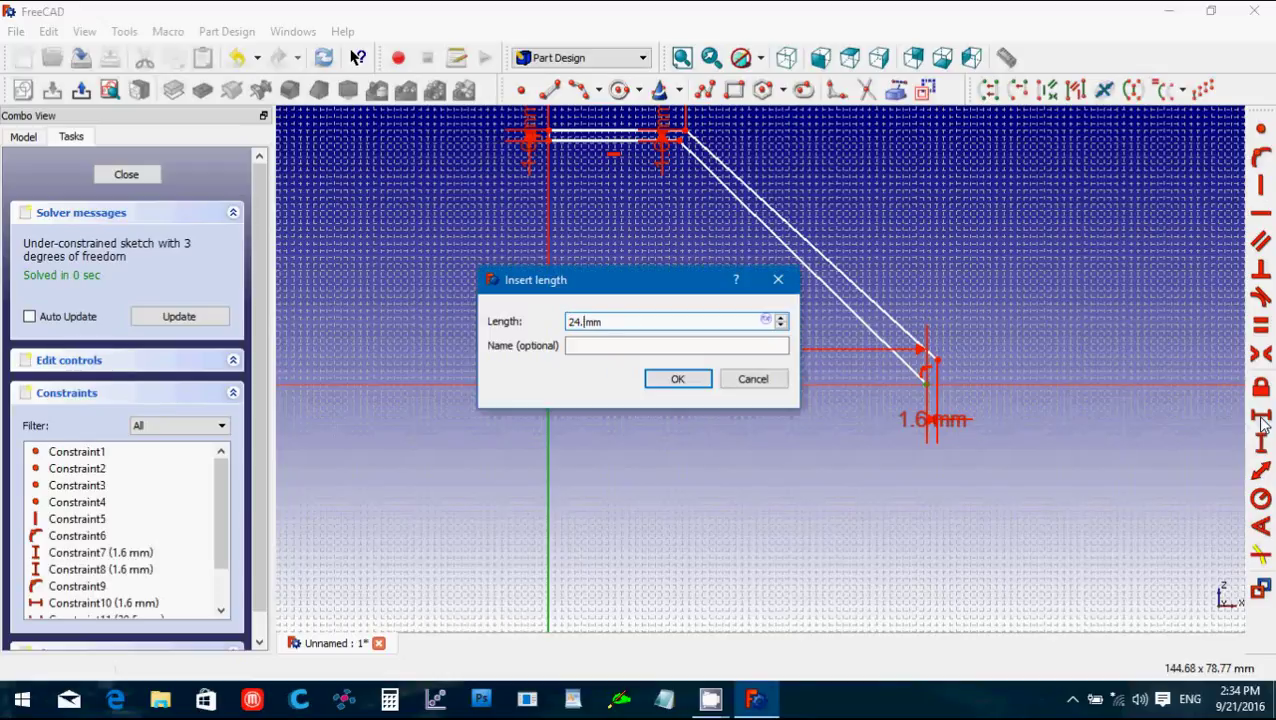
{"action": "type", "text": "5"}
{"action": "key", "text": "Return"}
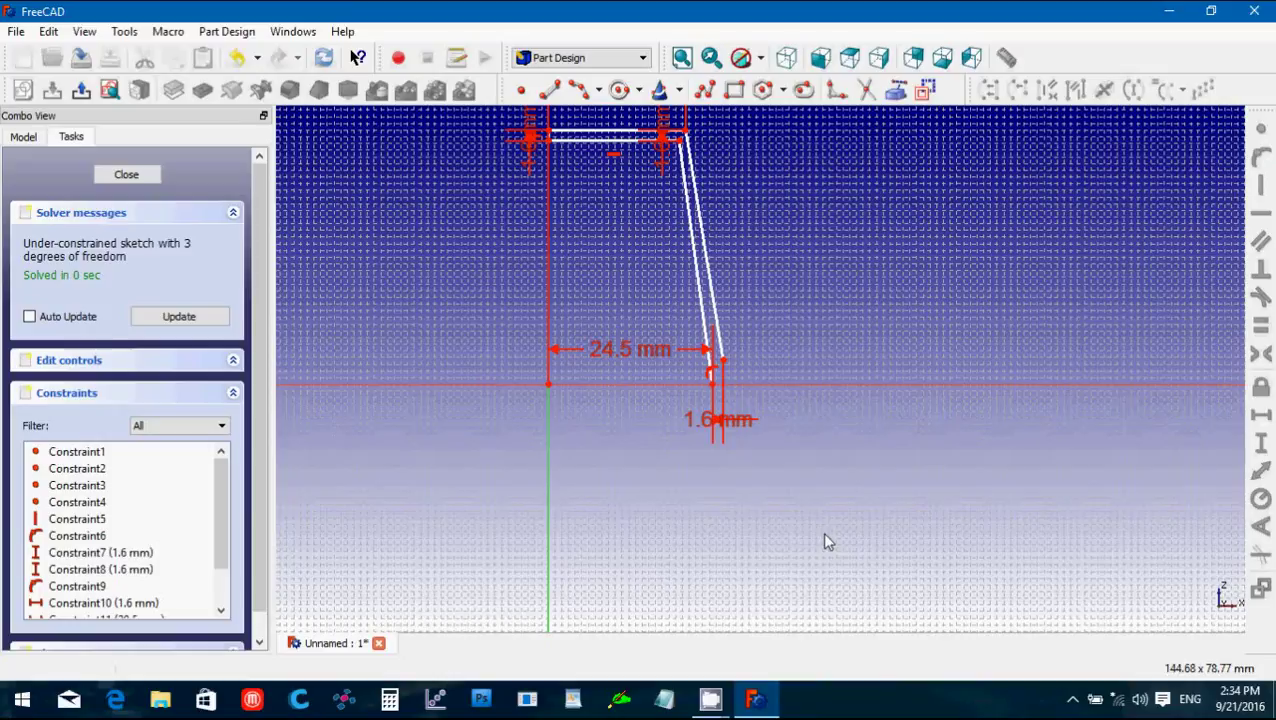
Set the vertical distance between the horizontal axis and the profile's upper corner on the vertical axis to 14 mm.
{"action": "scroll", "coordinate": [828, 542], "scroll_direction": "down", "scroll_amount": 2}
{"action": "key", "text": "Up"}
{"action": "key", "text": "Up"}
{"action": "key", "text": "Up"}
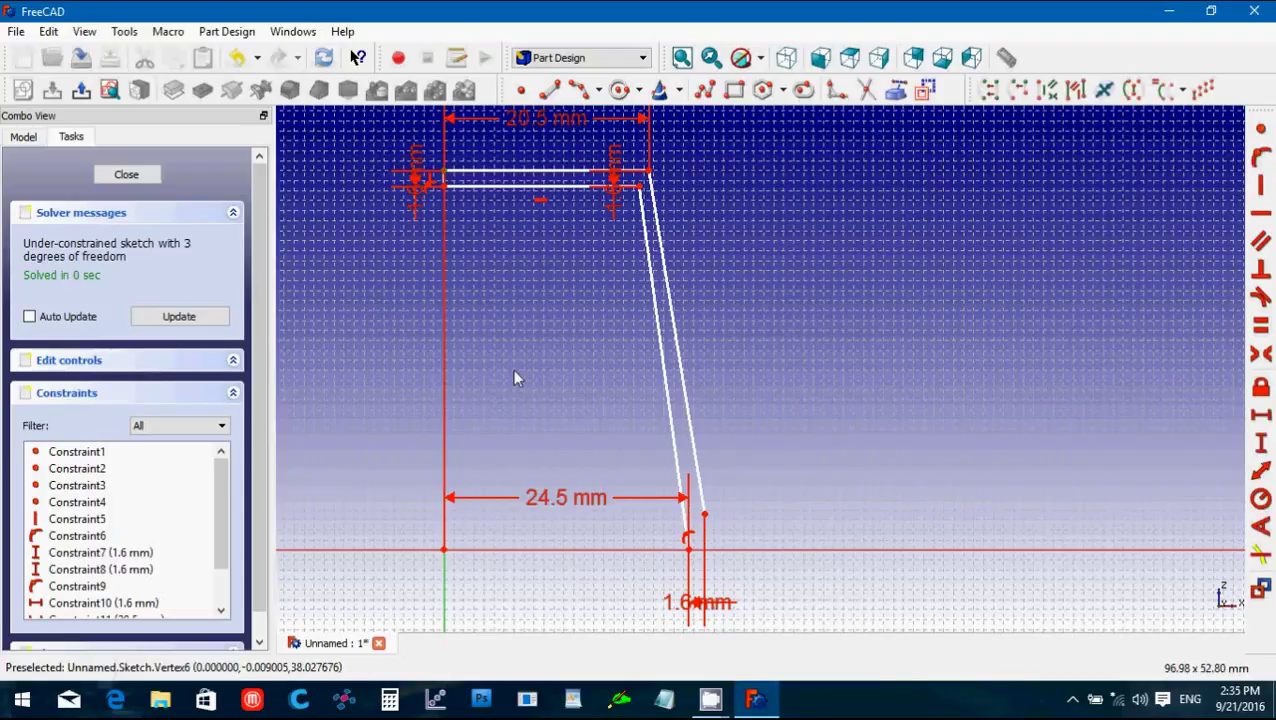
{"action": "left_click", "coordinate": [1261, 445]}
{"action": "type", "text": "14mm"}
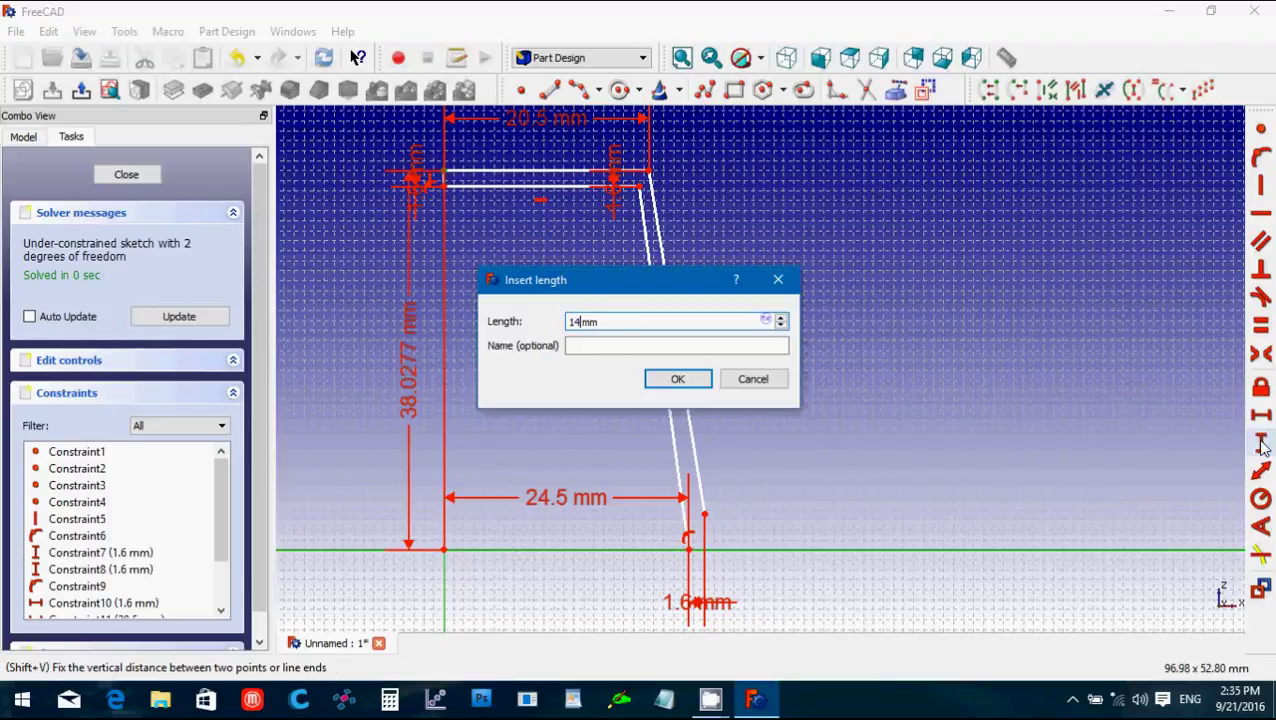
{"action": "key", "text": "Return"}
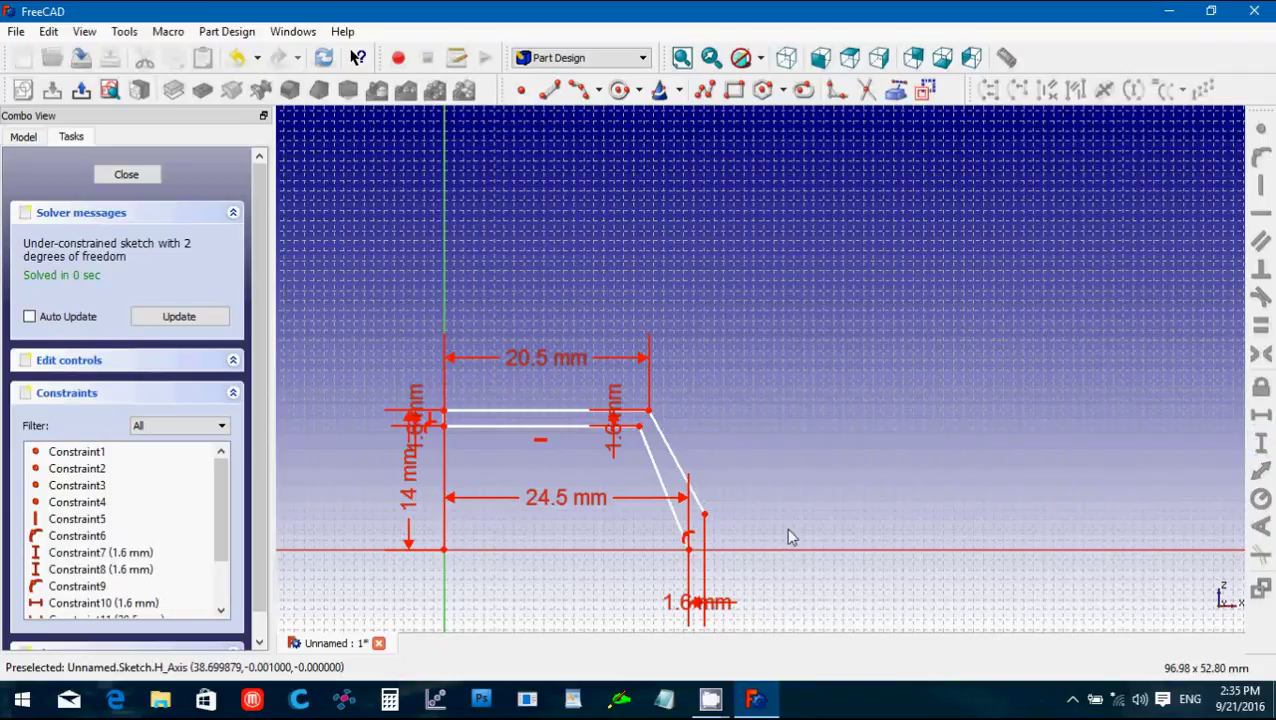
Set the vertical distance between the lower endpoints of the two slanted lines to 1.6 mm.
{"action": "scroll", "coordinate": [783, 572], "scroll_direction": "down", "scroll_amount": 1}
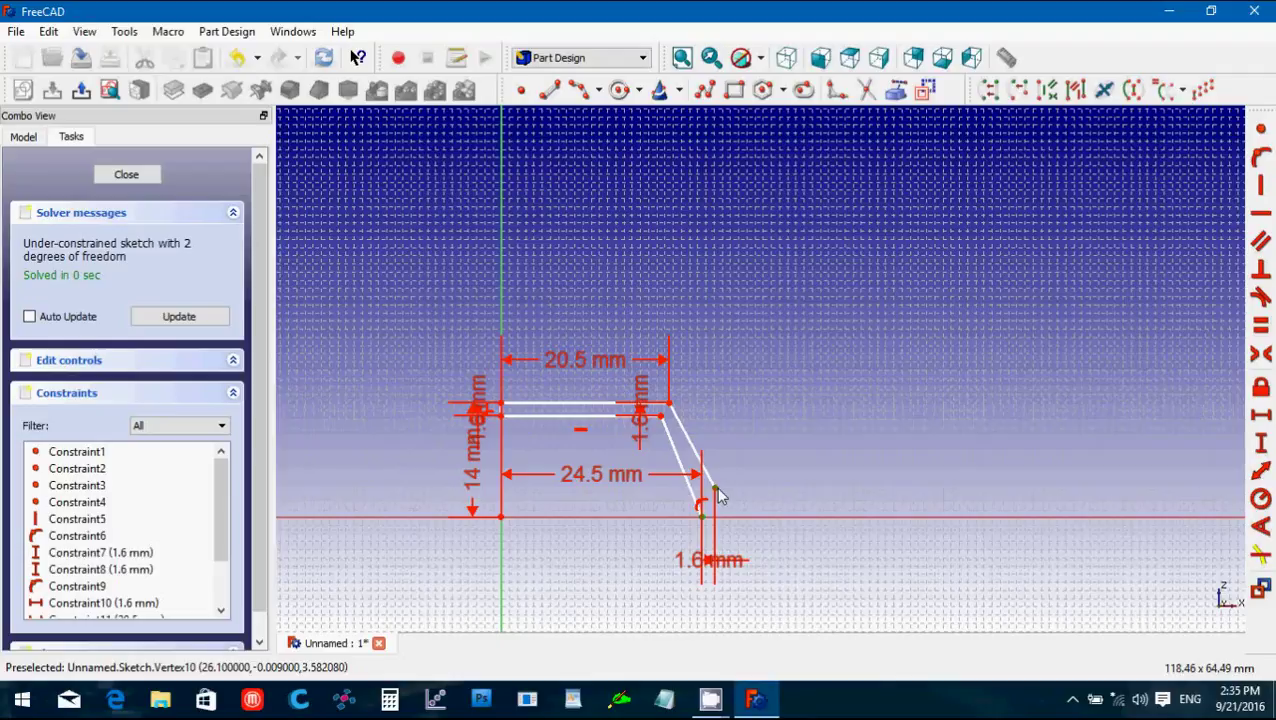
{"action": "left_click", "coordinate": [1258, 452]}
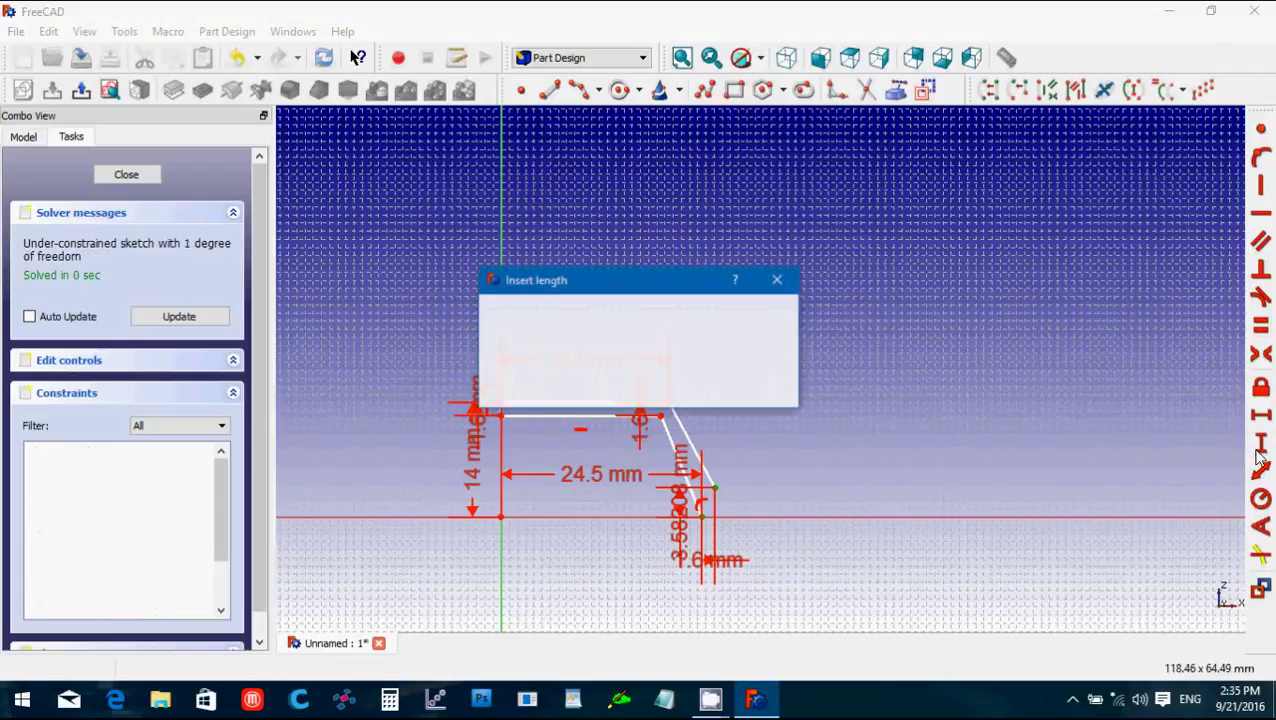
{"action": "type", "text": "1.6"}
{"action": "key", "text": "Return"}
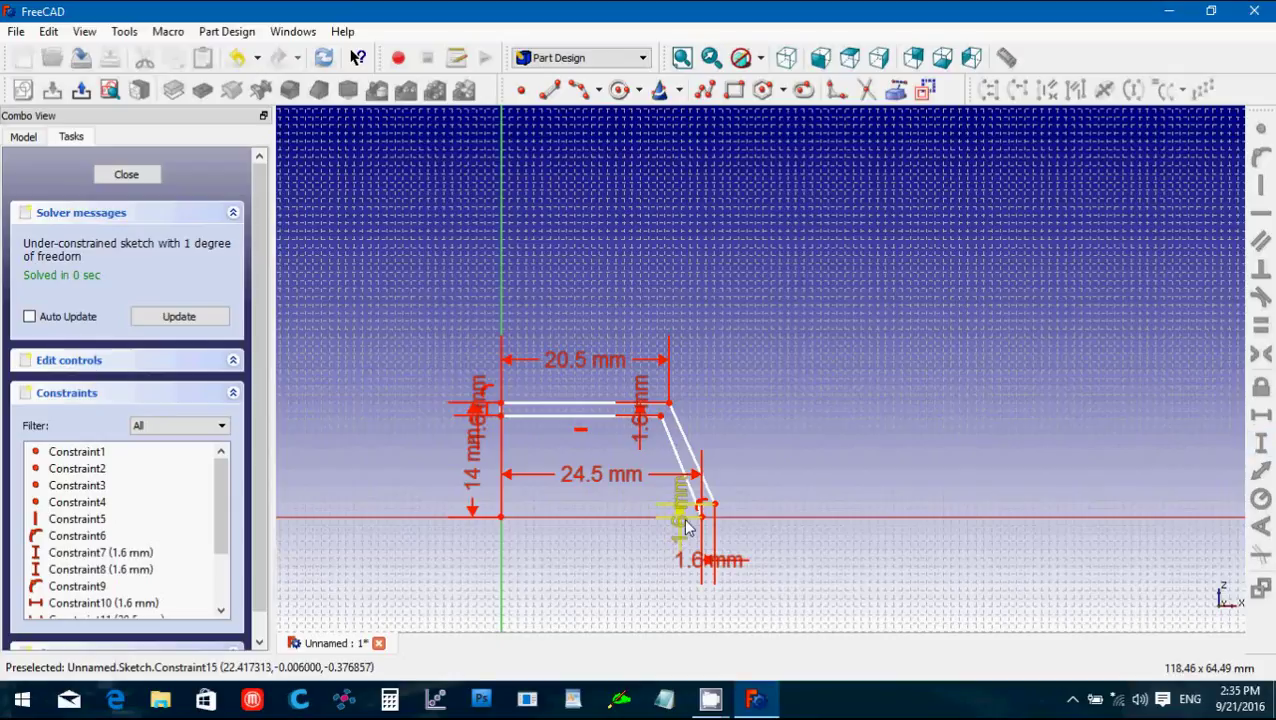
Spread the 14 mm, 20.5 mm, 24.5 mm and vertical 1.6 mm dimension labels clear of the profile so they no longer overlap.
{"action": "mouse_move", "coordinate": [678, 520]}
{"action": "left_mouse_down"}
{"action": "mouse_move", "coordinate": [648, 567]}
{"action": "mouse_move", "coordinate": [630, 568]}
{"action": "left_mouse_up"}
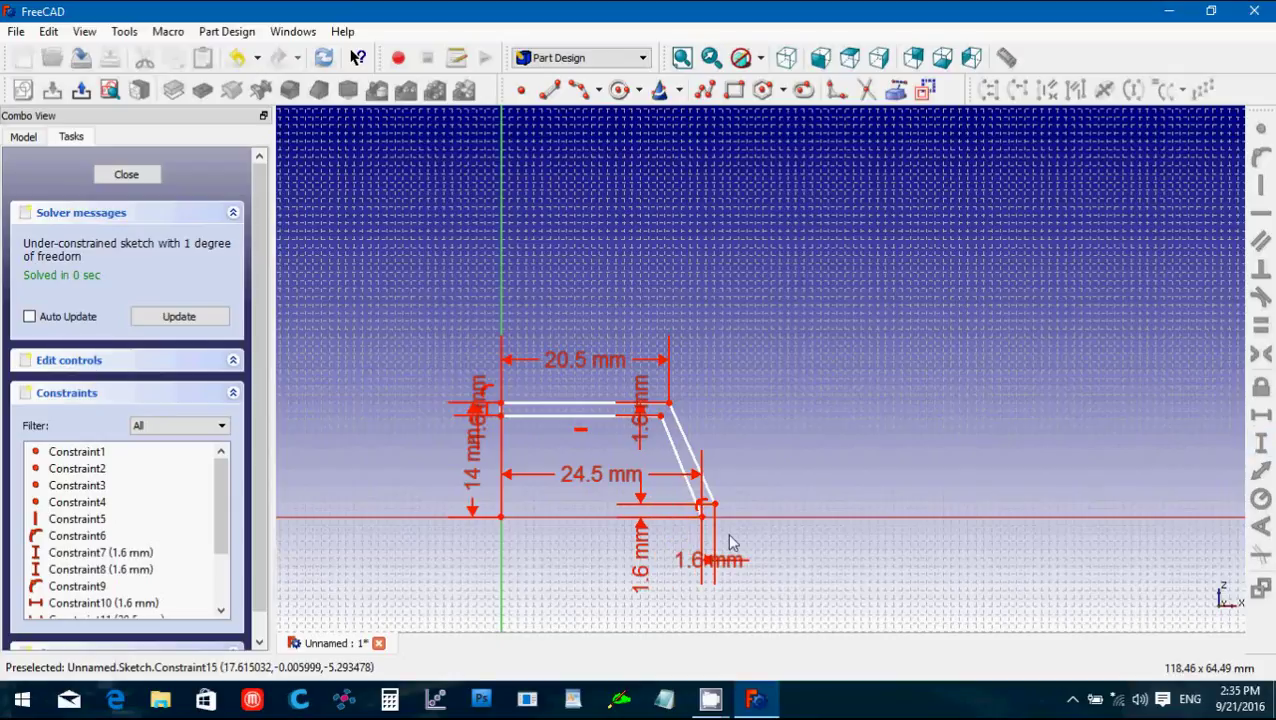
{"action": "mouse_move", "coordinate": [600, 474]}
{"action": "left_mouse_down"}
{"action": "mouse_move", "coordinate": [632, 561]}
{"action": "mouse_move", "coordinate": [621, 664]}
{"action": "mouse_move", "coordinate": [621, 612]}
{"action": "left_mouse_up"}
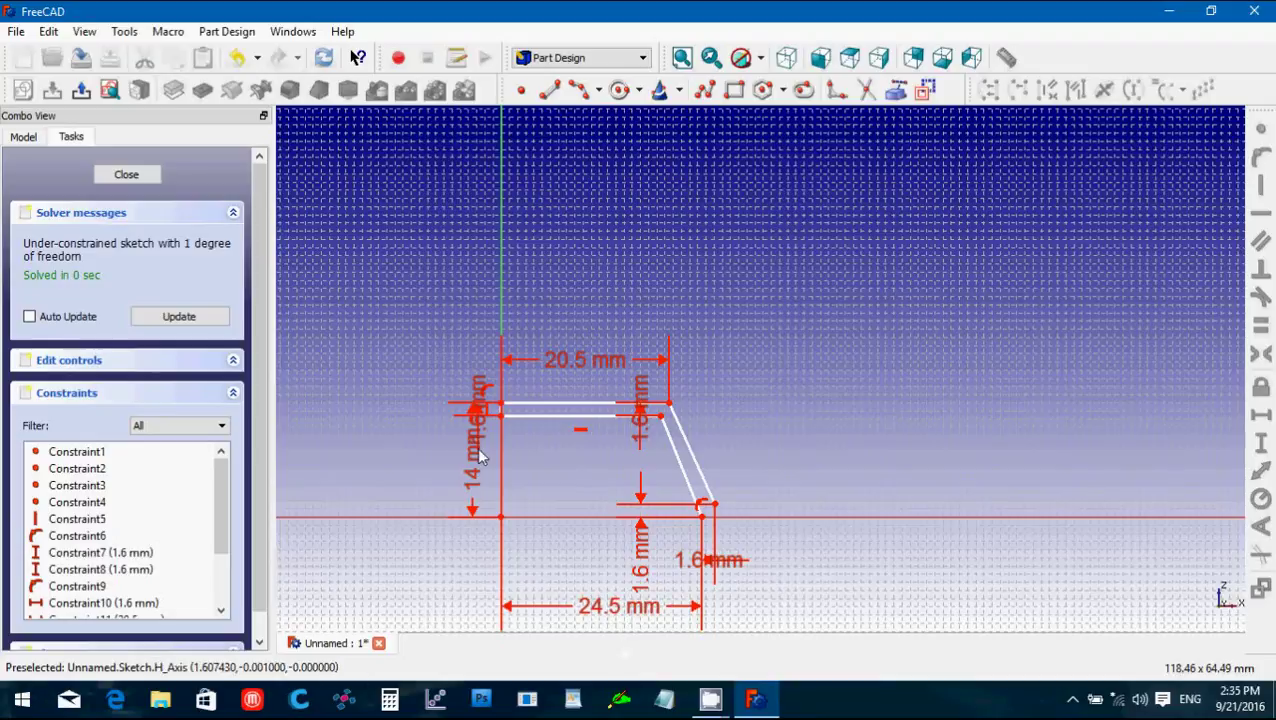
{"action": "mouse_move", "coordinate": [473, 455]}
{"action": "left_mouse_down"}
{"action": "mouse_move", "coordinate": [408, 422]}
{"action": "mouse_move", "coordinate": [357, 421]}
{"action": "left_mouse_up"}
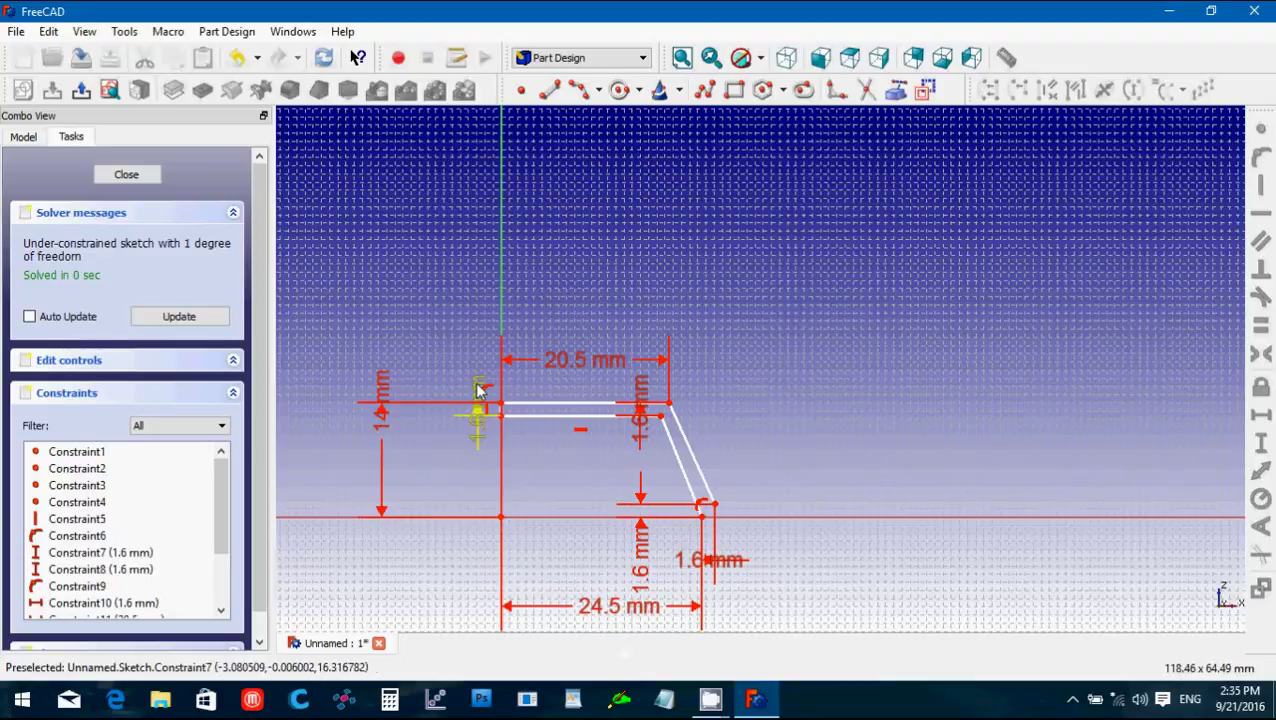
{"action": "left_click_drag", "start_coordinate": [478, 401], "coordinate": [424, 352]}
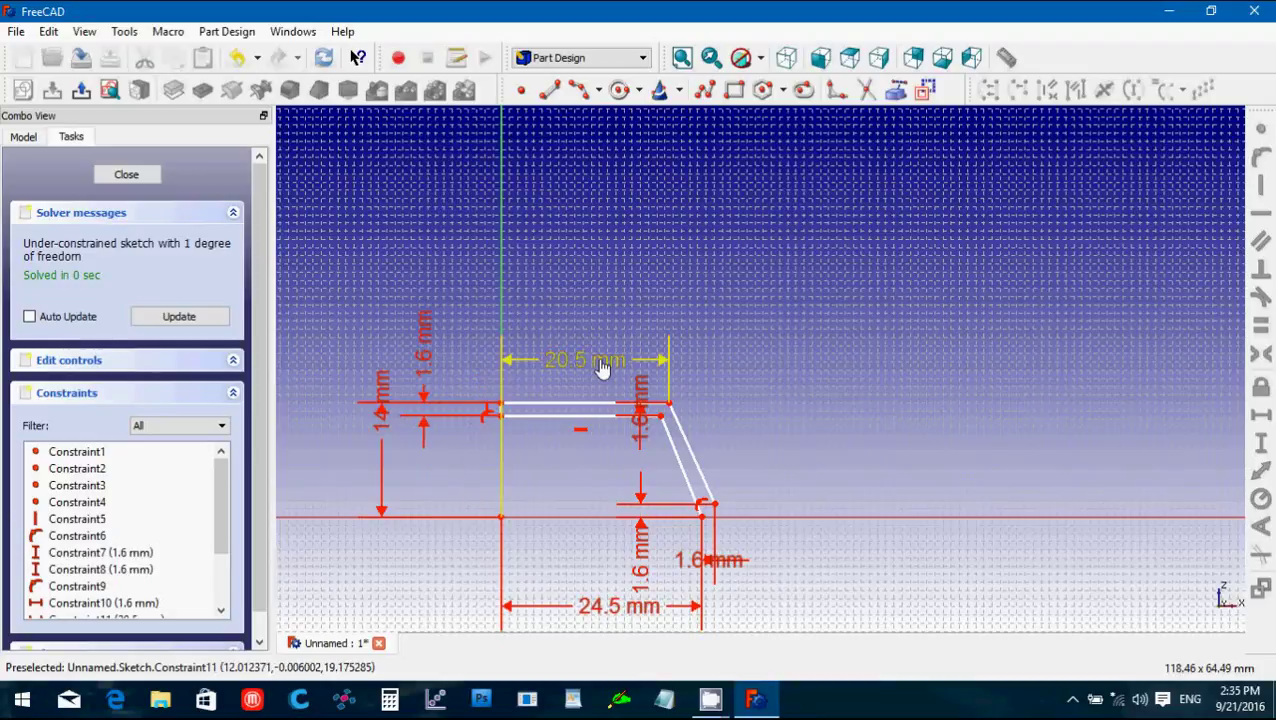
{"action": "left_click_drag", "start_coordinate": [592, 360], "coordinate": [598, 273]}
{"action": "left_click_drag", "start_coordinate": [645, 414], "coordinate": [705, 398]}
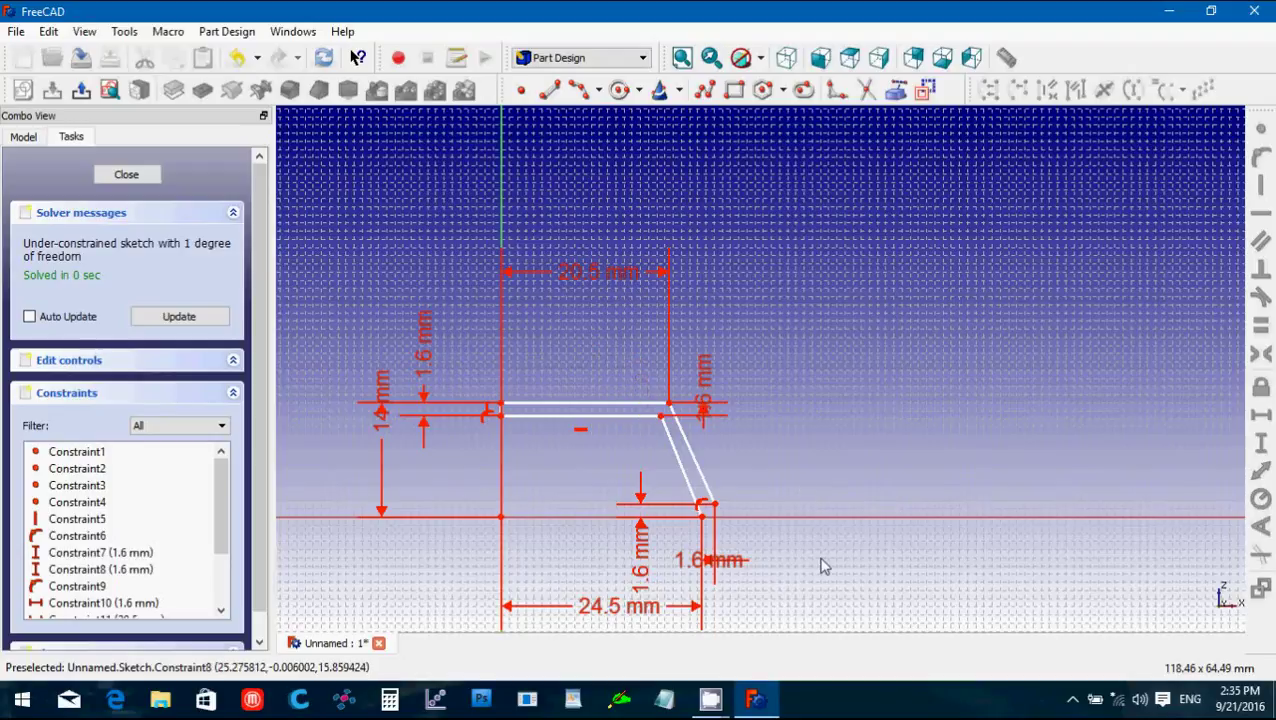
Draw a separate vertical line about 1.3 mm long outside the slanted lines, just above the horizontal axis.
{"action": "scroll", "coordinate": [820, 565], "scroll_direction": "up", "scroll_amount": 3}
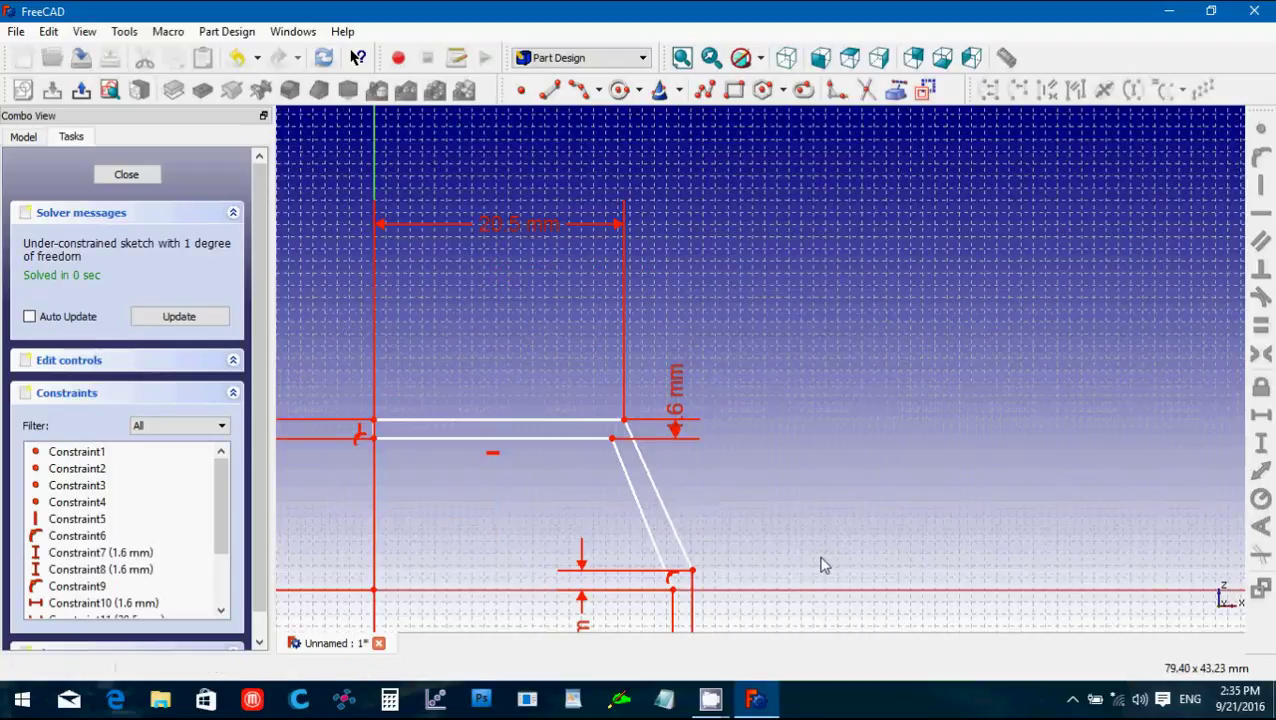
{"action": "key", "text": "Up"}
{"action": "key", "text": "Up"}
{"action": "key", "text": "Up"}
{"action": "key", "text": "Up"}
{"action": "key", "text": "Up"}
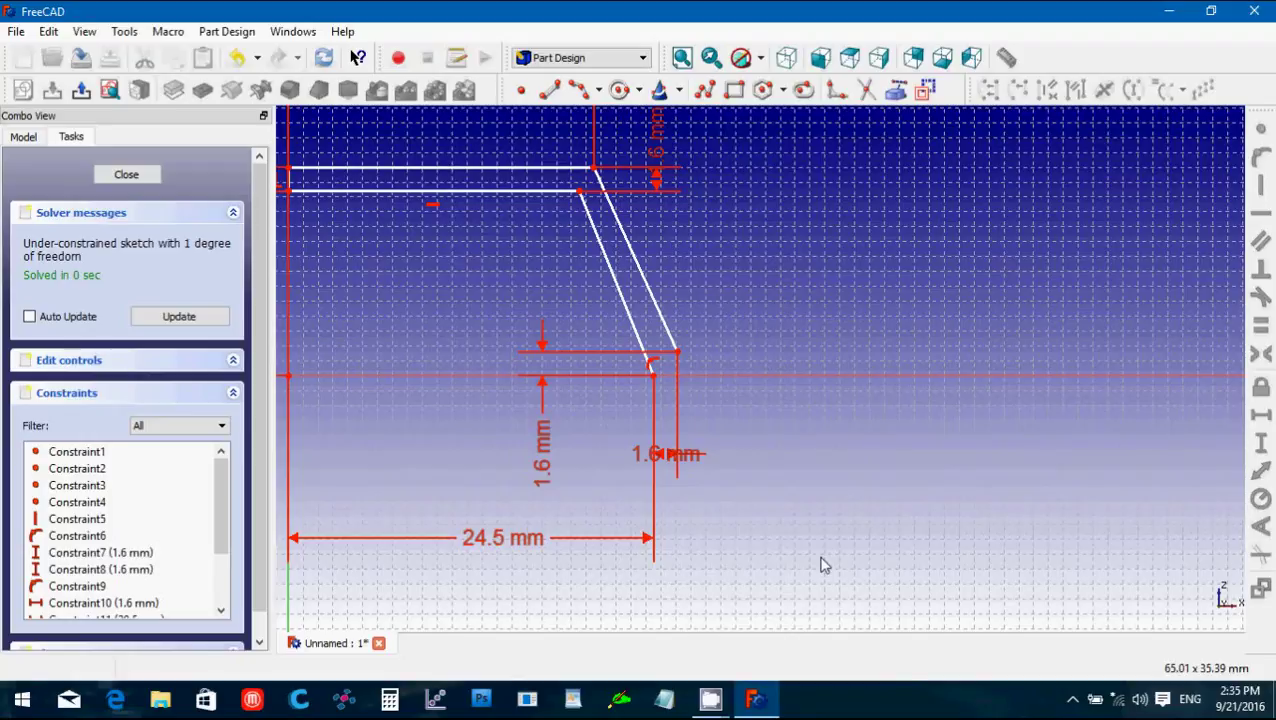
{"action": "left_click", "coordinate": [549, 89]}
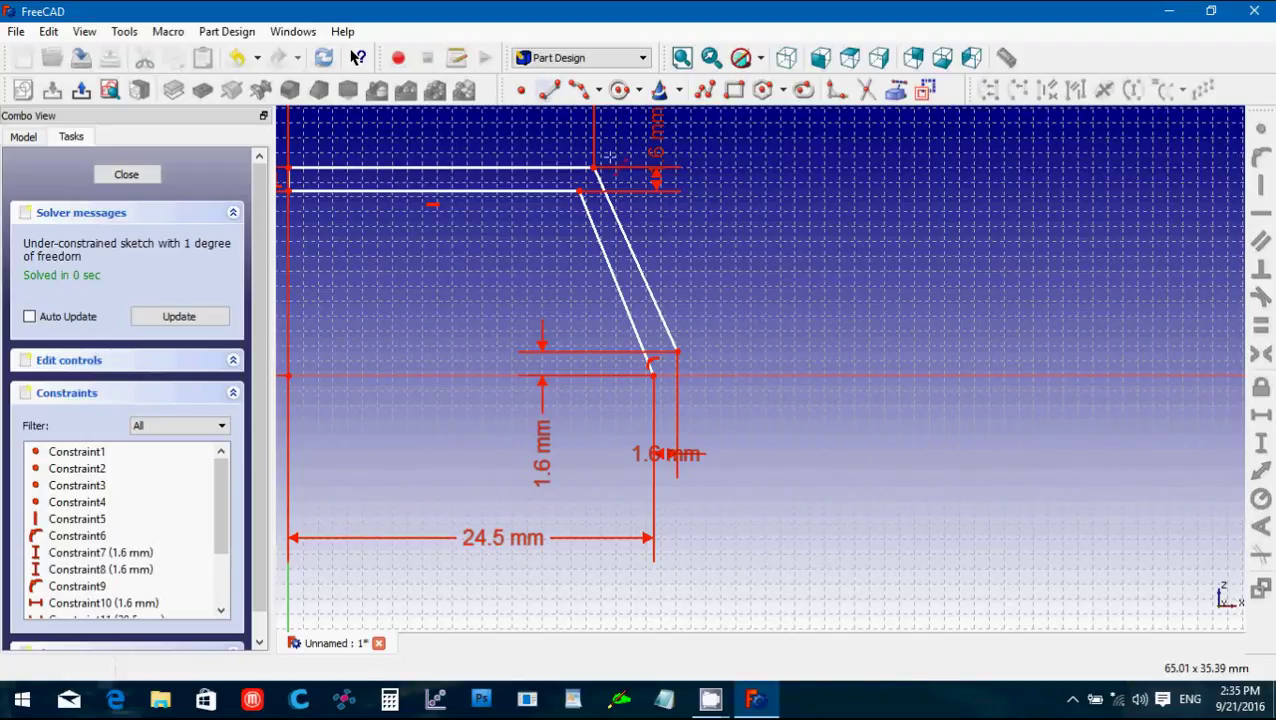
{"action": "left_click", "coordinate": [810, 318]}
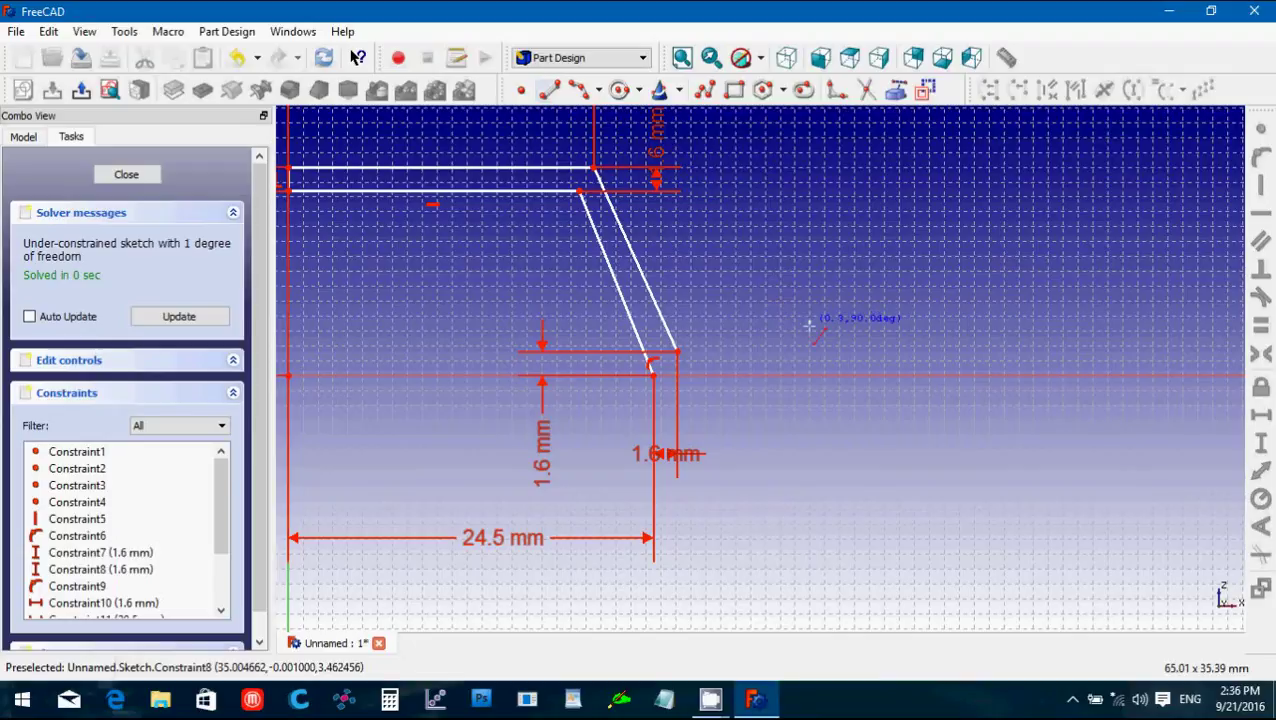
{"action": "left_click", "coordinate": [810, 339]}
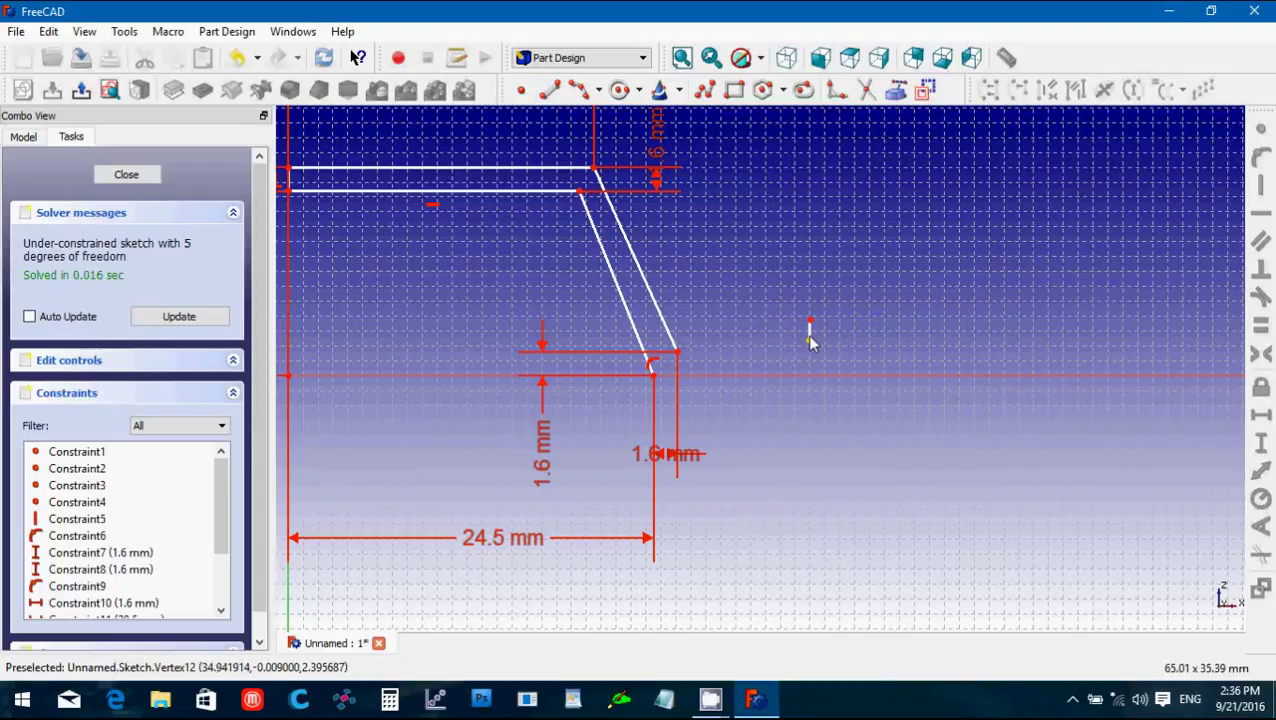
Set the vertical length of the separate short line to 1.6 mm.
{"action": "left_click", "coordinate": [810, 336]}
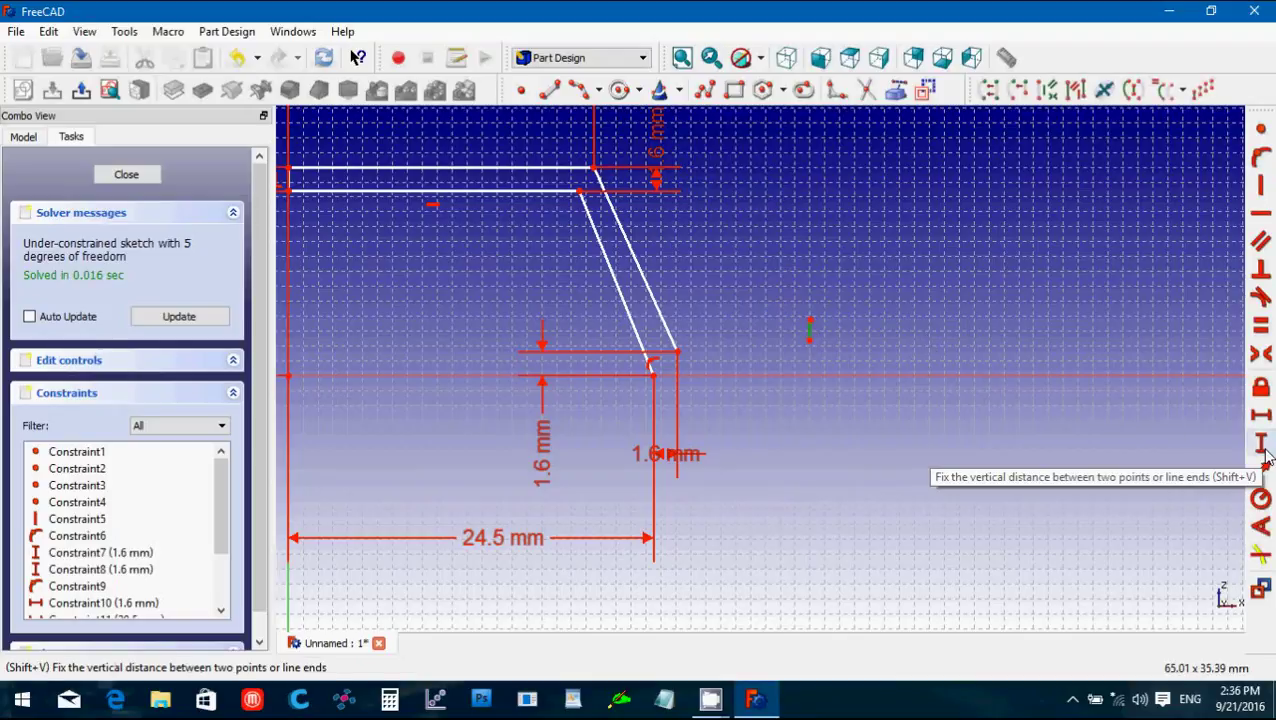
{"action": "left_click", "coordinate": [1262, 443]}
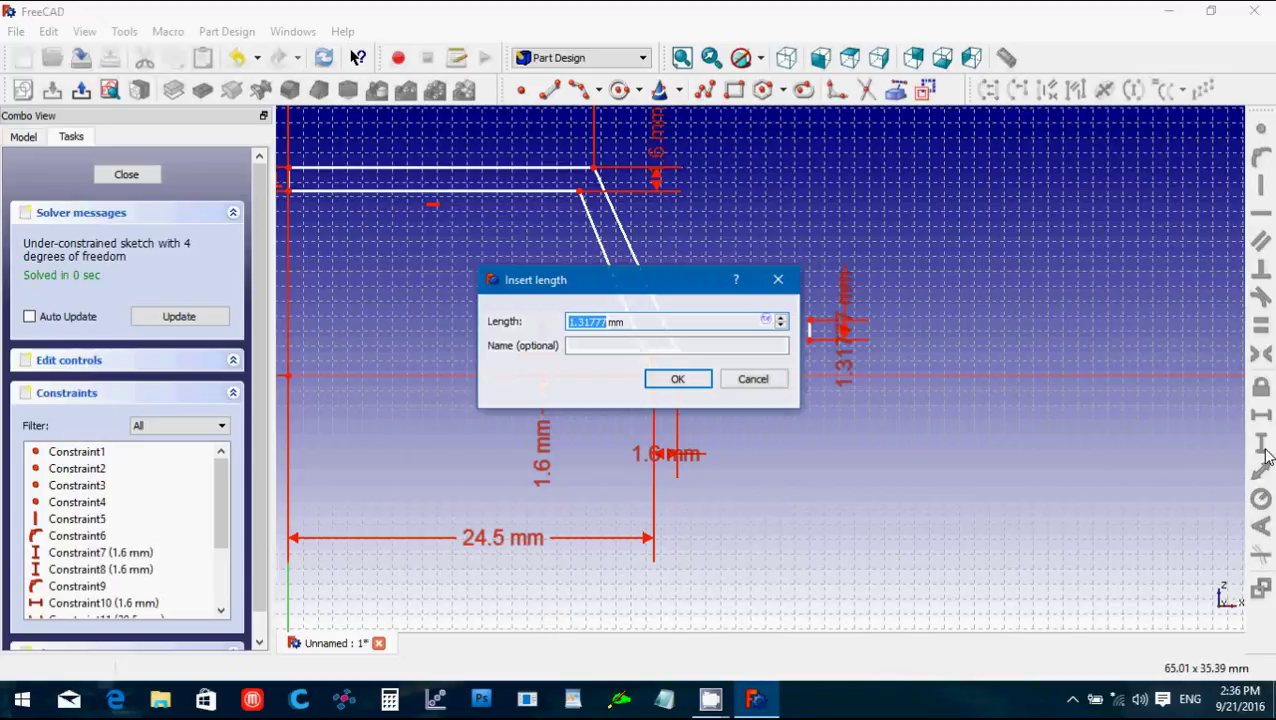
{"action": "type", "text": "1.6"}
{"action": "key", "text": "Return"}
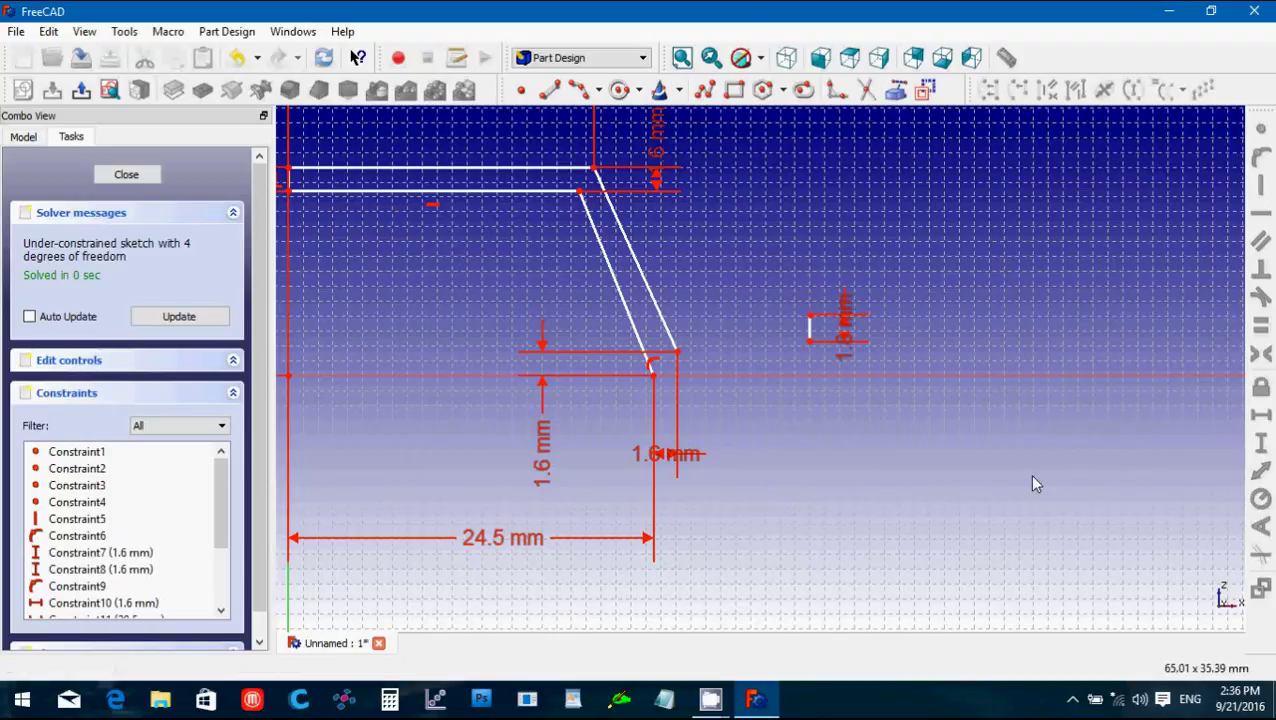
Set the horizontal distance from the vertical axis to the short separate line's lower endpoint to 31.2 mm.
{"action": "left_click", "coordinate": [285, 590]}
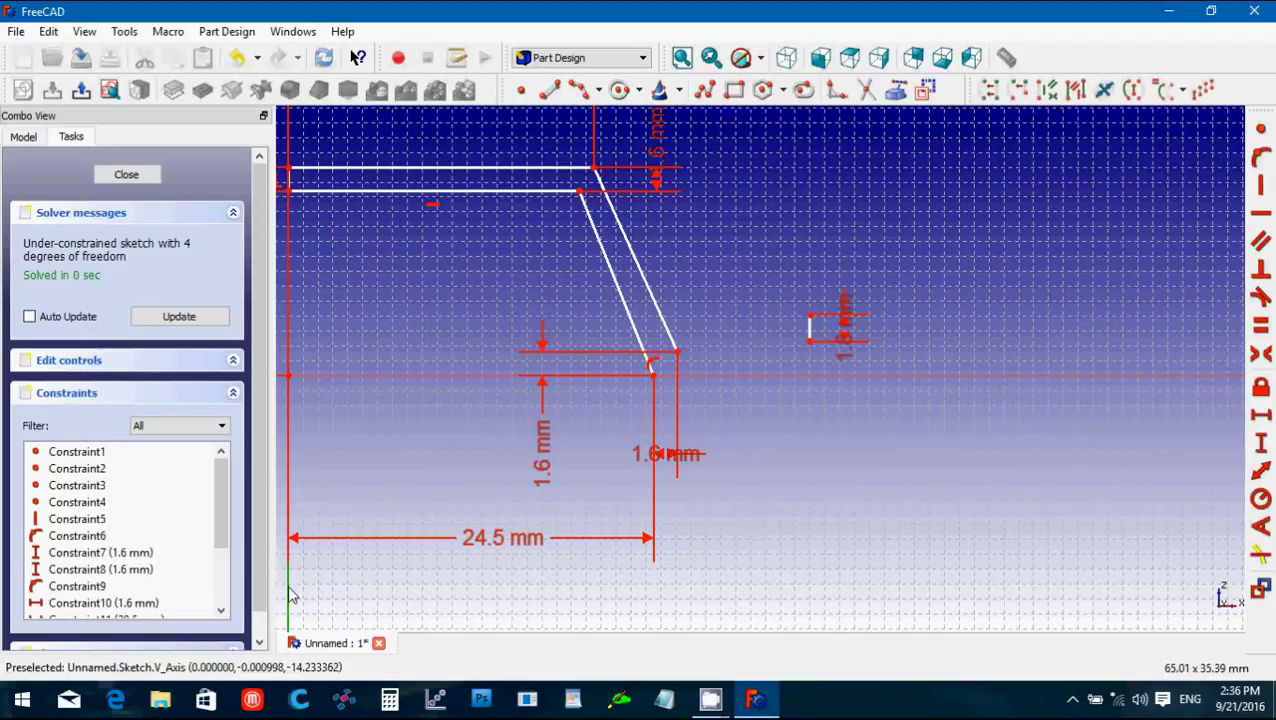
{"action": "left_click", "coordinate": [811, 343]}
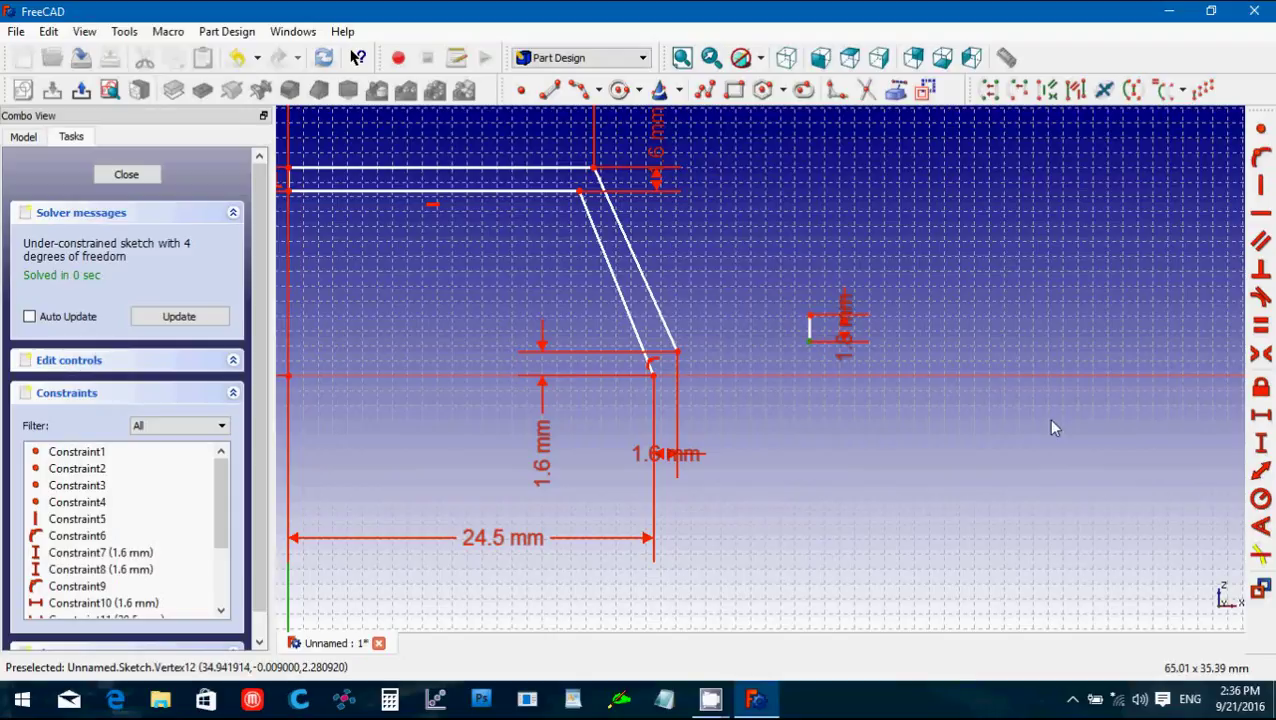
{"action": "left_click", "coordinate": [1260, 420]}
{"action": "type", "text": "31."}
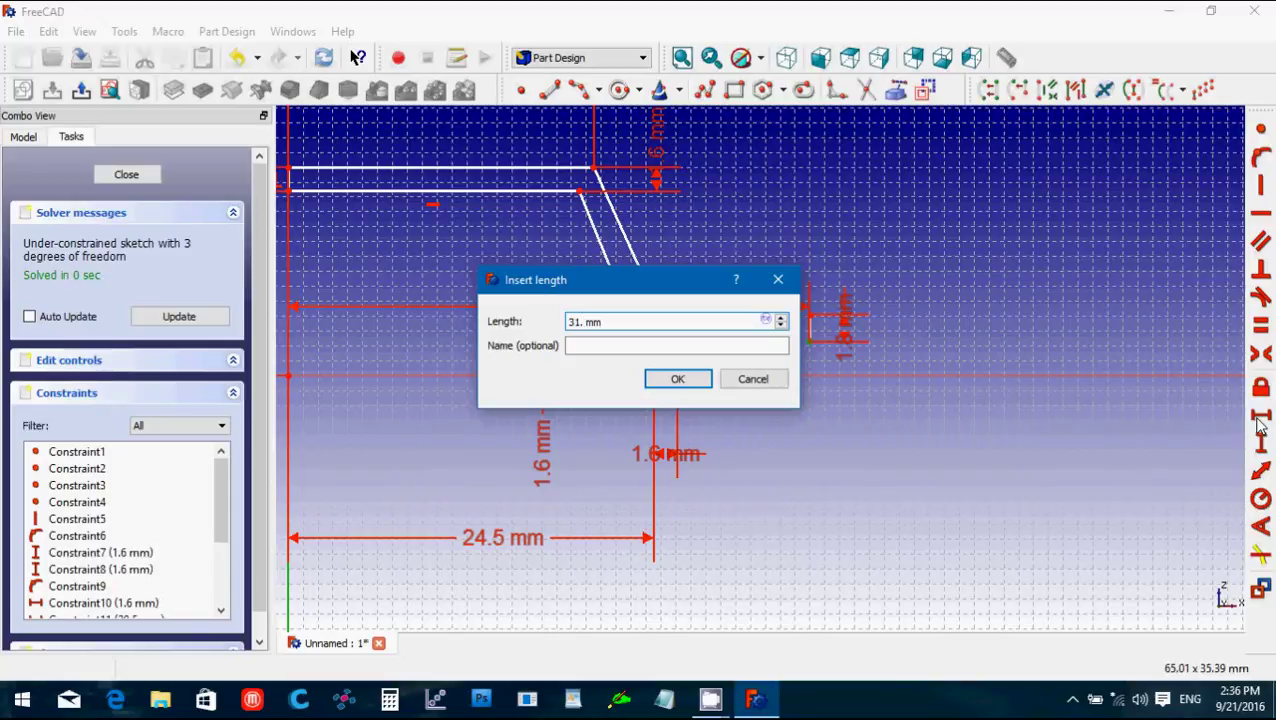
{"action": "type", "text": "2"}
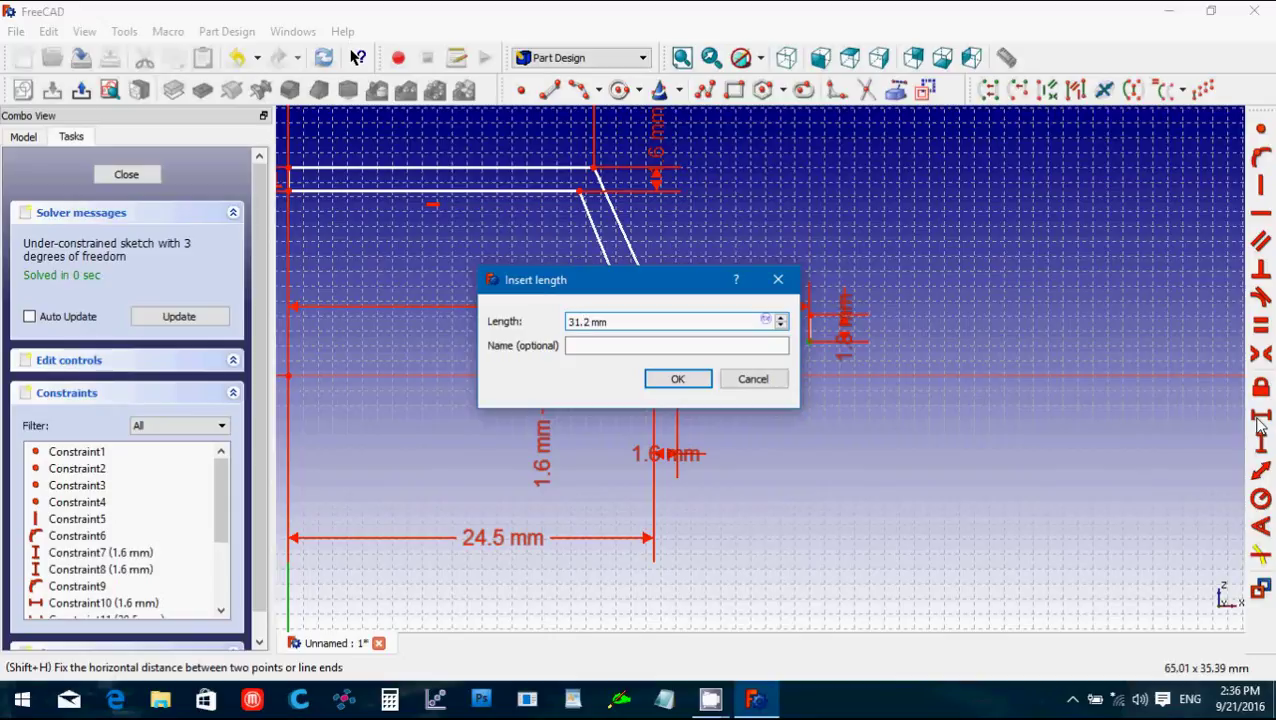
{"action": "key", "text": "Return"}
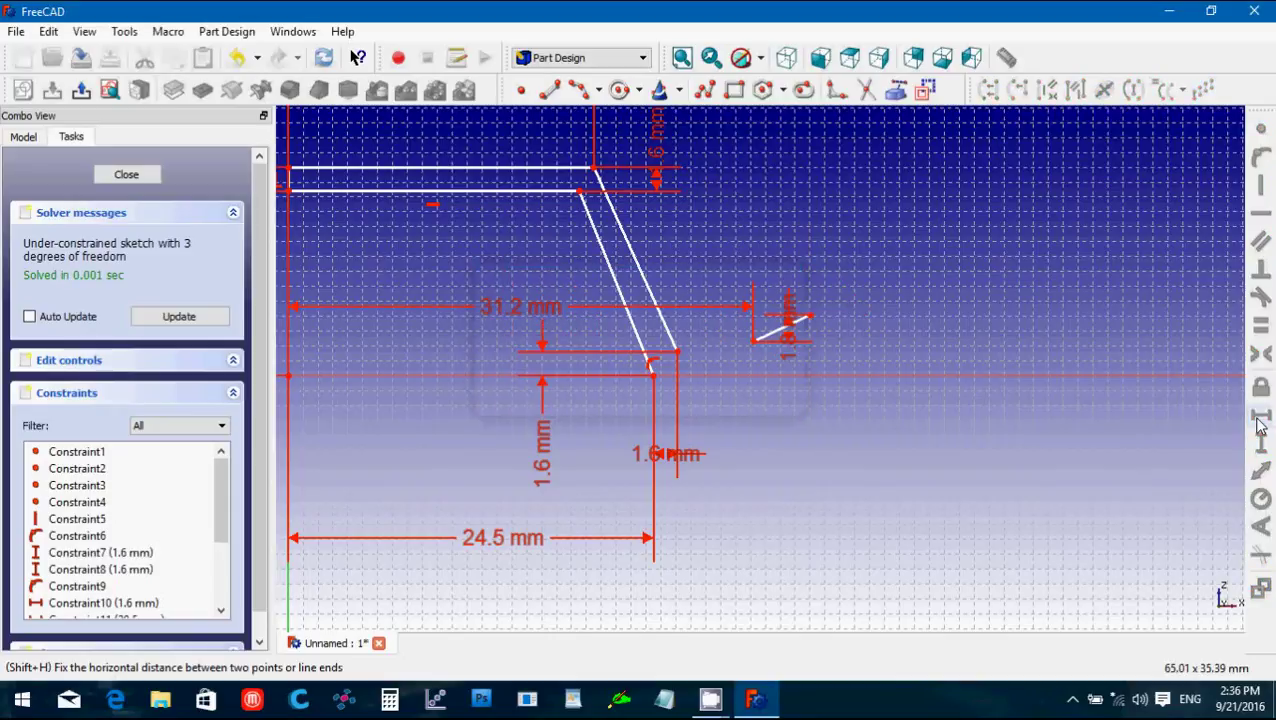
Constrain the short separate line to vertical and move the 31.2 mm dimension label below the profile.
{"action": "left_click", "coordinate": [783, 340]}
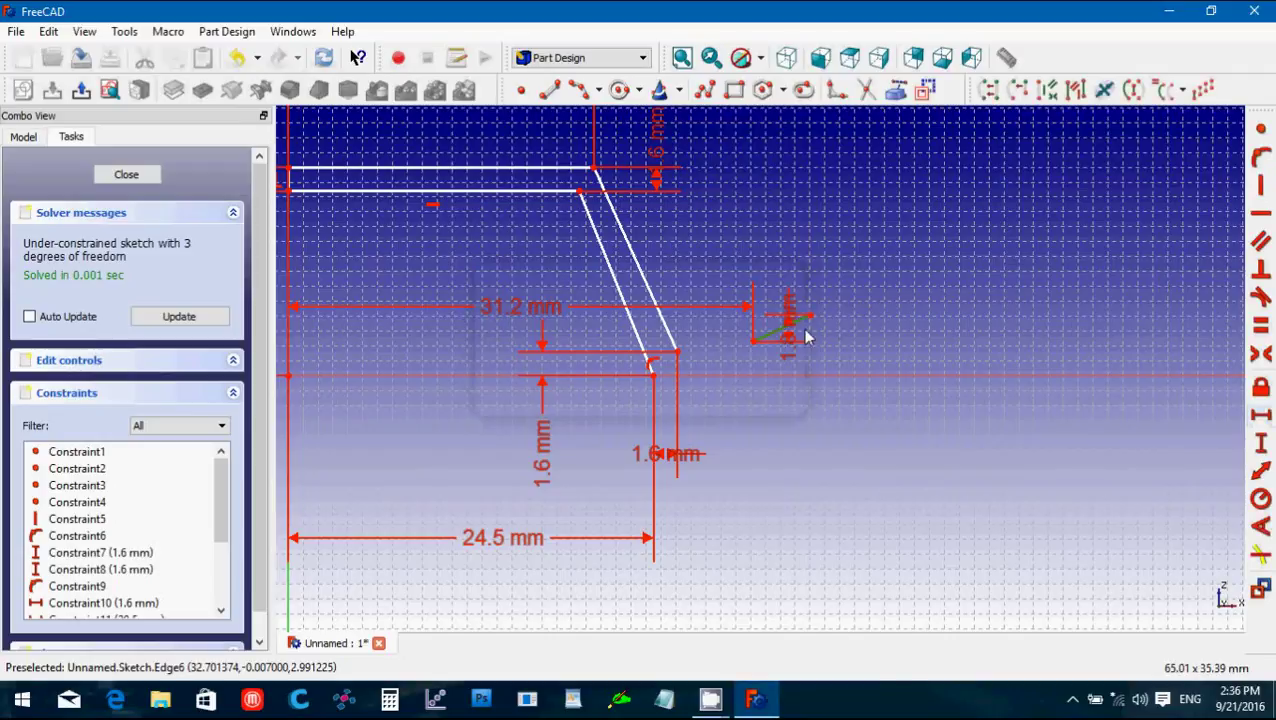
{"action": "left_click", "coordinate": [1263, 189]}
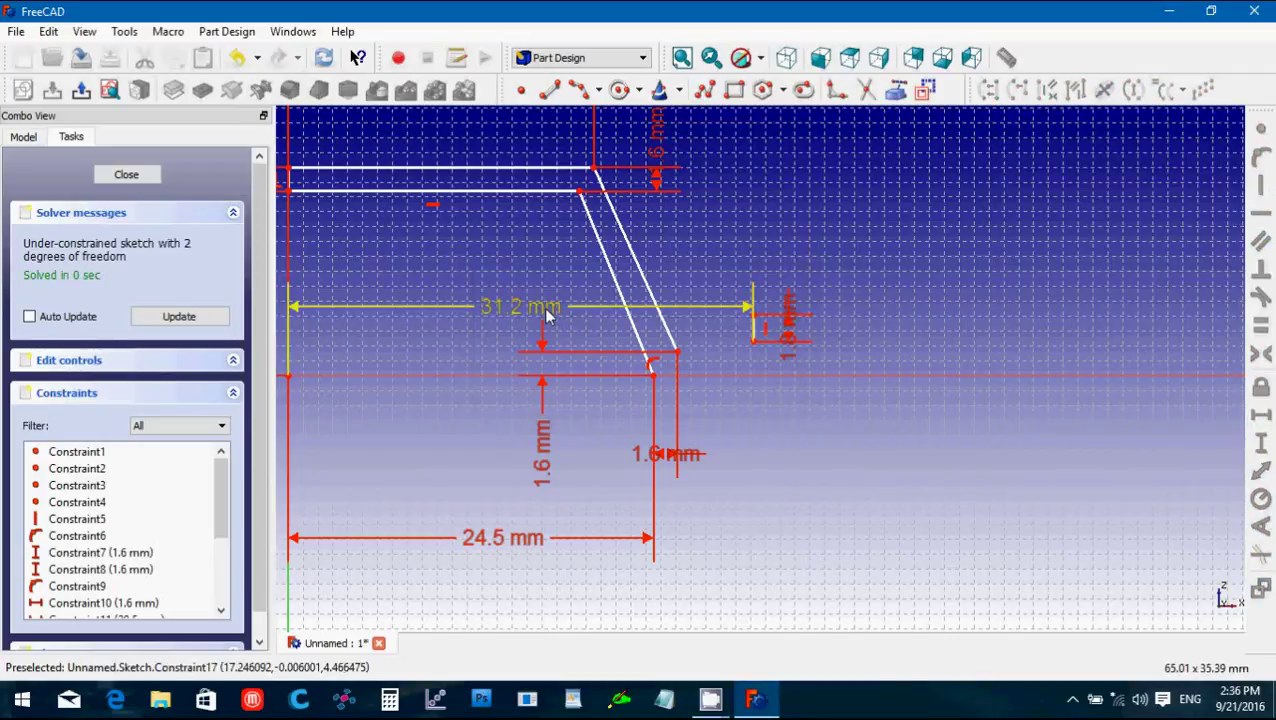
{"action": "left_click_drag", "start_coordinate": [546, 315], "coordinate": [577, 548]}
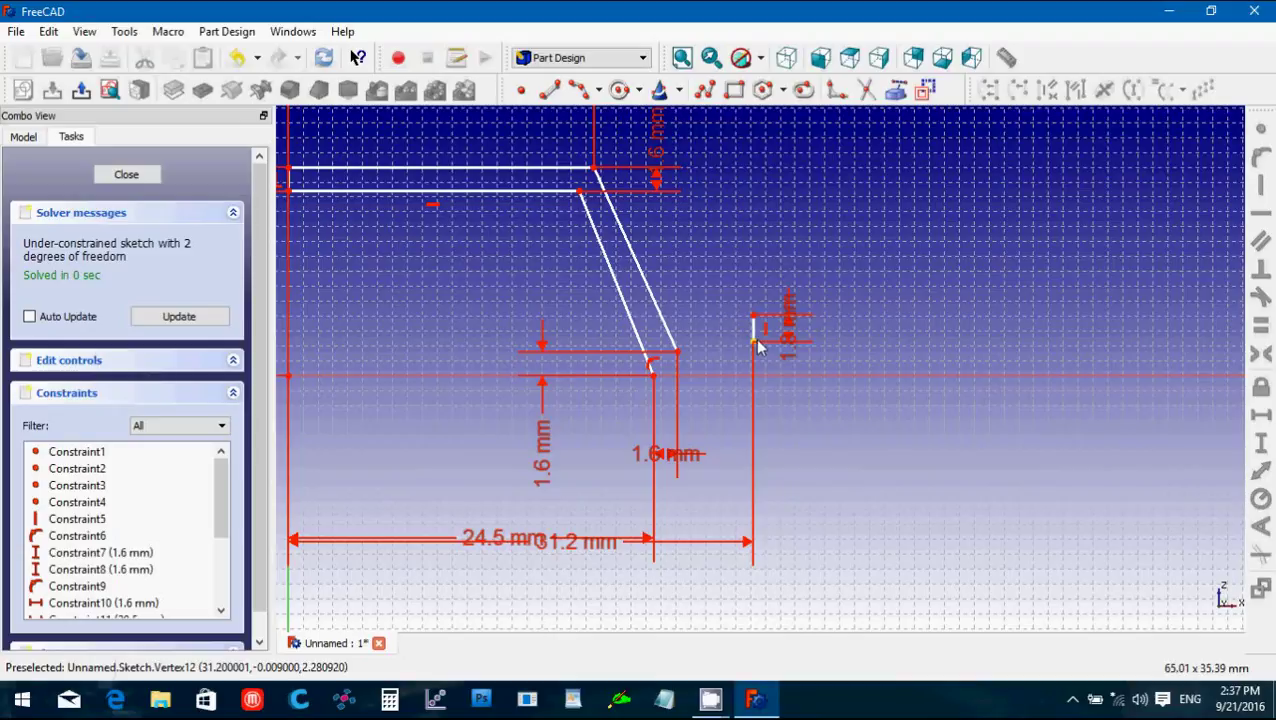
Set the vertical distance from the short line's lower endpoint to the horizontal axis to 5 mm.
{"action": "left_click", "coordinate": [775, 378]}
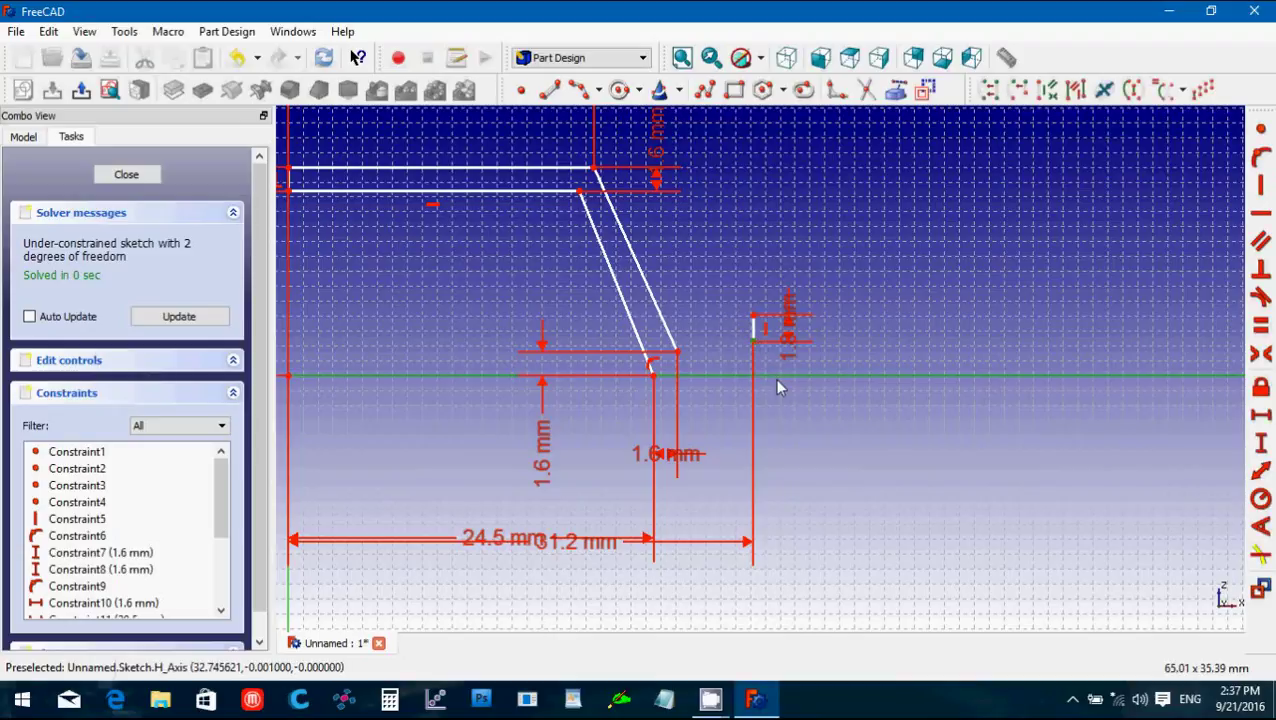
{"action": "left_click", "coordinate": [1262, 442]}
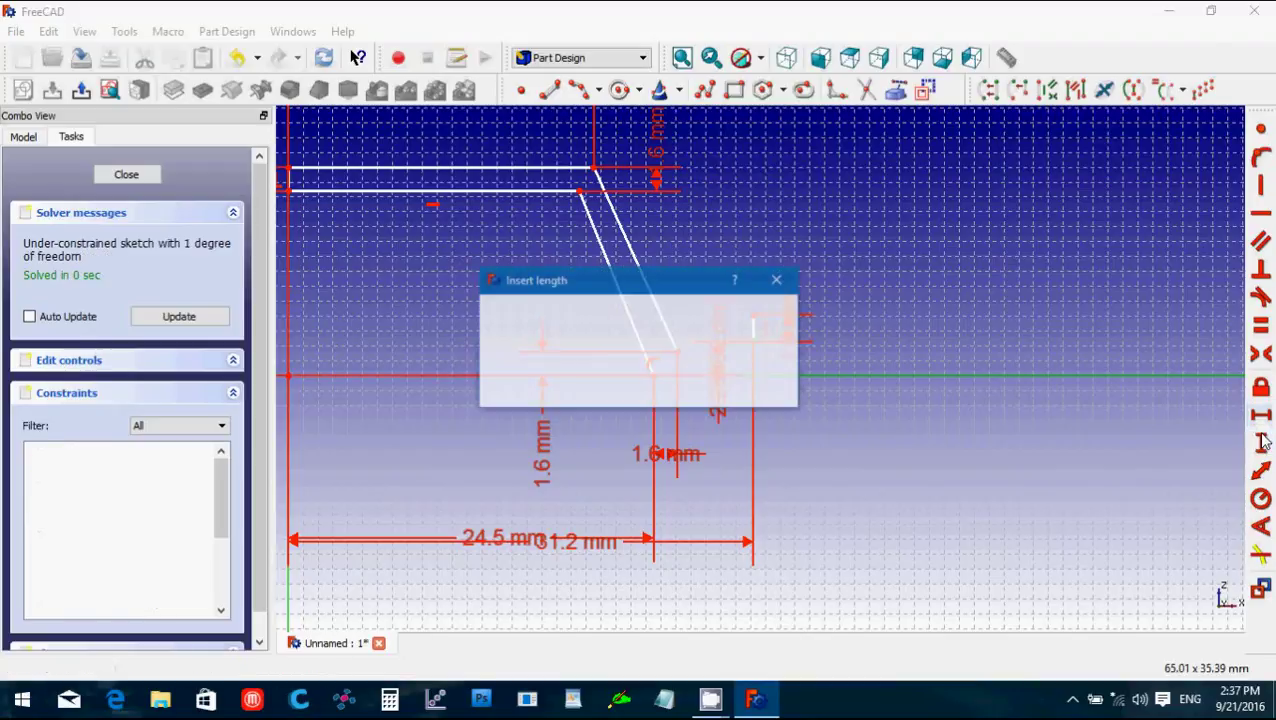
{"action": "type", "text": "5"}
{"action": "key", "text": "Return"}
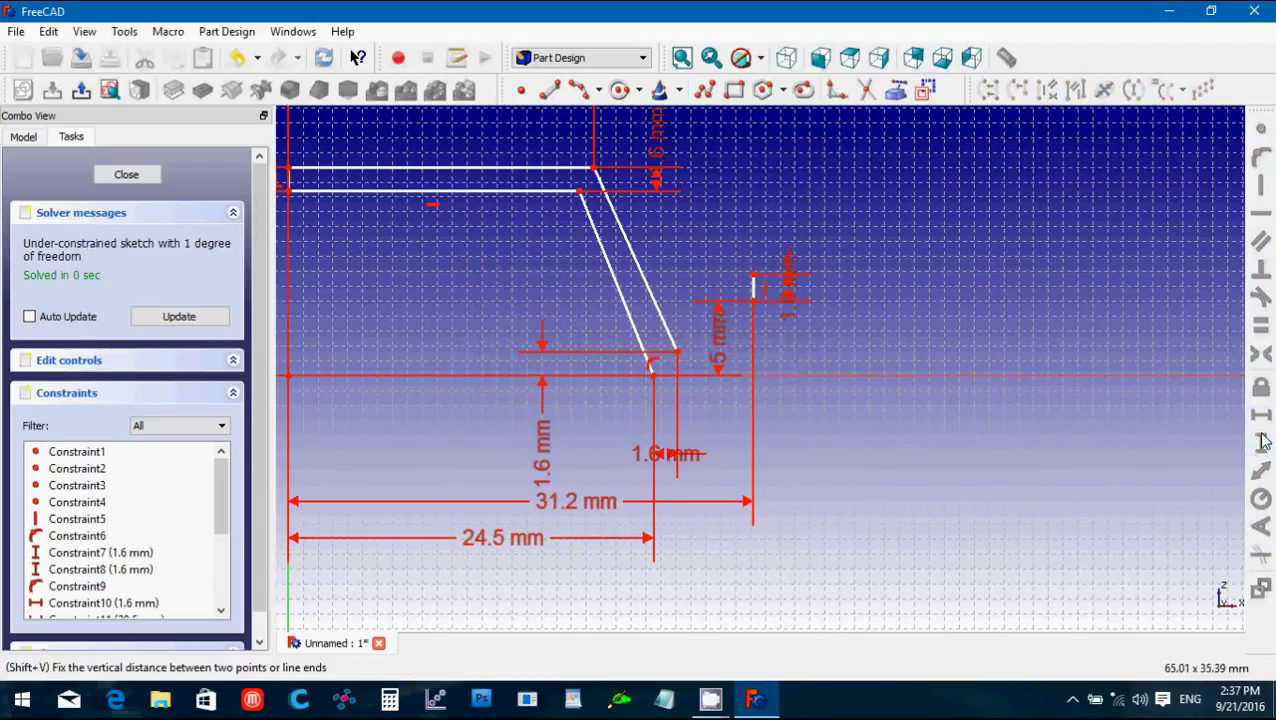
Change the short line's height above the horizontal axis to 4.5 mm and move that dimension label outside the profile.
{"action": "double_click", "coordinate": [716, 348]}
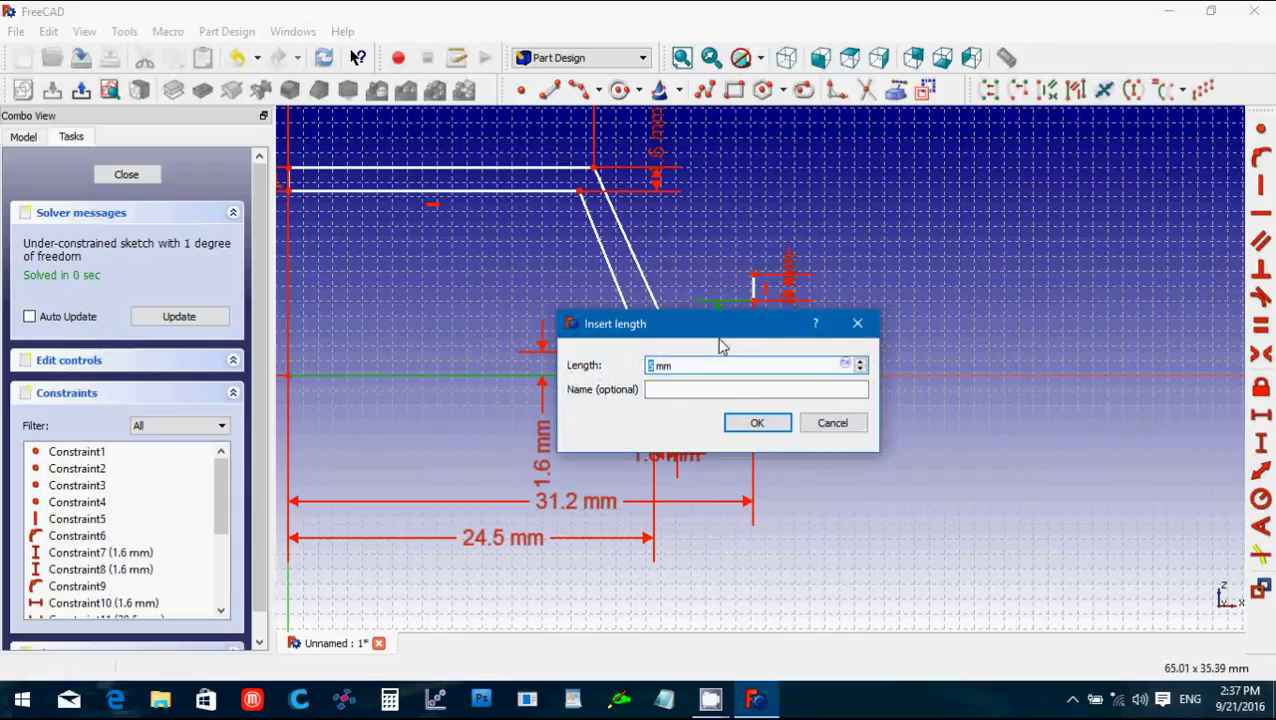
{"action": "type", "text": "1.6"}
{"action": "key", "text": "Return"}
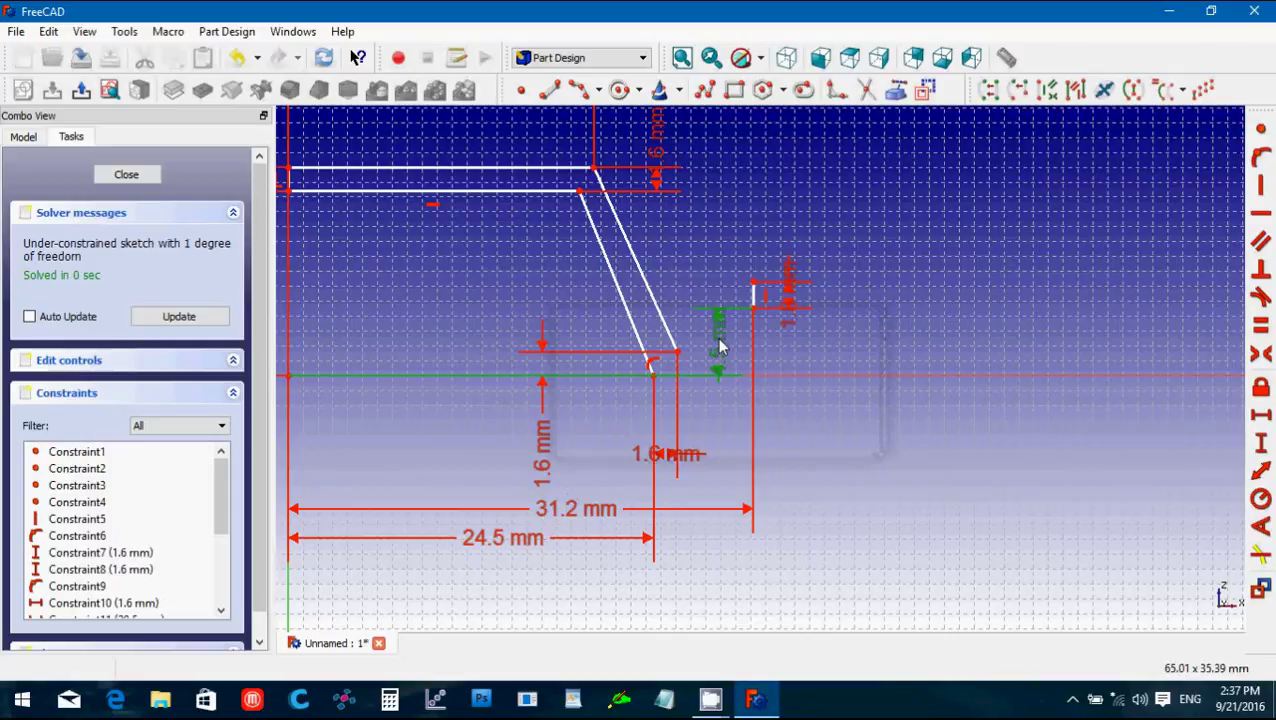
{"action": "left_click_drag", "start_coordinate": [720, 347], "coordinate": [915, 462]}
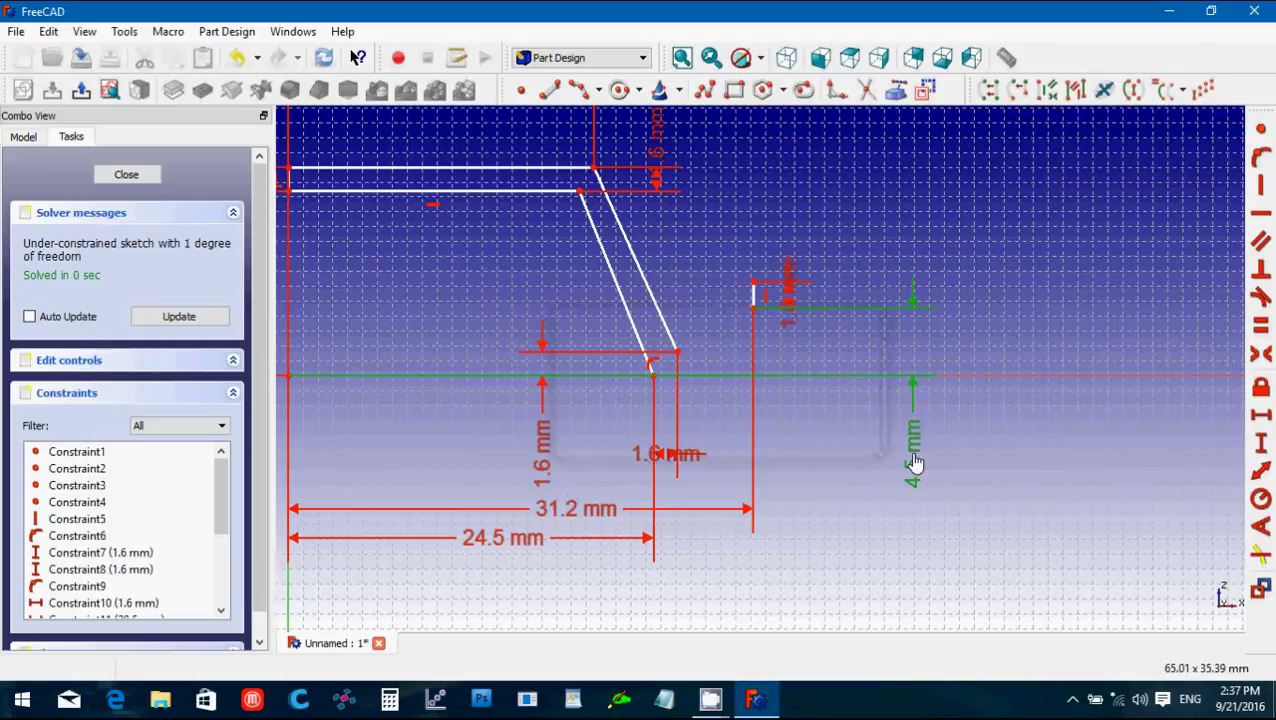
Set the short line's height above the horizontal axis to 4 mm and move its own length label clear of the line.
{"action": "double_click", "coordinate": [913, 455]}
{"action": "type", "text": "4mm"}
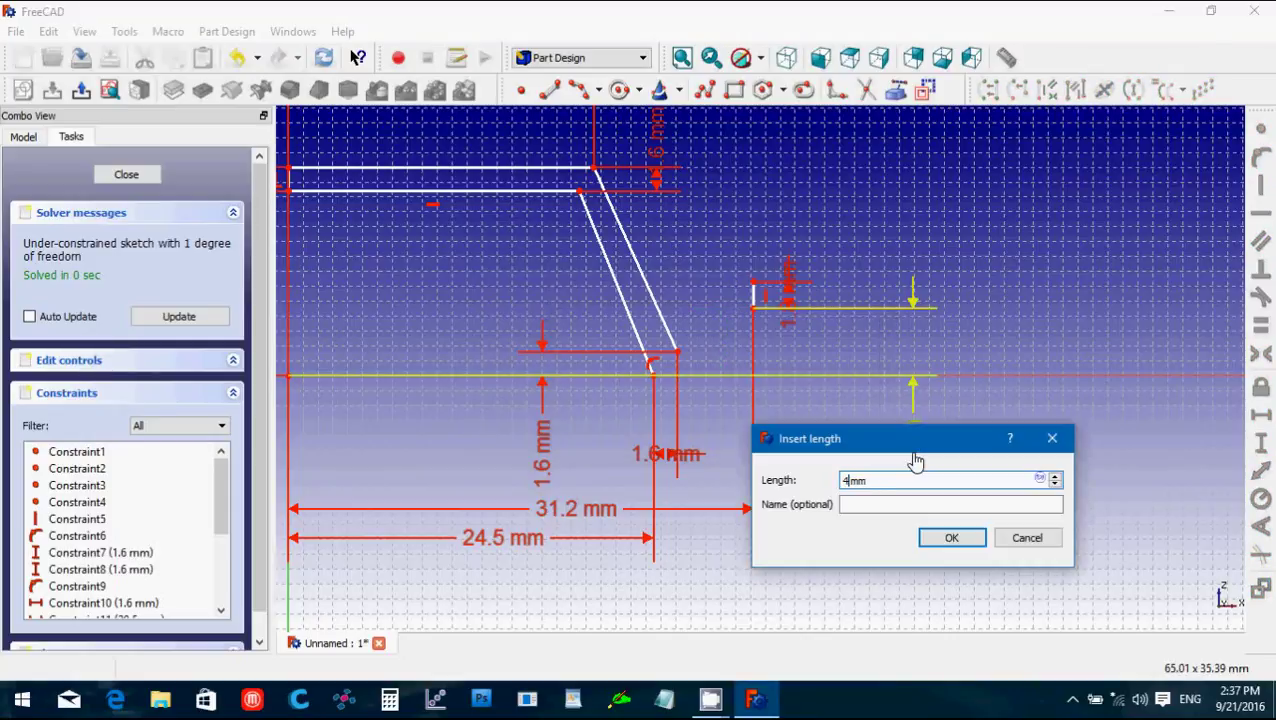
{"action": "key", "text": "Return"}
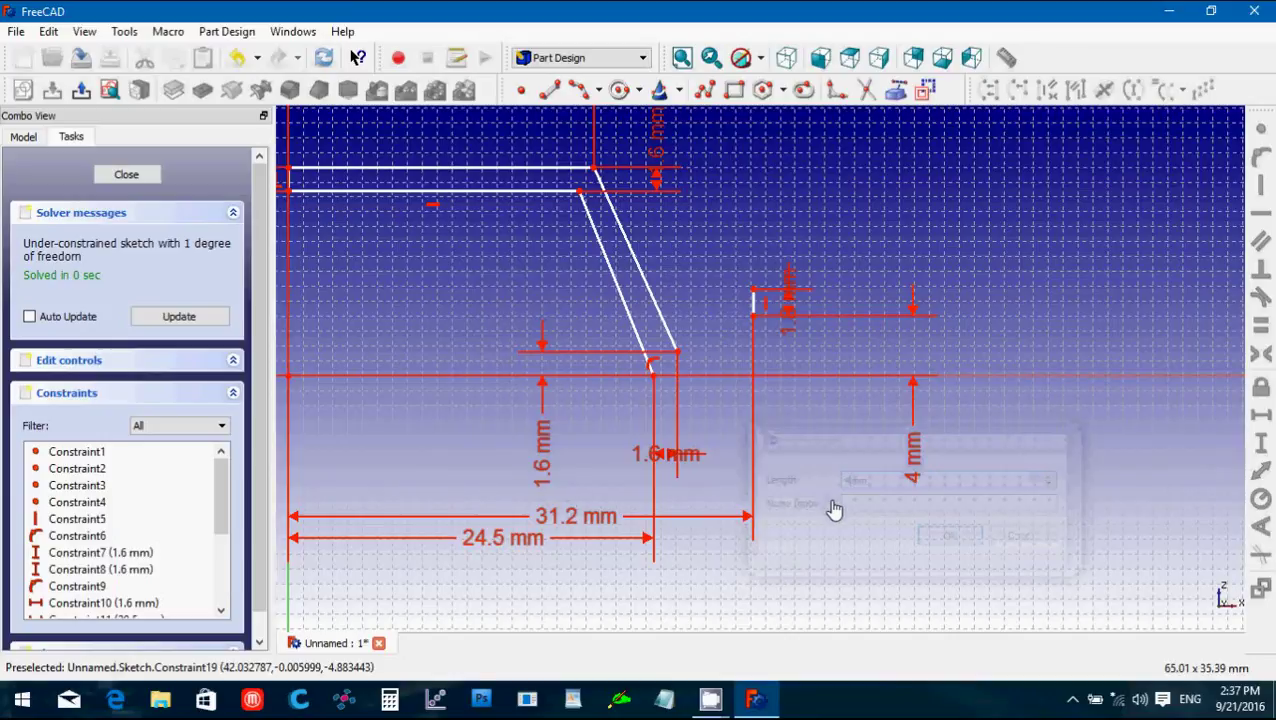
{"action": "scroll", "coordinate": [843, 503], "scroll_direction": "up", "scroll_amount": 1}
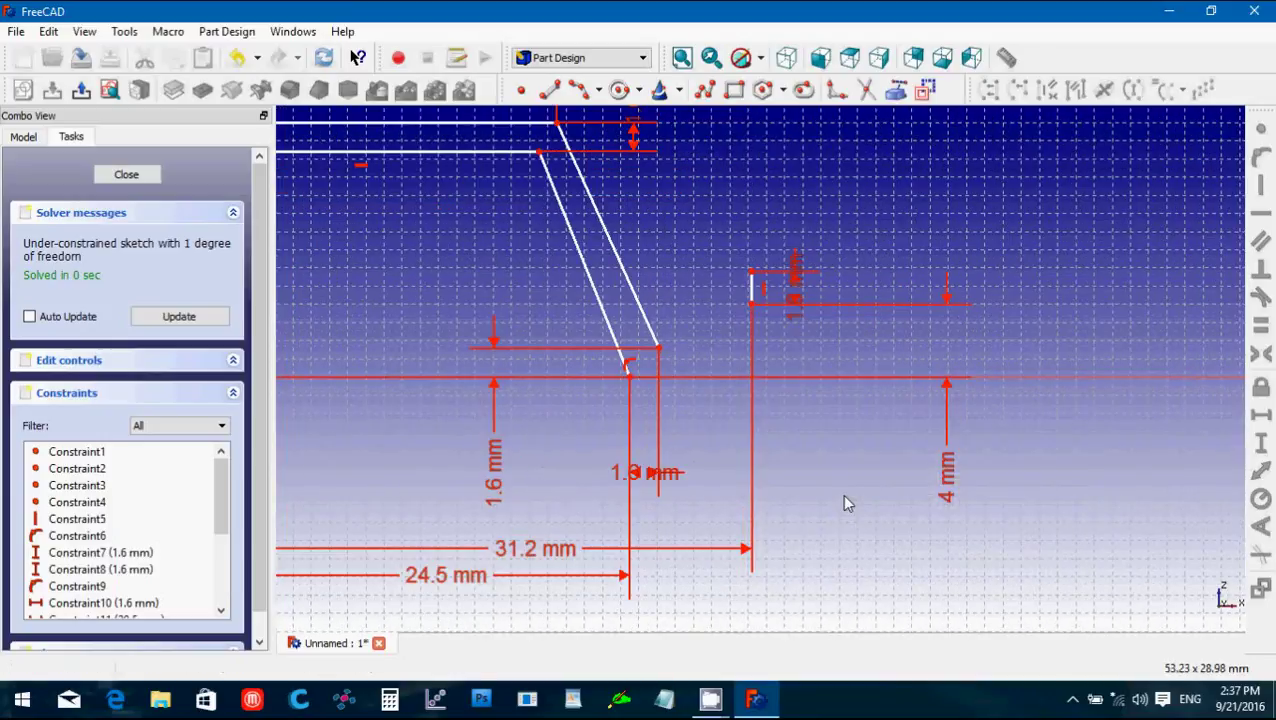
{"action": "scroll", "coordinate": [841, 493], "scroll_direction": "up", "scroll_amount": 1}
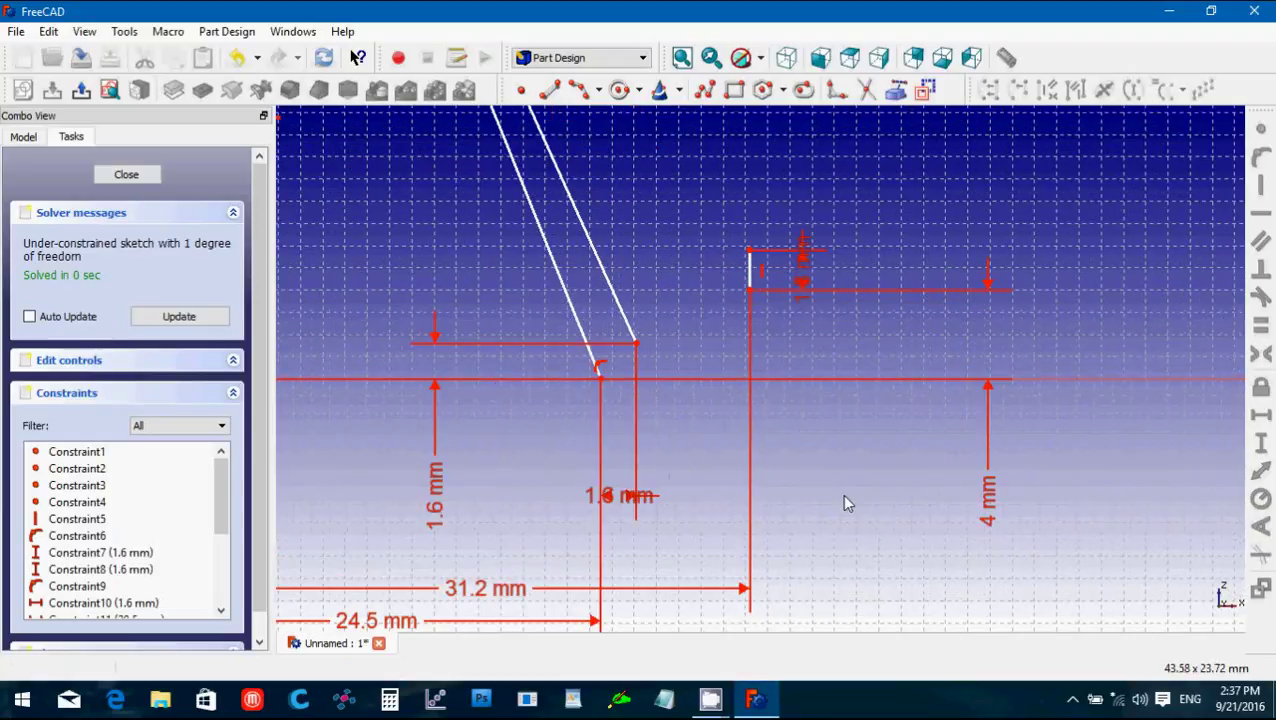
{"action": "left_click_drag", "start_coordinate": [800, 288], "coordinate": [882, 260]}
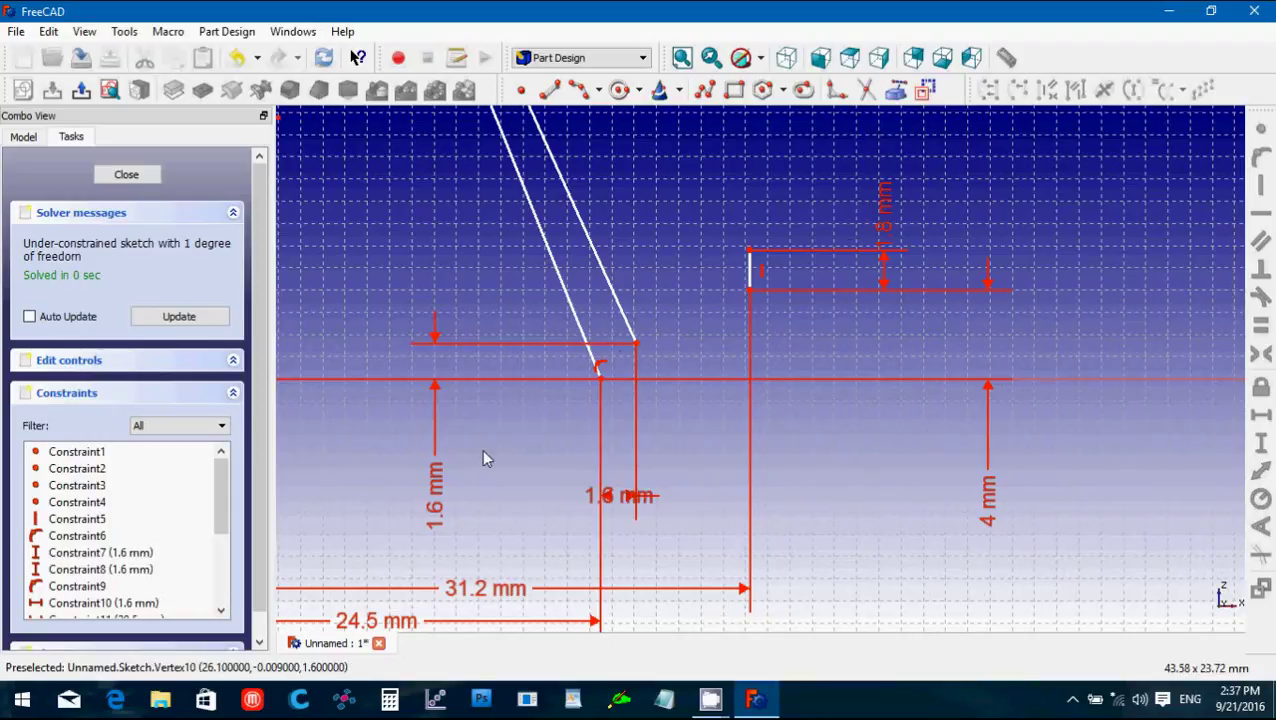
Delete the vertical 1.6 mm dimension between the slanted lines' lower endpoints and nudge the outer line's freed endpoint slightly.
{"action": "left_click", "coordinate": [437, 510]}
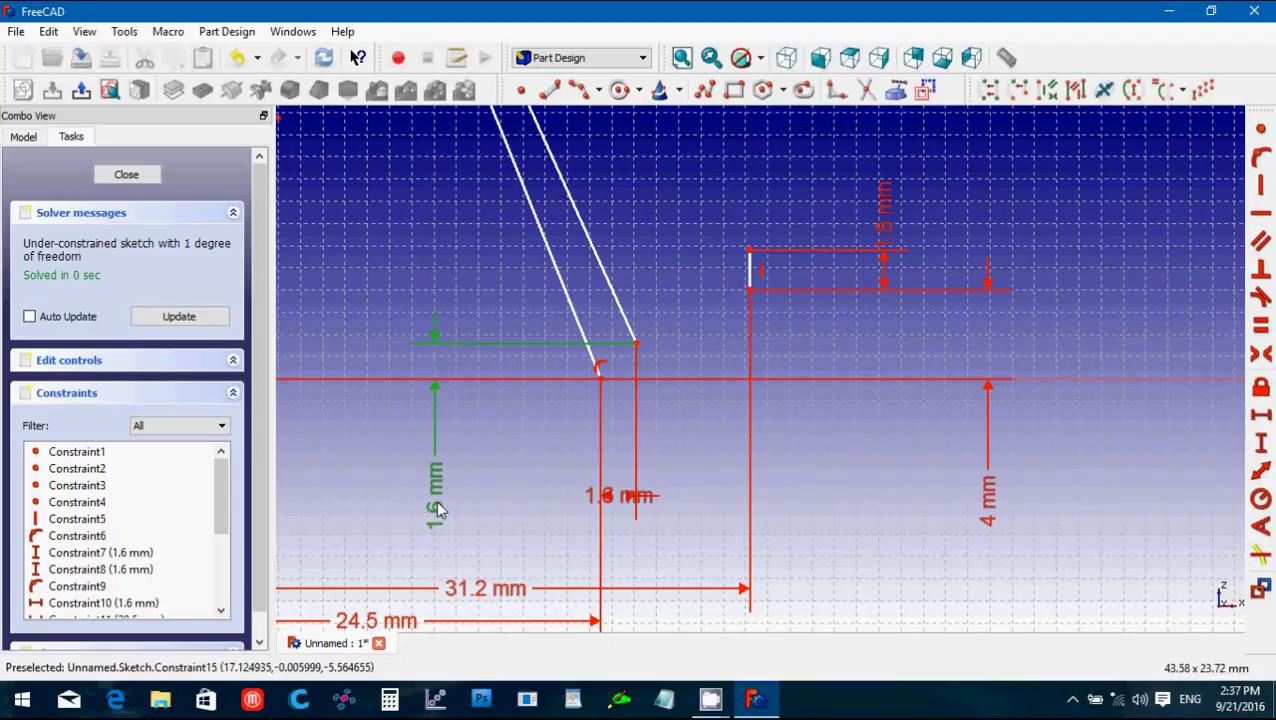
{"action": "key", "text": "Delete"}
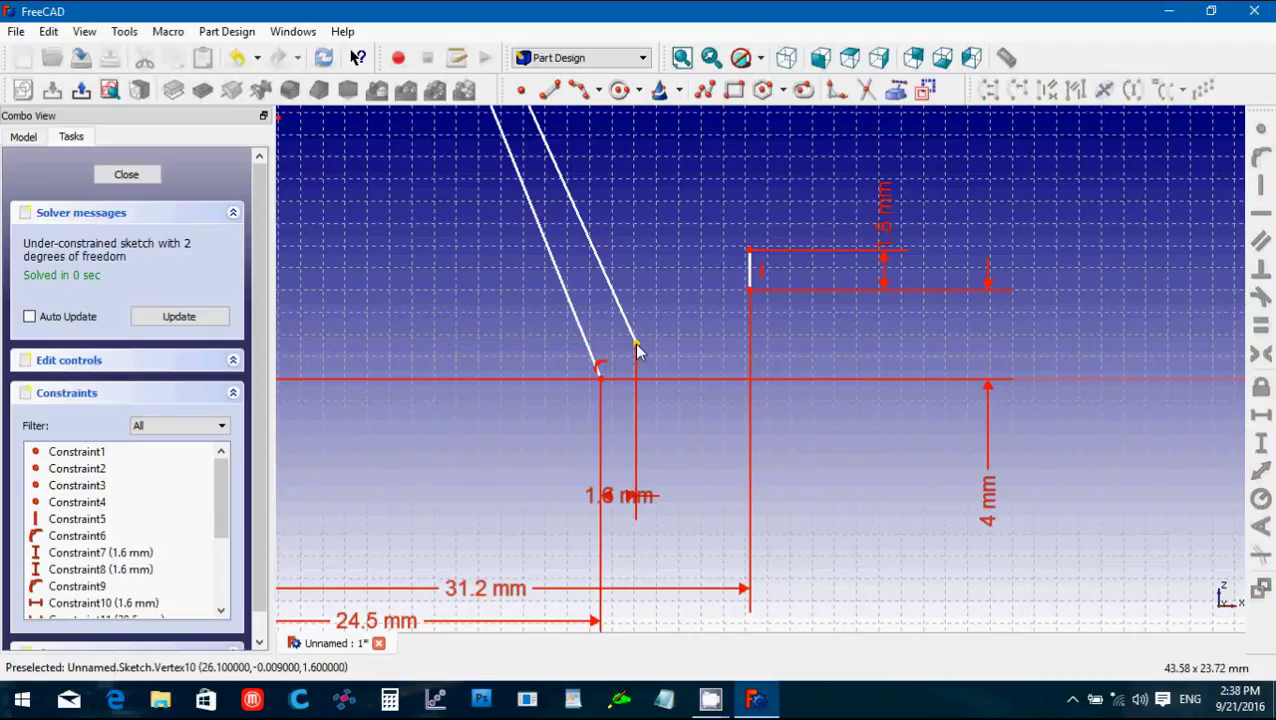
{"action": "left_click_drag", "start_coordinate": [638, 350], "coordinate": [627, 348]}
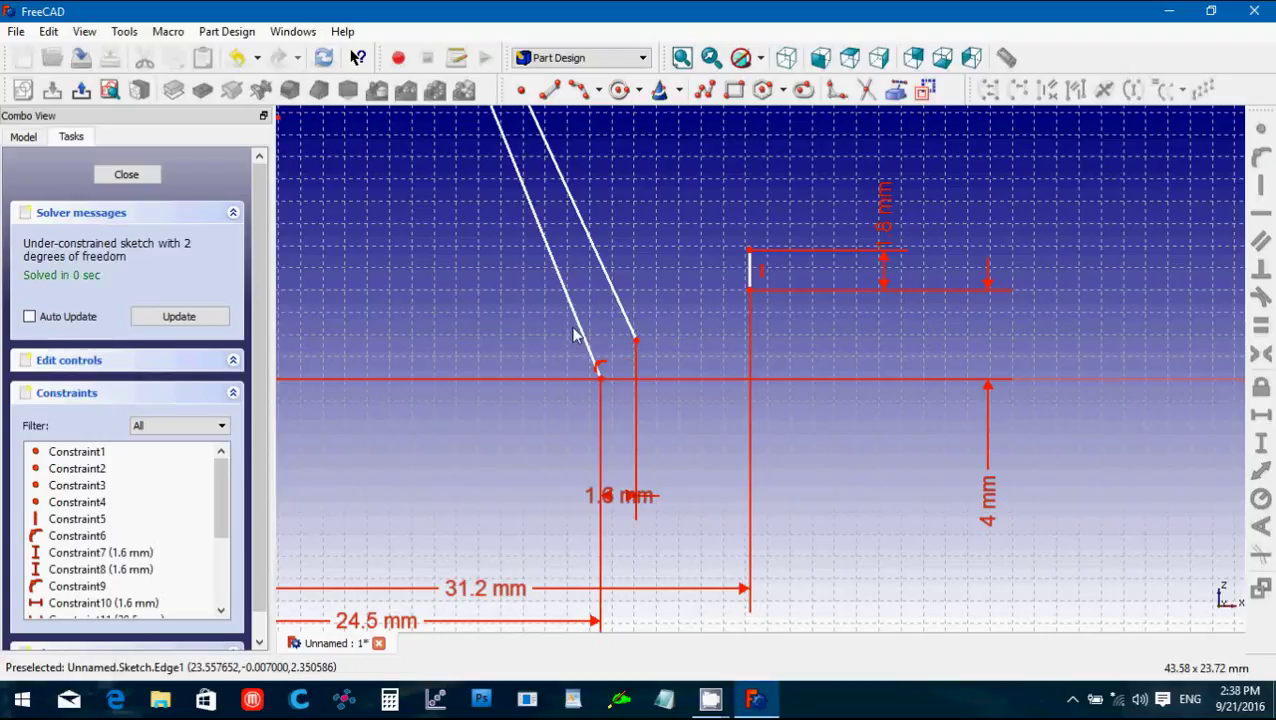
Constrain the two slanted lines to be parallel to each other.
{"action": "left_click", "coordinate": [578, 332]}
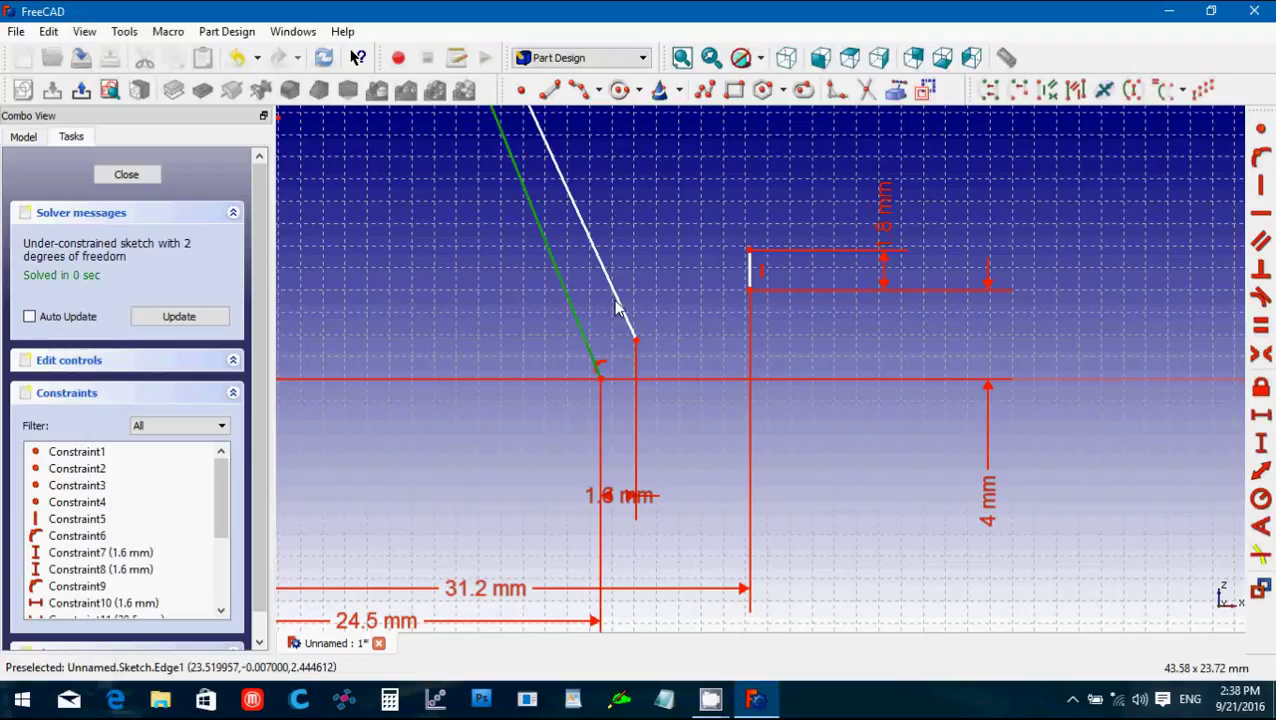
{"action": "left_click", "coordinate": [618, 307]}
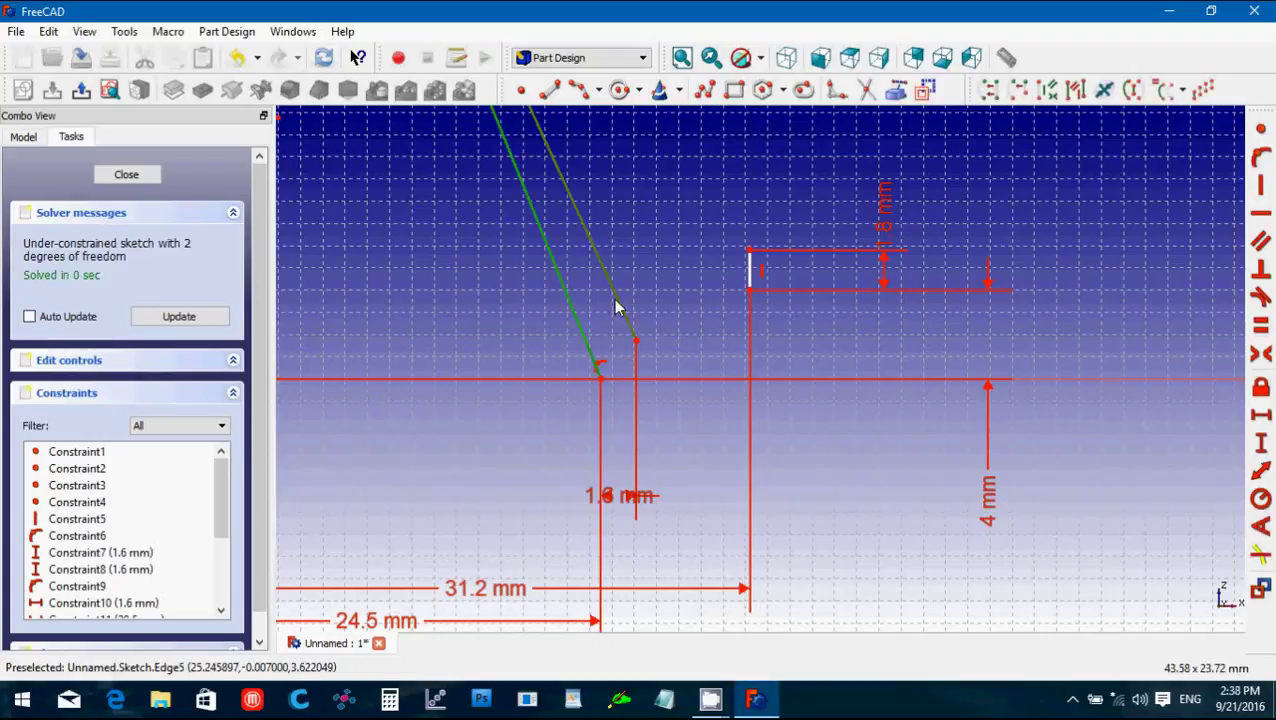
{"action": "left_click", "coordinate": [1259, 243]}
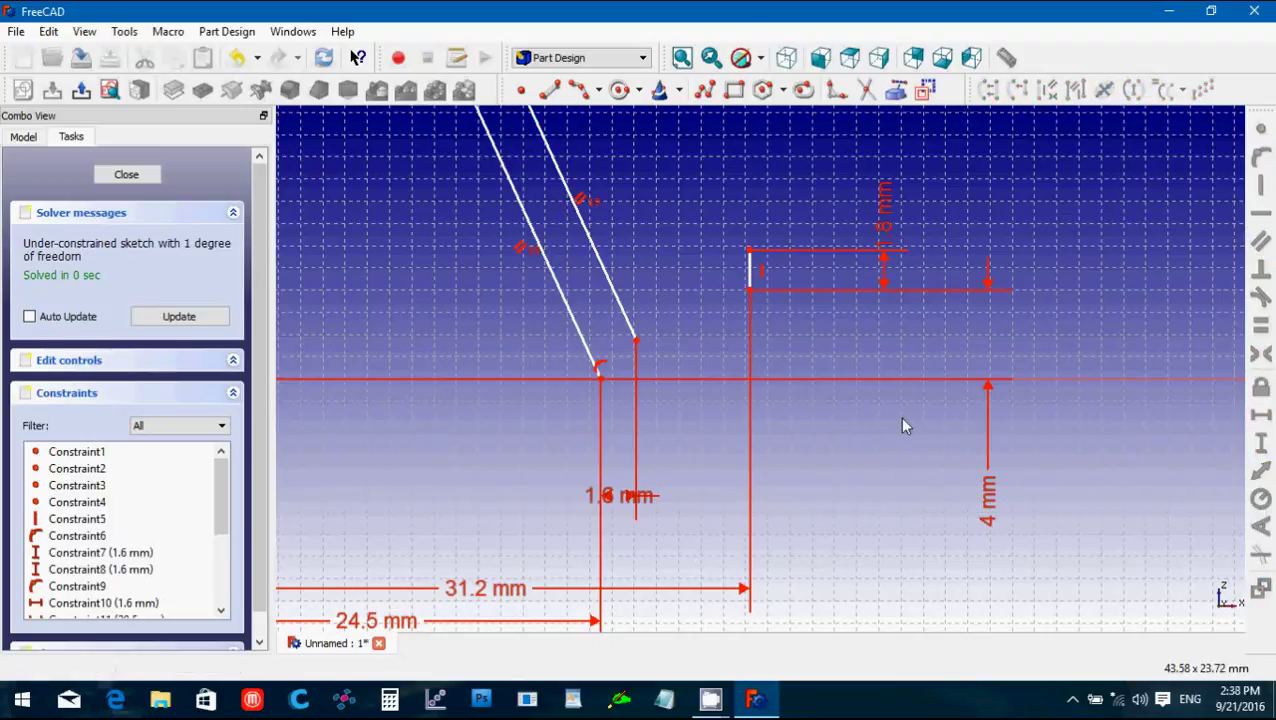
Move the outer slanted line's lower endpoint up to about 2.3 mm above the horizontal axis.
{"action": "scroll", "coordinate": [899, 417], "scroll_direction": "down", "scroll_amount": 2}
{"action": "scroll", "coordinate": [902, 427], "scroll_direction": "up", "scroll_amount": 1}
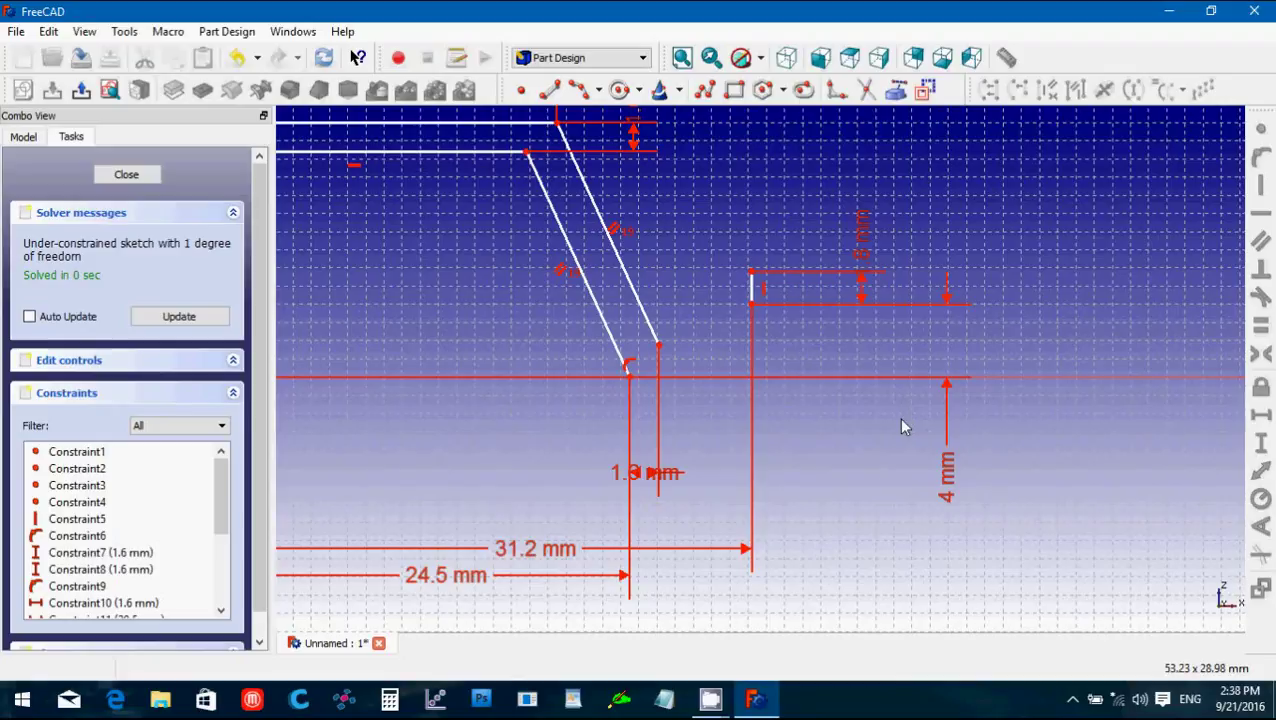
{"action": "scroll", "coordinate": [900, 427], "scroll_direction": "down", "scroll_amount": 1}
{"action": "scroll", "coordinate": [902, 427], "scroll_direction": "up", "scroll_amount": 3}
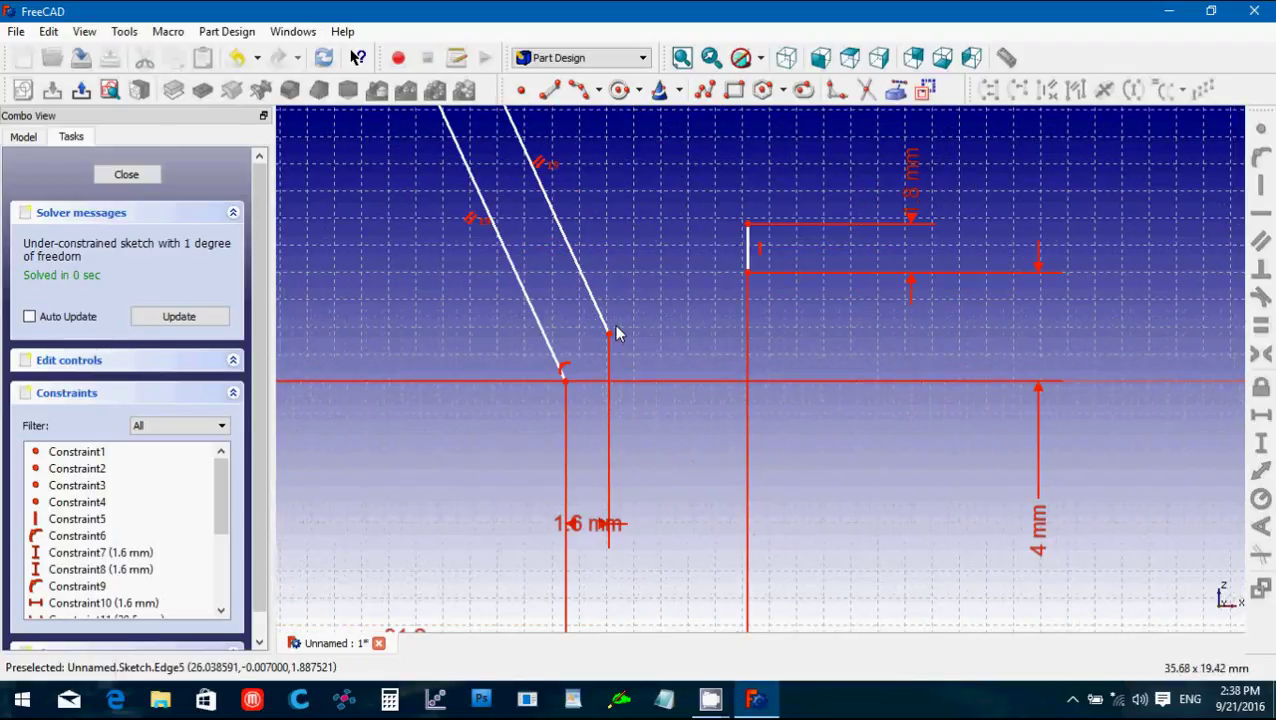
{"action": "left_click_drag", "start_coordinate": [609, 335], "coordinate": [586, 326]}
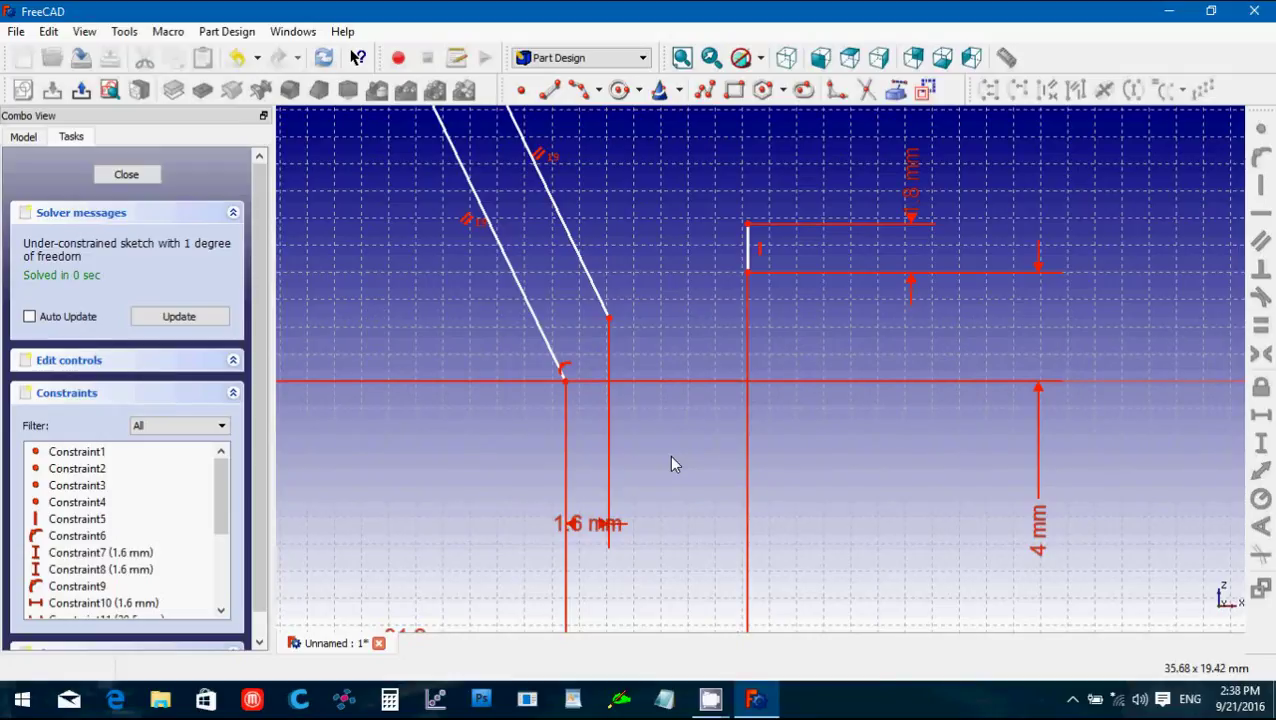
Draw a downward-bulging three-point arc from the outer slanted line's lower endpoint to the short vertical line's upper endpoint.
{"action": "left_click", "coordinate": [578, 90]}
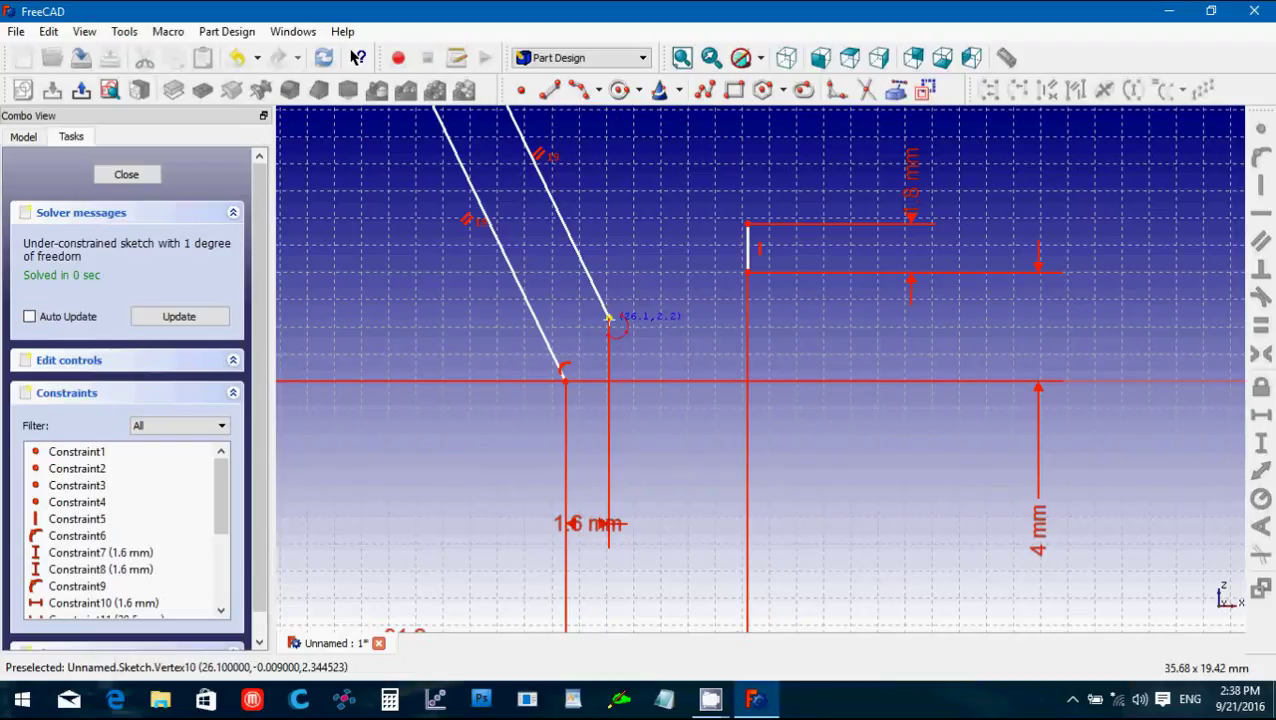
{"action": "left_click", "coordinate": [608, 318]}
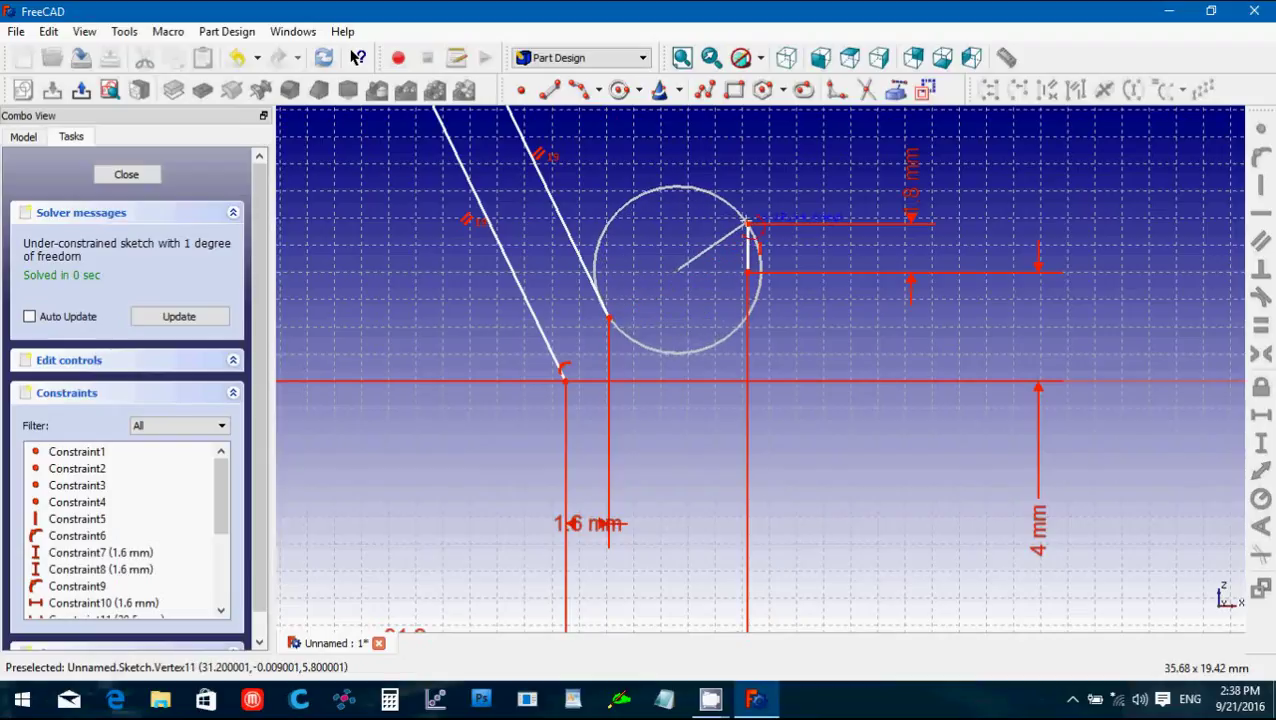
{"action": "left_click", "coordinate": [746, 226]}
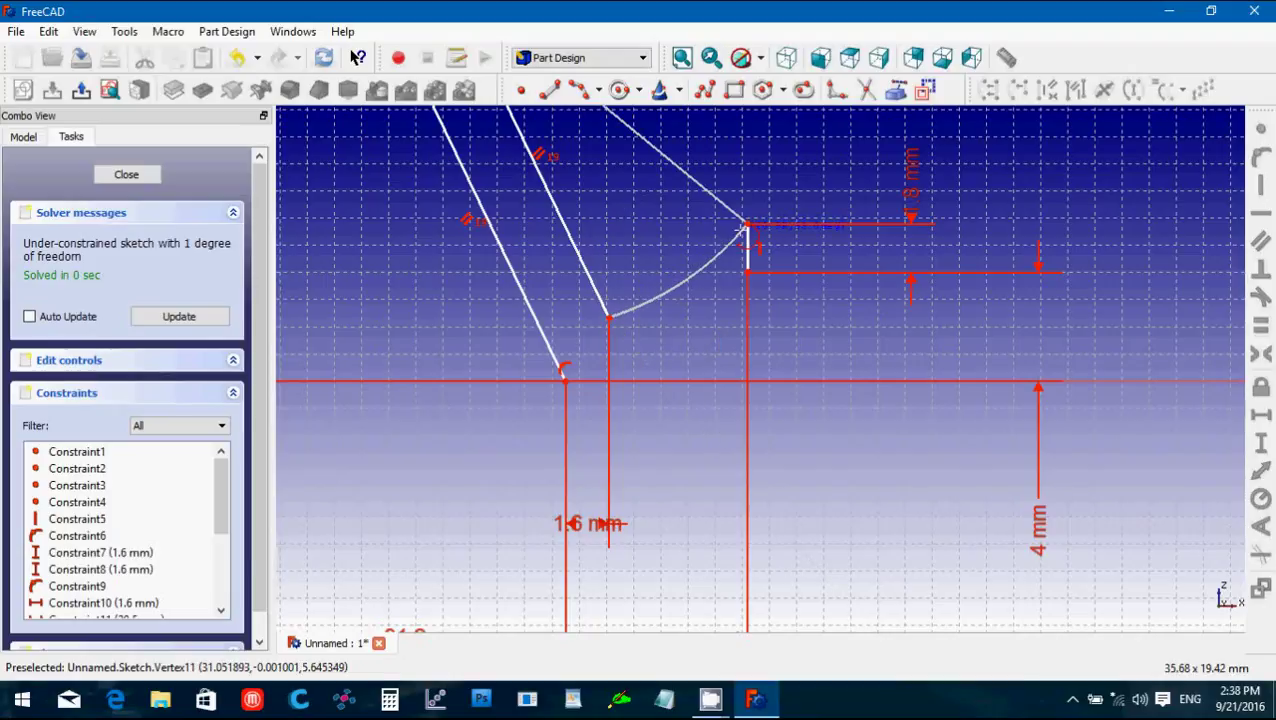
{"action": "left_click", "coordinate": [746, 226]}
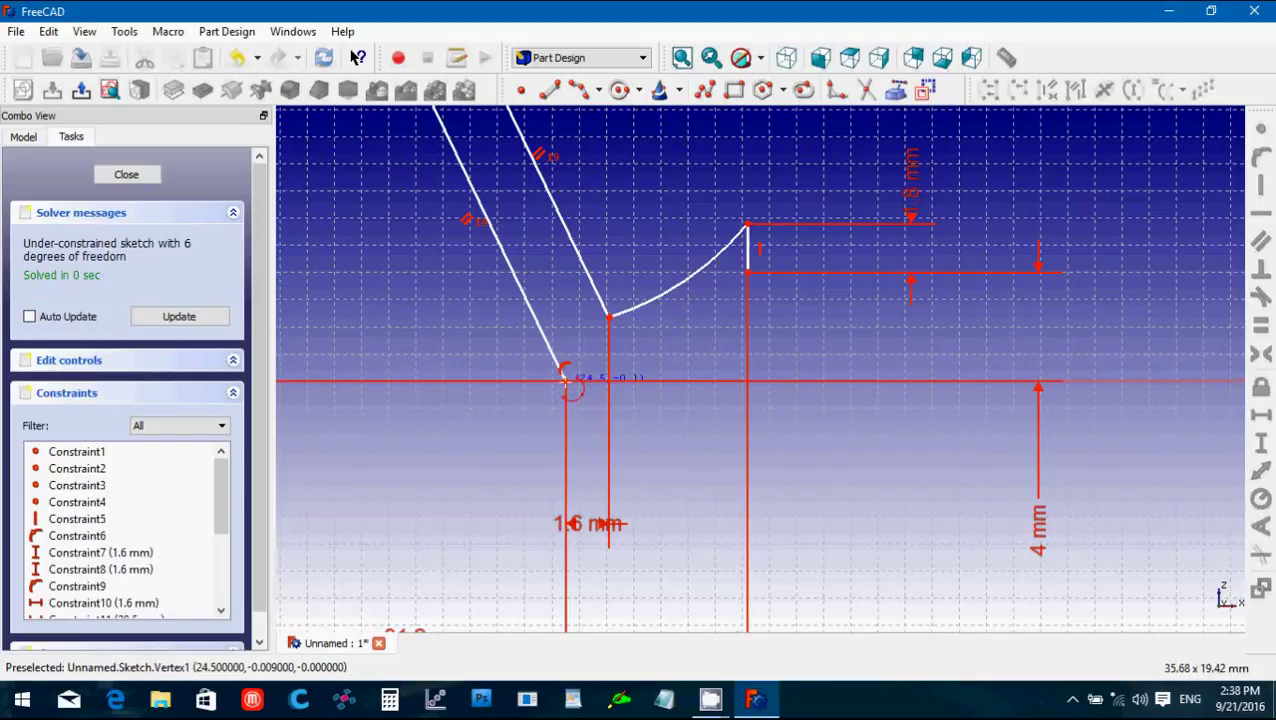
Draw a second downward-bulging arc of about 10 mm radius from the inner slanted line's lower endpoint to the short line's lower endpoint.
{"action": "left_click", "coordinate": [565, 378]}
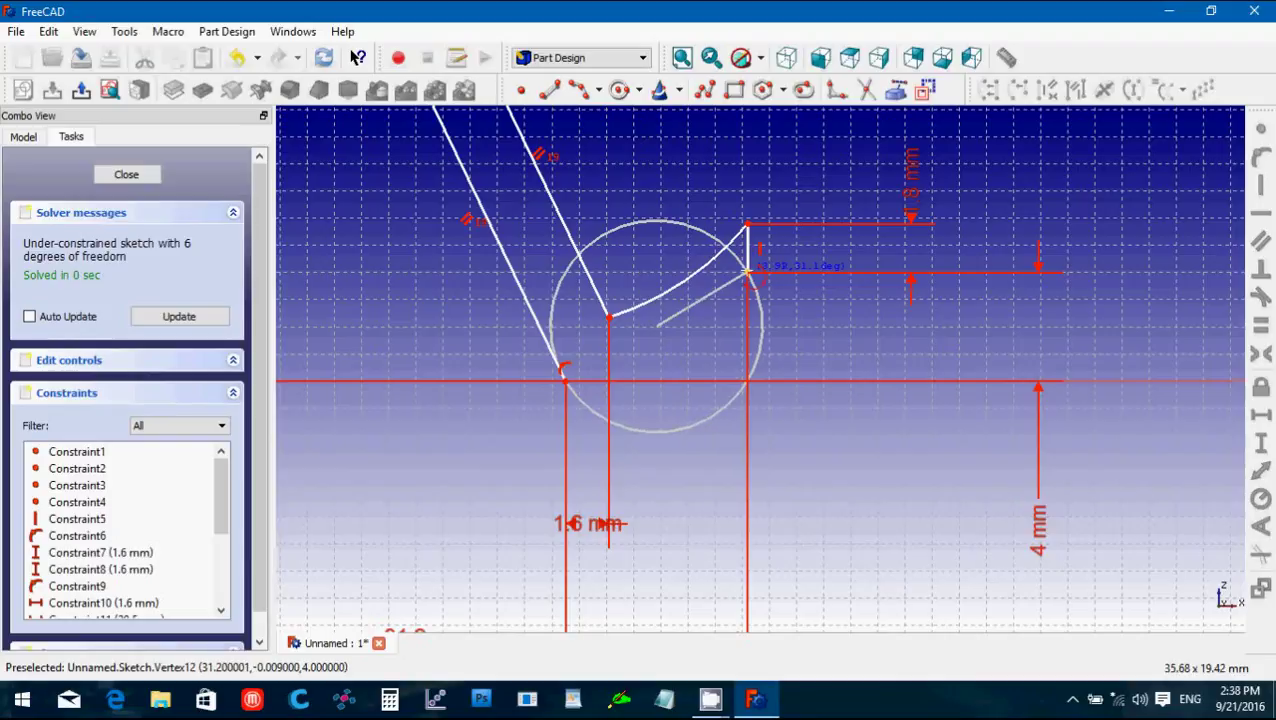
{"action": "left_click", "coordinate": [747, 272]}
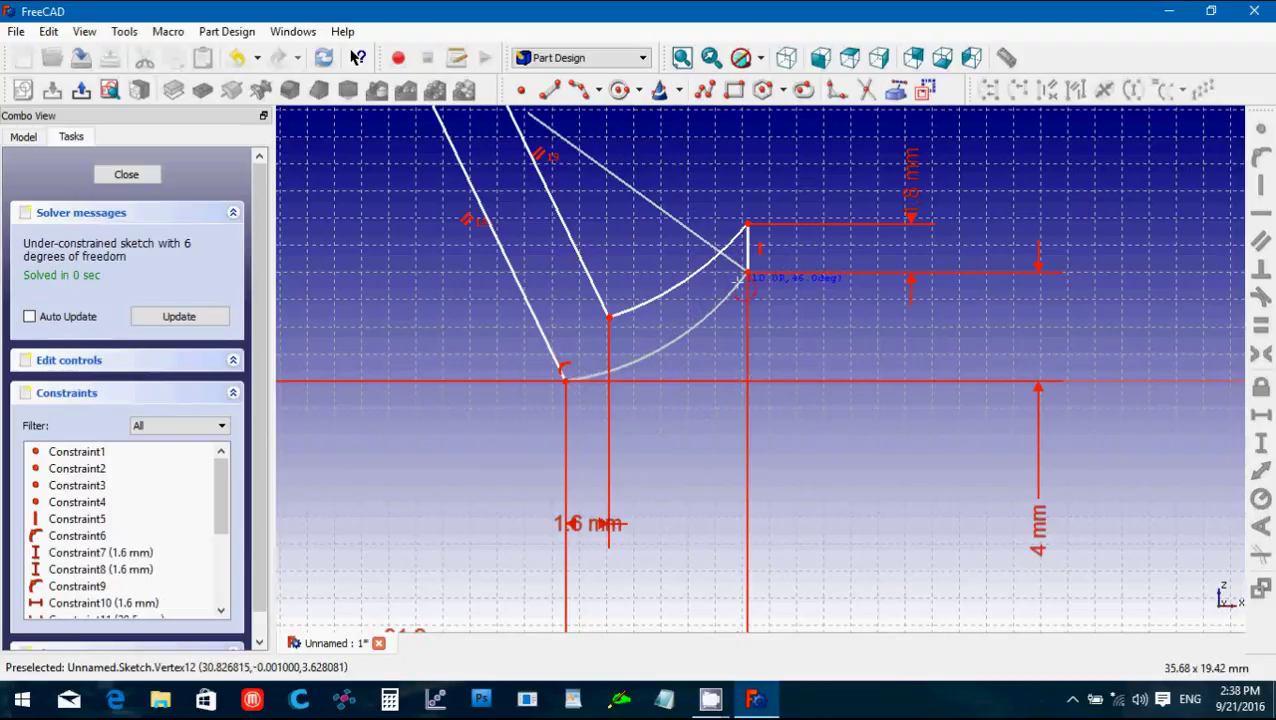
{"action": "left_click", "coordinate": [742, 288]}
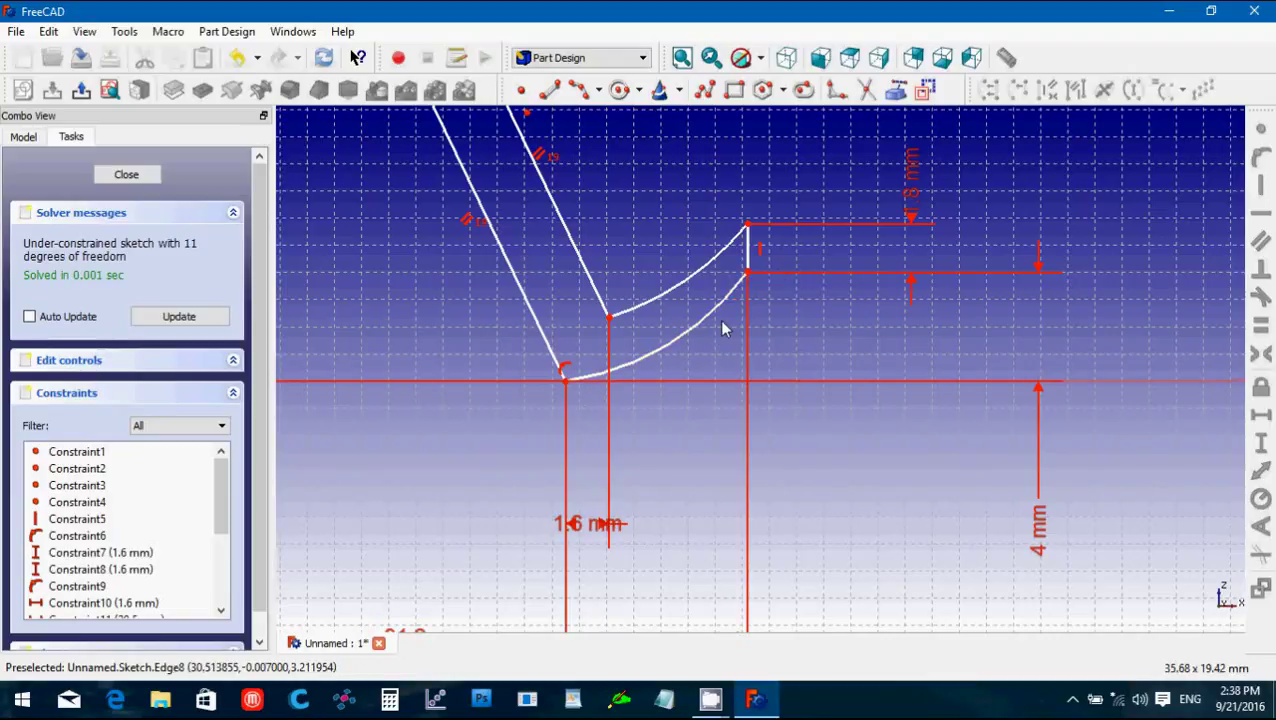
Make the upper arc's ends coincident with the outer slanted line's lower endpoint and the short vertical line's upper endpoint.
{"action": "left_click_drag", "start_coordinate": [607, 260], "coordinate": [627, 338]}
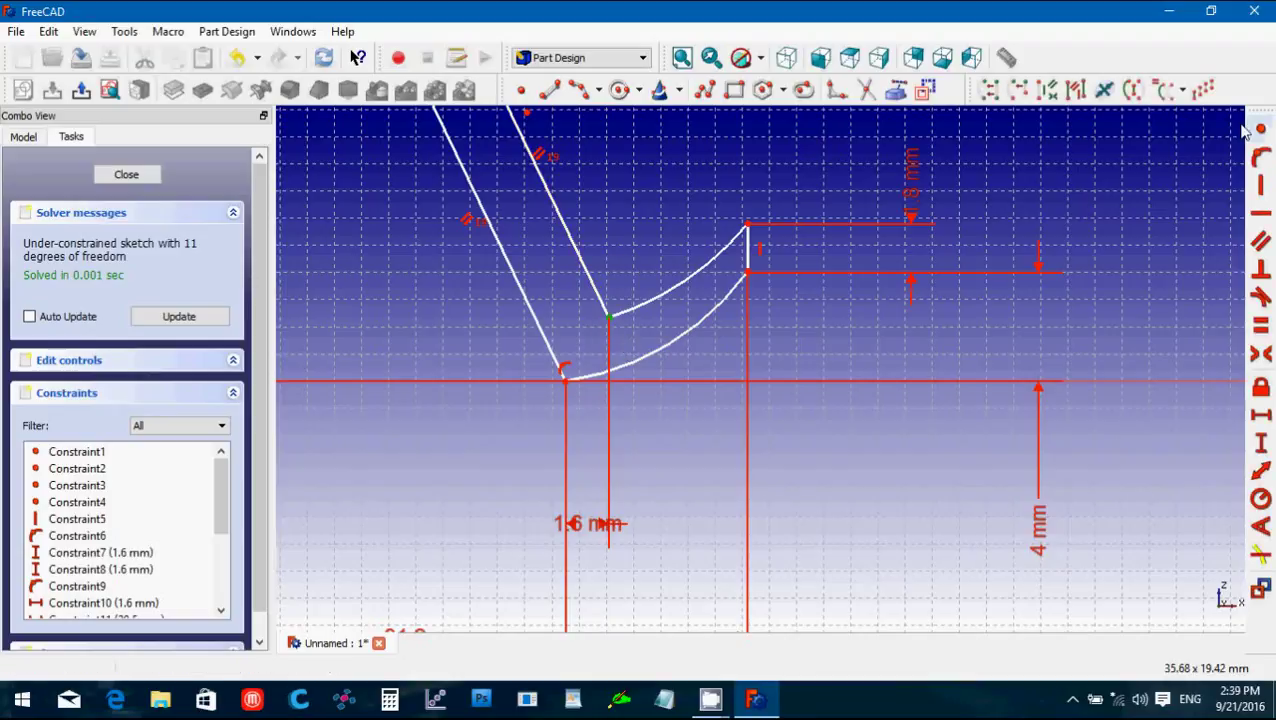
{"action": "left_click", "coordinate": [1259, 129]}
{"action": "left_click_drag", "start_coordinate": [714, 190], "coordinate": [788, 244]}
{"action": "left_click", "coordinate": [1262, 131]}
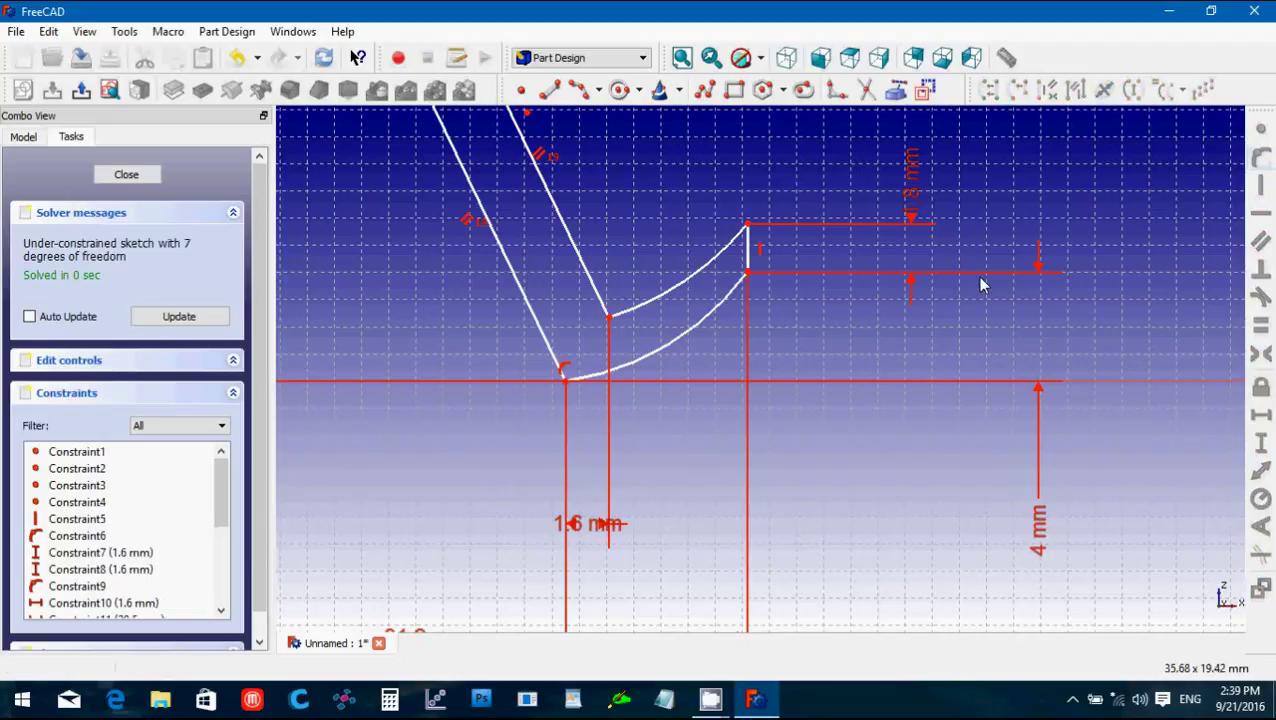
Make the lower arc's ends coincident with the short vertical line's lower endpoint and the inner slanted line's lower endpoint.
{"action": "left_click_drag", "start_coordinate": [778, 296], "coordinate": [736, 270]}
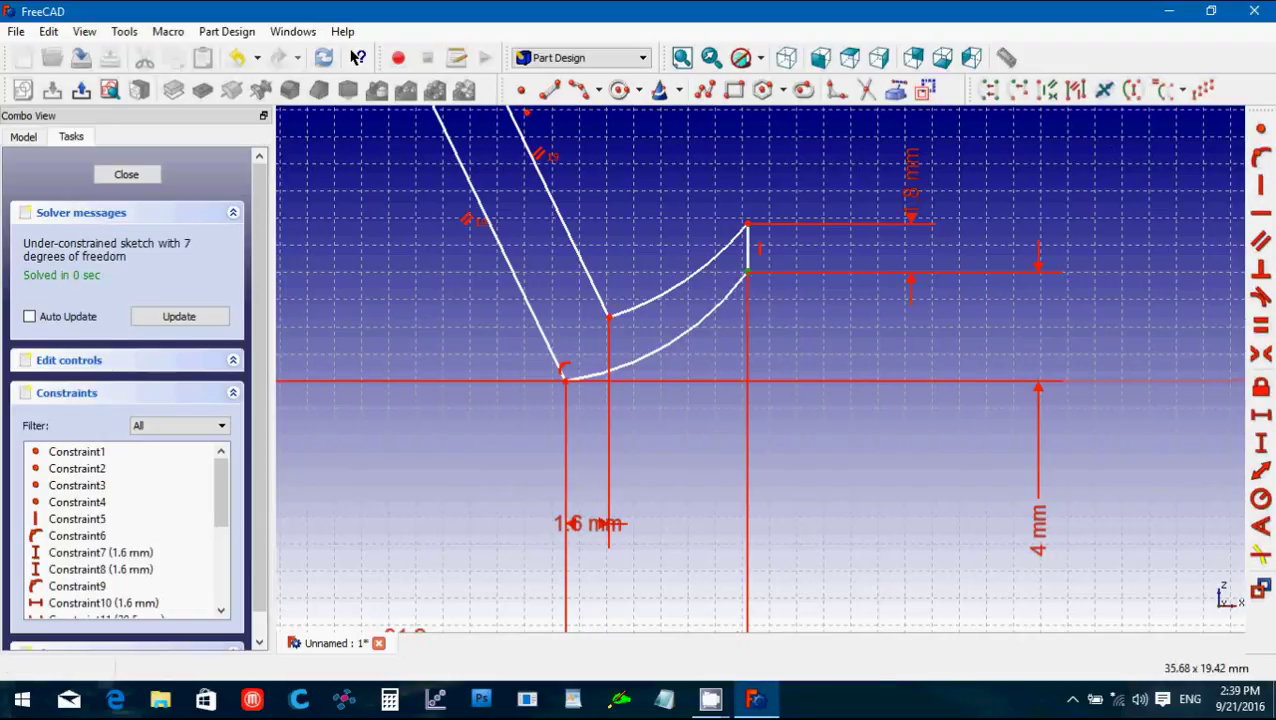
{"action": "left_click", "coordinate": [1262, 138]}
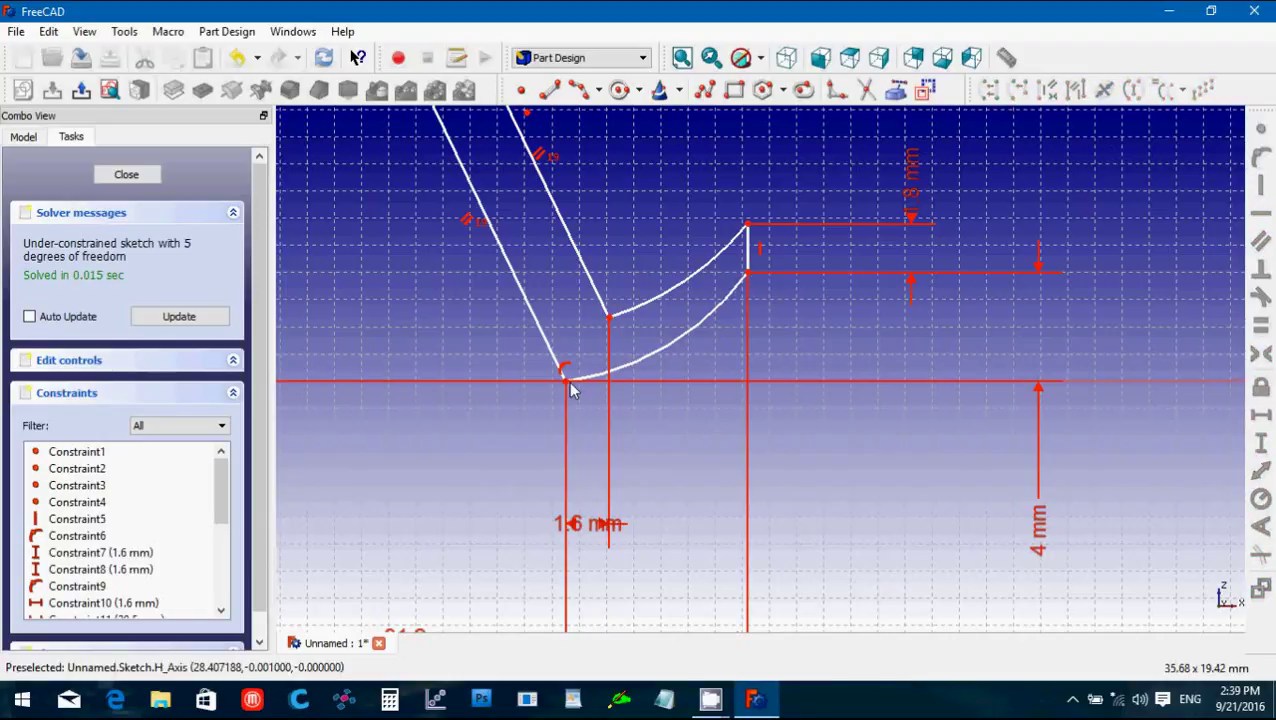
{"action": "left_click_drag", "start_coordinate": [535, 352], "coordinate": [607, 415]}
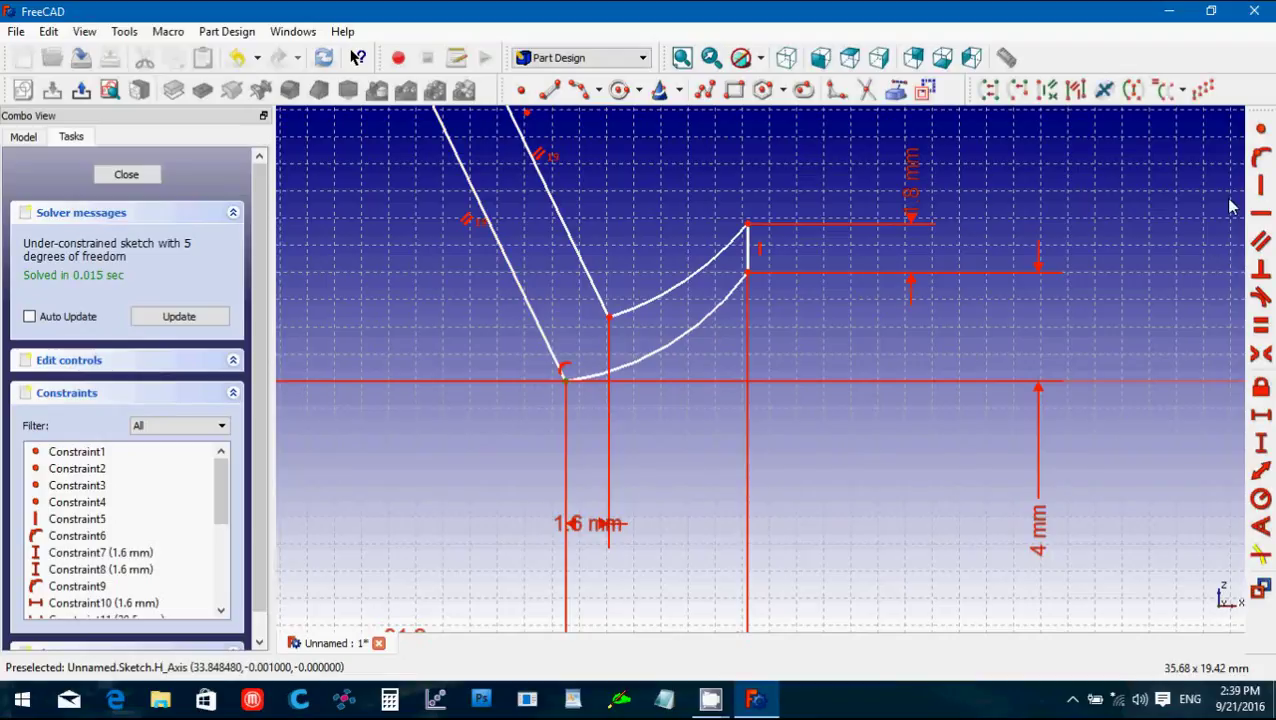
{"action": "left_click", "coordinate": [1262, 138]}
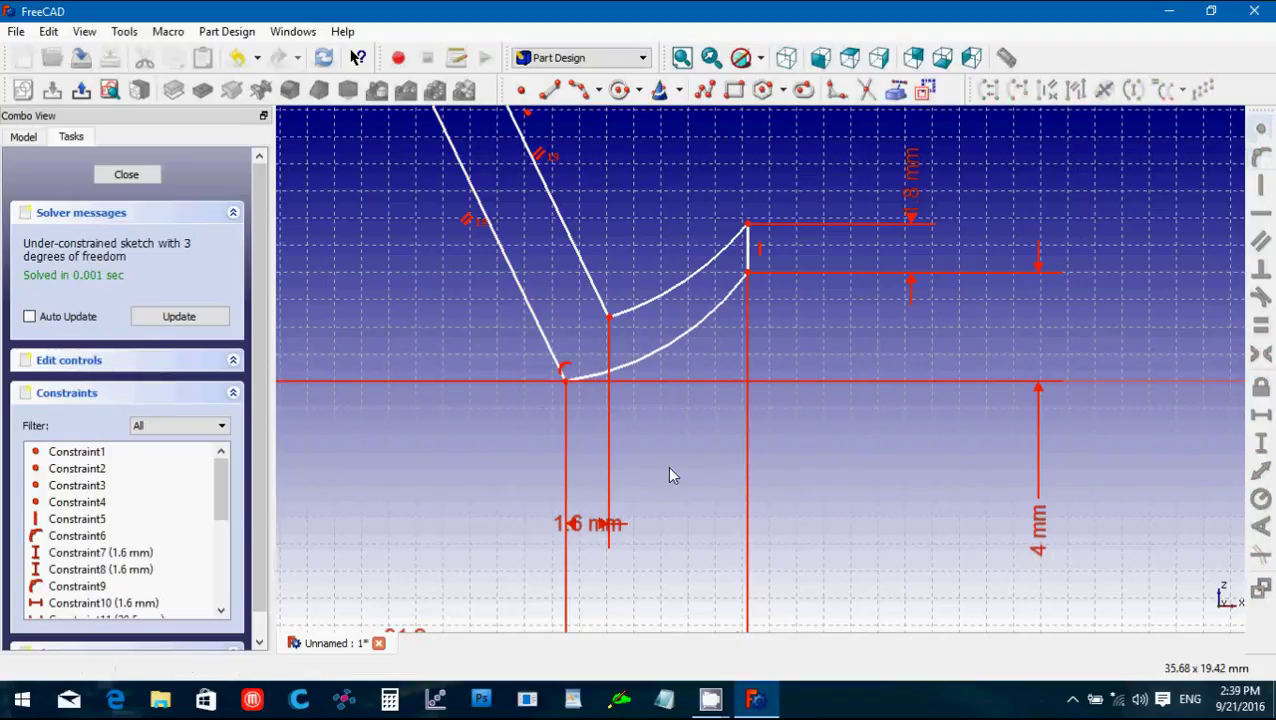
Close the sketch and revolve the profile 360° about the vertical sketch axis.
{"action": "scroll", "coordinate": [670, 476], "scroll_direction": "down", "scroll_amount": 3}
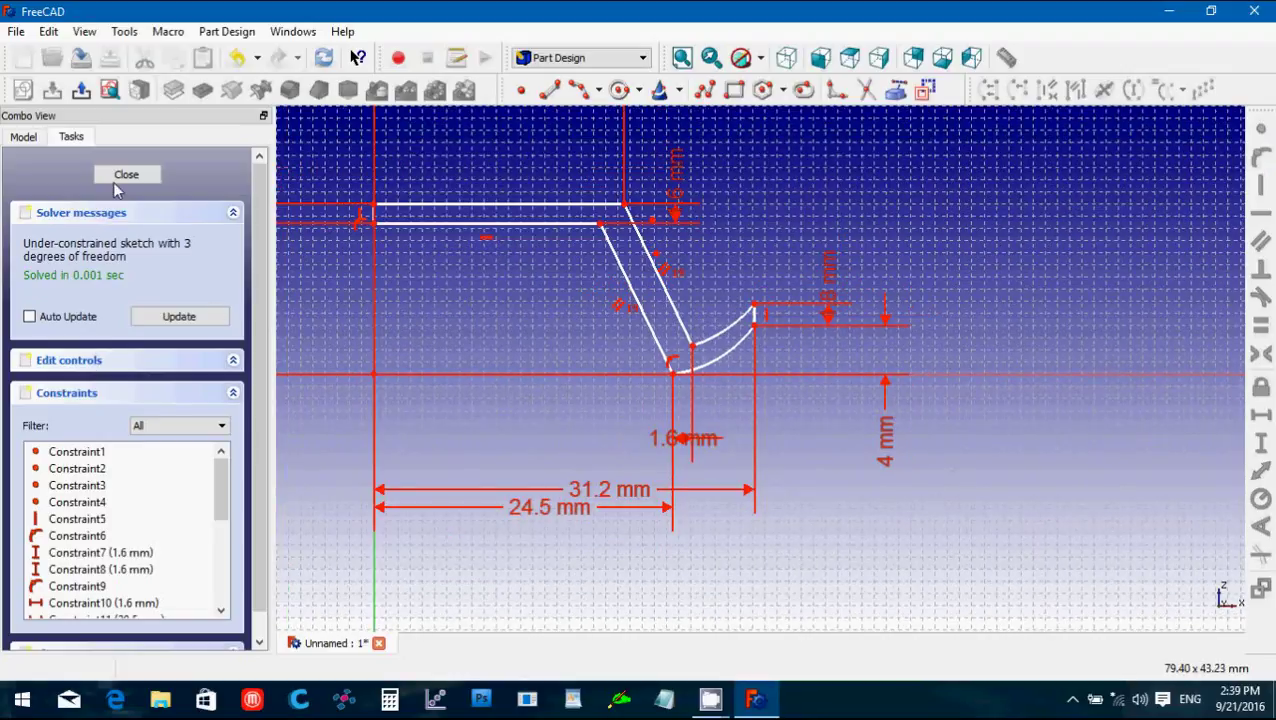
{"action": "left_click", "coordinate": [125, 176]}
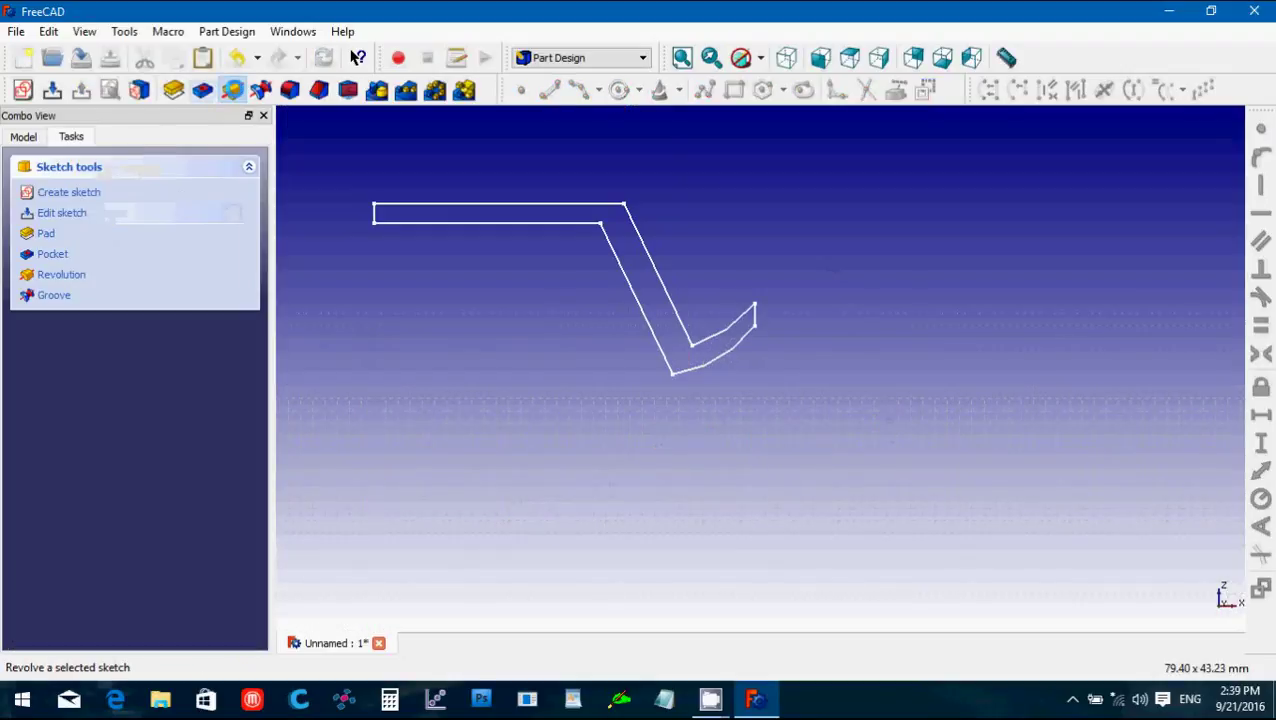
{"action": "left_click", "coordinate": [231, 90]}
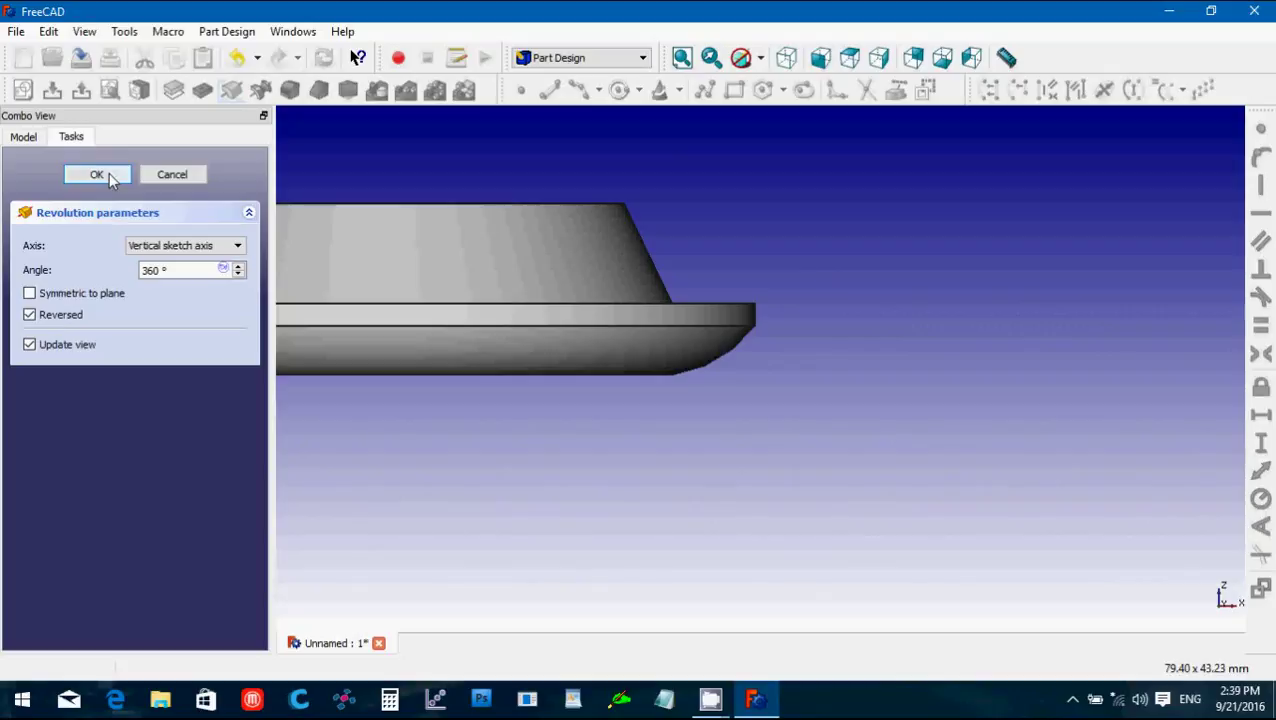
{"action": "left_click", "coordinate": [97, 175]}
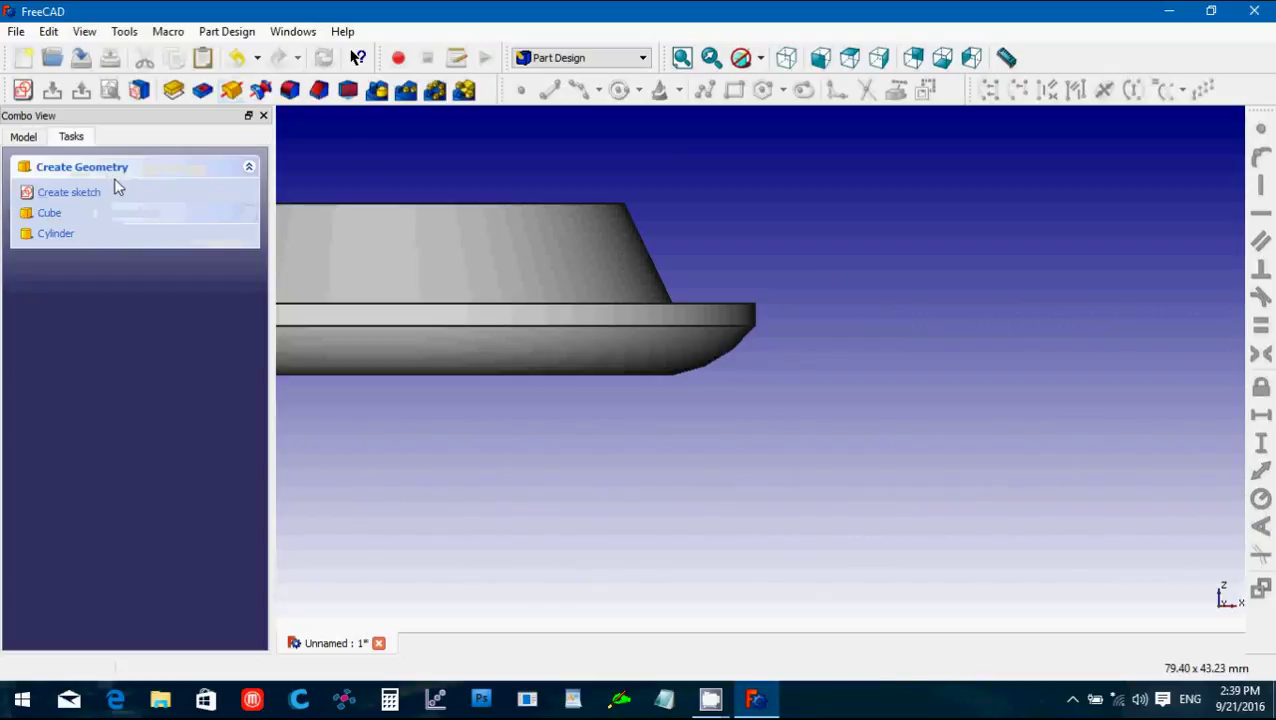
Fillet the upper outer edge of the flared rim with a 0.5 mm radius.
{"action": "middle_click_drag", "start_coordinate": [607, 525], "coordinate": [662, 487]}
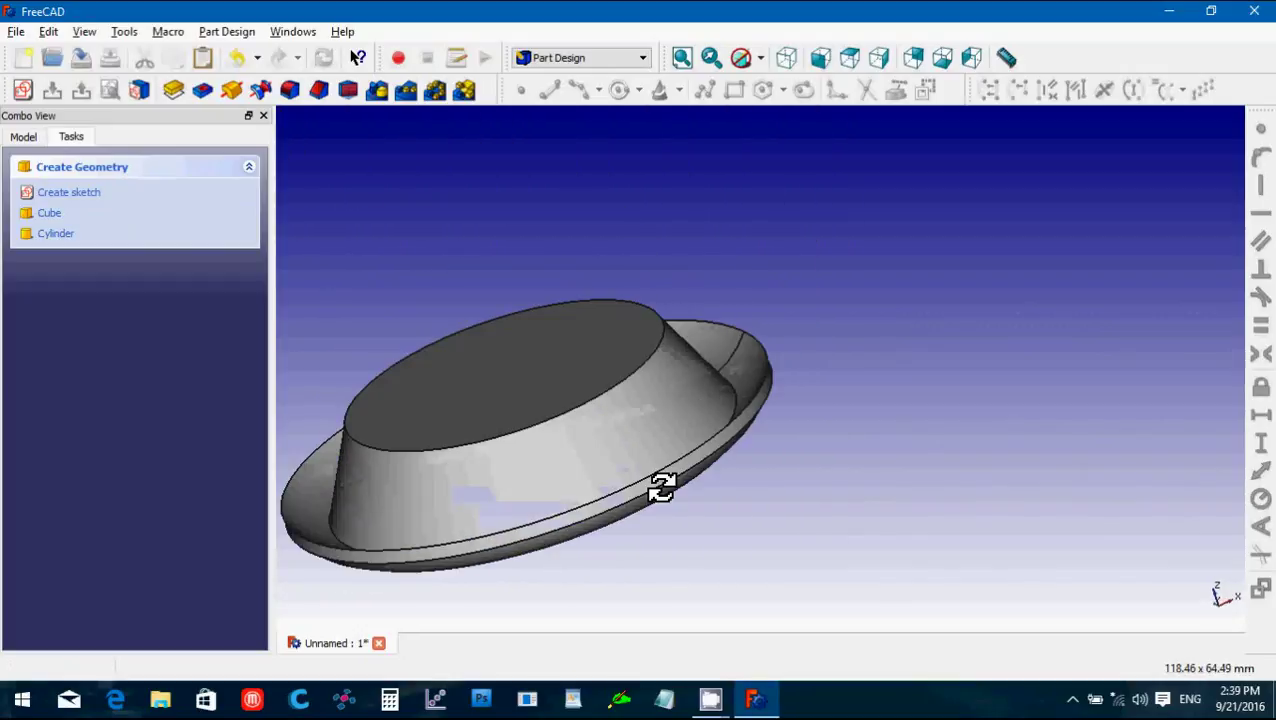
{"action": "left_click", "coordinate": [737, 427]}
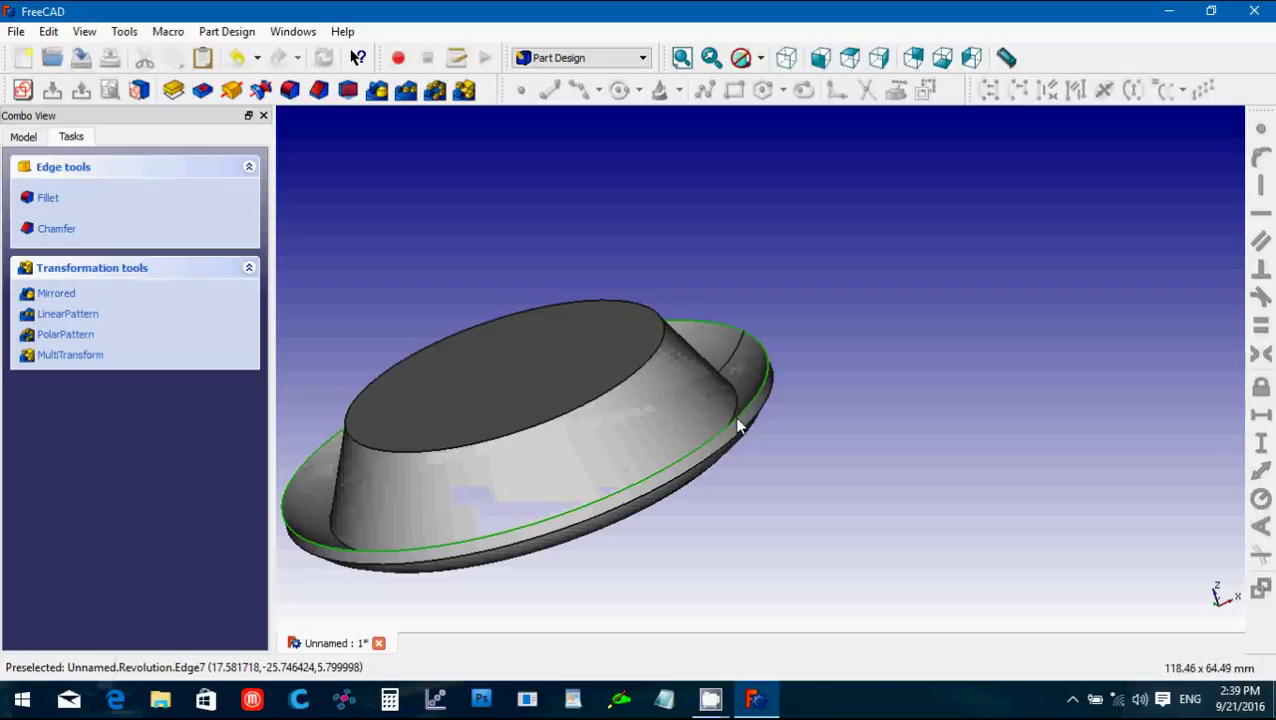
{"action": "left_click", "coordinate": [289, 91]}
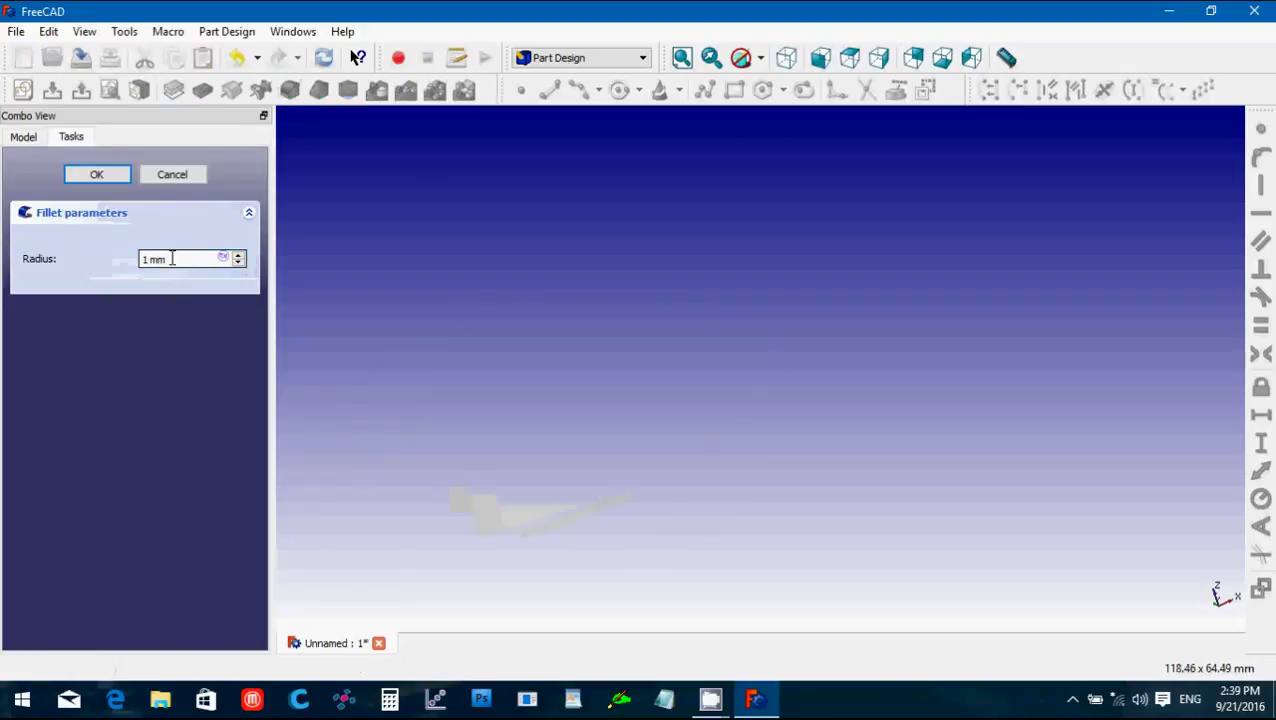
{"action": "left_click_drag", "start_coordinate": [170, 259], "coordinate": [128, 259]}
{"action": "type", "text": "0."}
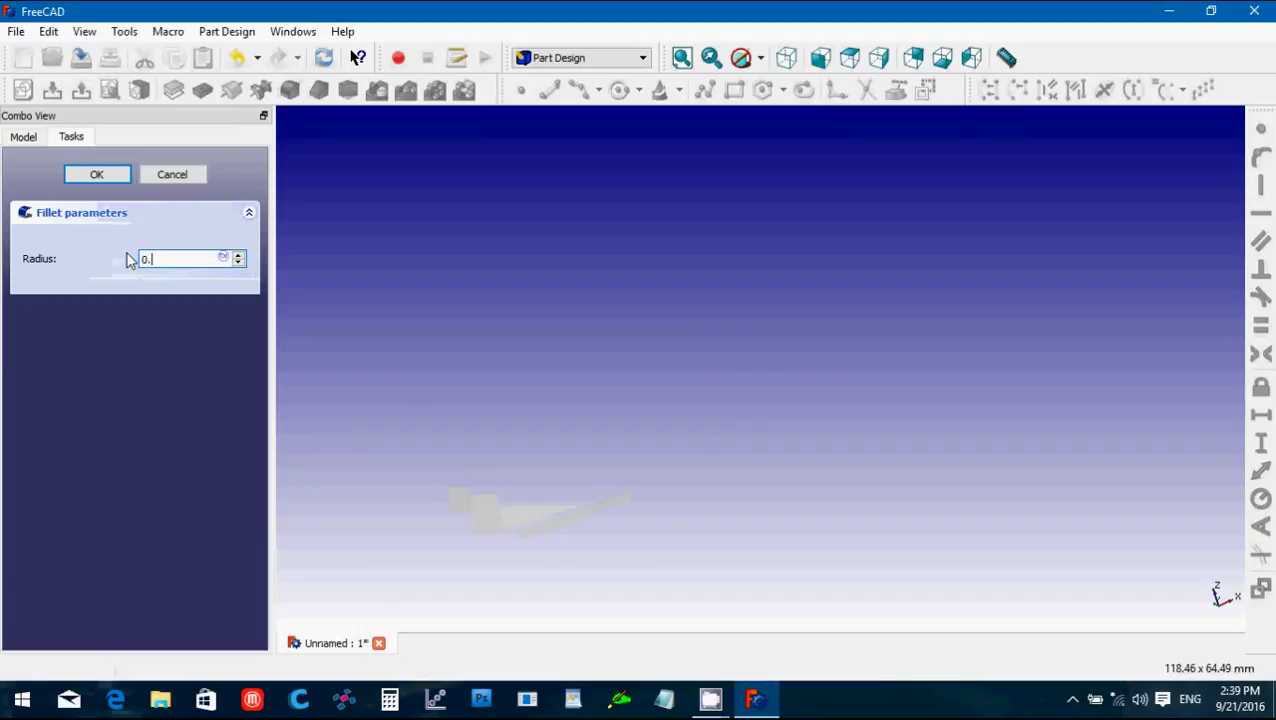
{"action": "type", "text": "25"}
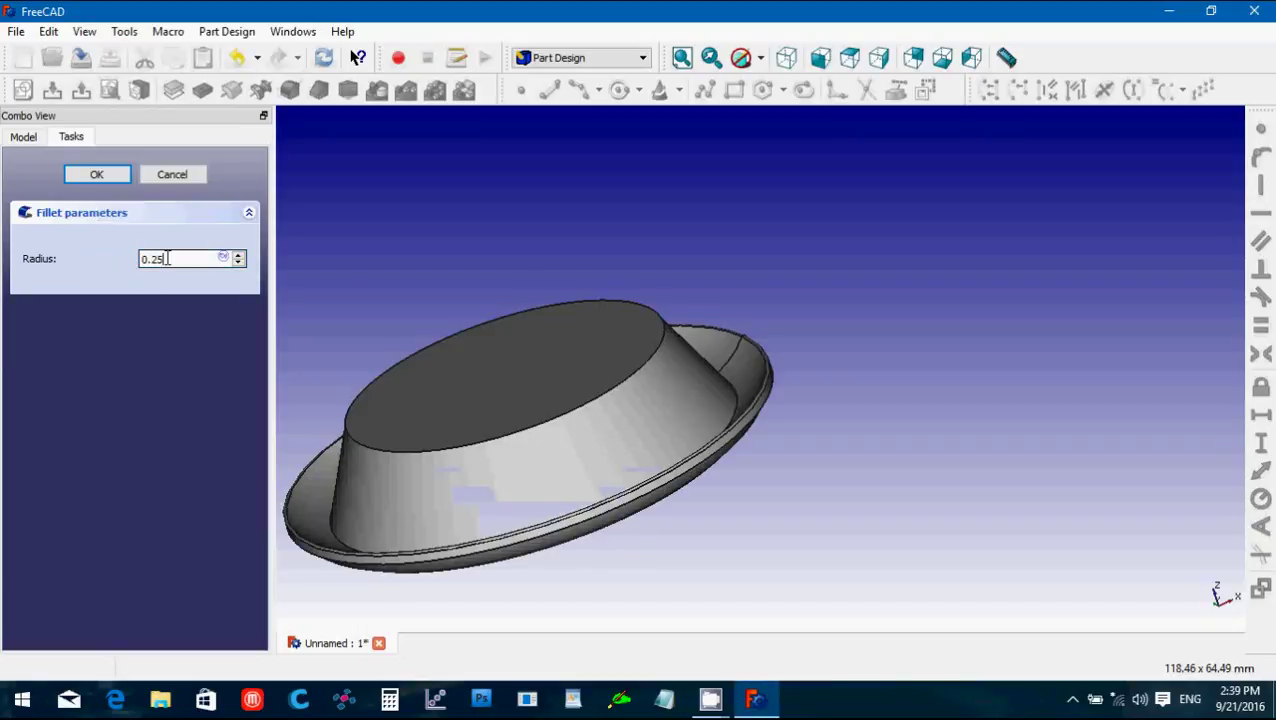
{"action": "left_click_drag", "start_coordinate": [164, 259], "coordinate": [150, 259]}
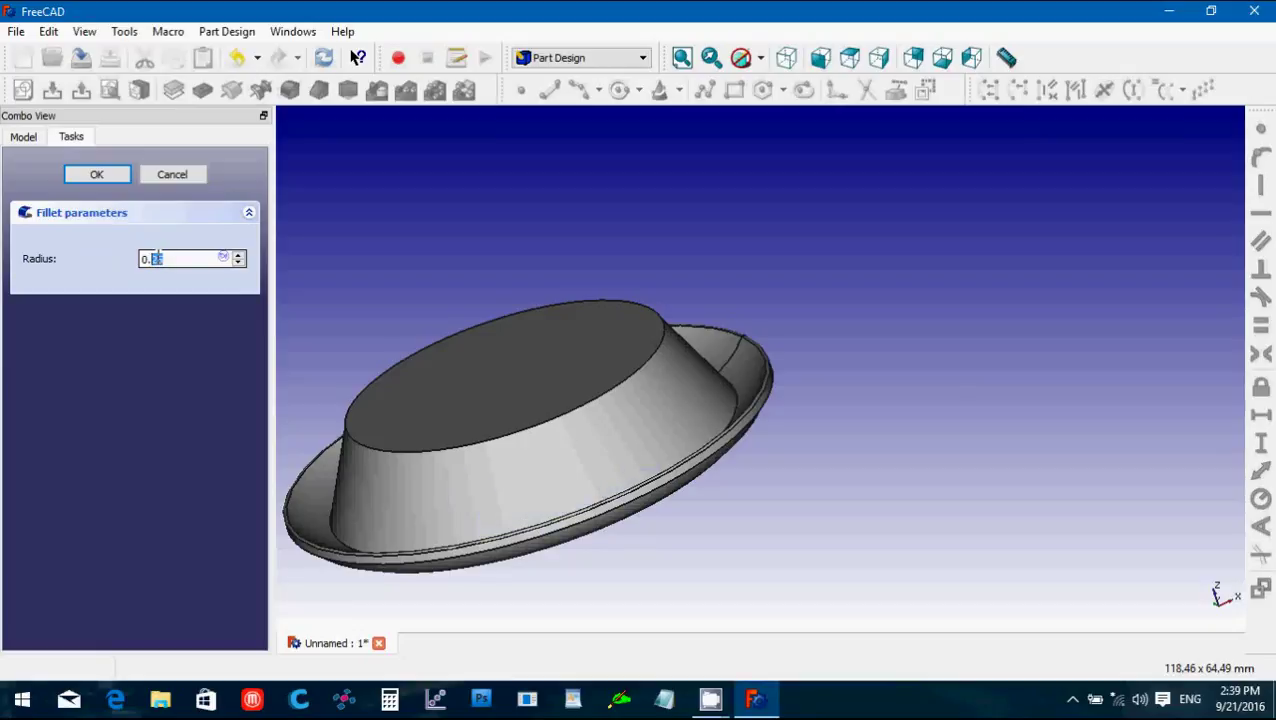
{"action": "type", "text": "5"}
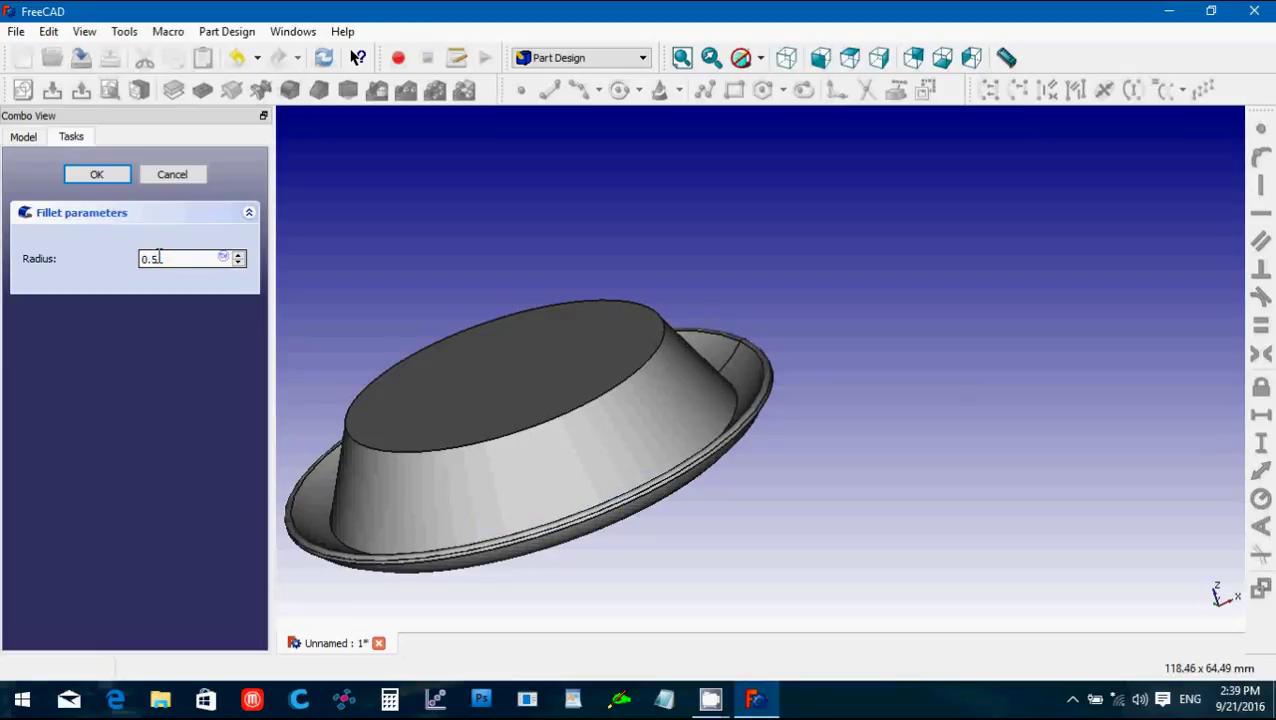
{"action": "left_click", "coordinate": [113, 176]}
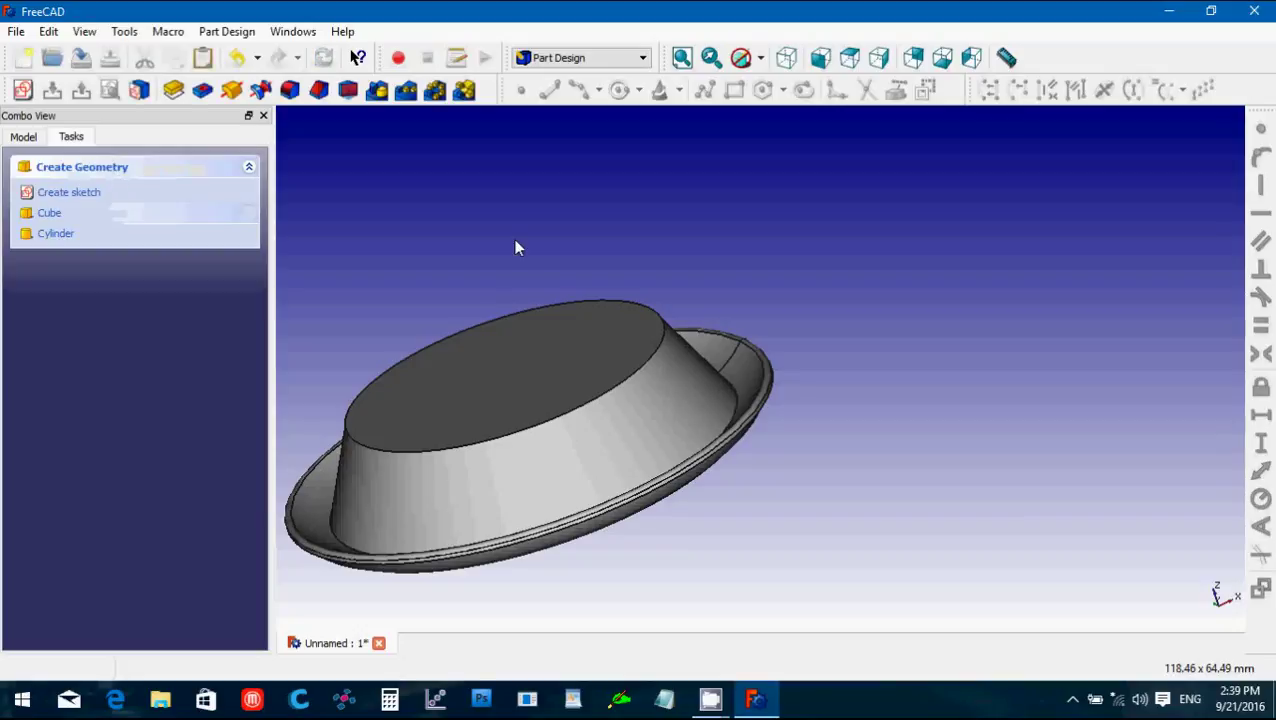
{"action": "middle_click_drag", "start_coordinate": [695, 433], "coordinate": [652, 253]}
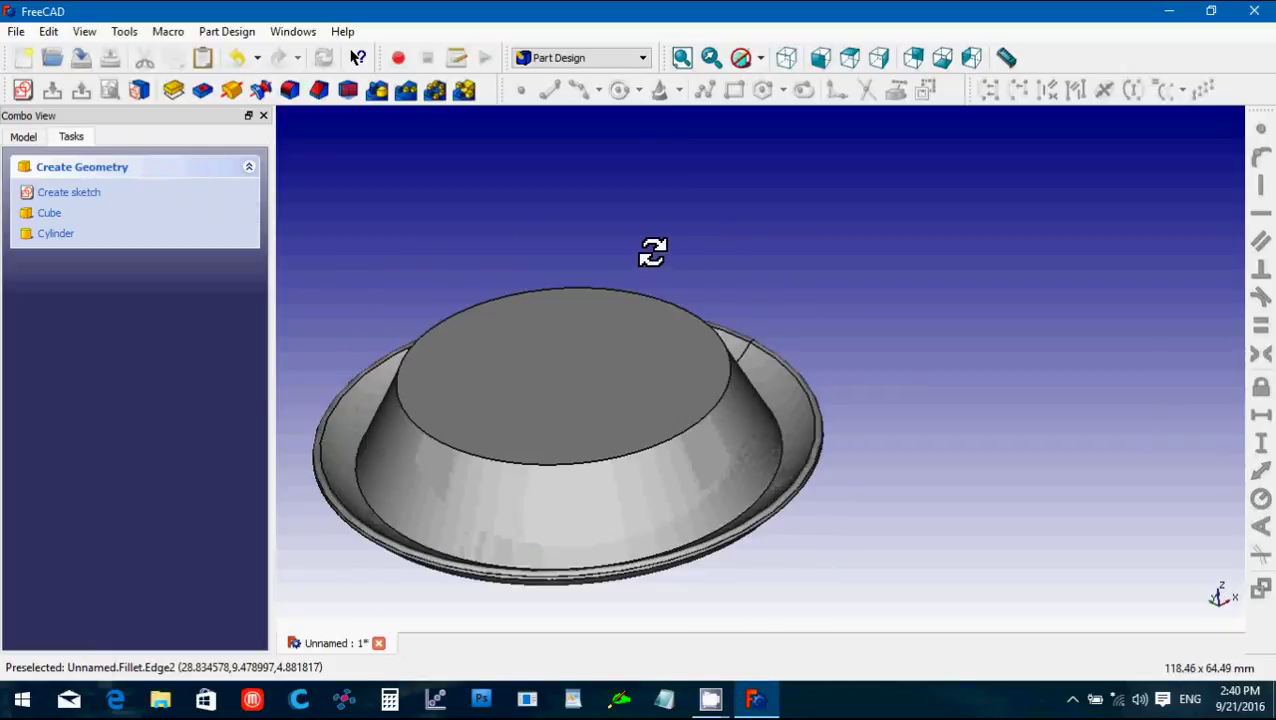
{"action": "left_click", "coordinate": [568, 464]}
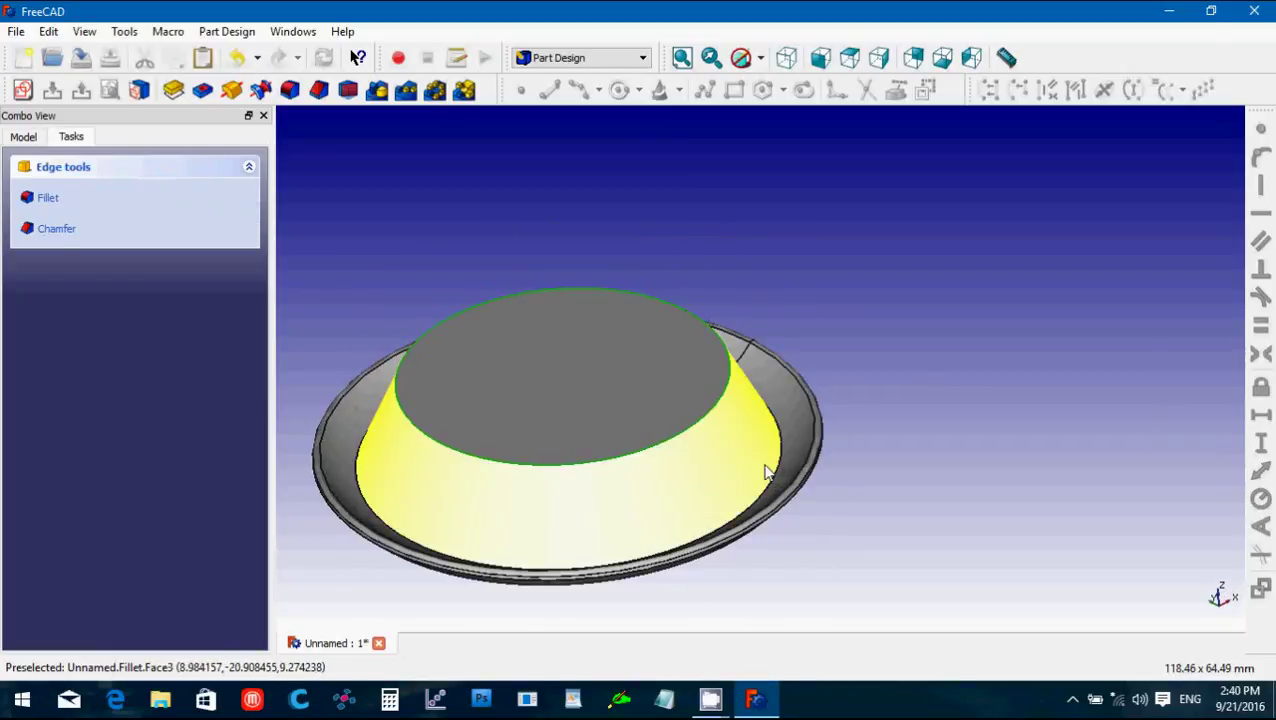
{"action": "key", "text": "super"}
{"action": "key", "text": "super"}
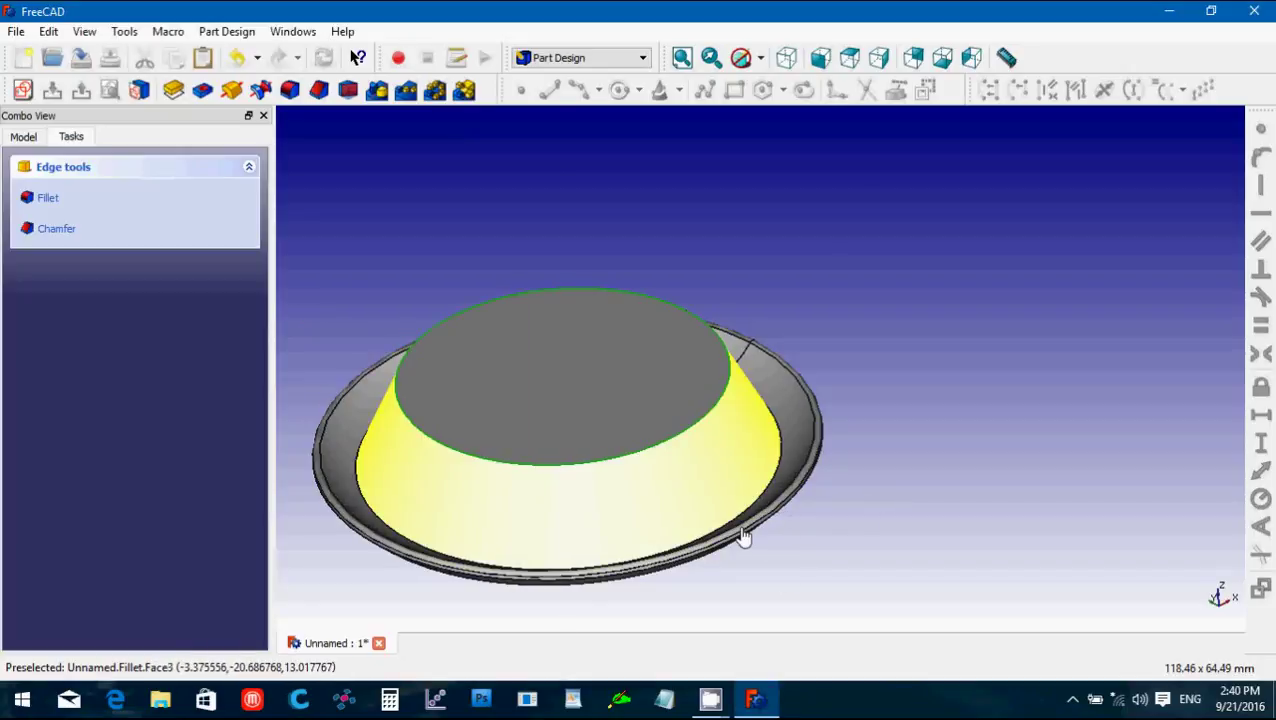
{"action": "left_click", "coordinate": [774, 604]}
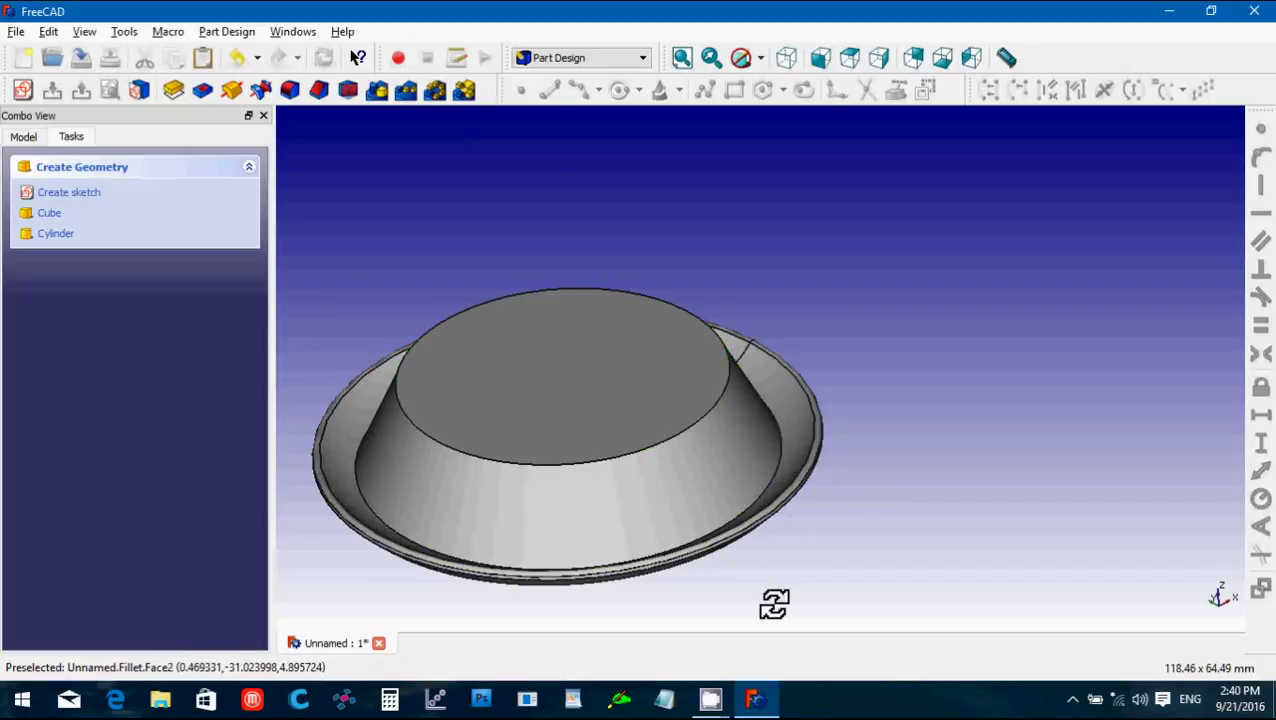
Fillet the outer edge of the flat top and the cavity's inner top and bottom opening edges with a 1 mm radius.
{"action": "left_click", "coordinate": [611, 465]}
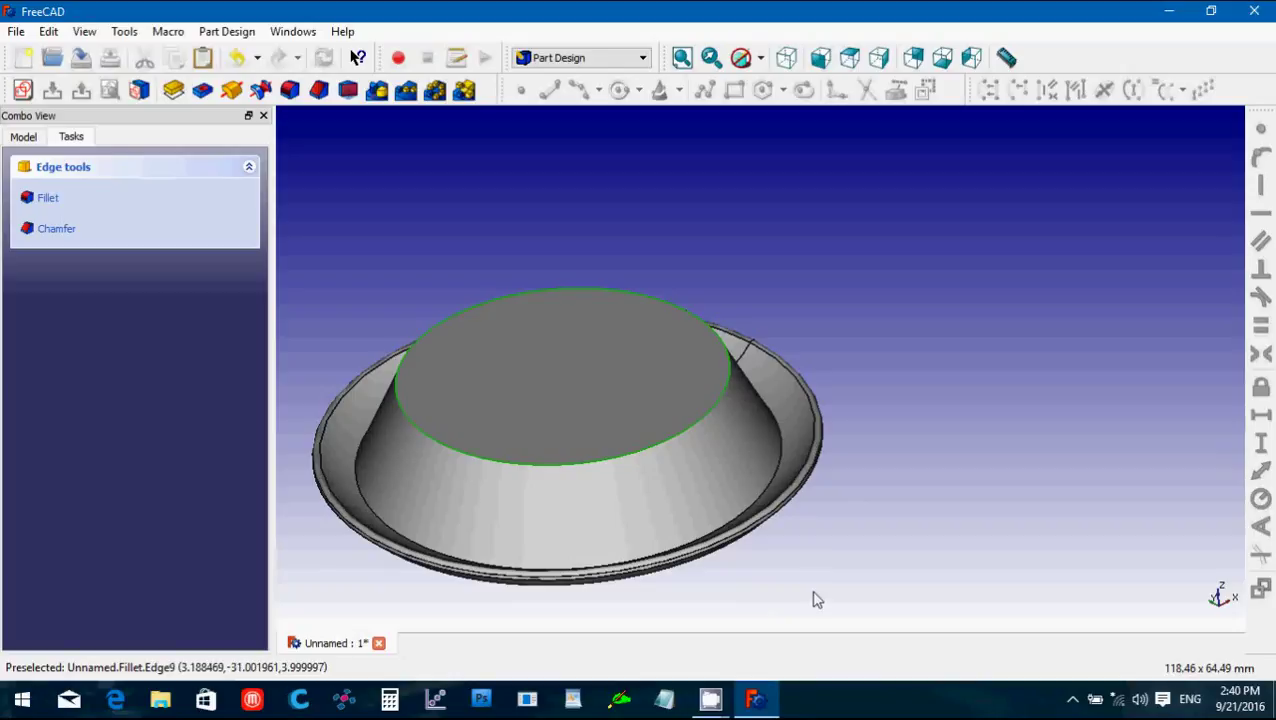
{"action": "left_click", "coordinate": [786, 532]}
{"action": "middle_click_drag", "start_coordinate": [777, 544], "coordinate": [621, 302]}
{"action": "left_click", "coordinate": [637, 320]}
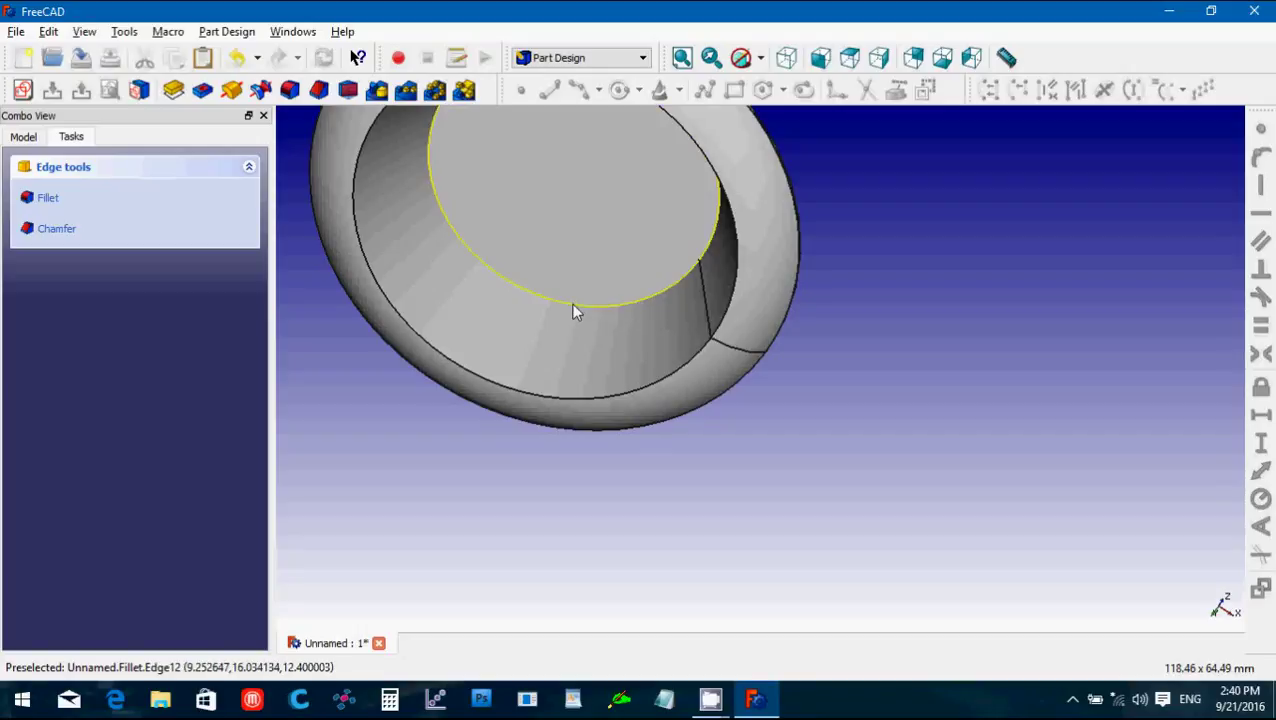
{"action": "left_click", "coordinate": [573, 310]}
{"action": "middle_click_drag", "start_coordinate": [578, 313], "coordinate": [596, 372]}
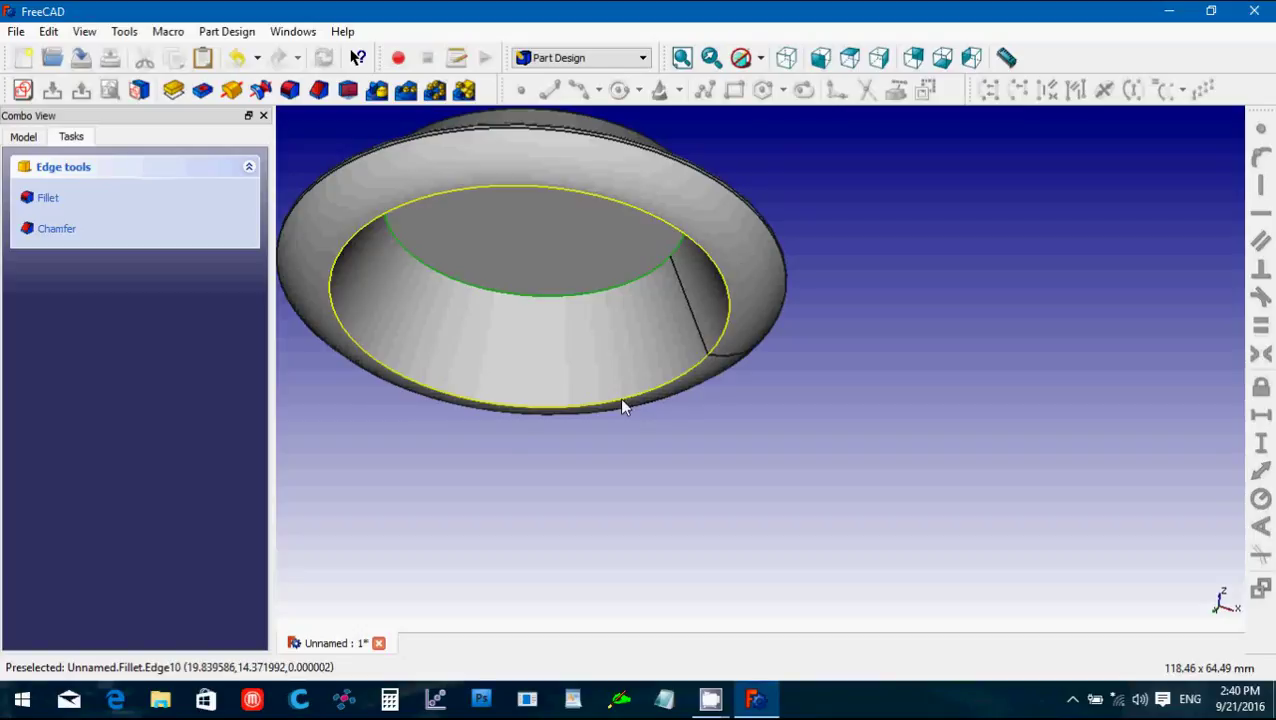
{"action": "left_click", "coordinate": [621, 402]}
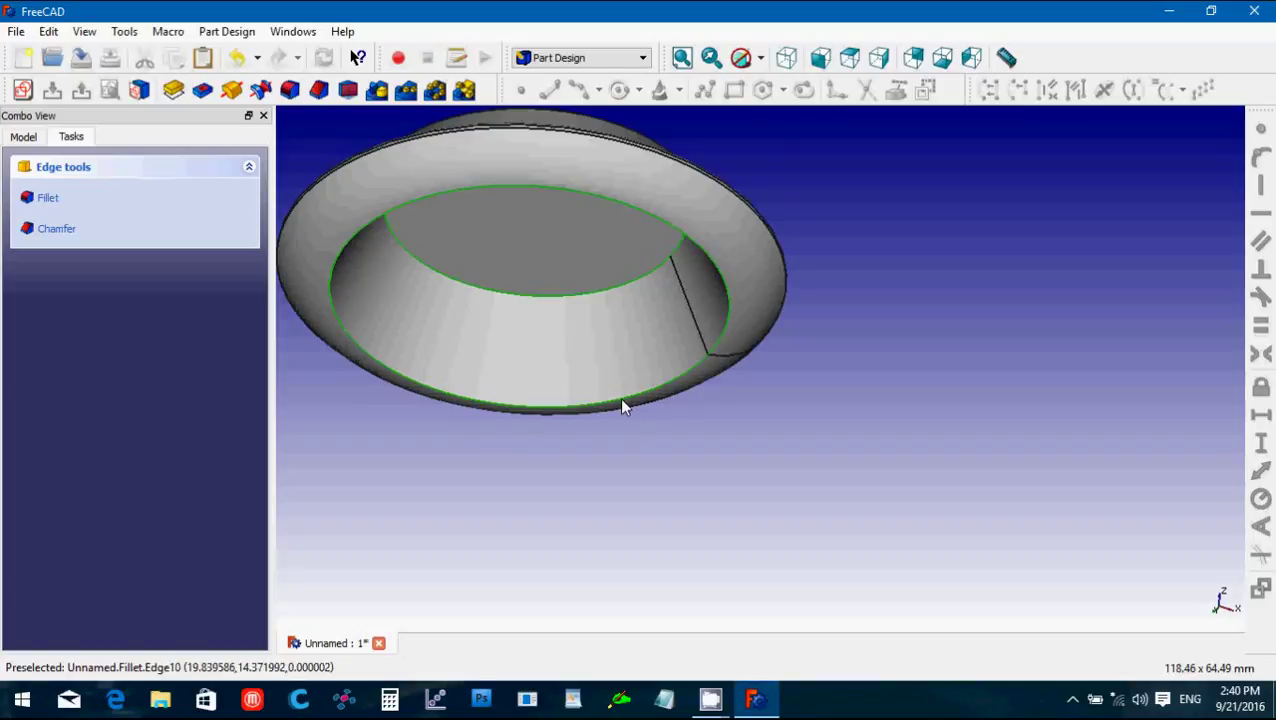
{"action": "middle_click_drag", "start_coordinate": [621, 404], "coordinate": [679, 513]}
{"action": "left_click", "coordinate": [591, 434]}
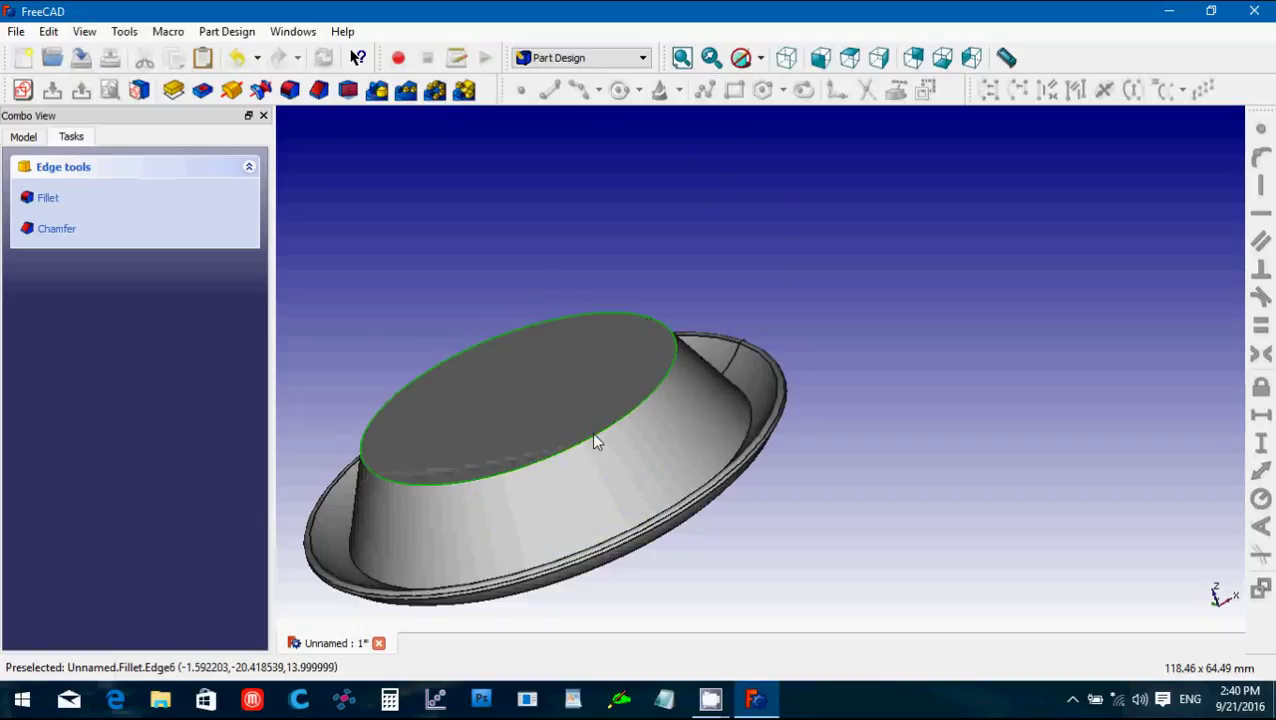
{"action": "left_click", "coordinate": [290, 91]}
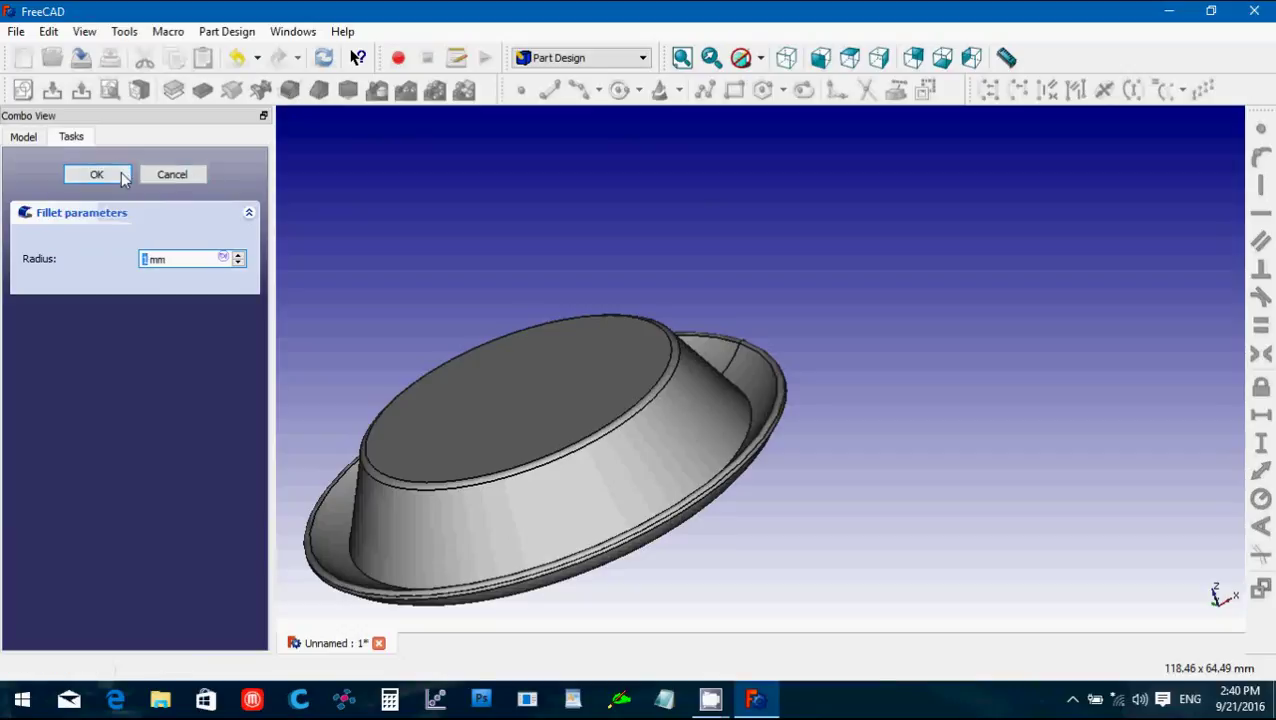
{"action": "left_click", "coordinate": [97, 175]}
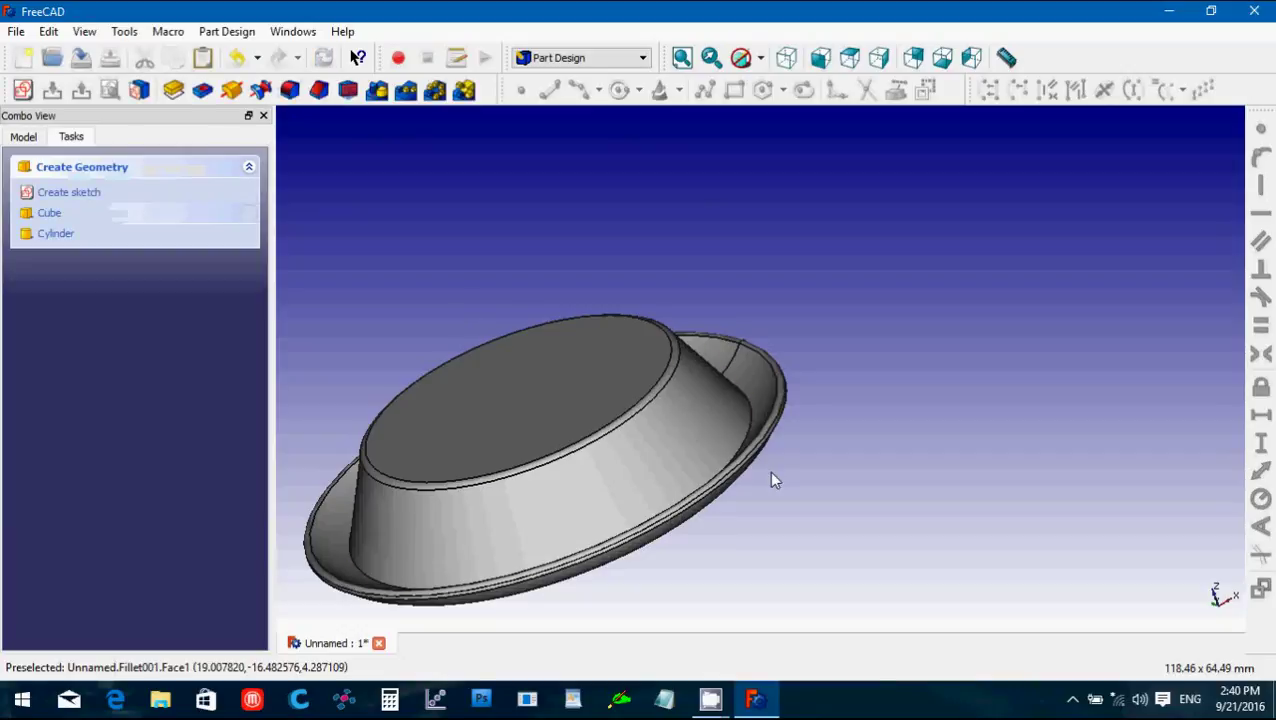
Switch to the Part workbench and add a cylinder primitive to the model.
{"action": "middle_click_drag", "start_coordinate": [755, 547], "coordinate": [779, 467]}
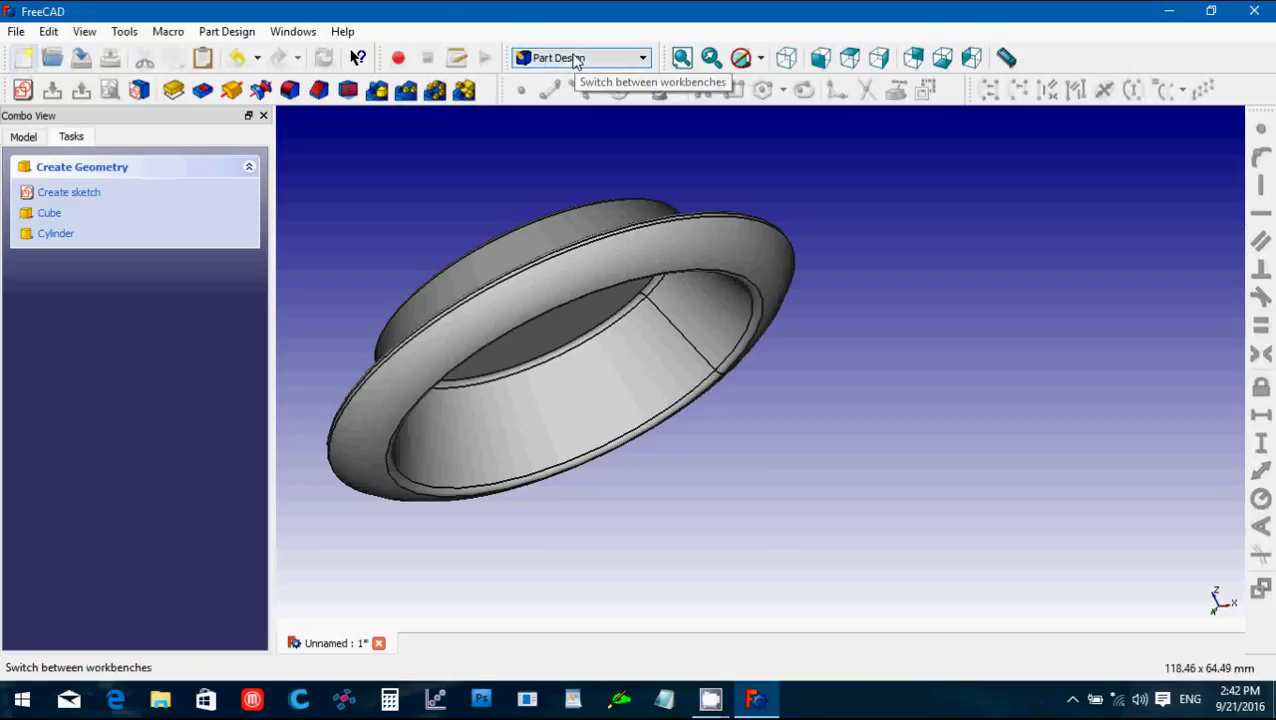
{"action": "left_click", "coordinate": [22, 137]}
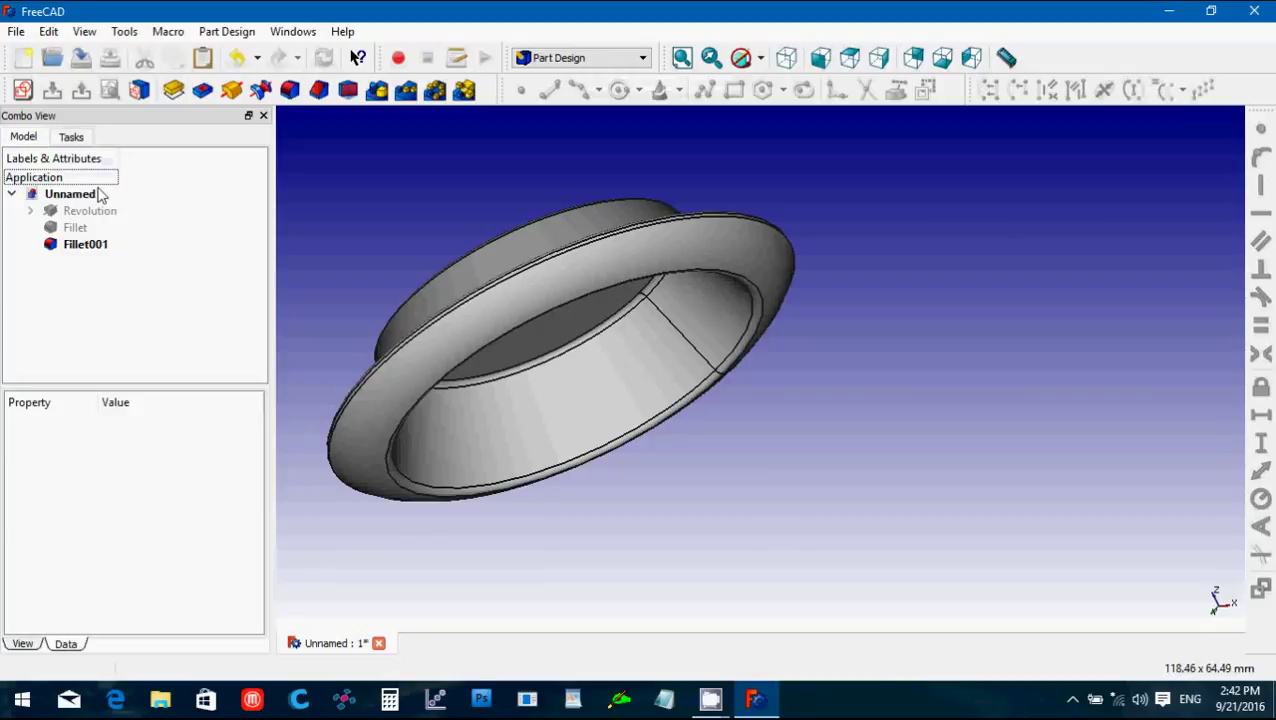
{"action": "left_click", "coordinate": [849, 58]}
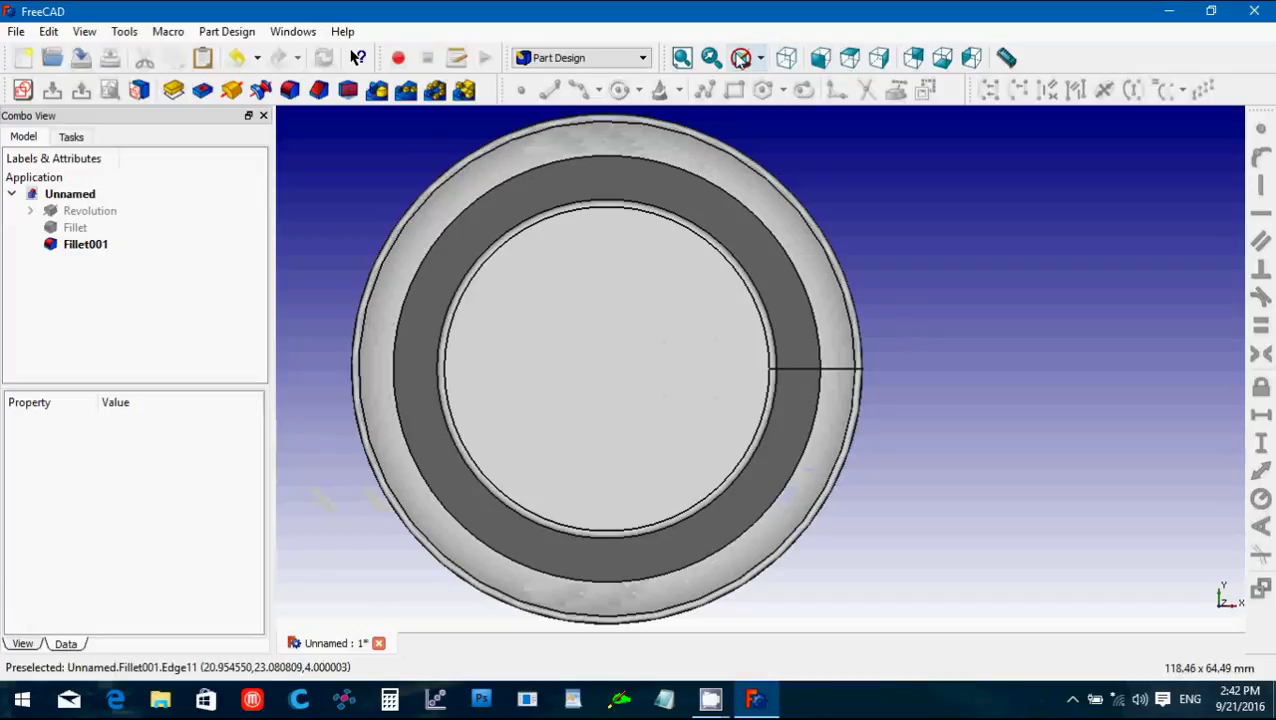
{"action": "left_click", "coordinate": [600, 57]}
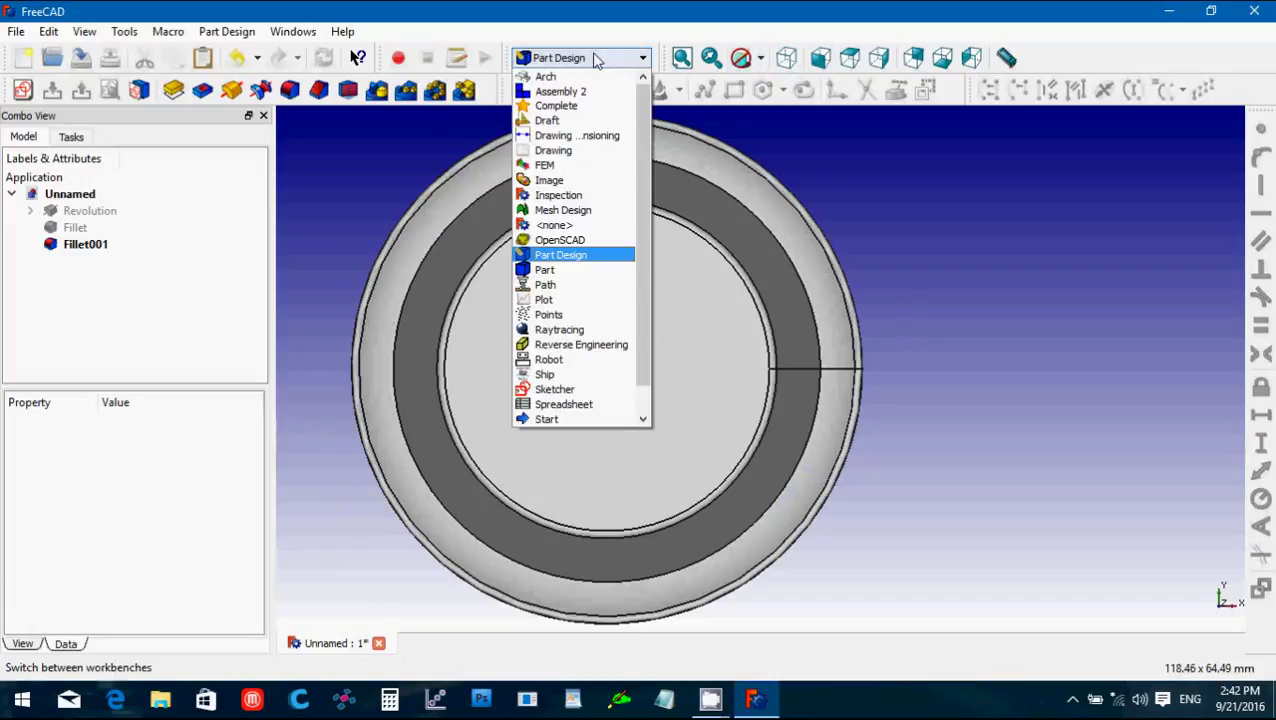
{"action": "left_click", "coordinate": [558, 271]}
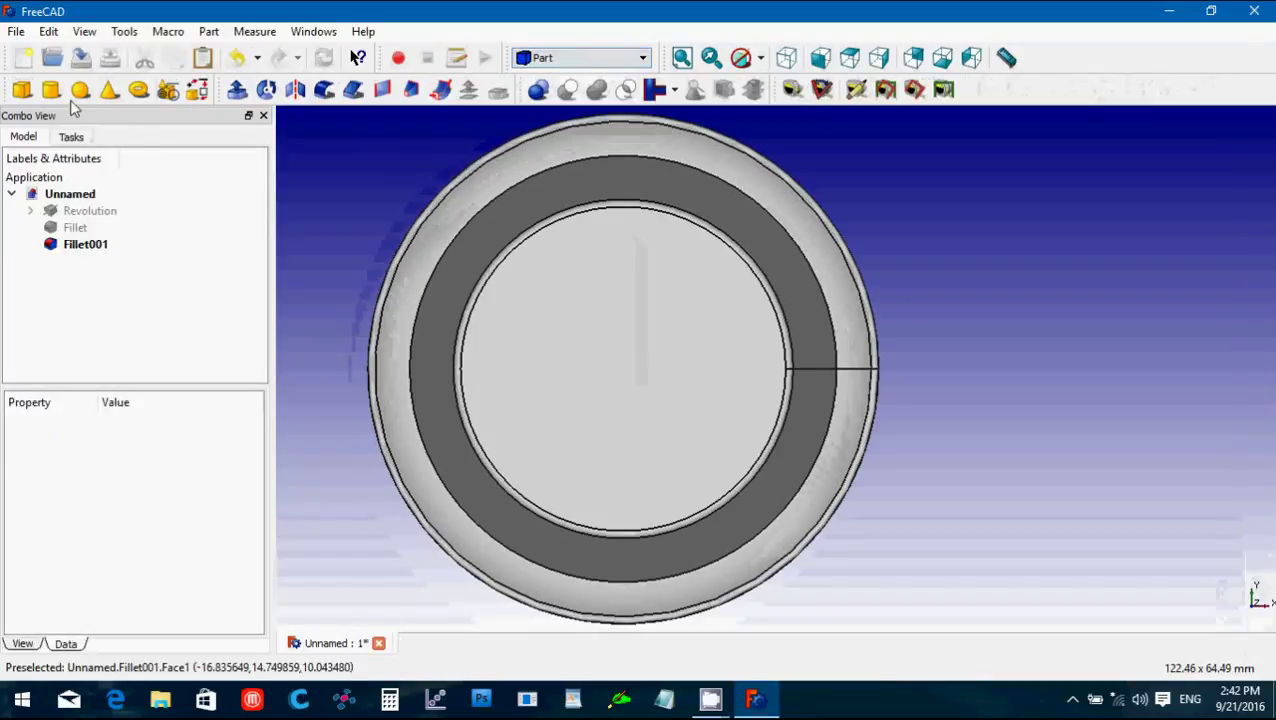
{"action": "left_click", "coordinate": [51, 90]}
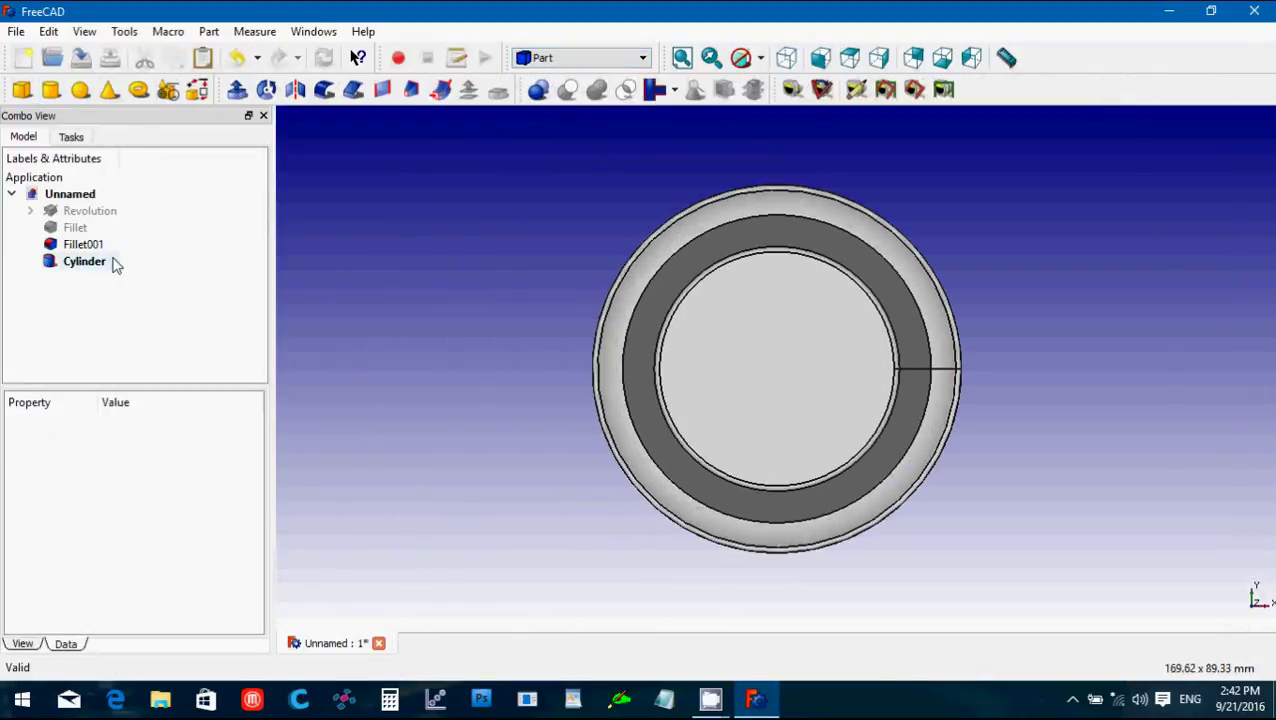
Show the model in axonometric view and set the cylinder's height to 20 mm.
{"action": "left_click", "coordinate": [787, 60]}
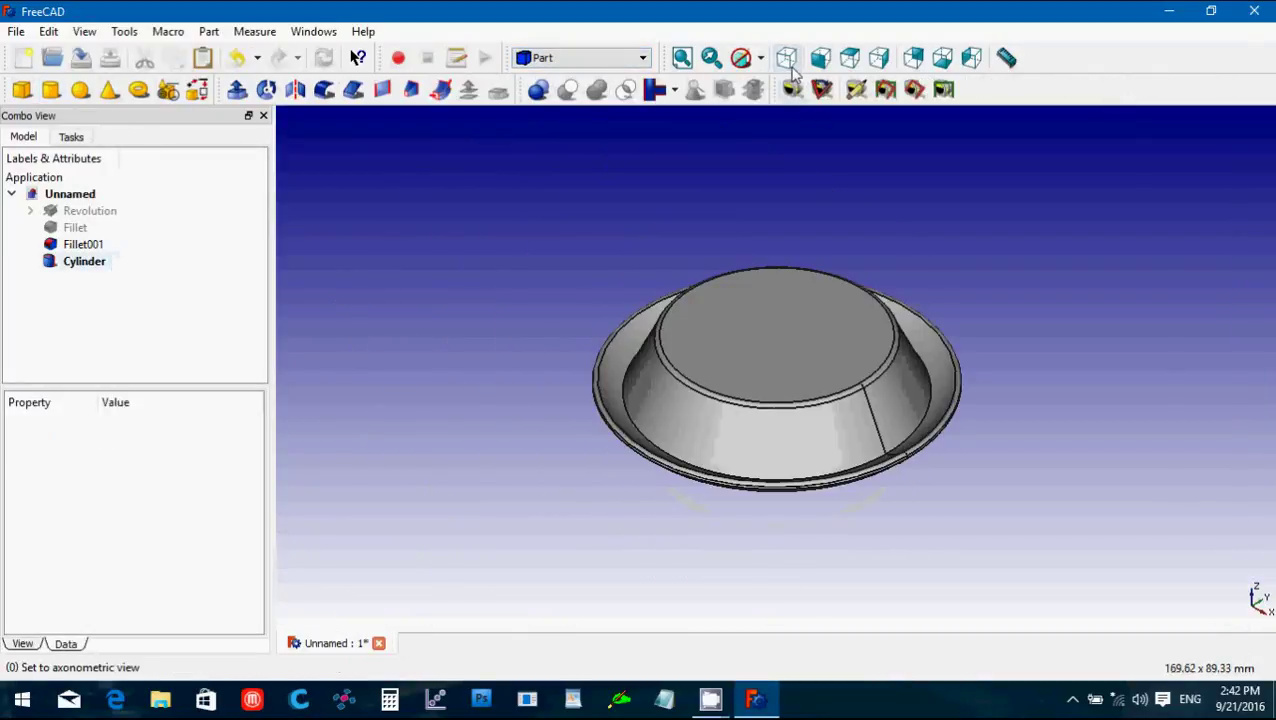
{"action": "left_click", "coordinate": [84, 261]}
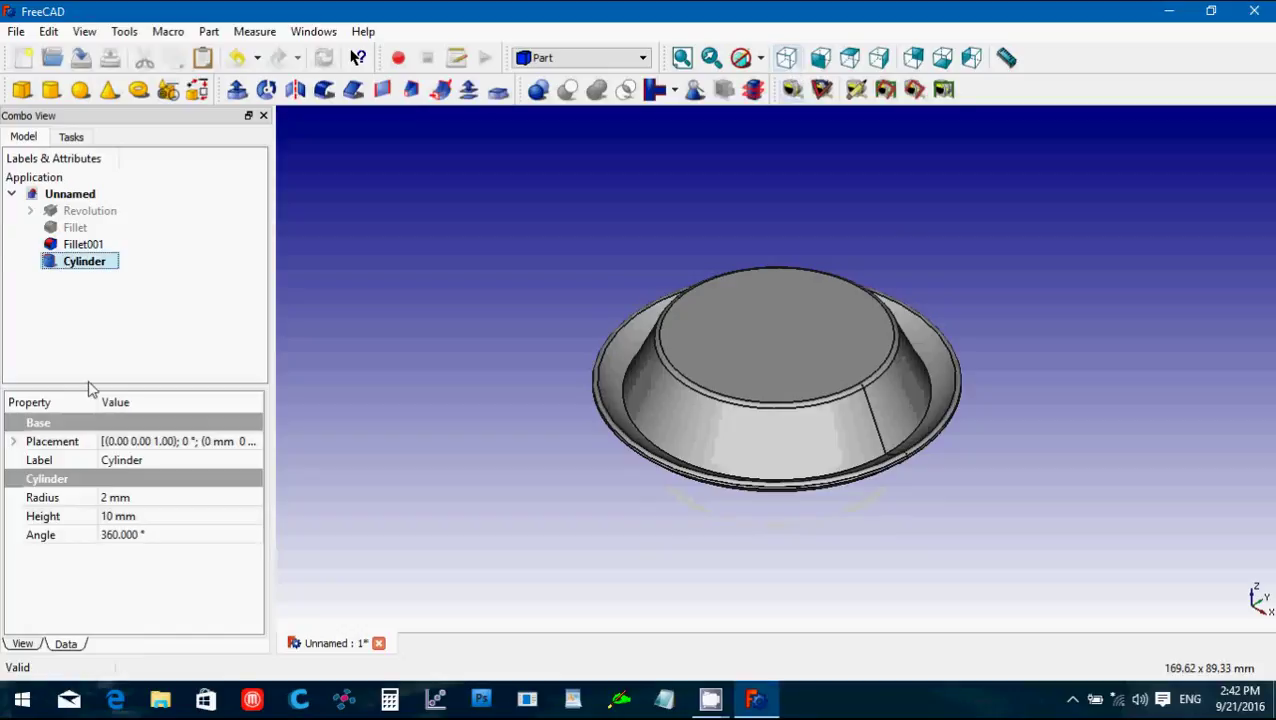
{"action": "left_click", "coordinate": [110, 516]}
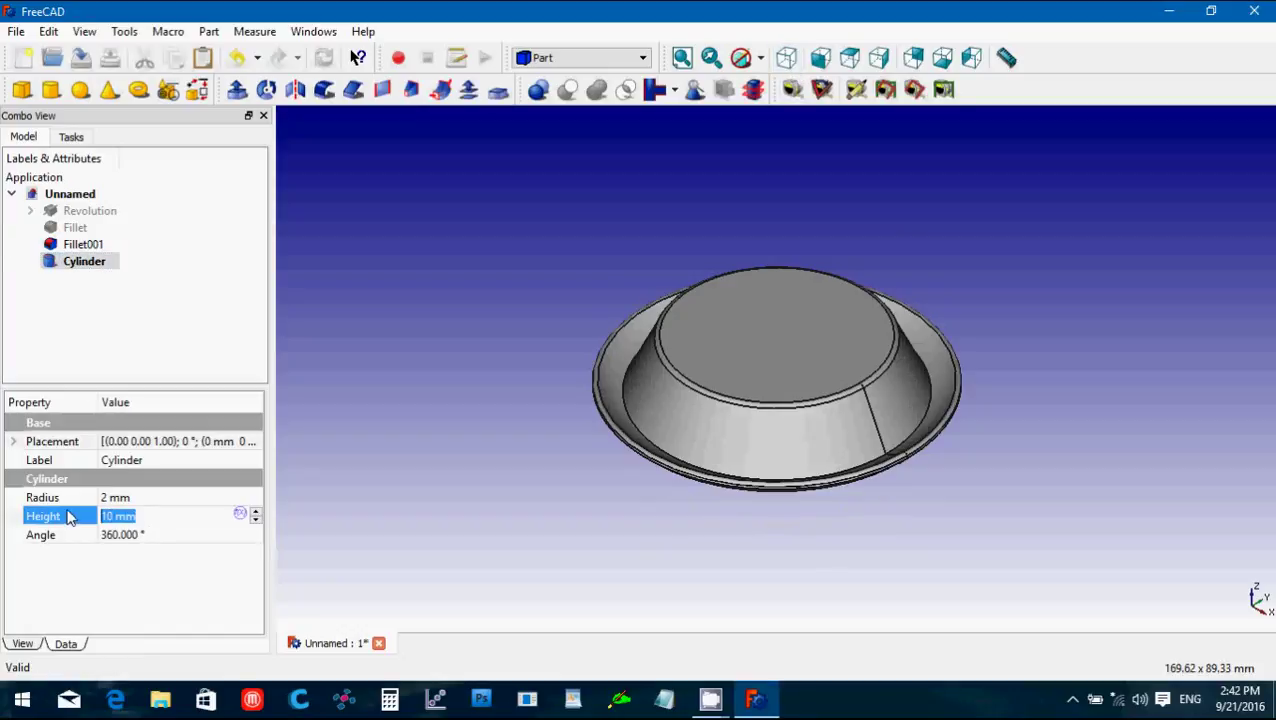
{"action": "type", "text": "20"}
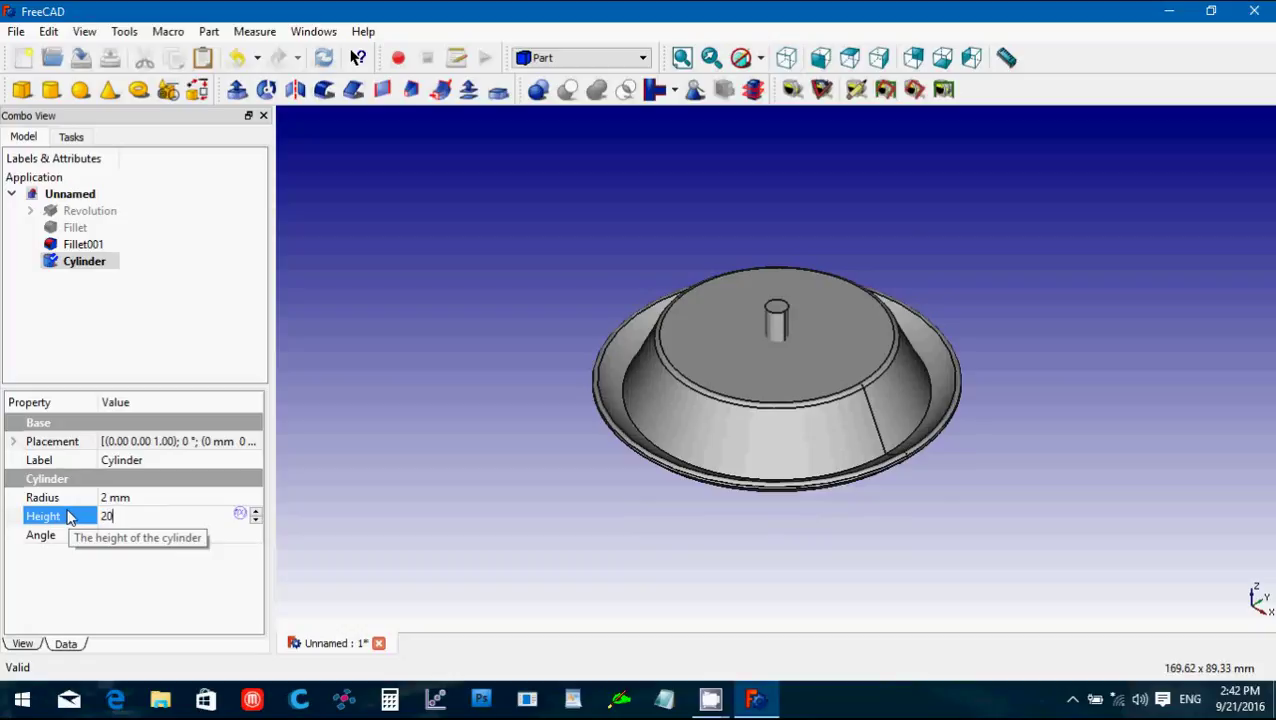
Set the height of the cylinder at the part's center to 25 mm.
{"action": "left_click", "coordinate": [90, 268]}
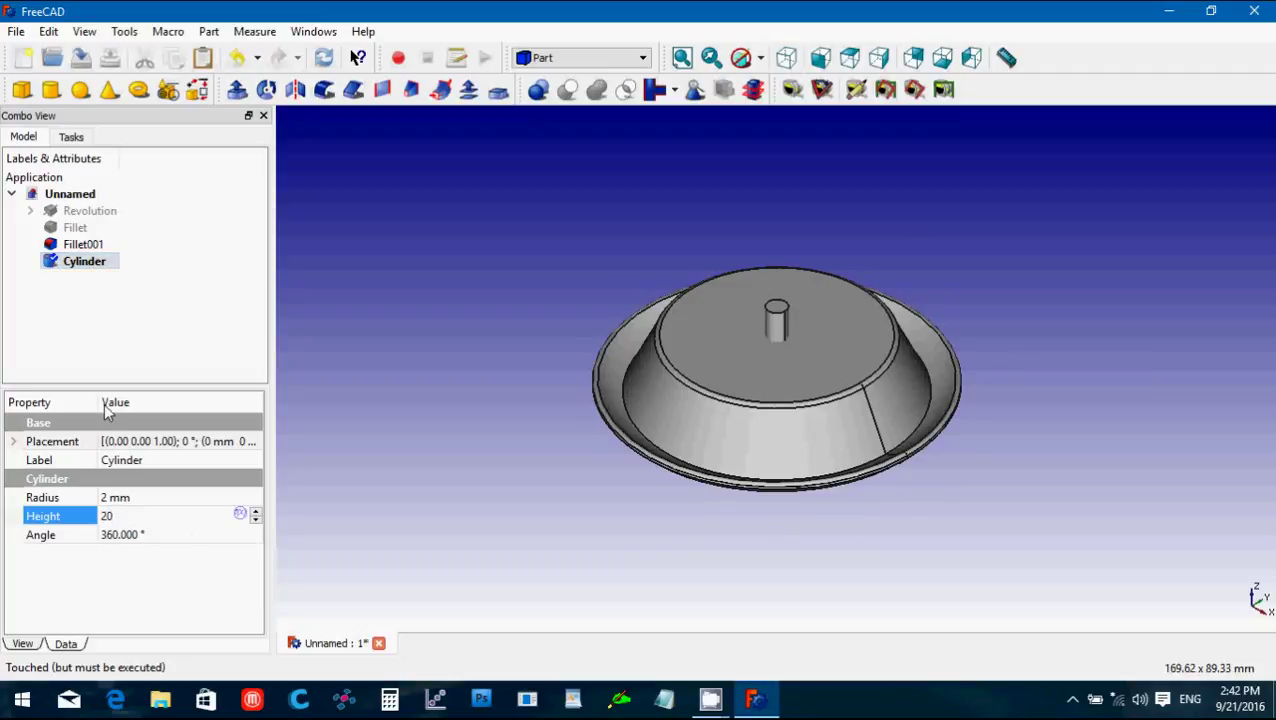
{"action": "left_click", "coordinate": [88, 519]}
{"action": "type", "text": "25"}
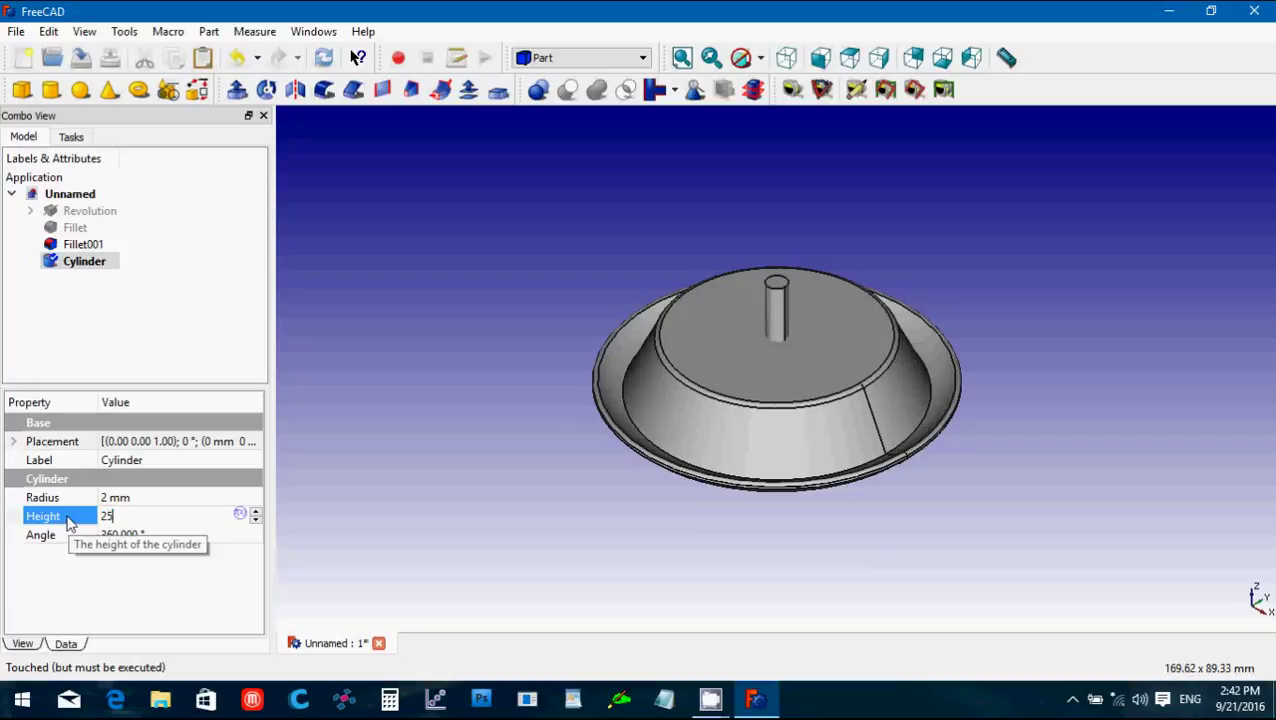
{"action": "left_click", "coordinate": [583, 488]}
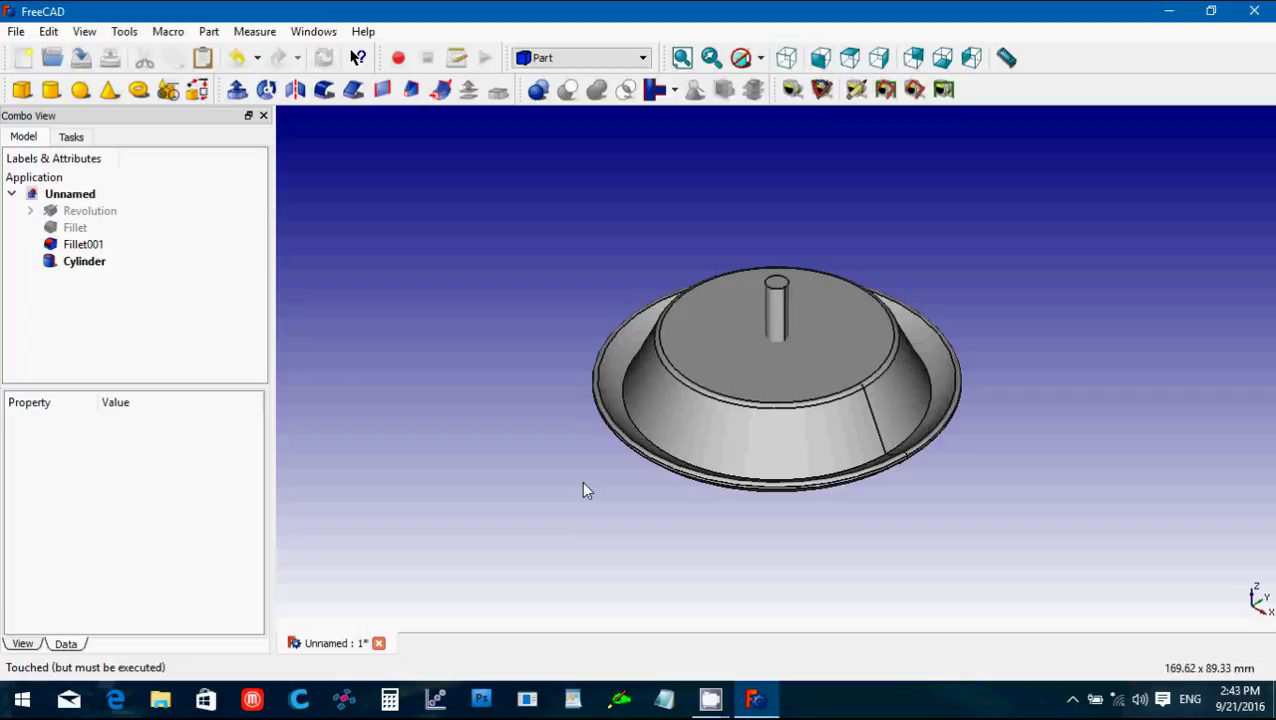
Set the central cylinder's radius to 4.5 mm.
{"action": "left_click", "coordinate": [100, 262]}
{"action": "left_click", "coordinate": [131, 498]}
{"action": "left_click_drag", "start_coordinate": [135, 498], "coordinate": [102, 498]}
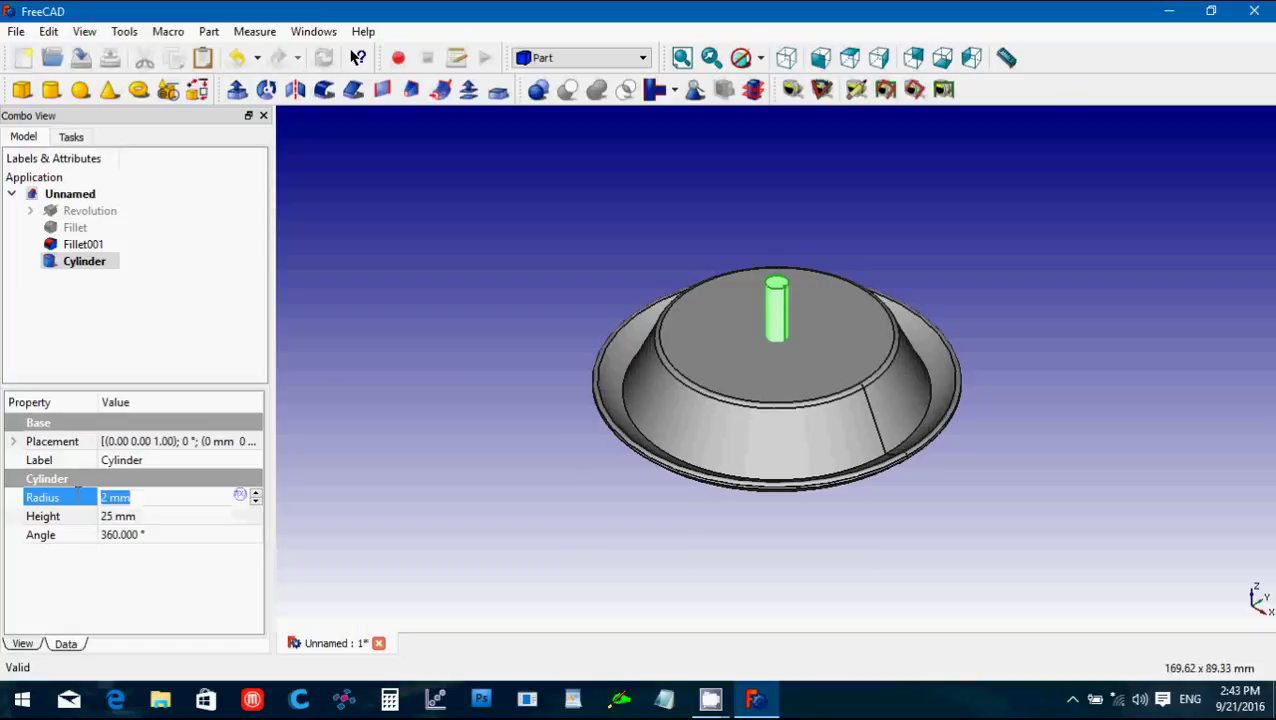
{"action": "type", "text": "4.5"}
{"action": "key", "text": "Return"}
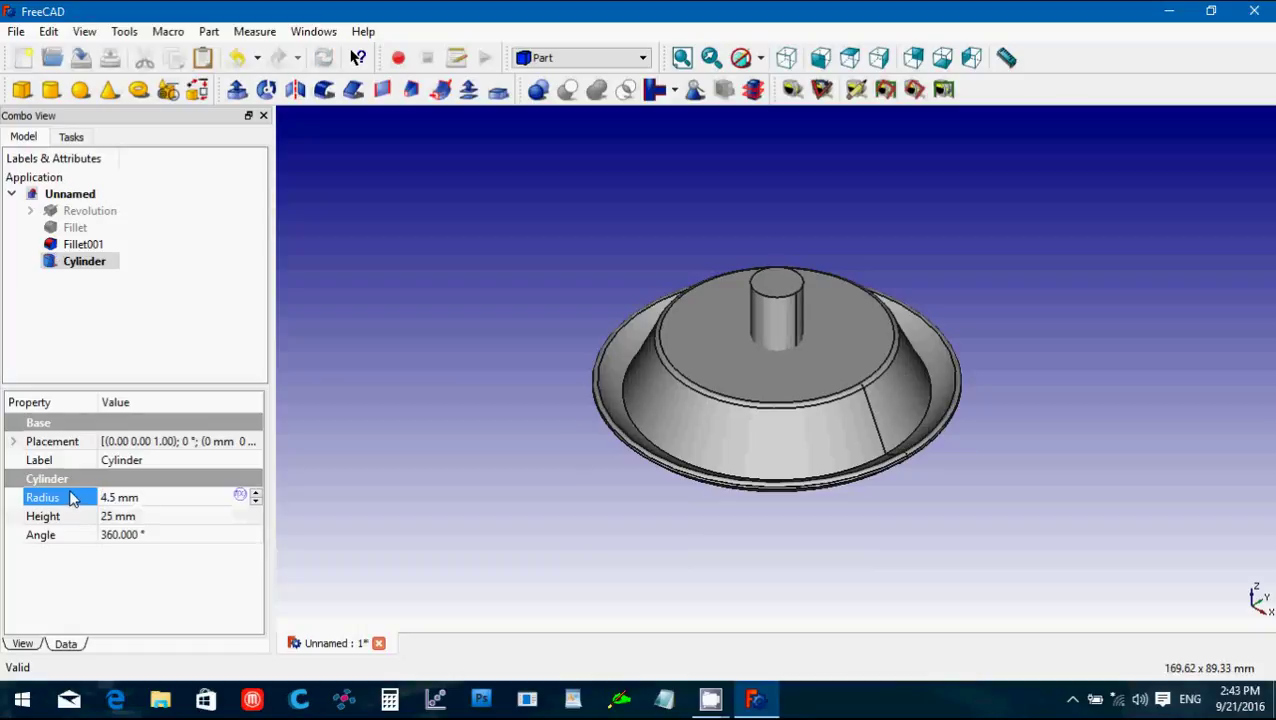
{"action": "left_click", "coordinate": [477, 342]}
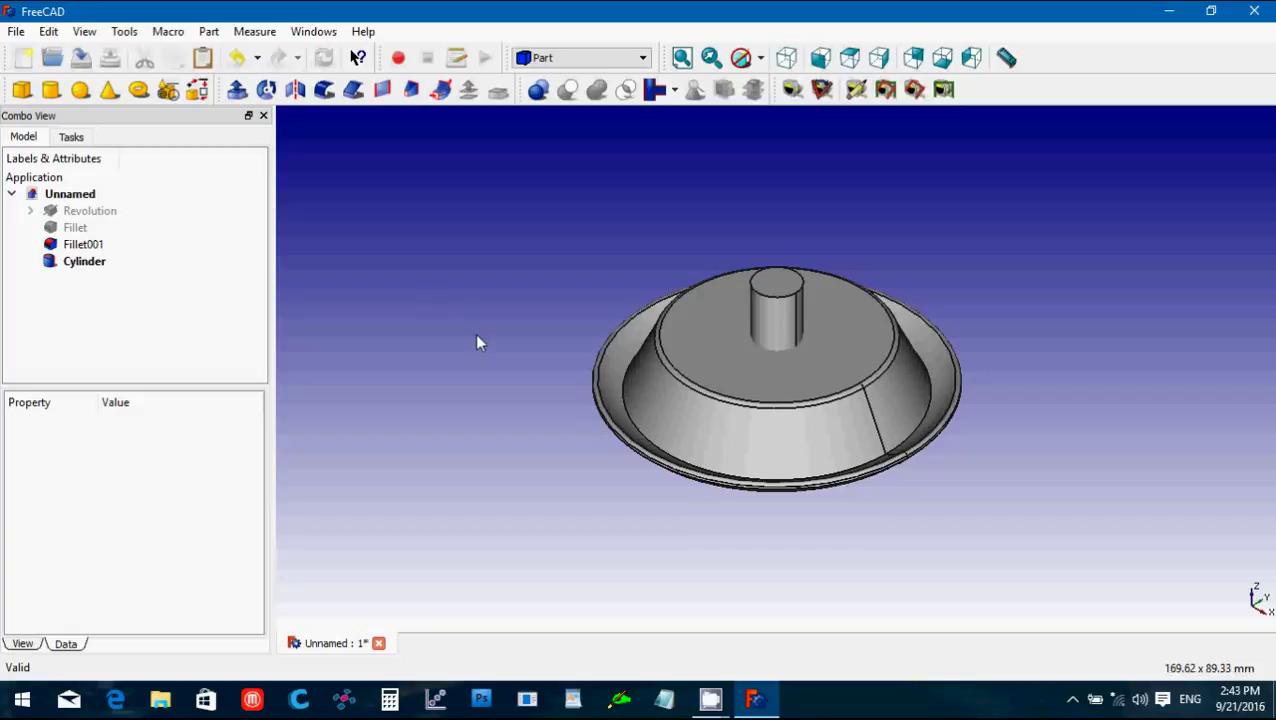
Duplicate the 4.5 mm radius cylinder in place and set the copy's height to 20 mm.
{"action": "left_click", "coordinate": [82, 261]}
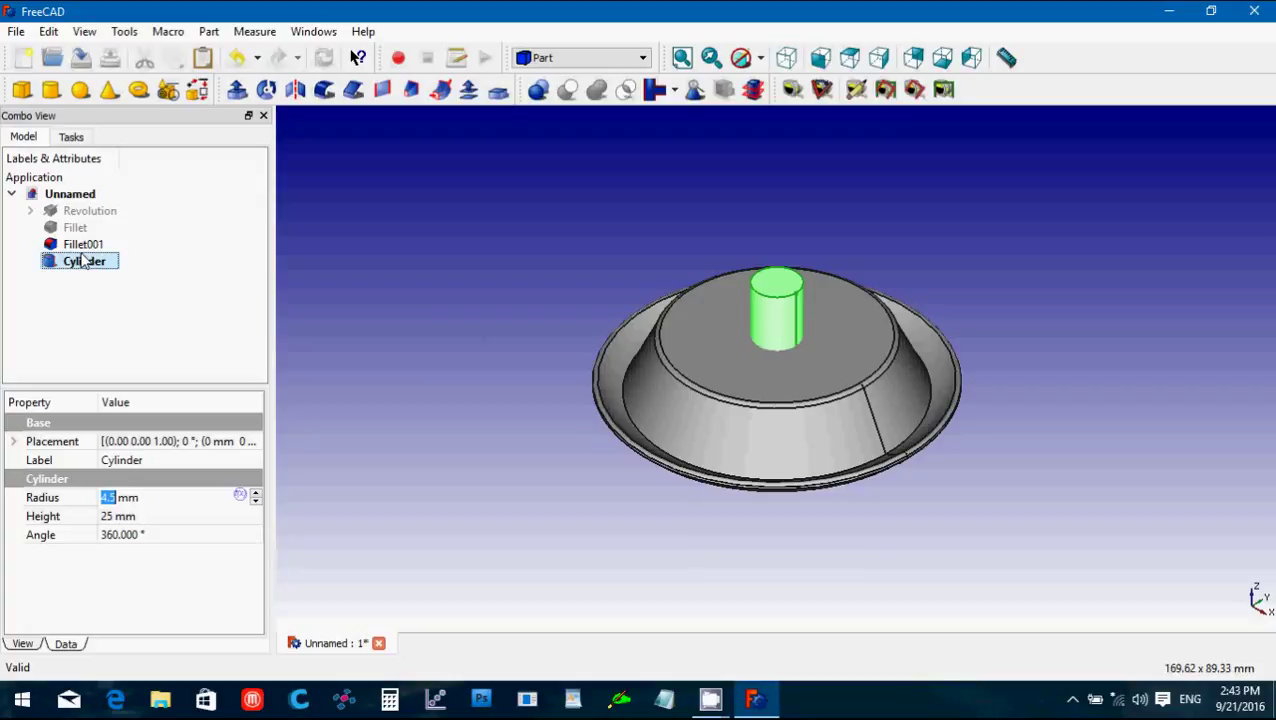
{"action": "key", "text": "ctrl+c"}
{"action": "key", "text": "ctrl+v"}
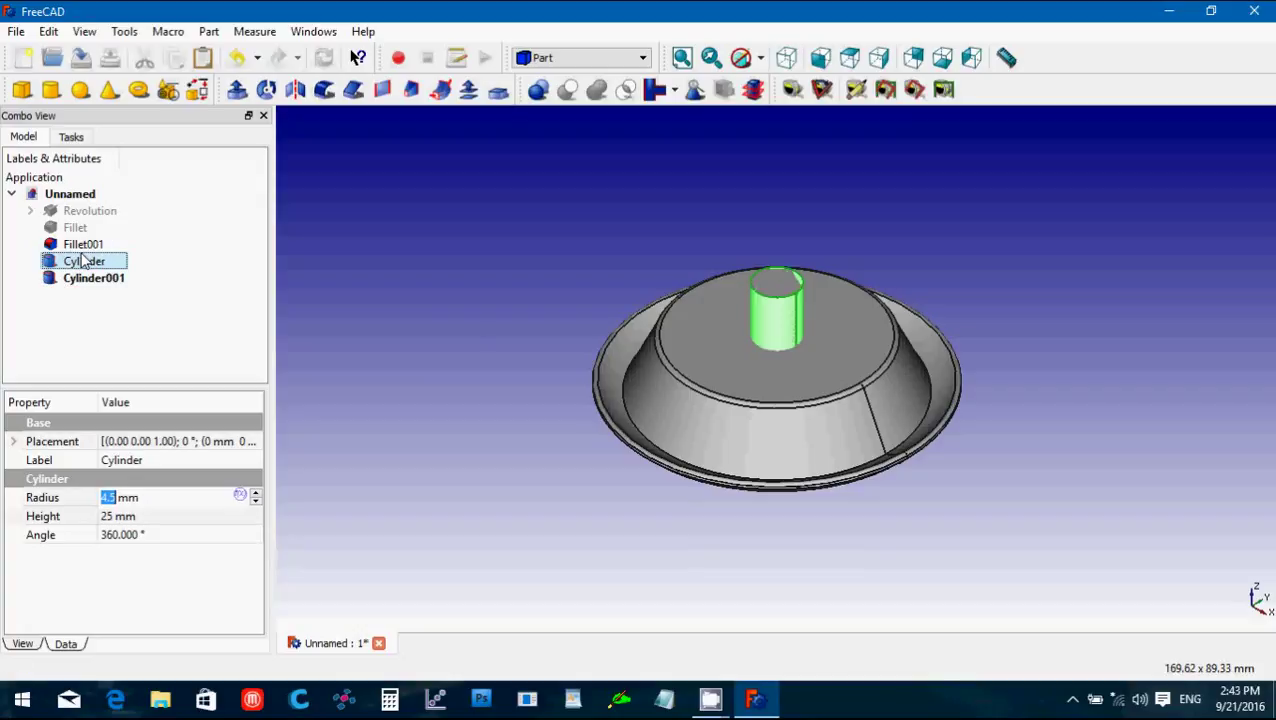
{"action": "left_click", "coordinate": [91, 278]}
{"action": "left_click", "coordinate": [150, 518]}
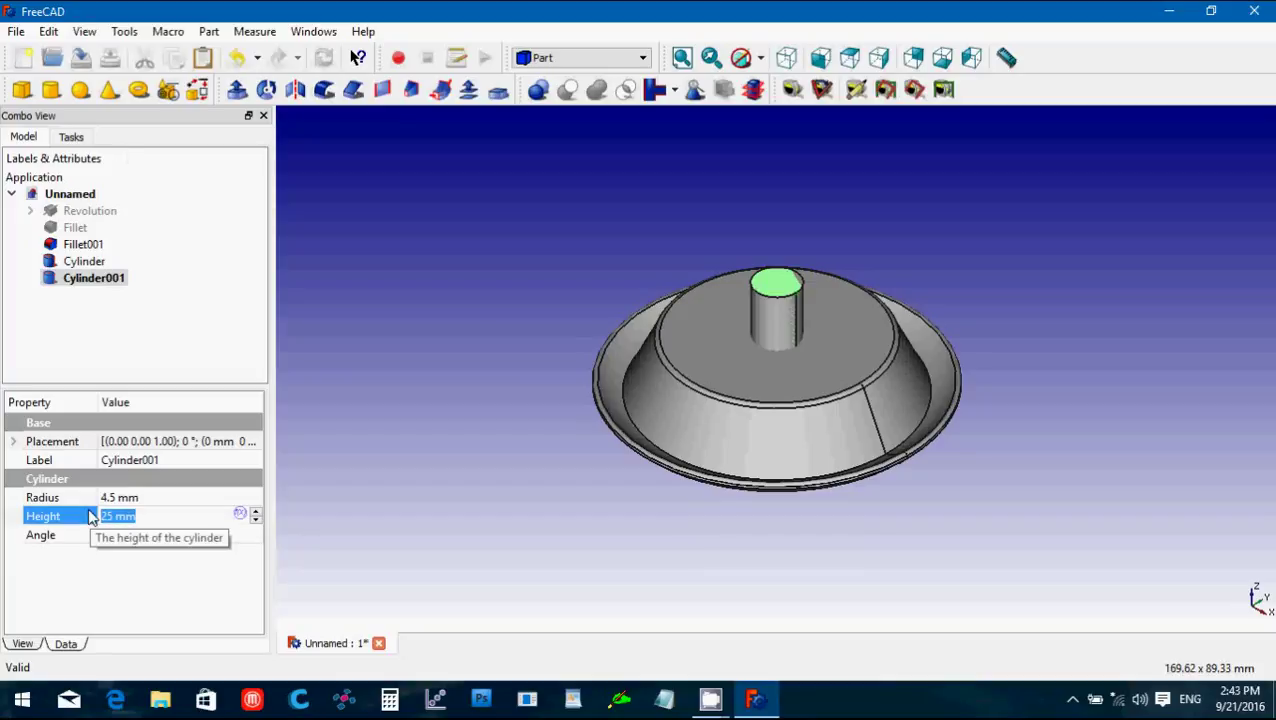
{"action": "type", "text": "20"}
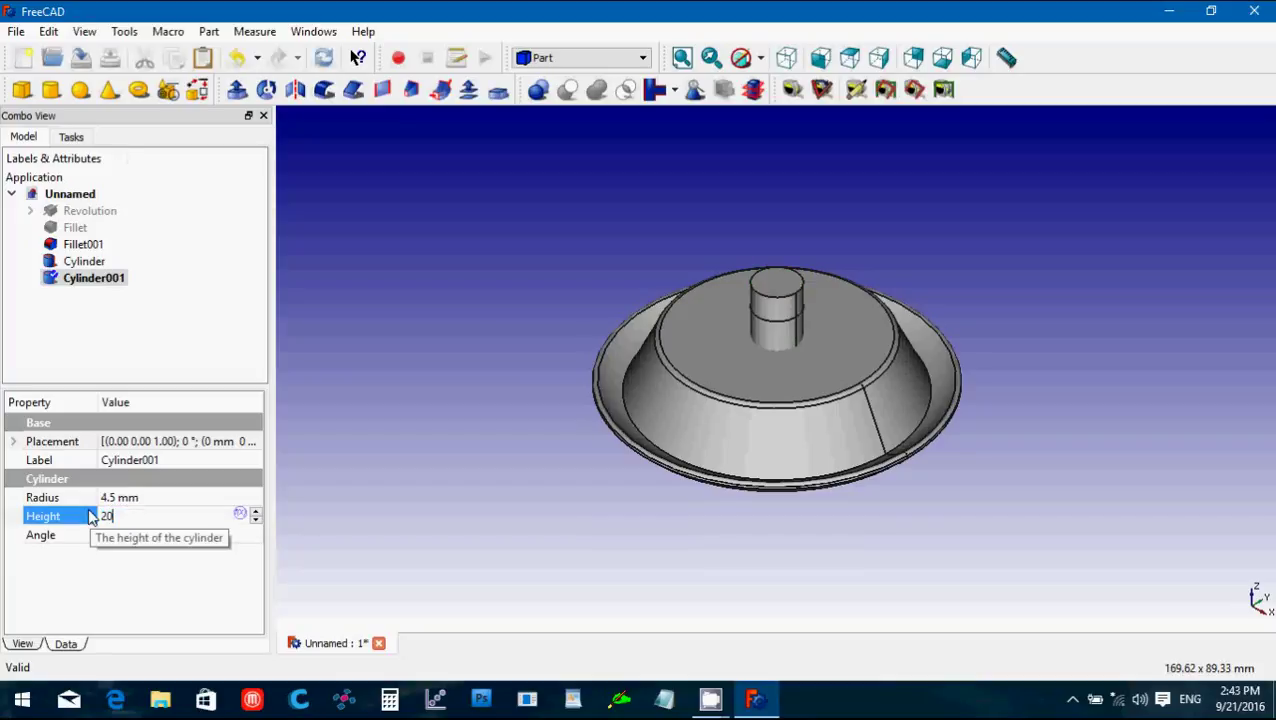
{"action": "left_click", "coordinate": [210, 309]}
Set the radius of the 20 mm high cylinder copy to 7.2 mm.
{"action": "left_click", "coordinate": [90, 285]}
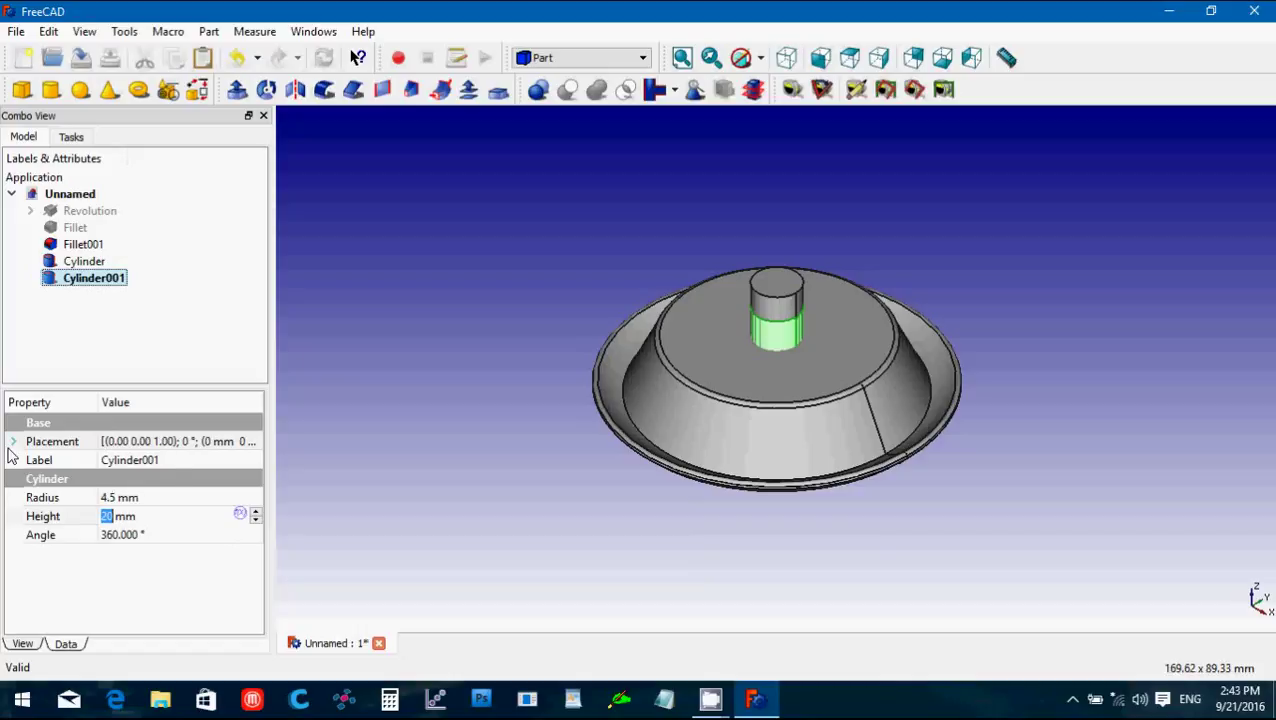
{"action": "left_click", "coordinate": [114, 497]}
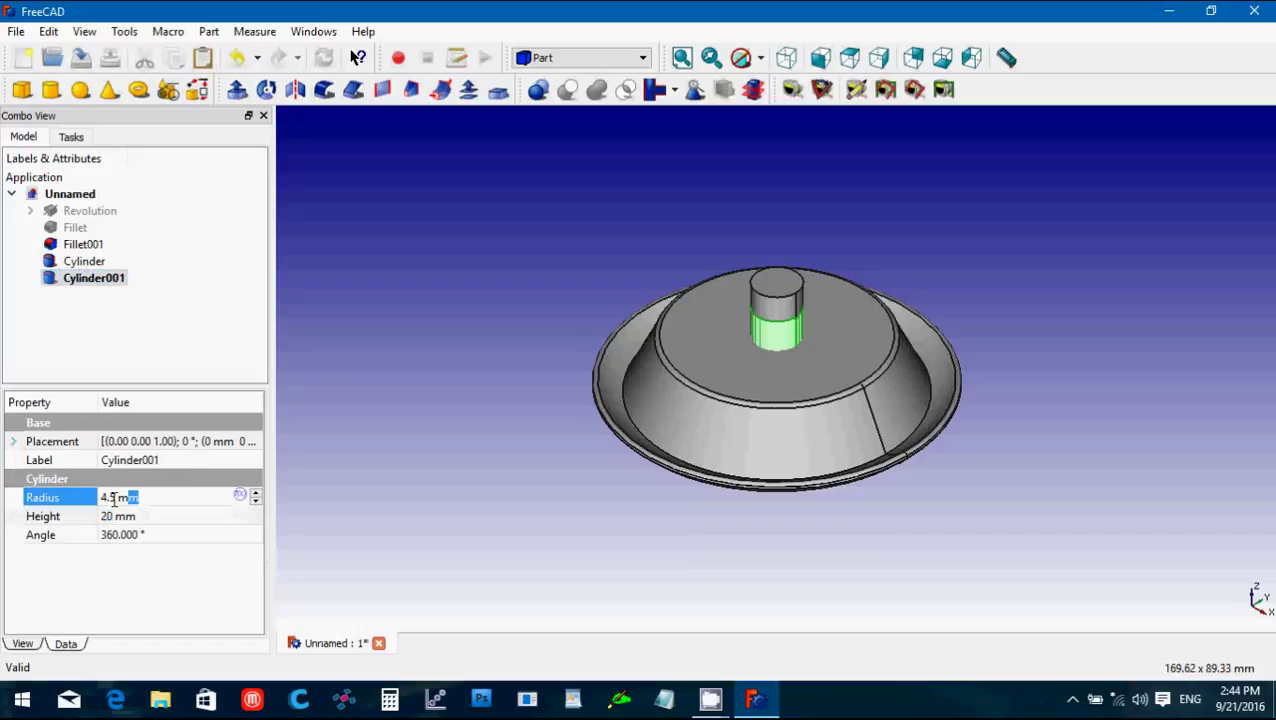
{"action": "left_click_drag", "start_coordinate": [114, 497], "coordinate": [57, 497]}
{"action": "type", "text": "7.5"}
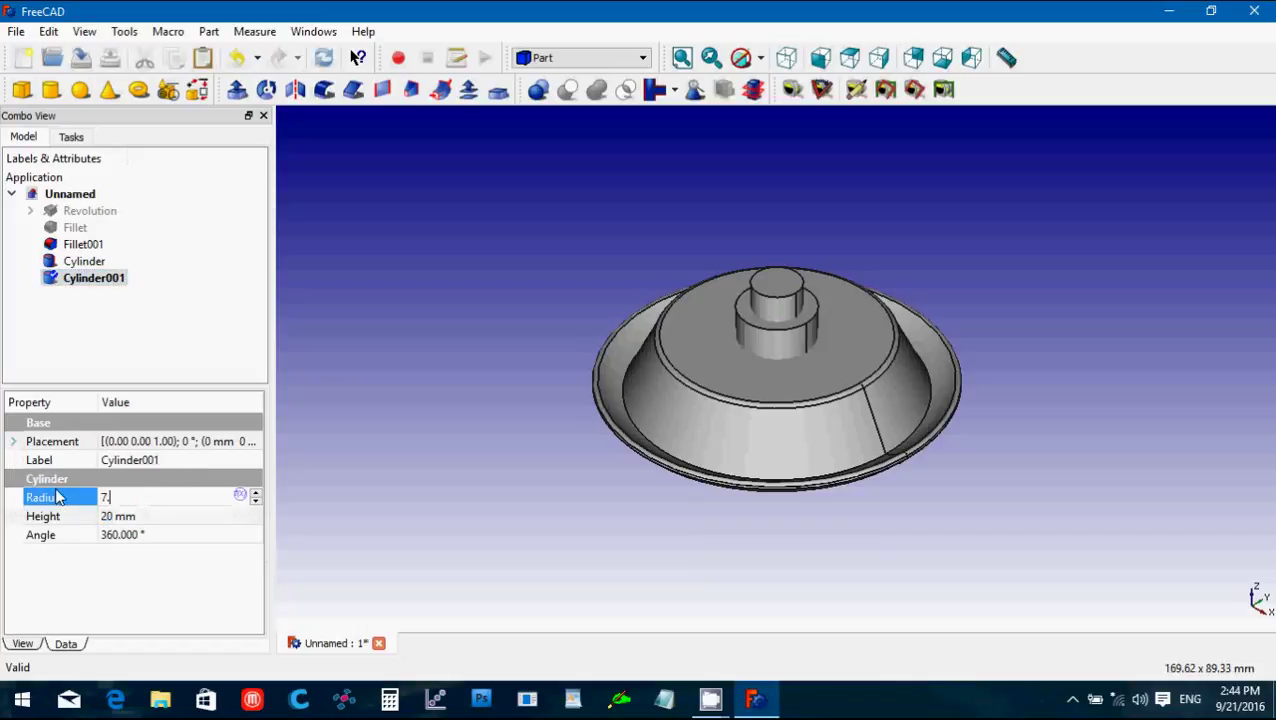
{"action": "left_click", "coordinate": [341, 341]}
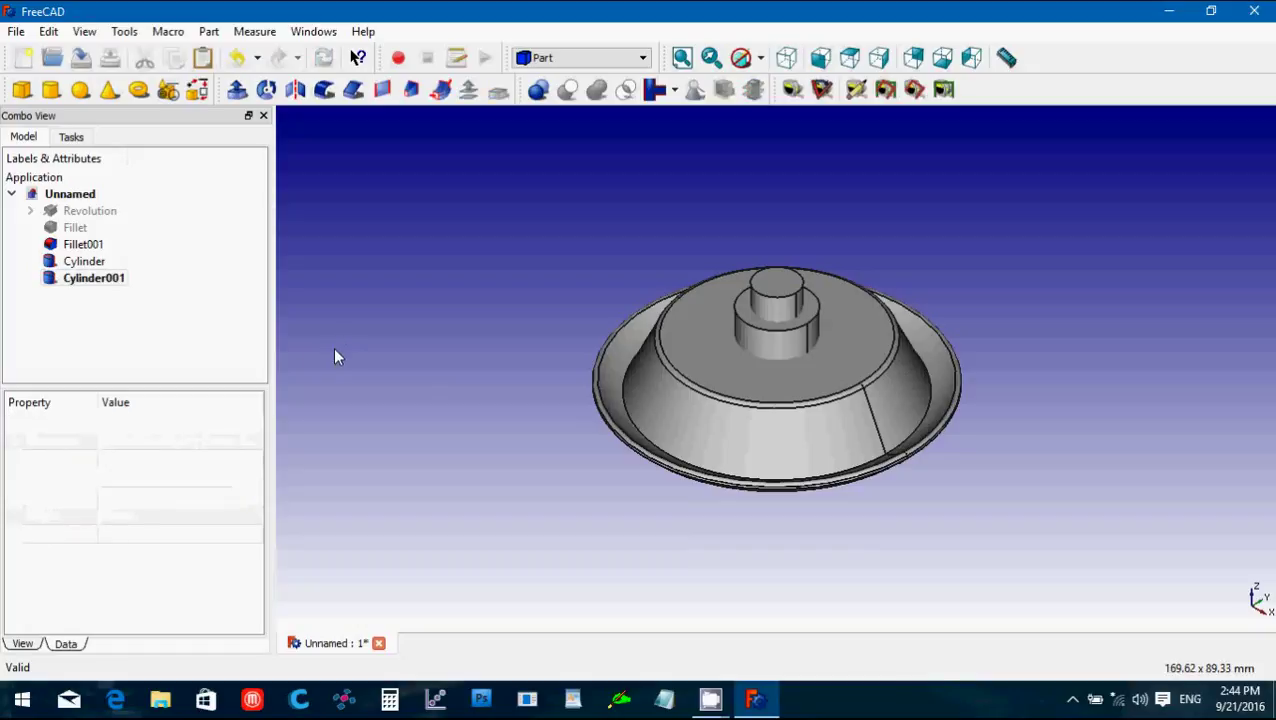
Make two more in-place copies of the 7.2 mm radius cylinder.
{"action": "left_click", "coordinate": [94, 278]}
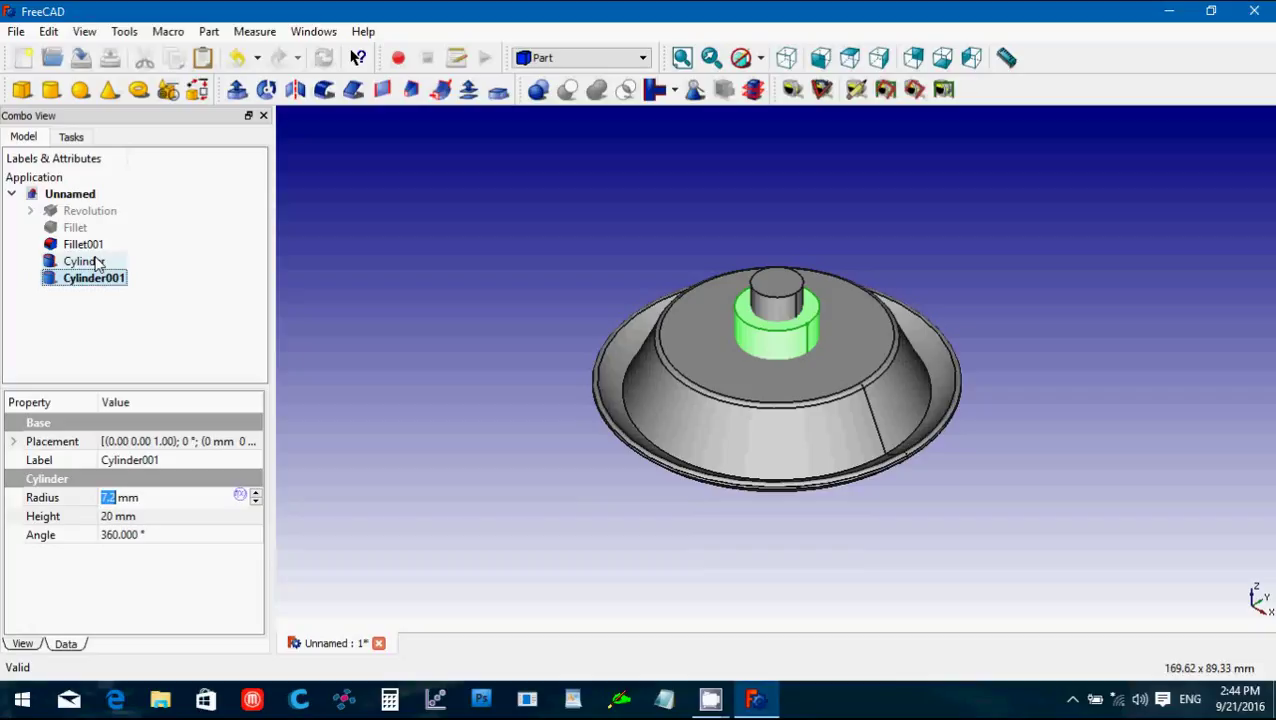
{"action": "key", "text": "ctrl+v"}
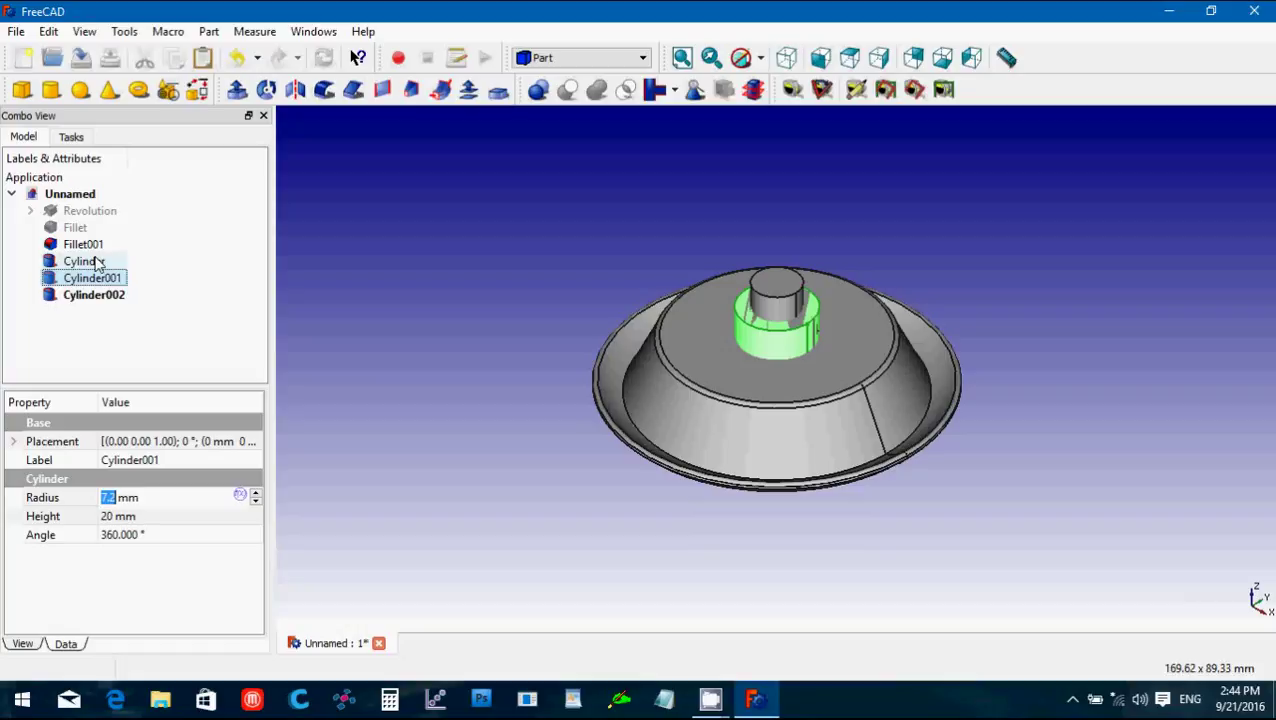
{"action": "key", "text": "ctrl+v"}
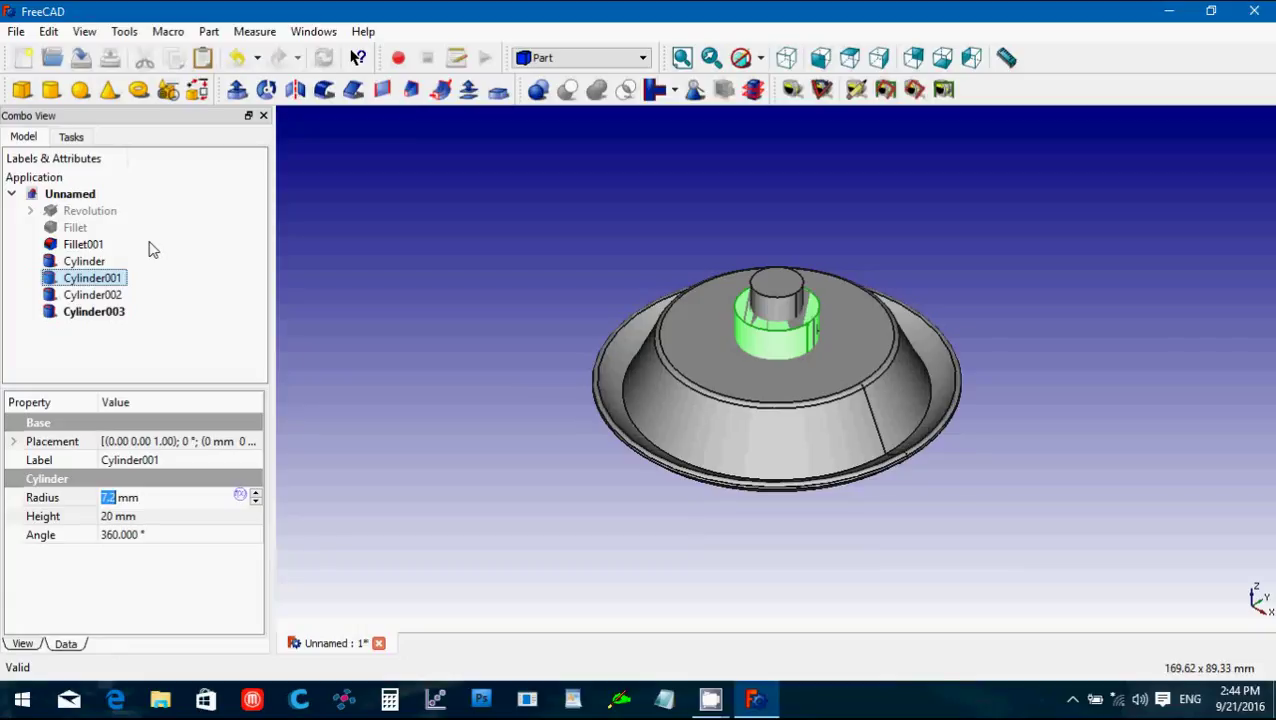
Switch to Calculator and divide 17.4 by 2.
{"action": "left_click", "coordinate": [388, 702]}
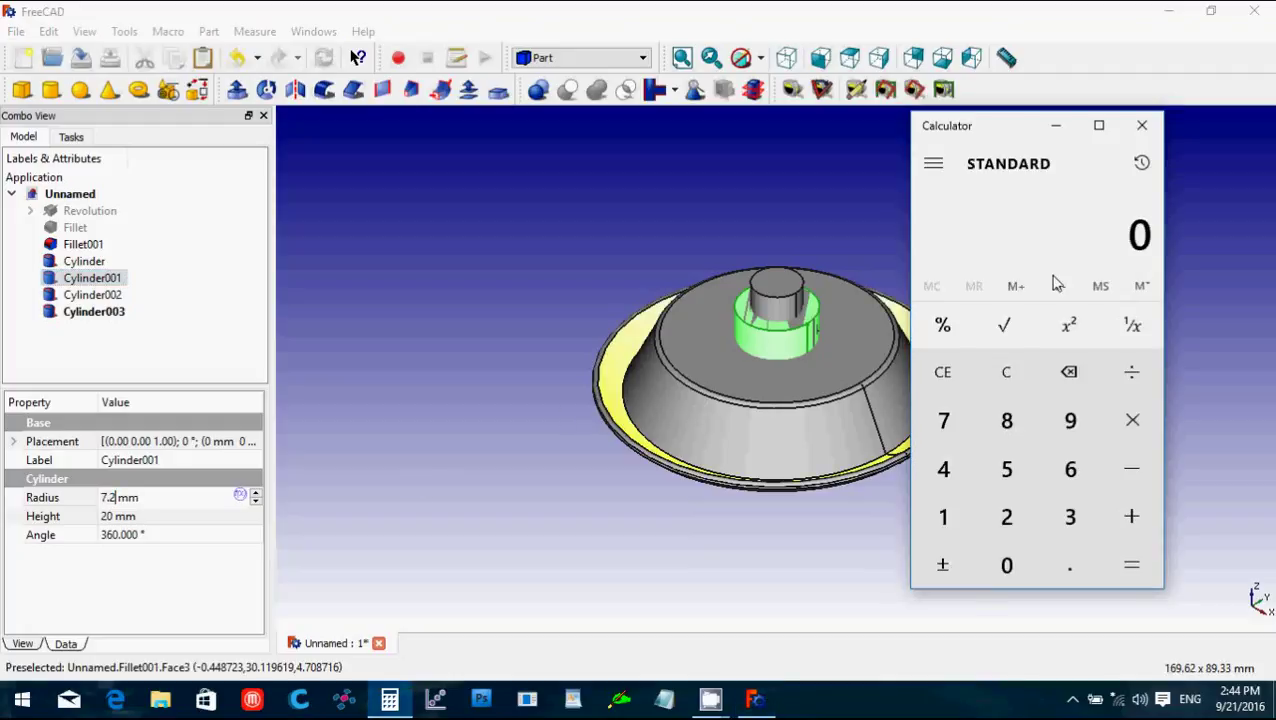
{"action": "type", "text": "17"}
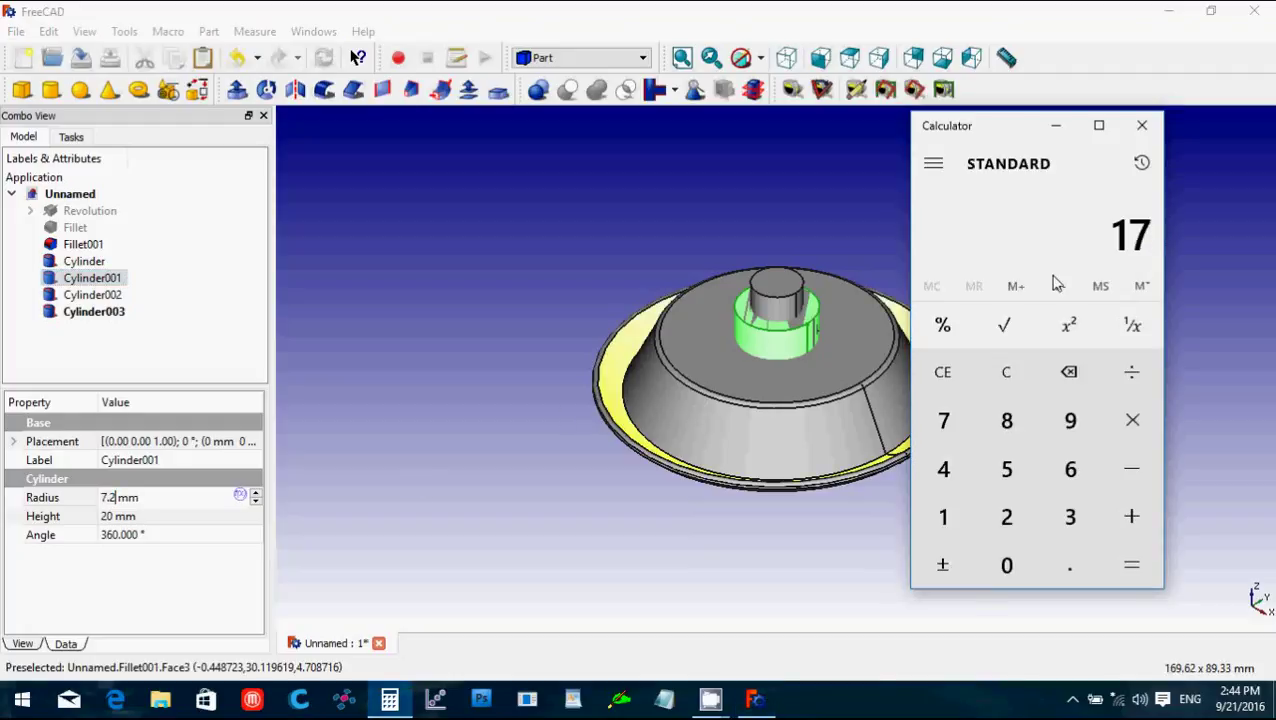
{"action": "type", "text": ".4/2"}
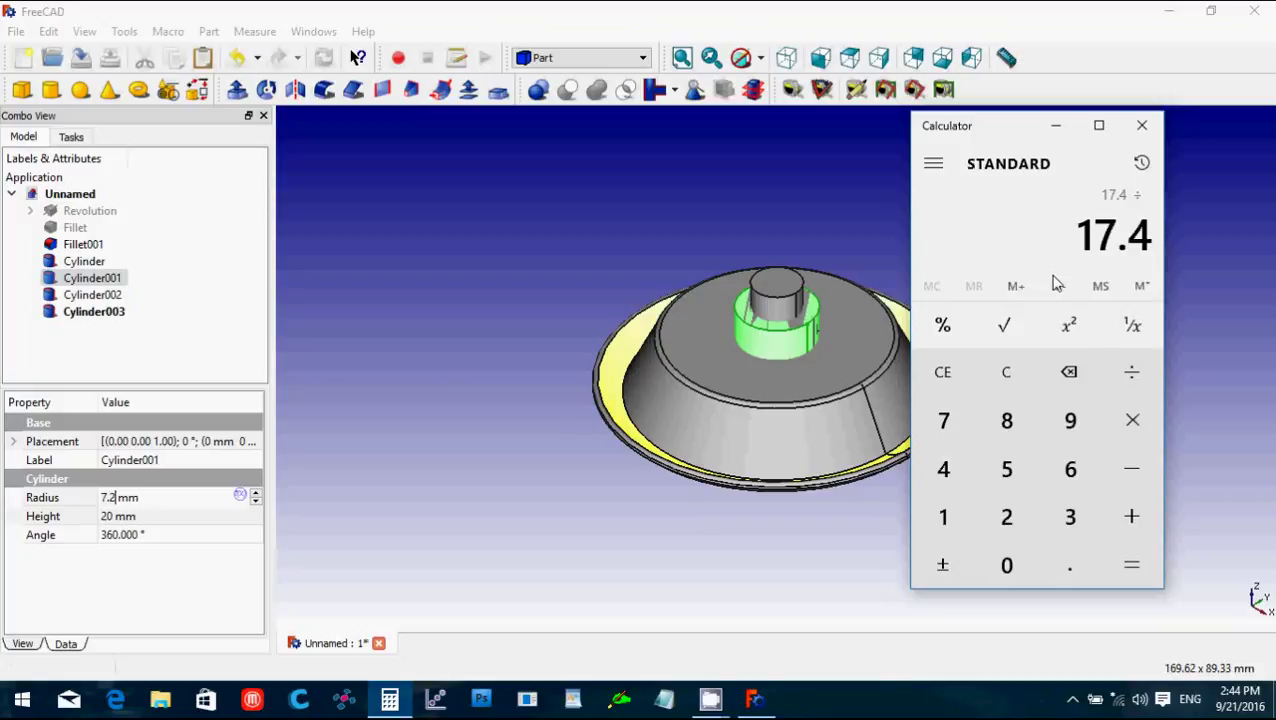
{"action": "key", "text": "Return"}
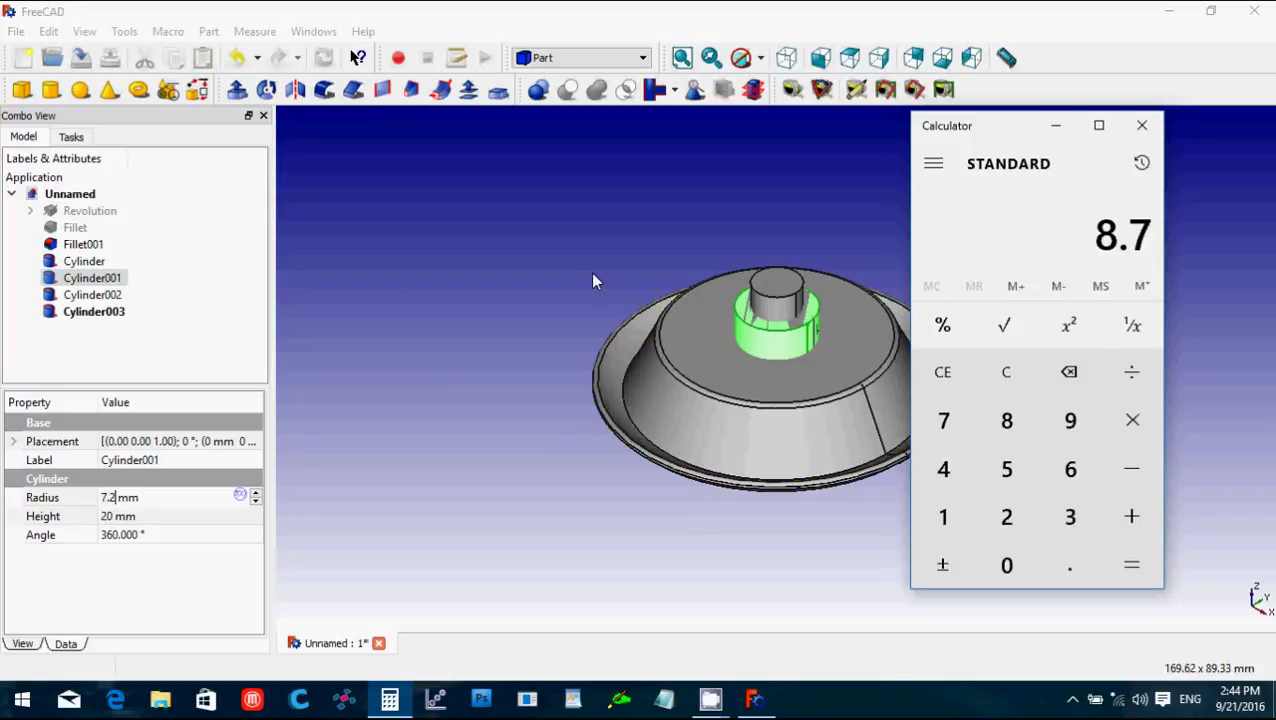
Return to FreeCAD and set the radius of Cylinder002 to 8.7 mm.
{"action": "left_click", "coordinate": [68, 293]}
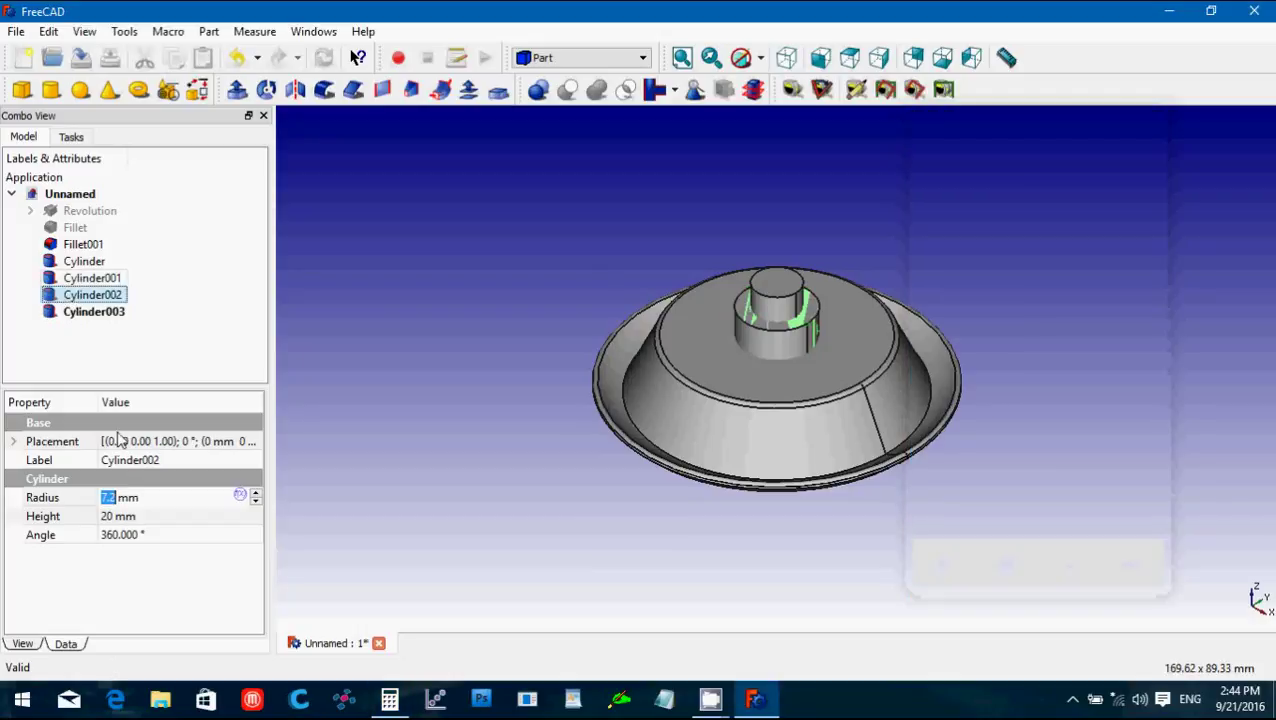
{"action": "left_click", "coordinate": [150, 497]}
{"action": "left_click", "coordinate": [84, 498]}
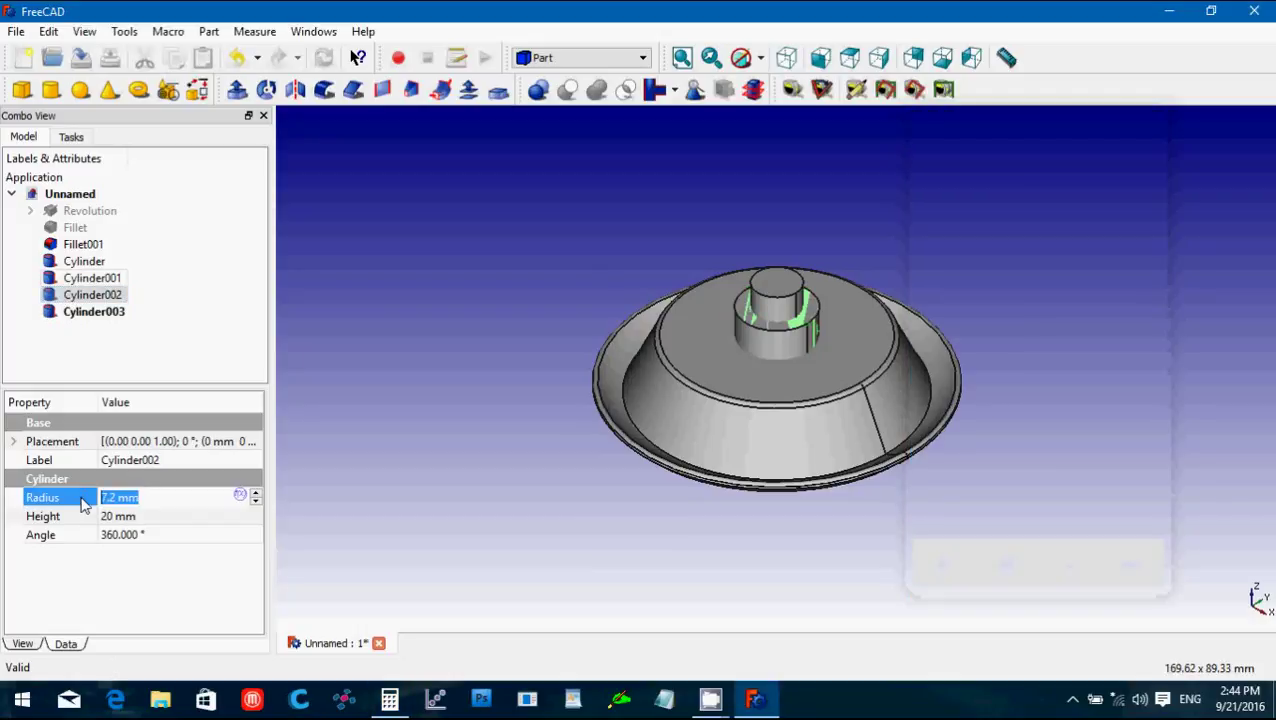
{"action": "type", "text": "8.7"}
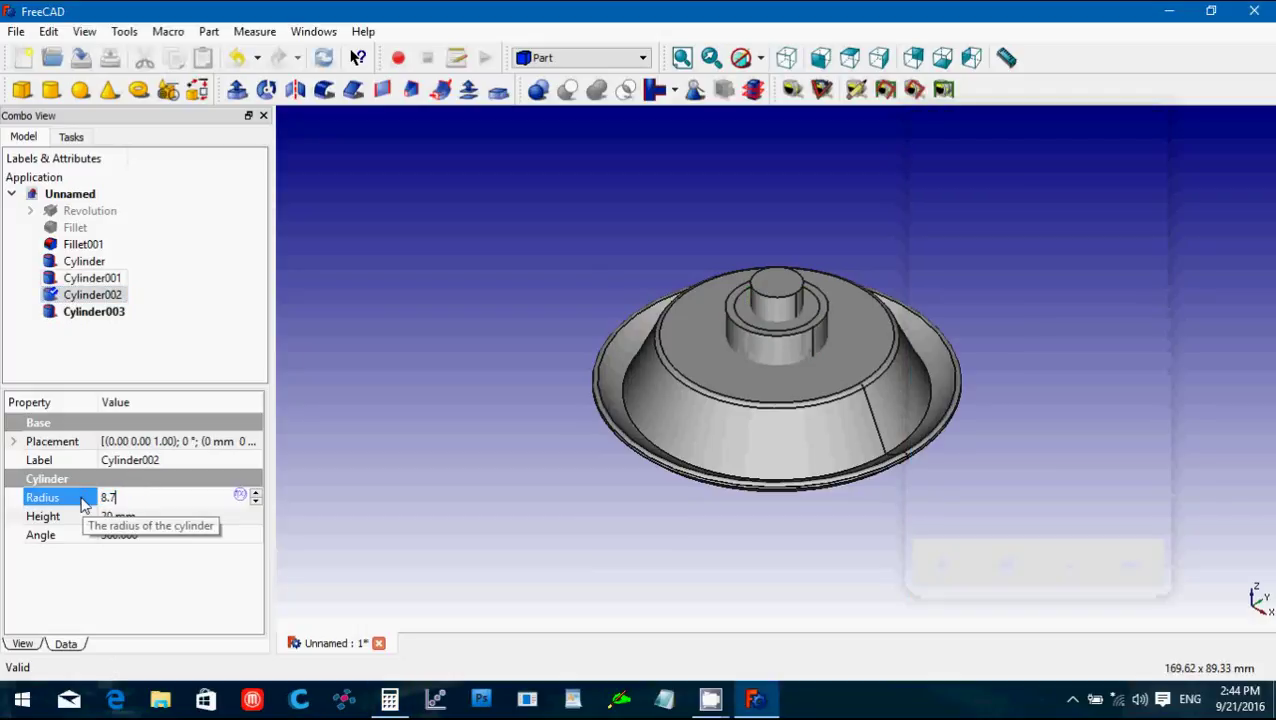
{"action": "left_click", "coordinate": [371, 430]}
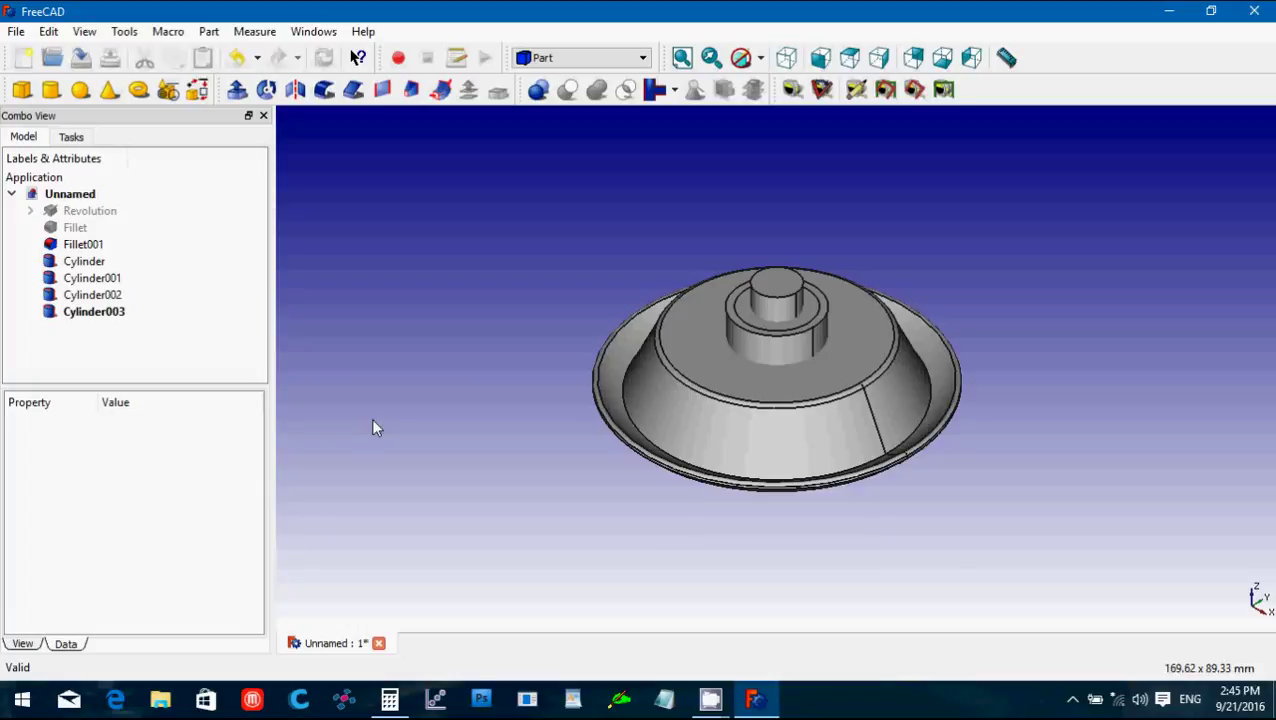
Set the radius of Cylinder003 to 12 mm.
{"action": "left_click", "coordinate": [90, 312]}
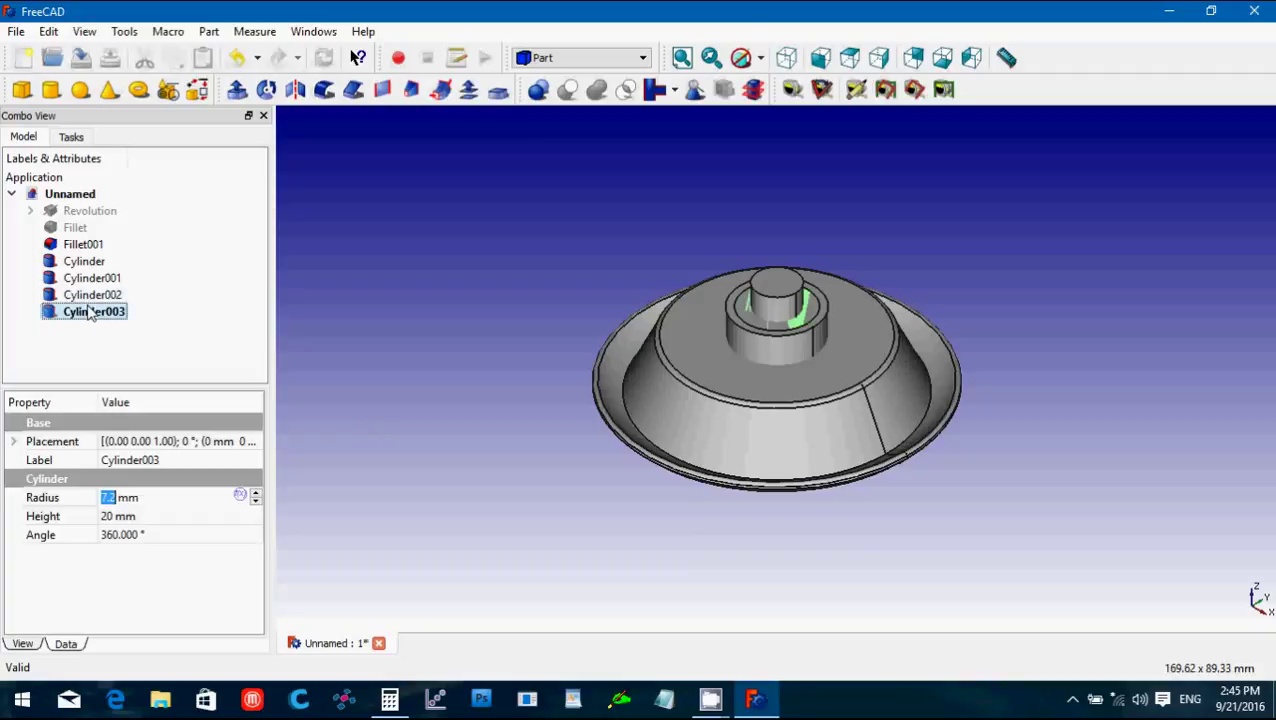
{"action": "left_click", "coordinate": [146, 497]}
{"action": "left_click_drag", "start_coordinate": [130, 497], "coordinate": [101, 497]}
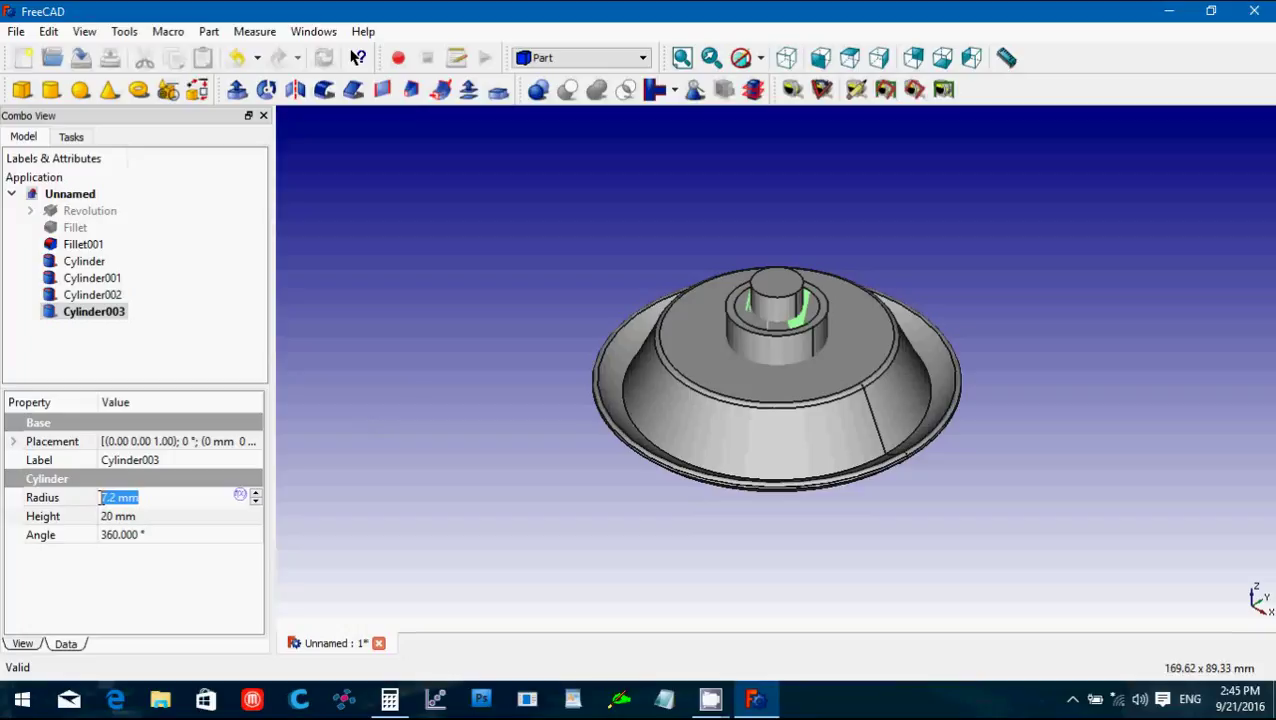
{"action": "type", "text": "12"}
{"action": "key", "text": "Return"}
{"action": "left_click", "coordinate": [492, 365]}
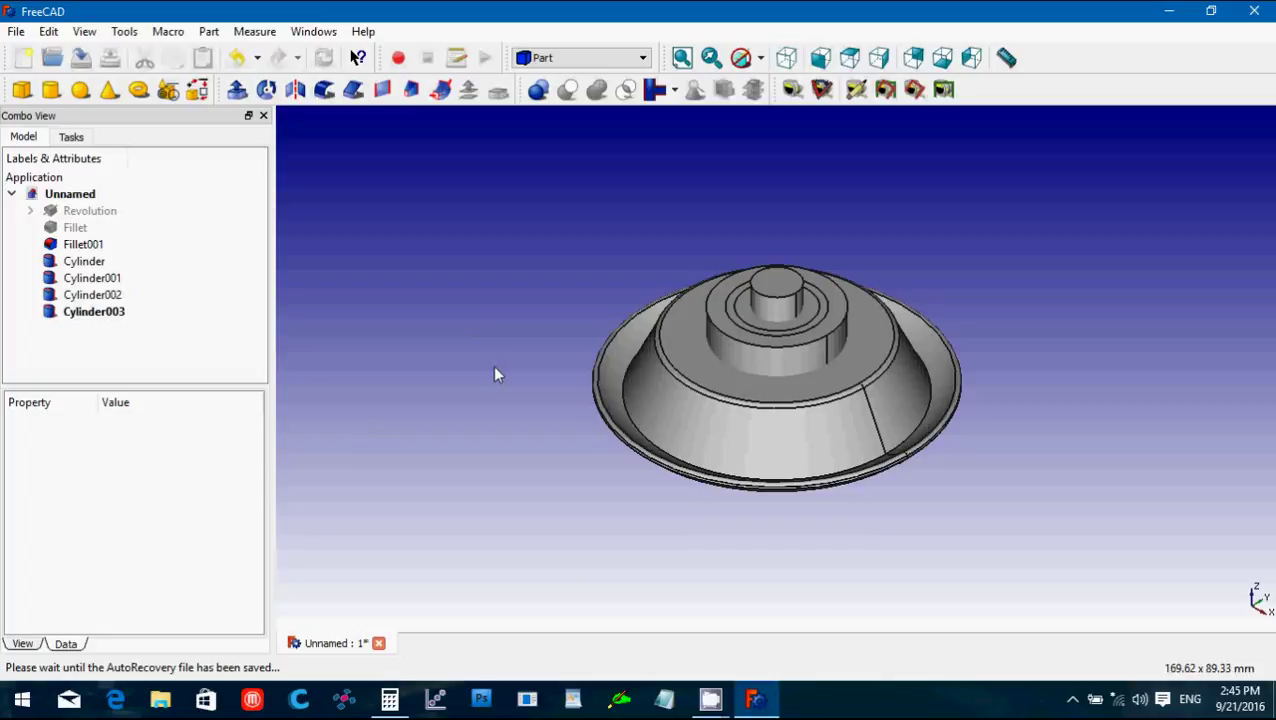
Make an in-place copy of the 12 mm radius cylinder and set the copy's radius to 13.2 mm.
{"action": "left_click", "coordinate": [100, 316]}
{"action": "key", "text": "ctrl+c"}
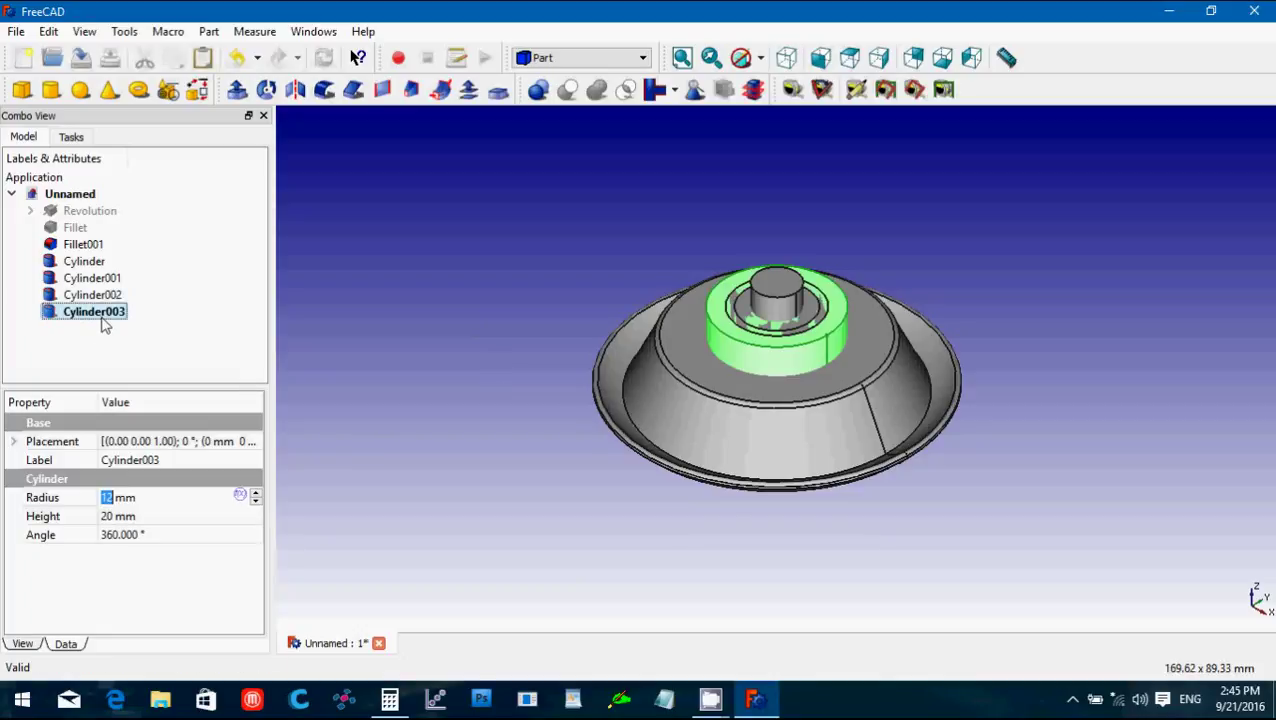
{"action": "key", "text": "ctrl+v"}
{"action": "left_click", "coordinate": [100, 332]}
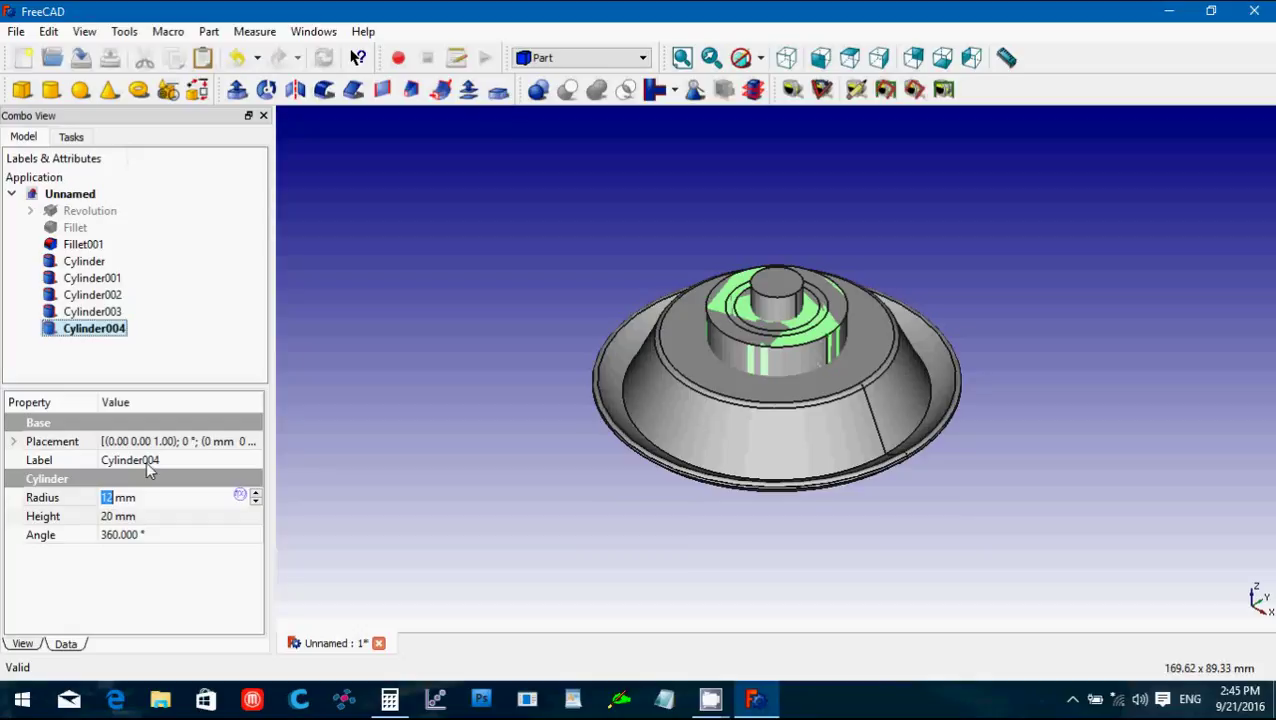
{"action": "left_click_drag", "start_coordinate": [142, 497], "coordinate": [81, 507]}
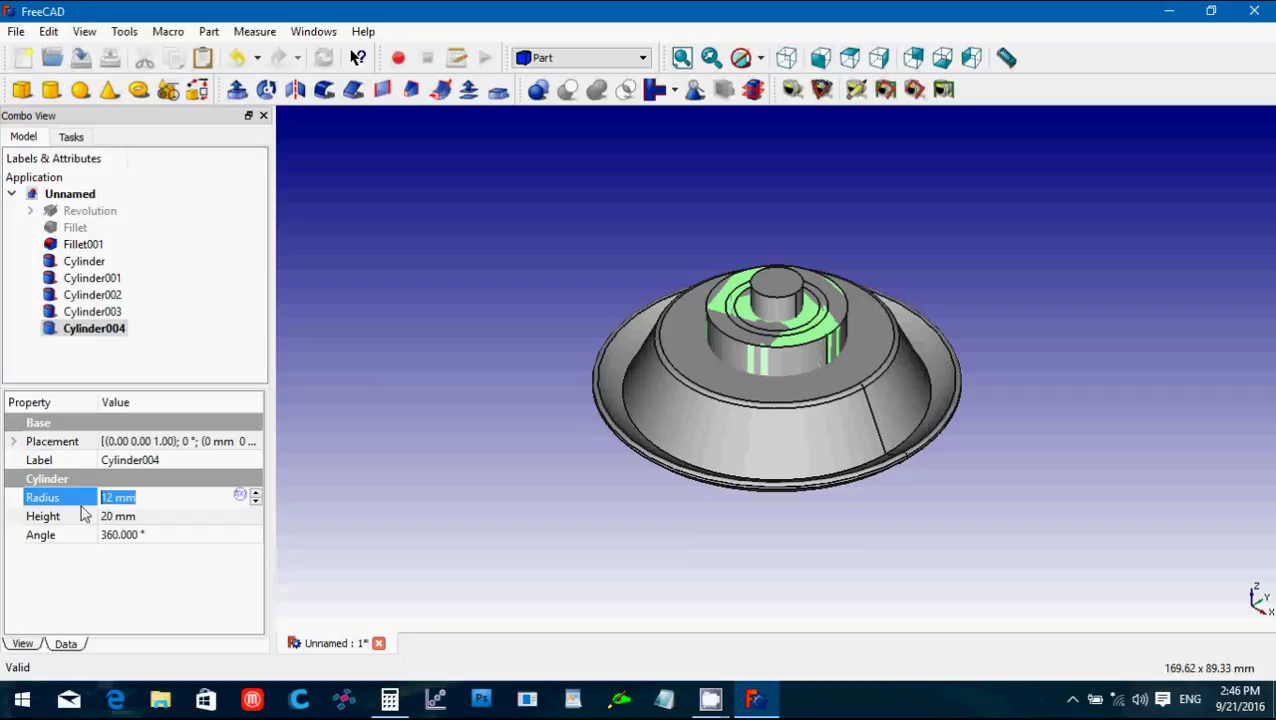
{"action": "type", "text": "13.5"}
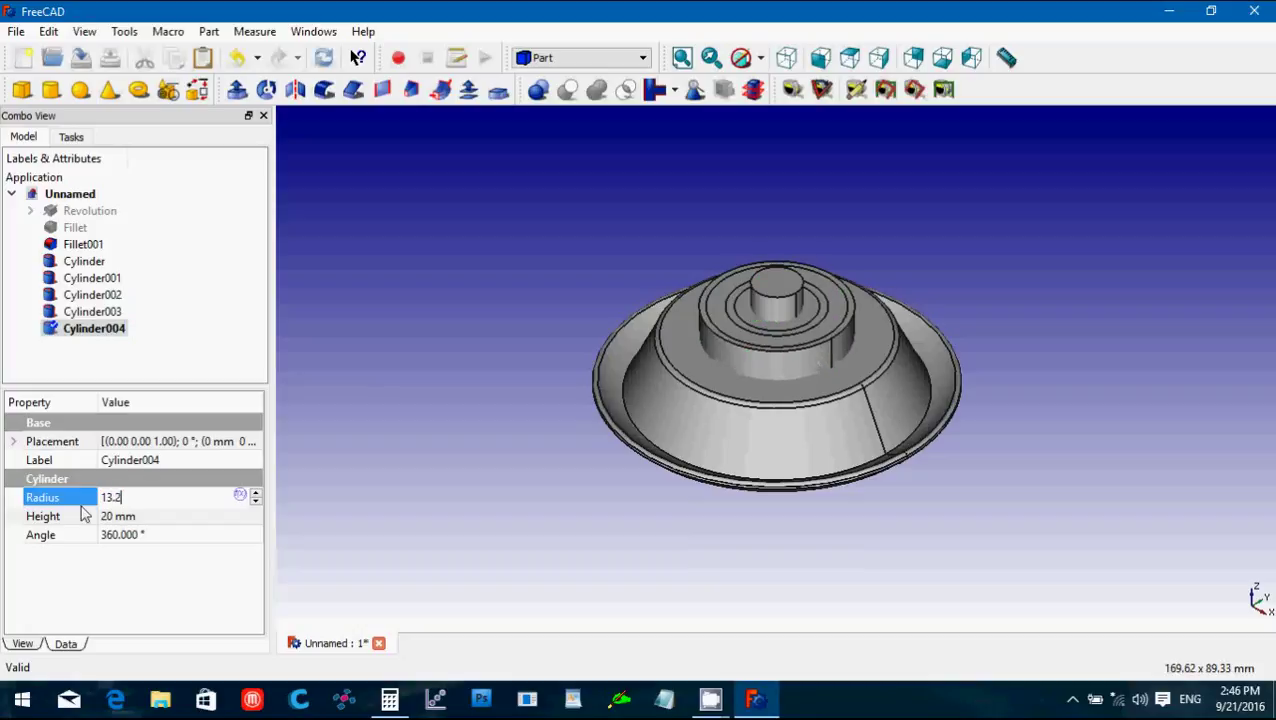
{"action": "left_click", "coordinate": [489, 324]}
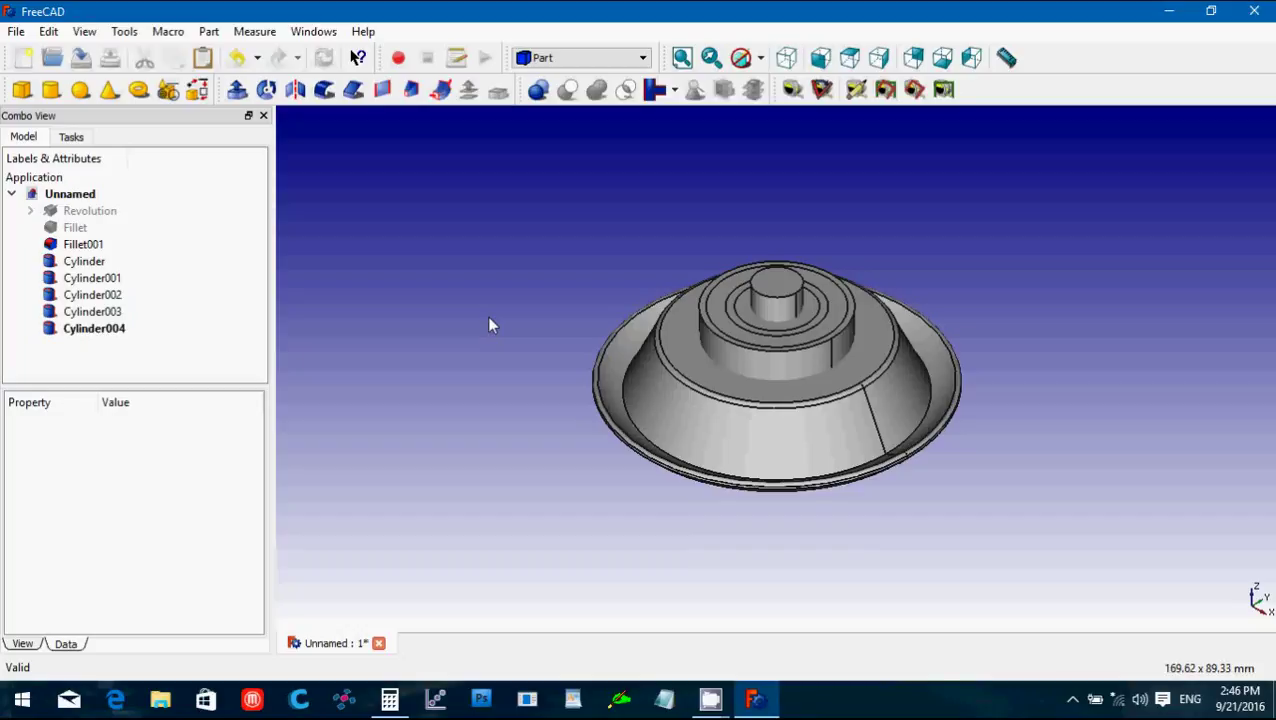
Make an in-place copy of the 13.2 mm radius cylinder, and switch to Calculator to divide 33.8 by 2.
{"action": "left_click", "coordinate": [126, 328]}
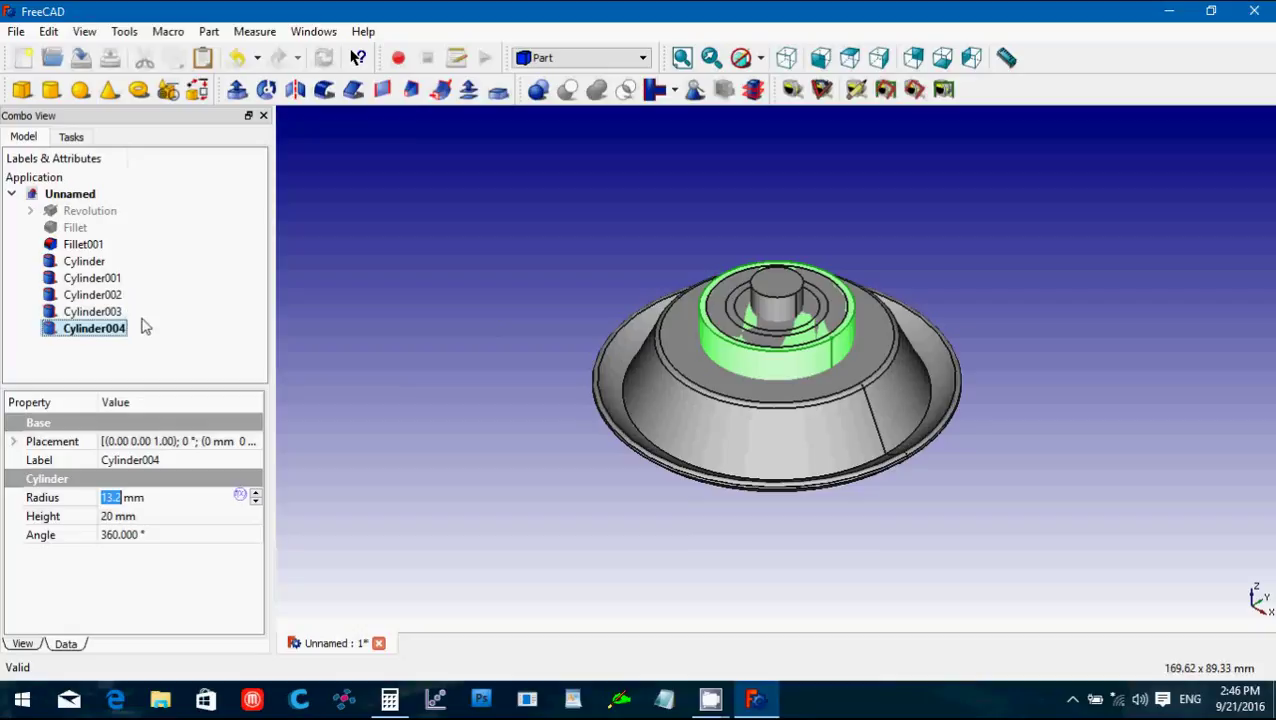
{"action": "key", "text": "ctrl+v"}
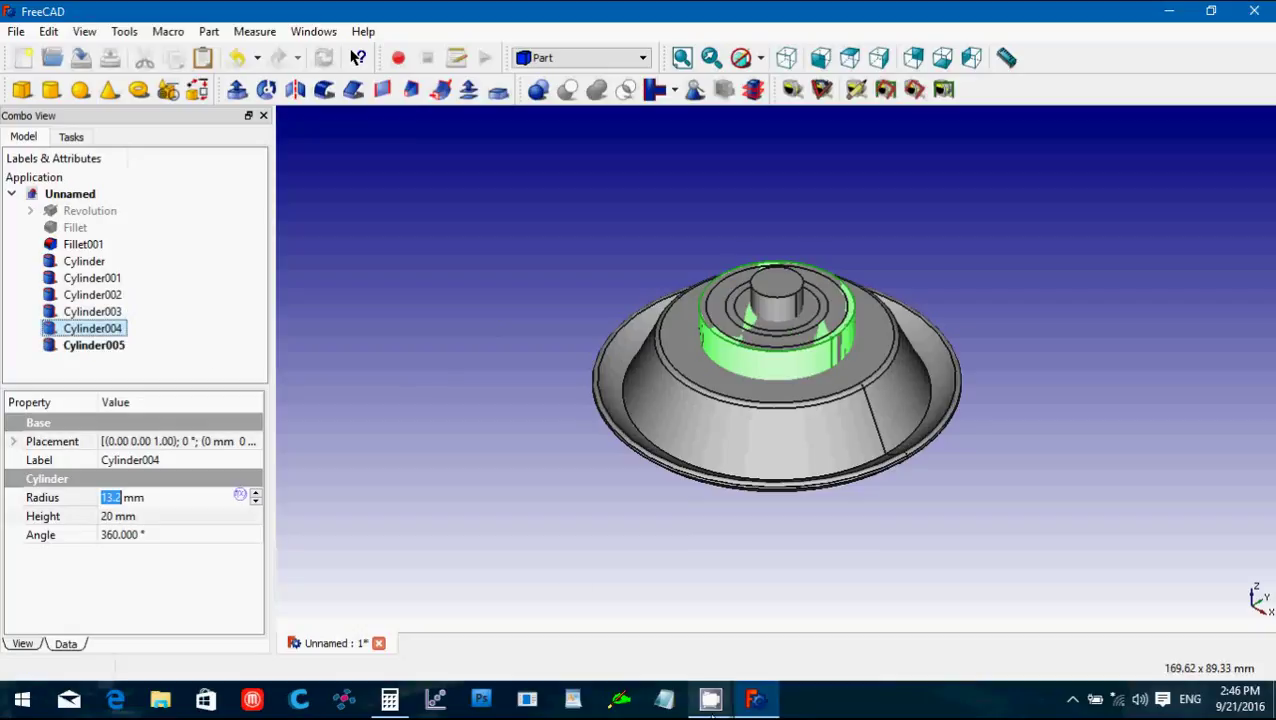
{"action": "left_click", "coordinate": [389, 699]}
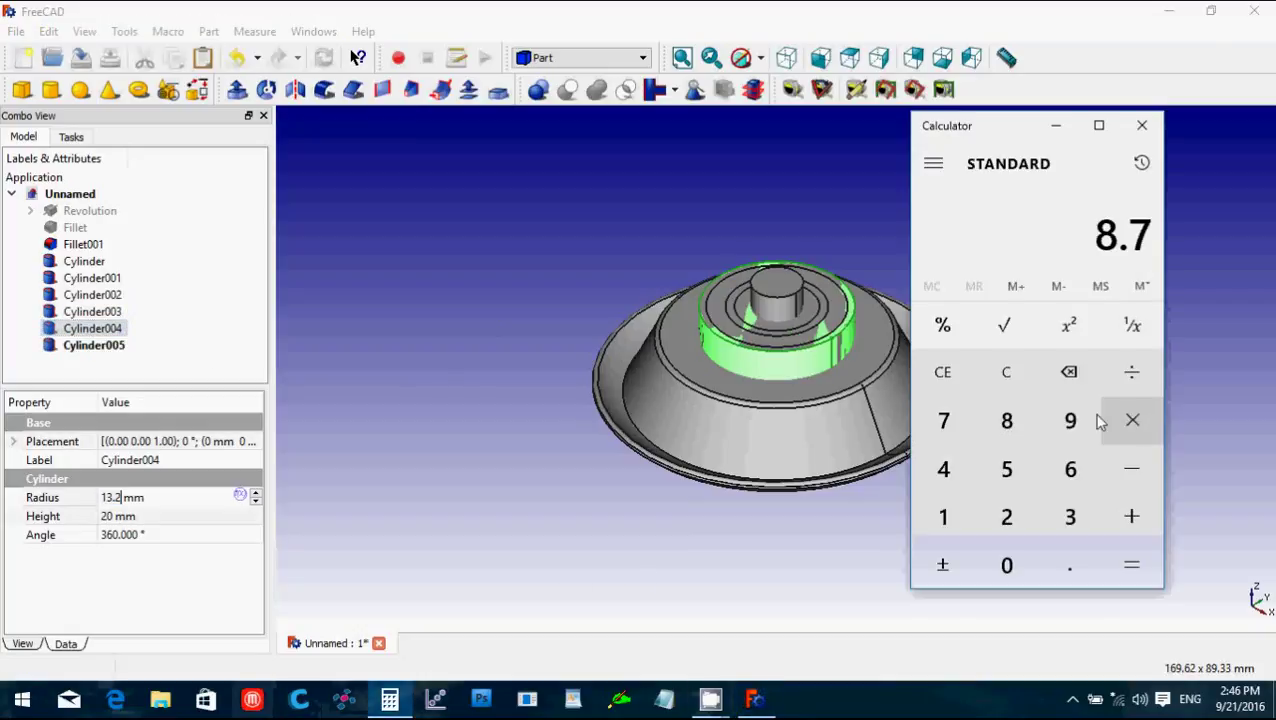
{"action": "left_click", "coordinate": [1010, 384]}
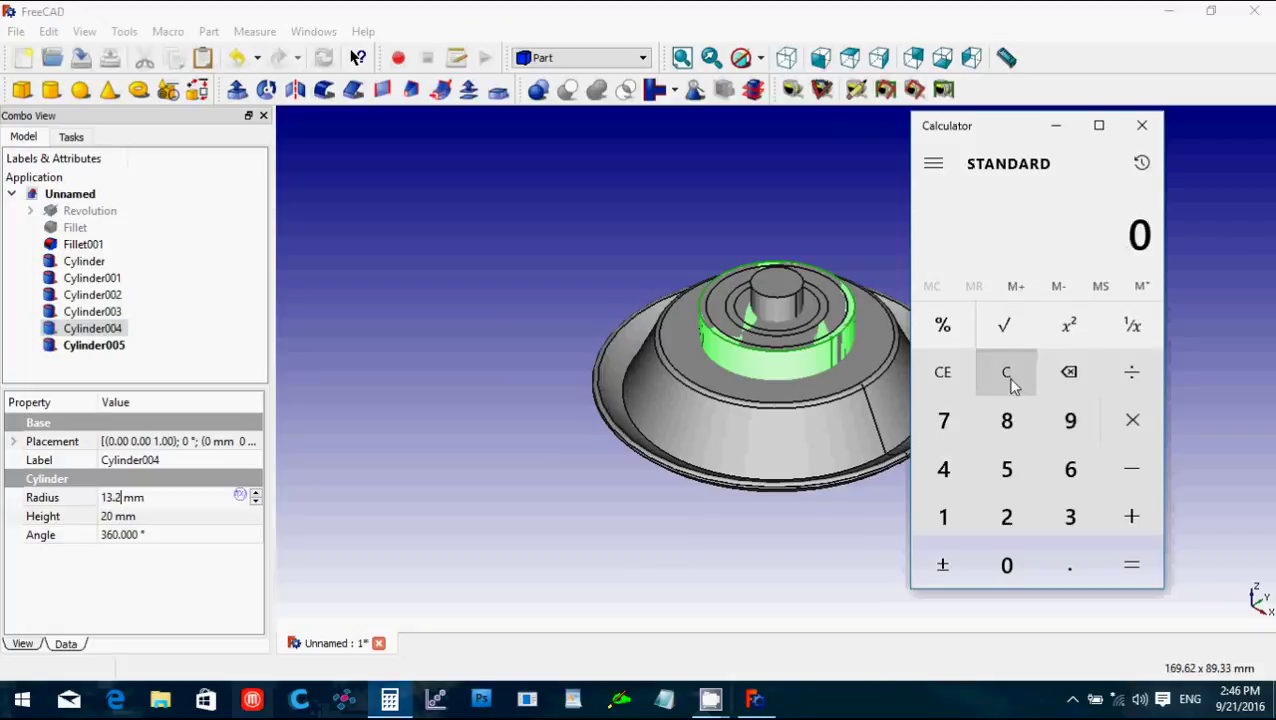
{"action": "type", "text": "33.8"}
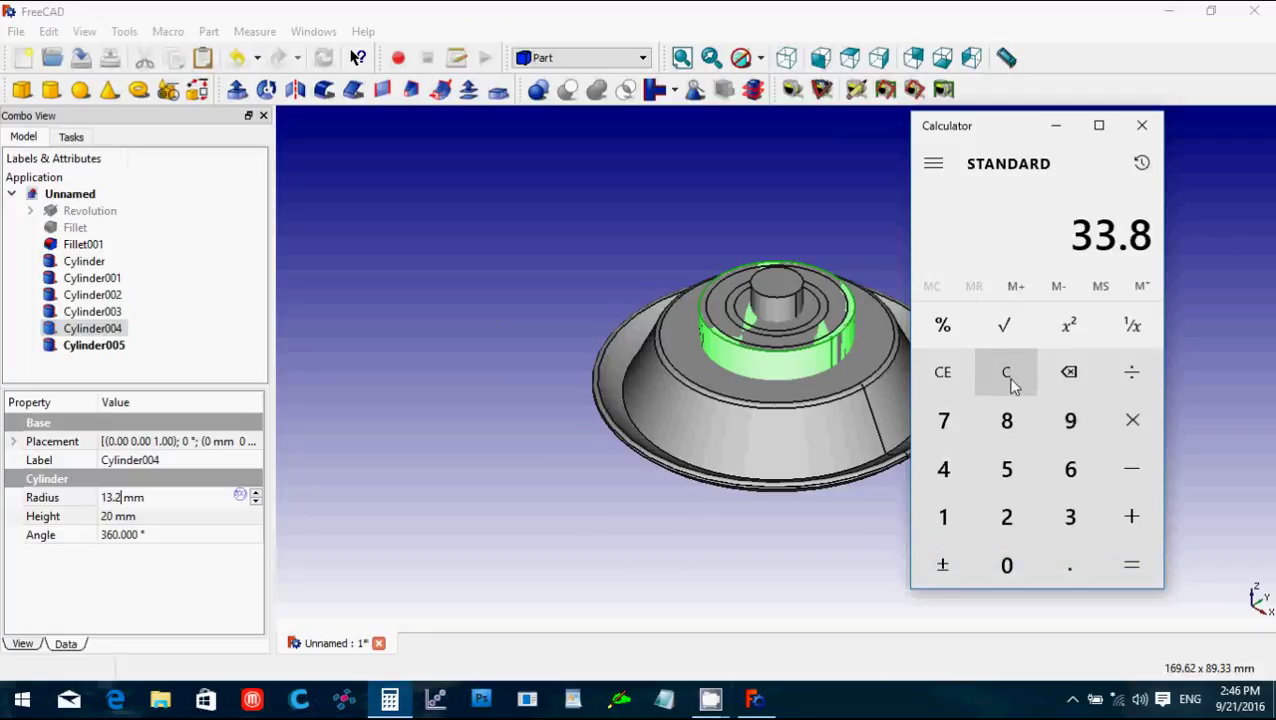
{"action": "type", "text": "/2"}
{"action": "key", "text": "Return"}
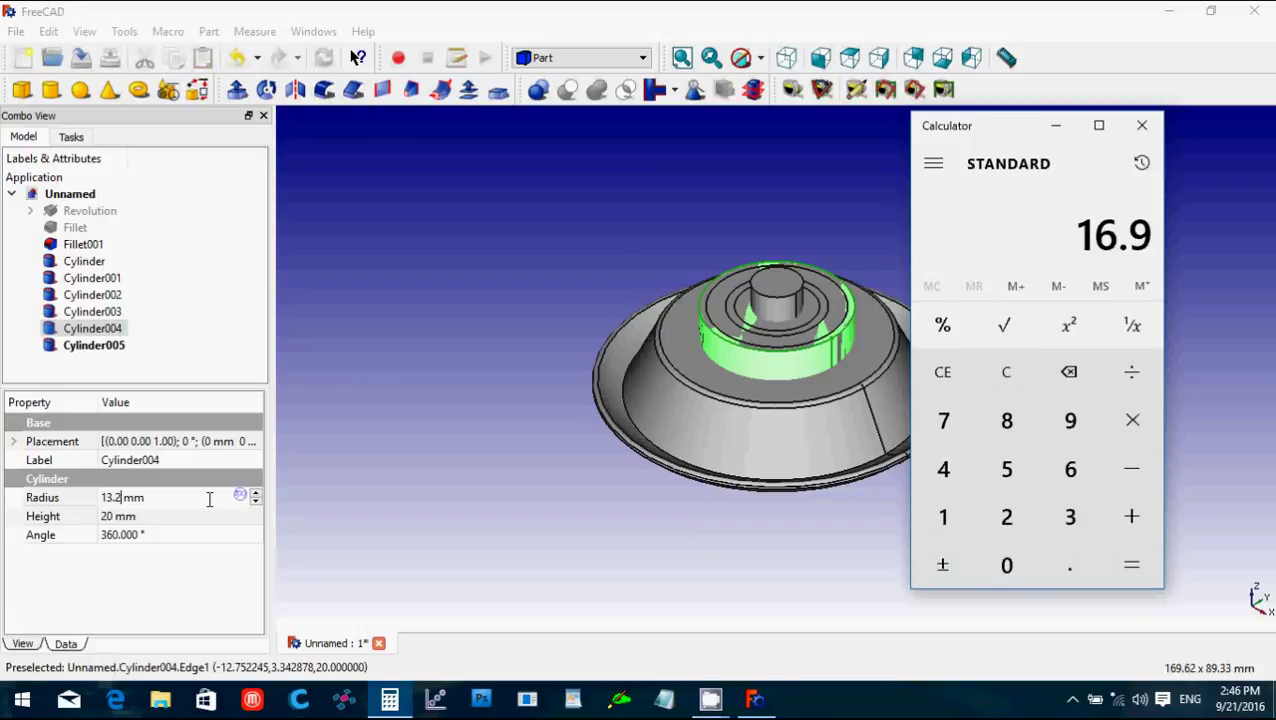
Set the radius of Cylinder005 to 16.9 mm.
{"action": "left_click", "coordinate": [110, 346]}
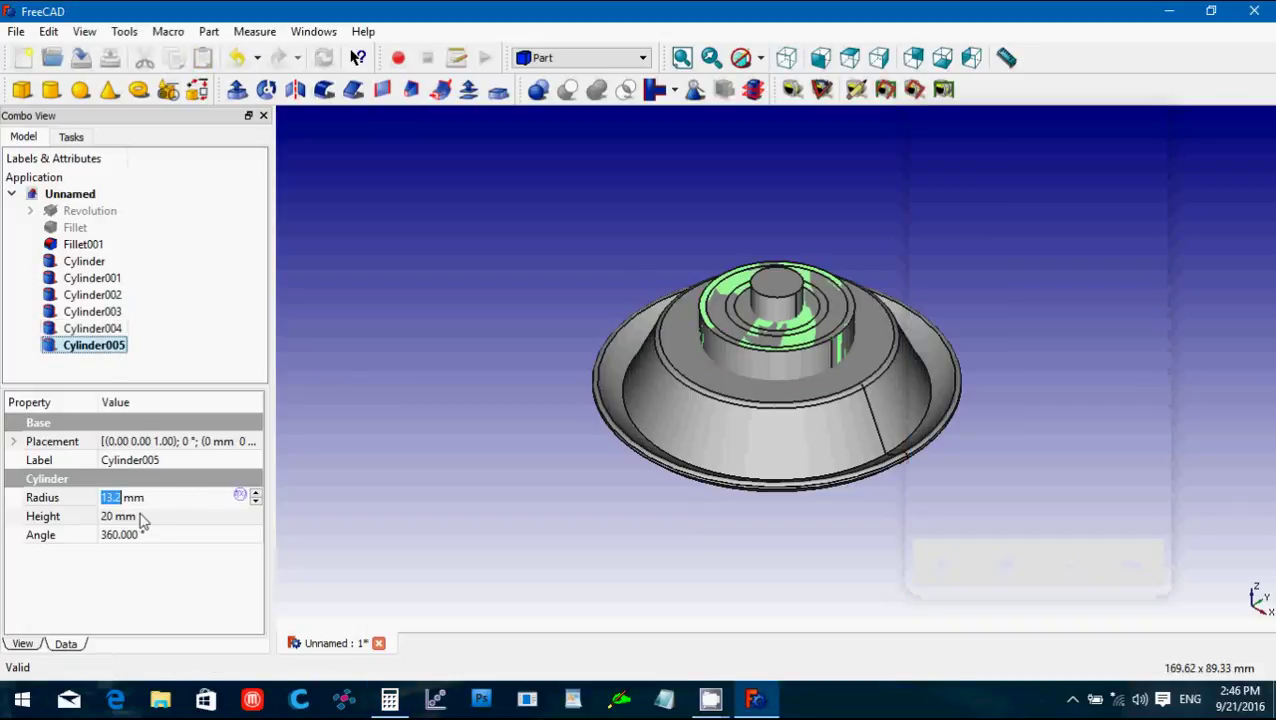
{"action": "left_click", "coordinate": [44, 506]}
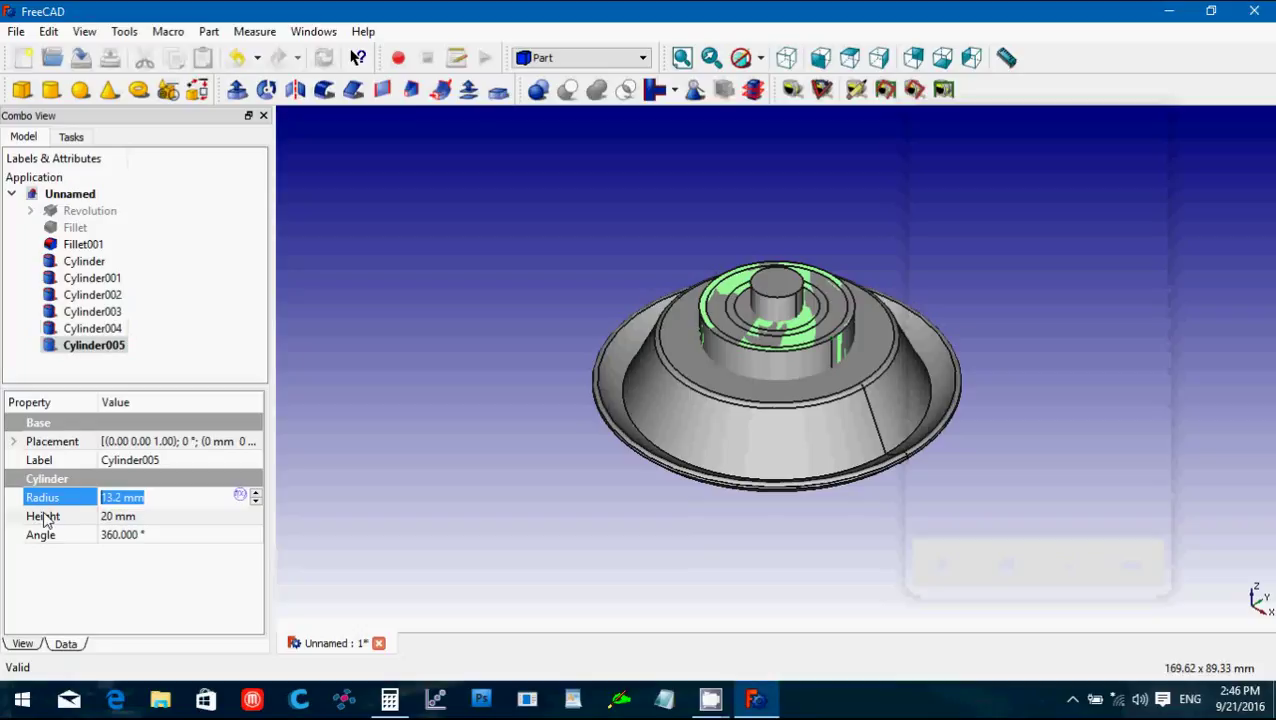
{"action": "key", "text": "ctrl+v"}
{"action": "left_click", "coordinate": [415, 474]}
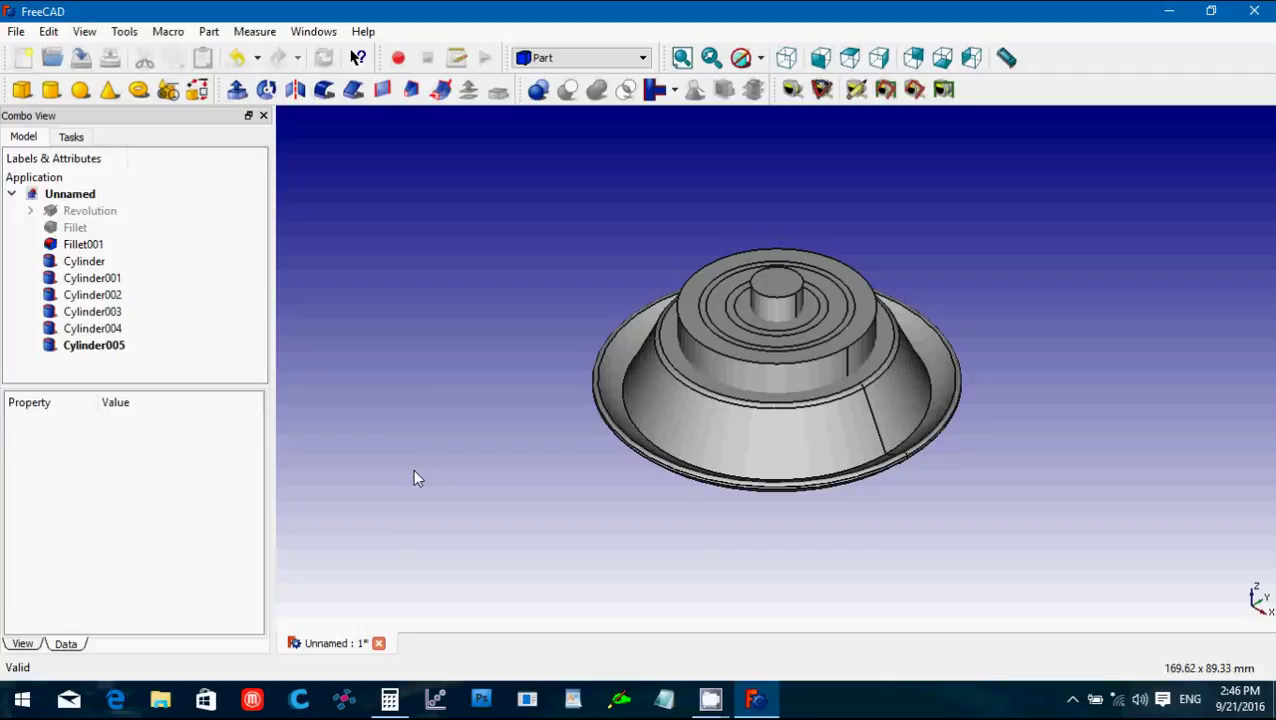
Duplicate Cylinder005 and set the radius of the copy, Cylinder006, to 24.3 mm.
{"action": "left_click", "coordinate": [121, 346]}
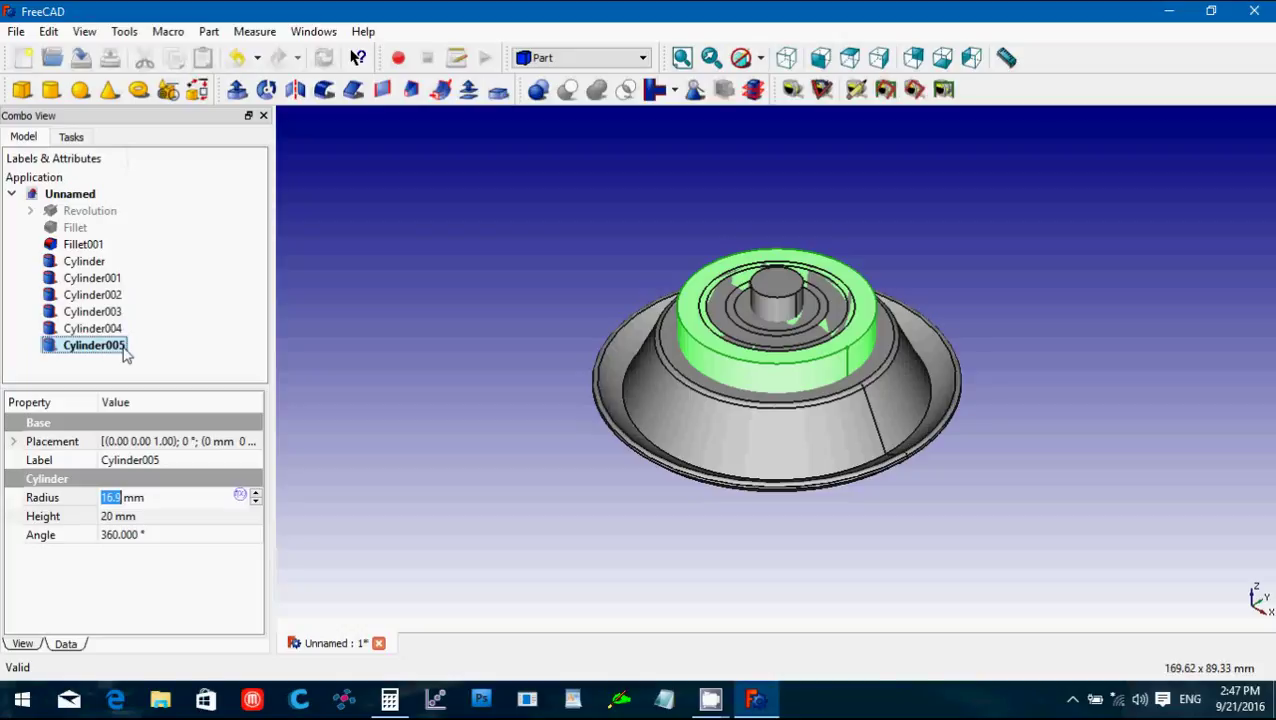
{"action": "key", "text": "ctrl+c"}
{"action": "key", "text": "ctrl+v"}
{"action": "left_click", "coordinate": [115, 362]}
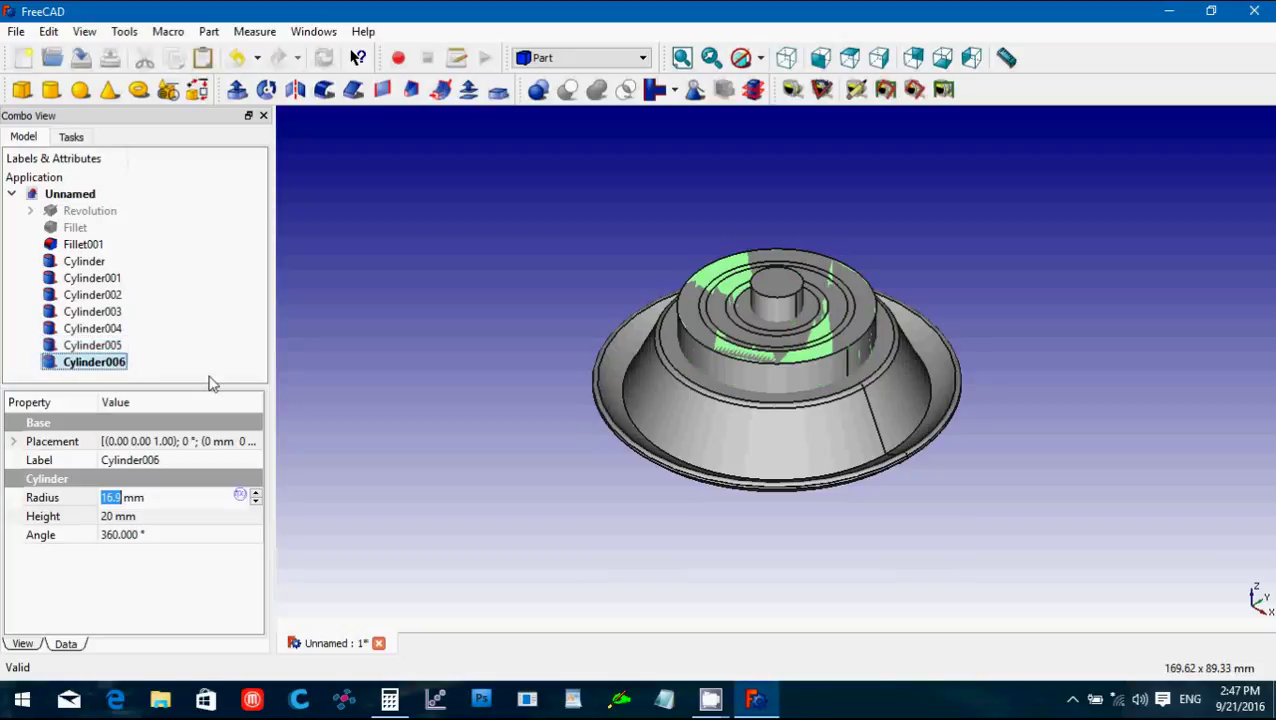
{"action": "left_click", "coordinate": [150, 497]}
{"action": "left_click", "coordinate": [69, 500]}
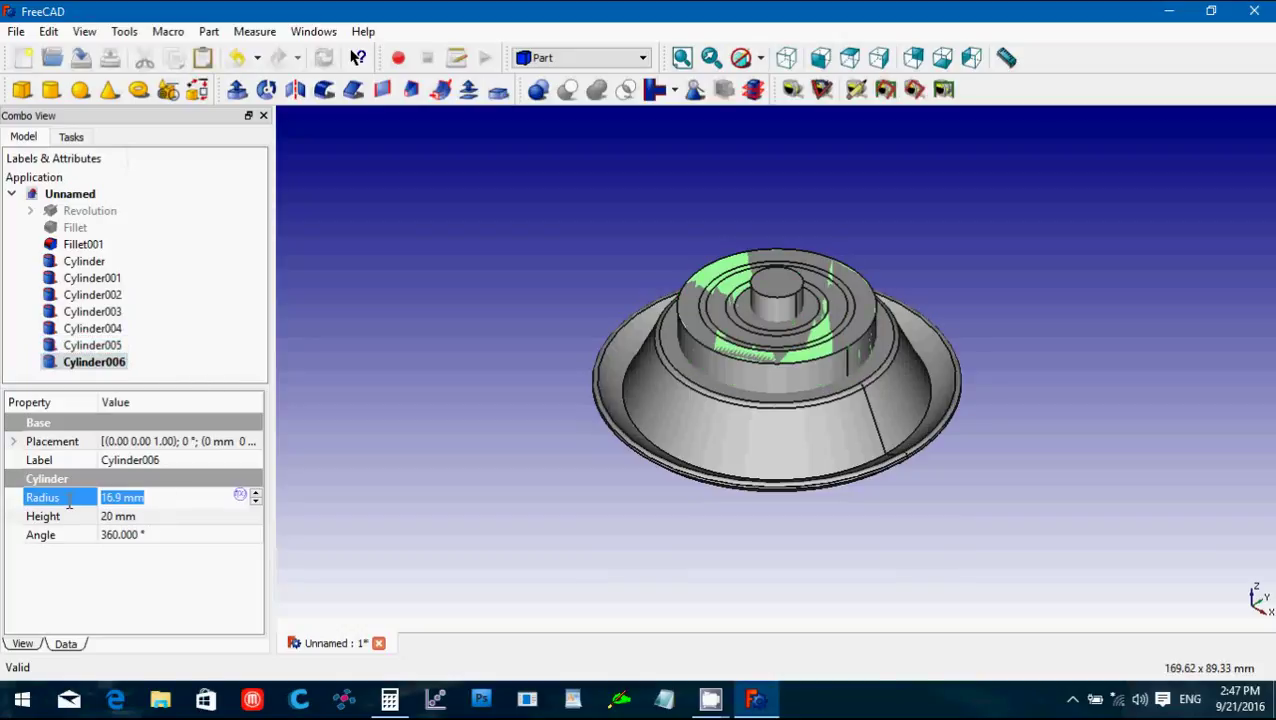
{"action": "type", "text": "24"}
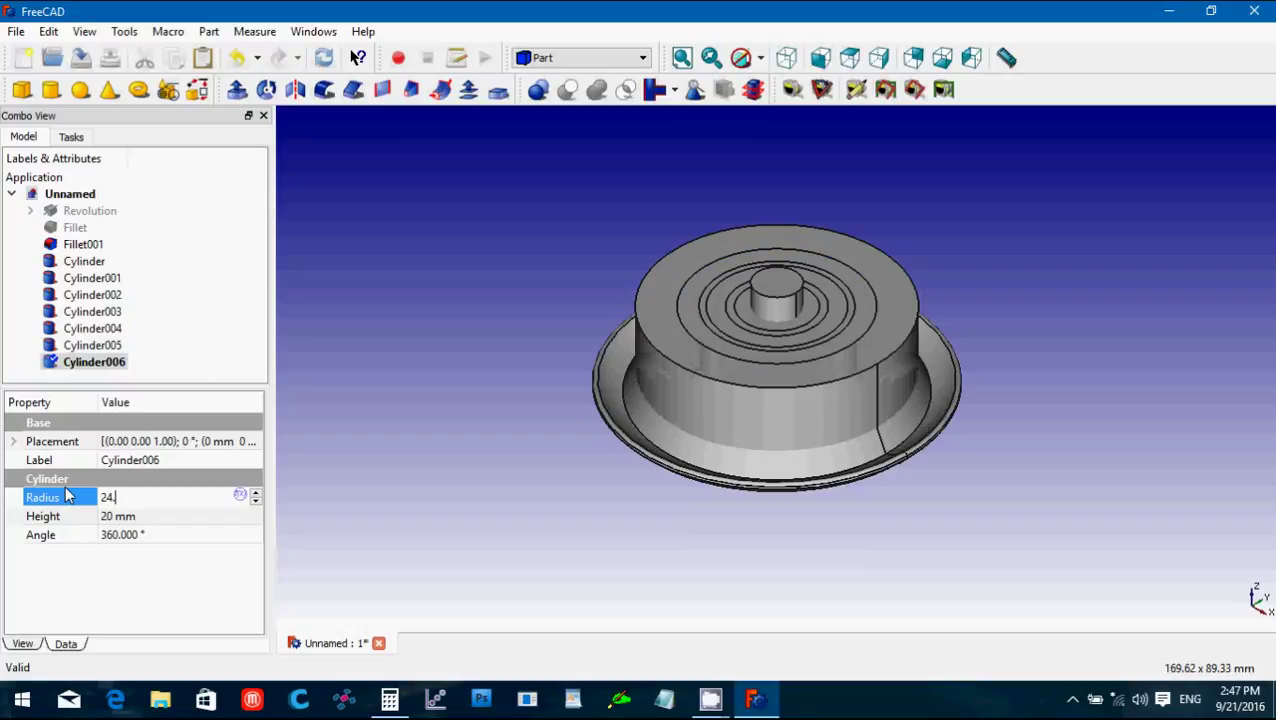
{"action": "type", "text": ".3"}
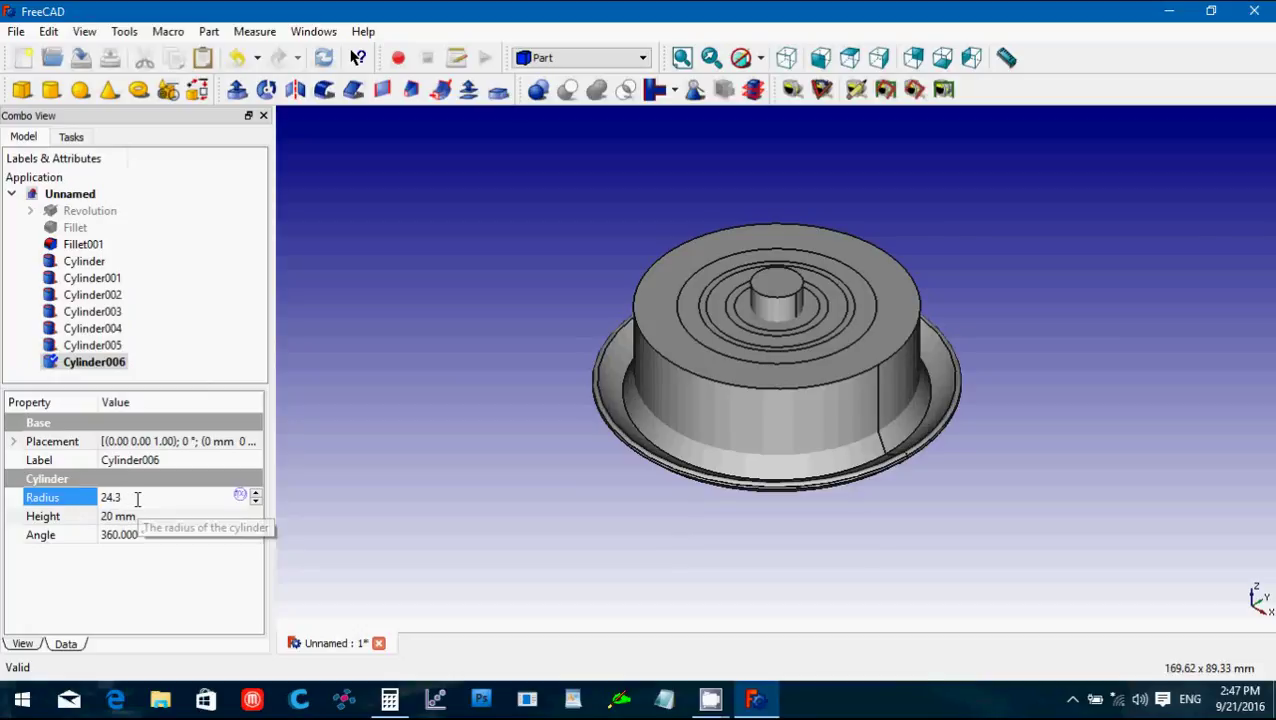
{"action": "middle_click_drag", "start_coordinate": [441, 509], "coordinate": [416, 398]}
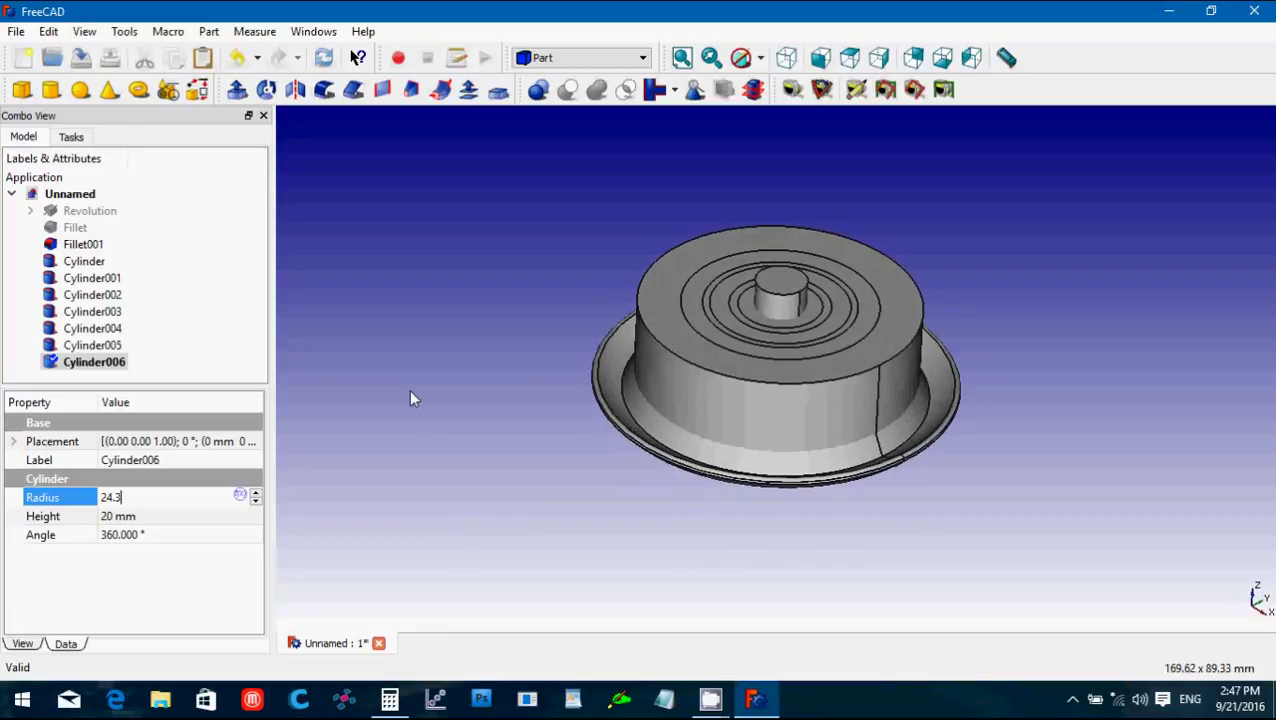
{"action": "left_click", "coordinate": [409, 398]}
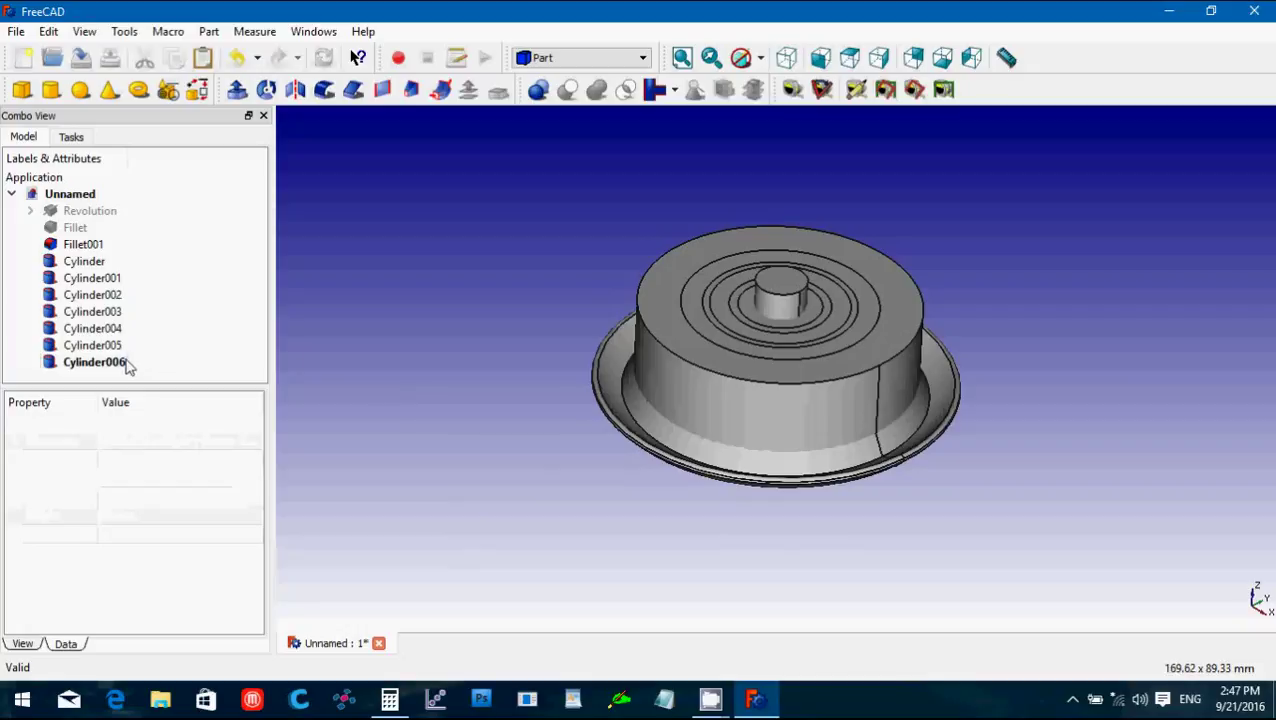
Duplicate Cylinder006 and set the radius of the copy, Cylinder007, to 28.1 mm.
{"action": "left_click", "coordinate": [122, 361]}
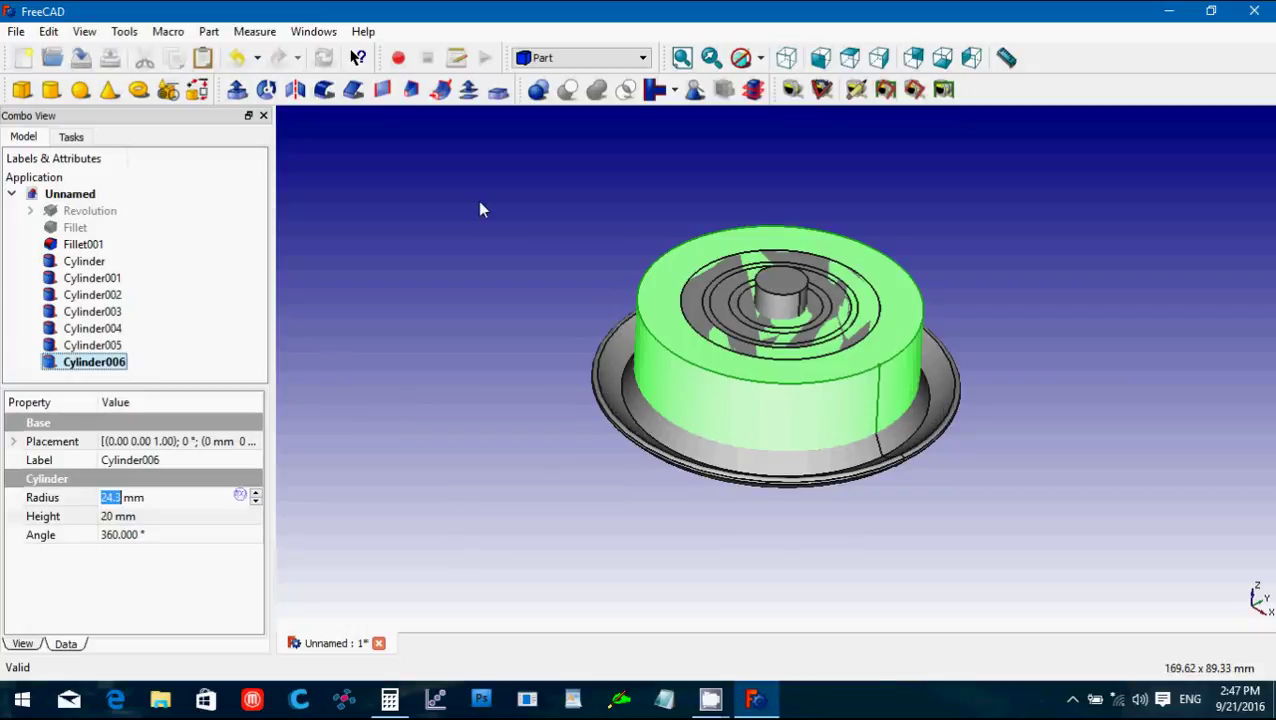
{"action": "key", "text": "ctrl+c"}
{"action": "key", "text": "ctrl+v"}
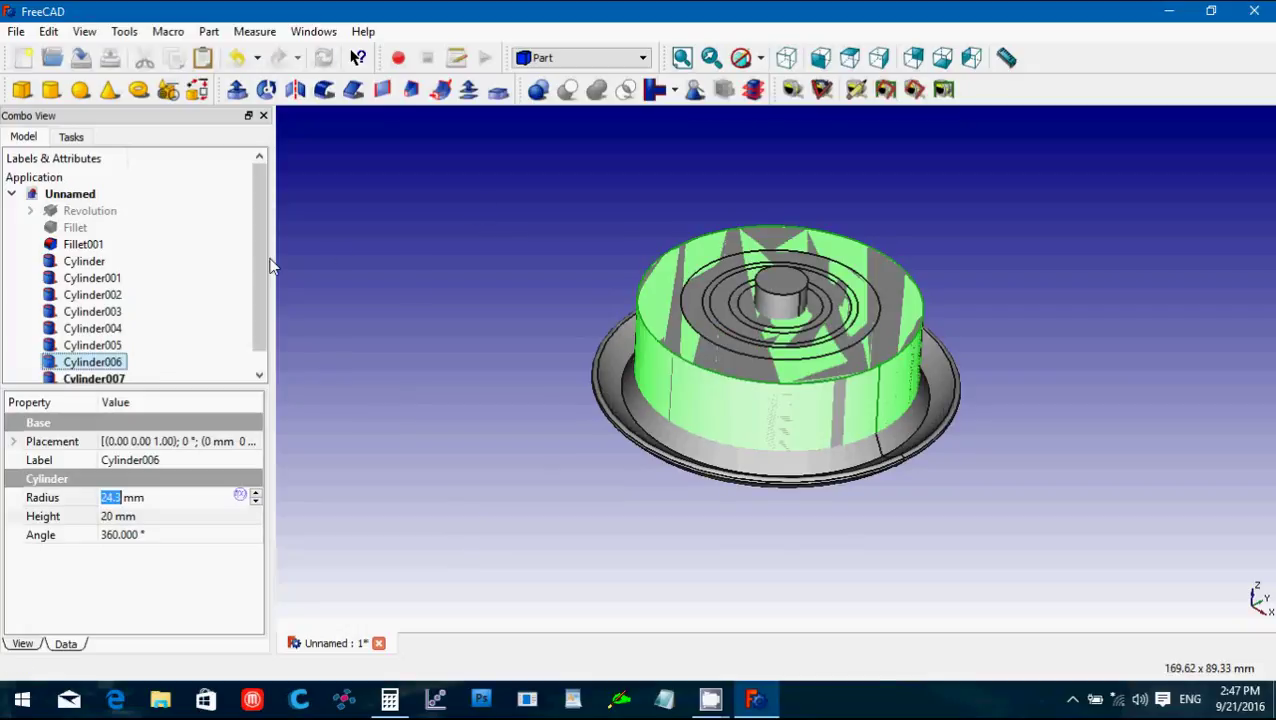
{"action": "scroll", "coordinate": [267, 341], "scroll_direction": "down", "scroll_amount": 1}
{"action": "left_click", "coordinate": [145, 374]}
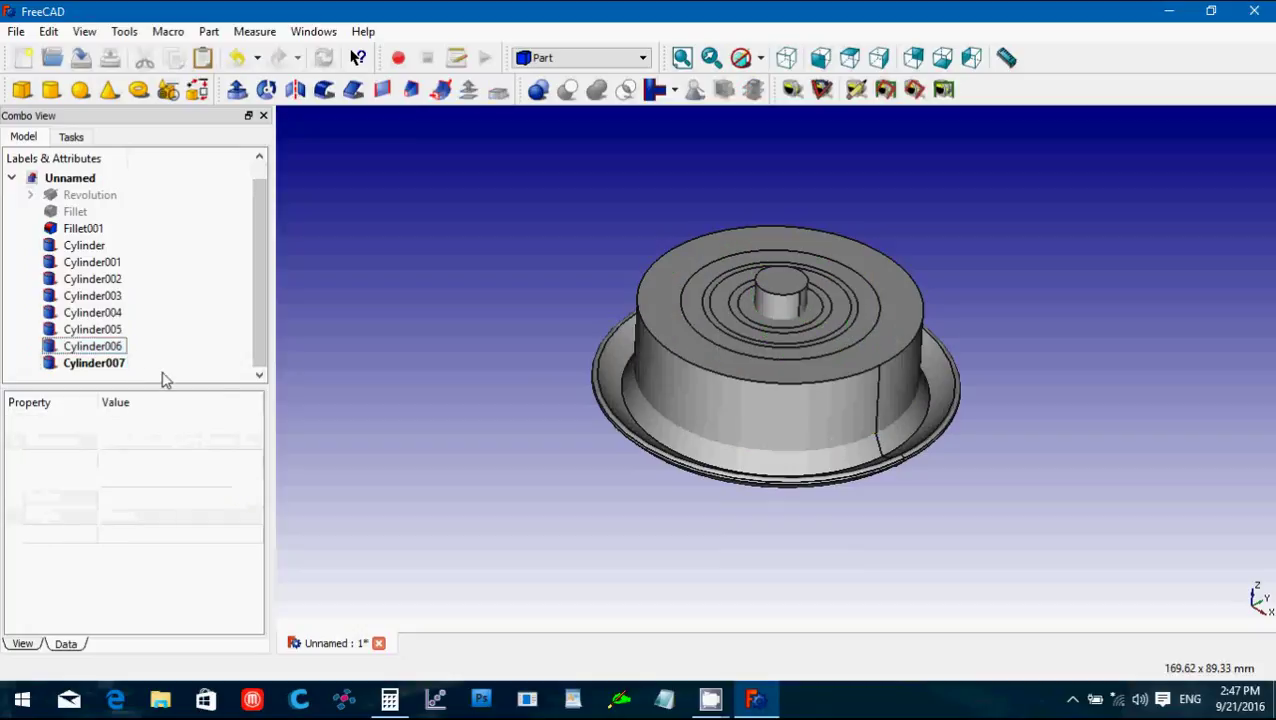
{"action": "left_click", "coordinate": [122, 363]}
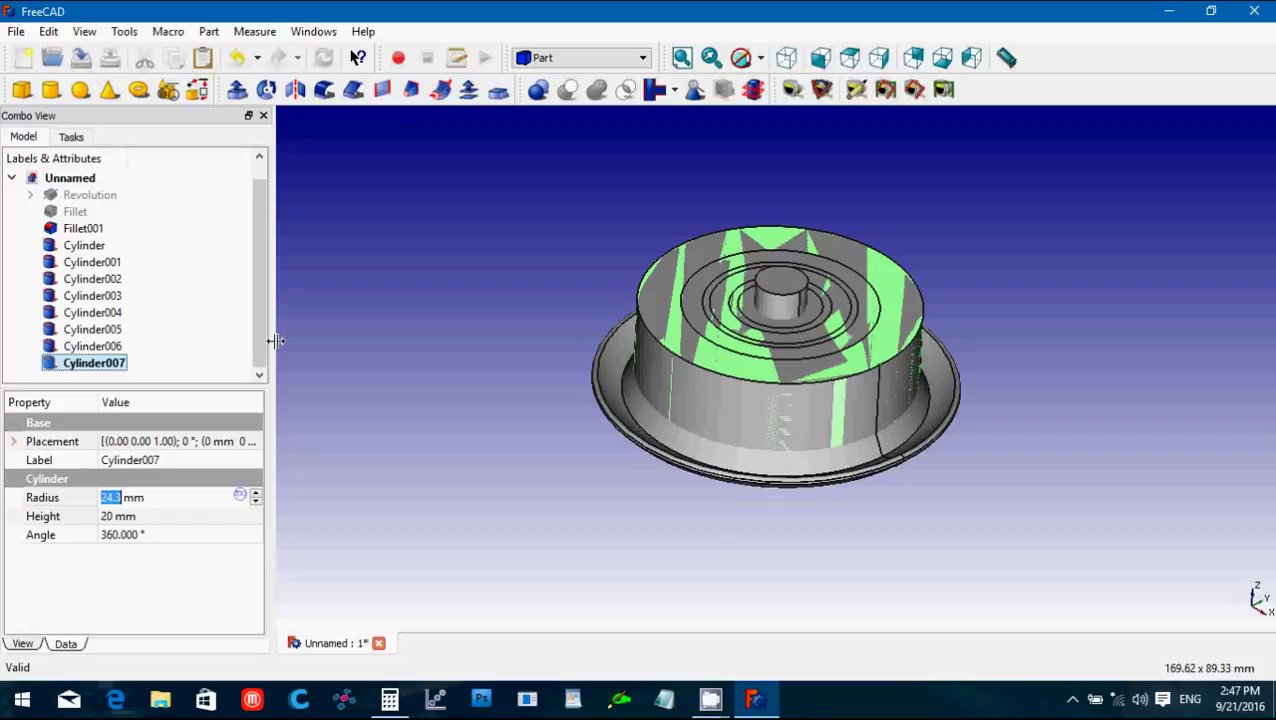
{"action": "key", "text": "Return"}
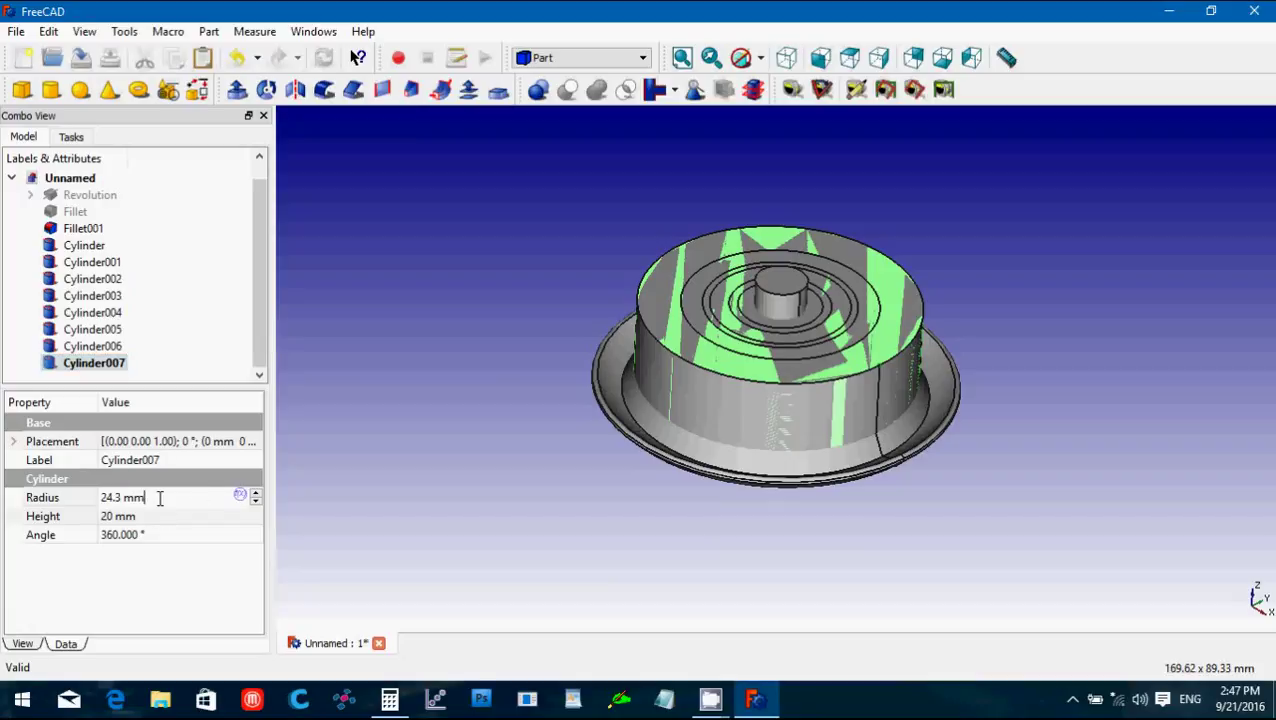
{"action": "left_click", "coordinate": [159, 497]}
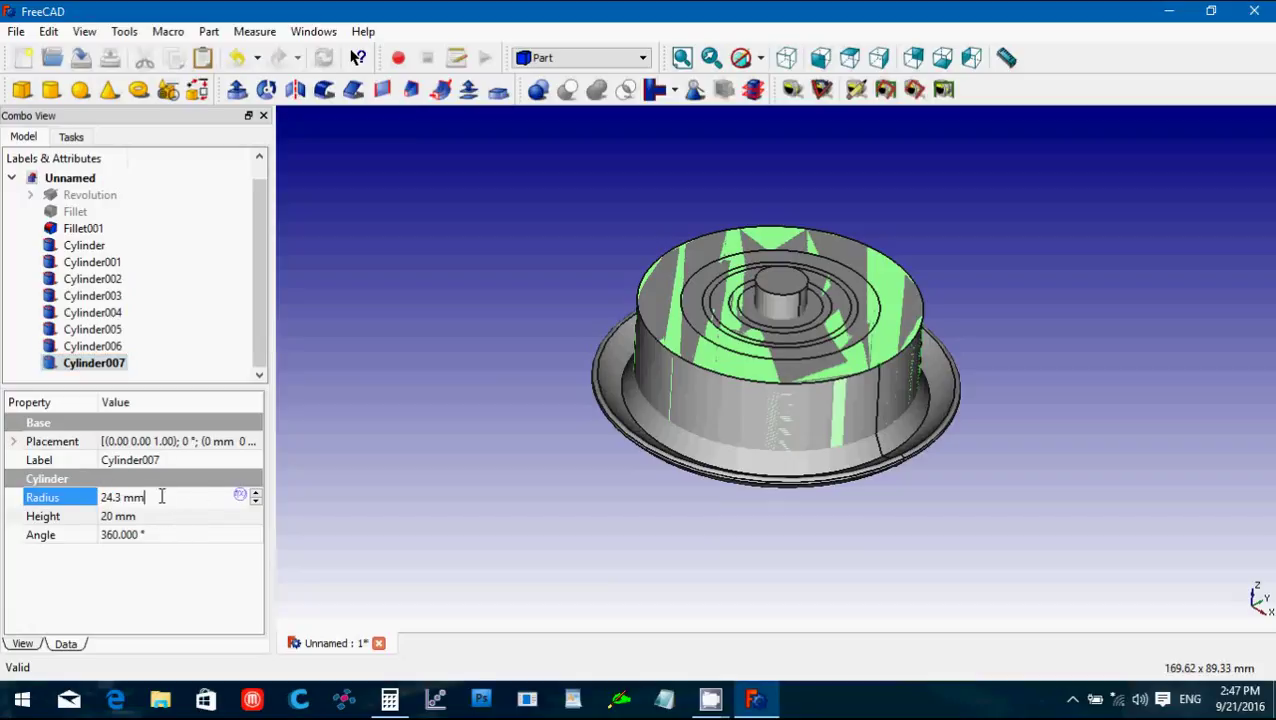
{"action": "left_click_drag", "start_coordinate": [162, 496], "coordinate": [100, 490]}
{"action": "type", "text": "28.1"}
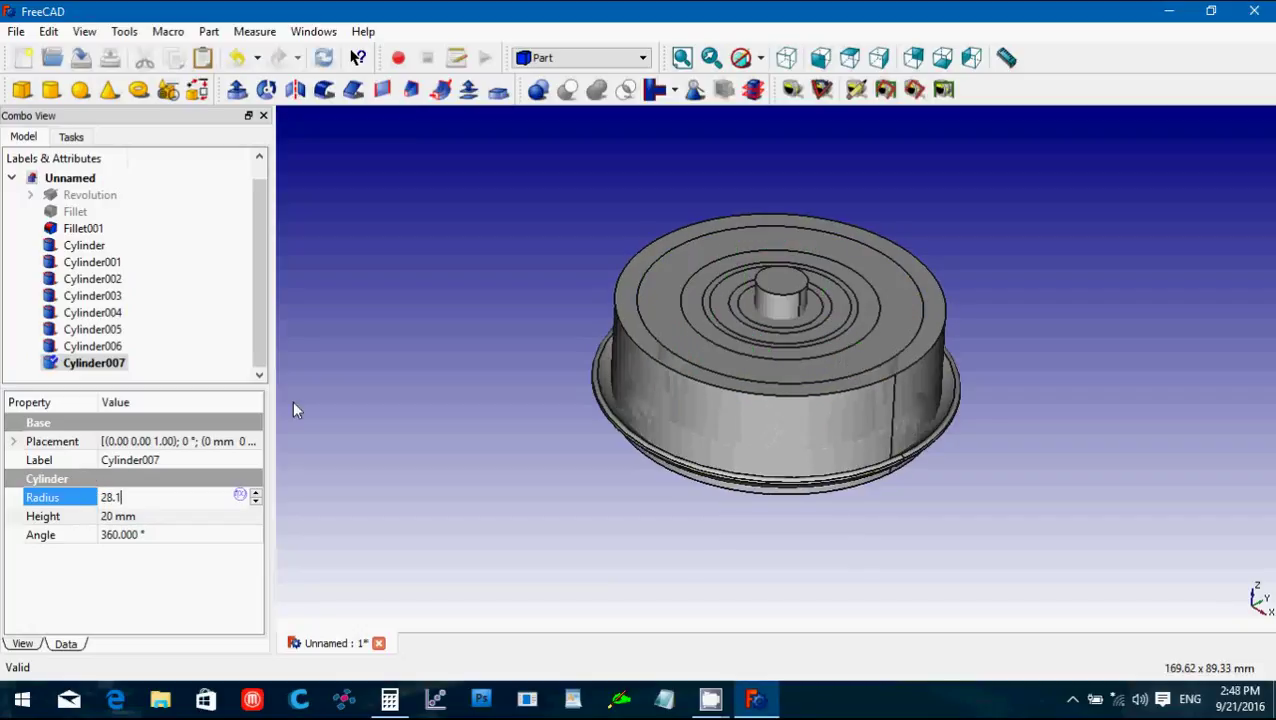
{"action": "key", "text": "Return"}
{"action": "left_click", "coordinate": [388, 377]}
Duplicate Cylinder007, keeping it selected, and set the original Cylinder007's radius to 29.2 mm.
{"action": "left_click", "coordinate": [95, 365]}
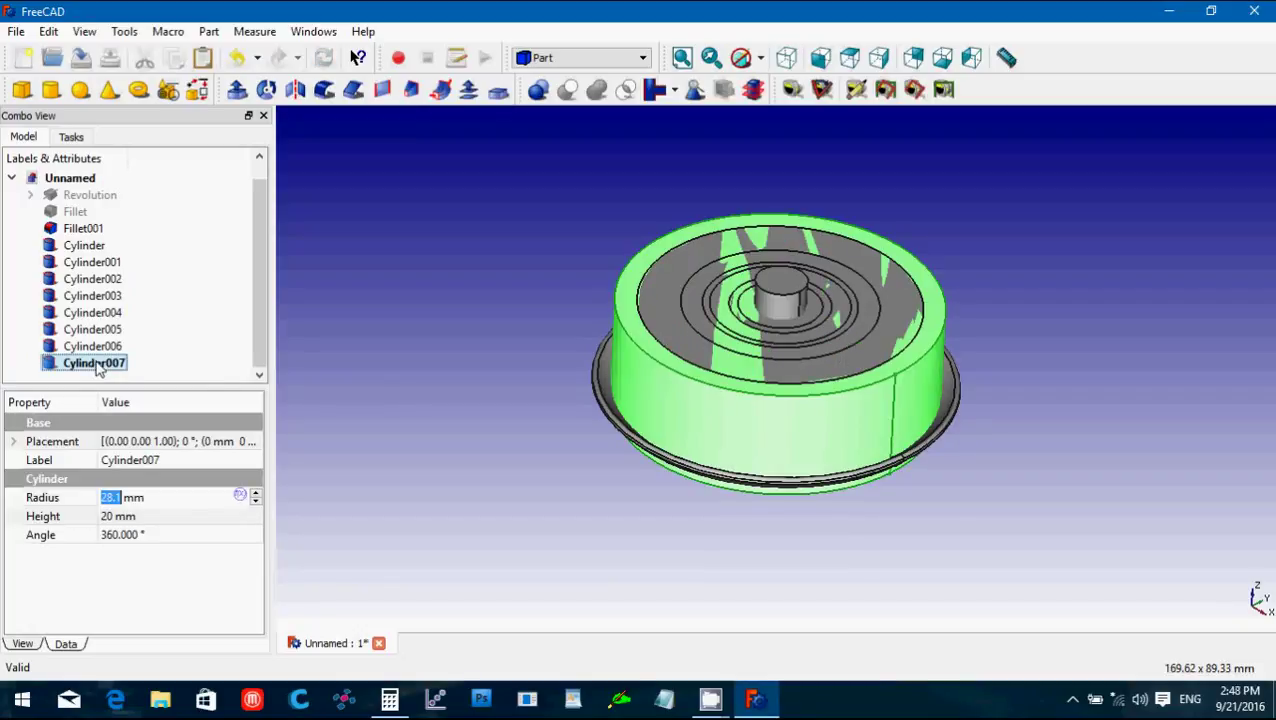
{"action": "key", "text": "ctrl+c"}
{"action": "key", "text": "ctrl+v"}
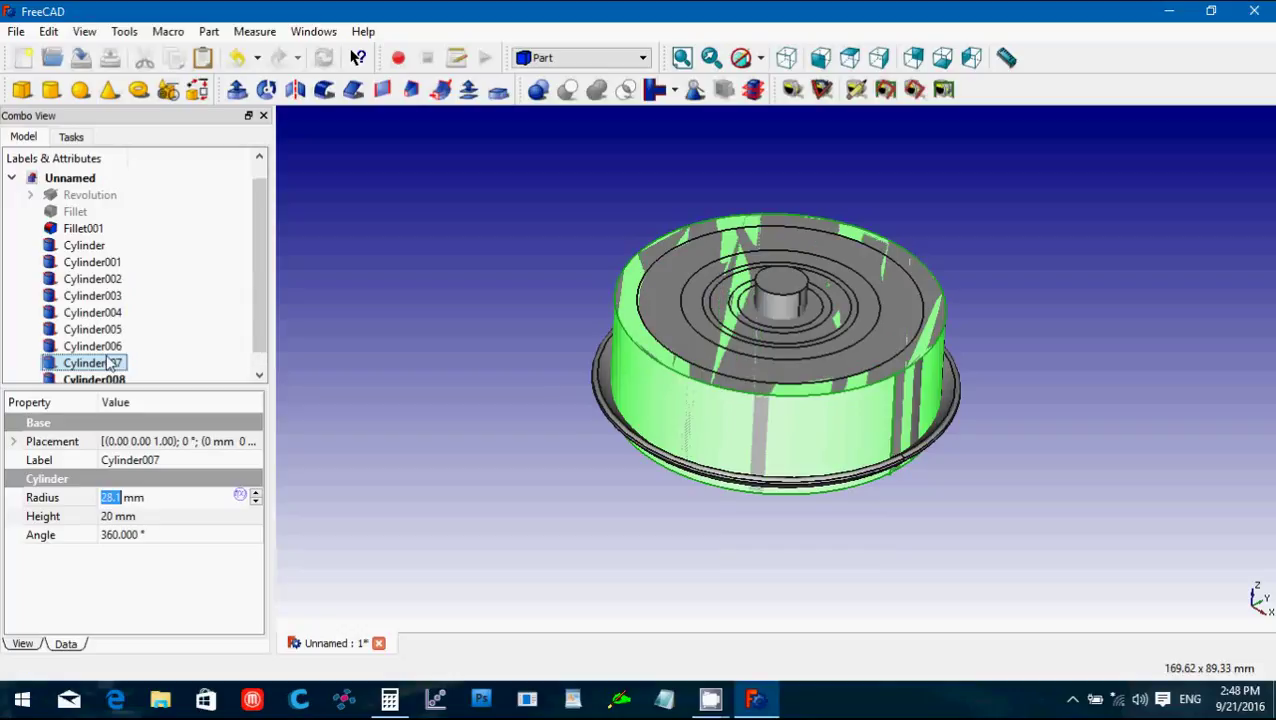
{"action": "mouse_move", "coordinate": [257, 315]}
{"action": "left_mouse_down"}
{"action": "mouse_move", "coordinate": [258, 342]}
{"action": "mouse_move", "coordinate": [264, 328]}
{"action": "left_mouse_up"}
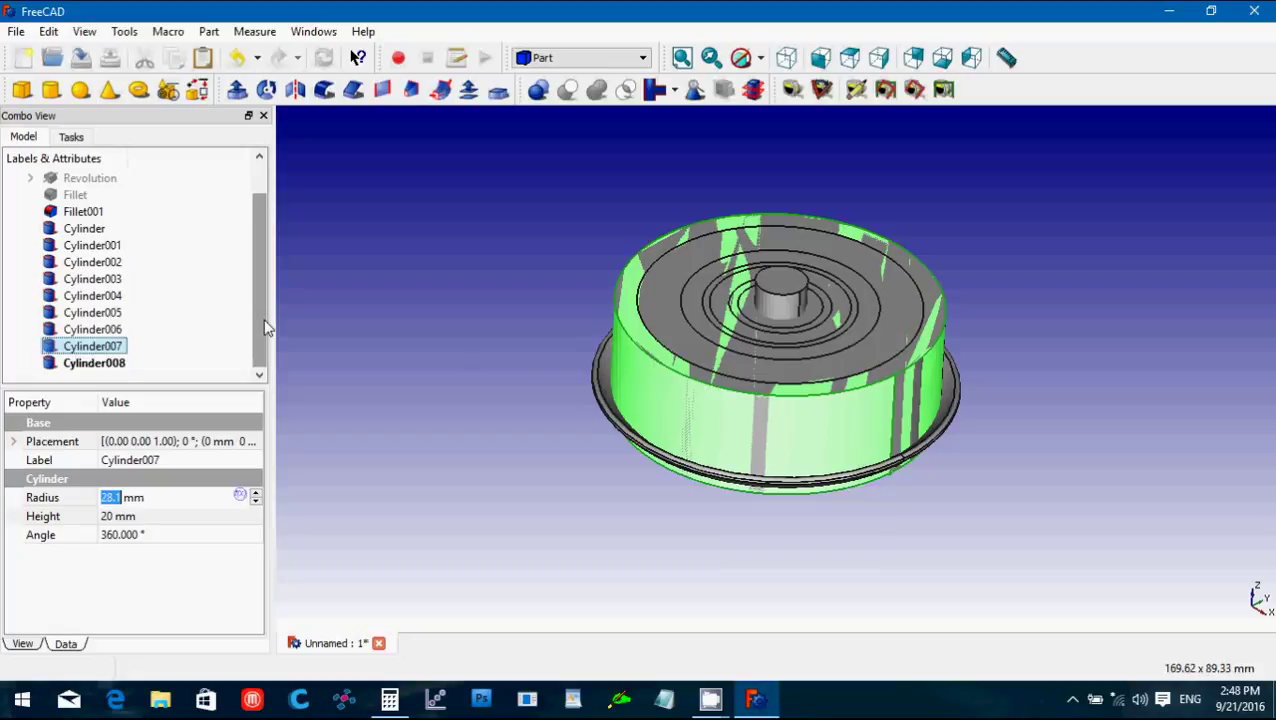
{"action": "left_click_drag", "start_coordinate": [148, 497], "coordinate": [94, 505]}
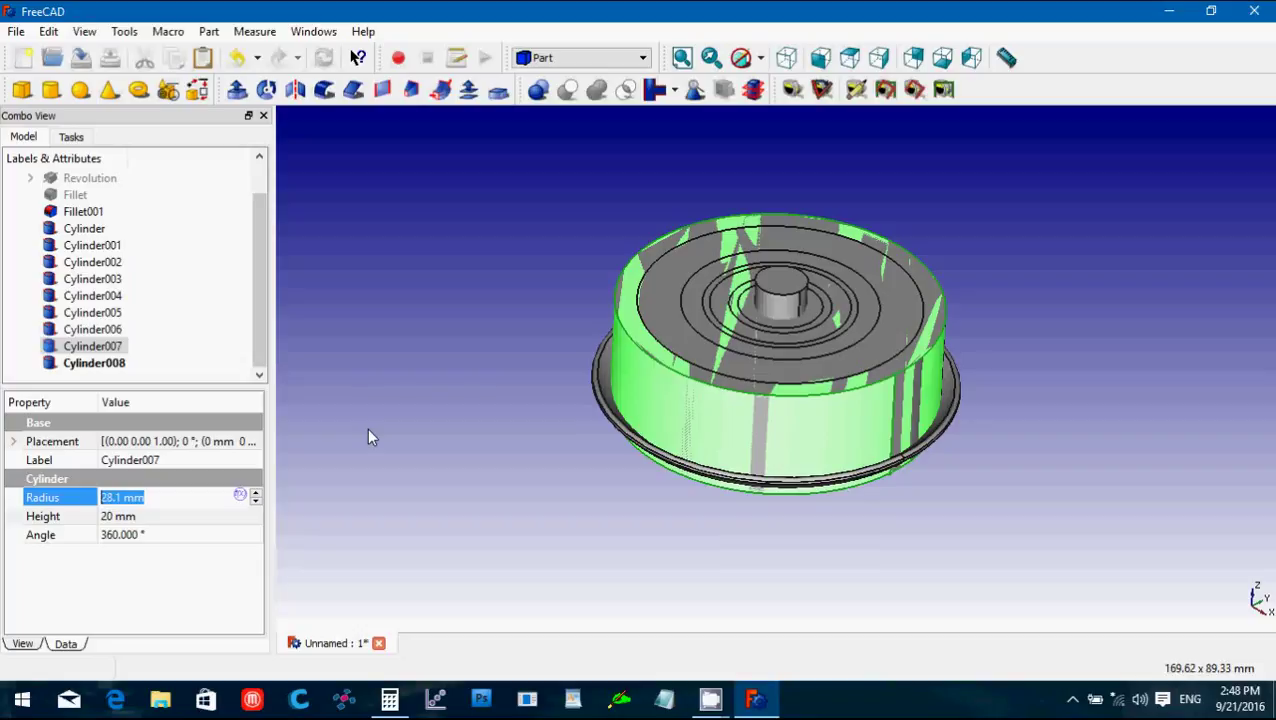
{"action": "type", "text": "29.2"}
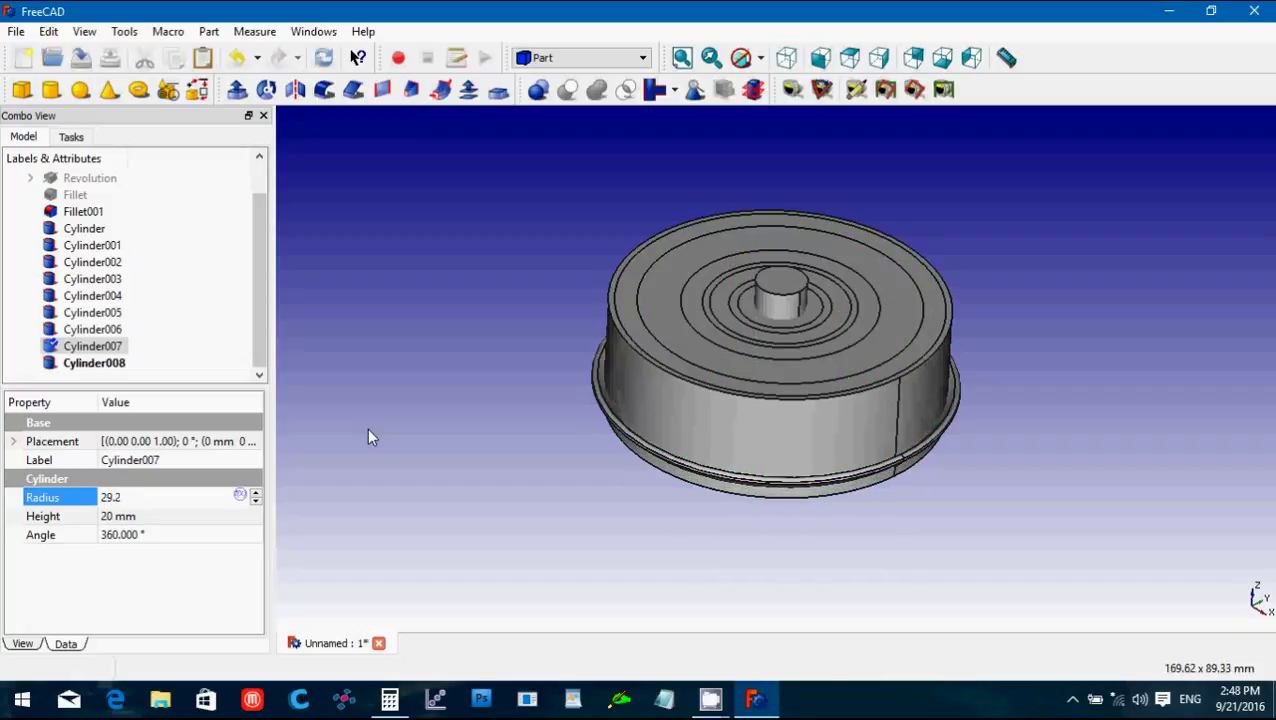
{"action": "left_click", "coordinate": [512, 336]}
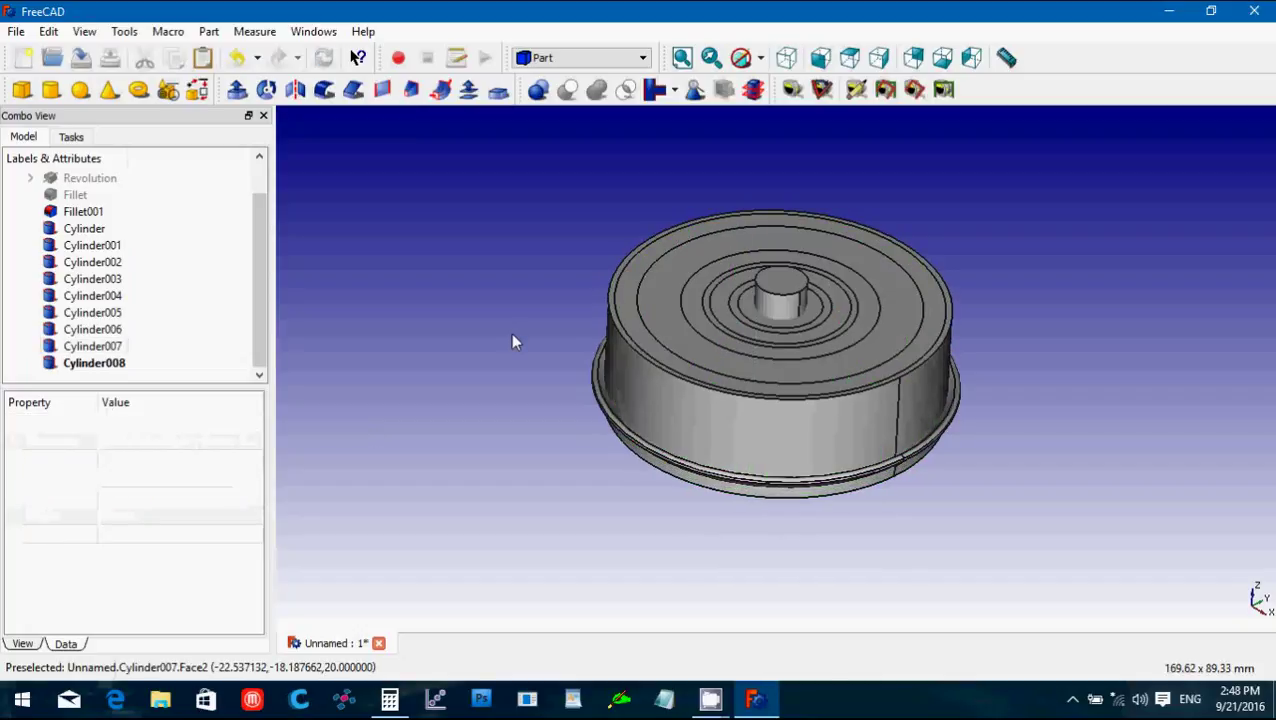
Duplicate Cylinder008 in the model tree and select the new copy.
{"action": "left_click", "coordinate": [116, 366]}
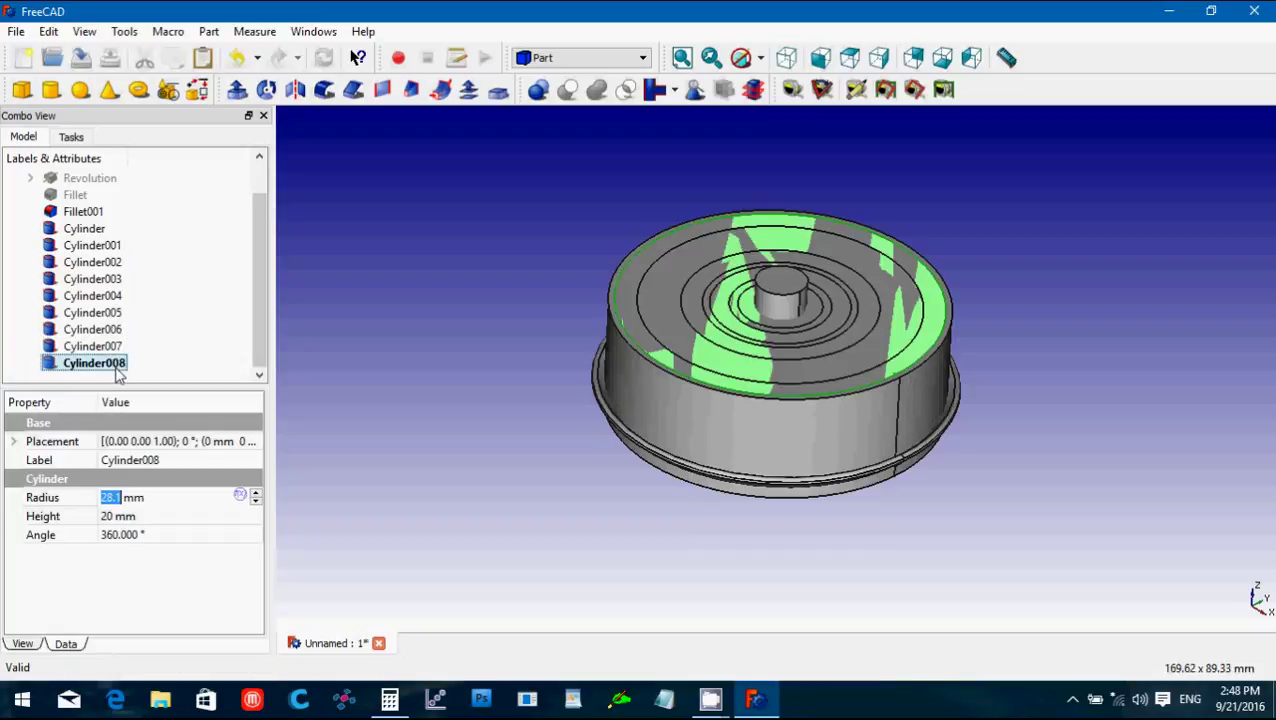
{"action": "key", "text": "ctrl+c"}
{"action": "key", "text": "ctrl+v"}
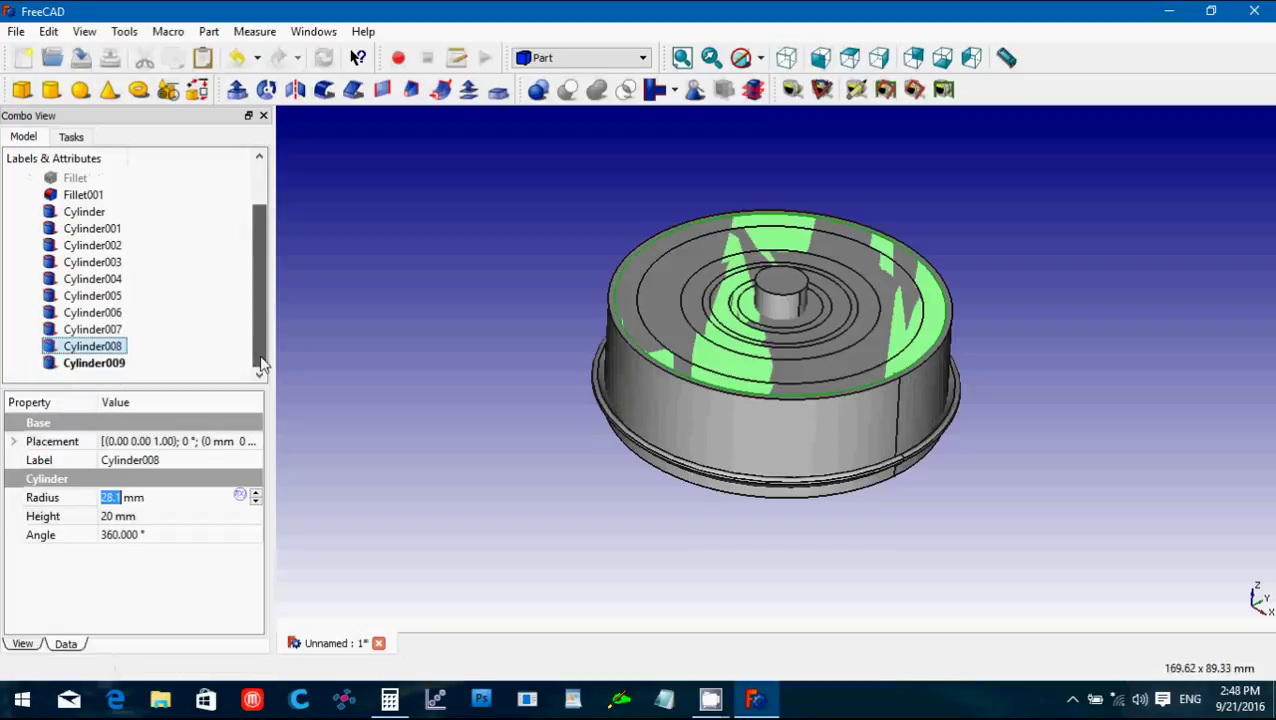
{"action": "left_click", "coordinate": [106, 366]}
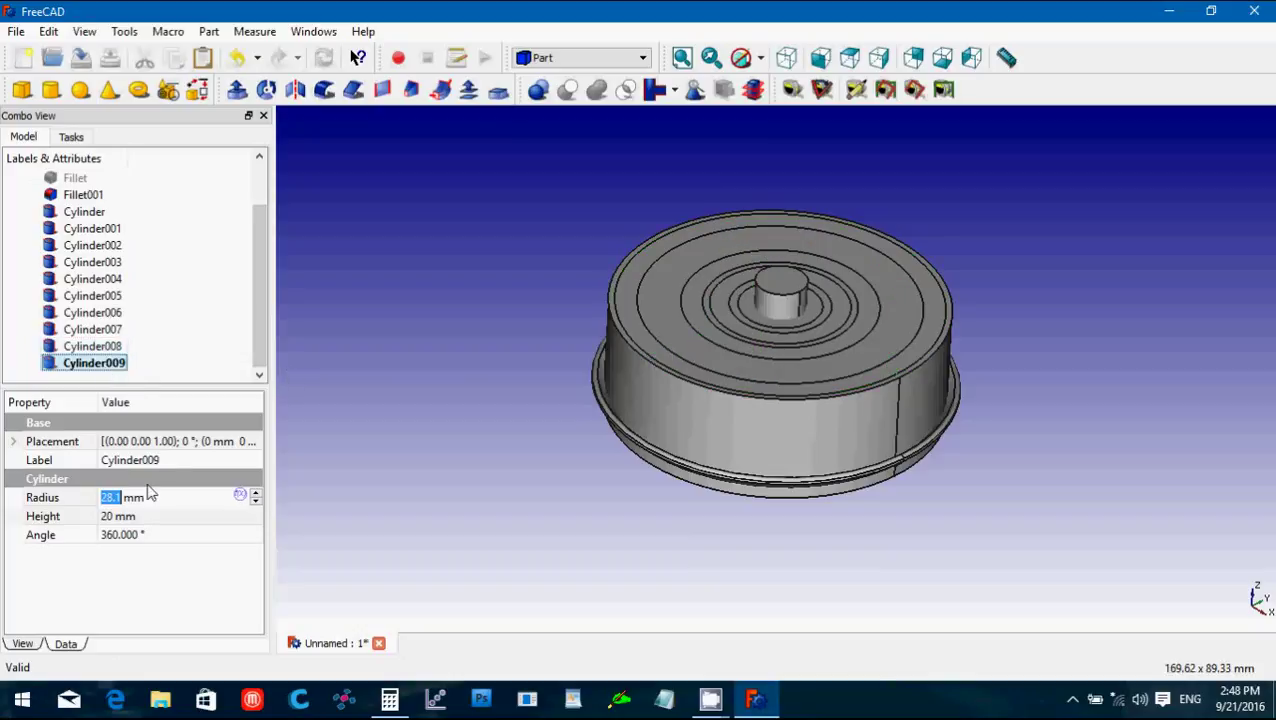
Set the radius of Cylinder009 to 33.3 mm, then correct it to 32 mm.
{"action": "left_click", "coordinate": [80, 350]}
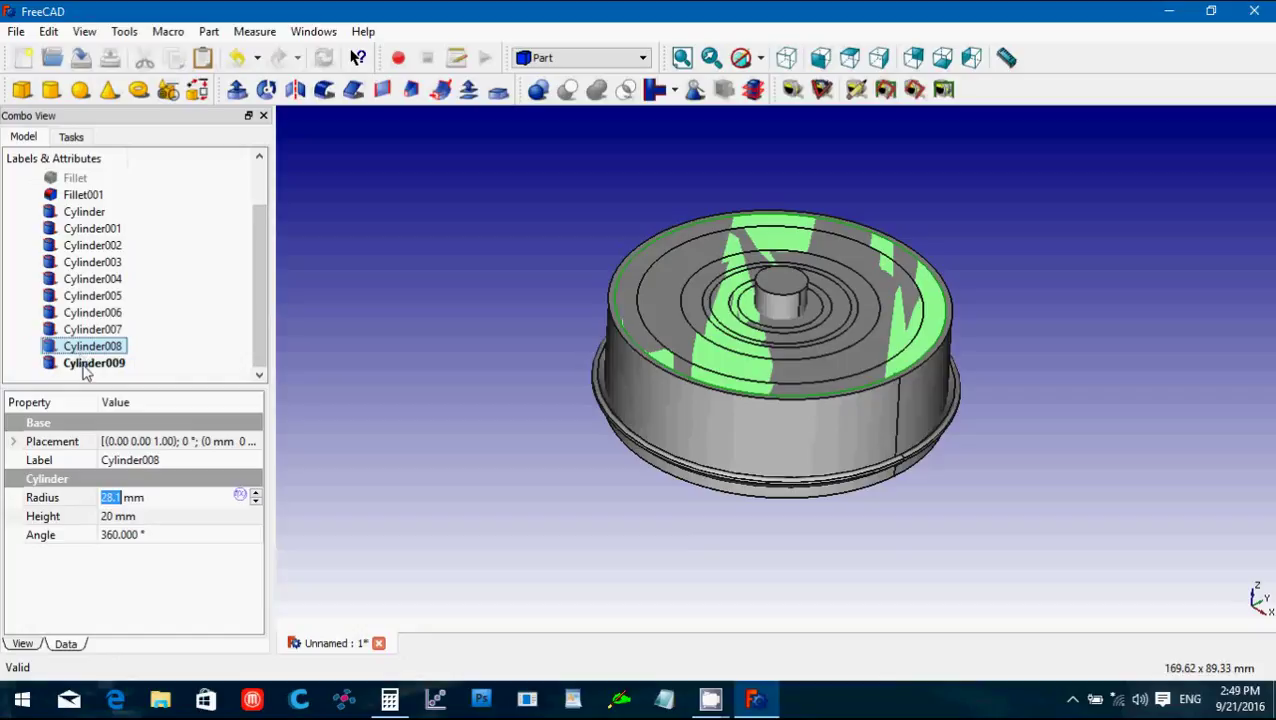
{"action": "left_click", "coordinate": [85, 366]}
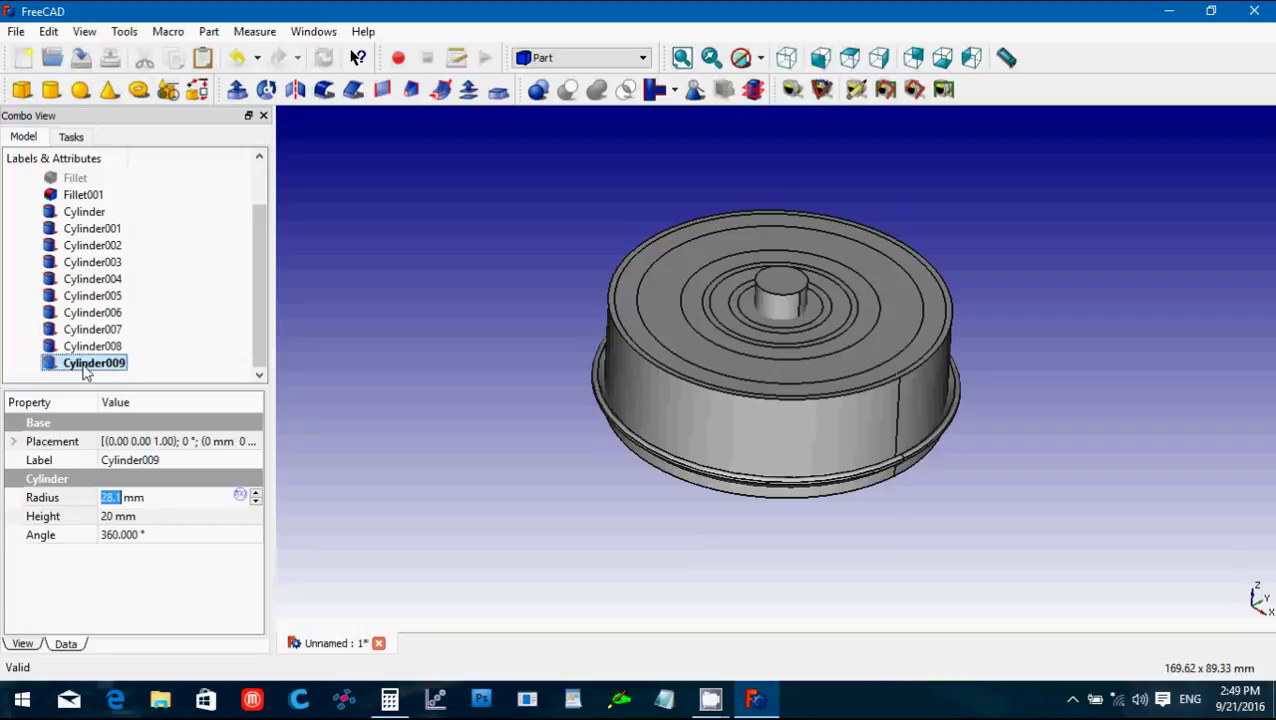
{"action": "left_click", "coordinate": [153, 502]}
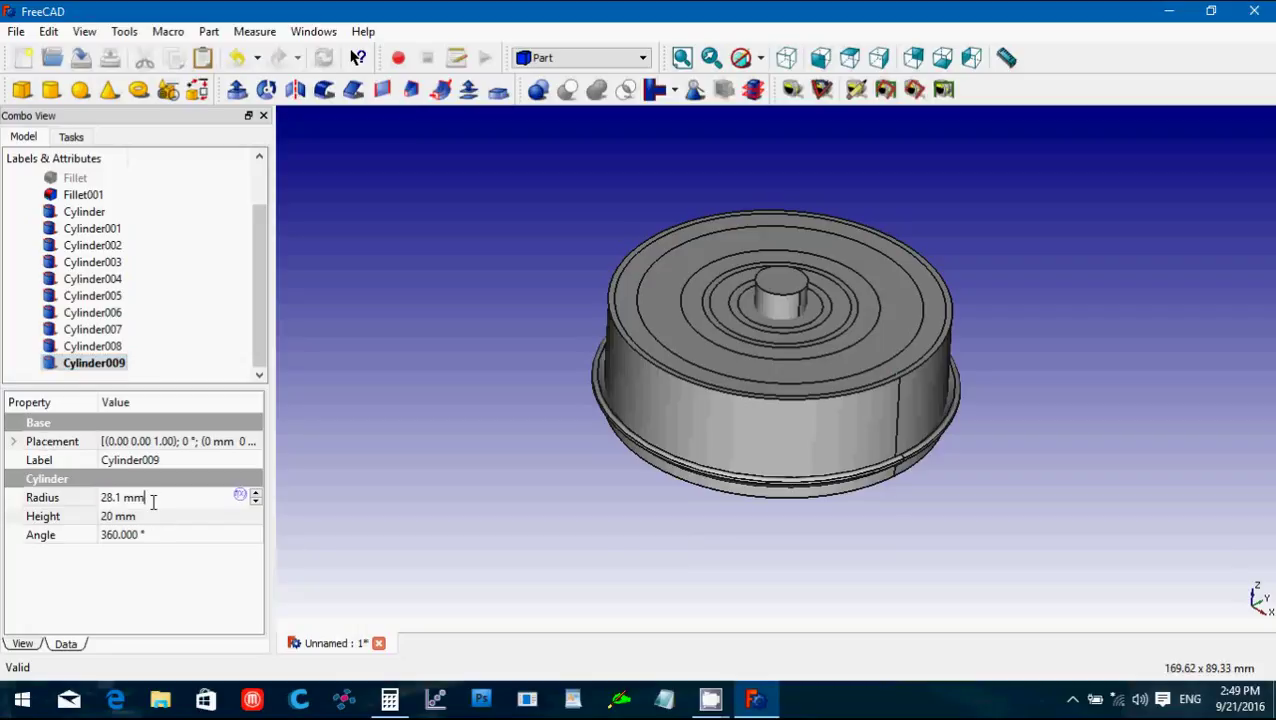
{"action": "left_click", "coordinate": [60, 499]}
{"action": "type", "text": "33.3"}
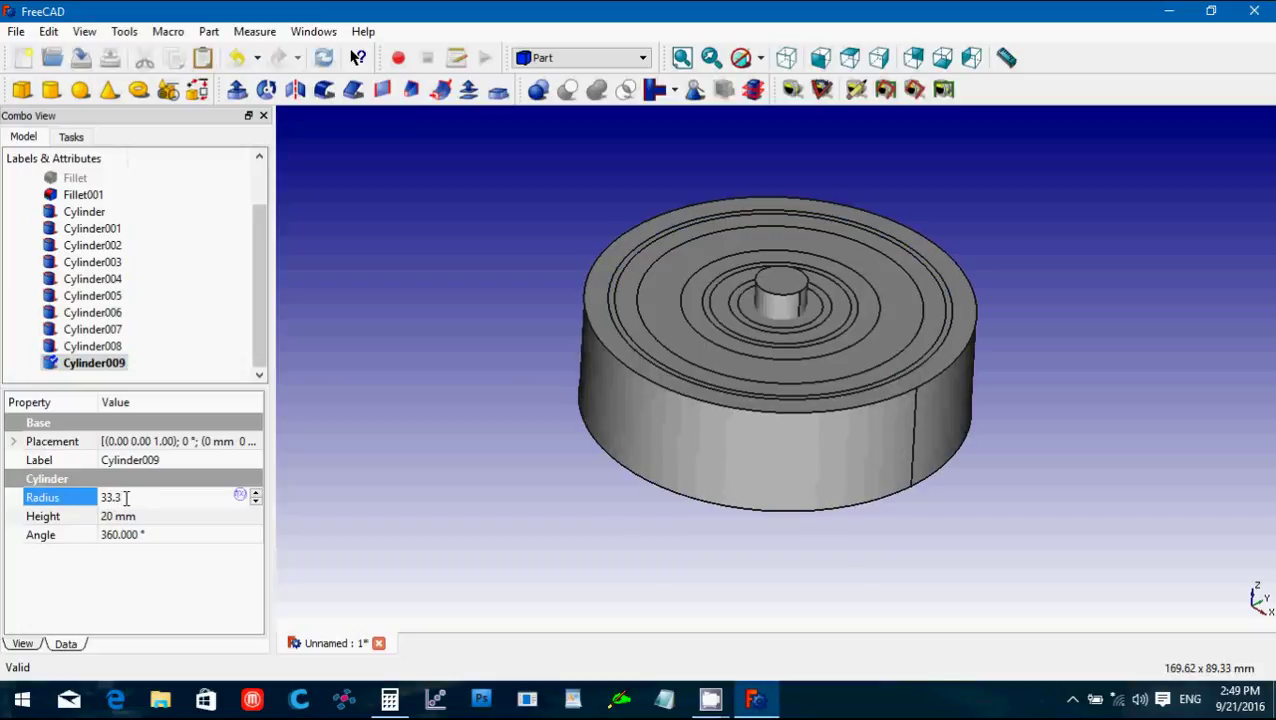
{"action": "mouse_move", "coordinate": [125, 497]}
{"action": "left_mouse_down"}
{"action": "mouse_move", "coordinate": [100, 498]}
{"action": "mouse_move", "coordinate": [107, 507]}
{"action": "left_mouse_up"}
{"action": "type", "text": "6"}
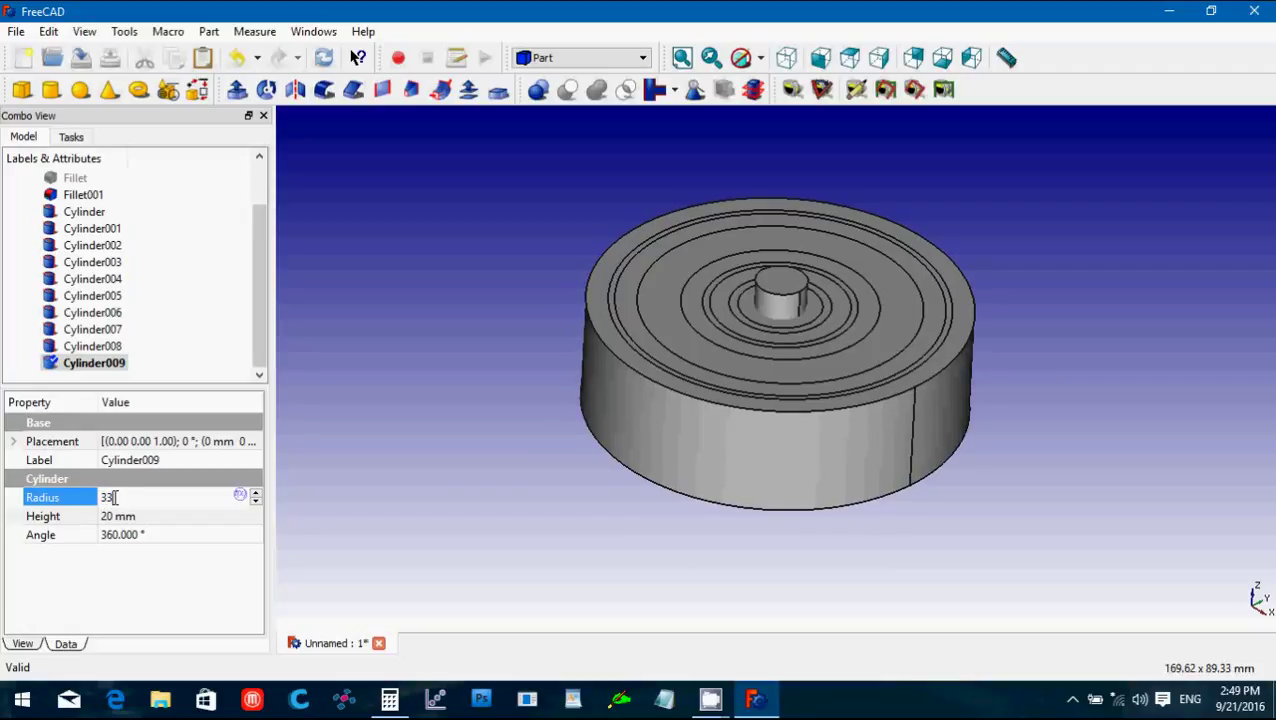
{"action": "type", "text": "32"}
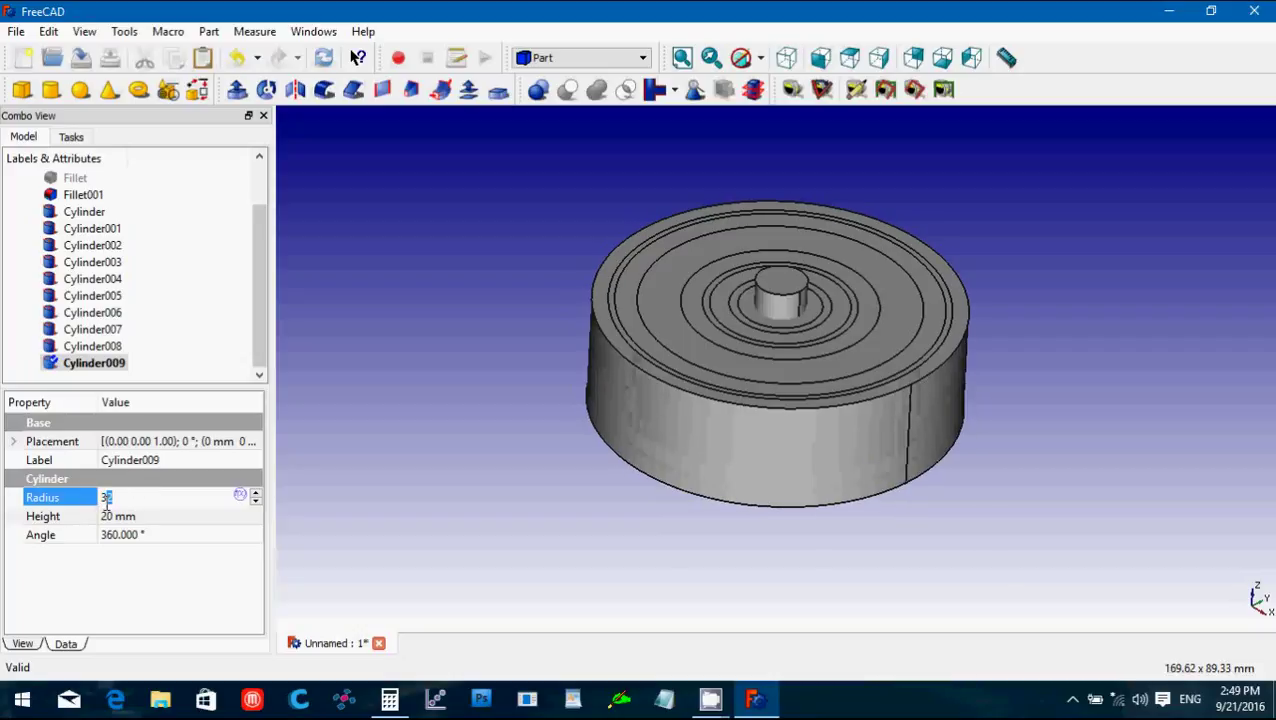
Set the radius of Cylinder009 to 31 mm, then correct it to 30 mm.
{"action": "left_click", "coordinate": [97, 346]}
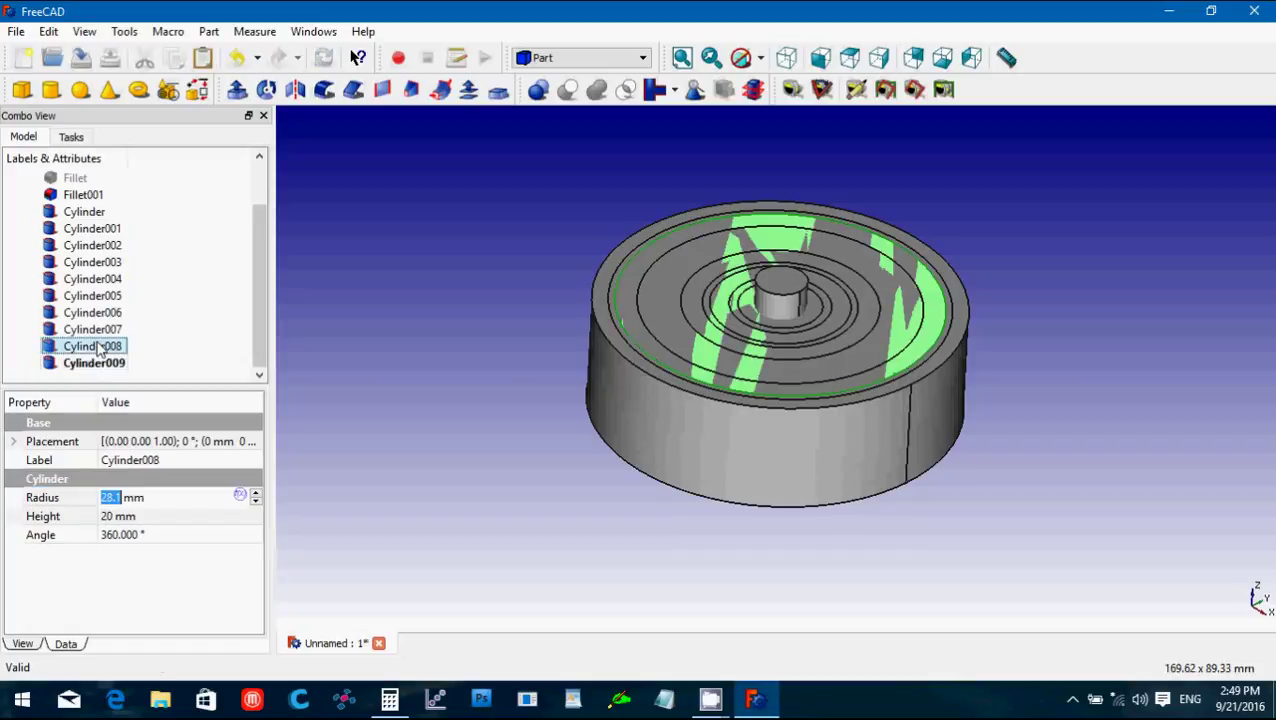
{"action": "left_click", "coordinate": [100, 363]}
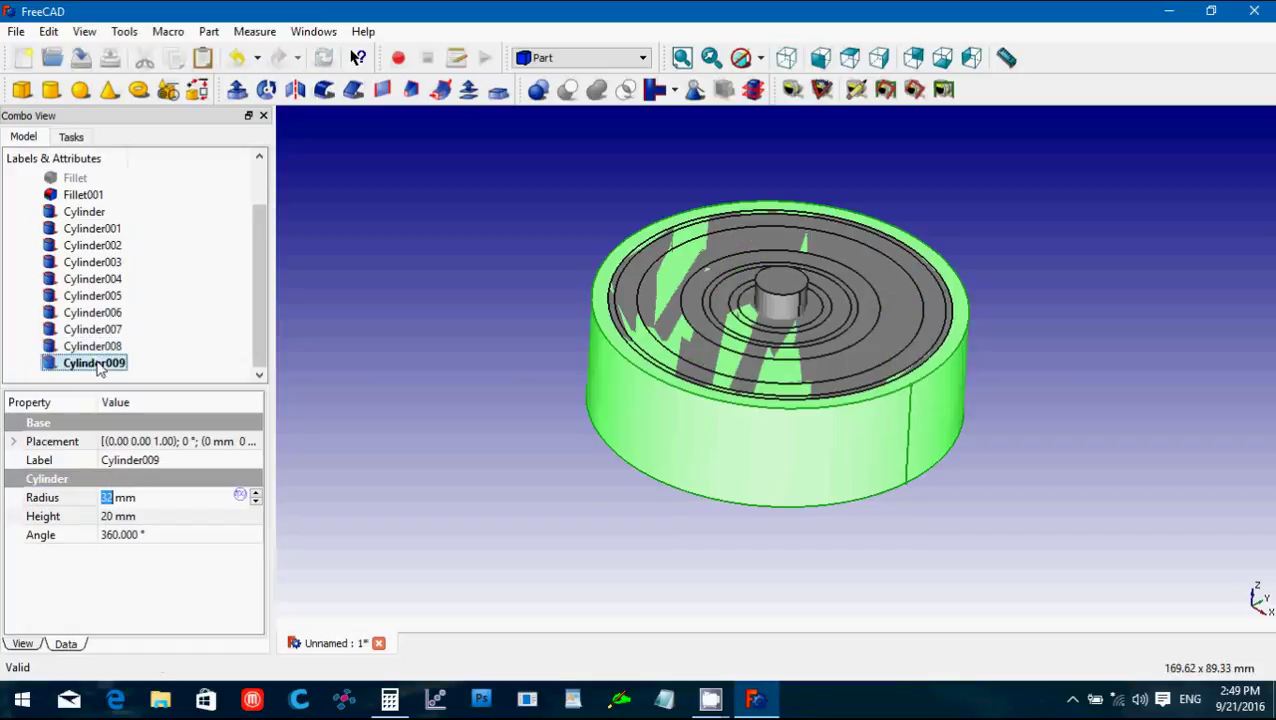
{"action": "left_click", "coordinate": [113, 497]}
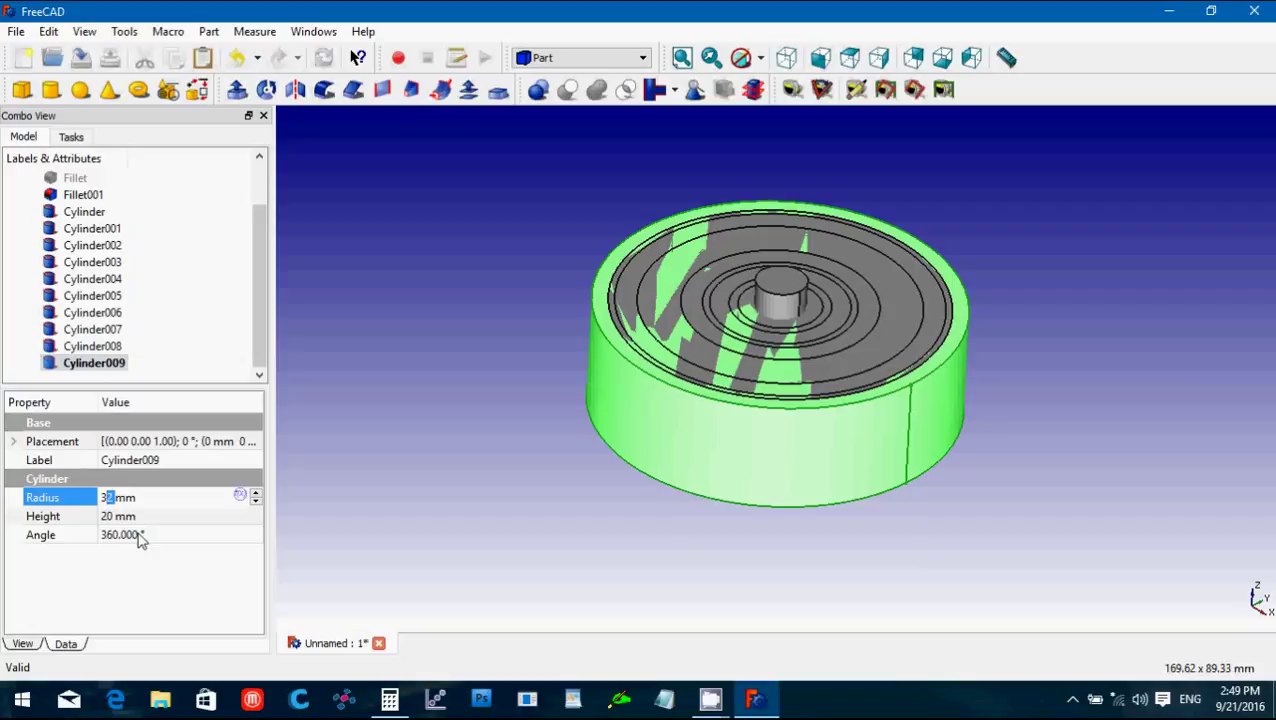
{"action": "type", "text": "1"}
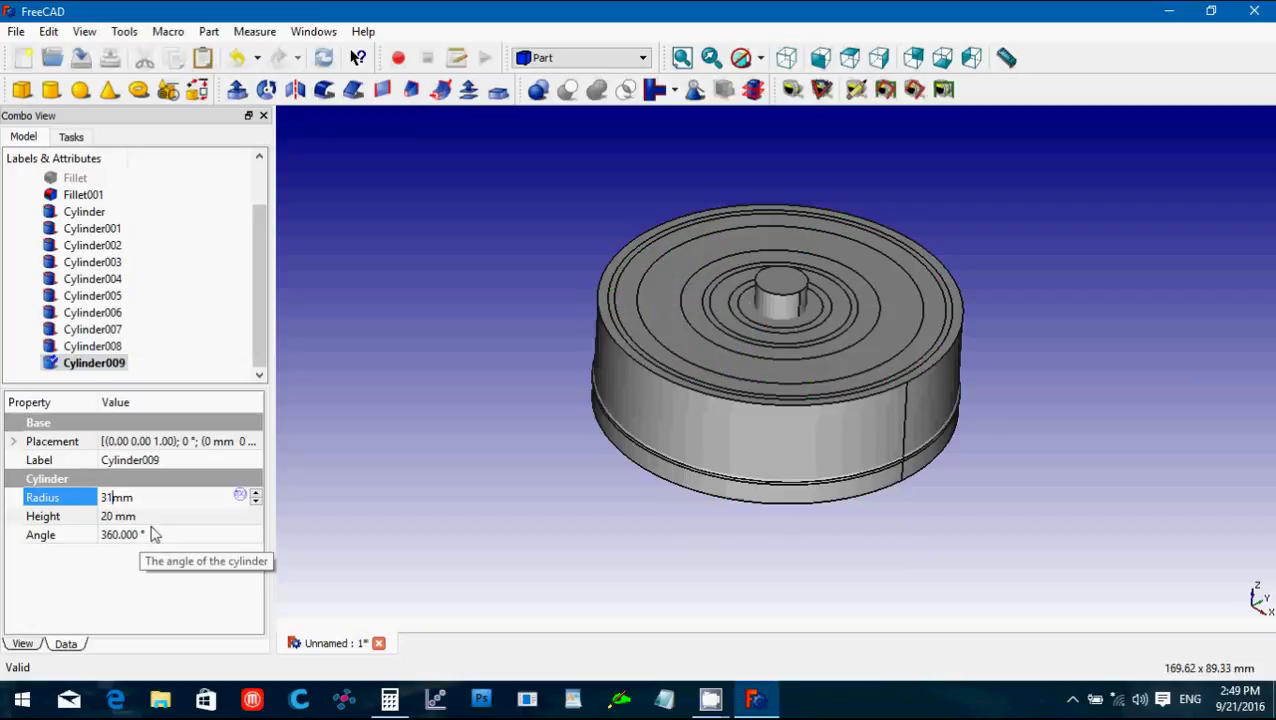
{"action": "left_click_drag", "start_coordinate": [142, 497], "coordinate": [108, 503]}
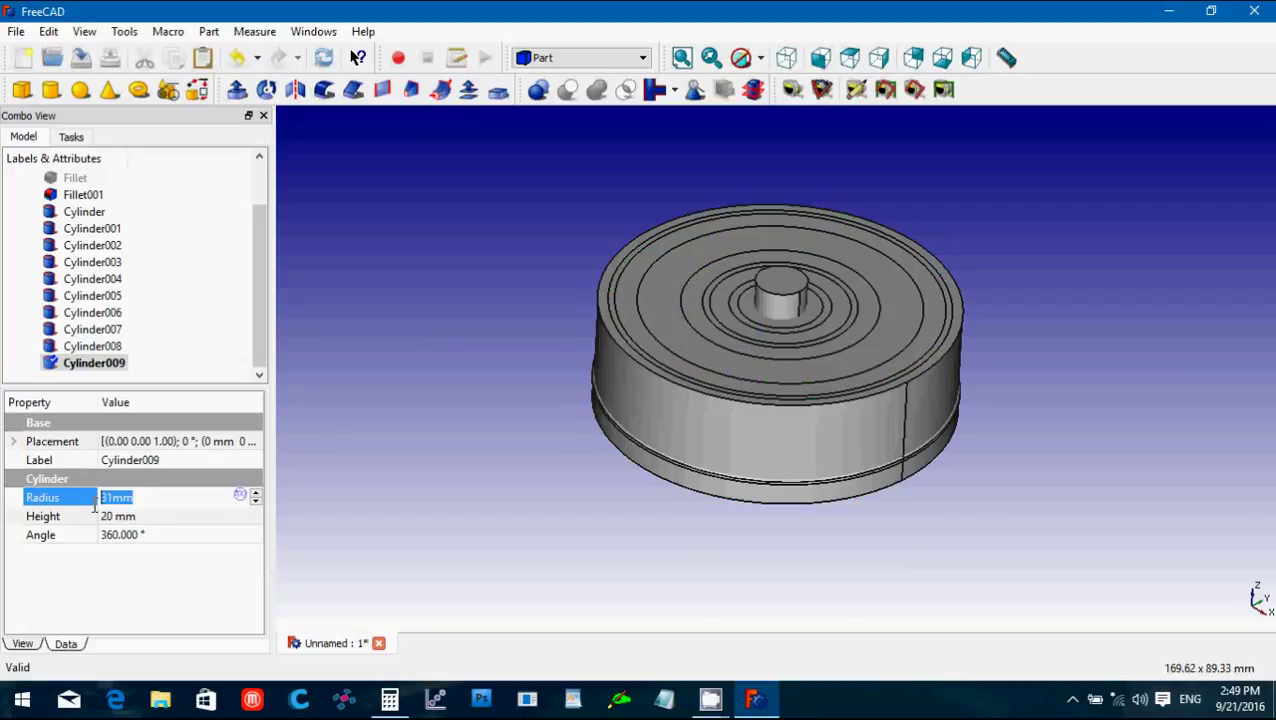
{"action": "type", "text": "30"}
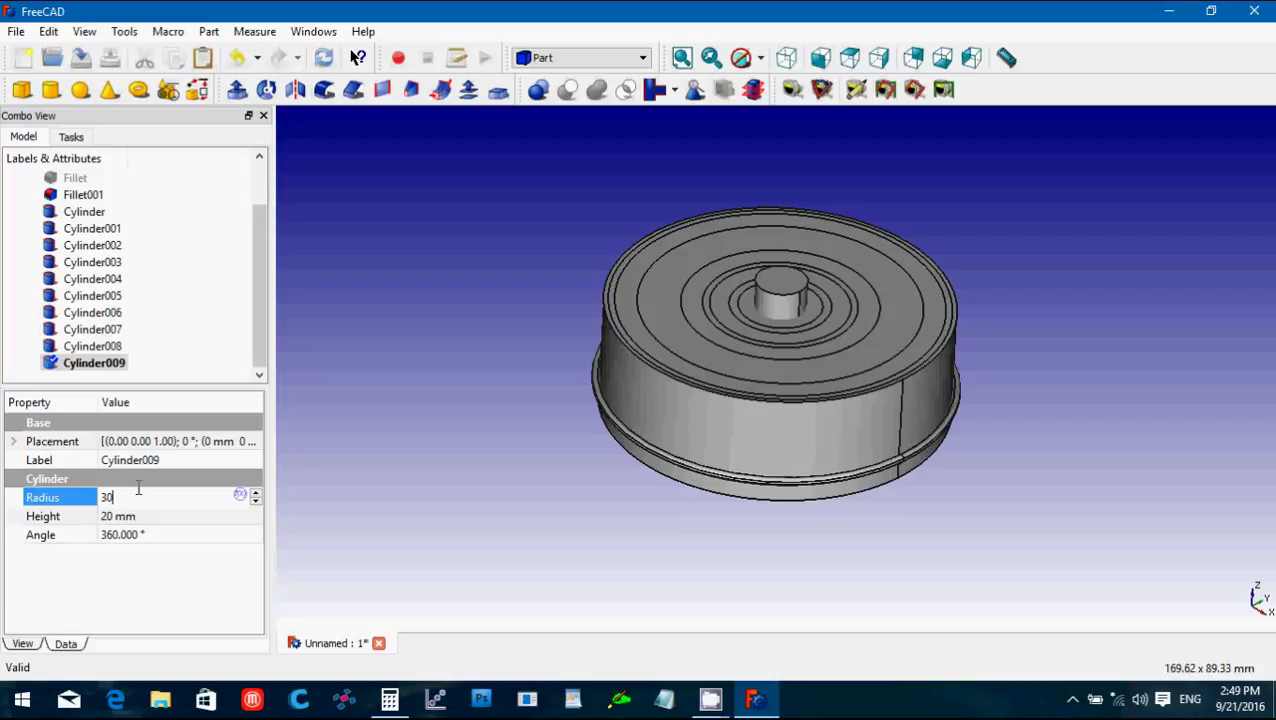
{"action": "left_click", "coordinate": [371, 402]}
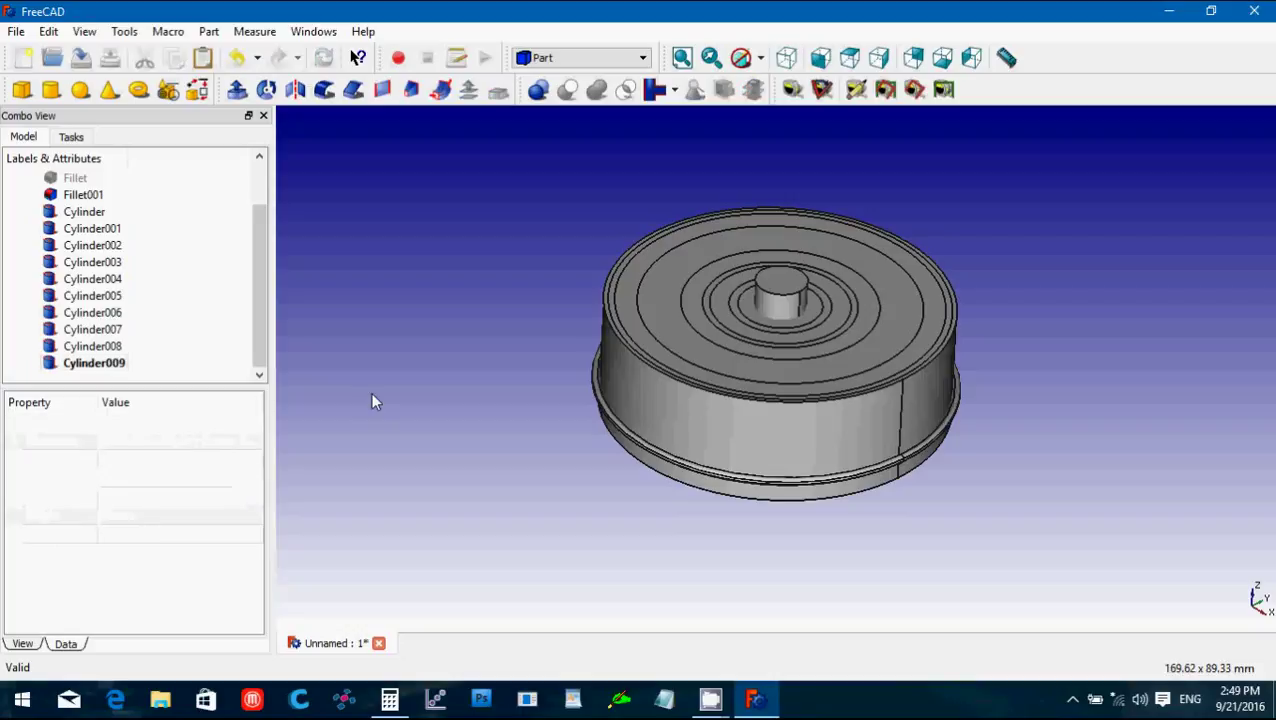
Set the radius of Cylinder008 to 27 mm.
{"action": "left_click", "coordinate": [110, 350]}
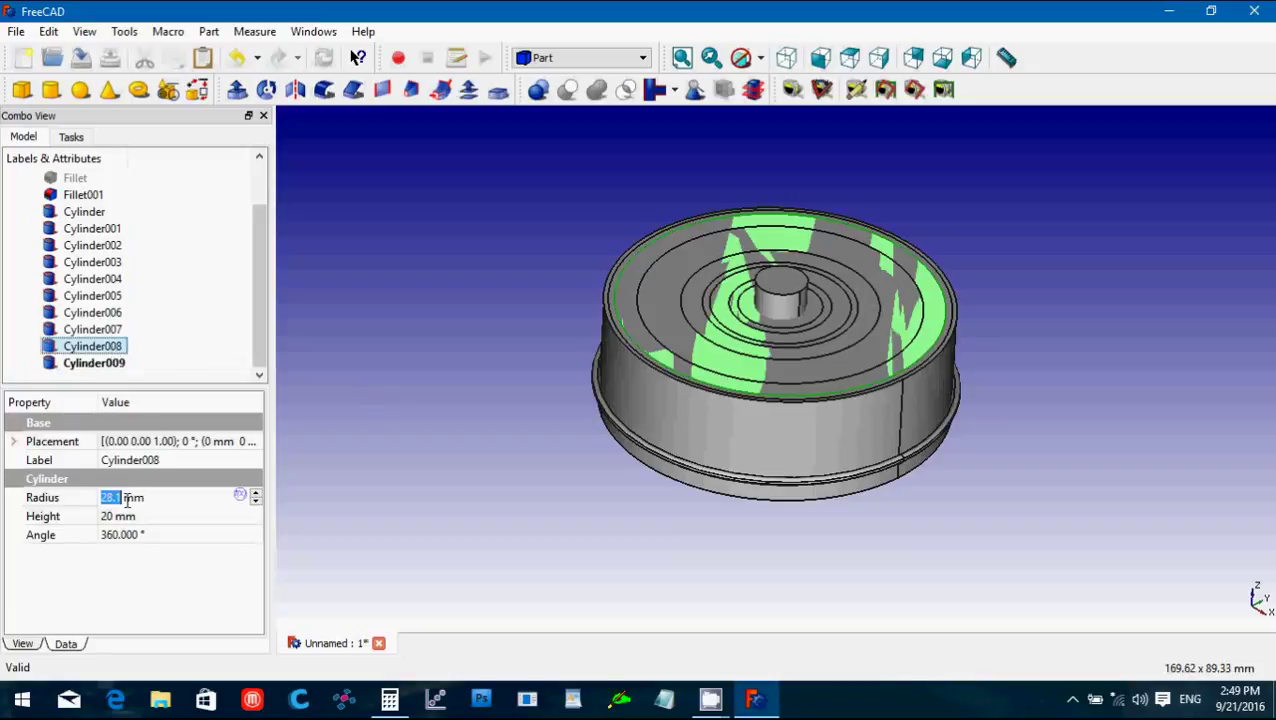
{"action": "left_click_drag", "start_coordinate": [127, 498], "coordinate": [112, 505]}
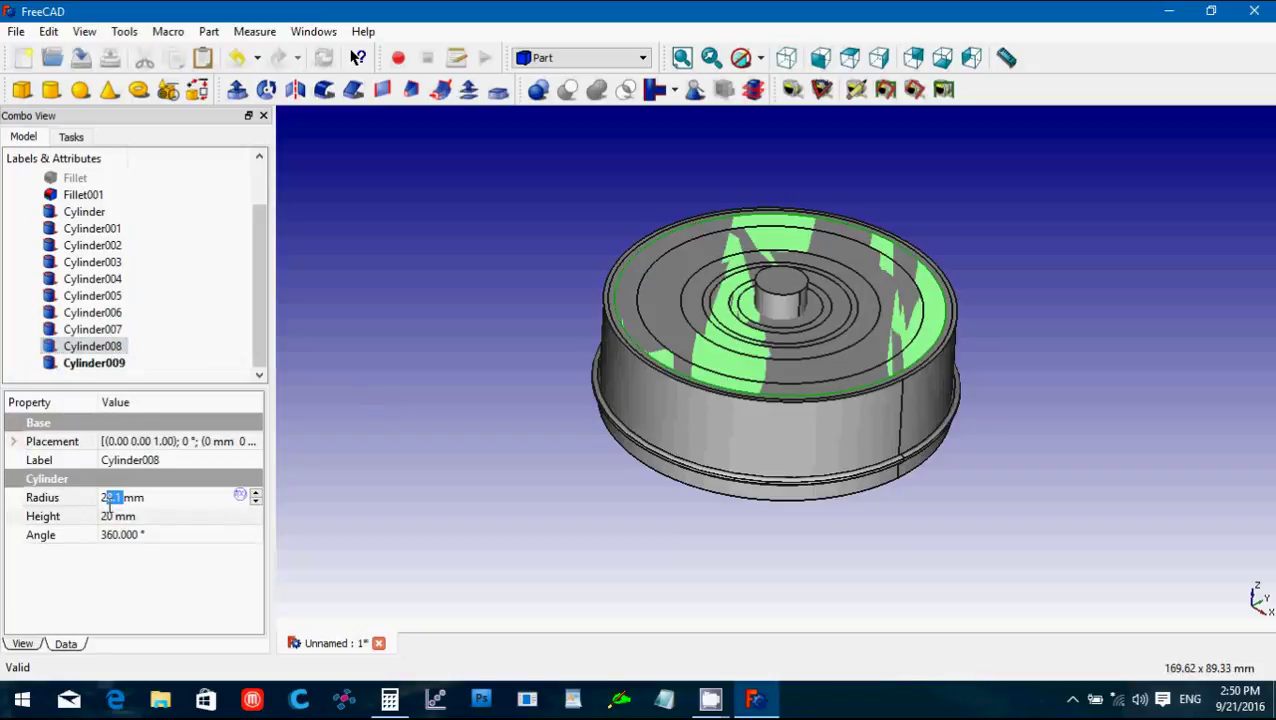
{"action": "type", "text": "3"}
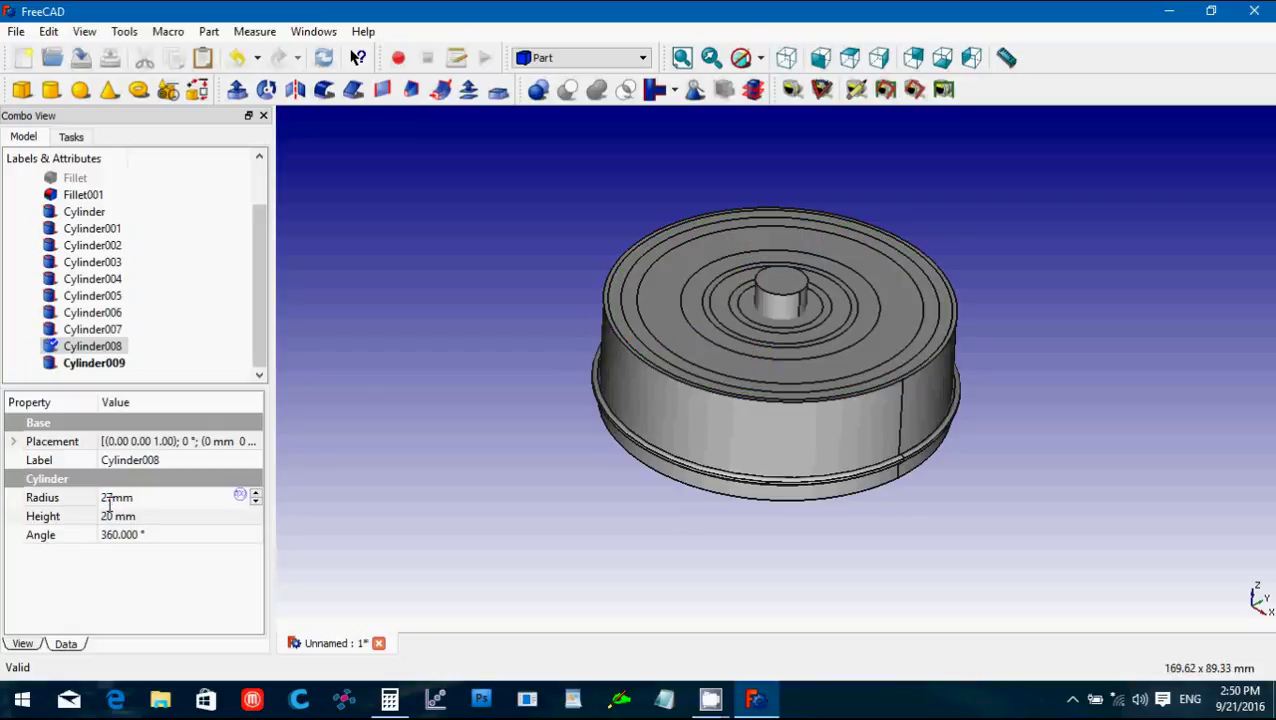
{"action": "key", "text": "Return"}
{"action": "left_click", "coordinate": [360, 459]}
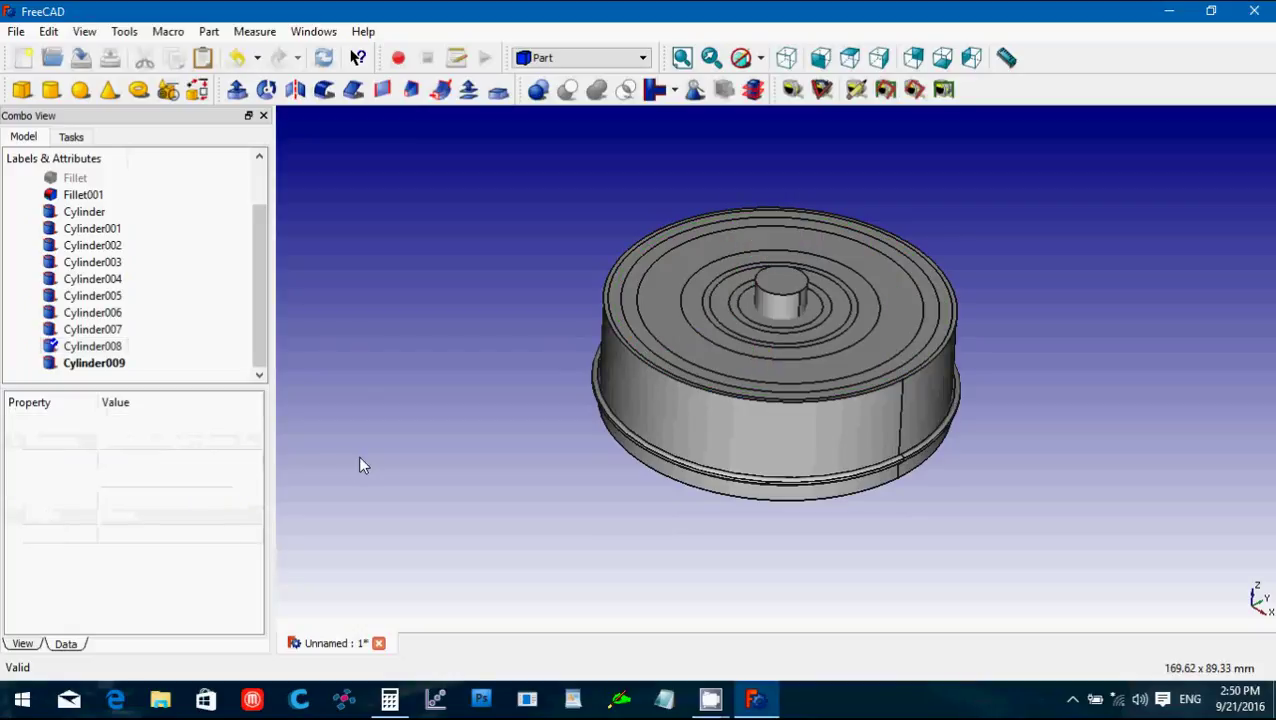
Cut Cylinder008 out of Cylinder009, and cut Cylinder006 out of Cylinder007.
{"action": "middle_click_drag", "start_coordinate": [377, 317], "coordinate": [459, 389]}
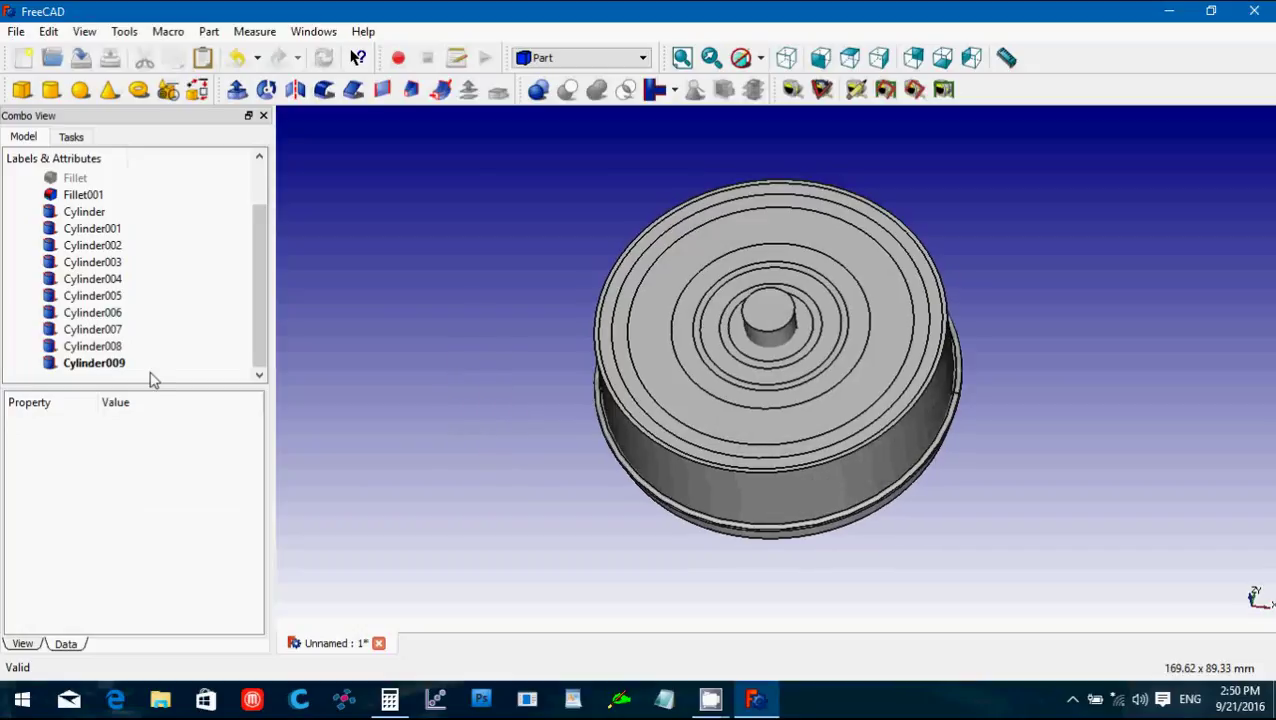
{"action": "left_click", "coordinate": [70, 365]}
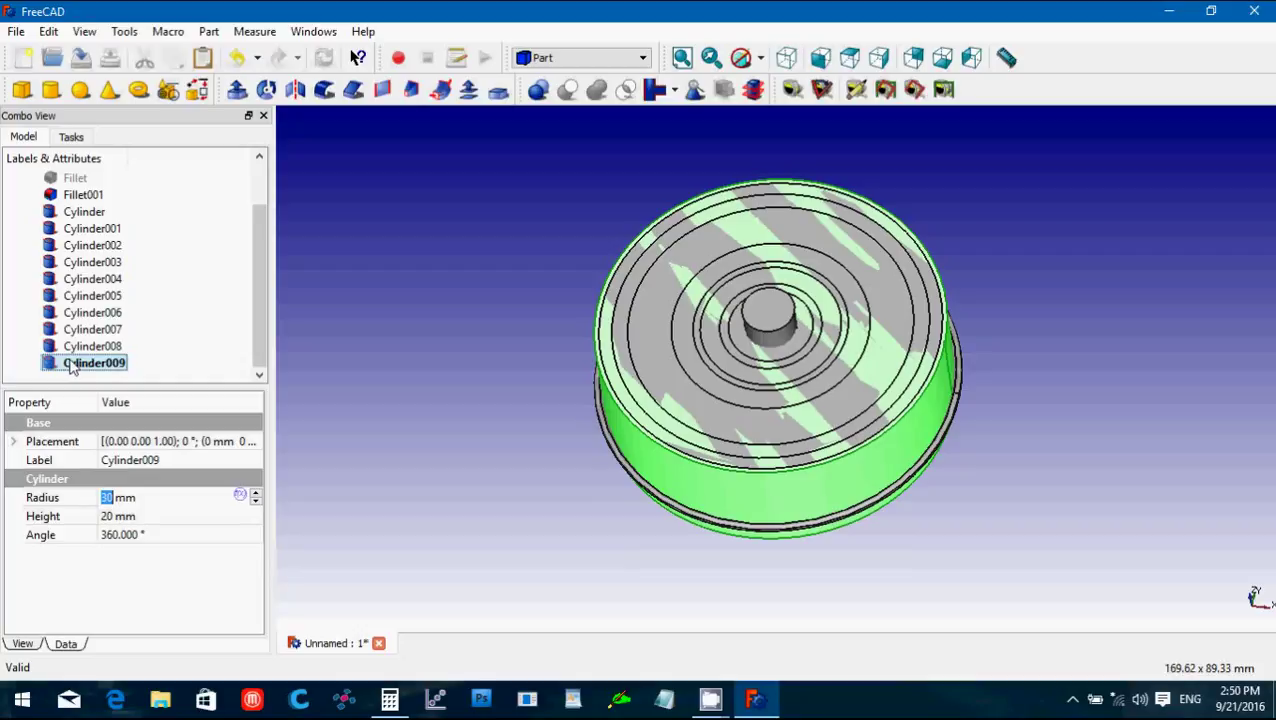
{"action": "left_click", "coordinate": [76, 346], "text": "ctrl"}
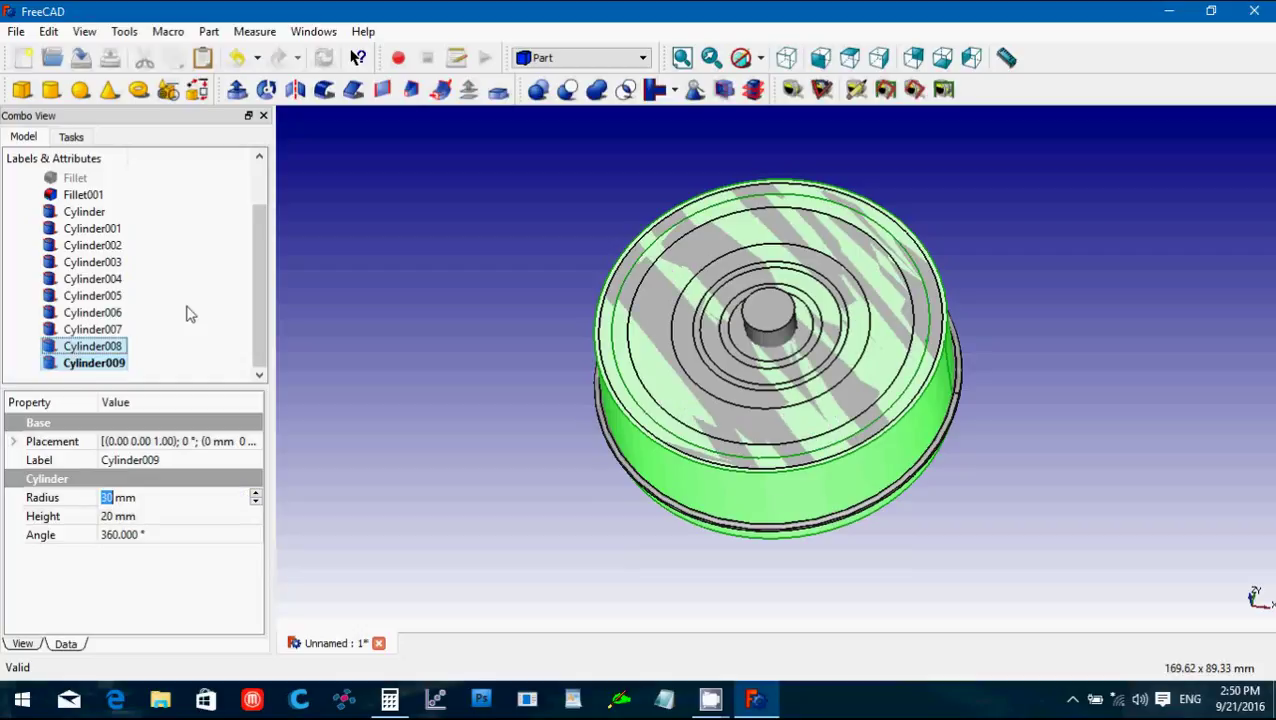
{"action": "left_click", "coordinate": [569, 91]}
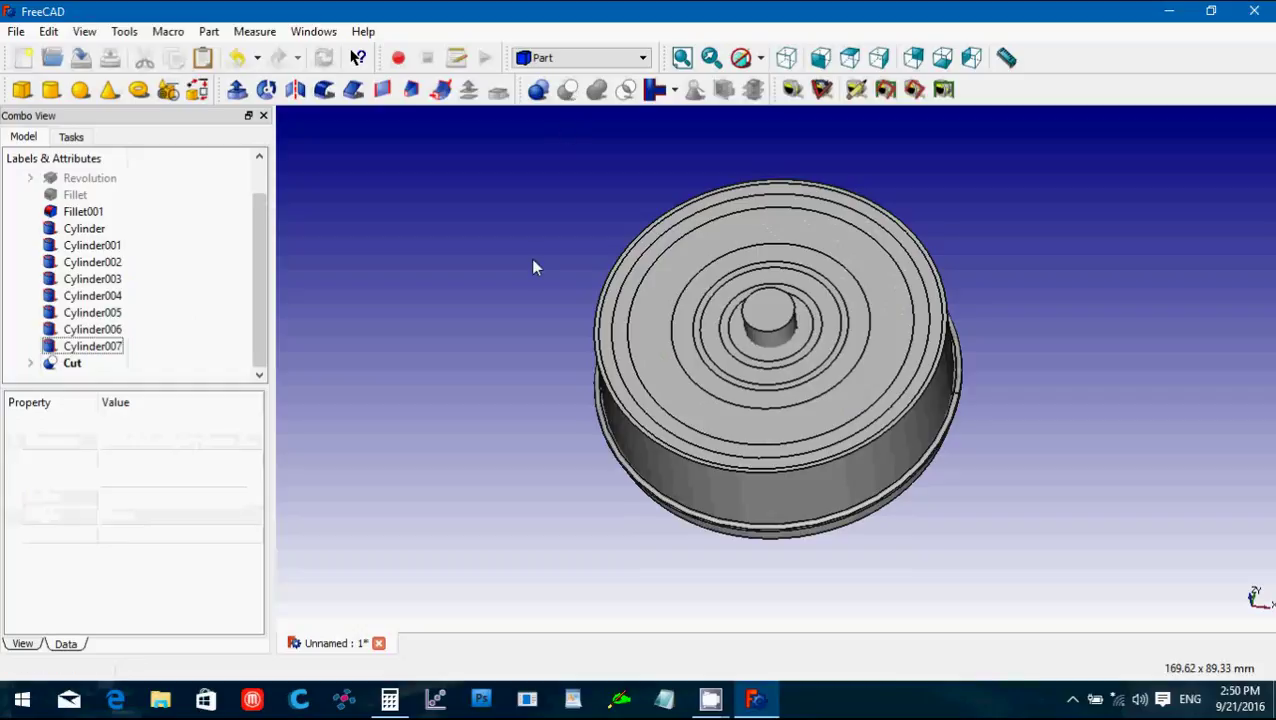
{"action": "left_click", "coordinate": [112, 349]}
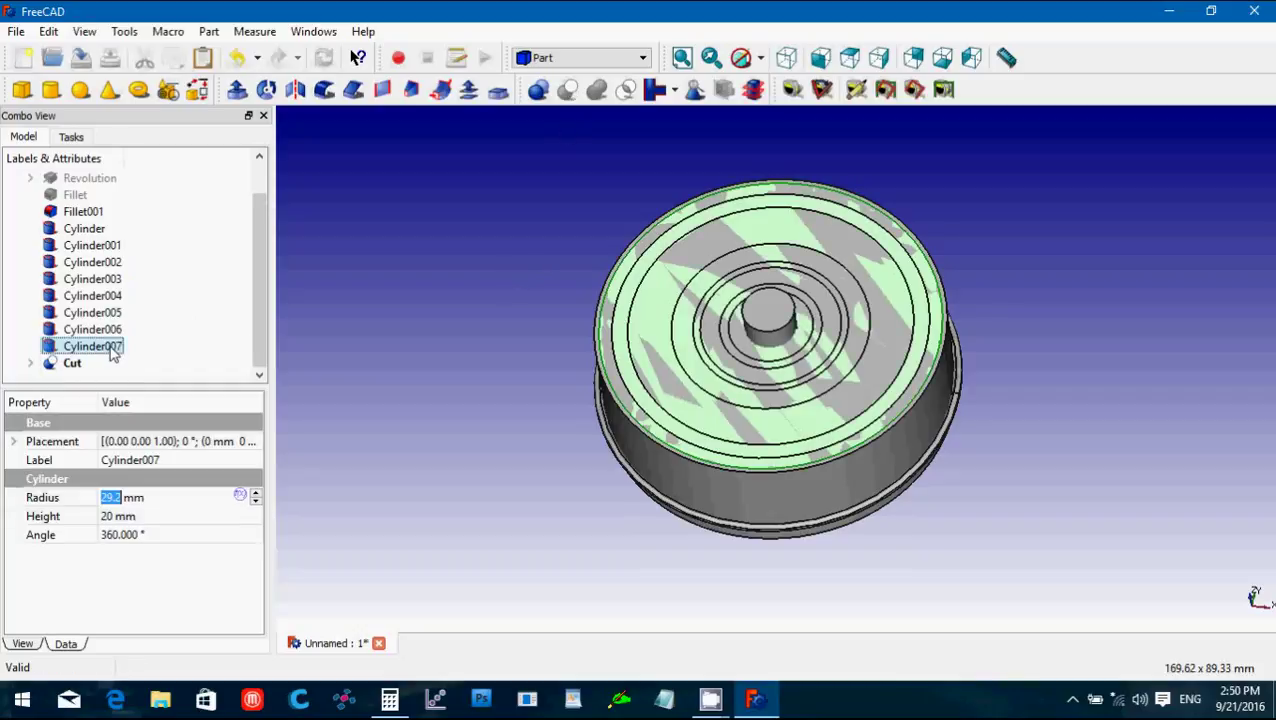
{"action": "left_click", "coordinate": [109, 333], "text": "ctrl"}
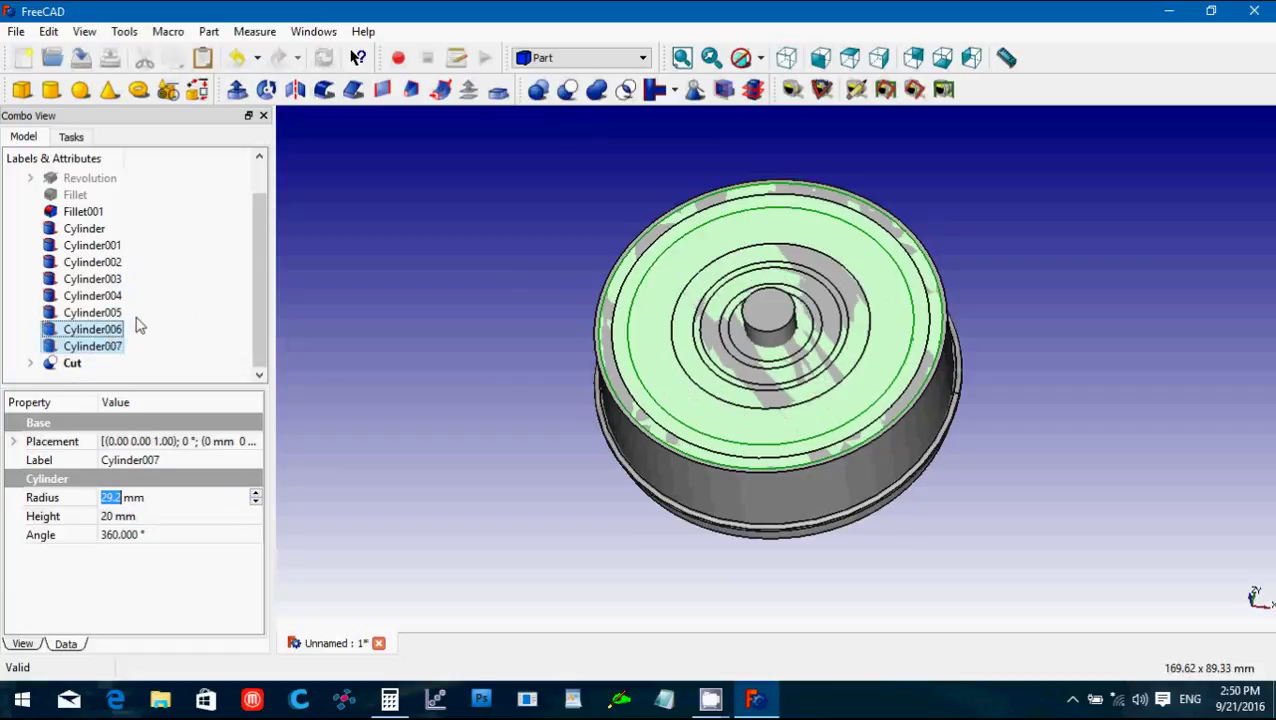
{"action": "left_click", "coordinate": [567, 90]}
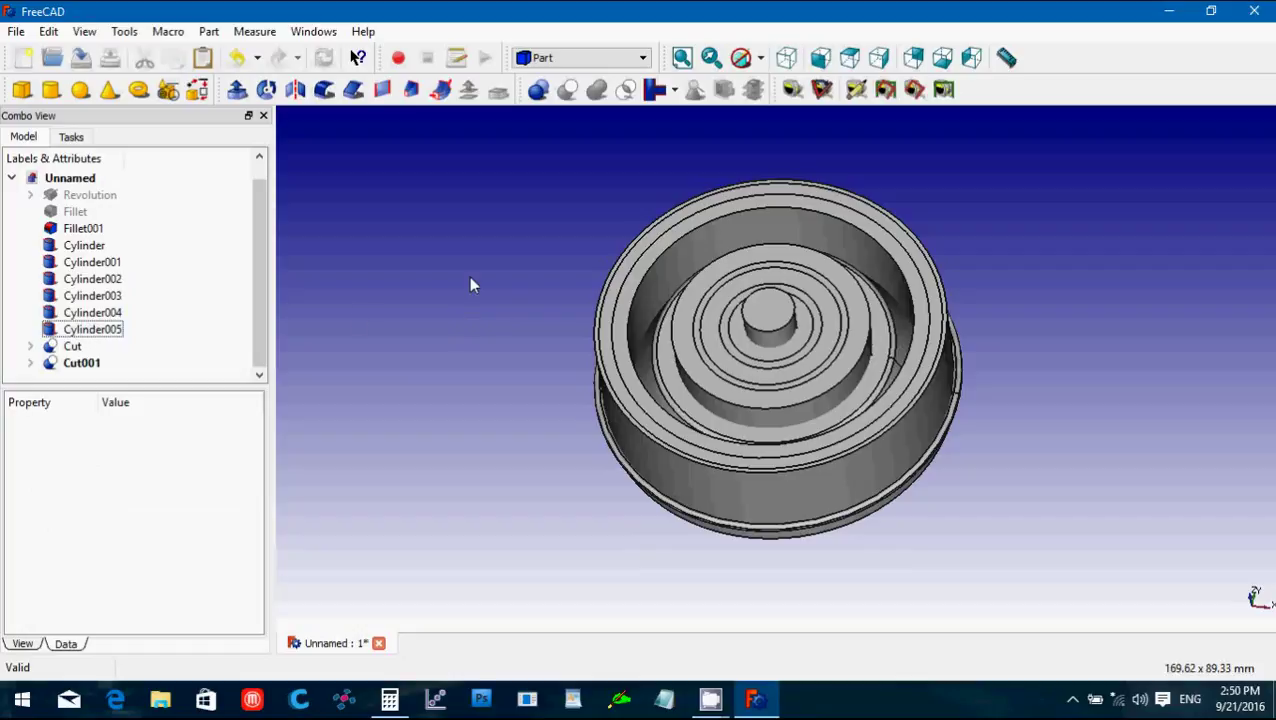
{"action": "middle_click_drag", "start_coordinate": [516, 281], "coordinate": [398, 365]}
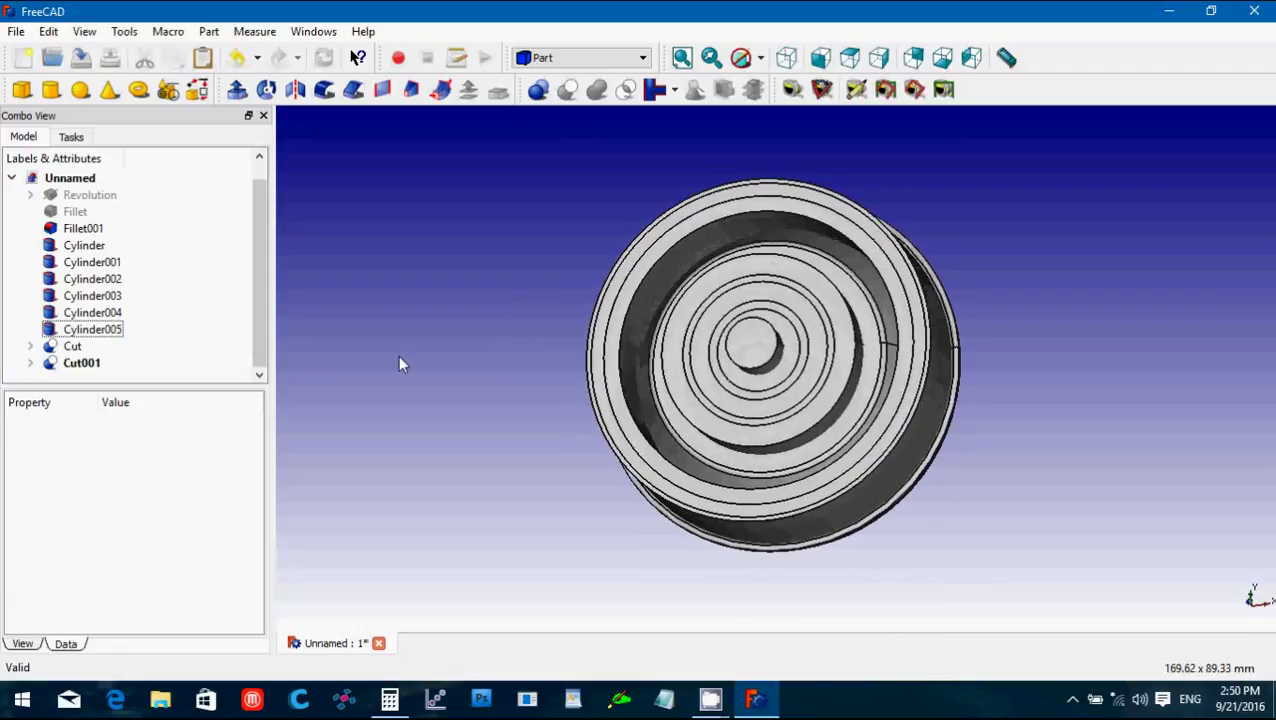
Delete the Cut001 and Cut objects to release their four source cylinders.
{"action": "left_click", "coordinate": [63, 366]}
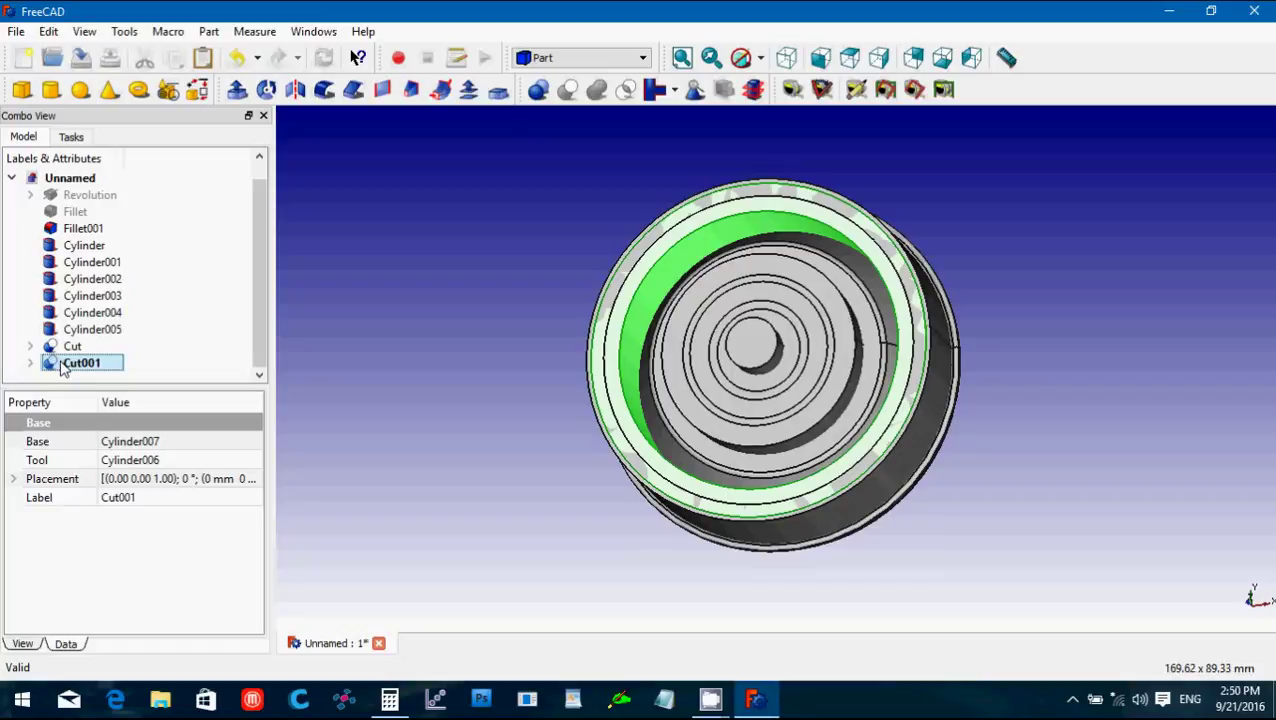
{"action": "left_click", "coordinate": [481, 312]}
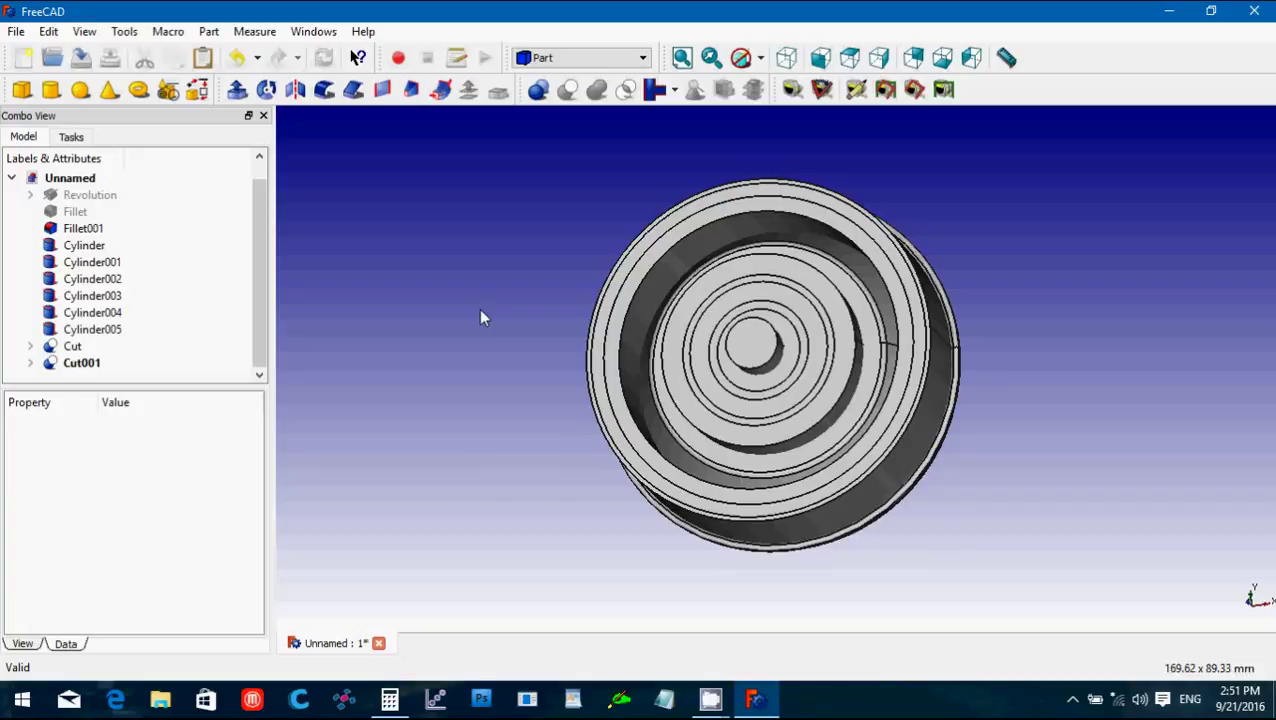
{"action": "left_click", "coordinate": [82, 365]}
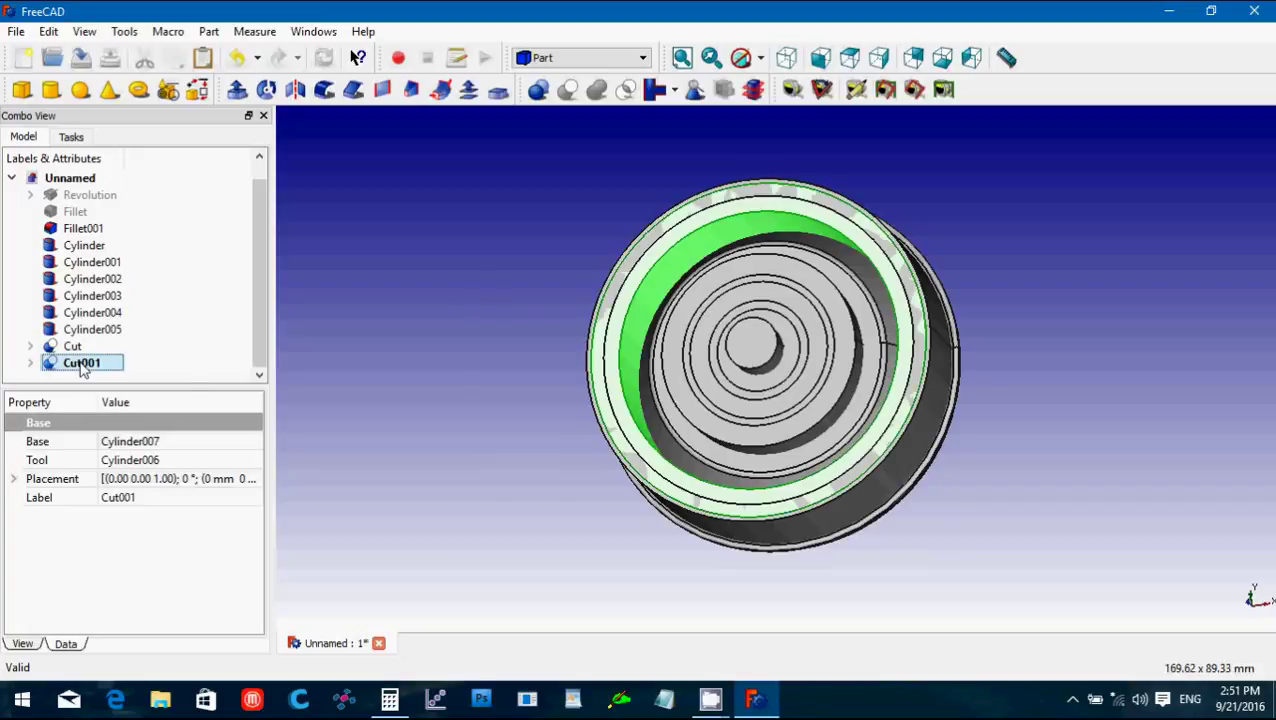
{"action": "key", "text": "Delete"}
{"action": "left_click", "coordinate": [78, 348]}
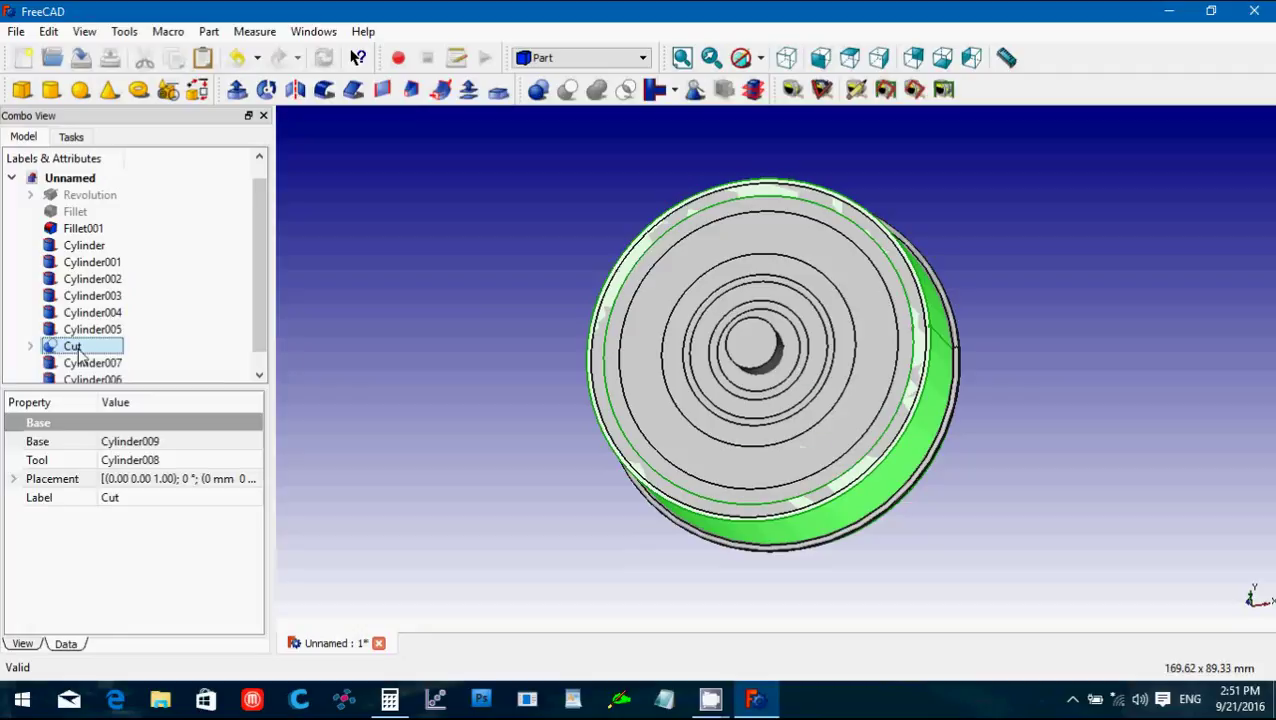
{"action": "key", "text": "Delete"}
Cut the innermost Cylinder out of Cylinder001 to make the first ring.
{"action": "scroll", "coordinate": [259, 274], "scroll_direction": "down", "scroll_amount": 1}
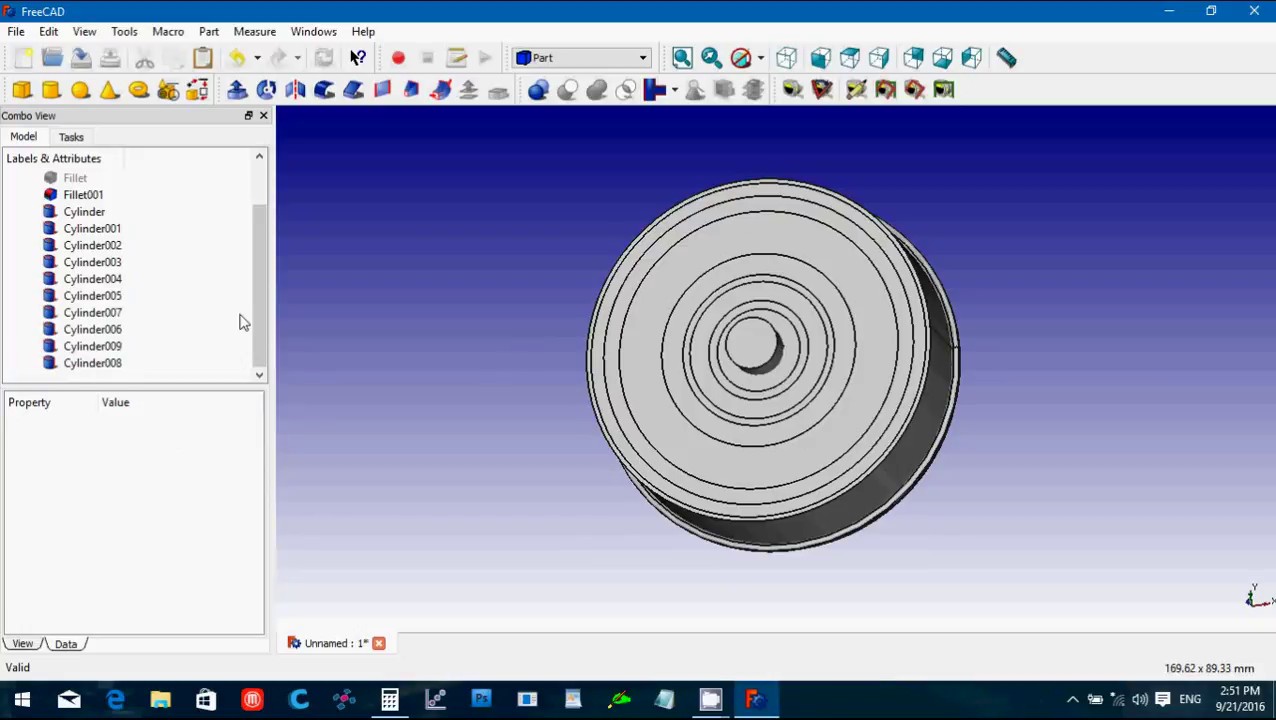
{"action": "left_click", "coordinate": [92, 210]}
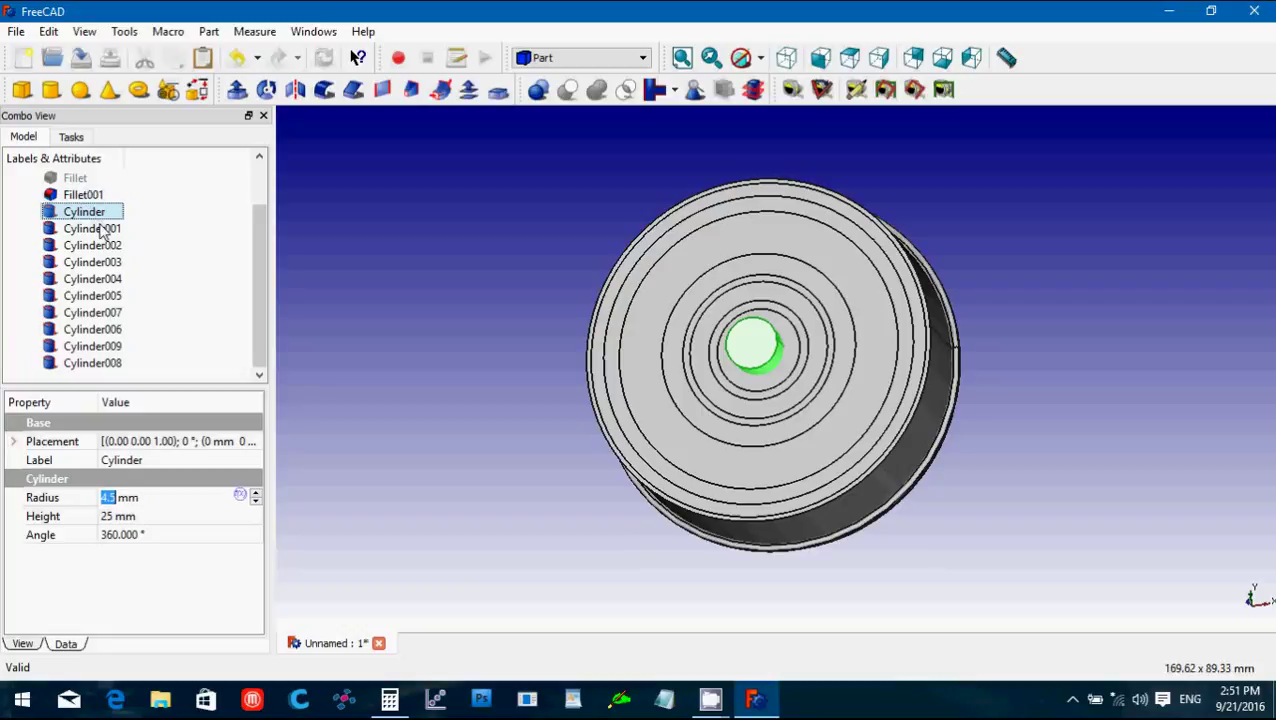
{"action": "left_click", "coordinate": [112, 228]}
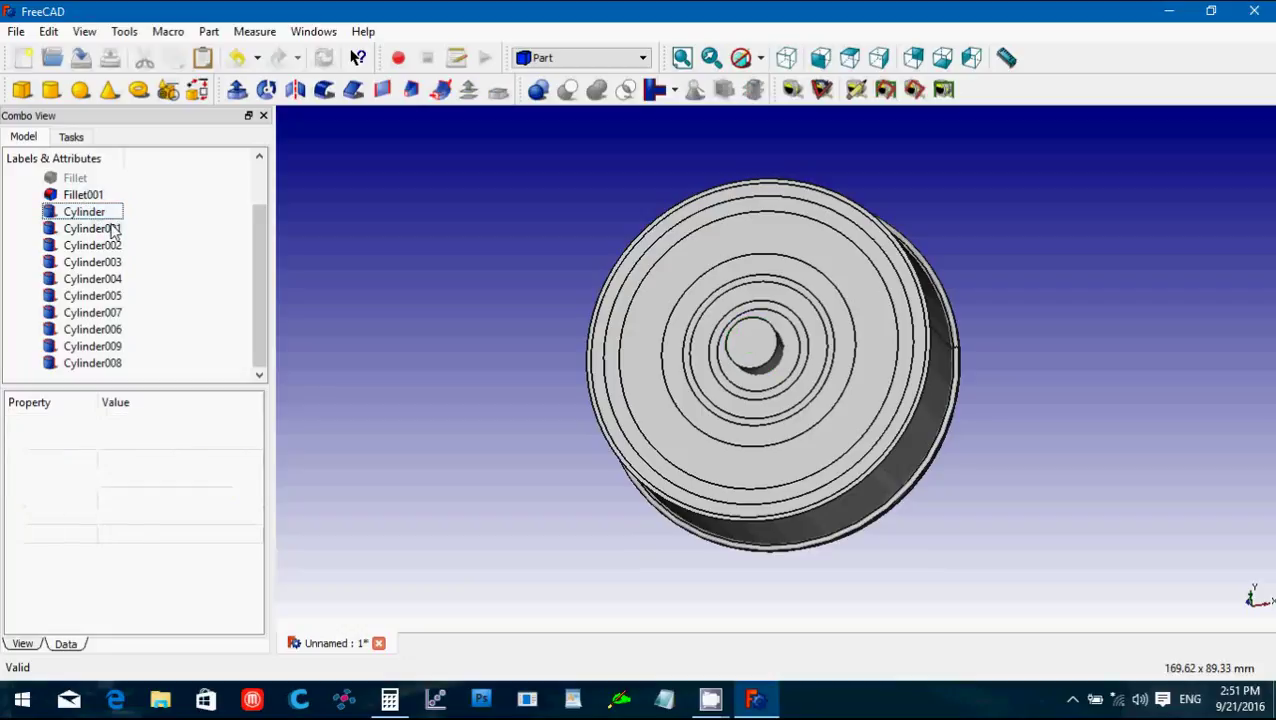
{"action": "left_click", "coordinate": [100, 212], "text": "ctrl"}
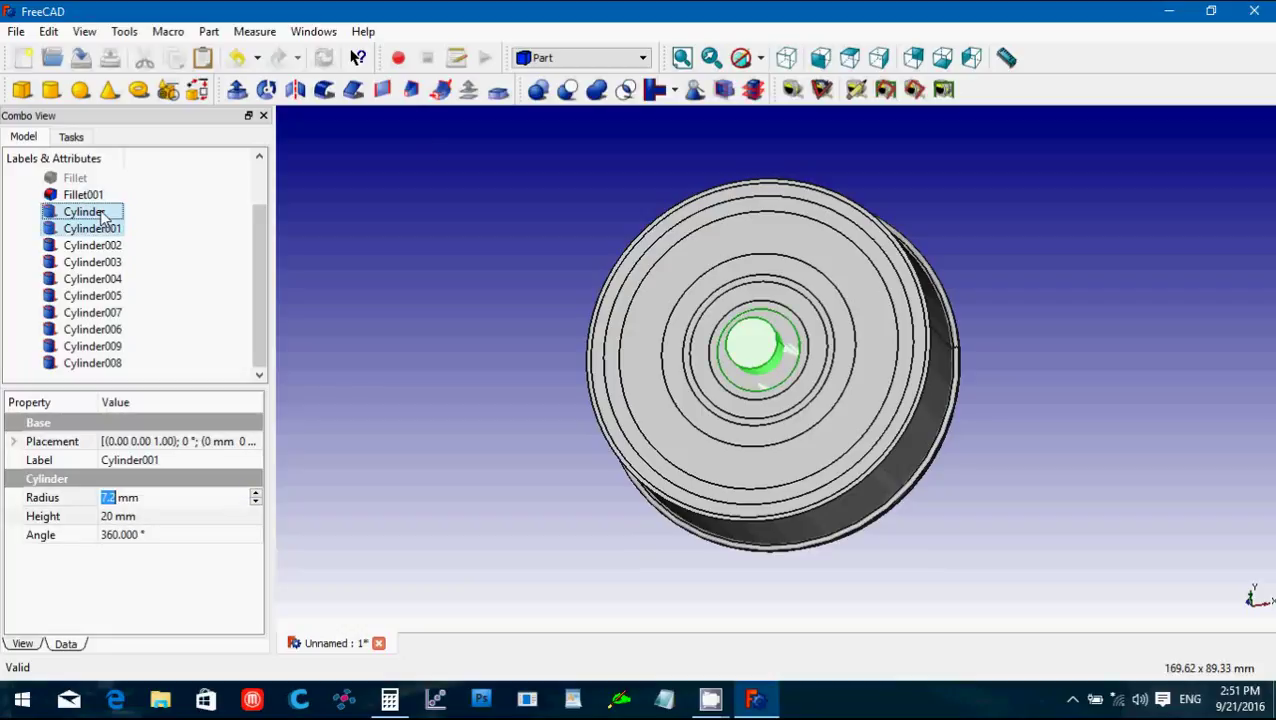
{"action": "left_click", "coordinate": [567, 90]}
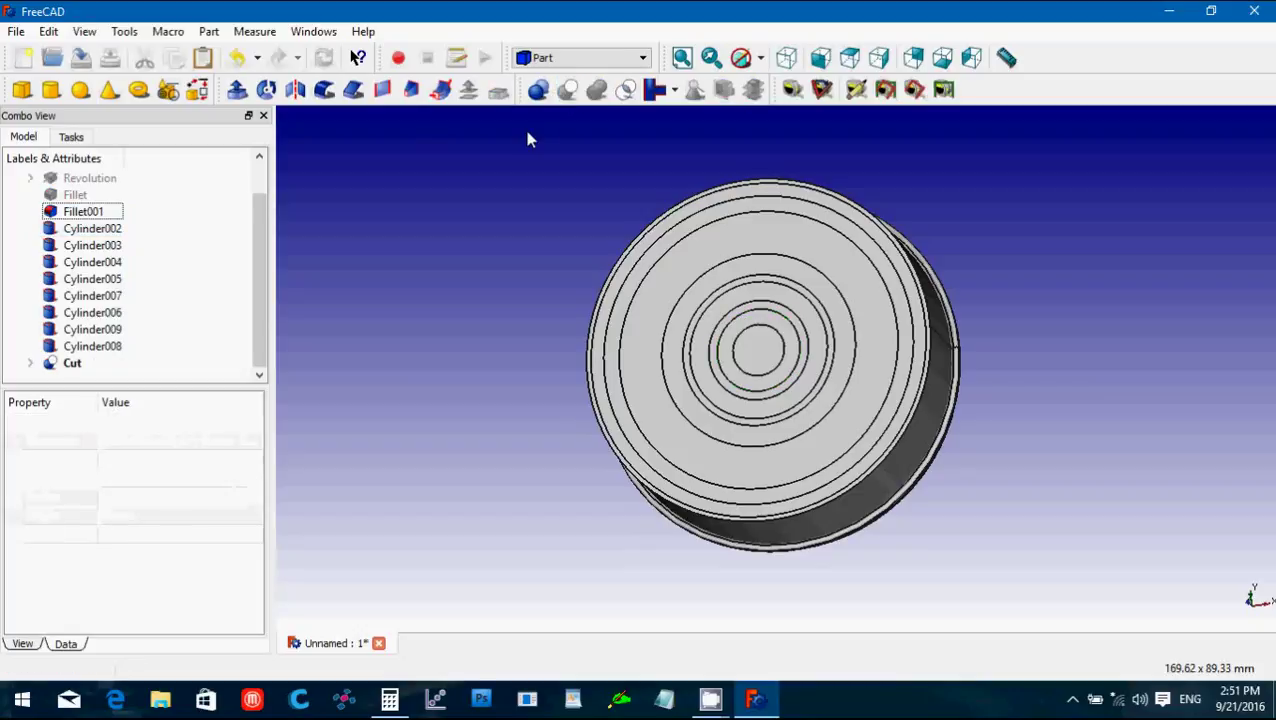
{"action": "middle_click_drag", "start_coordinate": [438, 243], "coordinate": [467, 262]}
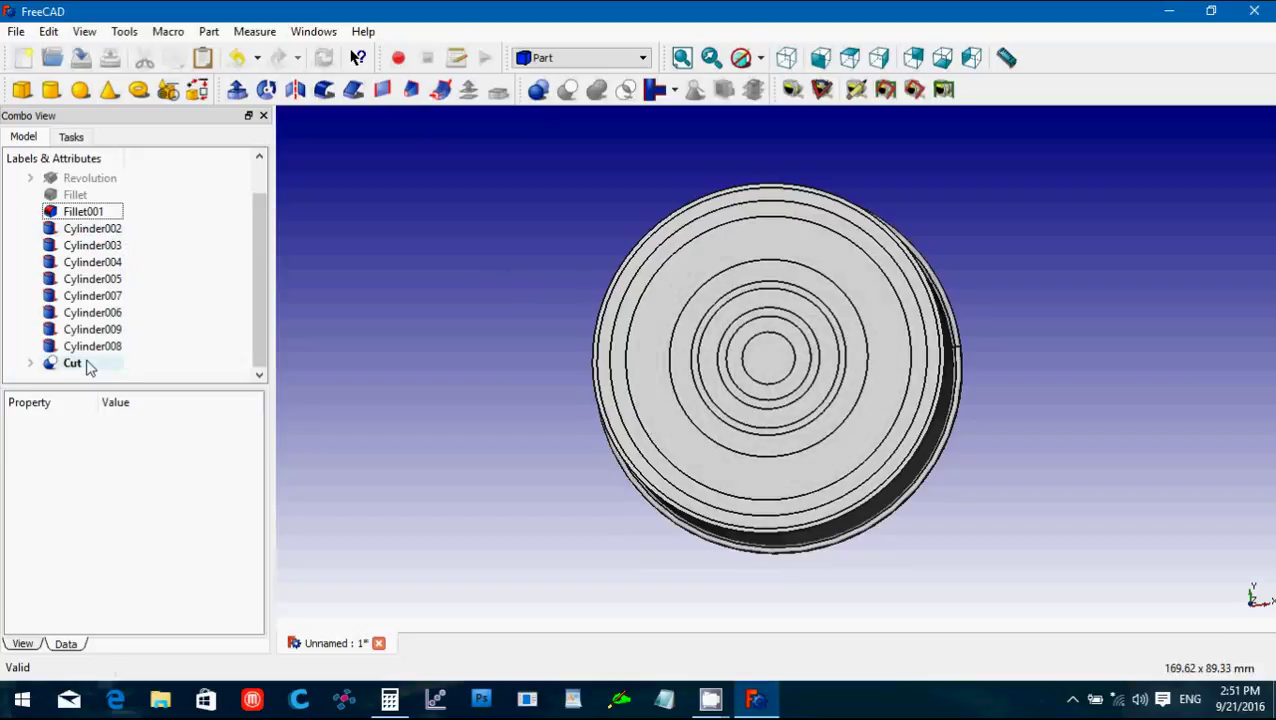
Cut Cylinder002 out of Cylinder003 to make the second ring.
{"action": "left_click", "coordinate": [107, 231]}
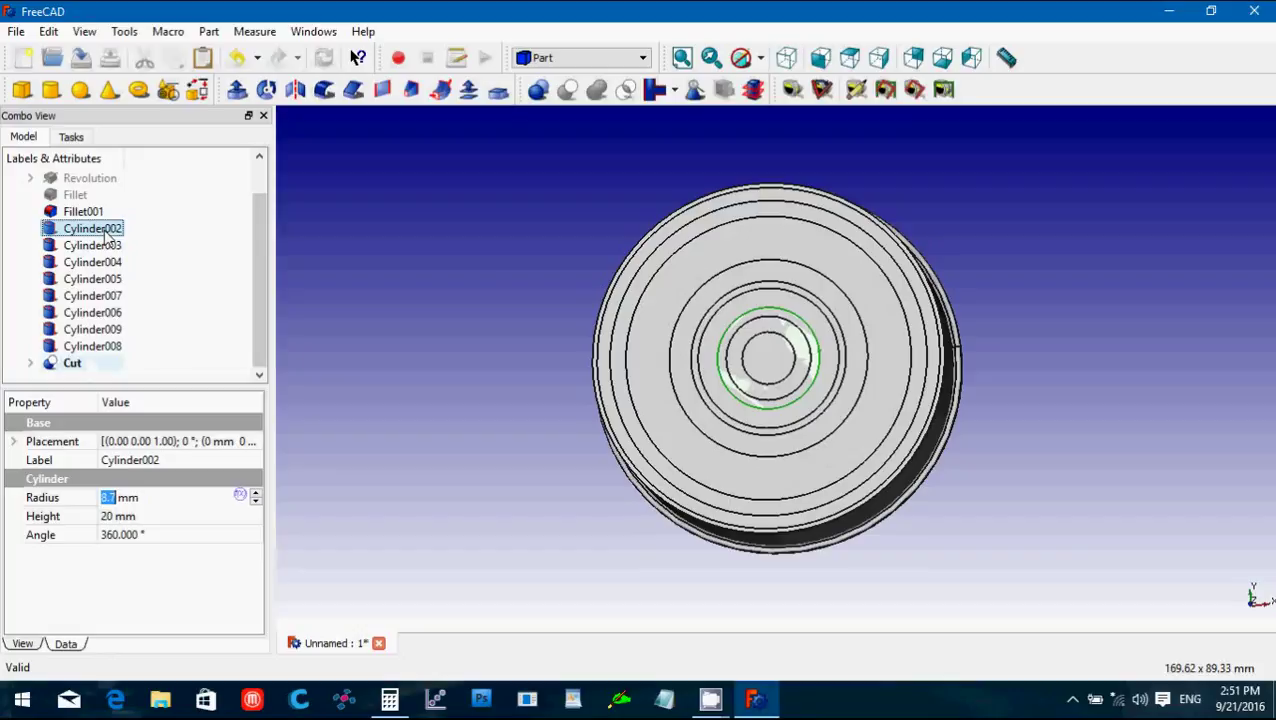
{"action": "left_click", "coordinate": [478, 341]}
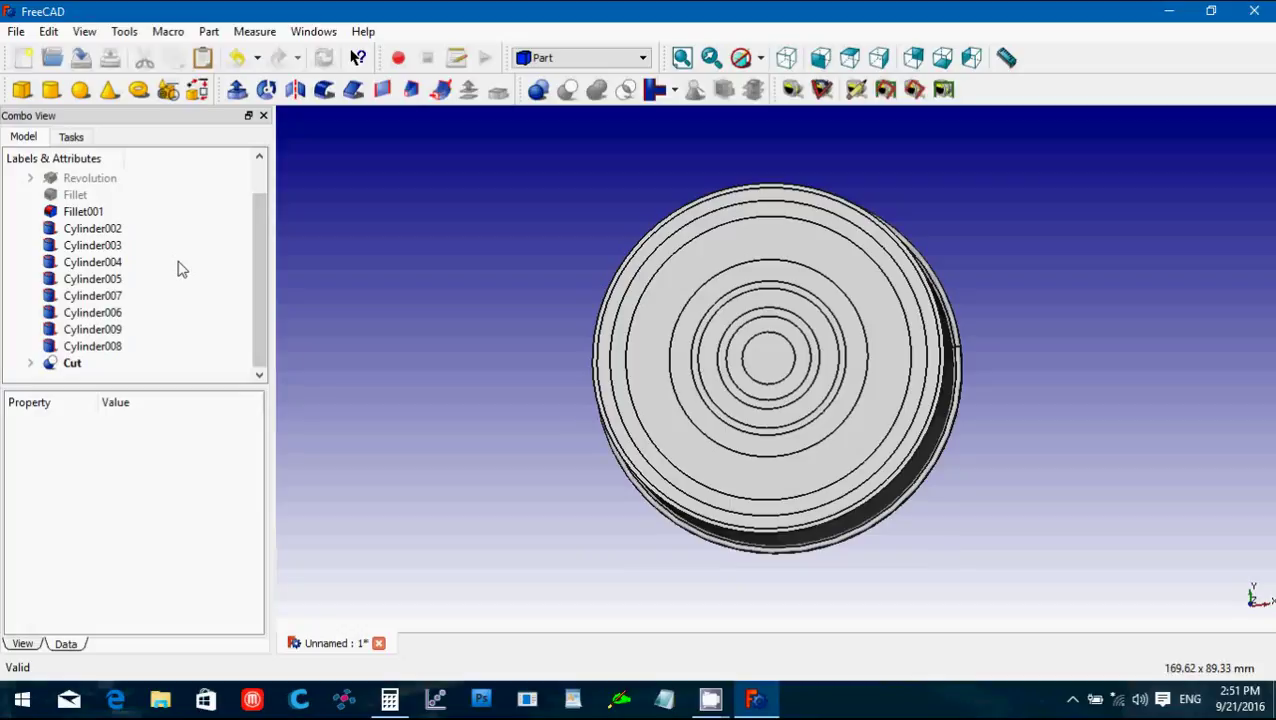
{"action": "left_click", "coordinate": [110, 247]}
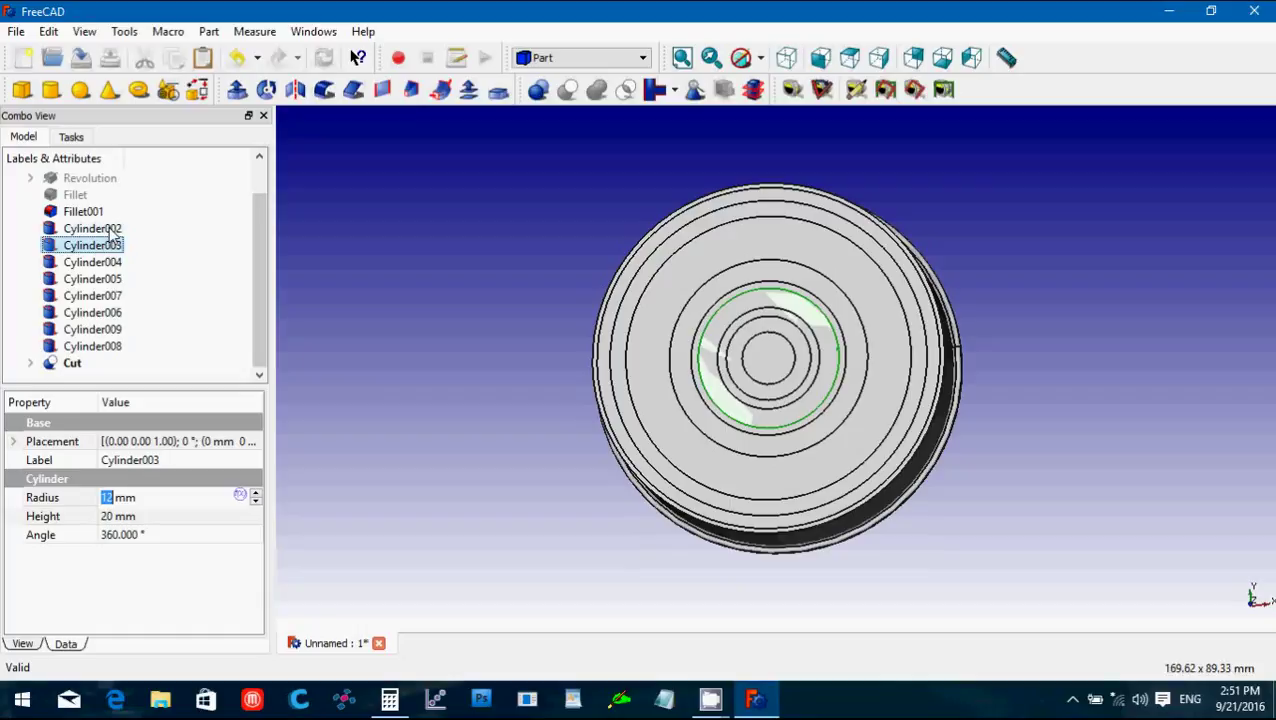
{"action": "left_click", "coordinate": [113, 230], "text": "ctrl"}
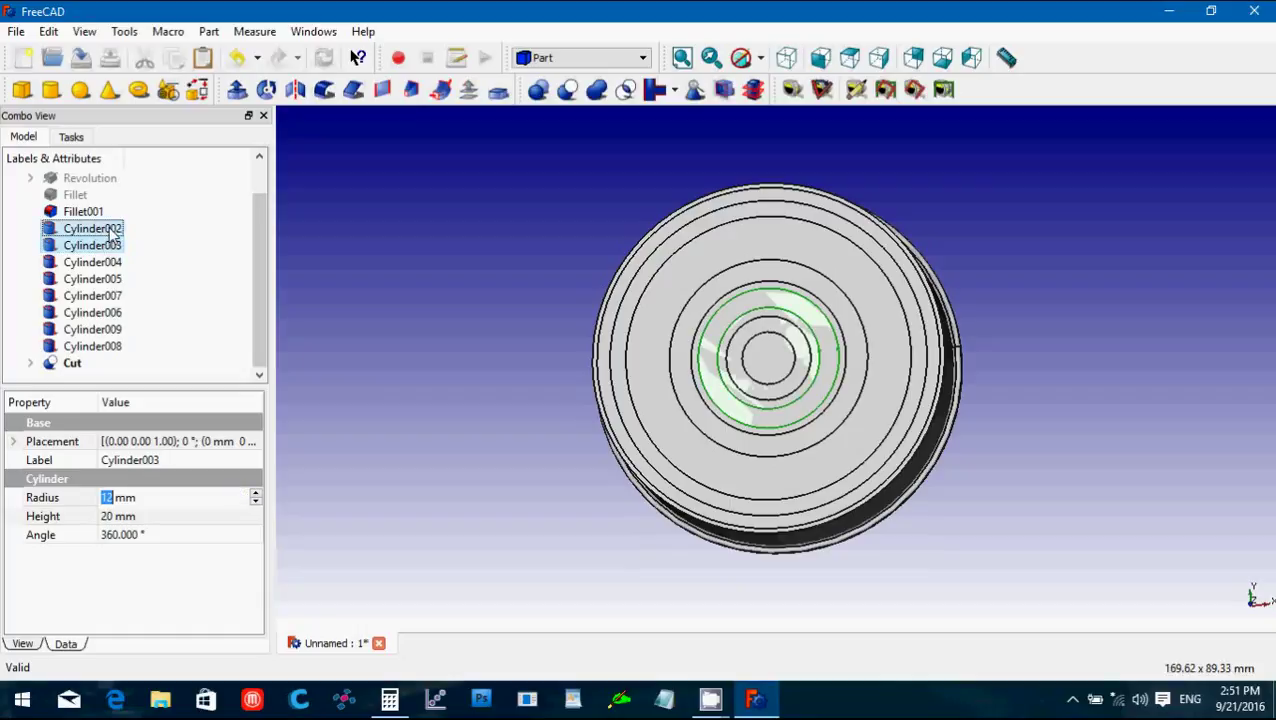
{"action": "left_click", "coordinate": [569, 92]}
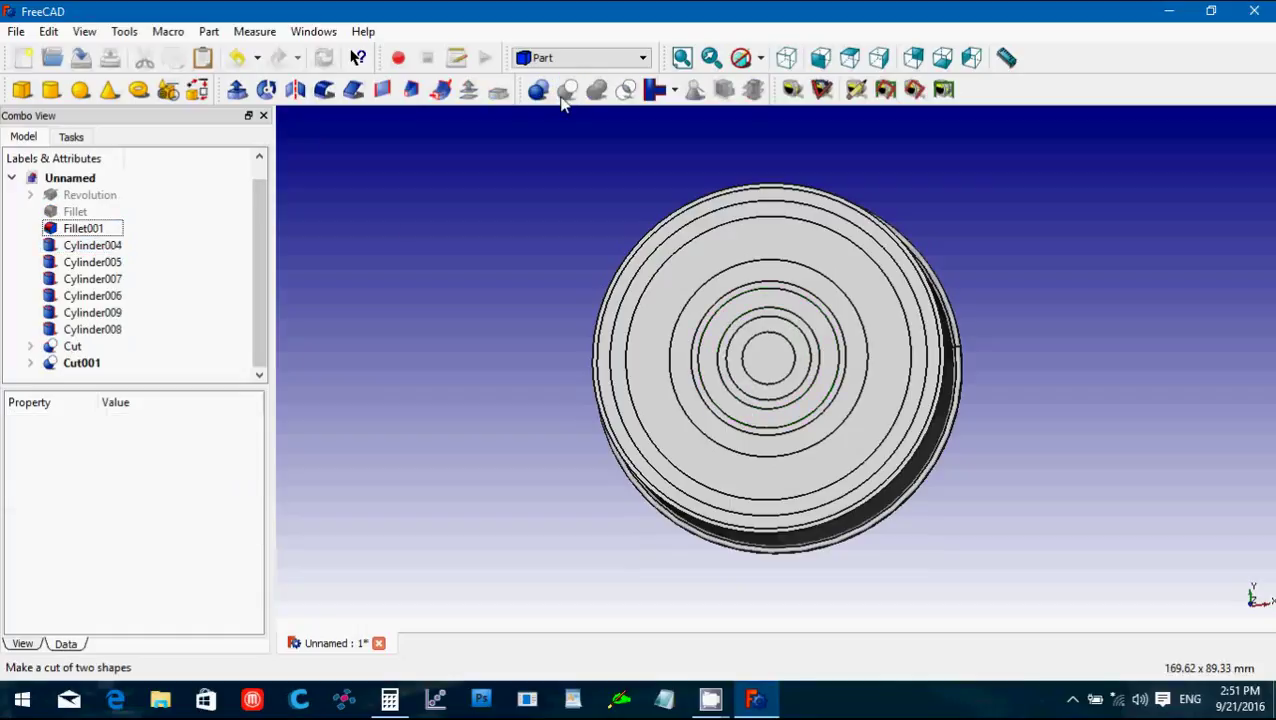
Cut Cylinder004 out of Cylinder005 to make the third ring.
{"action": "left_click", "coordinate": [108, 262]}
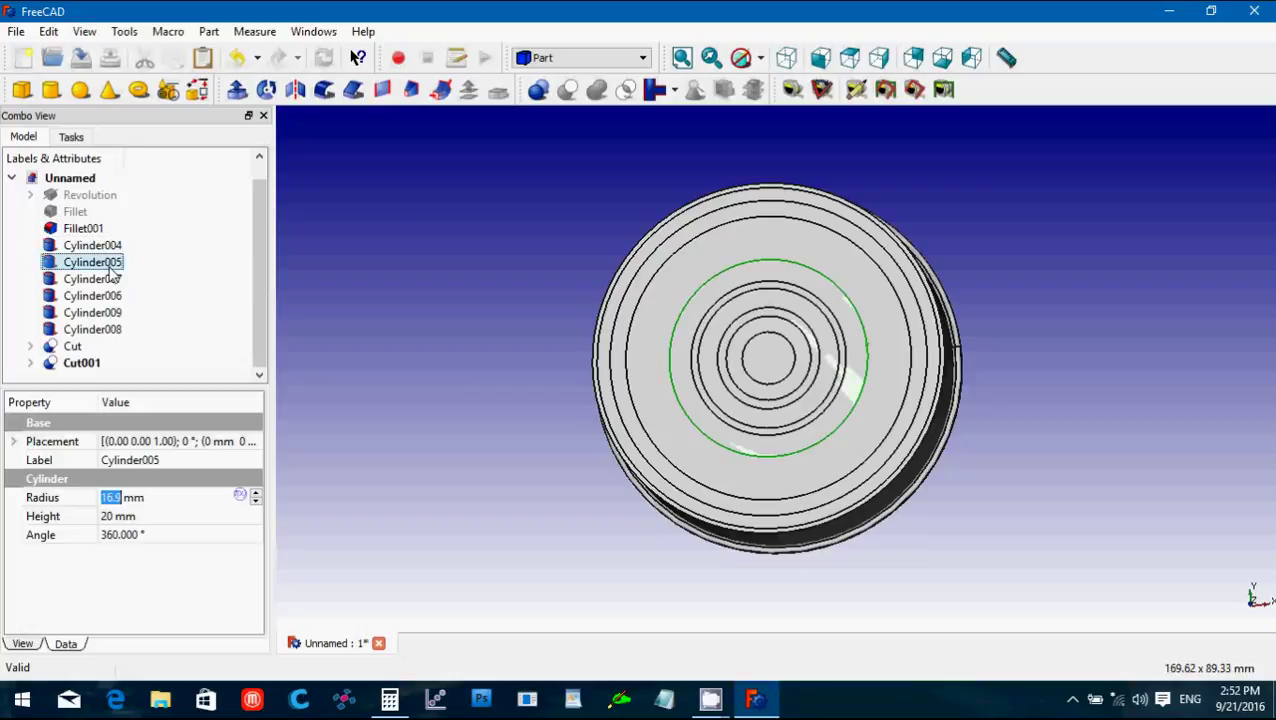
{"action": "left_click", "coordinate": [106, 246], "text": "ctrl"}
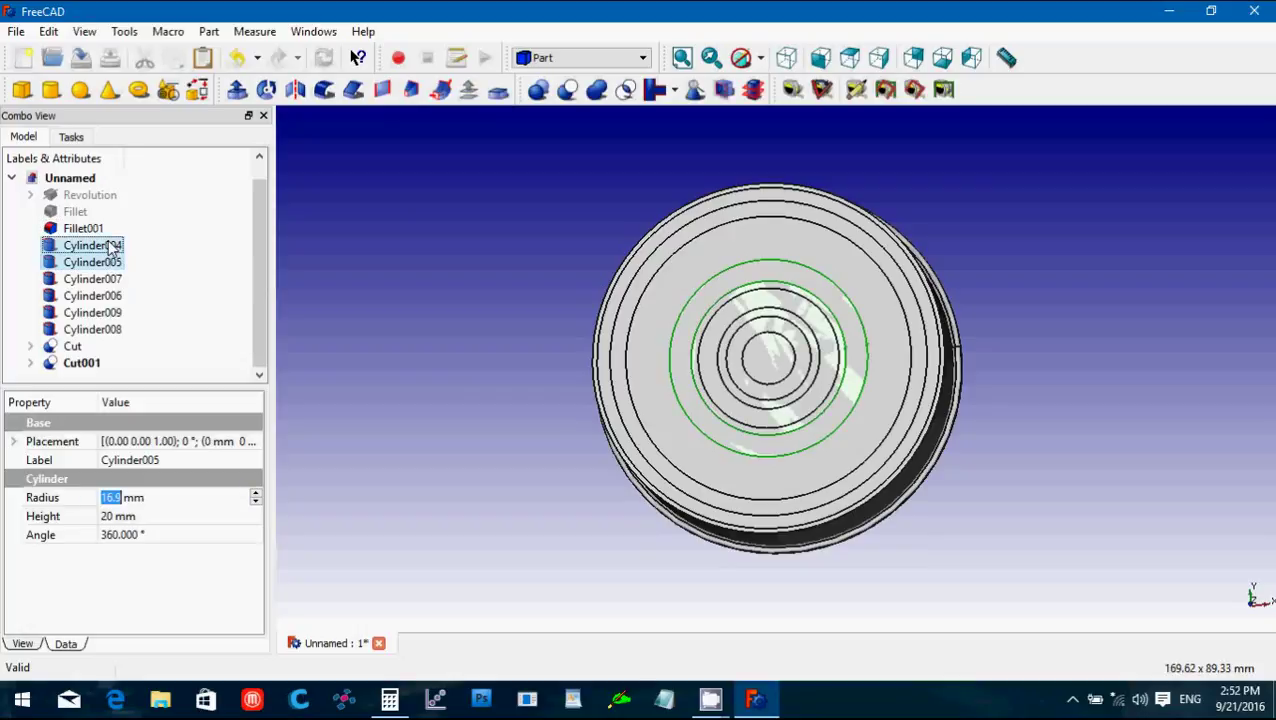
{"action": "left_click", "coordinate": [566, 91]}
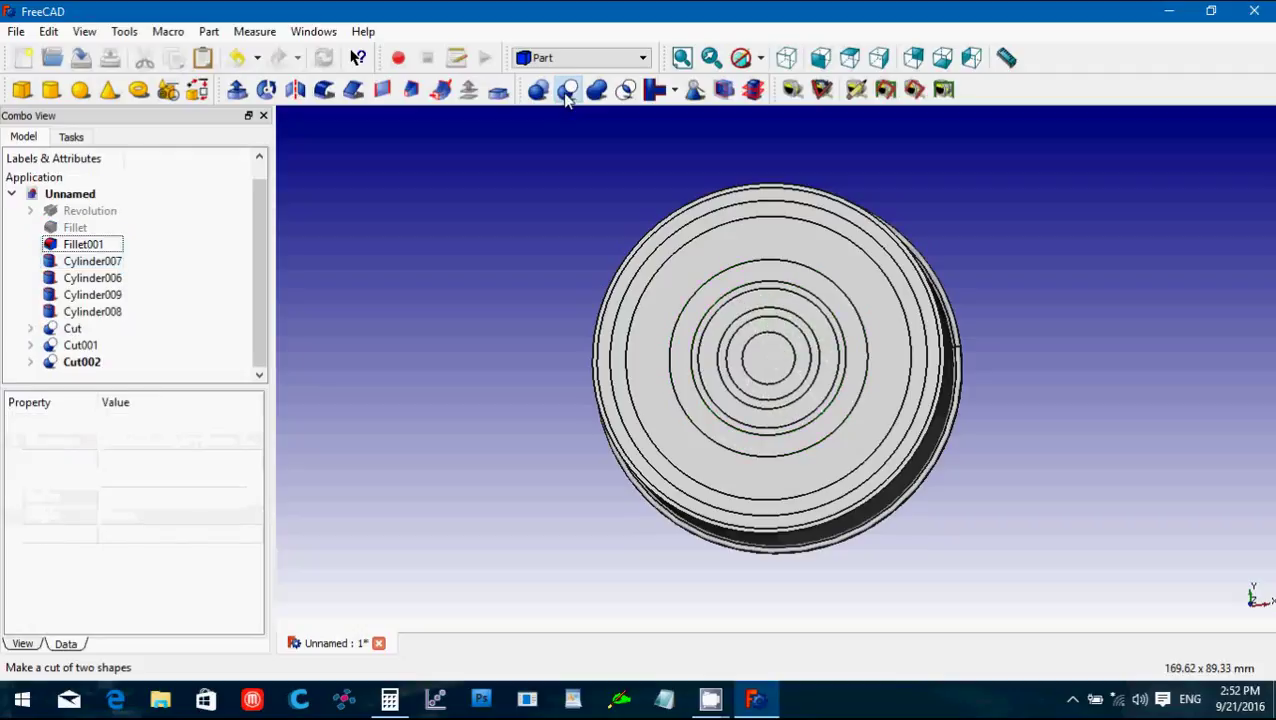
Examine Cylinder006, Cylinder007, Cylinder008 and Cylinder009 in the model to work out which ones pair up as the outer rings.
{"action": "left_click", "coordinate": [95, 278]}
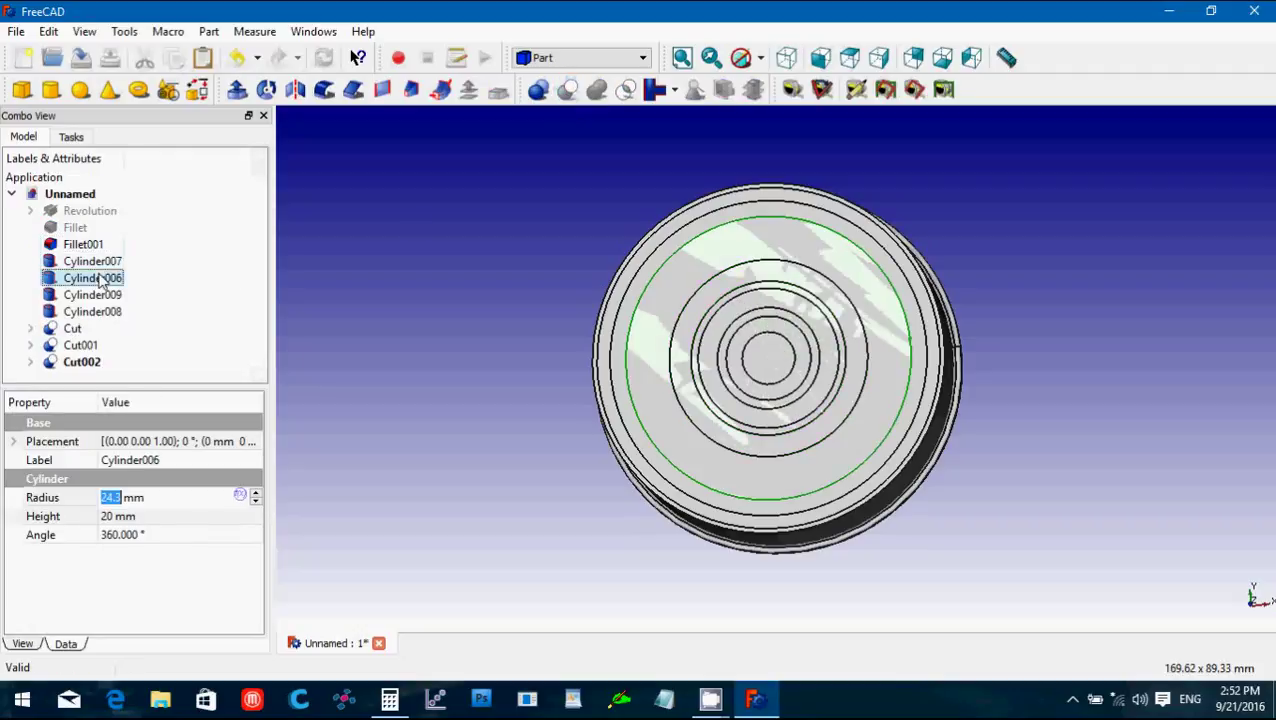
{"action": "left_click", "coordinate": [98, 261], "text": "ctrl"}
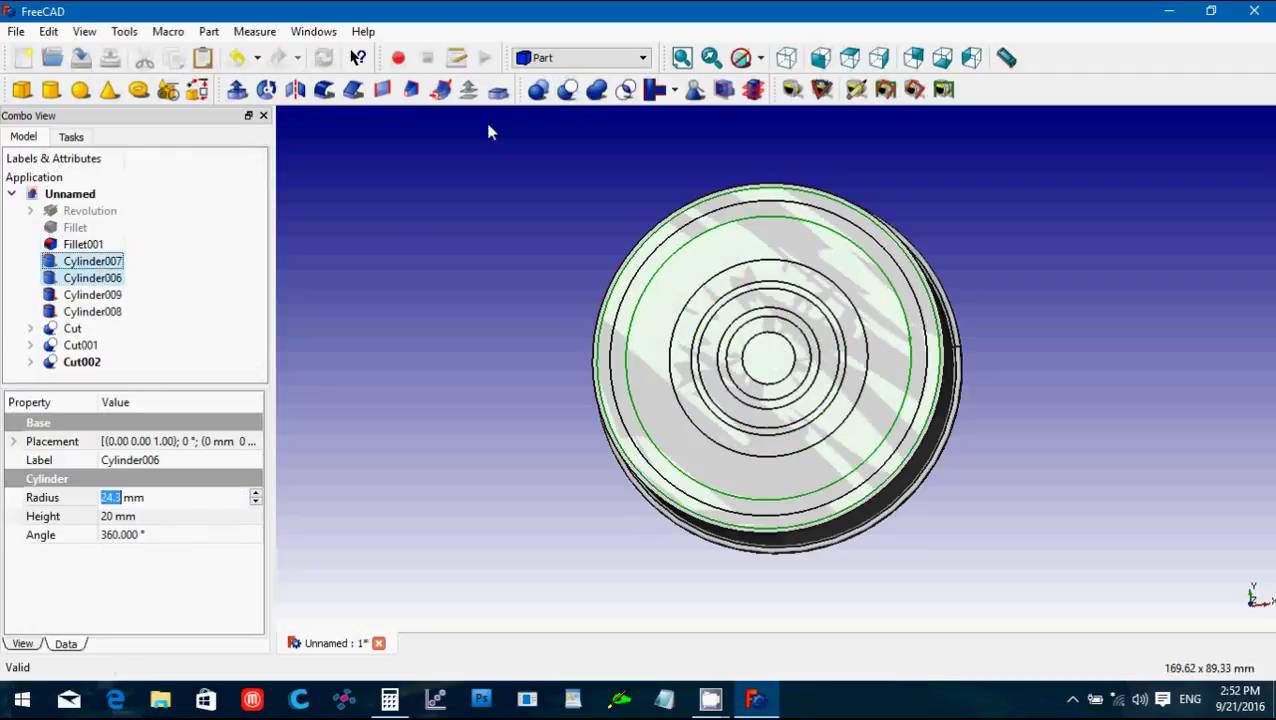
{"action": "left_click", "coordinate": [453, 246]}
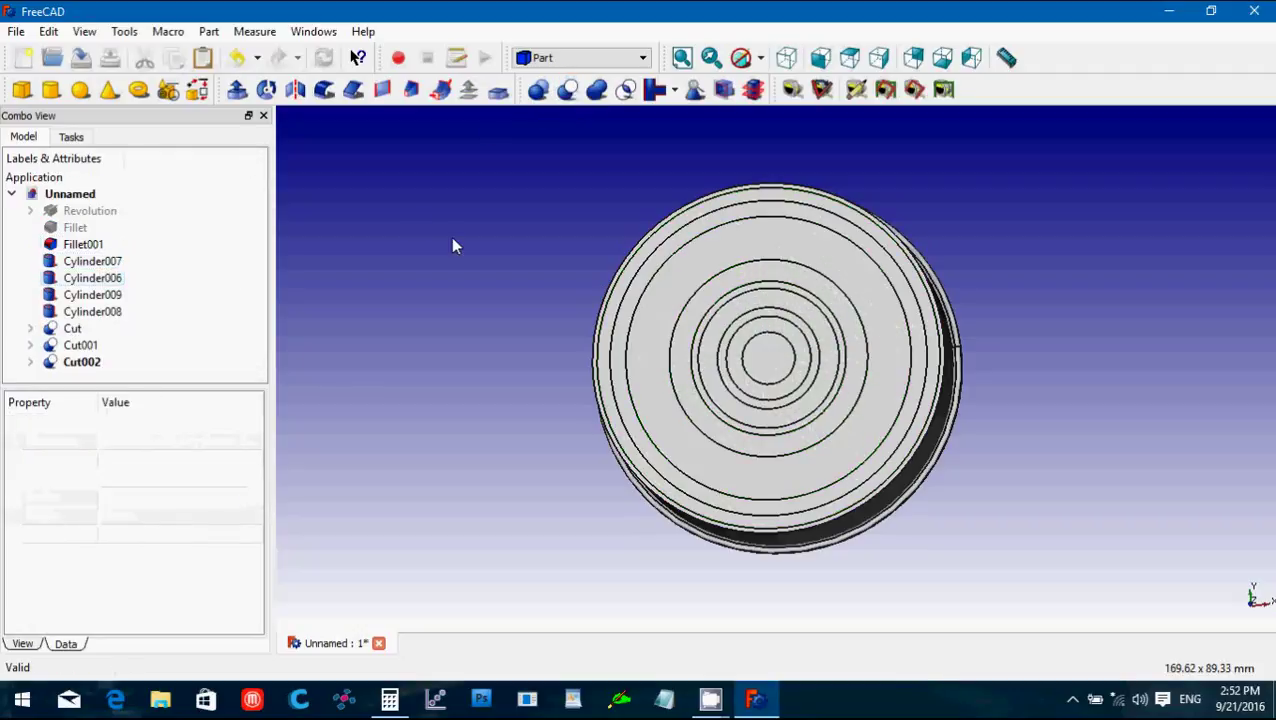
{"action": "left_click", "coordinate": [114, 279]}
{"action": "left_click", "coordinate": [194, 276]}
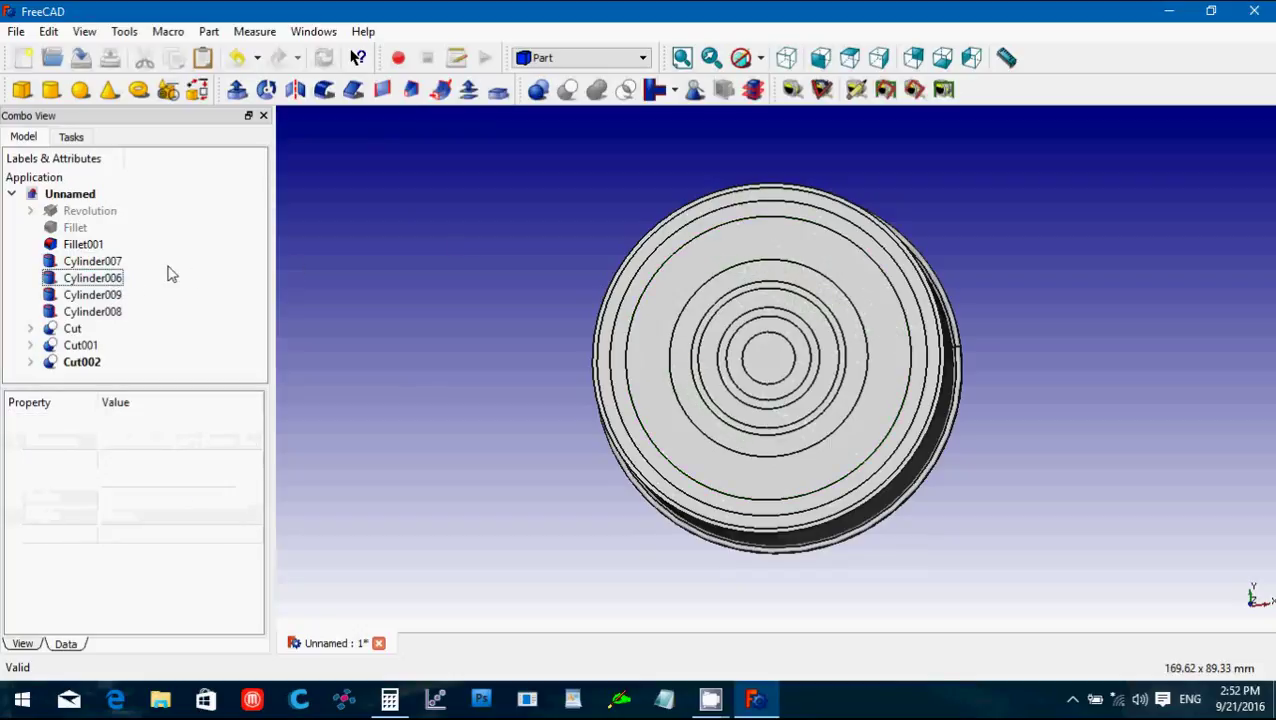
{"action": "left_click", "coordinate": [93, 261]}
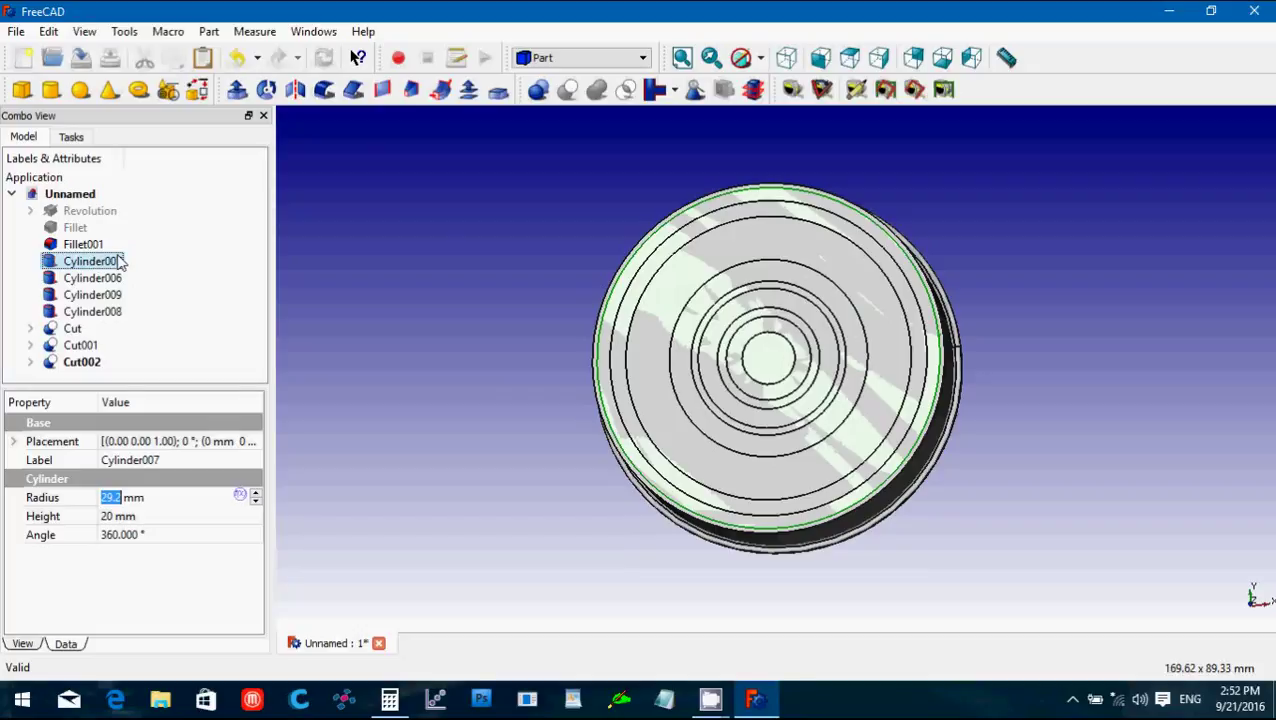
{"action": "left_click", "coordinate": [172, 300]}
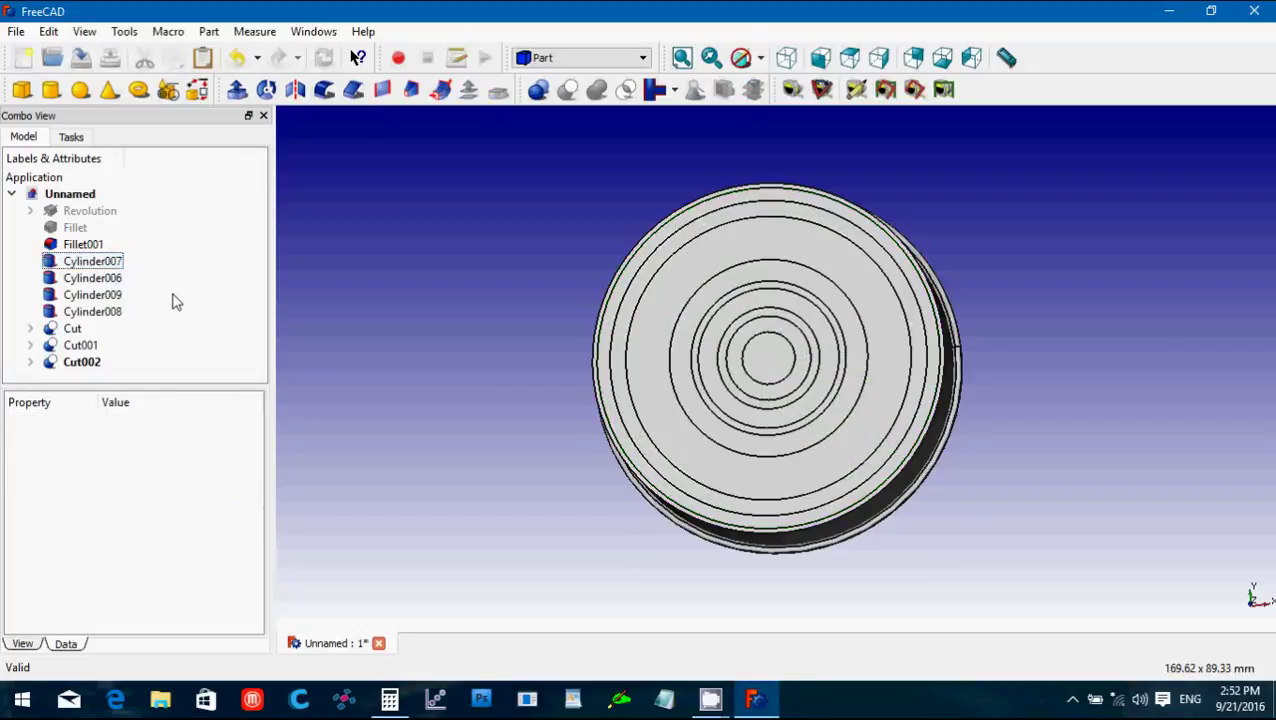
{"action": "left_click", "coordinate": [116, 263]}
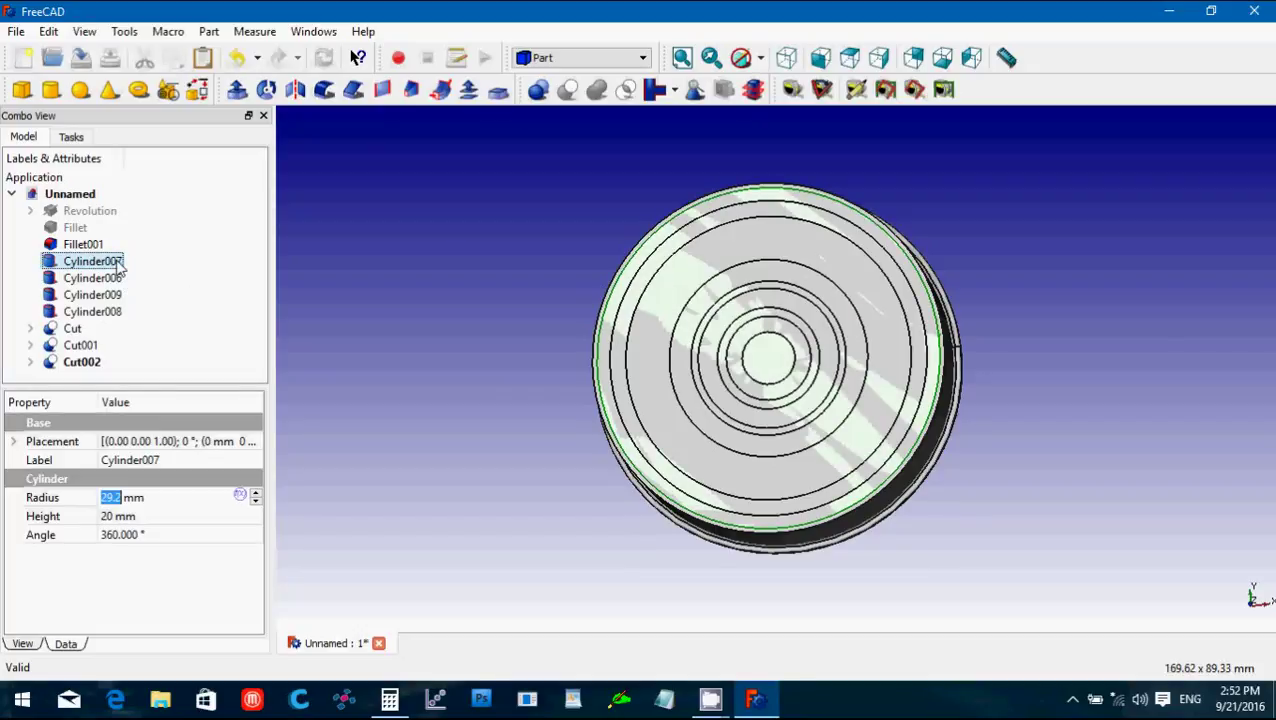
{"action": "left_click", "coordinate": [347, 328]}
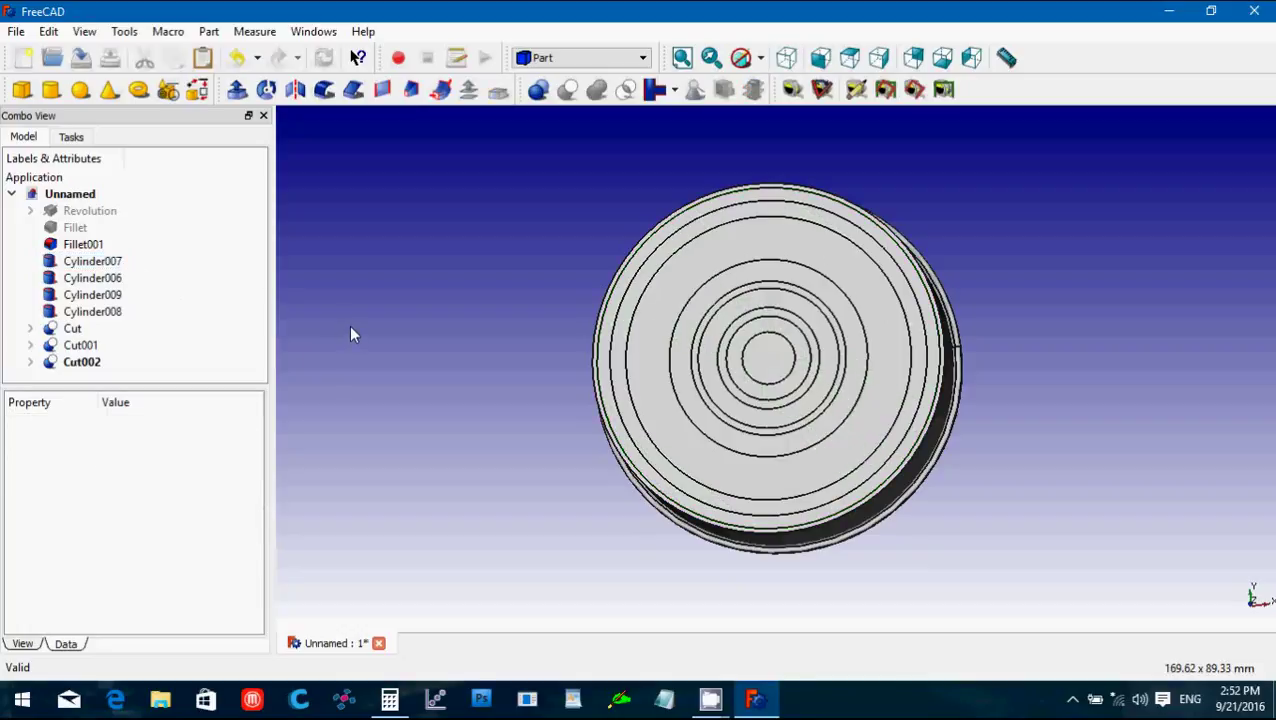
{"action": "left_click", "coordinate": [84, 312]}
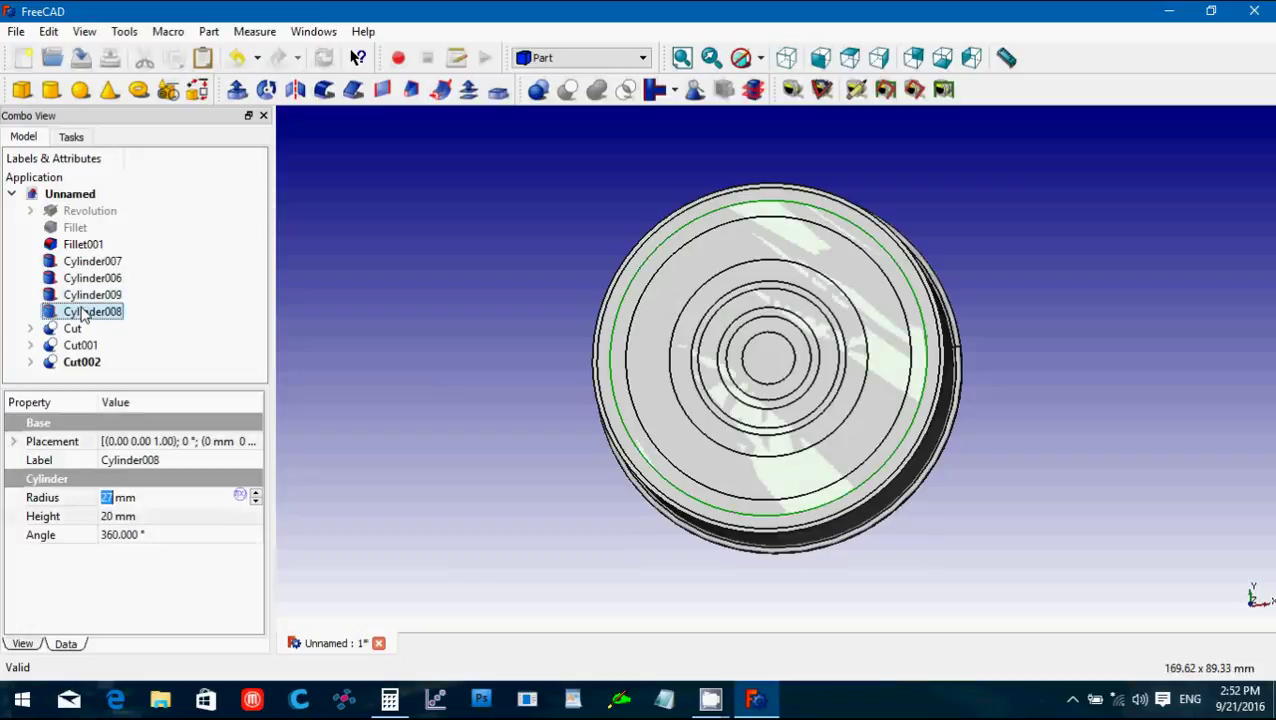
{"action": "left_click", "coordinate": [197, 273]}
{"action": "left_click", "coordinate": [107, 284]}
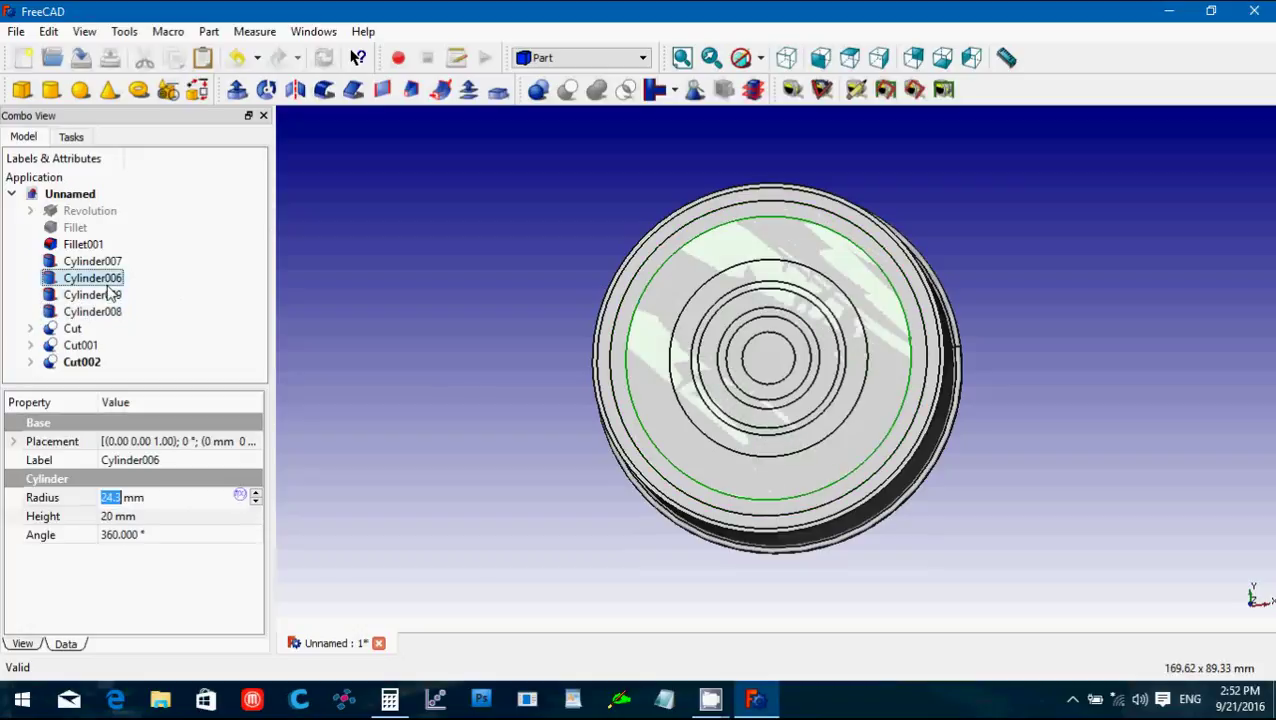
{"action": "left_click", "coordinate": [112, 298]}
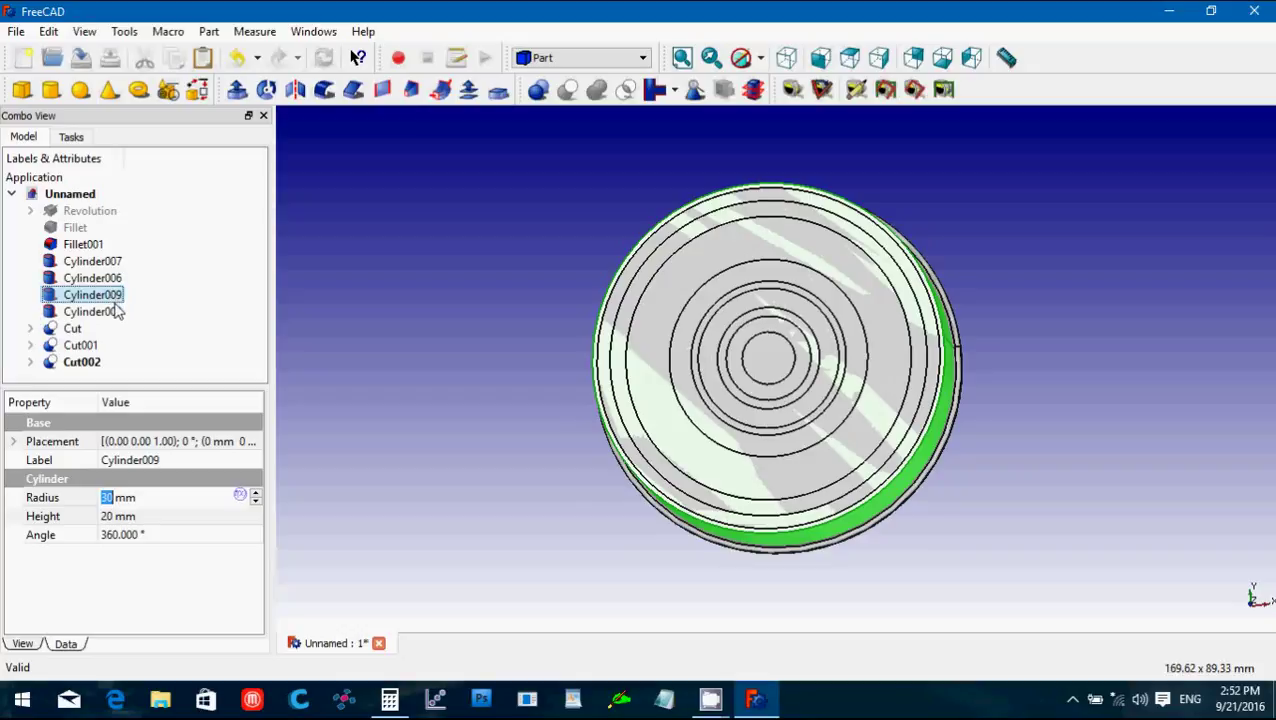
{"action": "left_click", "coordinate": [116, 313], "text": "ctrl"}
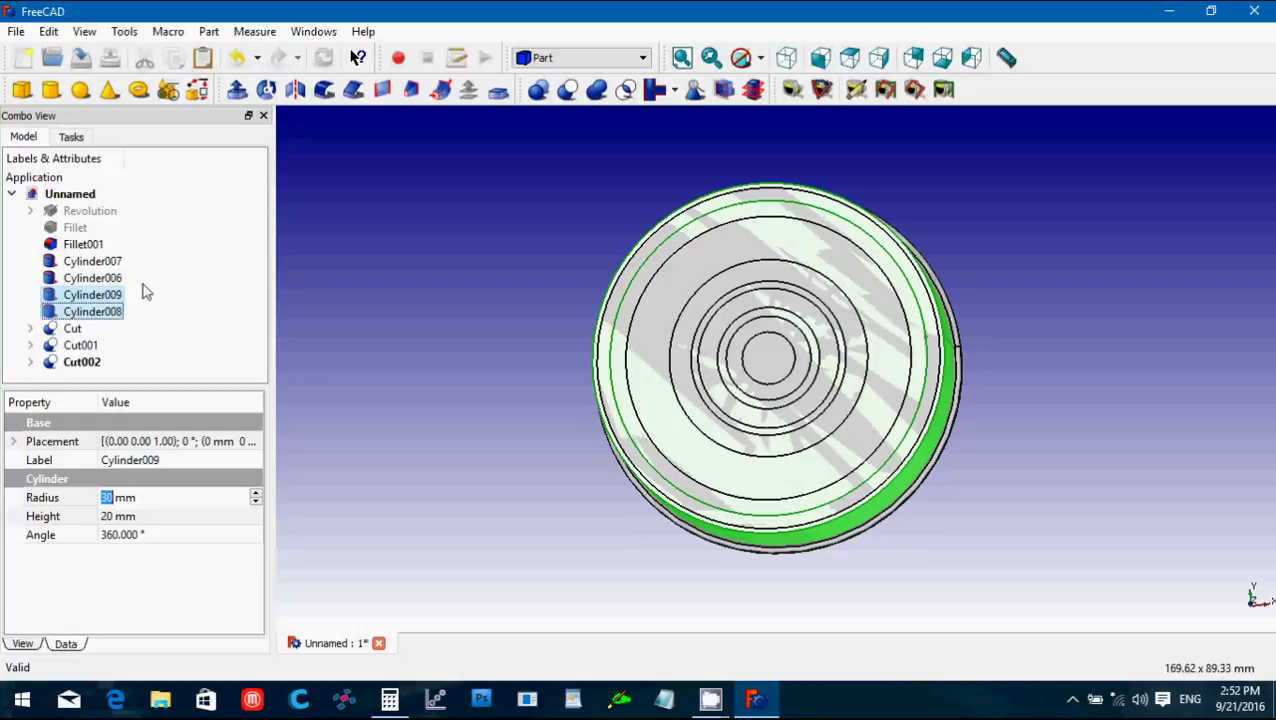
{"action": "left_click", "coordinate": [150, 285]}
{"action": "left_click", "coordinate": [111, 268]}
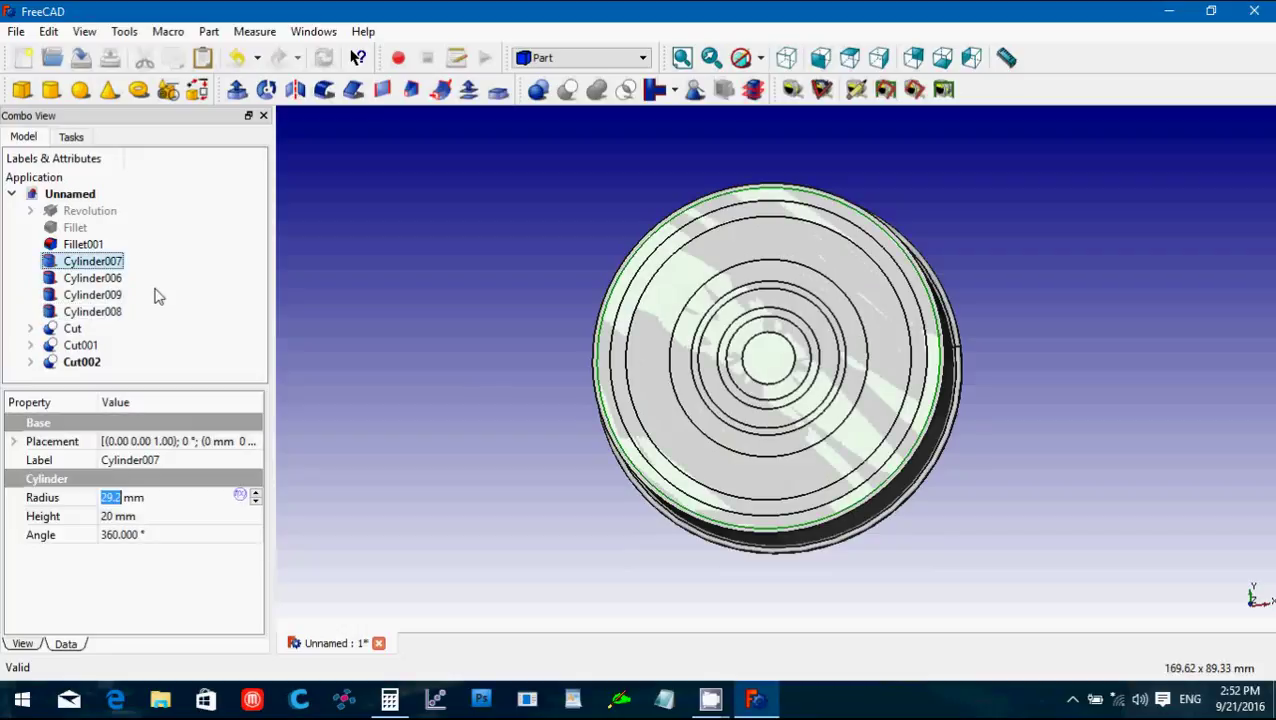
{"action": "left_click", "coordinate": [156, 288]}
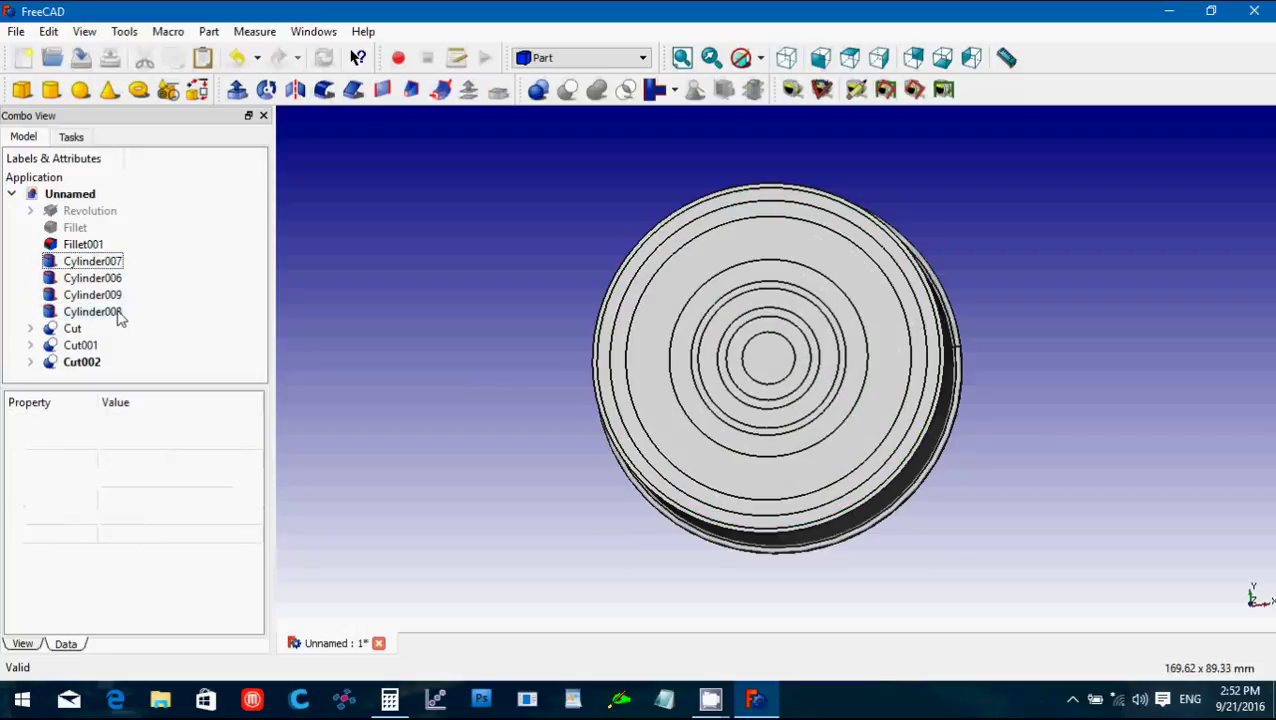
{"action": "left_click", "coordinate": [117, 316]}
{"action": "left_click", "coordinate": [151, 300]}
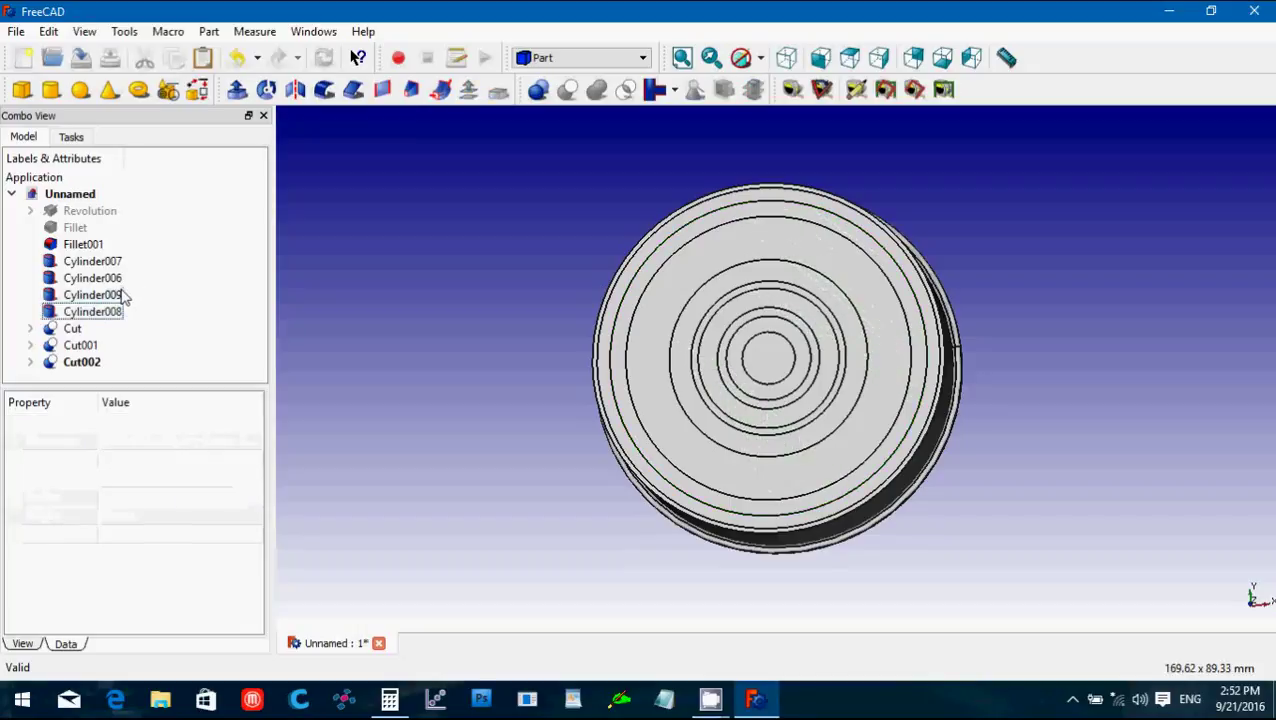
Cut Cylinder007 out of Cylinder009 to make the thin outermost ring.
{"action": "left_click", "coordinate": [124, 295]}
{"action": "left_click", "coordinate": [112, 263], "text": "ctrl"}
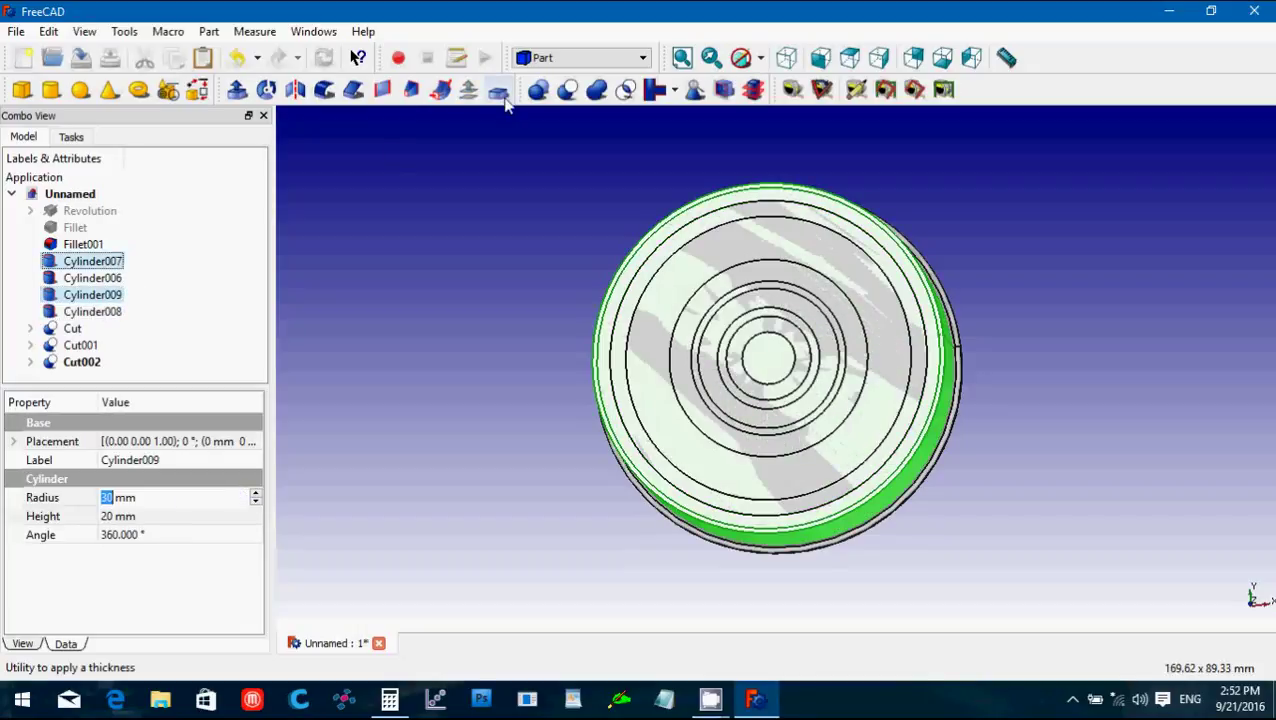
{"action": "left_click", "coordinate": [567, 90]}
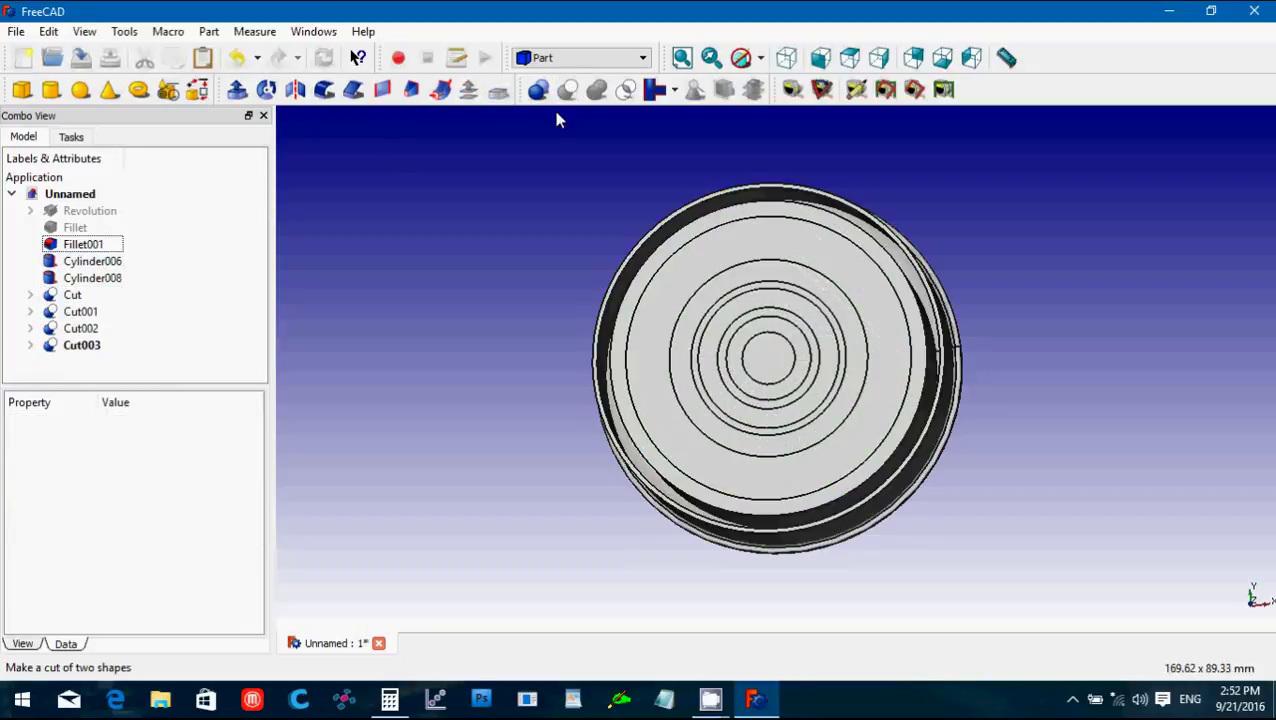
Cut Cylinder006 out of Cylinder008 to make the ring just inside the outermost one.
{"action": "left_click", "coordinate": [121, 265]}
{"action": "left_click", "coordinate": [144, 288]}
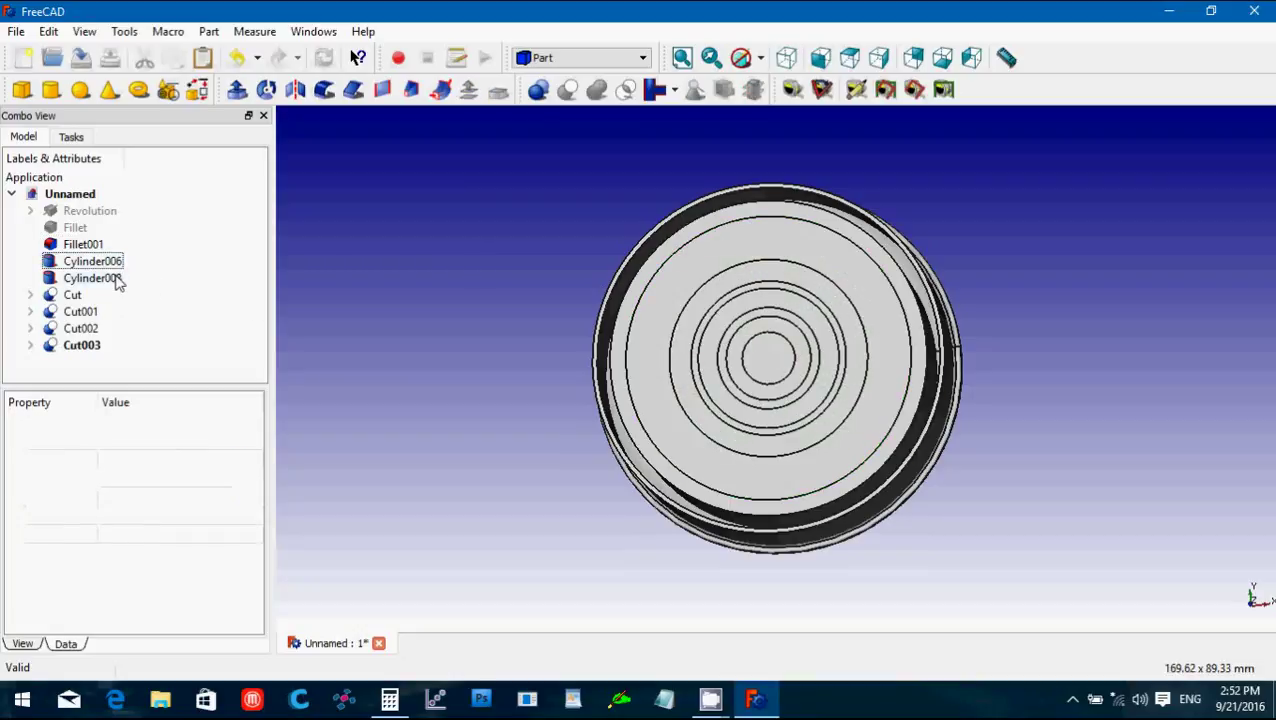
{"action": "left_click", "coordinate": [116, 280]}
{"action": "left_click", "coordinate": [121, 262], "text": "ctrl"}
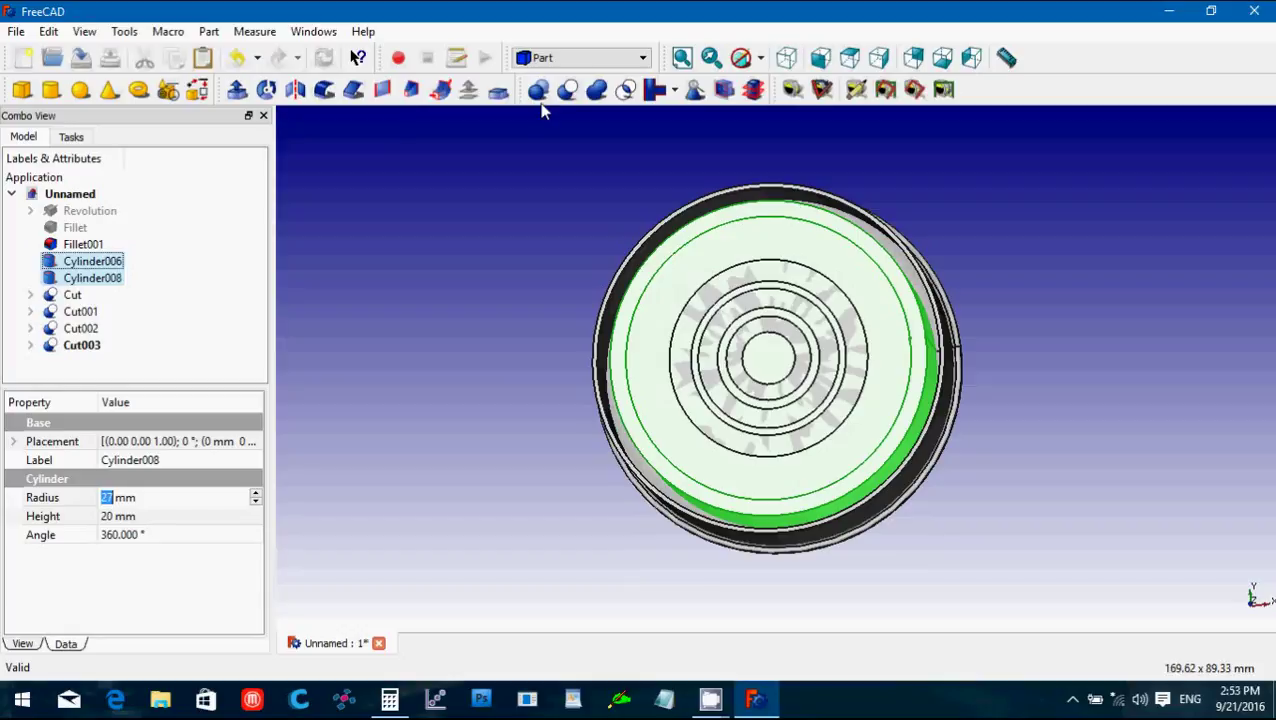
{"action": "left_click", "coordinate": [566, 89]}
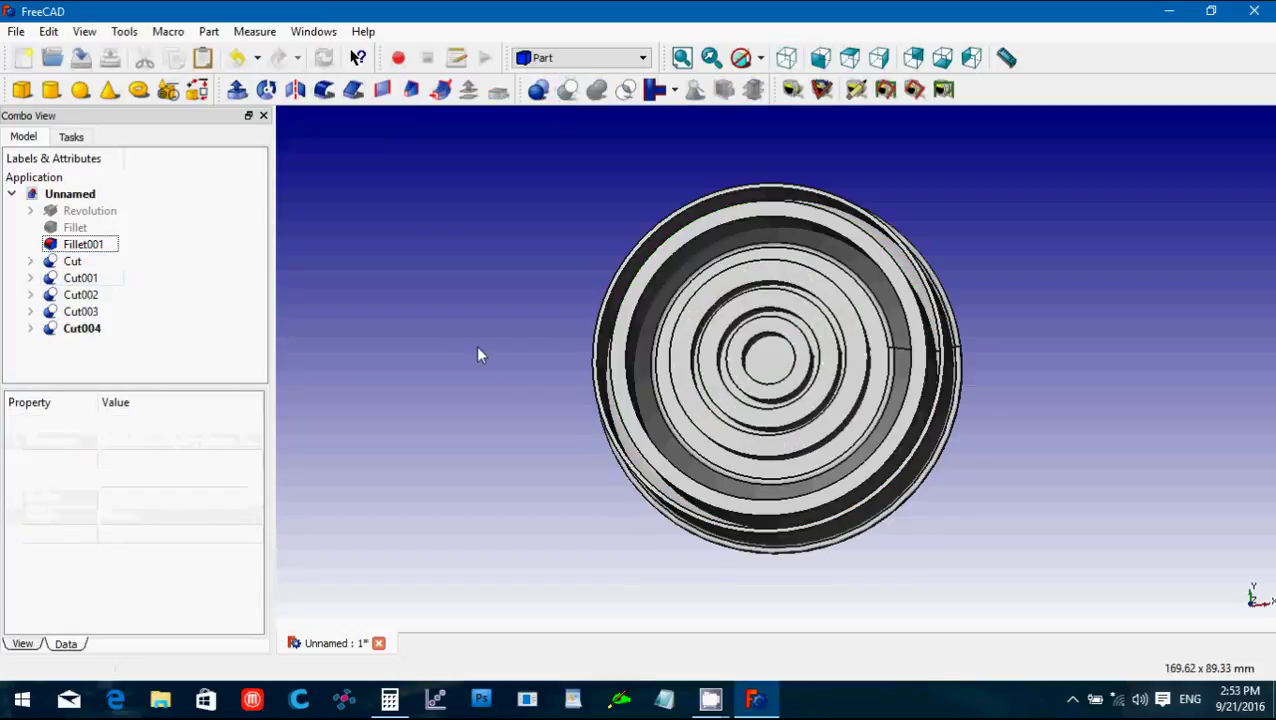
{"action": "key", "text": "super"}
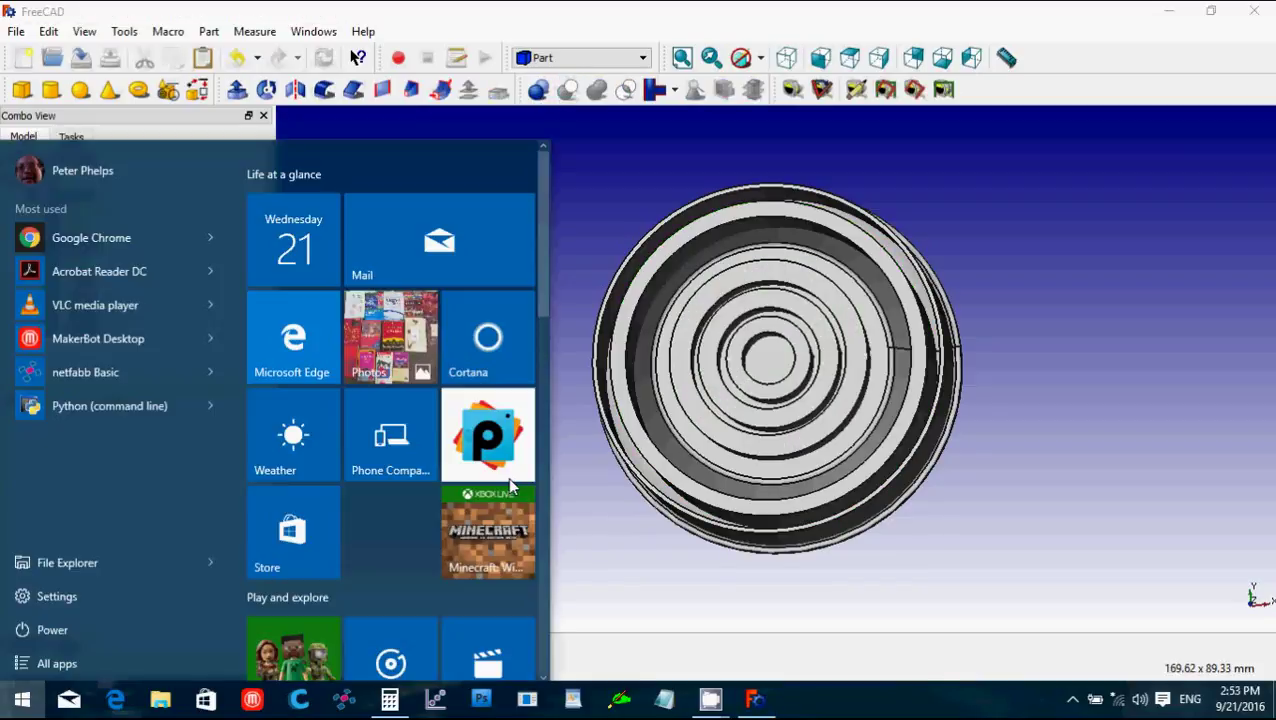
{"action": "left_click", "coordinate": [584, 533]}
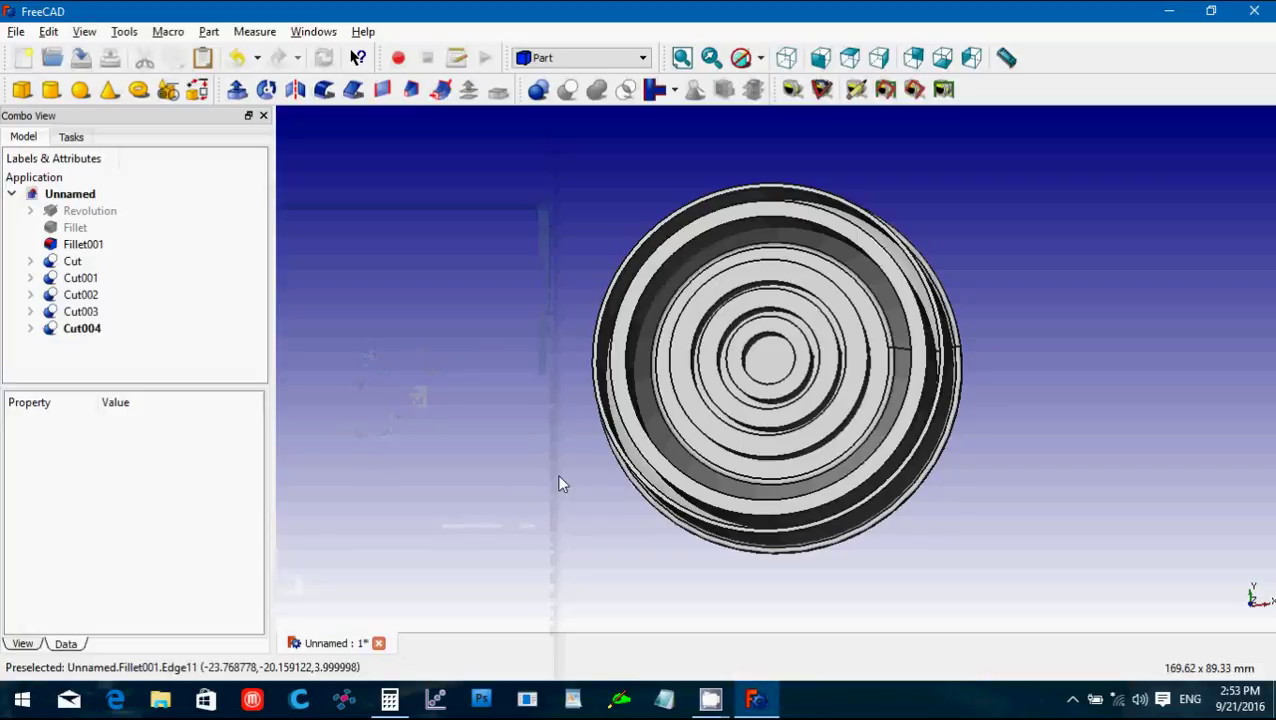
Fuse the five rings, Cut through Cut004, into a single body, leaving Fillet001 separate.
{"action": "left_click", "coordinate": [786, 57]}
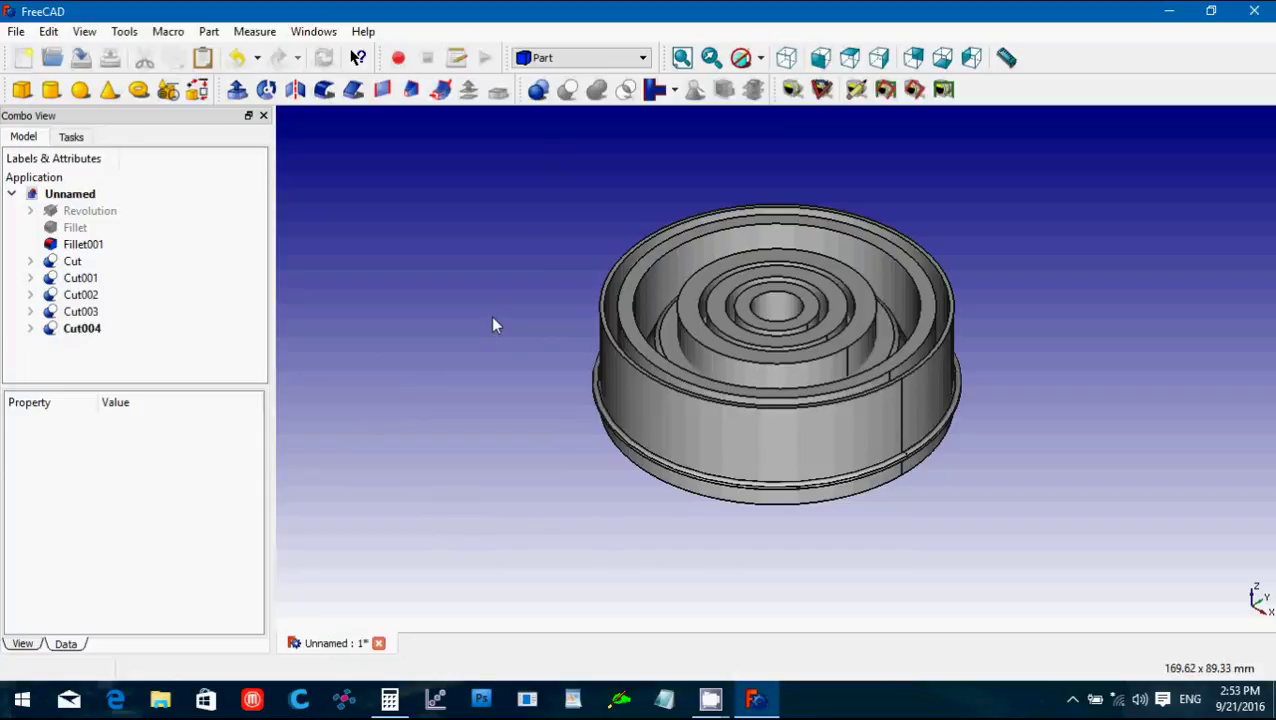
{"action": "middle_click_drag", "start_coordinate": [493, 322], "coordinate": [540, 360]}
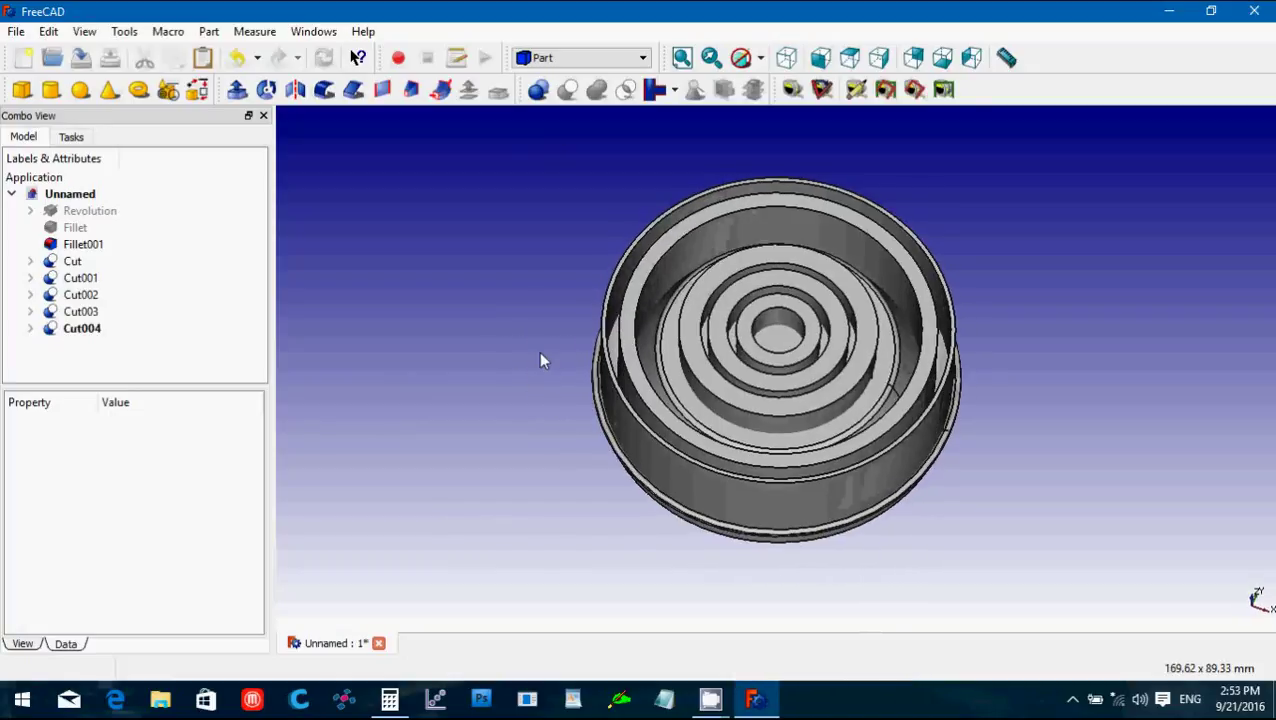
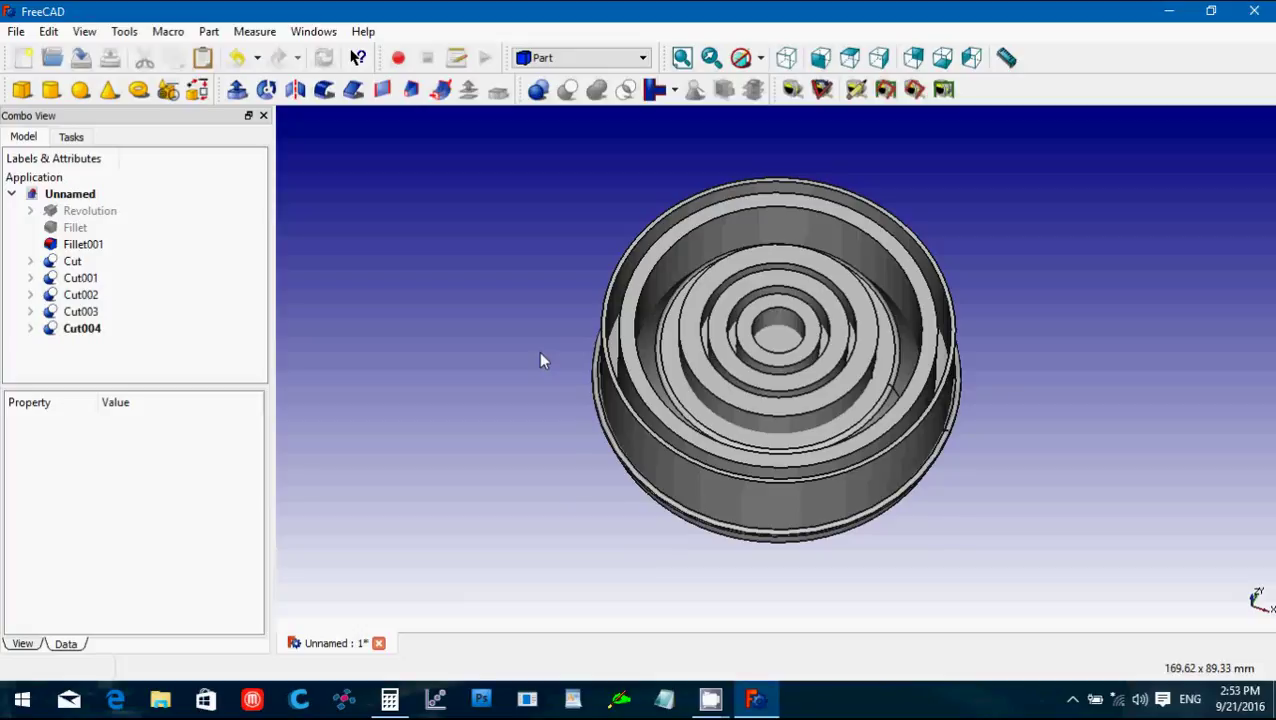
{"action": "left_click", "coordinate": [70, 262]}
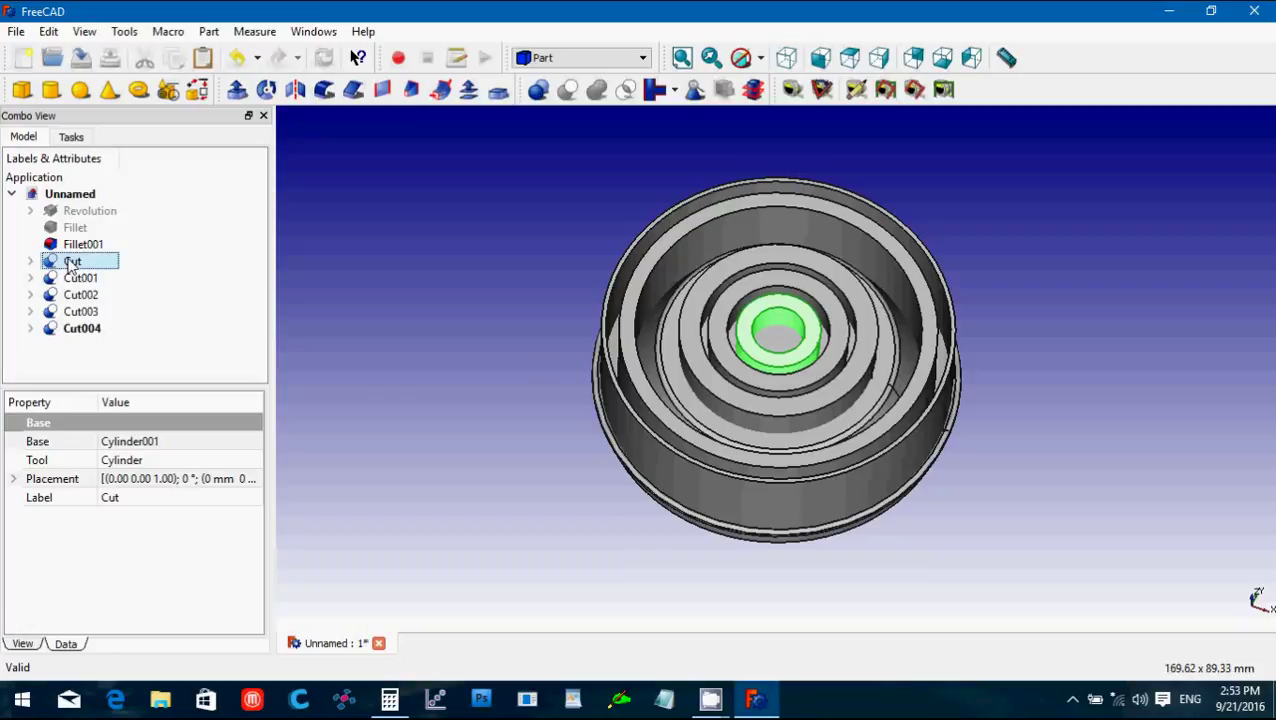
{"action": "left_click", "coordinate": [82, 328], "text": "ctrl"}
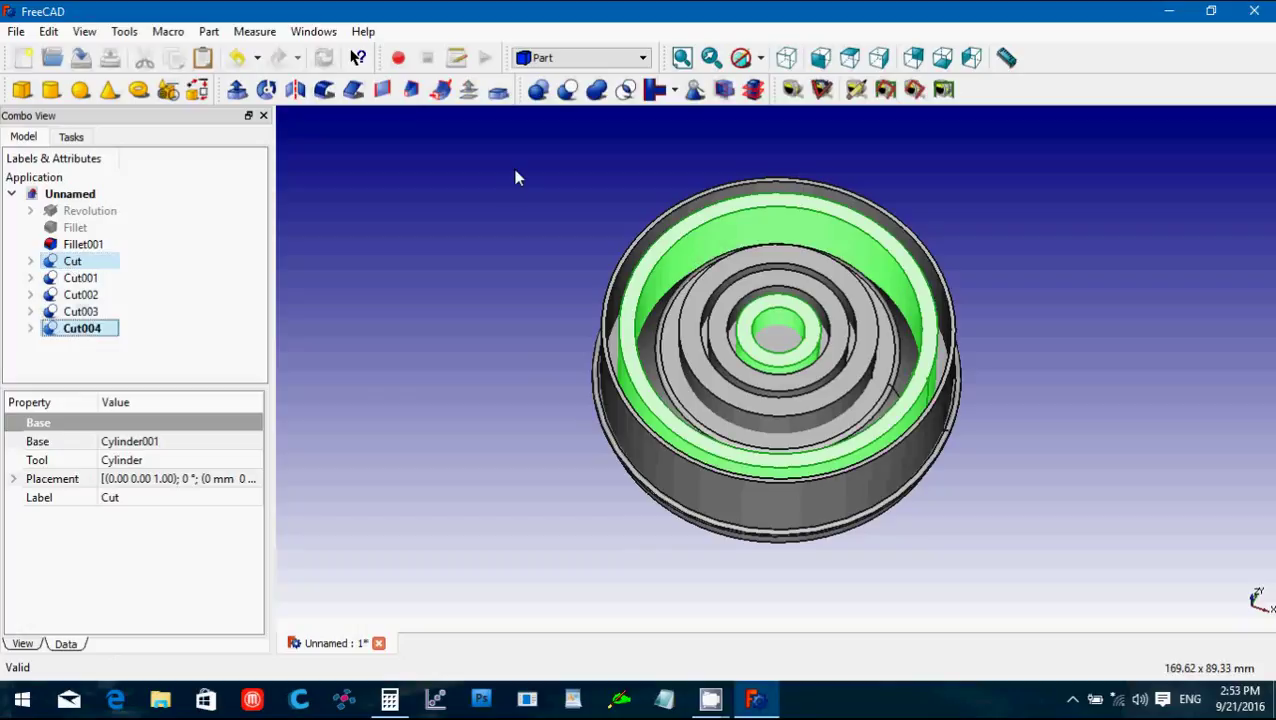
{"action": "left_click", "coordinate": [322, 284]}
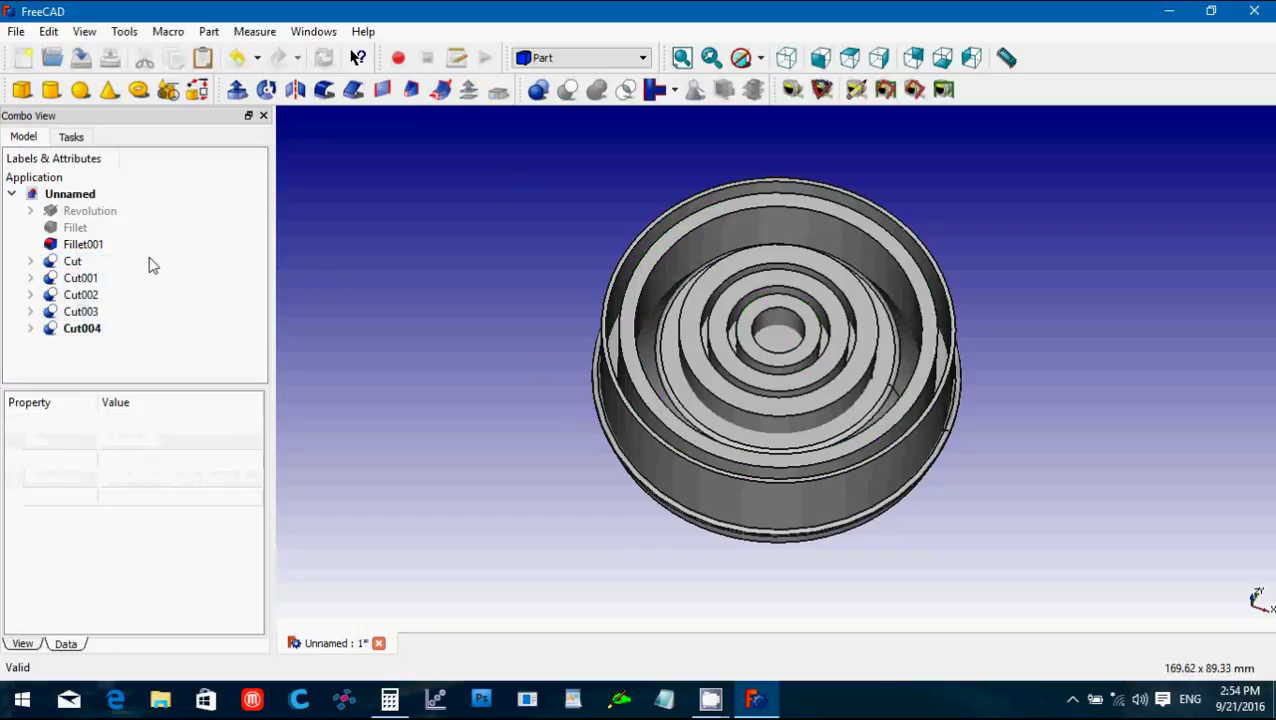
{"action": "left_click", "coordinate": [98, 261]}
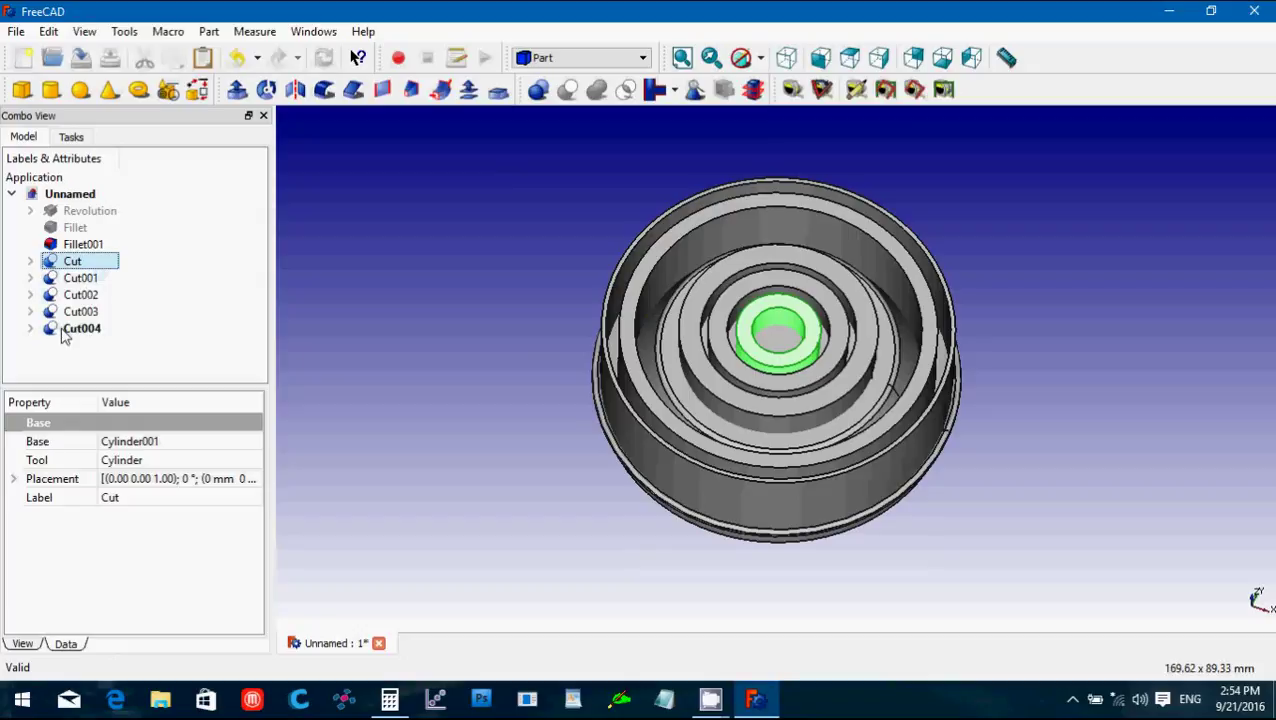
{"action": "left_click", "coordinate": [66, 332], "text": "shift"}
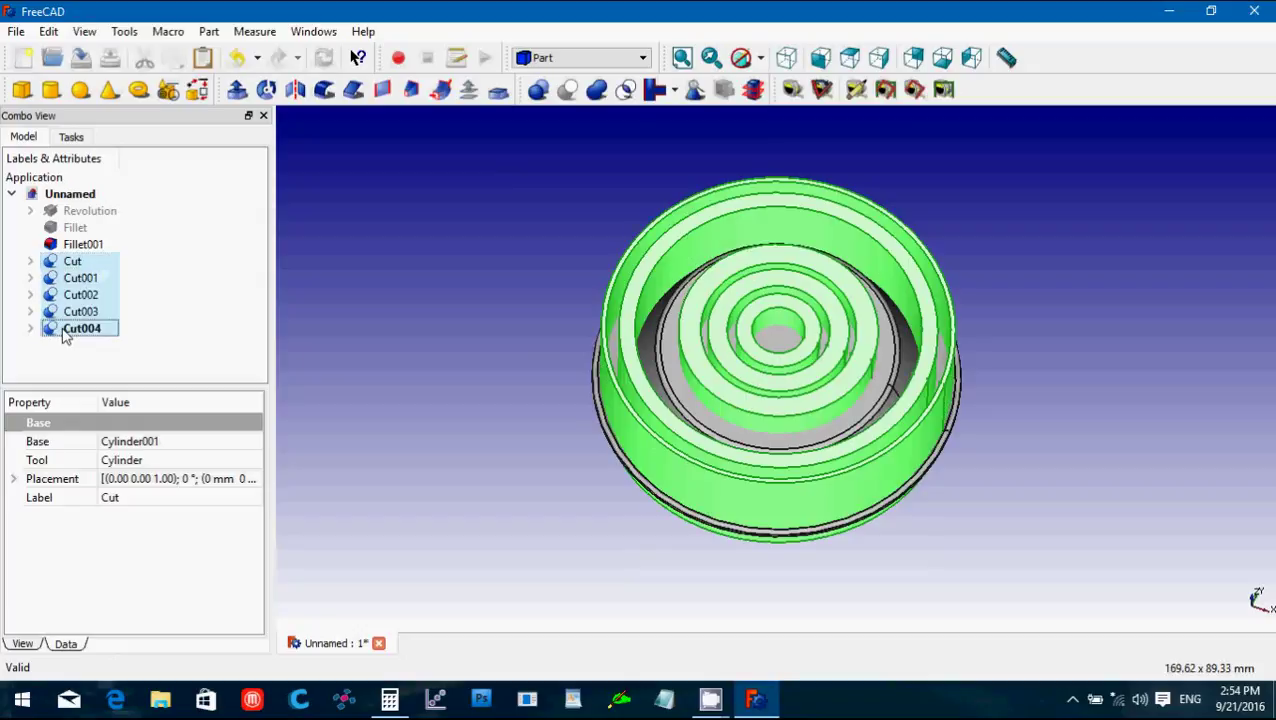
{"action": "left_click", "coordinate": [596, 91]}
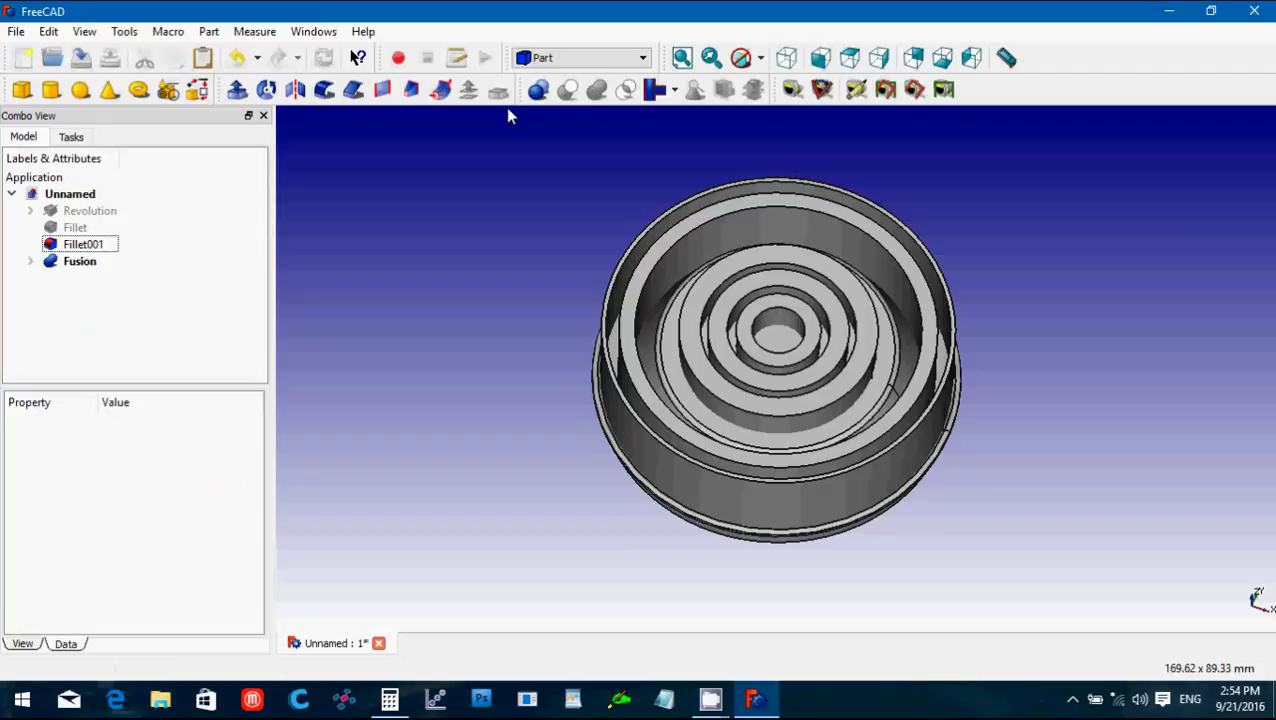
Switch to the Part Design workbench and create a new sketch on the XY-Plane with 0 mm offset.
{"action": "left_click", "coordinate": [551, 58]}
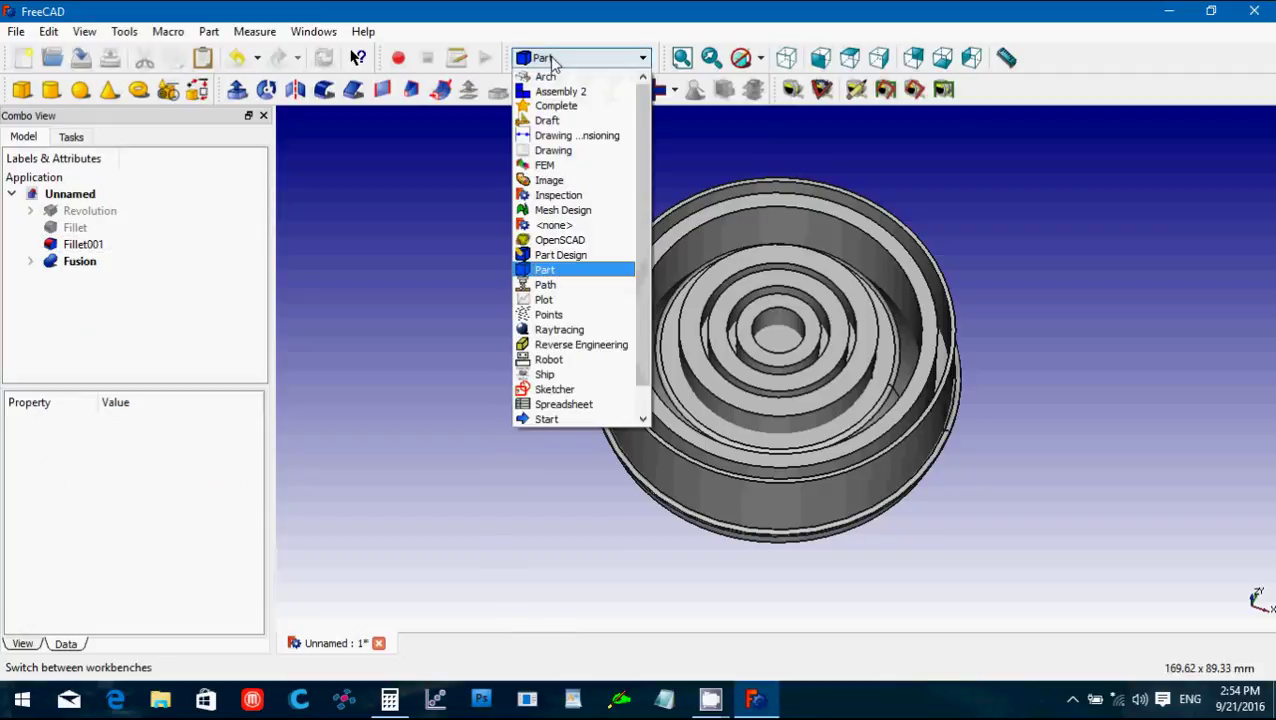
{"action": "left_click", "coordinate": [459, 182]}
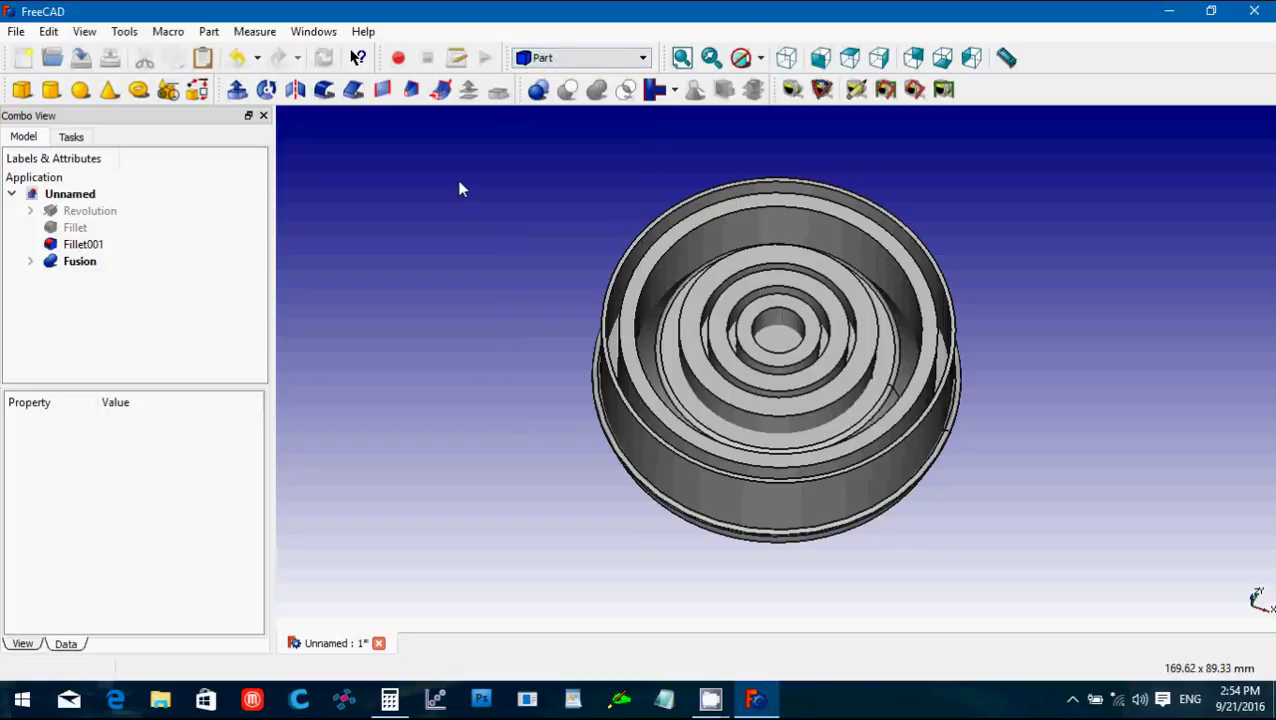
{"action": "left_click", "coordinate": [555, 57]}
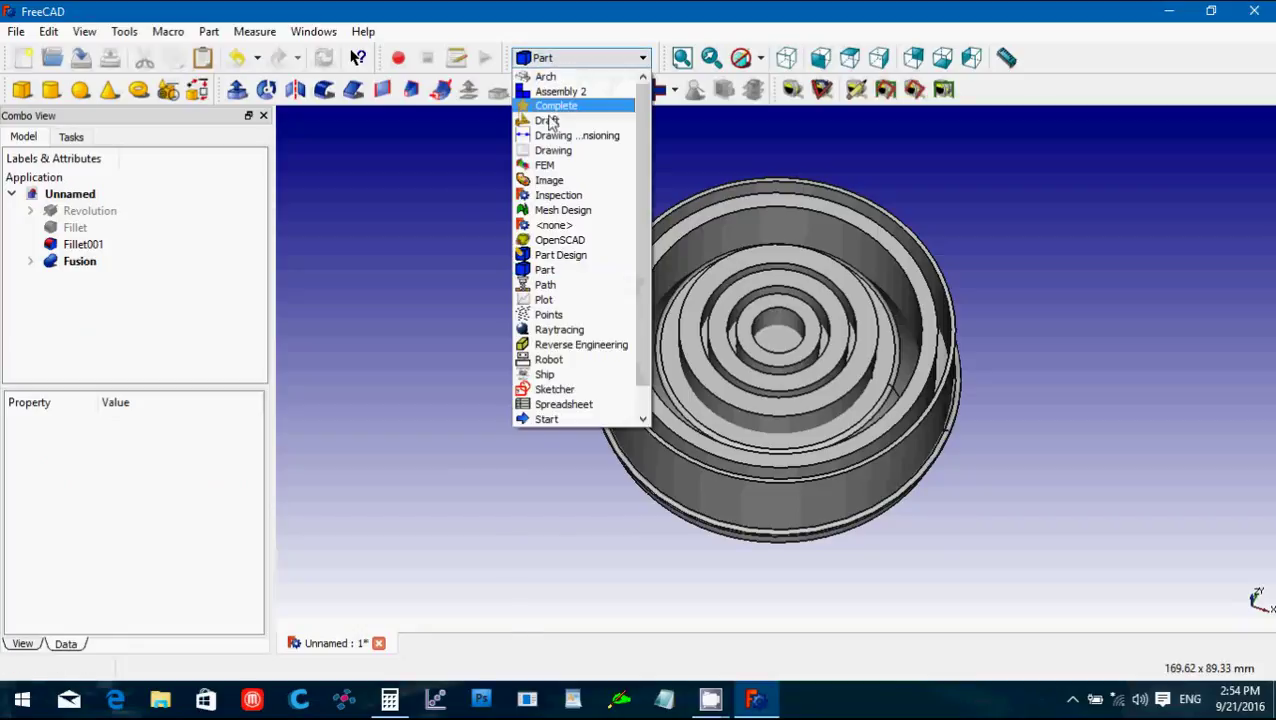
{"action": "left_click", "coordinate": [558, 255]}
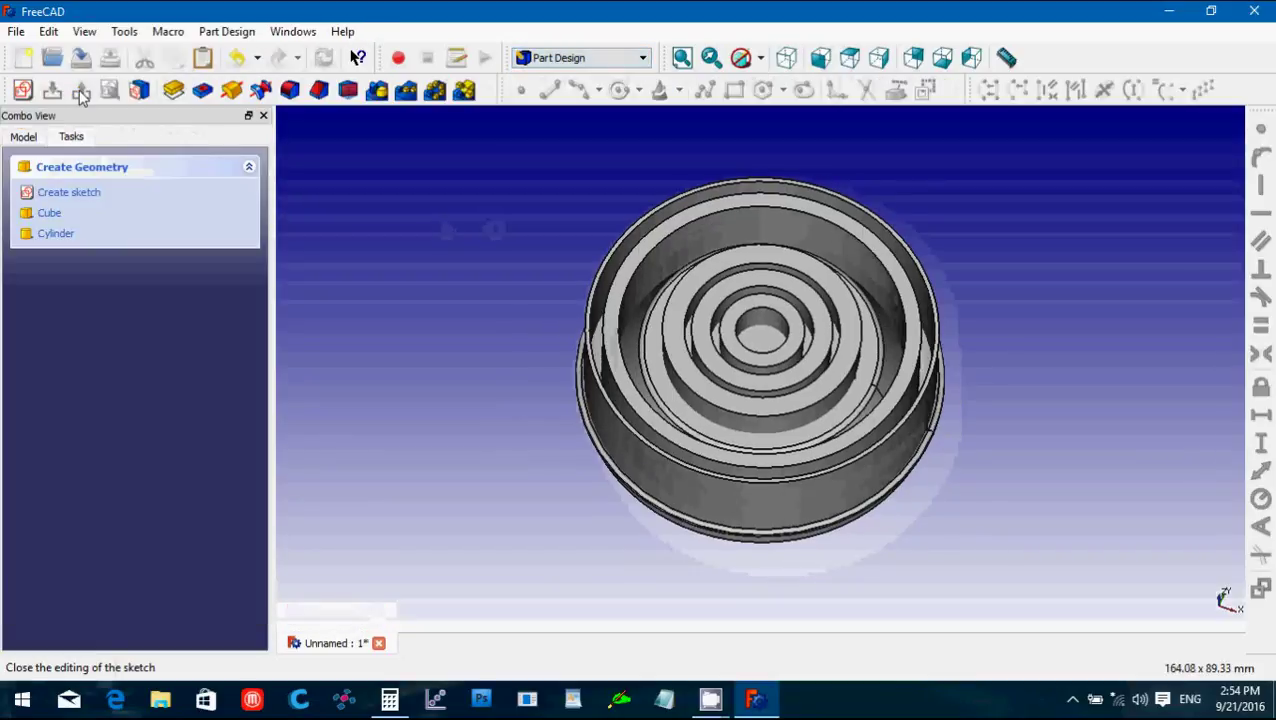
{"action": "left_click", "coordinate": [22, 89]}
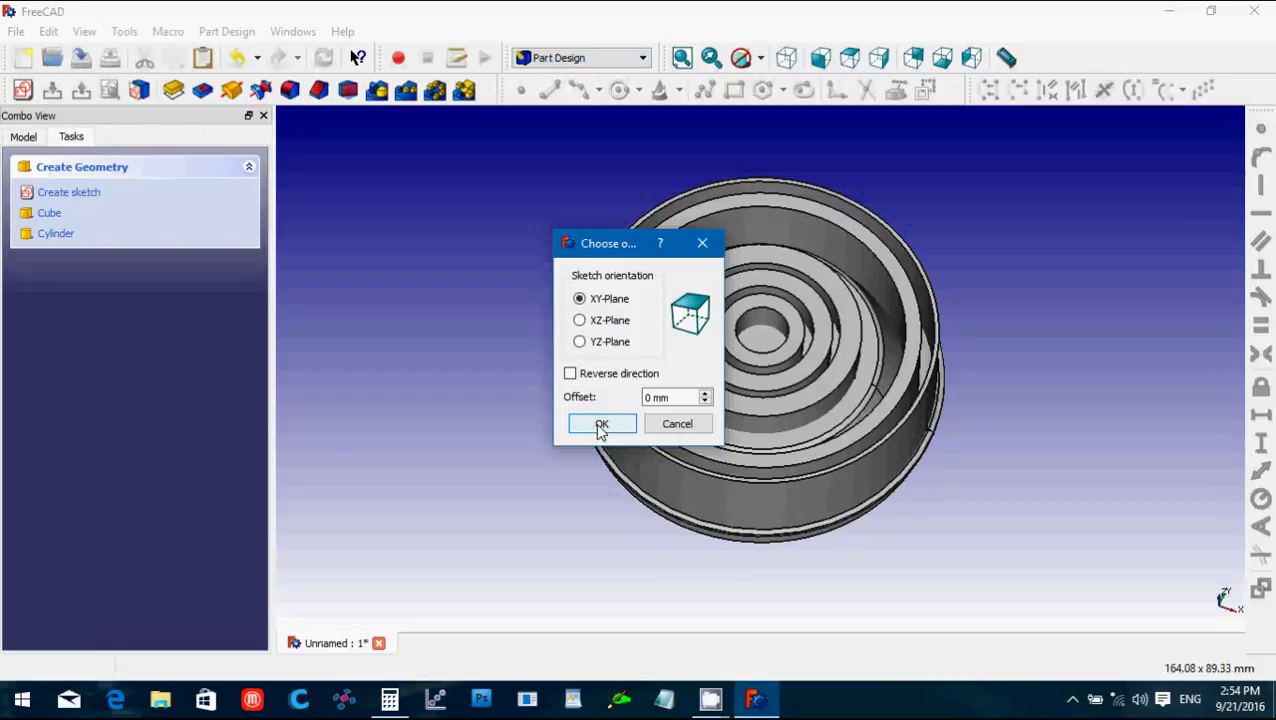
{"action": "left_click", "coordinate": [601, 427]}
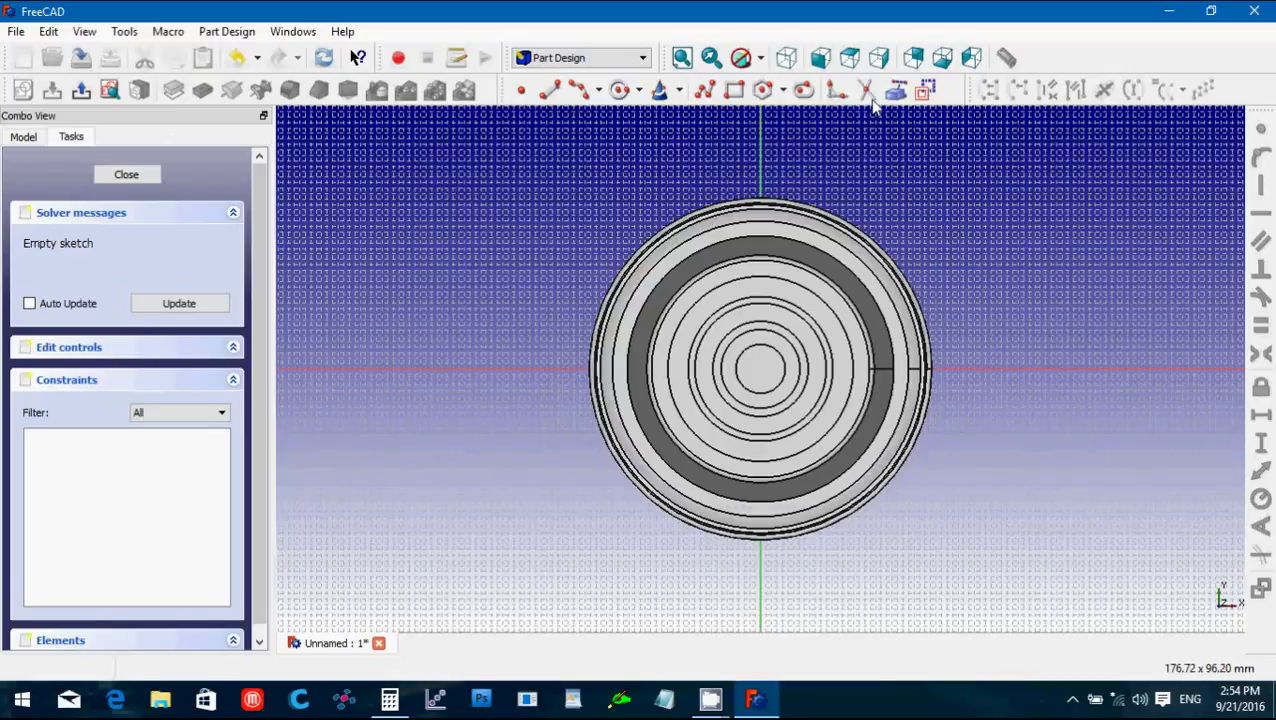
Start the polyline tool and hide the Fillet001 body, keeping the fused rings displayed beneath the sketch.
{"action": "left_click", "coordinate": [705, 91]}
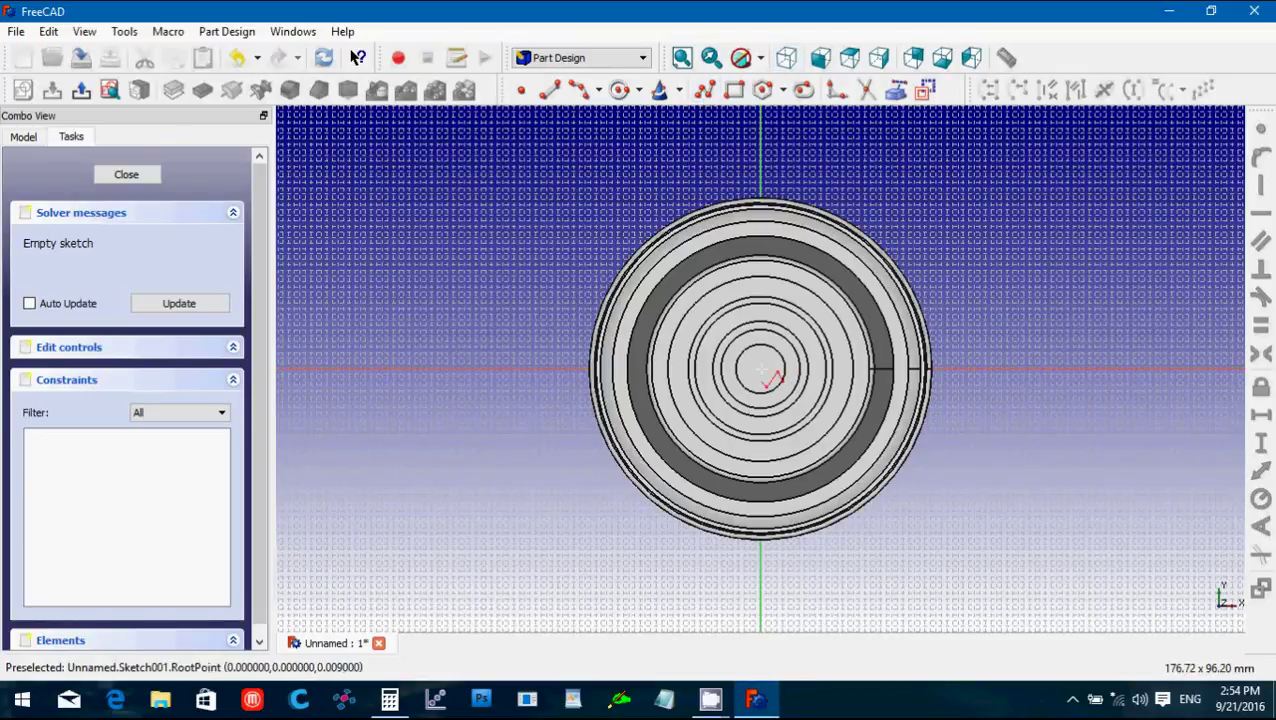
{"action": "left_click", "coordinate": [38, 140]}
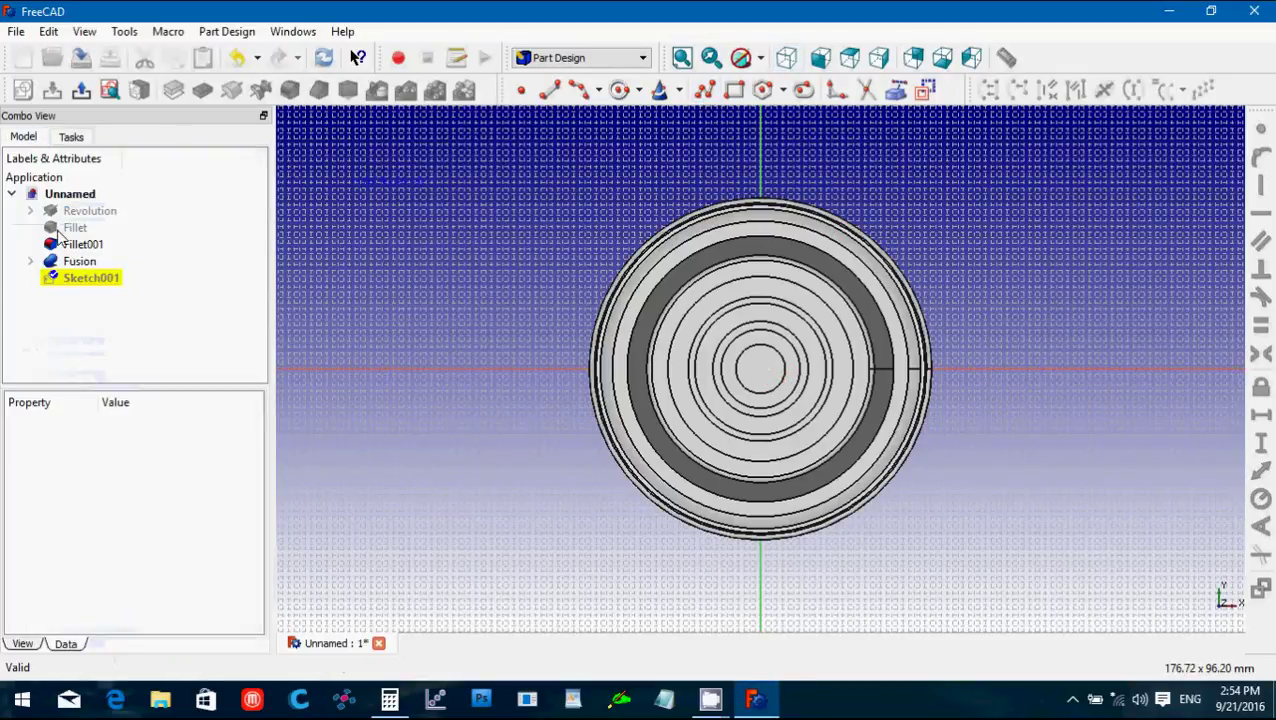
{"action": "left_click", "coordinate": [72, 261]}
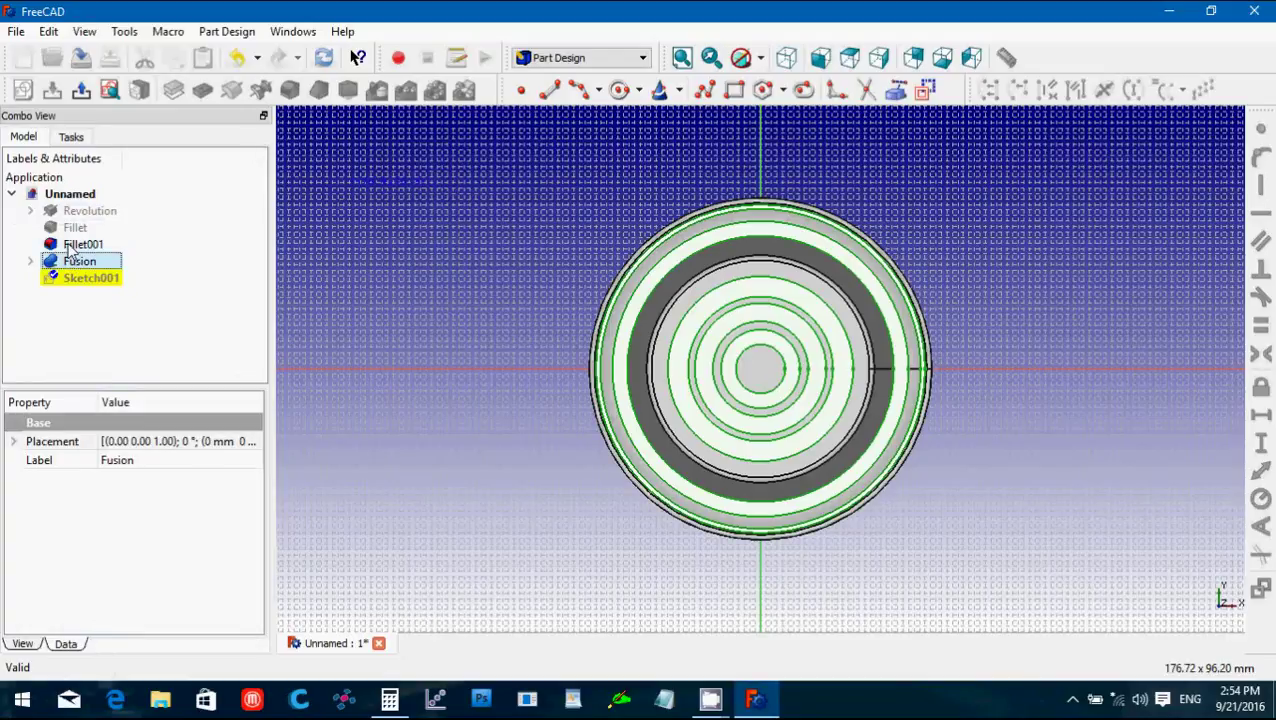
{"action": "left_click", "coordinate": [78, 245]}
{"action": "key", "text": "space"}
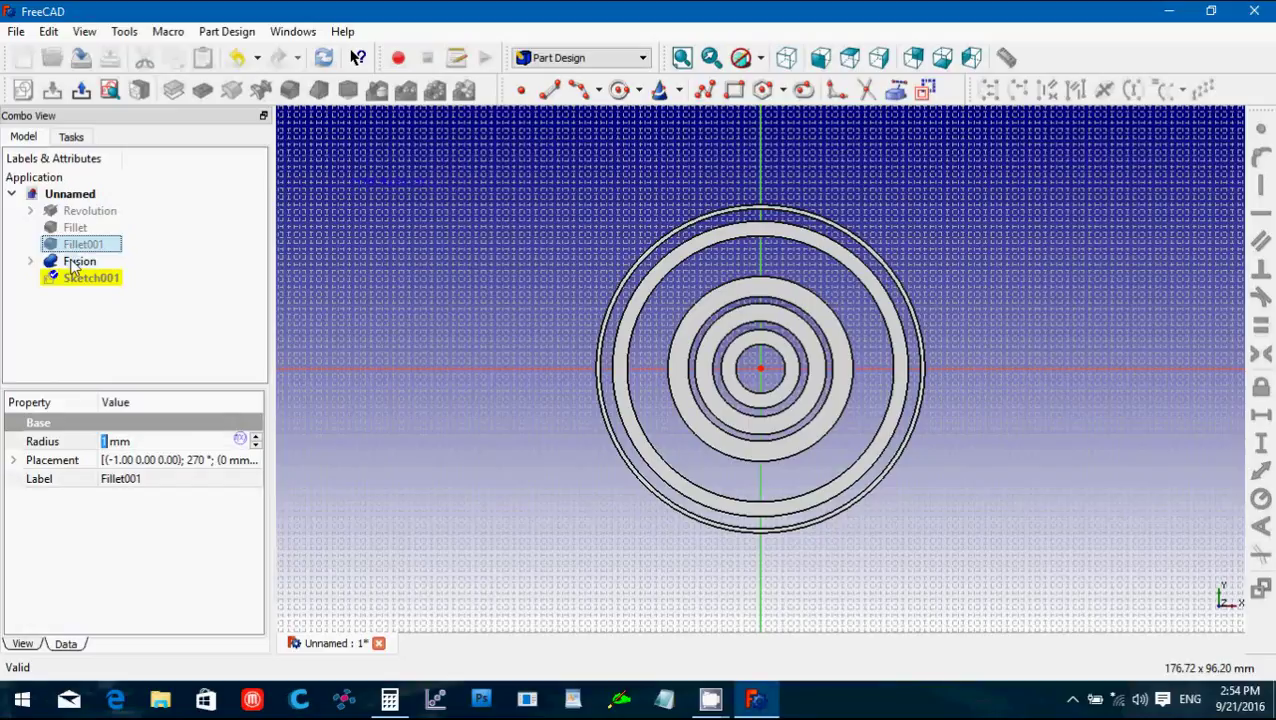
Sketch a thin triangular wedge from the origin along the horizontal axis, about 56 mm long and 4 mm wide at its outer end.
{"action": "left_click", "coordinate": [71, 137]}
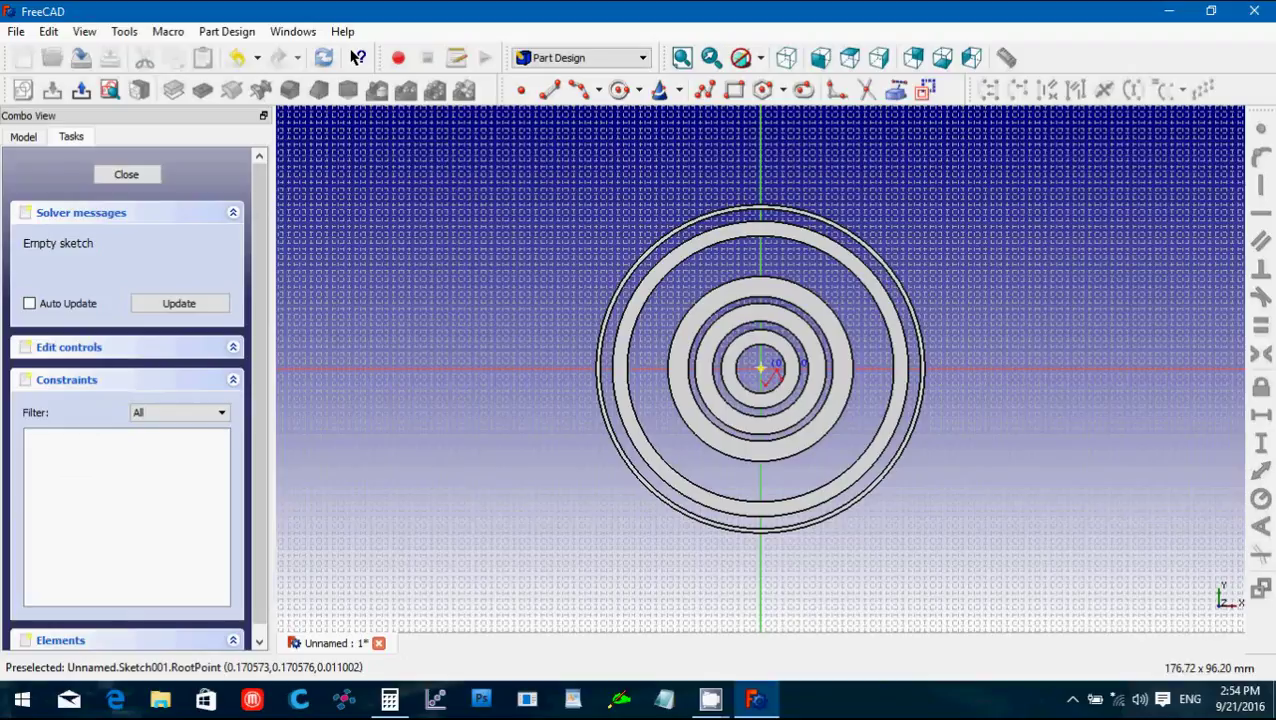
{"action": "left_click", "coordinate": [760, 370]}
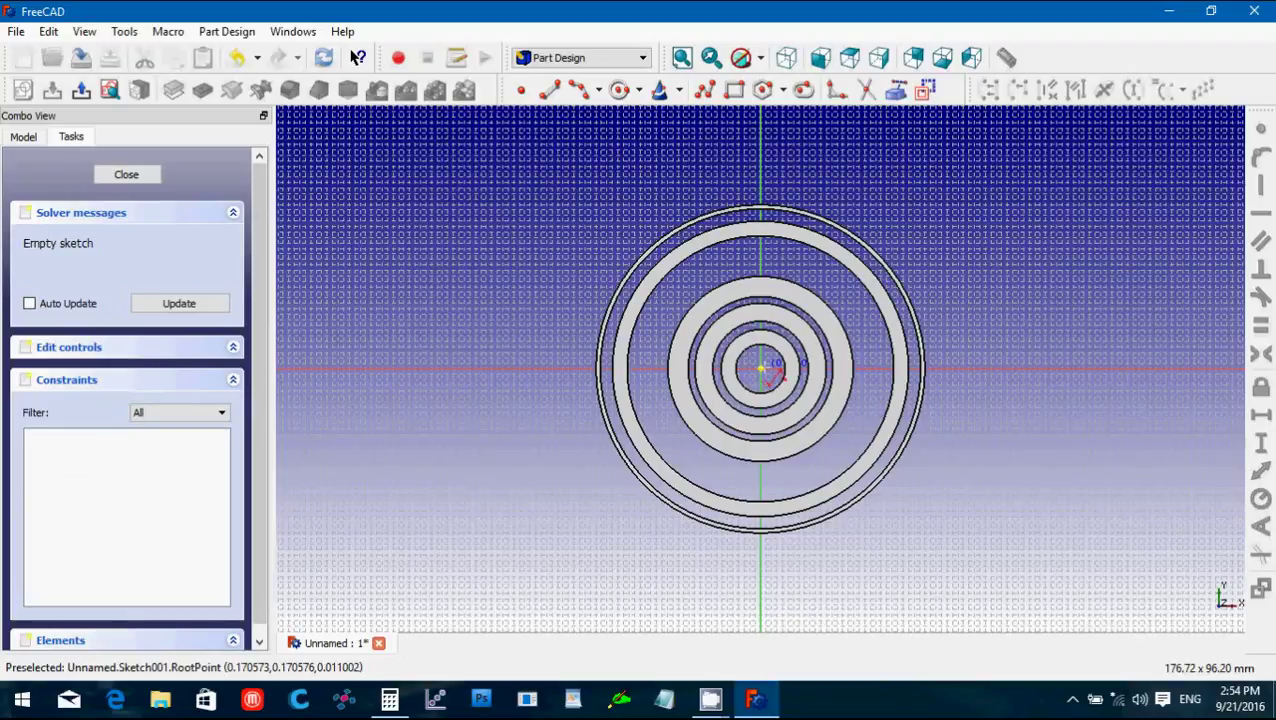
{"action": "left_click", "coordinate": [1069, 370]}
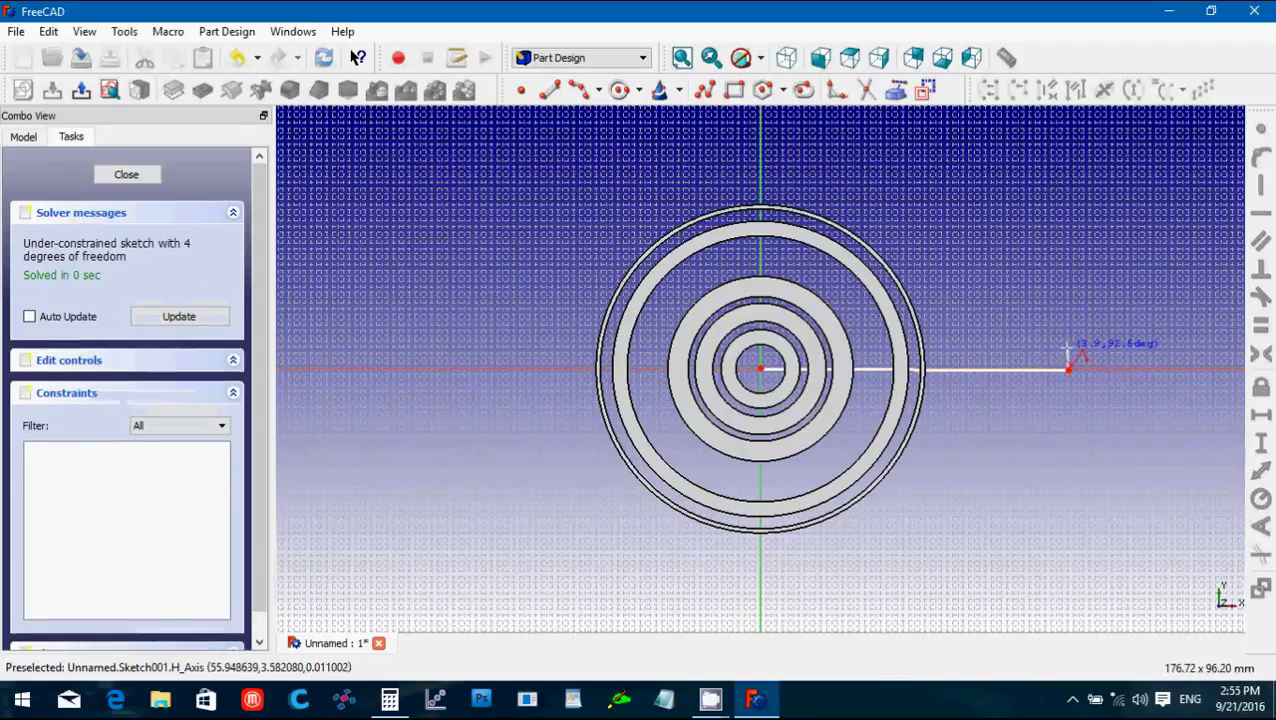
{"action": "left_click", "coordinate": [1068, 350]}
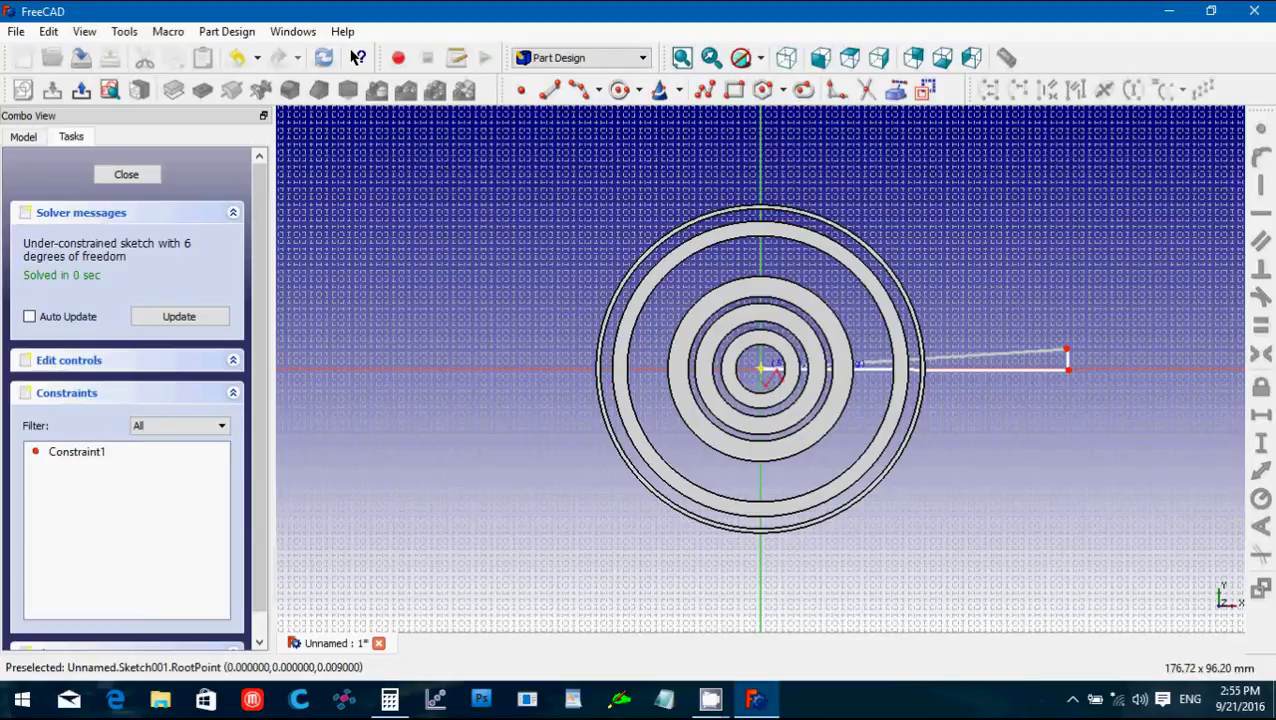
{"action": "left_click", "coordinate": [762, 368]}
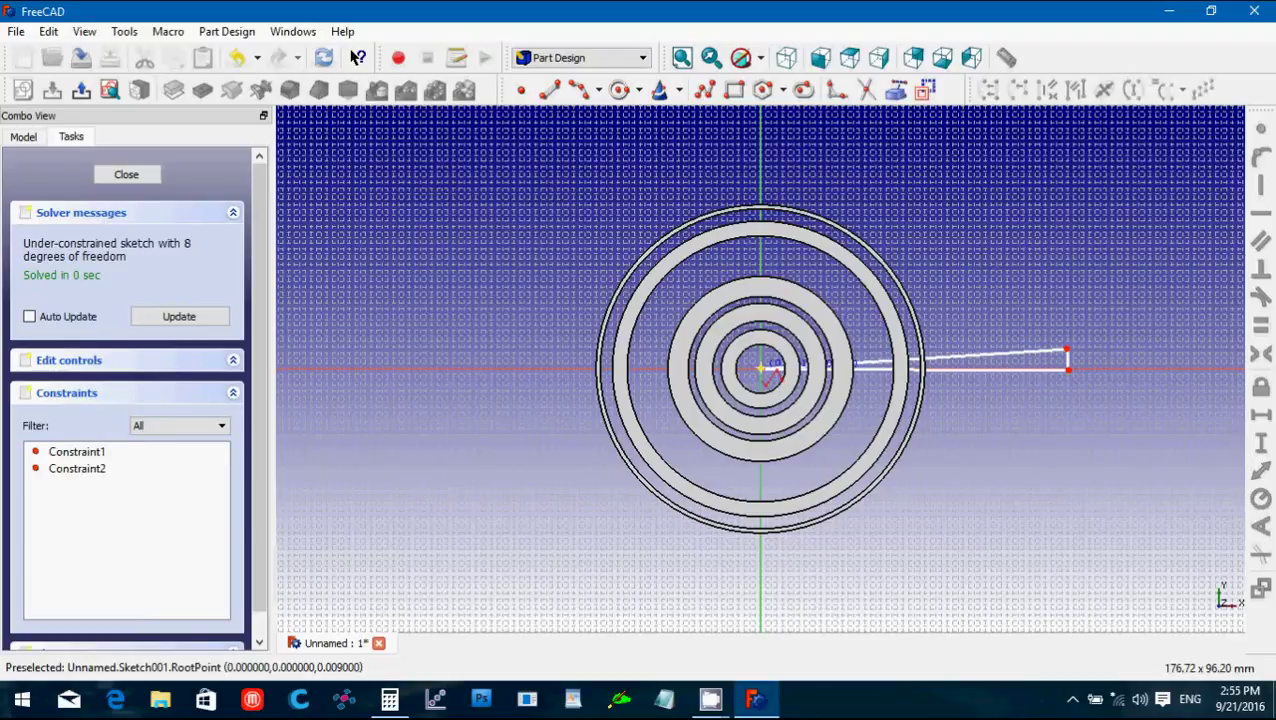
Make the wedge's start and end points at the tip coincident with the sketch origin.
{"action": "scroll", "coordinate": [776, 404], "scroll_direction": "up", "scroll_amount": 5}
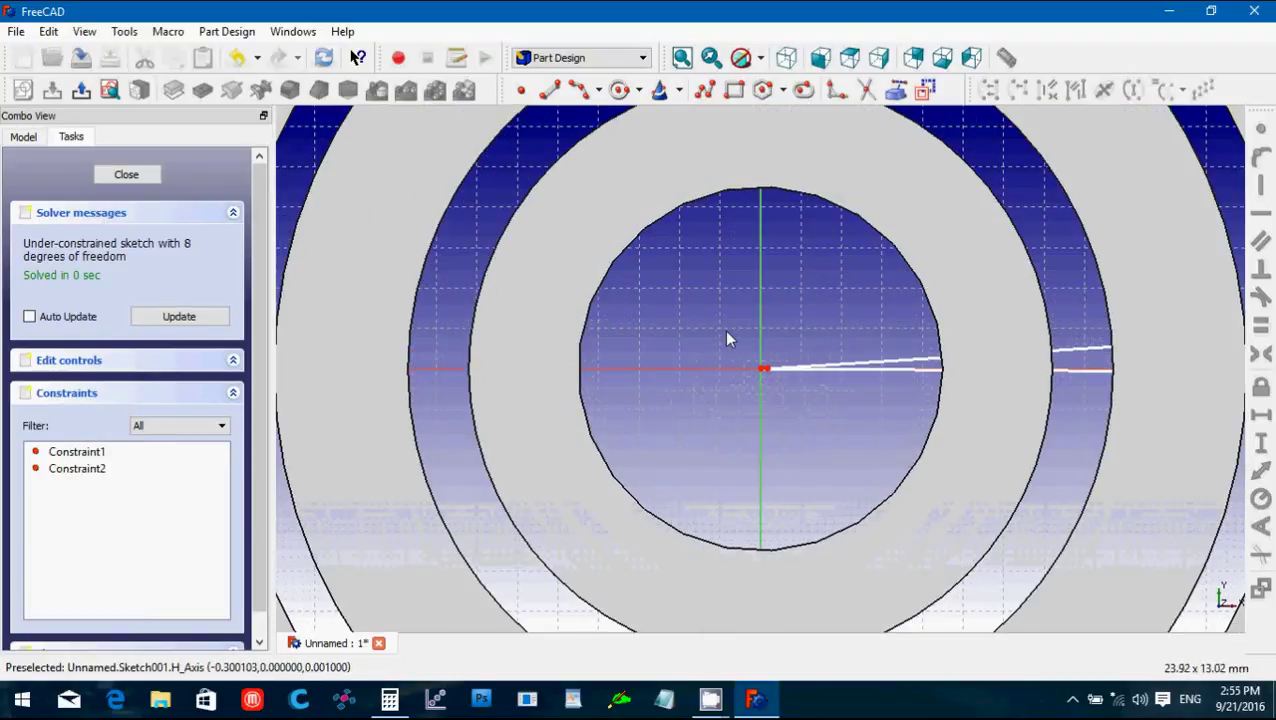
{"action": "mouse_move", "coordinate": [724, 329]}
{"action": "left_mouse_down"}
{"action": "mouse_move", "coordinate": [812, 413]}
{"action": "mouse_move", "coordinate": [845, 400]}
{"action": "left_mouse_up"}
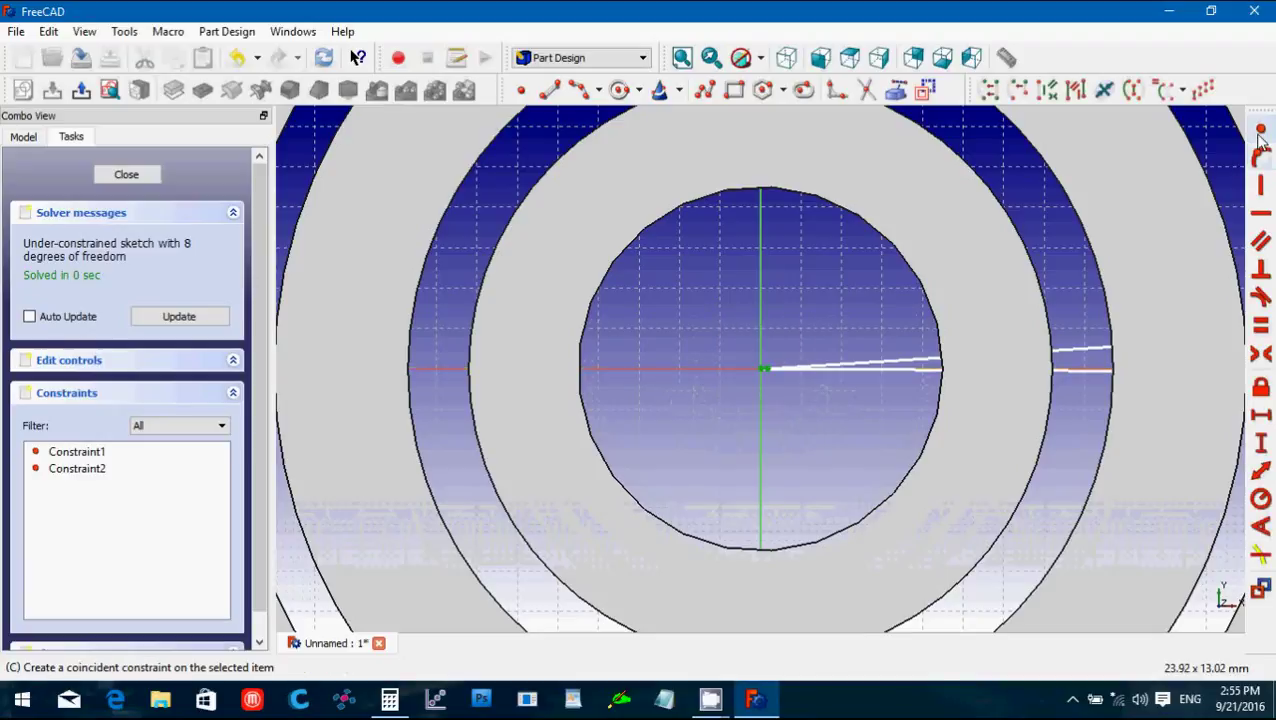
{"action": "left_click", "coordinate": [1261, 139]}
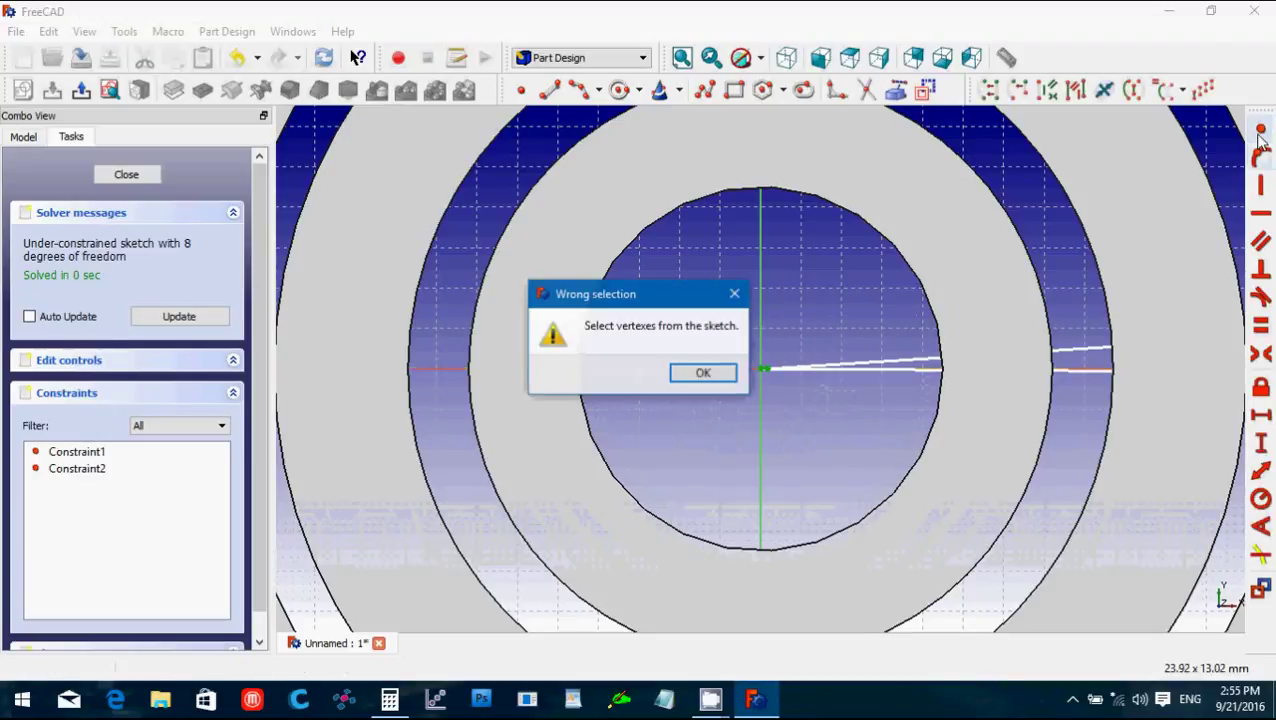
{"action": "left_click", "coordinate": [703, 374]}
{"action": "left_click", "coordinate": [746, 396]}
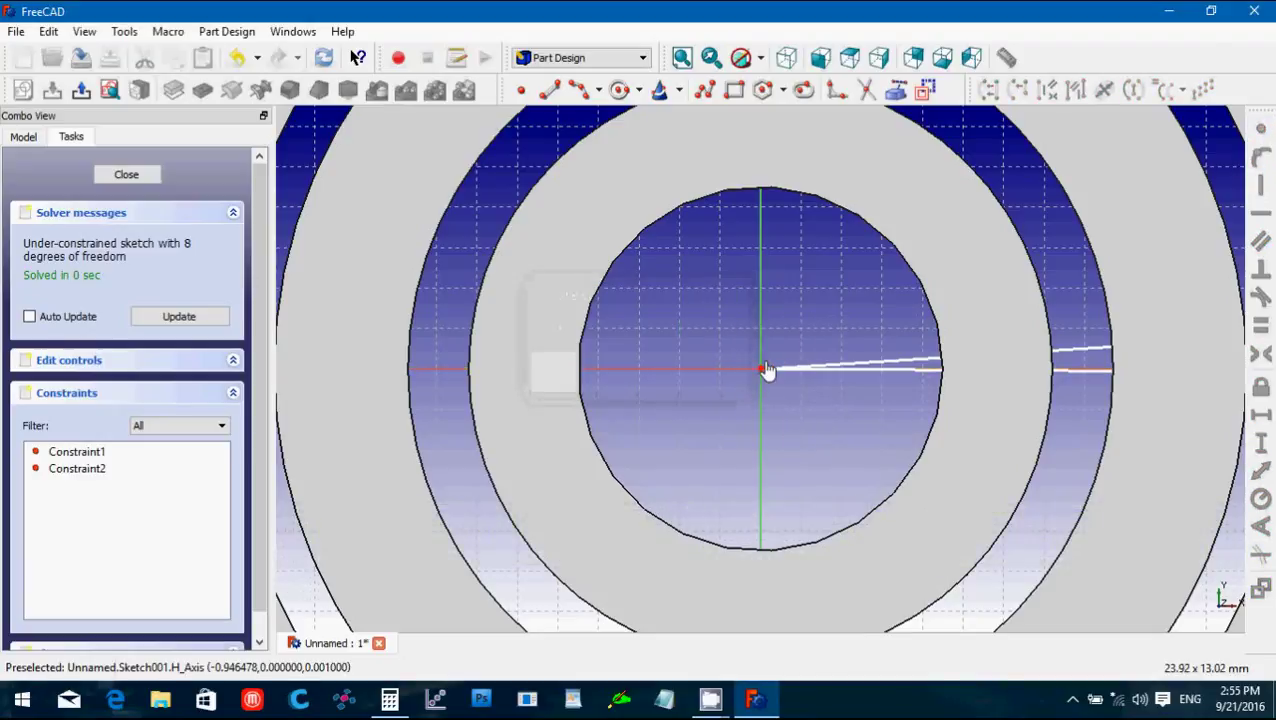
{"action": "left_click_drag", "start_coordinate": [724, 348], "coordinate": [803, 403]}
{"action": "left_click", "coordinate": [1261, 139]}
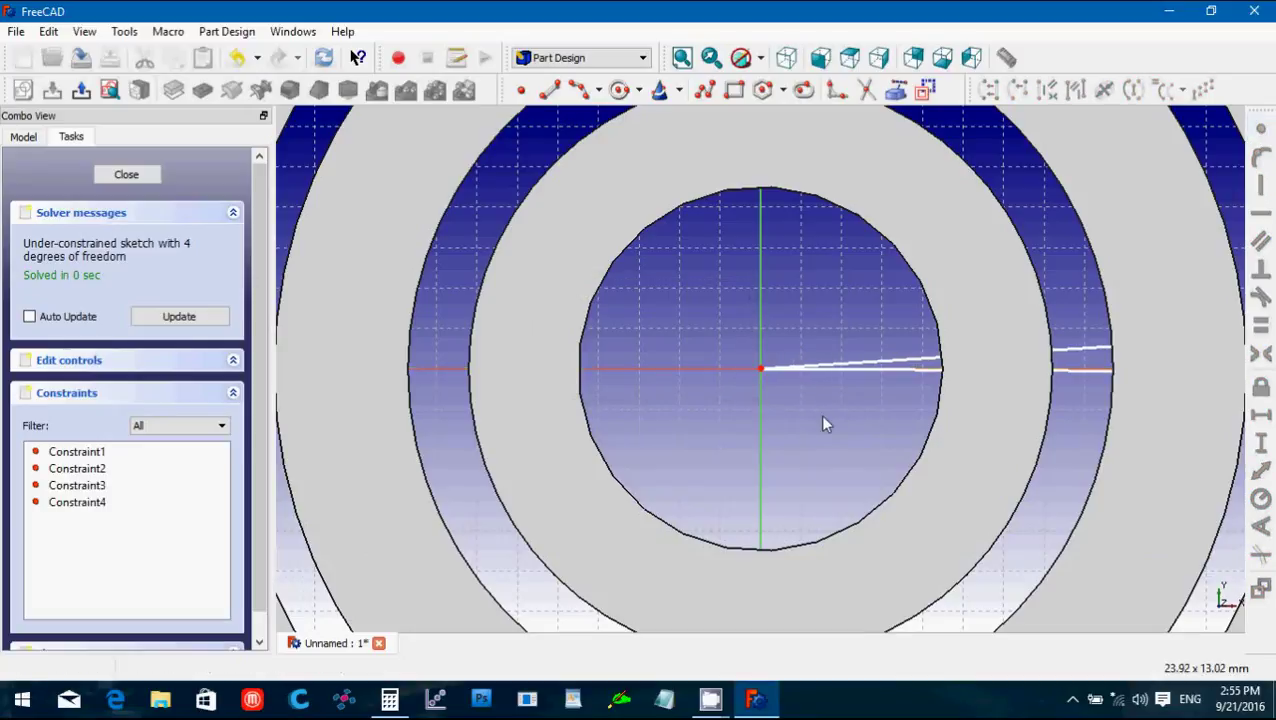
Constrain the short outer edge of the wedge to be vertical.
{"action": "scroll", "coordinate": [818, 416], "scroll_direction": "down", "scroll_amount": 3}
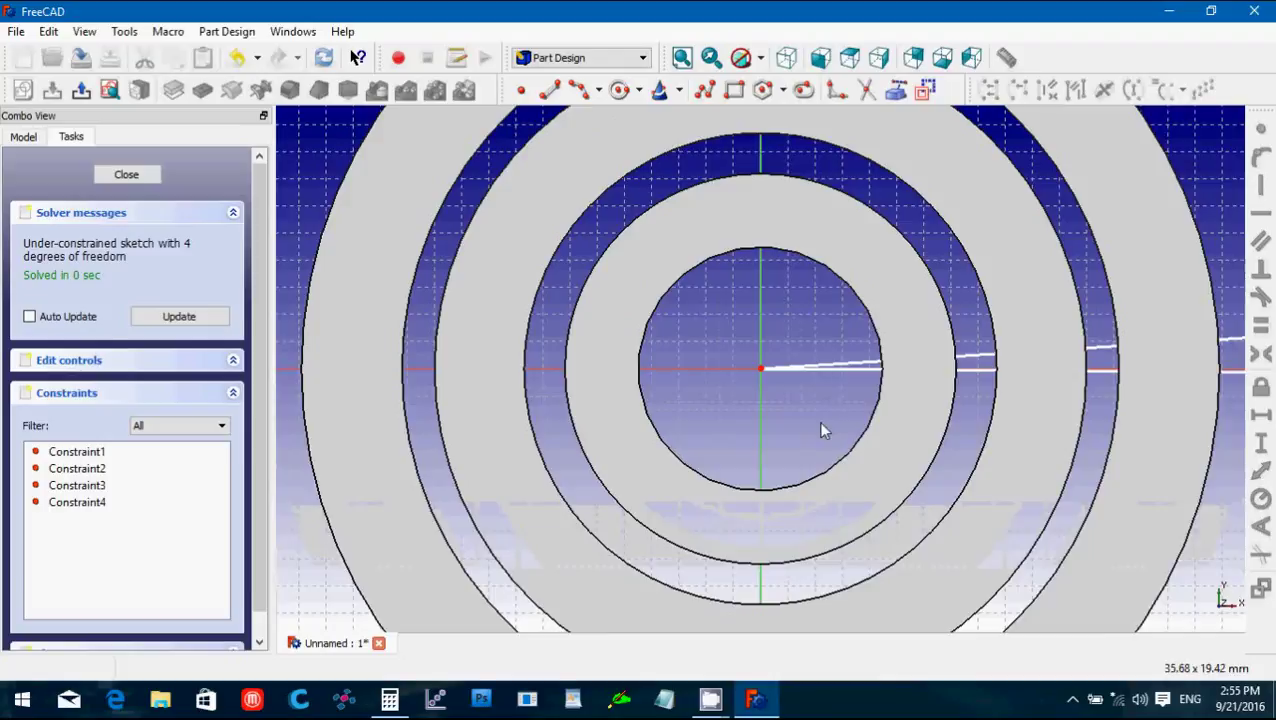
{"action": "scroll", "coordinate": [820, 425], "scroll_direction": "down", "scroll_amount": 2}
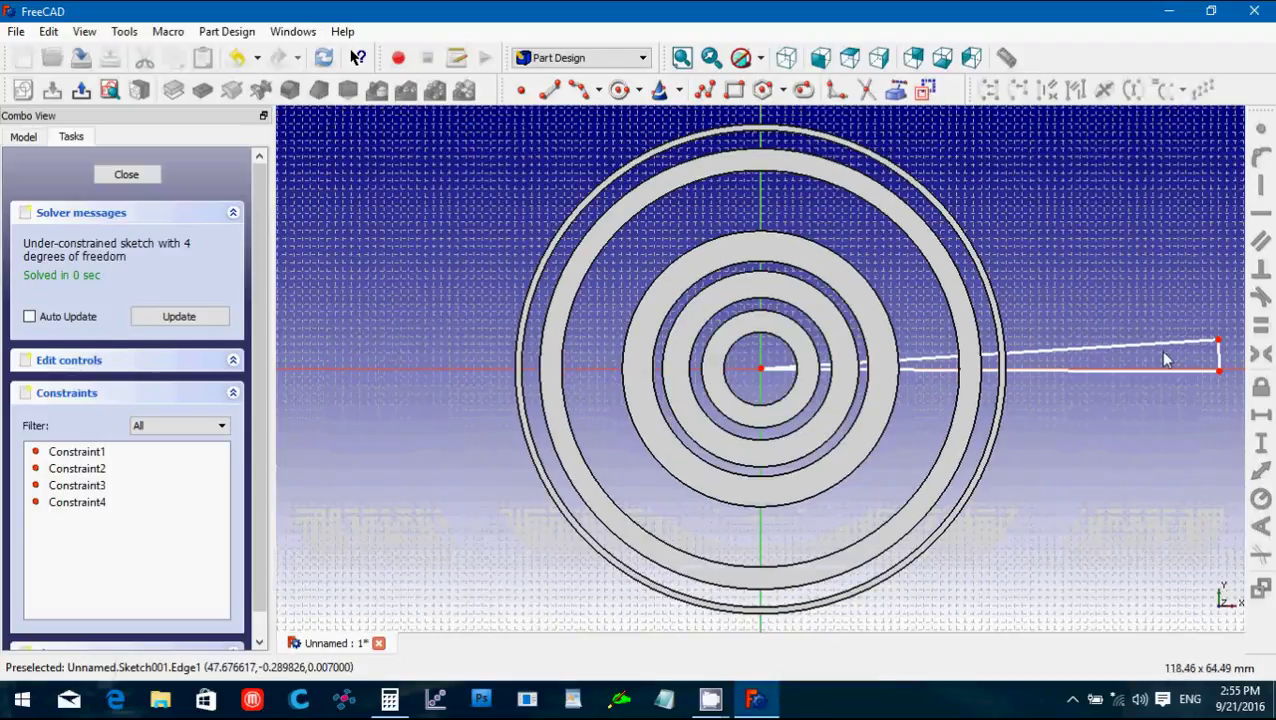
{"action": "left_click", "coordinate": [1216, 356]}
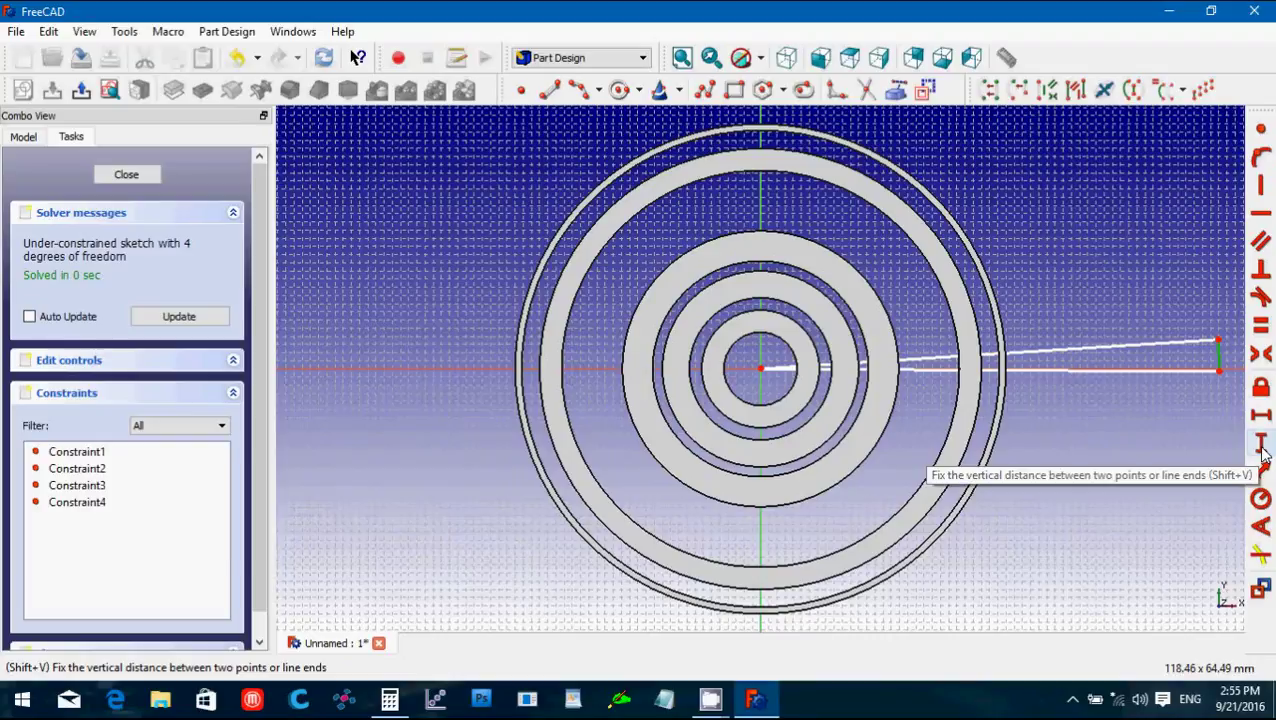
{"action": "left_click", "coordinate": [1260, 185]}
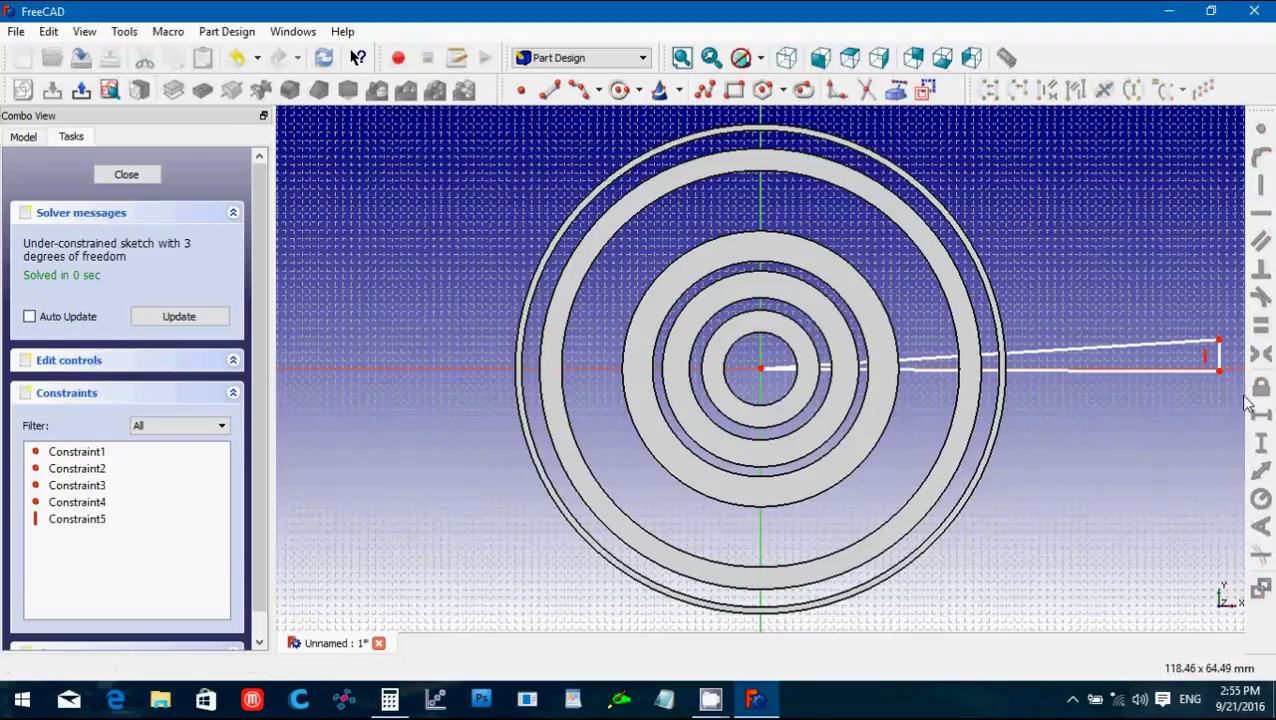
Set the vertical length of the wedge's outer edge to 4 mm.
{"action": "left_click", "coordinate": [1218, 358]}
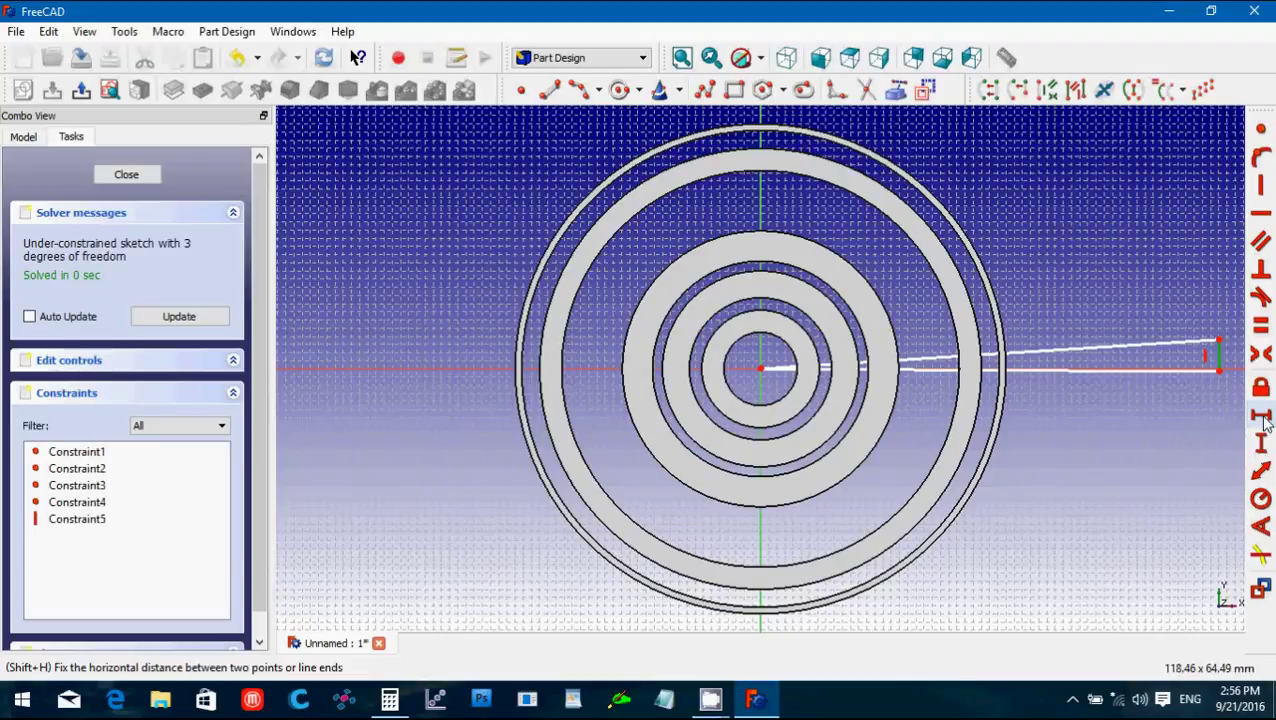
{"action": "left_click", "coordinate": [1262, 446]}
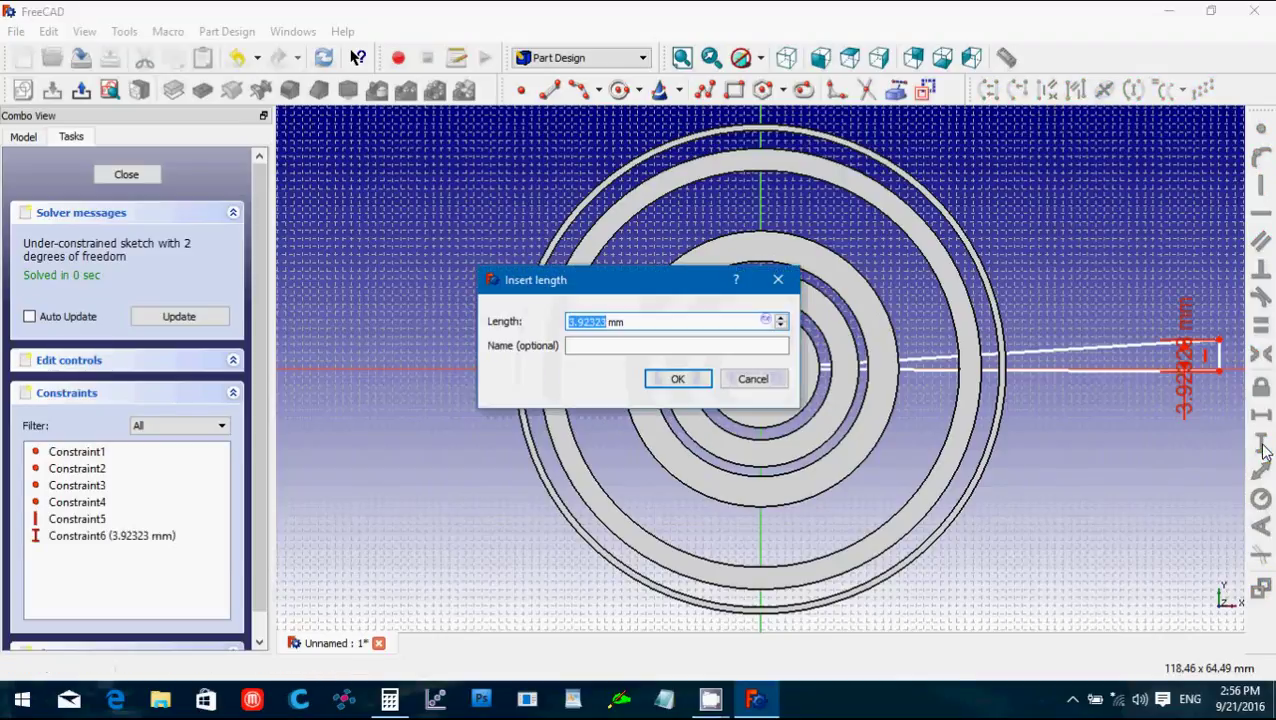
{"action": "type", "text": "4"}
{"action": "key", "text": "Return"}
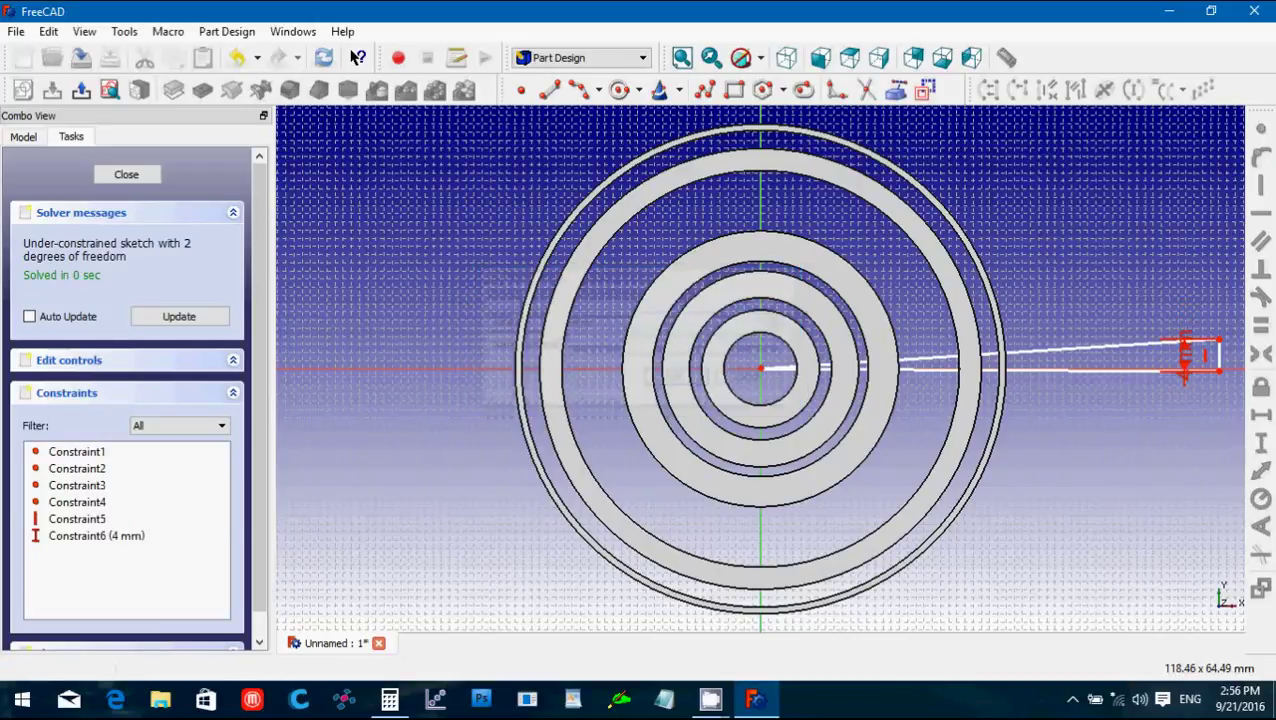
Move the wedge's outer edge in to about 35 mm from the origin and make its two corners symmetric about the horizontal axis.
{"action": "left_click_drag", "start_coordinate": [1228, 365], "coordinate": [1048, 362]}
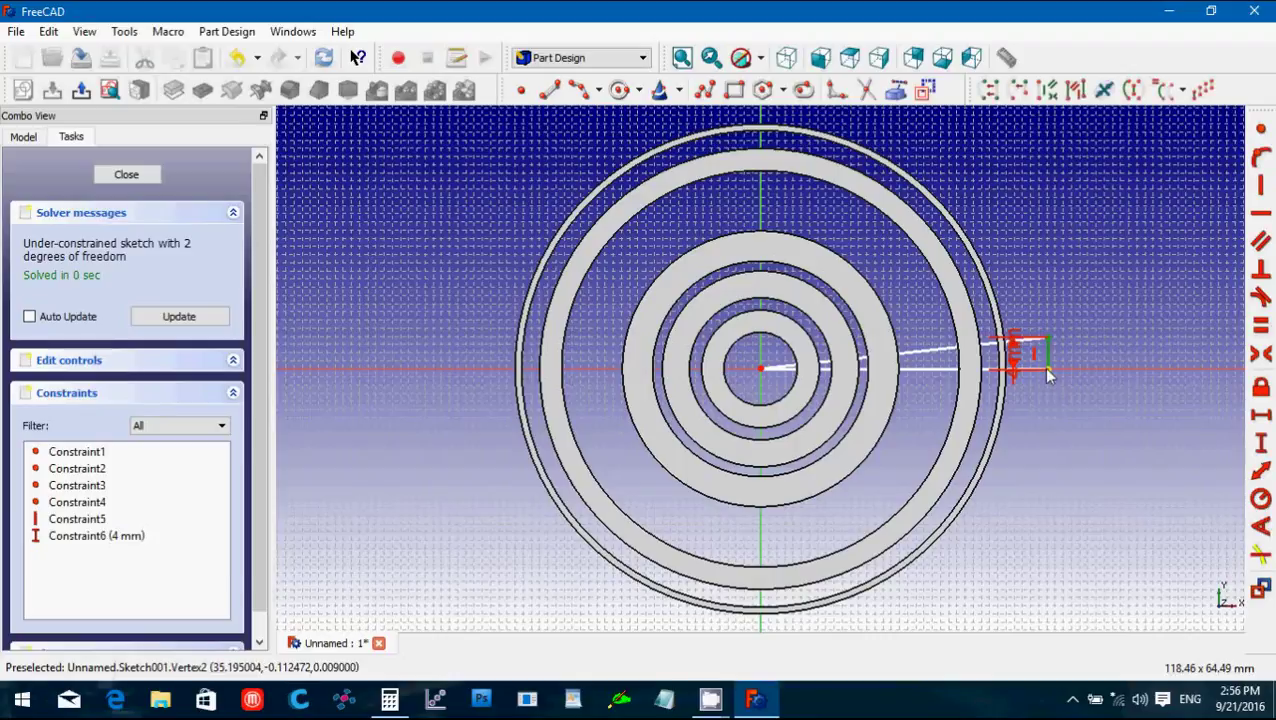
{"action": "left_click_drag", "start_coordinate": [1048, 356], "coordinate": [1047, 366]}
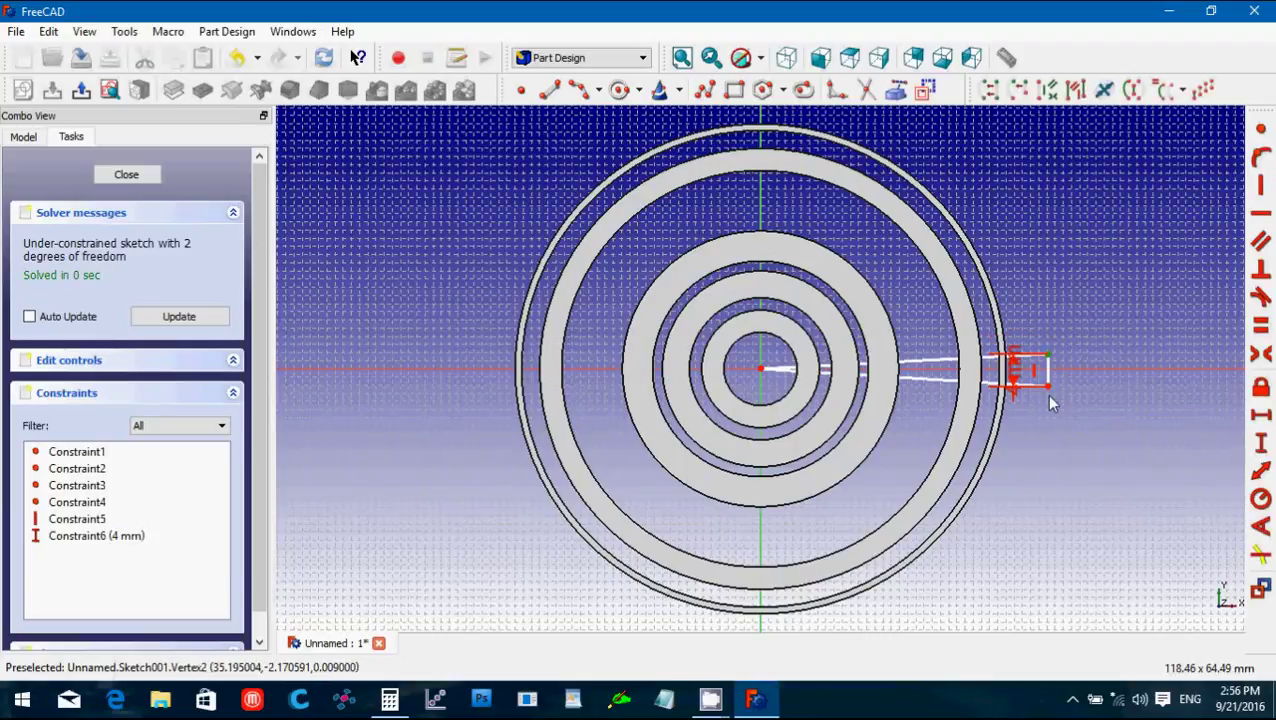
{"action": "left_click", "coordinate": [1208, 370]}
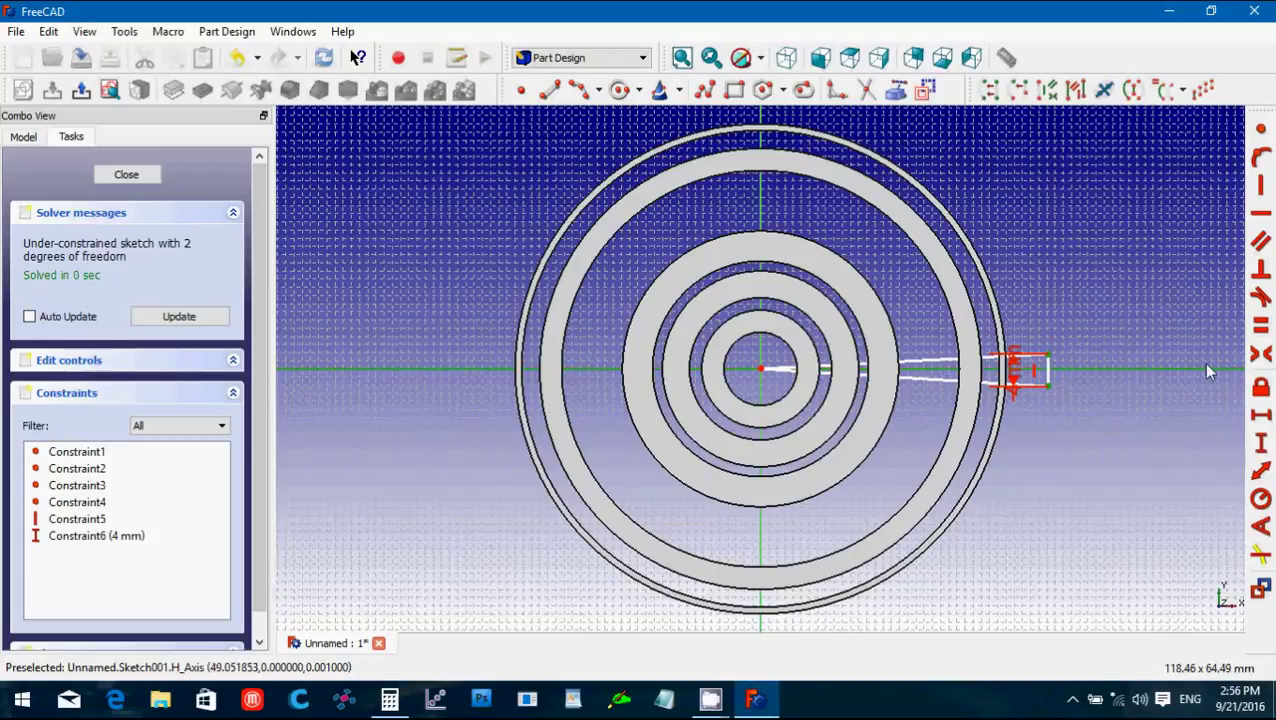
{"action": "left_click", "coordinate": [1260, 353]}
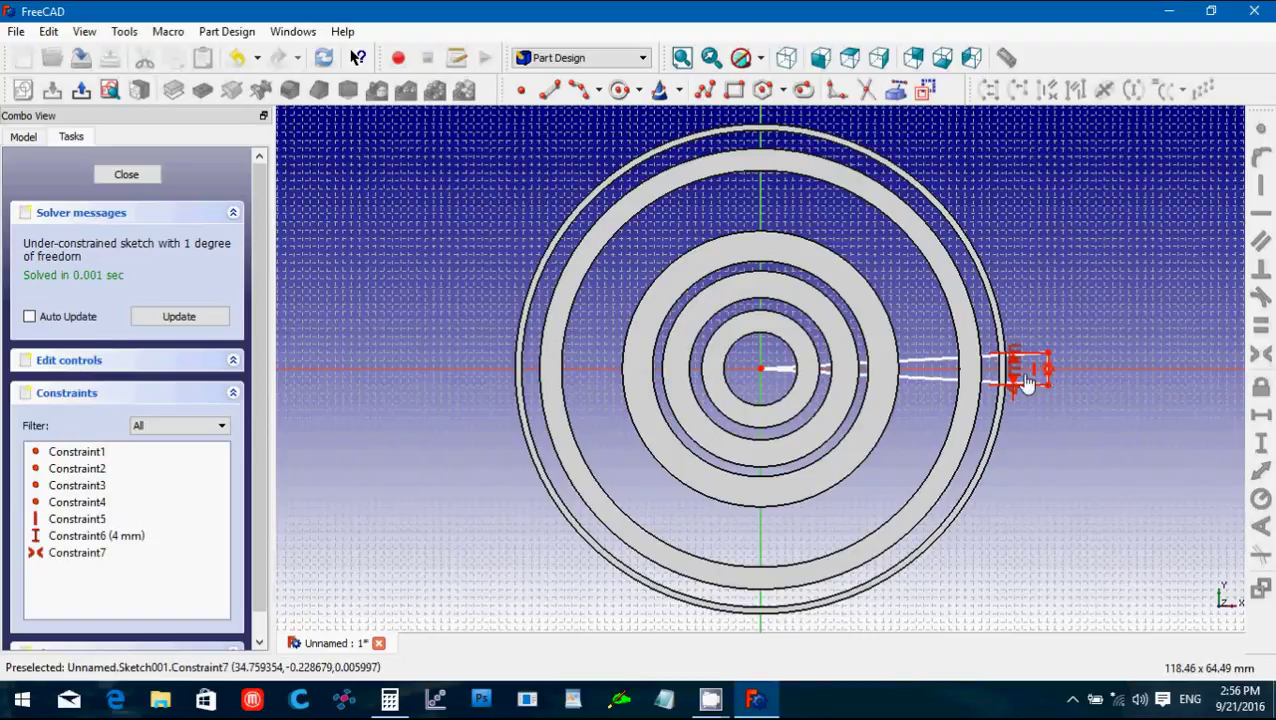
Shorten the wedge to about 32 mm so it ends just outside the outermost ring, and close the sketch.
{"action": "left_click_drag", "start_coordinate": [1018, 383], "coordinate": [1062, 375]}
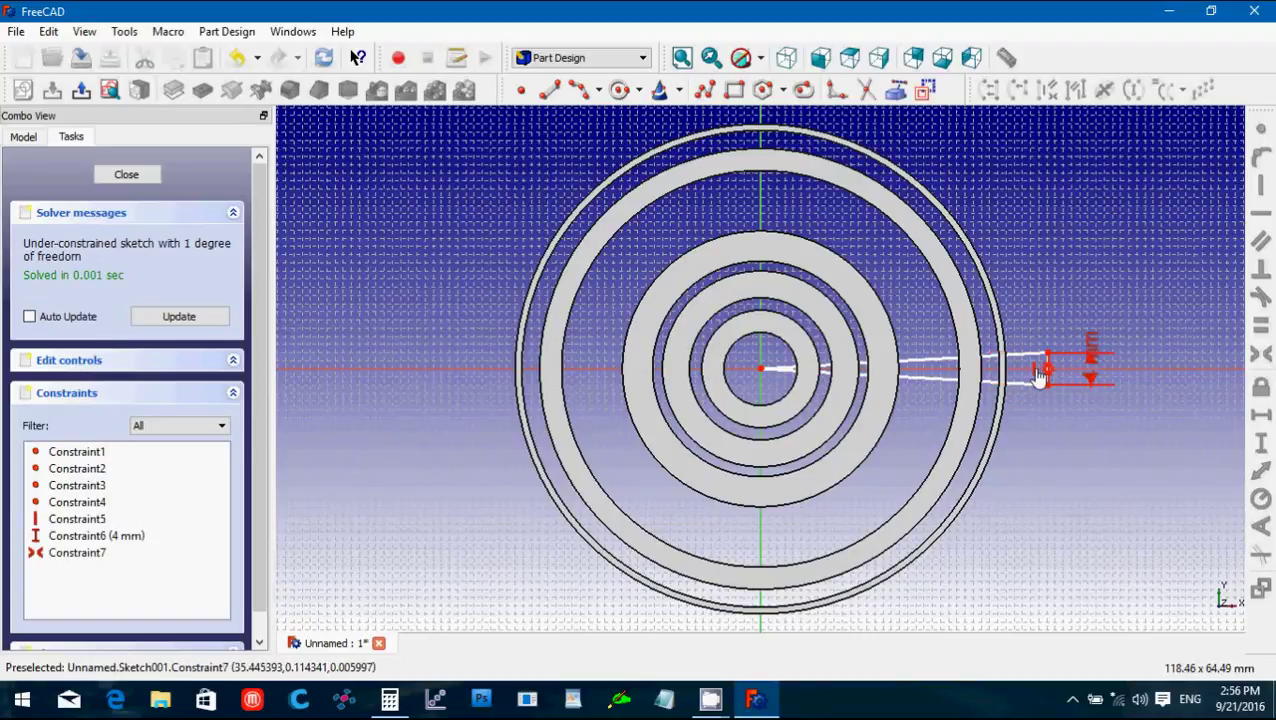
{"action": "left_click_drag", "start_coordinate": [1047, 362], "coordinate": [1019, 368]}
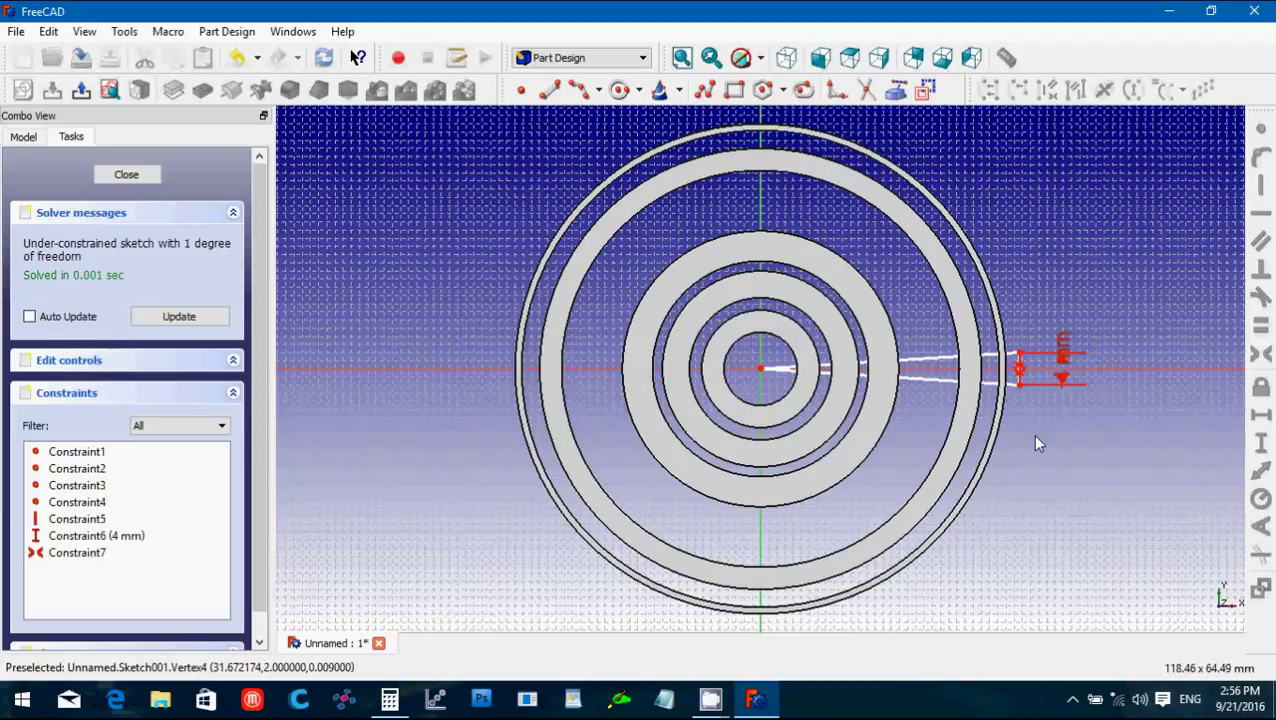
{"action": "left_click", "coordinate": [127, 176]}
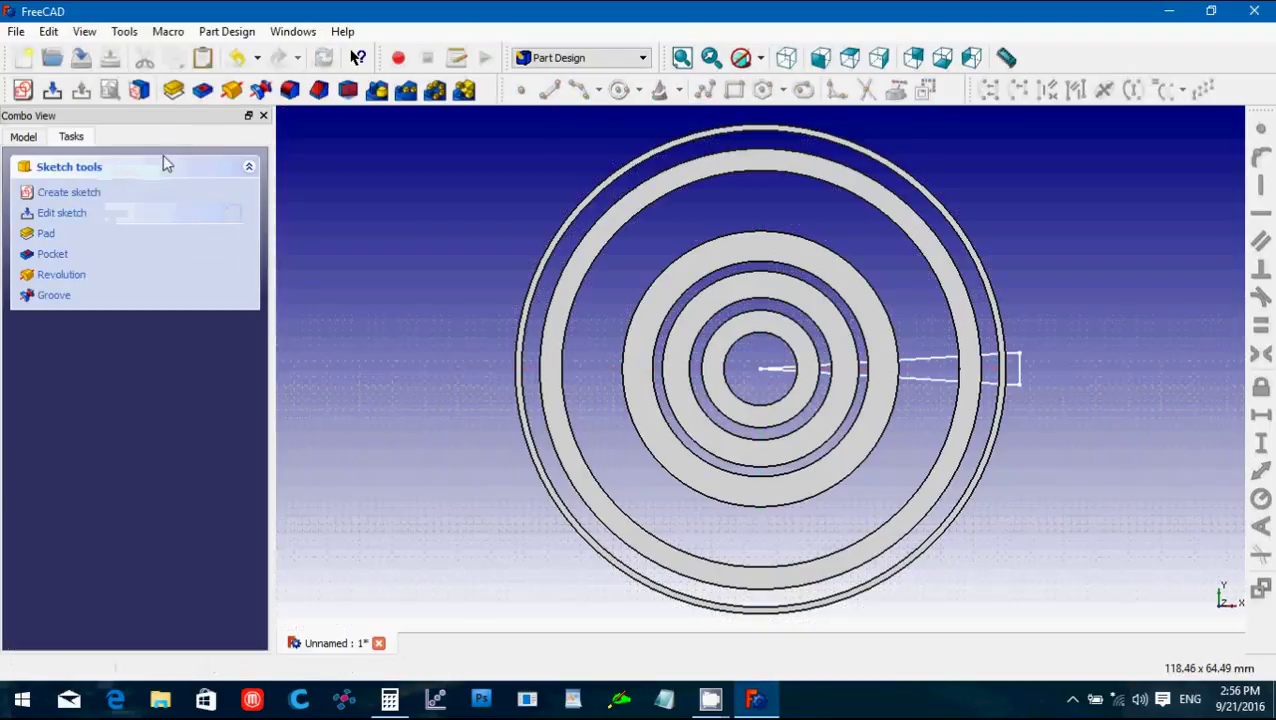
Pad the wedge sketch to a length of 25 mm.
{"action": "left_click", "coordinate": [174, 92]}
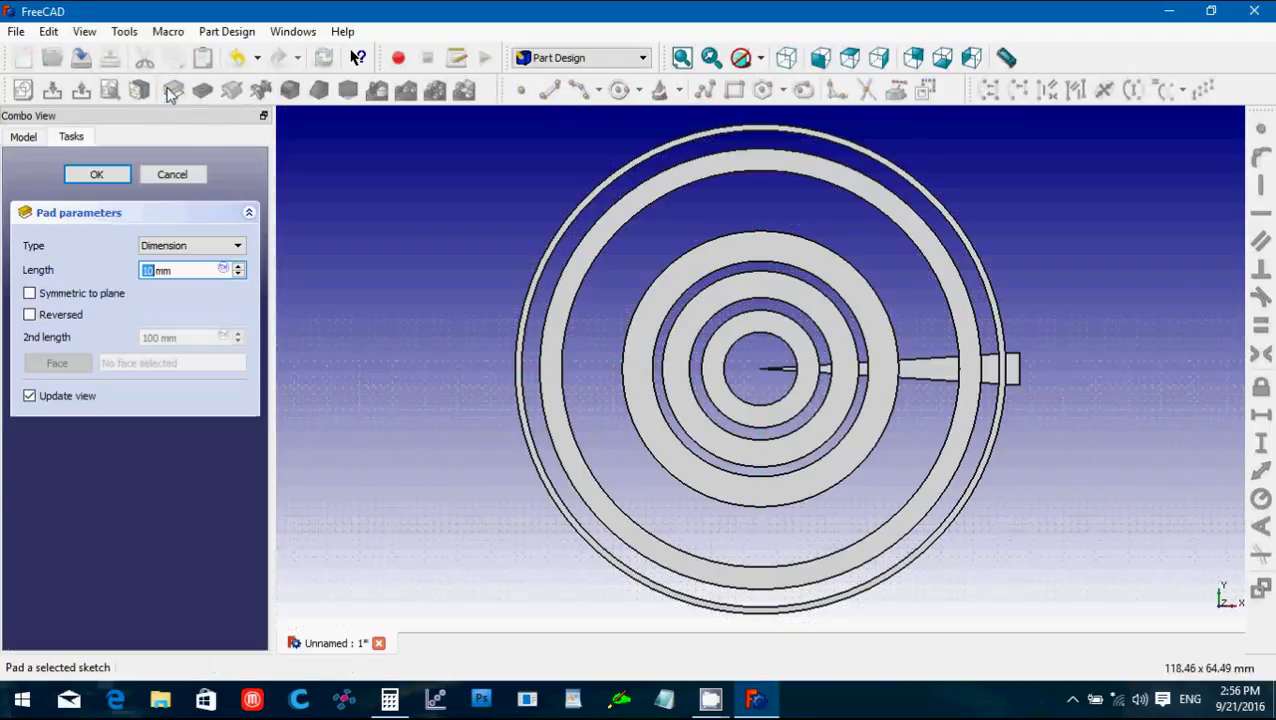
{"action": "left_click_drag", "start_coordinate": [172, 270], "coordinate": [116, 267]}
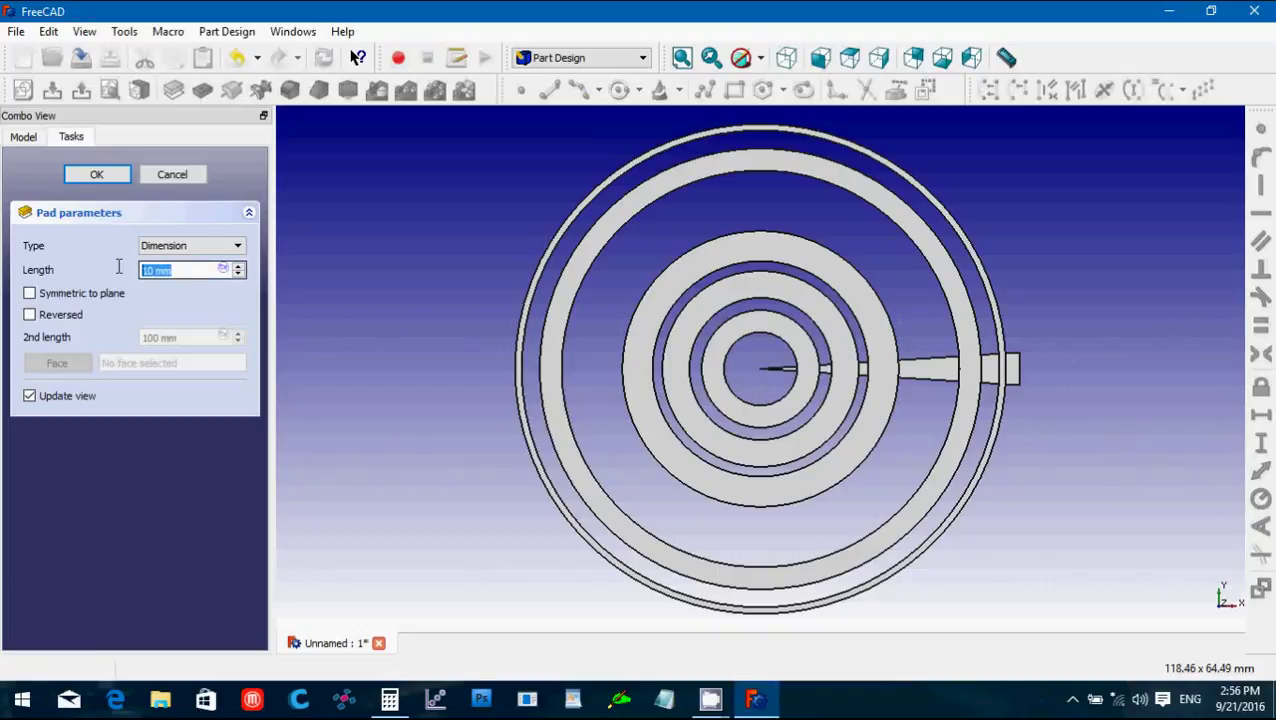
{"action": "type", "text": "25"}
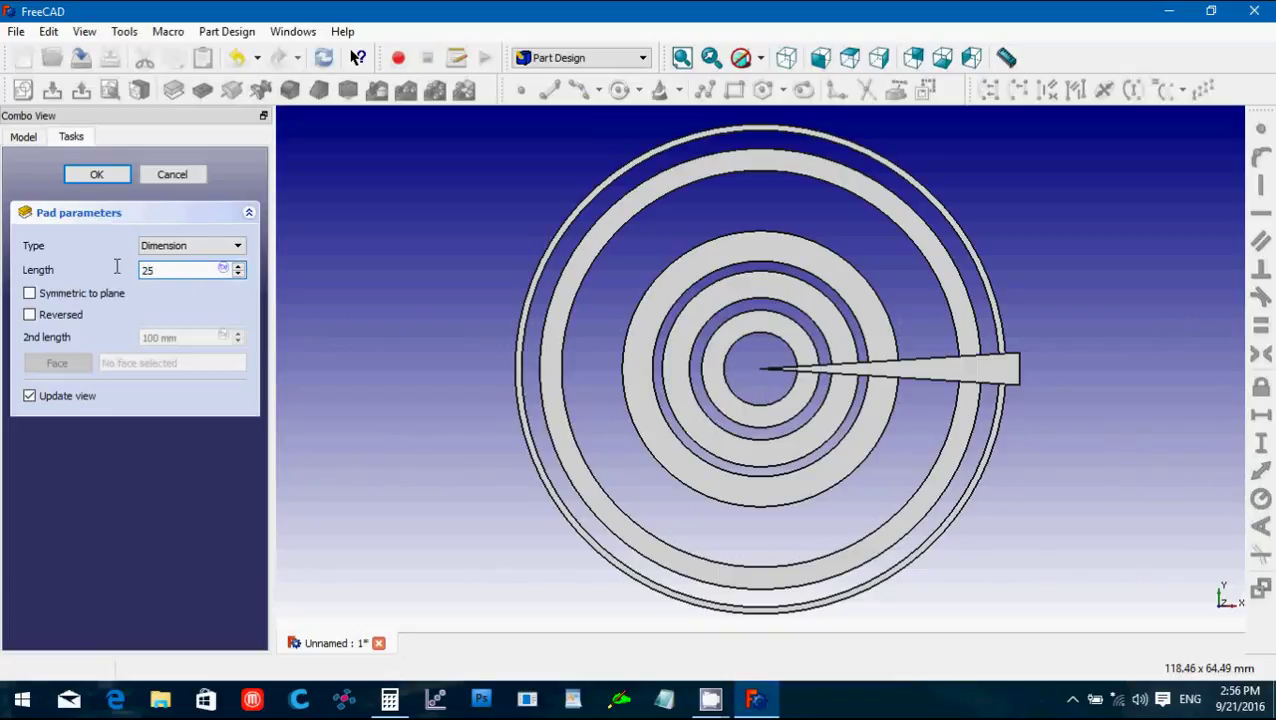
{"action": "left_click", "coordinate": [97, 175]}
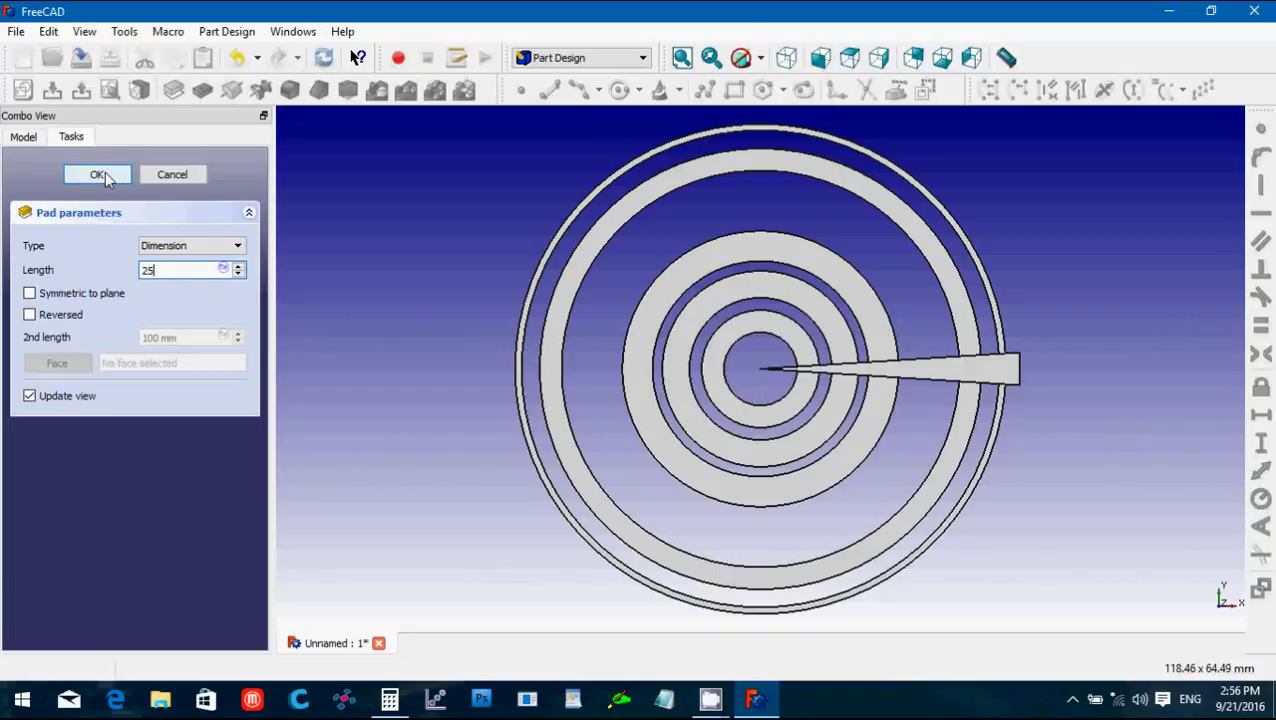
Switch to the Draft workbench and duplicate the wedge pad together with its dependent sketch.
{"action": "left_click", "coordinate": [607, 57]}
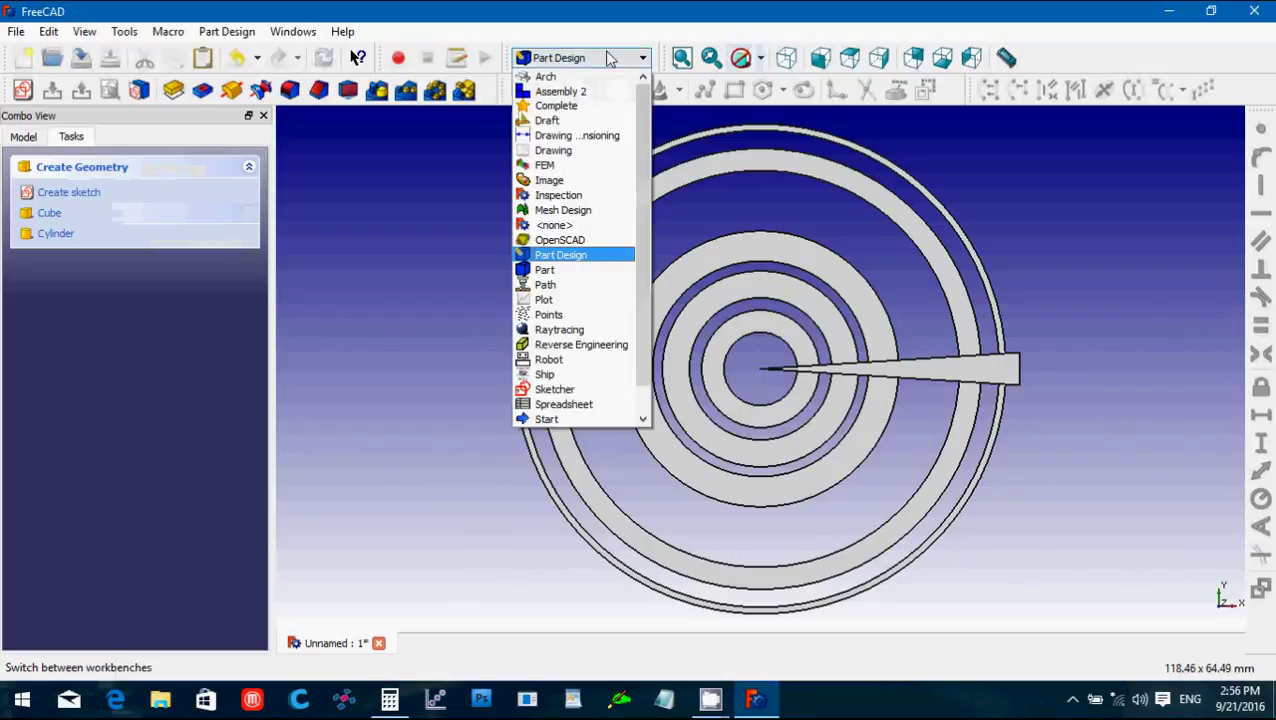
{"action": "left_click", "coordinate": [586, 116]}
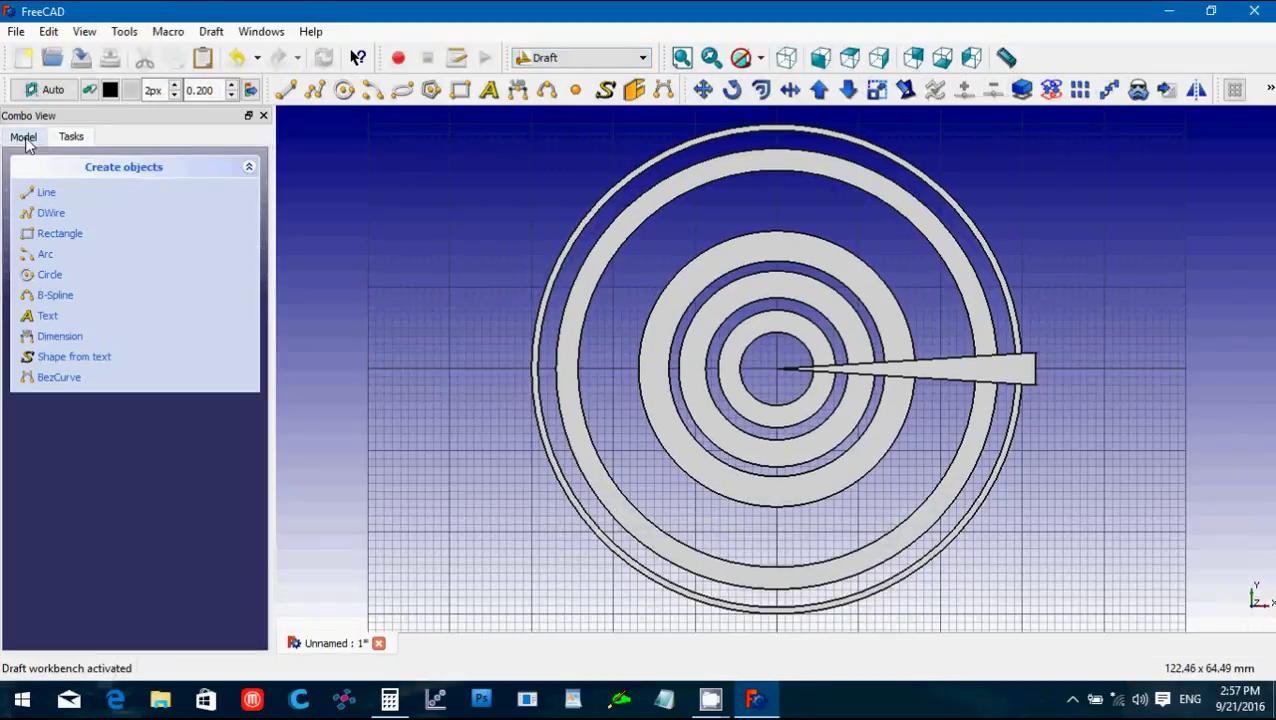
{"action": "left_click", "coordinate": [24, 138]}
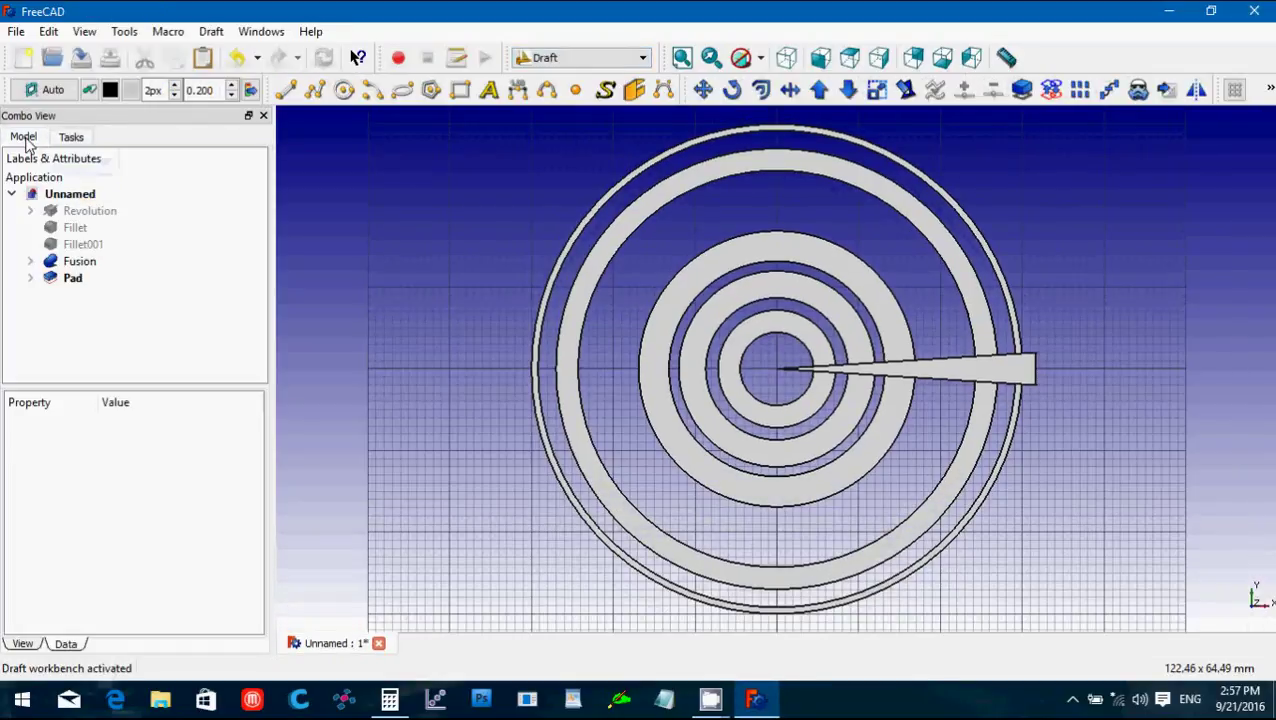
{"action": "left_click", "coordinate": [75, 280]}
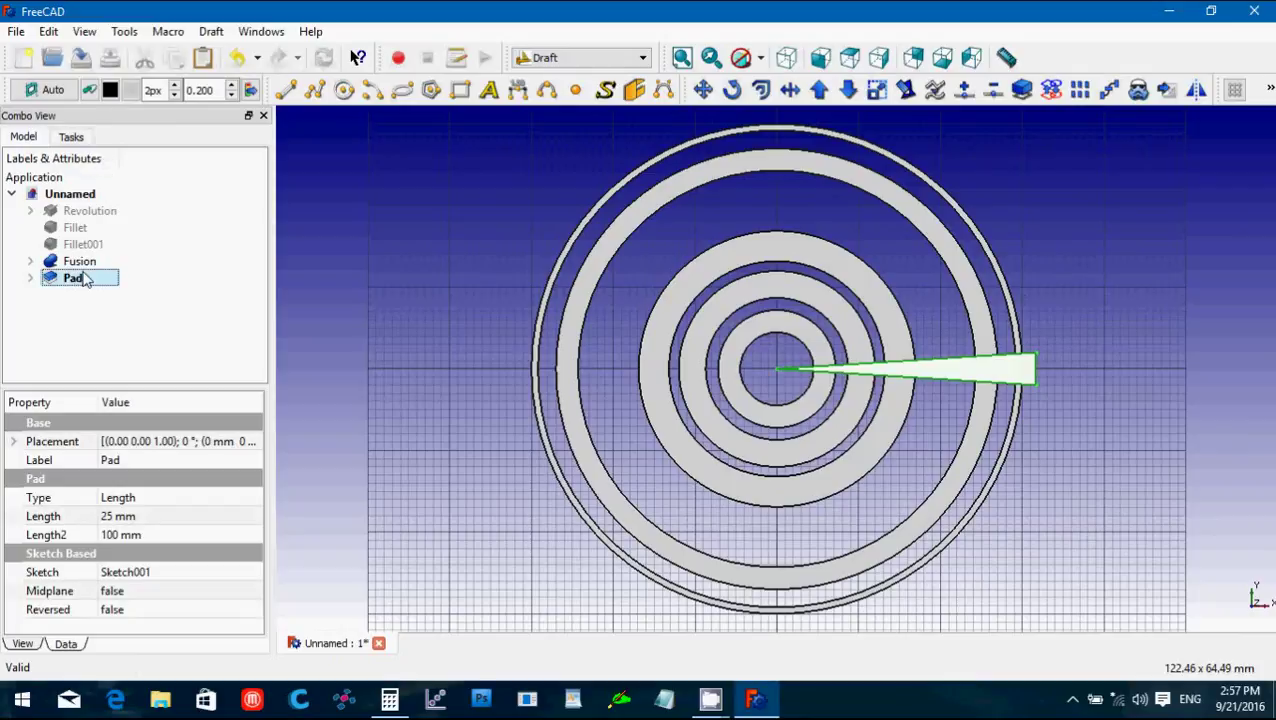
{"action": "key", "text": "ctrl+c"}
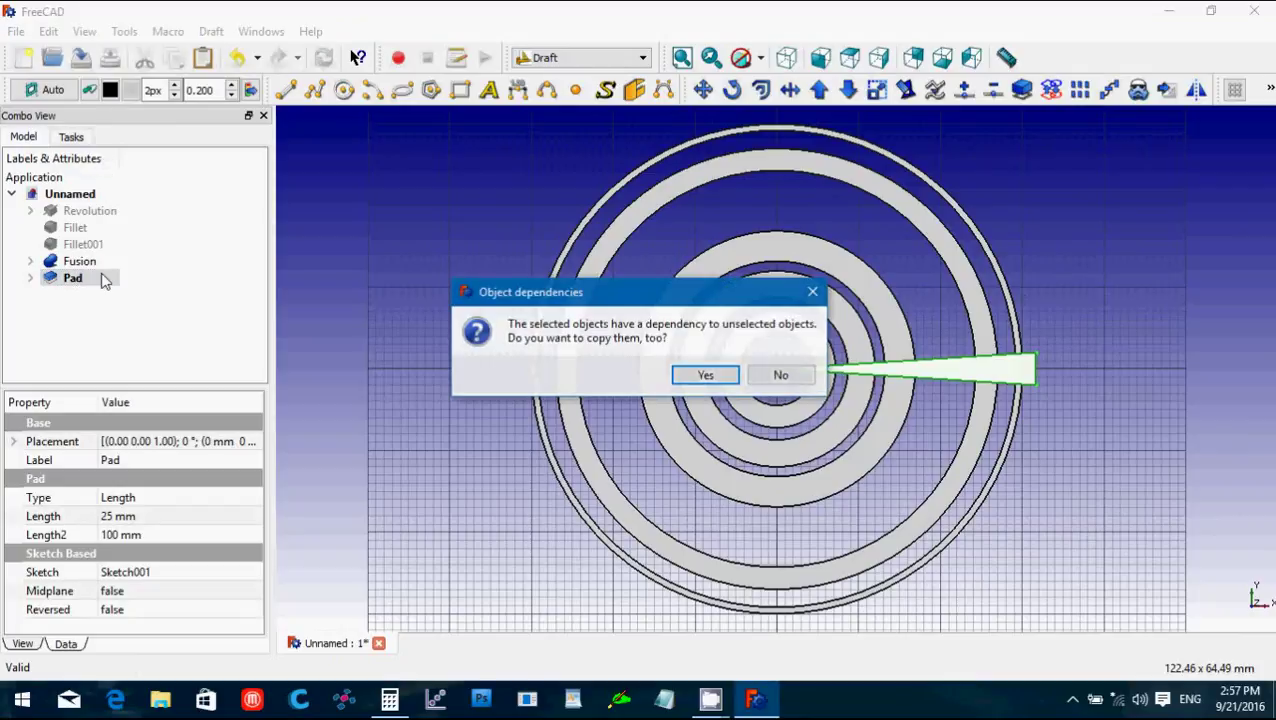
{"action": "left_click", "coordinate": [697, 380]}
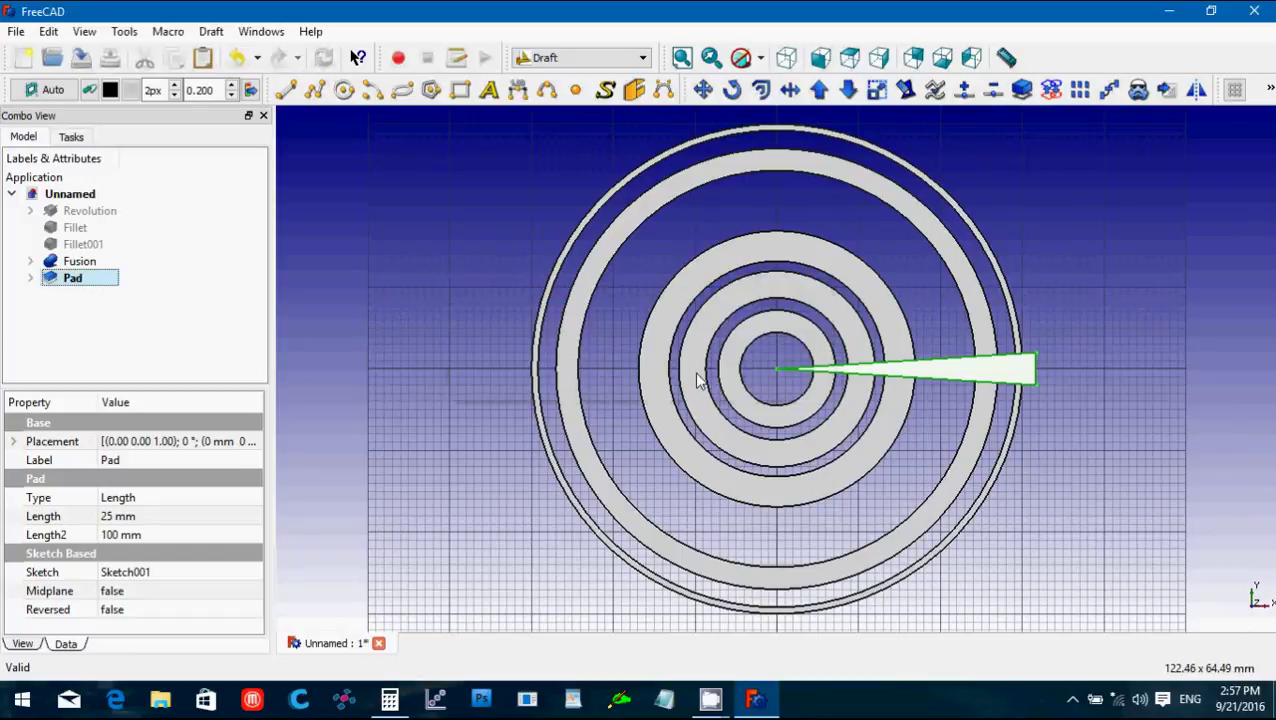
{"action": "key", "text": "ctrl+v"}
{"action": "double_click", "coordinate": [57, 298]}
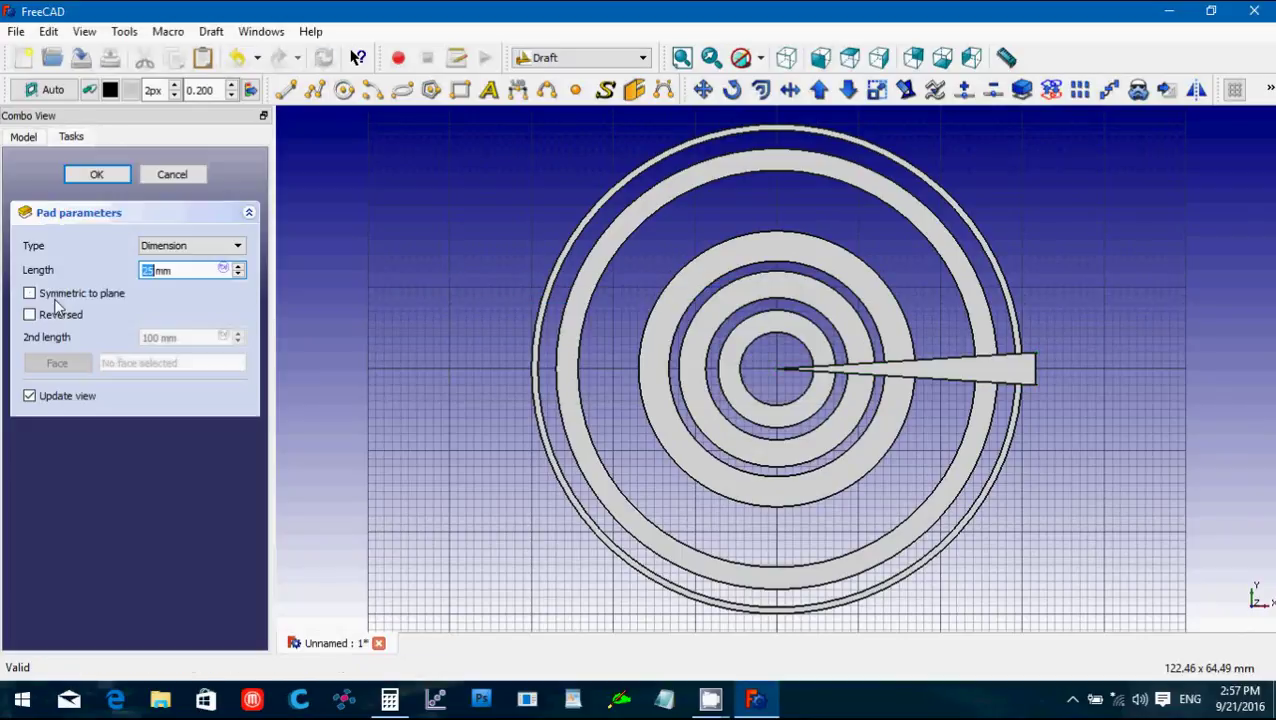
{"action": "key", "text": "BackSpace"}
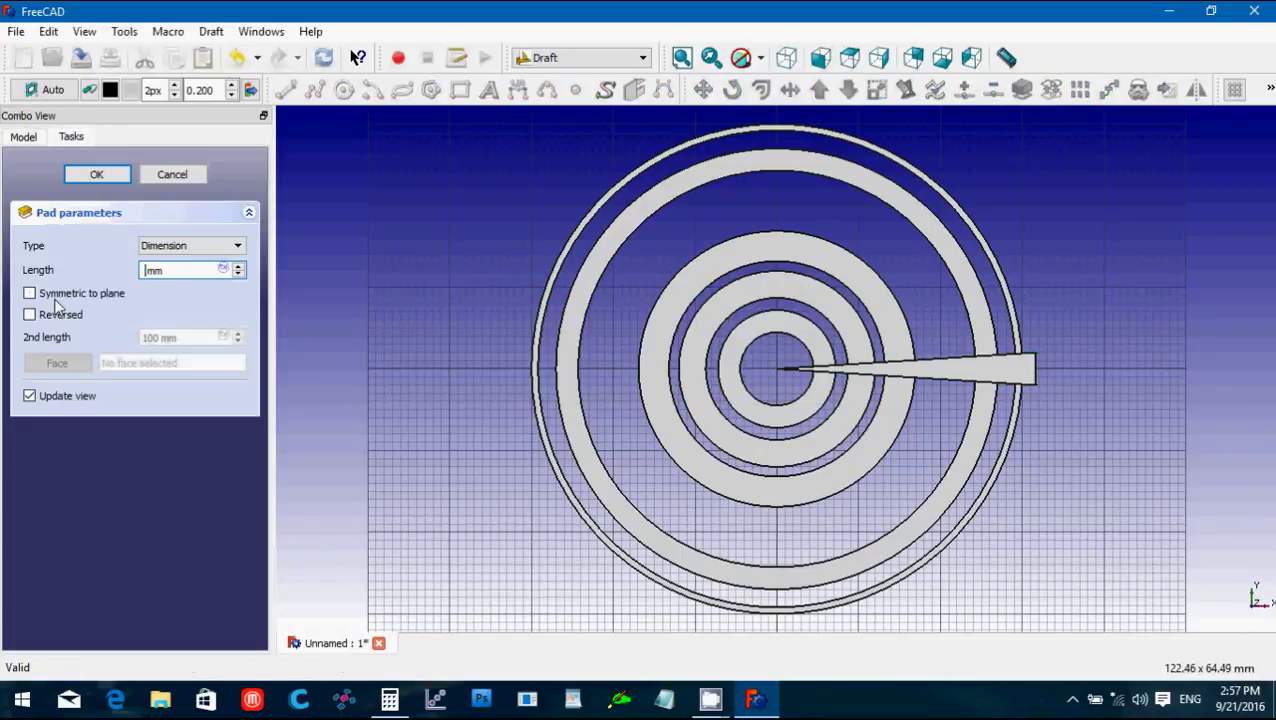
{"action": "left_click", "coordinate": [171, 177]}
Hide the duplicated wedge pad, create a Draft array from it and set the array type to polar.
{"action": "left_click", "coordinate": [70, 298]}
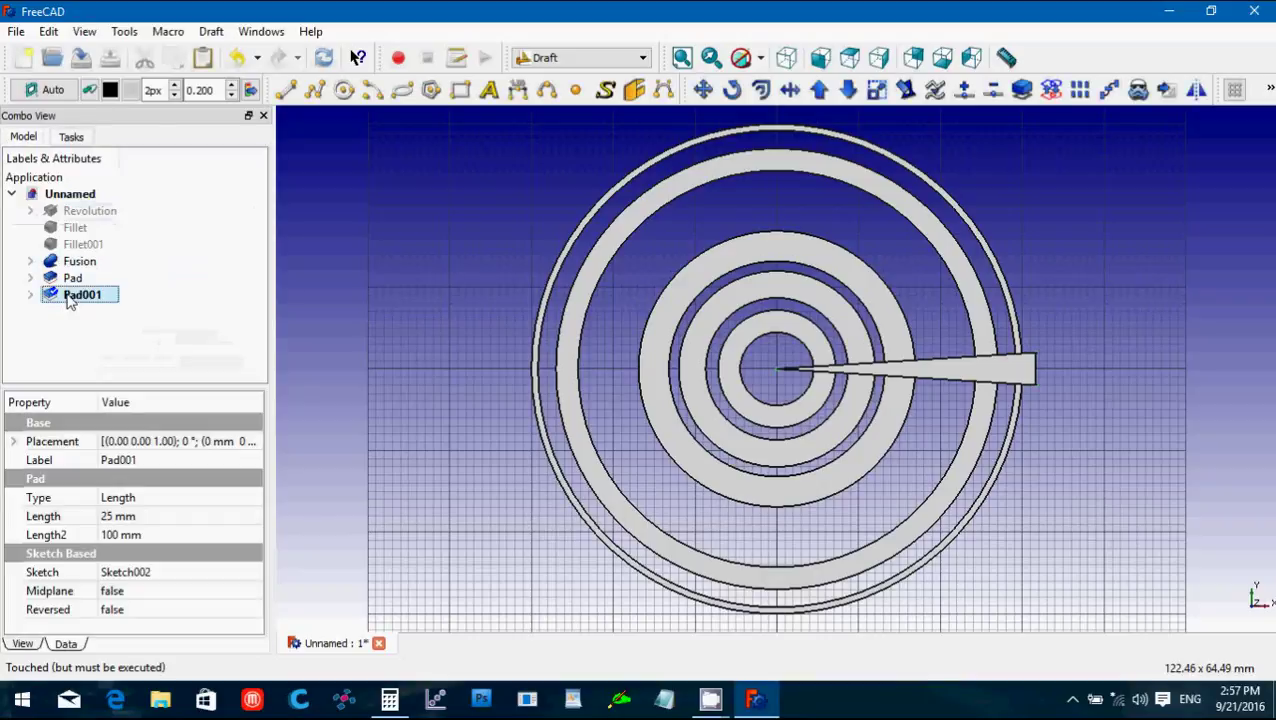
{"action": "key", "text": "space"}
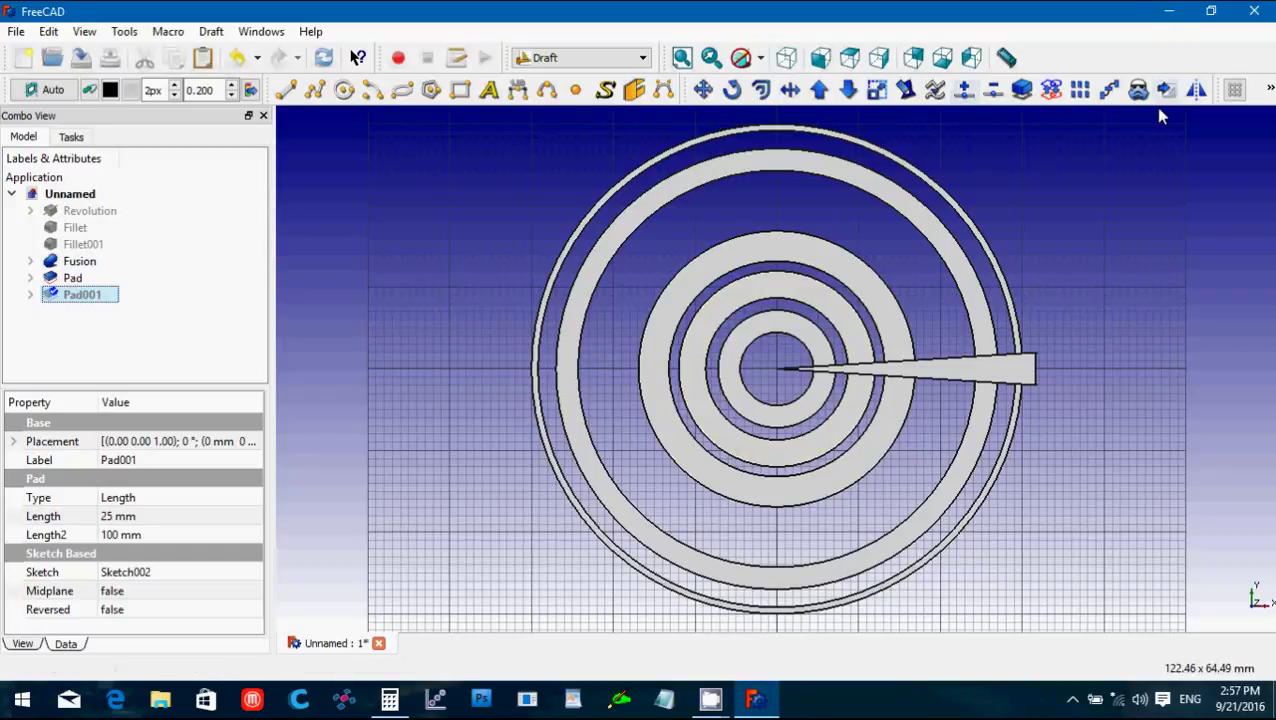
{"action": "left_click", "coordinate": [1080, 90]}
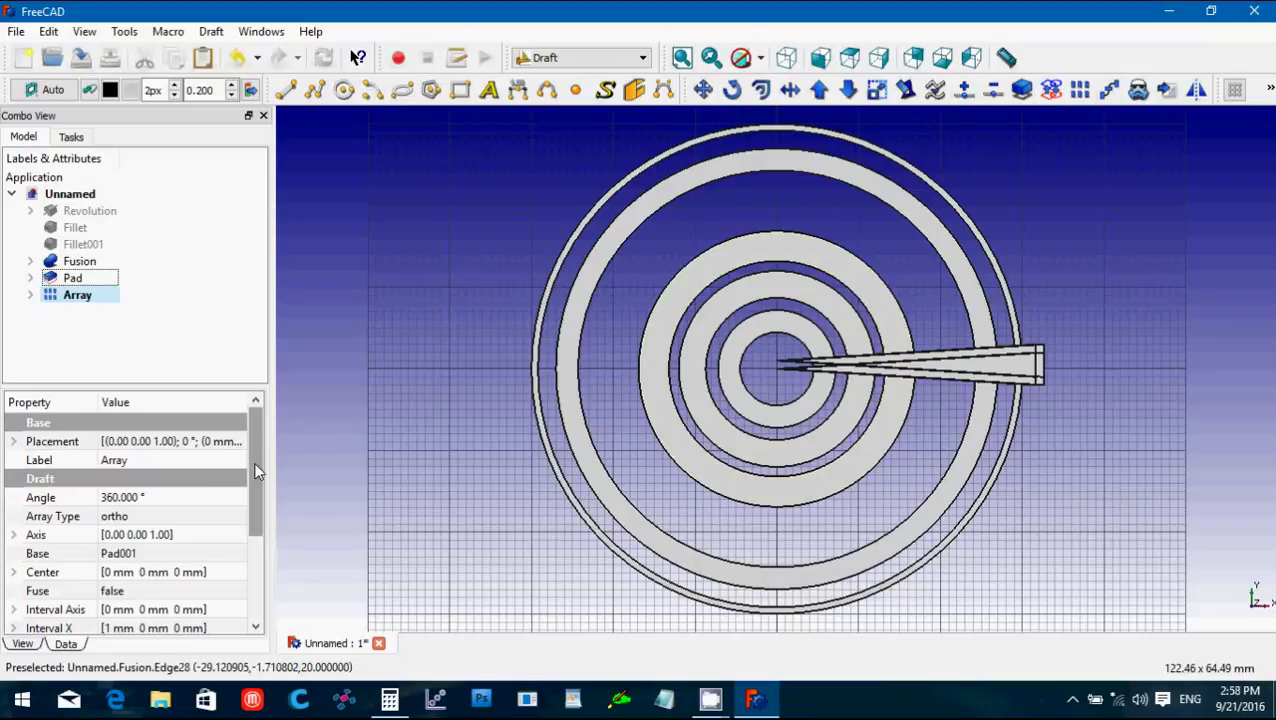
{"action": "left_click_drag", "start_coordinate": [253, 462], "coordinate": [256, 556]}
{"action": "left_click", "coordinate": [137, 555]}
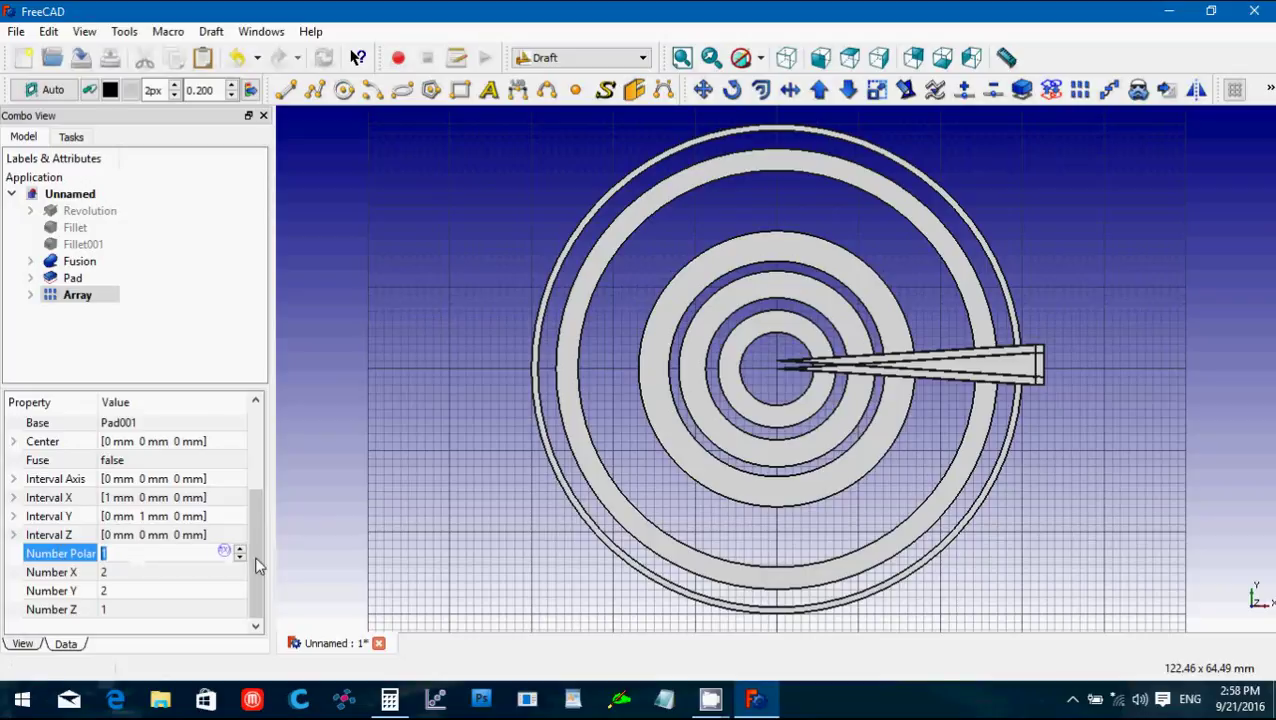
{"action": "scroll", "coordinate": [248, 552], "scroll_direction": "up", "scroll_amount": 1}
{"action": "left_click", "coordinate": [200, 422]}
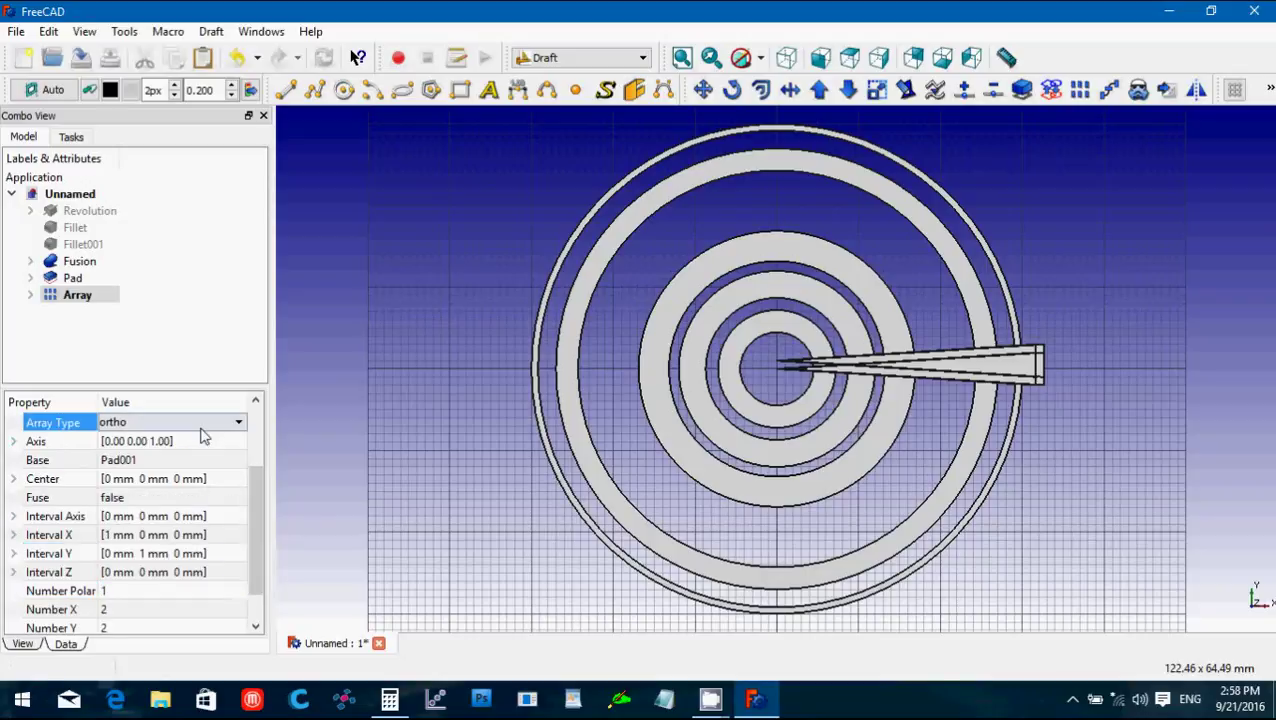
{"action": "left_click", "coordinate": [200, 422]}
{"action": "left_click", "coordinate": [200, 456]}
Try polar counts of 40, 30 and 26 for the wedge array.
{"action": "left_click", "coordinate": [134, 590]}
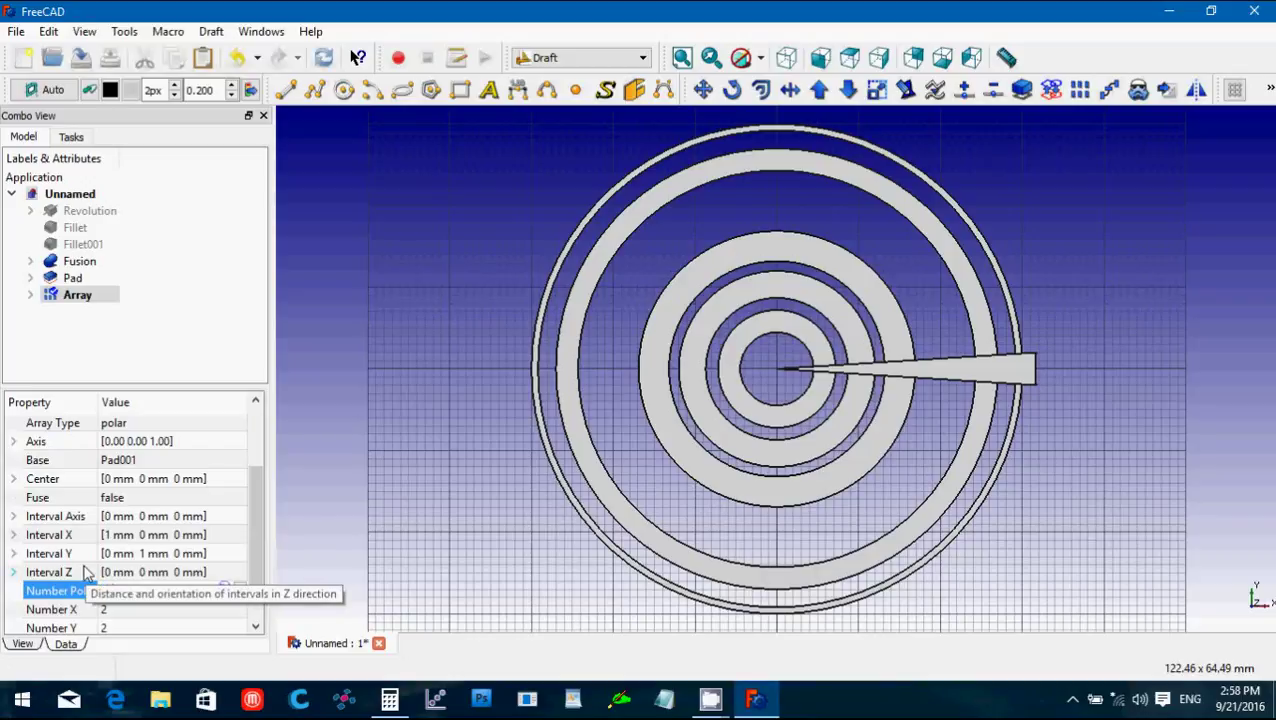
{"action": "key", "text": "Return"}
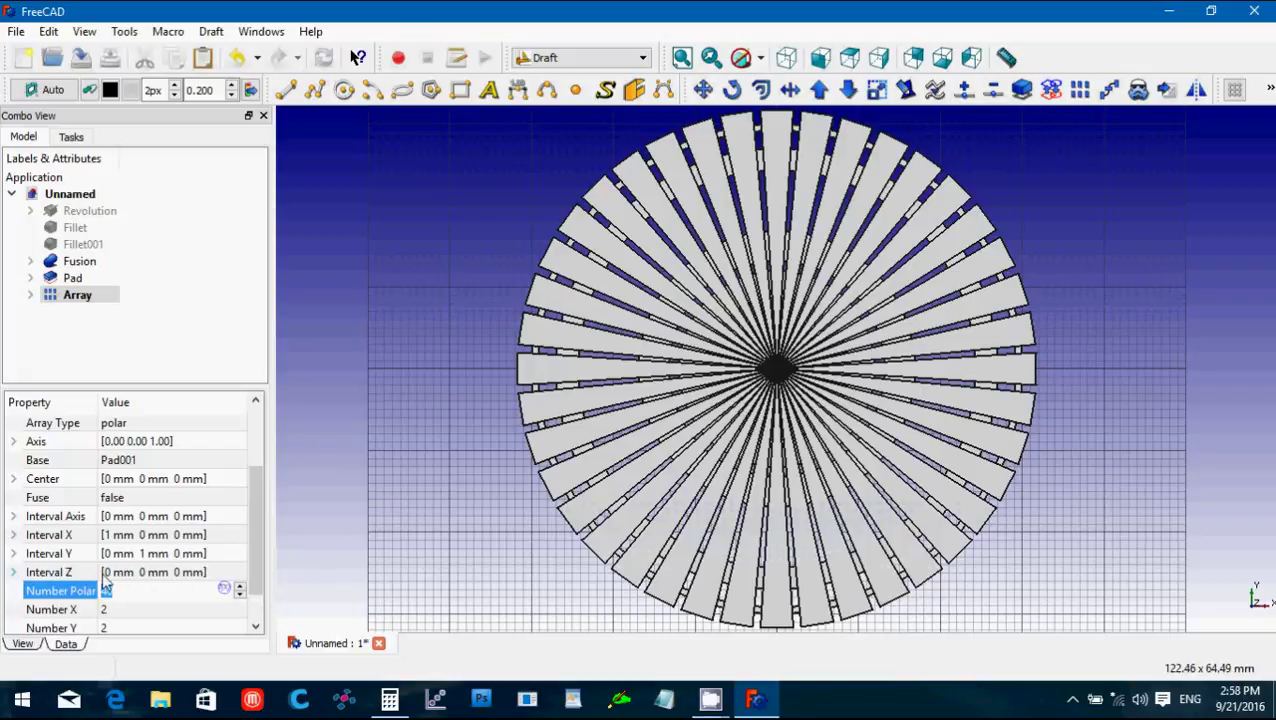
{"action": "type", "text": "50"}
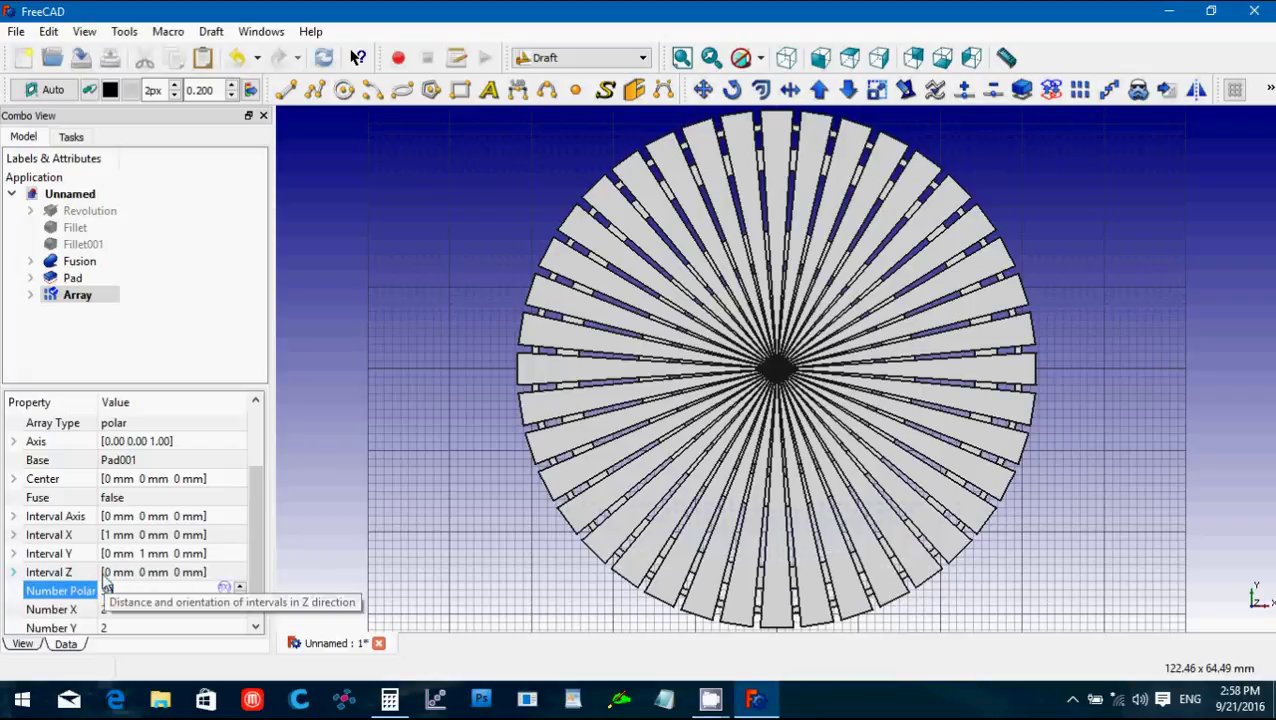
{"action": "key", "text": "Return"}
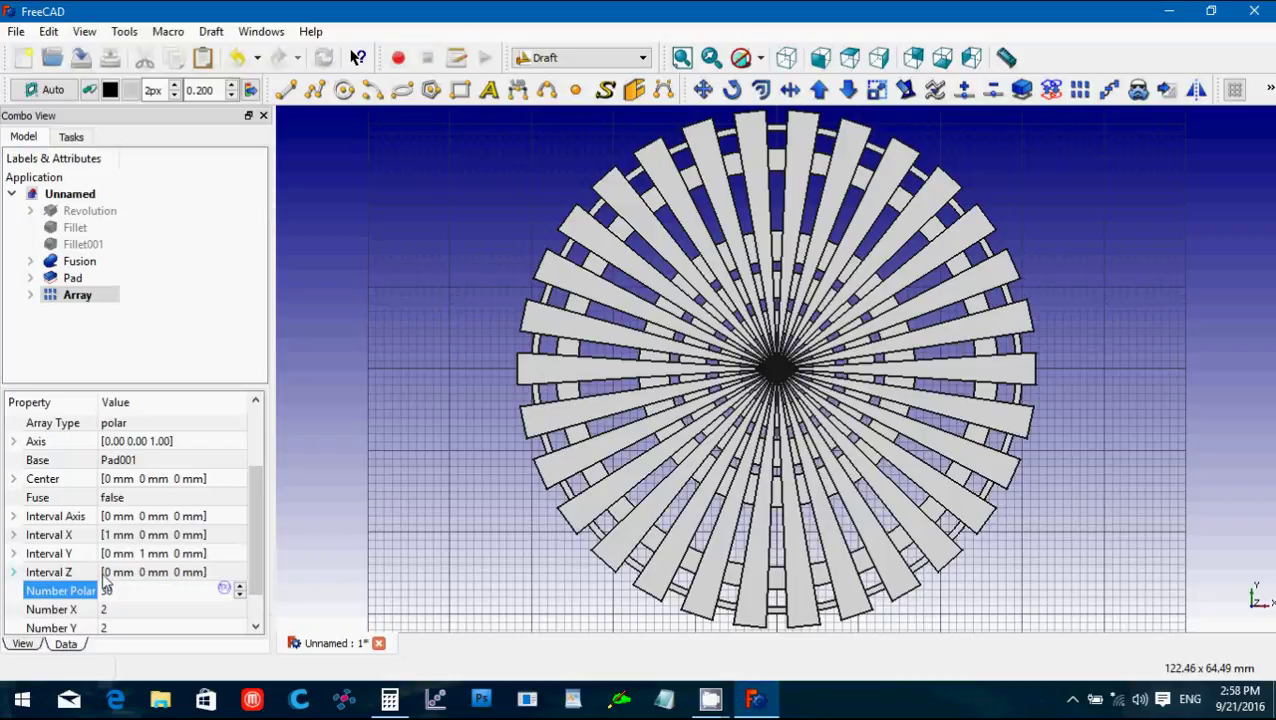
{"action": "key", "text": "BackSpace"}
{"action": "key", "text": "BackSpace"}
{"action": "type", "text": "26"}
{"action": "key", "text": "Return"}
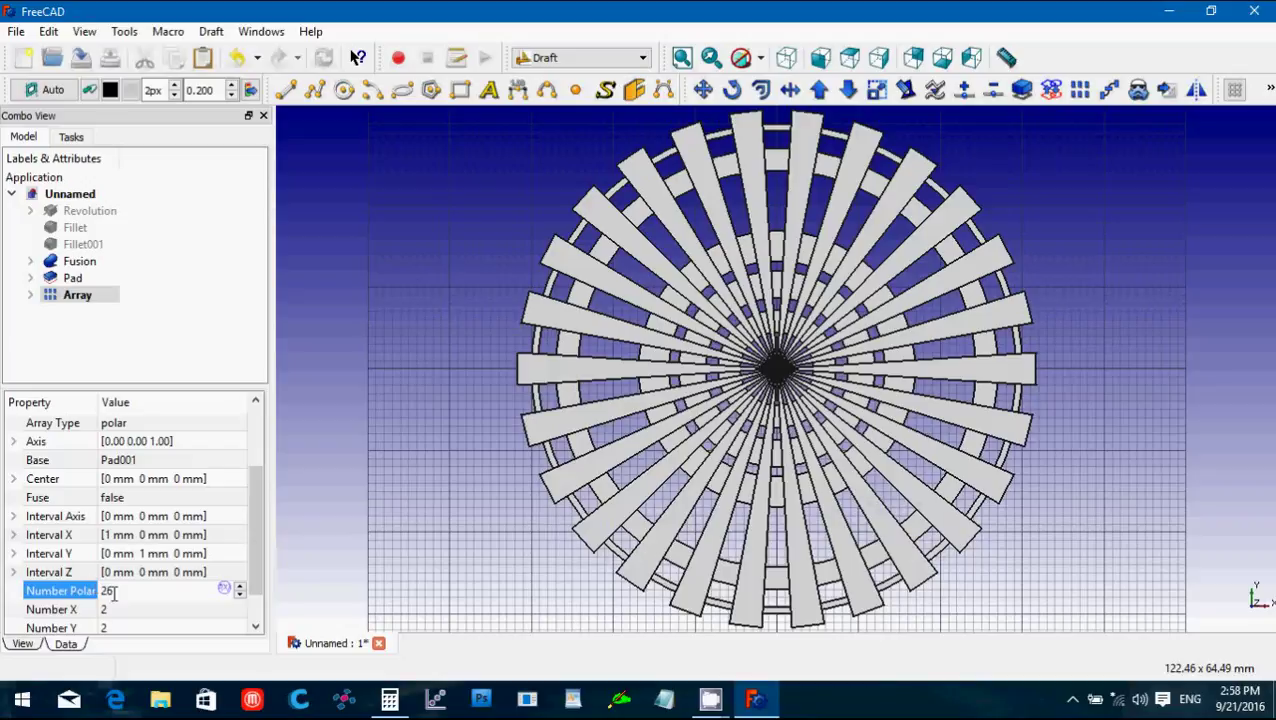
Set the wedge array's polar count to 22 and hide the array.
{"action": "left_click_drag", "start_coordinate": [116, 591], "coordinate": [90, 596]}
{"action": "type", "text": "22"}
{"action": "key", "text": "Return"}
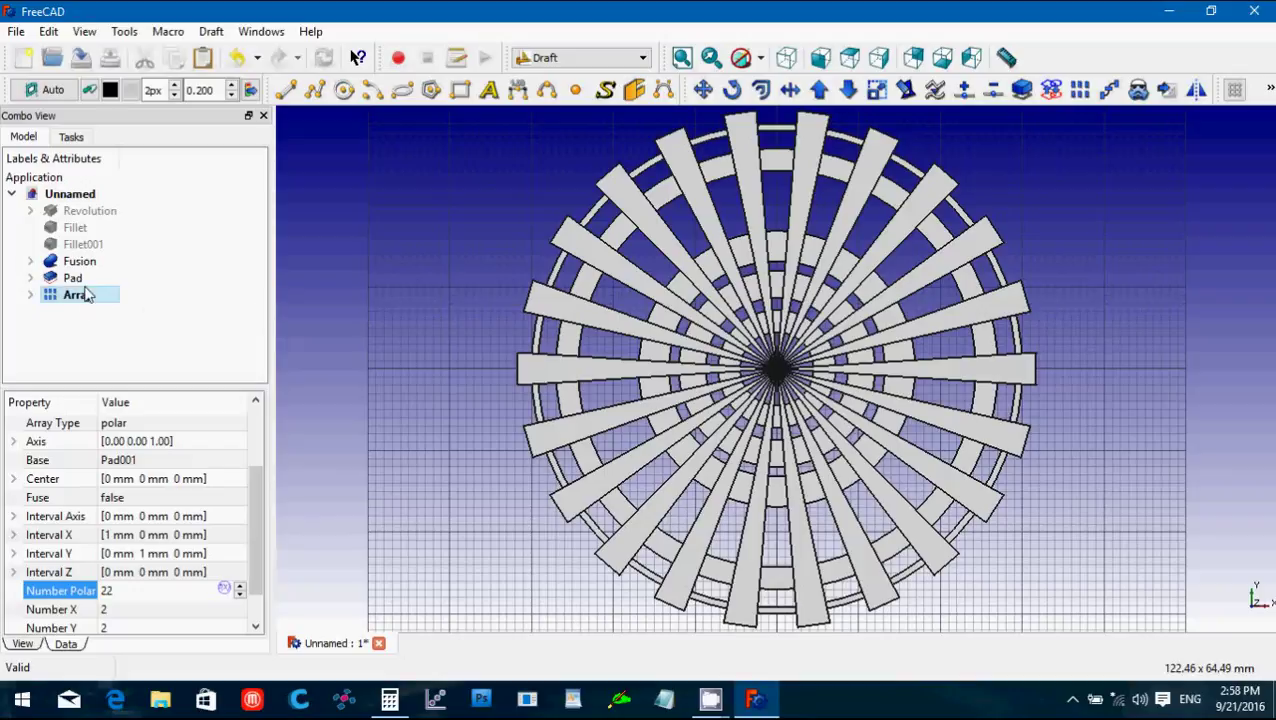
{"action": "left_click", "coordinate": [320, 322]}
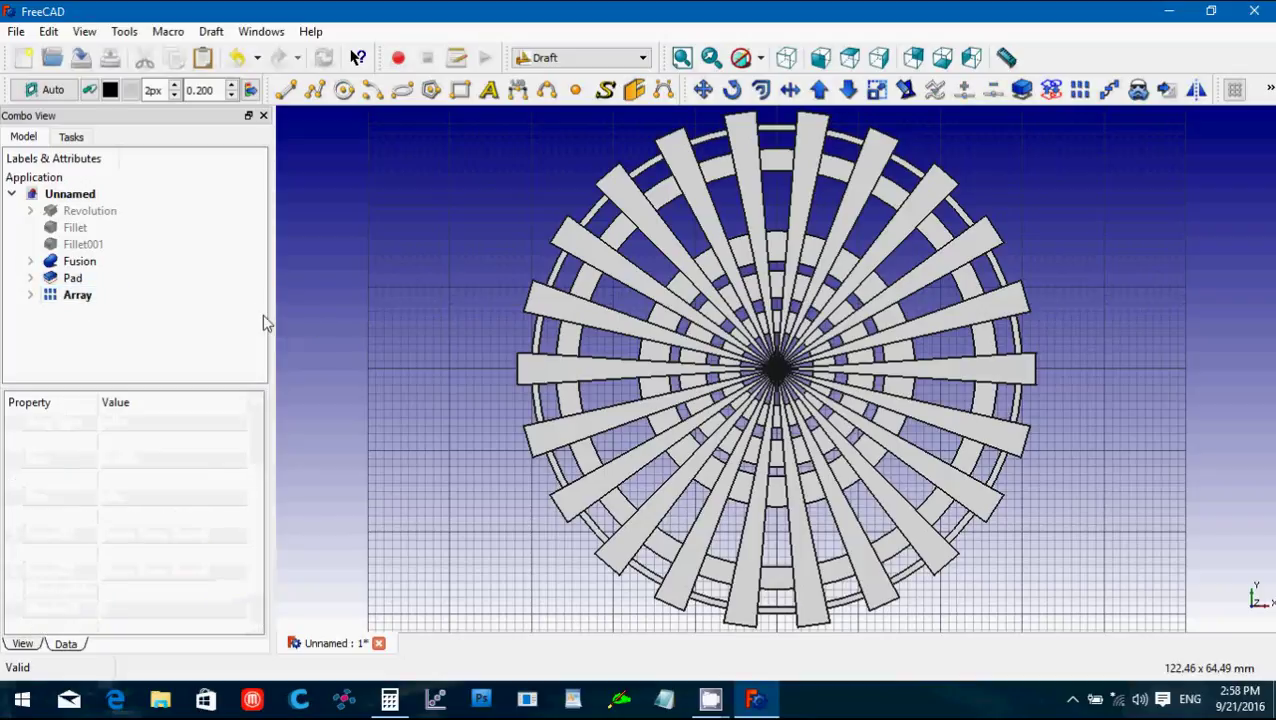
{"action": "left_click", "coordinate": [88, 295]}
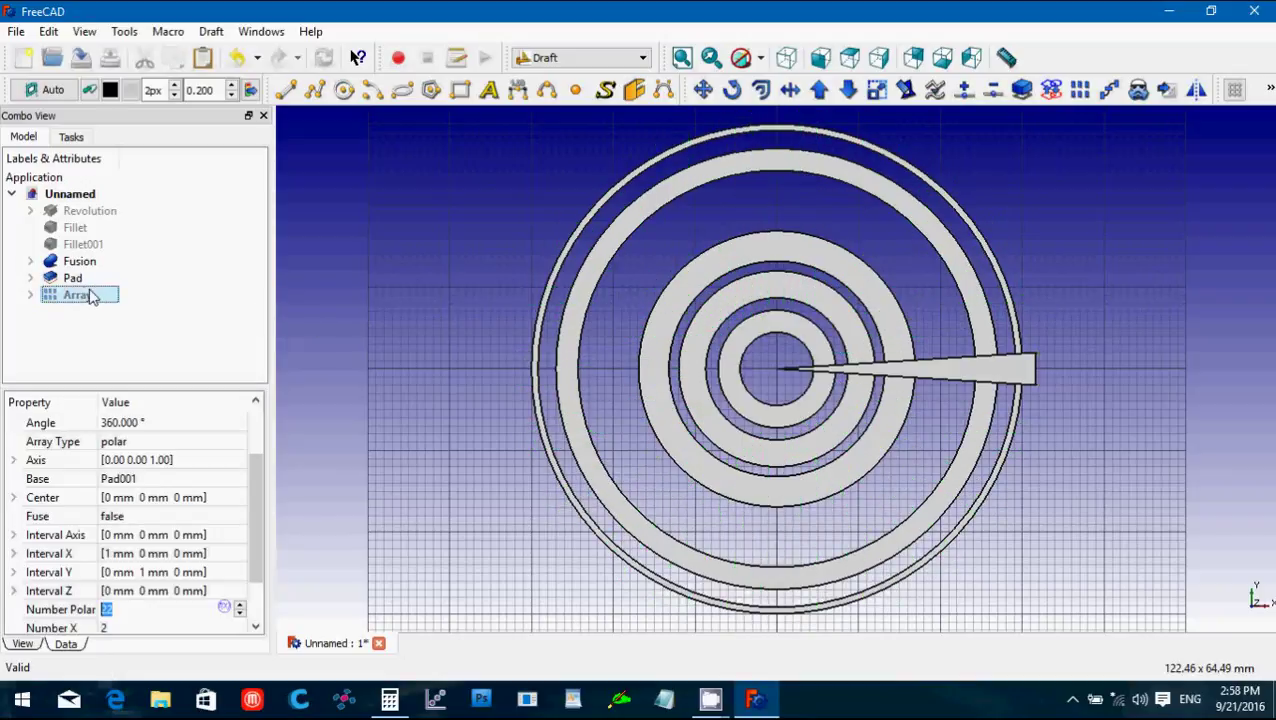
Create a second Draft array from the original wedge pad, with type polar and a polar count of 22.
{"action": "left_click", "coordinate": [84, 279]}
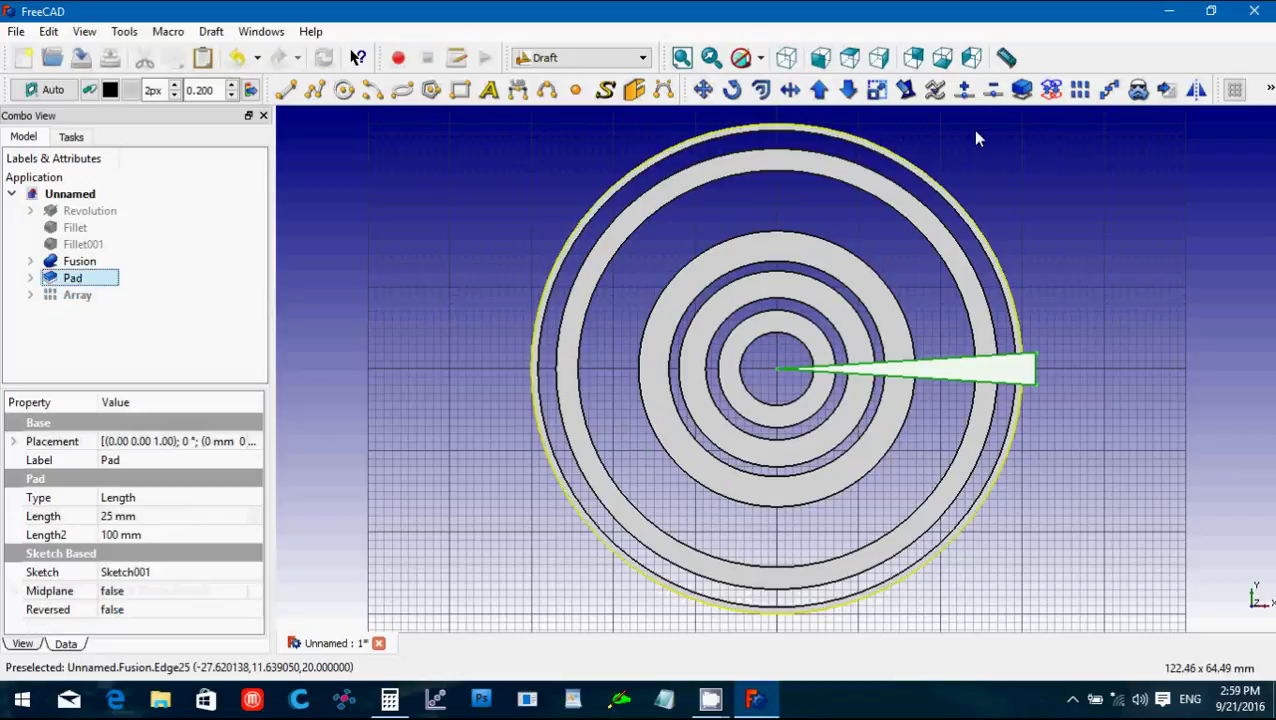
{"action": "left_click", "coordinate": [1080, 91]}
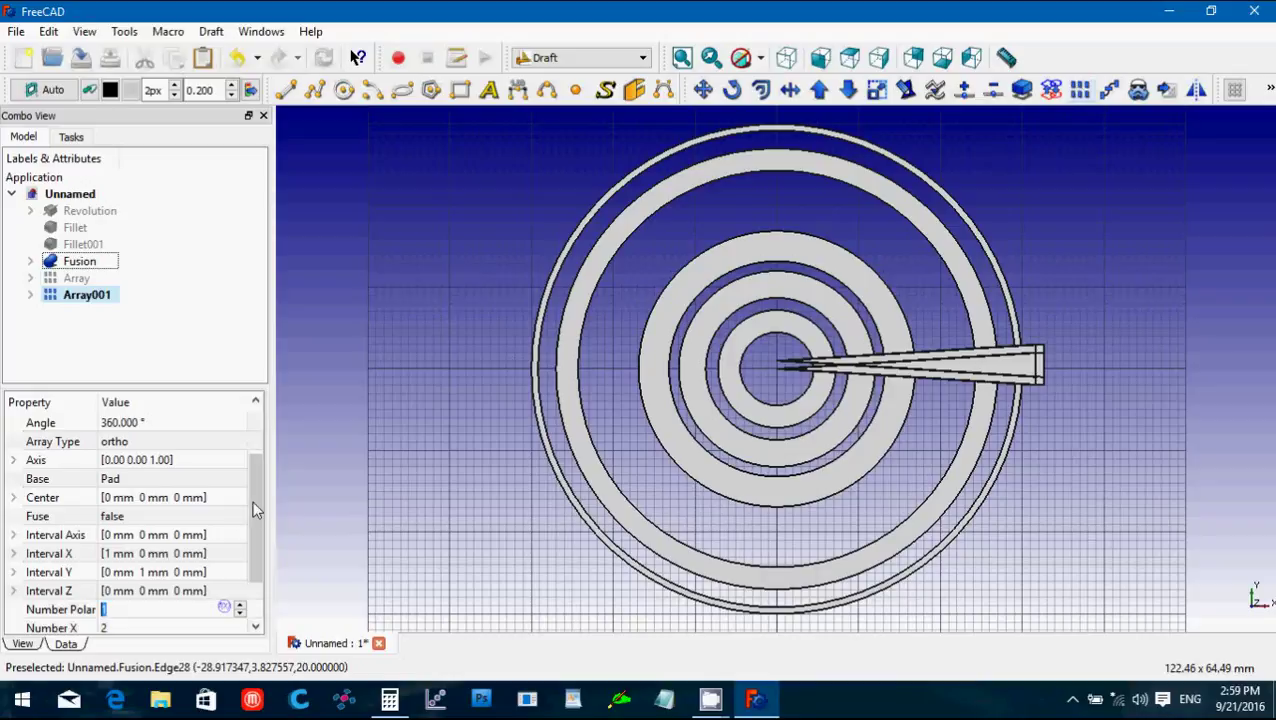
{"action": "left_click_drag", "start_coordinate": [254, 508], "coordinate": [247, 558]}
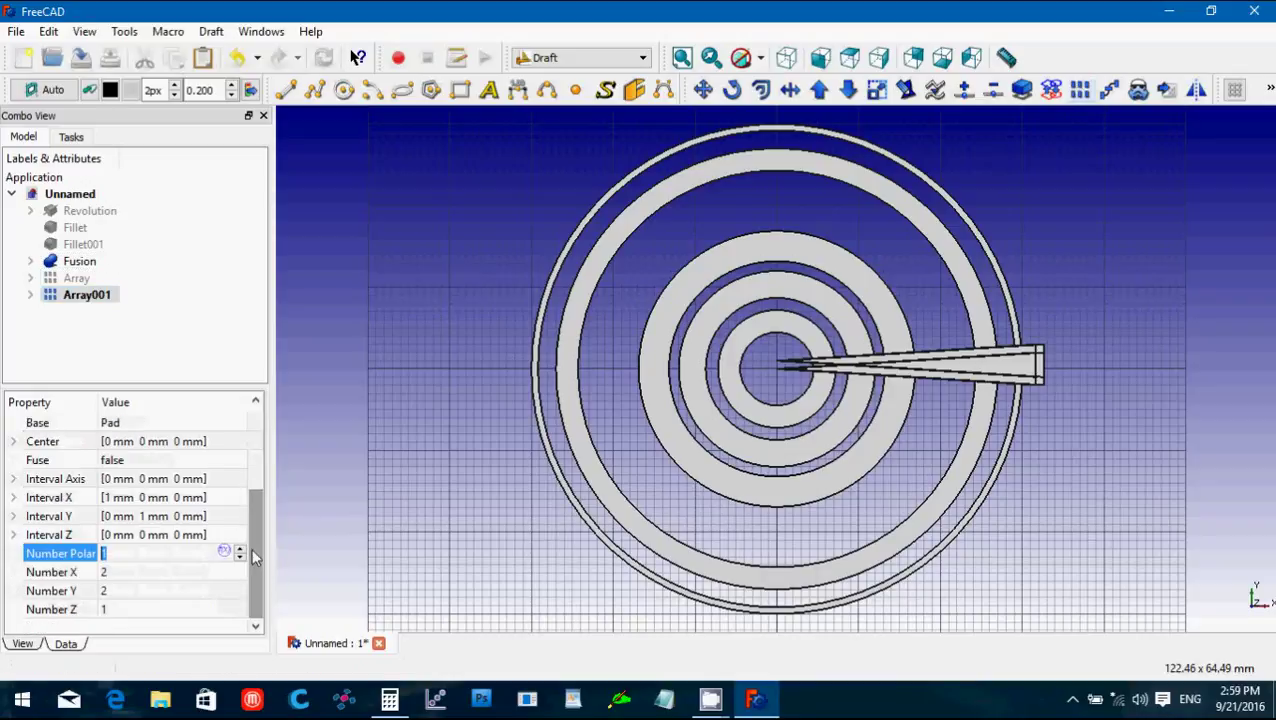
{"action": "scroll", "coordinate": [215, 500], "scroll_direction": "up", "scroll_amount": 1}
{"action": "left_click", "coordinate": [210, 443]}
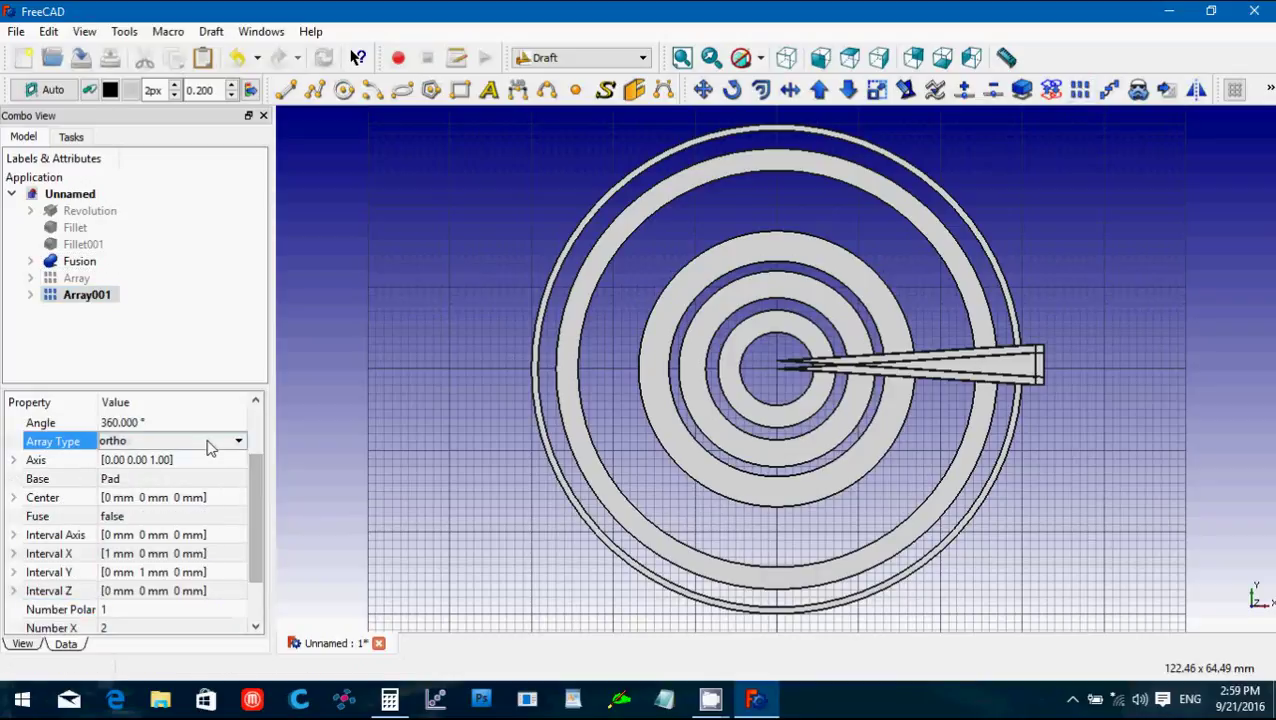
{"action": "left_click", "coordinate": [210, 445]}
{"action": "left_click", "coordinate": [200, 474]}
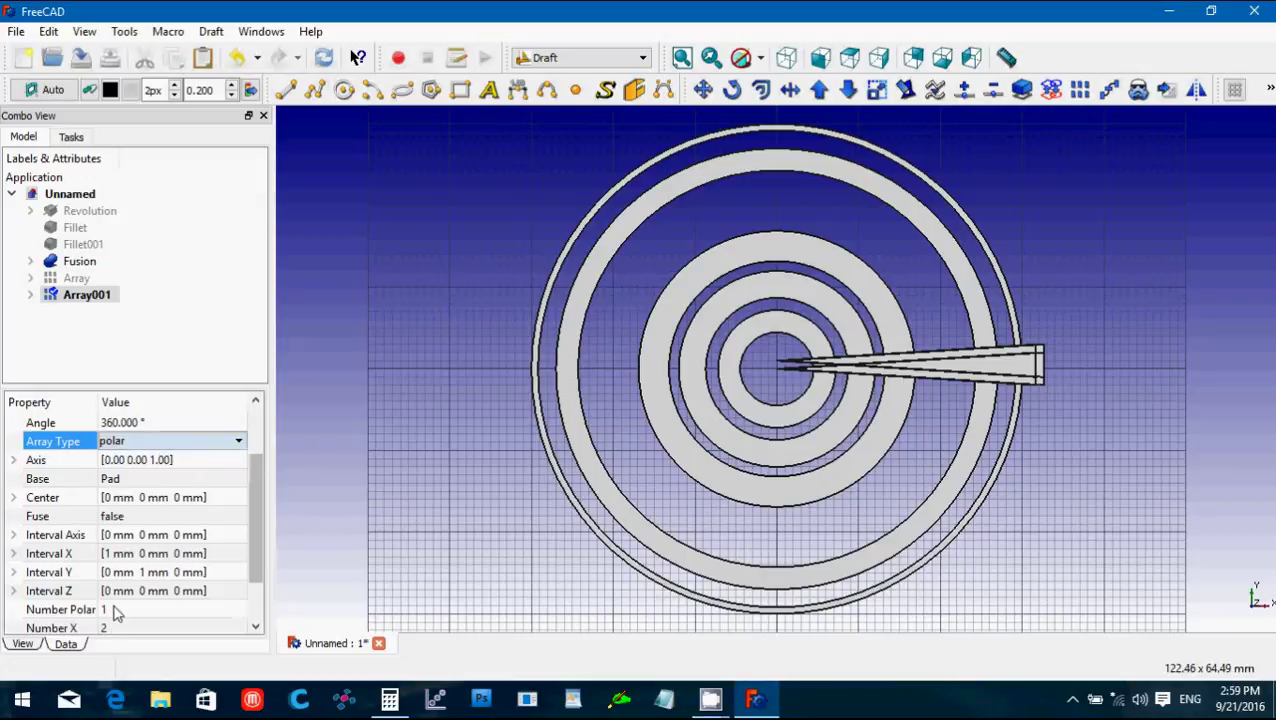
{"action": "left_click", "coordinate": [115, 612]}
{"action": "type", "text": "2"}
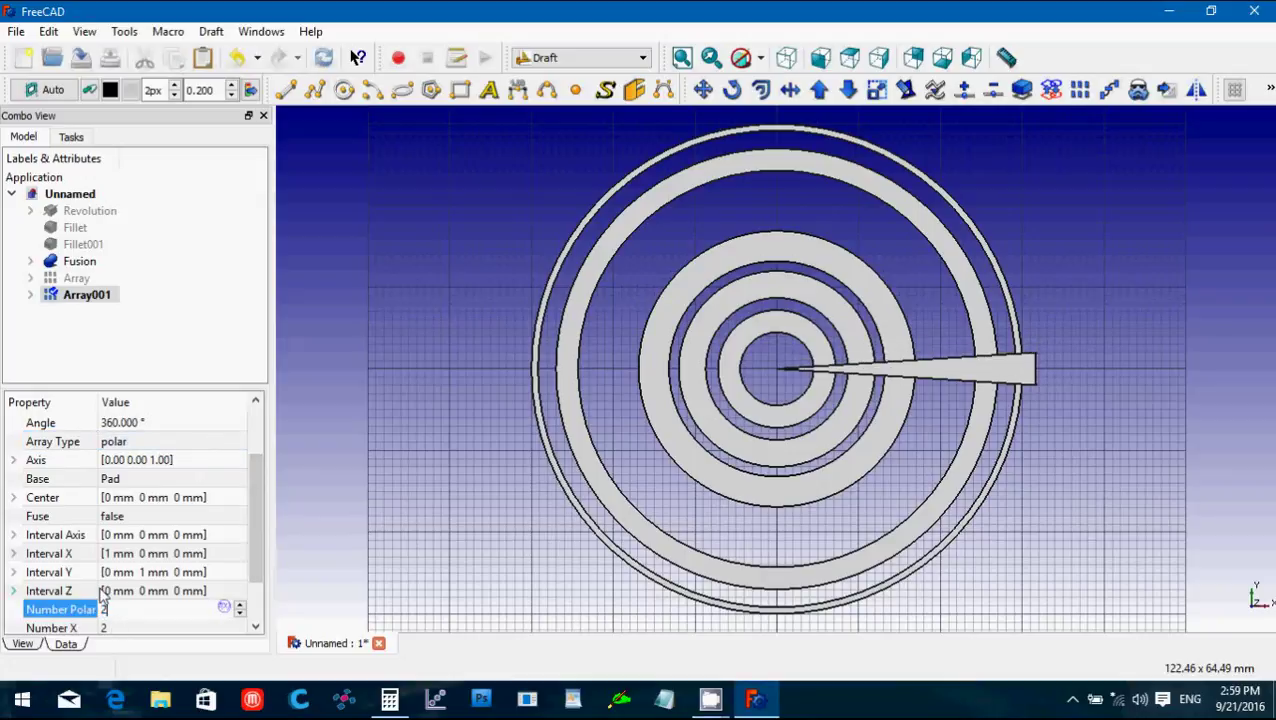
{"action": "type", "text": "2"}
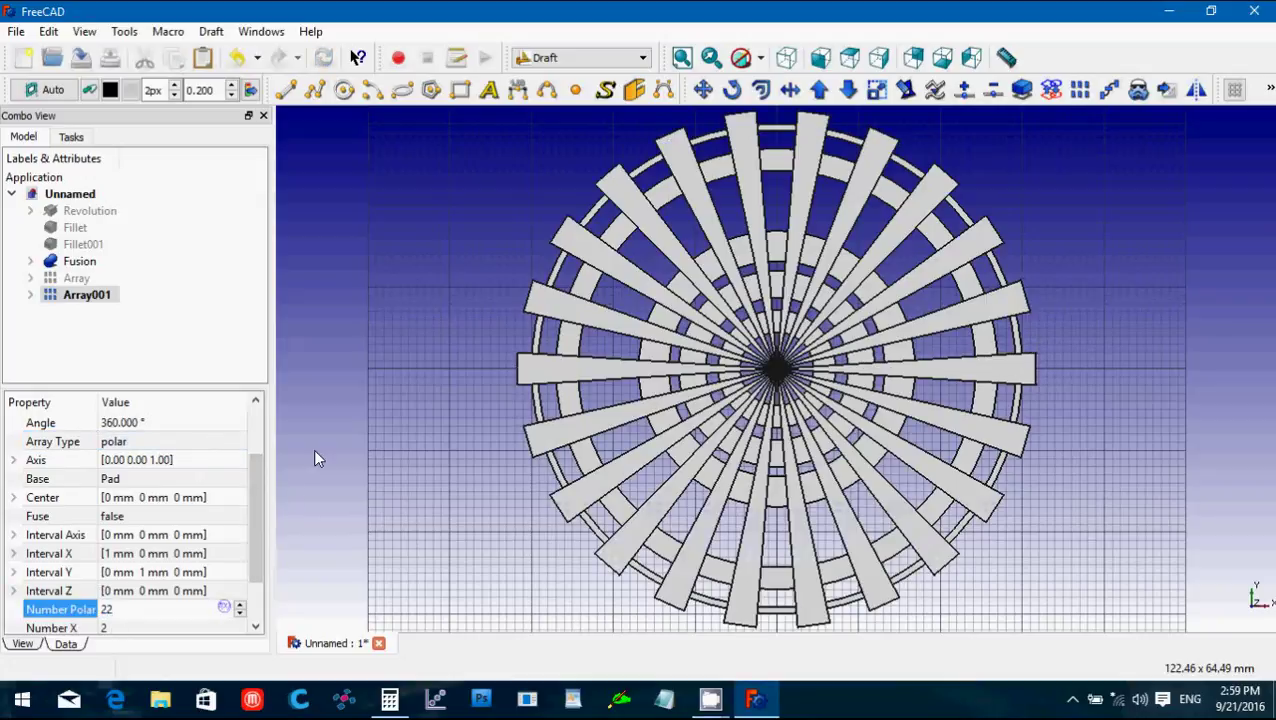
{"action": "left_click", "coordinate": [306, 441]}
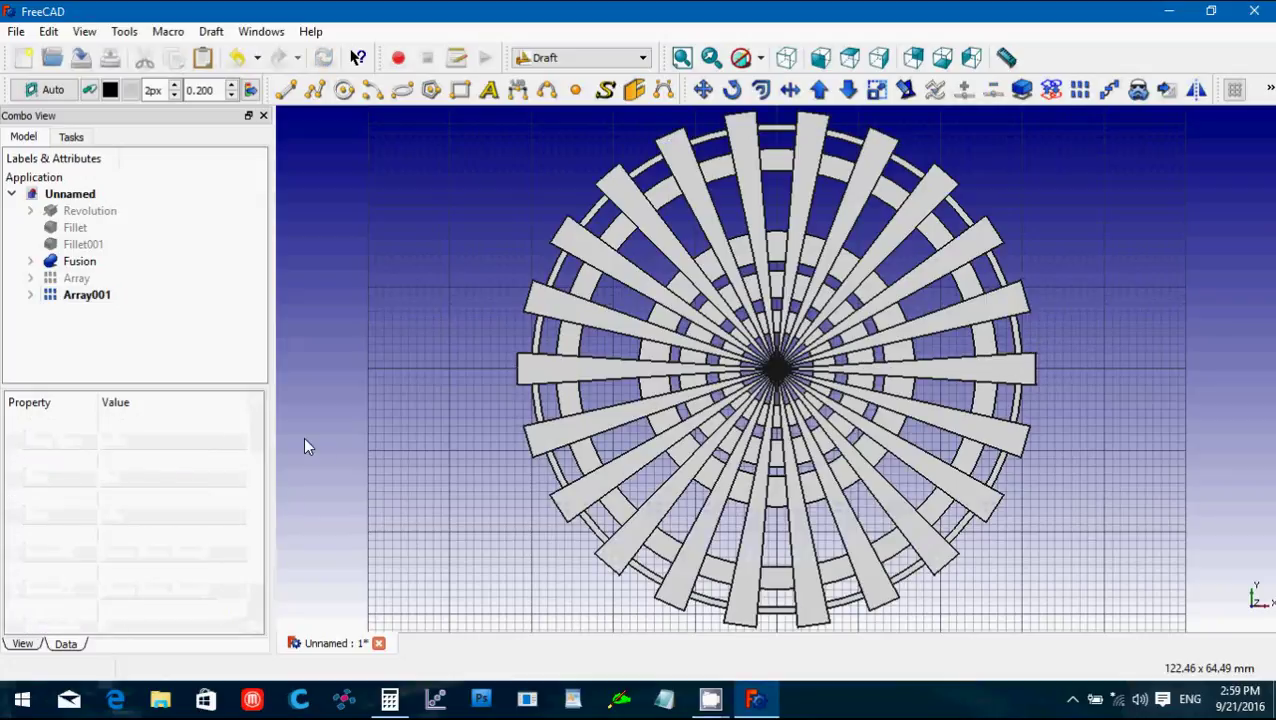
Switch to the Part workbench and cut the visible 22-wedge array from the fused concentric rings.
{"action": "left_click", "coordinate": [568, 57]}
{"action": "left_click", "coordinate": [545, 270]}
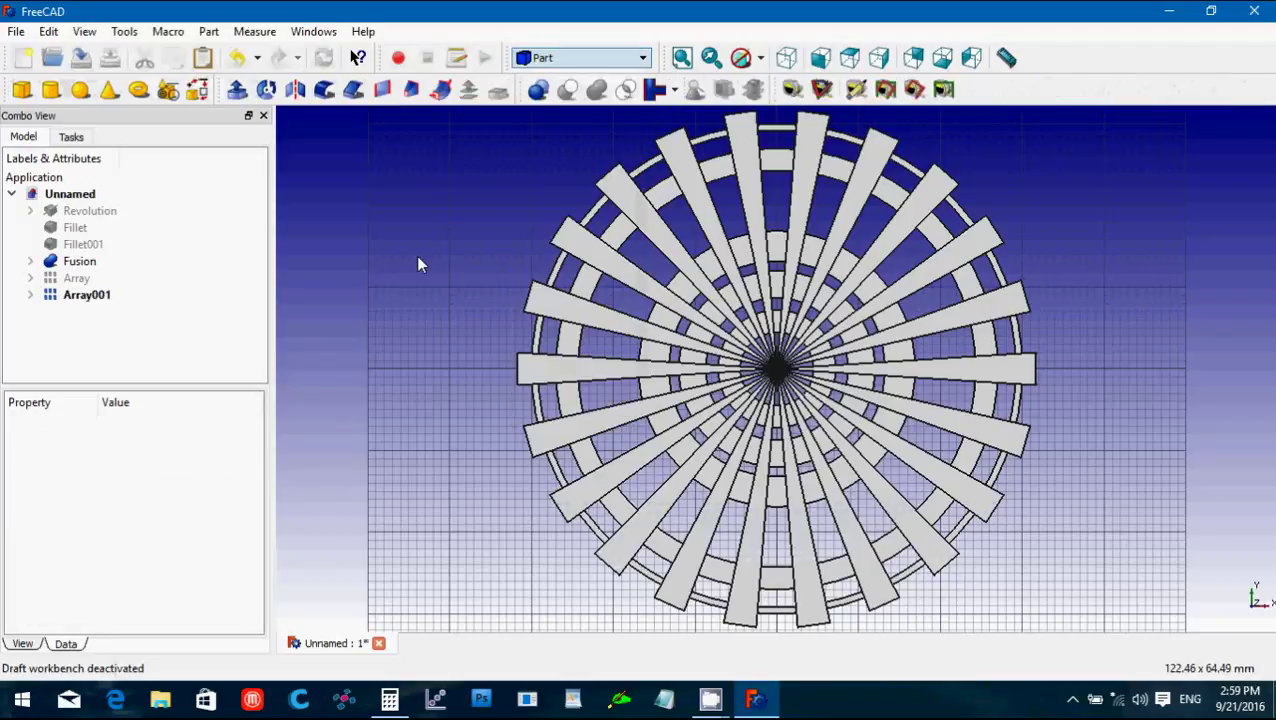
{"action": "left_click", "coordinate": [80, 277]}
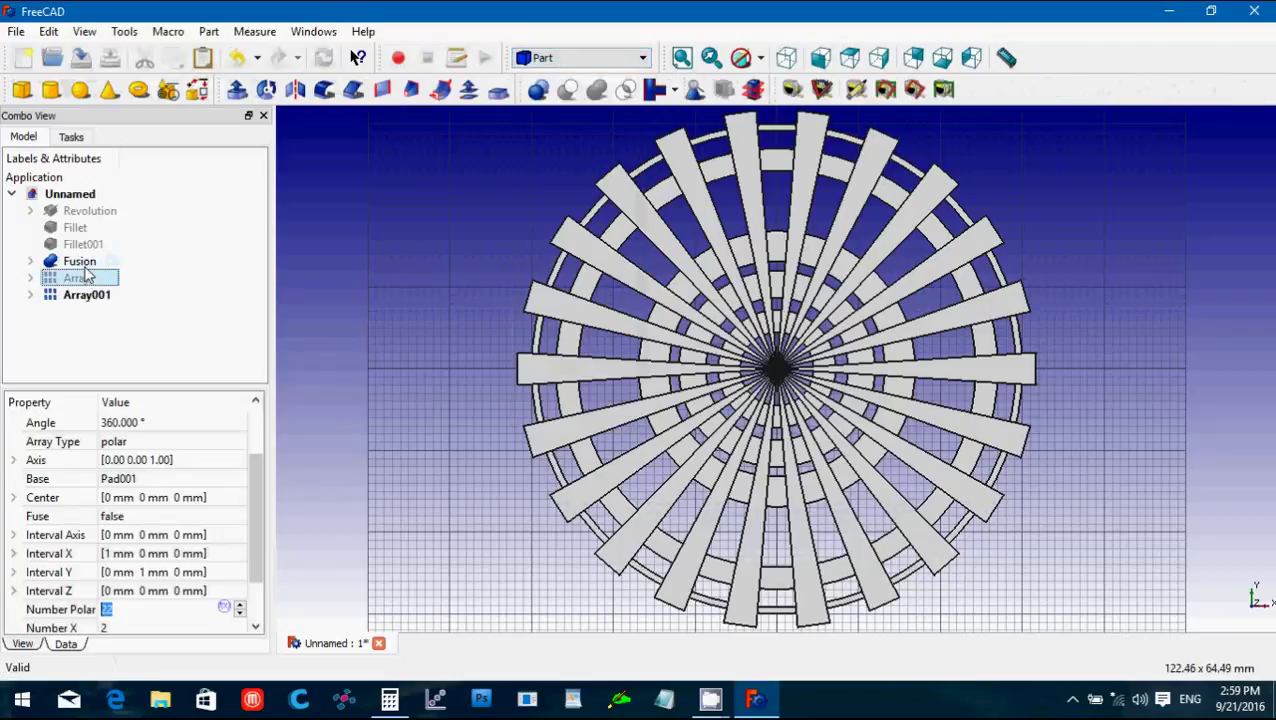
{"action": "left_click", "coordinate": [81, 263]}
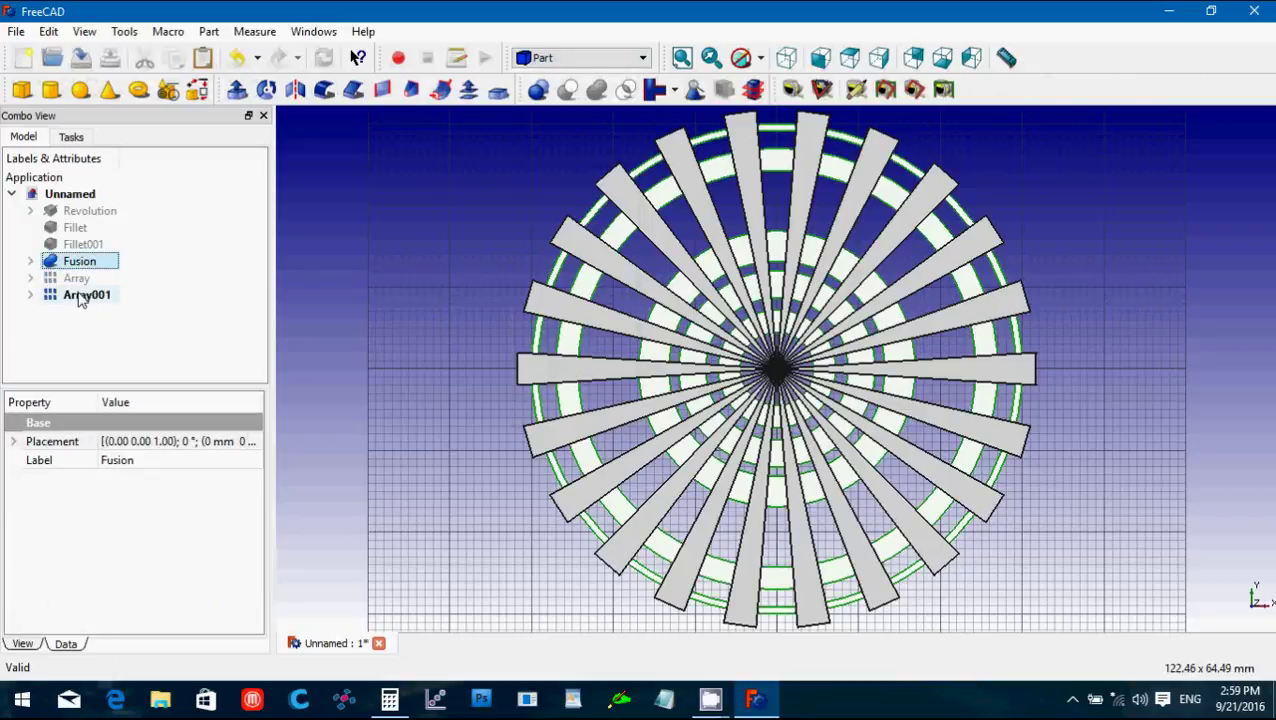
{"action": "left_click", "coordinate": [82, 296], "text": "ctrl"}
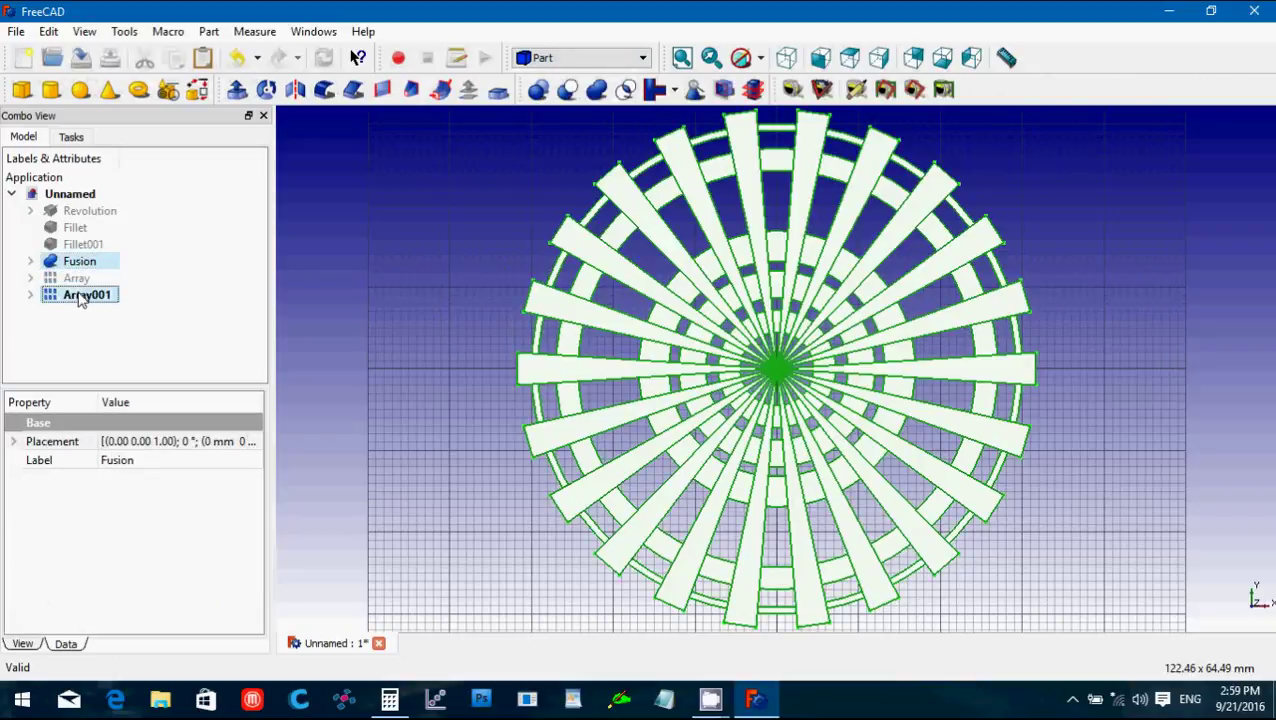
{"action": "left_click", "coordinate": [569, 91]}
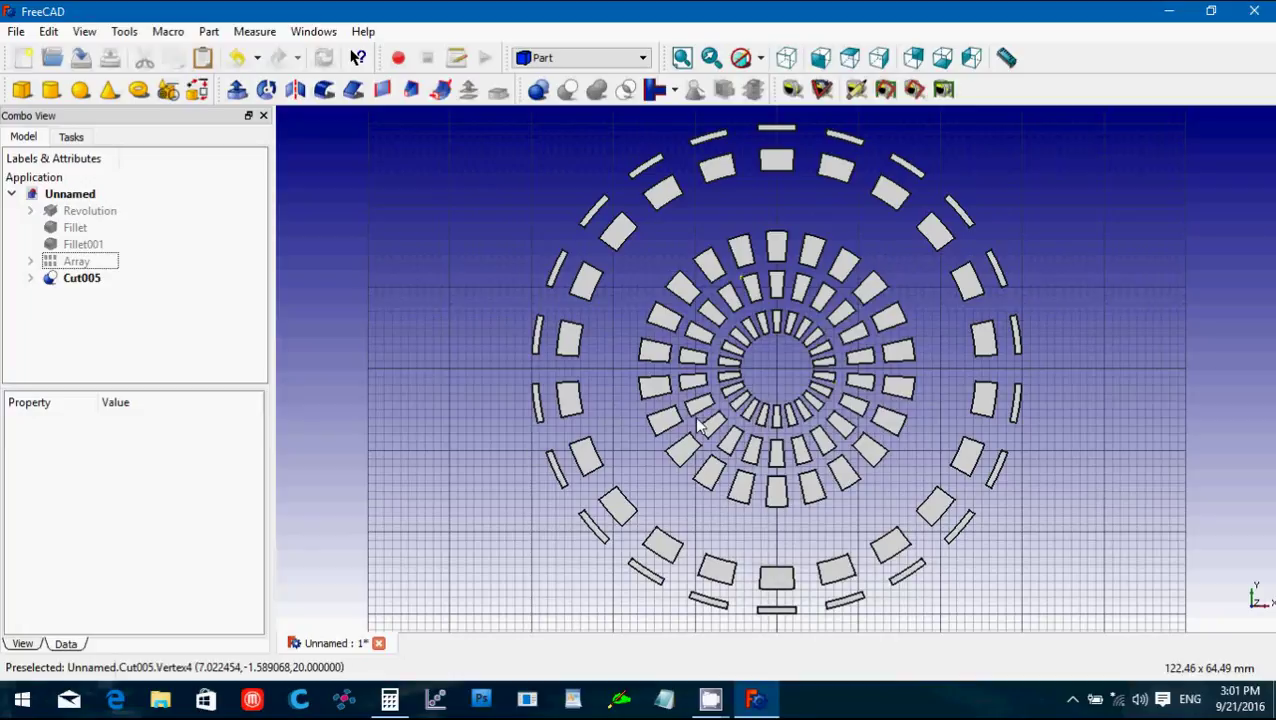
Hide the cut ring segments and show the filleted revolved body Fillet001 together with the remaining wedge array.
{"action": "left_click", "coordinate": [86, 261]}
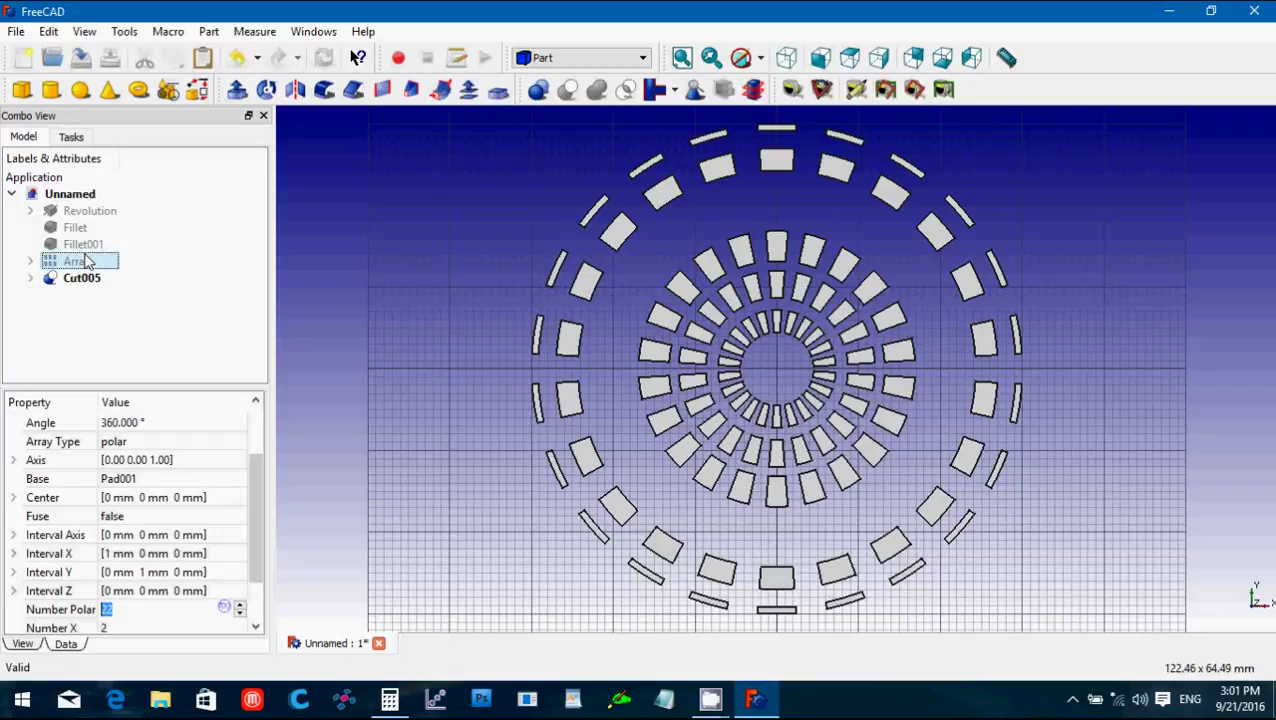
{"action": "left_click", "coordinate": [85, 279]}
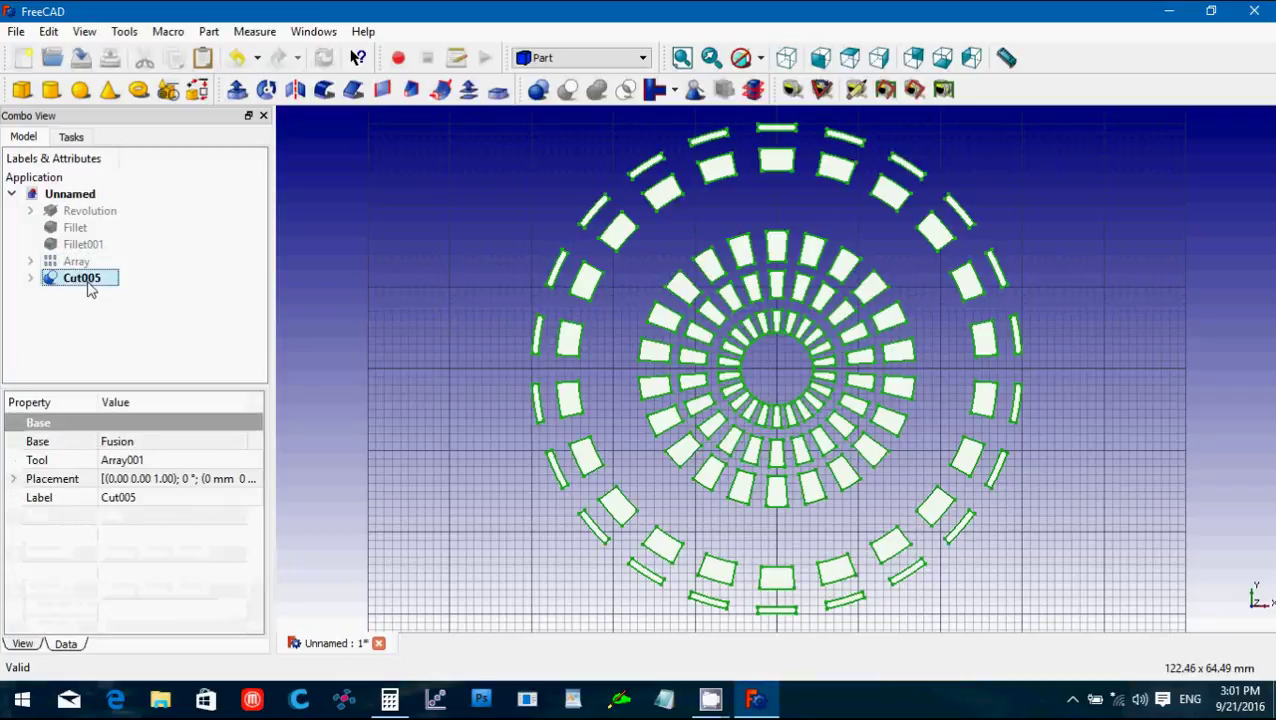
{"action": "key", "text": "space"}
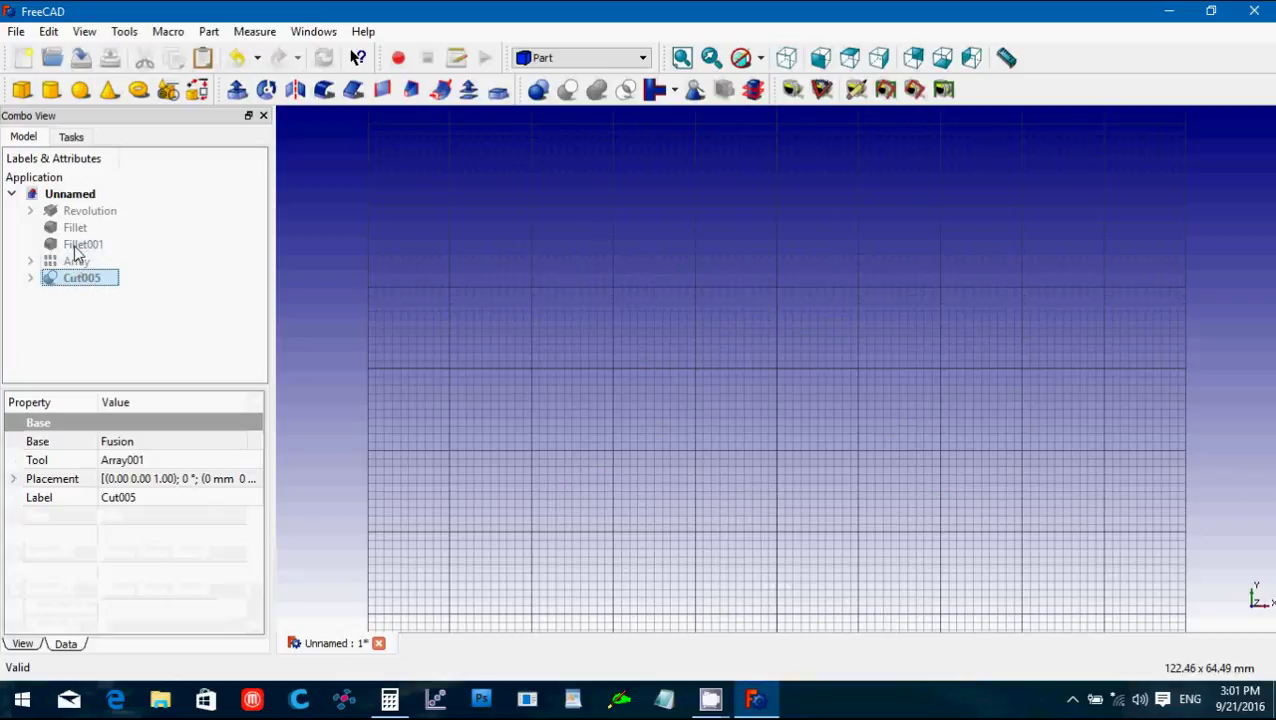
{"action": "left_click", "coordinate": [76, 246]}
{"action": "key", "text": "space"}
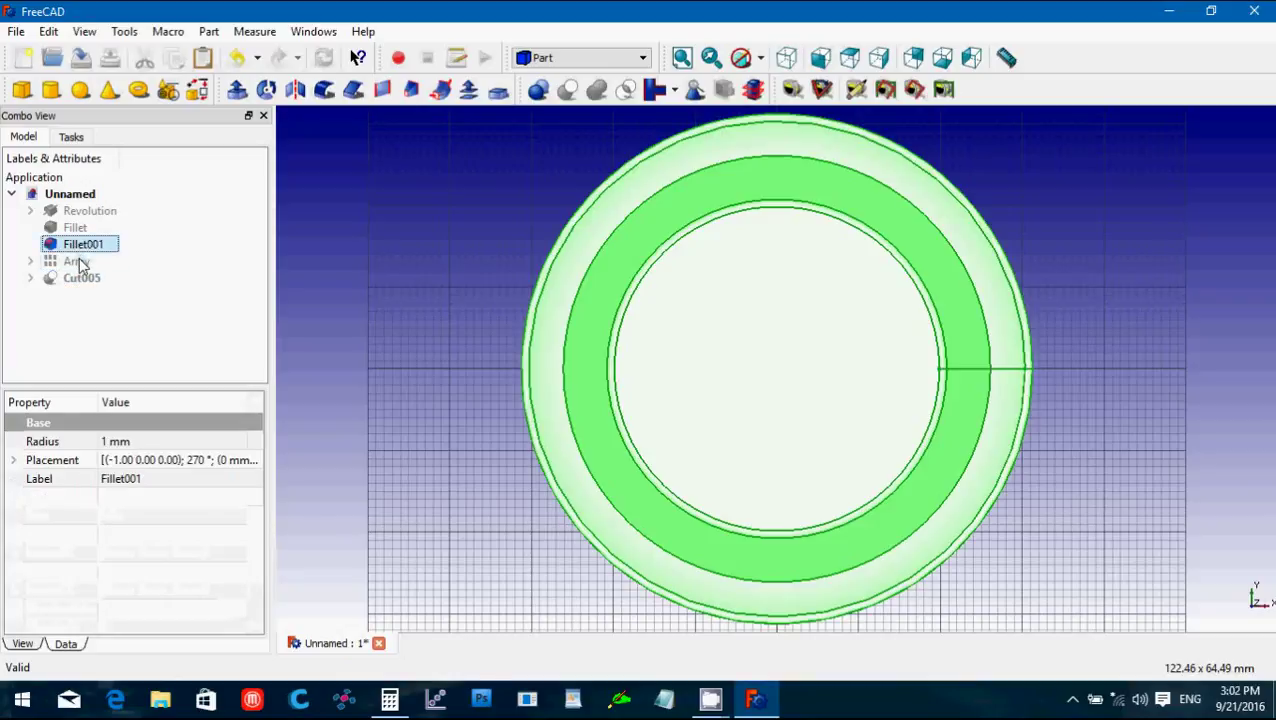
{"action": "left_click", "coordinate": [79, 262]}
{"action": "key", "text": "space"}
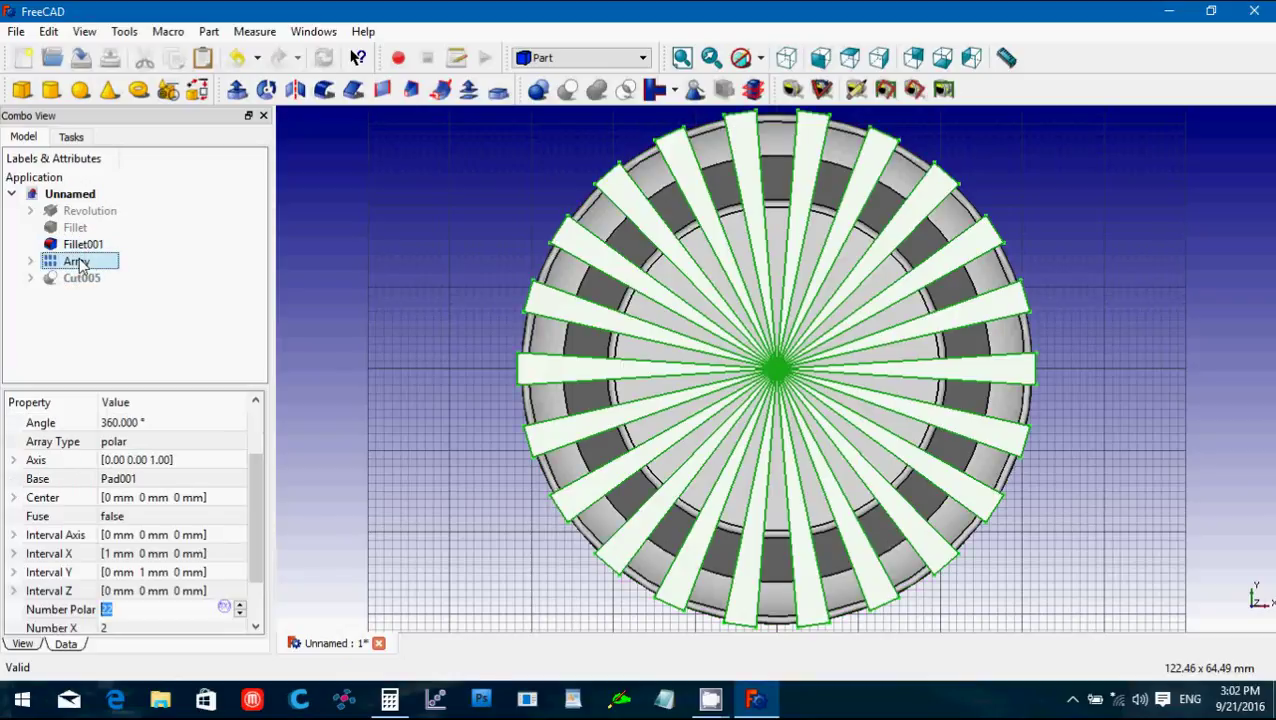
In front view, set the z position of the wedge array's base sketch, Sketch002, to 4 mm.
{"action": "left_click", "coordinate": [821, 58]}
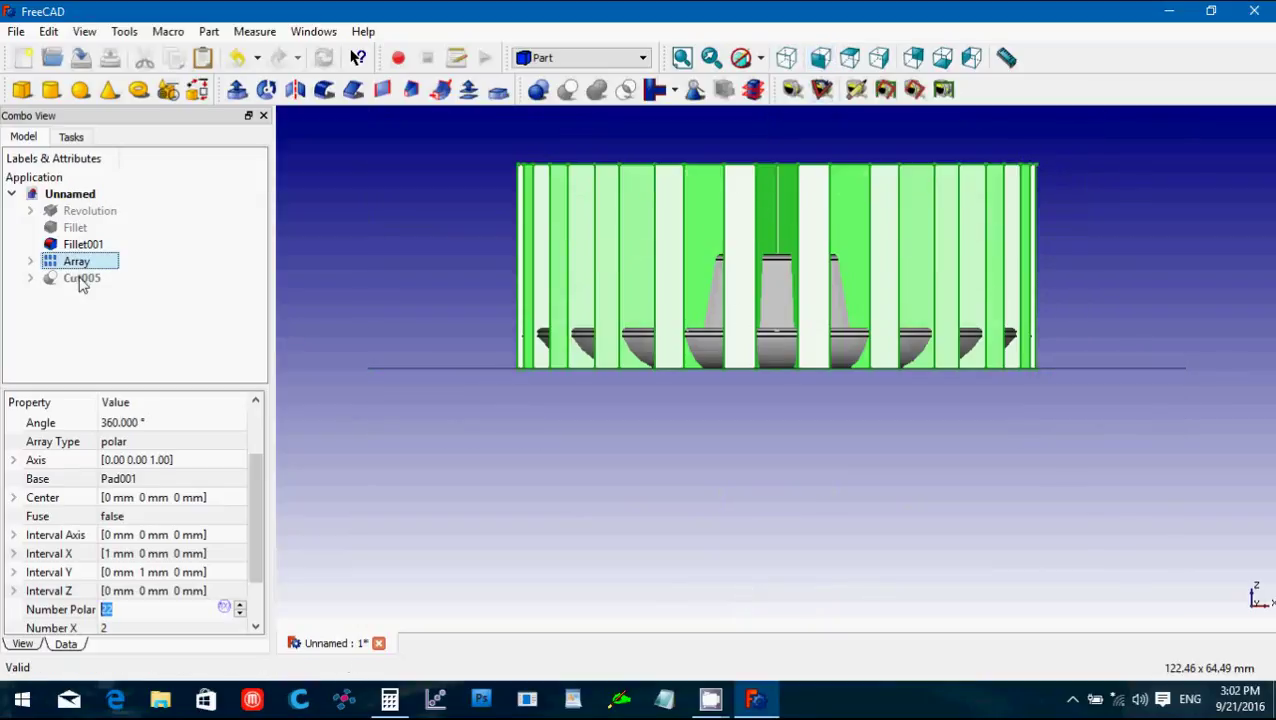
{"action": "left_click", "coordinate": [30, 262]}
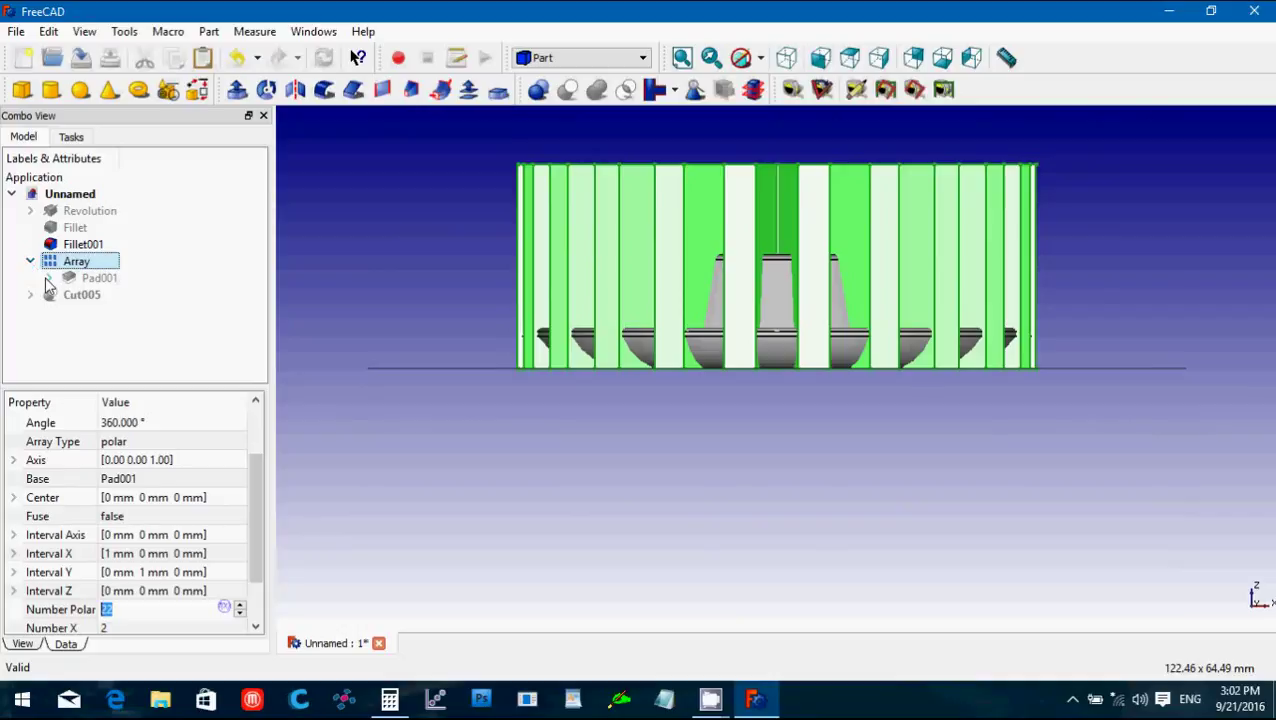
{"action": "left_click", "coordinate": [47, 279]}
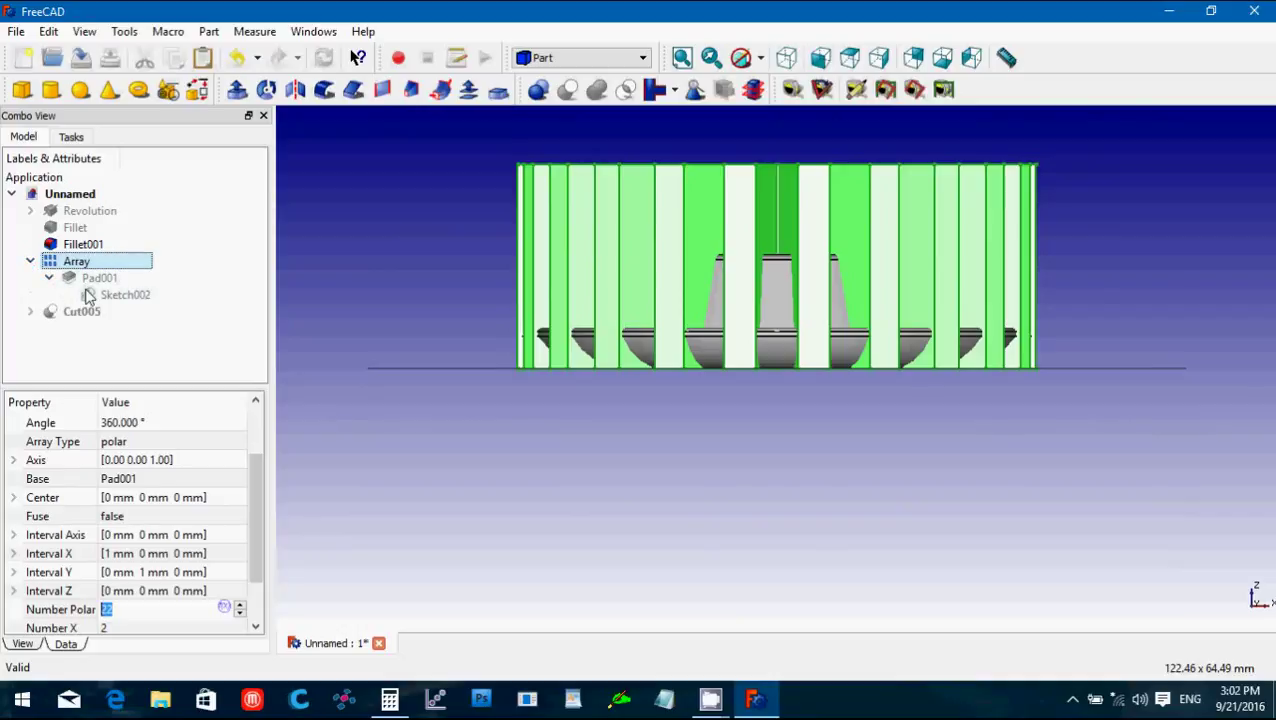
{"action": "left_click", "coordinate": [88, 295]}
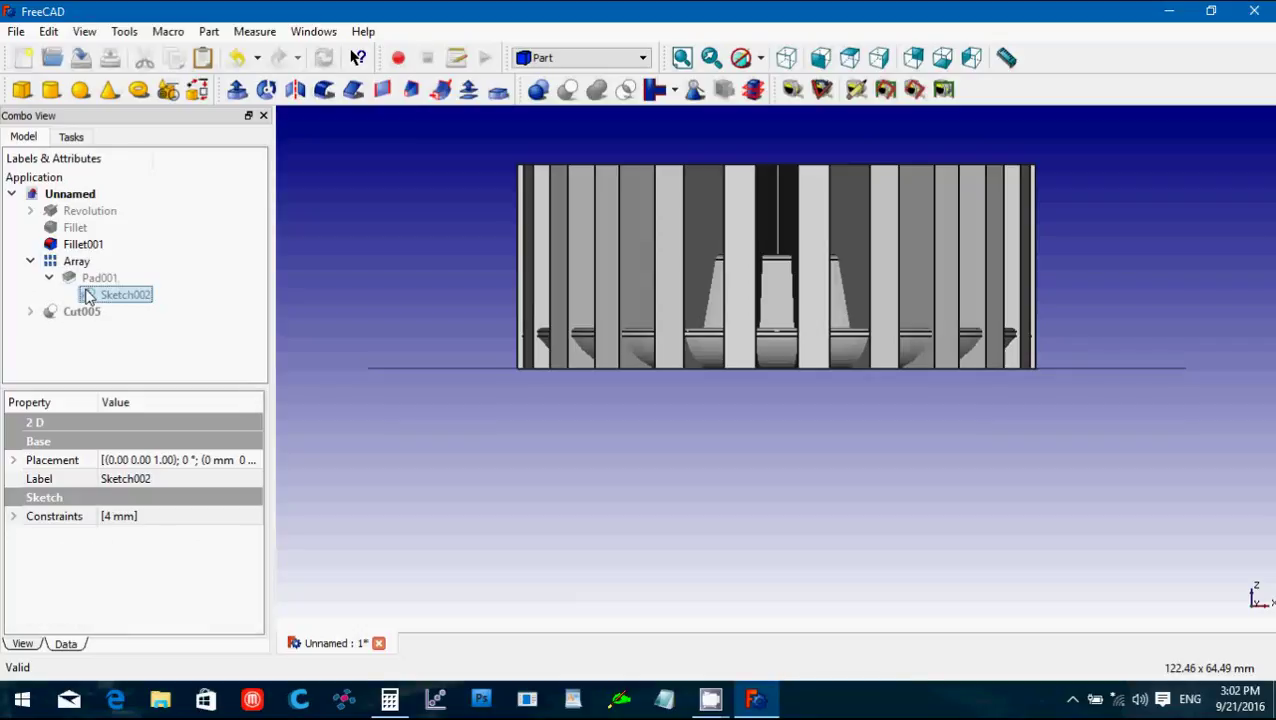
{"action": "left_click", "coordinate": [13, 460]}
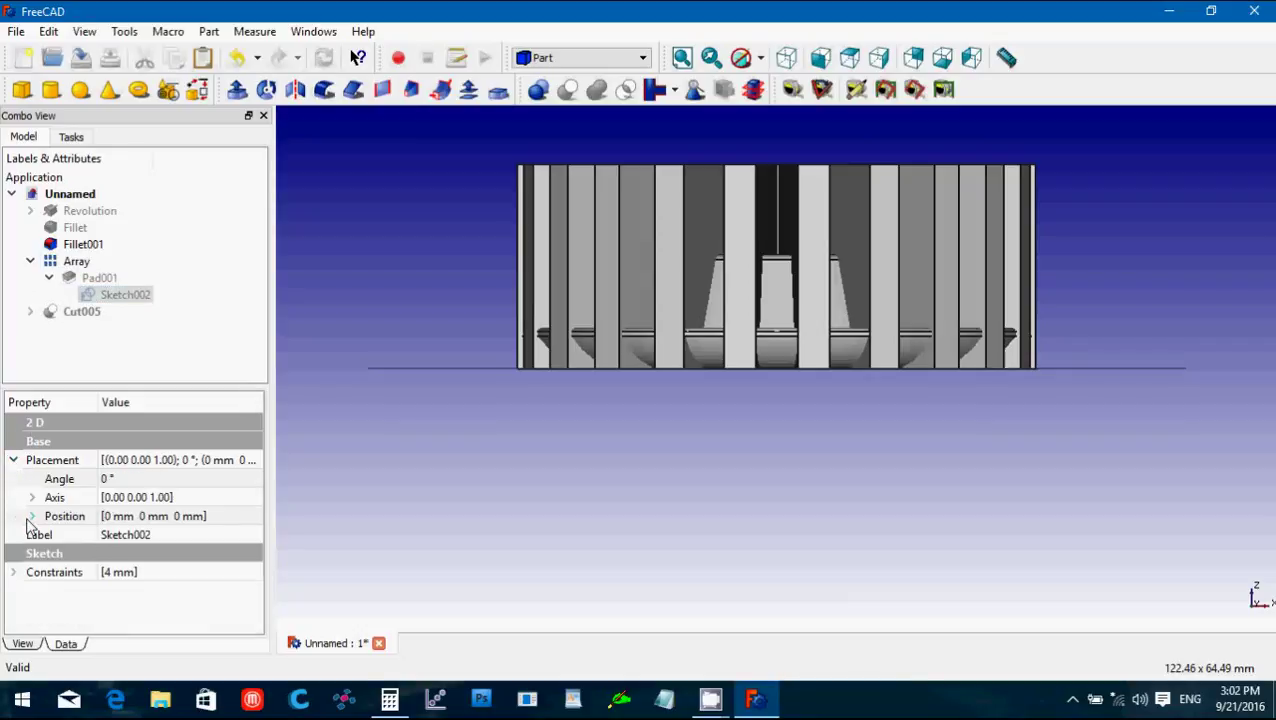
{"action": "left_click", "coordinate": [32, 516]}
{"action": "left_click", "coordinate": [138, 572]}
{"action": "left_click_drag", "start_coordinate": [138, 572], "coordinate": [87, 572]}
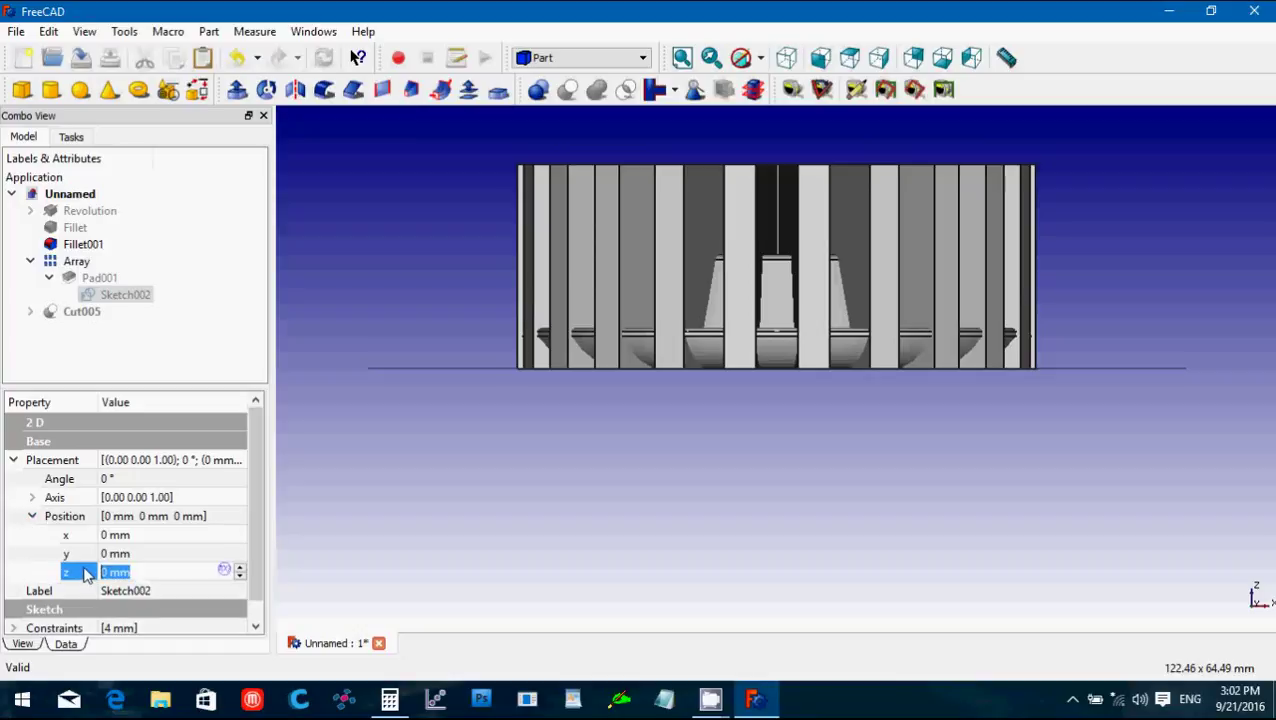
{"action": "type", "text": "4"}
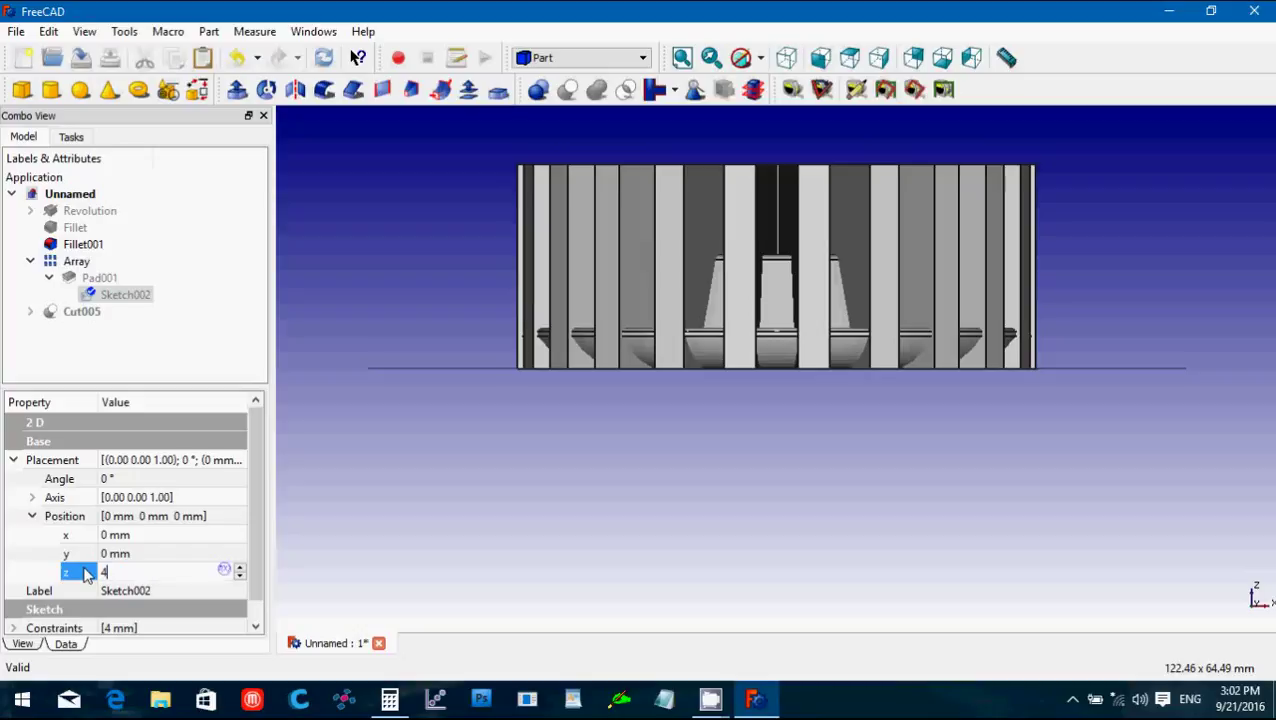
{"action": "key", "text": "Return"}
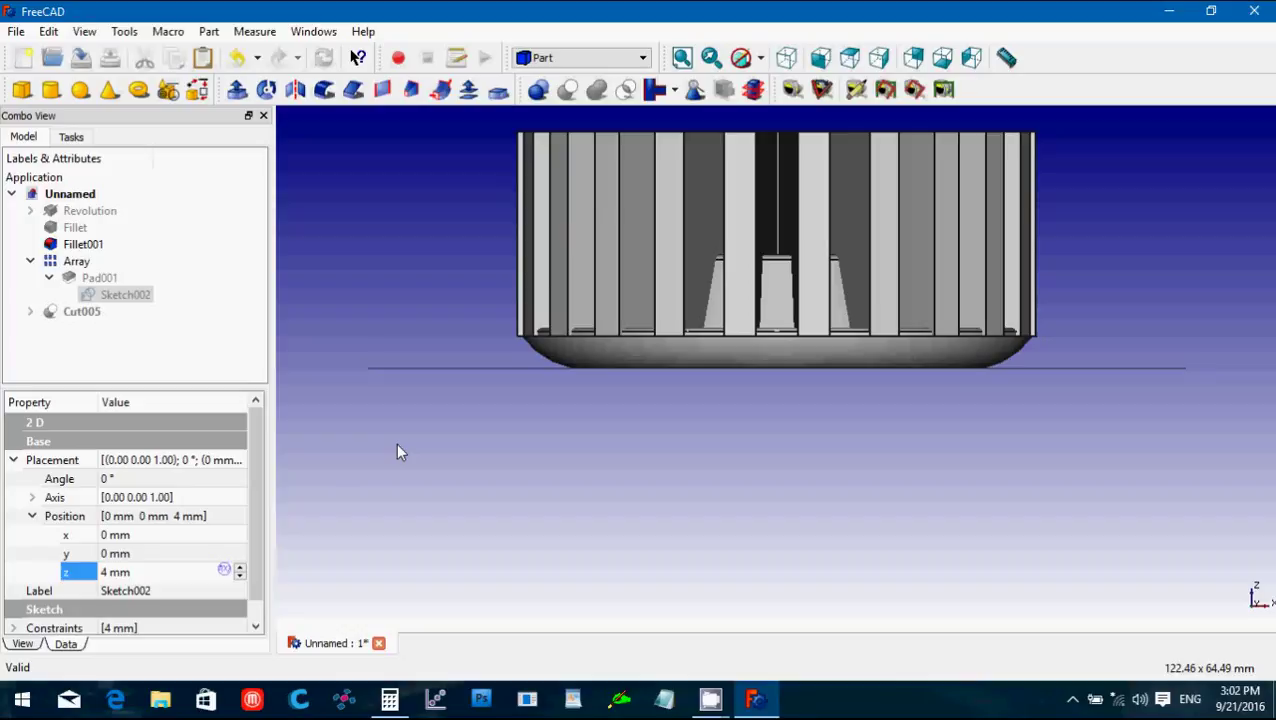
Set the length of the array's wedge pad, Pad001, to 8 mm.
{"action": "left_click", "coordinate": [100, 278]}
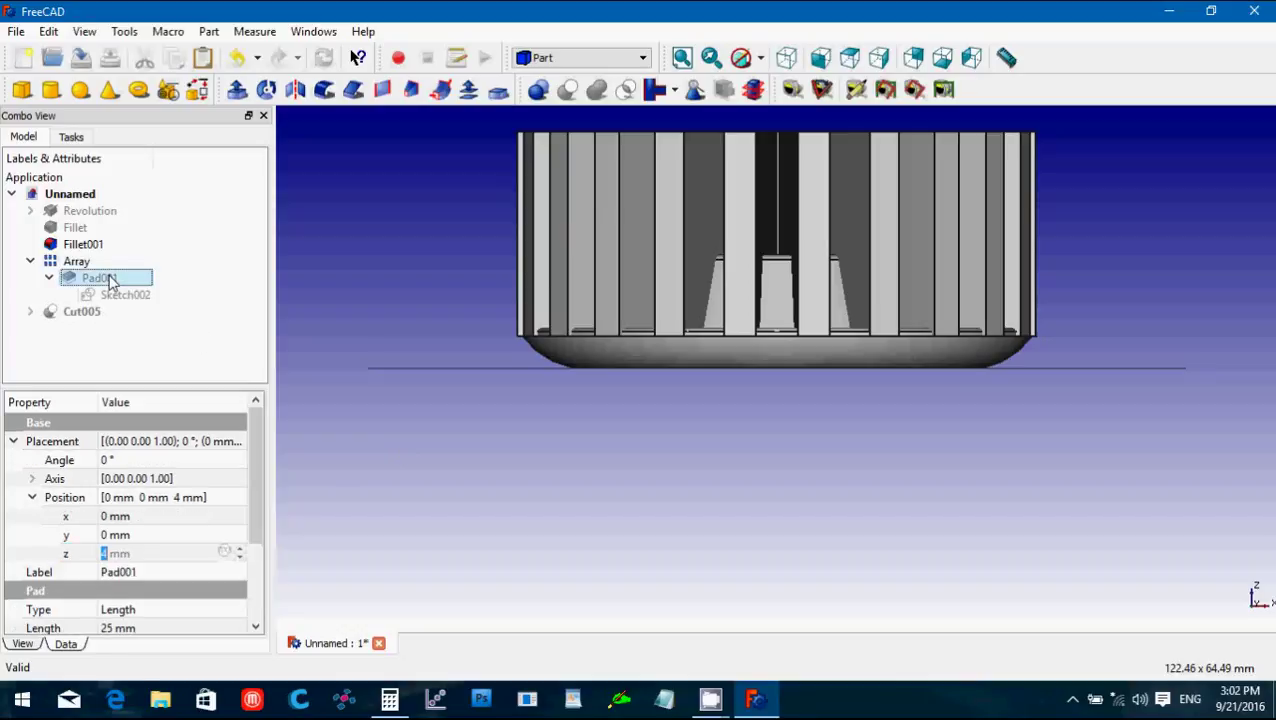
{"action": "double_click", "coordinate": [109, 278]}
{"action": "left_click", "coordinate": [180, 271]}
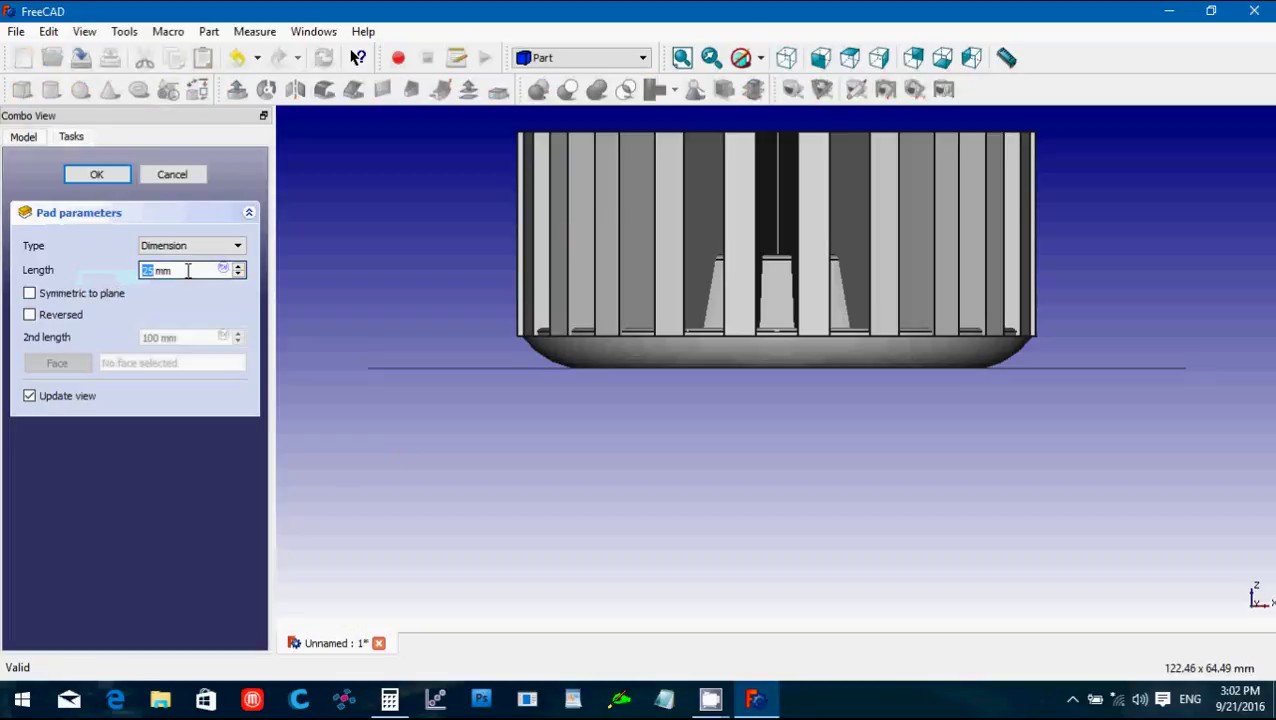
{"action": "key", "text": "ctrl+a"}
{"action": "type", "text": "8"}
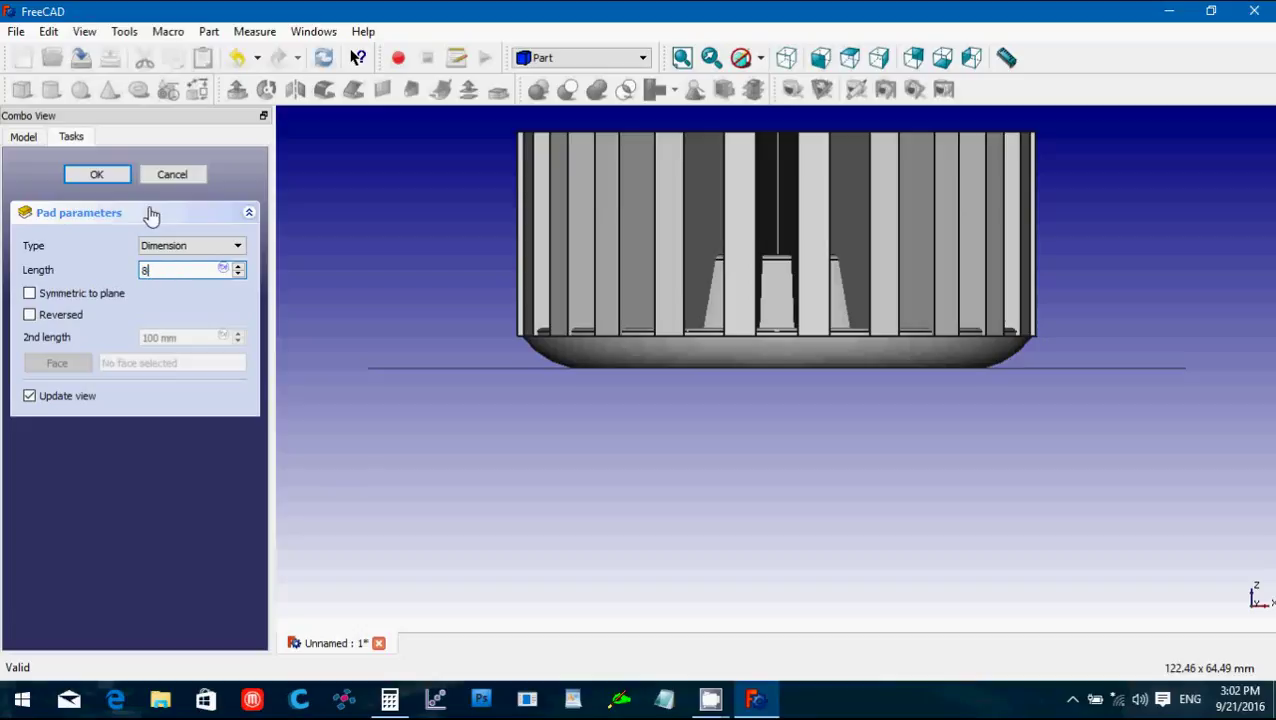
{"action": "key", "text": "Return"}
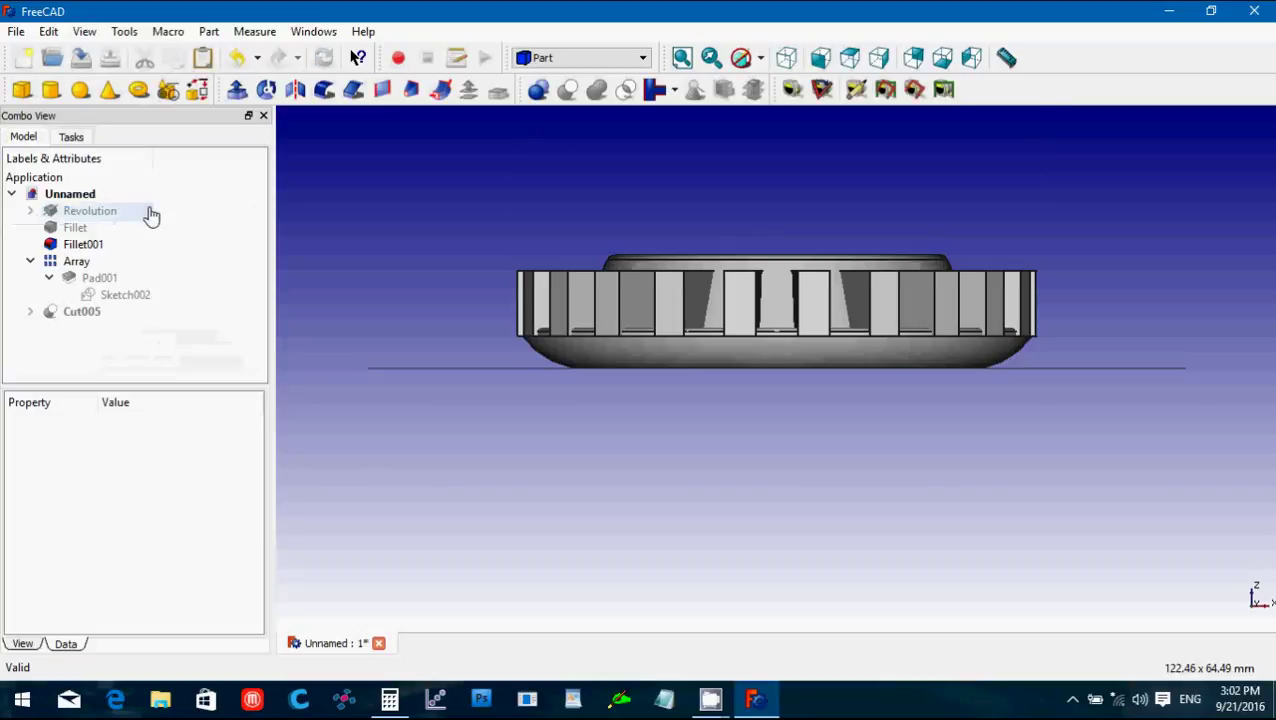
Try a 9 mm length for the wedge pad and return it to 8 mm.
{"action": "left_click", "coordinate": [100, 278]}
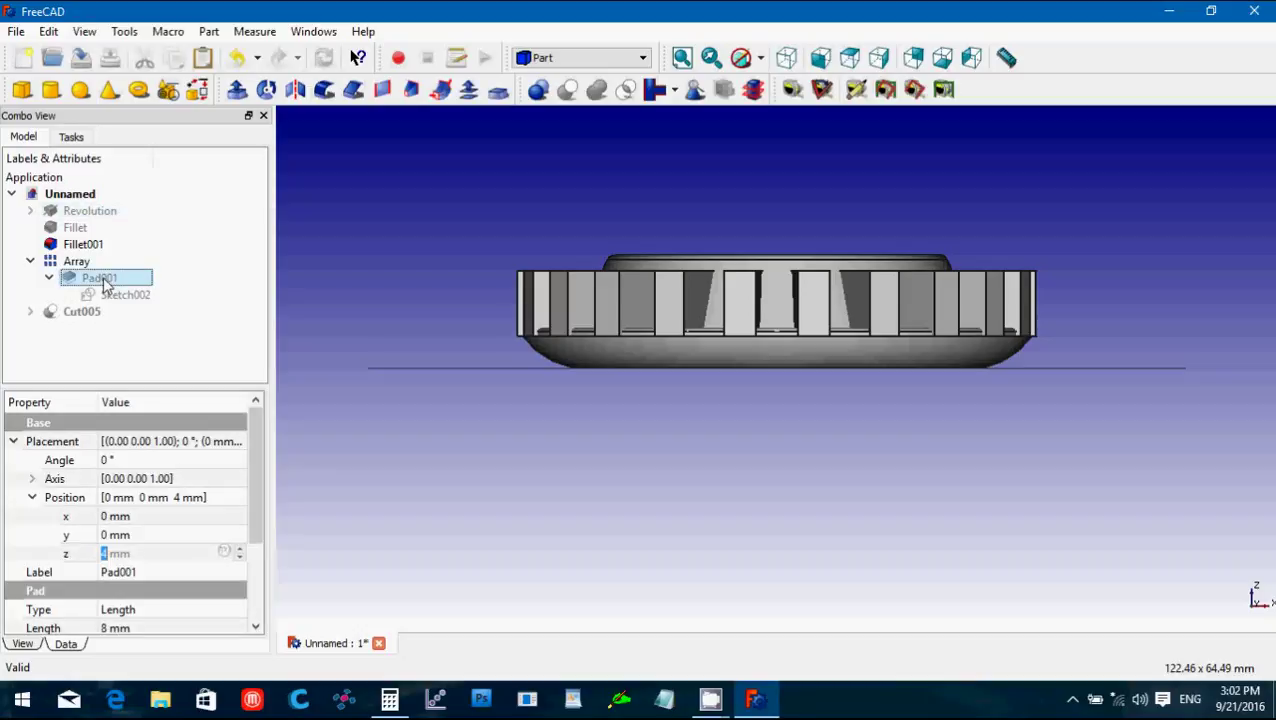
{"action": "double_click", "coordinate": [100, 278]}
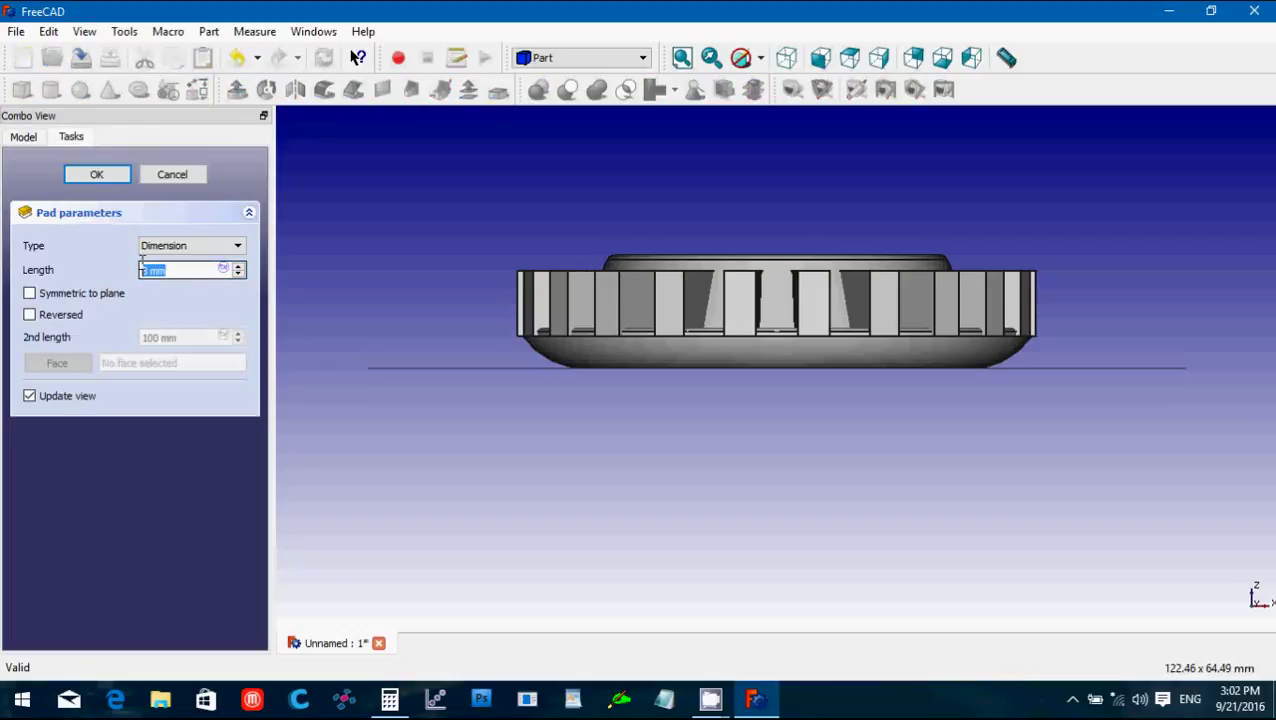
{"action": "type", "text": "5"}
{"action": "key", "text": "Return"}
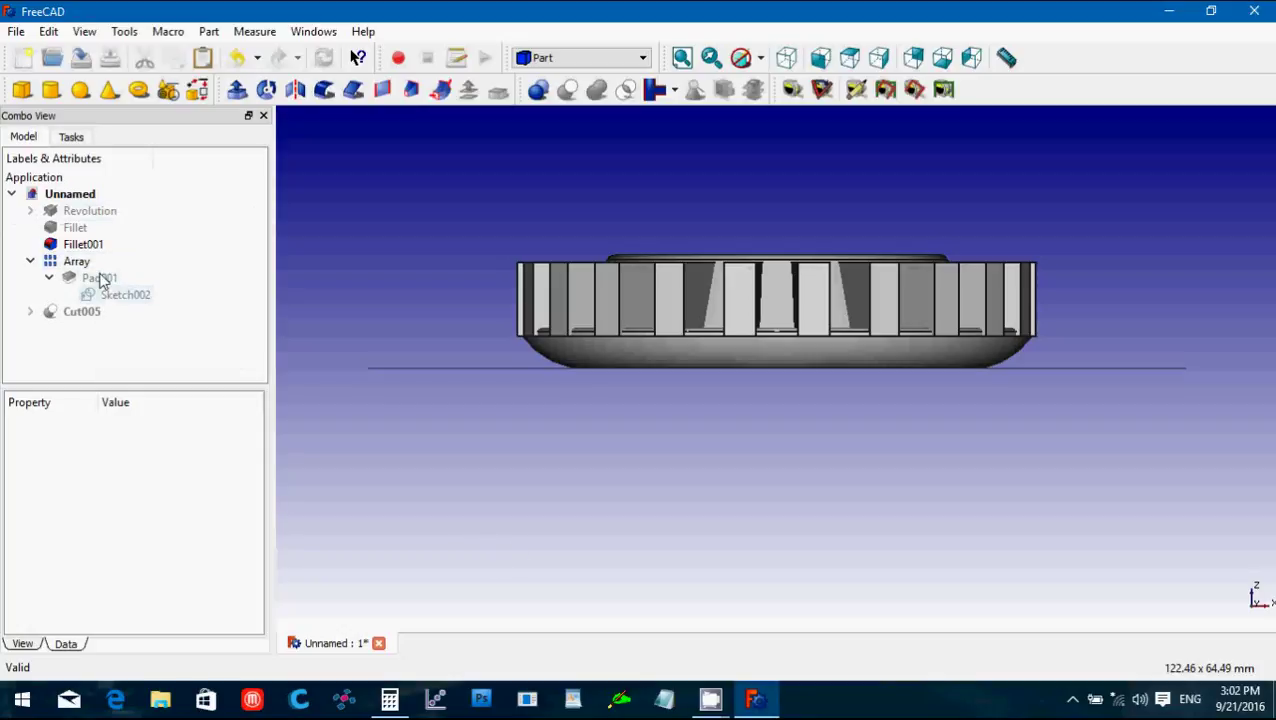
{"action": "double_click", "coordinate": [99, 277]}
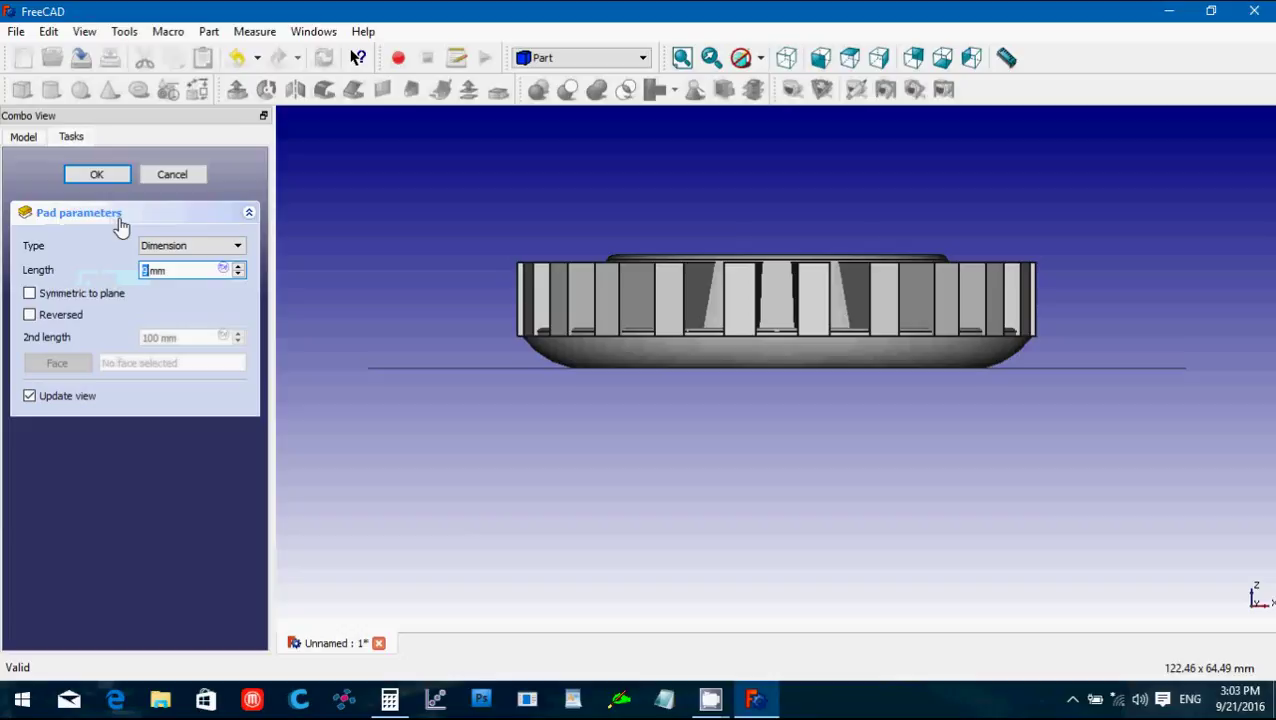
{"action": "type", "text": "8"}
{"action": "key", "text": "Return"}
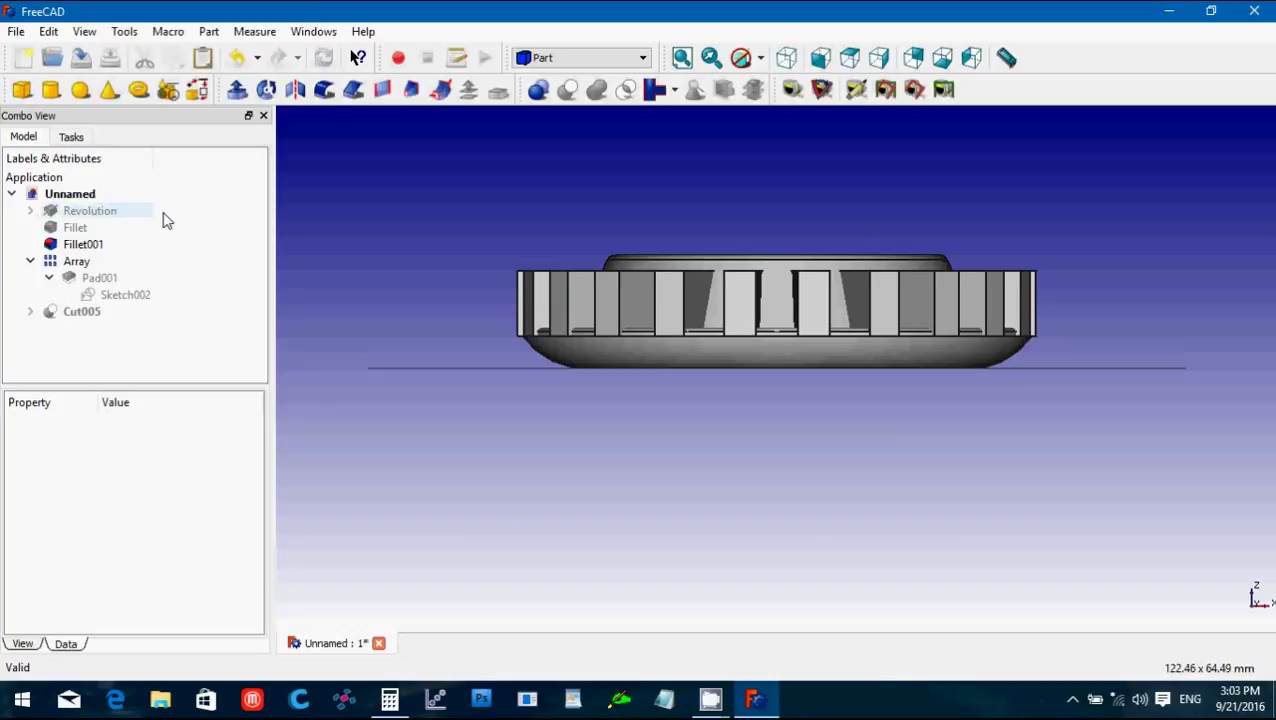
Set the transparency of the filleted revolved body to 50 and deselect it.
{"action": "left_click", "coordinate": [675, 354]}
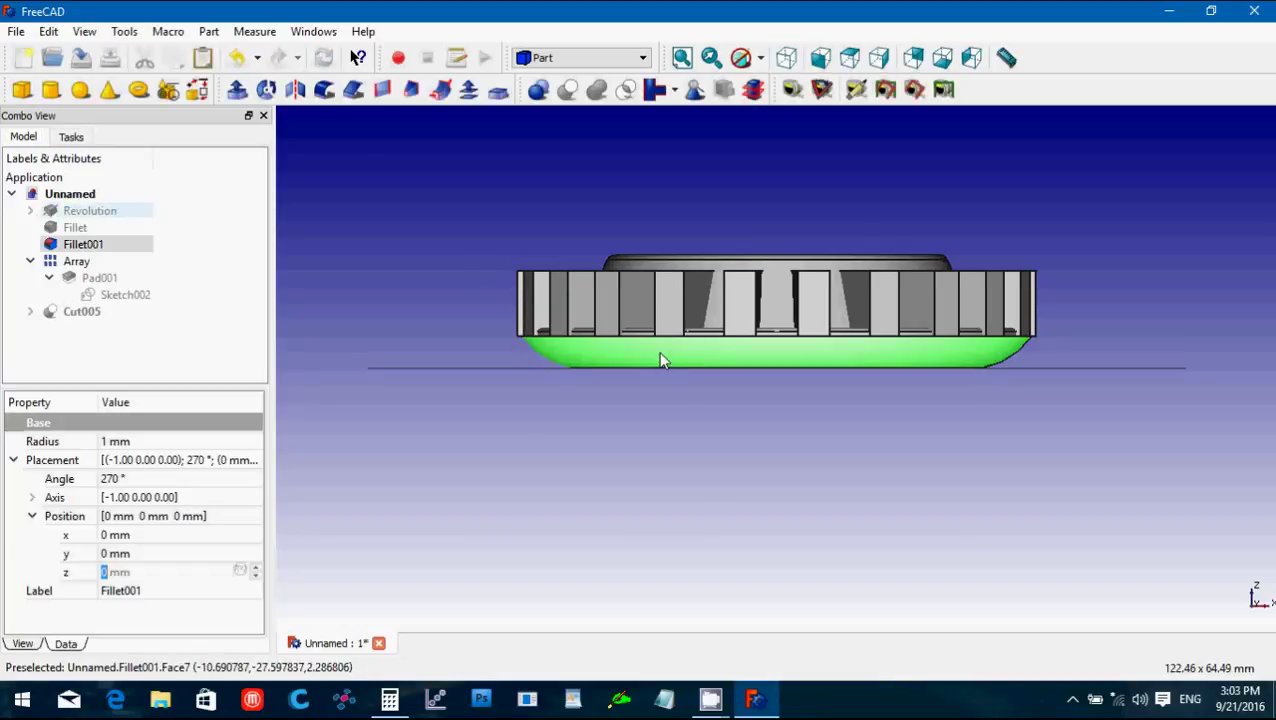
{"action": "left_click", "coordinate": [18, 644]}
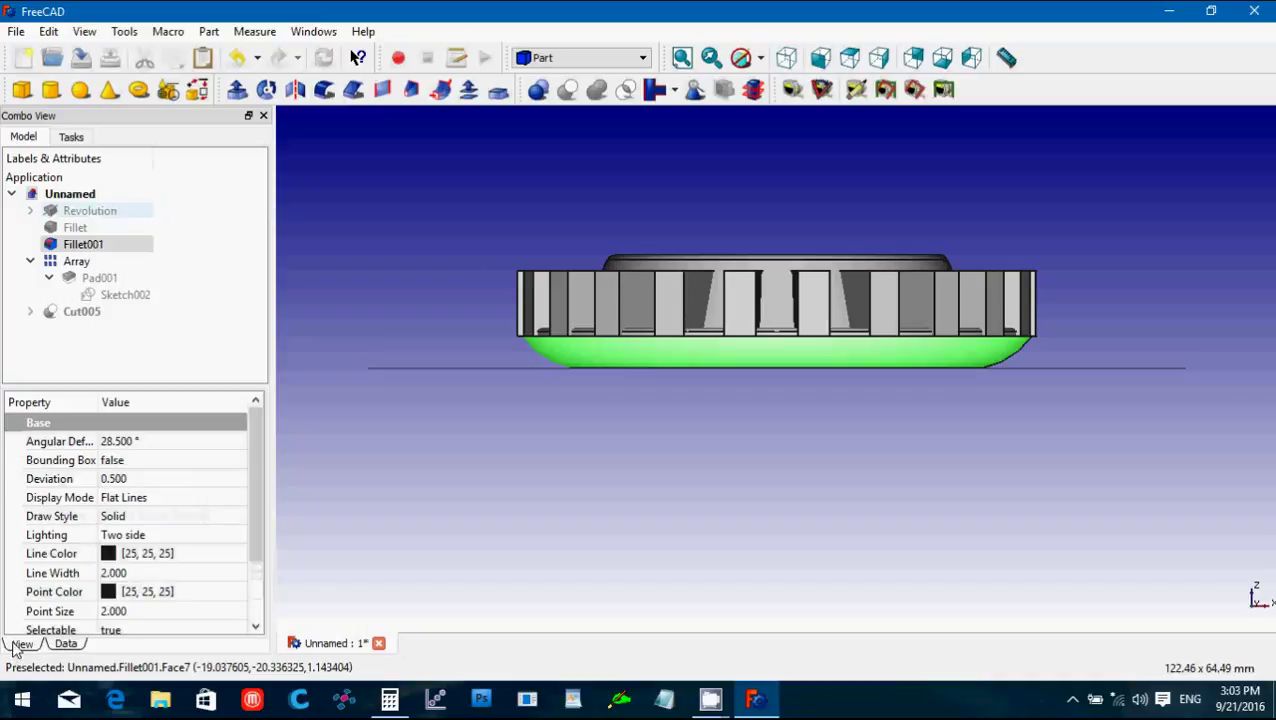
{"action": "scroll", "coordinate": [250, 506], "scroll_direction": "down", "scroll_amount": 2}
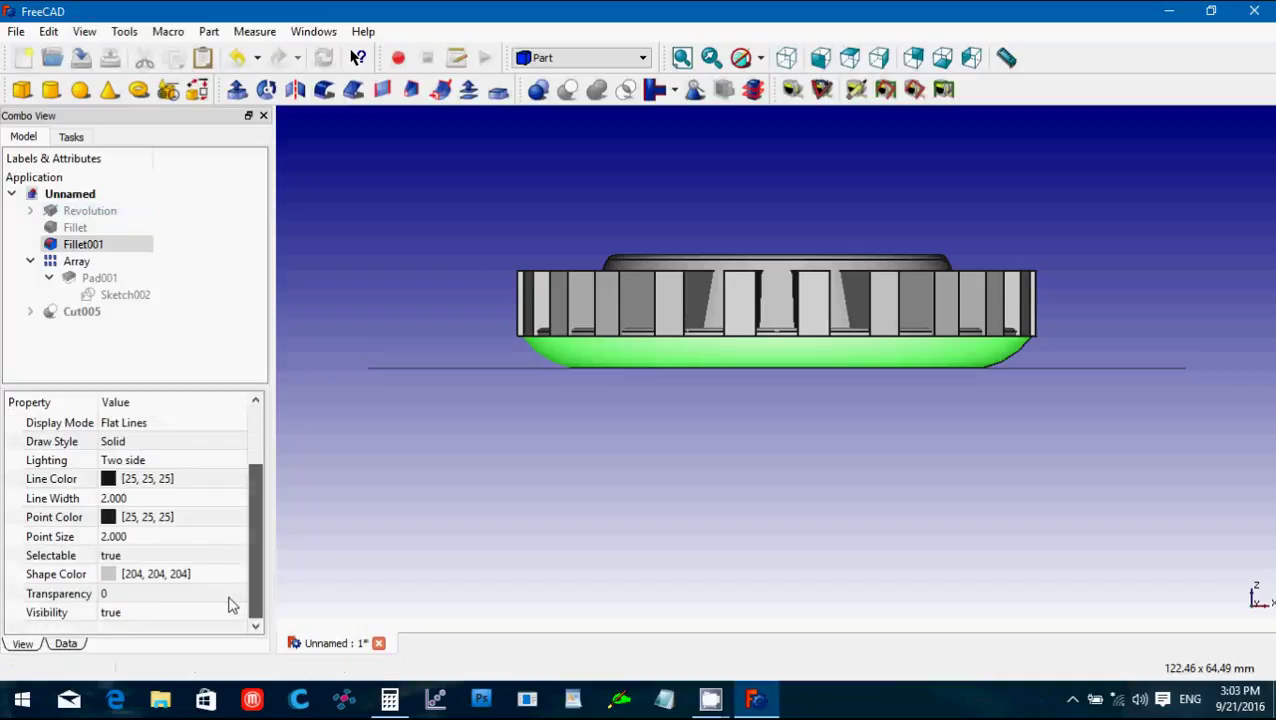
{"action": "left_click", "coordinate": [116, 596]}
{"action": "type", "text": "50"}
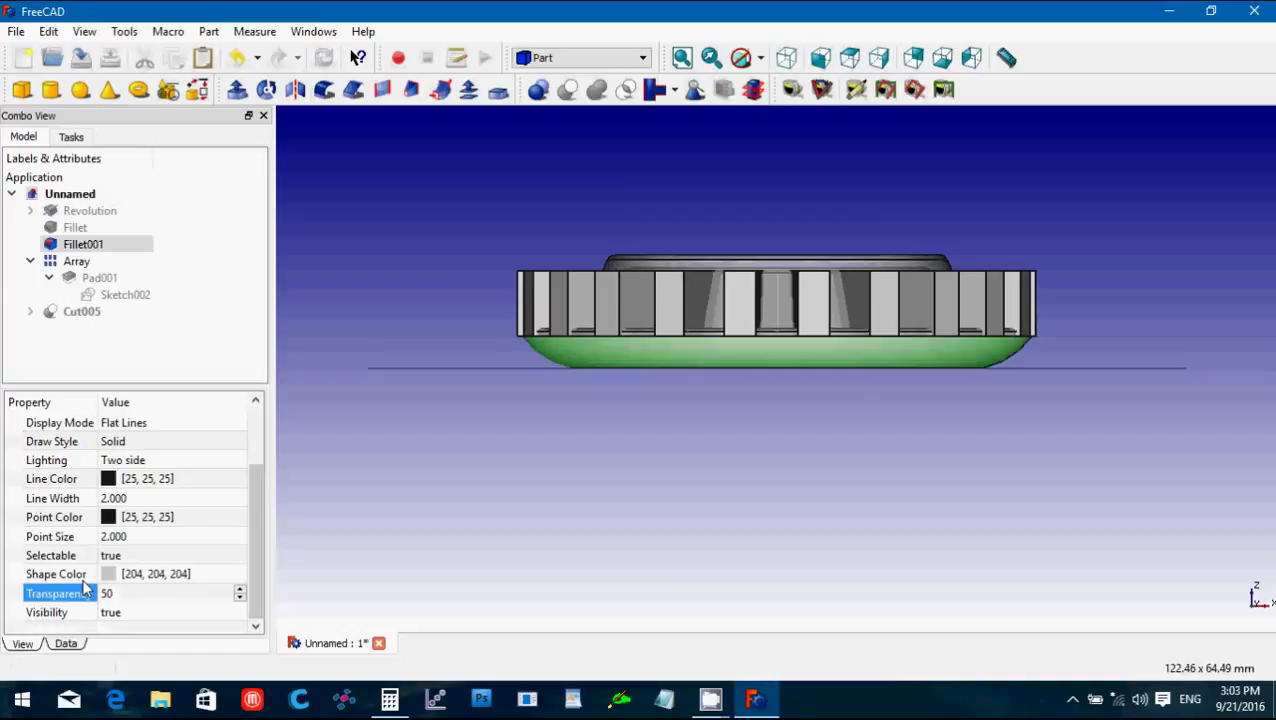
{"action": "scroll", "coordinate": [710, 453], "scroll_direction": "up", "scroll_amount": 5}
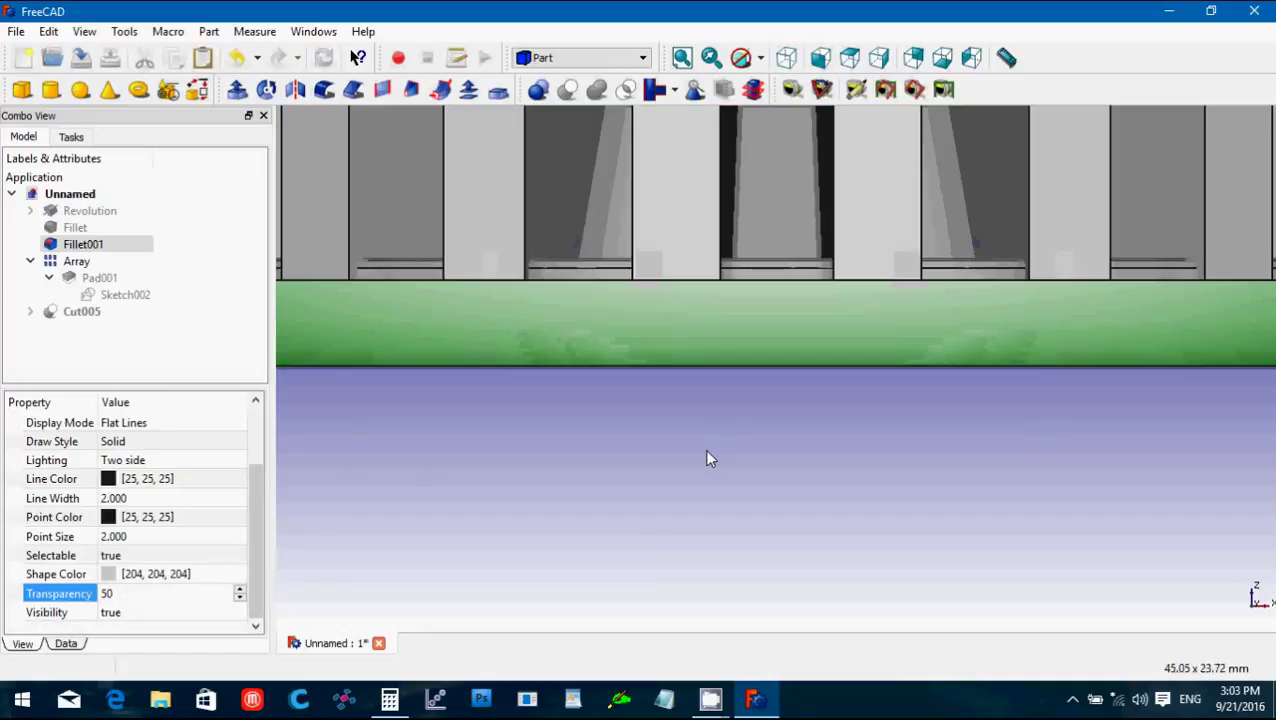
{"action": "left_click", "coordinate": [706, 459]}
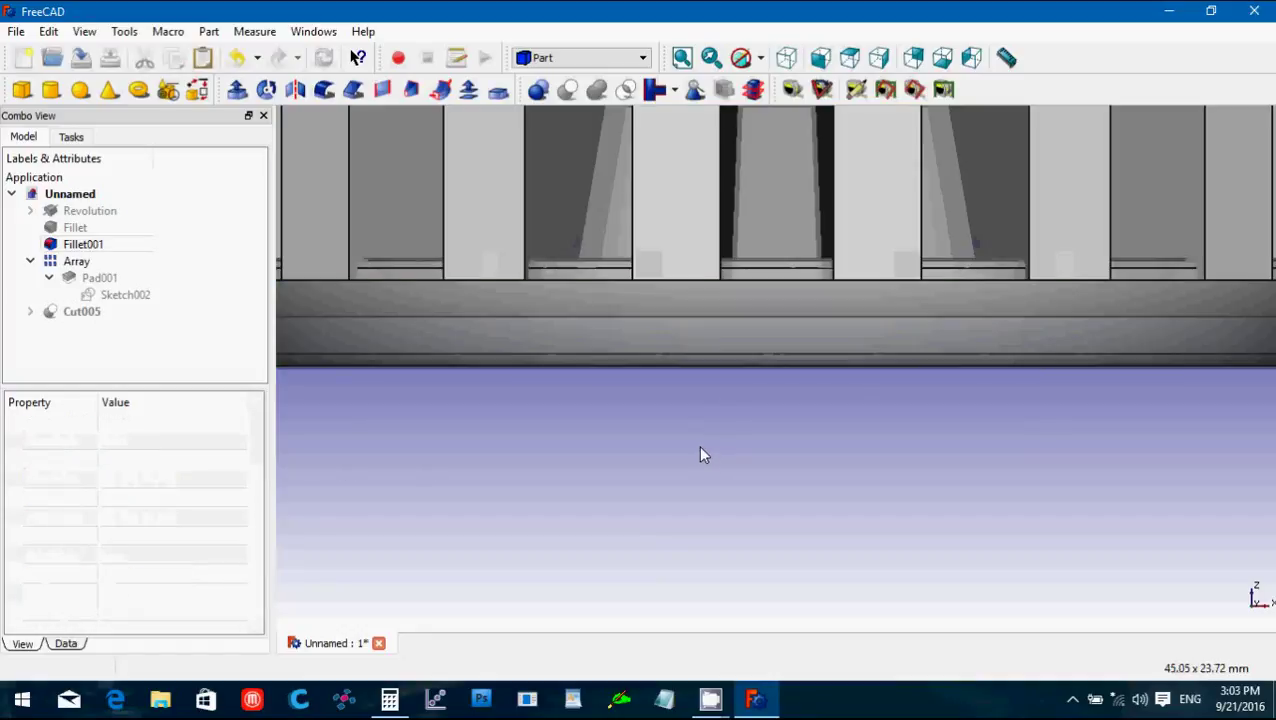
Set the shape color of the wedge array to light blue (170, 170, 255).
{"action": "left_click", "coordinate": [78, 262]}
{"action": "left_click", "coordinate": [142, 595]}
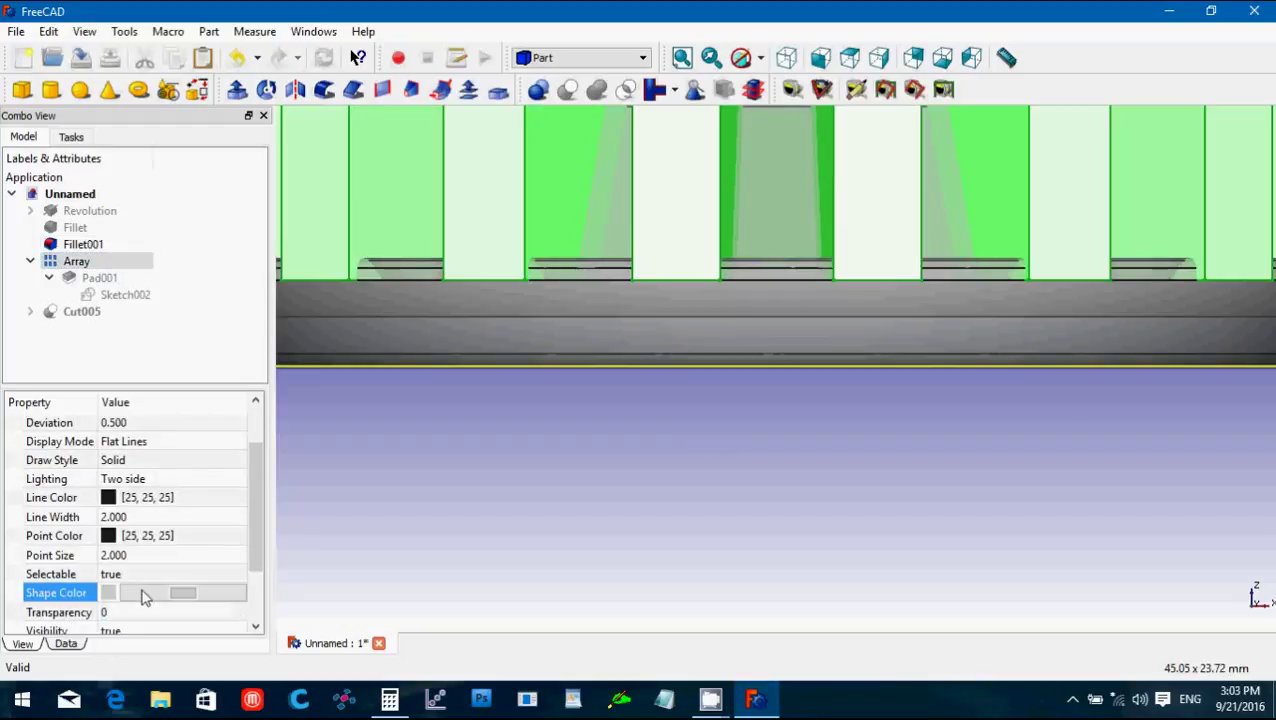
{"action": "left_click", "coordinate": [142, 595]}
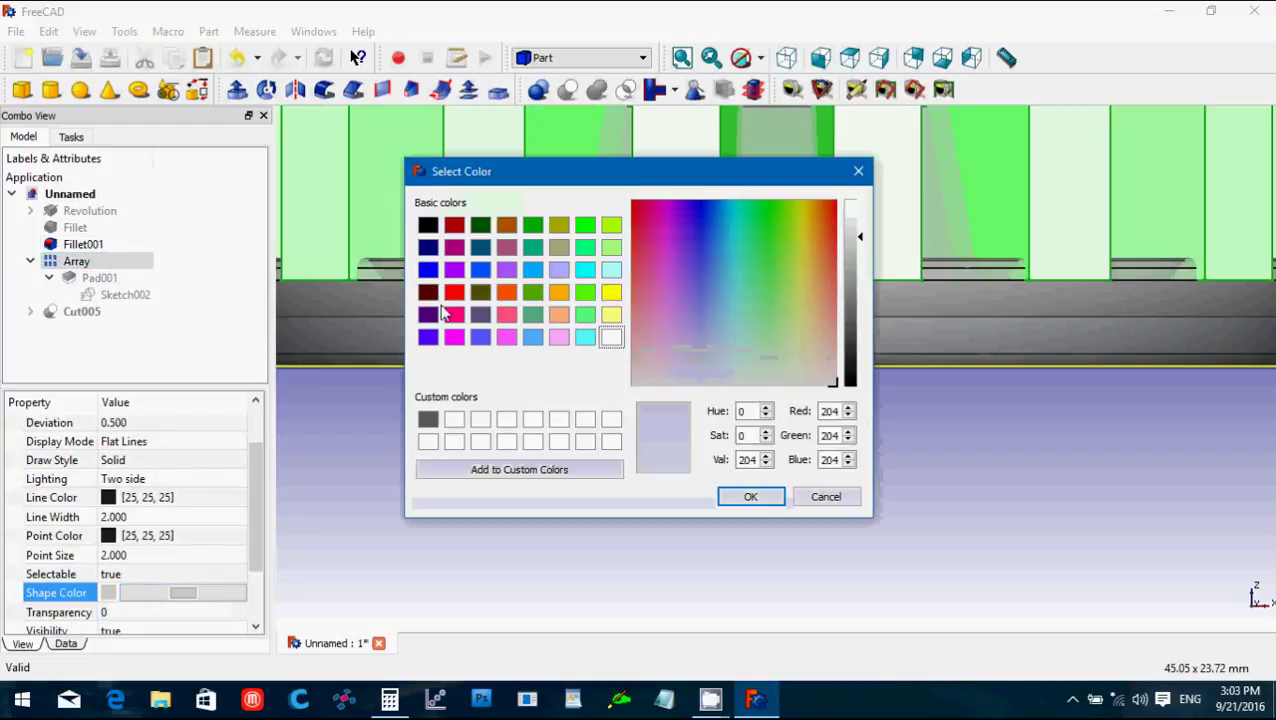
{"action": "left_click", "coordinate": [428, 270]}
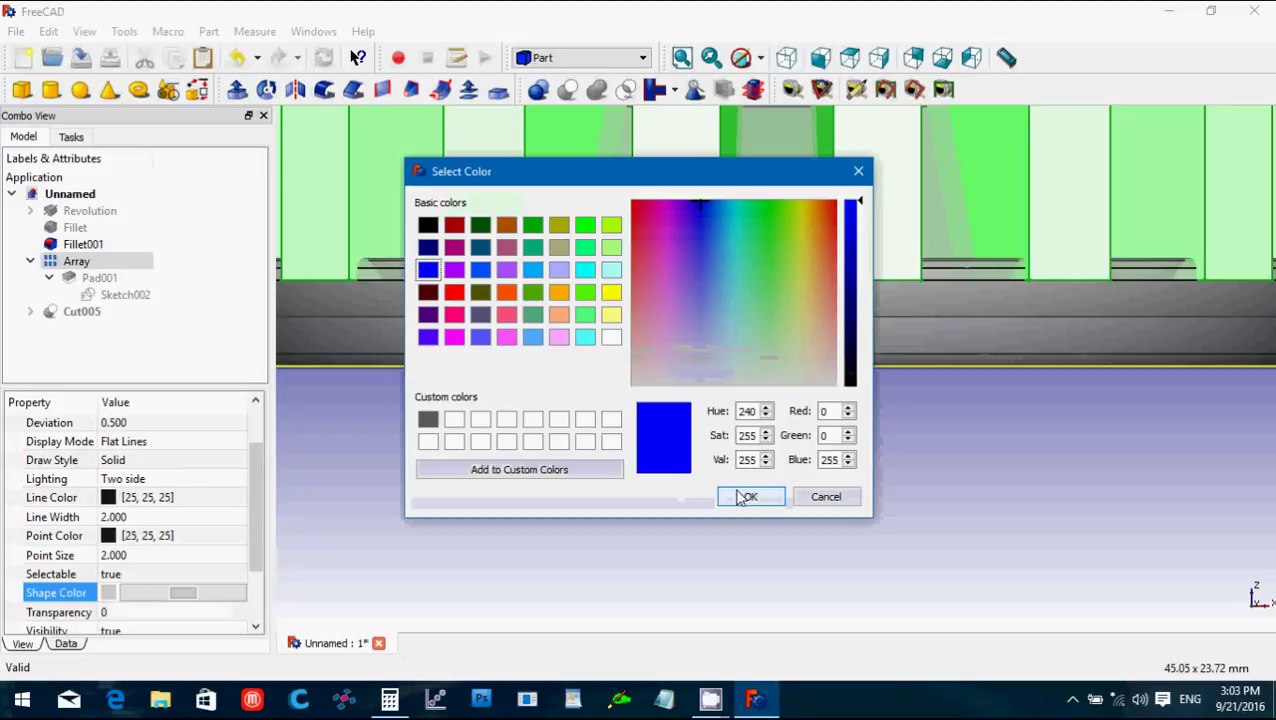
{"action": "left_click", "coordinate": [559, 270]}
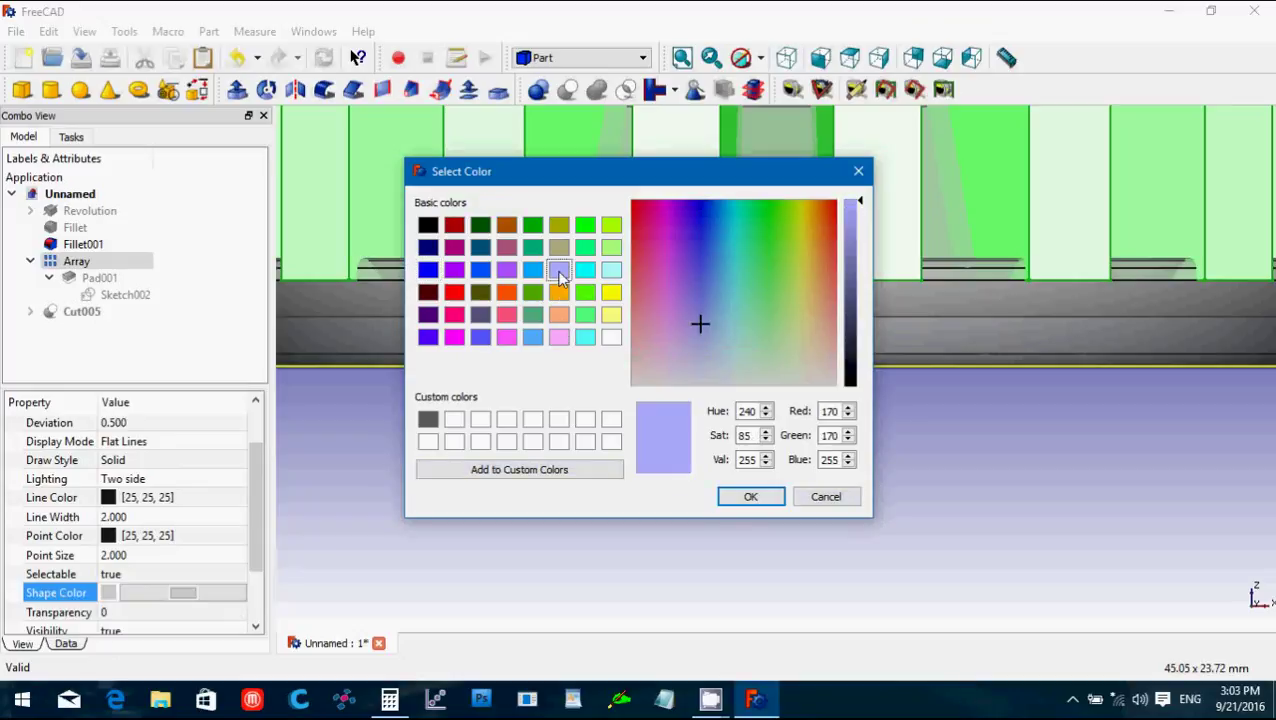
{"action": "left_click", "coordinate": [755, 498]}
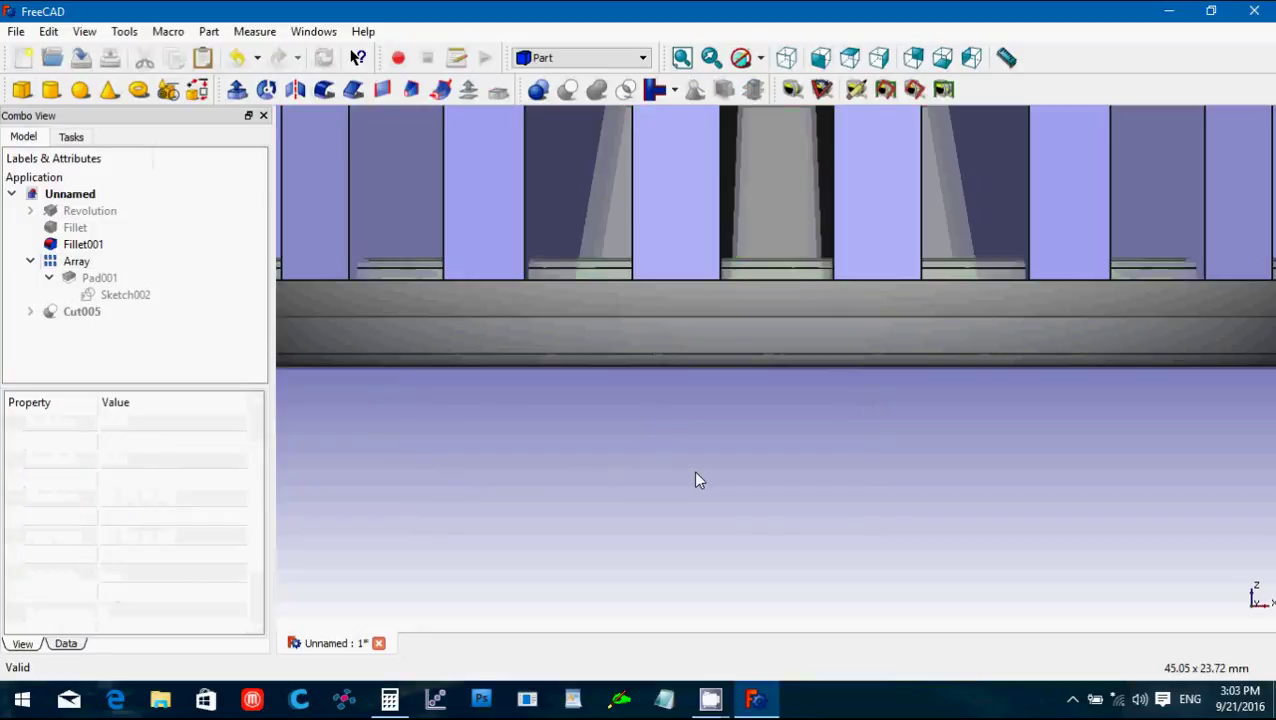
Examine how the wedge array sits against the filleted revolved body in front and axonometric views.
{"action": "scroll", "coordinate": [736, 434], "scroll_direction": "down", "scroll_amount": 3}
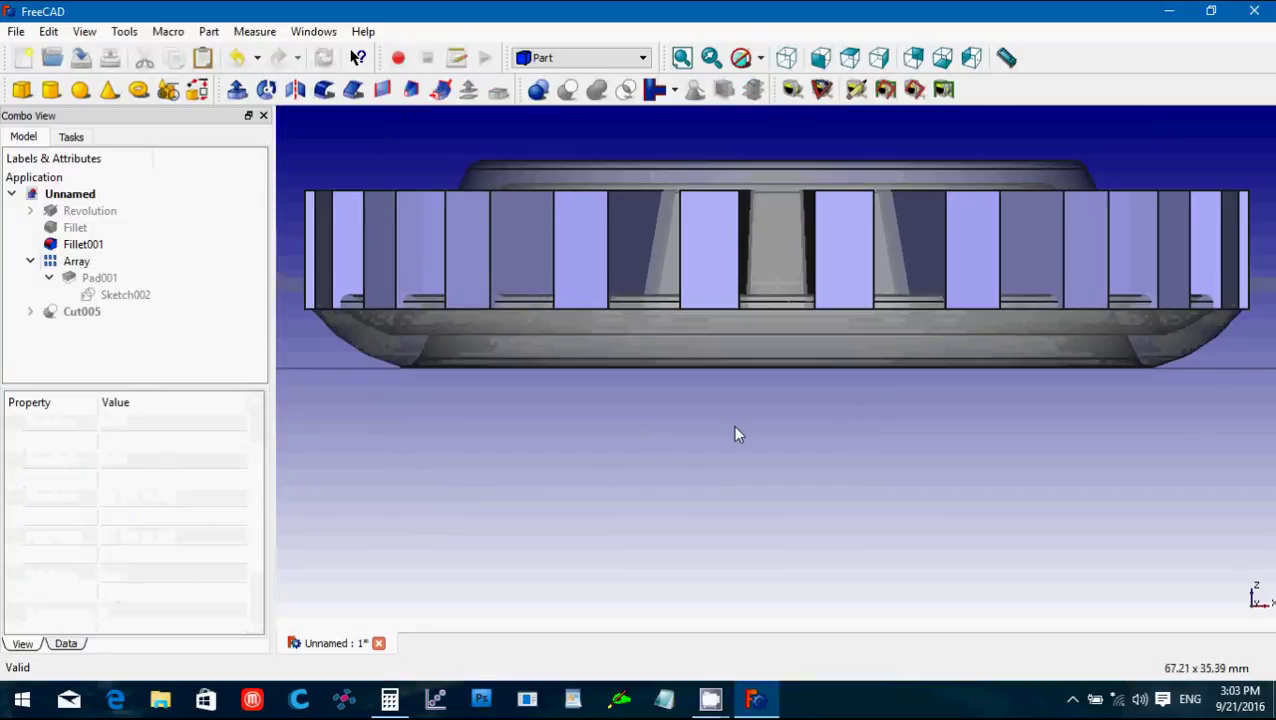
{"action": "middle_click_drag", "start_coordinate": [729, 419], "coordinate": [769, 408]}
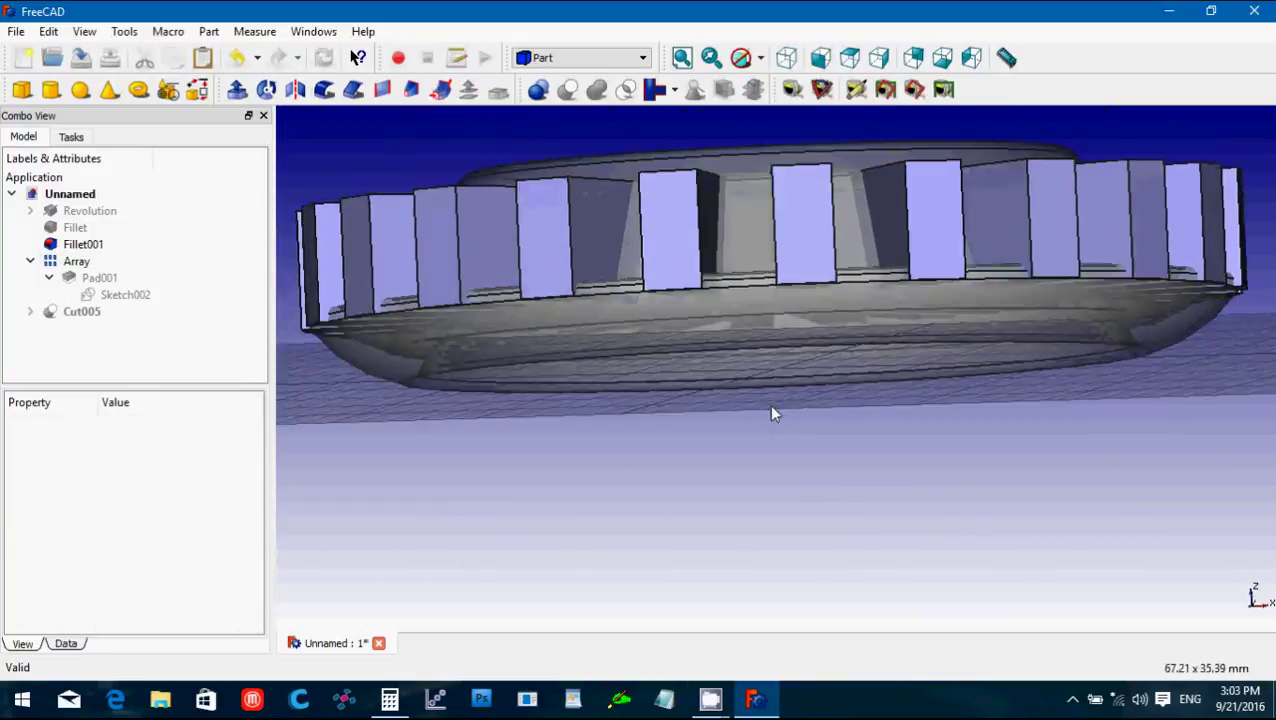
{"action": "left_click", "coordinate": [819, 60]}
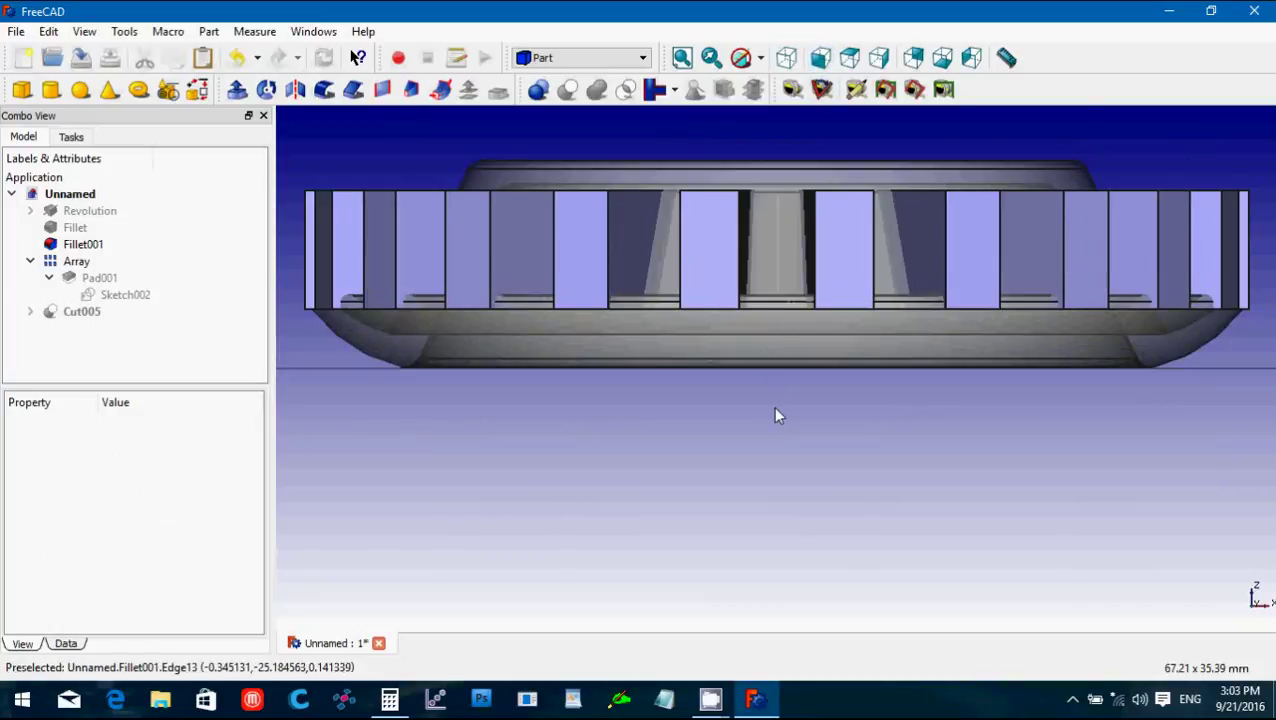
{"action": "mouse_move", "coordinate": [770, 410]}
{"action": "middle_mouse_down"}
{"action": "mouse_move", "coordinate": [806, 436]}
{"action": "mouse_move", "coordinate": [749, 415]}
{"action": "mouse_move", "coordinate": [760, 428]}
{"action": "mouse_move", "coordinate": [778, 413]}
{"action": "middle_mouse_up"}
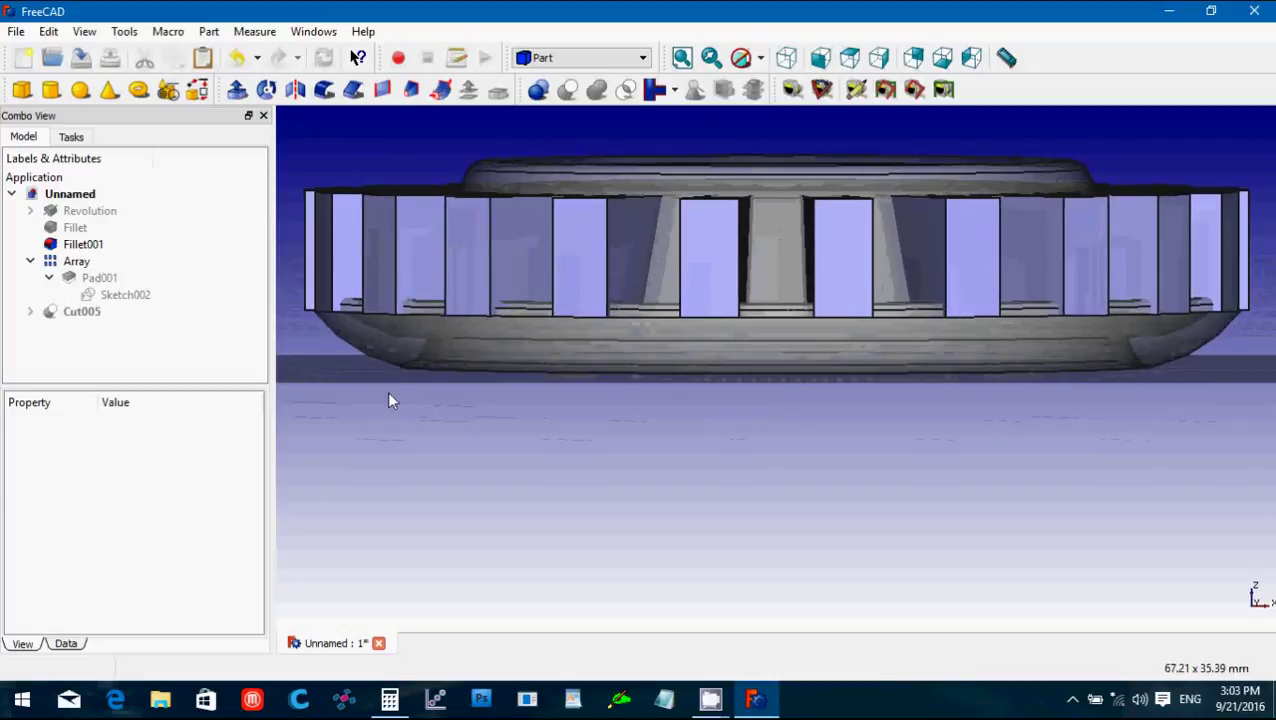
{"action": "left_click", "coordinate": [115, 295]}
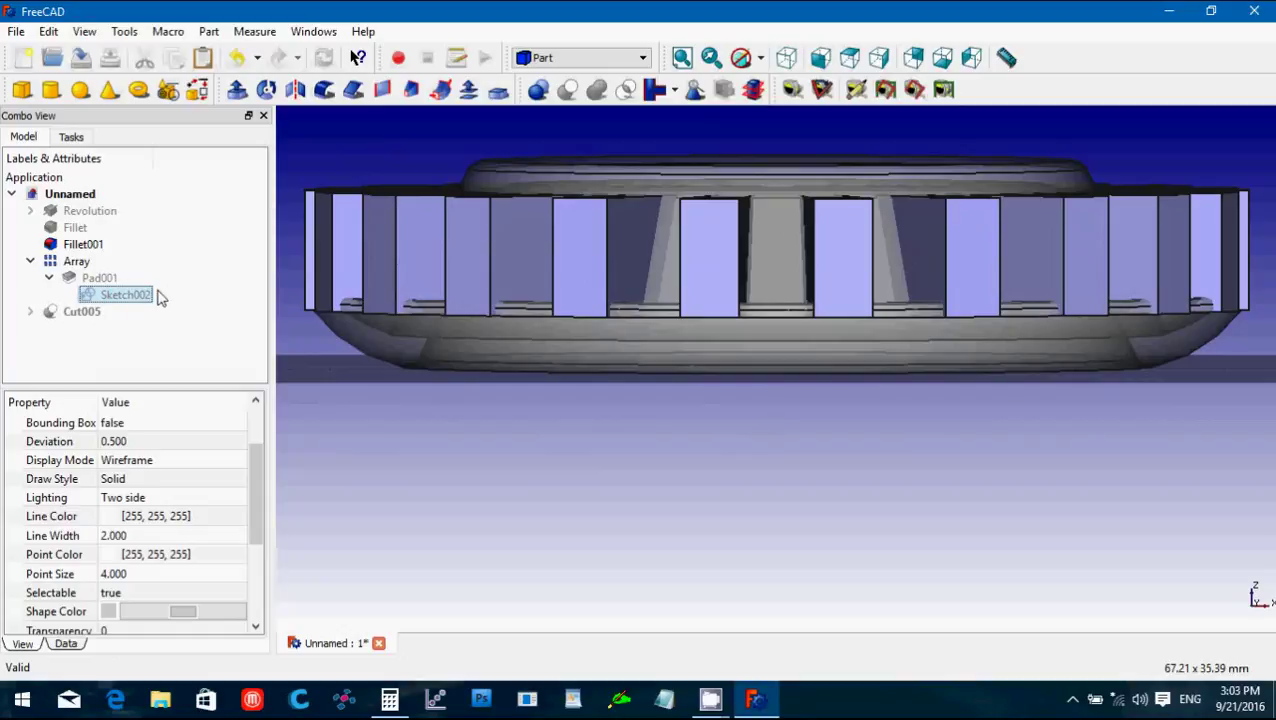
{"action": "left_click", "coordinate": [788, 60]}
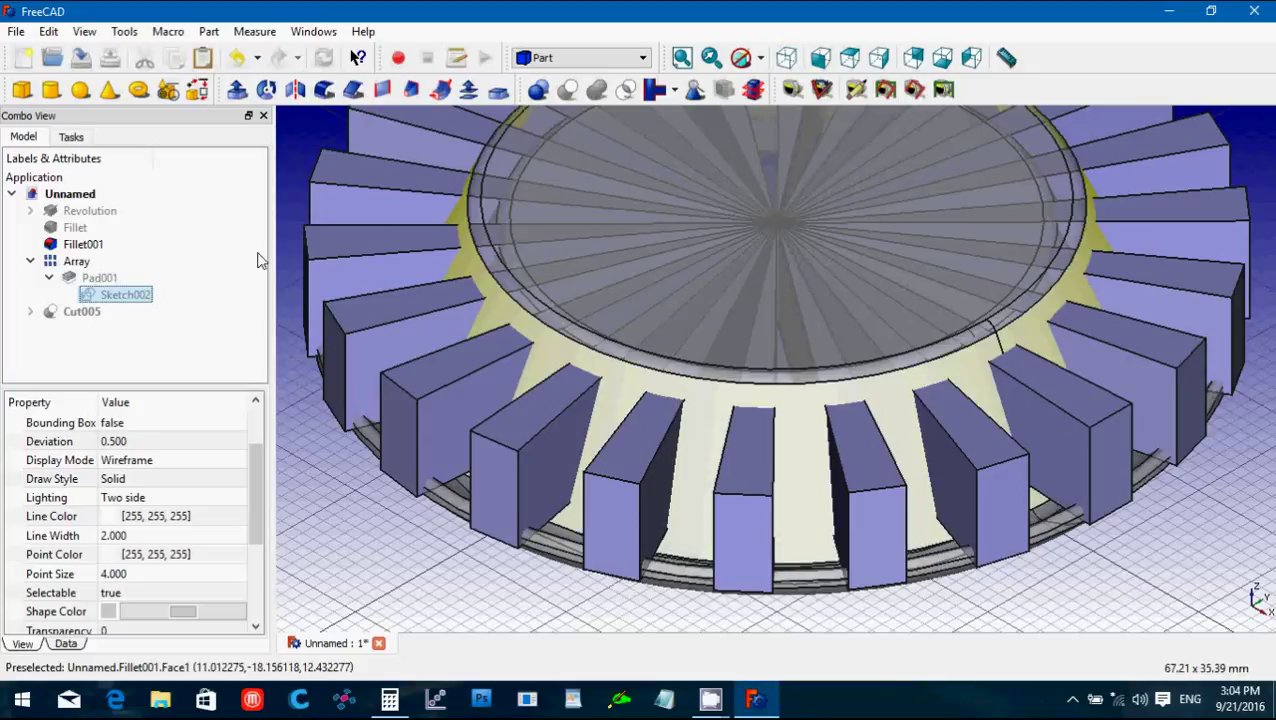
{"action": "mouse_move", "coordinate": [152, 290]}
{"action": "left_mouse_down"}
{"action": "mouse_move", "coordinate": [112, 282]}
{"action": "mouse_move", "coordinate": [92, 298]}
{"action": "mouse_move", "coordinate": [72, 285]}
{"action": "left_mouse_up"}
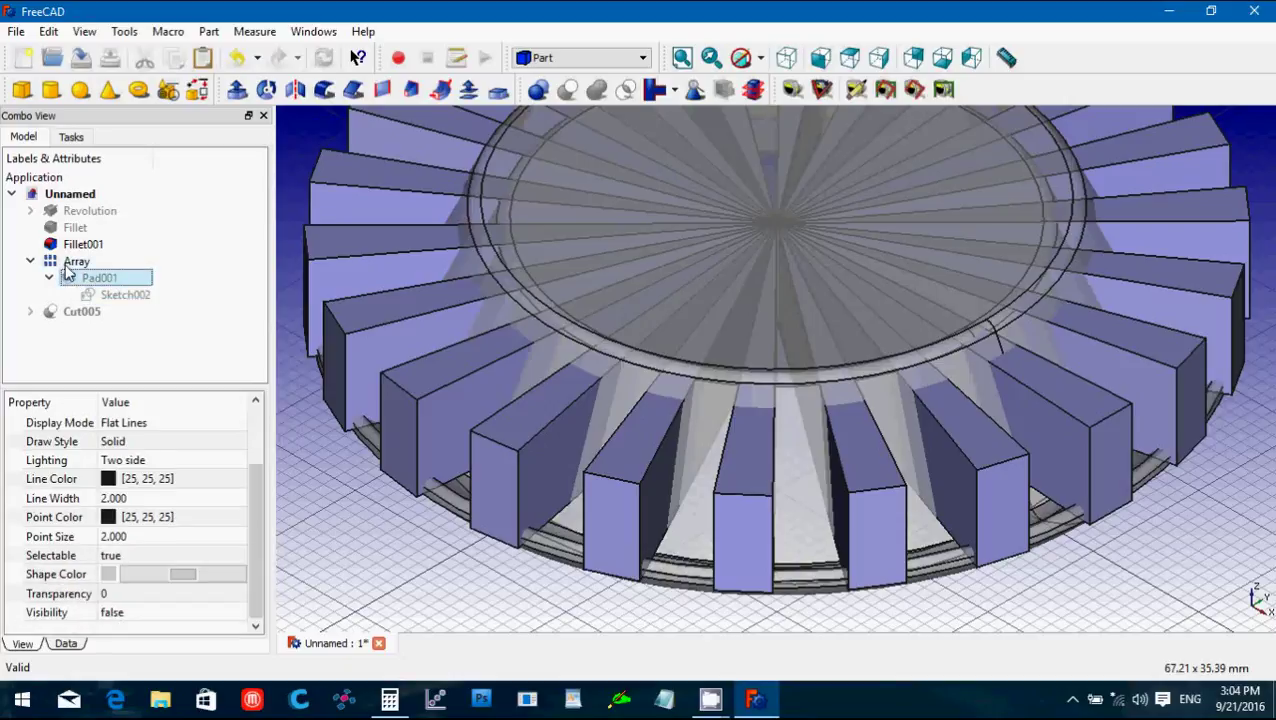
{"action": "left_click", "coordinate": [72, 249]}
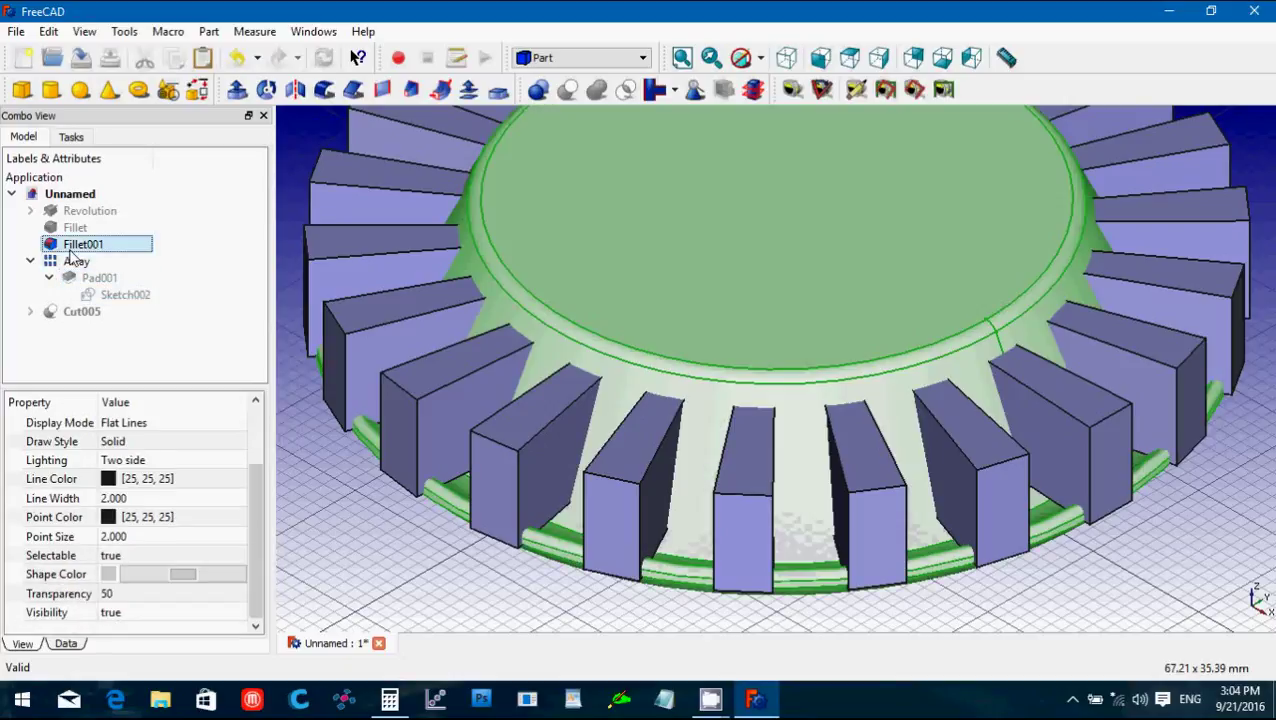
In the wedge array's base sketch, Sketch002, move the outer edge inward to about 25.7 mm from the center and finish editing.
{"action": "left_click", "coordinate": [94, 296]}
{"action": "double_click", "coordinate": [93, 297]}
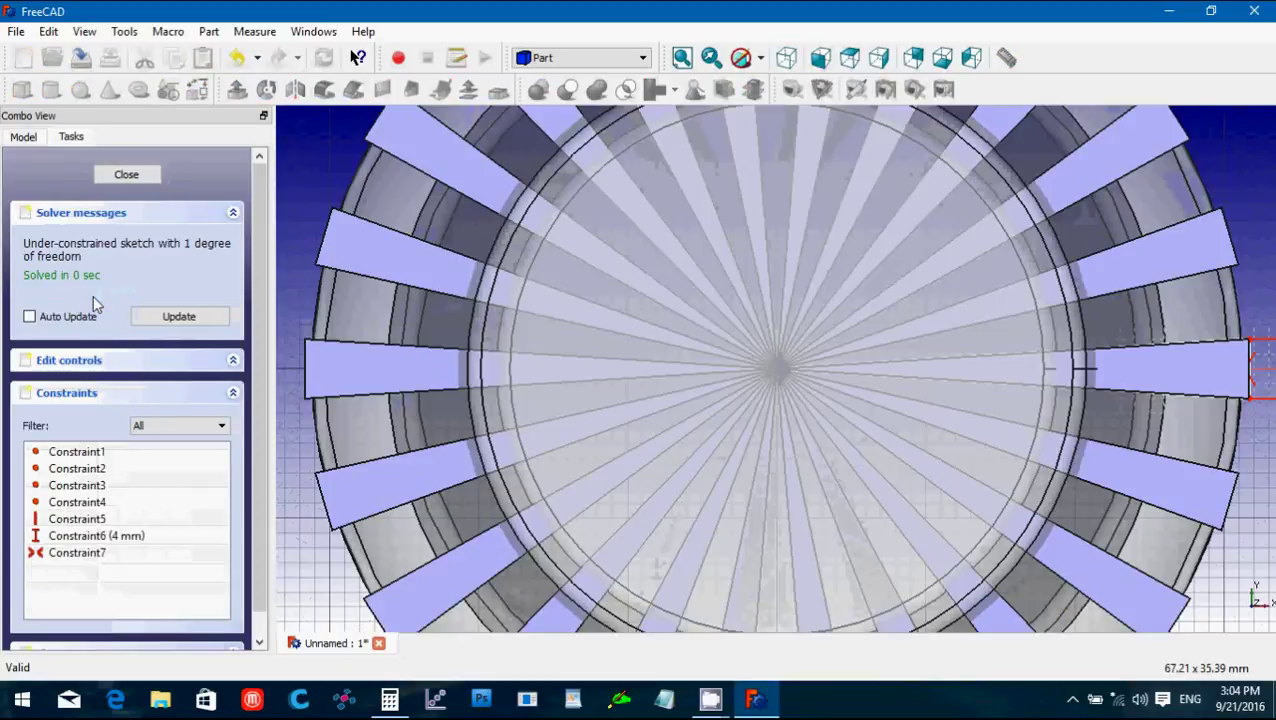
{"action": "key", "text": "Left"}
{"action": "key", "text": "Left"}
{"action": "key", "text": "Left"}
{"action": "key", "text": "Left"}
{"action": "key", "text": "Left"}
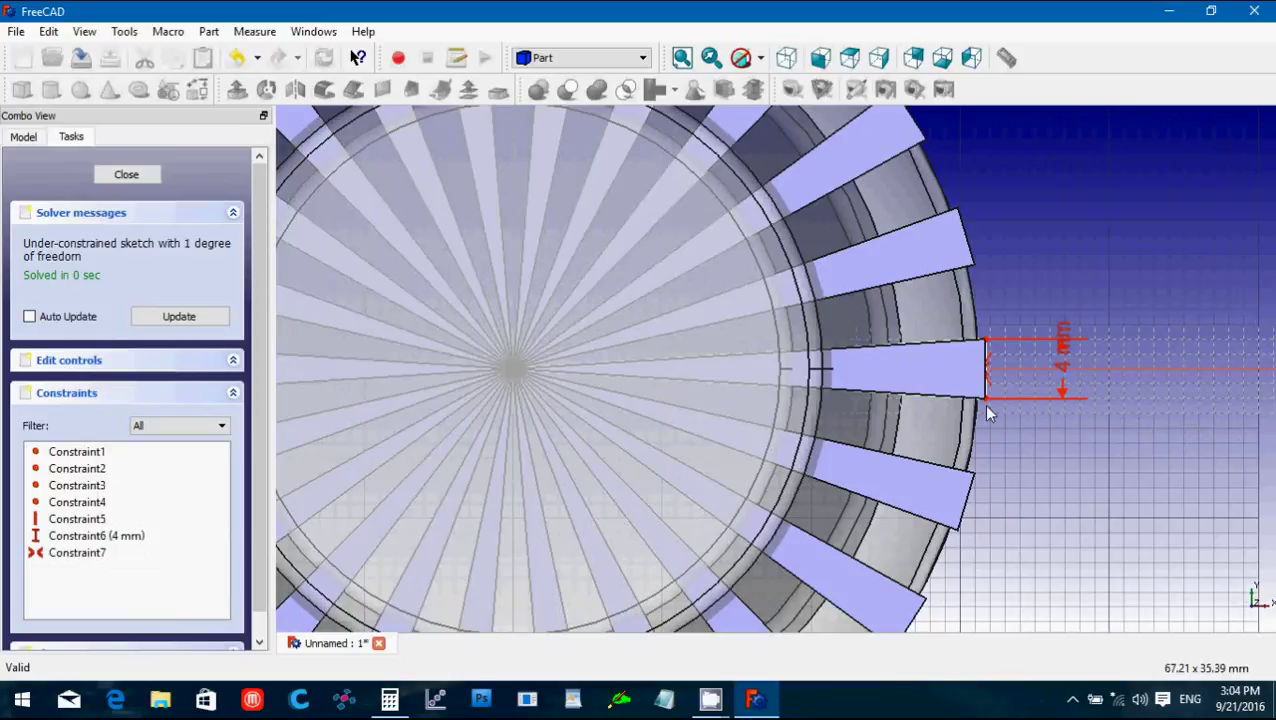
{"action": "mouse_move", "coordinate": [986, 400]}
{"action": "left_mouse_down"}
{"action": "mouse_move", "coordinate": [960, 413]}
{"action": "mouse_move", "coordinate": [899, 404]}
{"action": "left_mouse_up"}
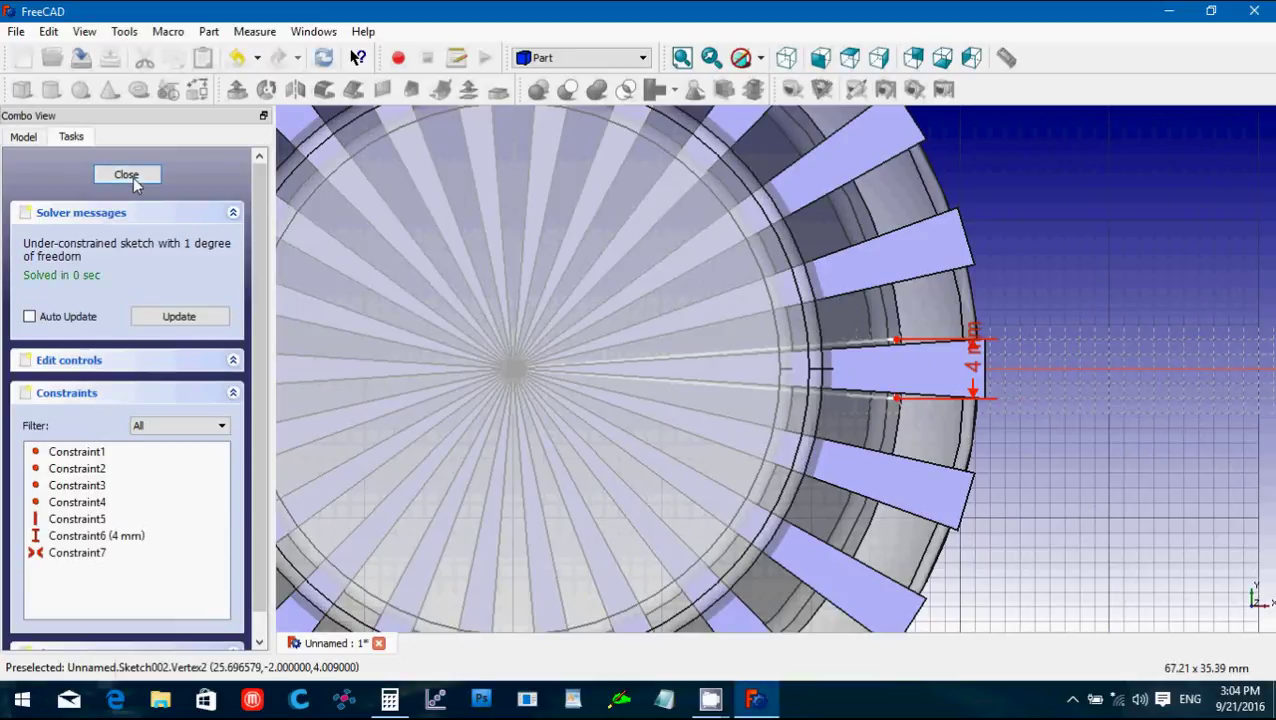
{"action": "left_click", "coordinate": [133, 176]}
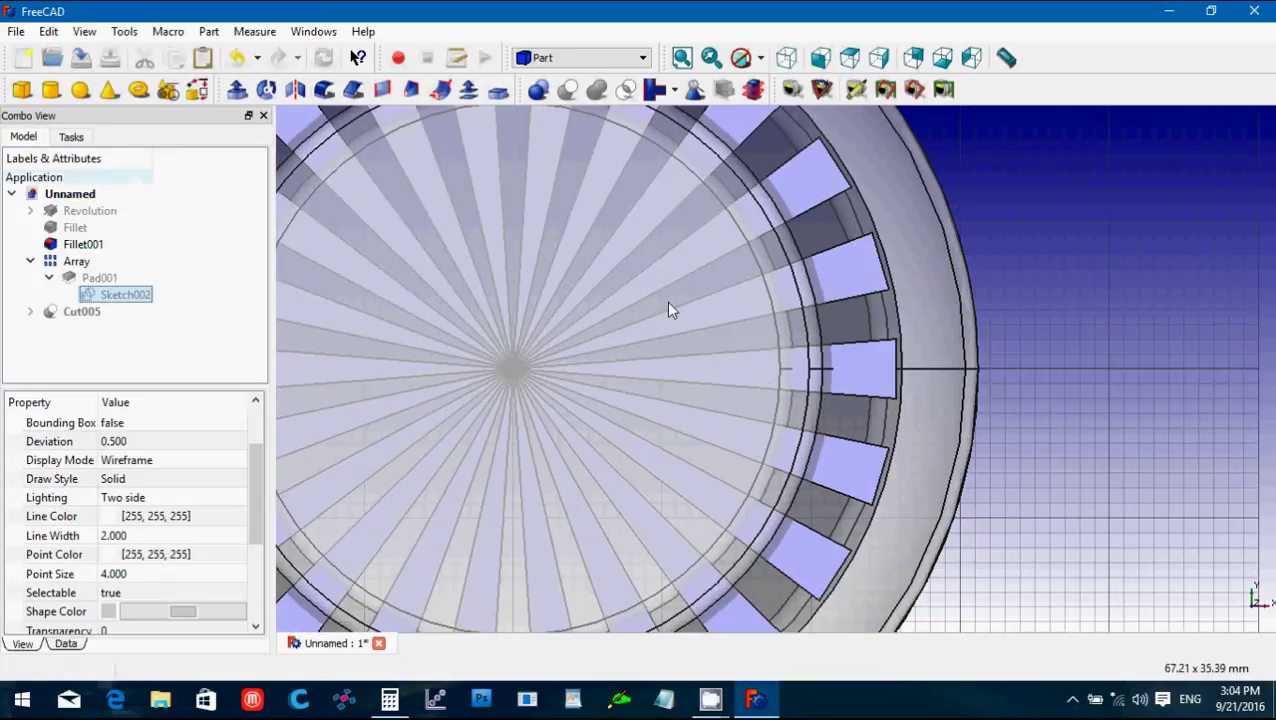
Set the z position of the wedge array's base sketch, Sketch002, to 5 mm.
{"action": "mouse_move", "coordinate": [753, 493]}
{"action": "middle_mouse_down"}
{"action": "mouse_move", "coordinate": [698, 433]}
{"action": "mouse_move", "coordinate": [729, 373]}
{"action": "mouse_move", "coordinate": [736, 390]}
{"action": "mouse_move", "coordinate": [929, 441]}
{"action": "mouse_move", "coordinate": [1002, 259]}
{"action": "mouse_move", "coordinate": [971, 202]}
{"action": "mouse_move", "coordinate": [937, 251]}
{"action": "mouse_move", "coordinate": [1085, 234]}
{"action": "mouse_move", "coordinate": [1105, 265]}
{"action": "mouse_move", "coordinate": [1031, 273]}
{"action": "mouse_move", "coordinate": [1011, 250]}
{"action": "mouse_move", "coordinate": [977, 253]}
{"action": "mouse_move", "coordinate": [954, 299]}
{"action": "mouse_move", "coordinate": [880, 370]}
{"action": "mouse_move", "coordinate": [834, 370]}
{"action": "mouse_move", "coordinate": [852, 416]}
{"action": "mouse_move", "coordinate": [891, 370]}
{"action": "mouse_move", "coordinate": [863, 364]}
{"action": "middle_mouse_up"}
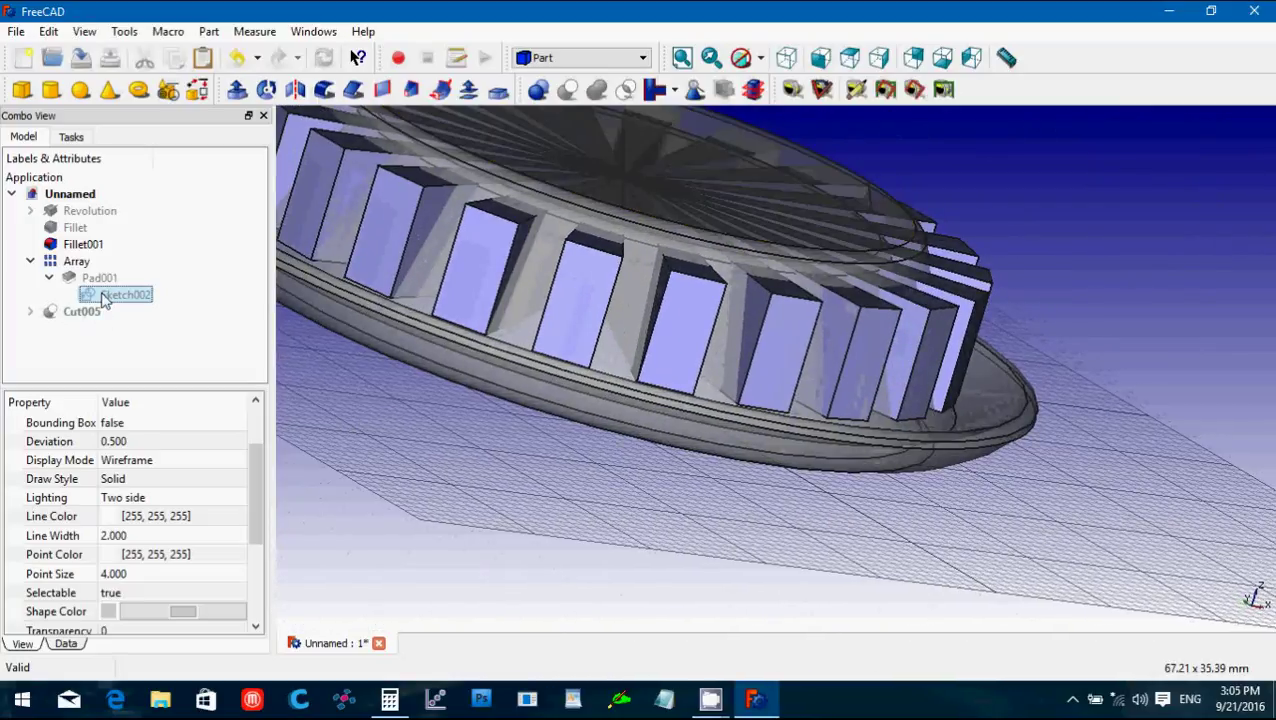
{"action": "left_click", "coordinate": [58, 644]}
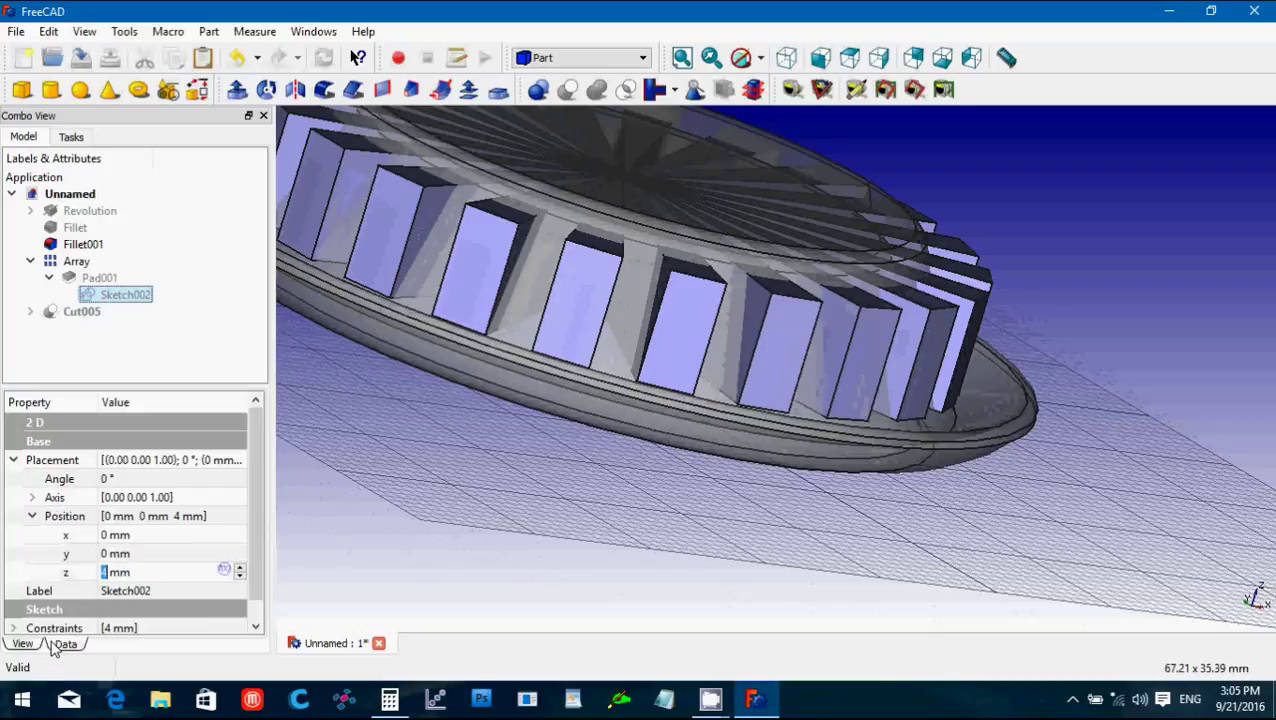
{"action": "left_click", "coordinate": [98, 572]}
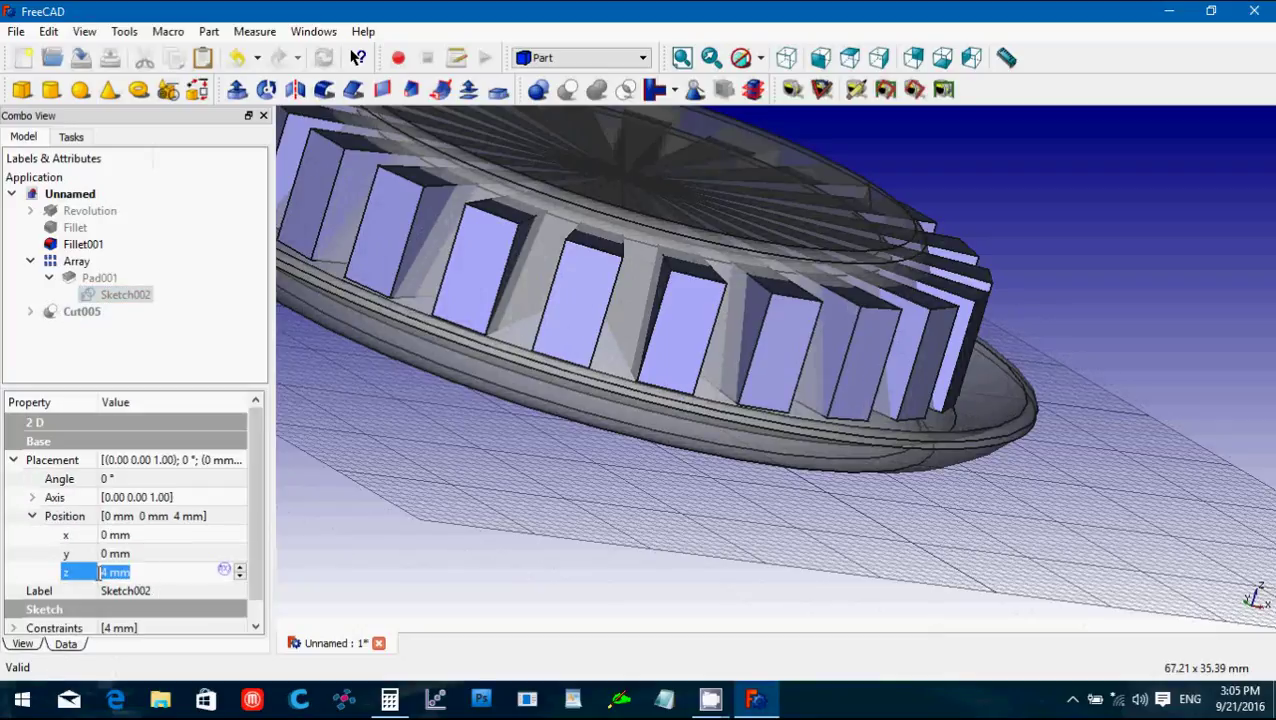
{"action": "type", "text": "5"}
{"action": "left_click", "coordinate": [317, 562]}
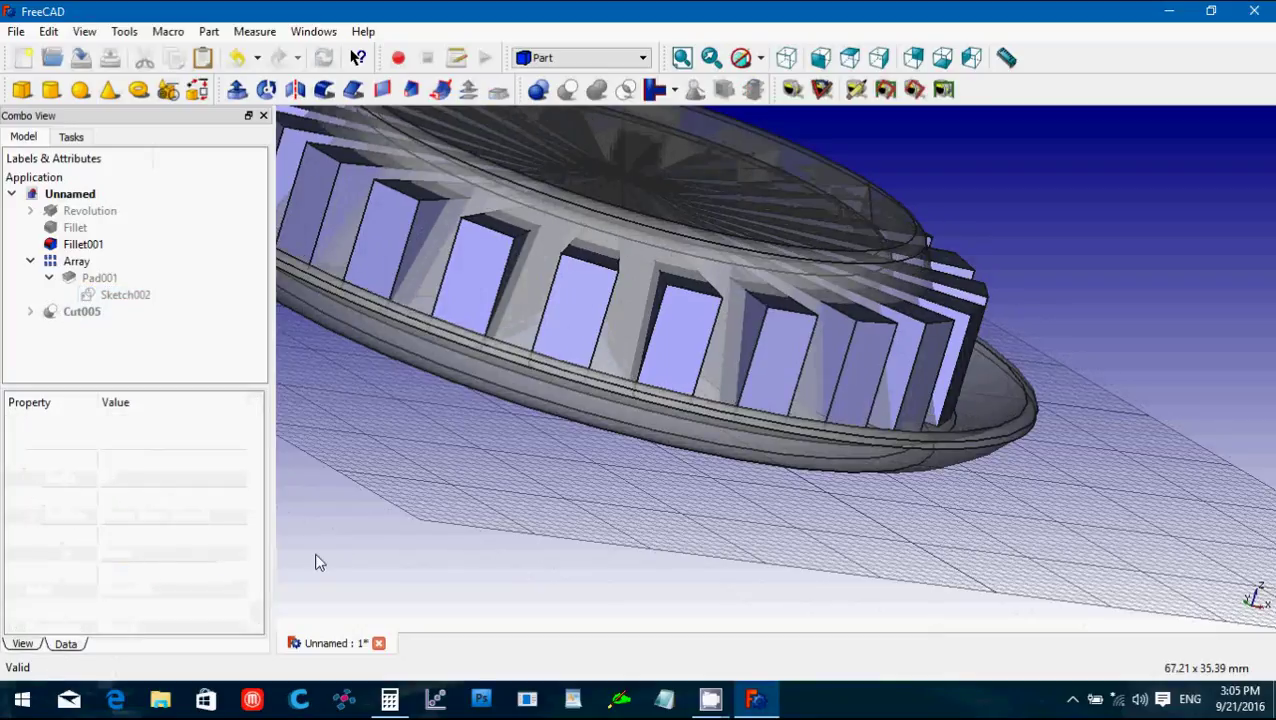
Set the length of the wedge pad, Pad001, to 9 mm.
{"action": "mouse_move", "coordinate": [323, 548]}
{"action": "middle_mouse_down"}
{"action": "mouse_move", "coordinate": [498, 473]}
{"action": "mouse_move", "coordinate": [539, 472]}
{"action": "mouse_move", "coordinate": [541, 561]}
{"action": "mouse_move", "coordinate": [662, 571]}
{"action": "mouse_move", "coordinate": [562, 620]}
{"action": "mouse_move", "coordinate": [507, 622]}
{"action": "mouse_move", "coordinate": [330, 541]}
{"action": "middle_mouse_up"}
{"action": "left_click", "coordinate": [90, 280]}
{"action": "left_click", "coordinate": [130, 548]}
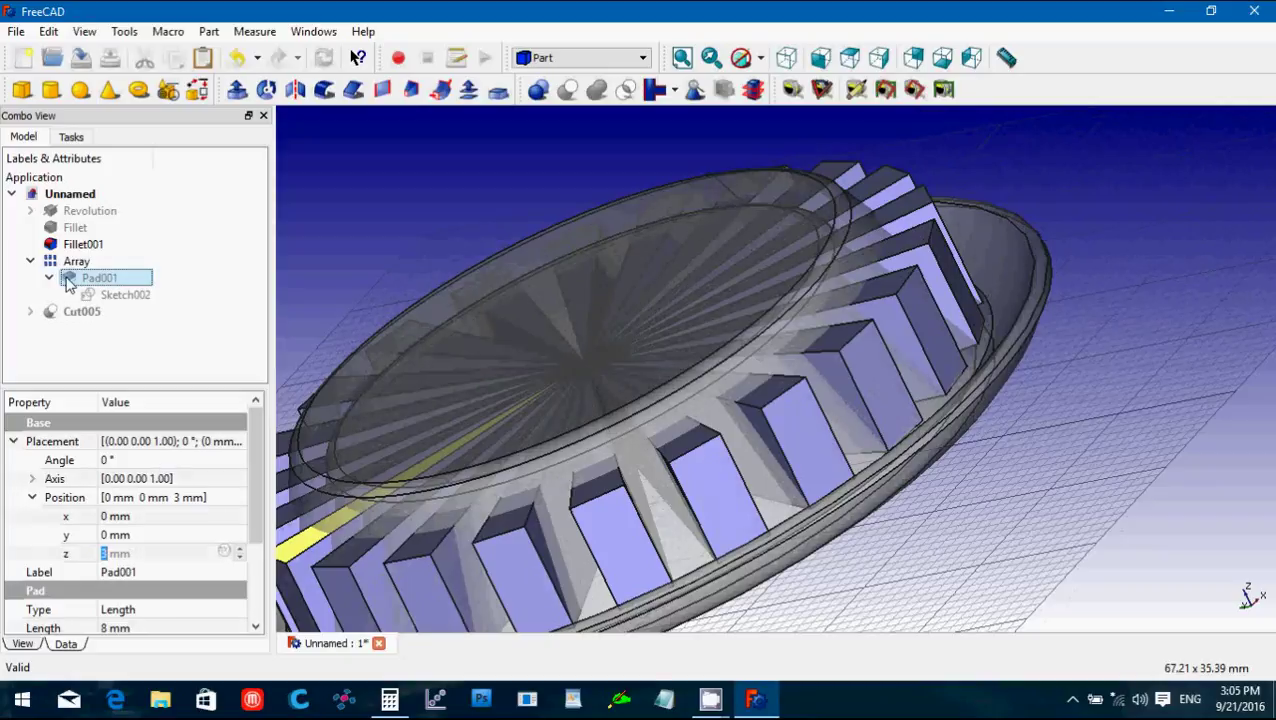
{"action": "double_click", "coordinate": [68, 280]}
{"action": "double_click", "coordinate": [155, 270]}
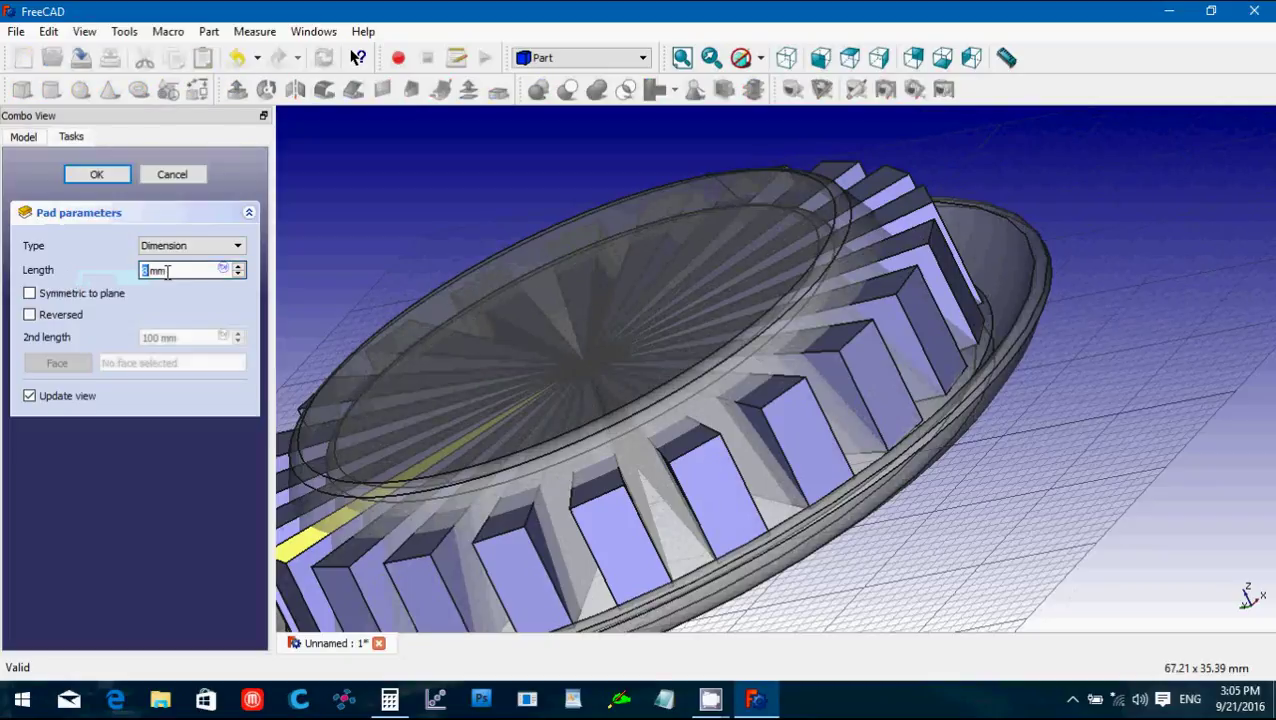
{"action": "type", "text": "9"}
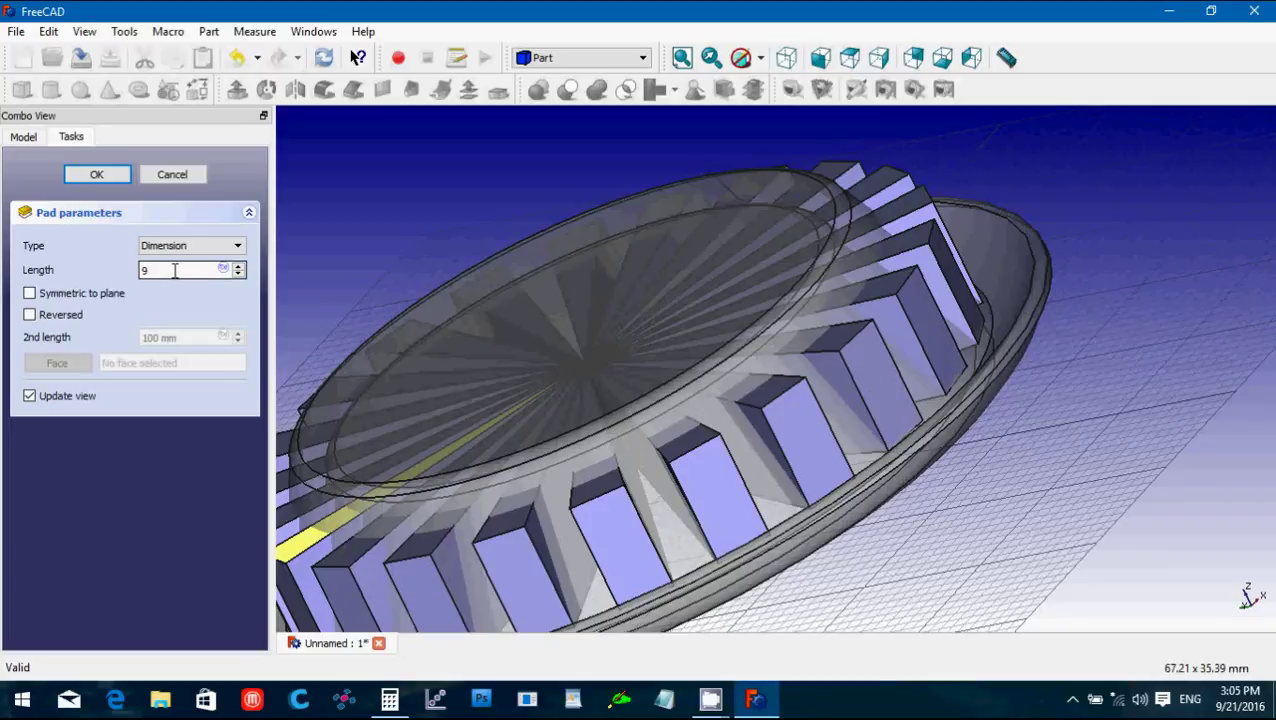
{"action": "key", "text": "Return"}
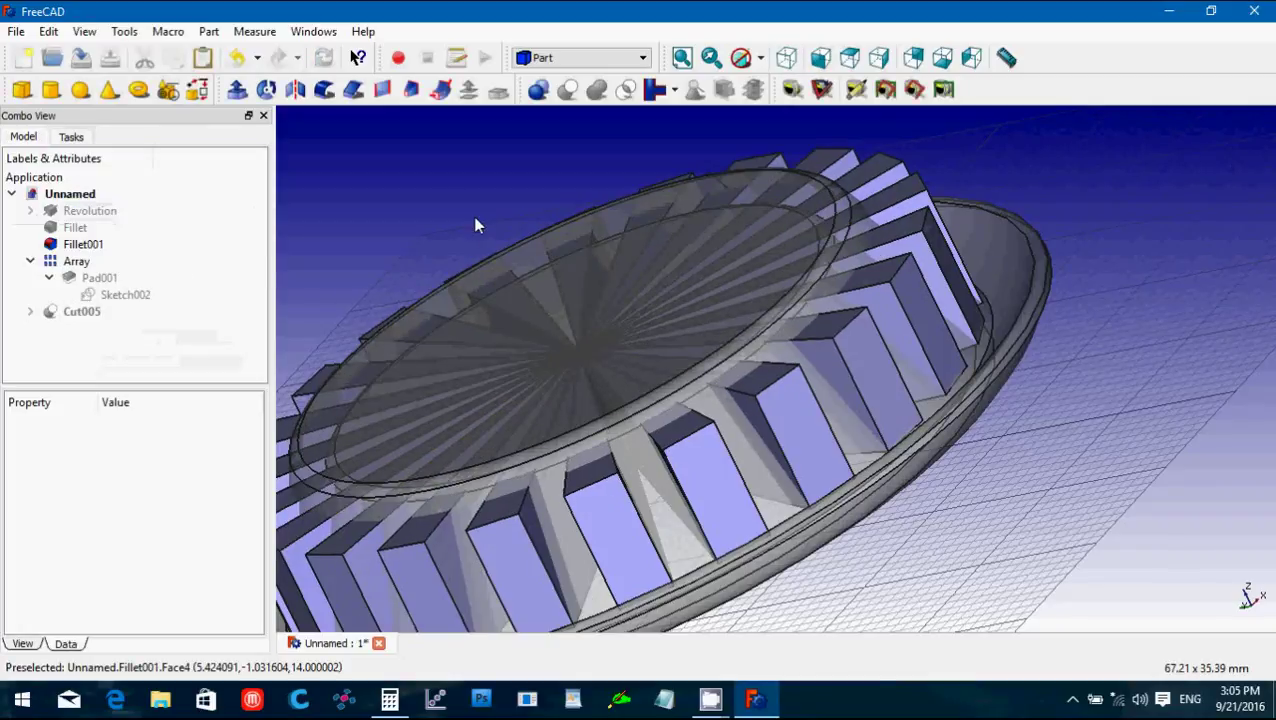
Collapse the wedge array in the model tree and make the segmented rings, Cut005, visible.
{"action": "middle_click_drag", "start_coordinate": [481, 217], "coordinate": [604, 199]}
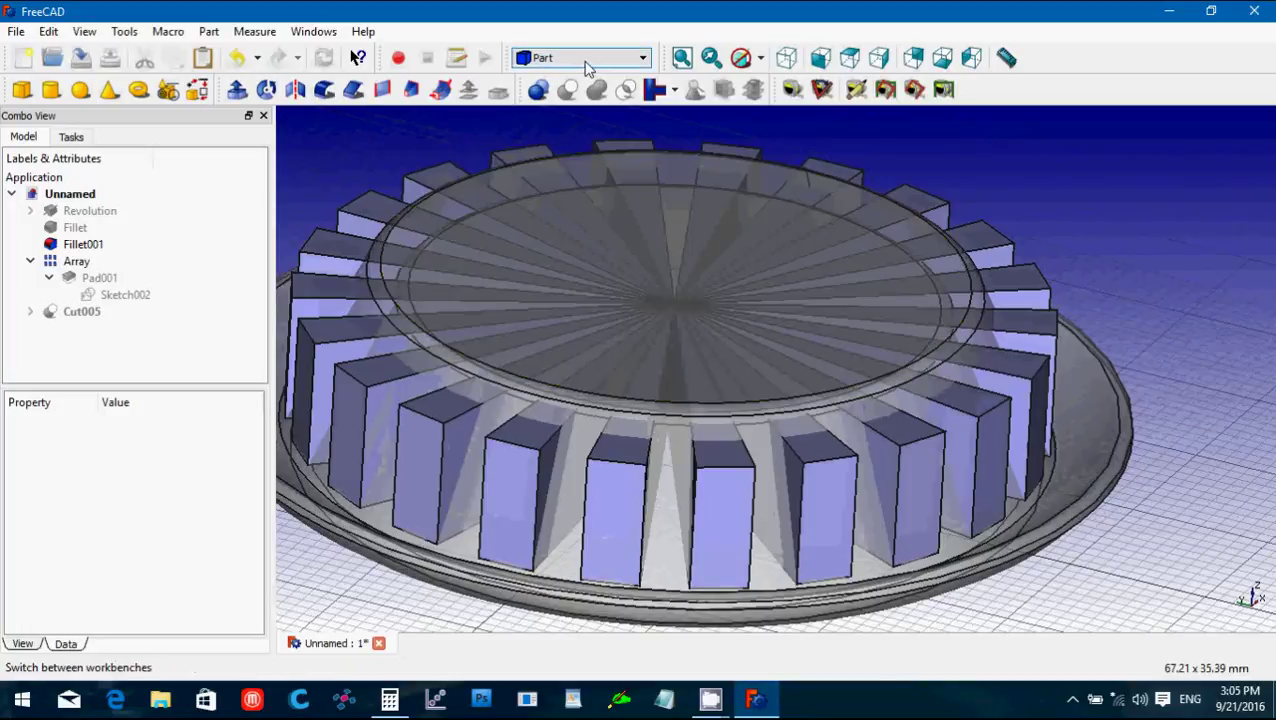
{"action": "left_click", "coordinate": [30, 261]}
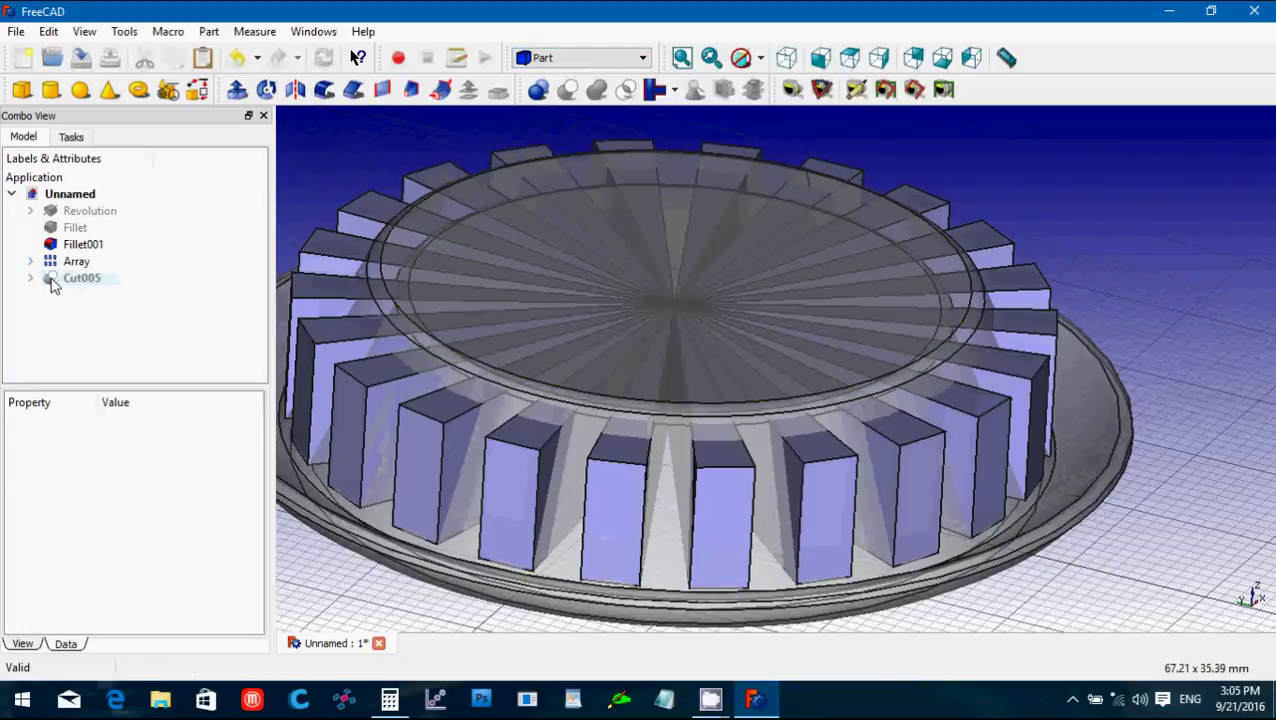
{"action": "left_click", "coordinate": [53, 280]}
{"action": "key", "text": "space"}
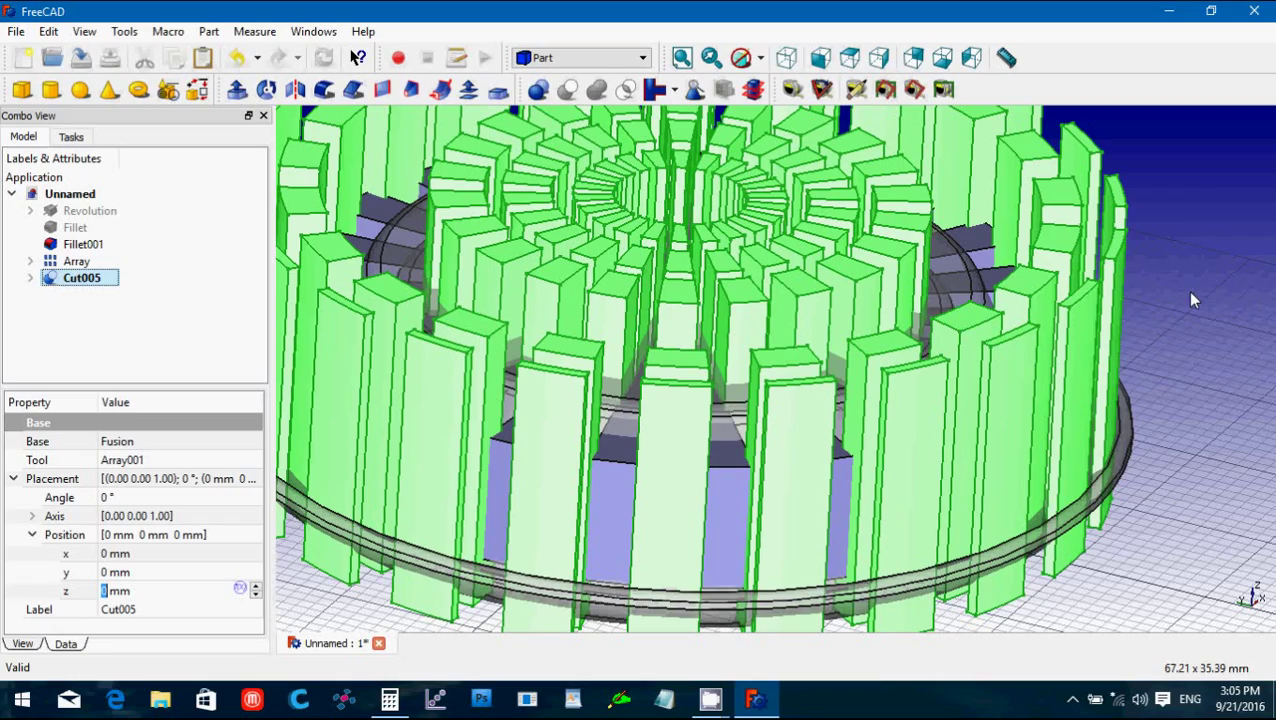
Increase the wedge array's placement angle about the z axis until its wedges line up with the ring segments of Cut005.
{"action": "middle_click_drag", "start_coordinate": [1163, 198], "coordinate": [843, 315]}
{"action": "scroll", "coordinate": [1047, 300], "scroll_direction": "down", "scroll_amount": 2}
{"action": "scroll", "coordinate": [1047, 308], "scroll_direction": "down", "scroll_amount": 1}
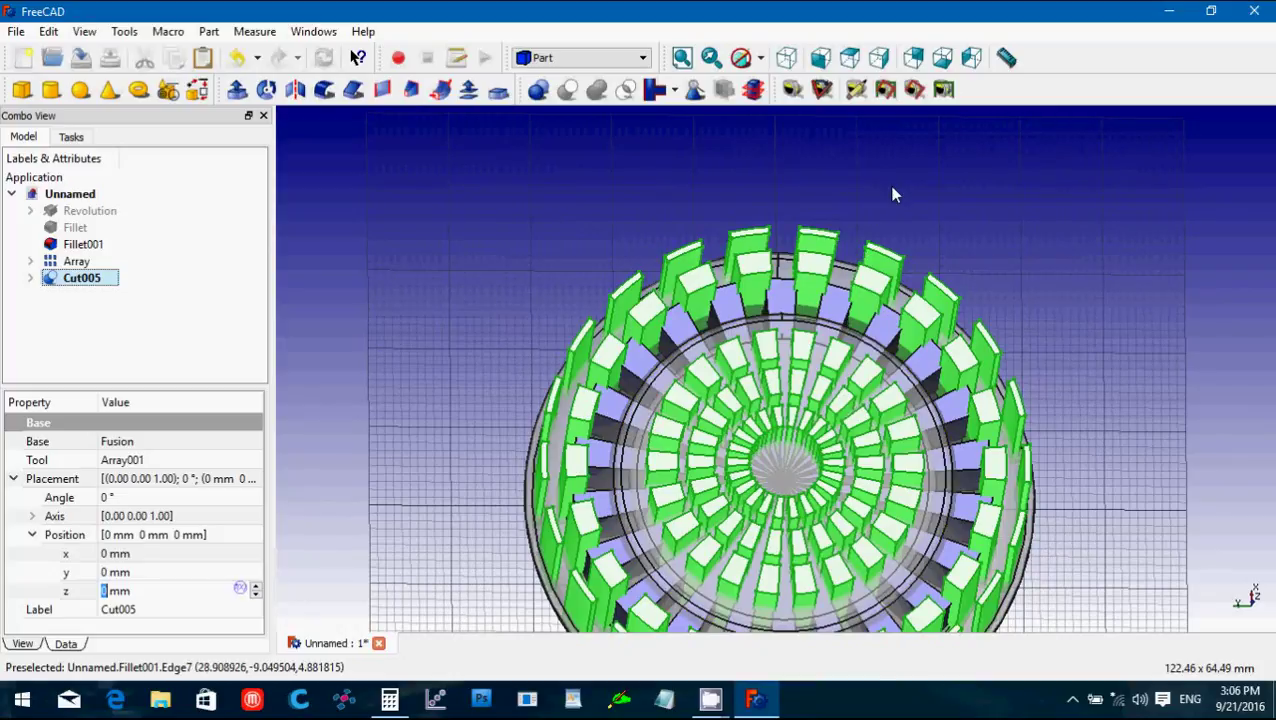
{"action": "mouse_move", "coordinate": [862, 196]}
{"action": "middle_mouse_down"}
{"action": "mouse_move", "coordinate": [854, 236]}
{"action": "mouse_move", "coordinate": [854, 208]}
{"action": "middle_mouse_up"}
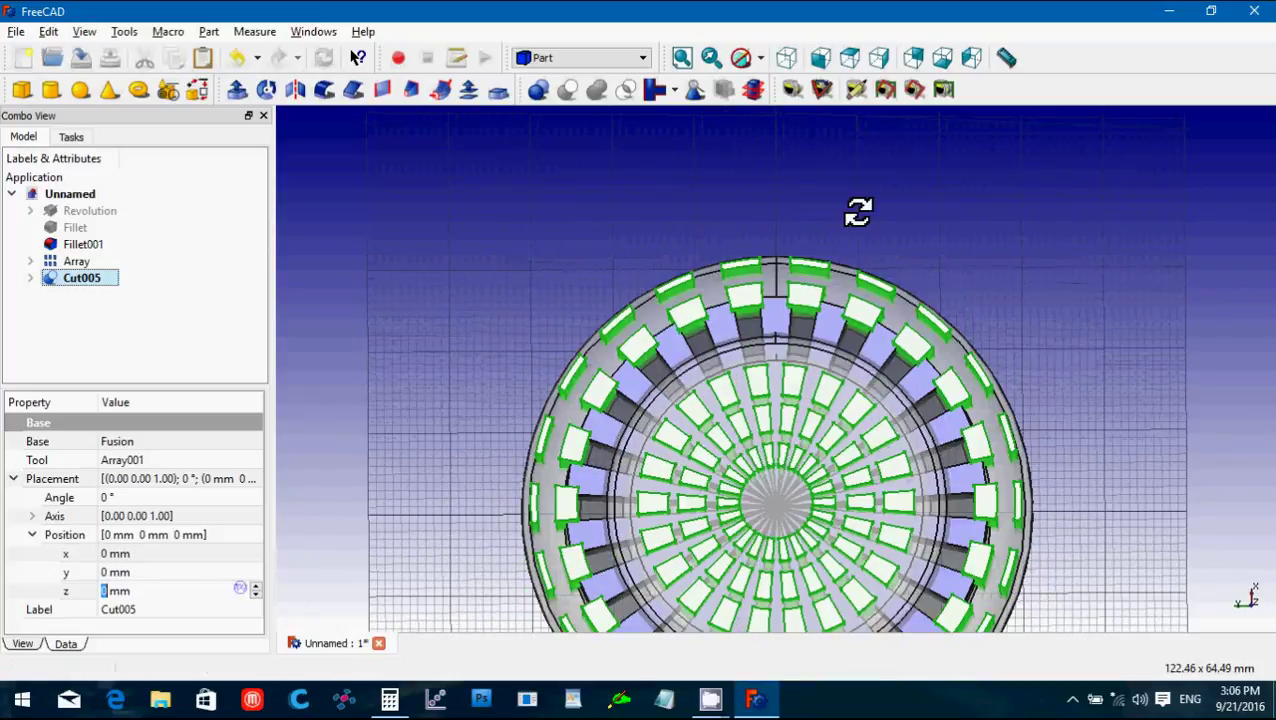
{"action": "left_click", "coordinate": [78, 262]}
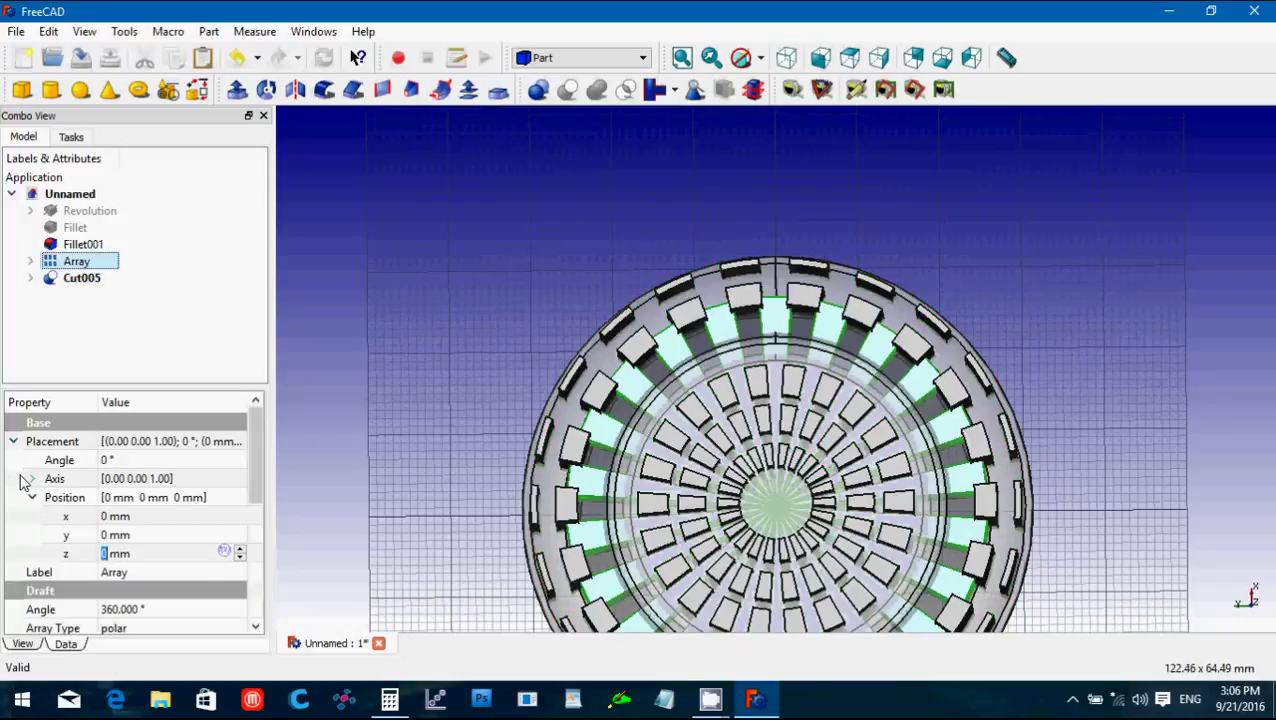
{"action": "left_click", "coordinate": [121, 460]}
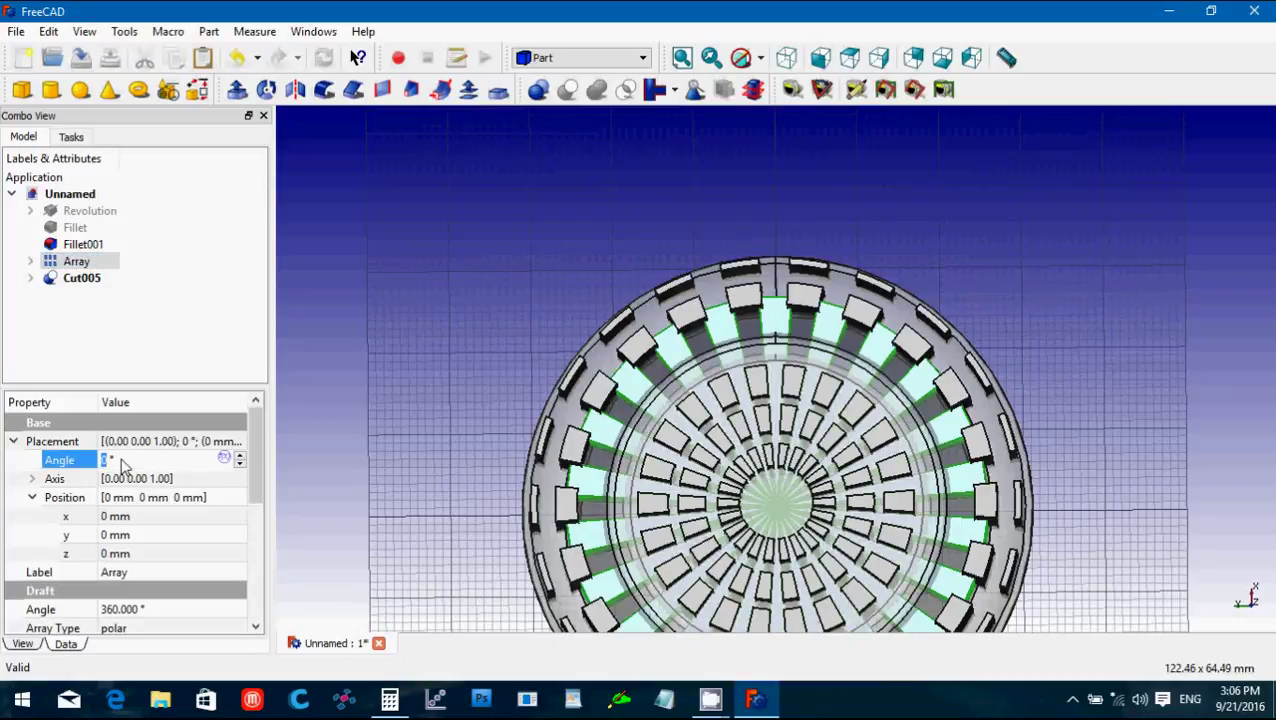
{"action": "scroll", "coordinate": [123, 460], "scroll_direction": "up", "scroll_amount": 6}
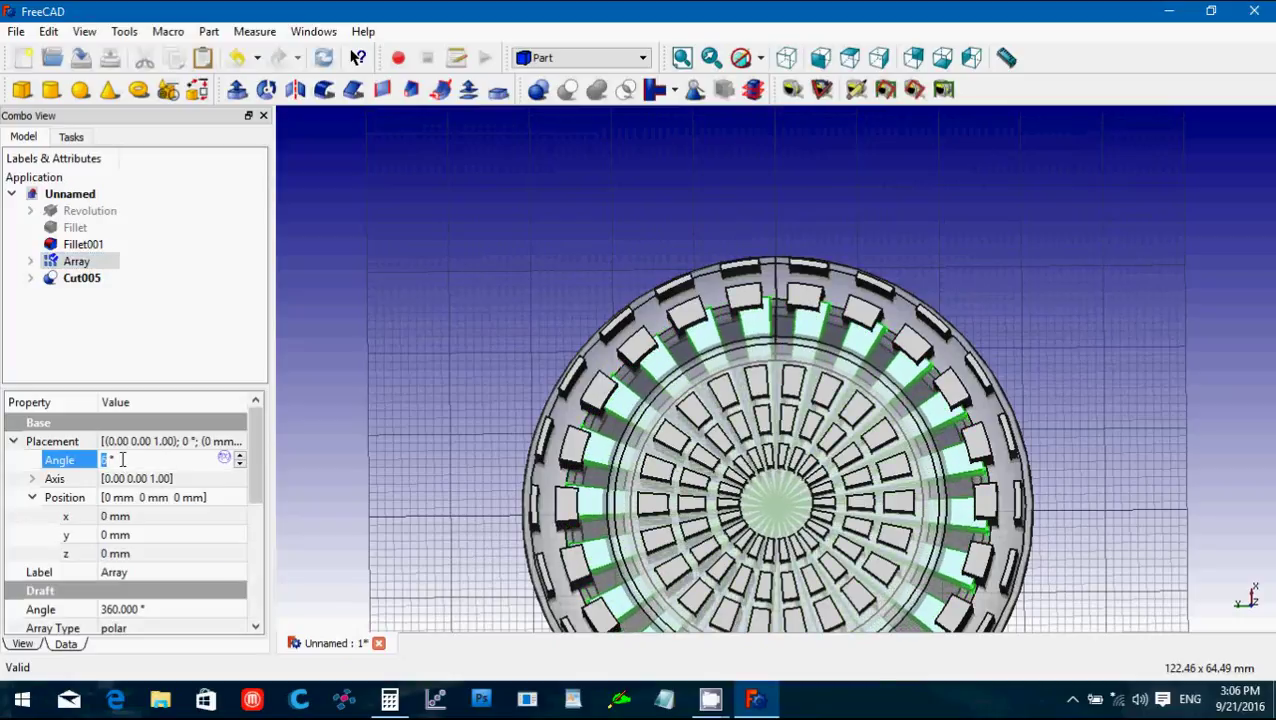
{"action": "scroll", "coordinate": [123, 460], "scroll_direction": "up", "scroll_amount": 3}
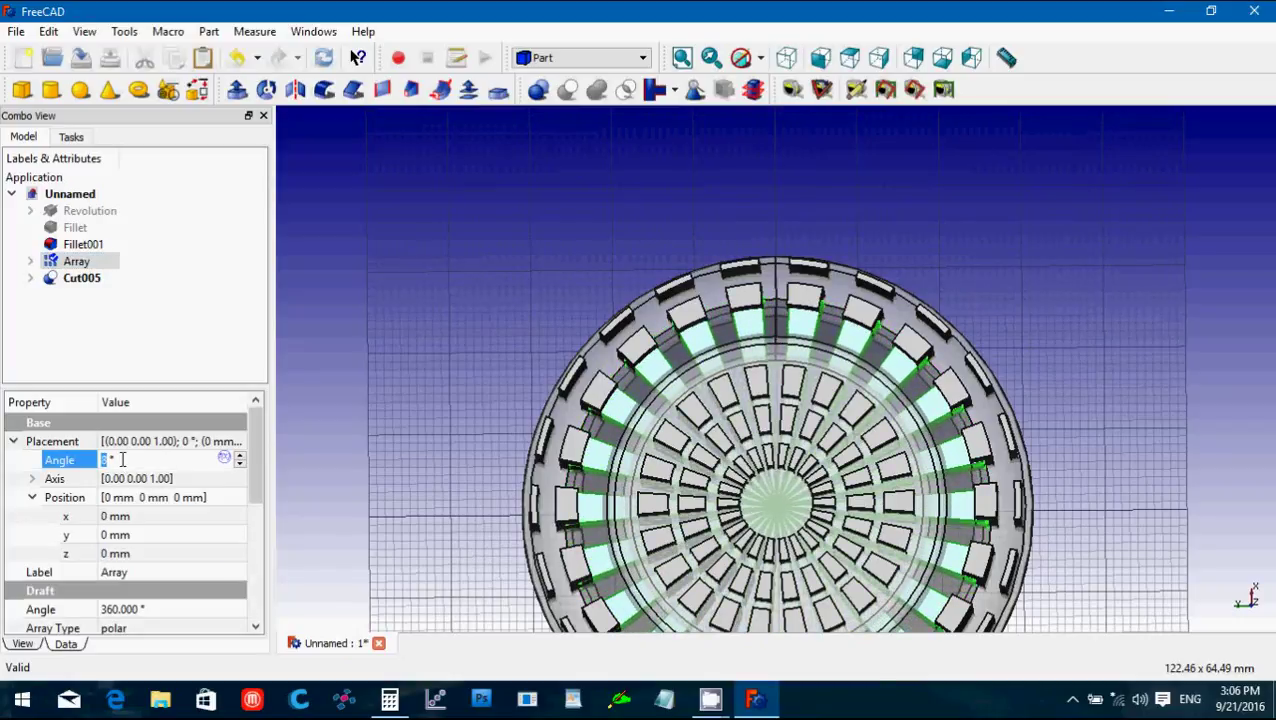
{"action": "left_click", "coordinate": [352, 372]}
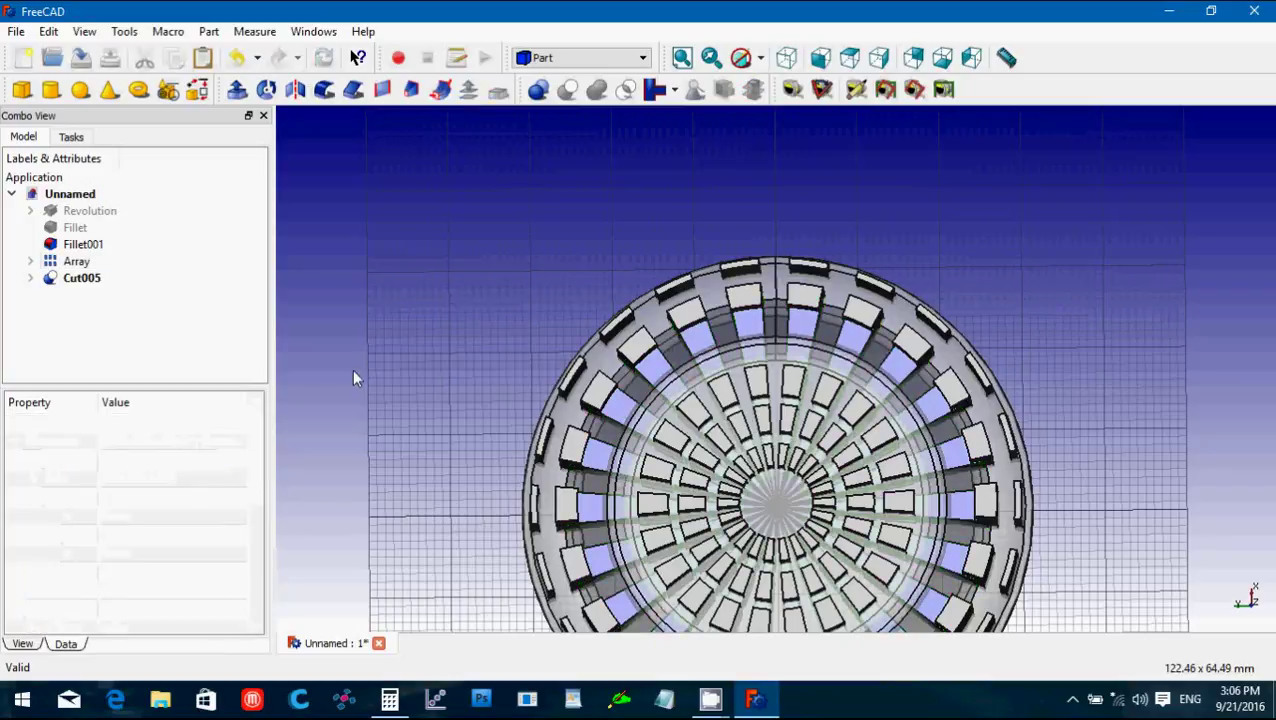
Subtract the wedge array, Array, from the filleted body, Fillet001, with a Boolean cut.
{"action": "middle_click_drag", "start_coordinate": [353, 372], "coordinate": [385, 276]}
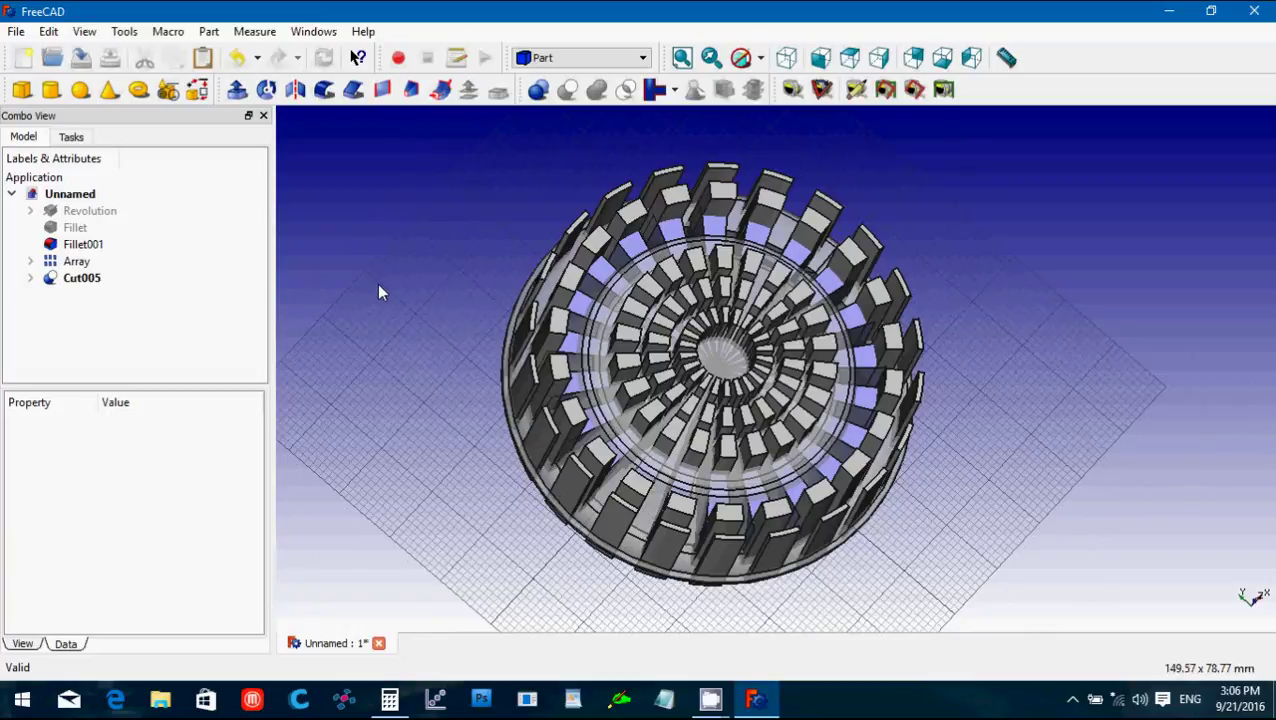
{"action": "left_click", "coordinate": [72, 262]}
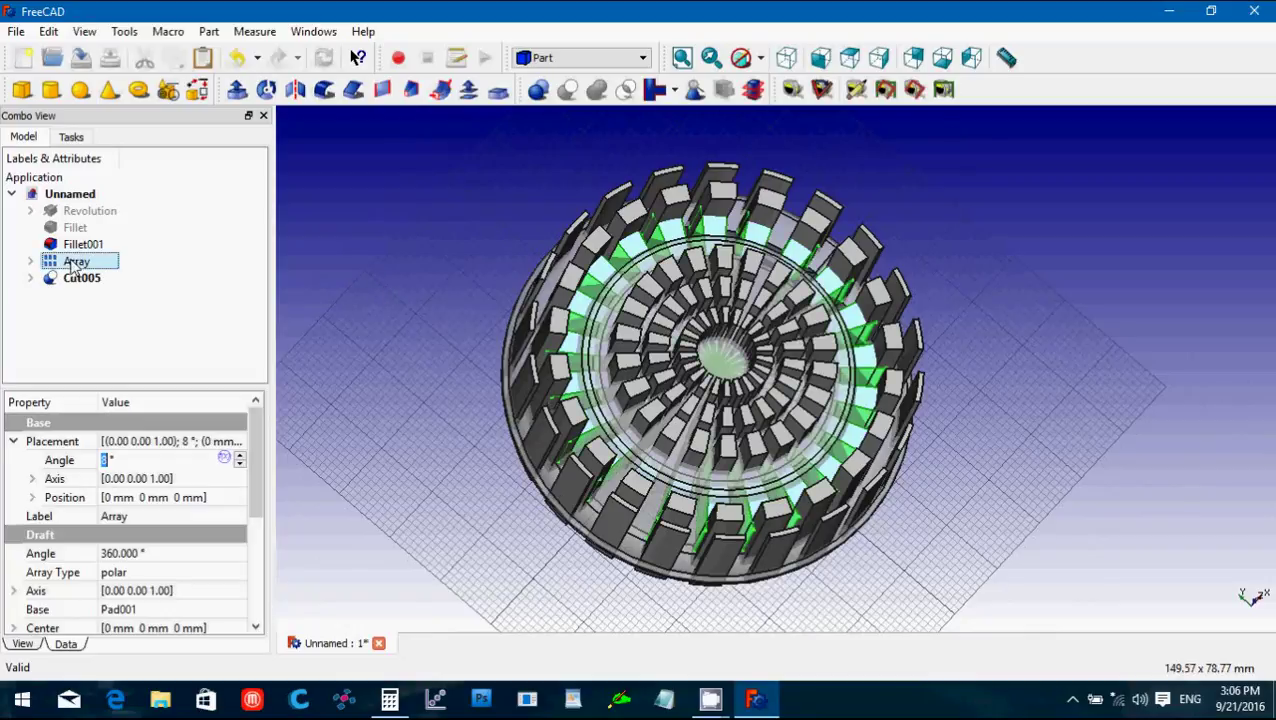
{"action": "left_click", "coordinate": [84, 279]}
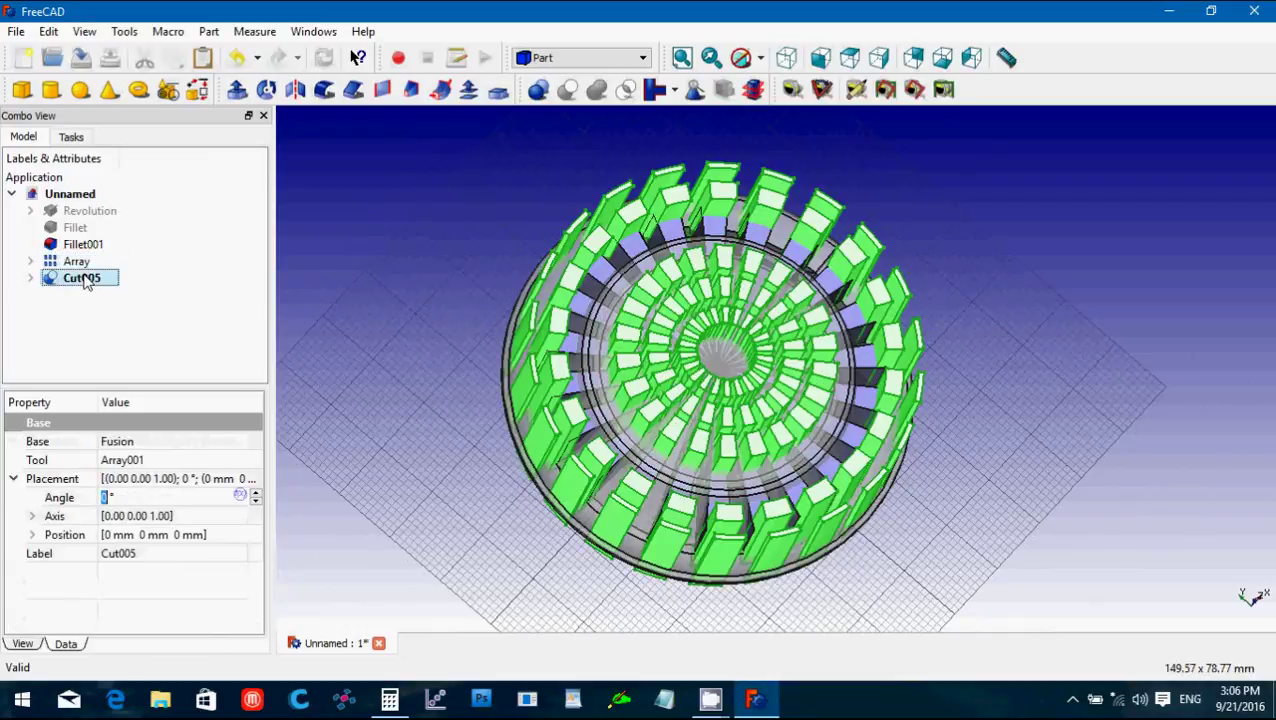
{"action": "left_click", "coordinate": [84, 264]}
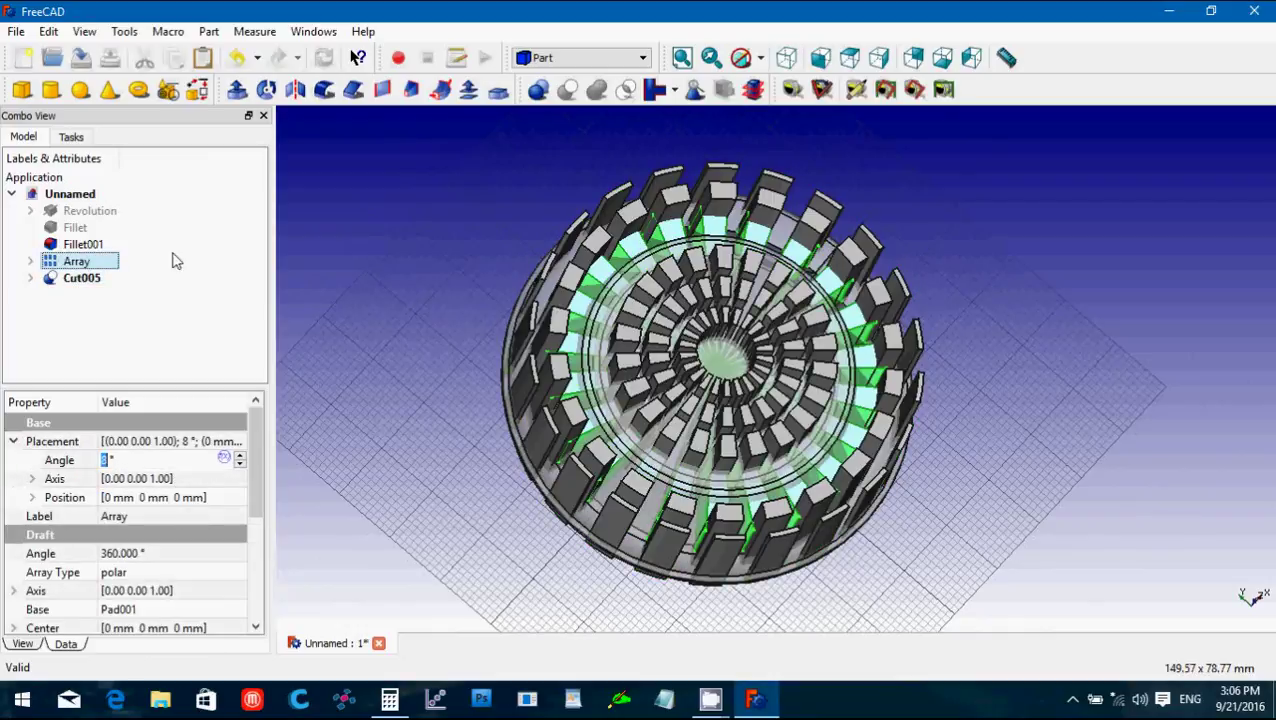
{"action": "left_click", "coordinate": [352, 289]}
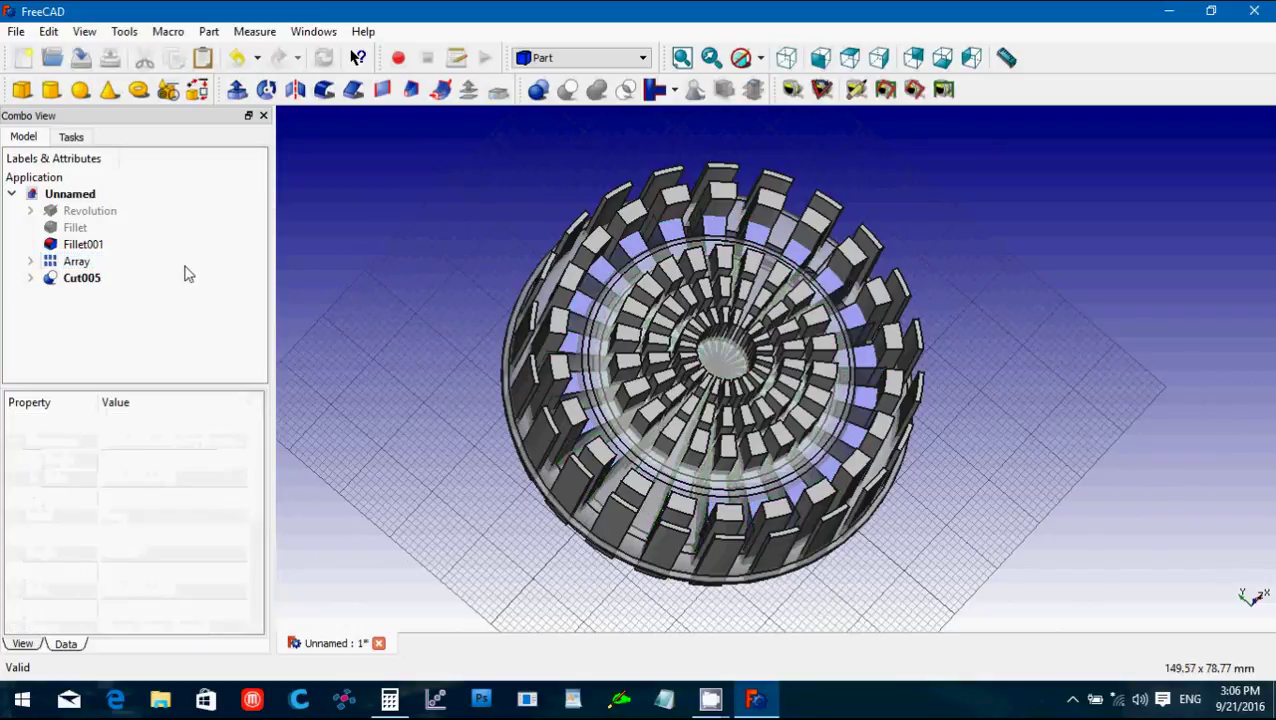
{"action": "left_click", "coordinate": [89, 247]}
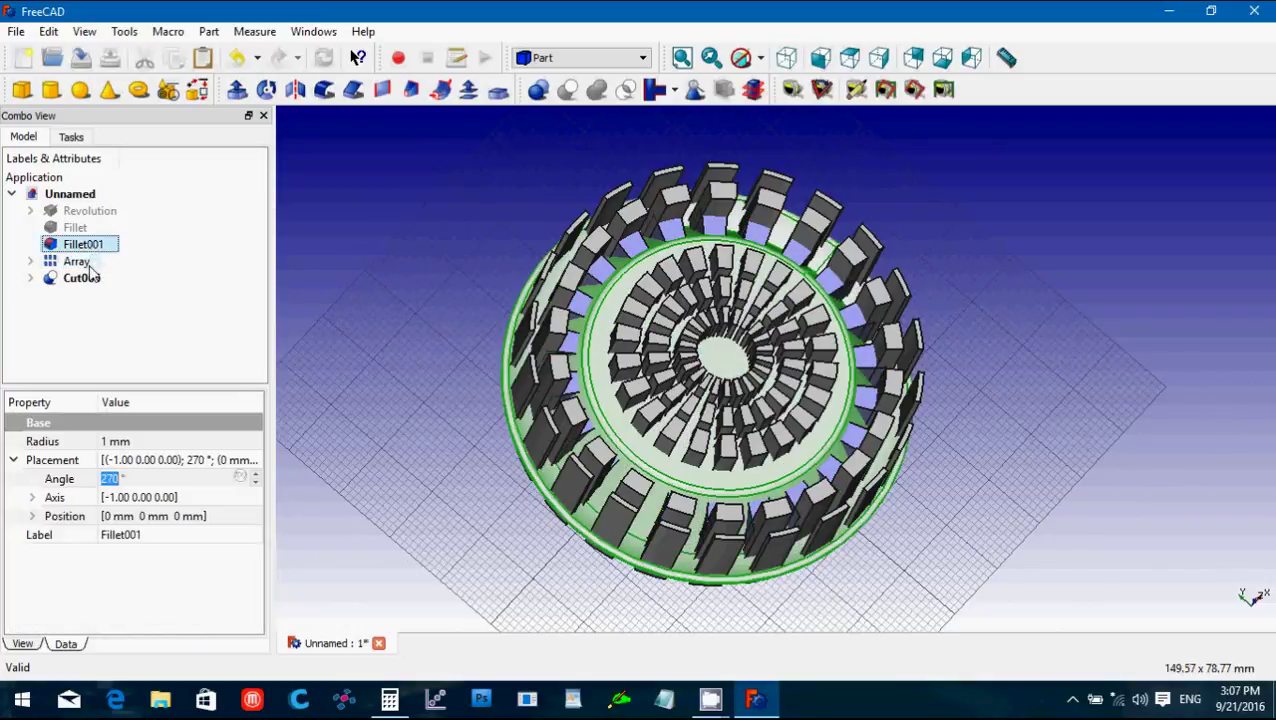
{"action": "left_click", "coordinate": [80, 263], "text": "ctrl"}
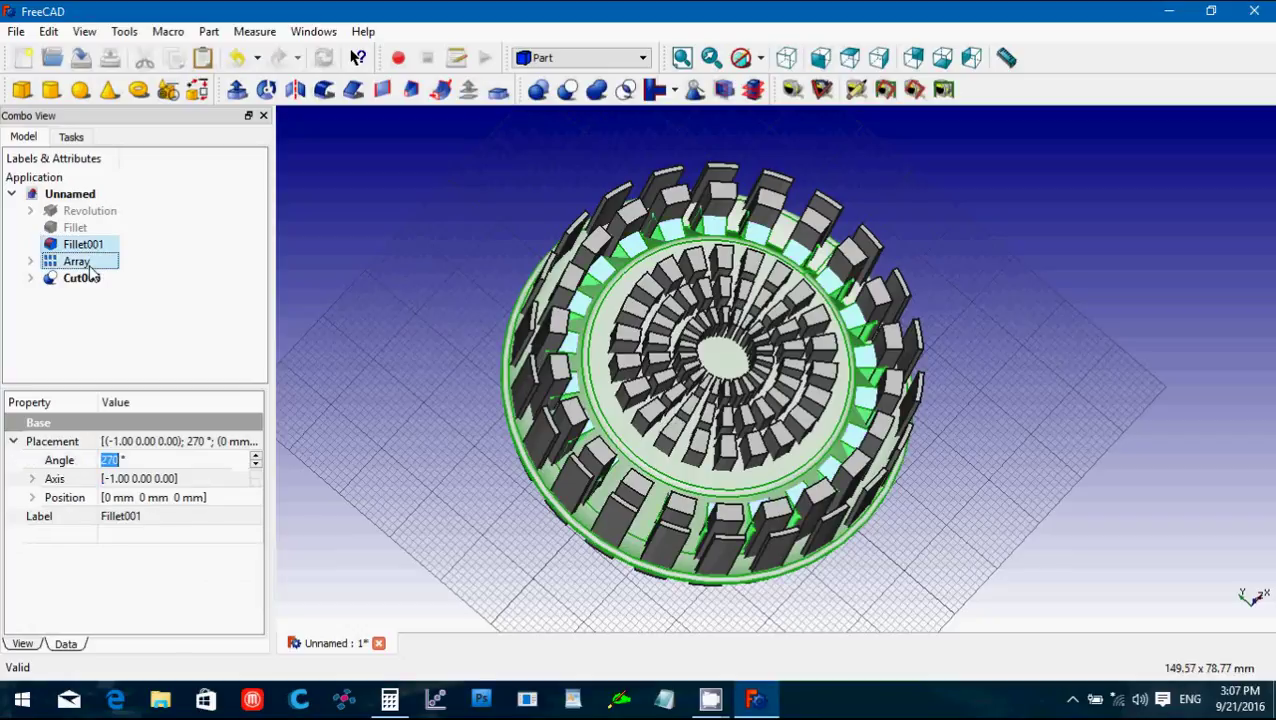
{"action": "left_click", "coordinate": [567, 91]}
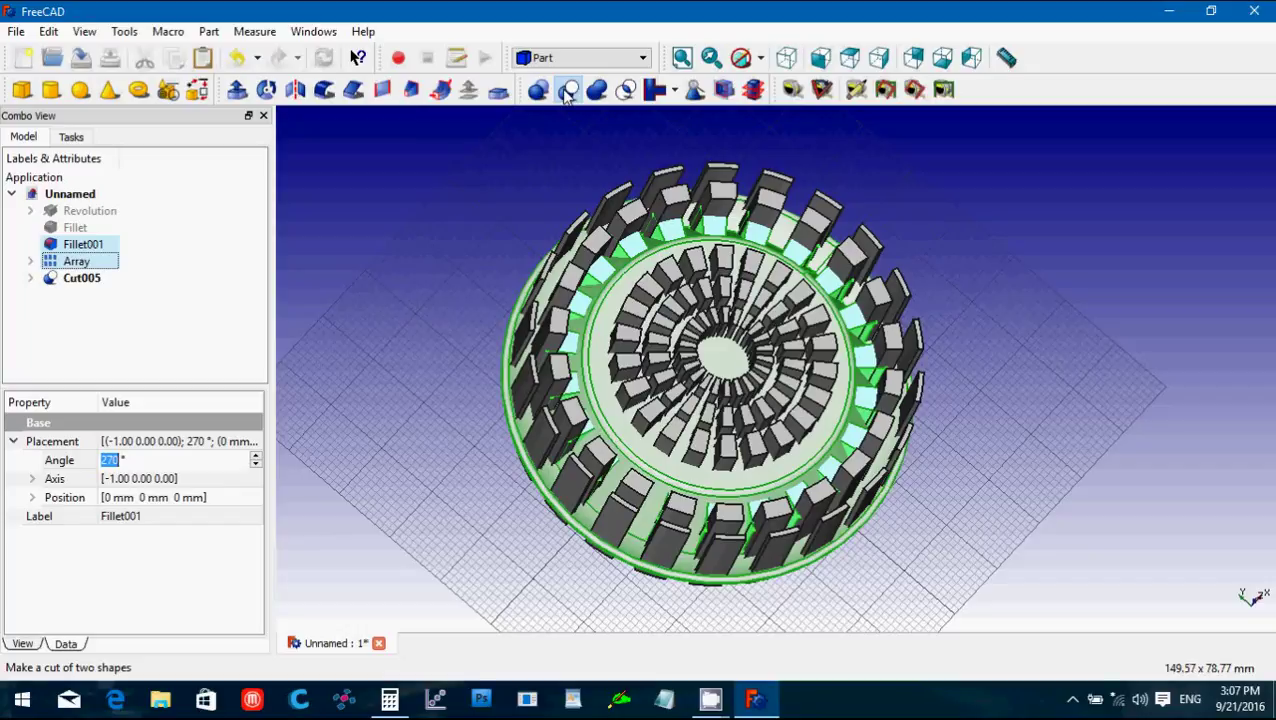
{"action": "left_click", "coordinate": [567, 91]}
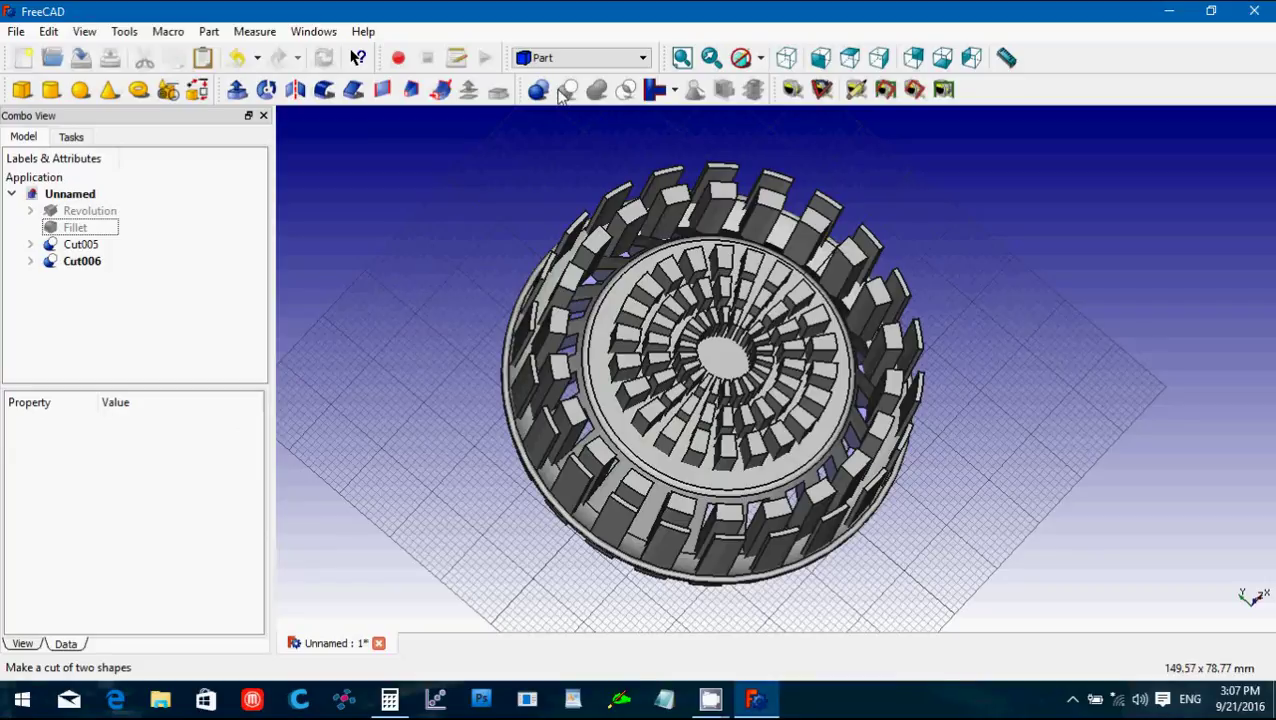
Subtract the ring segments, Cut005, from the slotted body, Cut006, with a Boolean cut.
{"action": "left_click", "coordinate": [92, 246]}
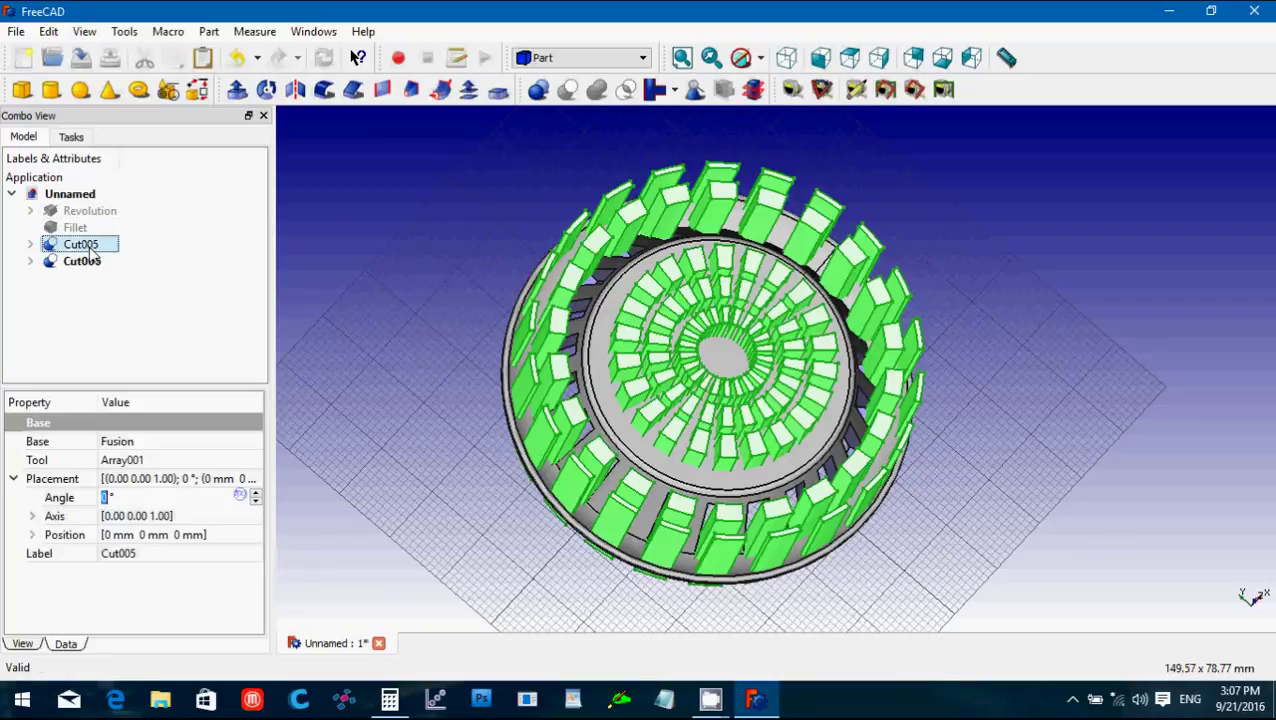
{"action": "left_click", "coordinate": [142, 259]}
{"action": "left_click", "coordinate": [94, 265]}
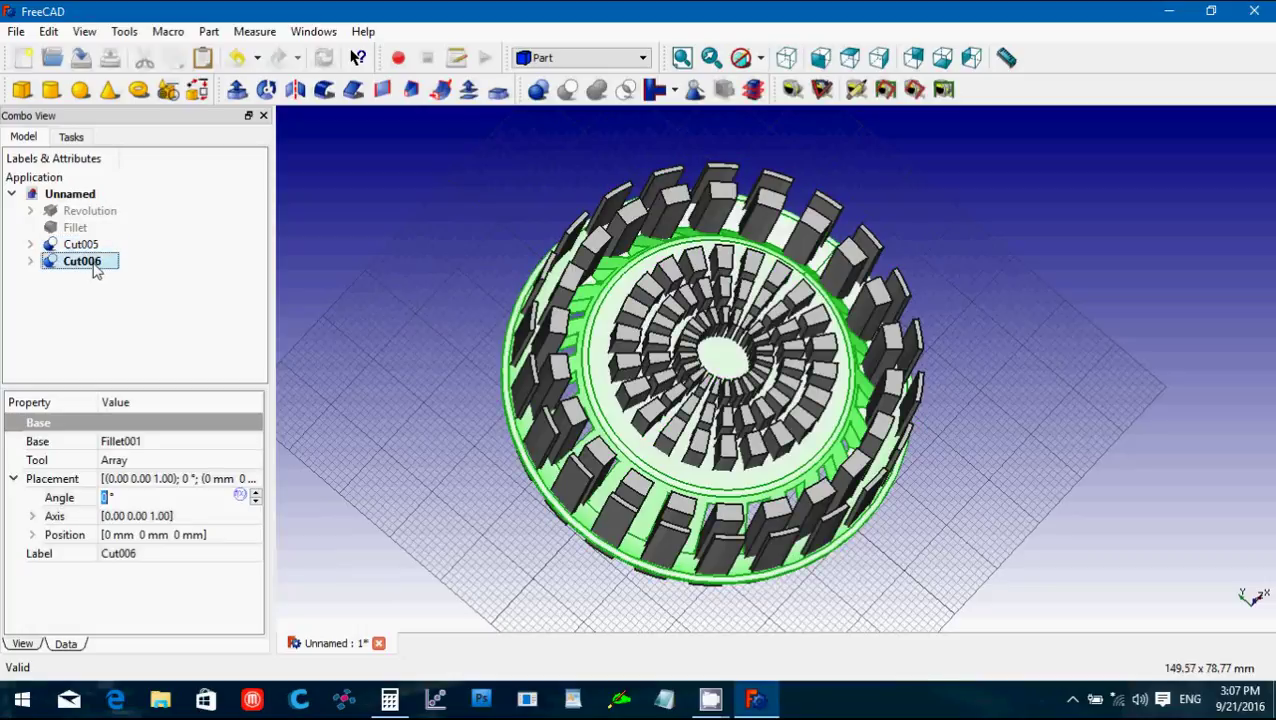
{"action": "left_click", "coordinate": [86, 247], "text": "ctrl"}
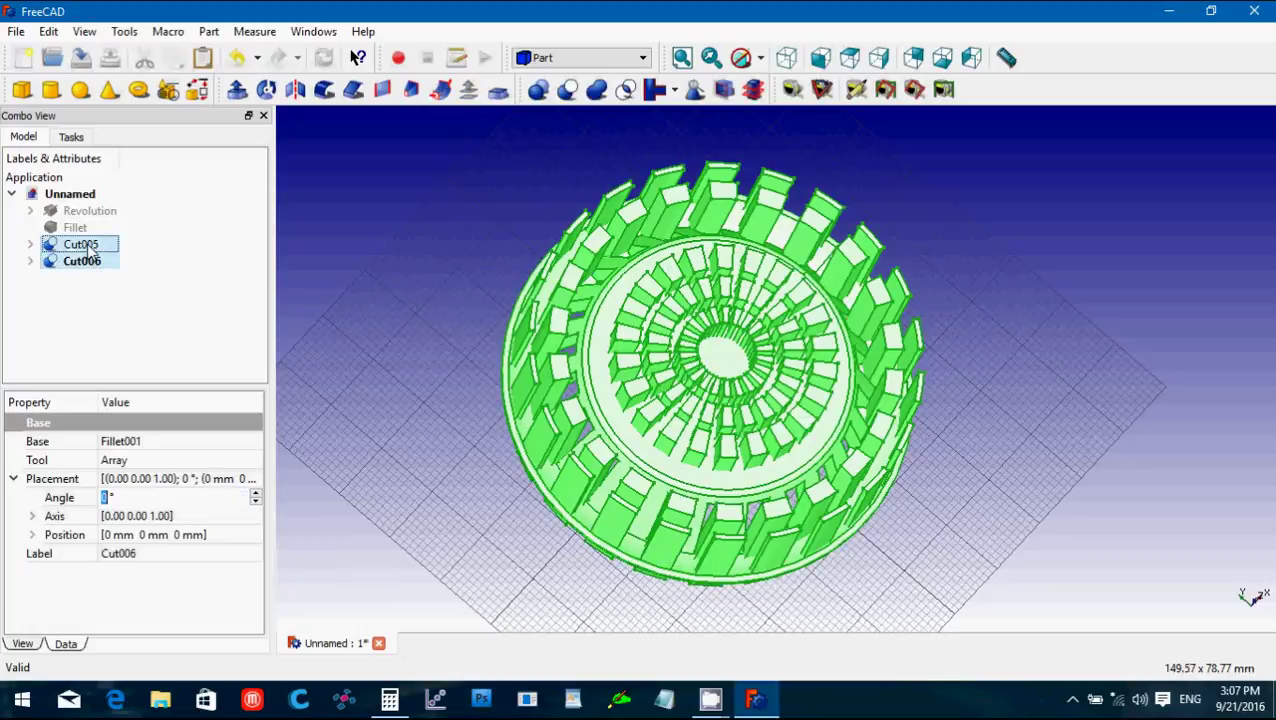
{"action": "left_click", "coordinate": [569, 90]}
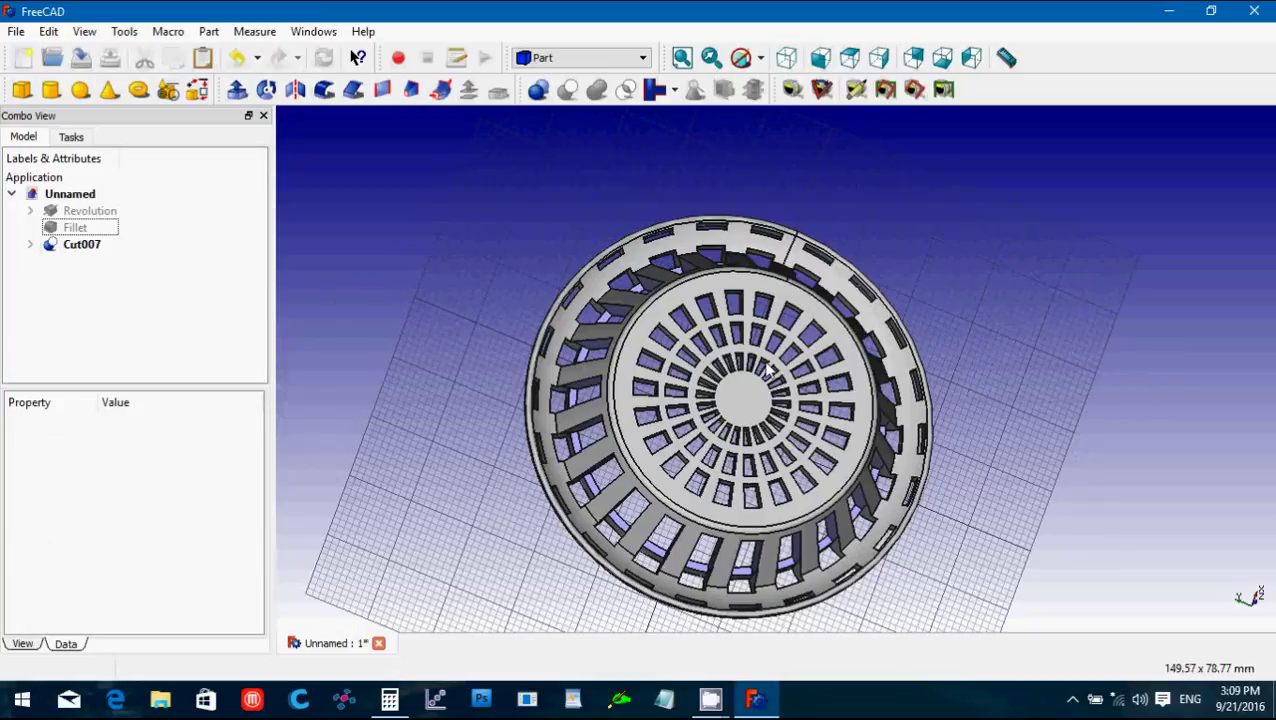
{"action": "middle_click_drag", "start_coordinate": [1067, 437], "coordinate": [780, 310]}
Turn off the Draft grid using the Draft workbench and return to the Part workbench.
{"action": "left_click", "coordinate": [208, 31]}
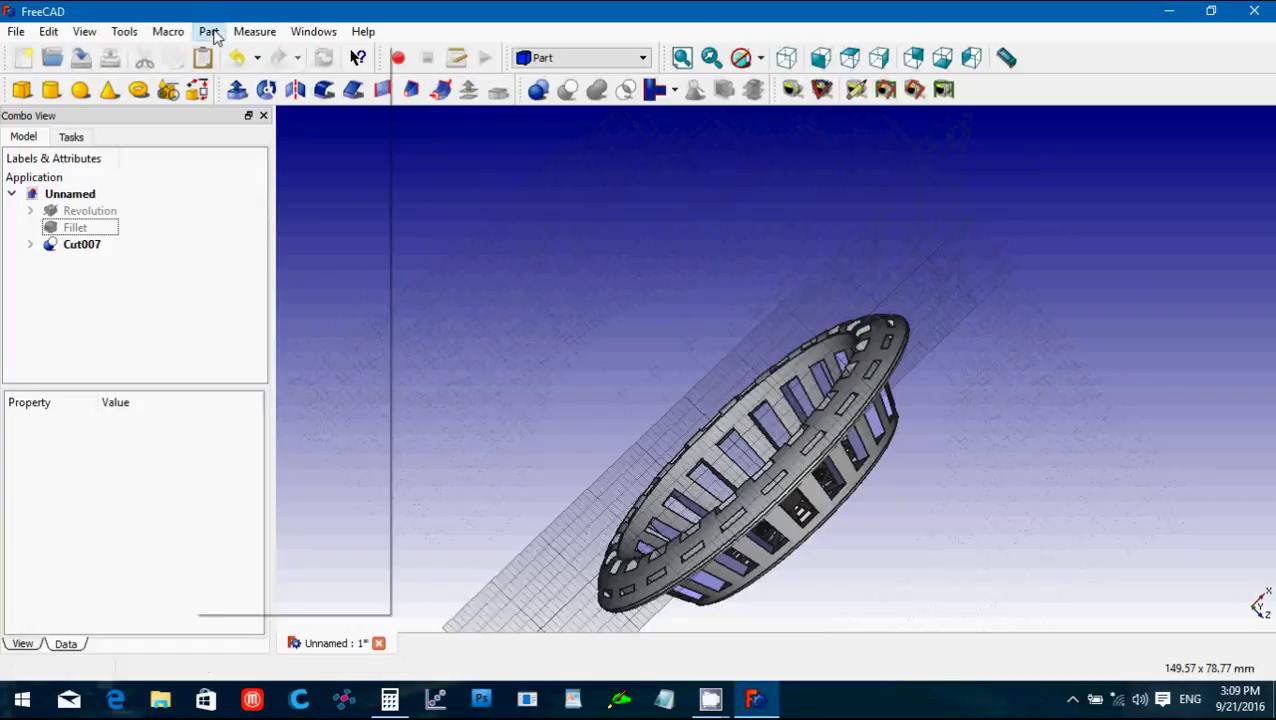
{"action": "left_click", "coordinate": [557, 58]}
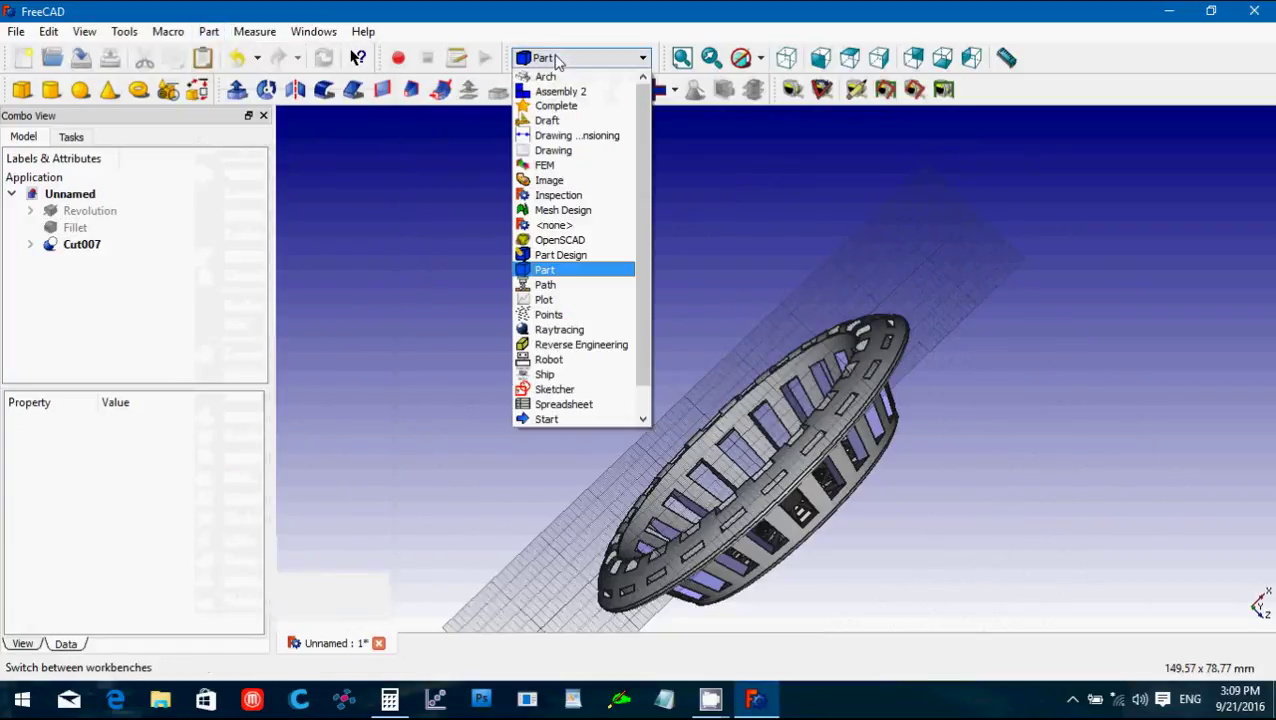
{"action": "left_click", "coordinate": [550, 120]}
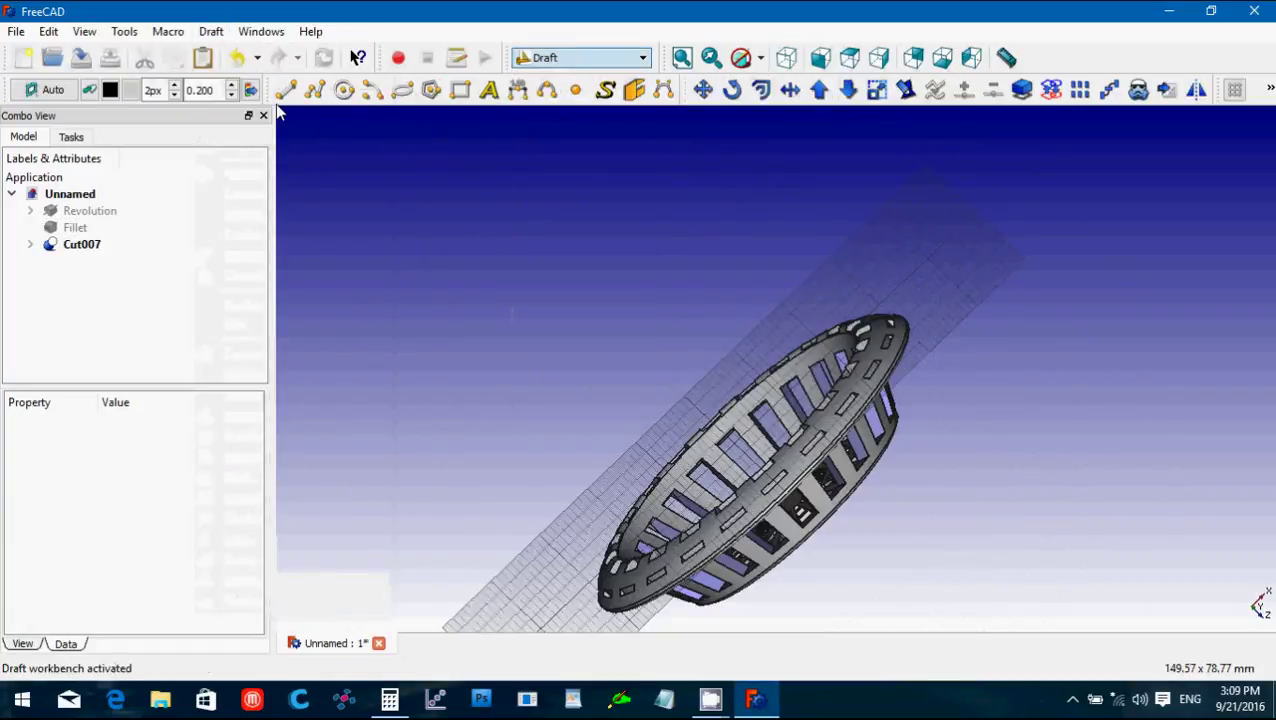
{"action": "left_click", "coordinate": [210, 31]}
{"action": "mouse_move", "coordinate": [347, 675]}
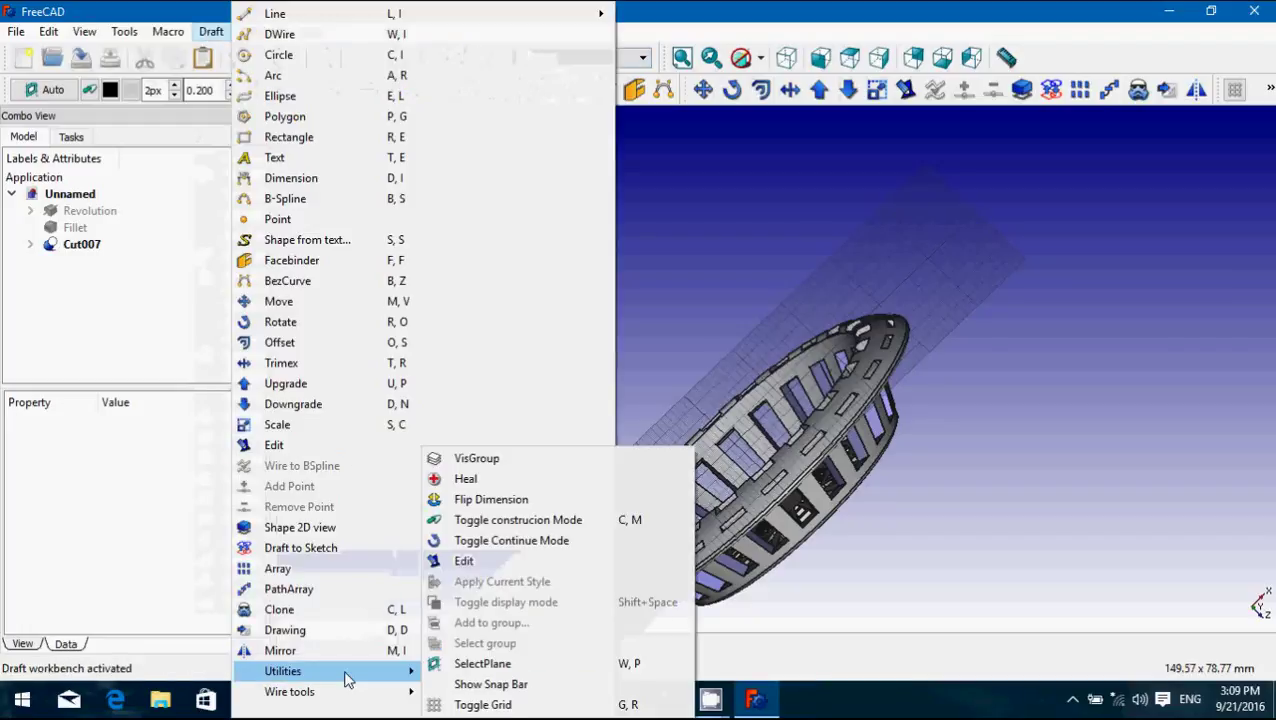
{"action": "left_click", "coordinate": [472, 703]}
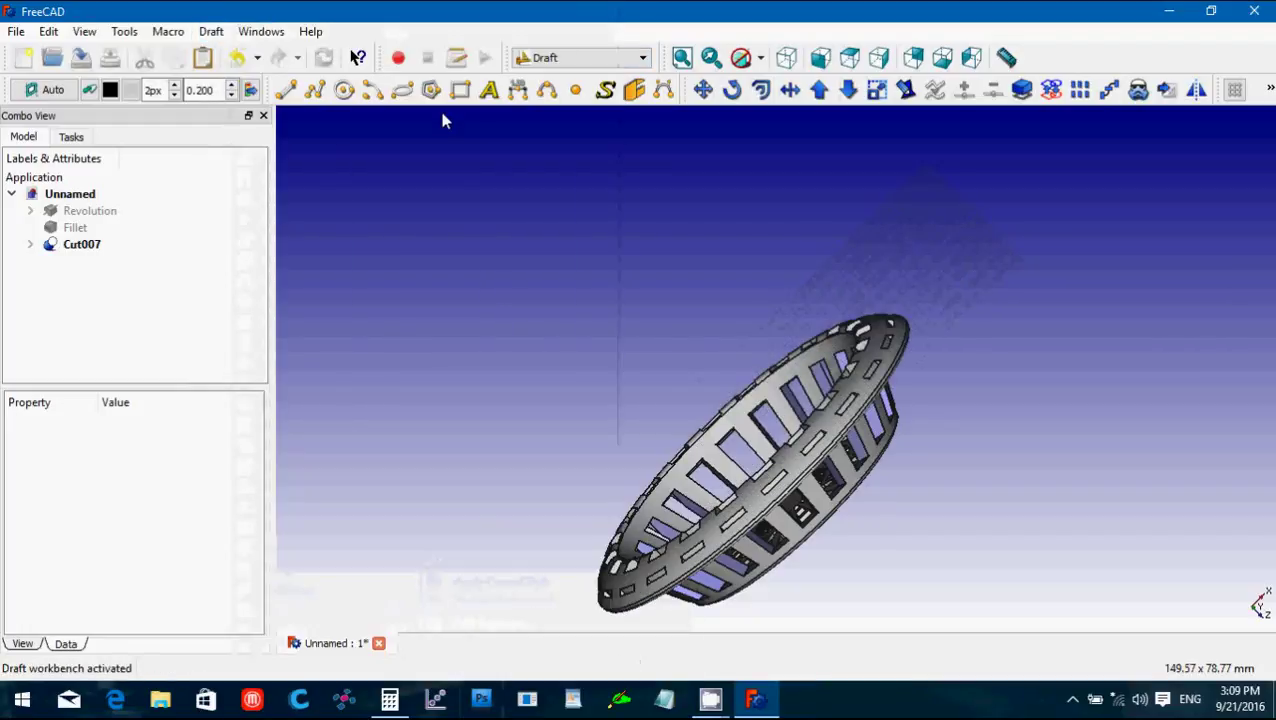
{"action": "left_click", "coordinate": [540, 58]}
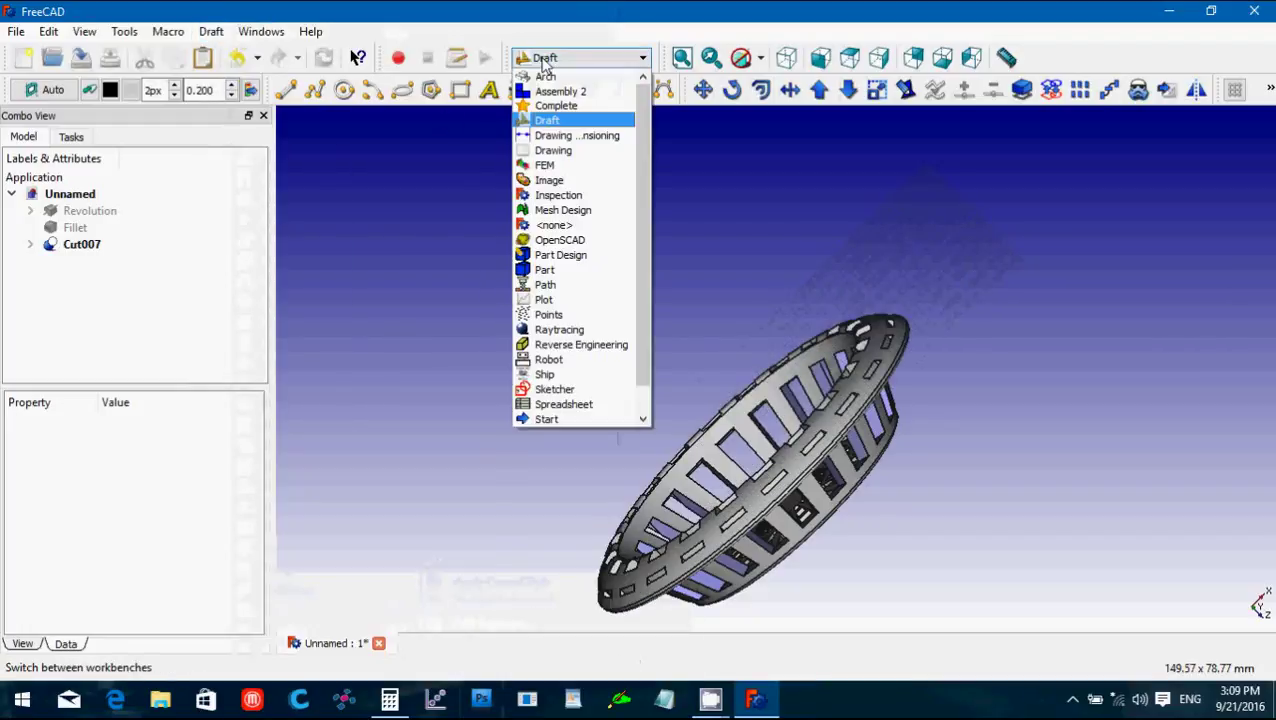
{"action": "left_click", "coordinate": [567, 270]}
Show the finished filter in axonometric view and examine its slots from several angles.
{"action": "left_click", "coordinate": [786, 57]}
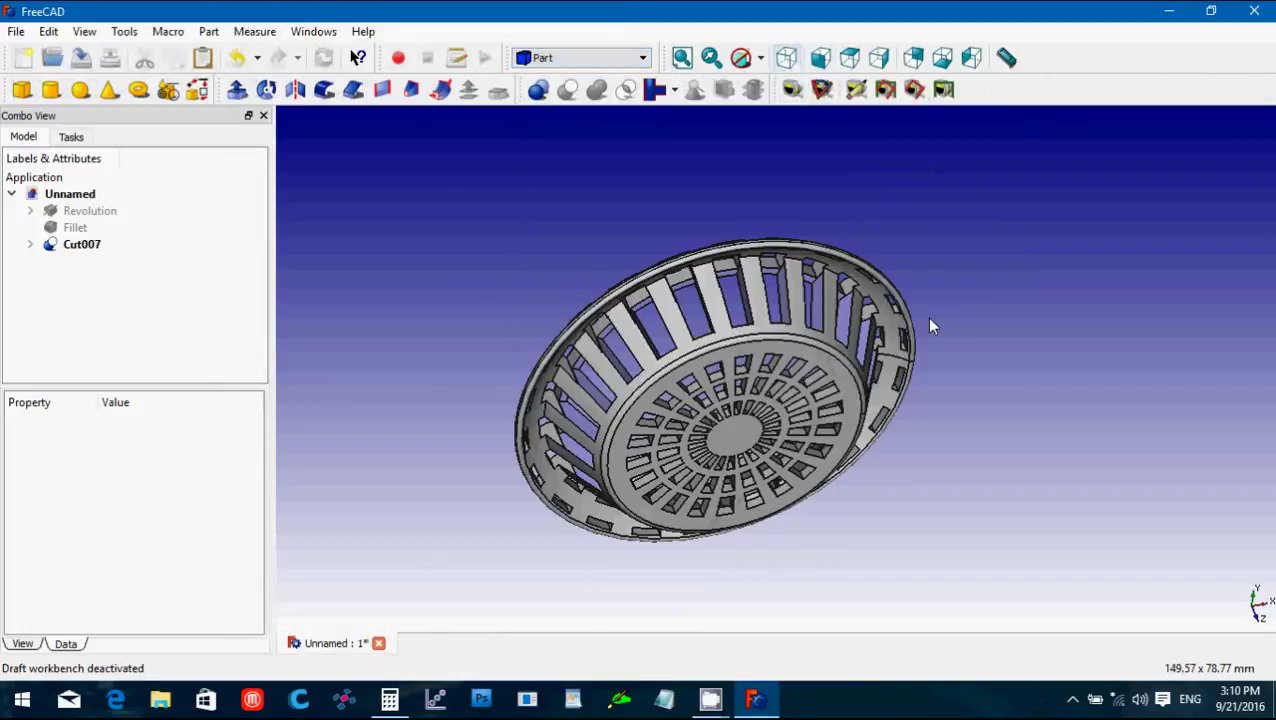
{"action": "scroll", "coordinate": [950, 385], "scroll_direction": "down", "scroll_amount": 2}
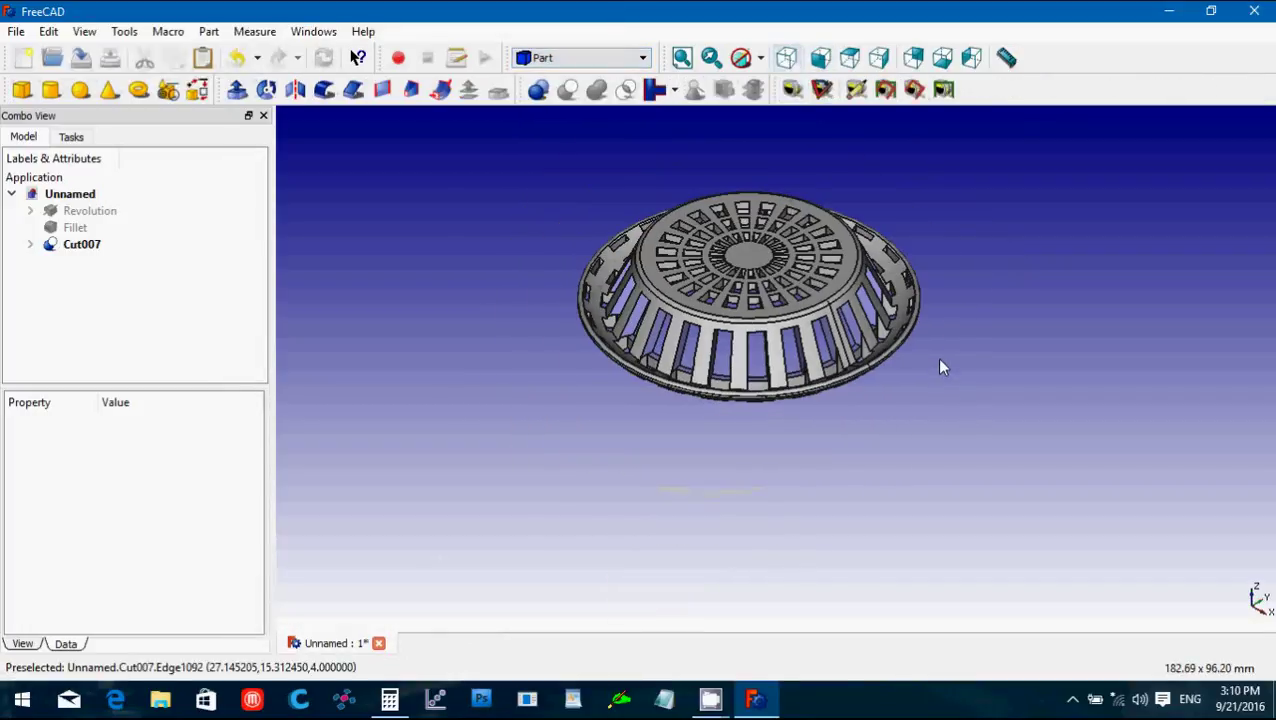
{"action": "scroll", "coordinate": [940, 367], "scroll_direction": "up", "scroll_amount": 2}
{"action": "middle_click_drag", "start_coordinate": [940, 365], "coordinate": [701, 496]}
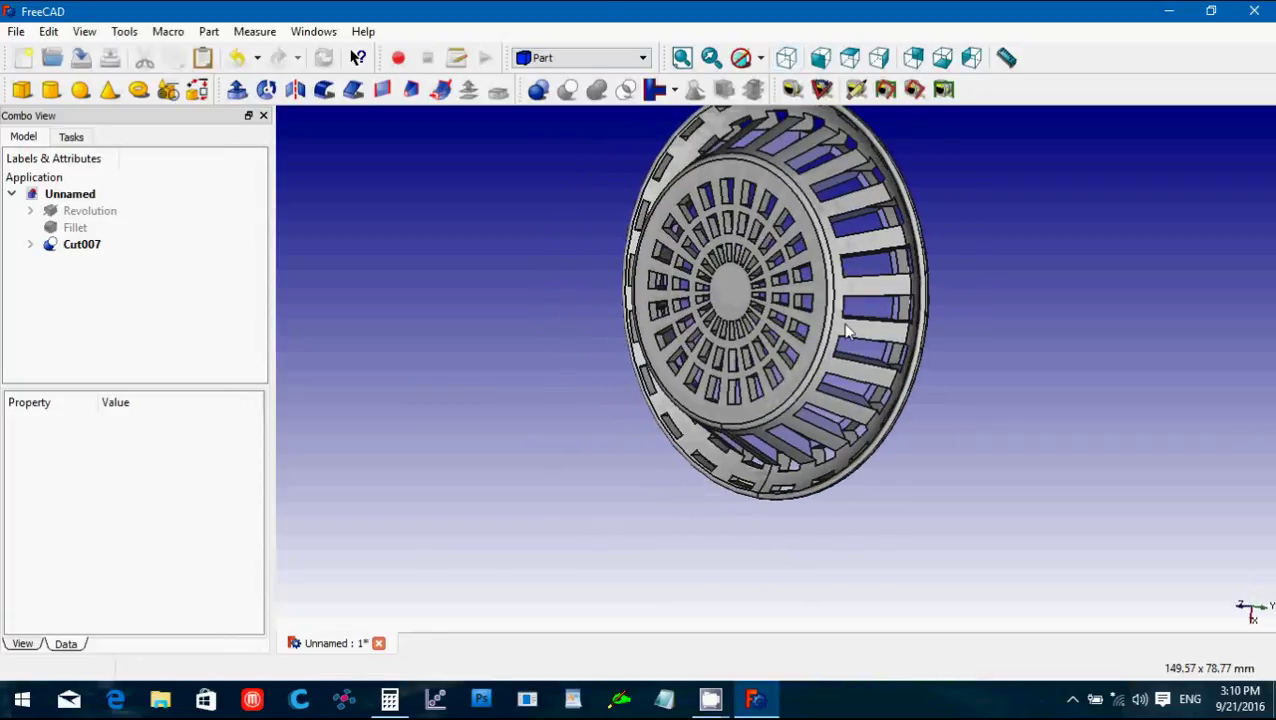
{"action": "middle_click_drag", "start_coordinate": [845, 333], "coordinate": [501, 356]}
{"action": "middle_click_drag", "start_coordinate": [951, 276], "coordinate": [834, 262]}
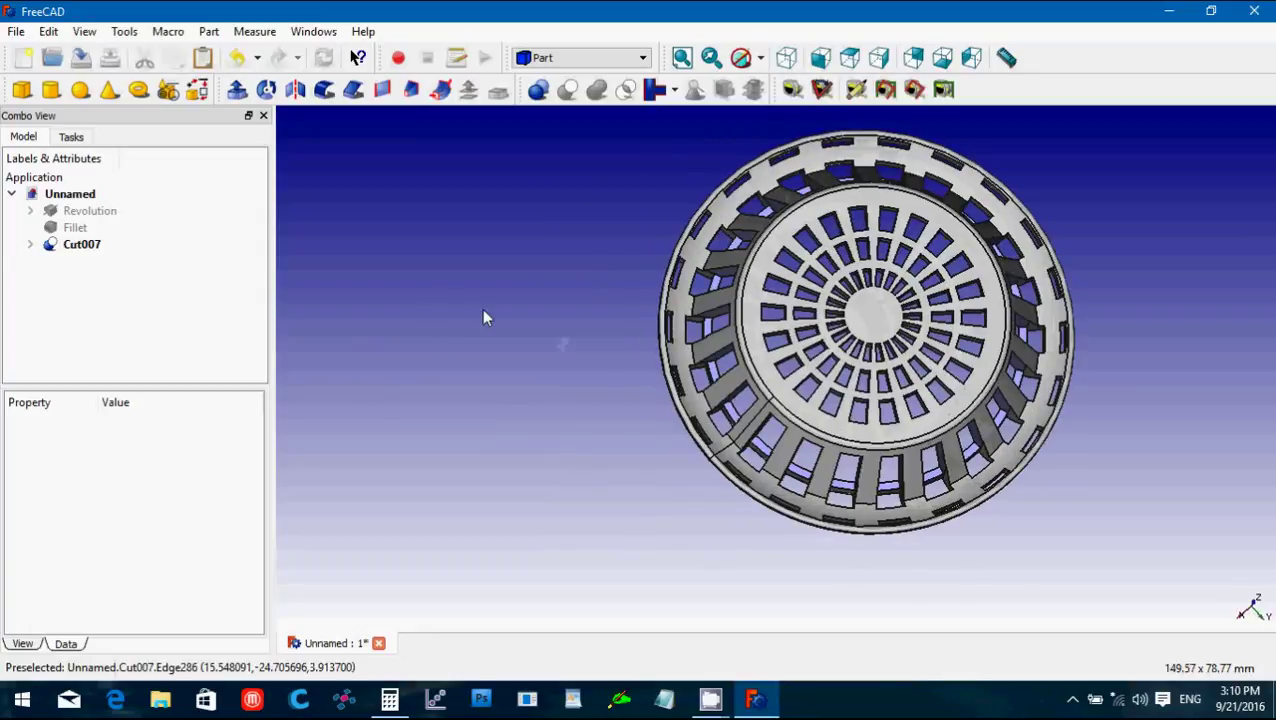
Save the document as Drain Filter in FreeCAD Document format in the Rotational Projects folder.
{"action": "left_click", "coordinate": [16, 33]}
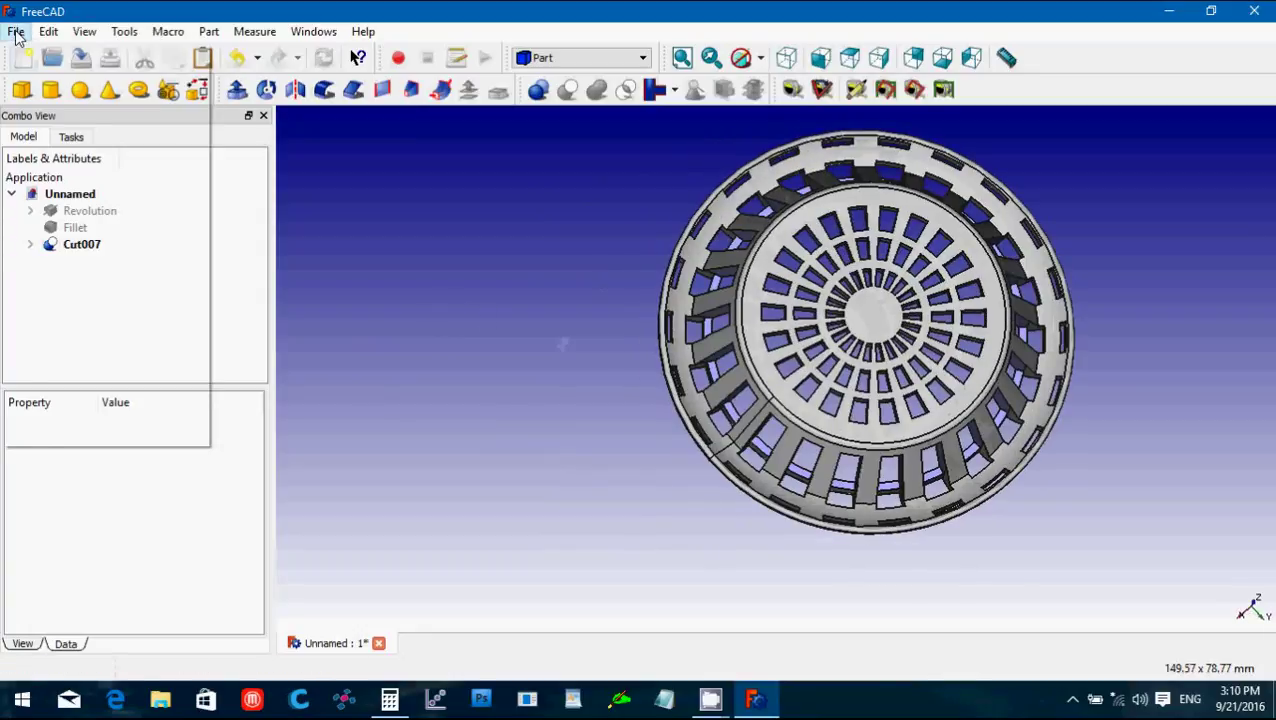
{"action": "left_click", "coordinate": [387, 330]}
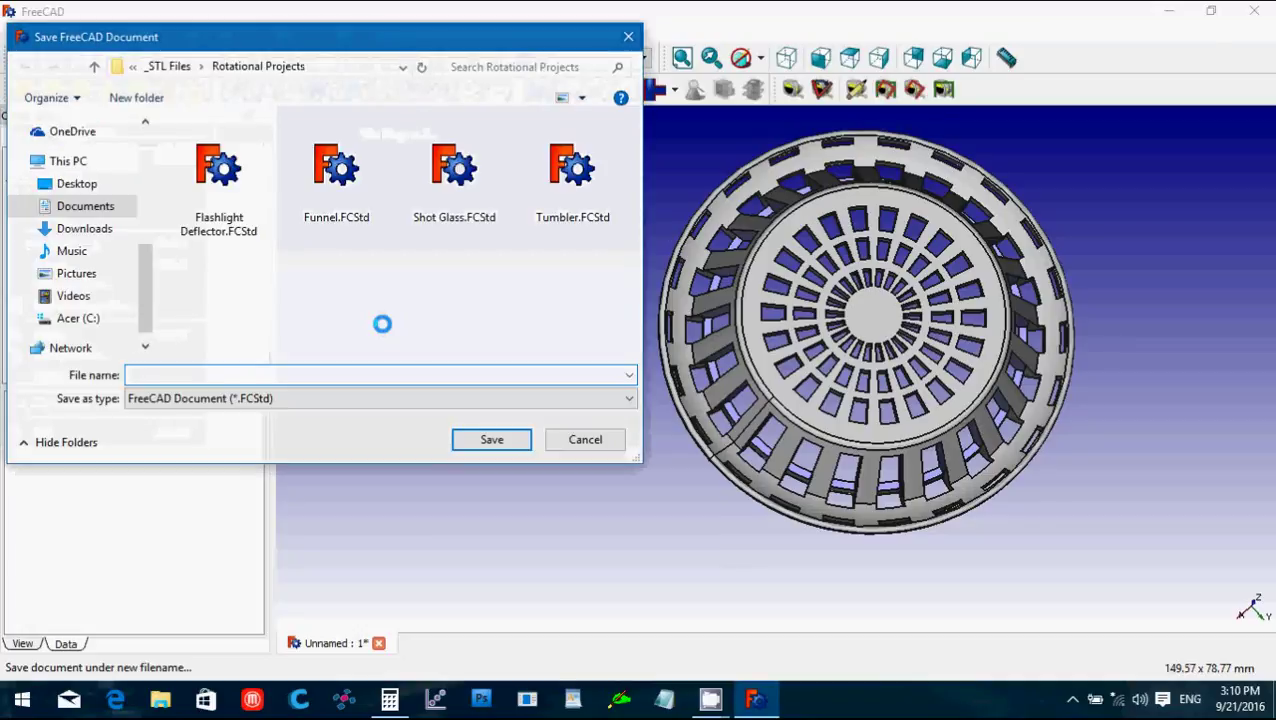
{"action": "type", "text": "Drain Filter"}
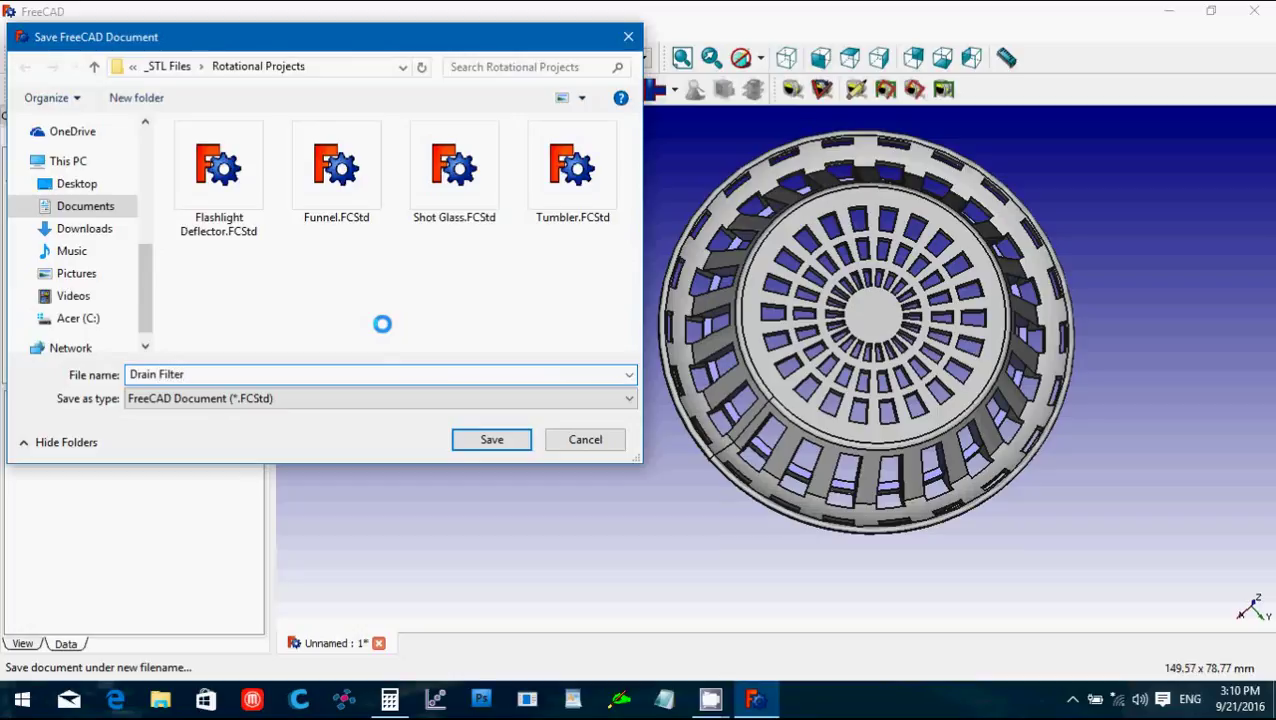
{"action": "key", "text": "Return"}
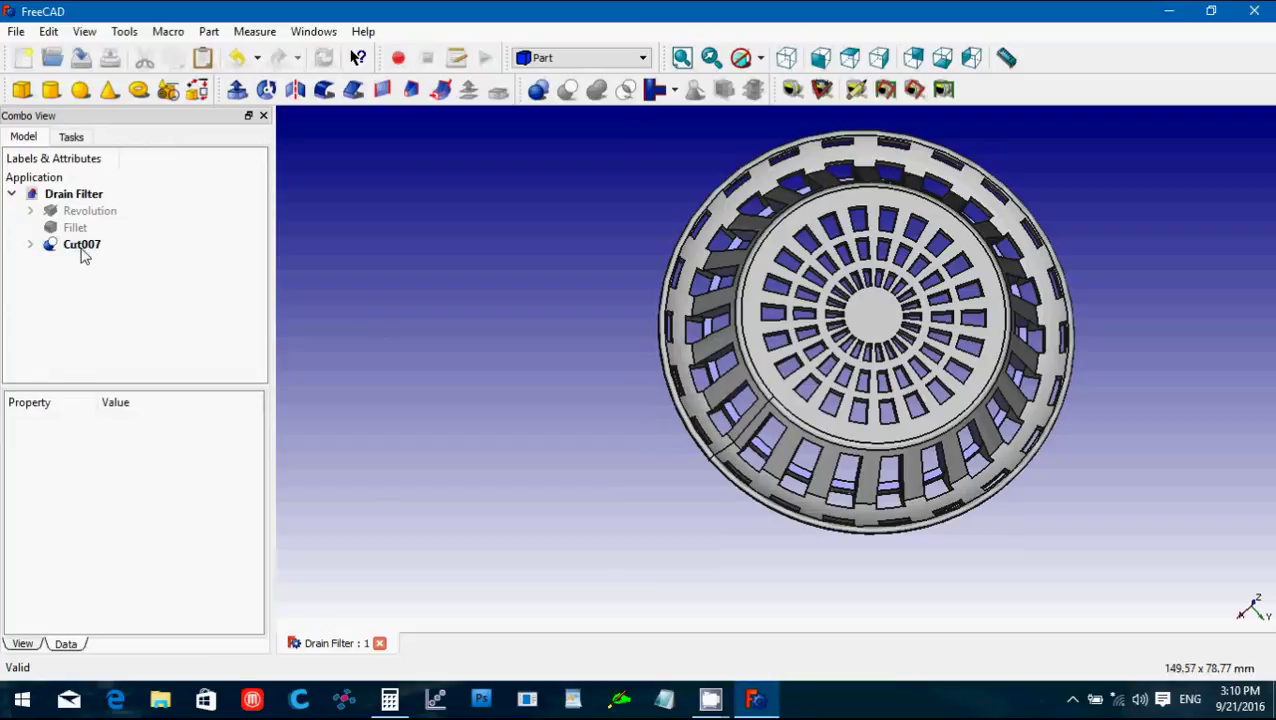
Export the finished body, Cut007, as an STL mesh named Drain Filter in the Rotational Projects folder.
{"action": "left_click", "coordinate": [80, 243]}
{"action": "left_click", "coordinate": [16, 31]}
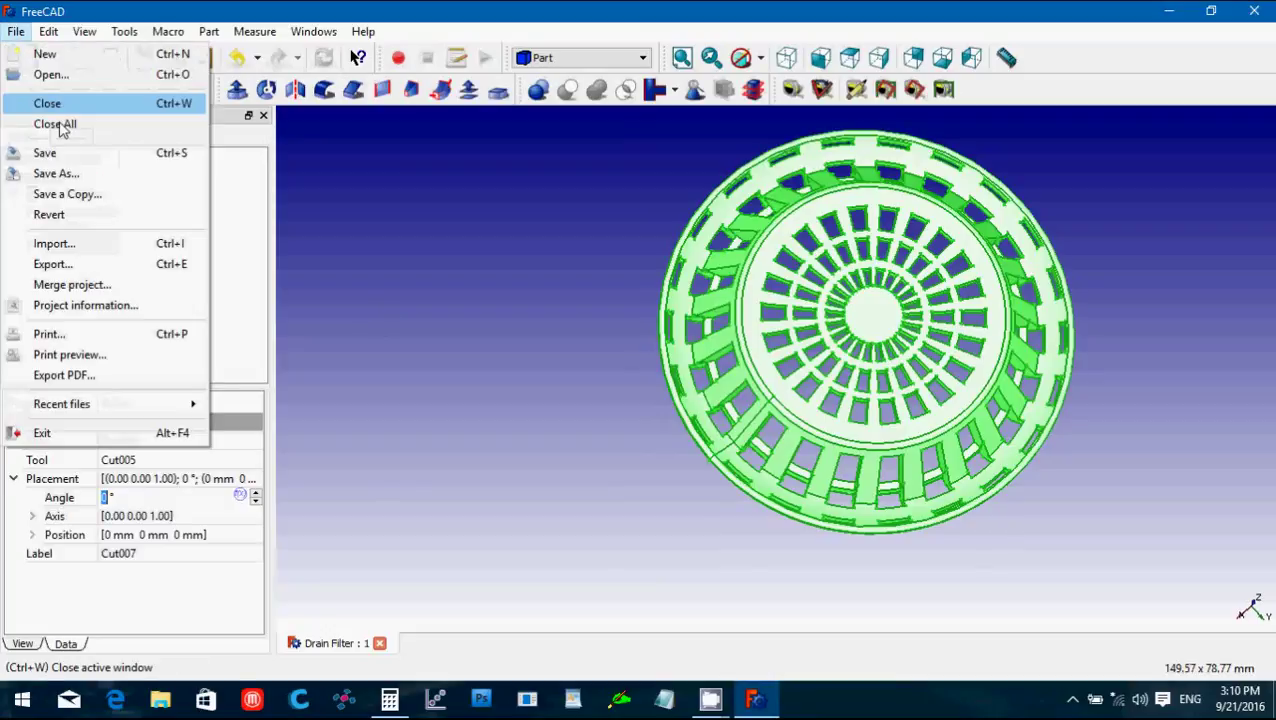
{"action": "left_click", "coordinate": [105, 264]}
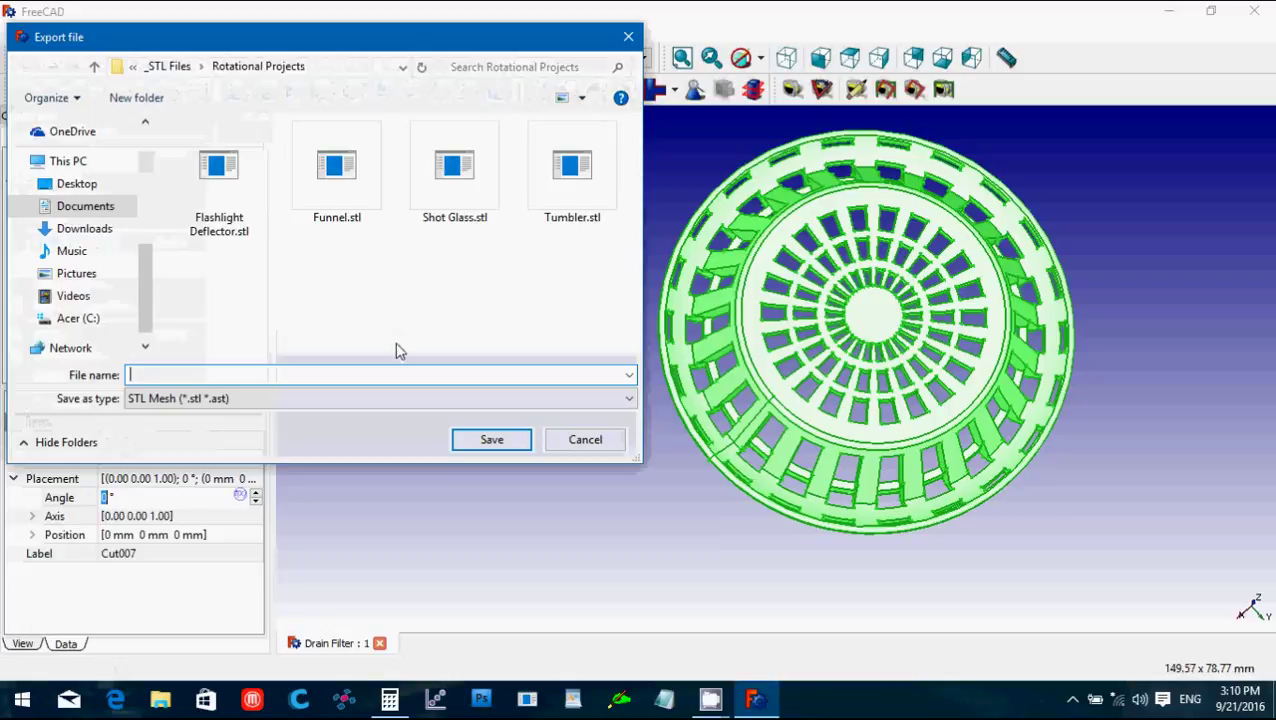
{"action": "type", "text": "Drain Filter"}
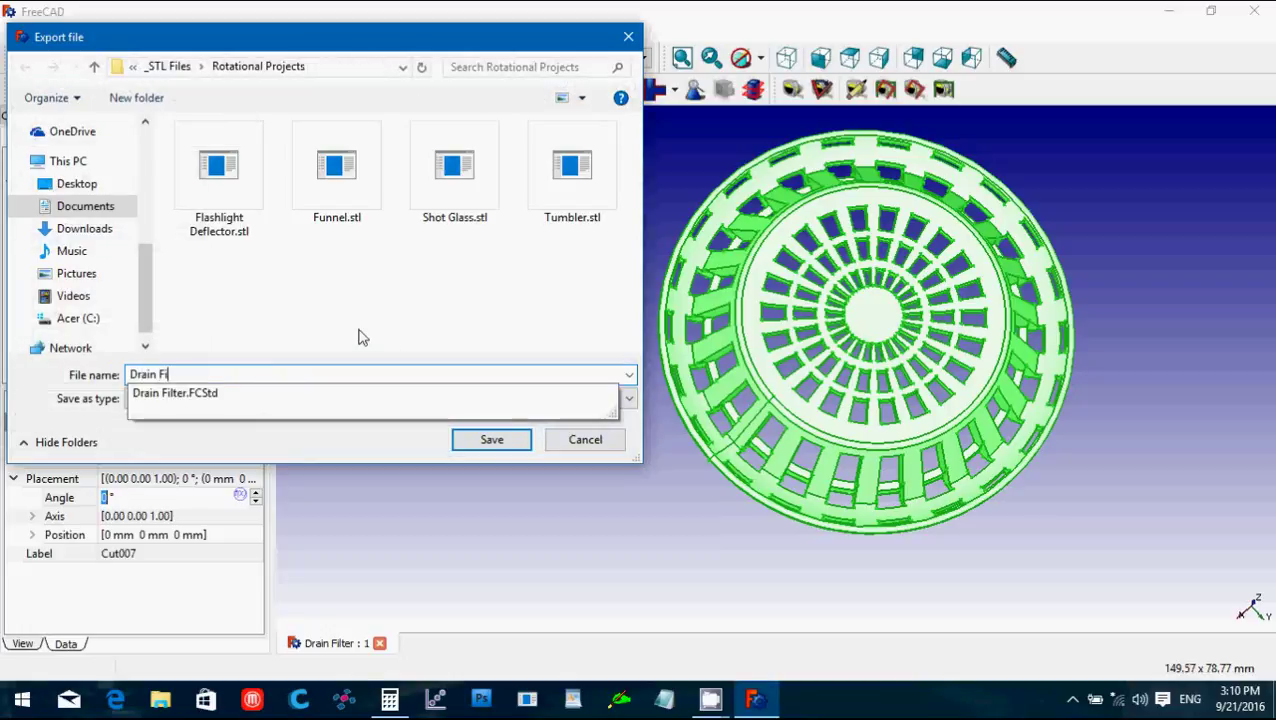
{"action": "left_click", "coordinate": [482, 441]}
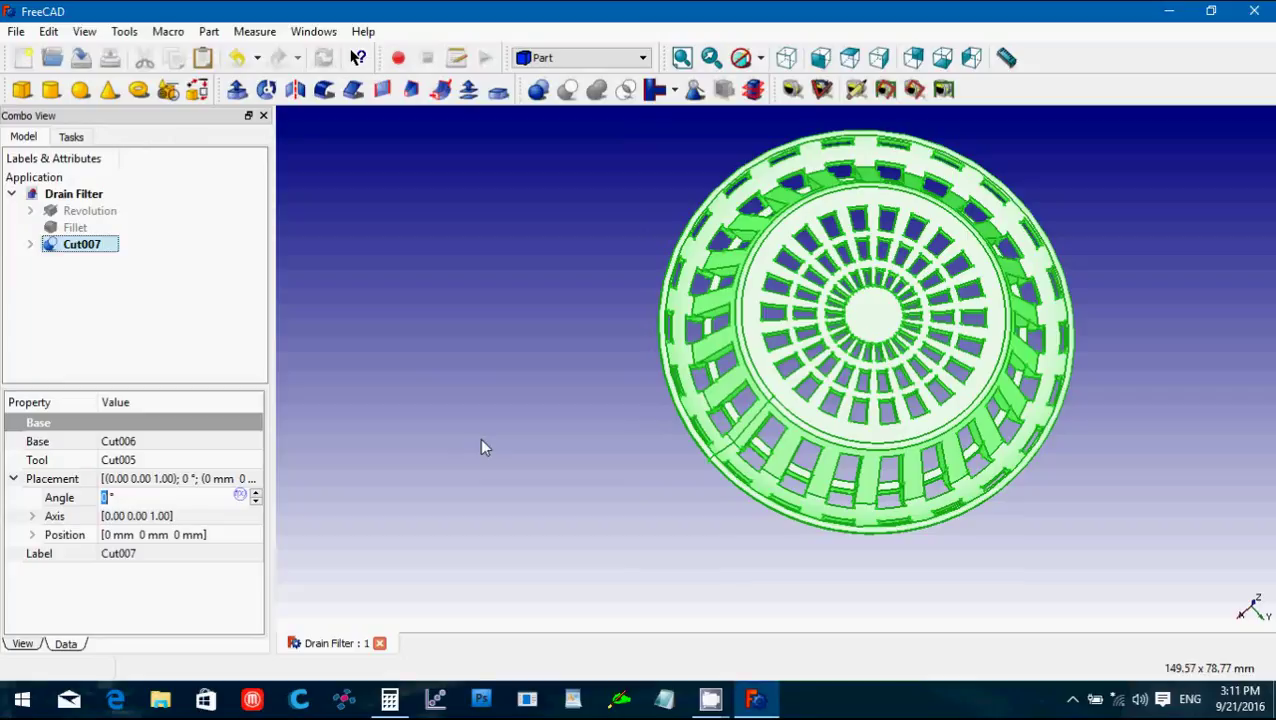
Switch from FreeCAD to netfabb Basic, closing the Calculator, accepting the terms of usage and postponing registration.
{"action": "left_click", "coordinate": [1255, 12]}
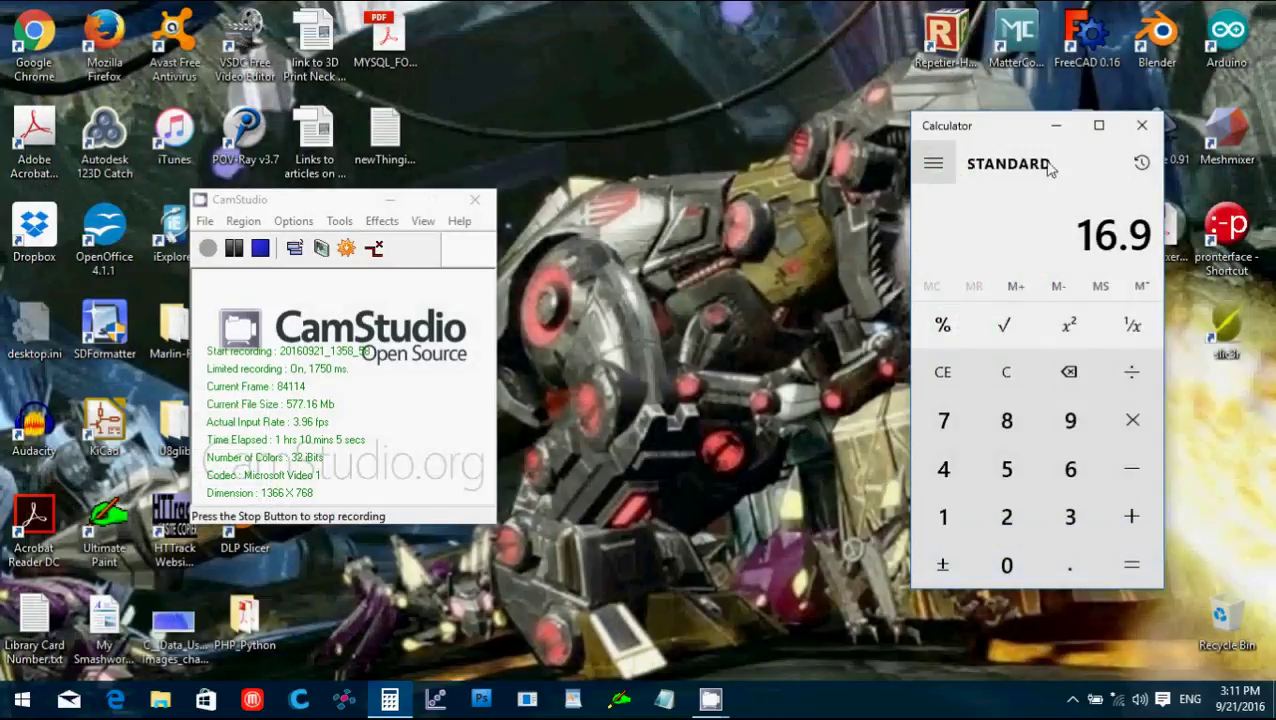
{"action": "left_click", "coordinate": [1142, 127]}
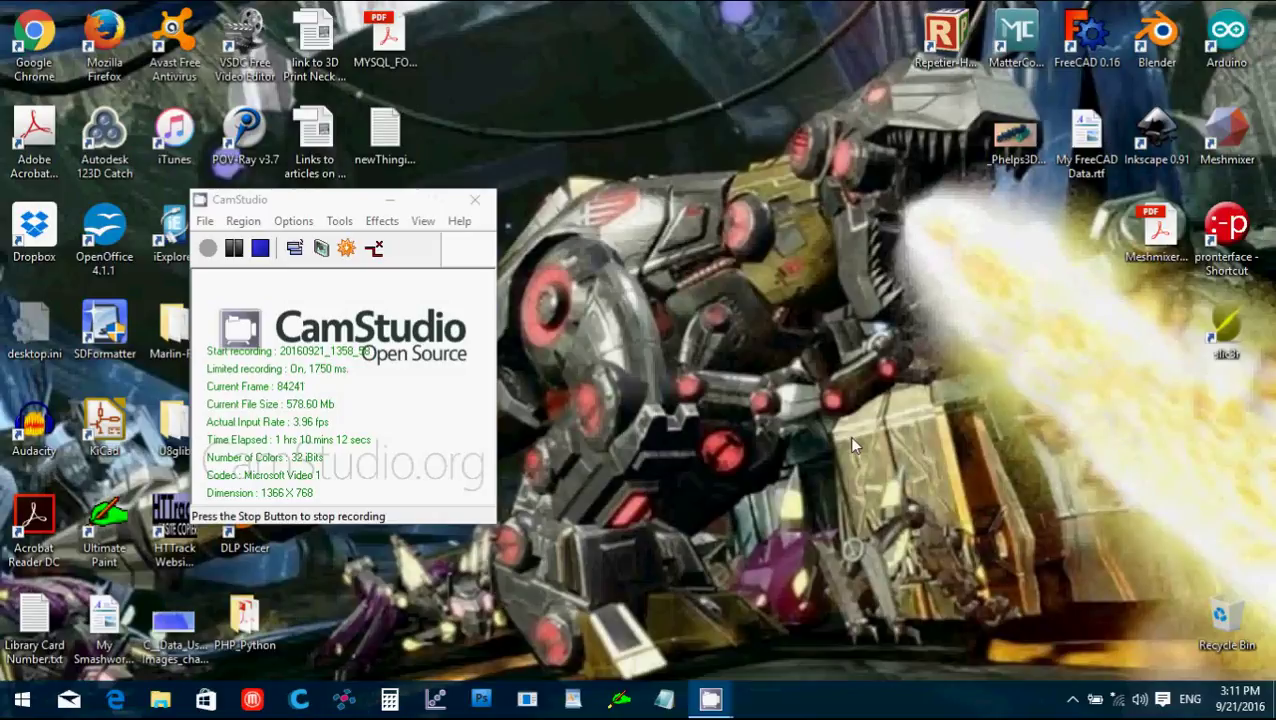
{"action": "left_click", "coordinate": [437, 511]}
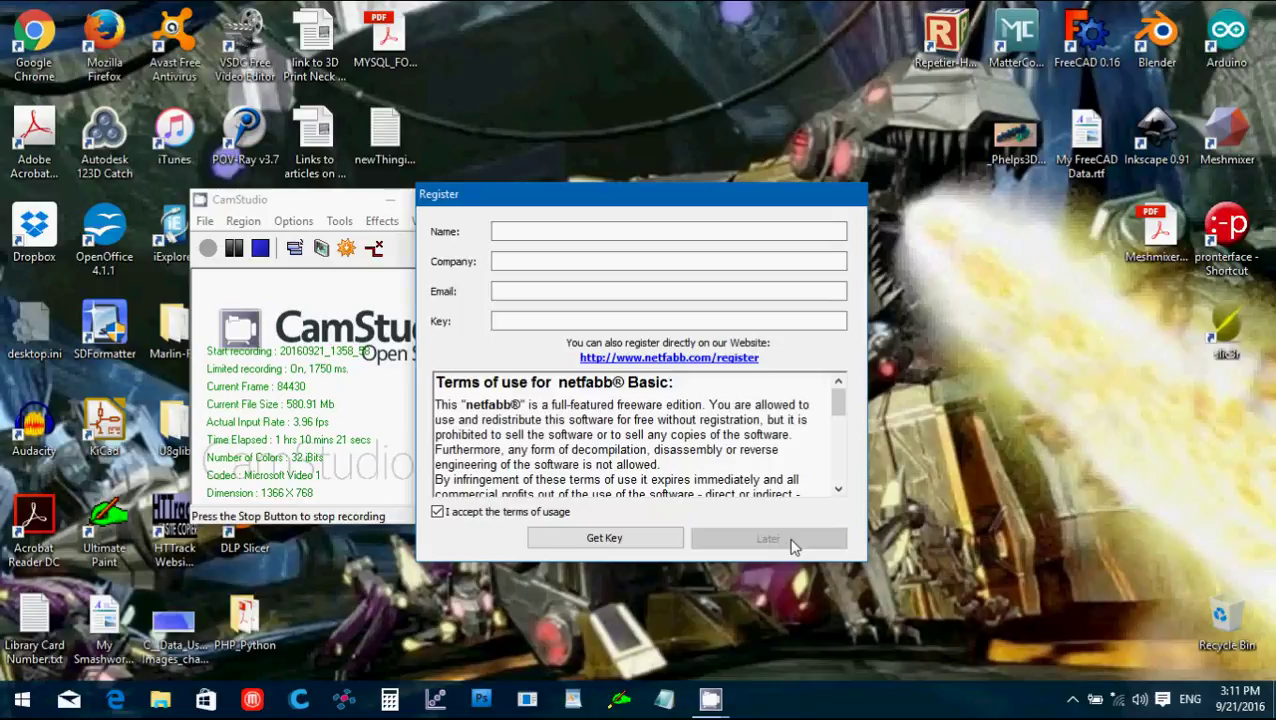
{"action": "left_click", "coordinate": [793, 545]}
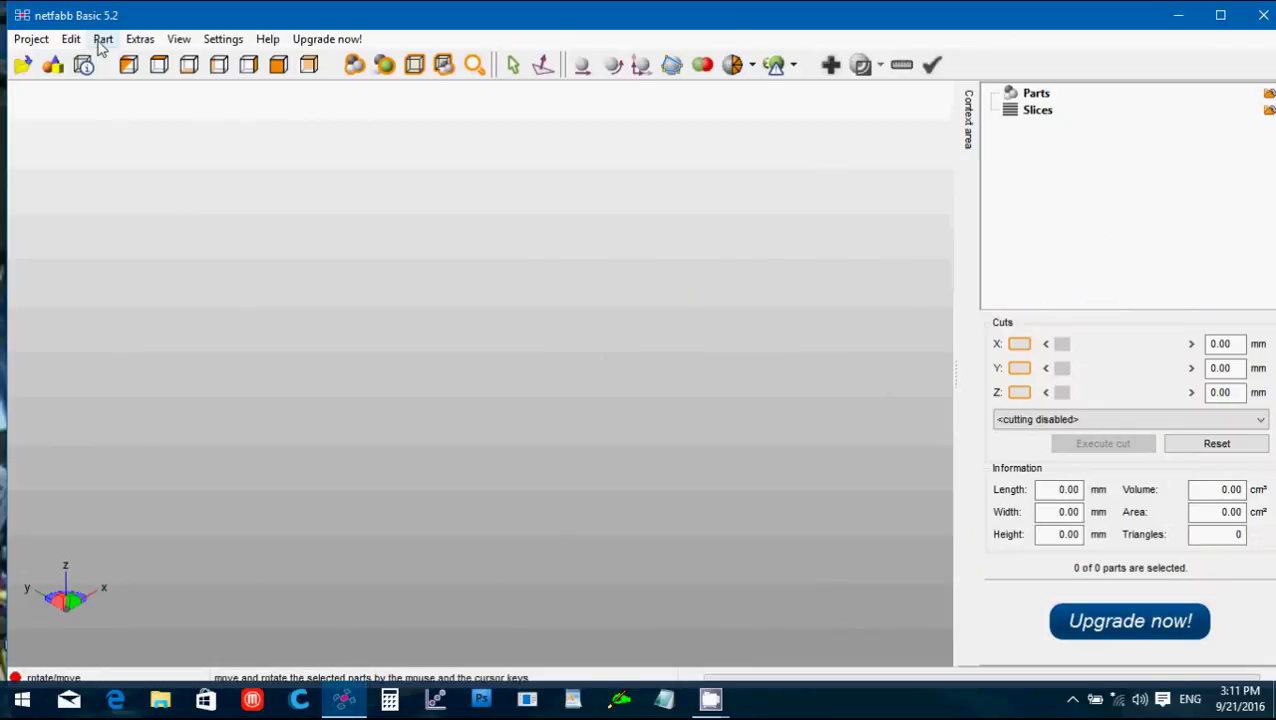
Add Drain Filter.stl from the Rotational Projects folder inside _STL Files as a part.
{"action": "left_click", "coordinate": [102, 42]}
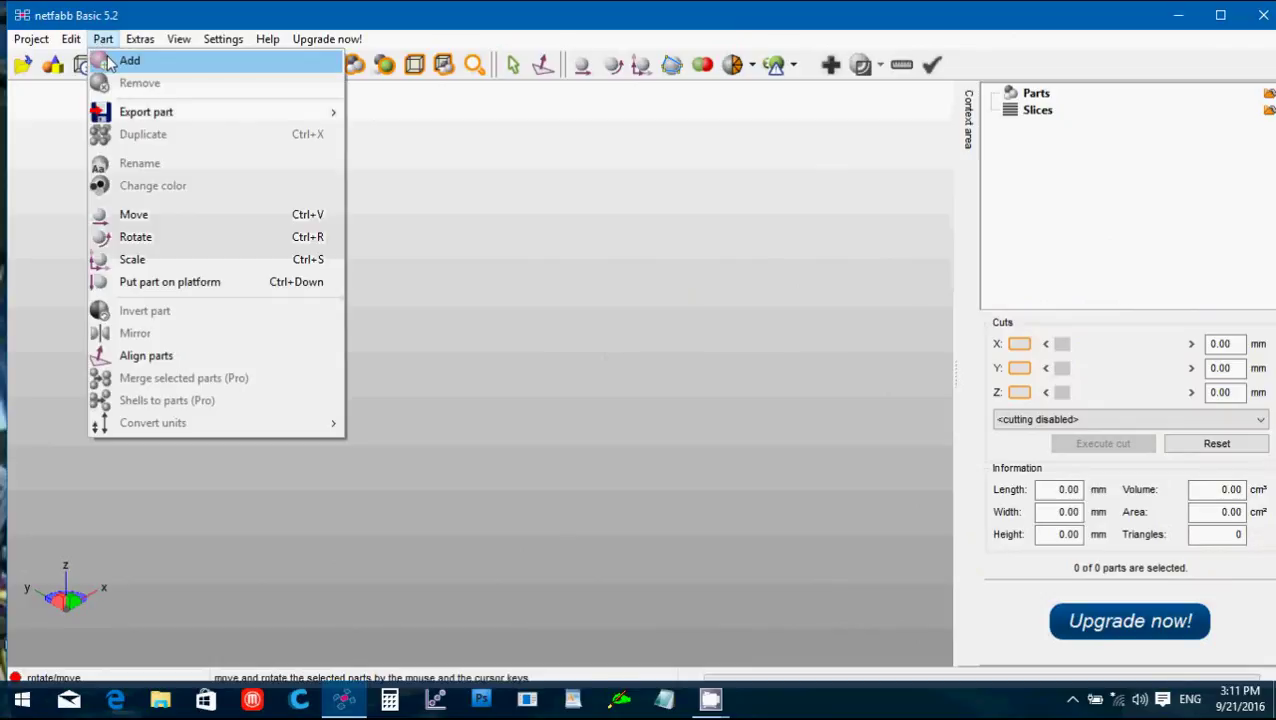
{"action": "left_click", "coordinate": [109, 62]}
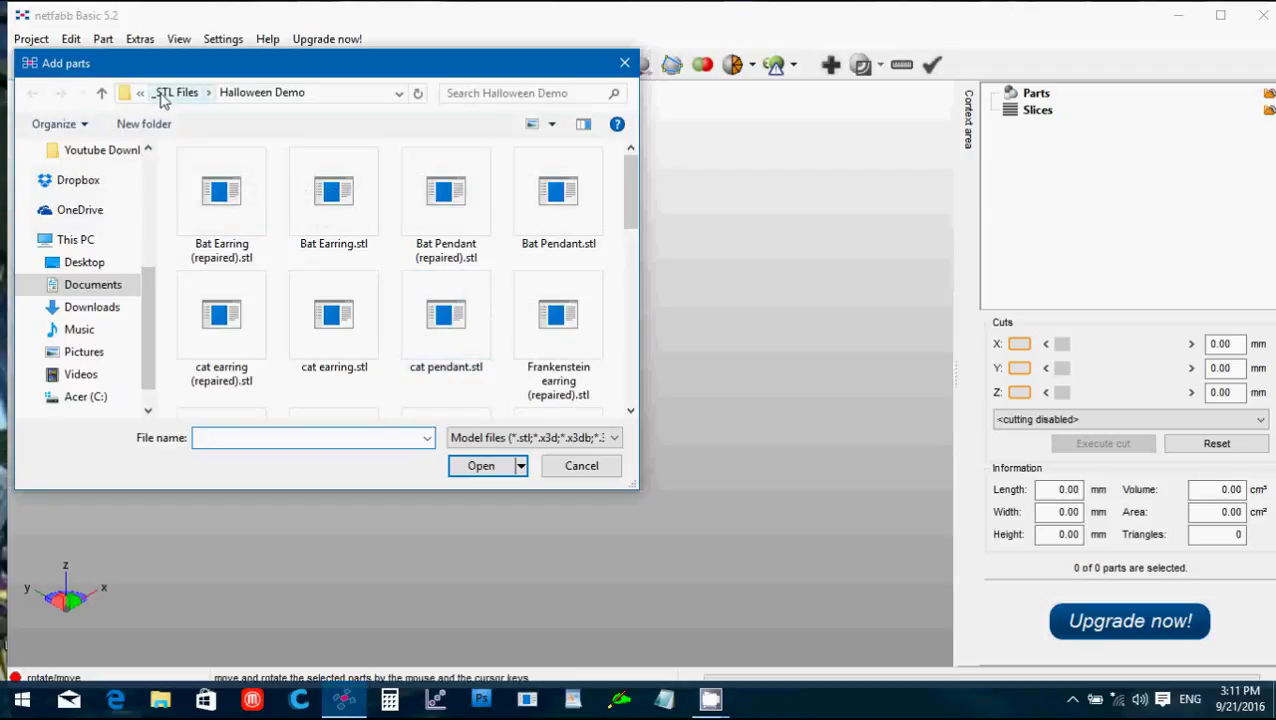
{"action": "left_click", "coordinate": [162, 100]}
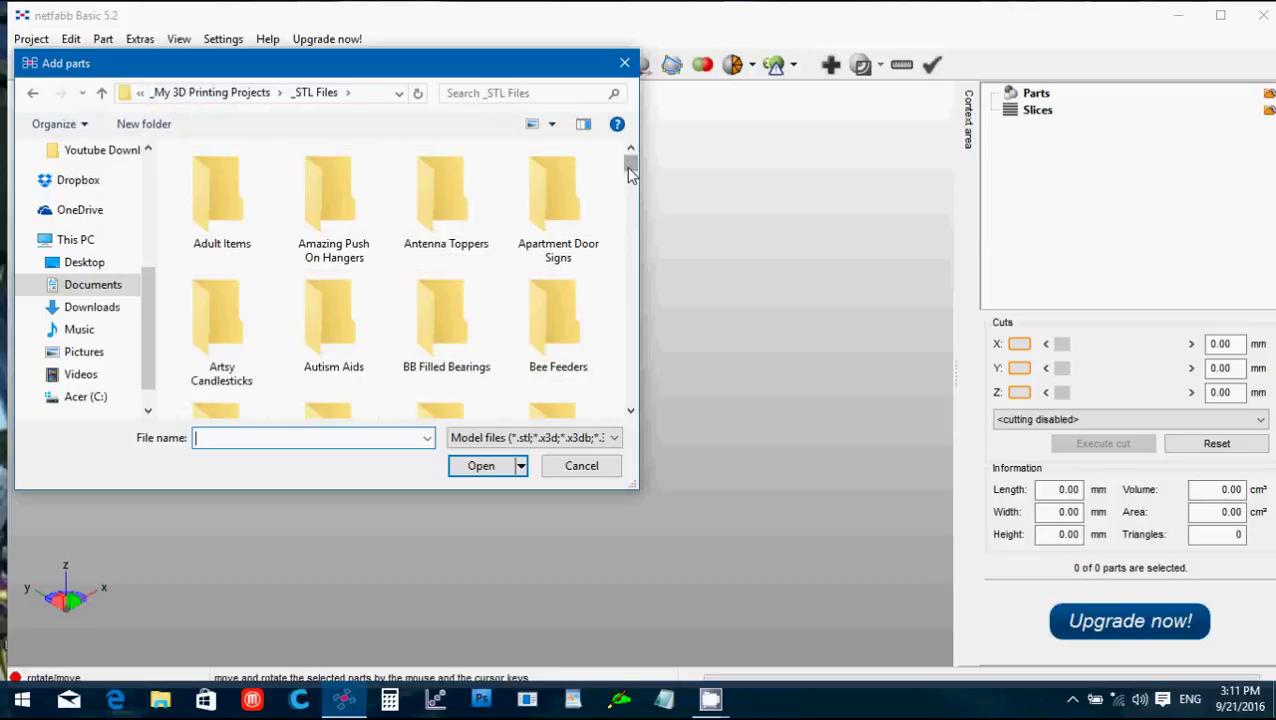
{"action": "scroll", "coordinate": [629, 250], "scroll_direction": "down", "scroll_amount": 5}
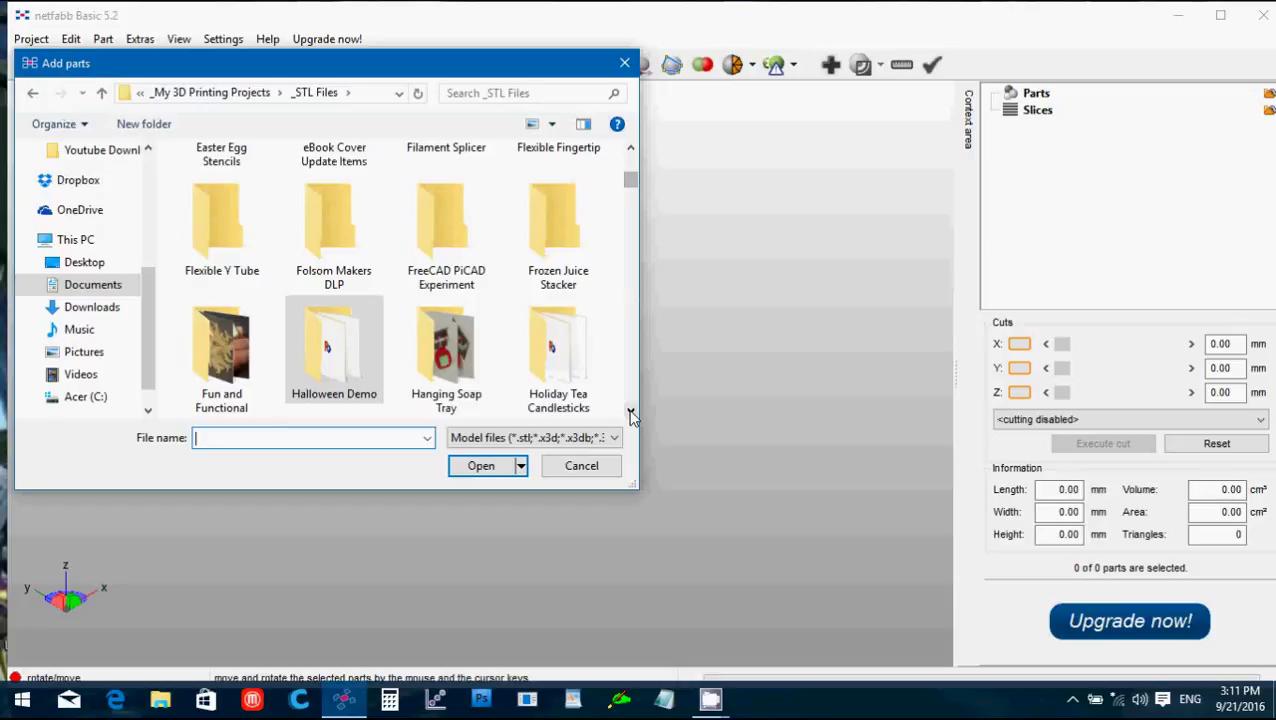
{"action": "scroll", "coordinate": [631, 414], "scroll_direction": "down", "scroll_amount": 4}
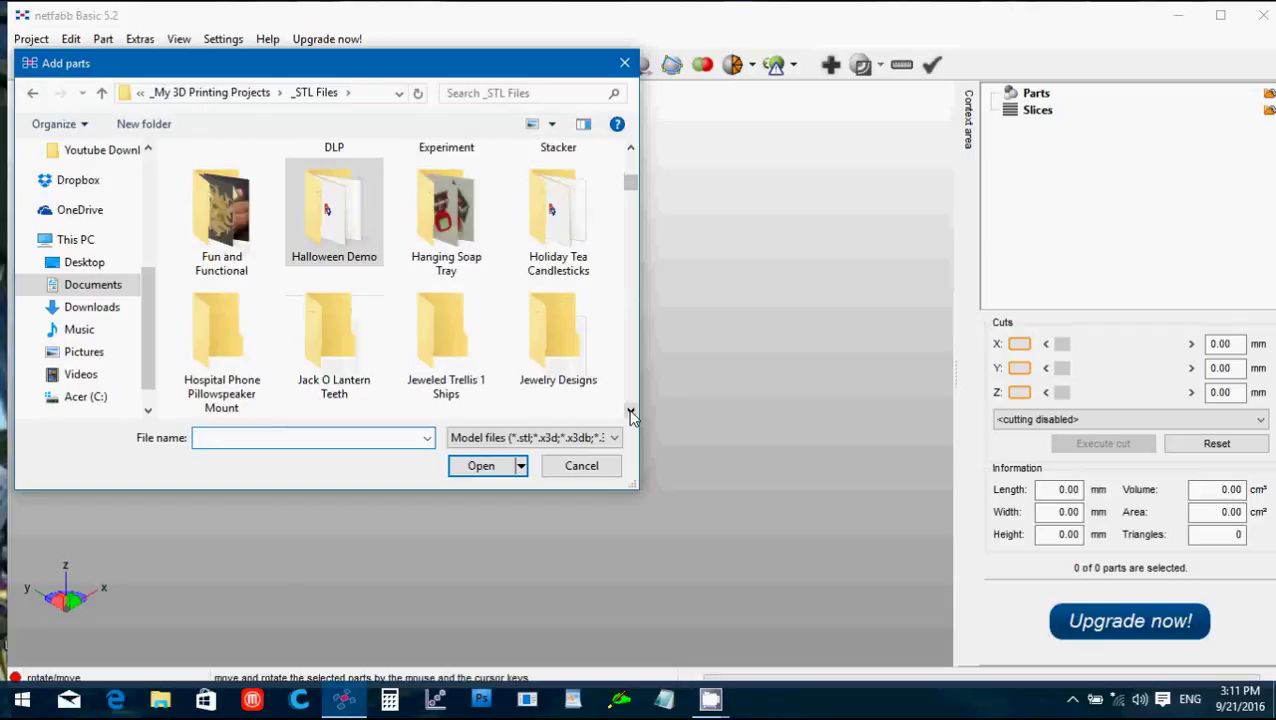
{"action": "scroll", "coordinate": [631, 414], "scroll_direction": "down", "scroll_amount": 9}
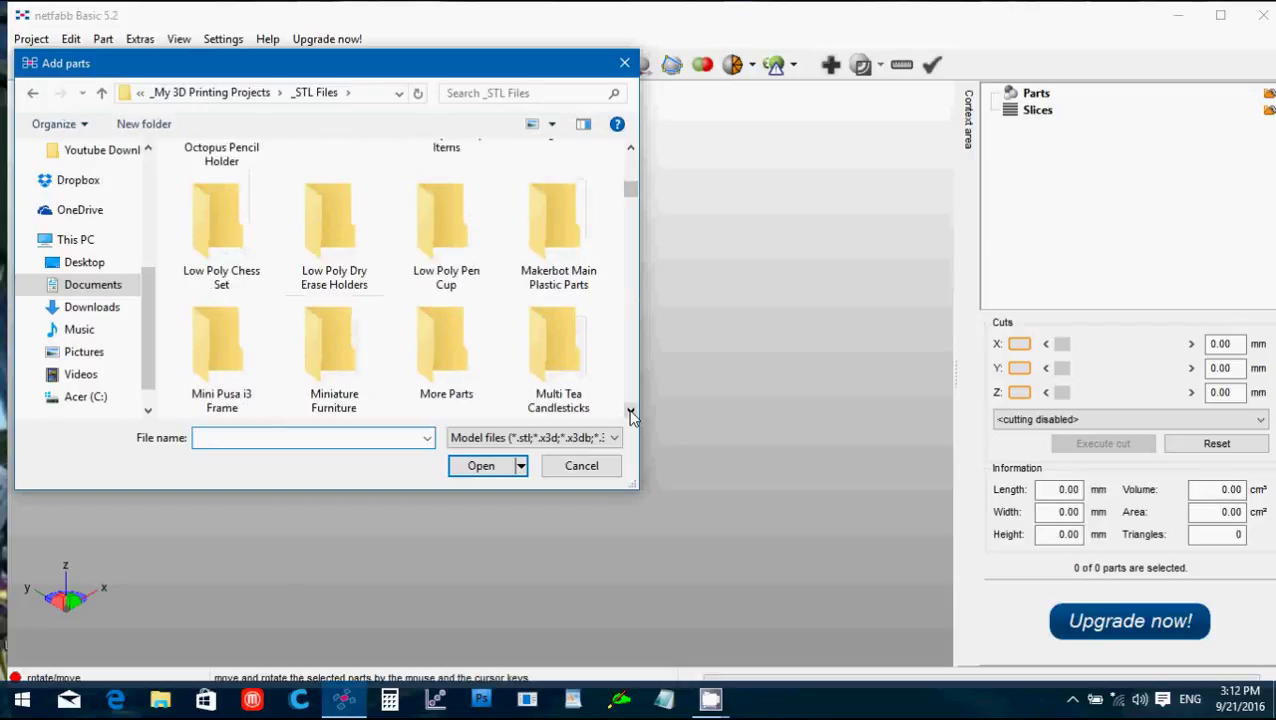
{"action": "scroll", "coordinate": [631, 414], "scroll_direction": "down", "scroll_amount": 7}
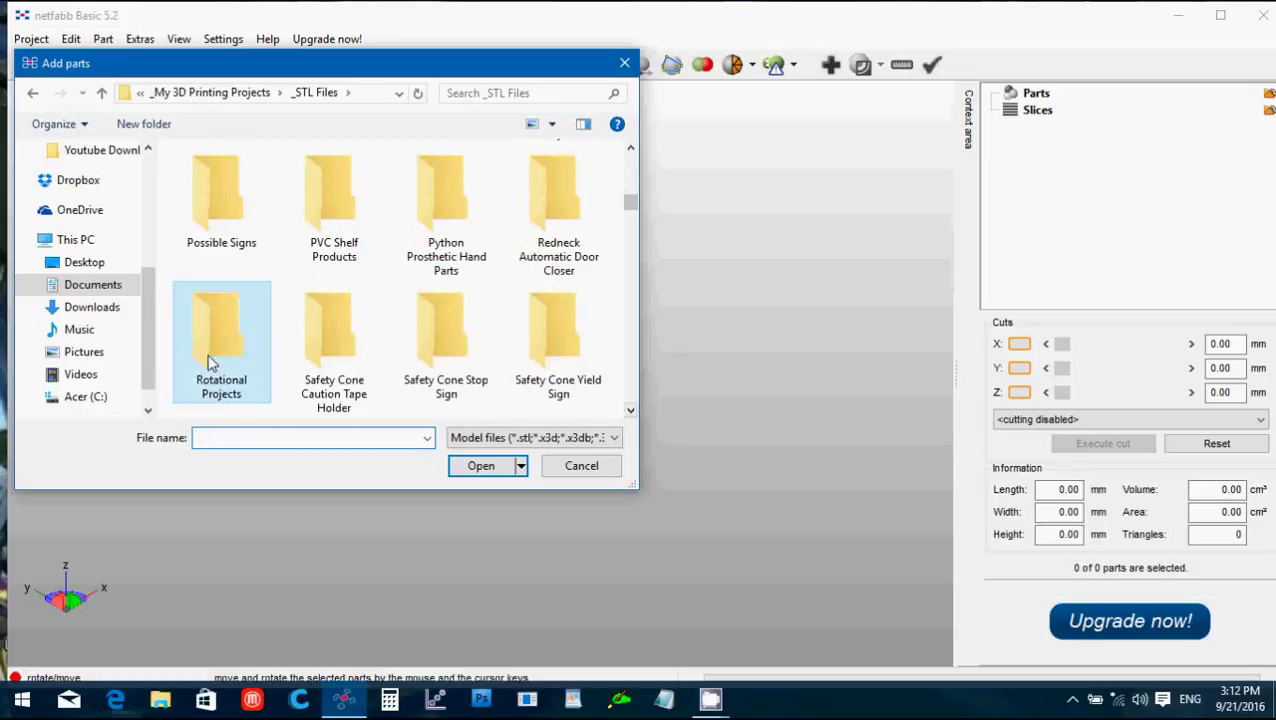
{"action": "double_click", "coordinate": [210, 362]}
{"action": "left_click", "coordinate": [221, 196]}
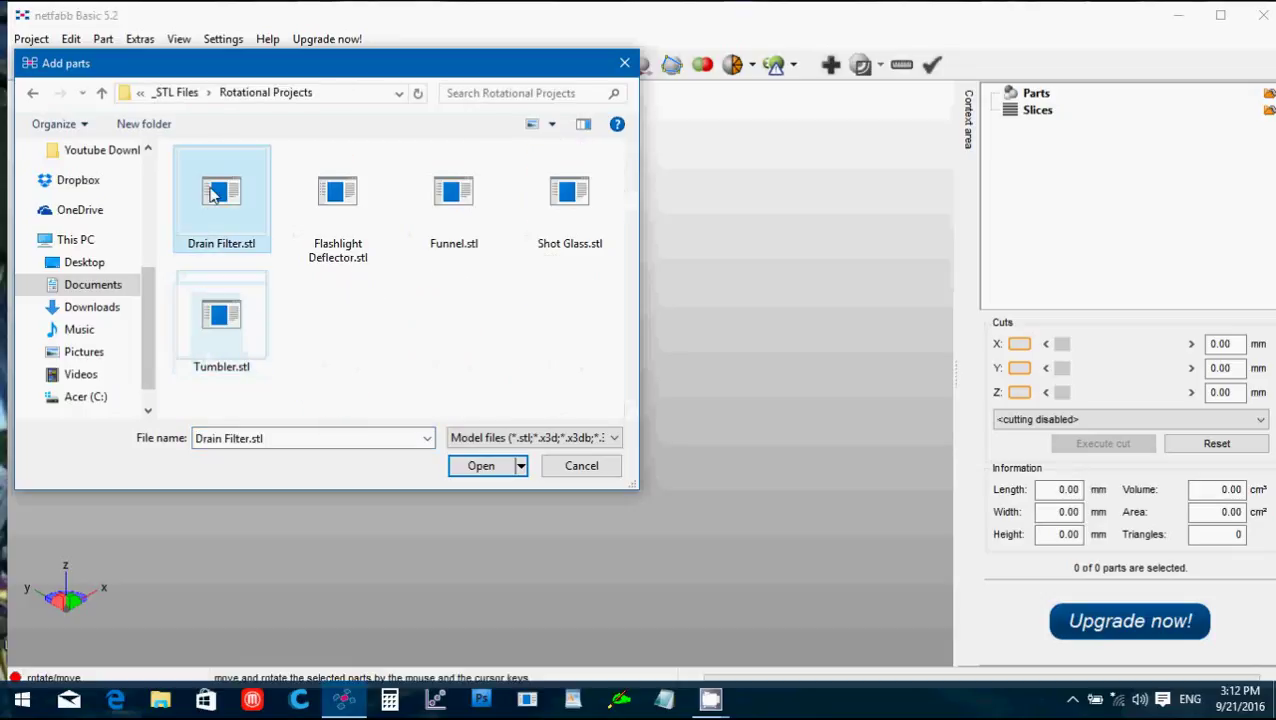
{"action": "left_click", "coordinate": [478, 466]}
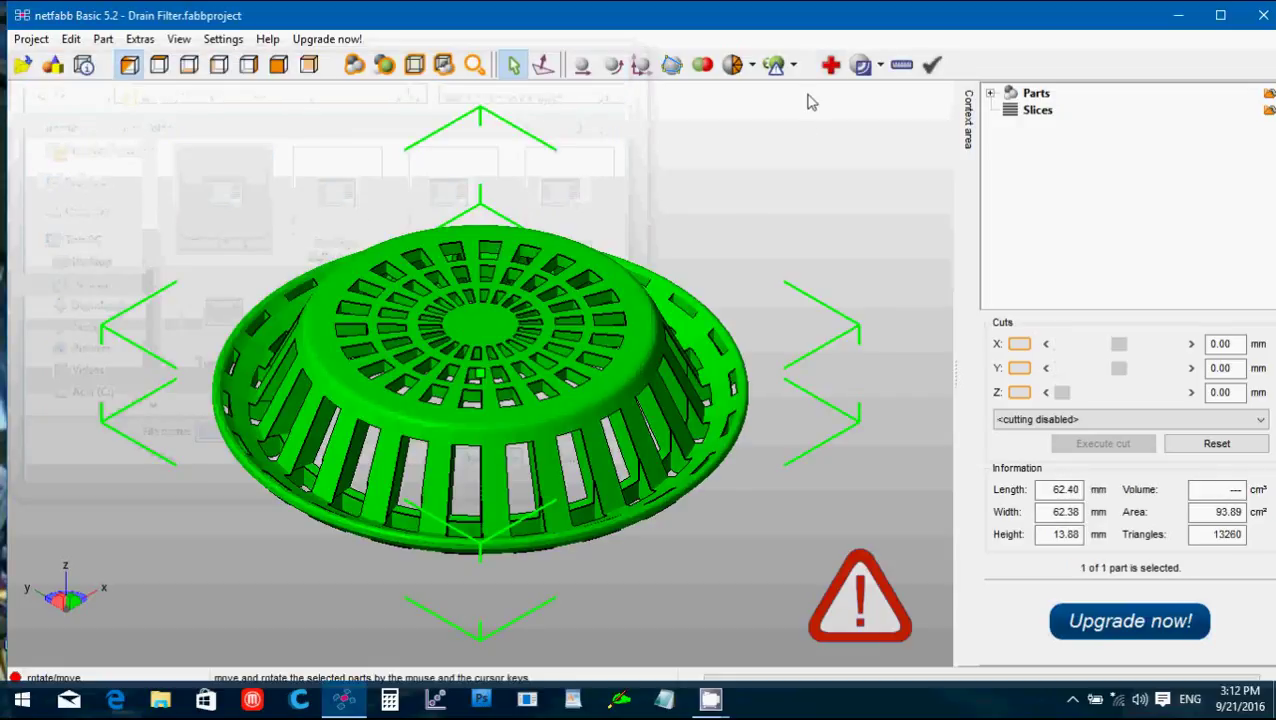
Run the Default repair on the drain filter mesh and apply it, keeping only the repaired part.
{"action": "left_click", "coordinate": [829, 66]}
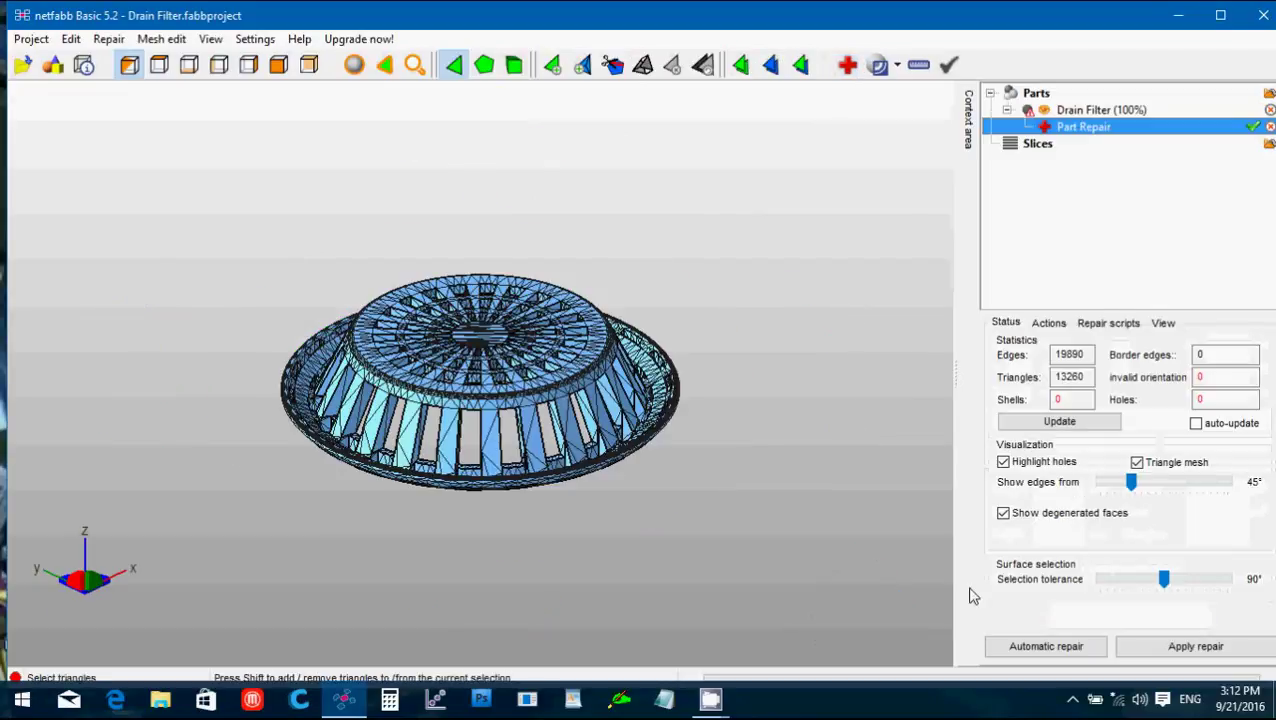
{"action": "left_click", "coordinate": [1010, 650]}
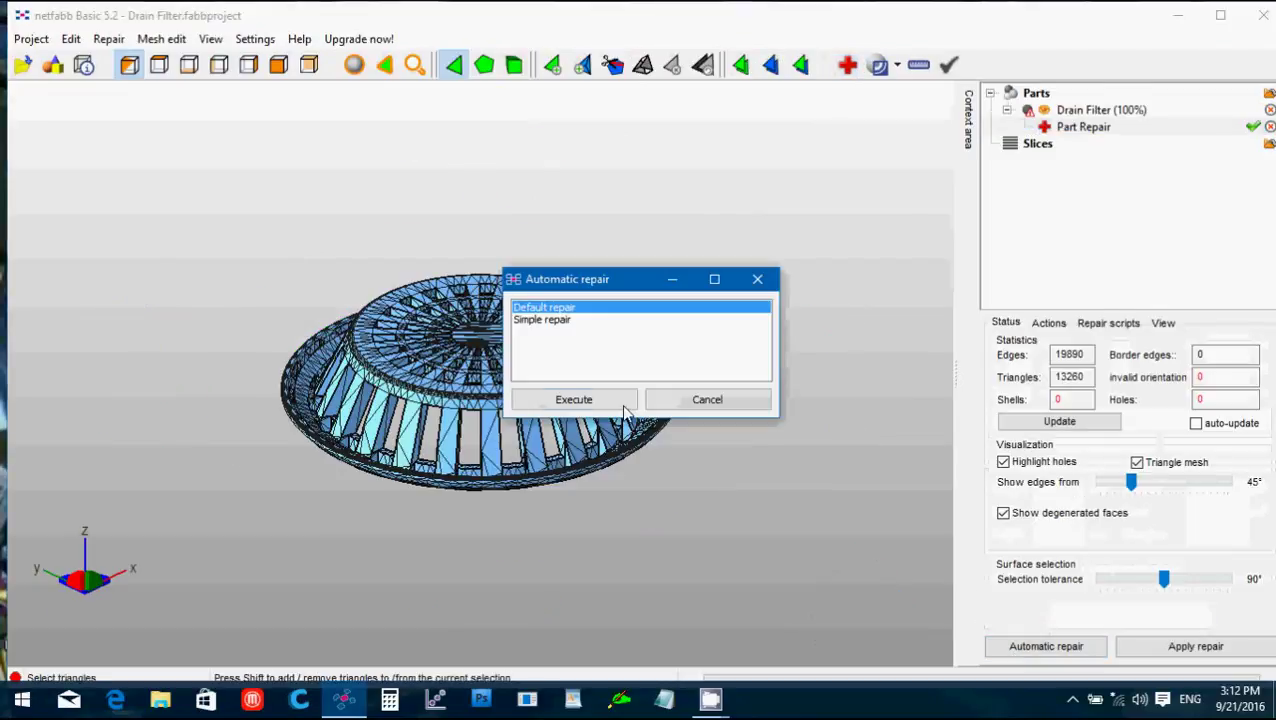
{"action": "left_click", "coordinate": [603, 402]}
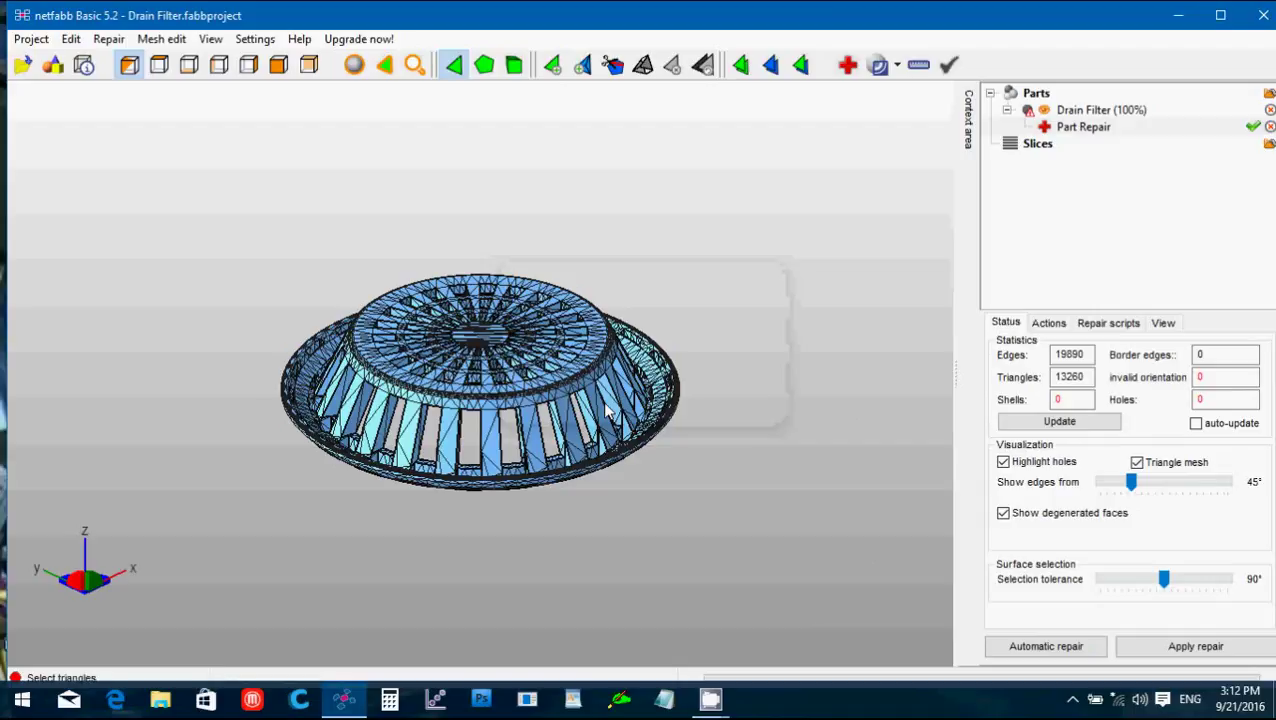
{"action": "left_click", "coordinate": [1156, 648]}
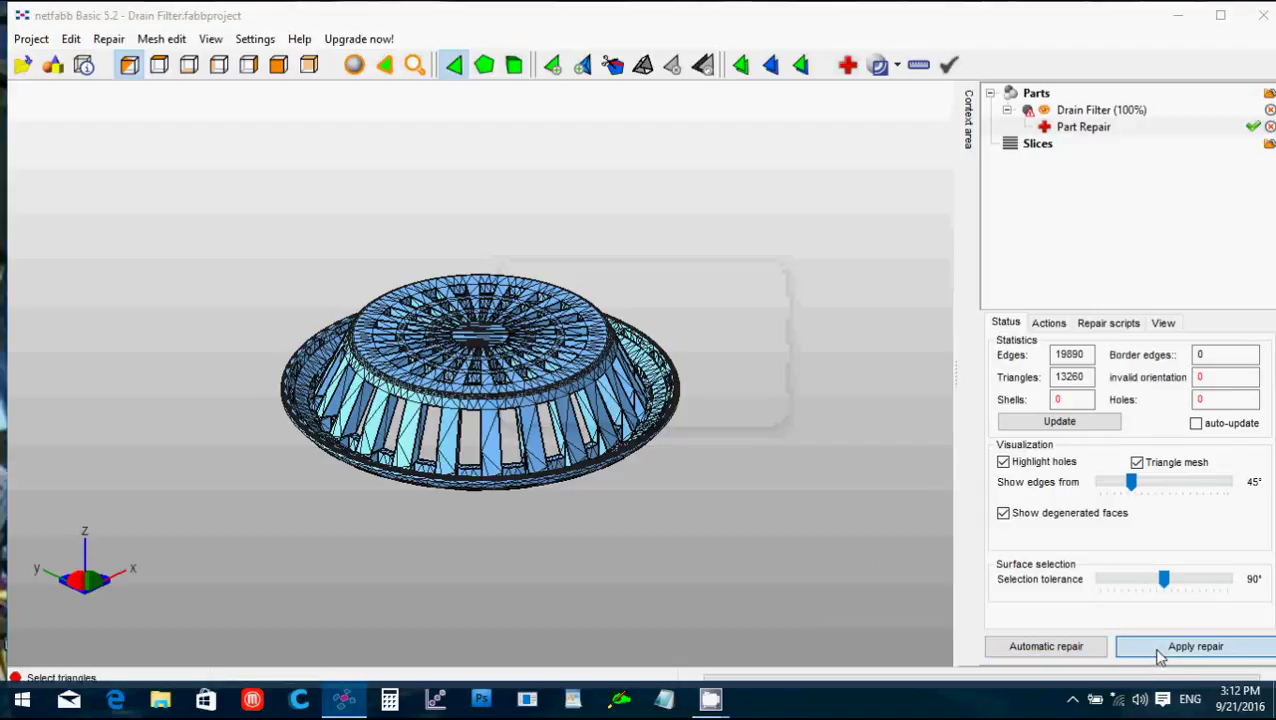
{"action": "left_click", "coordinate": [399, 406]}
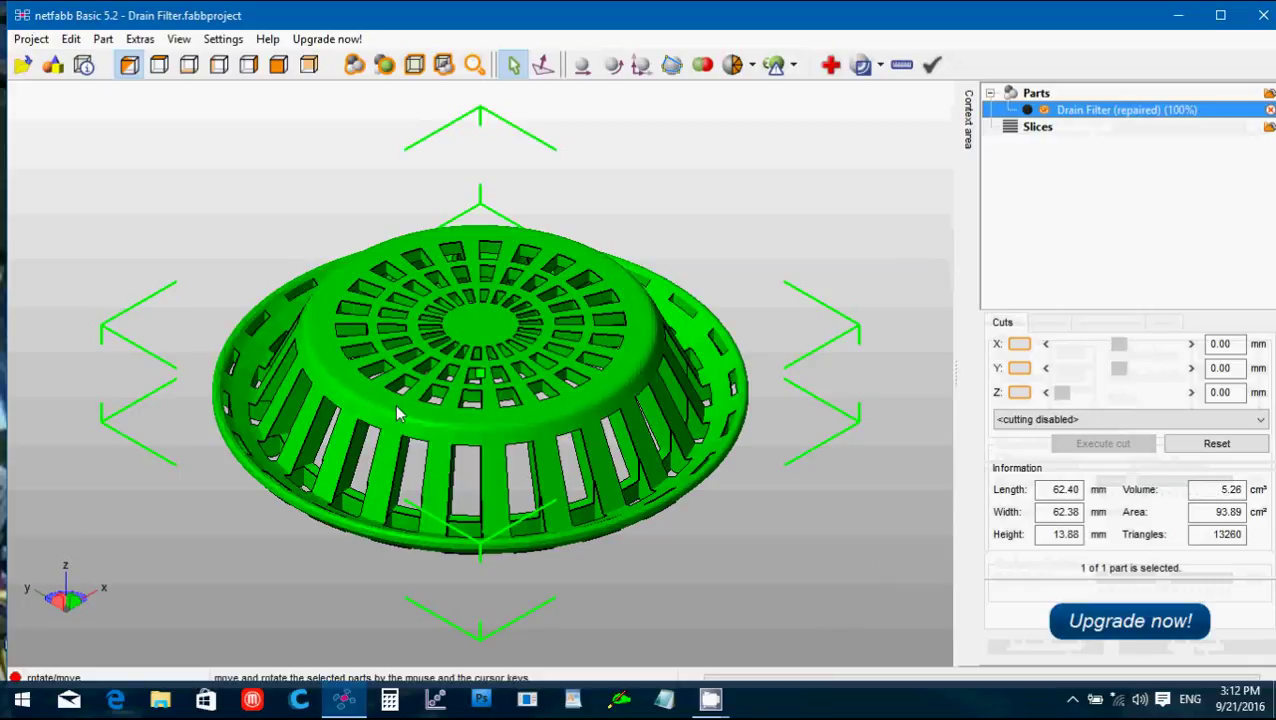
Export the repaired drain filter as Drain Filter (repaired).stl in the Rotational Projects folder, optimizing the mesh before export.
{"action": "left_click", "coordinate": [103, 39]}
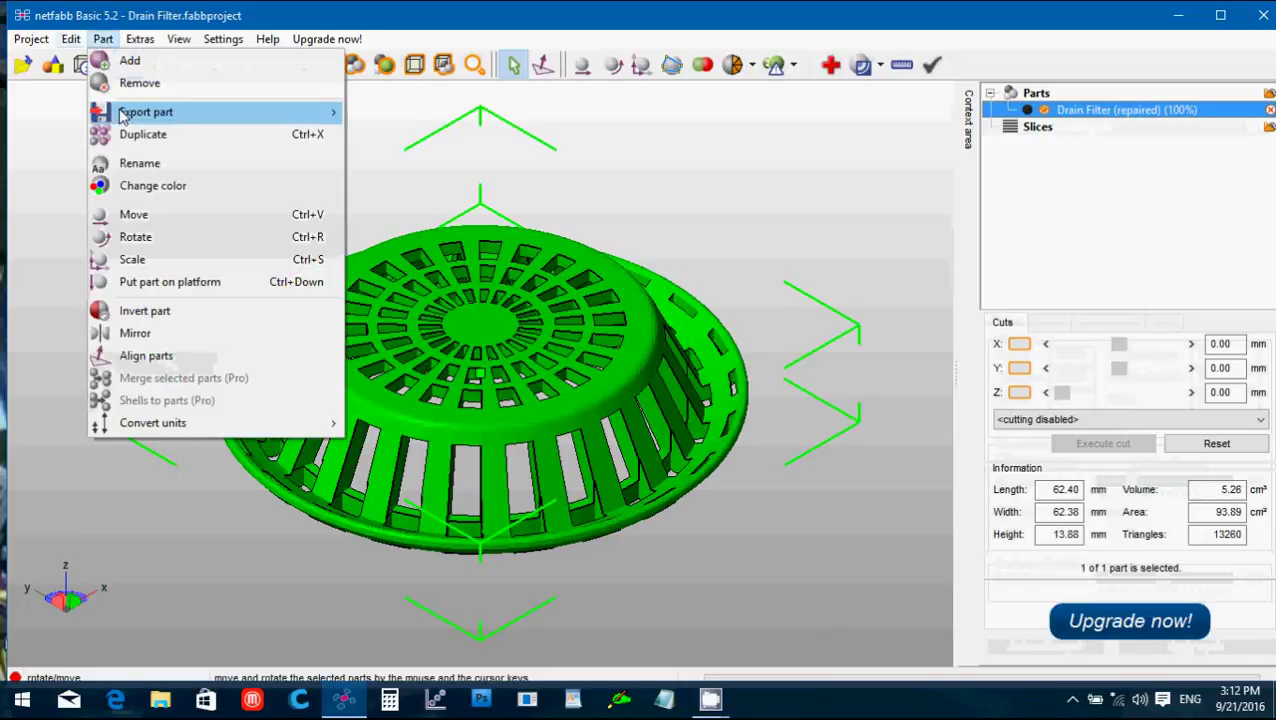
{"action": "mouse_move", "coordinate": [265, 117]}
{"action": "left_click", "coordinate": [436, 117]}
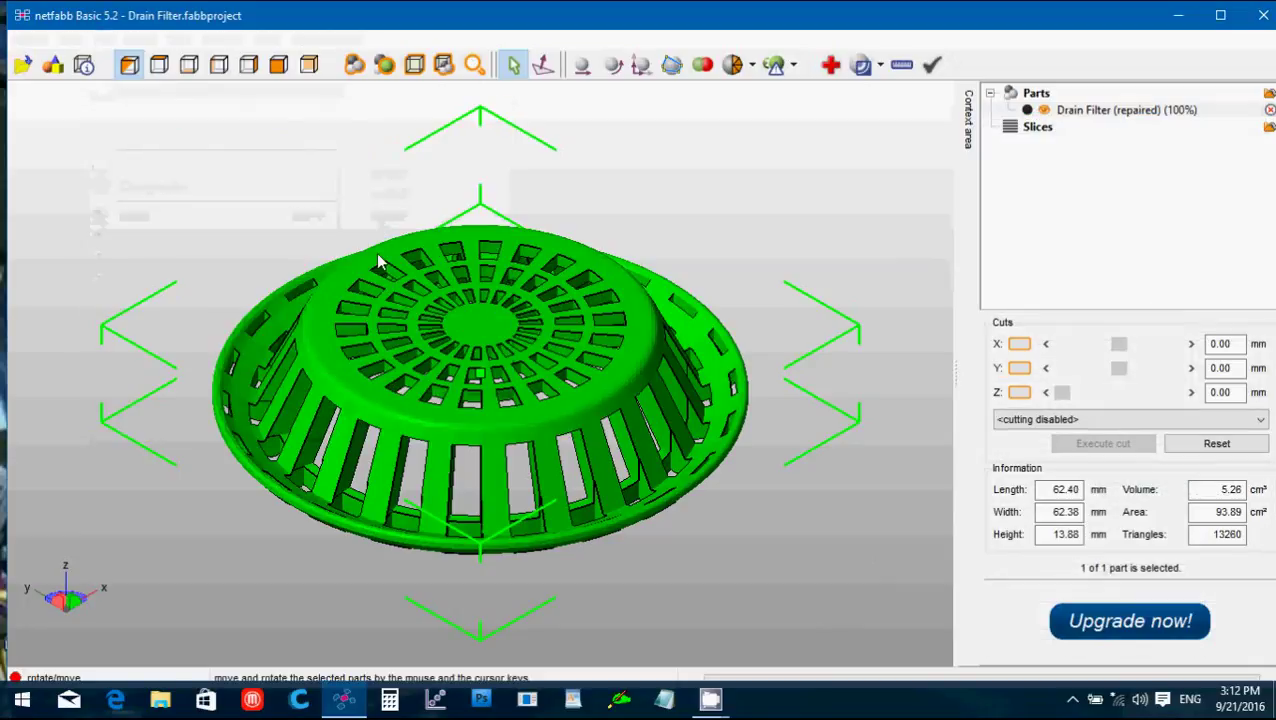
{"action": "left_click", "coordinate": [490, 470]}
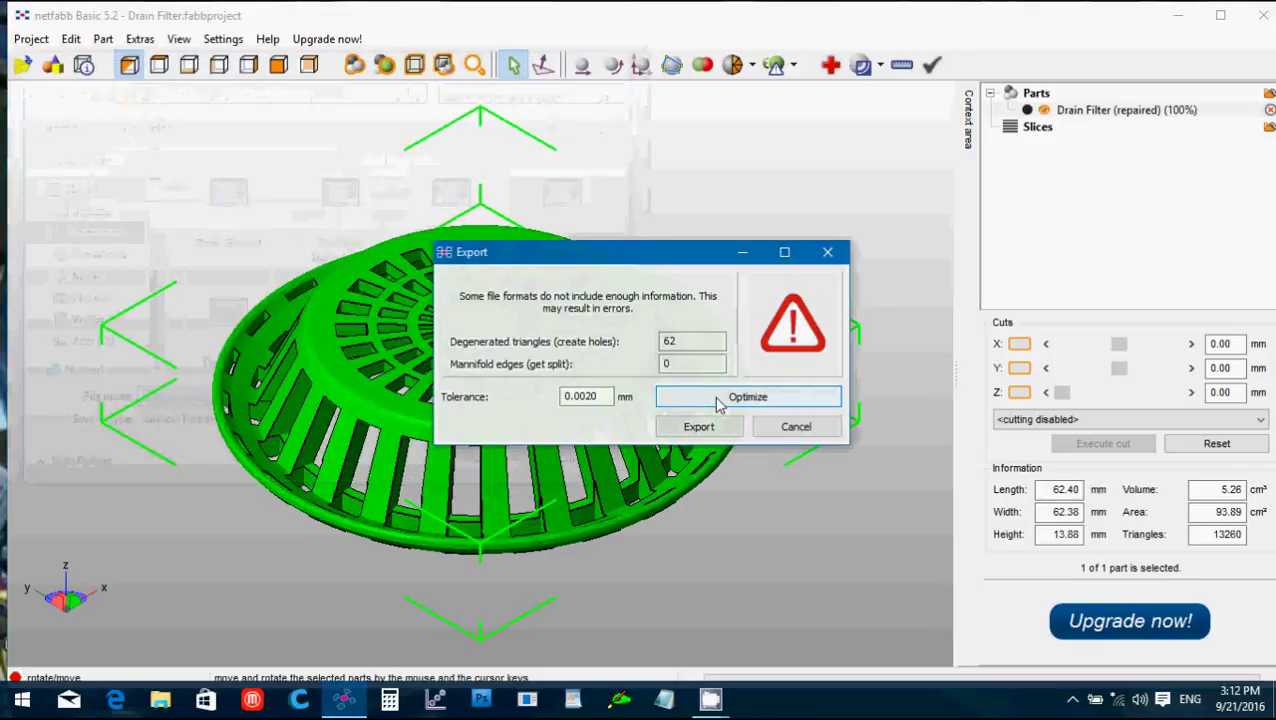
{"action": "left_click", "coordinate": [718, 400]}
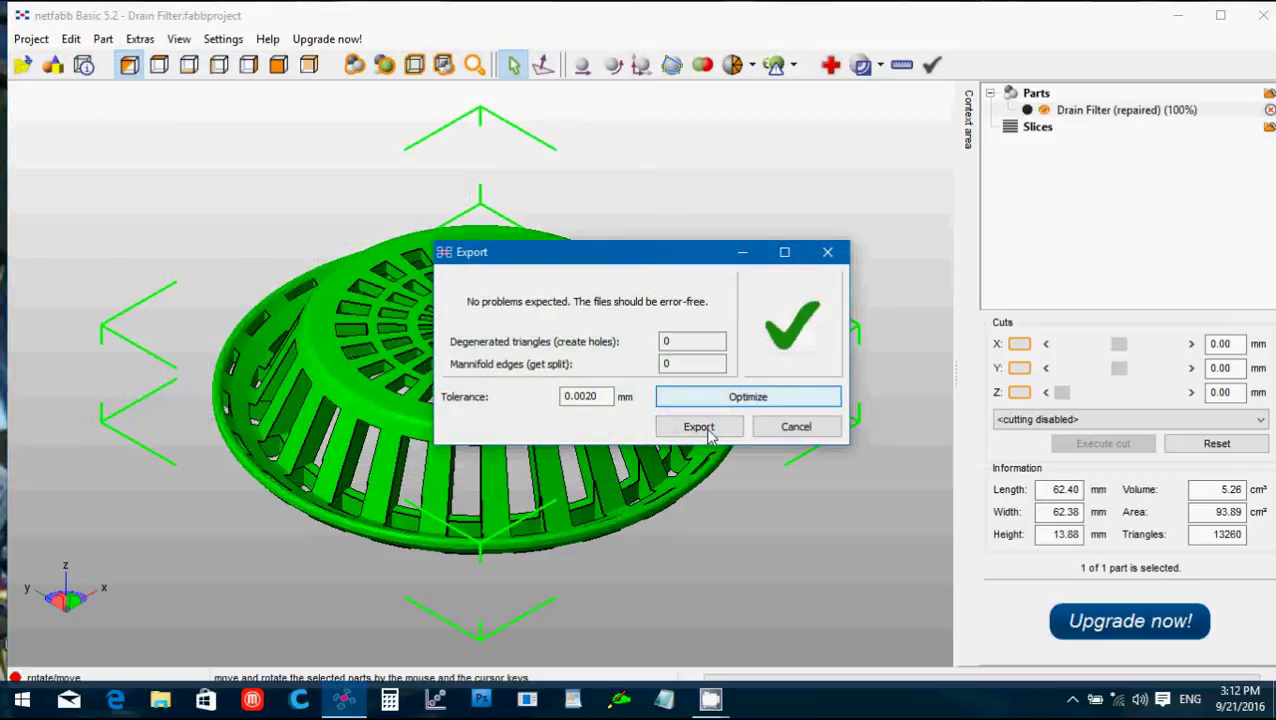
{"action": "left_click", "coordinate": [703, 428]}
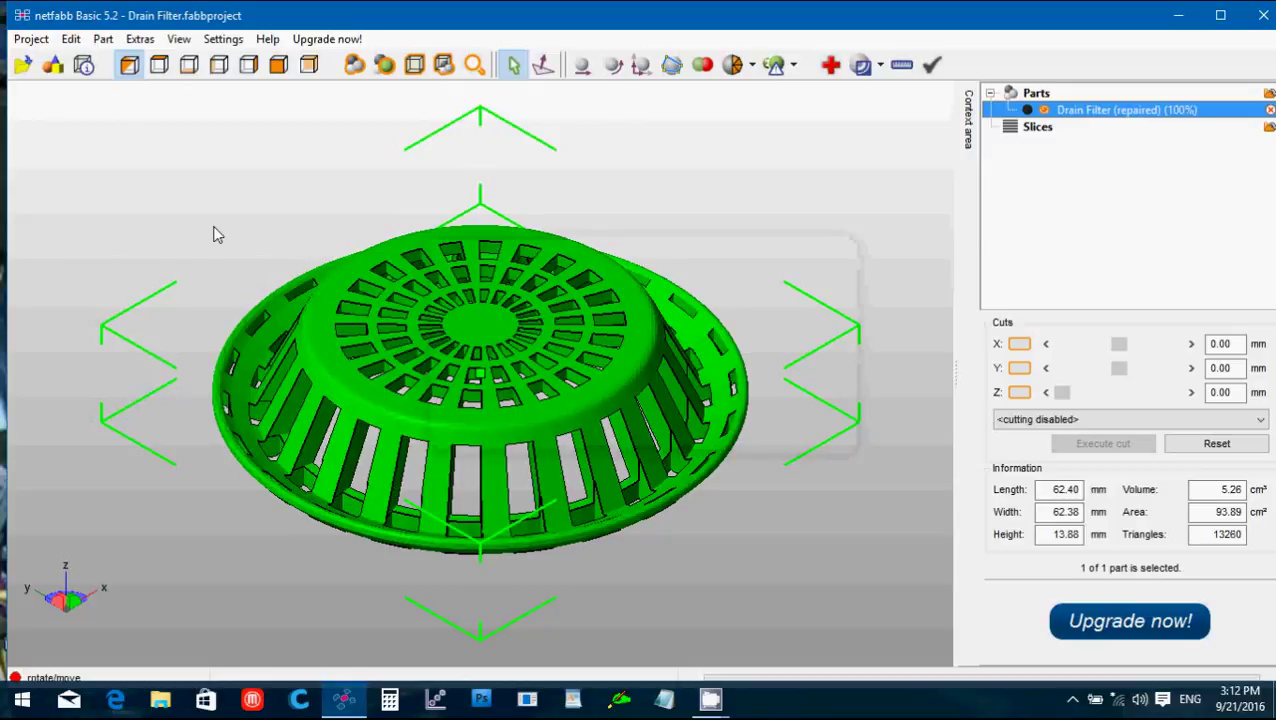
Remove the repaired drain filter from the project and add Flashlight Deflector.stl in its place.
{"action": "left_click", "coordinate": [102, 41]}
{"action": "left_click", "coordinate": [112, 83]}
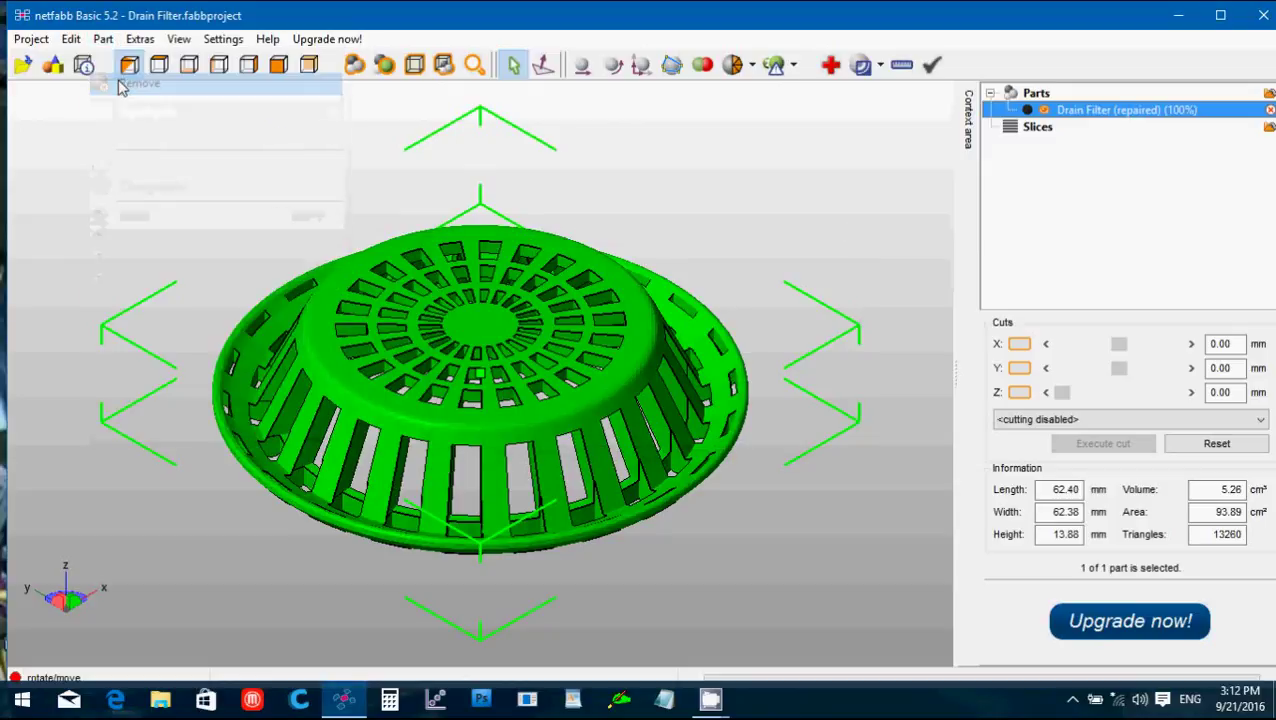
{"action": "left_click", "coordinate": [693, 351]}
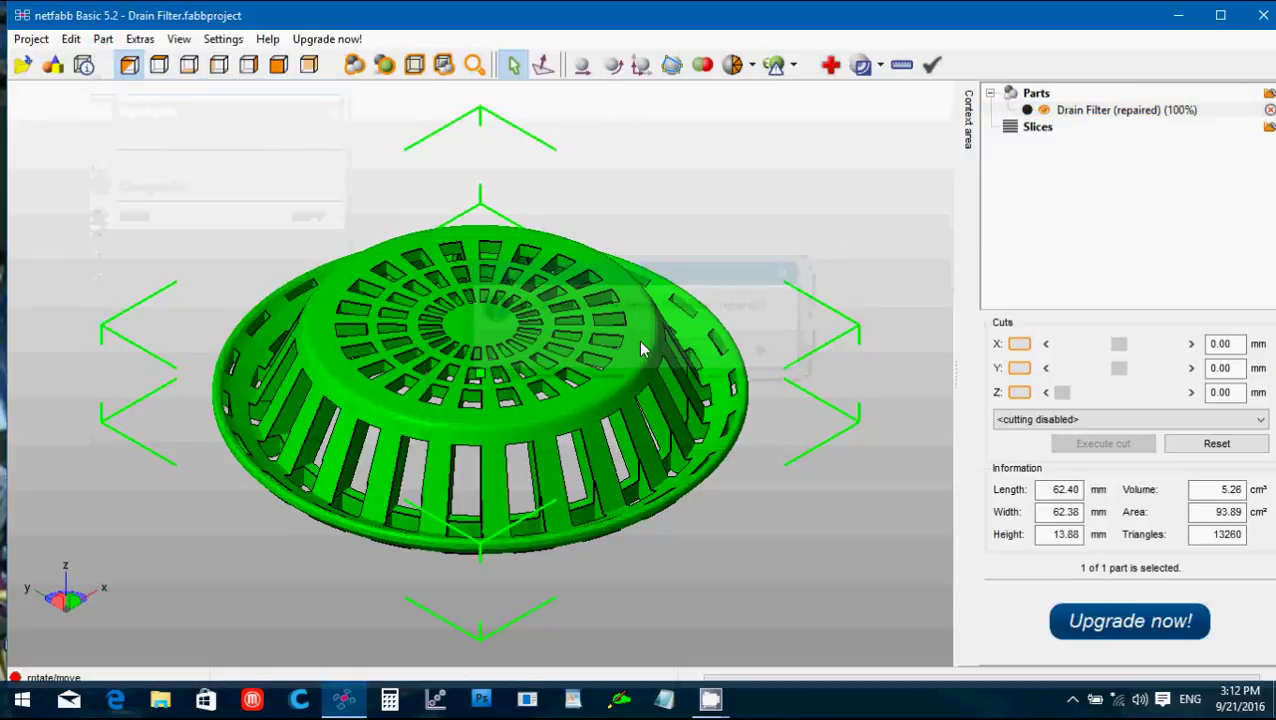
{"action": "left_click", "coordinate": [103, 40]}
{"action": "left_click", "coordinate": [112, 60]}
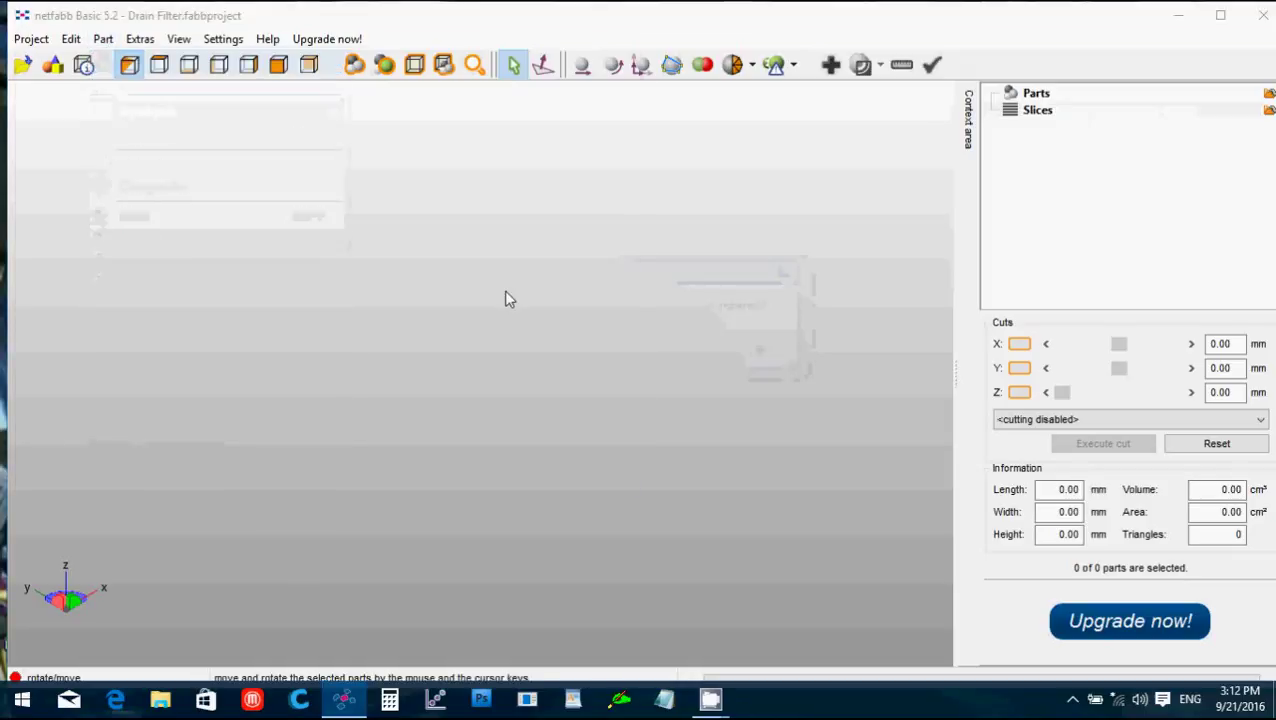
{"action": "left_click", "coordinate": [362, 213]}
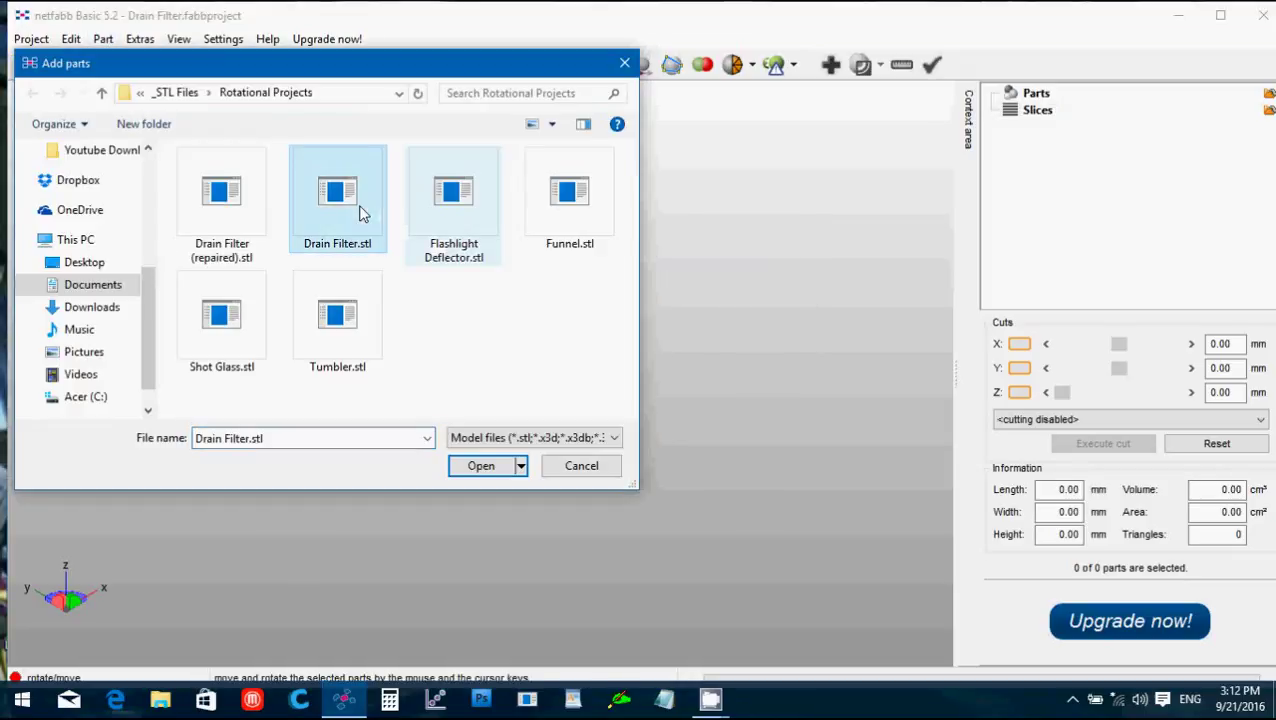
{"action": "left_click", "coordinate": [443, 212]}
{"action": "left_click", "coordinate": [481, 466]}
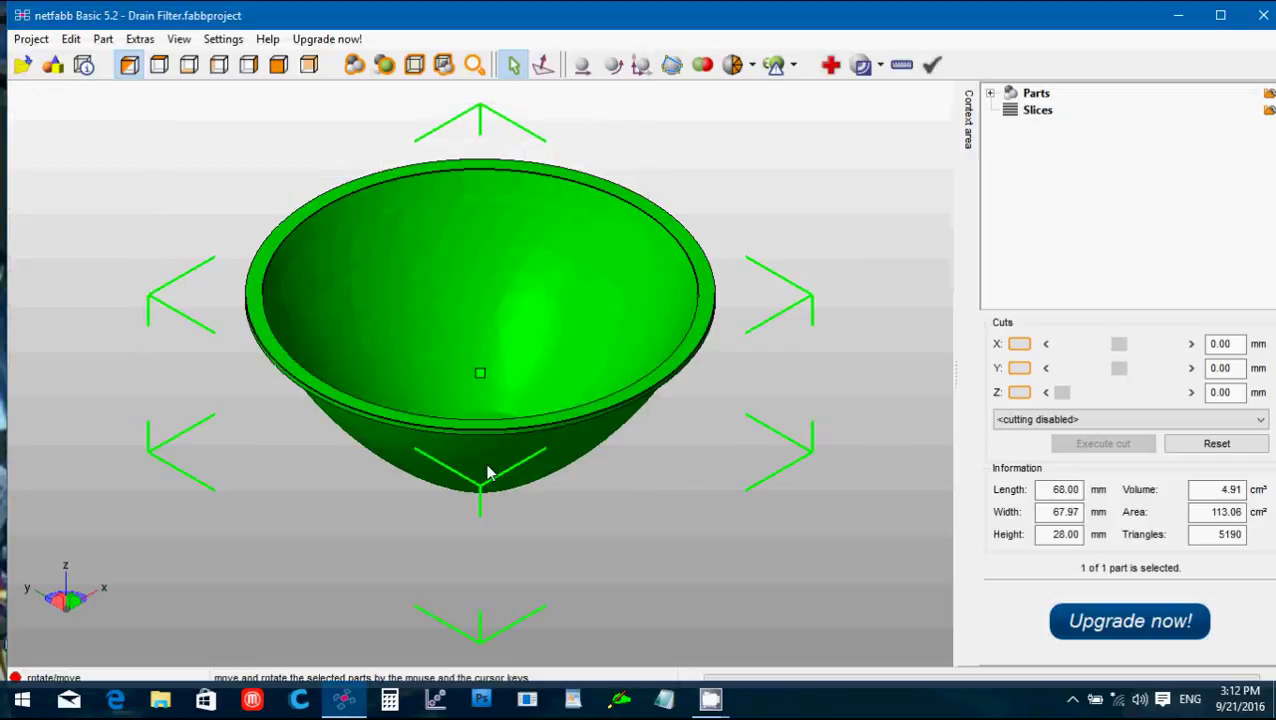
Remove the flashlight deflector from the project and add Funnel.stl in its place.
{"action": "left_click", "coordinate": [103, 39]}
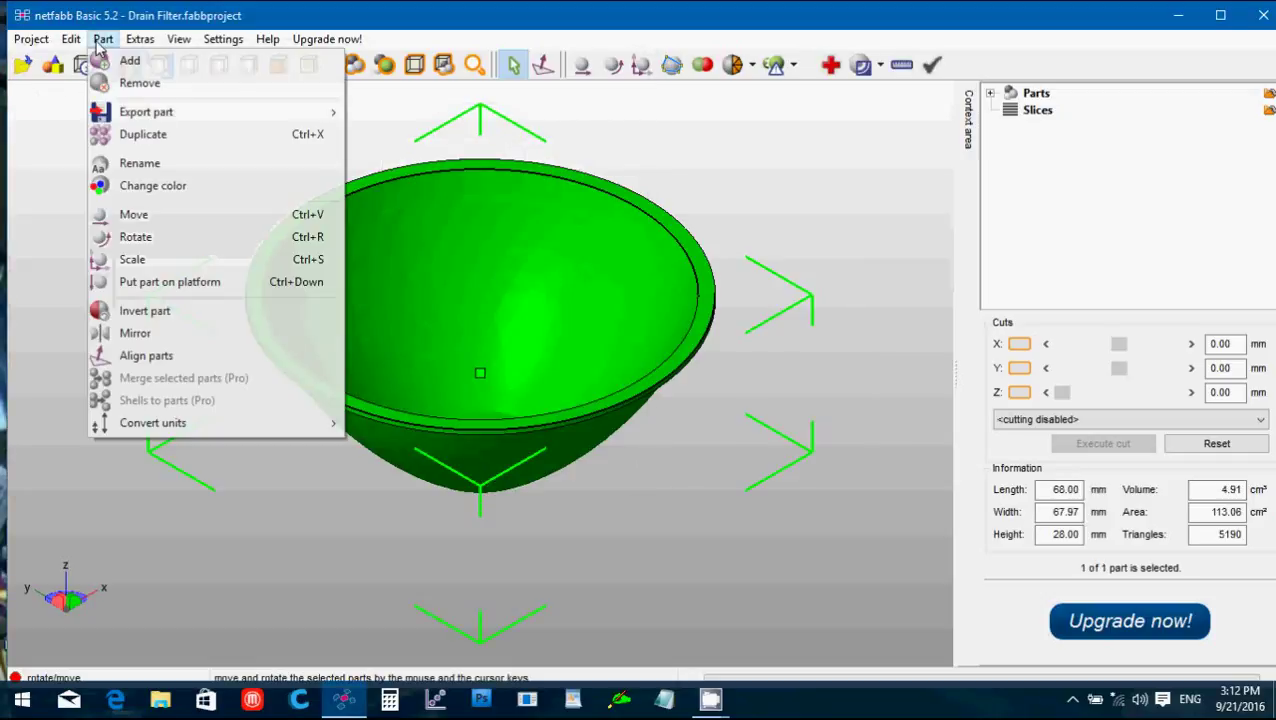
{"action": "left_click", "coordinate": [143, 88]}
{"action": "left_click", "coordinate": [680, 352]}
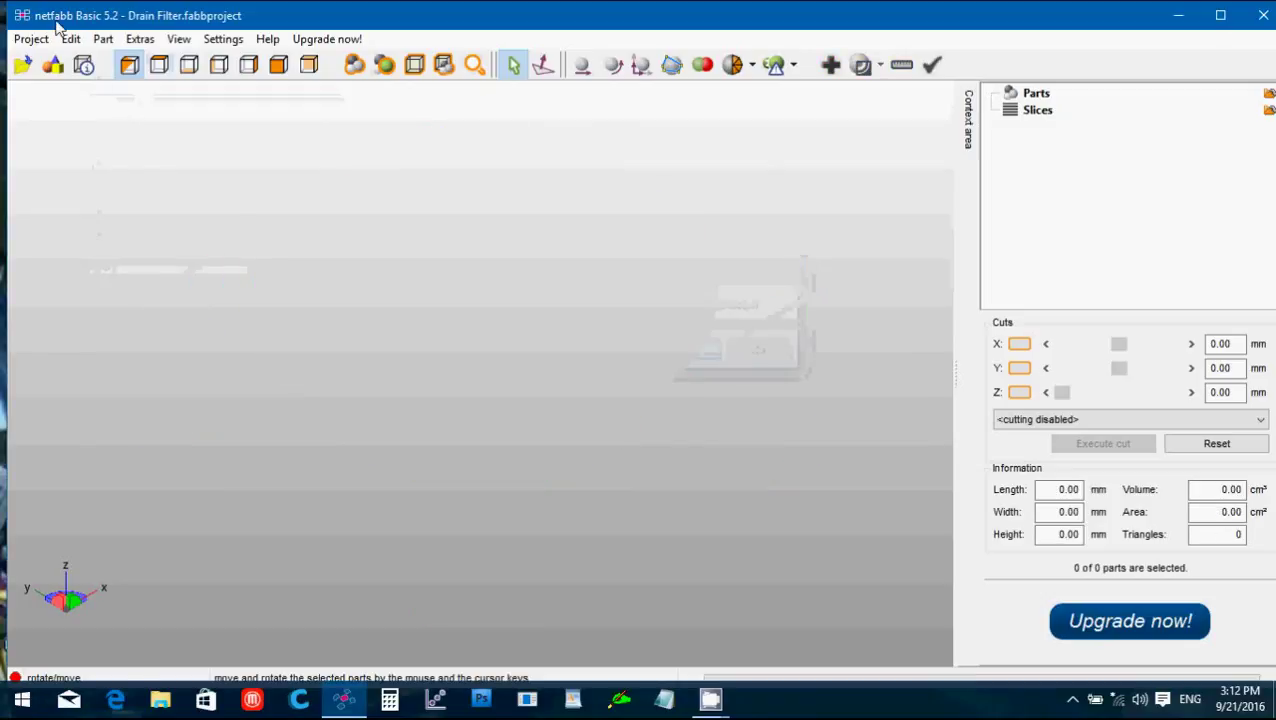
{"action": "left_click", "coordinate": [103, 39]}
{"action": "left_click", "coordinate": [110, 59]}
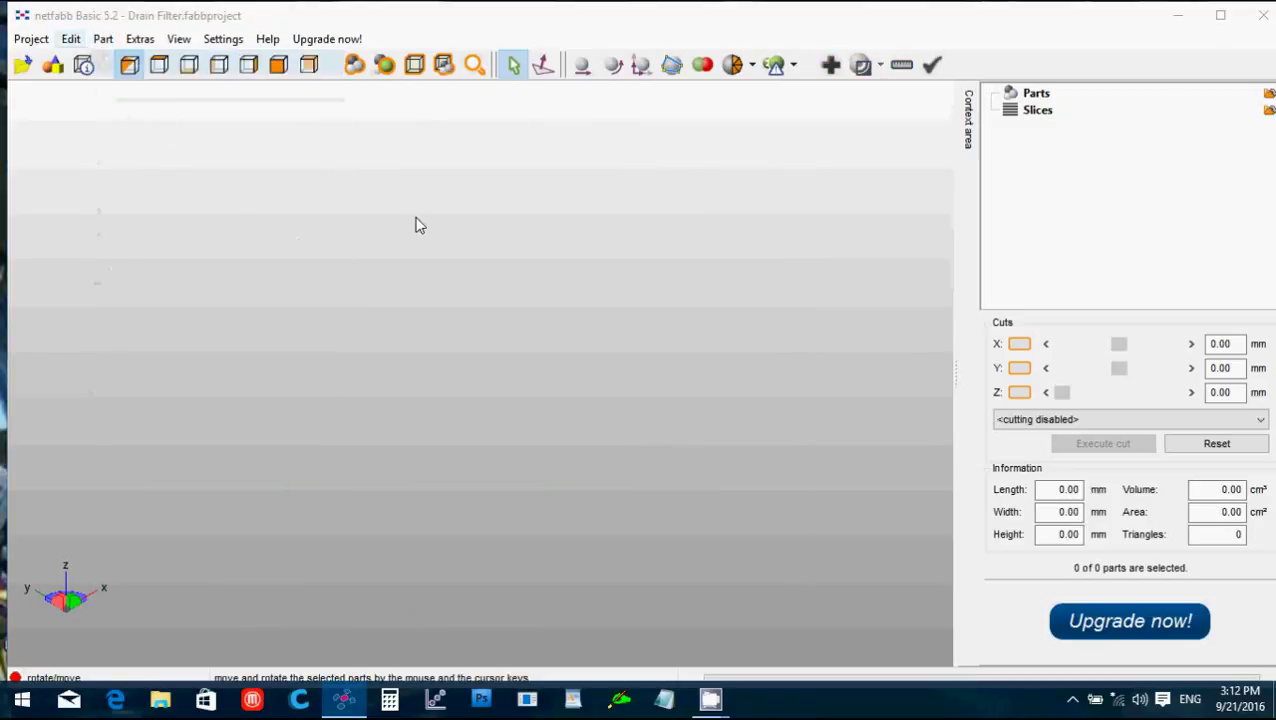
{"action": "left_click", "coordinate": [550, 197]}
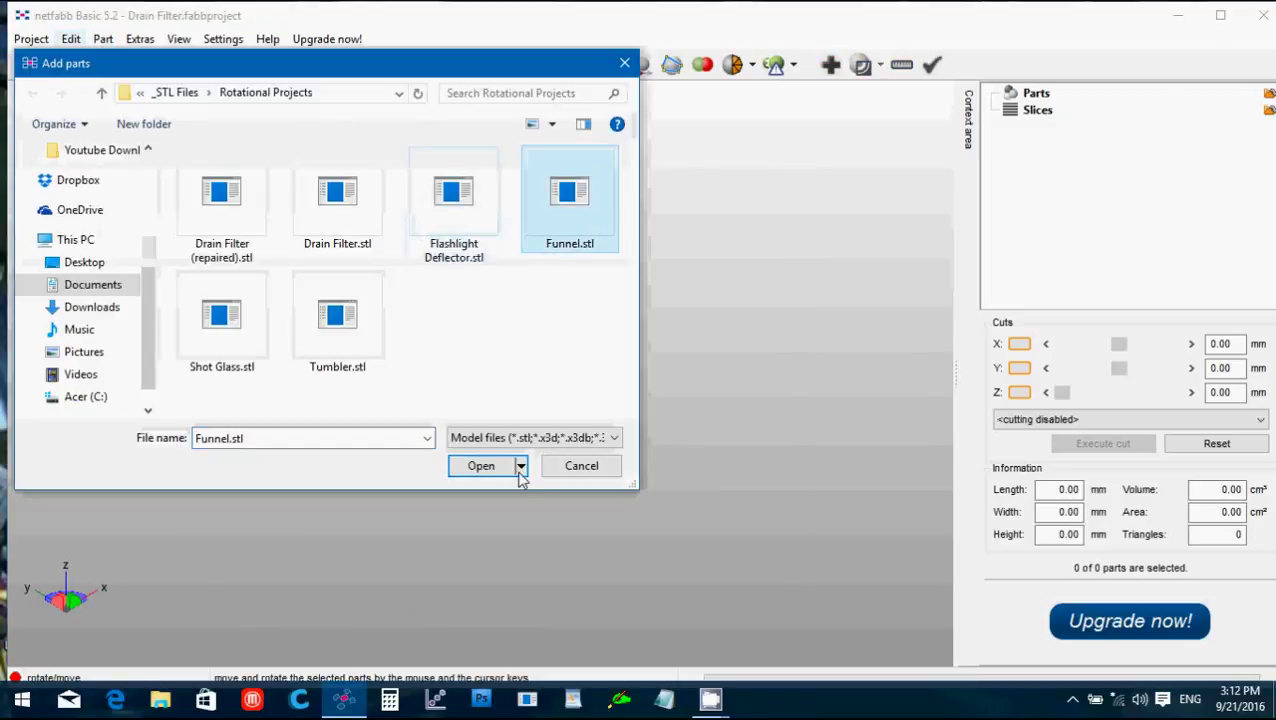
{"action": "left_click", "coordinate": [499, 467]}
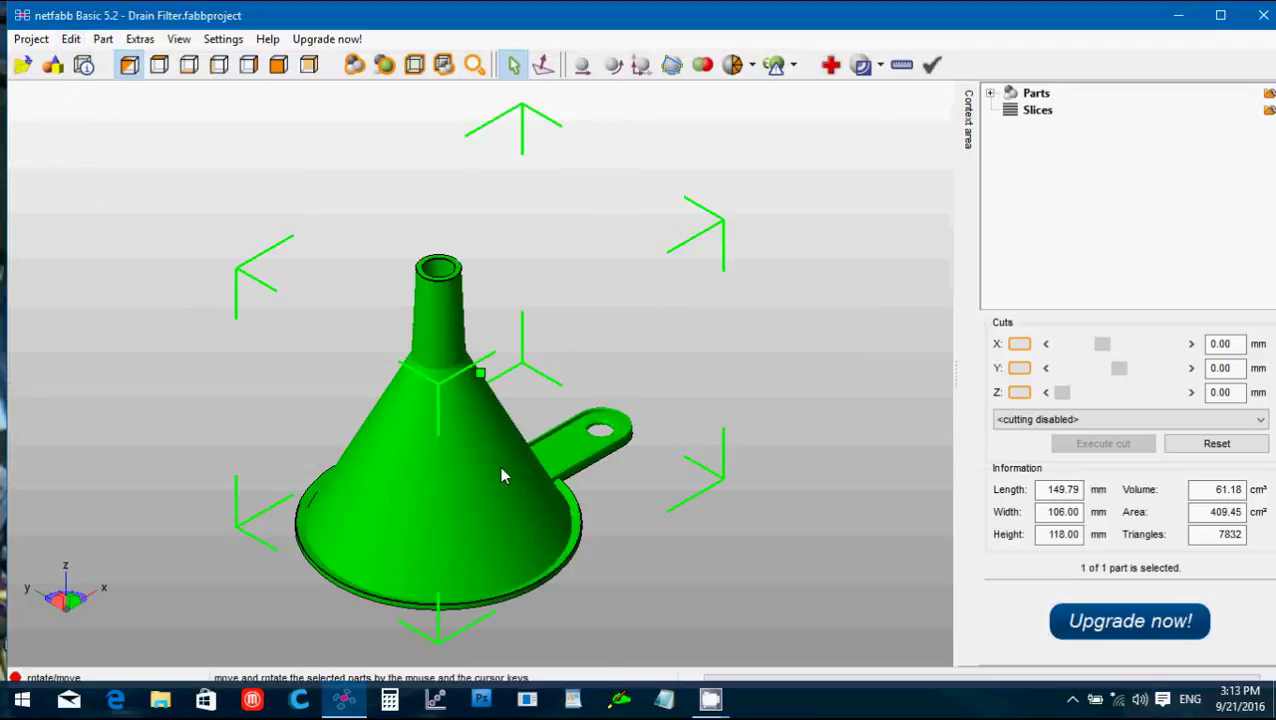
Remove the funnel from the project and add Shot Glass.stl in its place.
{"action": "left_click", "coordinate": [100, 40]}
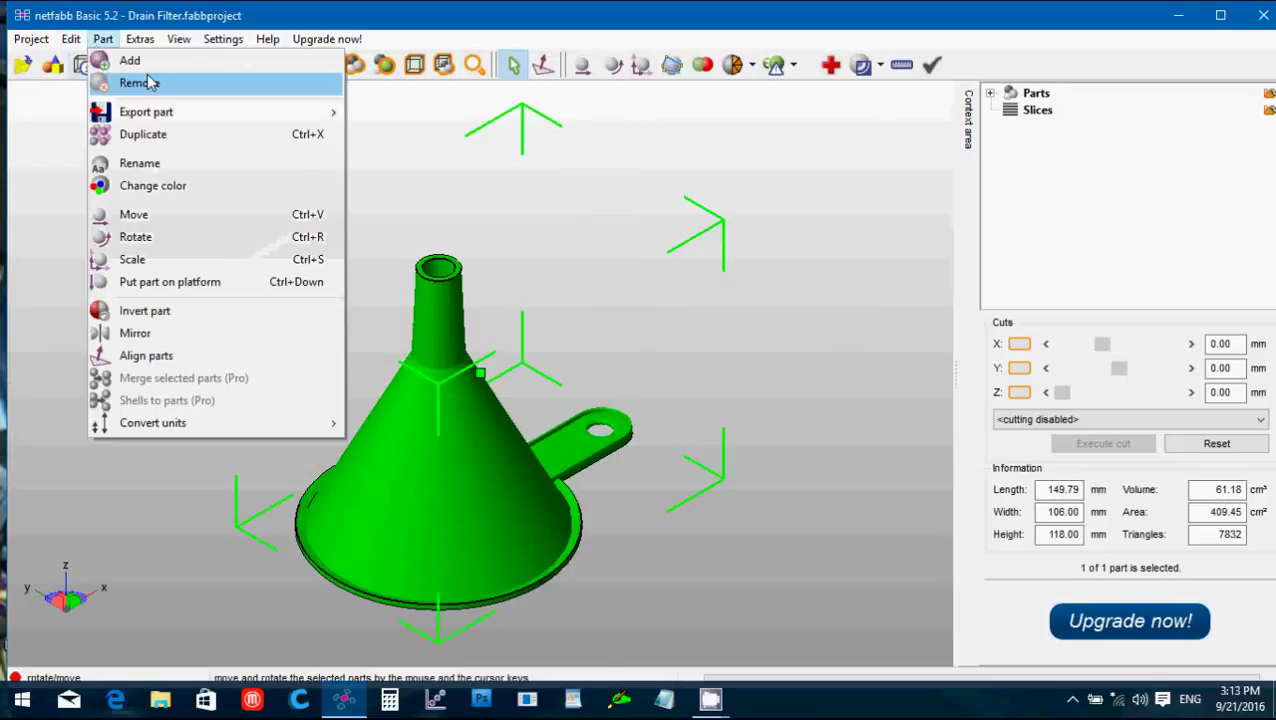
{"action": "left_click", "coordinate": [192, 83]}
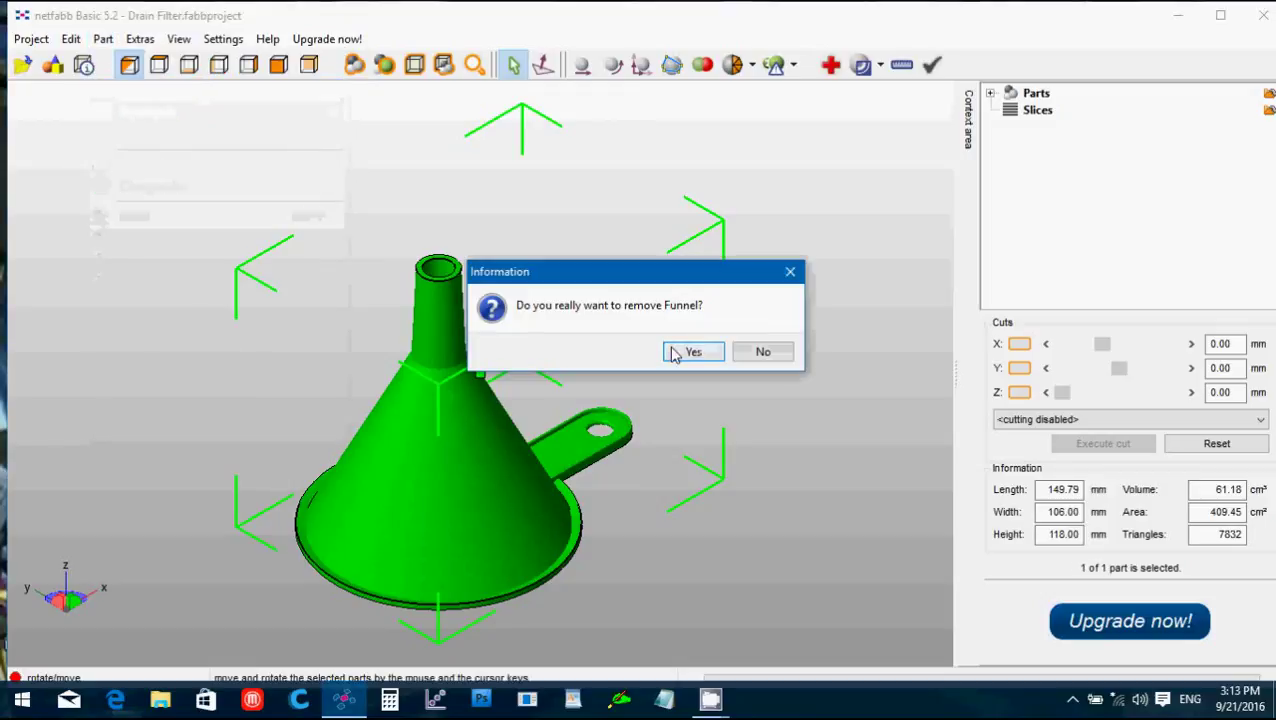
{"action": "left_click", "coordinate": [690, 352]}
{"action": "left_click", "coordinate": [103, 39]}
{"action": "left_click", "coordinate": [124, 61]}
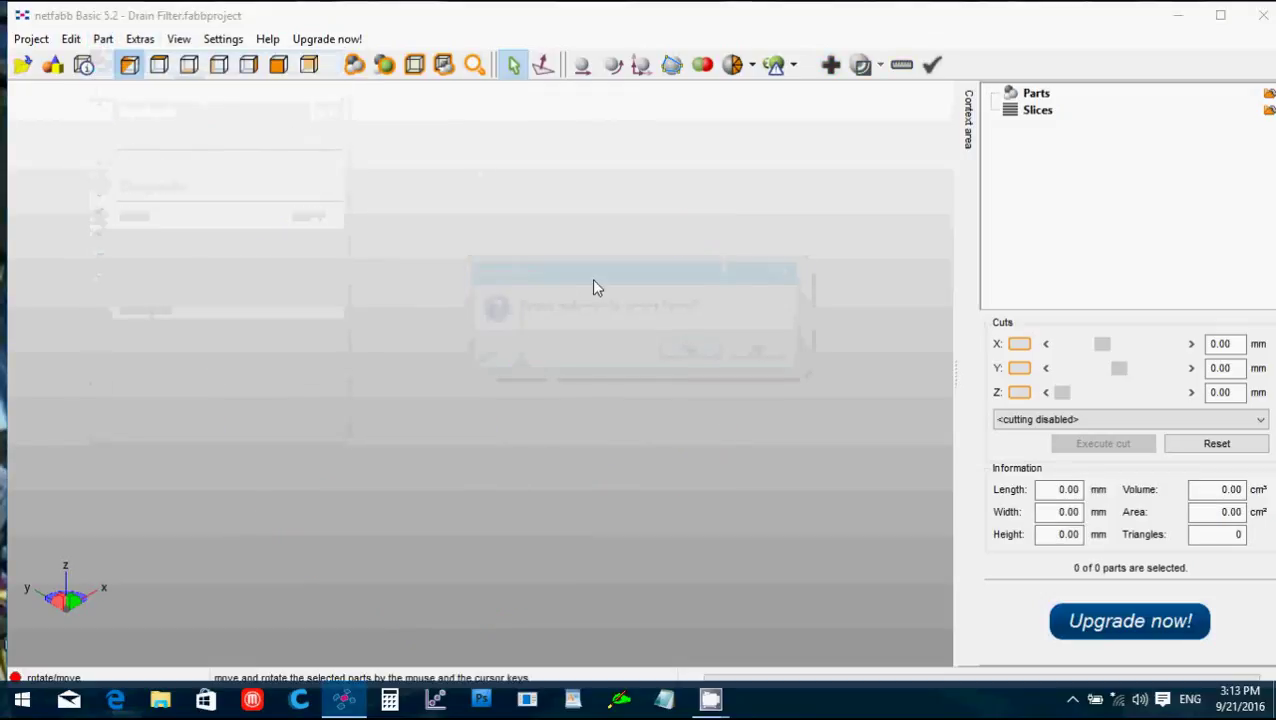
{"action": "left_click", "coordinate": [230, 330]}
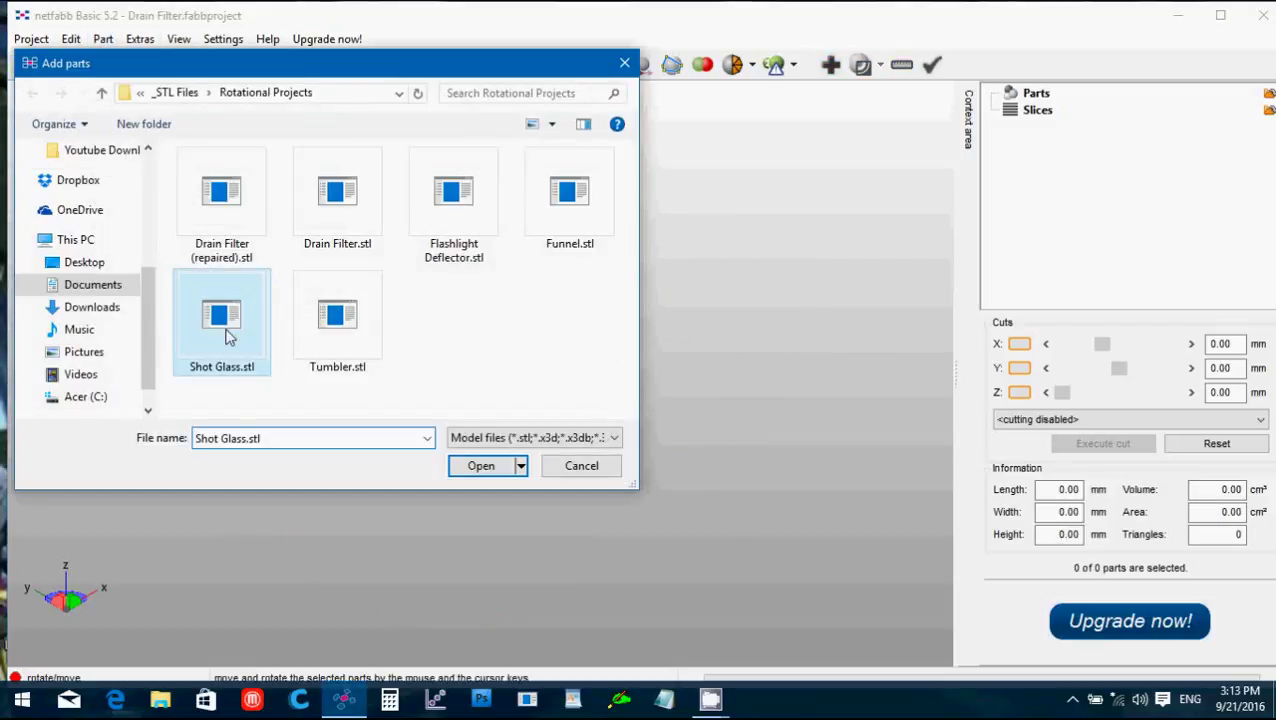
{"action": "left_click", "coordinate": [462, 466]}
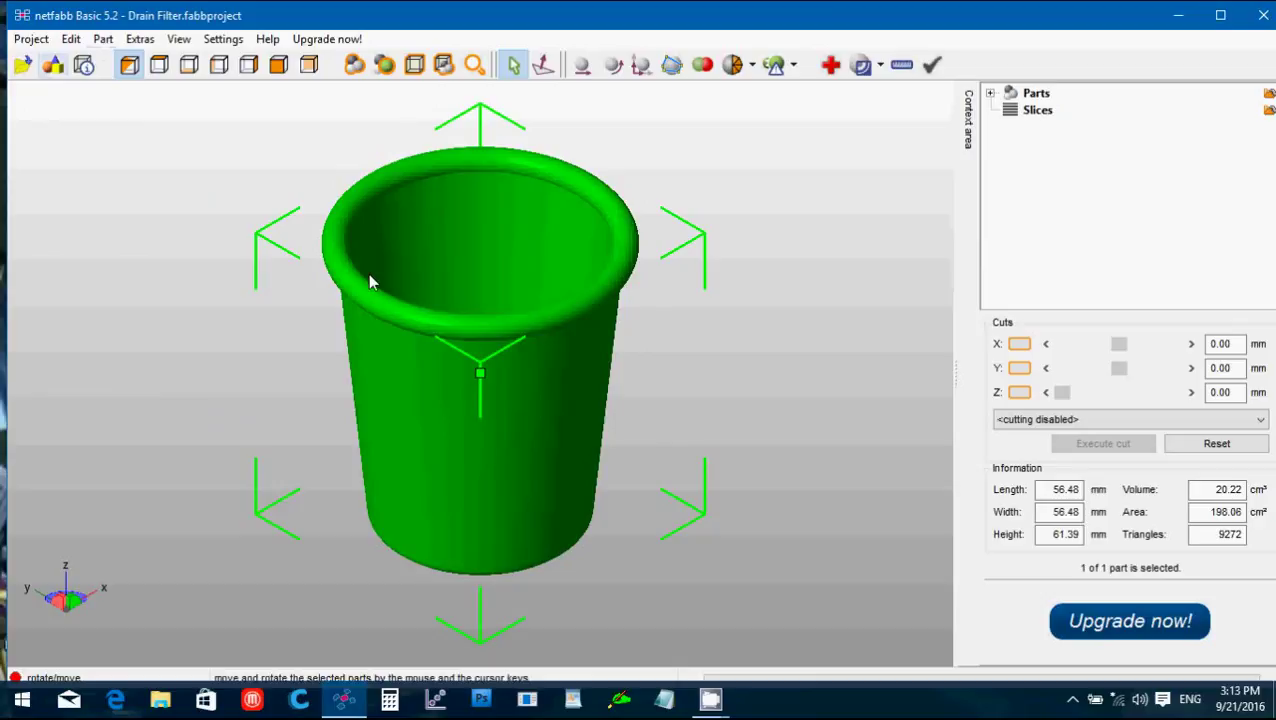
Remove the shot glass from the project and add Tumbler.stl from the Rotational Projects folder in its place.
{"action": "left_click", "coordinate": [103, 38]}
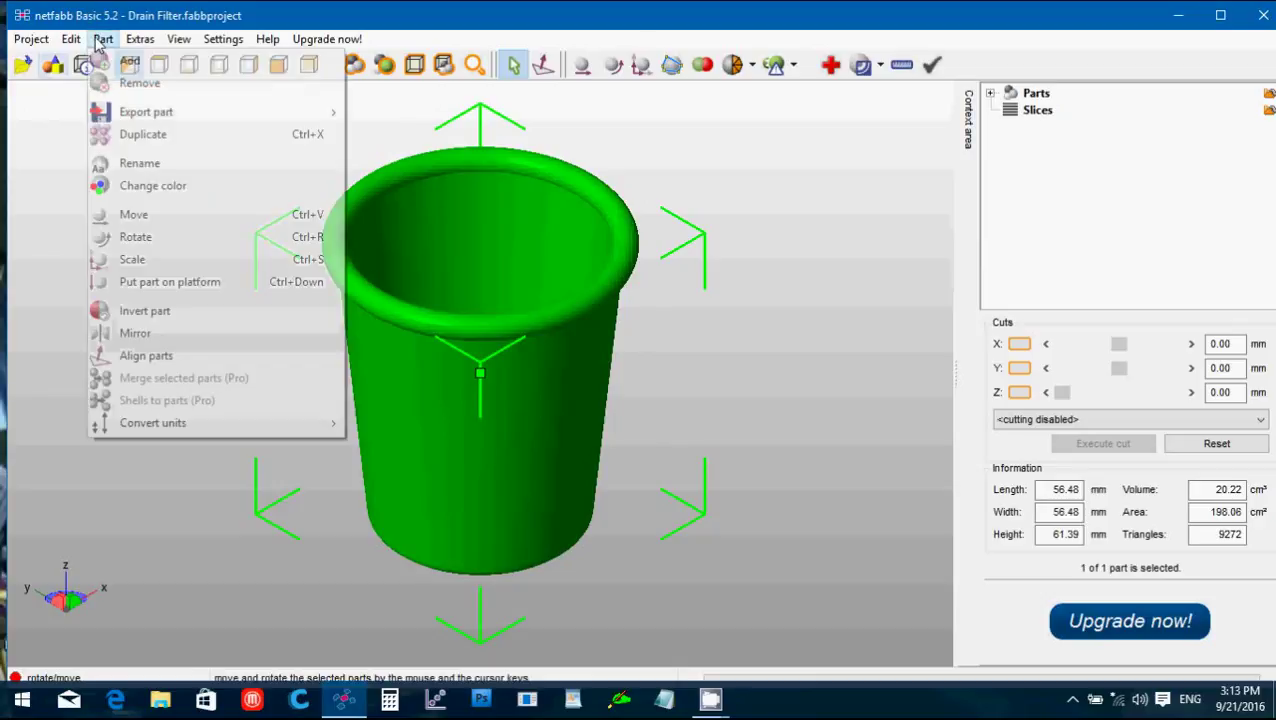
{"action": "left_click", "coordinate": [125, 84]}
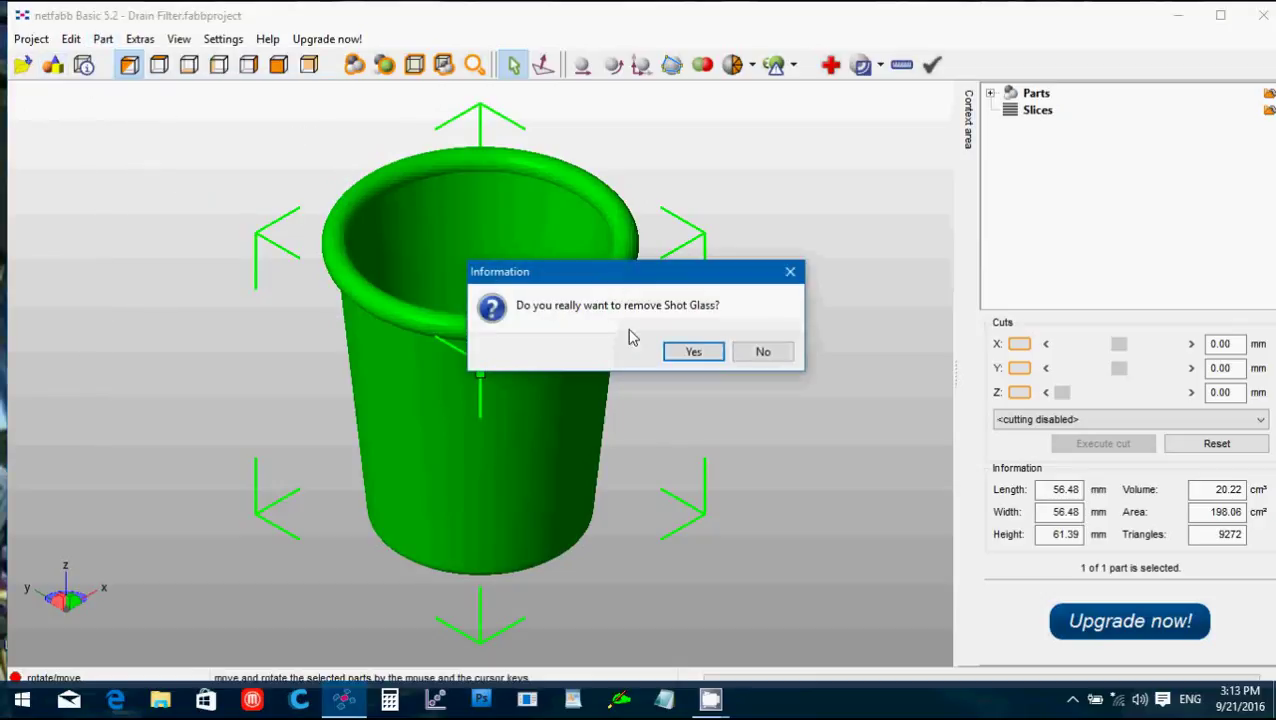
{"action": "left_click", "coordinate": [694, 350]}
{"action": "left_click", "coordinate": [103, 38]}
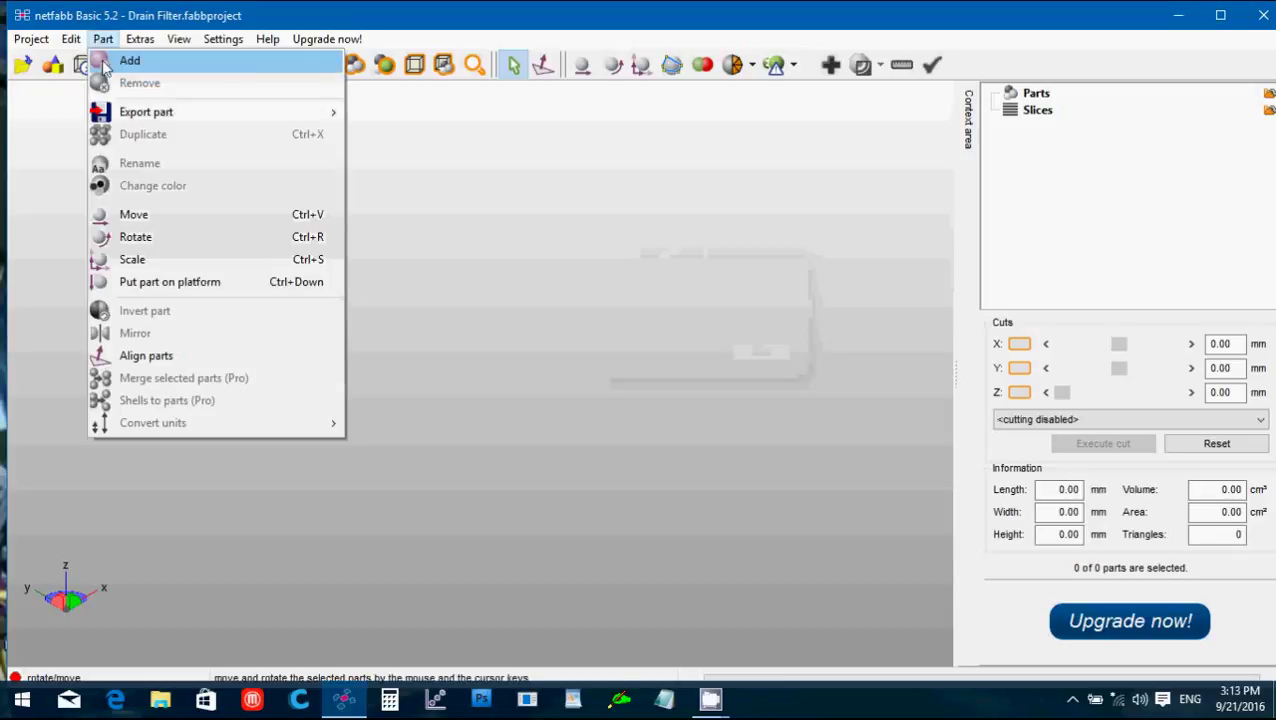
{"action": "left_click", "coordinate": [118, 58]}
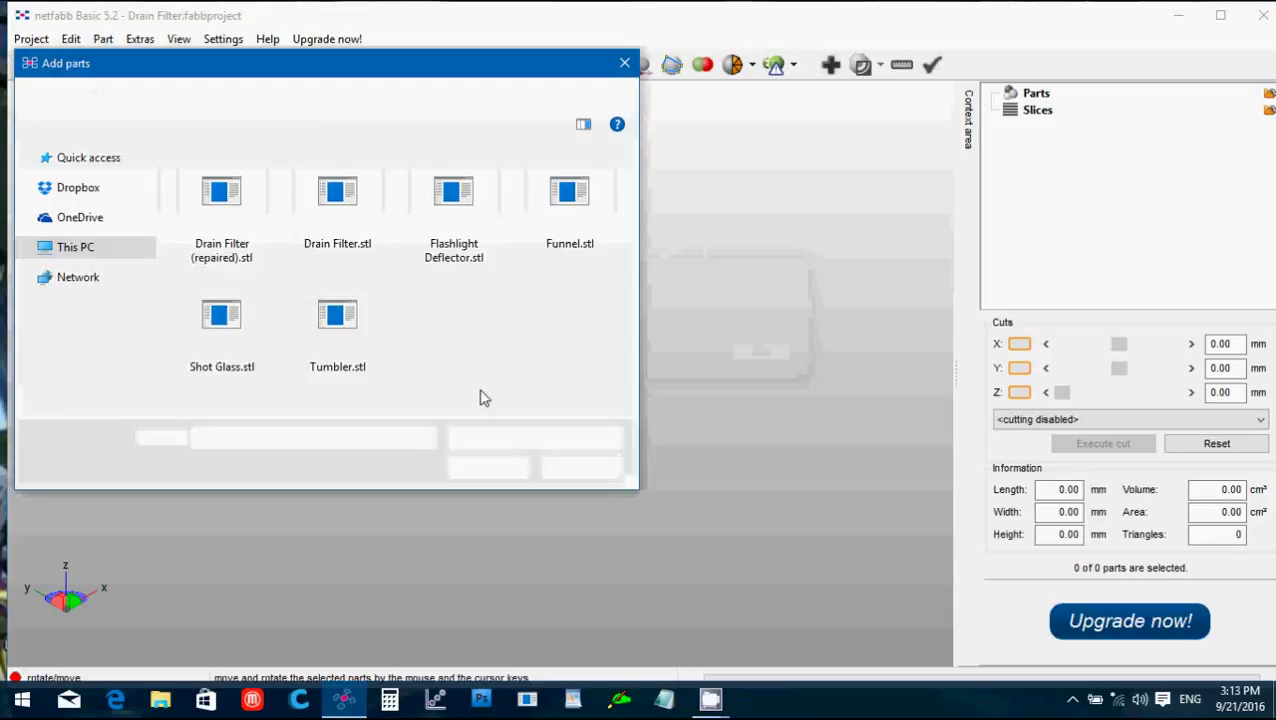
{"action": "left_click", "coordinate": [343, 340]}
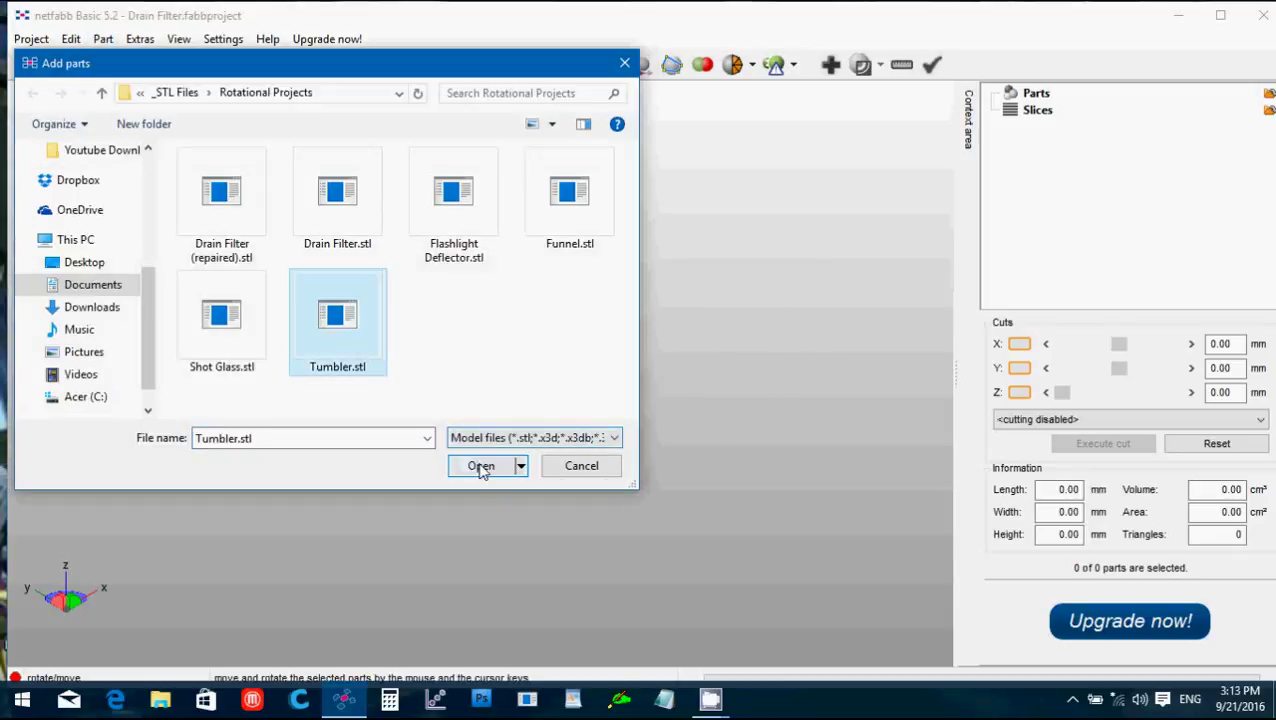
{"action": "left_click", "coordinate": [478, 465]}
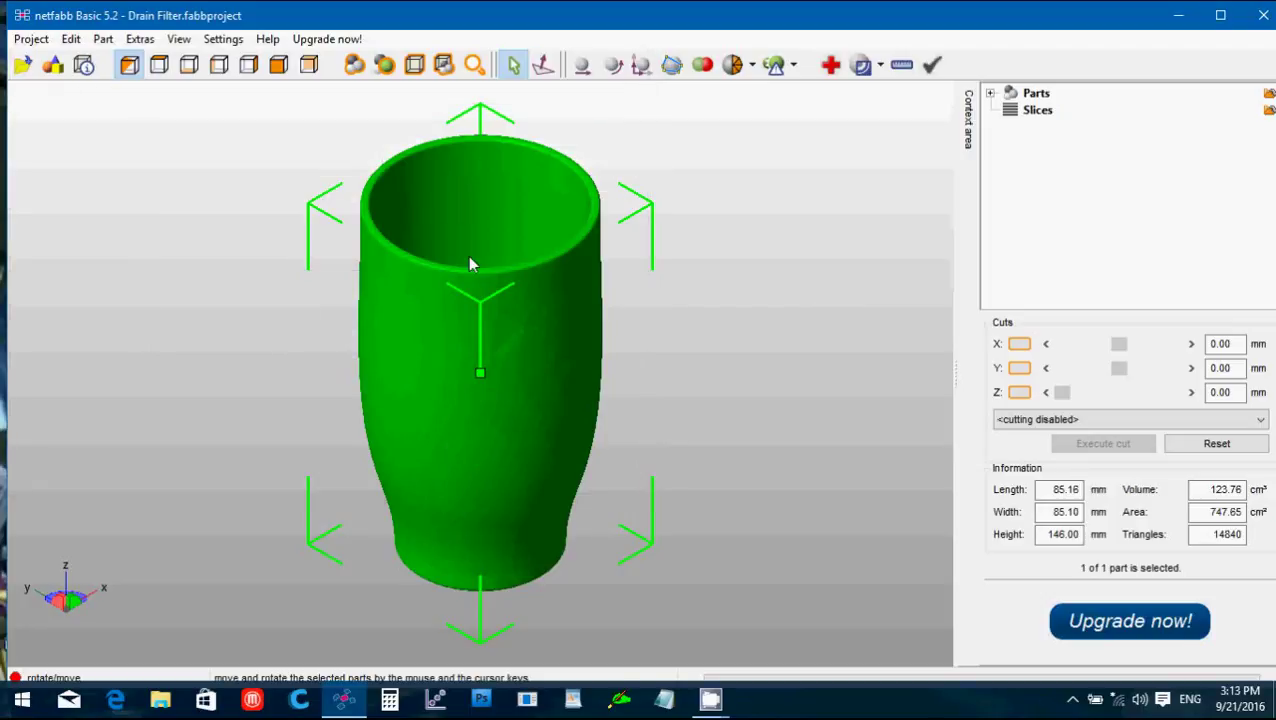
Remove the tumbler from the project, confirming its removal.
{"action": "left_click", "coordinate": [100, 42]}
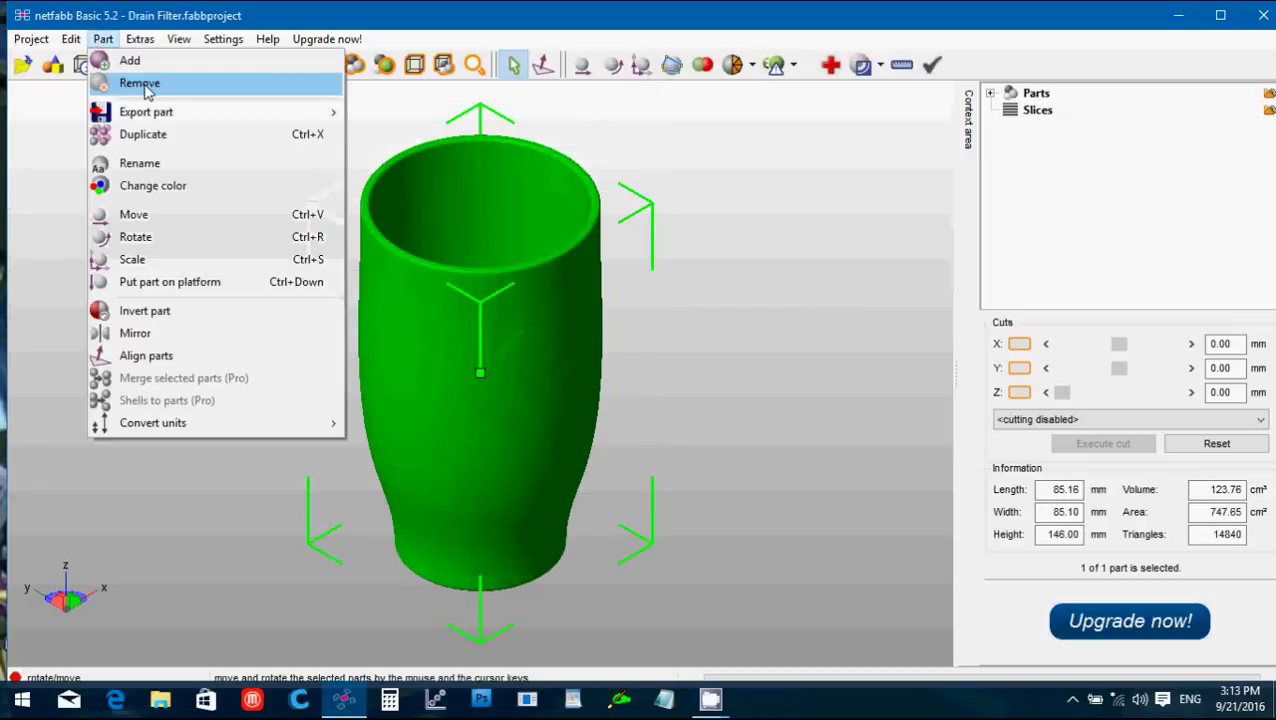
{"action": "left_click", "coordinate": [145, 83]}
{"action": "left_click", "coordinate": [686, 352]}
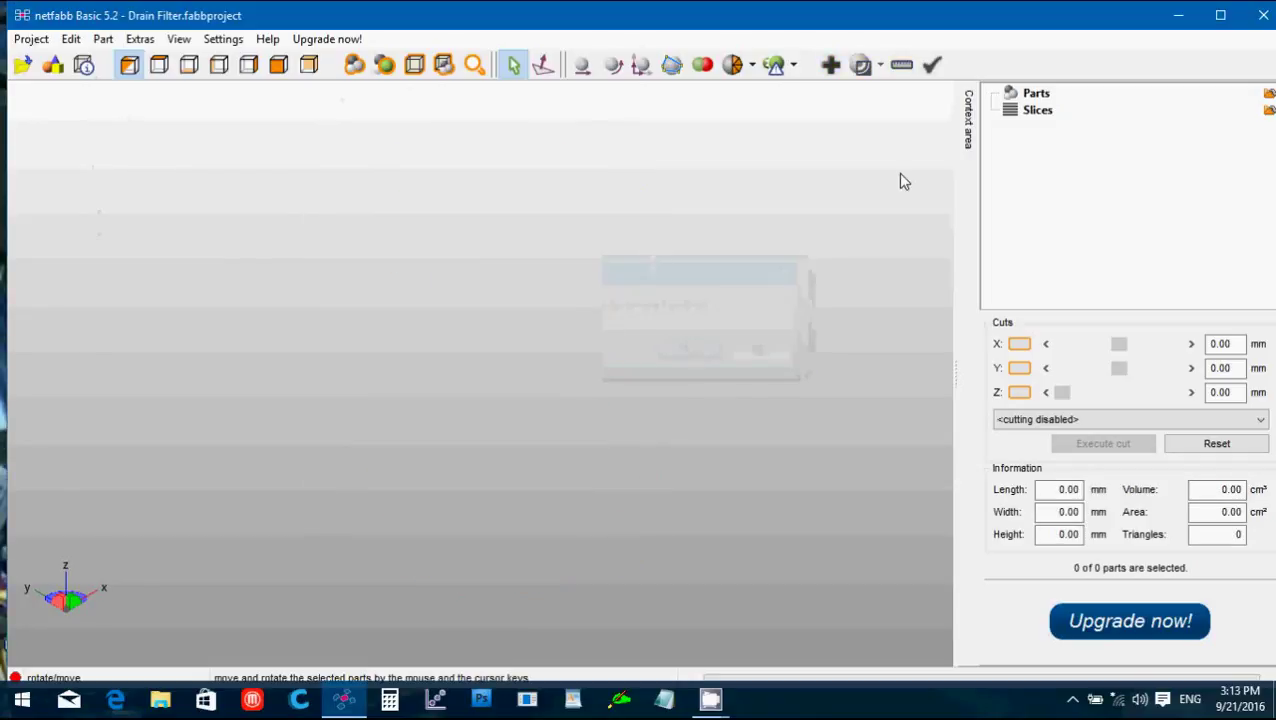